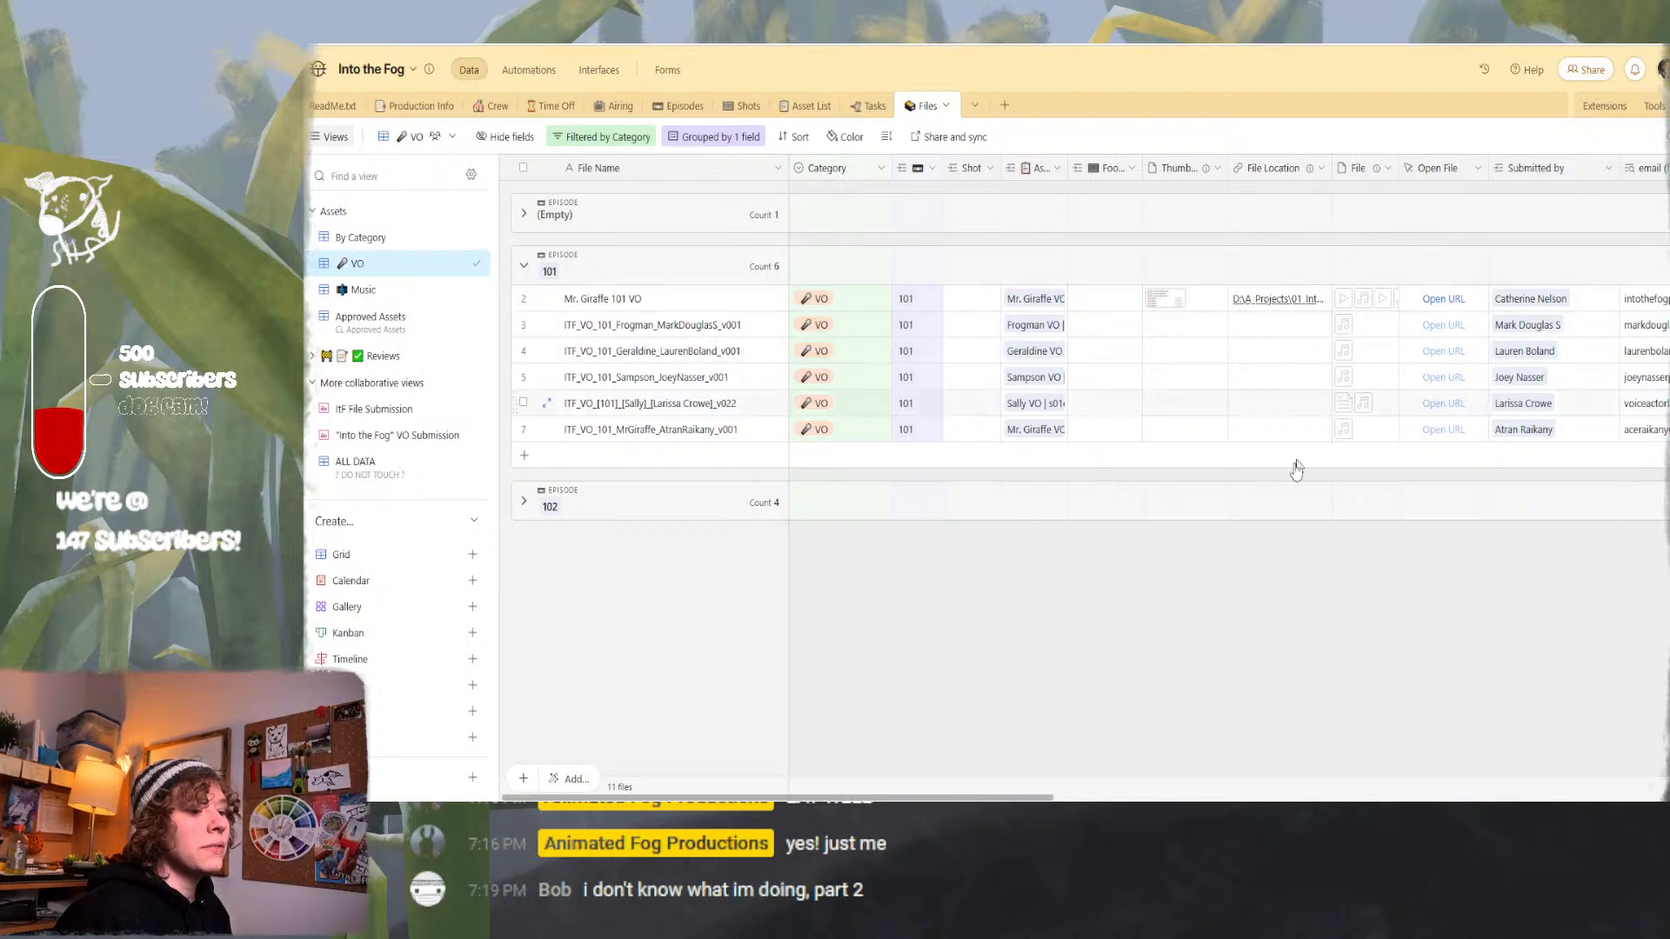
Switch to Premiere Pro and bring the Main Edit timeline's playhead back to 00:00:19:10, on the compass shot.
key(alt+Tab)
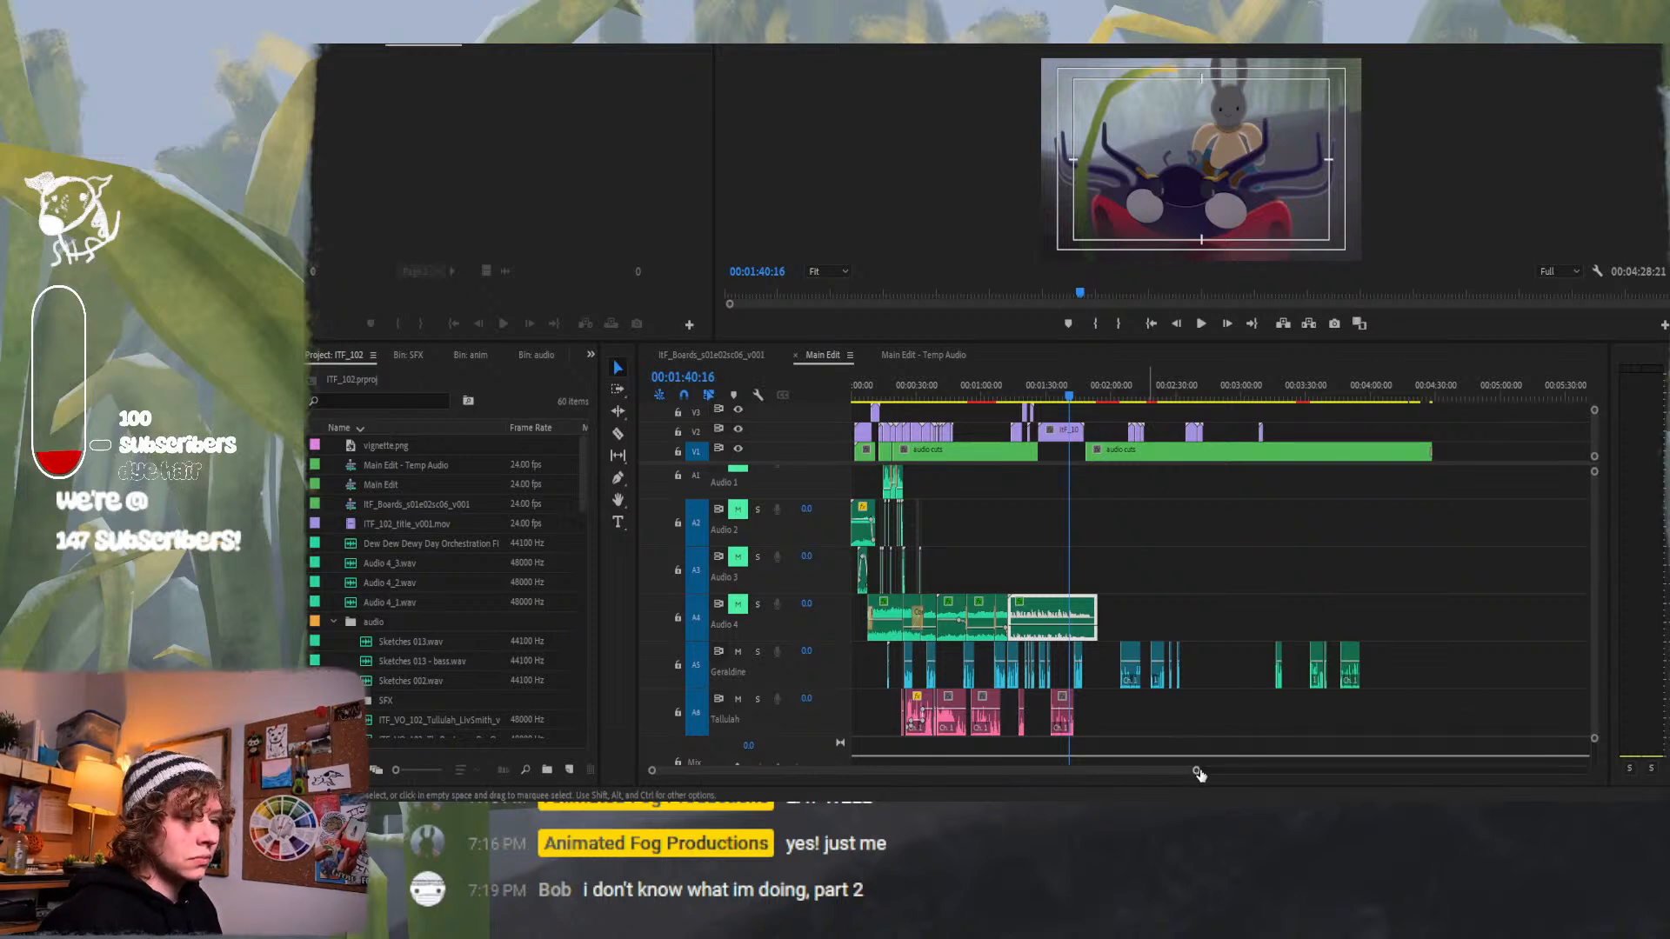
drag(1198, 772, 1010, 770)
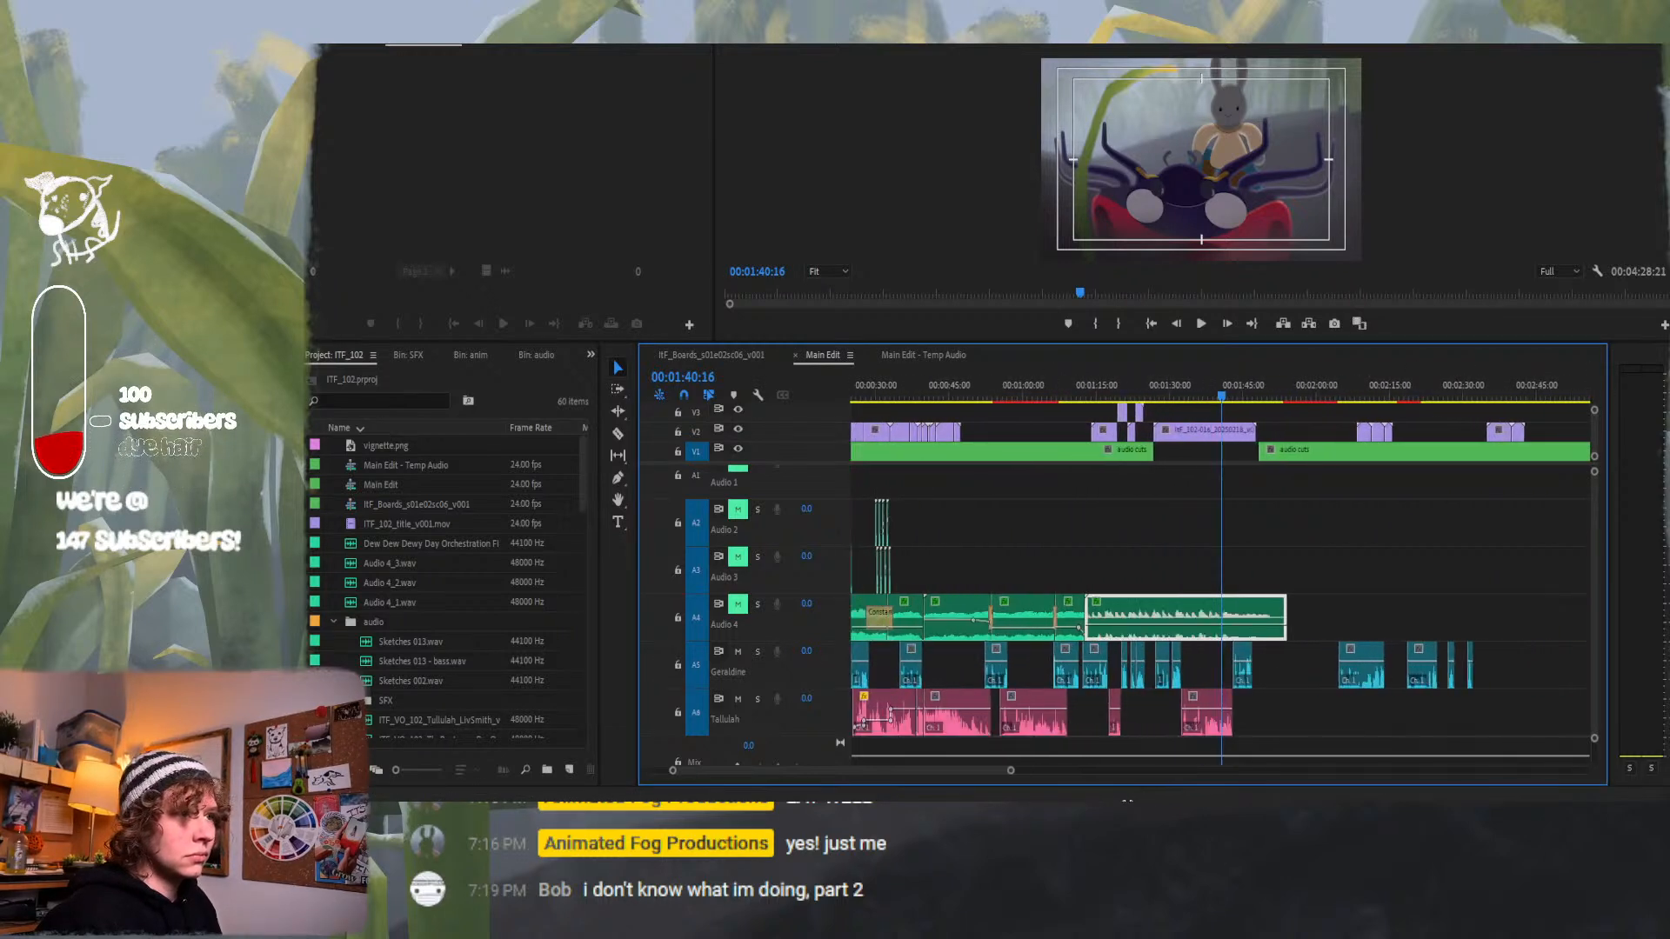
key(minus)
click(1161, 387)
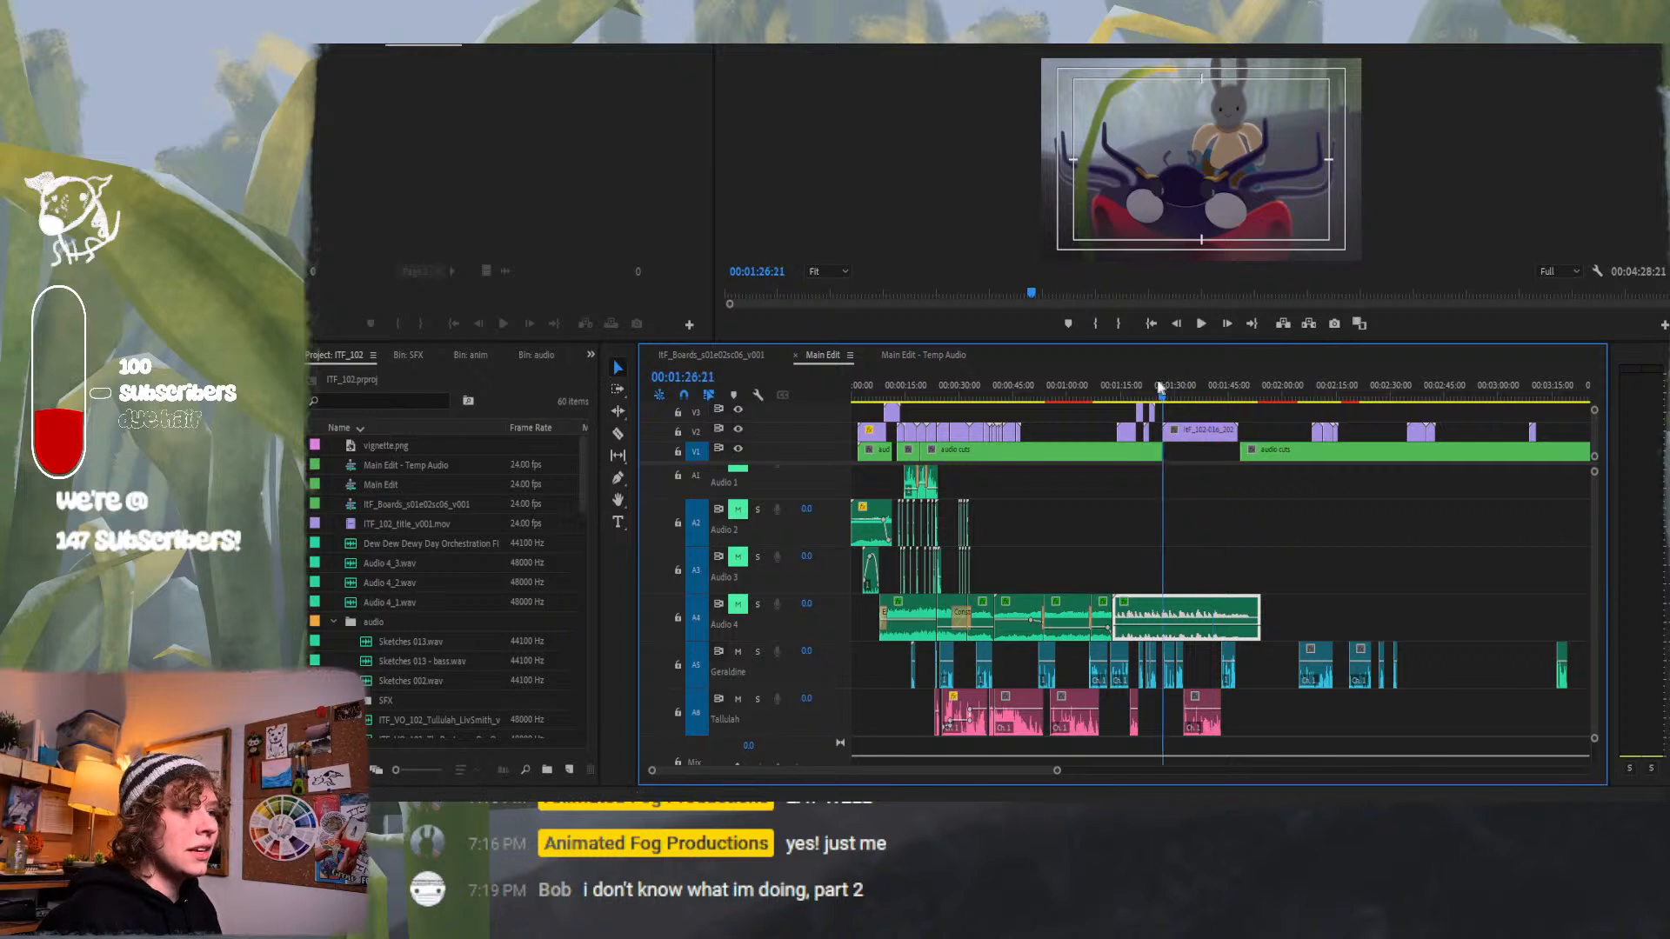
drag(1160, 387, 923, 441)
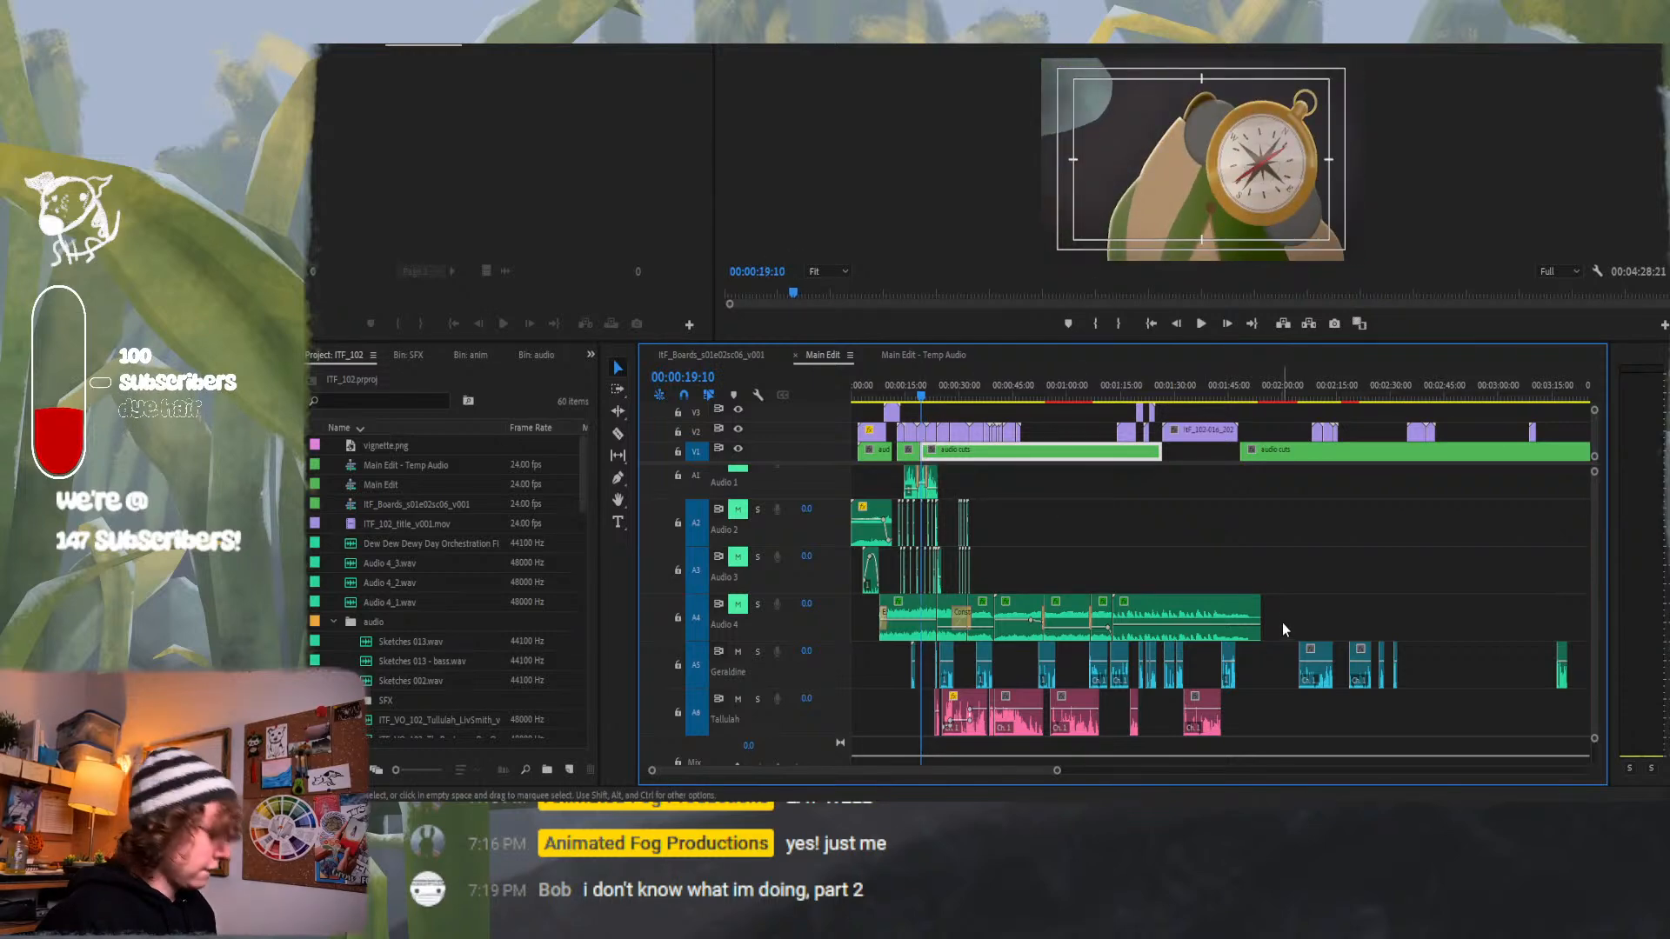
Capture a screen snip of the program monitor and Main Edit timeline, and switch to Photoshop.
key(super+shift+s)
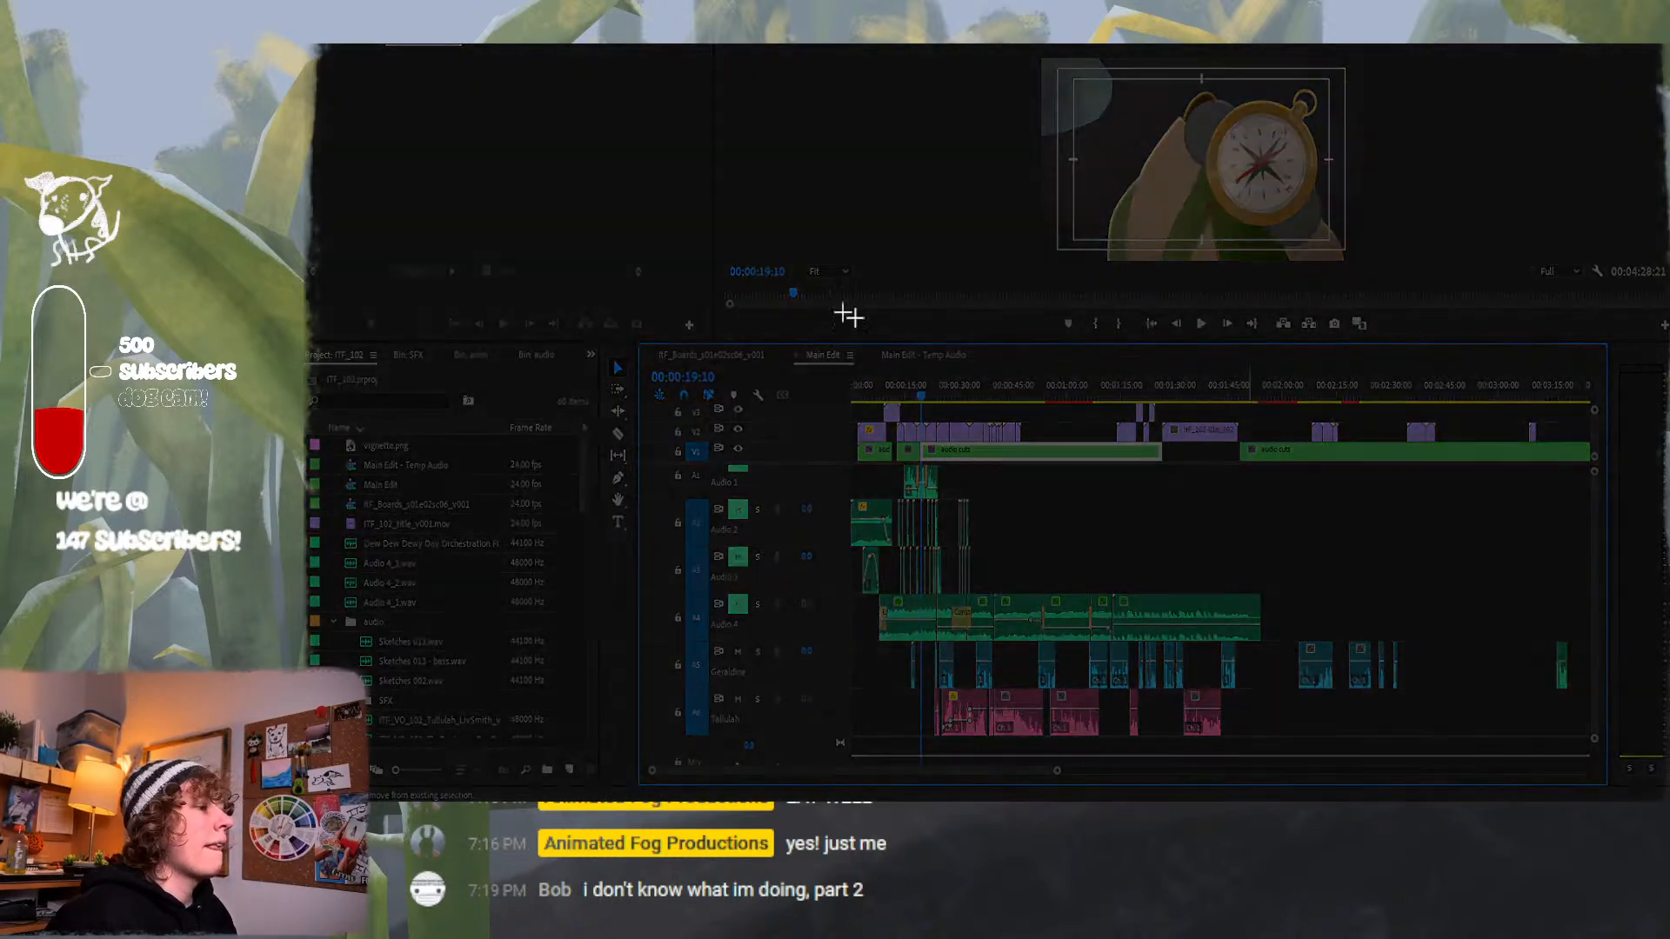
drag(594, 43, 1633, 767)
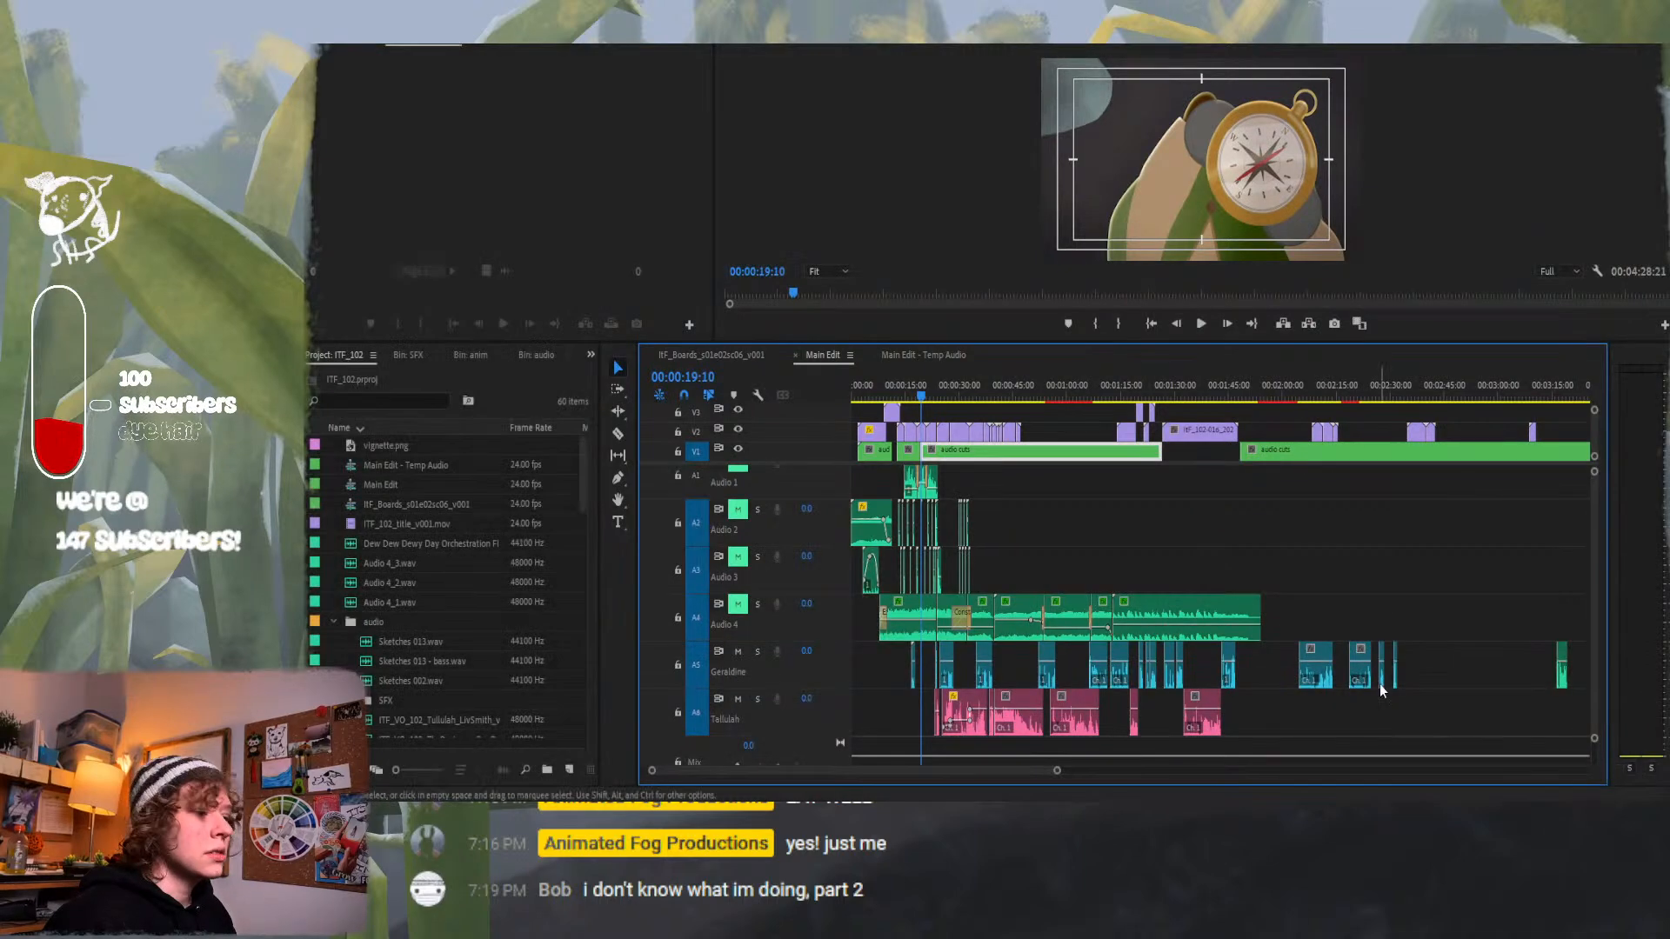
right_click(842, 815)
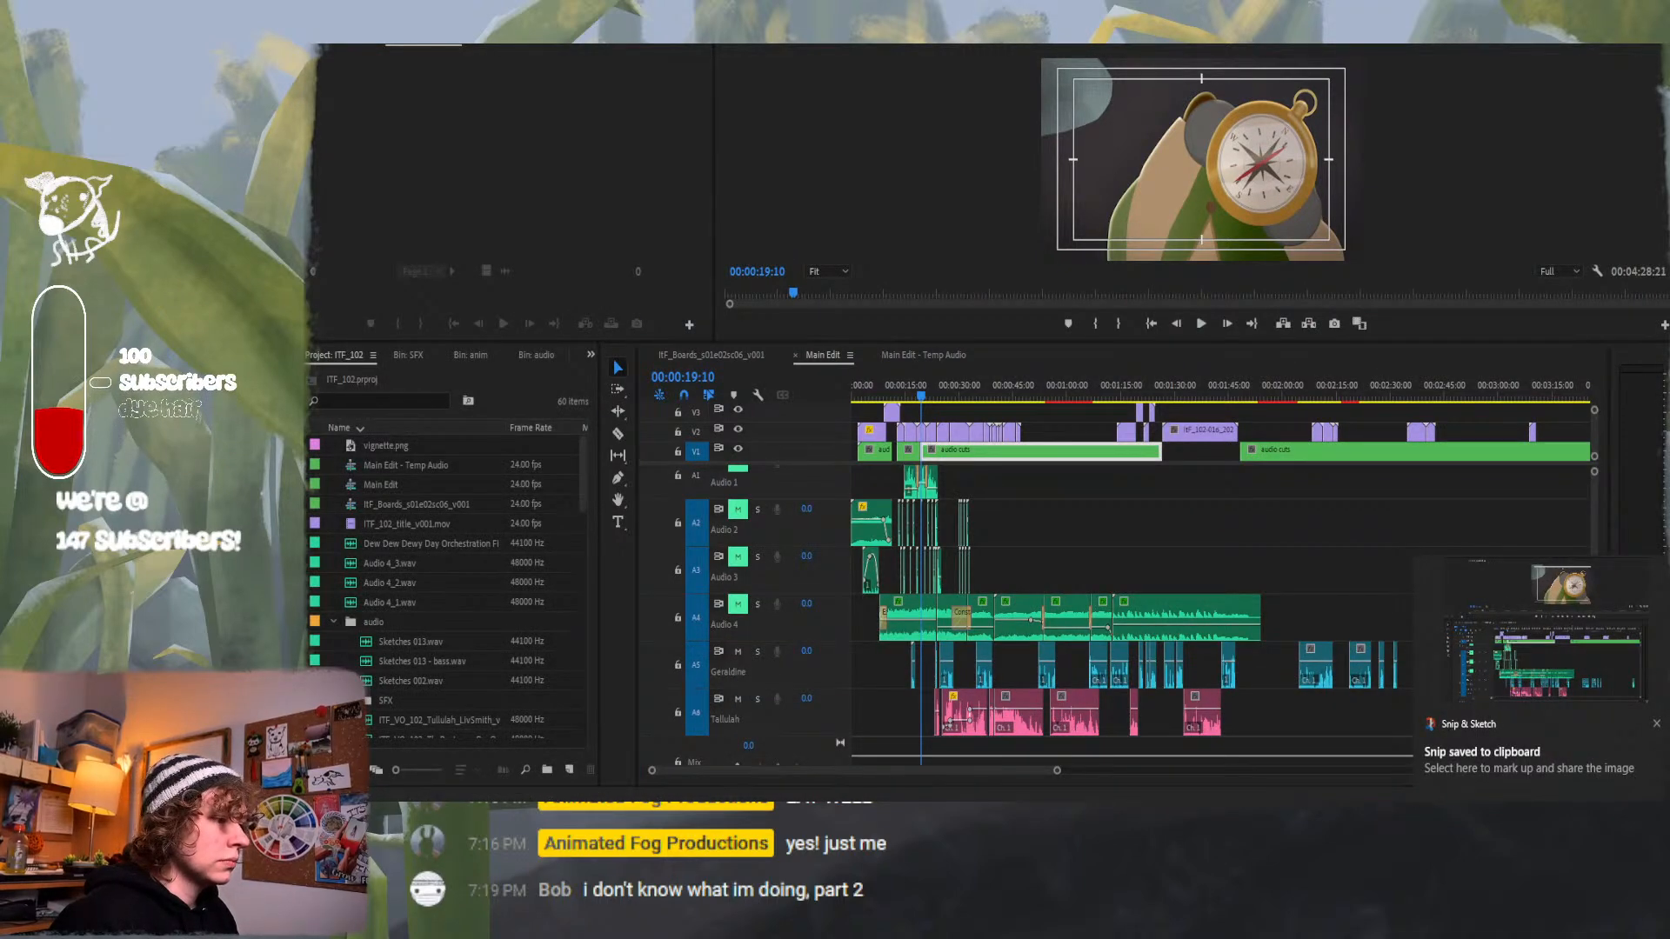
click(842, 391)
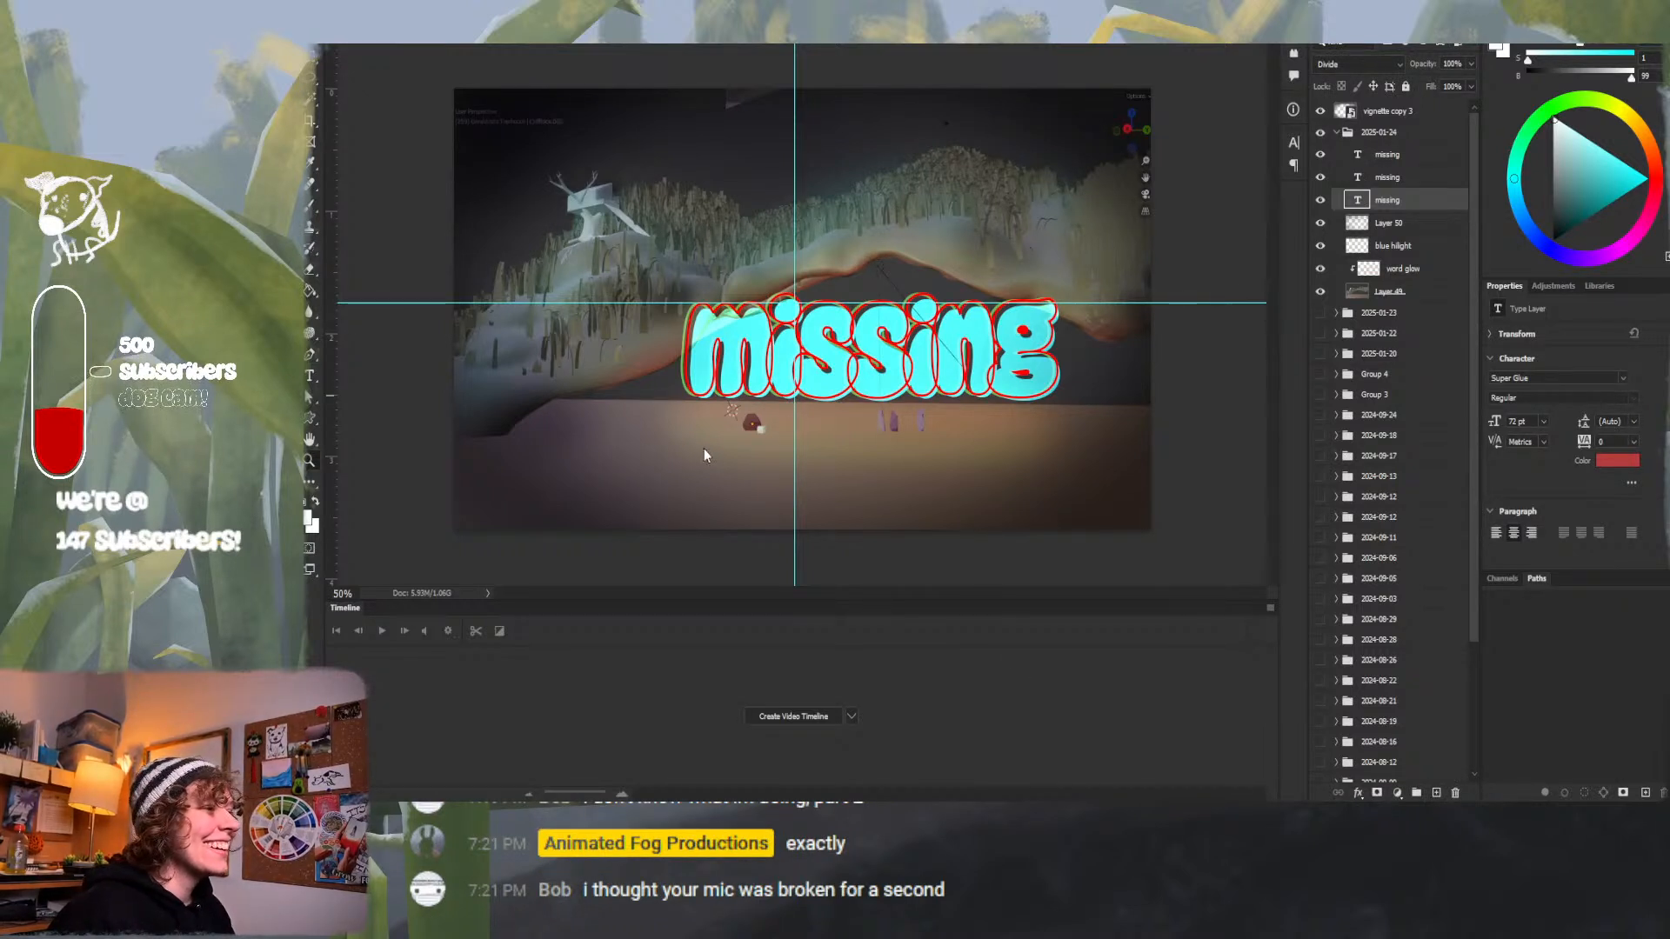
Collapse the 2025-01-24 group and paste the snip on a new layer above it.
click(1337, 133)
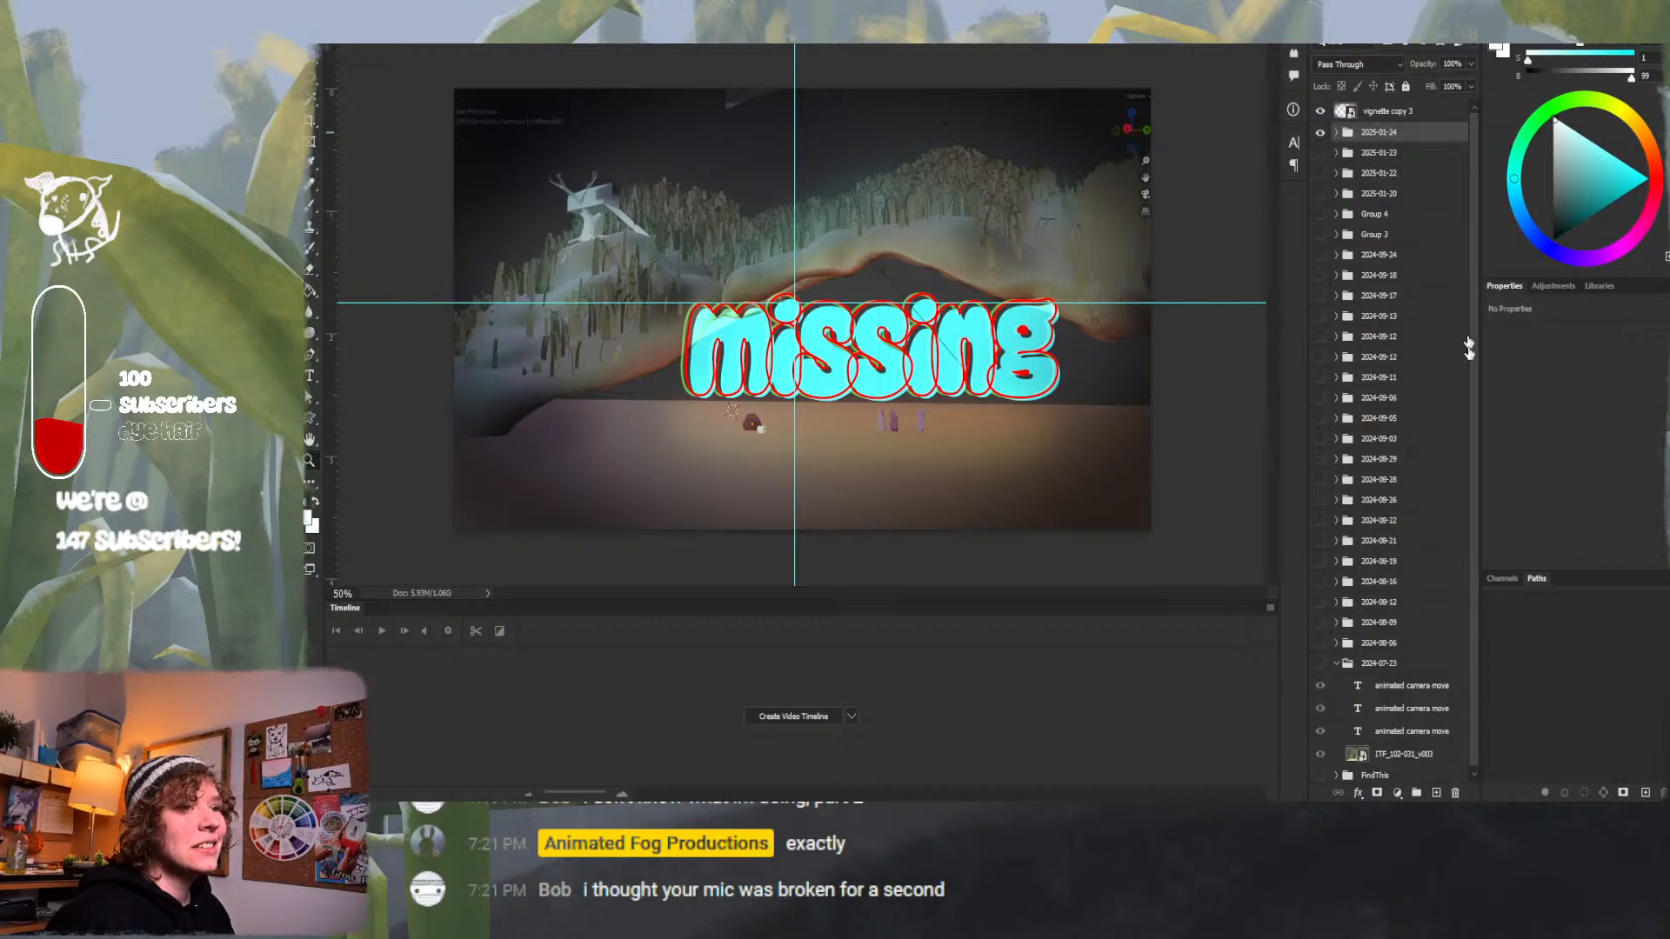
click(1436, 793)
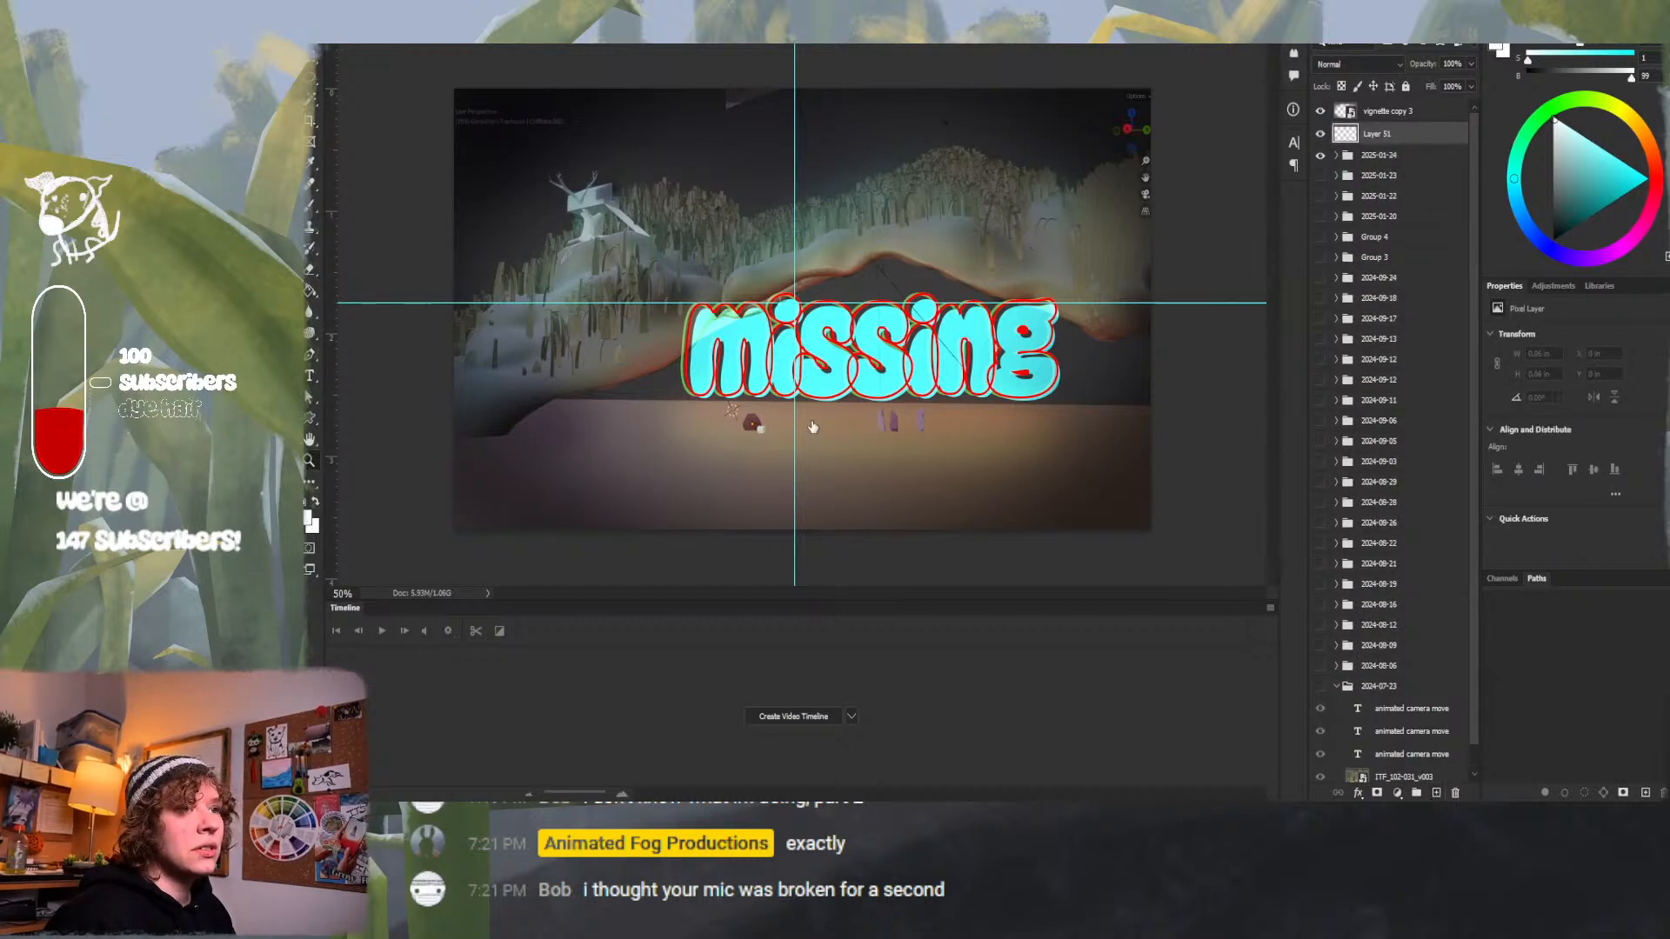
key(ctrl+v)
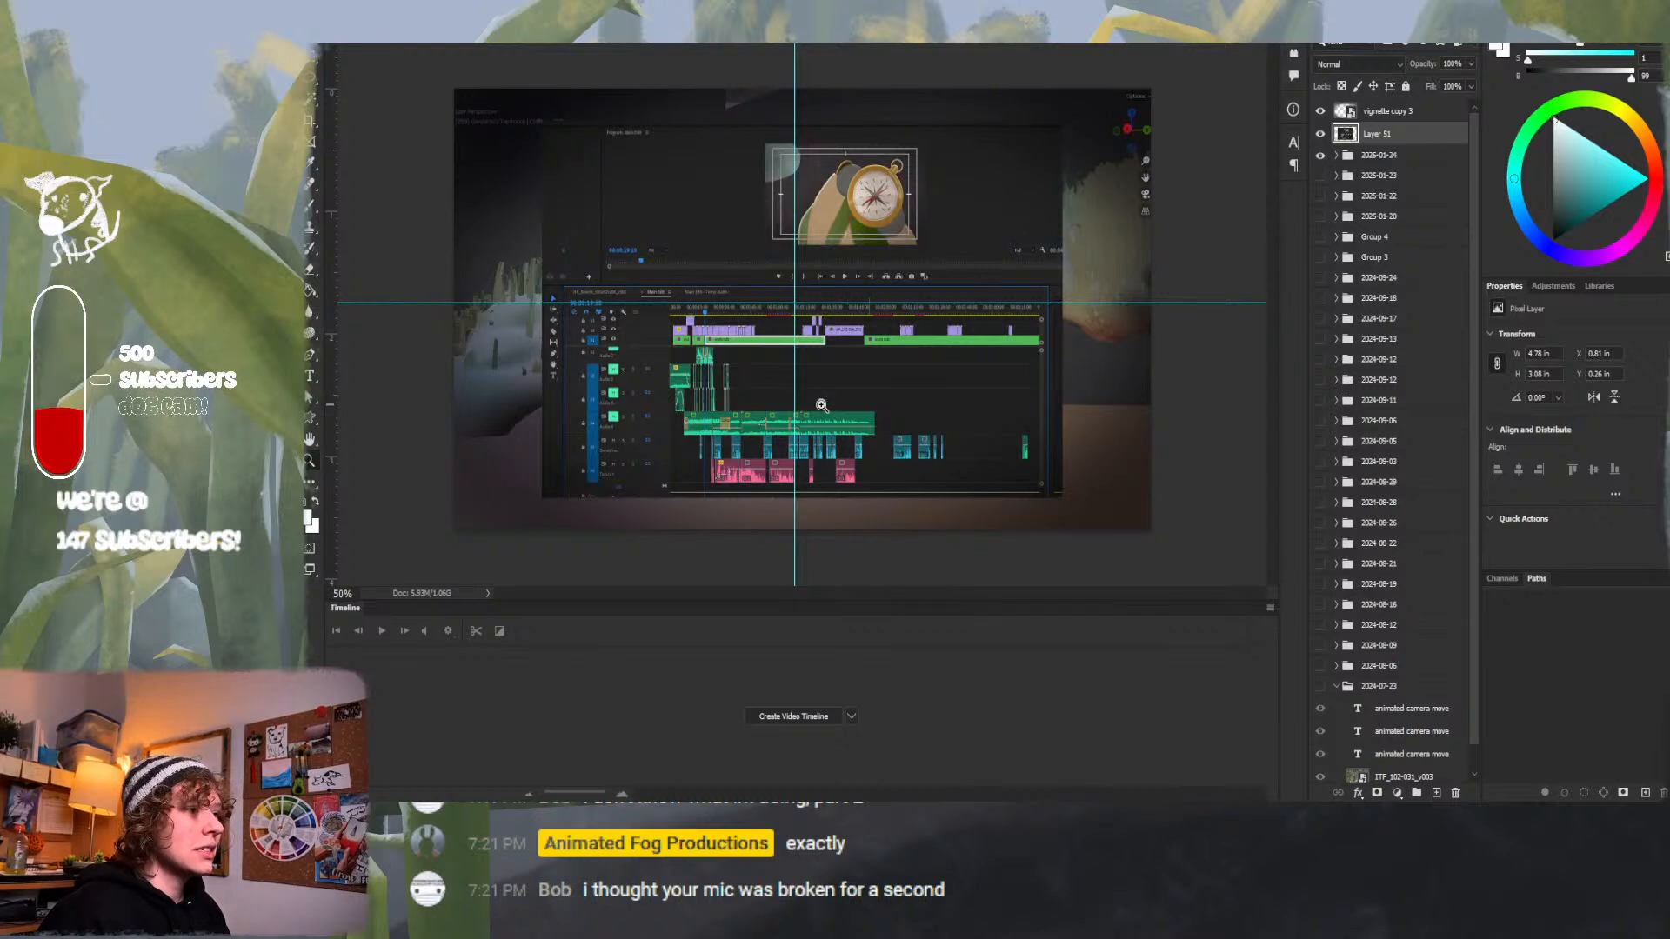
Scale the pasted snip to about 6.43 × 4.14 in and position it so it covers the whole canvas.
key(ctrl+t)
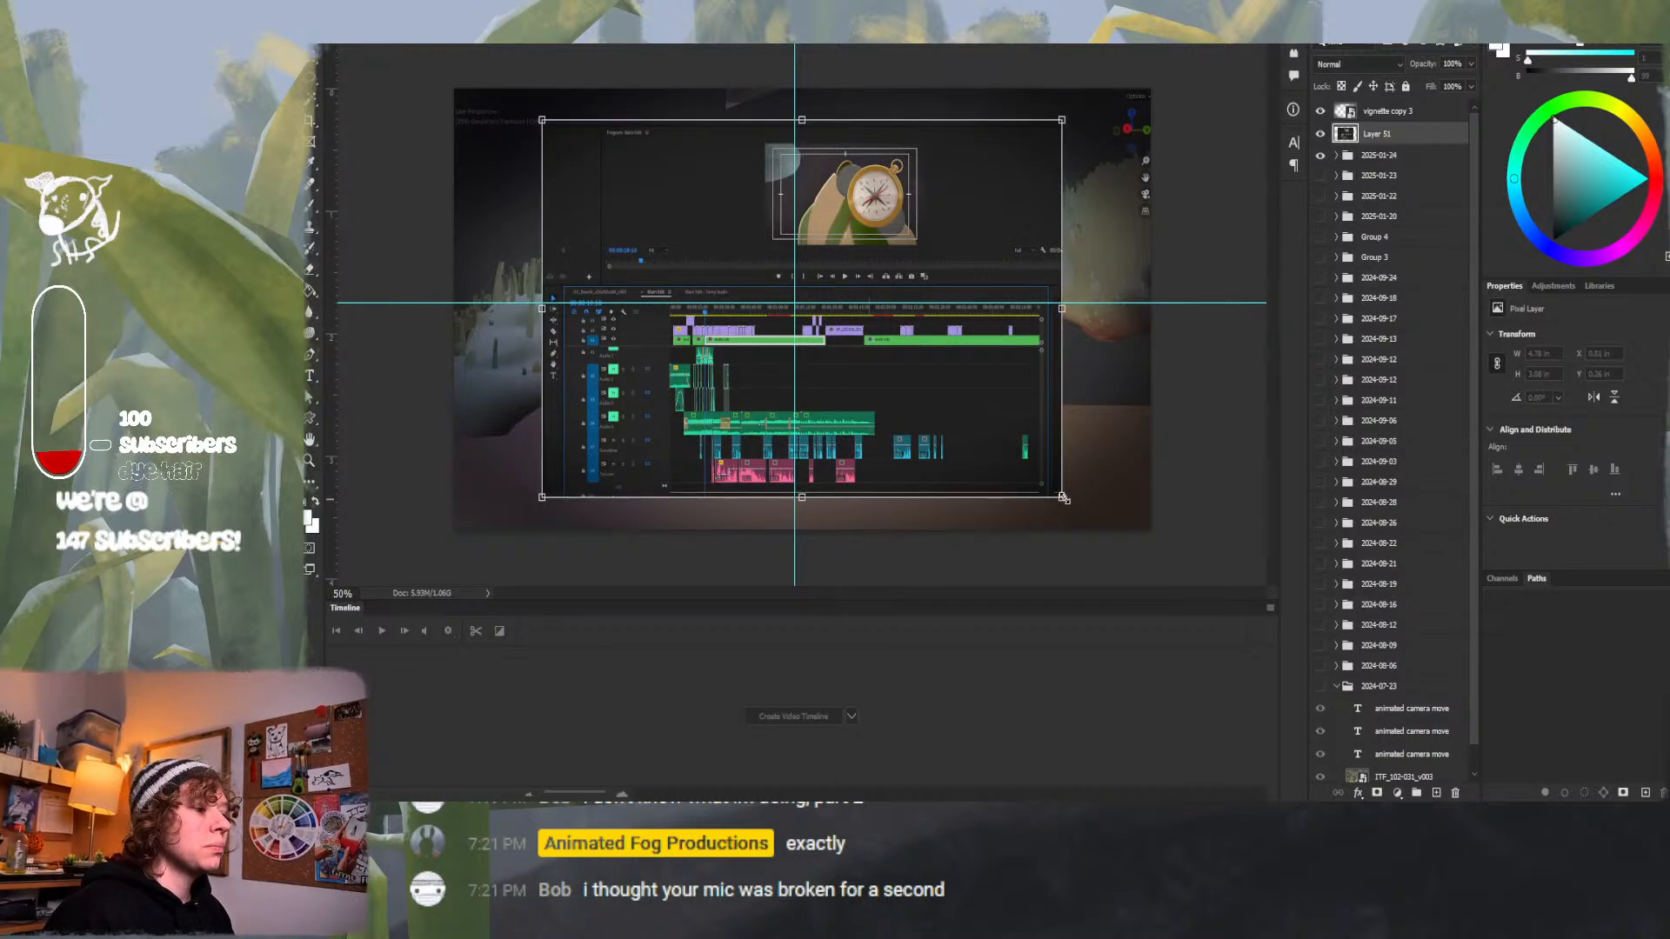
drag(1062, 498, 1153, 563)
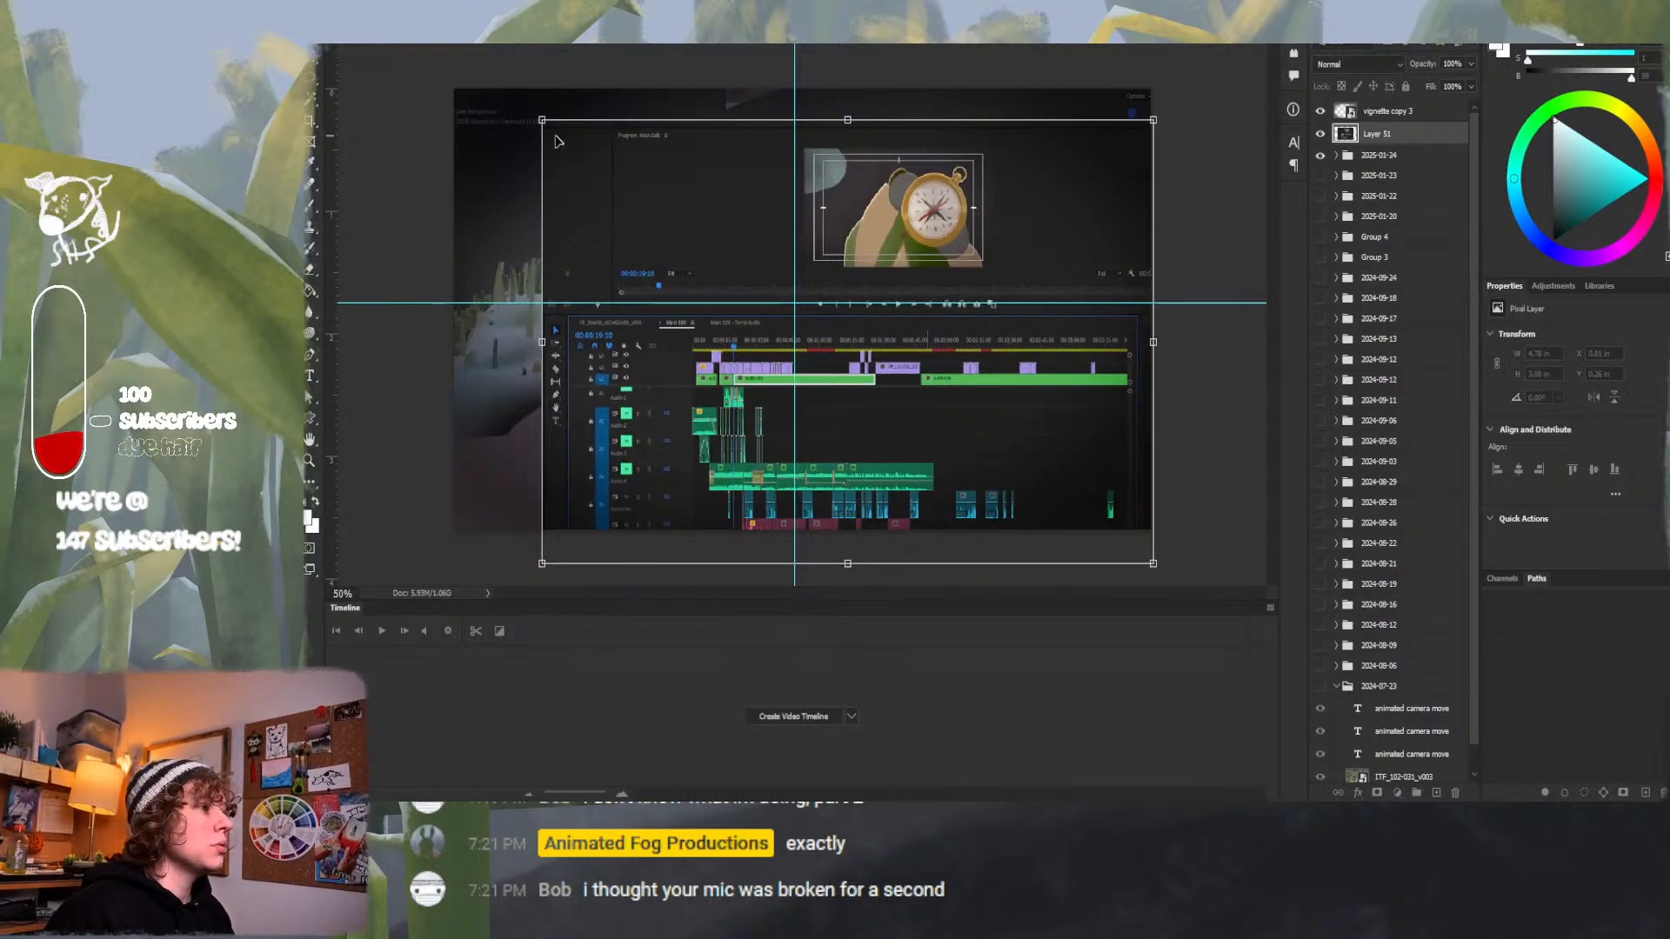
drag(542, 121, 442, 94)
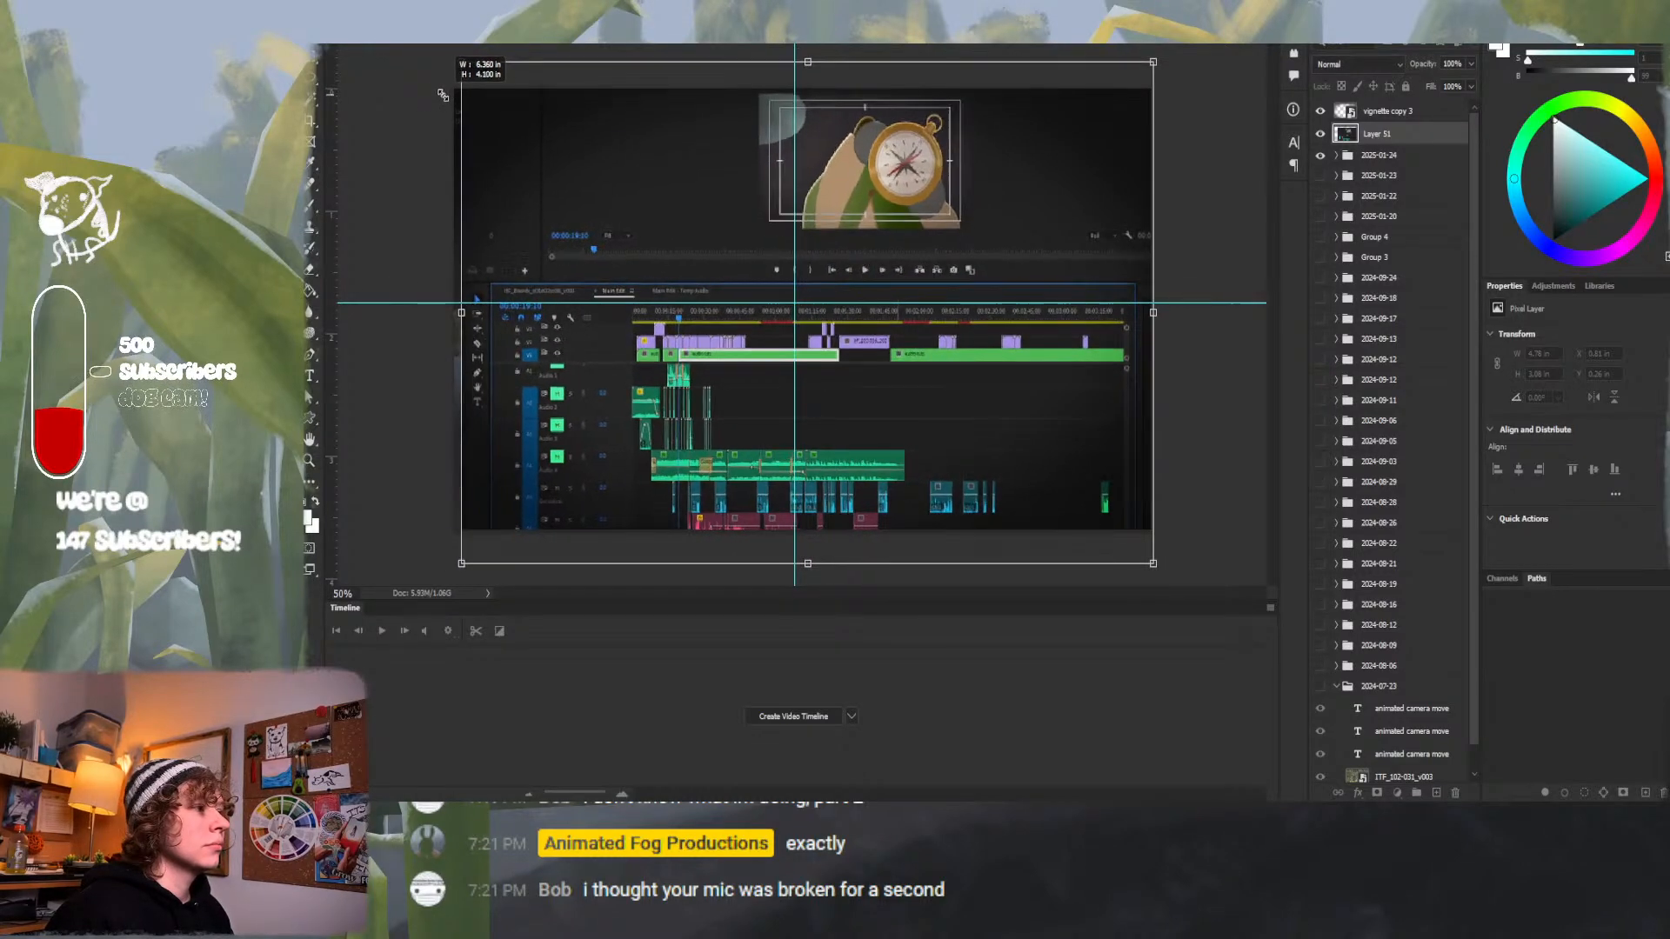
drag(686, 275, 678, 273)
drag(1047, 503, 1038, 496)
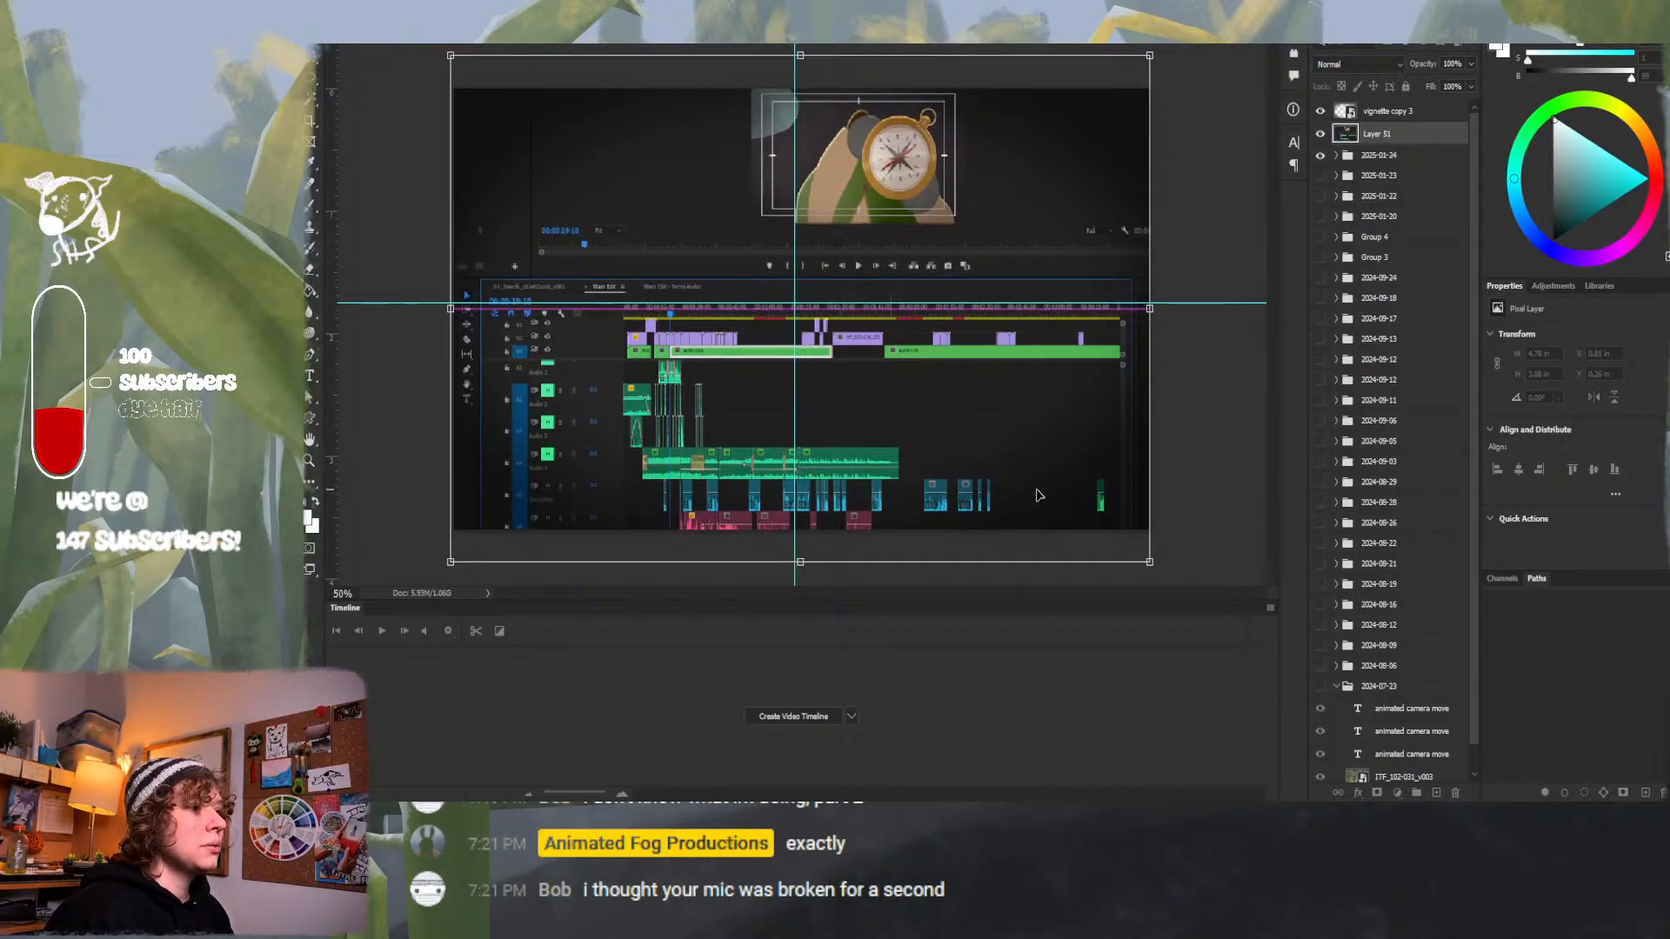
key(Return)
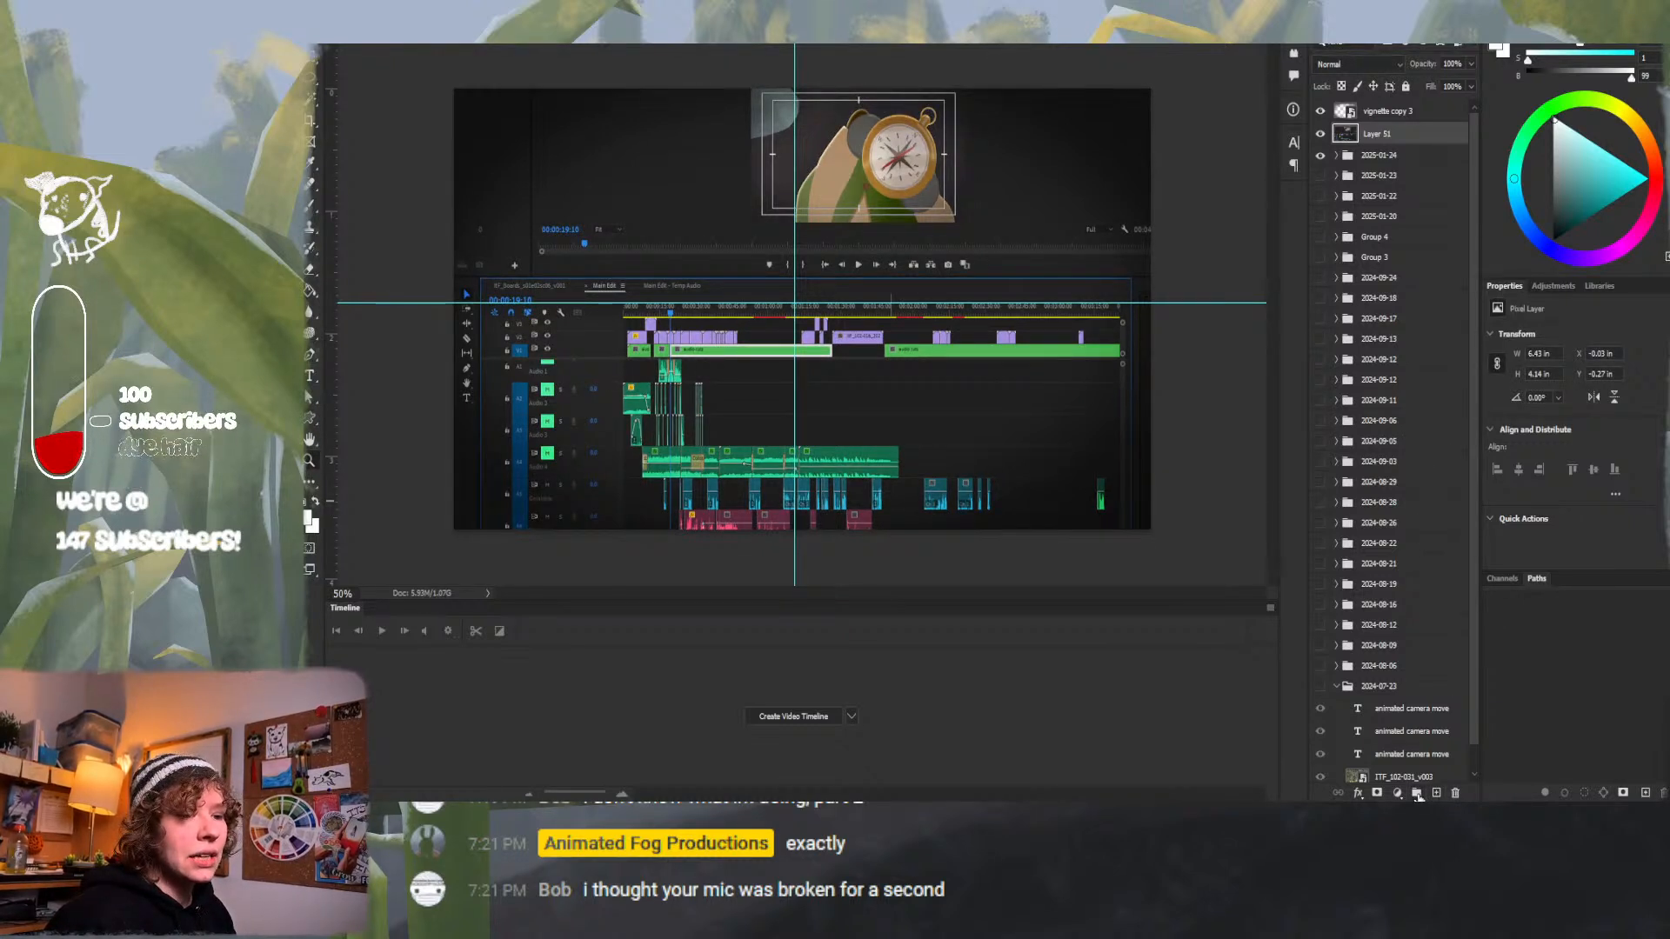
Put the snip layer into a new layer group named 2025-02-20.
click(1417, 793)
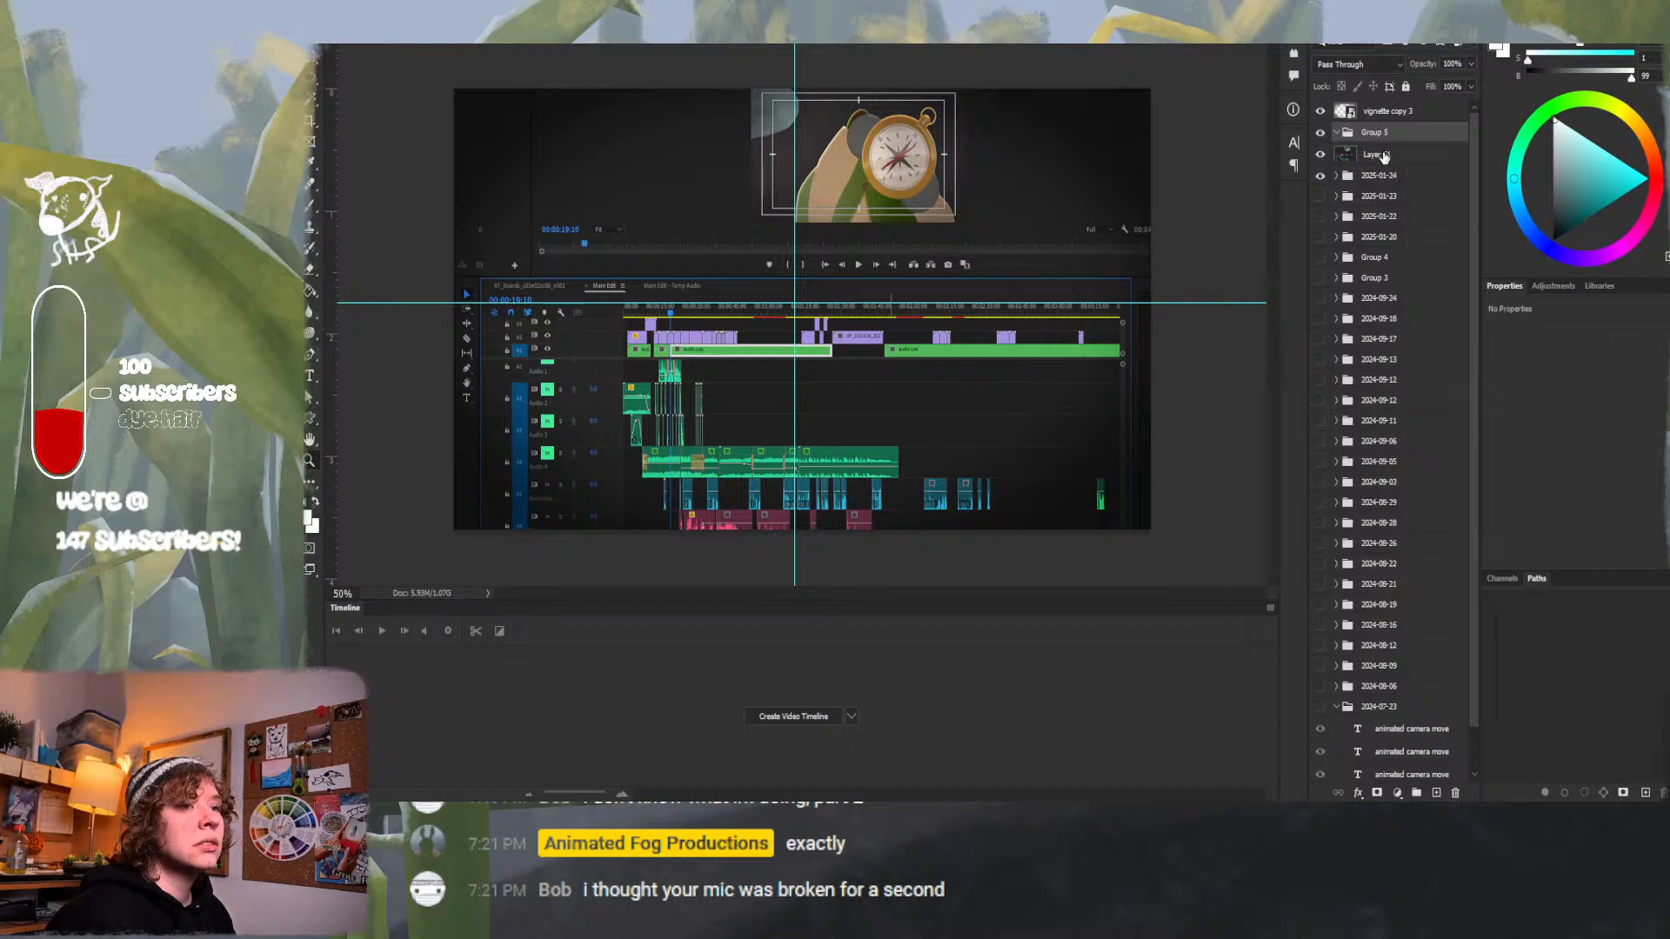
drag(1383, 157, 1385, 137)
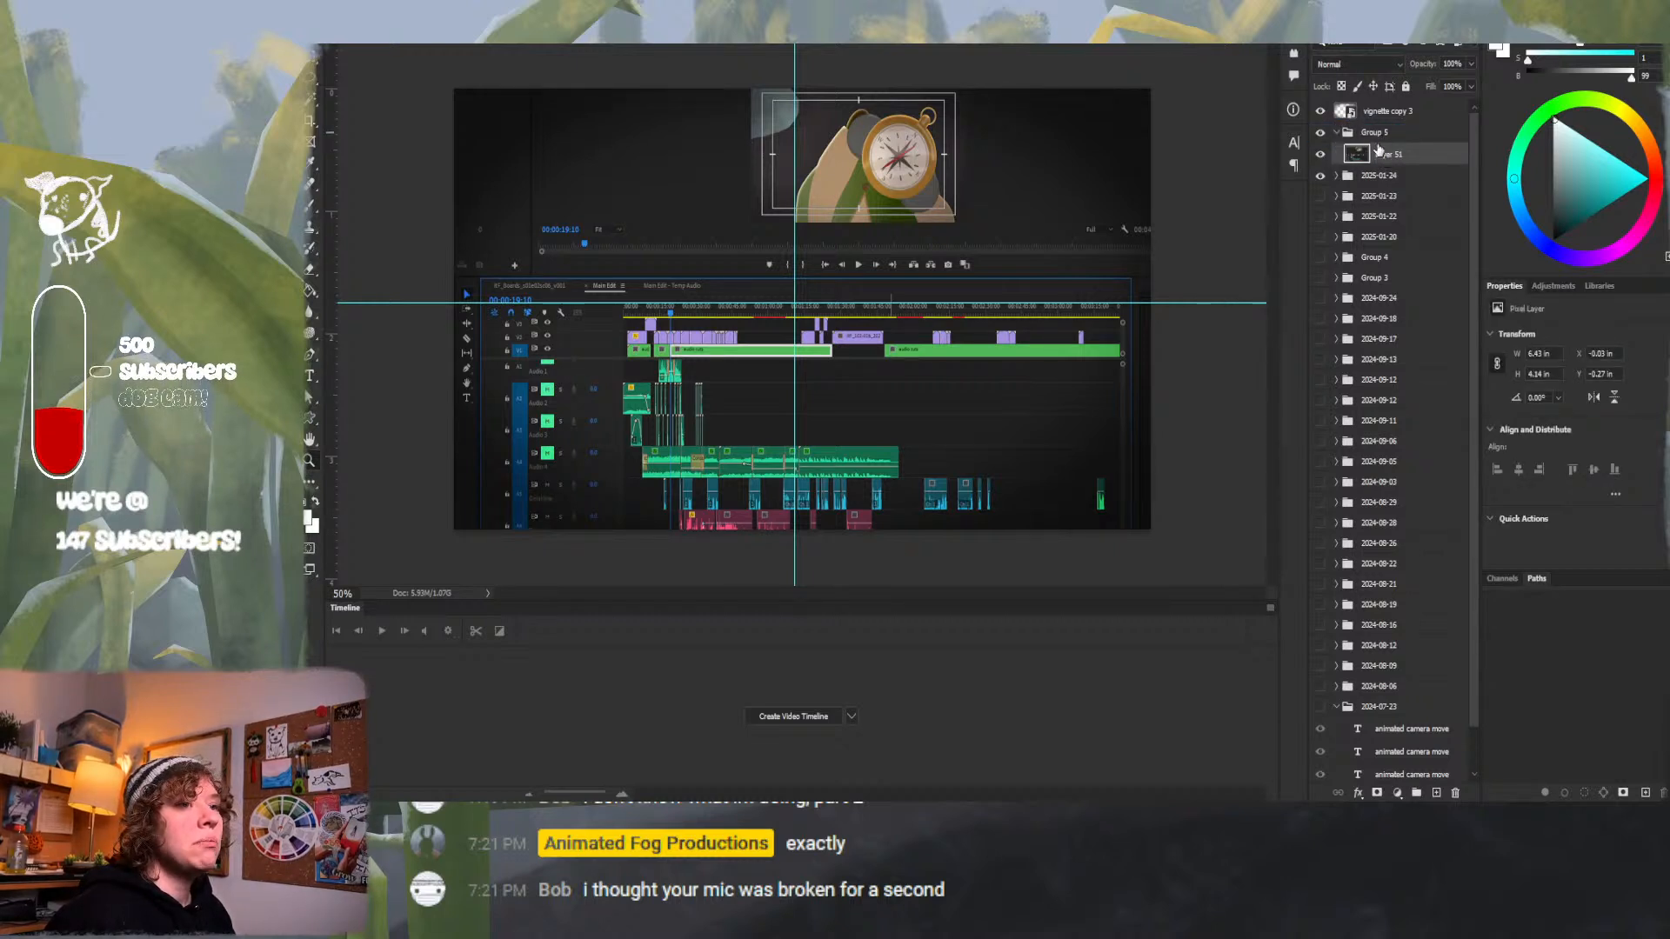
double_click(1373, 136)
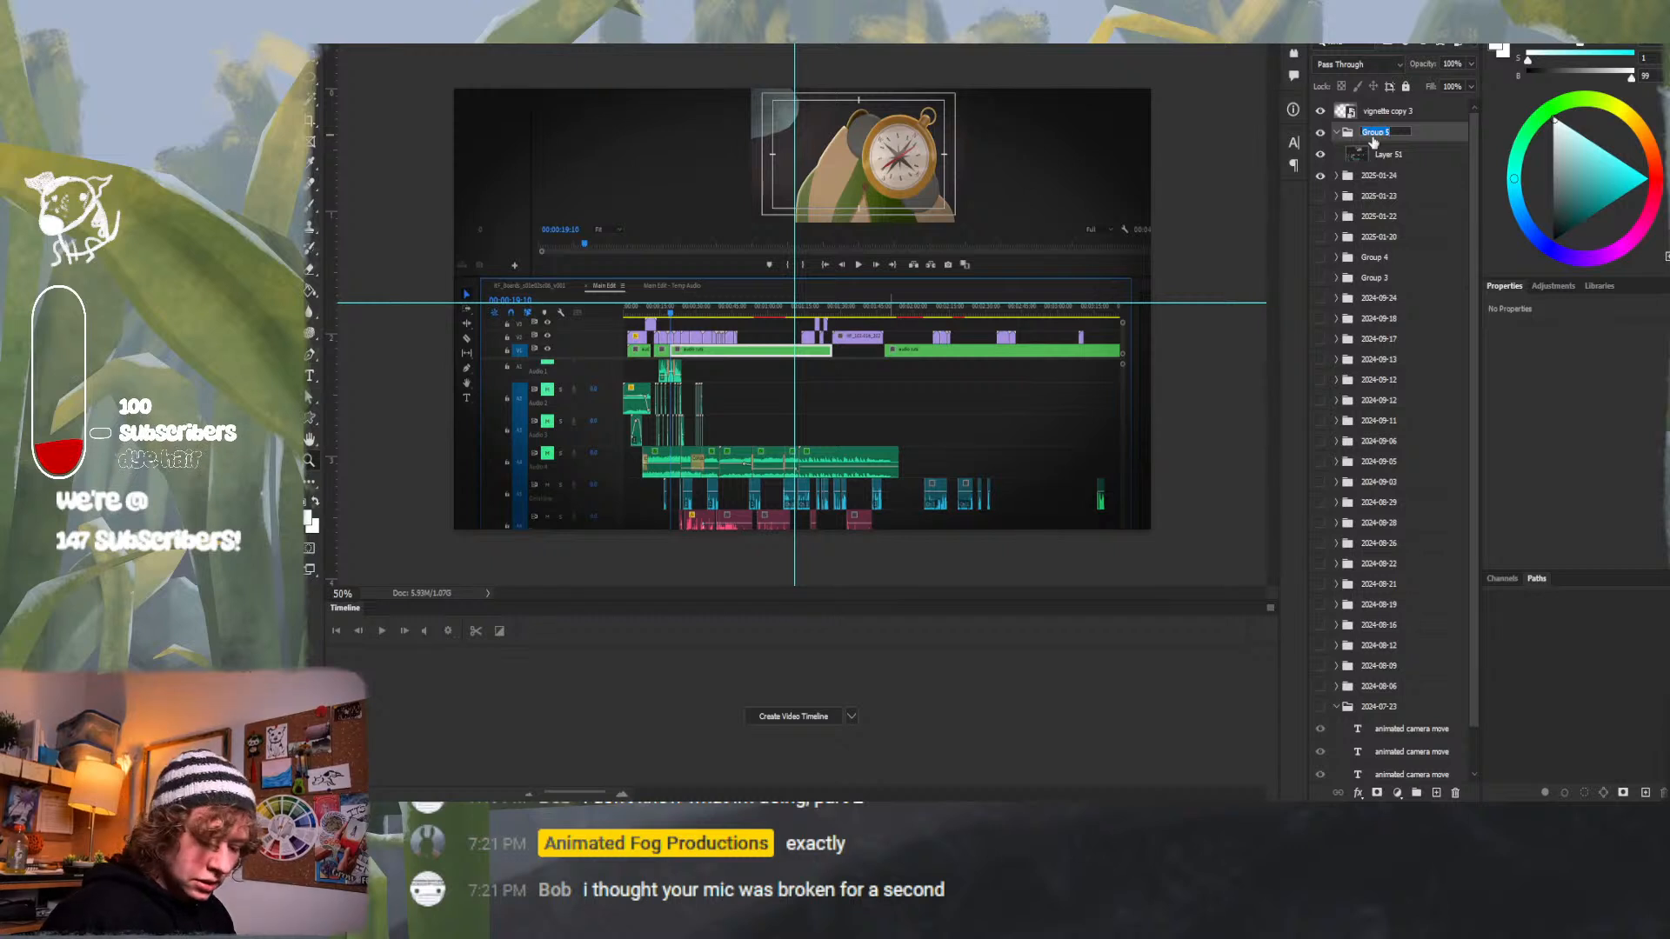
text(2025-02)
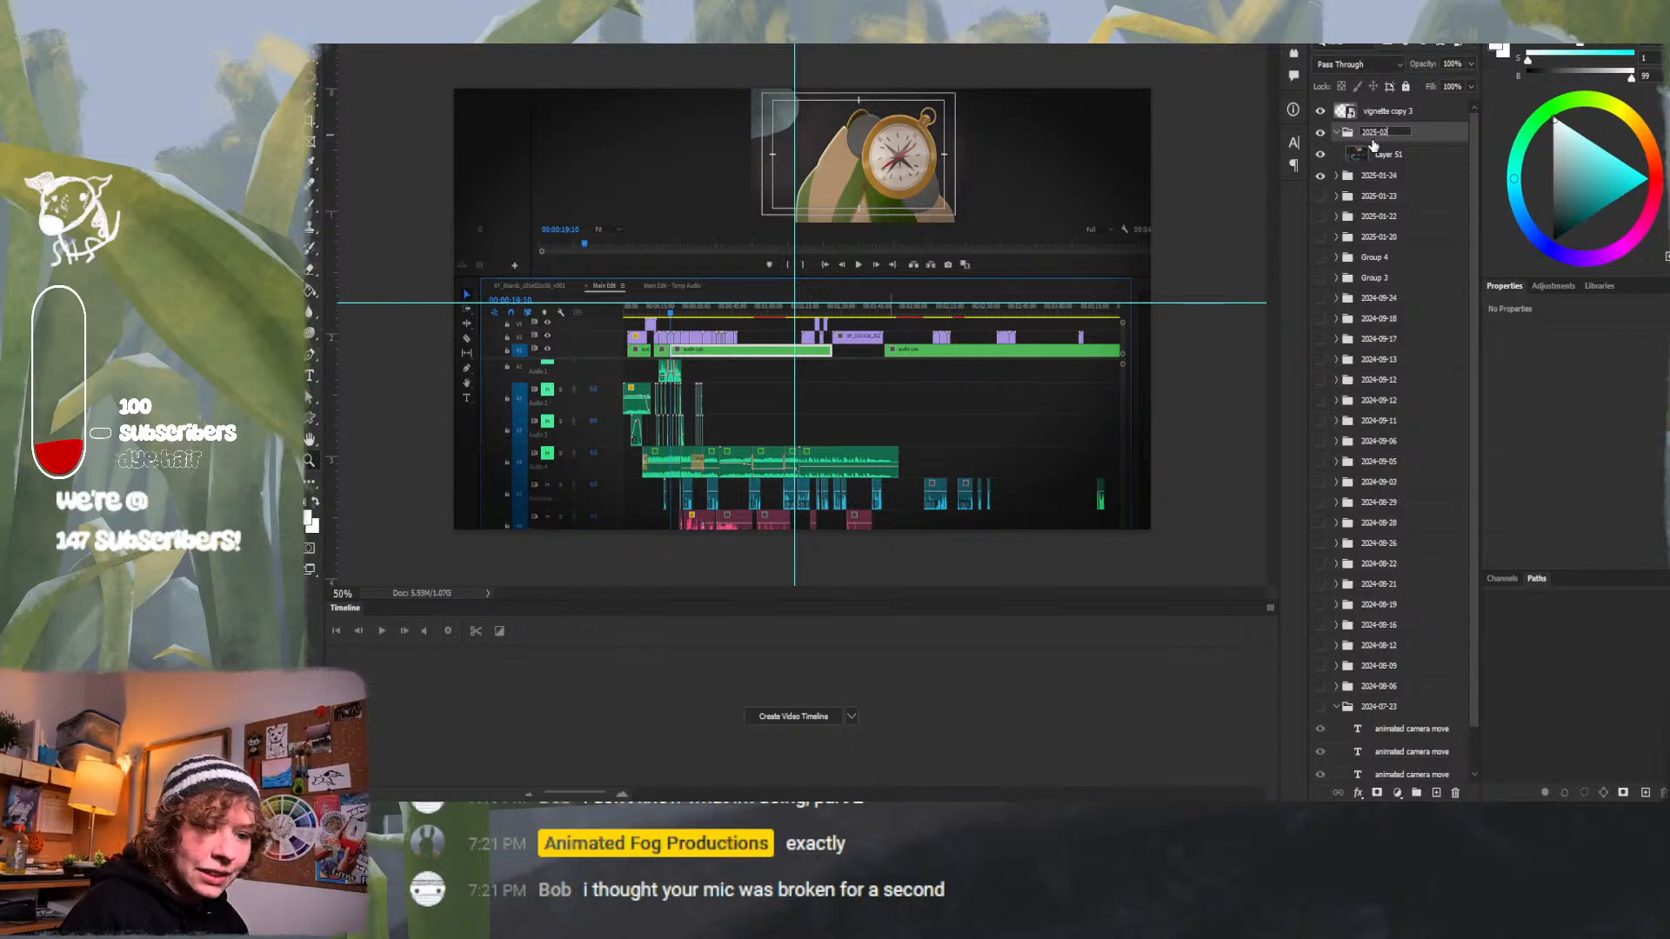
text(-)
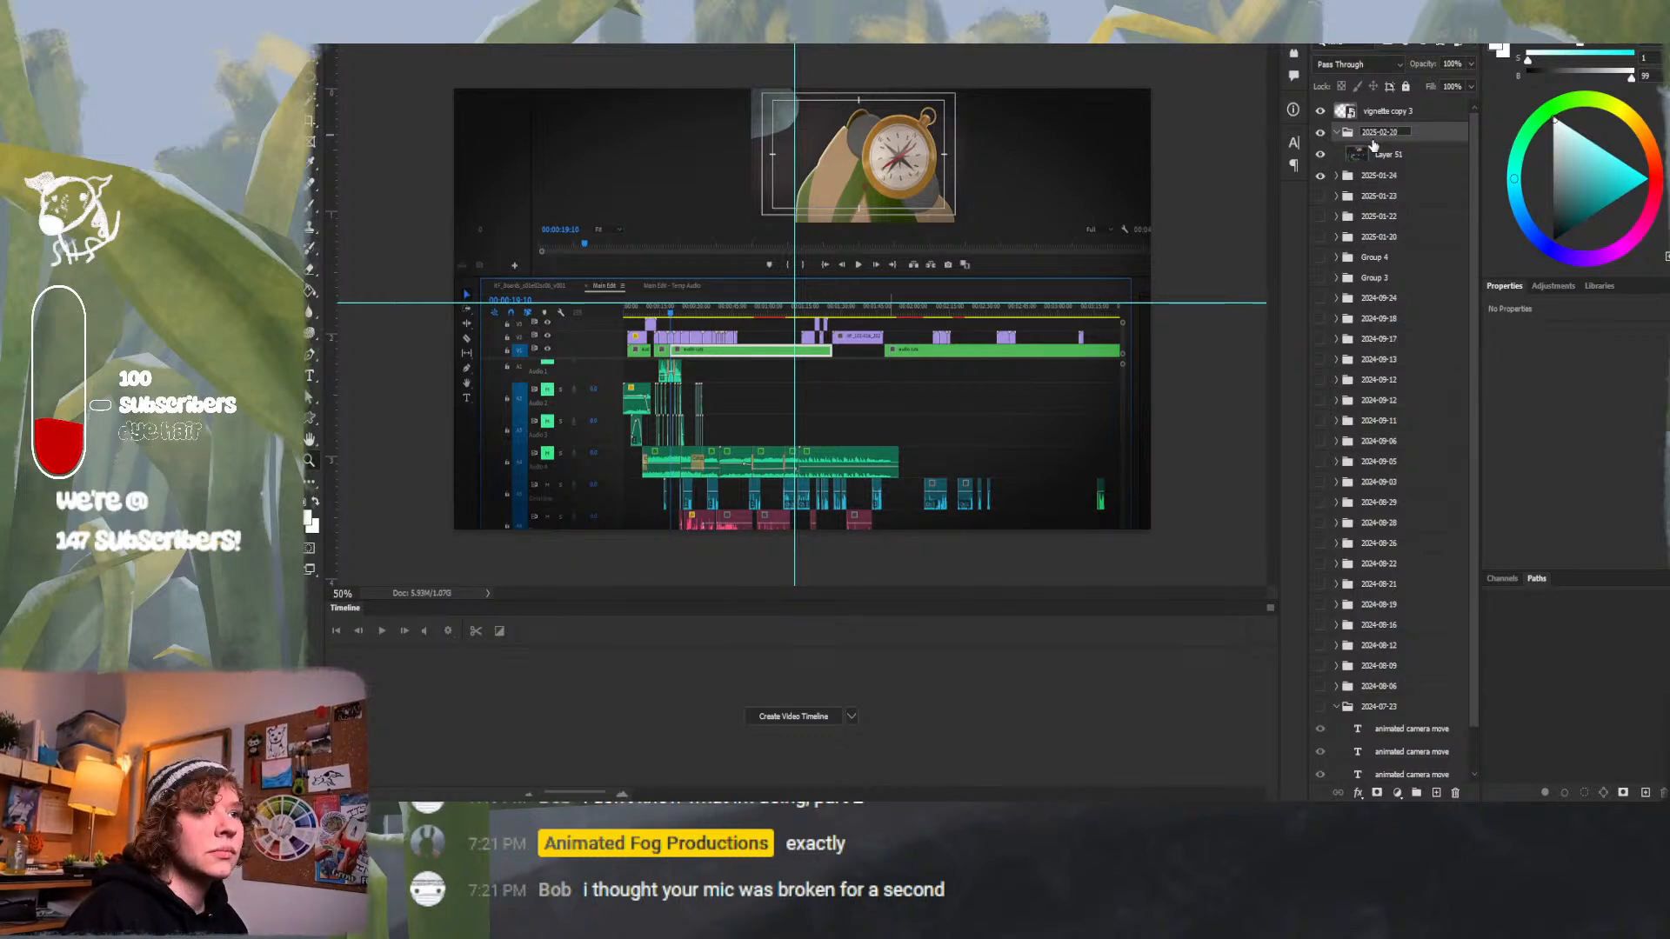
text(20)
key(Return)
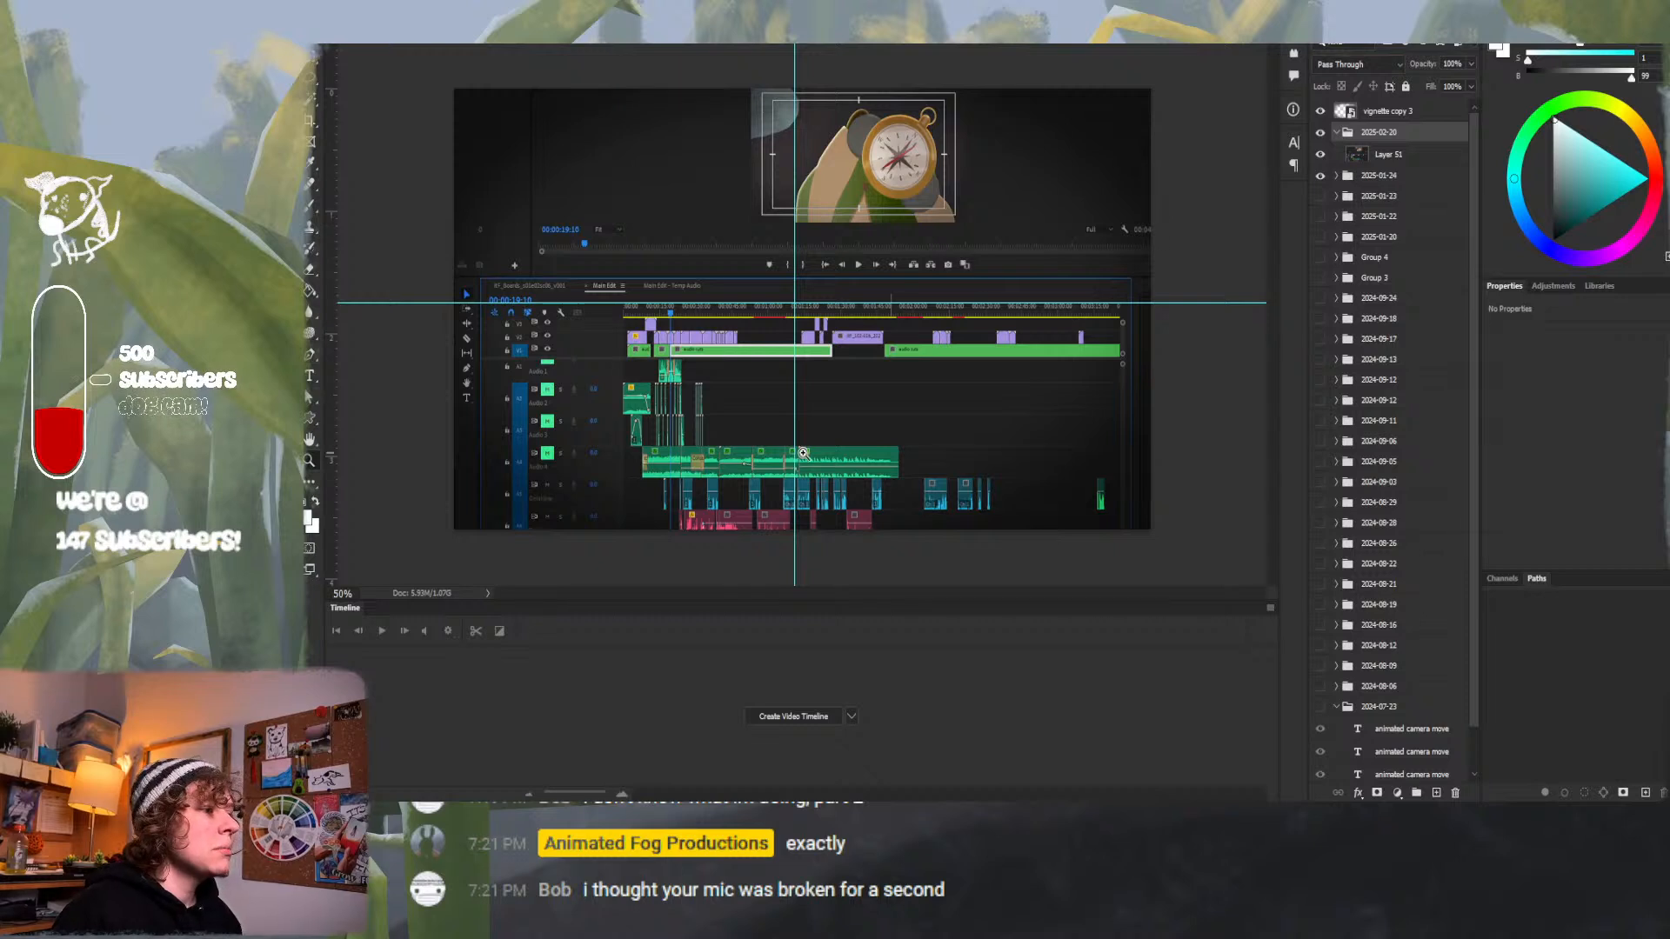
click(727, 387)
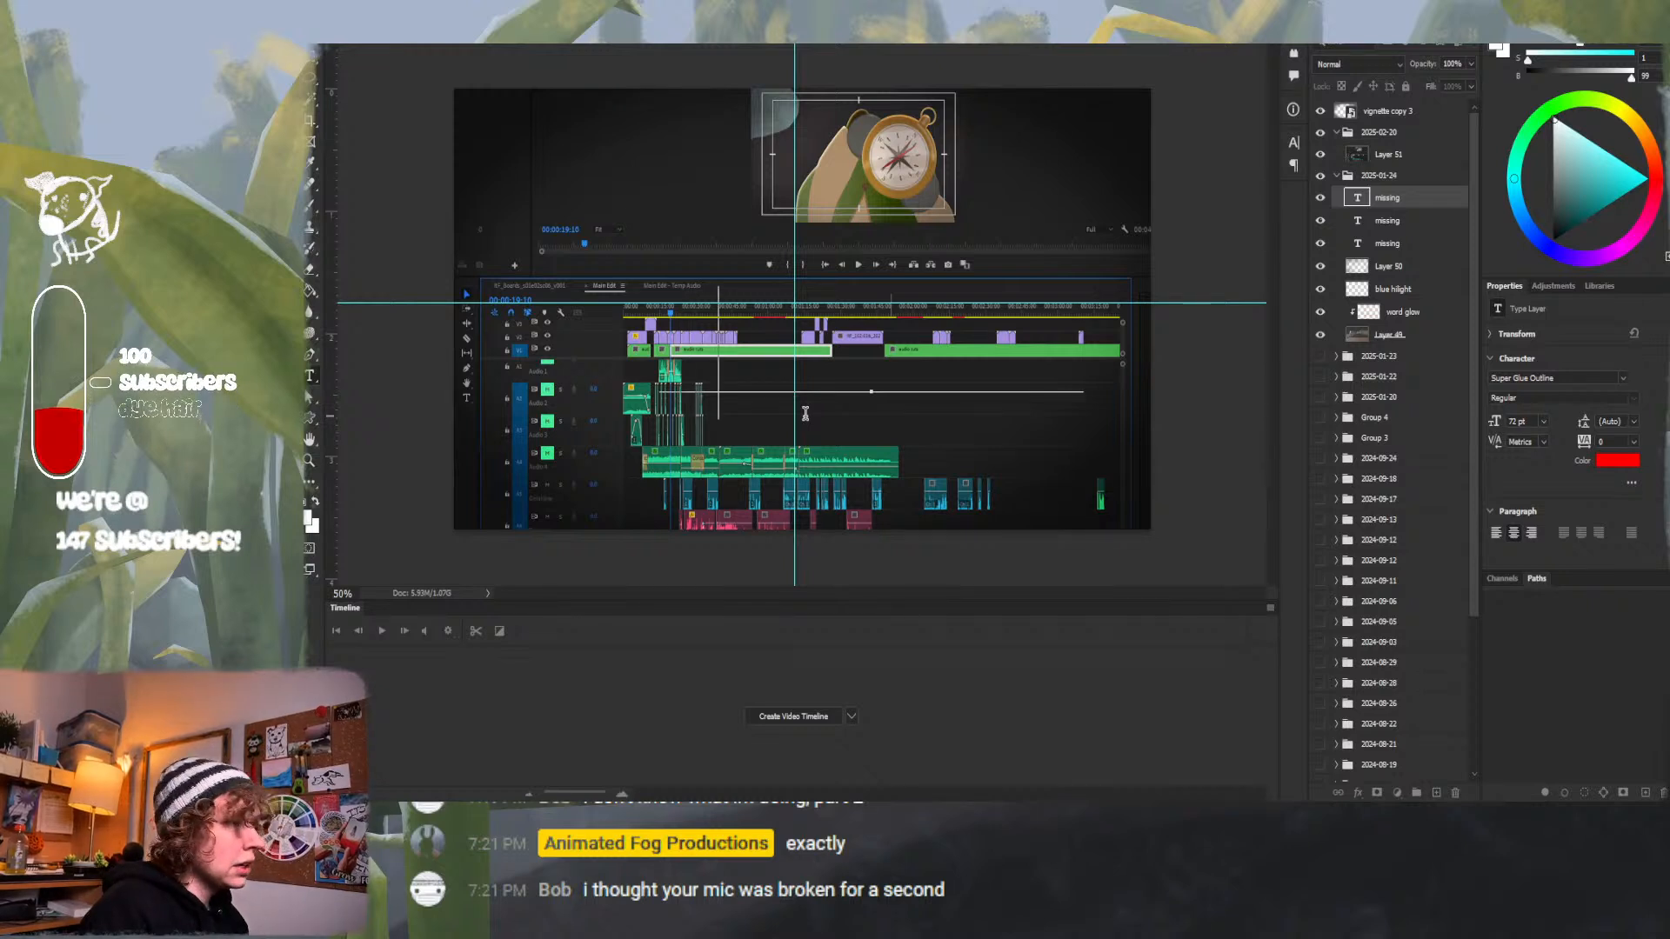
key(BackSpace)
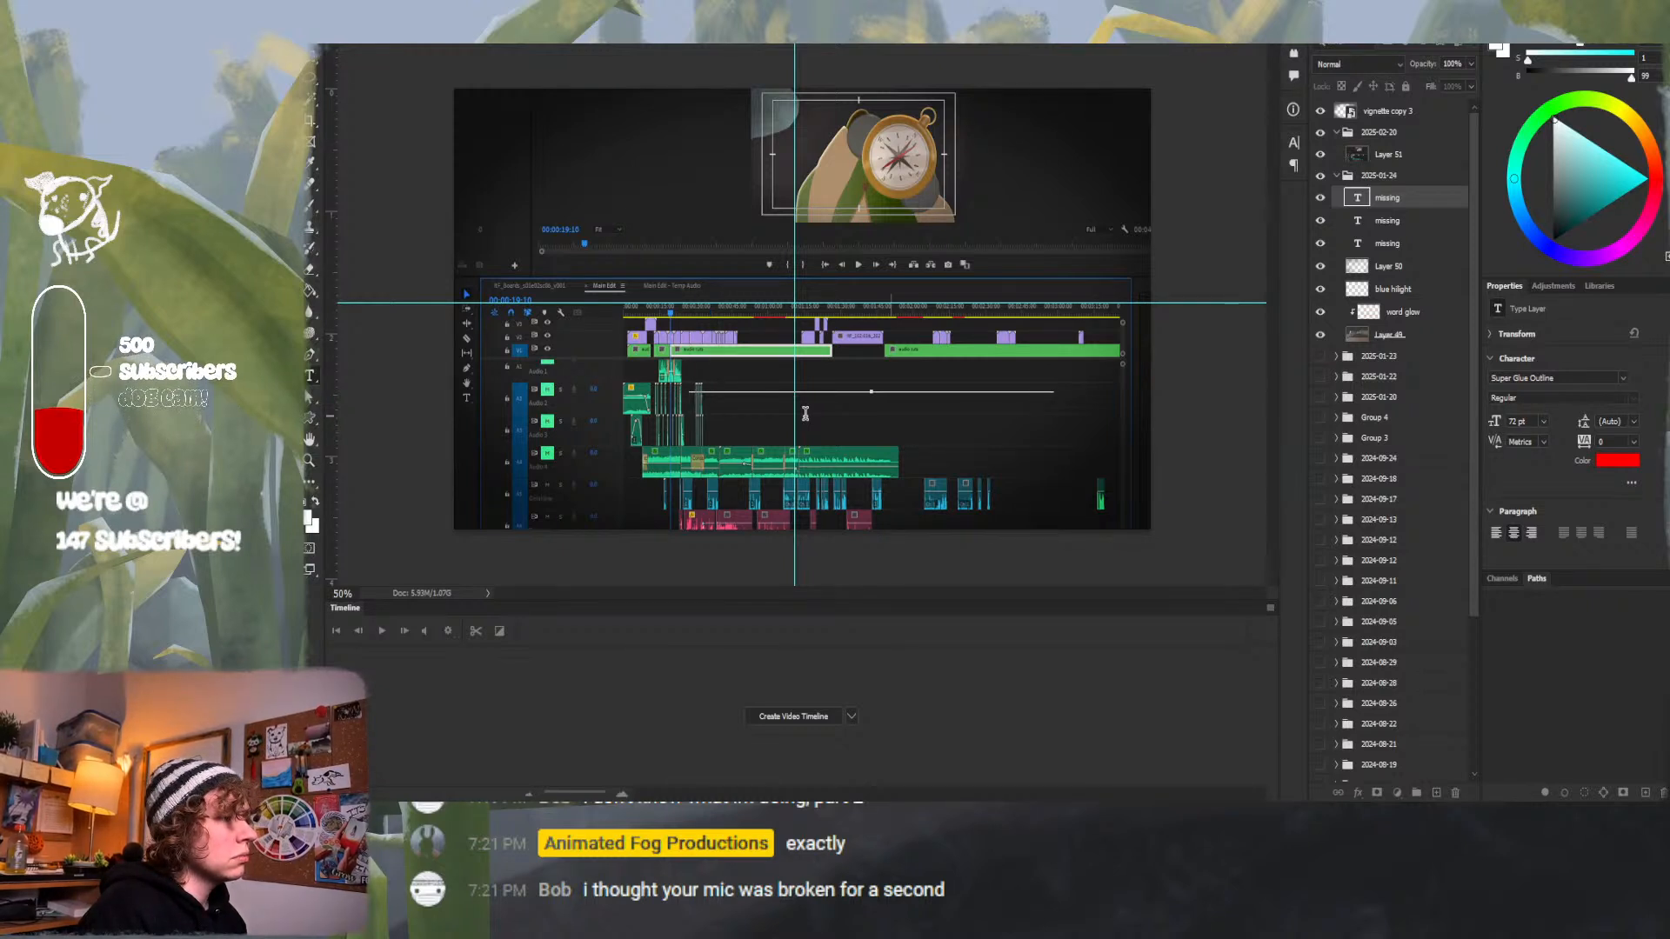
key(BackSpace)
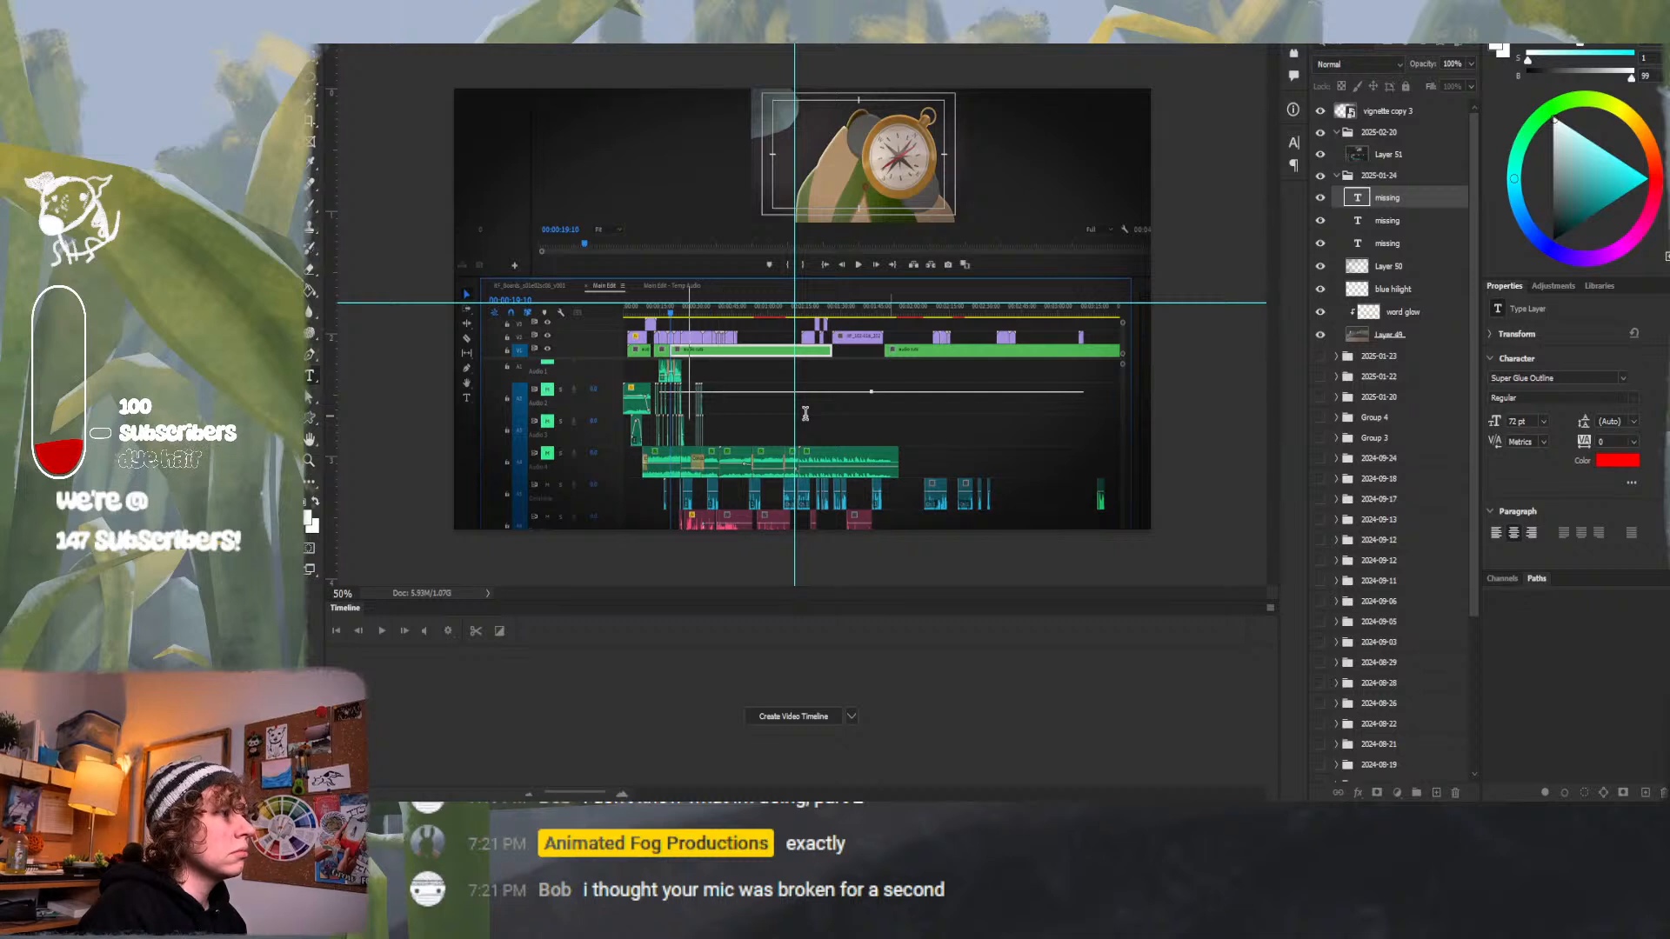
key(BackSpace)
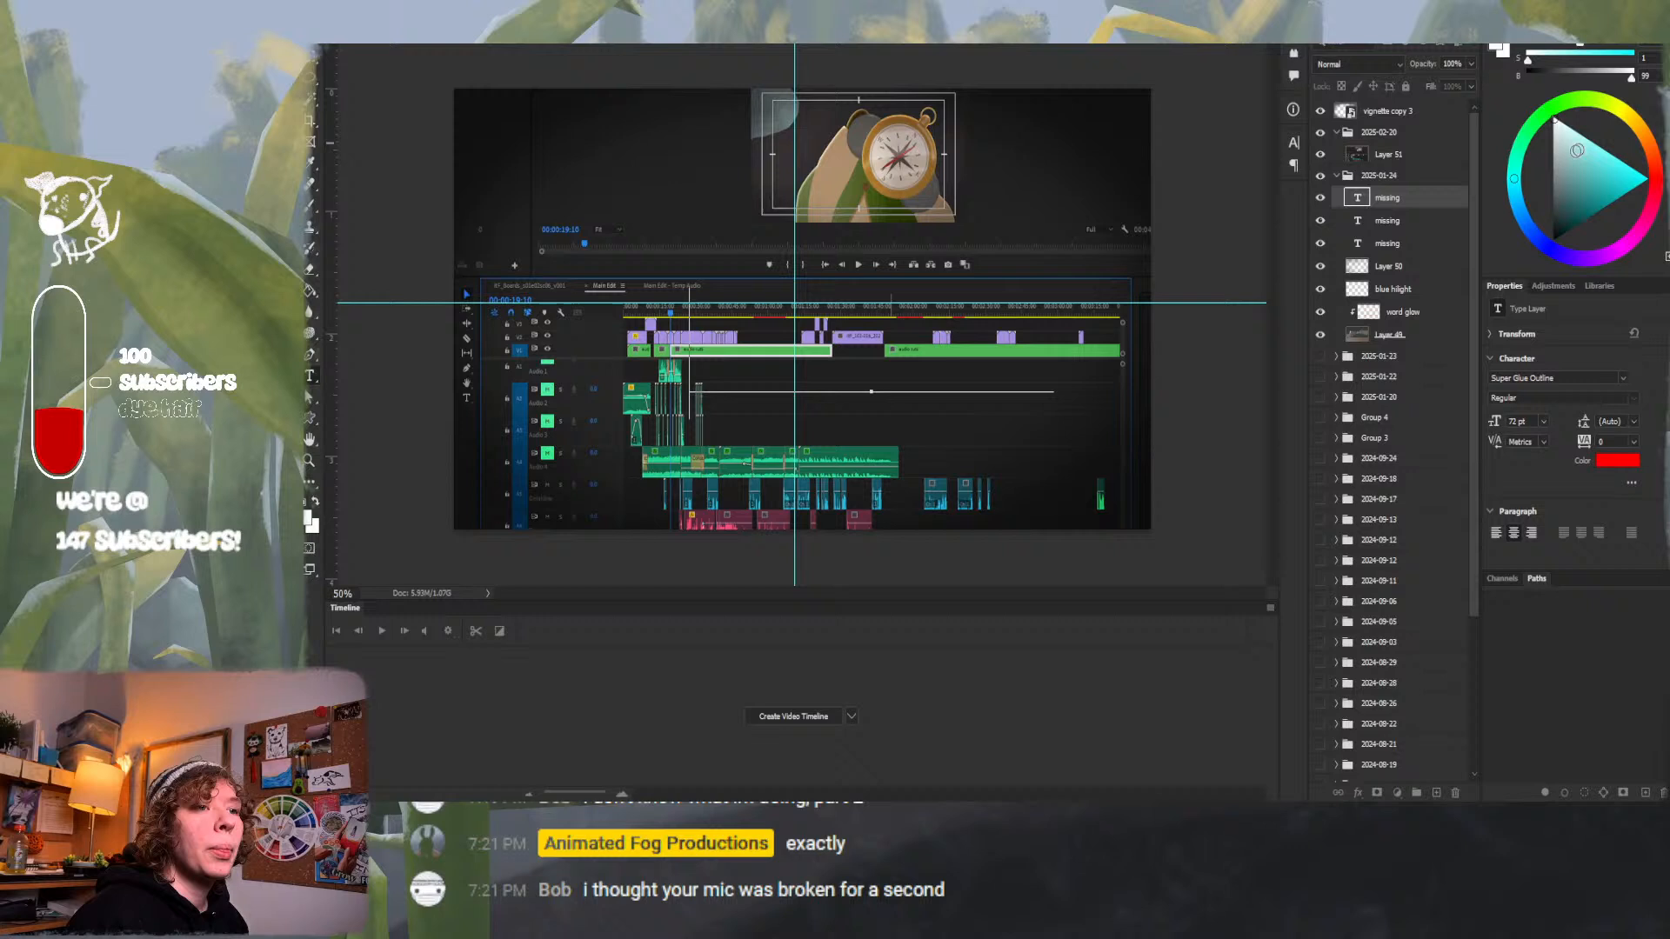
Collapse and hide the 2025-01-24 layer group.
click(1389, 161)
click(1344, 177)
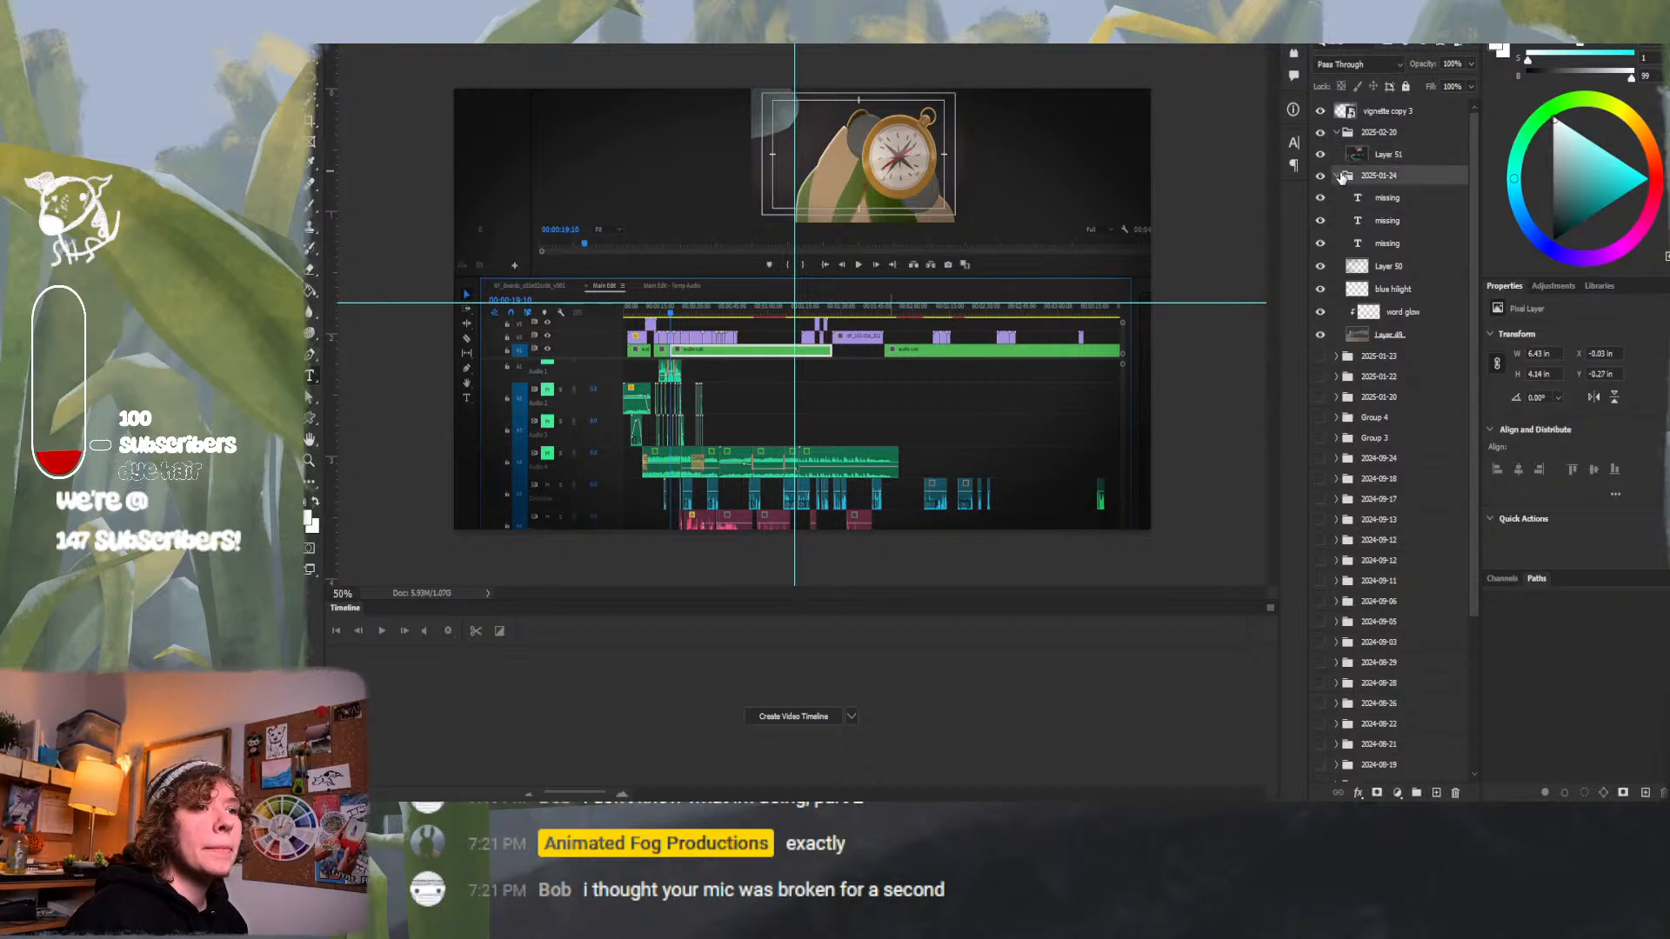
click(1337, 177)
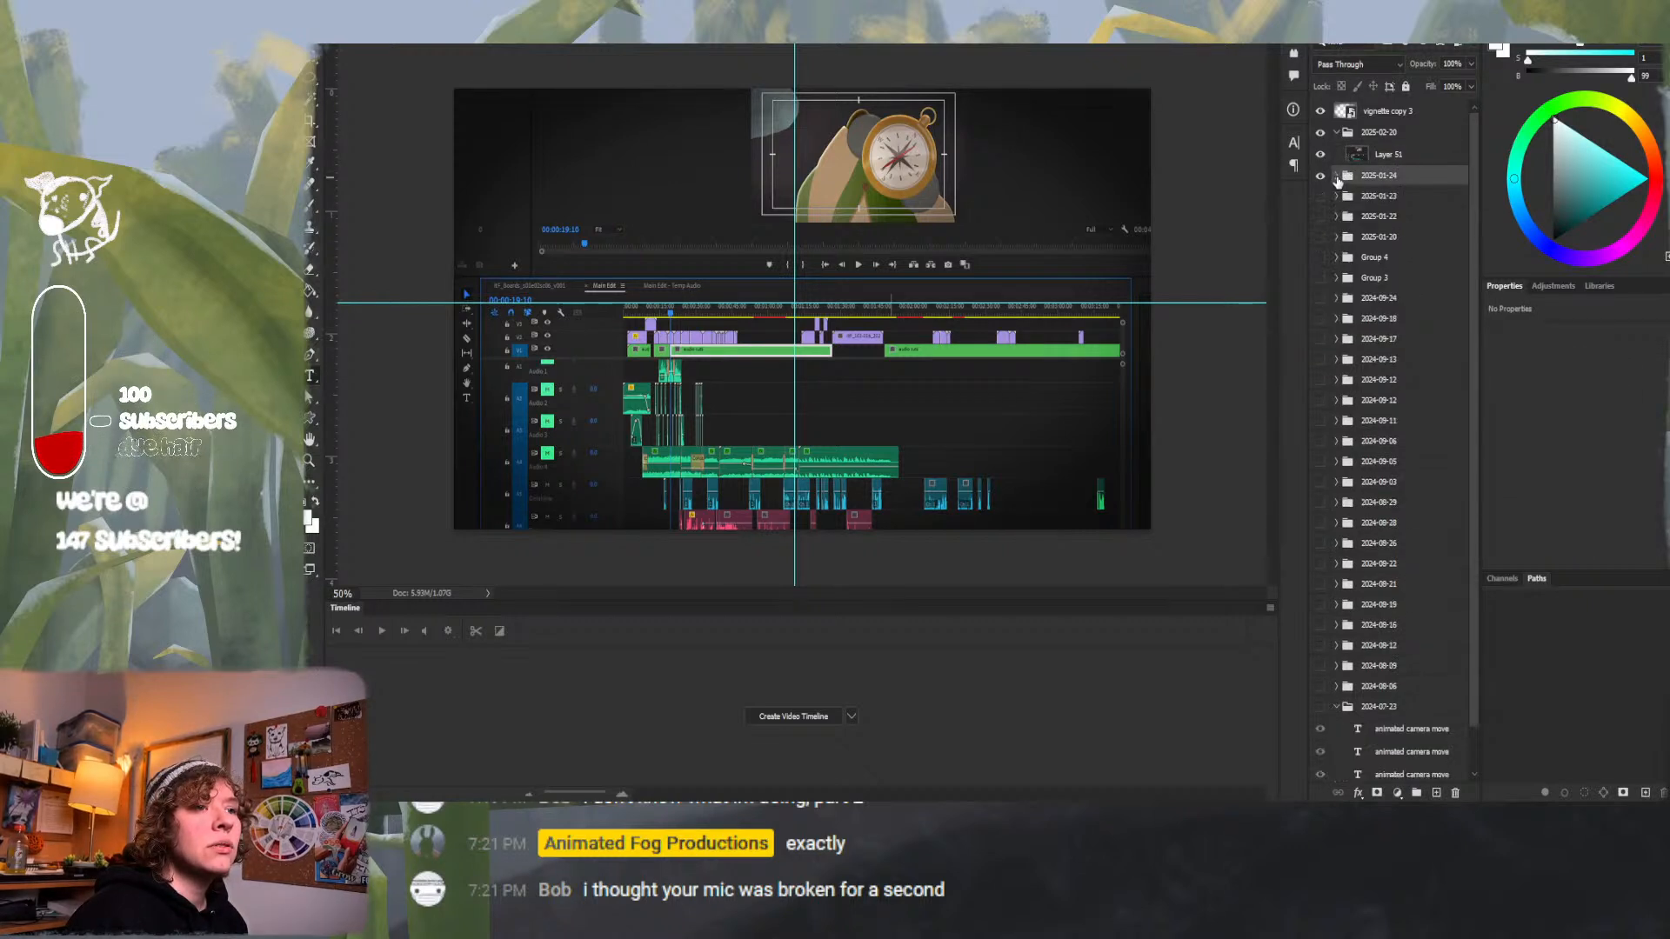
Add a new layer above the snip and place the text "Dialogue Editing" across the upper part of the canvas.
click(1385, 155)
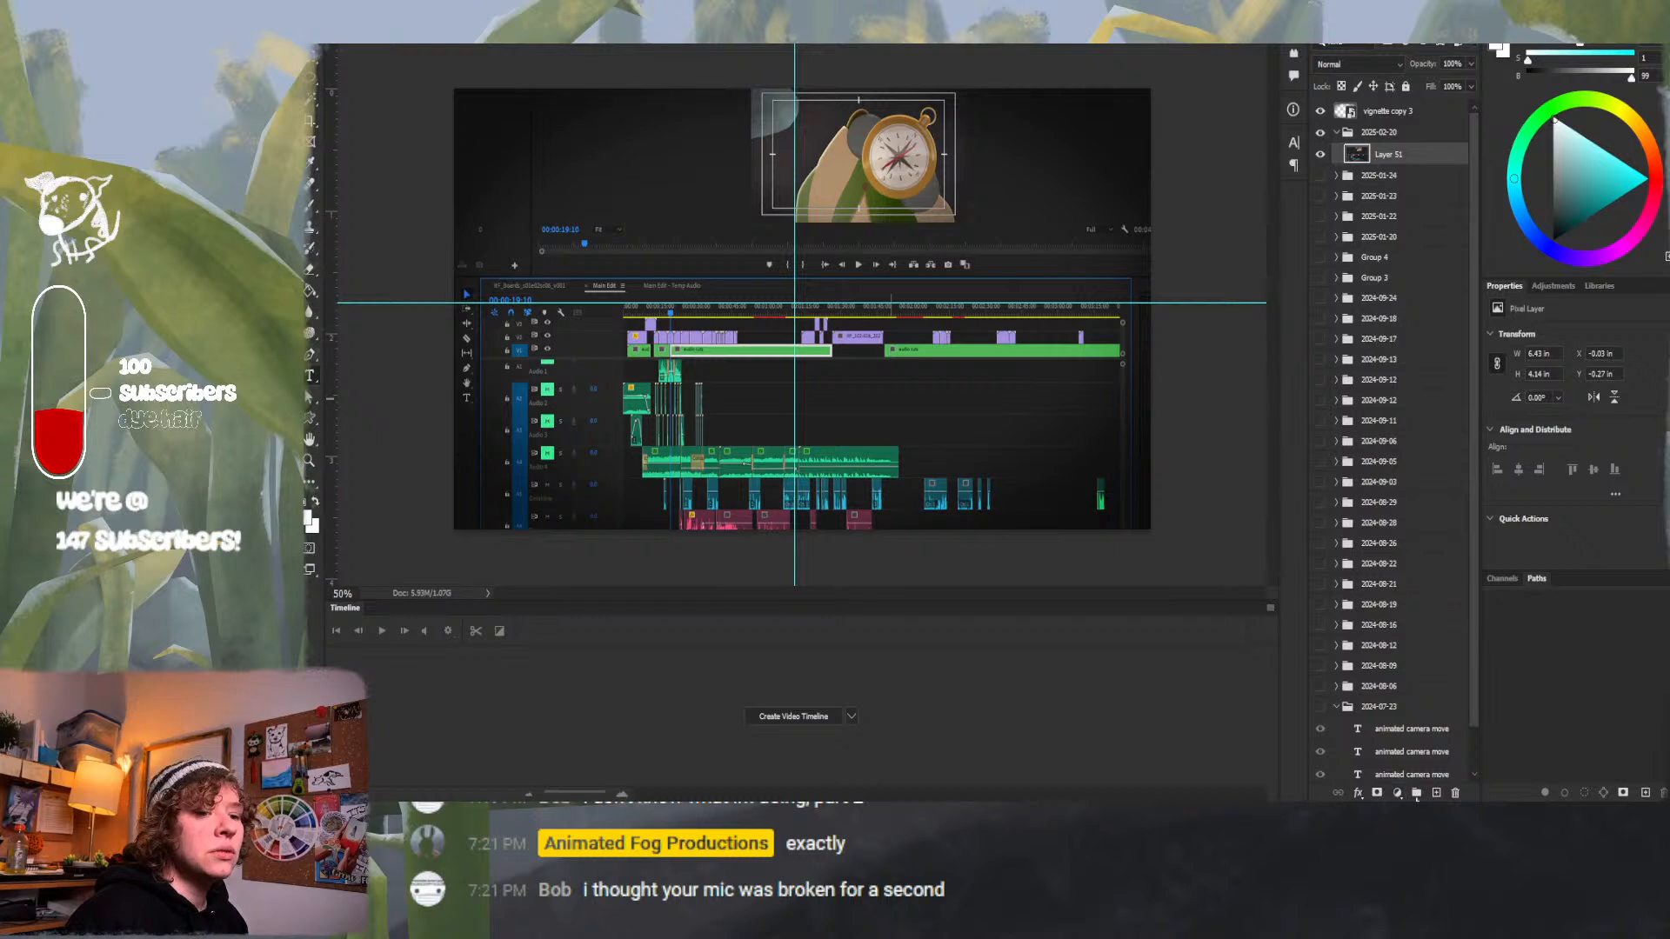
click(1436, 792)
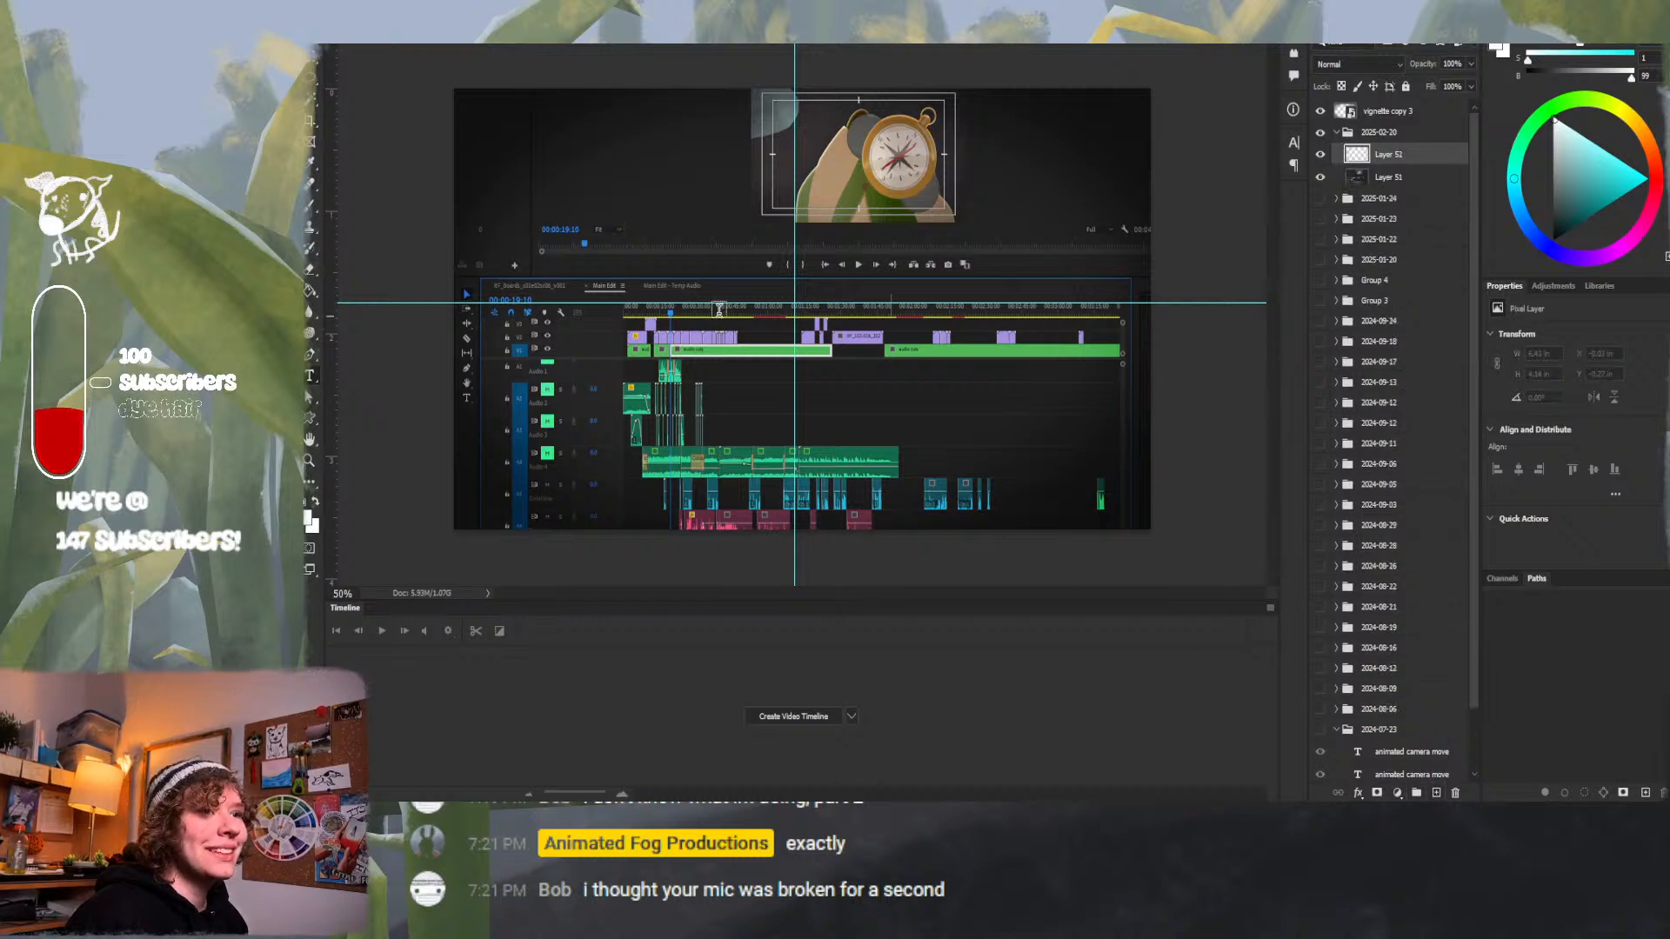
click(735, 289)
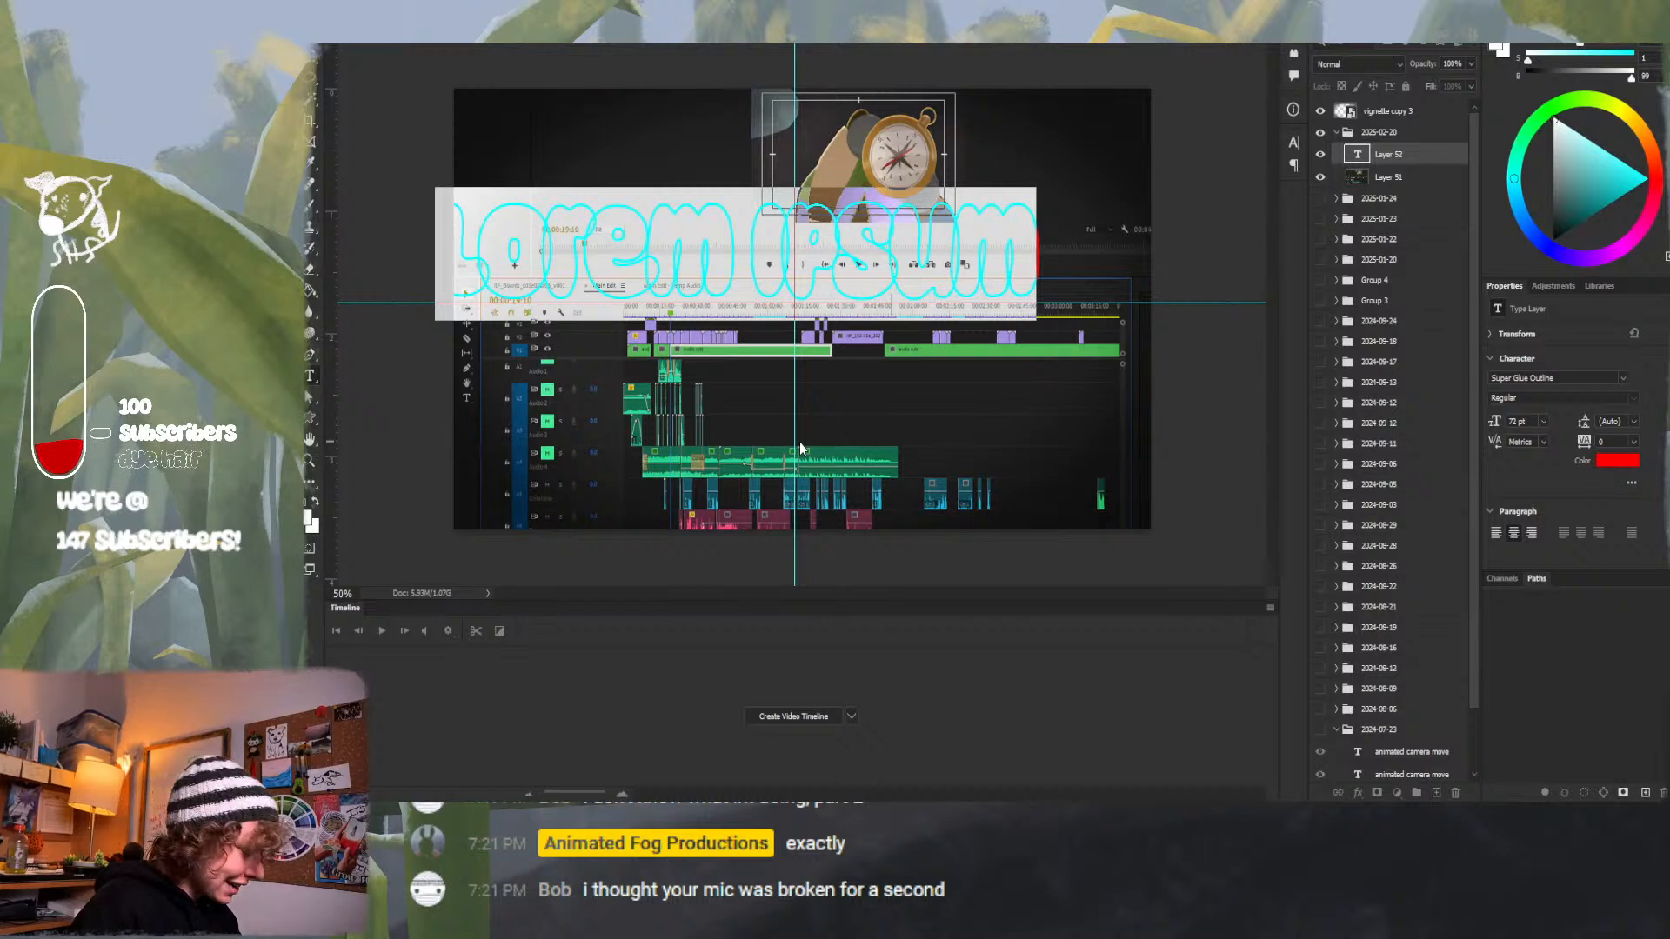
text(Dialog)
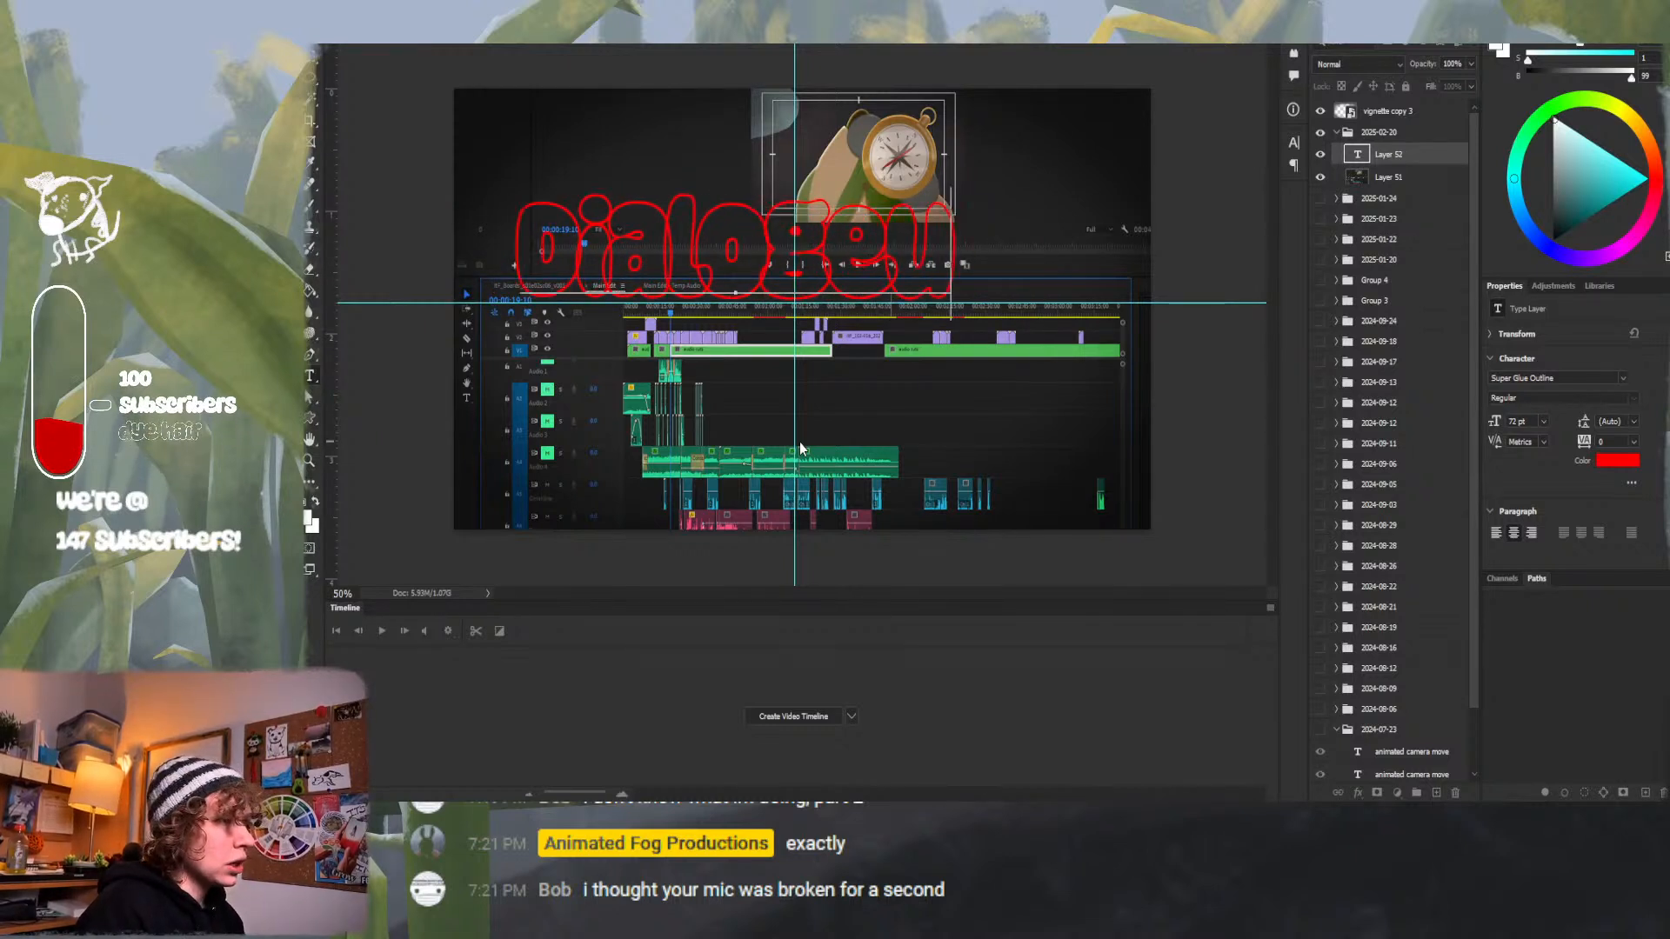
text( ue)
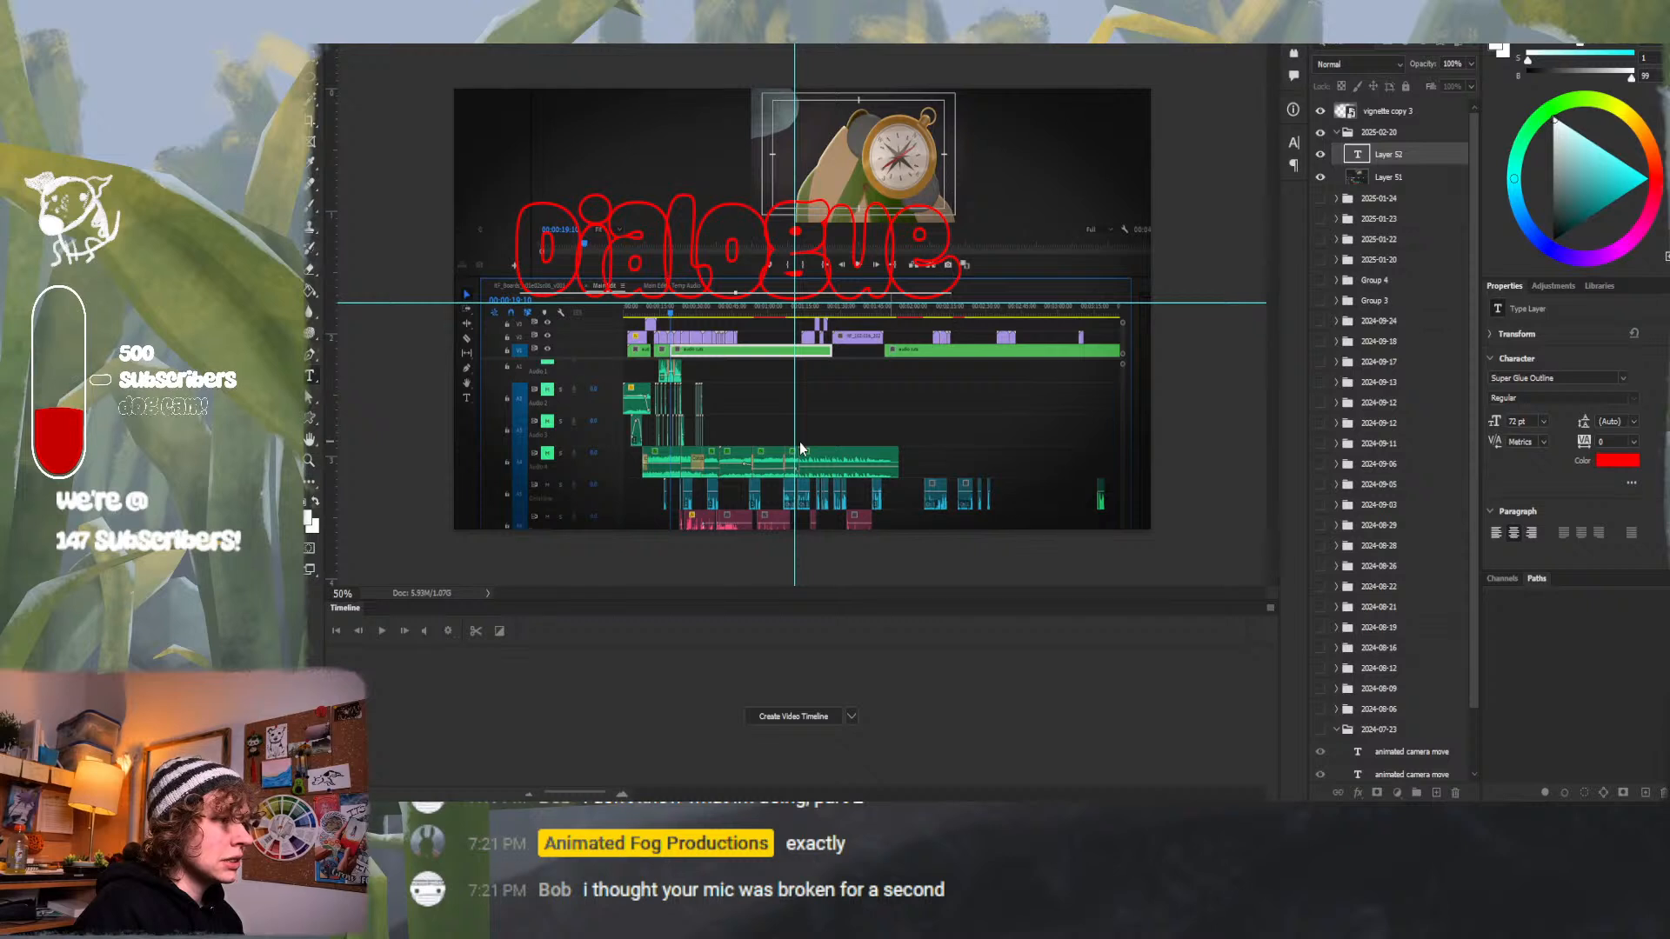
text( Editing)
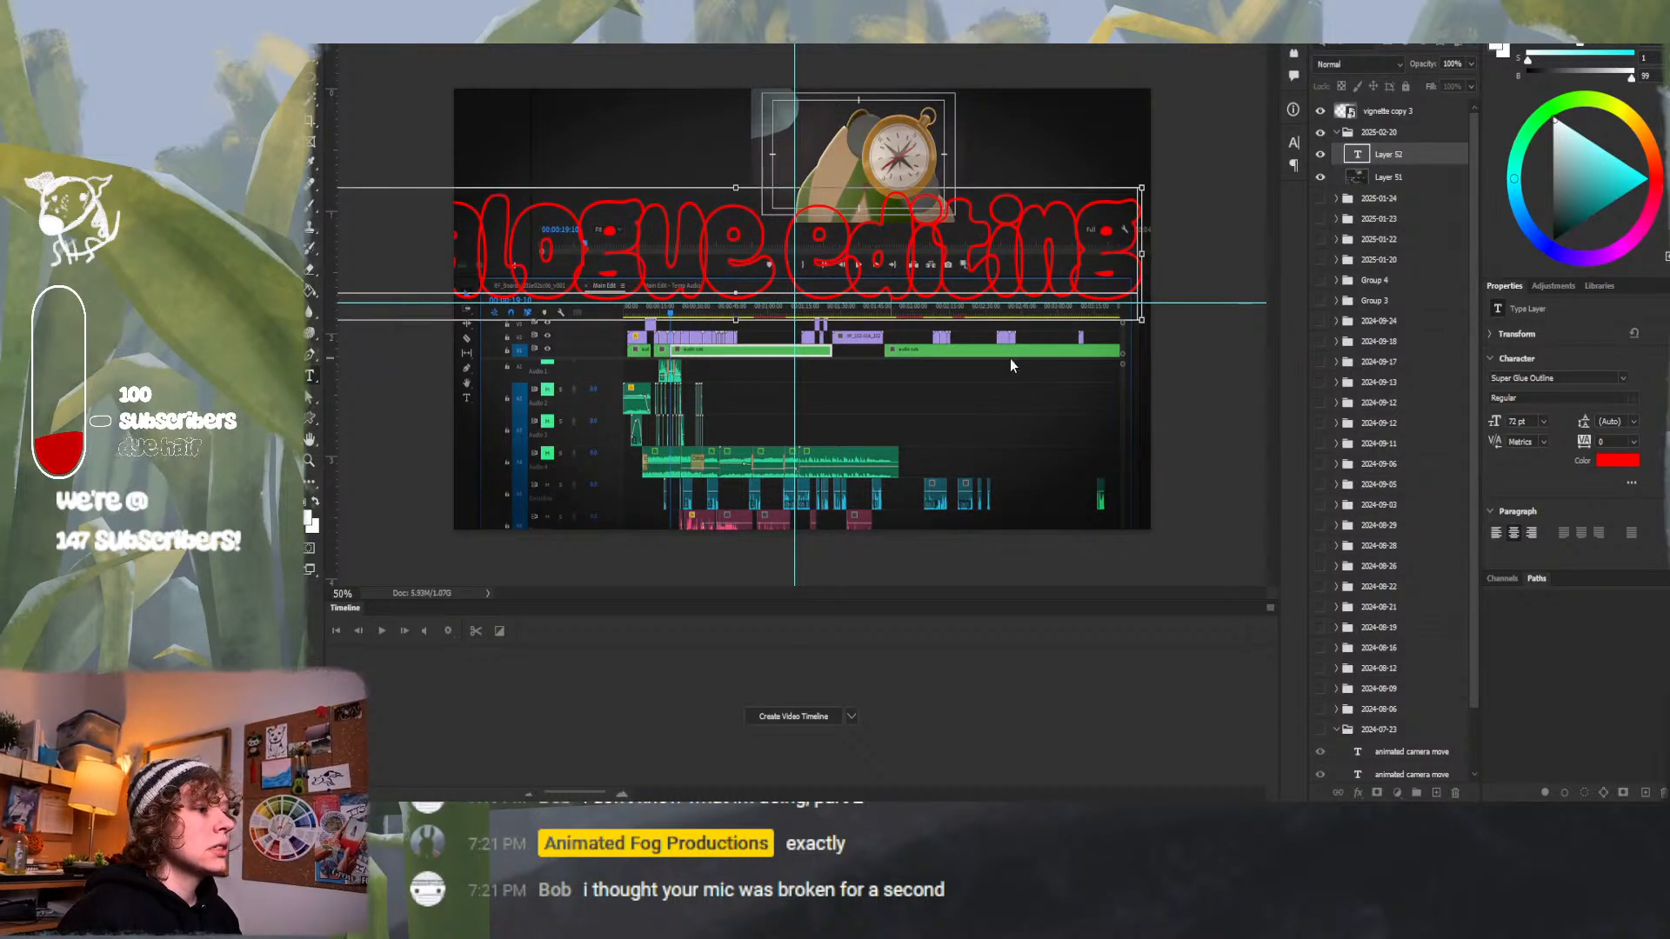
Set the font size of the whole "Dialogue editing" title to 36 pt and commit the text.
key(ctrl+shift+Left)
key(ctrl+shift+Left)
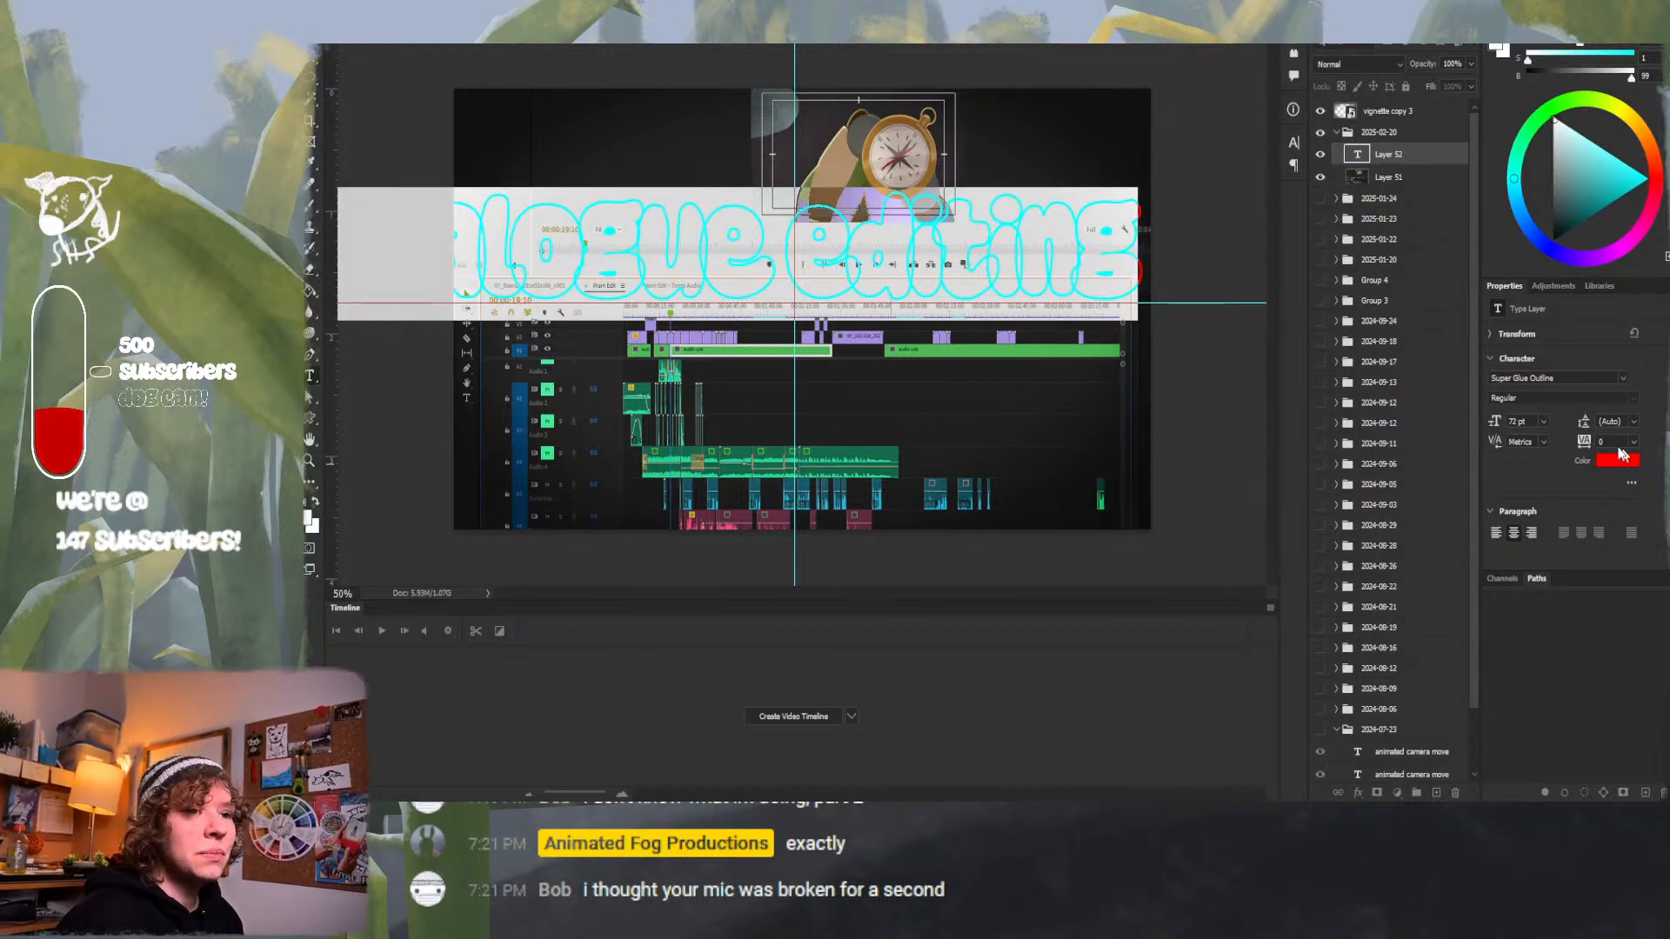
click(1544, 421)
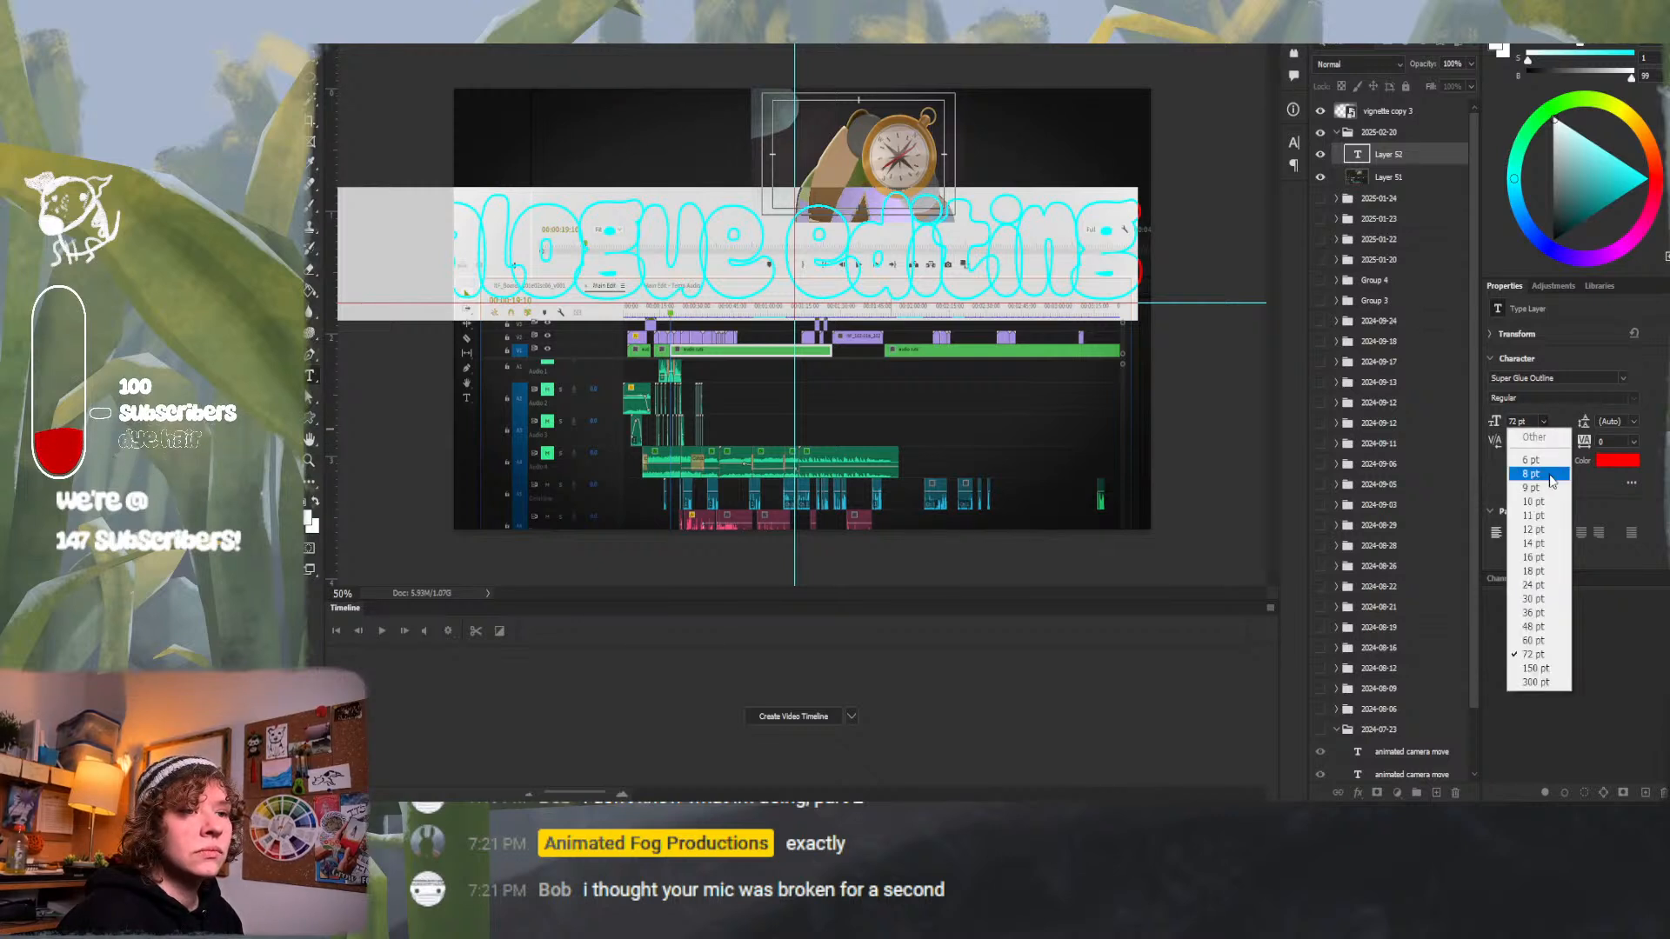
click(1557, 587)
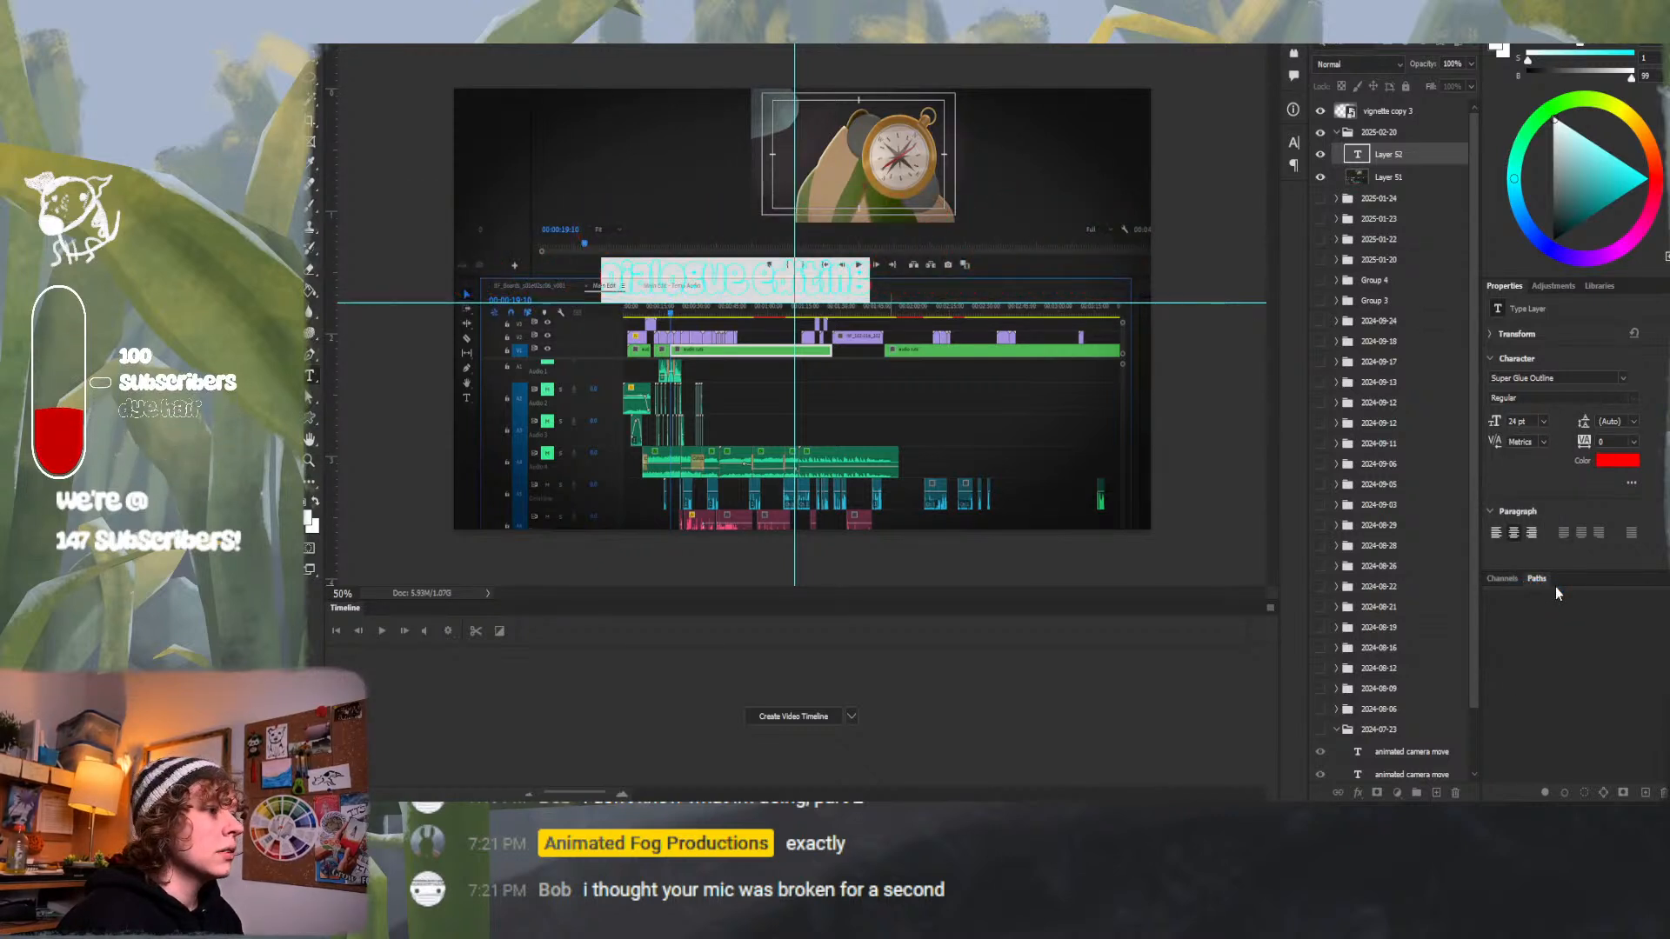
click(1545, 421)
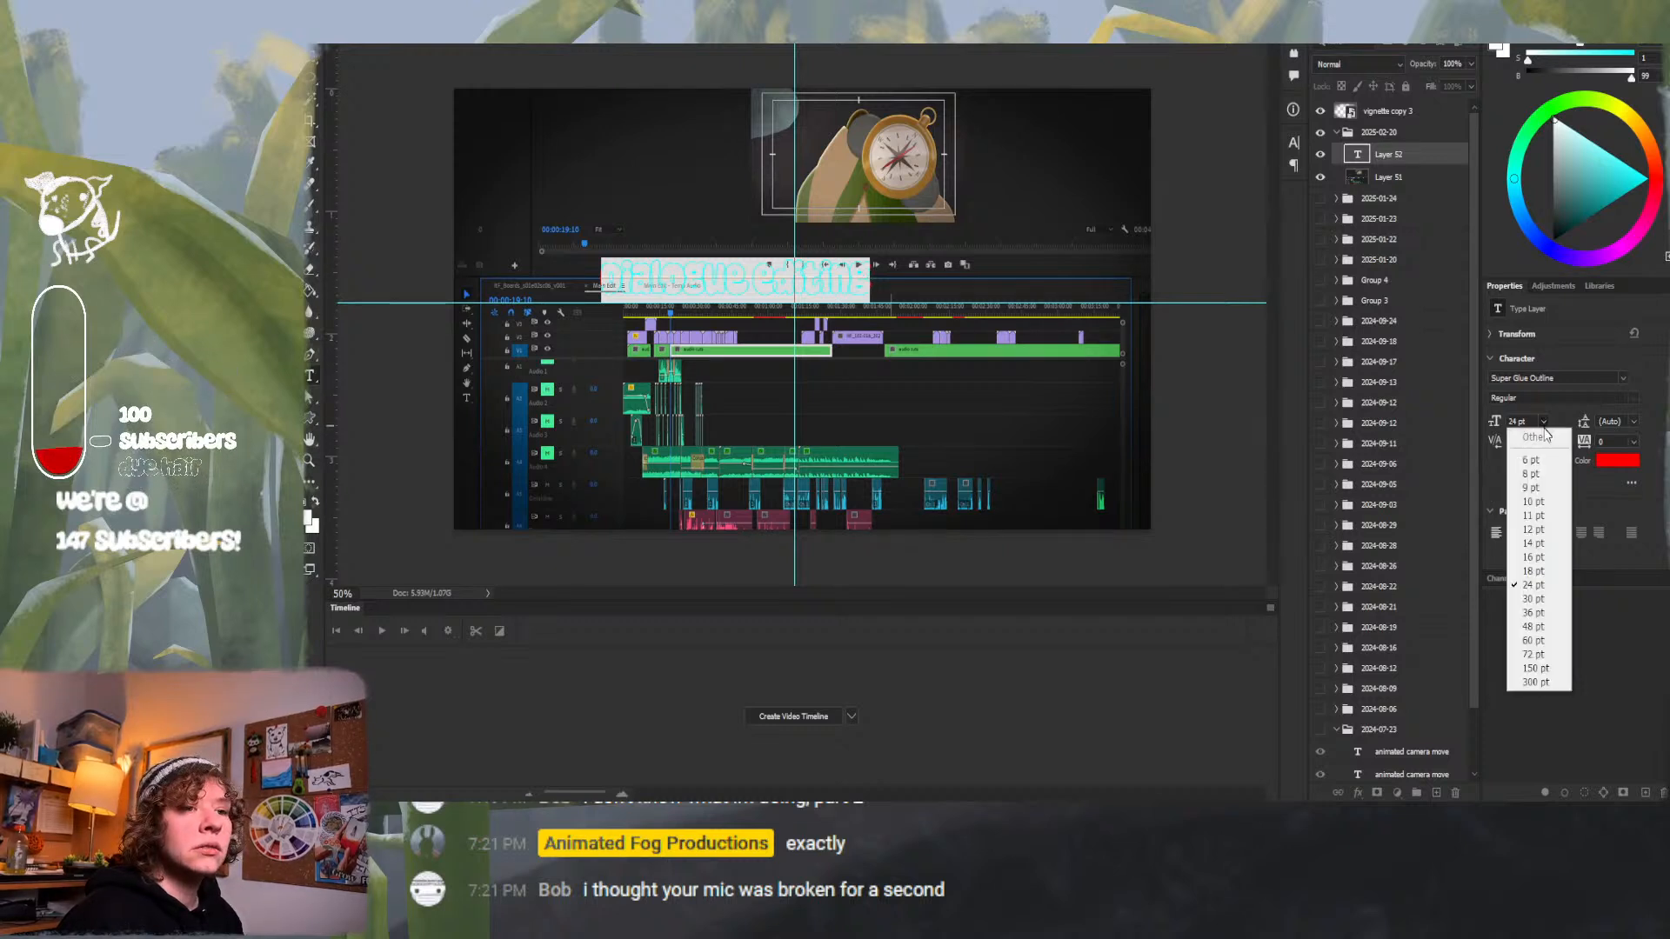
click(1554, 612)
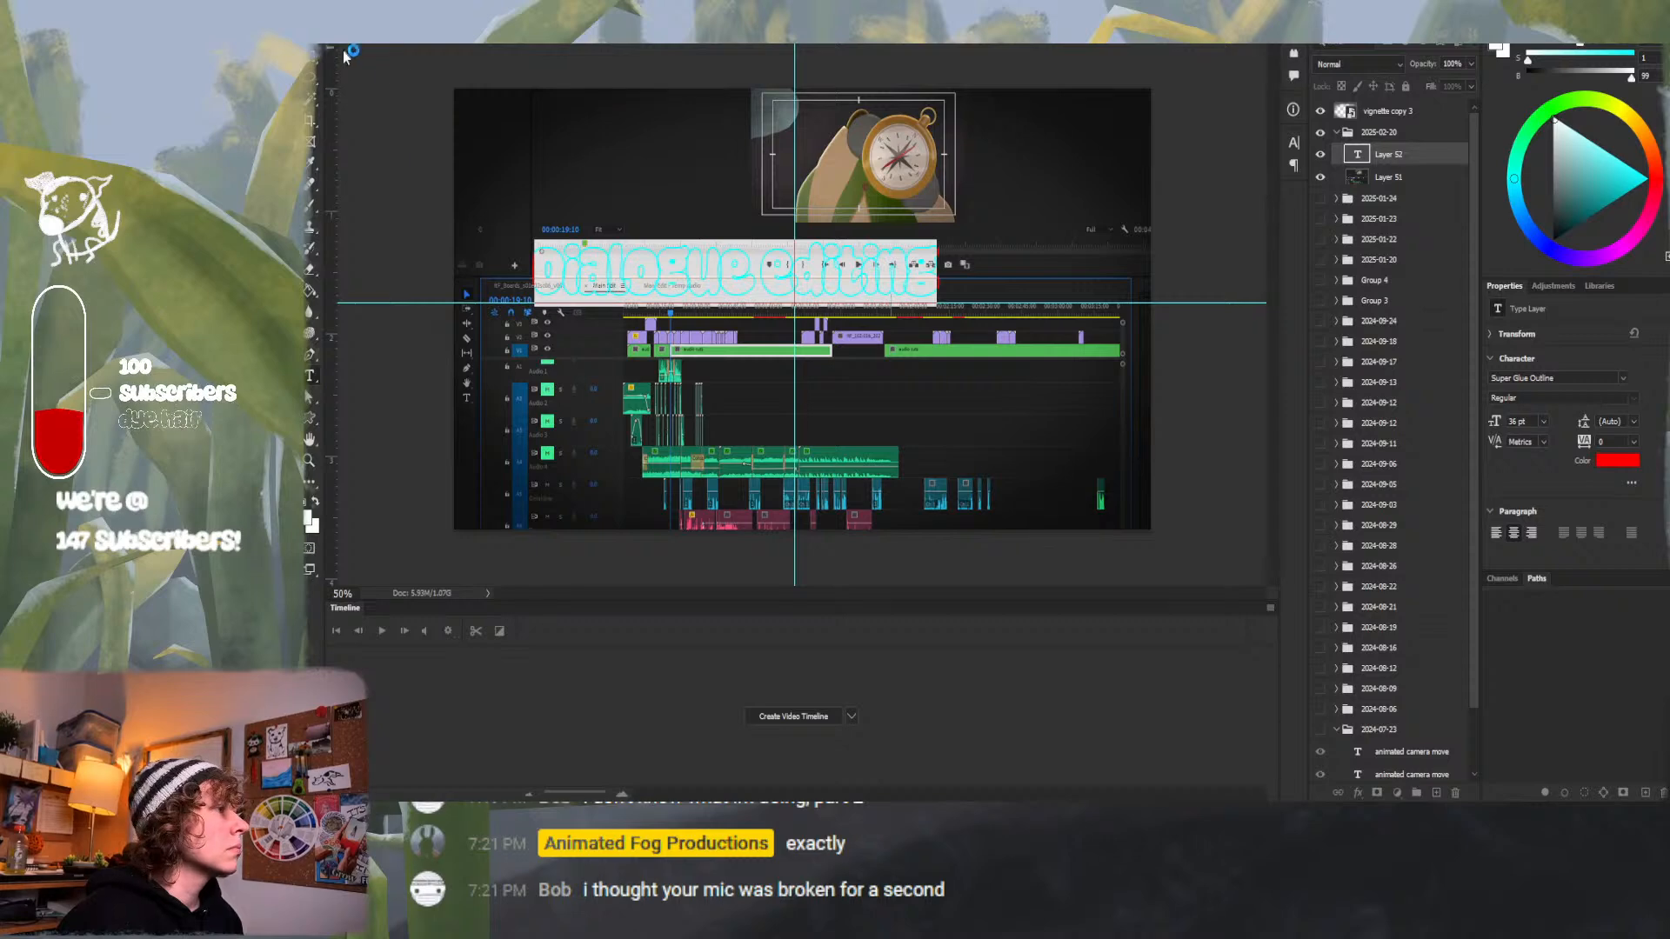
key(ctrl+Return)
click(713, 277)
drag(715, 275, 864, 325)
key(ctrl+z)
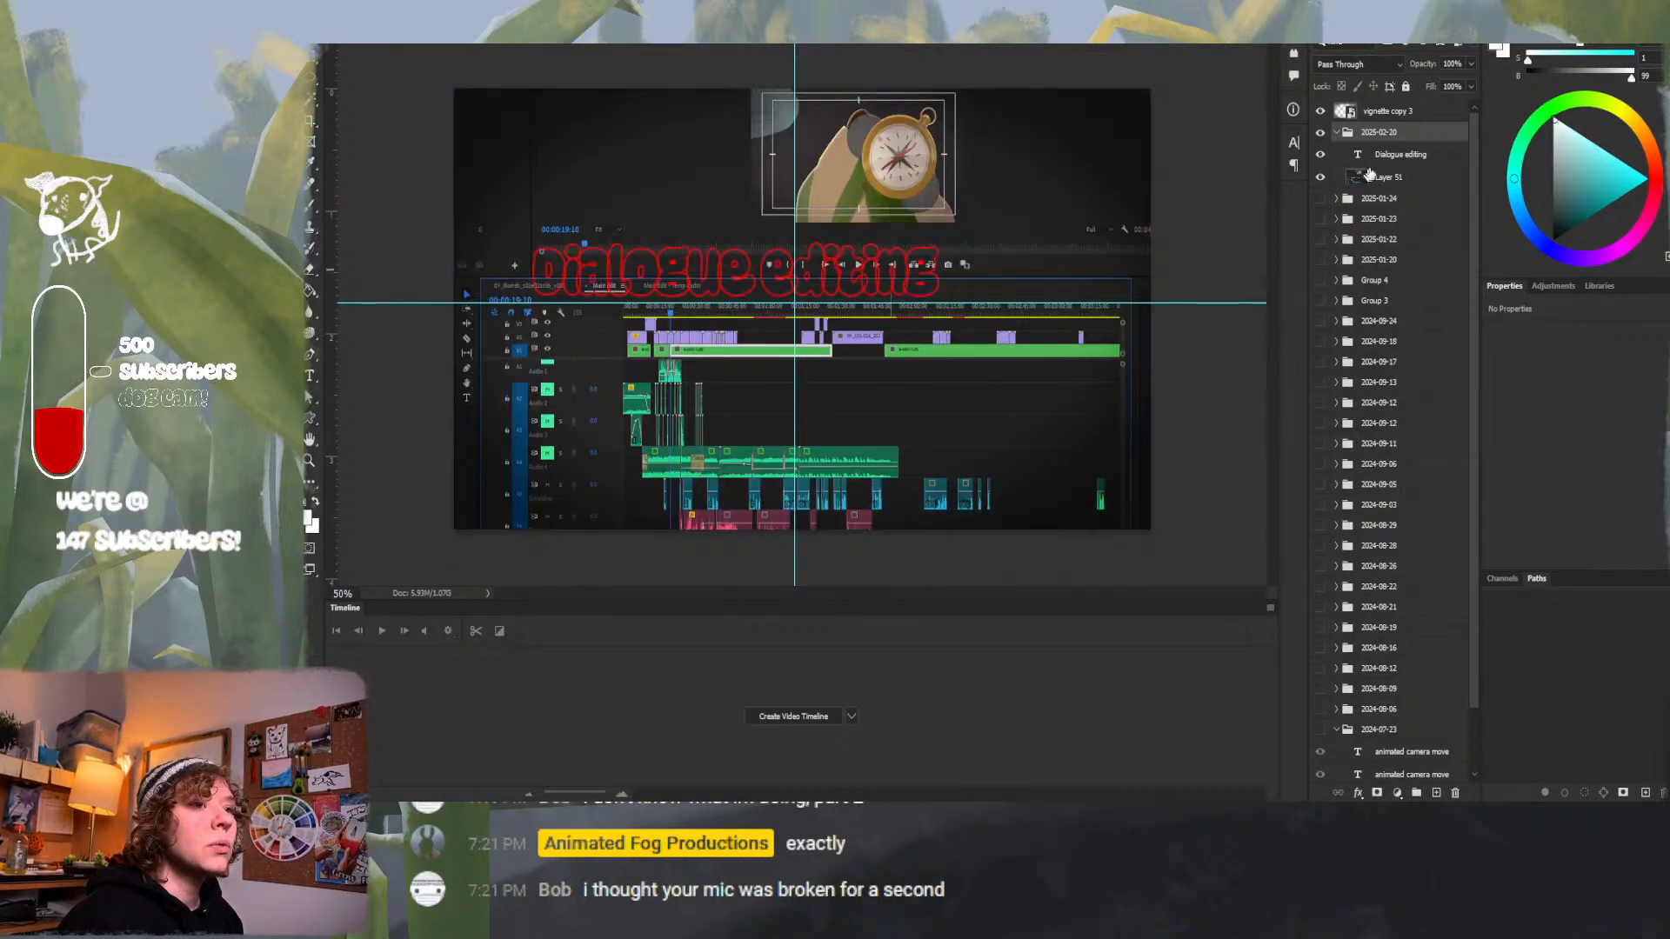
Move the "Dialogue editing" title down and right onto the dark area beneath the timeline's long green clips.
click(1408, 154)
drag(870, 292, 1041, 403)
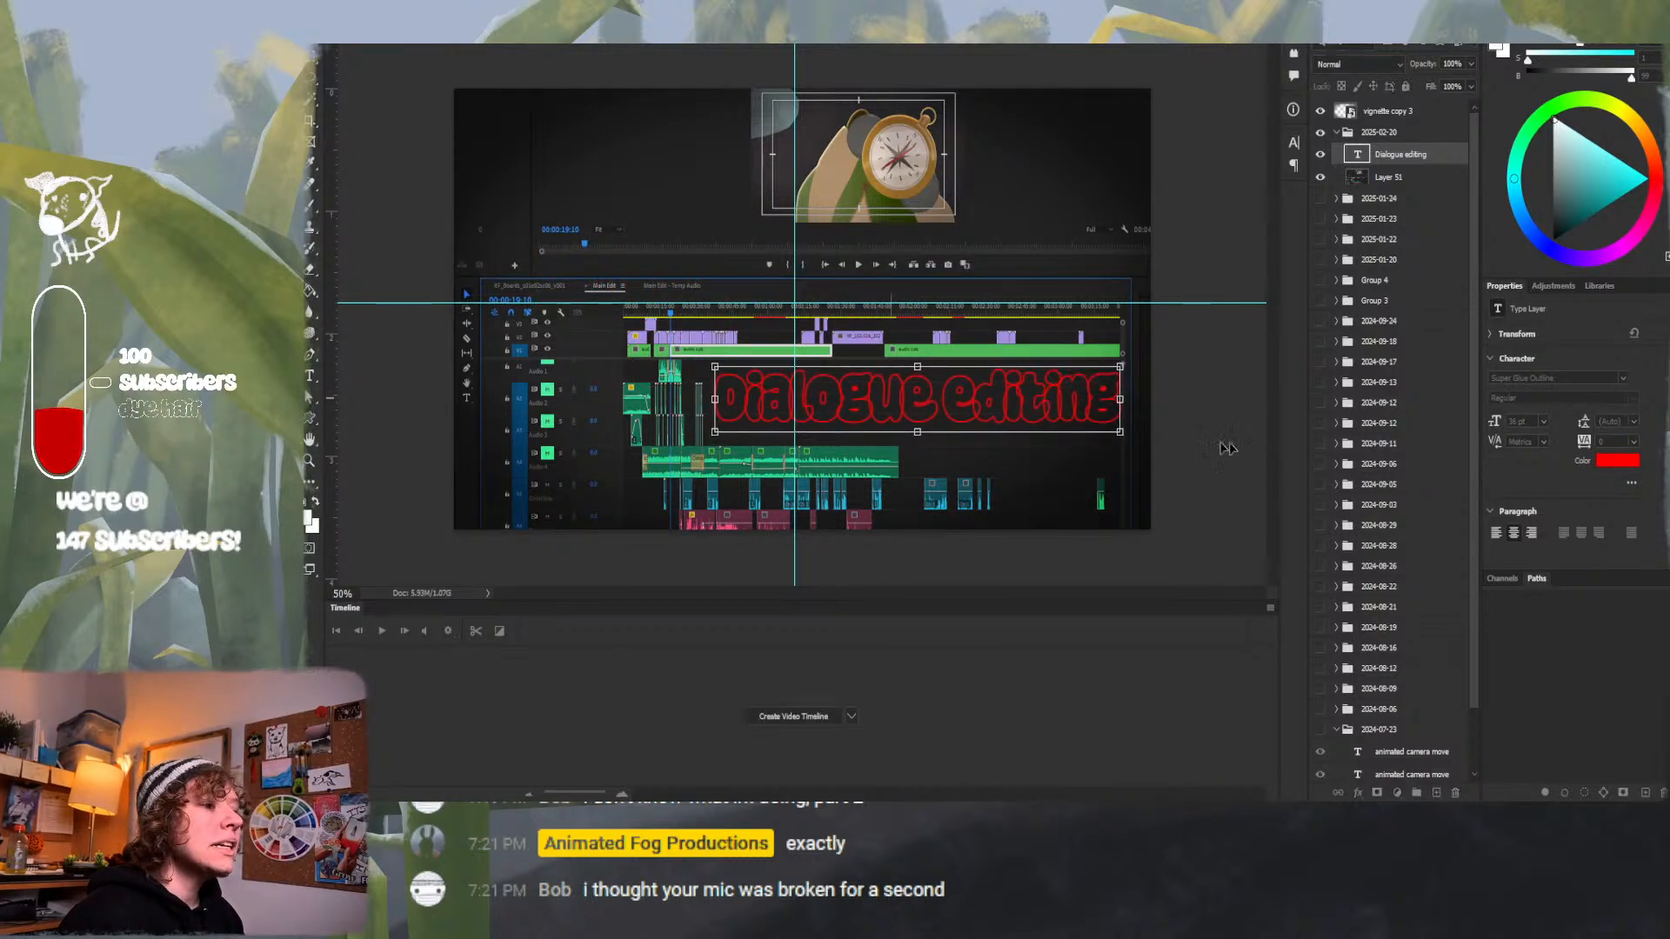
key(Return)
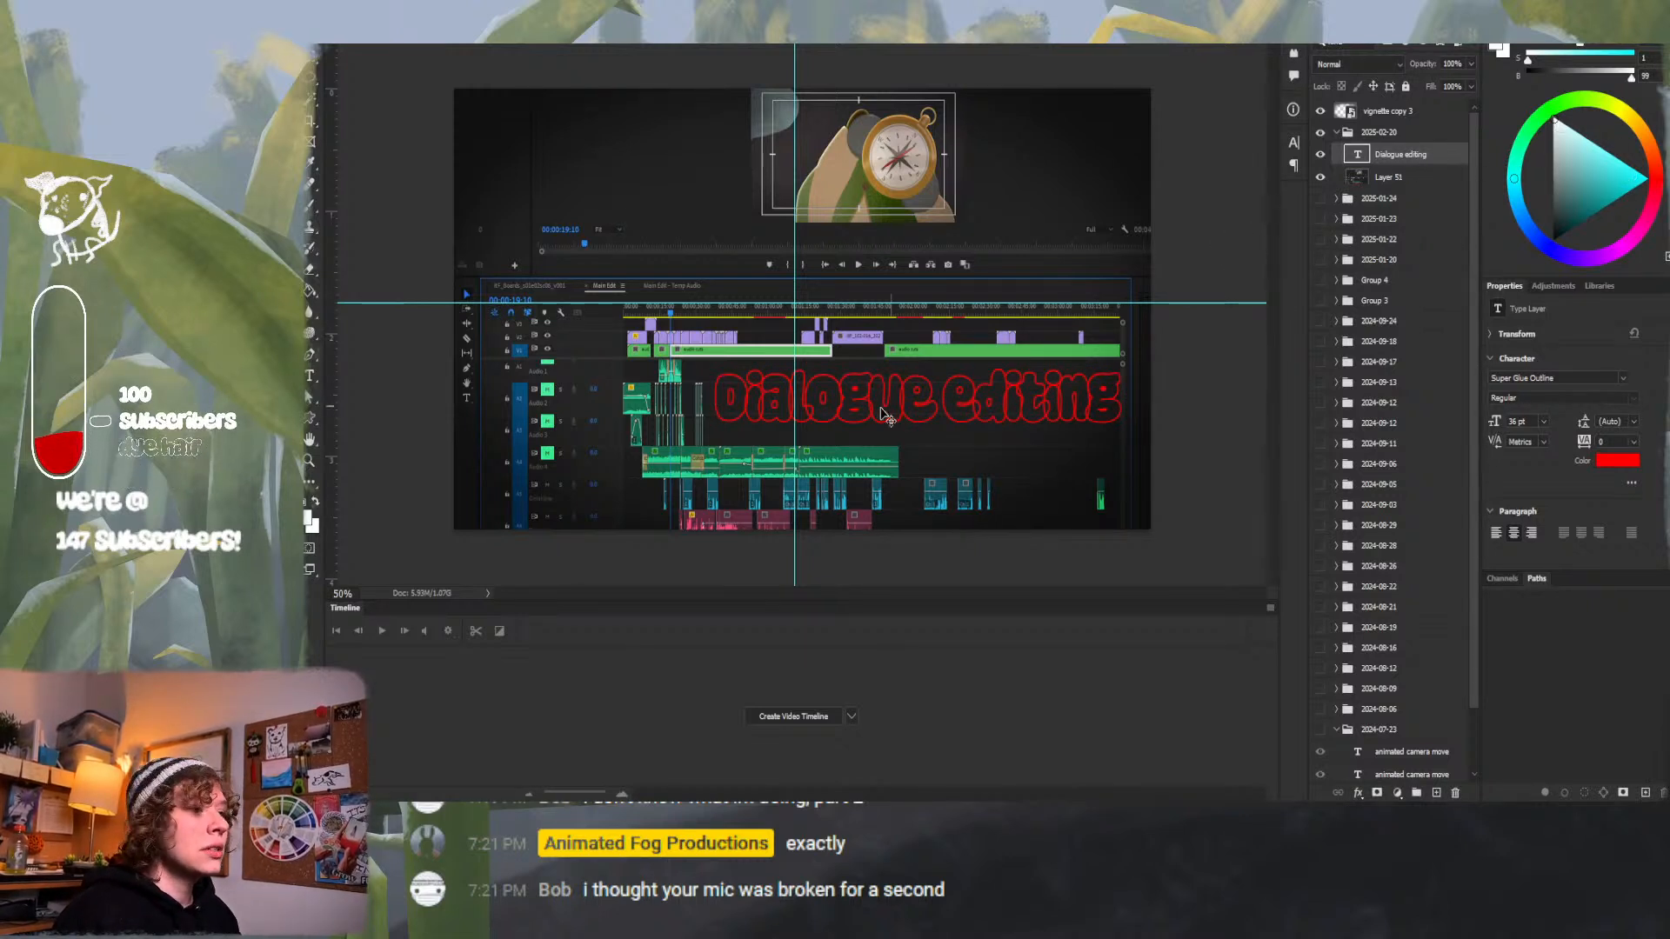
Duplicate the "Dialogue editing" text layer and shift the 2025-02-20 group up slightly.
drag(1408, 155, 1438, 793)
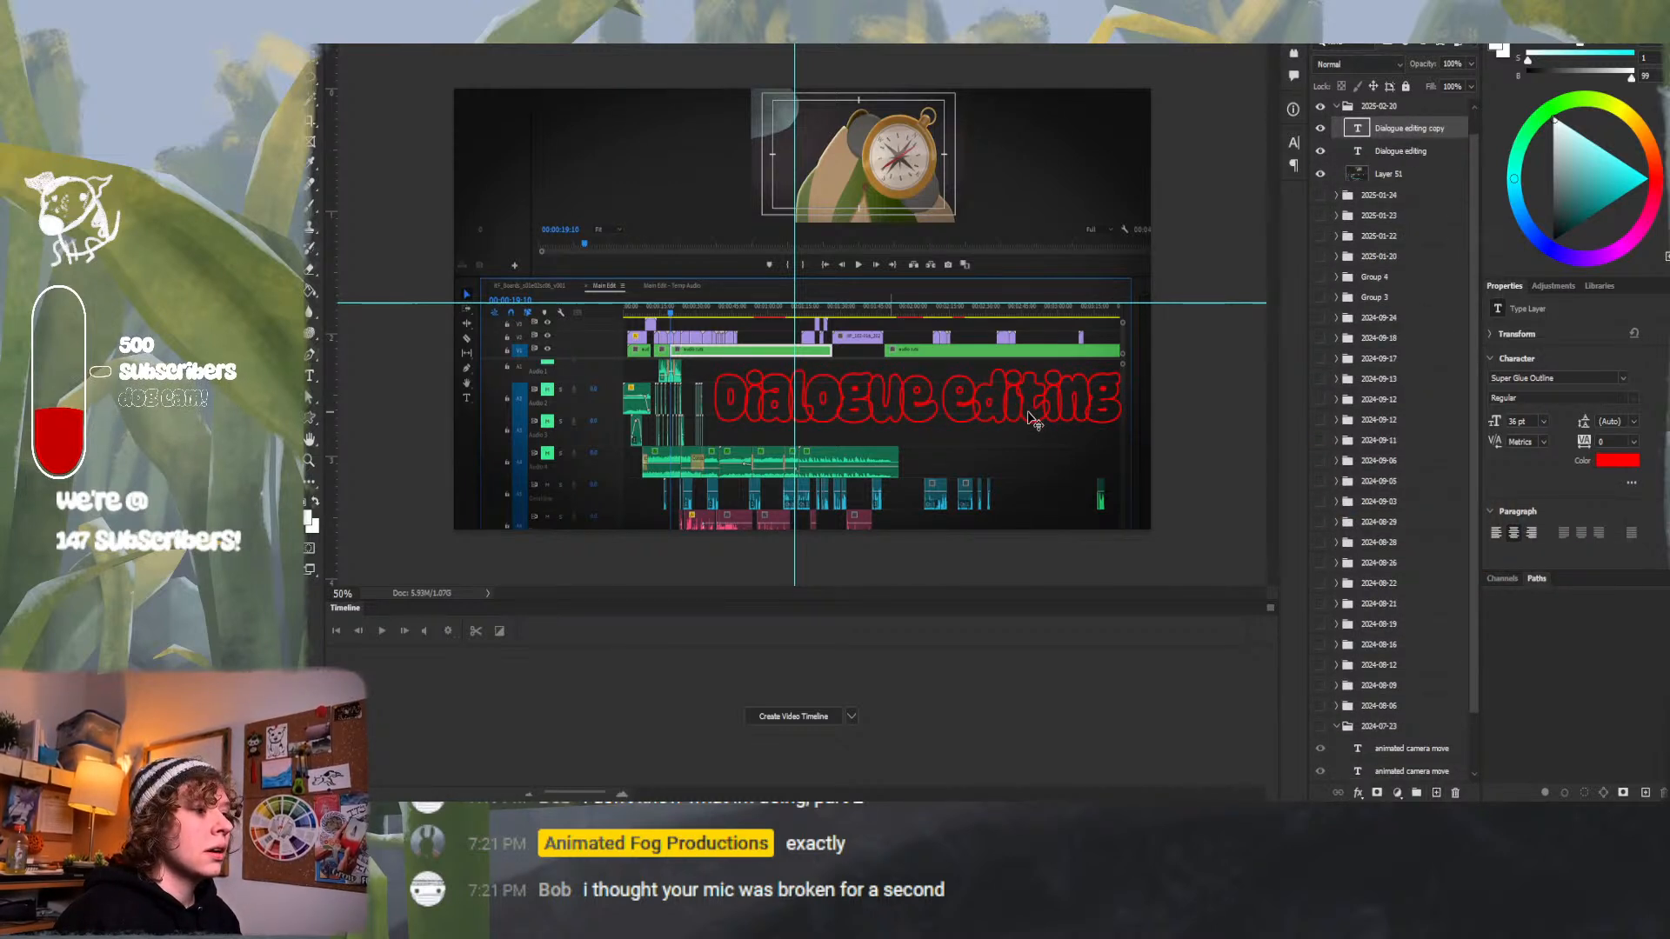
drag(1031, 408, 1030, 405)
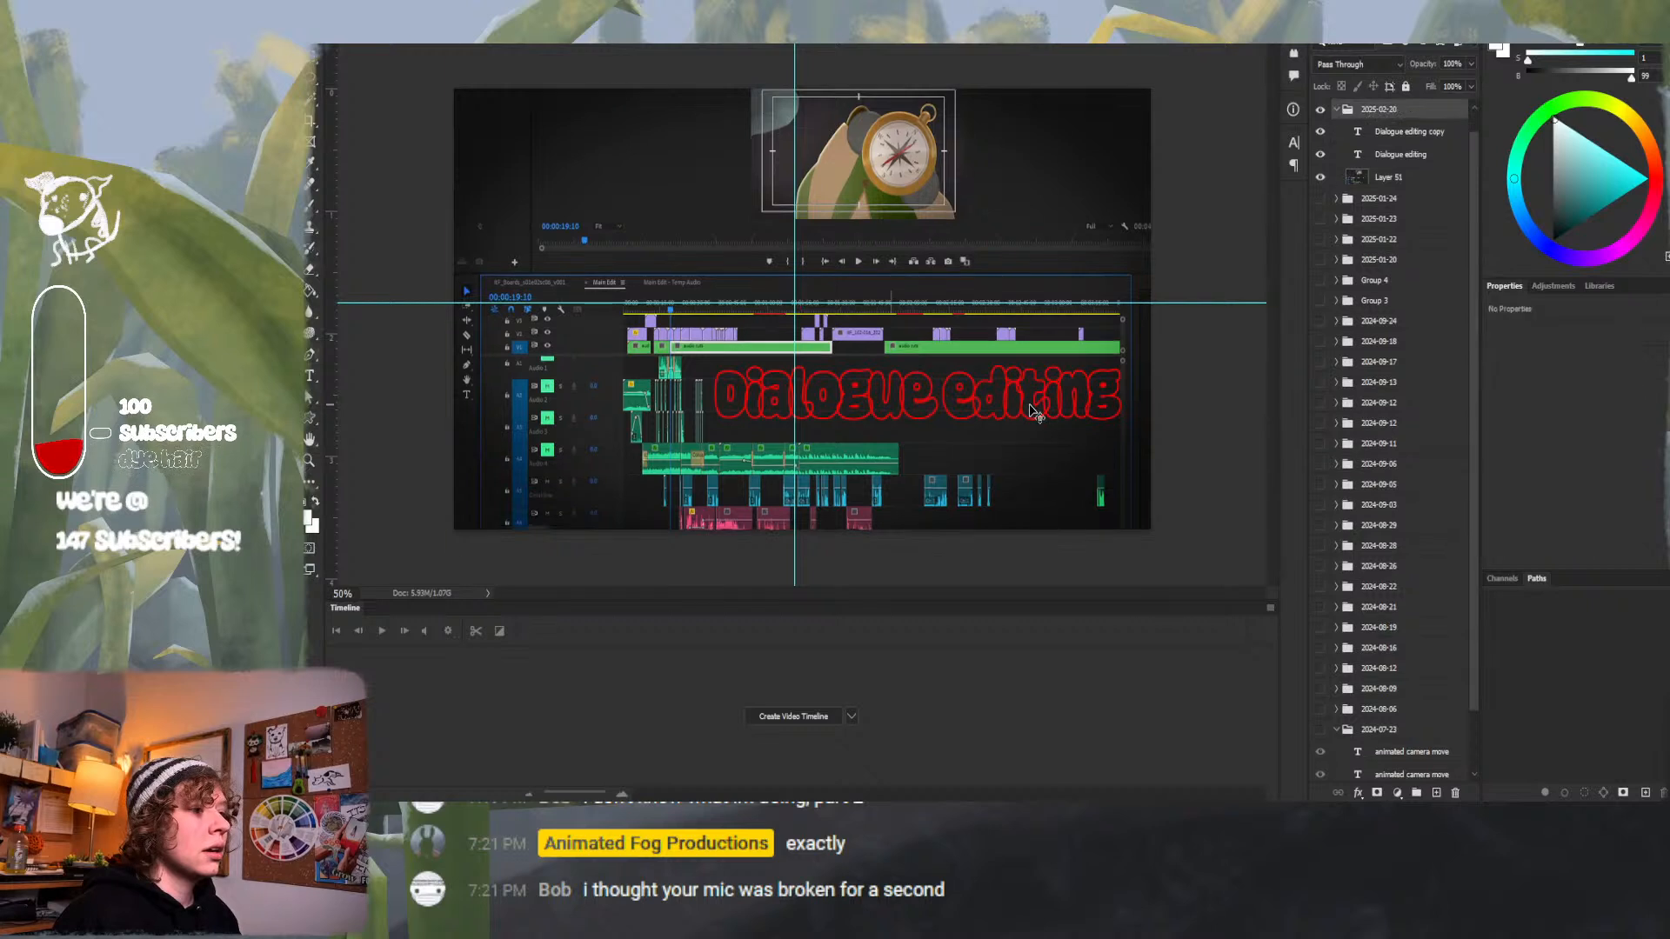
Select all the text in the "Dialogue editing copy" layer and open its text colour for editing.
click(1409, 132)
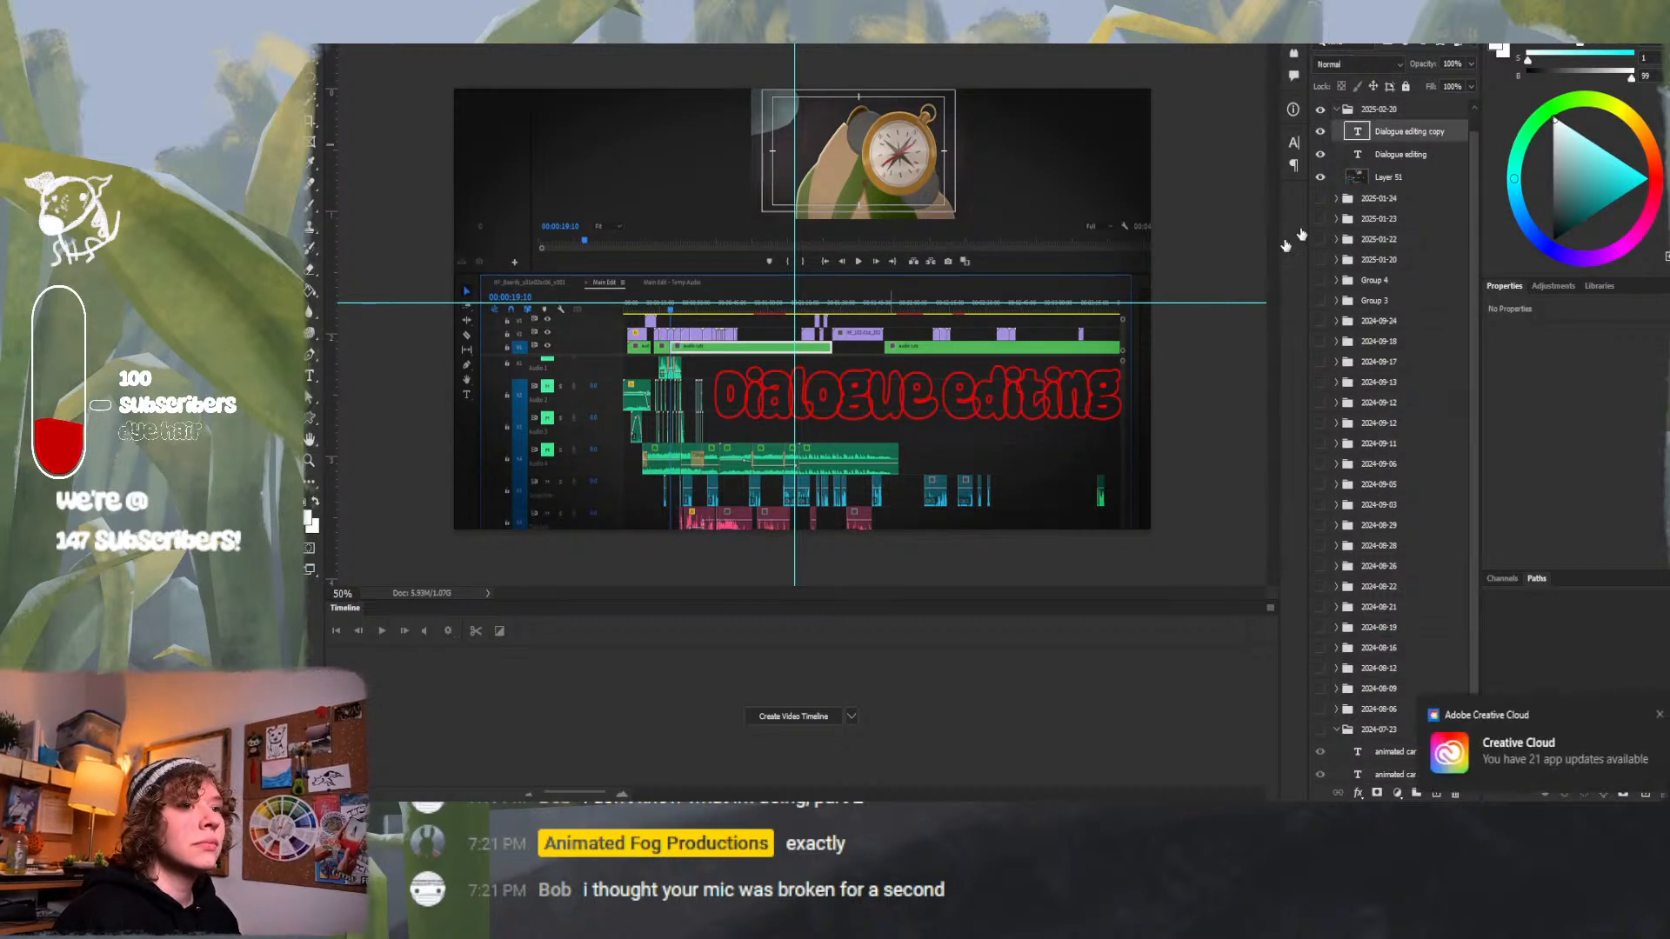
click(1657, 716)
click(798, 393)
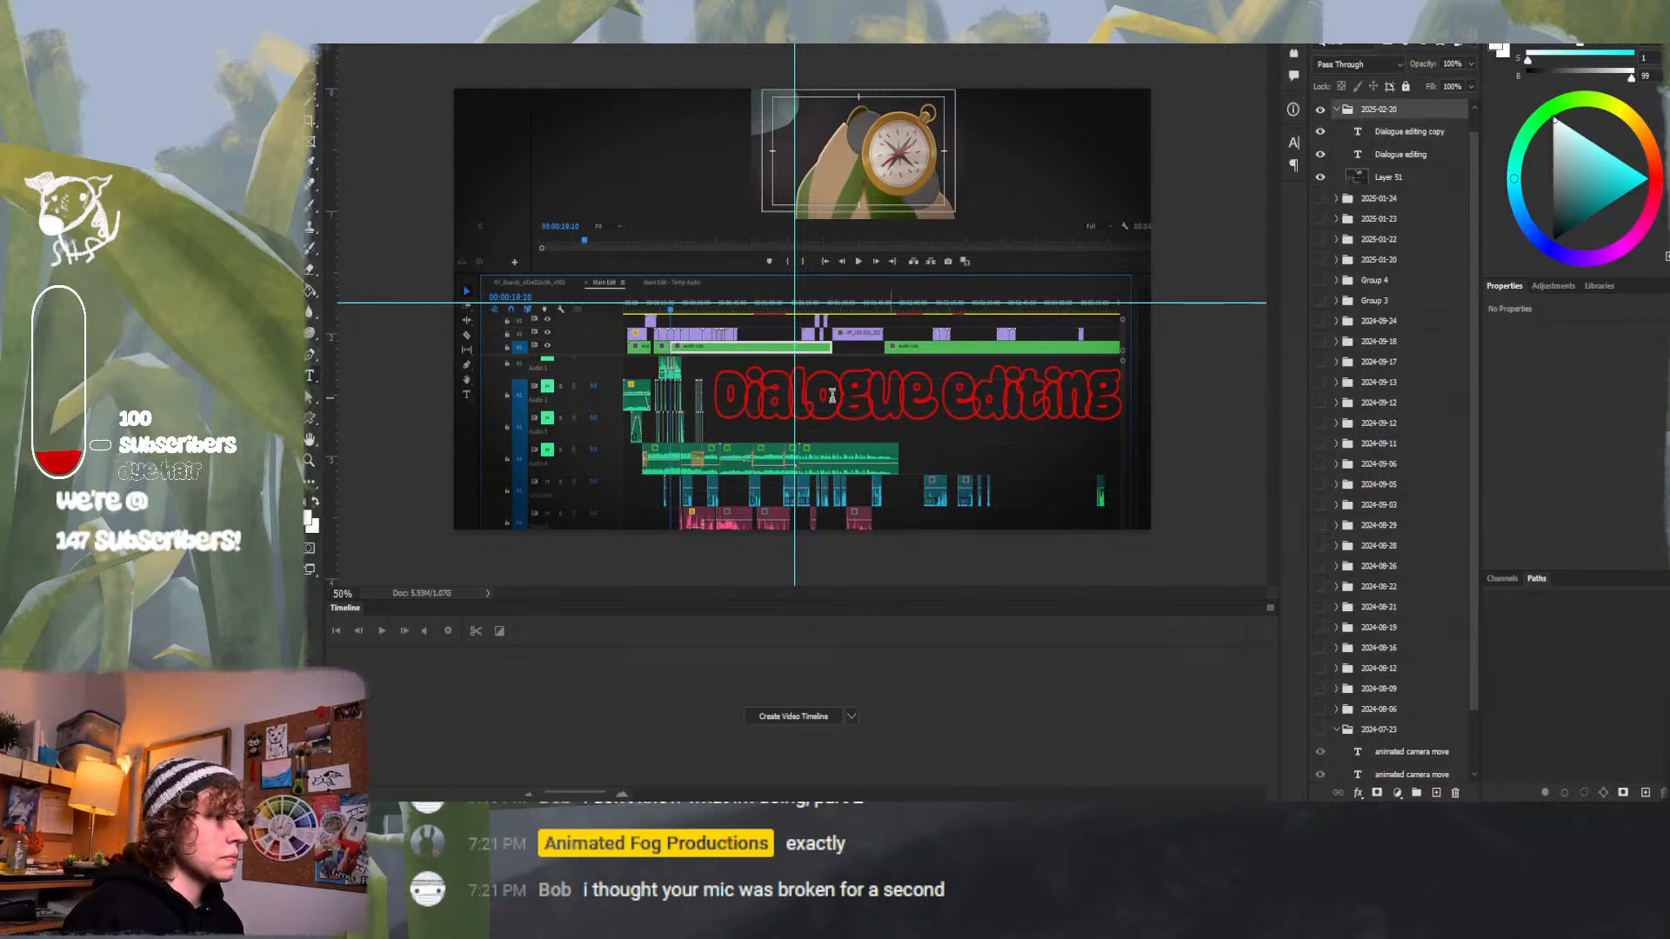
double_click(809, 396)
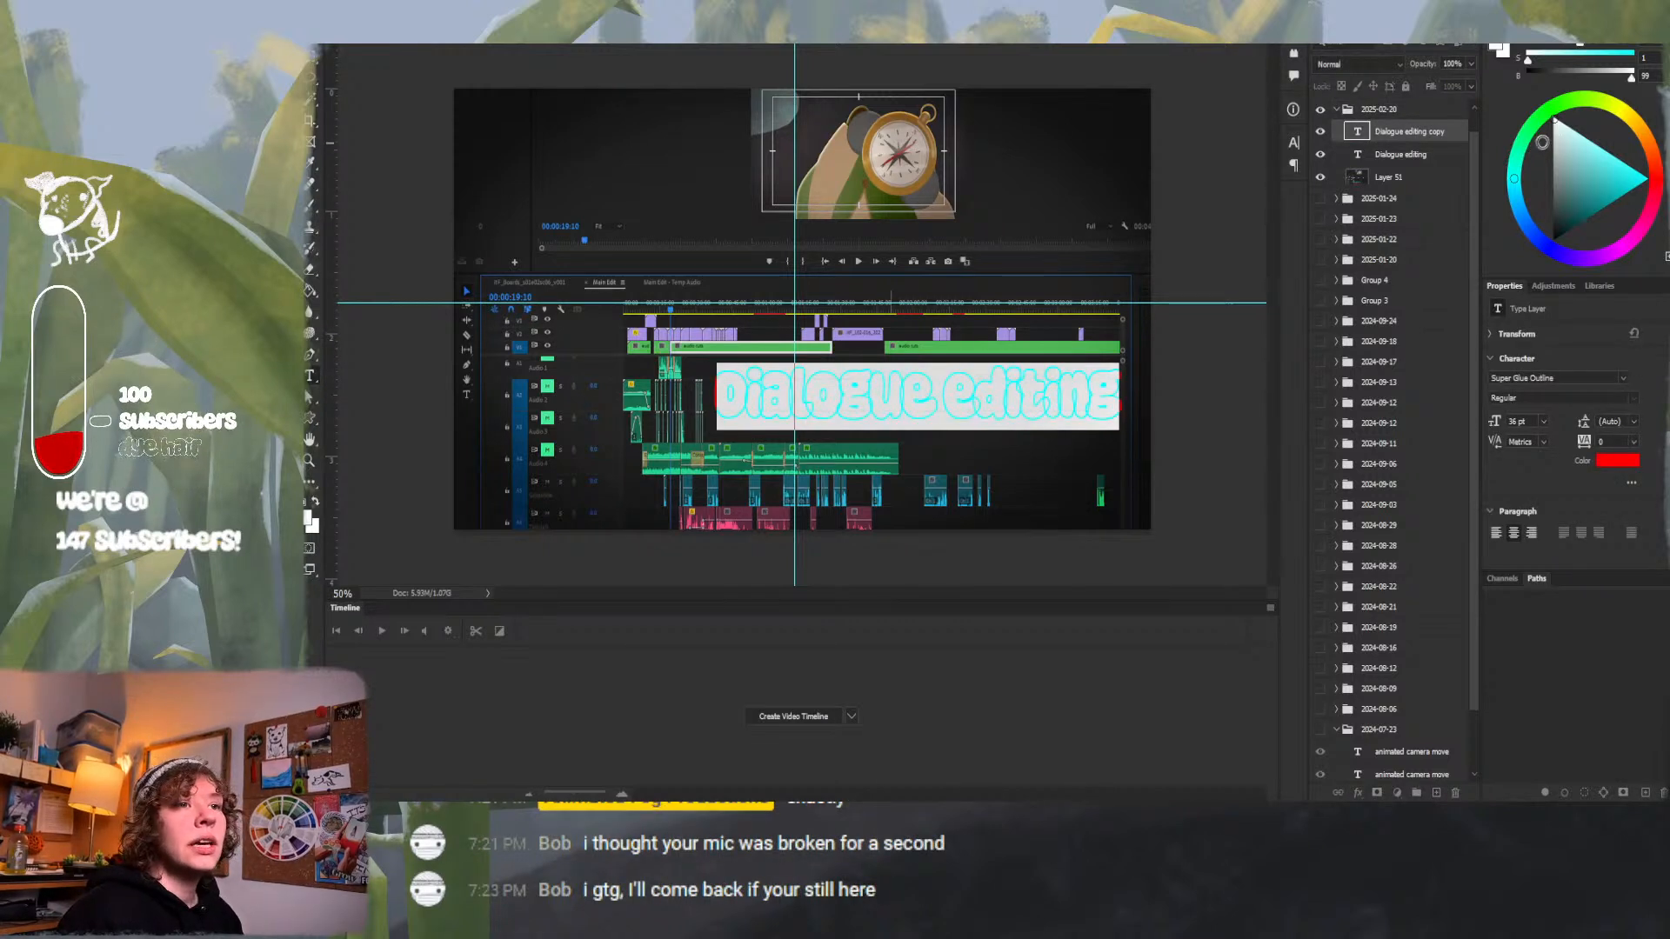
click(1625, 437)
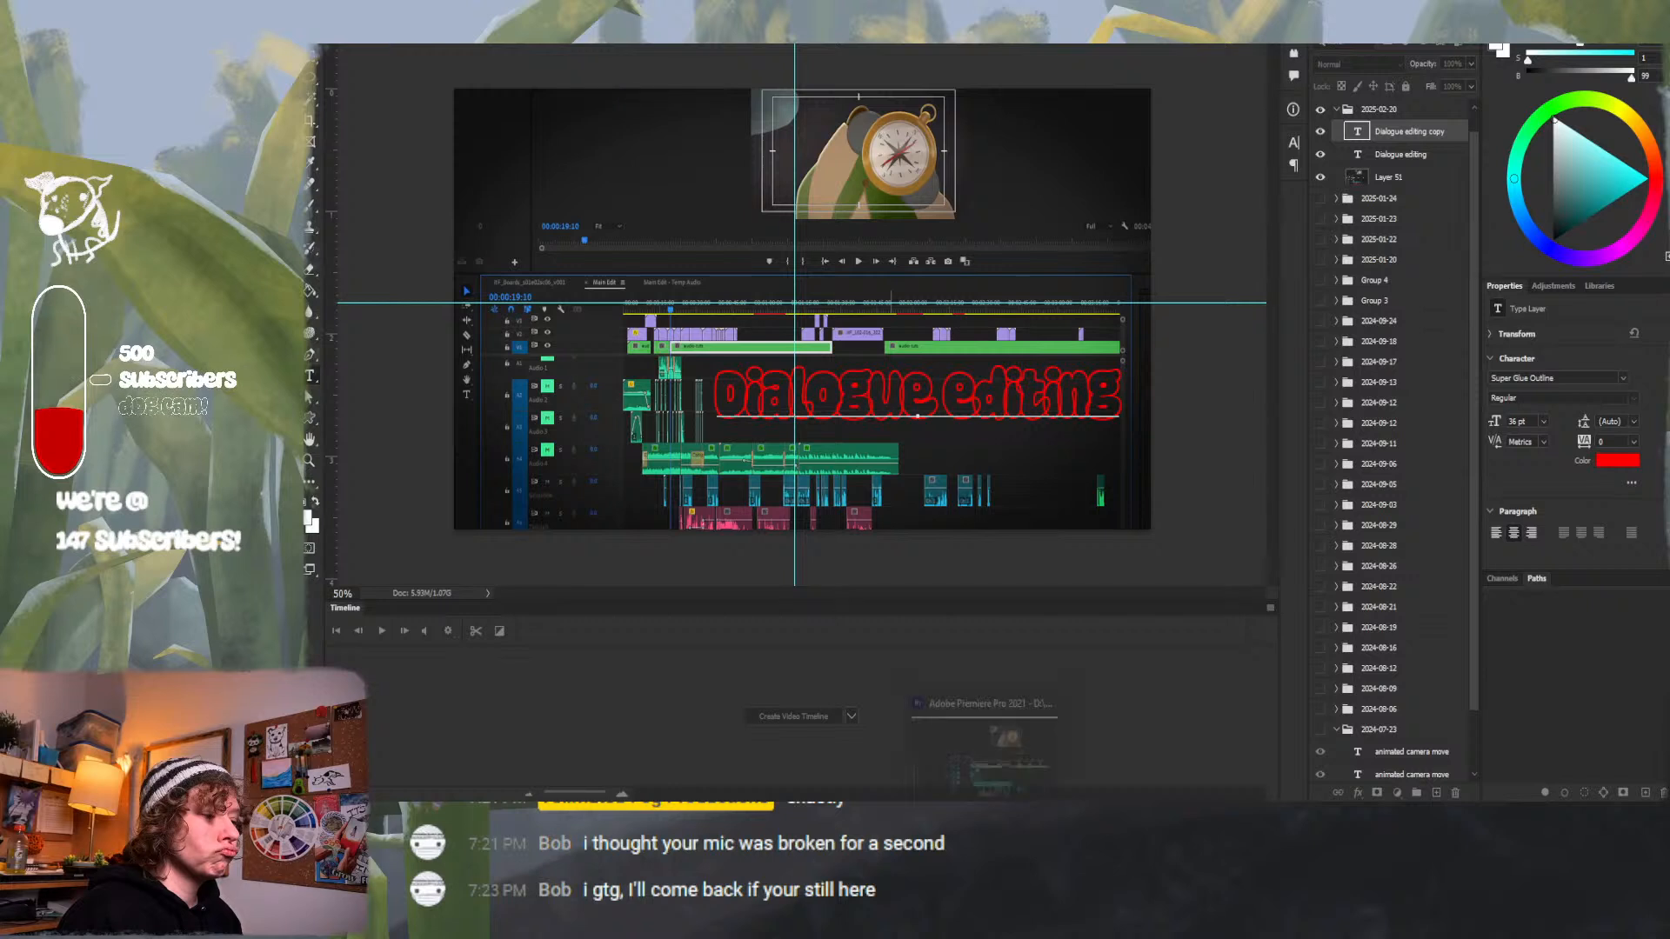
Try colours sampled from the snip on the copied title, a near-black and the blue of an audio clip.
mouse_move(699, 813)
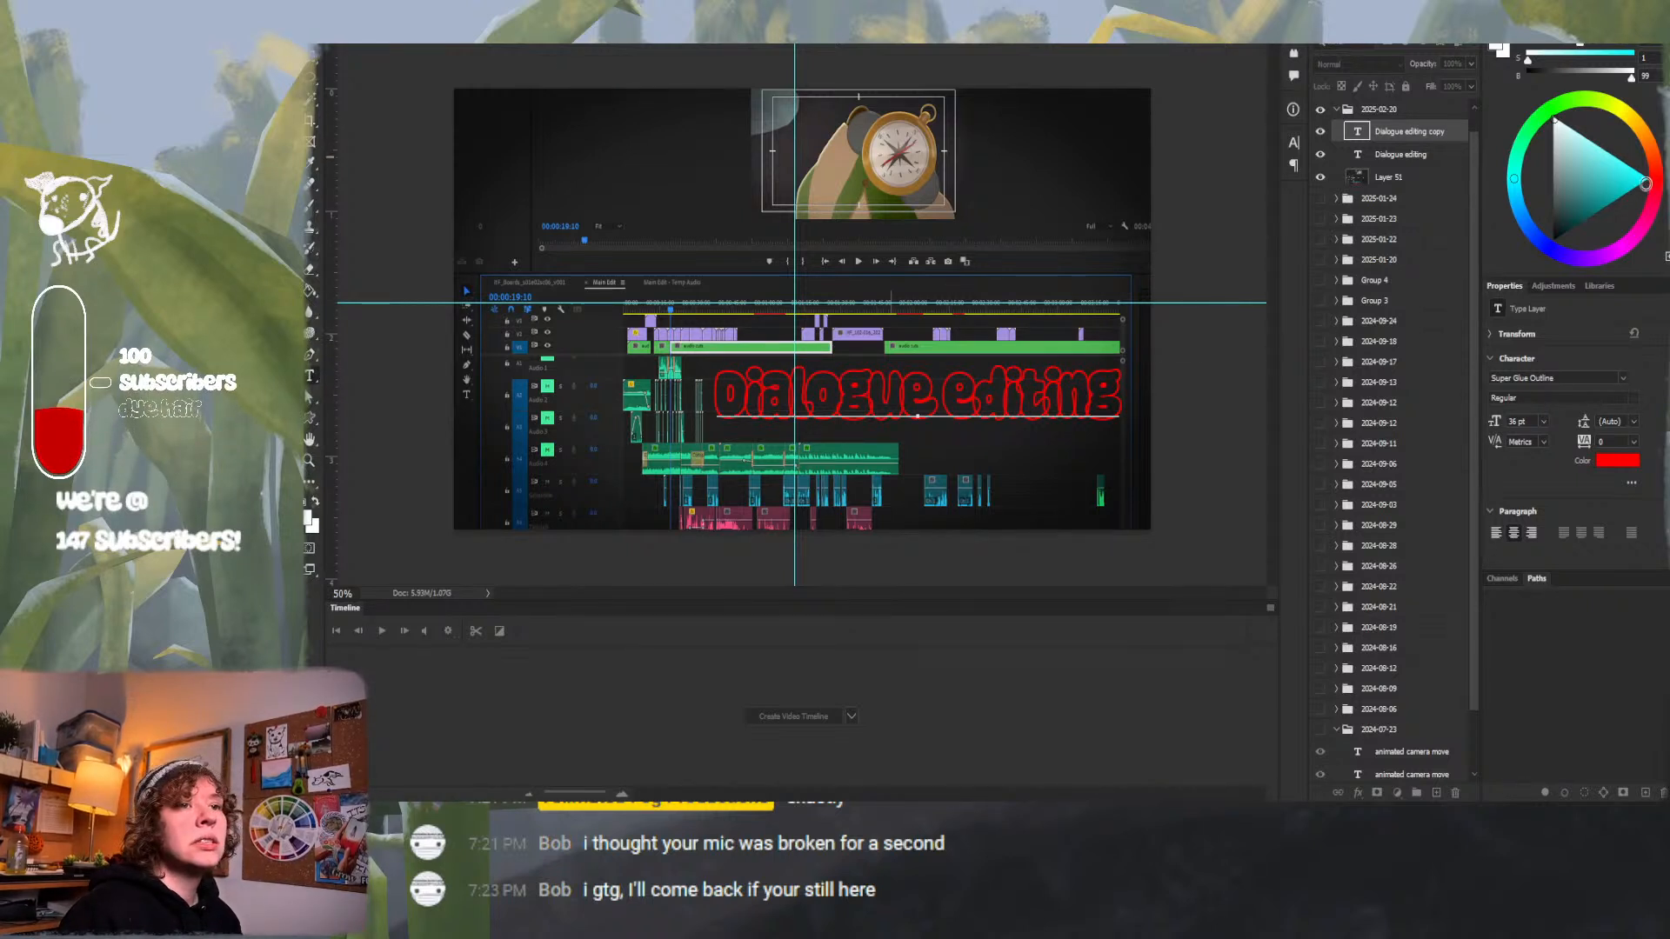
click(1087, 206)
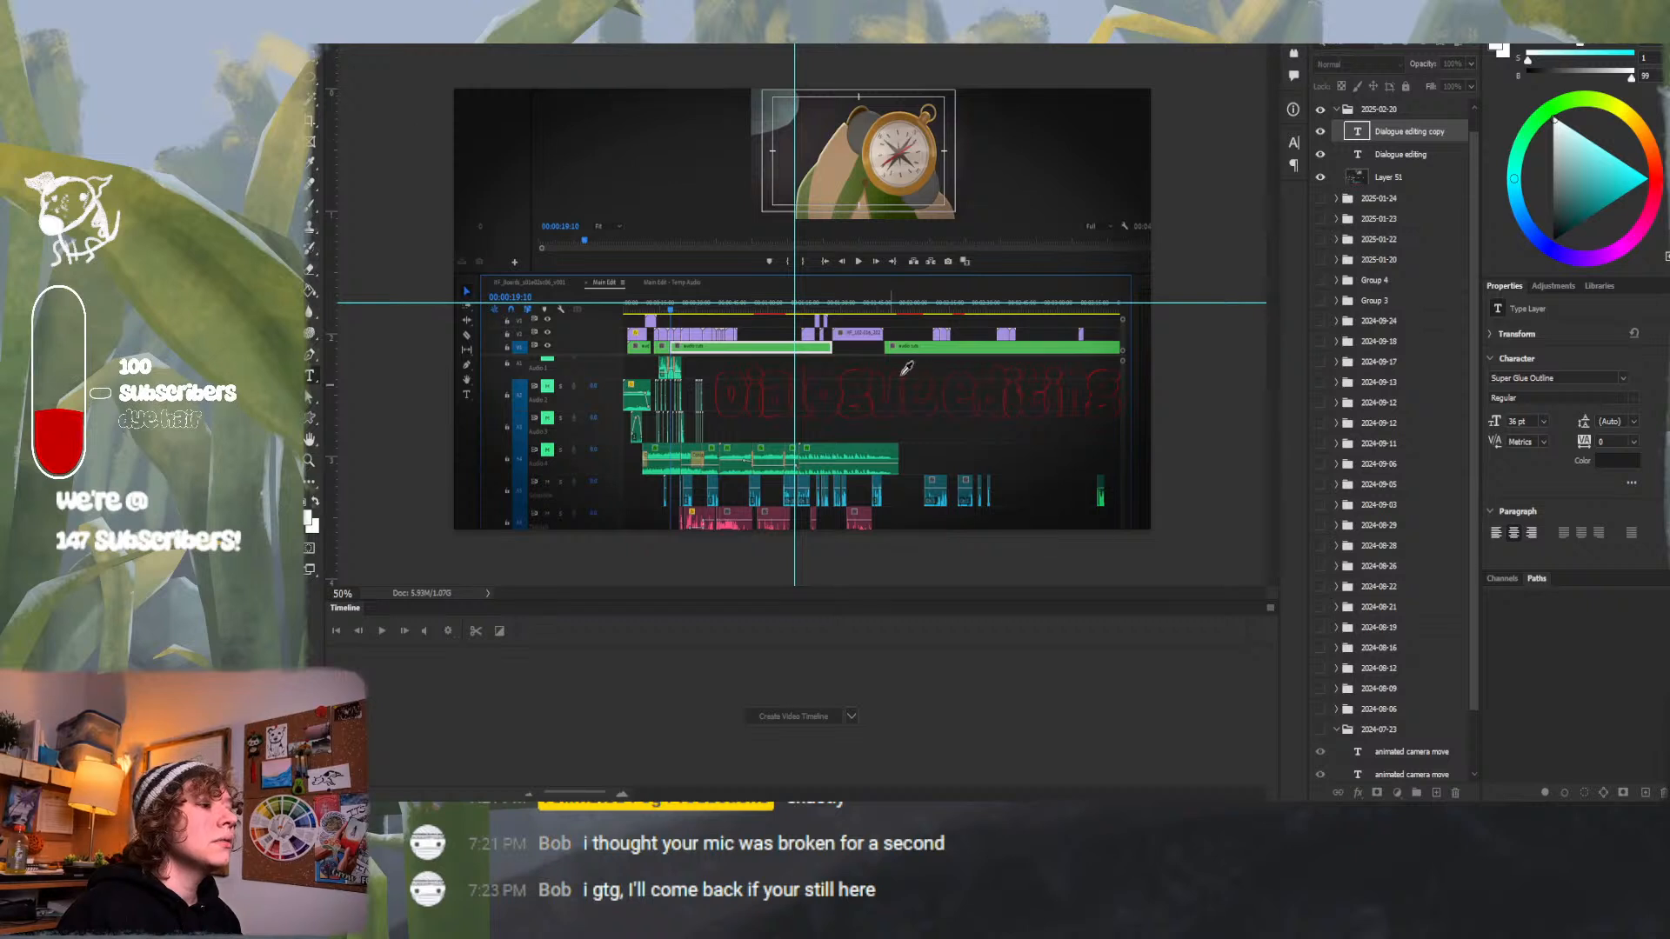
click(943, 501)
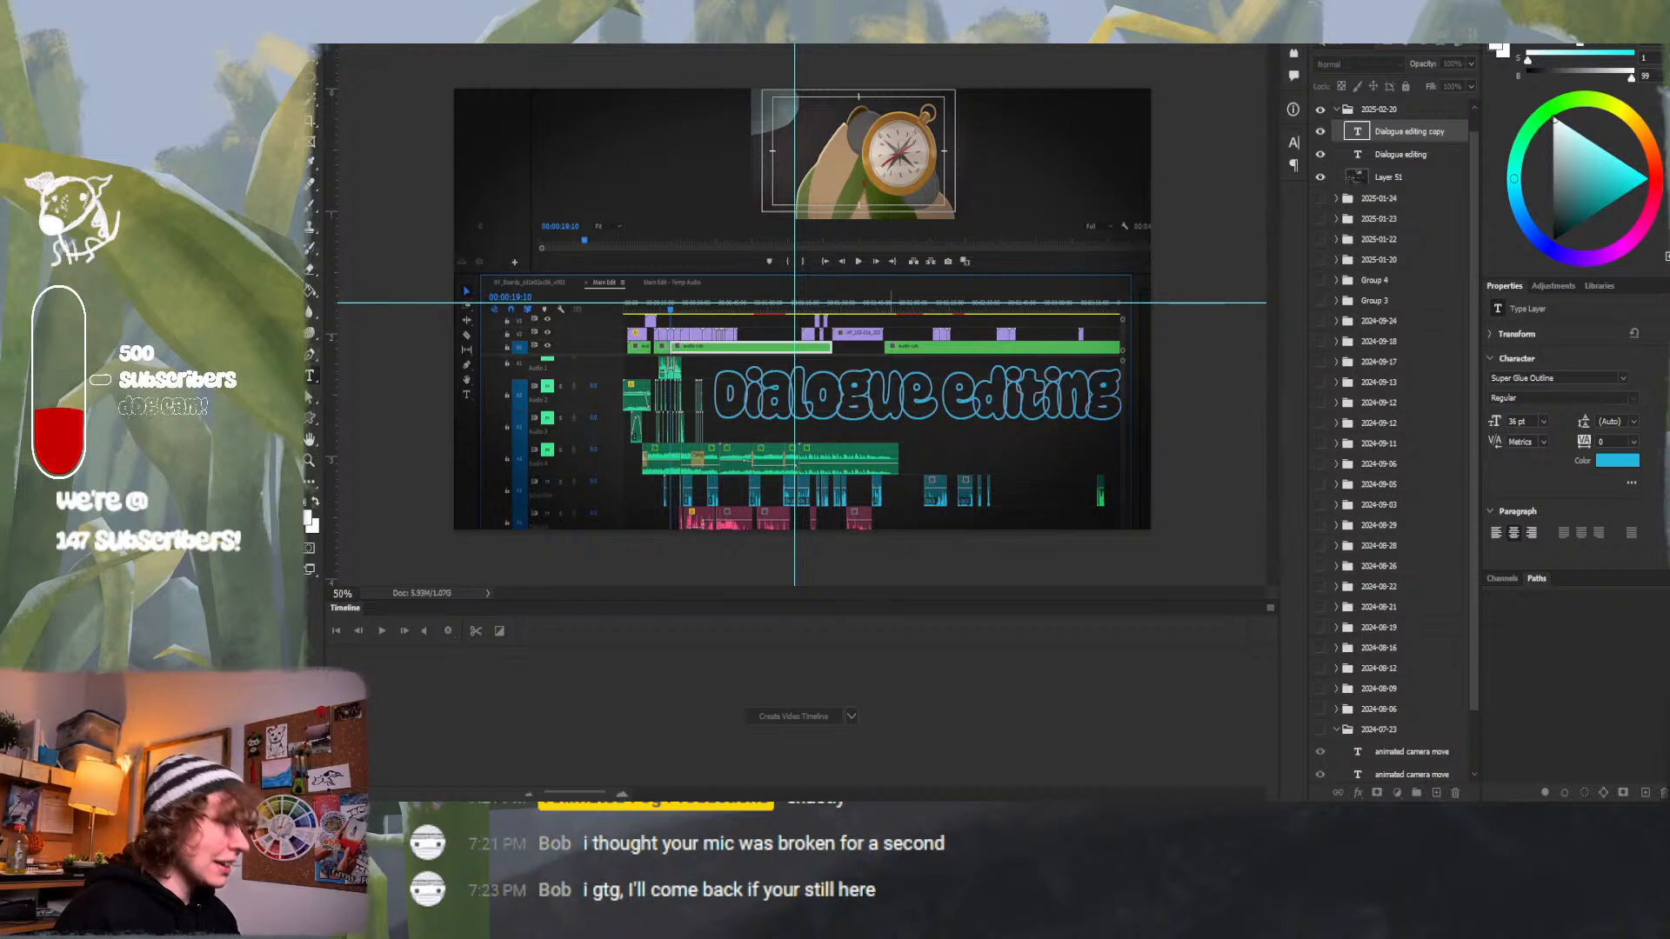
scroll(1398, 519, down, 3)
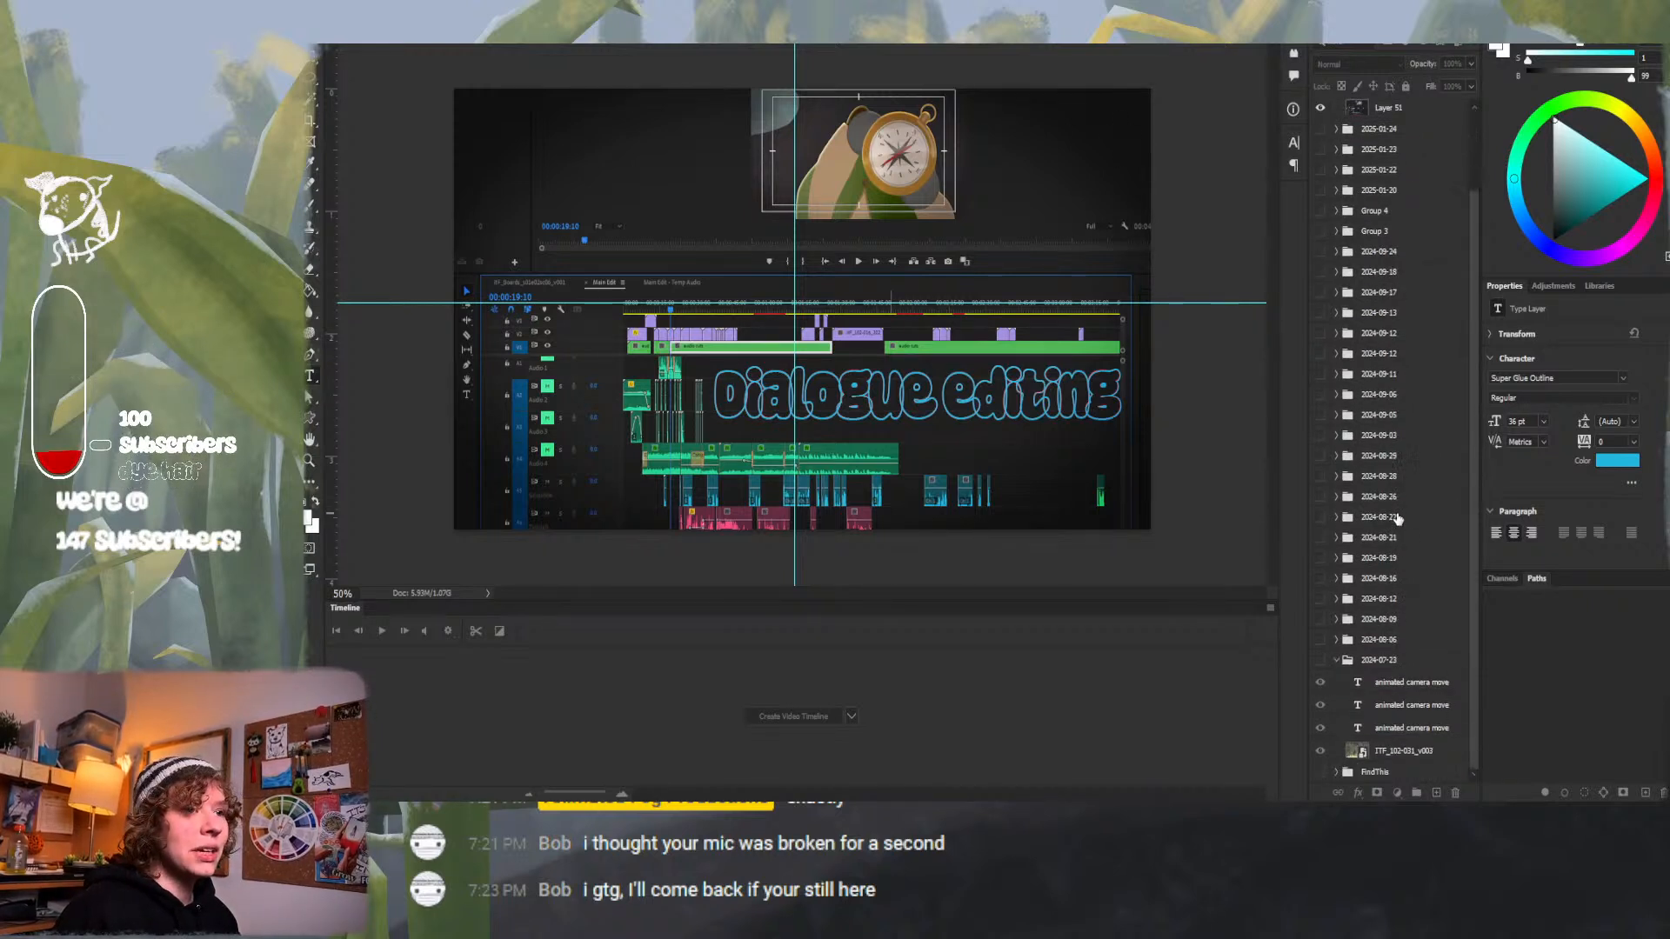
scroll(1397, 520, up, 4)
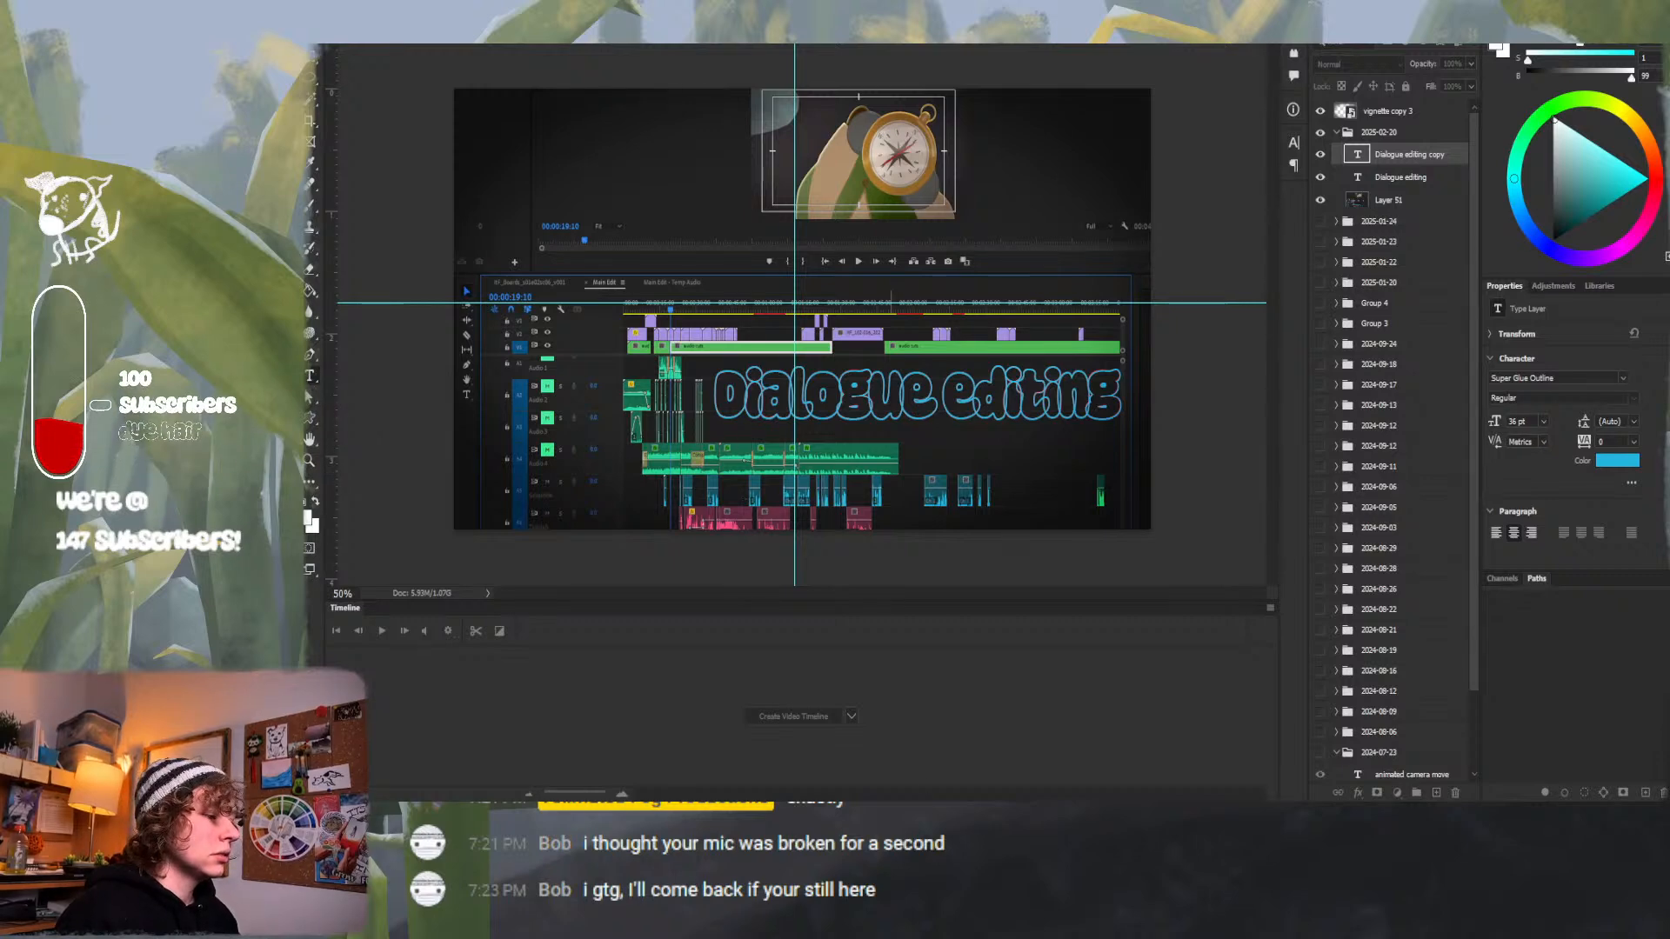
key(alt+Tab)
key(alt+Tab)
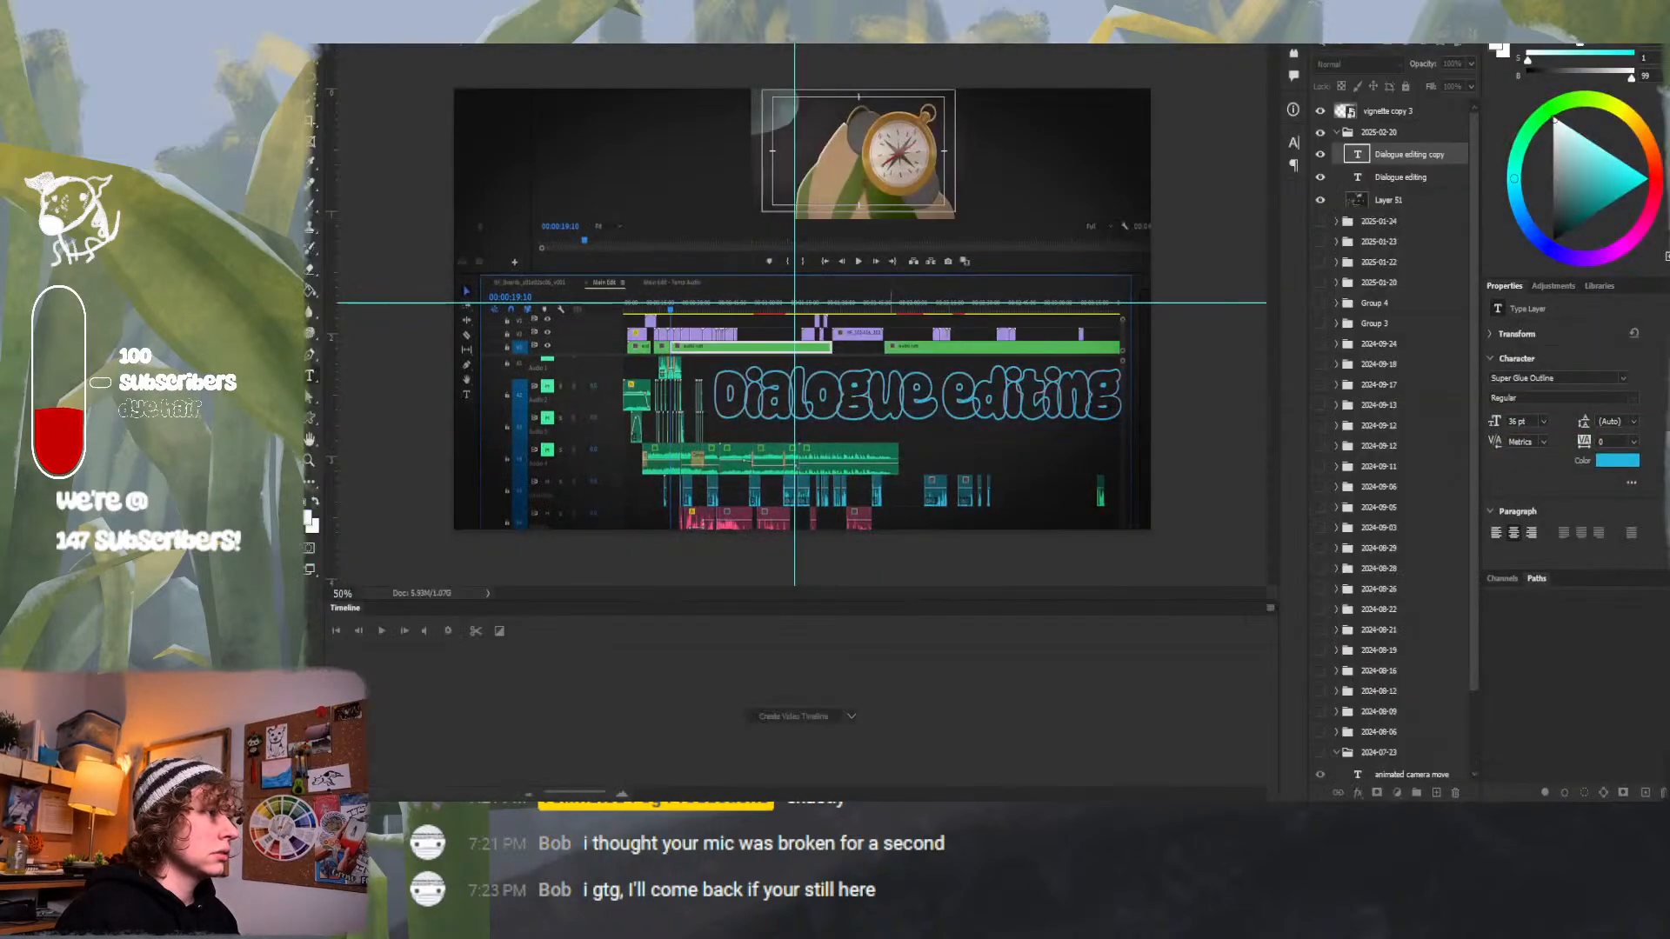
key(alt+Tab)
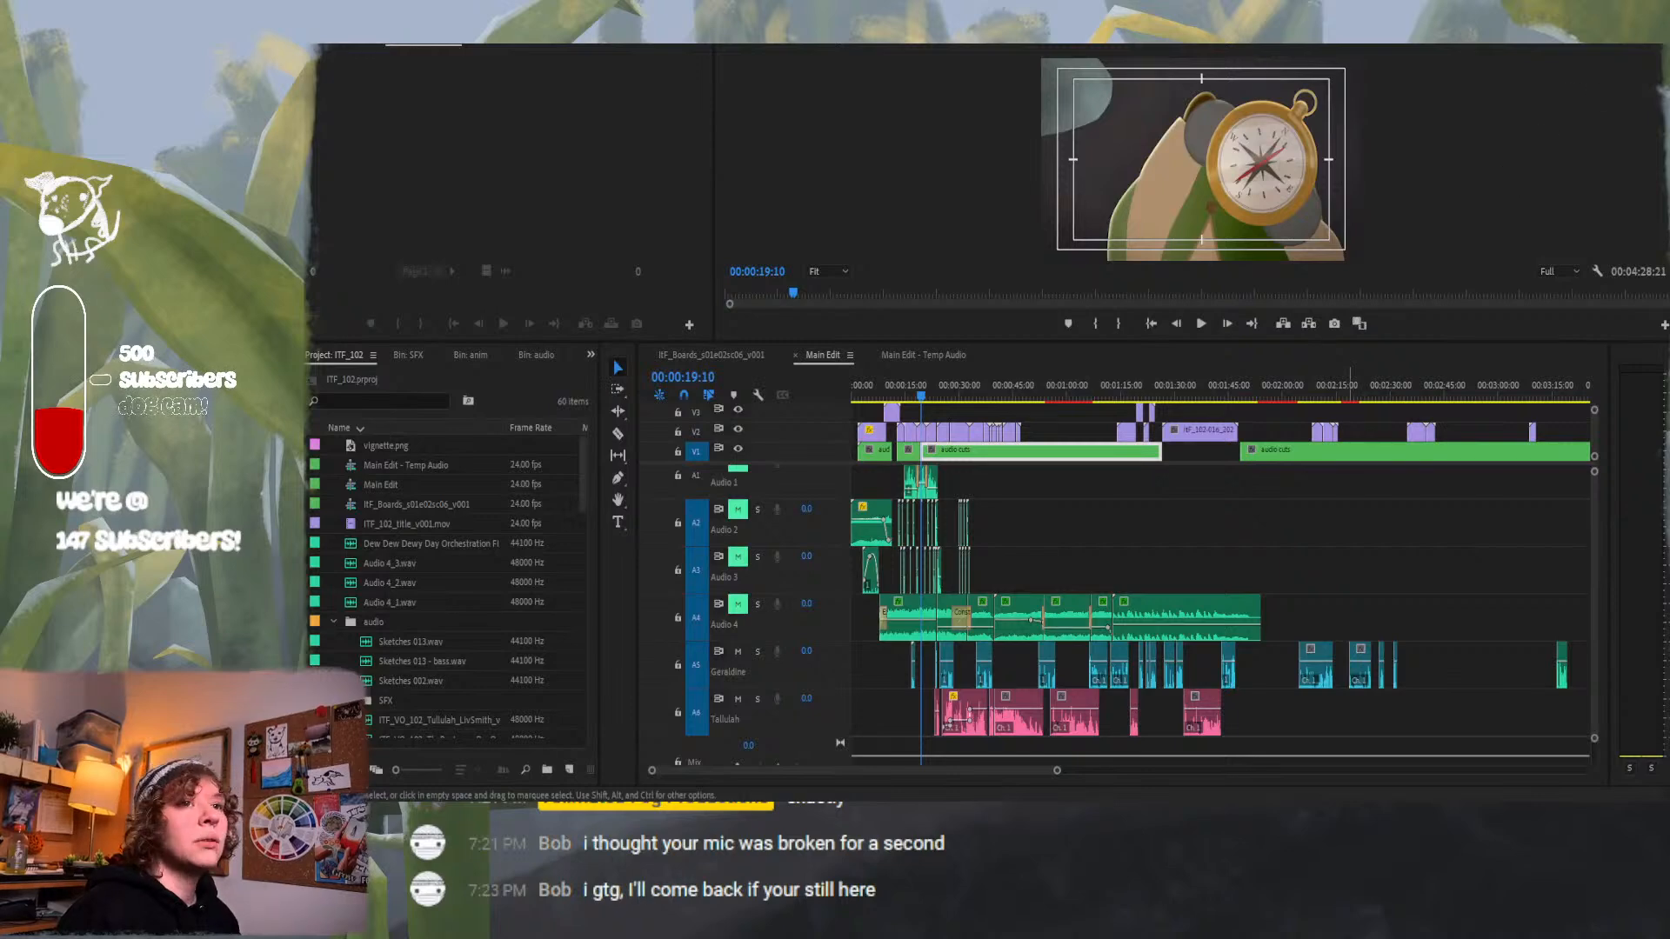
key(alt+Tab)
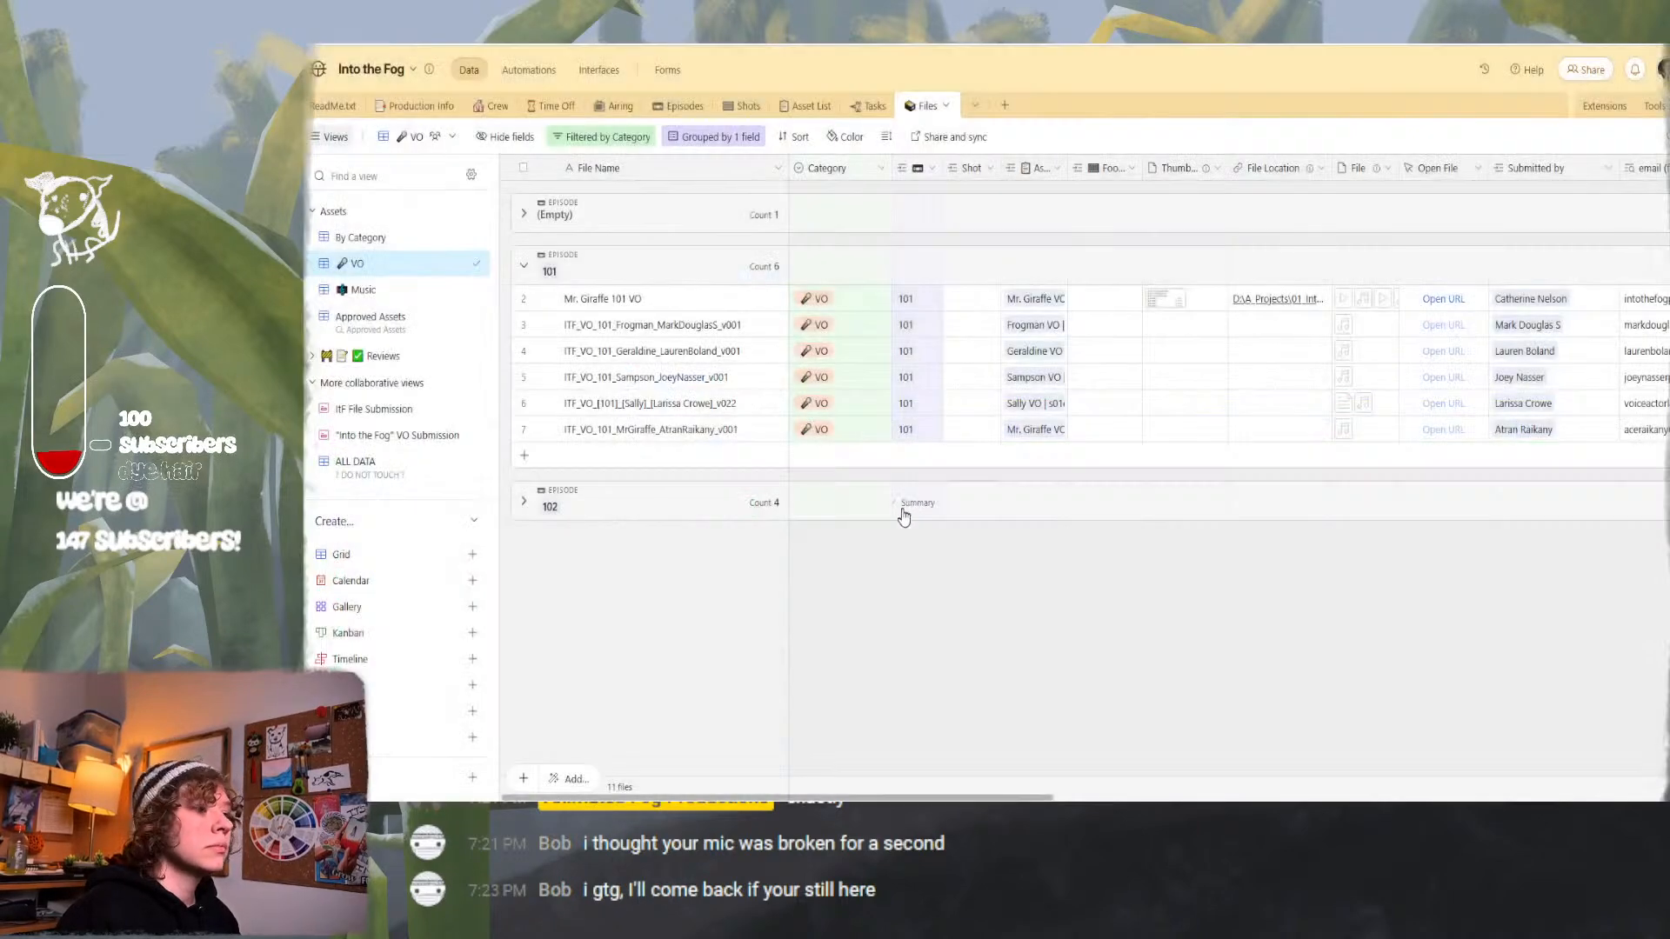
key(alt+Tab)
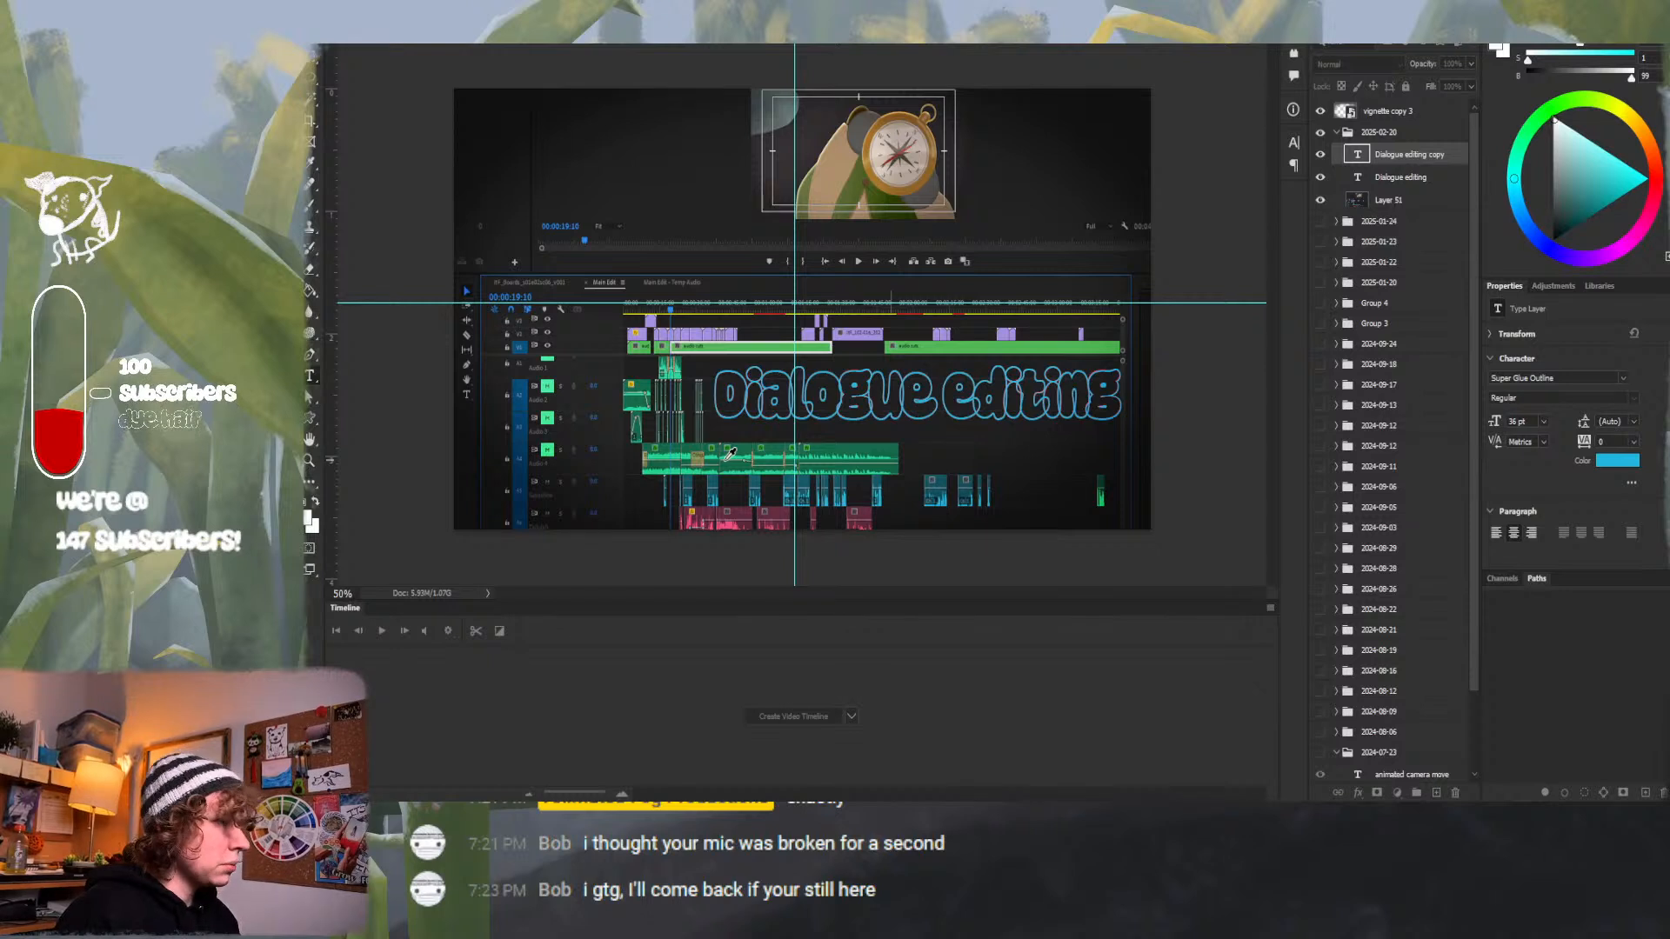
Set the copied title's text colour to bright cyan #00e4ff.
click(601, 59)
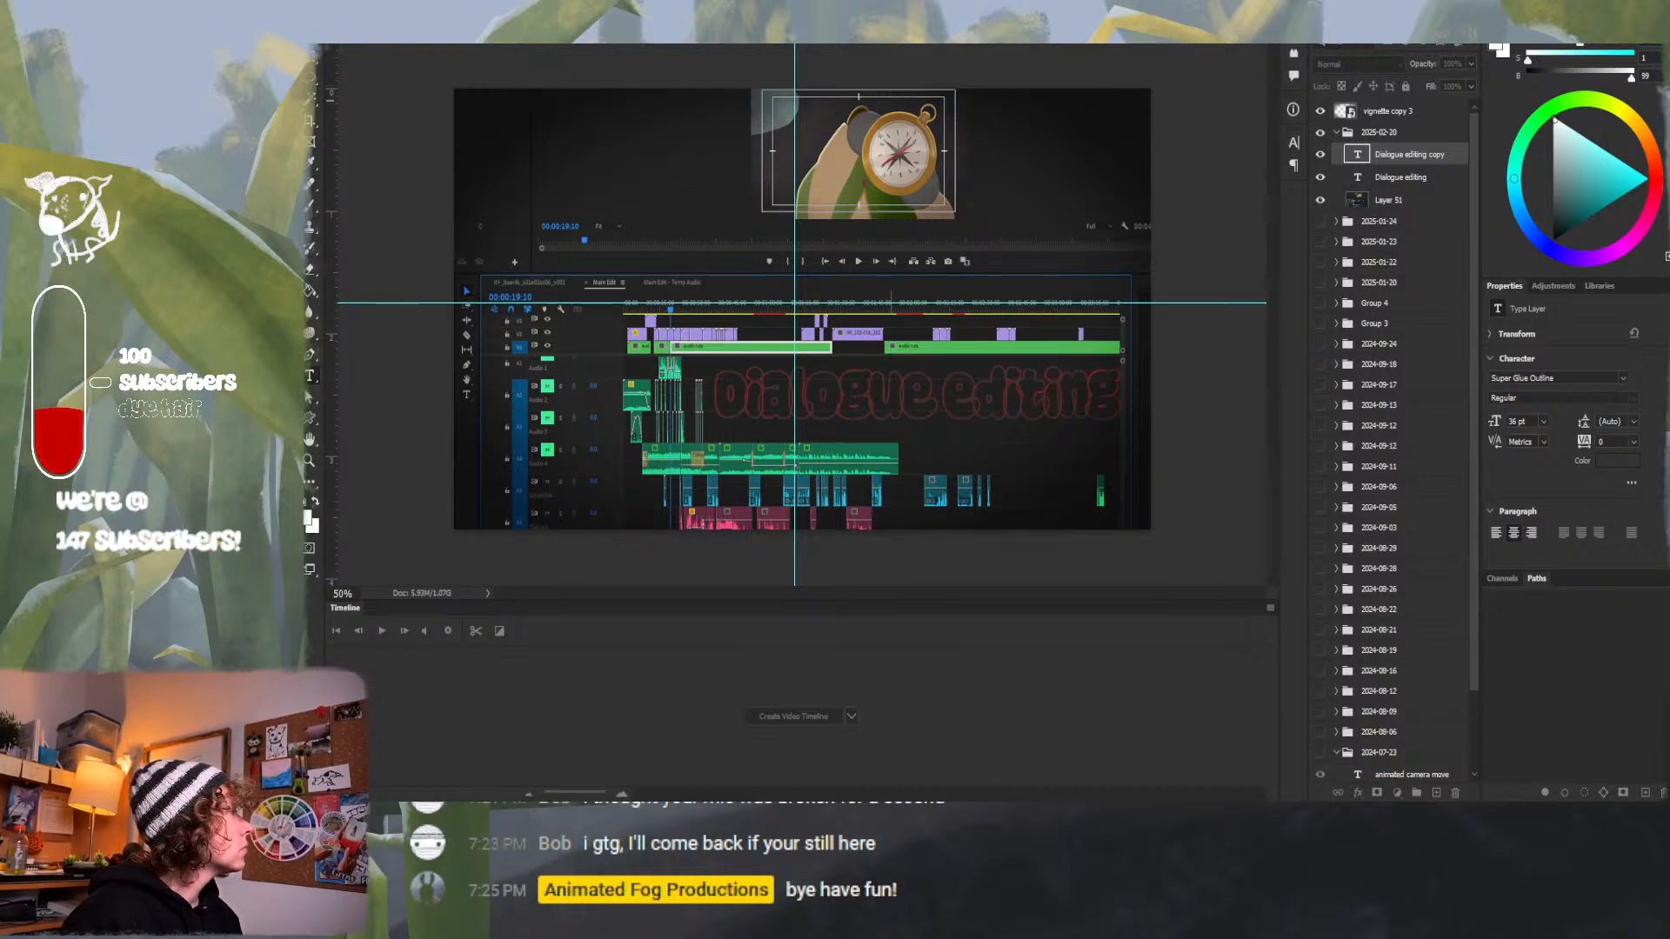
click(758, 19)
drag(697, 225, 1128, 1)
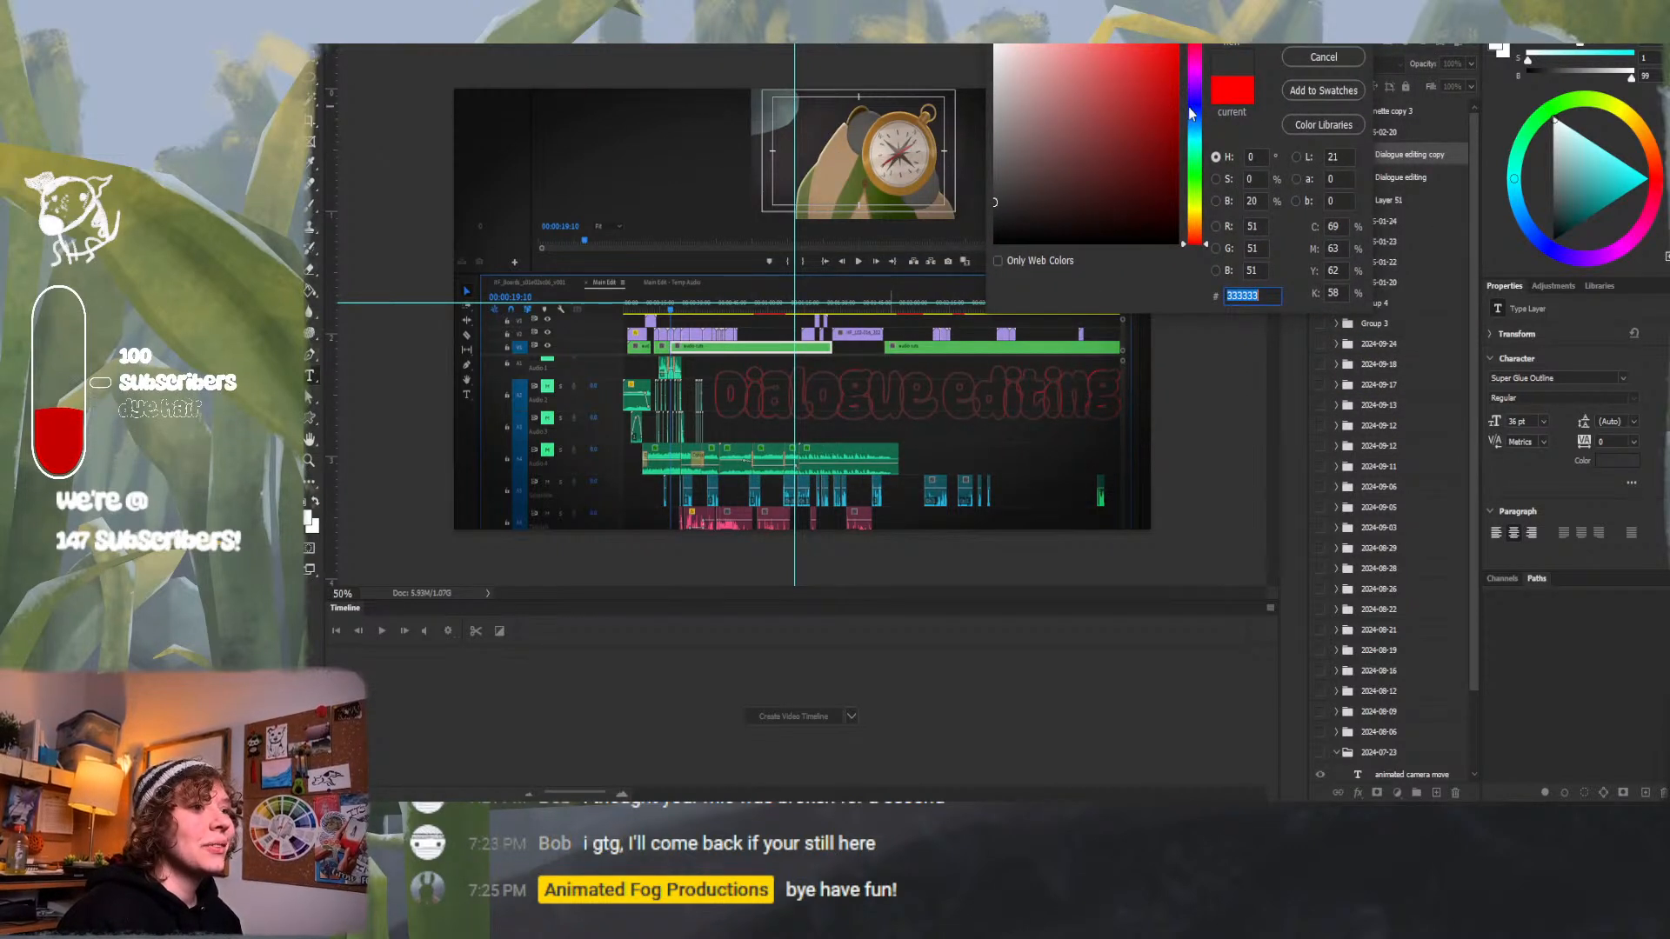
drag(1189, 109, 1178, 45)
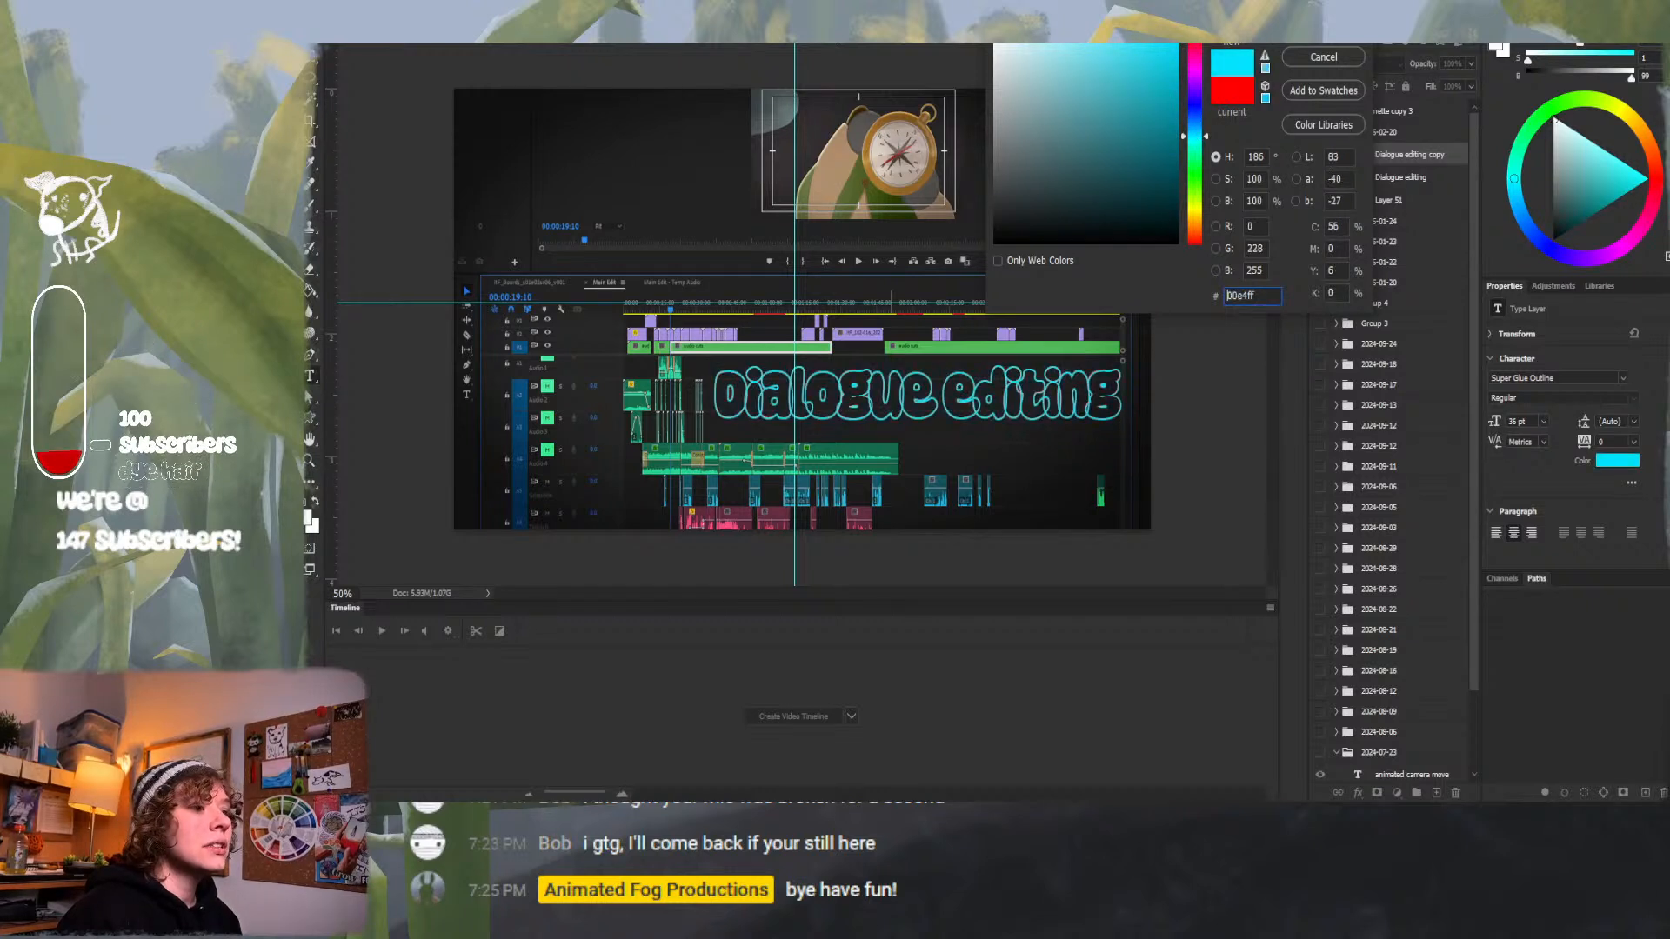
key(Return)
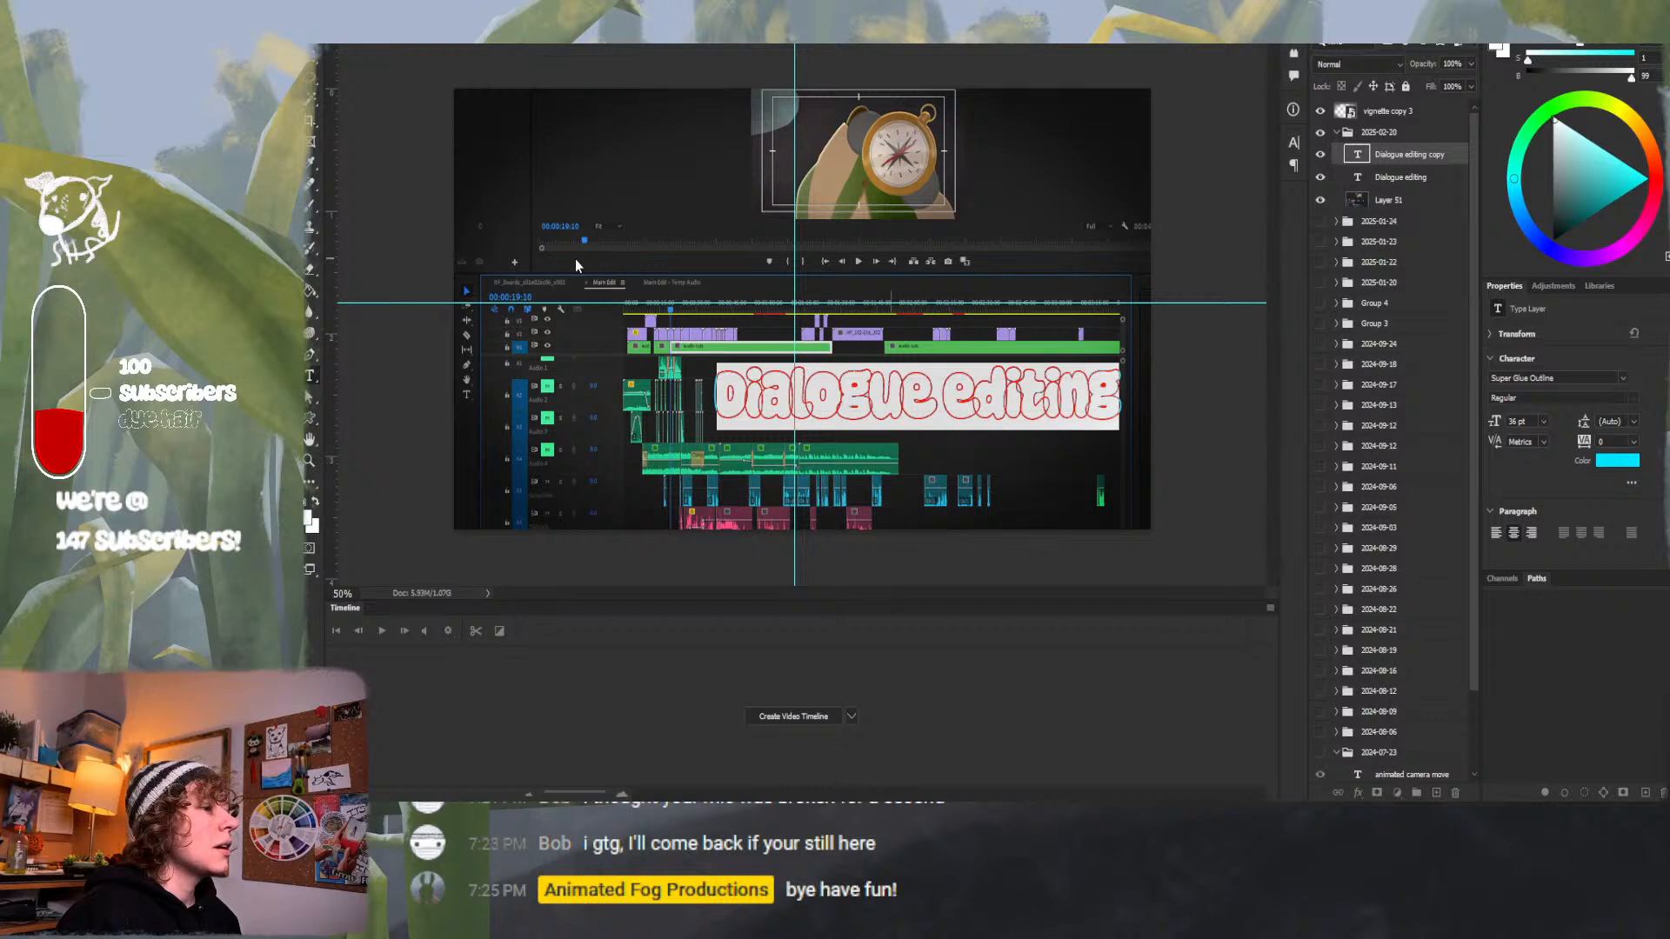
Commit the cyan title and offset it slightly from the red title beneath so both outlines show.
key(ctrl+t)
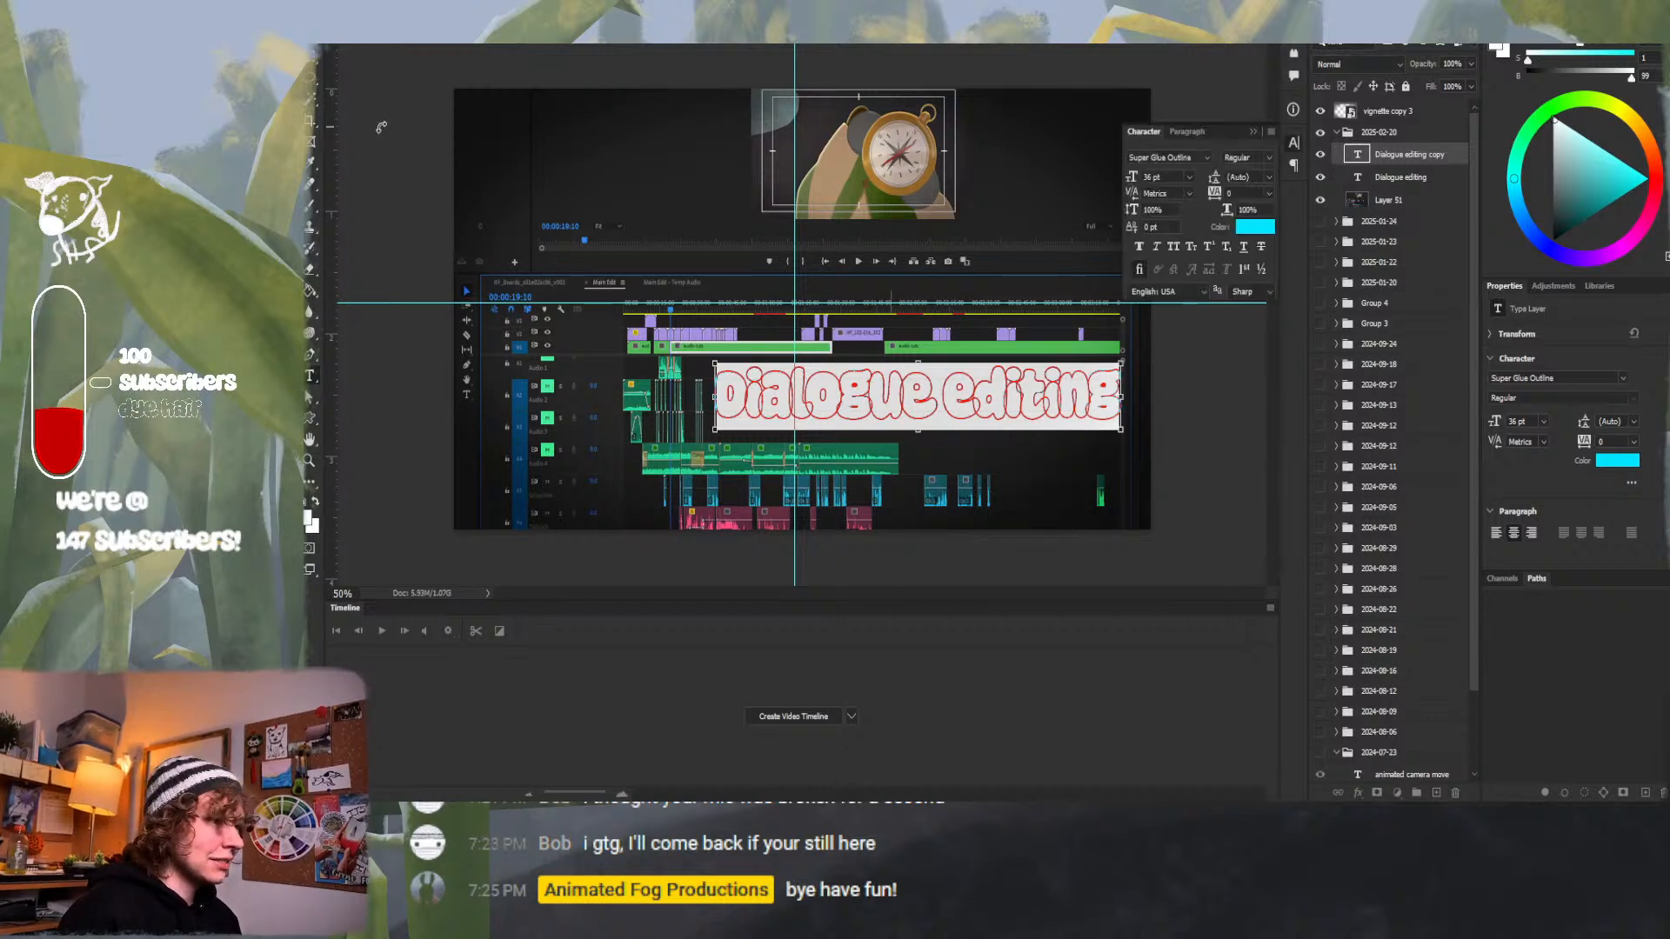
click(1218, 432)
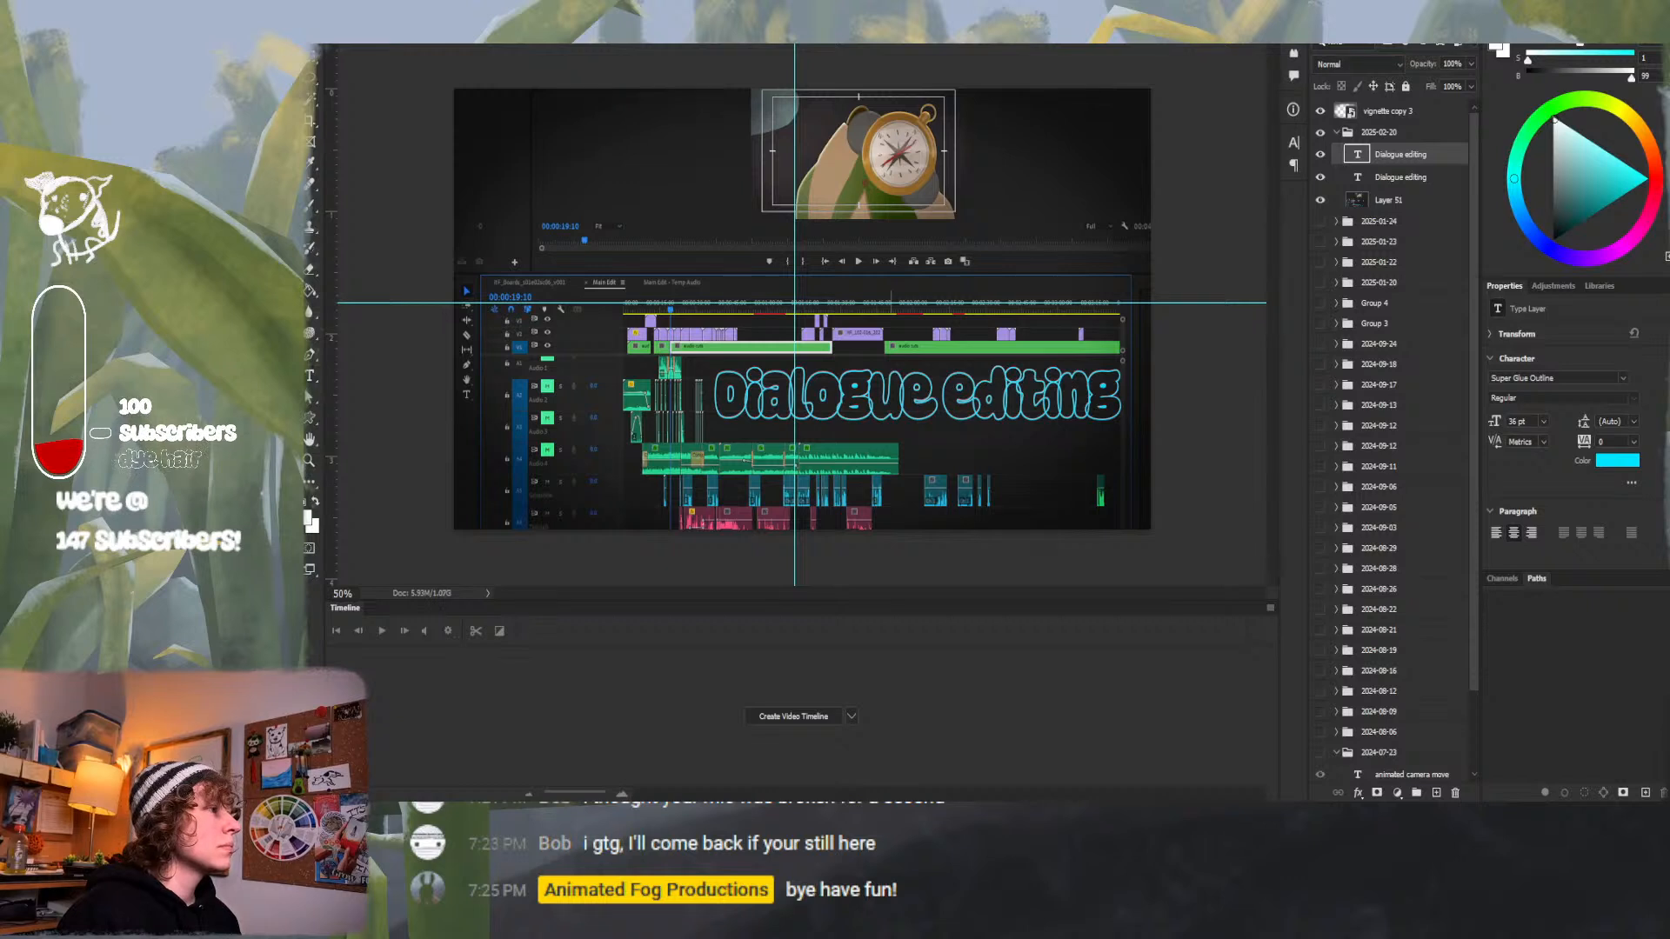
key(ctrl+t)
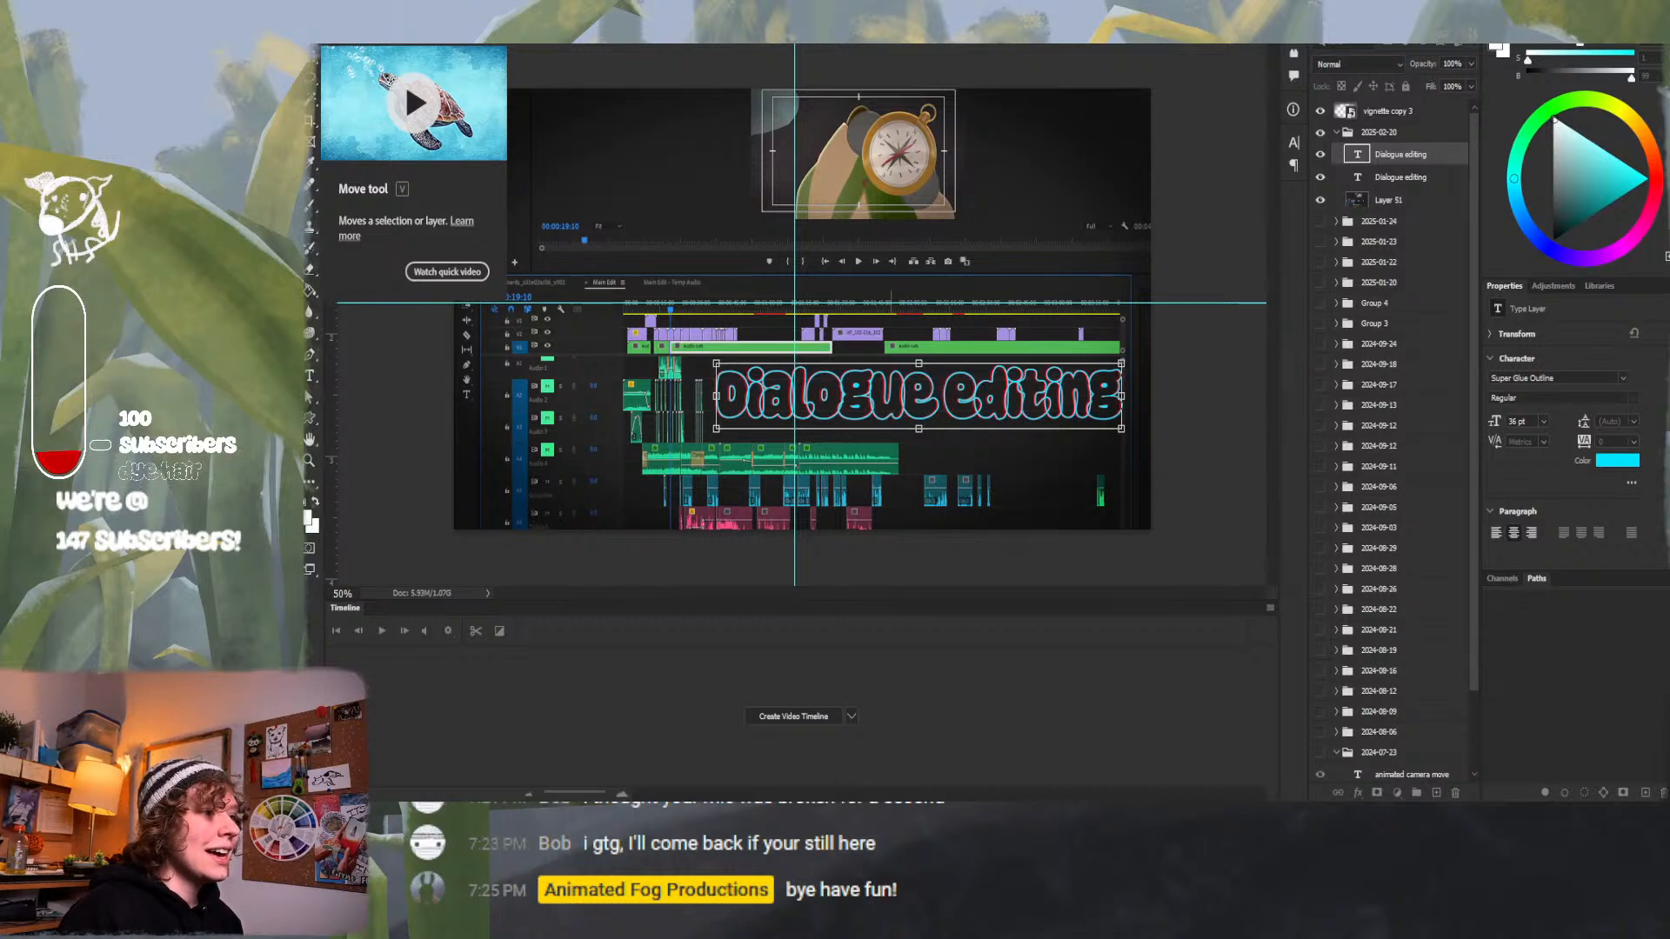
key(alt+bracketright)
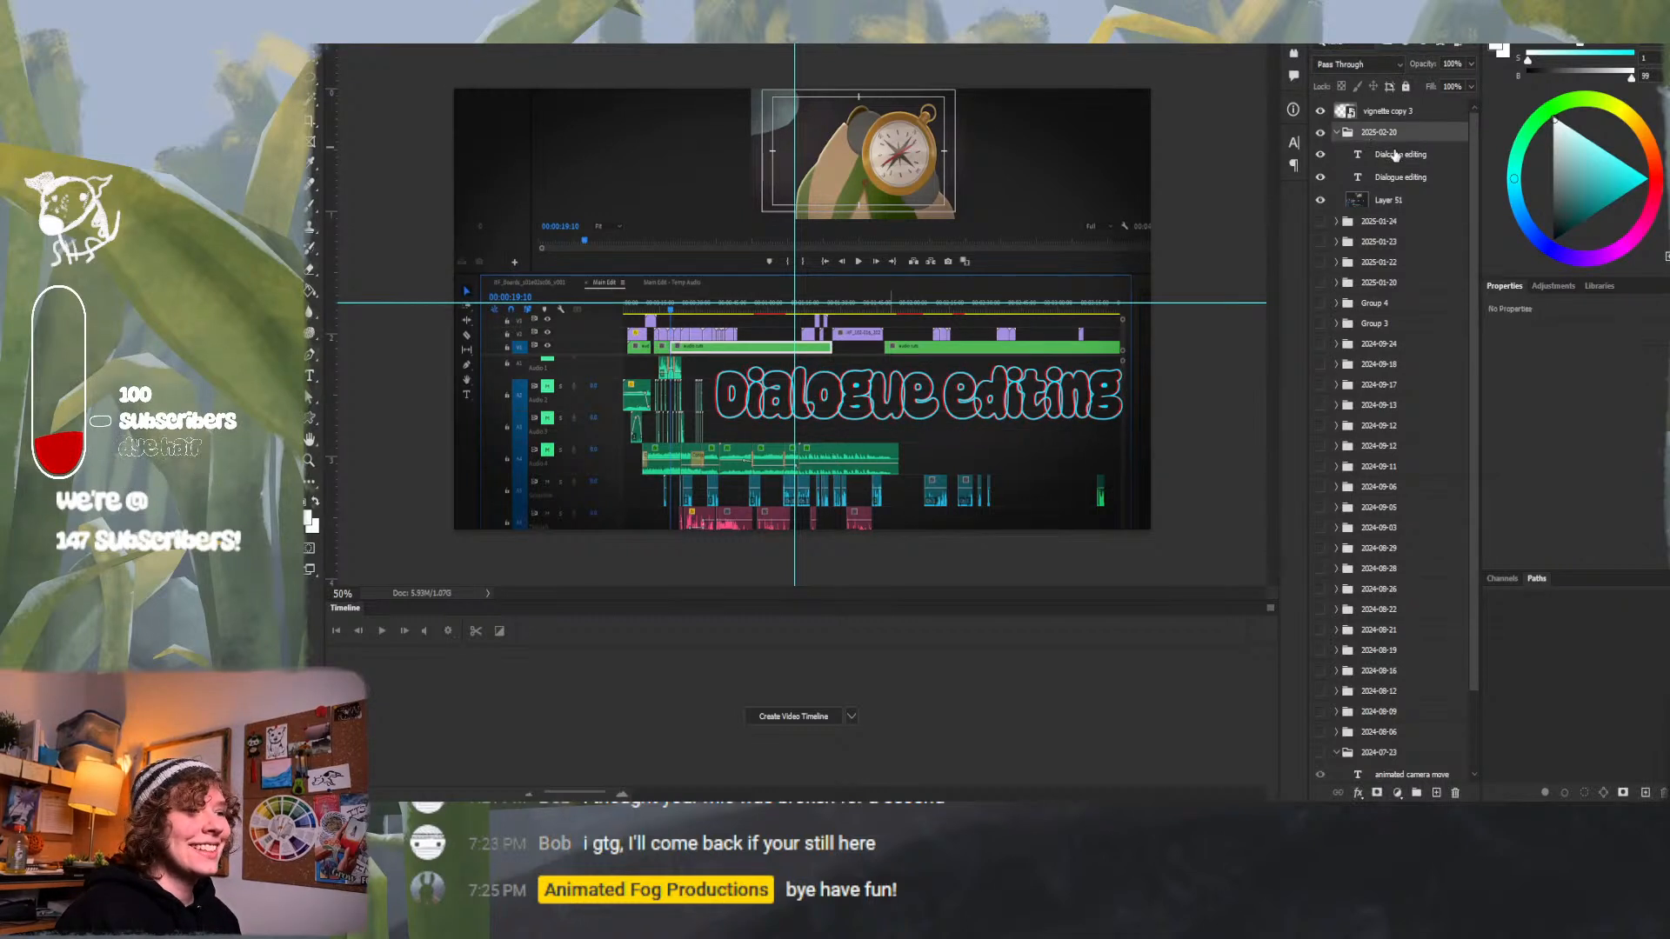
Duplicate the red "Dialogue editing" layer and place the copy directly below the original, above the snip.
click(1418, 156)
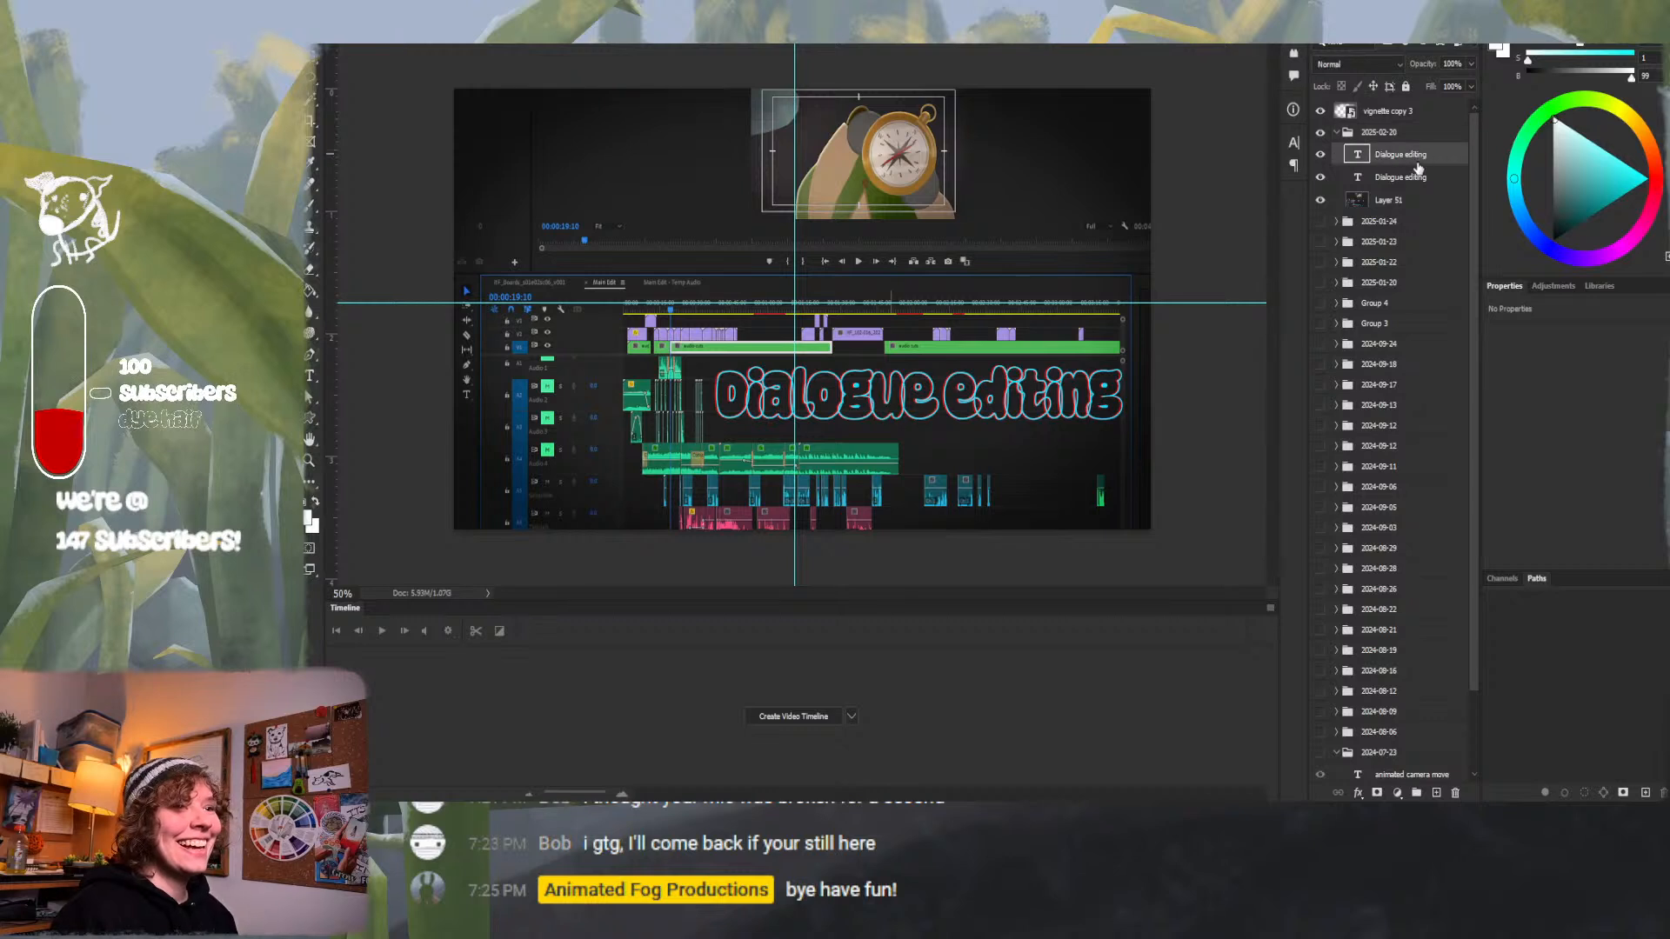
click(1416, 178)
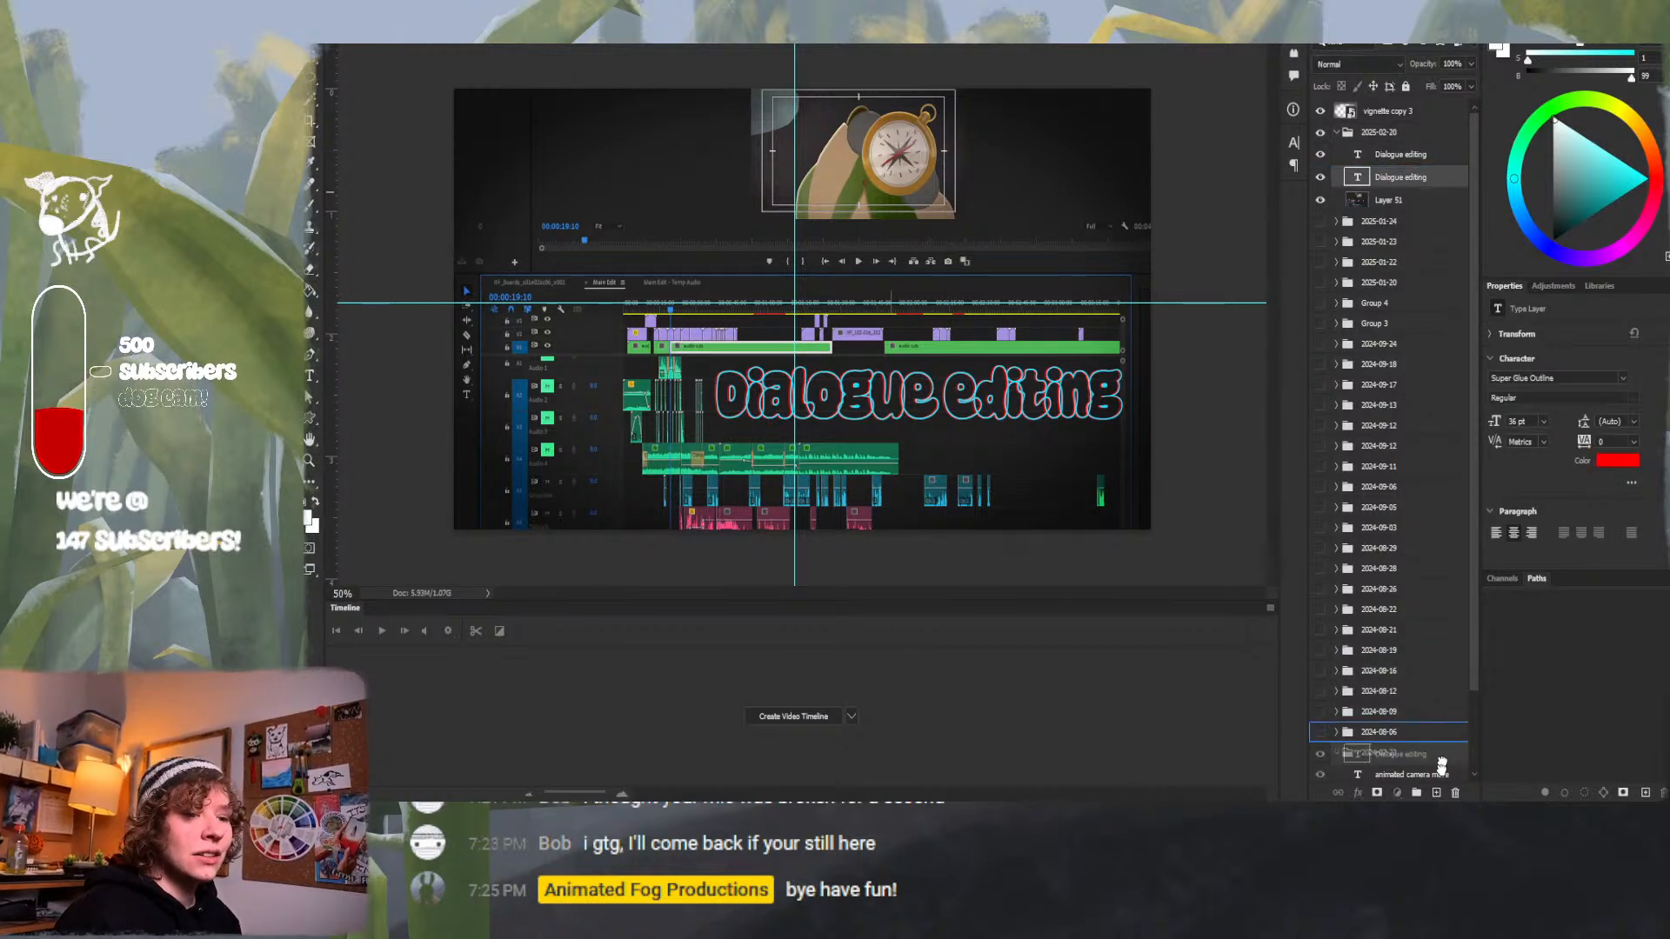
scroll(1392, 747, down, 1)
drag(1440, 793, 1439, 793)
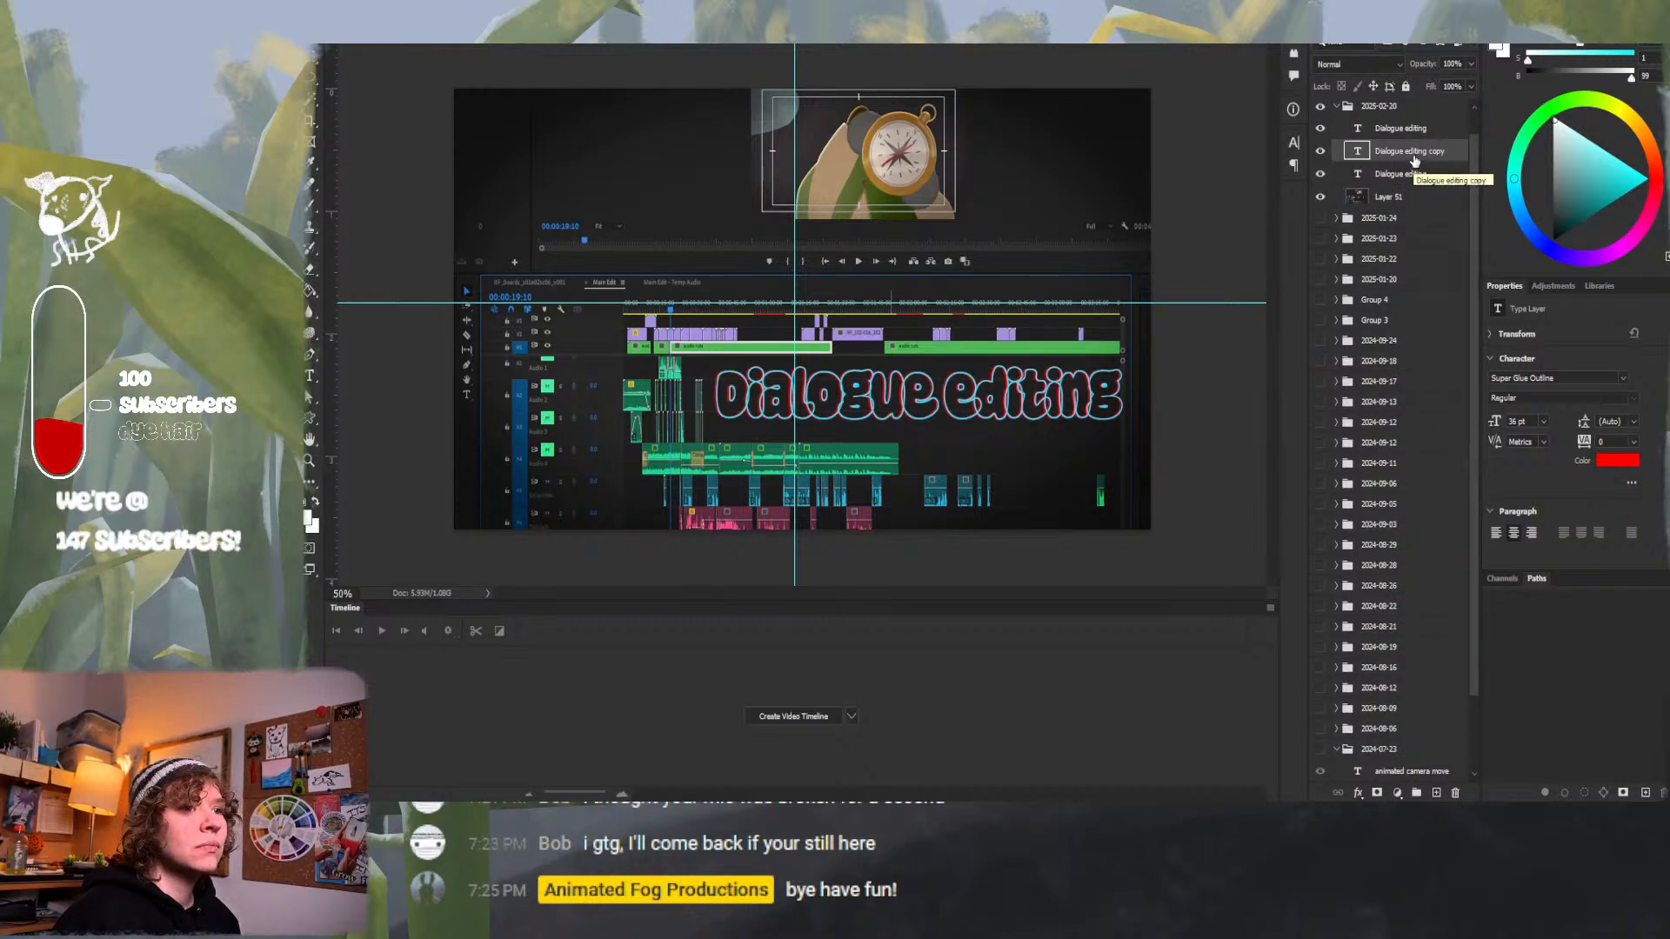
key(ctrl+bracketleft)
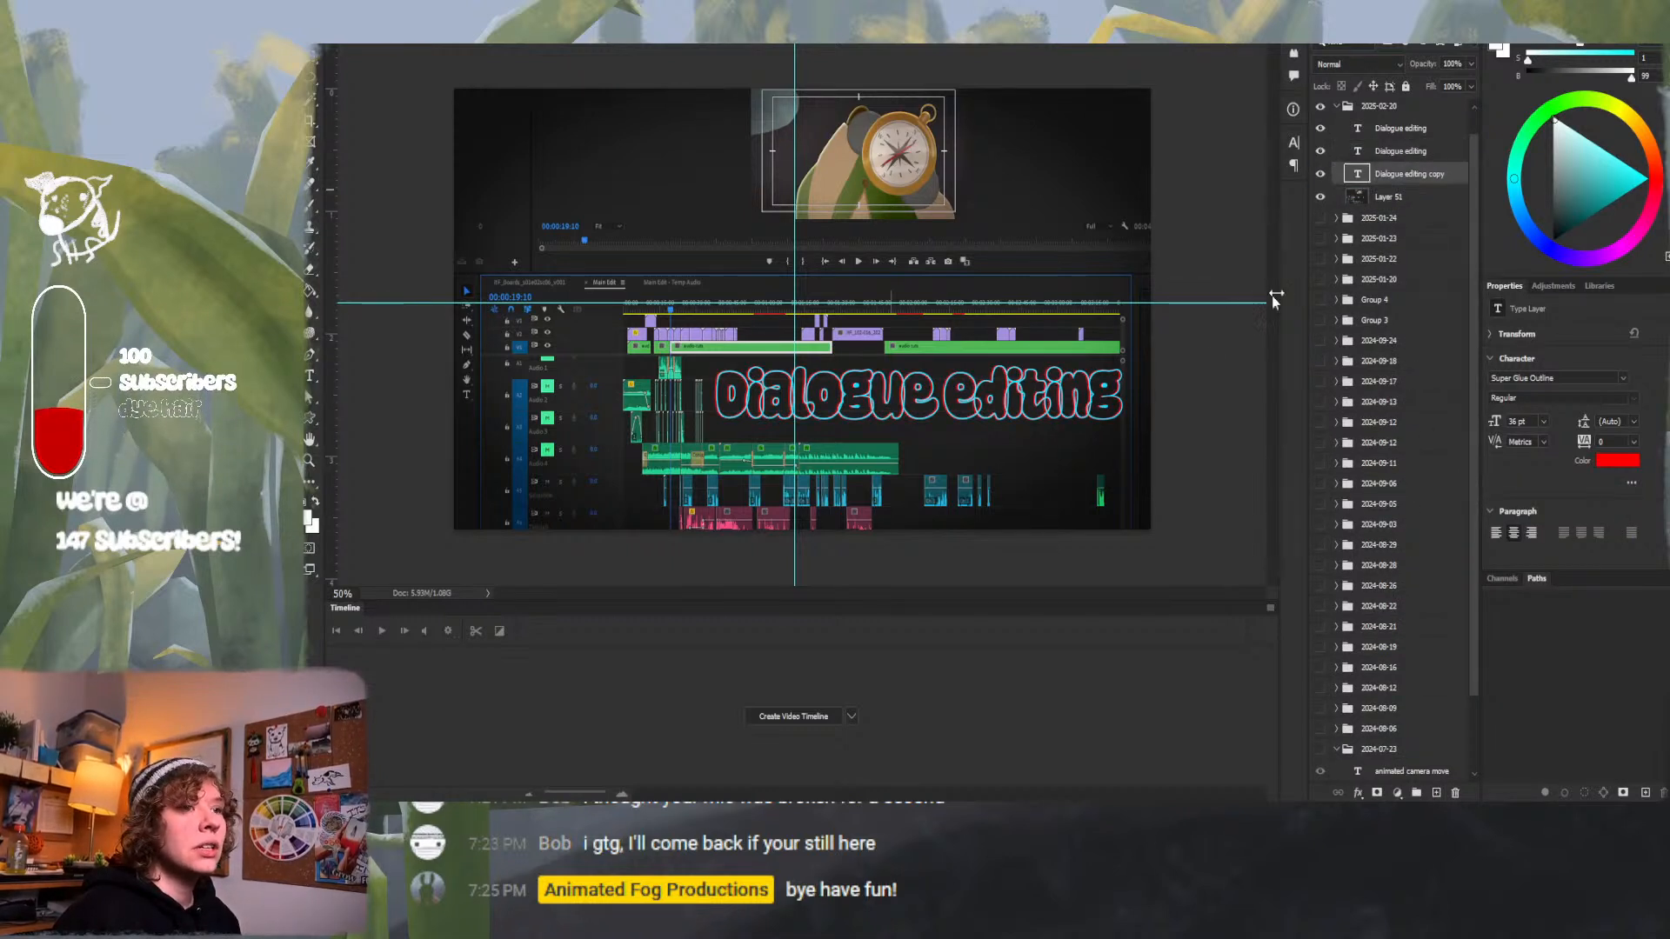
Set the text colour of the lowest "Dialogue editing" copy to bright green.
click(1610, 464)
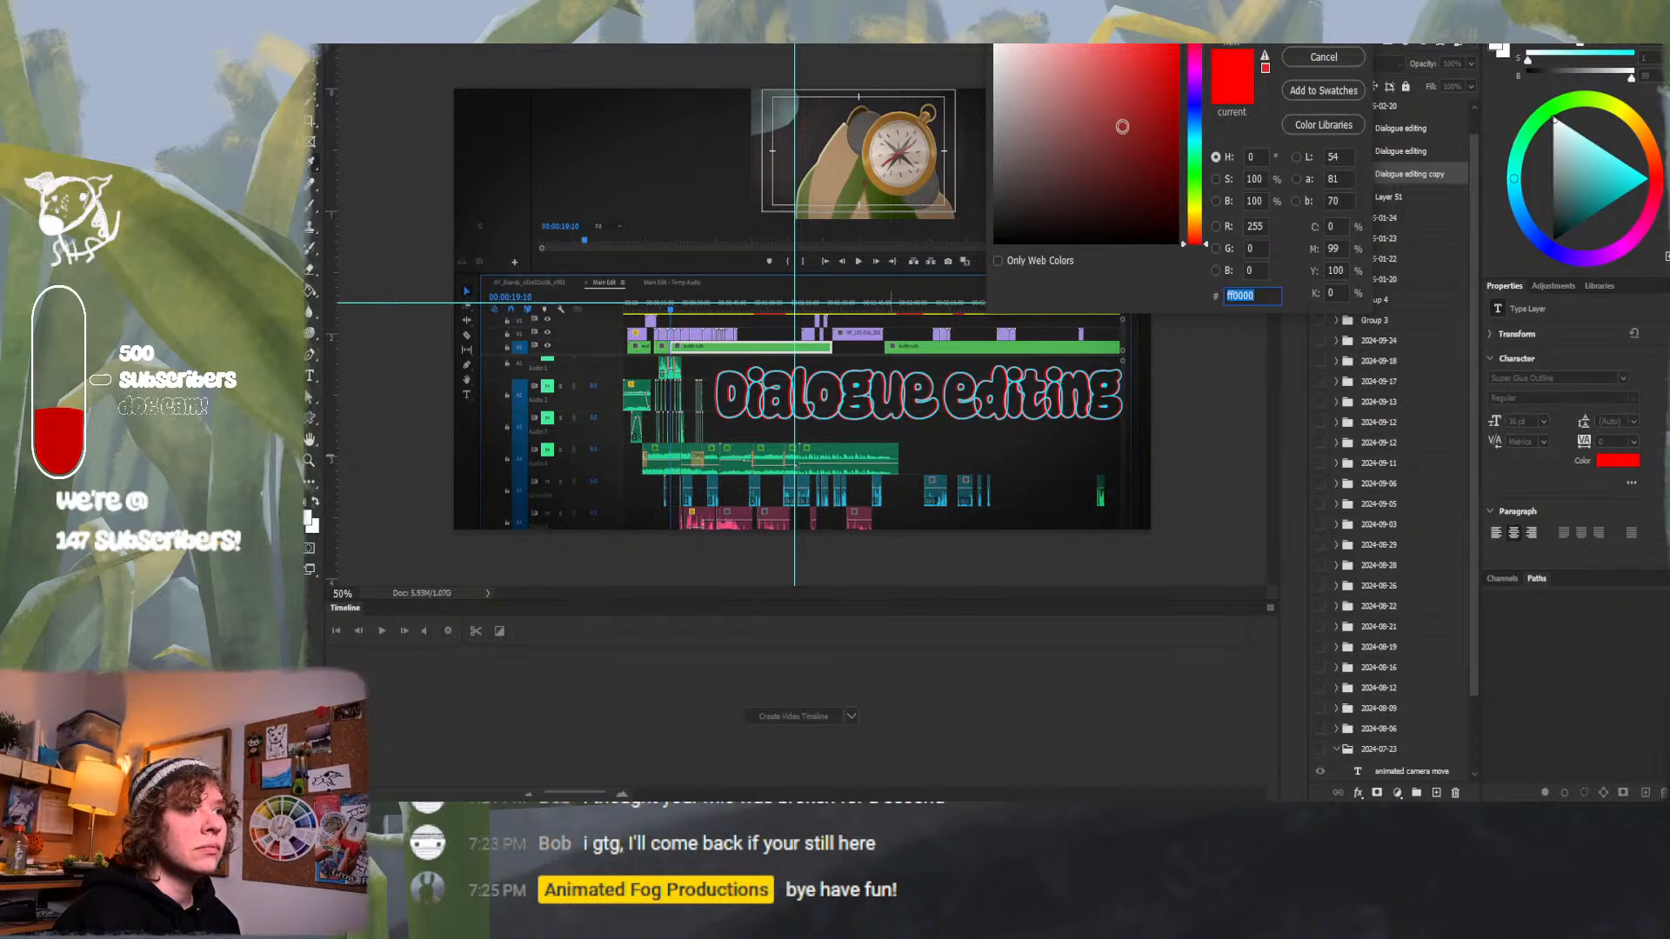
drag(1198, 206, 1200, 180)
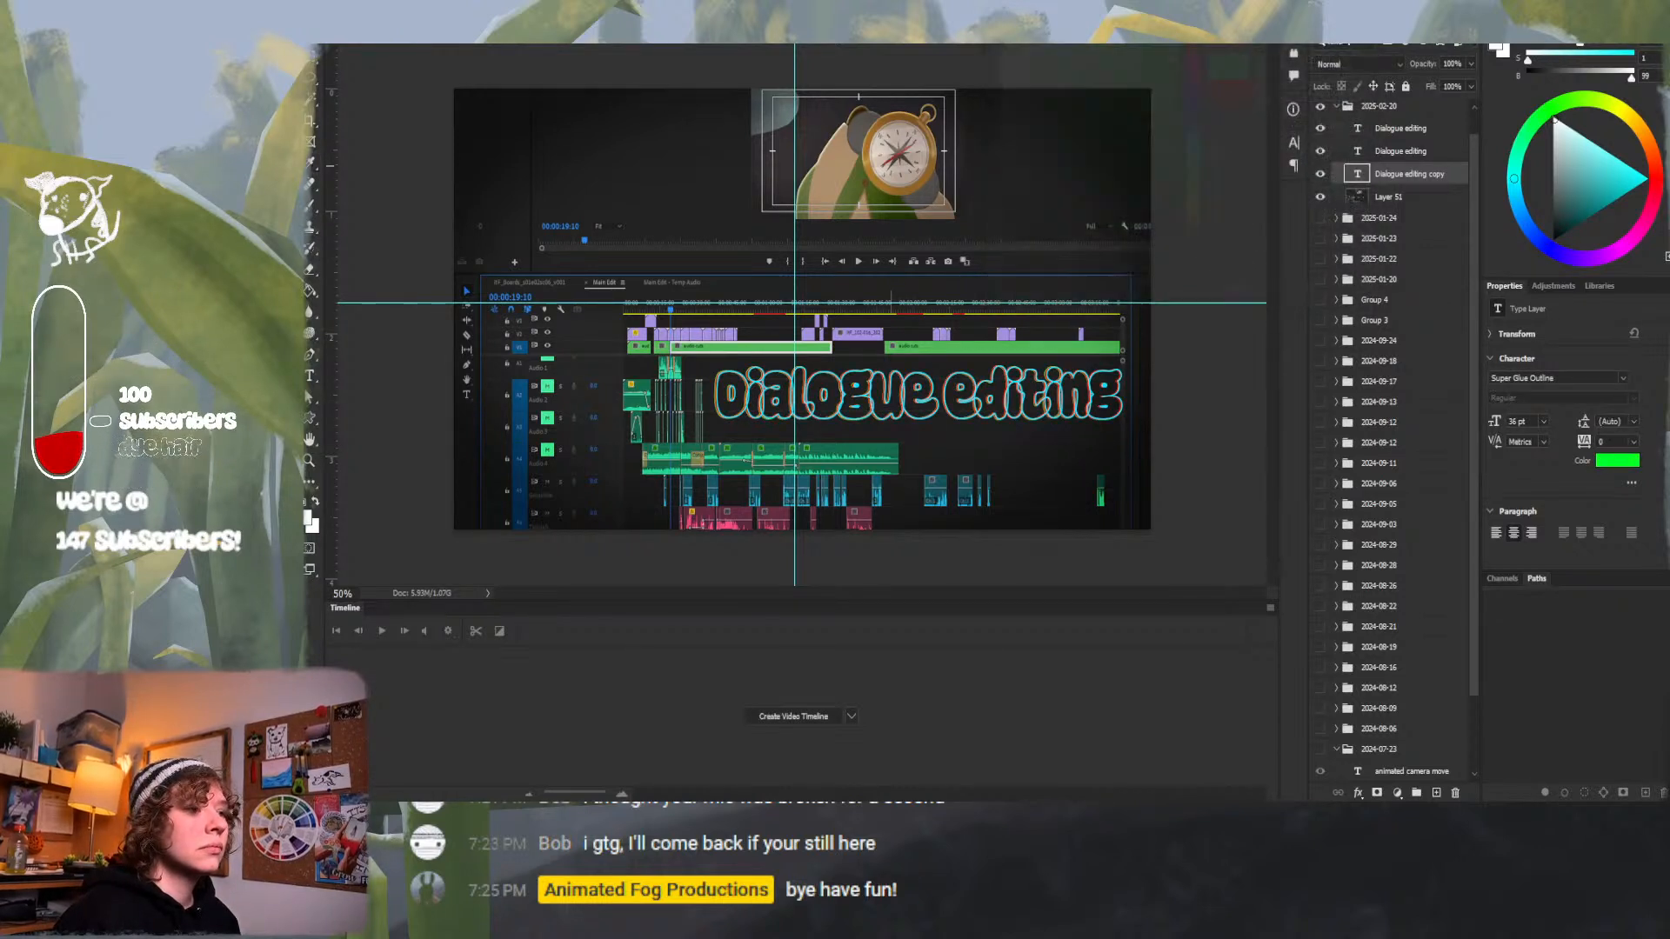
key(Return)
Transform the green title to adjust its sideways offset beneath the other titles, and set its blend mode to Hard Light.
key(ctrl+t)
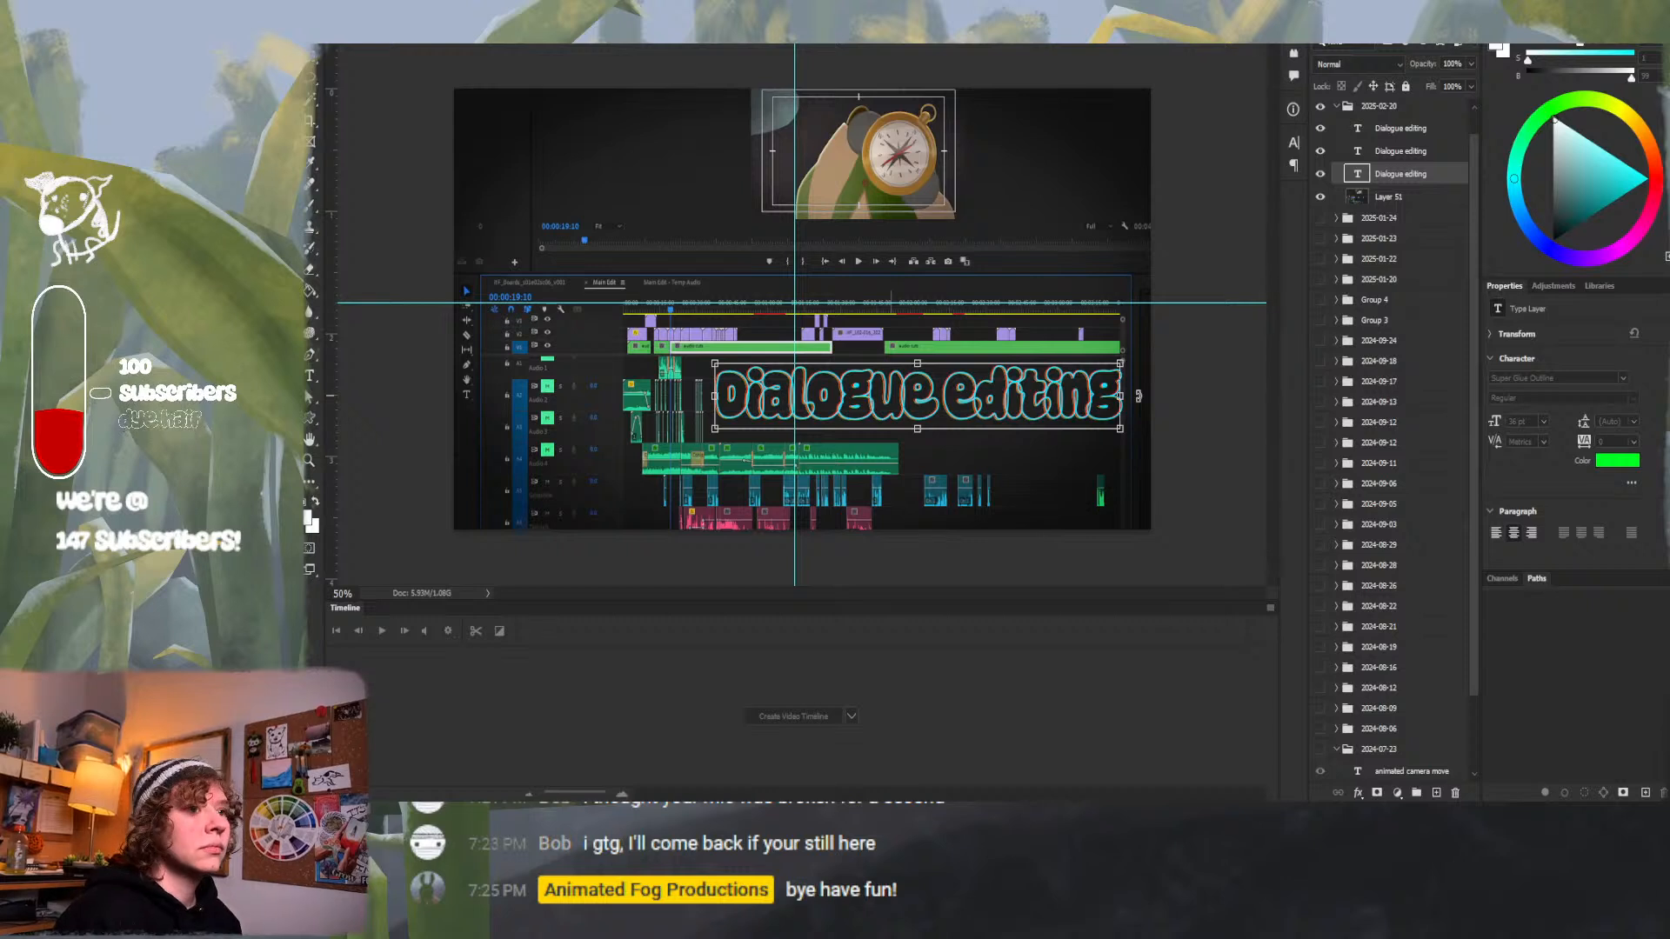
key(shift+Left)
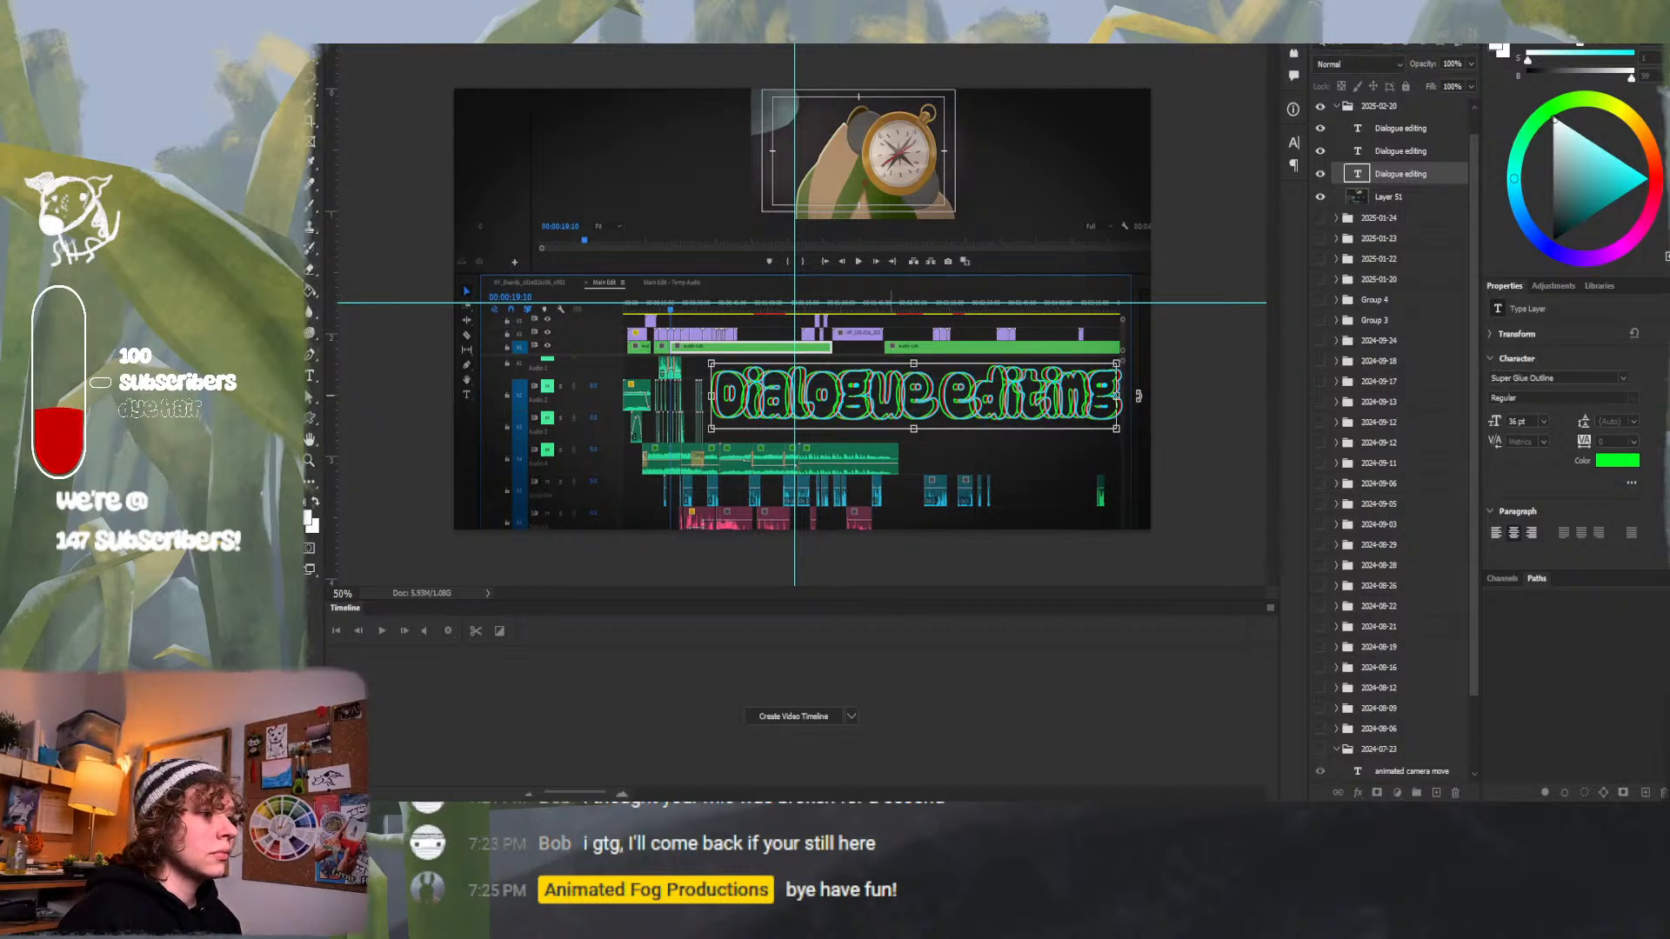
key(shift+Right)
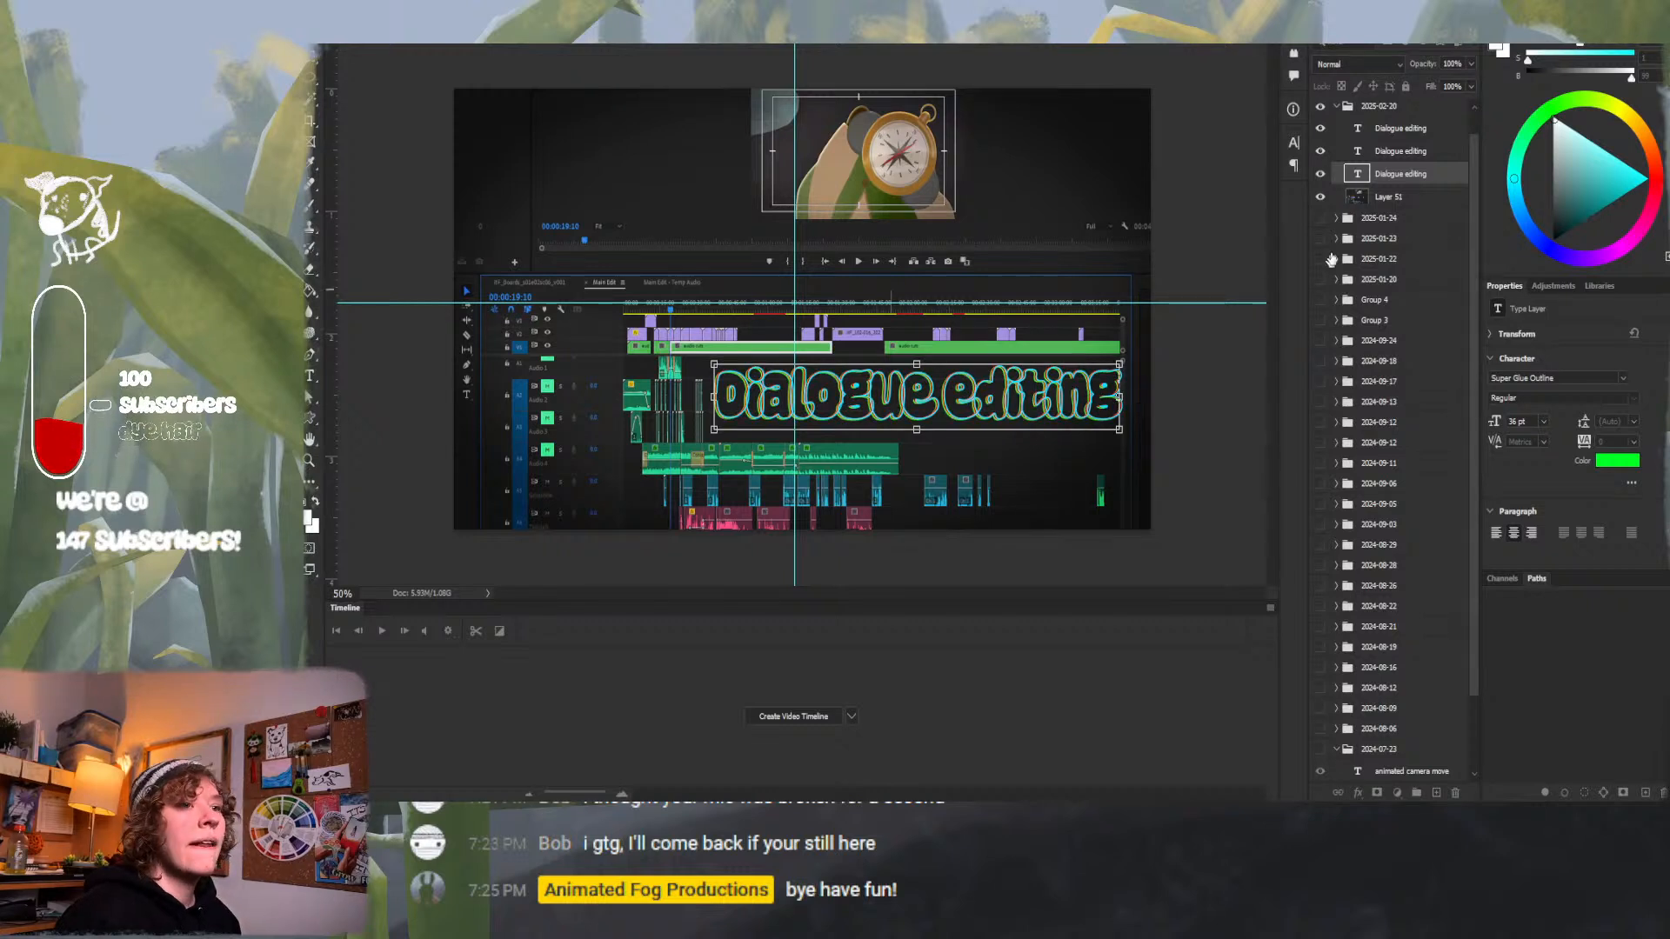
click(1383, 66)
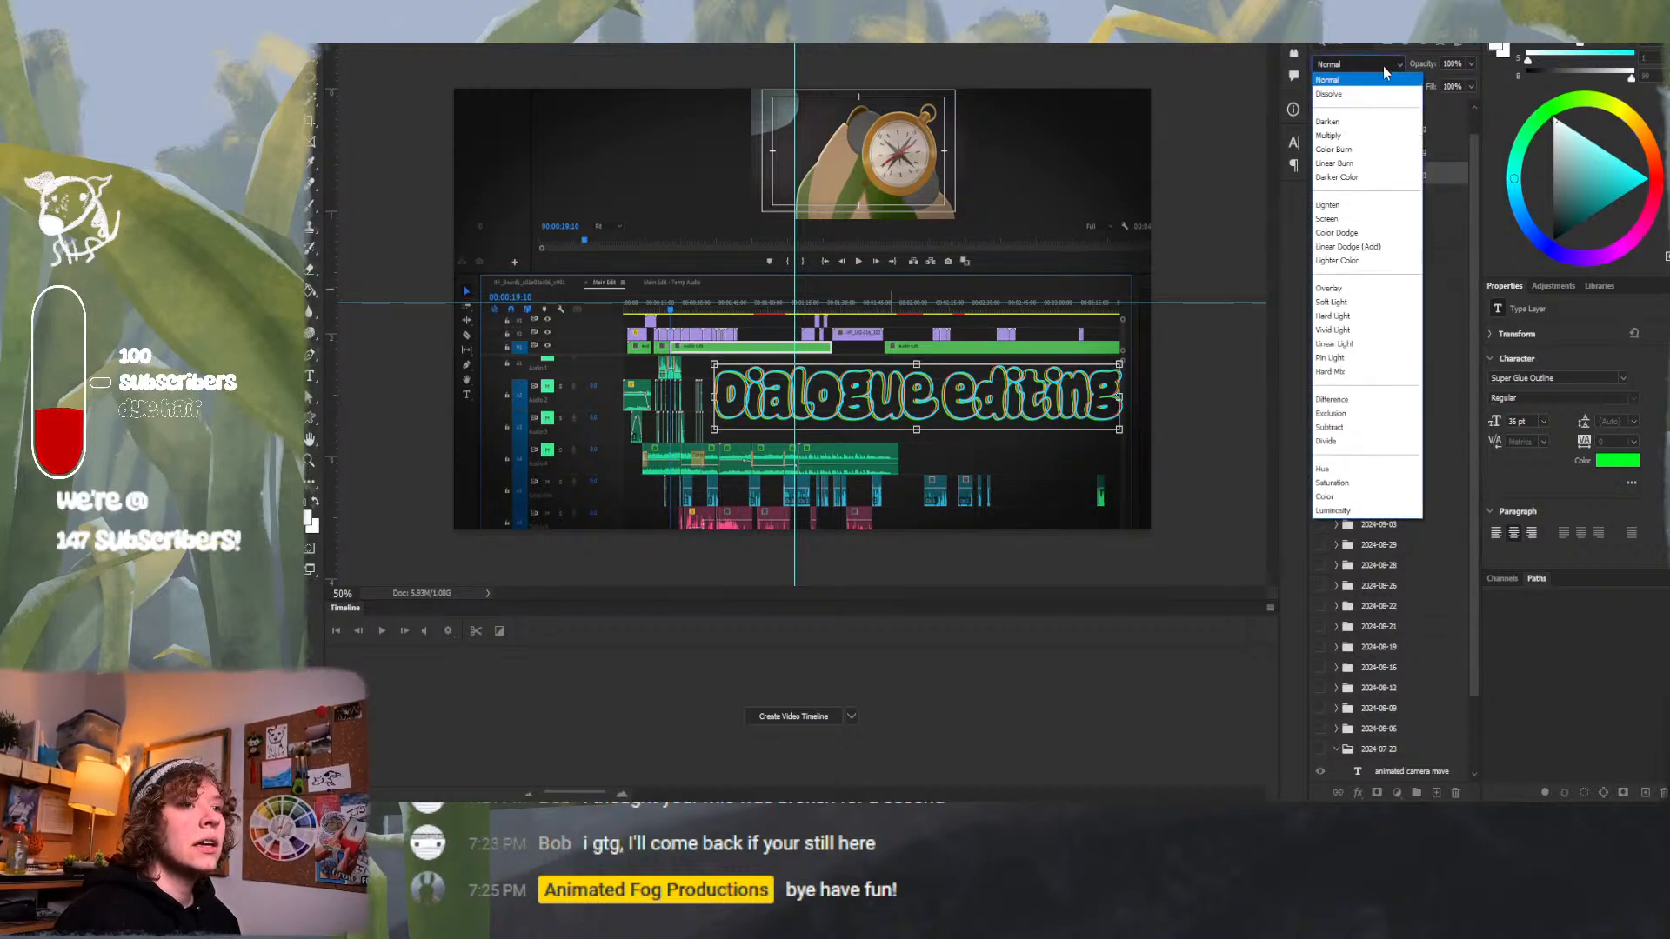
click(1358, 317)
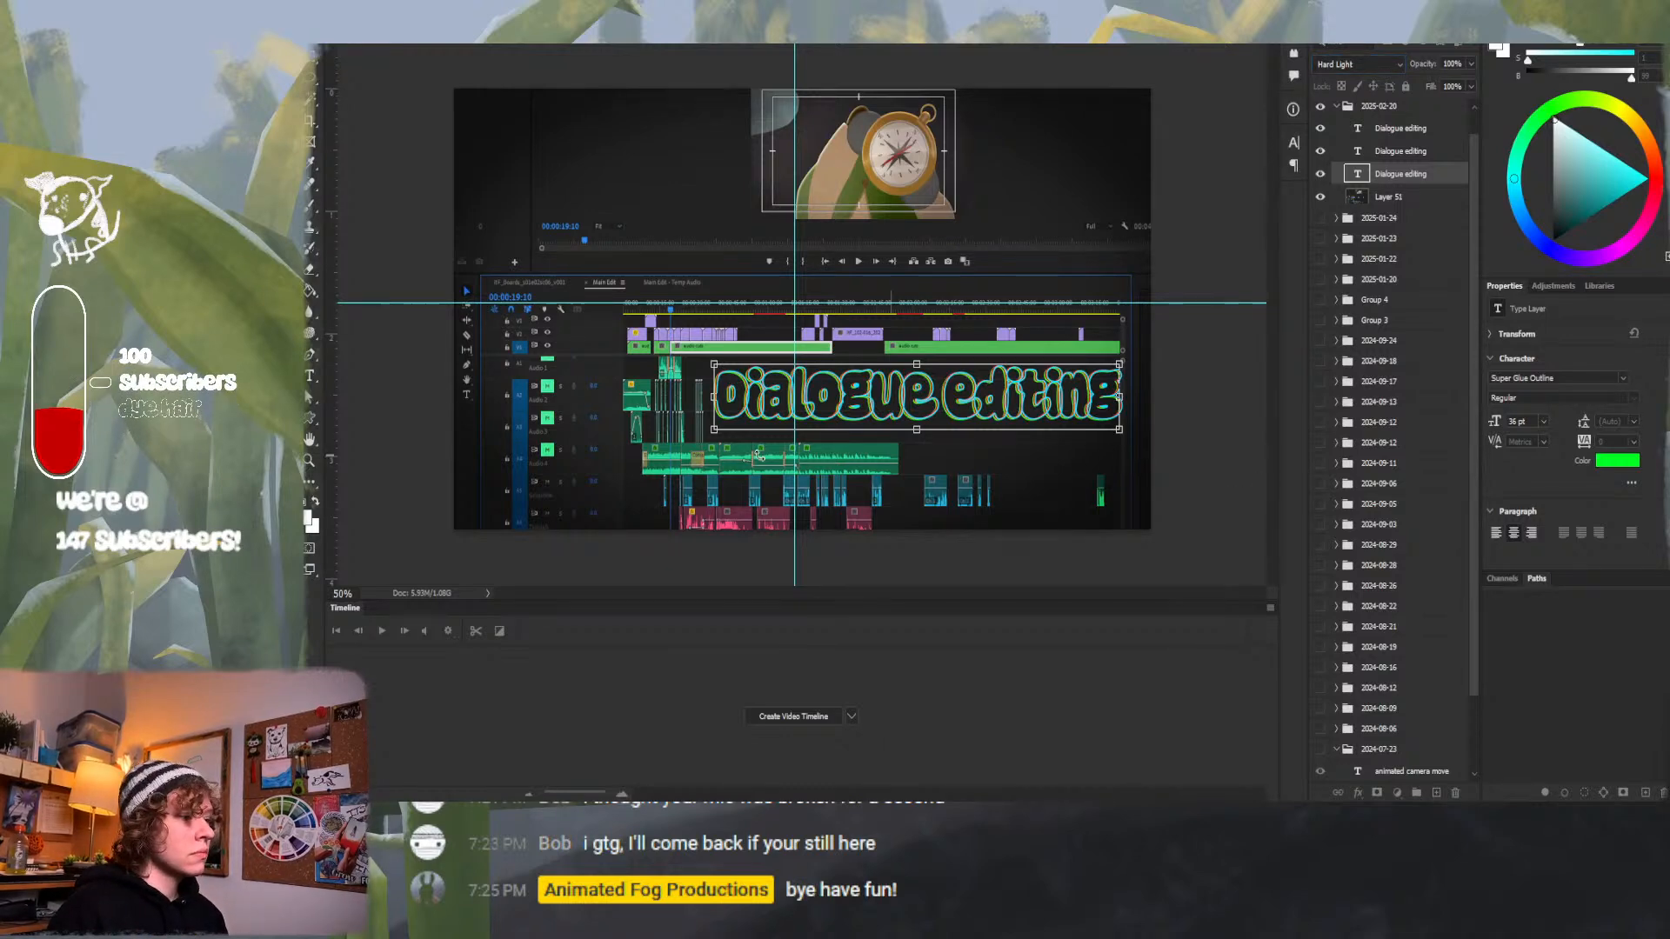
Save the document, applying the pending transformation of the green title.
key(alt+Tab)
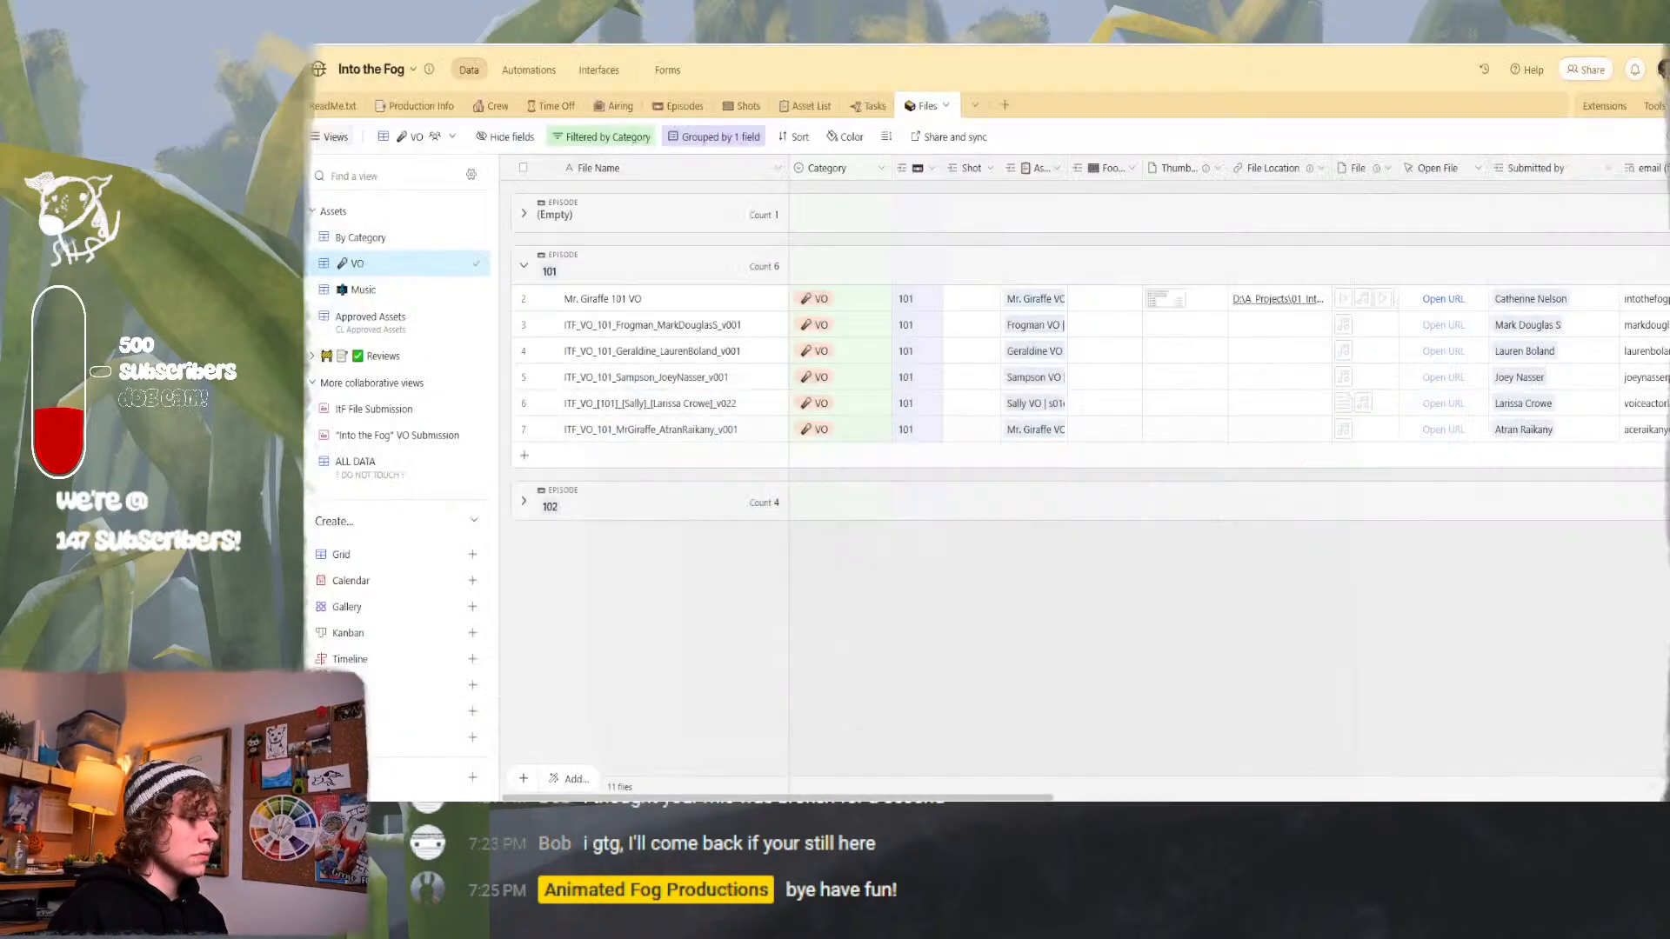
key(alt+Tab)
key(ctrl+s)
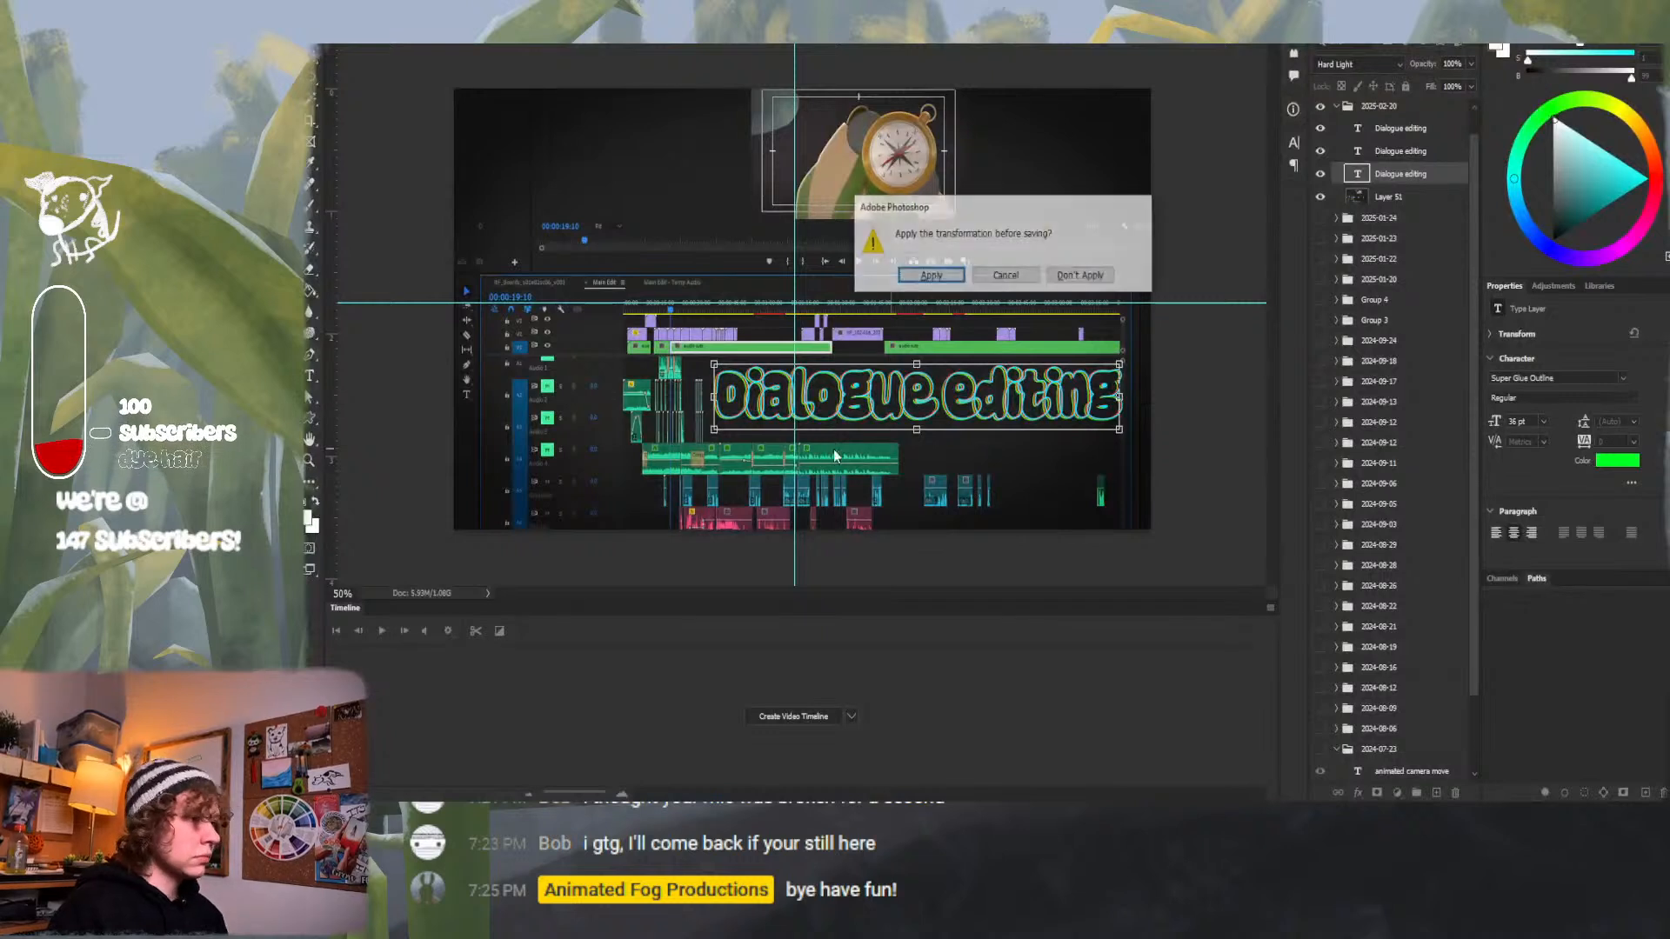
click(931, 277)
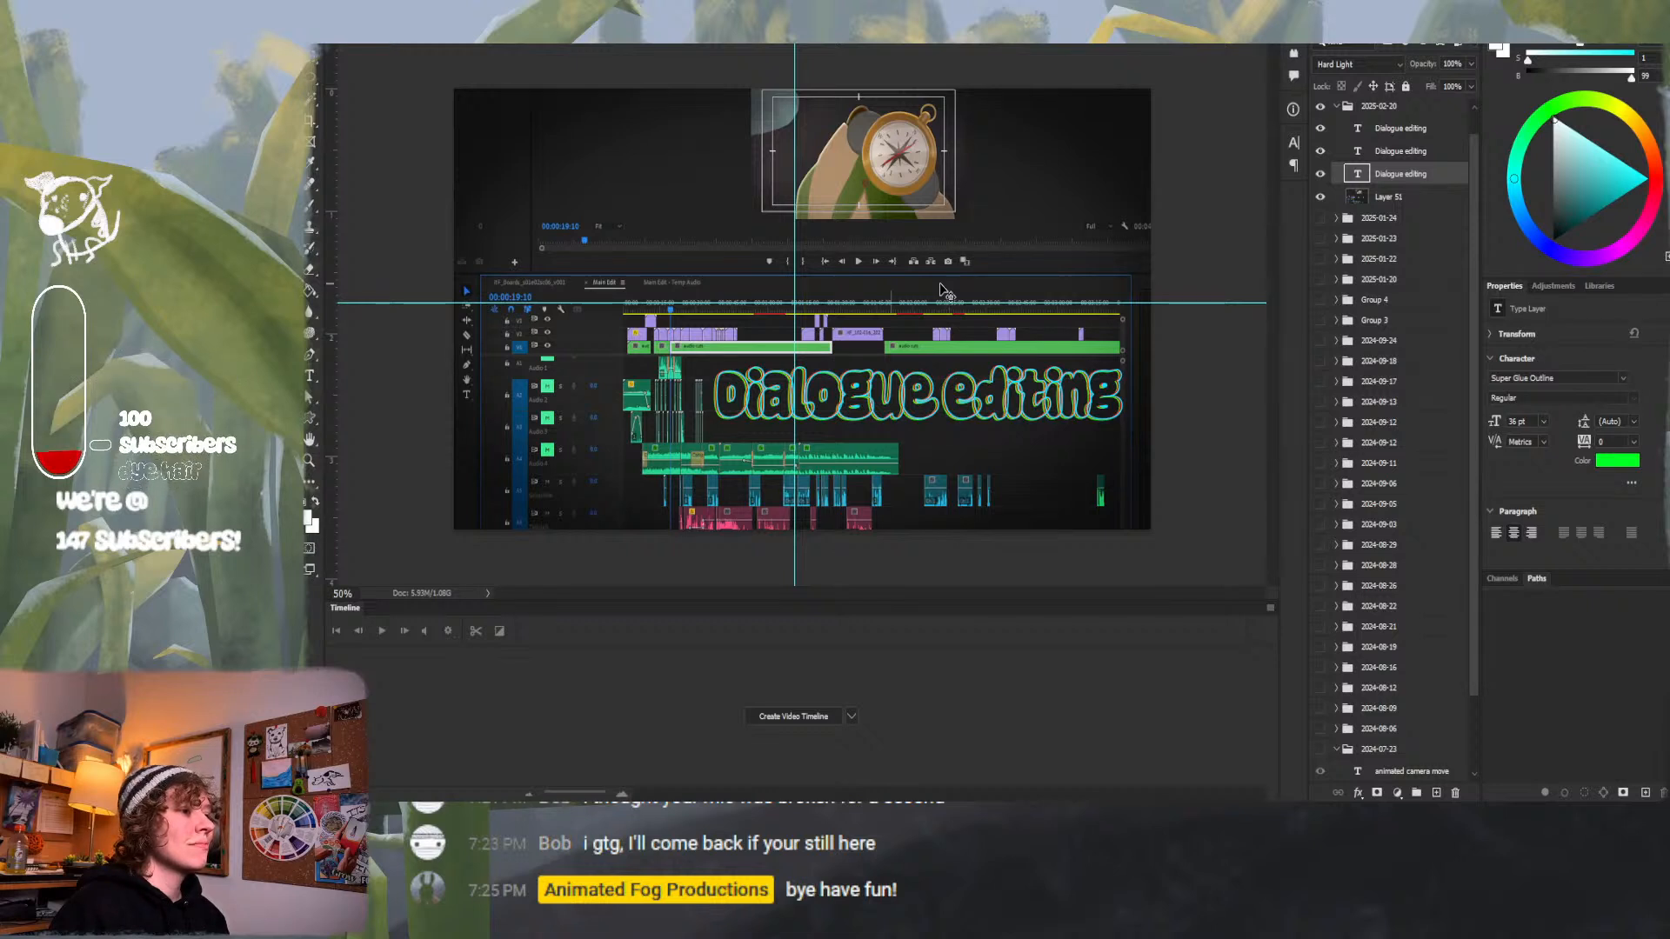
Add a new empty layer directly above the timeline snip, beneath the three title layers.
click(1419, 199)
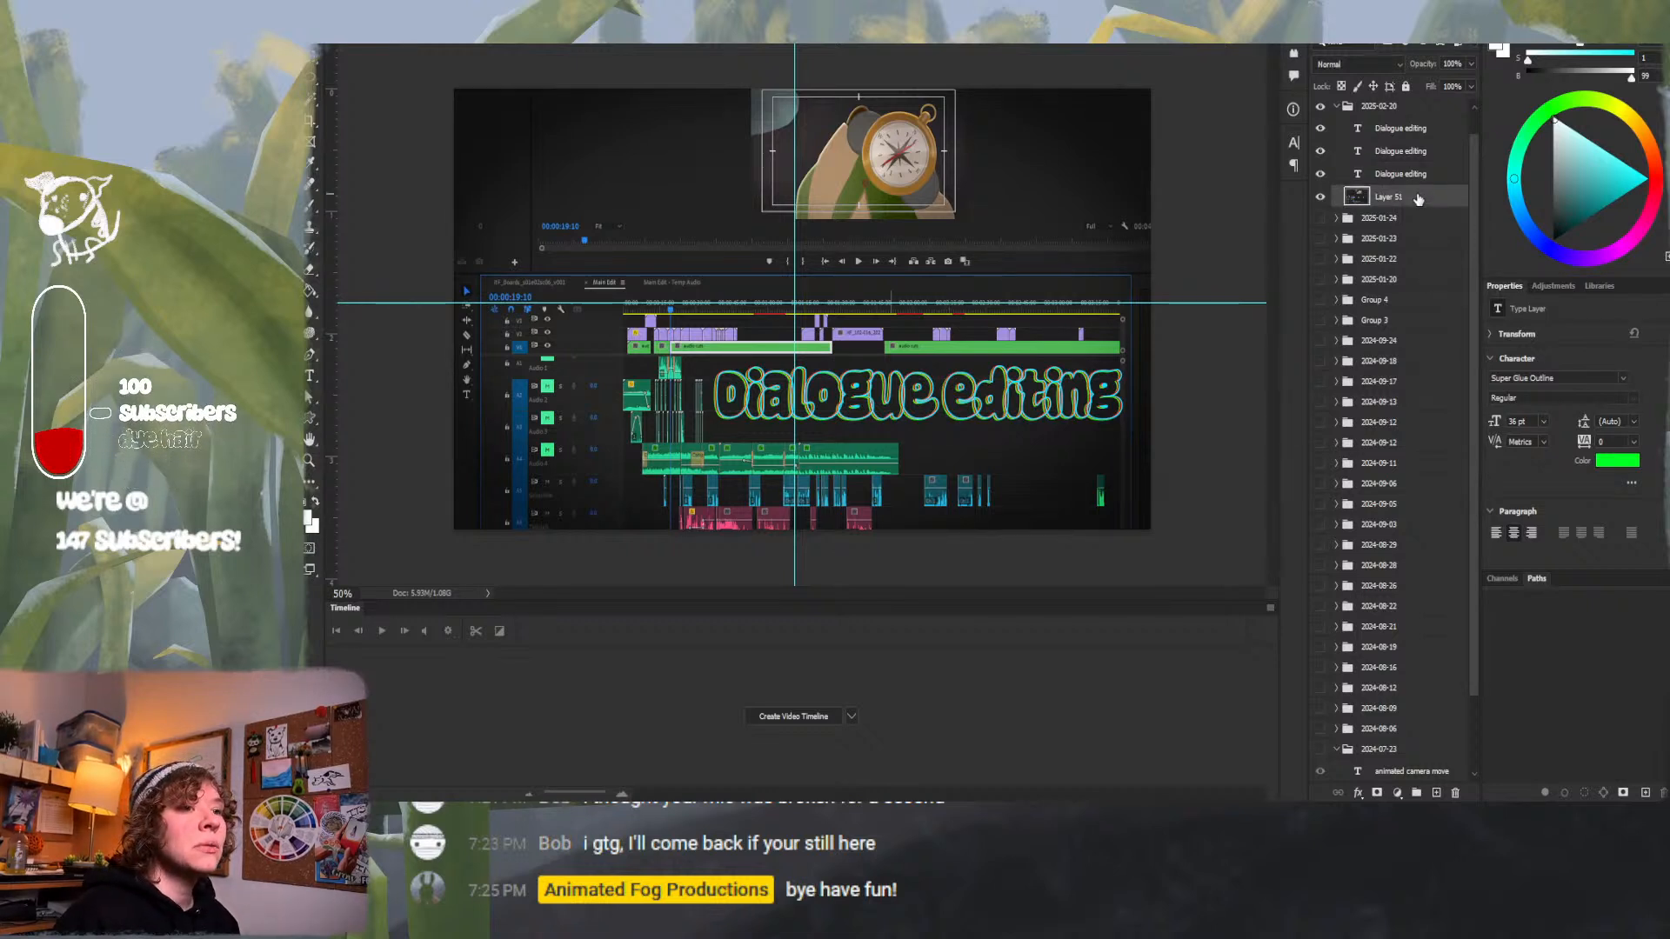
click(1439, 794)
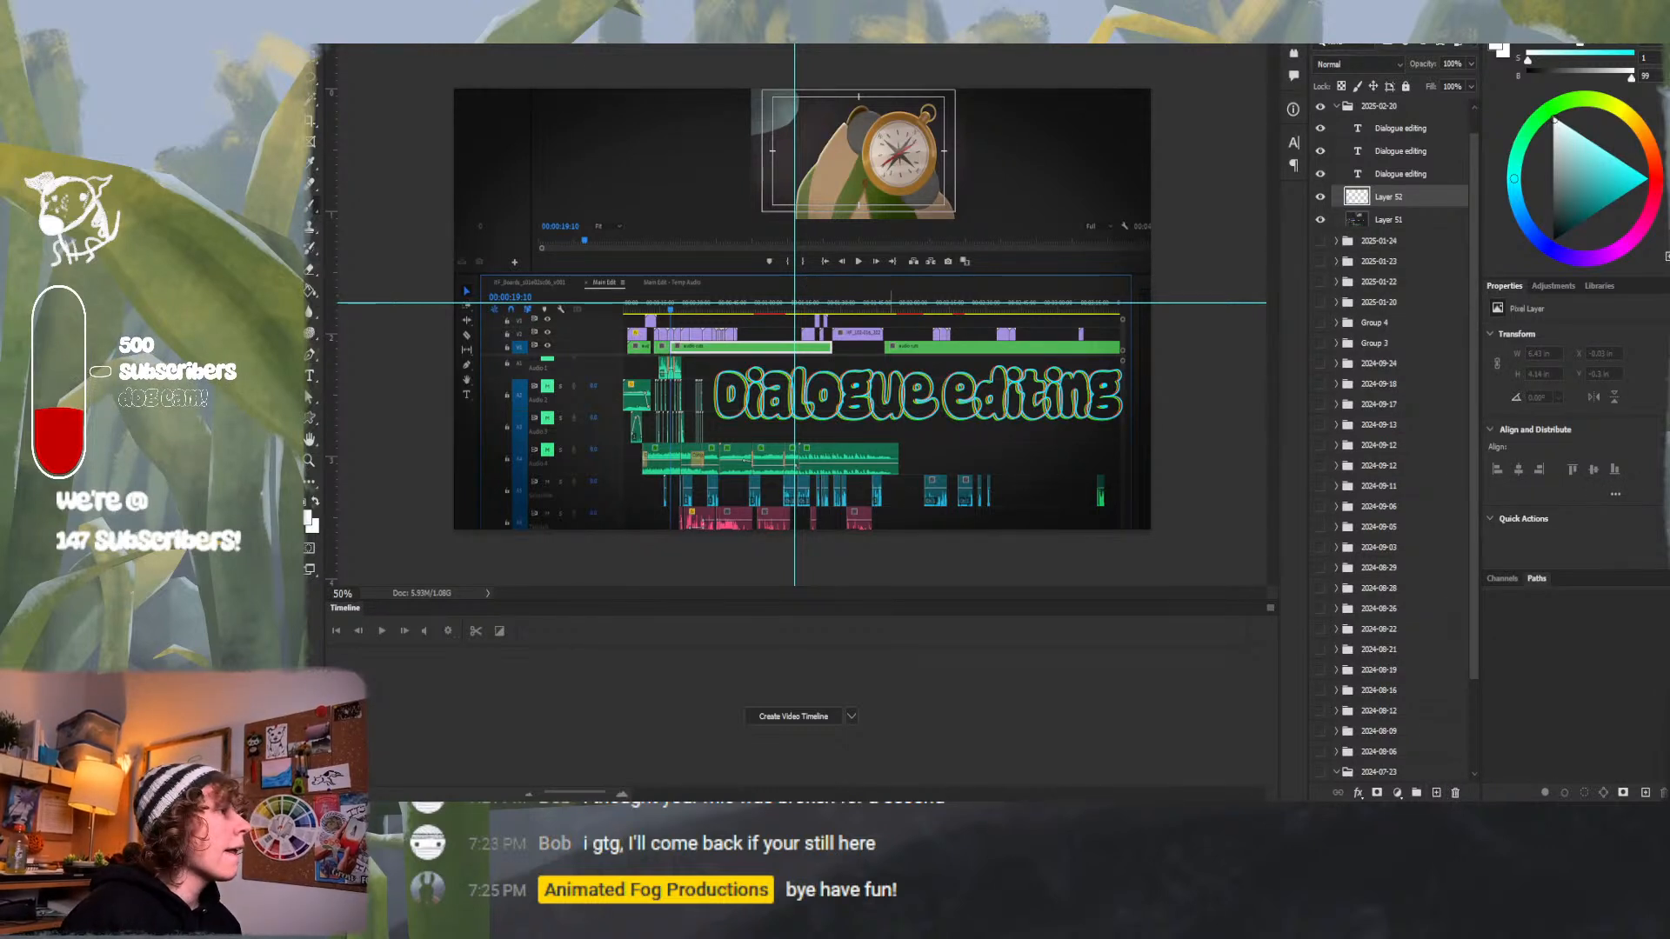
Find and choose the Airbrush-Smooth Low Density Opaque tool preset for painting.
click(355, 7)
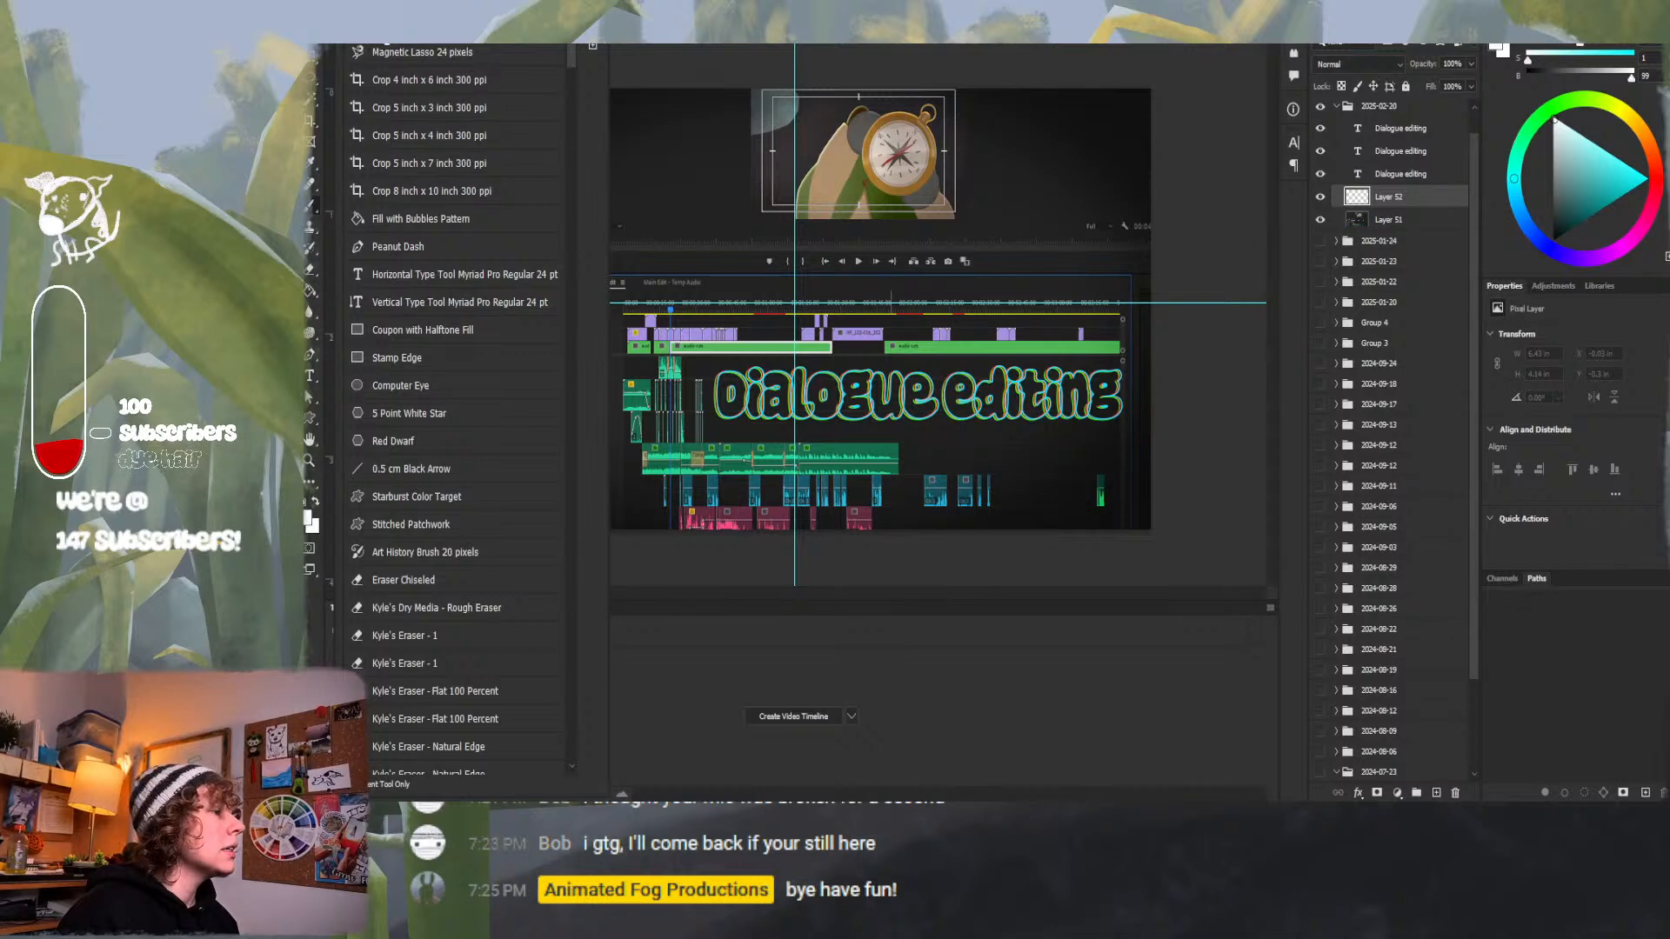
click(404, 7)
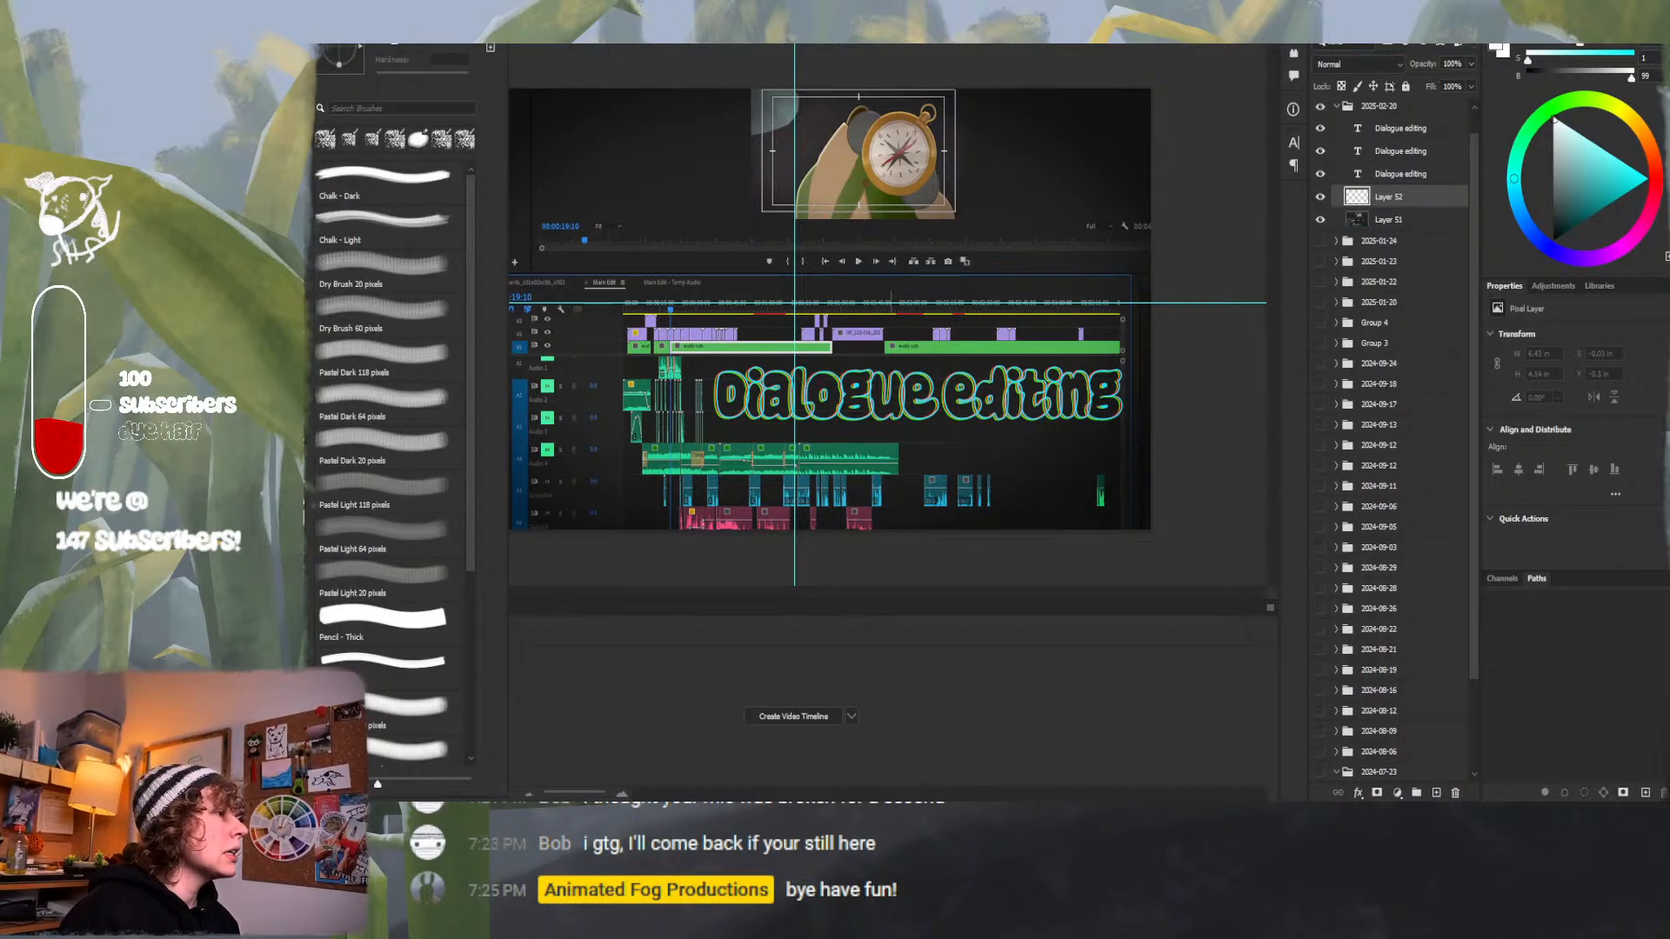
key(Escape)
key(F5)
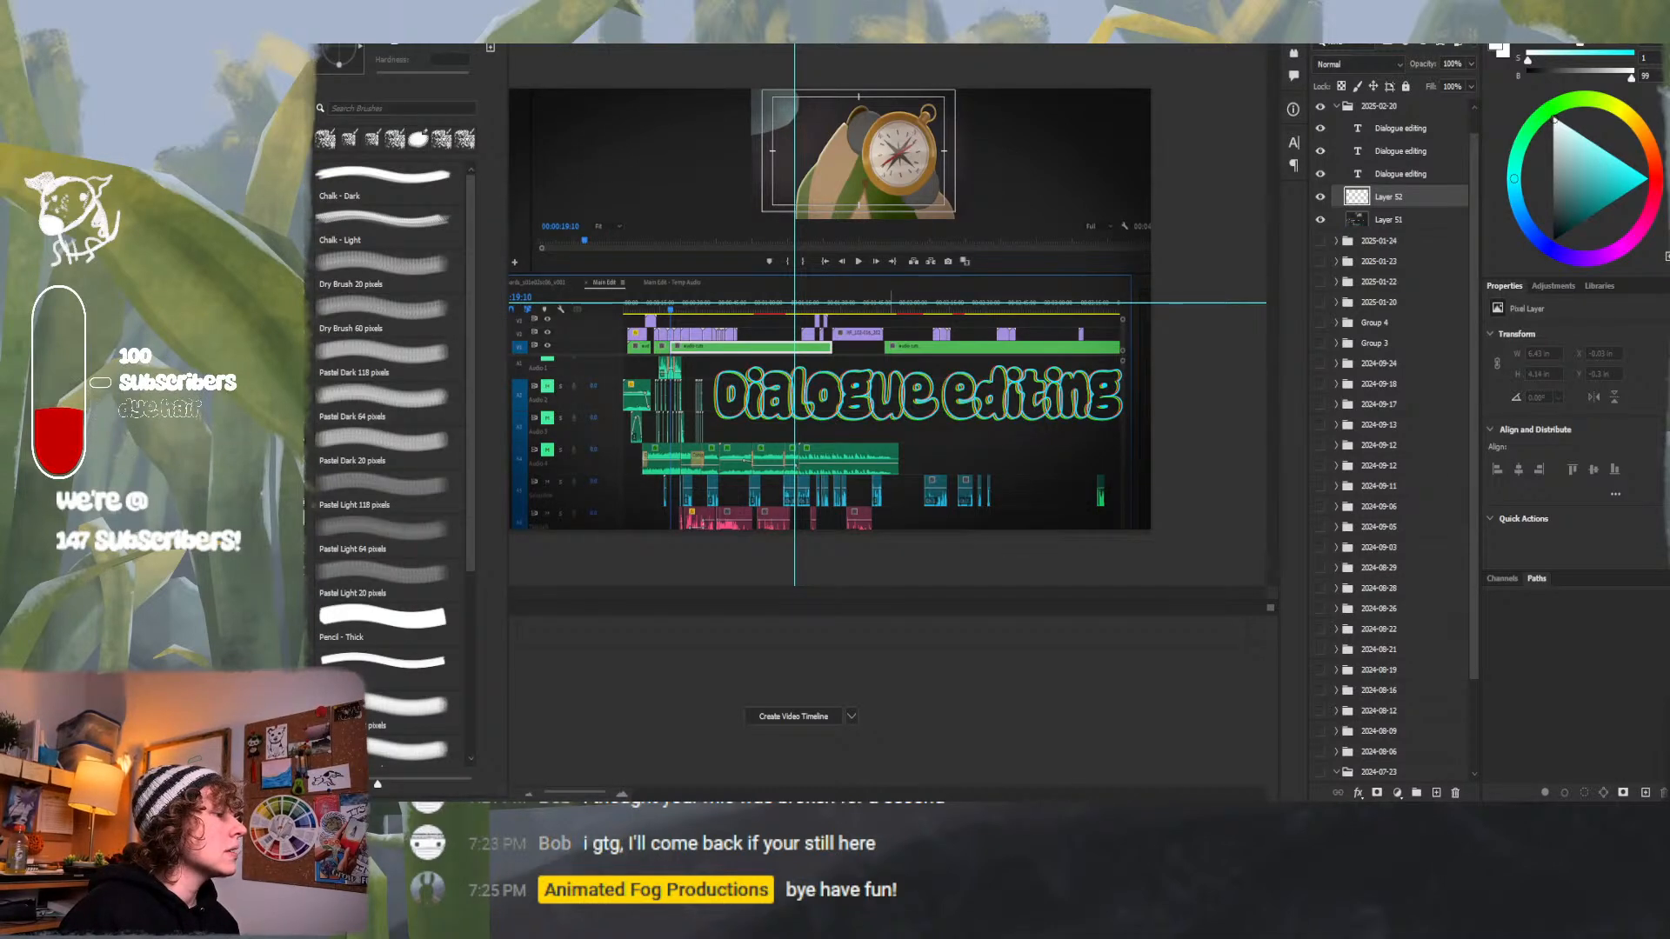
click(355, 7)
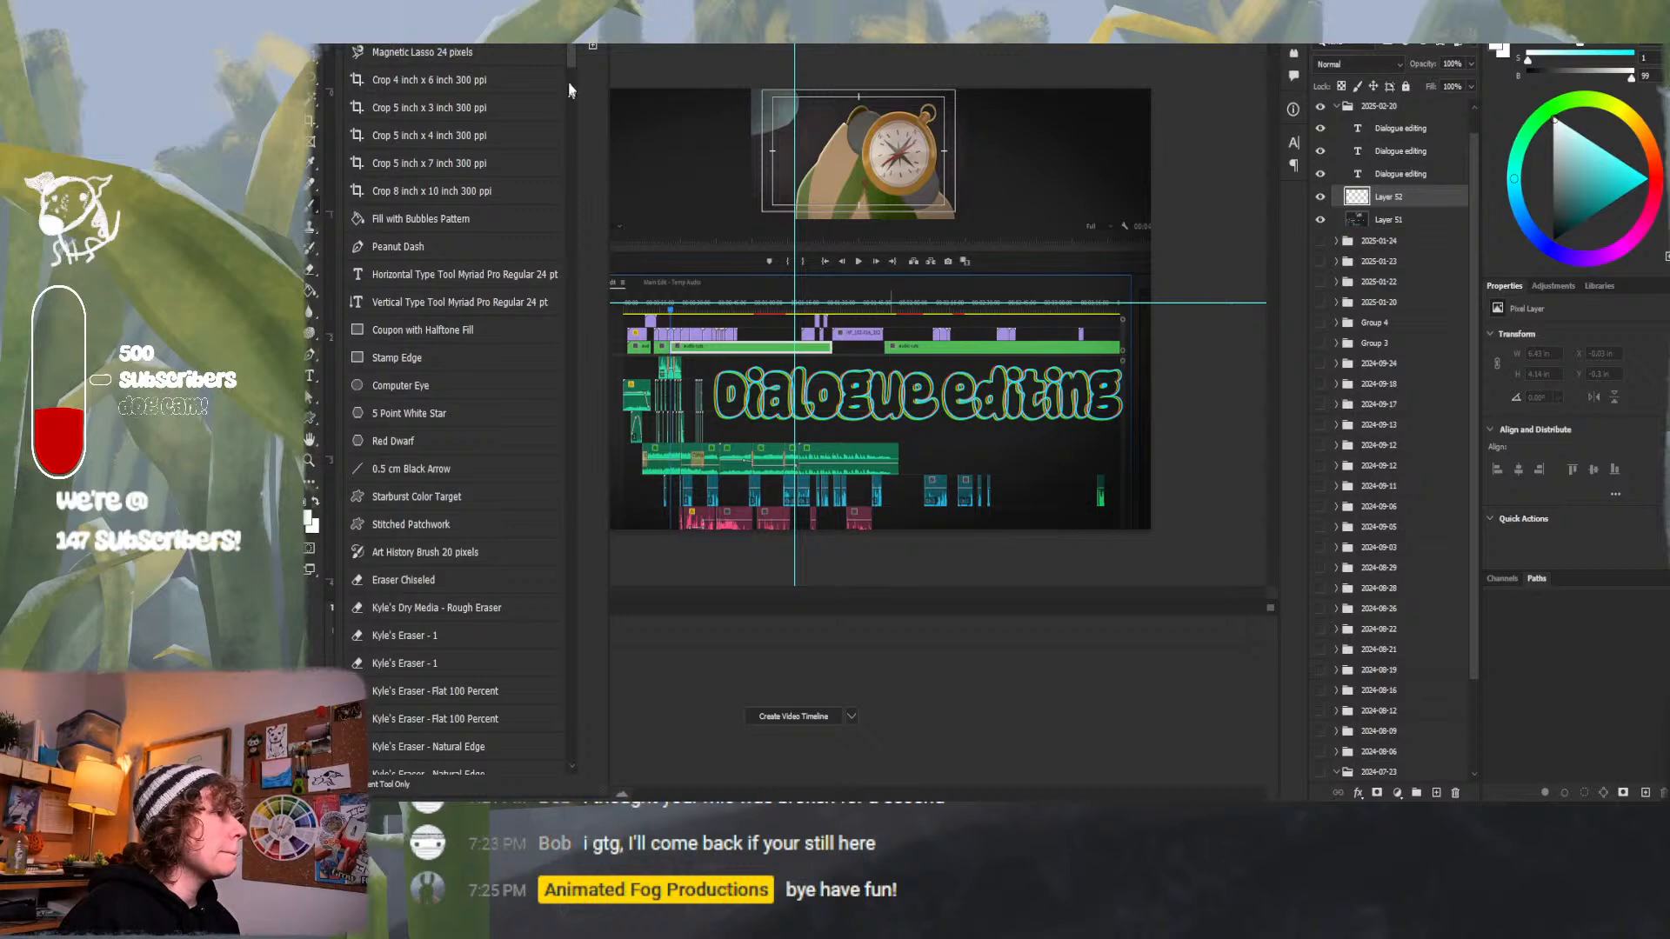
mouse_move(573, 50)
mouse_down()
mouse_move(556, 516)
mouse_move(540, 55)
mouse_move(546, 548)
mouse_up()
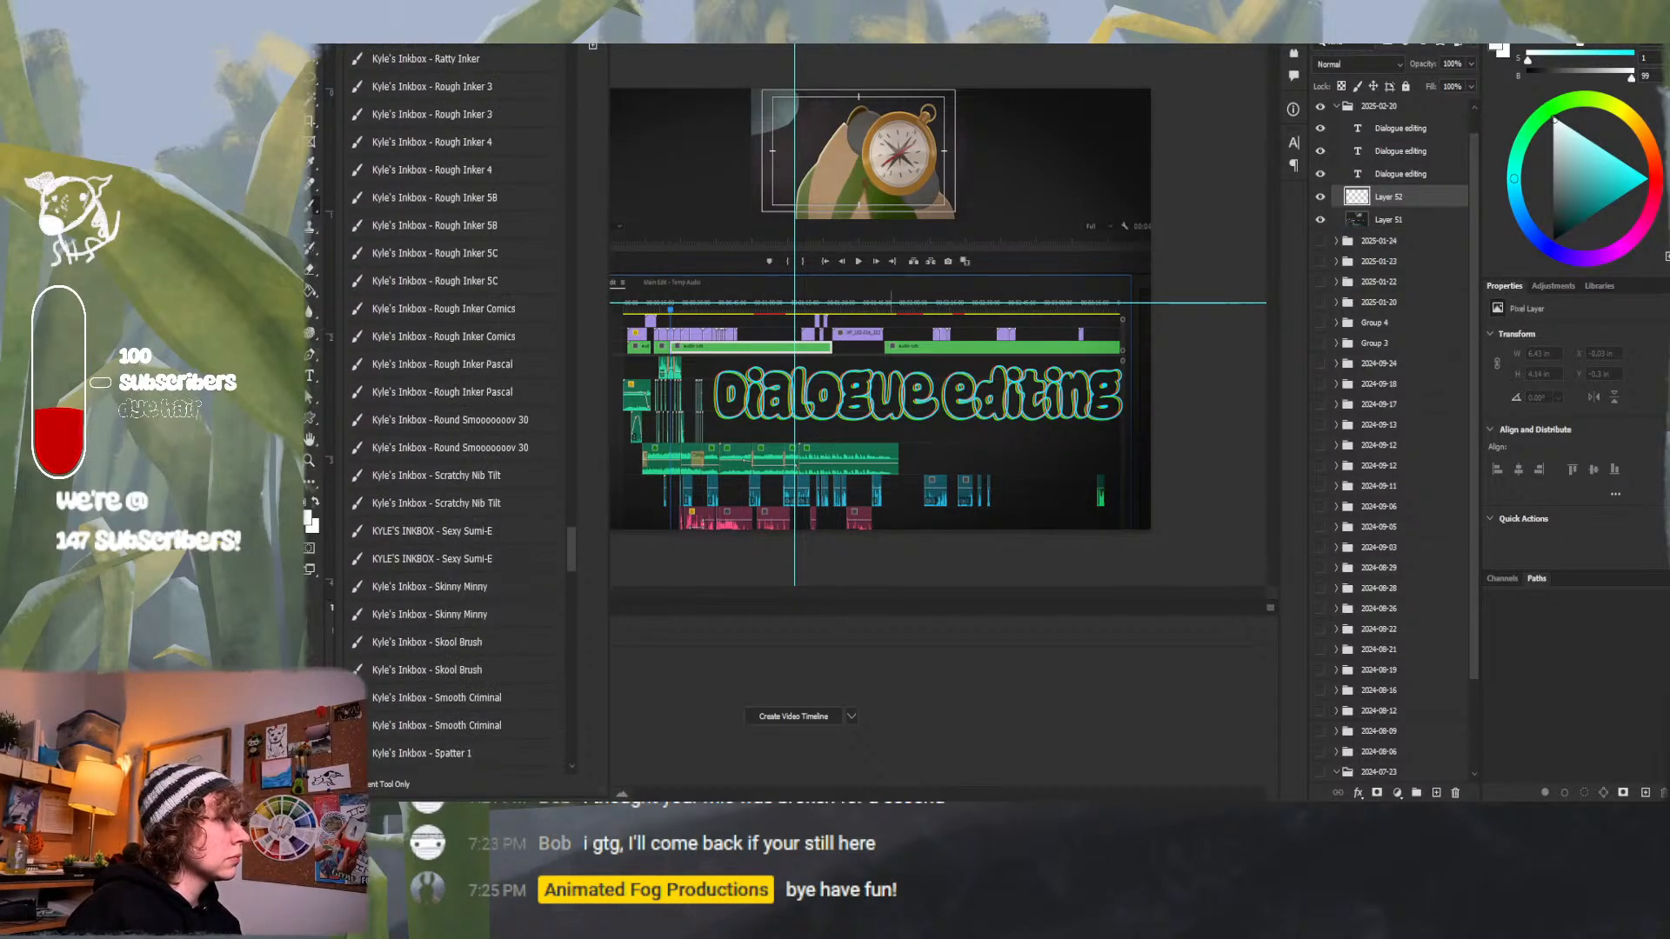
click(337, 33)
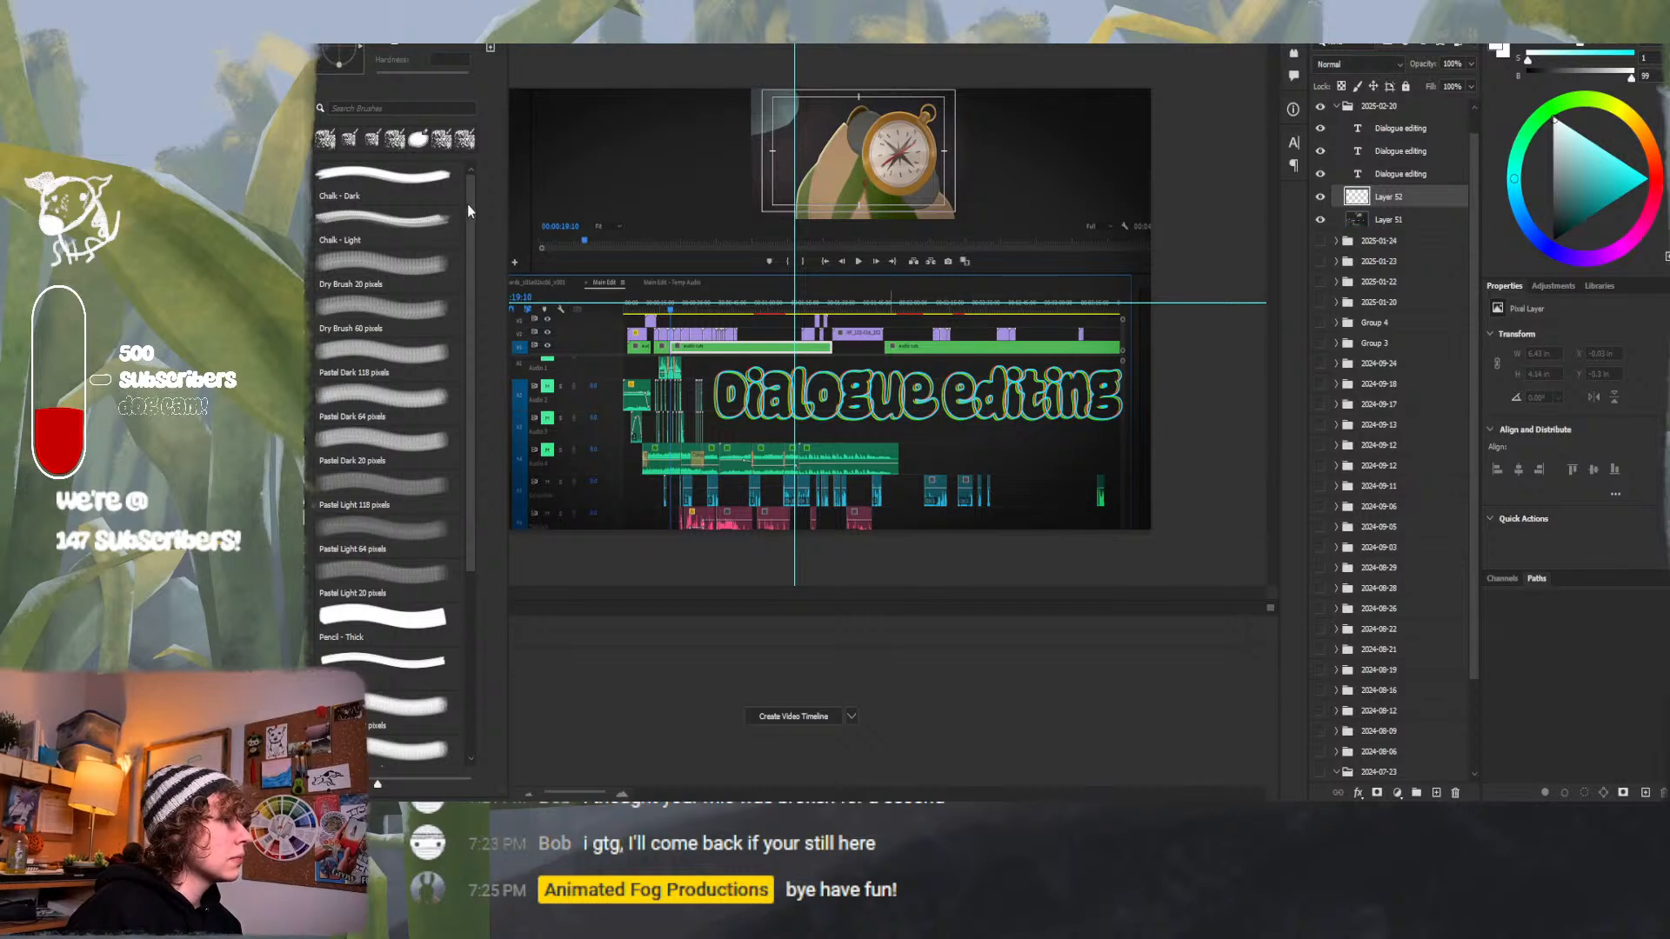
mouse_move(471, 210)
mouse_down()
mouse_move(498, 415)
mouse_move(478, 188)
mouse_up()
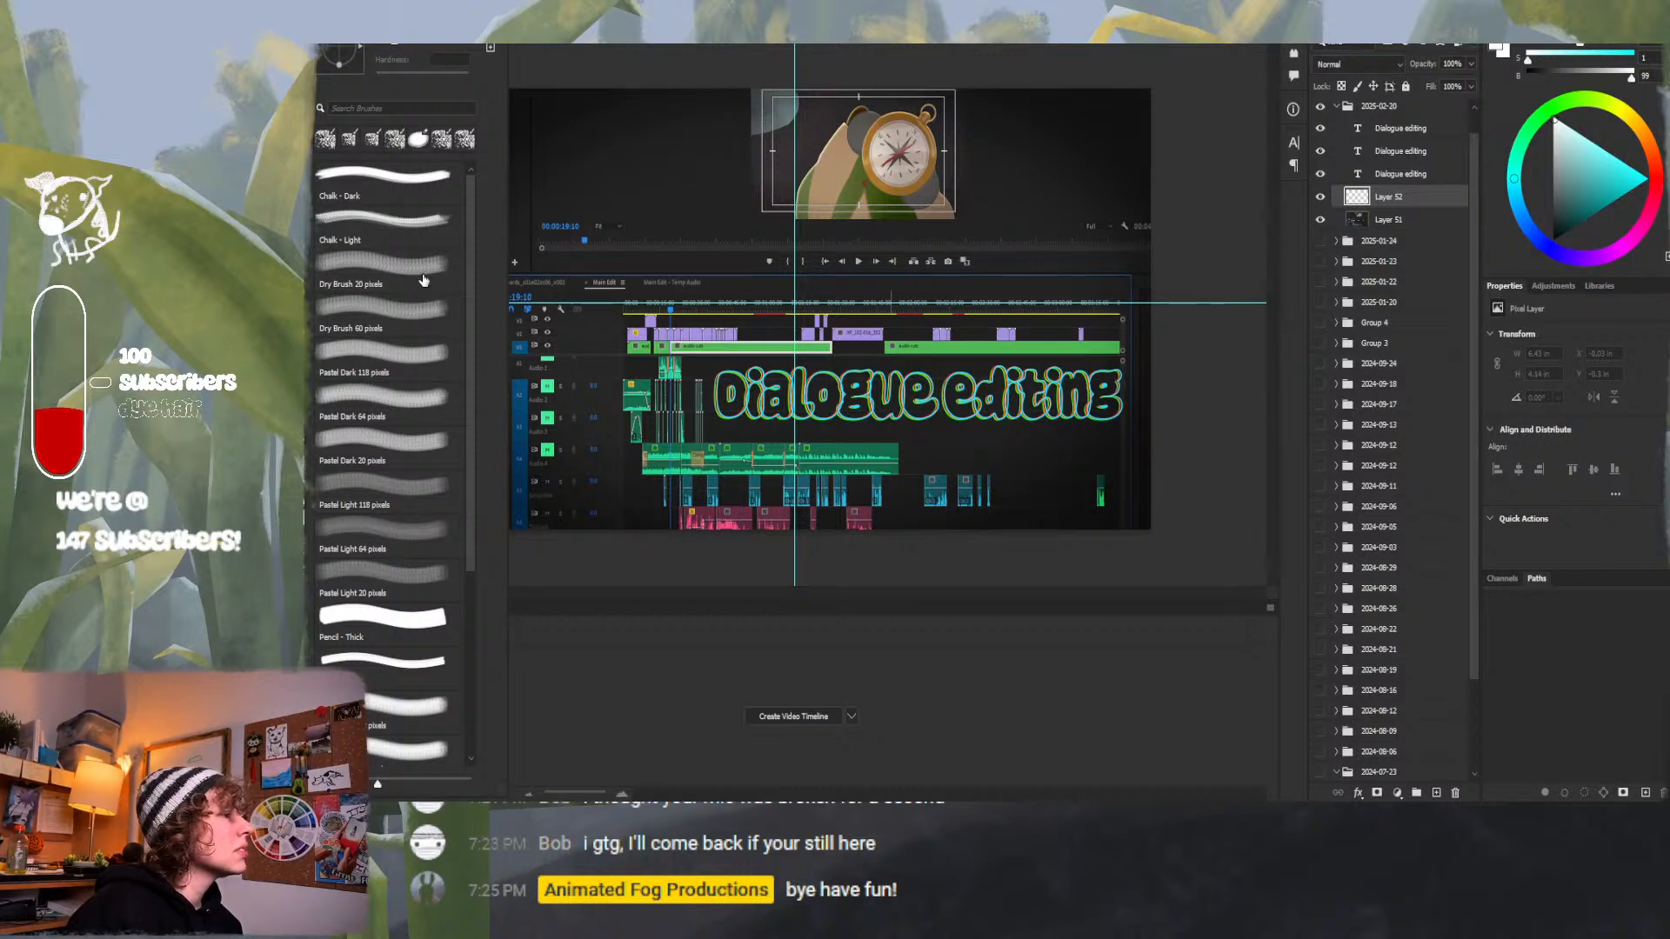
click(350, 9)
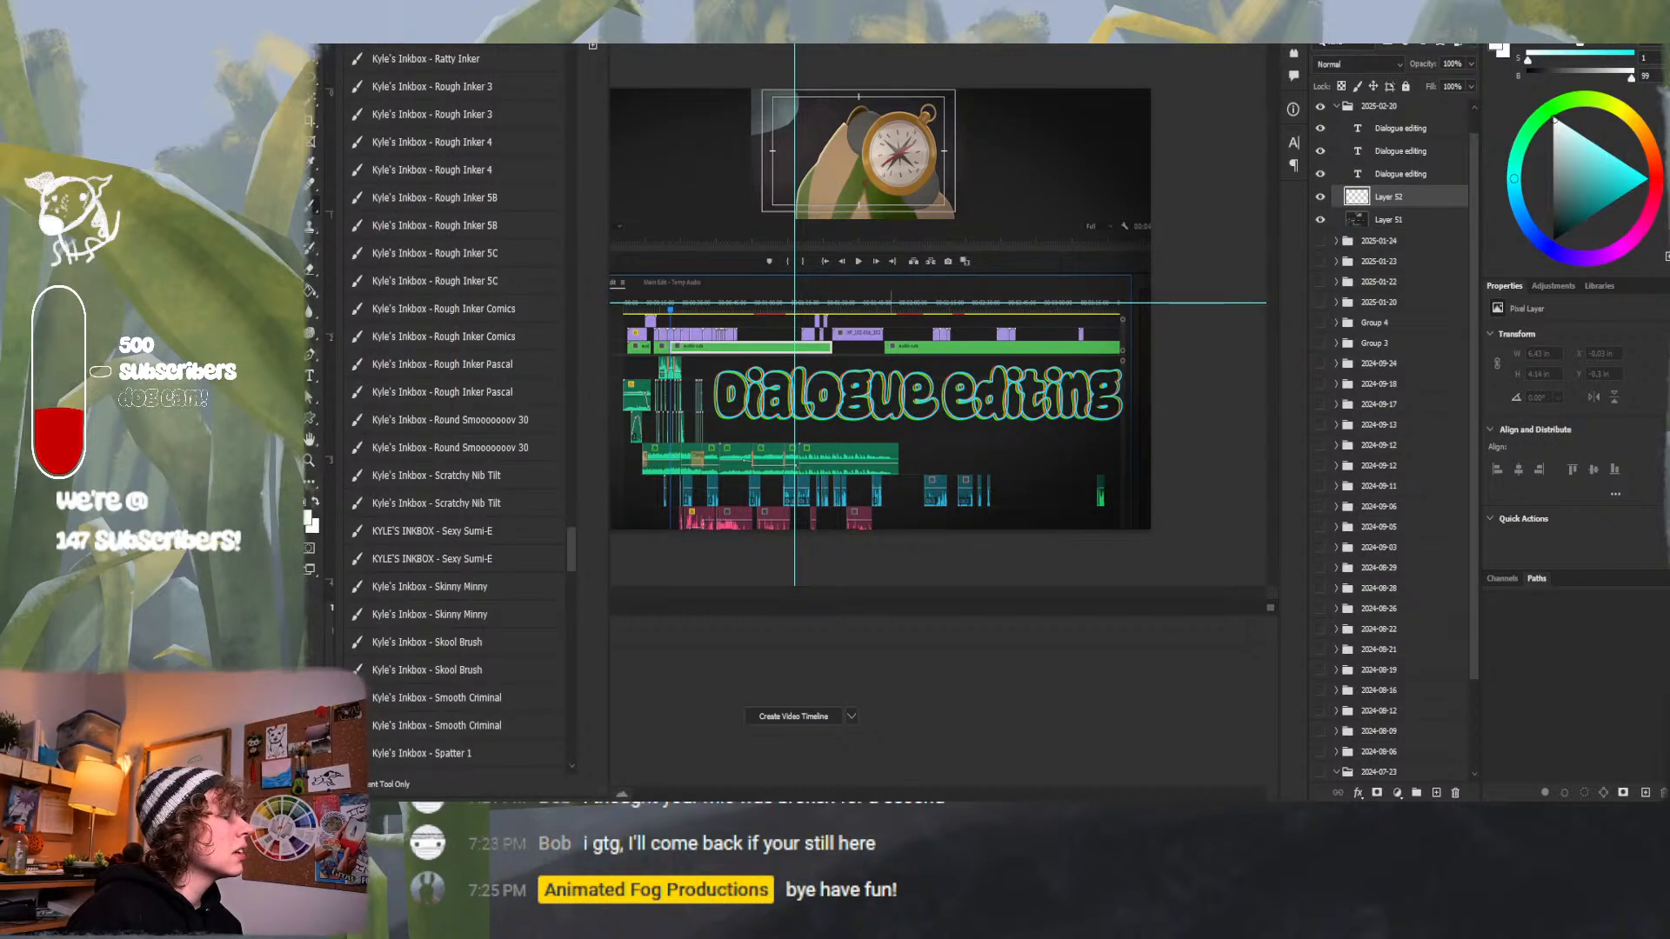
mouse_move(577, 556)
mouse_down()
mouse_move(556, 405)
mouse_move(555, 53)
mouse_move(557, 76)
mouse_up()
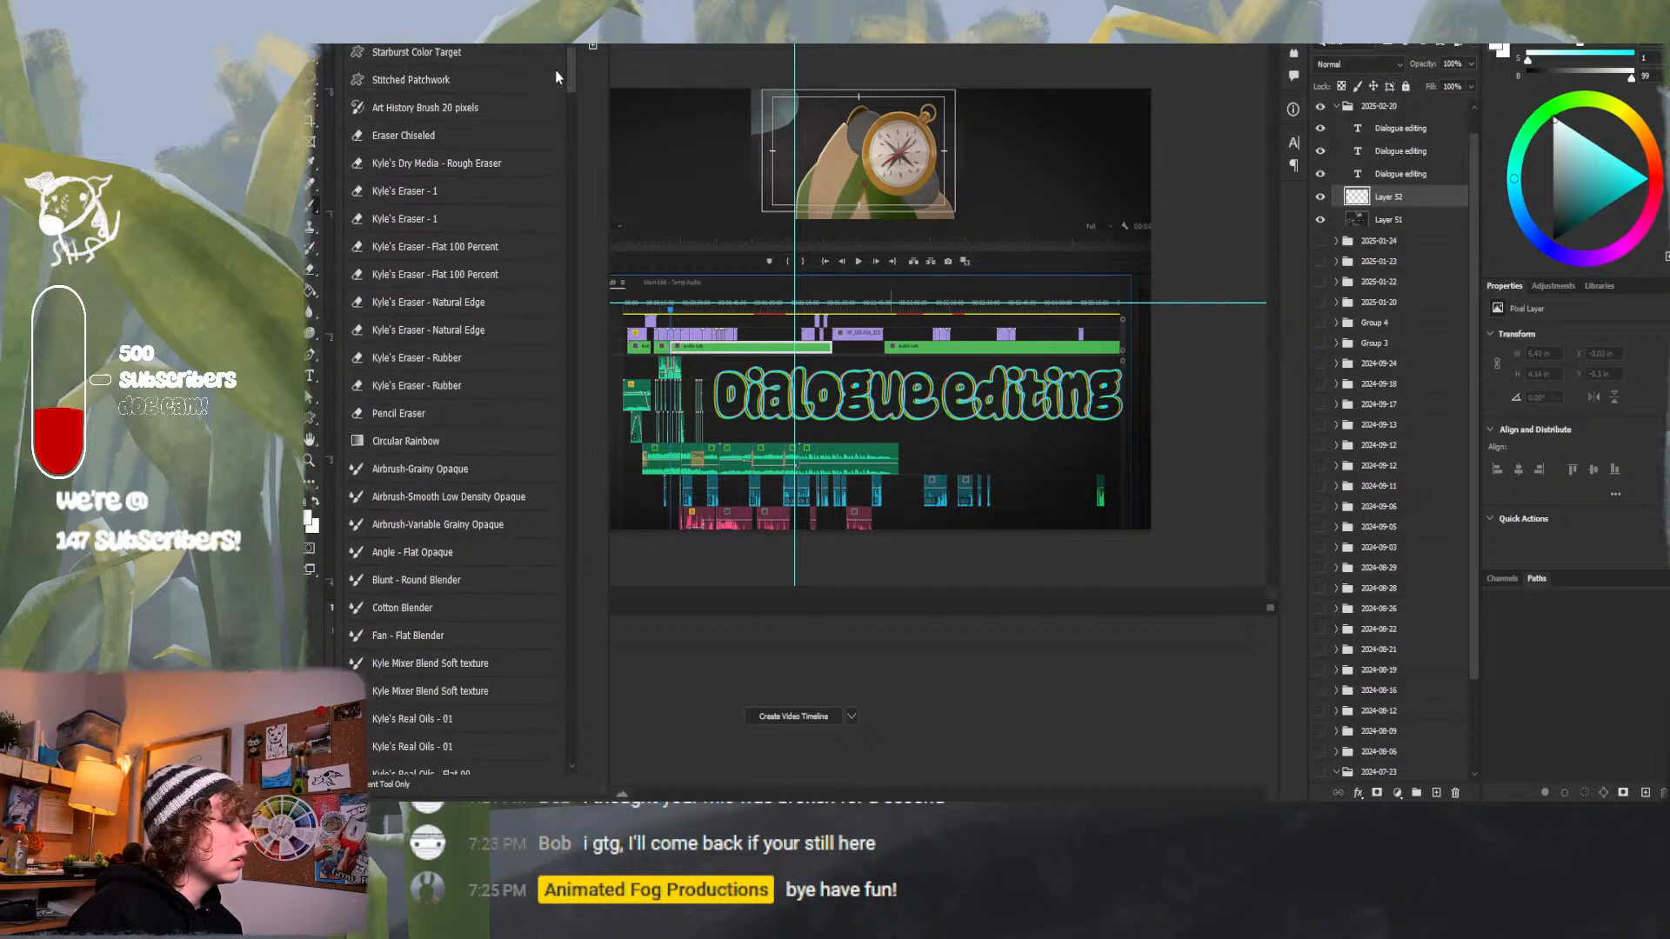
click(442, 498)
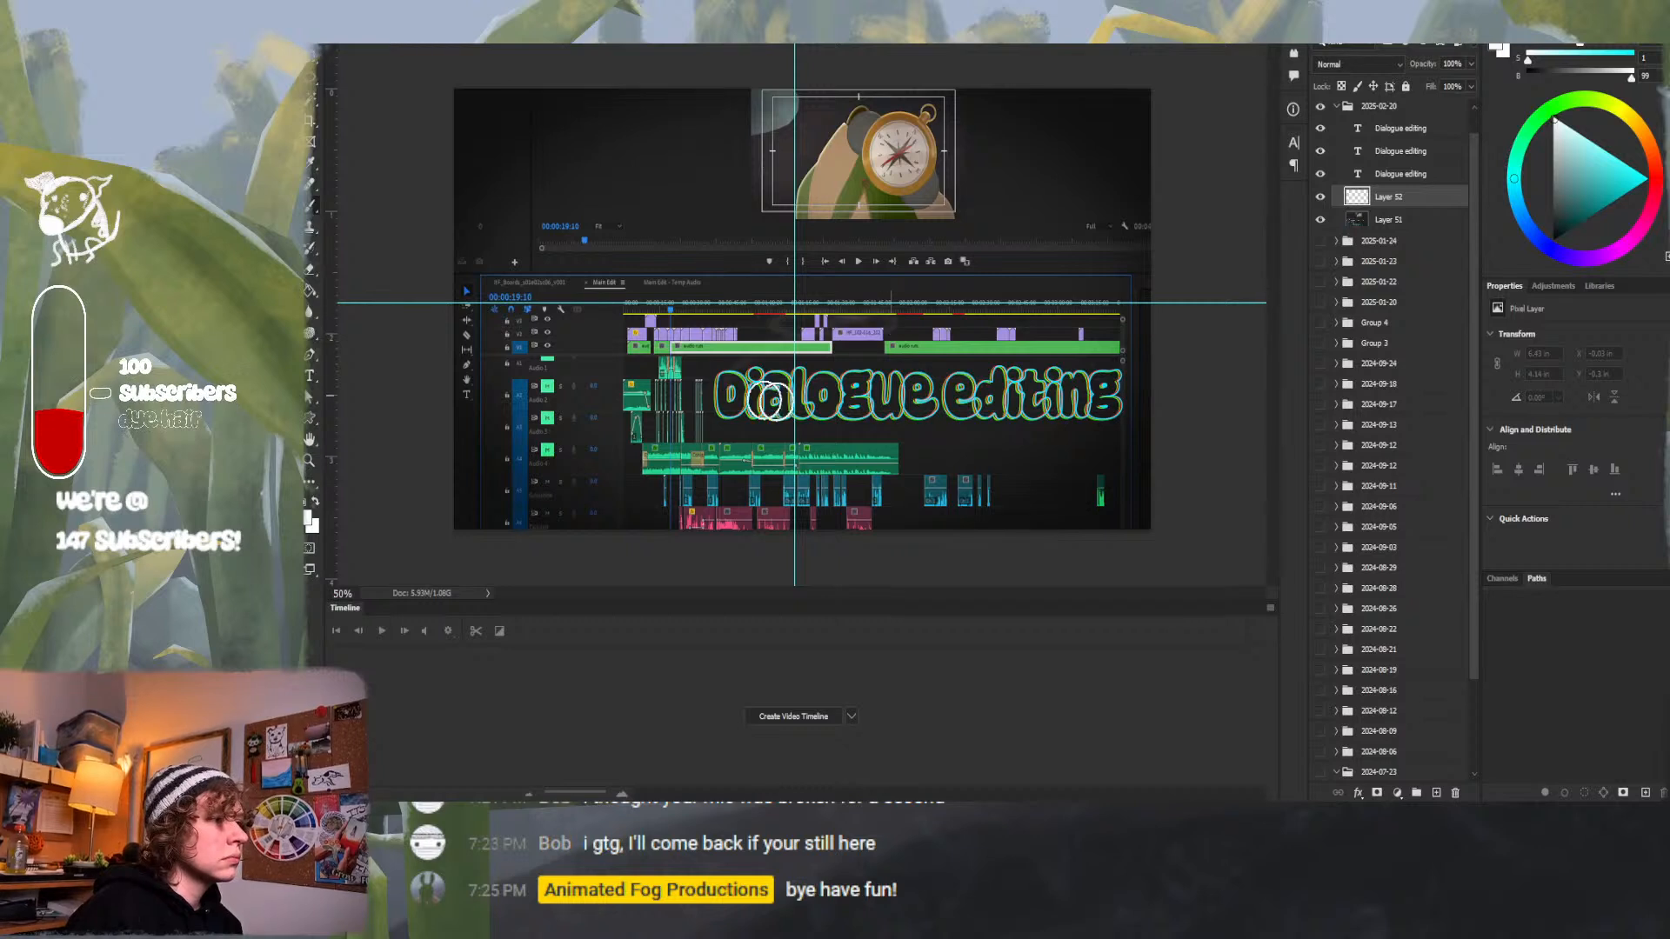
Try white airbrush strokes behind the title, switching the mixer blend to Wet, Light Mix, and undo the strokes.
drag(972, 419, 1029, 429)
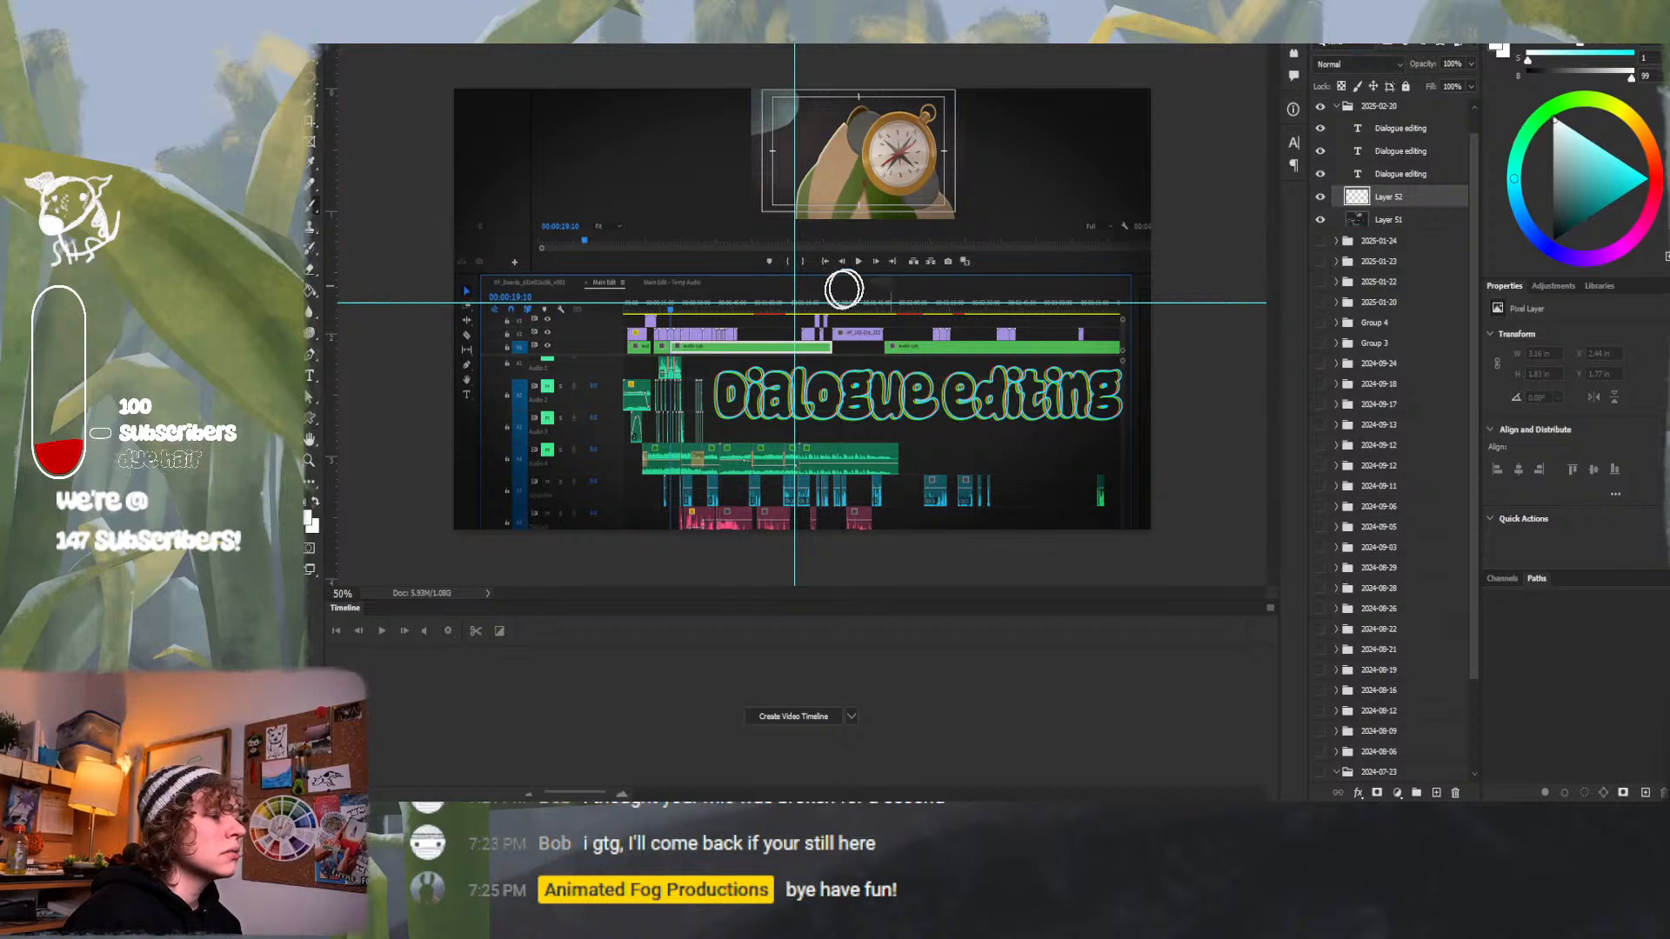
key(ctrl+z)
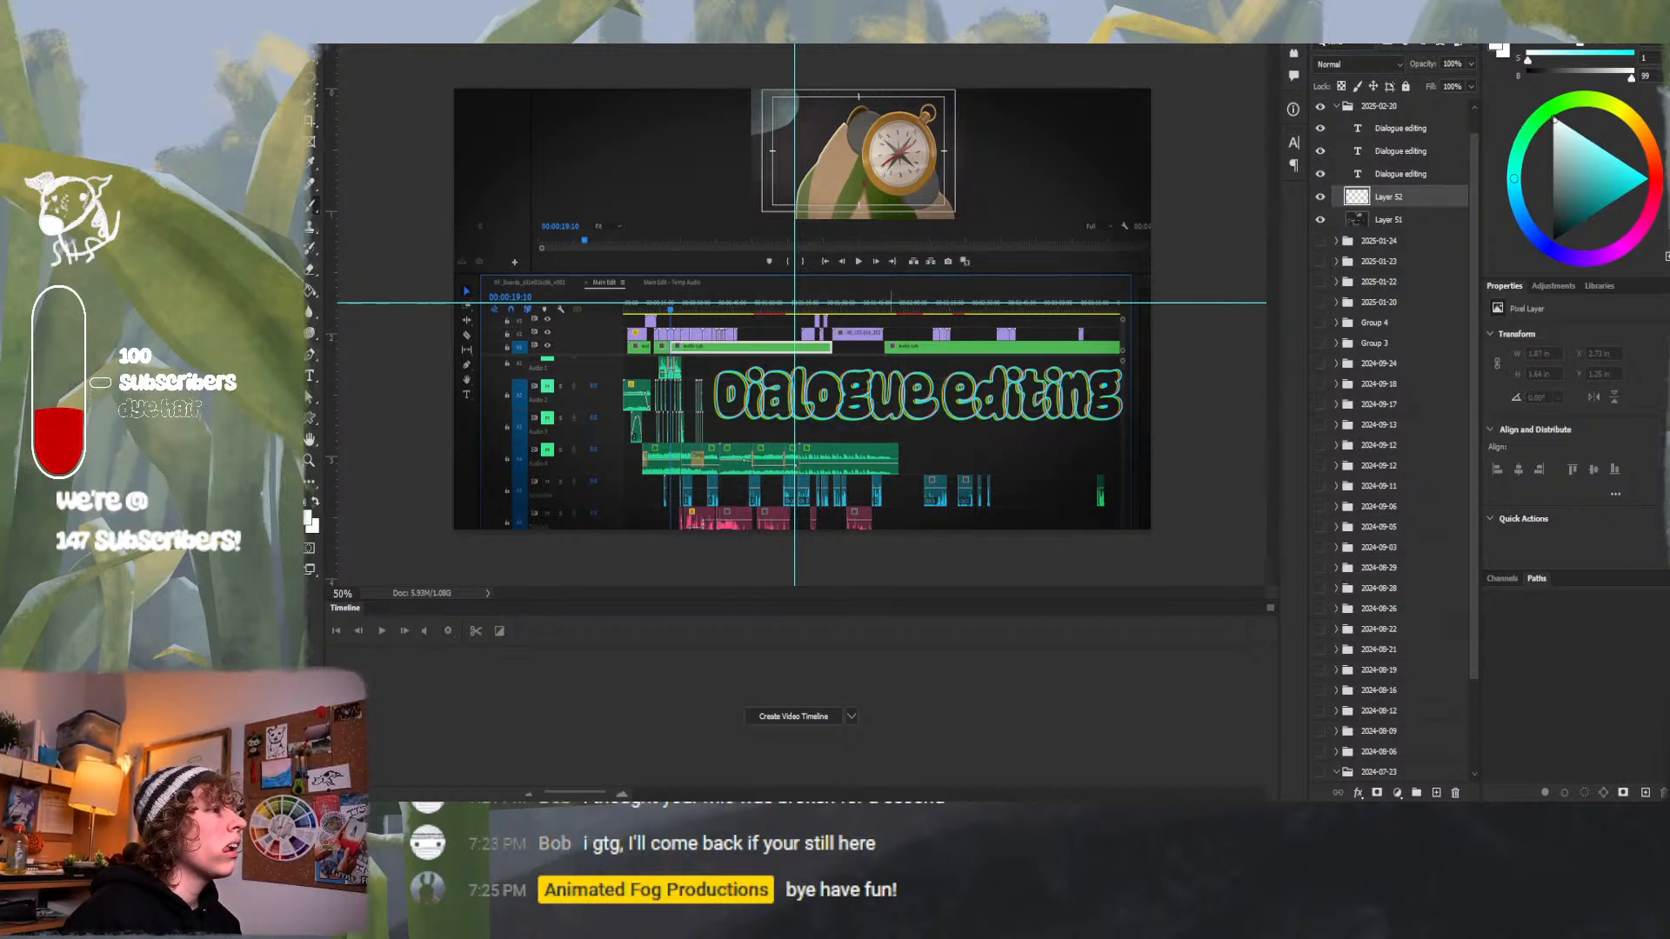
click(564, 4)
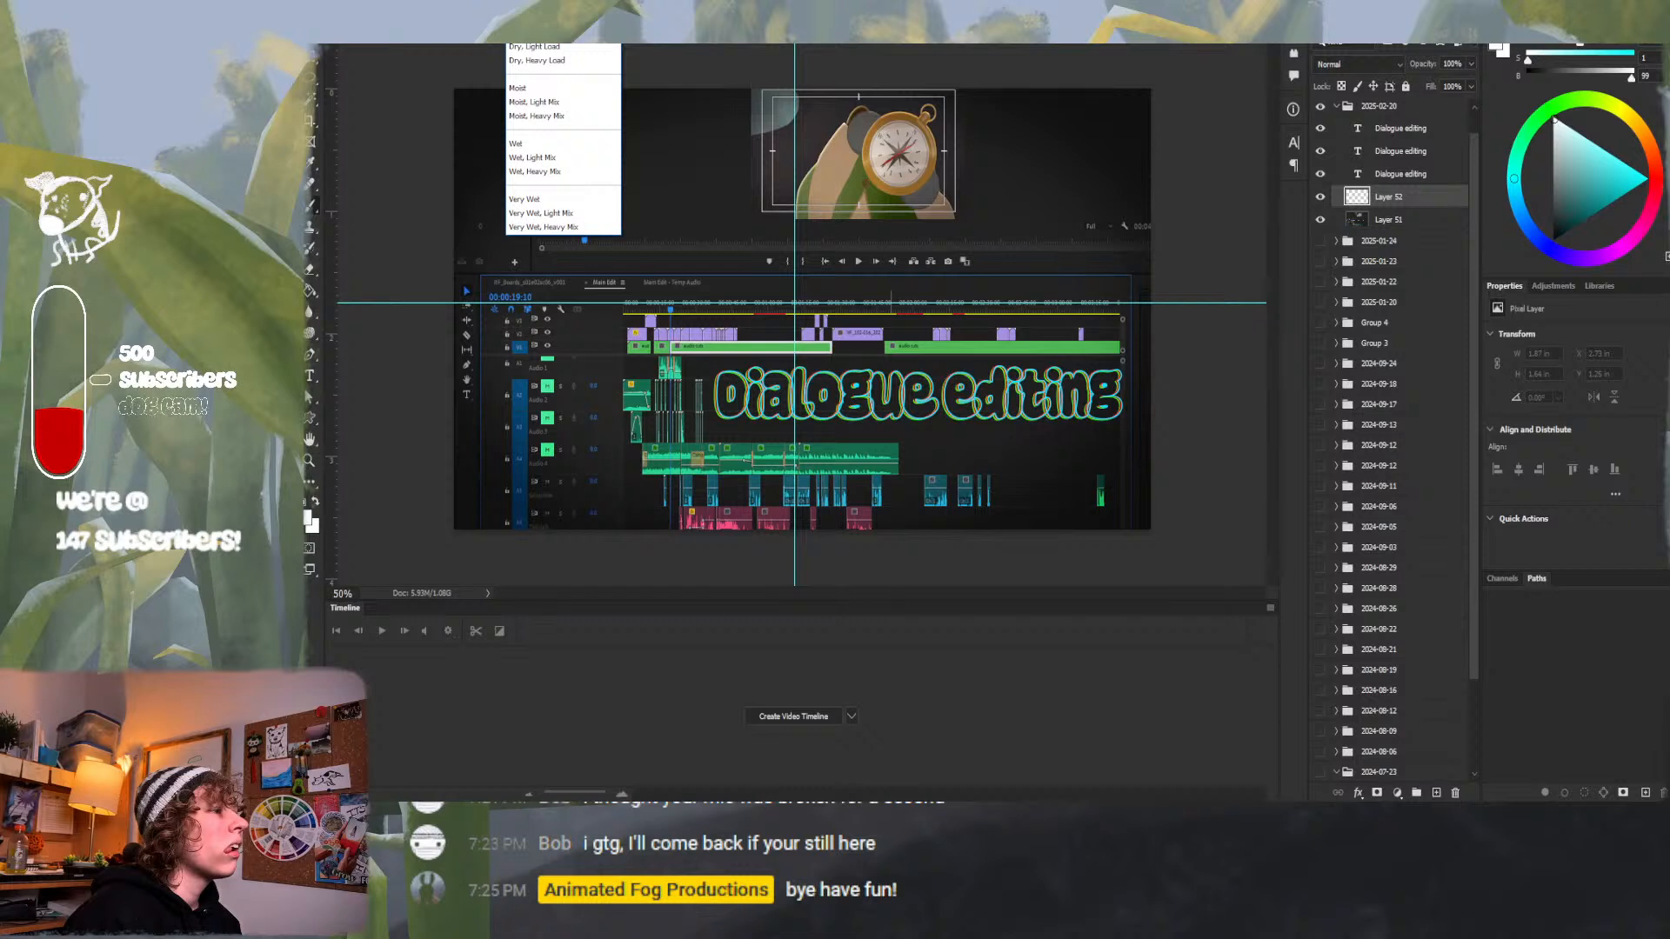
click(551, 161)
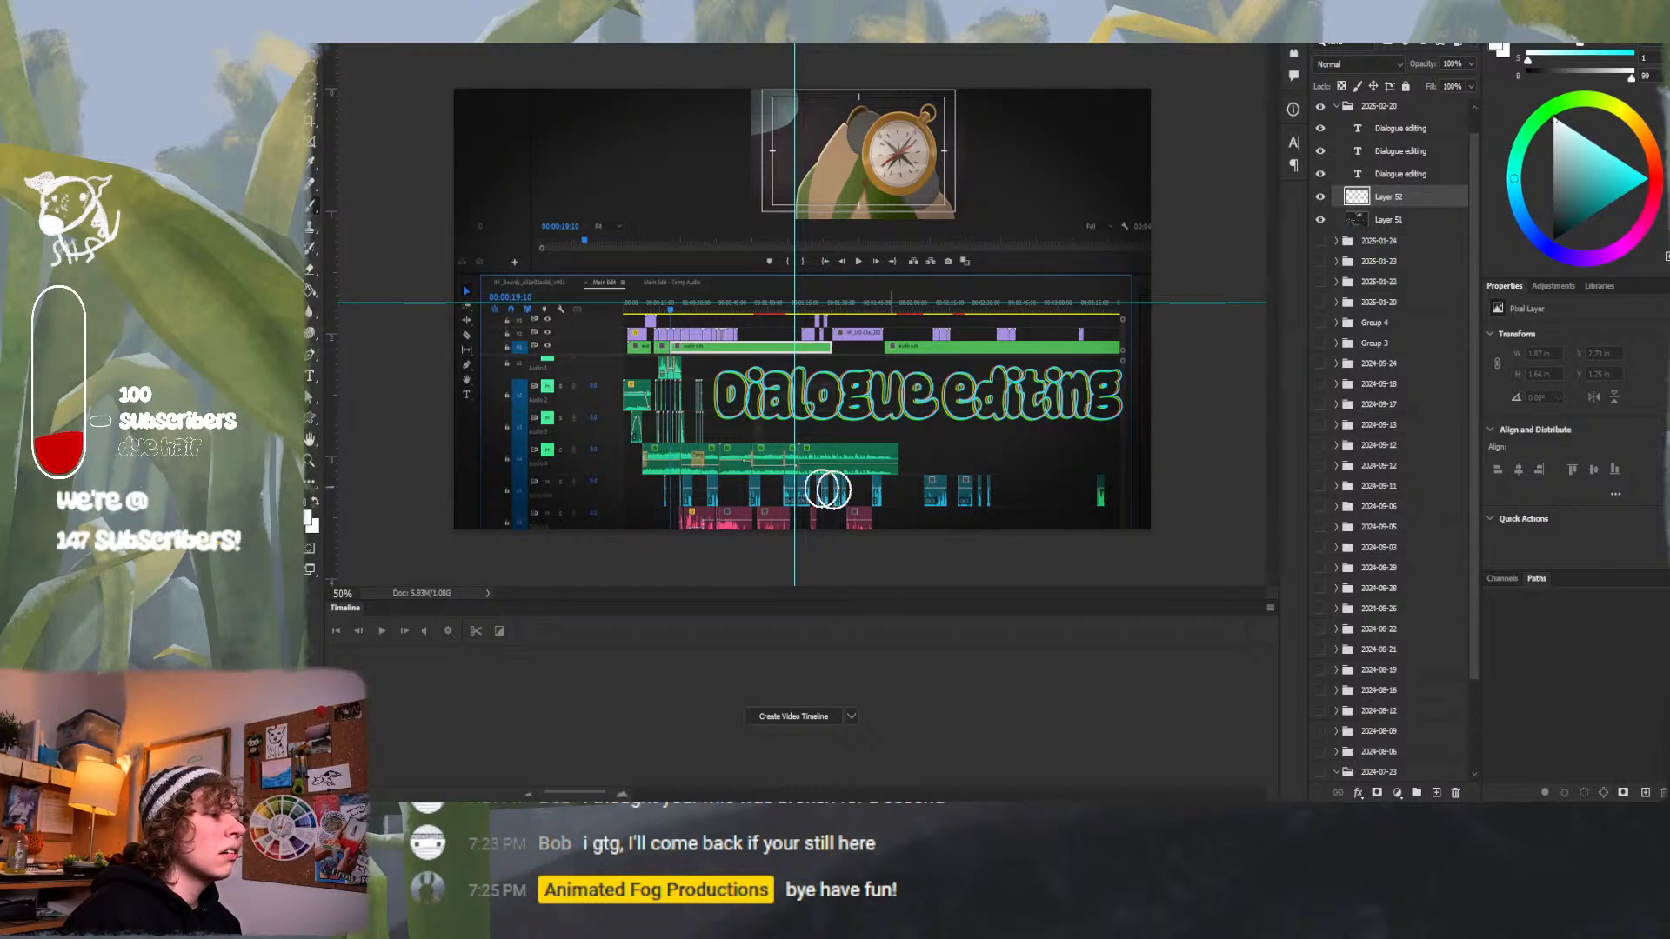
mouse_move(883, 402)
mouse_down()
mouse_move(930, 456)
mouse_move(887, 507)
mouse_move(873, 497)
mouse_move(1006, 522)
mouse_up()
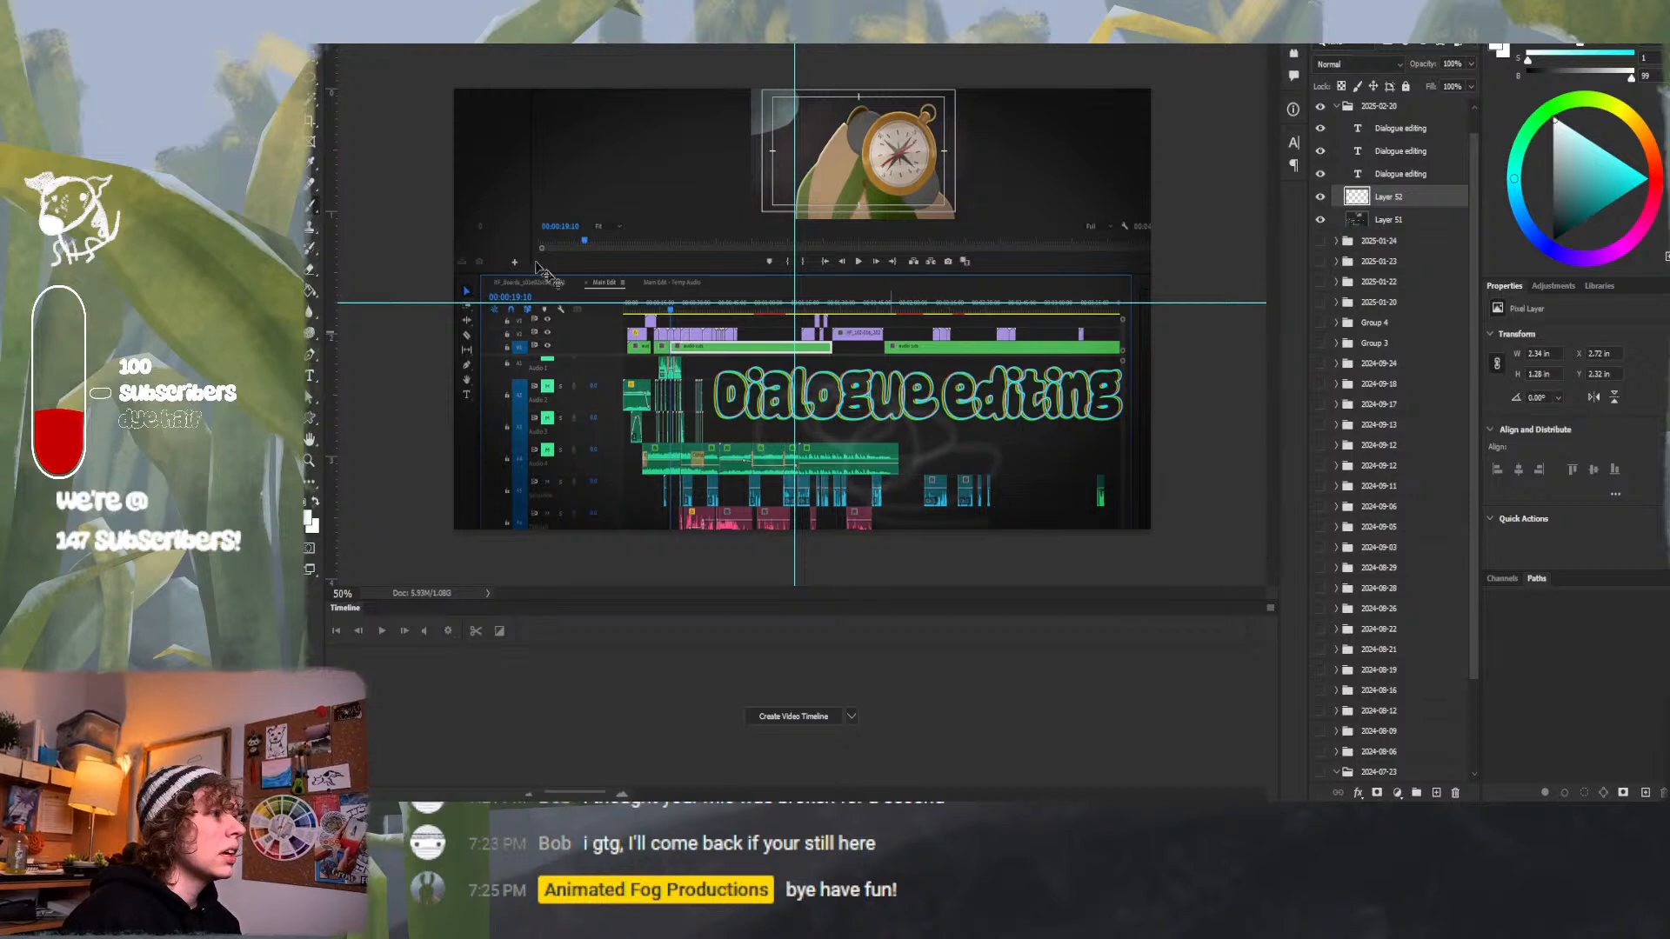
key(ctrl+z)
Enlarge the airbrush and try a wide white stroke behind the title.
click(338, 10)
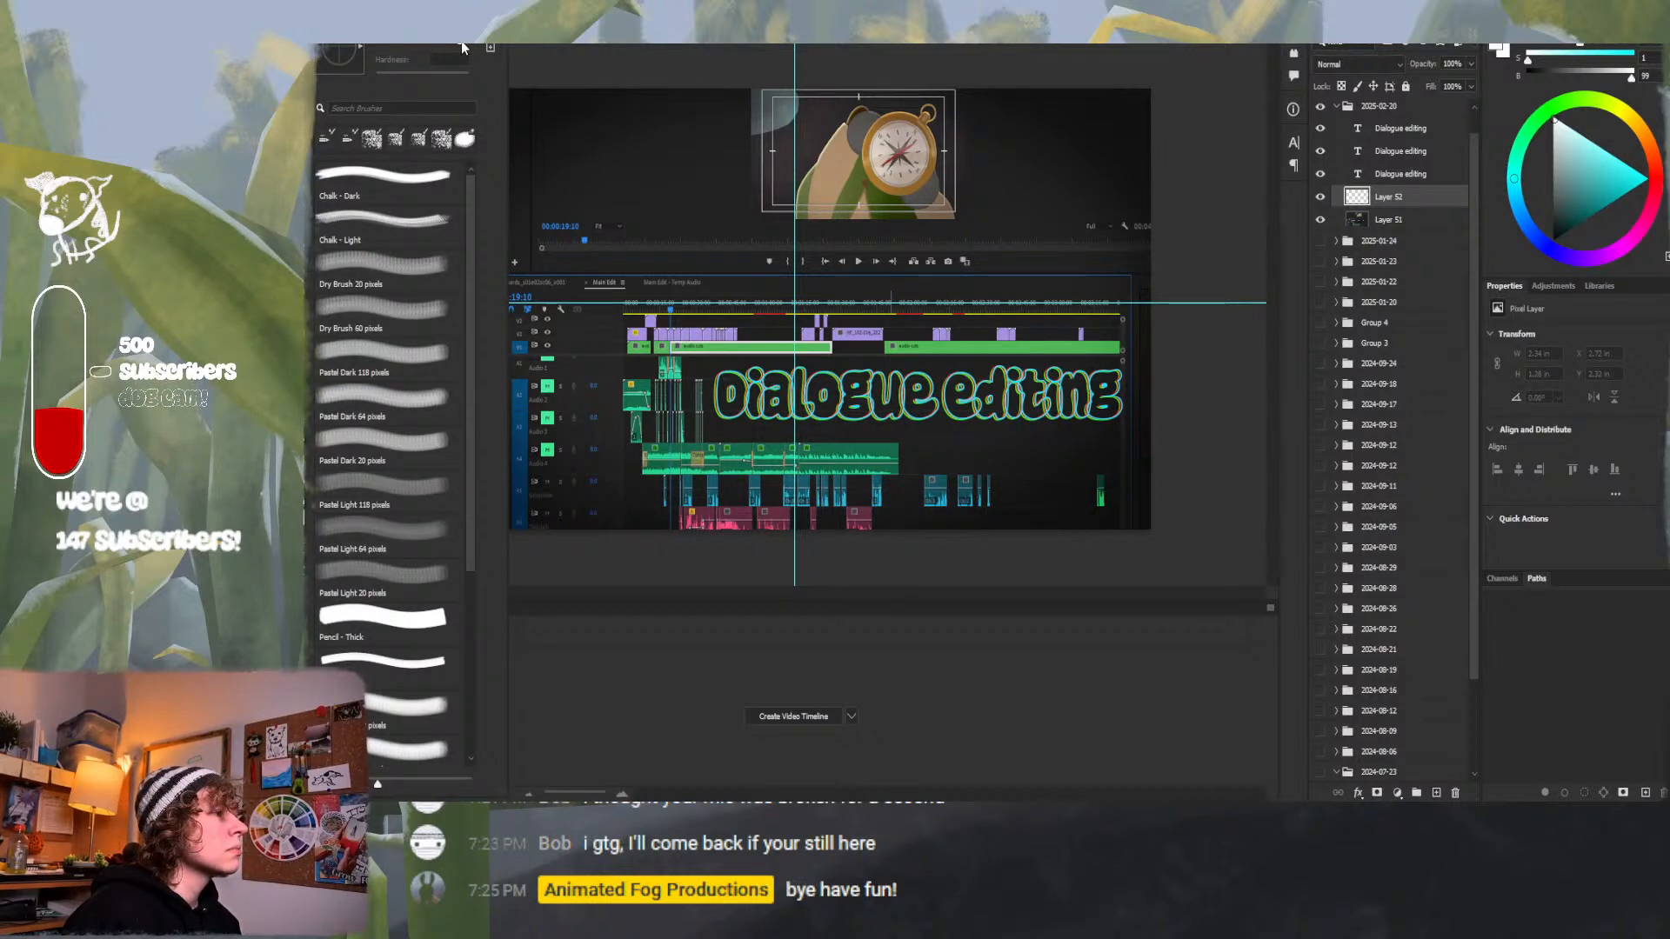
click(979, 336)
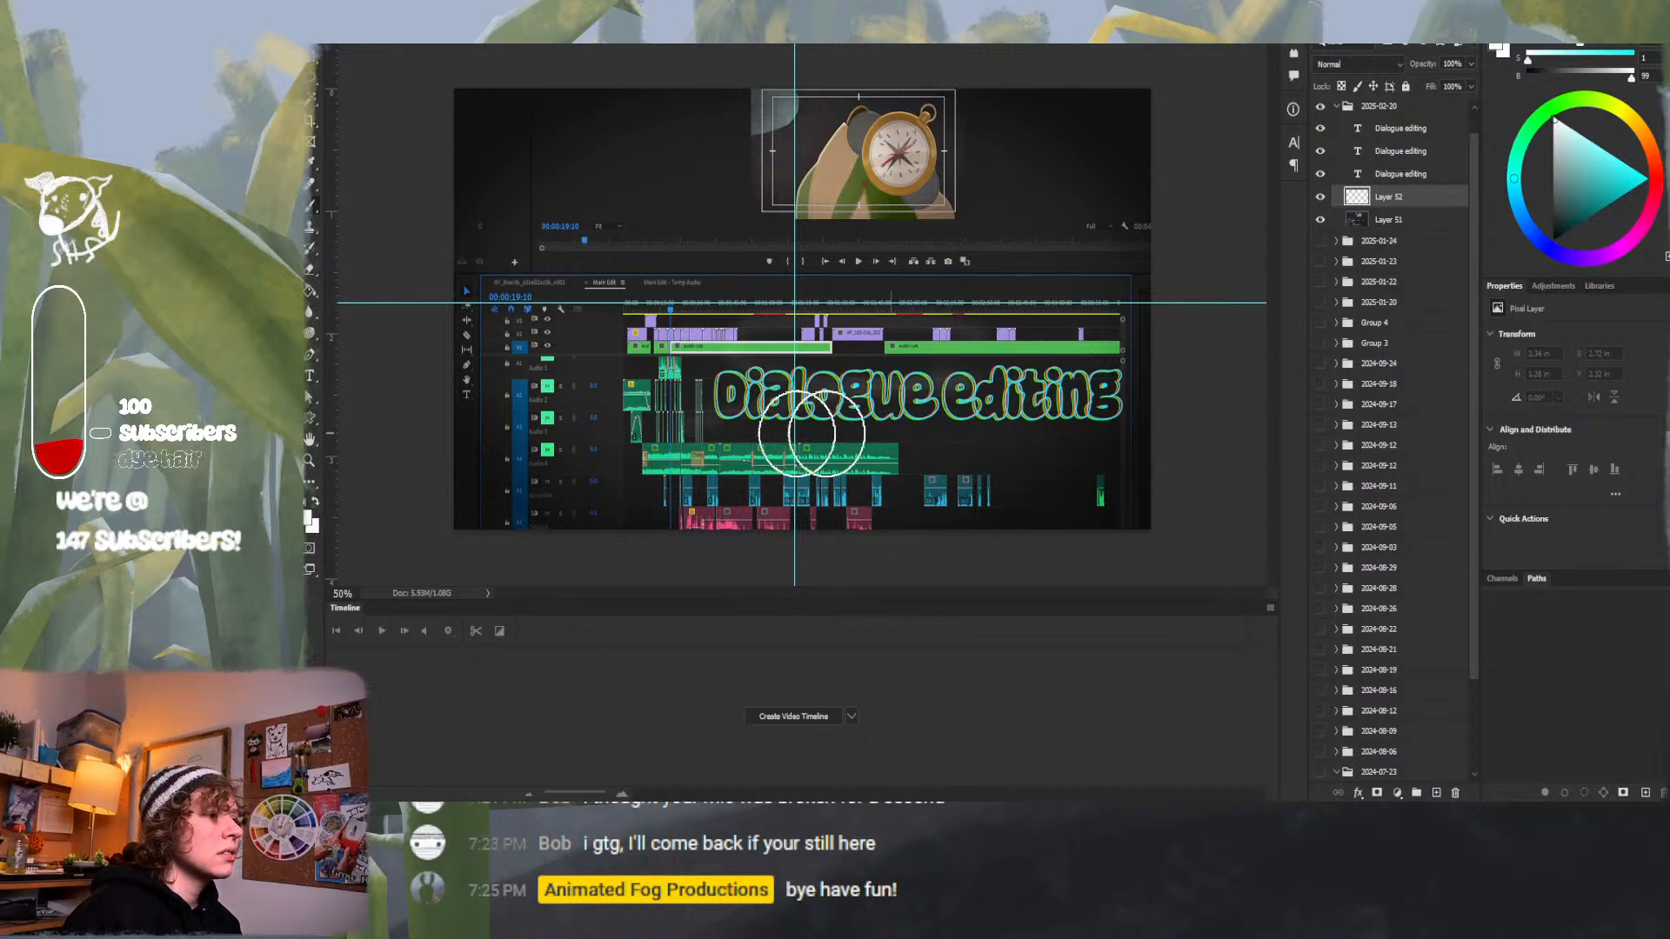
mouse_move(813, 429)
mouse_down()
mouse_move(690, 372)
mouse_move(988, 454)
mouse_up()
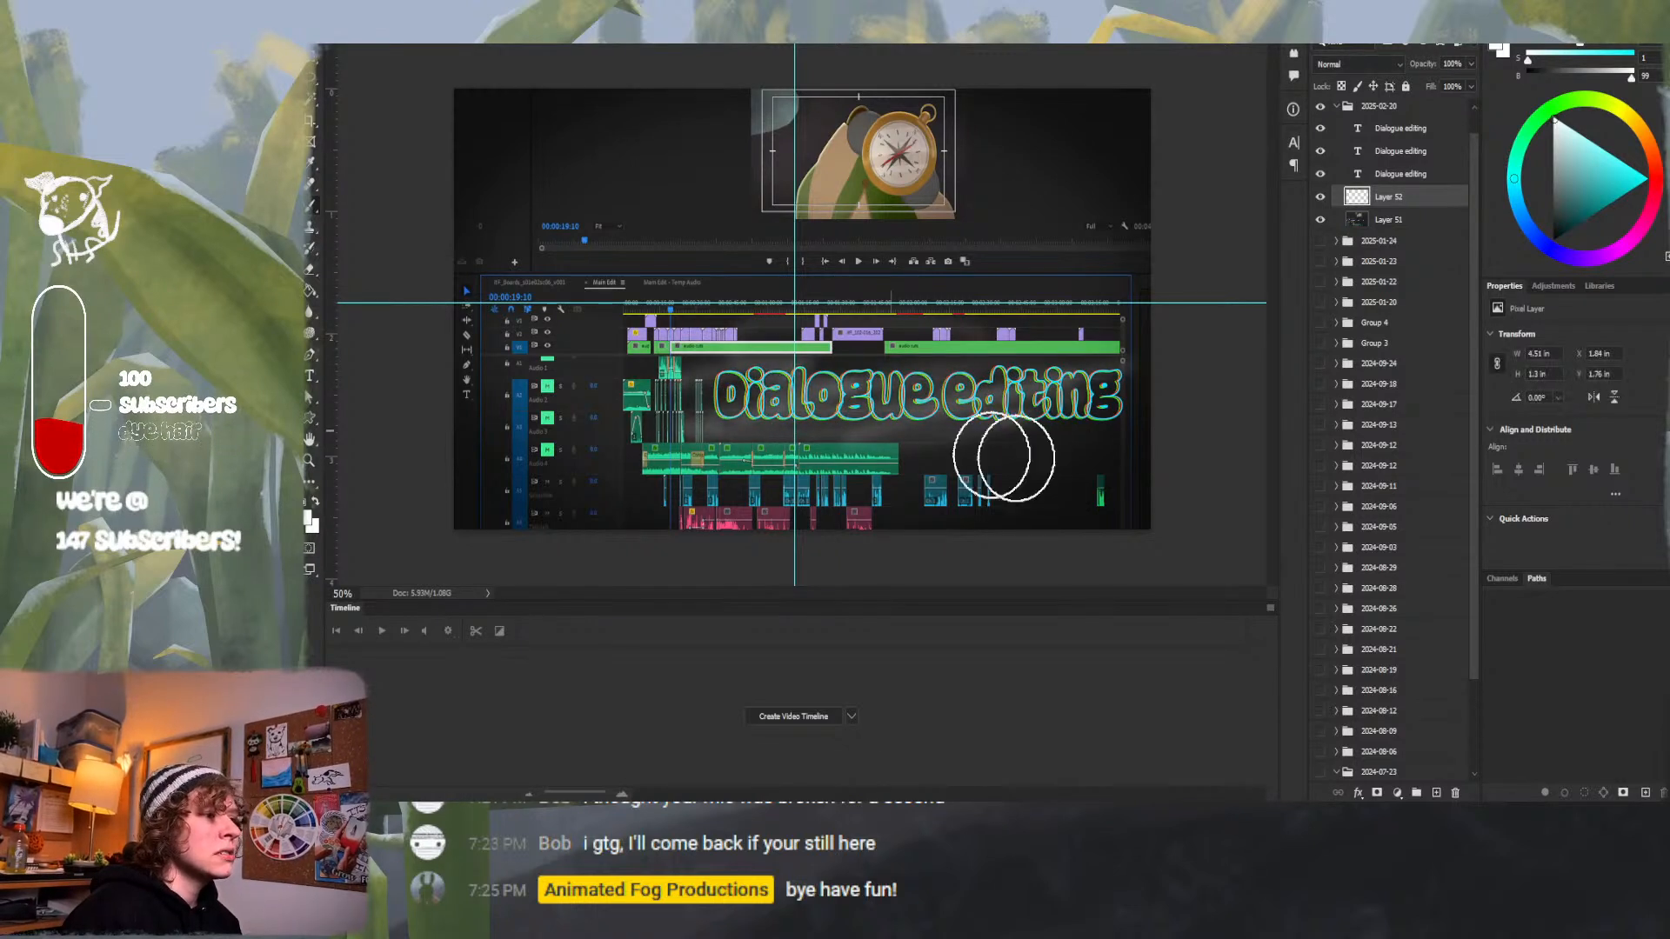
Set the painting colour to orange and paint a soft glow behind the whole "Dialogue editing" title.
click(1625, 105)
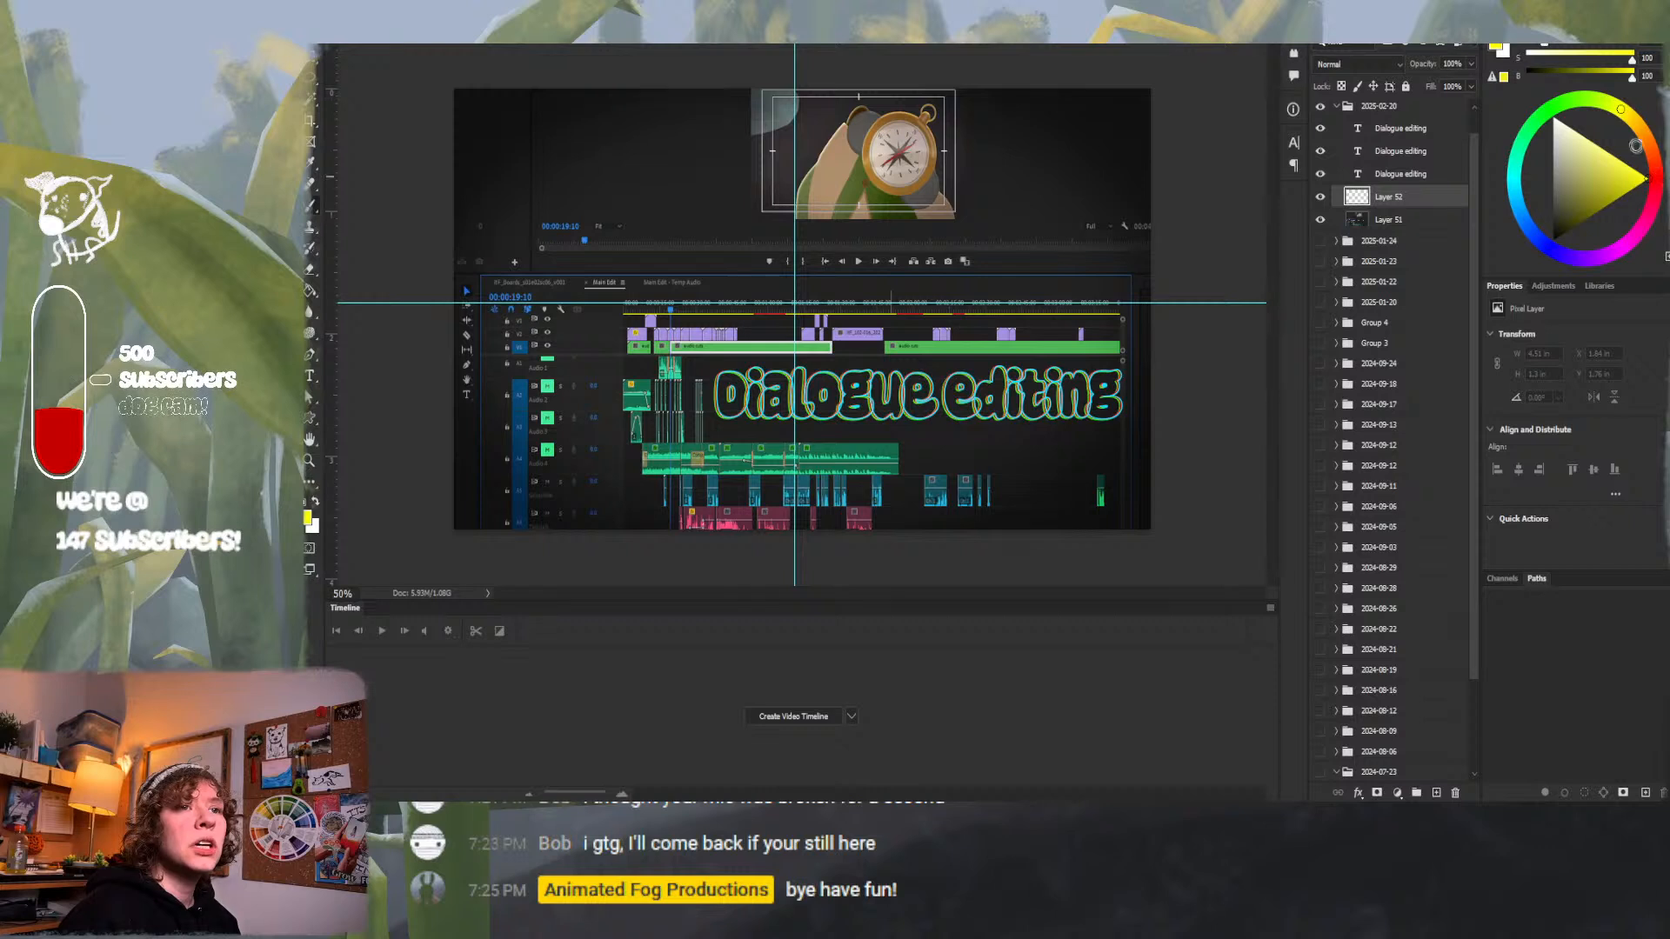
drag(1636, 114, 1645, 125)
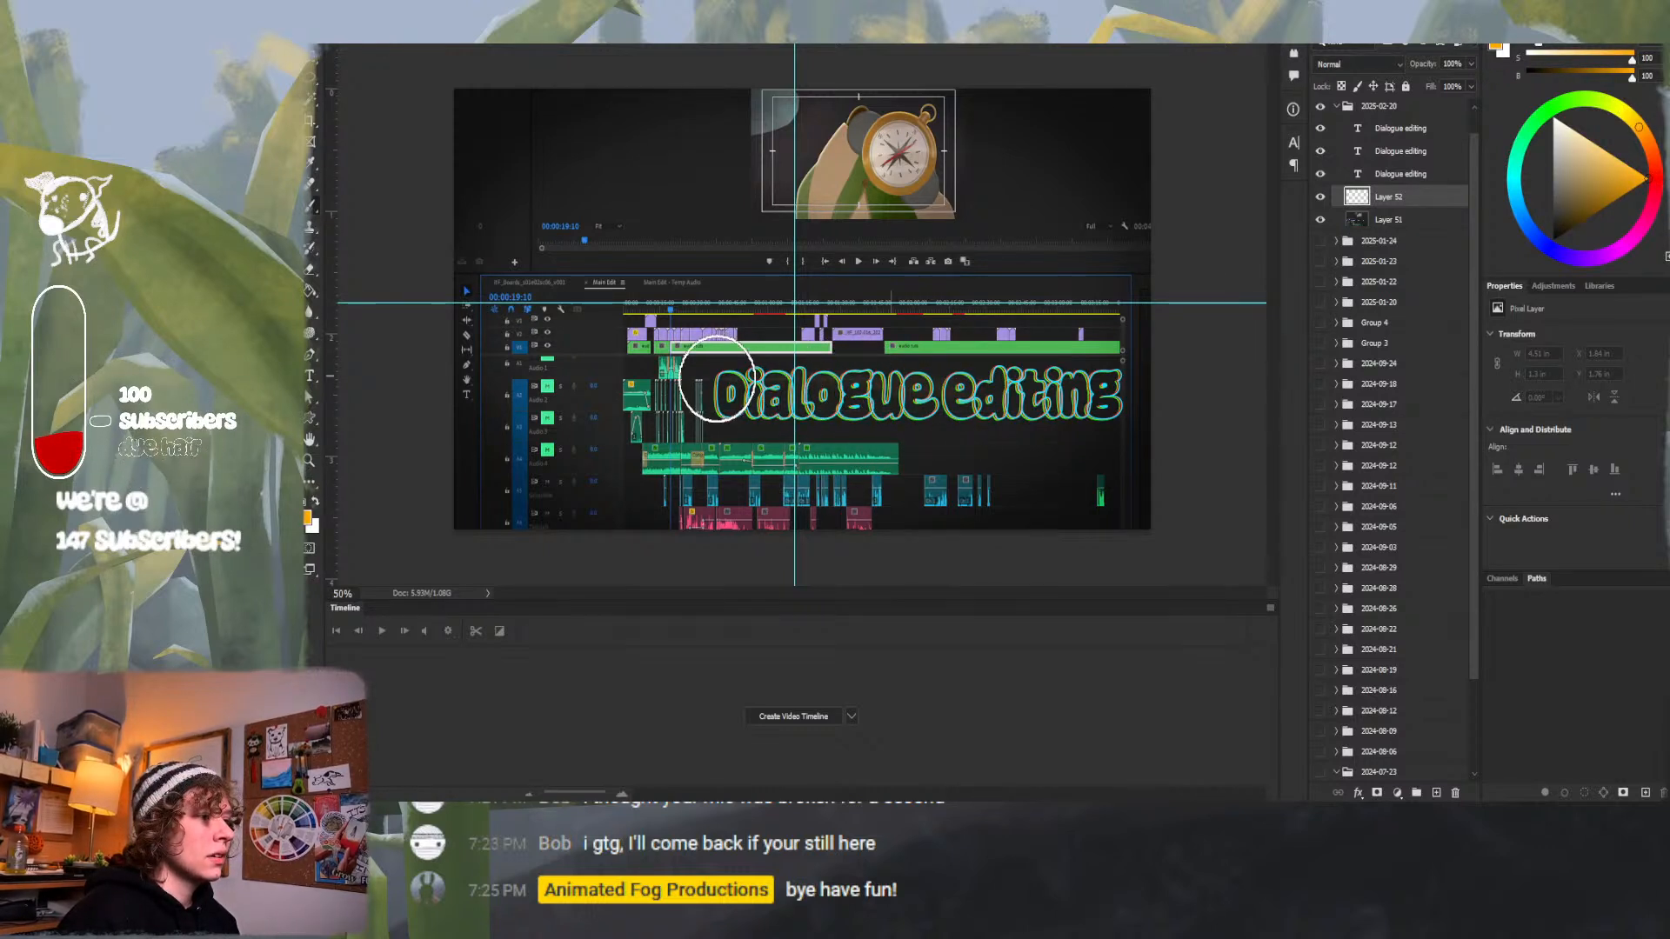
drag(717, 379, 1107, 383)
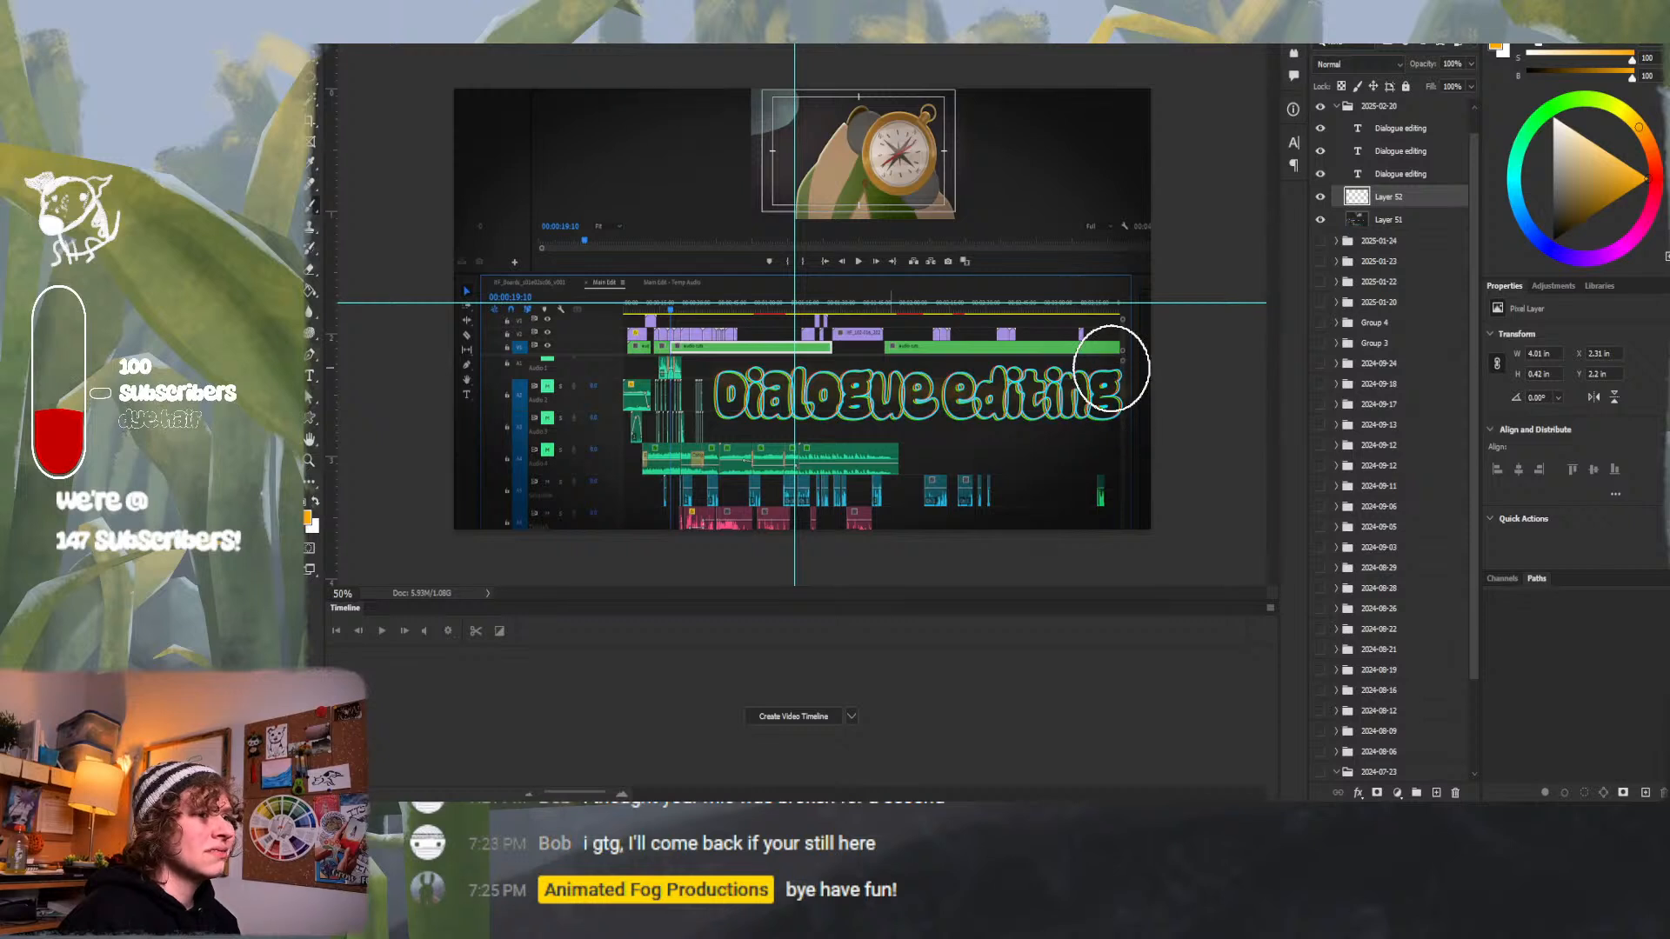
mouse_move(1105, 379)
mouse_down()
mouse_move(854, 380)
mouse_move(723, 430)
mouse_move(865, 420)
mouse_up()
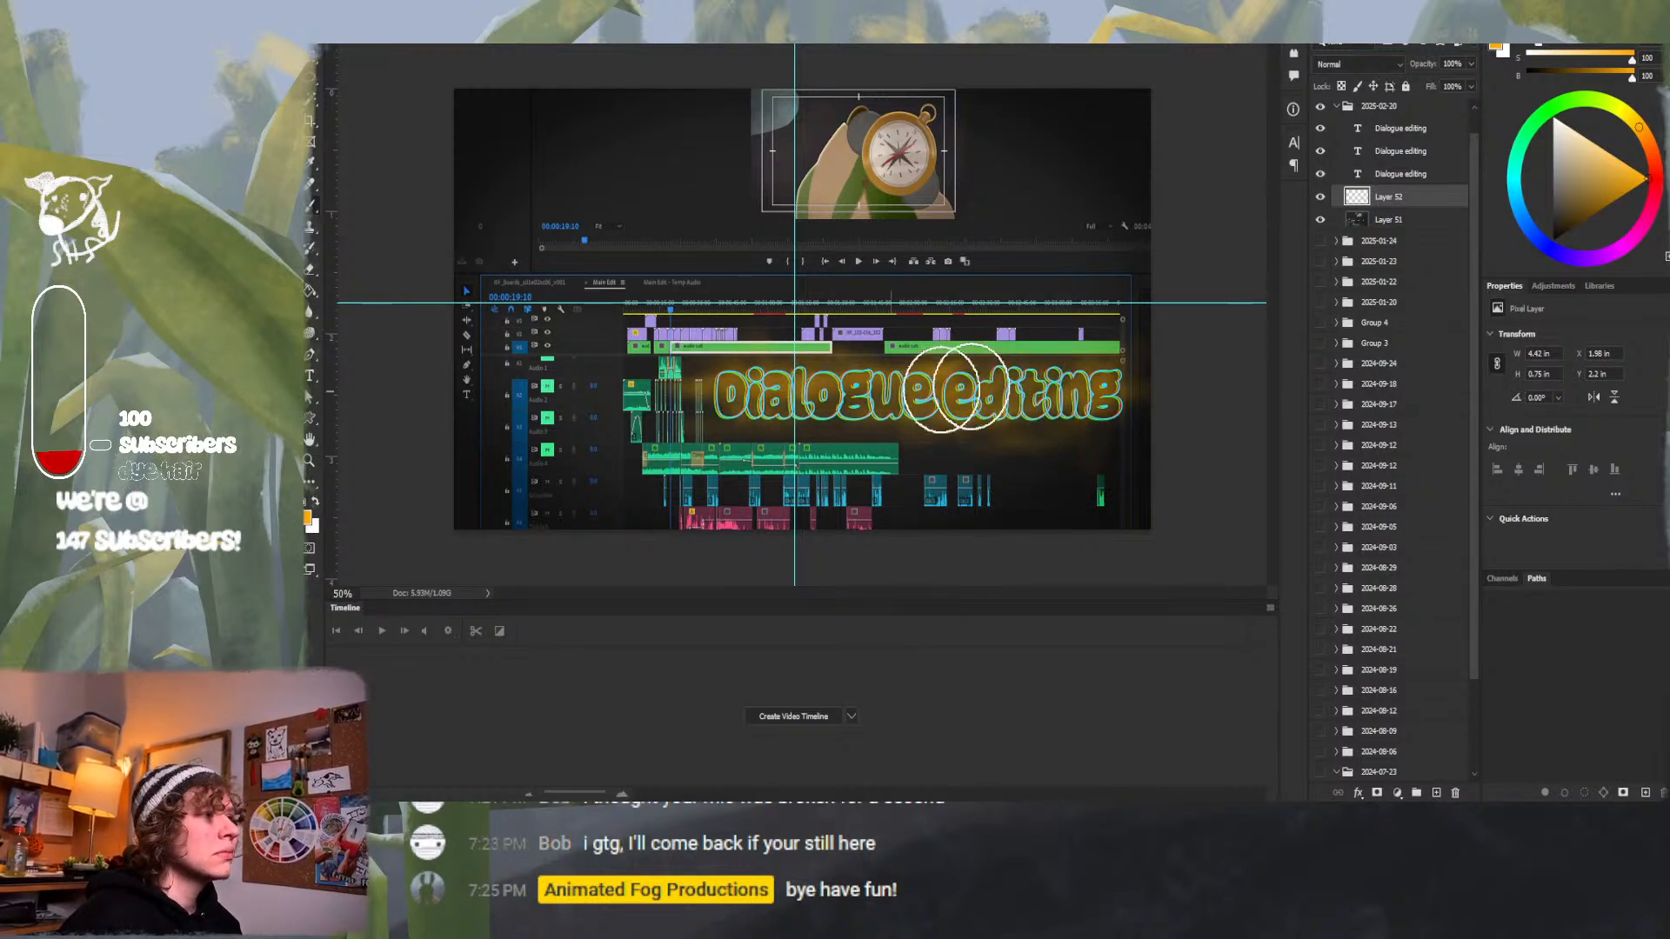
drag(797, 408, 827, 395)
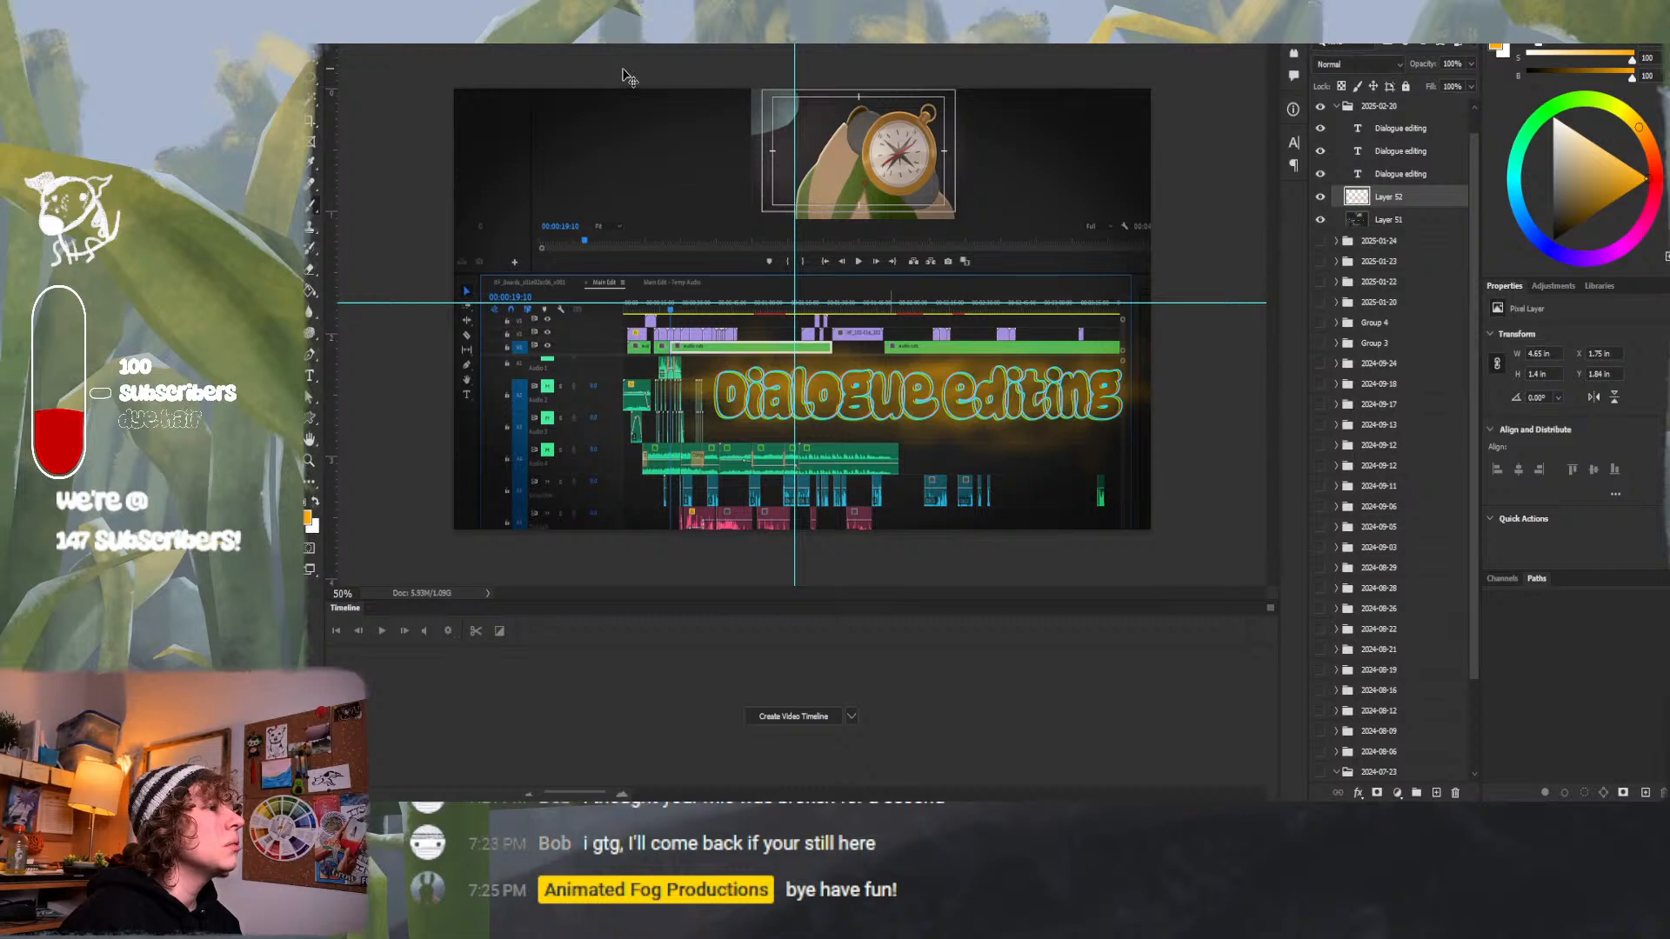
Undo the orange glow behind the title, try further orange airbrush strokes across it, and undo each one.
key(ctrl+z)
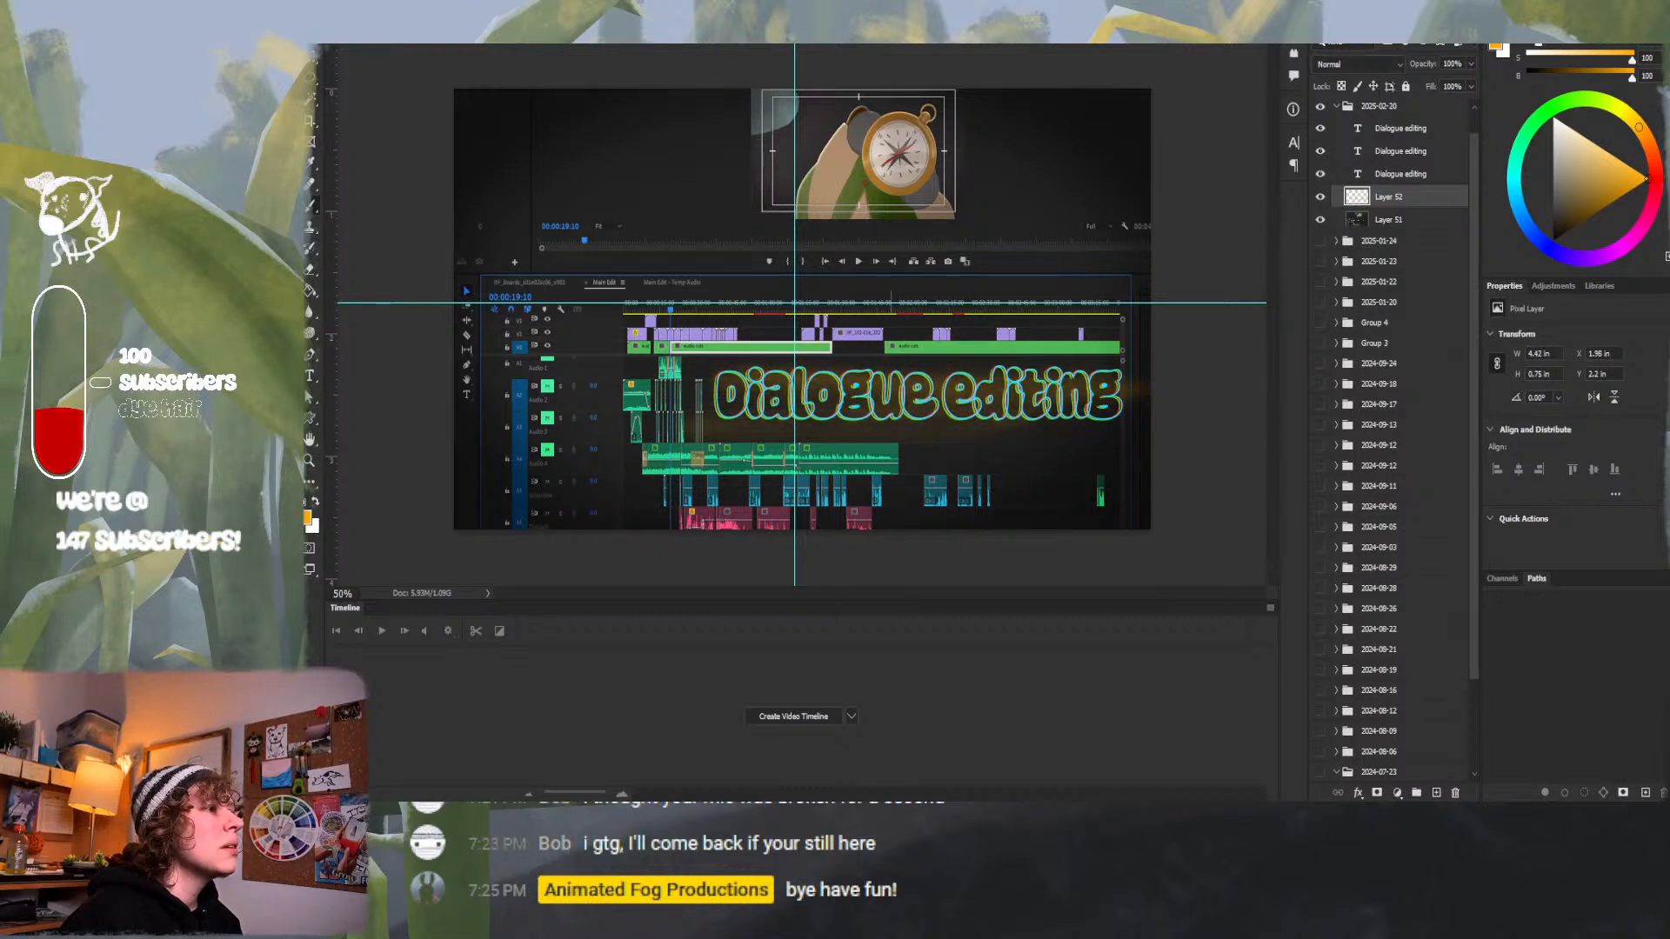
key(ctrl+z)
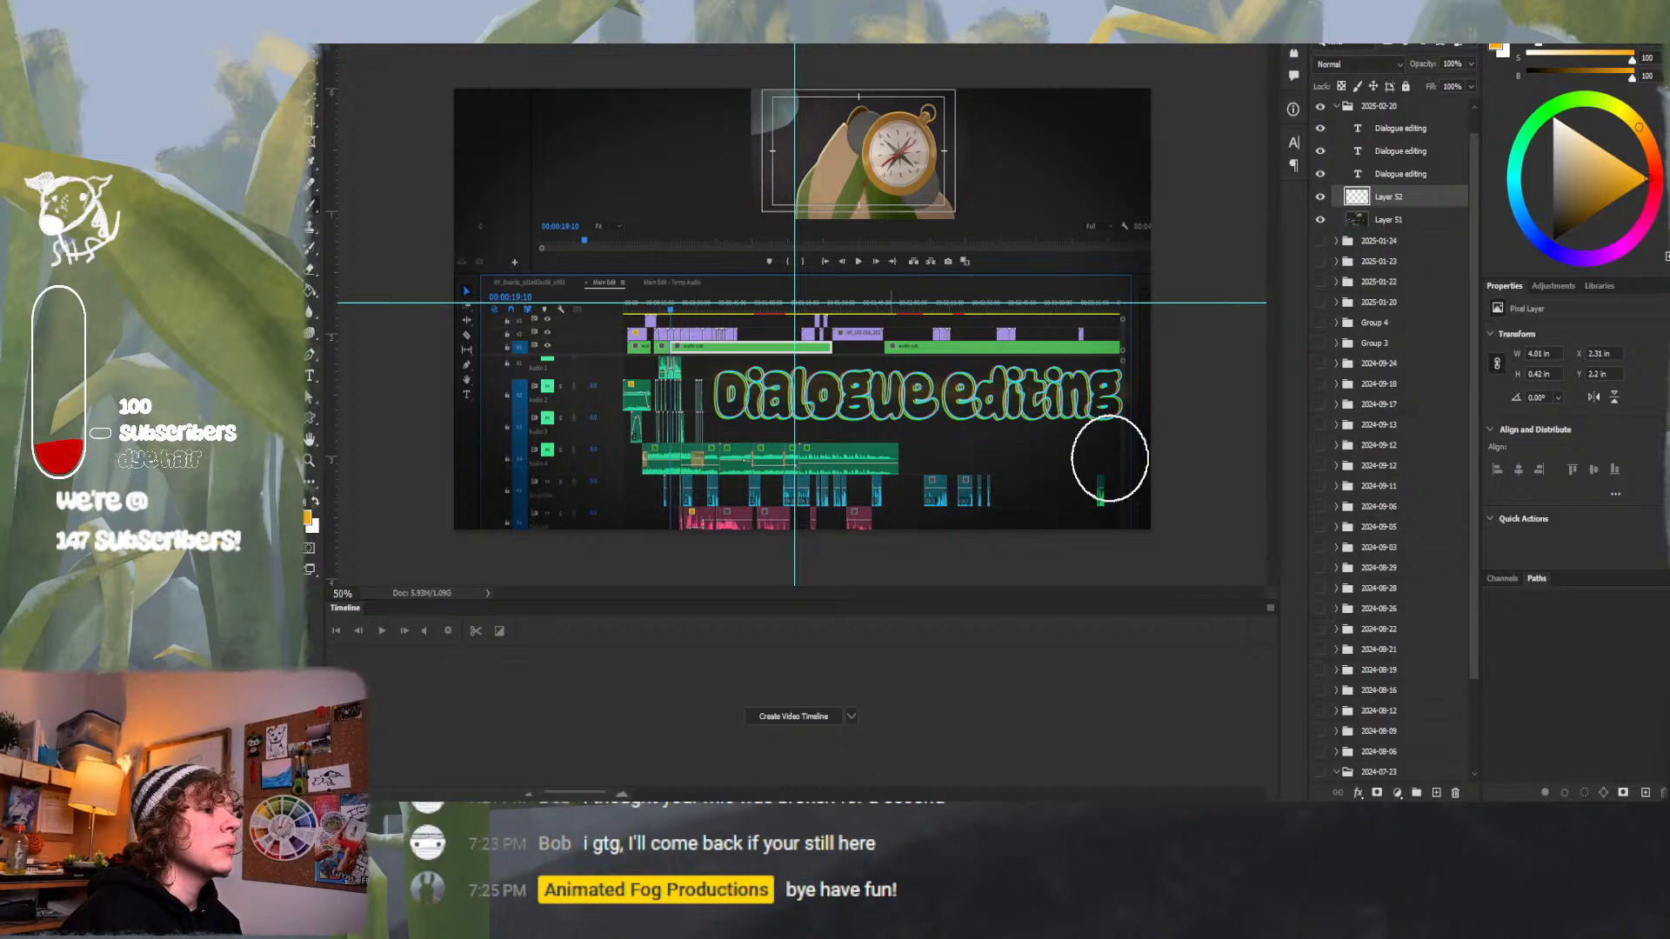
mouse_move(1109, 458)
mouse_down()
mouse_move(1094, 376)
mouse_move(731, 383)
mouse_up()
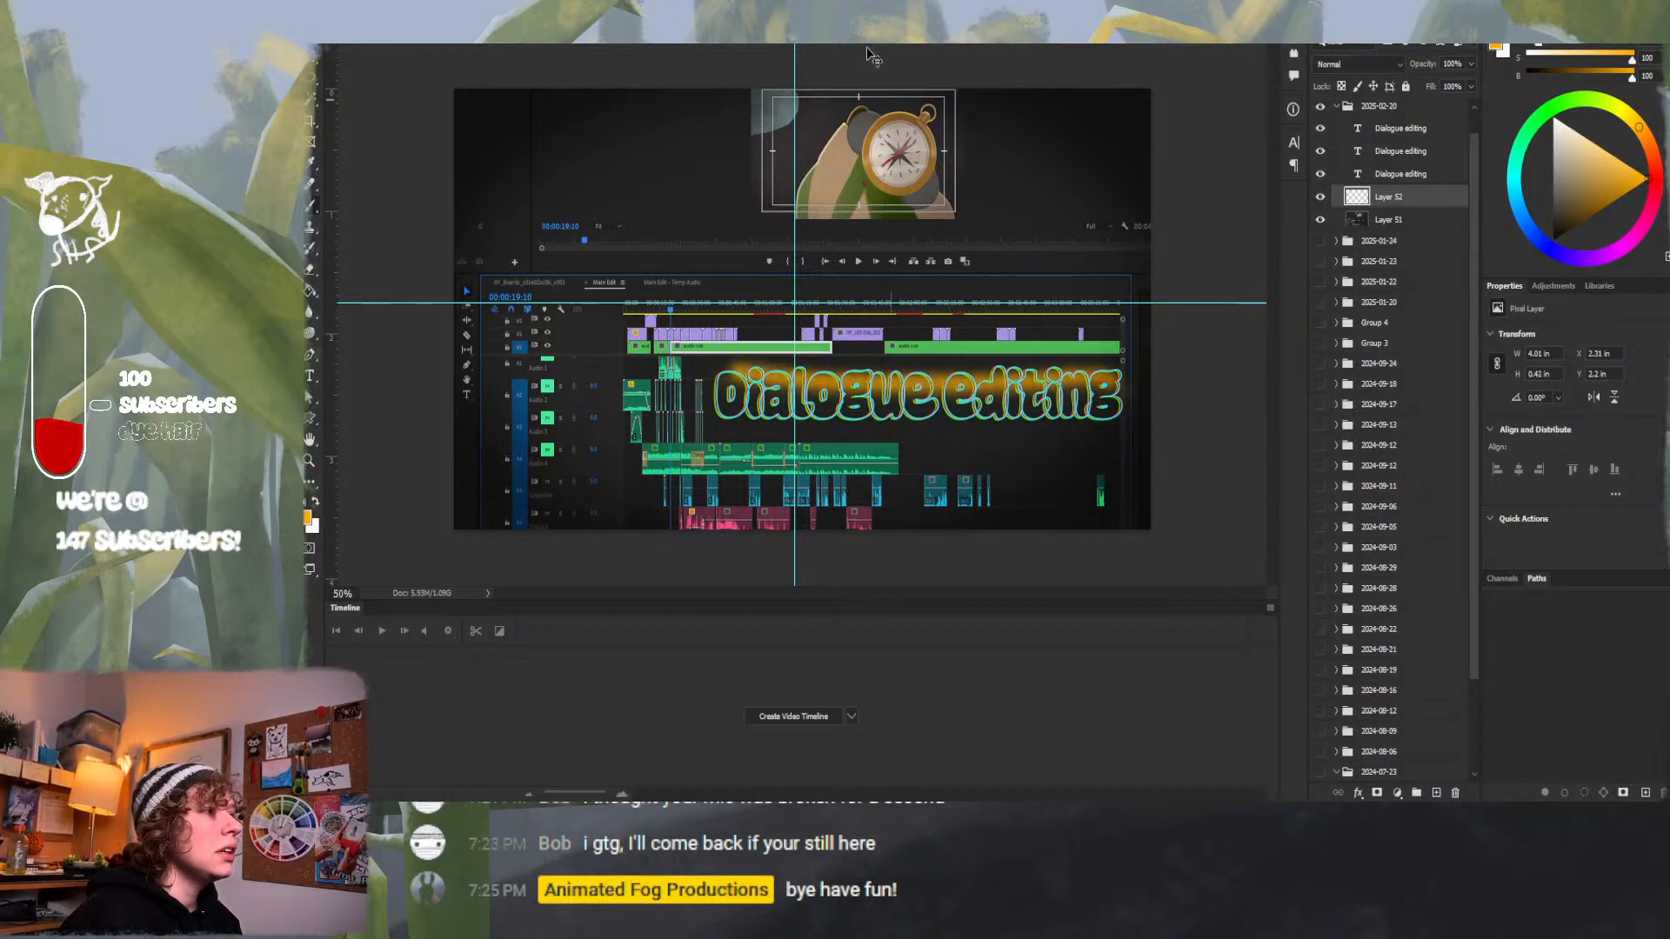
key(ctrl+z)
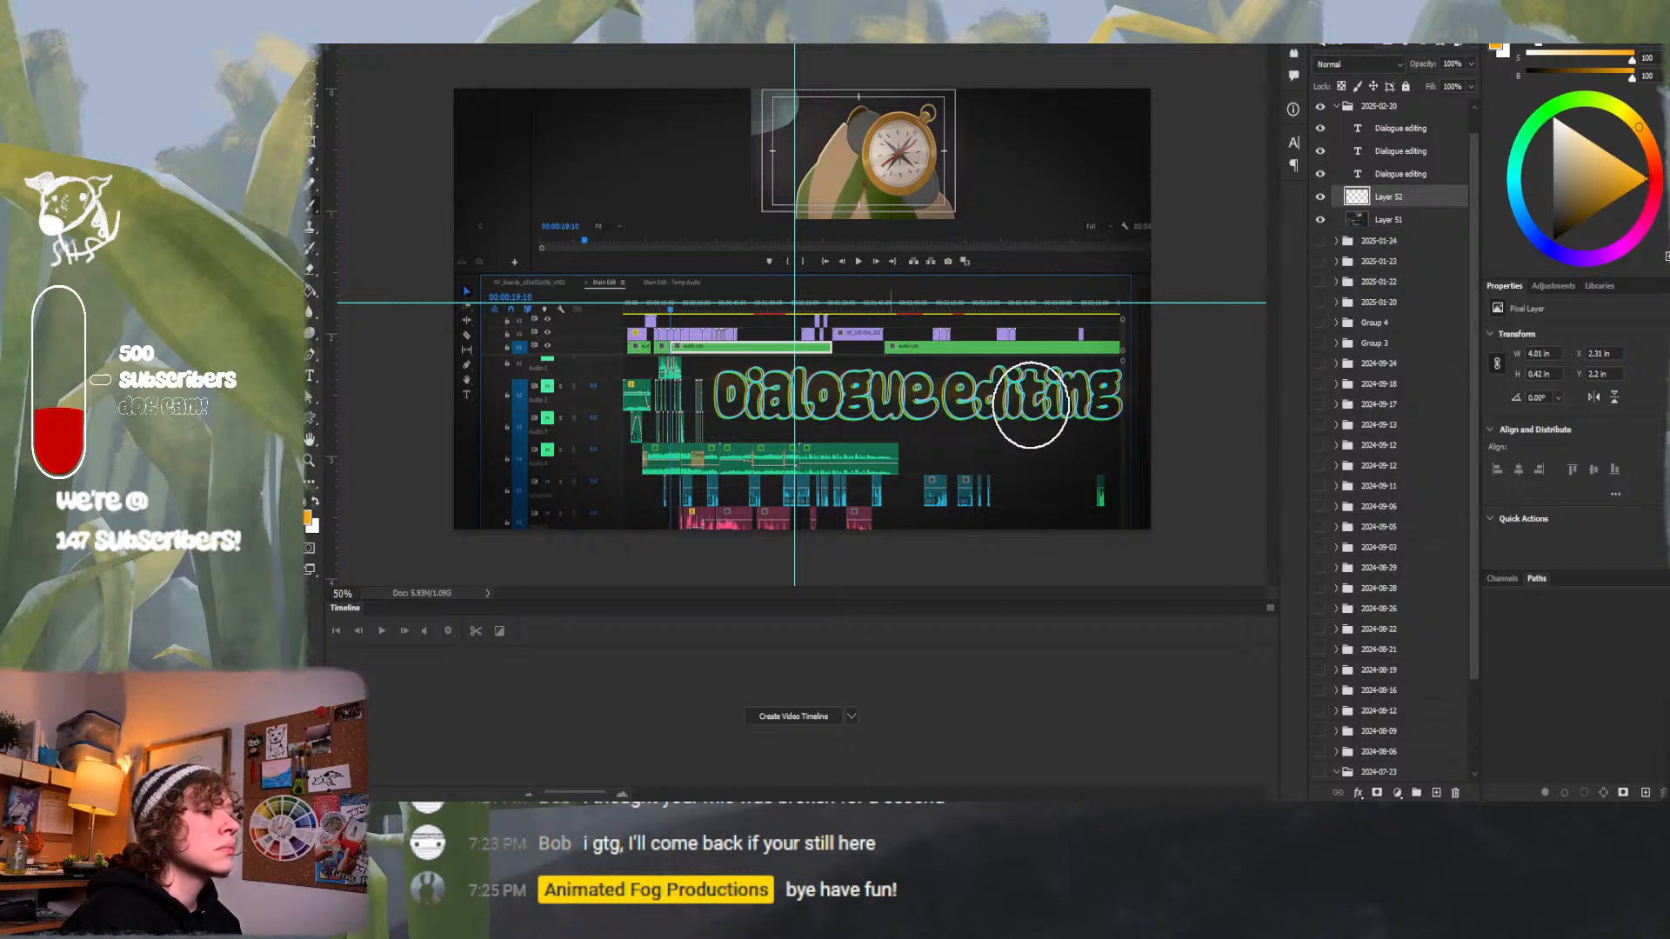
drag(1032, 384, 915, 404)
key(ctrl+z)
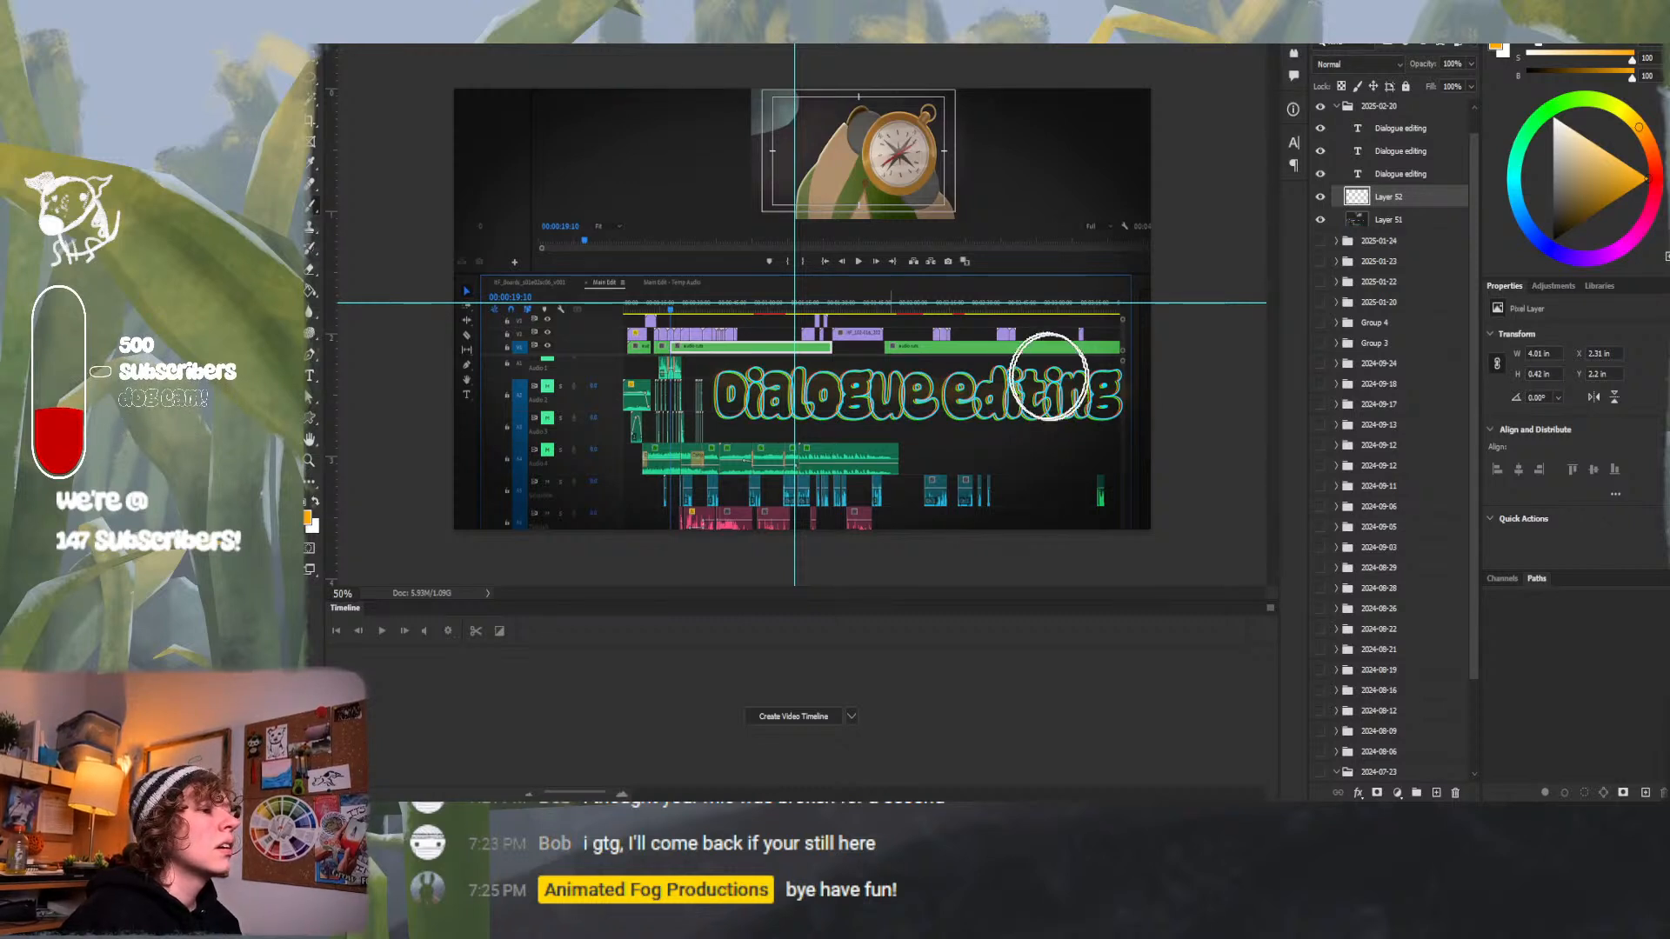
mouse_move(1055, 383)
mouse_down()
mouse_move(686, 437)
mouse_move(1049, 402)
mouse_move(708, 372)
mouse_up()
key(ctrl+z)
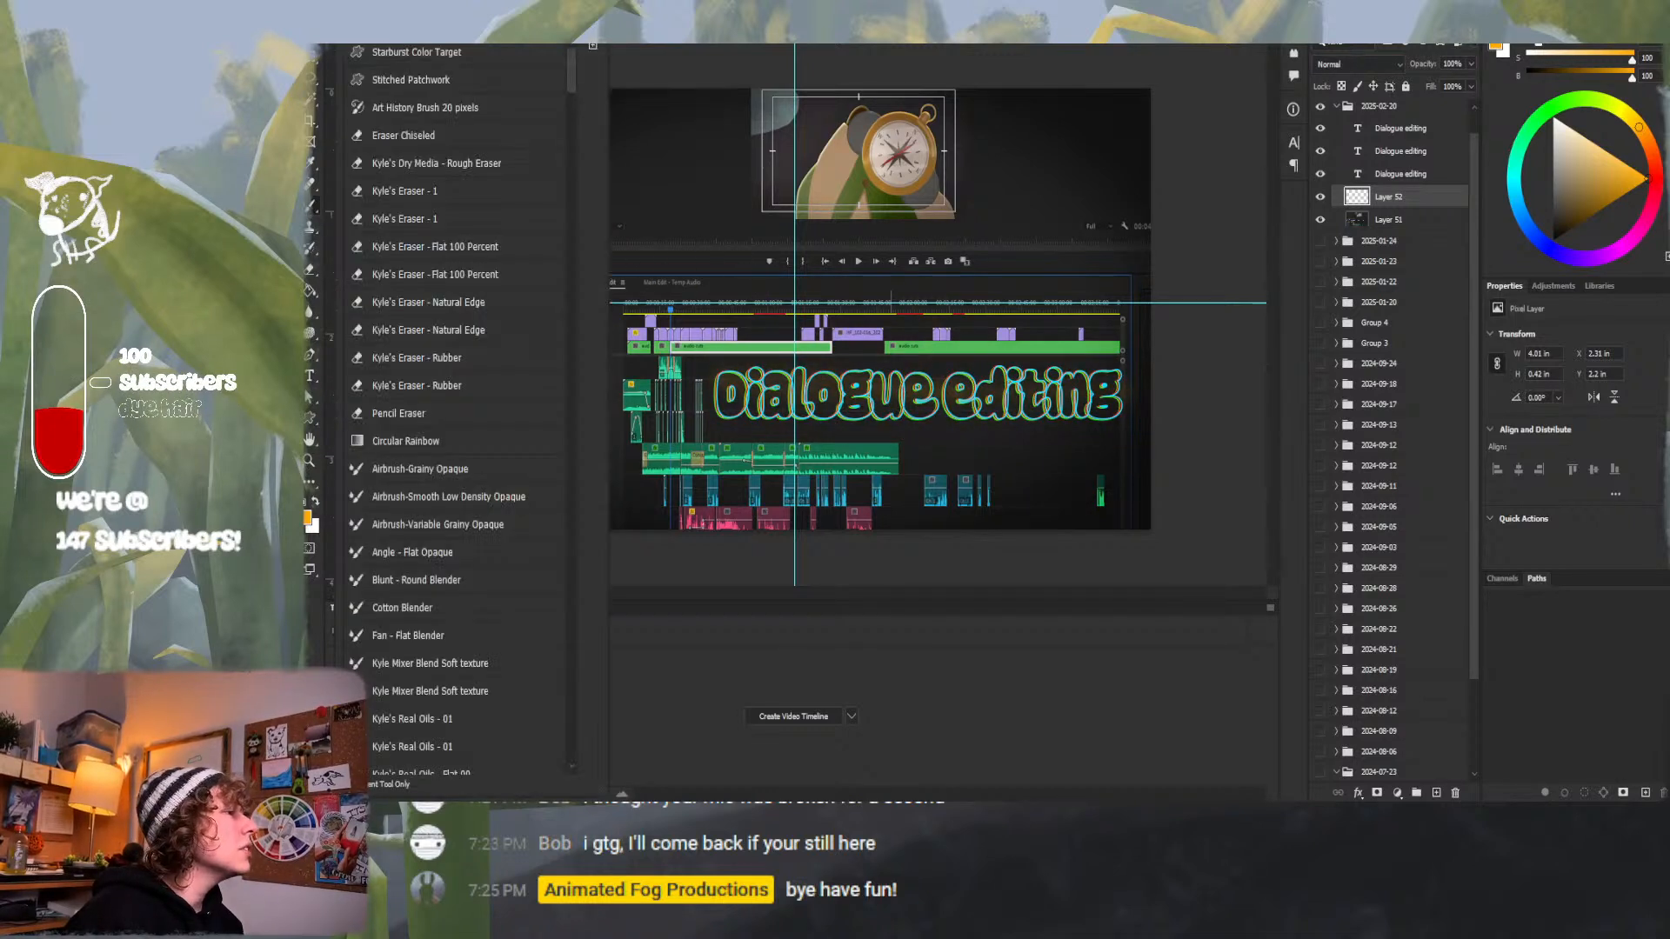
Find and choose the Airbrush Soft Round 50% flow tool preset for painting.
scroll(522, 438, down, 5)
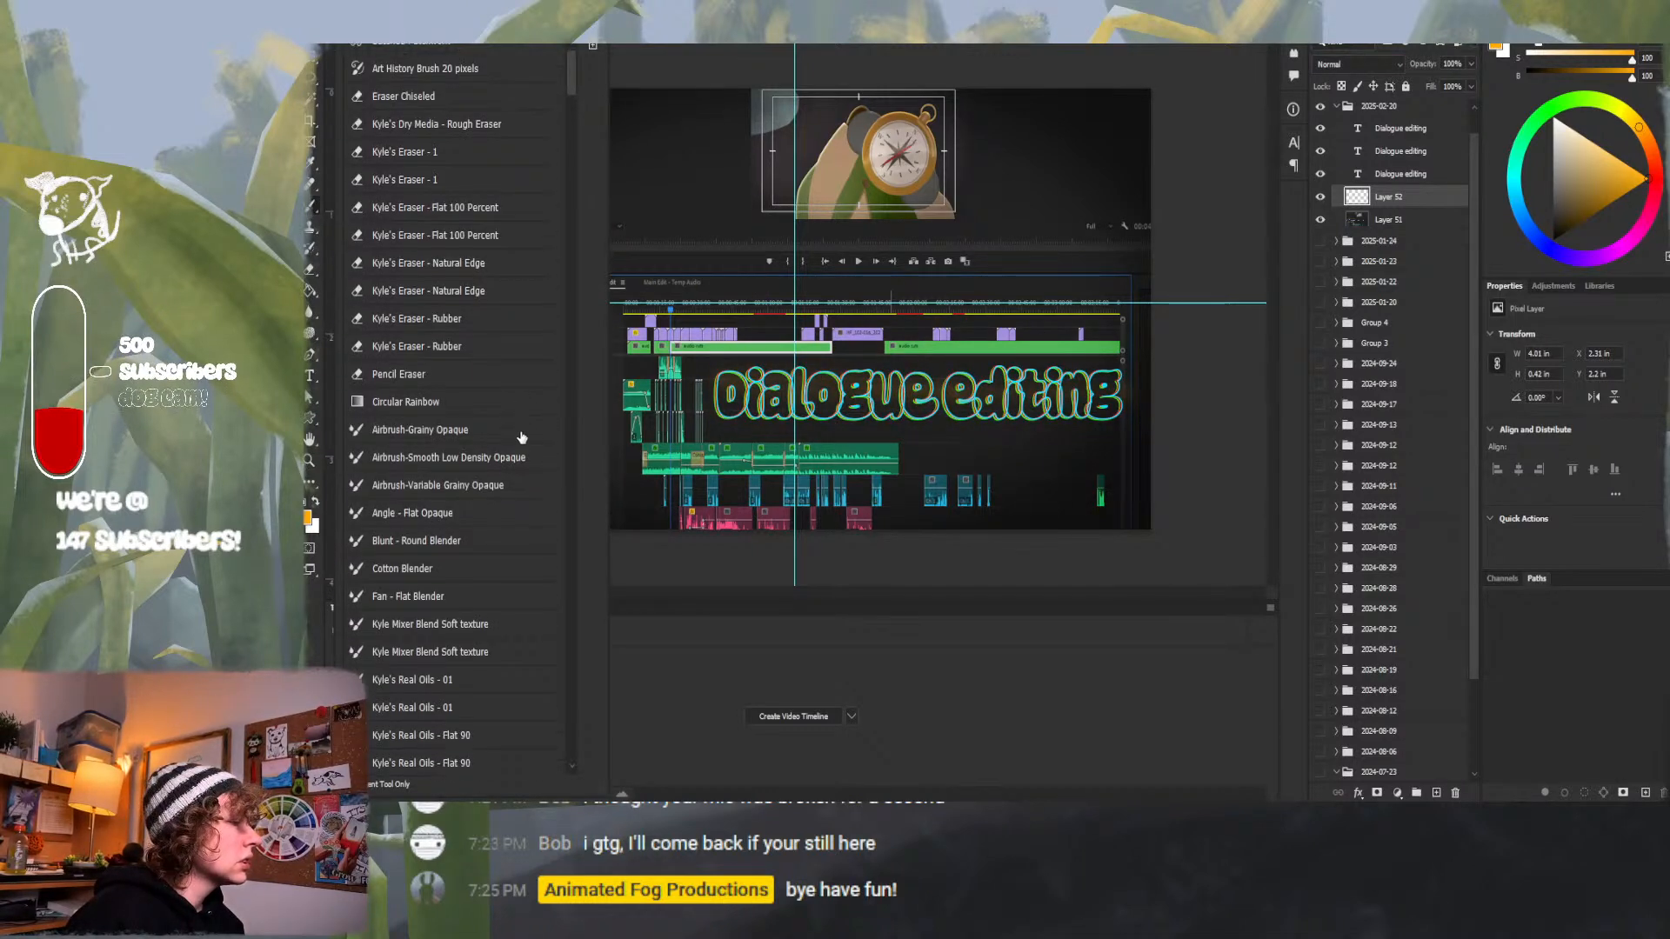
scroll(509, 444, down, 3)
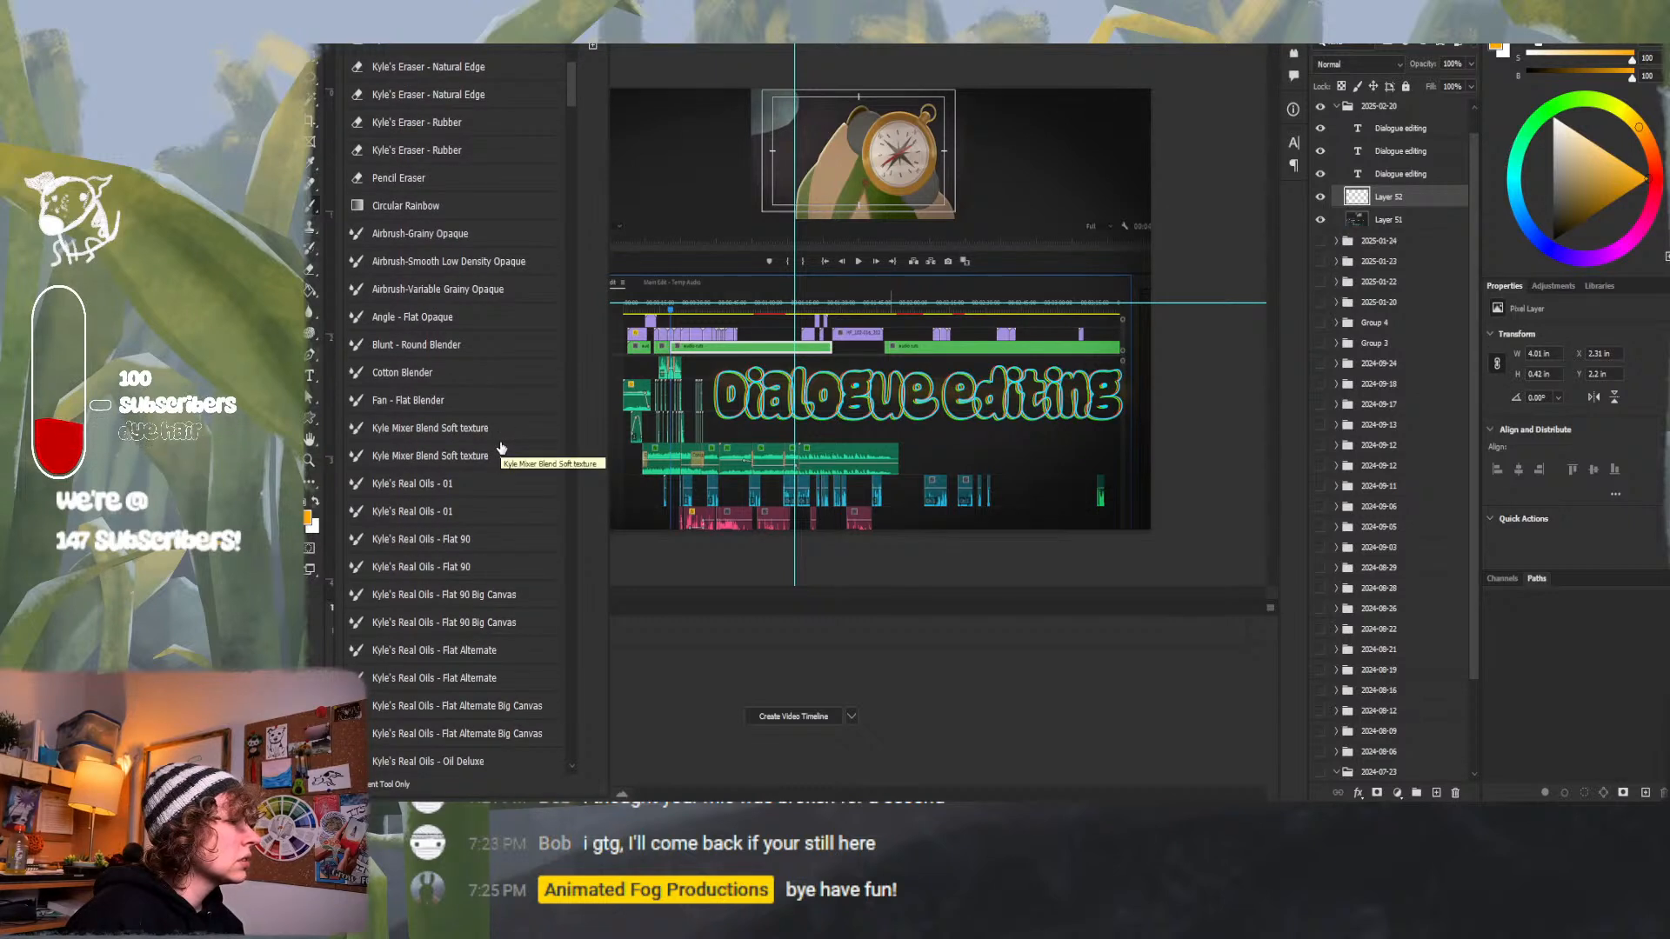
scroll(501, 448, up, 3)
scroll(501, 449, up, 10)
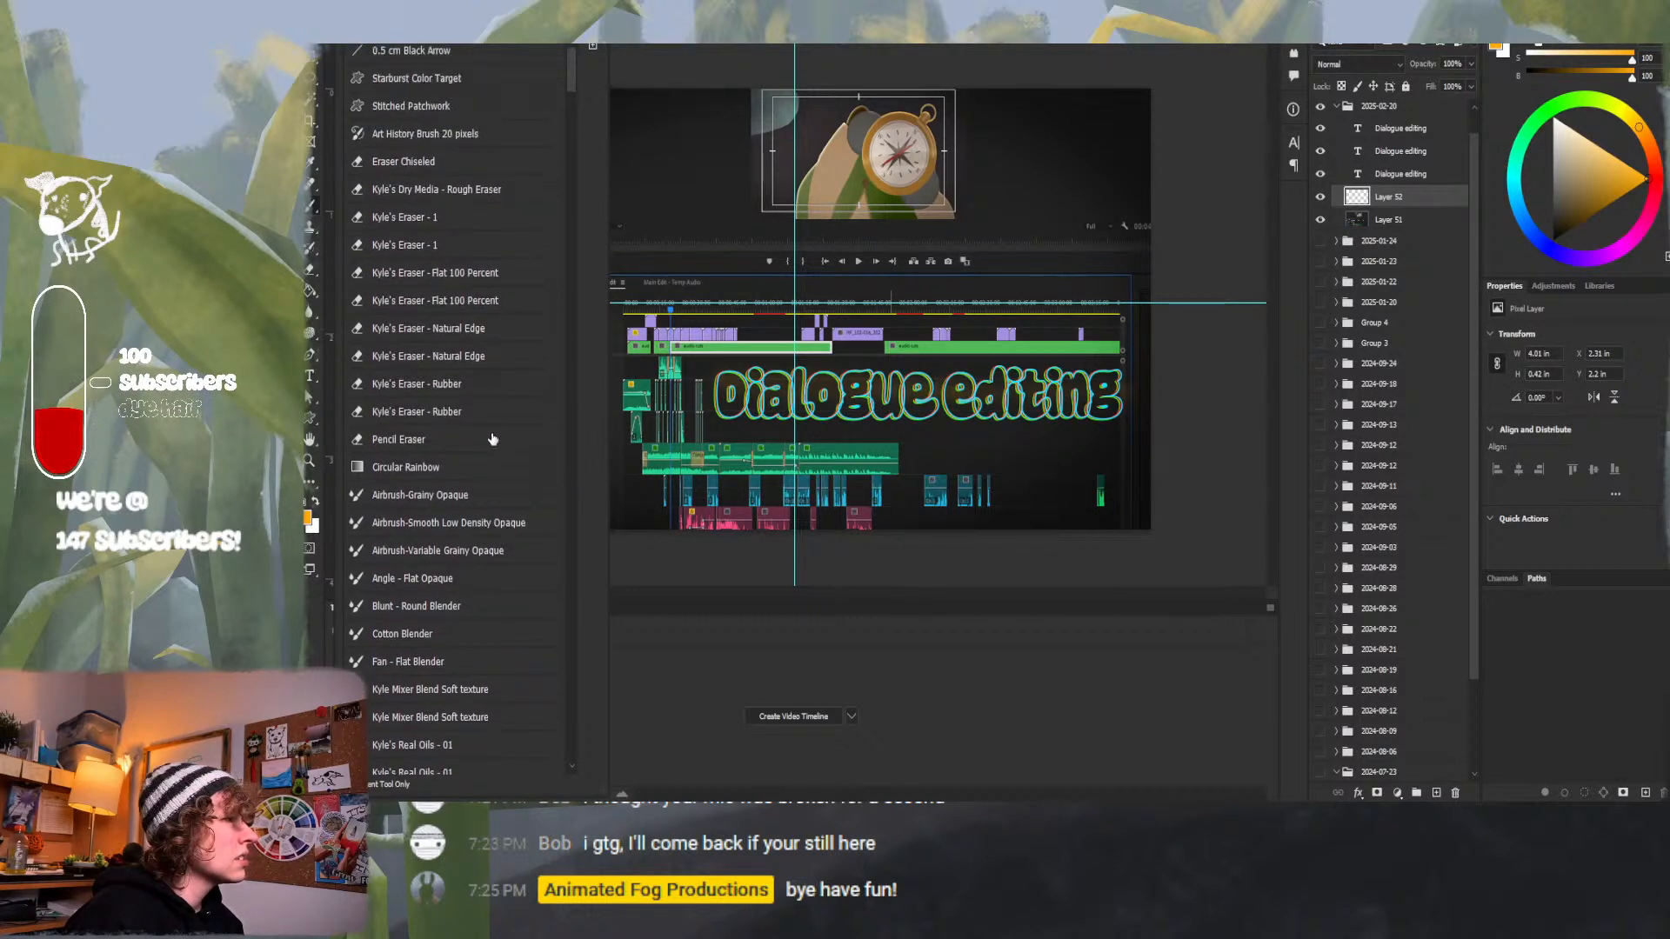
scroll(470, 399, up, 2)
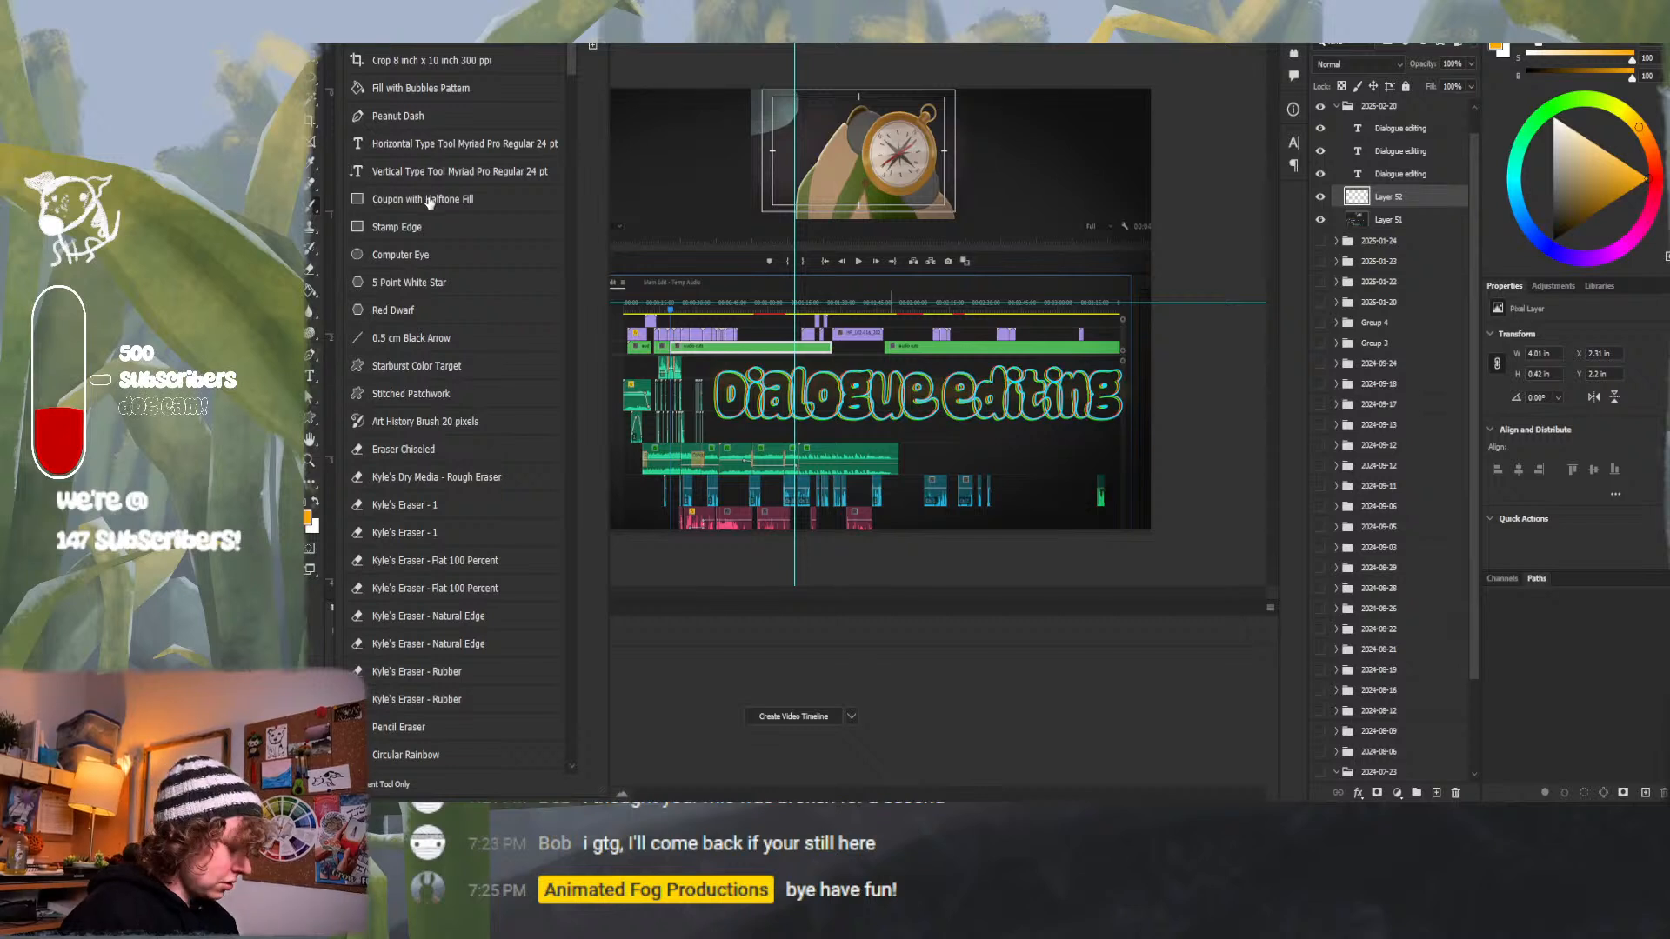
click(429, 201)
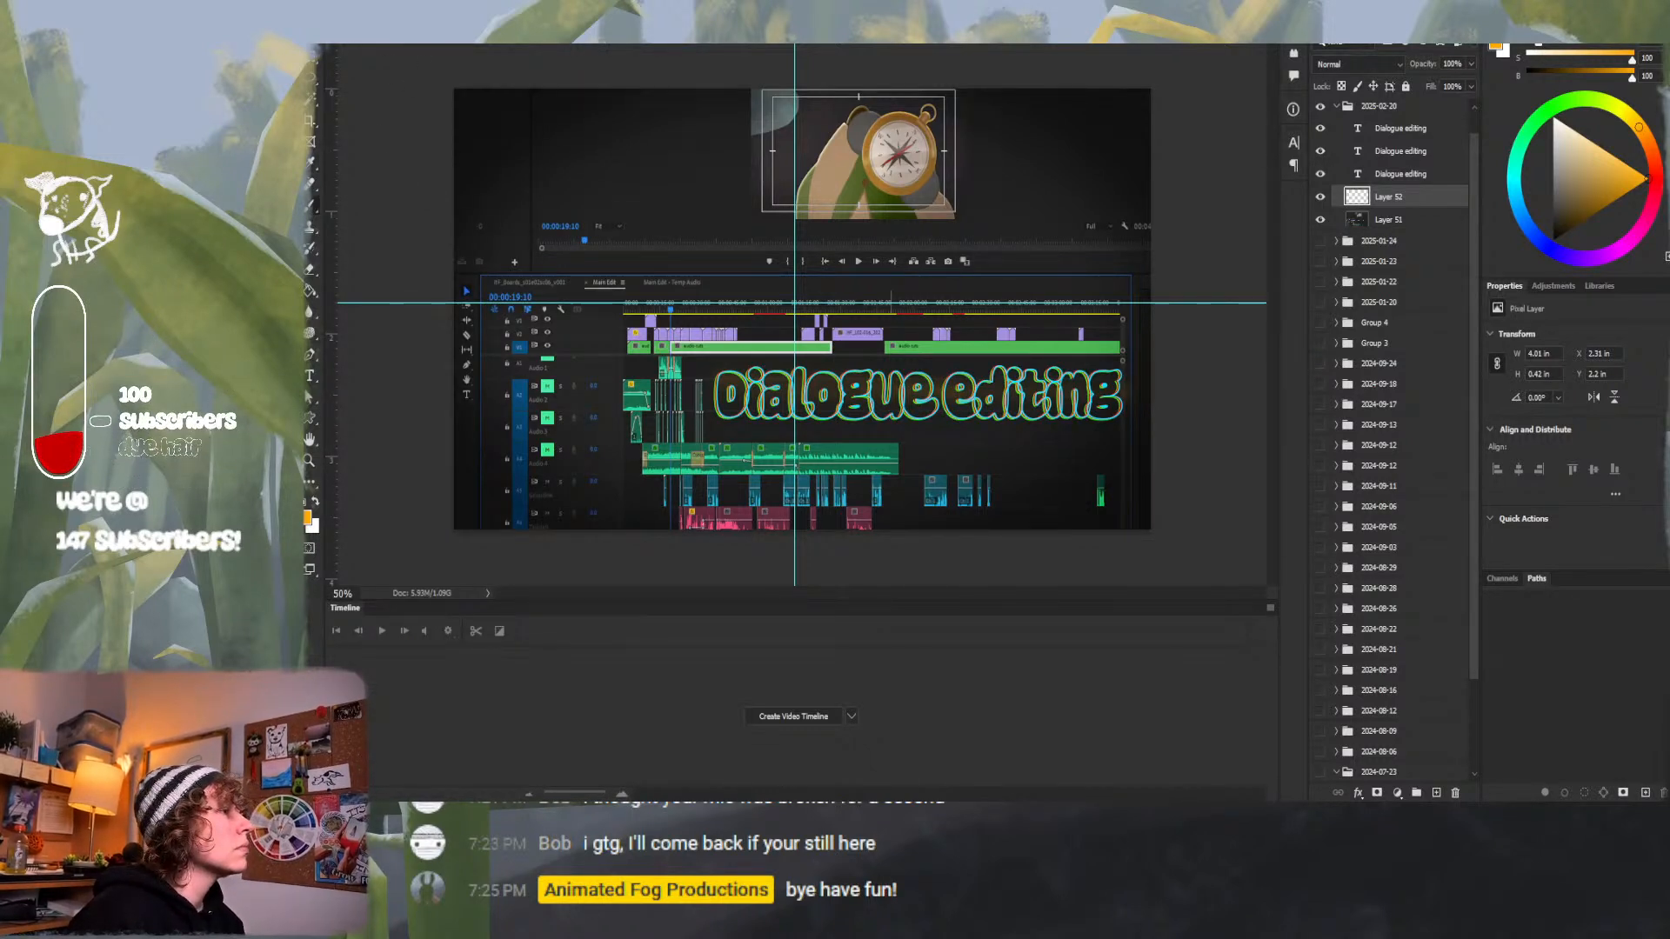
click(348, 30)
mouse_move(572, 55)
mouse_down()
mouse_move(578, 174)
mouse_move(581, 143)
mouse_up()
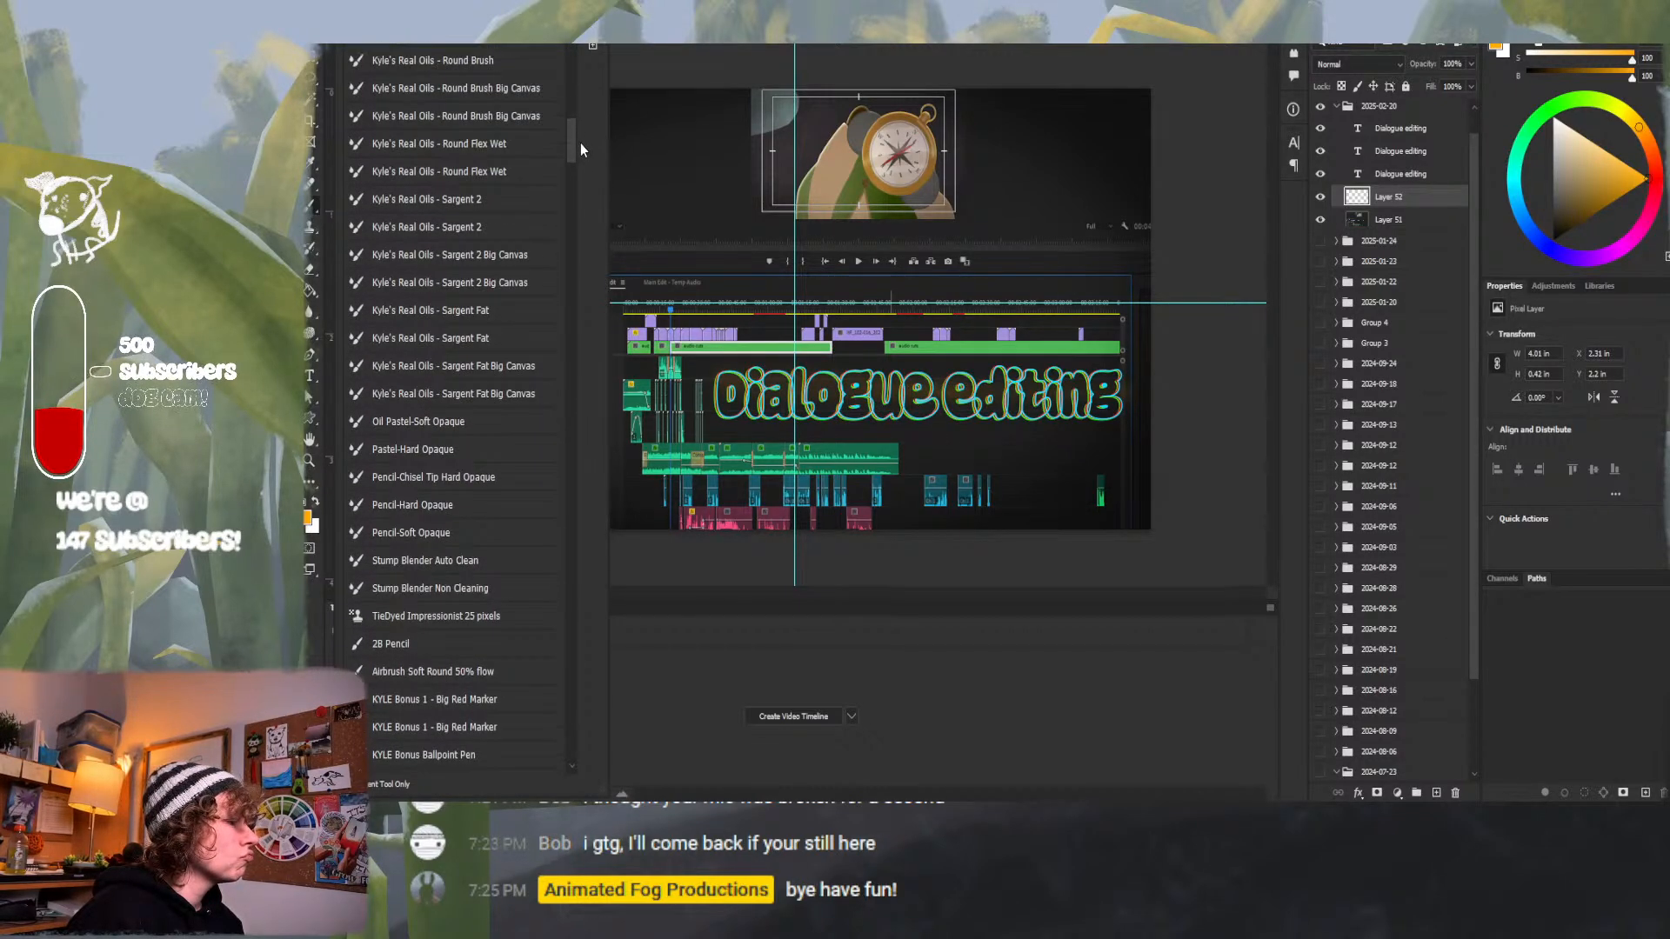
click(444, 691)
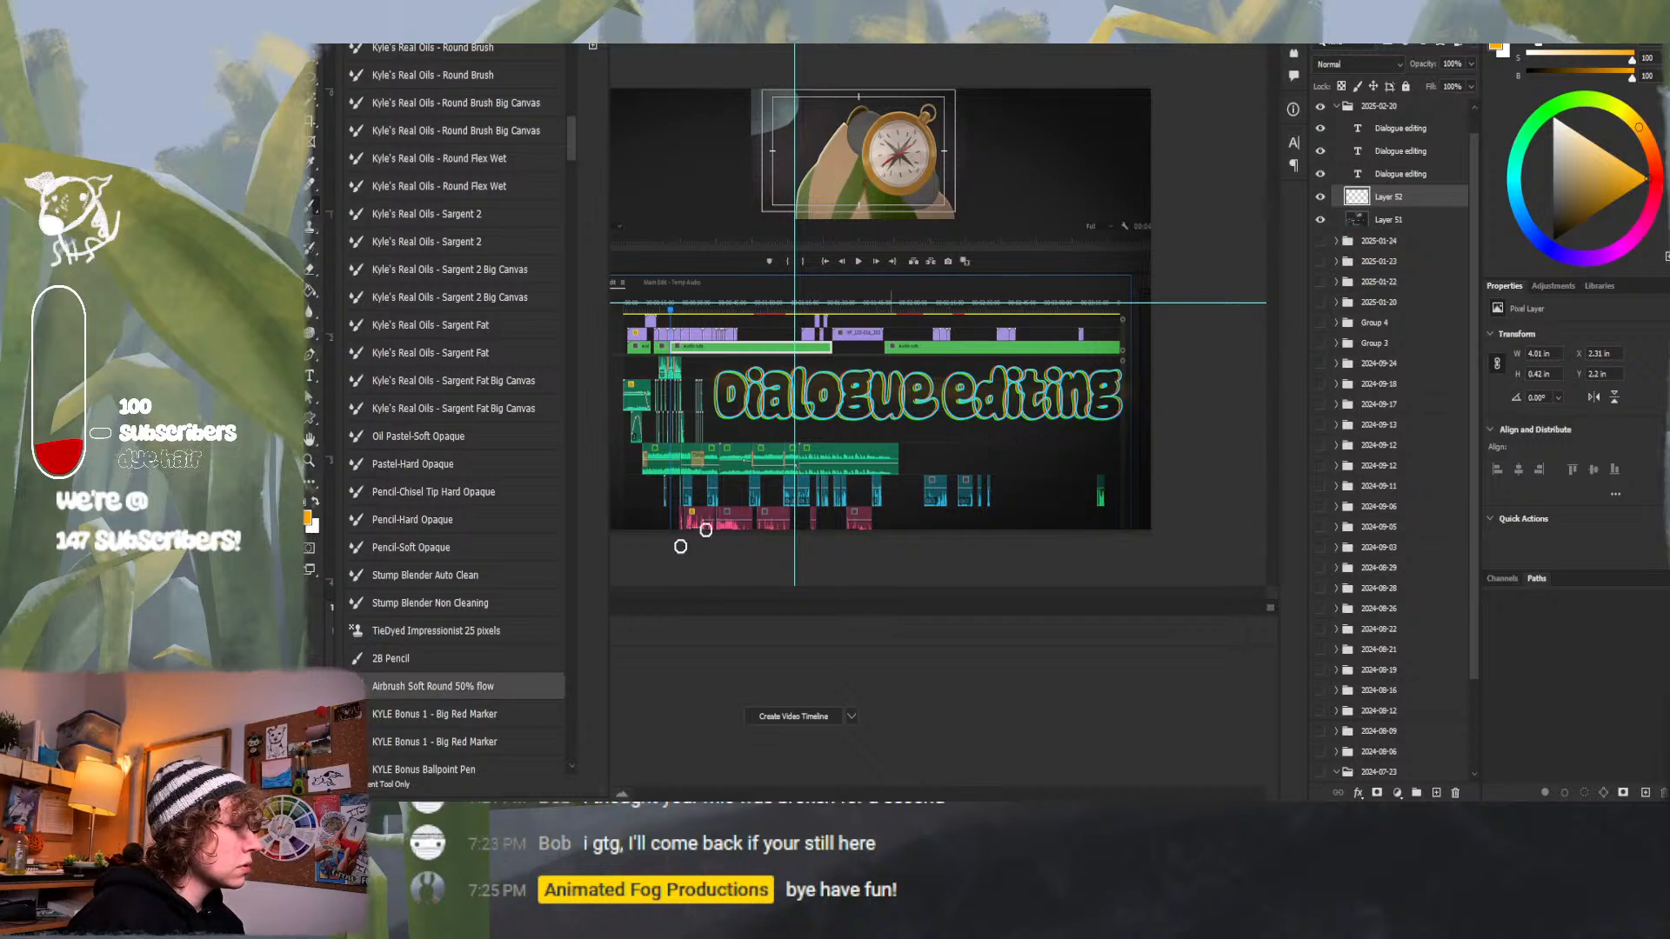
Paint a wide soft orange glow behind the whole "Dialogue editing" title and set its layer's blend mode to Pin Light.
mouse_move(721, 409)
mouse_down()
mouse_move(861, 360)
mouse_move(737, 426)
mouse_up()
key(ctrl+z)
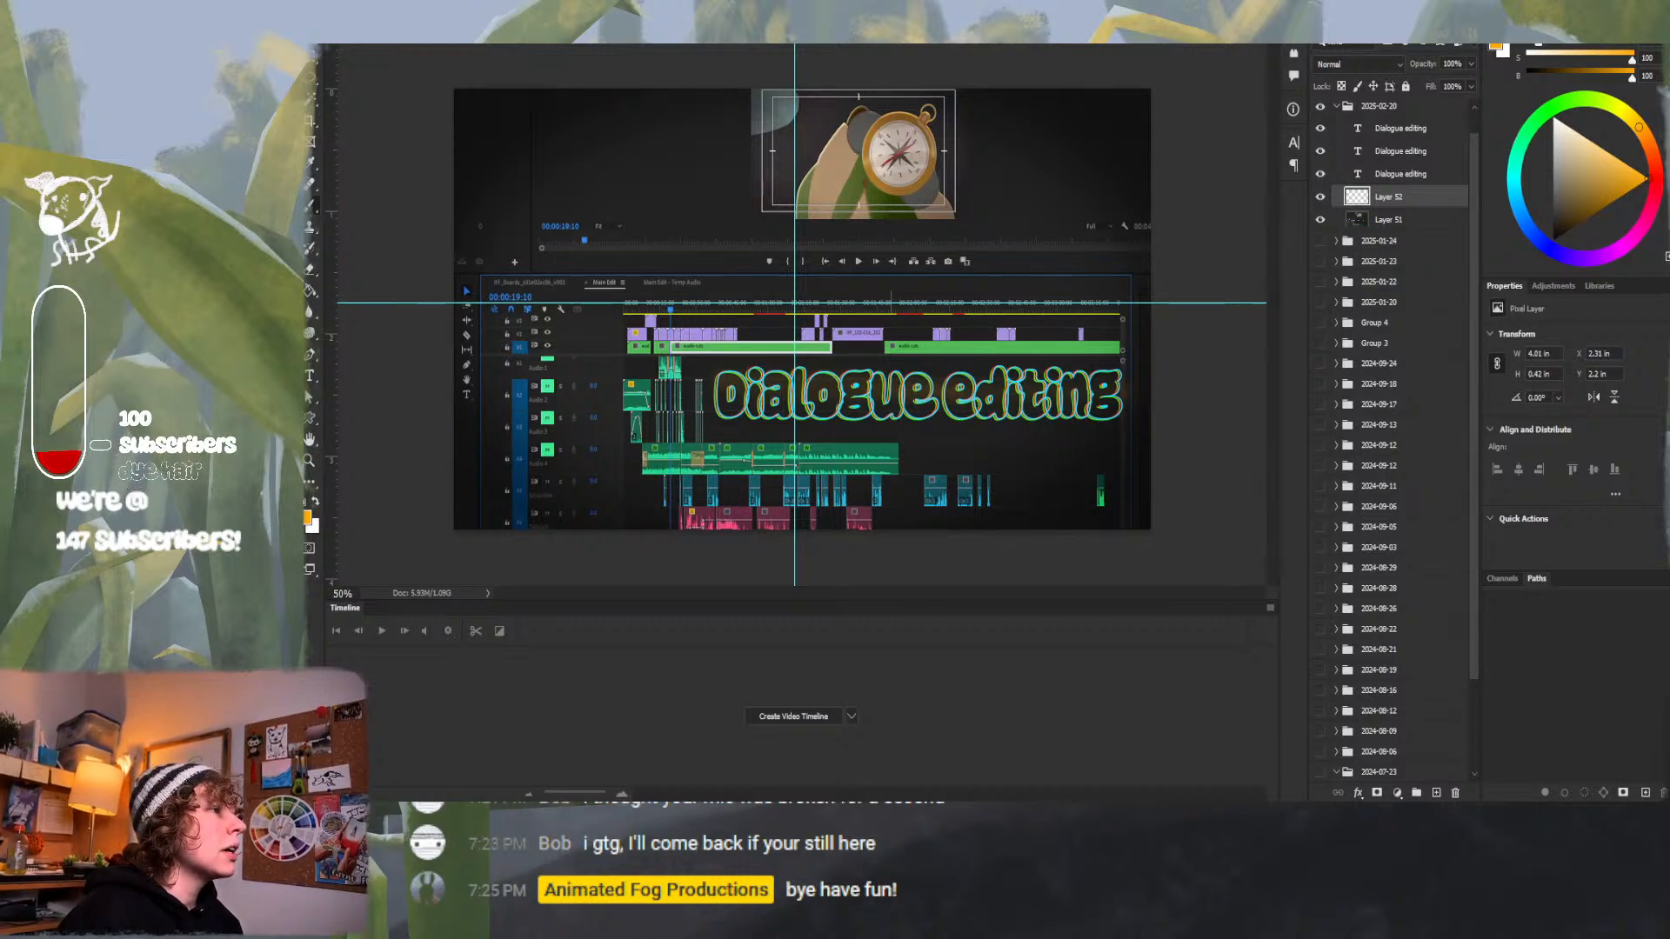
mouse_move(739, 383)
mouse_down()
mouse_move(754, 453)
mouse_move(764, 381)
mouse_move(914, 397)
mouse_move(1099, 373)
mouse_up()
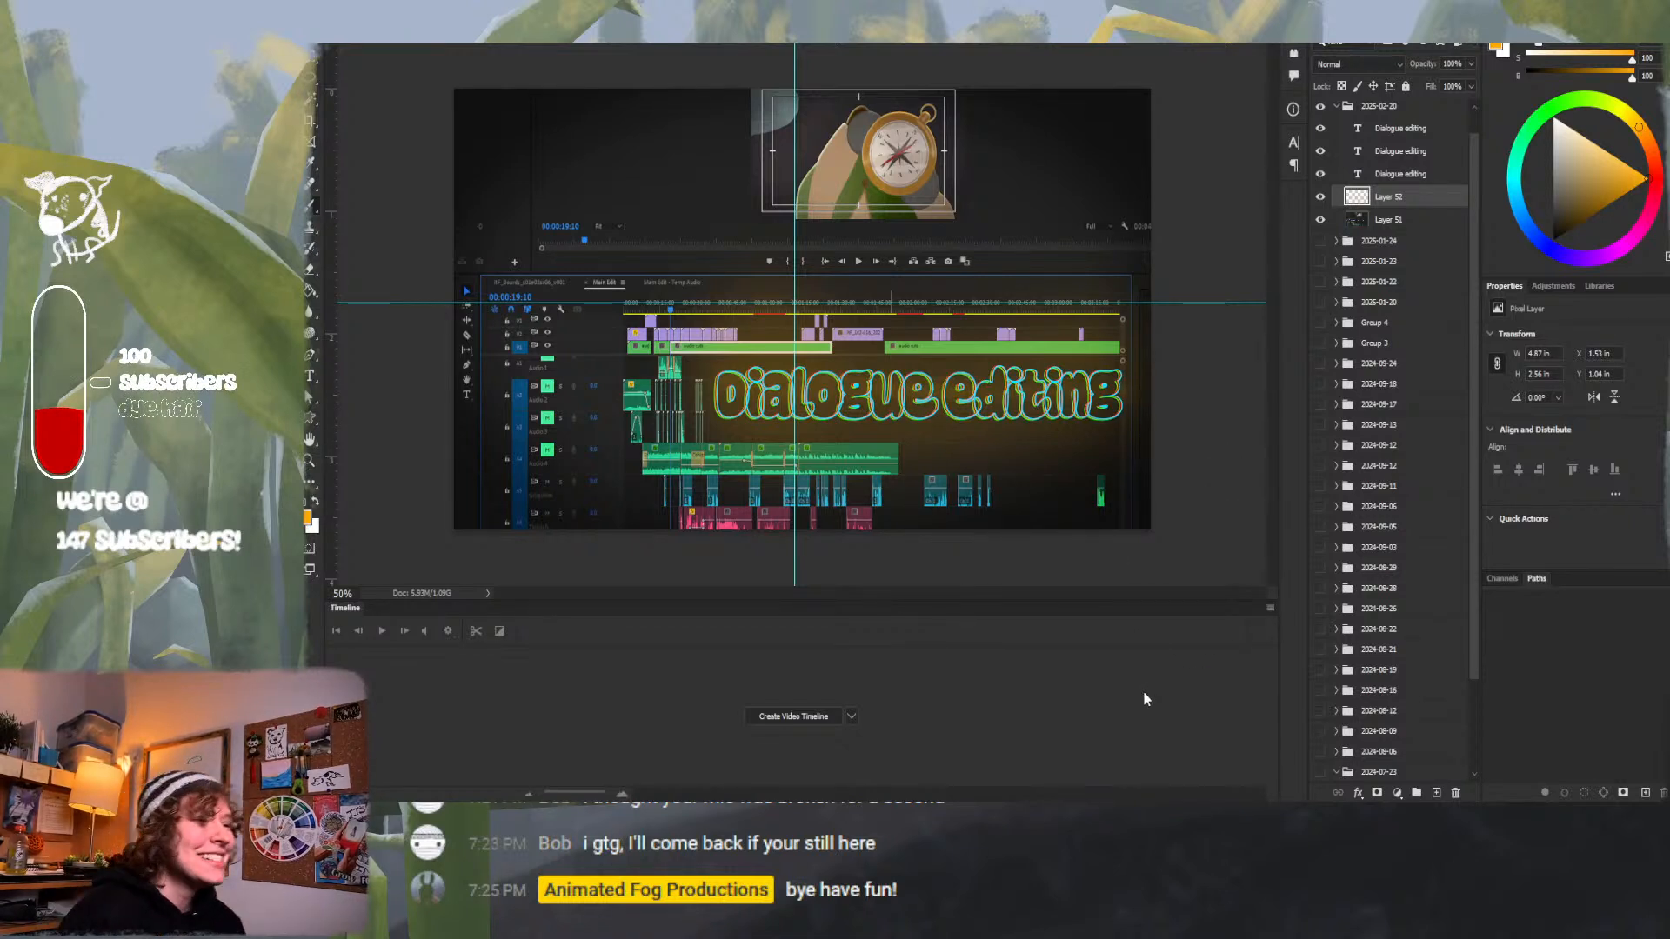
drag(1118, 383, 652, 384)
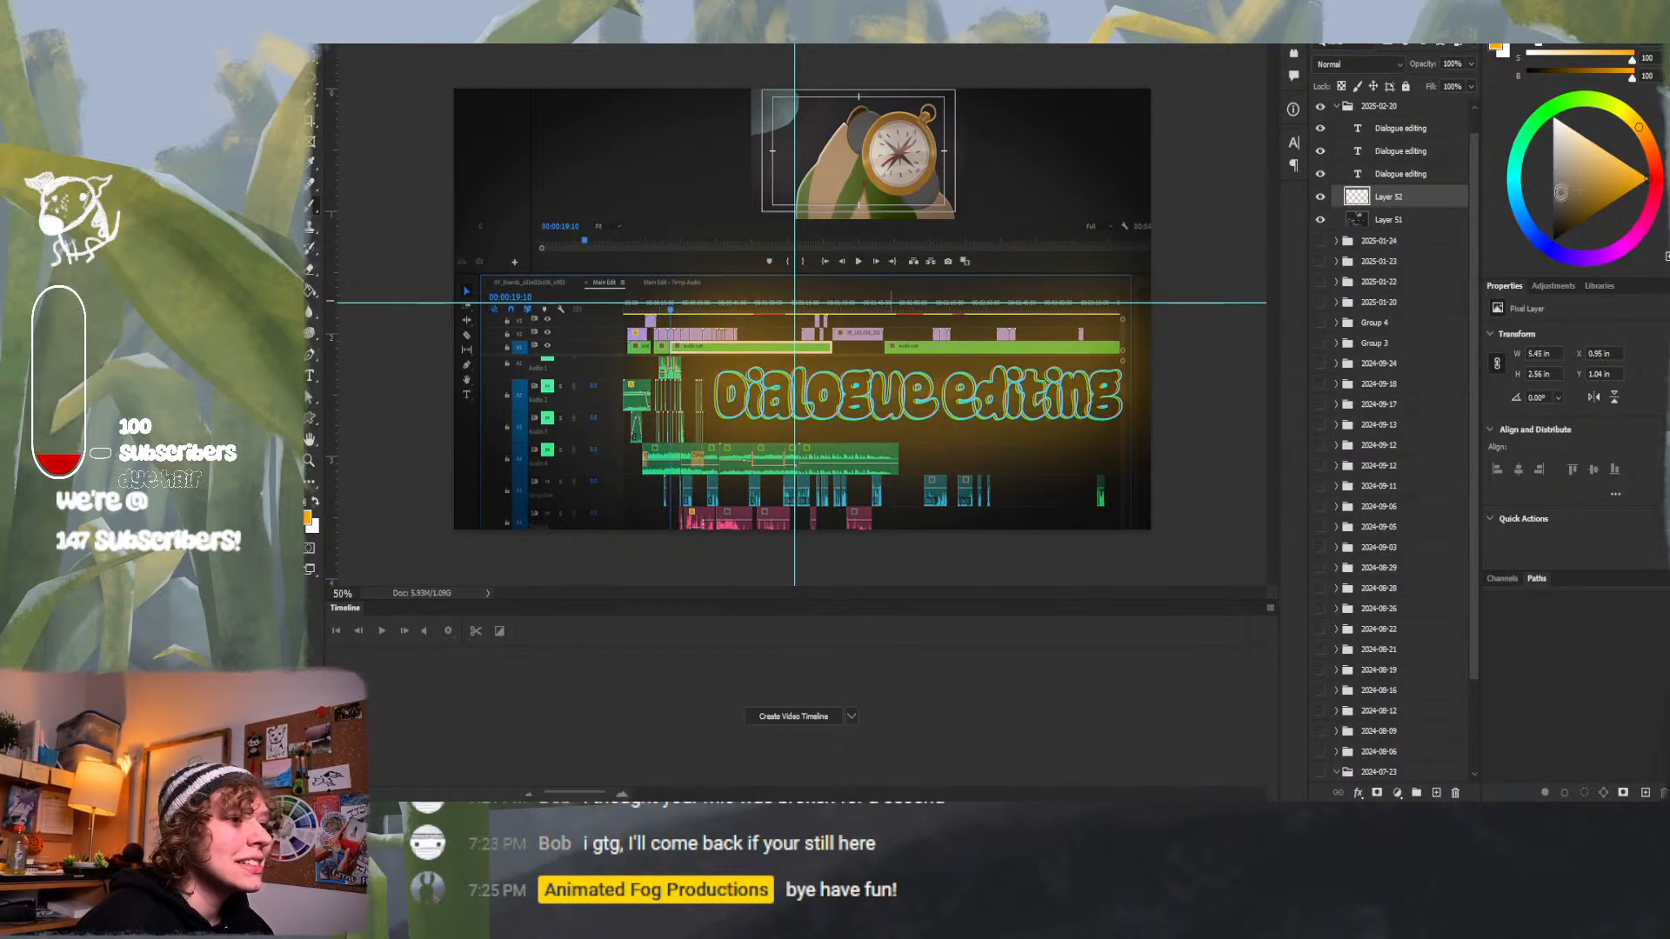
click(1401, 66)
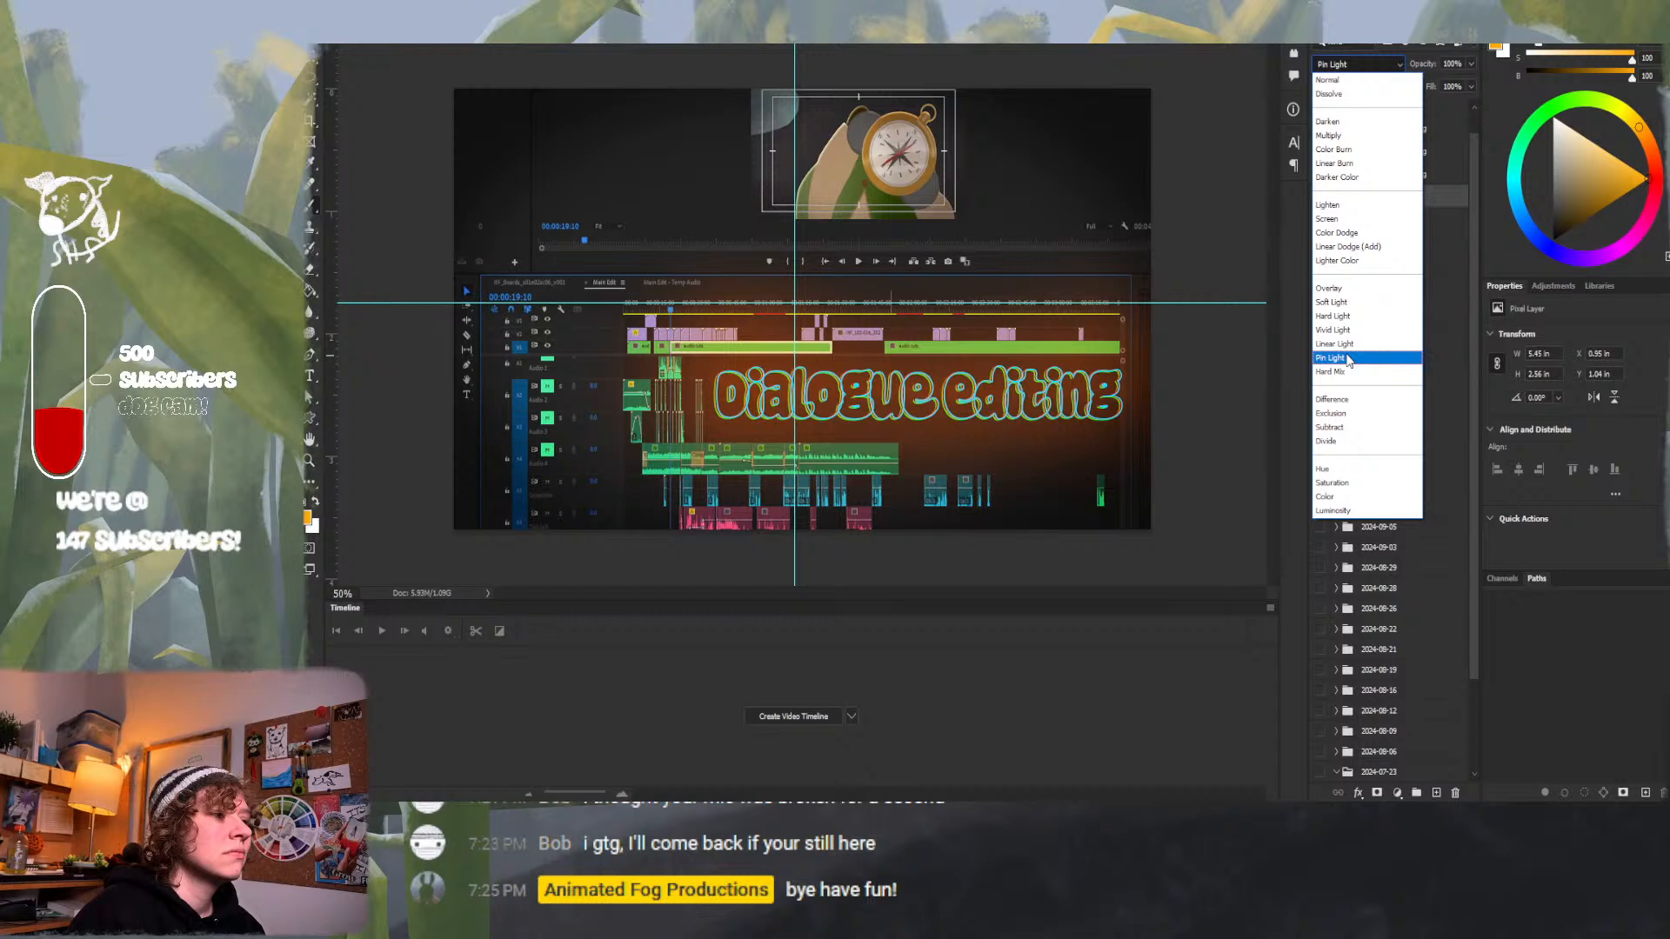
click(1349, 360)
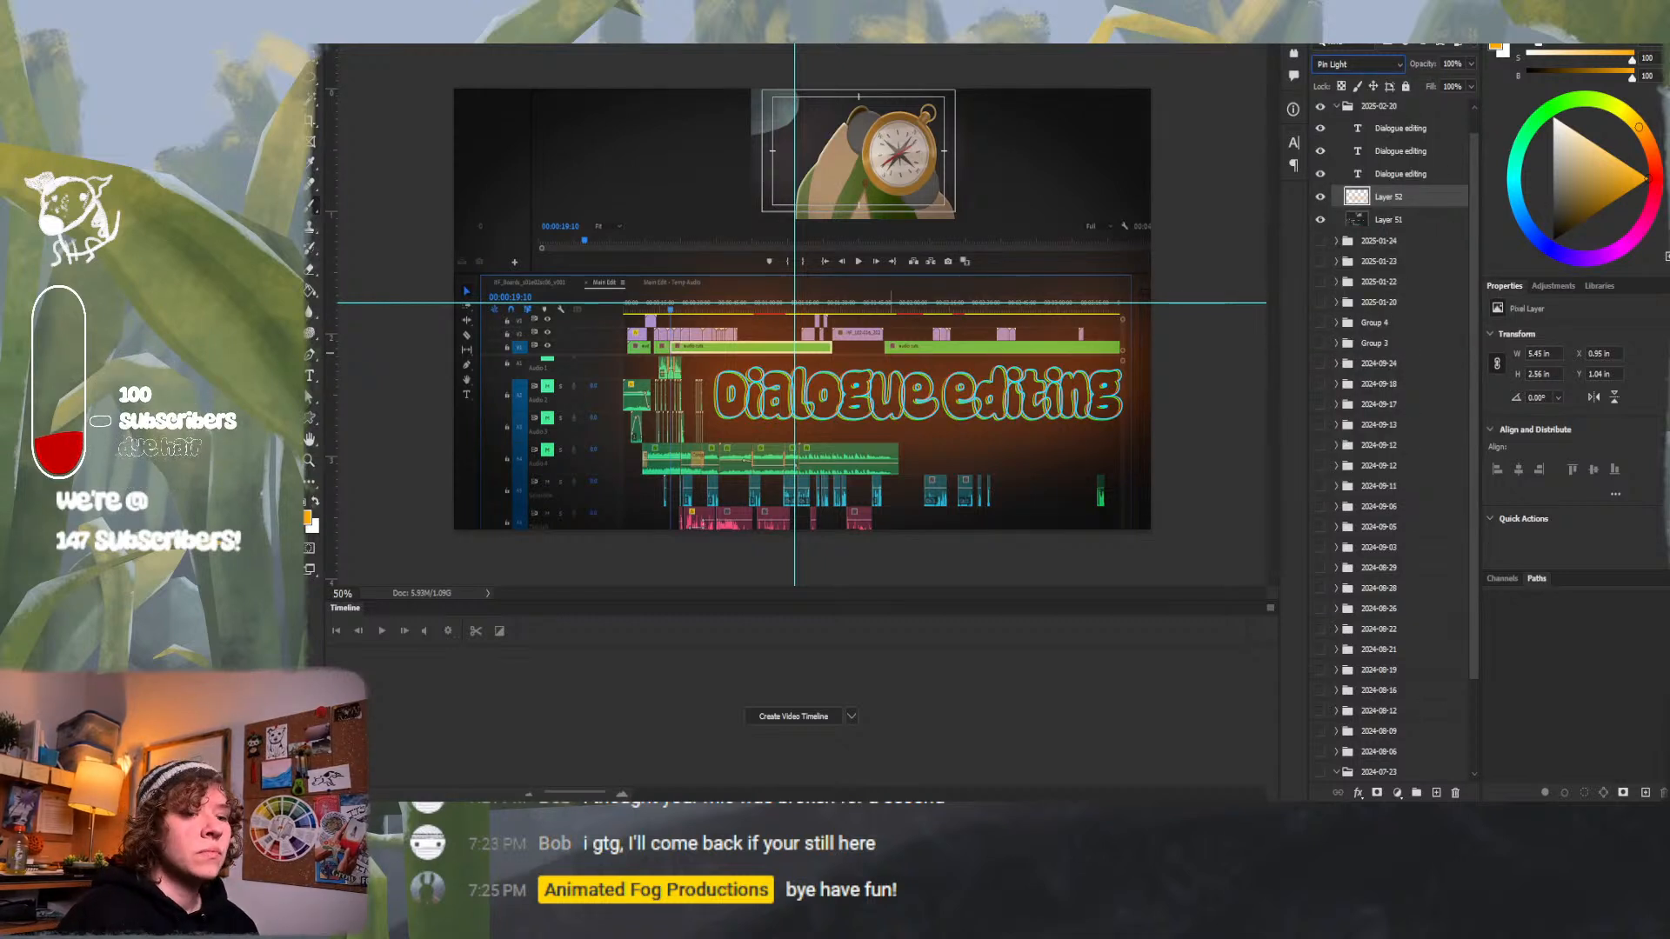
Add a new layer above the orange glow and set the painting colour to a dark blue-violet with 100 saturation and 20 brightness.
click(1435, 793)
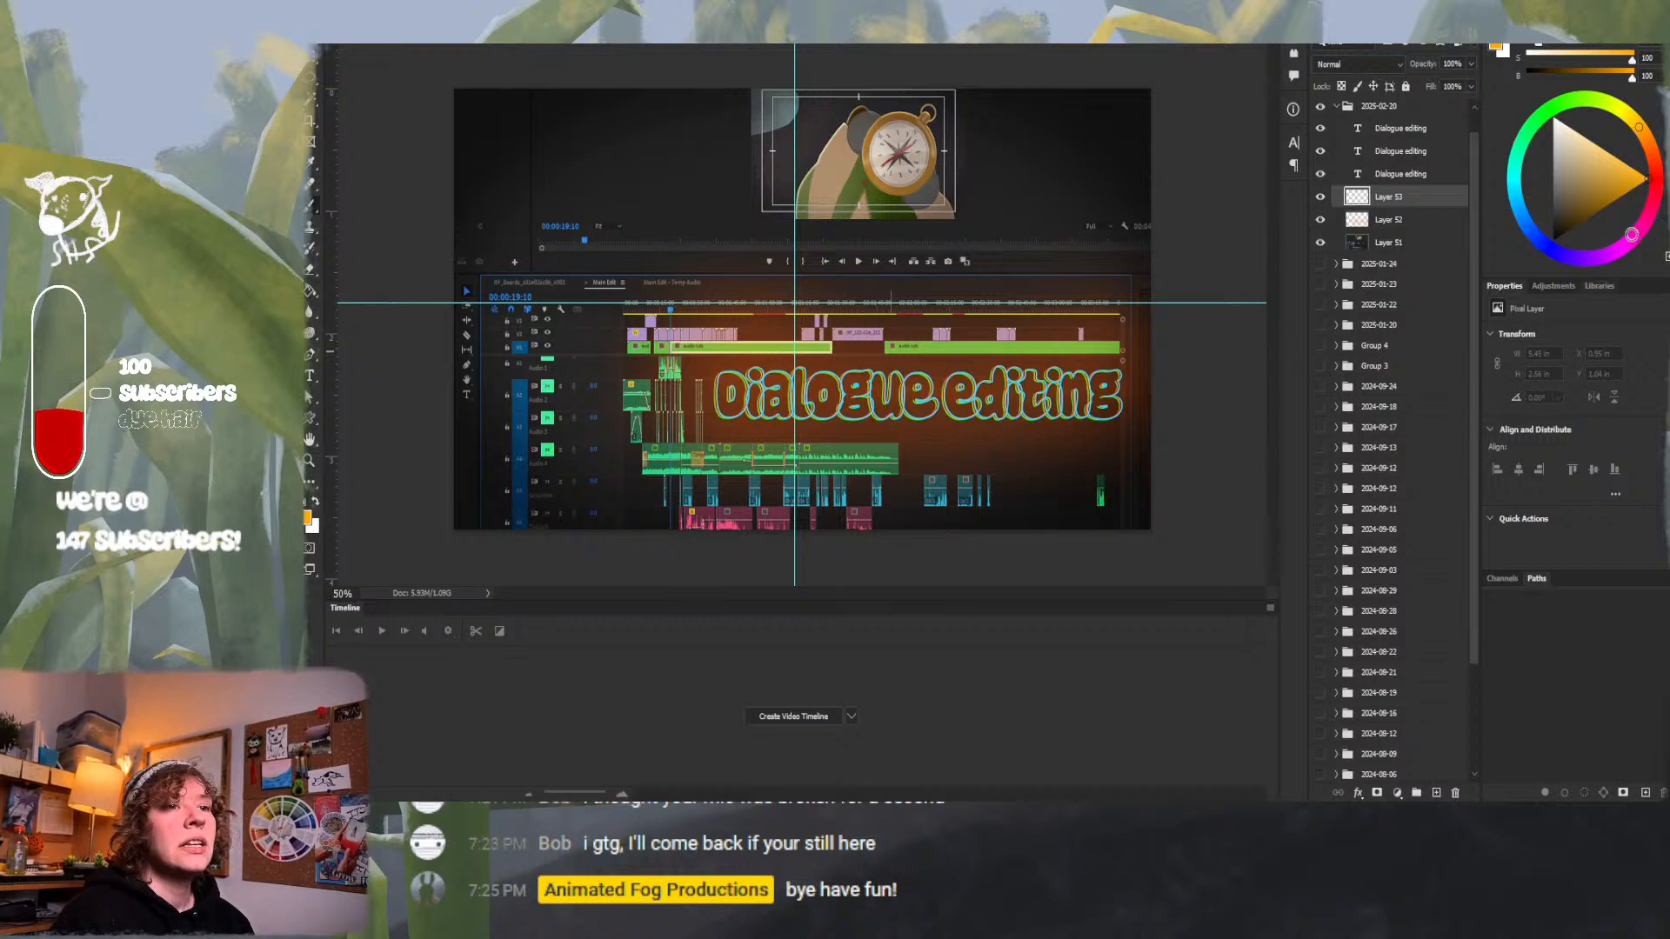
drag(1611, 249, 1585, 258)
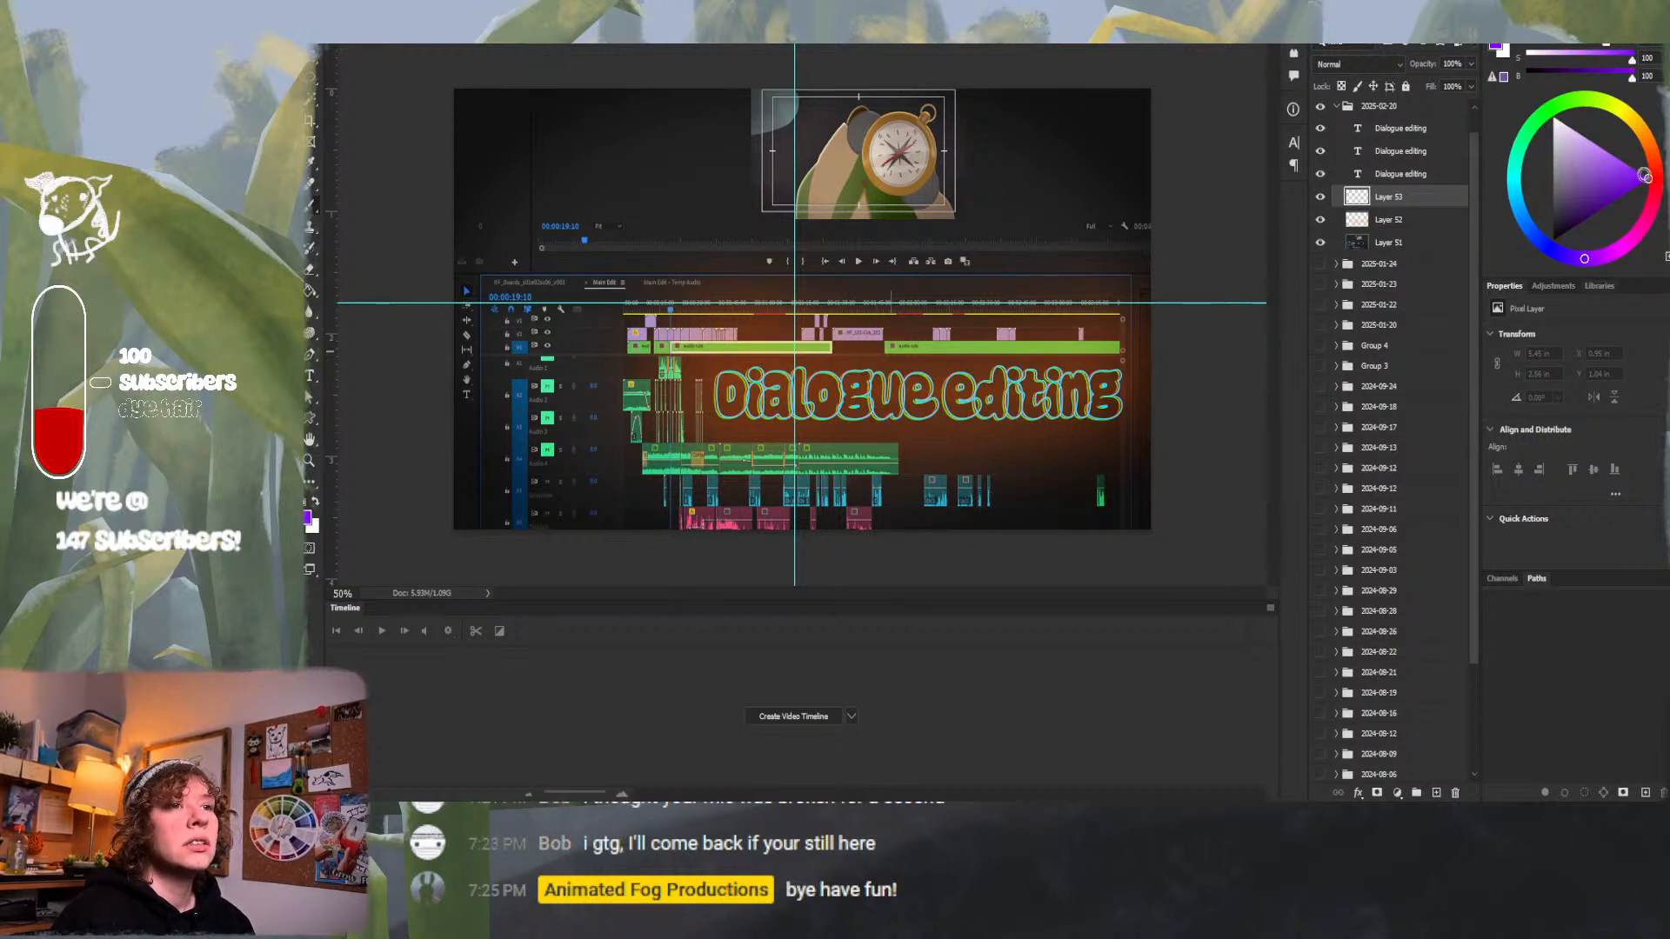
drag(1644, 175, 1651, 180)
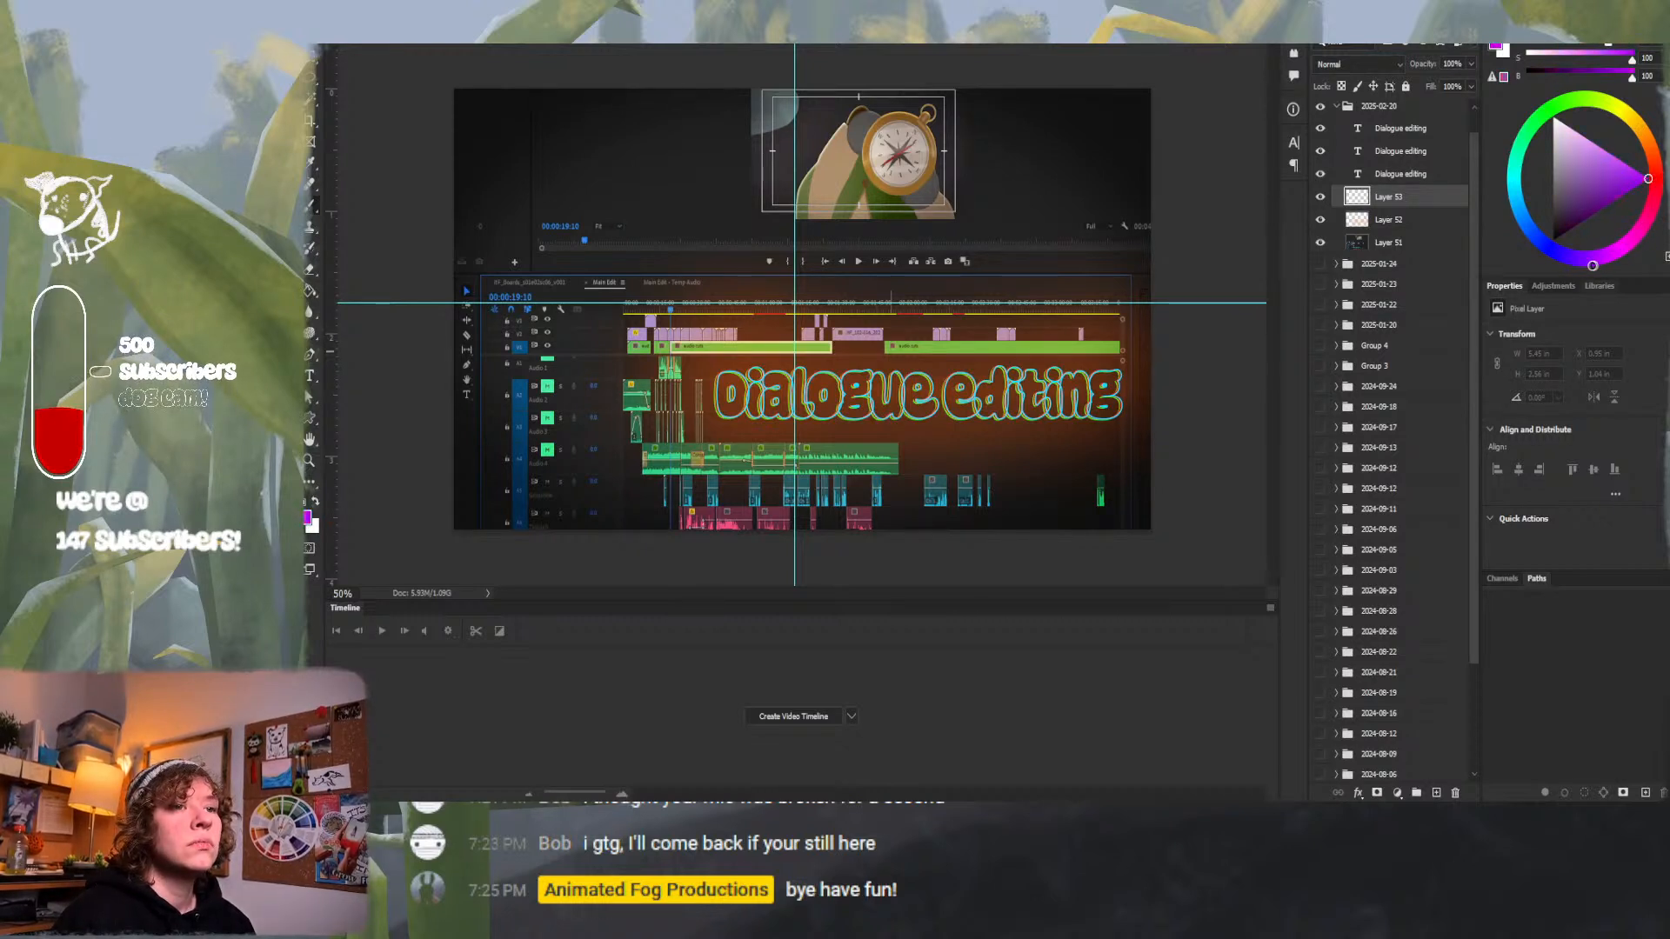
drag(1593, 266, 1570, 258)
drag(1611, 200, 1571, 228)
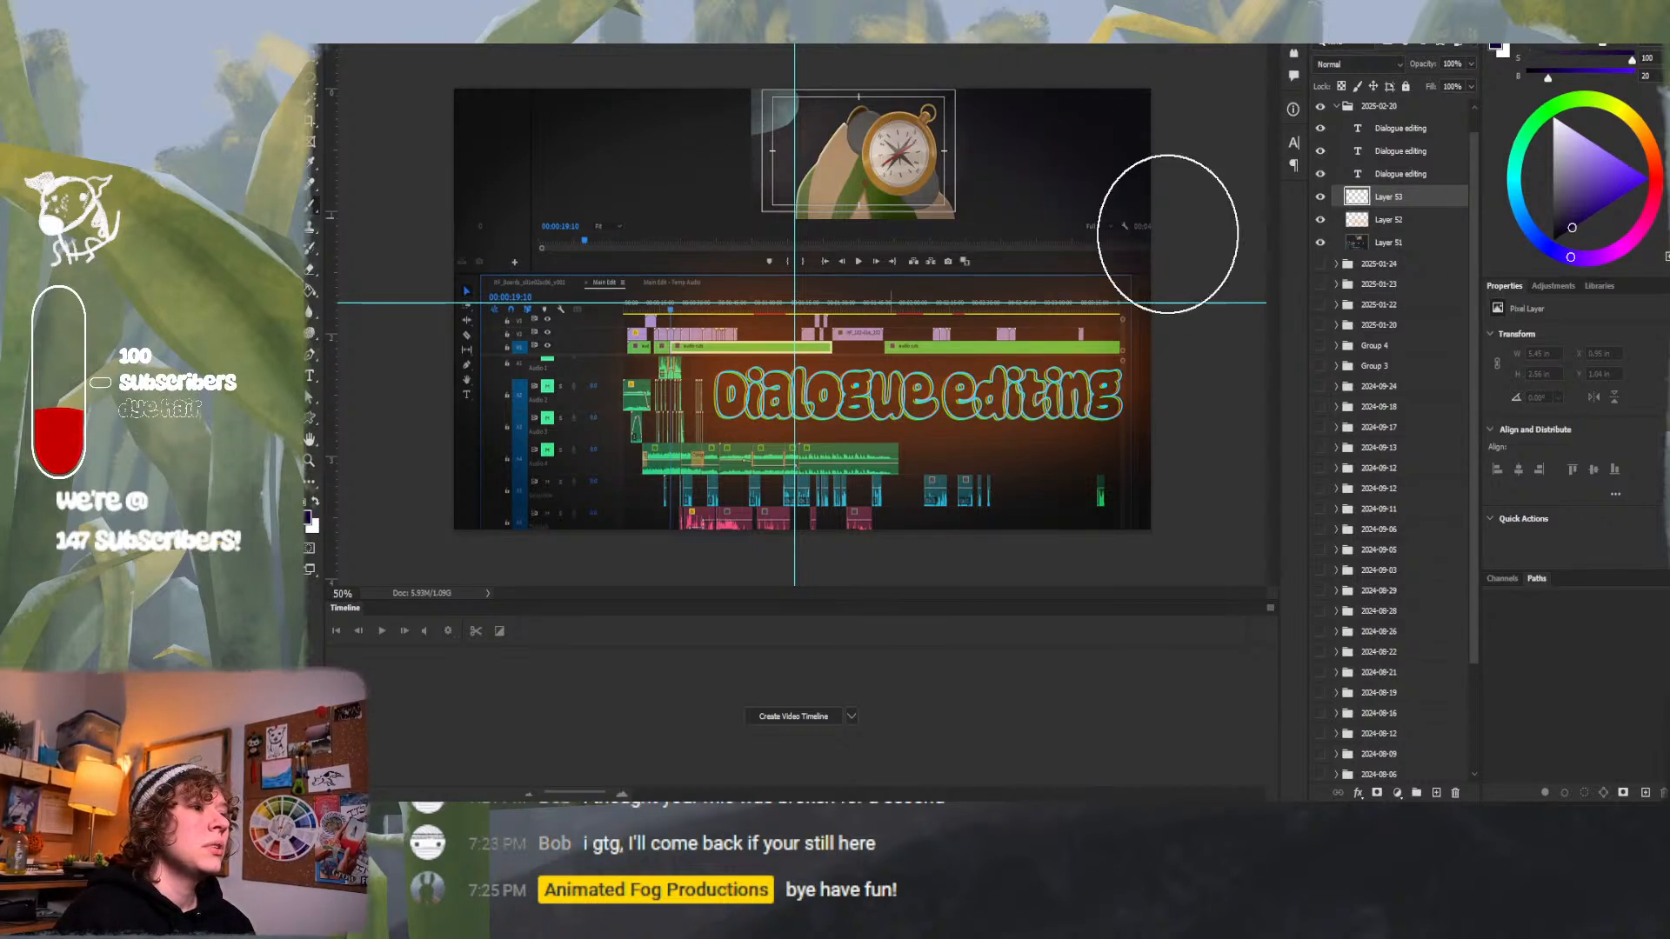
Paint a soft dark vignette around the edges of the image and set its layer's blend mode to Multiply.
mouse_move(857, 130)
mouse_down()
mouse_move(649, 131)
mouse_move(697, 182)
mouse_up()
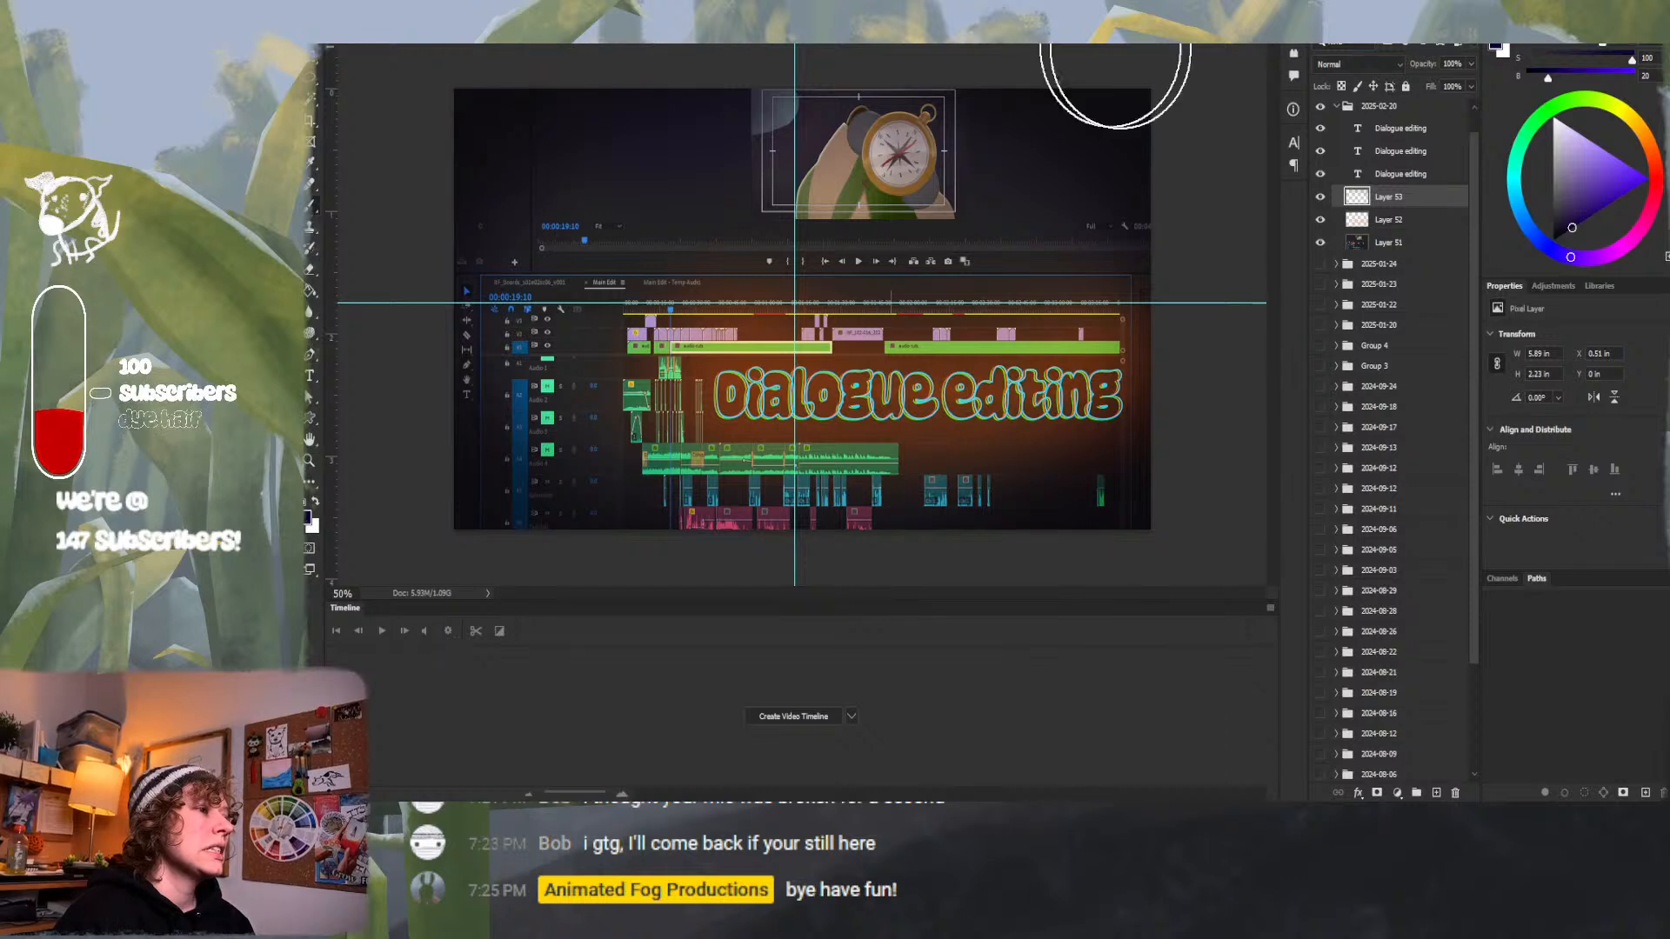
click(1394, 66)
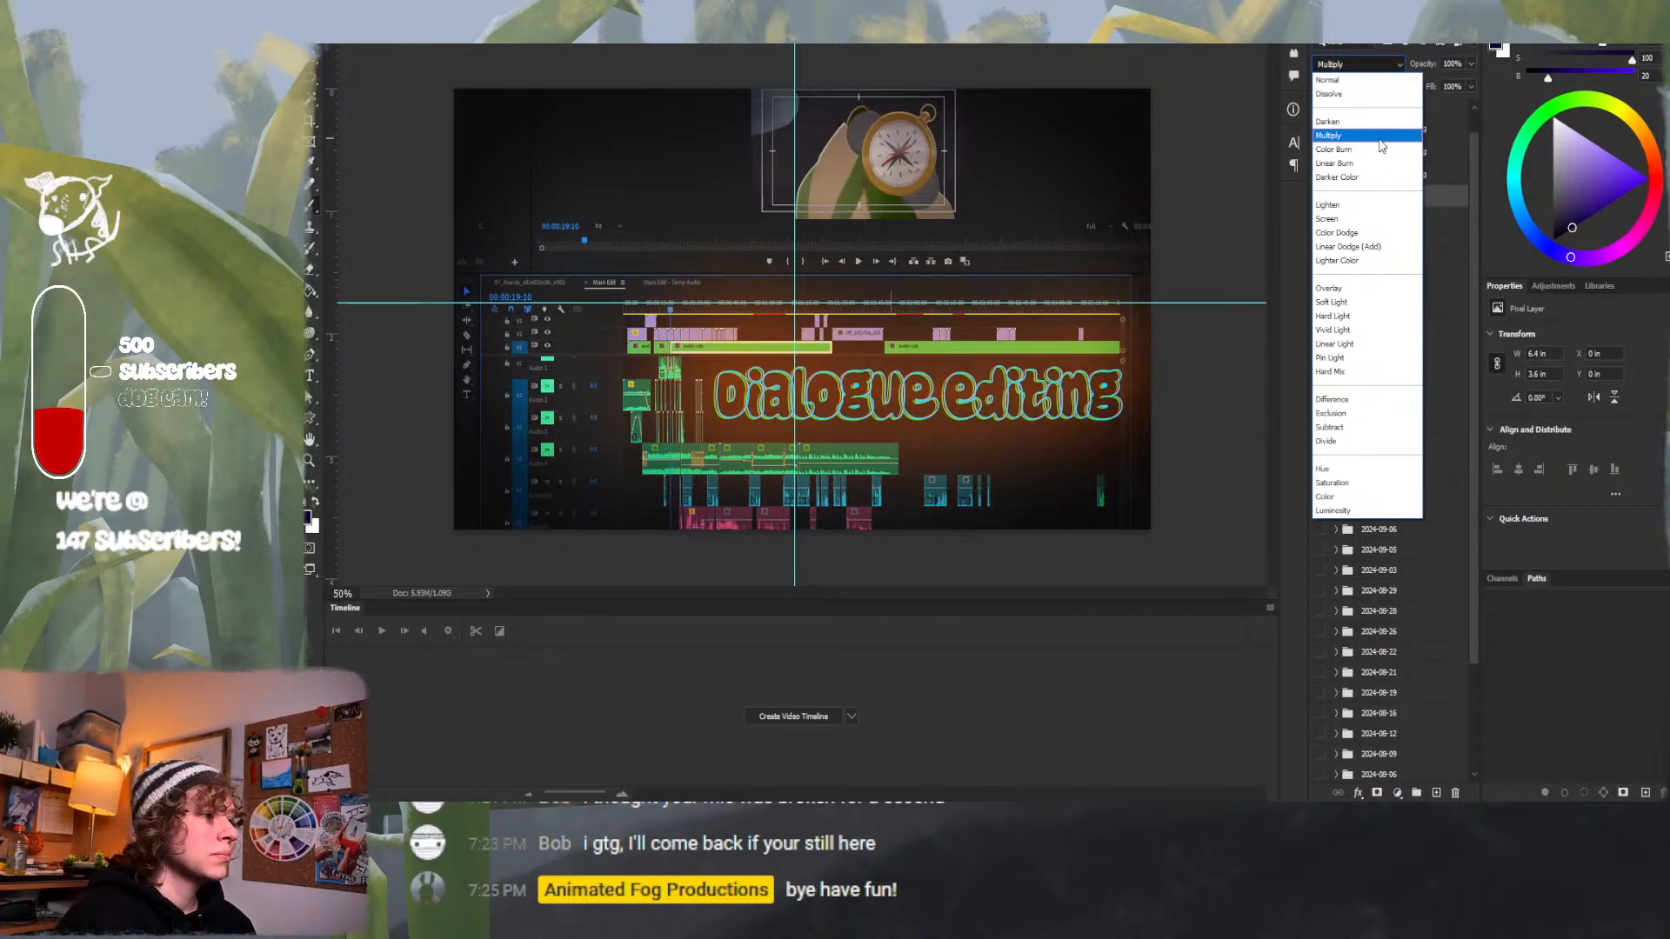
click(1380, 137)
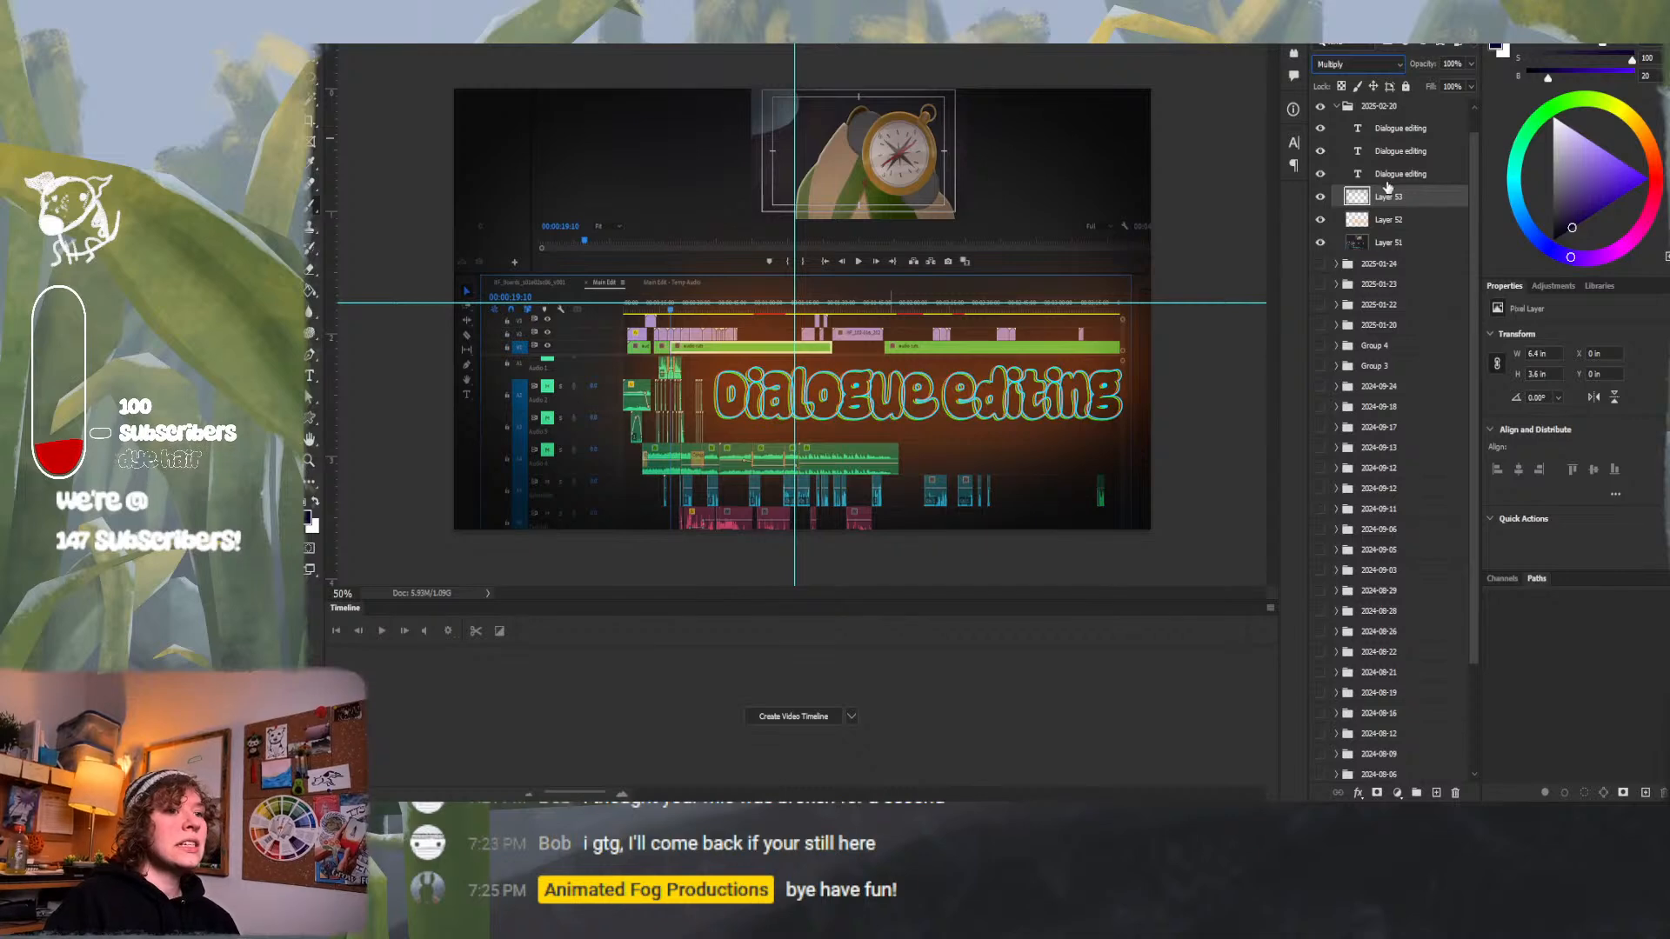
Compare the thumbnail with the vignette, timeline image and orange glow layers each hidden and shown again.
click(1321, 200)
click(1322, 200)
click(1319, 242)
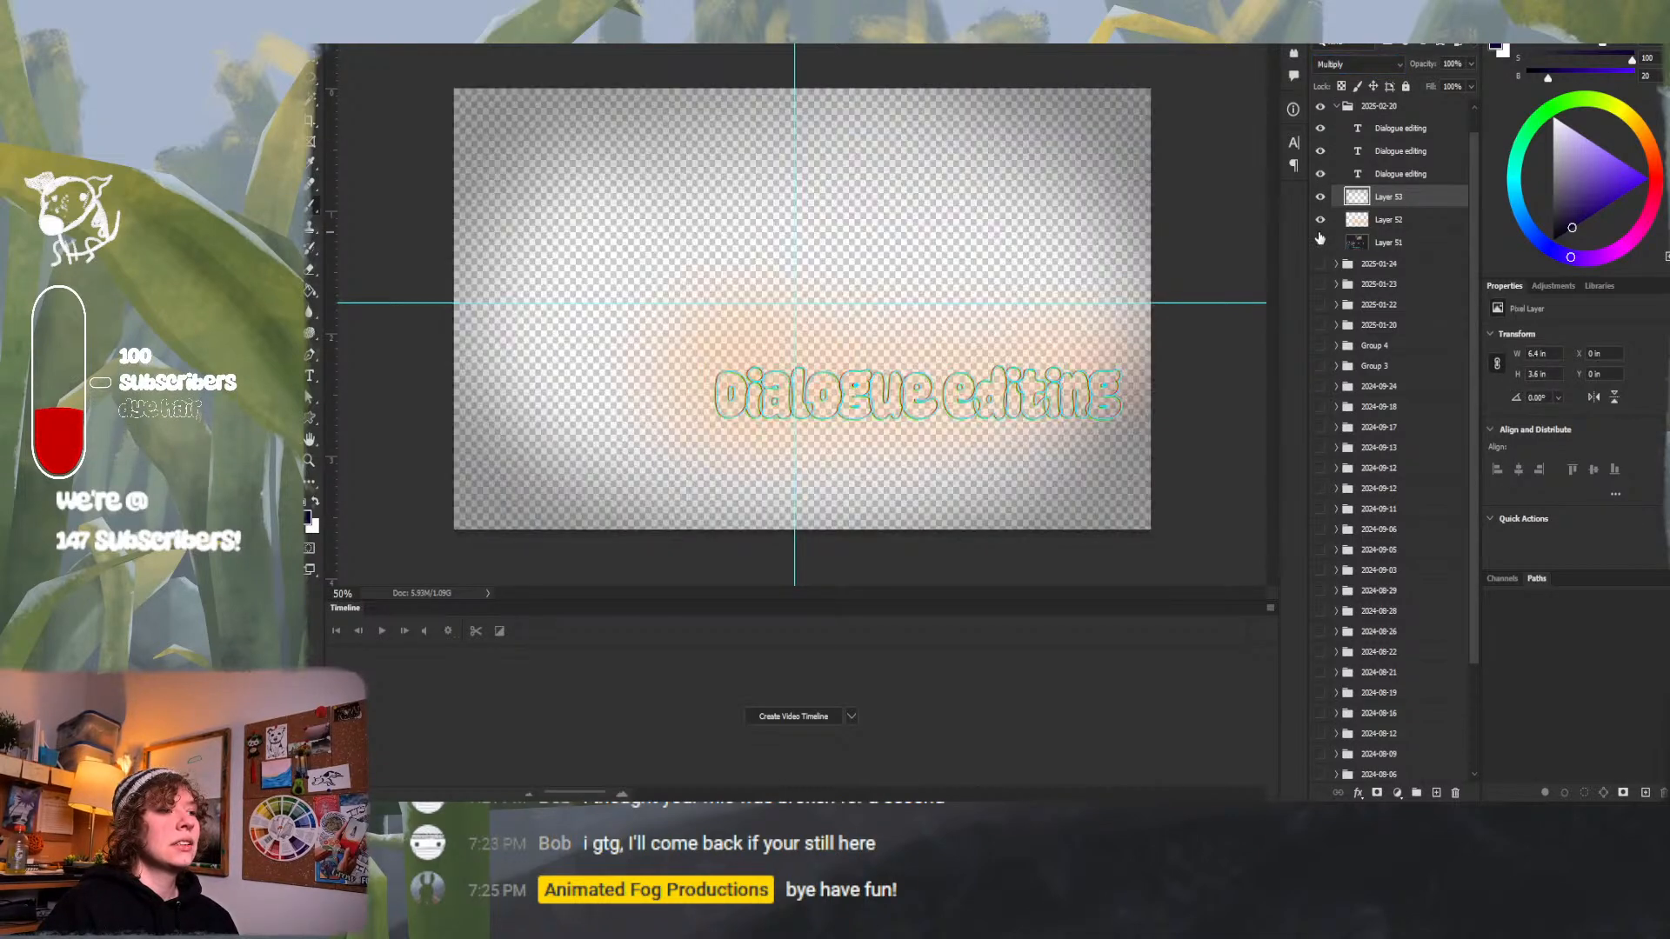
click(1319, 241)
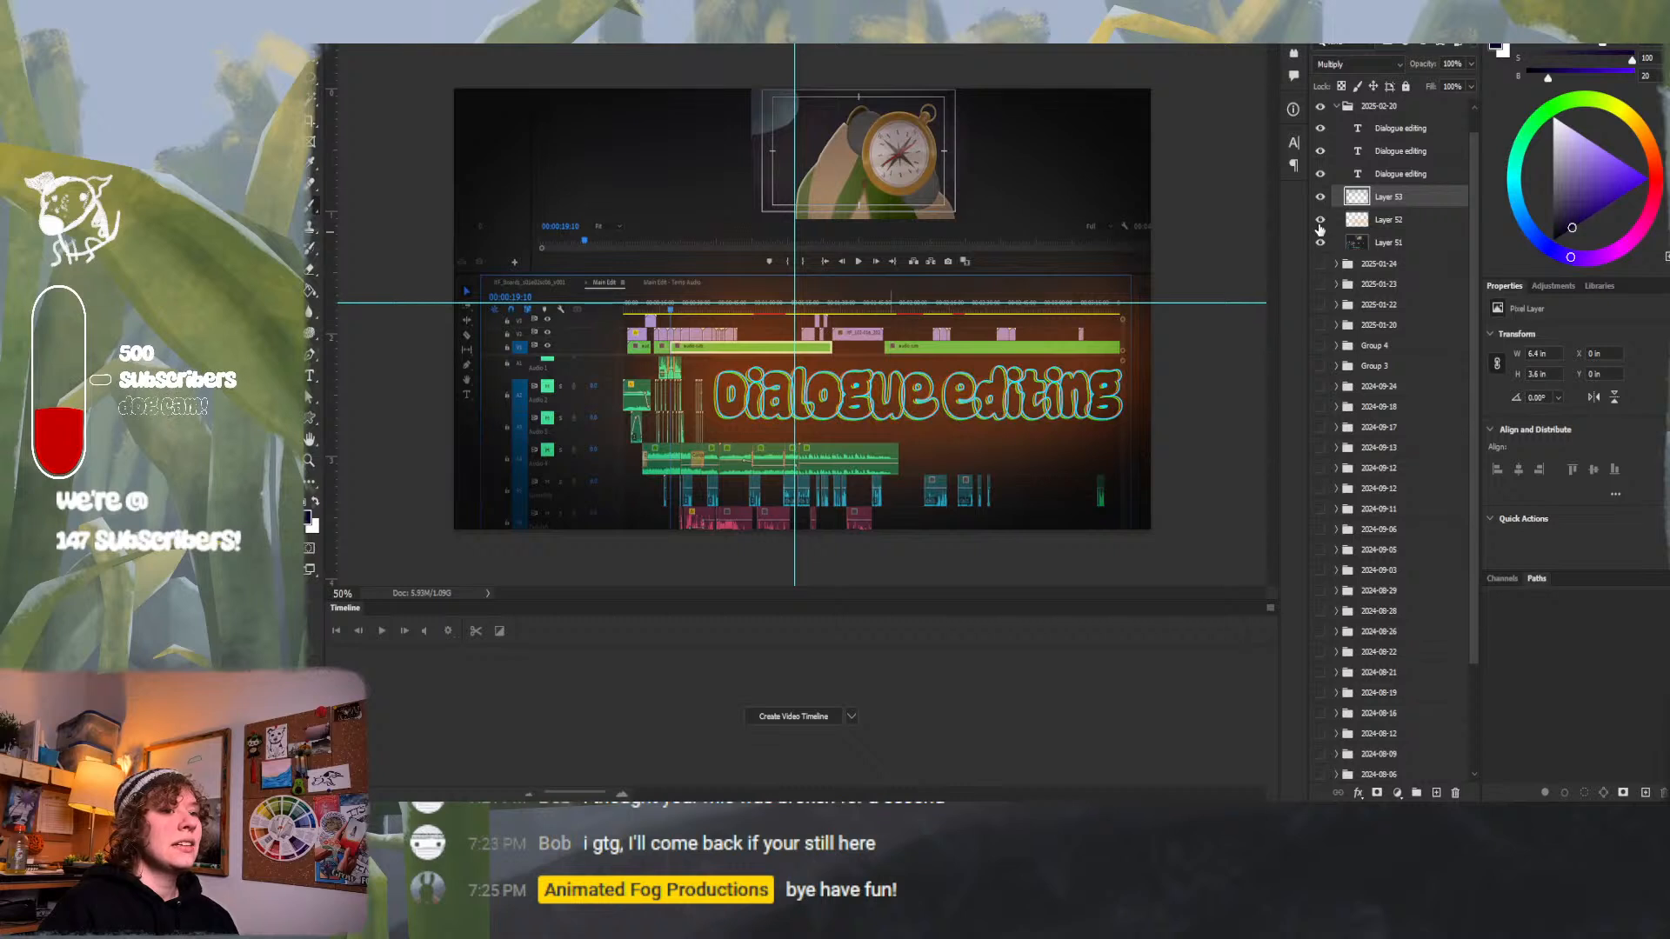
click(1320, 220)
click(1320, 220)
click(1320, 220)
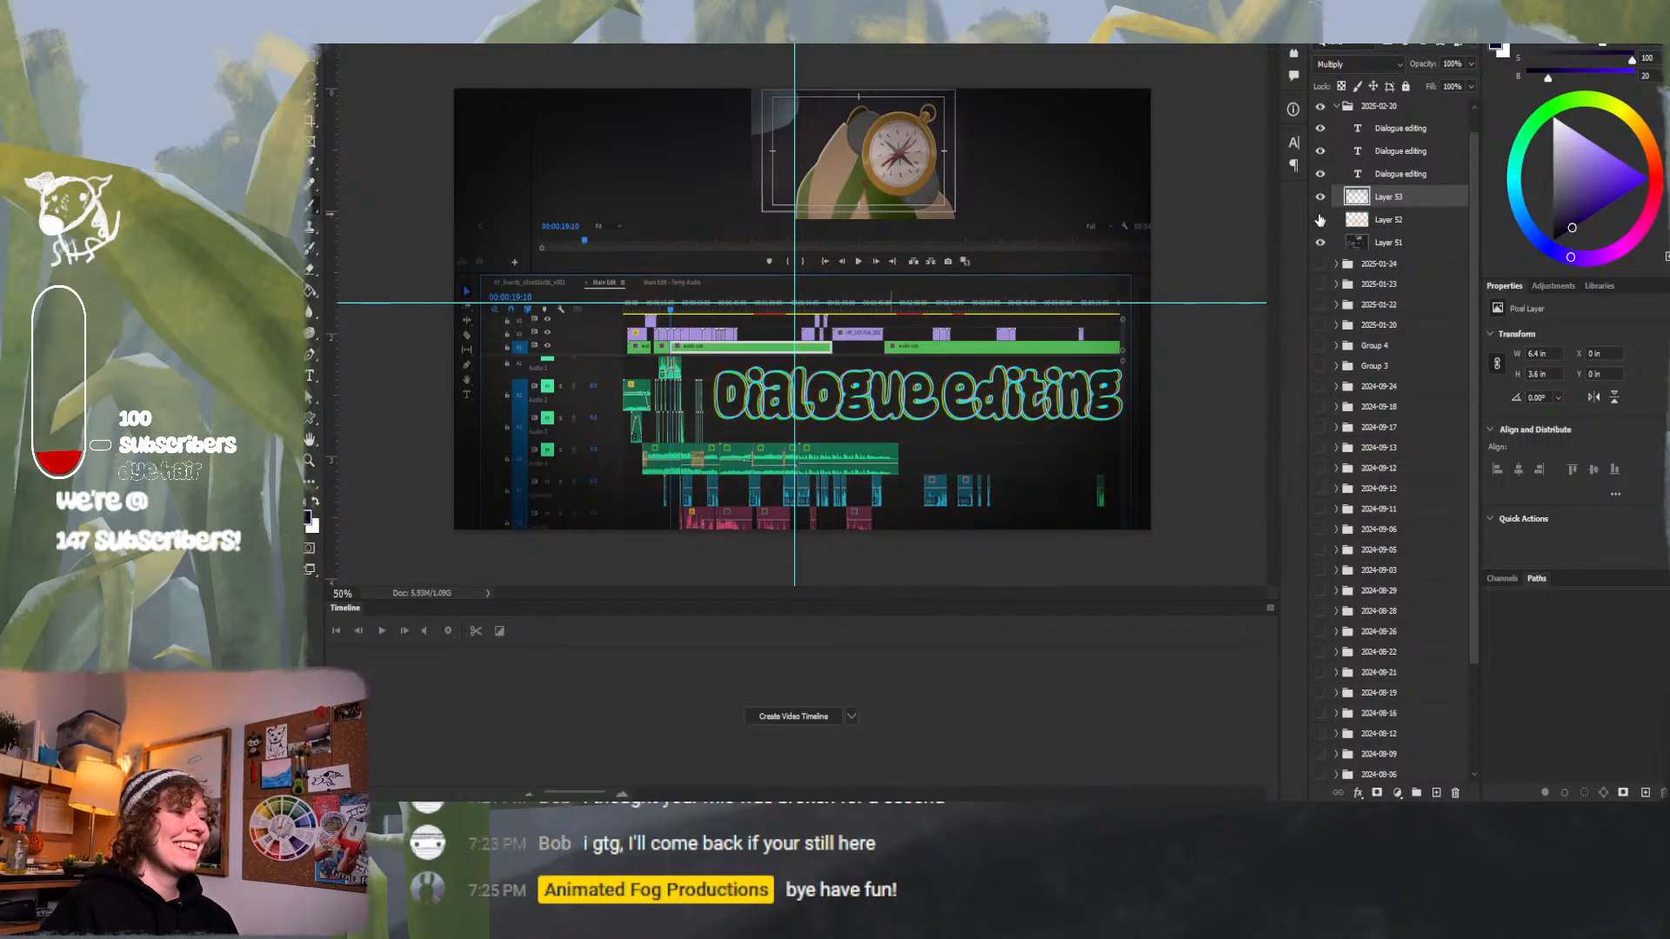
click(1320, 220)
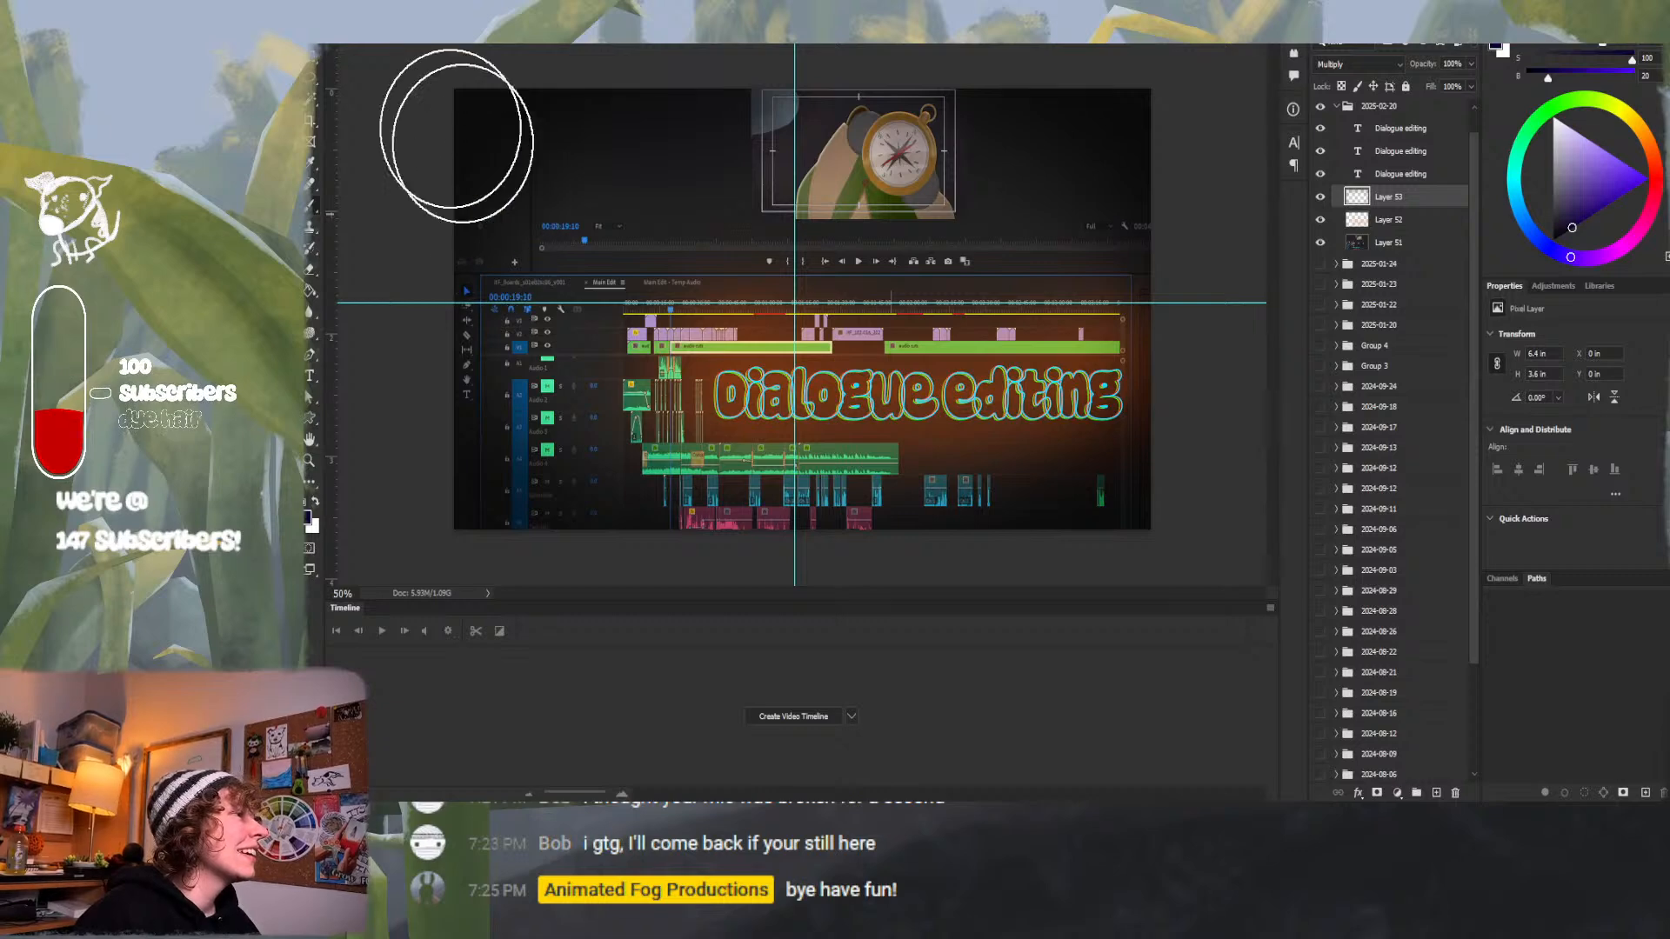
Save the thumbnail document and set up a PNG export of it into the 00_Thumbnails folder.
click(330, 43)
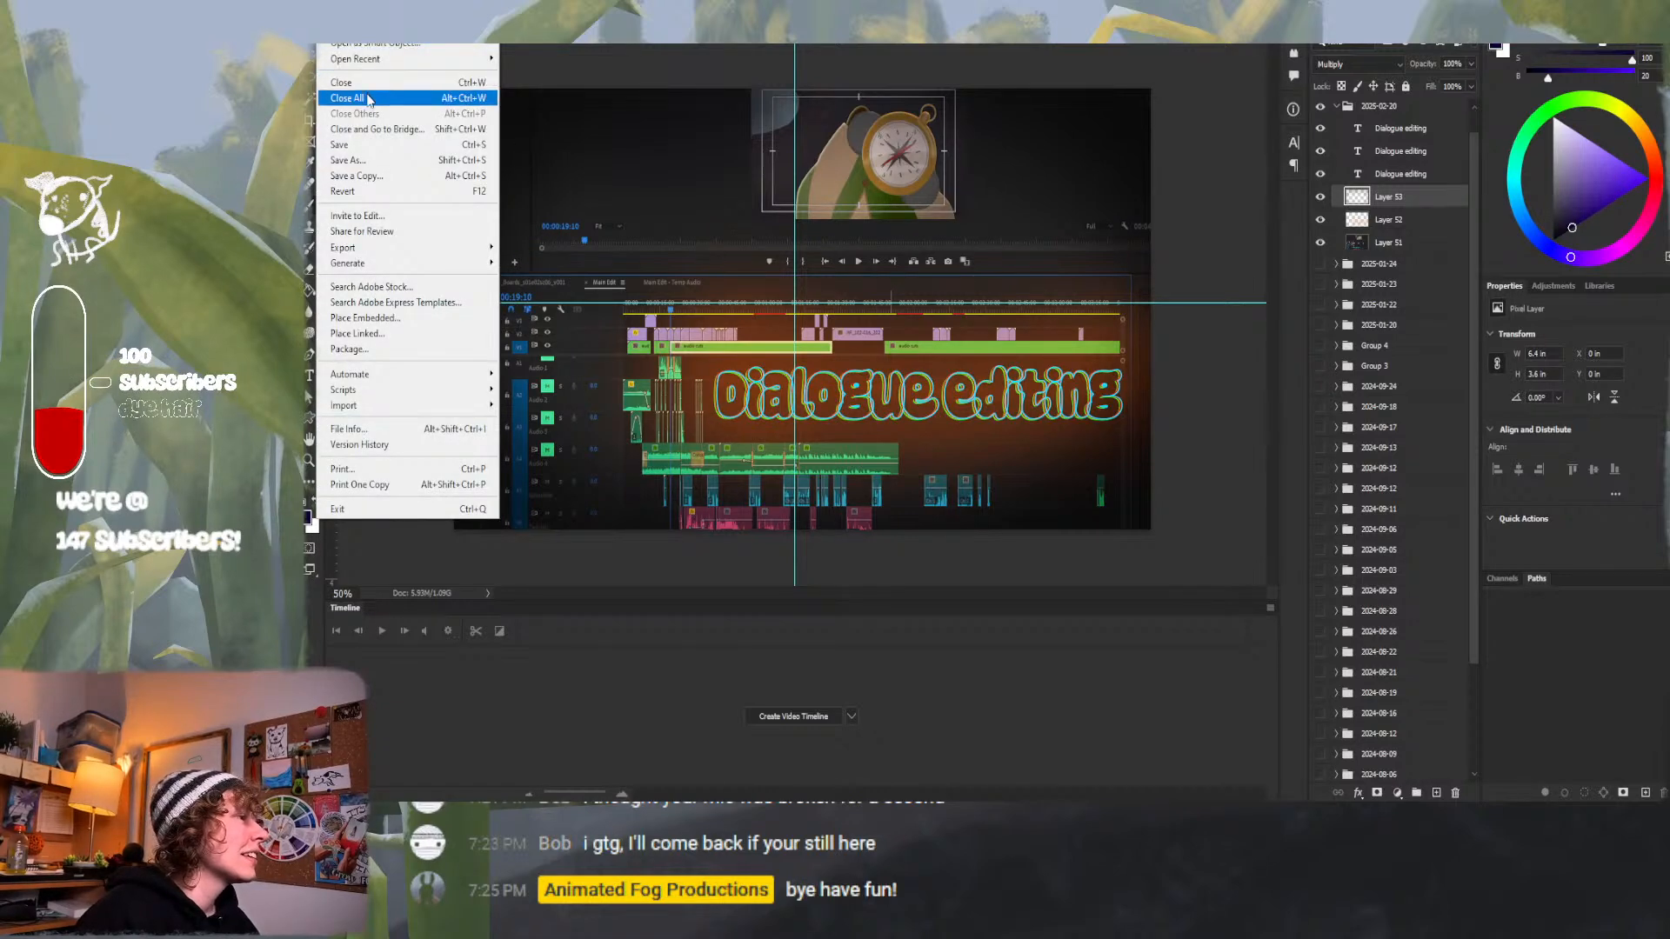
click(339, 145)
click(330, 43)
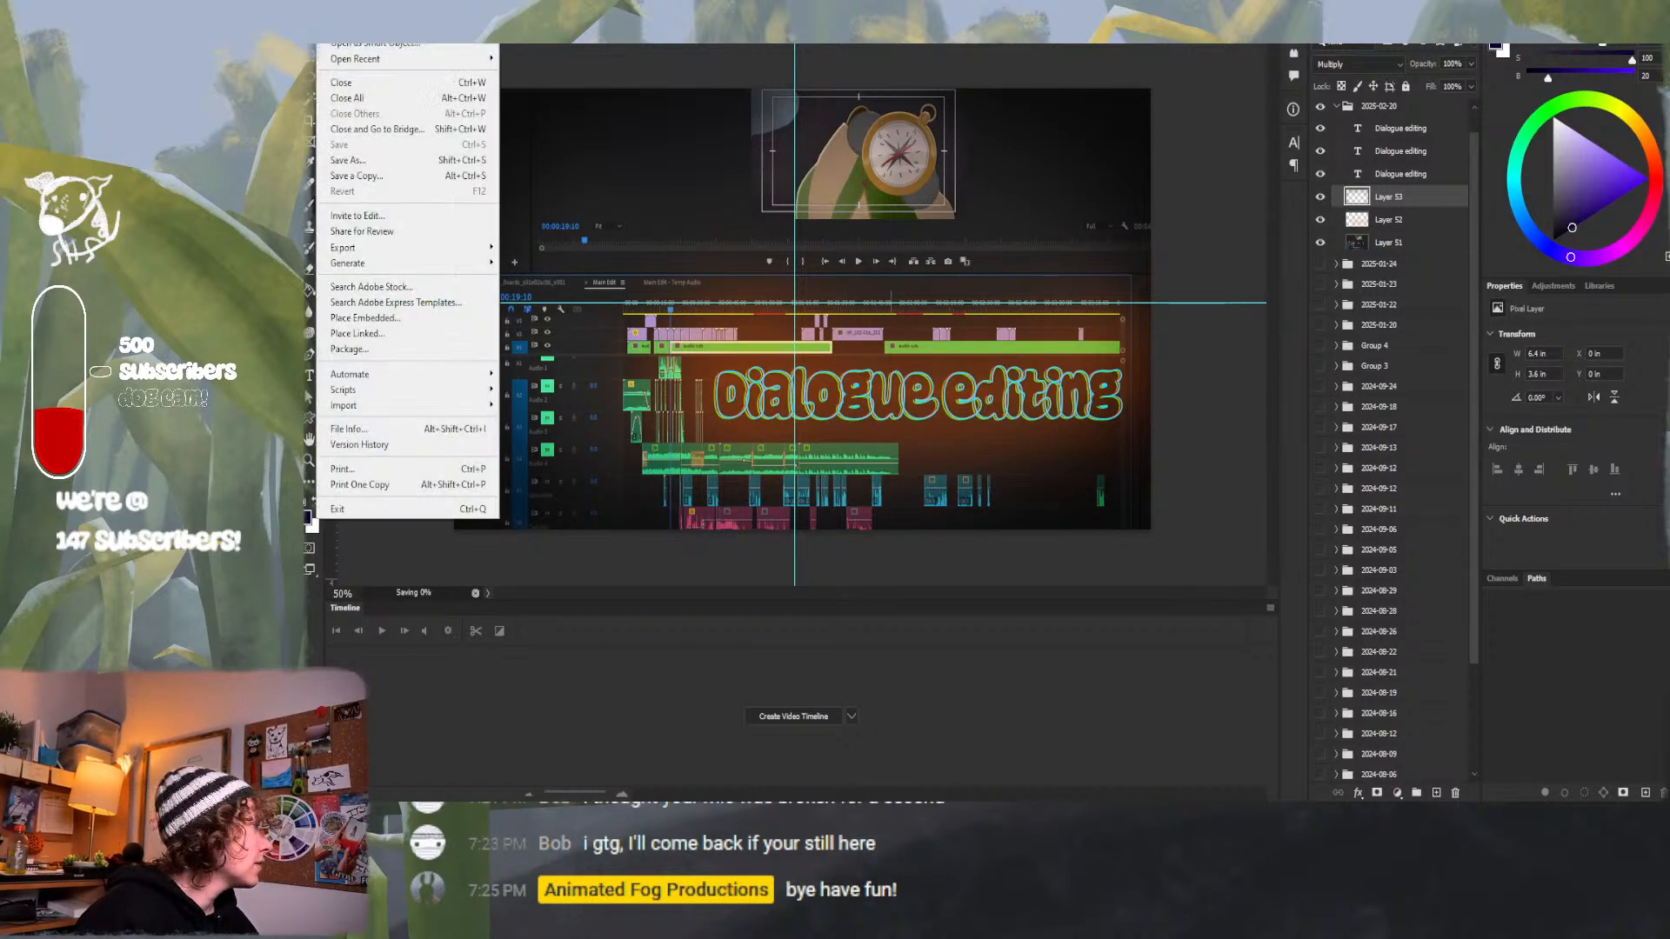
mouse_move(396, 256)
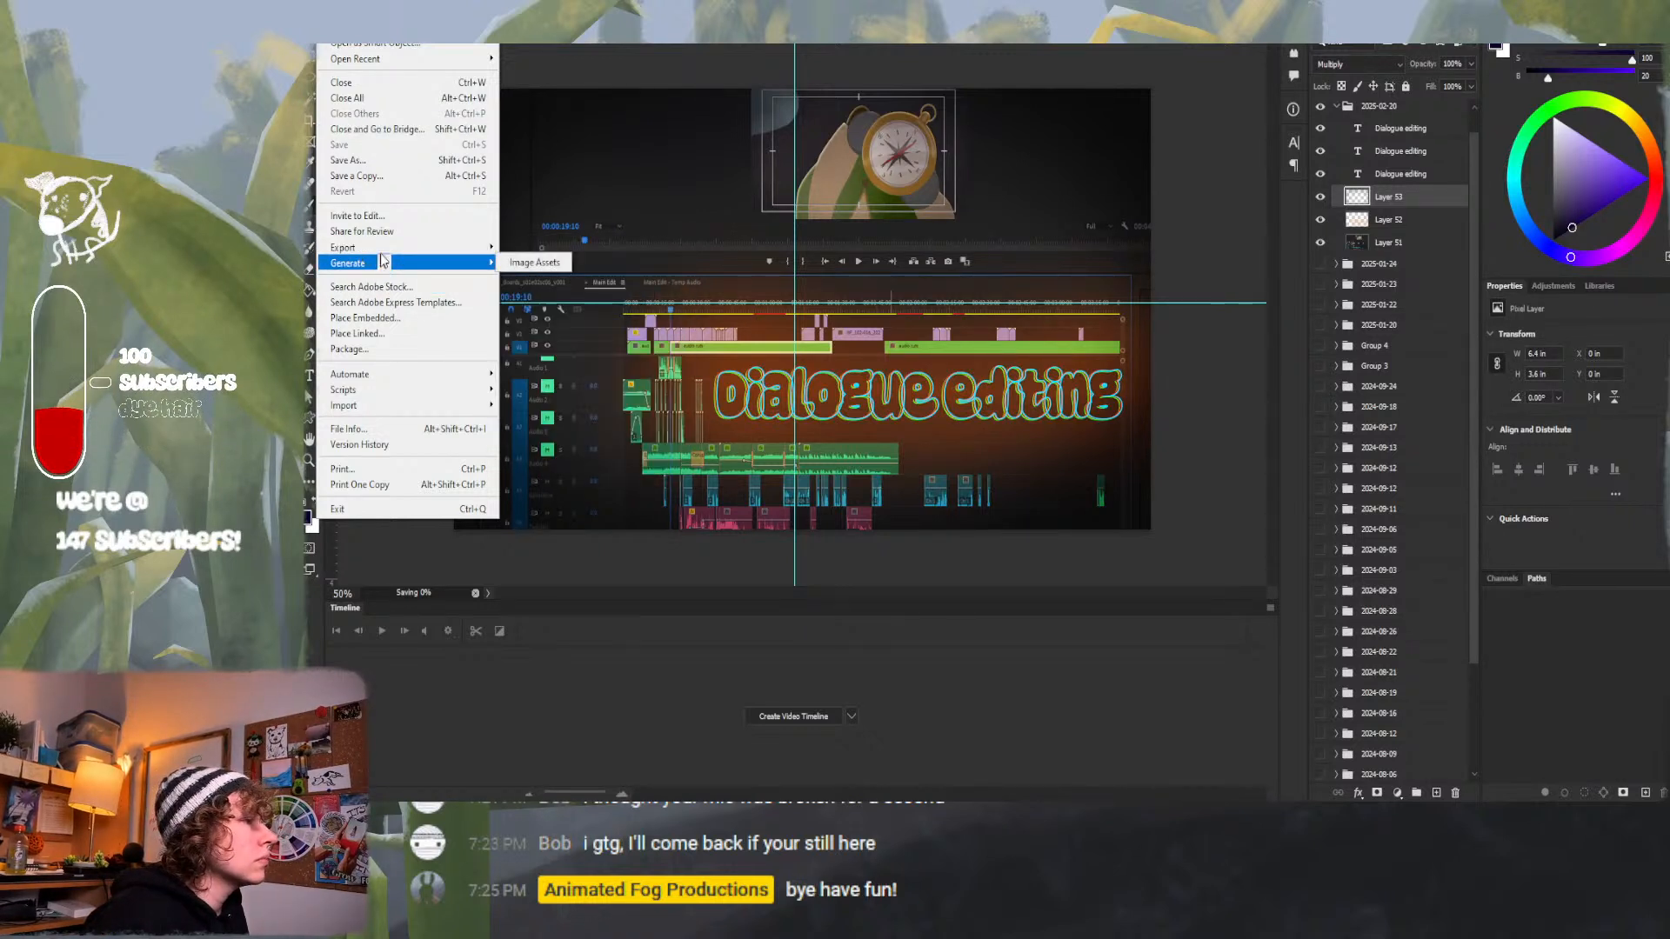
click(687, 376)
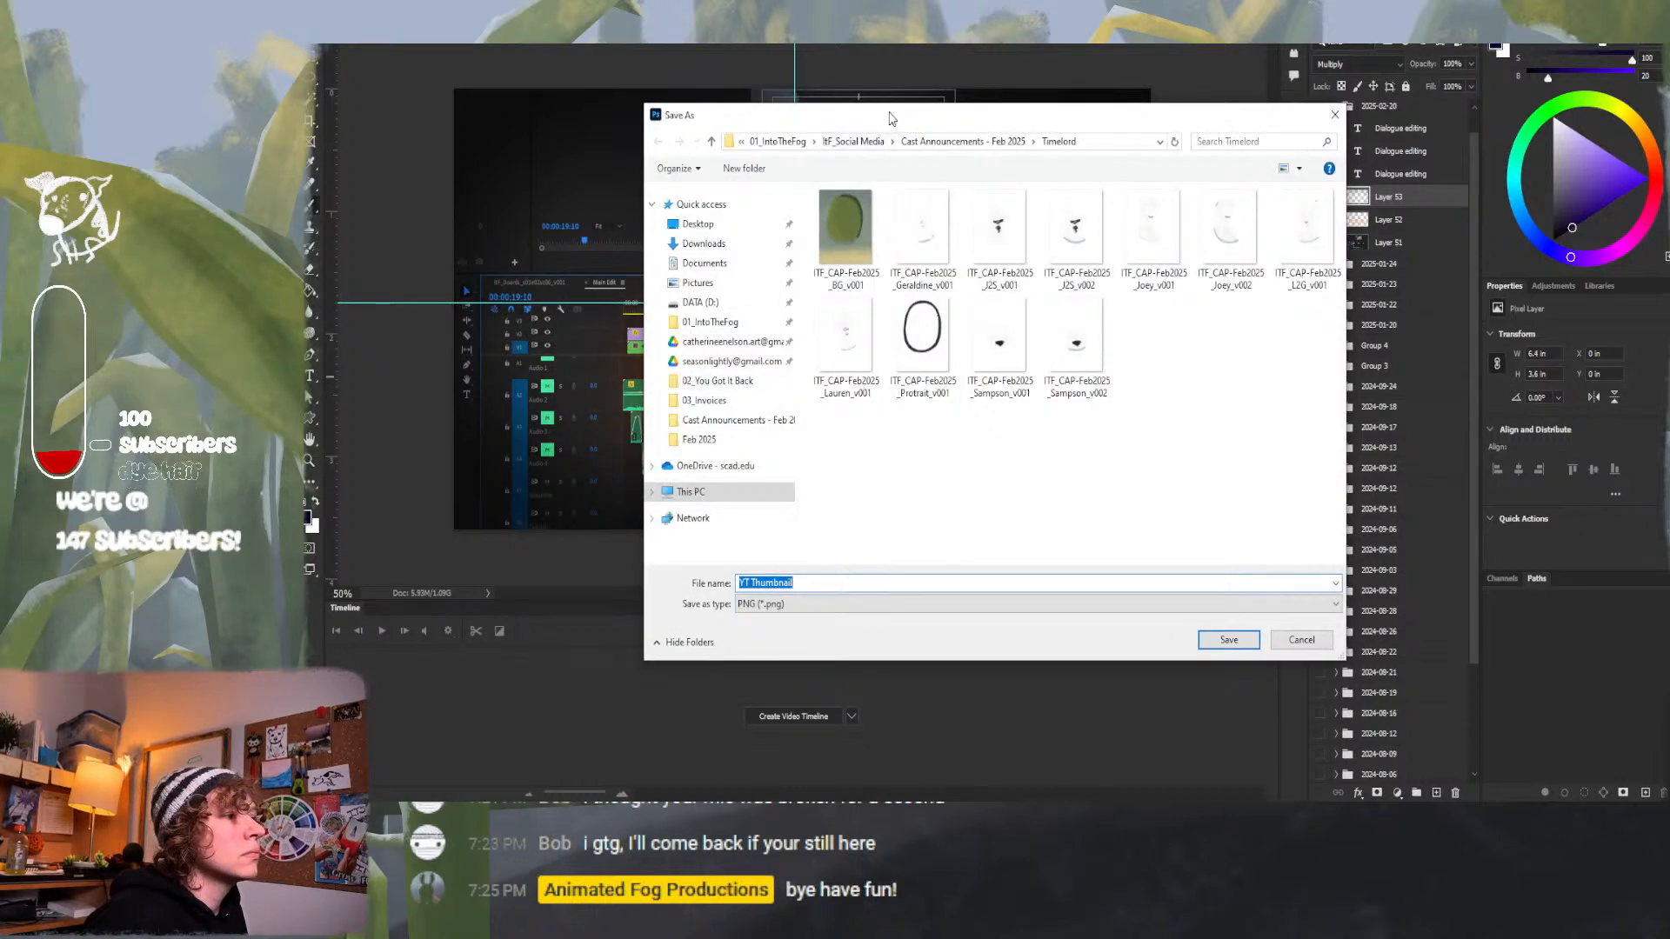
key(Return)
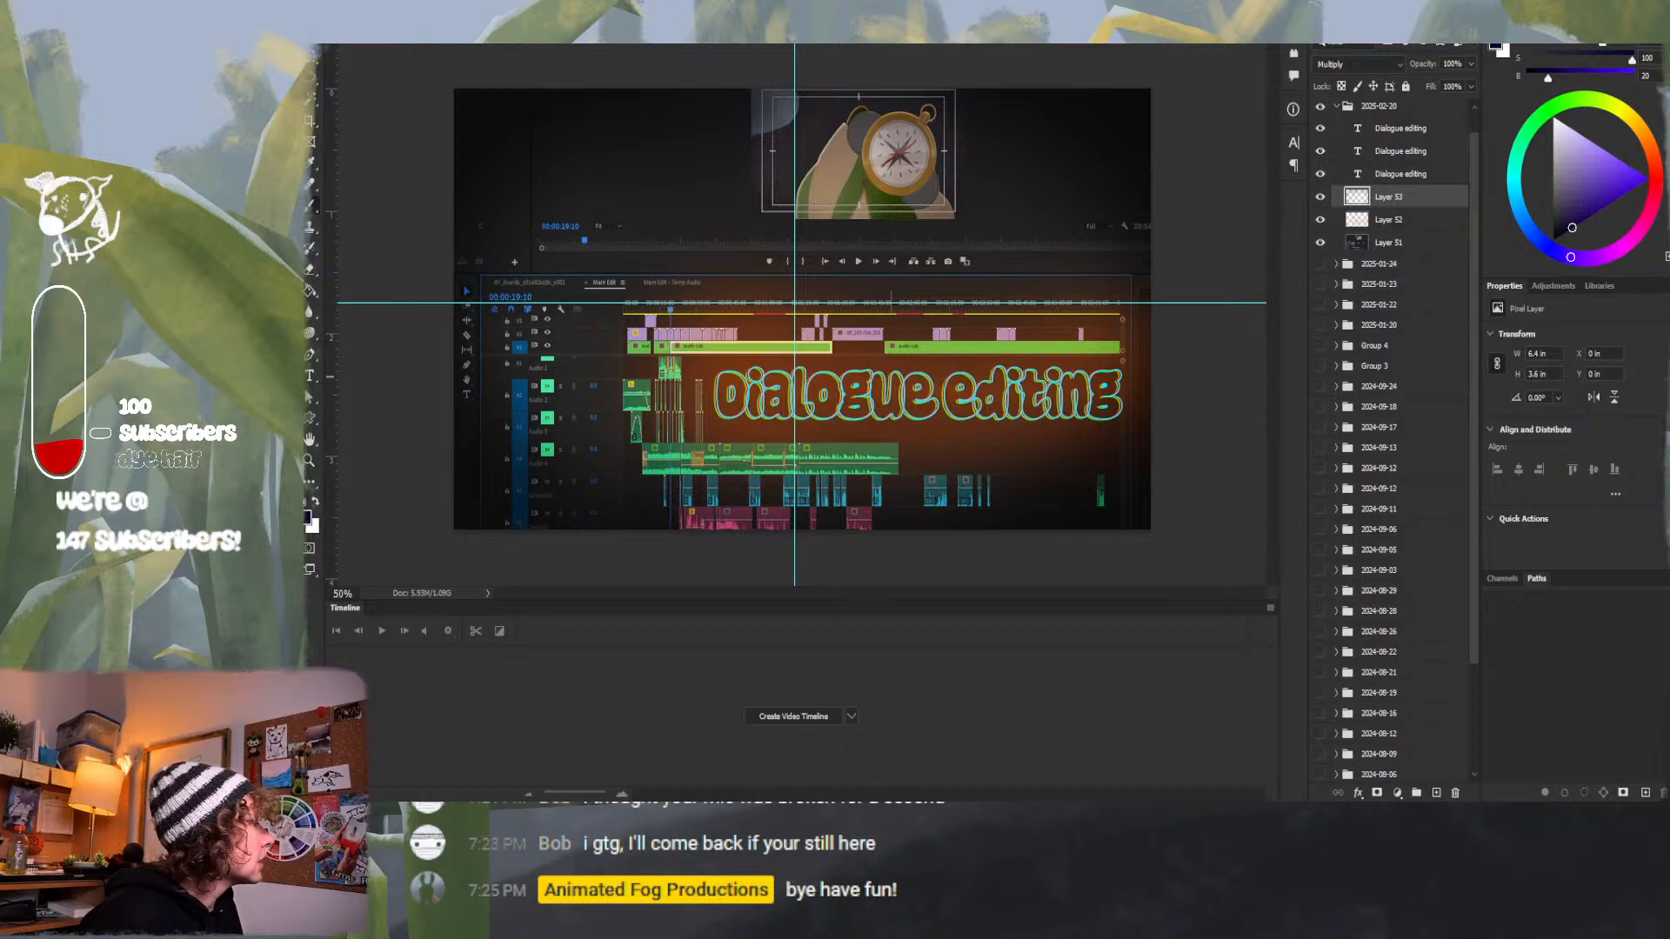
key(ctrl+shift+s)
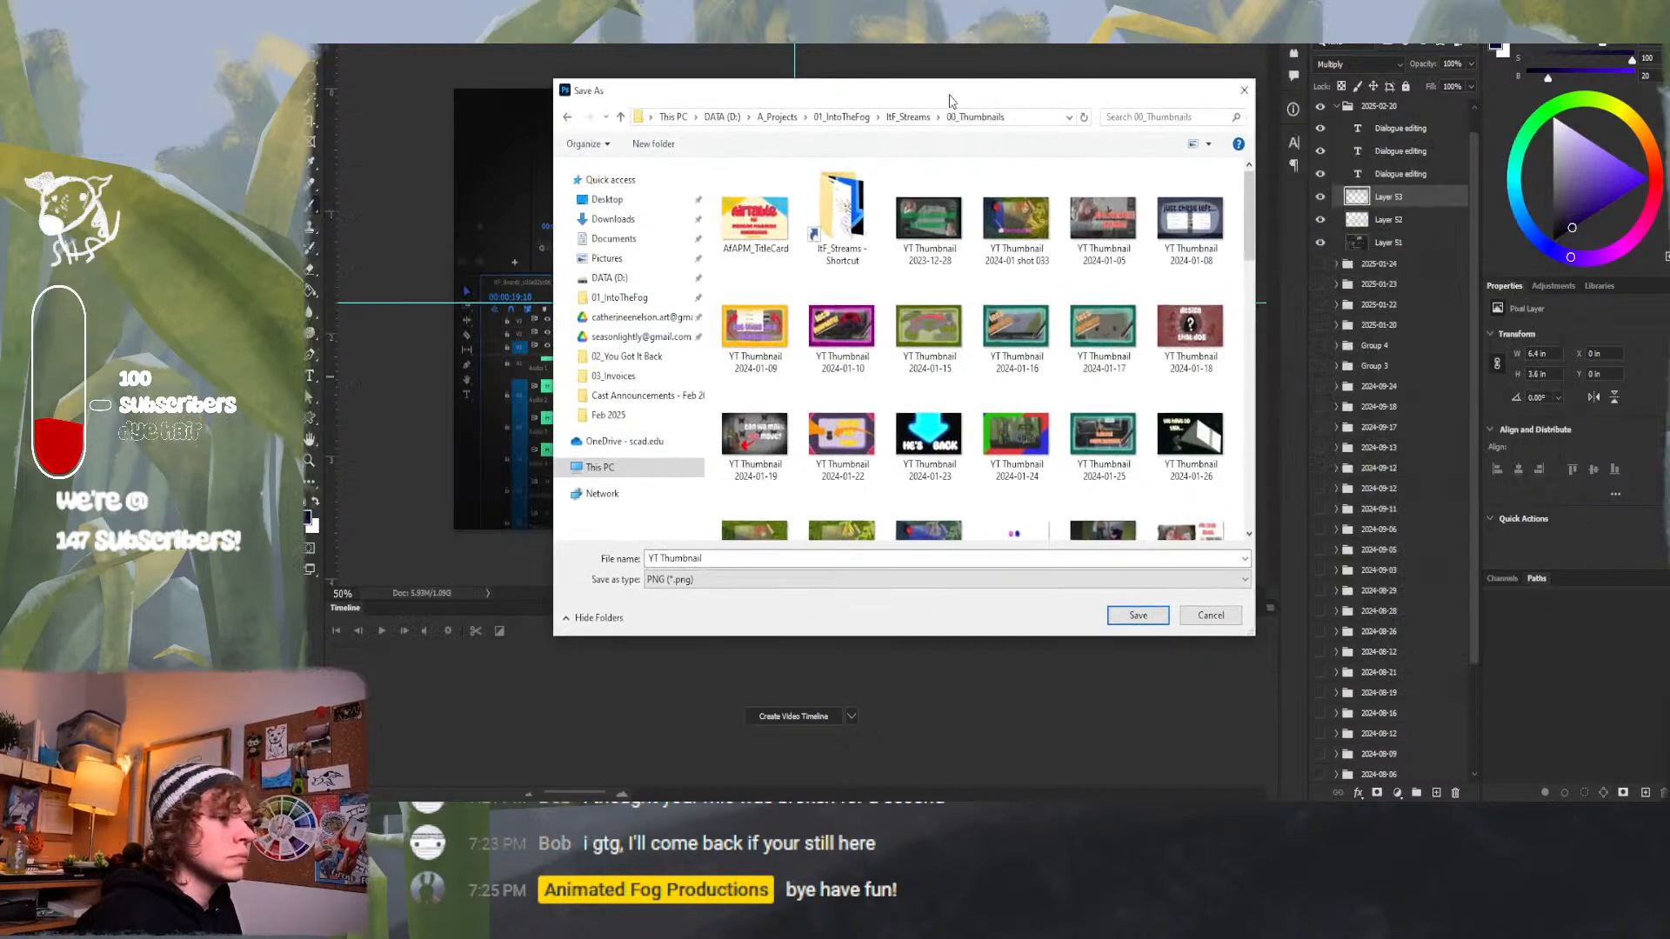
Export the PNG under the name "YT Thumbnail 2025-02-20", following the dated naming of the existing thumbnails.
scroll(969, 411, down, 10)
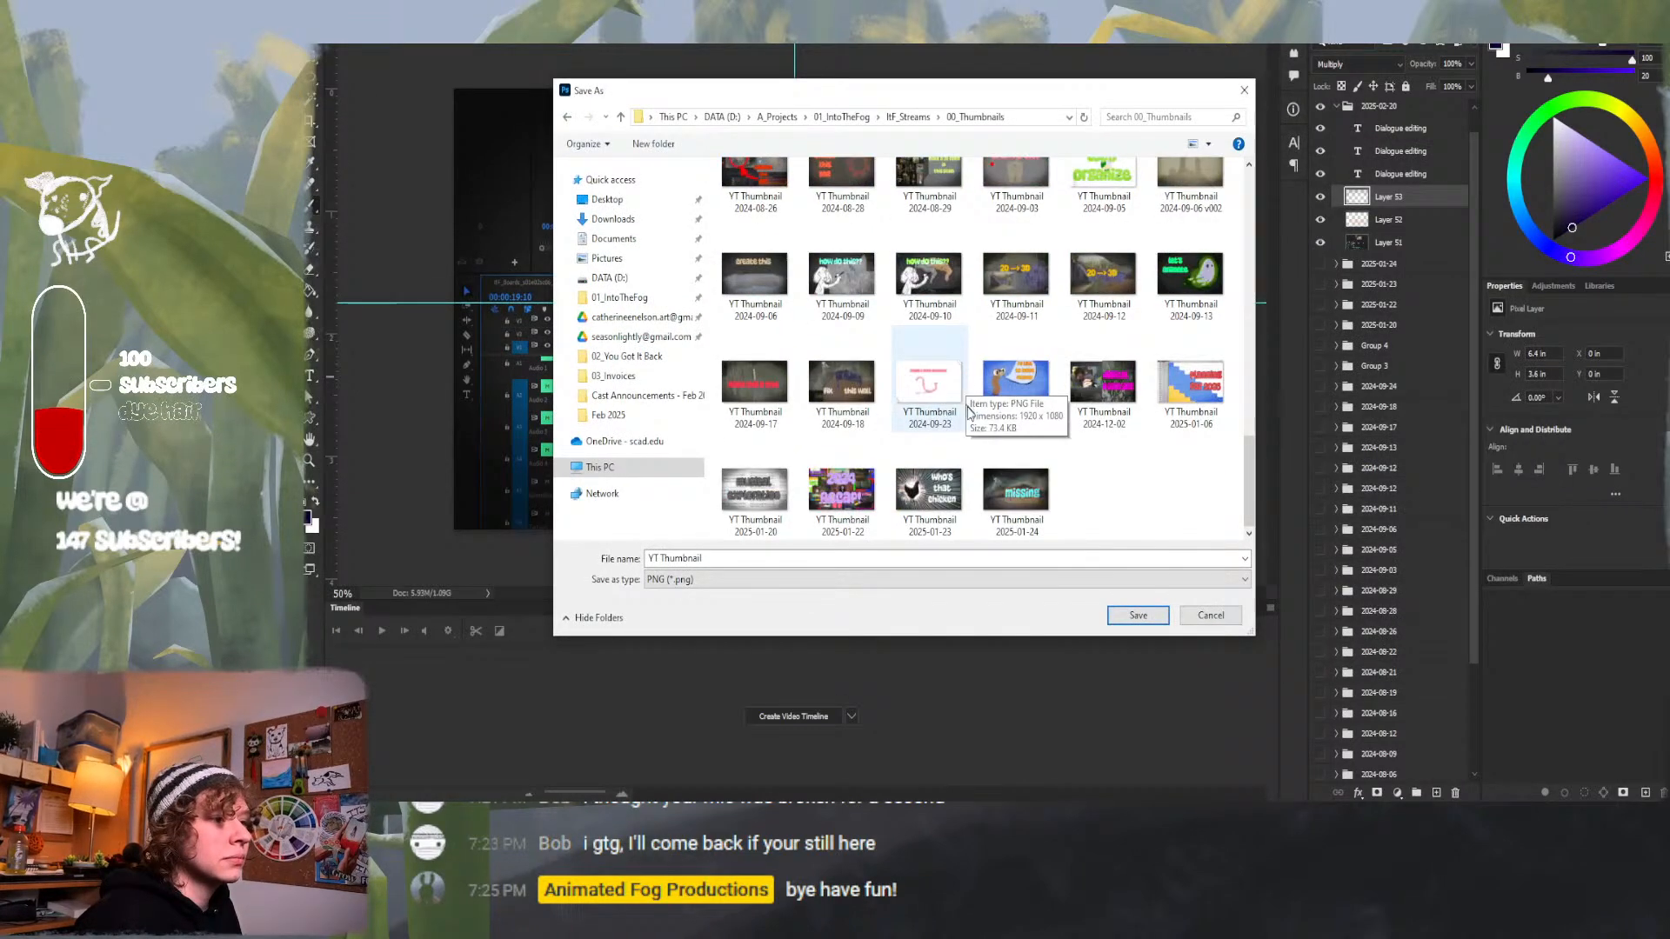
click(1023, 502)
key(Tab)
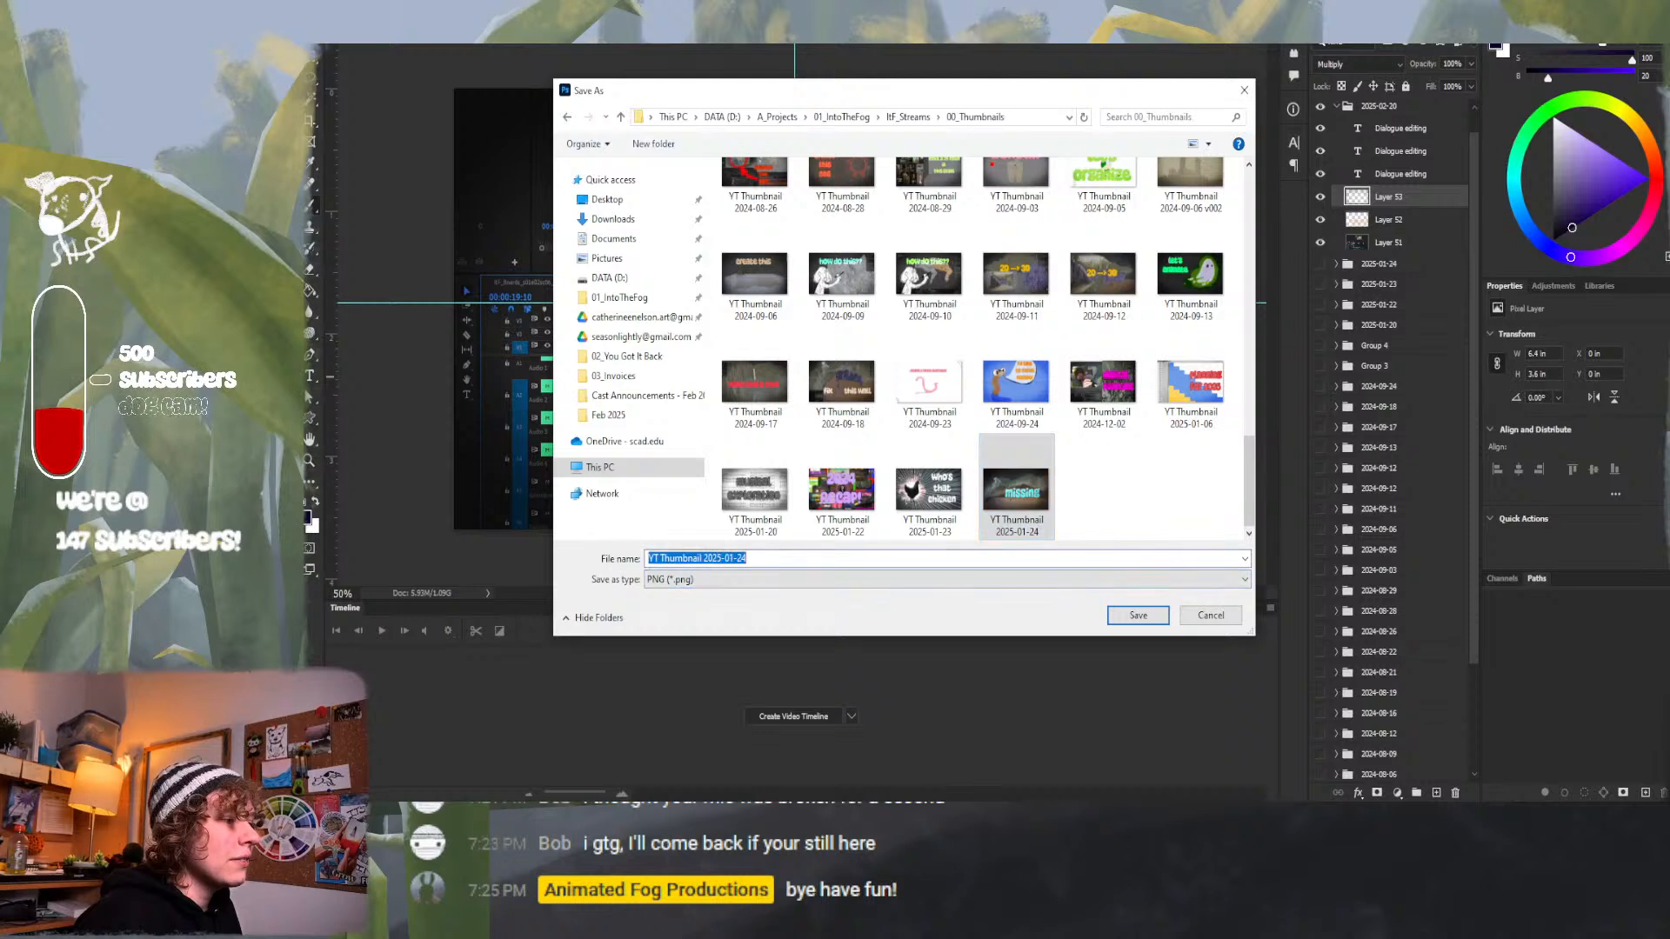
key(Tab)
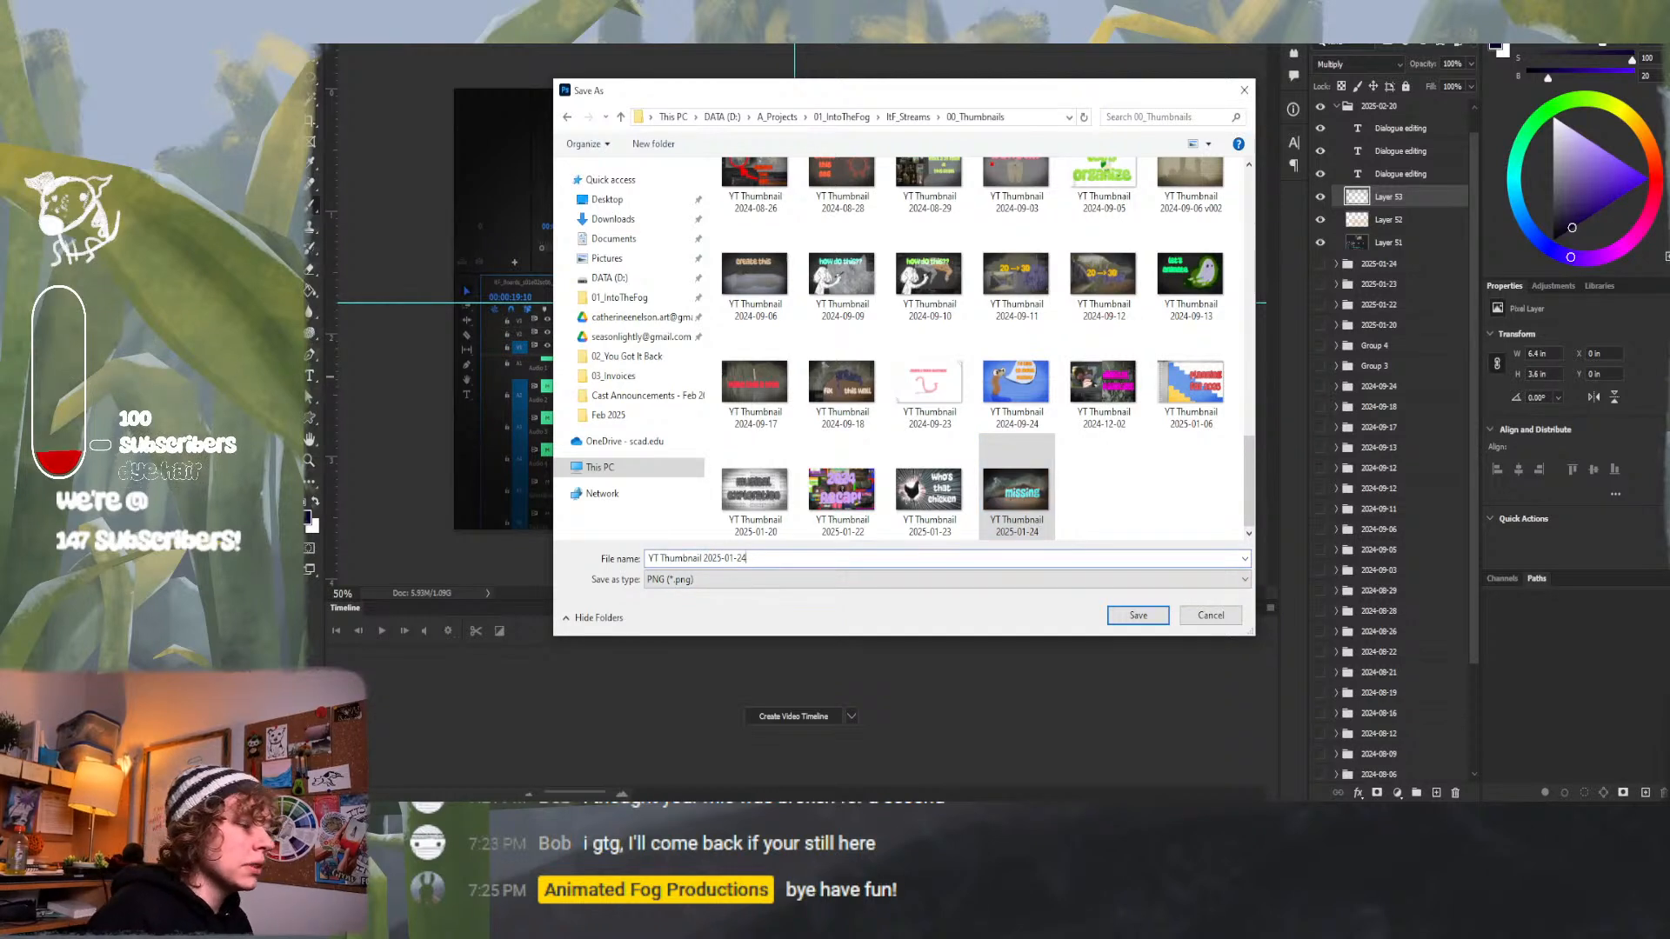
key(BackSpace)
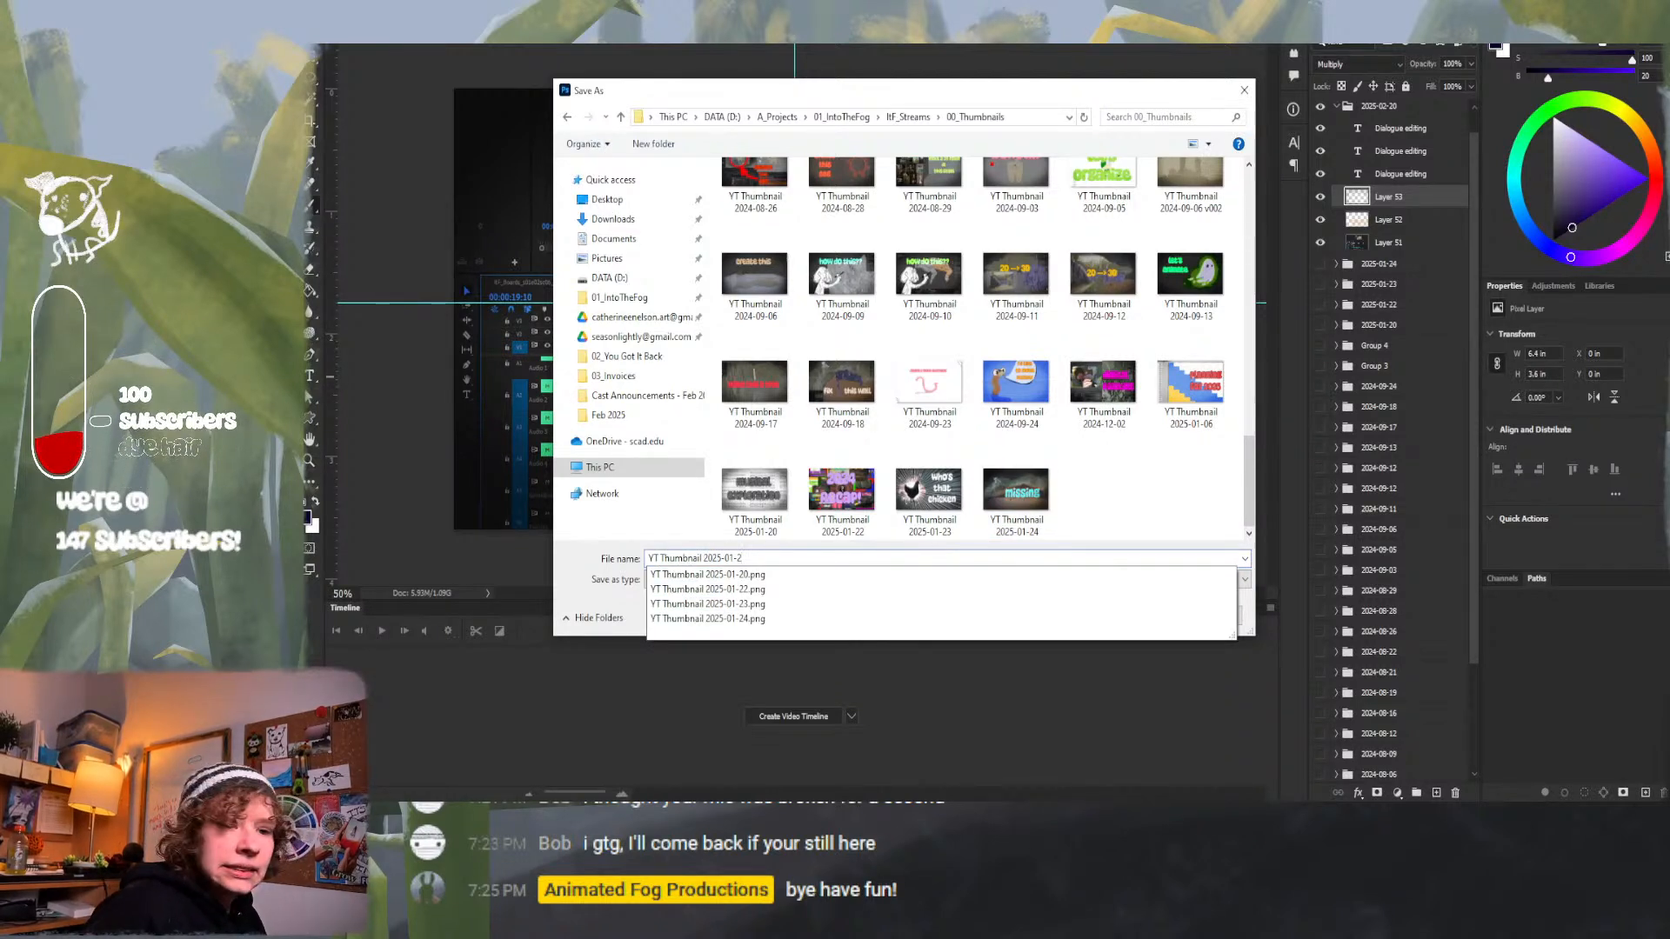
text(0)
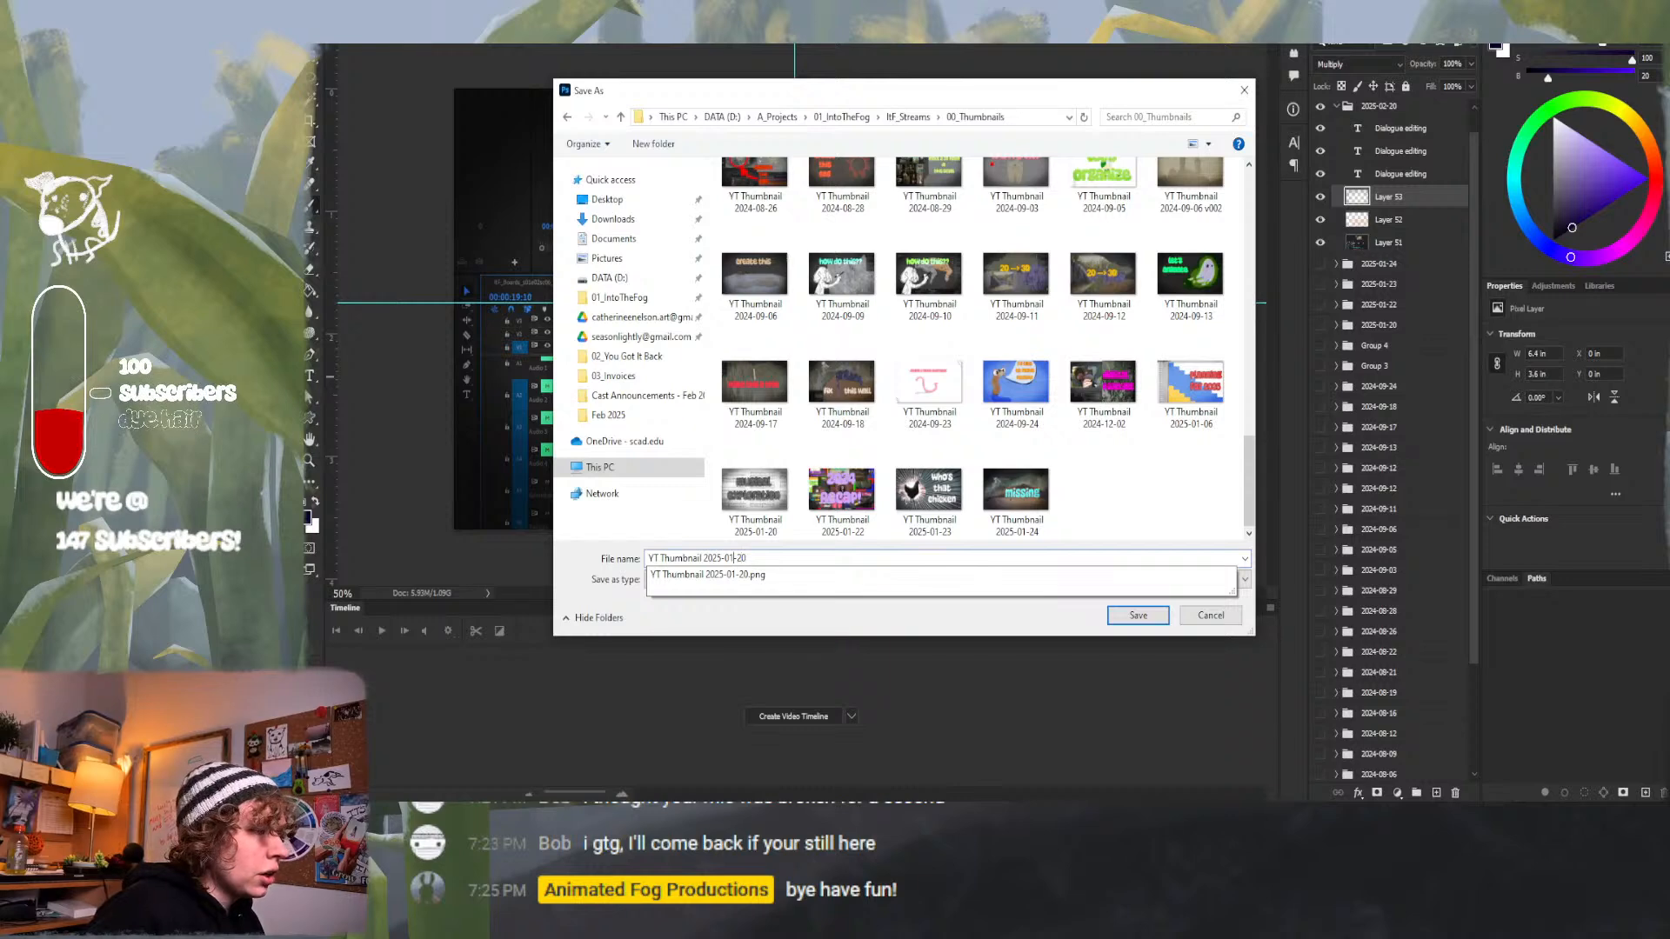
key(BackSpace)
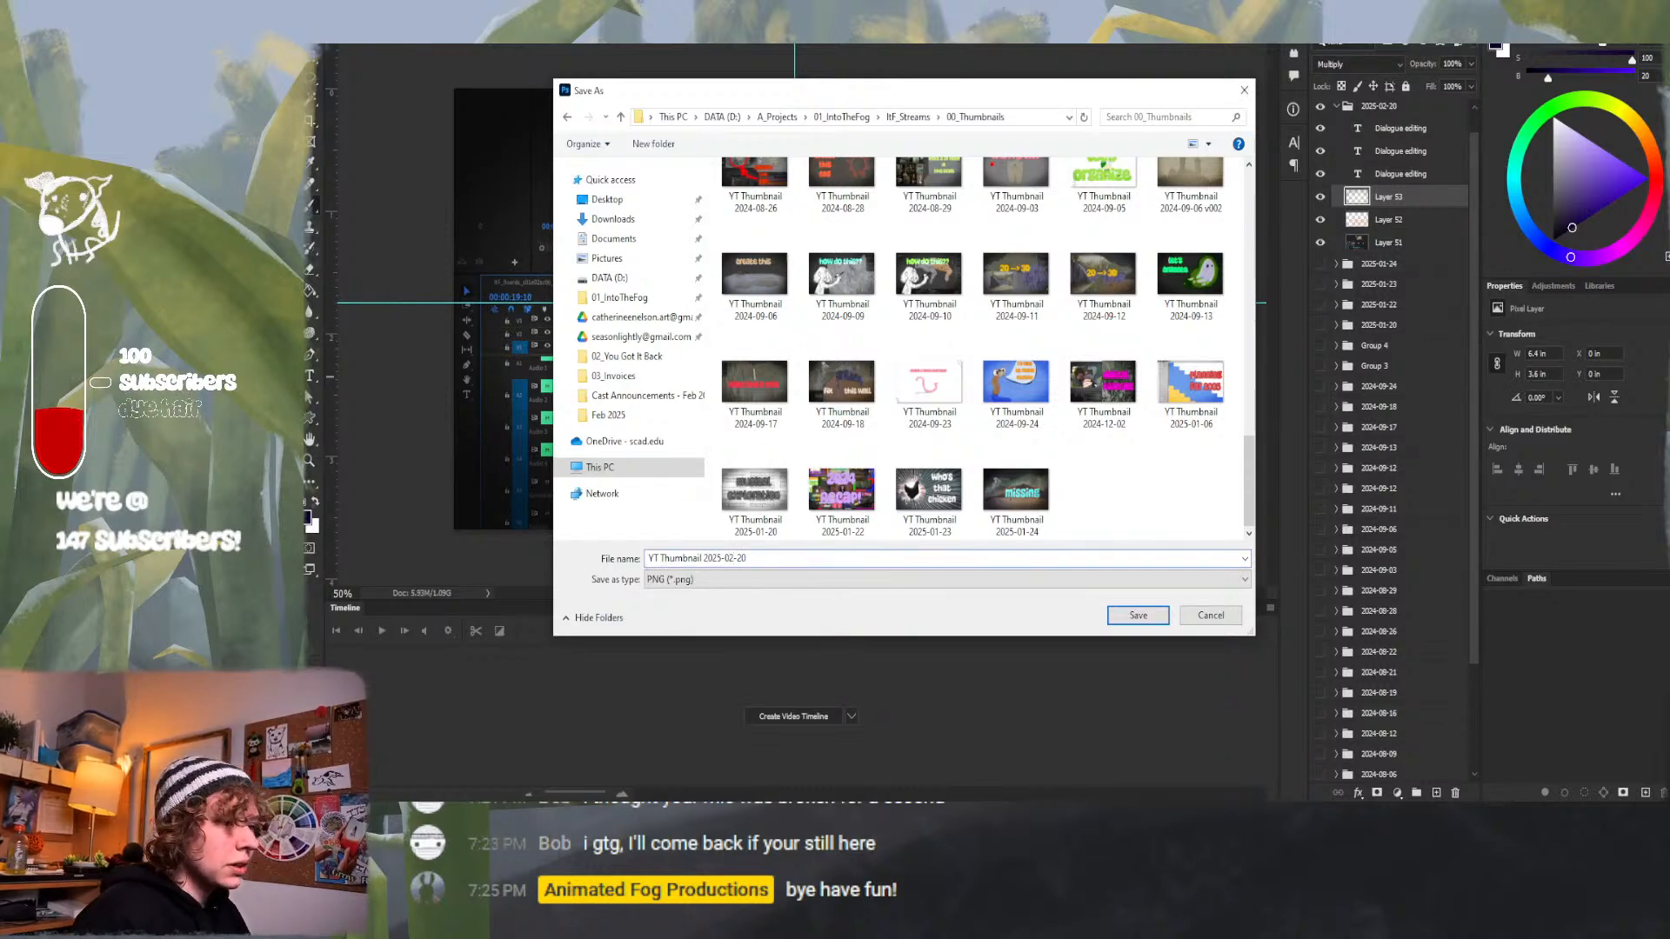
text(2)
key(Return)
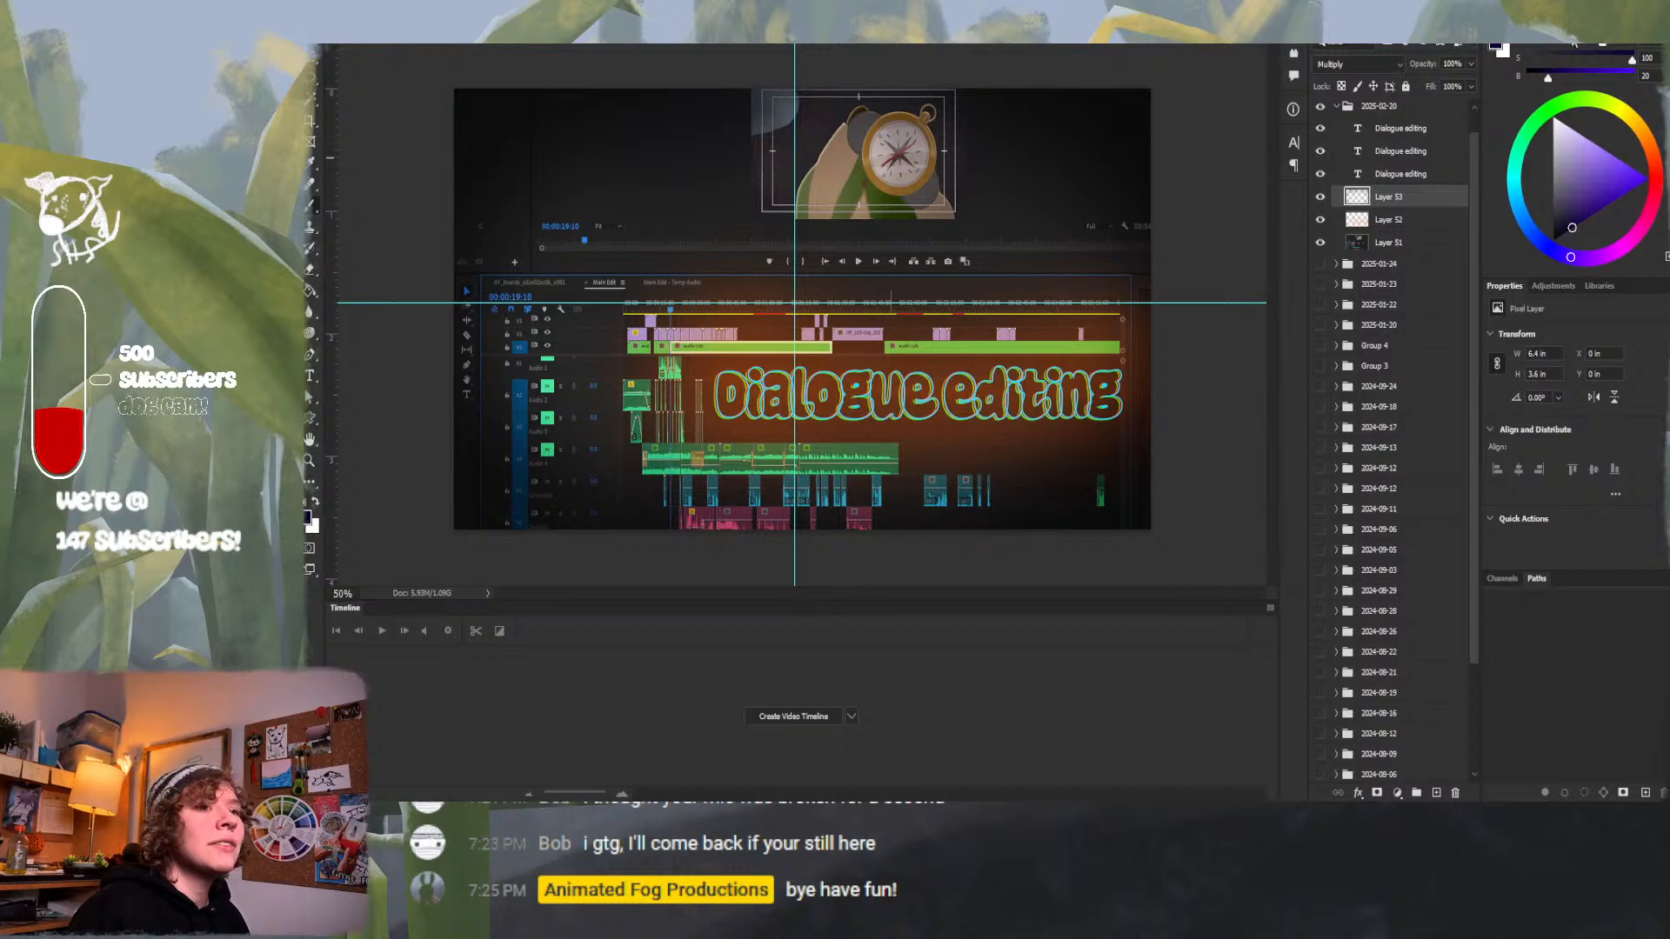
Switch to the browser, open a File Explorer window and move it out of the way onto another screen.
click(1584, 7)
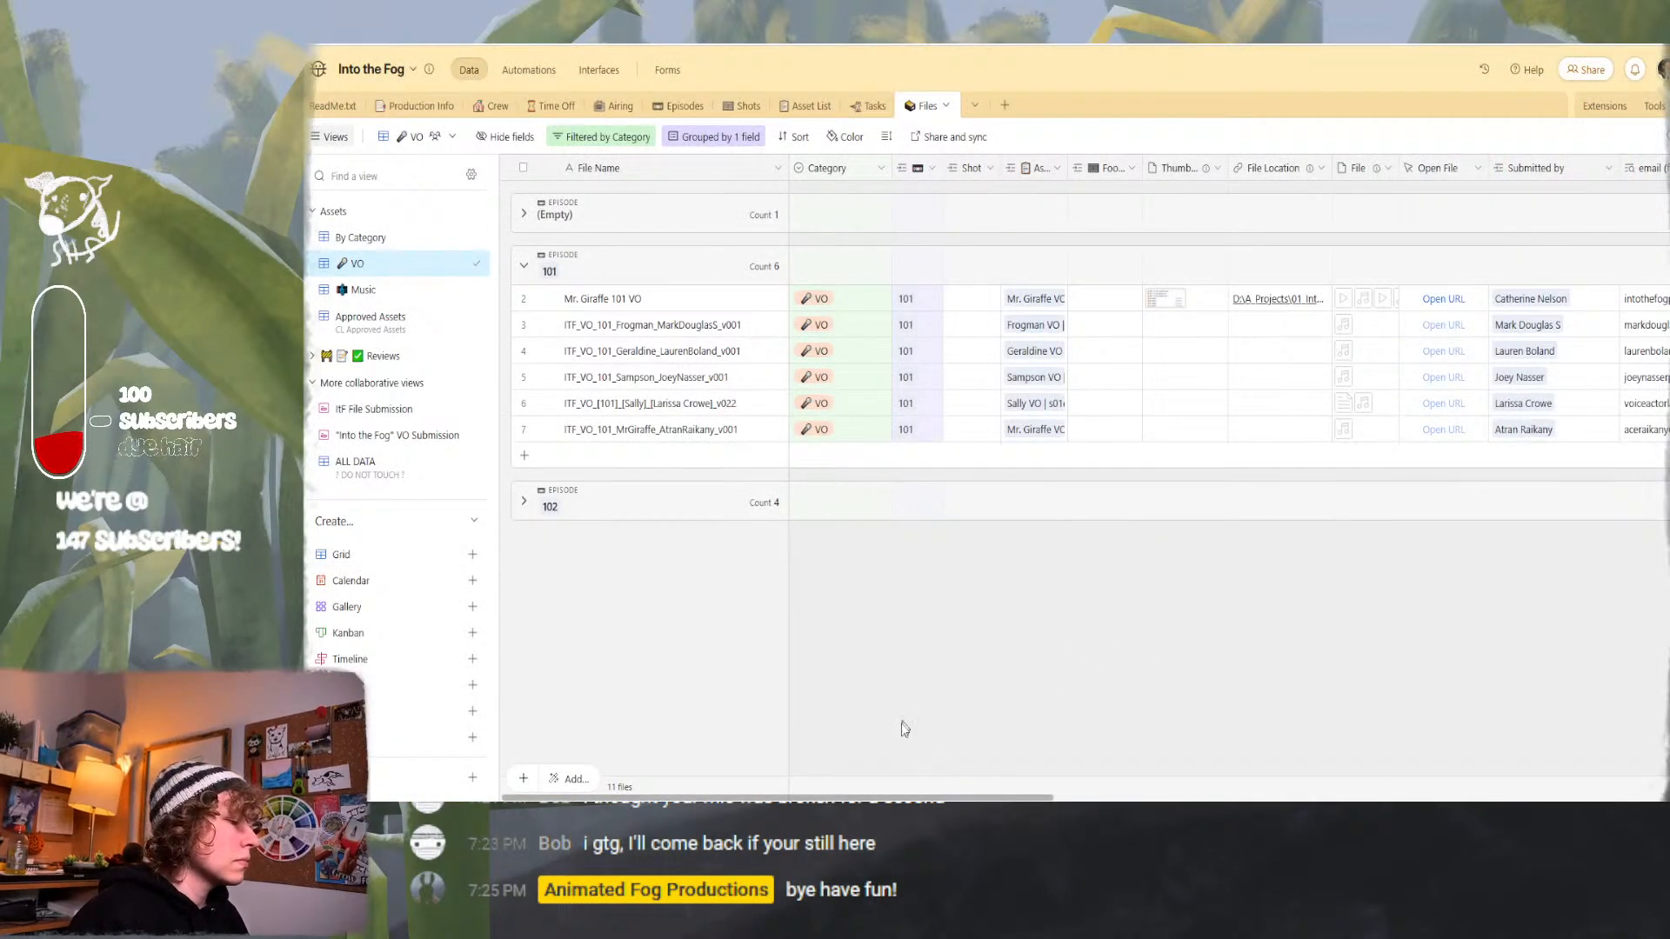
click(783, 819)
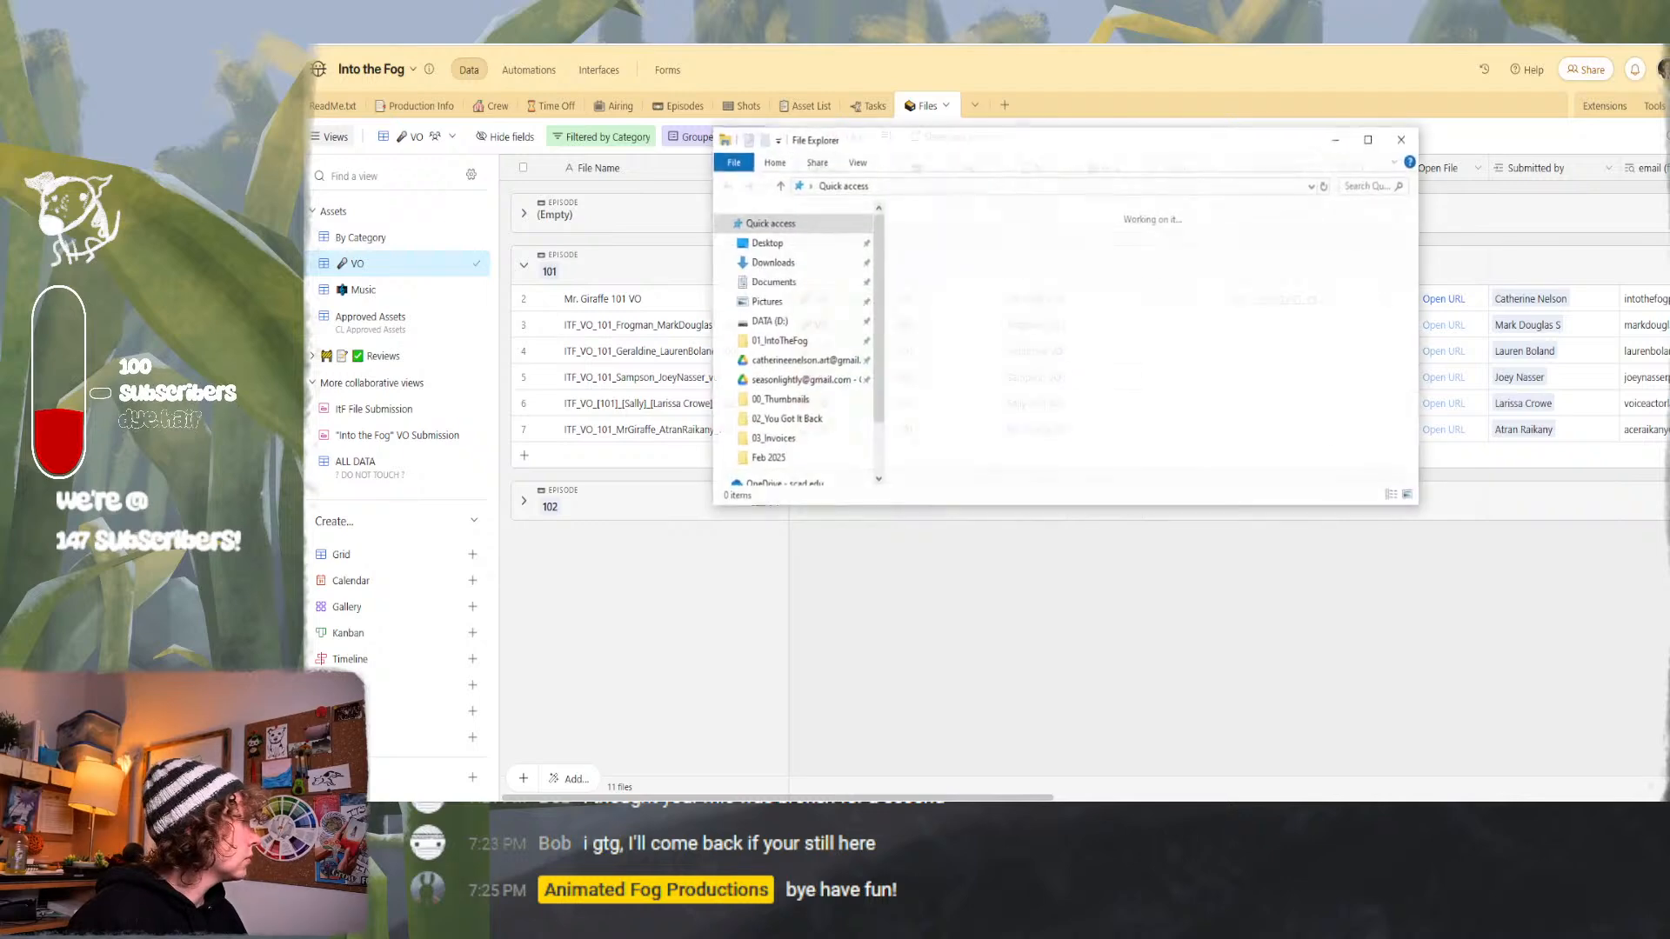
drag(1048, 142, 0, 383)
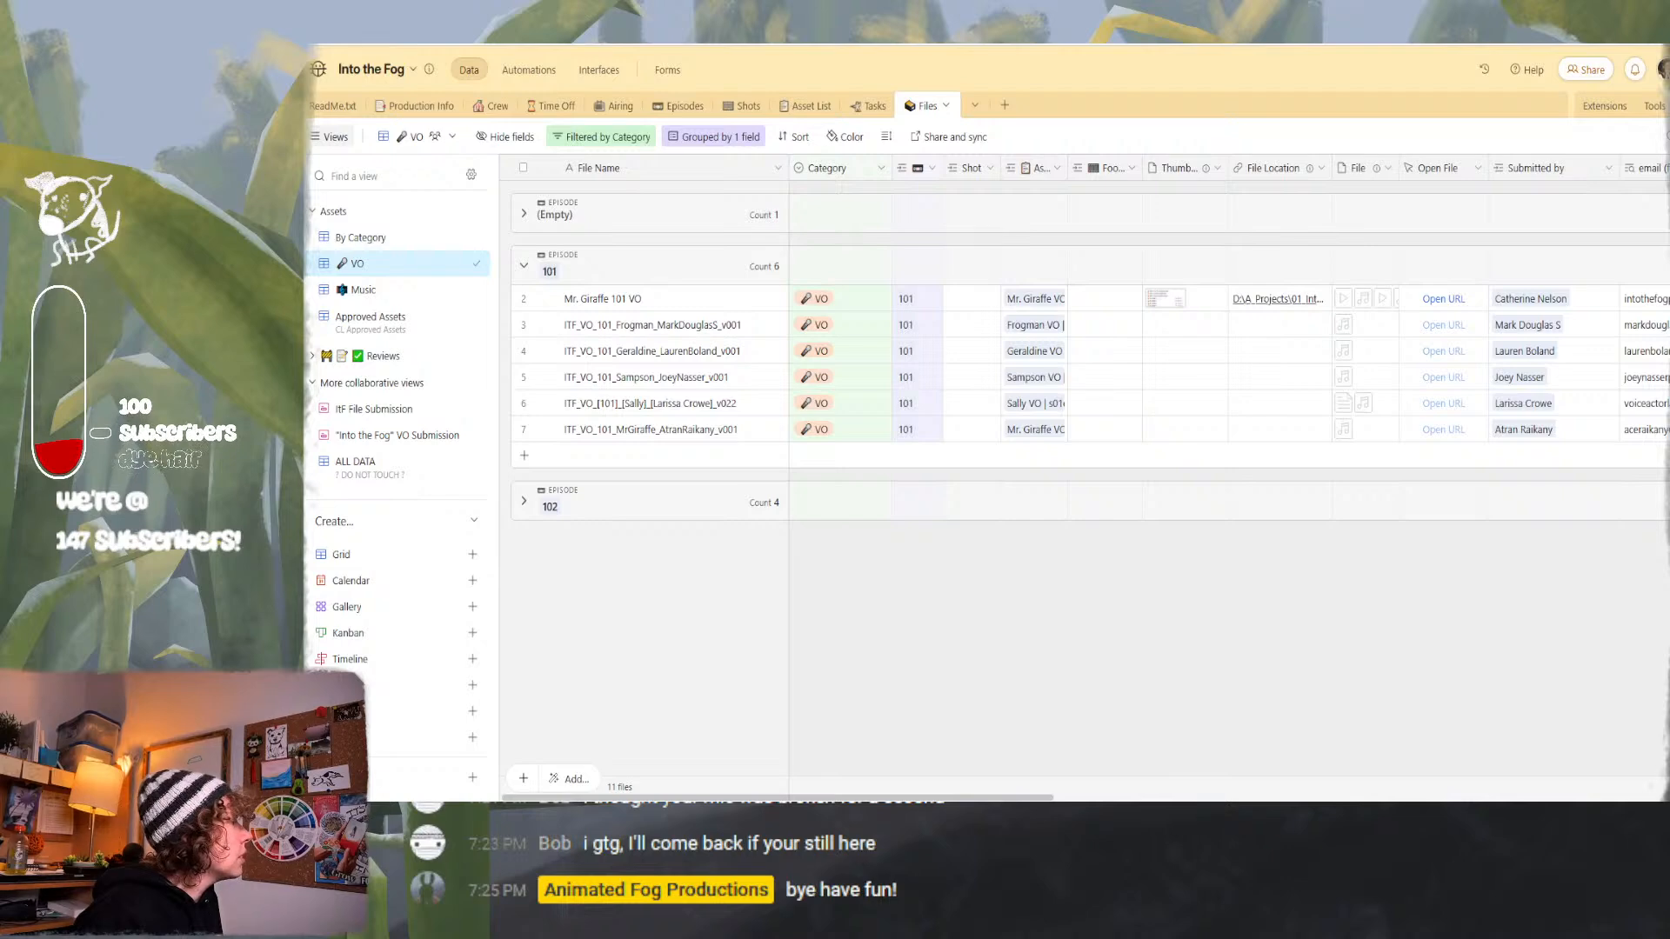
In YouTube Studio, replace the "Laying Down the Audio" stream's thumbnail with the YT Thumbnail 2025-02-20 image and save the video details.
key(ctrl+Tab)
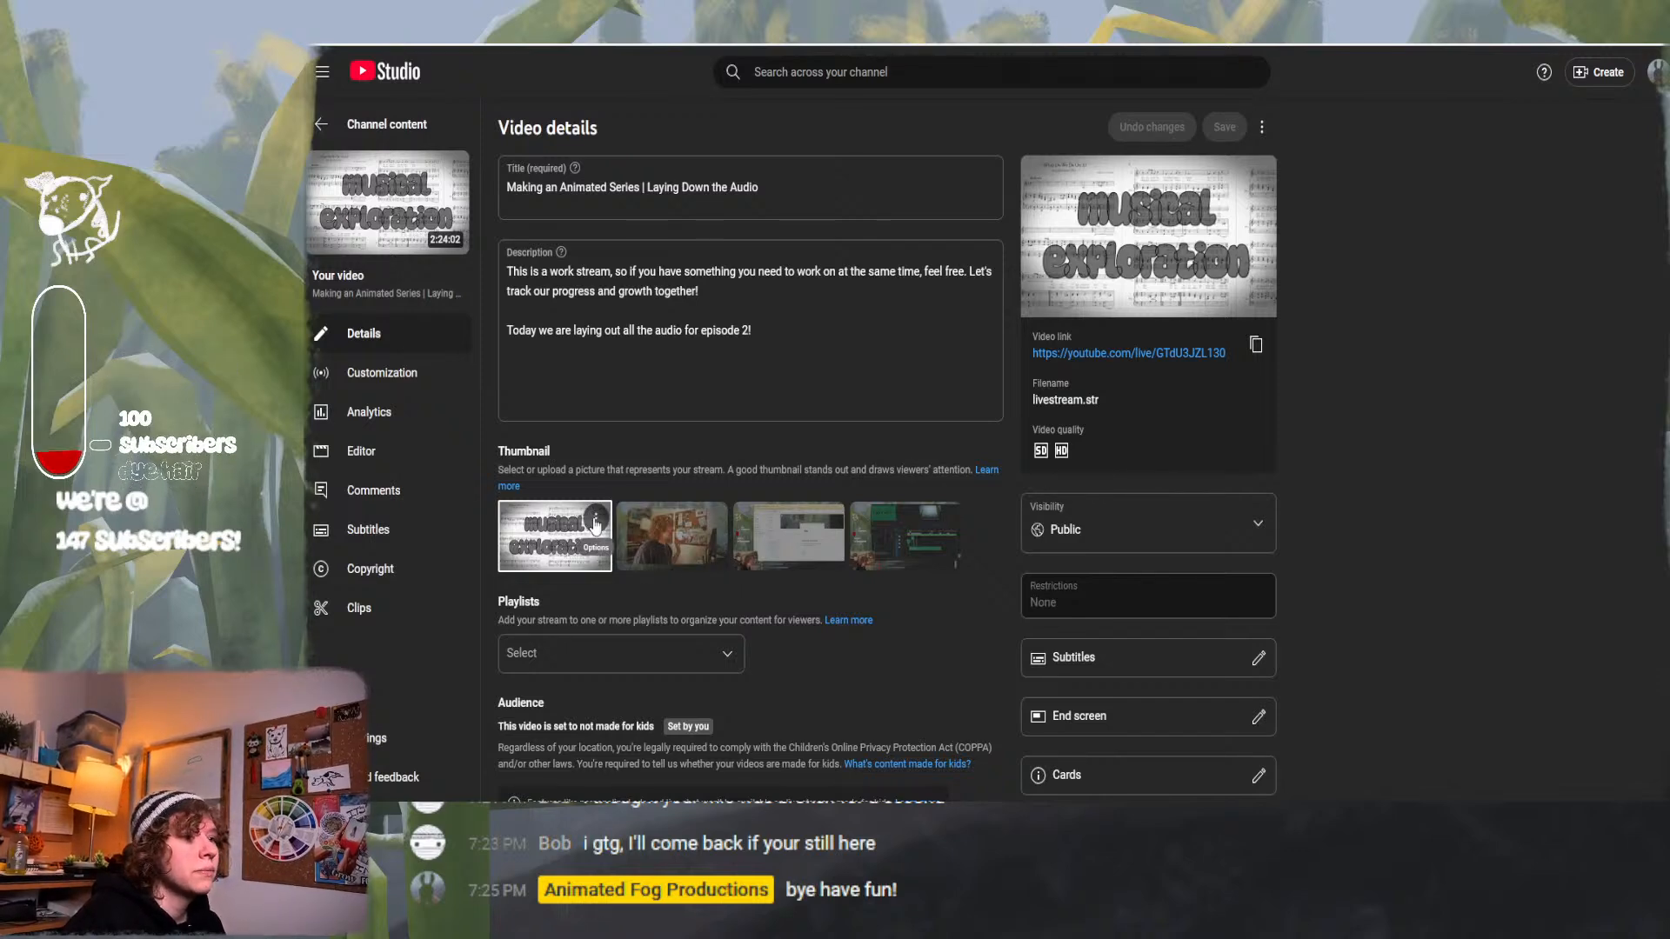
click(592, 515)
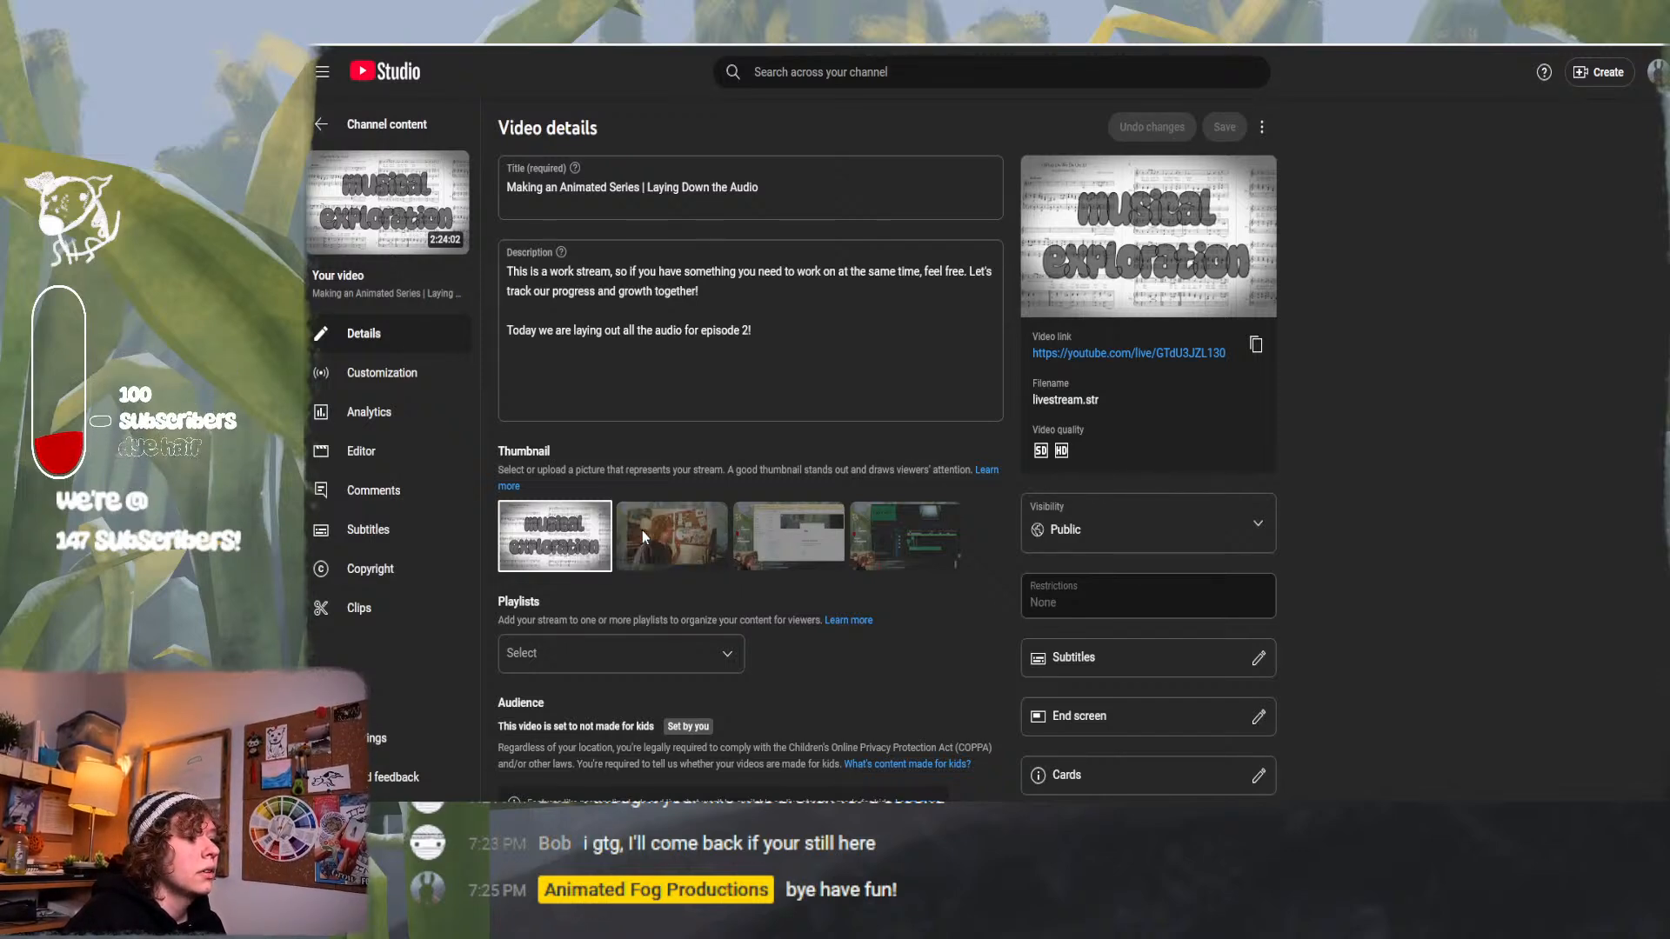
click(643, 527)
scroll(644, 534, down, 2)
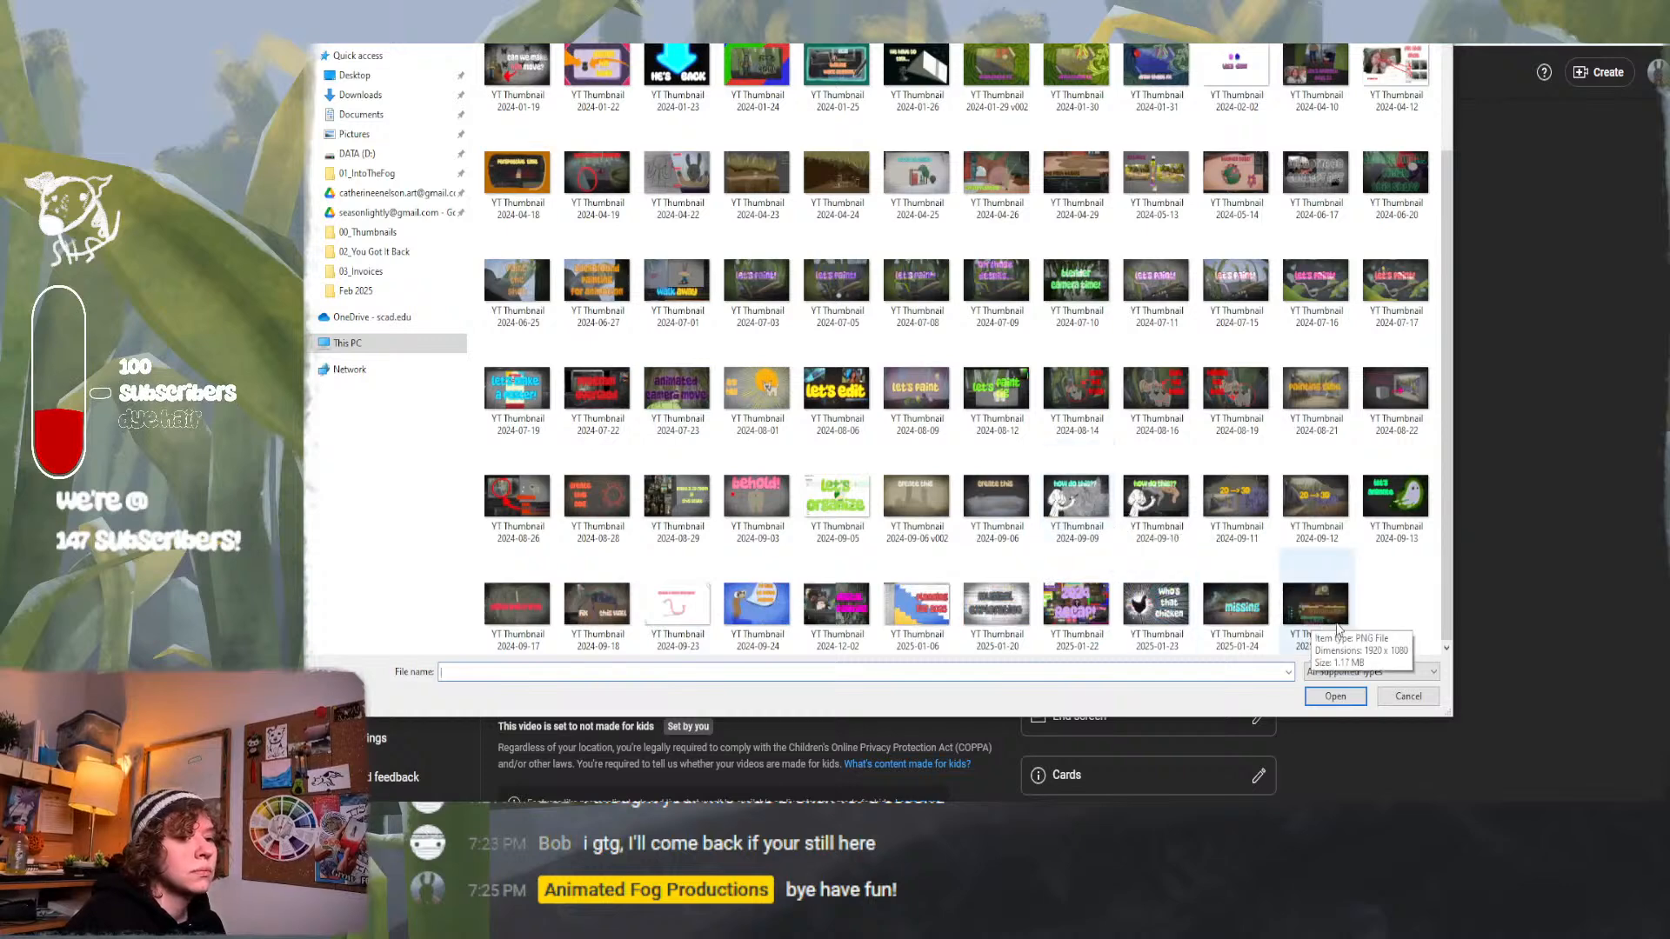
click(1315, 609)
click(1352, 696)
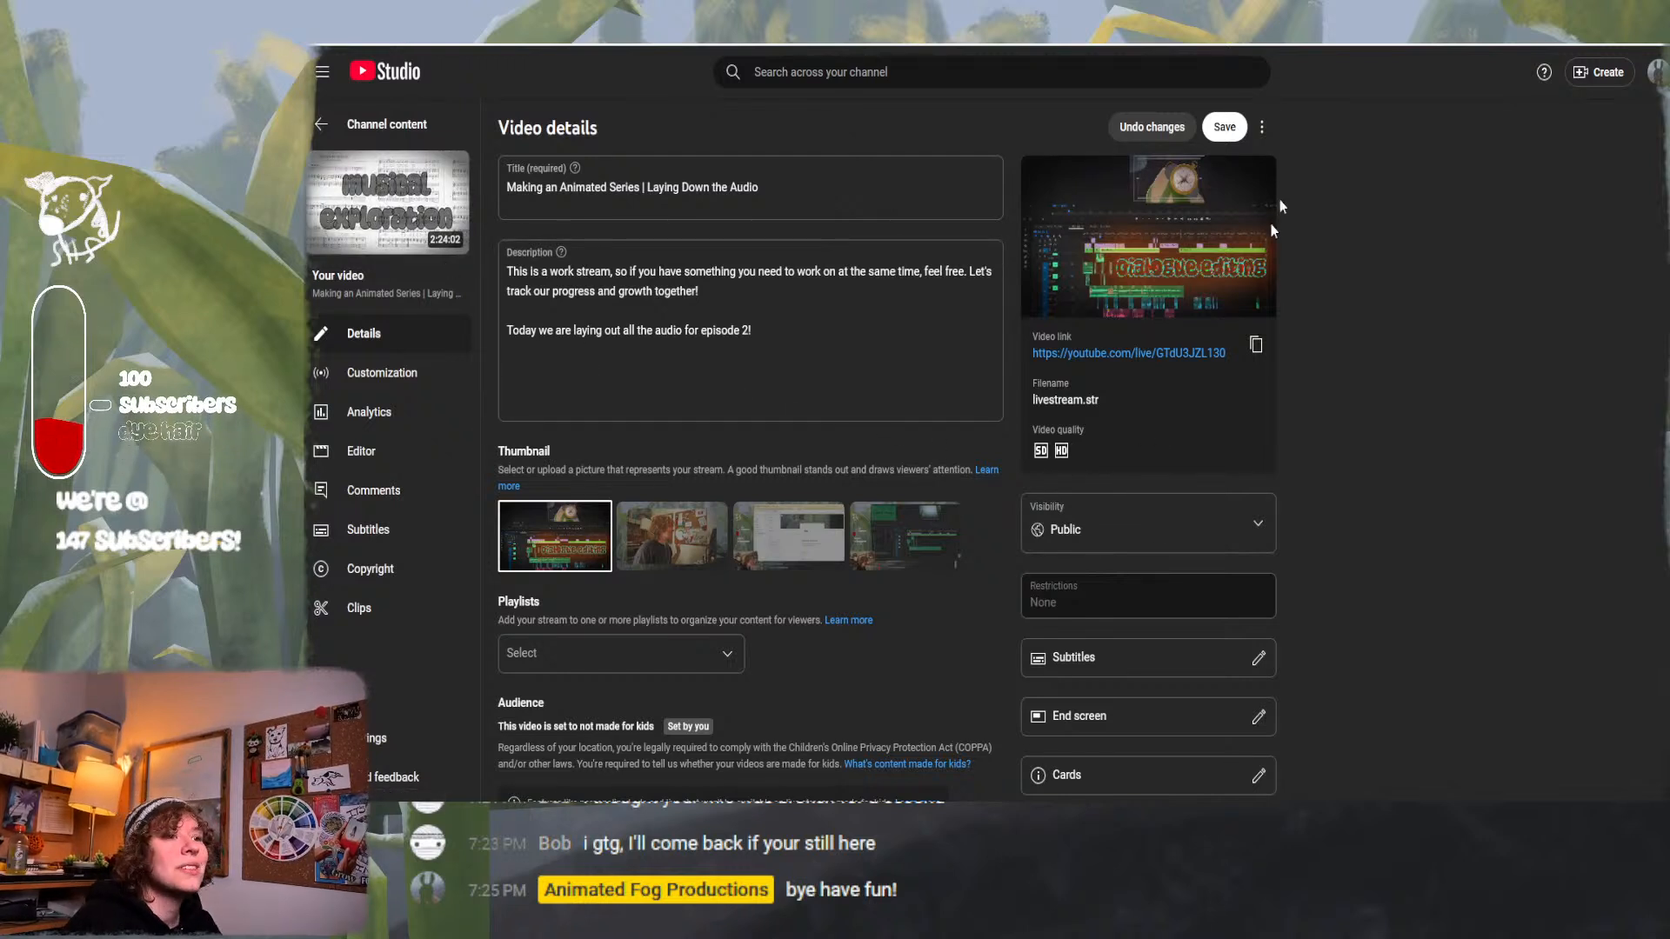
click(1226, 129)
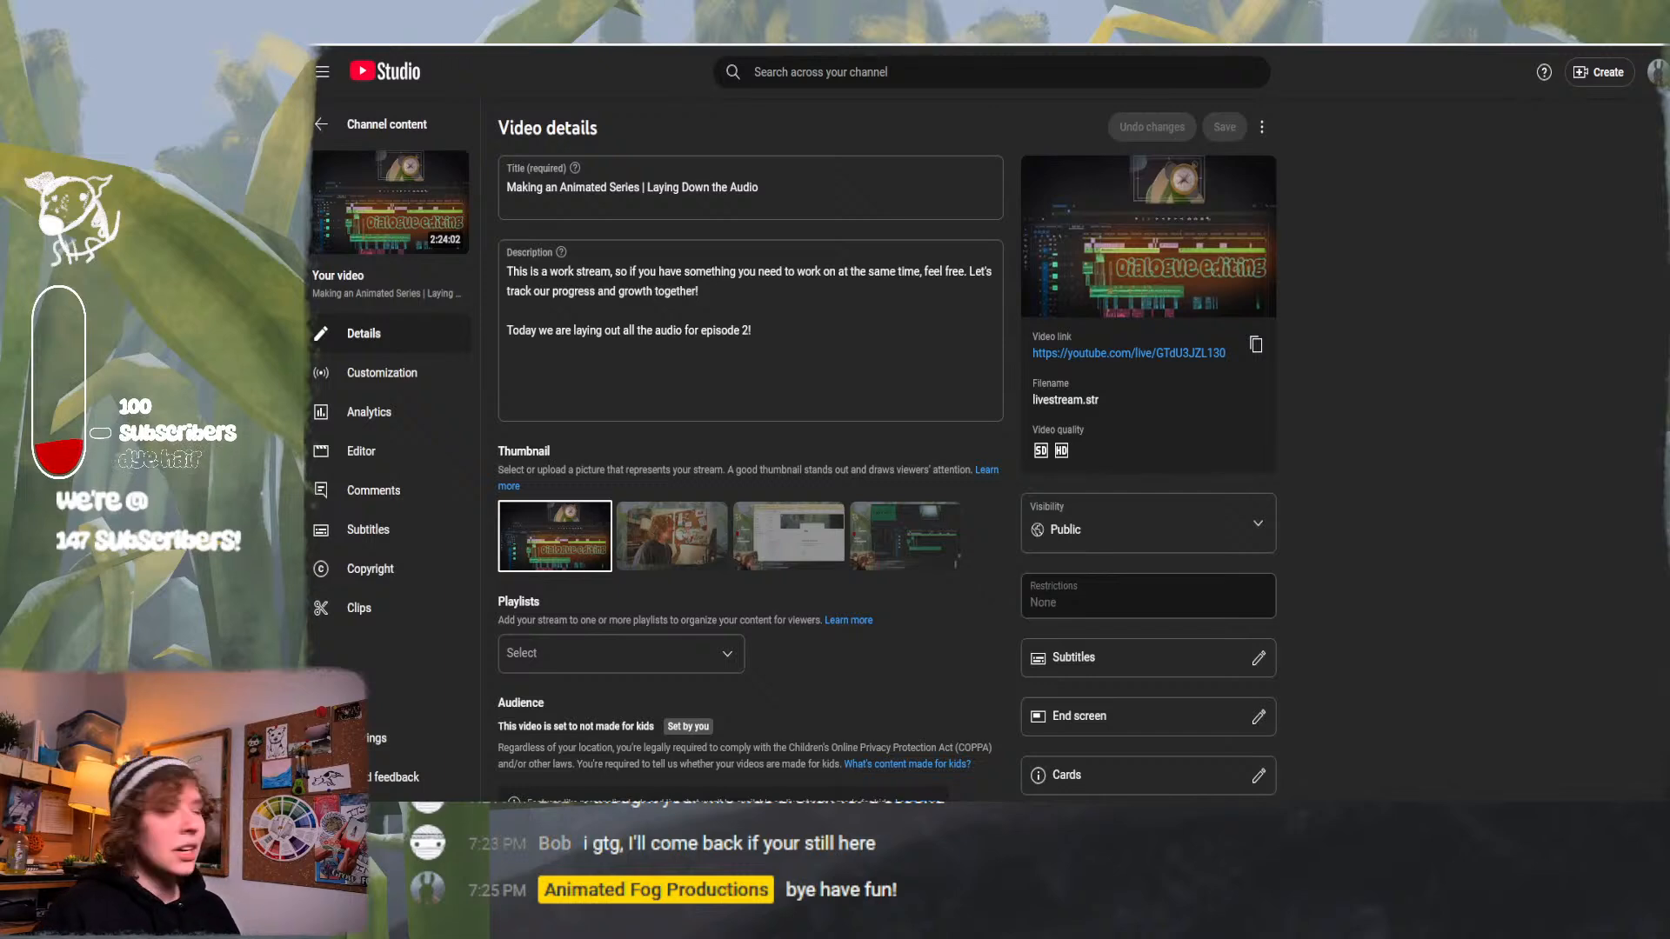
Switch to the Into the Fog base in Airtable and download the Frogman voice-over file from episode 101.
key(ctrl+Tab)
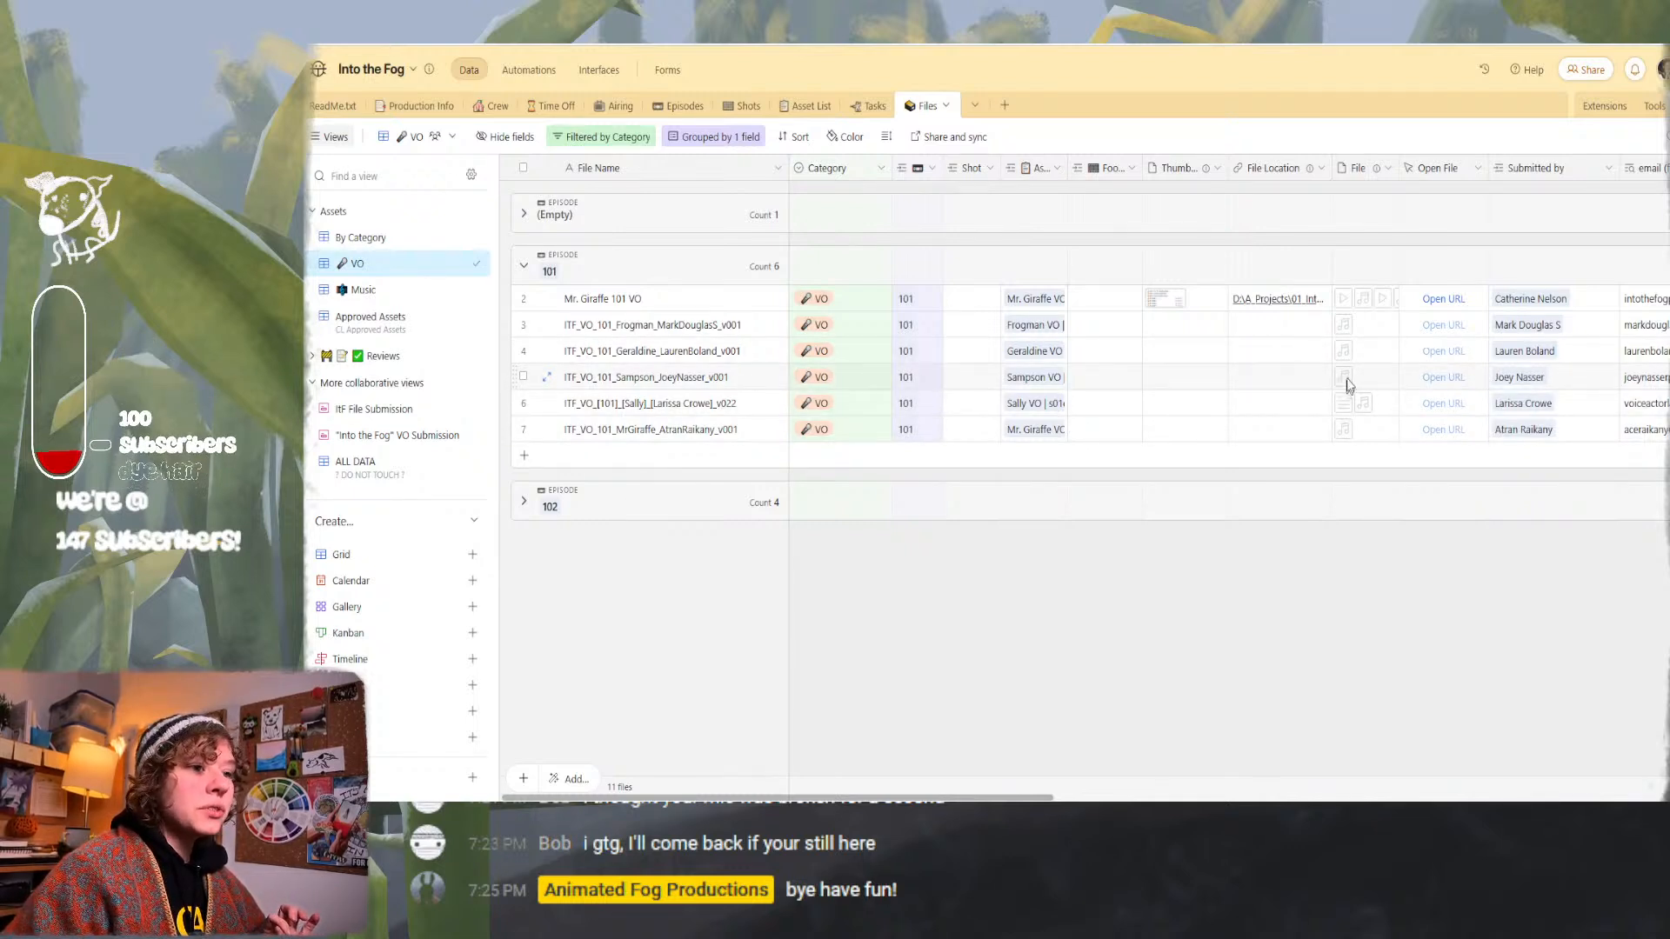
click(1370, 329)
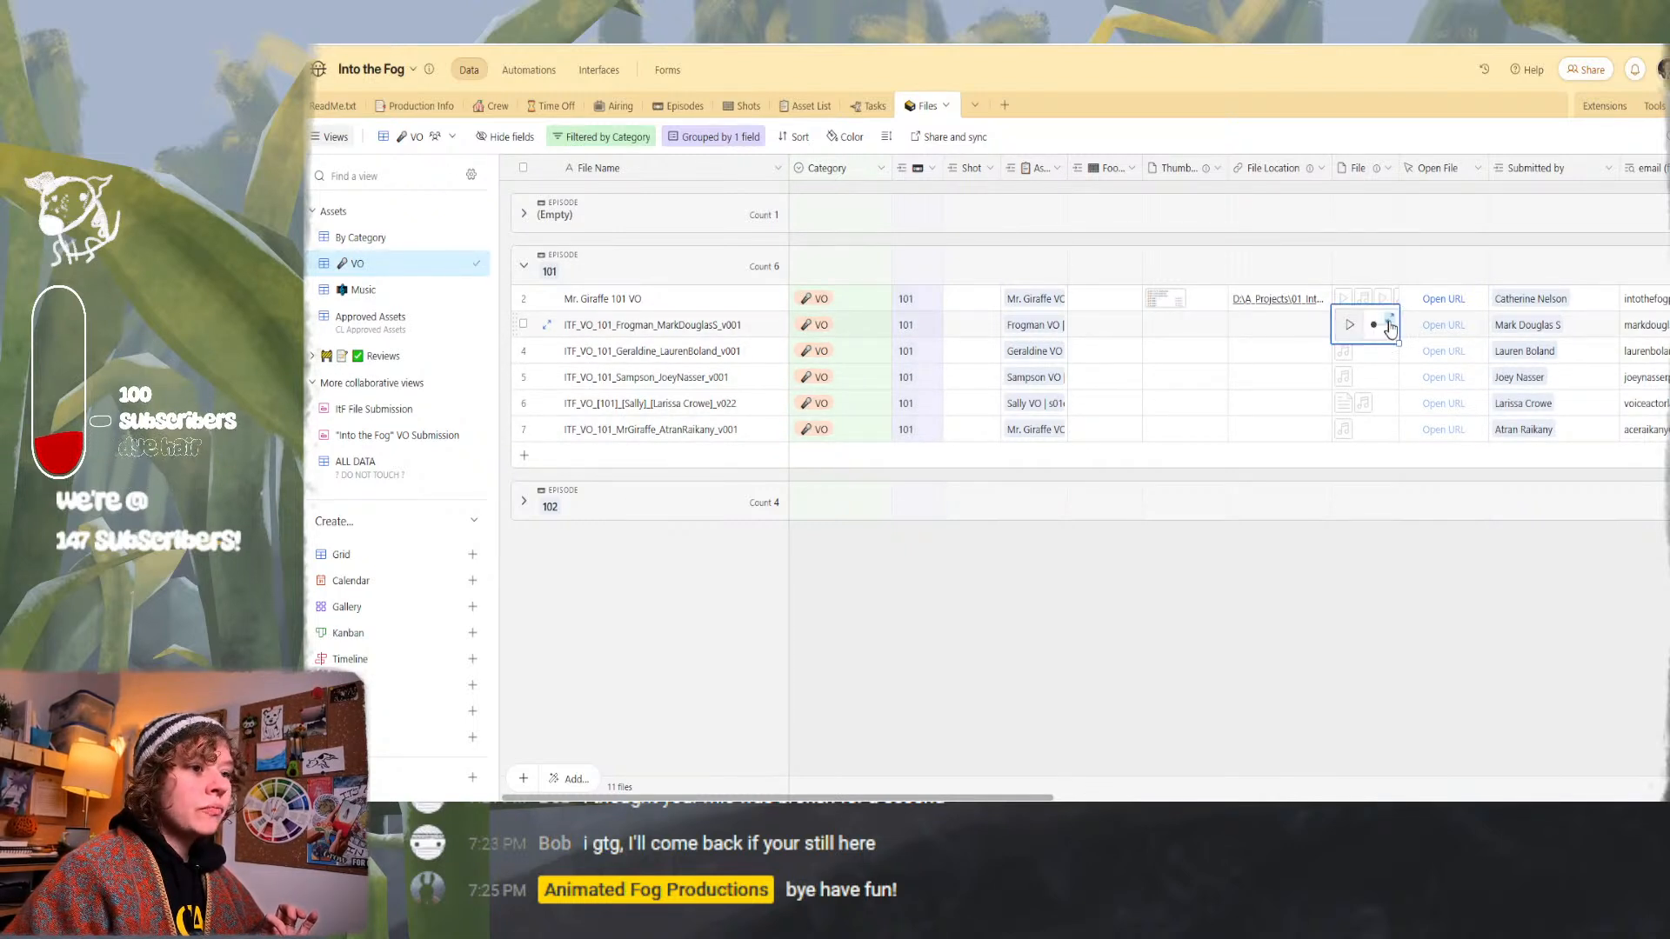
click(1390, 322)
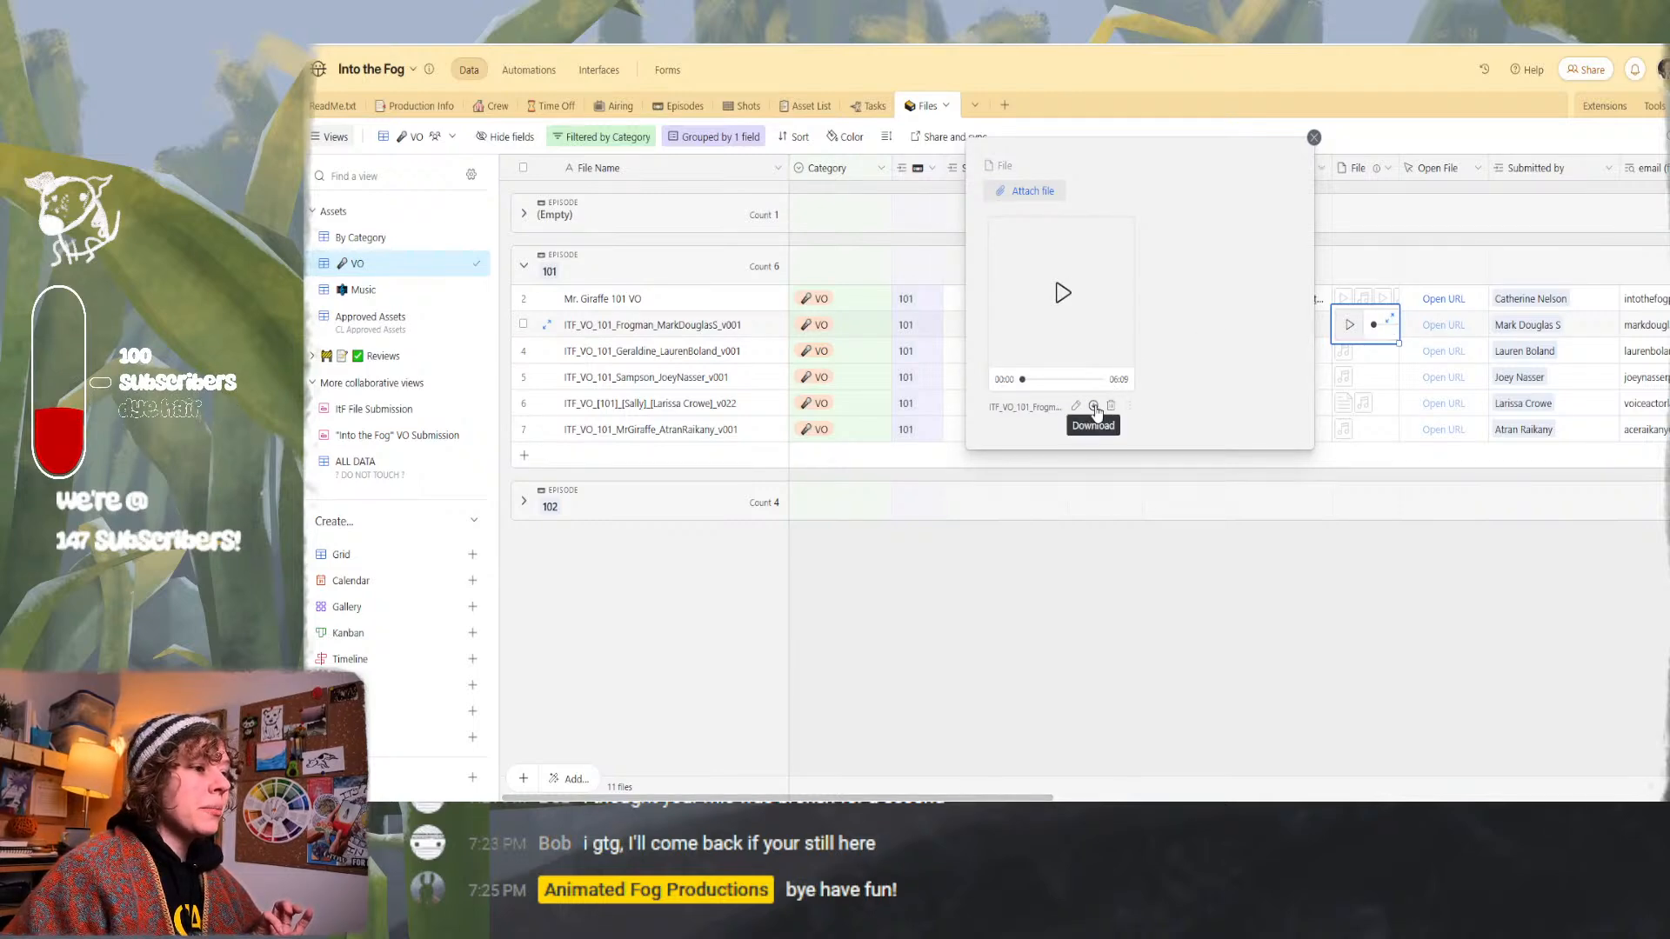
click(1094, 406)
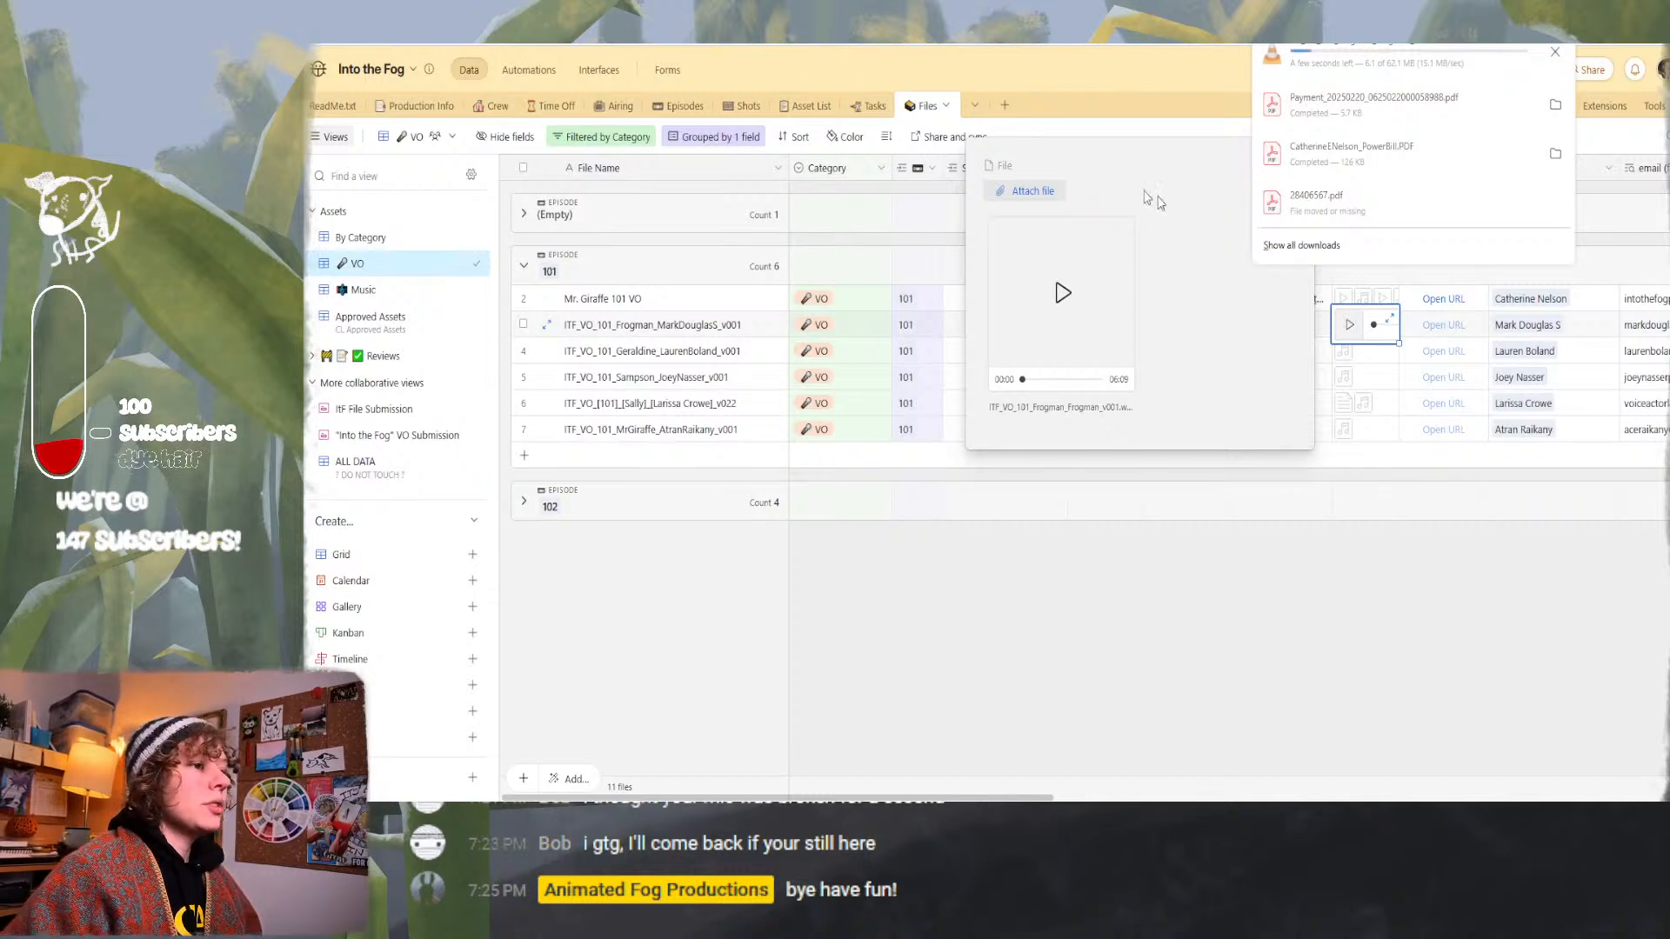
Download the Geraldine voice-over file attached to the episode 101 records and close its attachment window.
click(1373, 351)
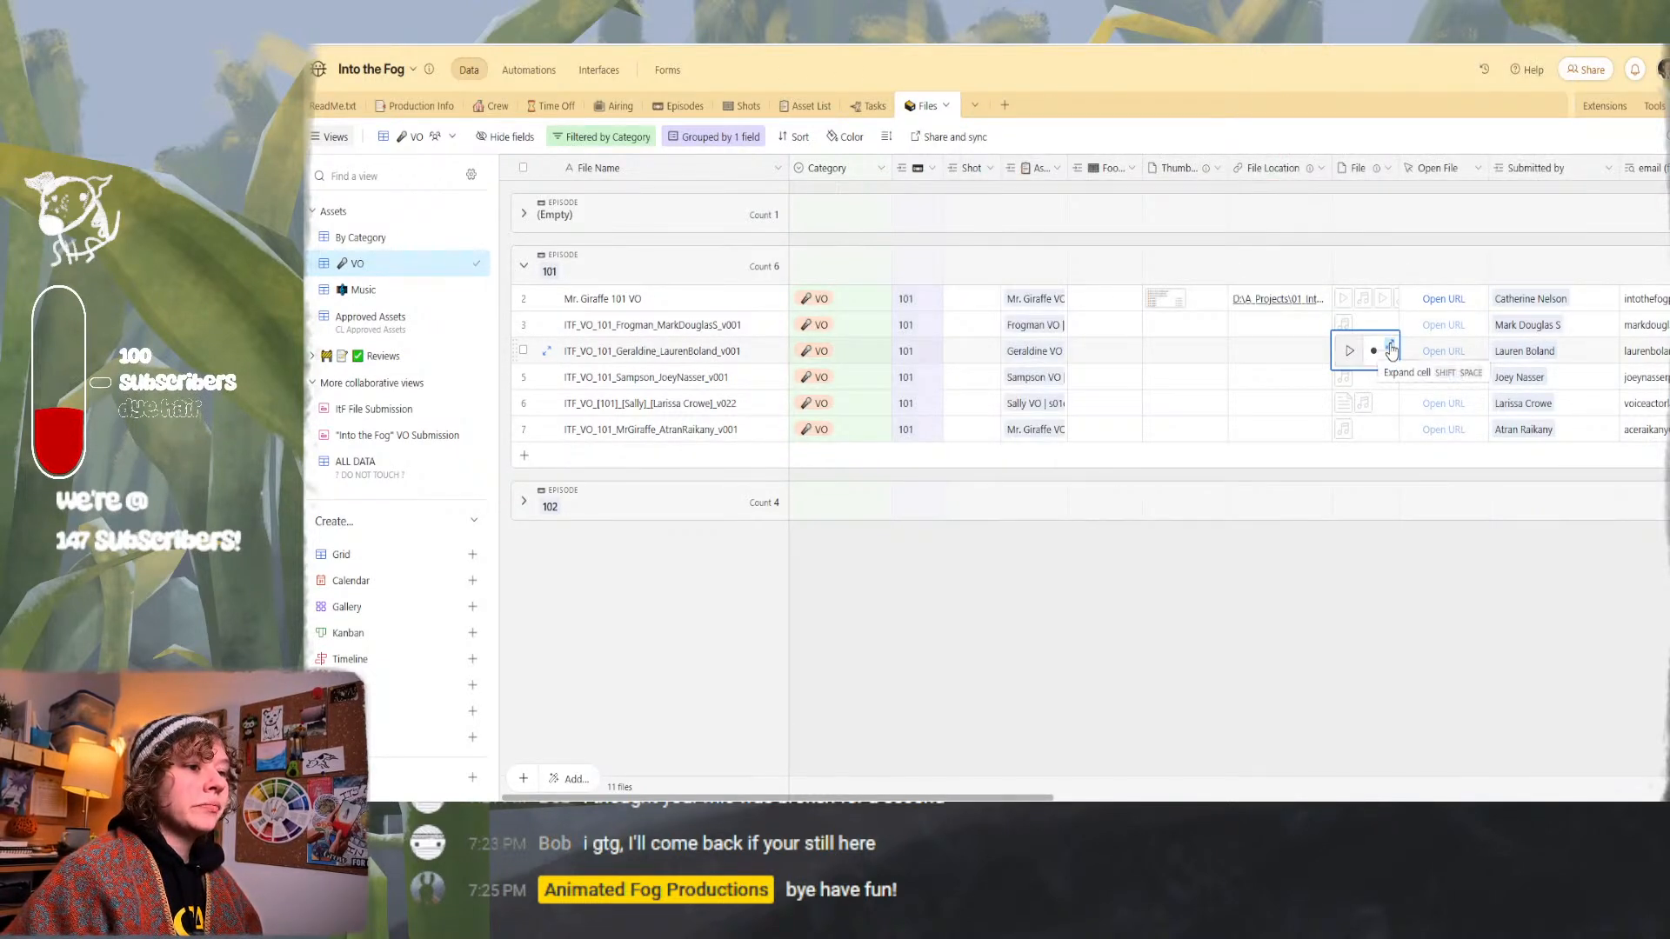
click(1388, 346)
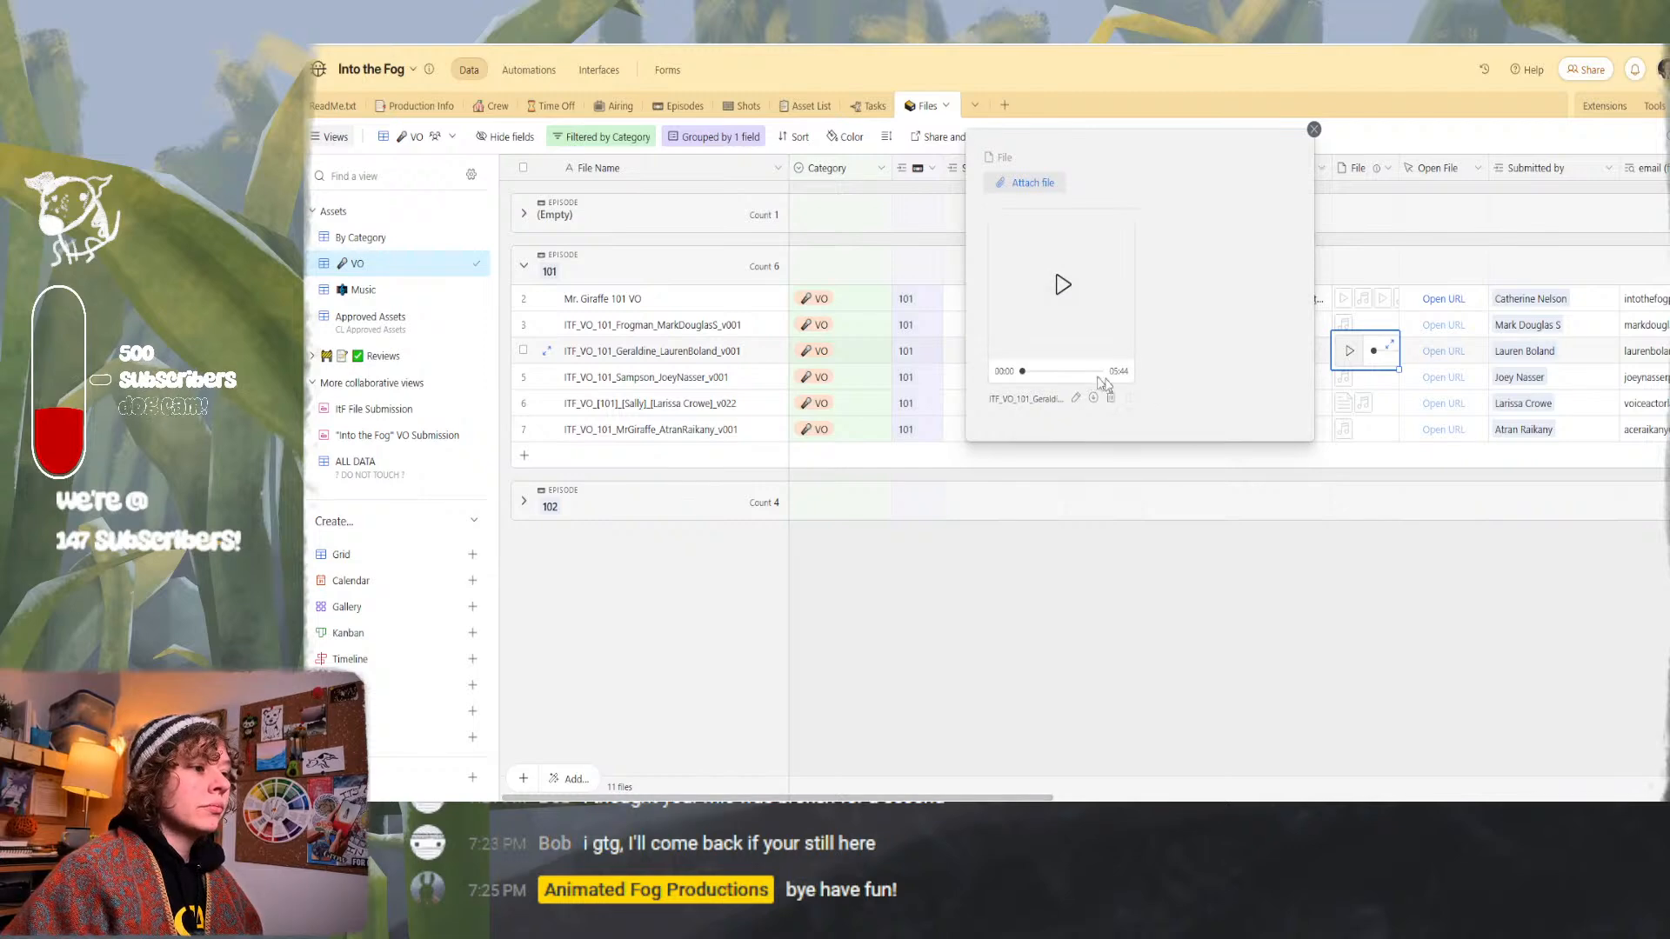
click(1093, 398)
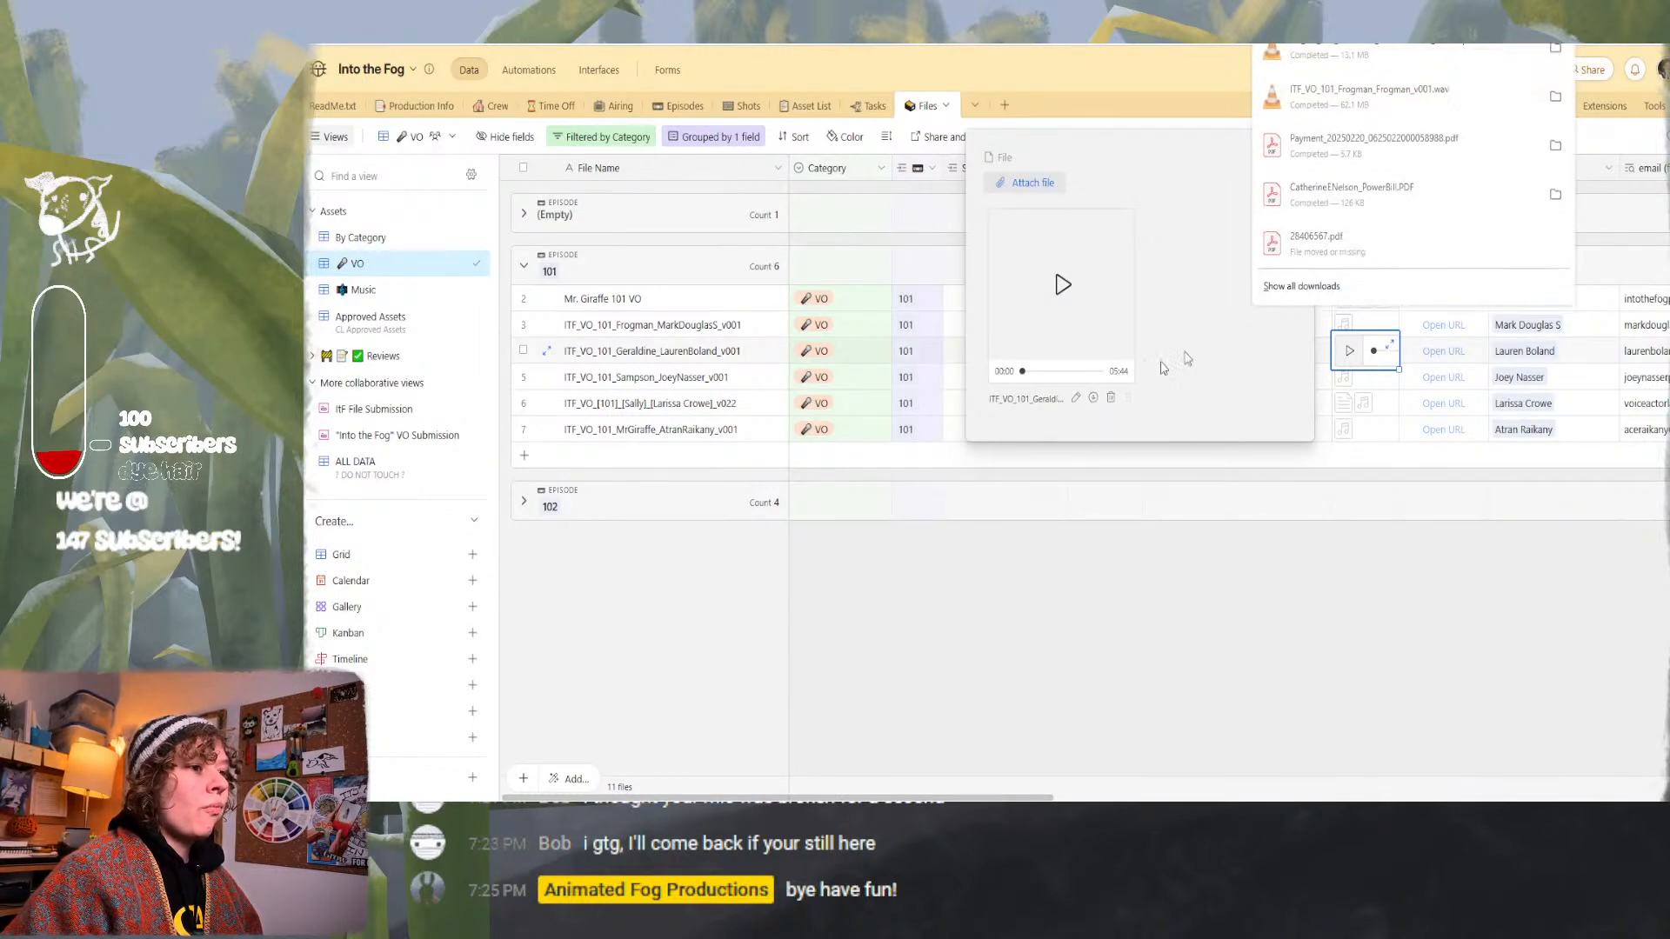
click(1382, 522)
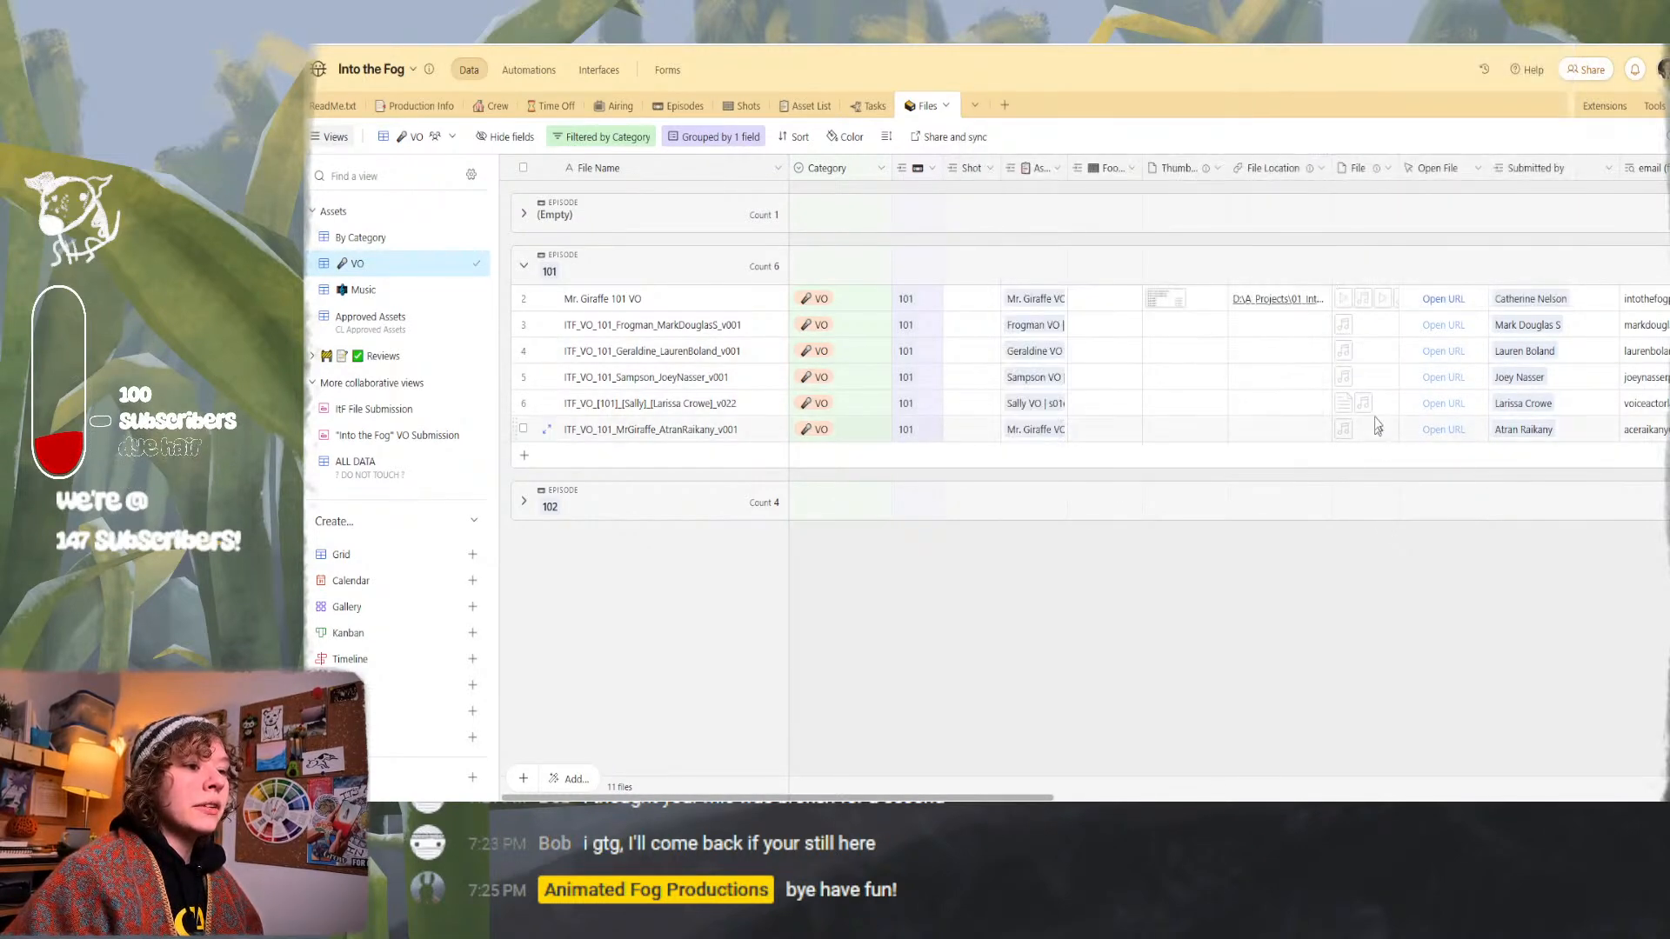
Download the Sampson voice-over file attached to the episode 101 records and close its attachment window.
click(1376, 372)
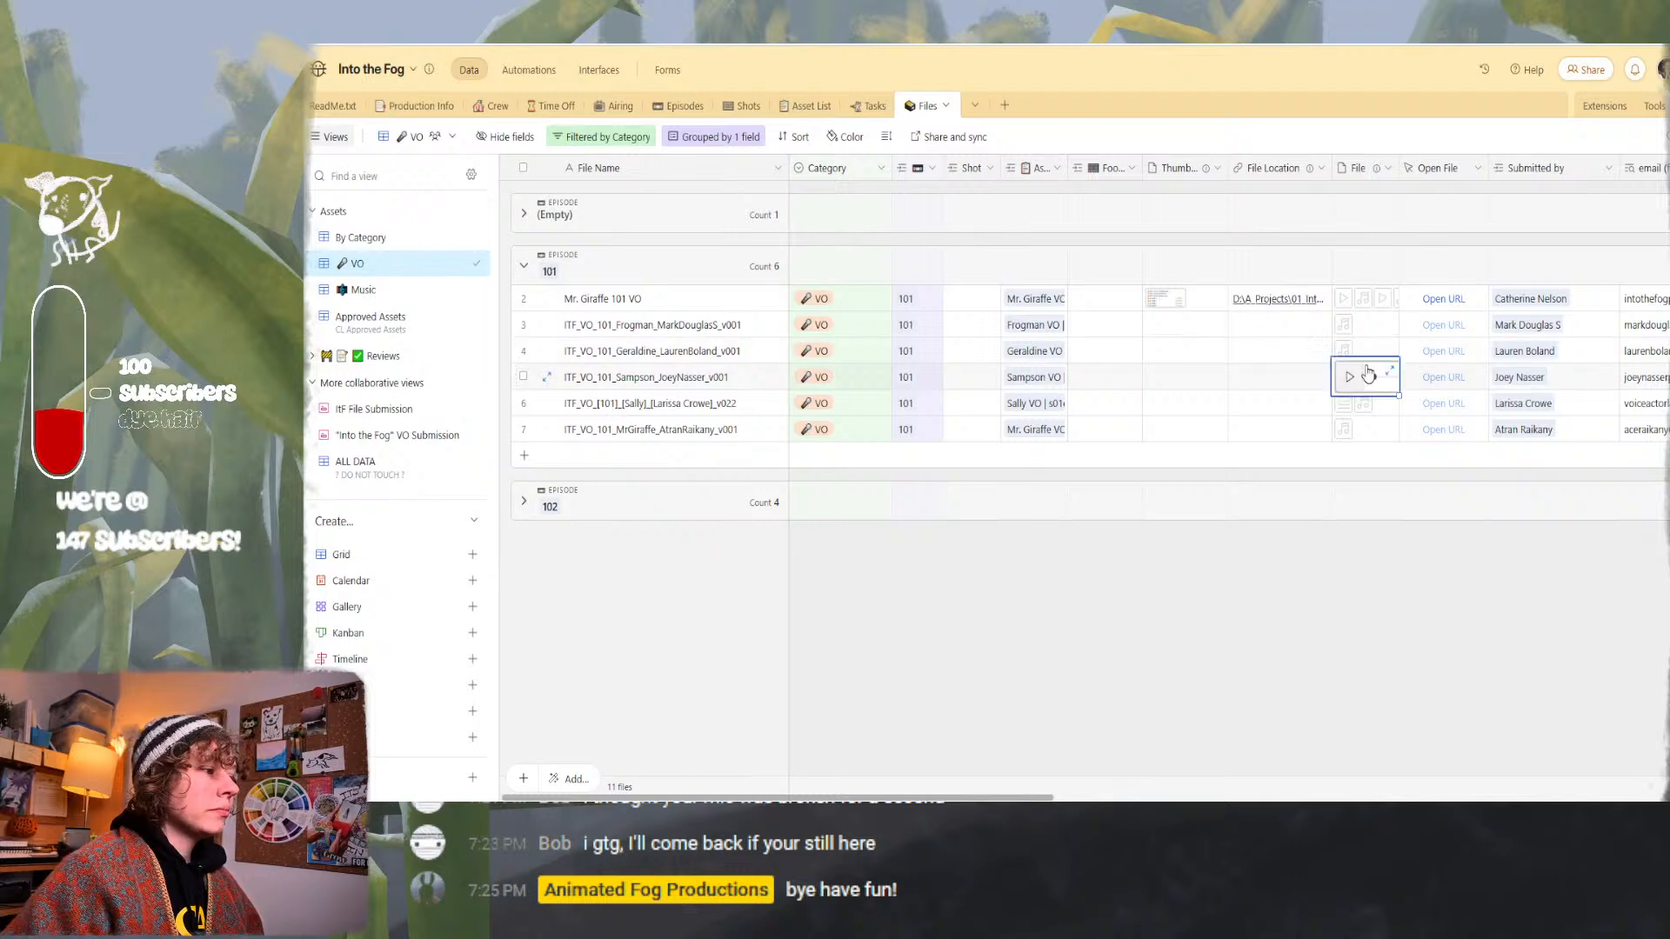
click(1387, 374)
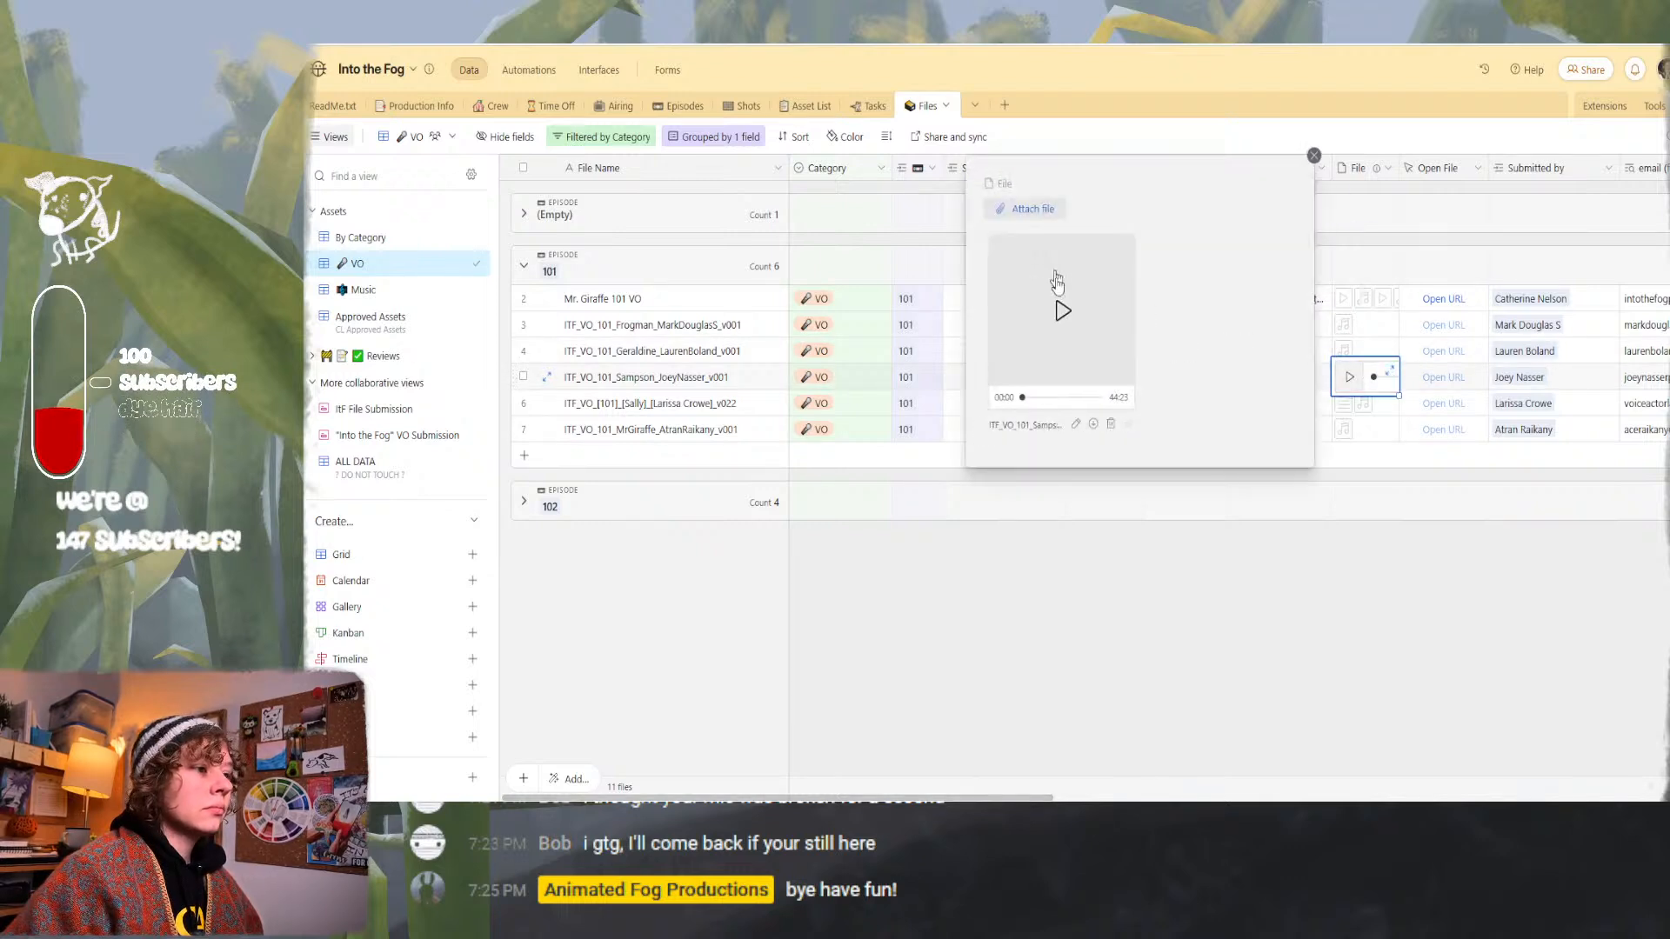
click(1093, 424)
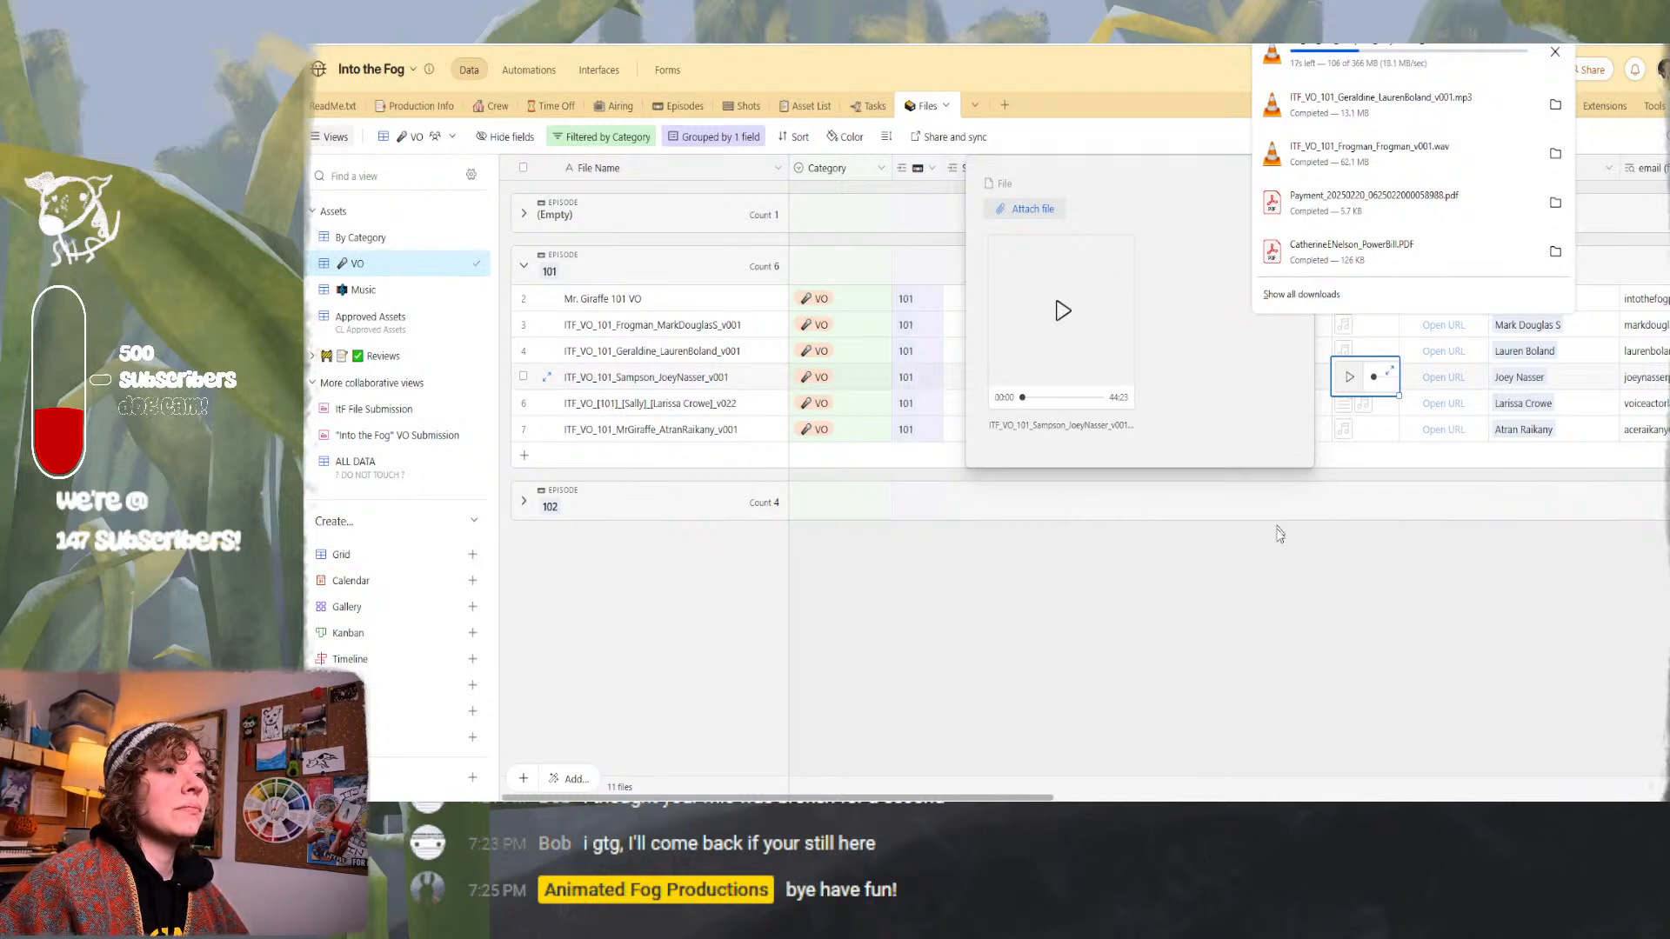
click(1279, 607)
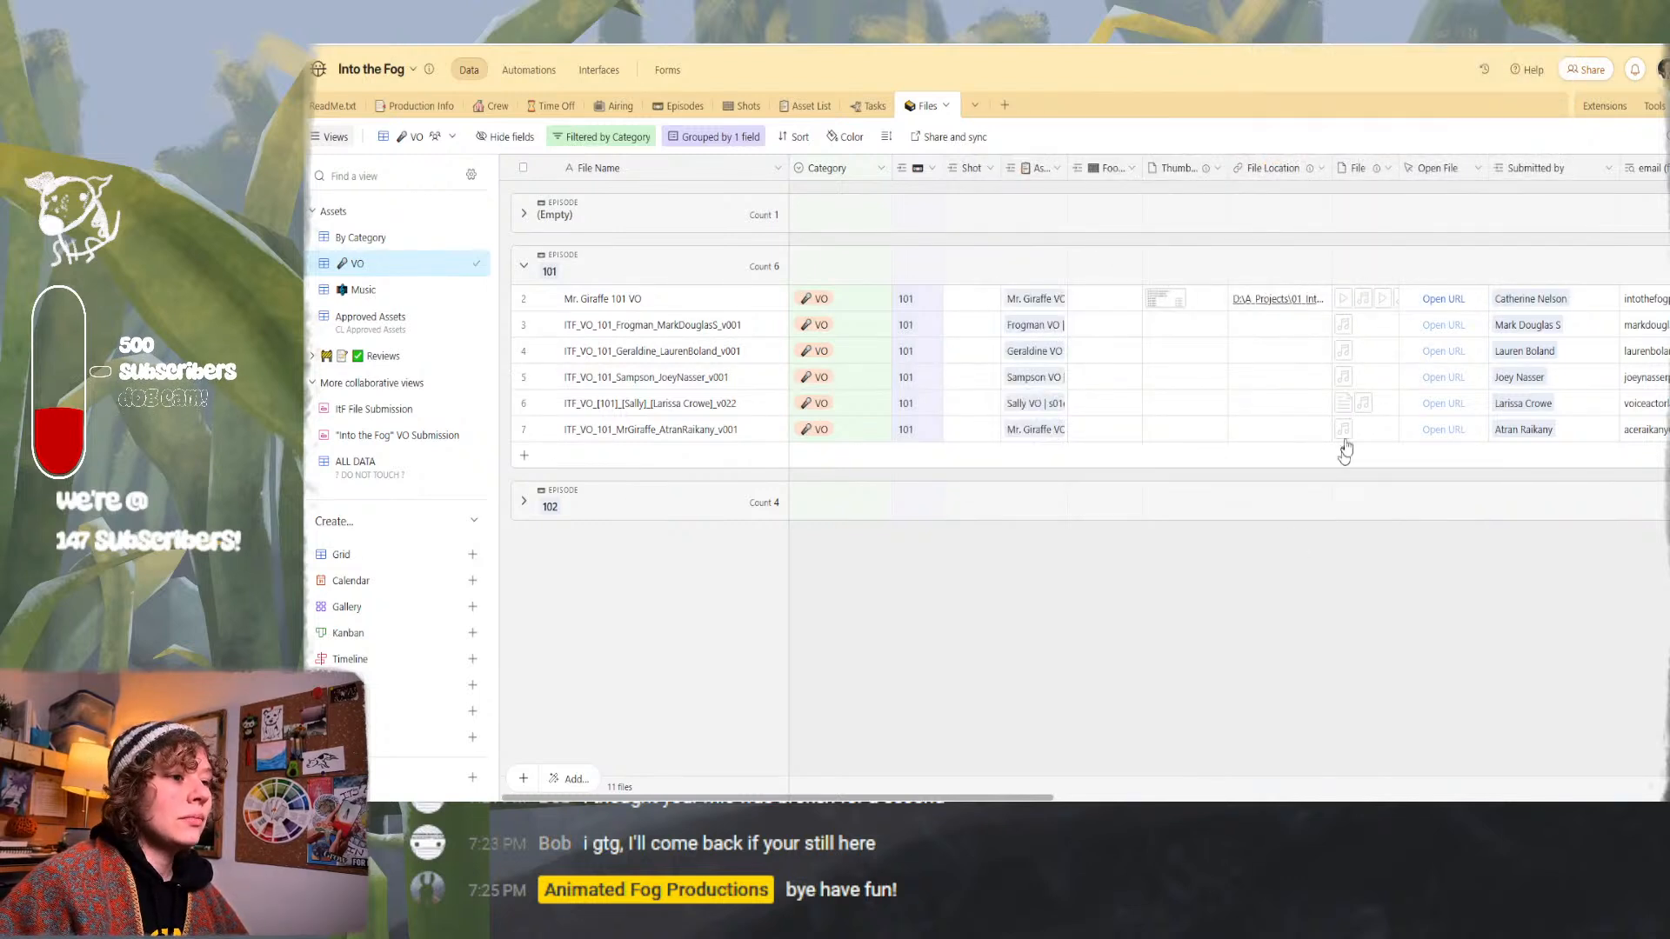
Download the Sally voice-over audio attached to the episode 101 records, skipping the blank "view" file, and close the attachment window.
click(1379, 404)
click(1386, 403)
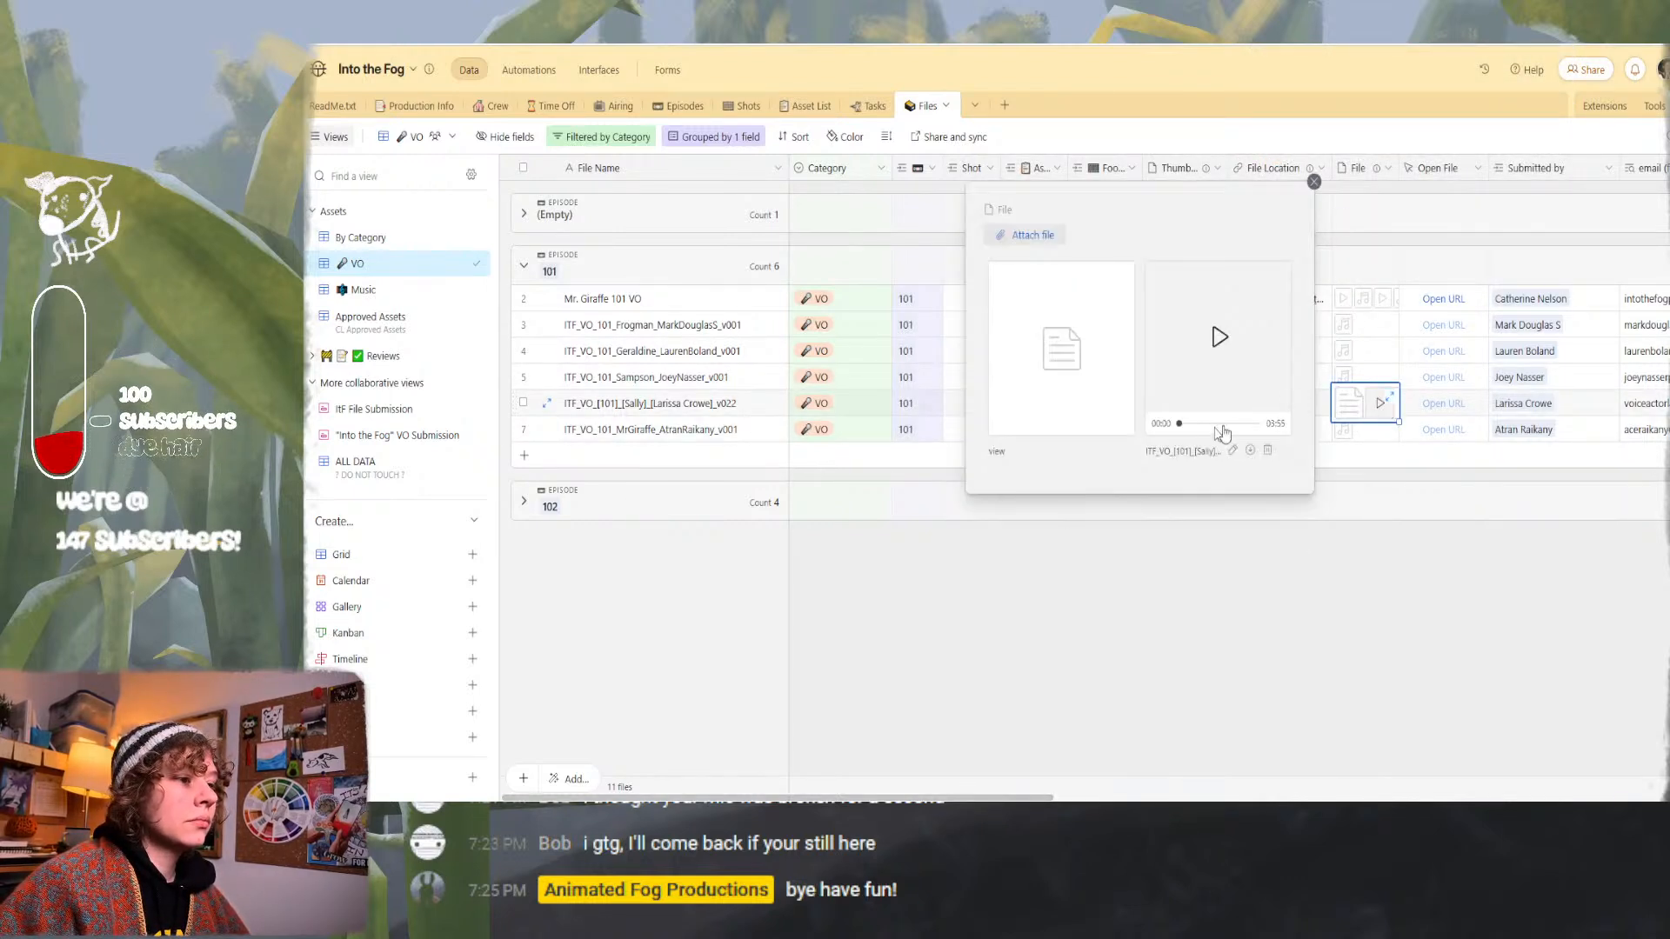
click(1061, 374)
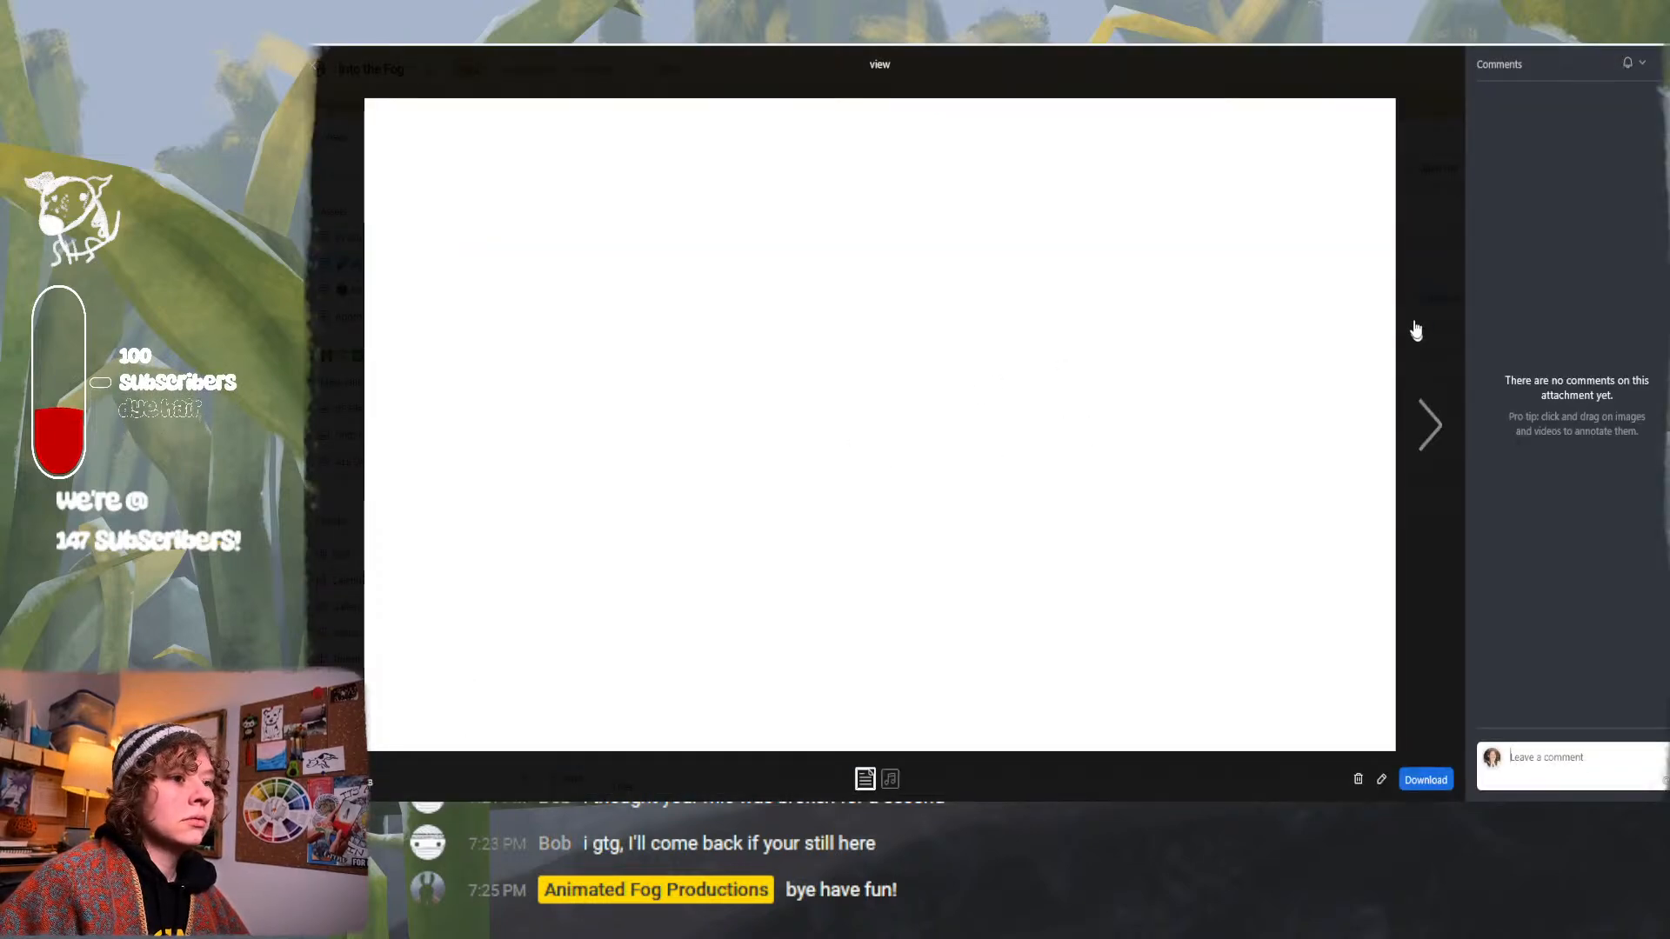
key(Right)
key(Escape)
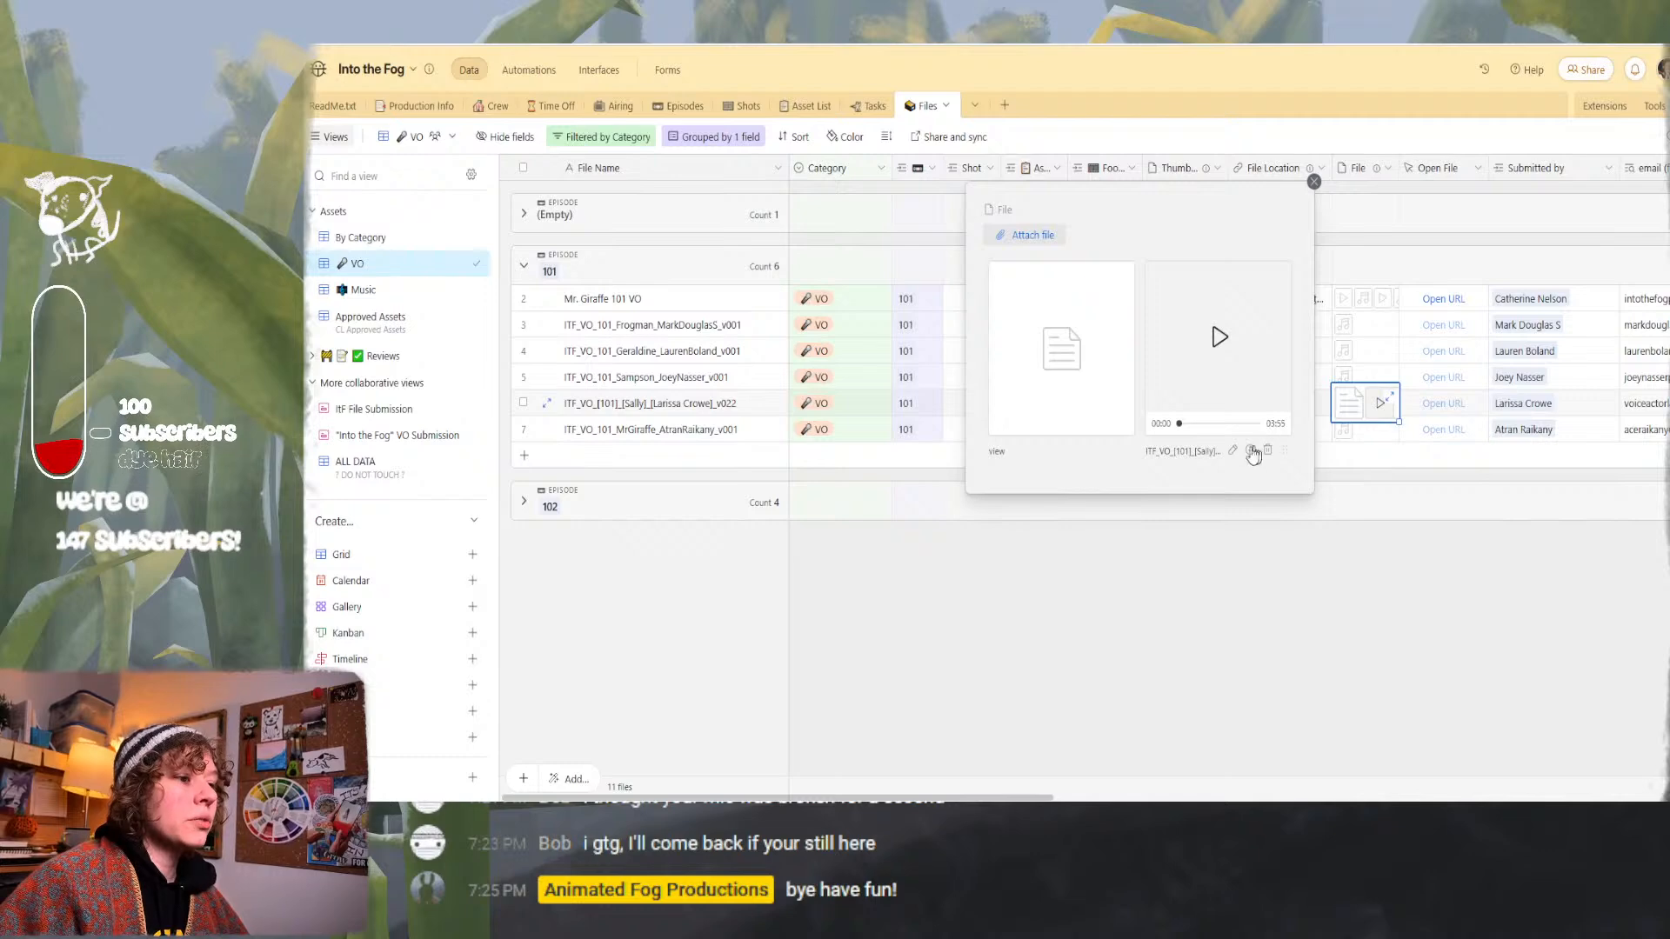
click(1248, 454)
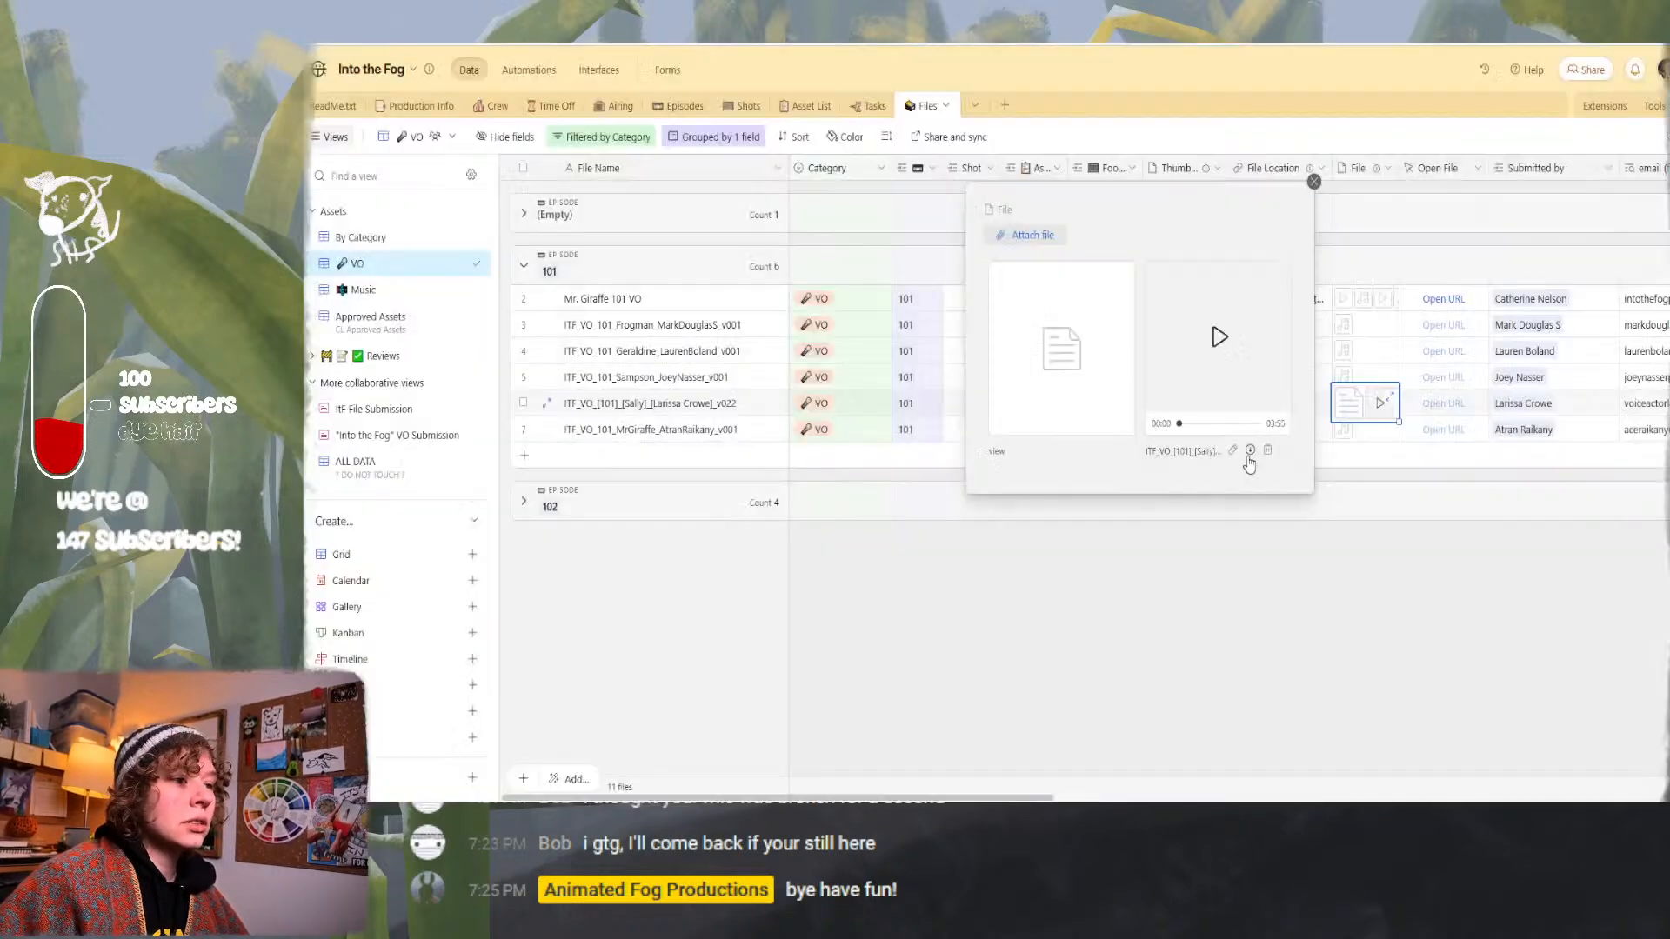
click(1277, 518)
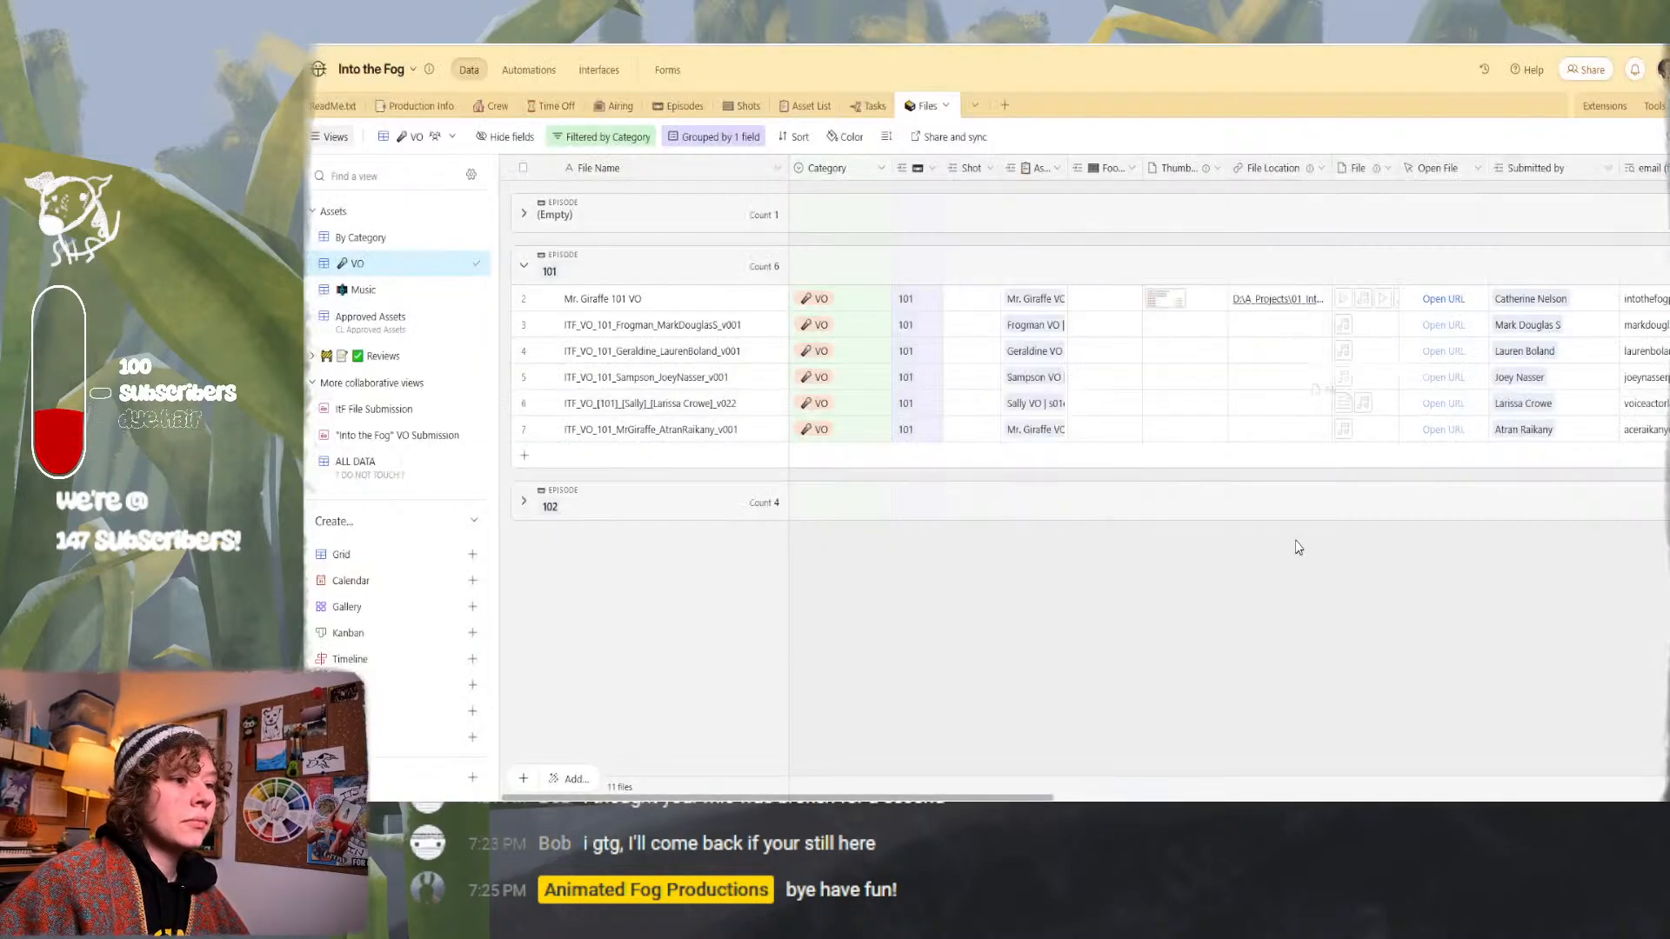
Download the ITF_VO_101_MrGiraffe v001 voice-over file from the last episode 101 record and close its attachment window.
click(1381, 430)
click(1388, 422)
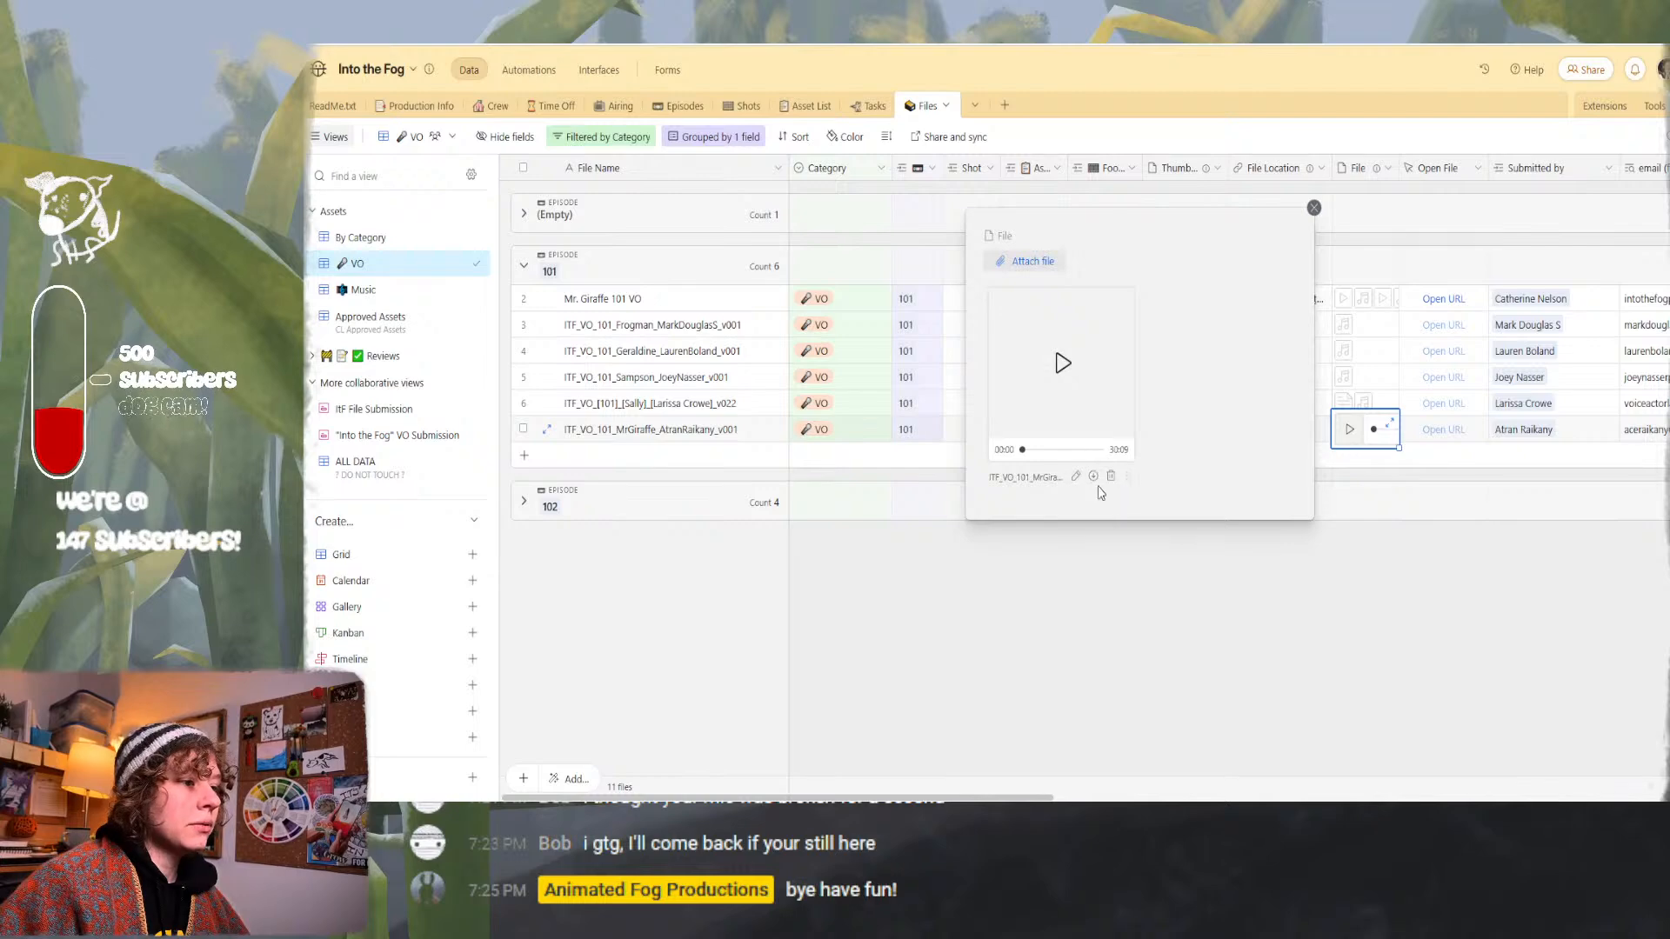
click(1093, 476)
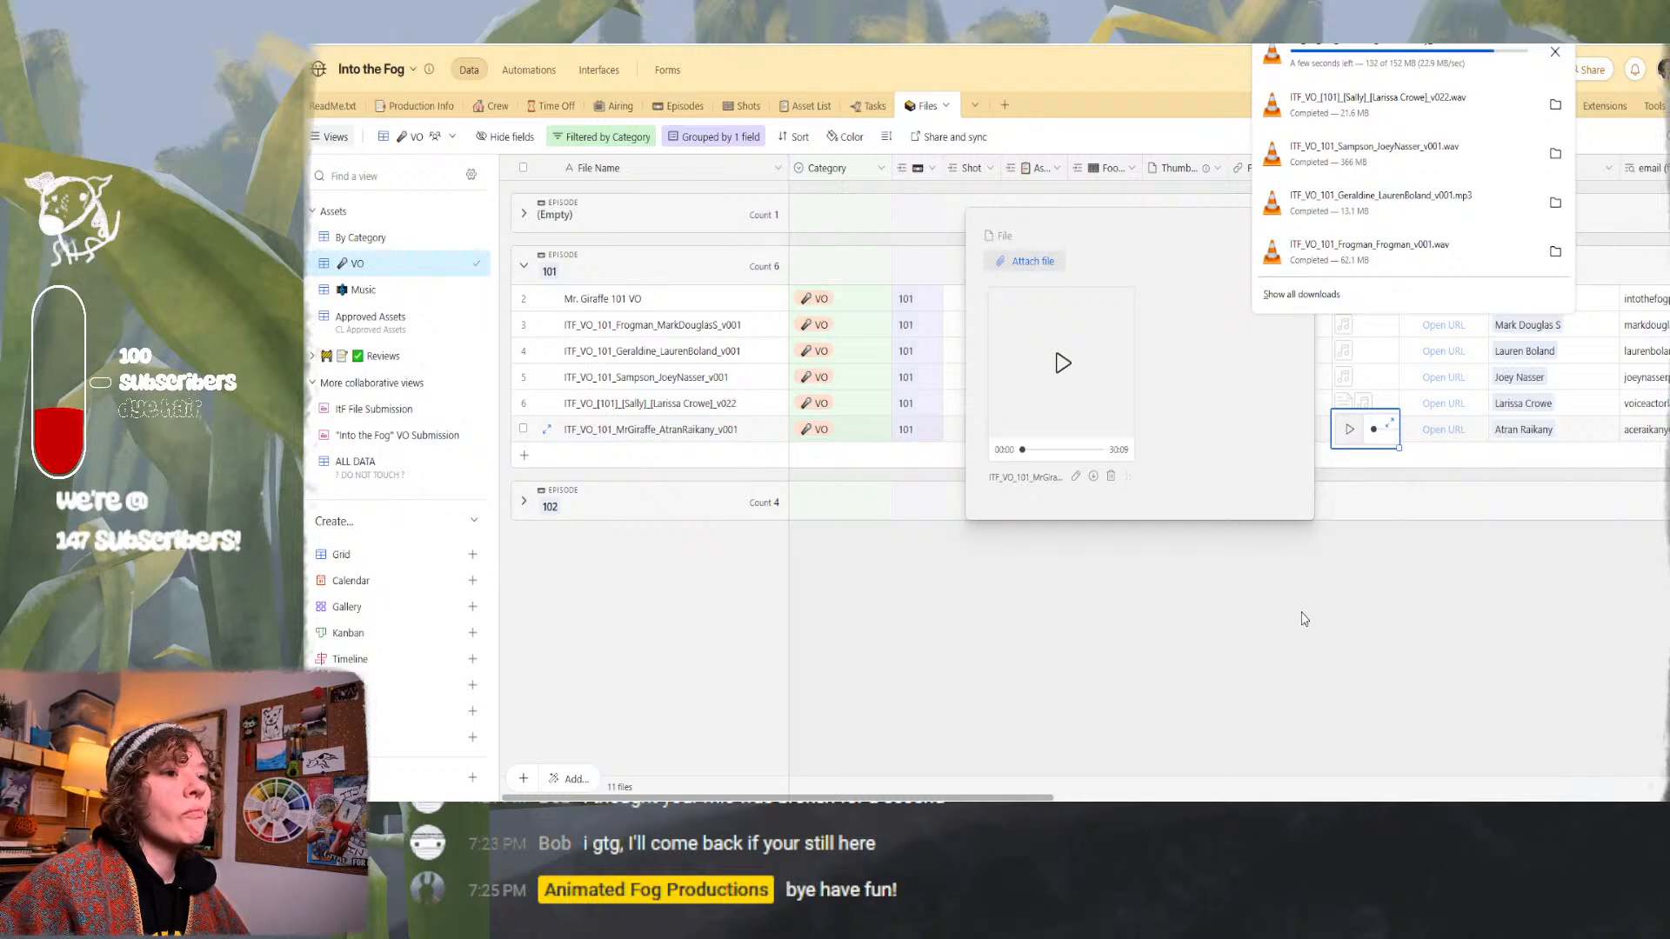
click(1303, 616)
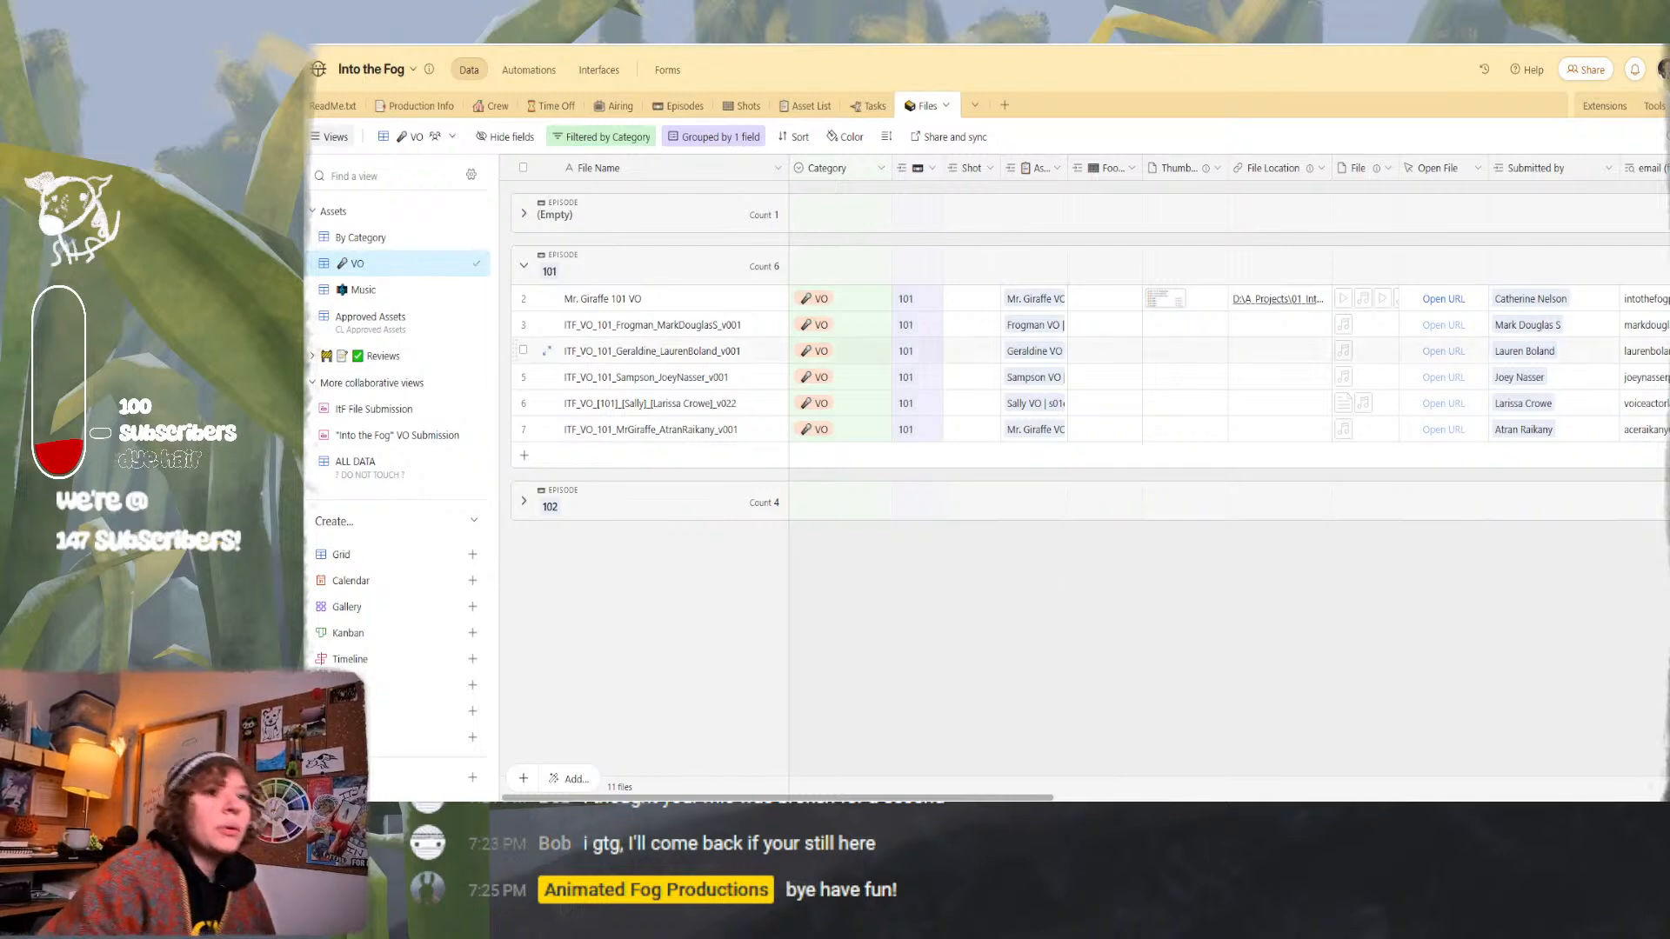
Show all browser downloads, and bring the File Explorer window with the s01e01 project folder over the Airtable page.
click(1579, 61)
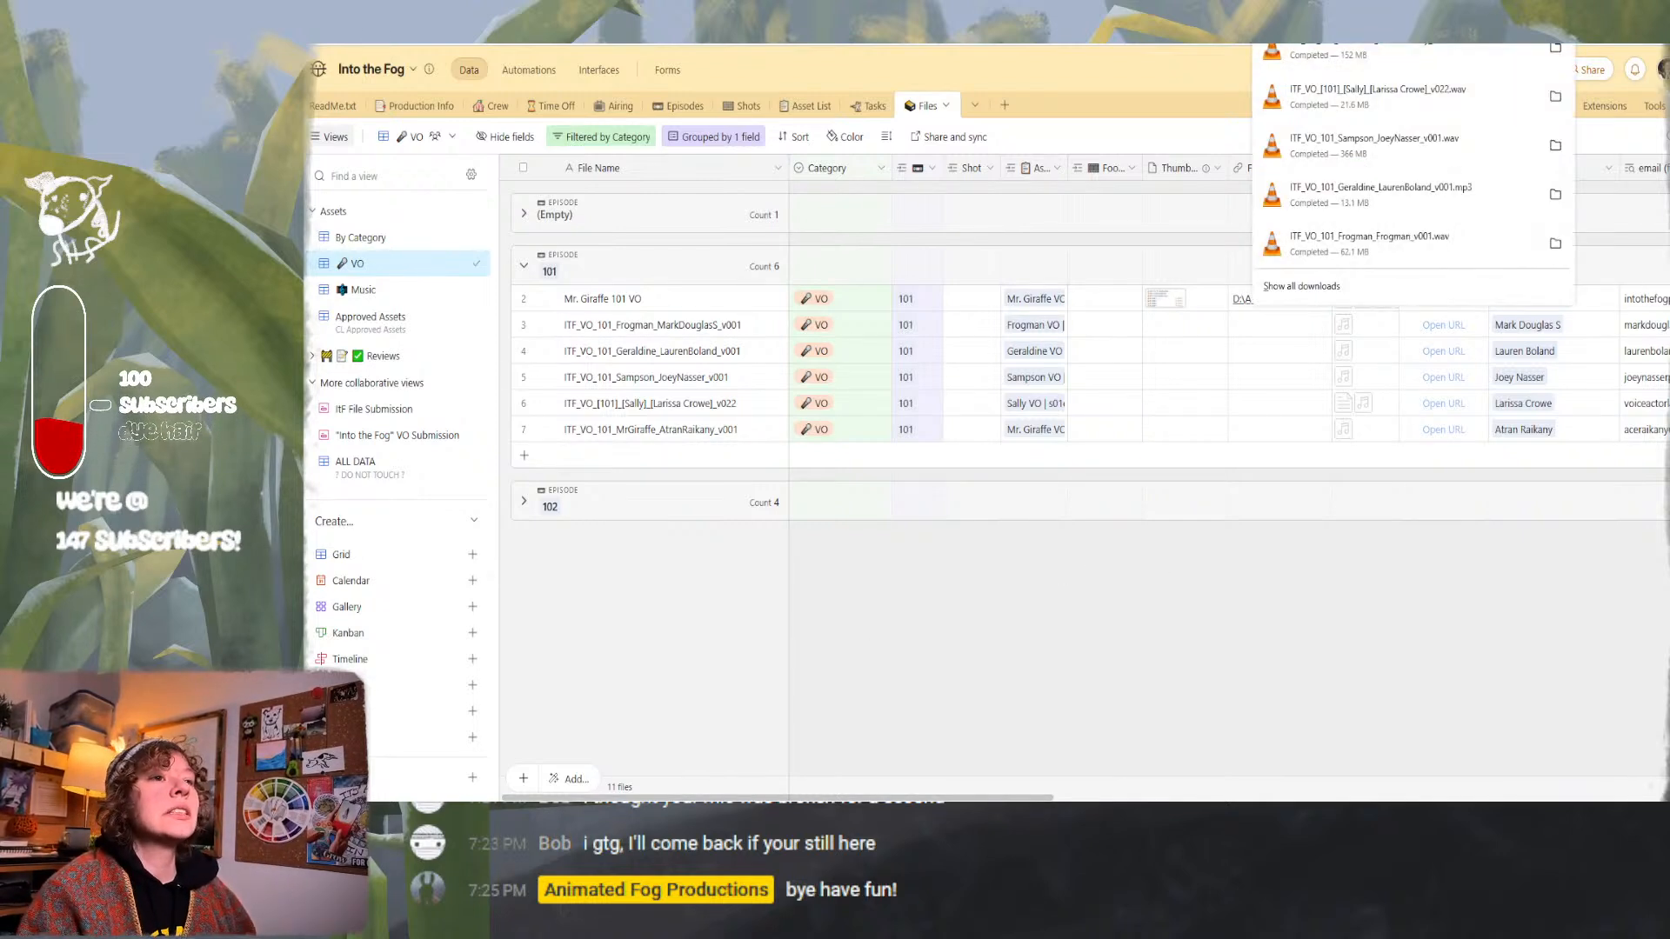
click(1309, 283)
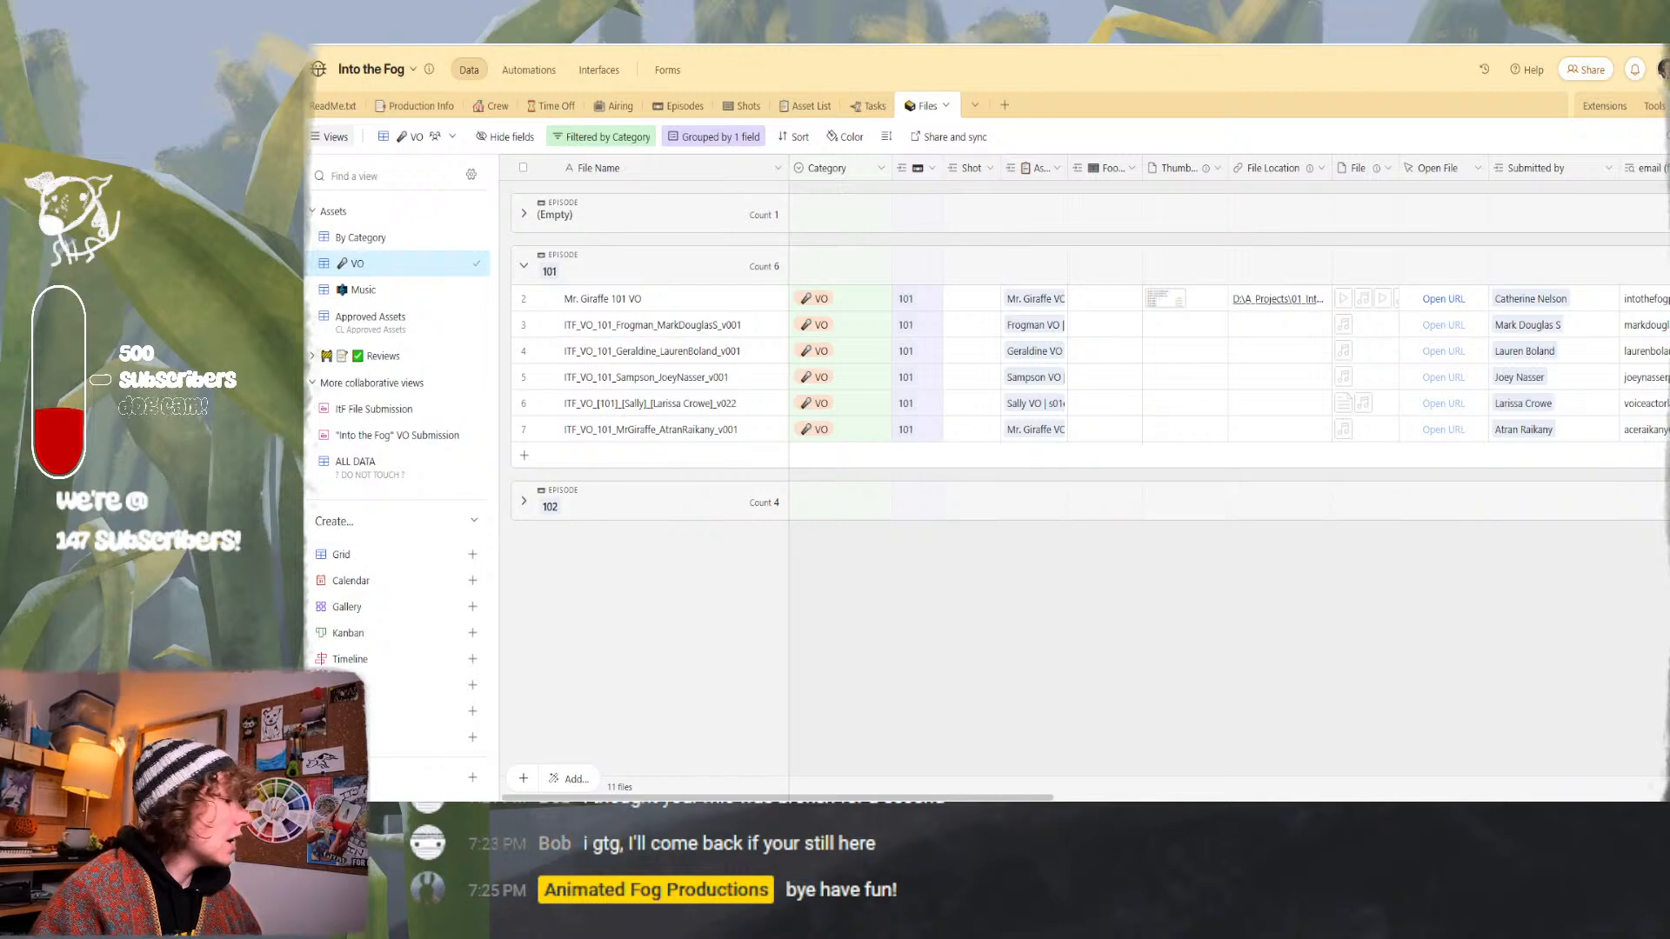
mouse_move(593, 817)
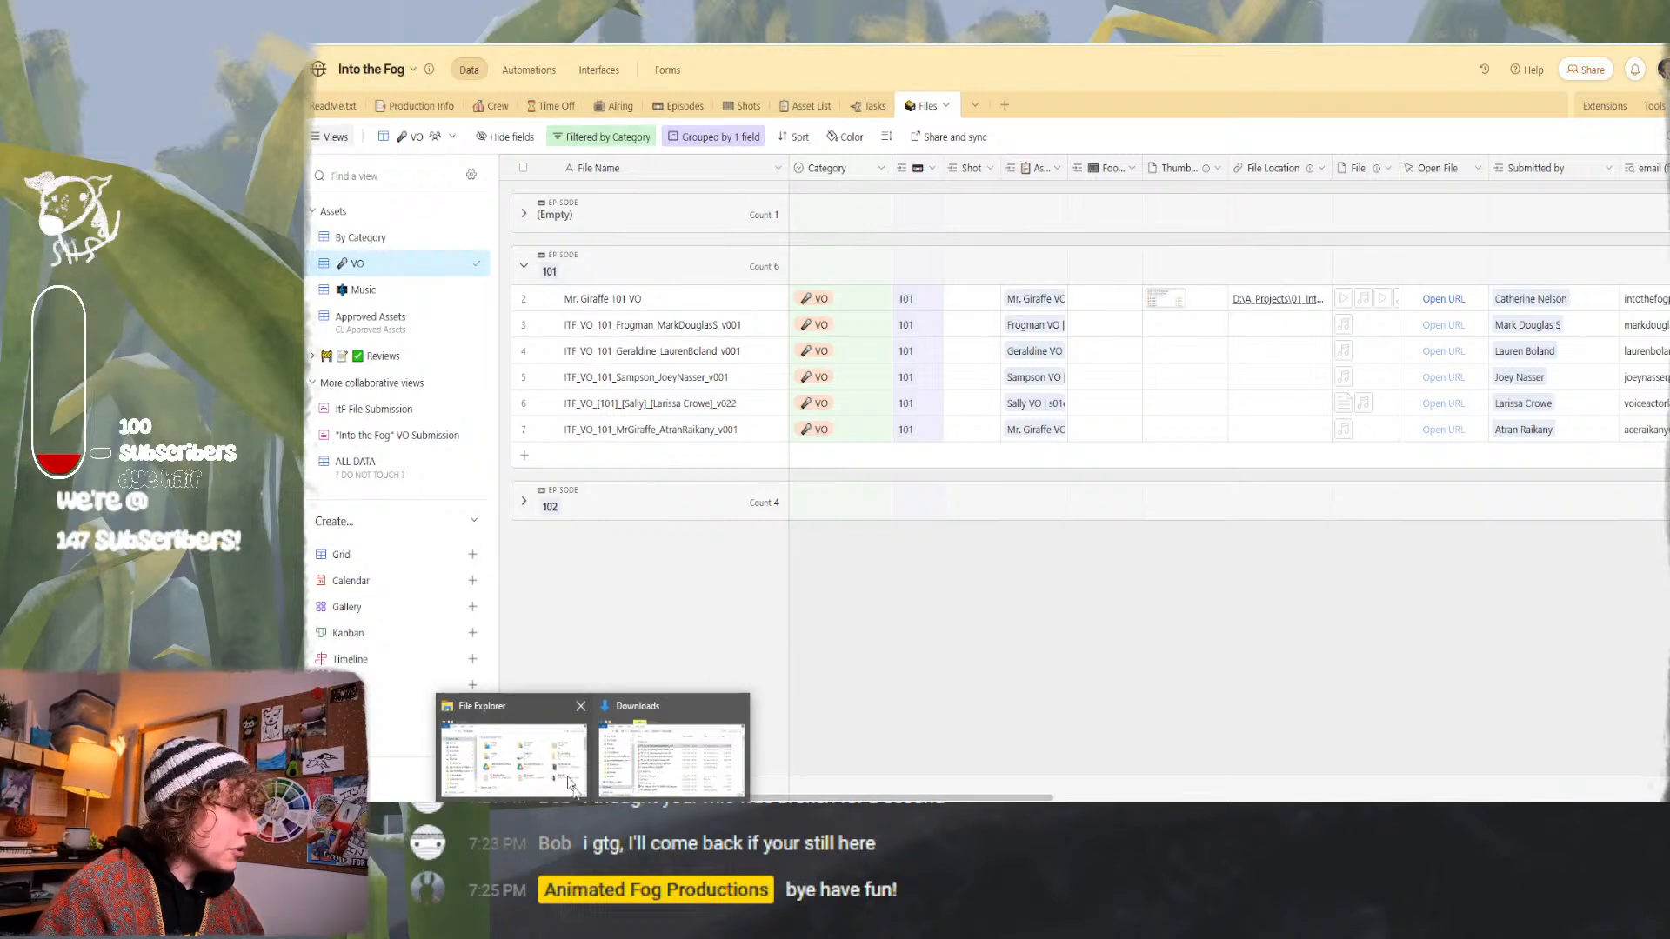
click(511, 740)
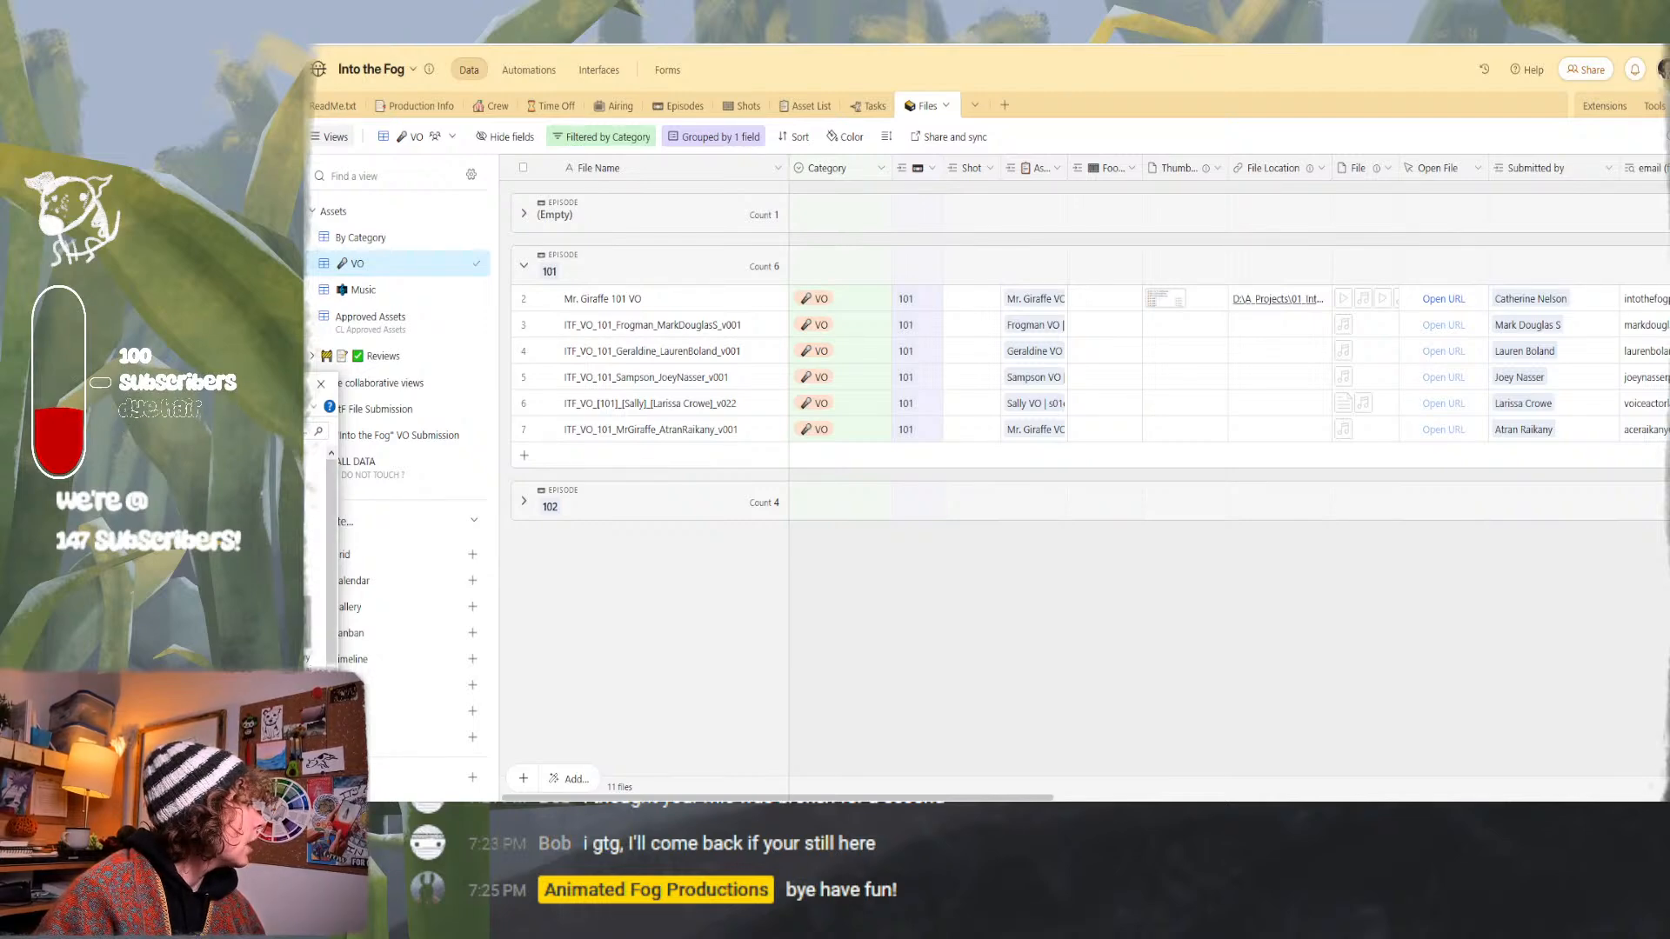
drag(0, 386, 1112, 253)
double_click(1112, 253)
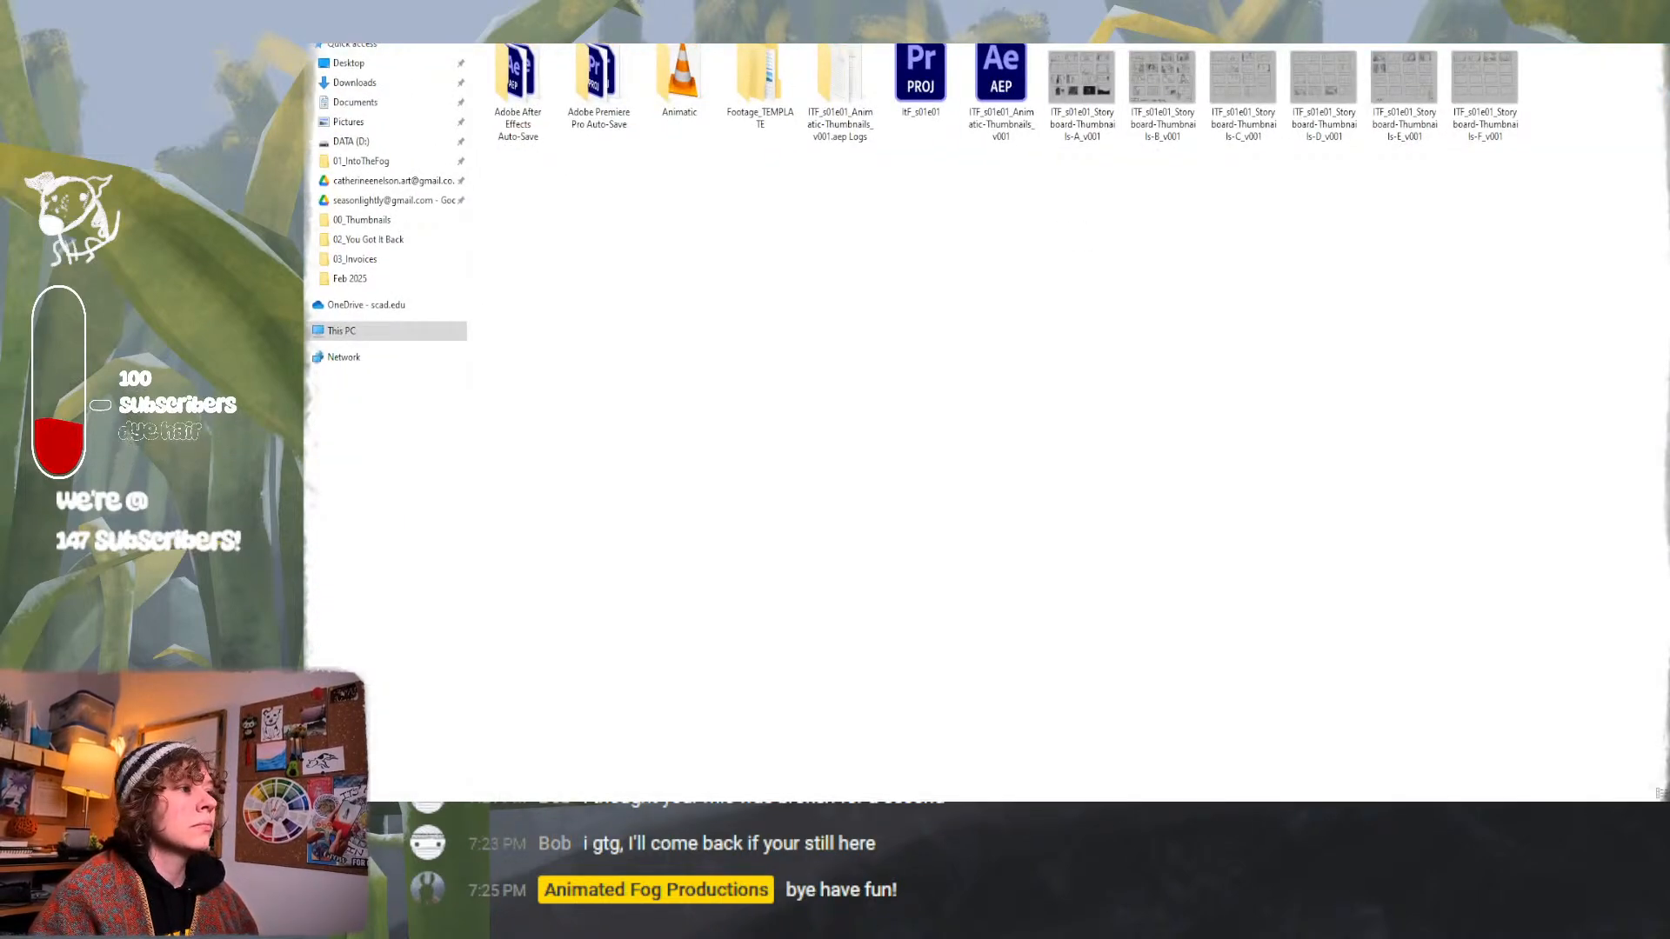
key(super+Down)
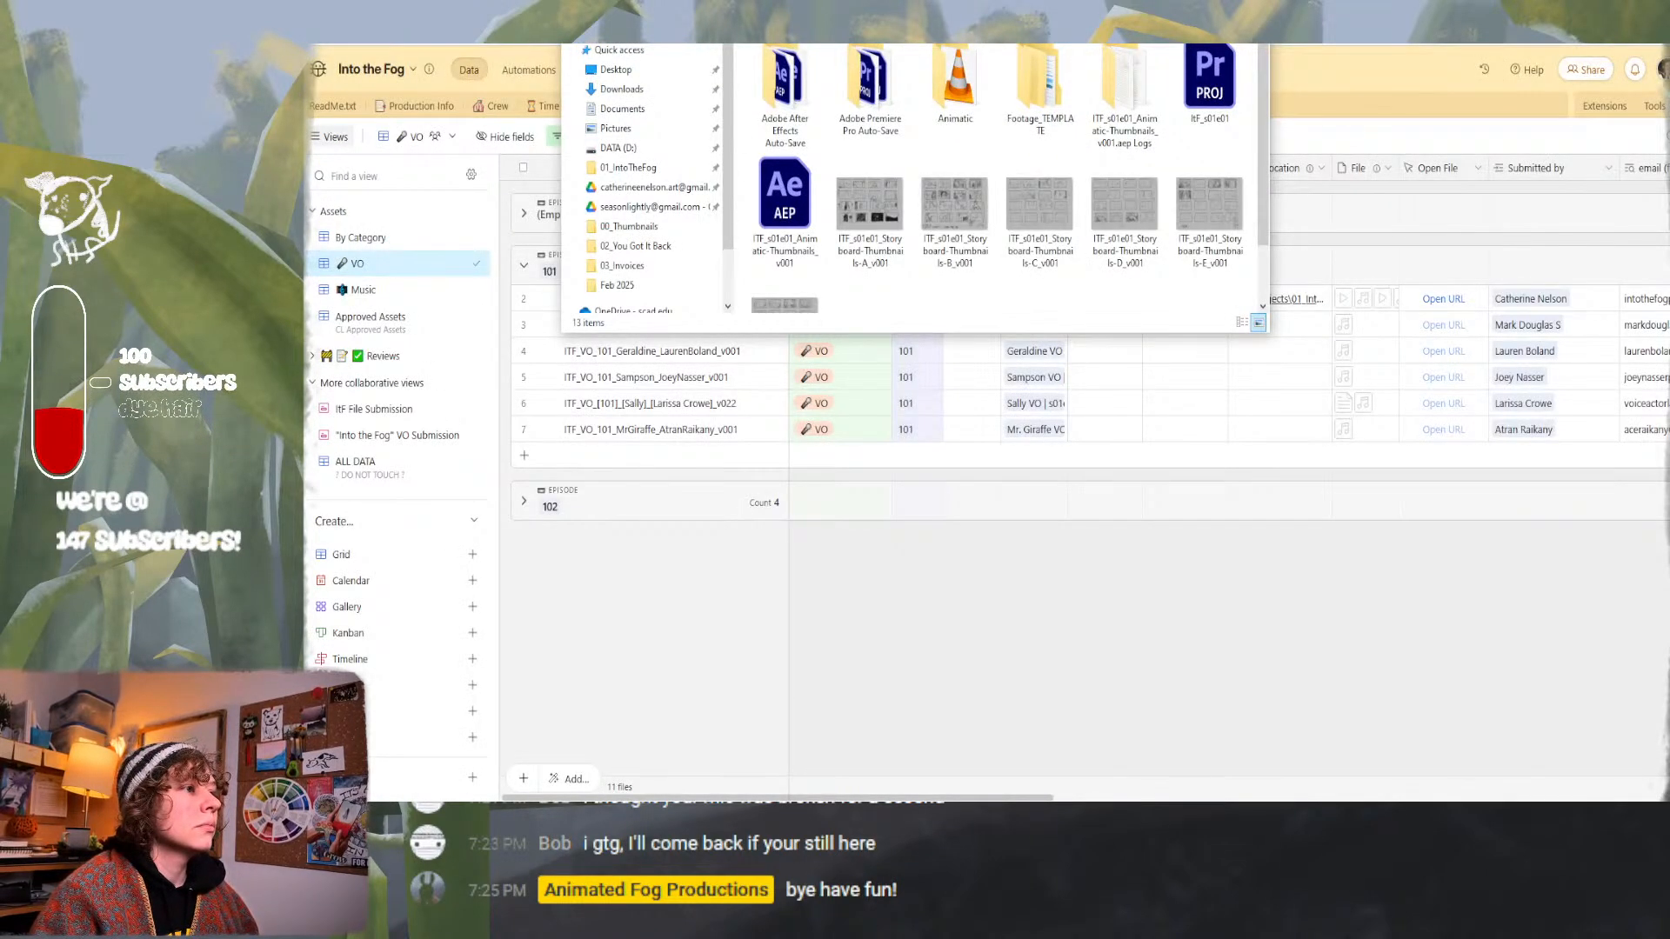
Create a new folder named 01_Audio in the s01e01 project folder.
scroll(1000, 174, down, 1)
right_click(969, 249)
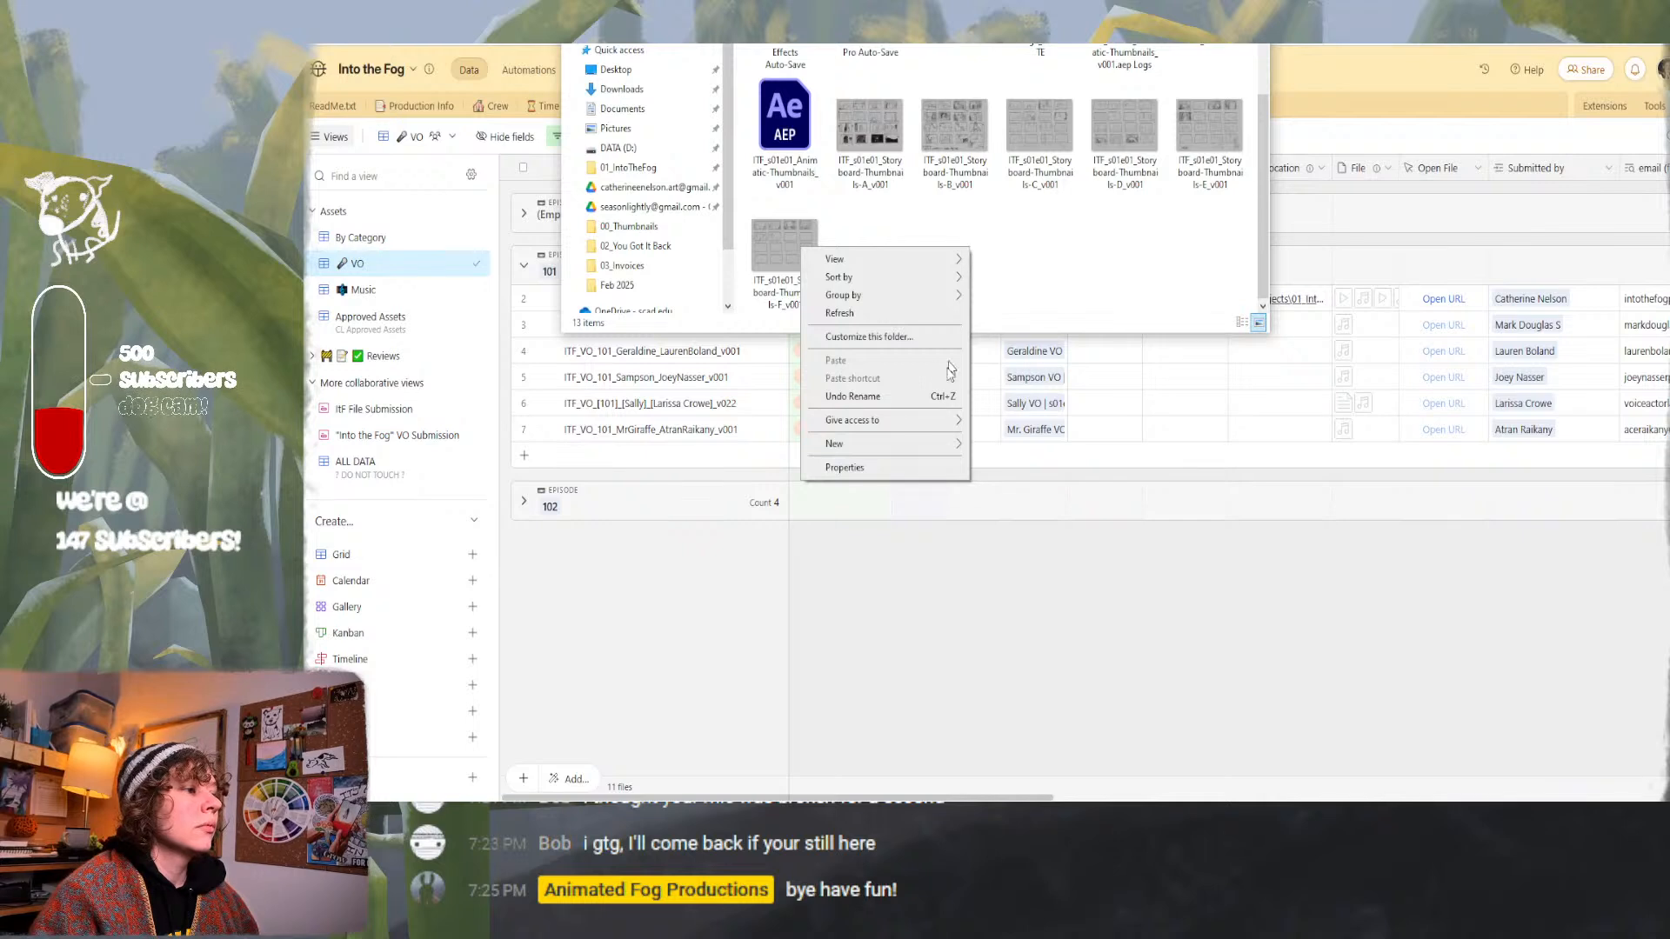
mouse_move(942, 443)
click(1000, 444)
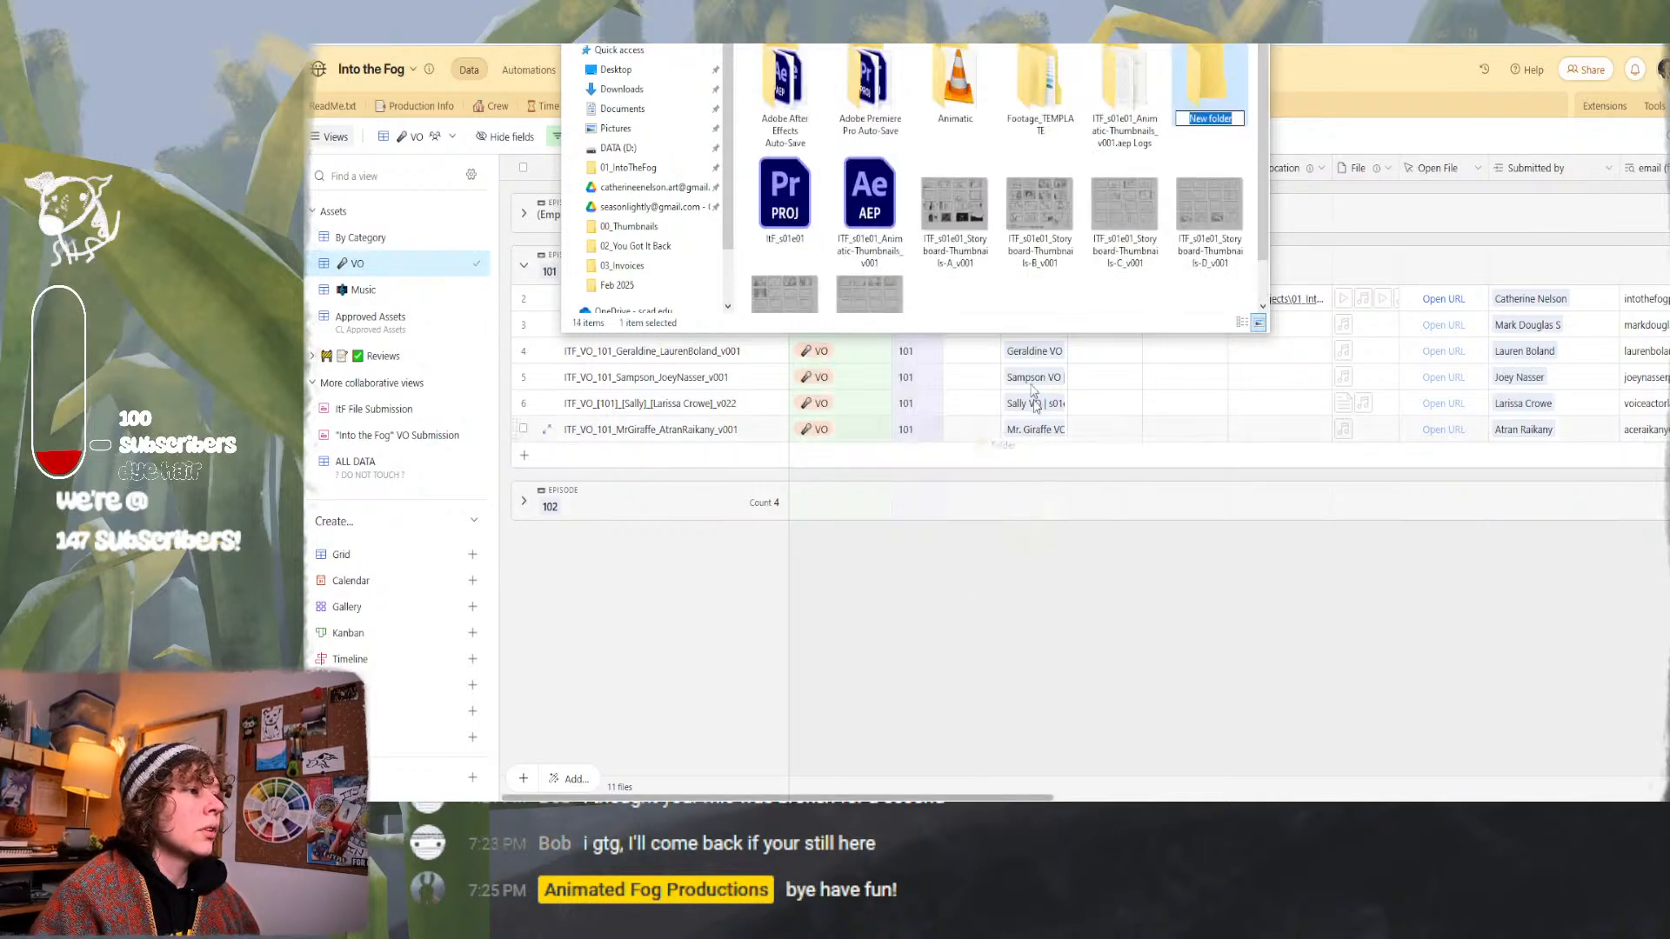
text(0)
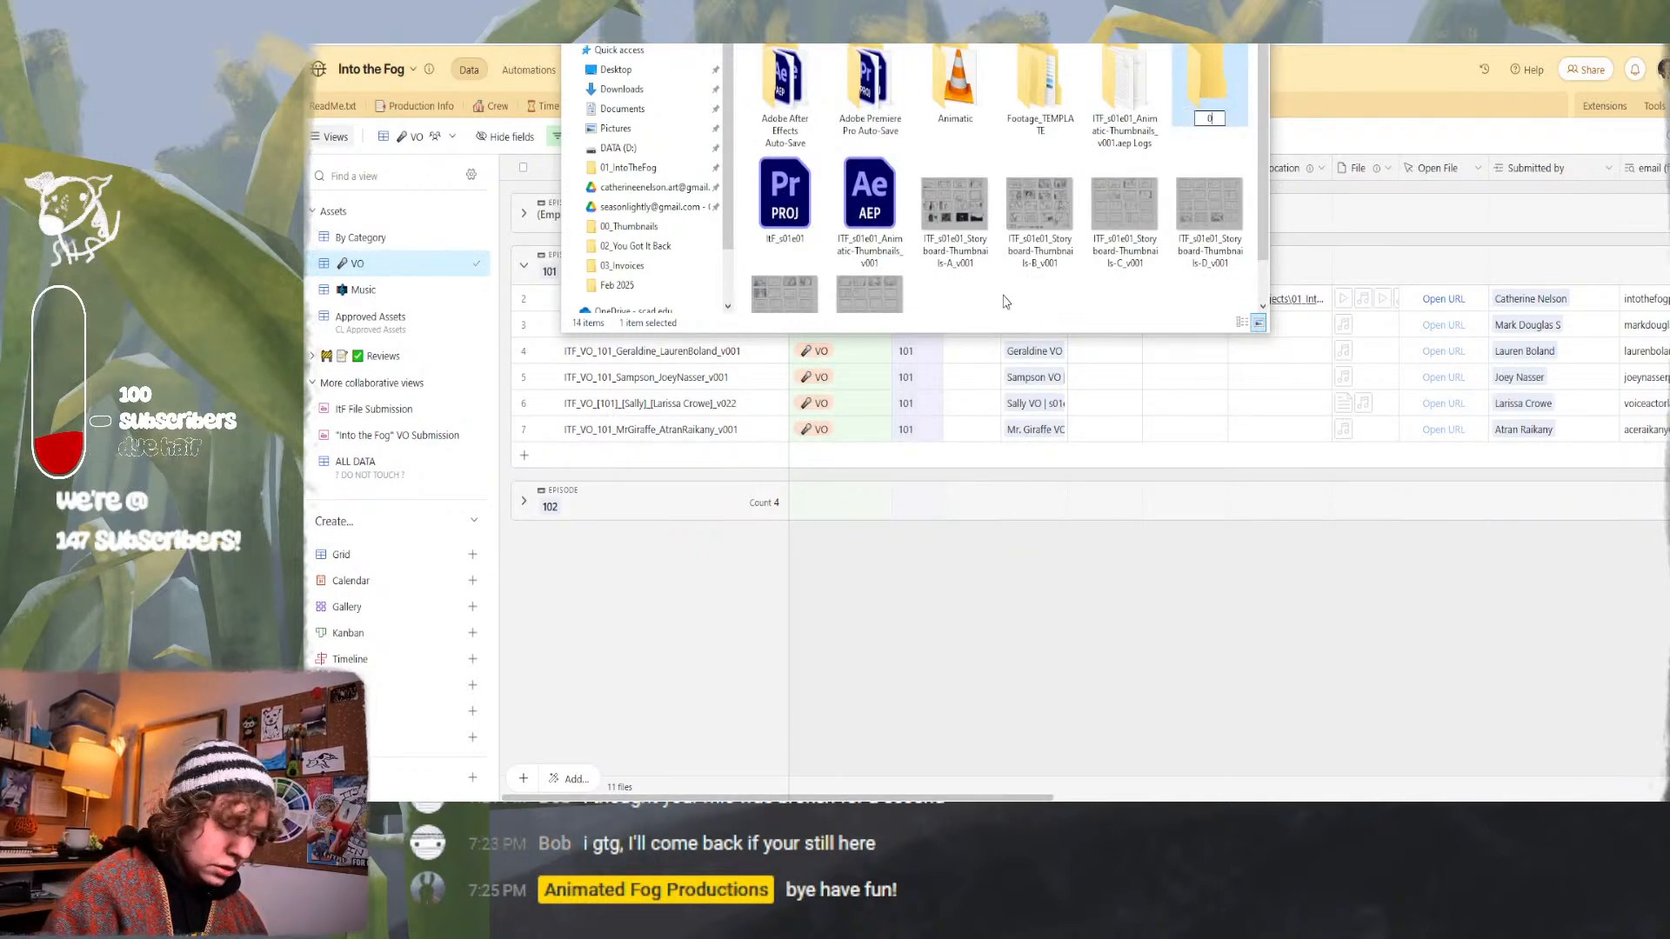
text(1_A)
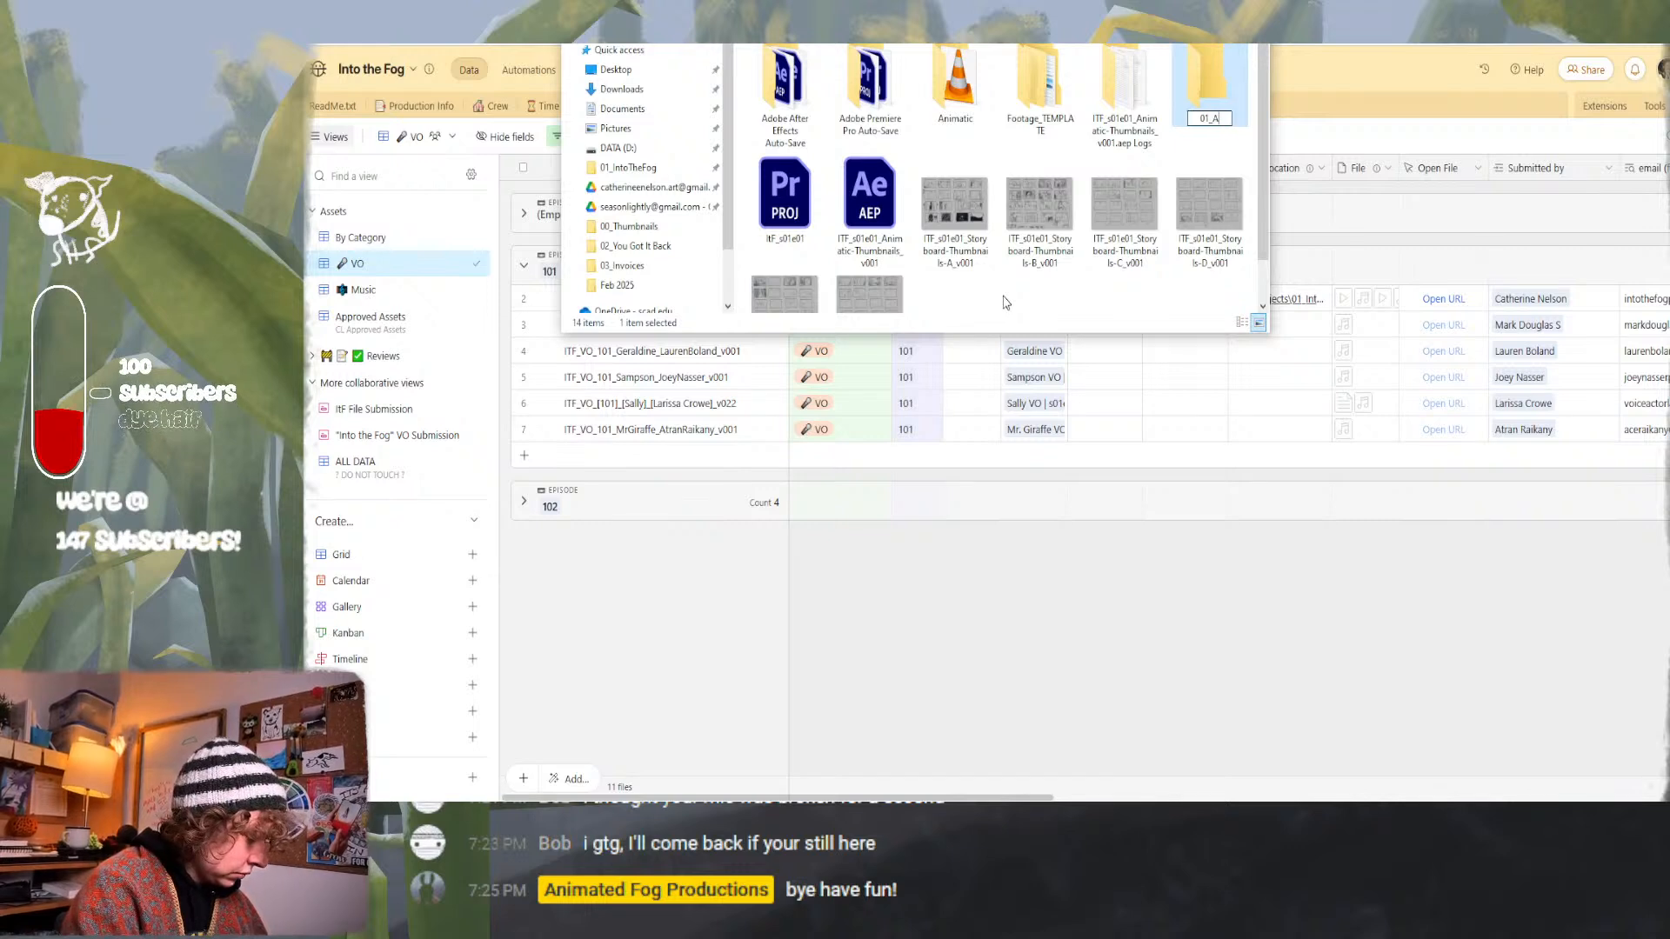
text(udio)
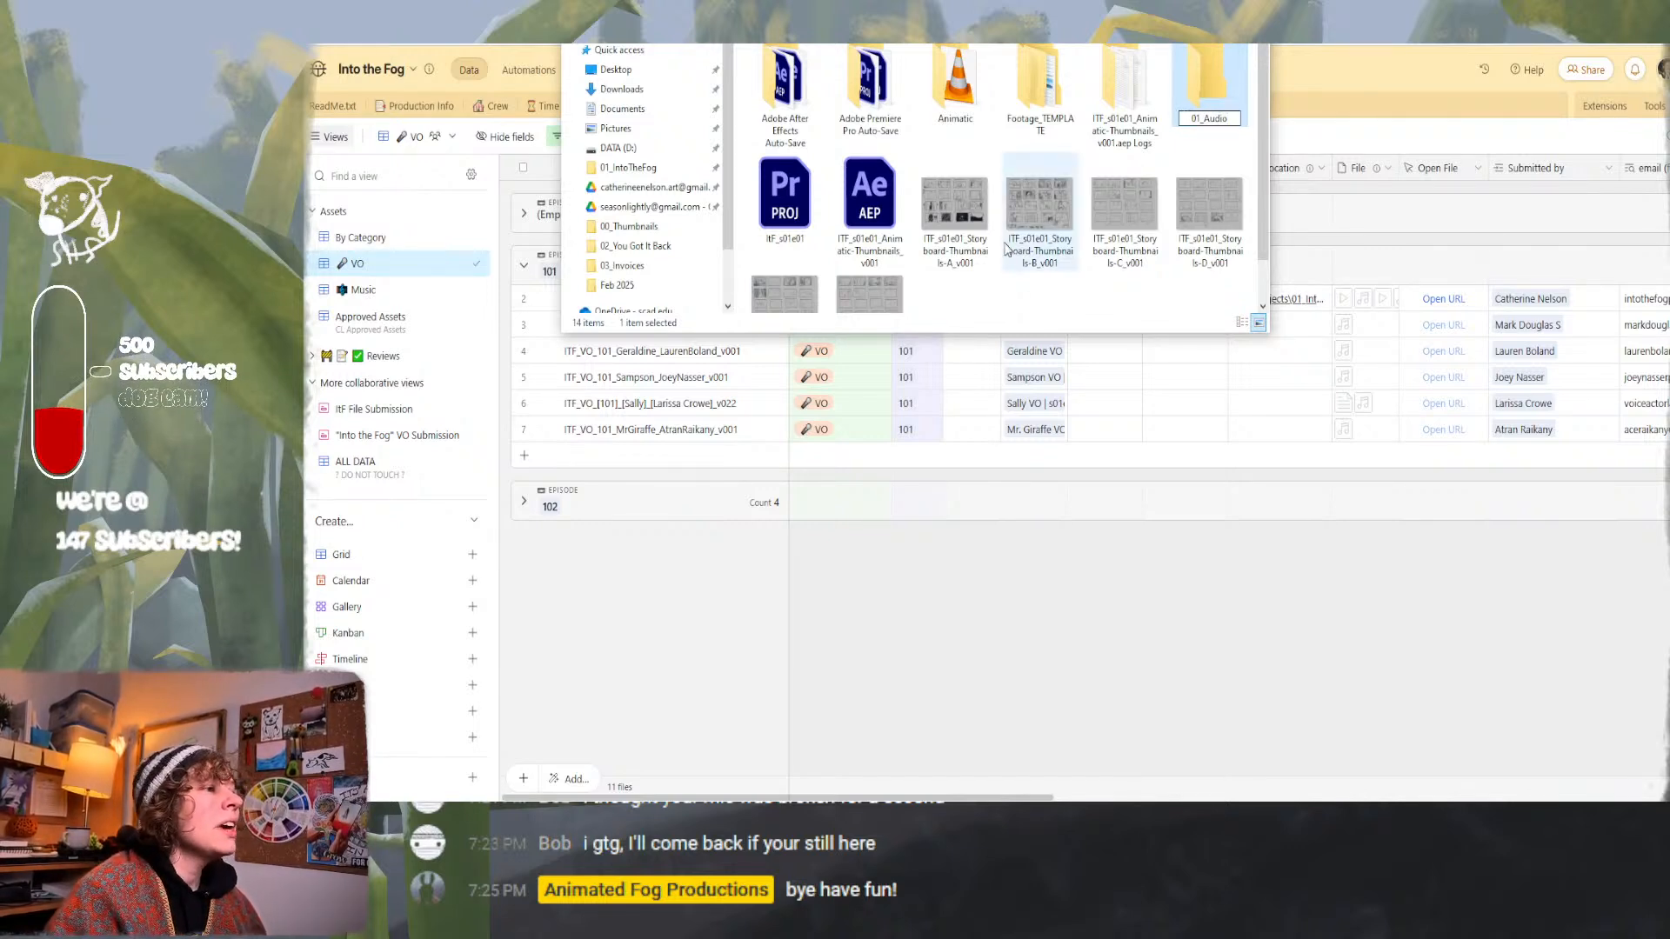
key(Return)
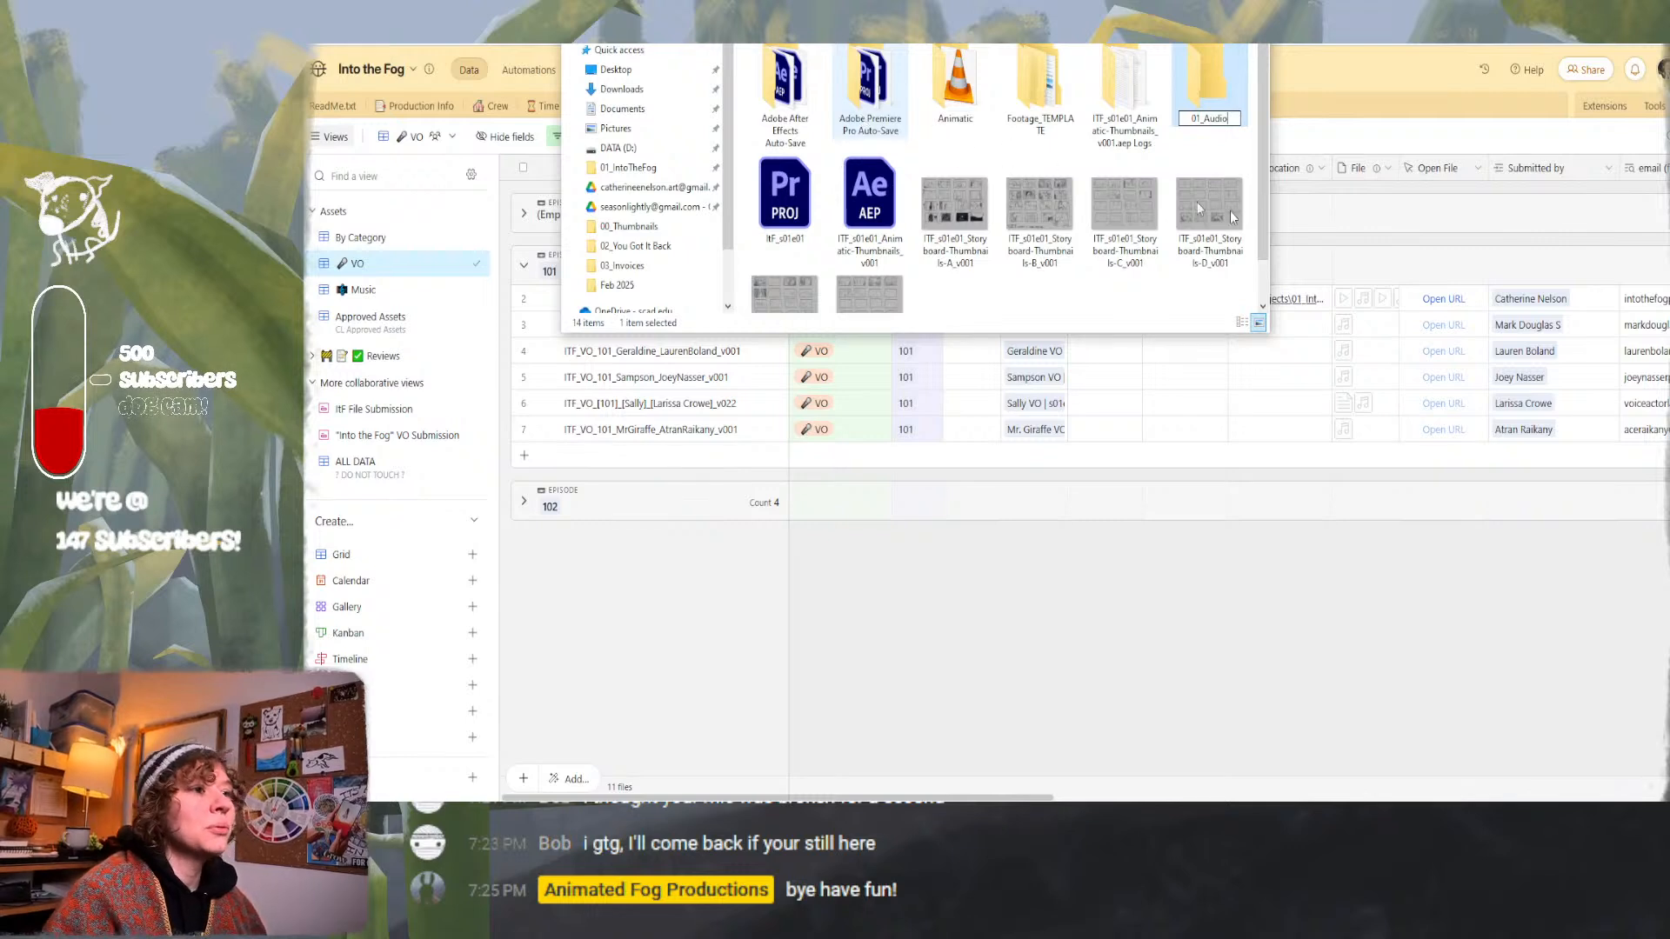
Open the 01_Audio folder and create a subfolder named 01_Dialogue in it.
scroll(644, 174, down, 1)
double_click(795, 81)
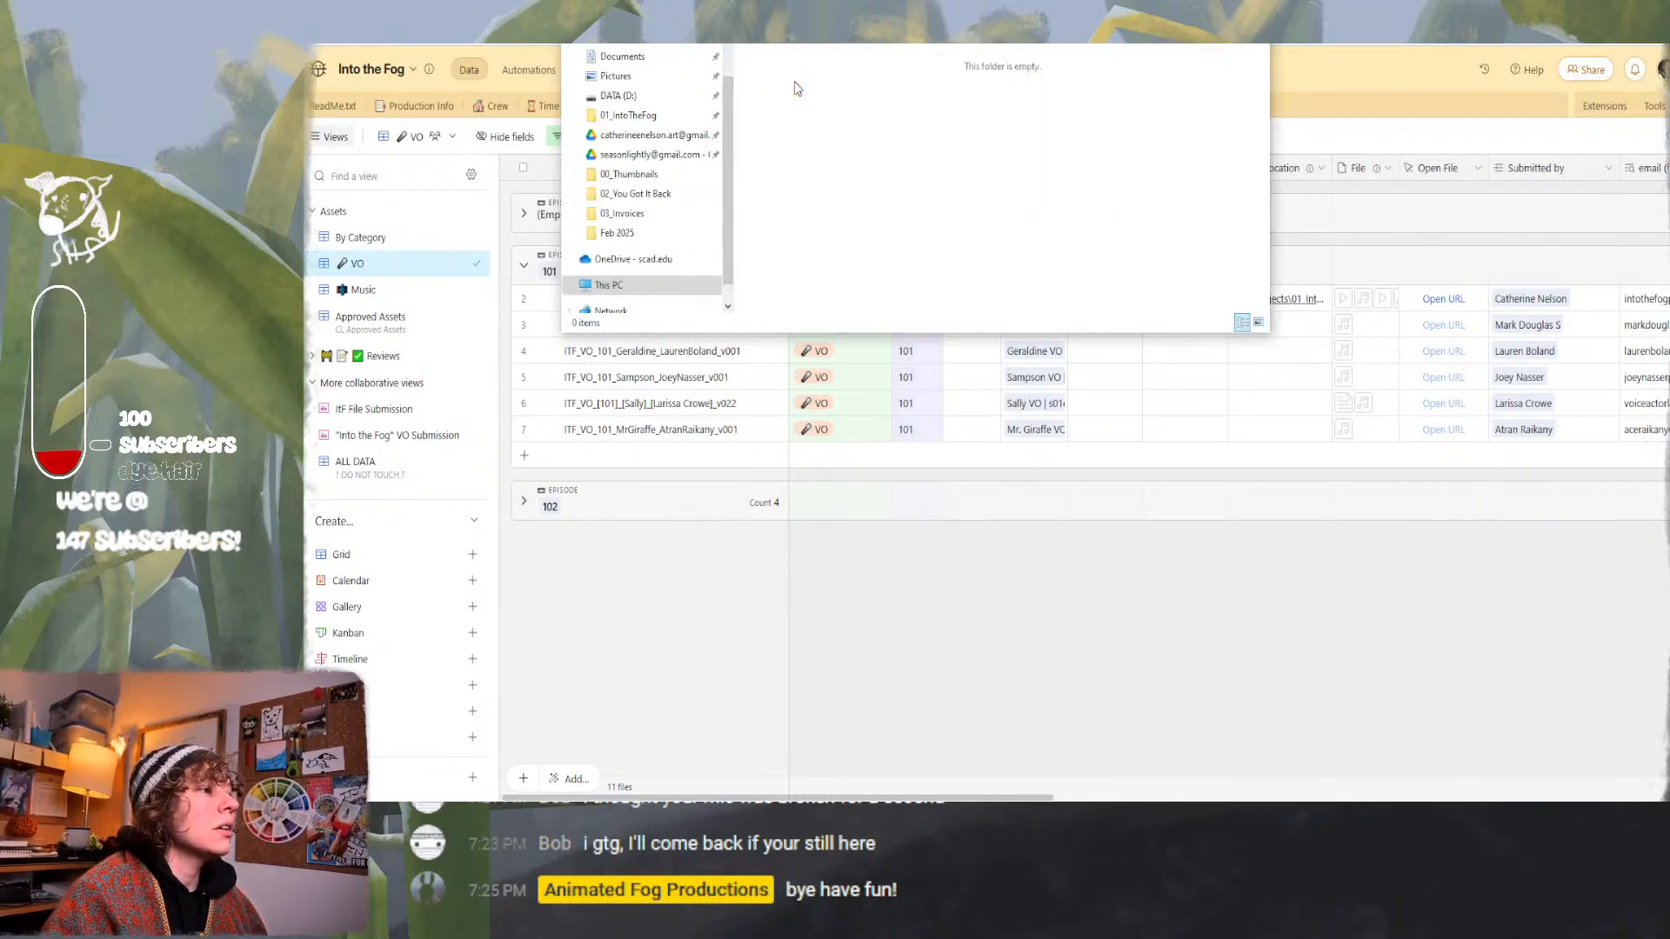
right_click(815, 144)
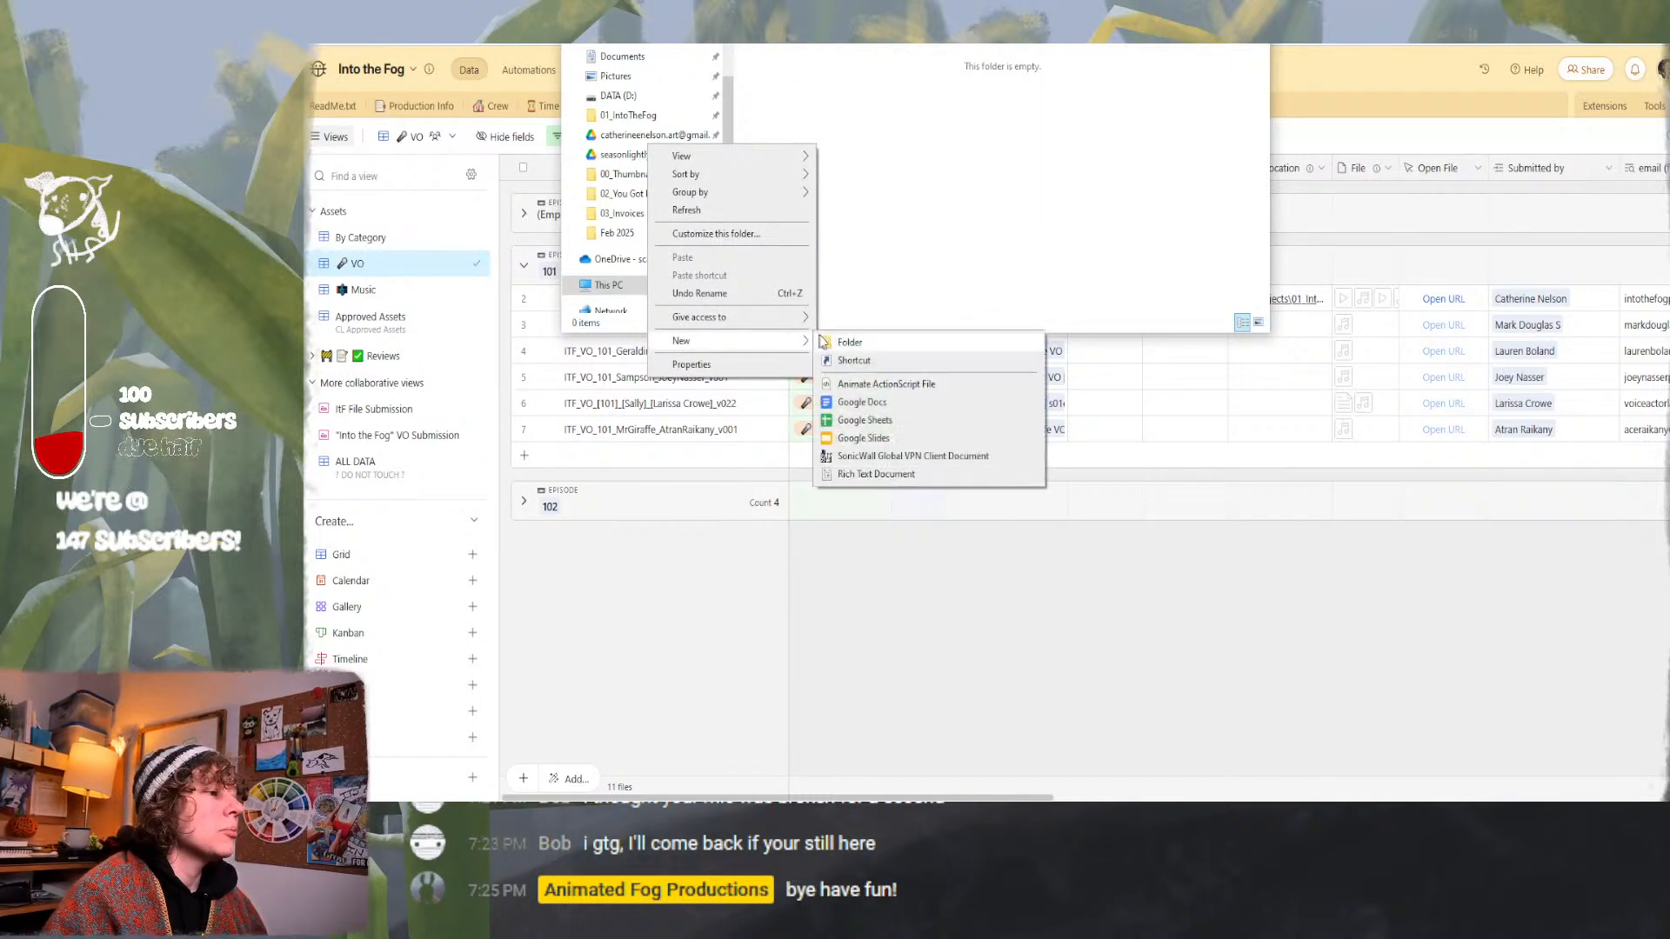
click(822, 343)
text(01)
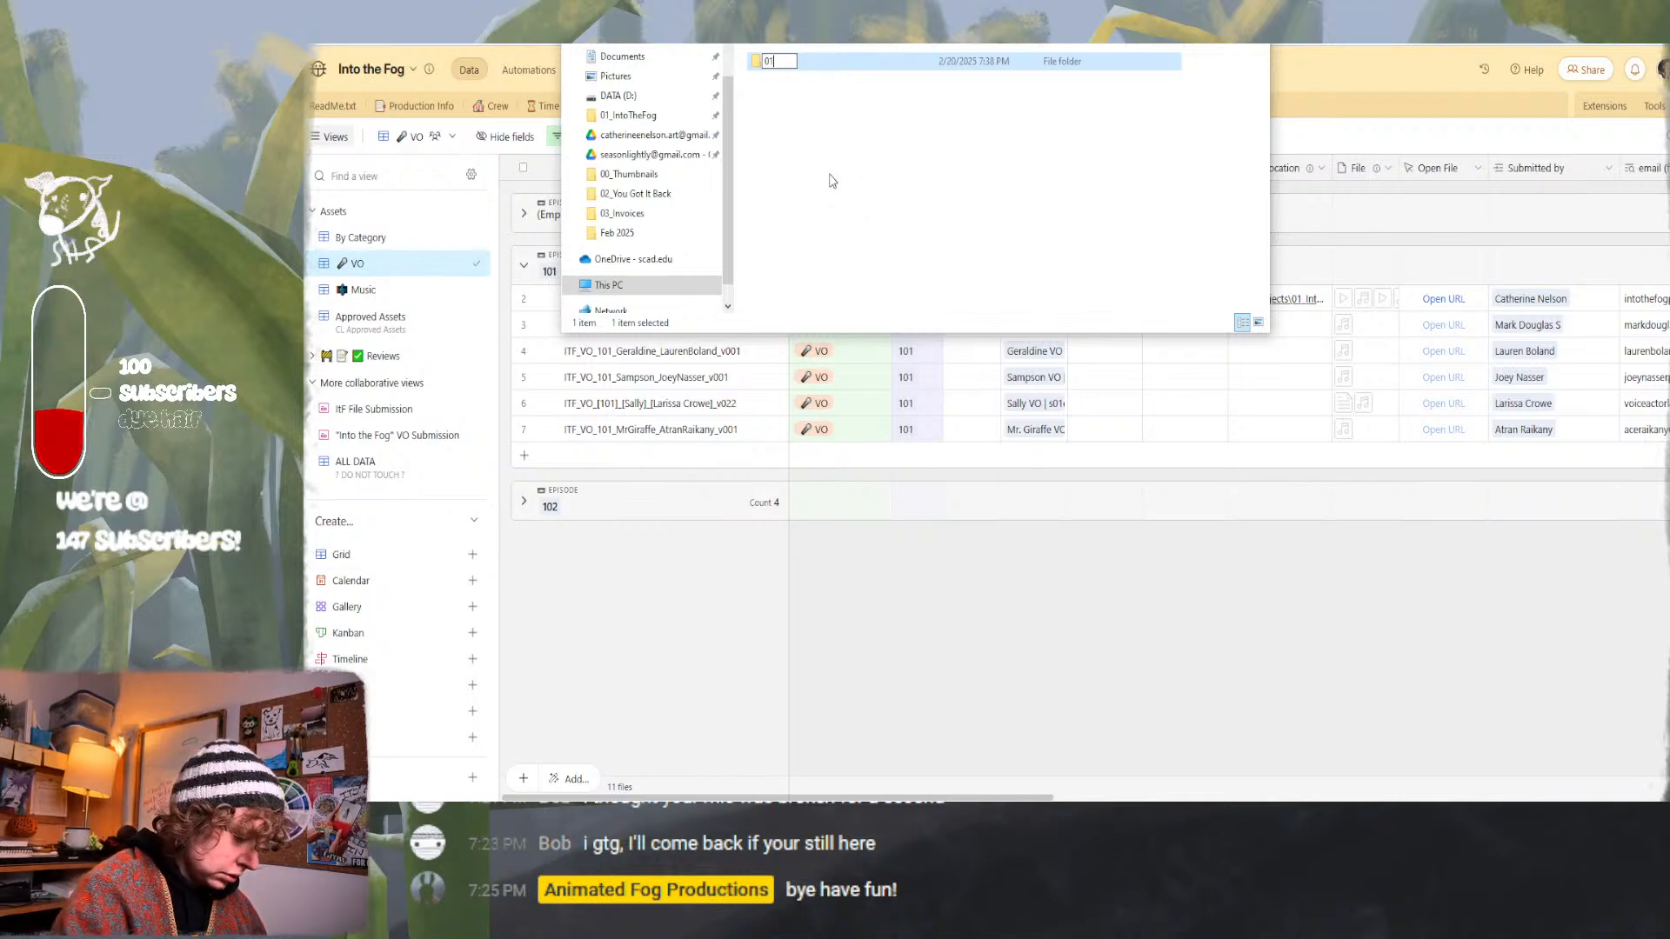
text(_F)
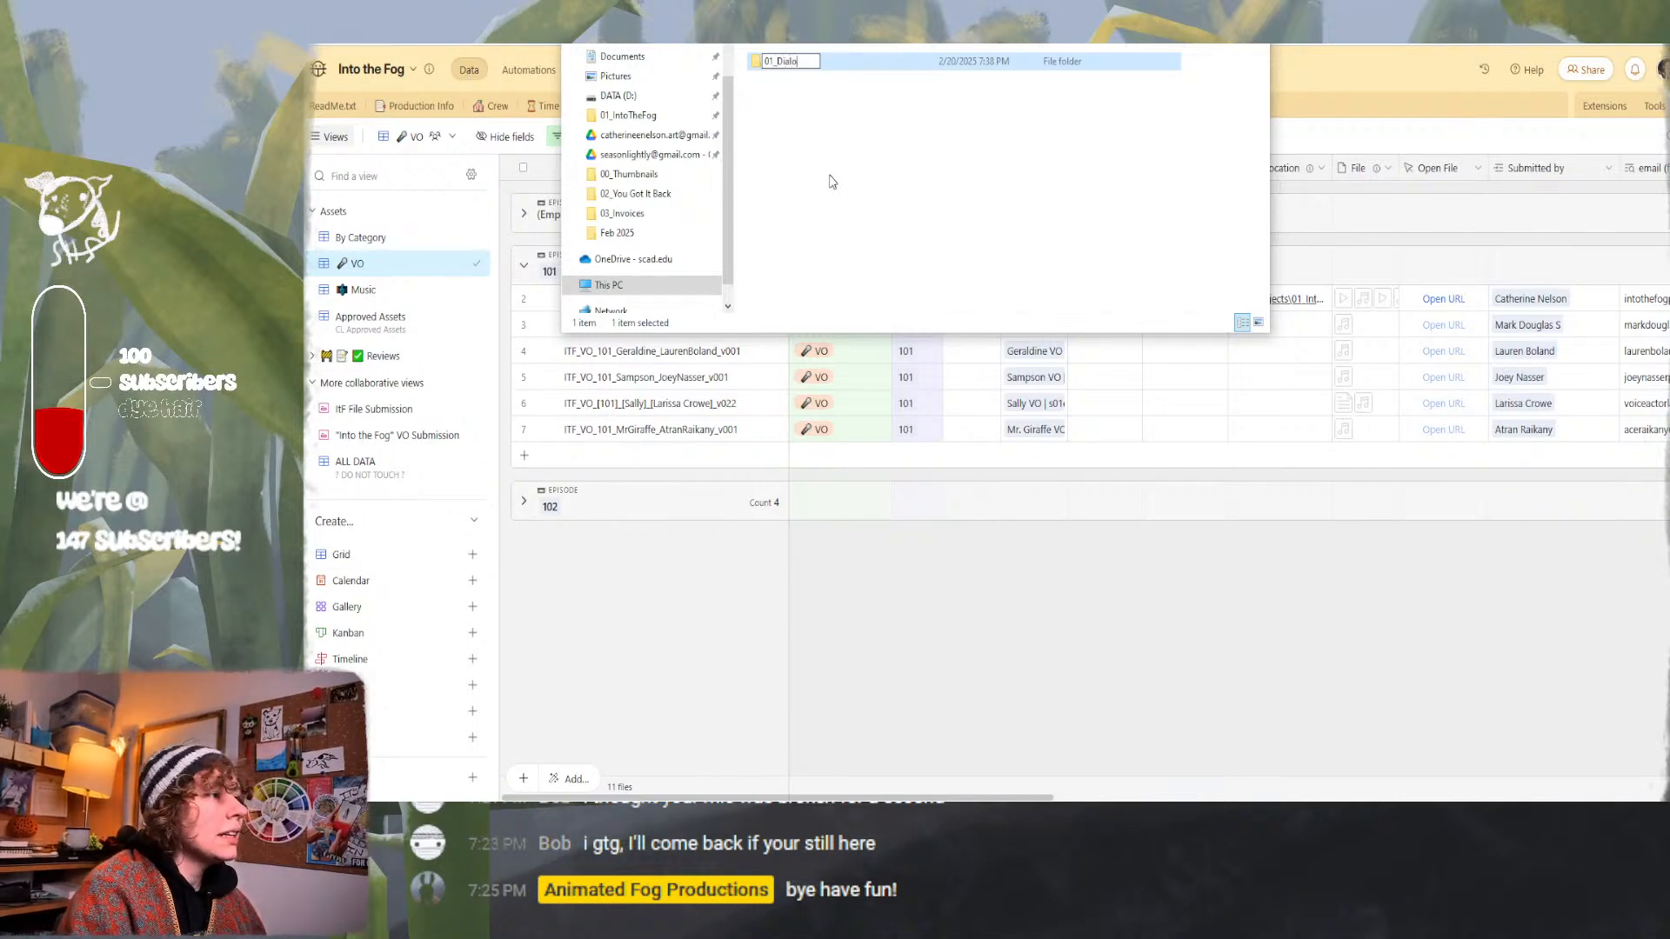
text(ialogue)
key(Return)
Create a second subfolder named 02_Music inside 01_Audio.
right_click(817, 136)
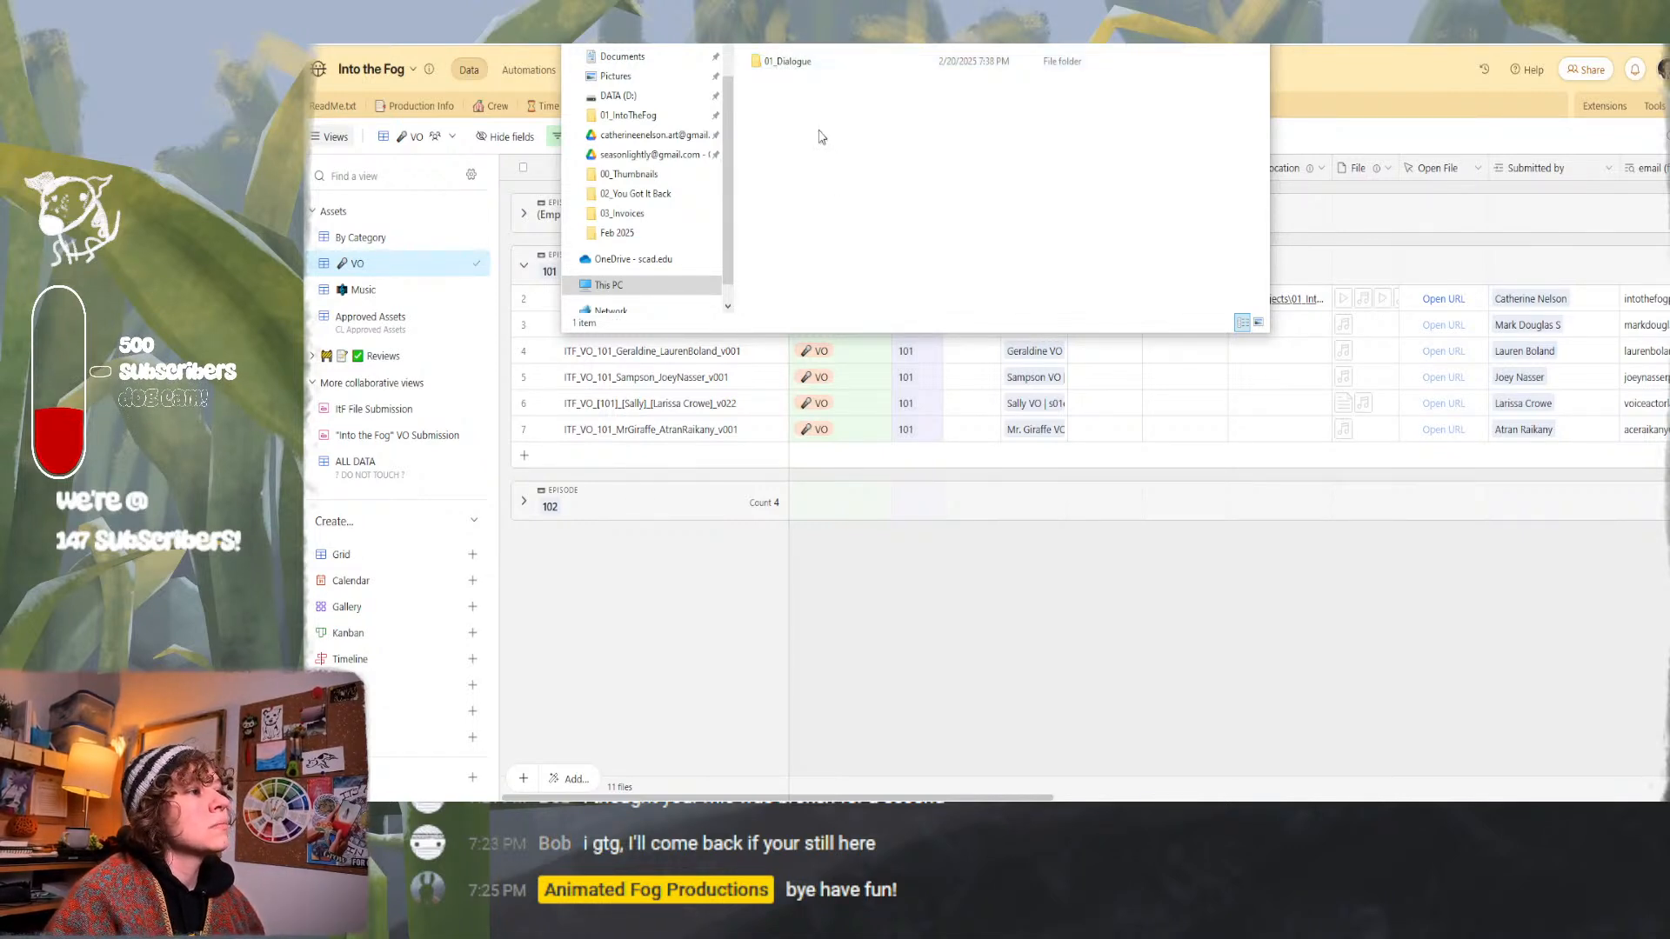
click(839, 329)
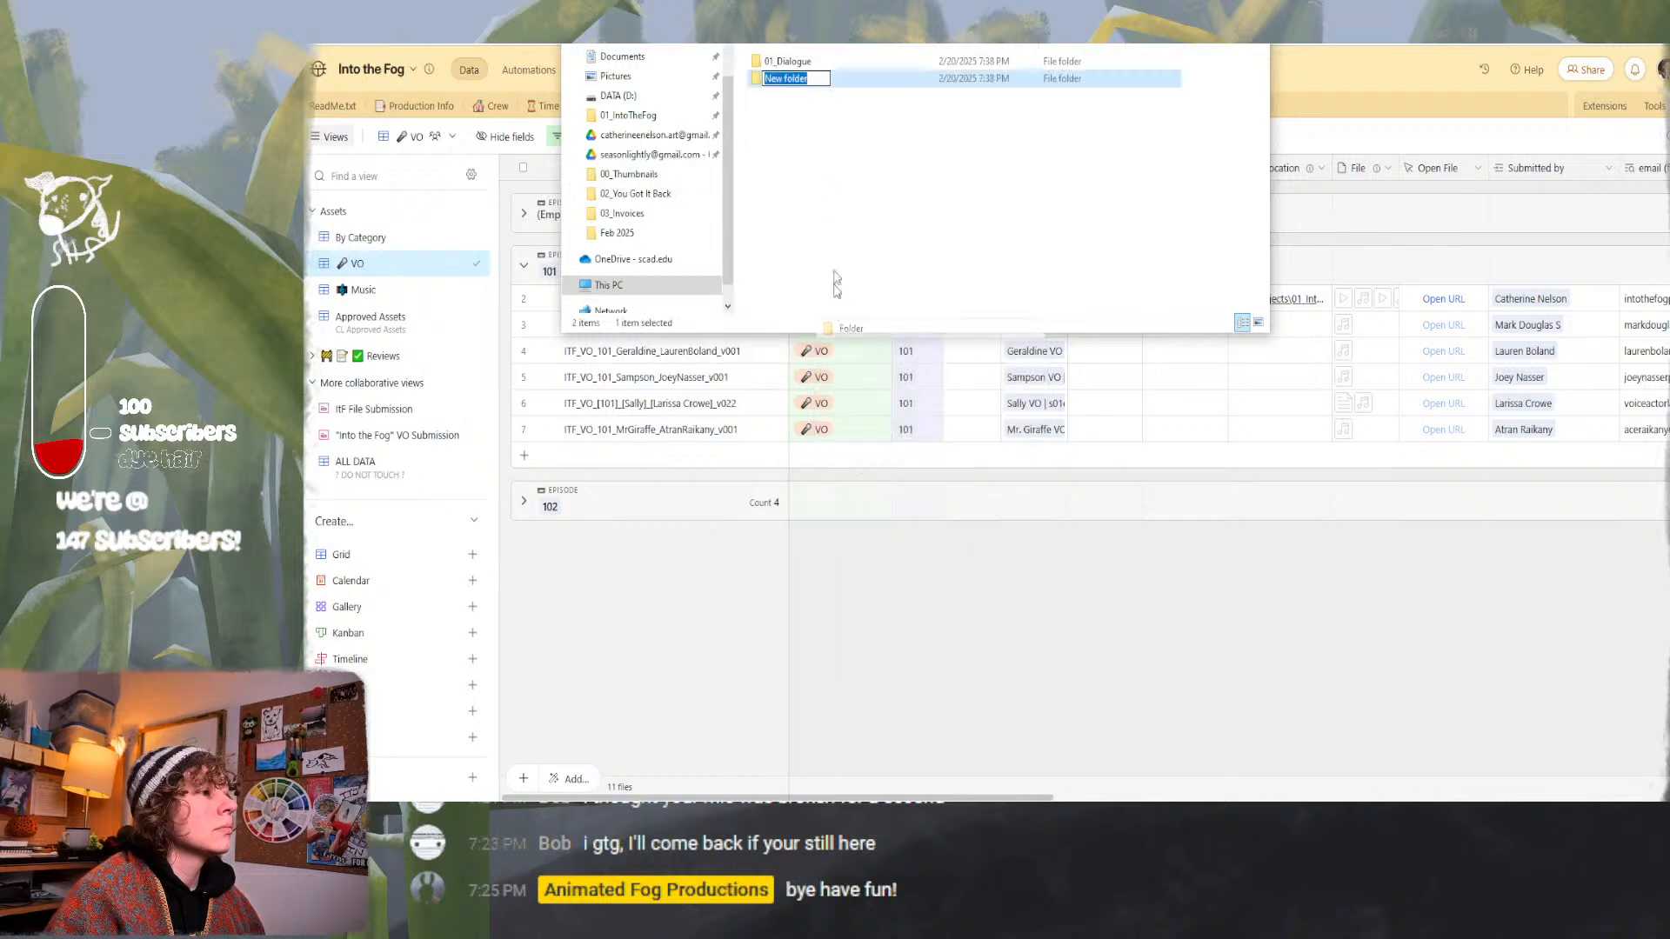
text(02_)
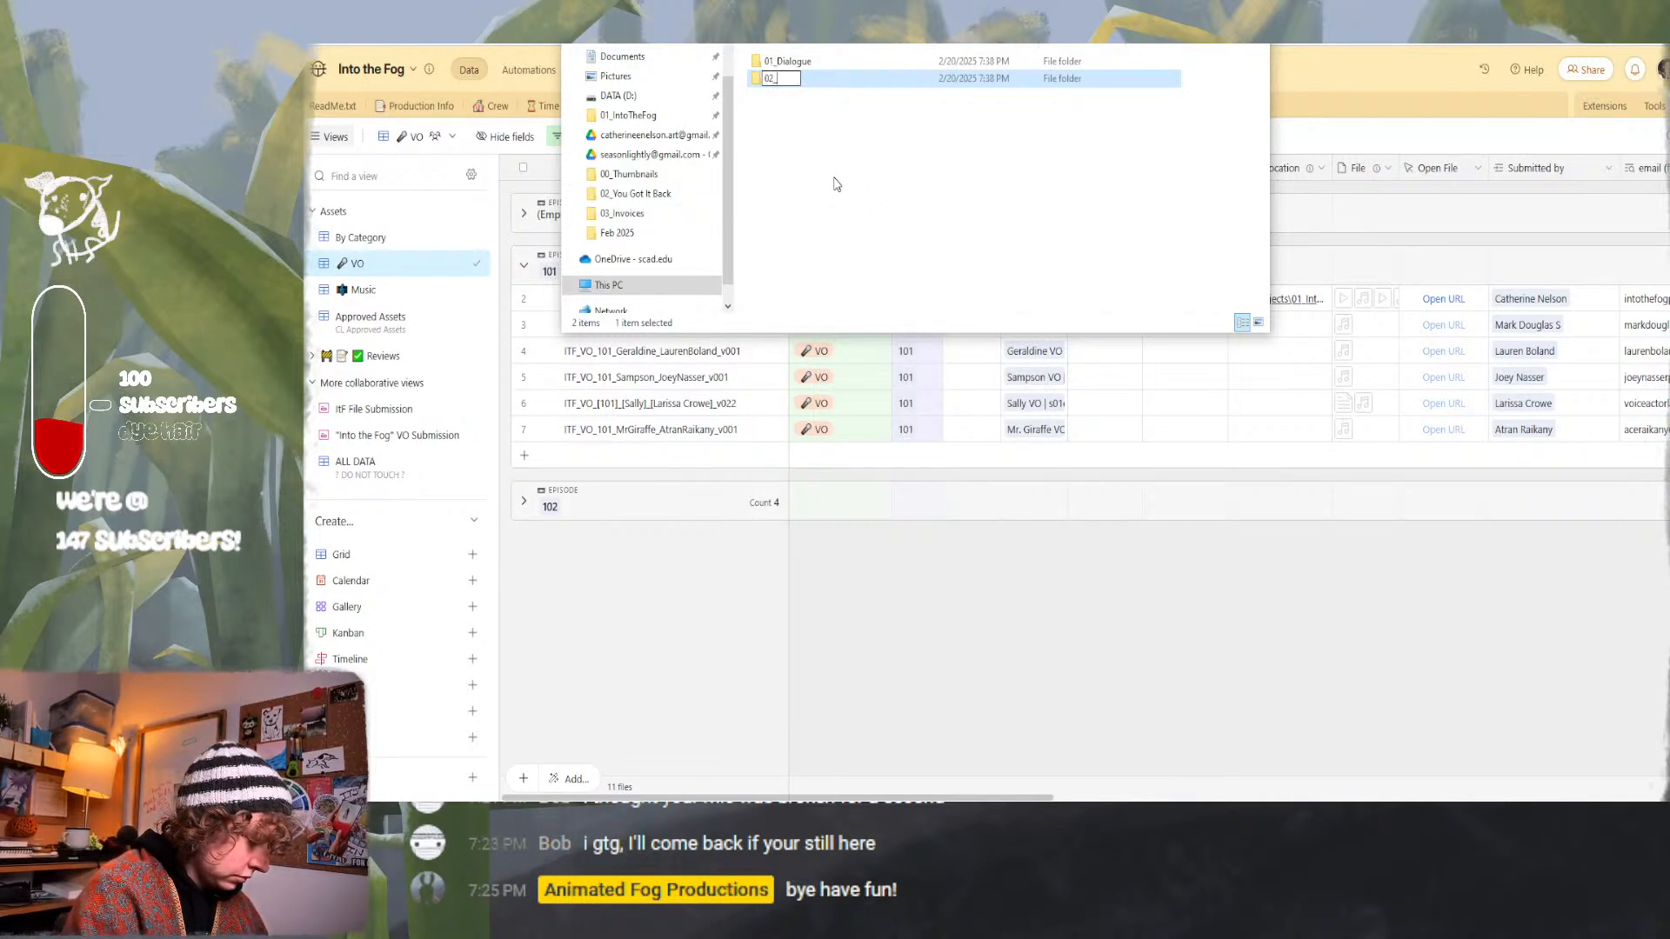
text(Music)
key(Return)
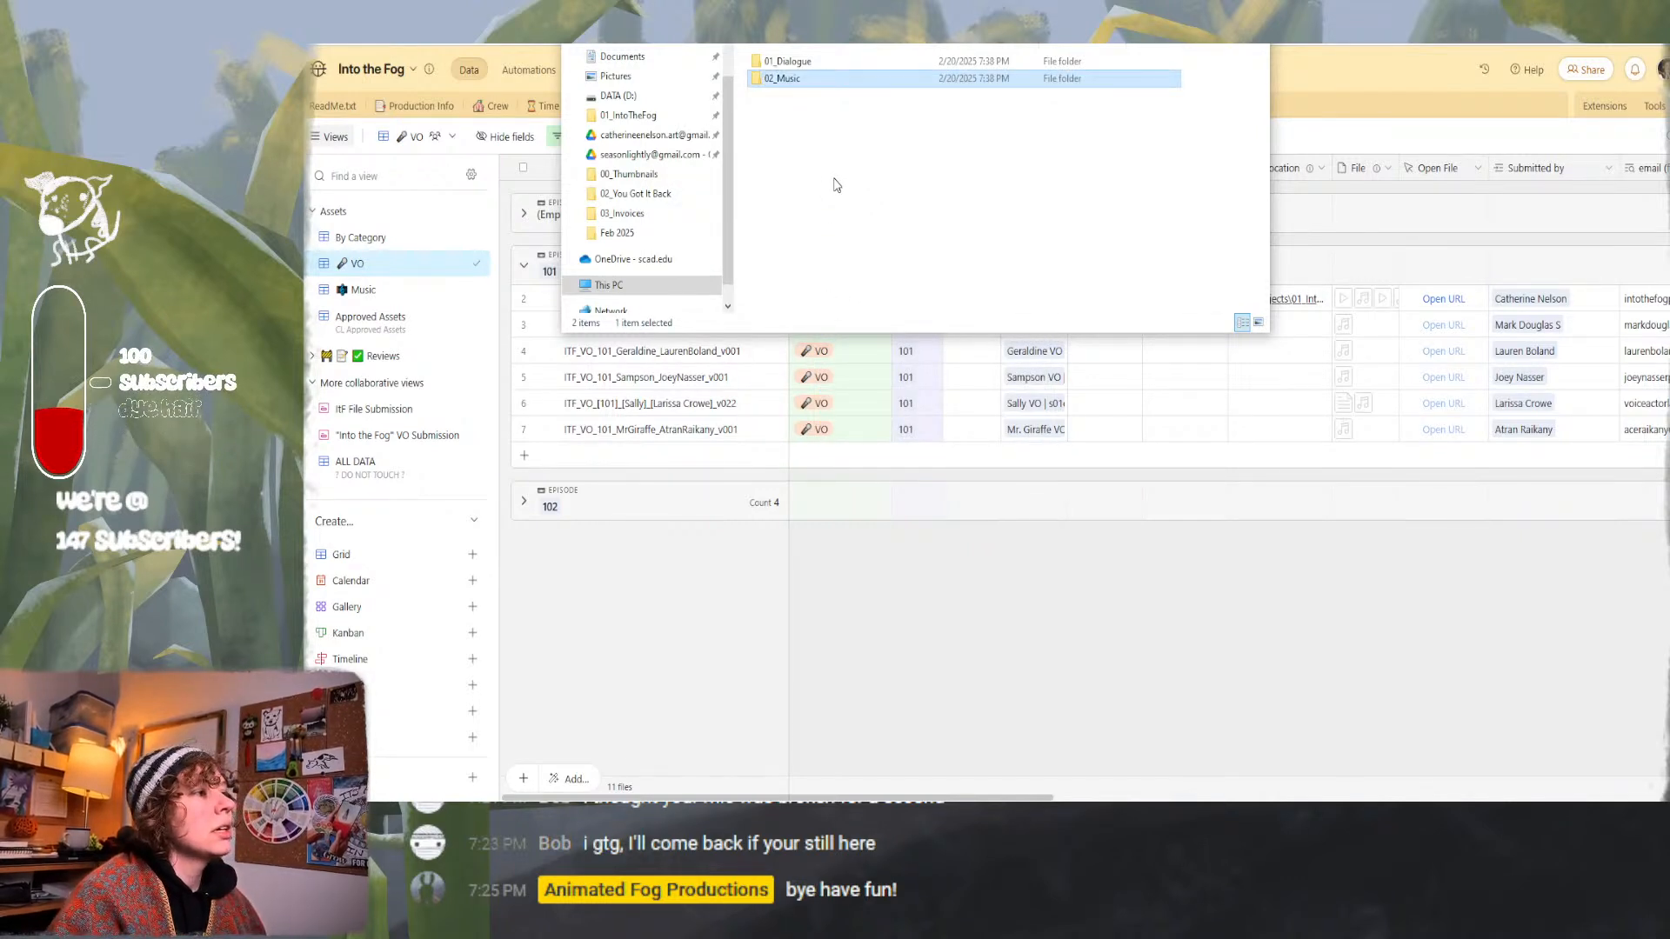
Create a third subfolder named 03_SFX inside 01_Audio.
right_click(835, 183)
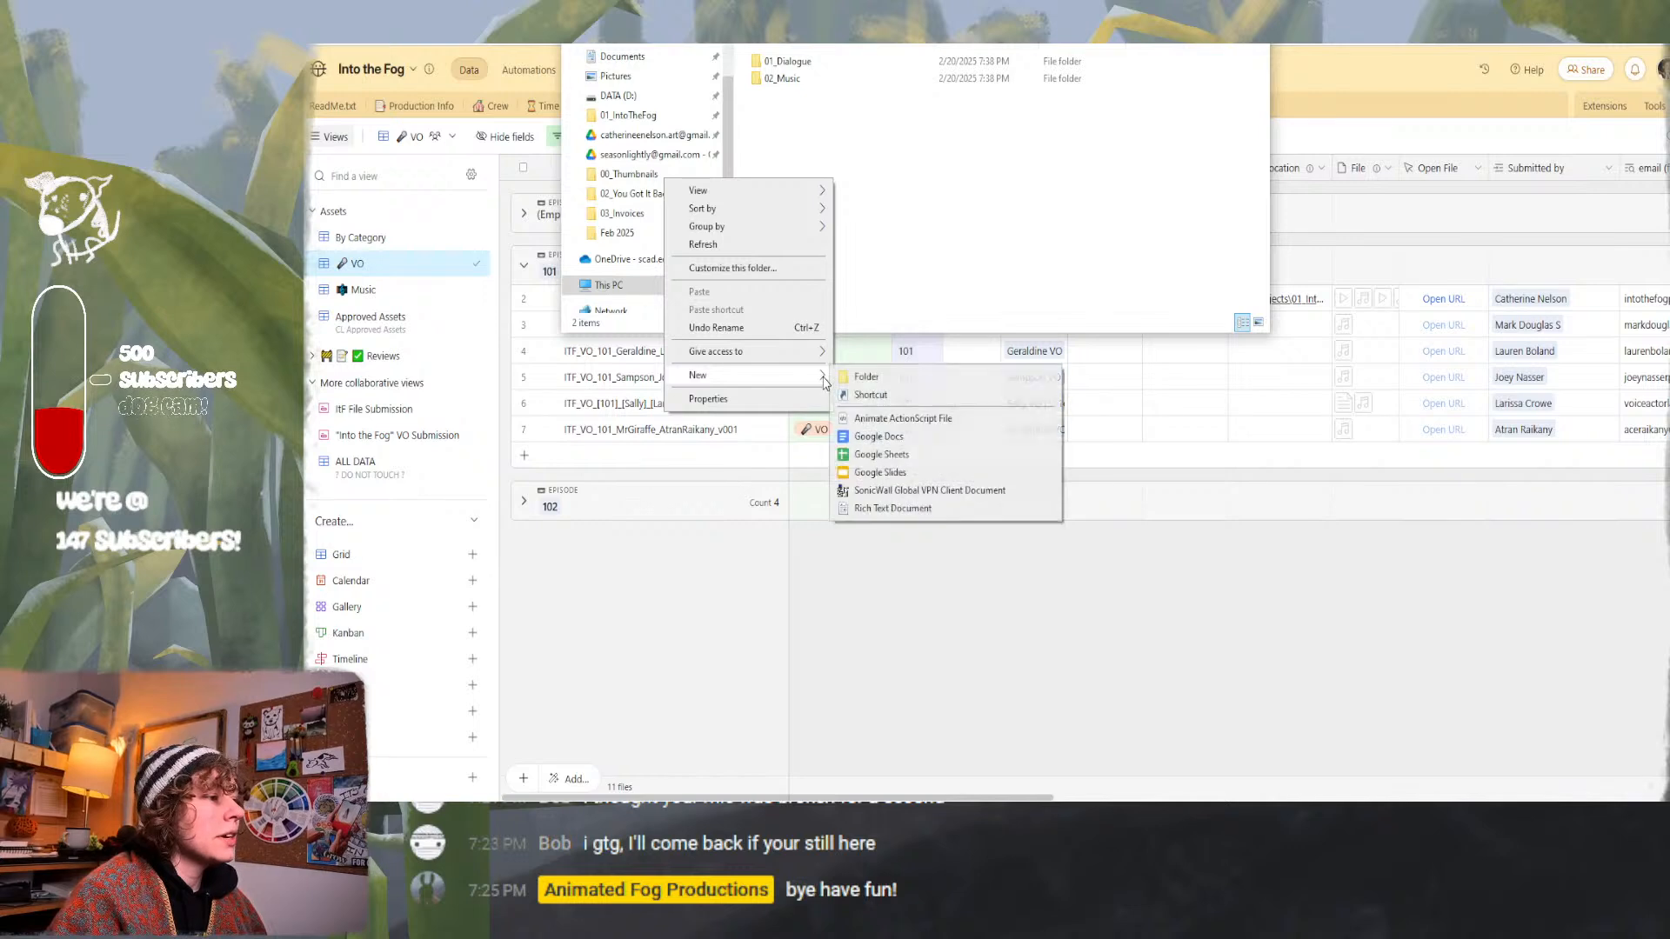
click(857, 380)
text(03)
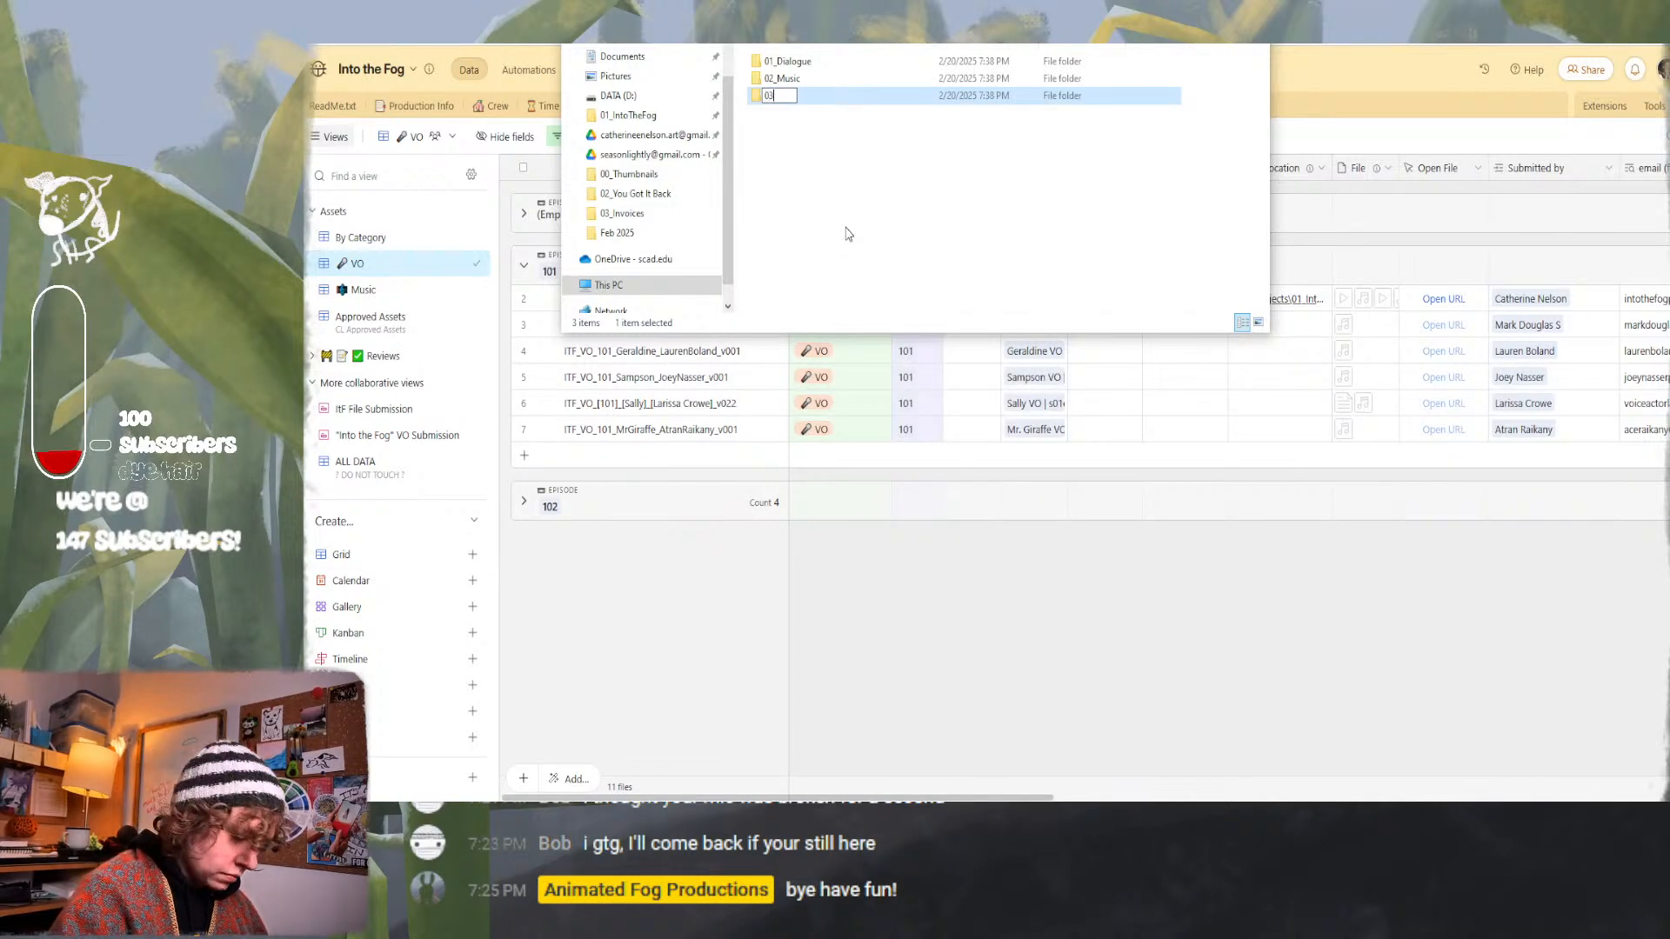
text(_SFX)
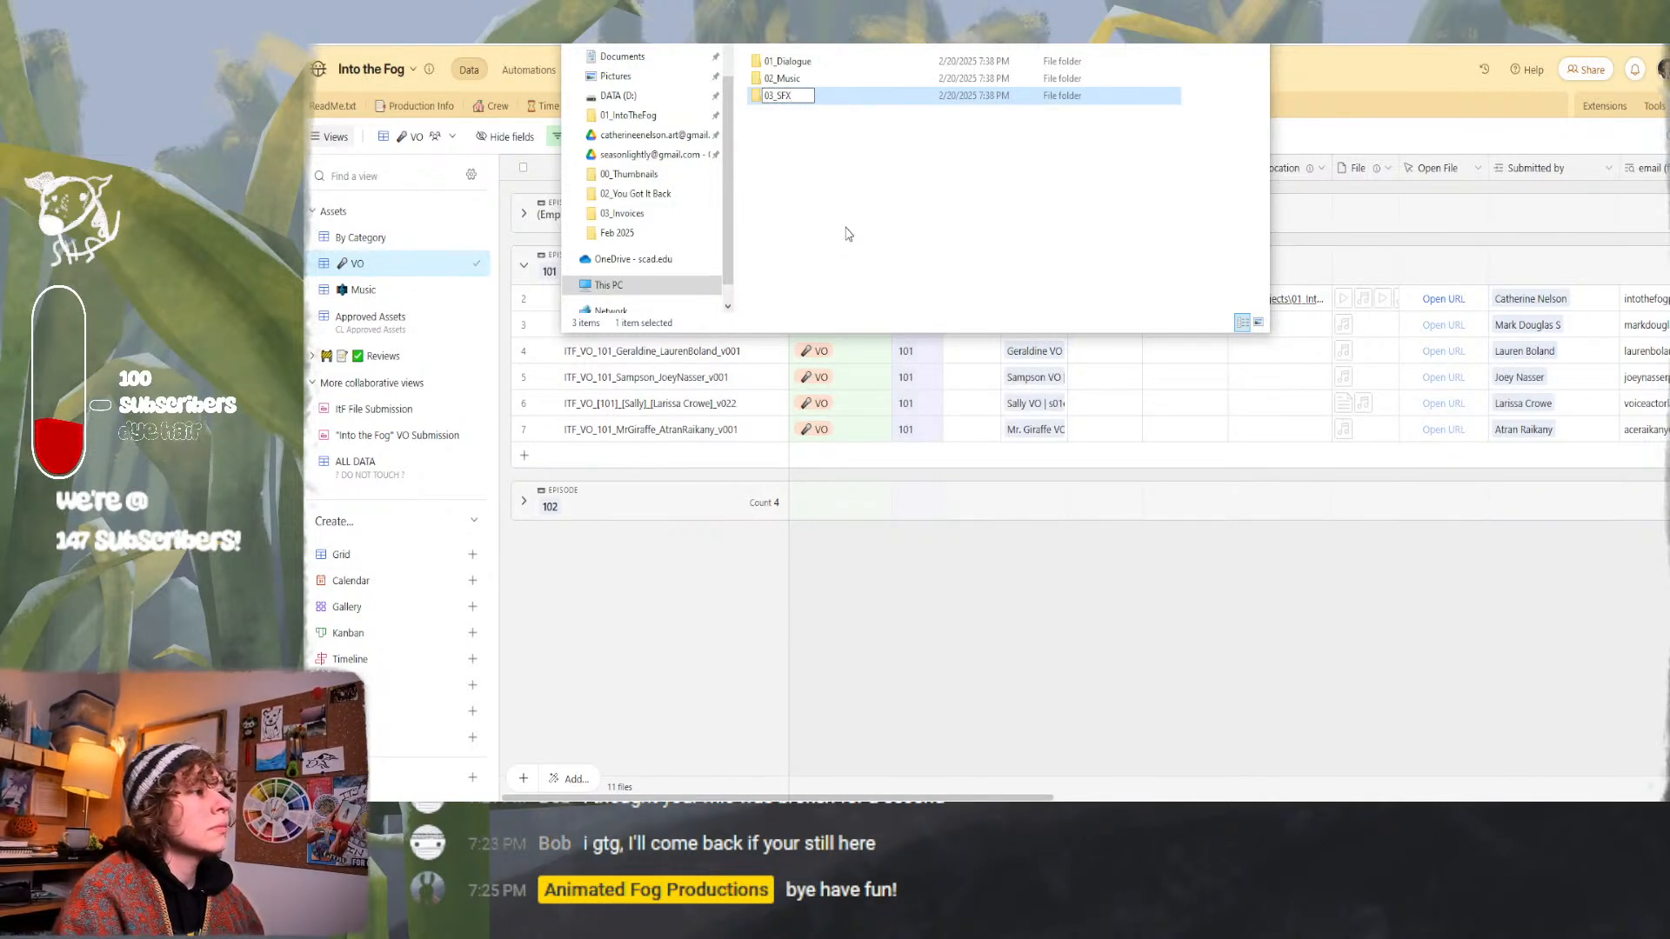
key(Return)
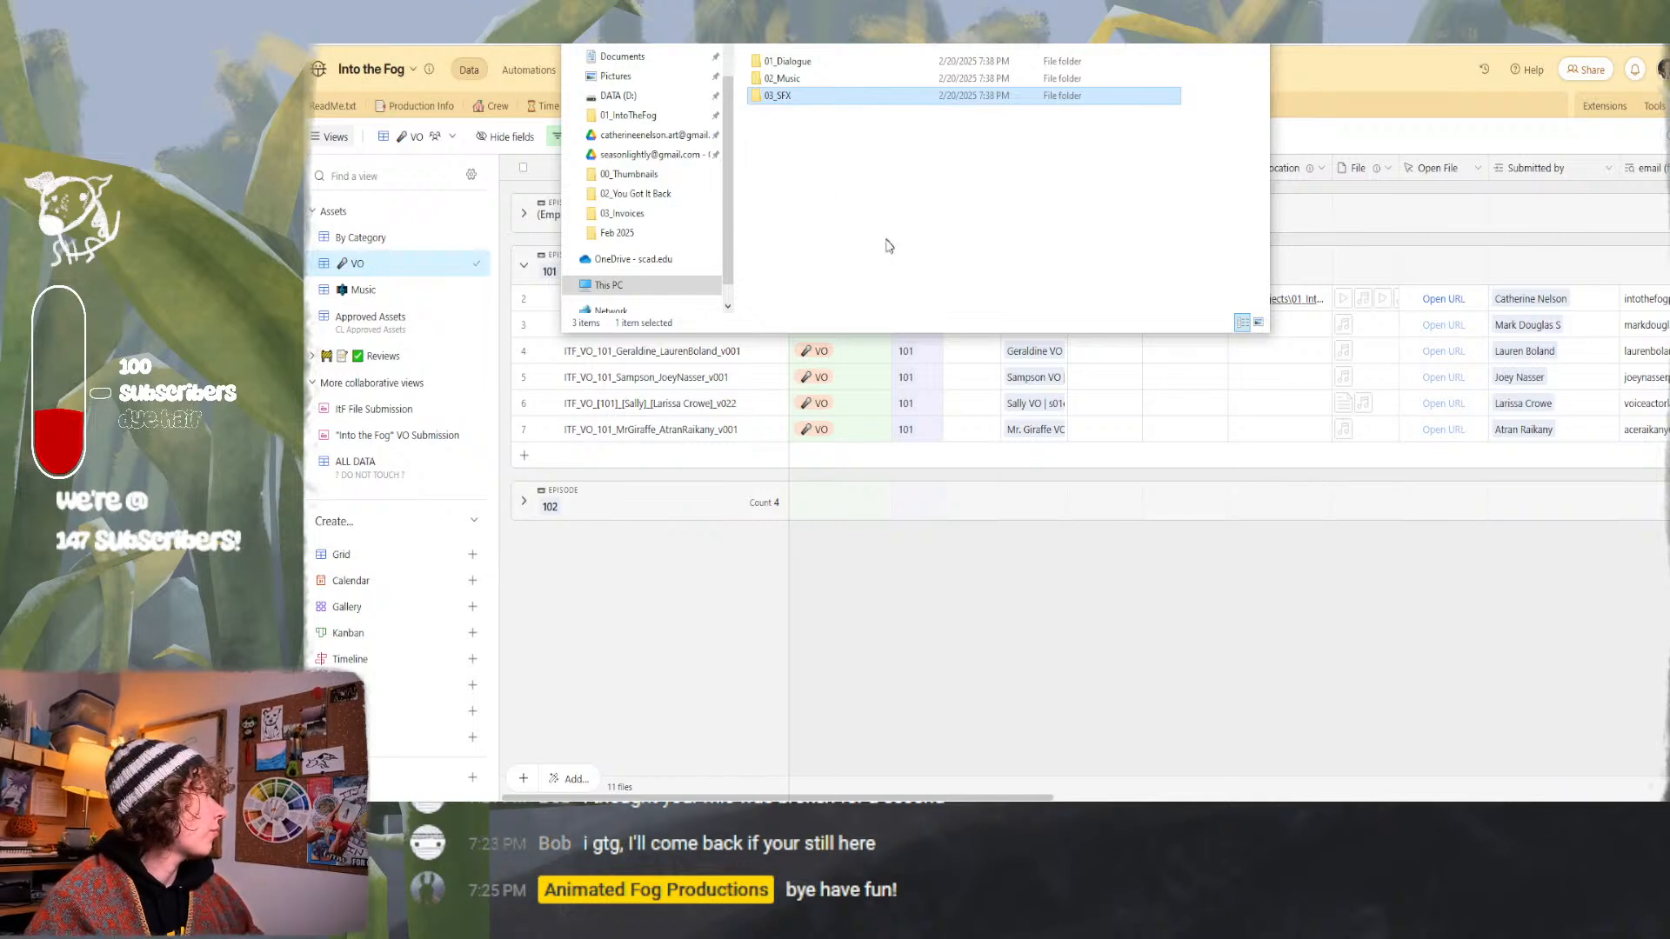
Move the downloaded episode 101 voice-over files into 01_Dialogue, and open the project's Adobe Premiere Pro Auto-Save folder.
double_click(801, 61)
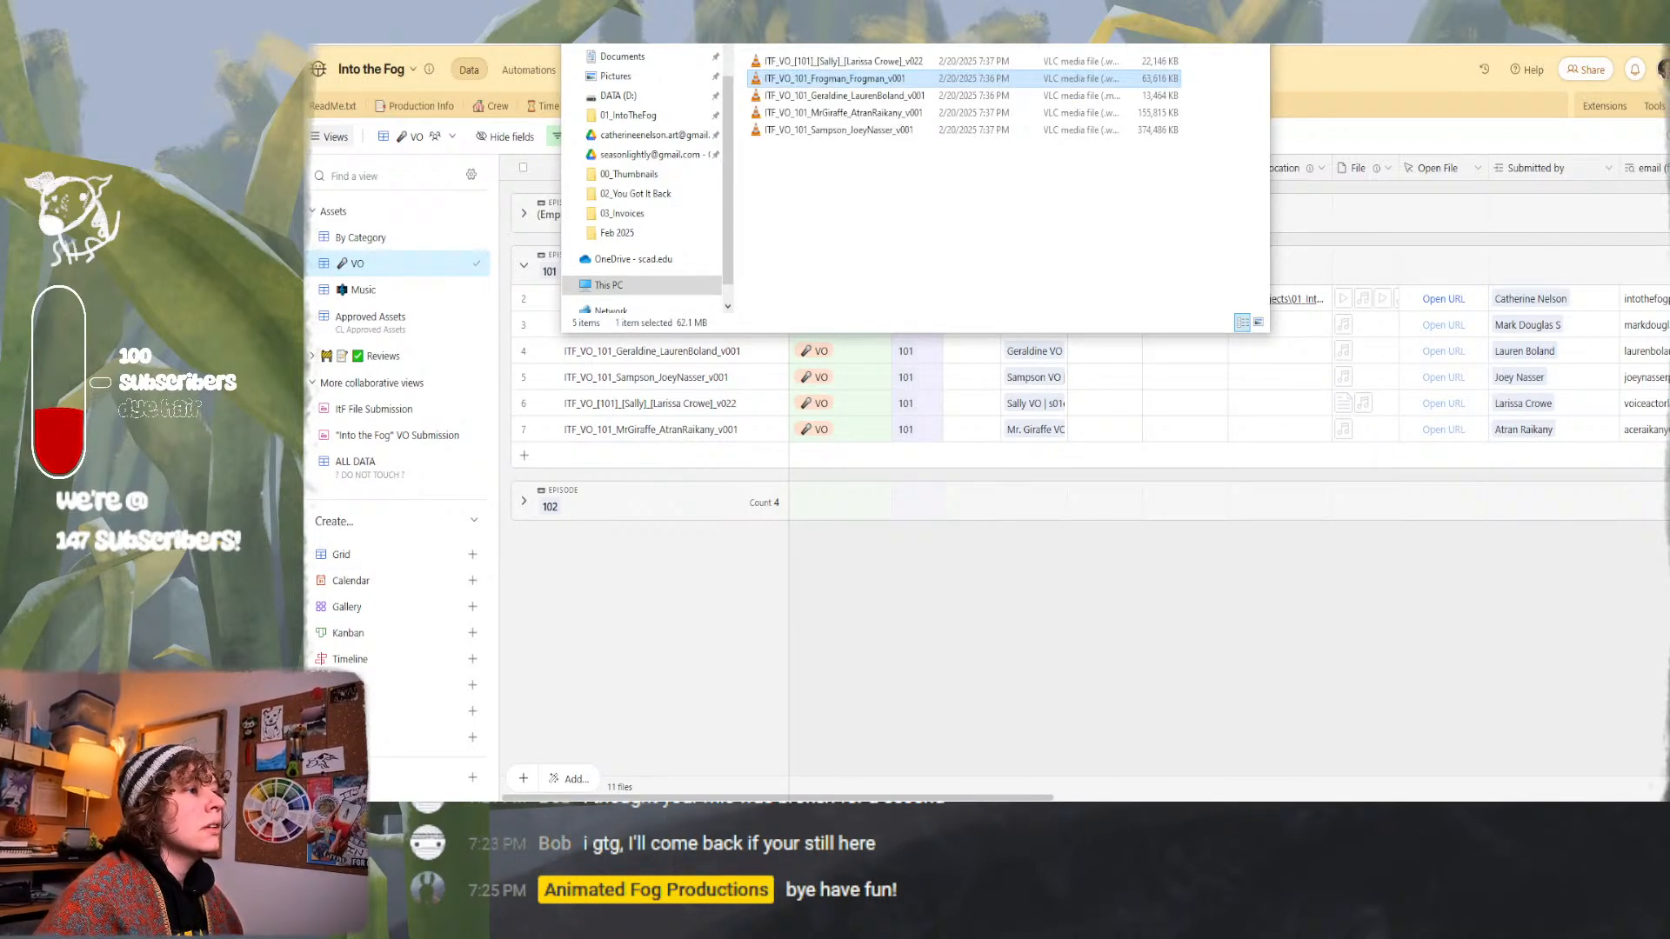
key(alt+Up)
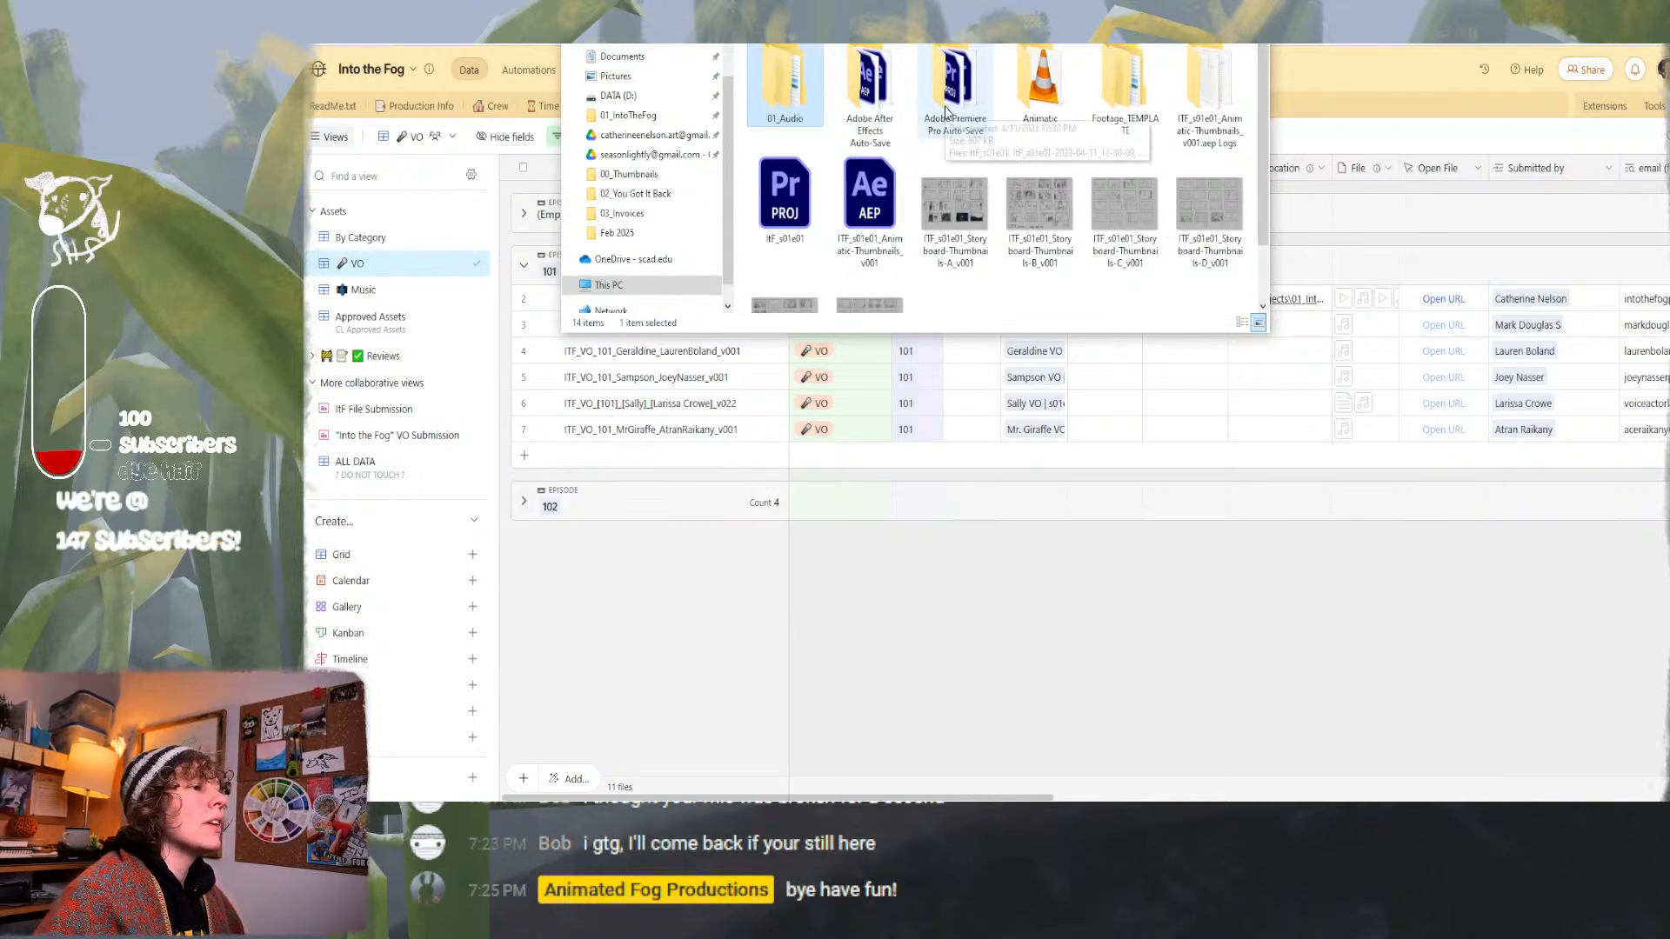
double_click(950, 113)
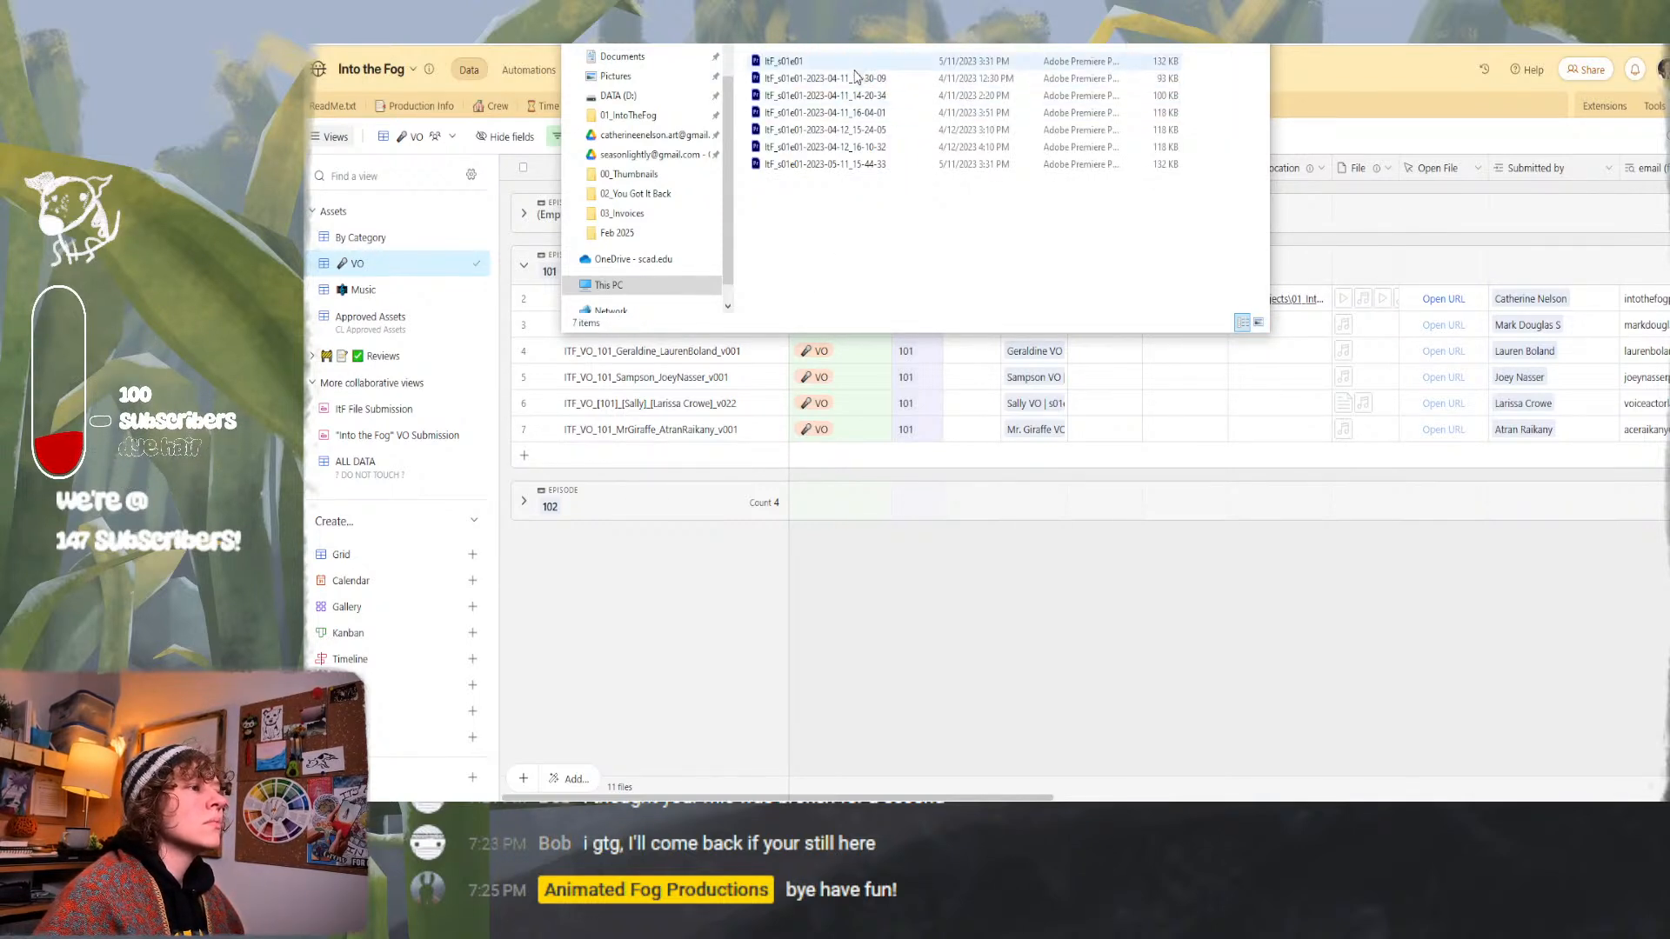
click(825, 165)
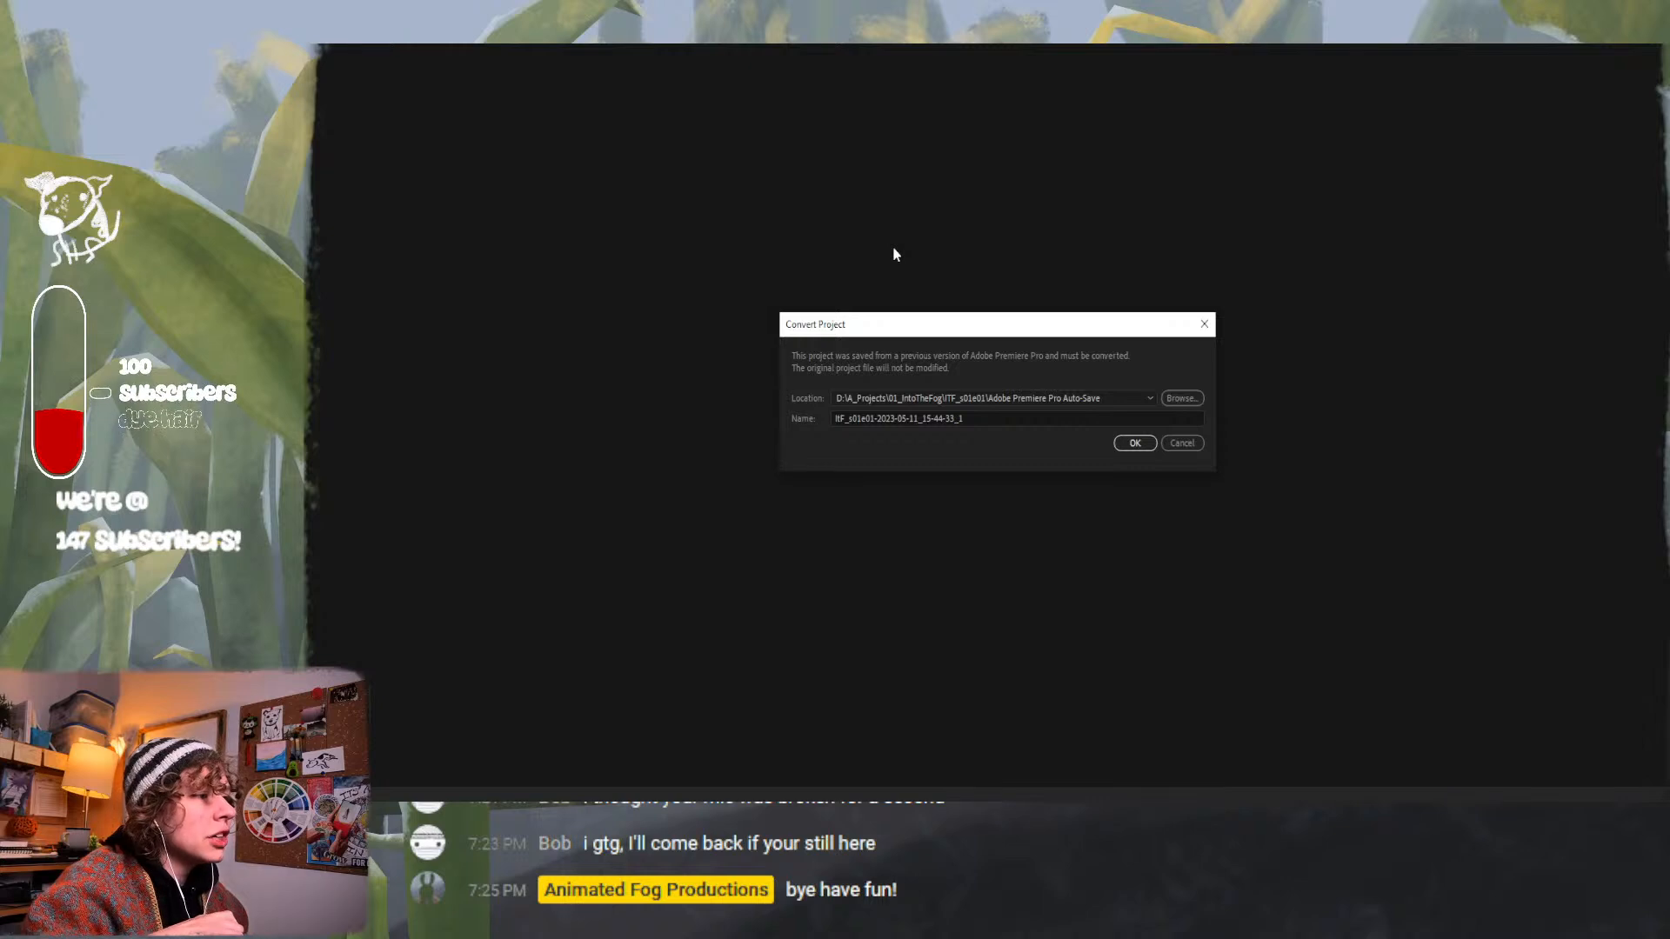
click(1134, 445)
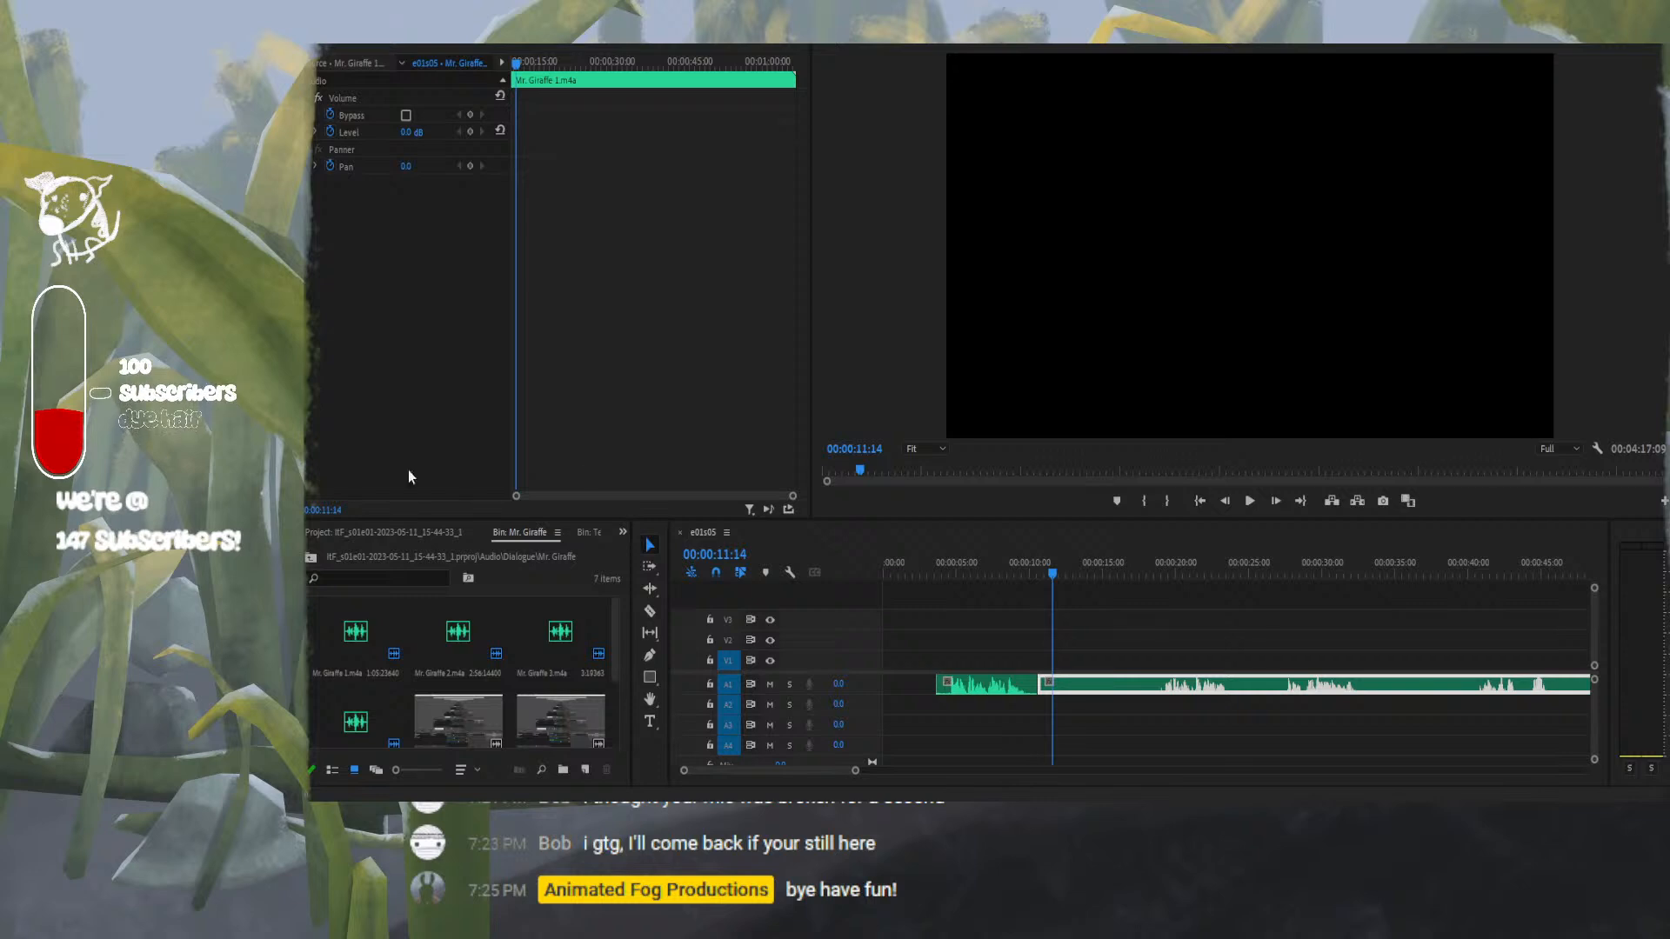
drag(1087, 574, 1131, 570)
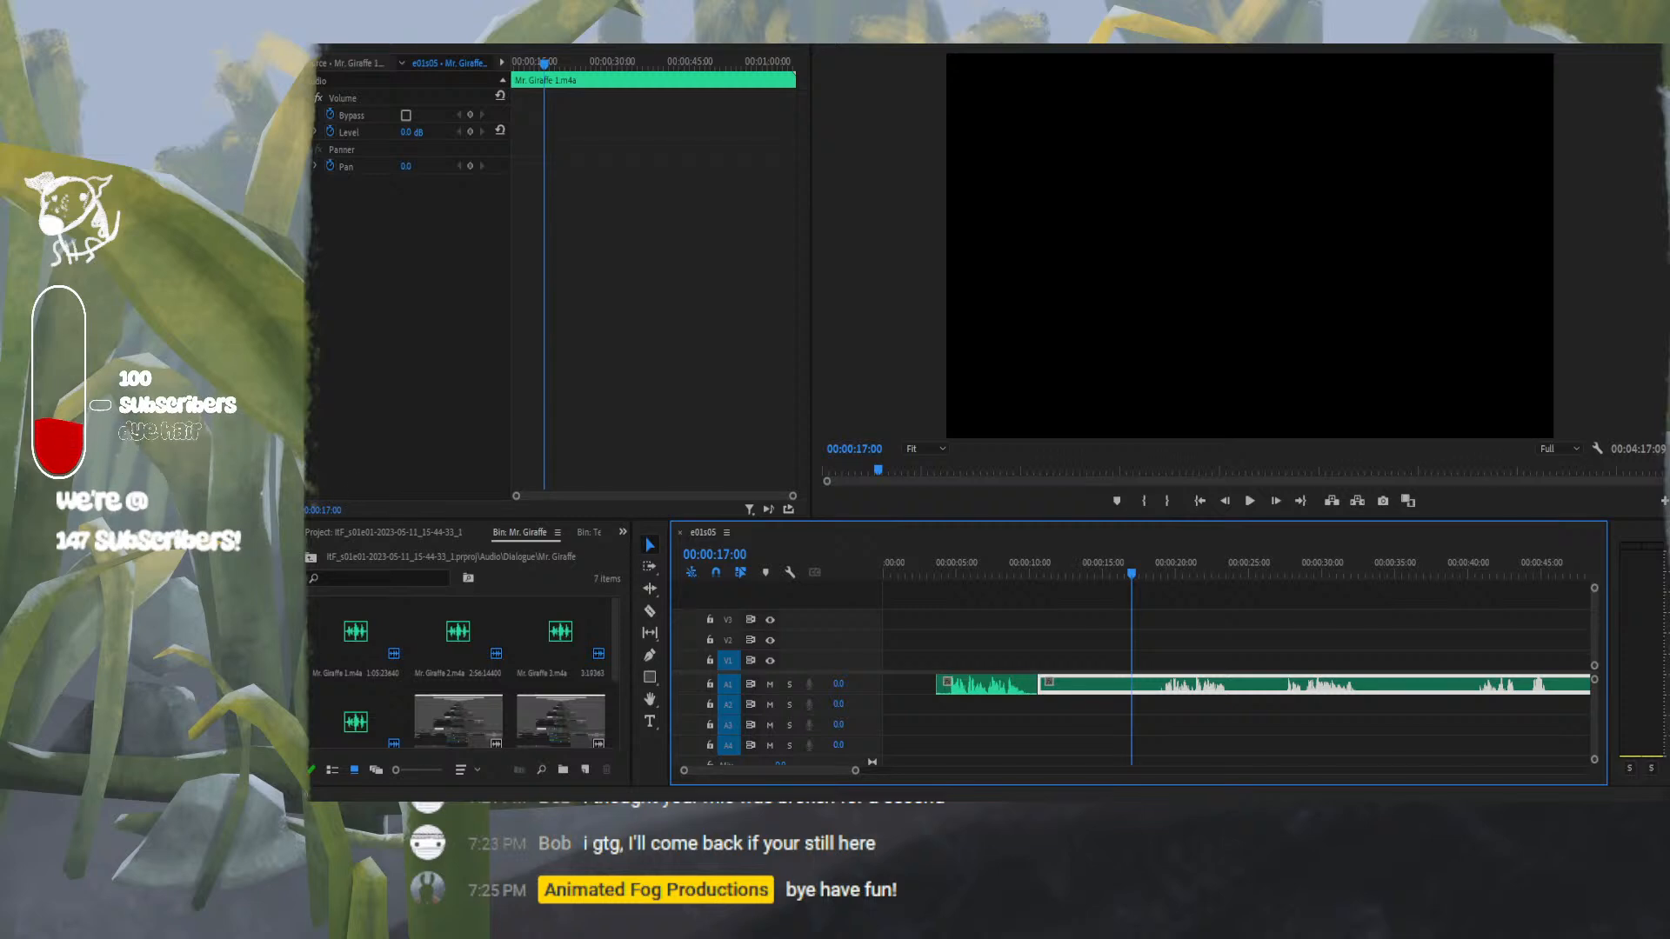
Go to the project's root bin and open the Dialogue bin inside the Audio bin.
click(356, 533)
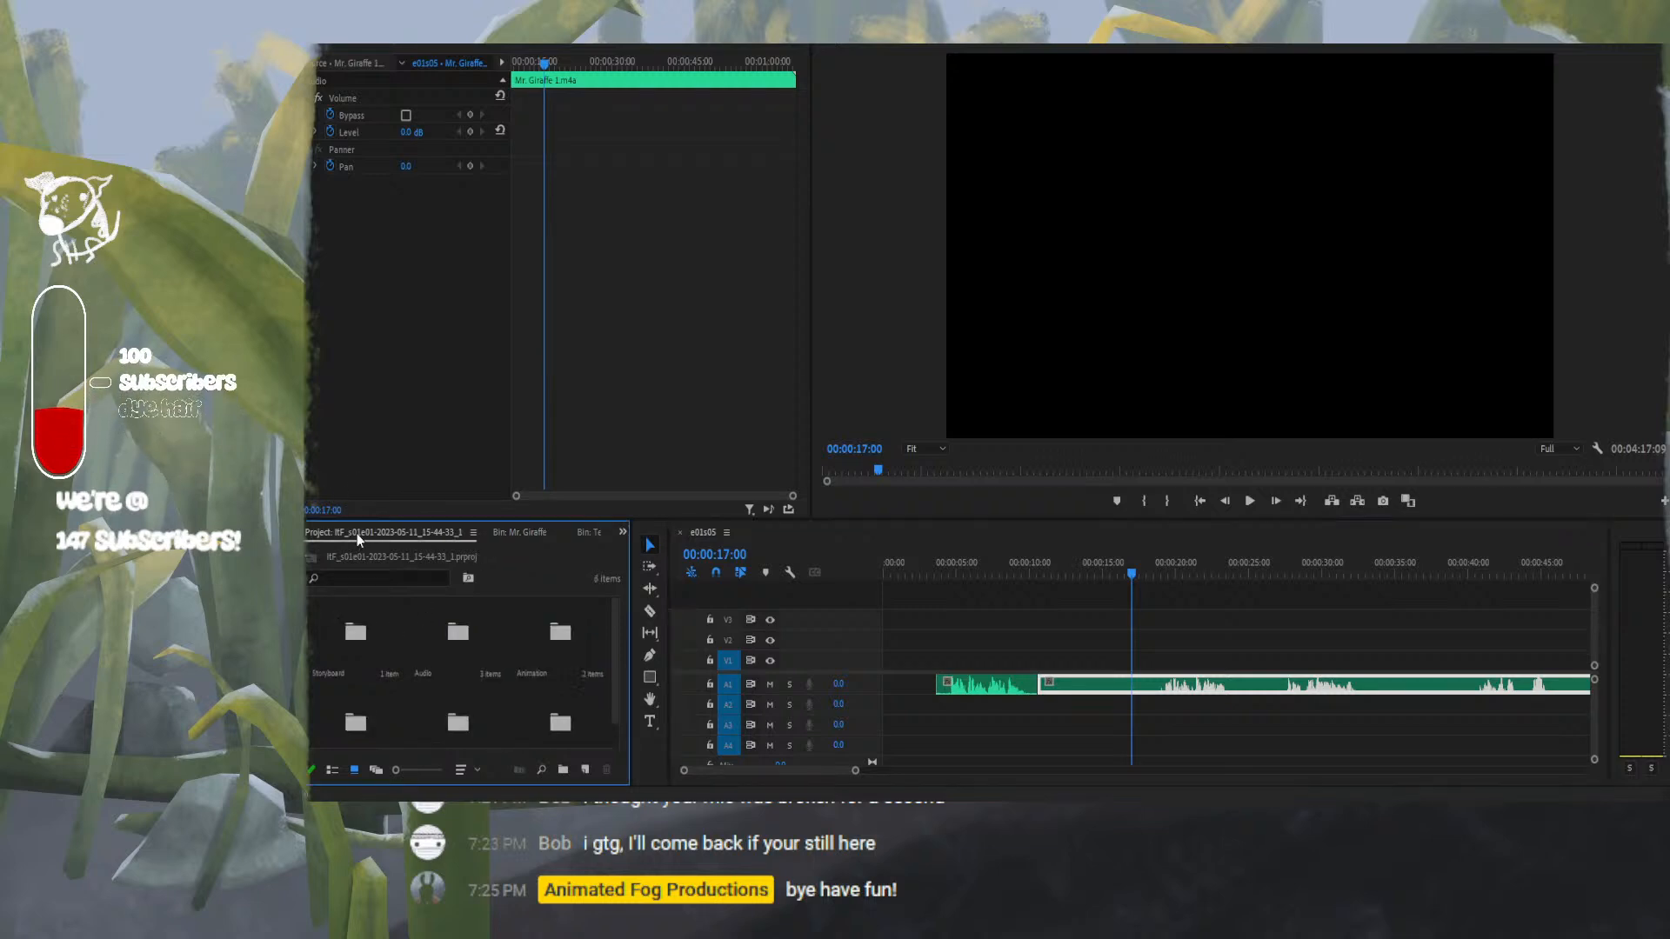
double_click(456, 643)
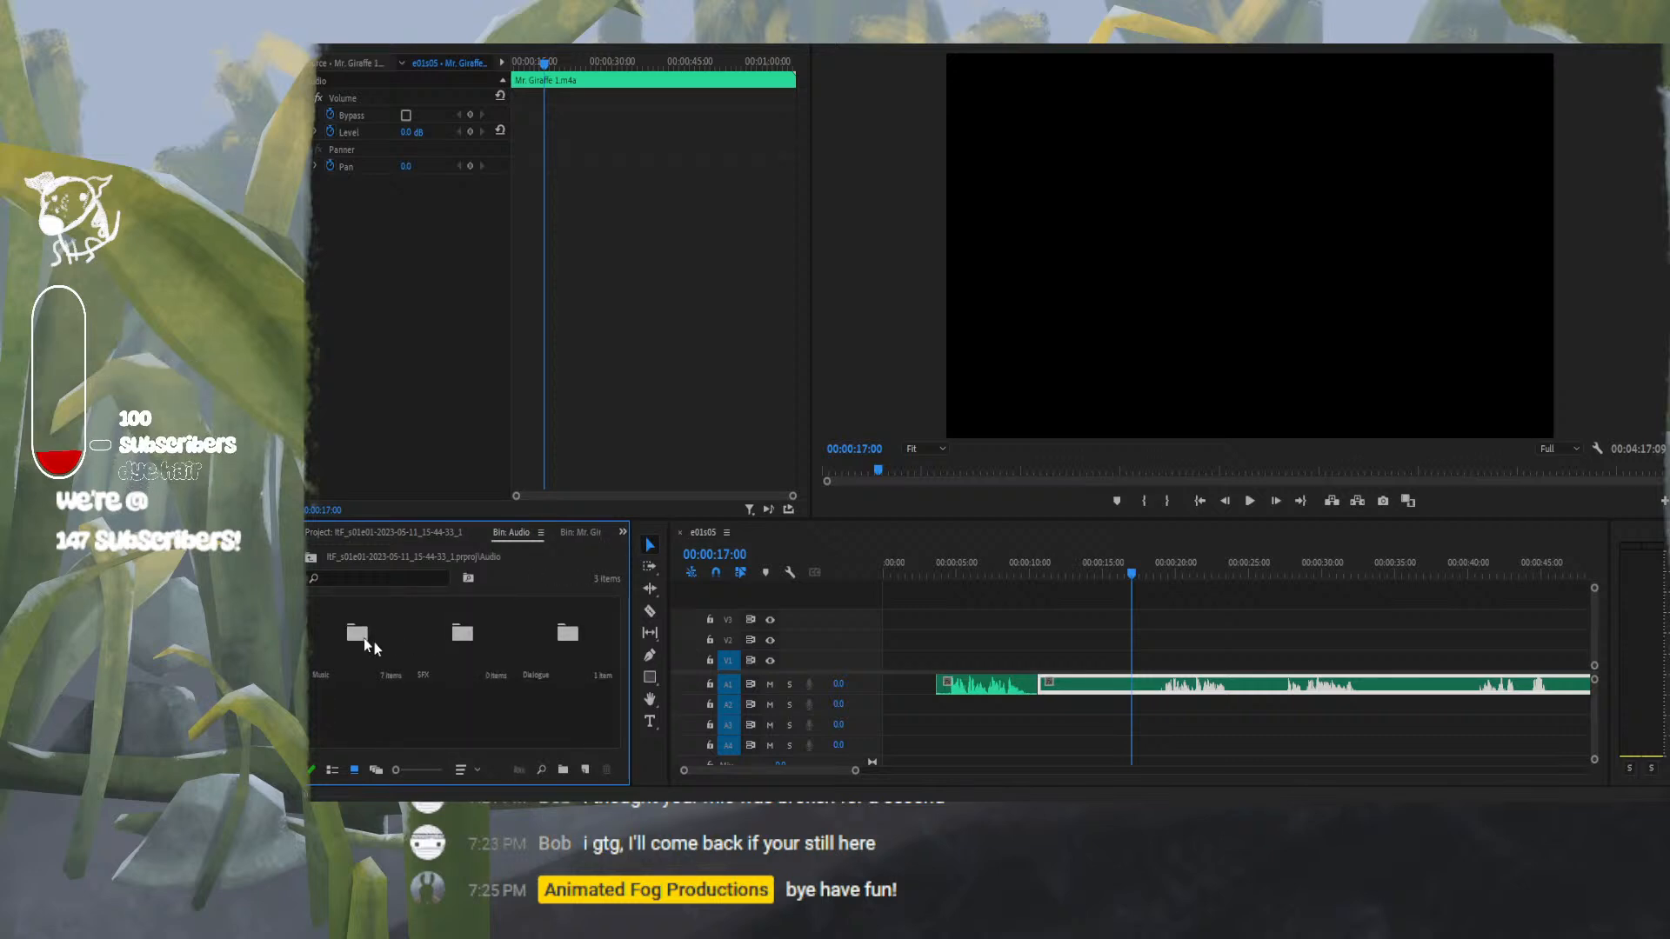
click(550, 652)
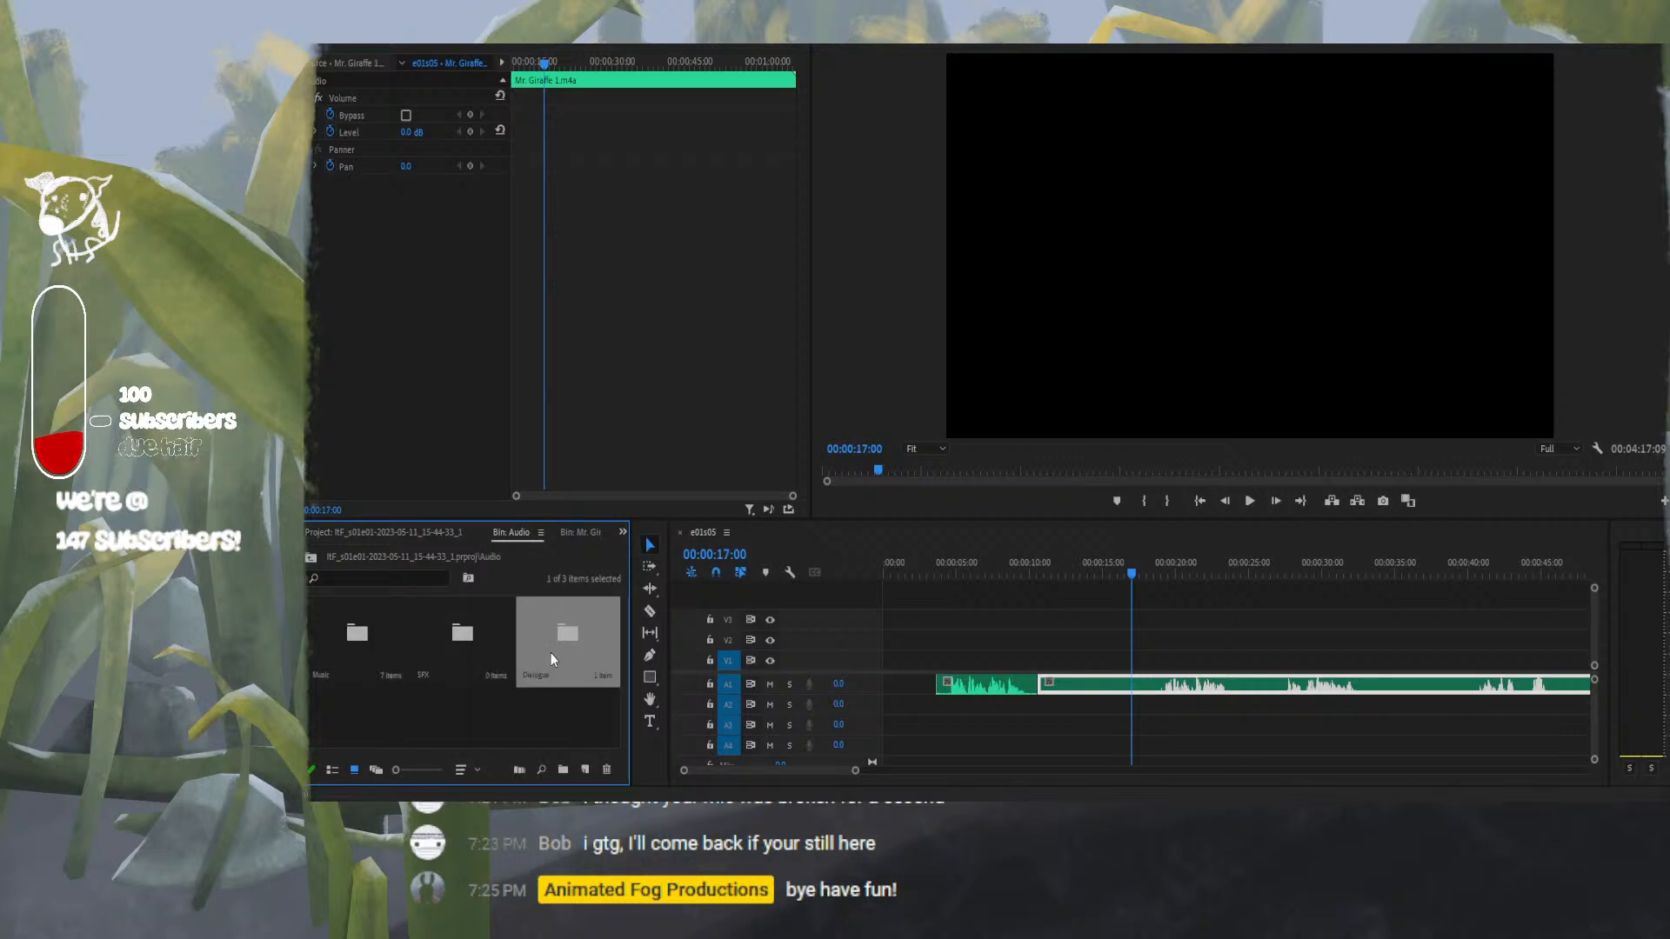
double_click(551, 652)
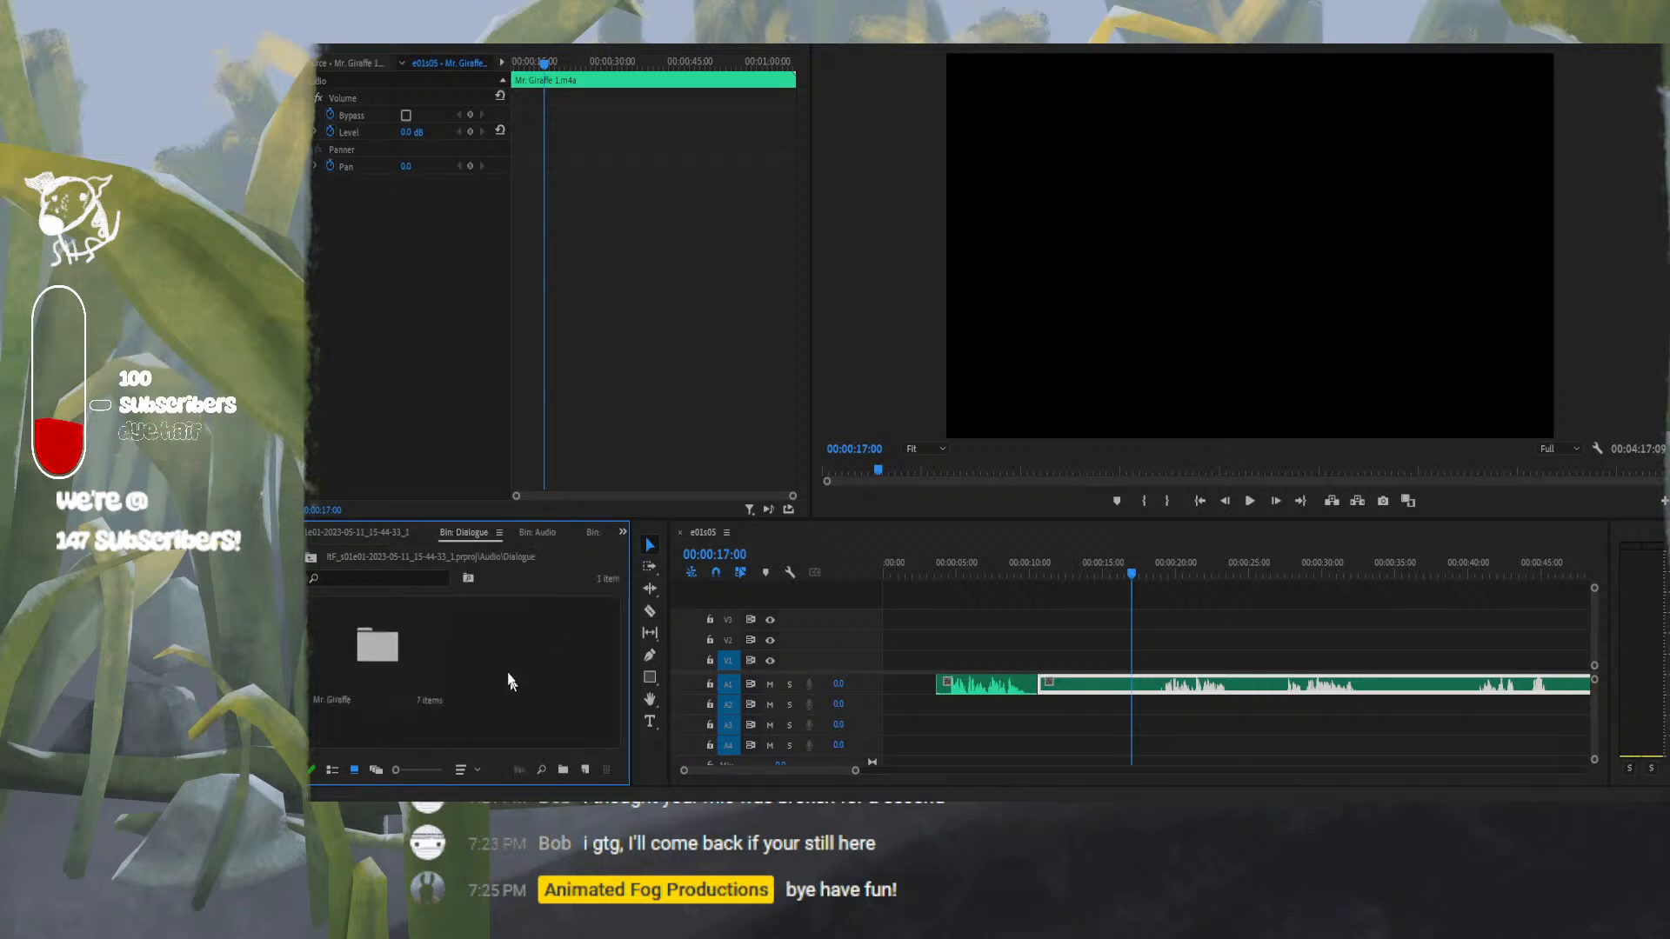
Create a new bin named Geraldine inside the Dialogue bin.
right_click(511, 627)
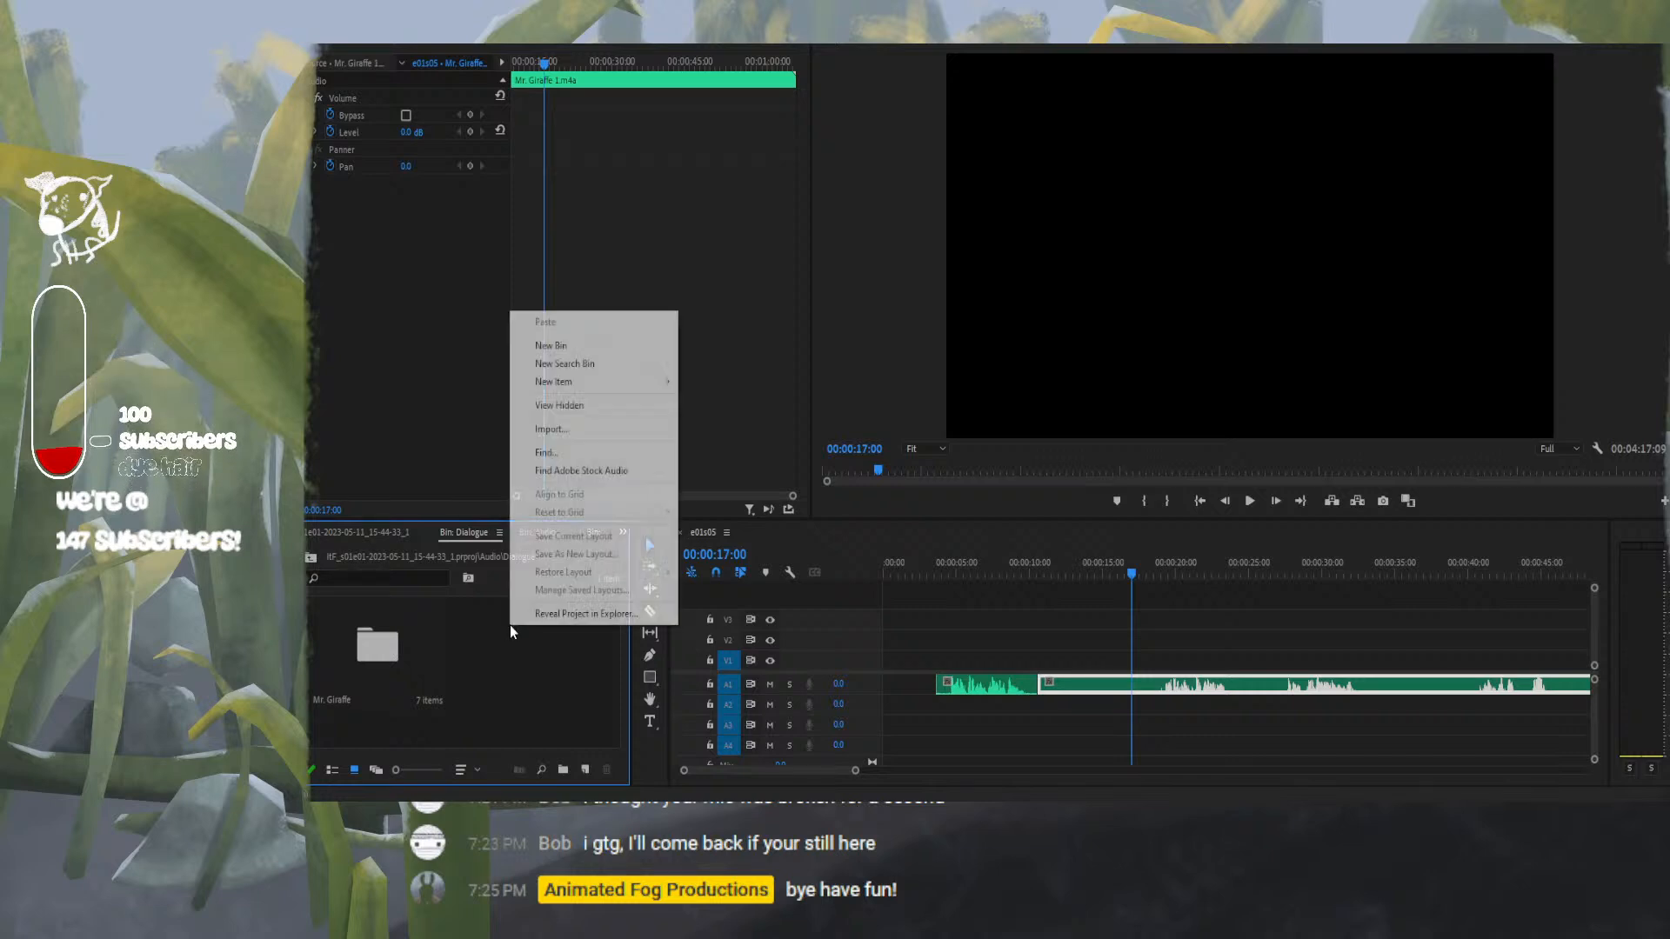
click(608, 358)
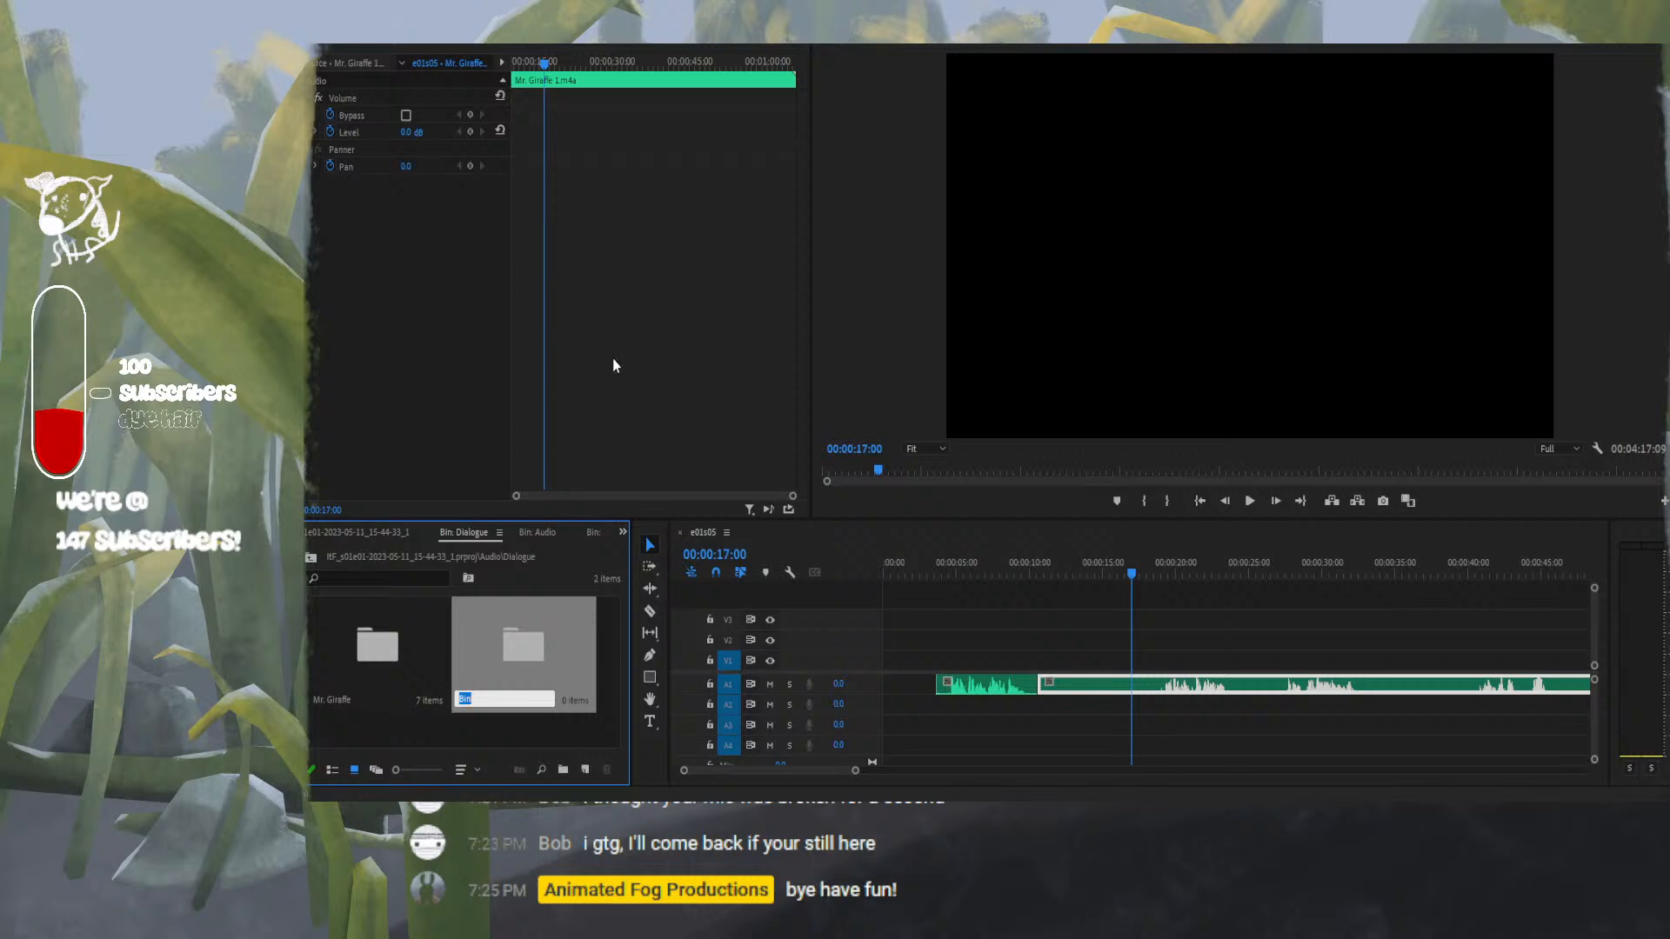
text(G)
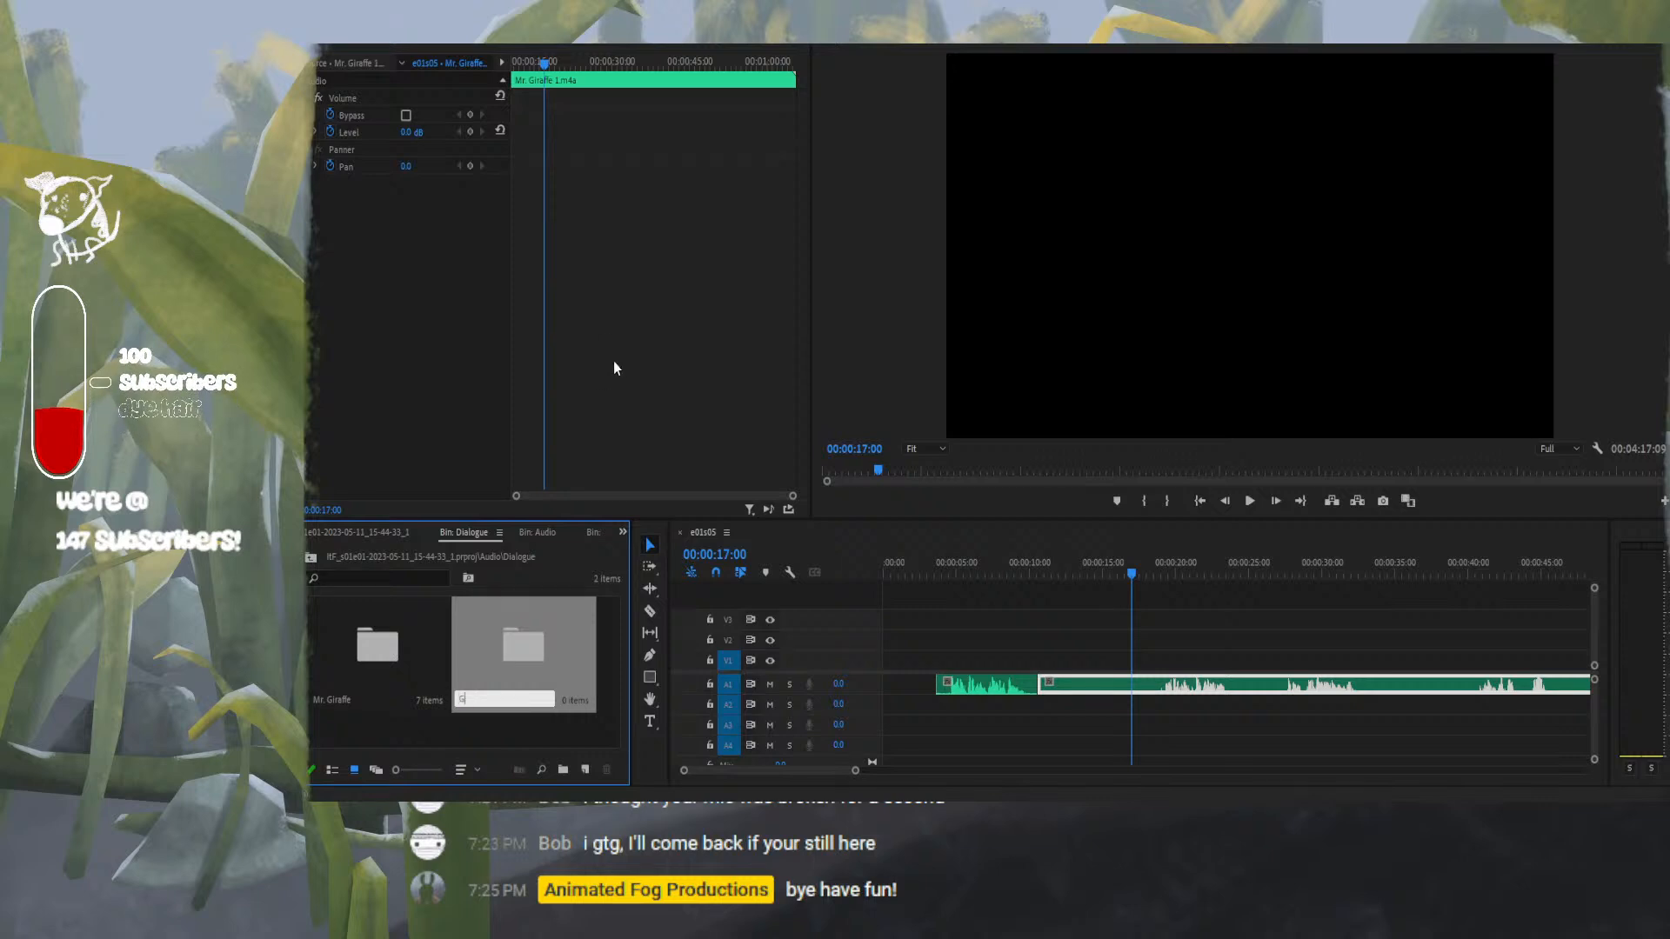
text(eraldin)
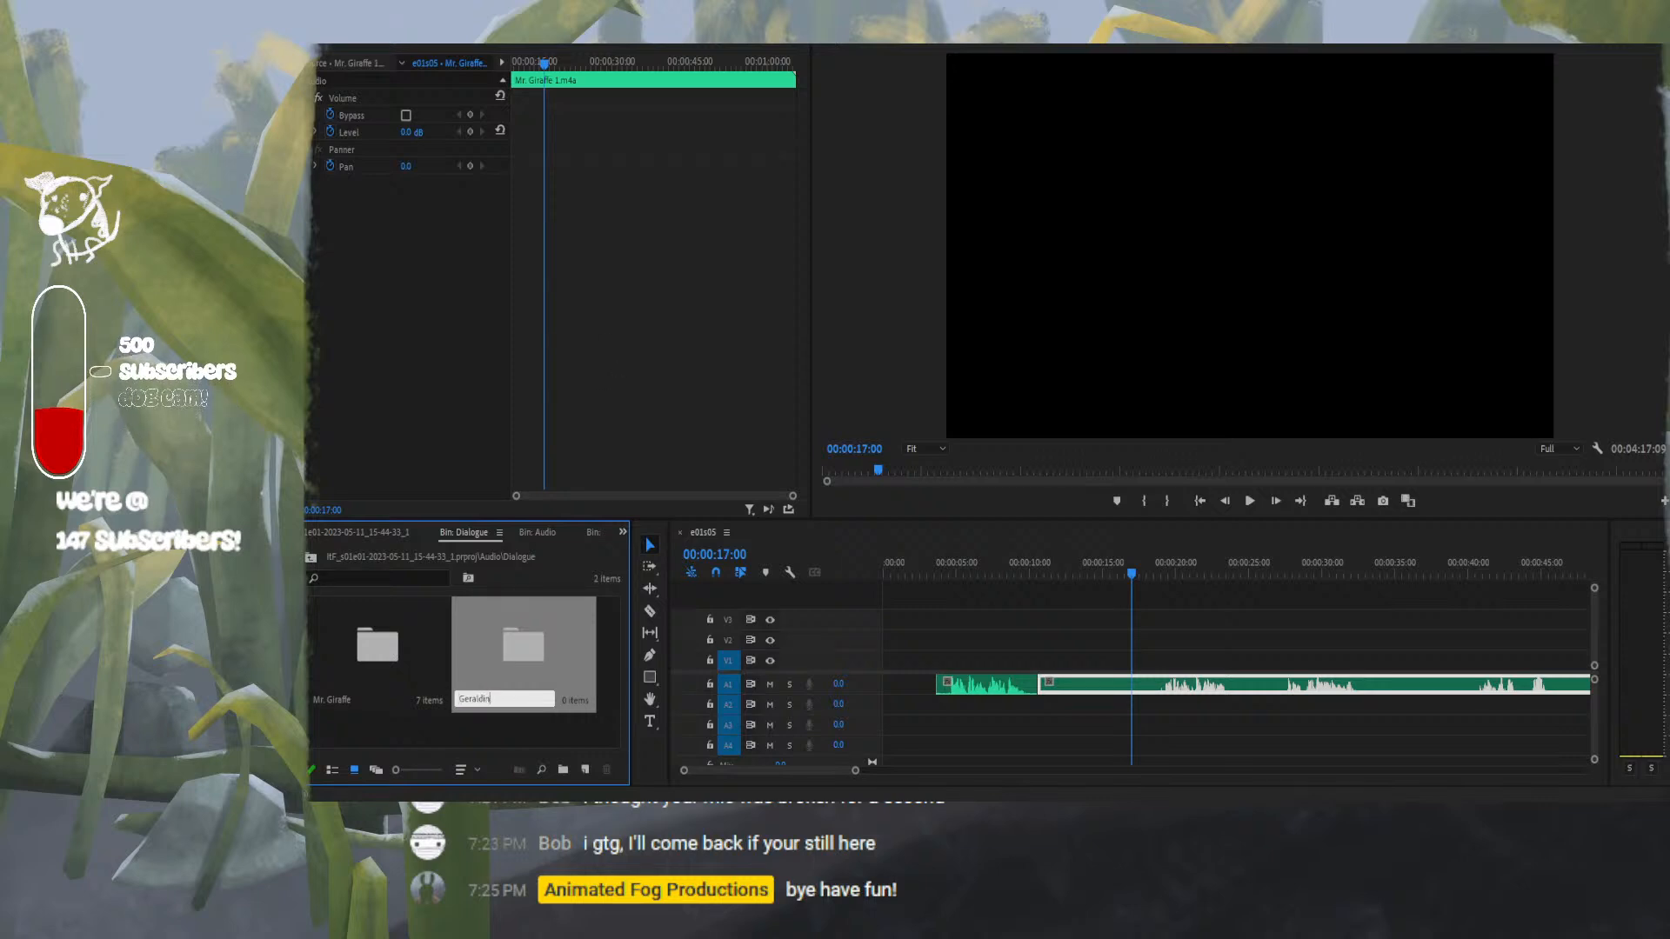
text(e)
key(Tab)
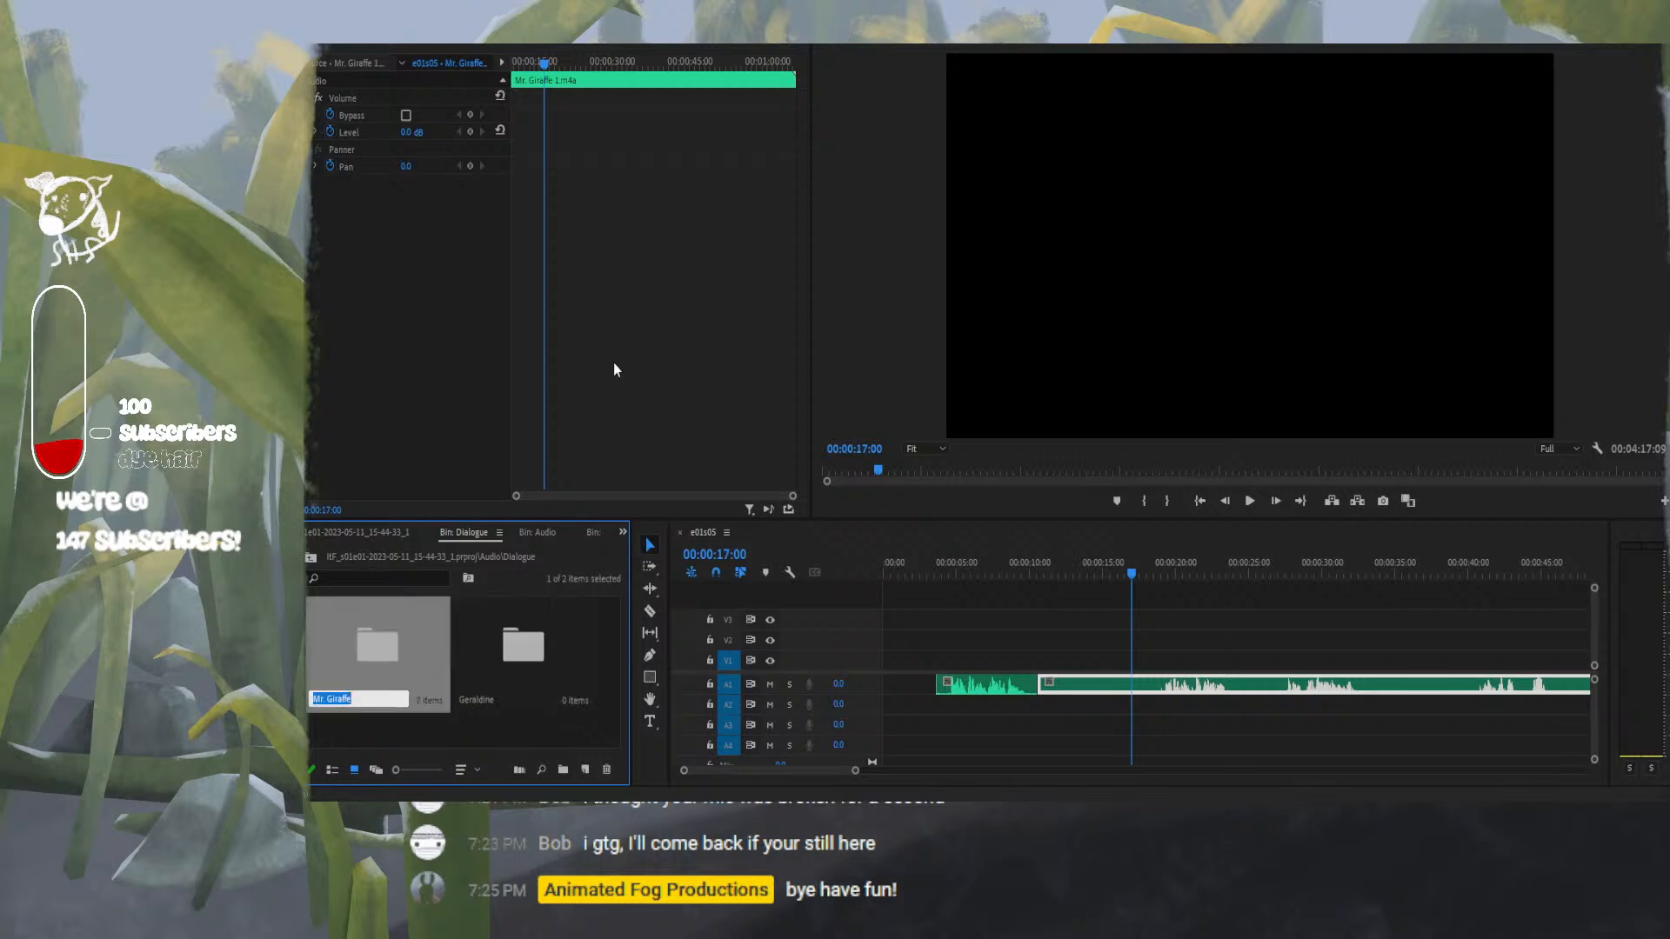
click(558, 746)
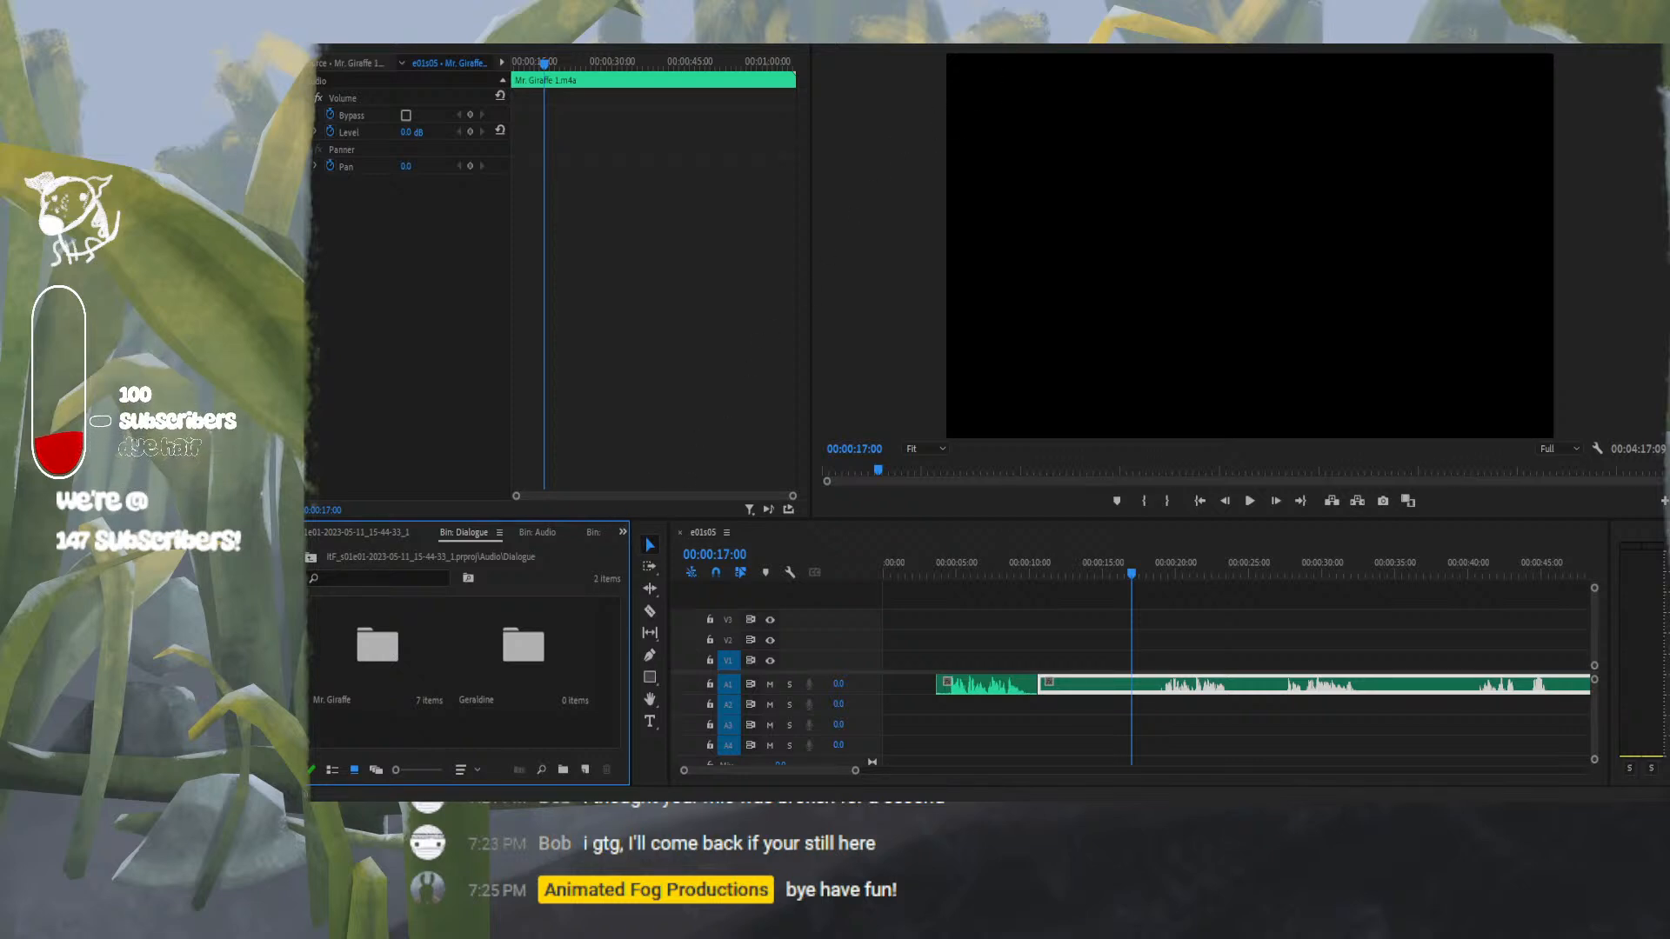
Switch the workspace from Editing to Assembly.
key(shift+5)
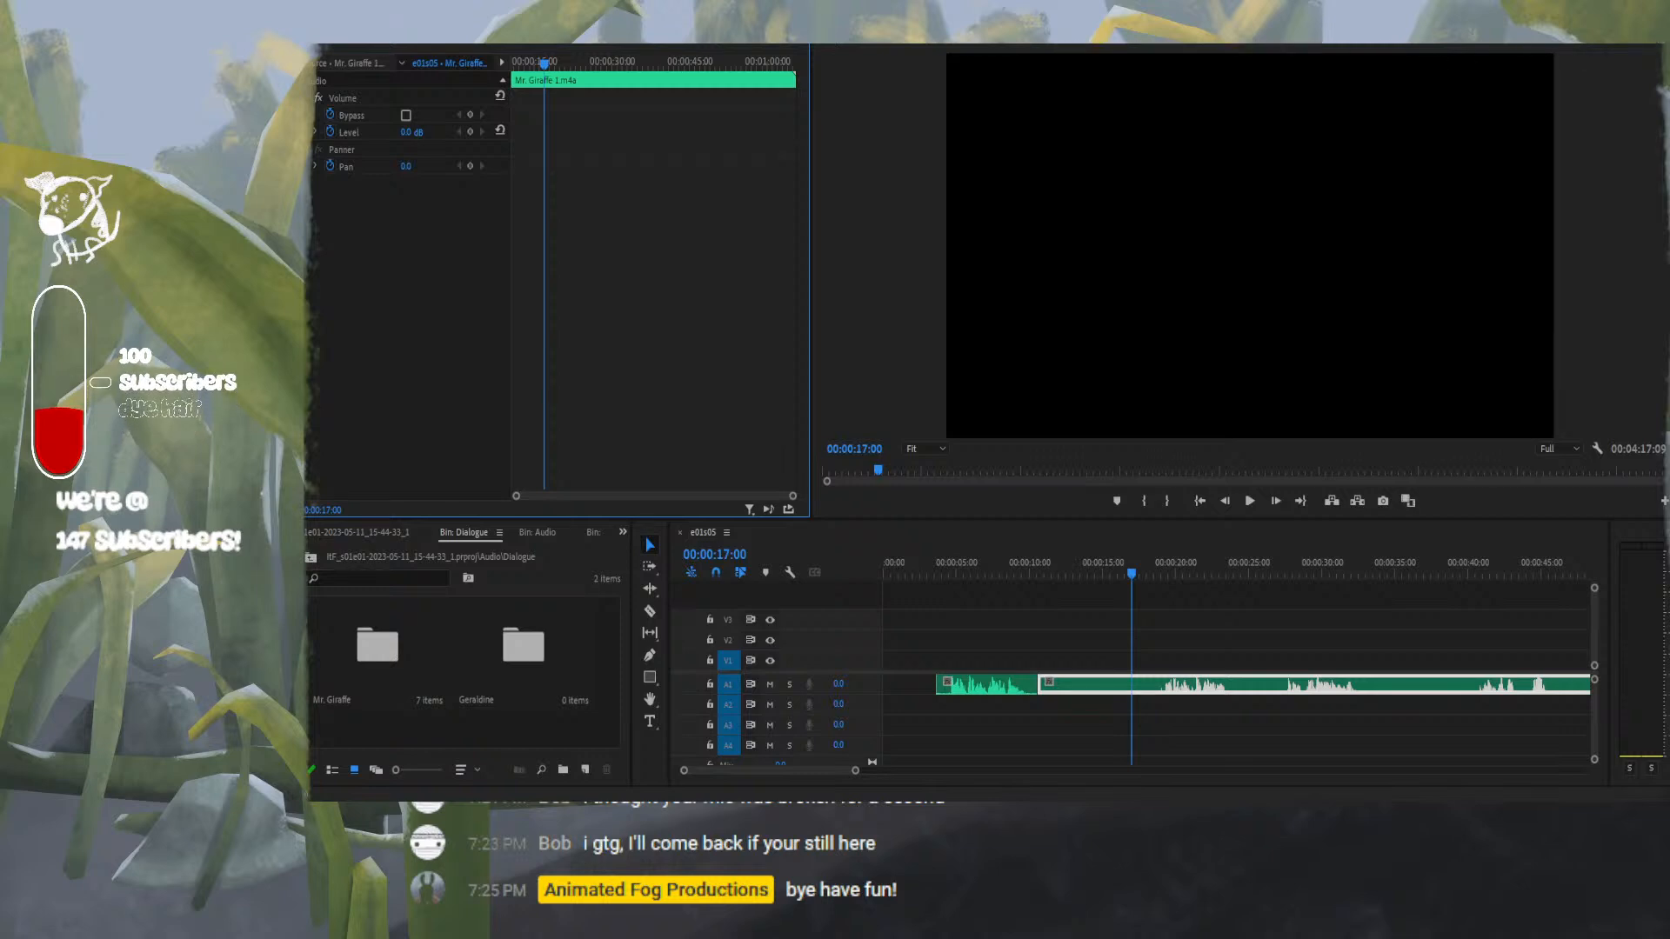
click(1575, 11)
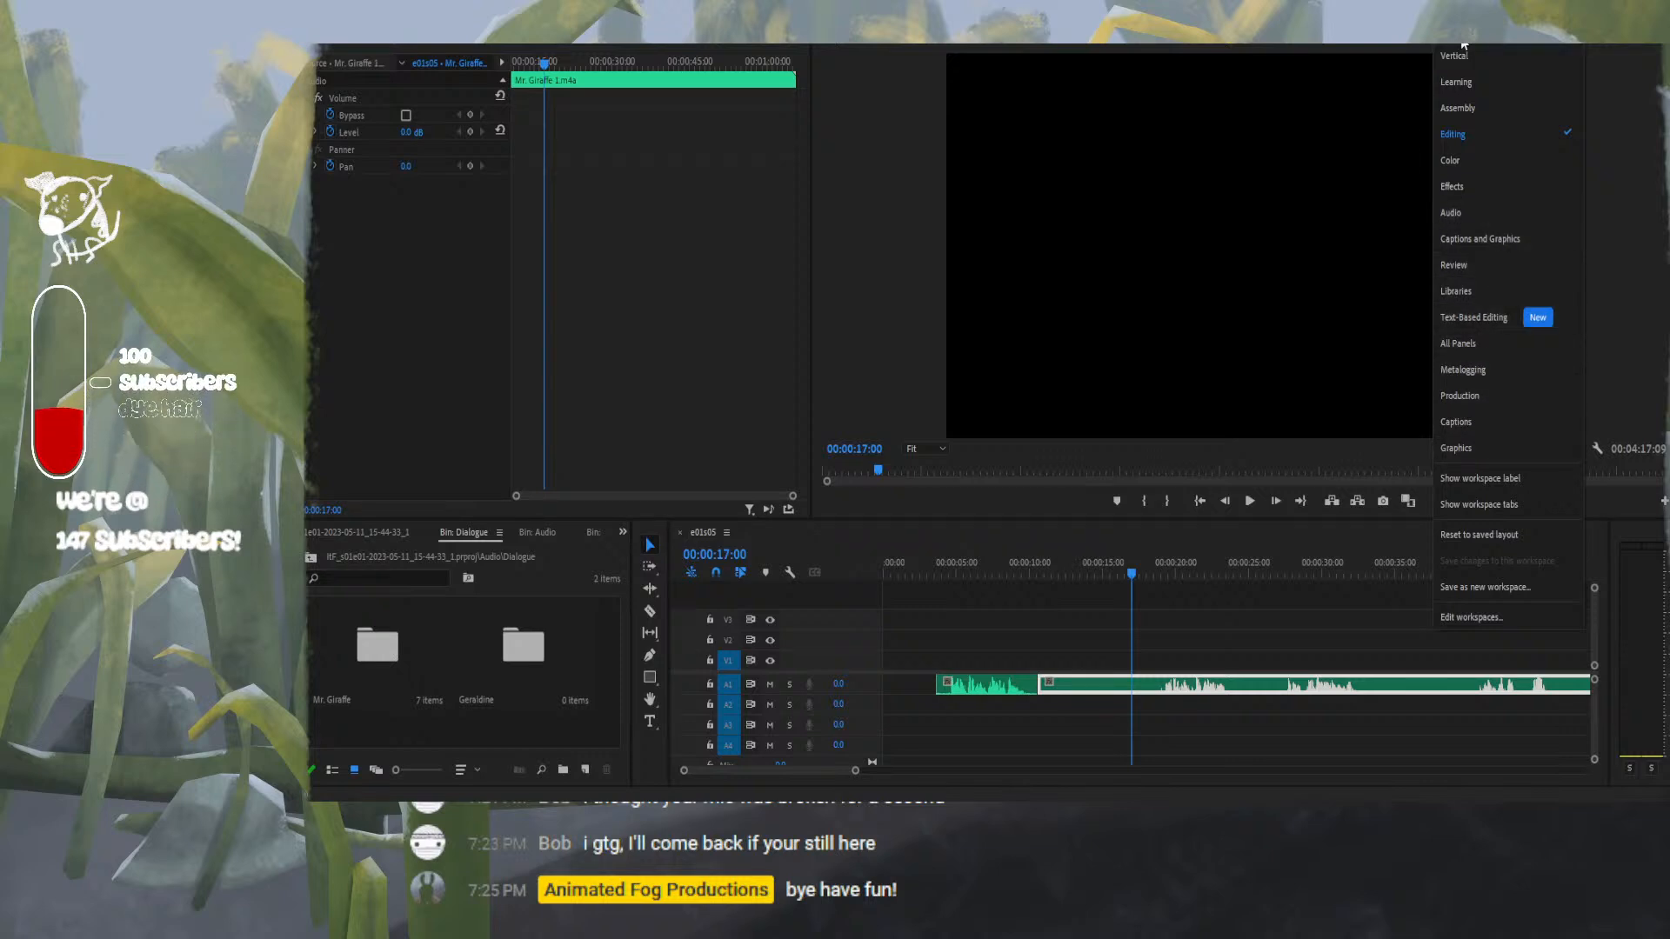
click(1458, 108)
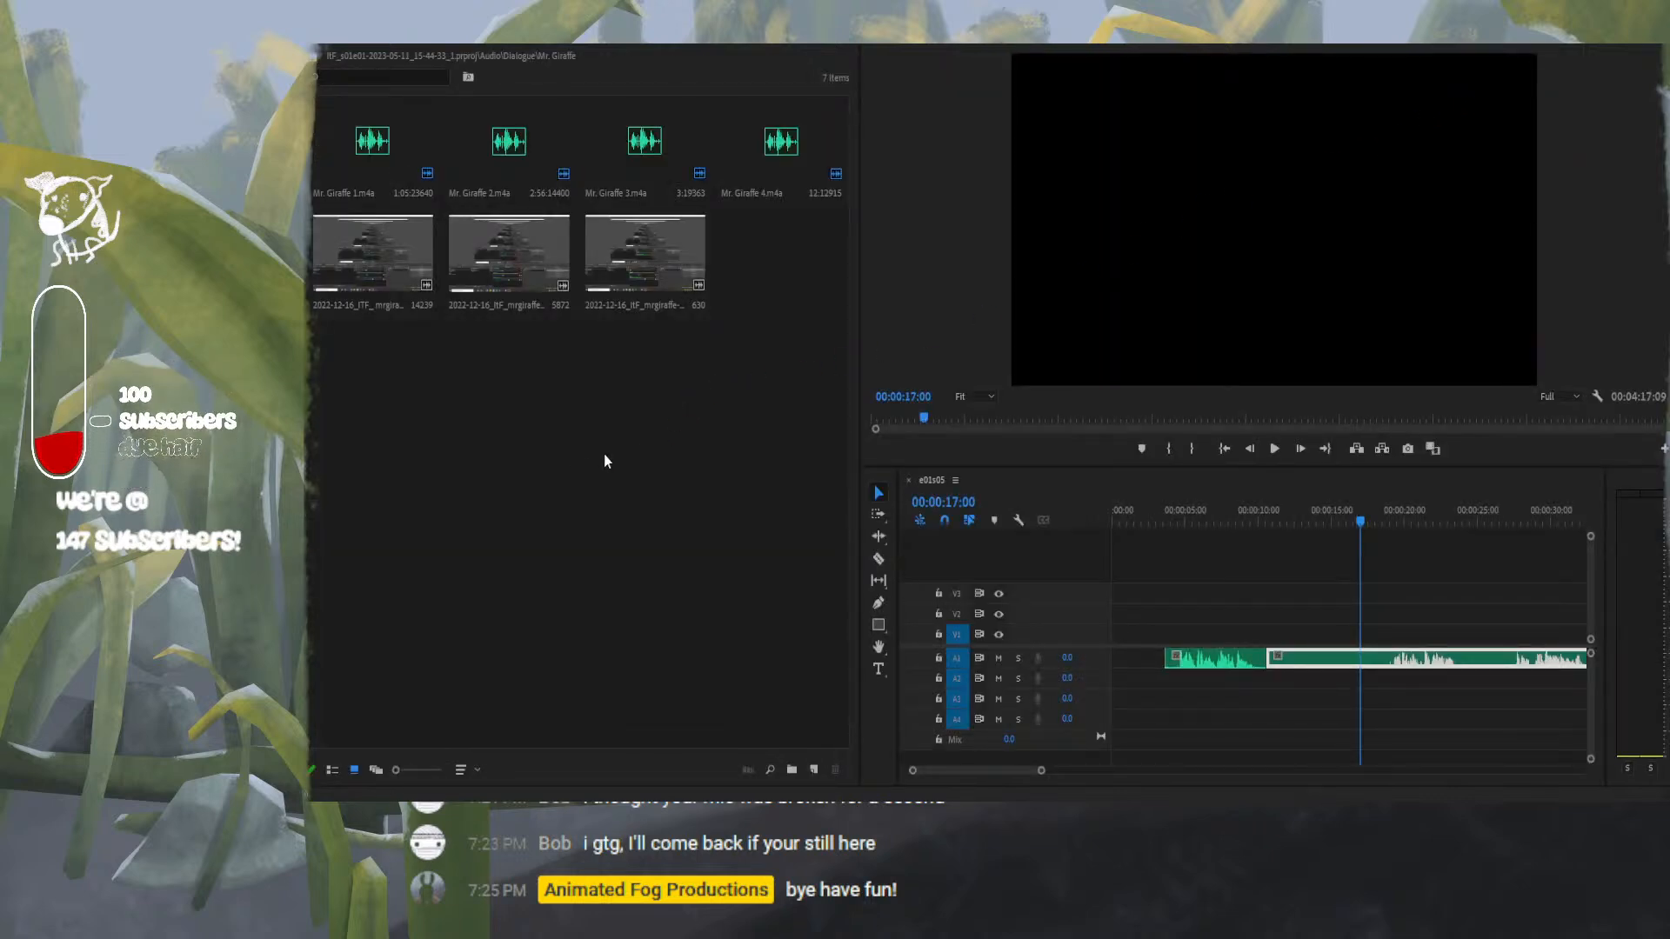
Look through the panels grouped with the Mr. Giraffe bin, including the project root and Libraries.
click(625, 50)
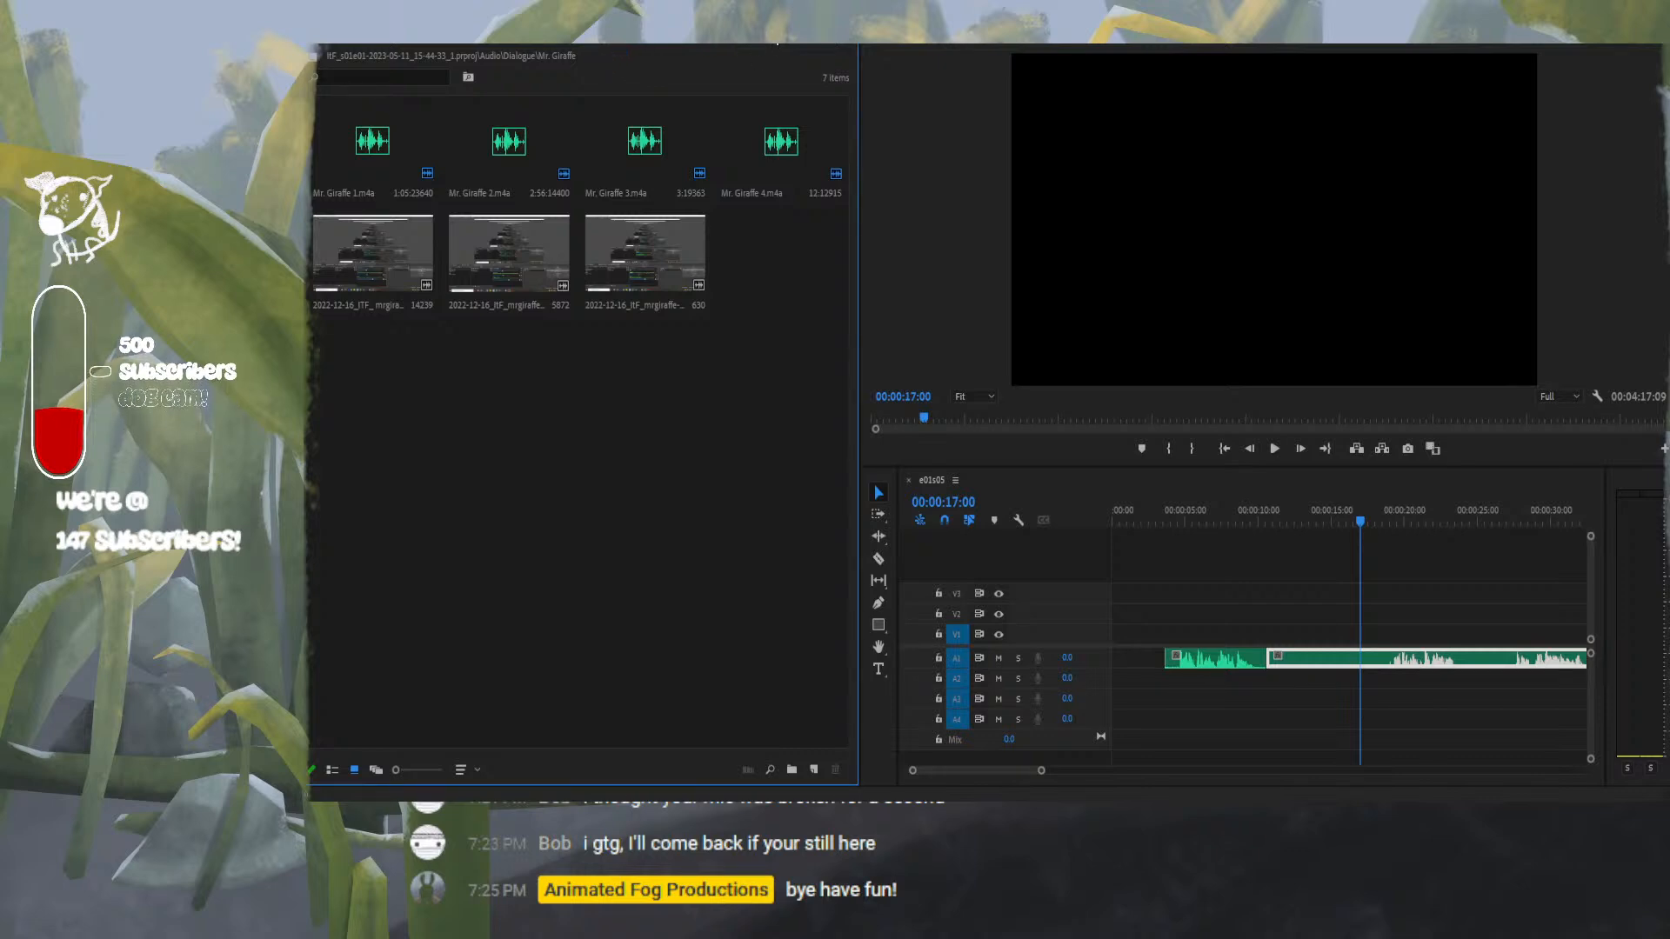
click(849, 46)
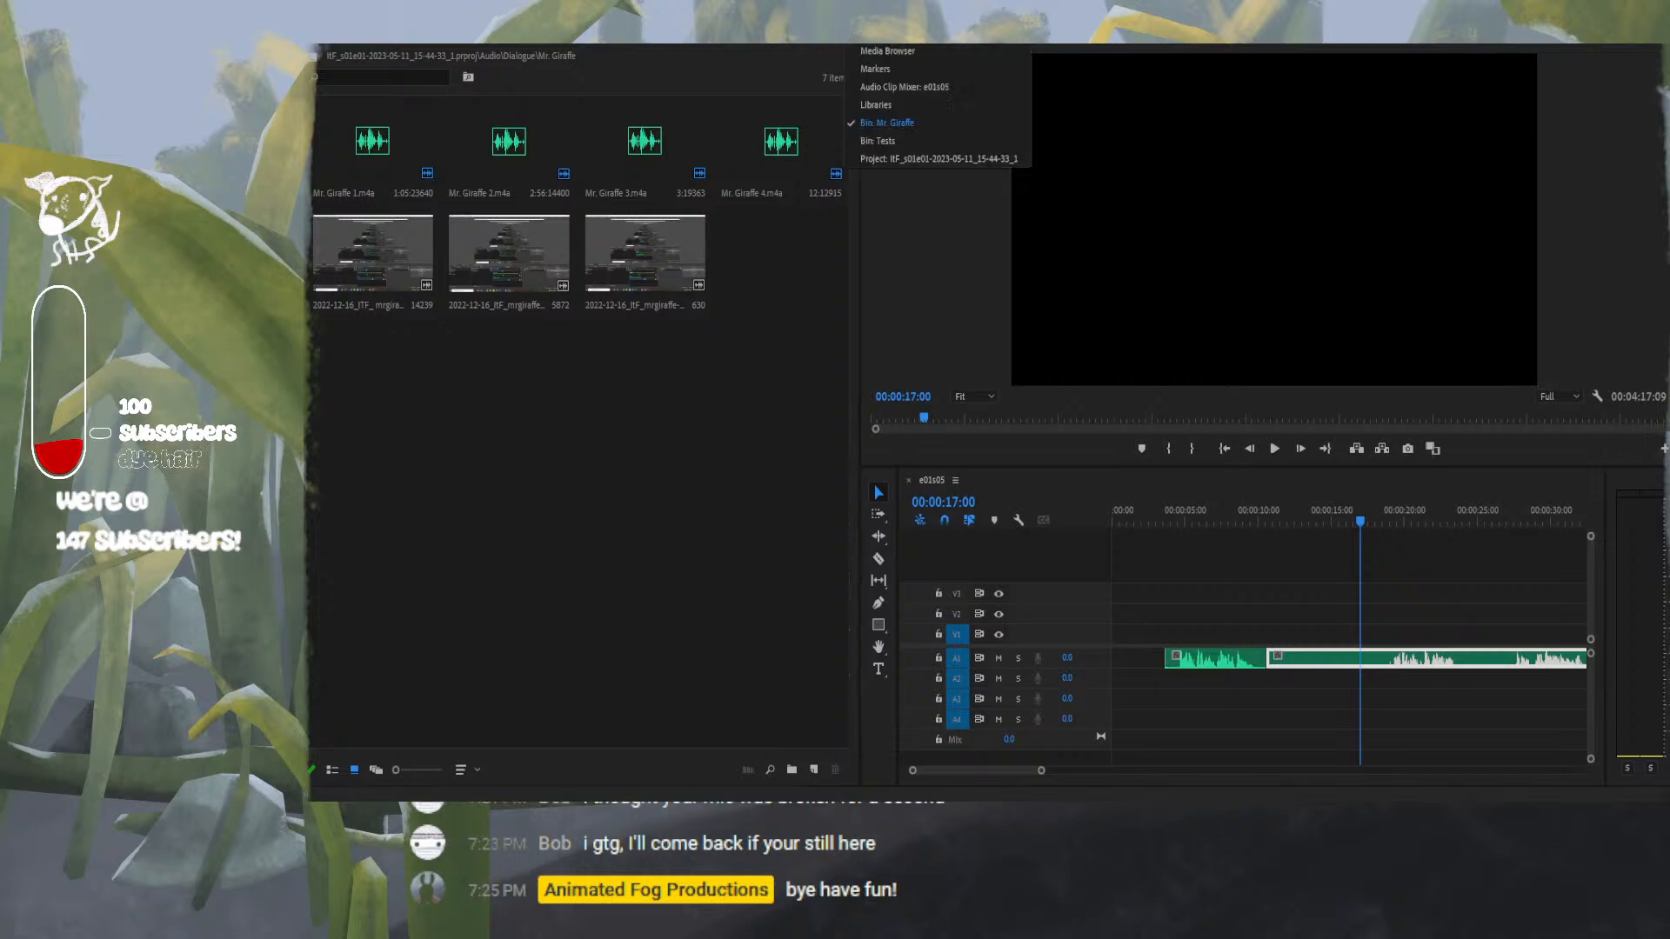
click(885, 160)
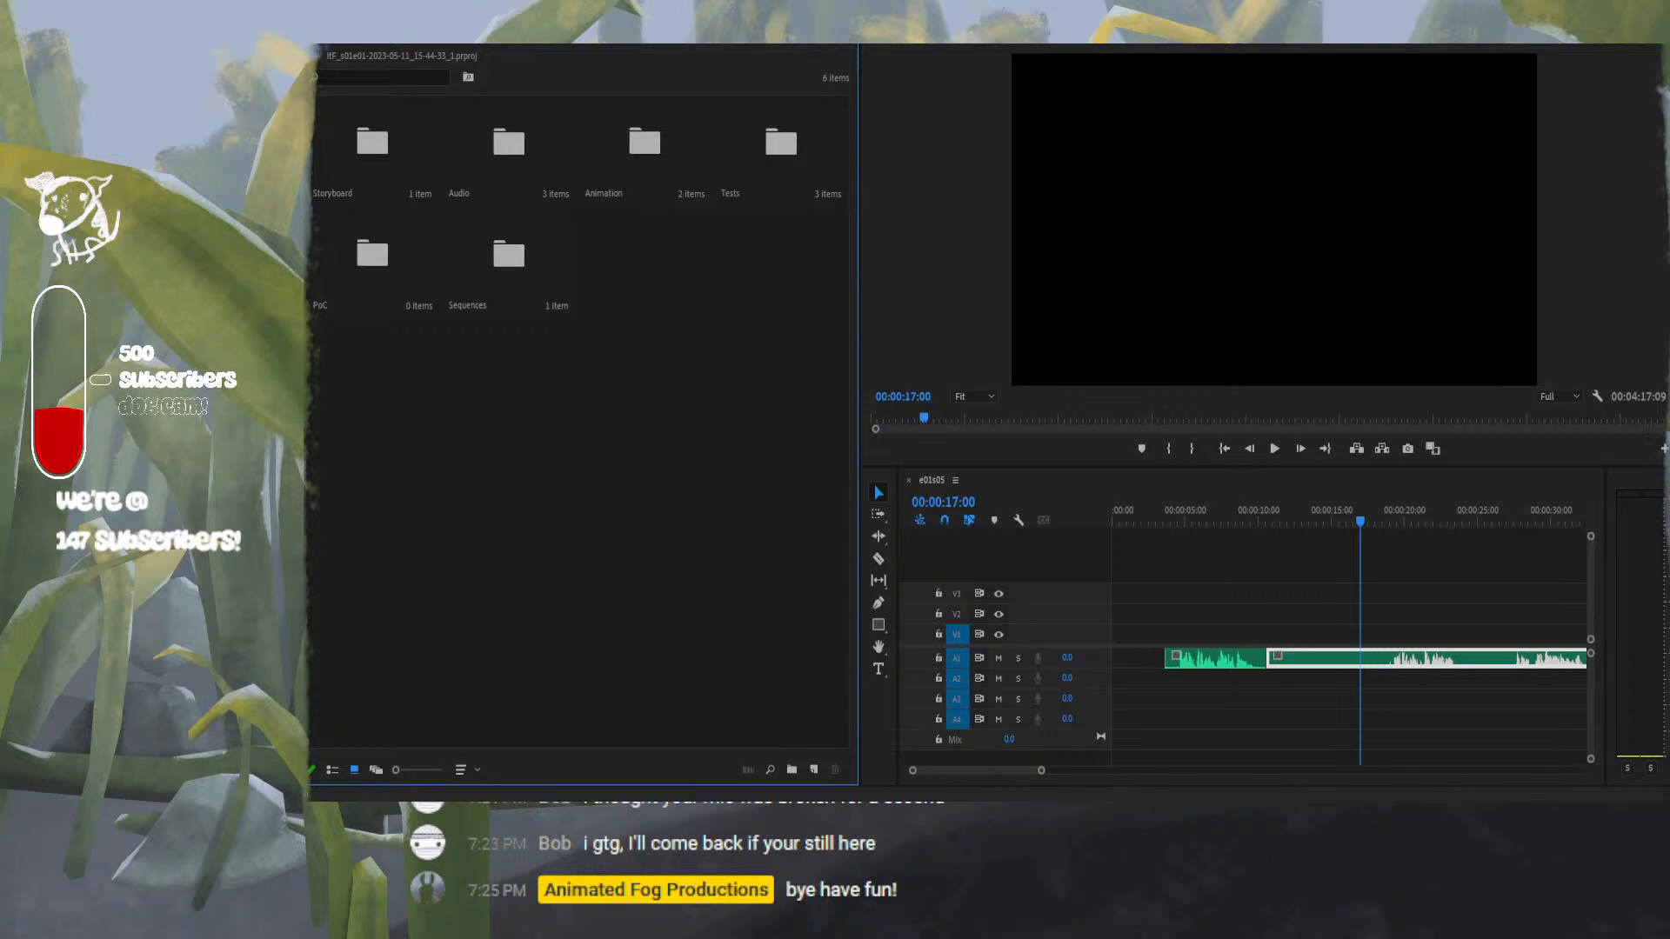
click(543, 41)
click(646, 42)
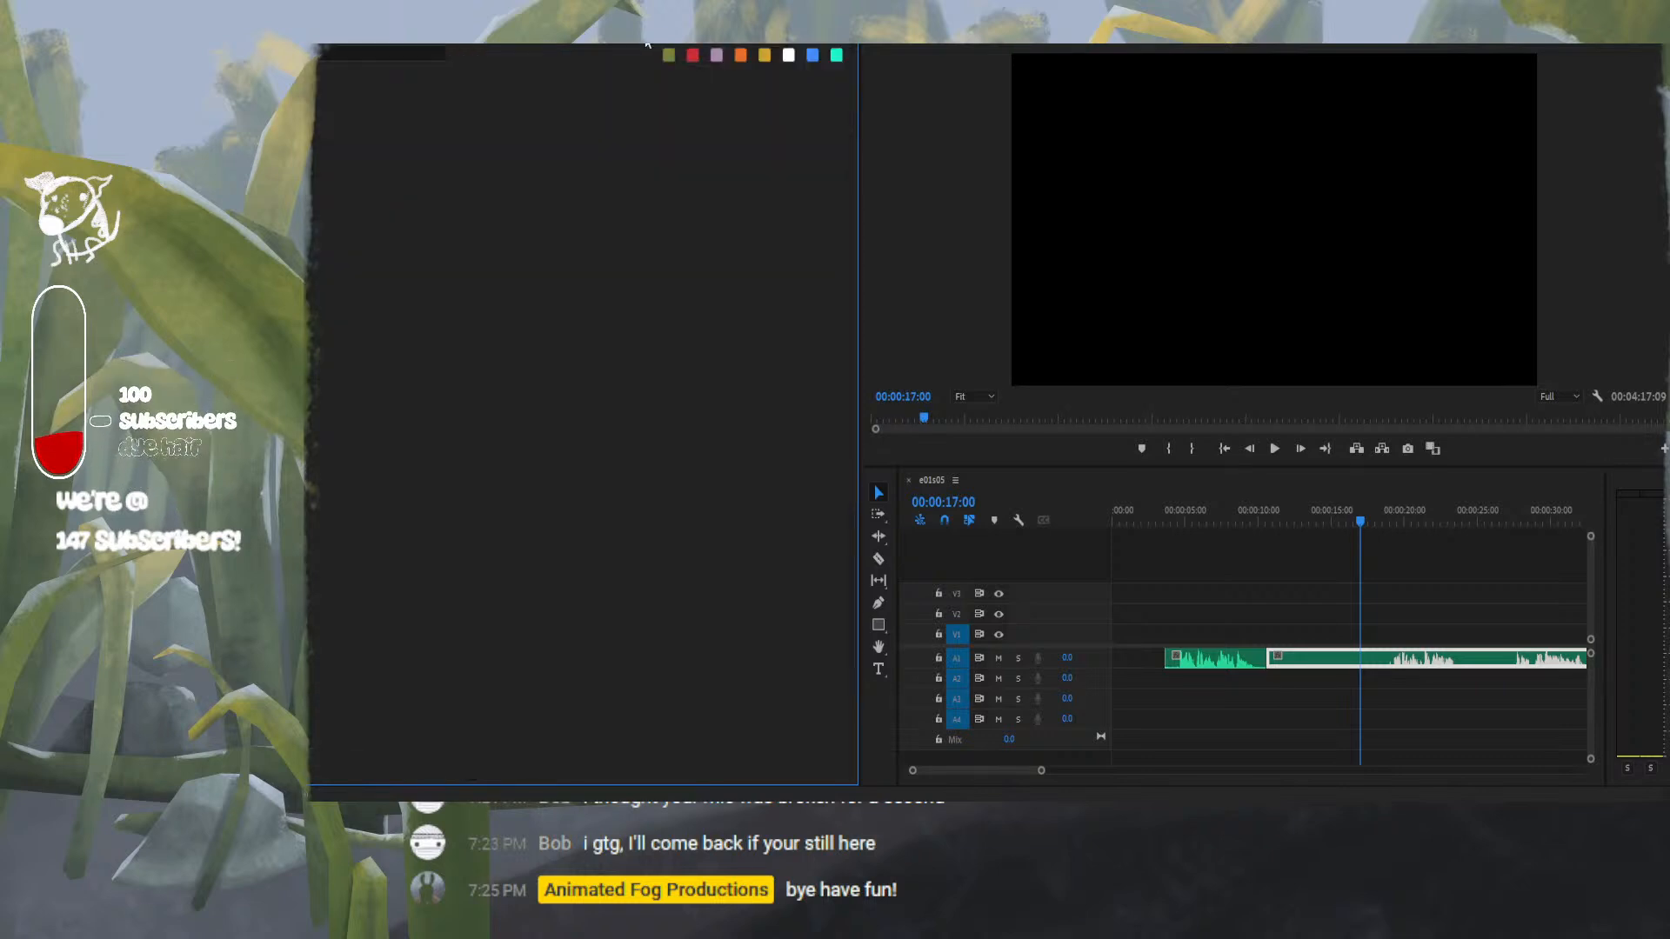
click(705, 42)
click(782, 43)
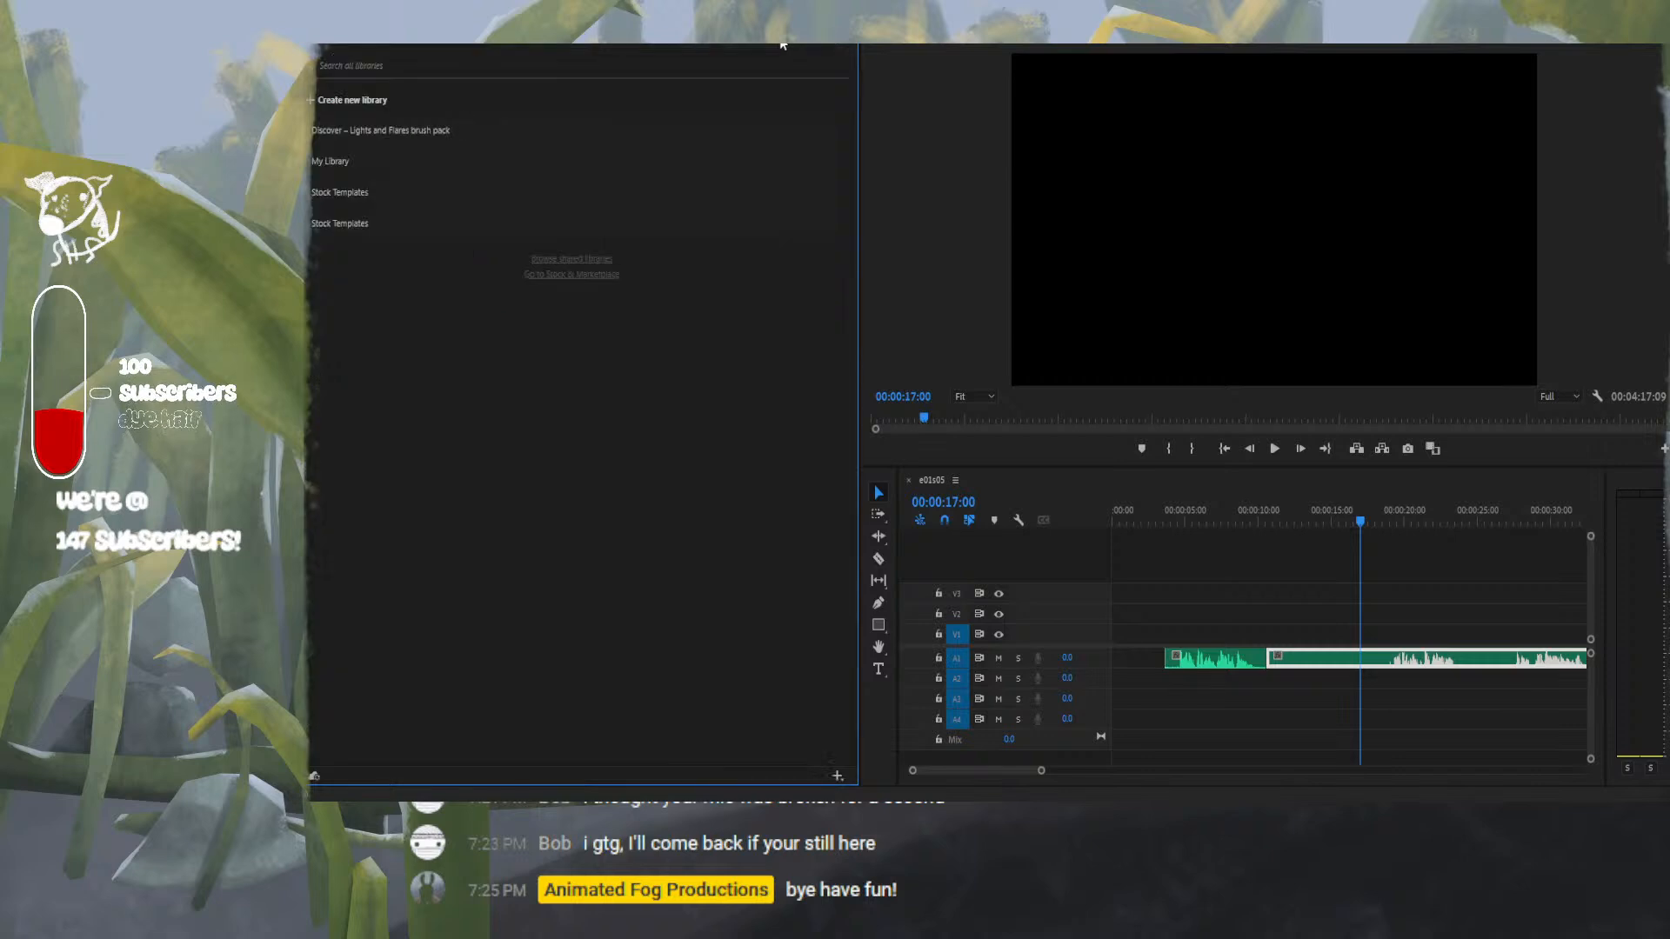
click(829, 42)
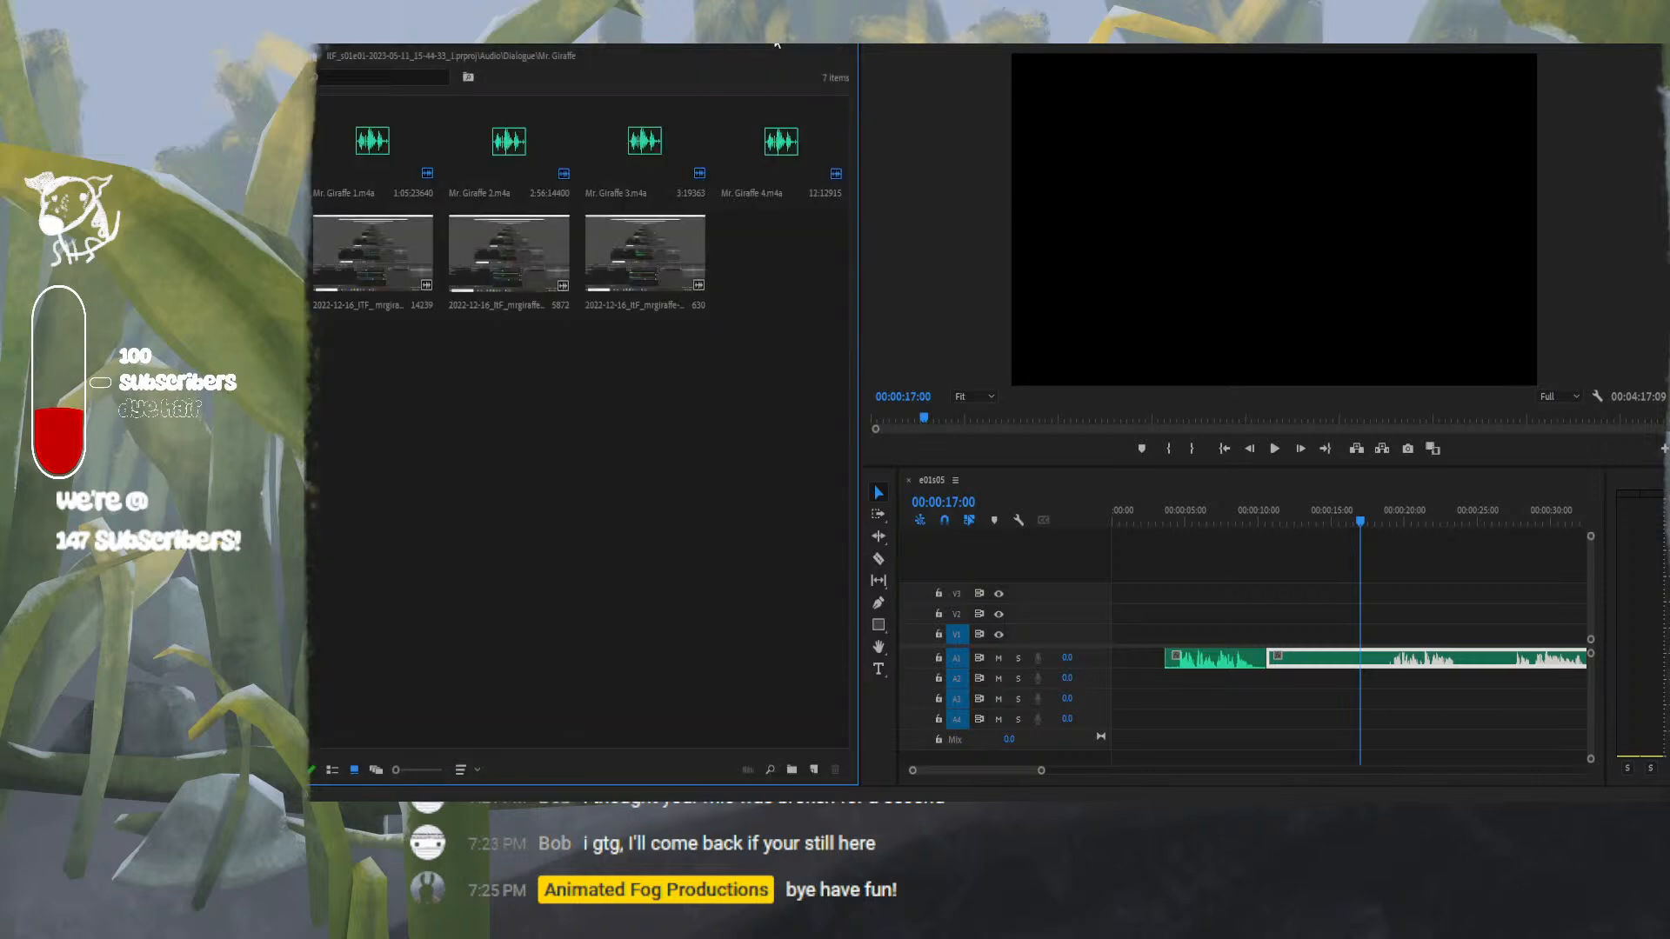
right_click(798, 42)
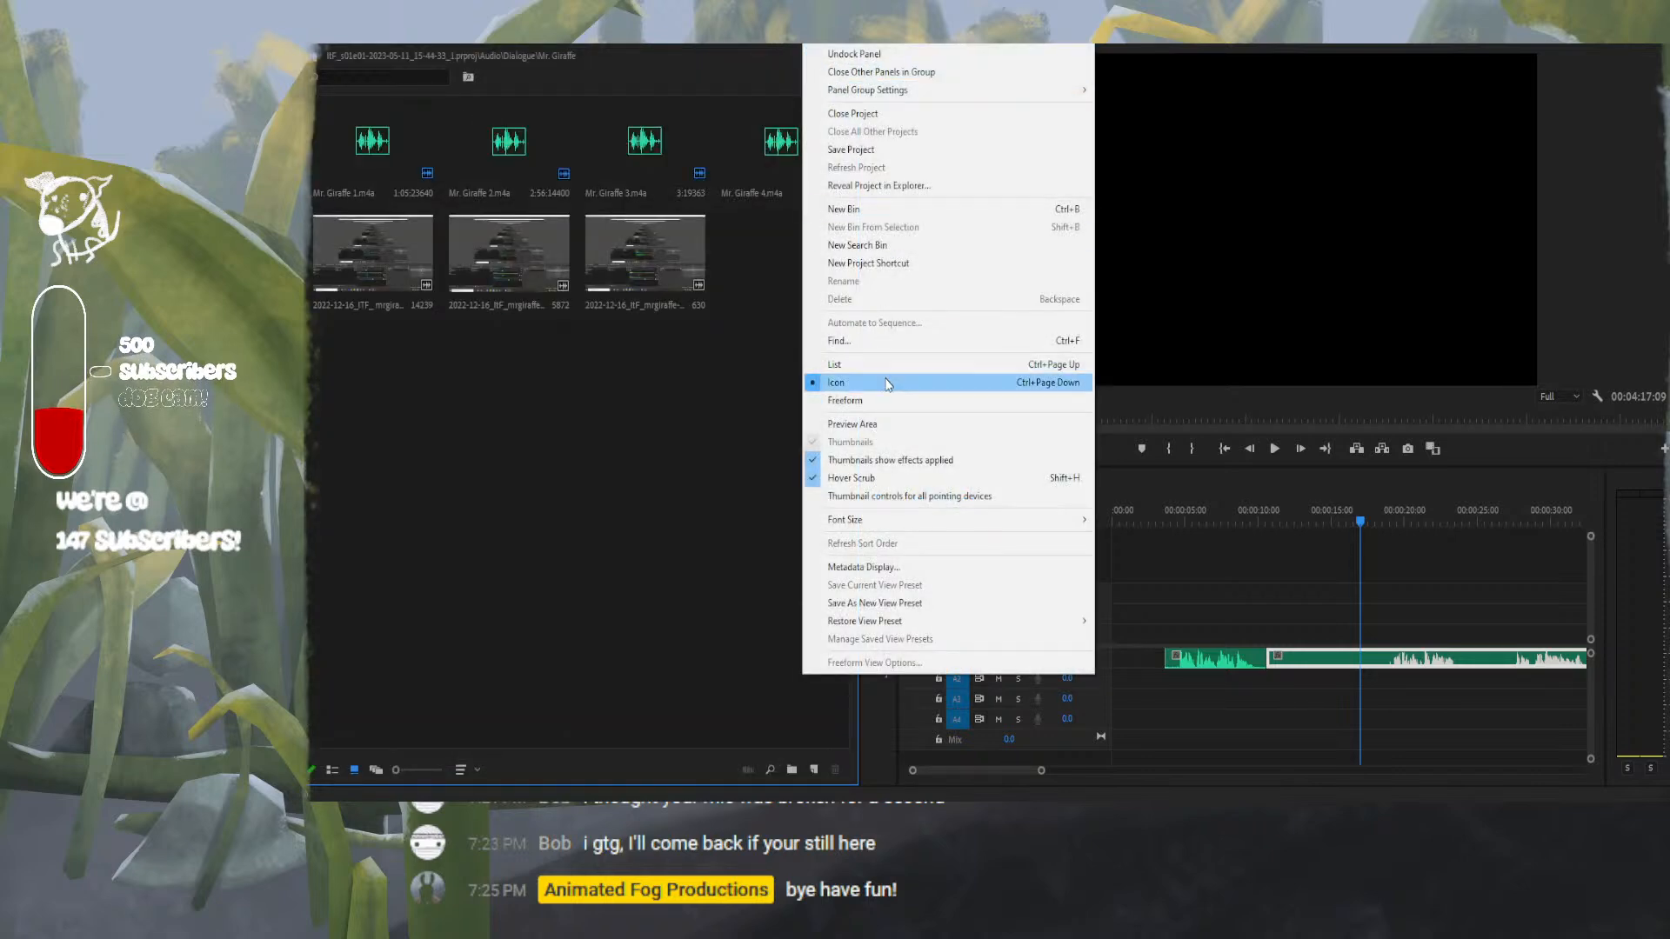
key(Escape)
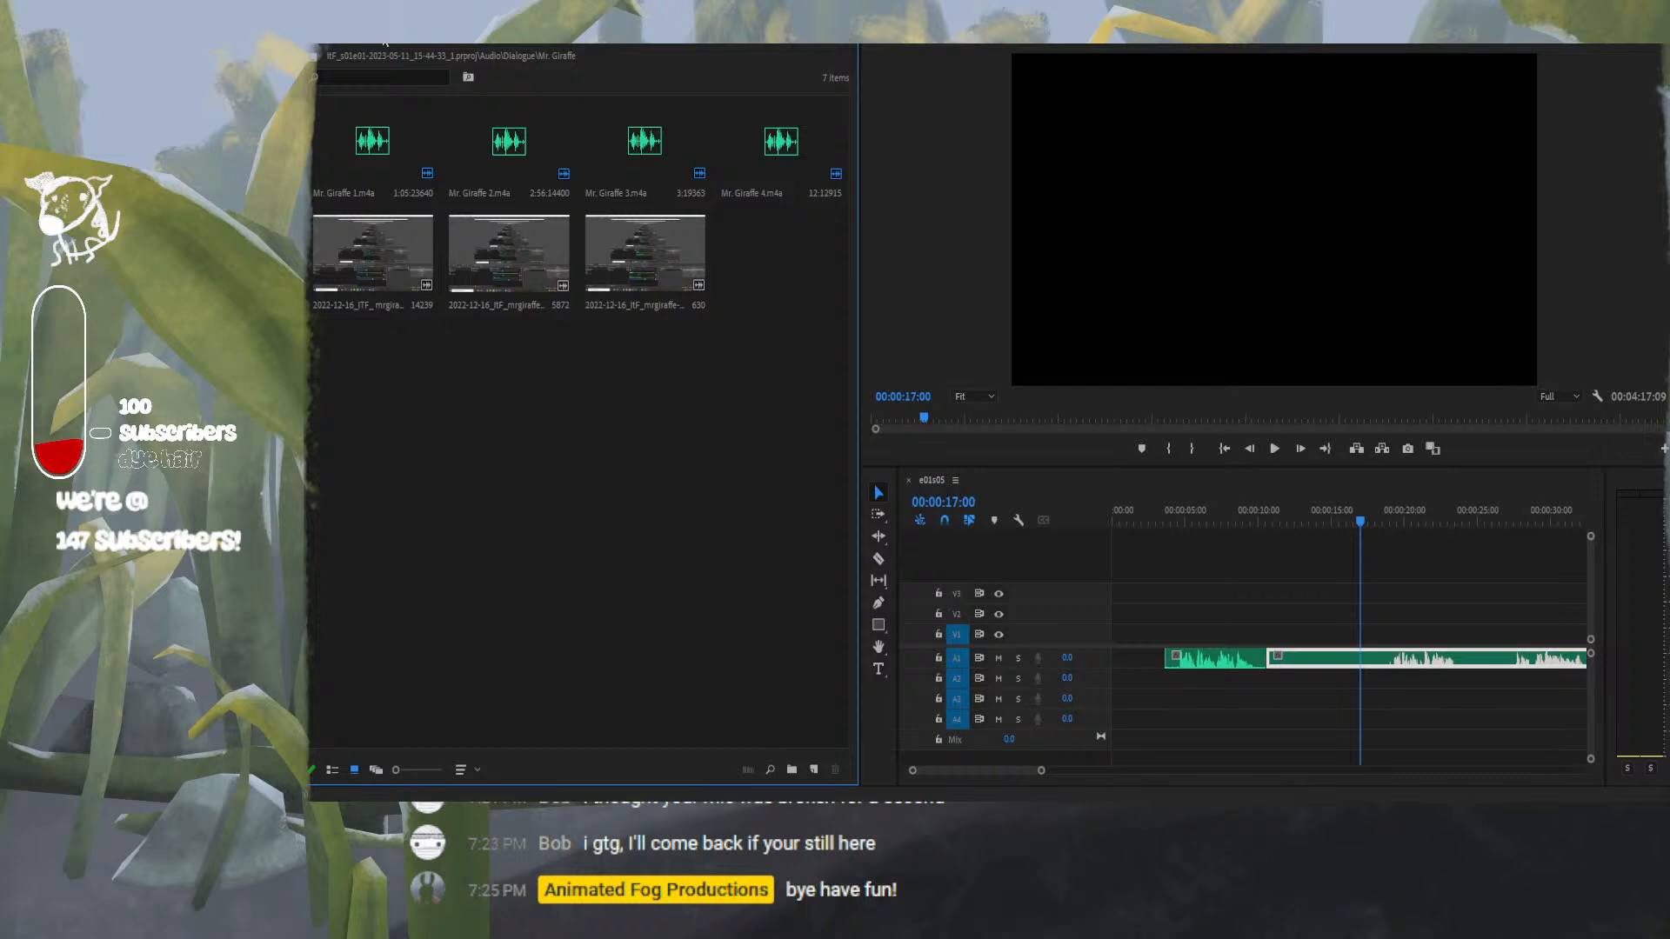
Open the Tests bin, preview Untitled.png in the Source Monitor, and check the e01s09 sequence's thumbnail.
click(842, 47)
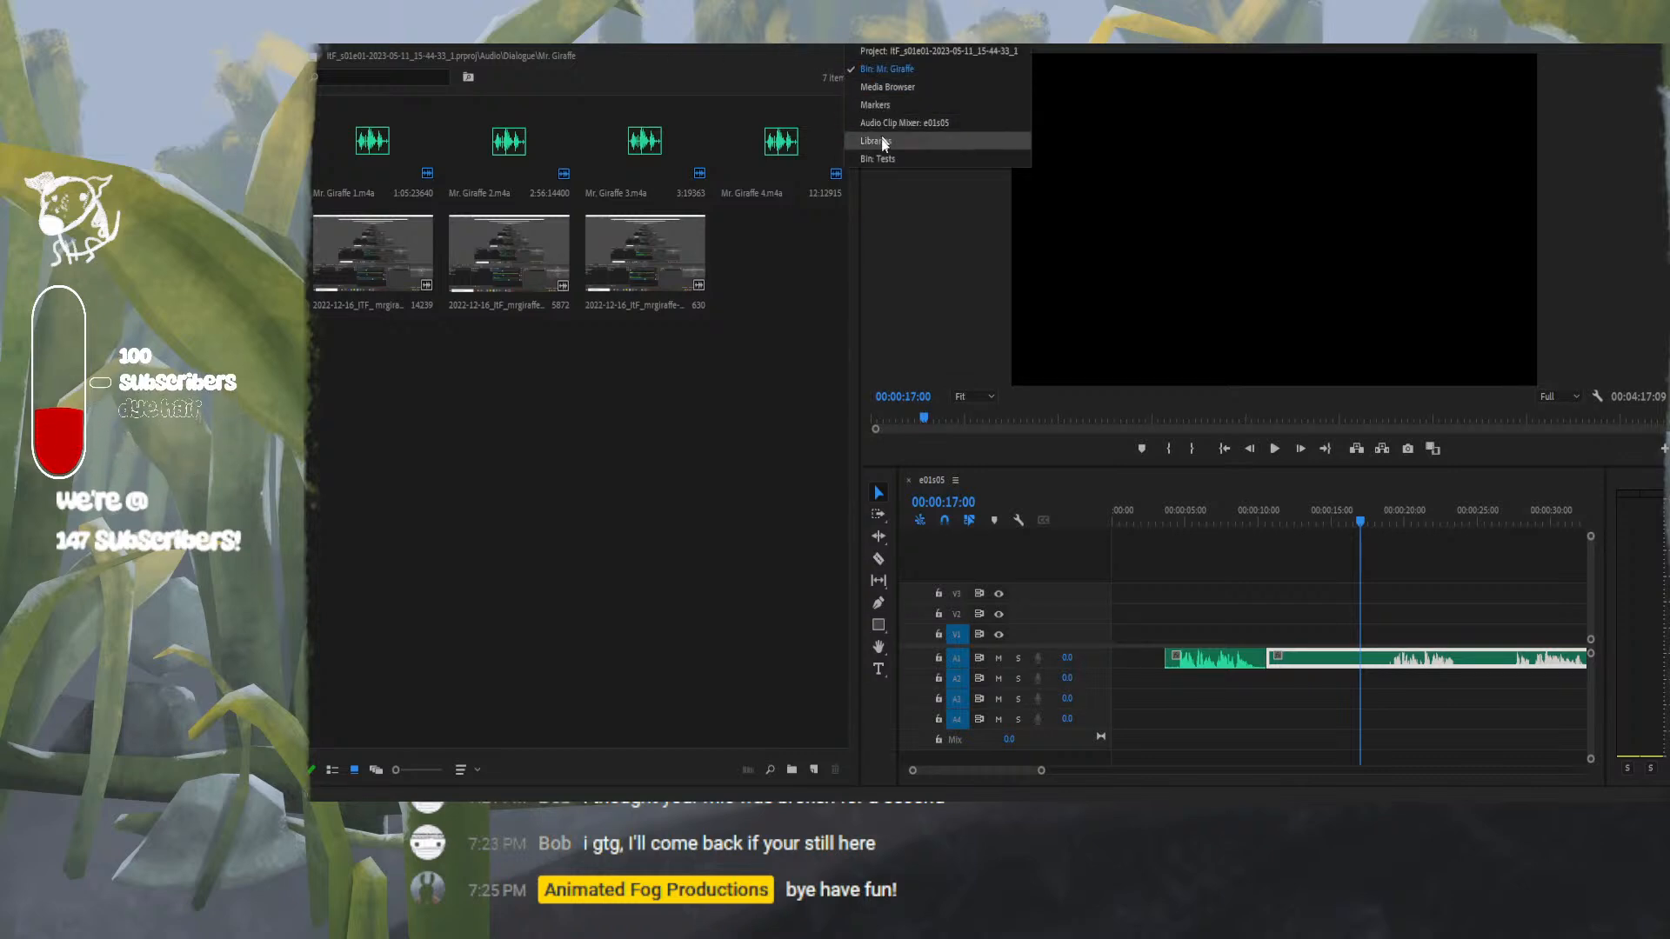
click(874, 159)
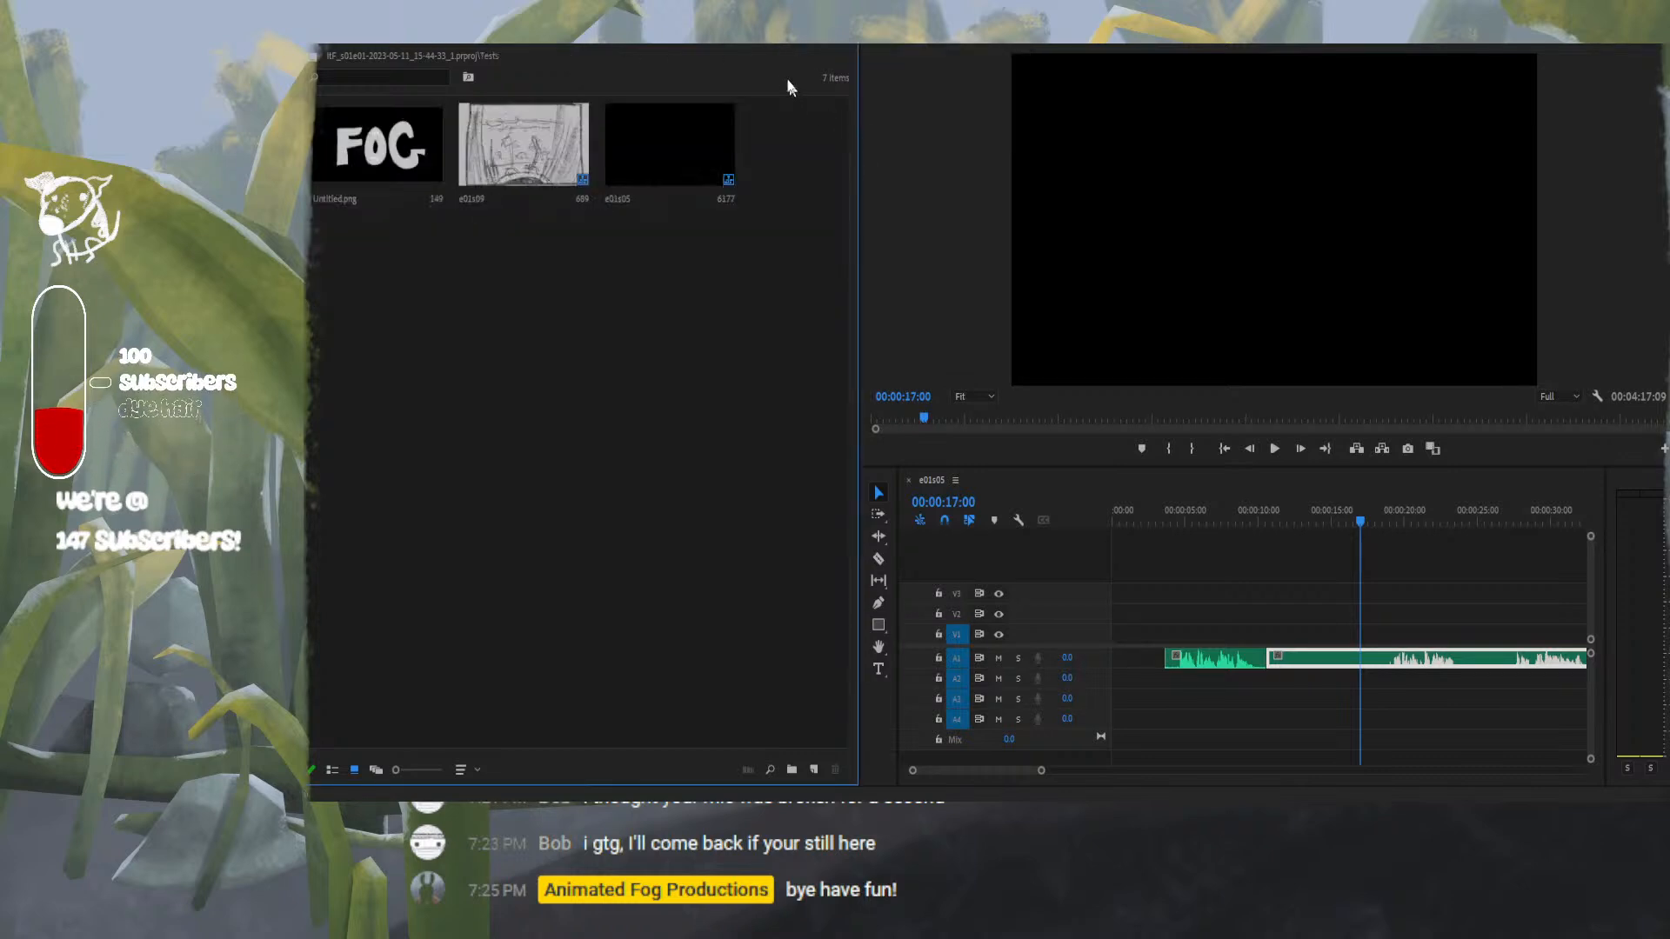
double_click(386, 150)
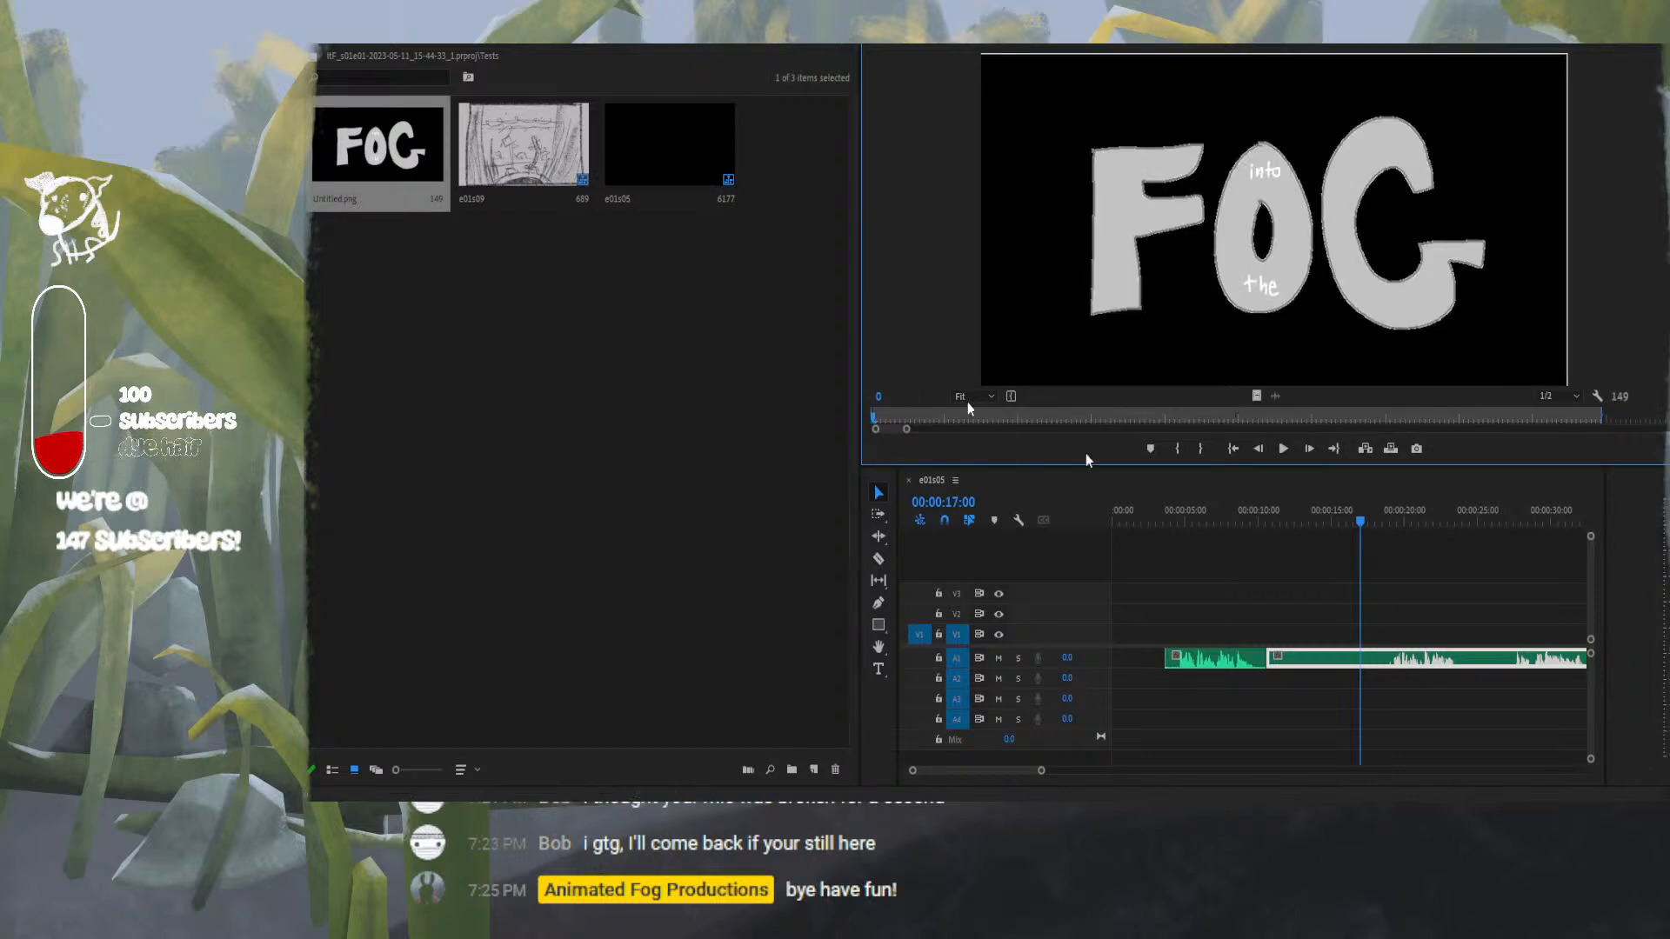
click(534, 155)
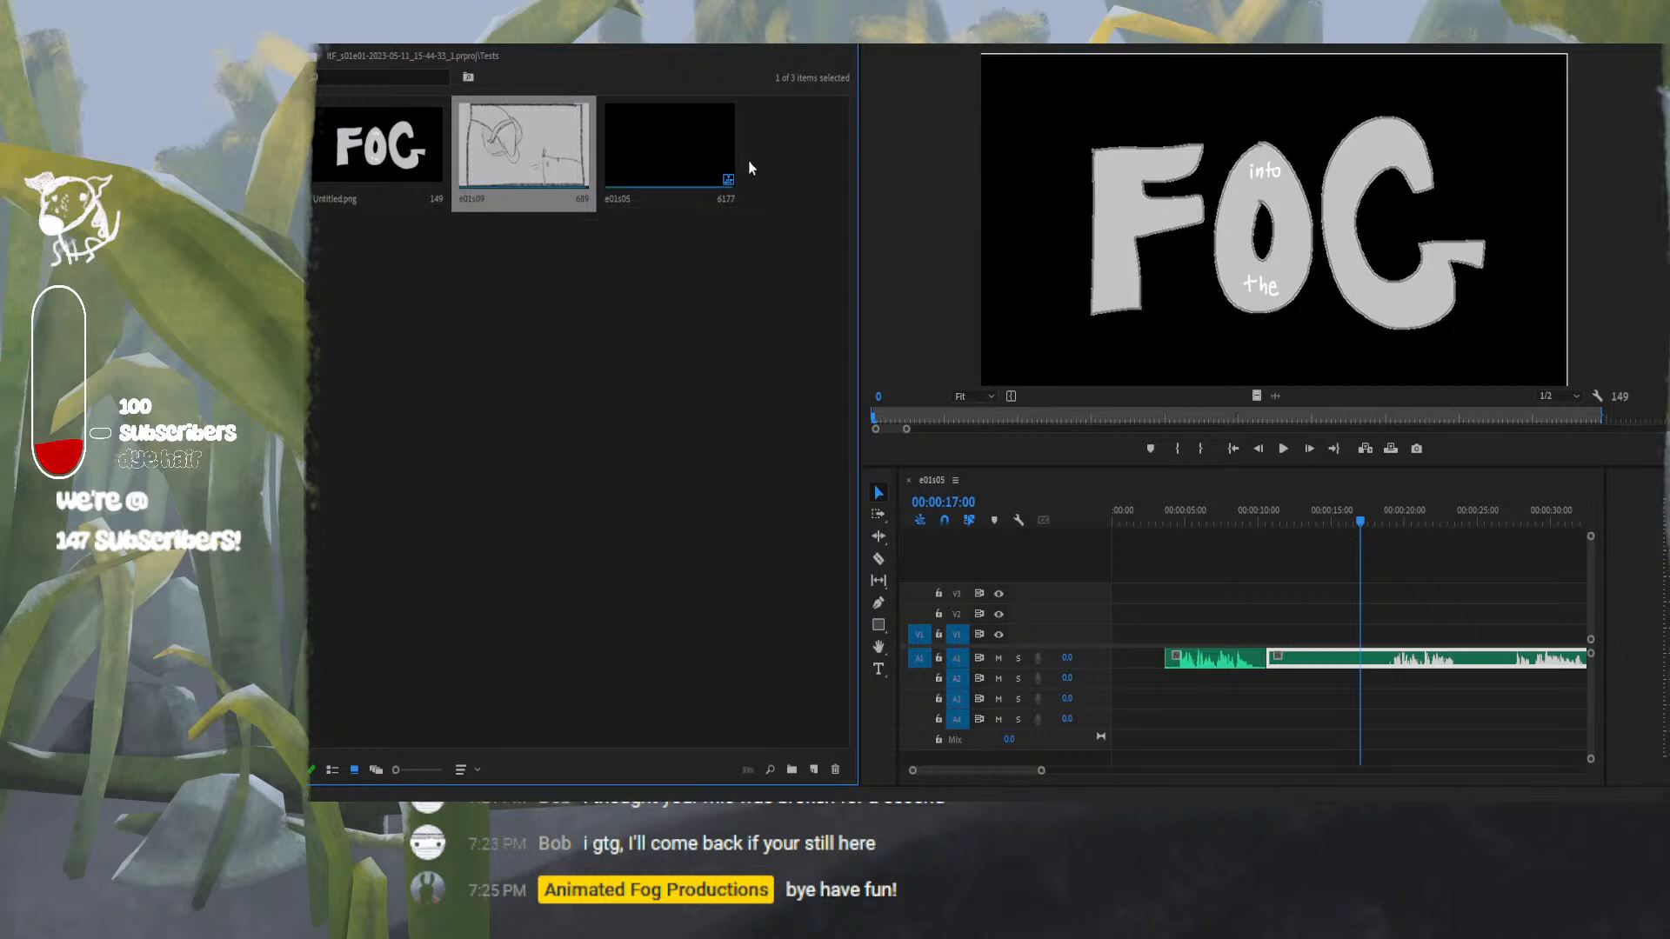
click(821, 49)
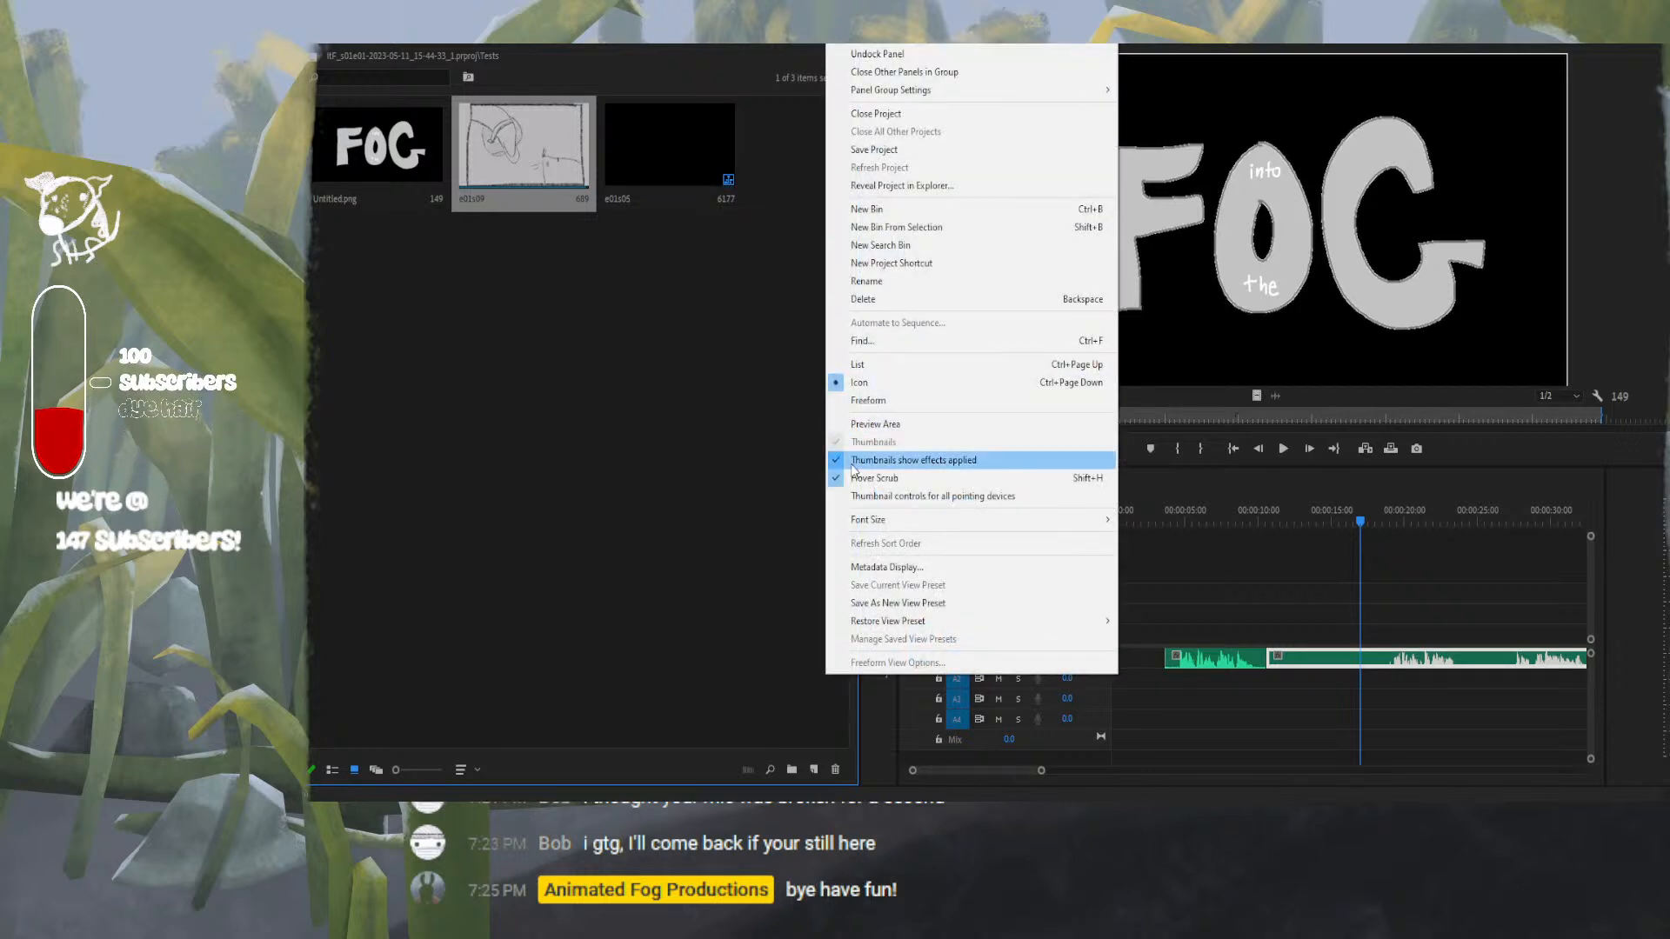
click(869, 36)
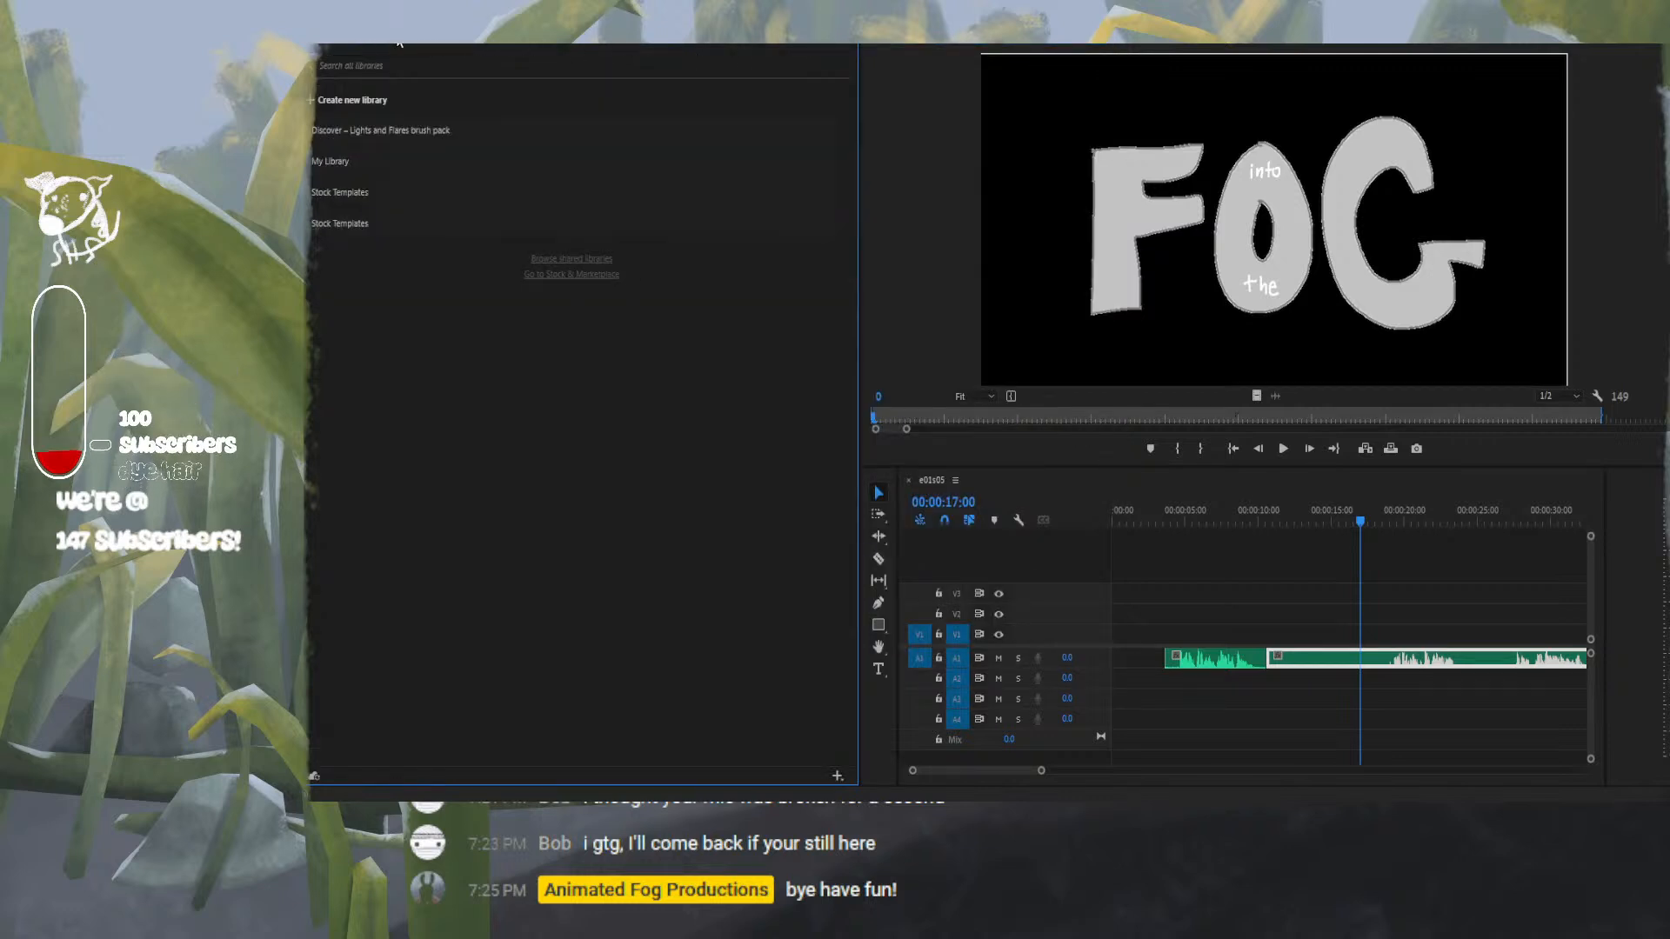
Create a new bin alongside Mr. Giraffe and Geraldine inside the Dialogue bin of Audio.
click(426, 37)
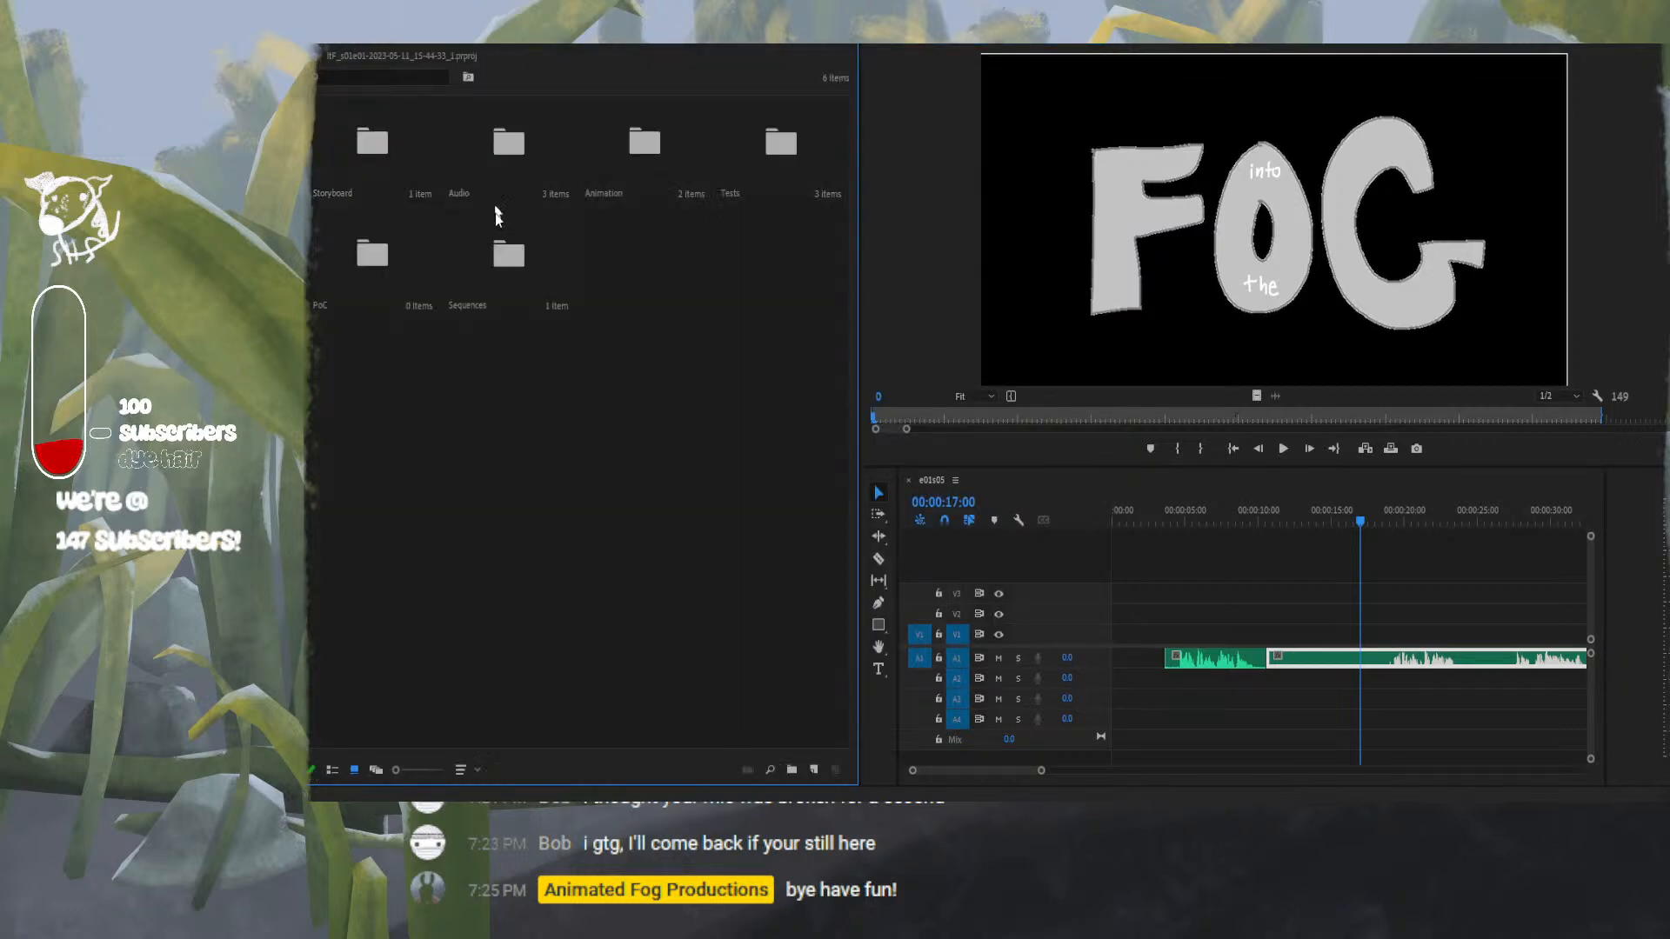
double_click(506, 145)
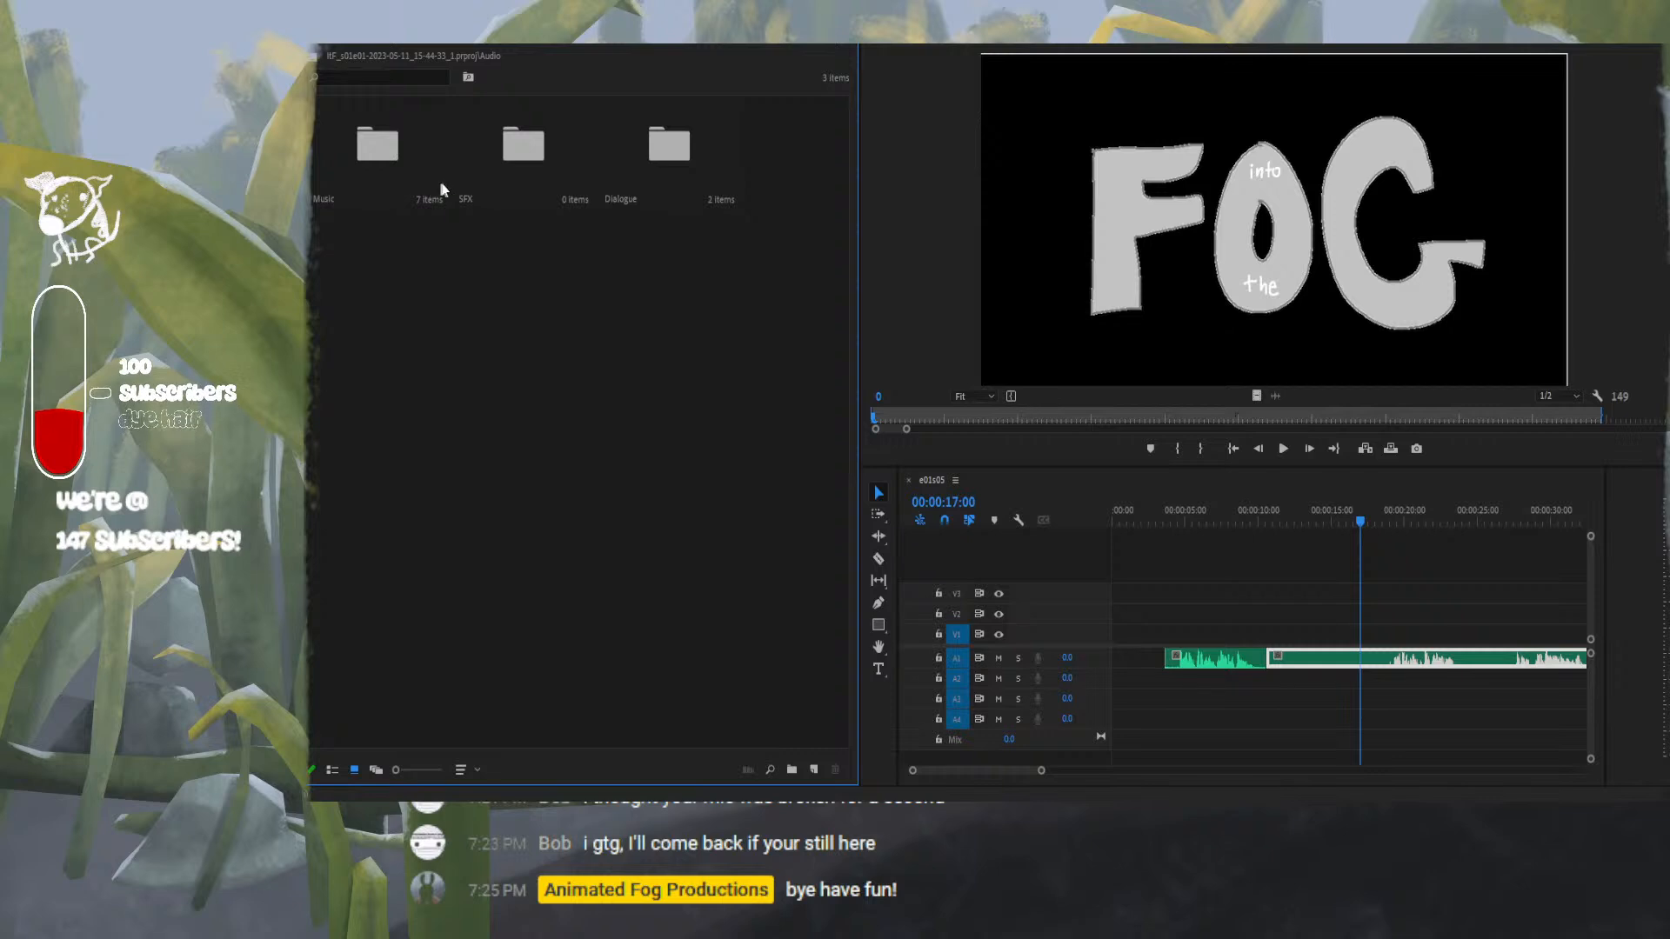
double_click(690, 190)
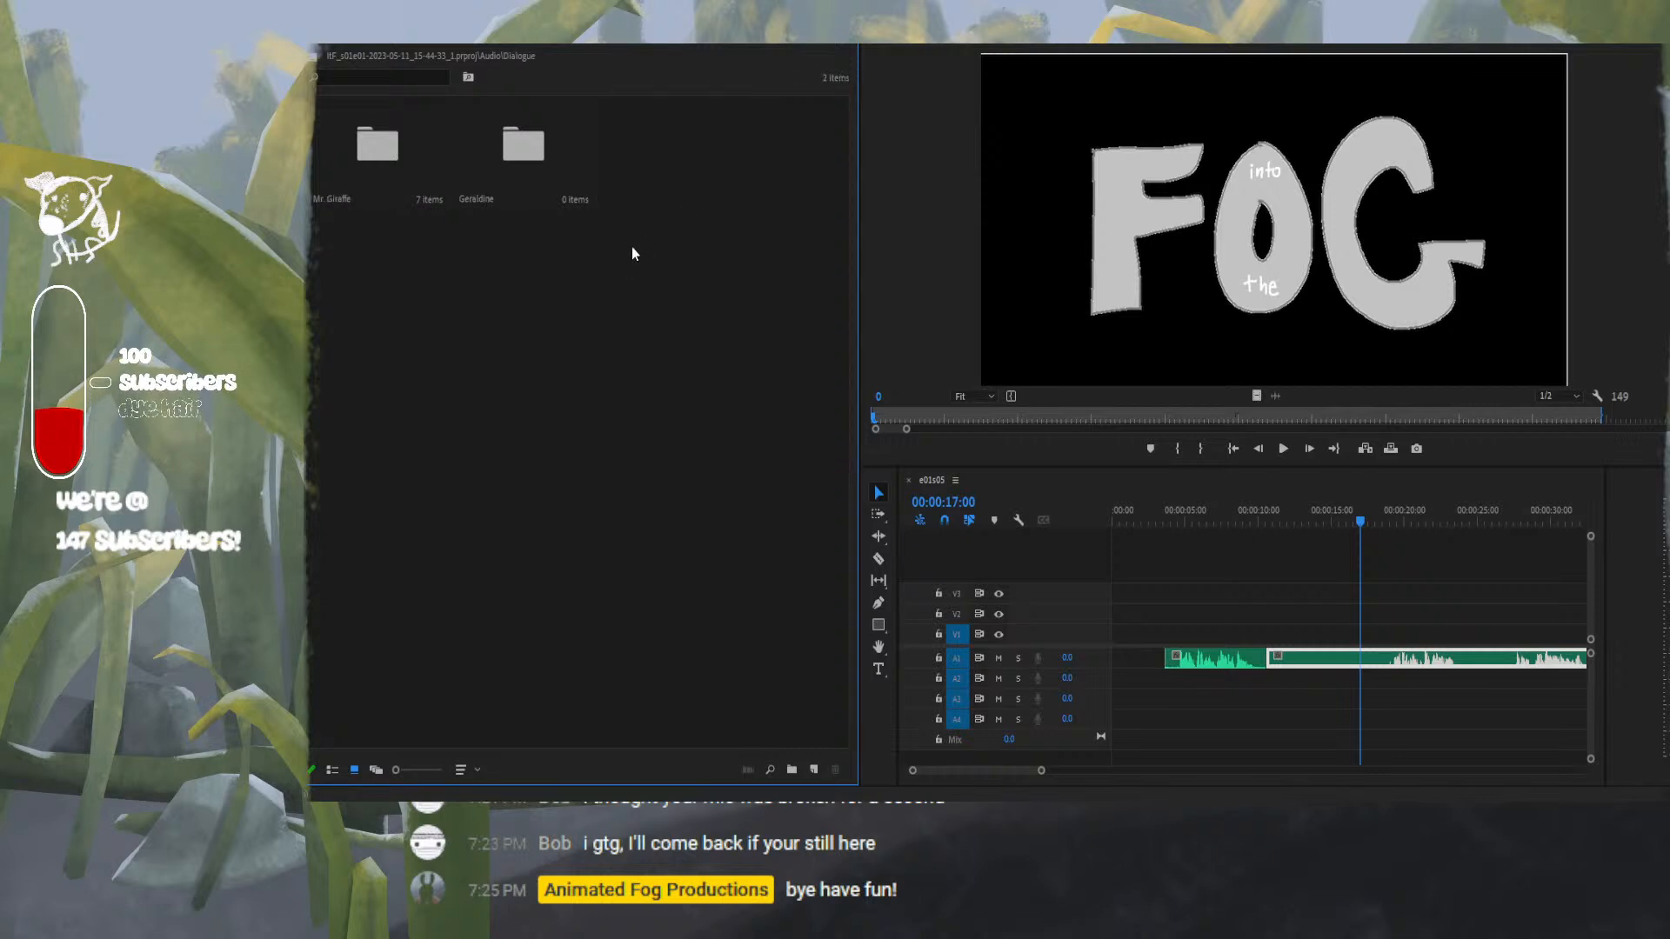
right_click(651, 206)
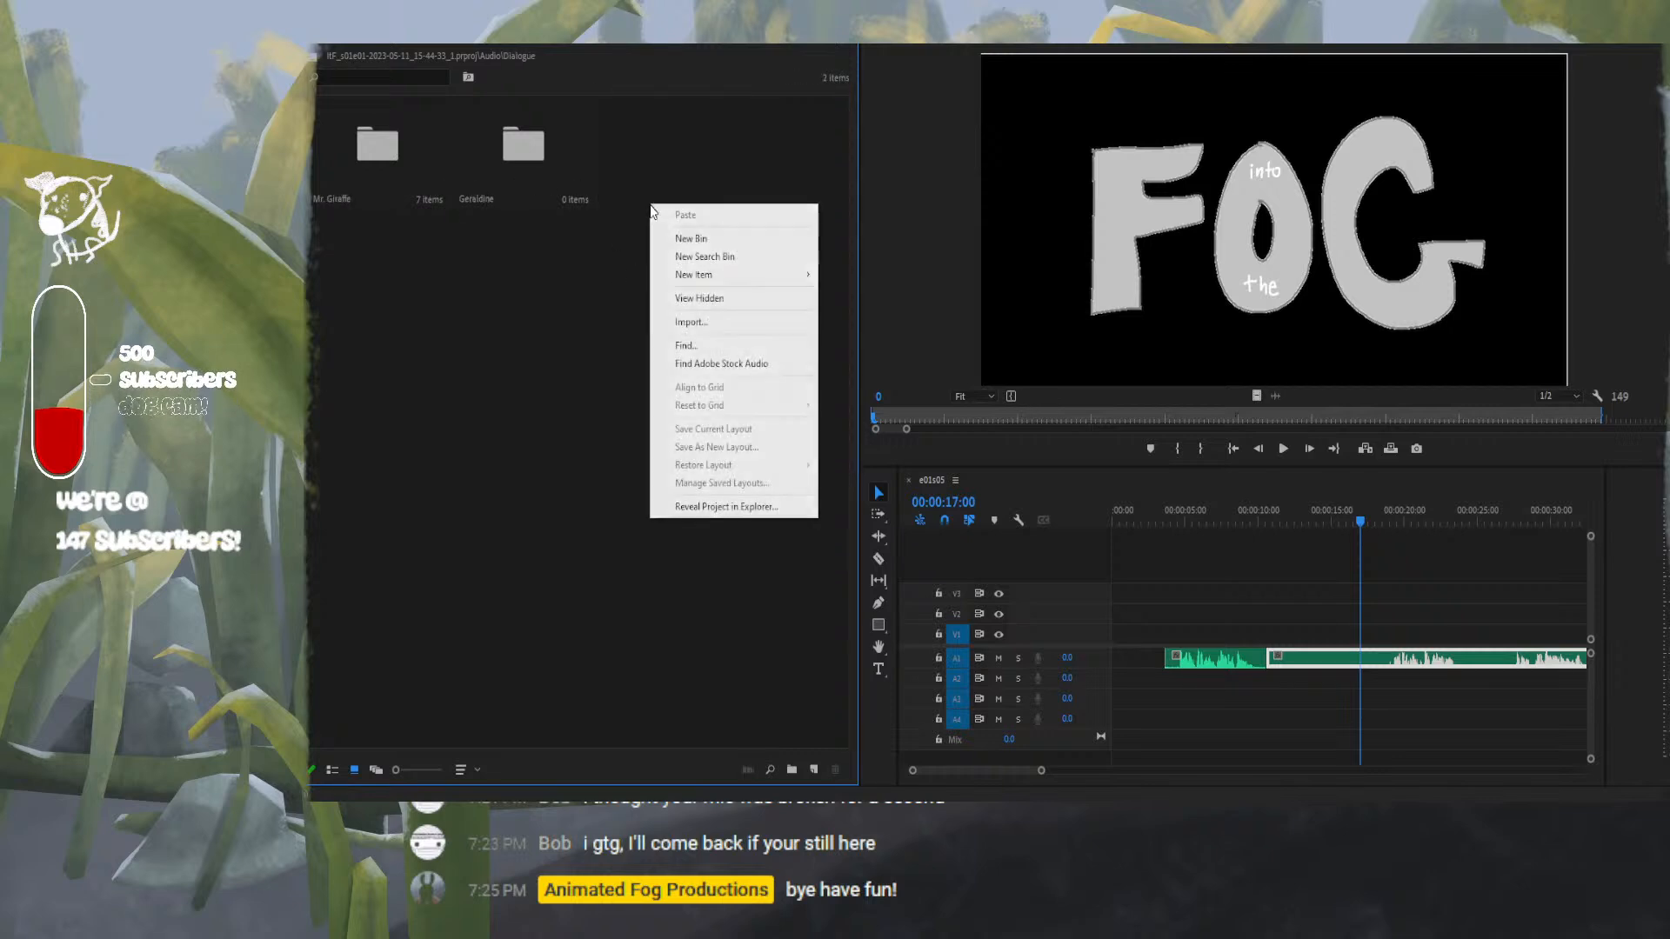
click(706, 239)
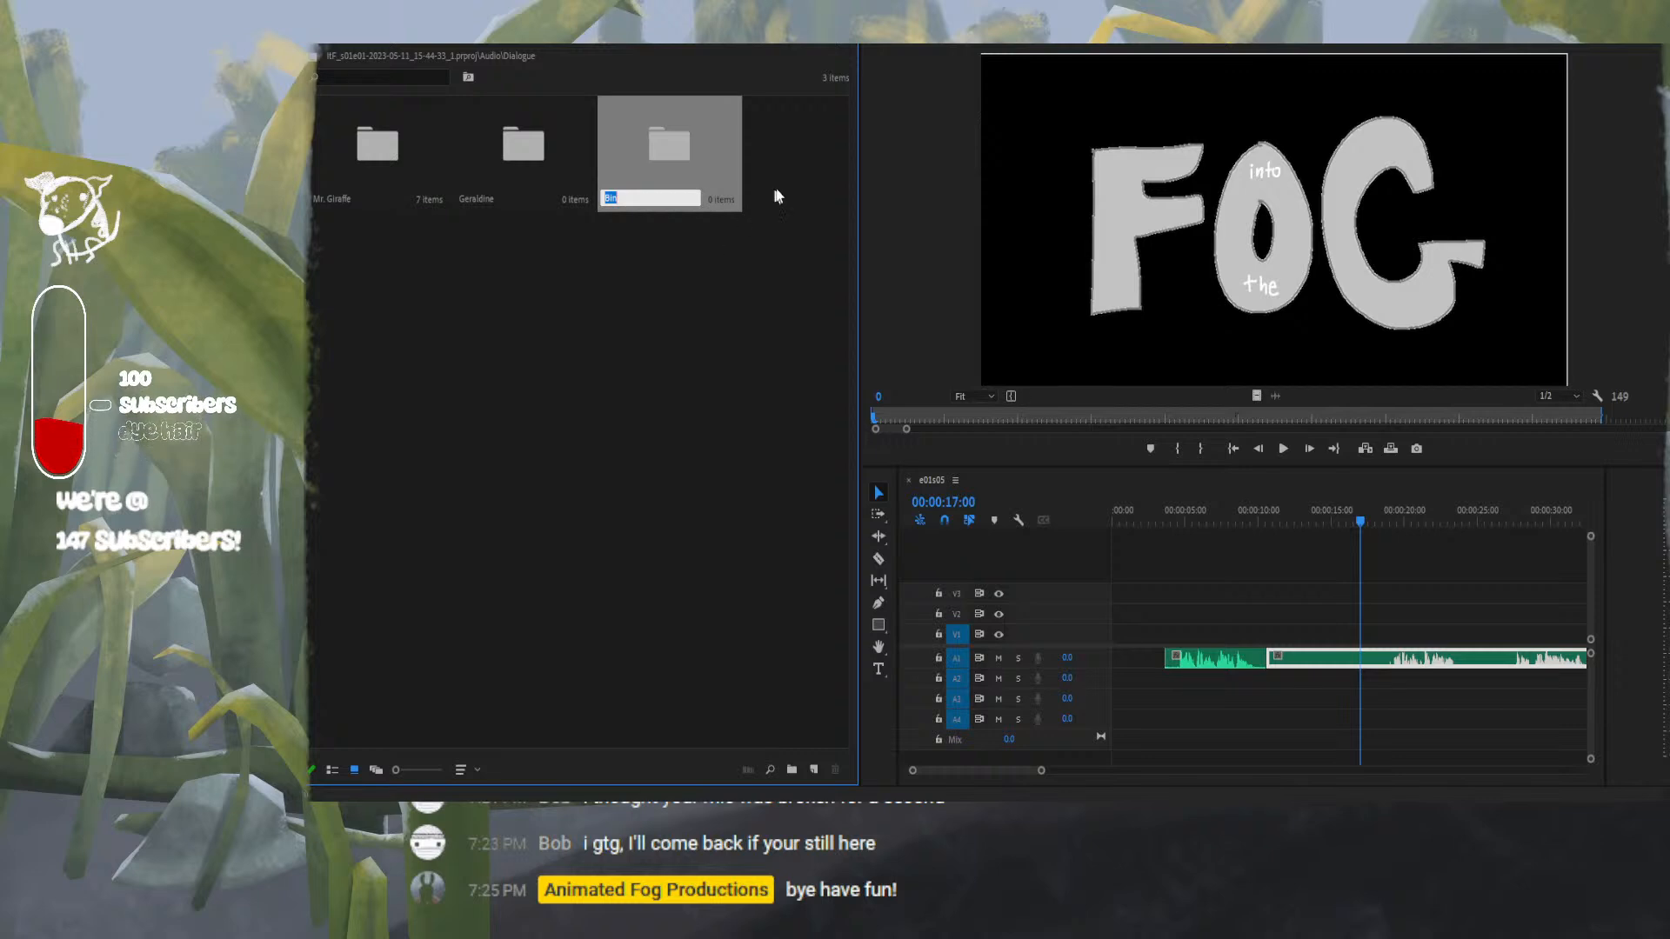
Close the Untitled.png clip in the Source Monitor and move the sequence playhead to 00:00:00:00.
right_click(1050, 45)
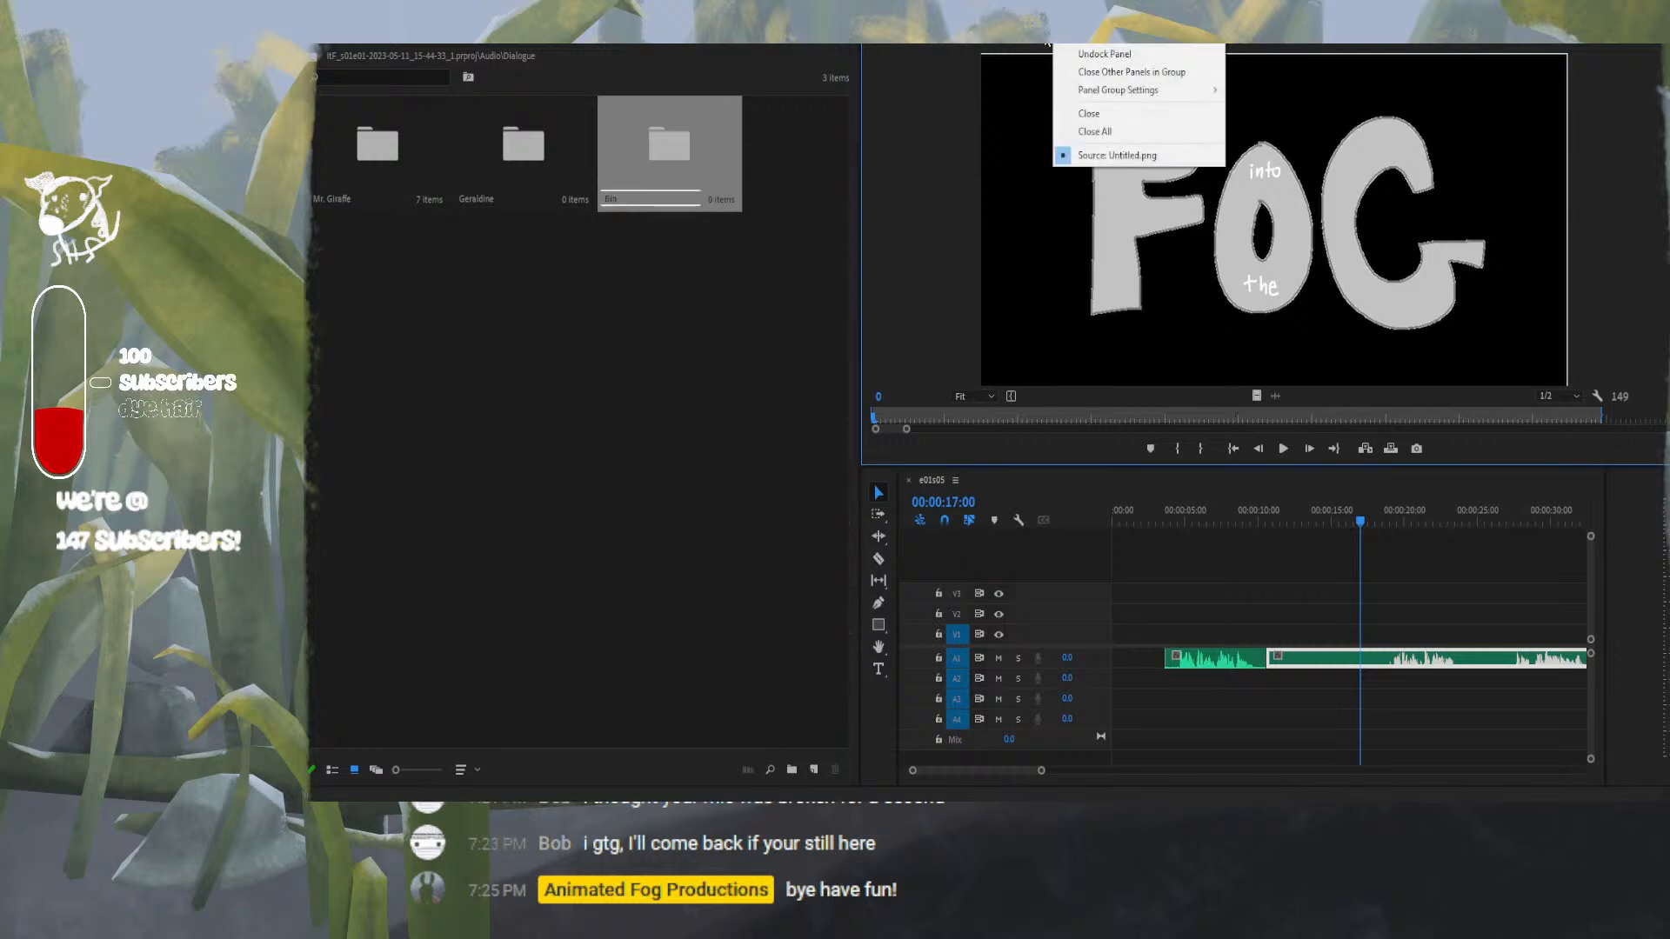
click(1088, 113)
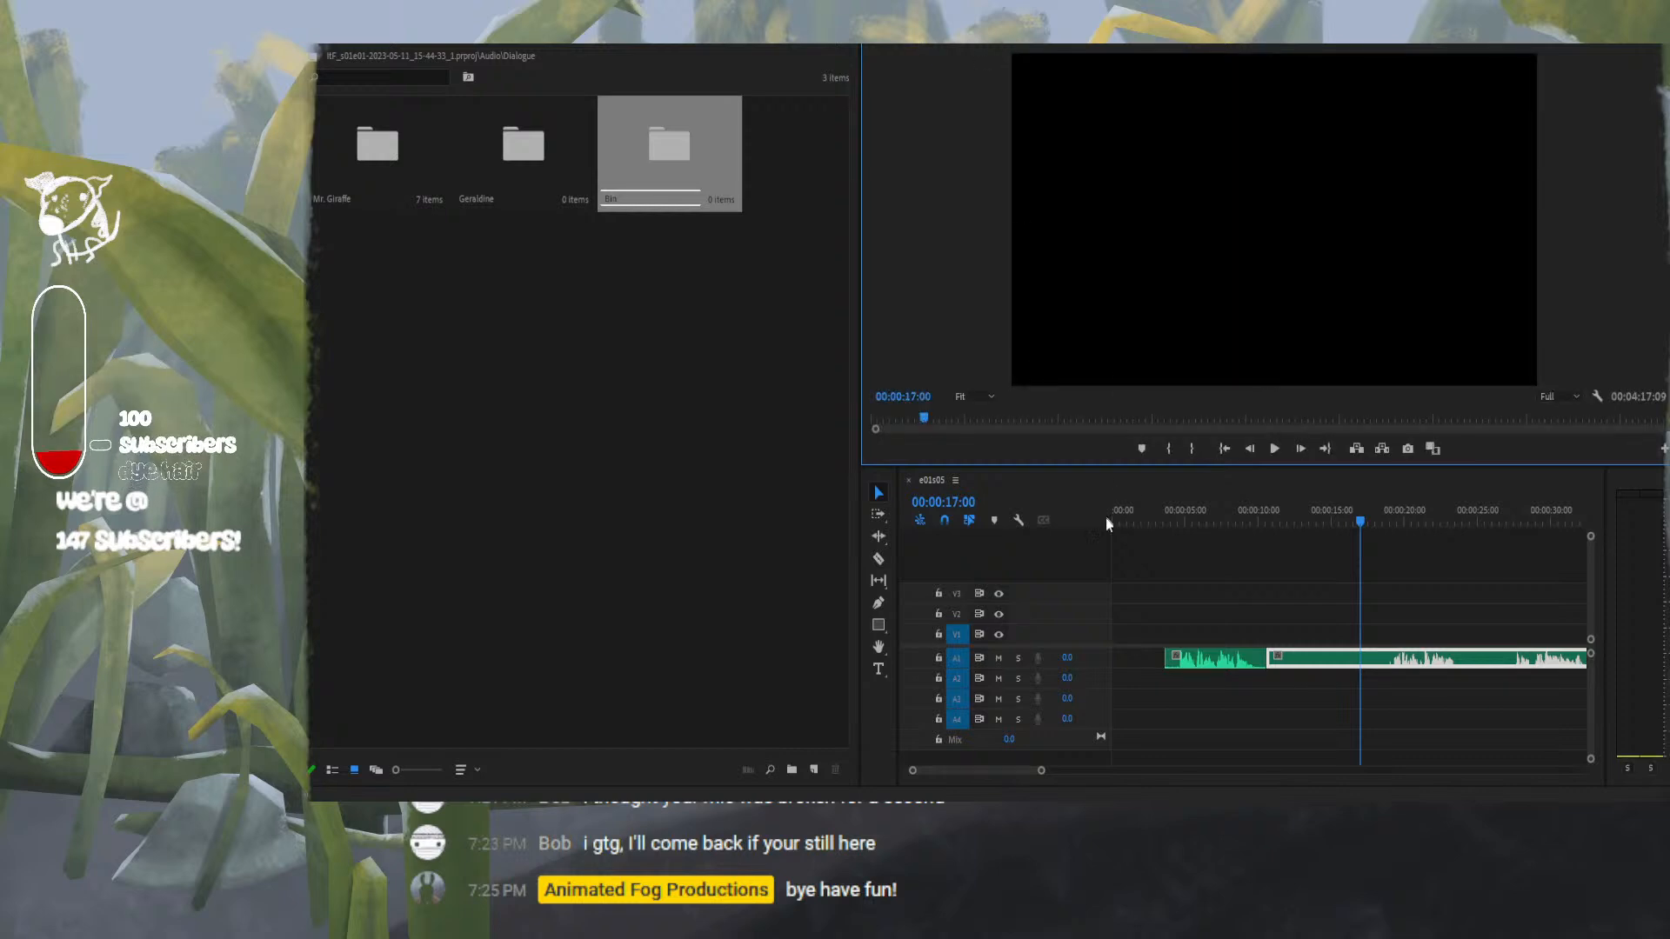
drag(1317, 520, 1104, 514)
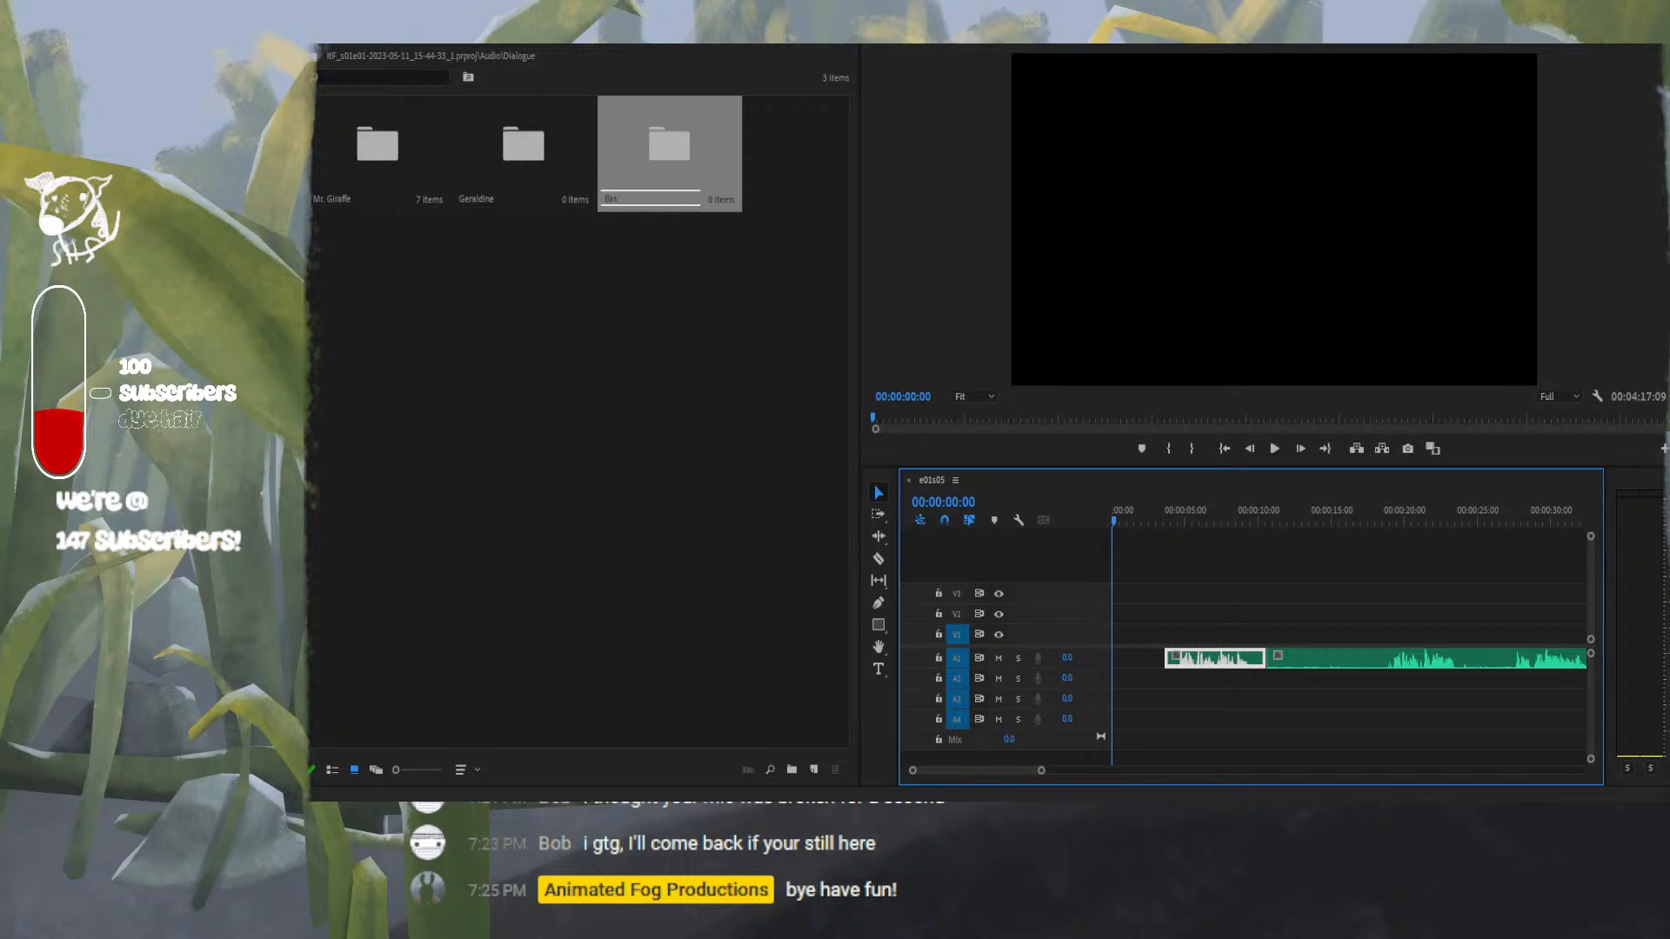
Check the Storyboard bin, and open the animatic from the e01s09 bin inside Sequences in the Source Monitor.
click(449, 44)
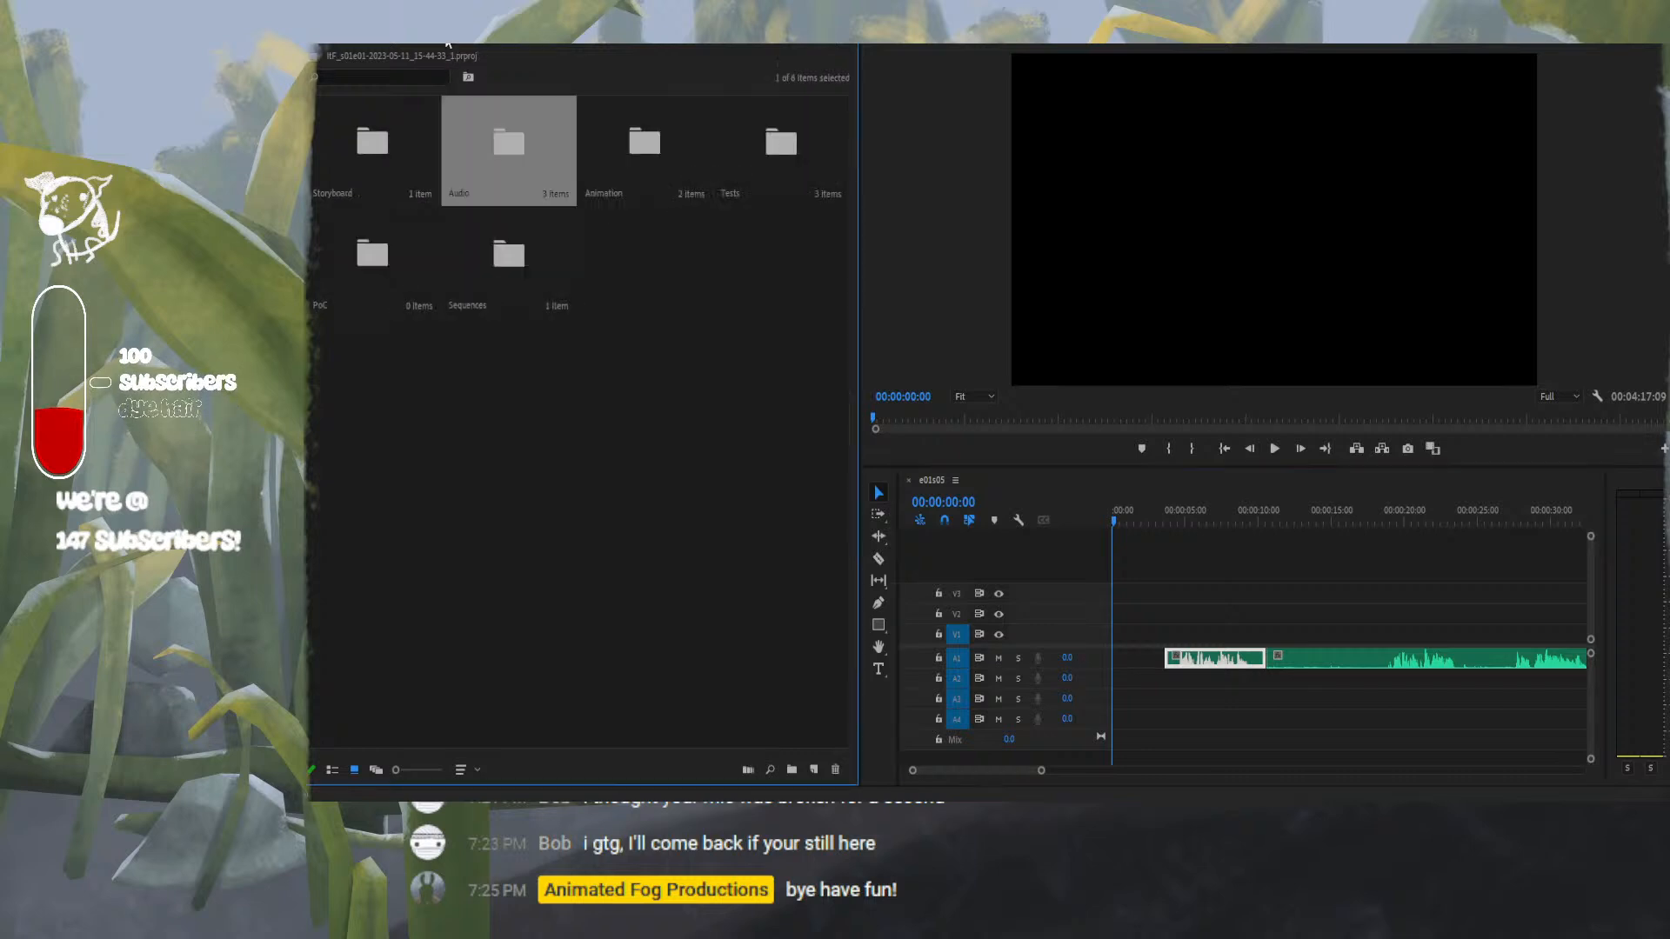
double_click(351, 141)
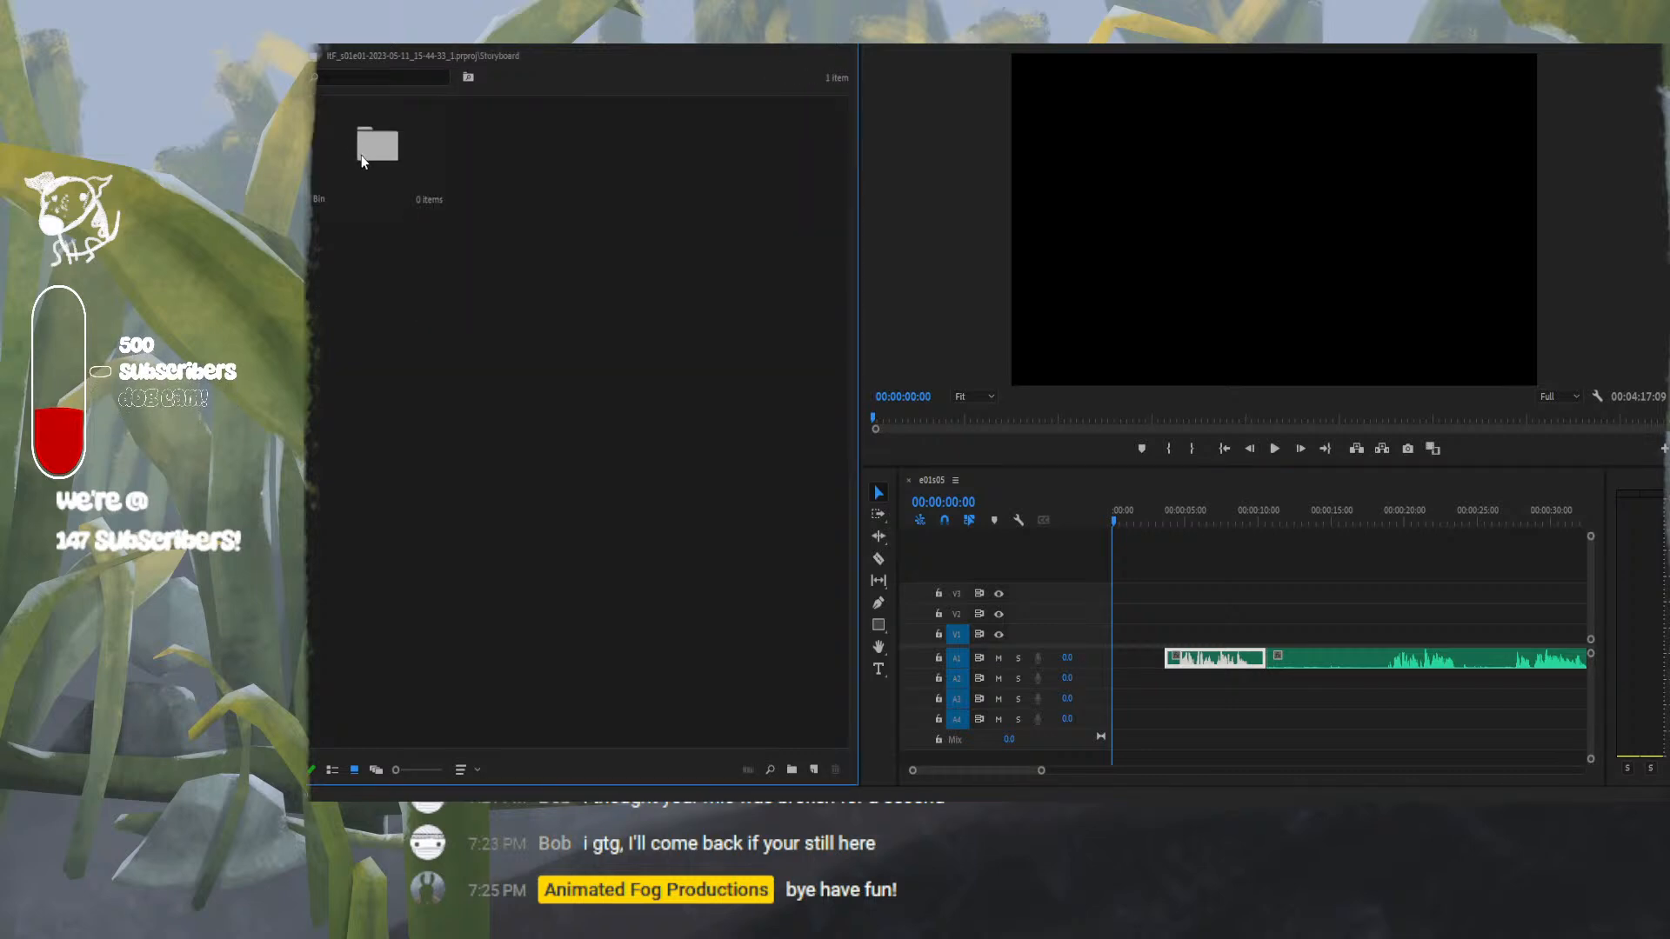
double_click(362, 155)
double_click(313, 57)
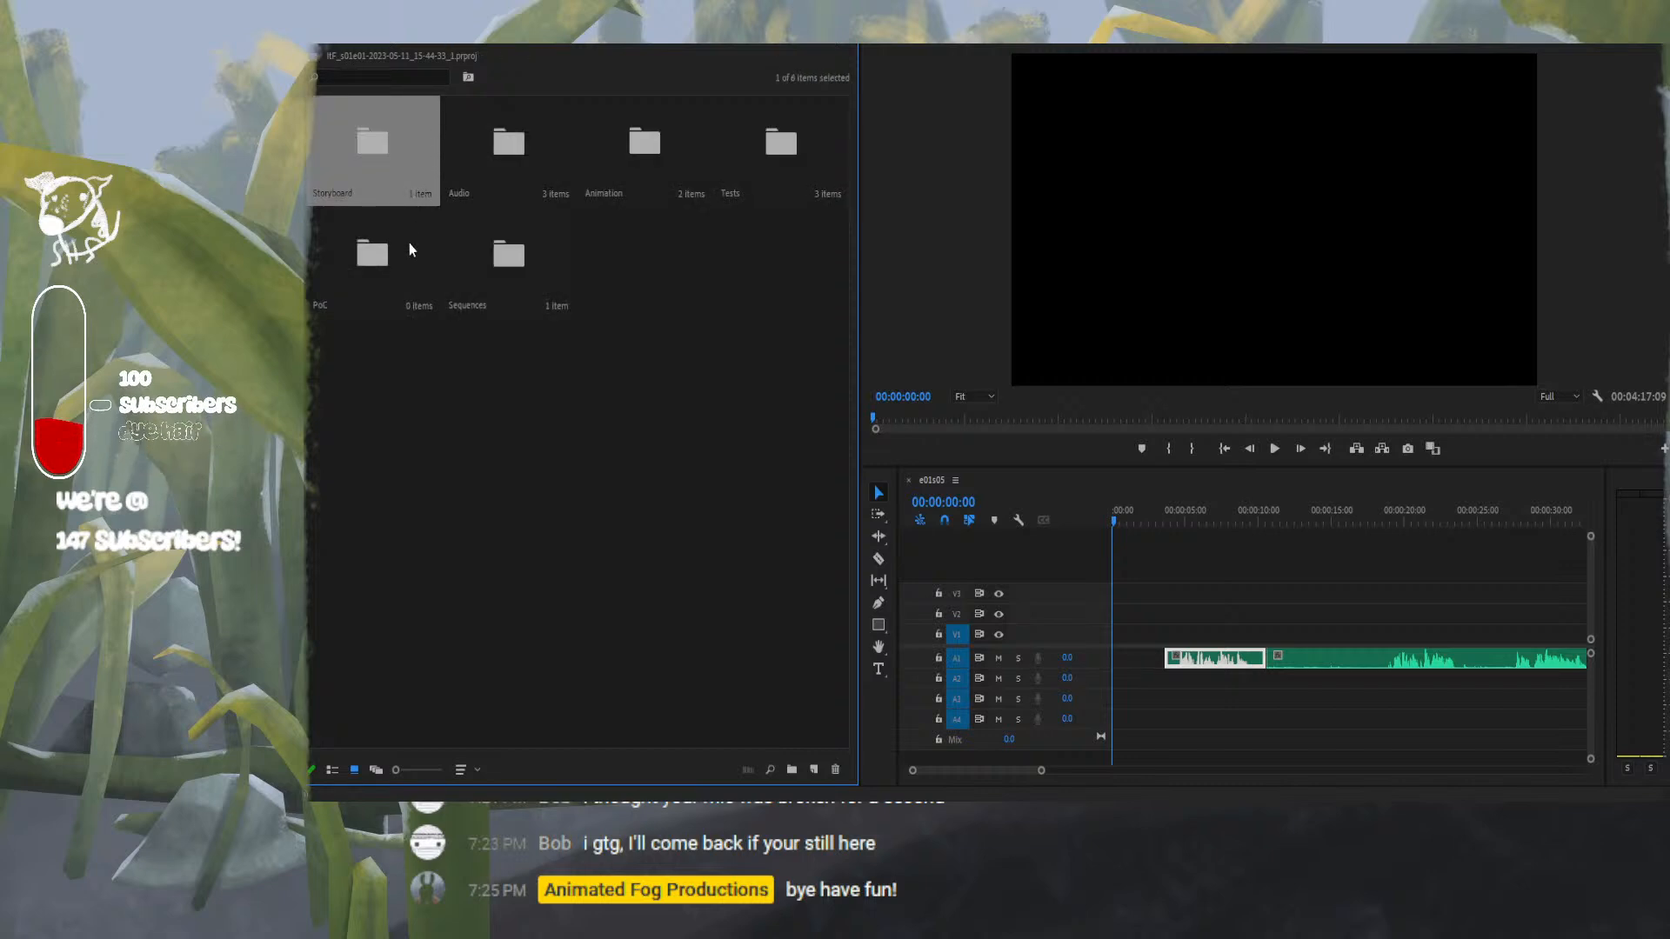
click(526, 265)
double_click(526, 265)
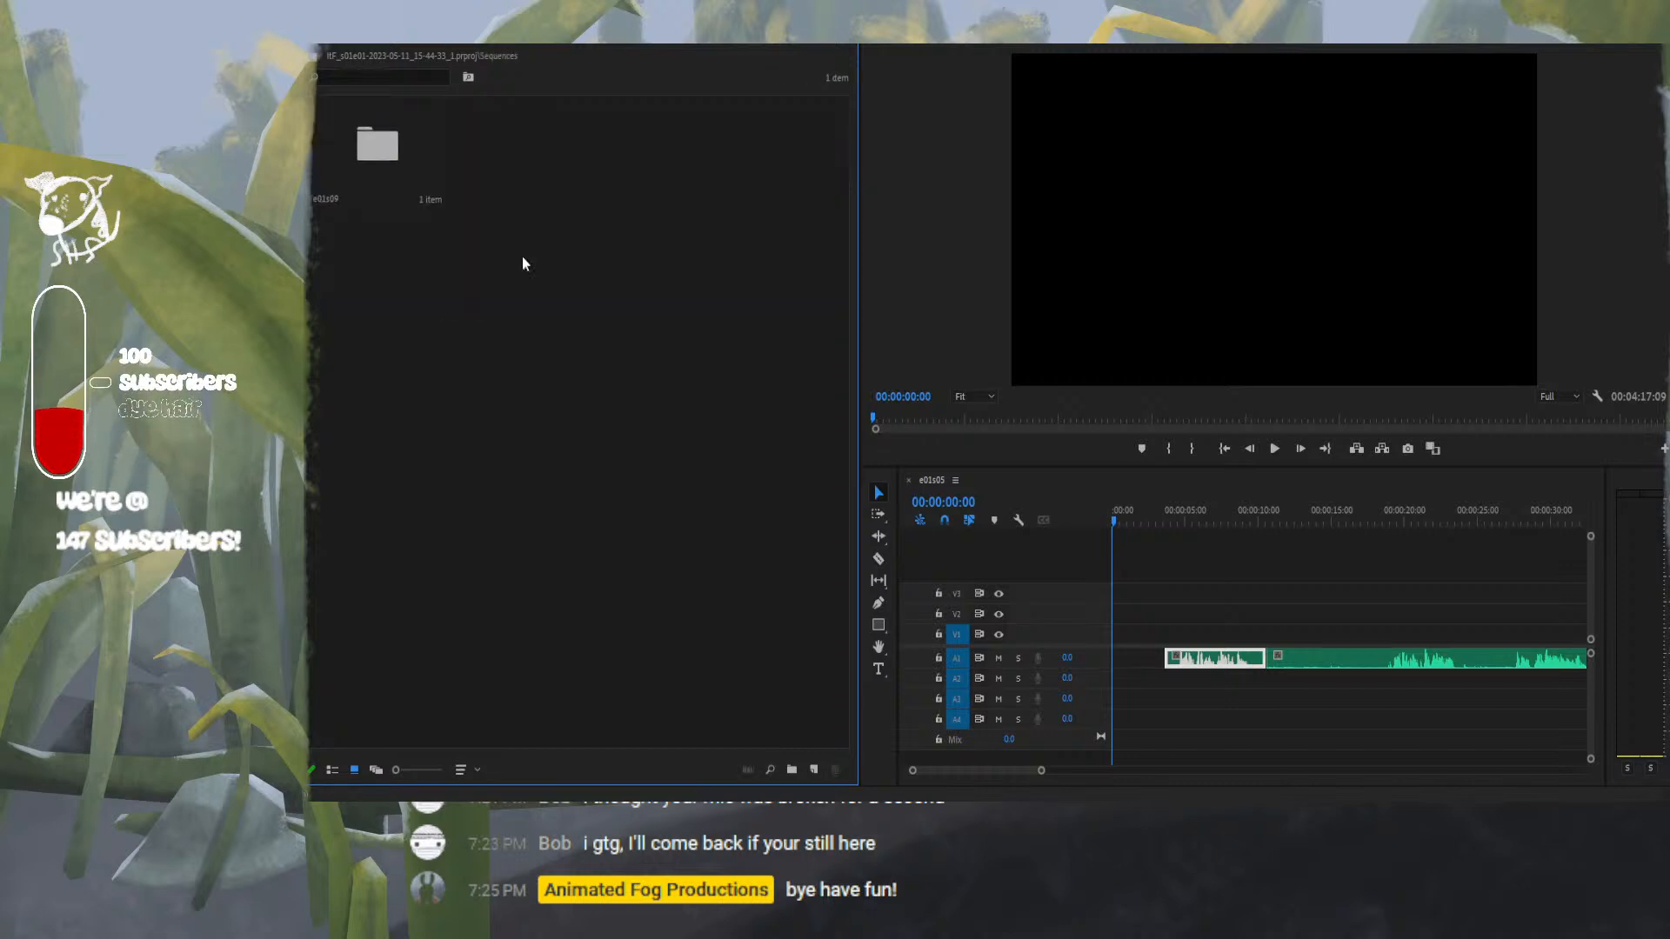
double_click(383, 170)
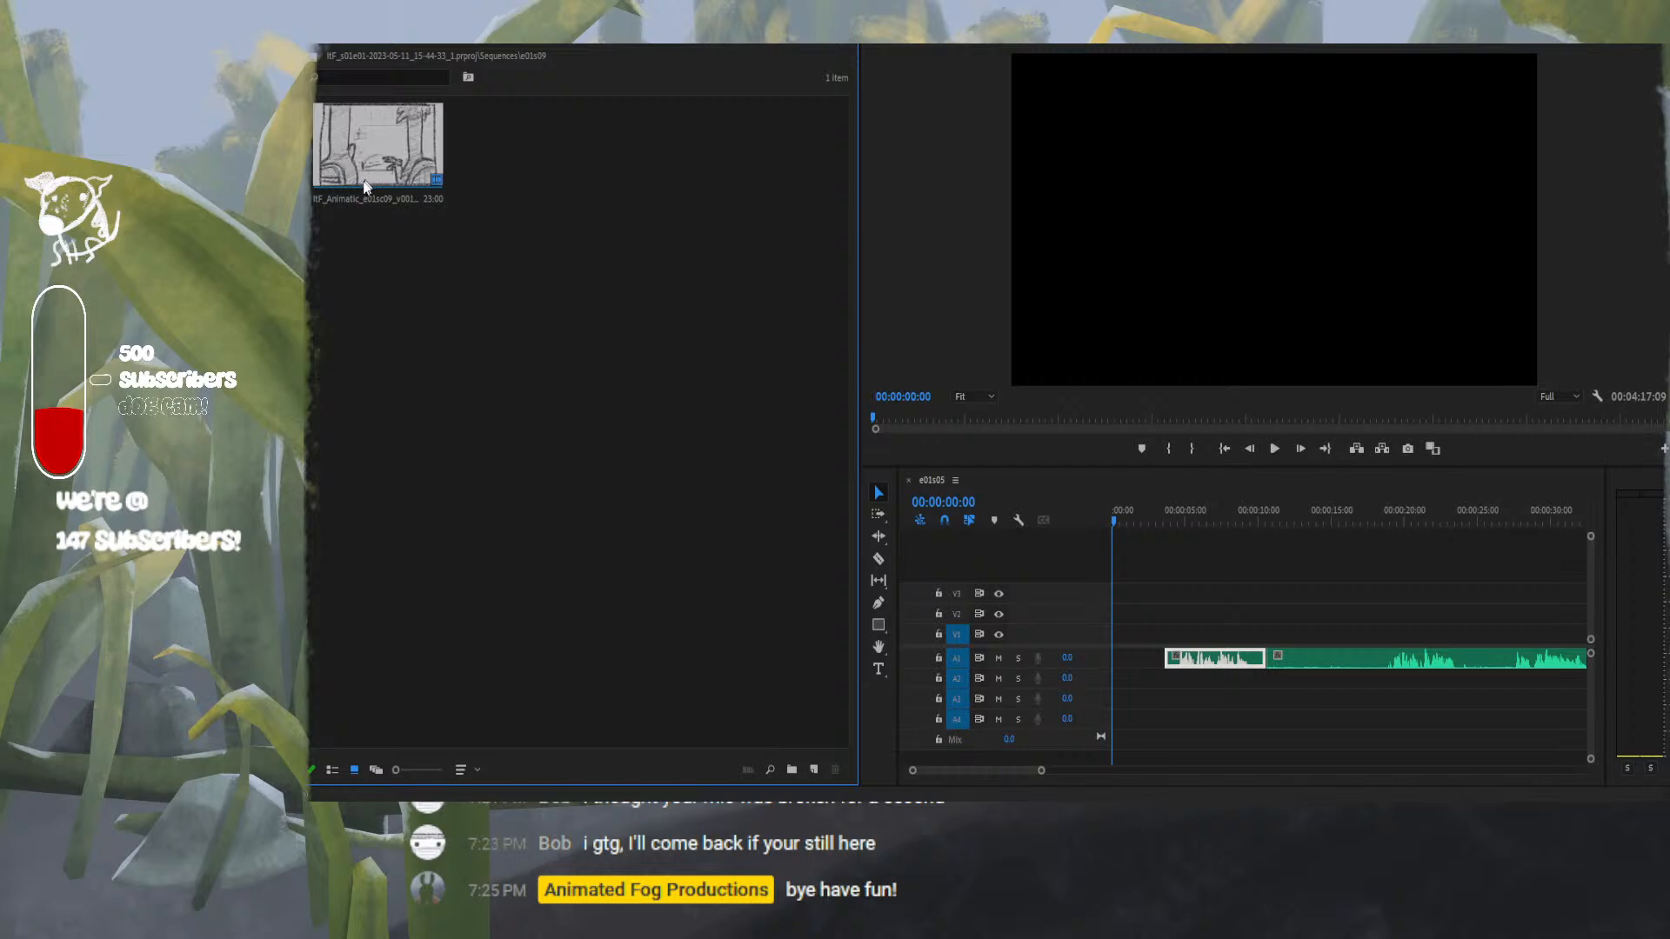
double_click(361, 165)
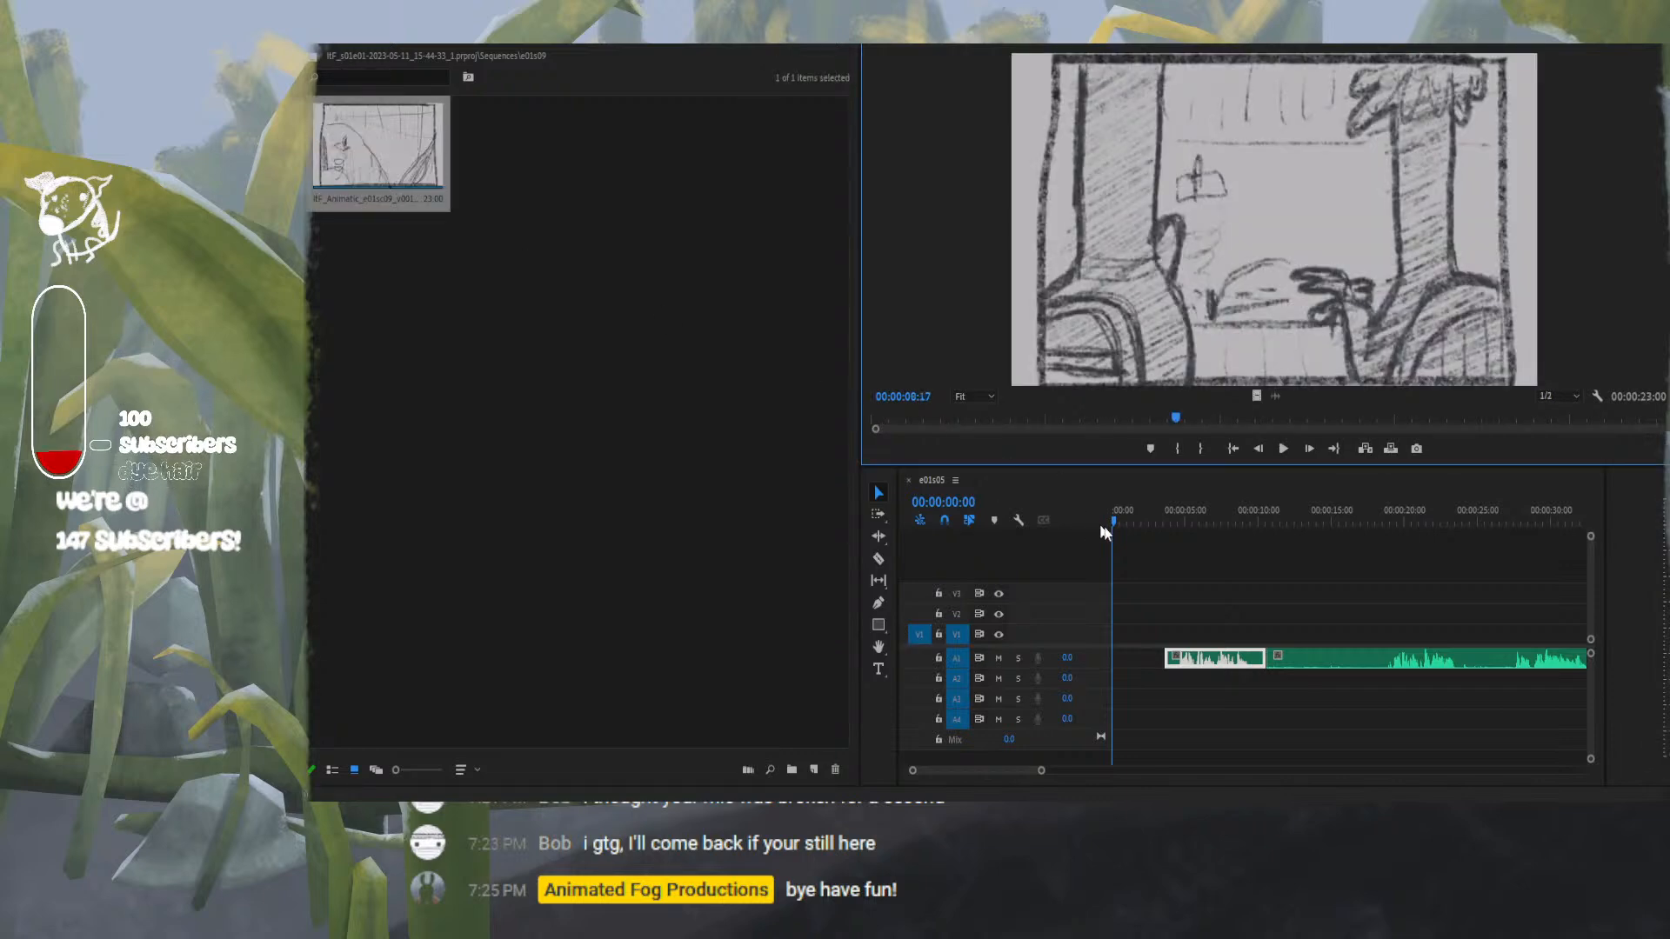
Scrub through the beginning of the open timeline sequence to check its picture in the Program Monitor.
click(954, 480)
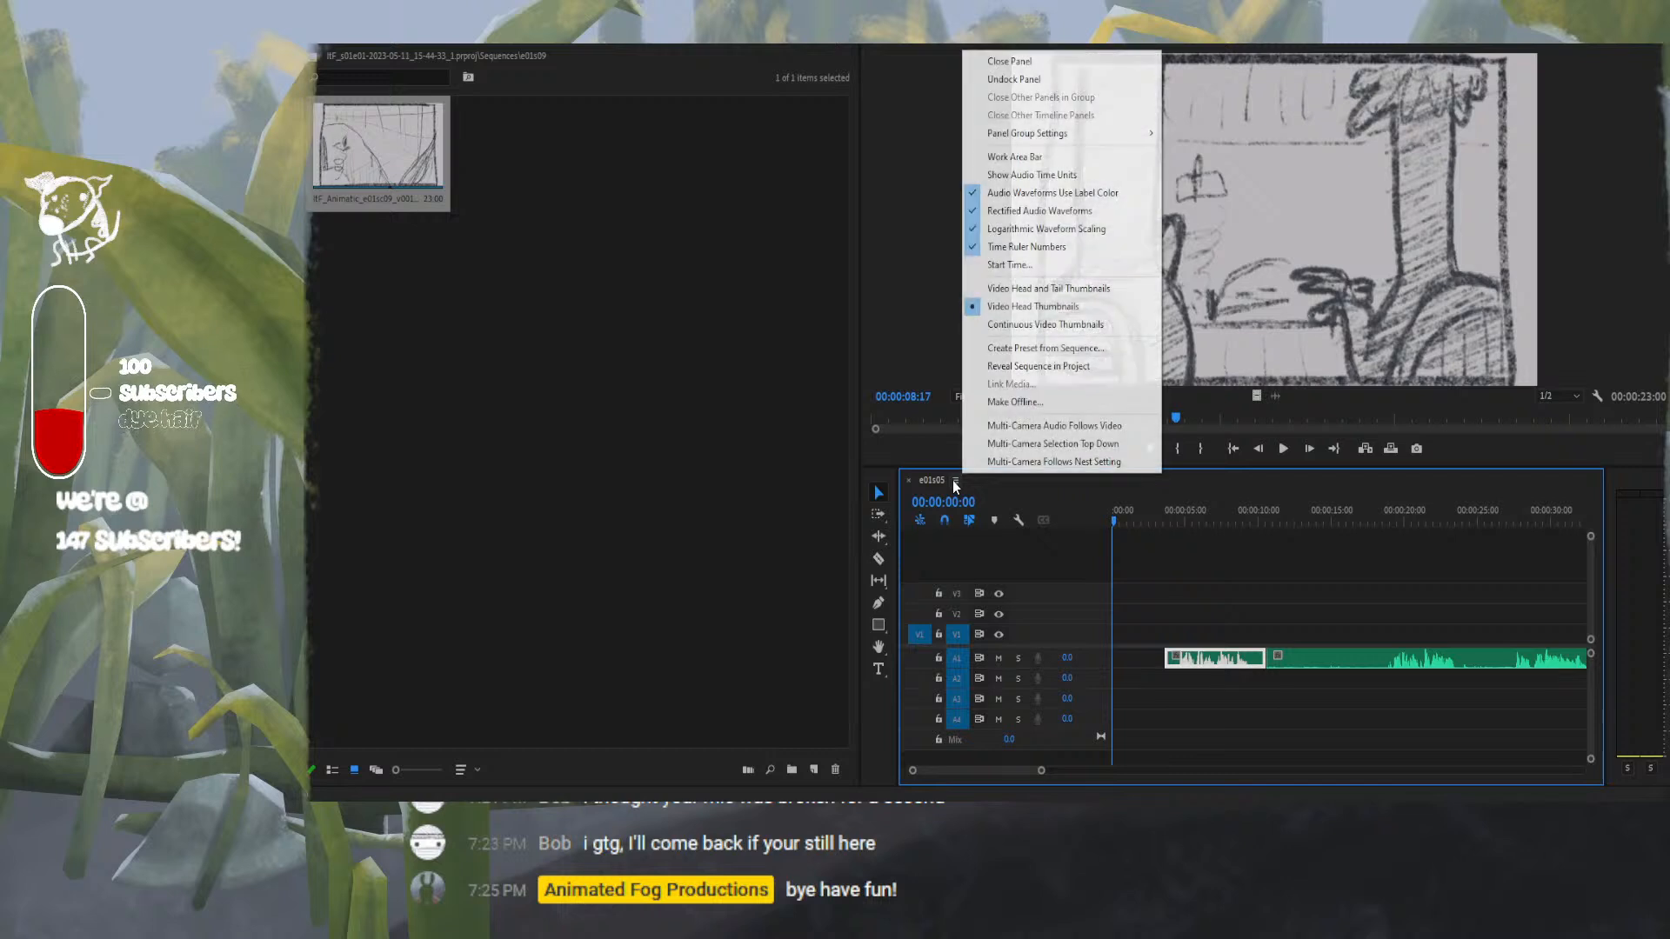
click(1248, 115)
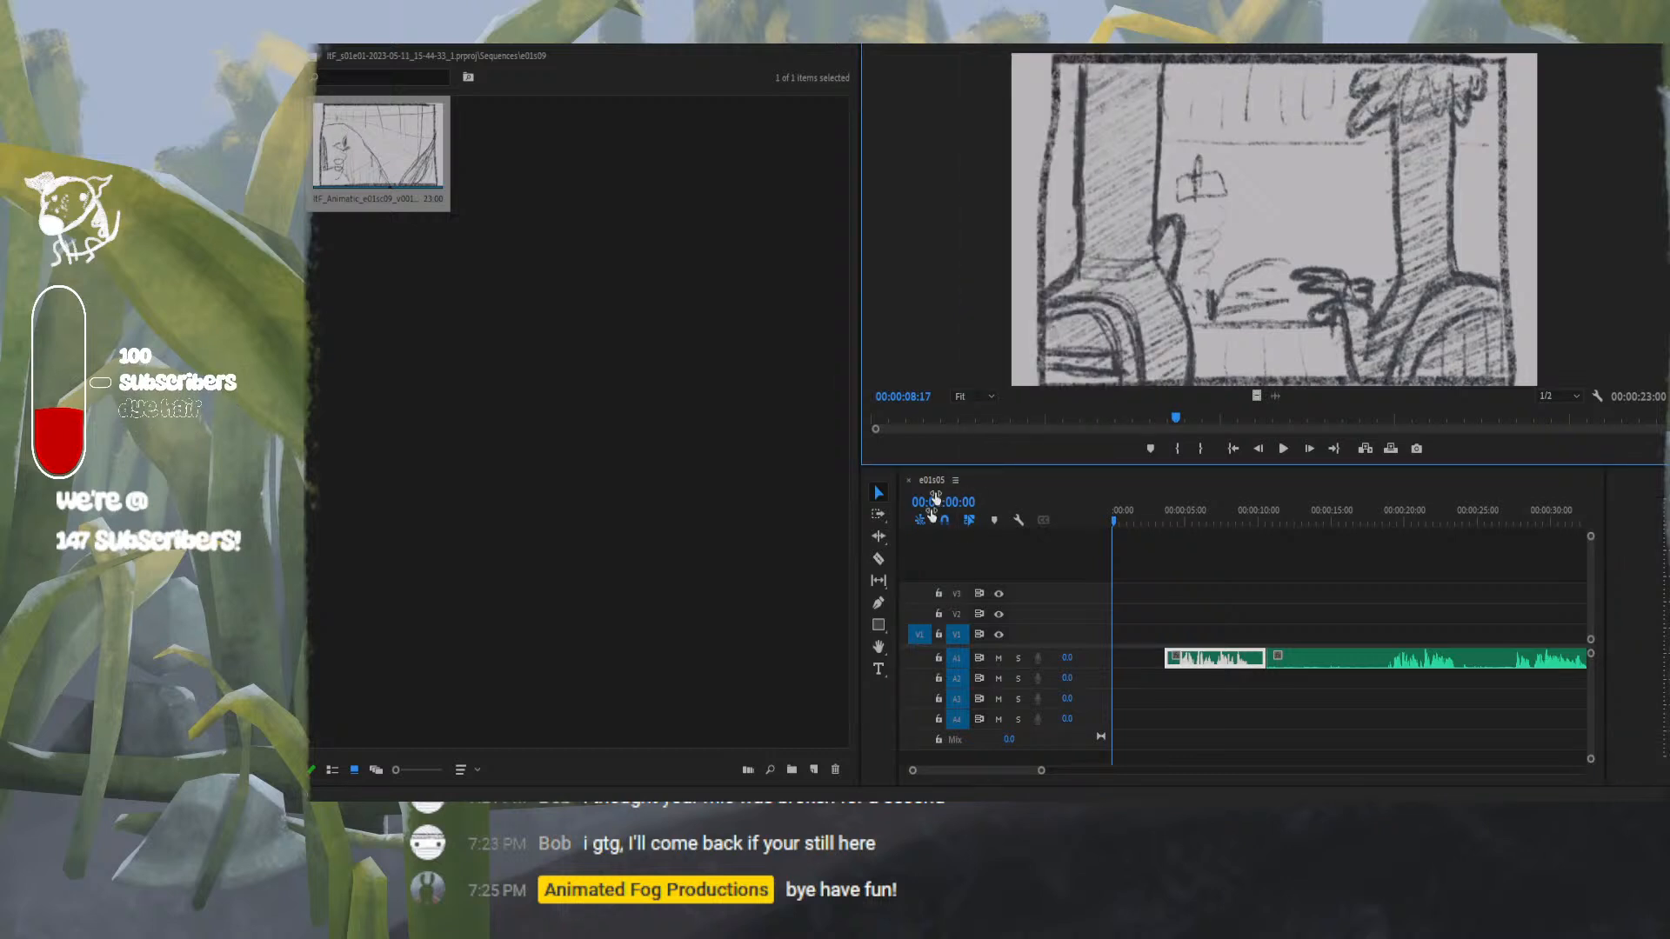
mouse_move(1131, 515)
mouse_down()
mouse_move(1558, 518)
mouse_move(1115, 519)
mouse_up()
click(1213, 659)
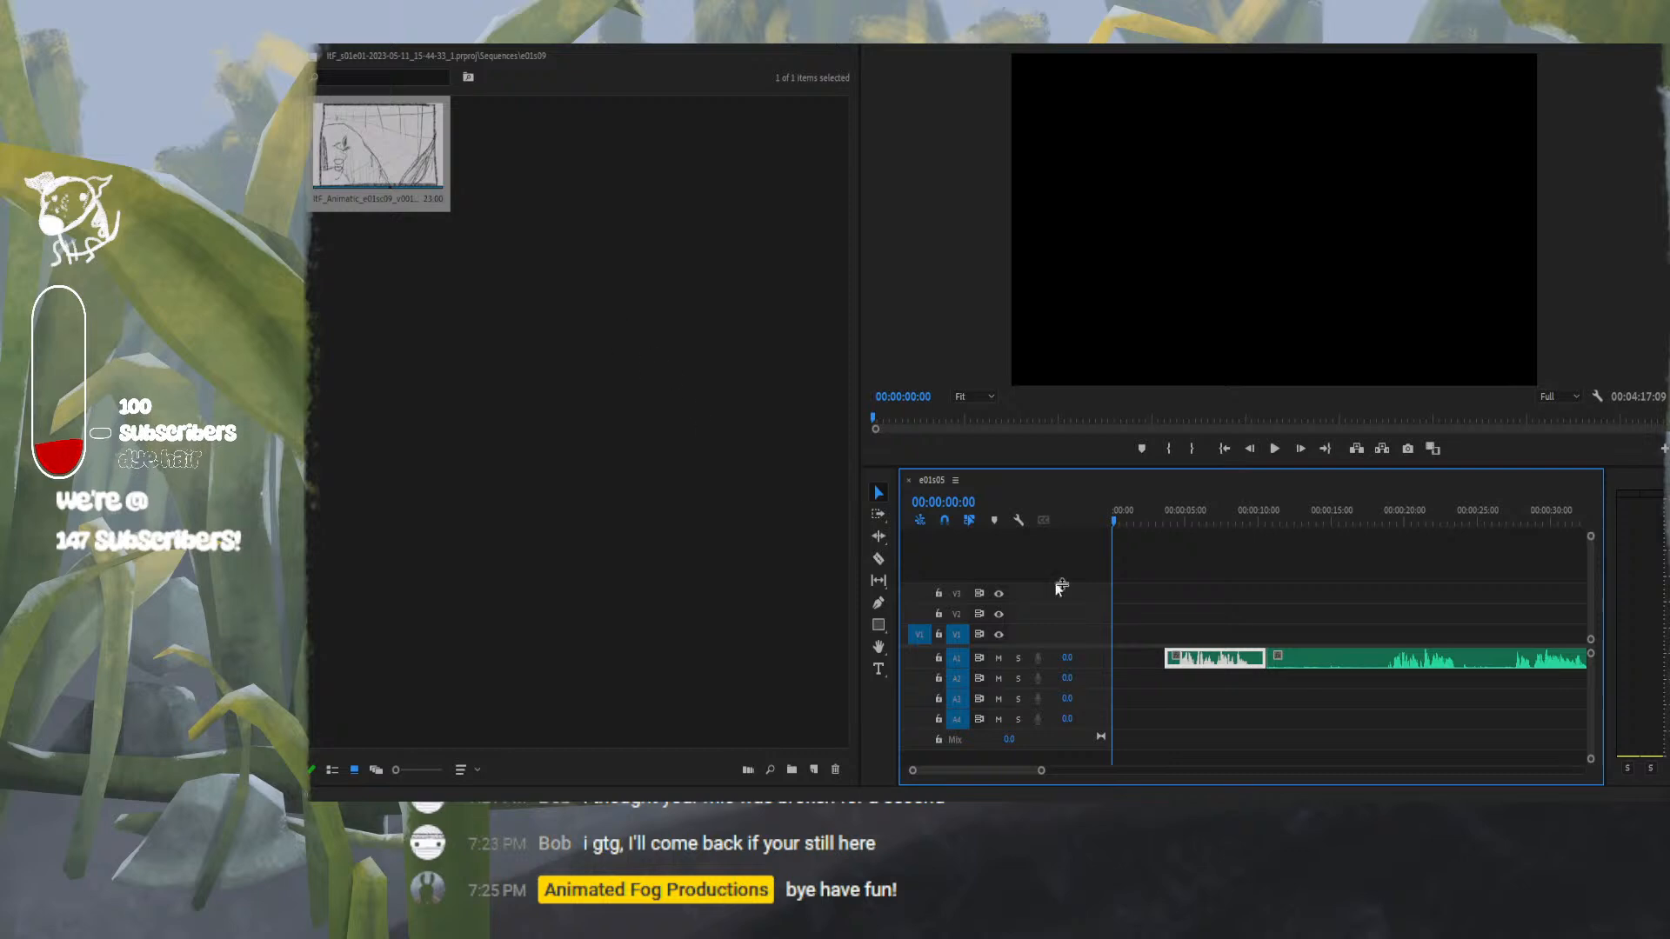
click(935, 420)
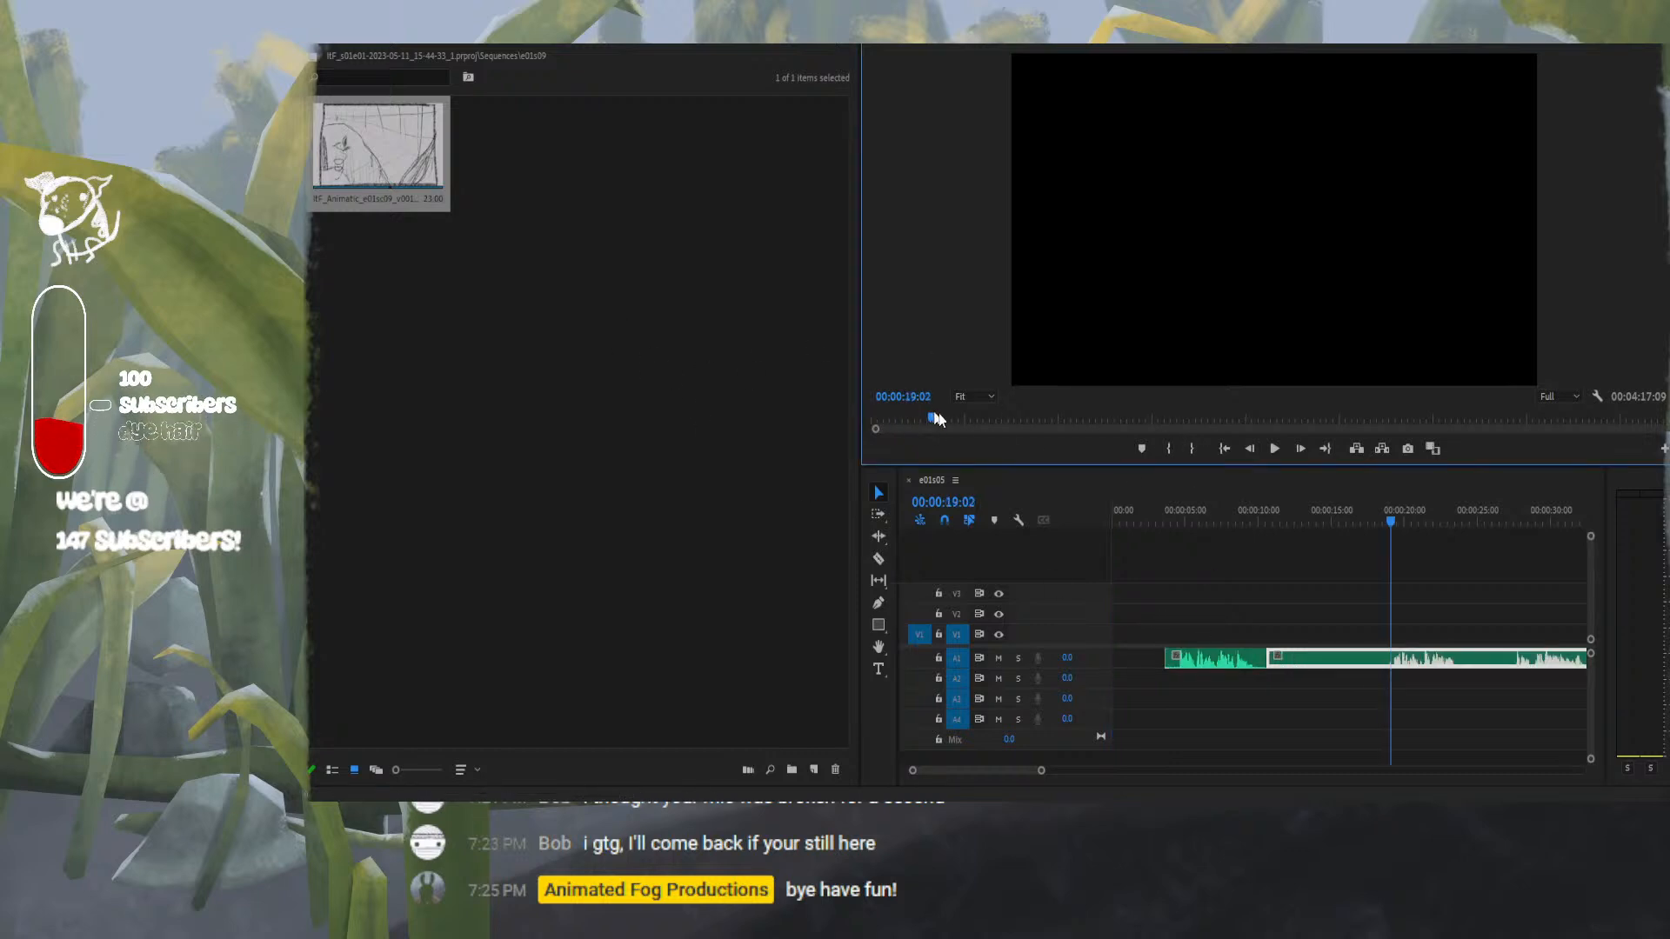
drag(935, 414, 616, 314)
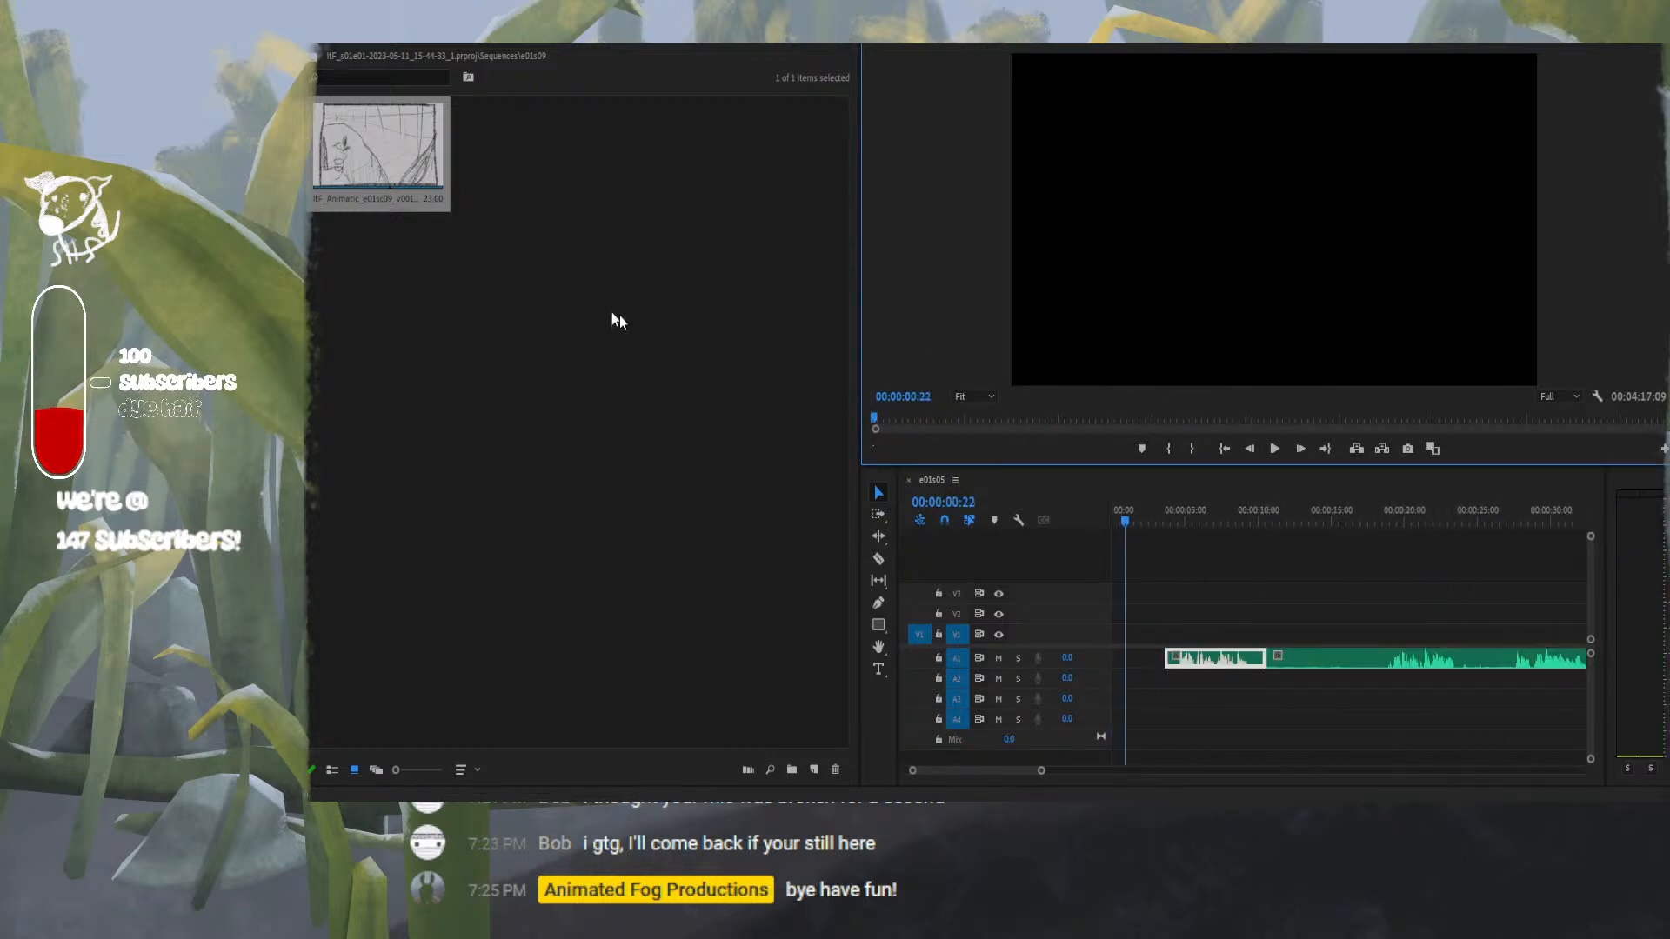
Scrub the e01s09 animatic in the Source Monitor back to its first frame.
click(426, 180)
click(1008, 46)
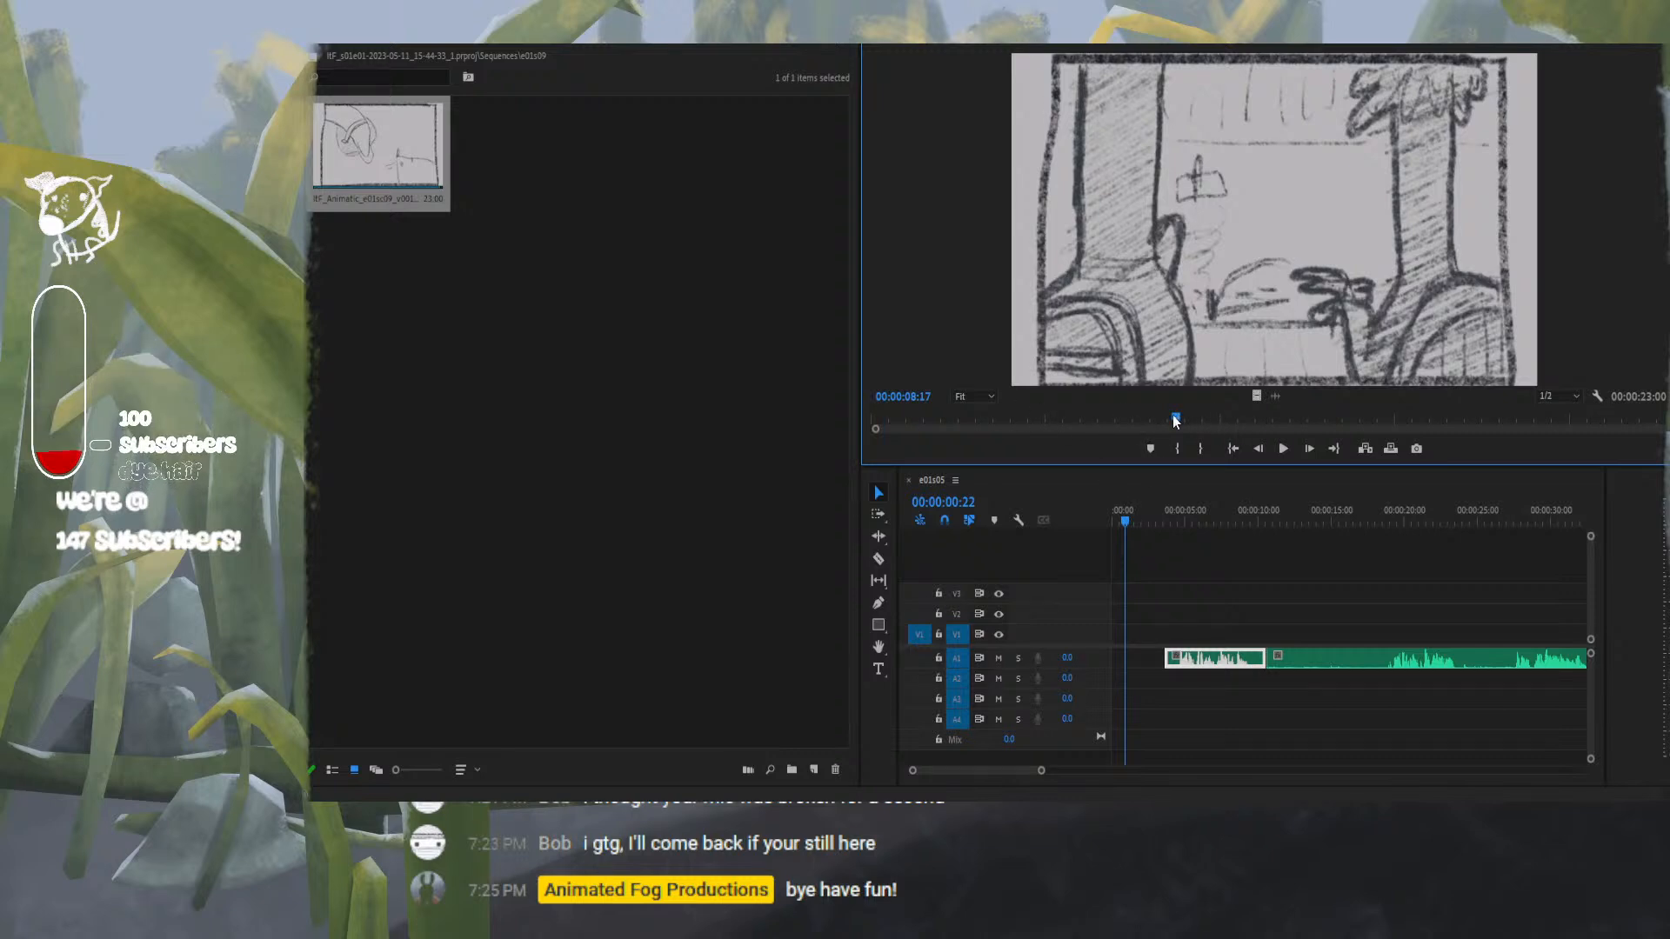
drag(1172, 415, 913, 463)
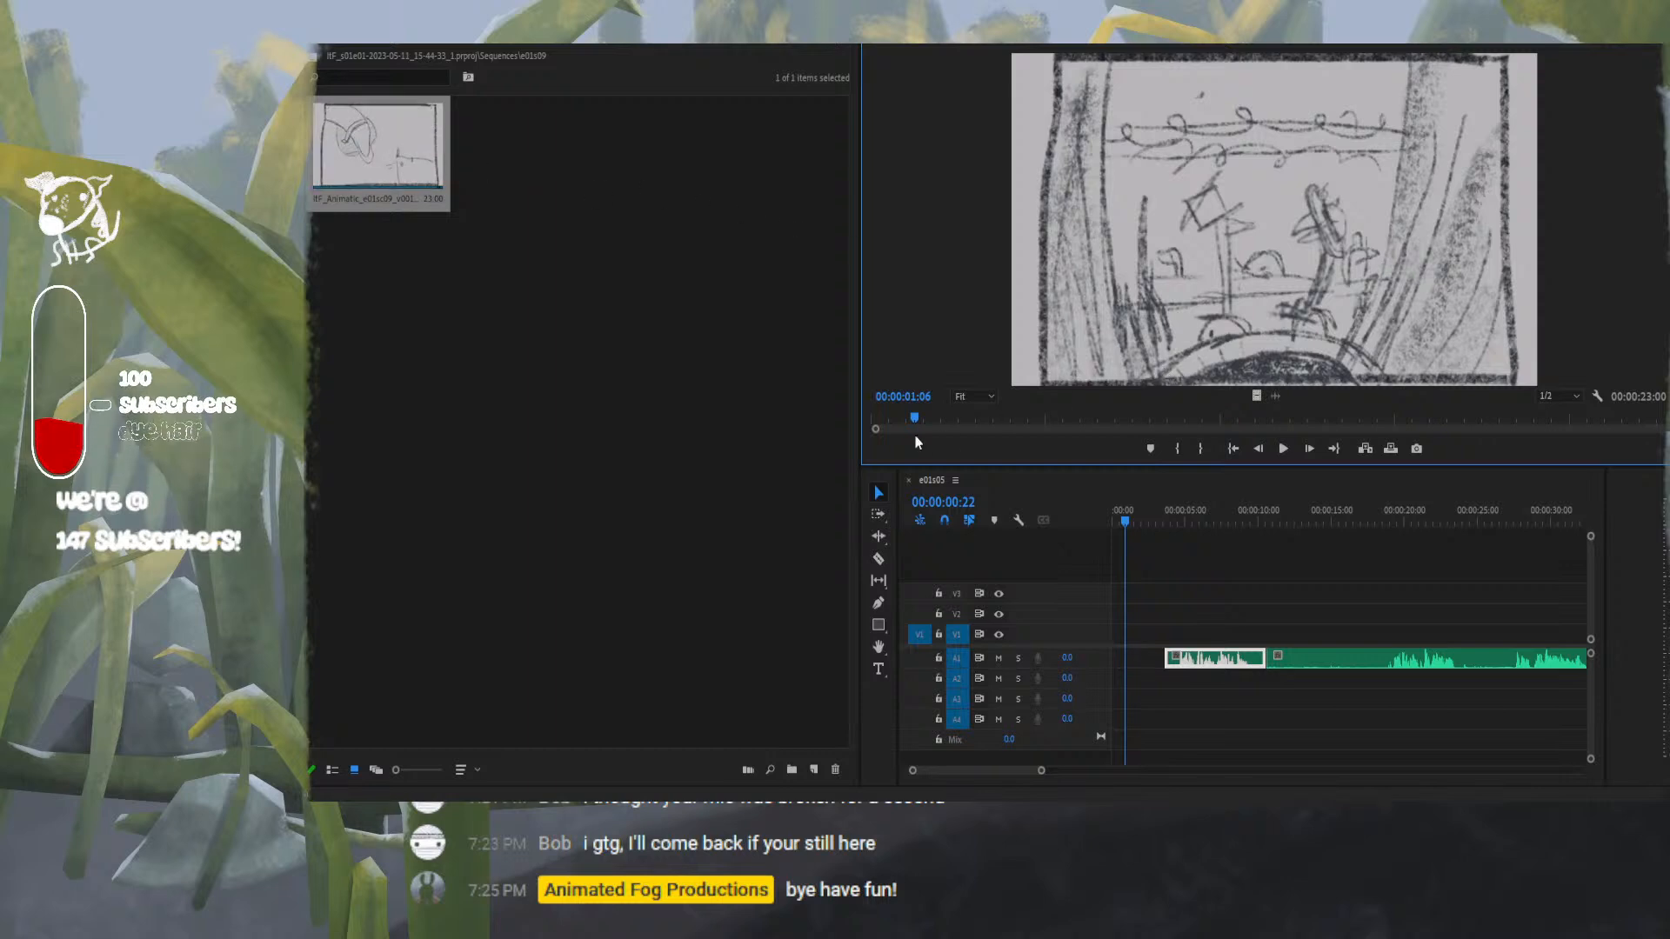
drag(912, 418, 857, 421)
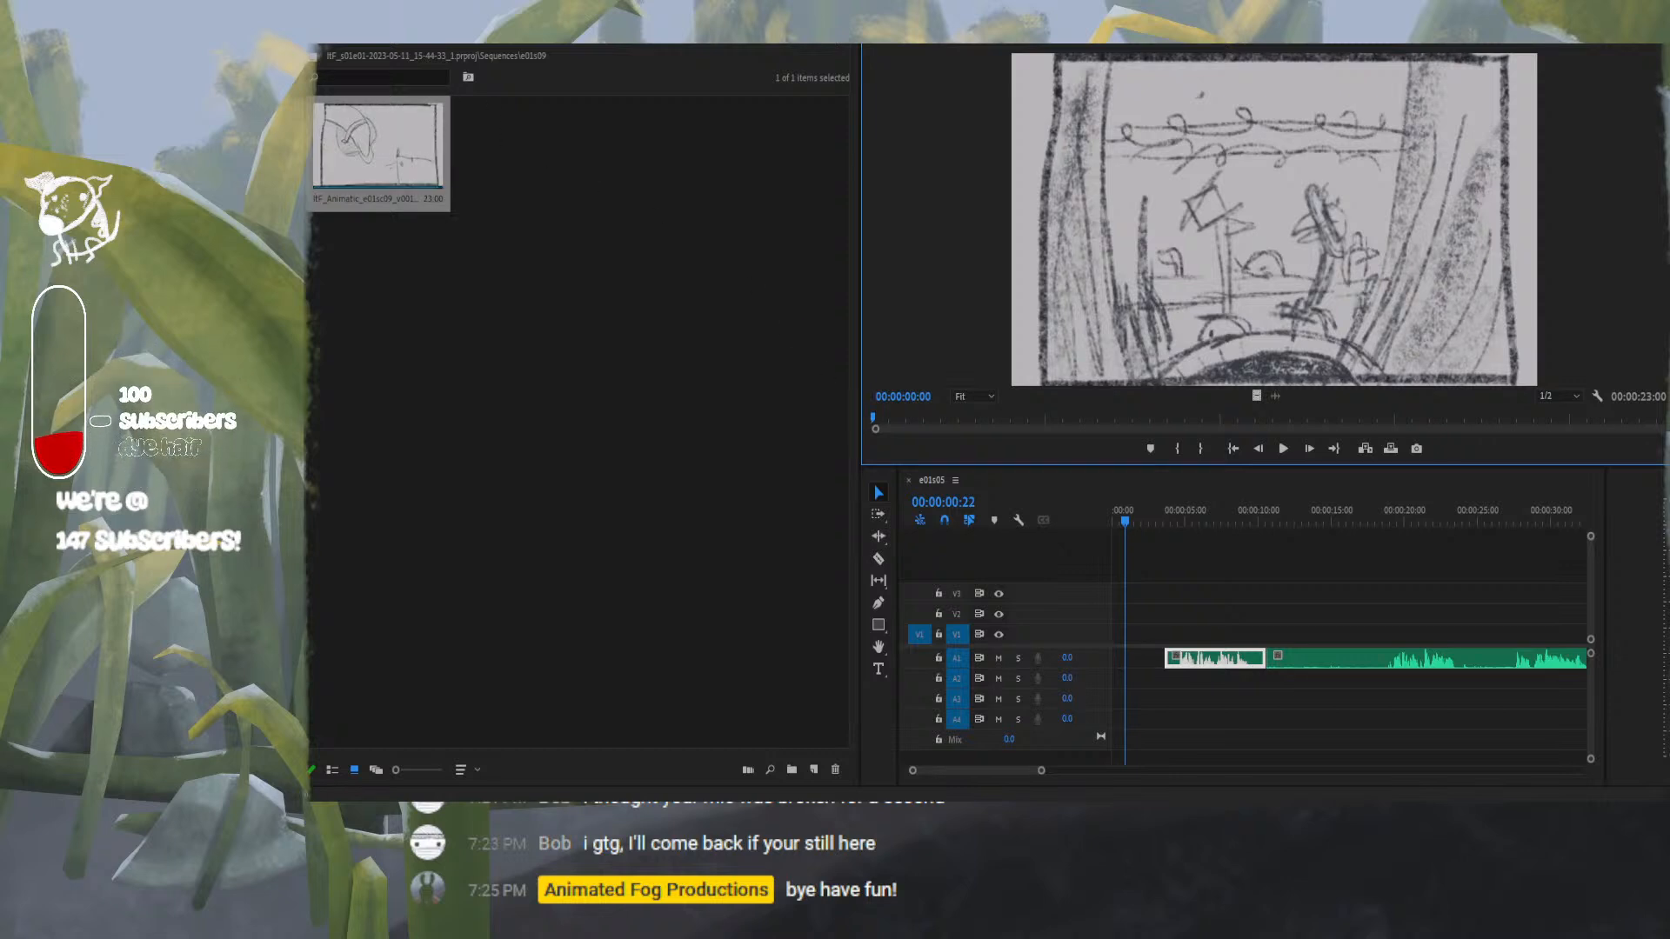
Open the Geraldine walk test movie from the Animation bin and play it from the start in the Source Monitor.
right_click(546, 43)
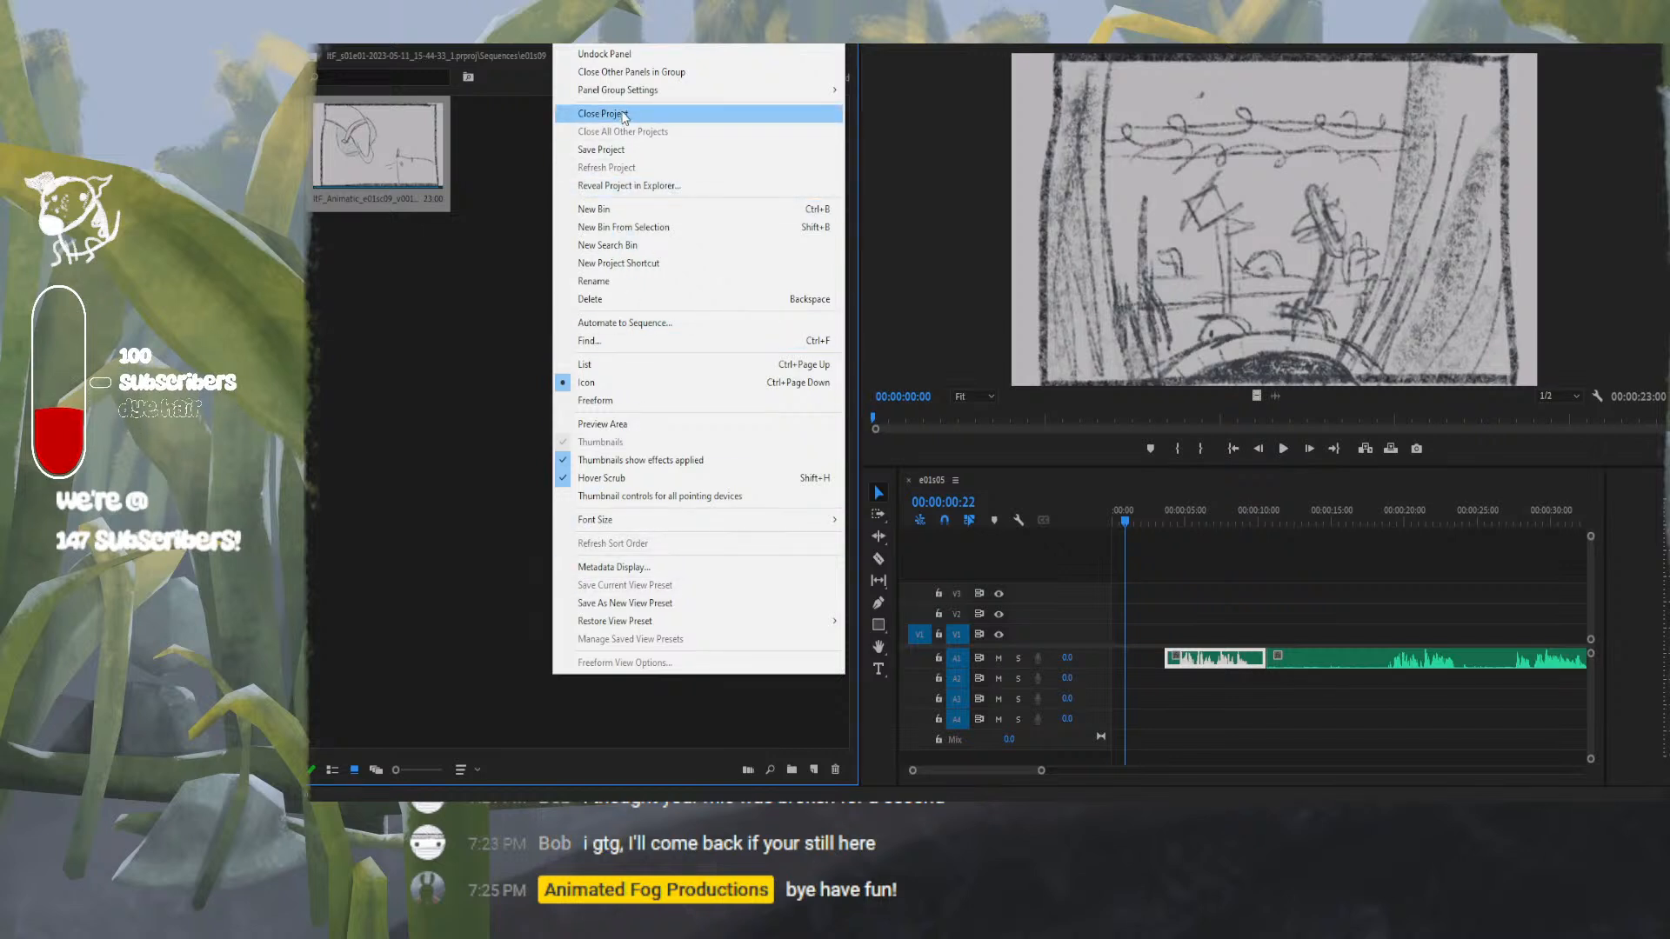
click(628, 46)
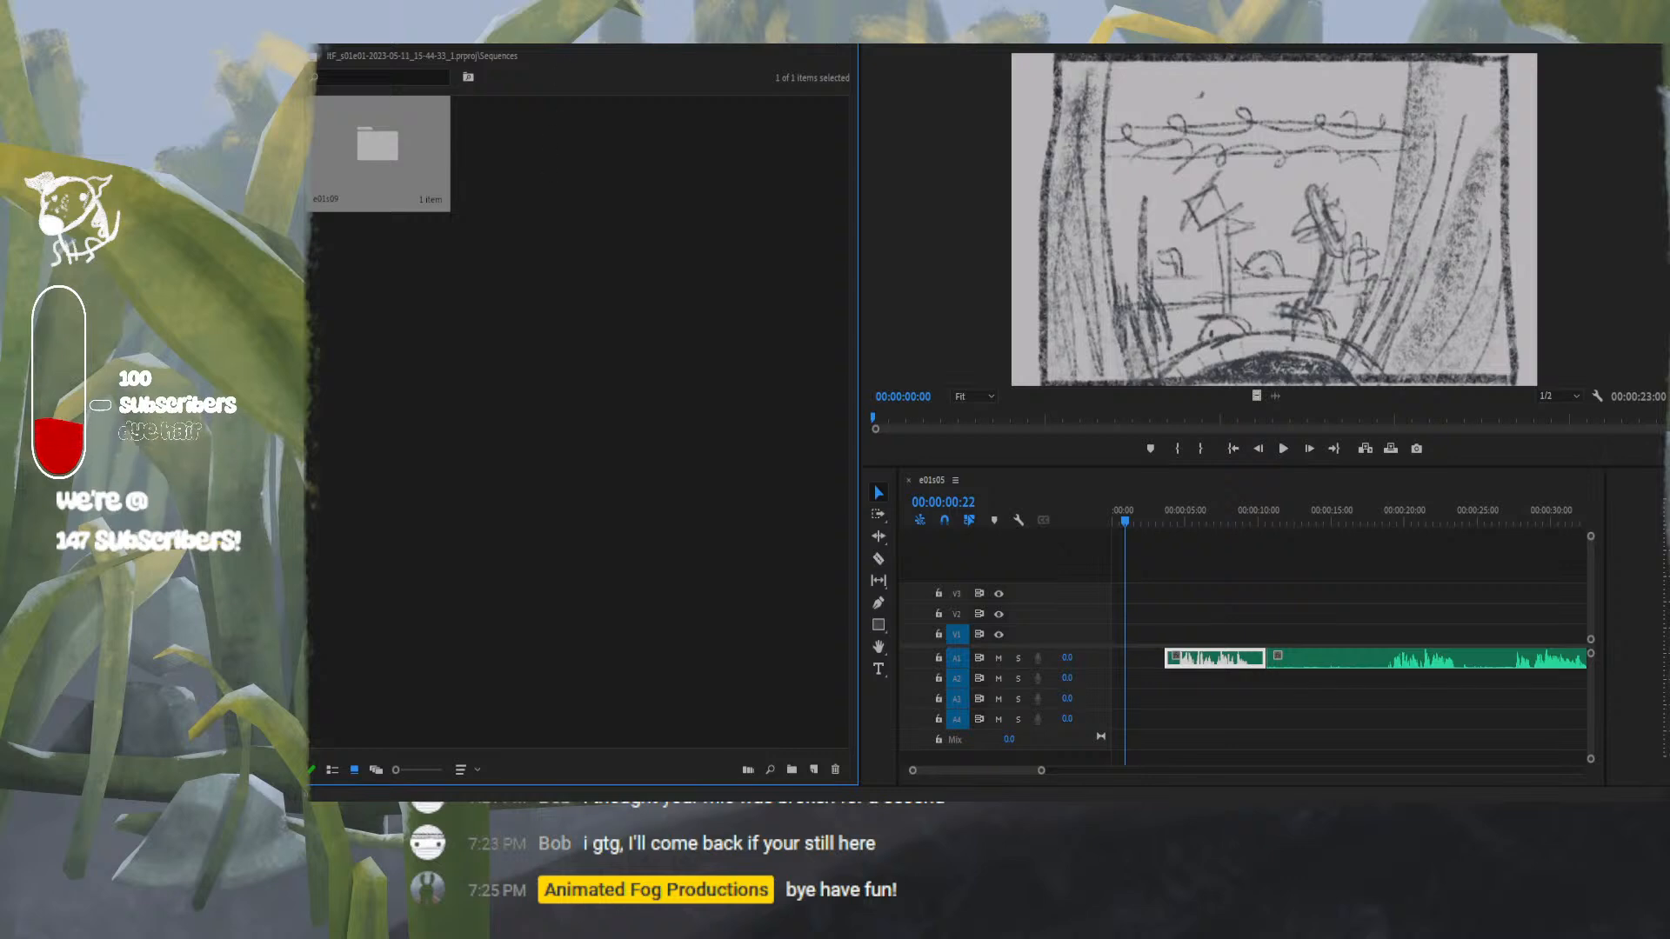
click(394, 41)
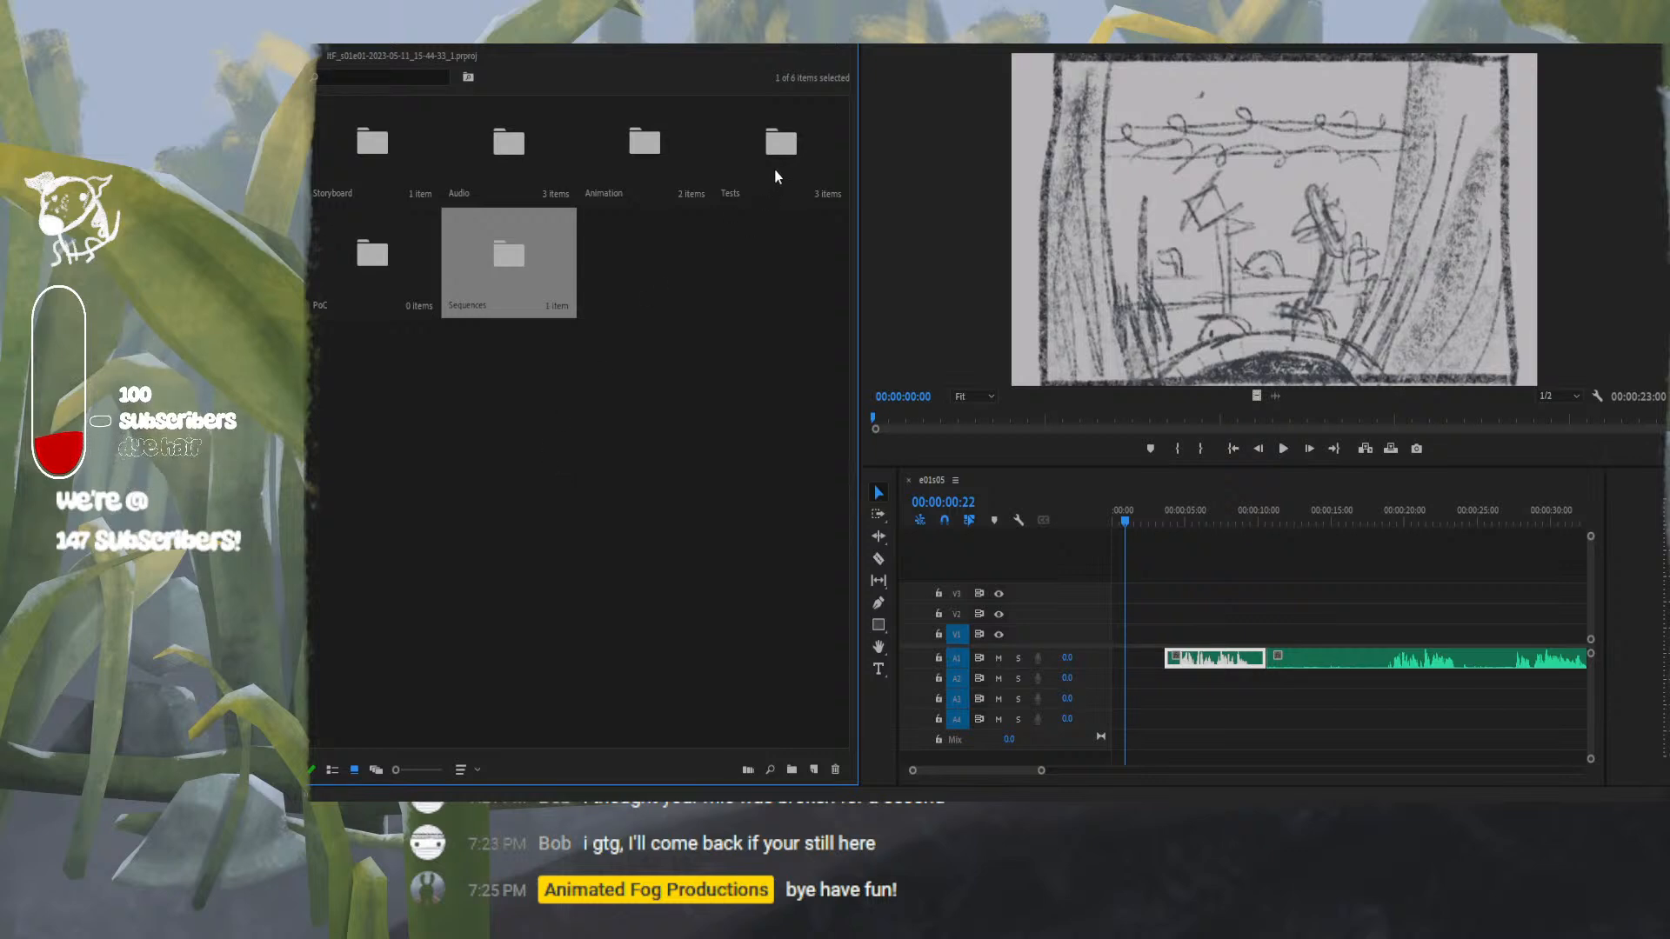
double_click(632, 158)
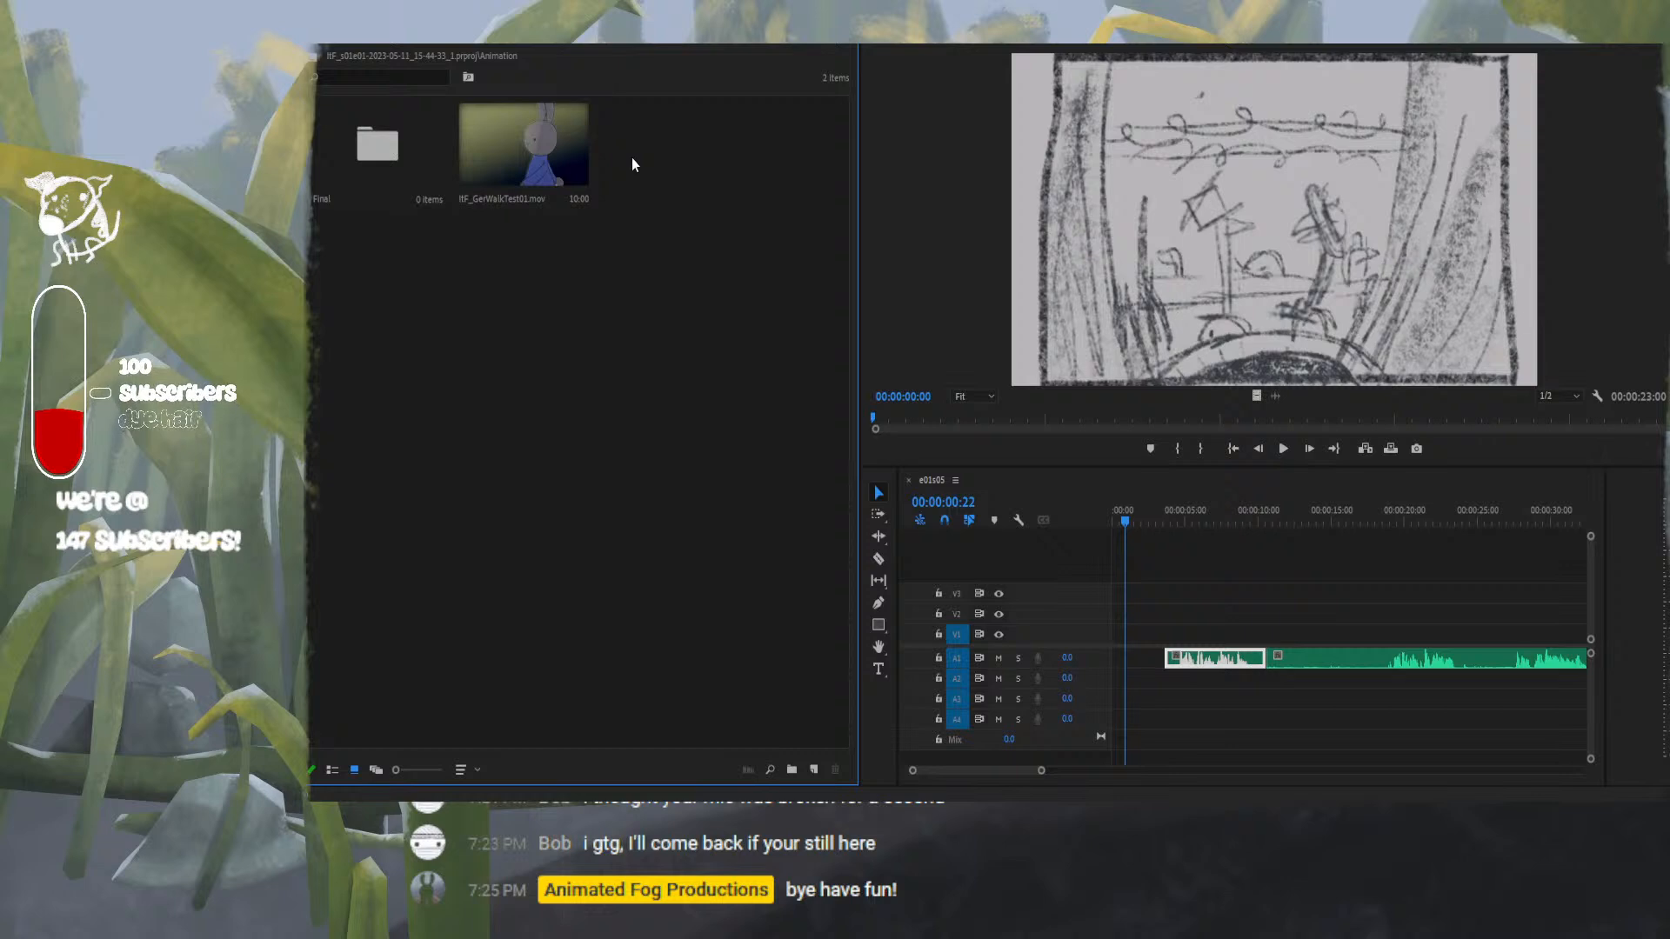
double_click(538, 153)
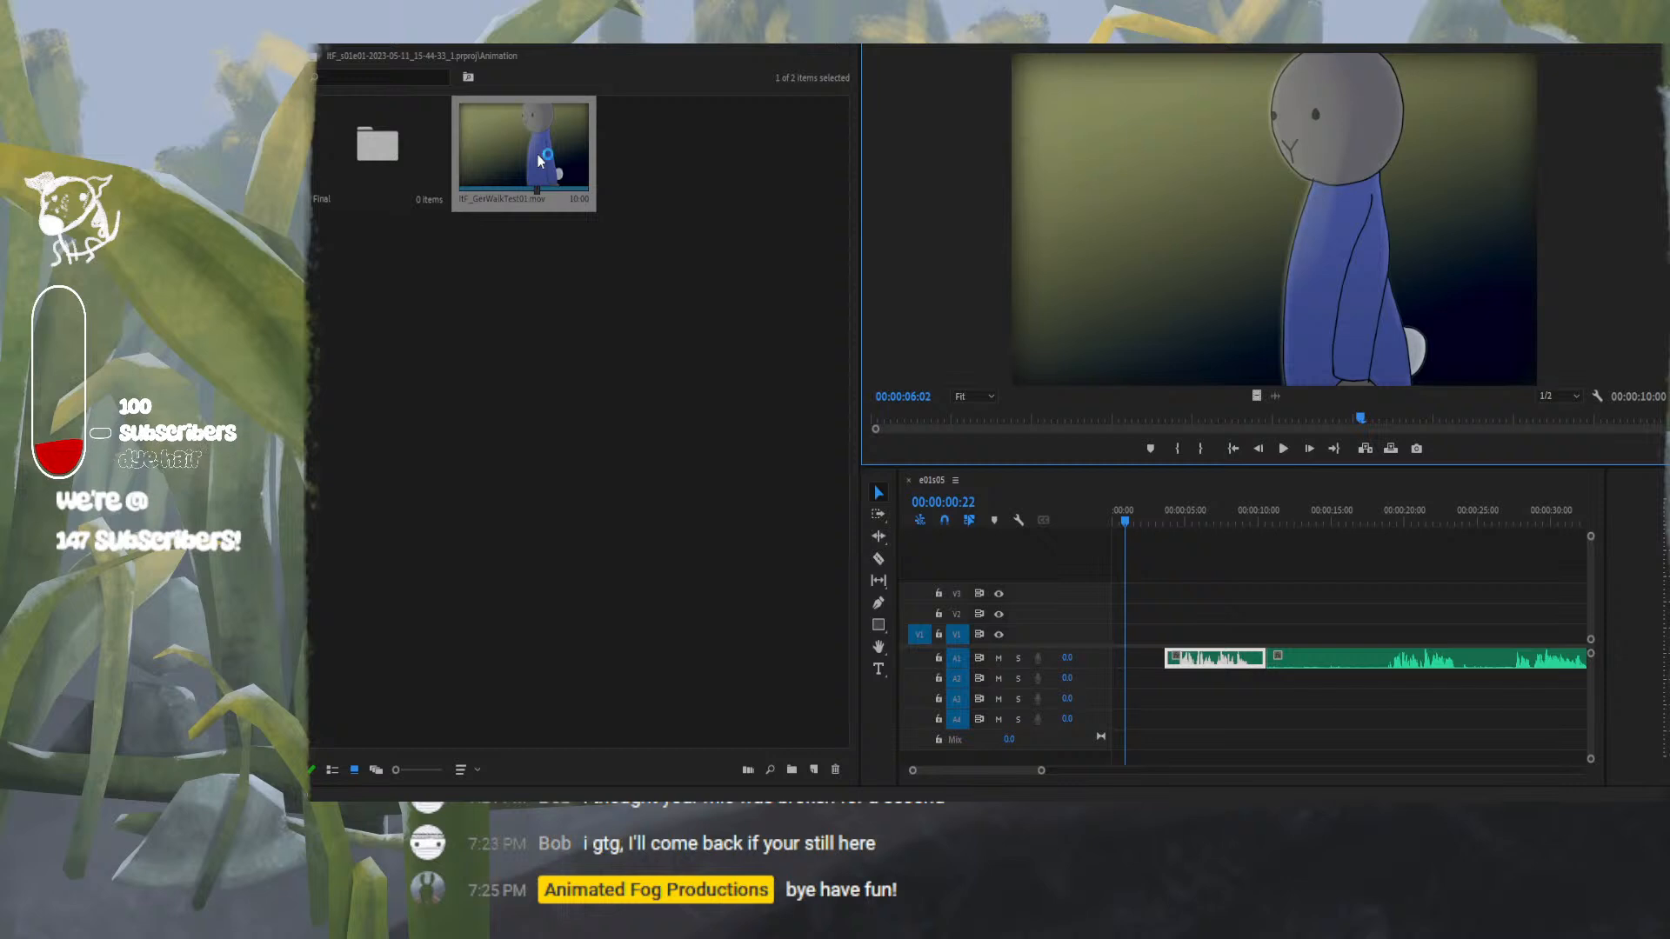
drag(1360, 415, 874, 402)
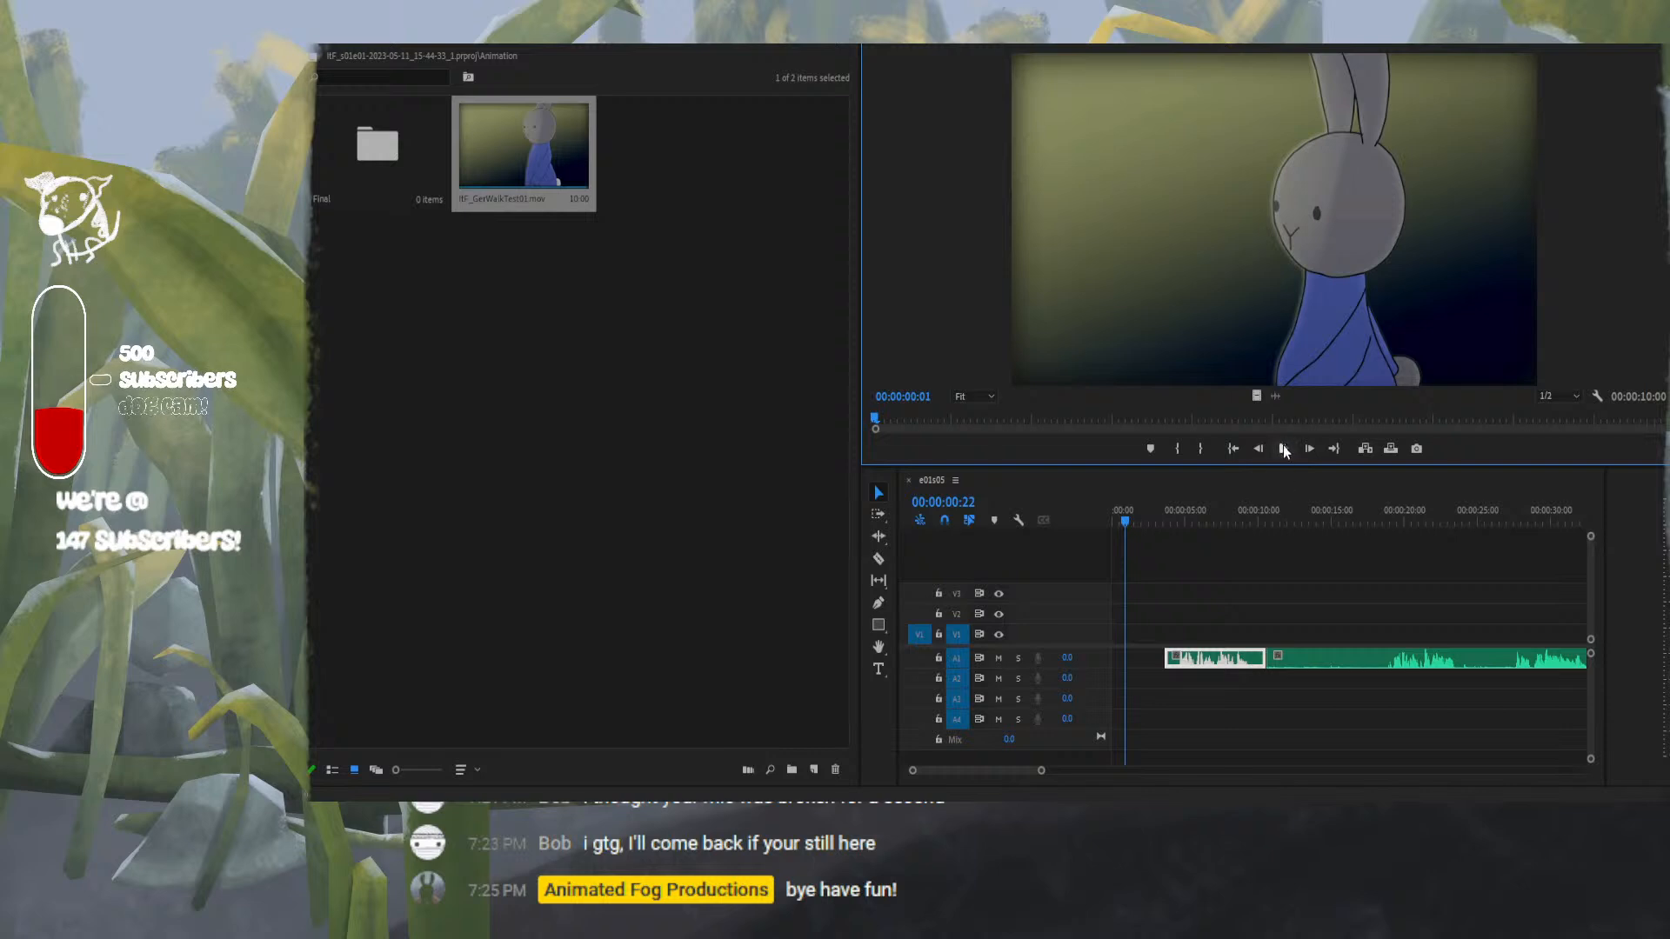
click(1284, 450)
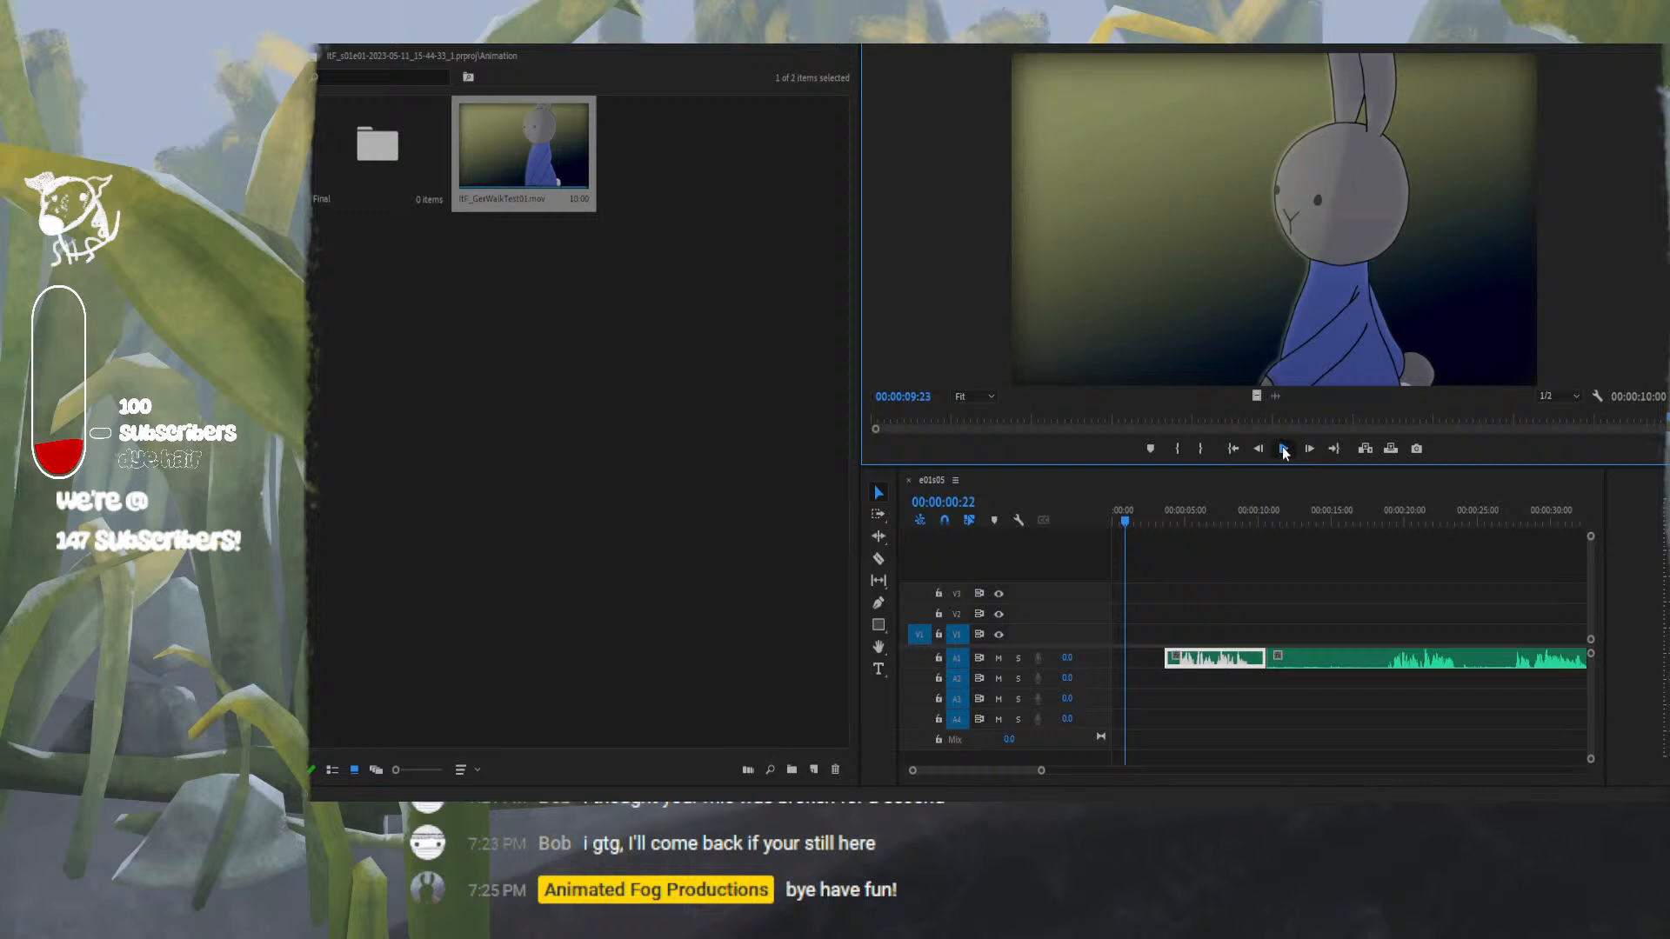
click(1283, 449)
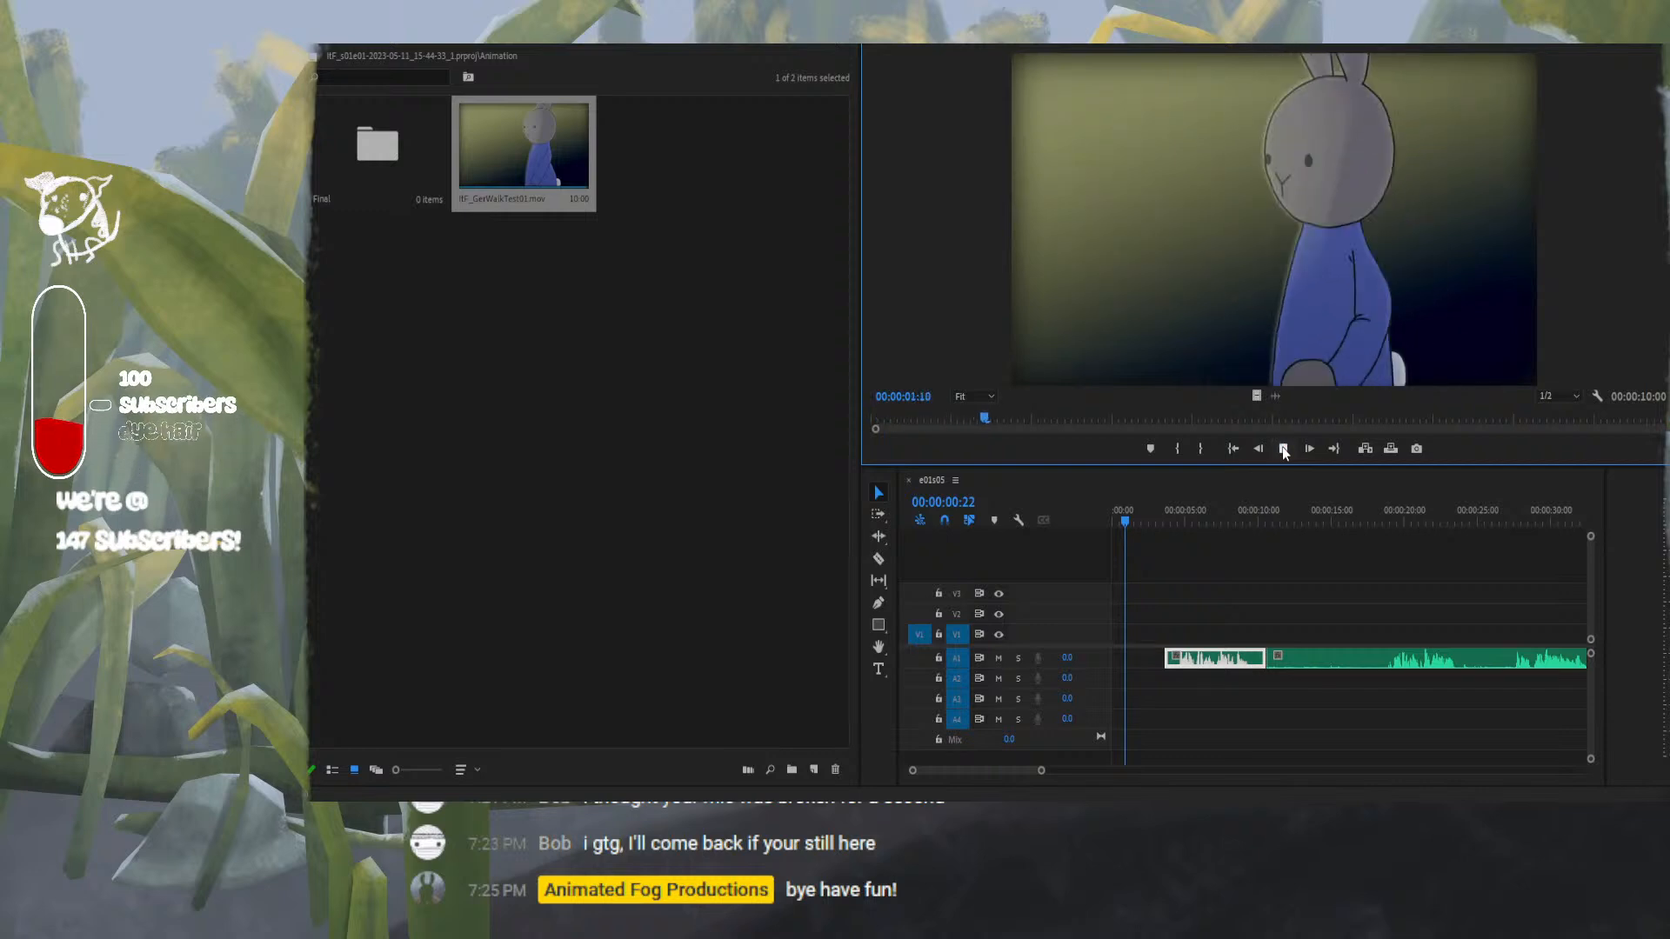
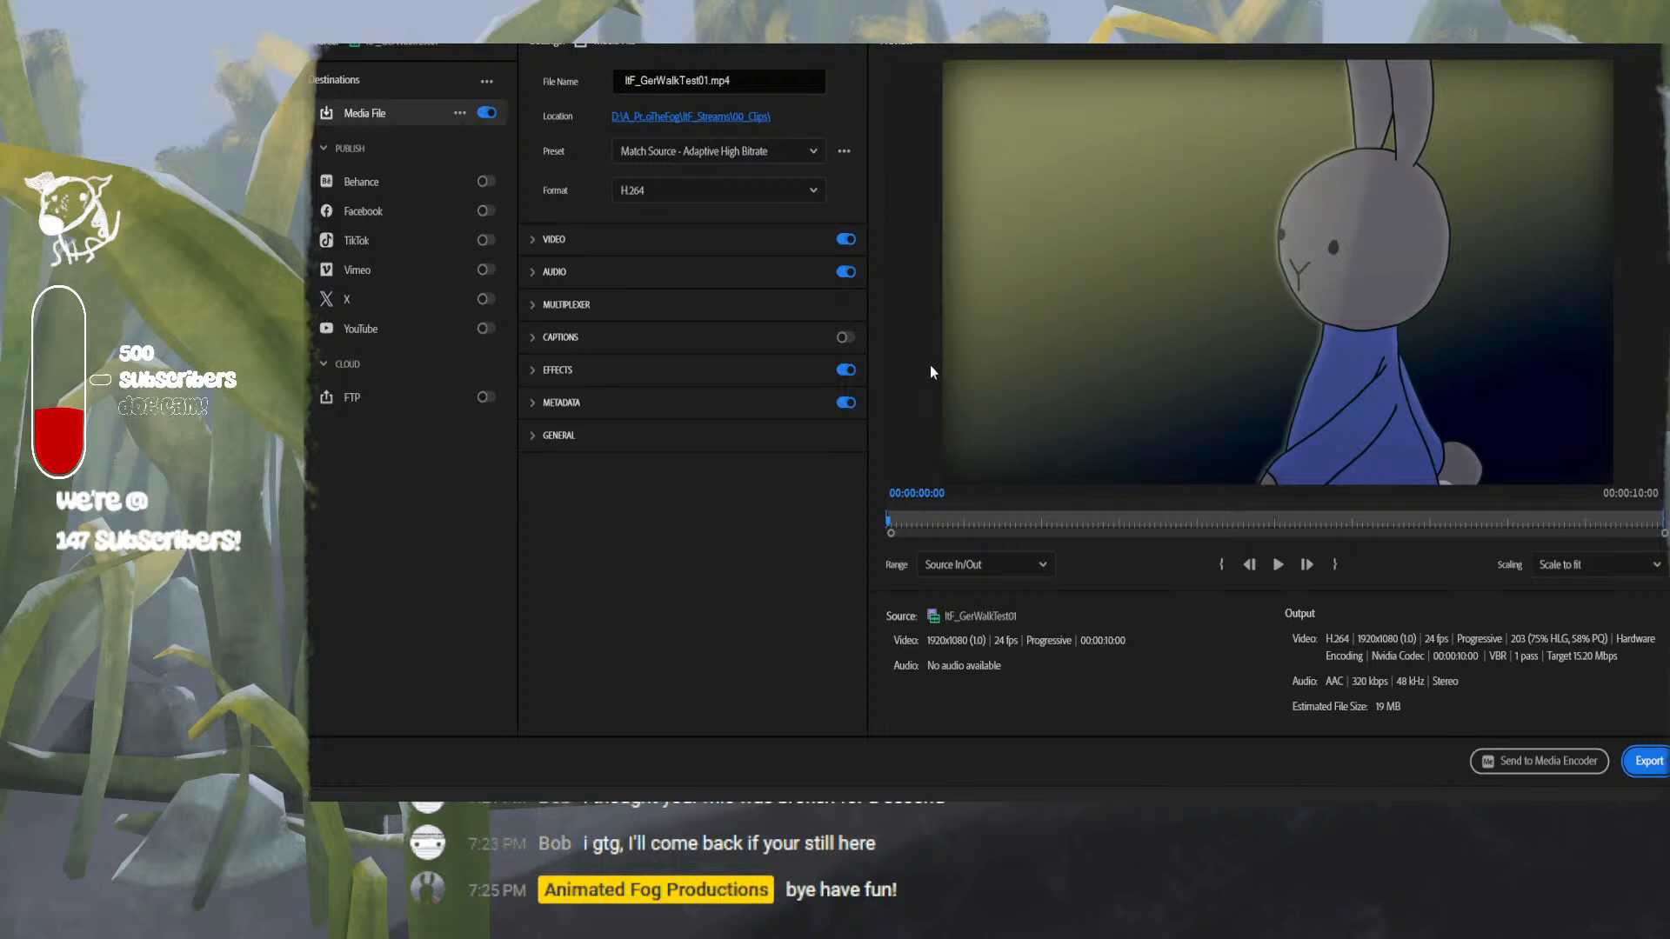
Set the export location of ItF_GerWalkTest01 to the ItF_GeraldineWalkTest_v001 folder, keeping the MP4 file name.
click(691, 120)
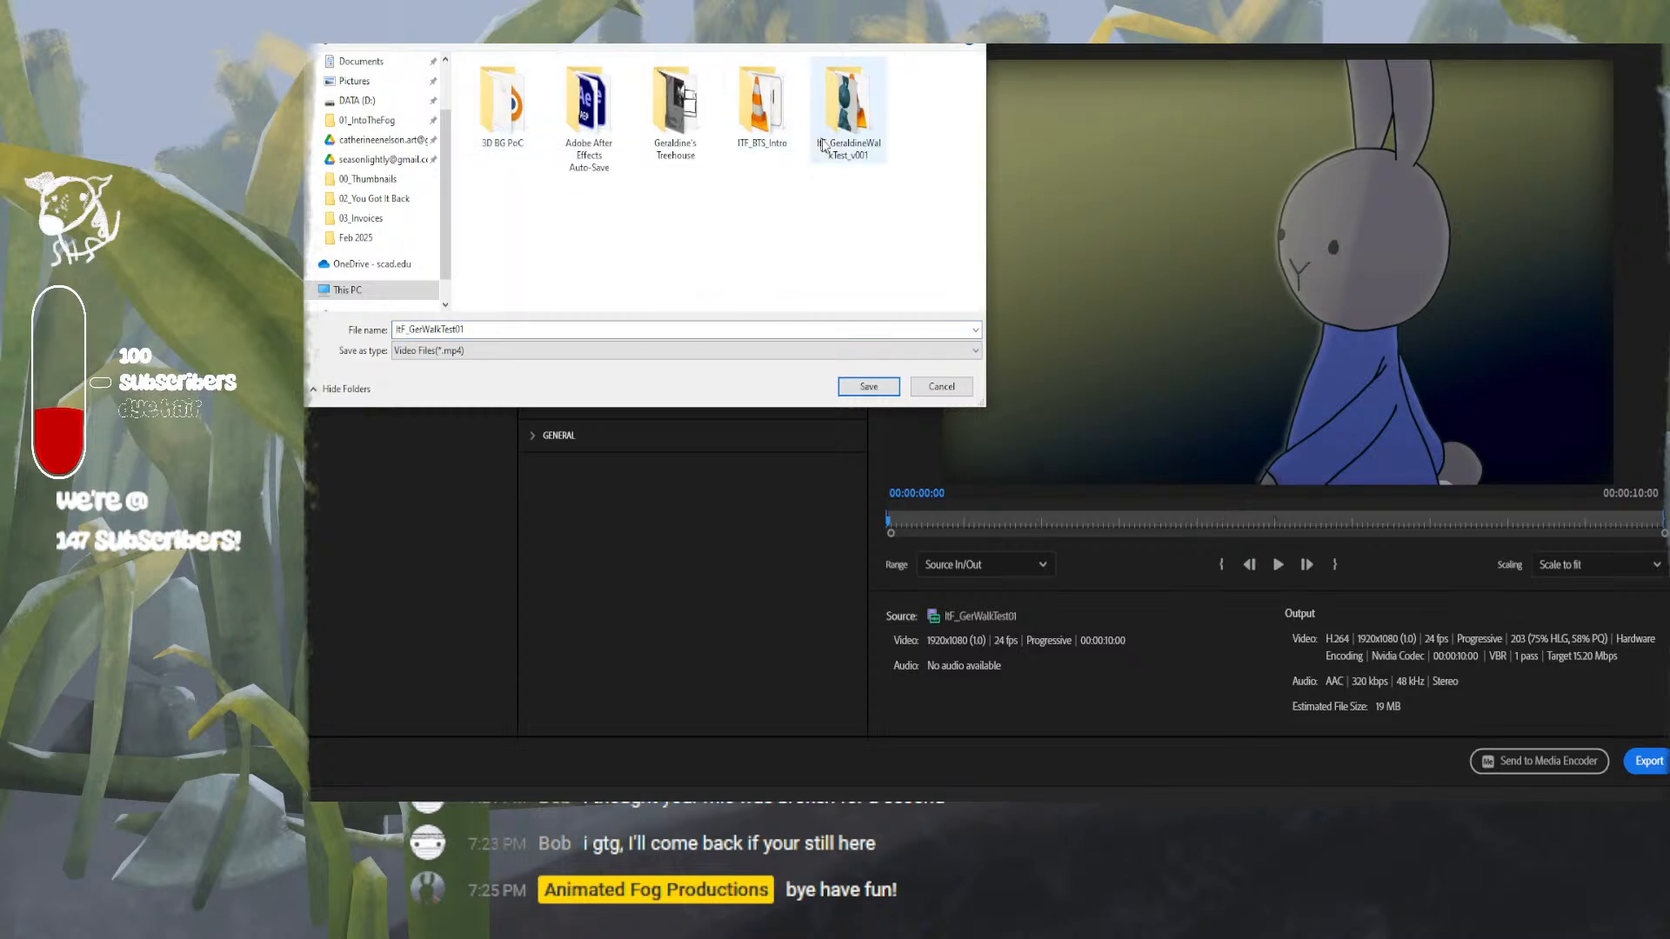
double_click(848, 140)
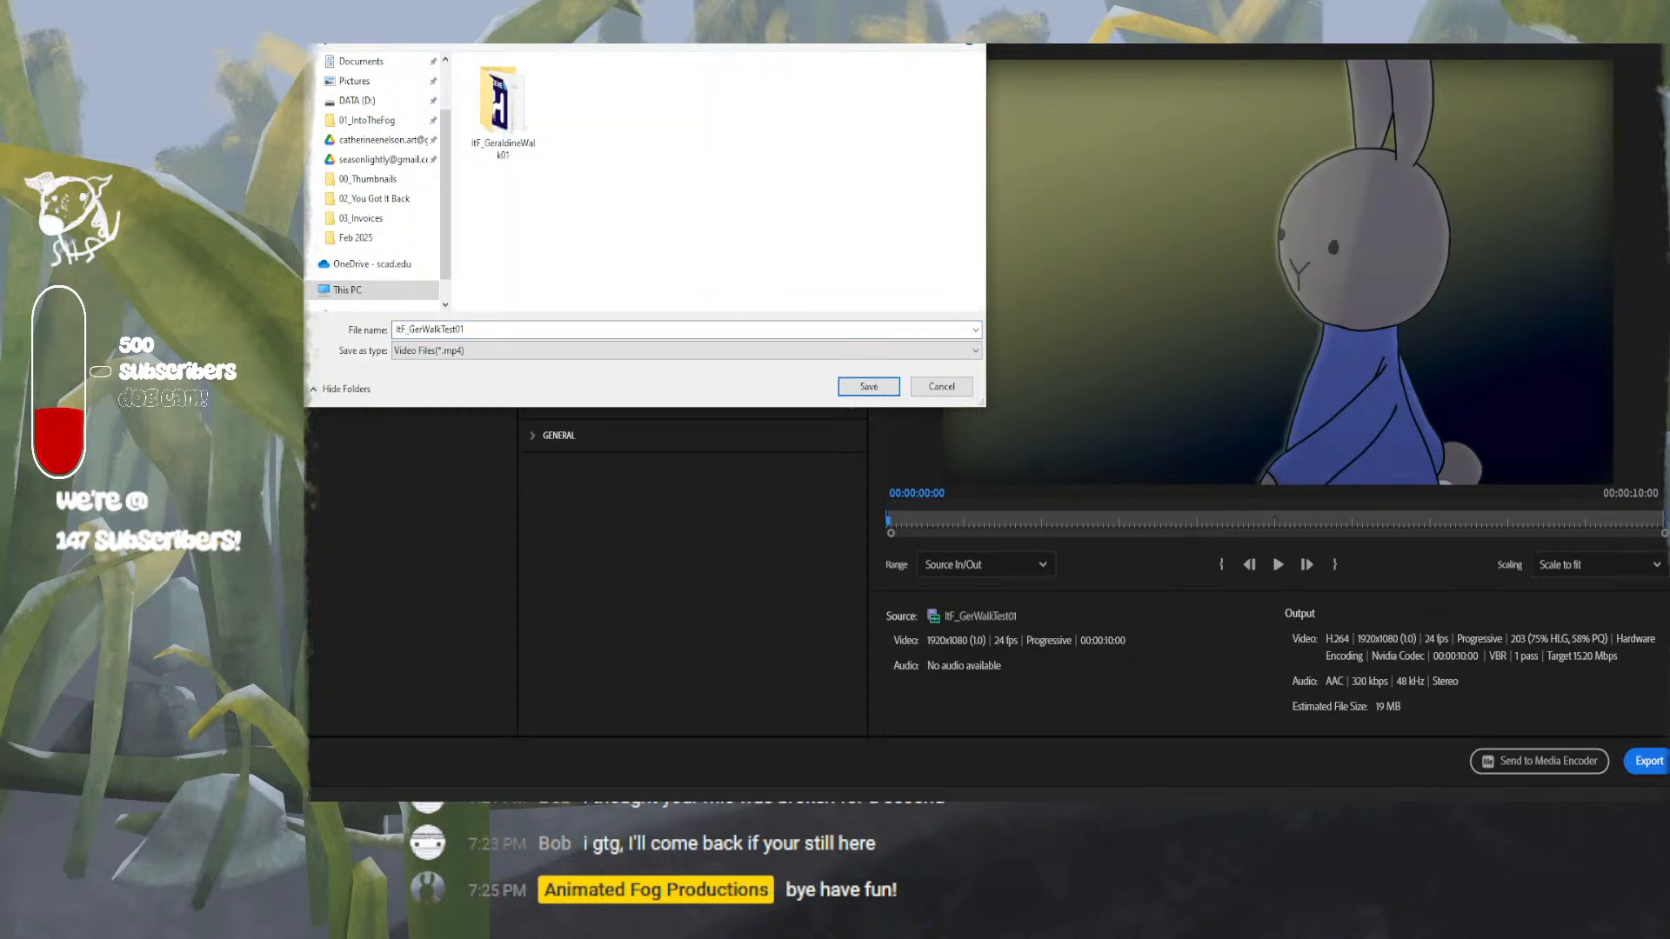
key(alt+Left)
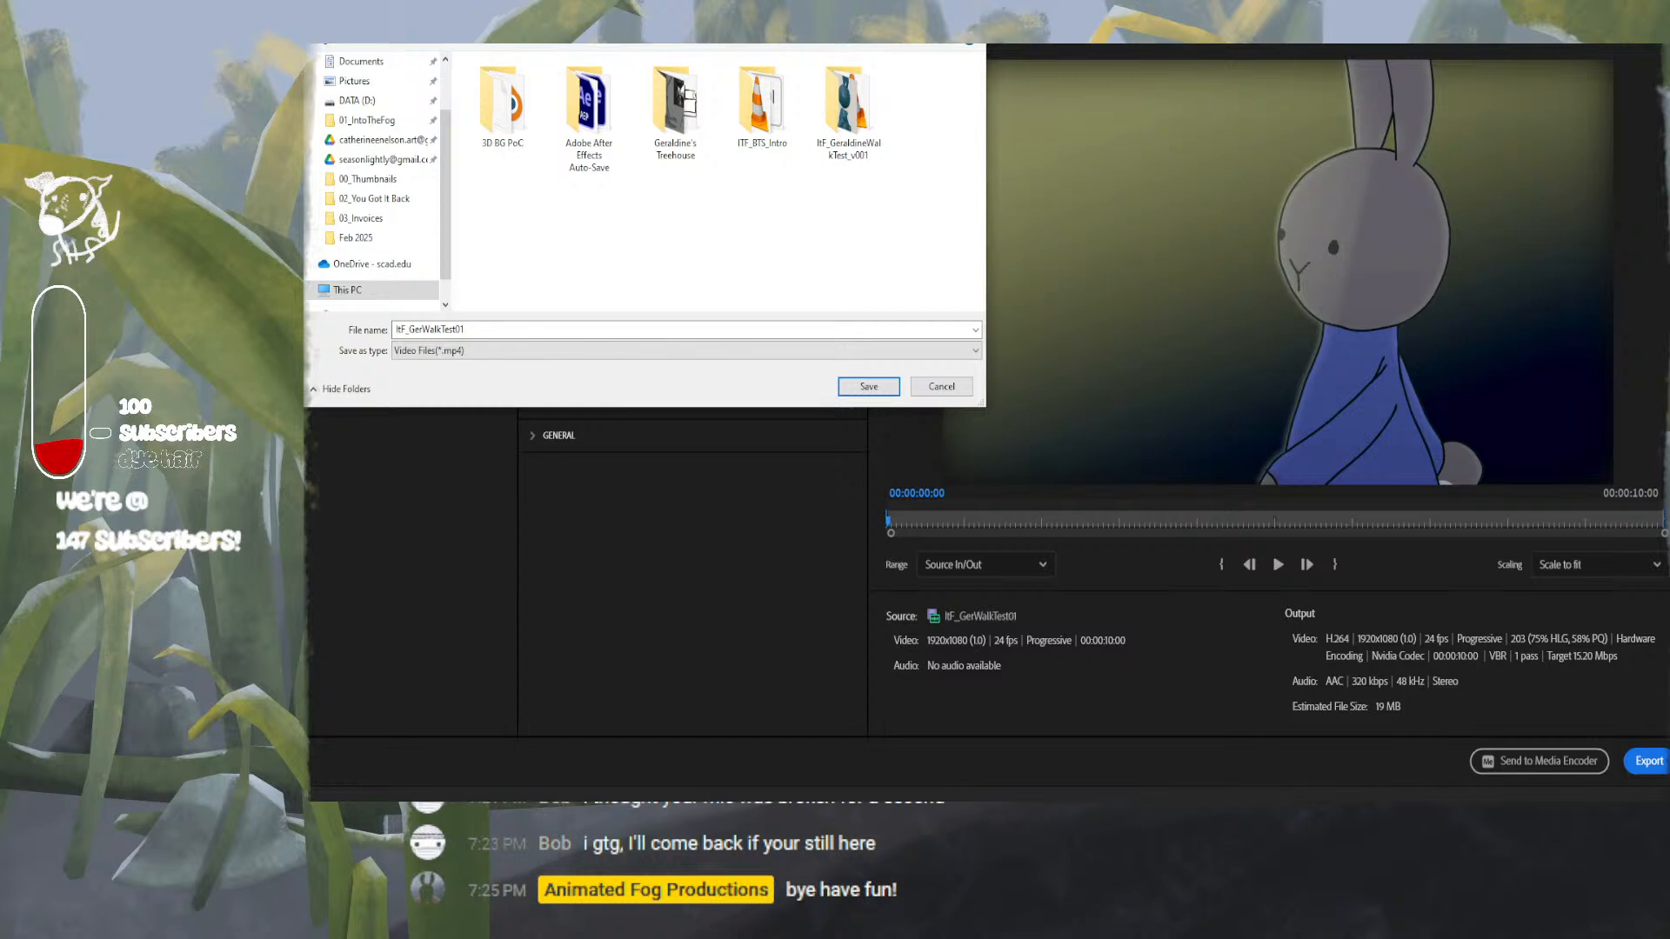
double_click(826, 95)
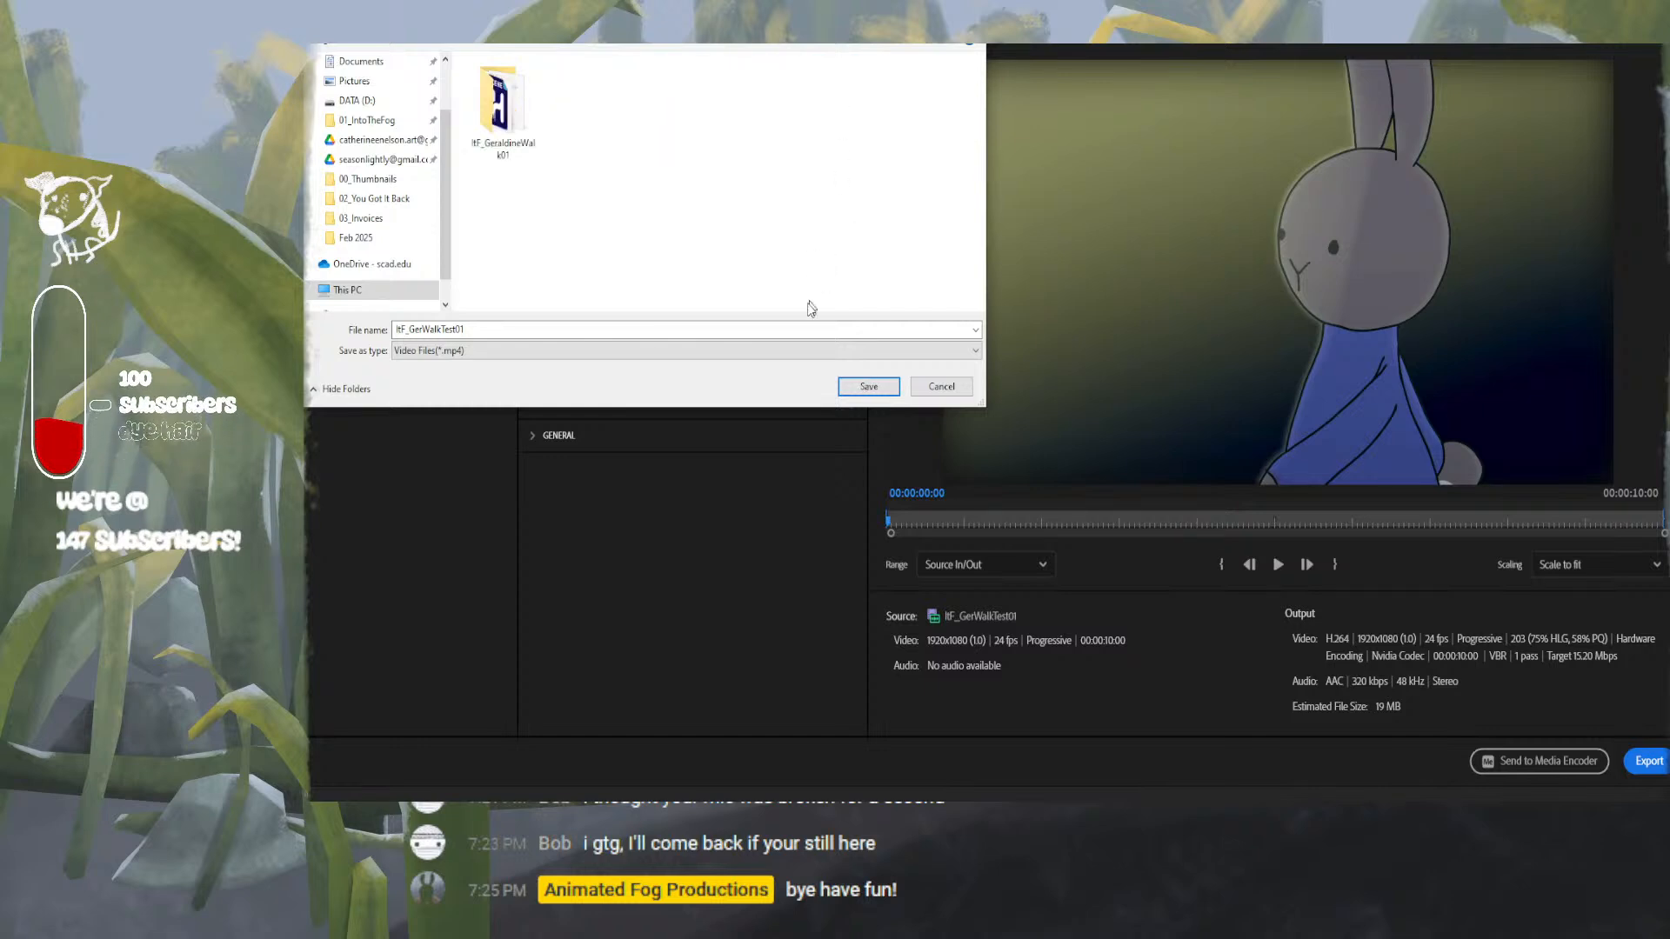
click(768, 350)
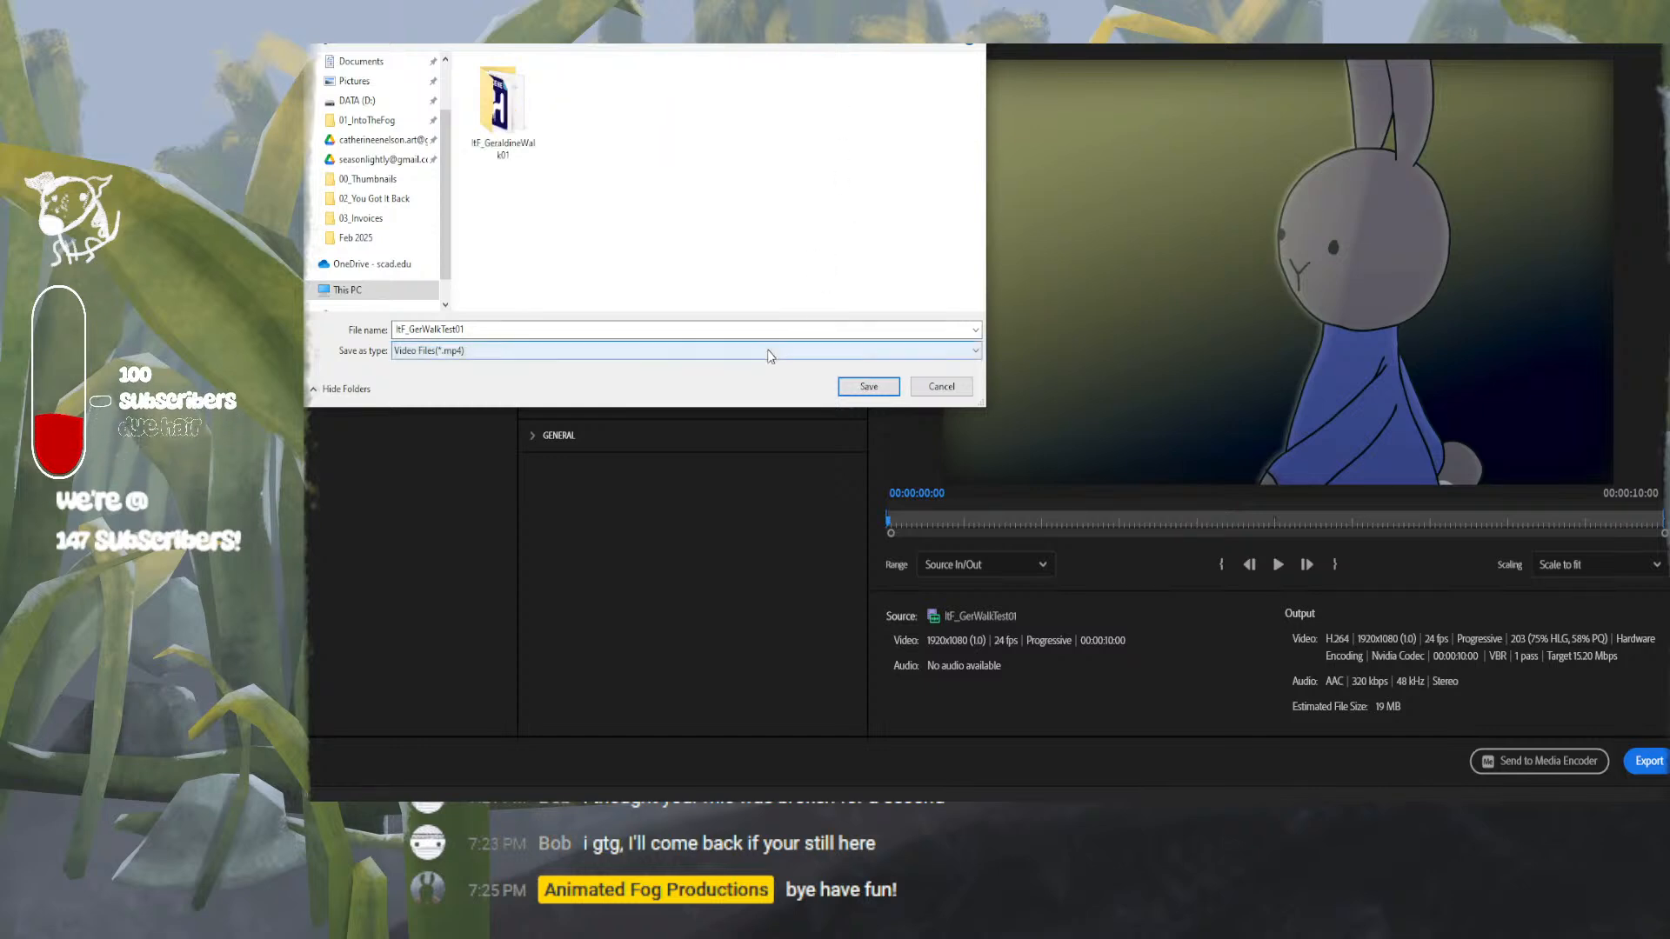
click(868, 387)
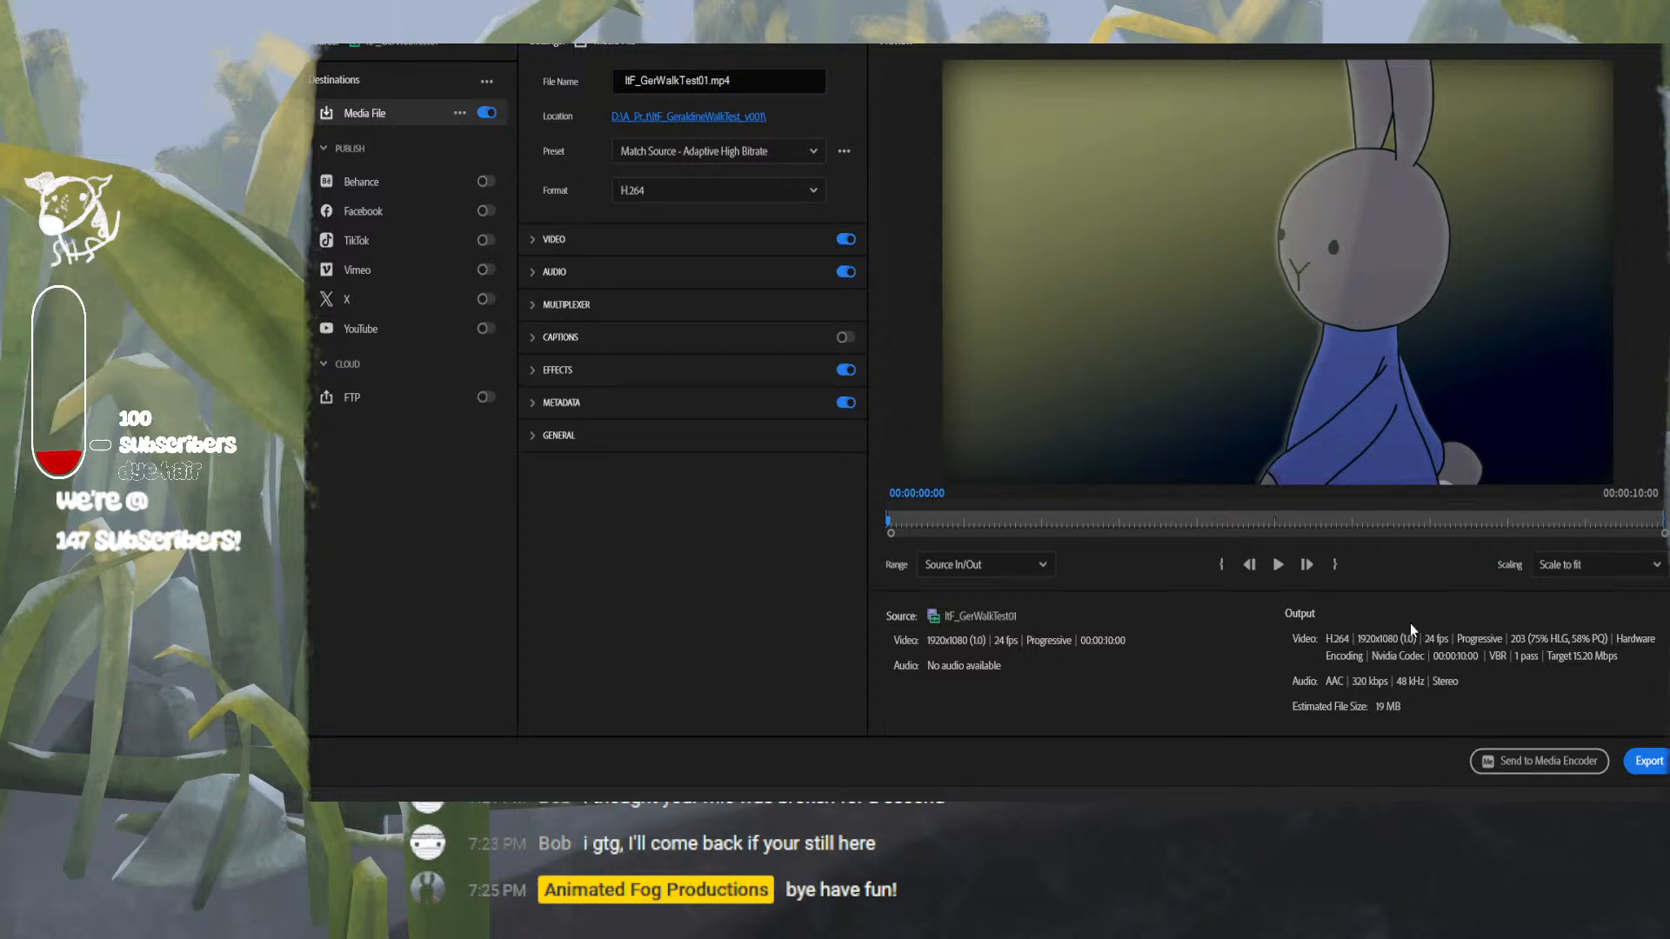
Choose the Match Source - Adaptive Medium Bitrate preset and export the walk test video.
click(798, 155)
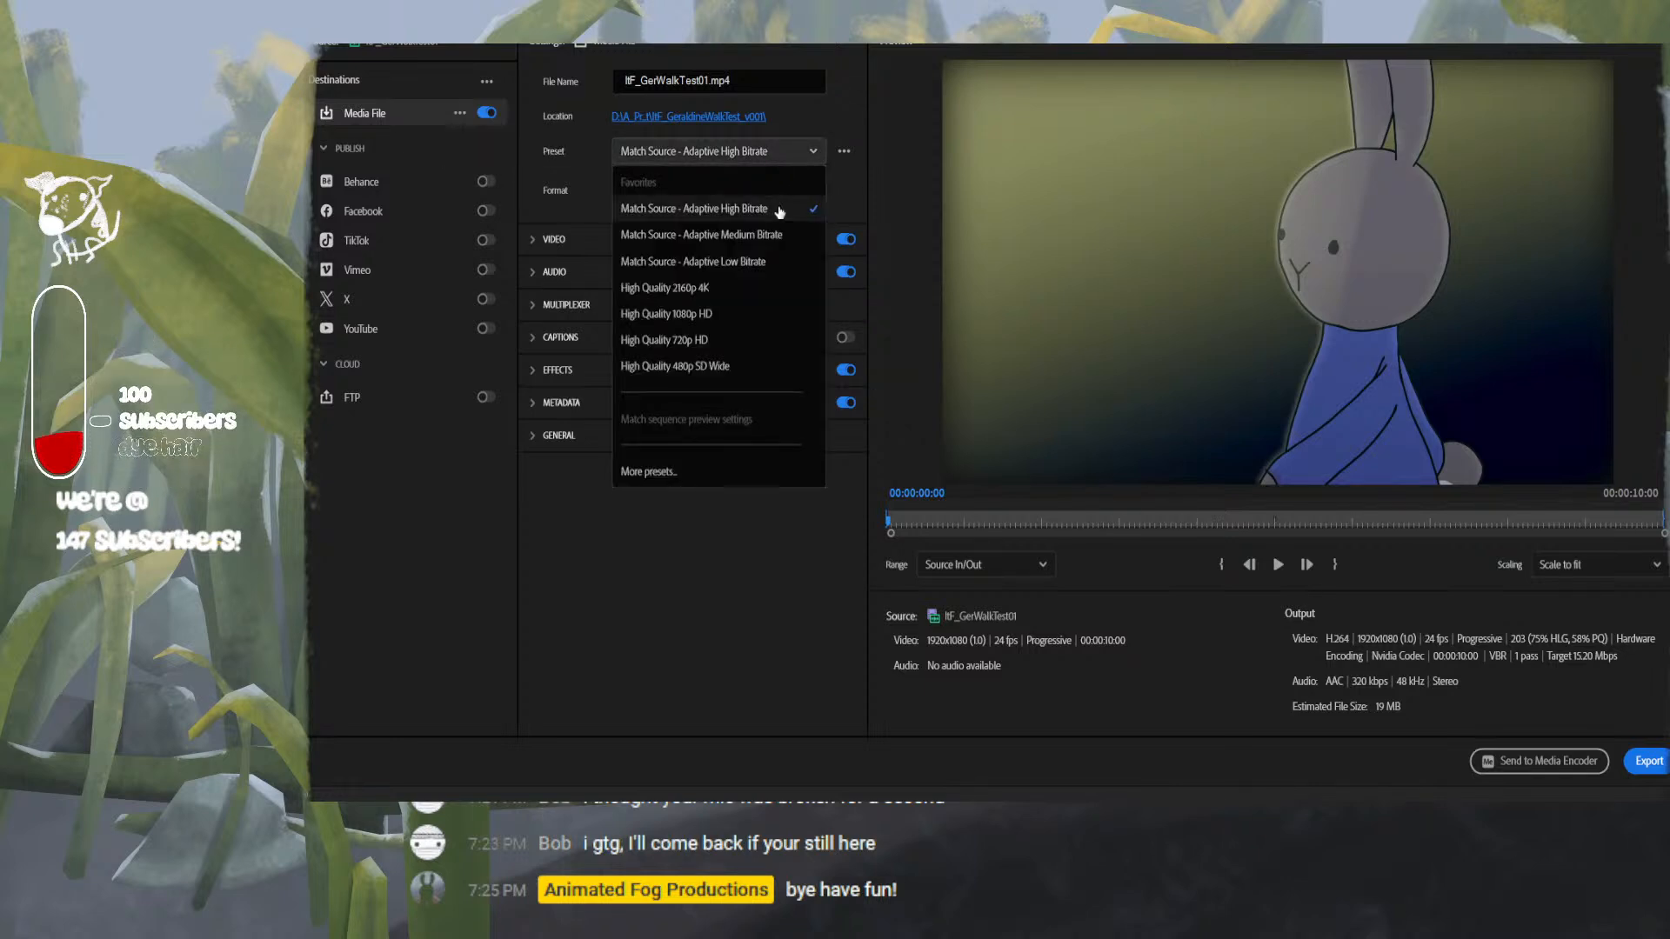
click(701, 235)
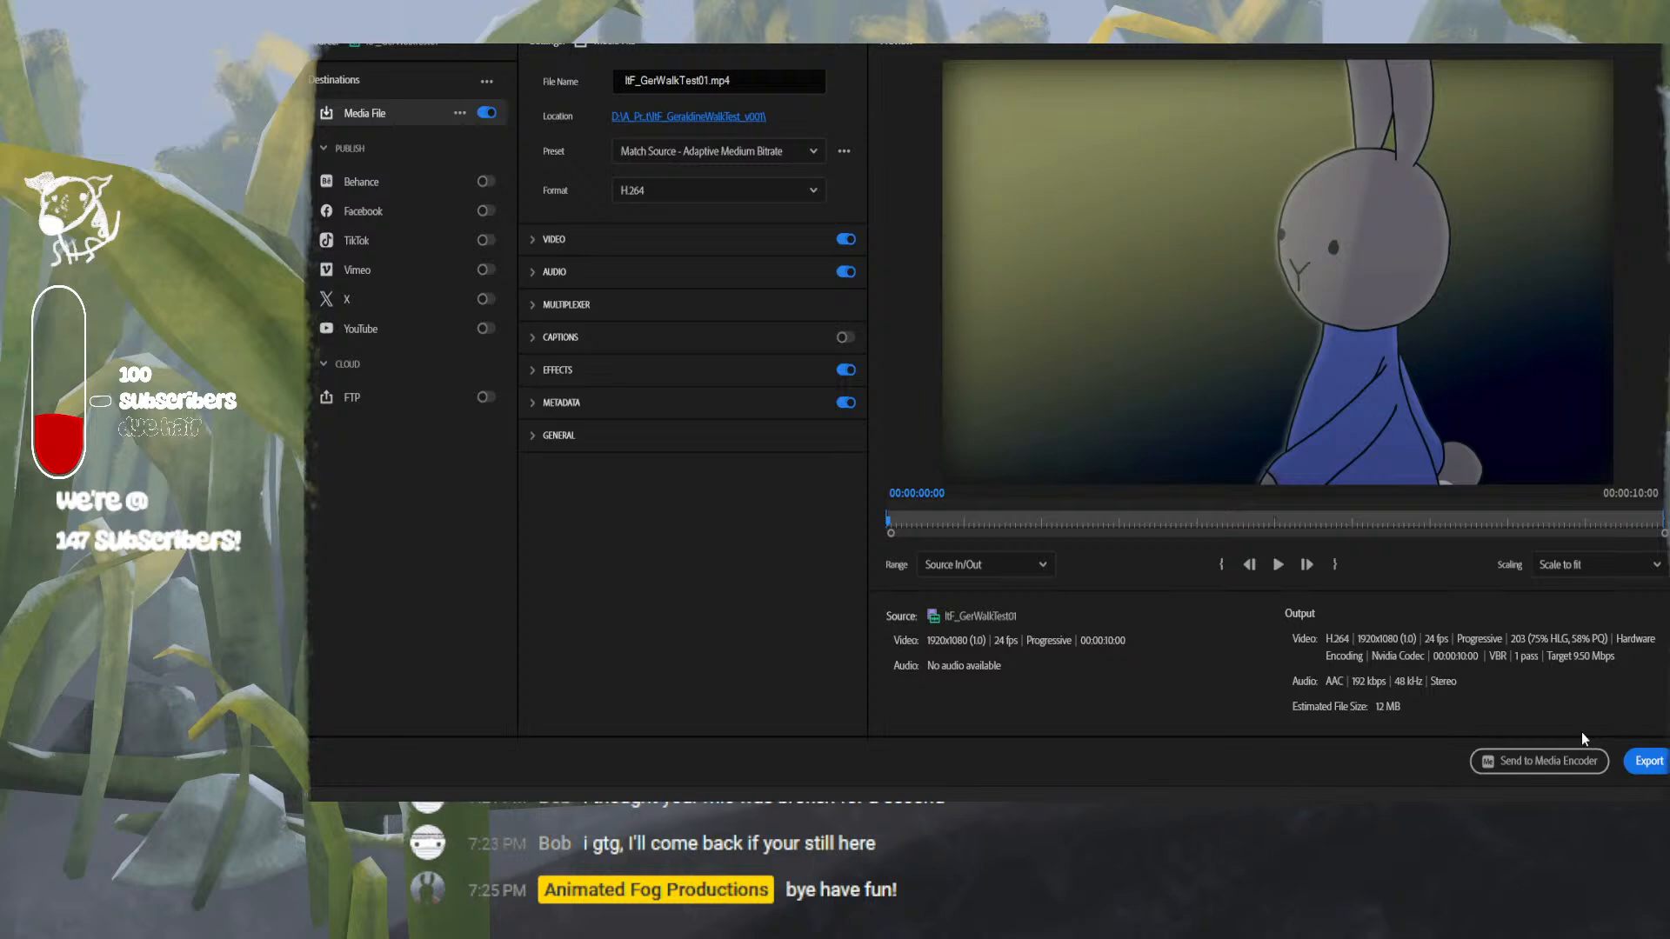
click(1646, 761)
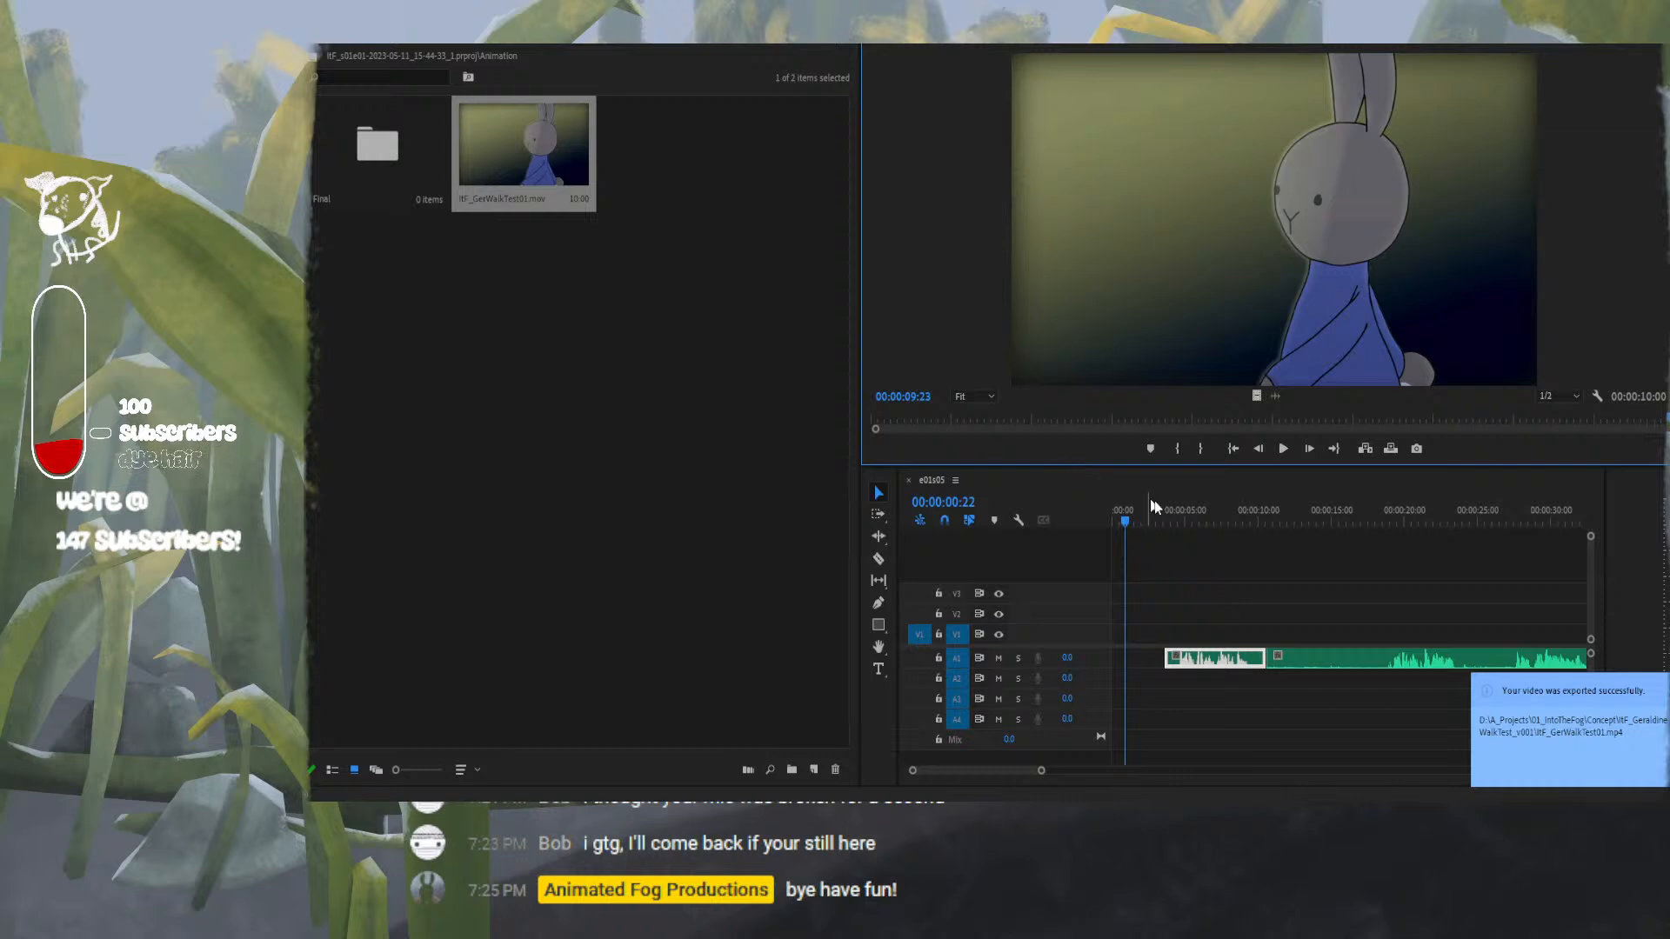
Play the Geraldine walk test repeatedly in the Source Monitor to review the animation.
click(1282, 449)
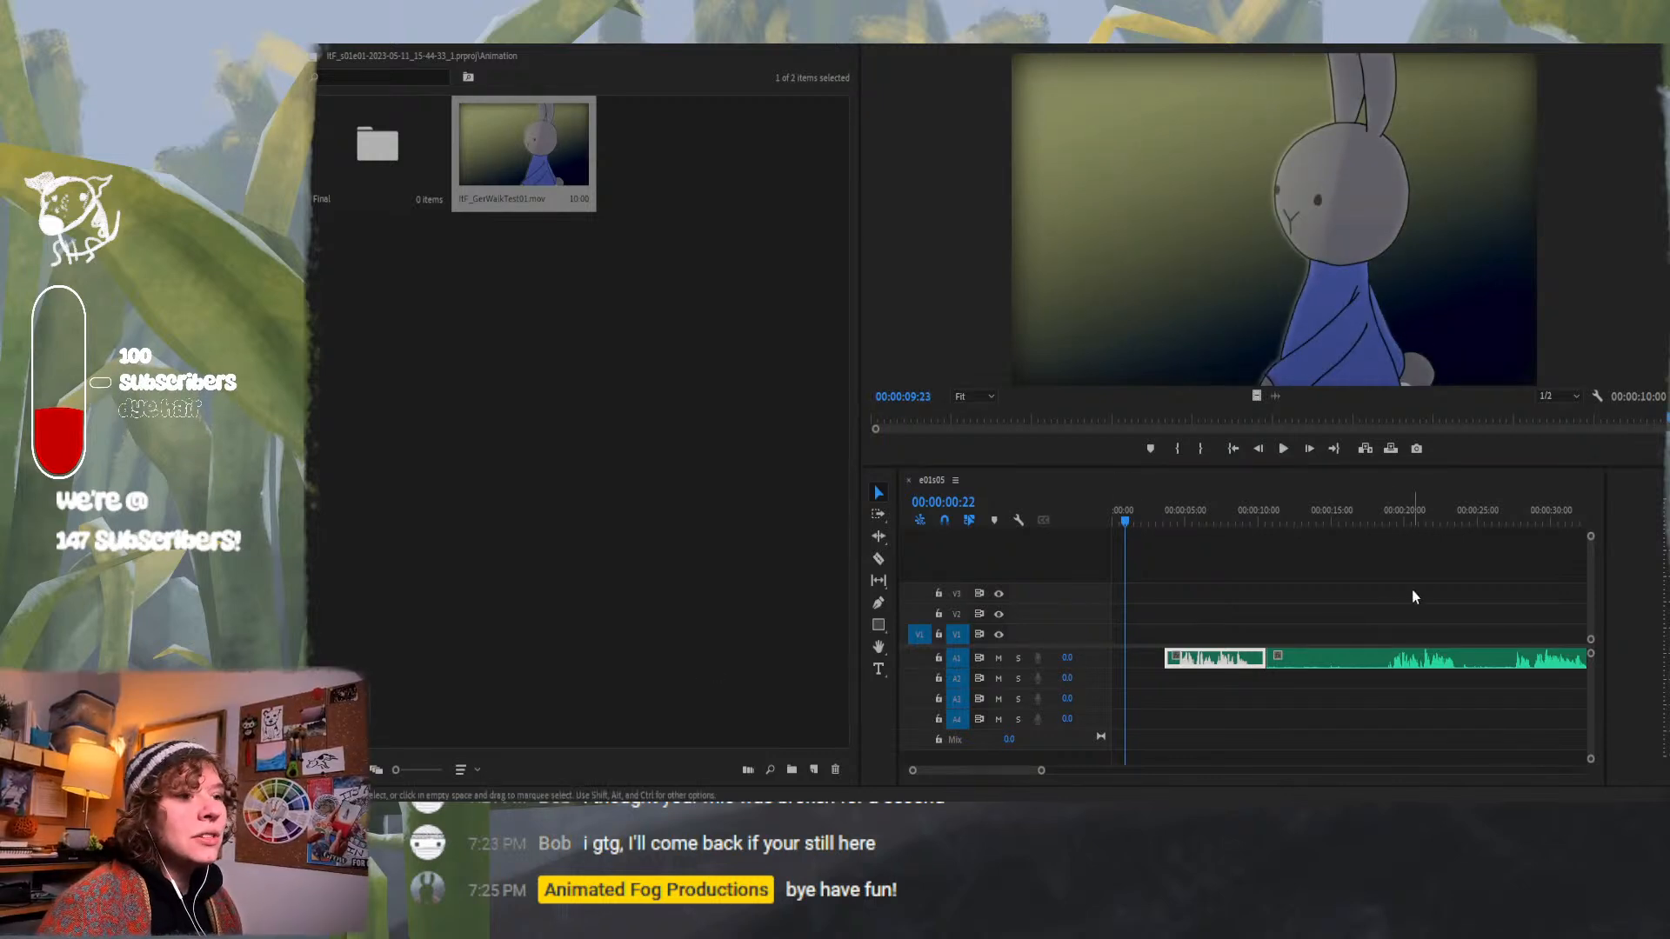
click(1283, 448)
click(1284, 449)
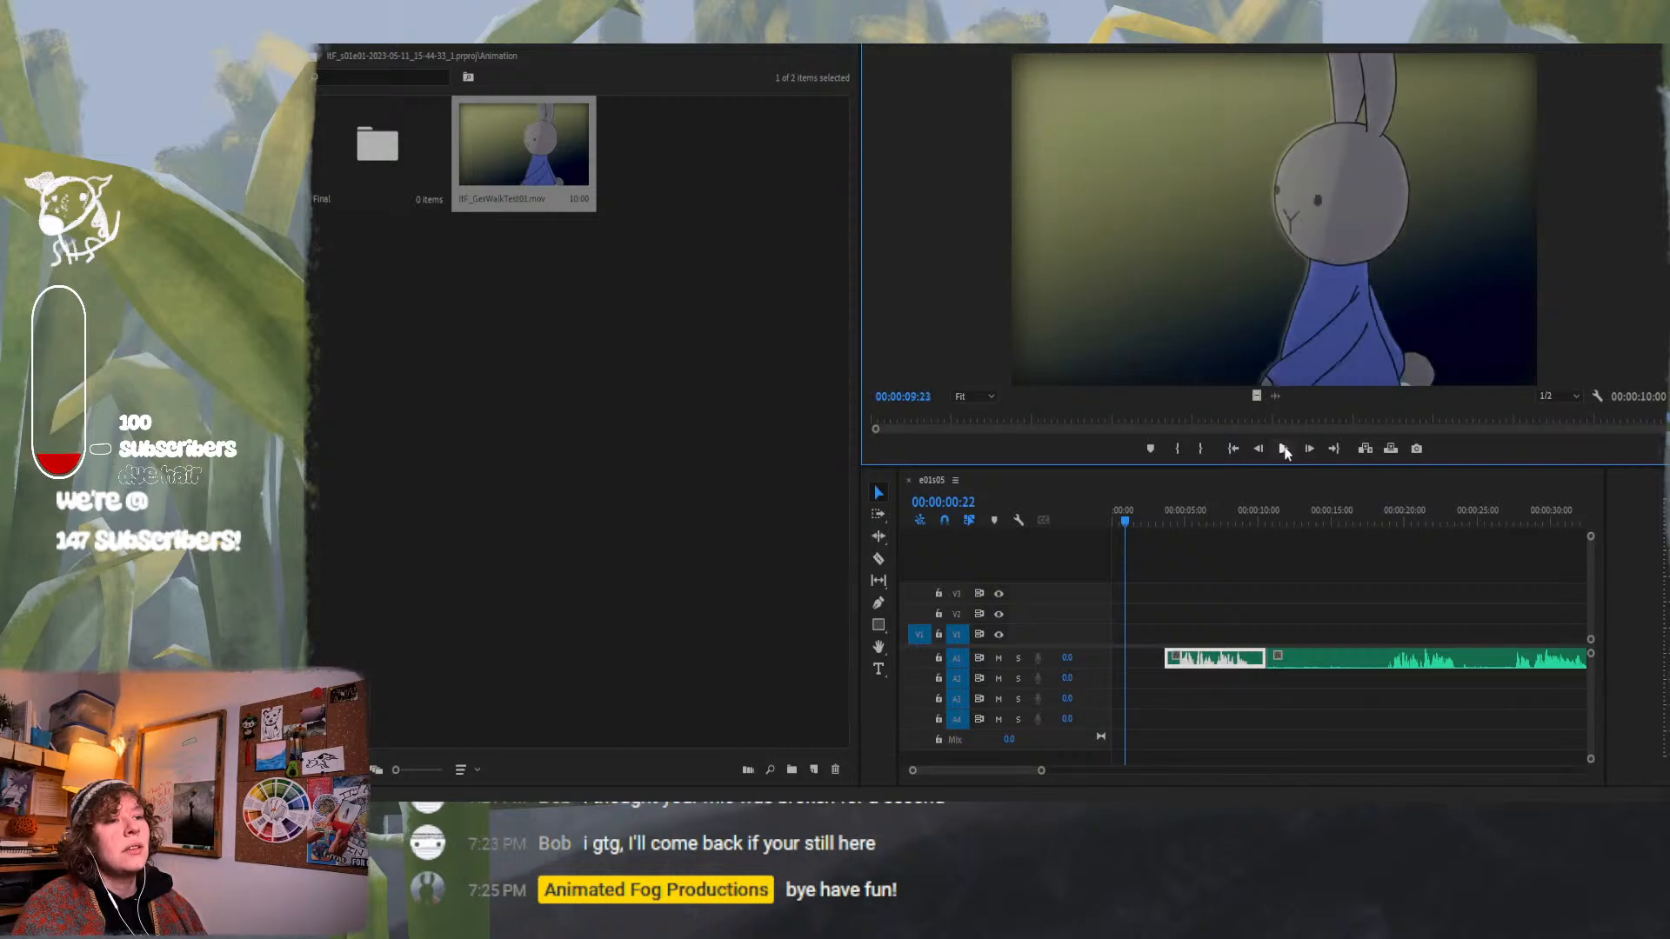
click(1284, 449)
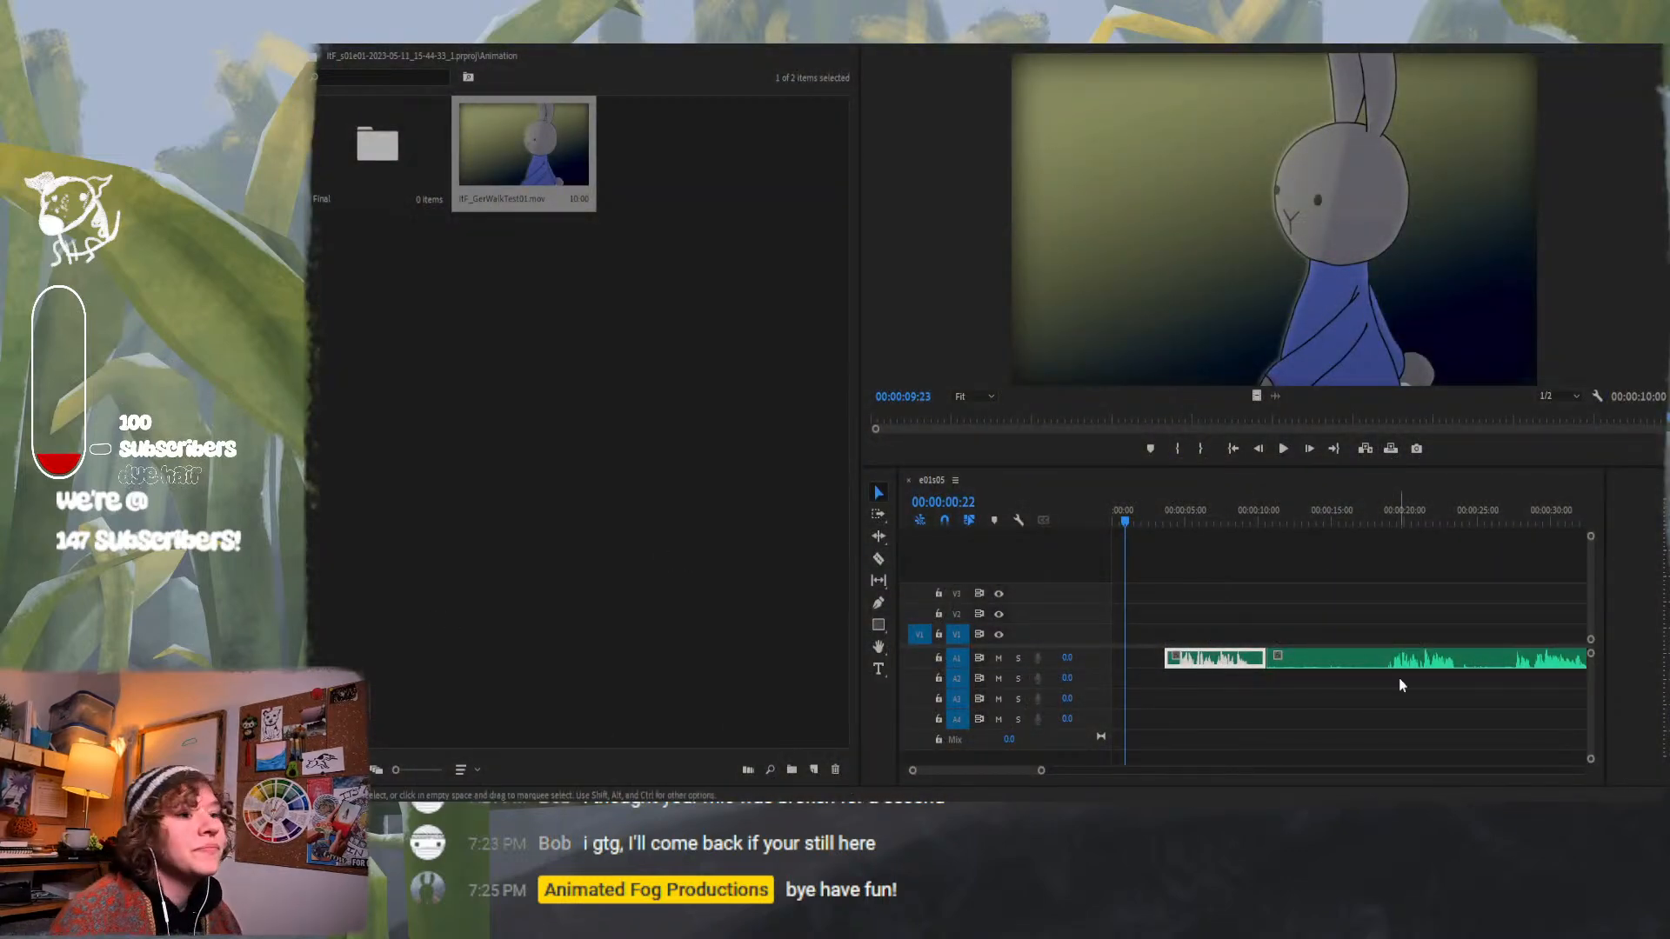
click(1286, 453)
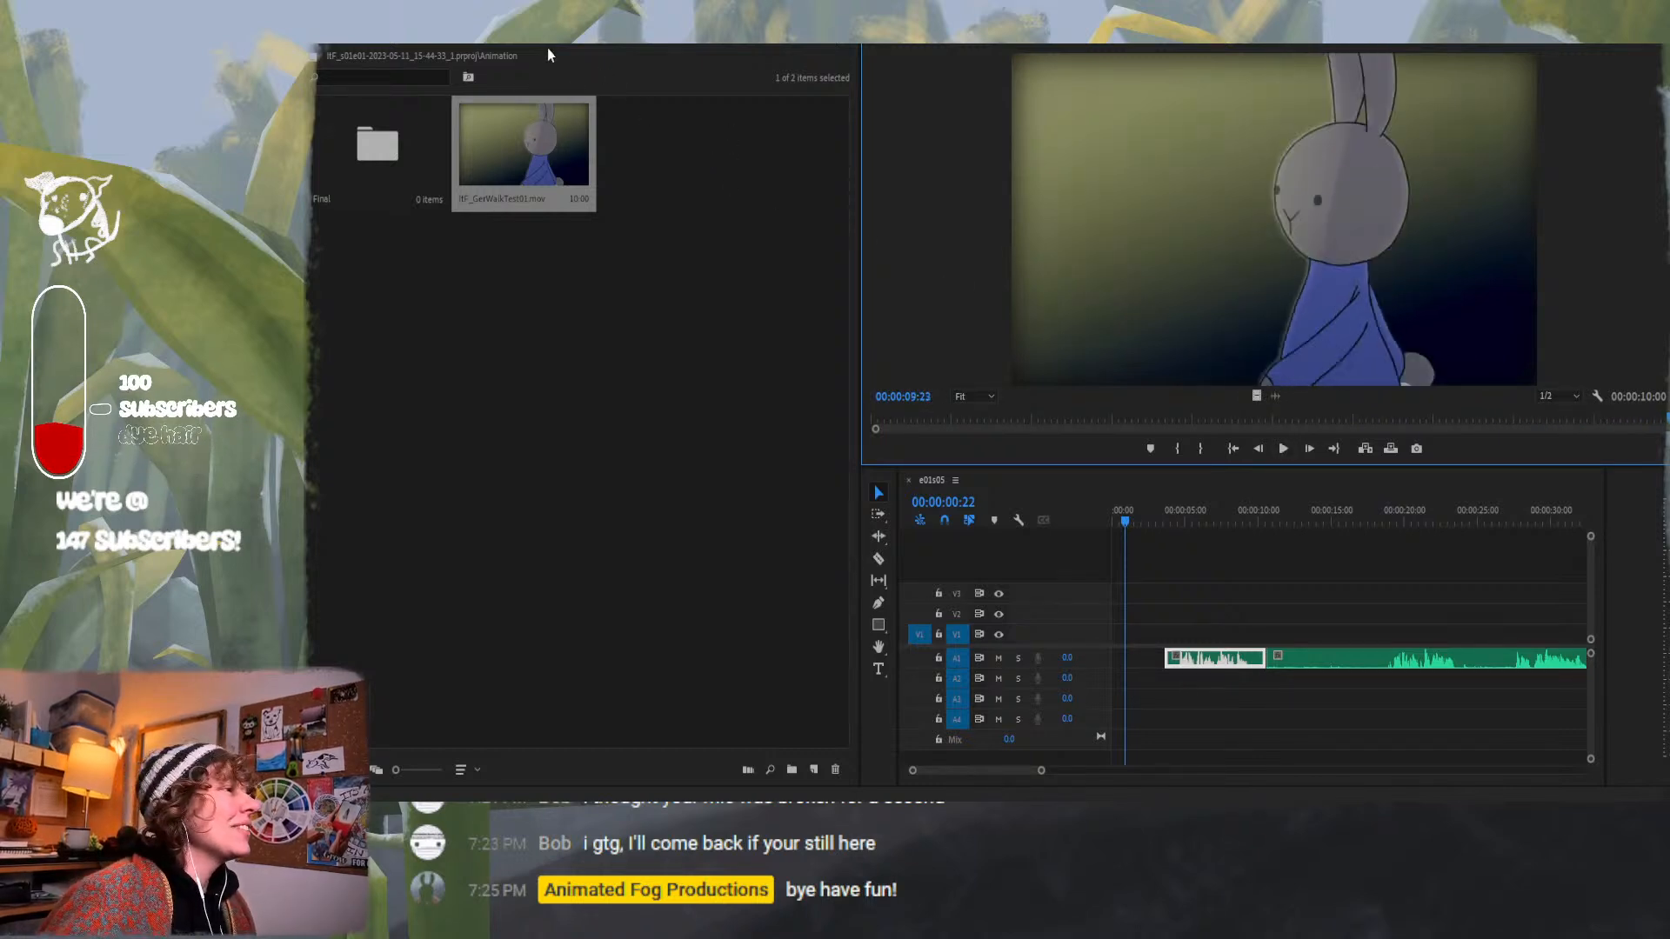
Check the contents of the e01s09 bin inside Sequences, and return to the project's top level.
click(315, 76)
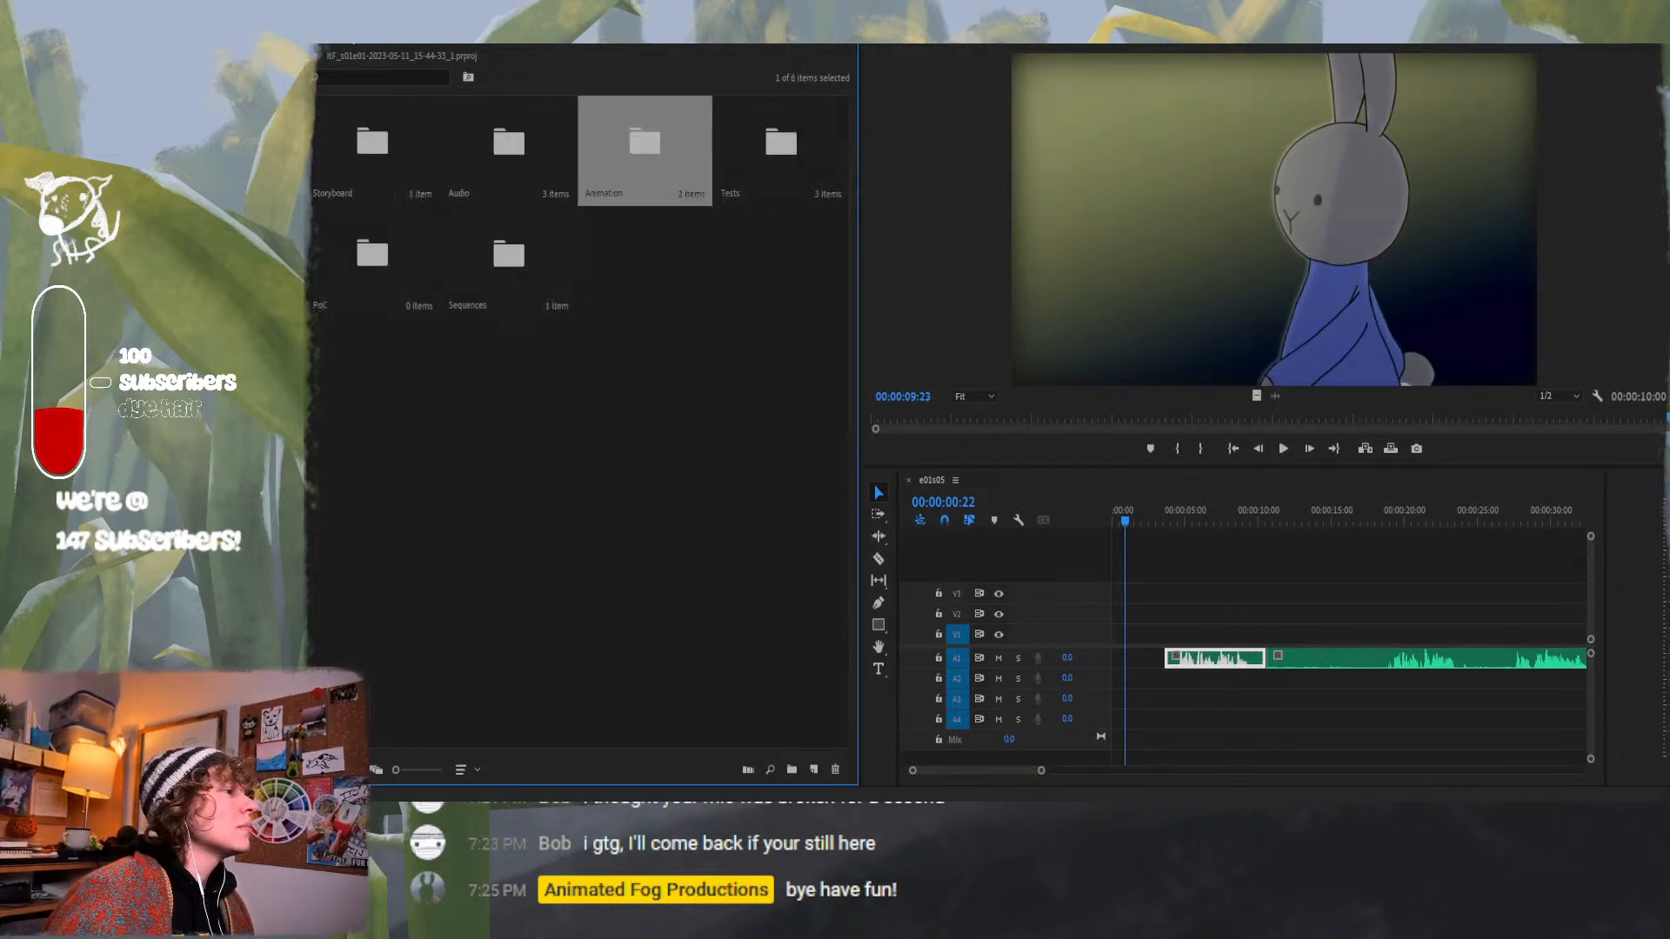
click(663, 337)
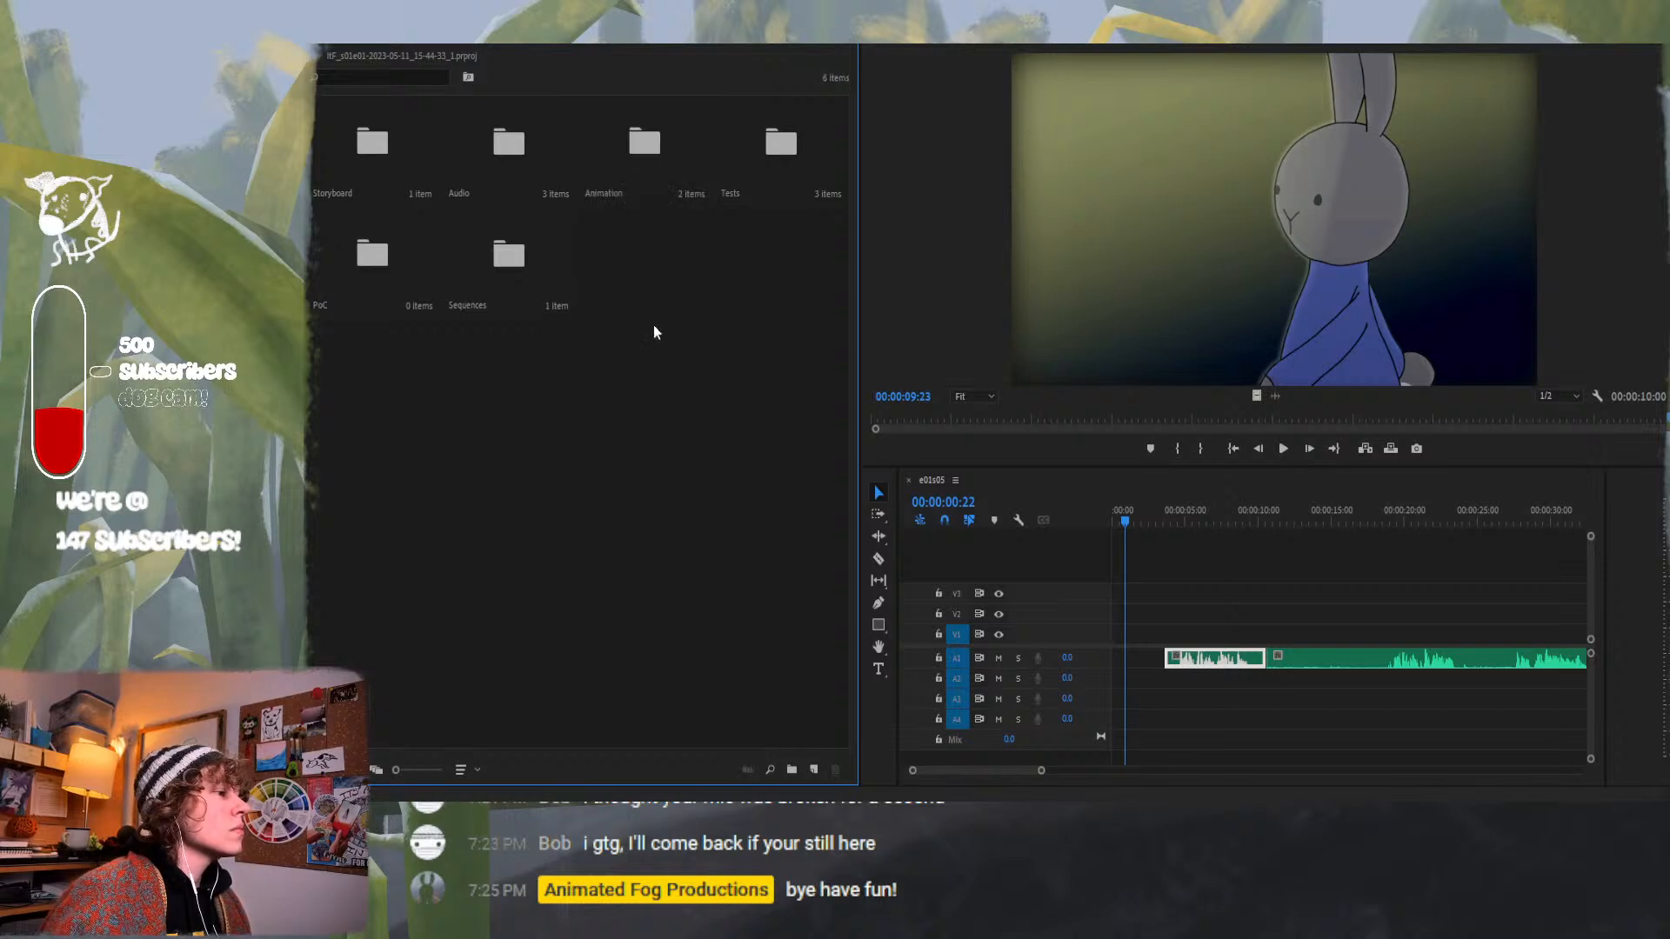
double_click(523, 284)
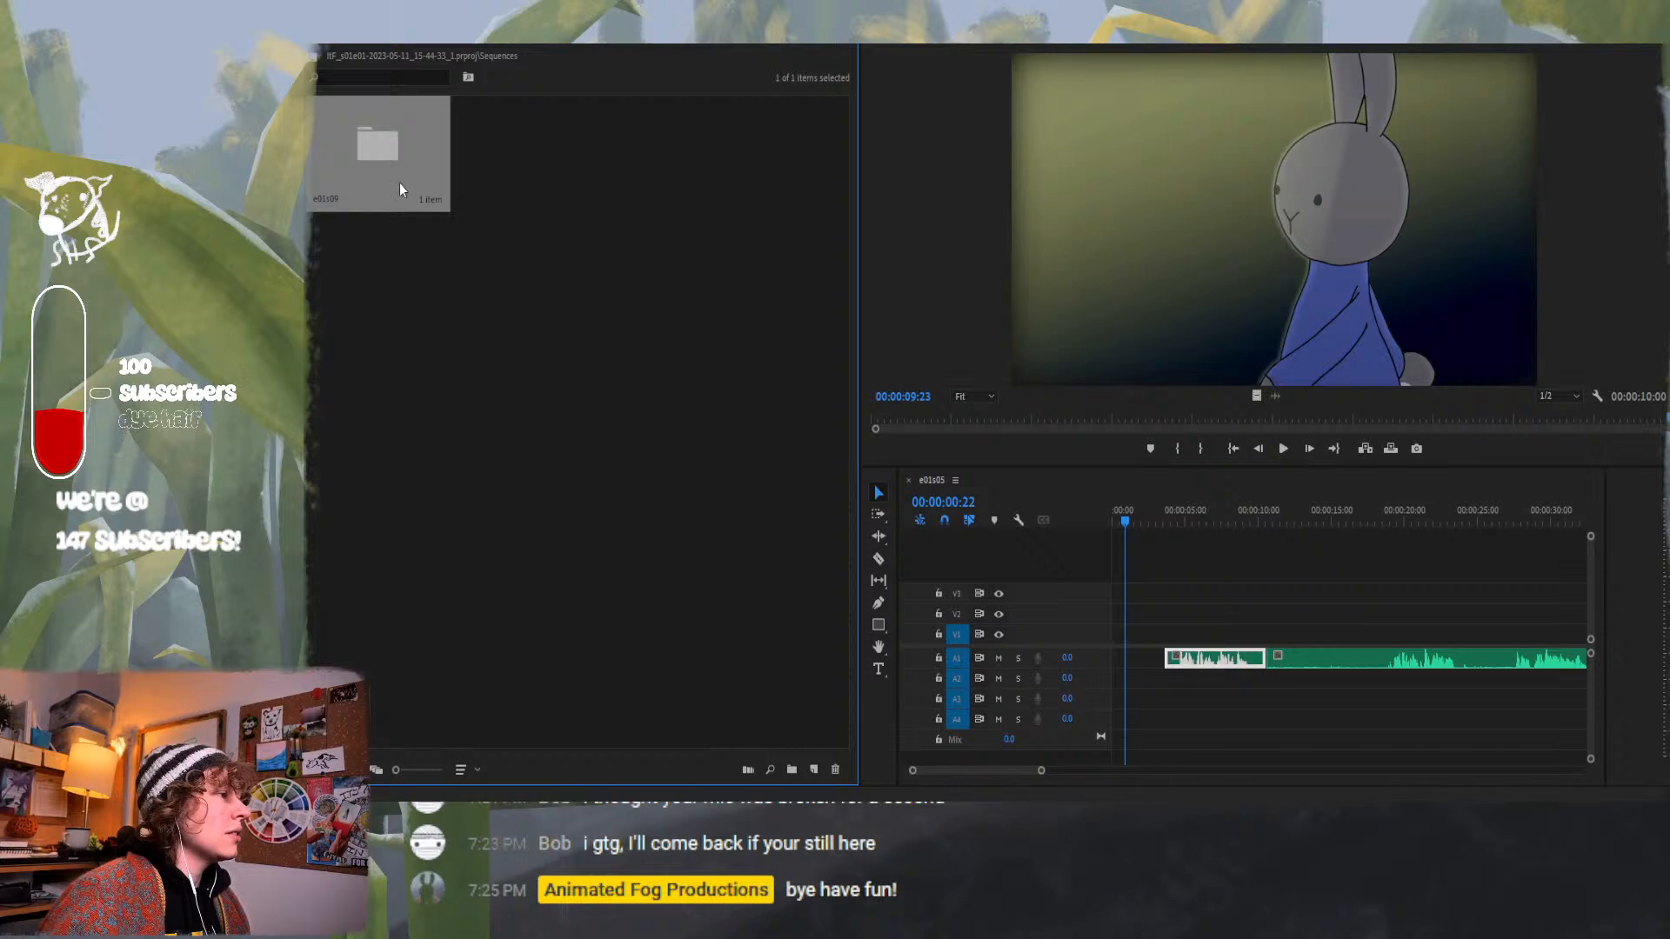
double_click(396, 135)
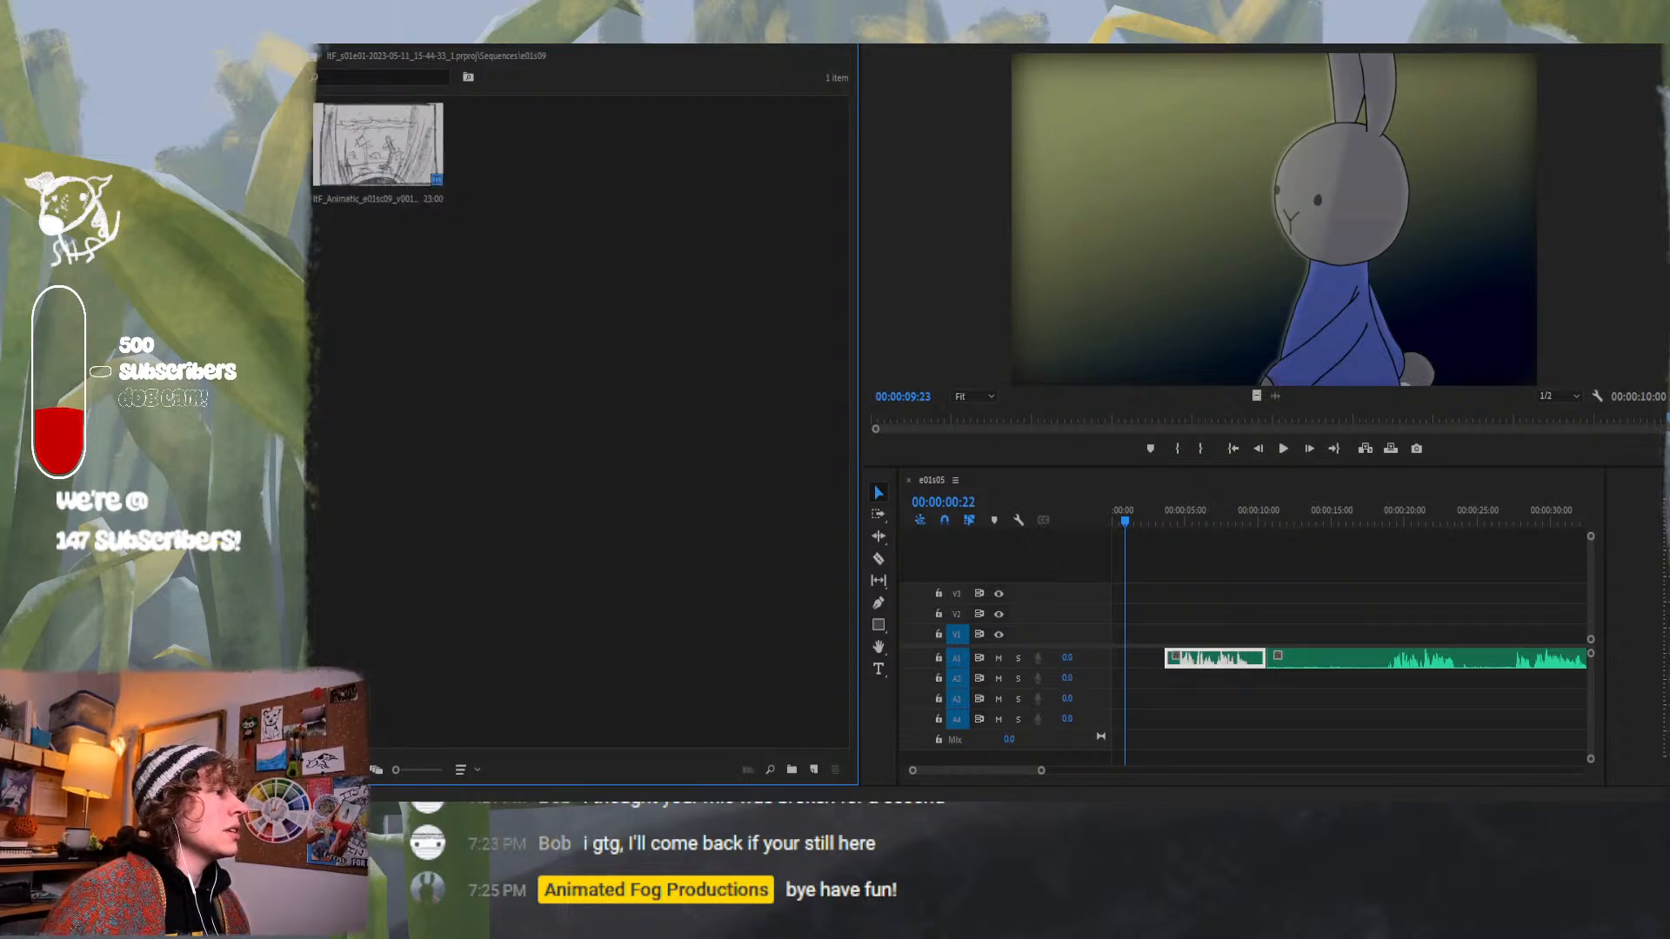
key(ctrl+Up)
key(ctrl+Up)
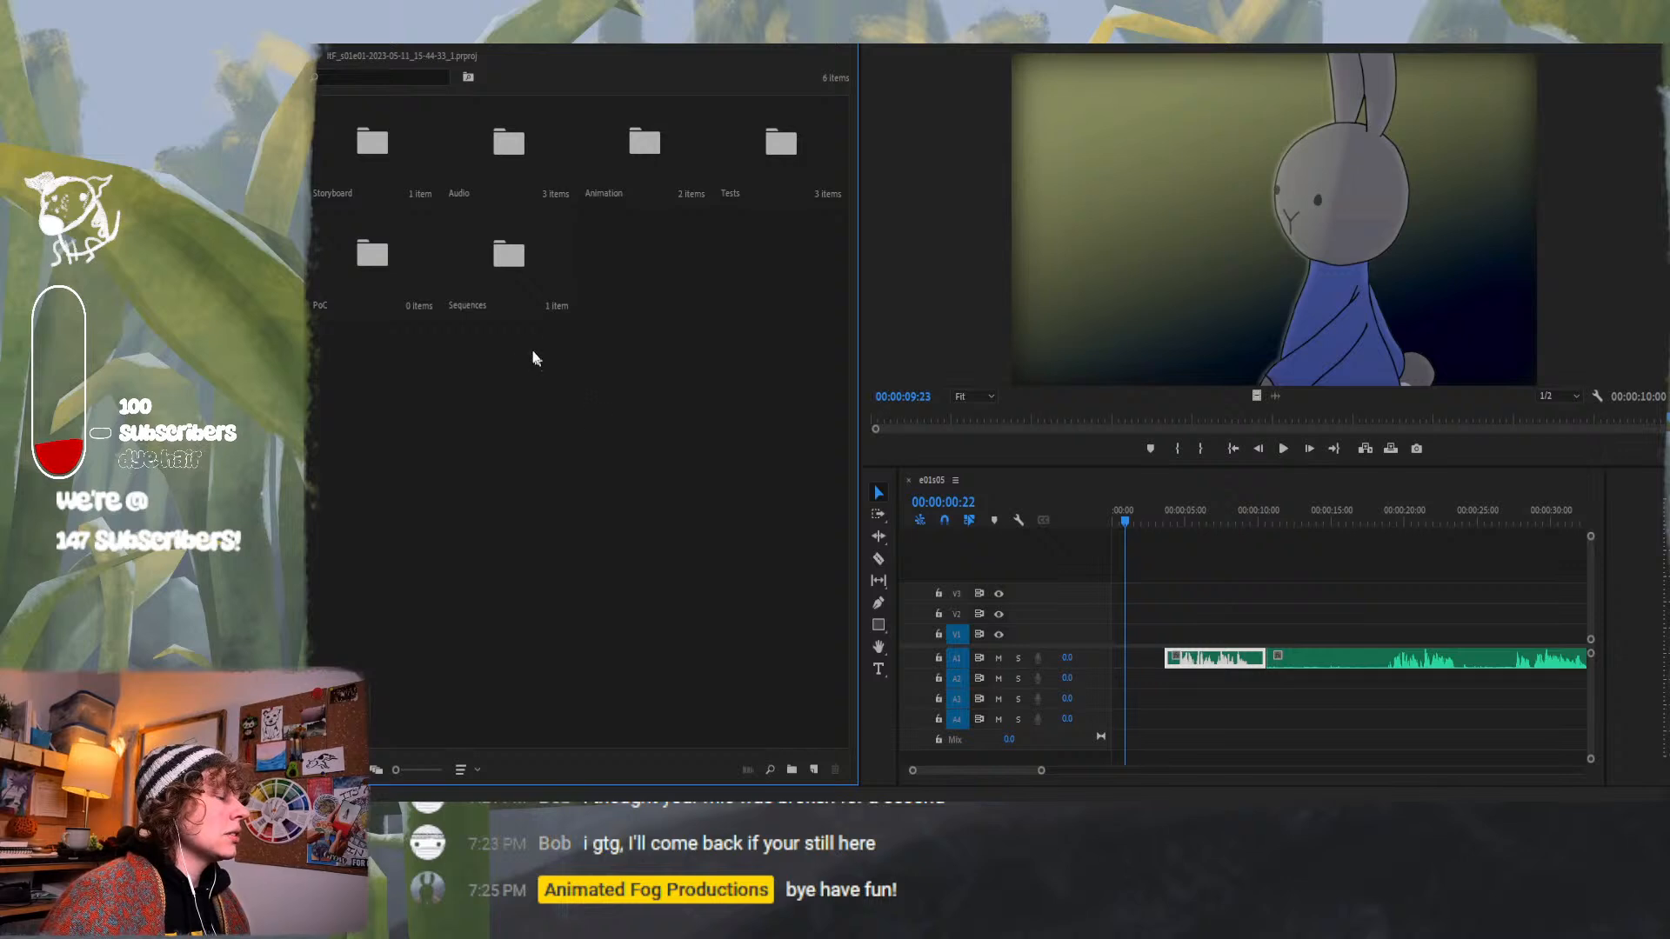
Rename the Sequences bin as OLD.
click(484, 305)
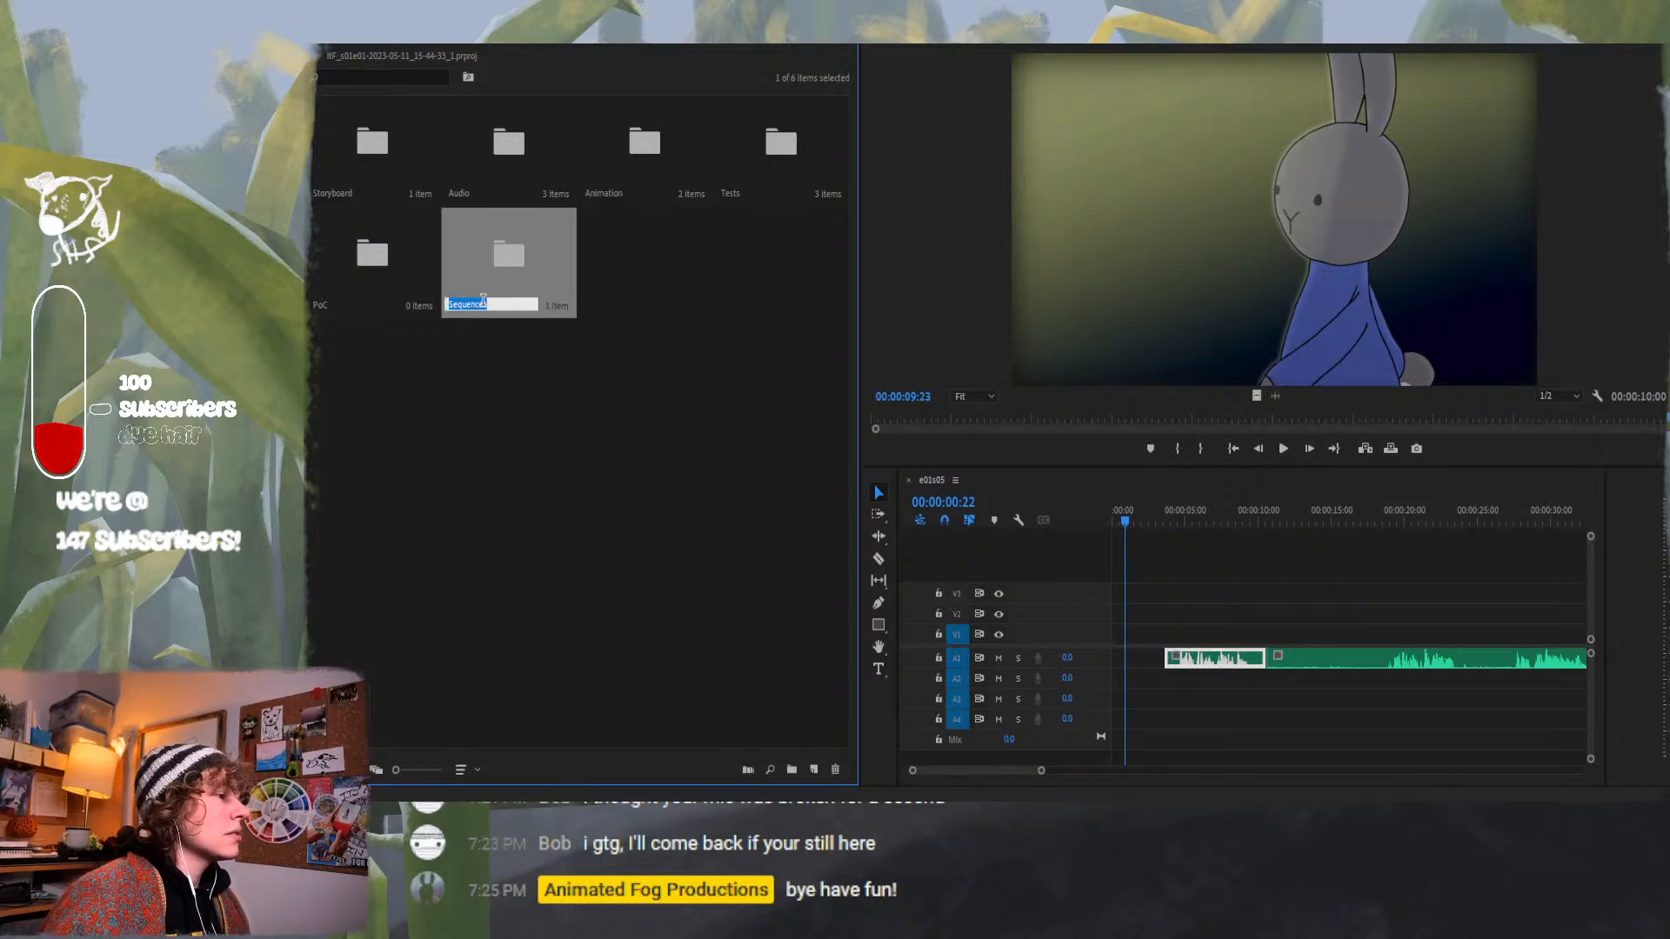
text(0LD)
key(Return)
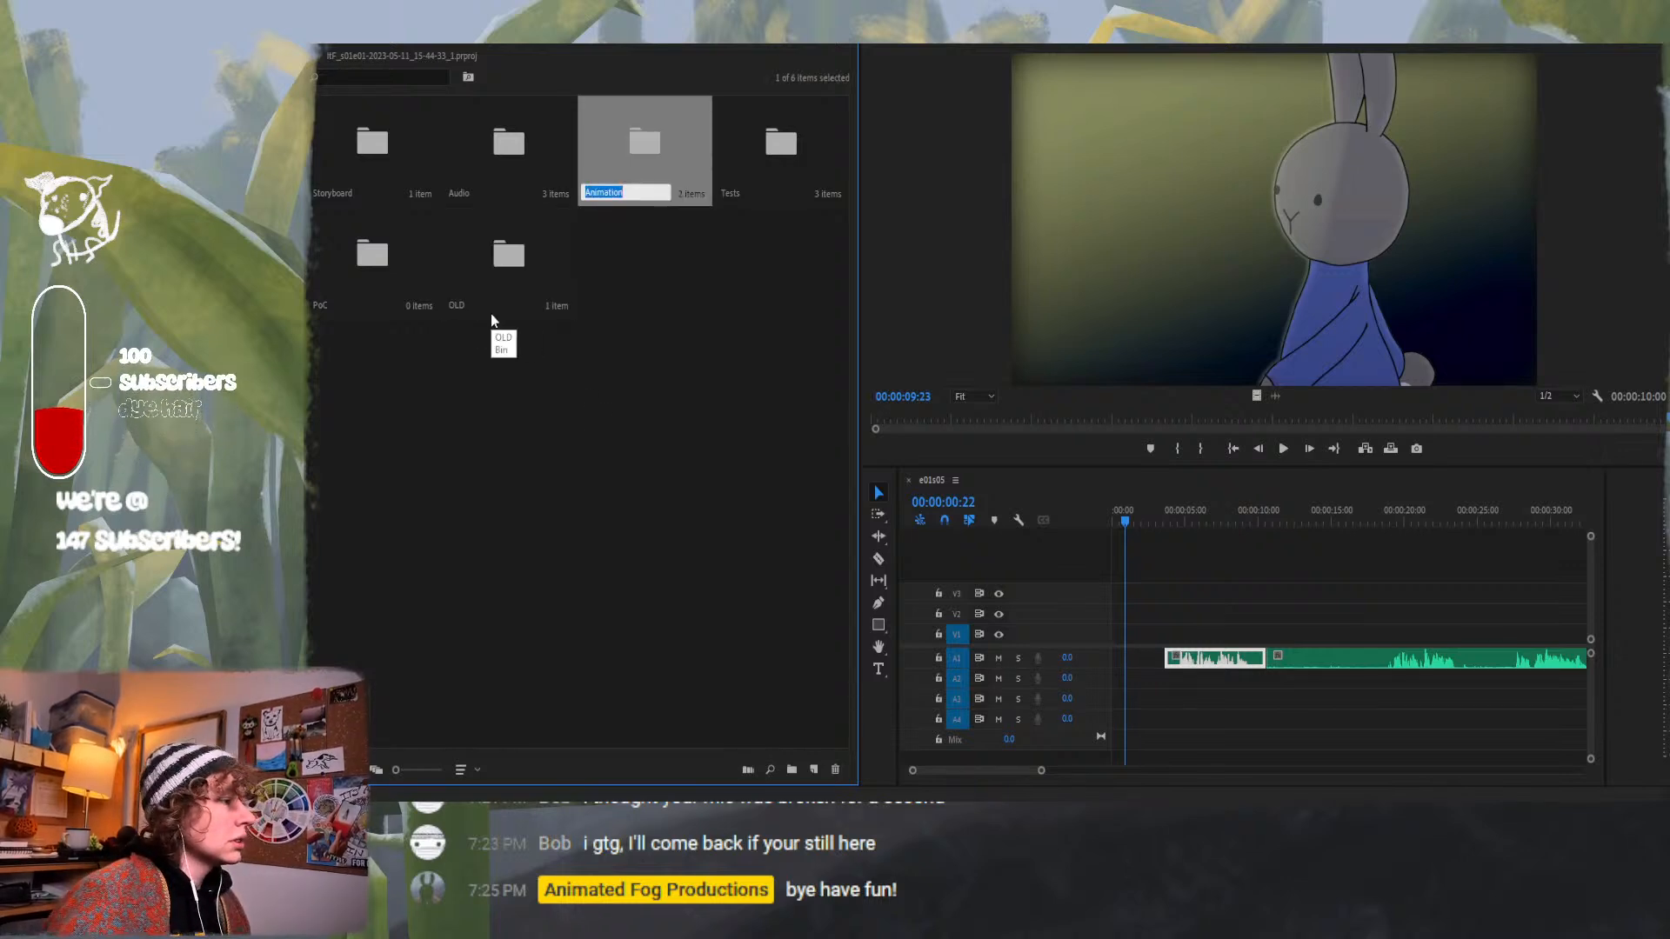
click(593, 555)
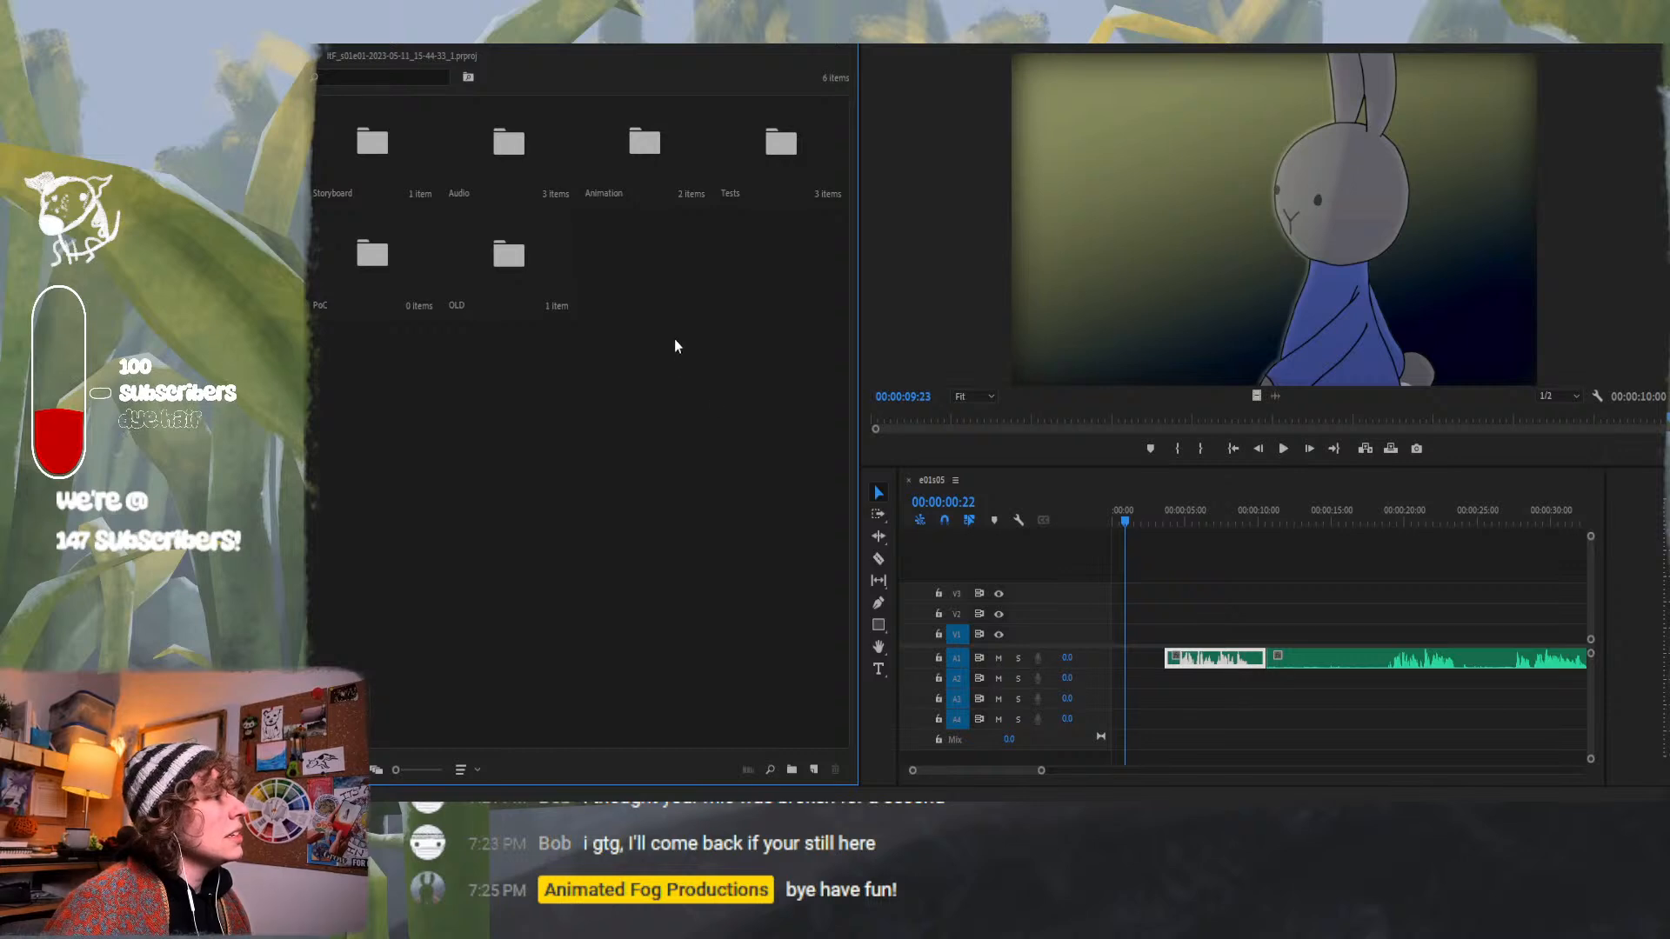
Delete the empty bin inside the Storyboard bin, and open the OLD bin.
double_click(409, 175)
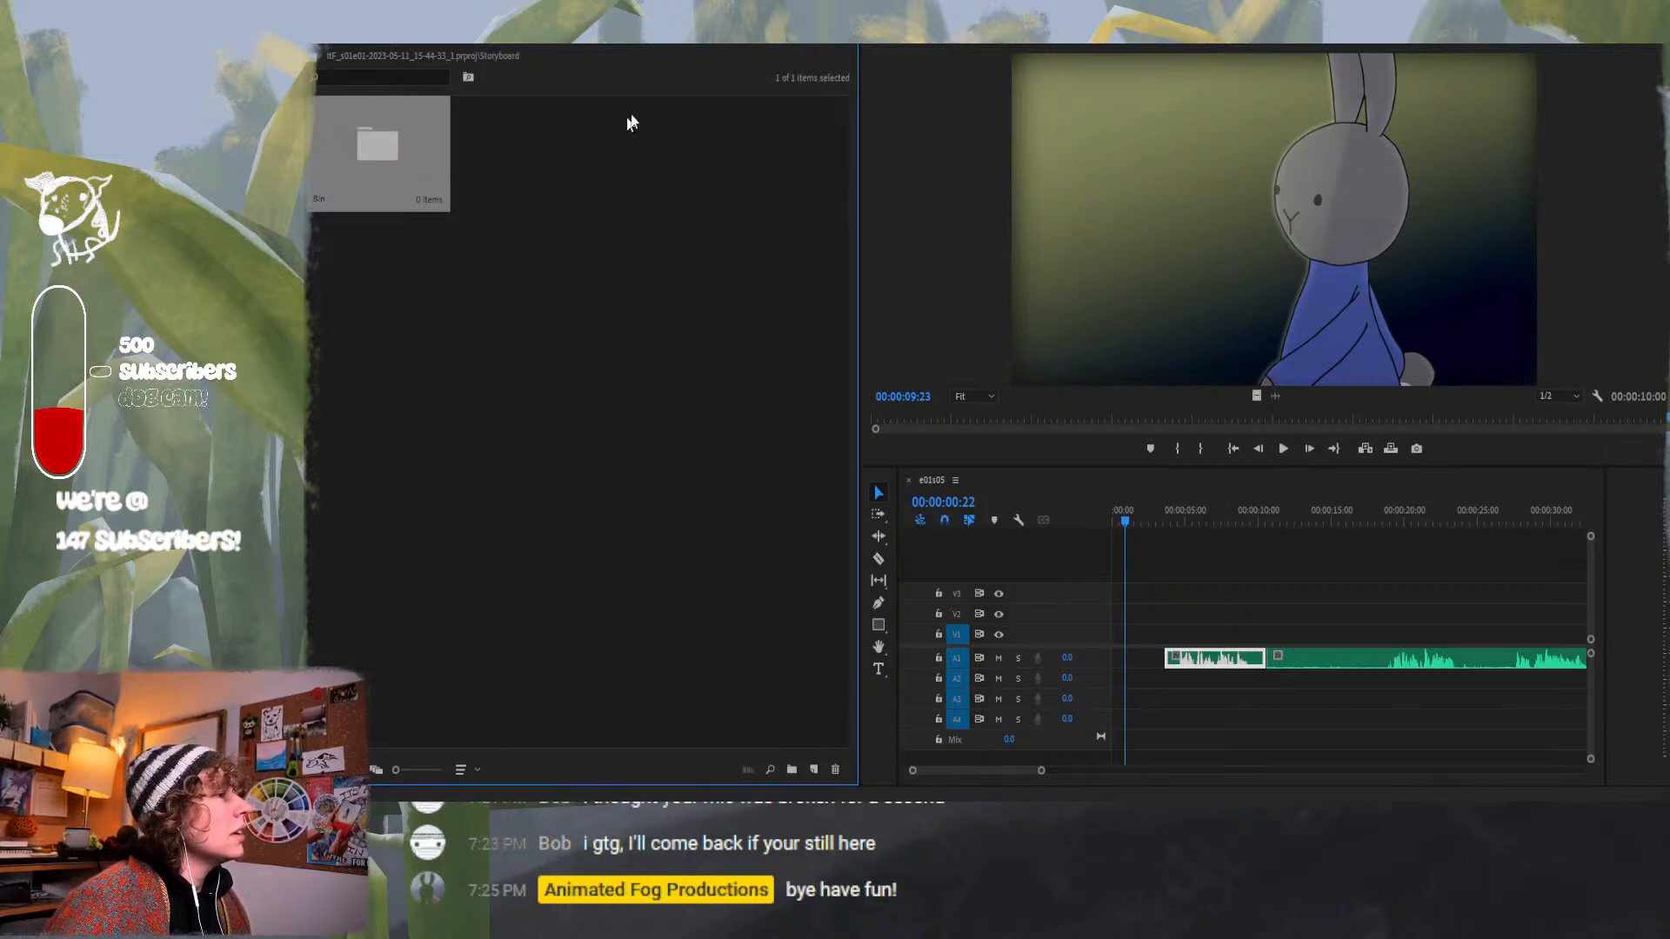
click(805, 33)
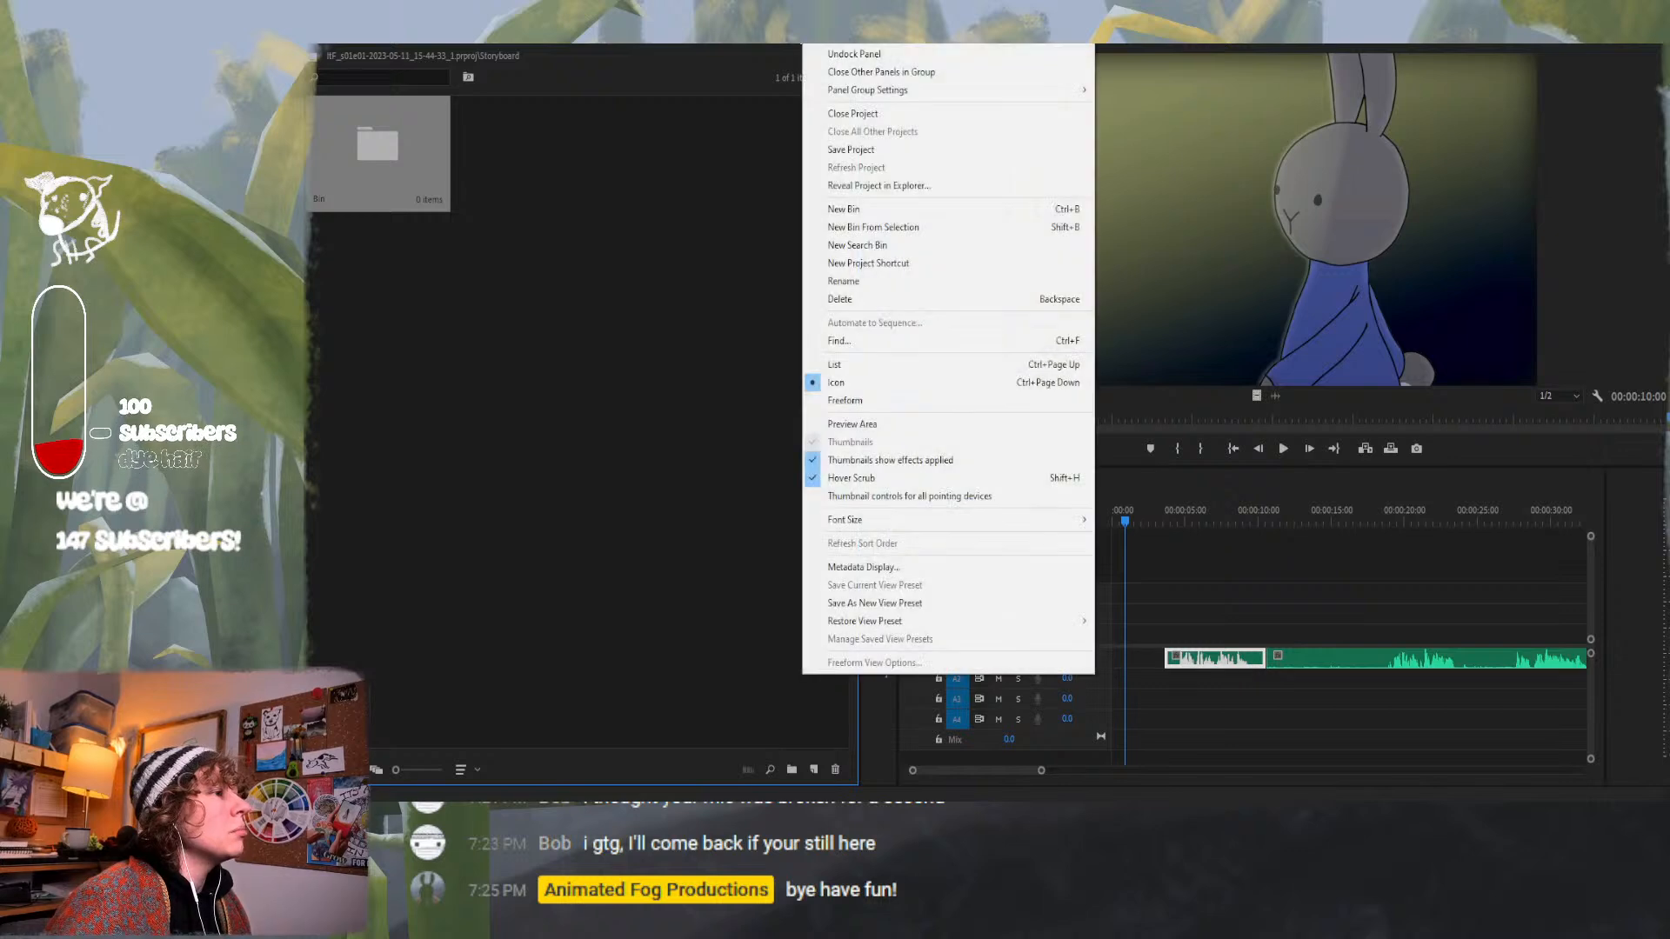
click(408, 204)
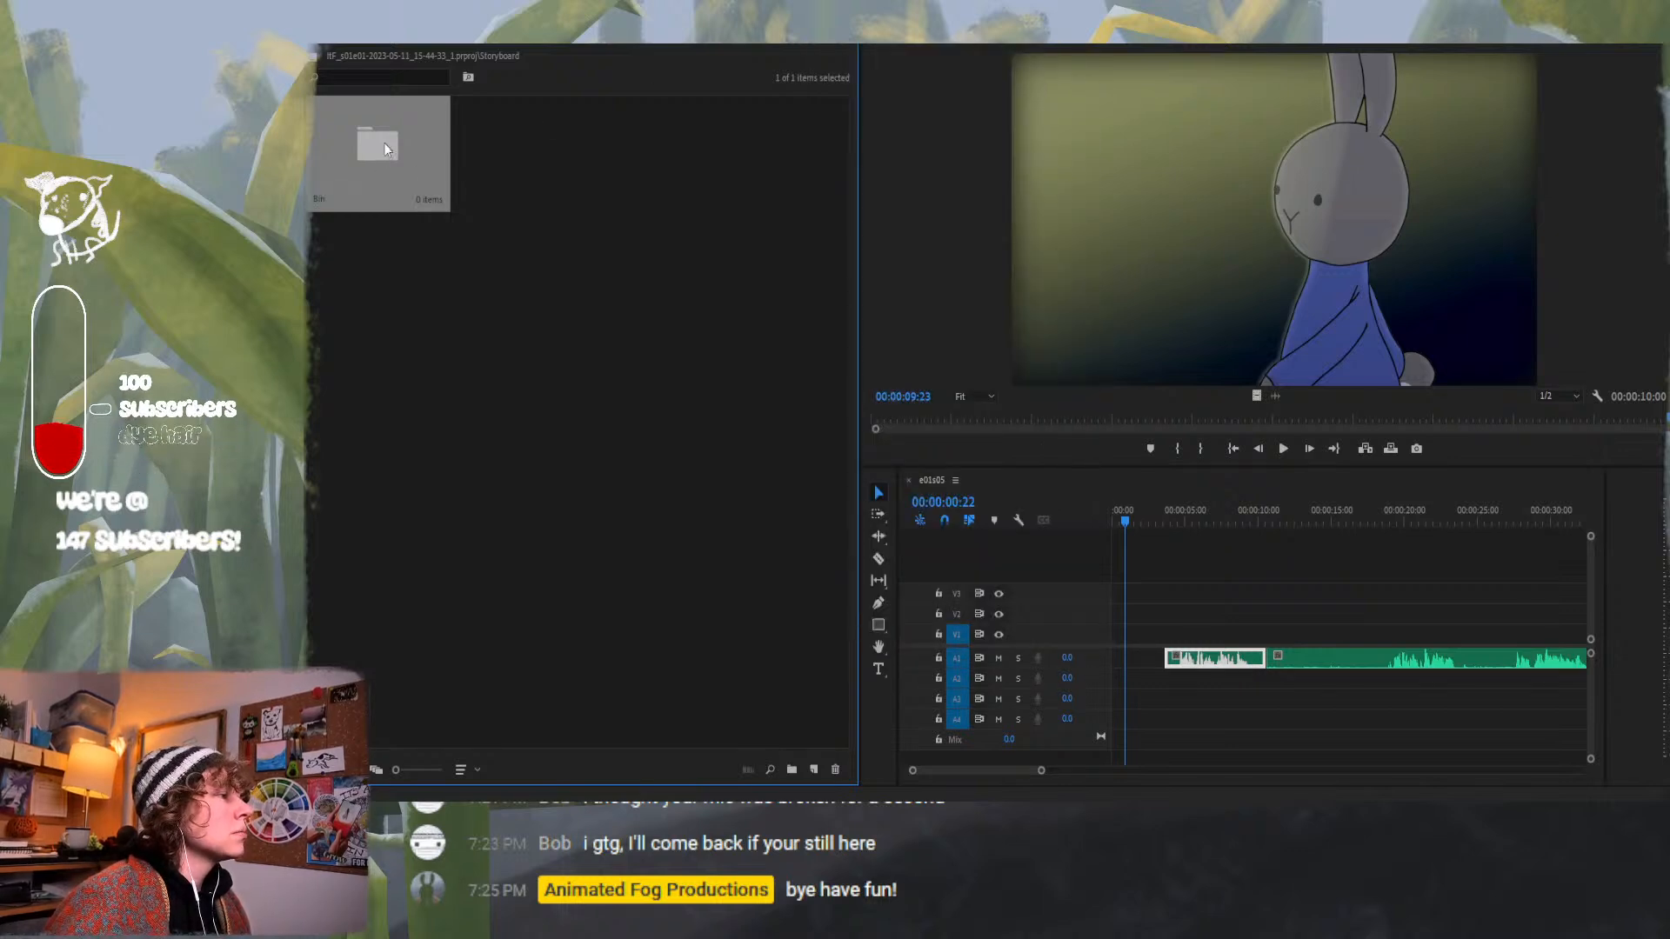
key(BackSpace)
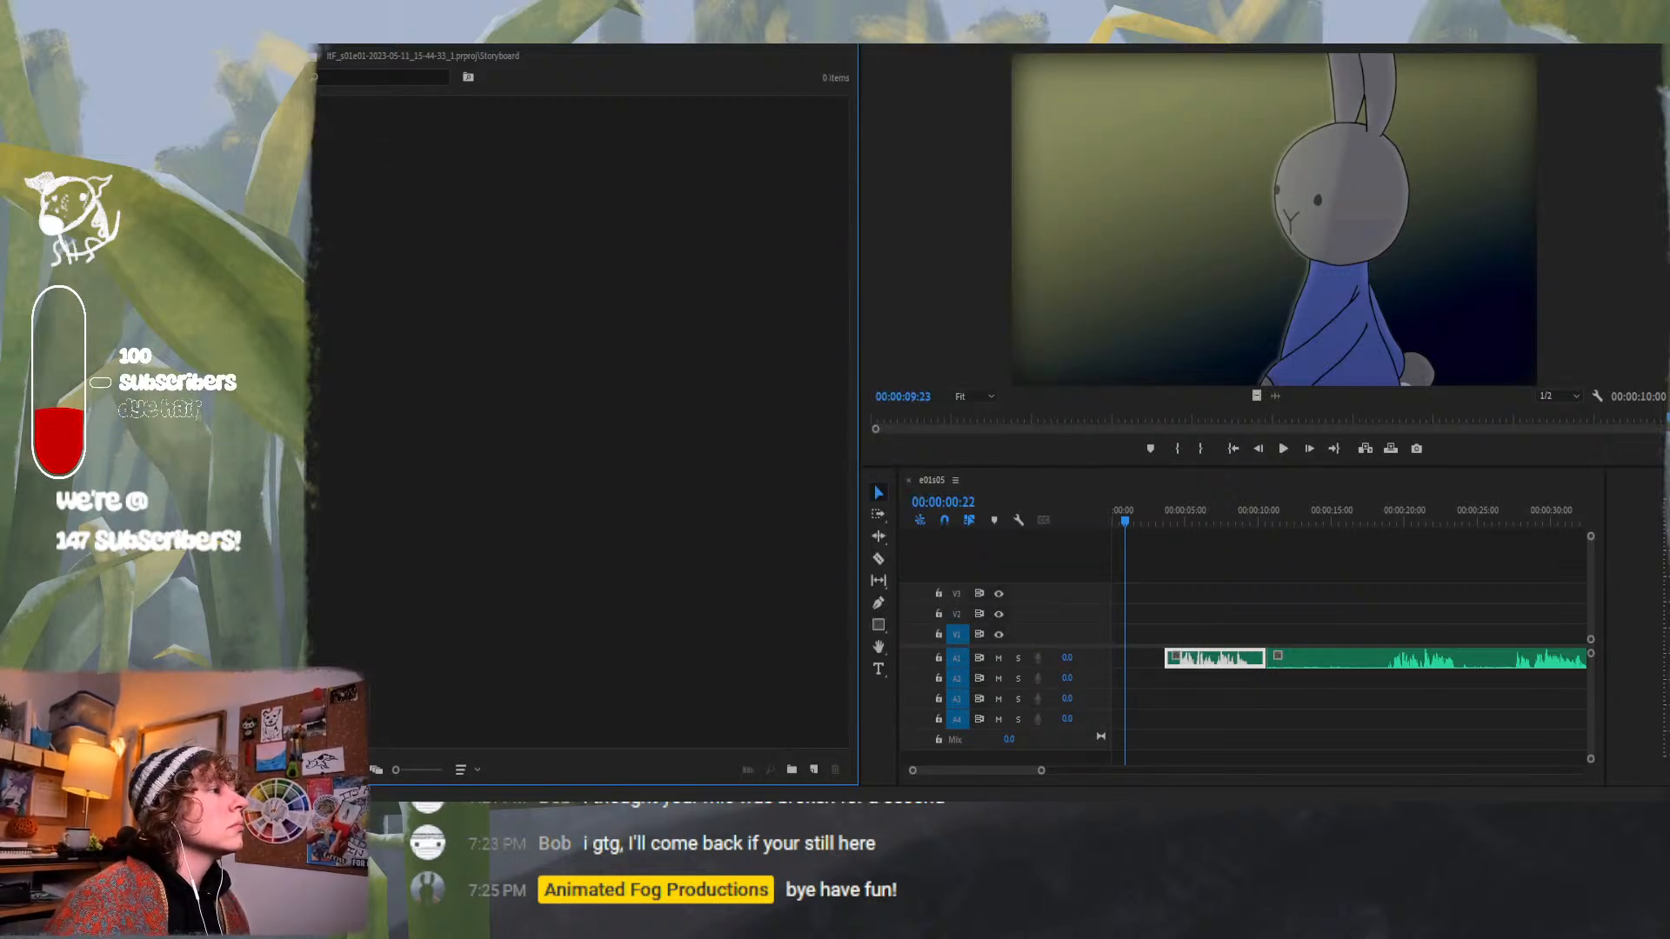
right_click(607, 46)
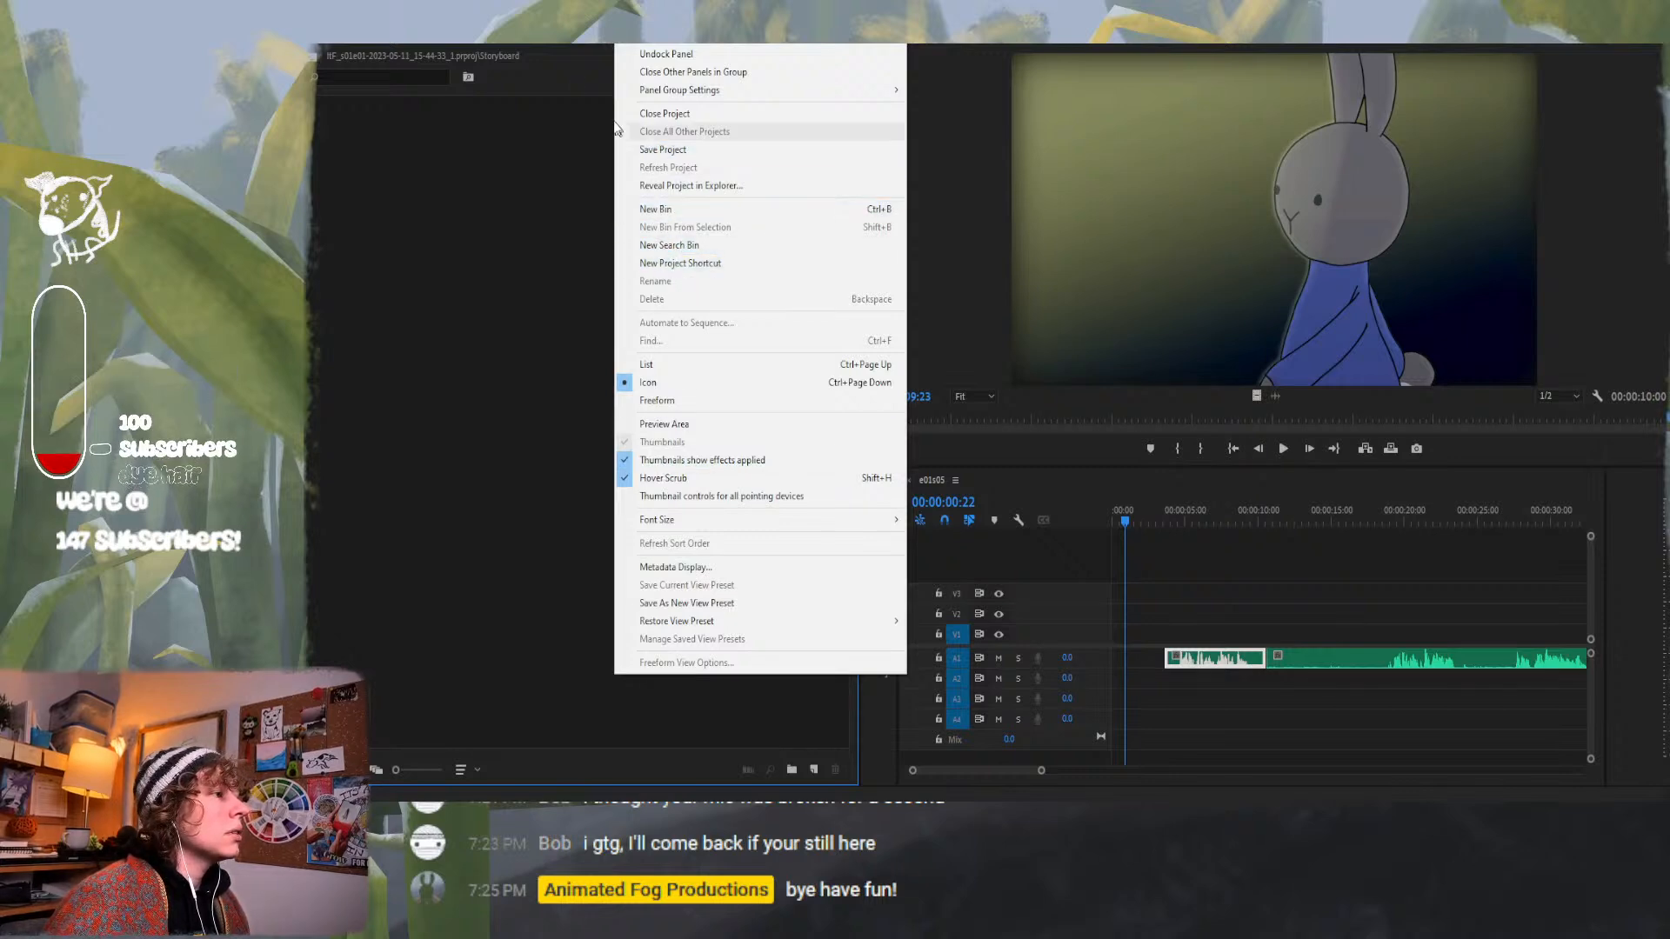
click(503, 42)
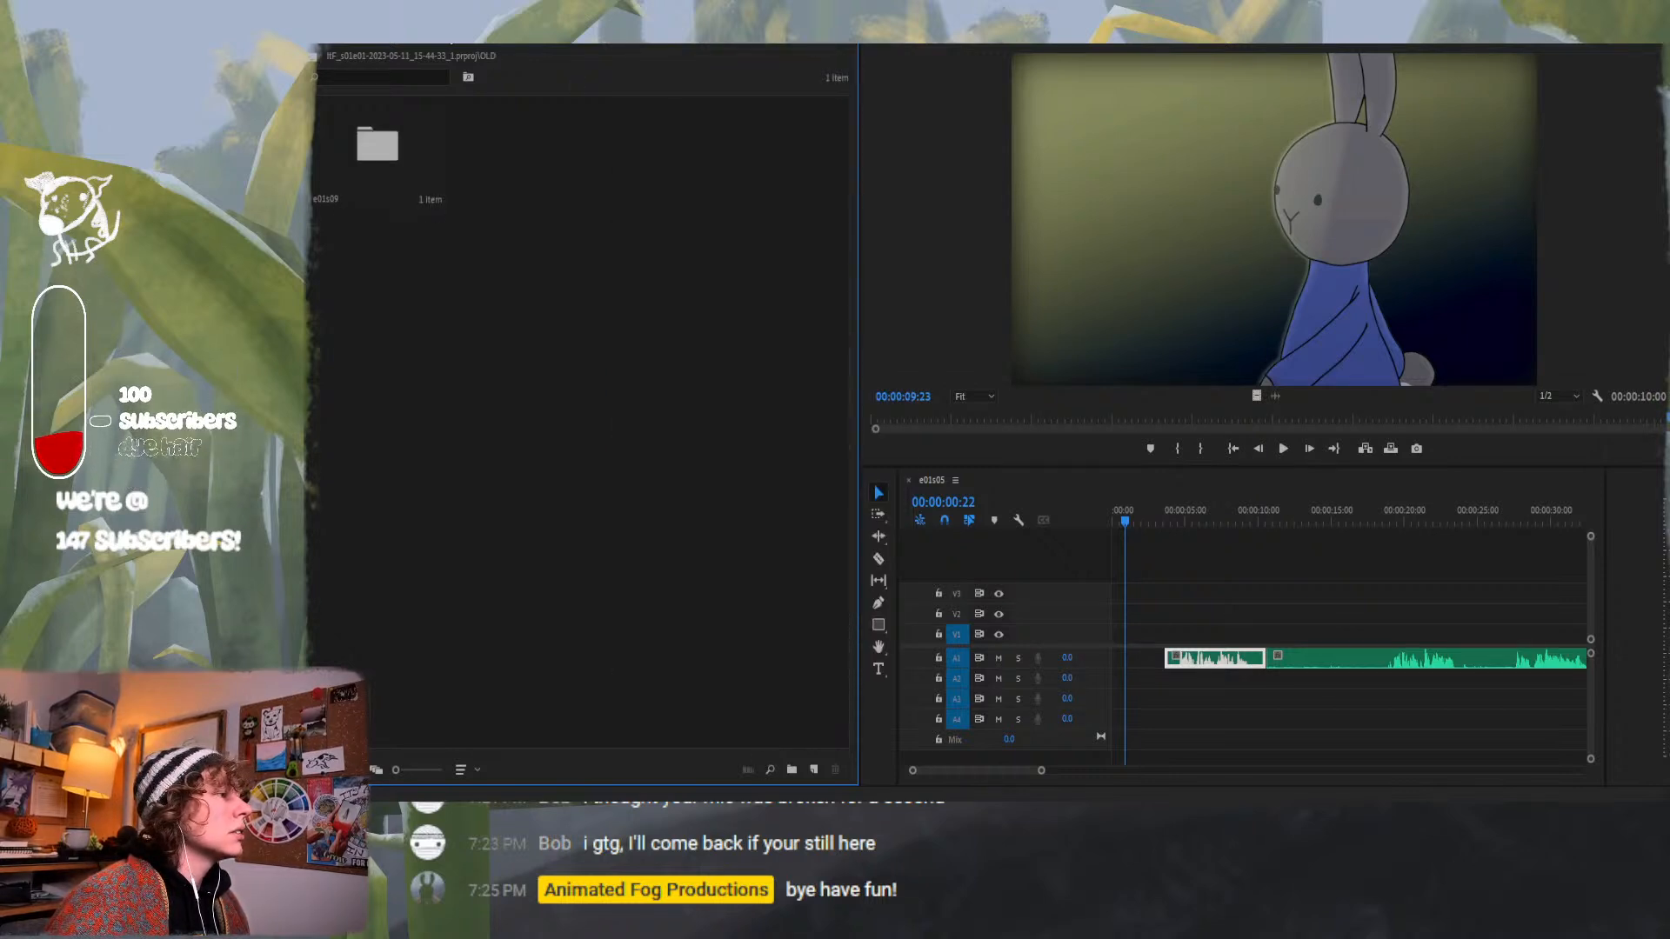
Look through the open OLD, Animation, Audio and Dialogue bins and return to the project's root bin.
click(442, 42)
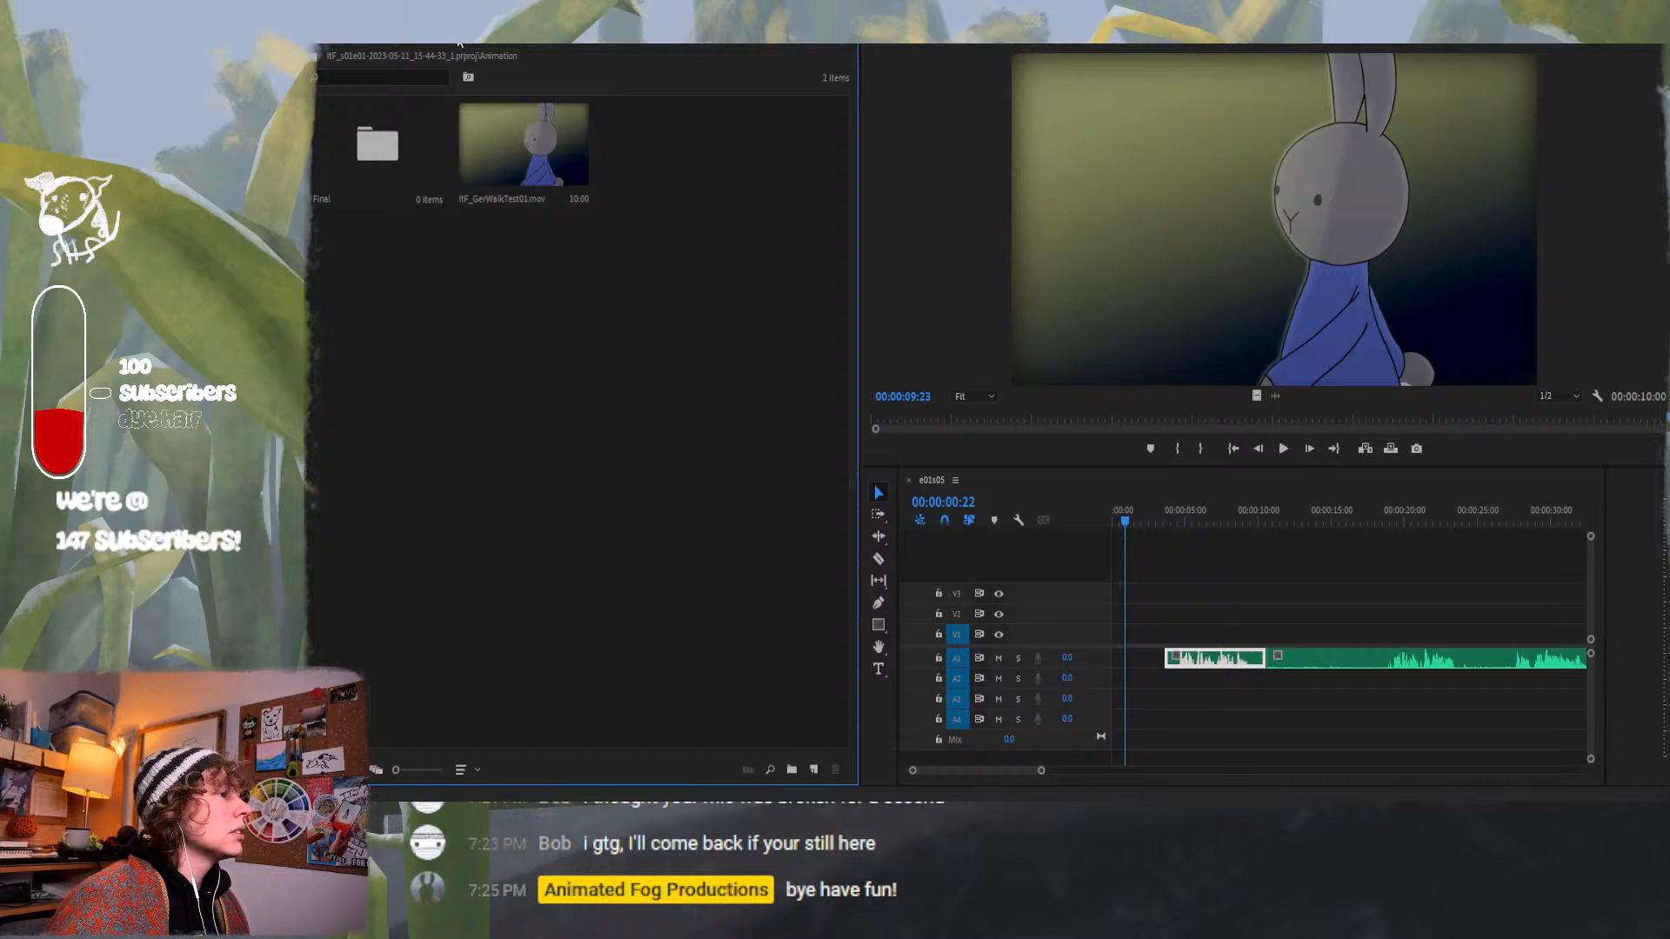
click(459, 42)
click(543, 46)
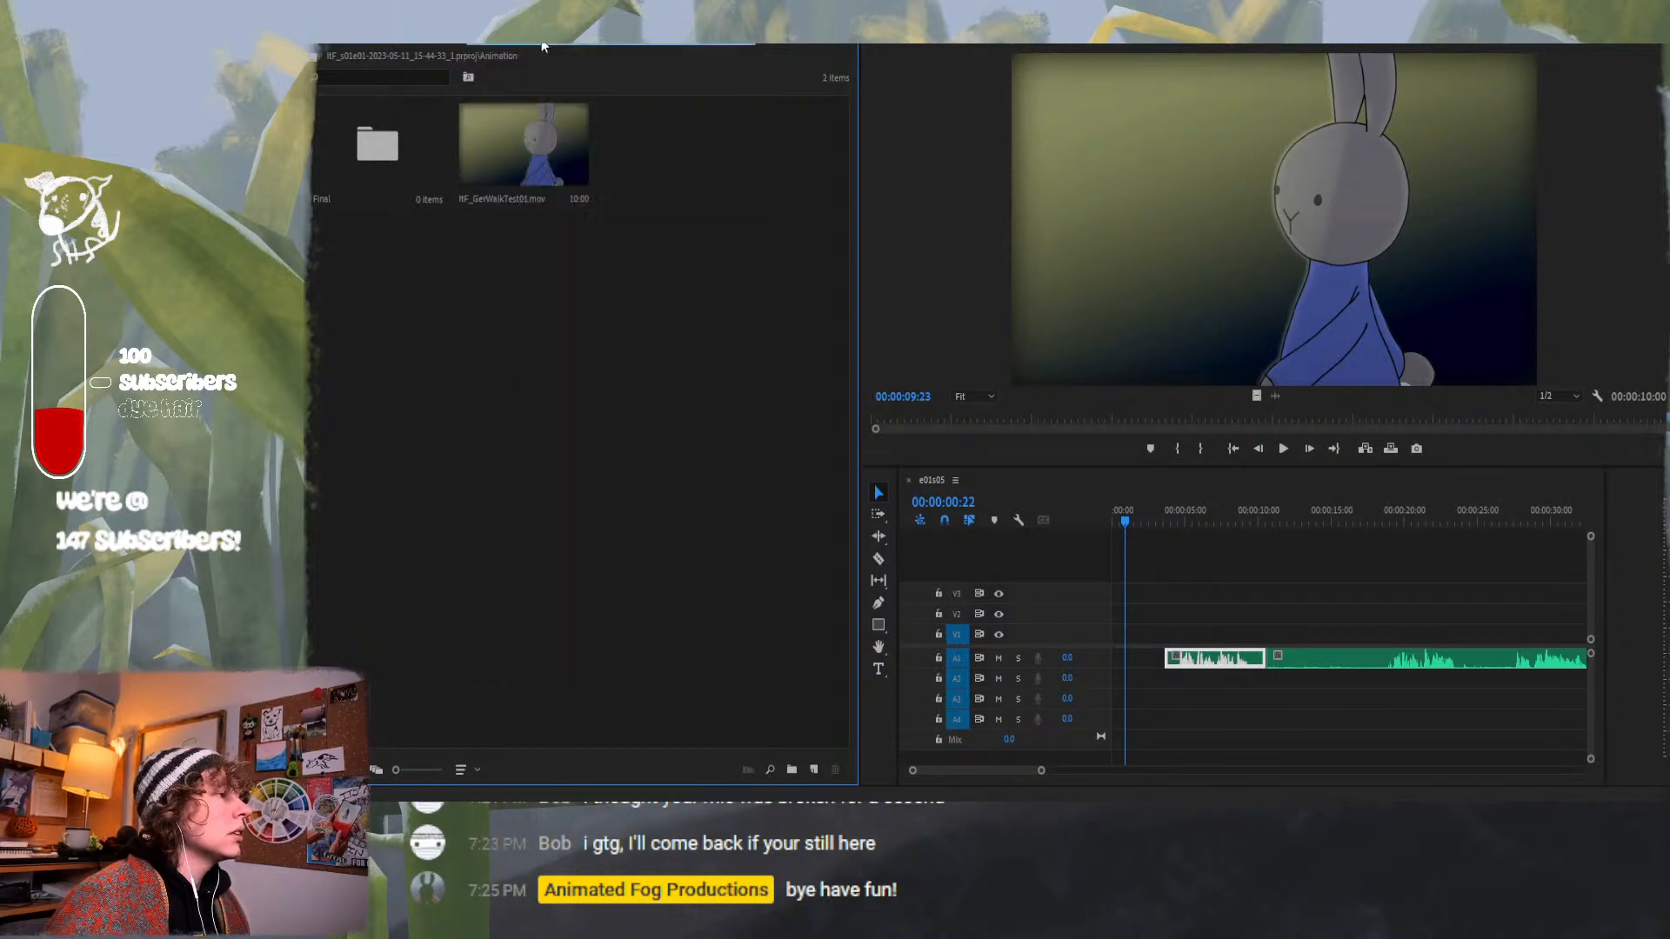
click(367, 45)
click(438, 44)
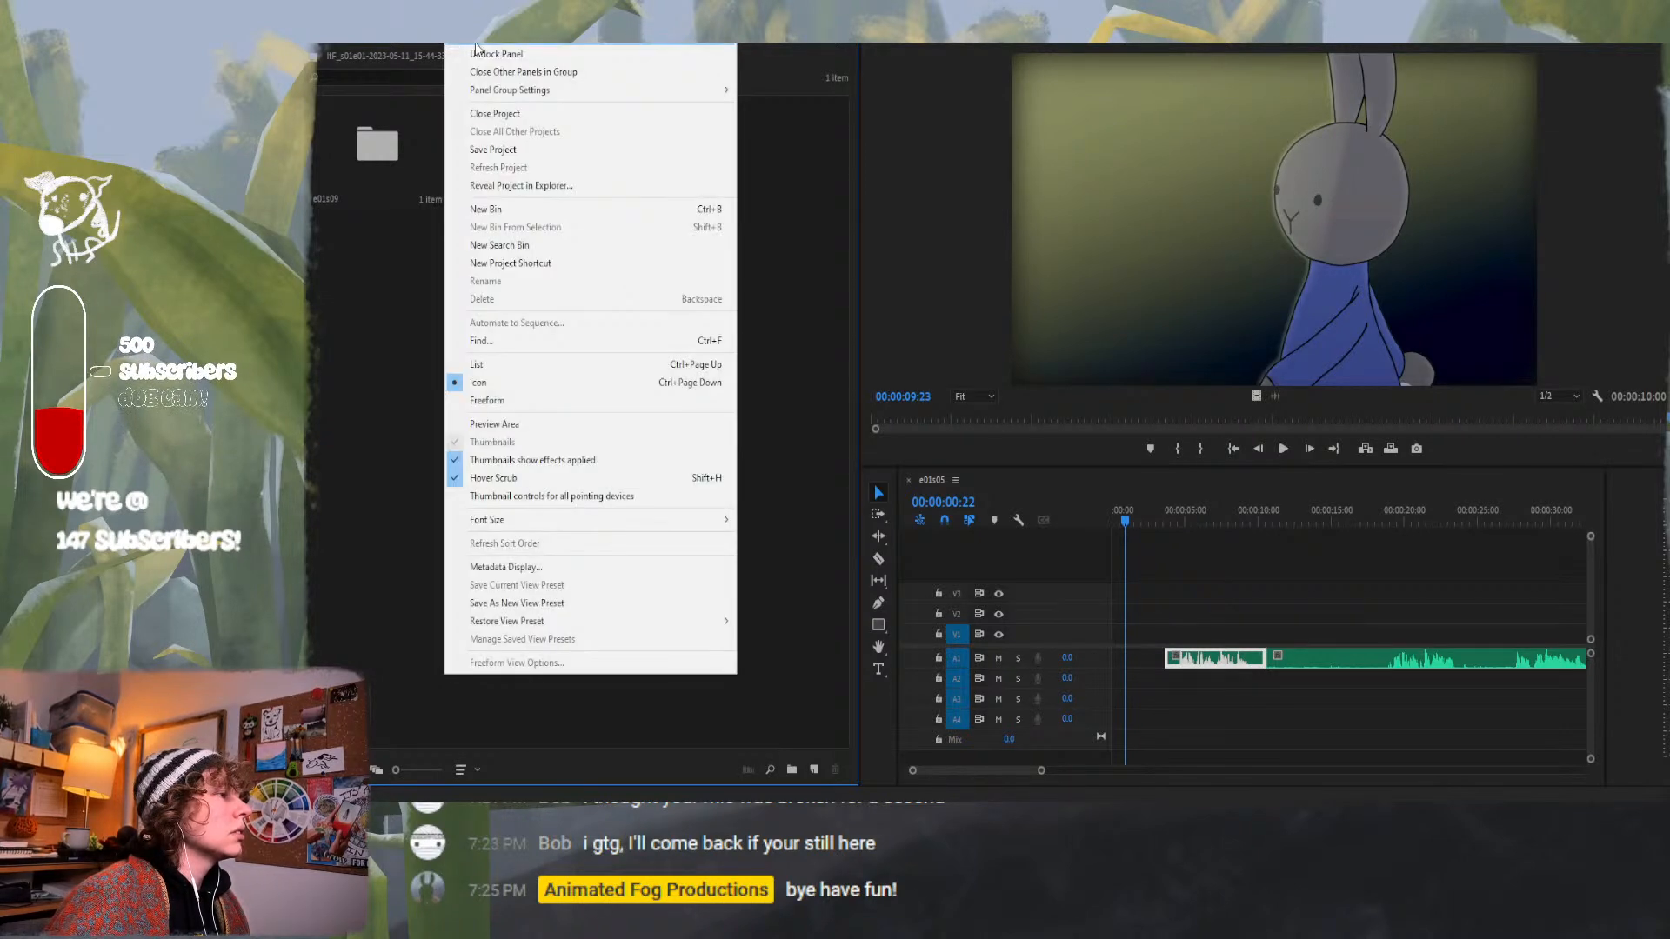
click(435, 48)
click(466, 46)
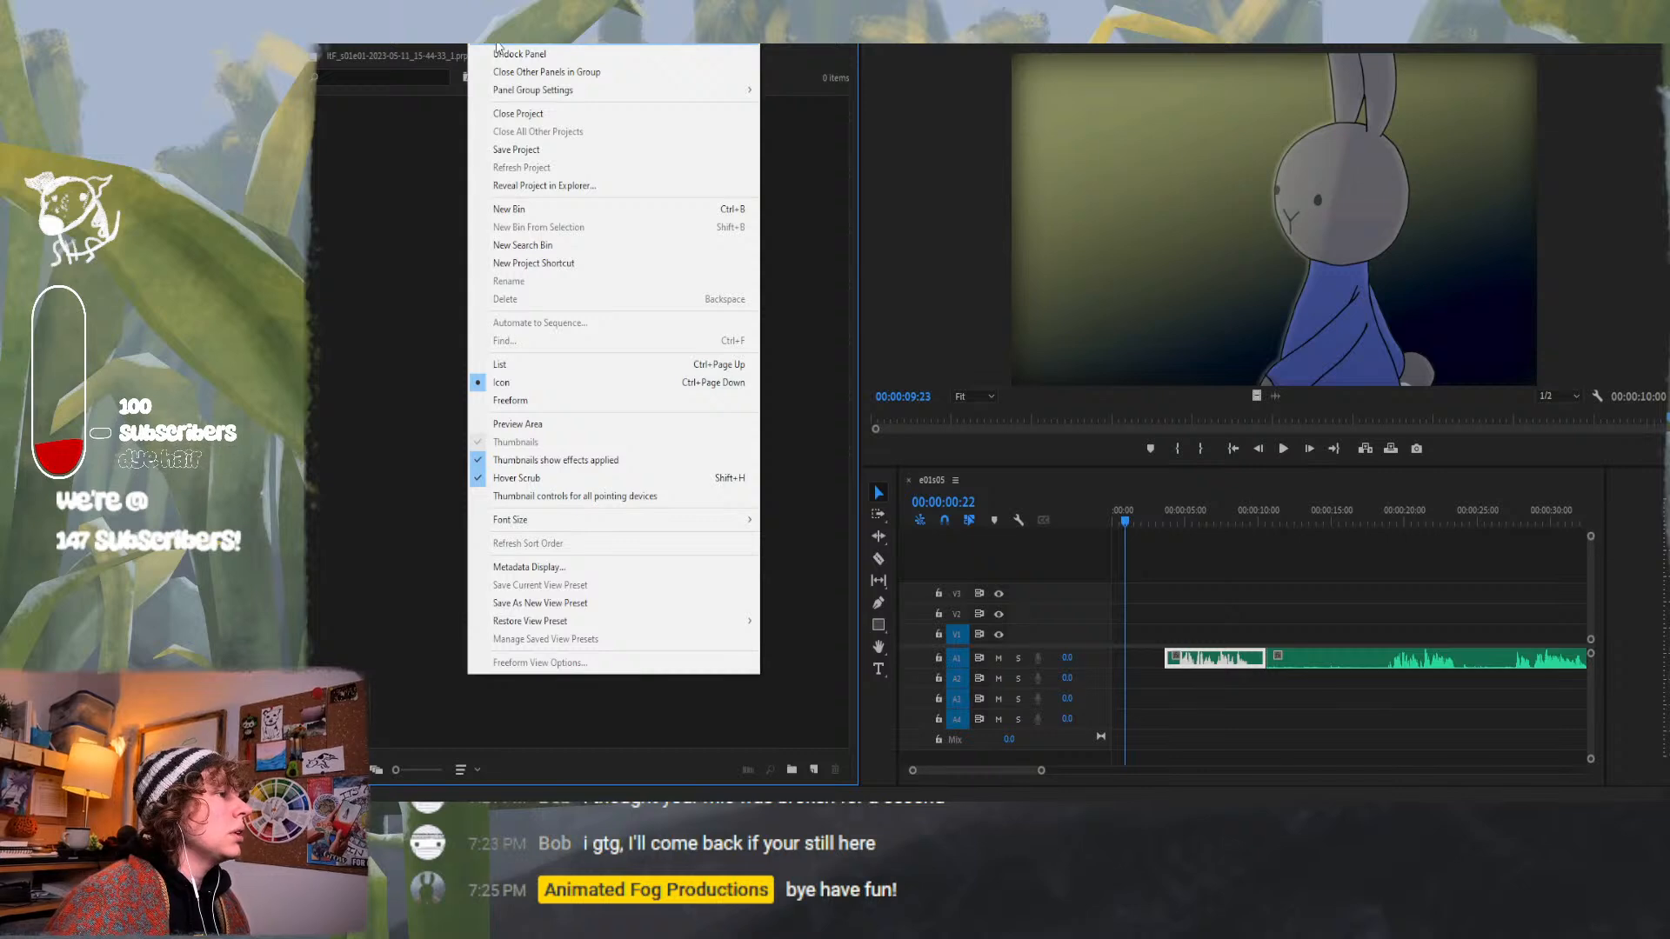
click(466, 50)
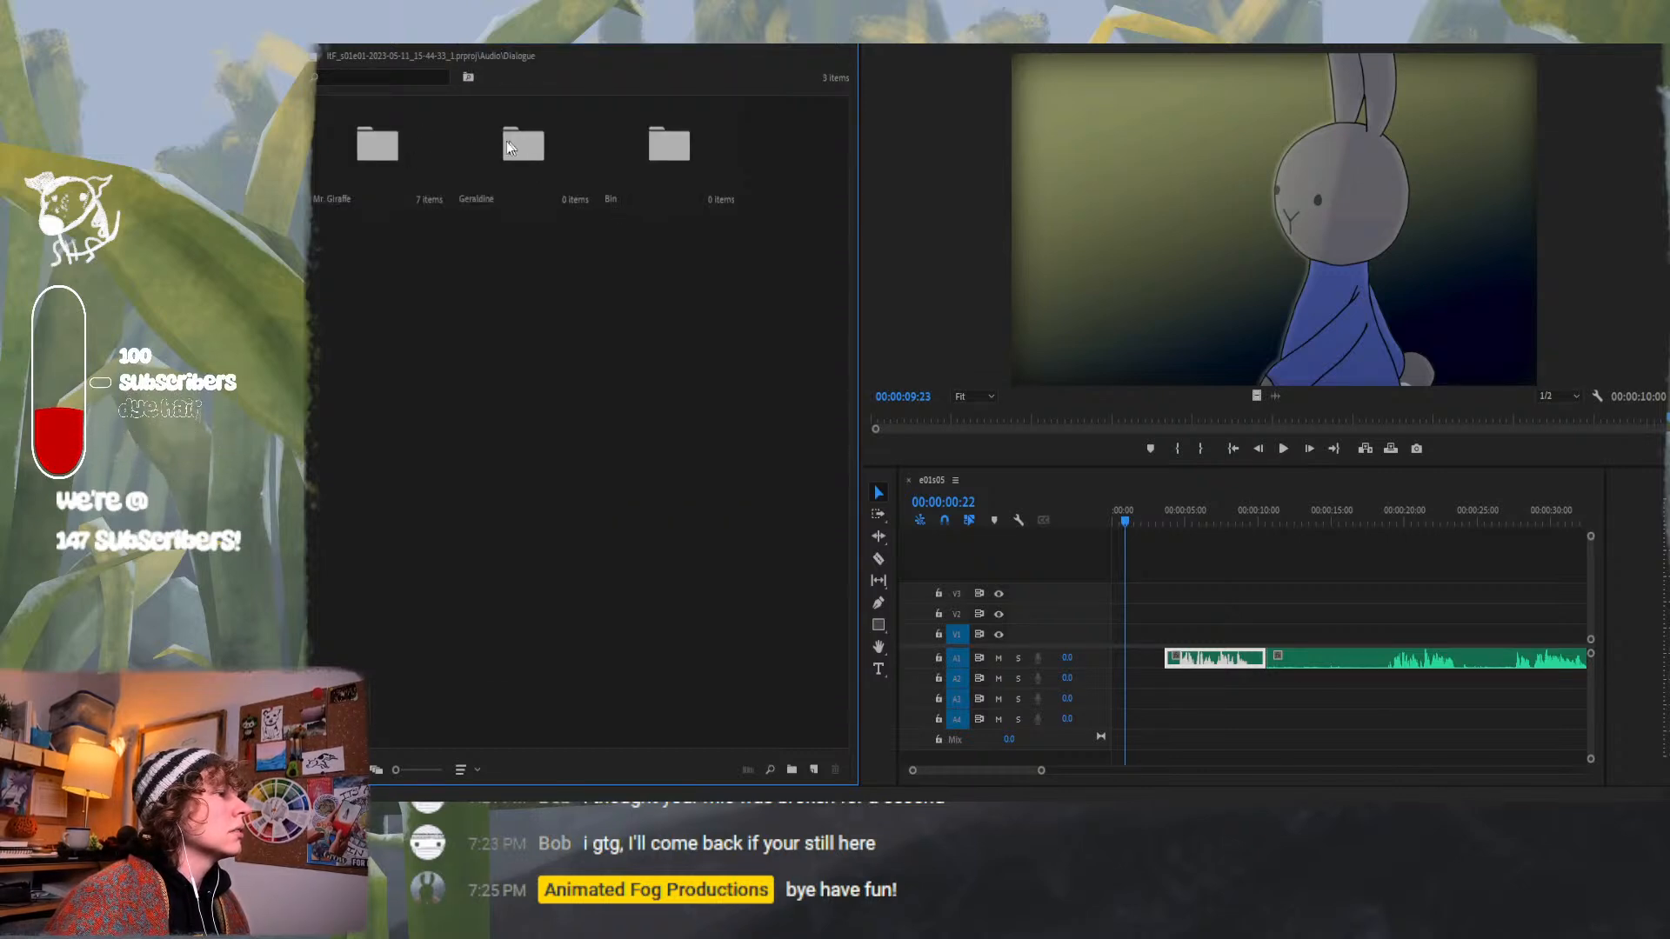
click(496, 37)
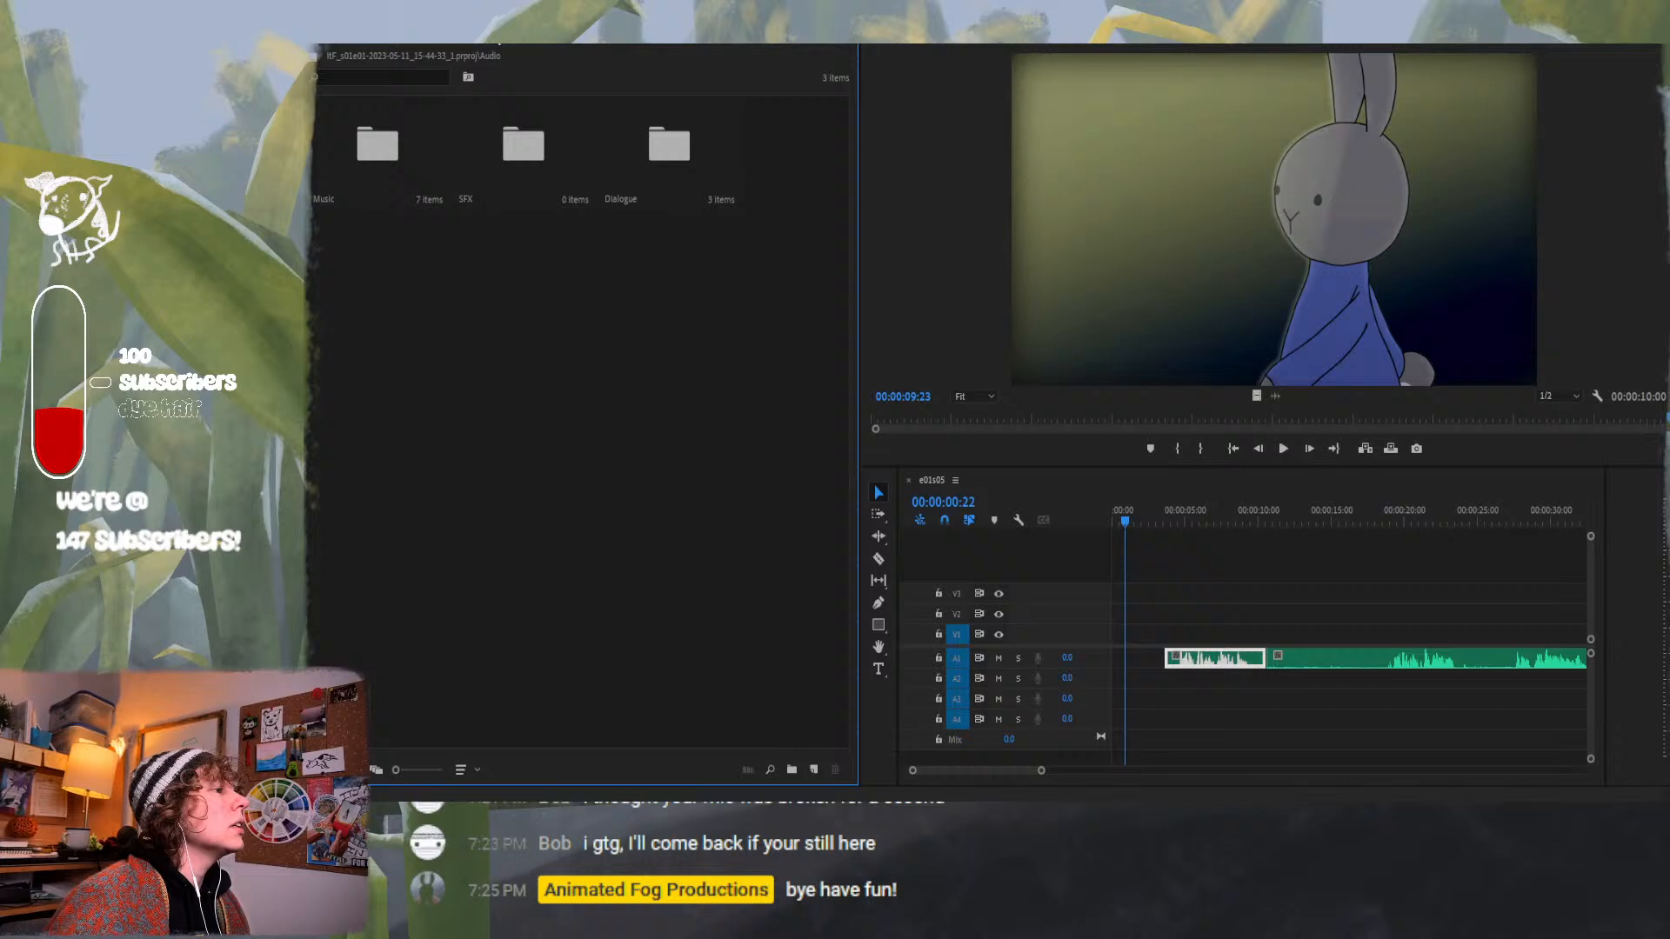
click(520, 44)
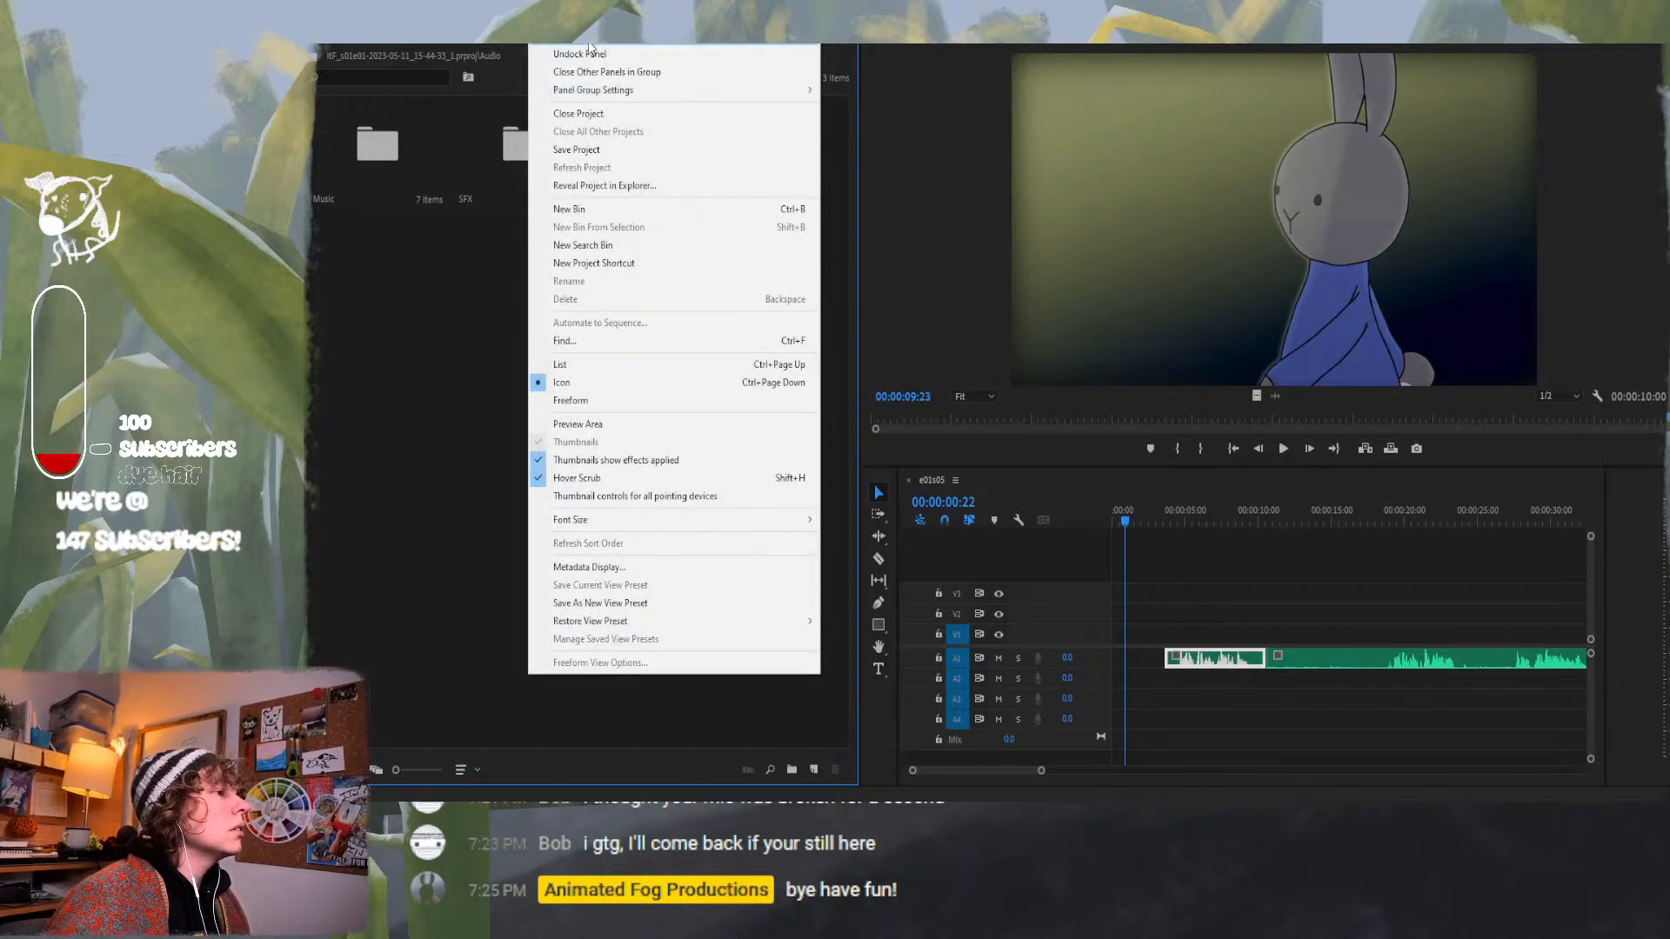
click(526, 50)
click(546, 42)
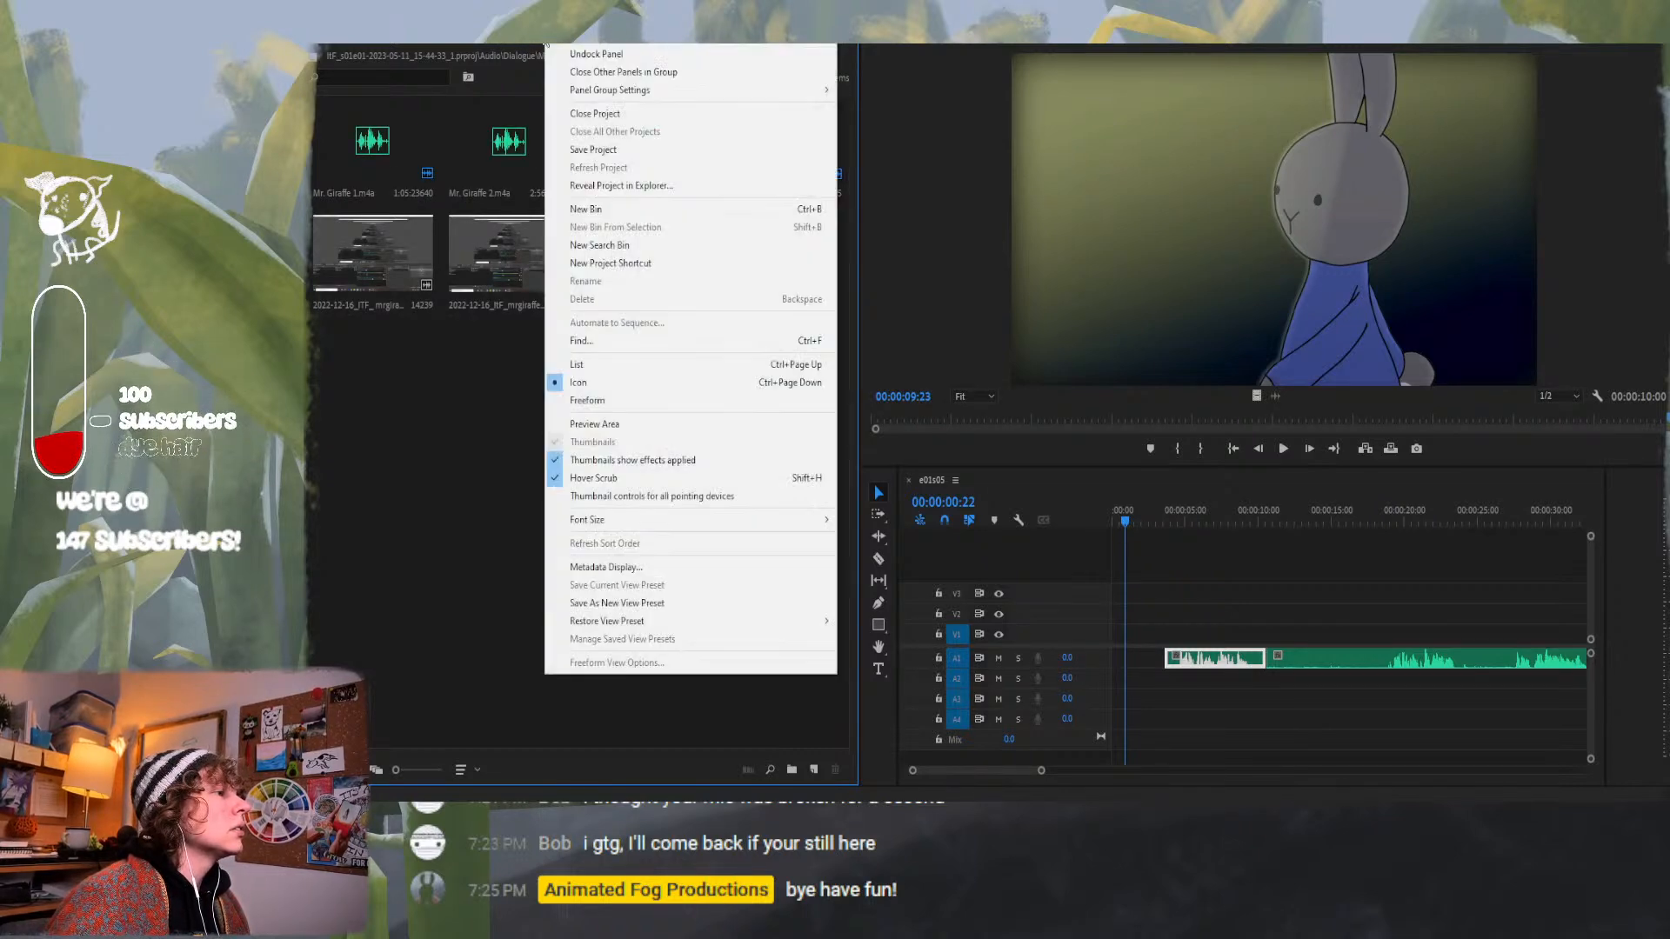
click(577, 40)
click(376, 42)
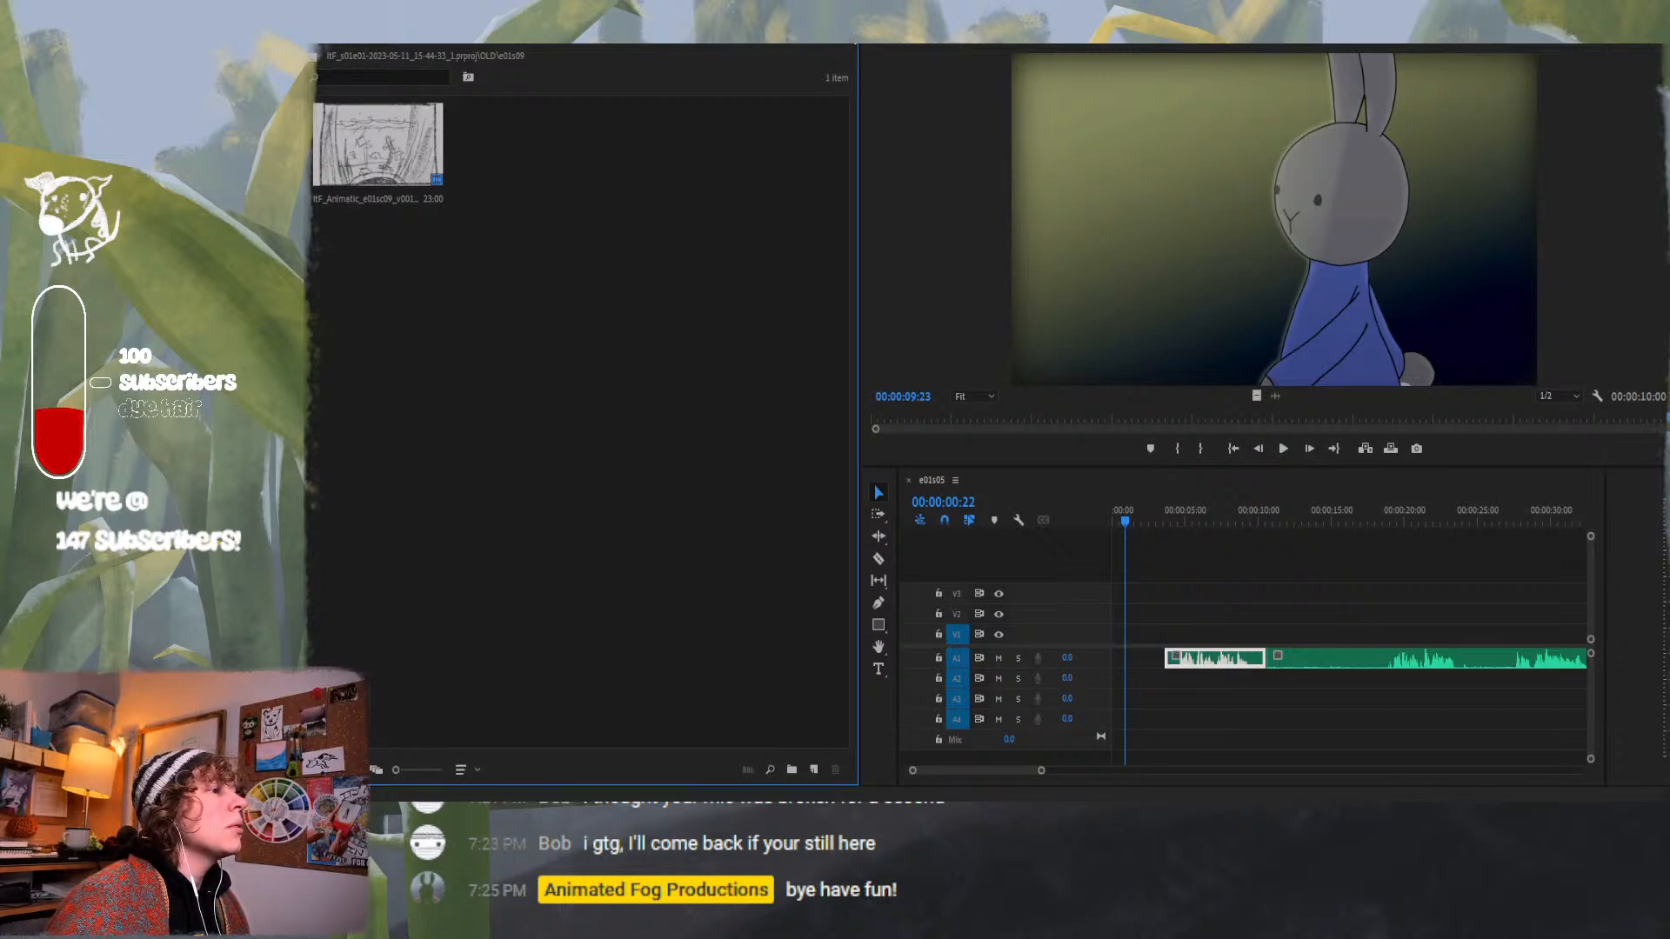
click(850, 43)
click(879, 52)
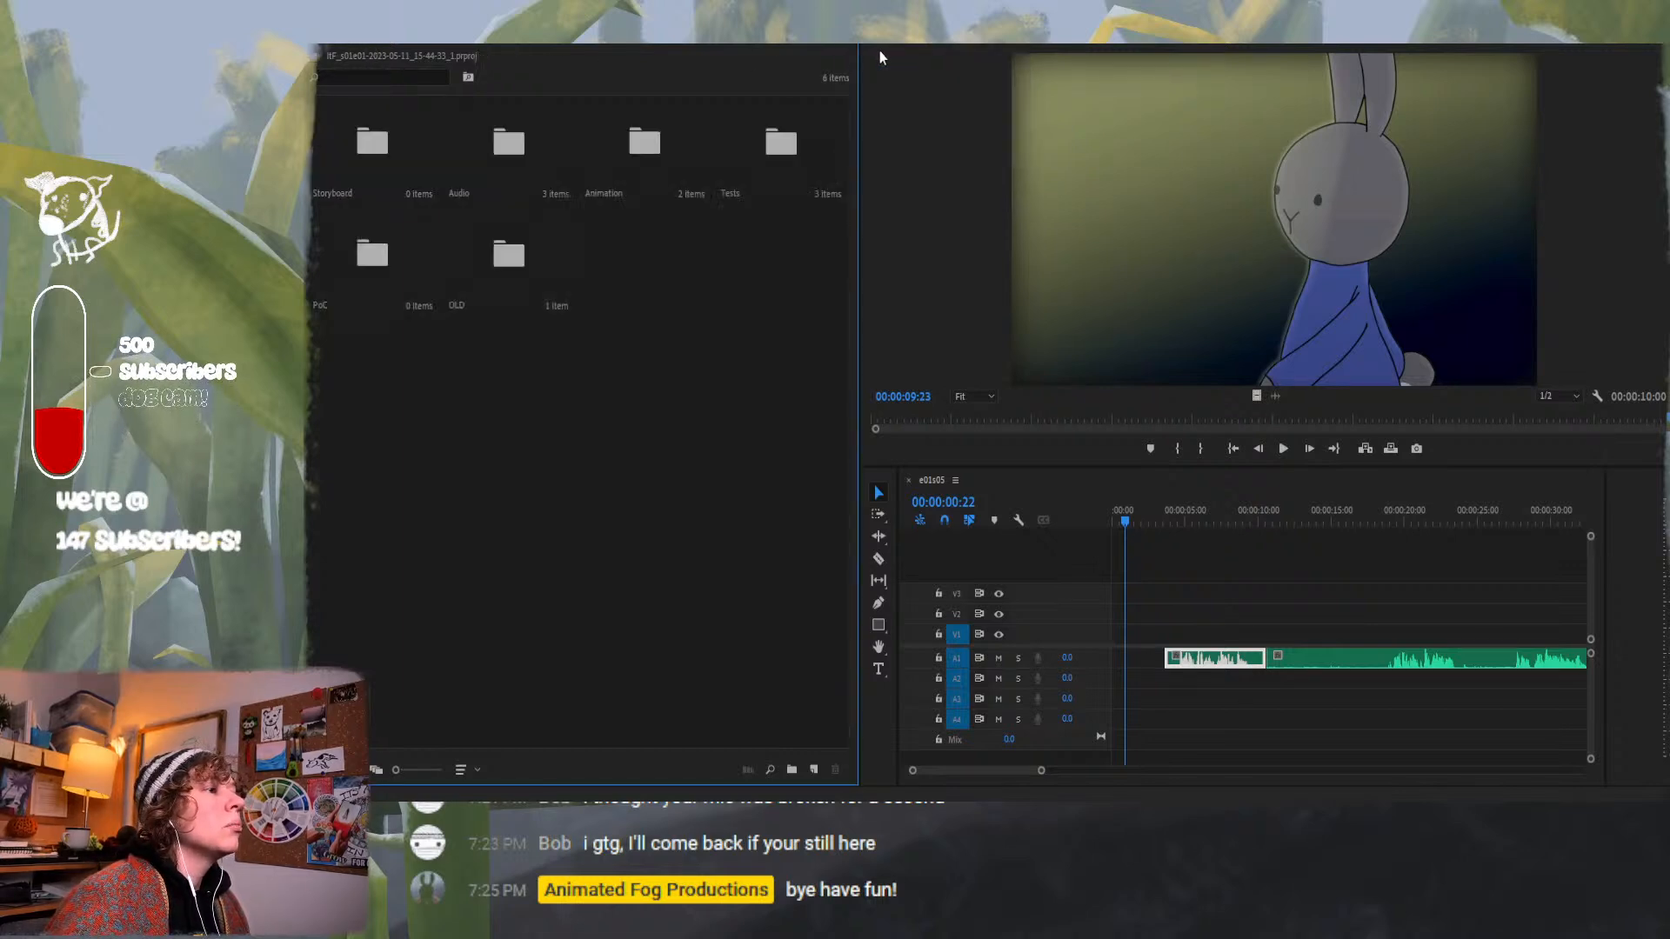
click(549, 42)
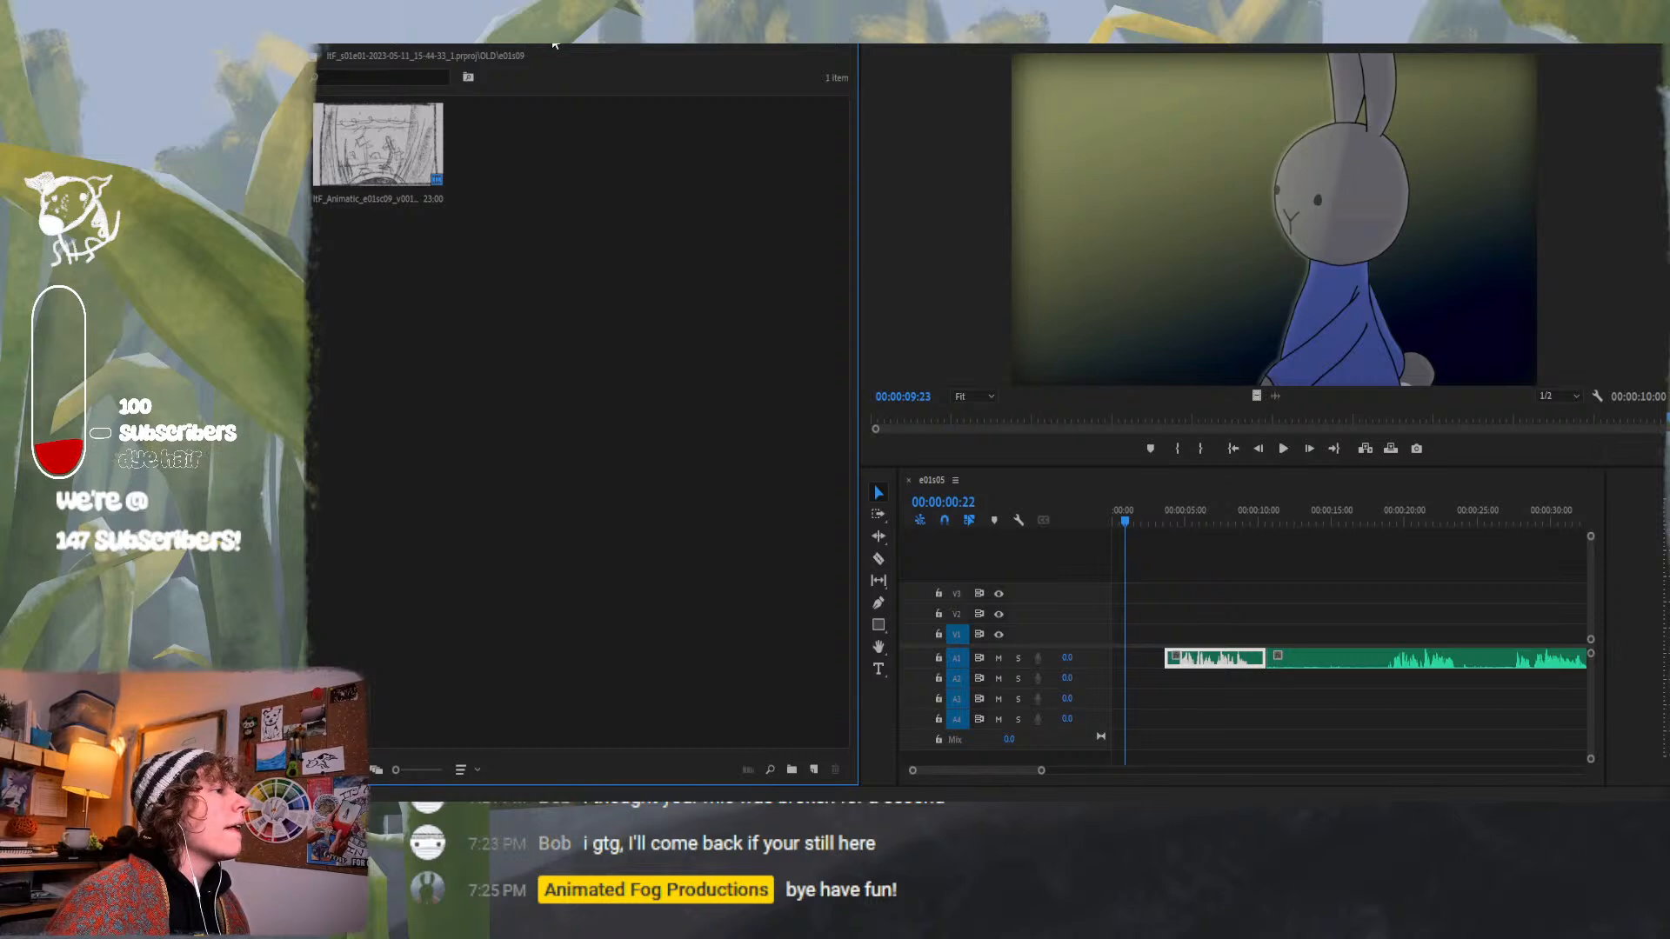
click(551, 42)
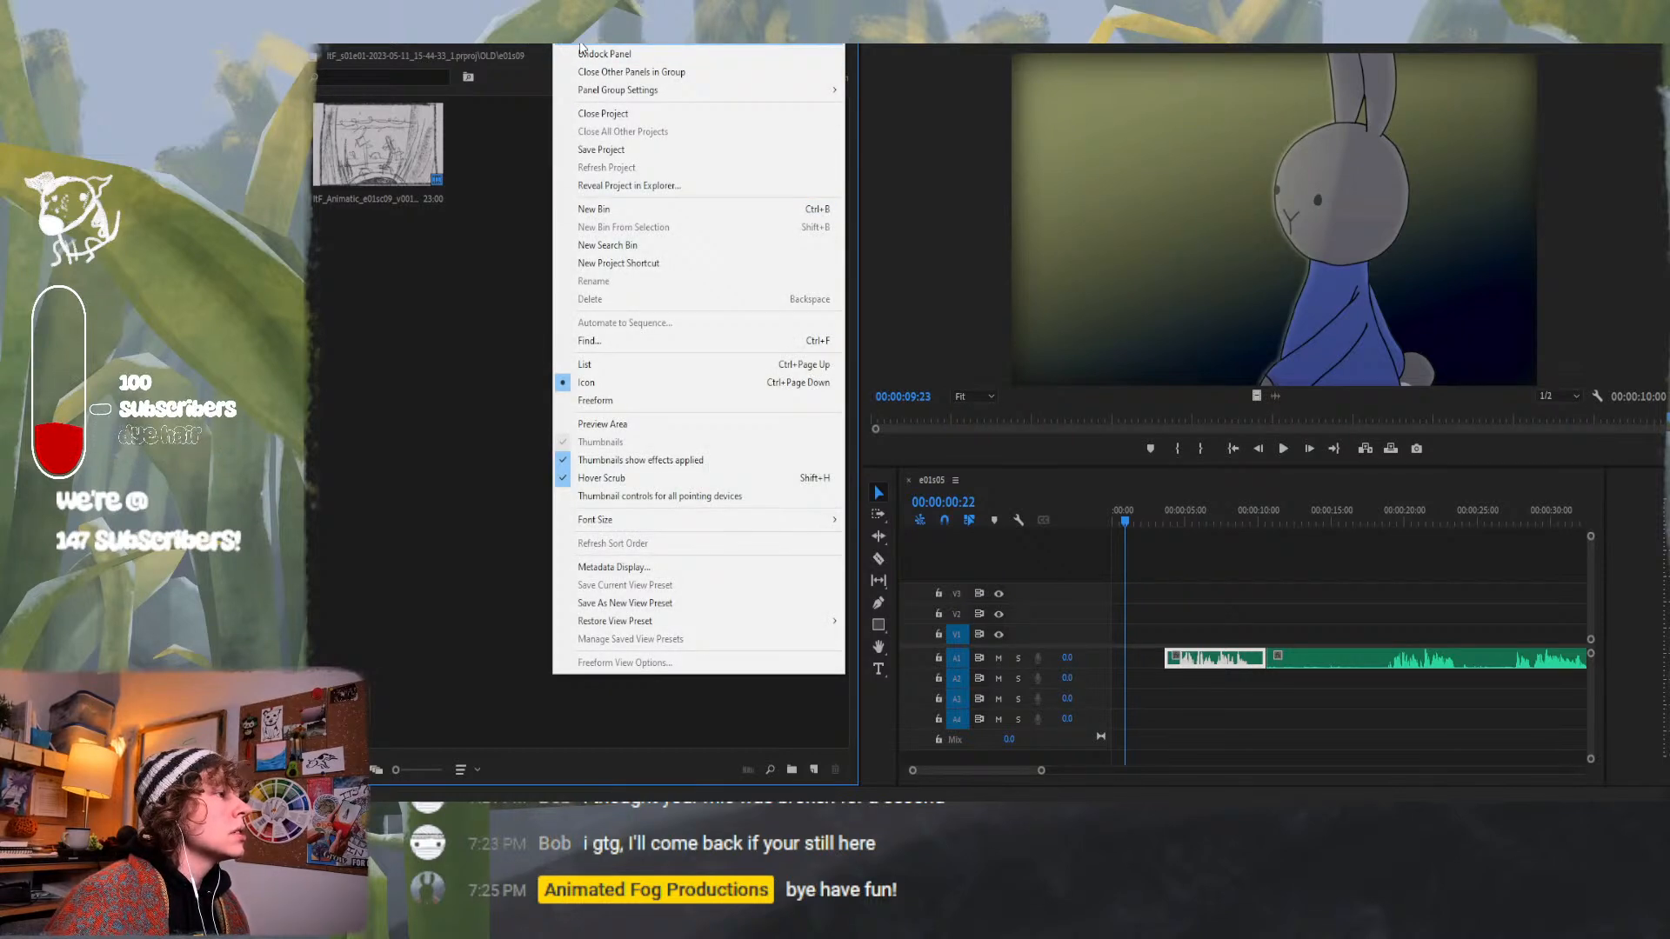
click(479, 49)
click(357, 42)
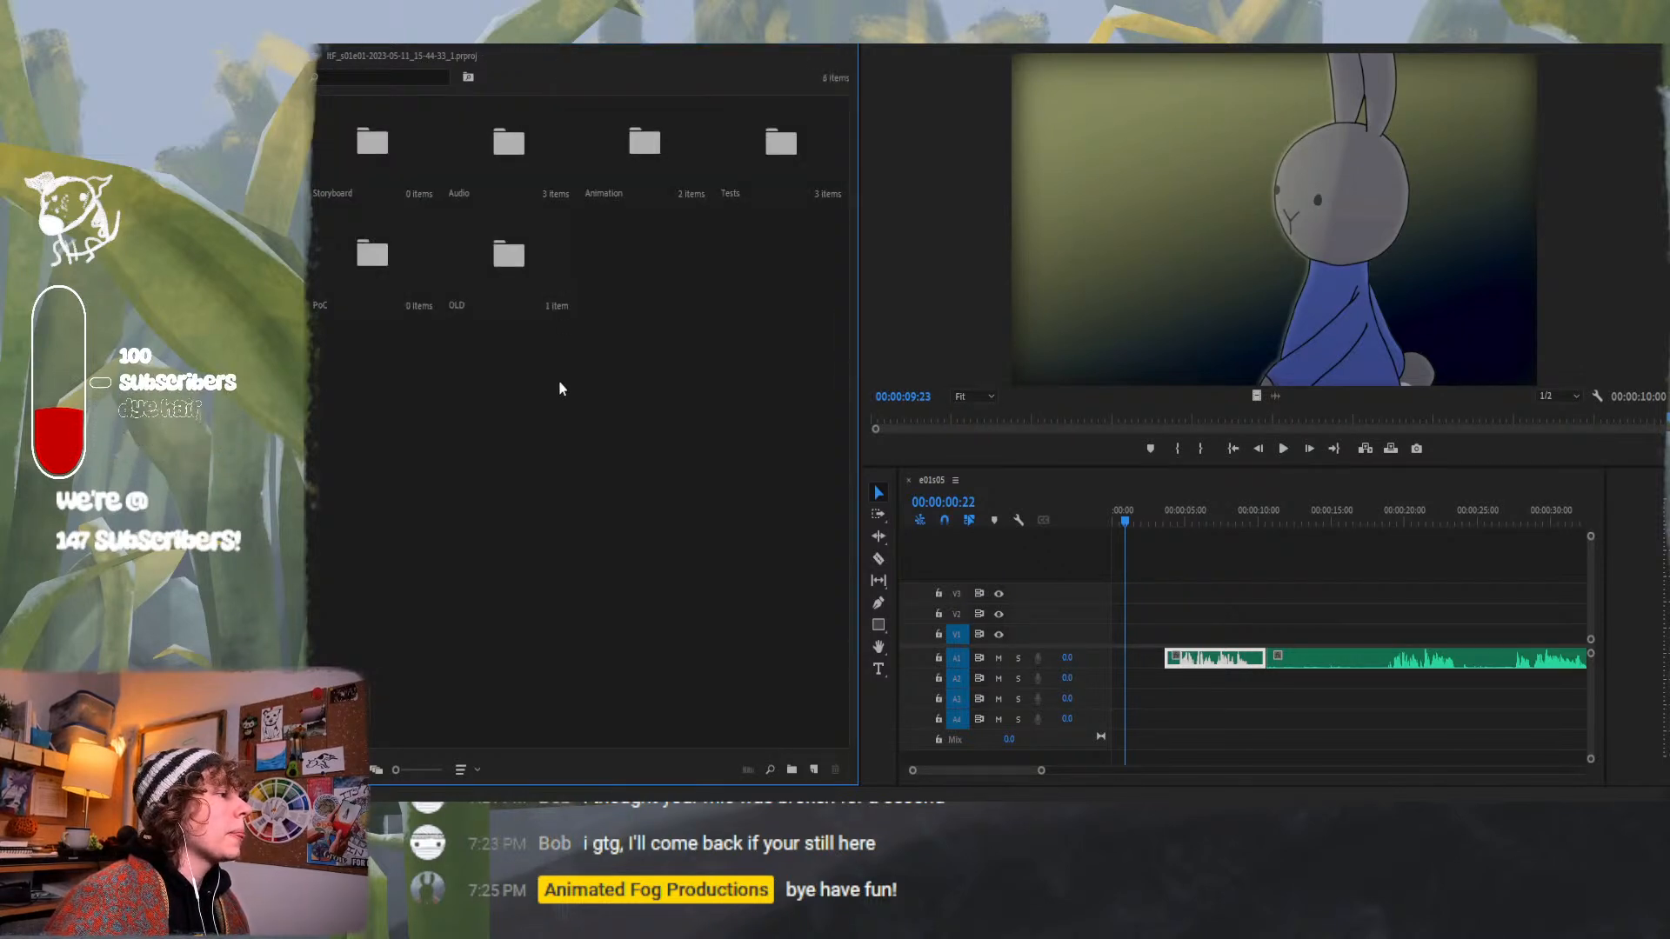
Start a new sequence from the HD 1080p 23.976 fps preset and set its timebase to 24.00 frames/second.
click(817, 769)
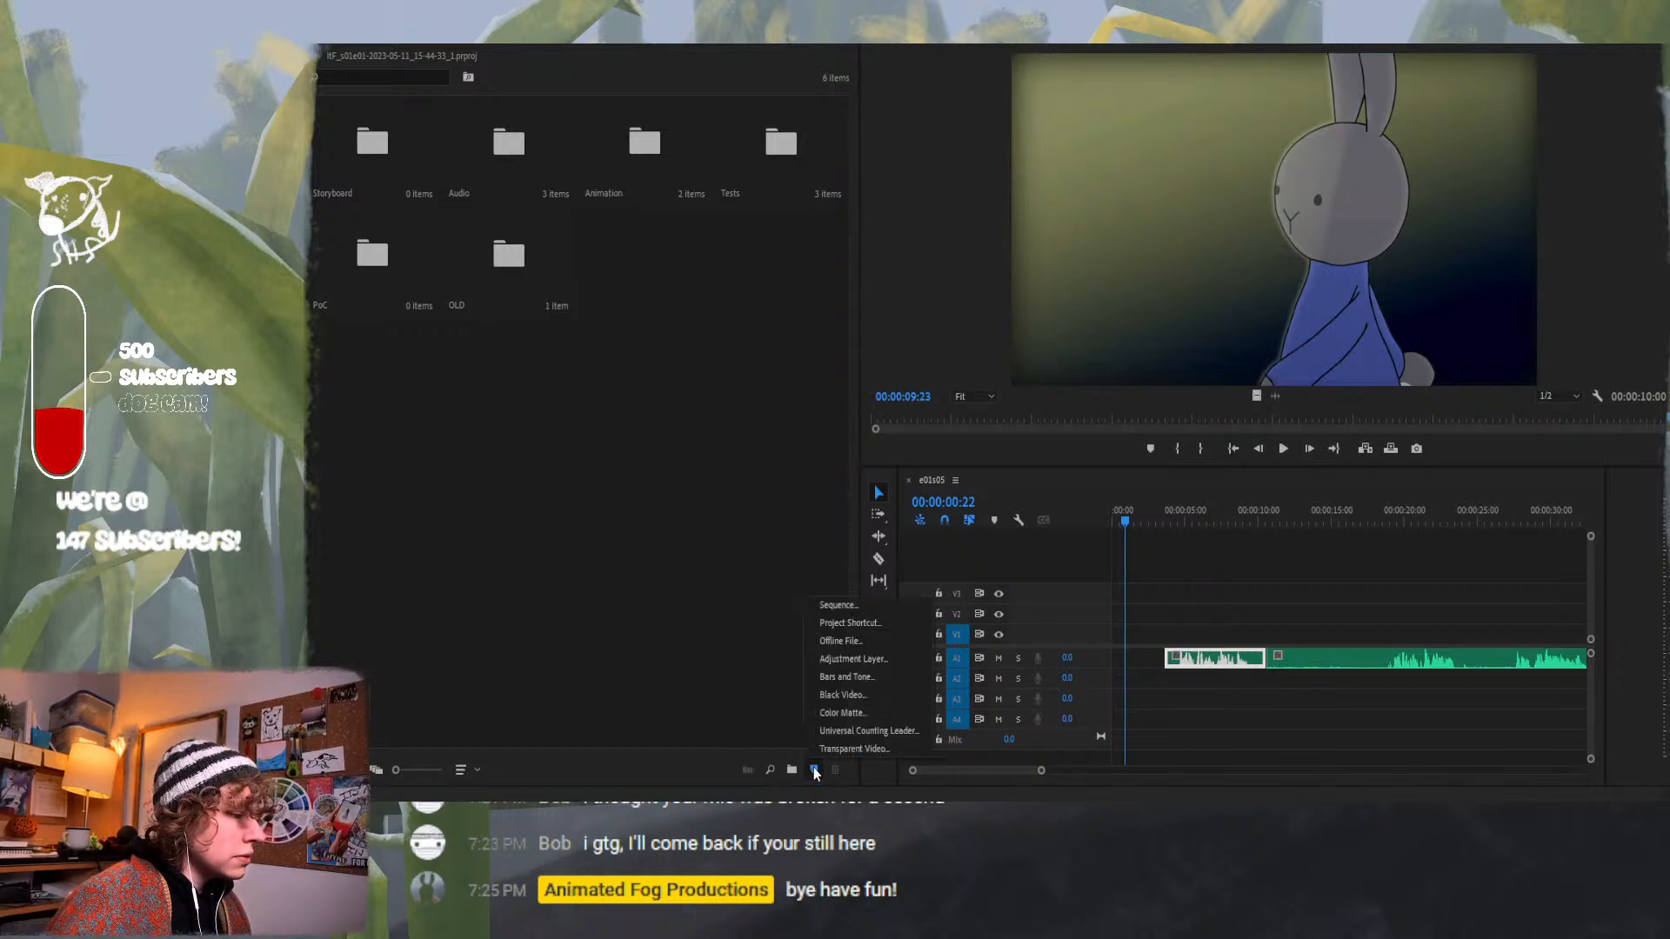
click(836, 611)
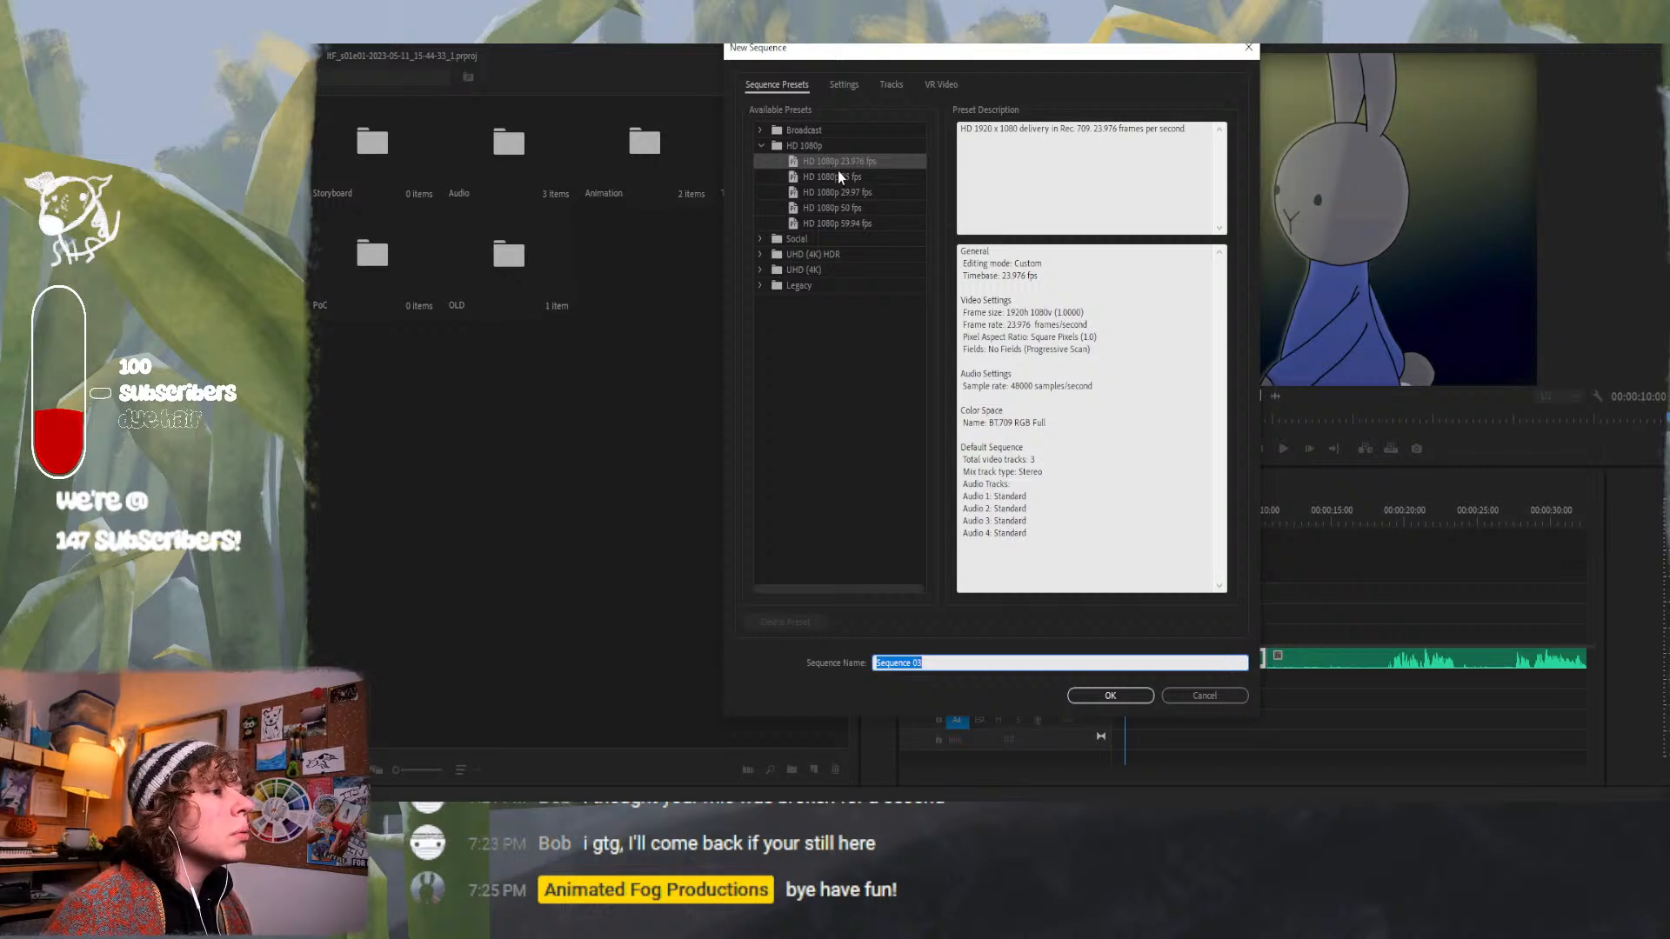
click(847, 163)
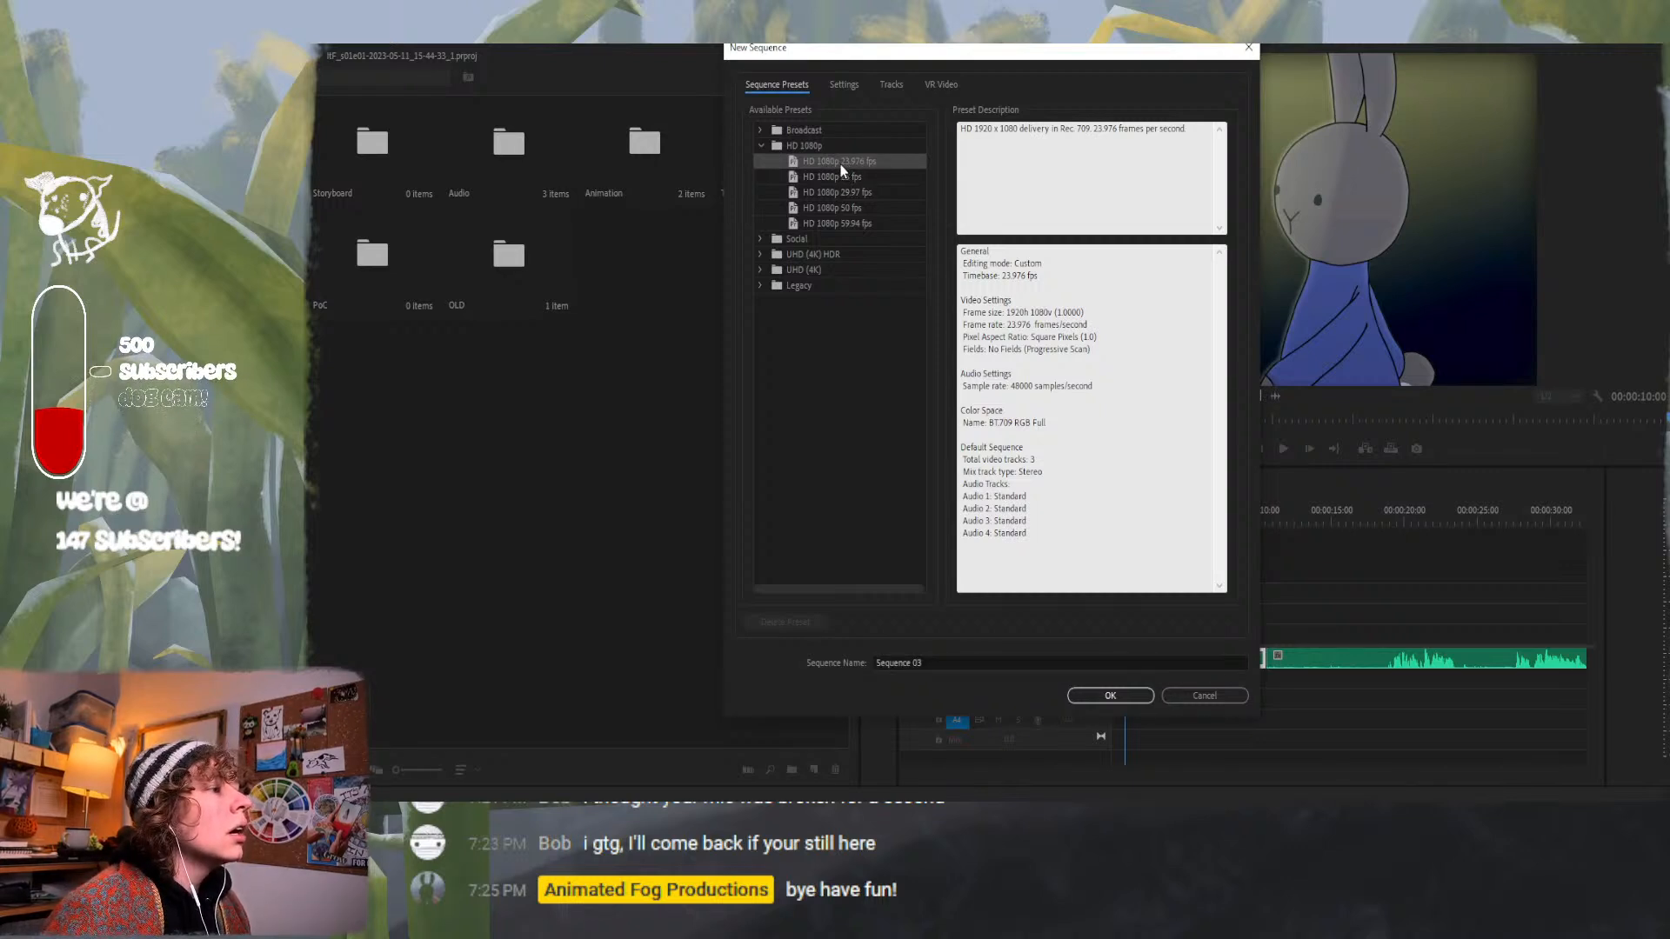
click(849, 85)
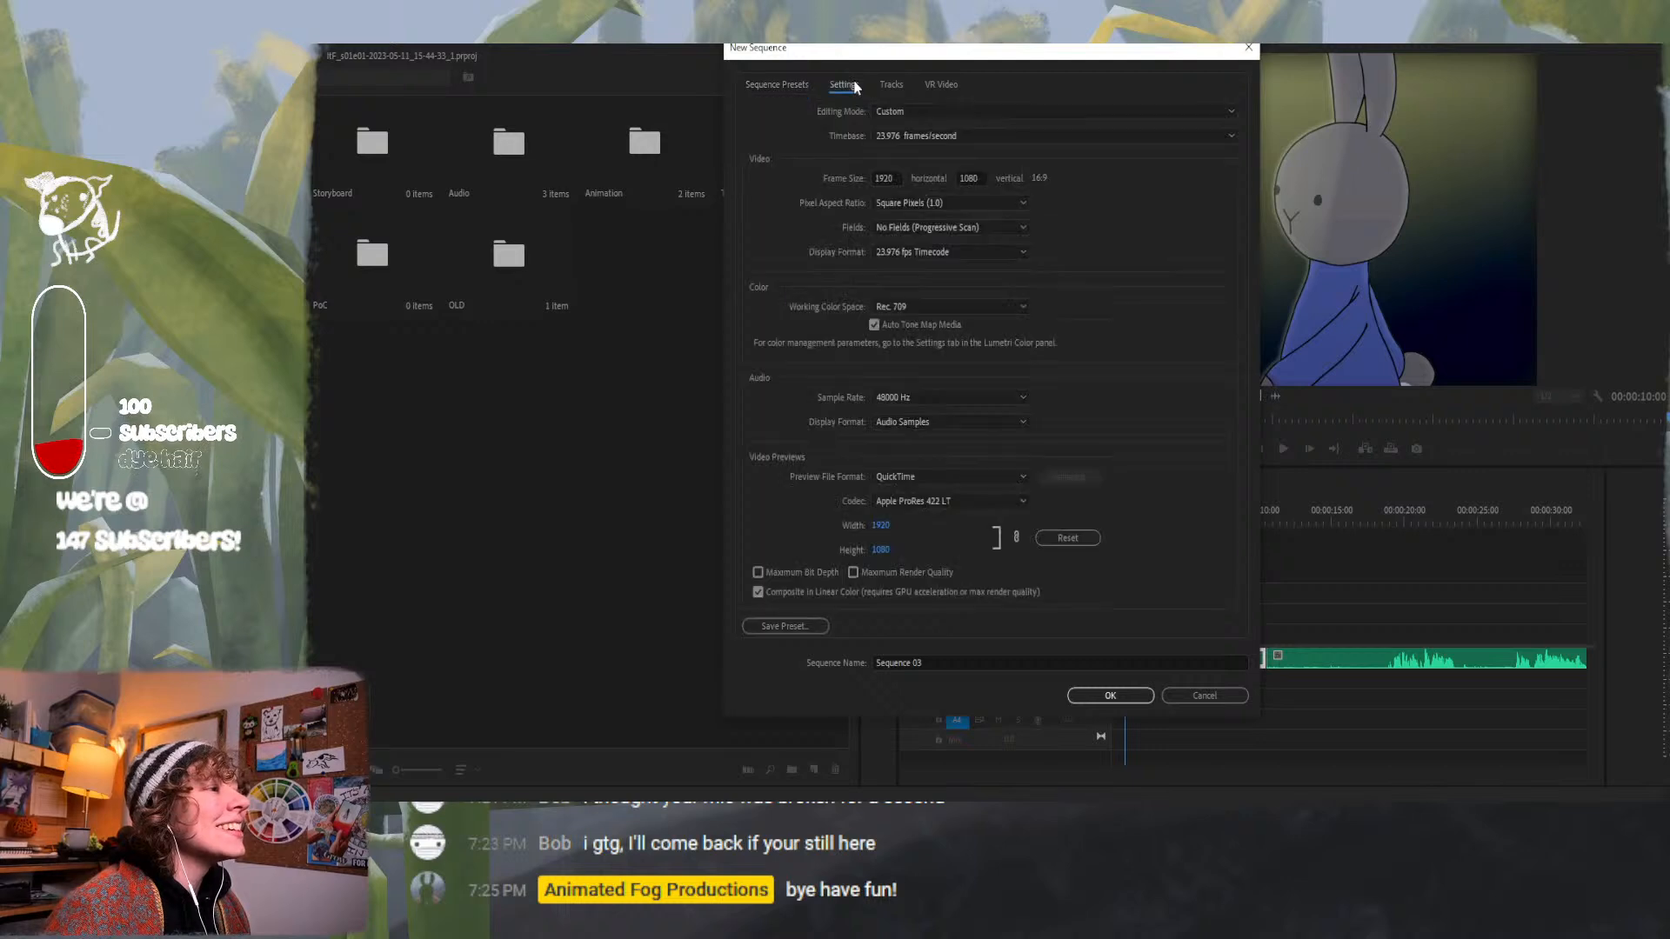
click(916, 138)
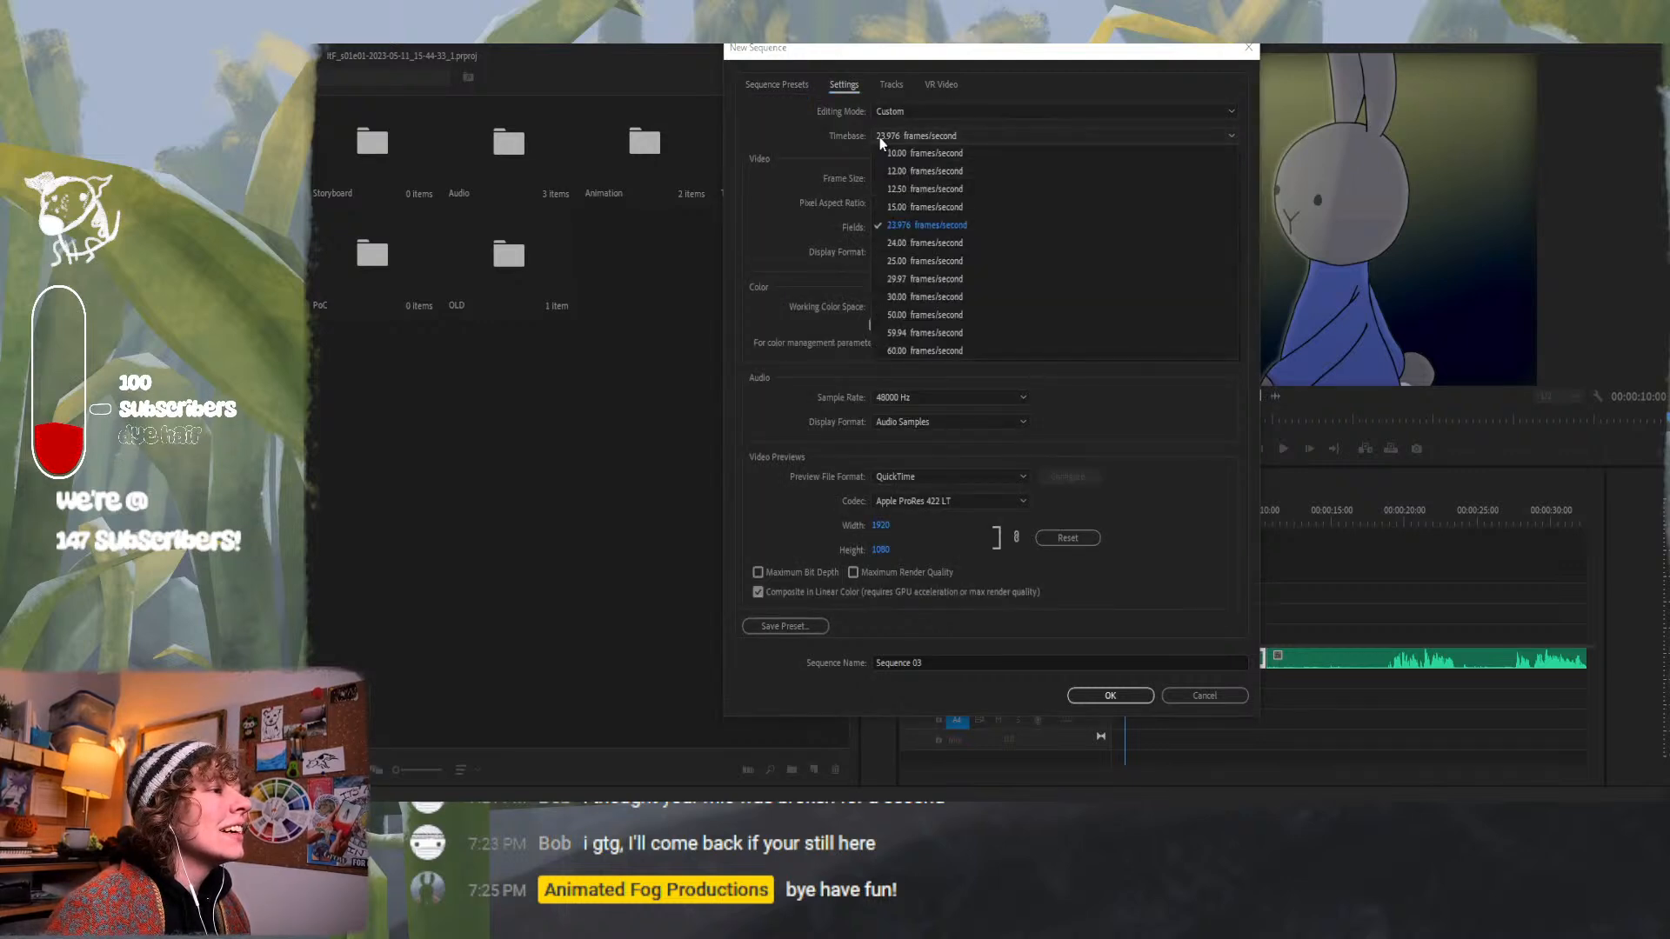
click(917, 244)
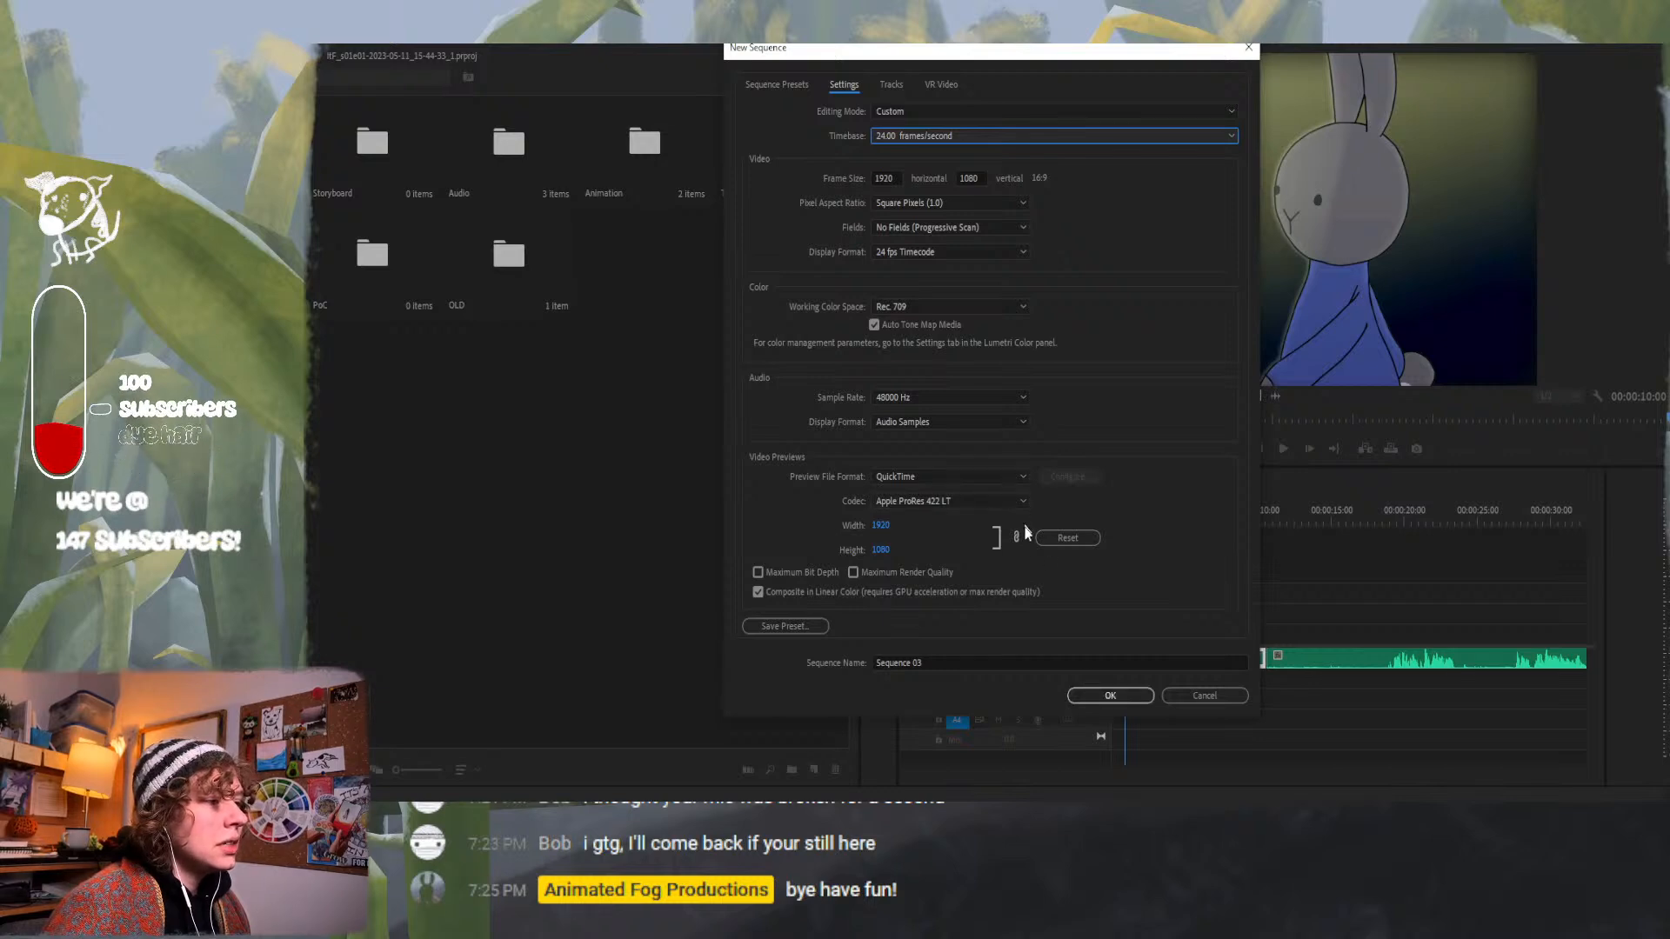
Name the new sequence ITF_101 and create it.
click(966, 665)
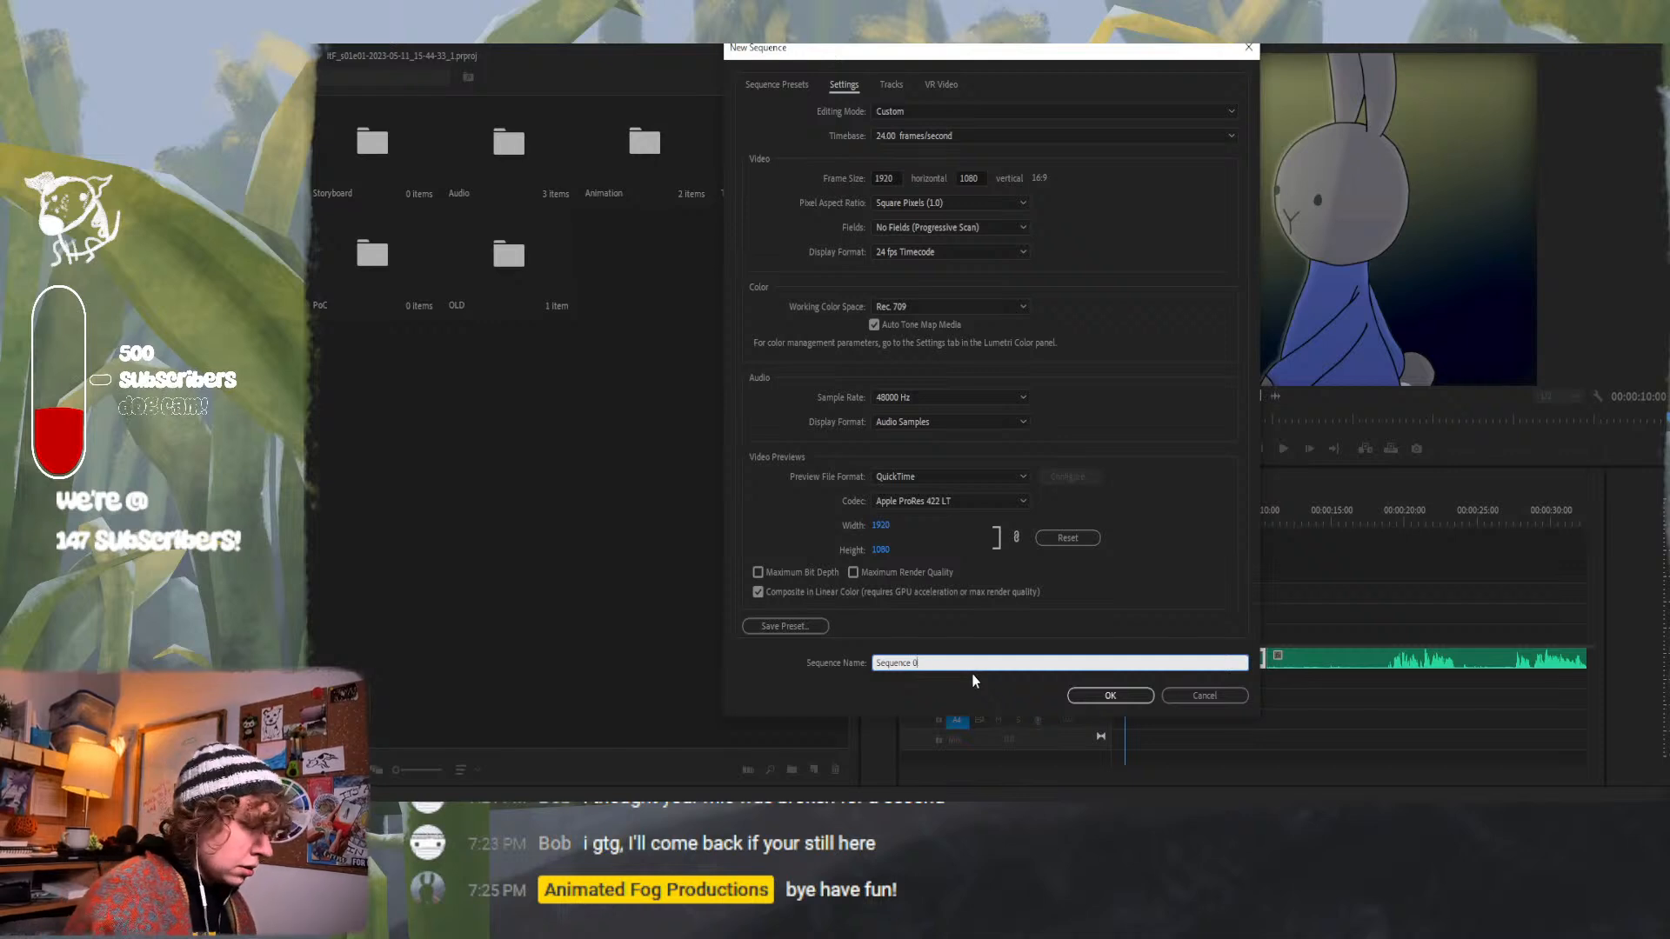
key(BackSpace)
key(BackSpace)
key(BackSpace)
key(BackSpace)
key(BackSpace)
key(BackSpace)
key(BackSpace)
key(BackSpace)
key(BackSpace)
key(BackSpace)
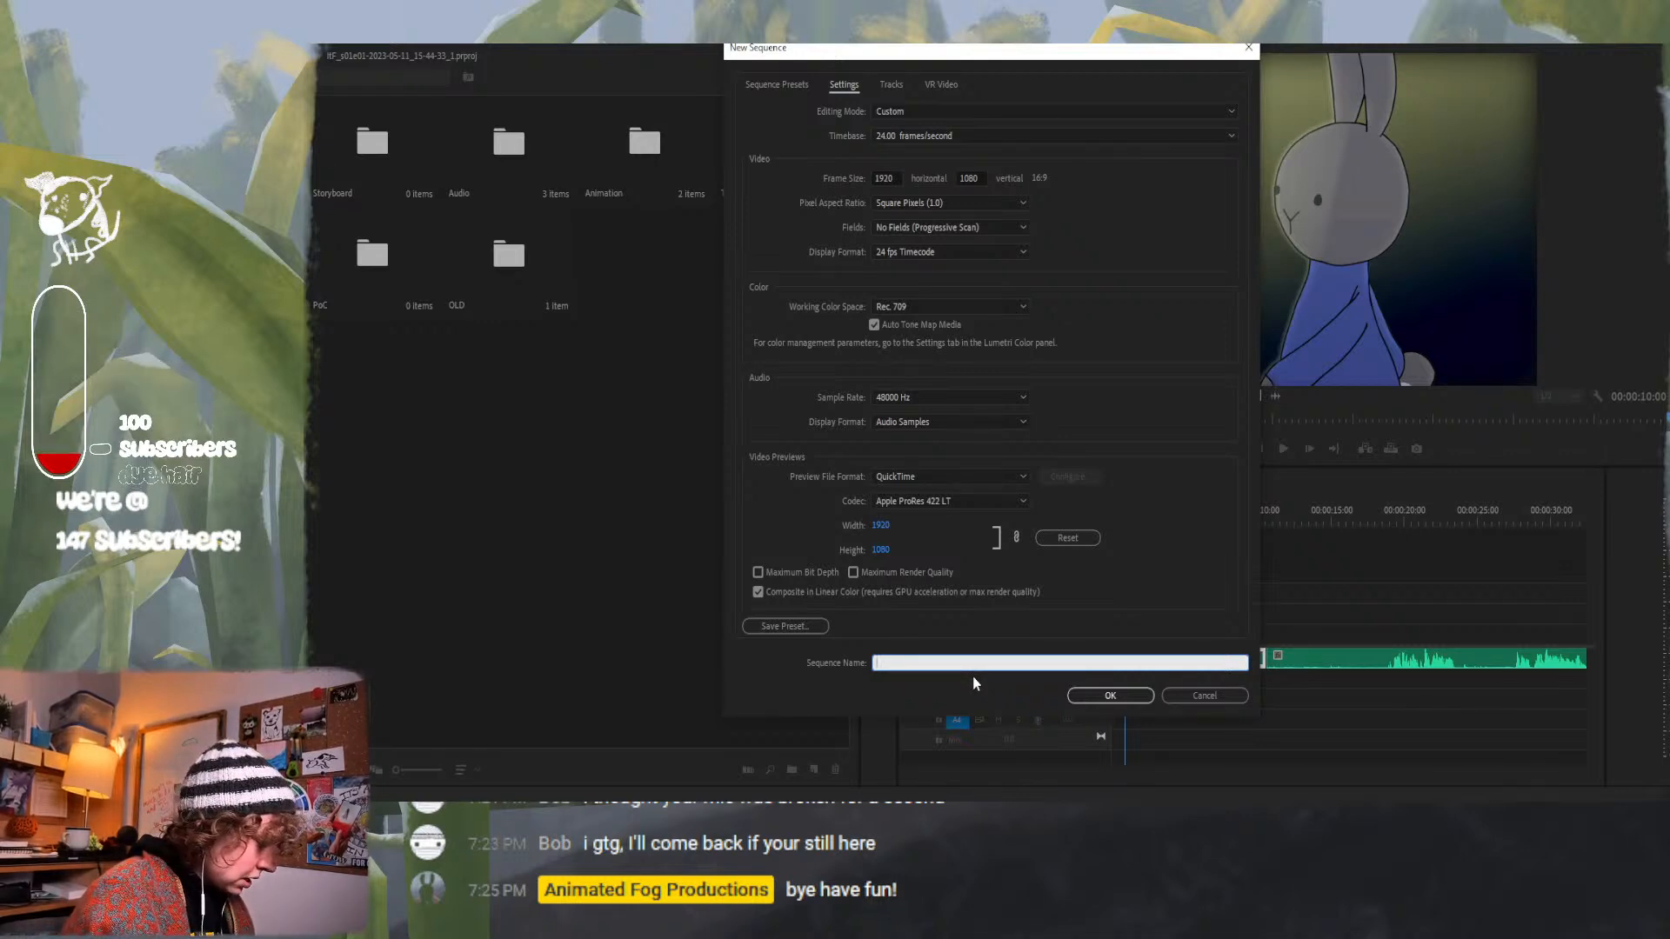
text(ITF_)
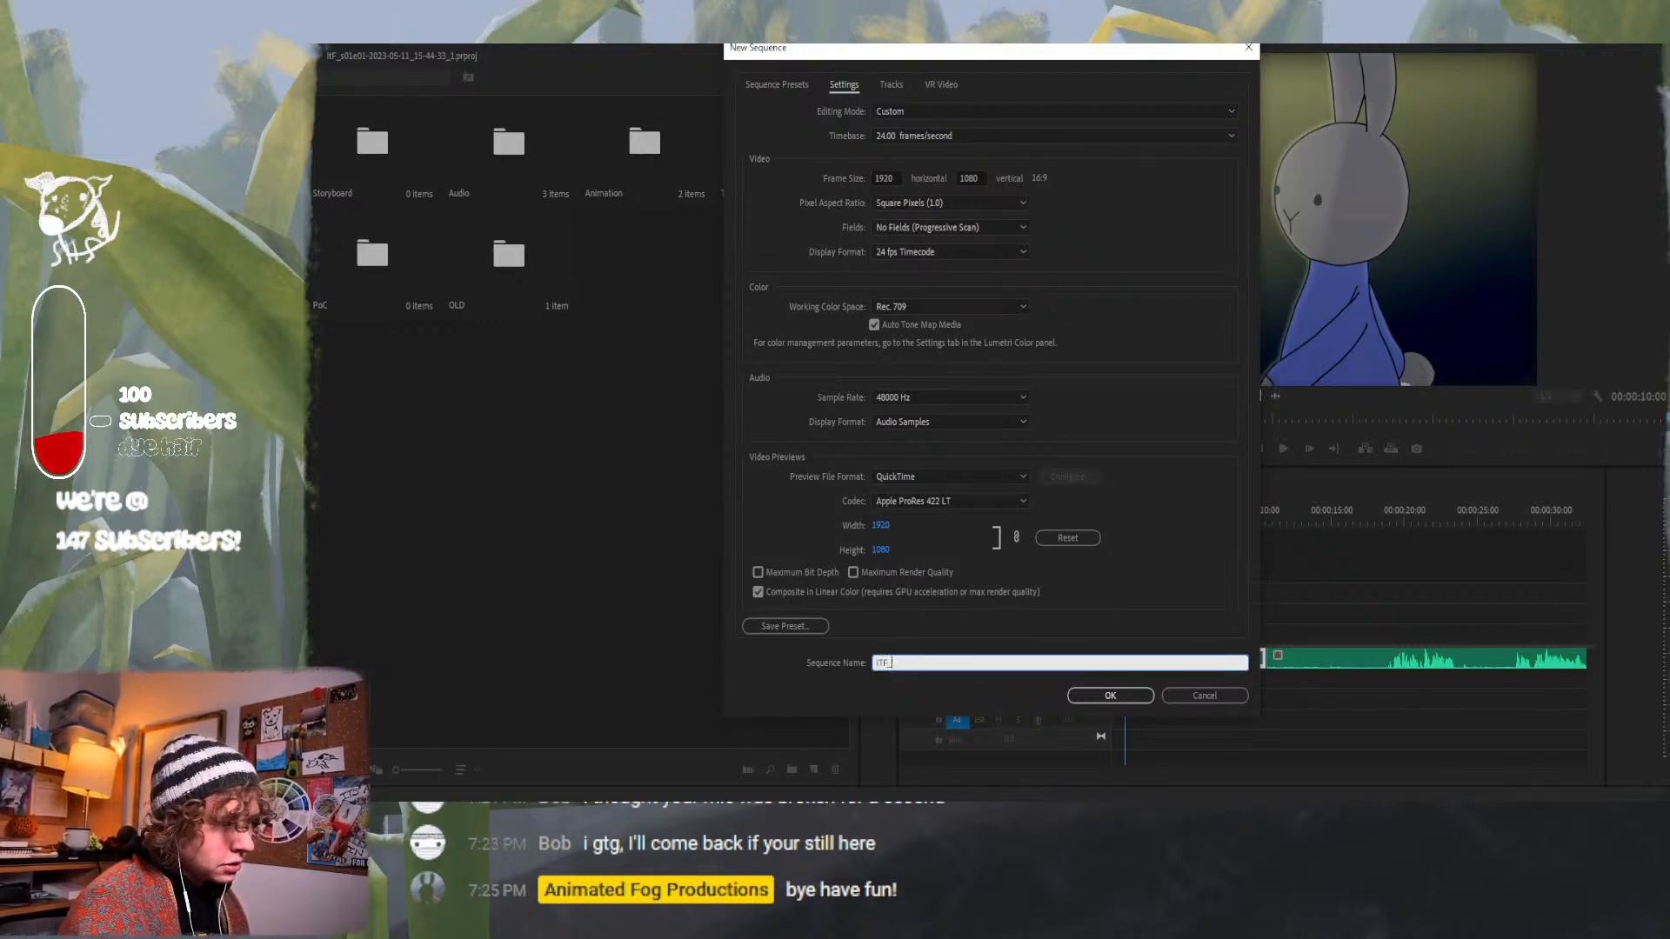
text(101)
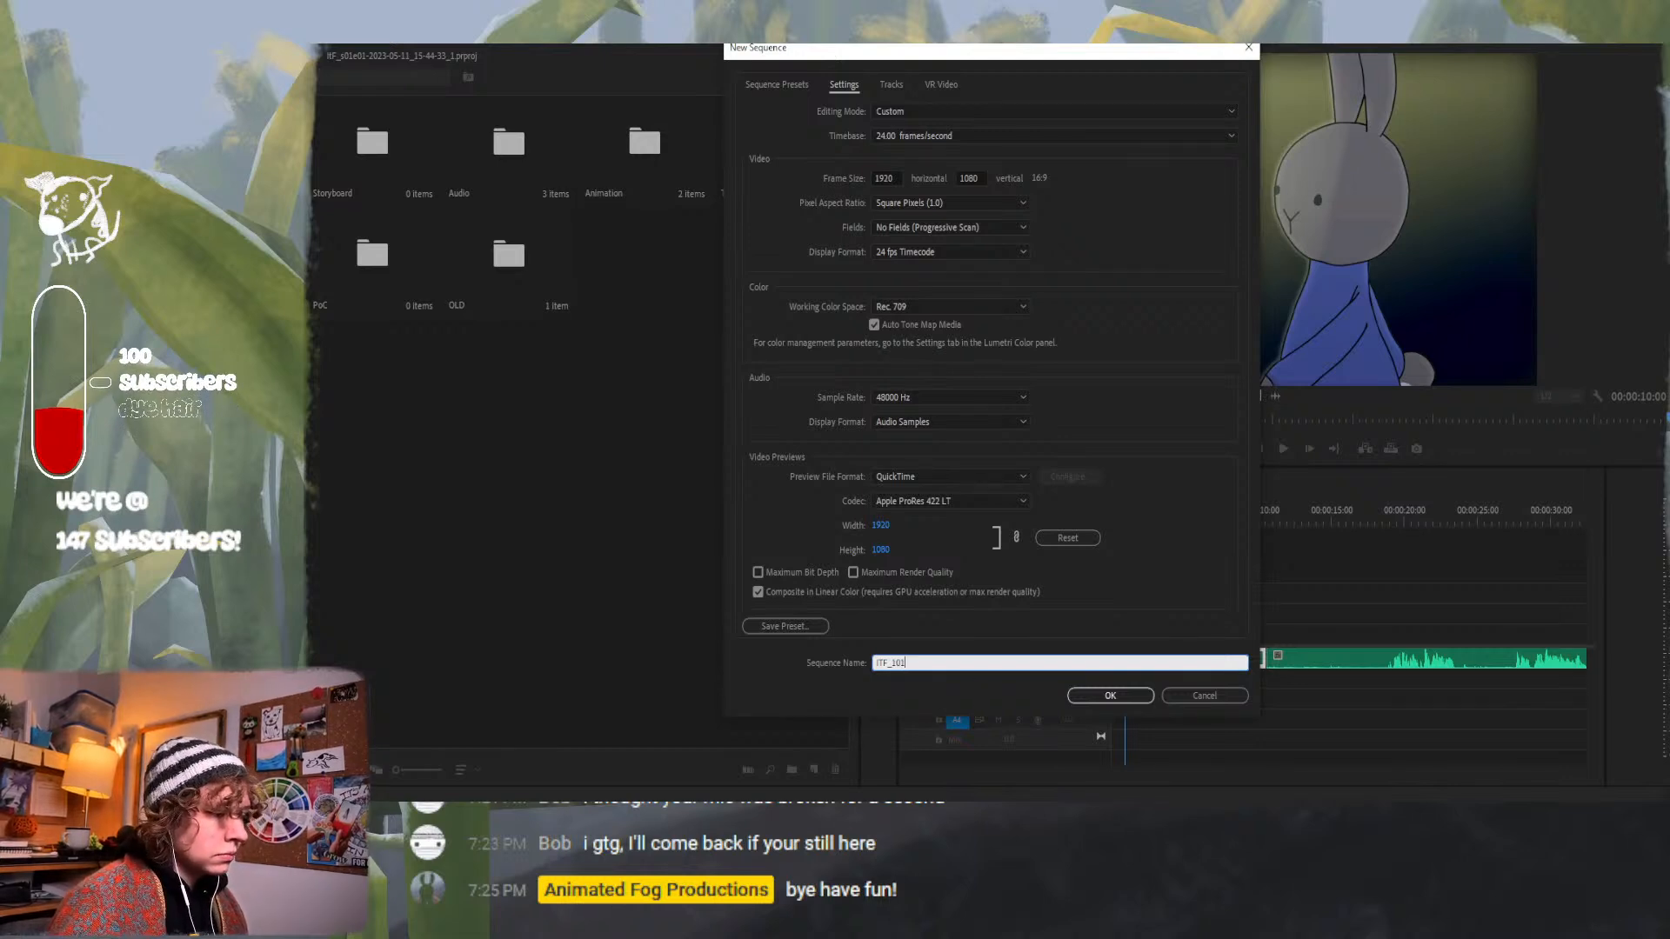
right_click(984, 848)
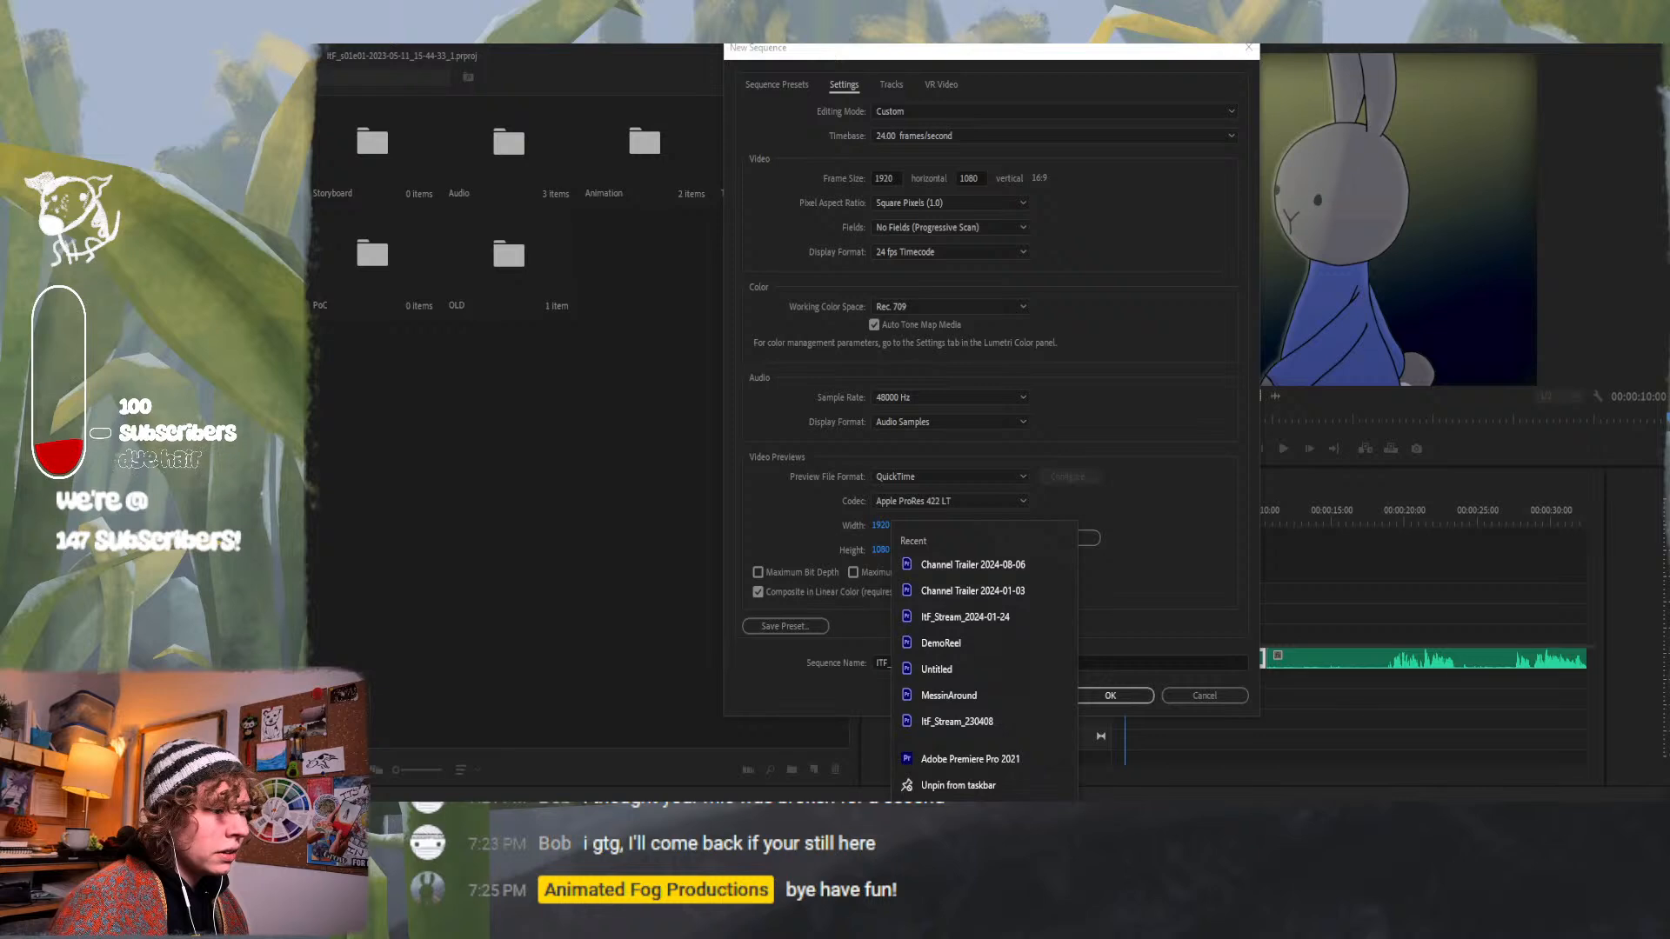
key(Escape)
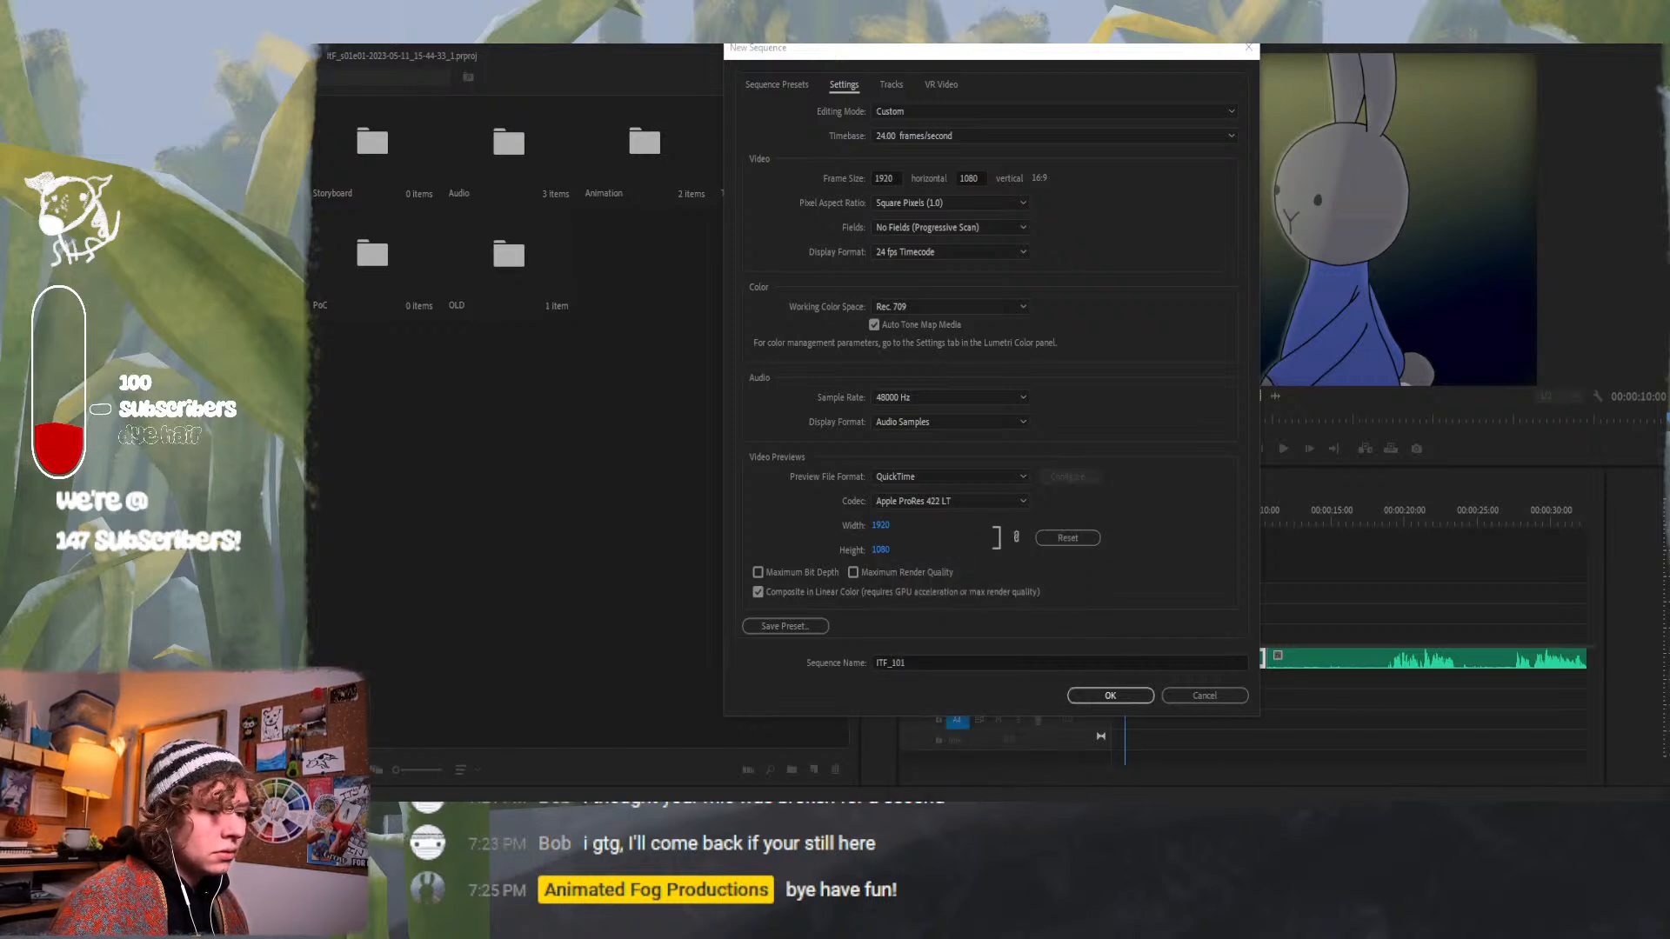
right_click(1198, 831)
click(1007, 663)
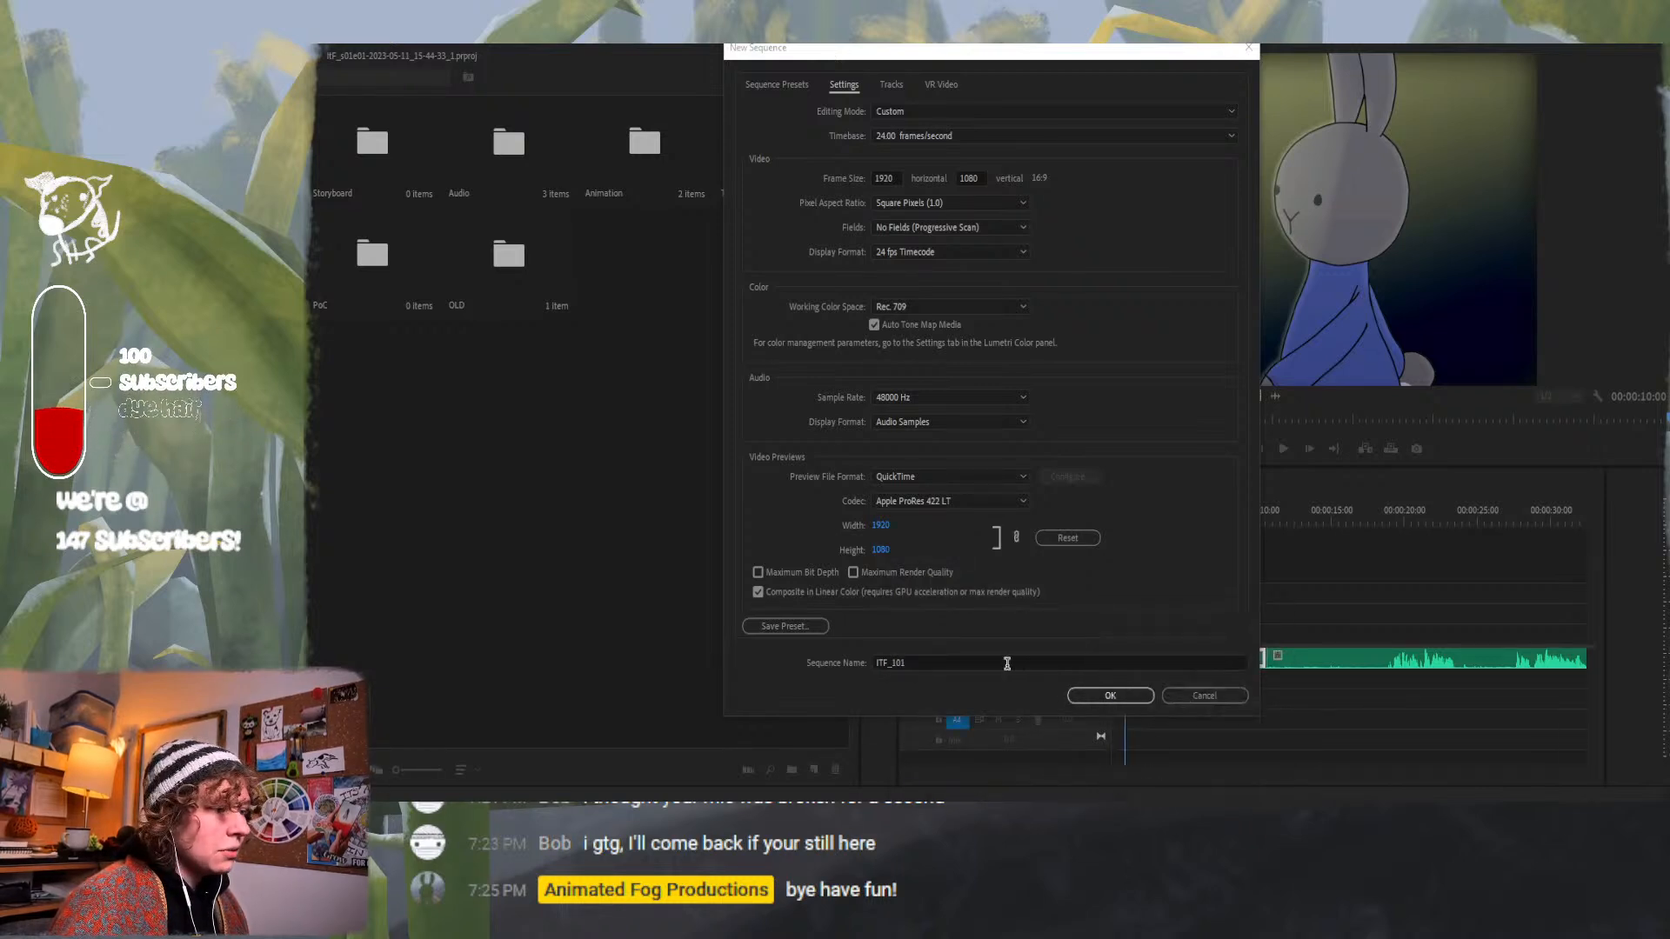
click(1109, 695)
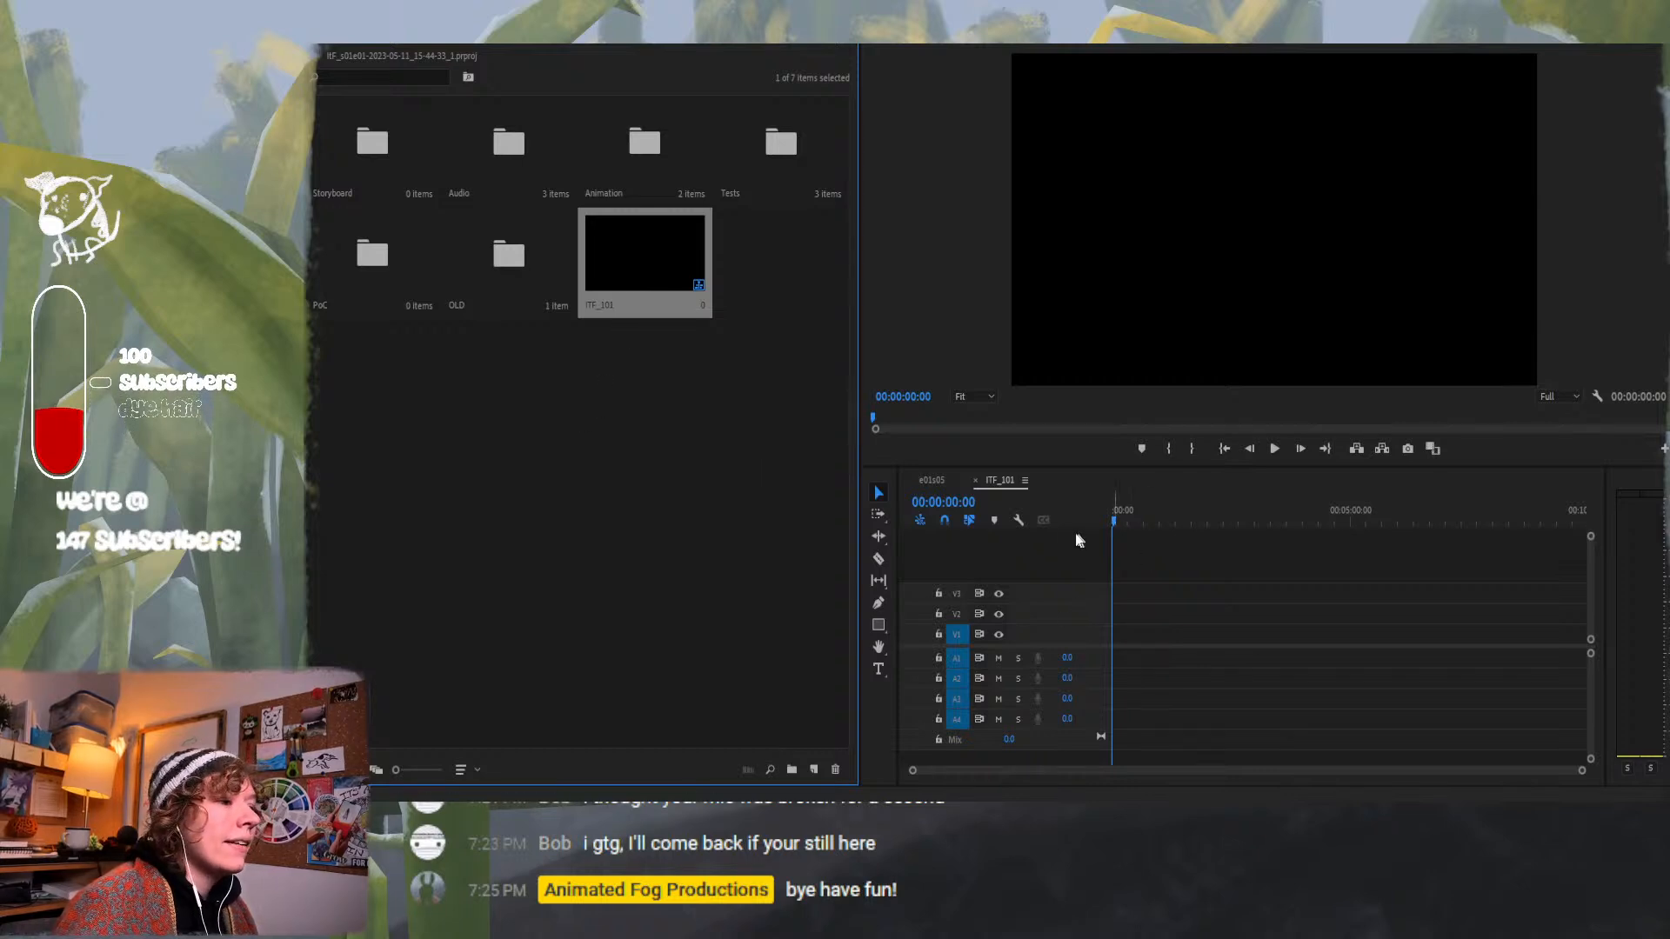
Close the older sequence's timeline, leaving only ITF_101 open.
click(932, 481)
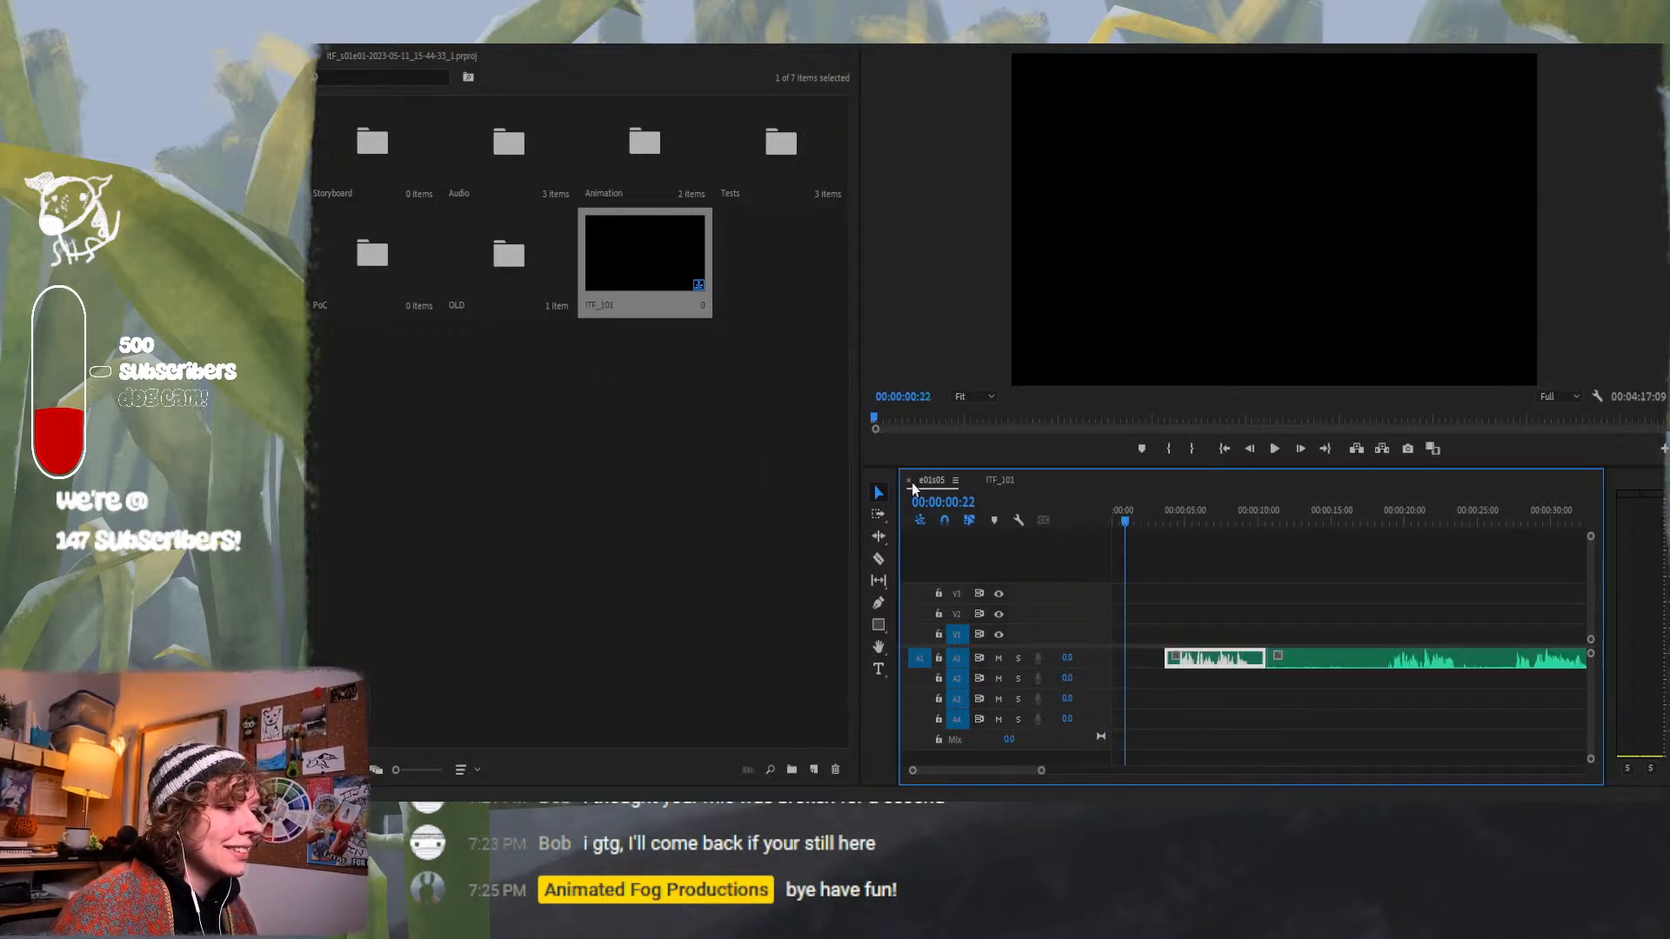
click(909, 483)
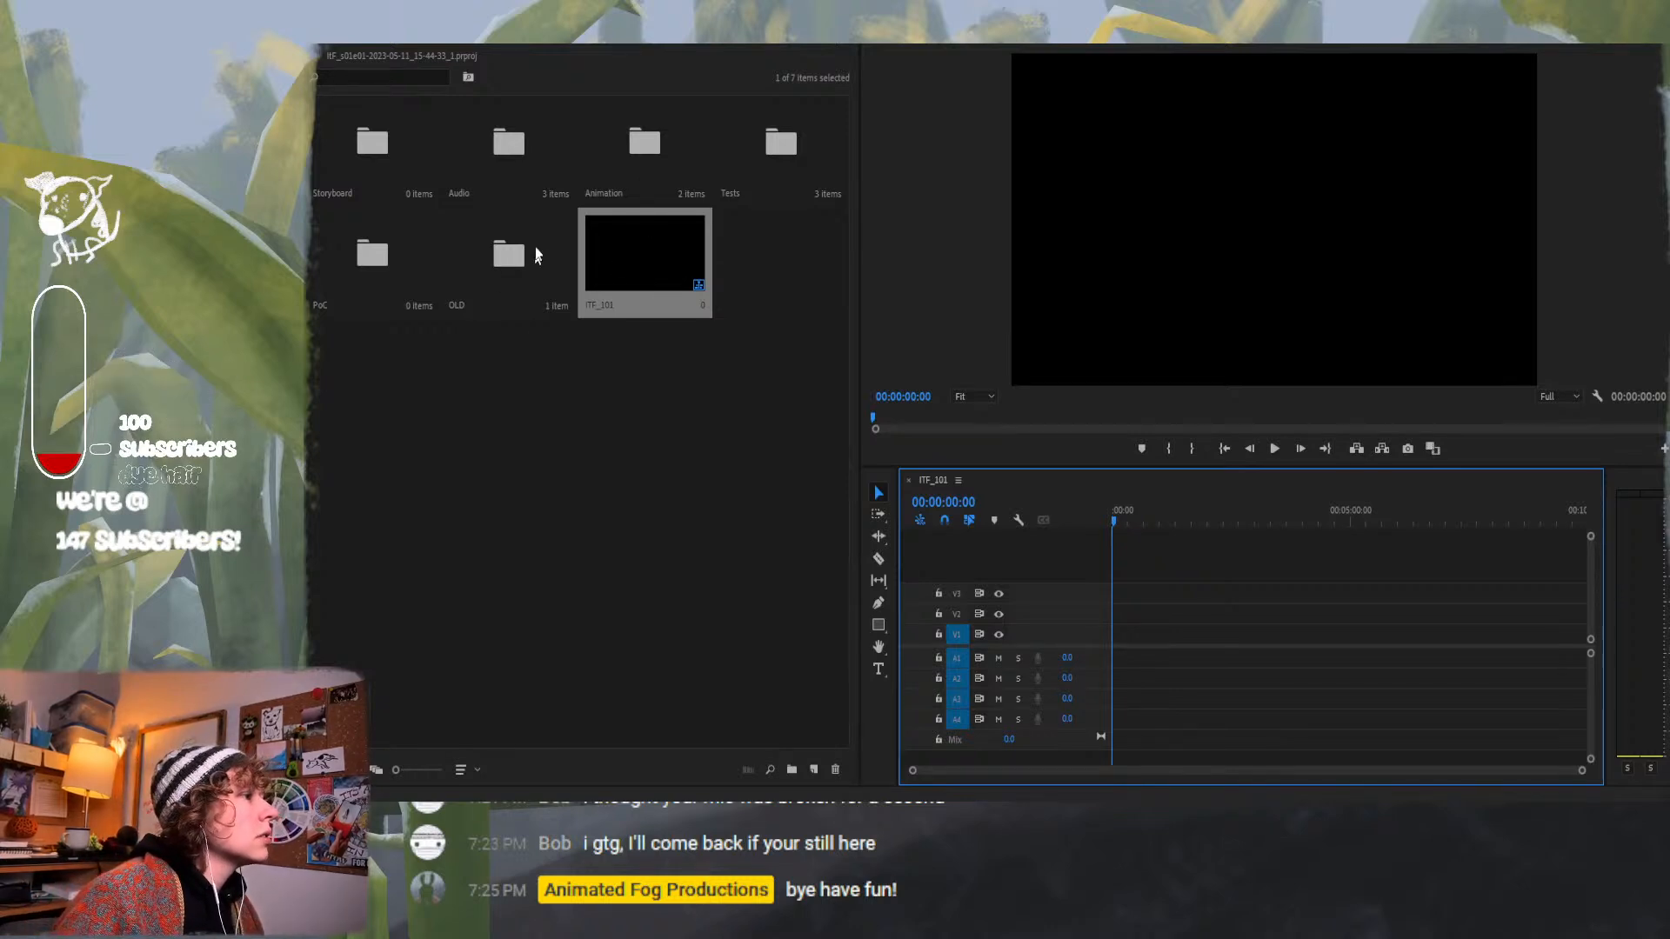
Rename the empty bin called Bin in the Audio/Dialogue bin as Sampson.
double_click(509, 142)
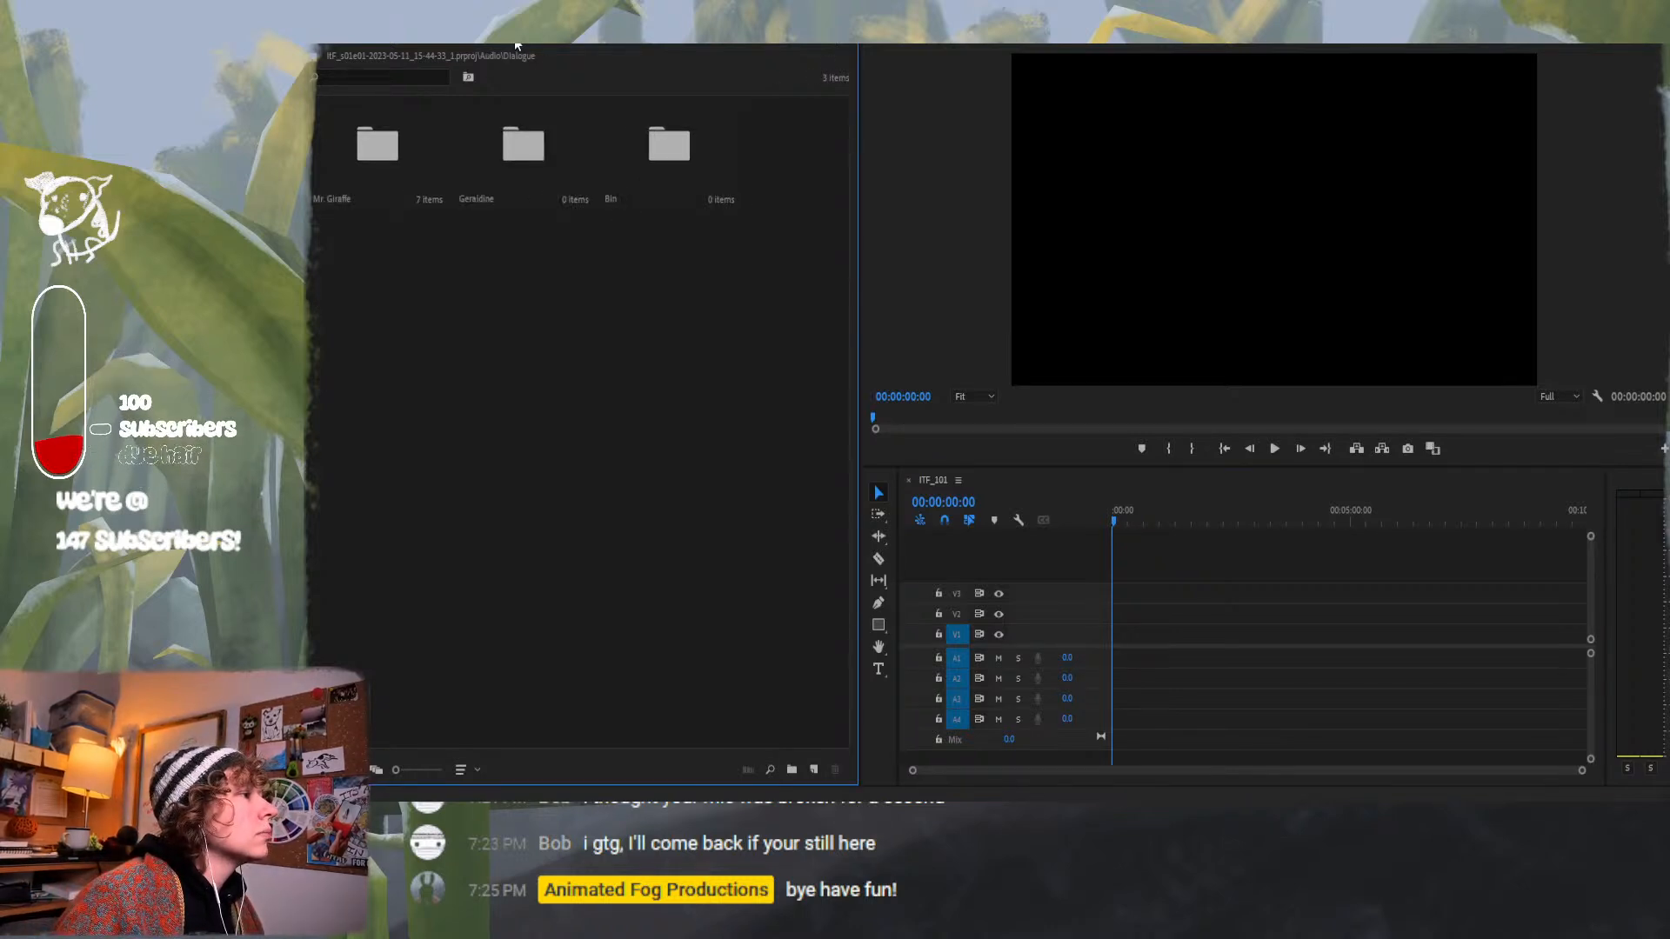
right_click(566, 310)
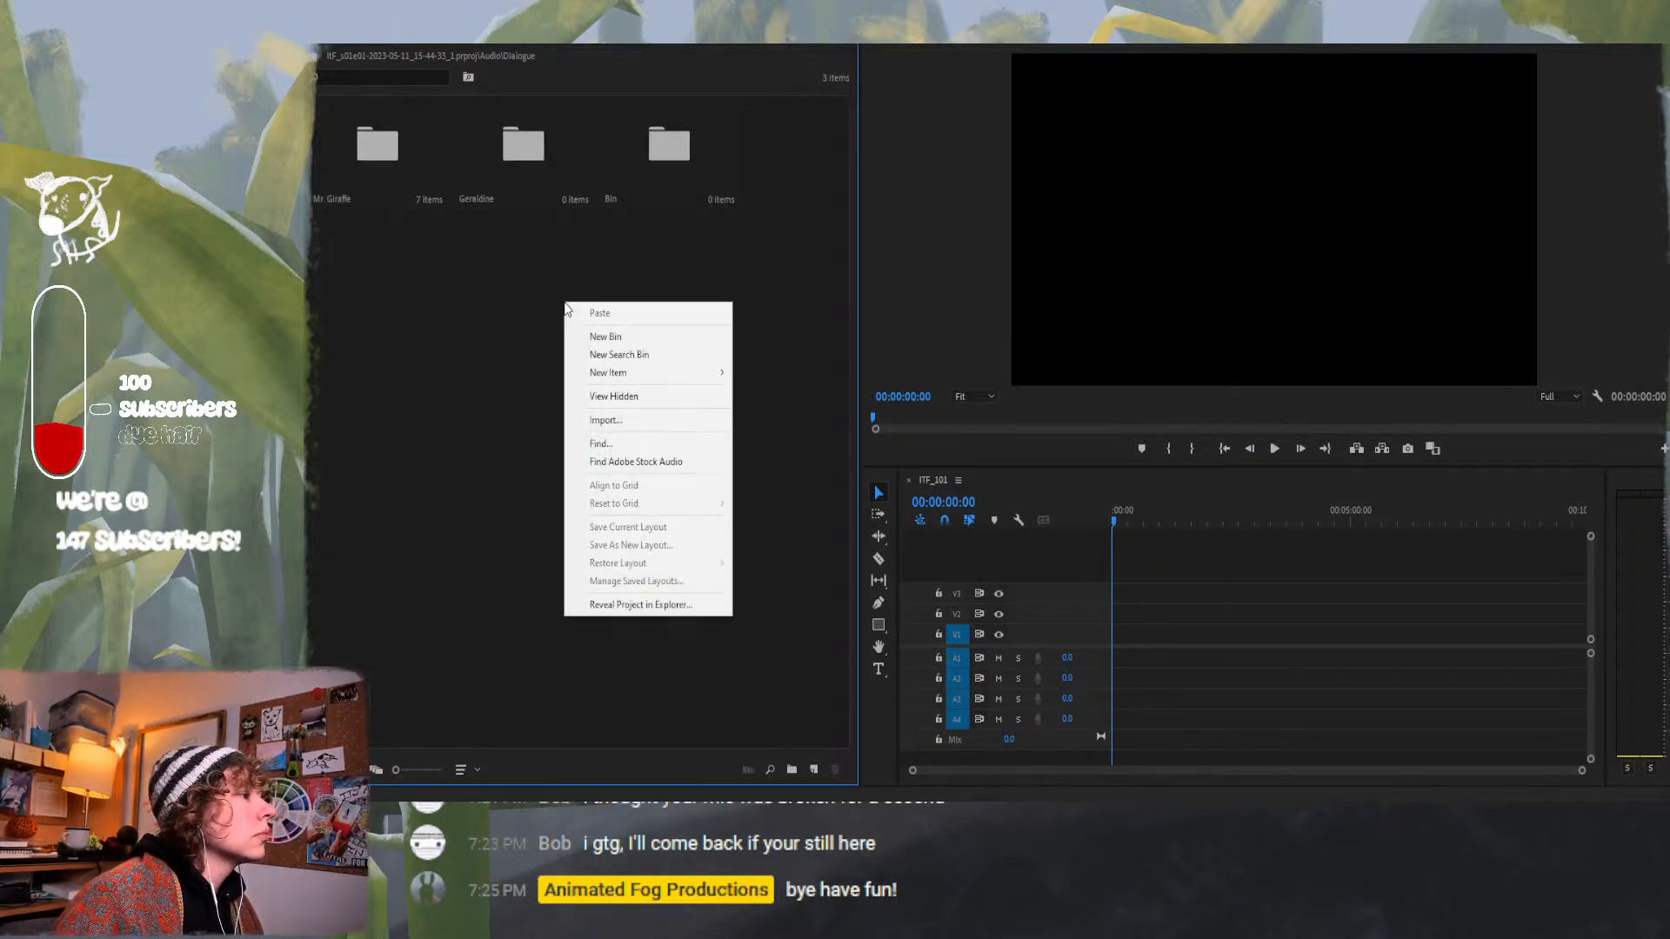
click(610, 202)
right_click(612, 199)
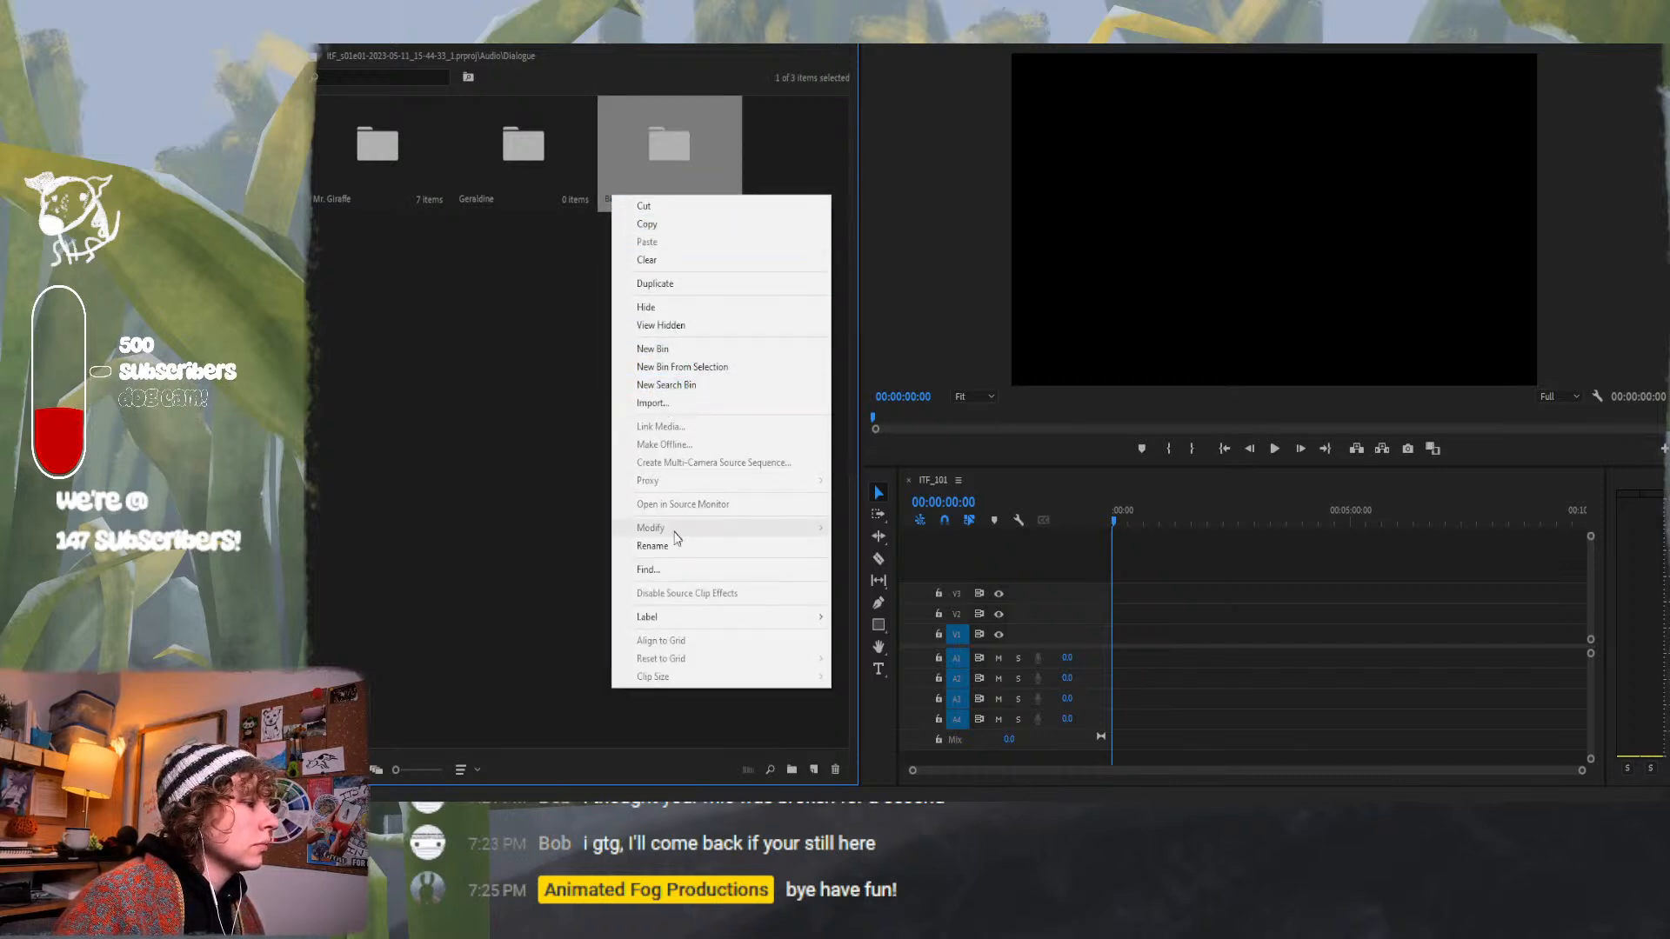
click(653, 545)
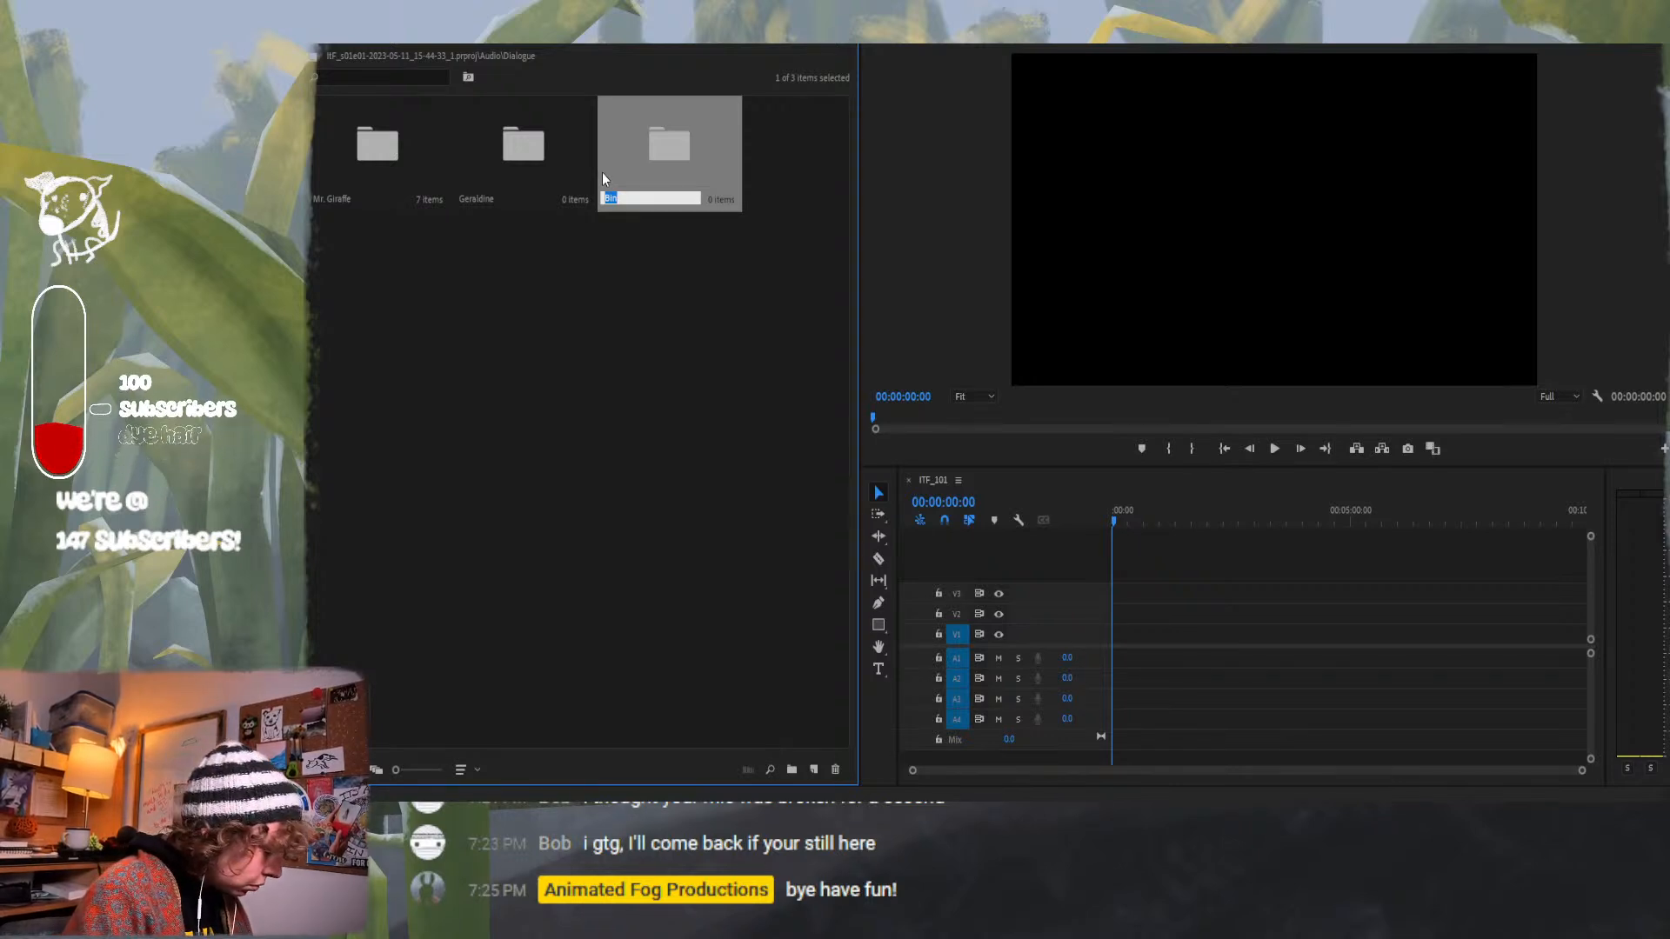
text(Sampson)
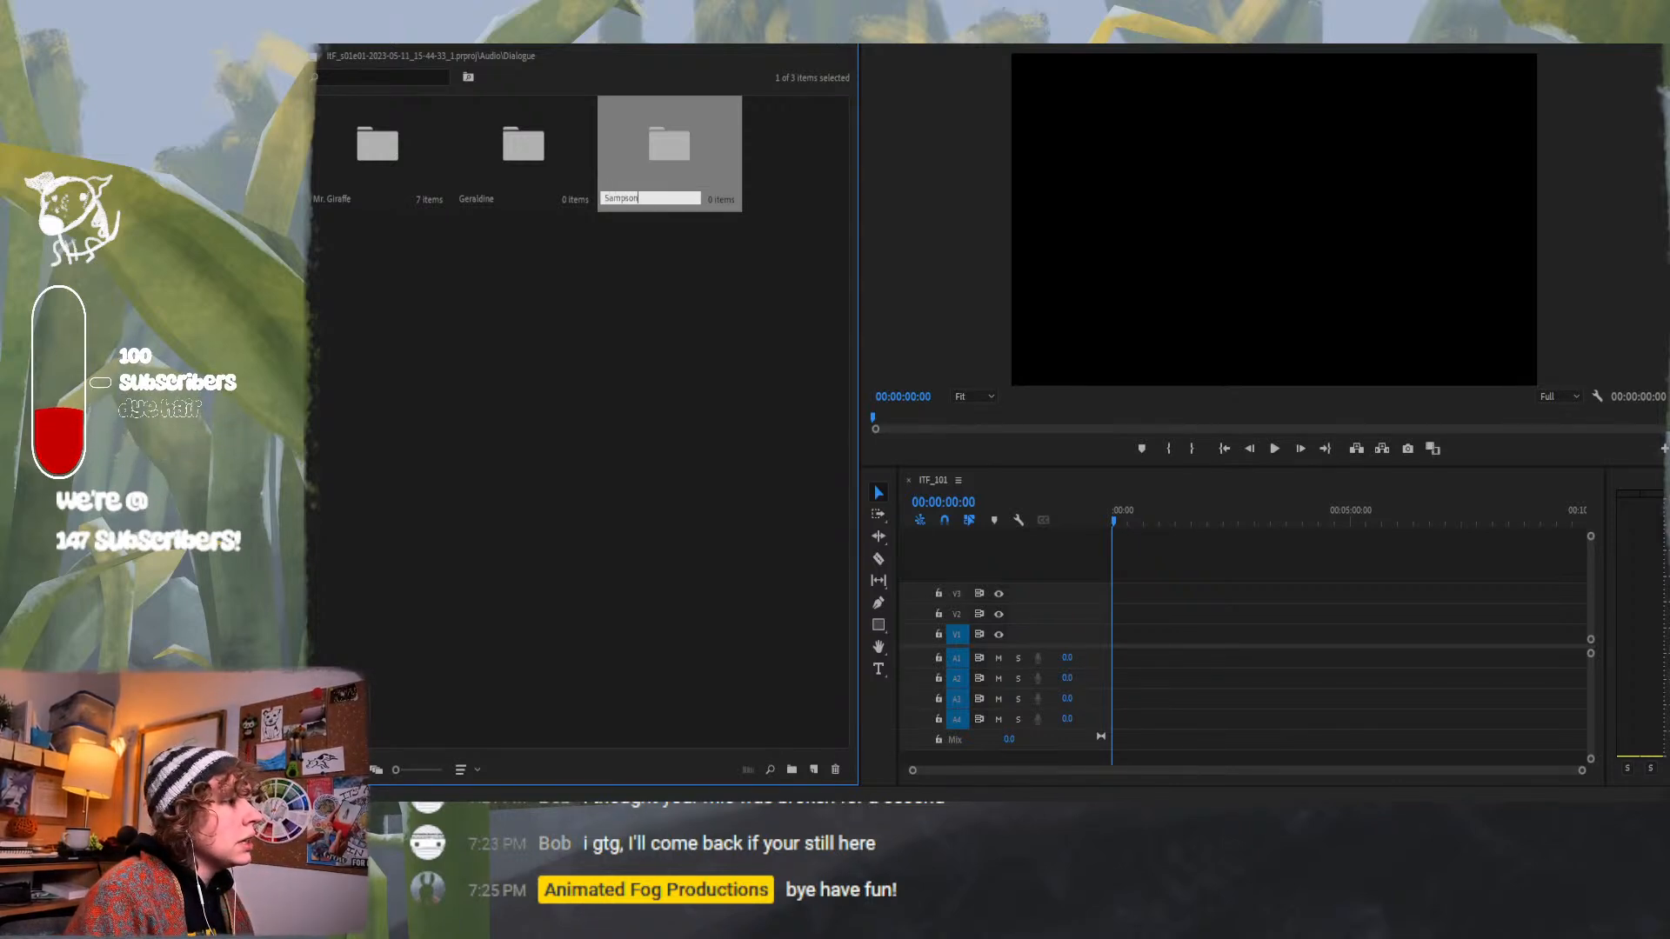
key(Tab)
click(574, 337)
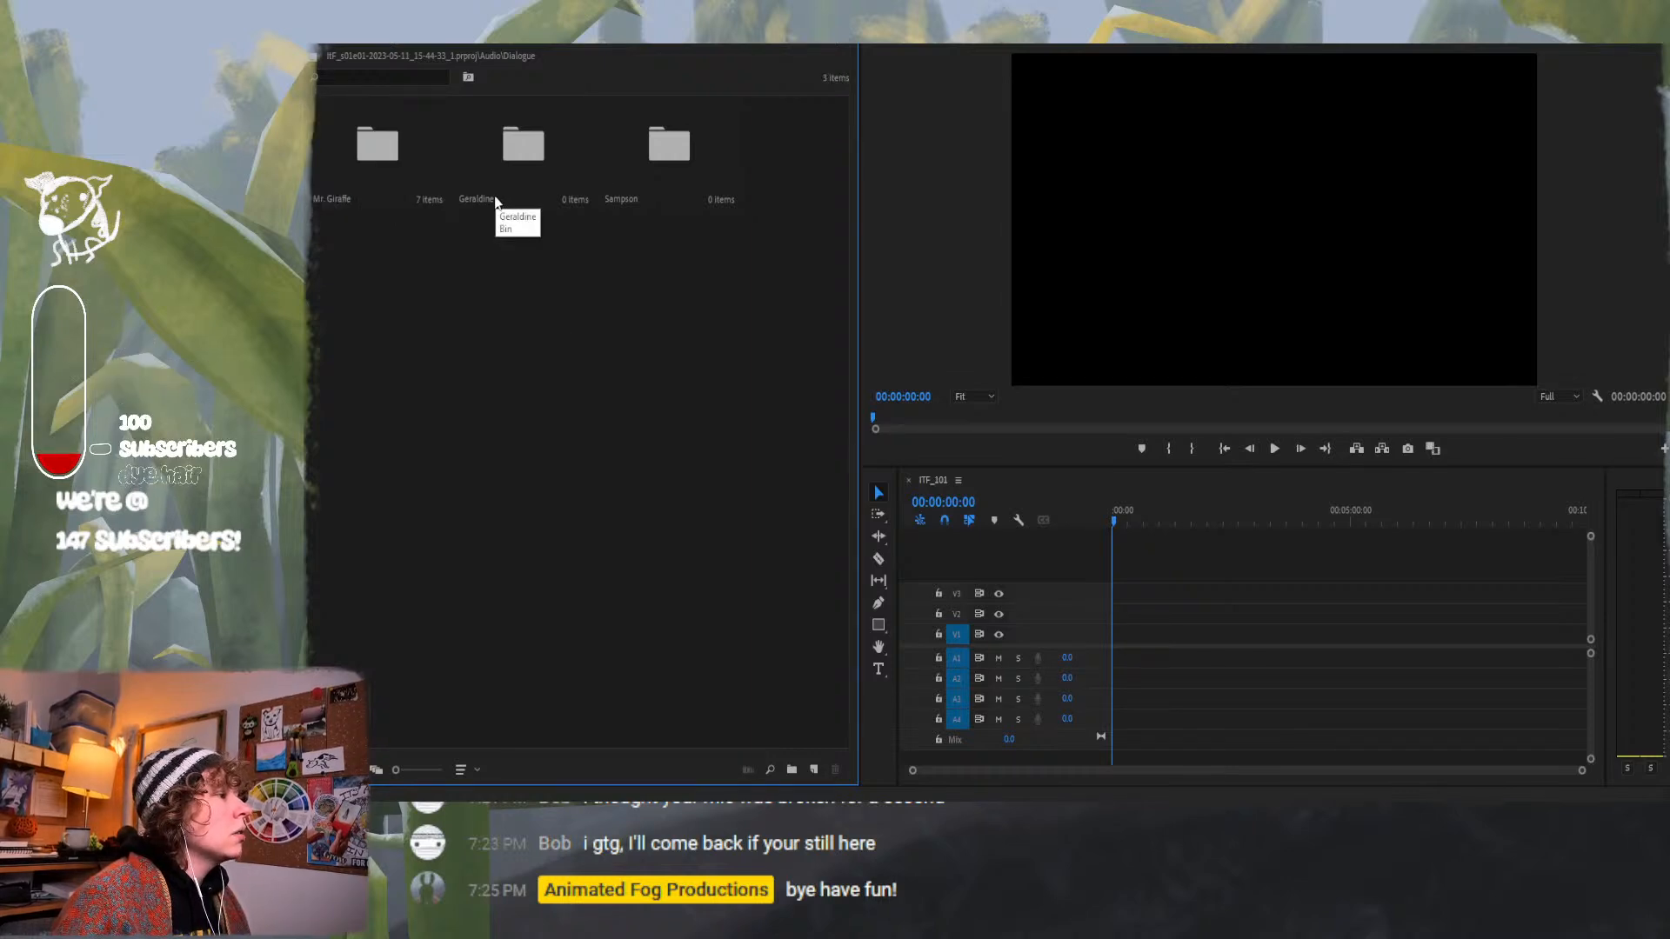
Create a new bin named Mrs. Giraffe in the Audio/Dialogue bin.
right_click(409, 300)
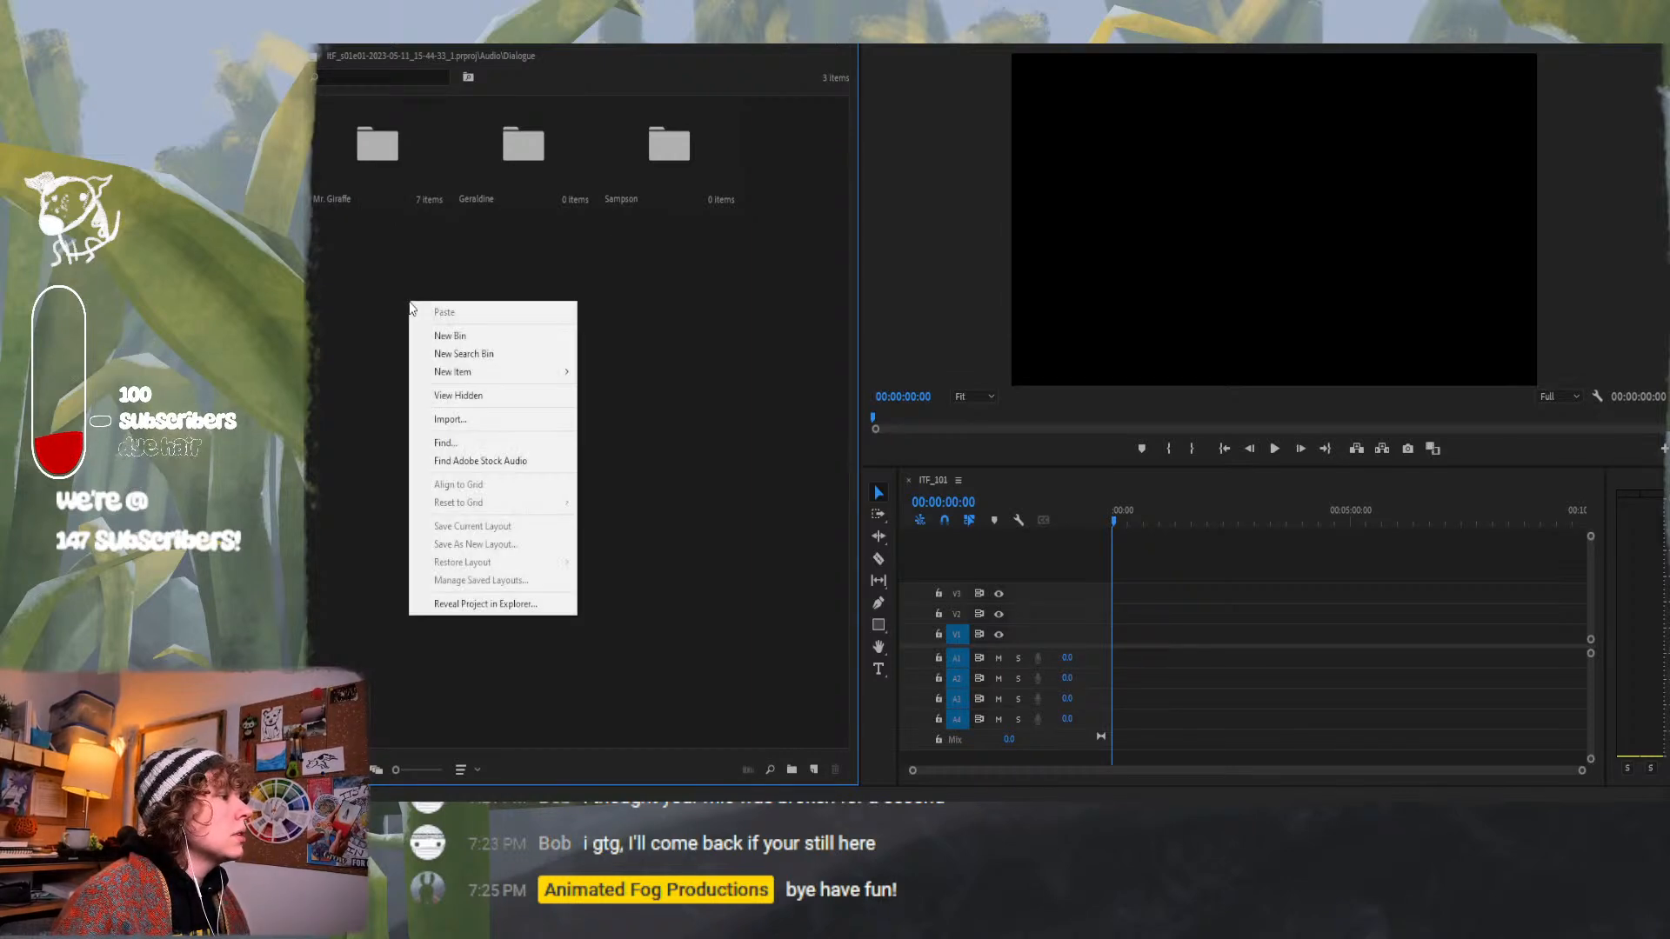
click(456, 337)
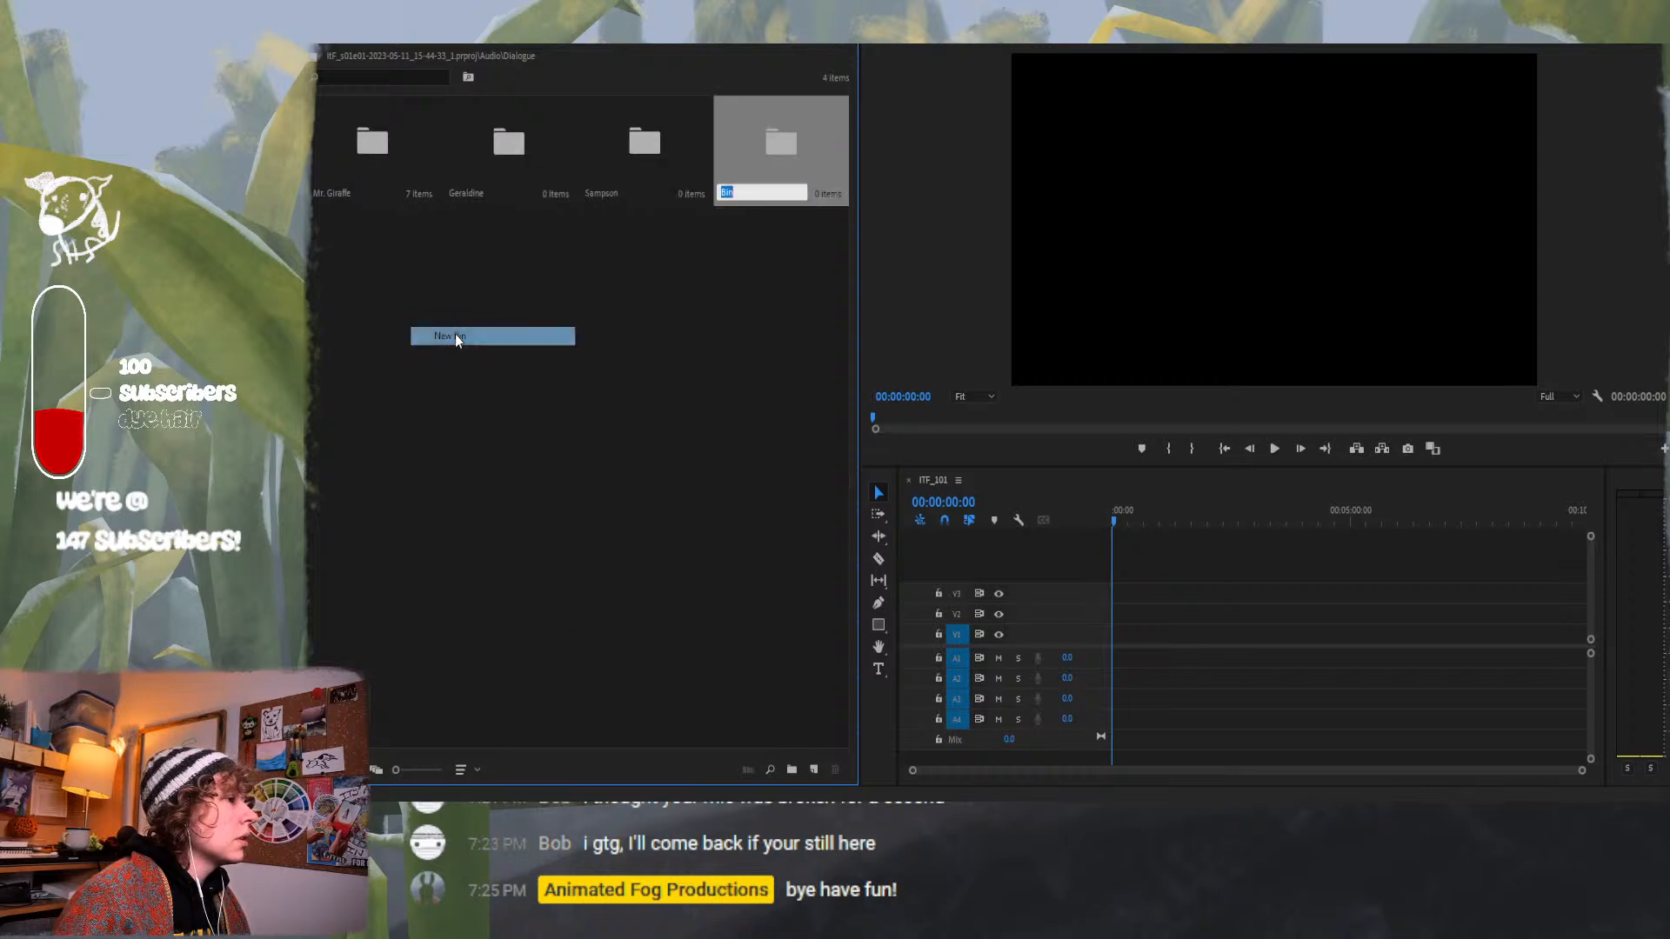
text(Mrs)
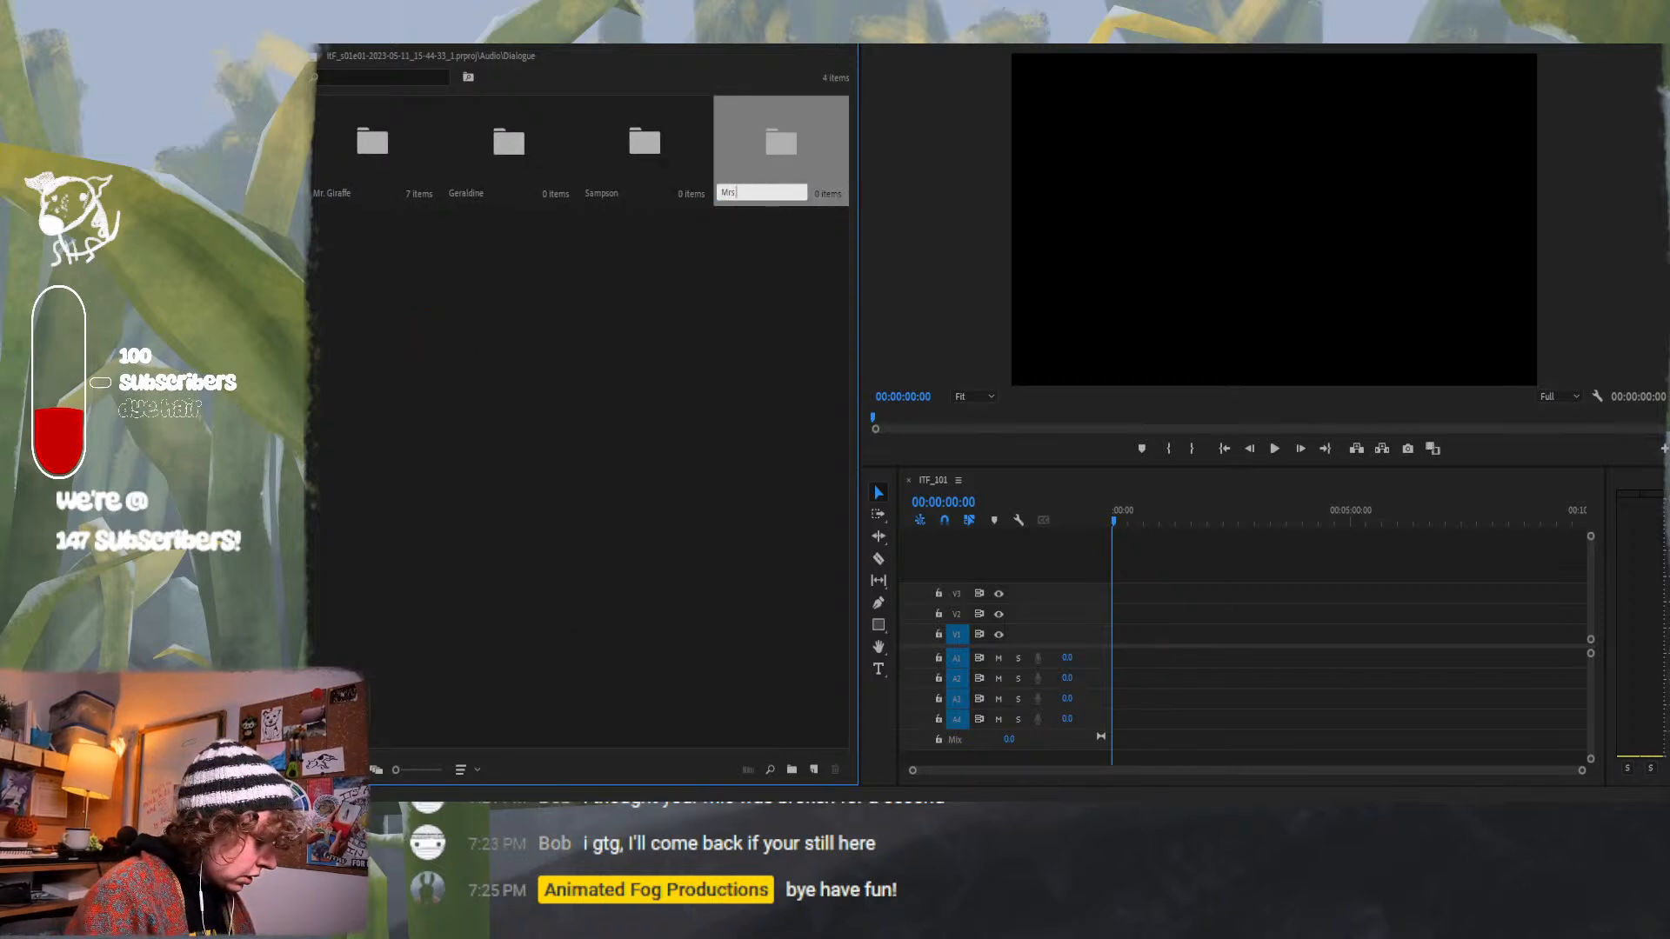
text(. Giraffe)
key(Tab)
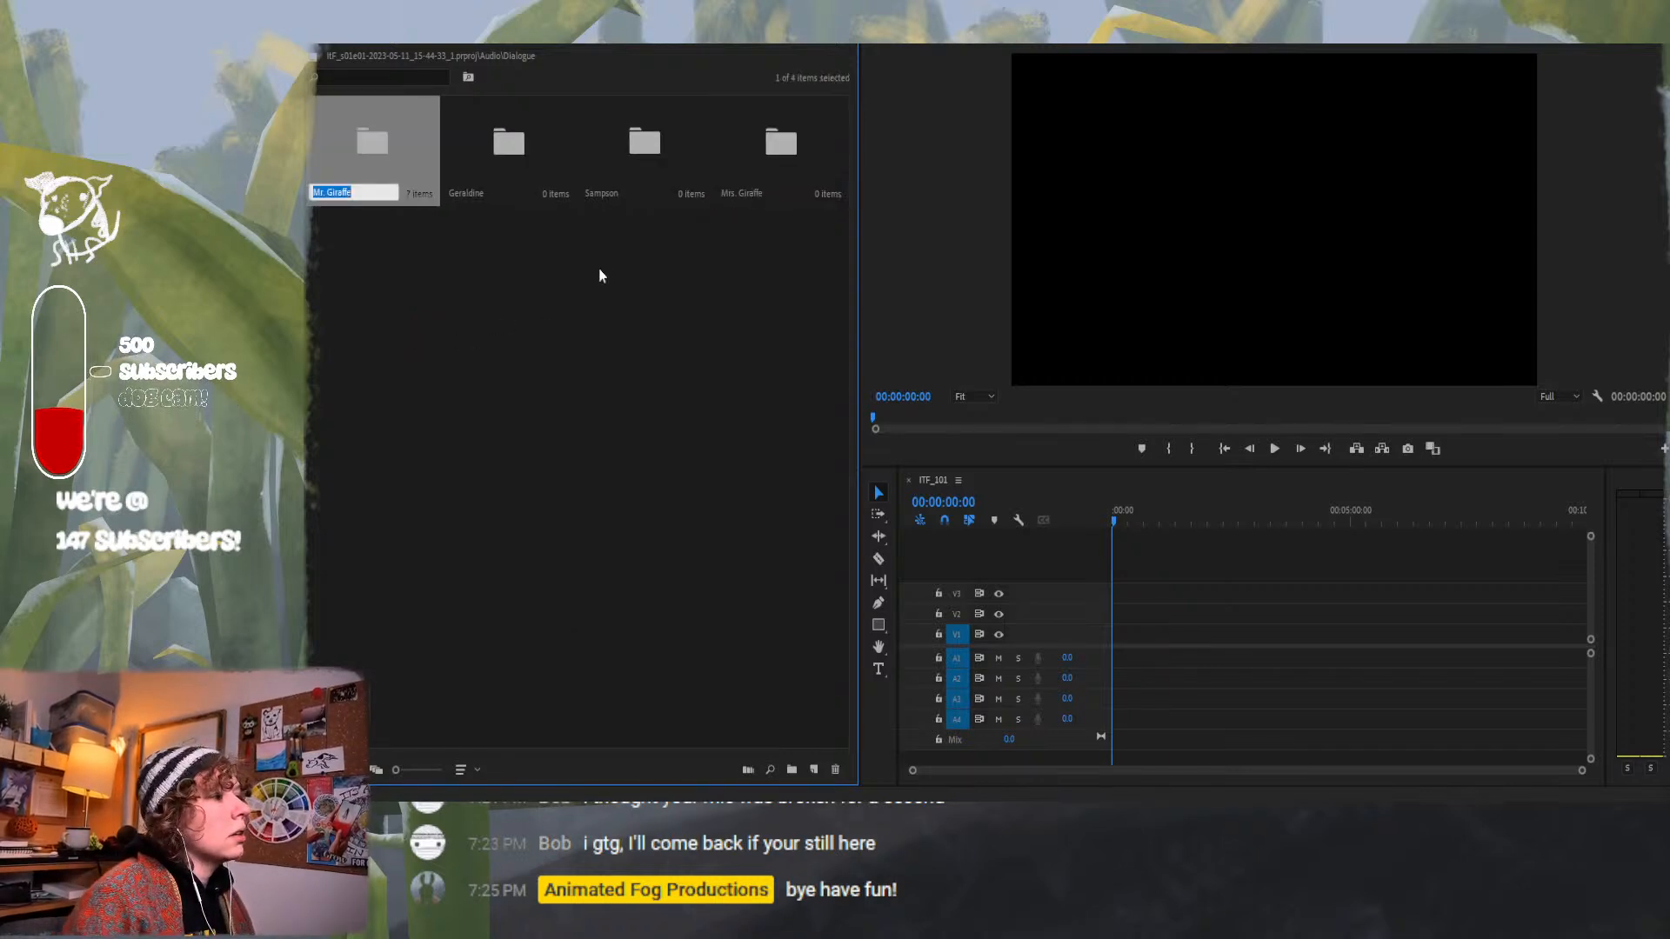
click(599, 276)
Add another bin named Frogman alongside the other character bins in Dialogue.
right_click(598, 276)
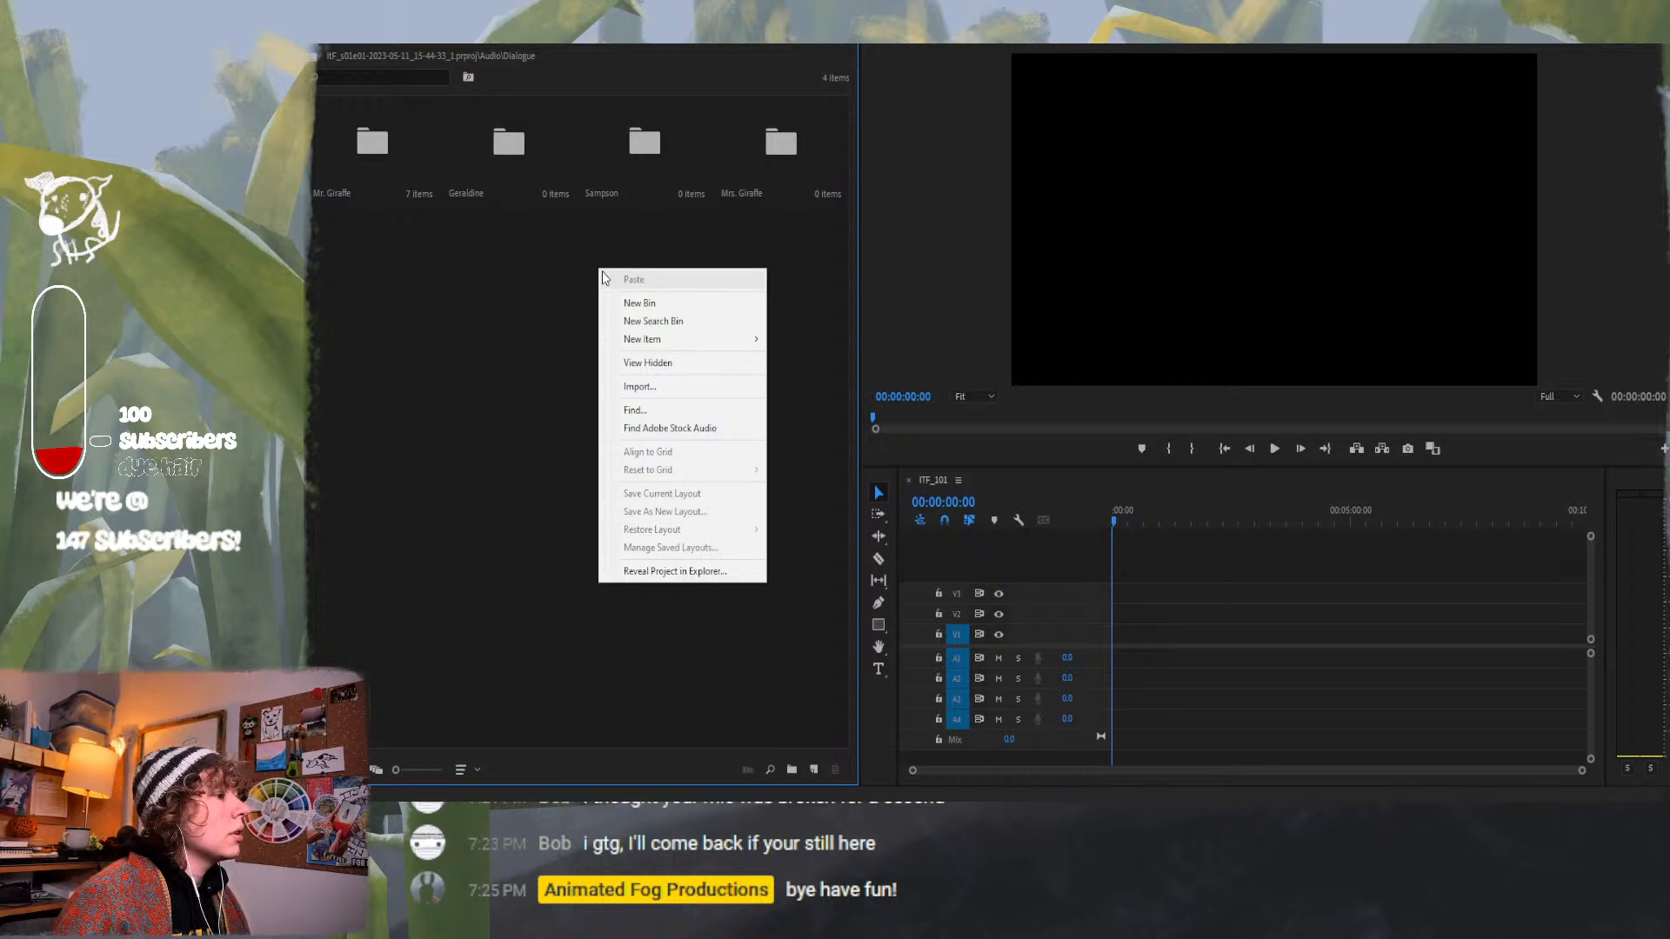
click(639, 299)
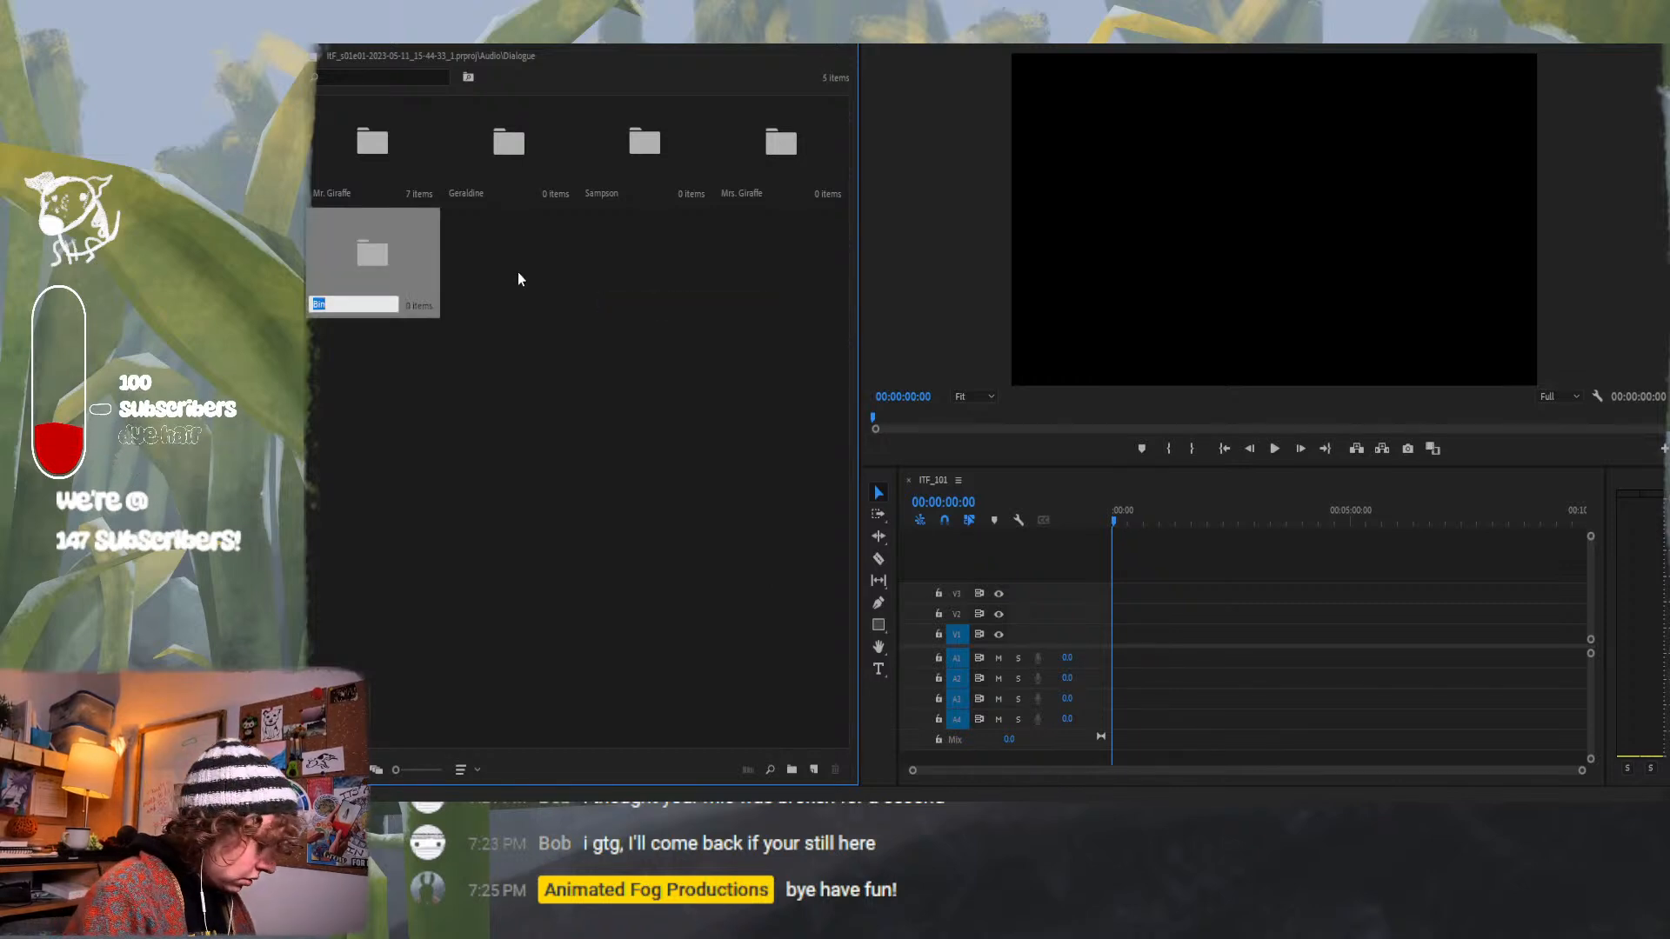
text(Frogman)
key(Tab)
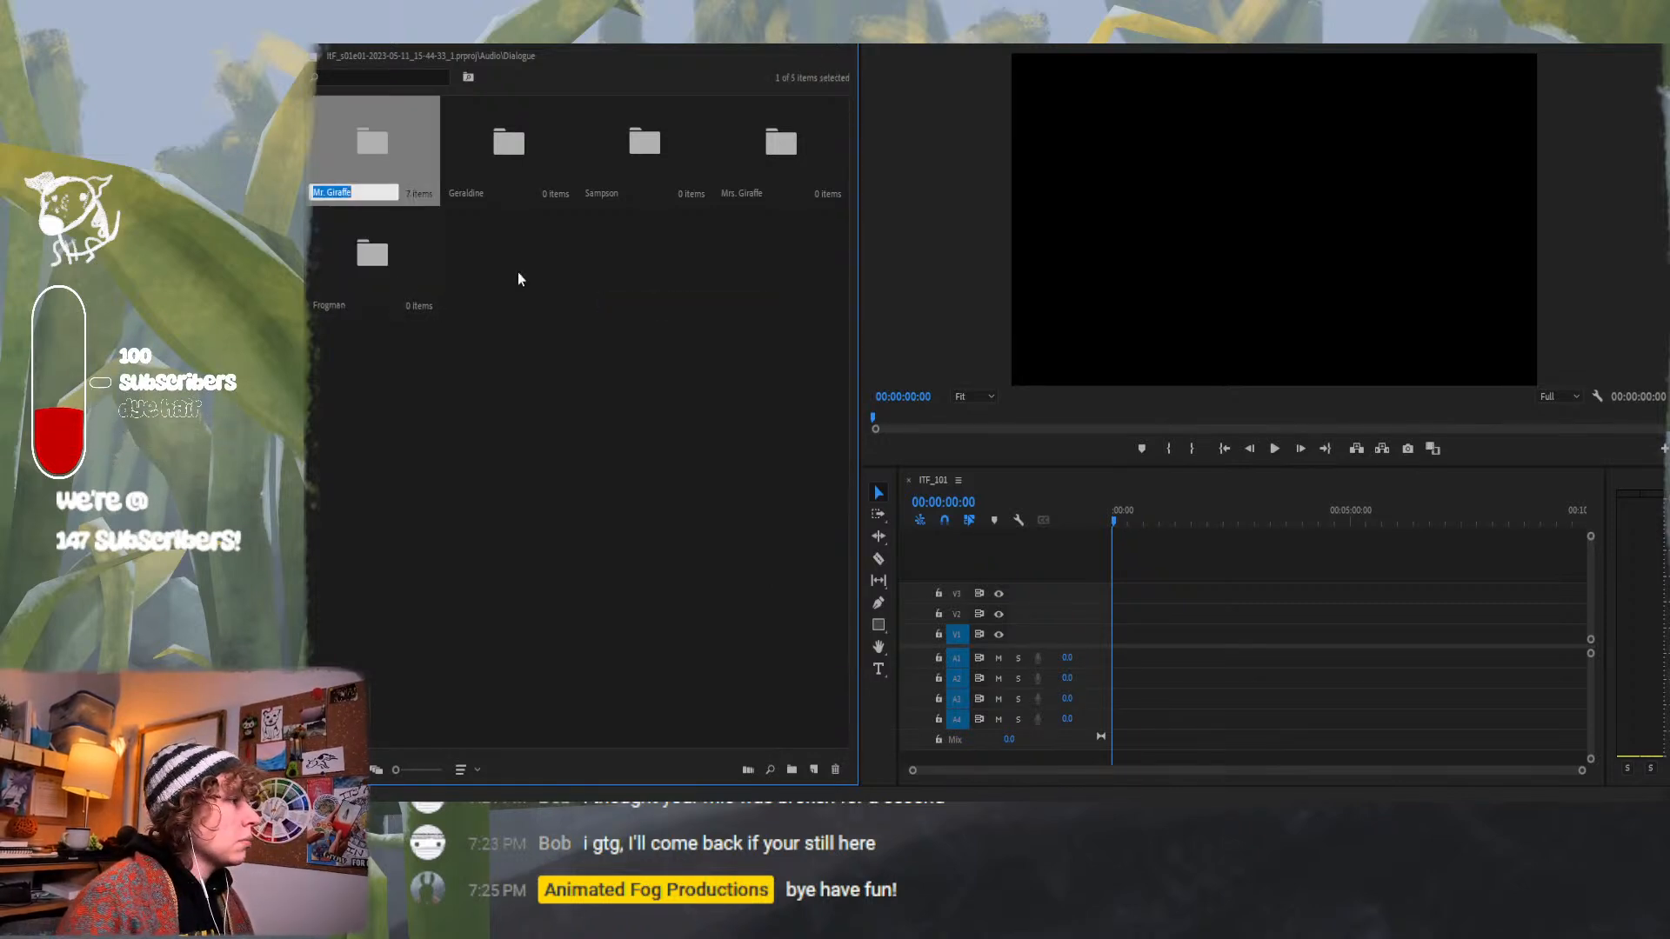
click(518, 272)
Add a character bin named Sally to the Dialogue bin.
right_click(518, 273)
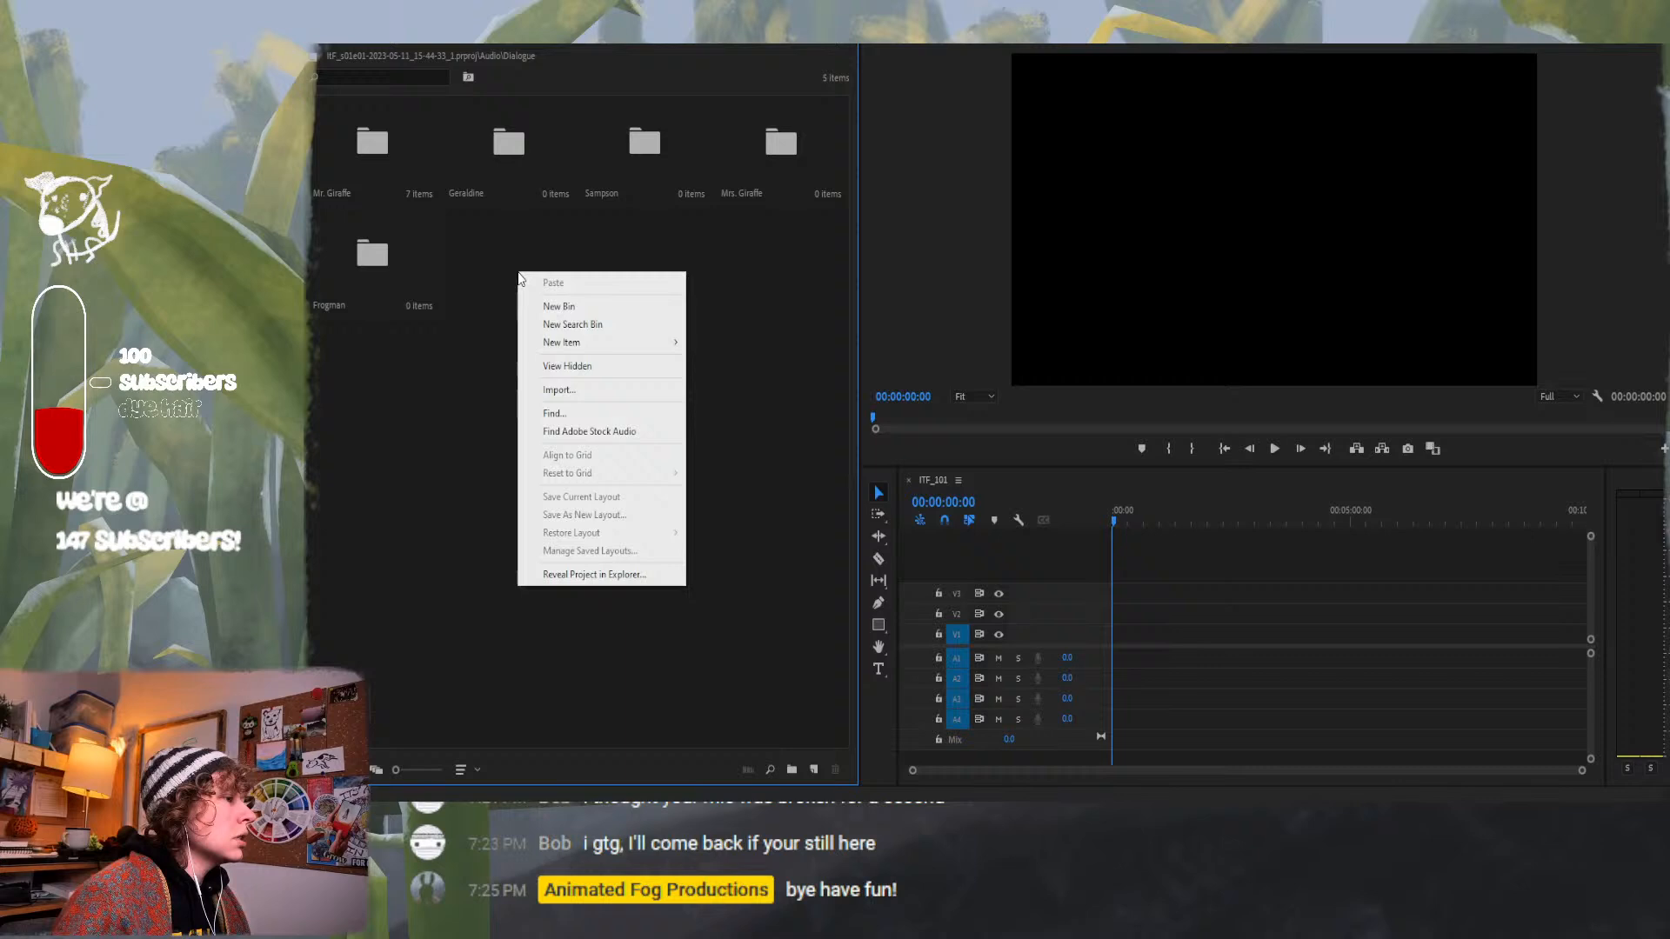
click(566, 307)
text(Sa)
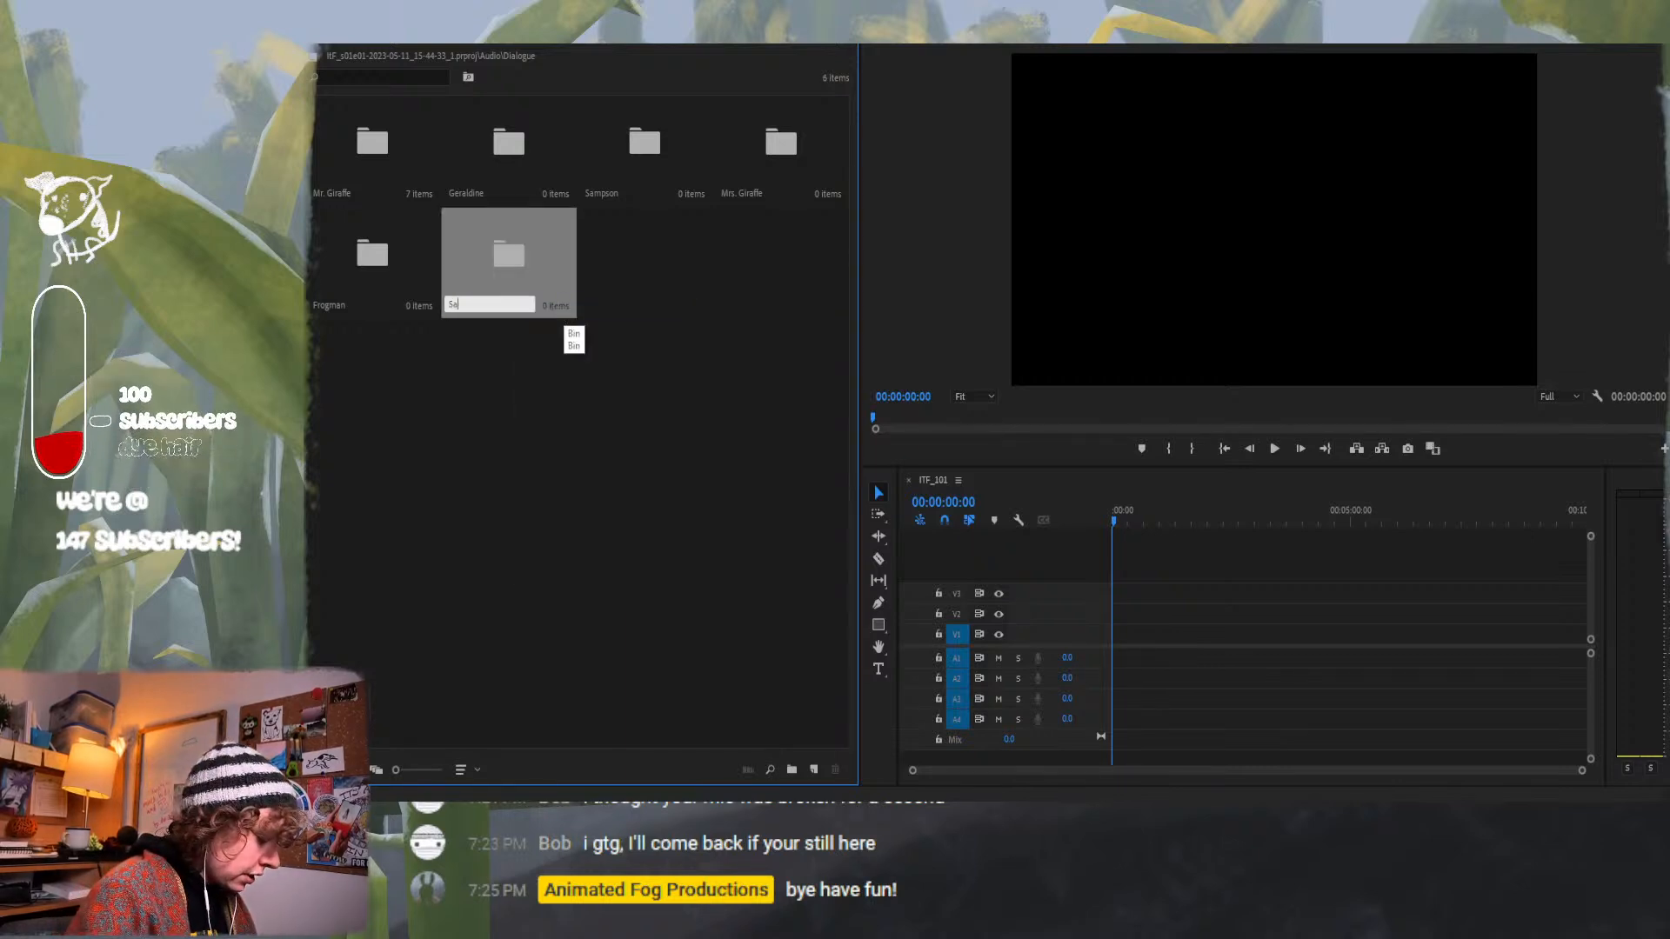
text(lly)
key(Tab)
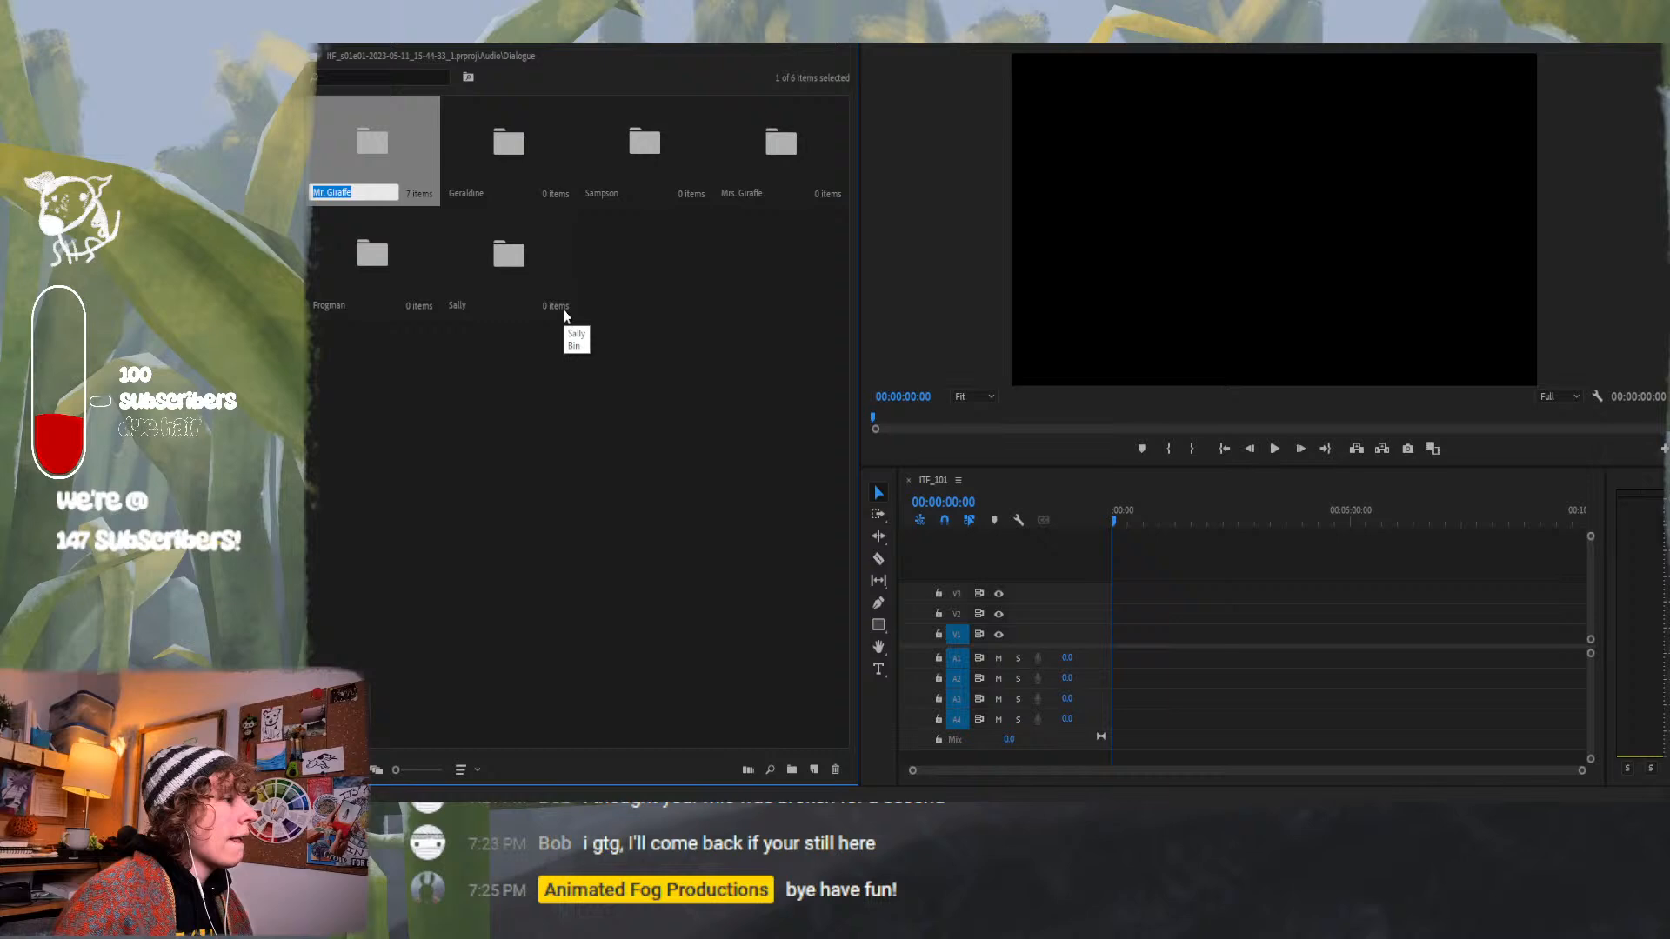
click(620, 339)
Add a character bin named The Mayor to the Dialogue bin.
right_click(618, 336)
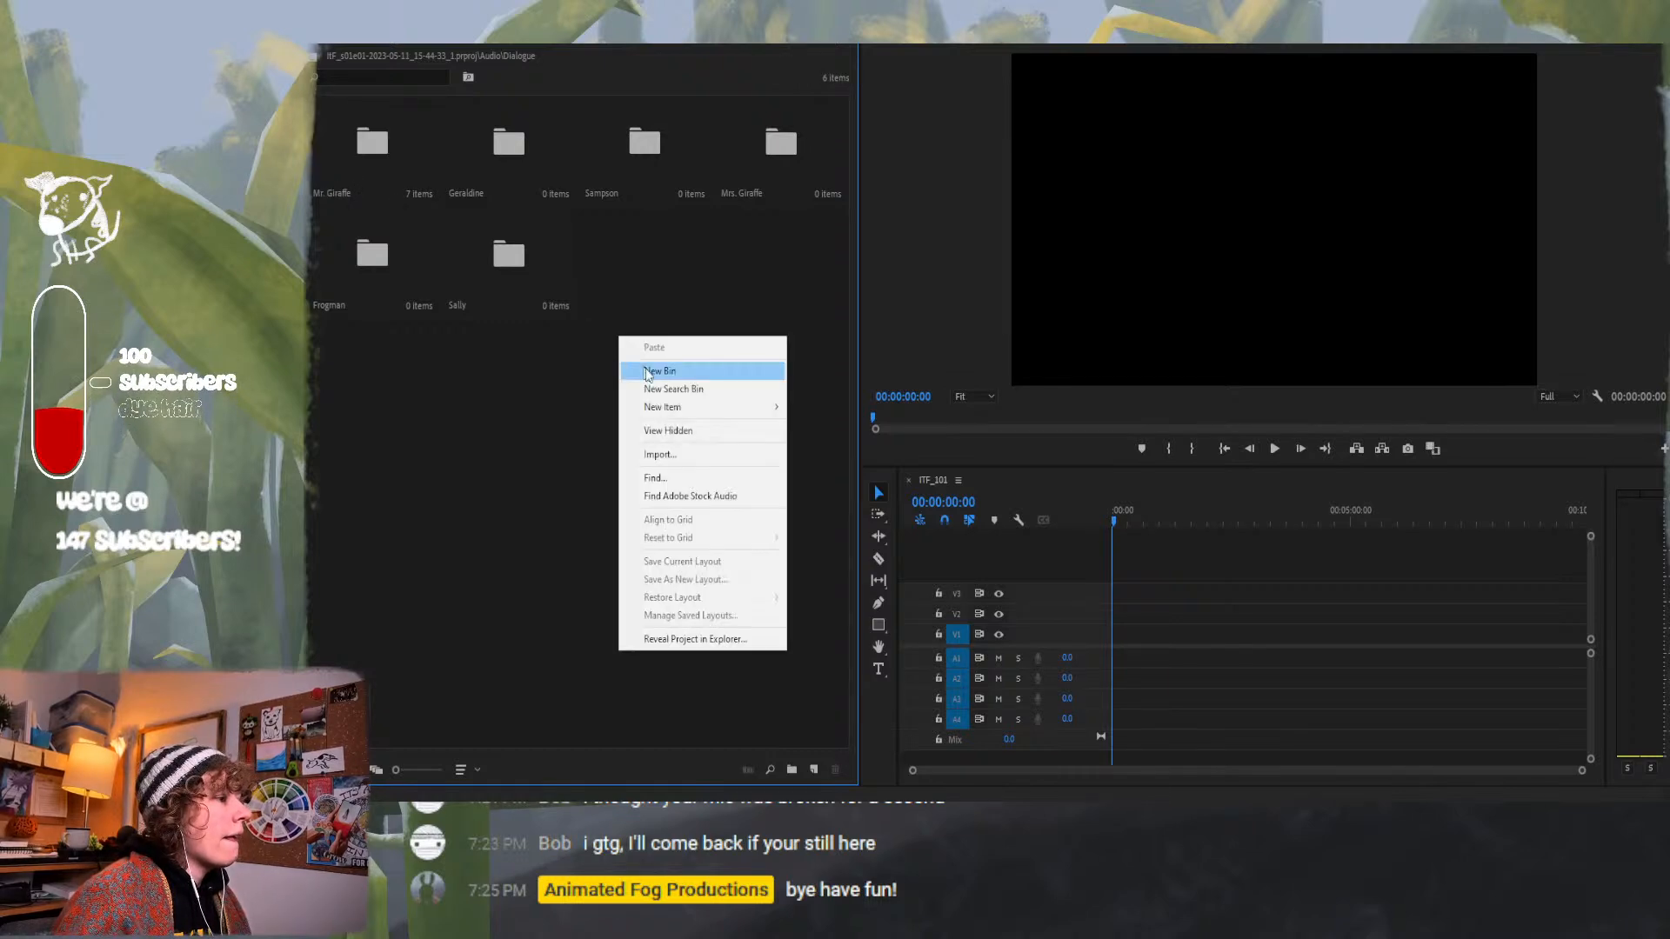
click(645, 372)
text(The M)
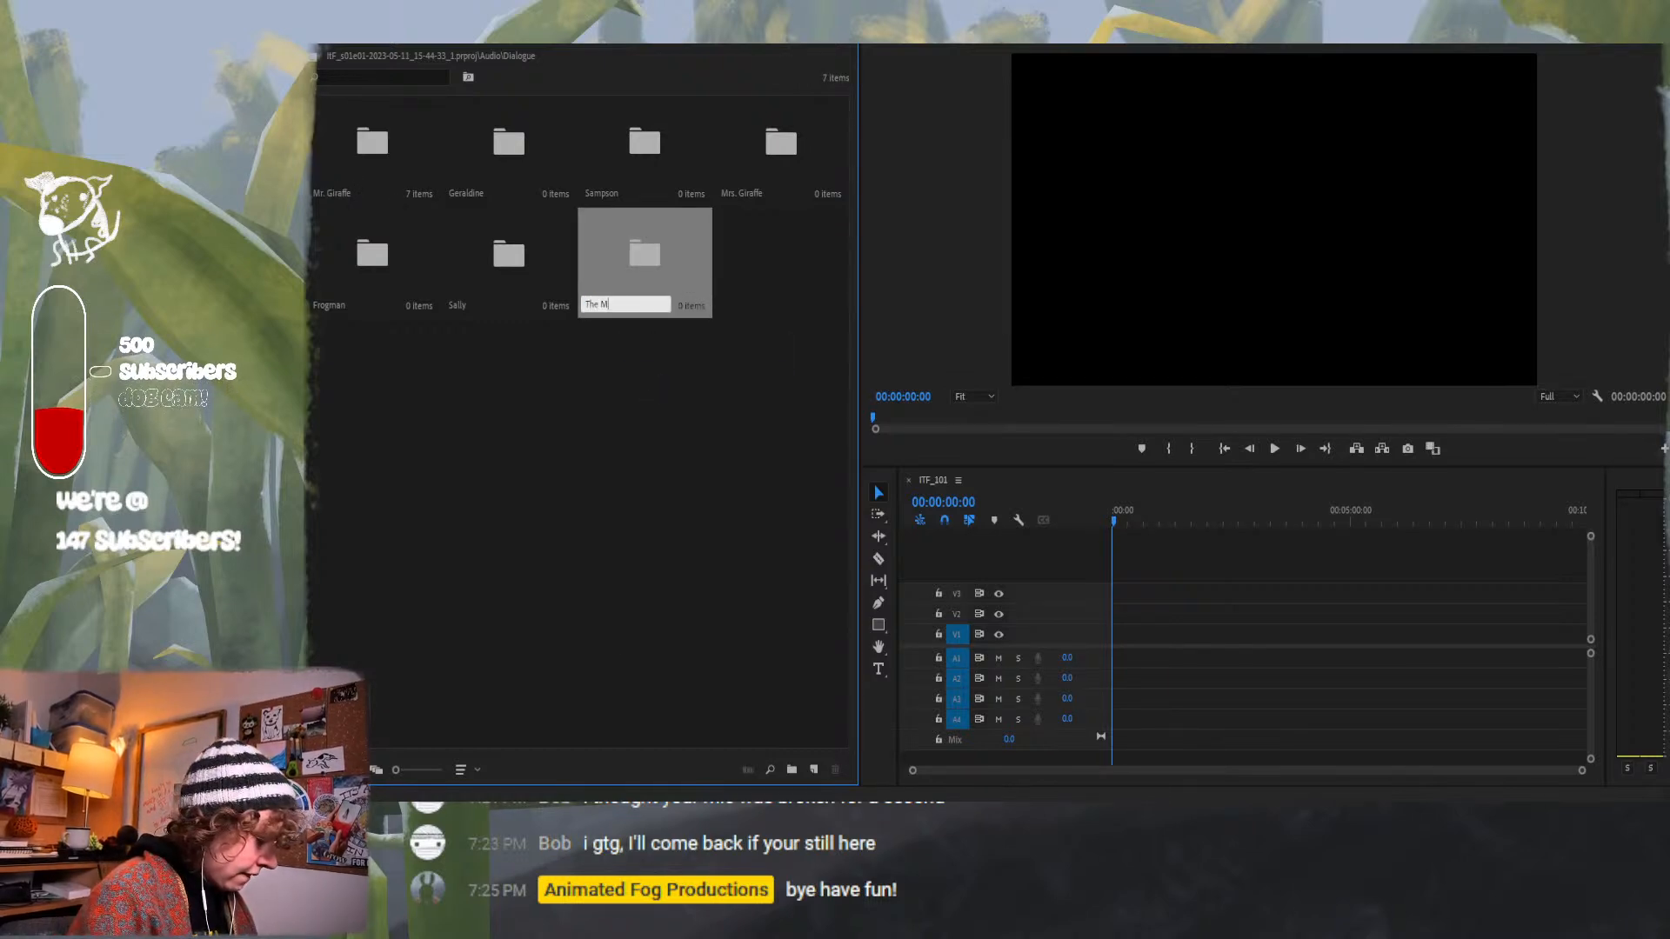
text(ayor)
key(Tab)
click(648, 378)
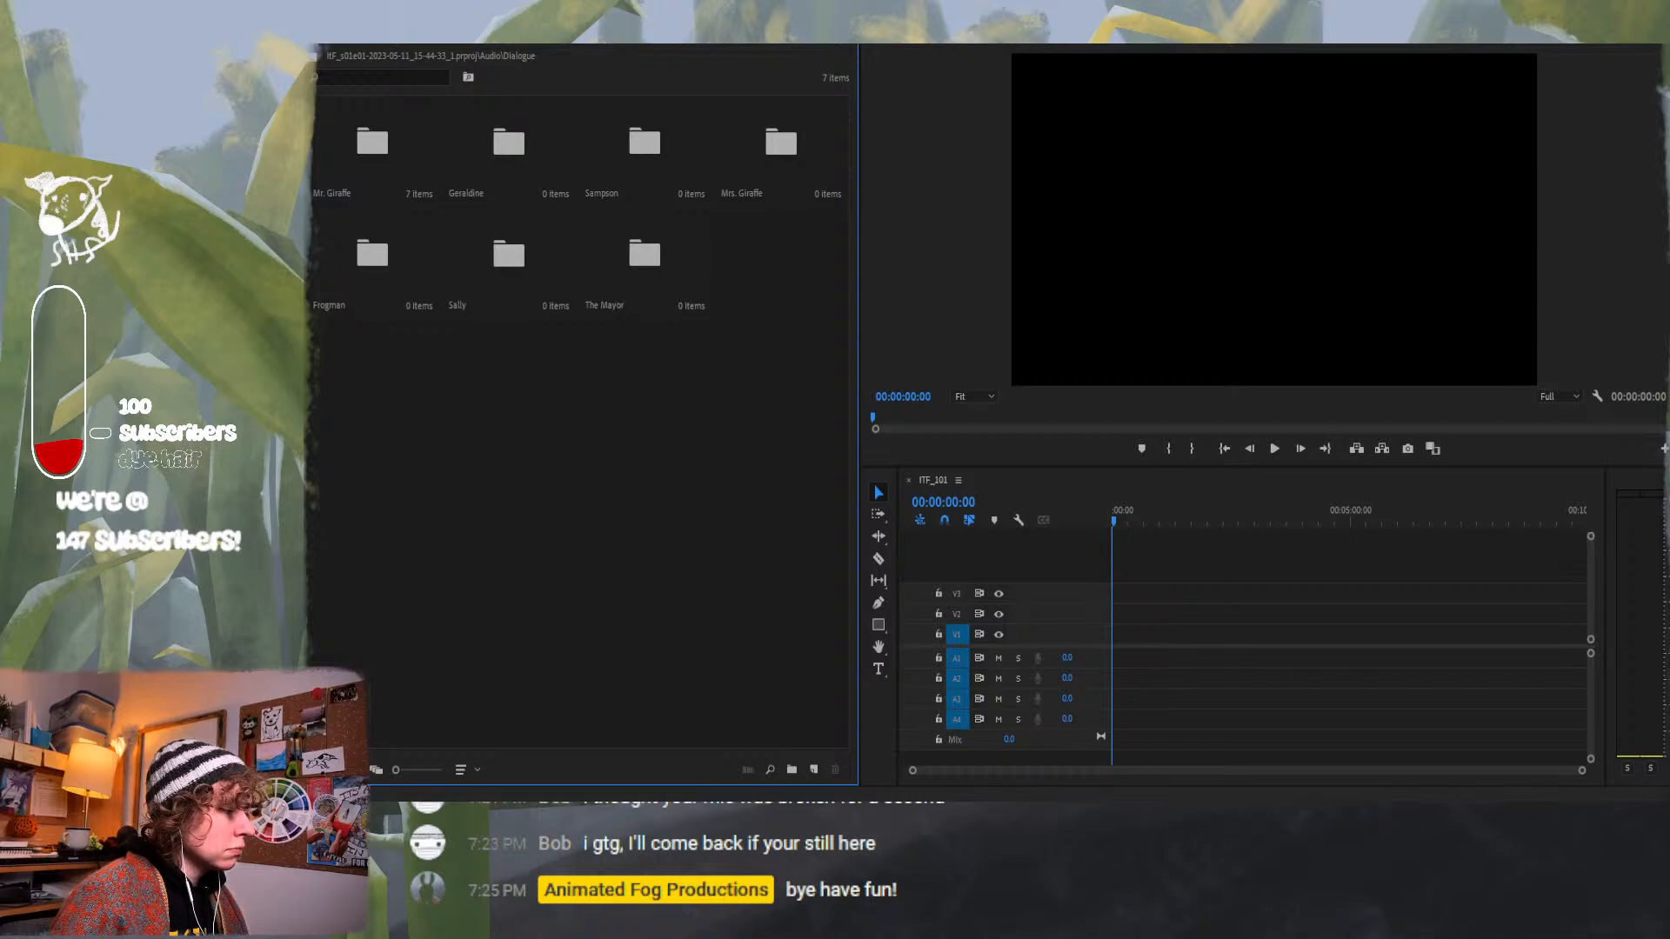
Import the ITF_VO_101 voice recordings from the Downloads folder into the matching Sally, Mr. Giraffe, Geraldine, Sampson and Frogman bins.
mouse_move(631, 780)
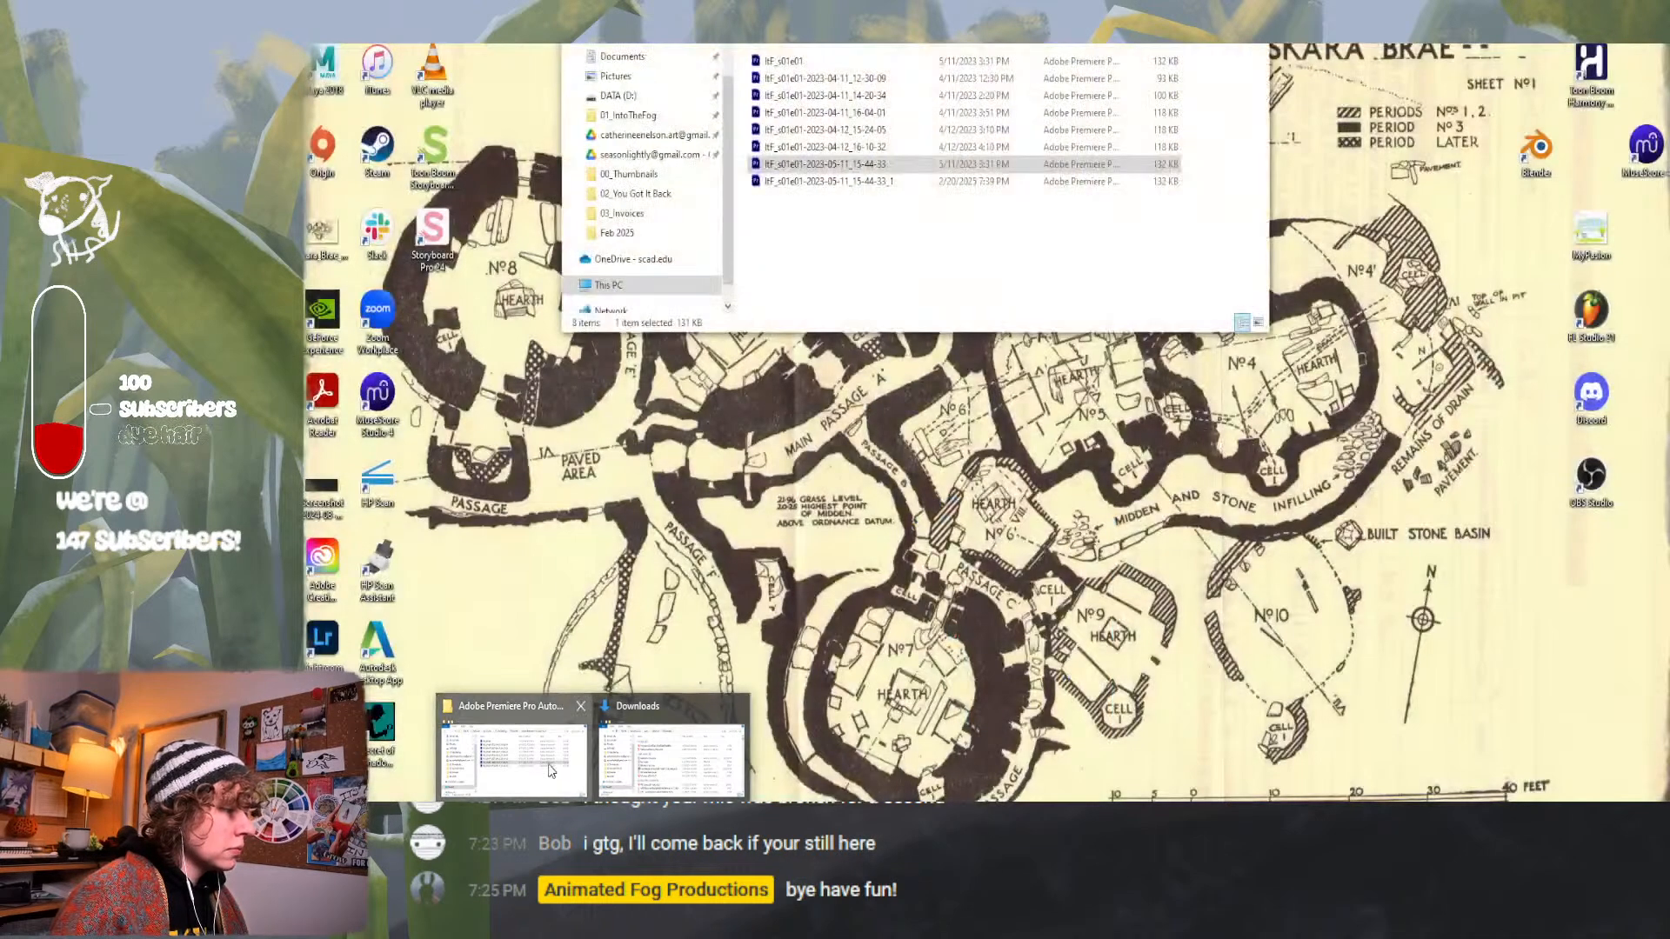
click(548, 766)
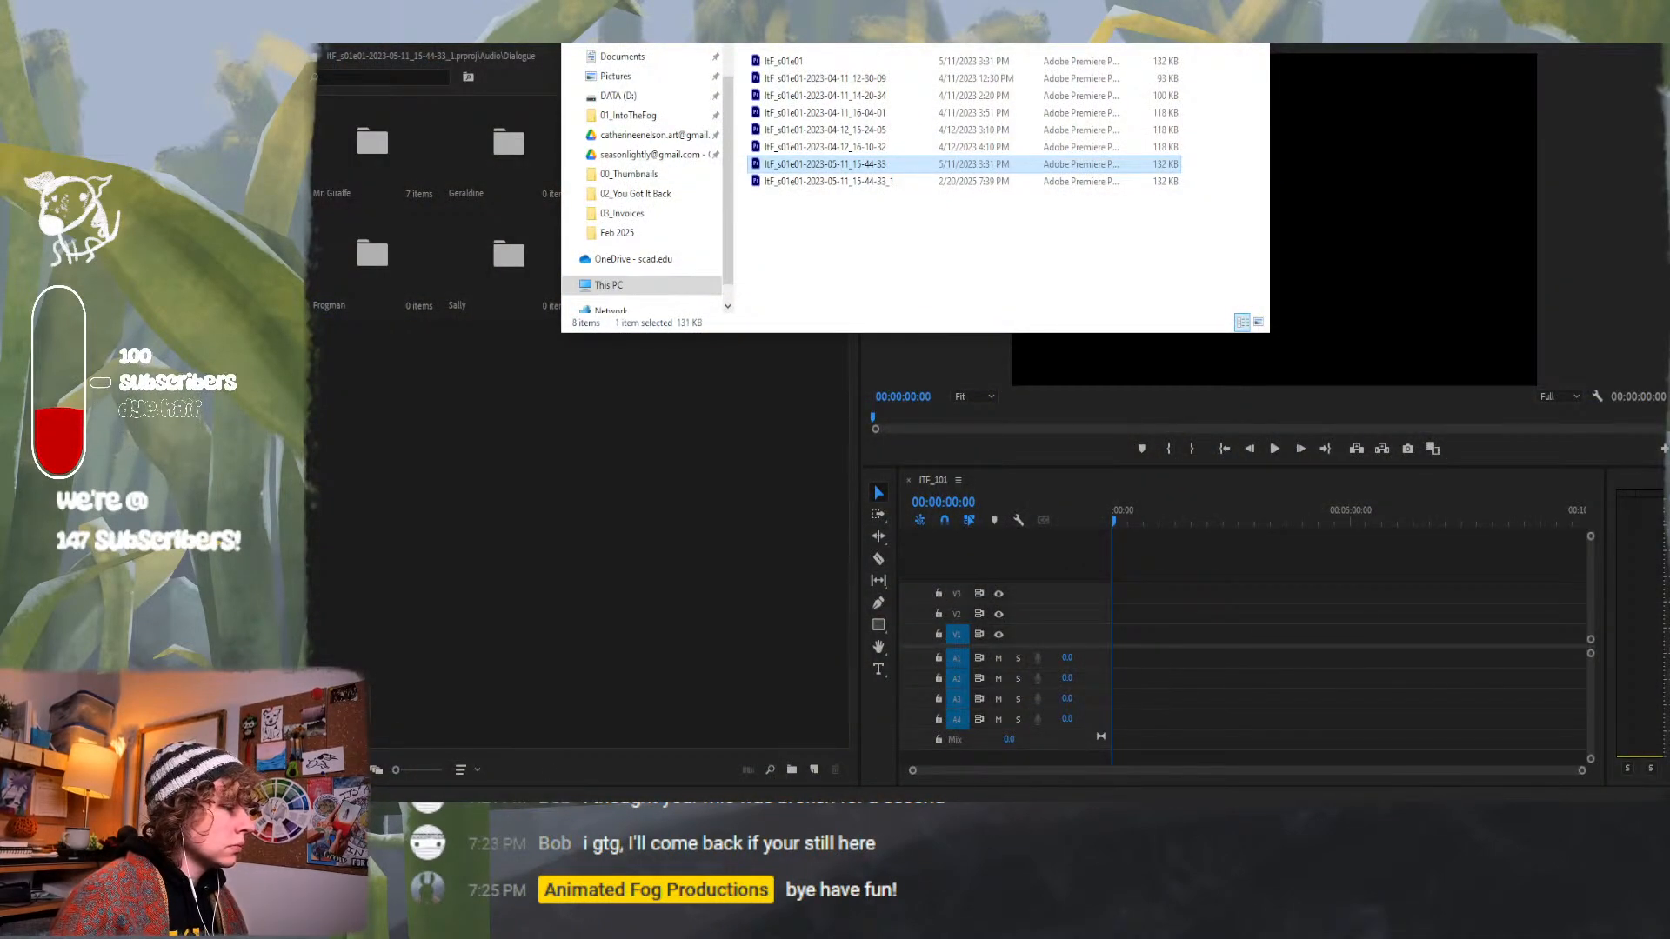
click(604, 818)
click(671, 785)
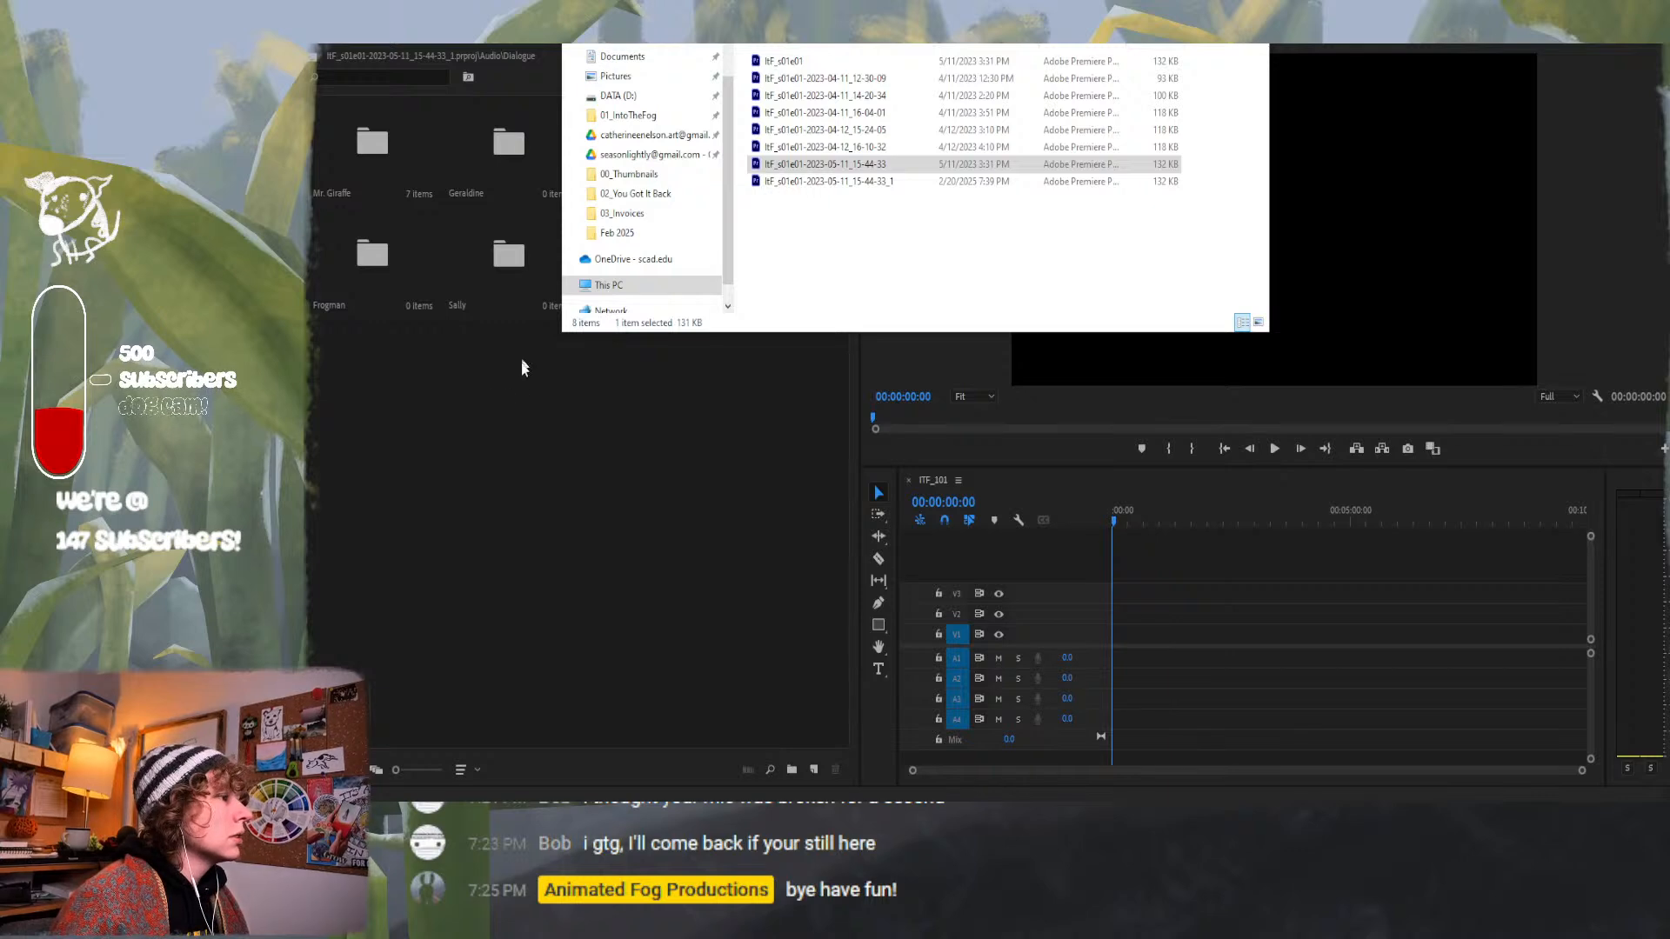
click(514, 417)
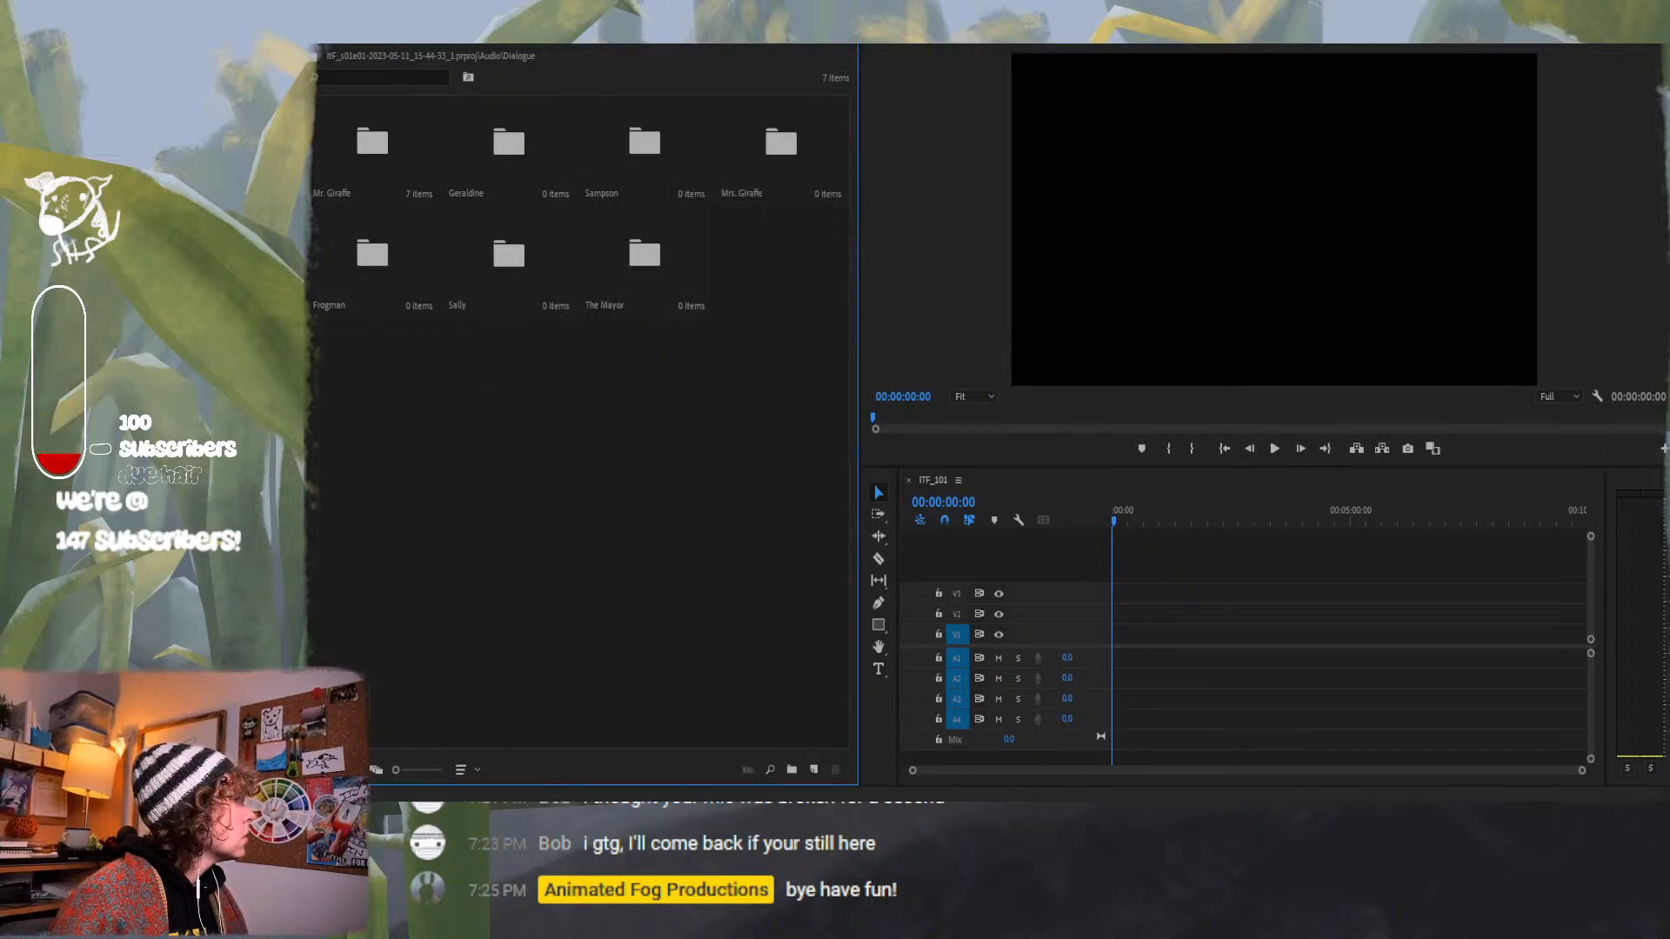
drag(423, 306, 499, 281)
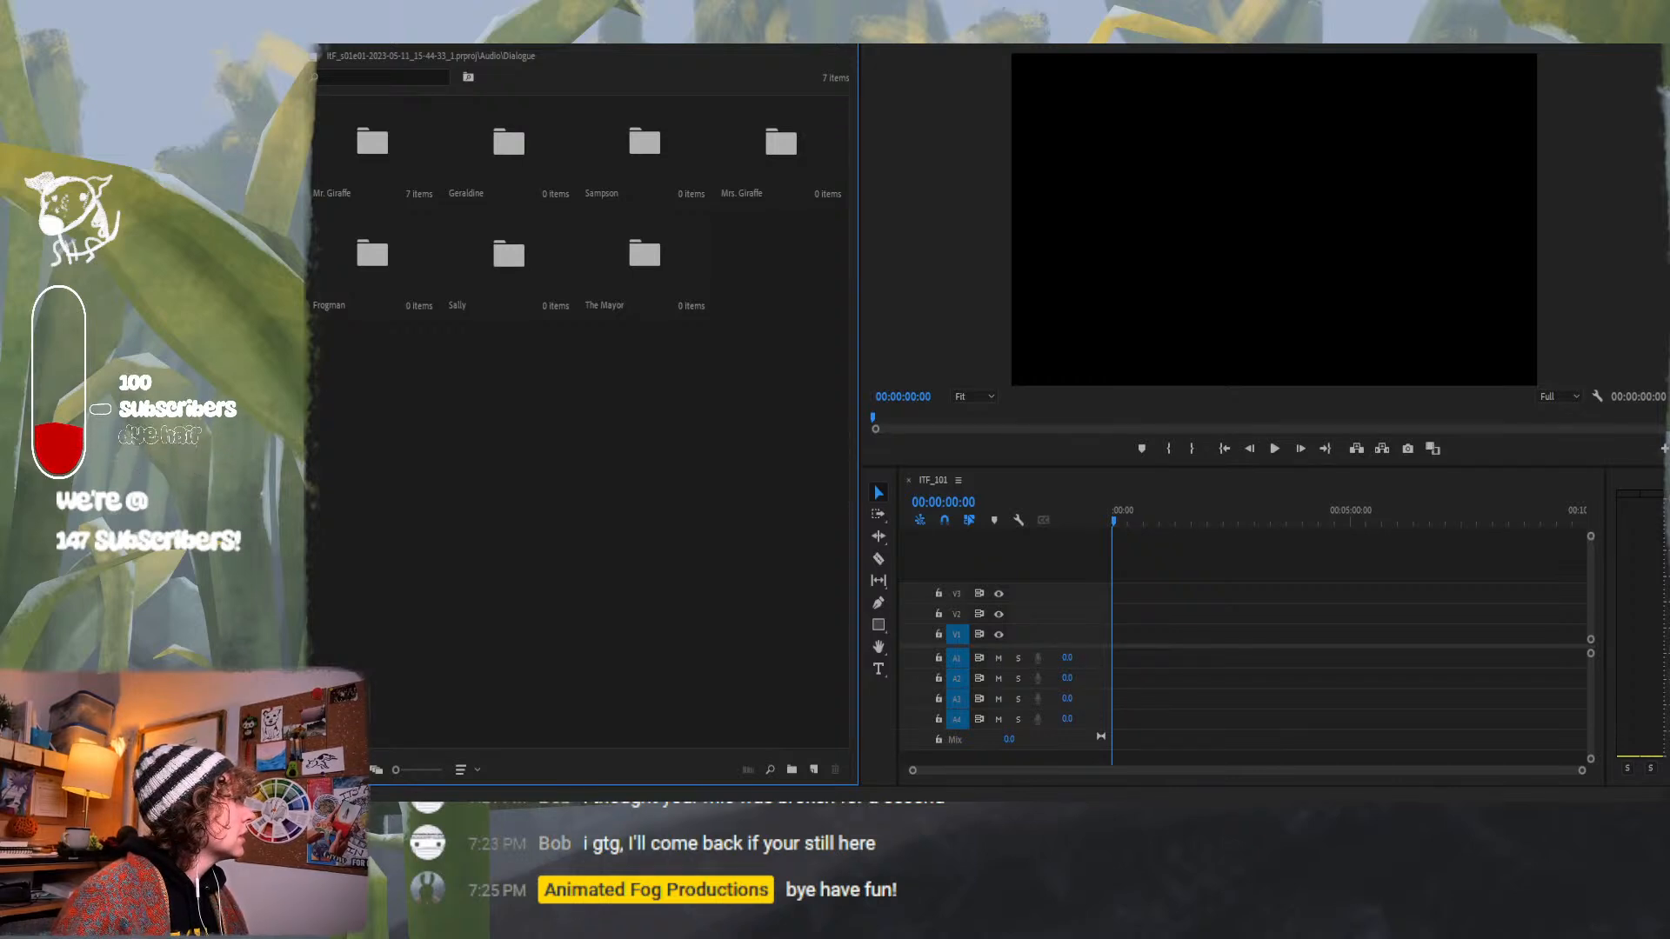
drag(344, 261, 364, 150)
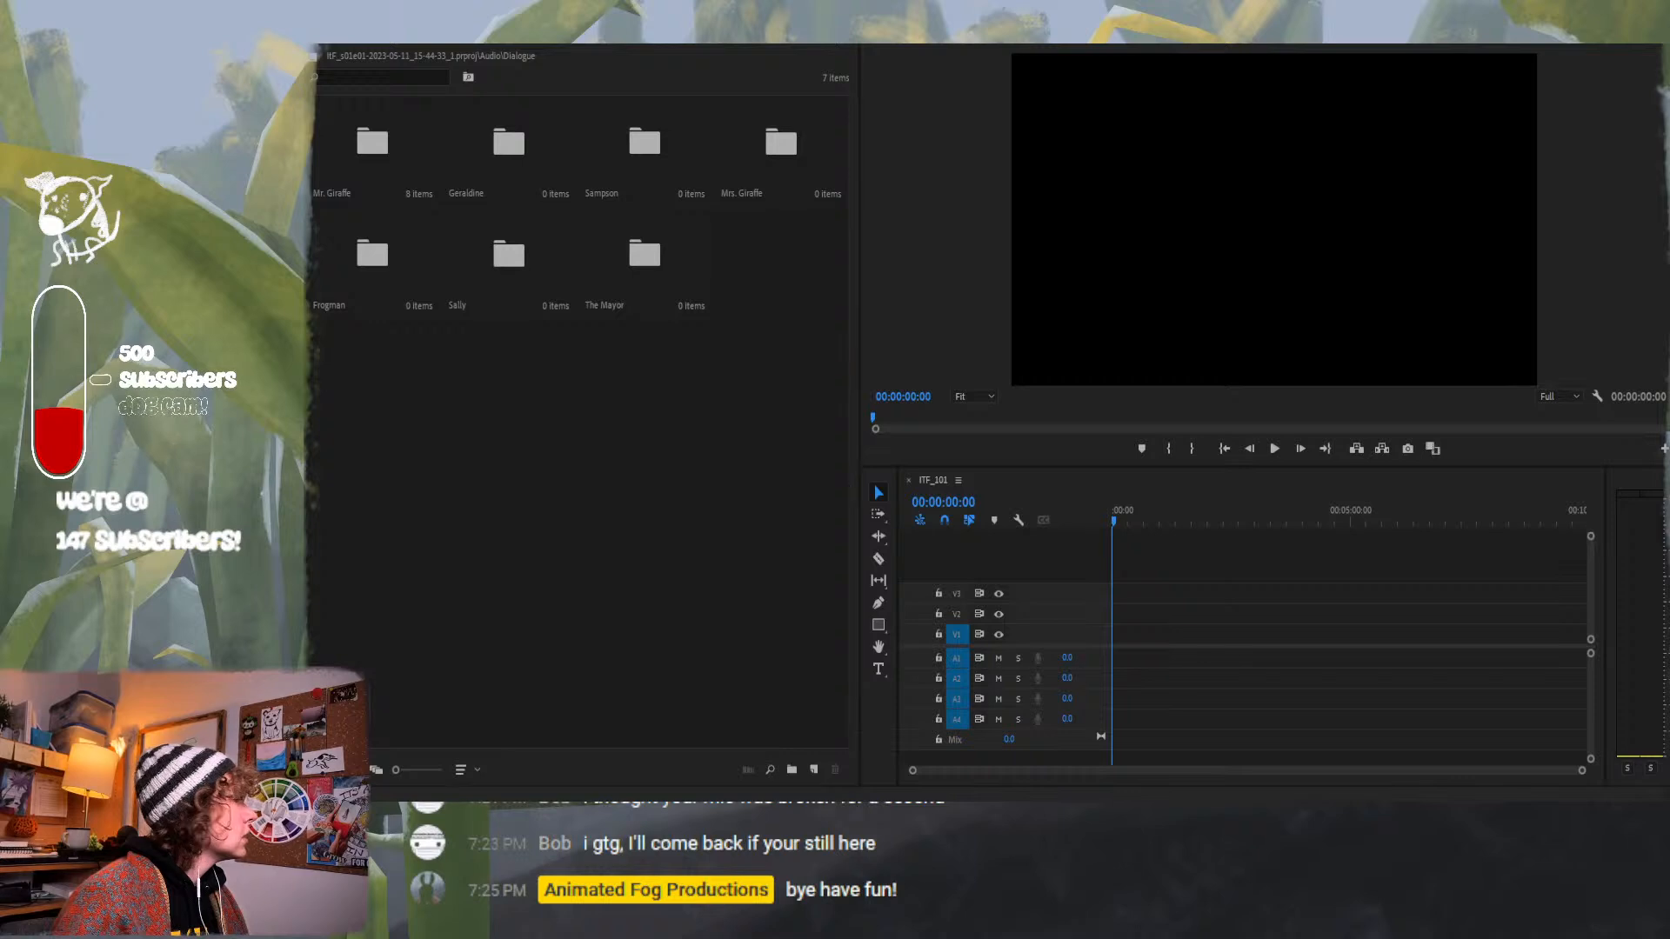
drag(343, 261, 468, 193)
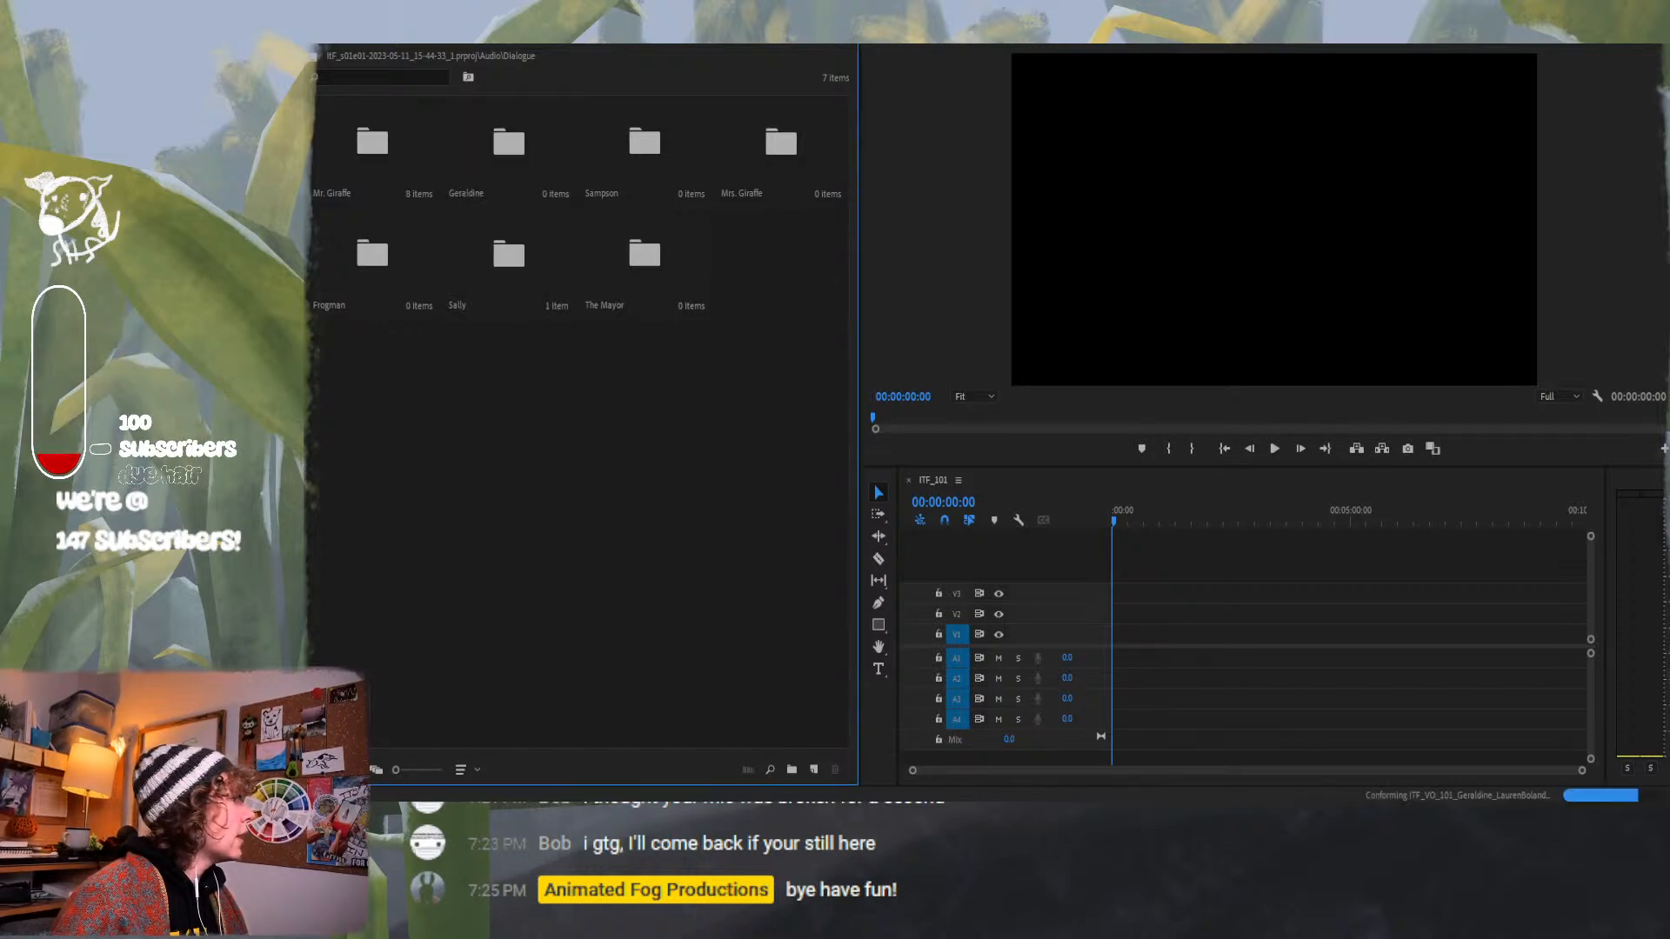
drag(675, 160, 629, 160)
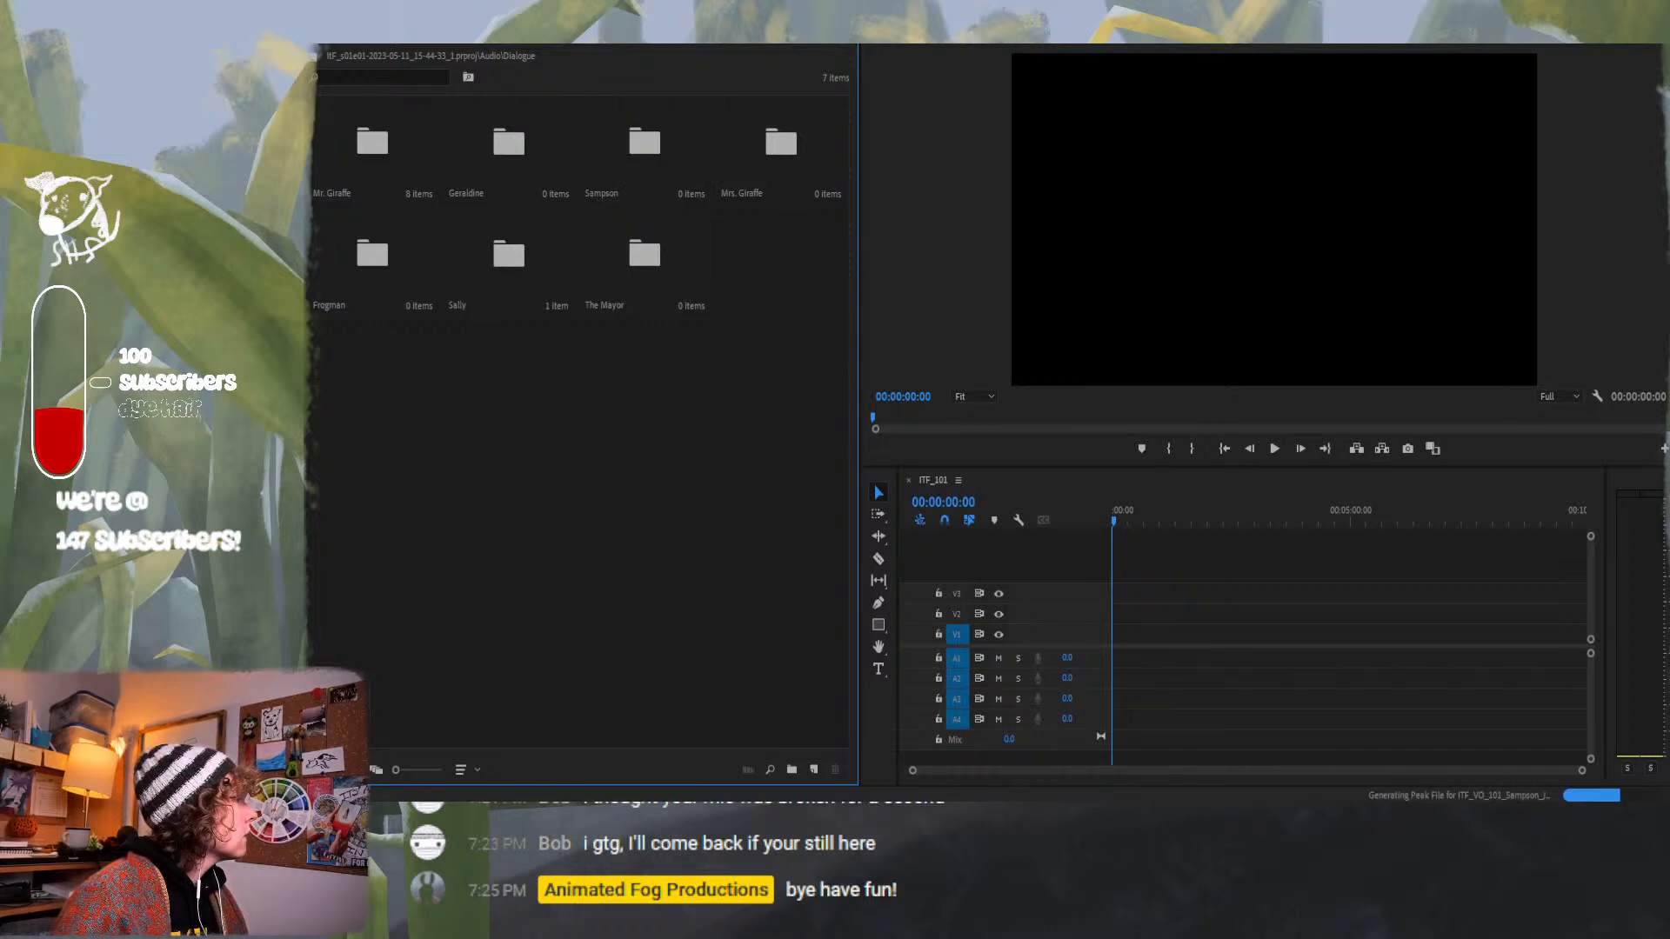
drag(314, 339, 375, 273)
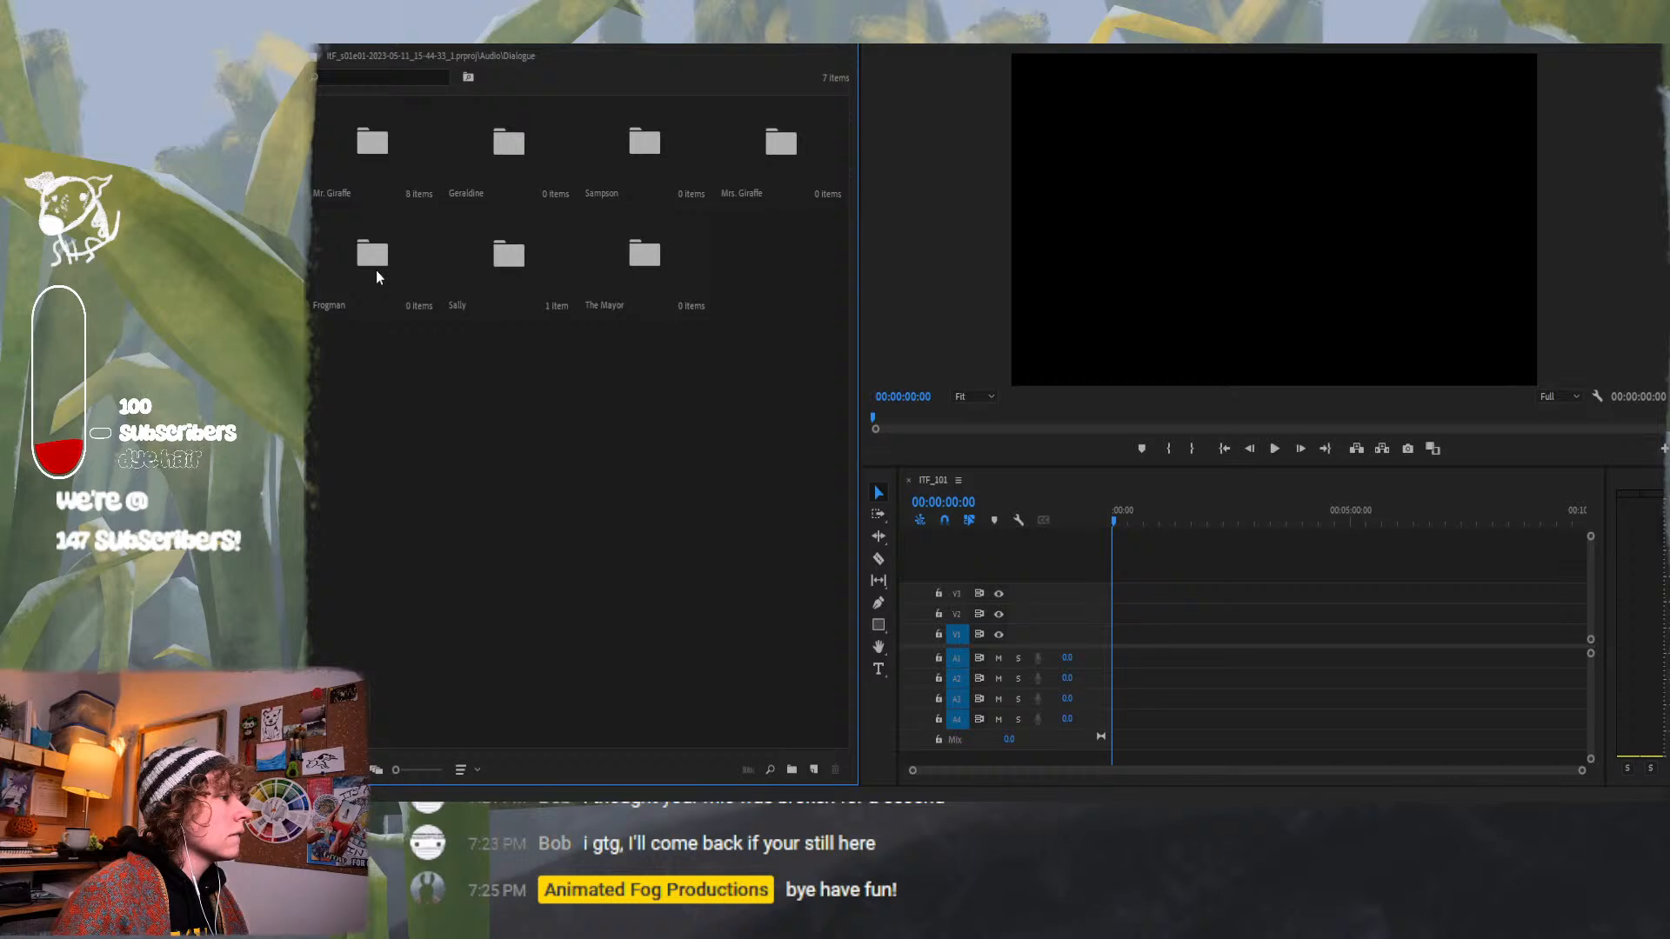
Open the Frogman bin to check its imported recording and return to the project's root level.
double_click(376, 272)
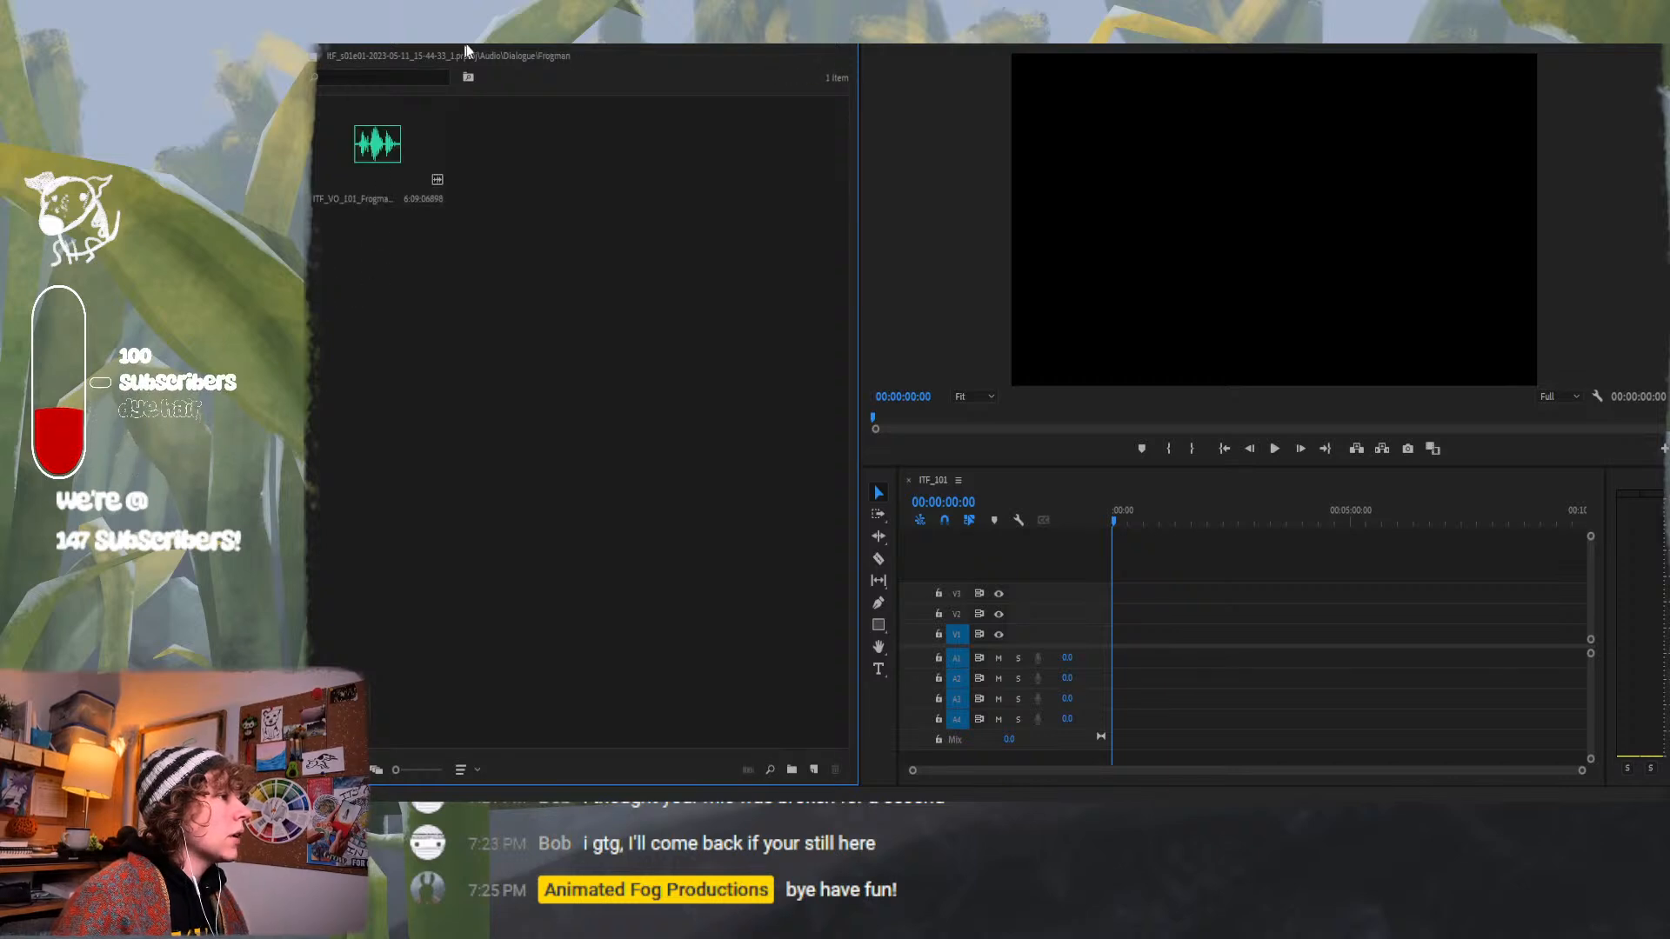
click(437, 51)
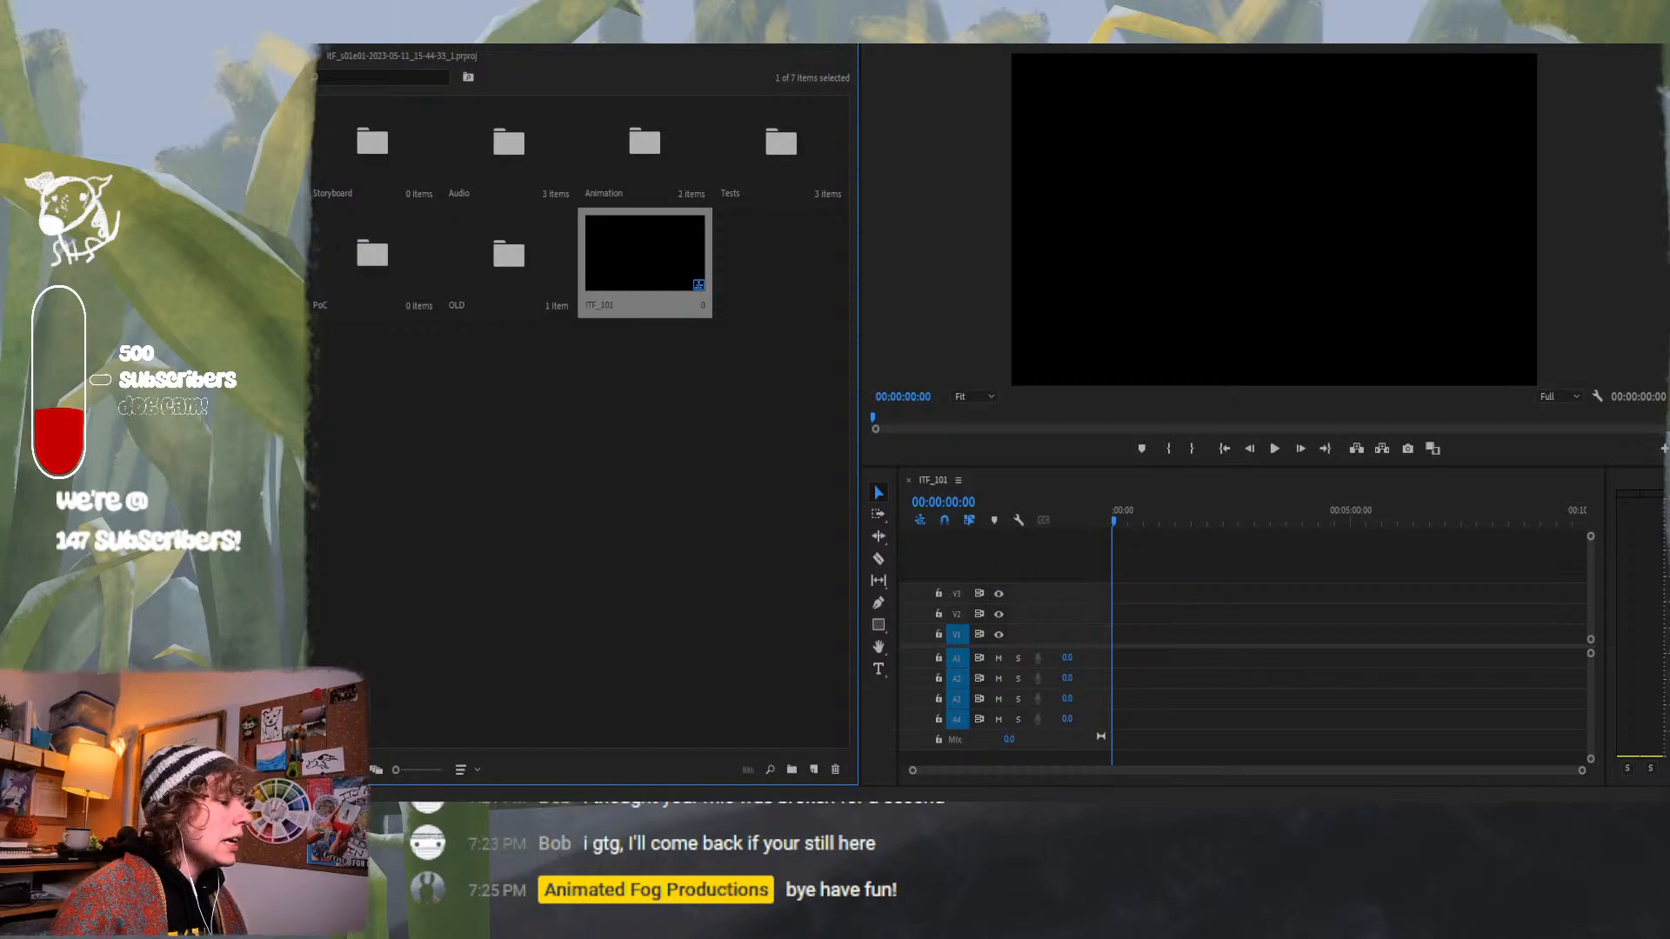
Switch to the script ITF_Script_101-Left_v022.pdf in the browser and read the title page and opening scenes.
mouse_move(700, 922)
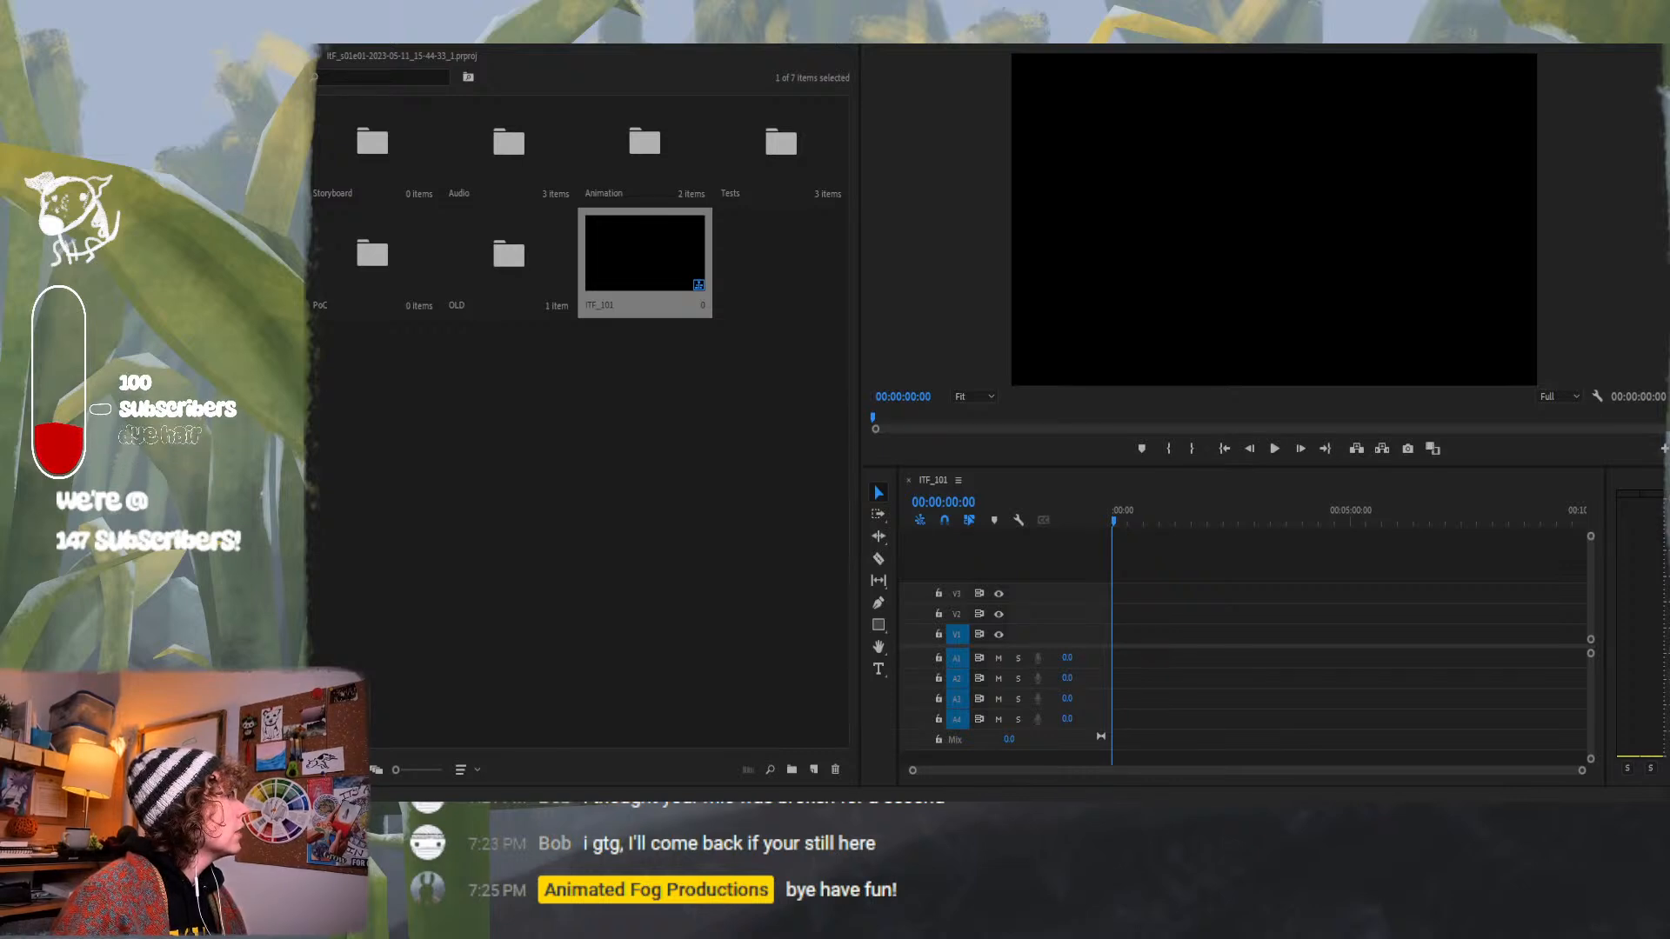
key(alt+Tab)
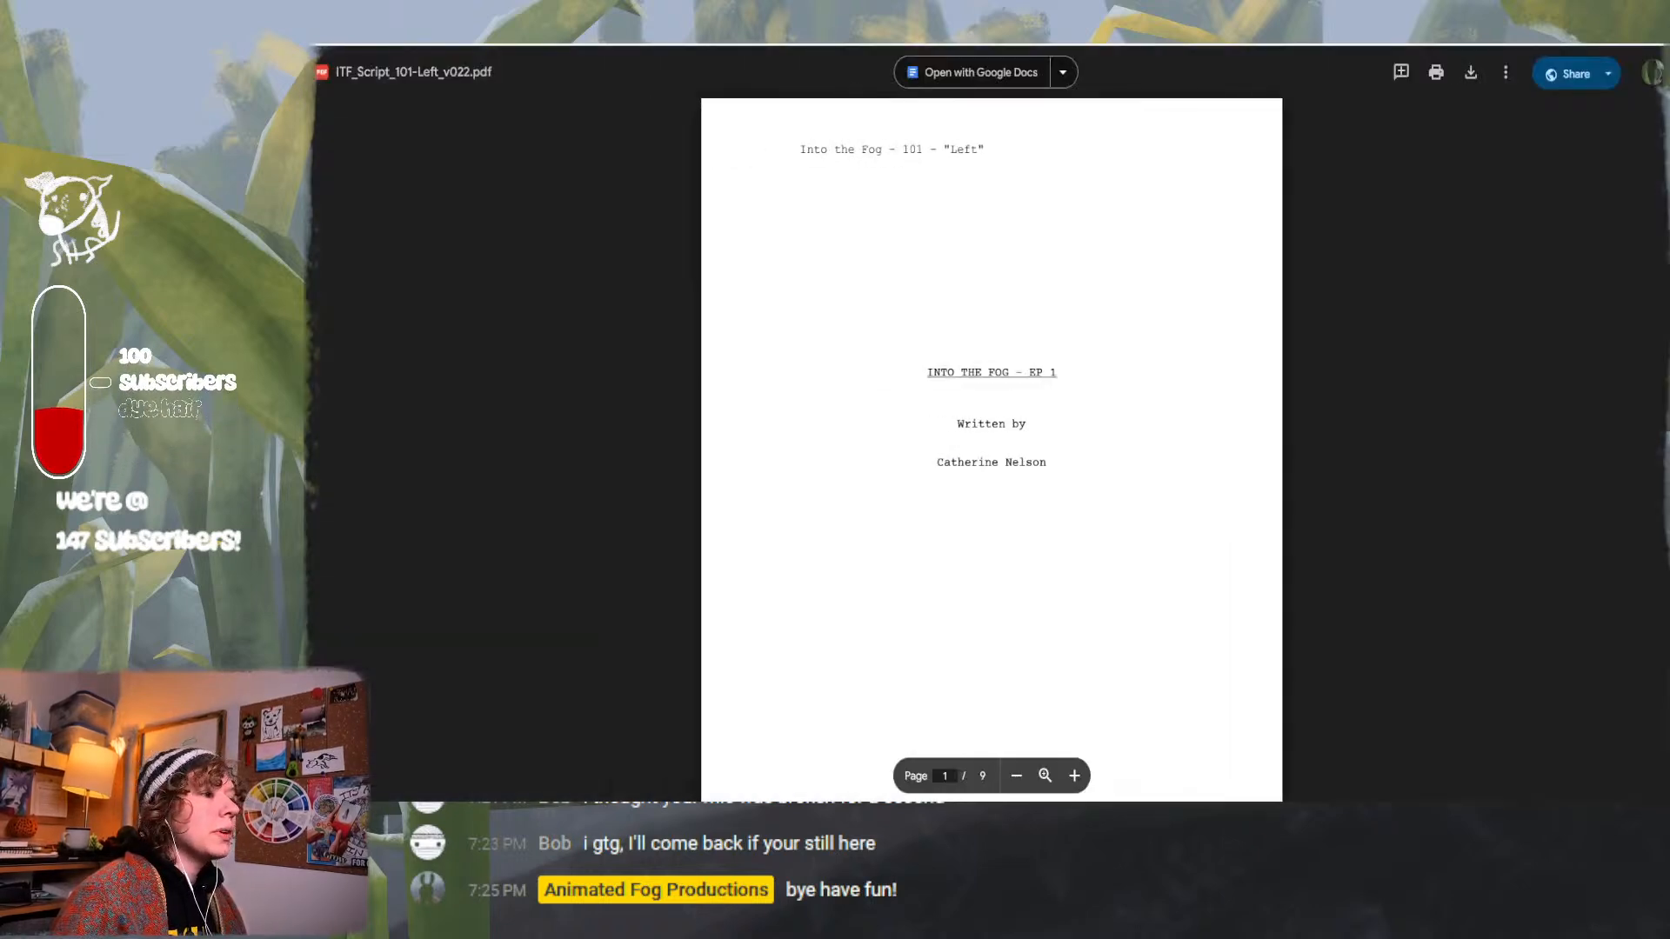
scroll(960, 436, down, 8)
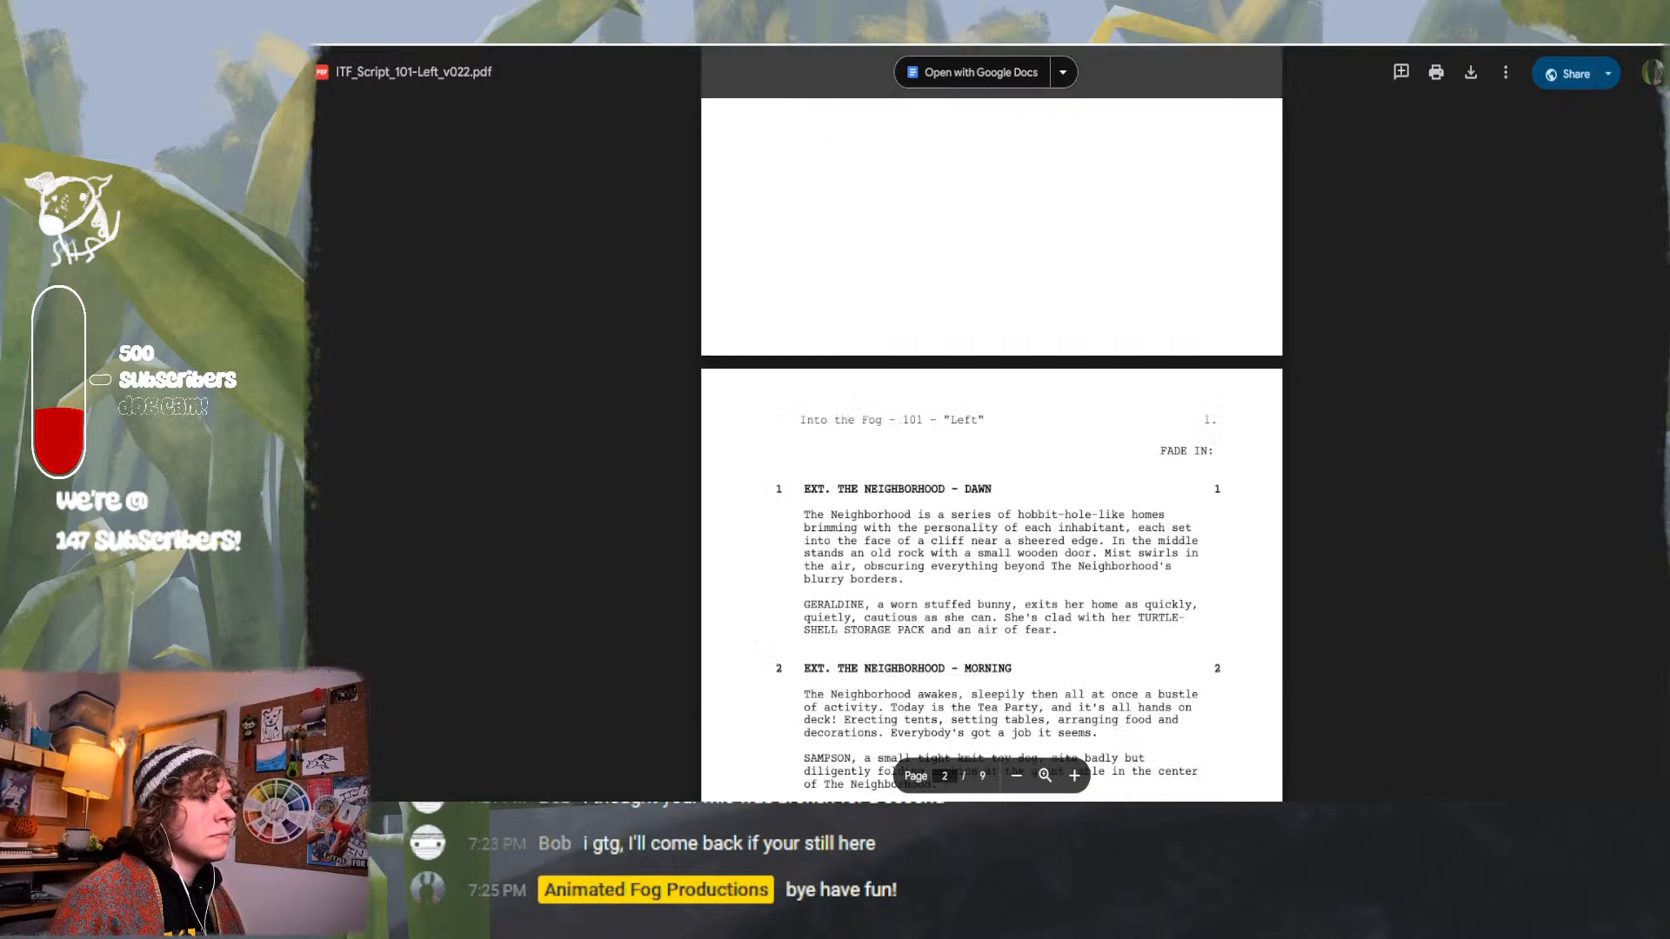
scroll(538, 465, down, 5)
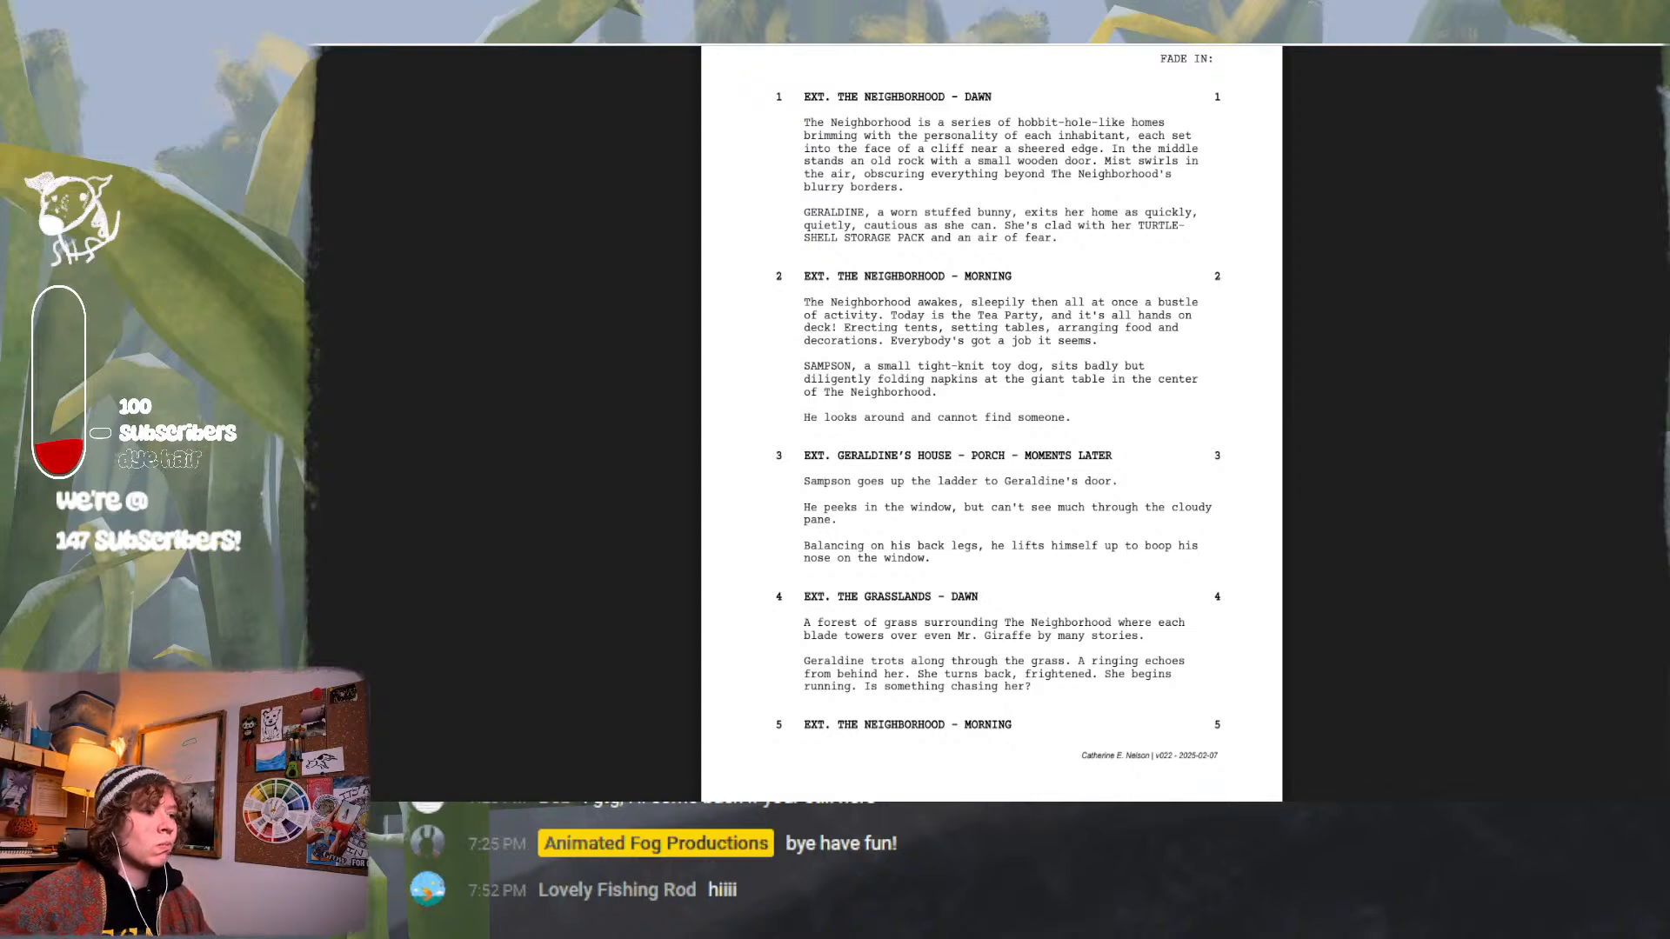
scroll(1075, 281, up, 8)
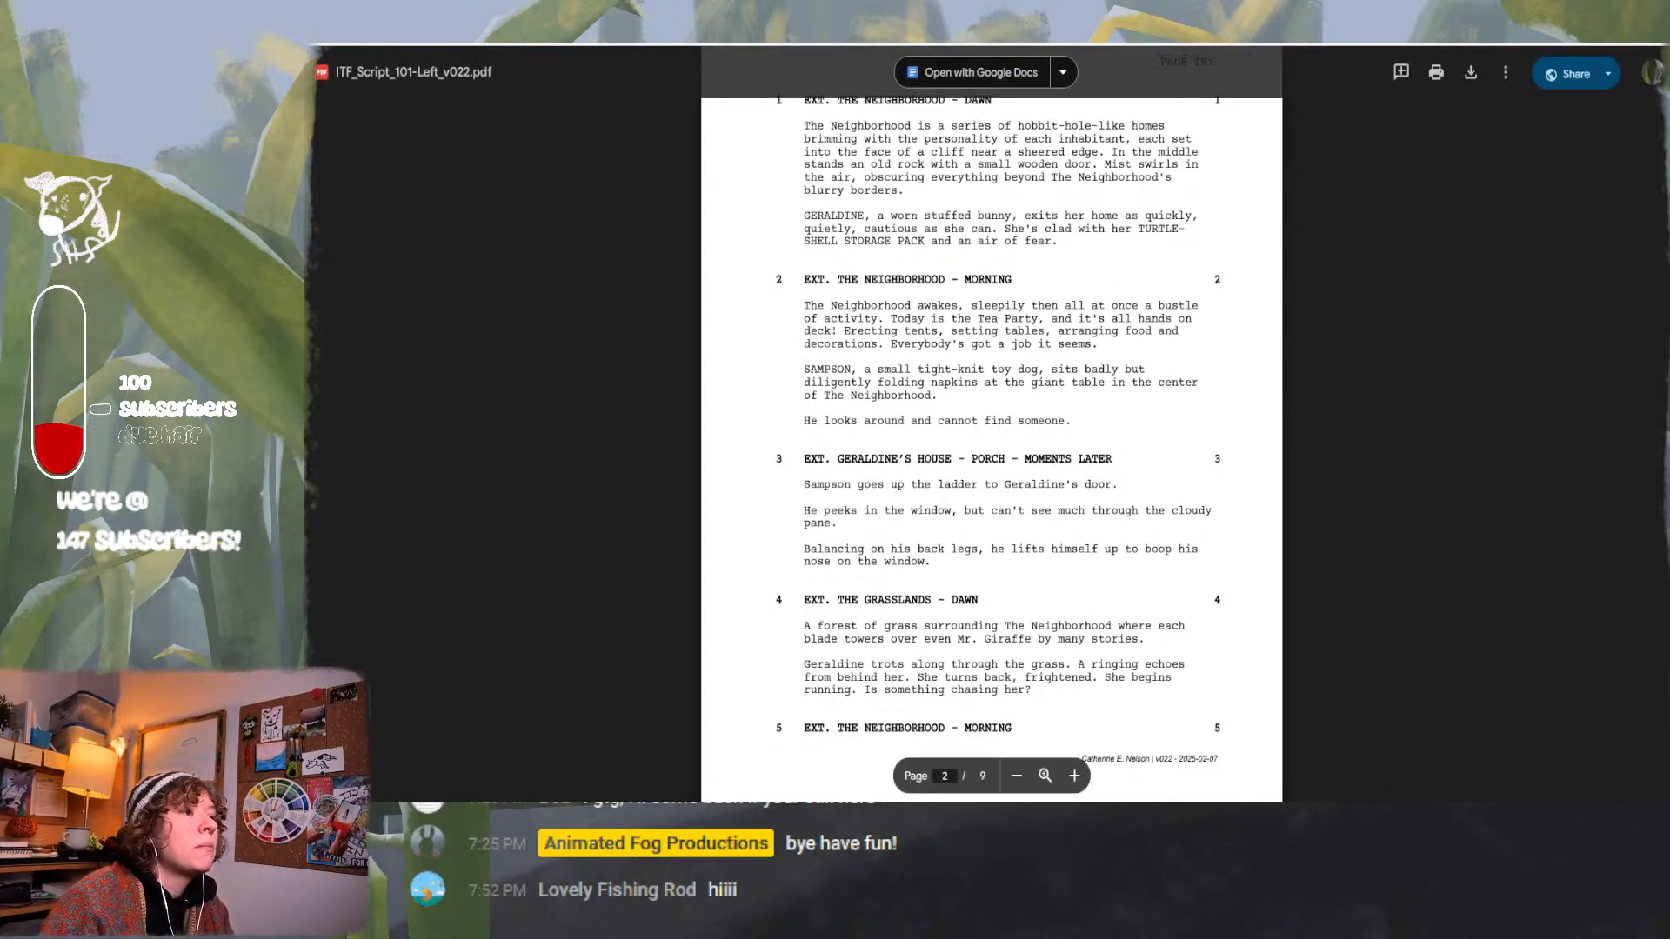
scroll(991, 374, up, 3)
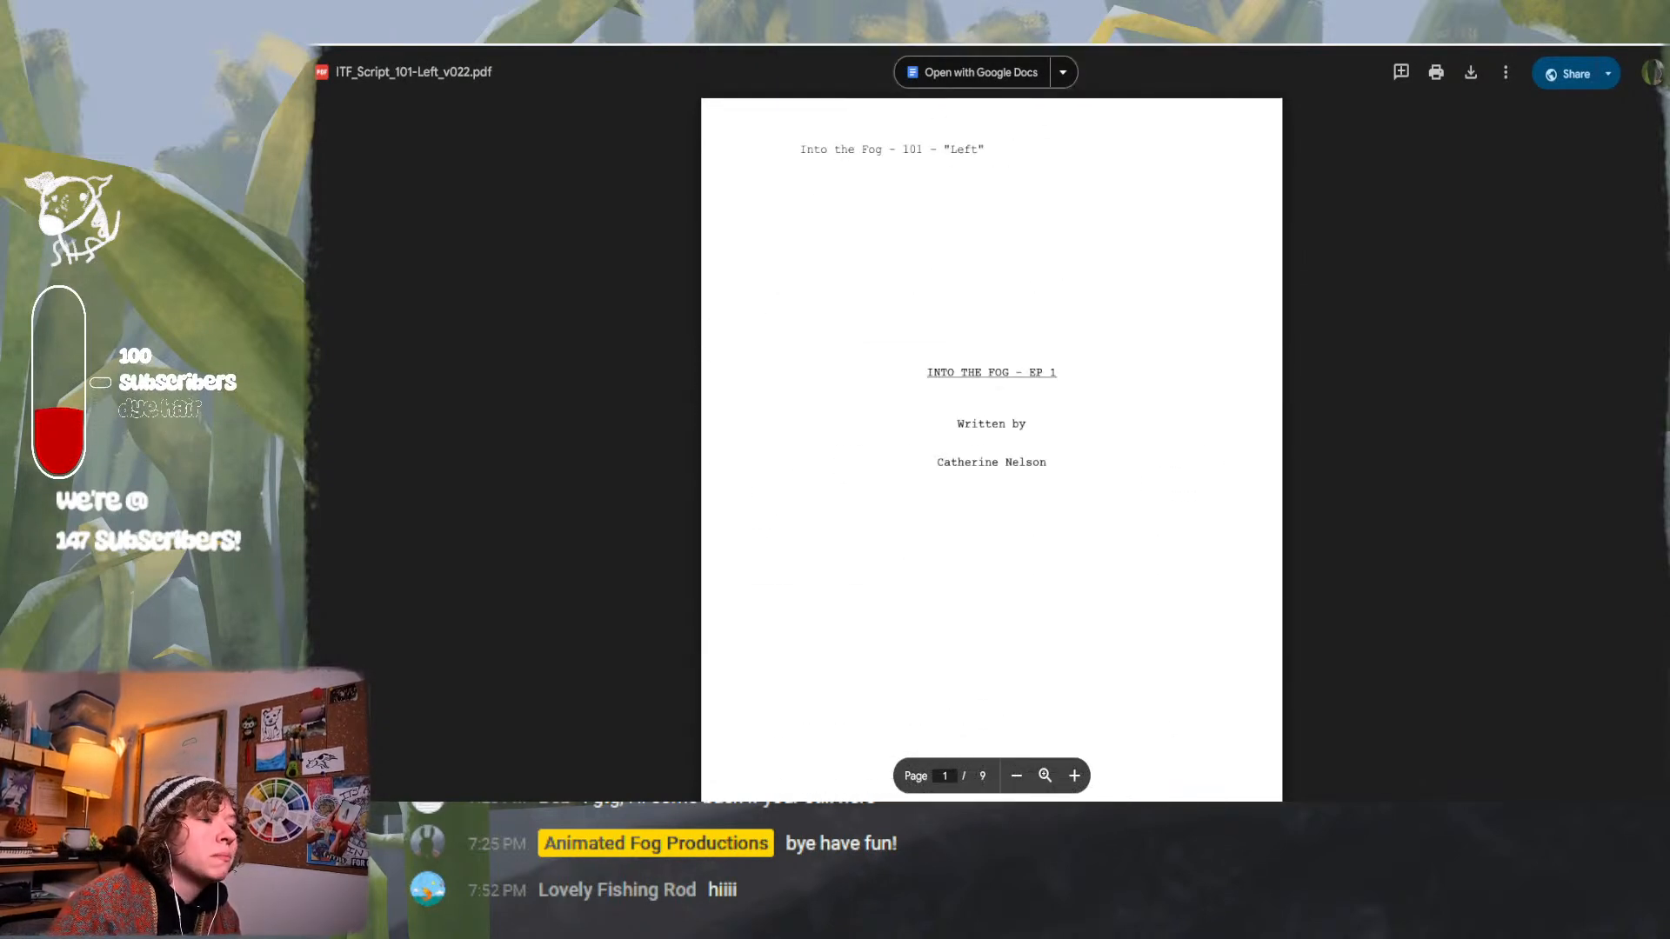
scroll(992, 435, down, 3)
scroll(991, 435, up, 3)
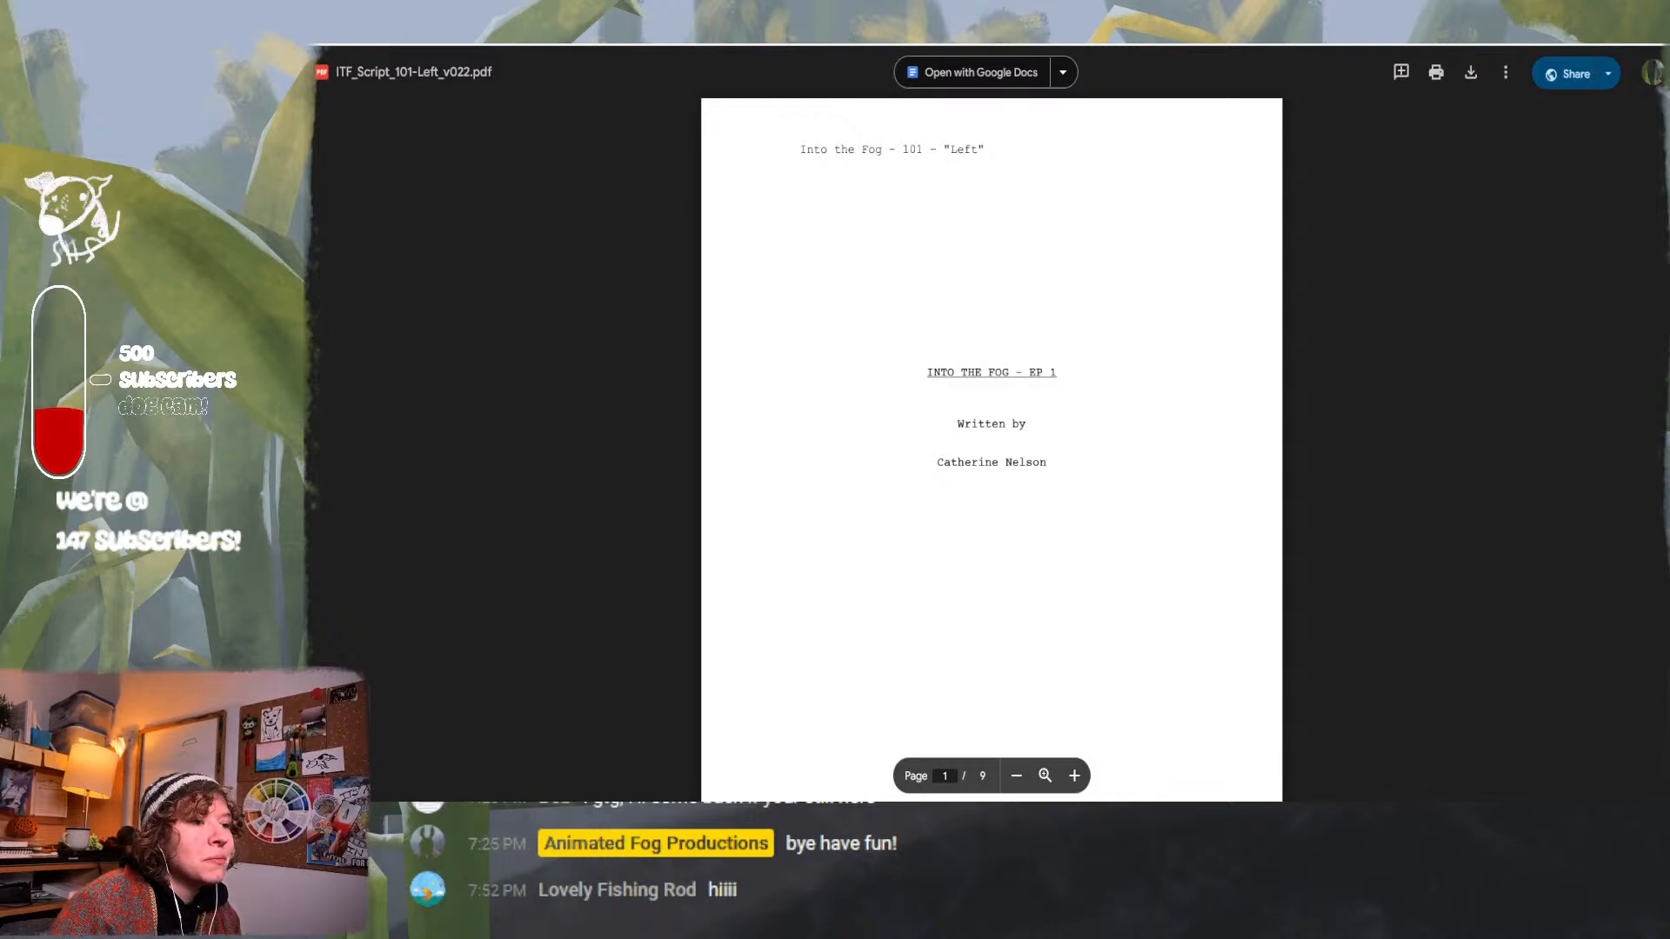
scroll(991, 435, down, 10)
scroll(992, 435, up, 2)
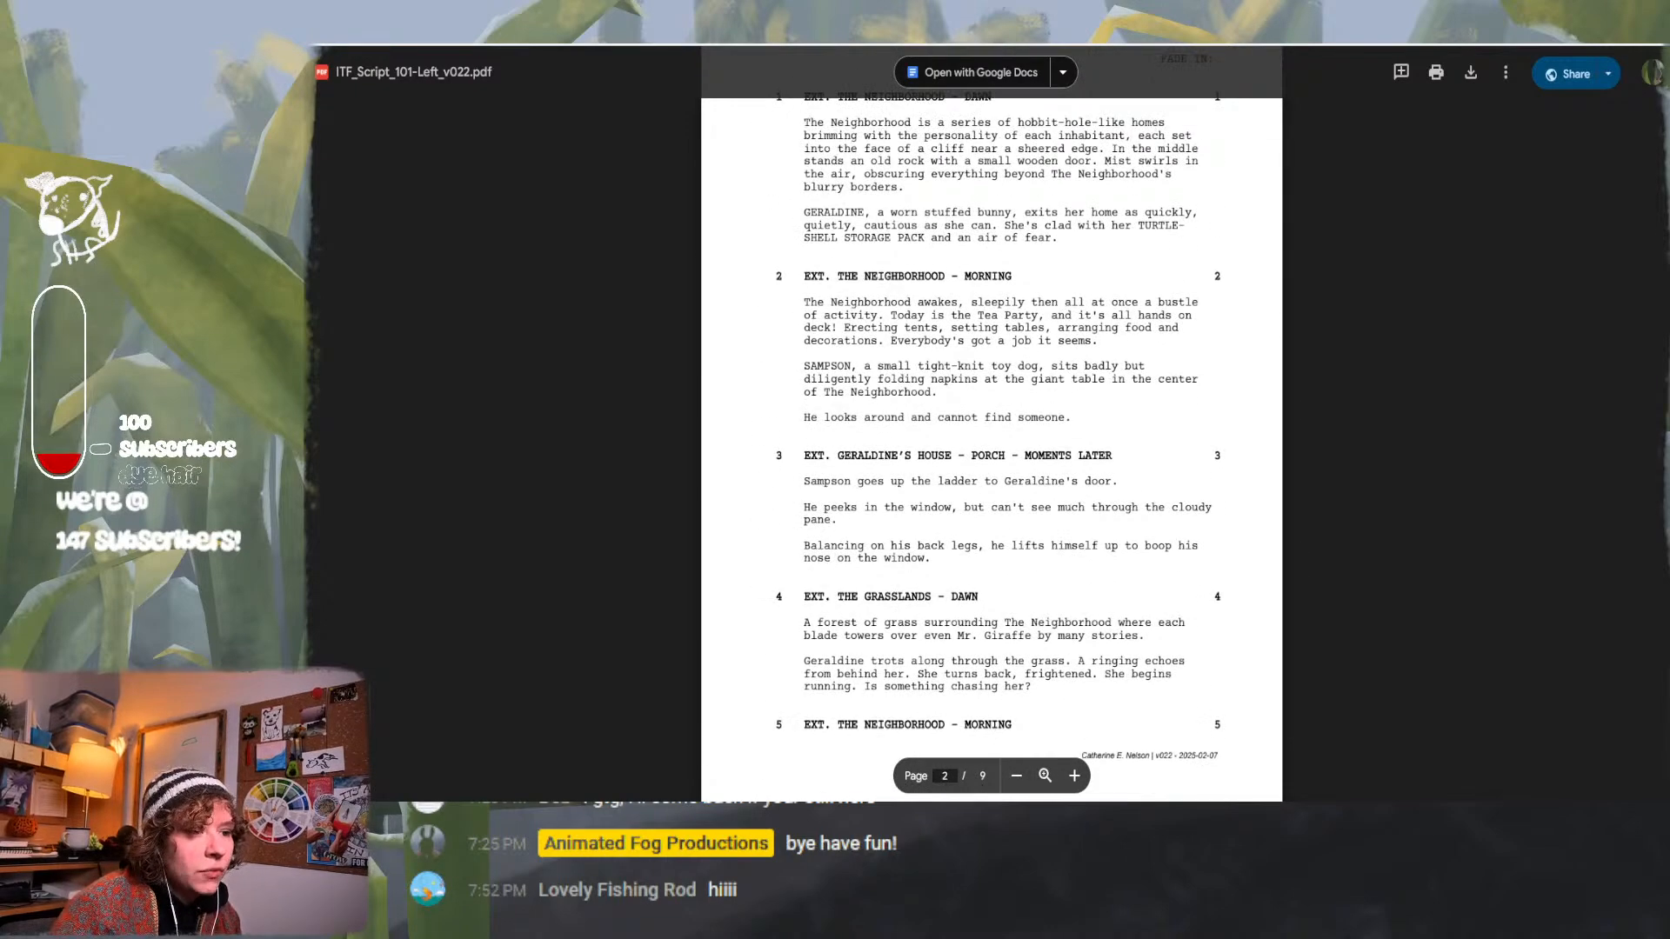
scroll(991, 435, up, 2)
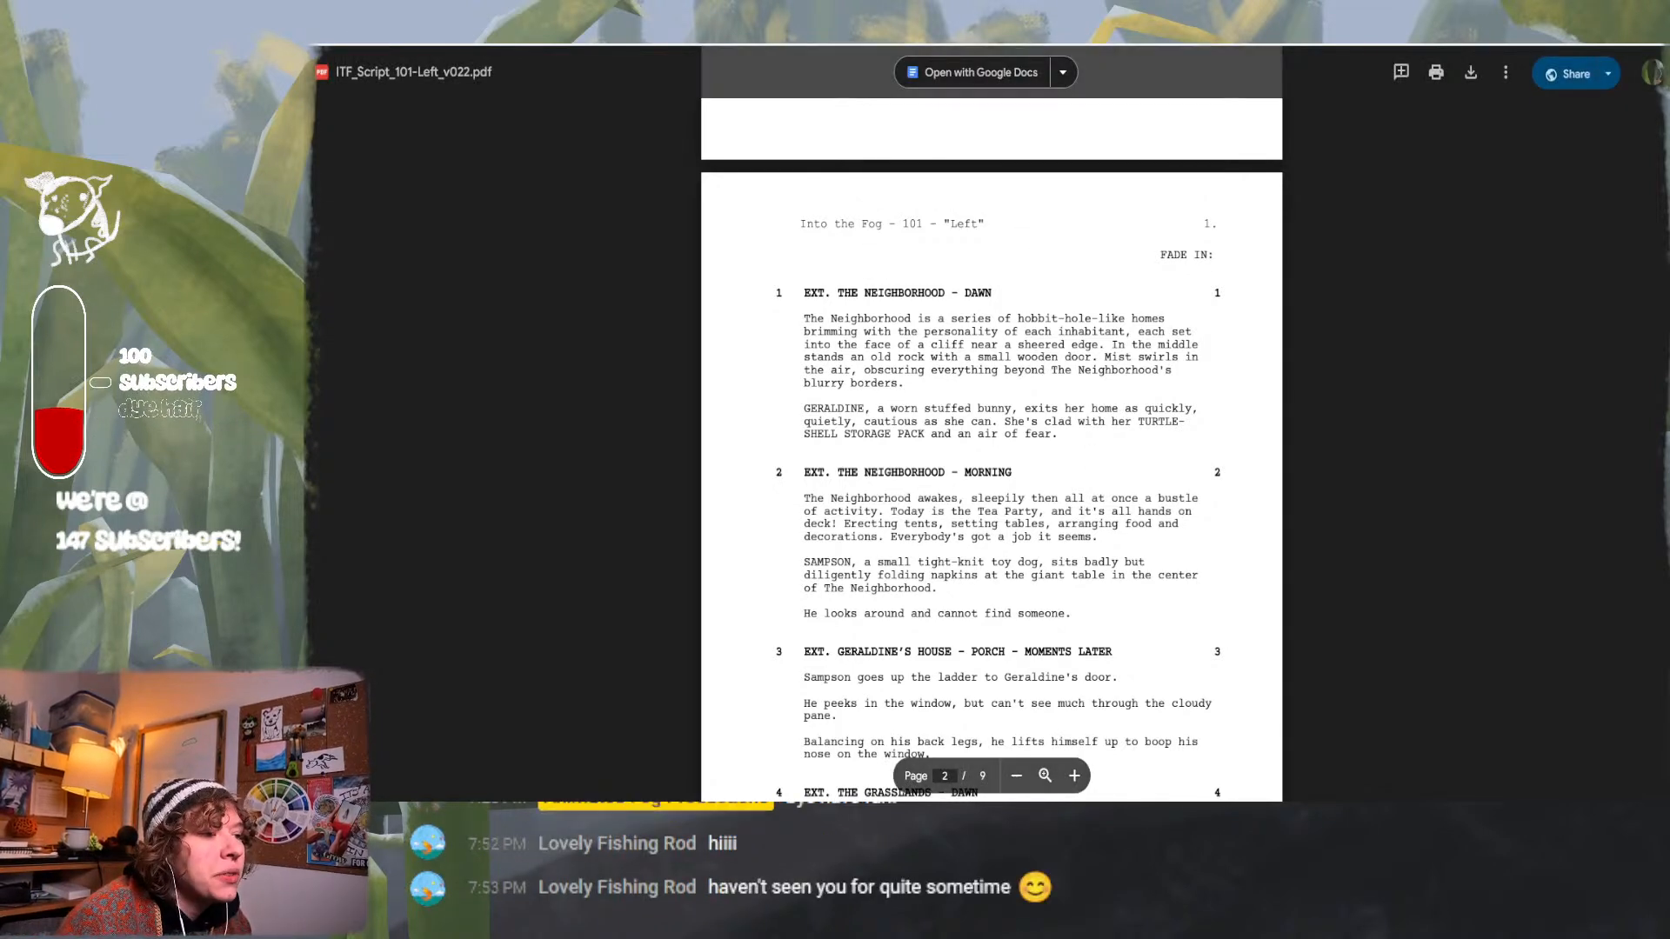
scroll(992, 435, down, 2)
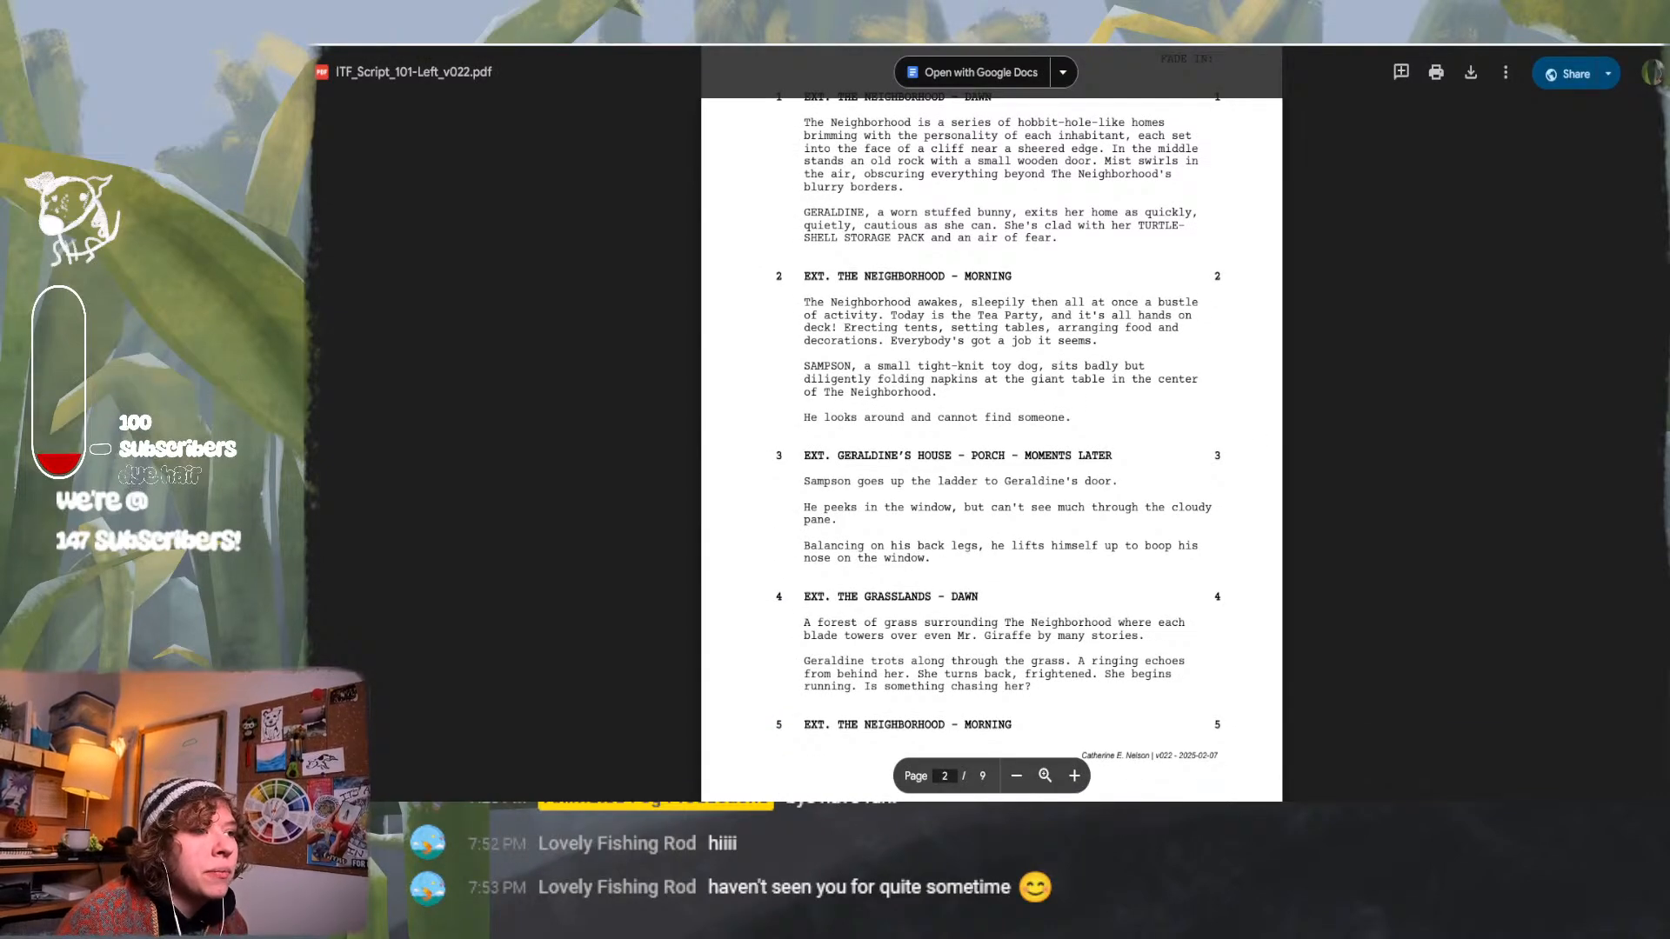
scroll(991, 435, up, 2)
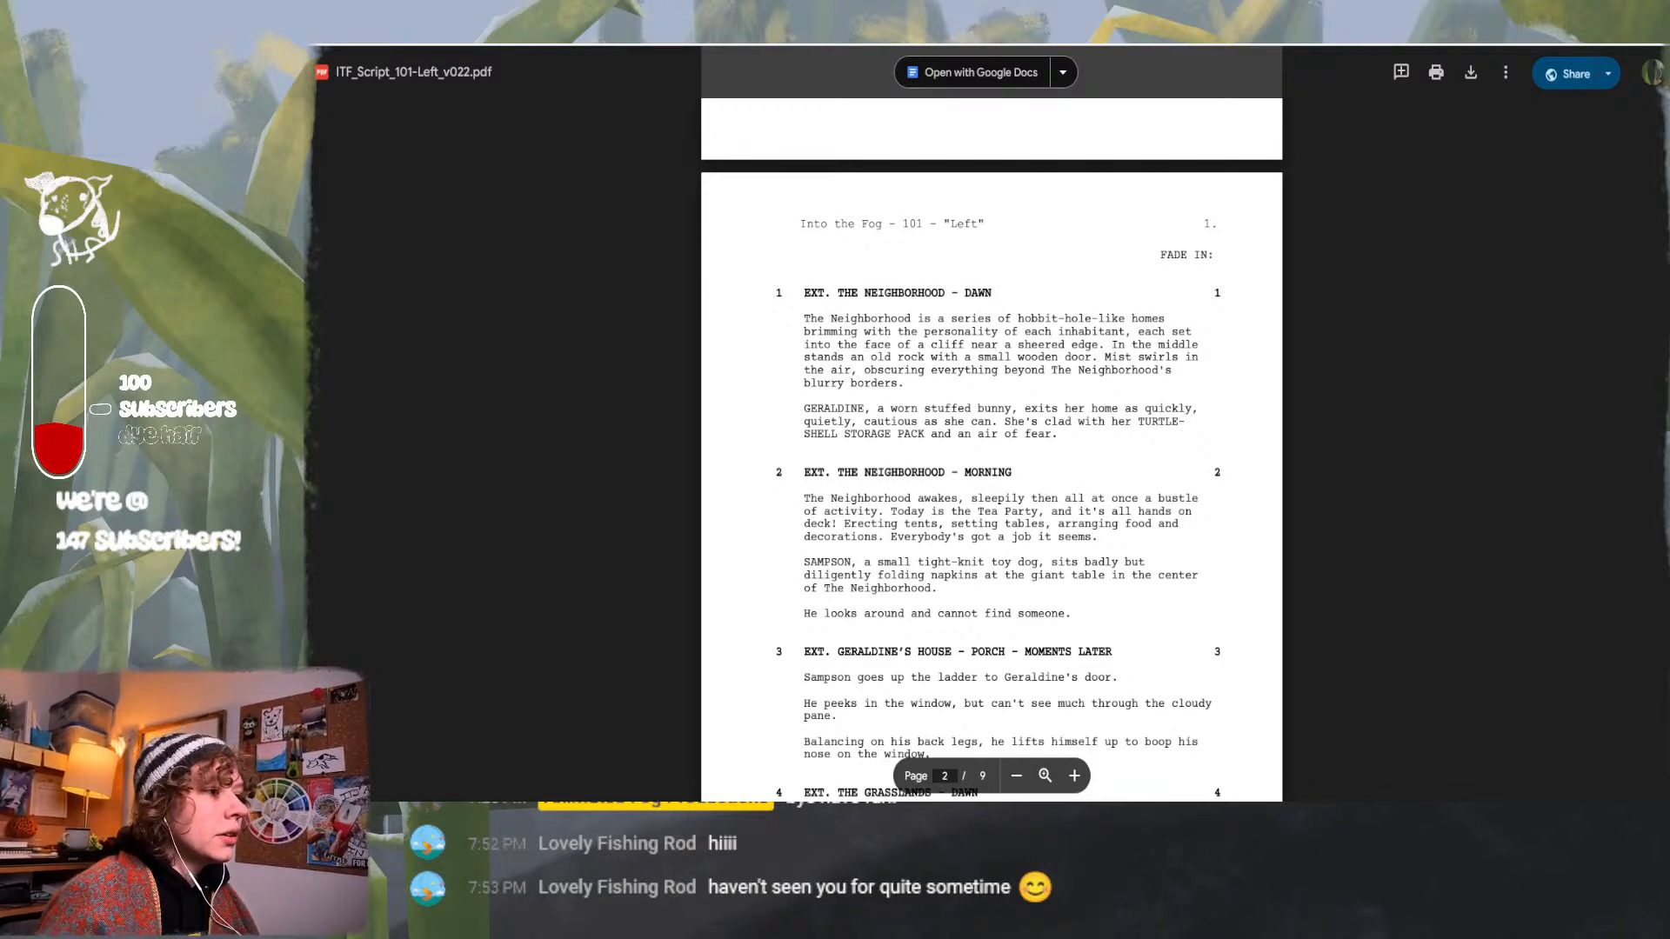
Read scene 1 of the script, highlighting the description of The Neighborhood at dawn.
drag(803, 318, 1057, 434)
click(1089, 393)
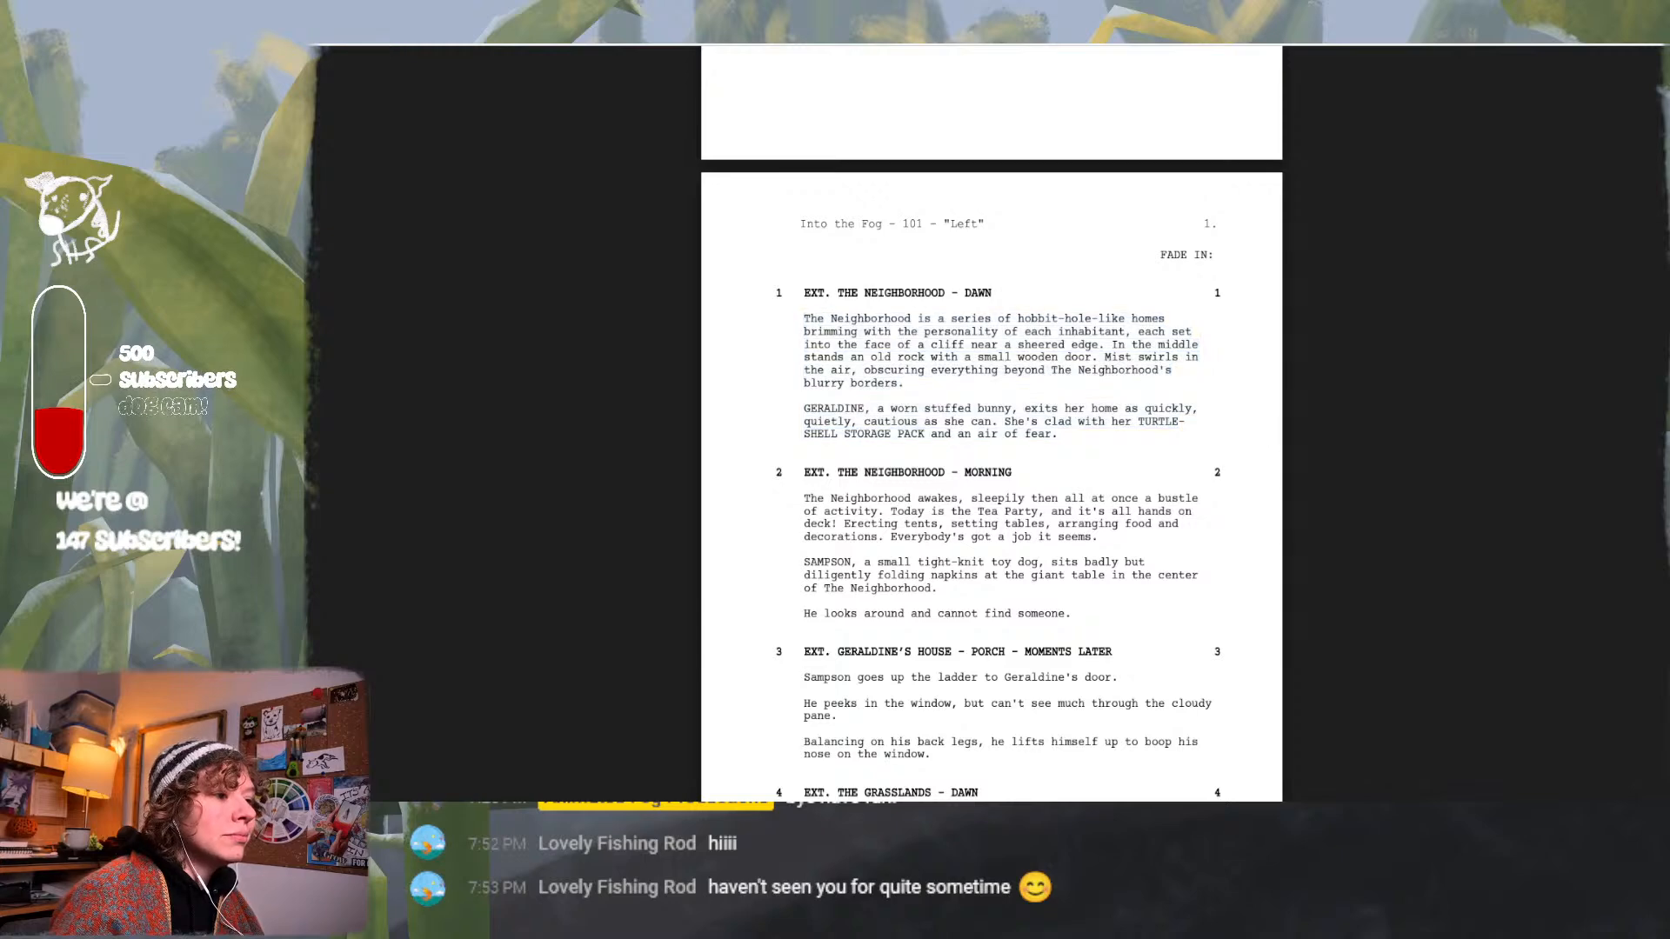
scroll(1089, 393, down, 2)
scroll(916, 364, up, 2)
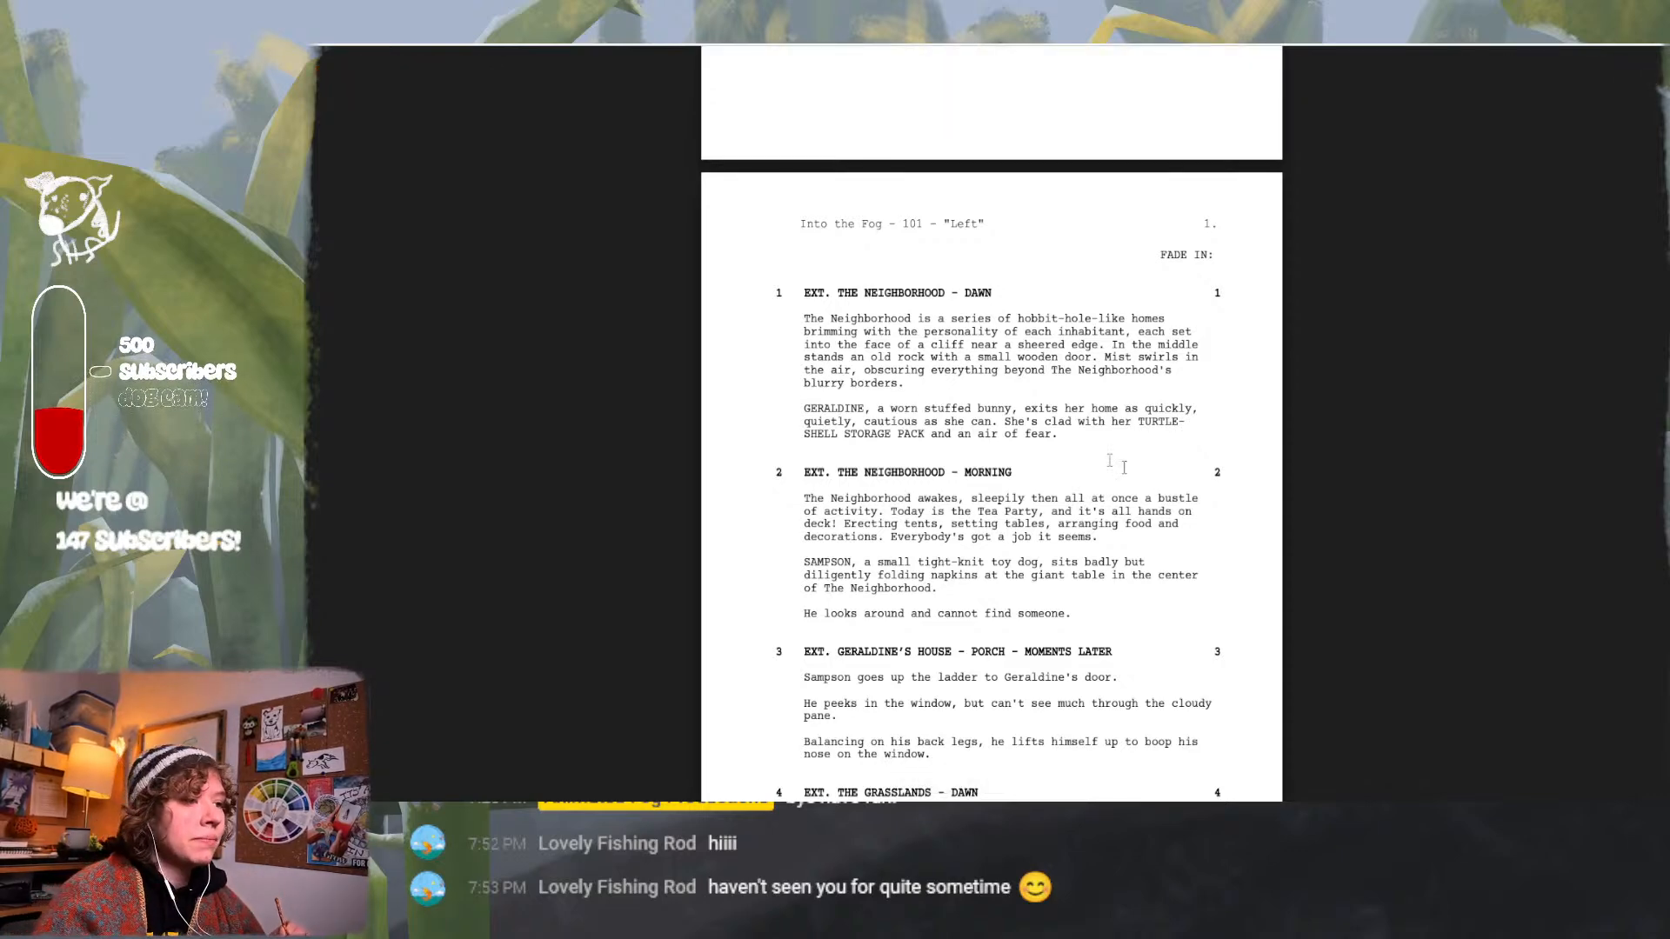
scroll(991, 435, down, 1)
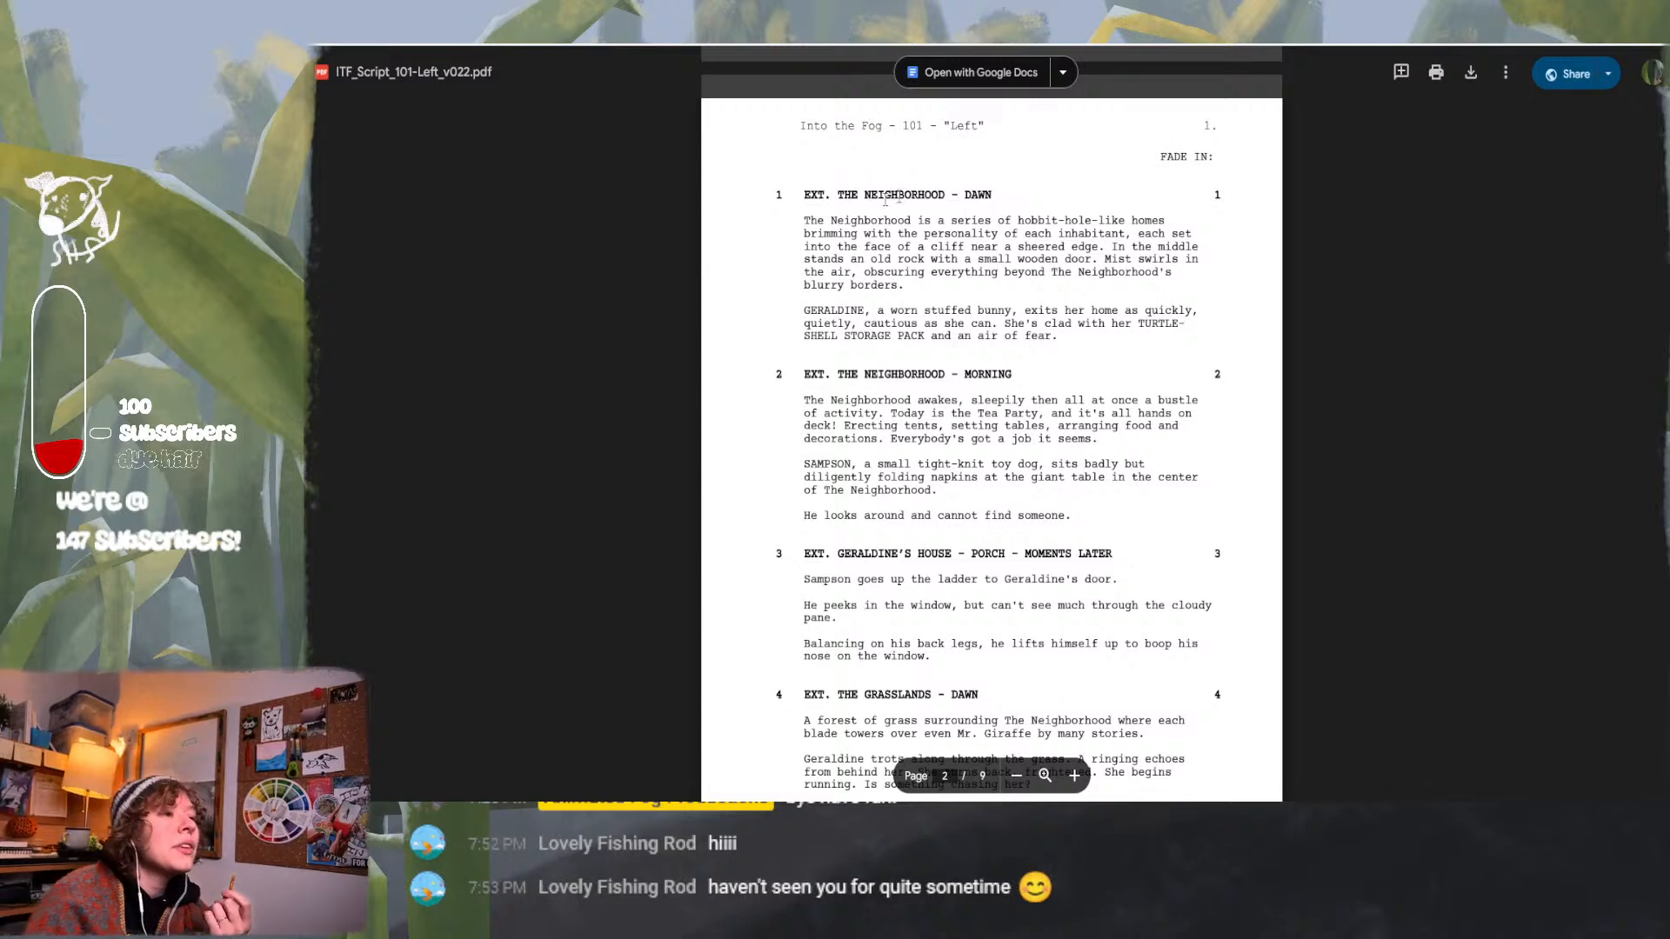
drag(803, 220, 1045, 276)
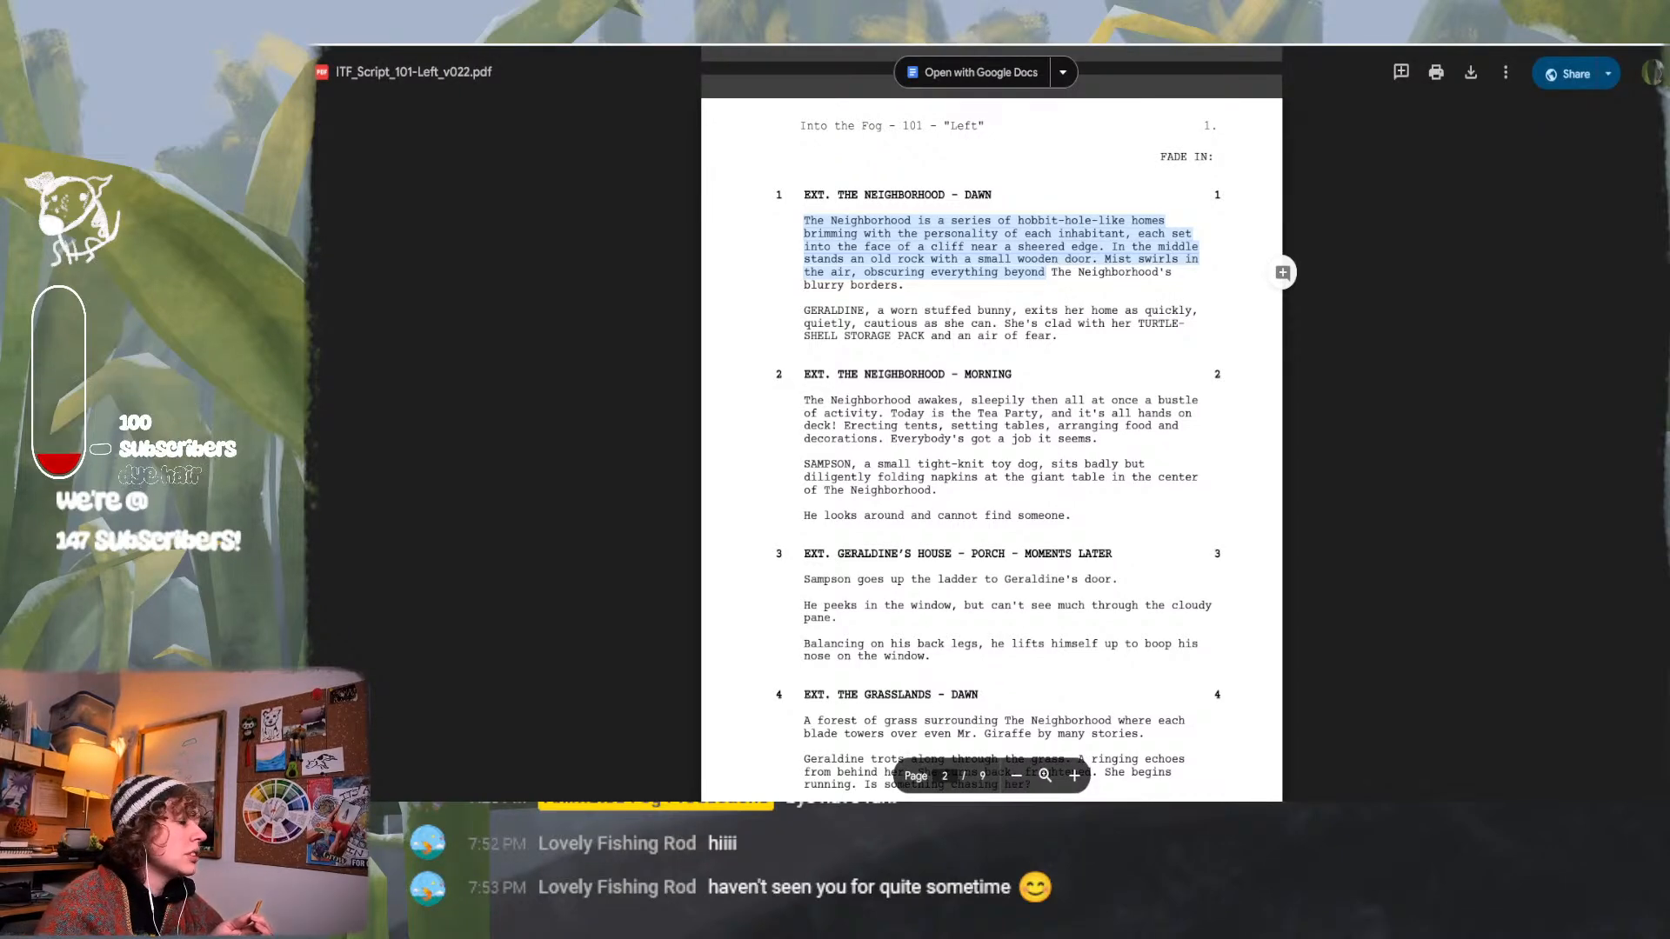
mouse_move(706, 818)
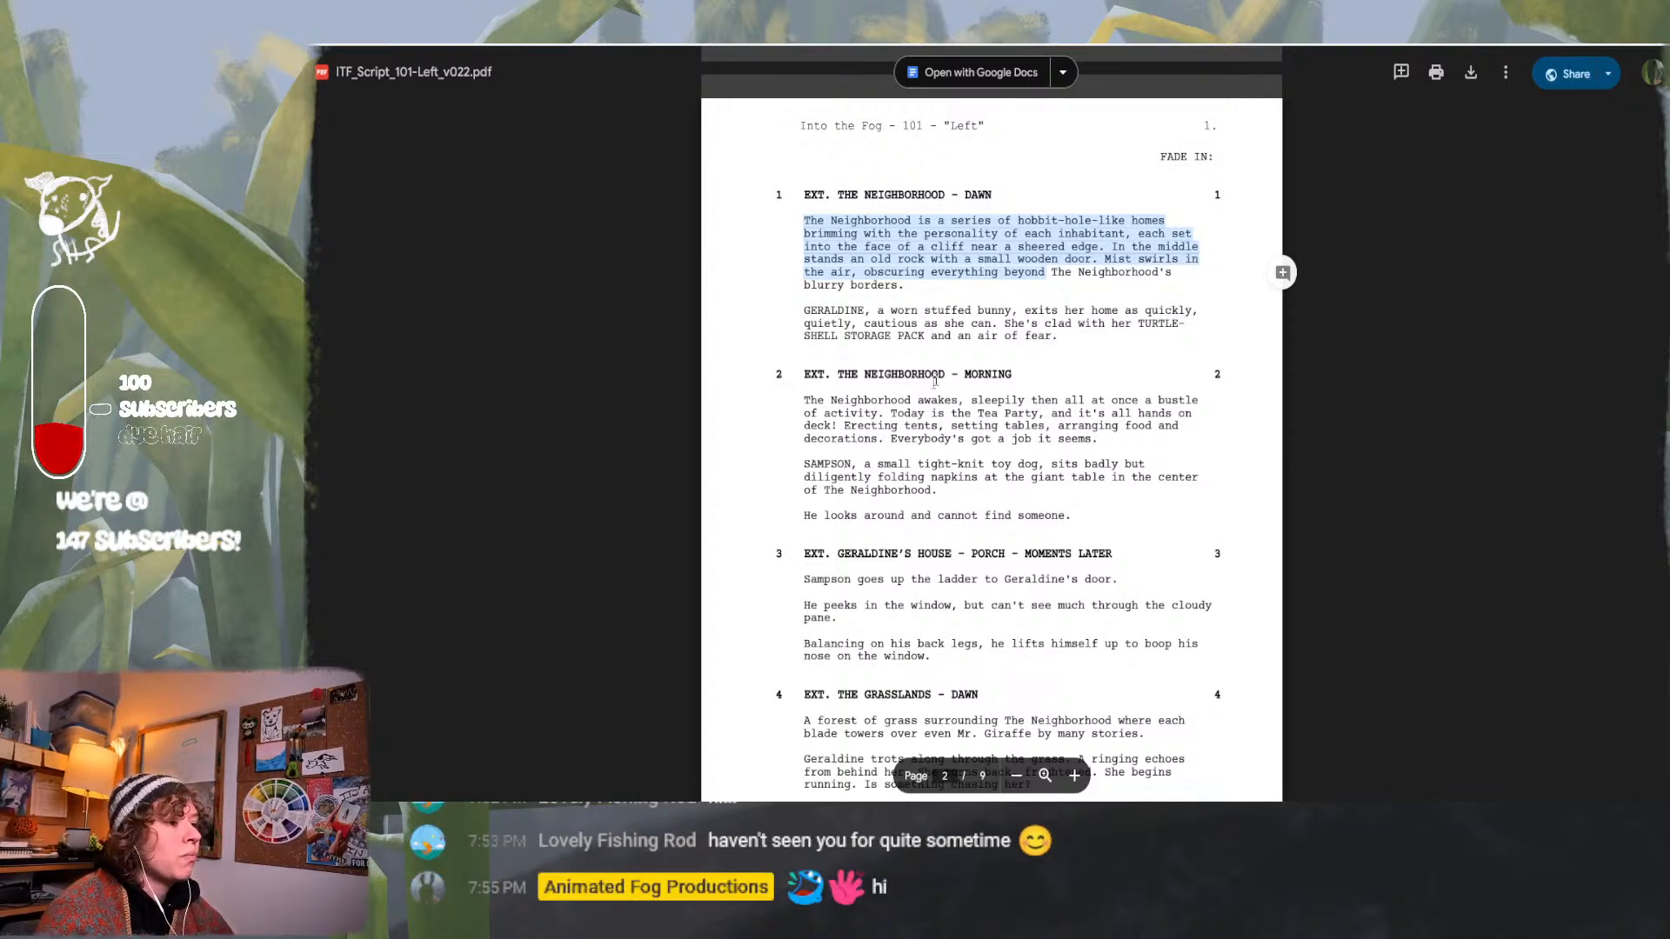
click(945, 334)
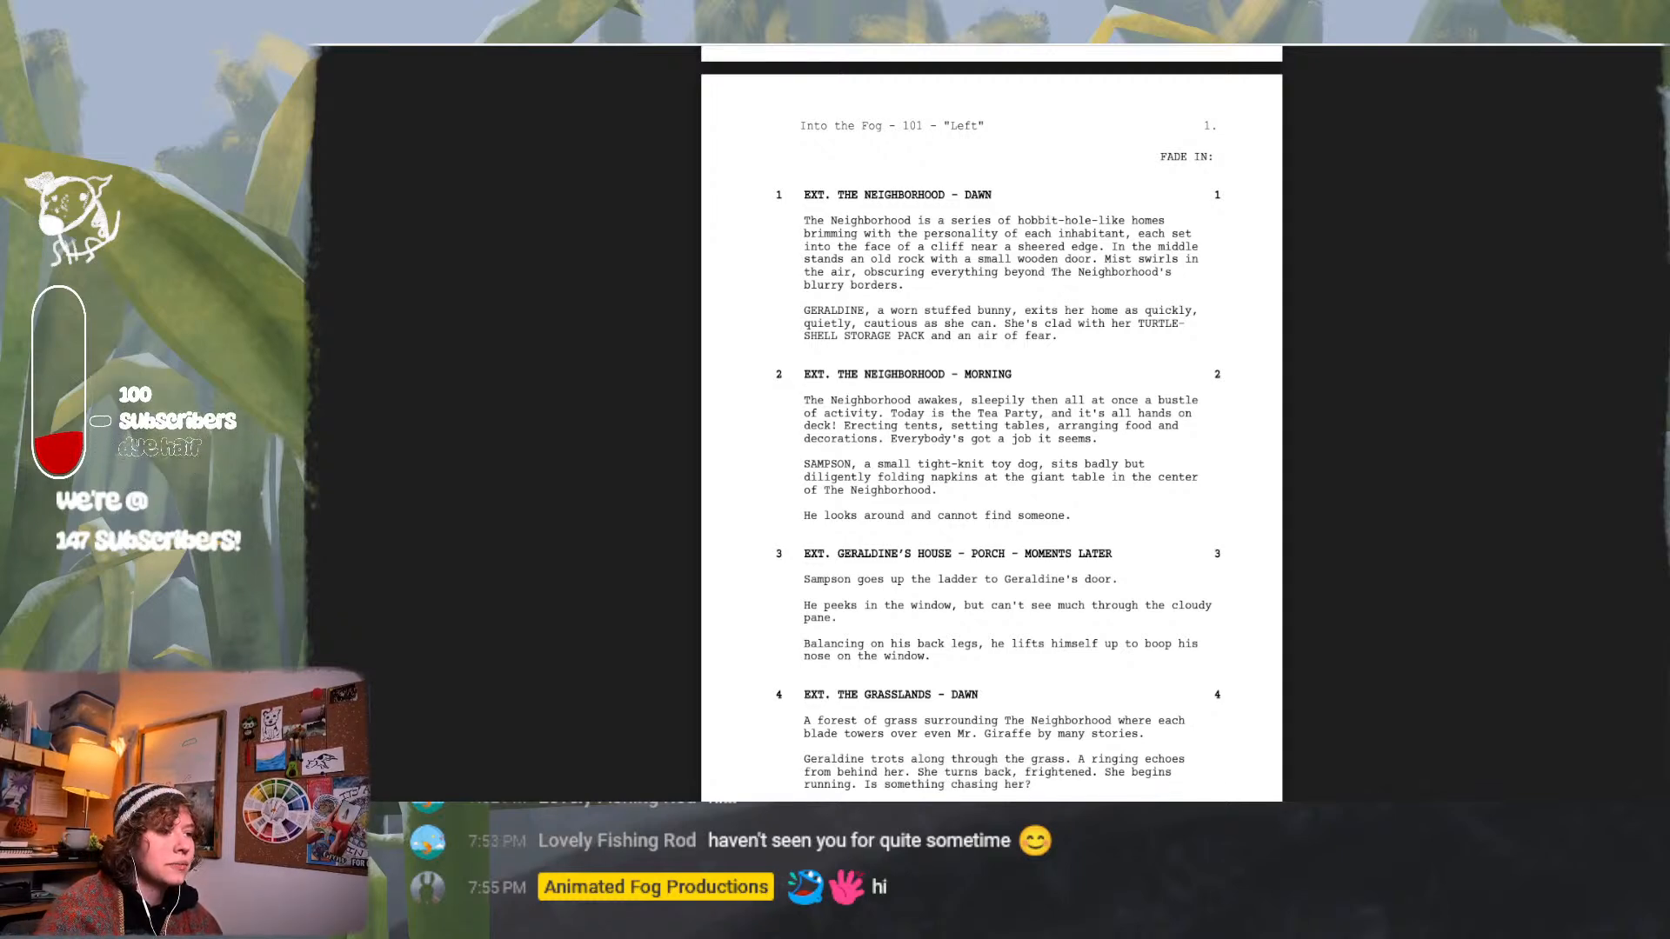
Read on through scenes 2 to 5 of the script and highlight Sampson's off-screen call for Geraldine.
scroll(991, 417, down, 3)
scroll(991, 417, down, 3)
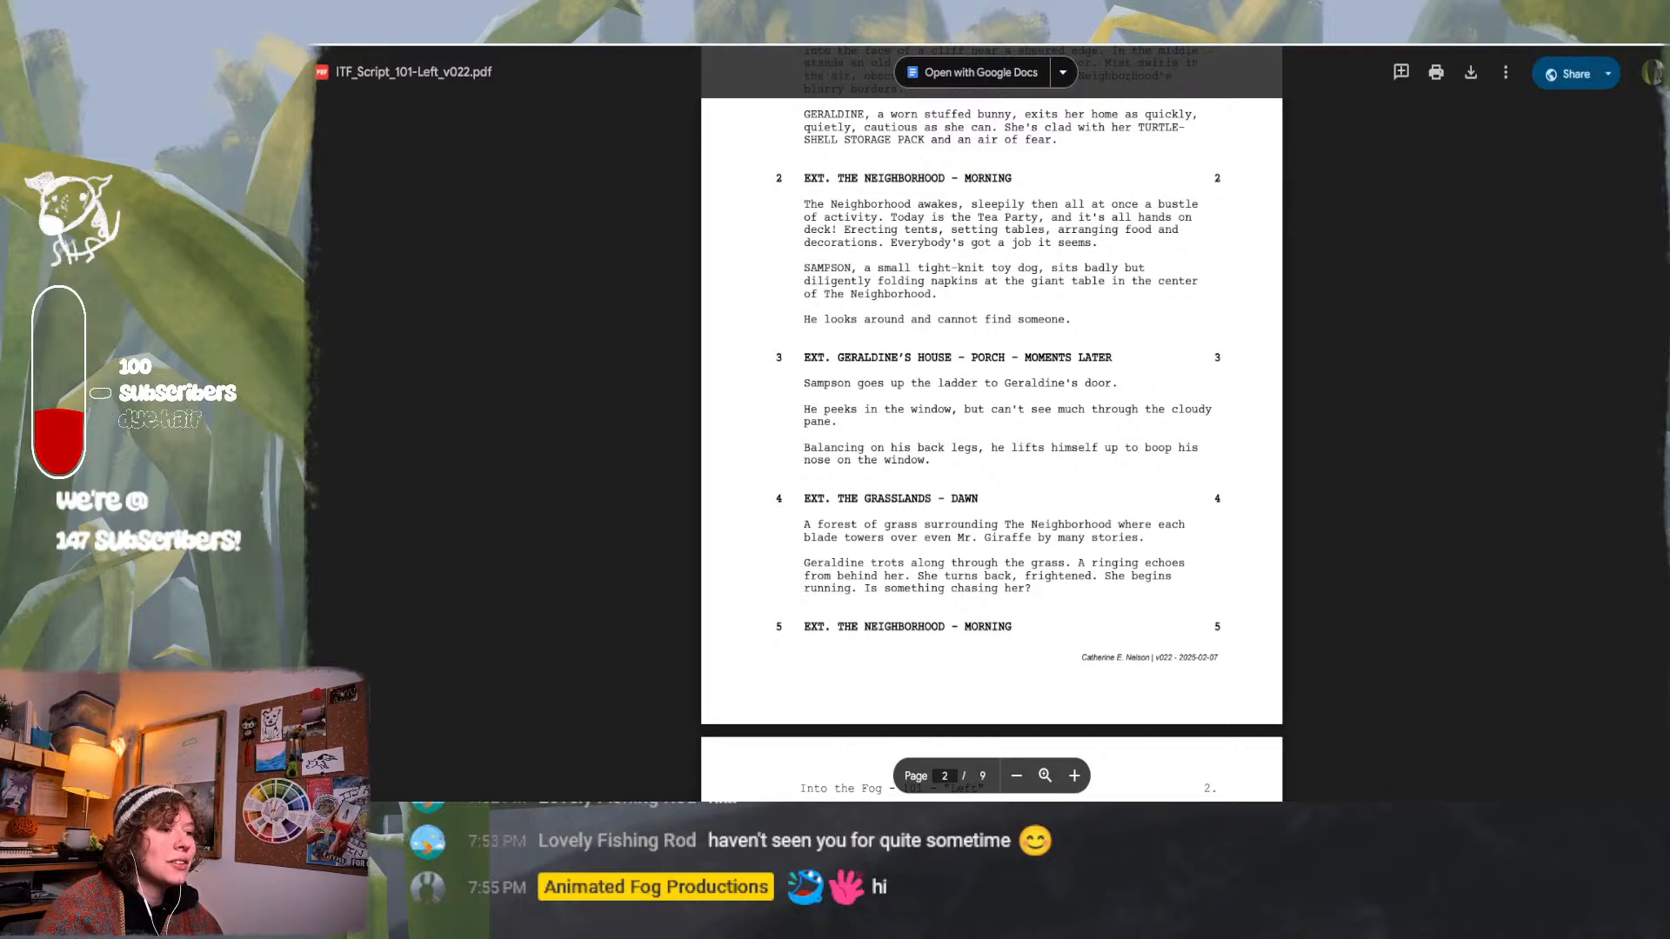
scroll(992, 417, down, 1)
scroll(955, 278, down, 10)
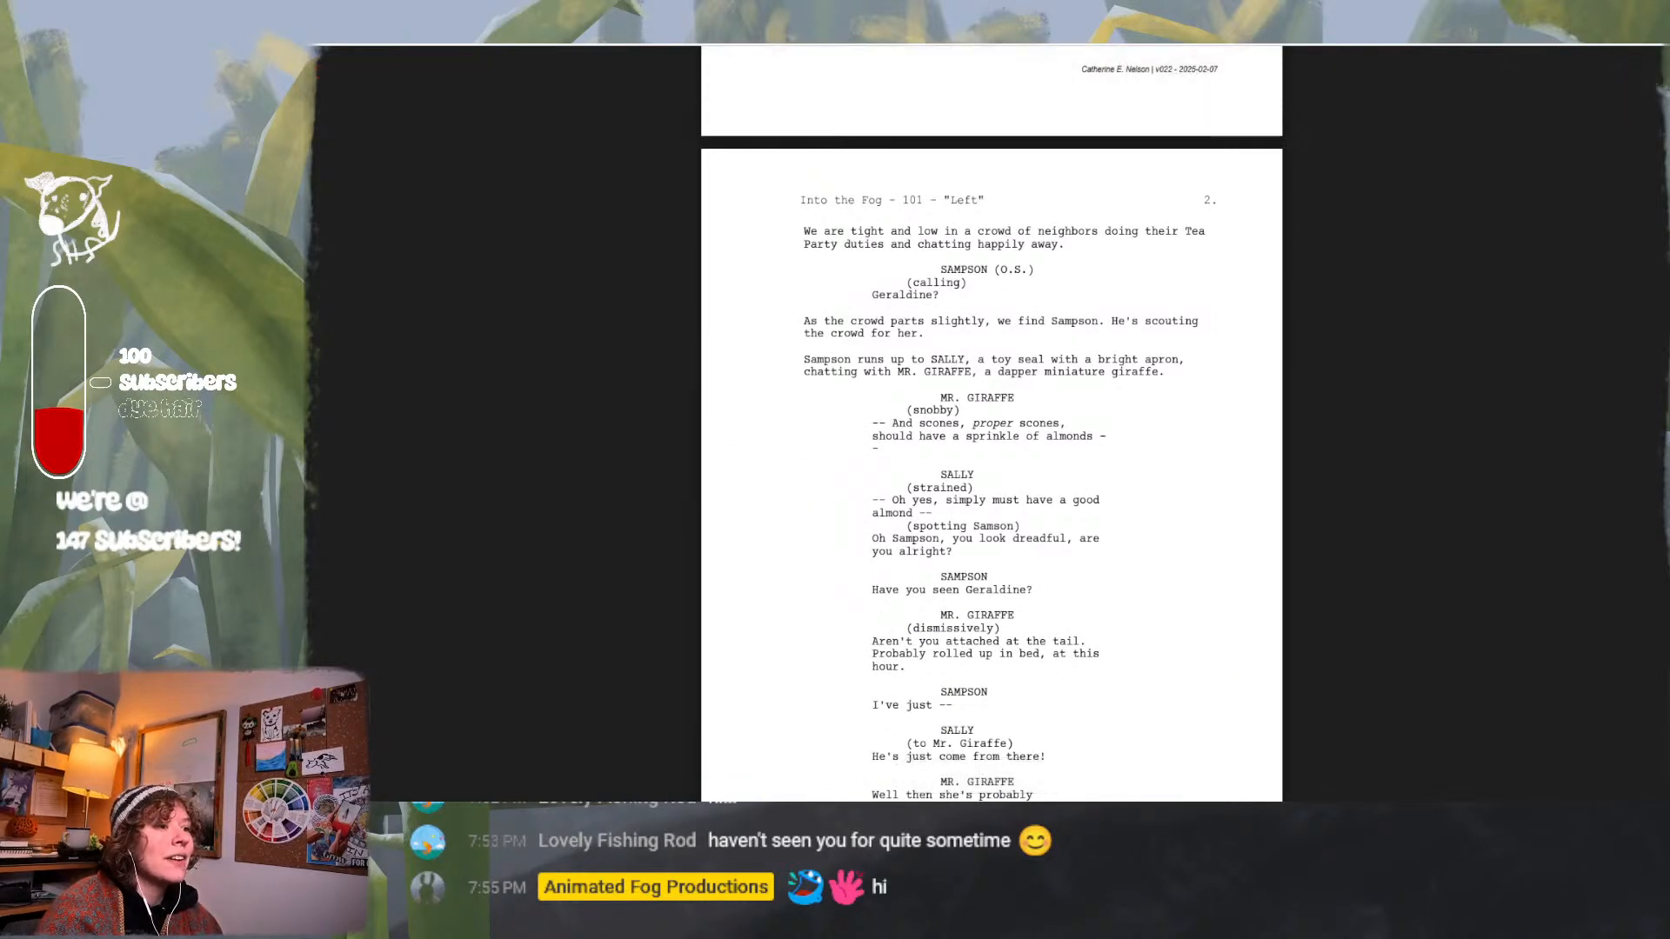
double_click(954, 273)
drag(955, 279, 986, 304)
scroll(986, 305, down, 5)
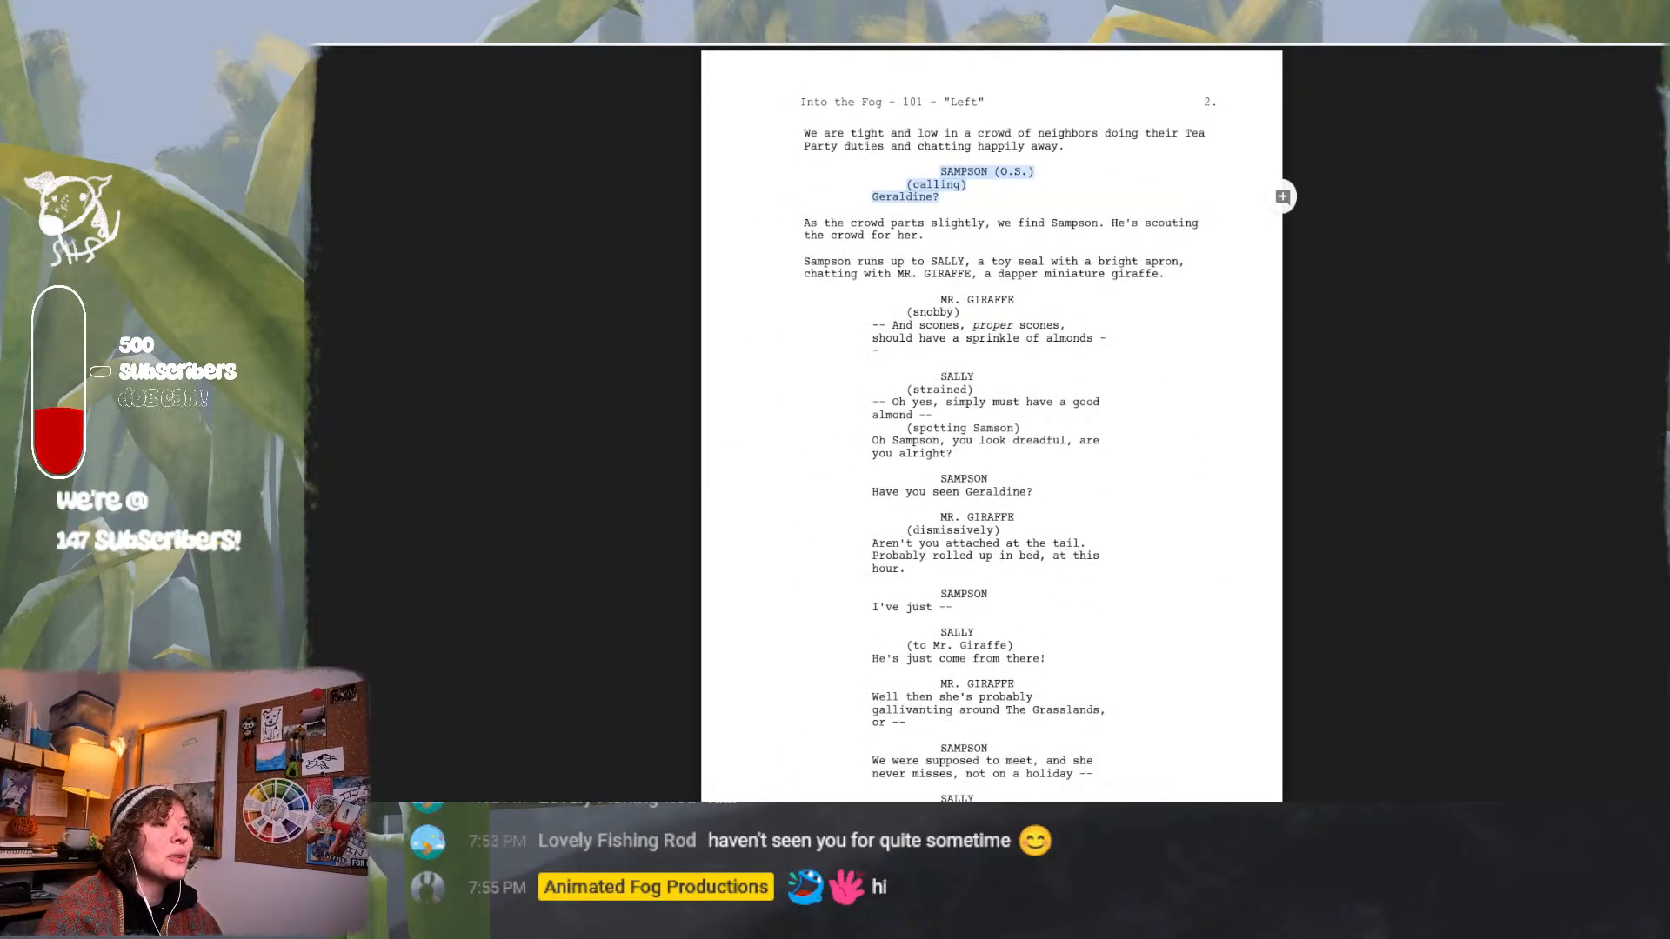
scroll(992, 418, up, 5)
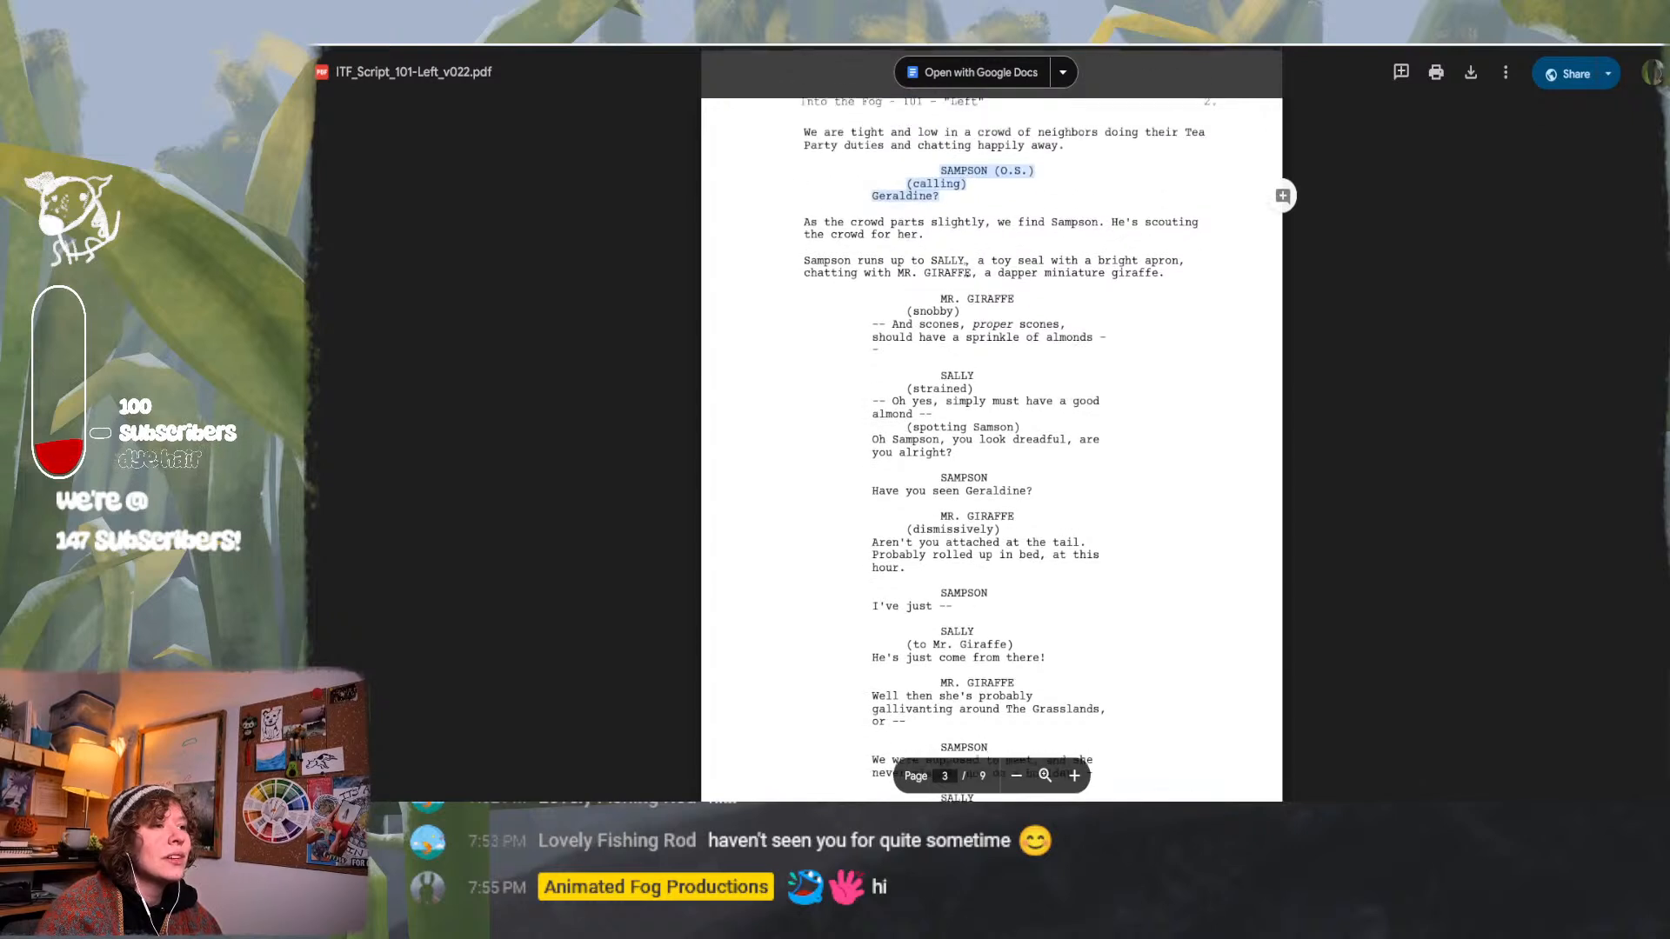
scroll(992, 435, up, 3)
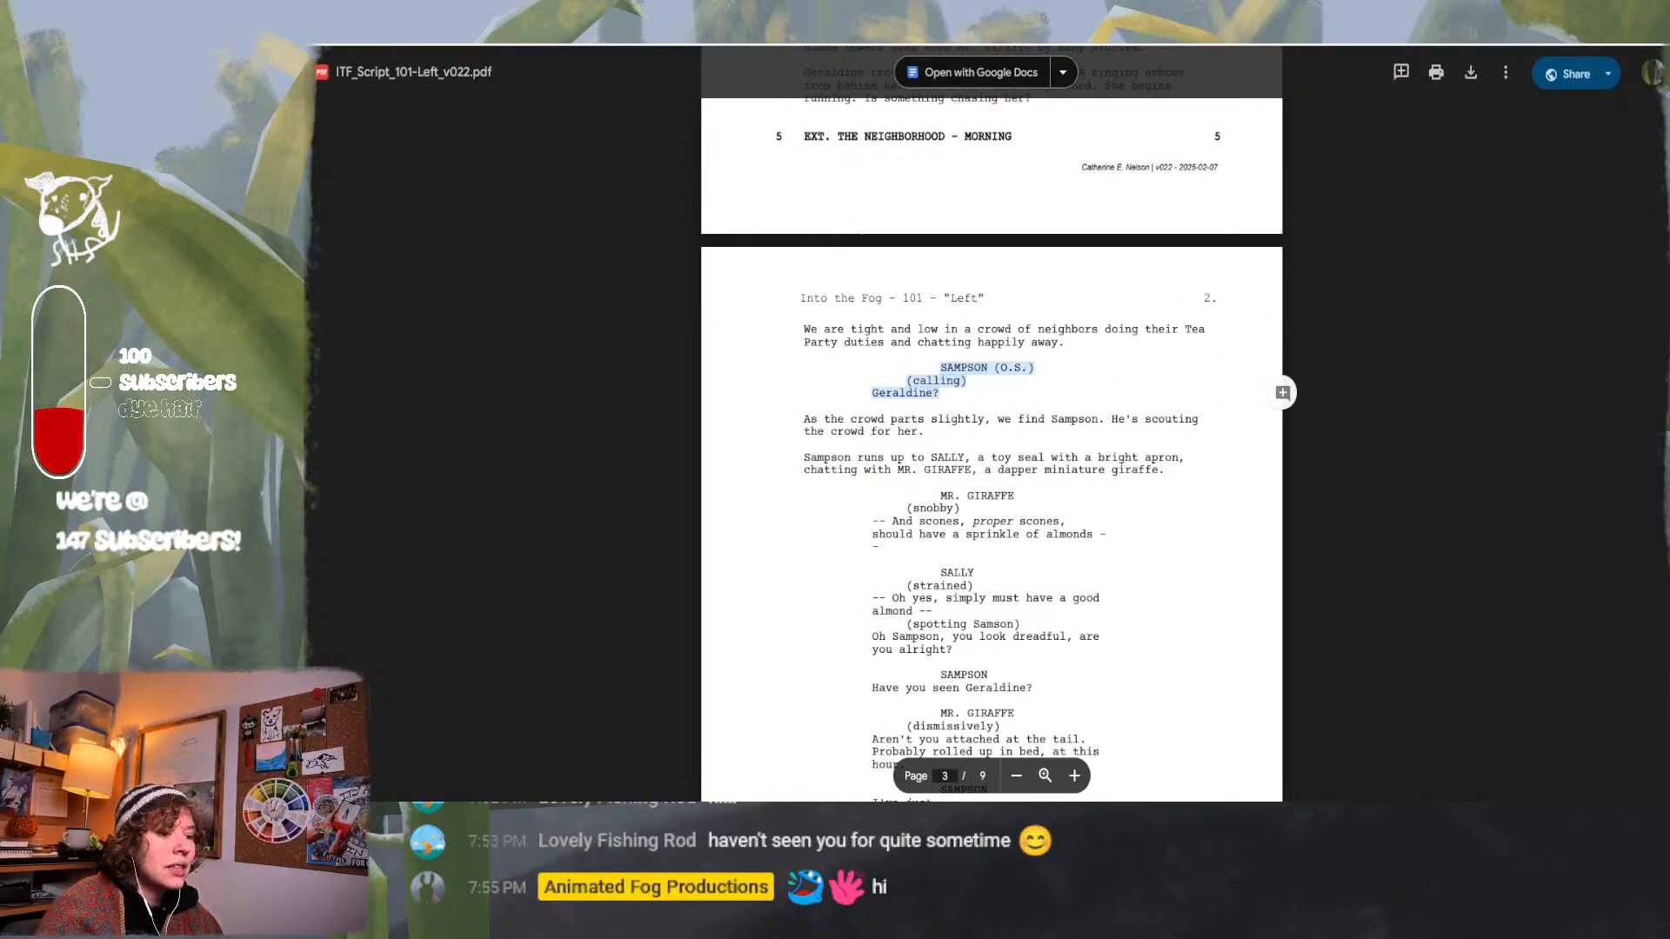
Switch to the Premiere Pro project, look inside the Storyboard bin and the Animation bin with its Final sub-bin, and return to the root level.
key(alt+Tab)
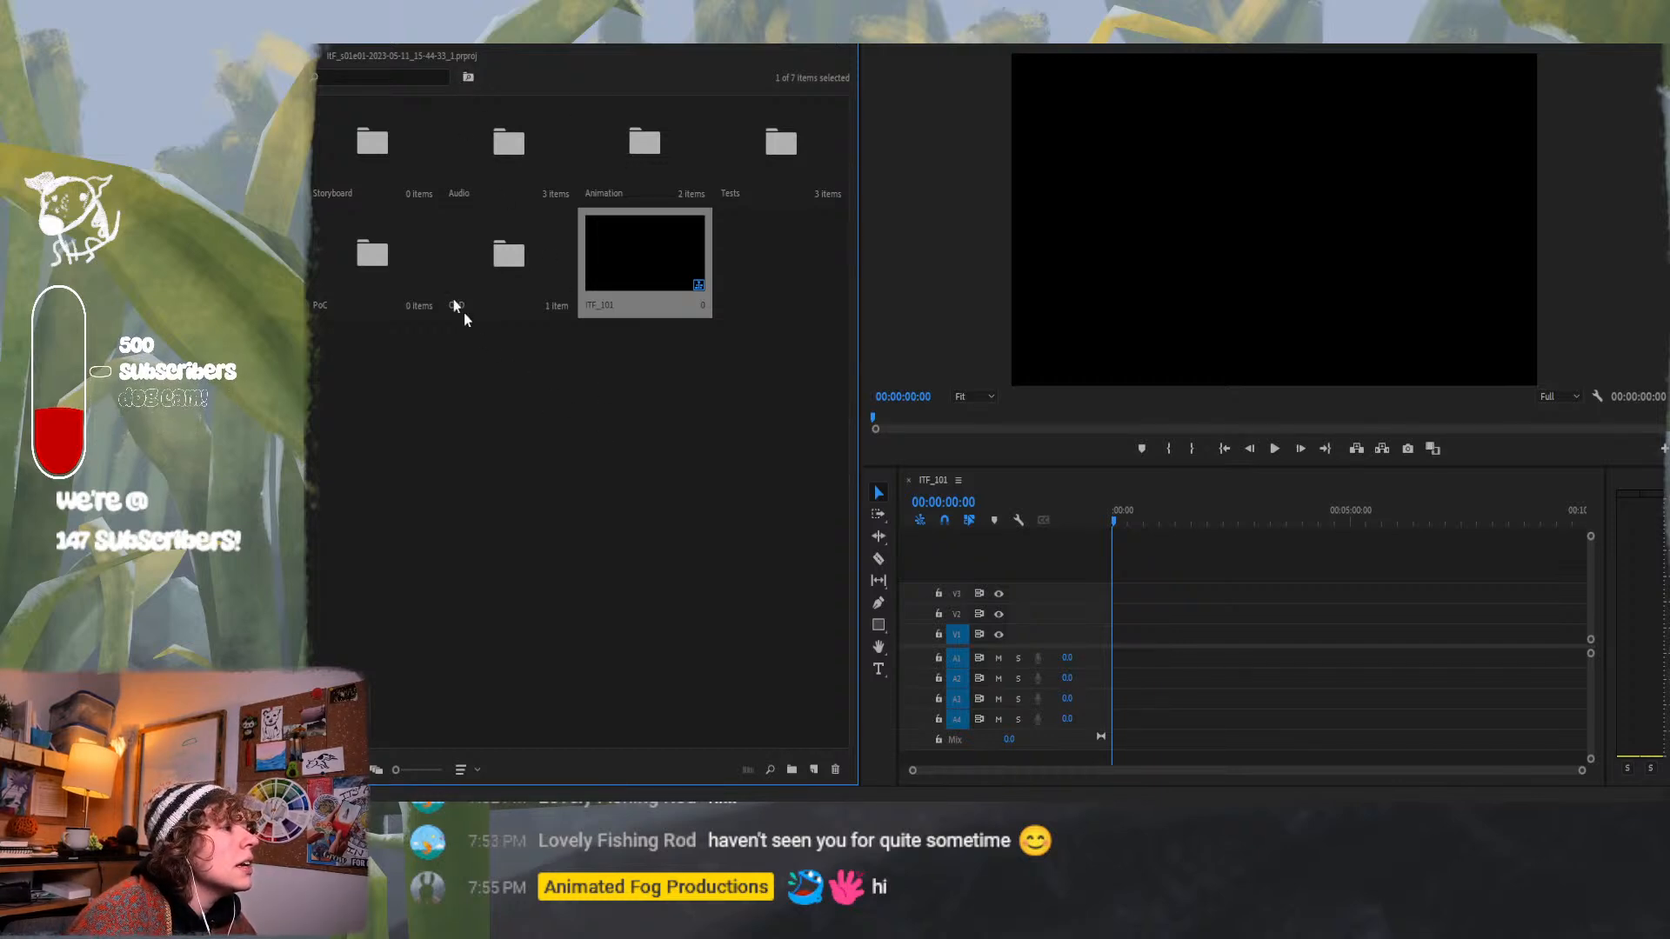
double_click(363, 146)
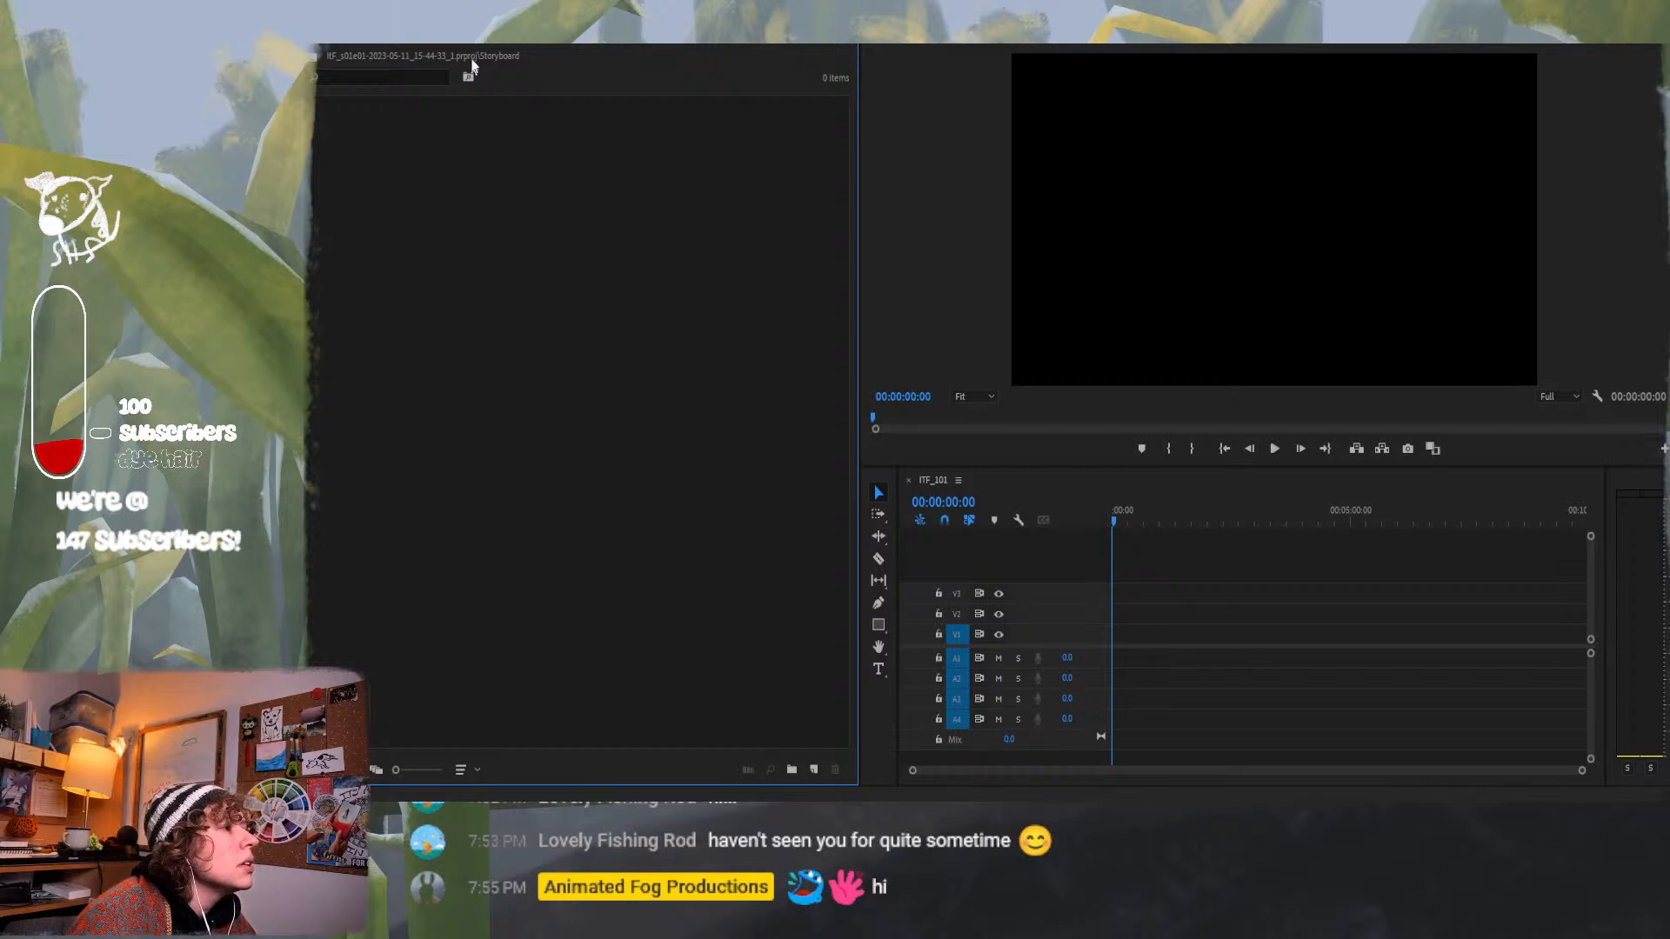
click(564, 44)
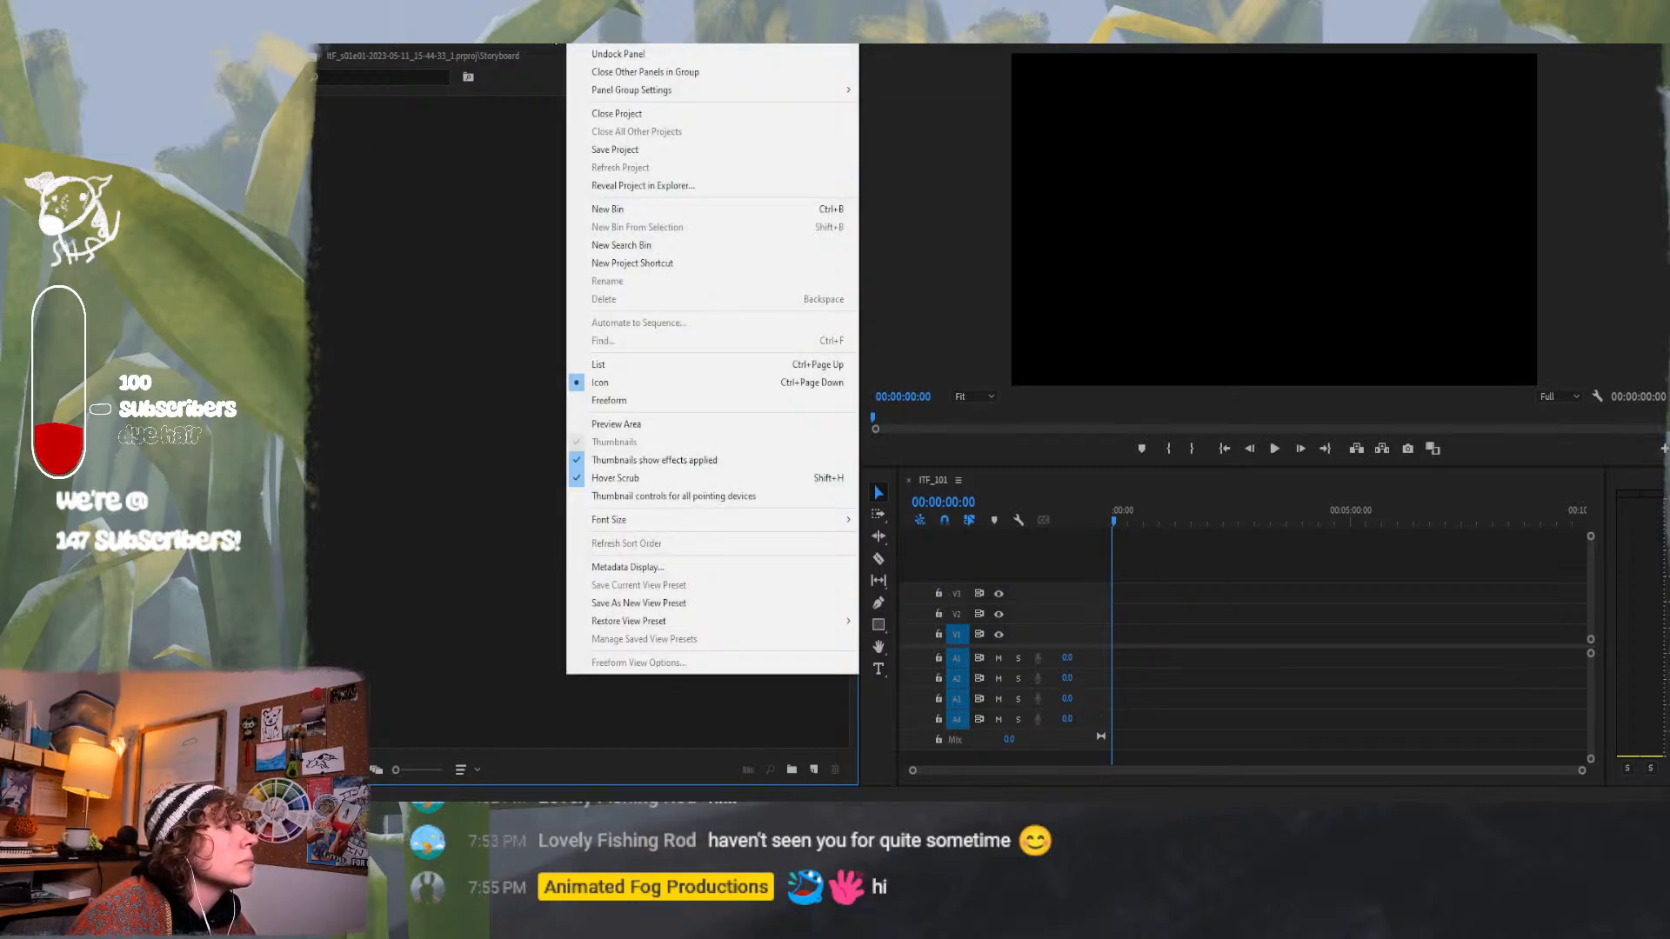
click(600, 43)
click(409, 44)
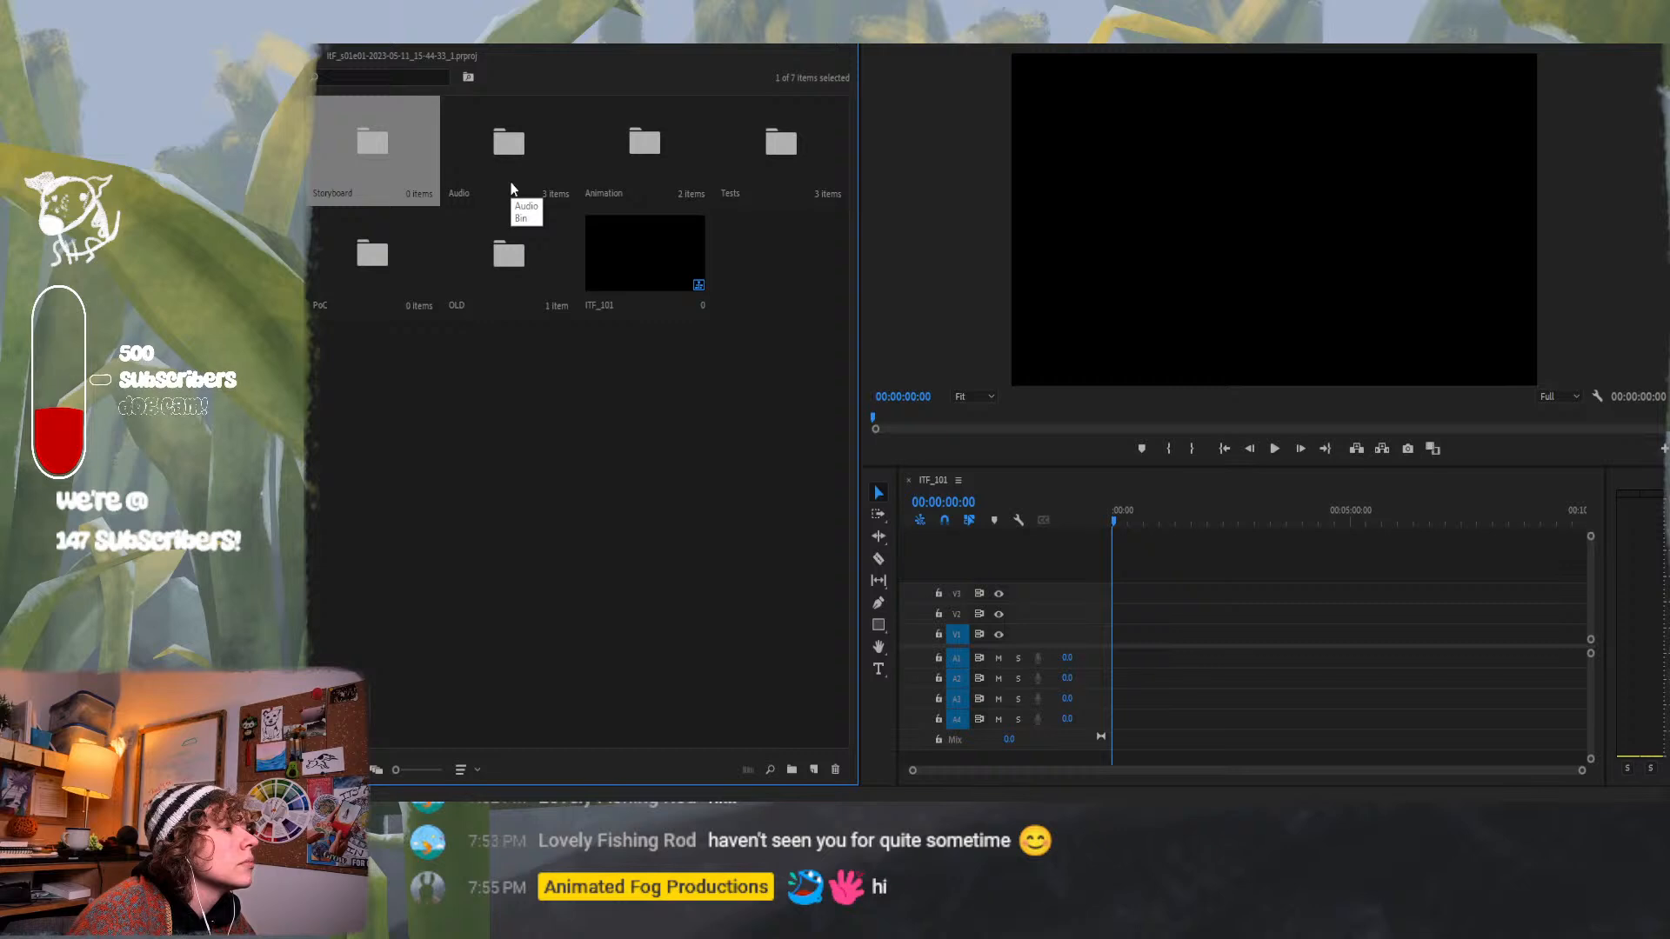
double_click(645, 166)
click(400, 126)
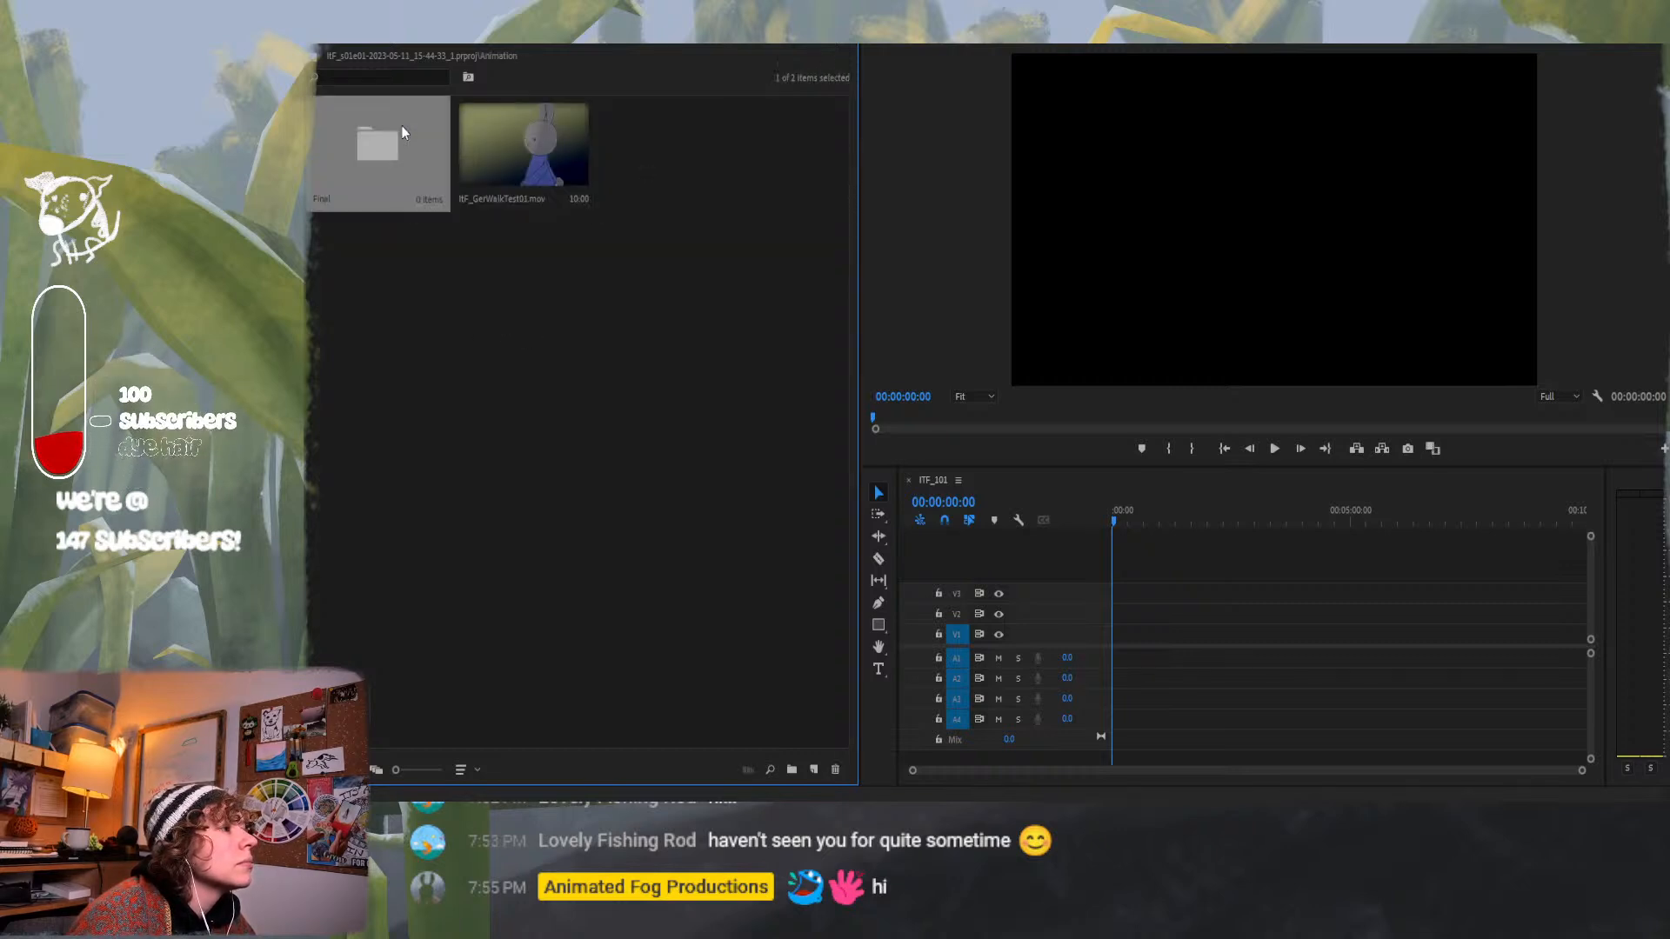
double_click(400, 125)
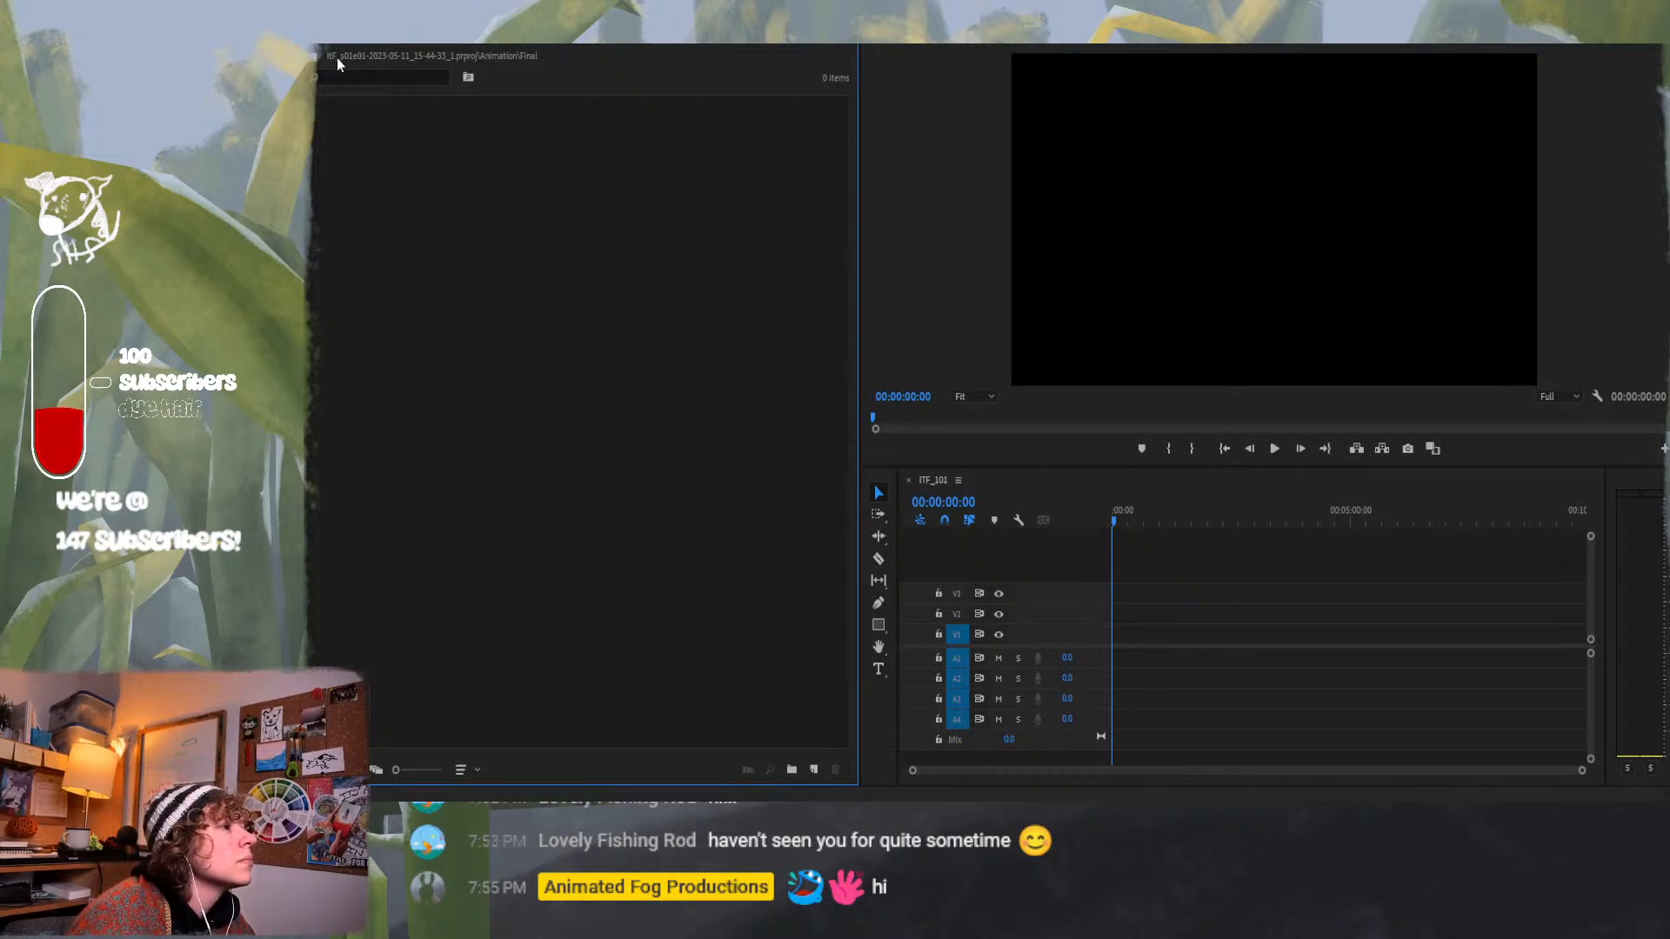
click(606, 41)
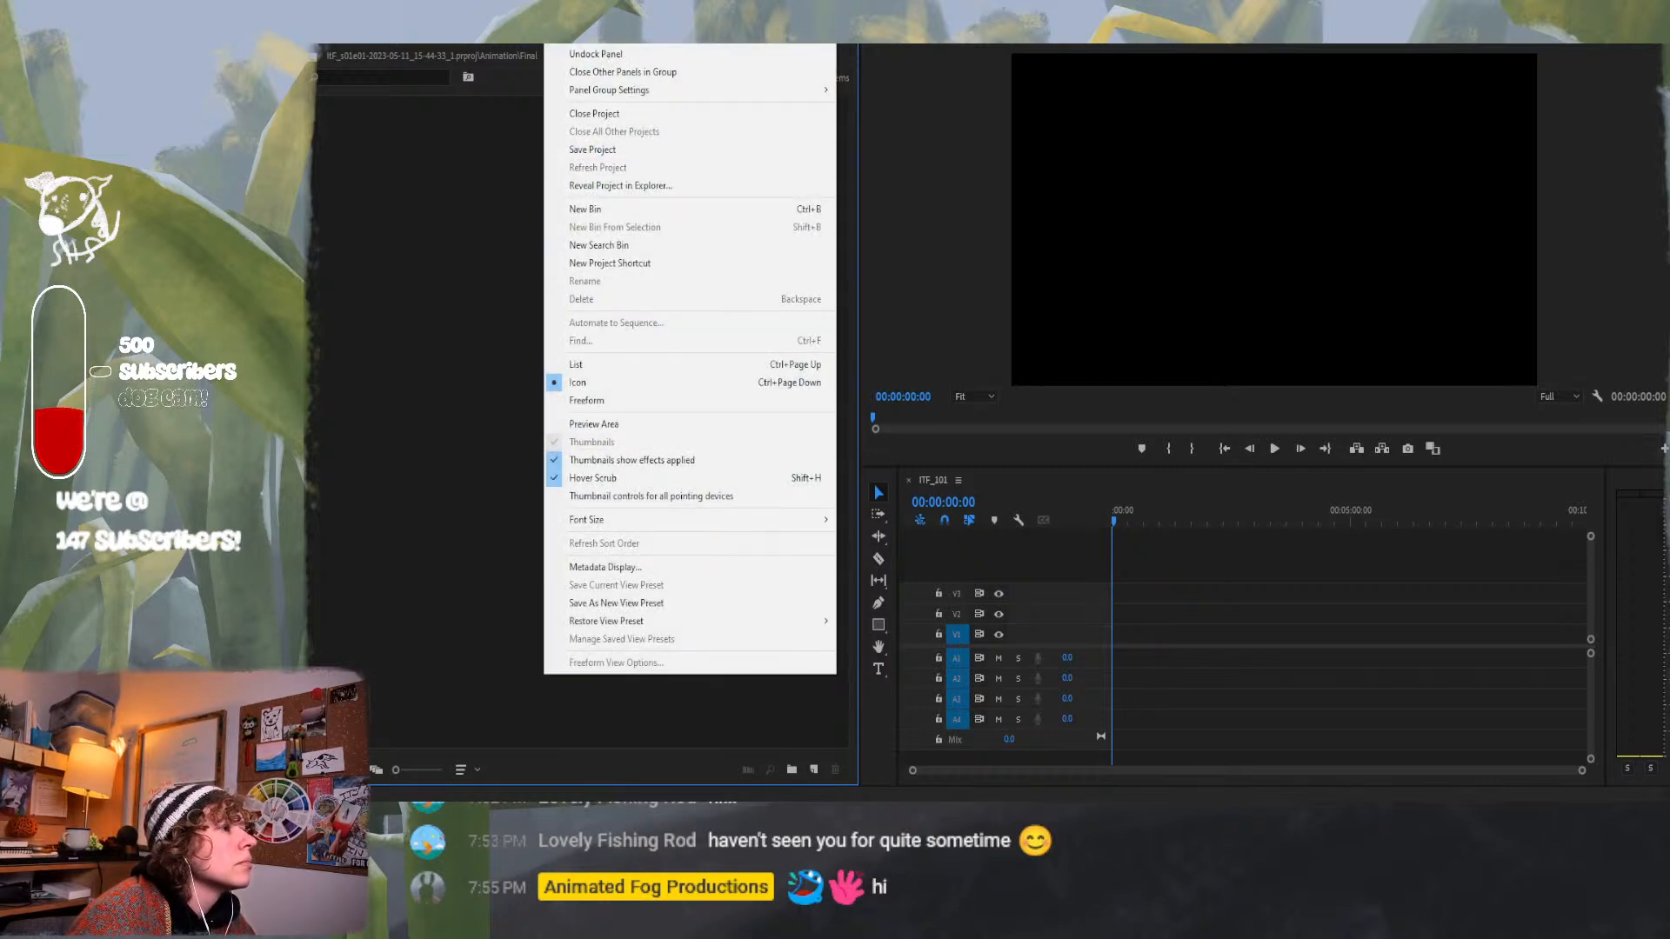
click(311, 57)
click(311, 56)
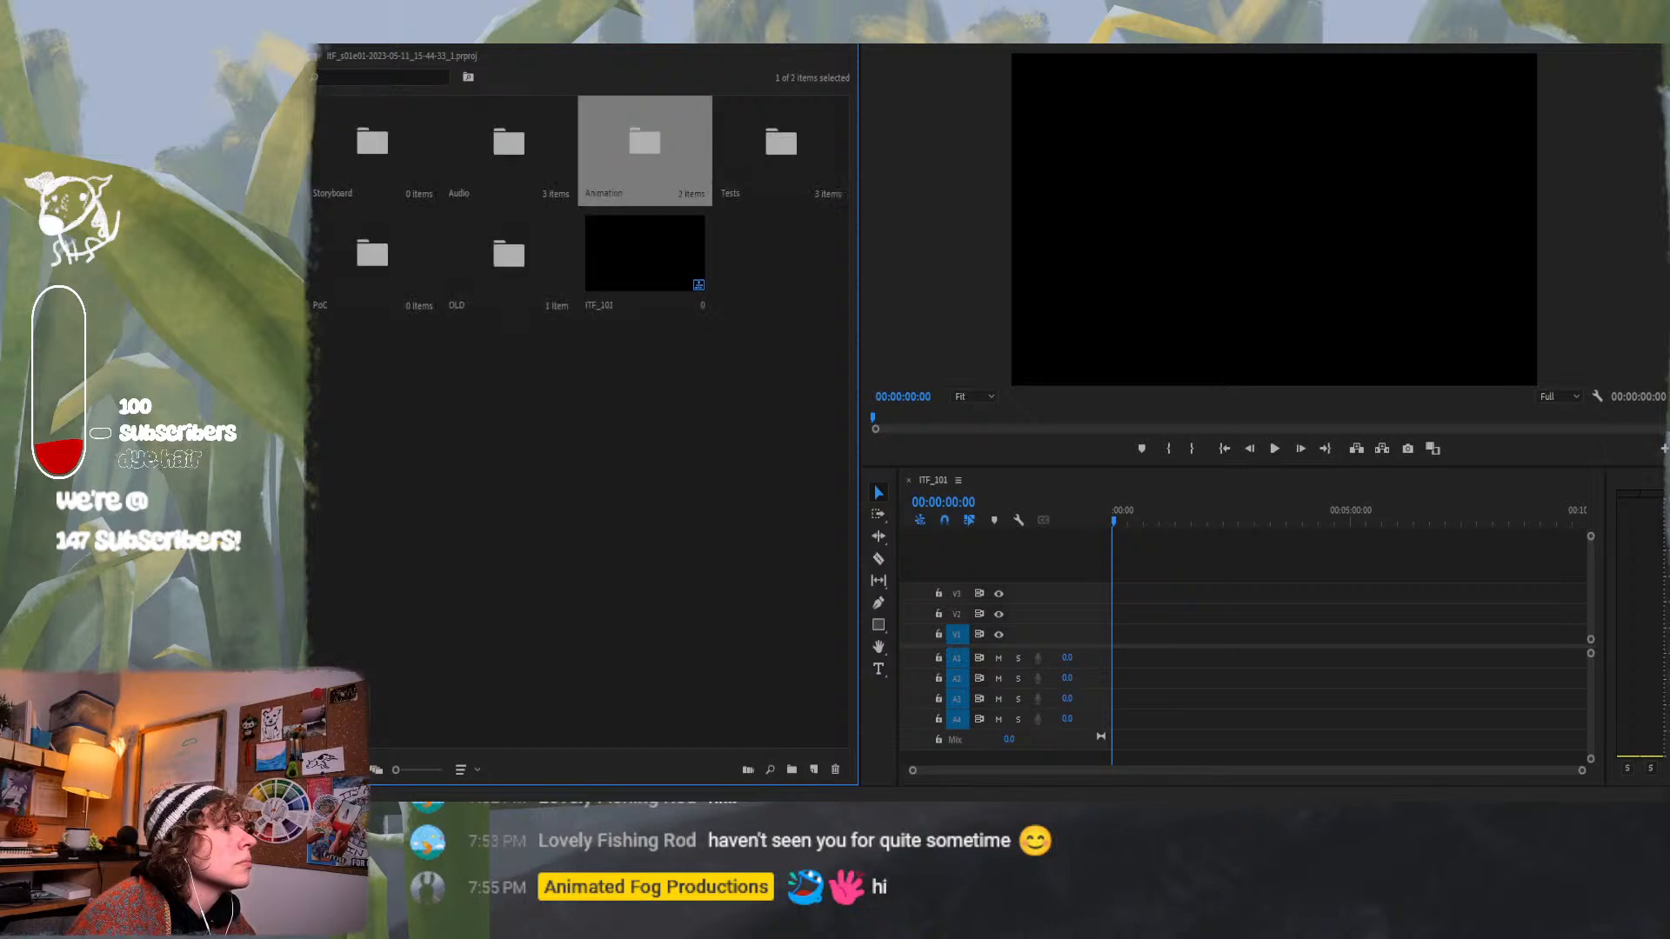
Check the Storyboard, Animation and Dialogue bins for existing material, including the recordings in the Mr. Giraffe bin, and return to the root level.
double_click(410, 152)
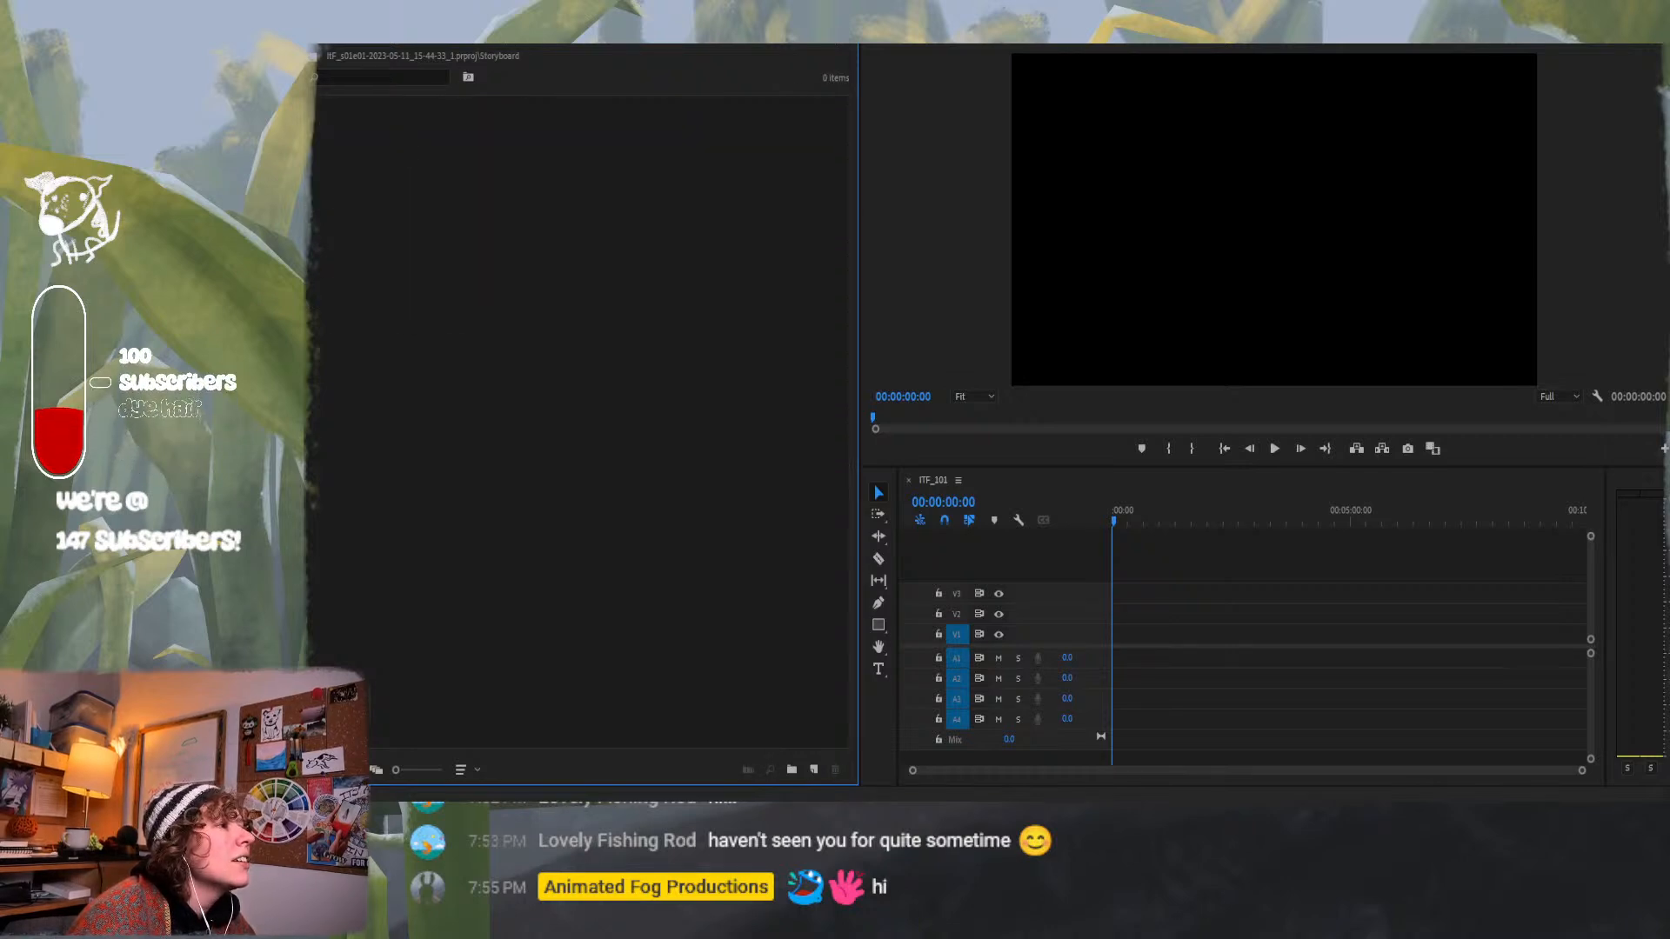
right_click(566, 33)
click(624, 42)
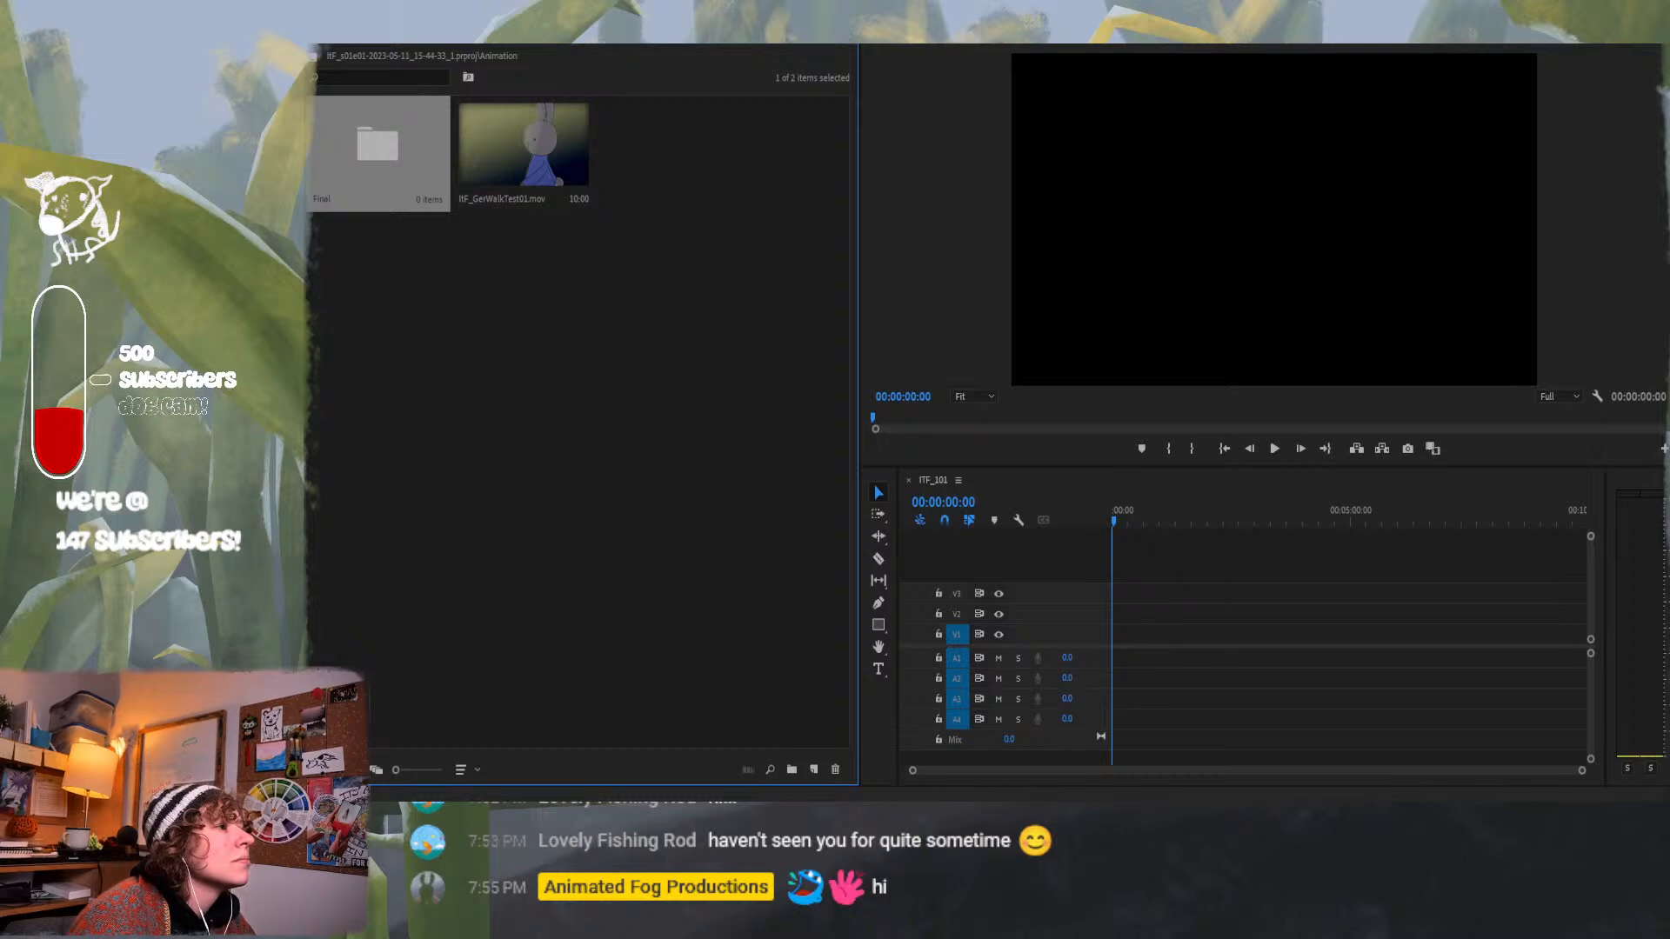
scroll(746, 40, down, 3)
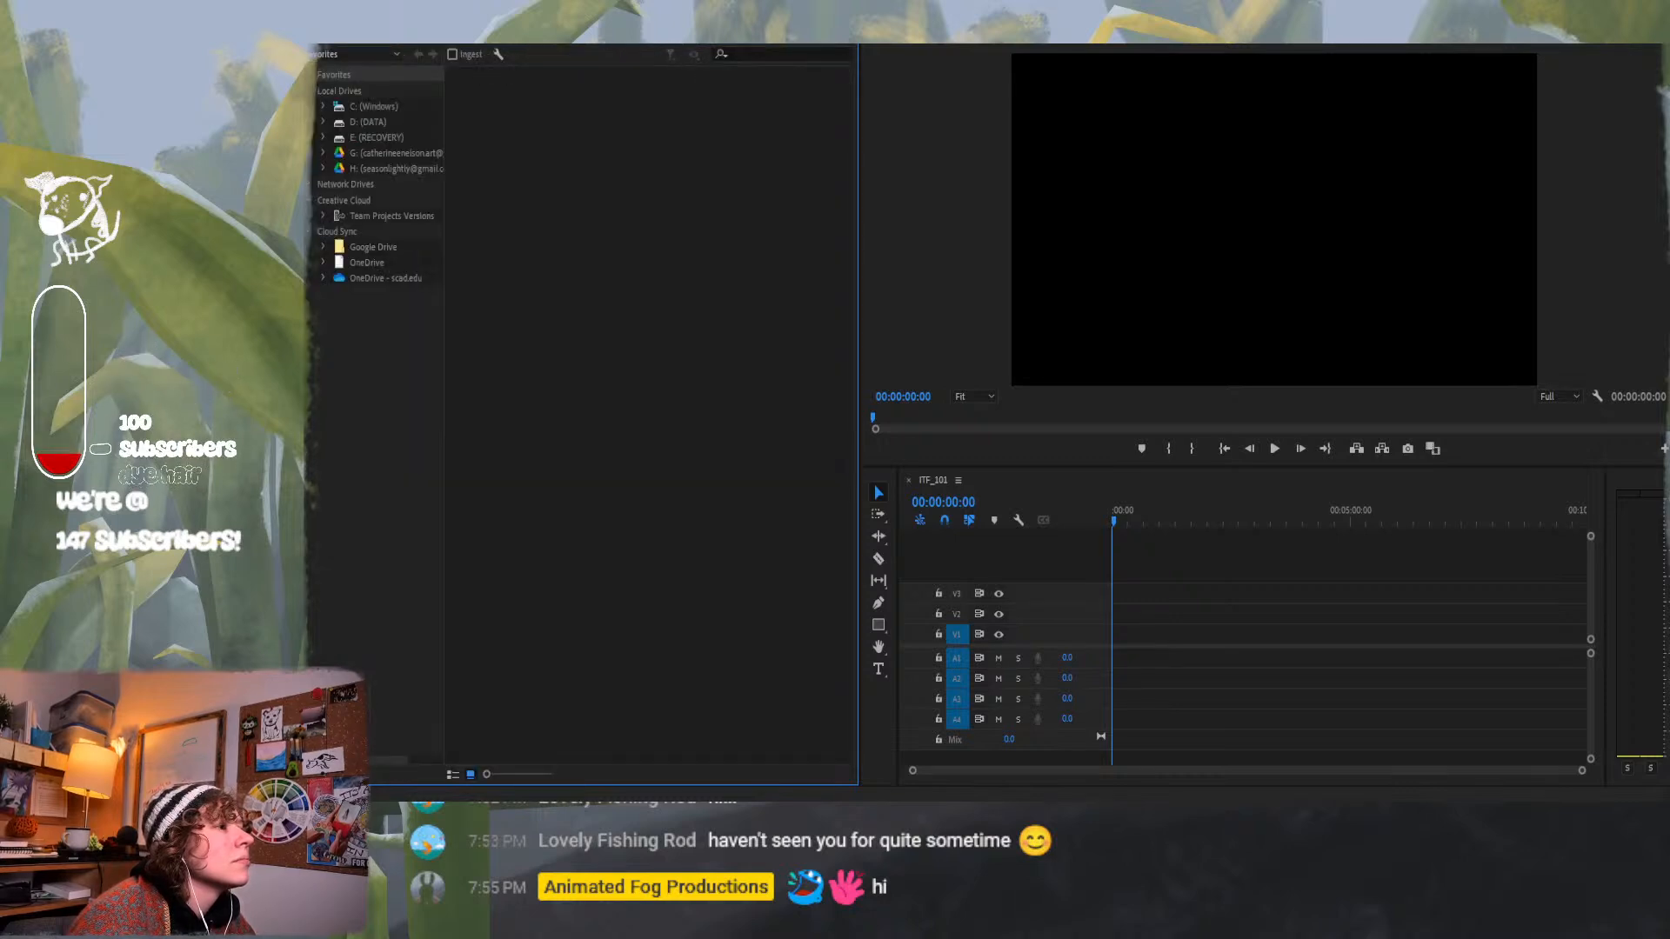
scroll(677, 42, up, 2)
right_click(677, 42)
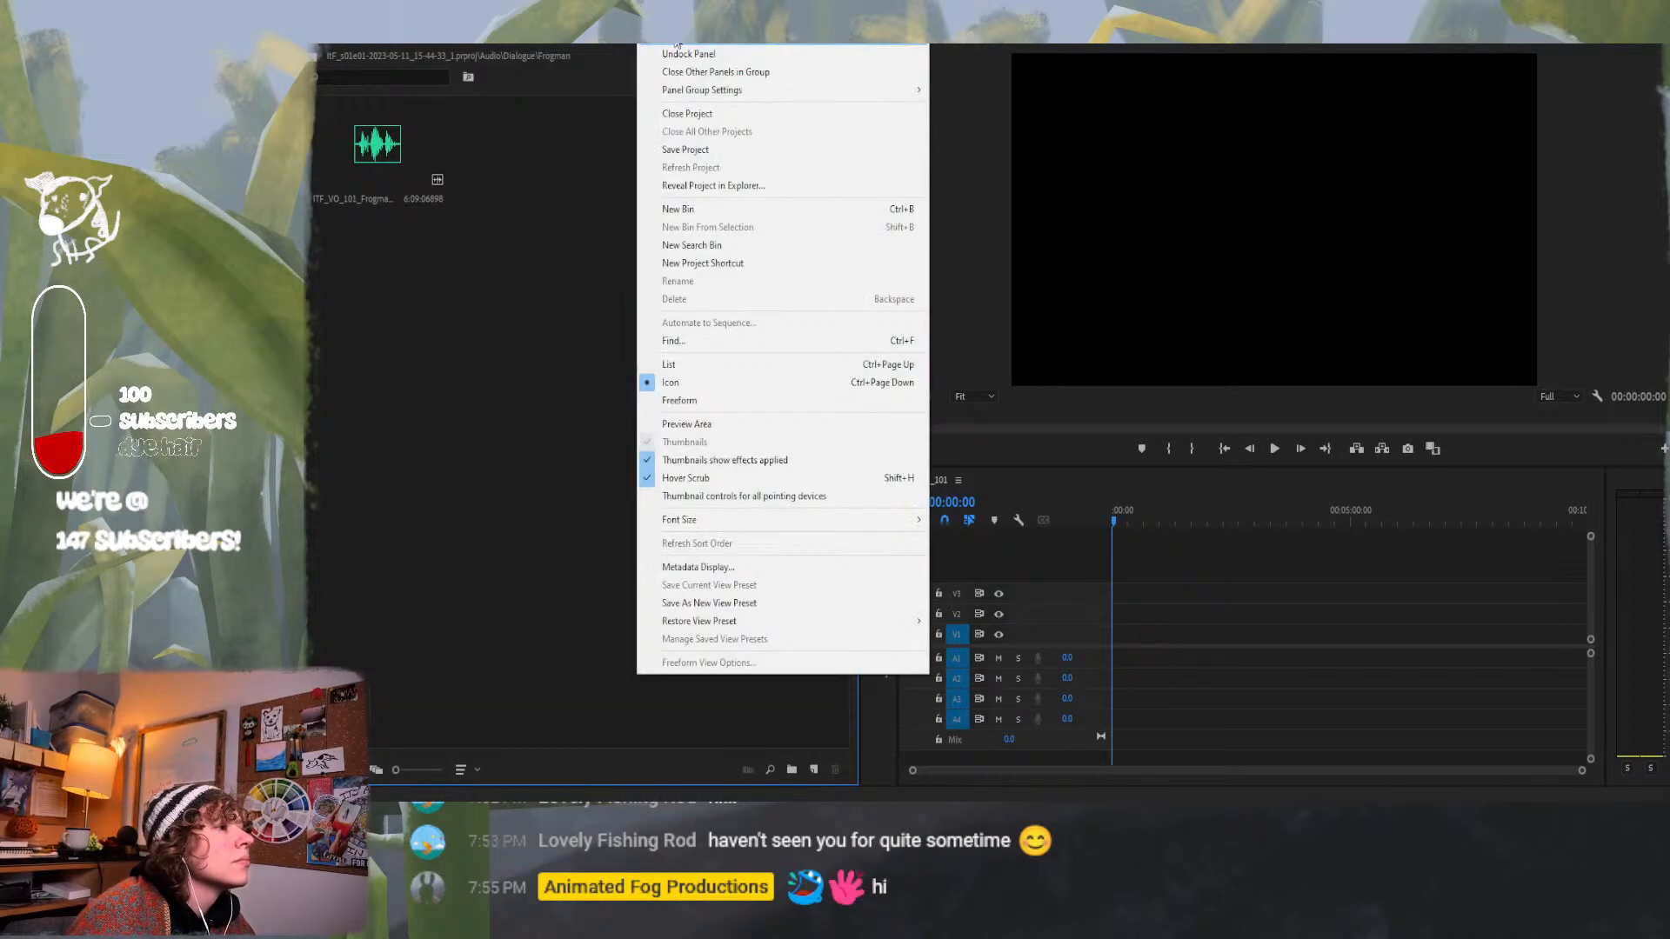
scroll(618, 52, up, 1)
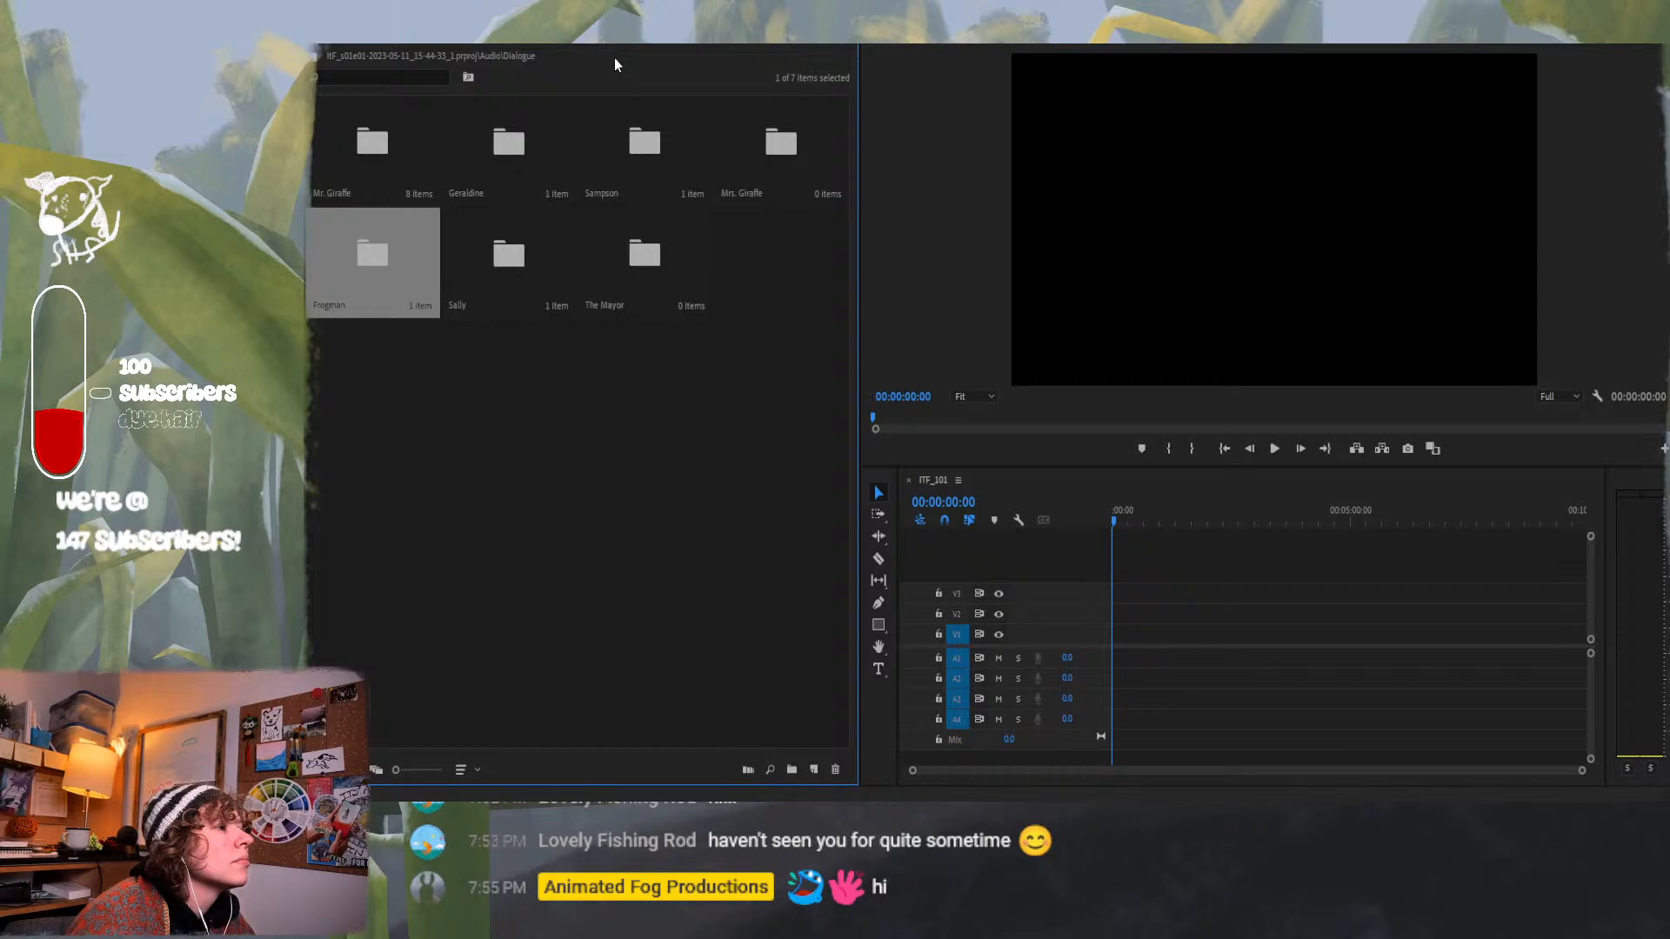
double_click(335, 153)
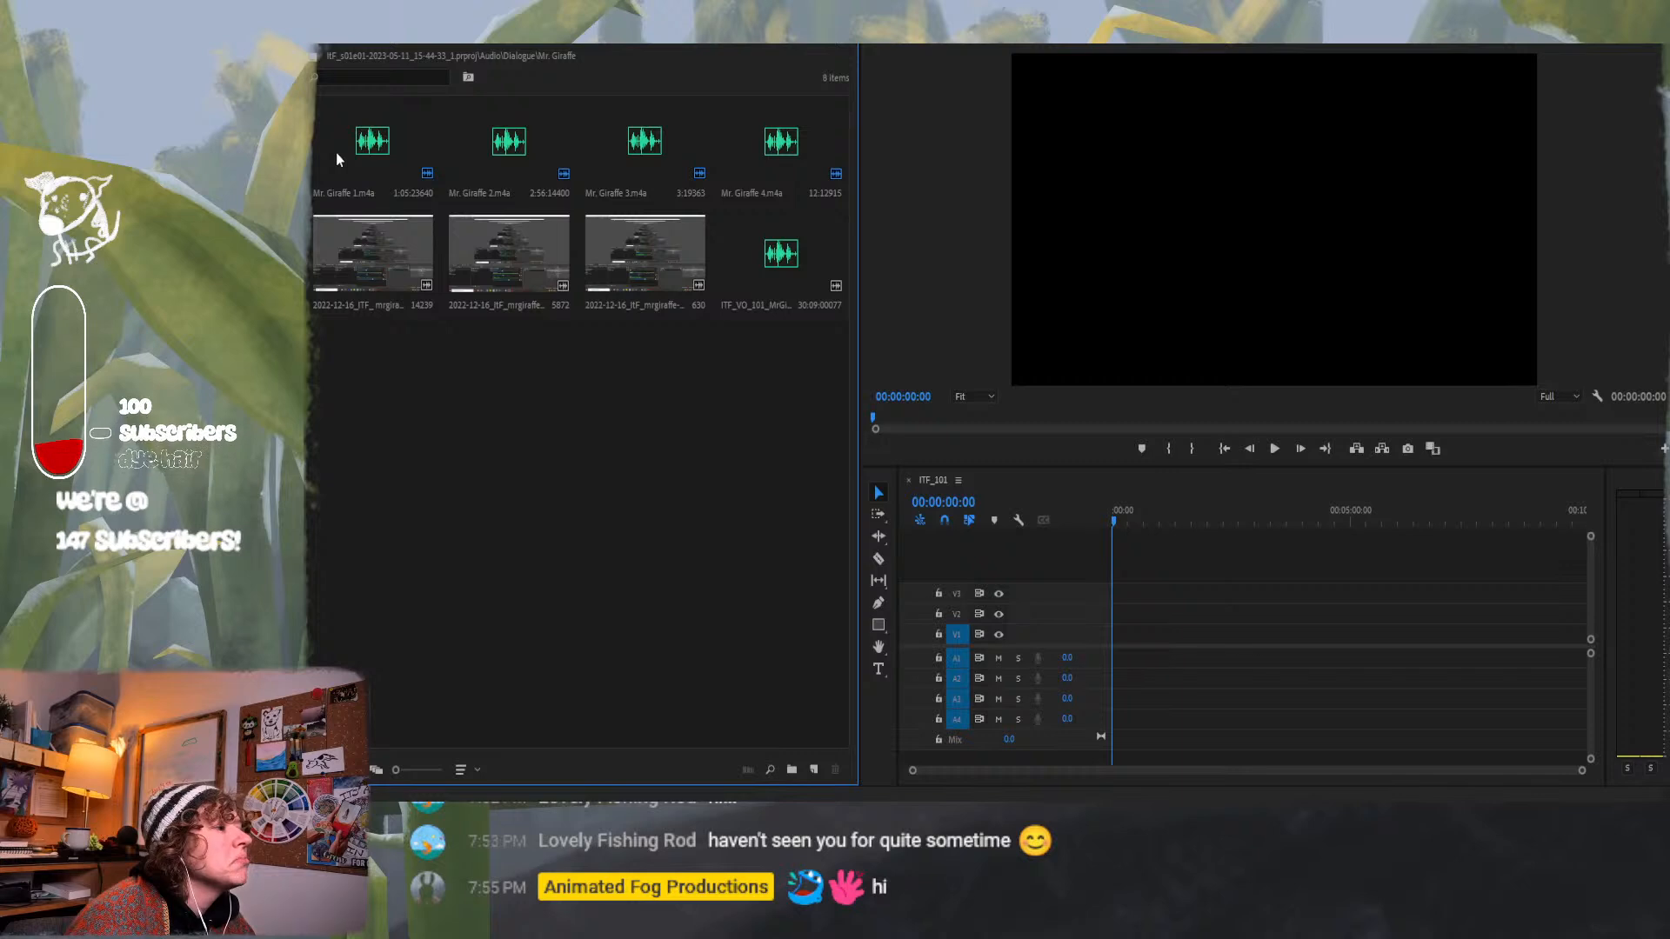
right_click(578, 56)
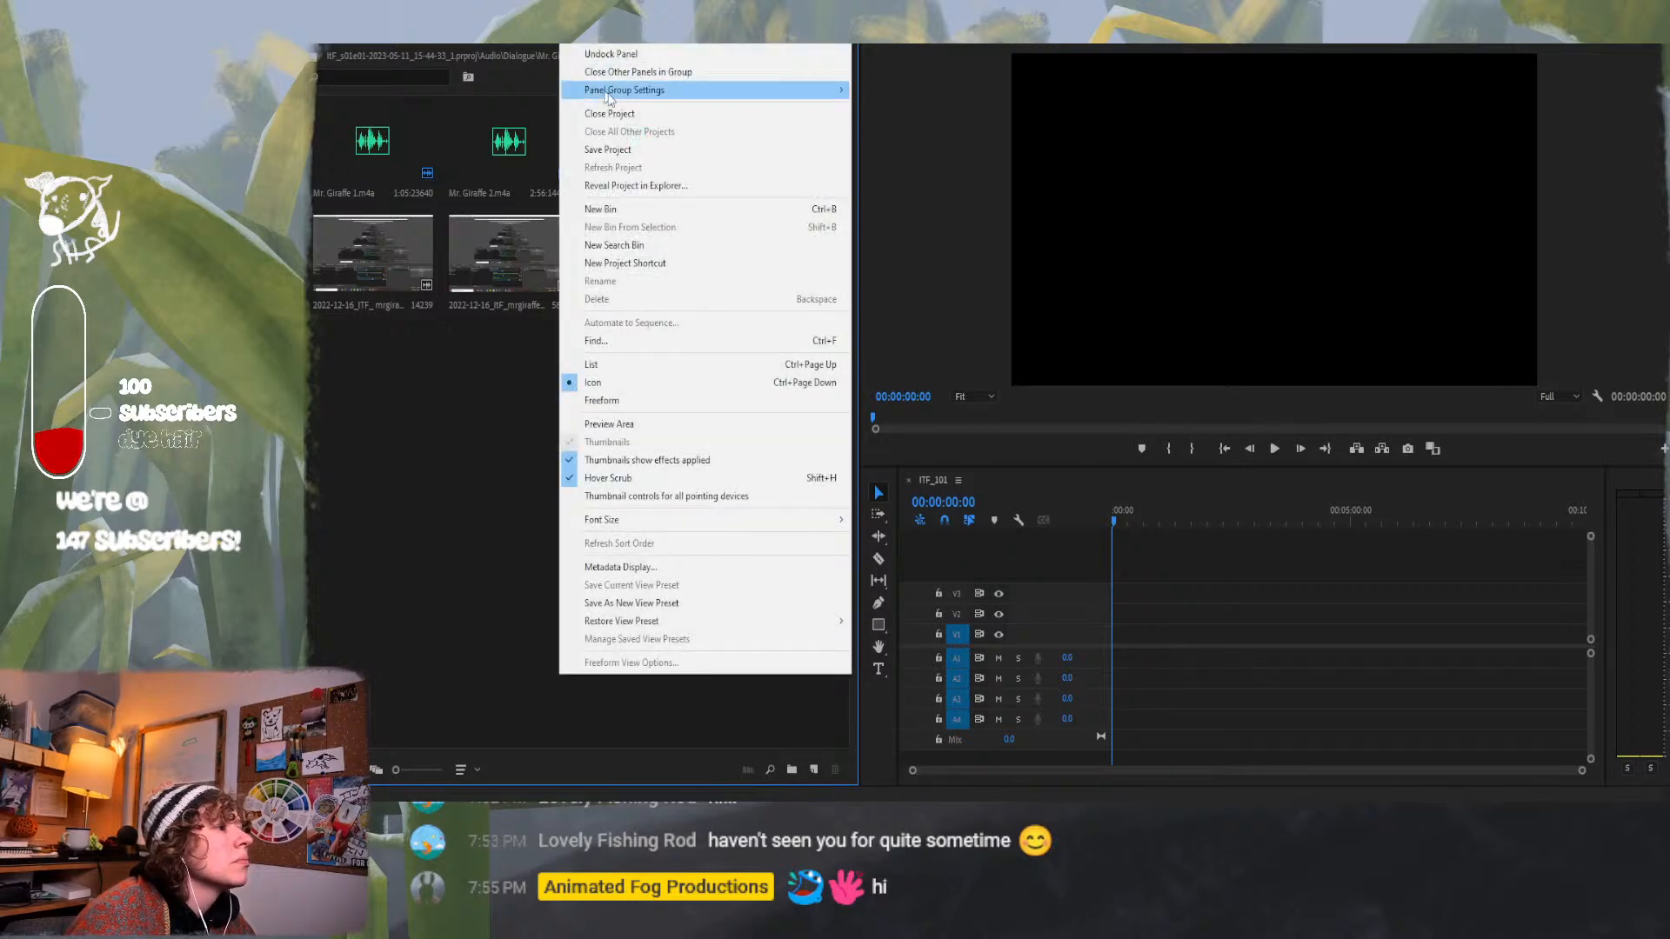
click(611, 37)
click(452, 37)
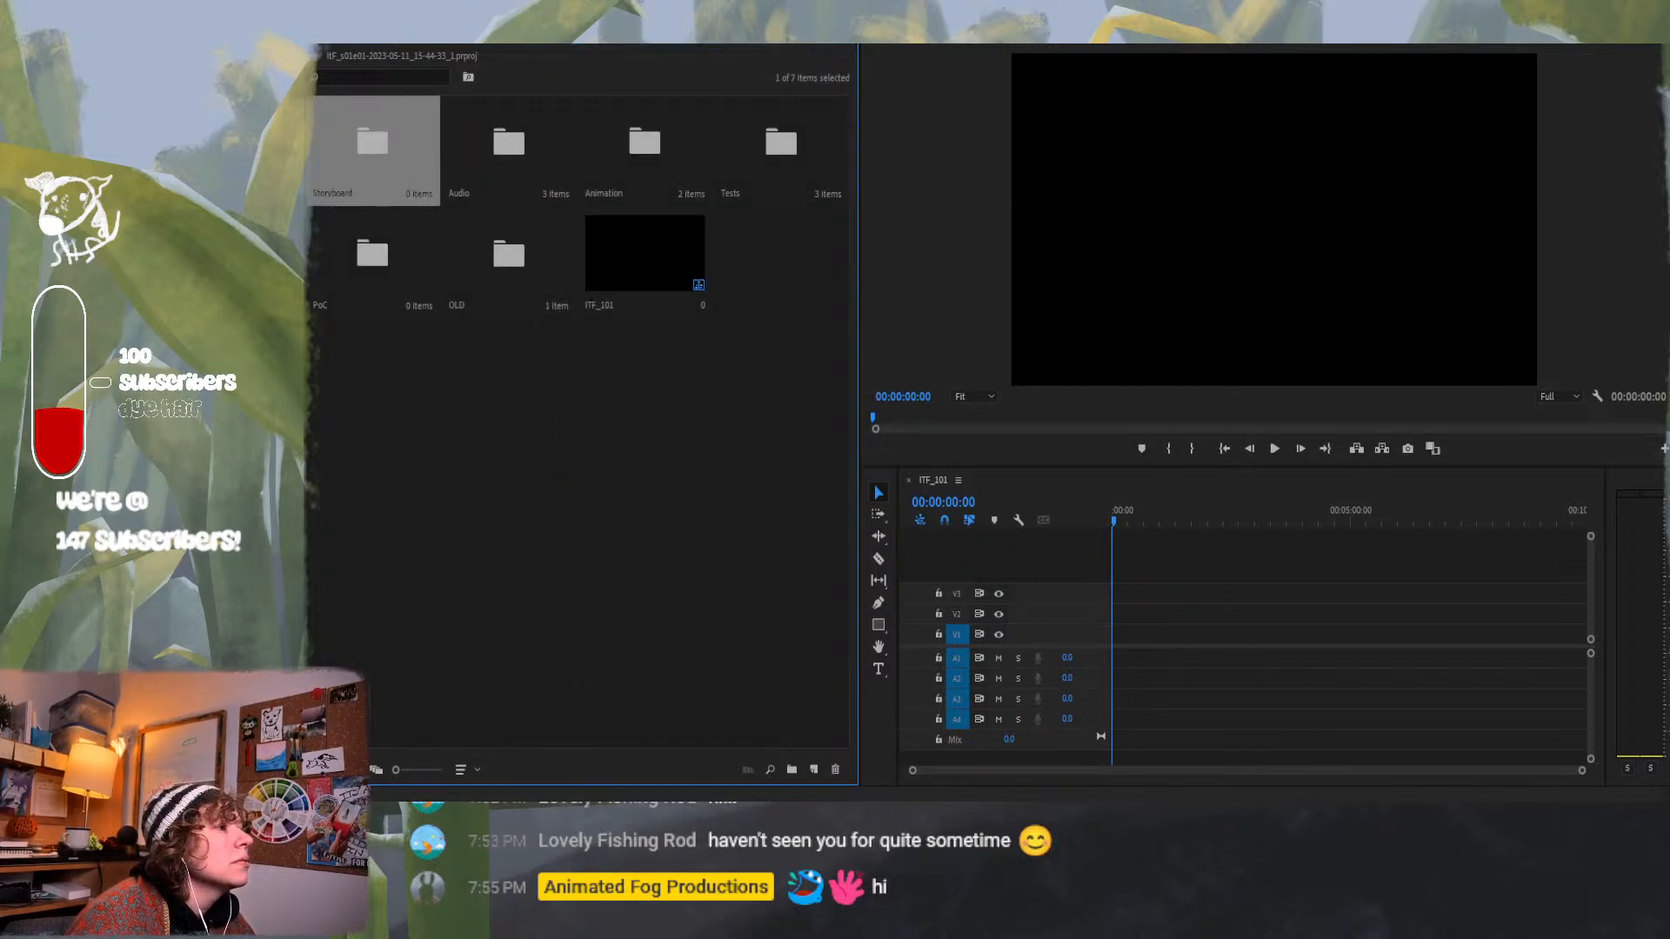
Try placing the old e01sc09 animatic from the OLD bin at the start of the ITF_101 sequence and remove it again.
double_click(513, 255)
double_click(393, 162)
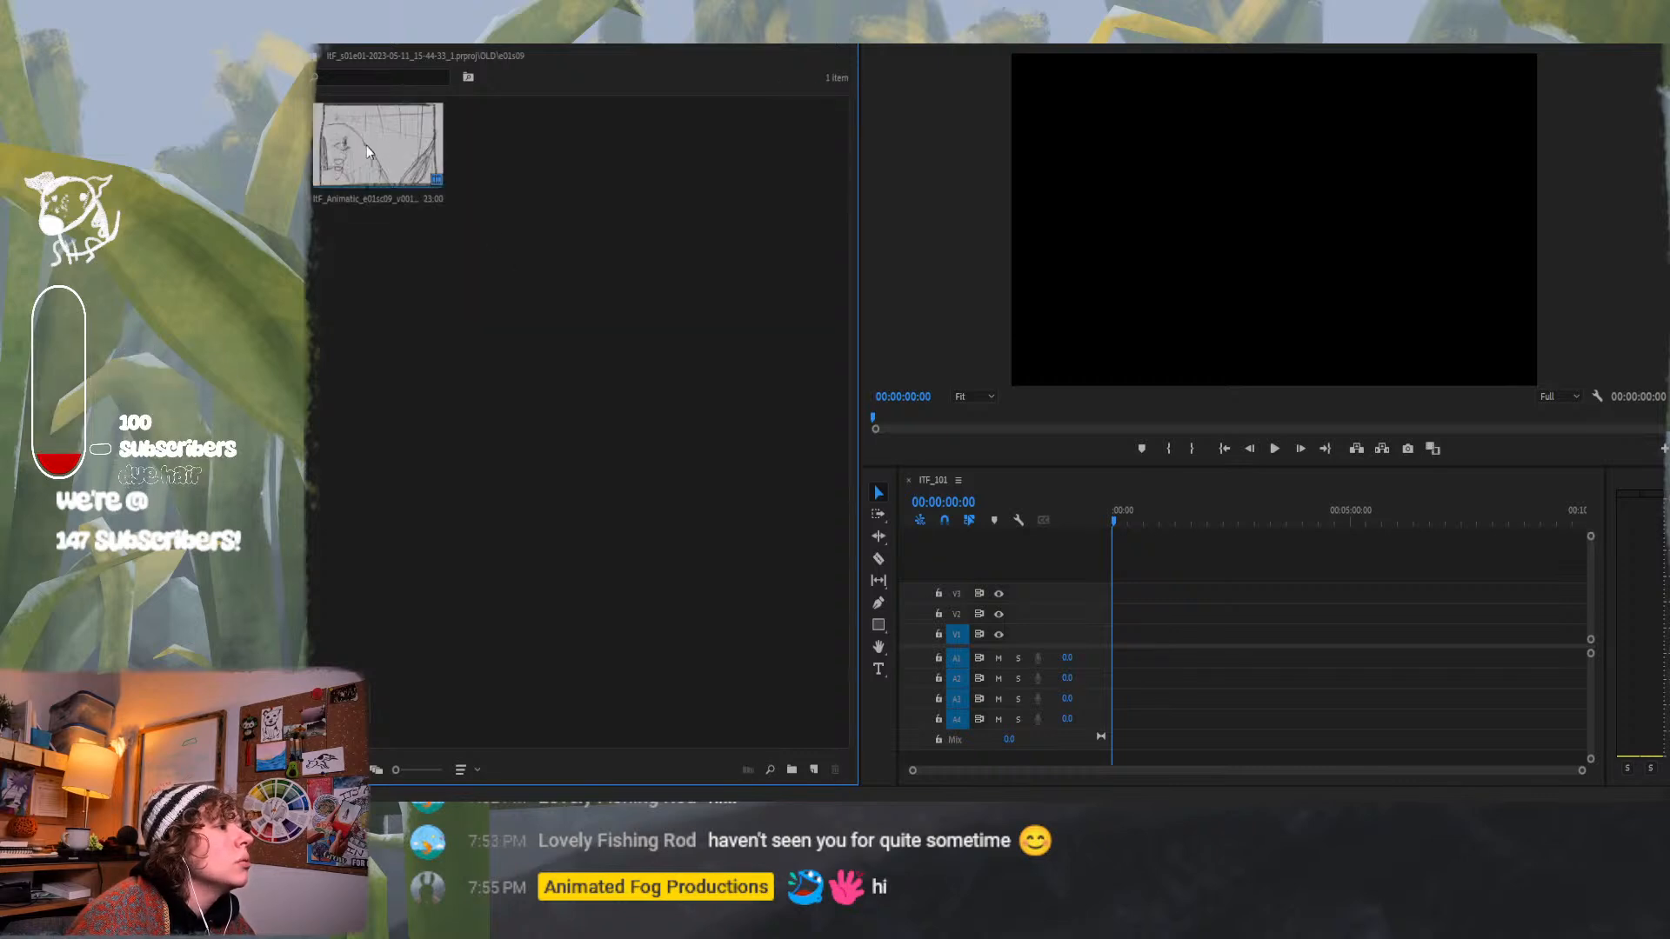
mouse_move(378, 143)
mouse_down()
mouse_move(1185, 566)
mouse_move(1120, 546)
mouse_move(1118, 521)
mouse_move(1117, 575)
mouse_up()
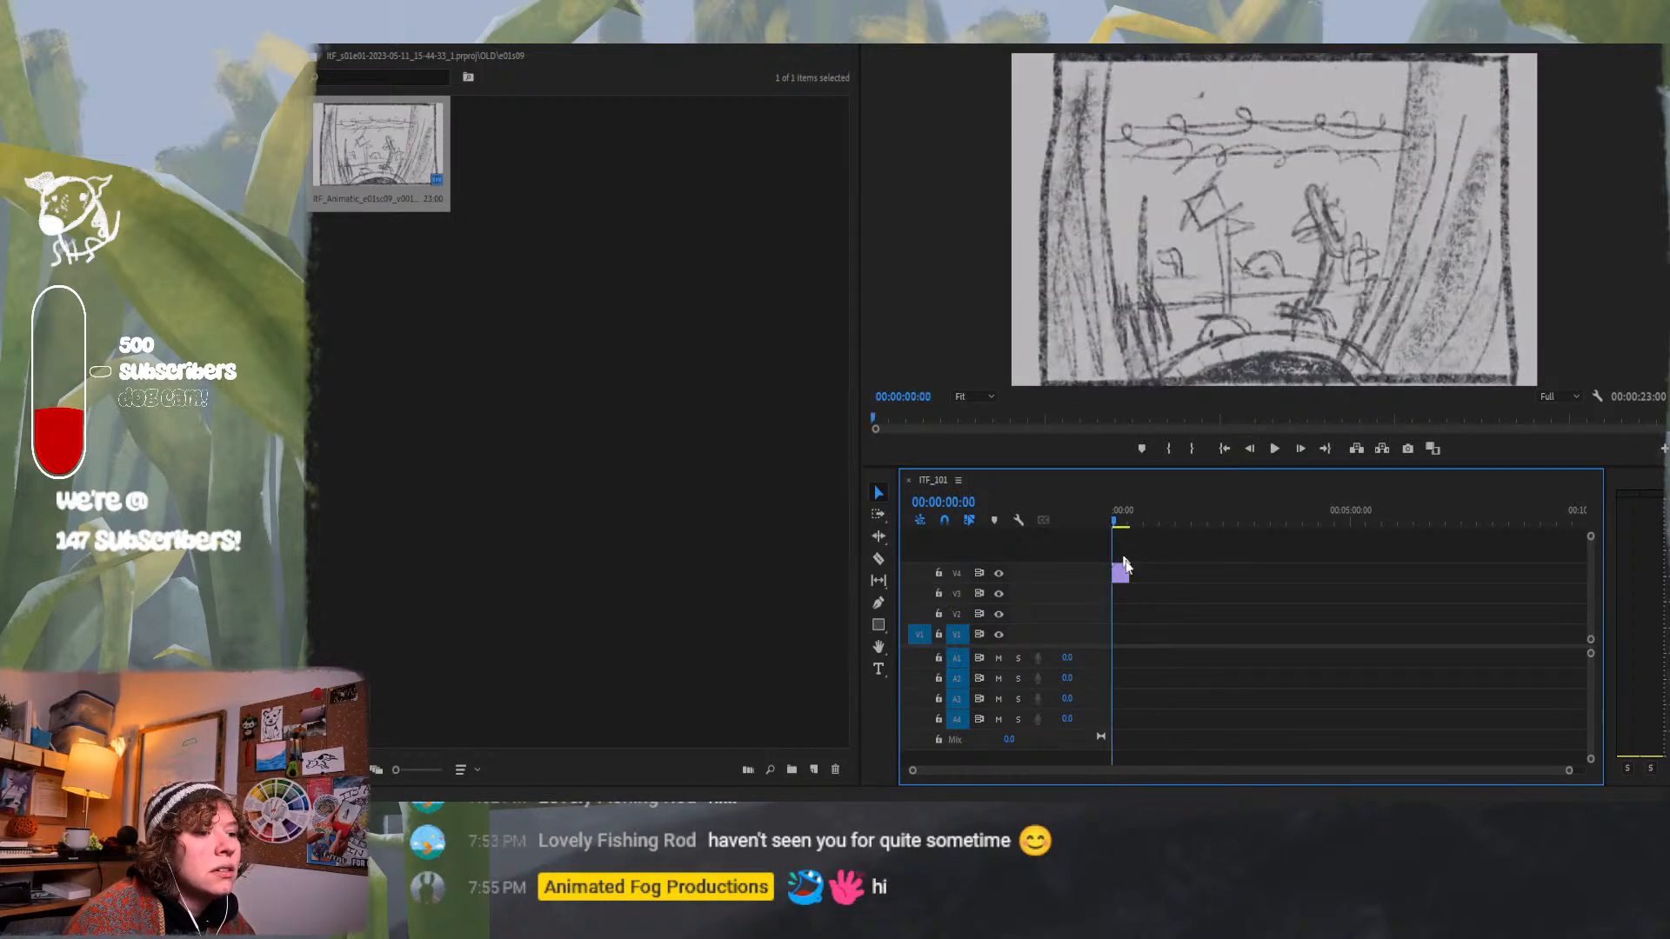
key(Delete)
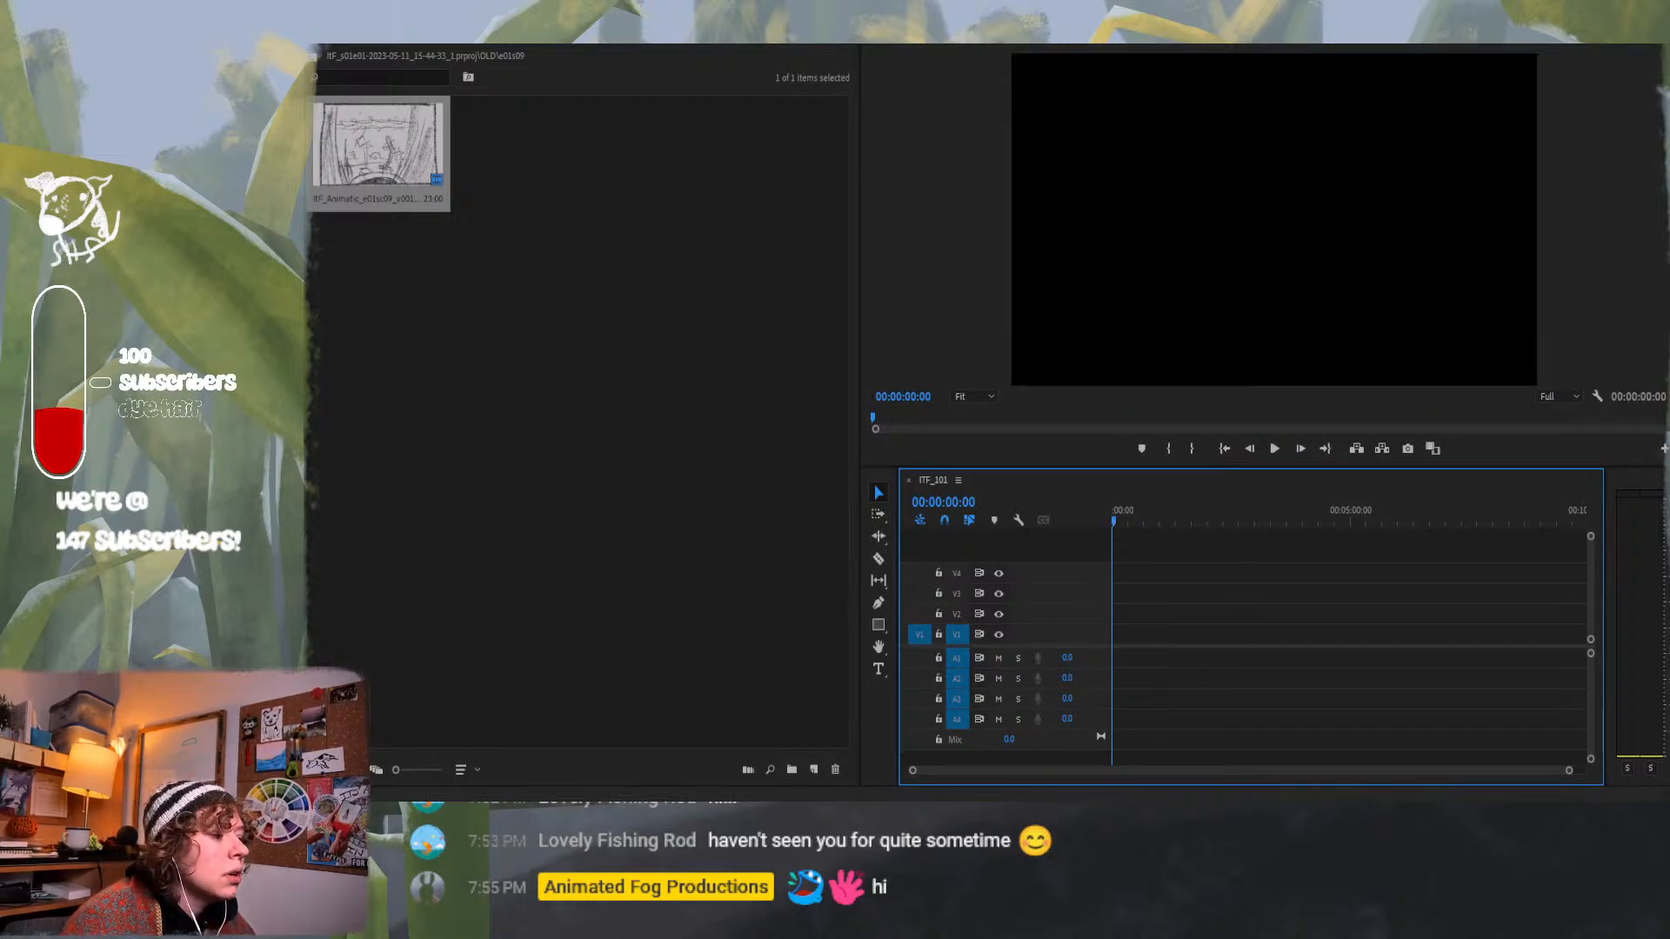
Open the After Effects project ITF_s01e01_Animatic-Thumbnails_v001 from the episode folder and scrub through the storyboard panels of the e01sc05 composition.
mouse_move(489, 753)
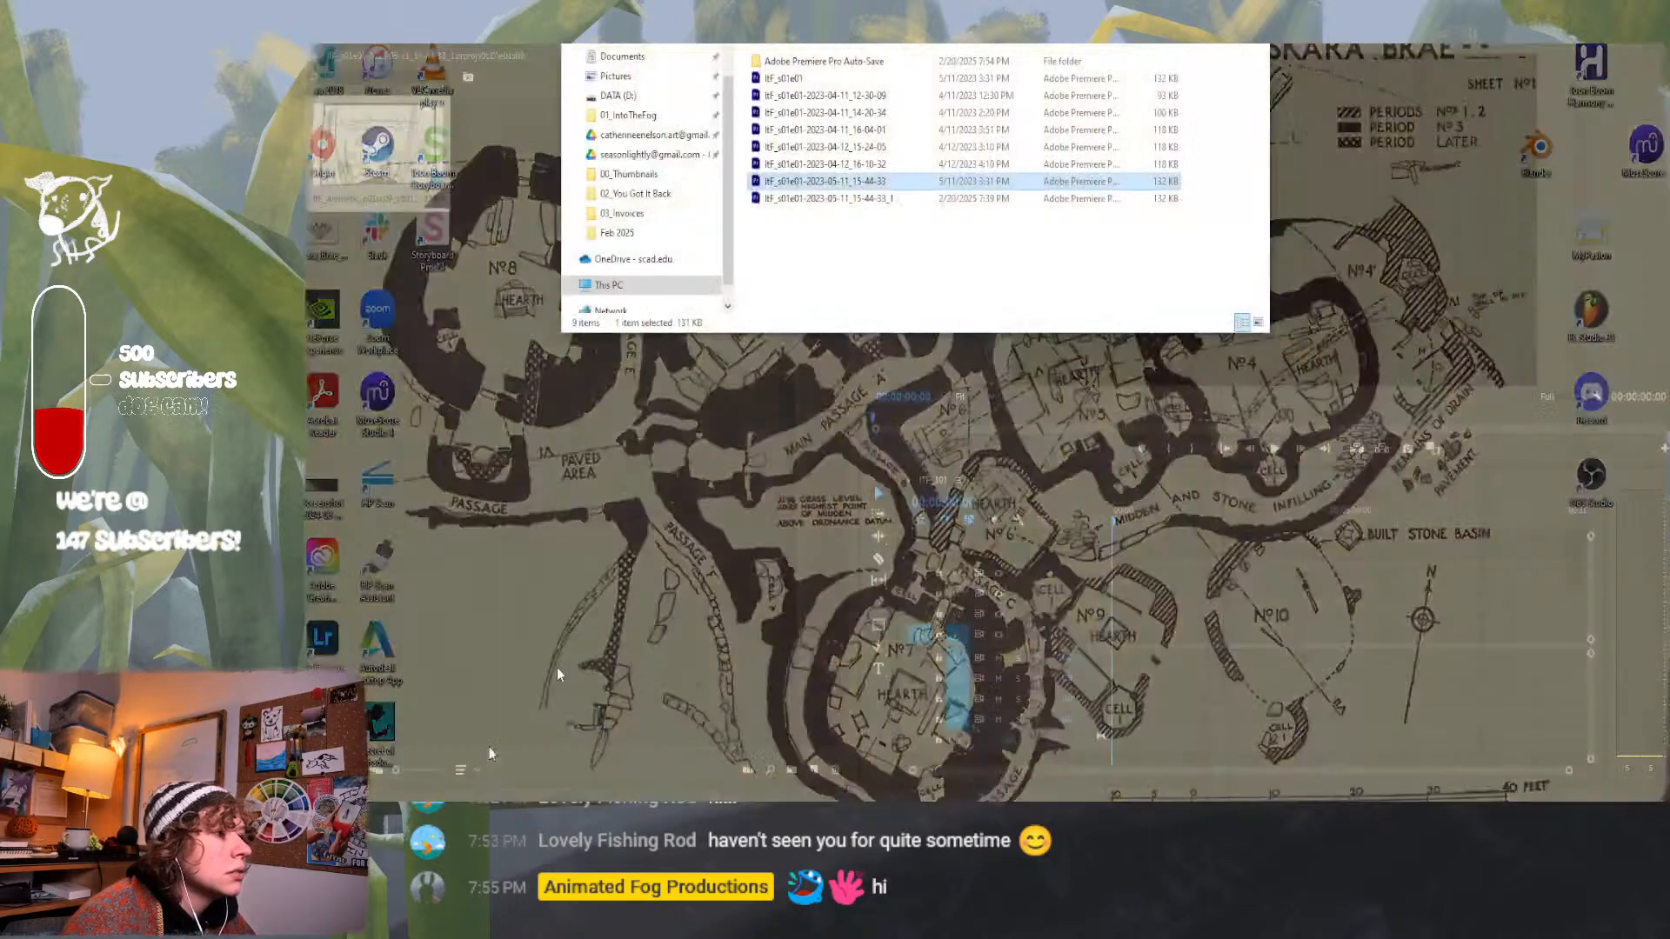
click(557, 674)
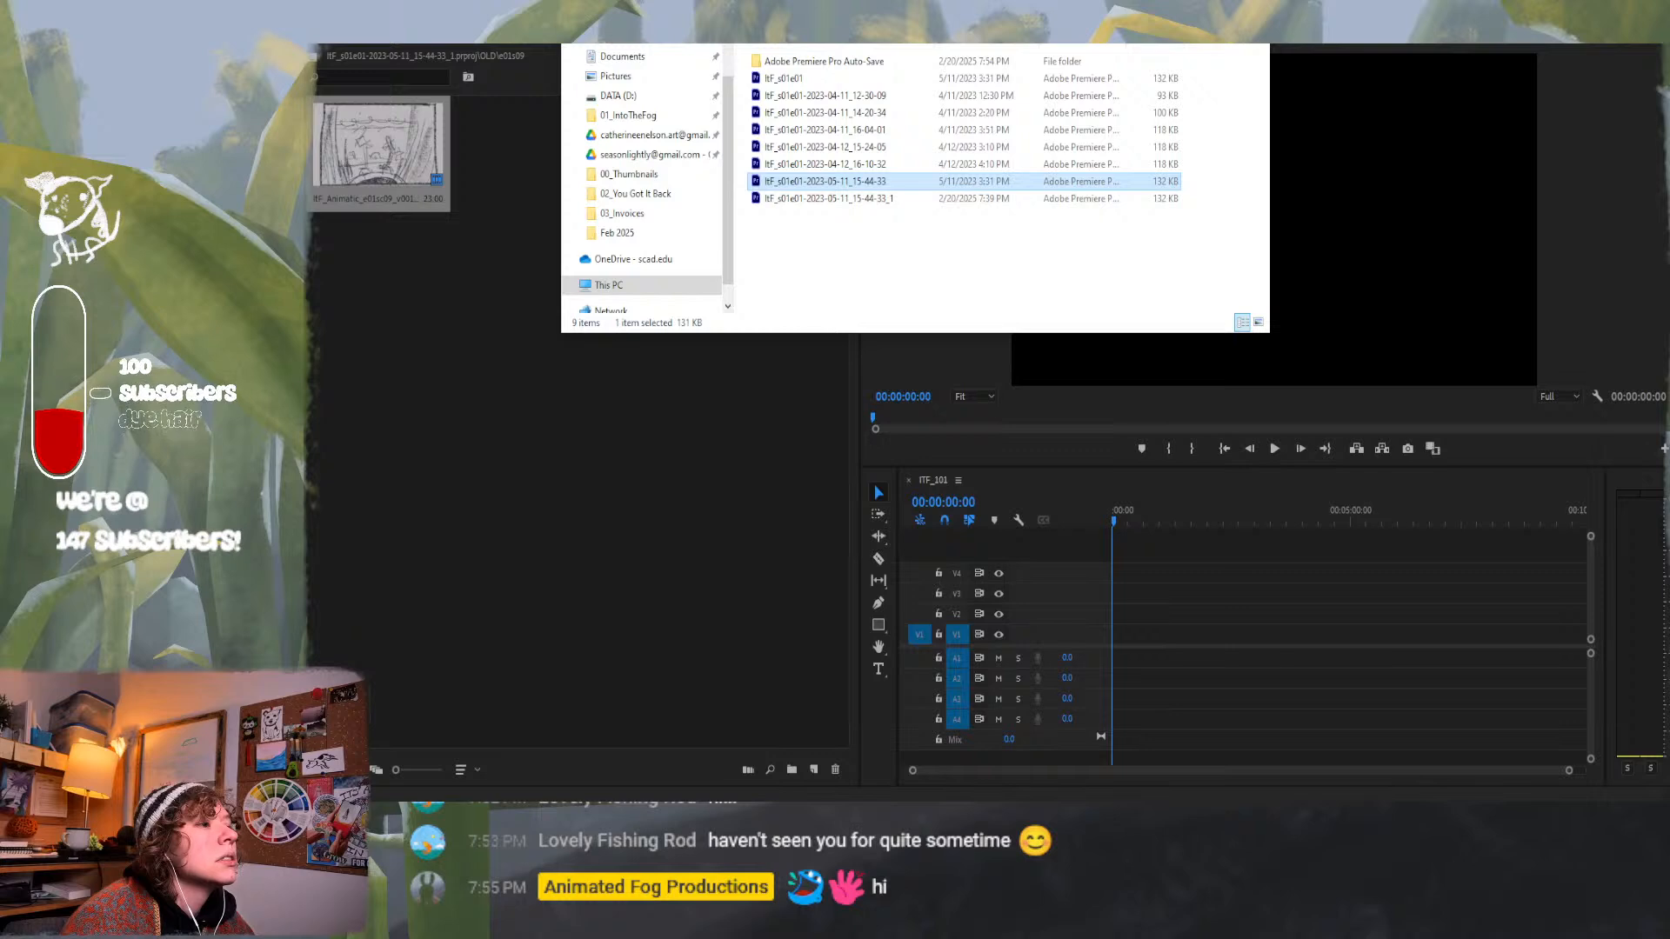
key(alt+Up)
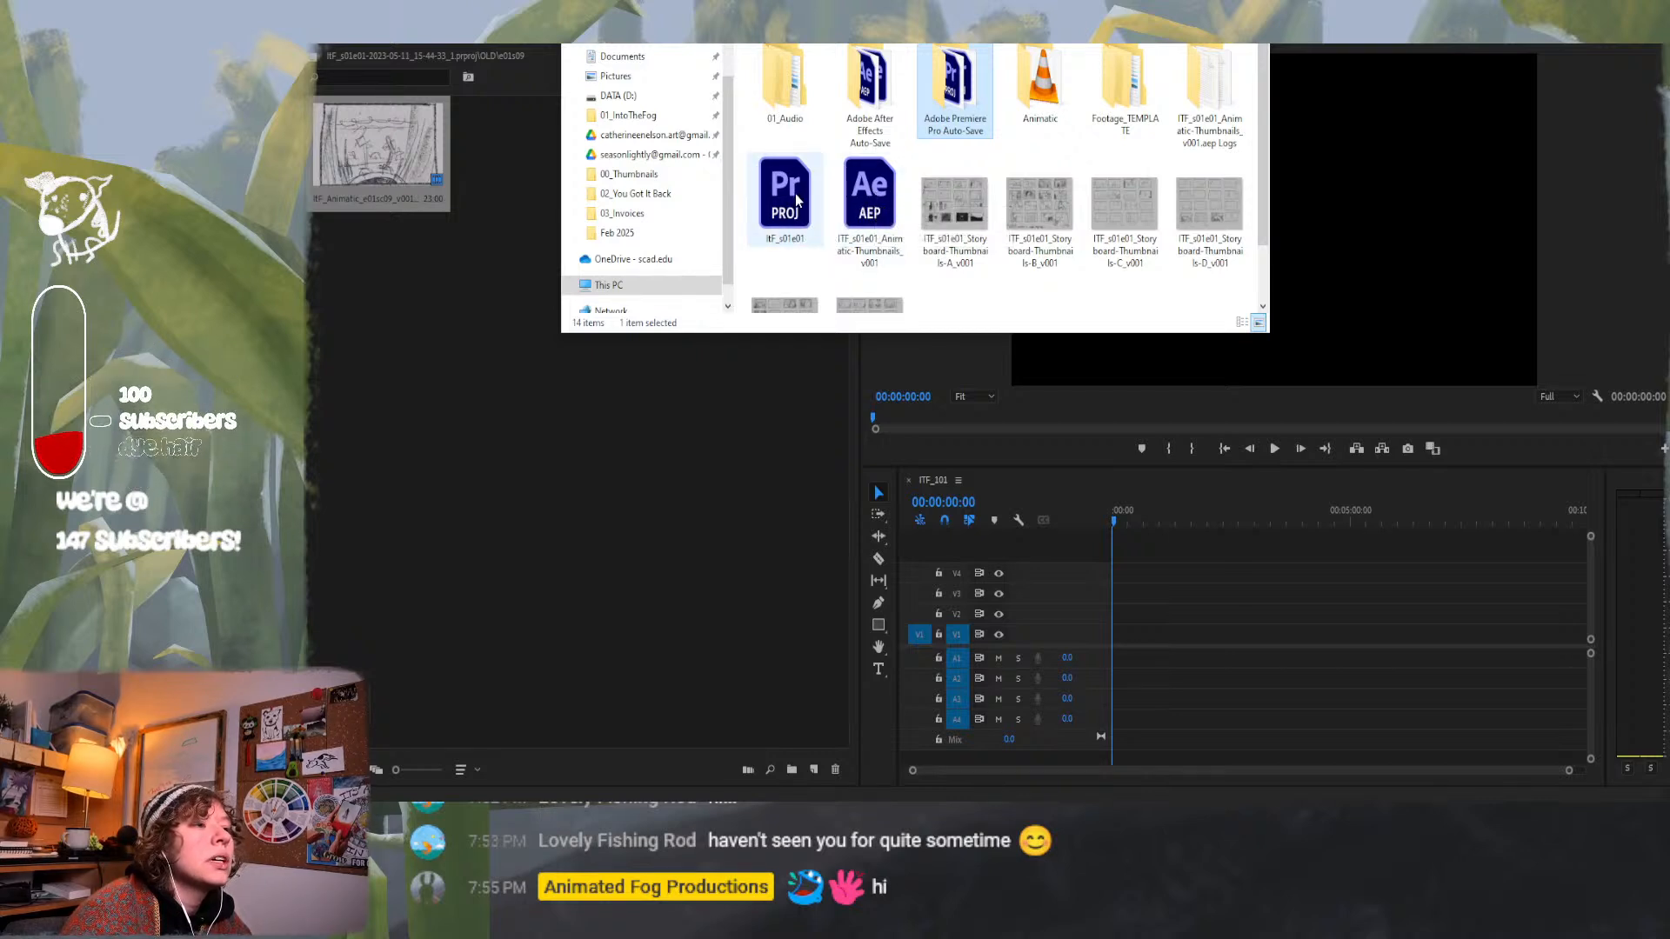
click(870, 198)
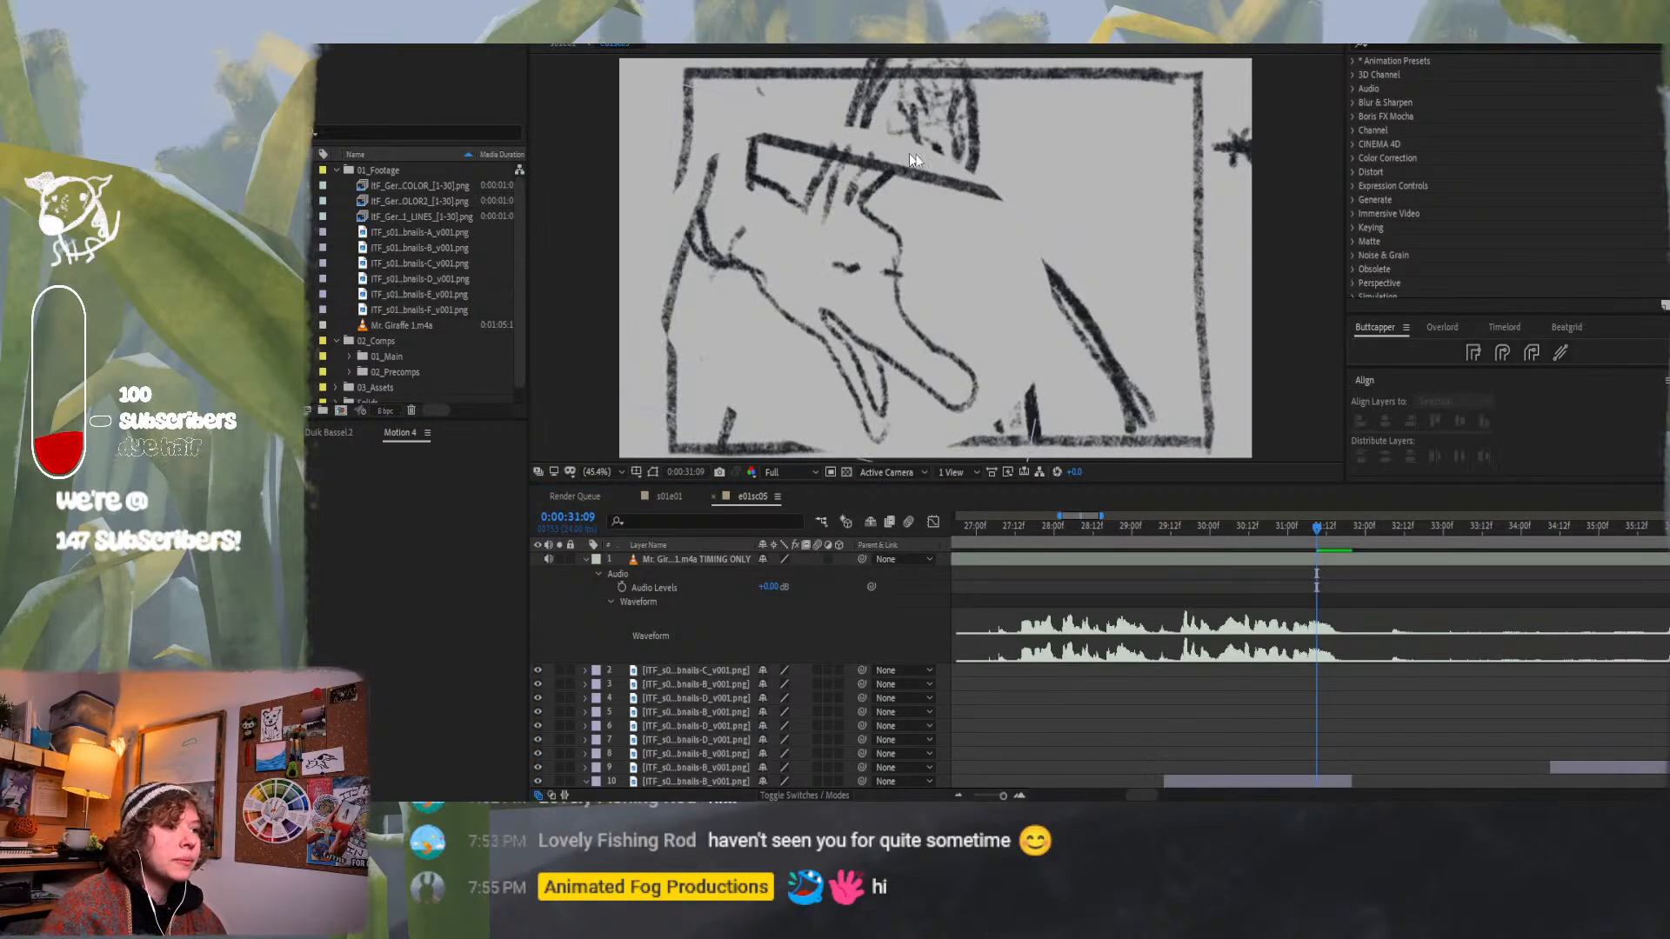
mouse_move(1297, 540)
mouse_down()
mouse_move(986, 535)
mouse_move(1628, 550)
mouse_move(1016, 631)
mouse_move(874, 612)
mouse_up()
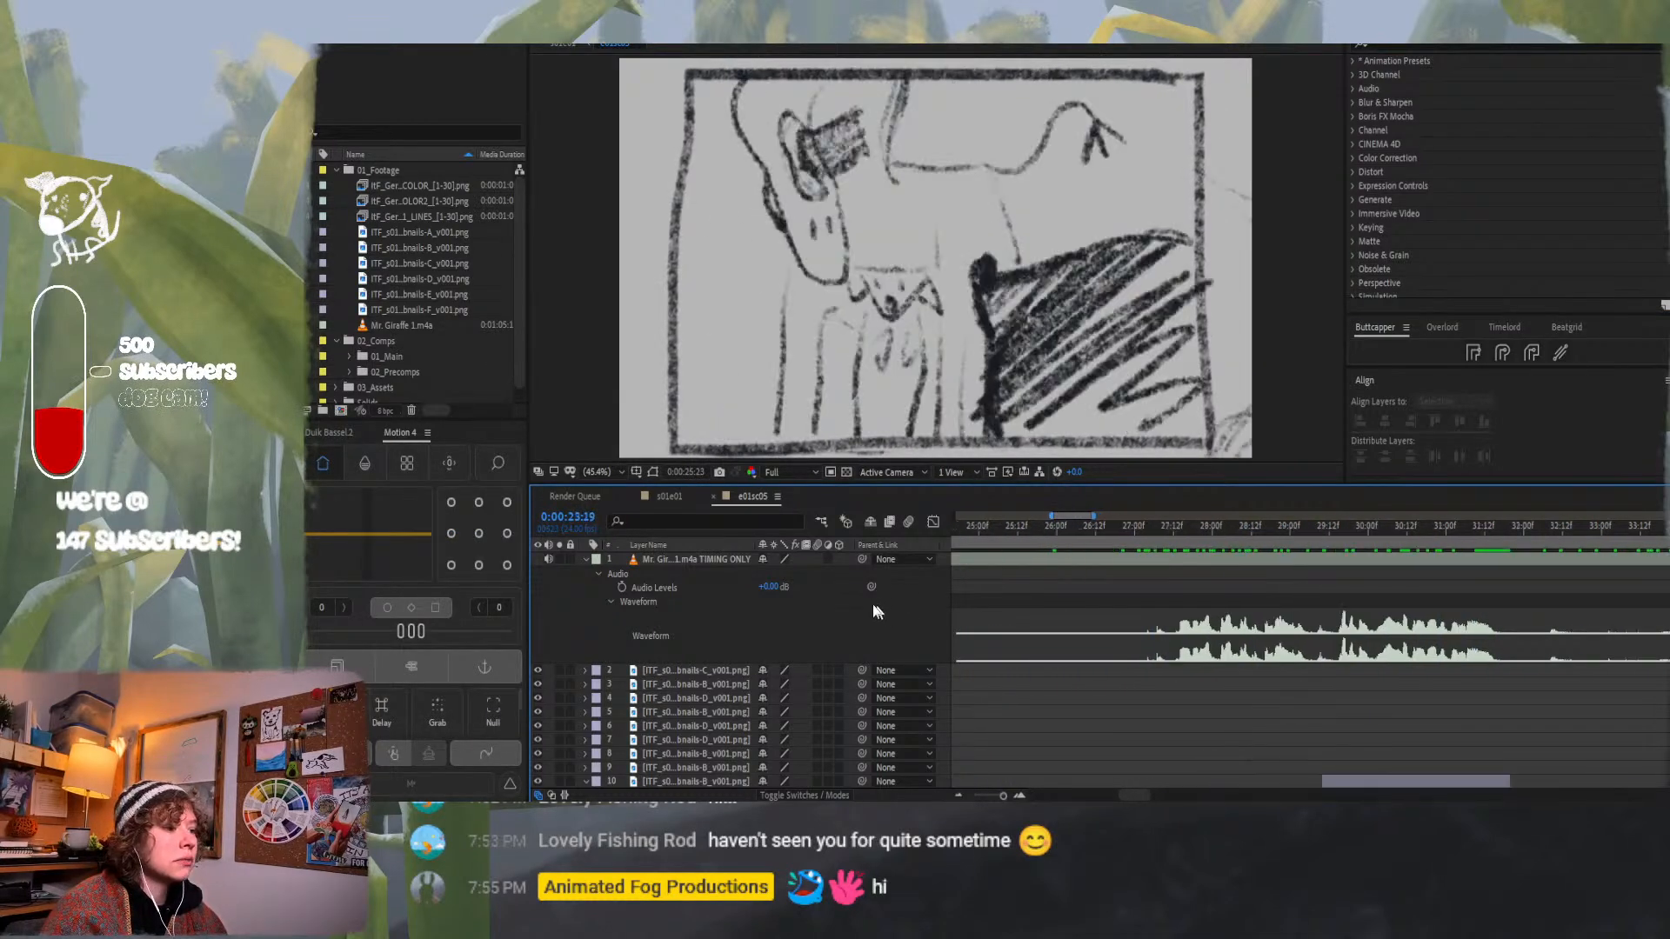
Open the episode composition s01e01 from the Episode folder within the project's 01_Main comps.
scroll(377, 244, down, 1)
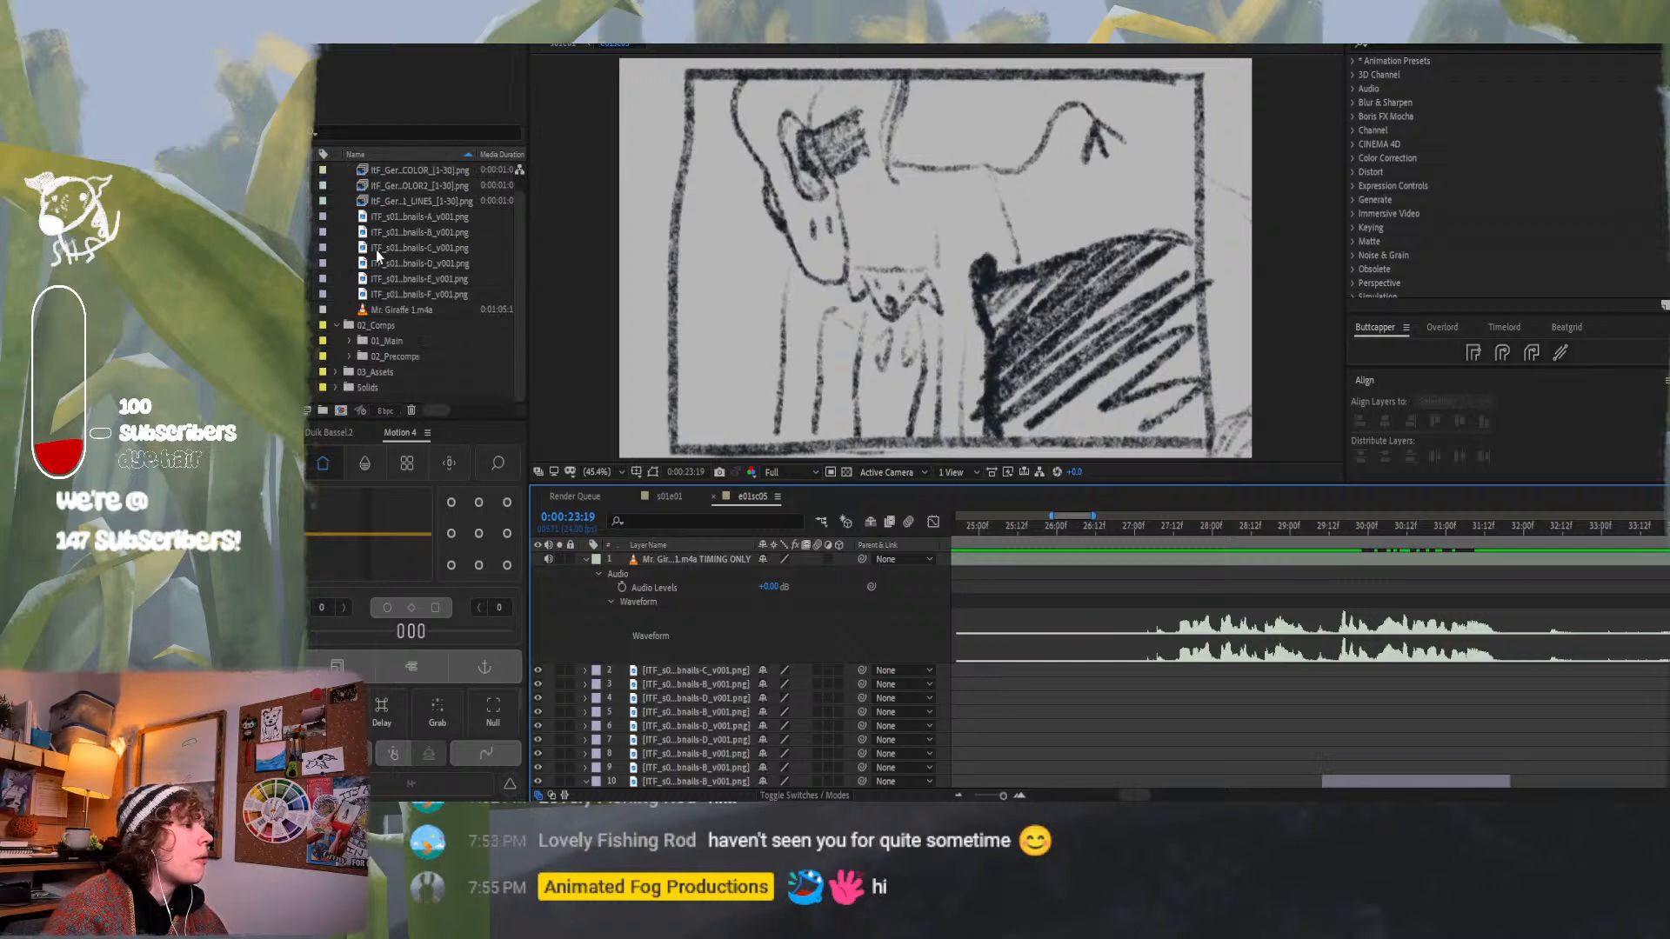
click(379, 342)
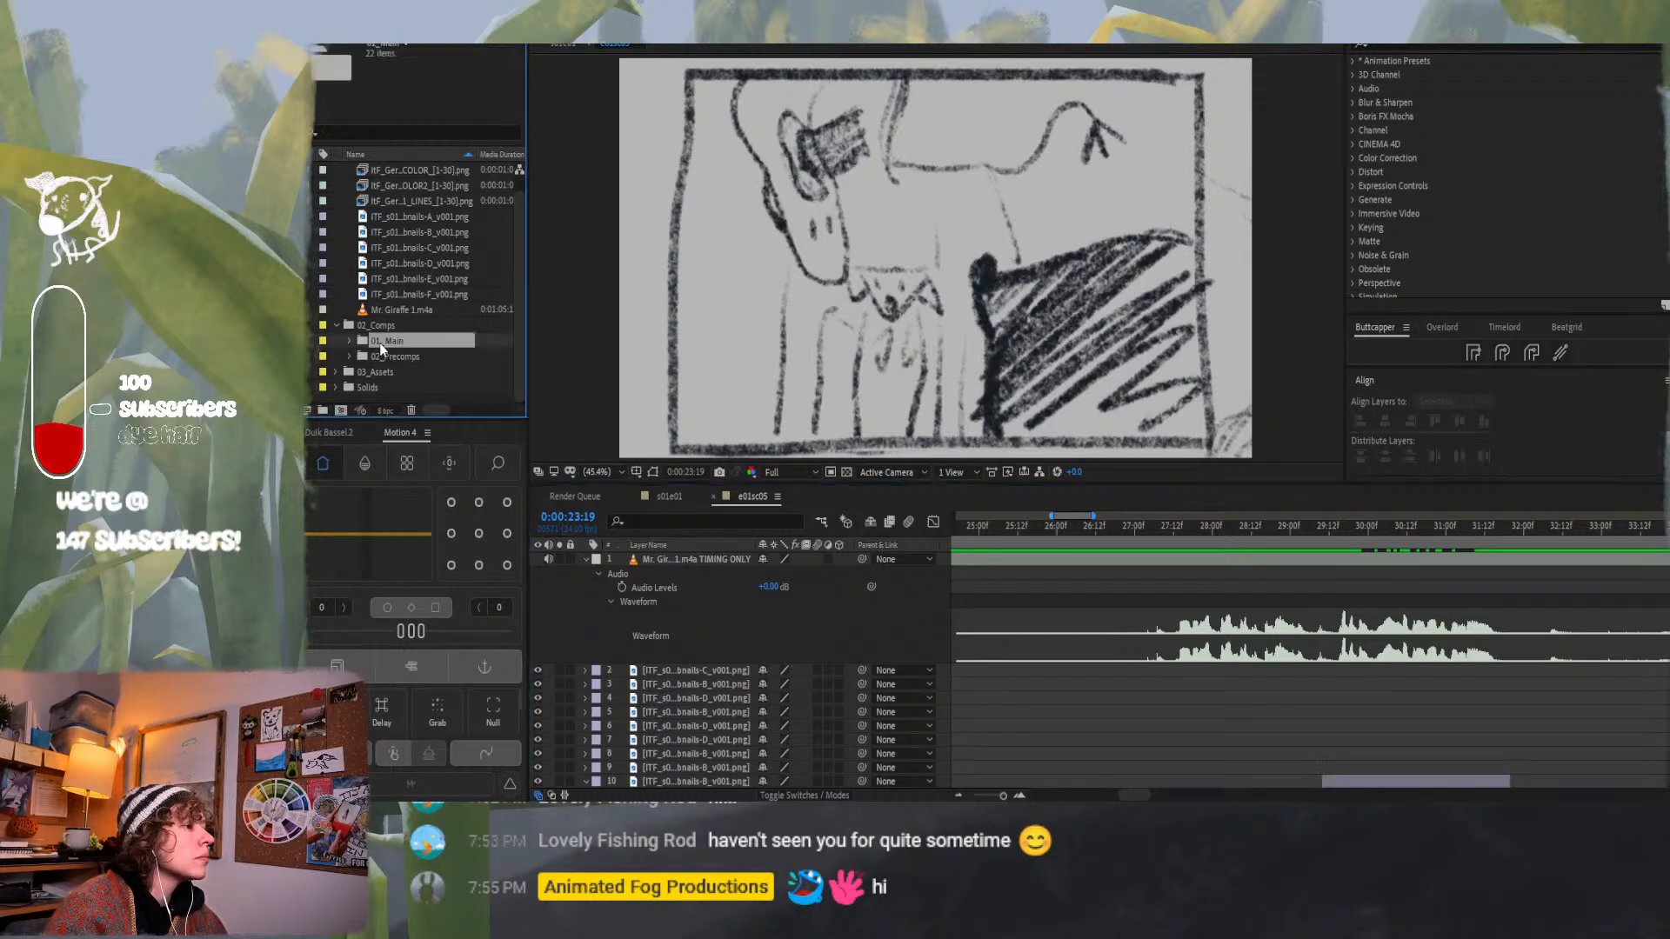
click(347, 340)
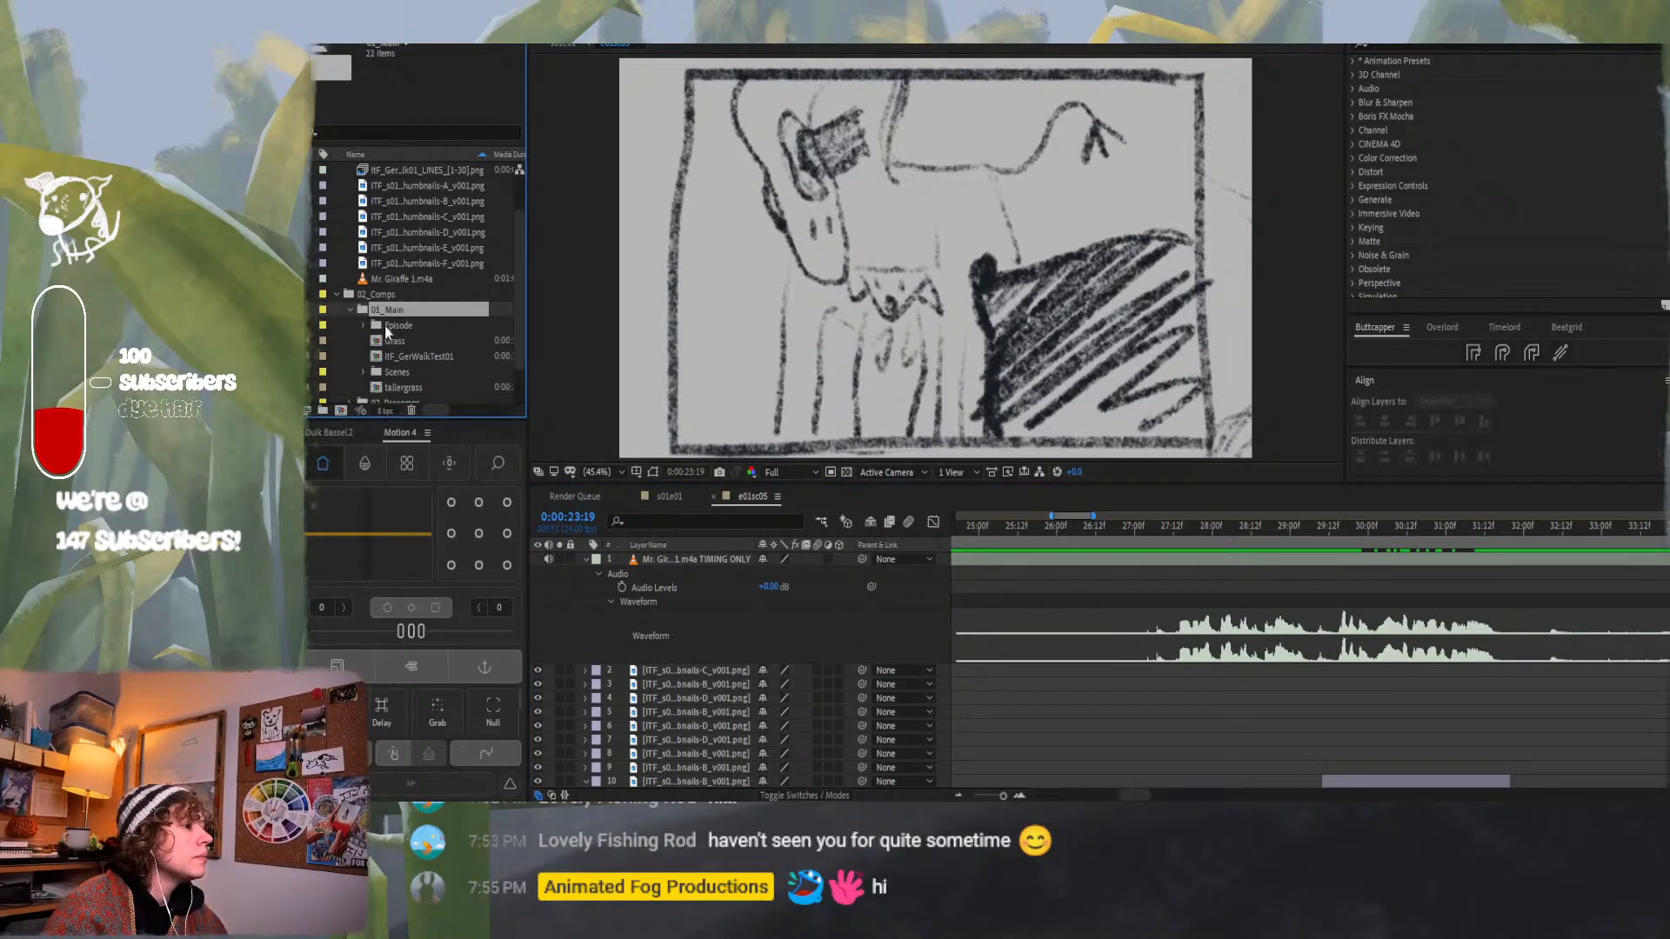
scroll(384, 325, down, 3)
double_click(403, 280)
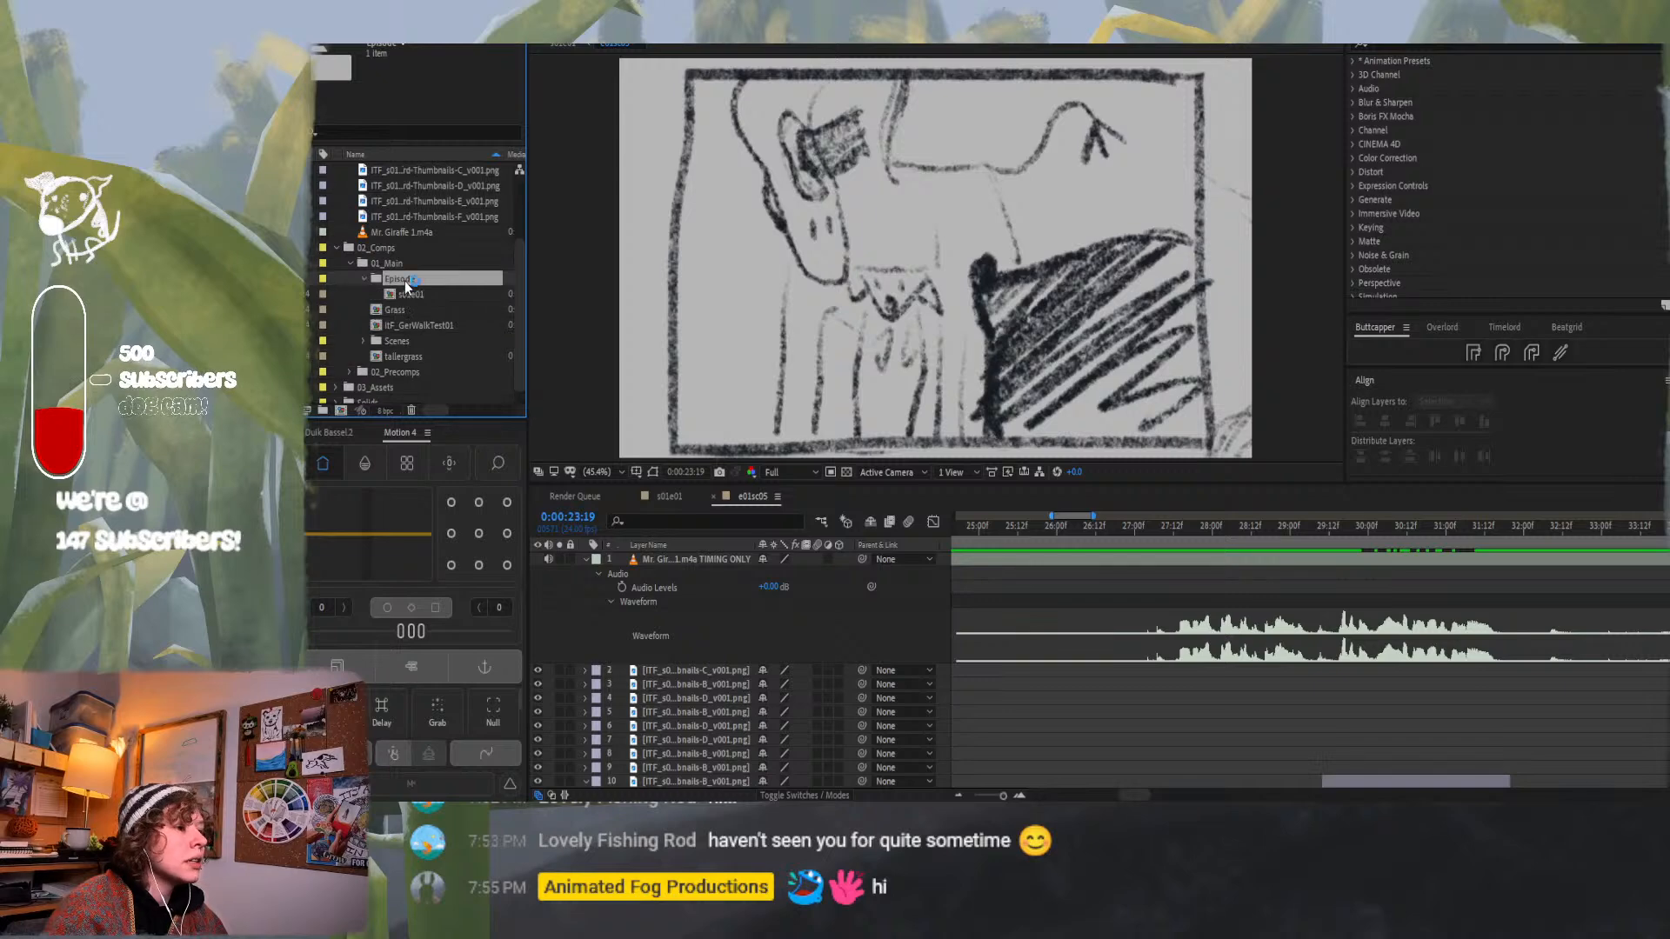
double_click(410, 293)
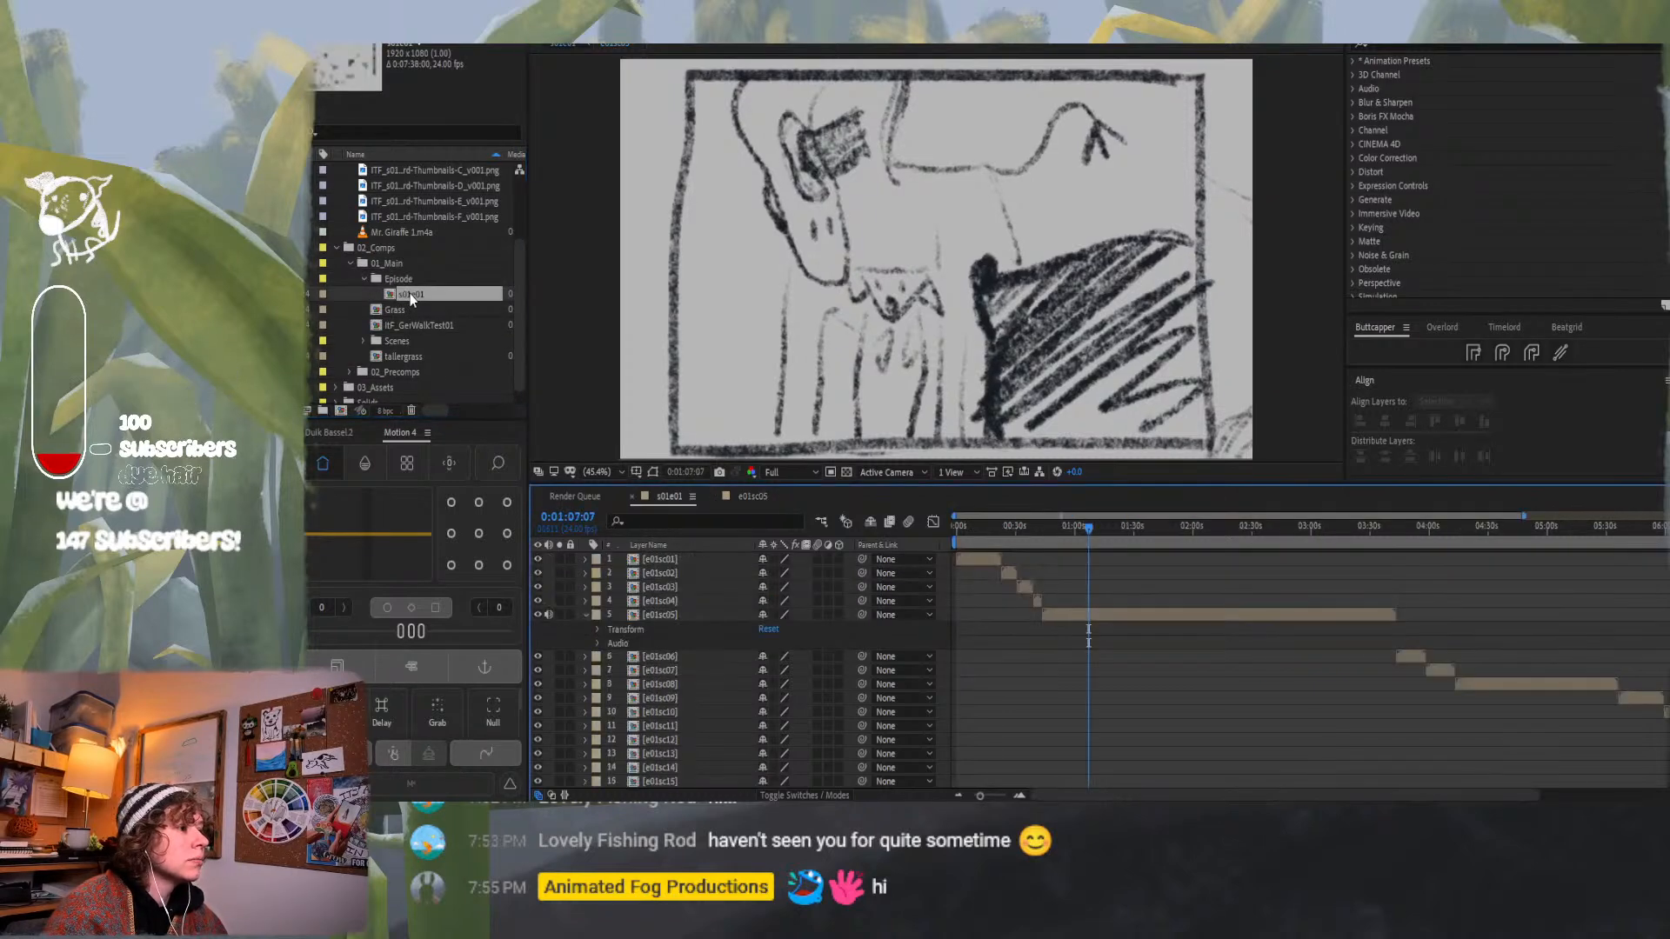
Scrub through the storyboard panels of the s01e01 composition, view its whole duration and return to the first frame.
mouse_move(1061, 522)
mouse_down()
mouse_move(931, 526)
mouse_move(1666, 545)
mouse_move(1329, 552)
mouse_move(1075, 531)
mouse_up()
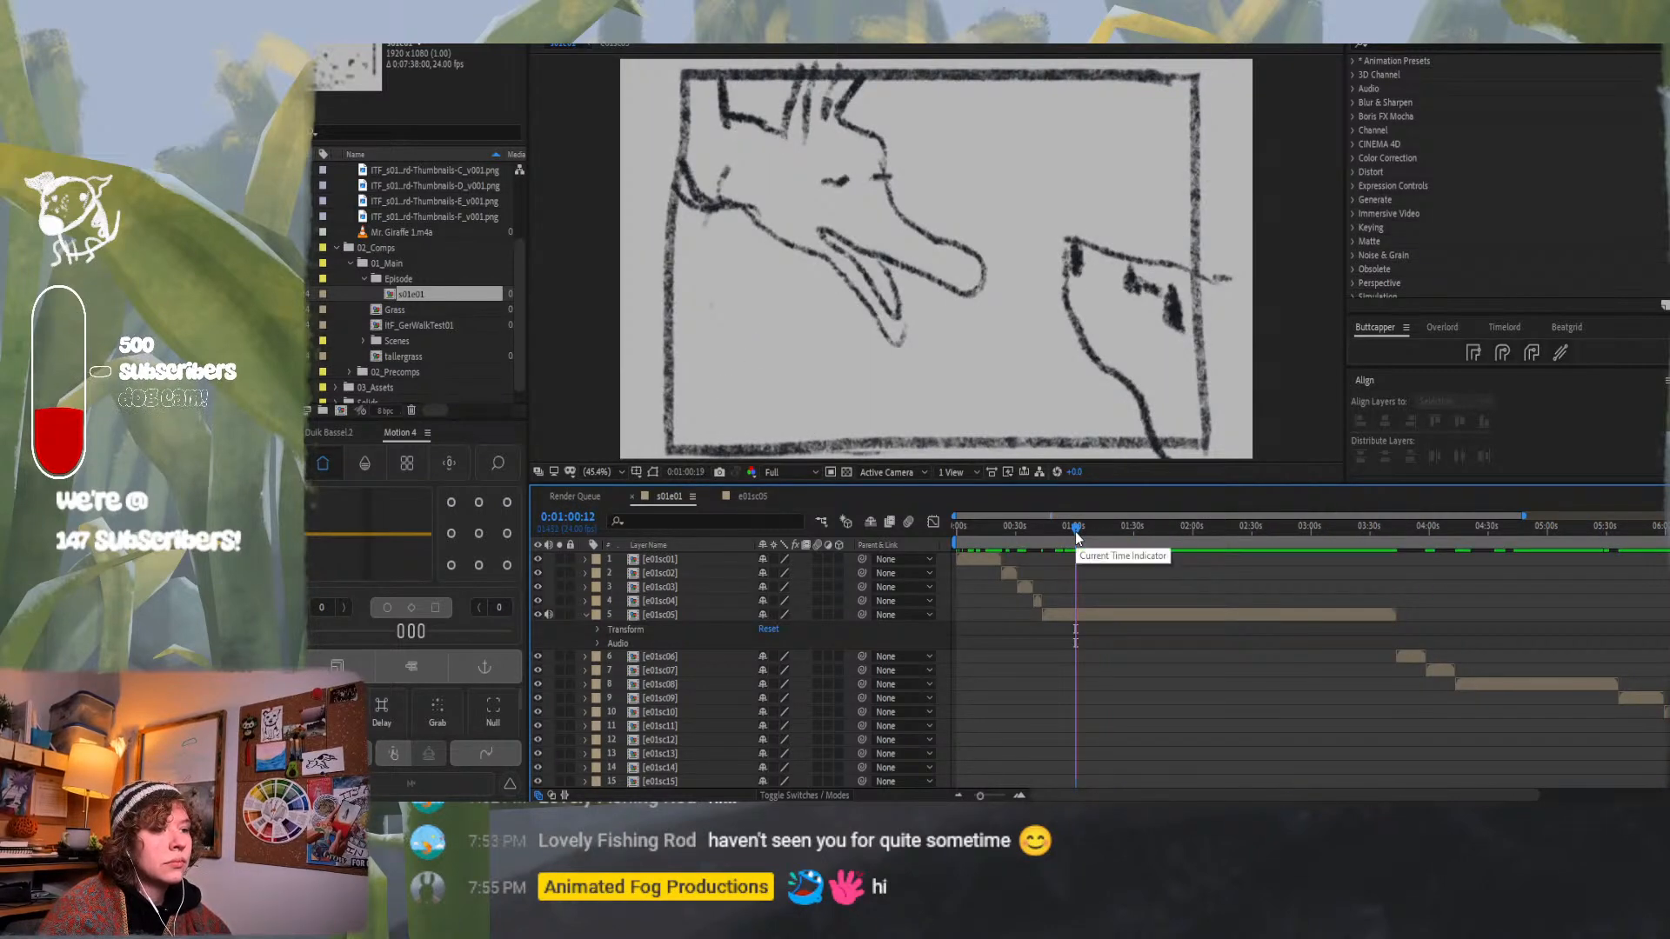
click(1078, 559)
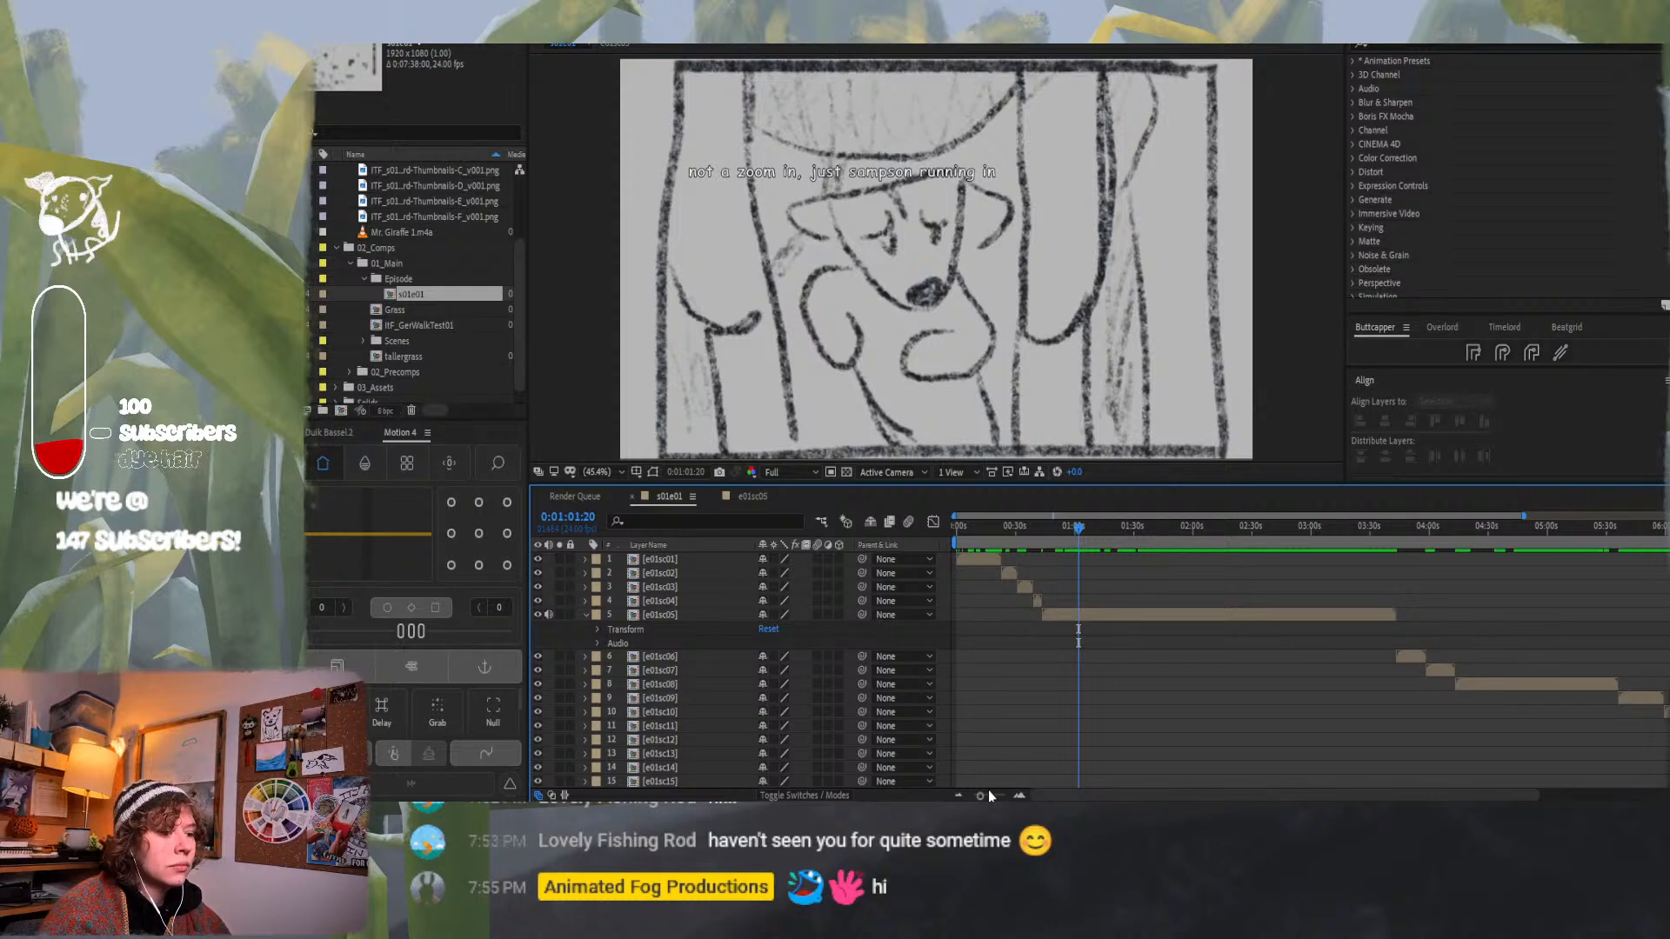
drag(980, 797, 973, 797)
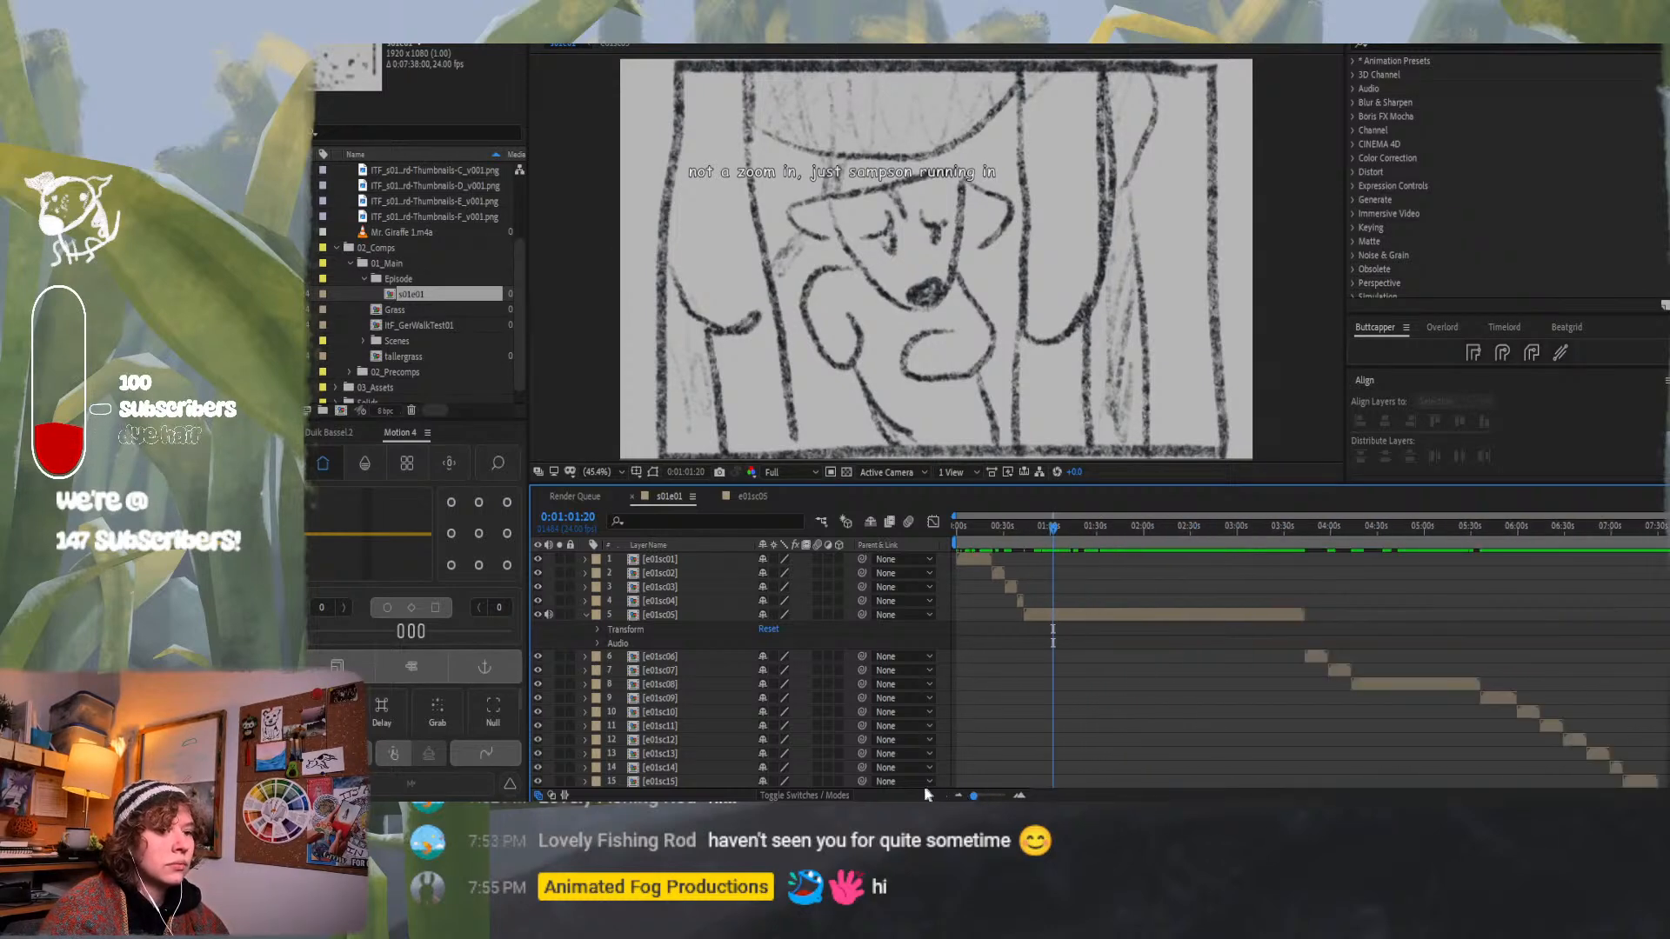
key(End)
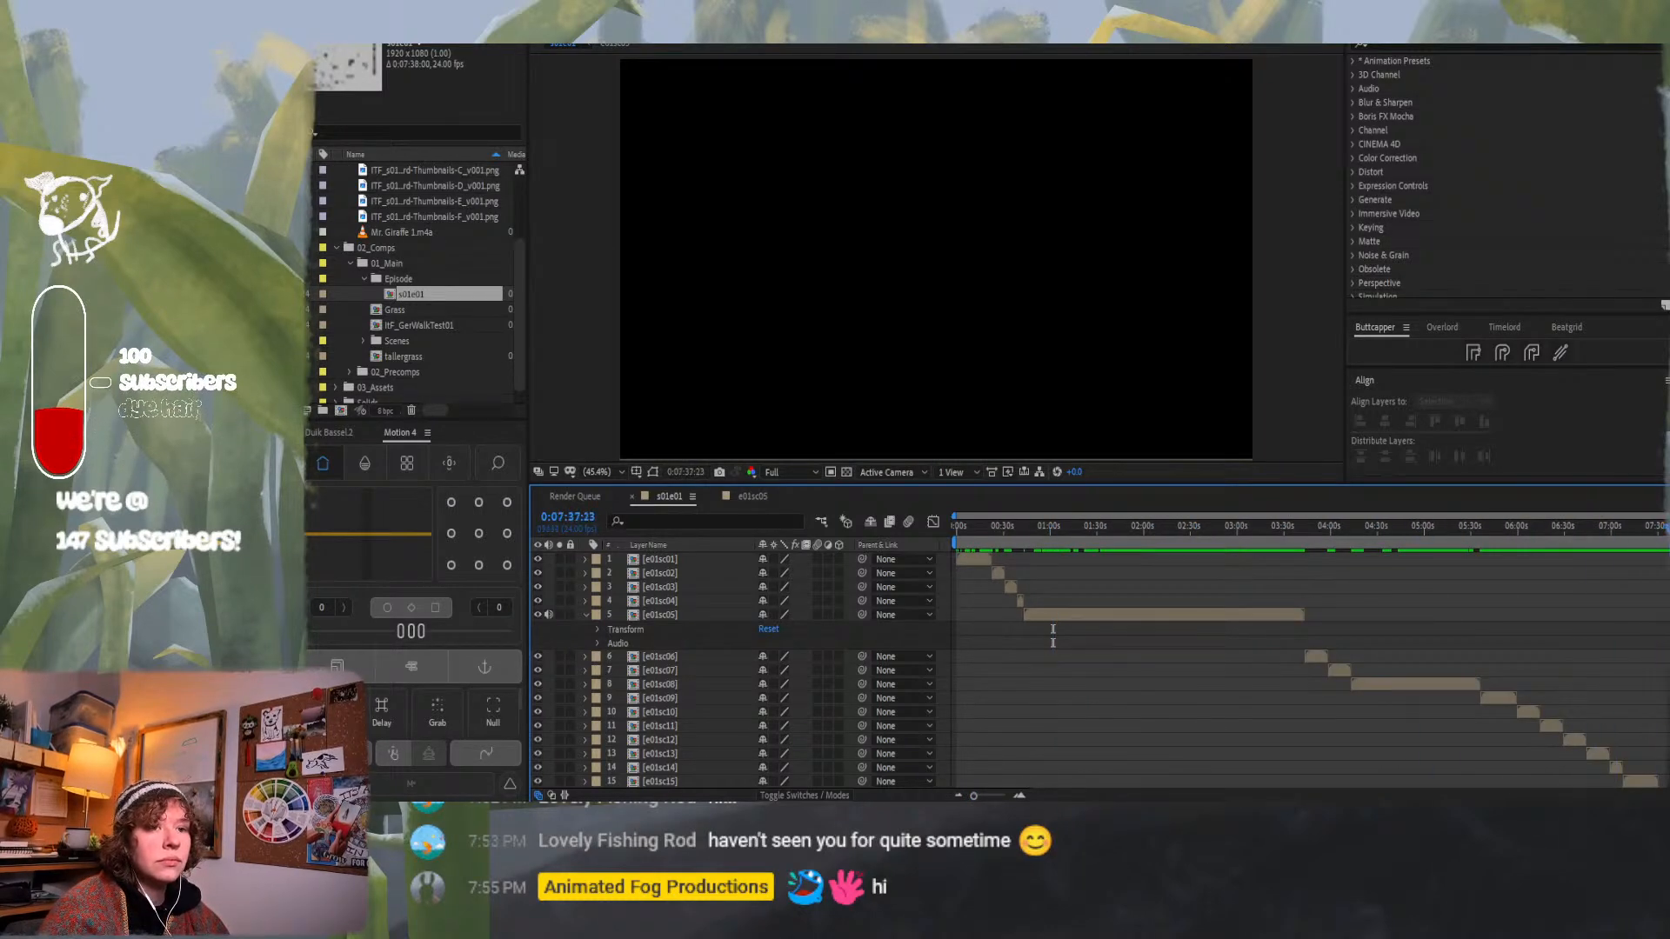
mouse_move(1048, 525)
mouse_down()
mouse_move(1088, 504)
mouse_move(946, 510)
mouse_move(1041, 515)
mouse_move(953, 525)
mouse_move(979, 533)
mouse_move(1071, 529)
mouse_move(1007, 525)
mouse_move(1040, 508)
mouse_move(921, 496)
mouse_up()
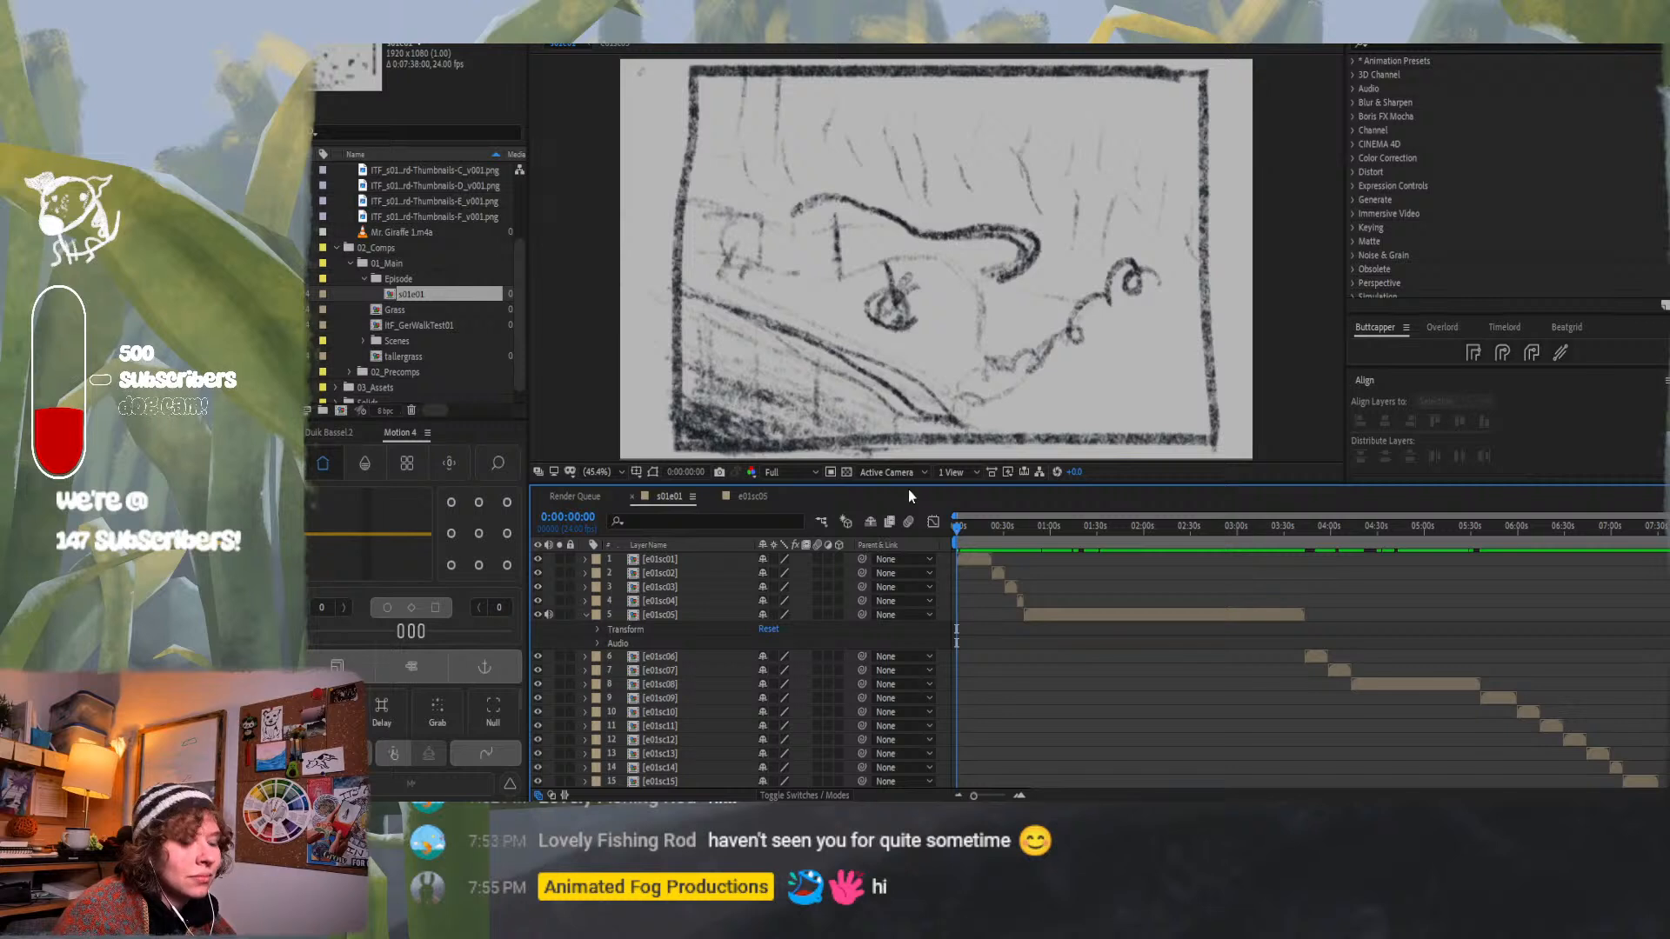
Add the s01e01 composition to the render queue and set its output format to PNG Sequence.
key(ctrl+m)
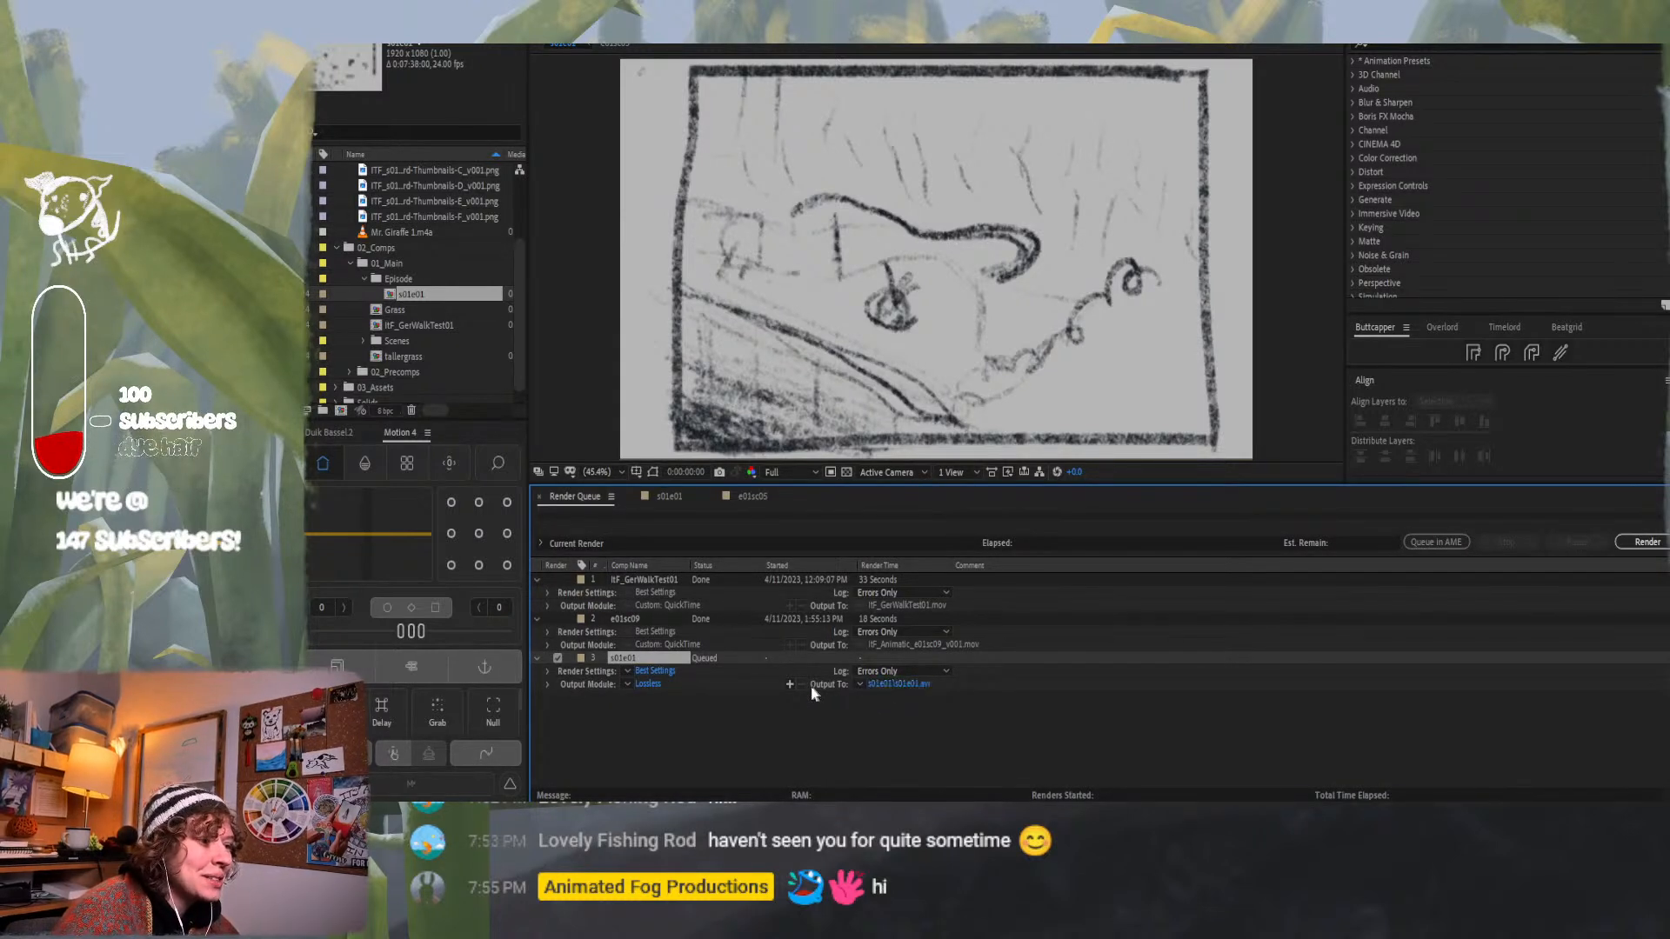
click(650, 683)
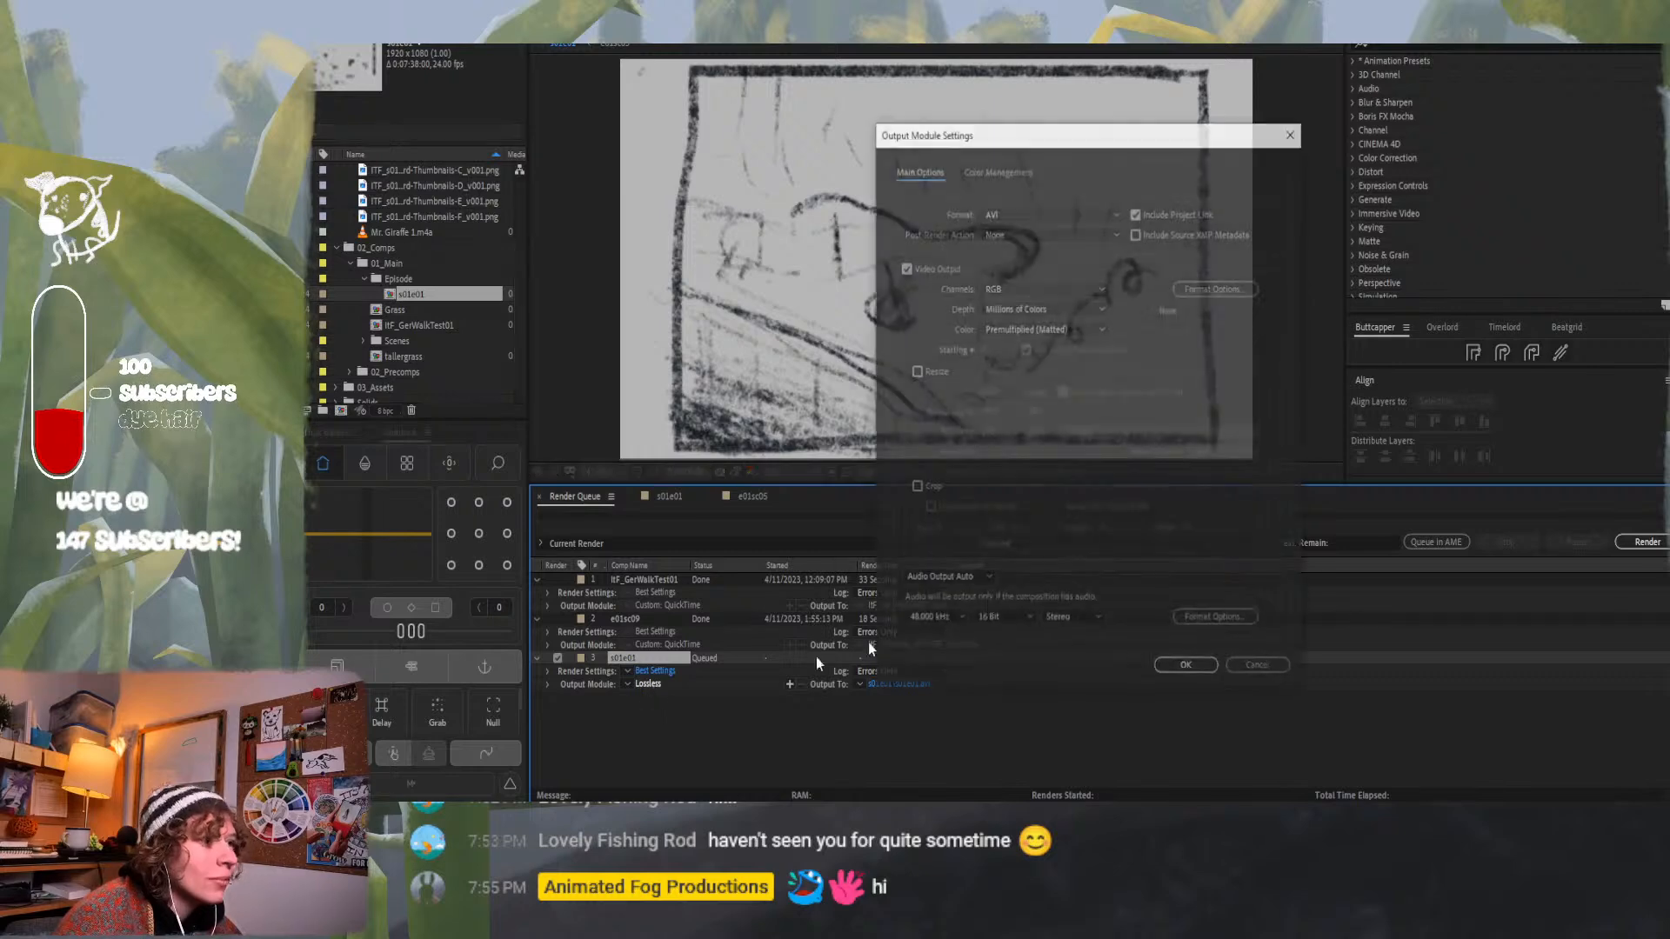
click(1033, 212)
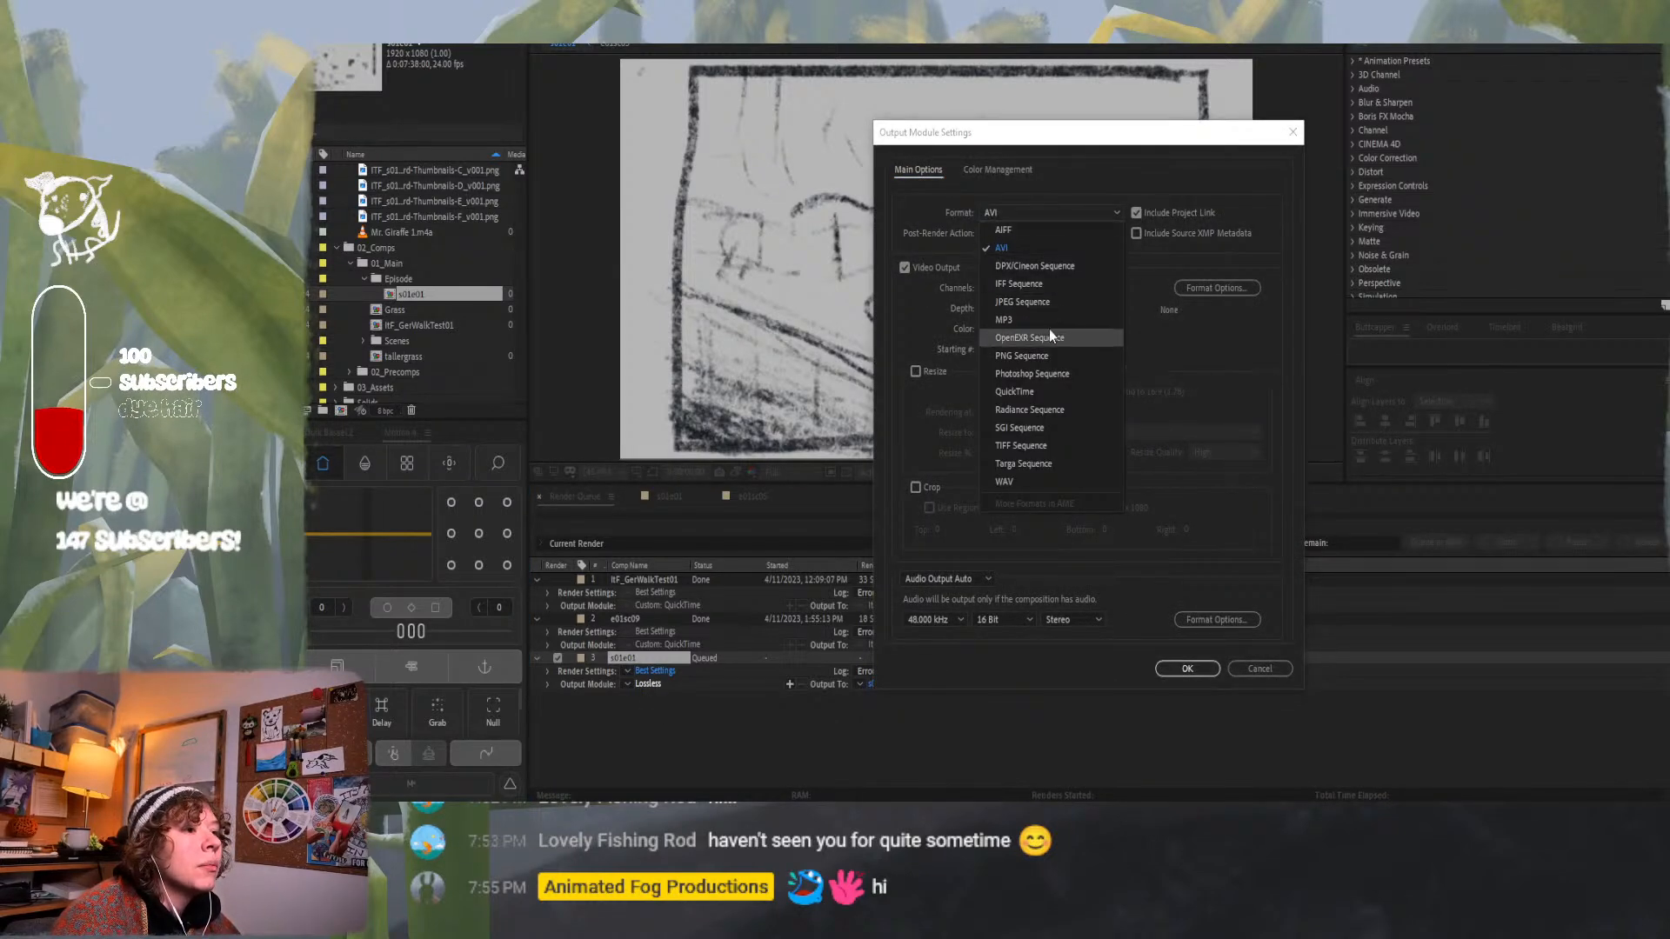
click(1035, 355)
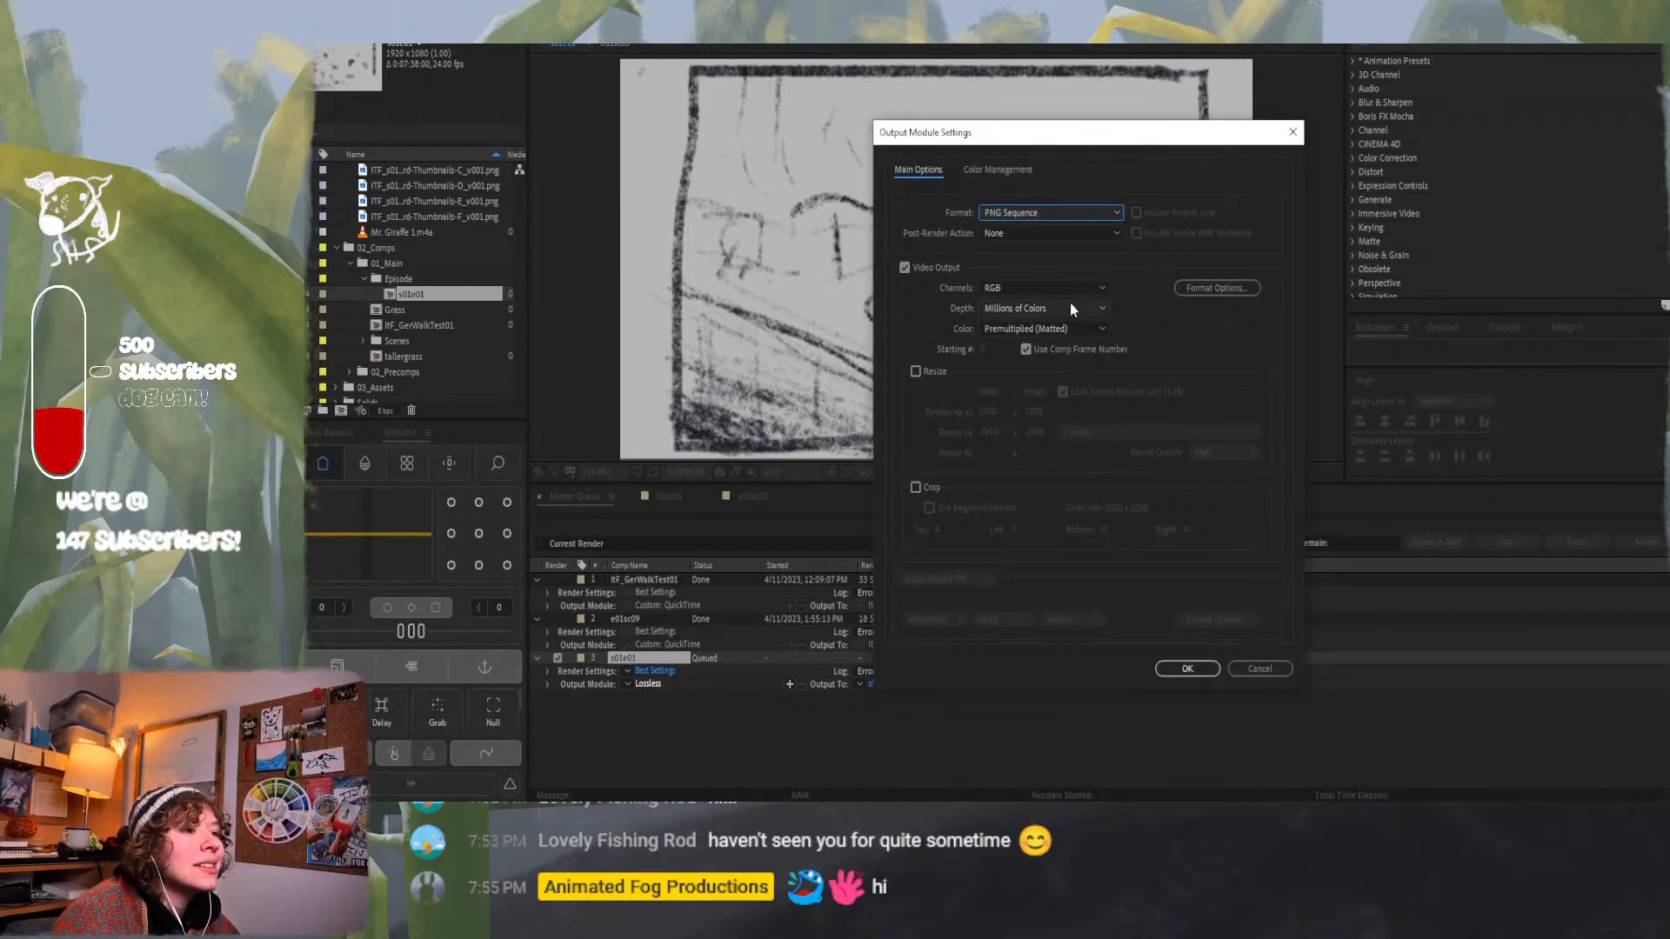
click(1188, 668)
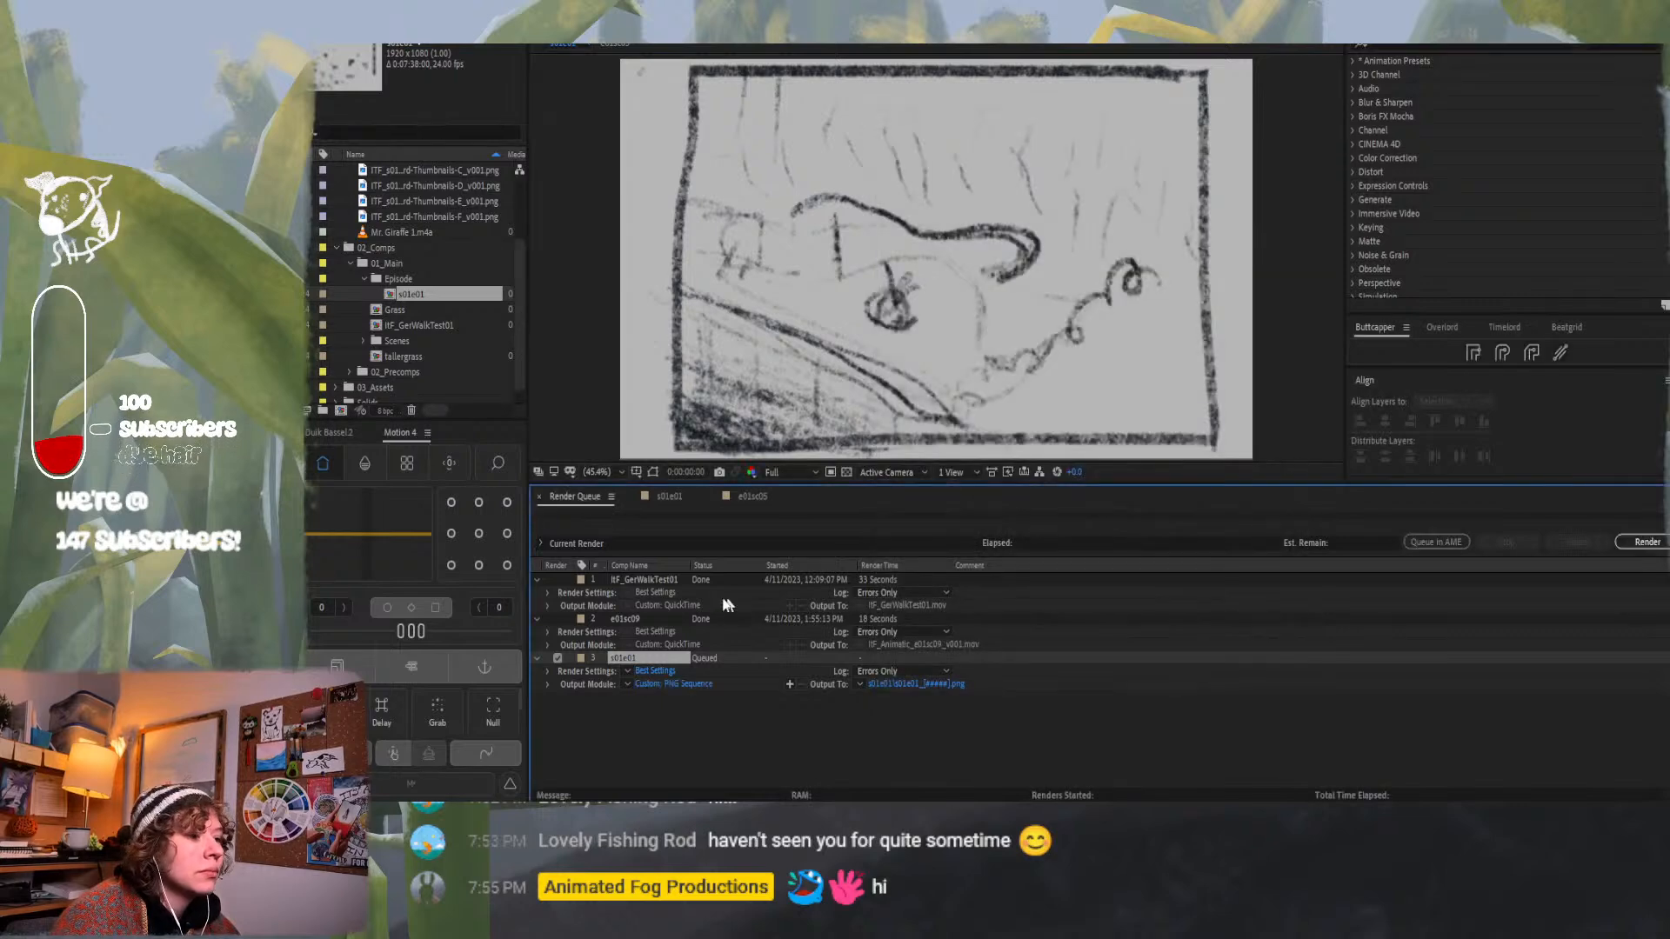
Name the render's output subfolder s01e01-THUMBS_CEN_2025-02-20.
click(907, 682)
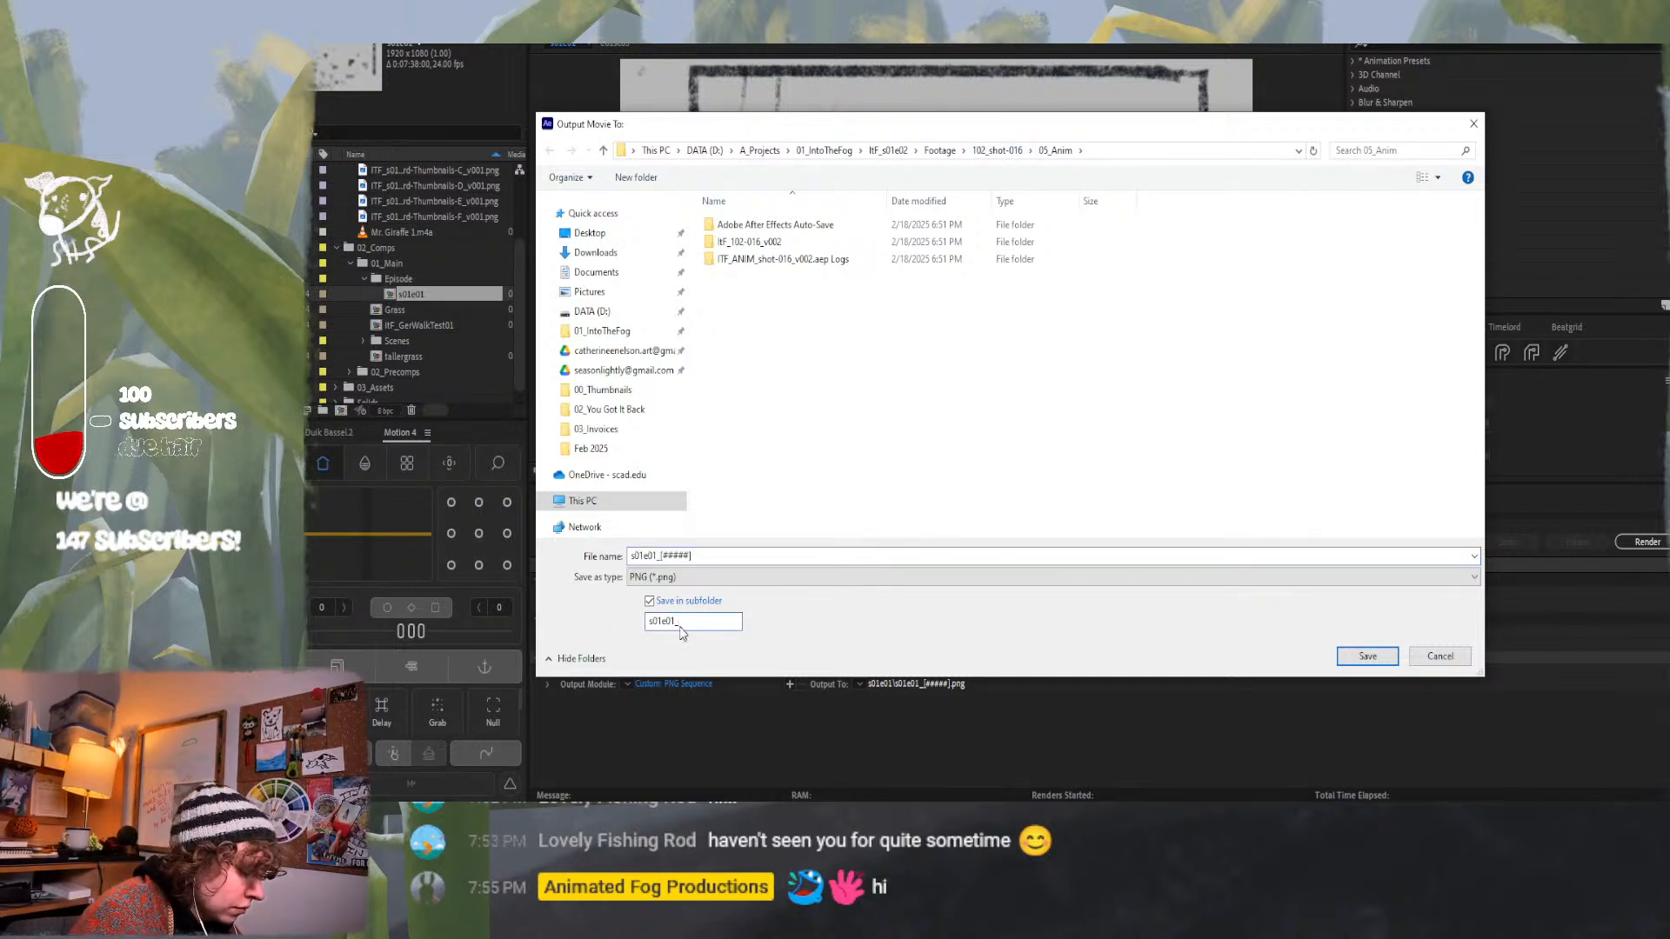
key(BackSpace)
text(-T)
text(HU)
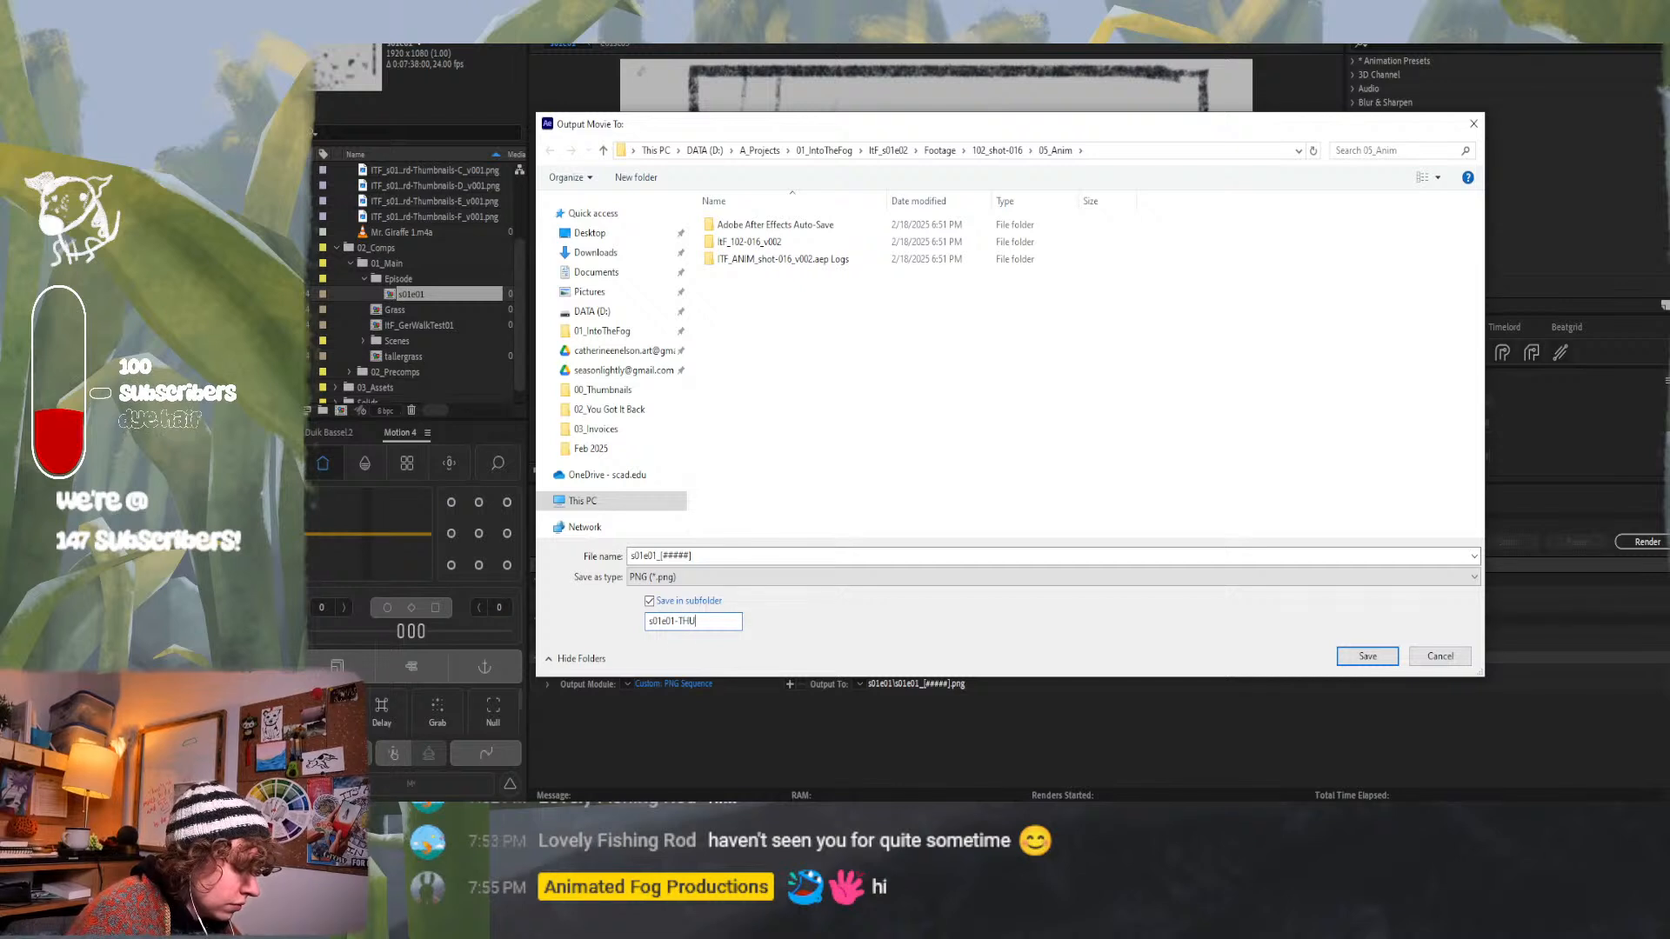
text(MBS_CEN)
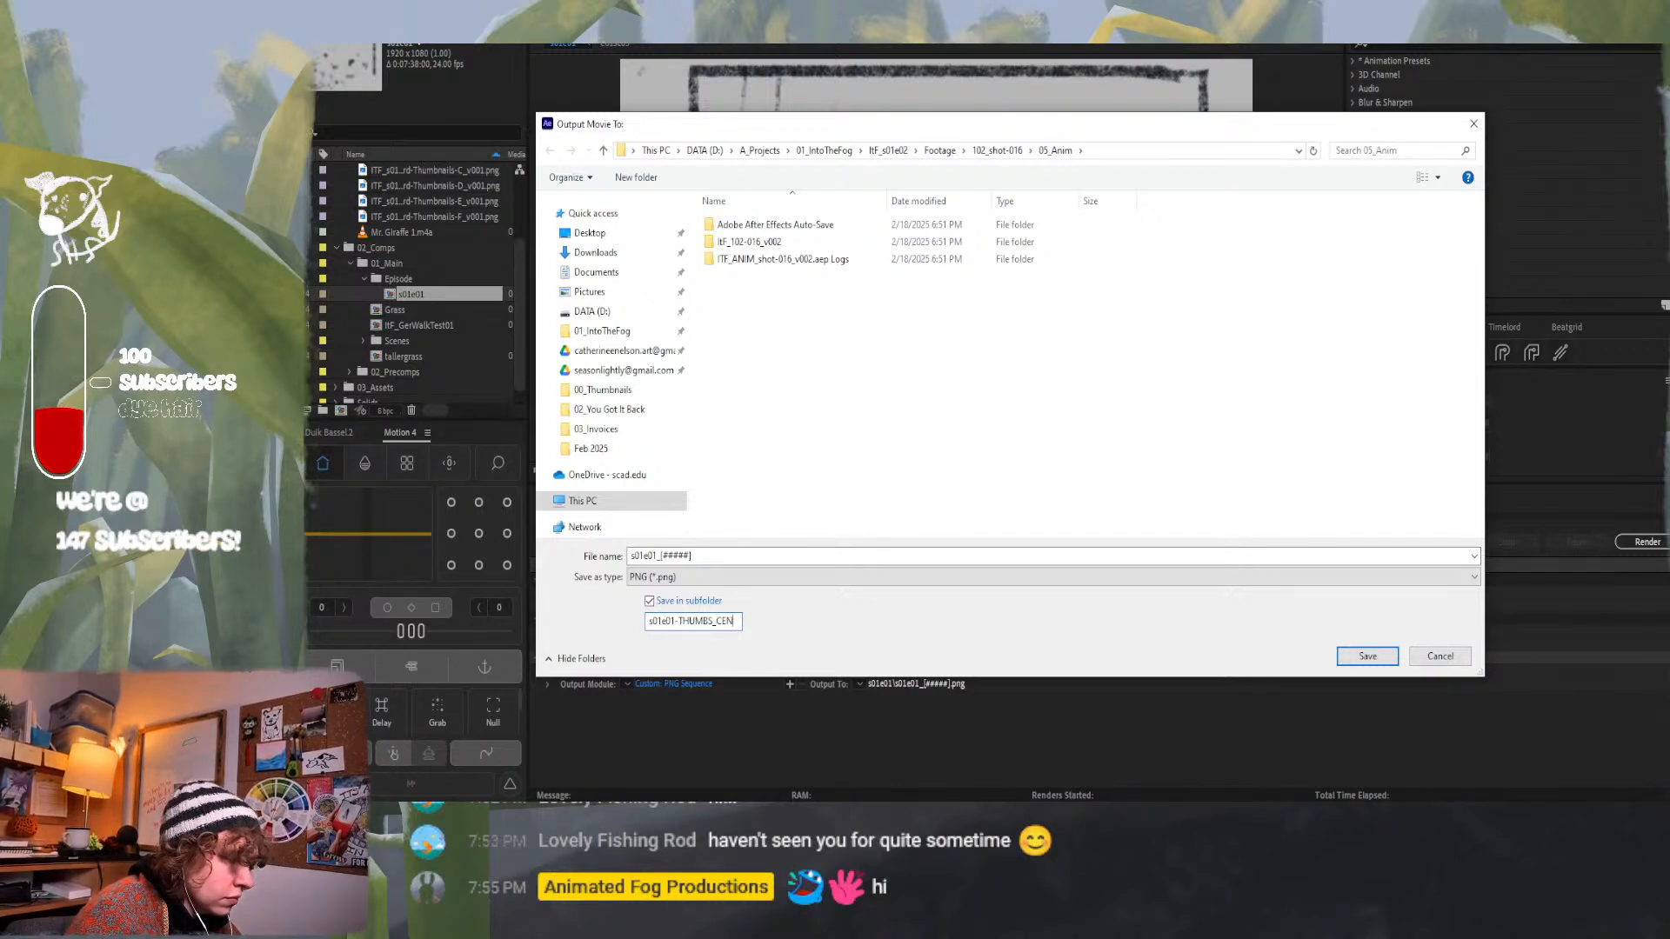
text(_)
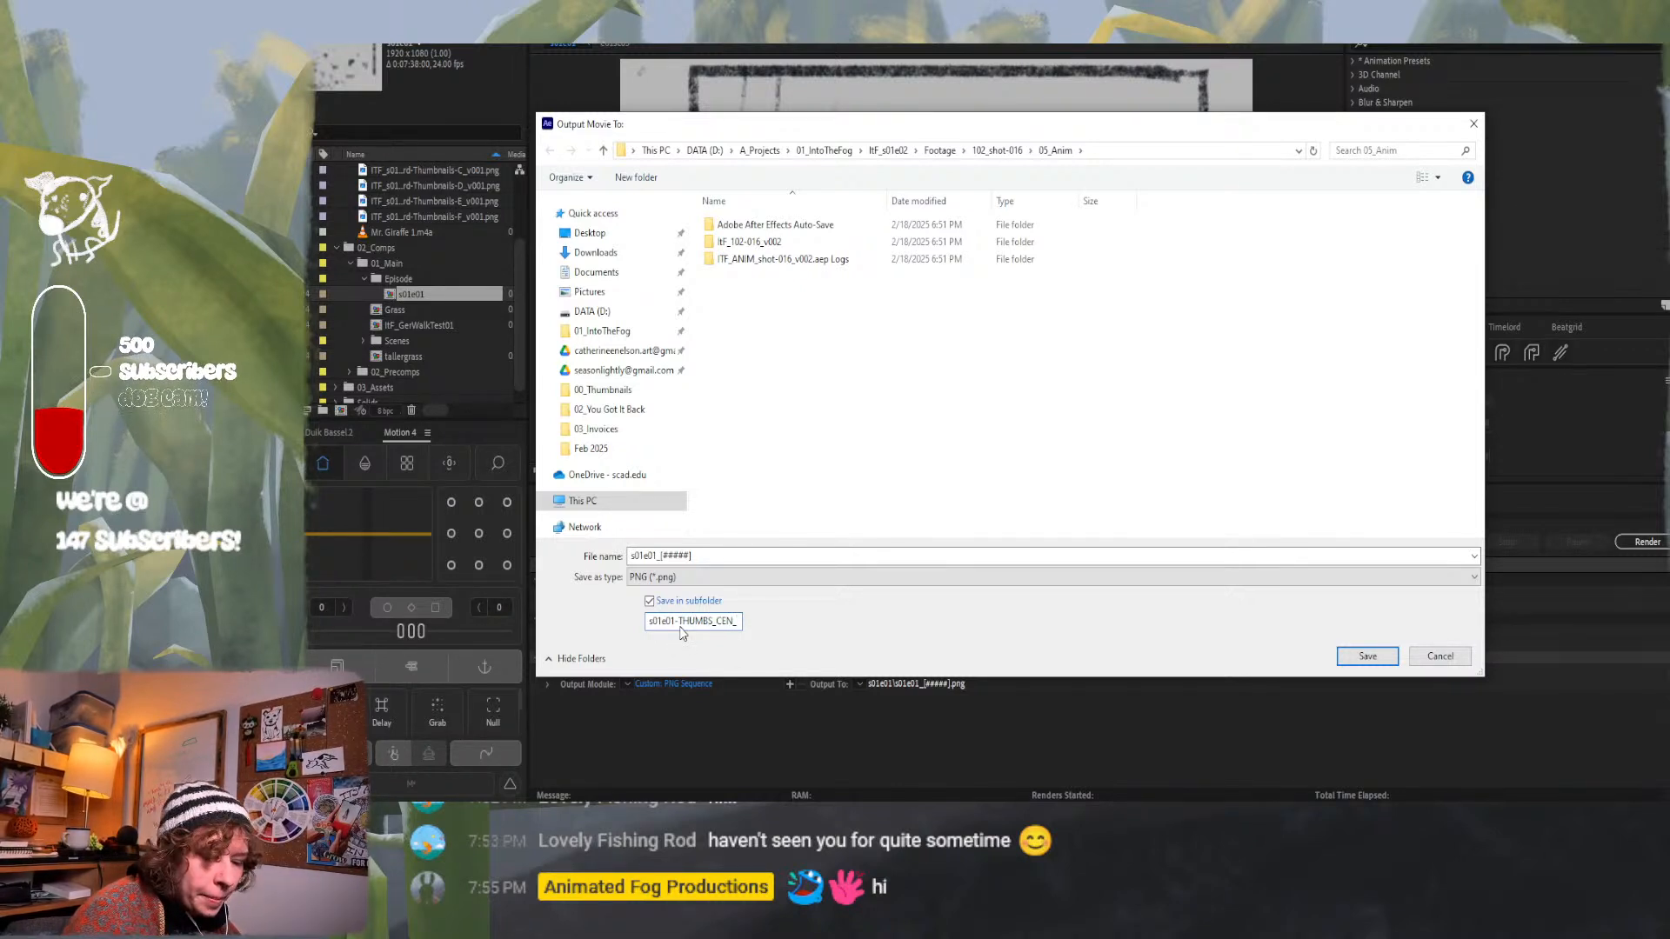
text(2025-02)
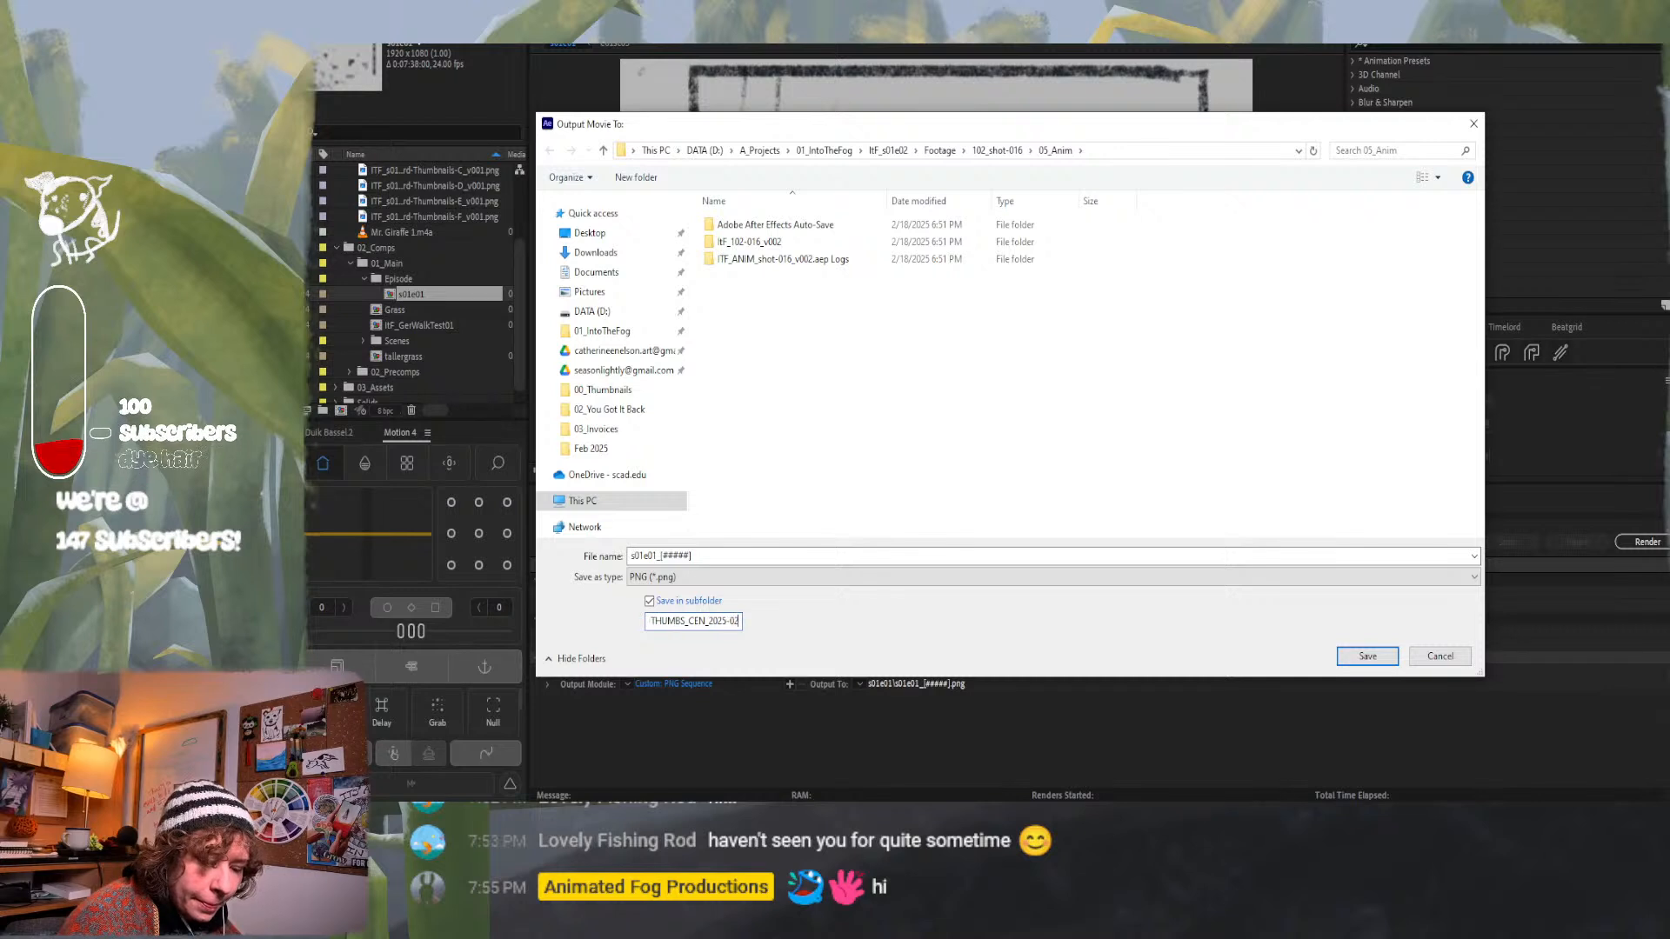
text(-20)
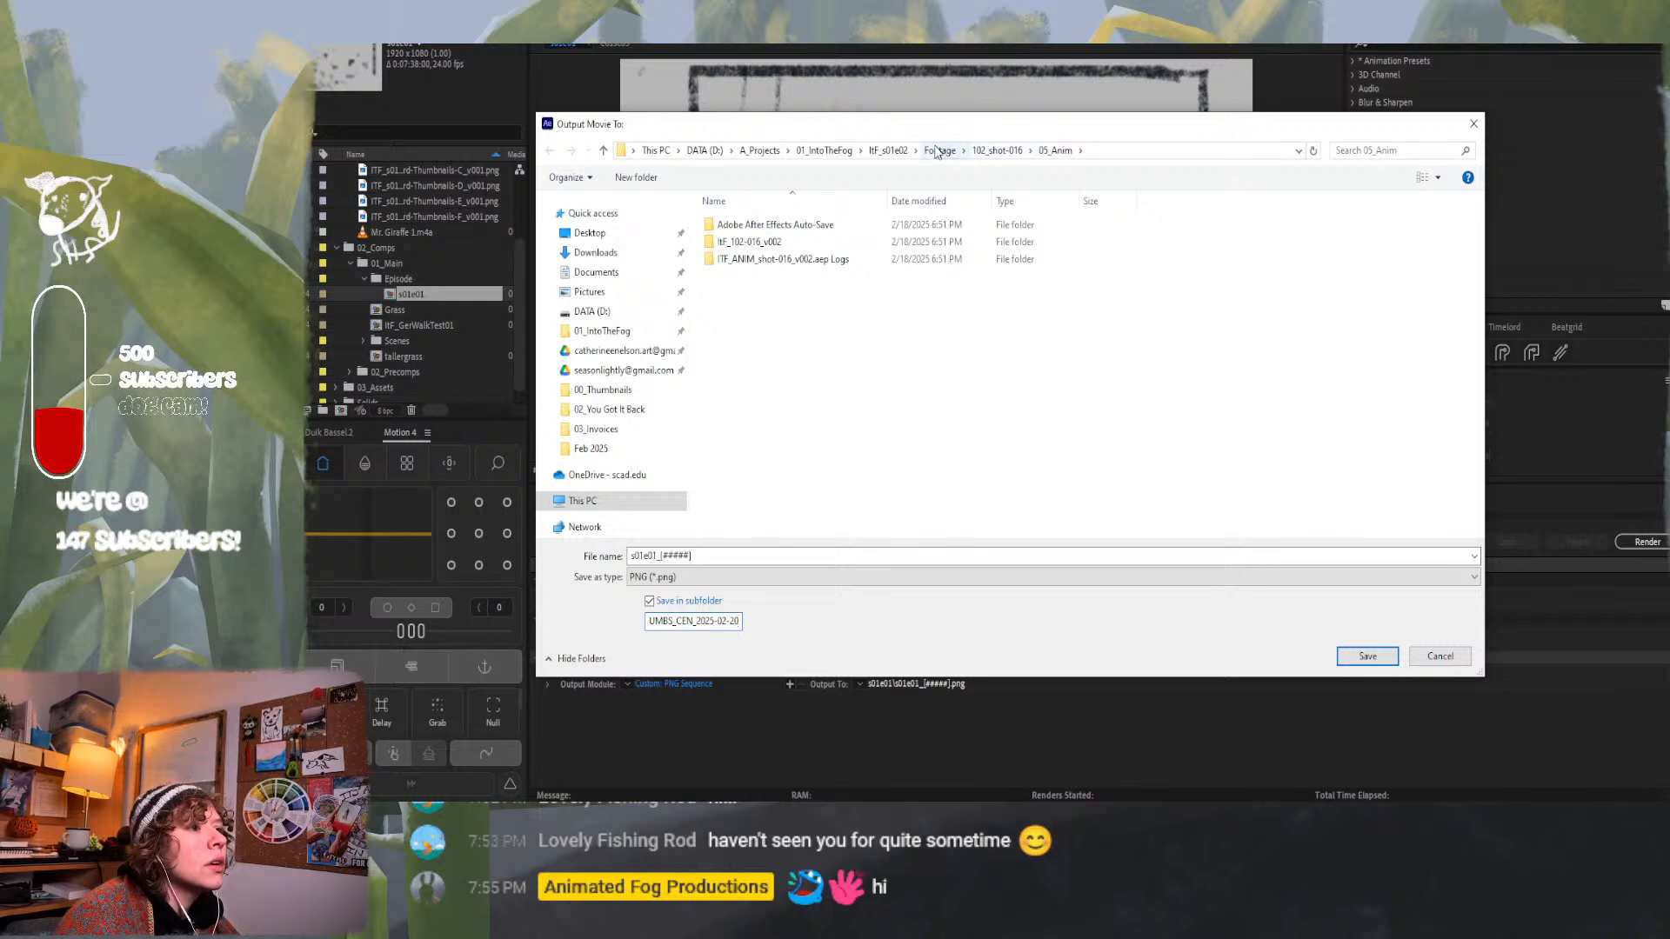
Save the output to the Animatic folder of ITF_s01e01 within 01_IntoTheFog and start the render.
click(823, 150)
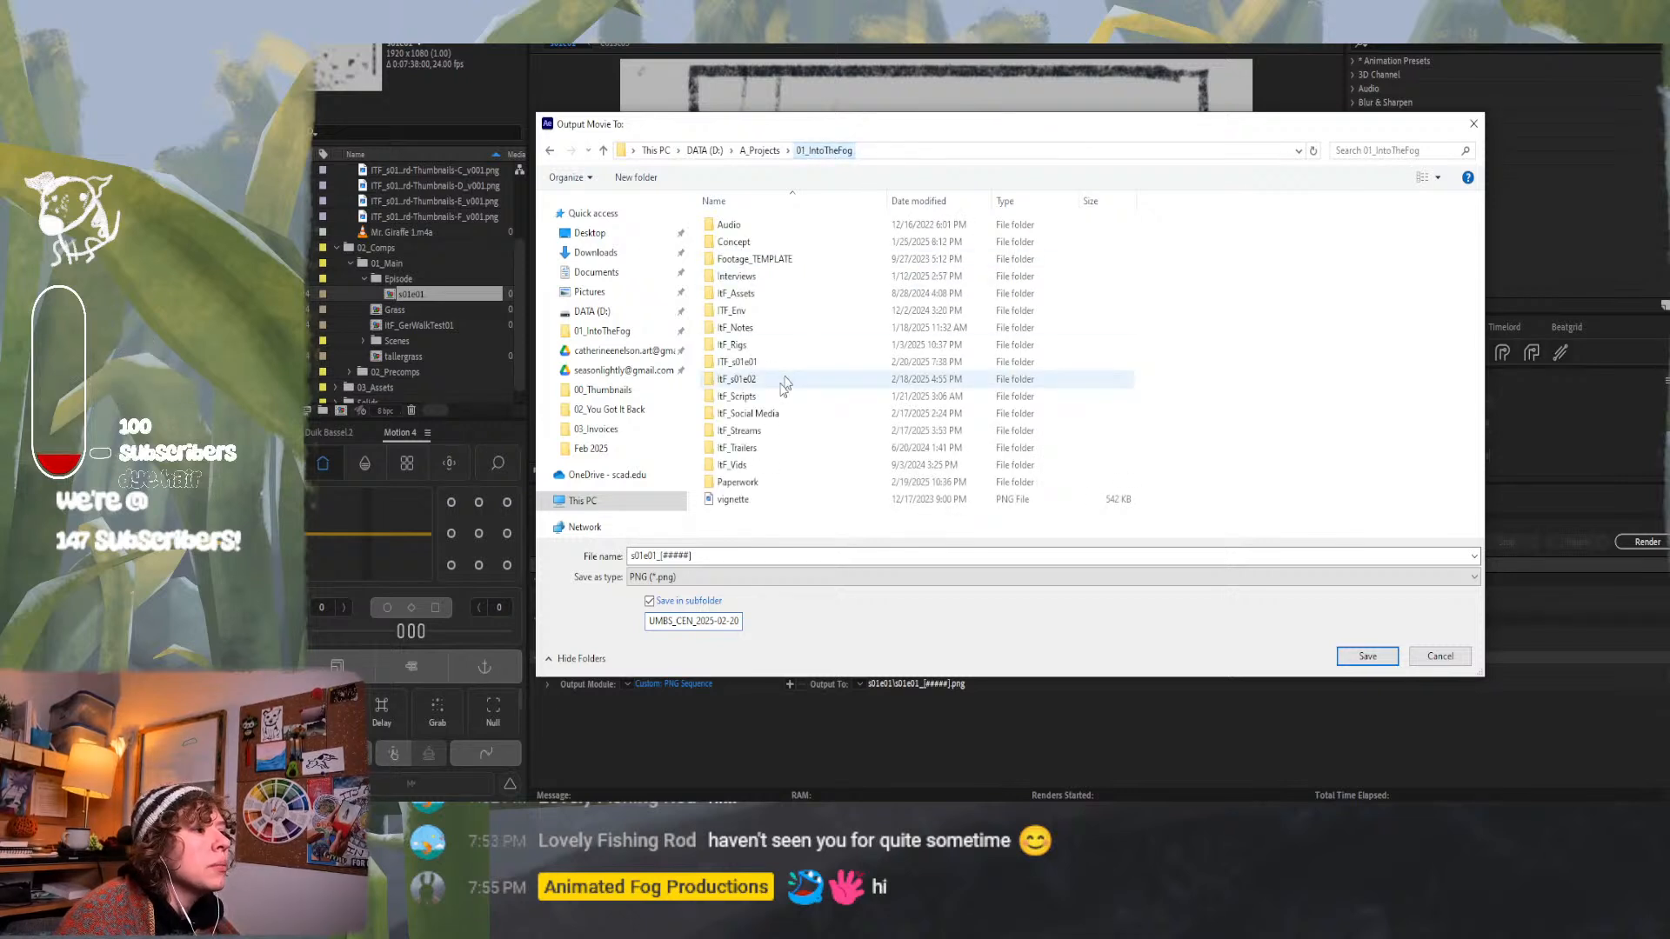
double_click(745, 360)
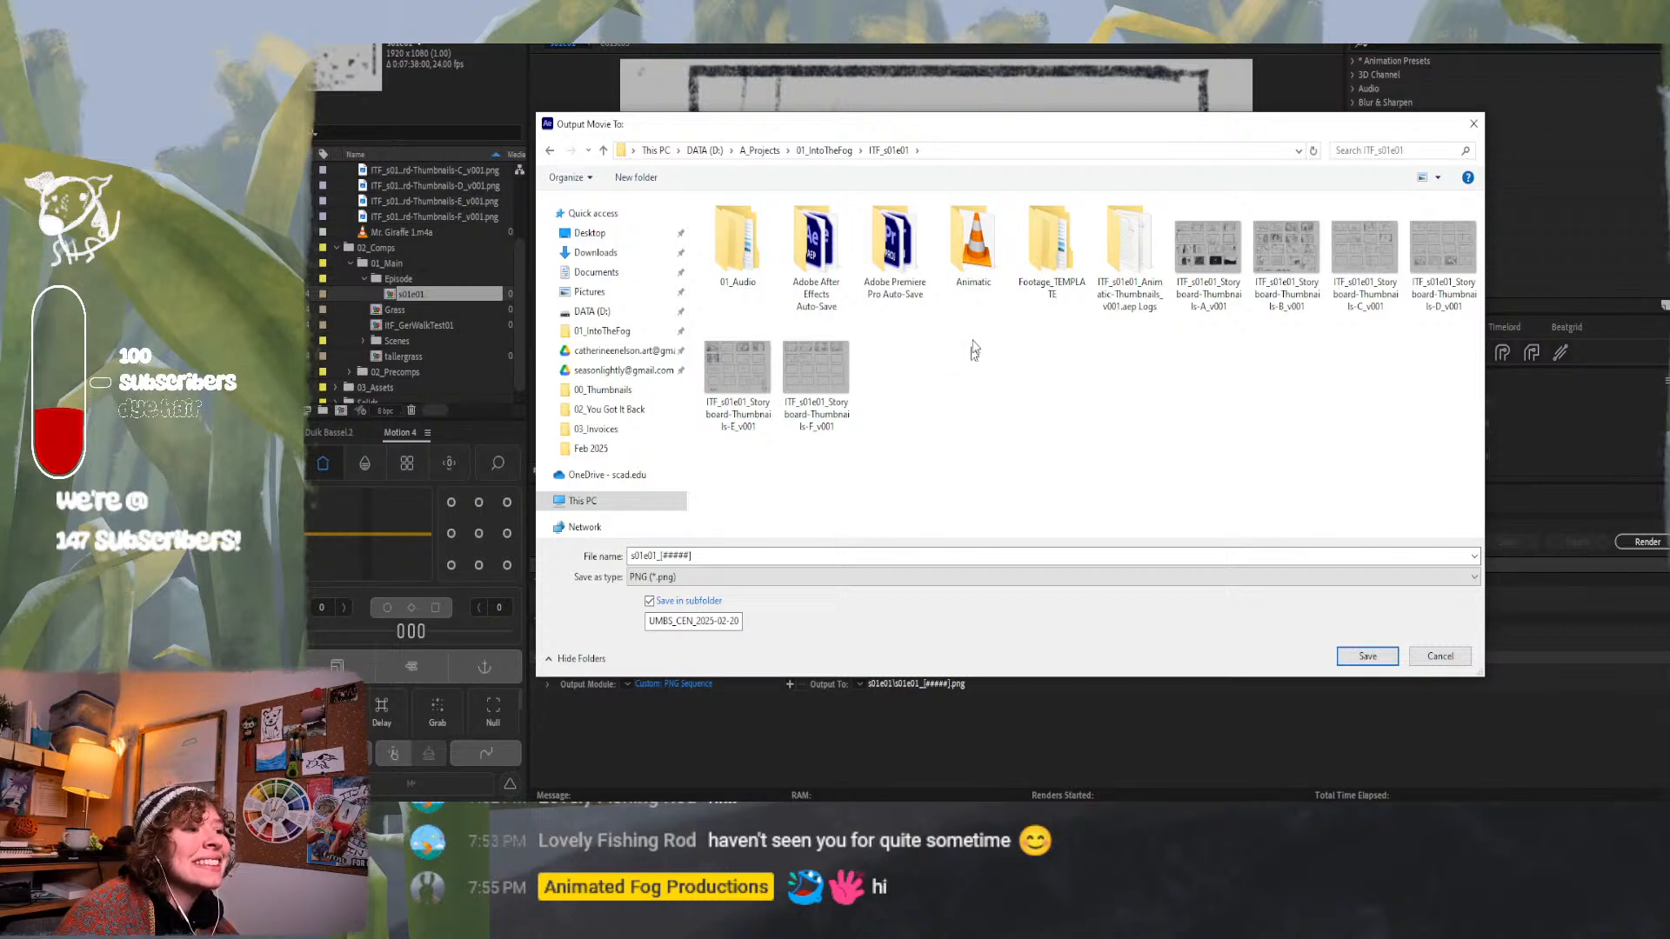
double_click(974, 265)
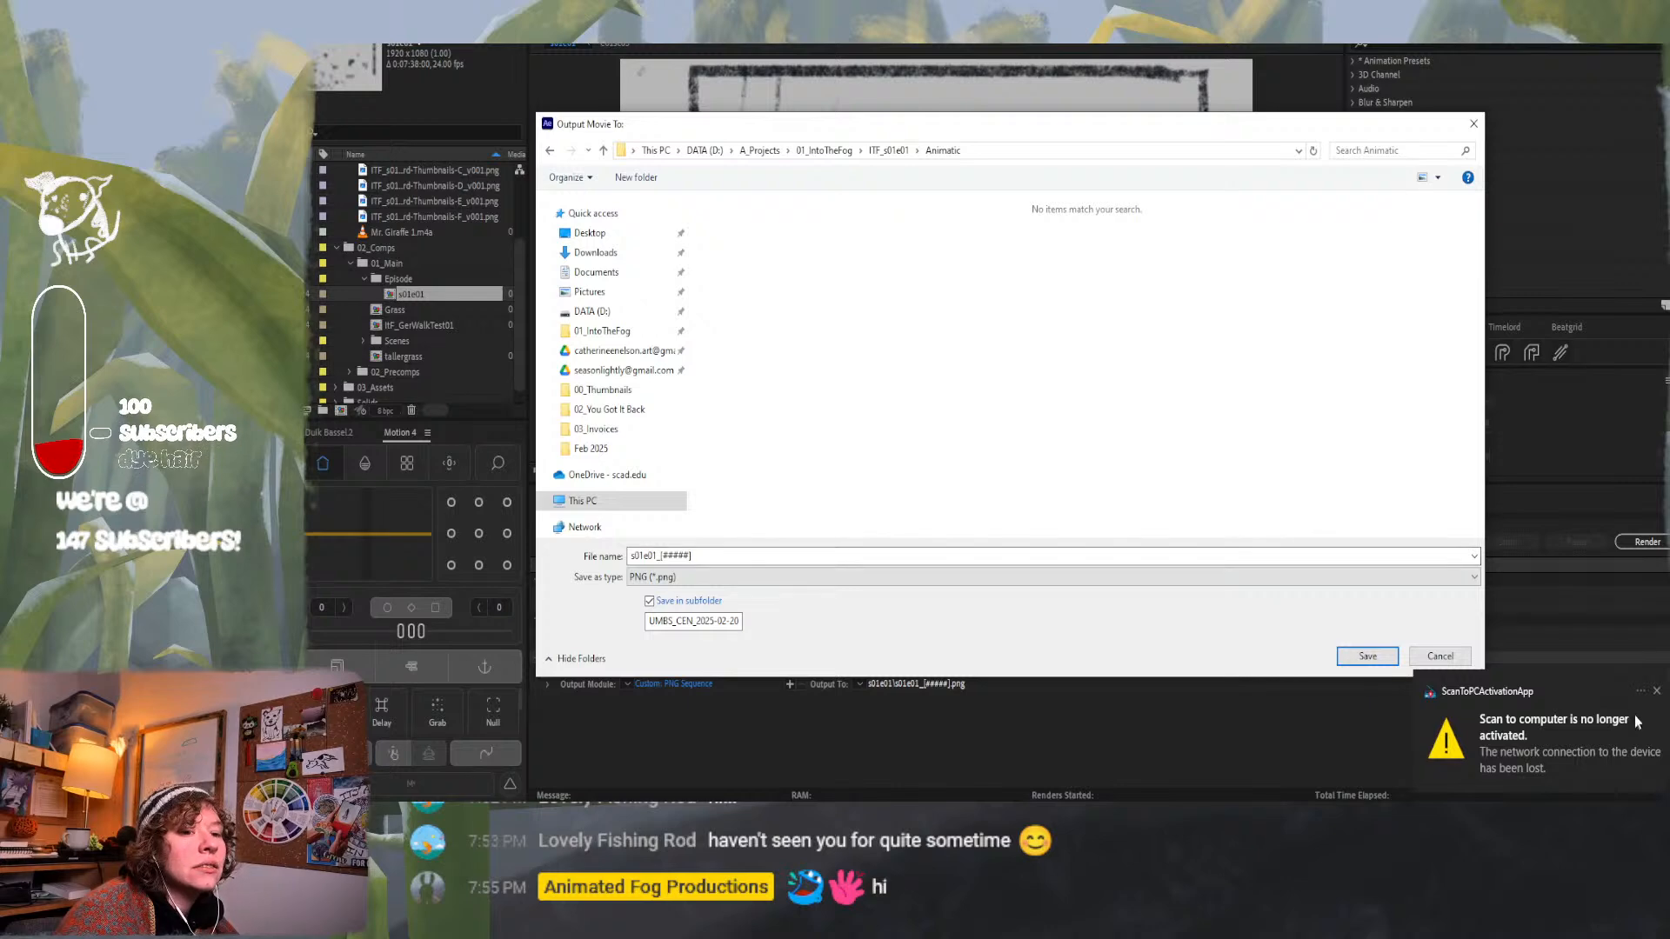
click(1655, 690)
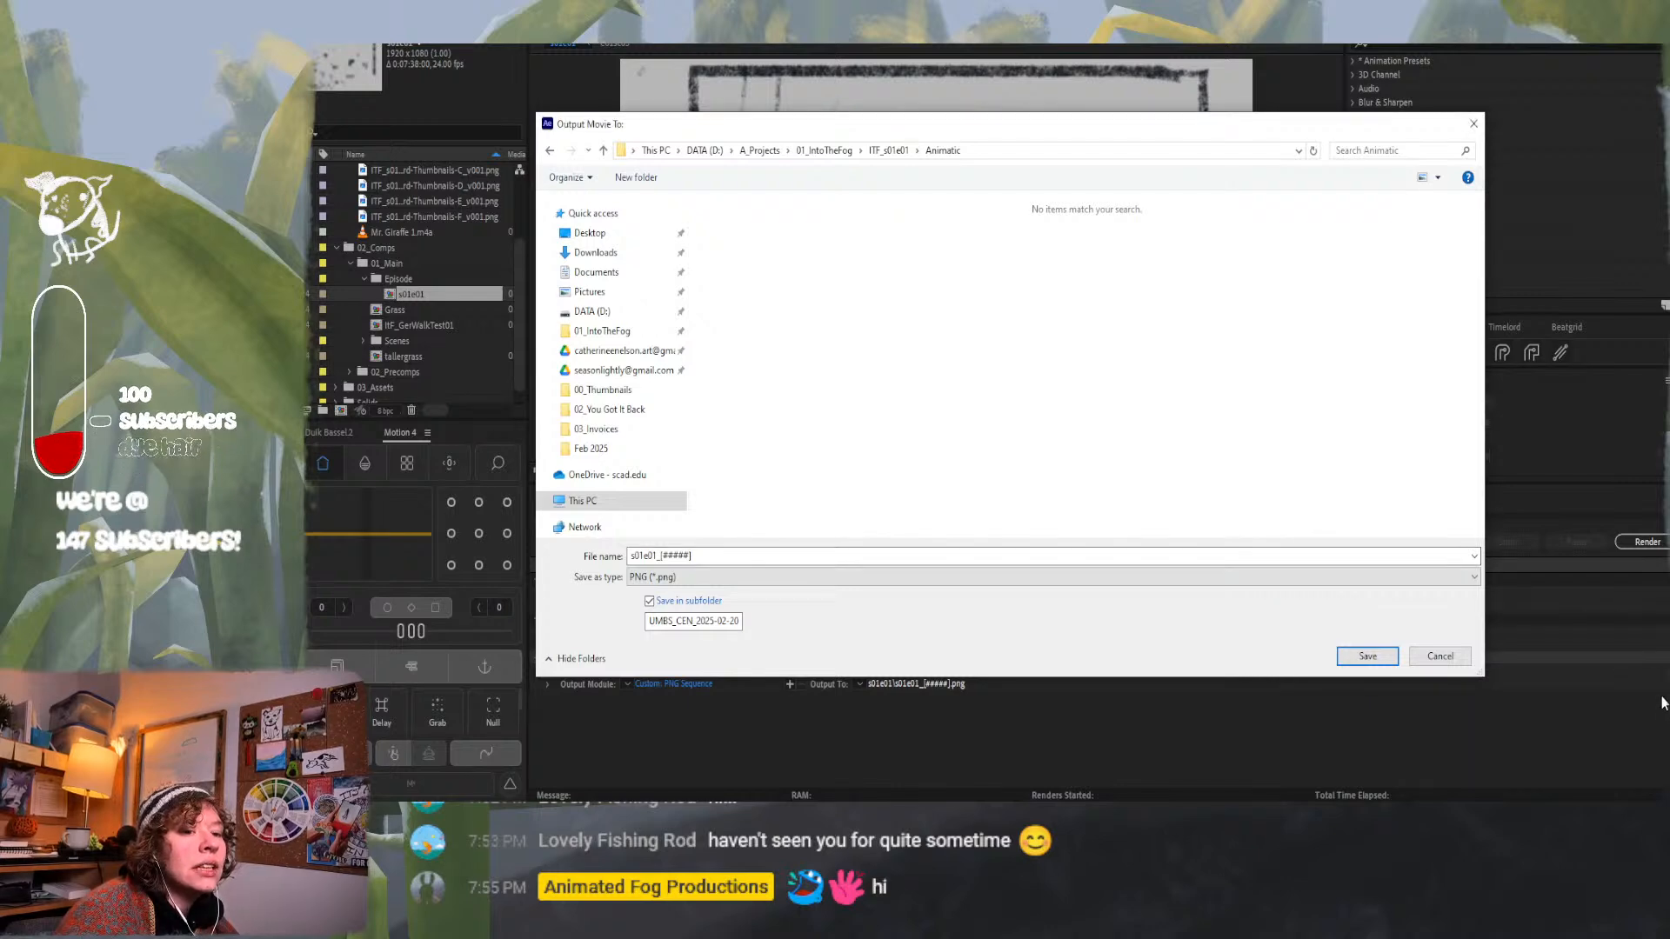
click(1367, 656)
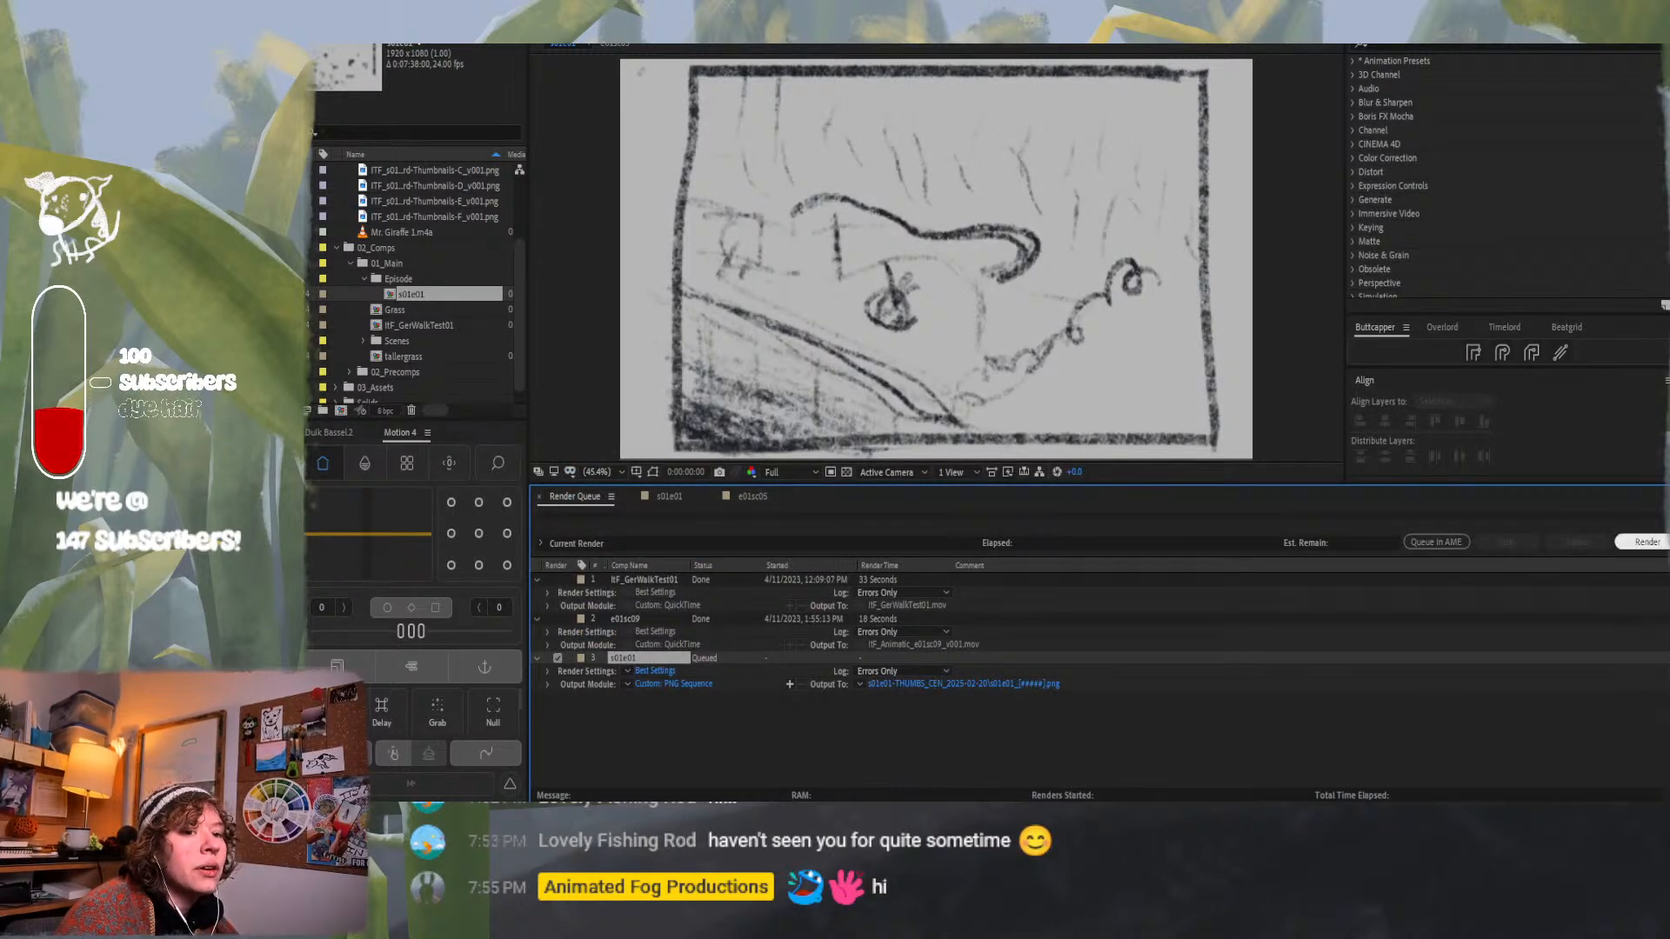
click(1647, 542)
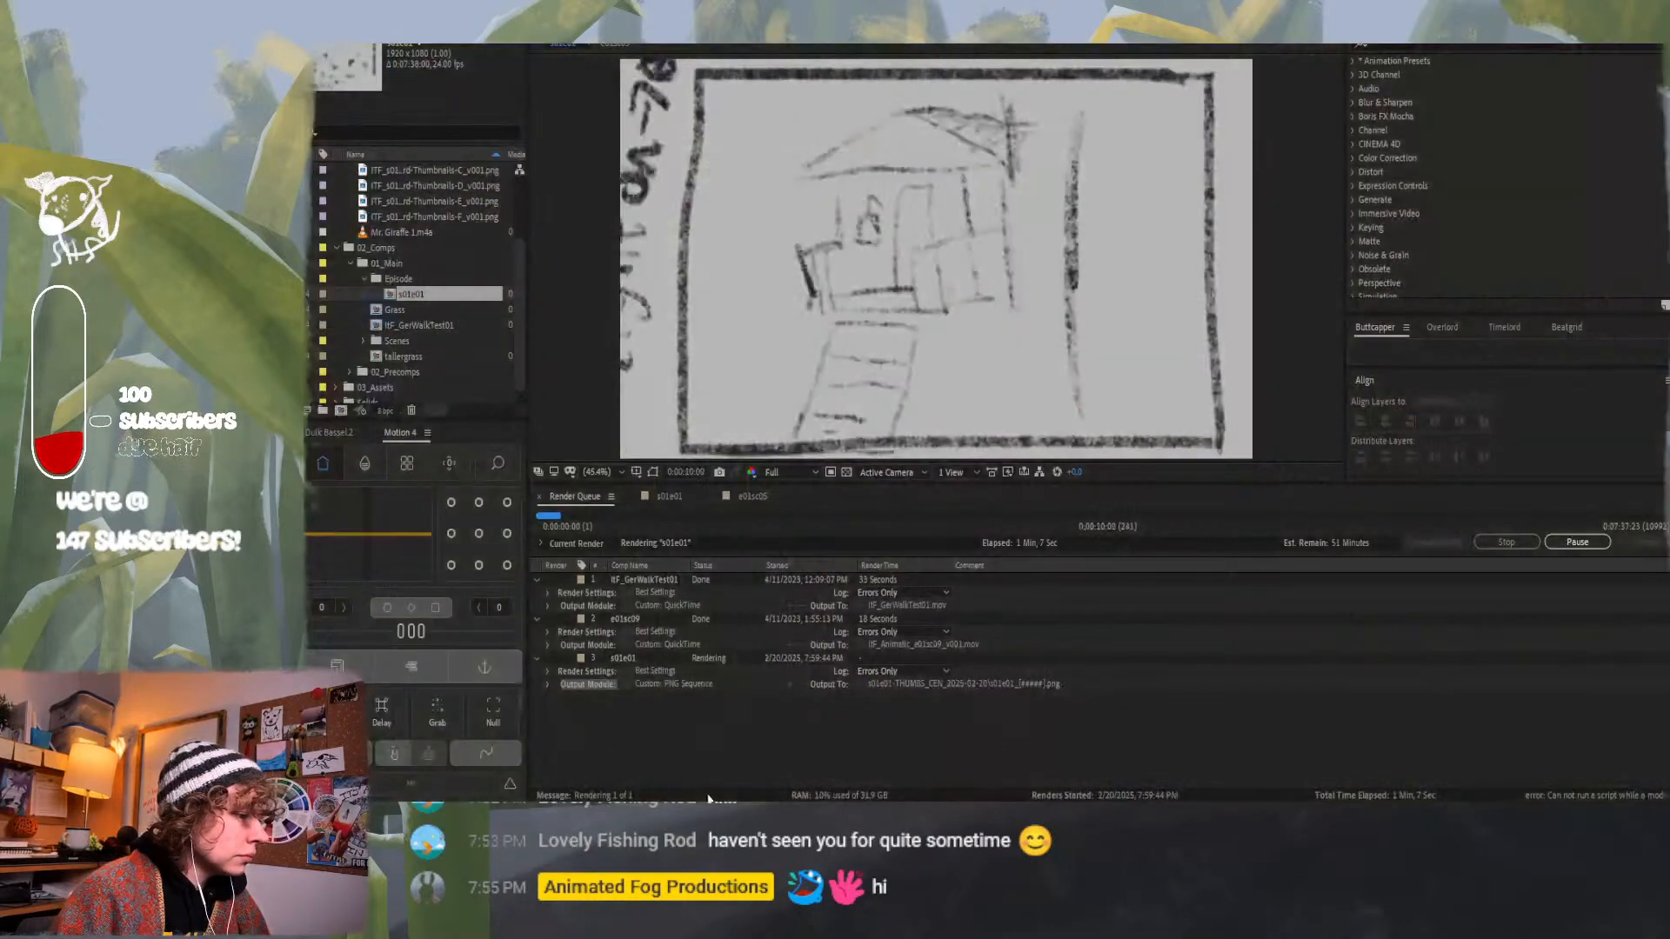
Switch to the ITF_Script_101-Left_v022 script in Firefox, look at its third page, and return to the After Effects render.
mouse_move(708, 804)
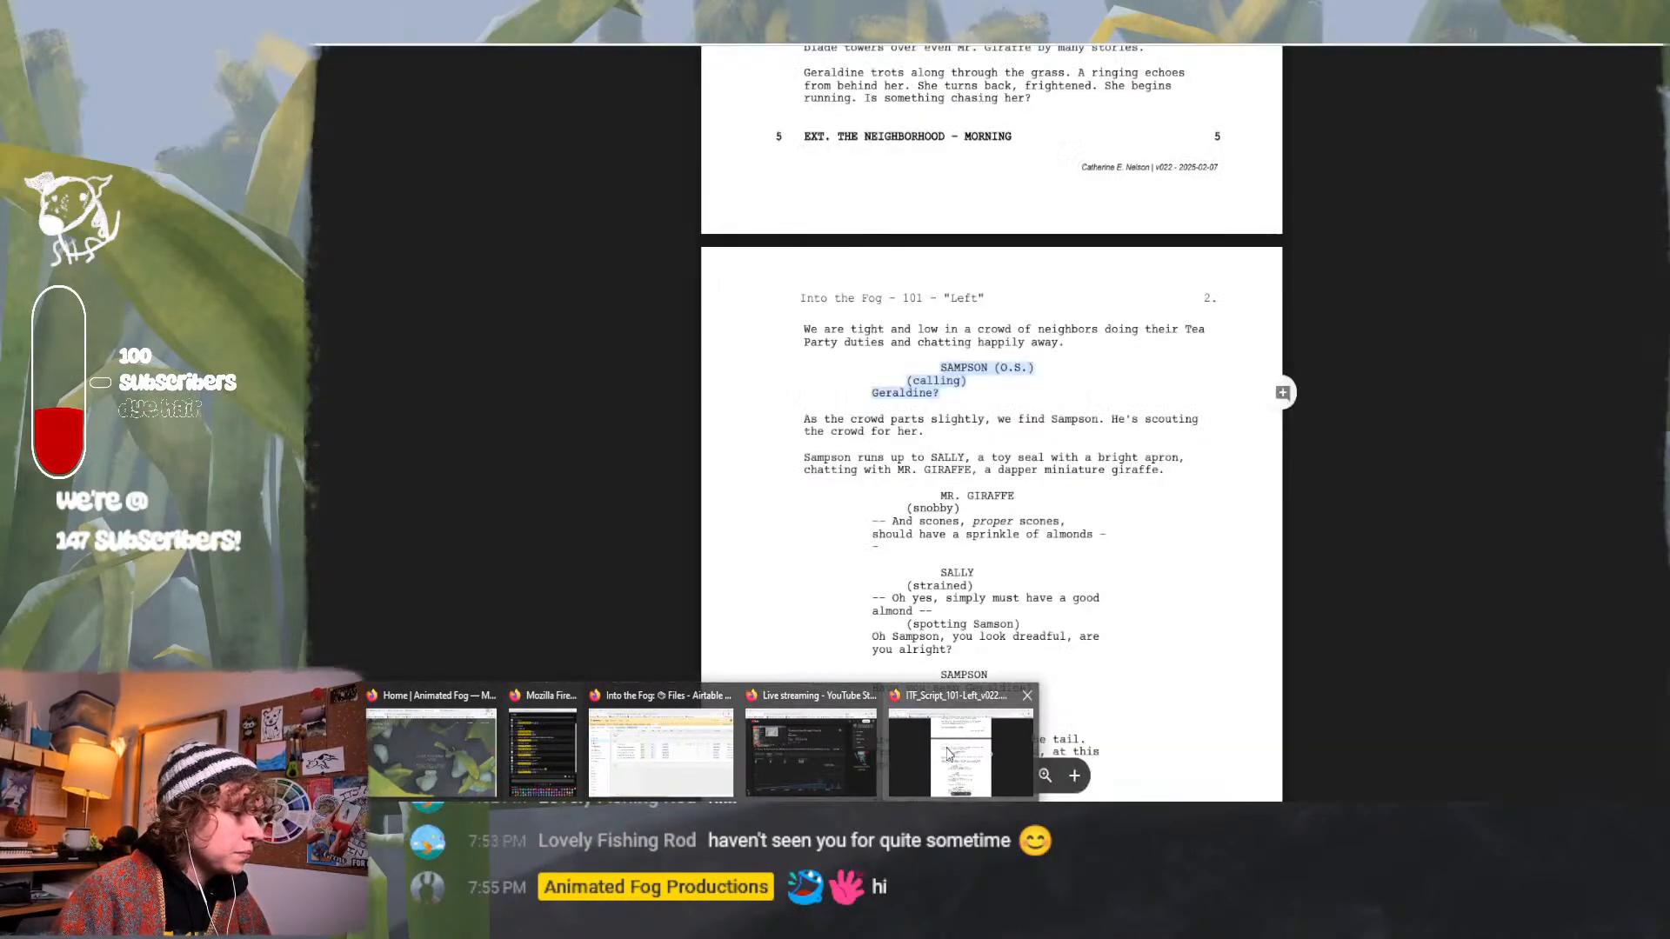
click(948, 753)
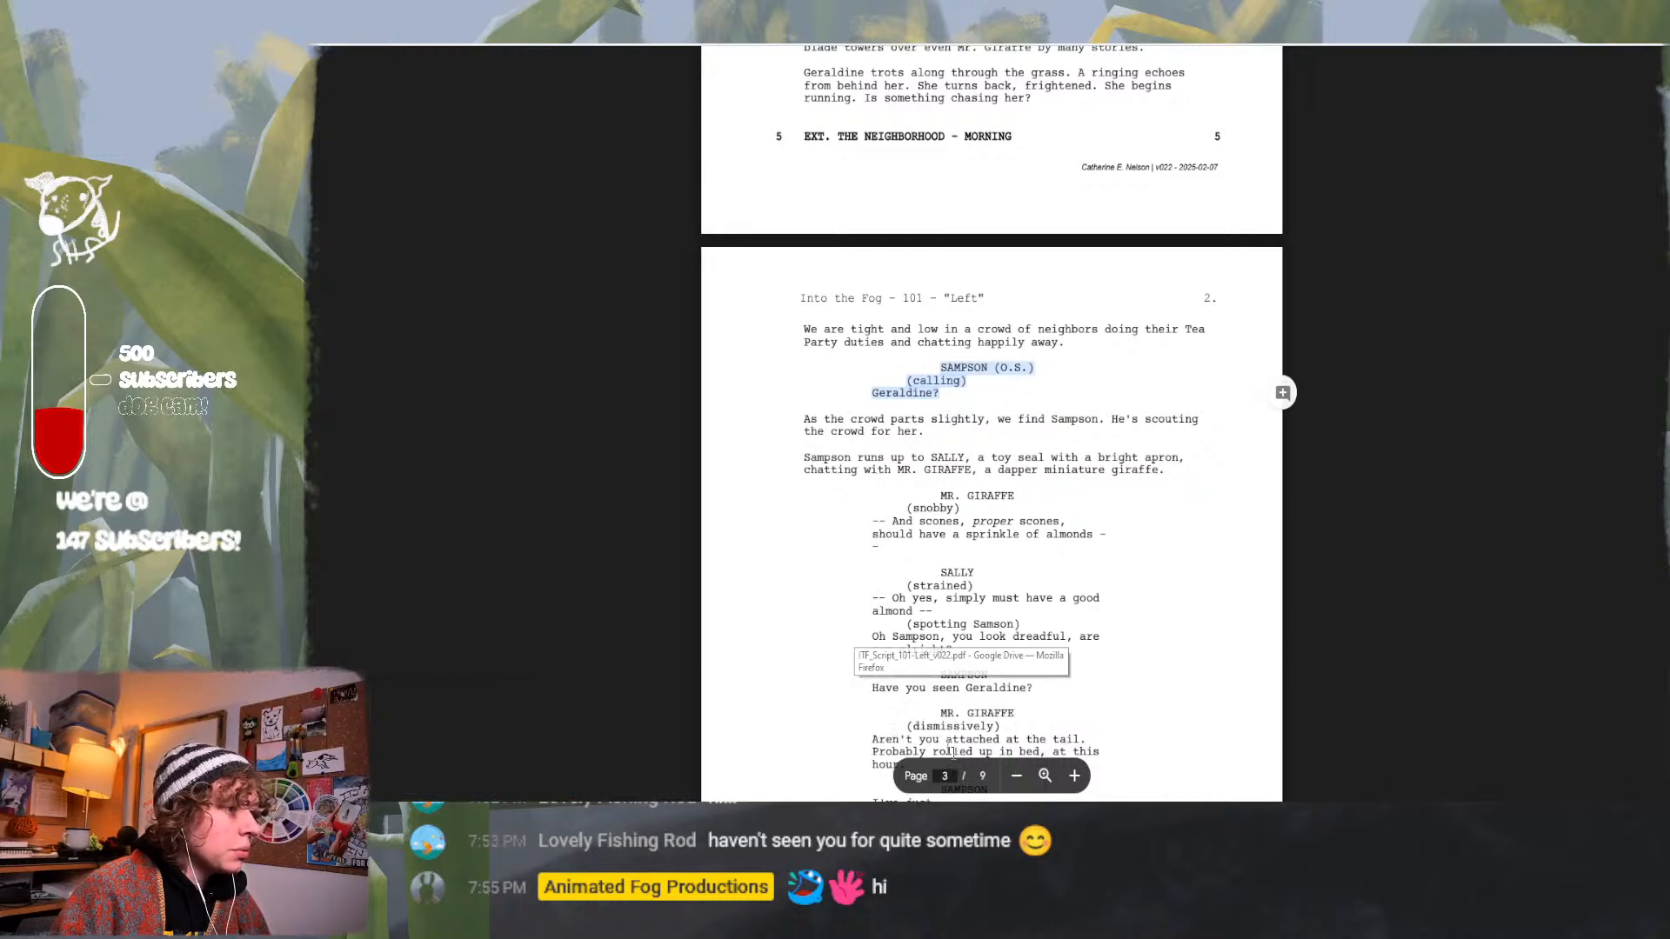
mouse_move(708, 805)
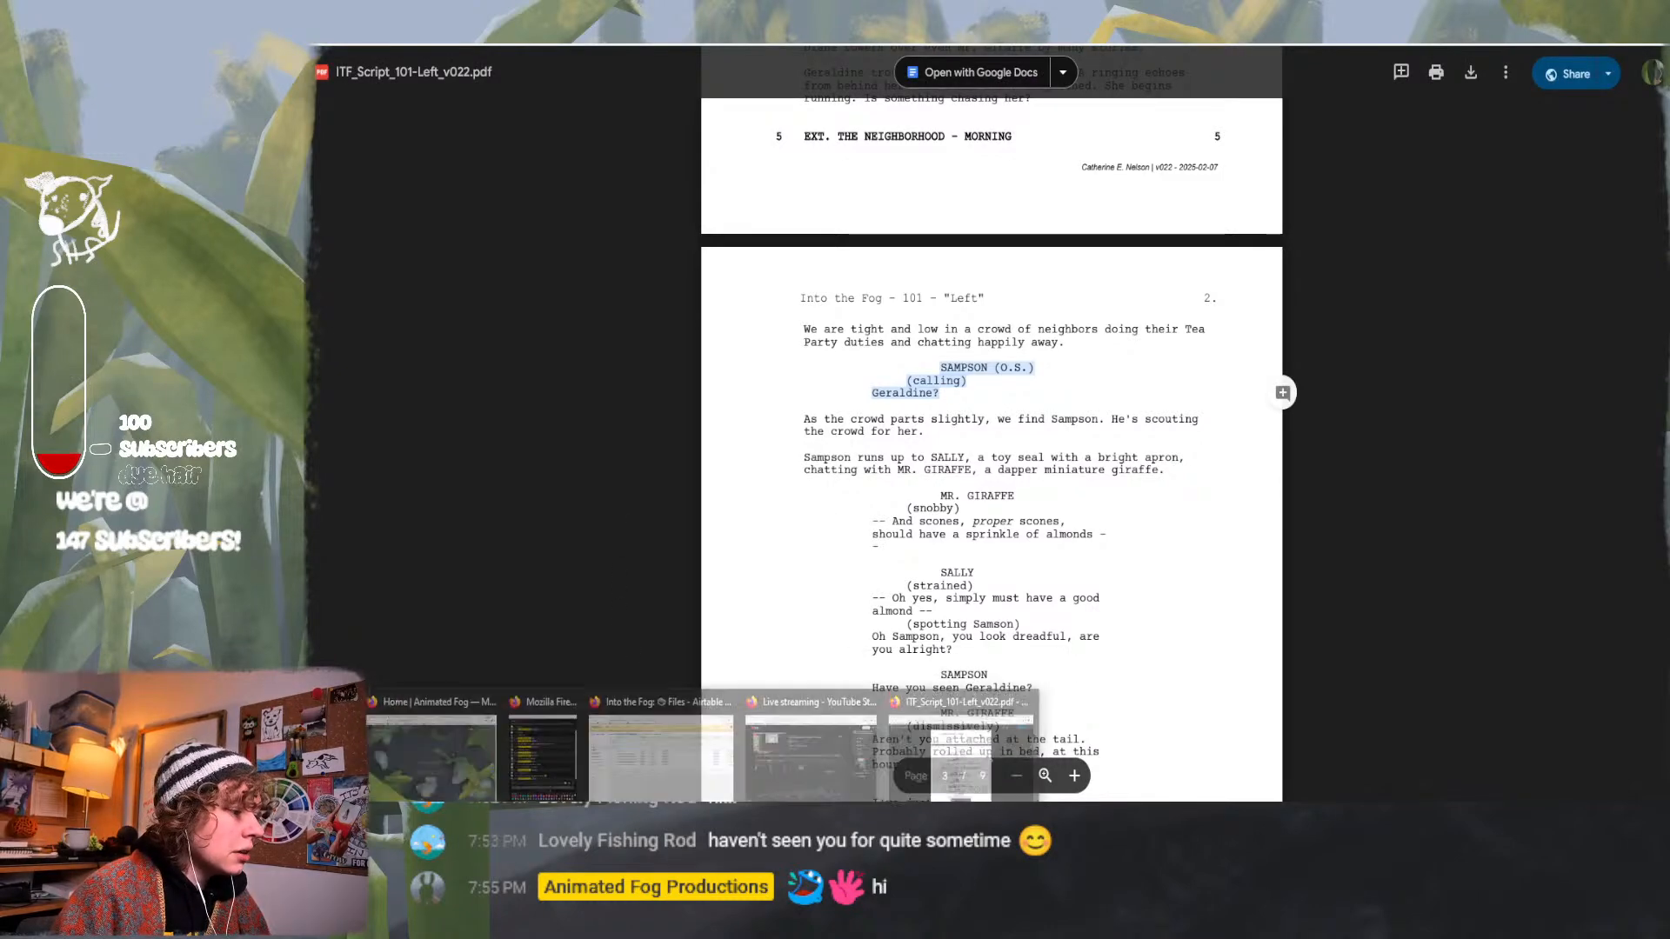
mouse_move(590, 757)
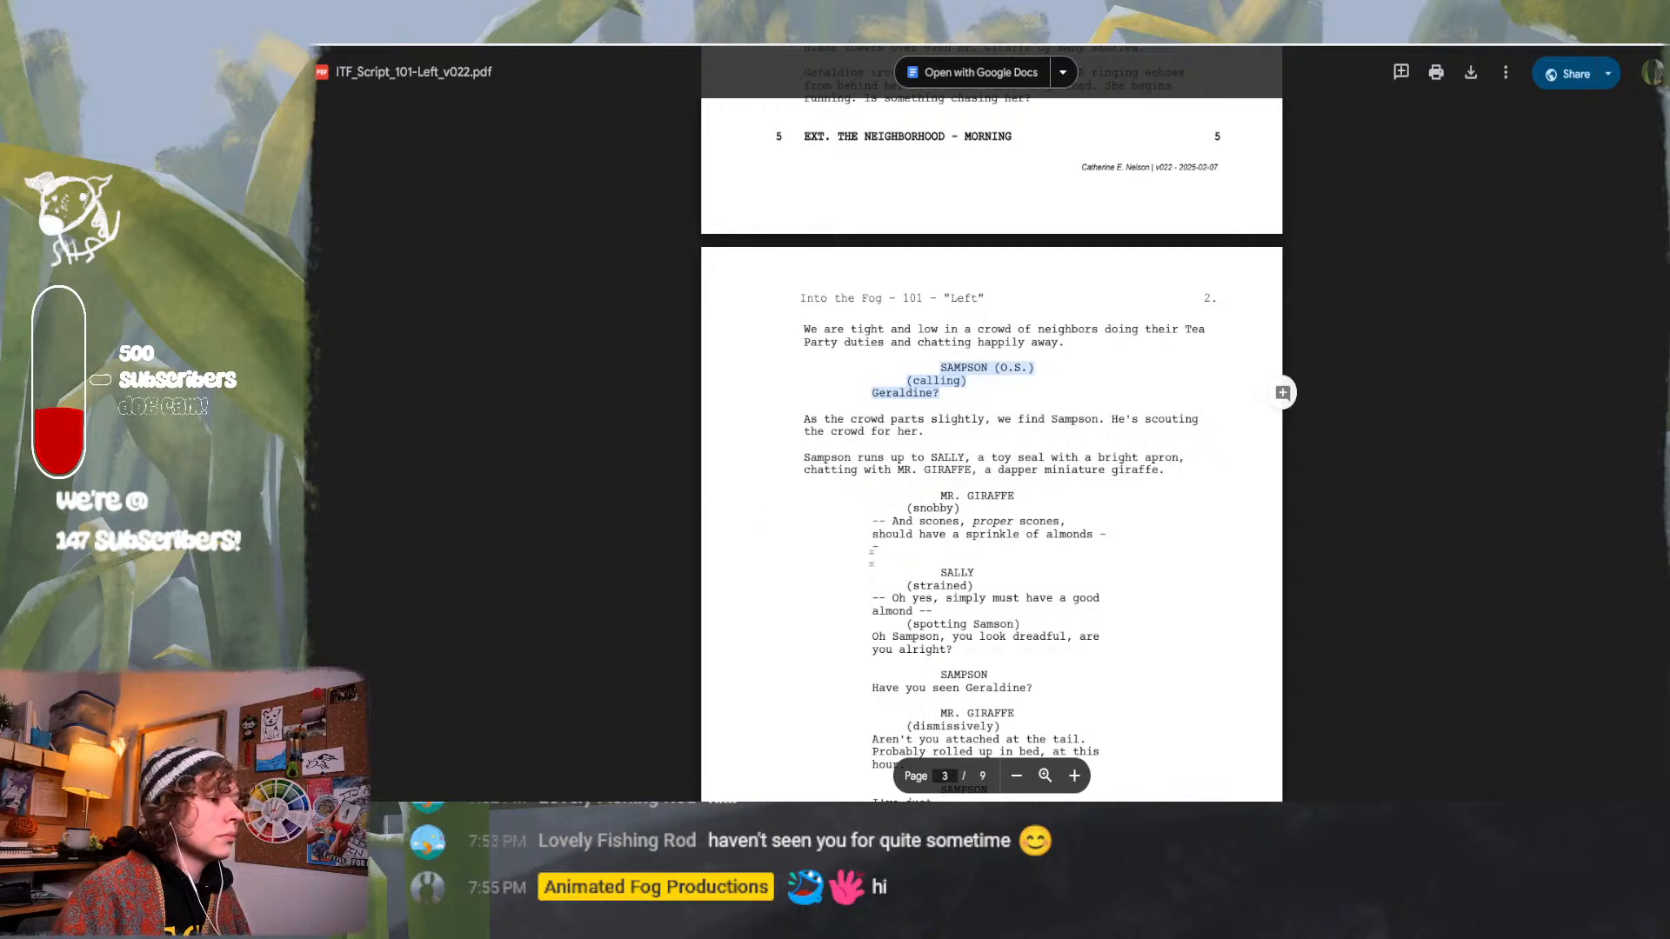
key(alt+Tab)
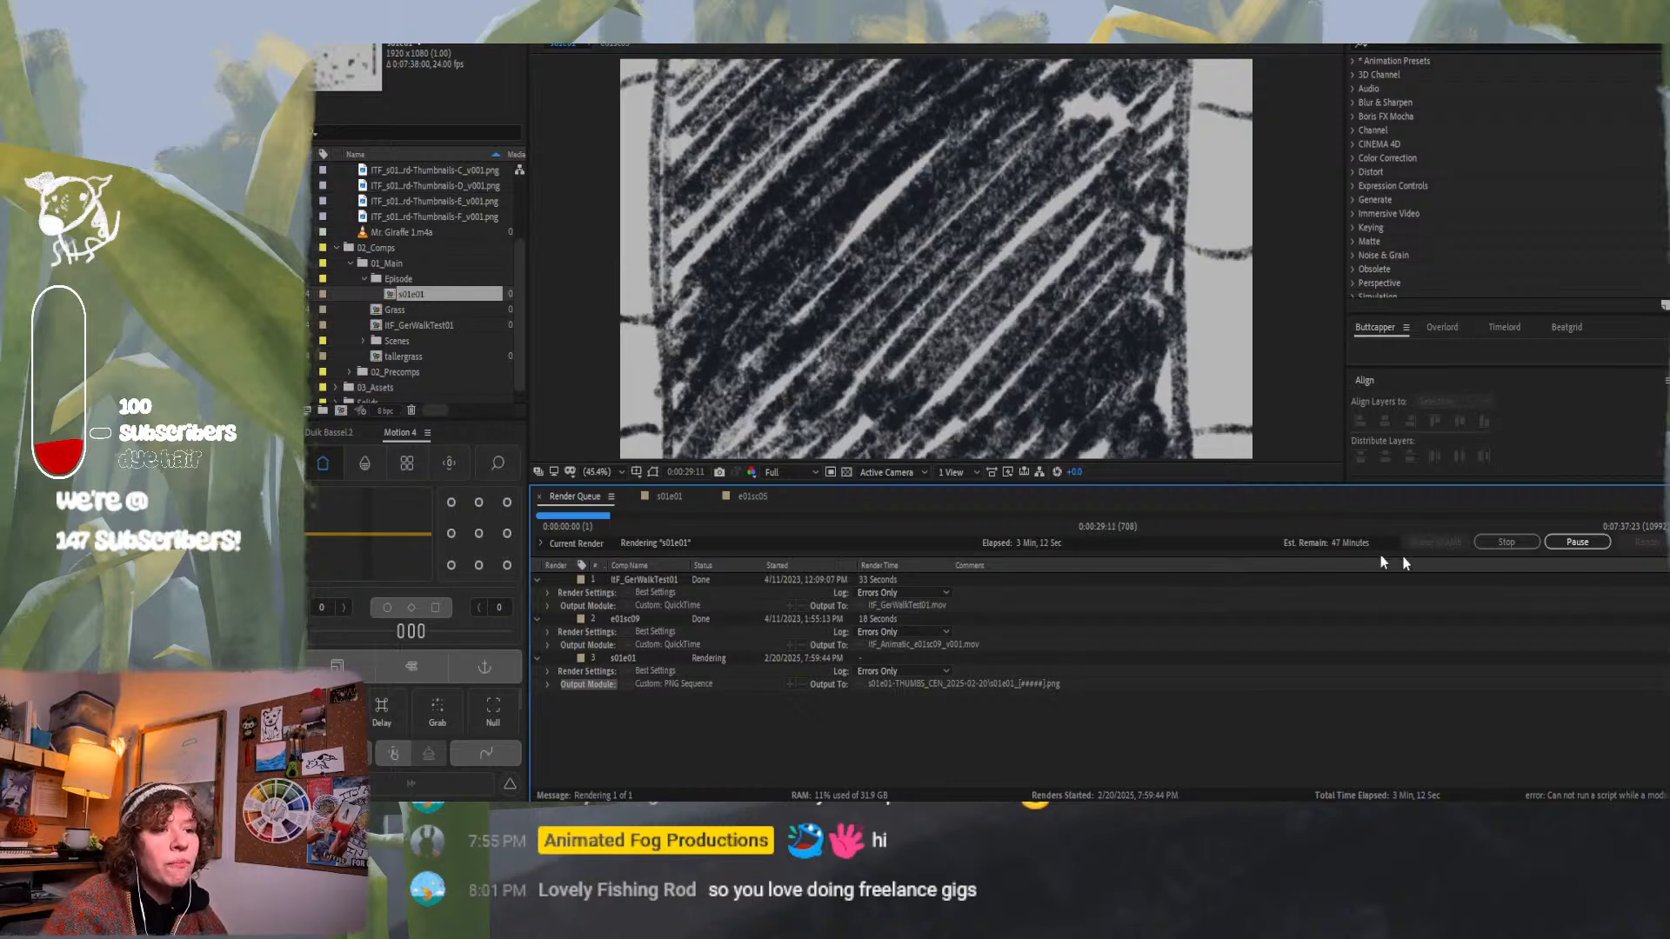
Pause and stop the s01e01 render and go back to the s01e01 composition's timeline.
click(1576, 542)
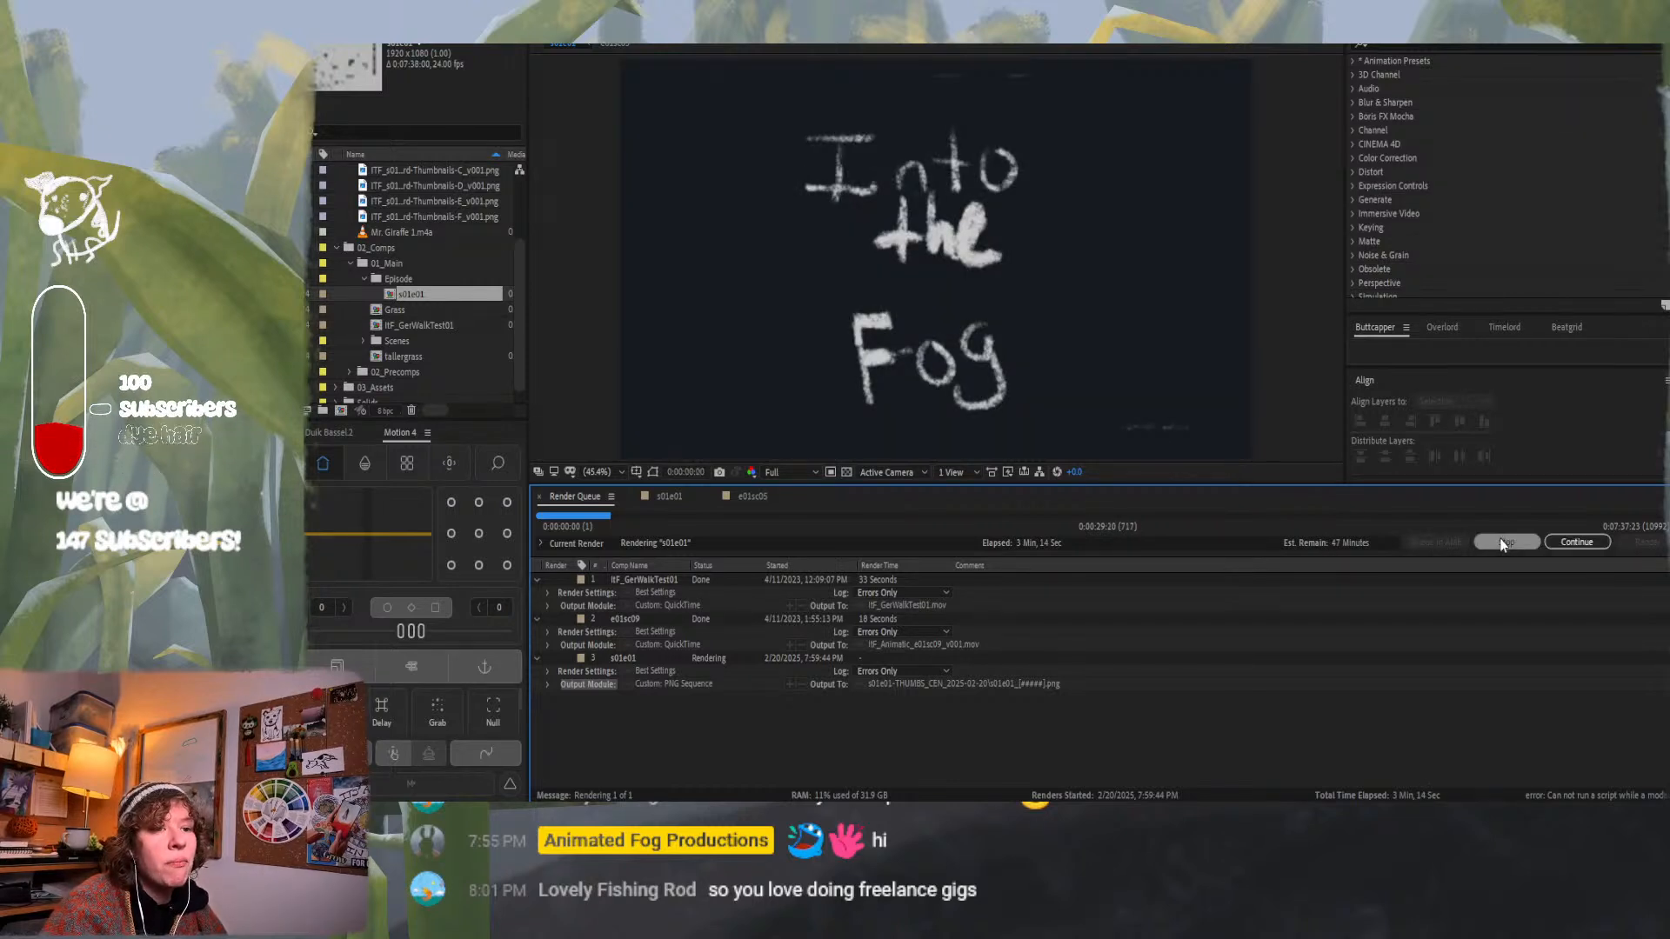
click(1501, 544)
click(1126, 414)
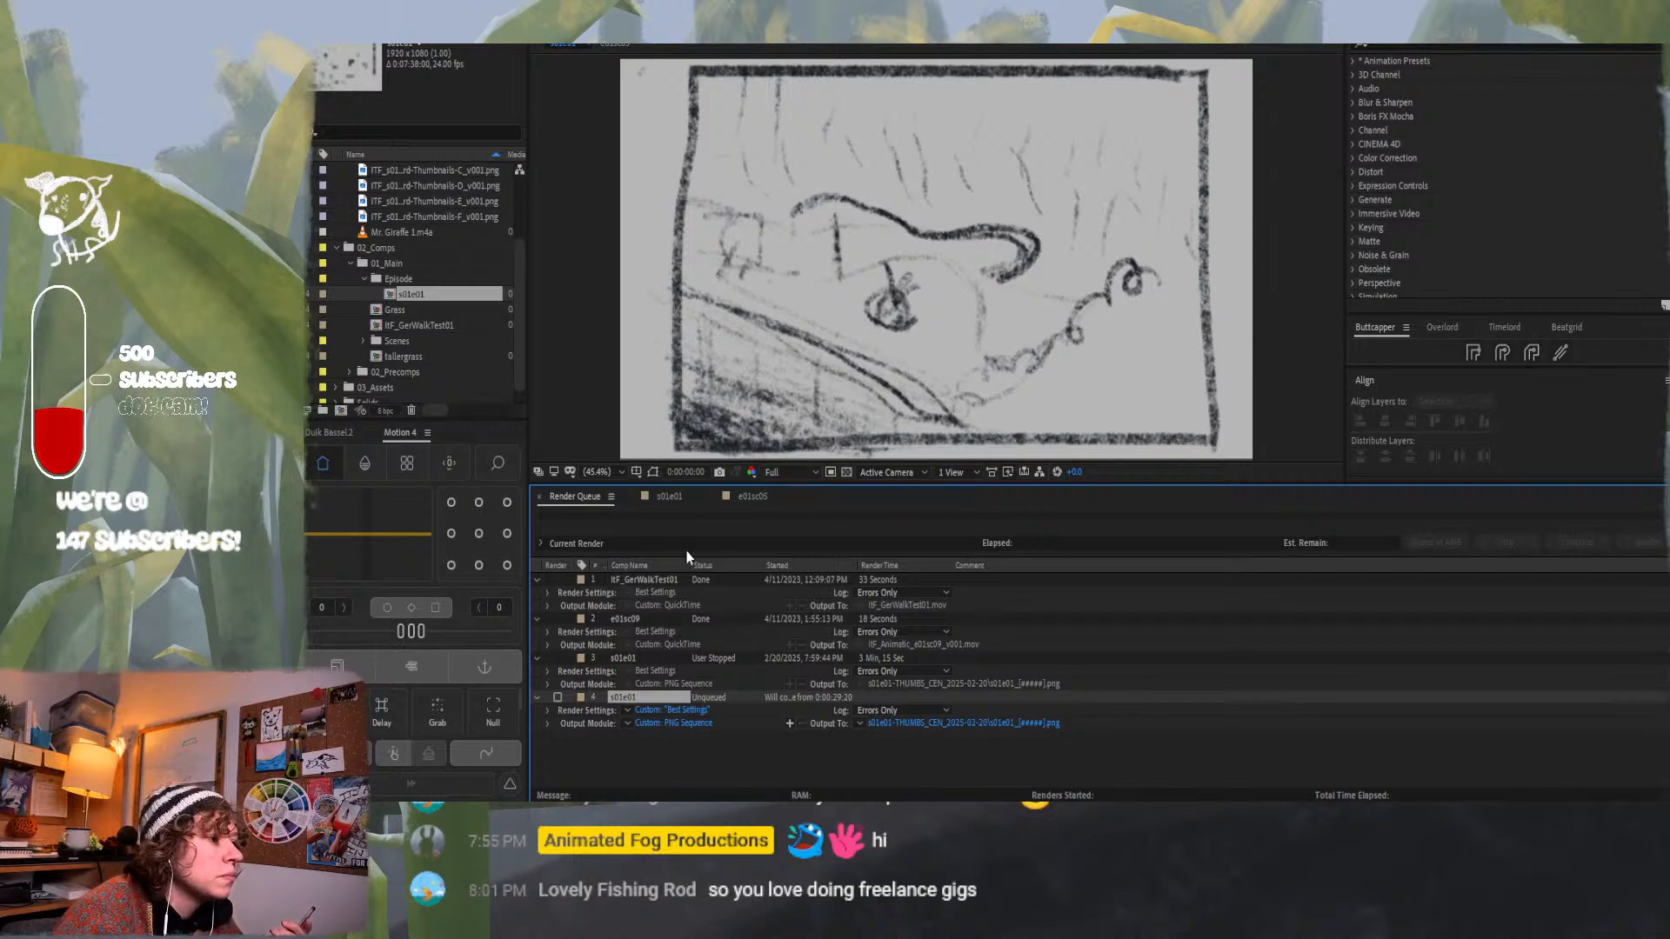
click(674, 498)
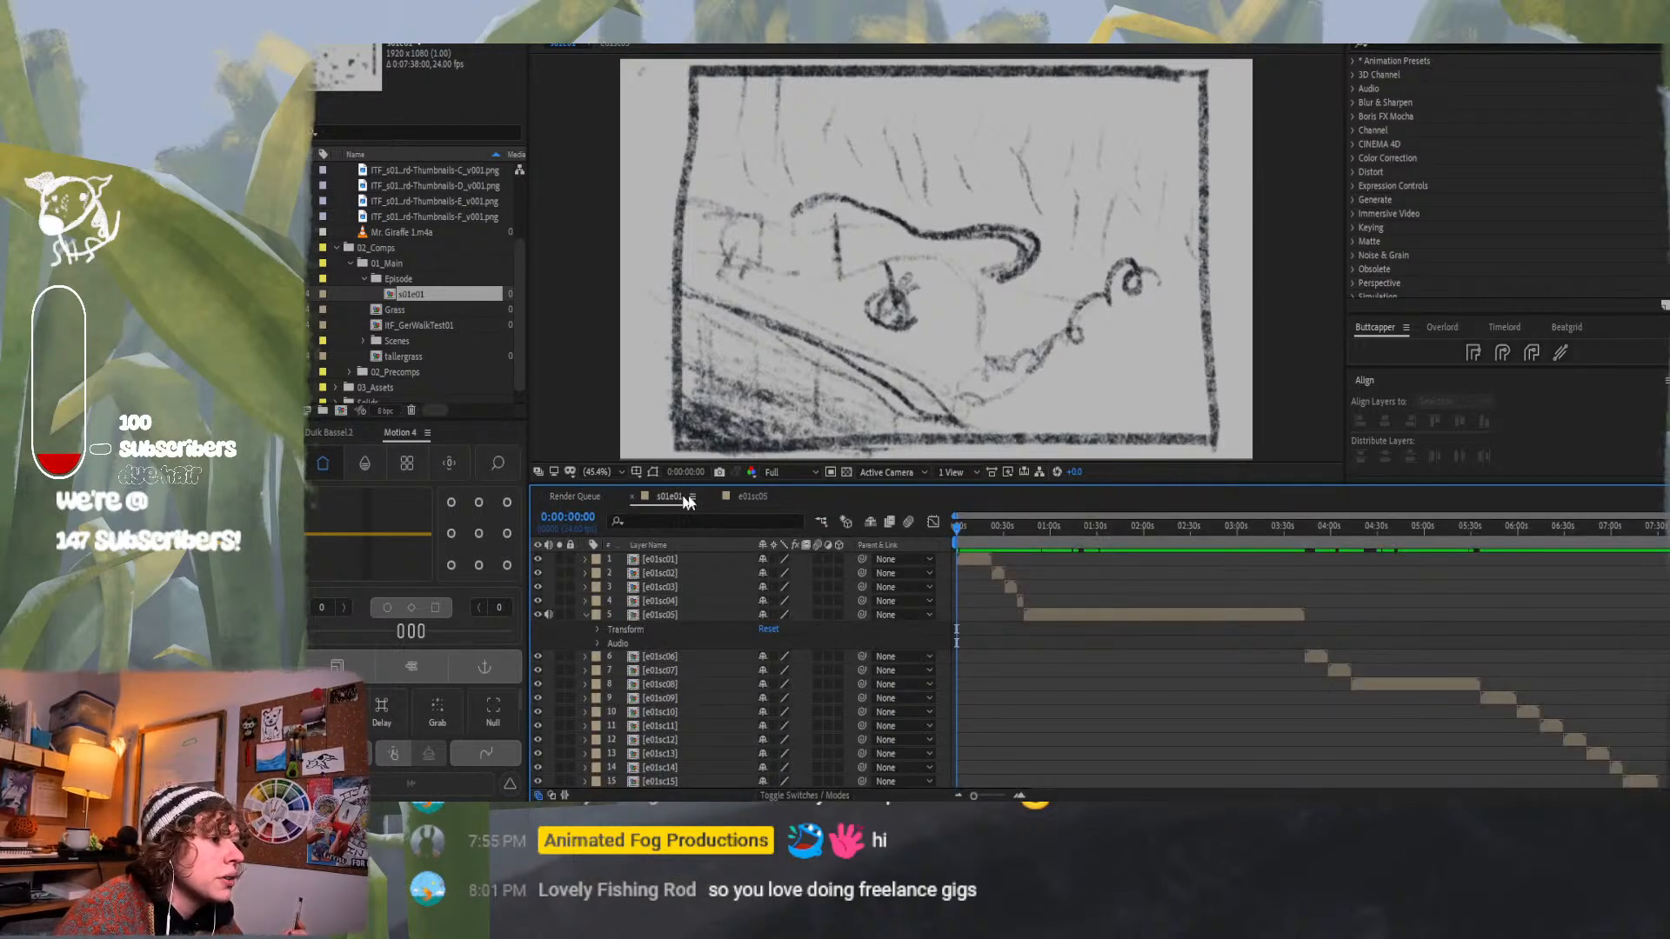
Lower the s01e01 composition's preview resolution to Quarter, then check the render queue and the e01sc05 composition.
click(793, 470)
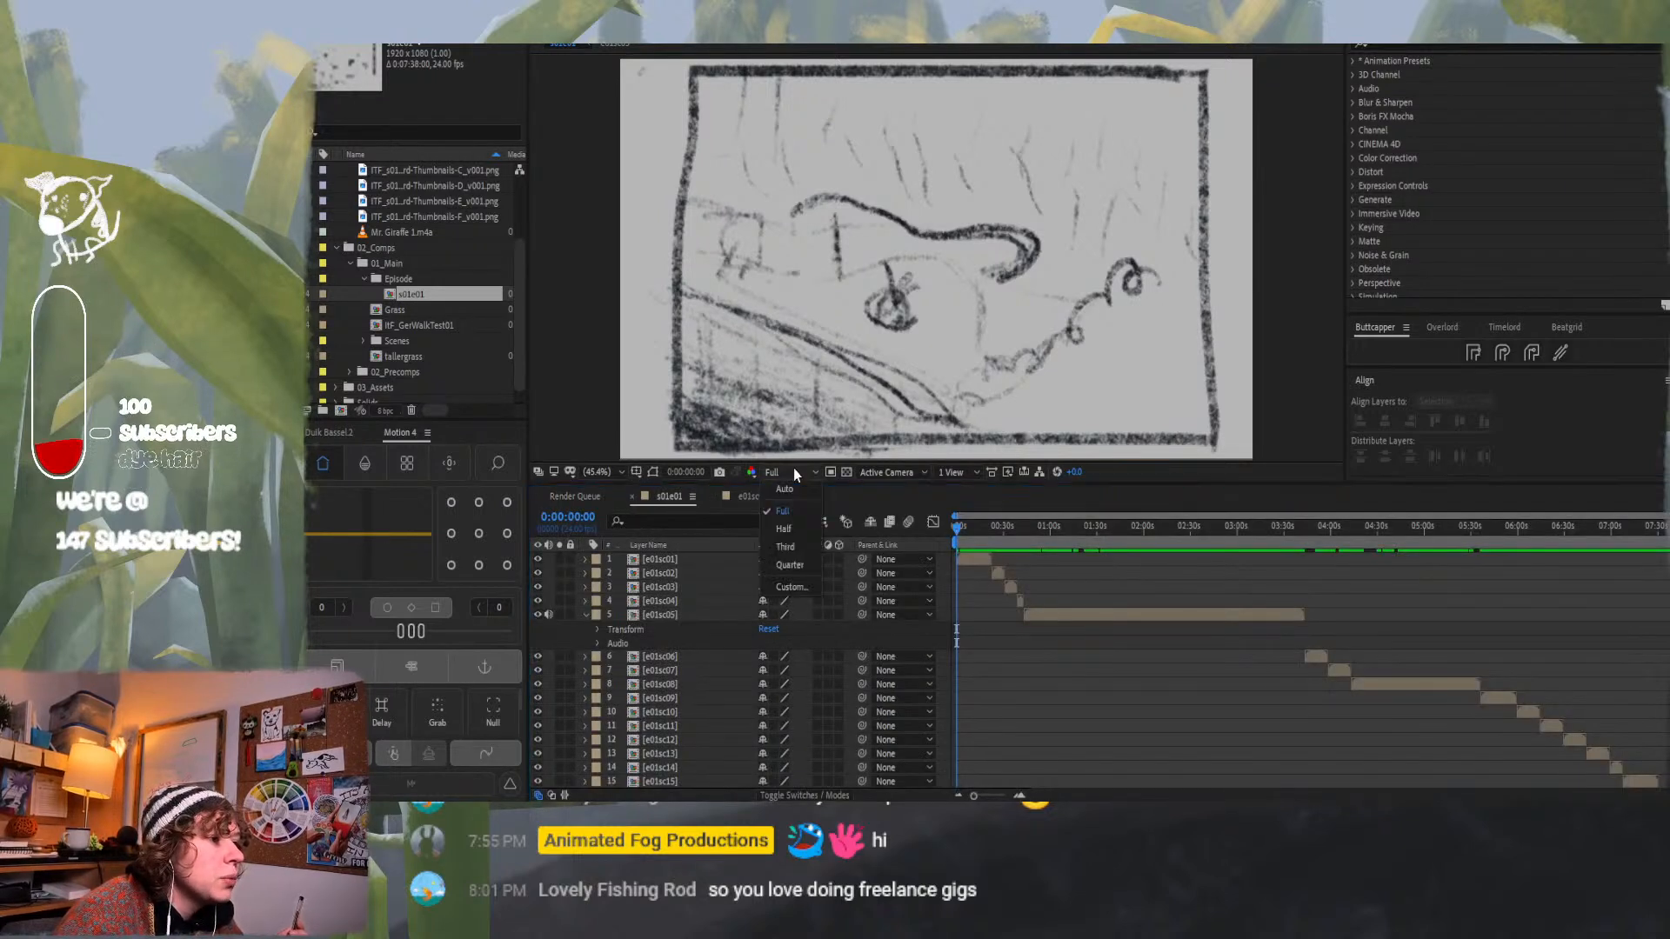
click(793, 565)
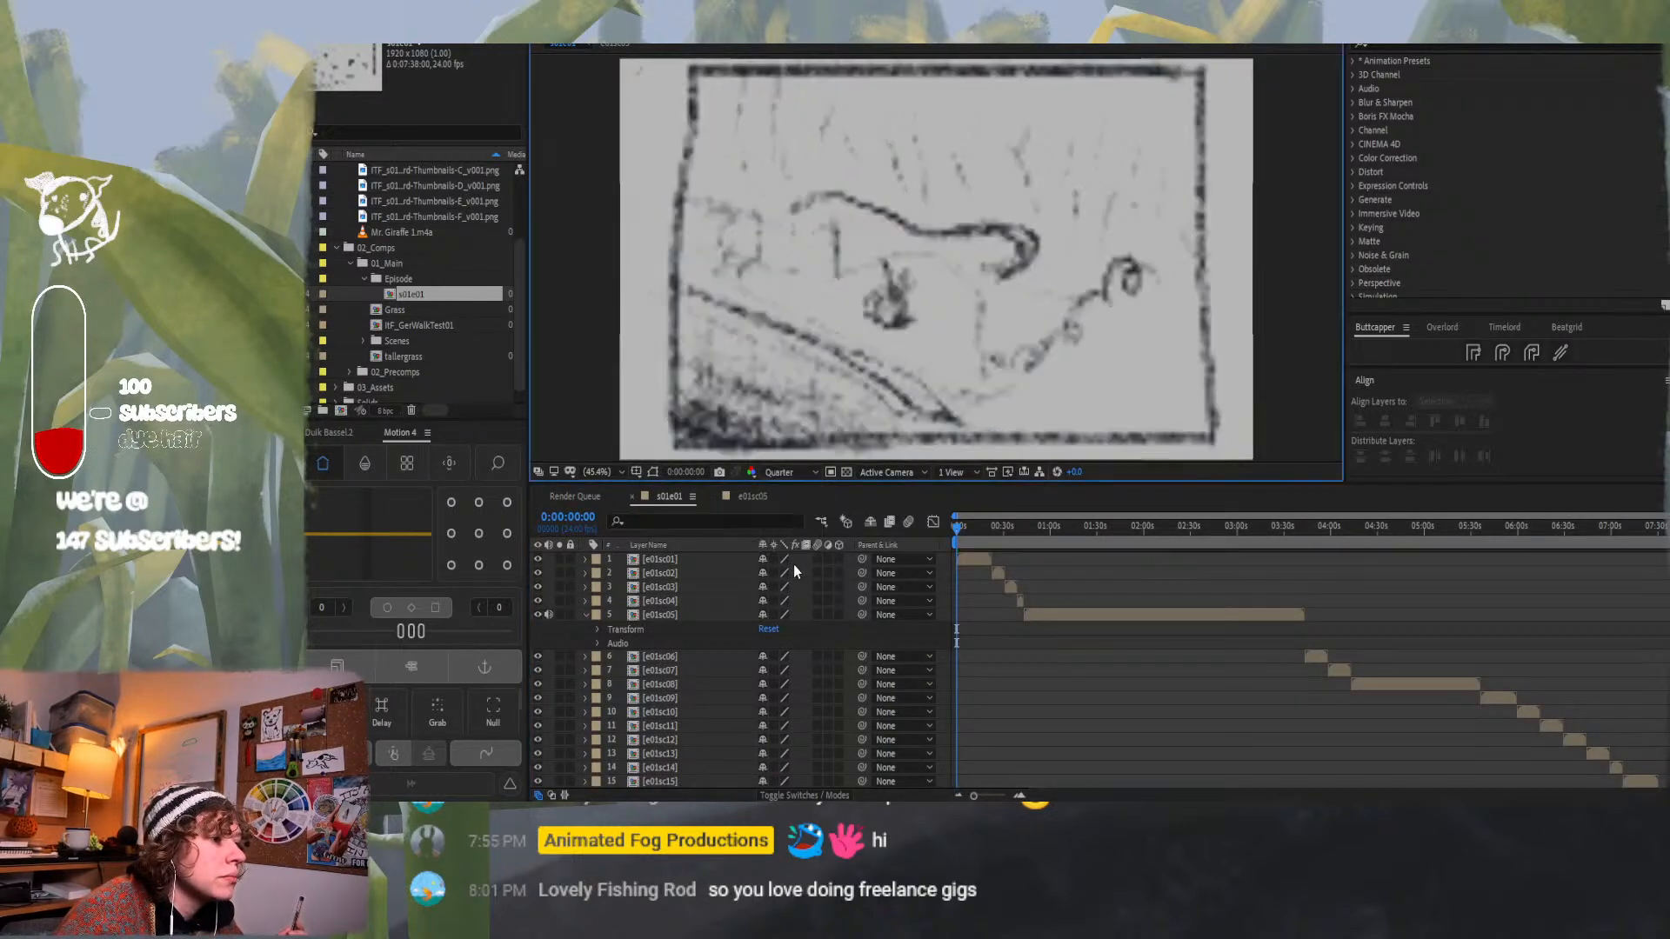
click(572, 498)
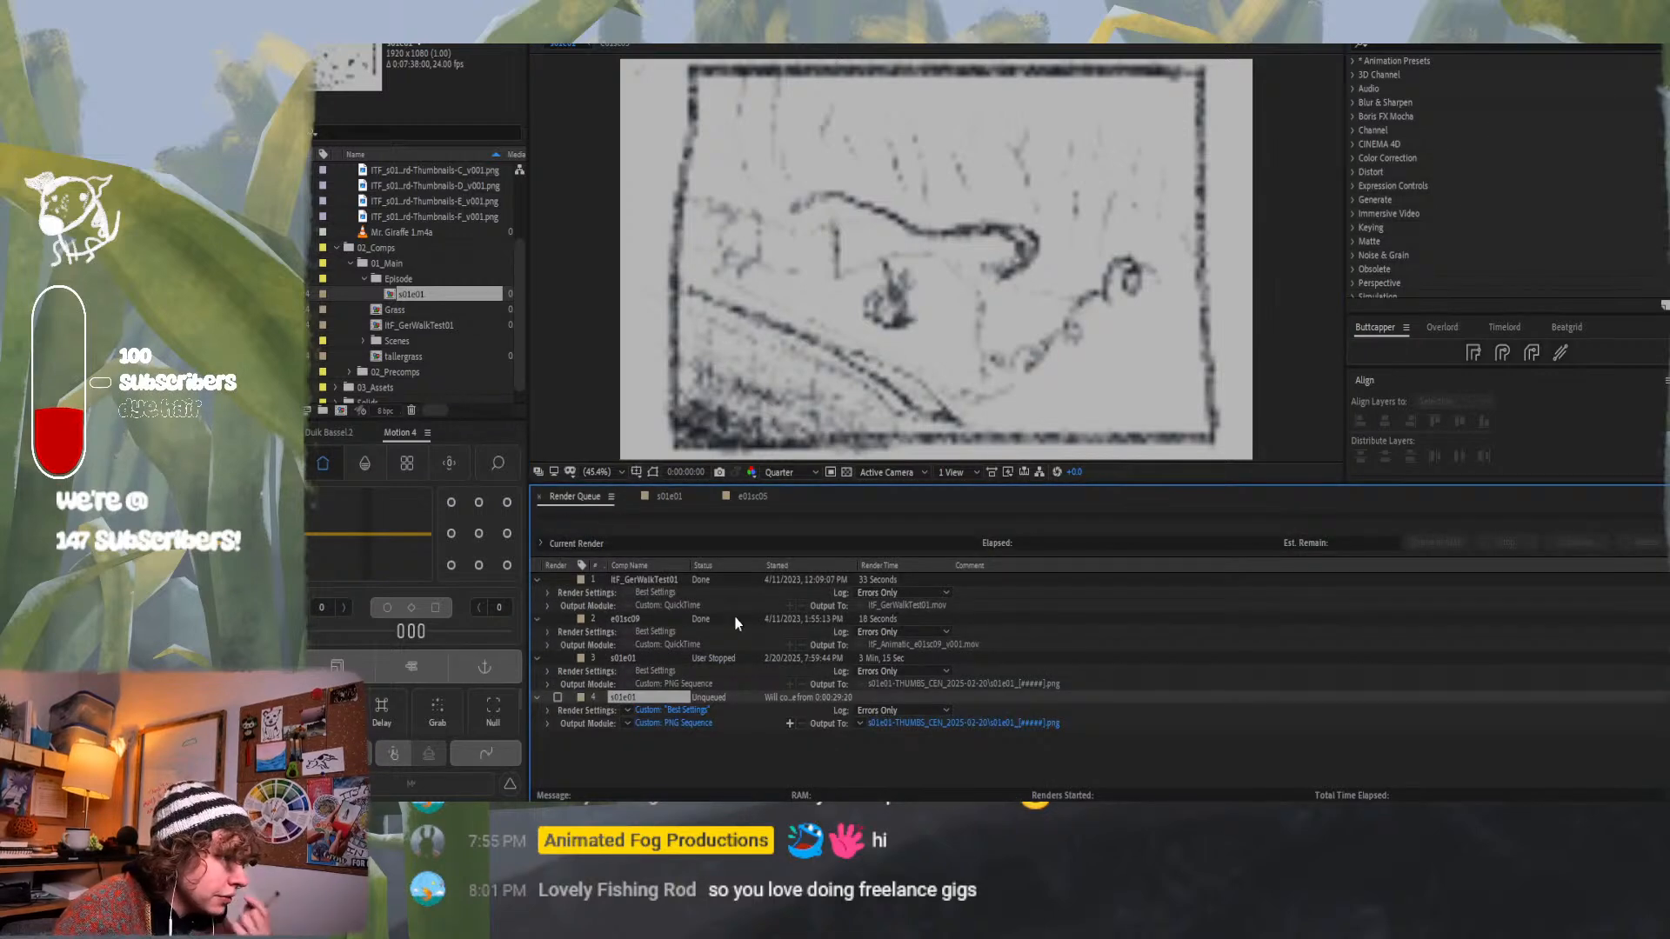
click(748, 498)
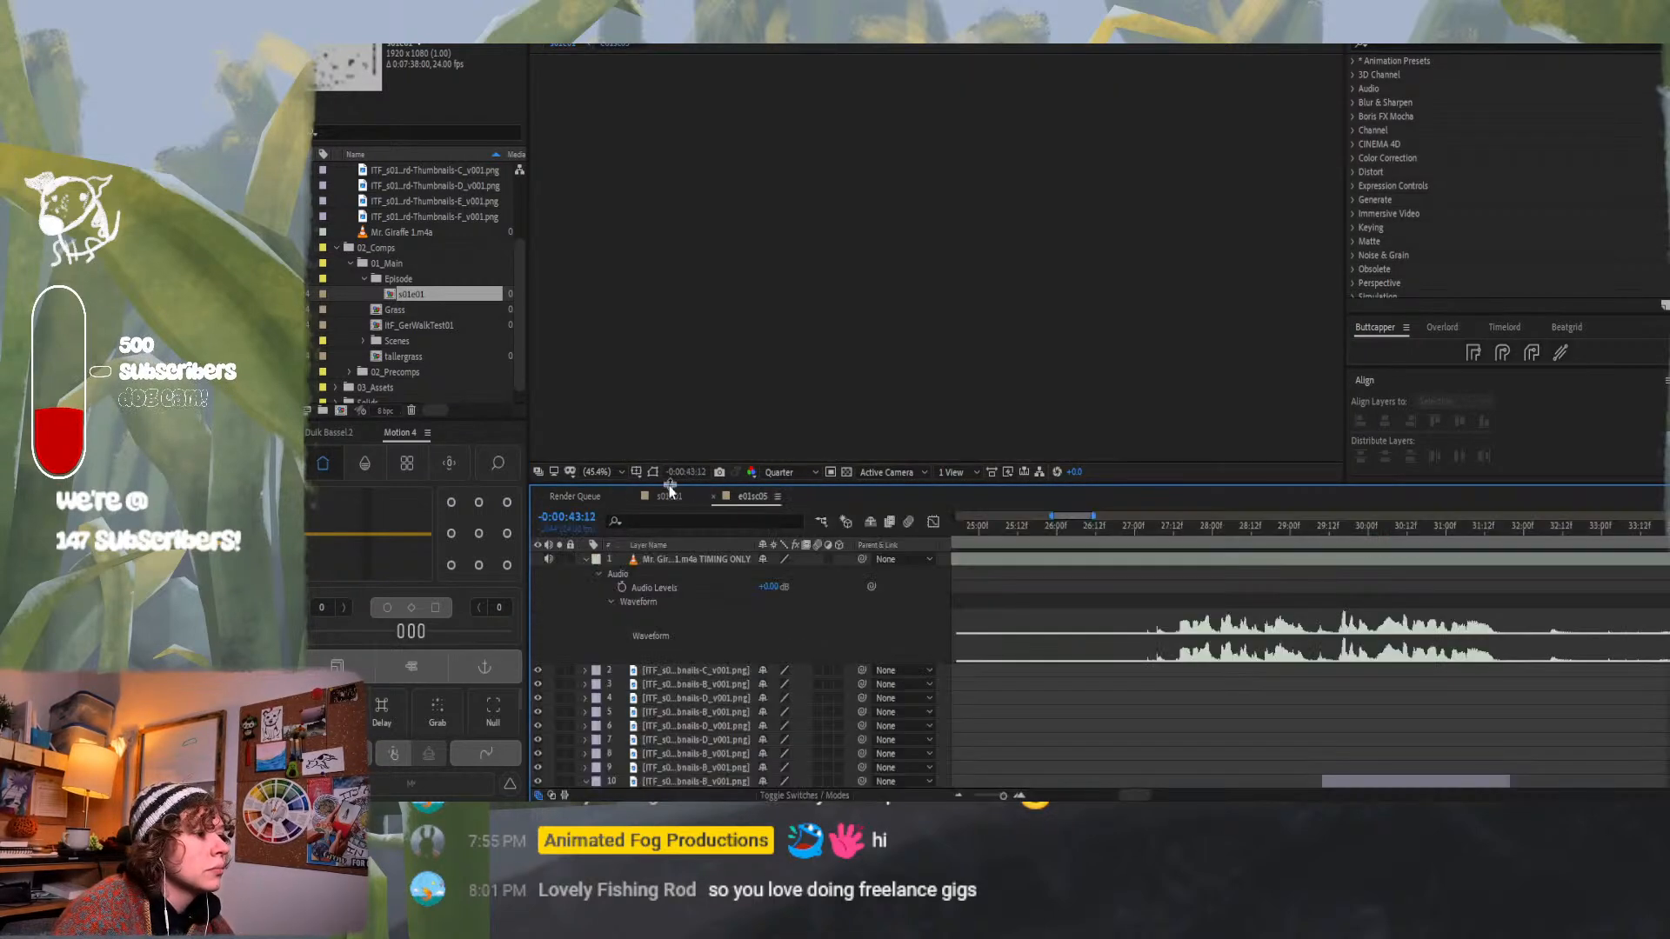
click(667, 493)
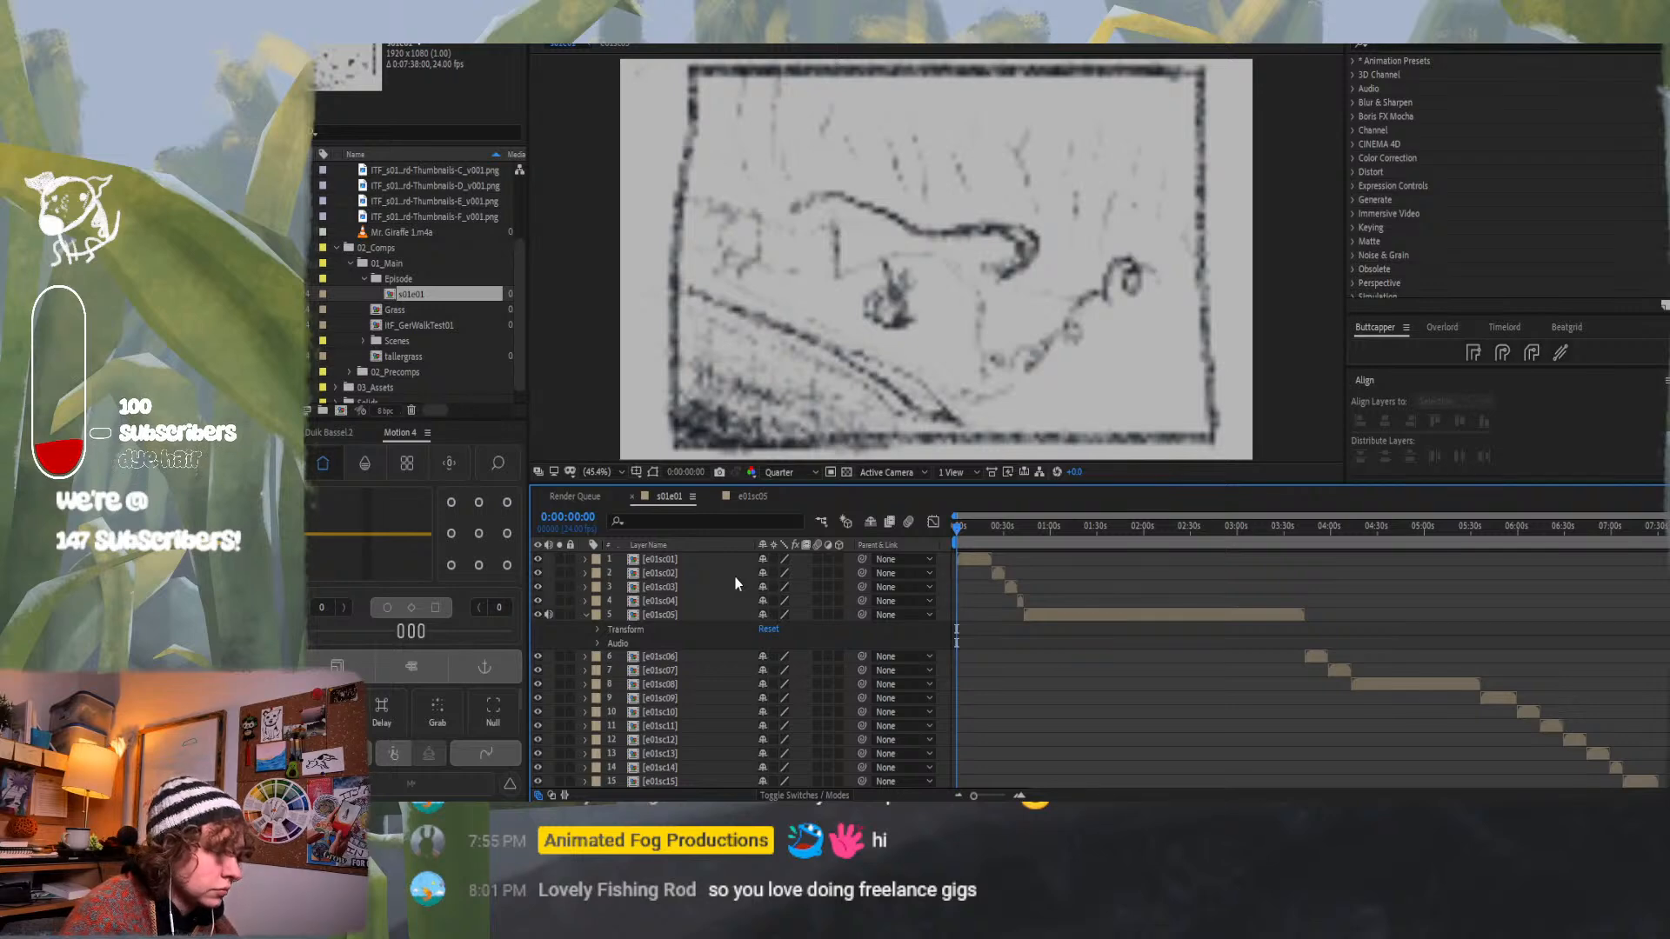
Add the s01e01 composition to the render queue and set its output format to PNG Sequence.
key(ctrl+m)
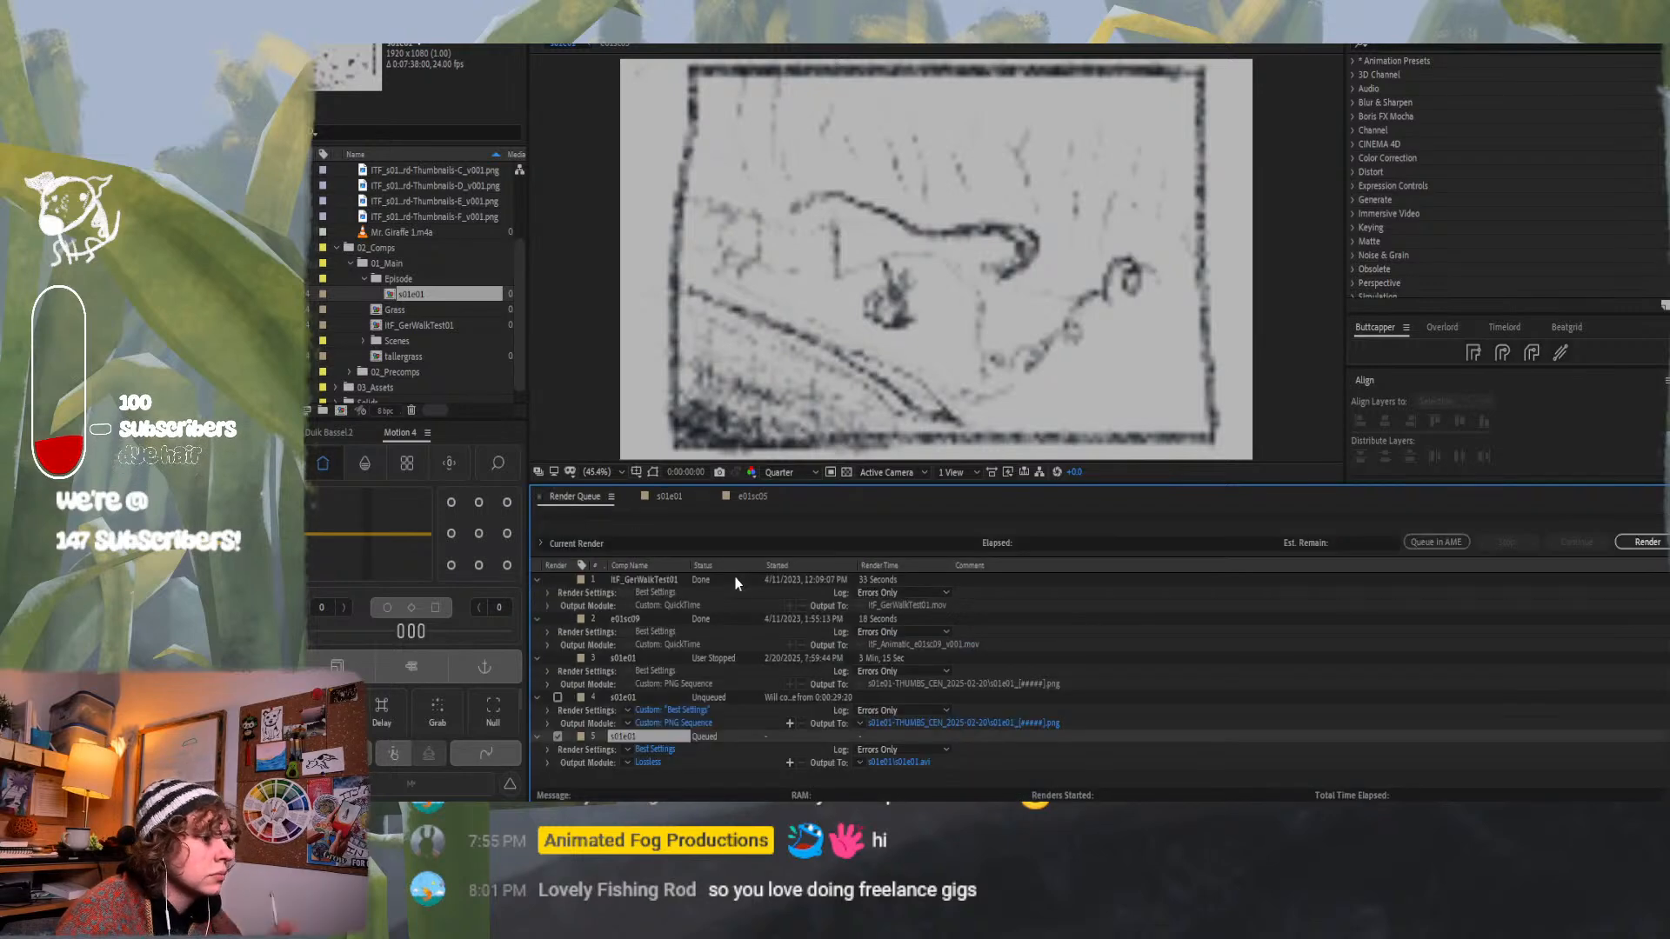
click(648, 762)
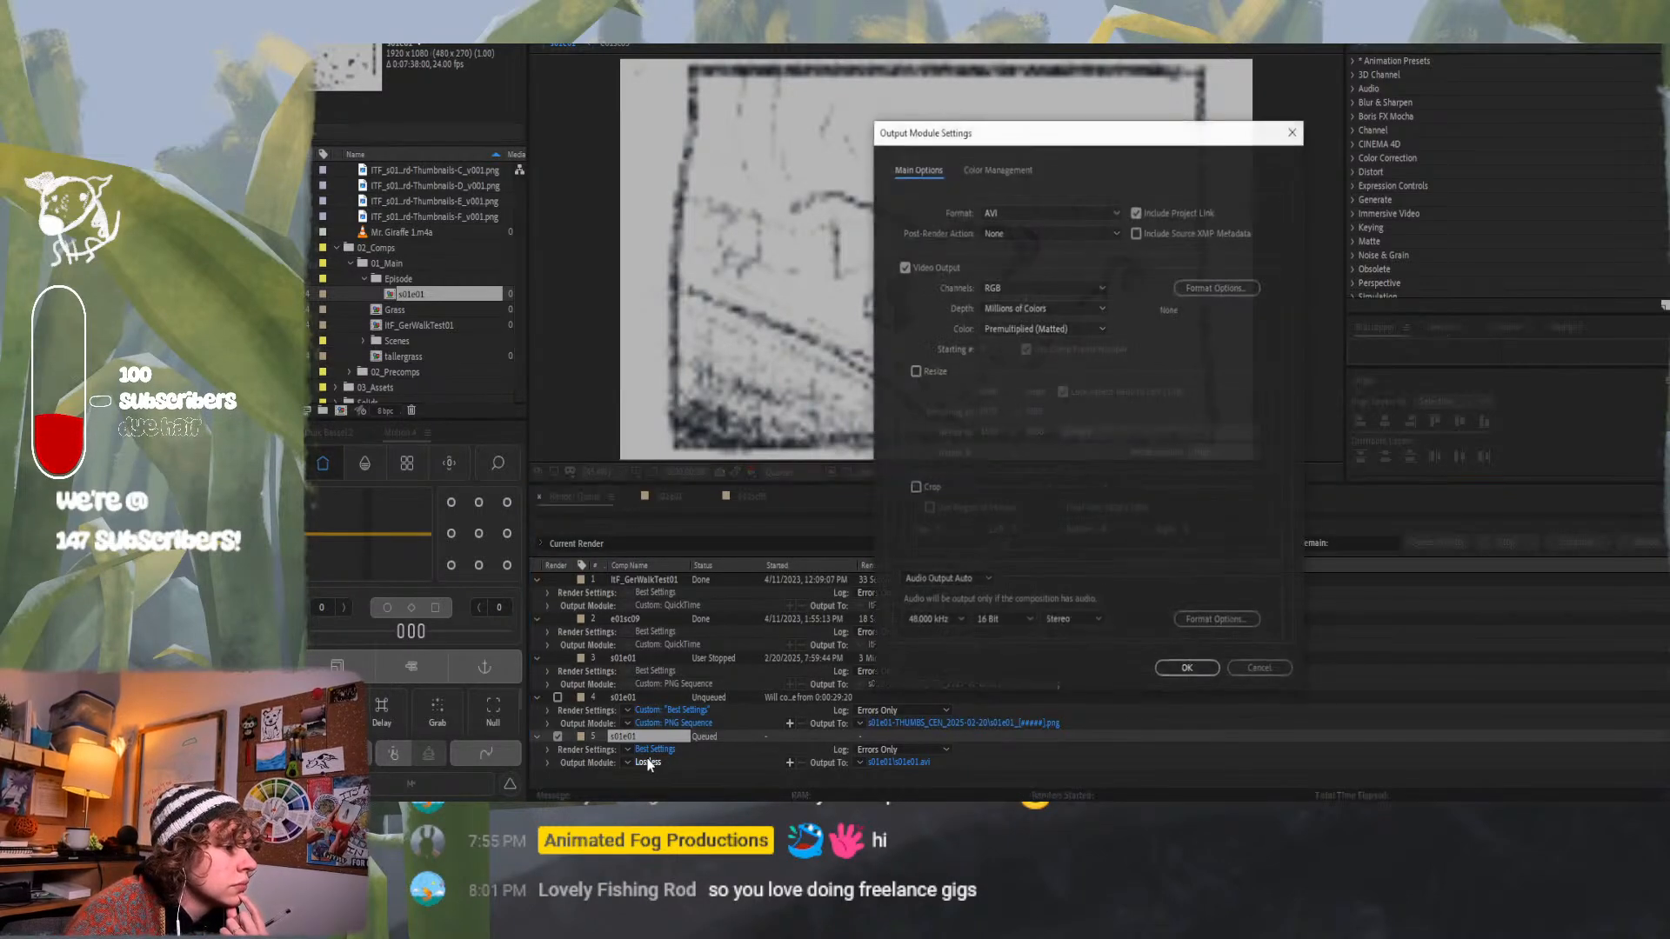
click(1004, 214)
click(1048, 355)
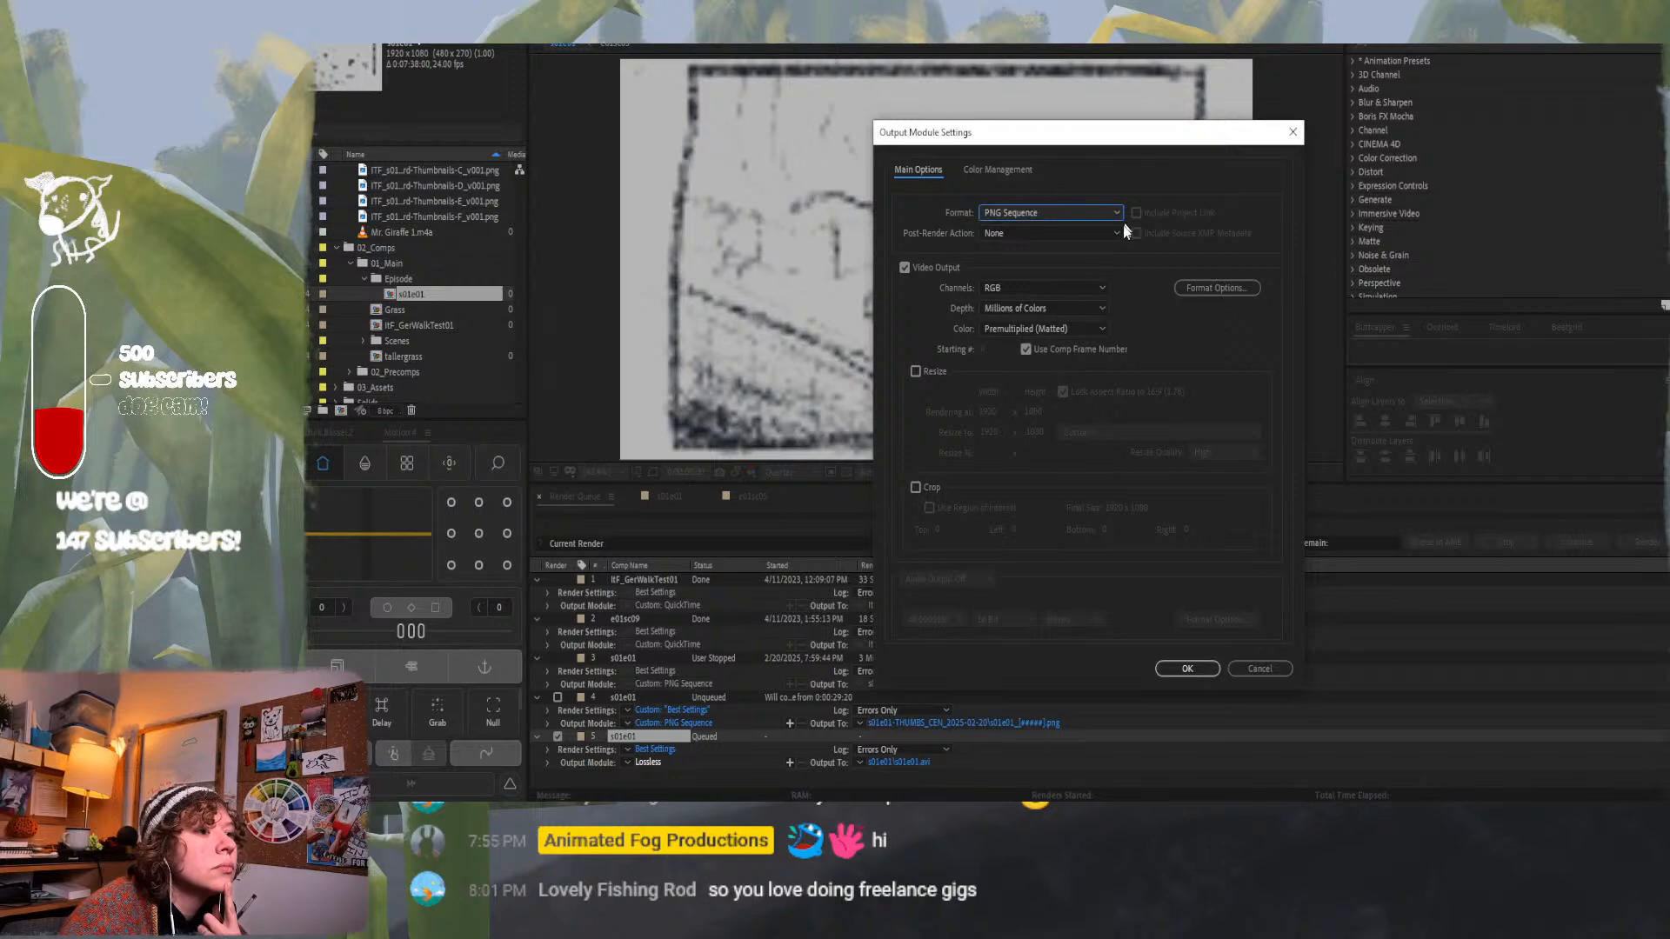
click(1182, 668)
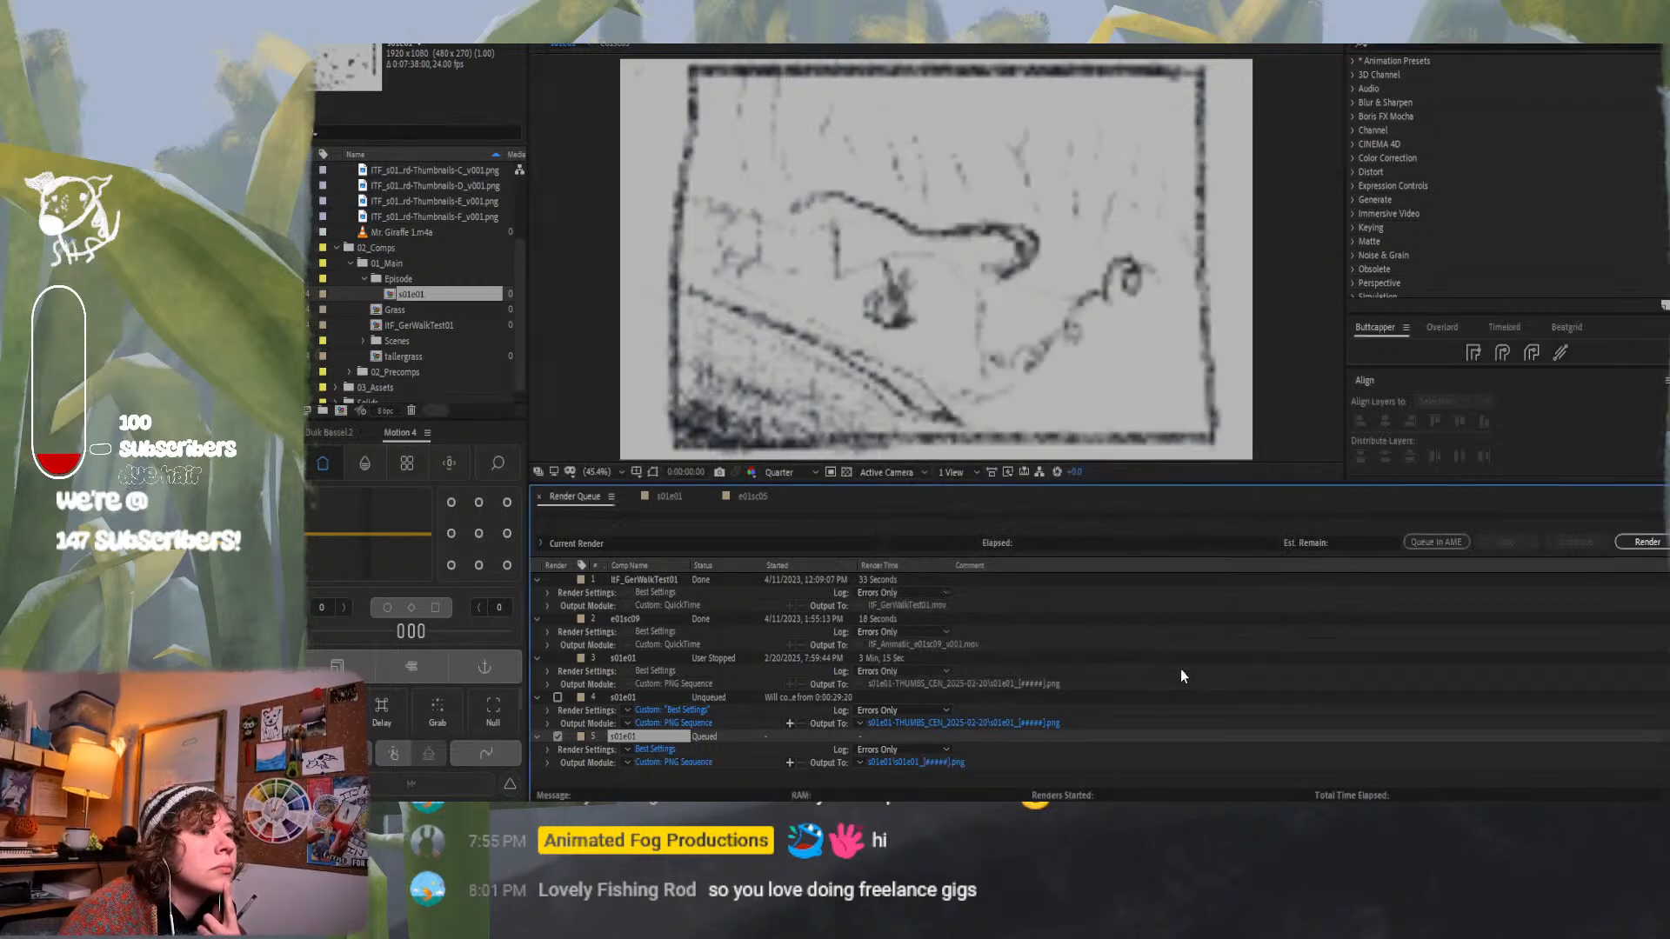
Reuse the existing thumbnail render folder's name for the new output subfolder, entering s01e01-THUMBS_CEN_2025-02-20_v002.
click(878, 762)
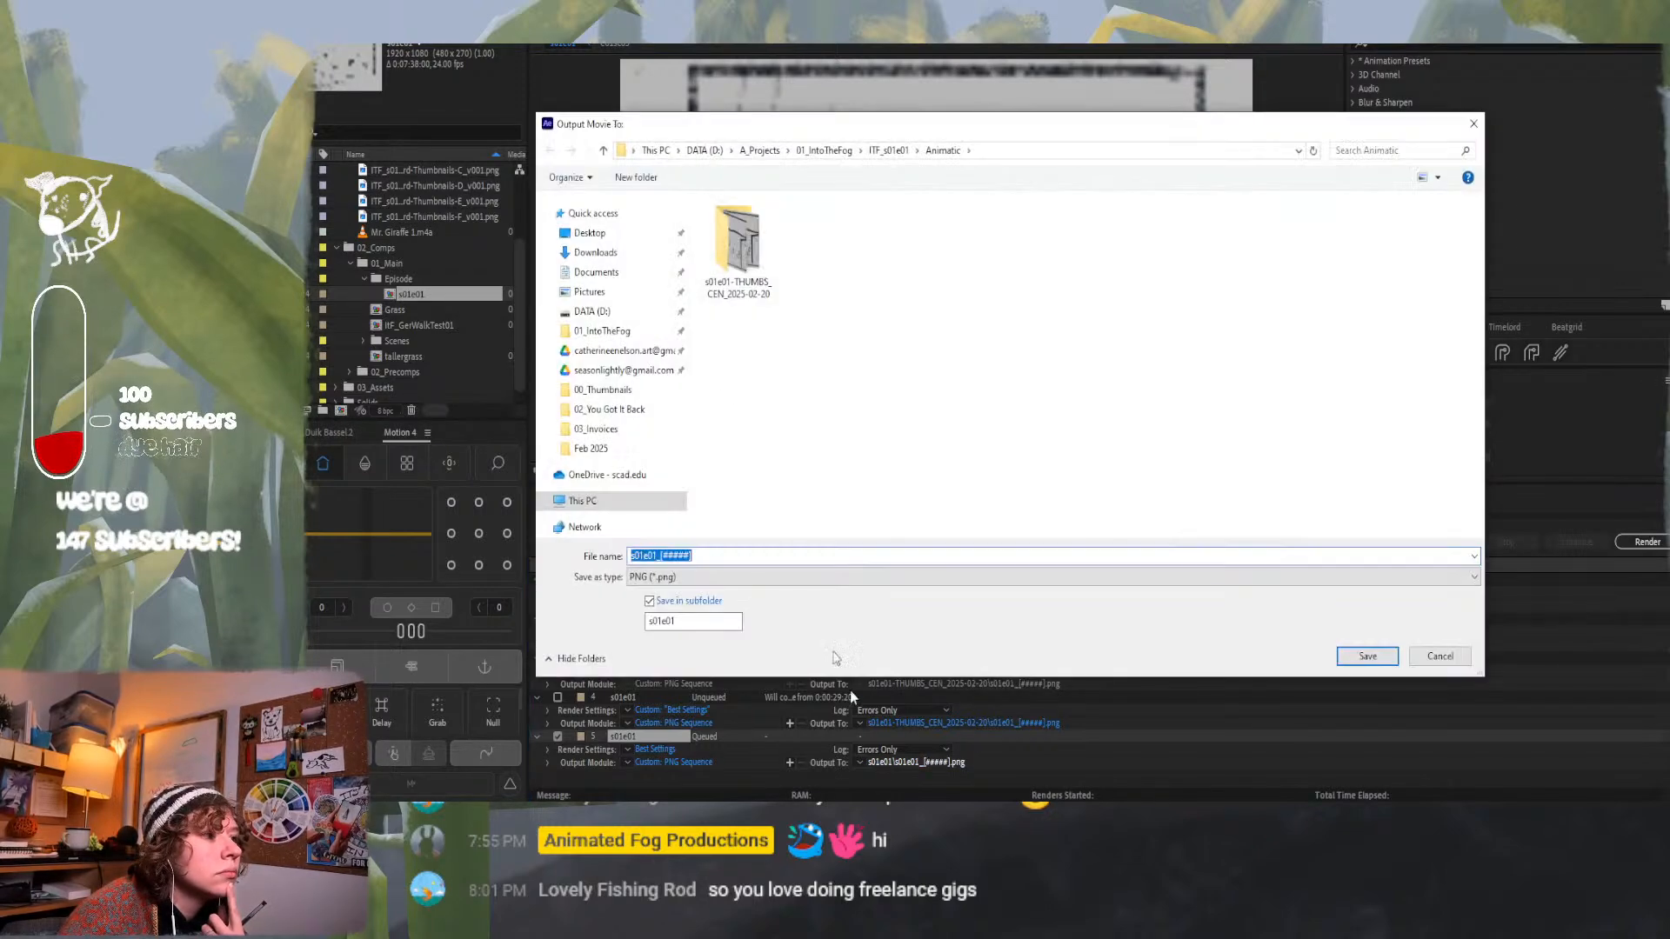
click(720, 300)
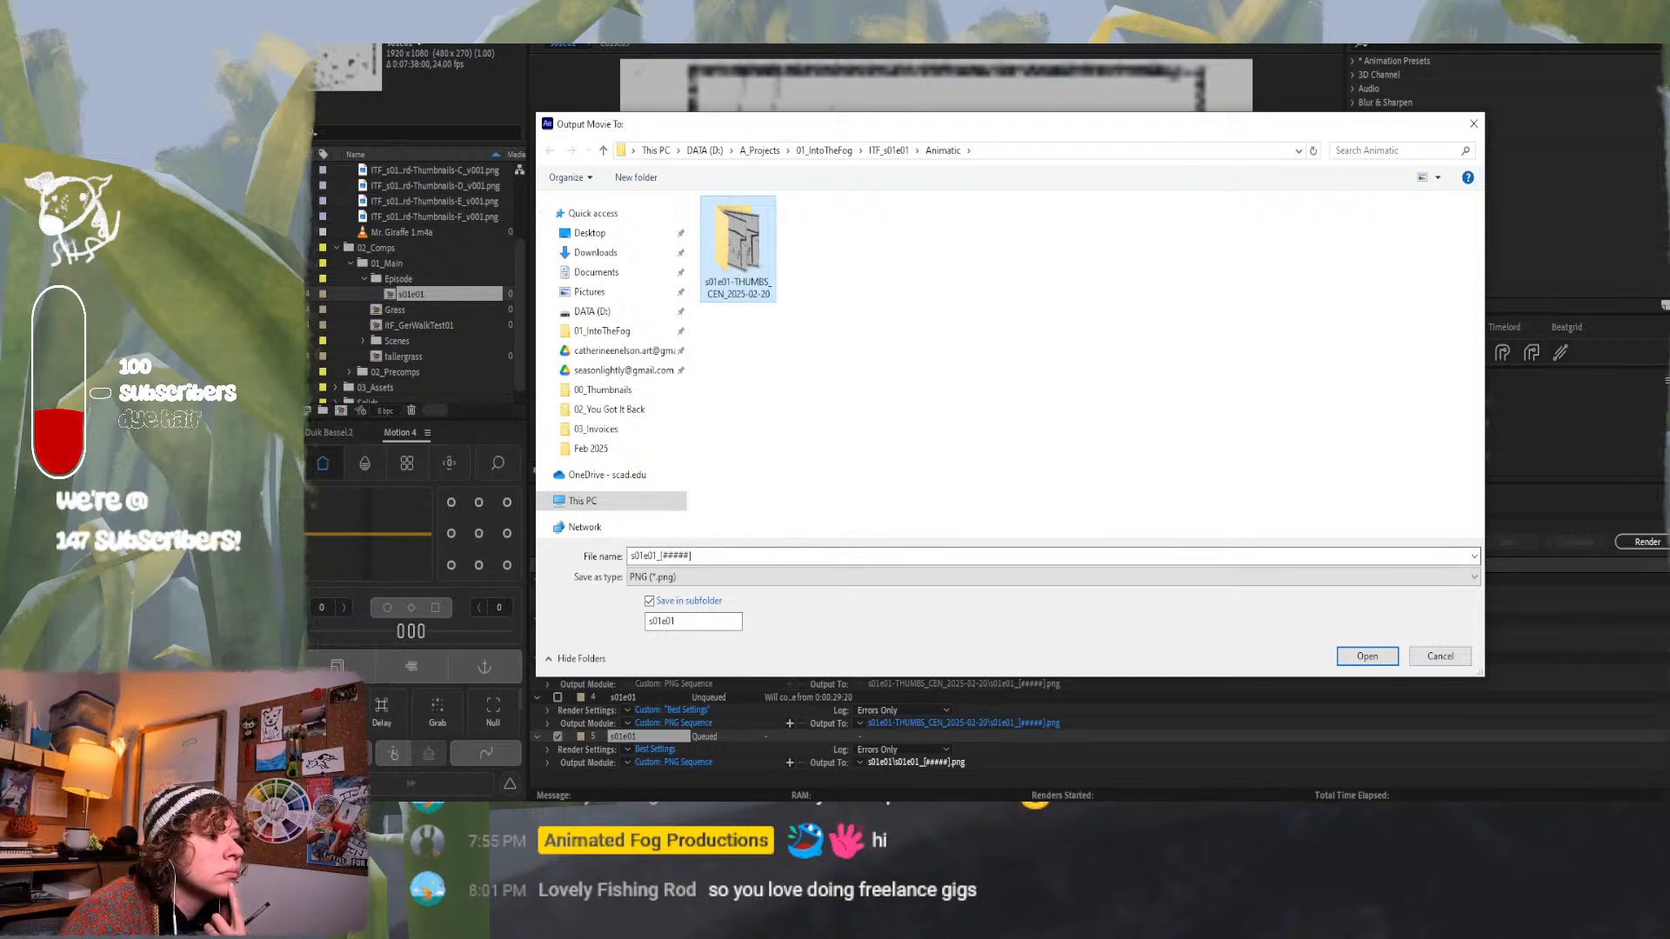
click(750, 294)
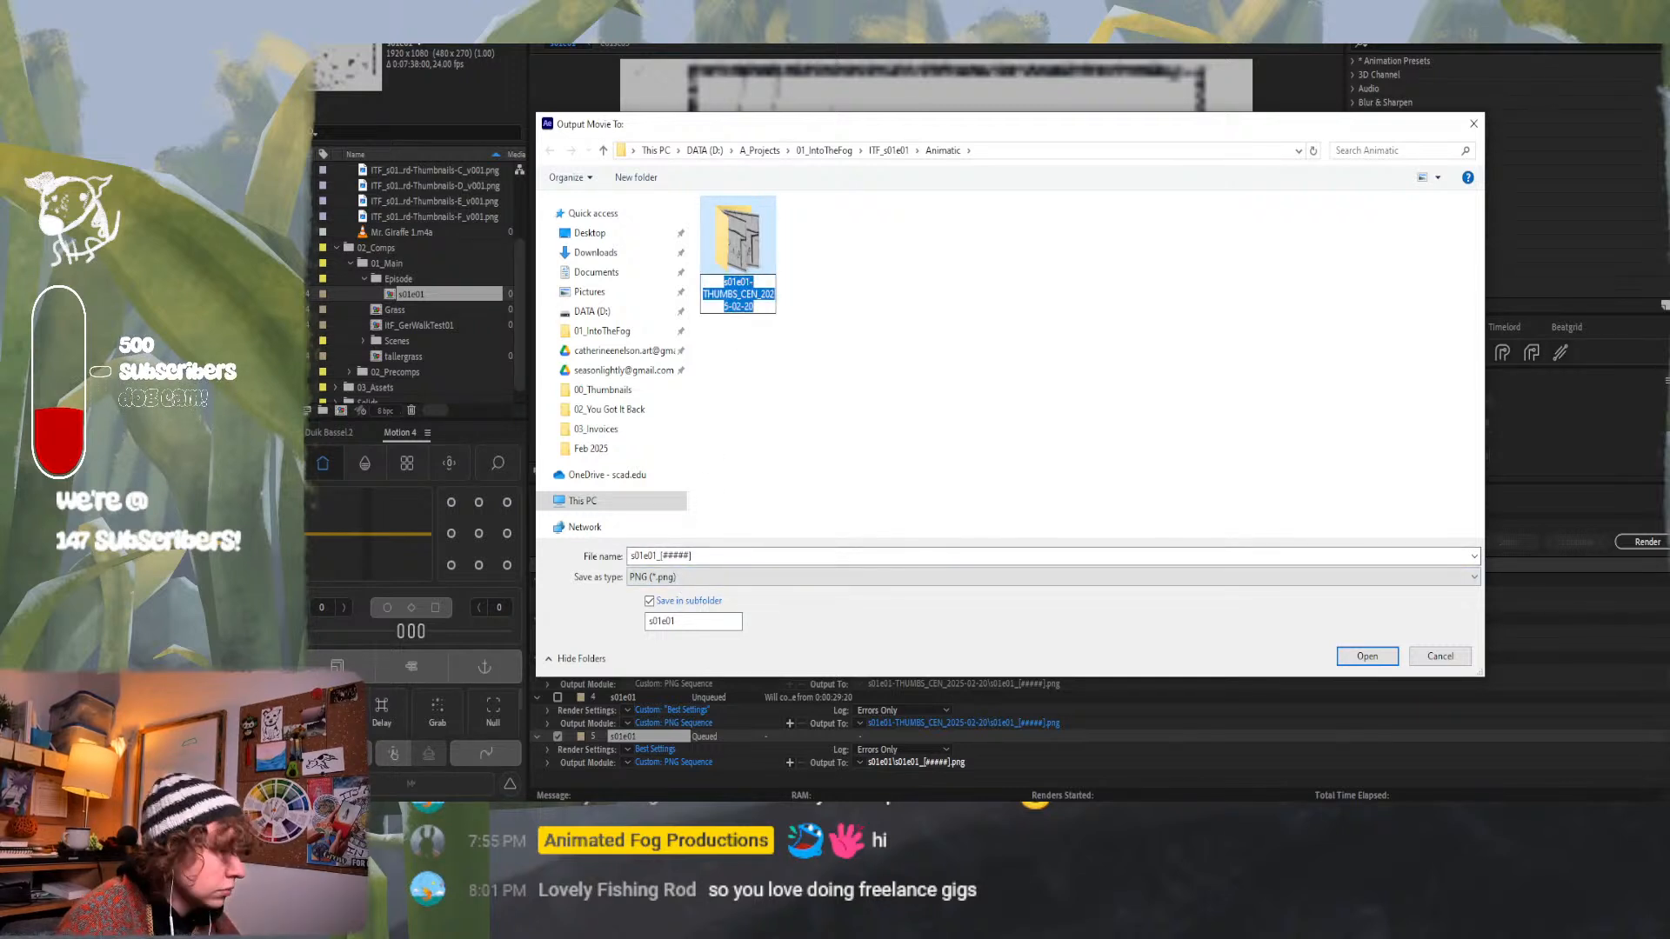
key(Return)
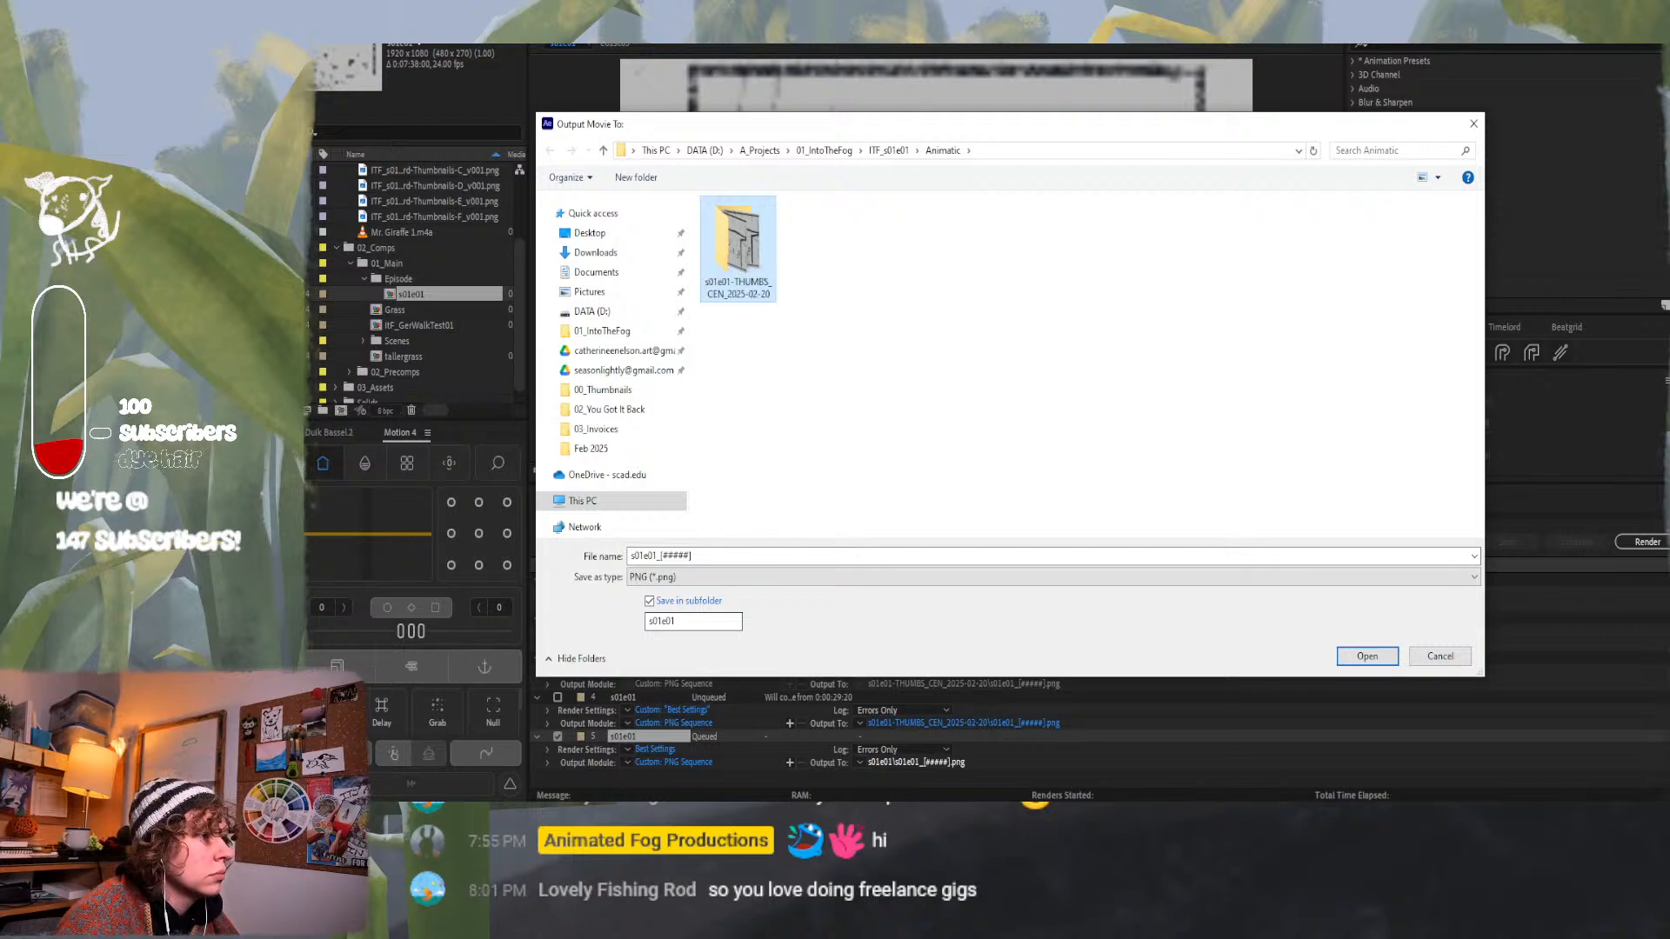
double_click(662, 621)
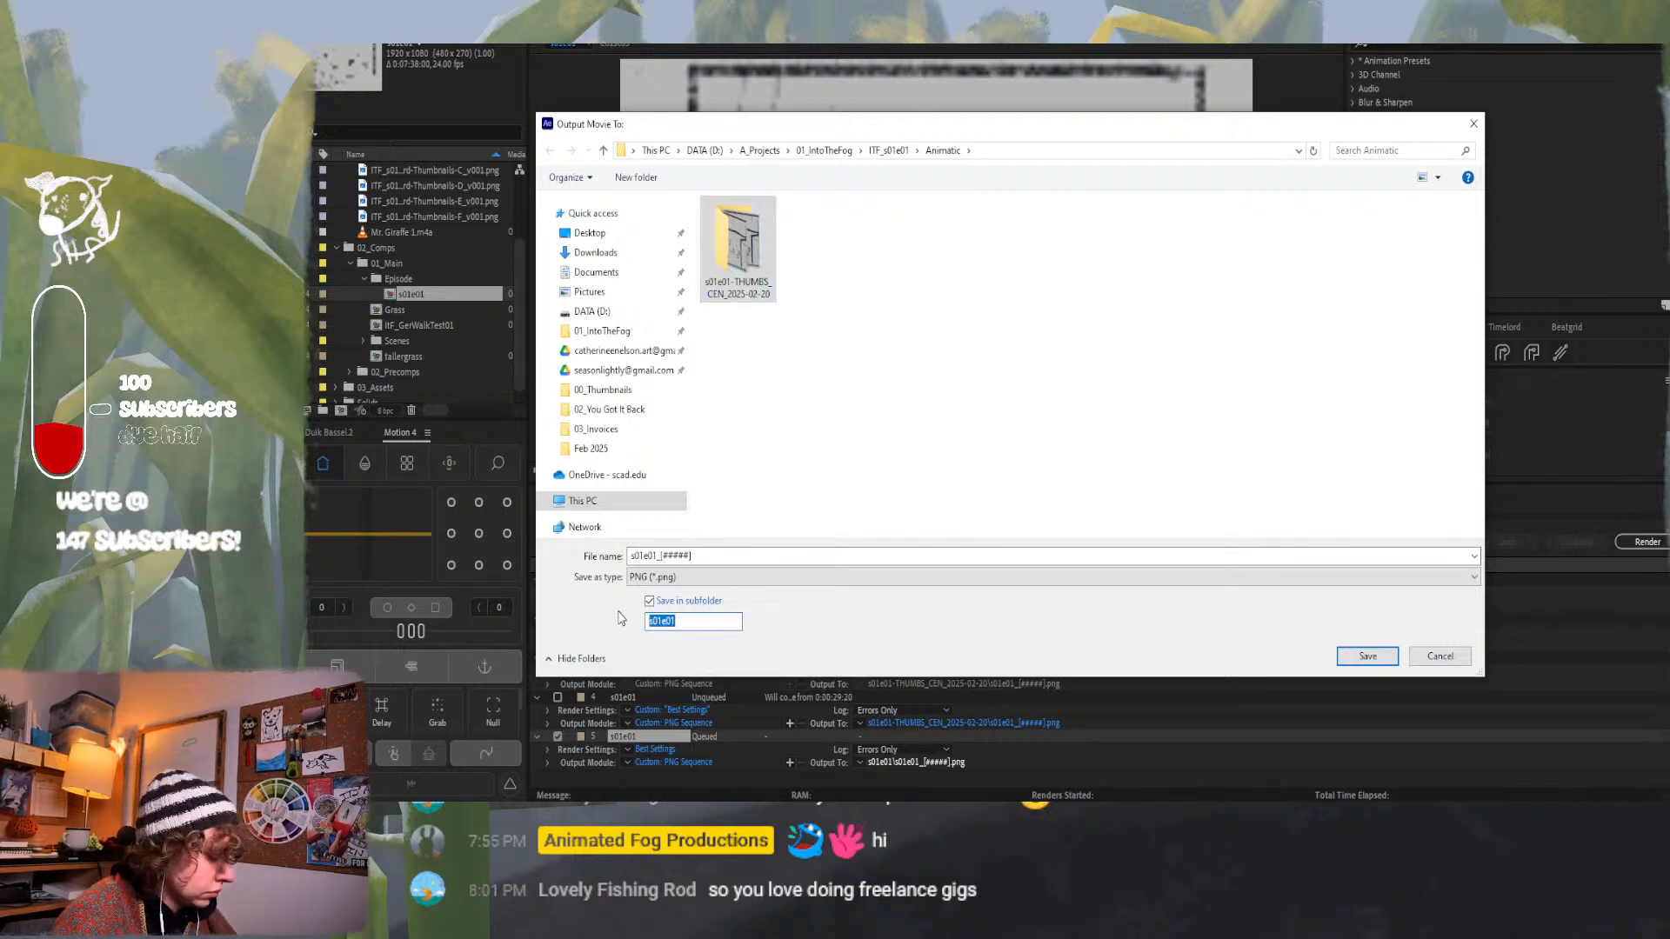
key(ctrl+v)
text(_v002)
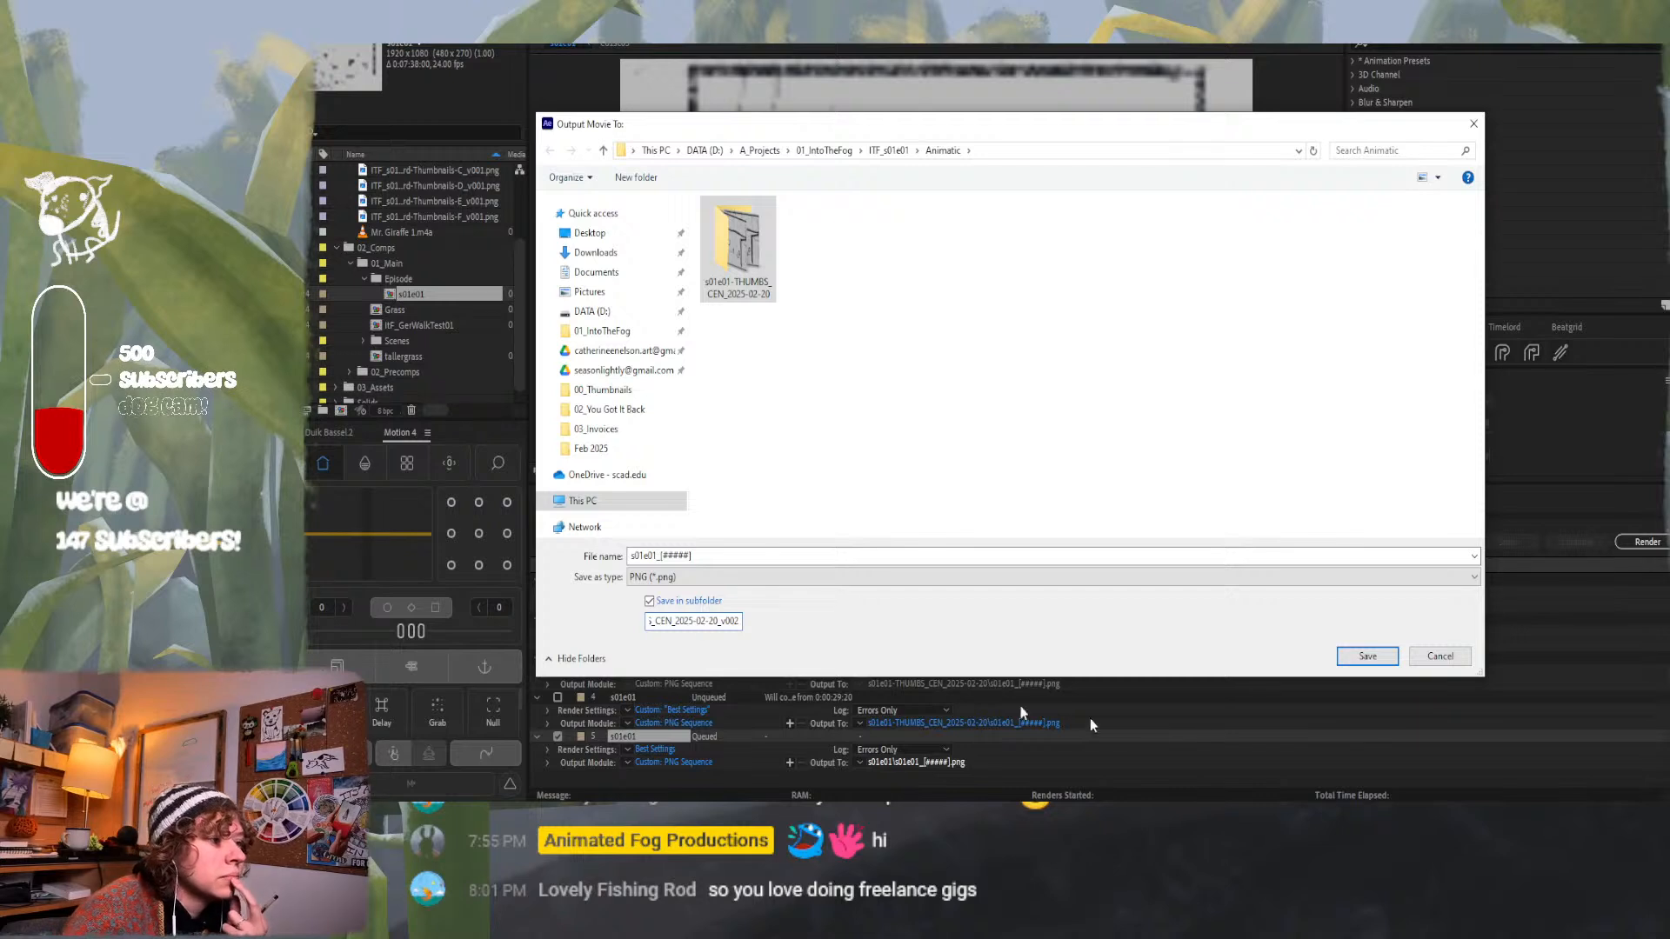
Name the output files 101-THUMBS_[#####], save them to the Animatic folder of ITF_s01e01, and start the render.
click(1372, 657)
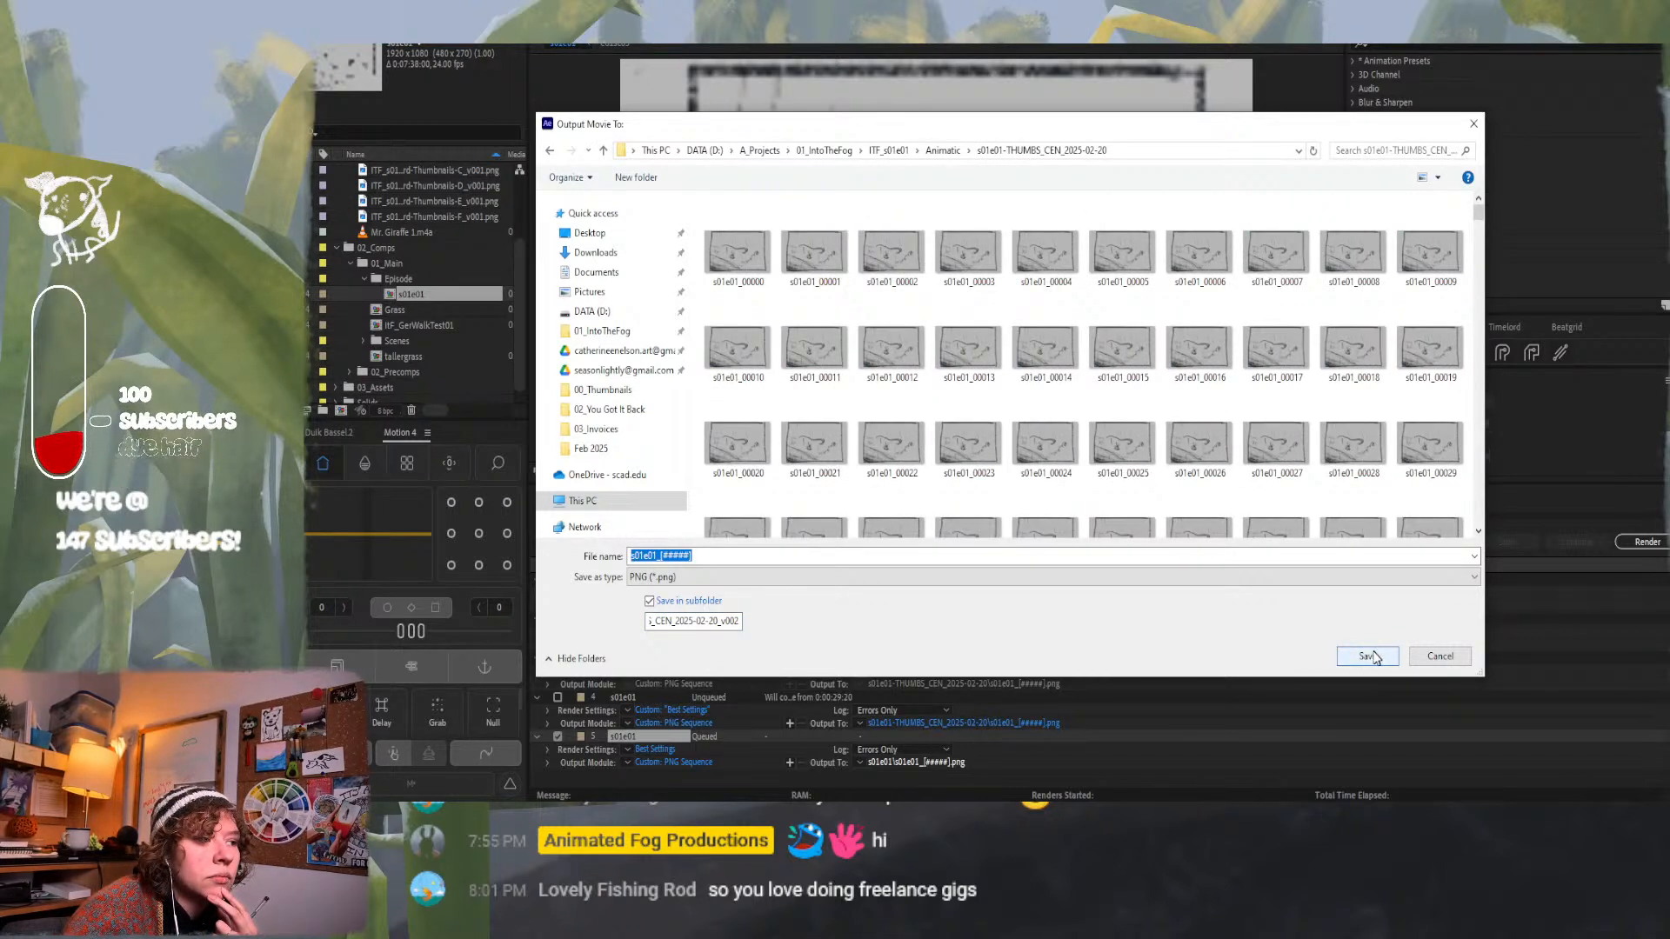
click(666, 558)
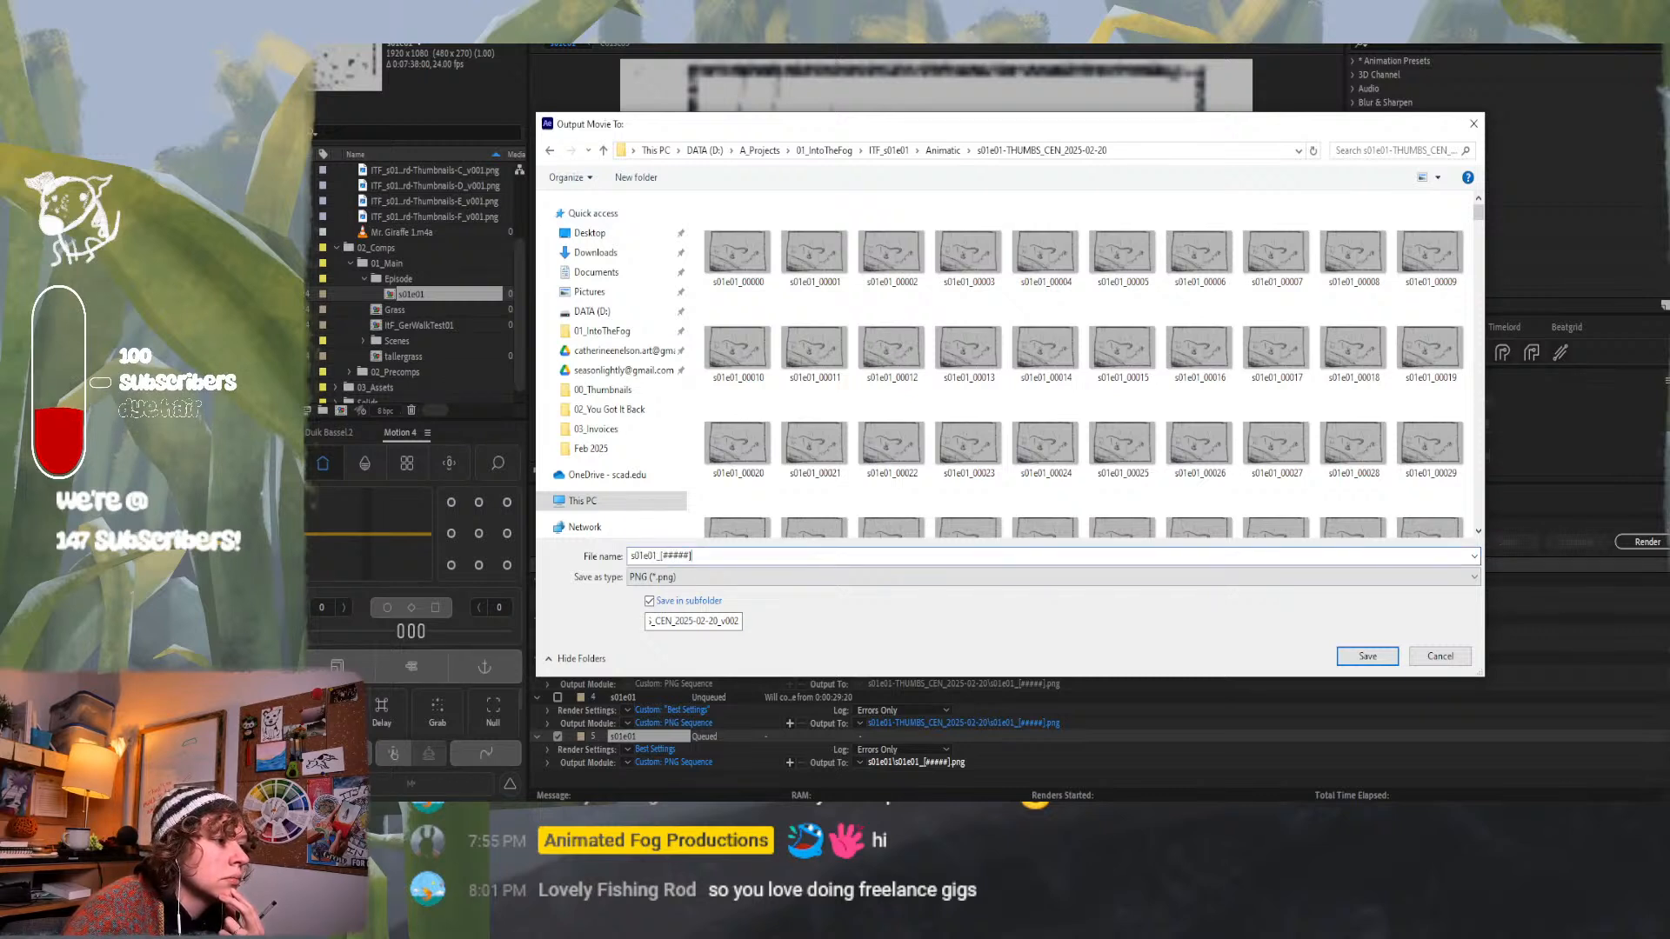
click(943, 151)
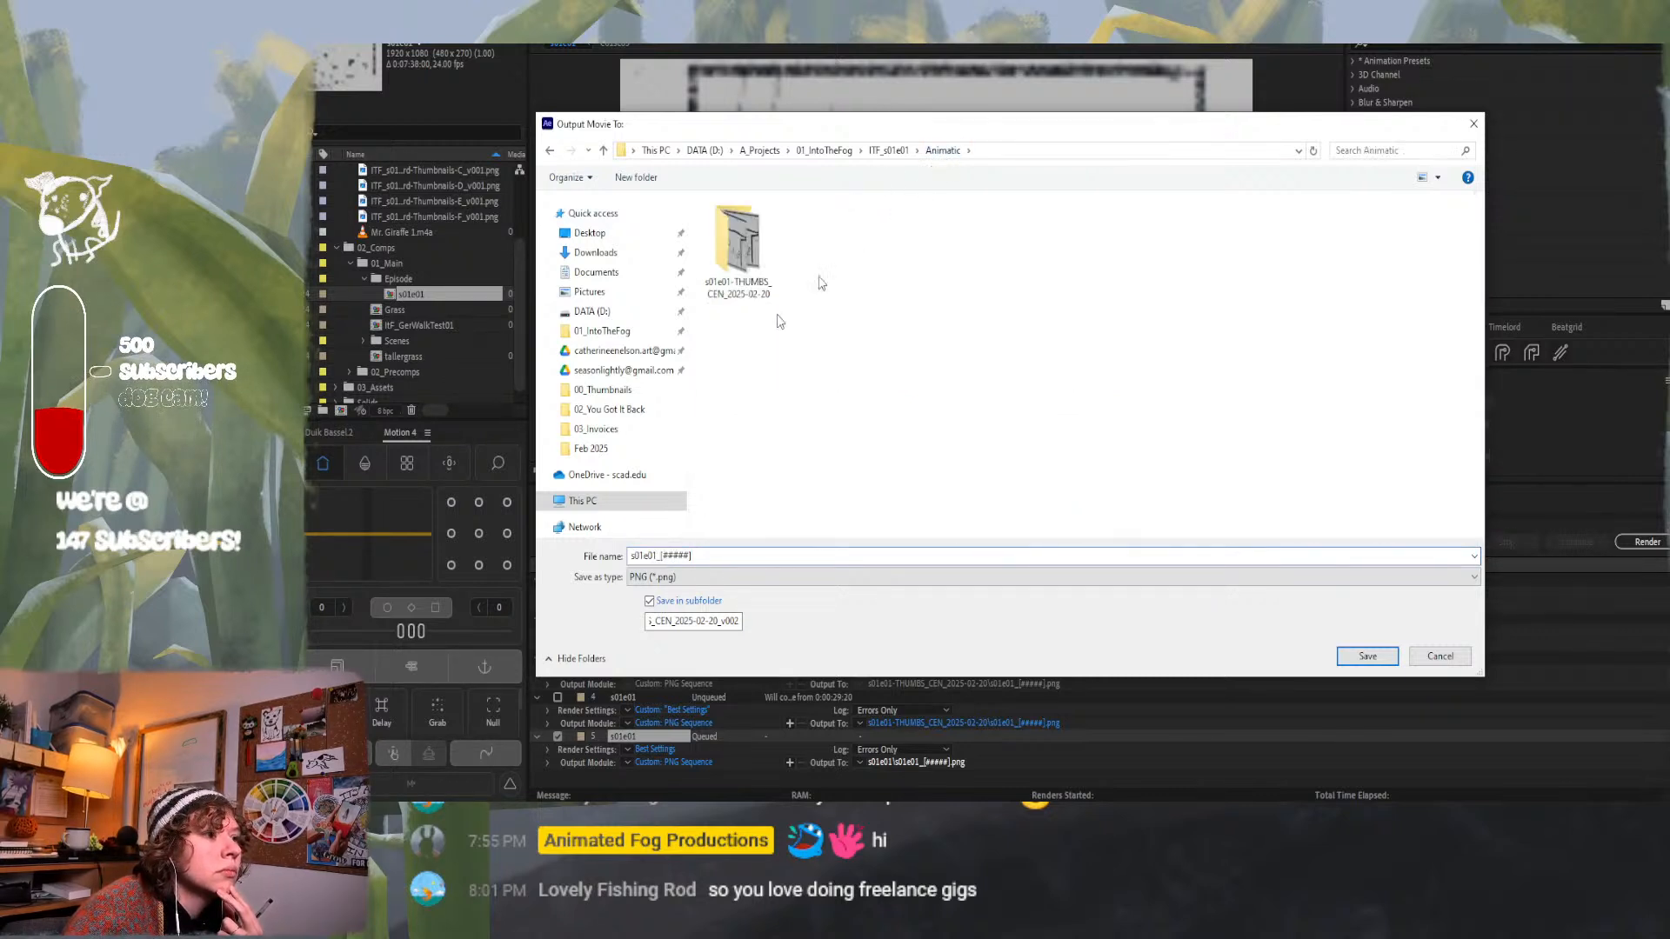
drag(658, 557, 625, 555)
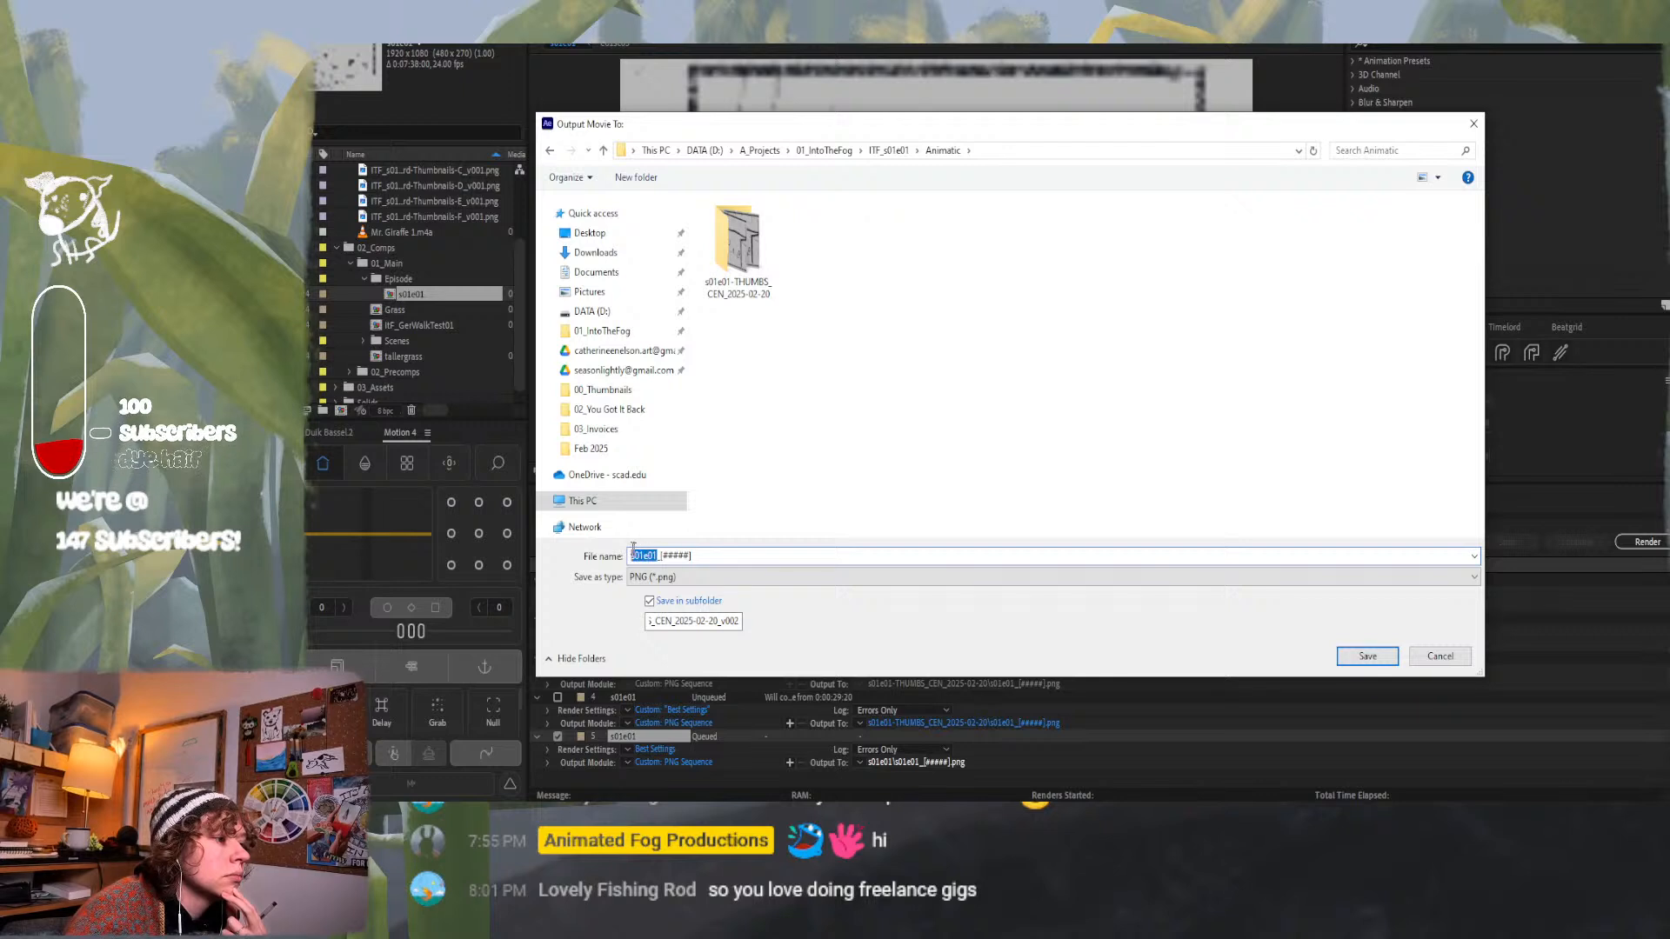
text(101)
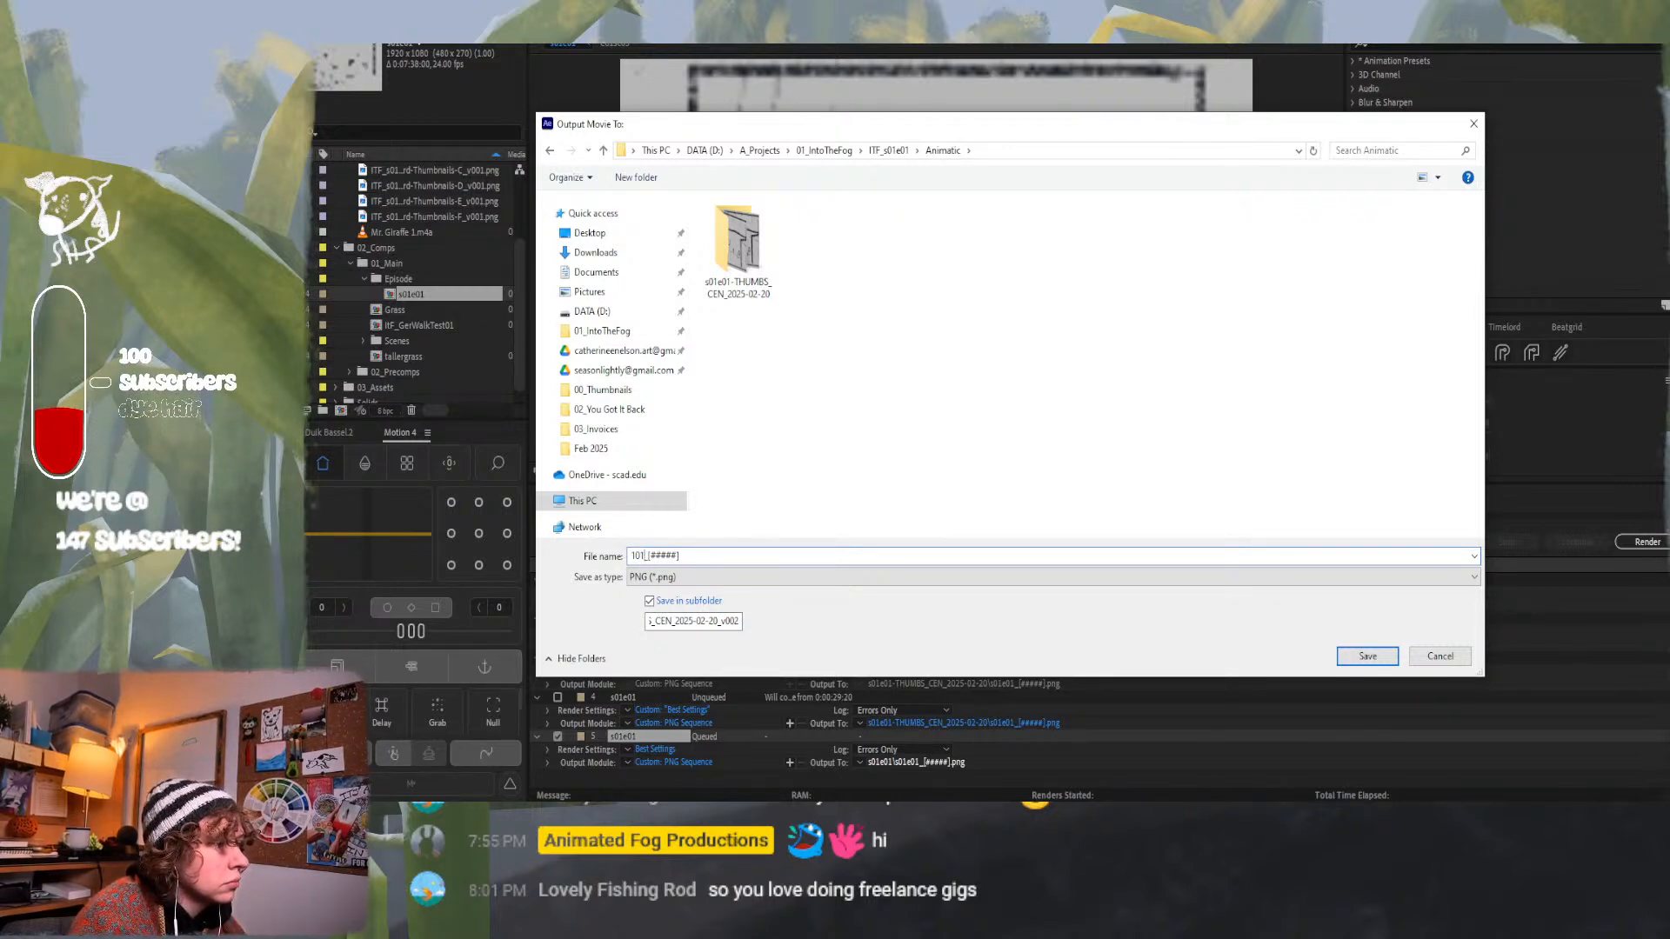
text(-THUMBS)
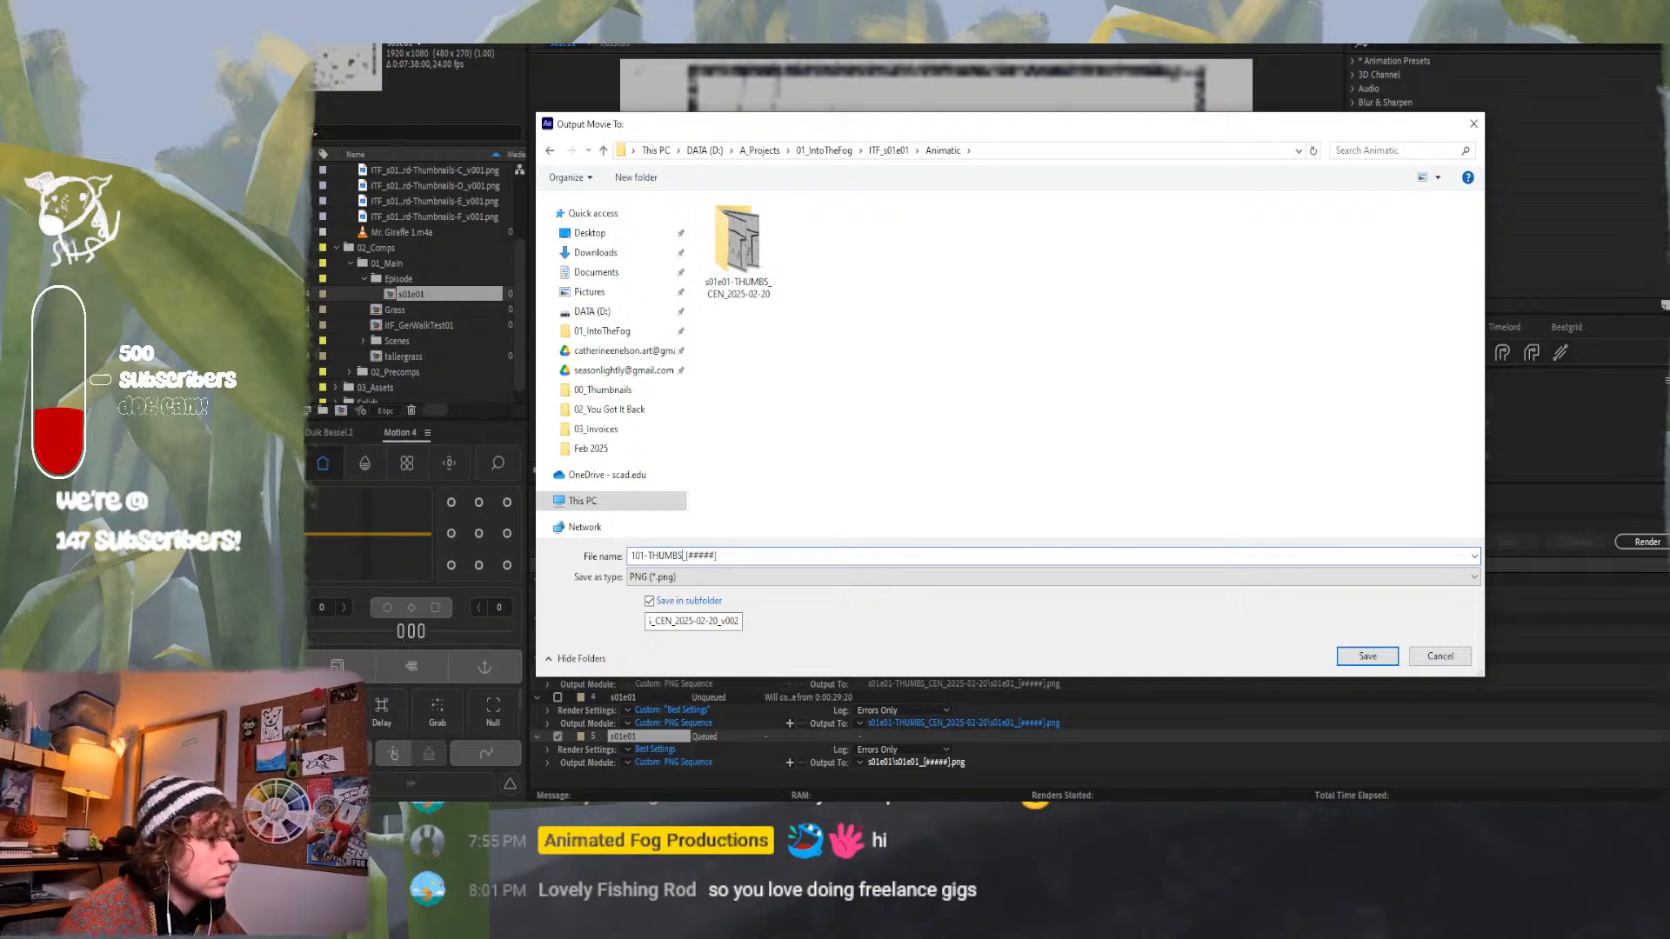
click(1368, 657)
click(1652, 542)
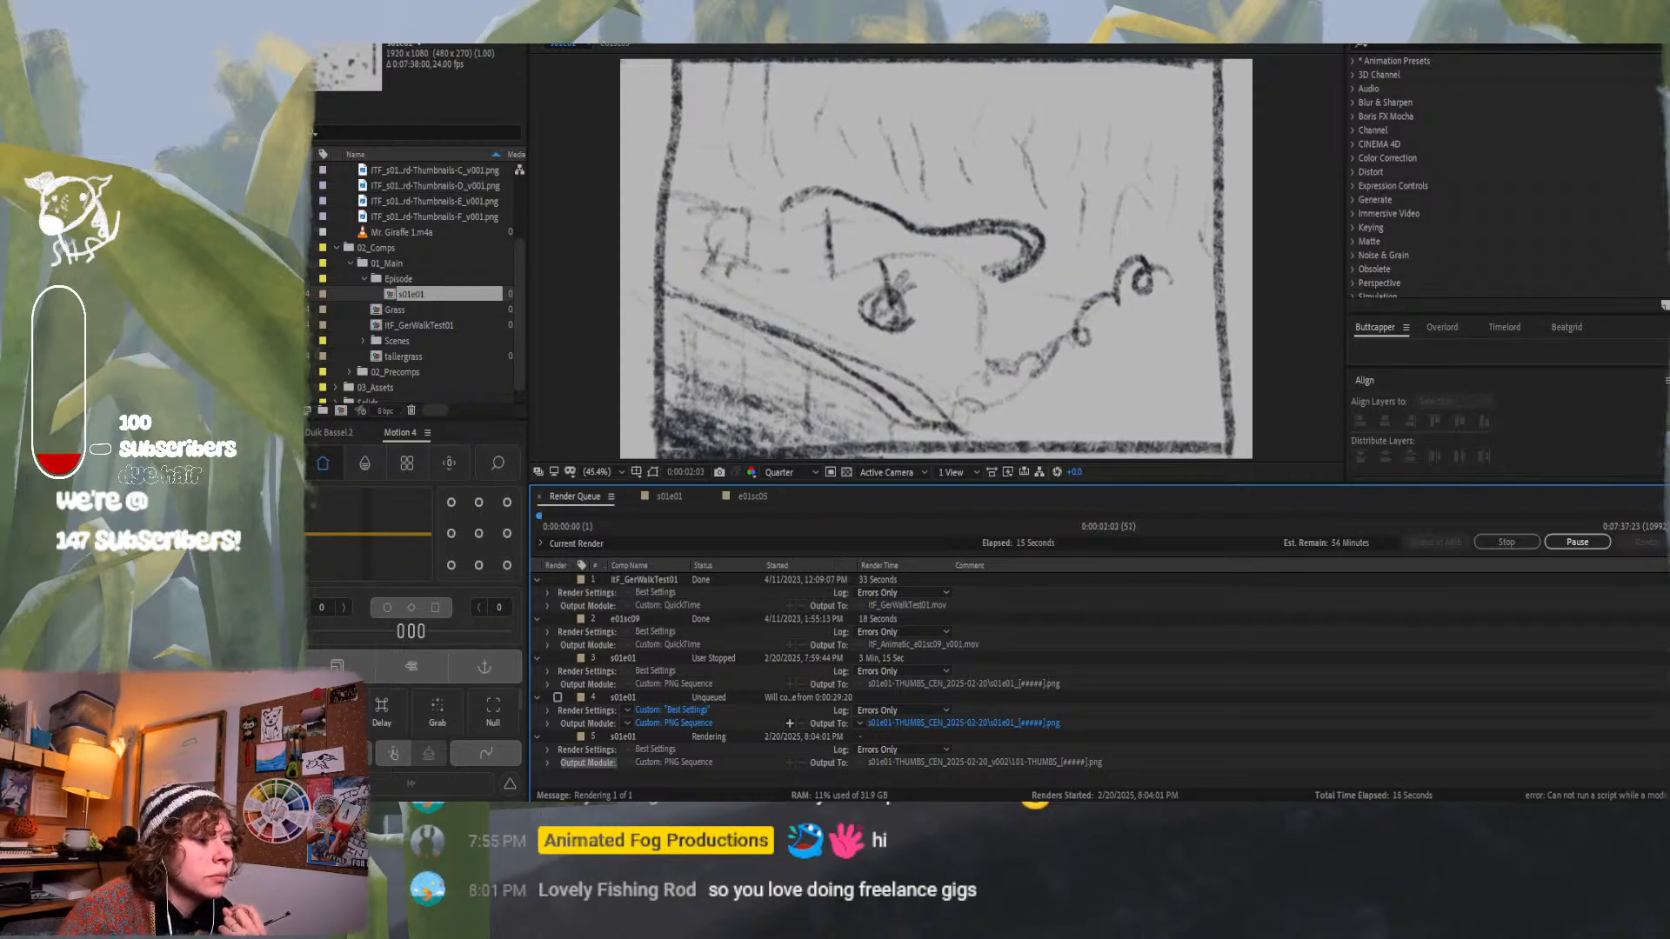
Pause and stop the running s01e01 PNG sequence render.
mouse_move(1198, 821)
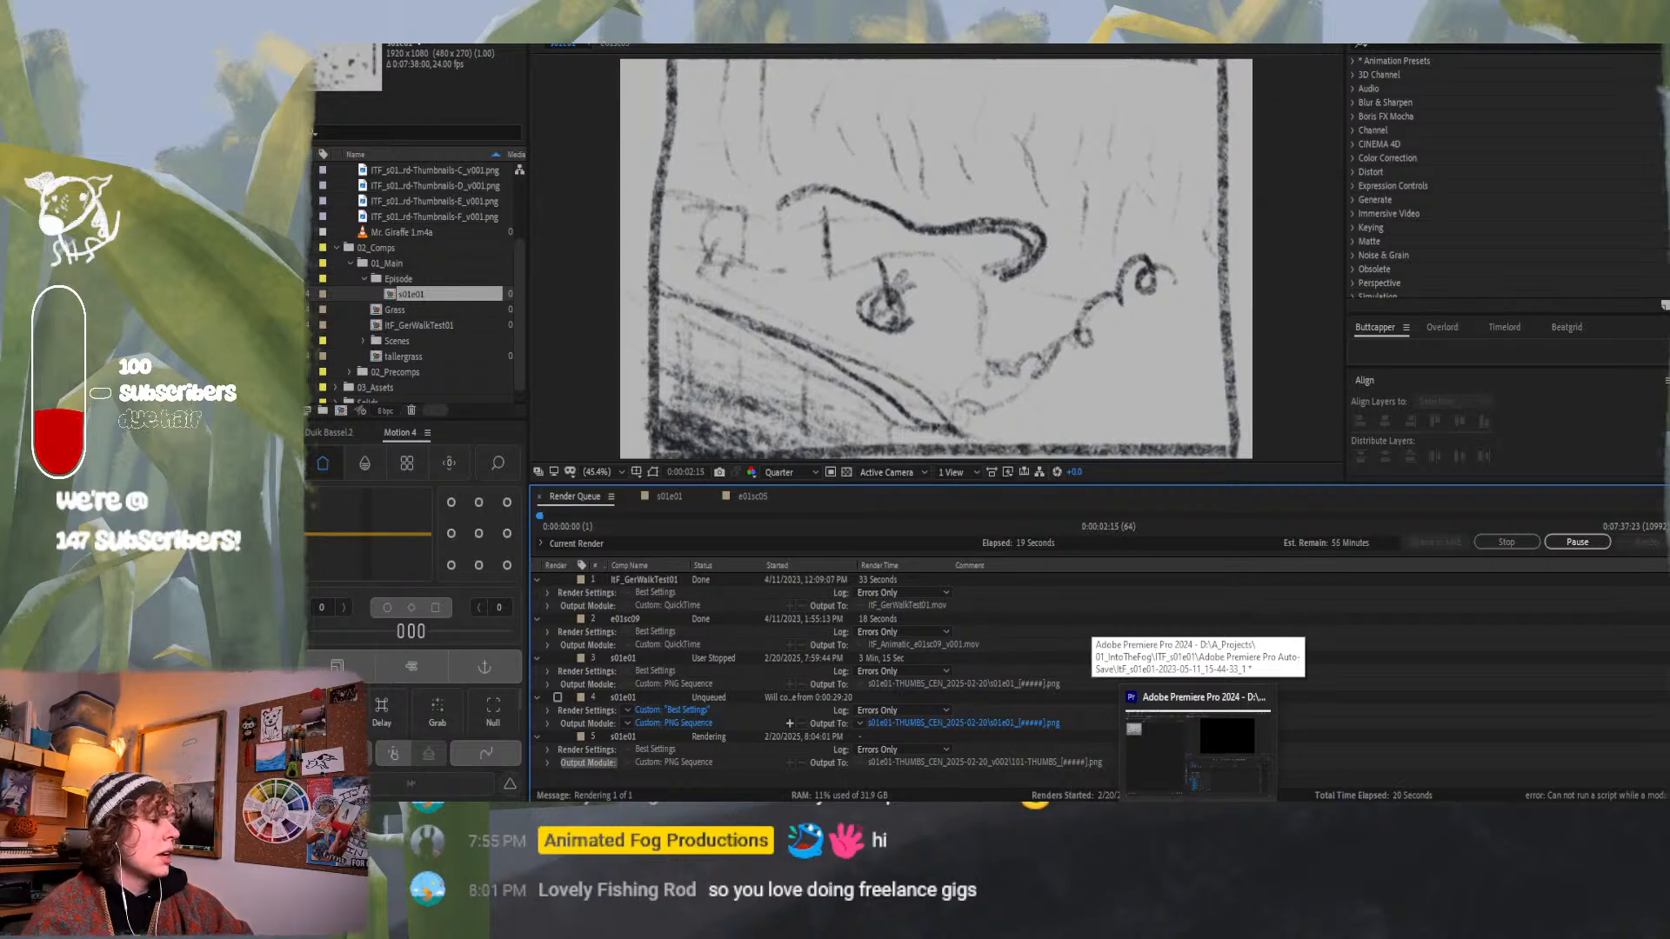
mouse_move(700, 822)
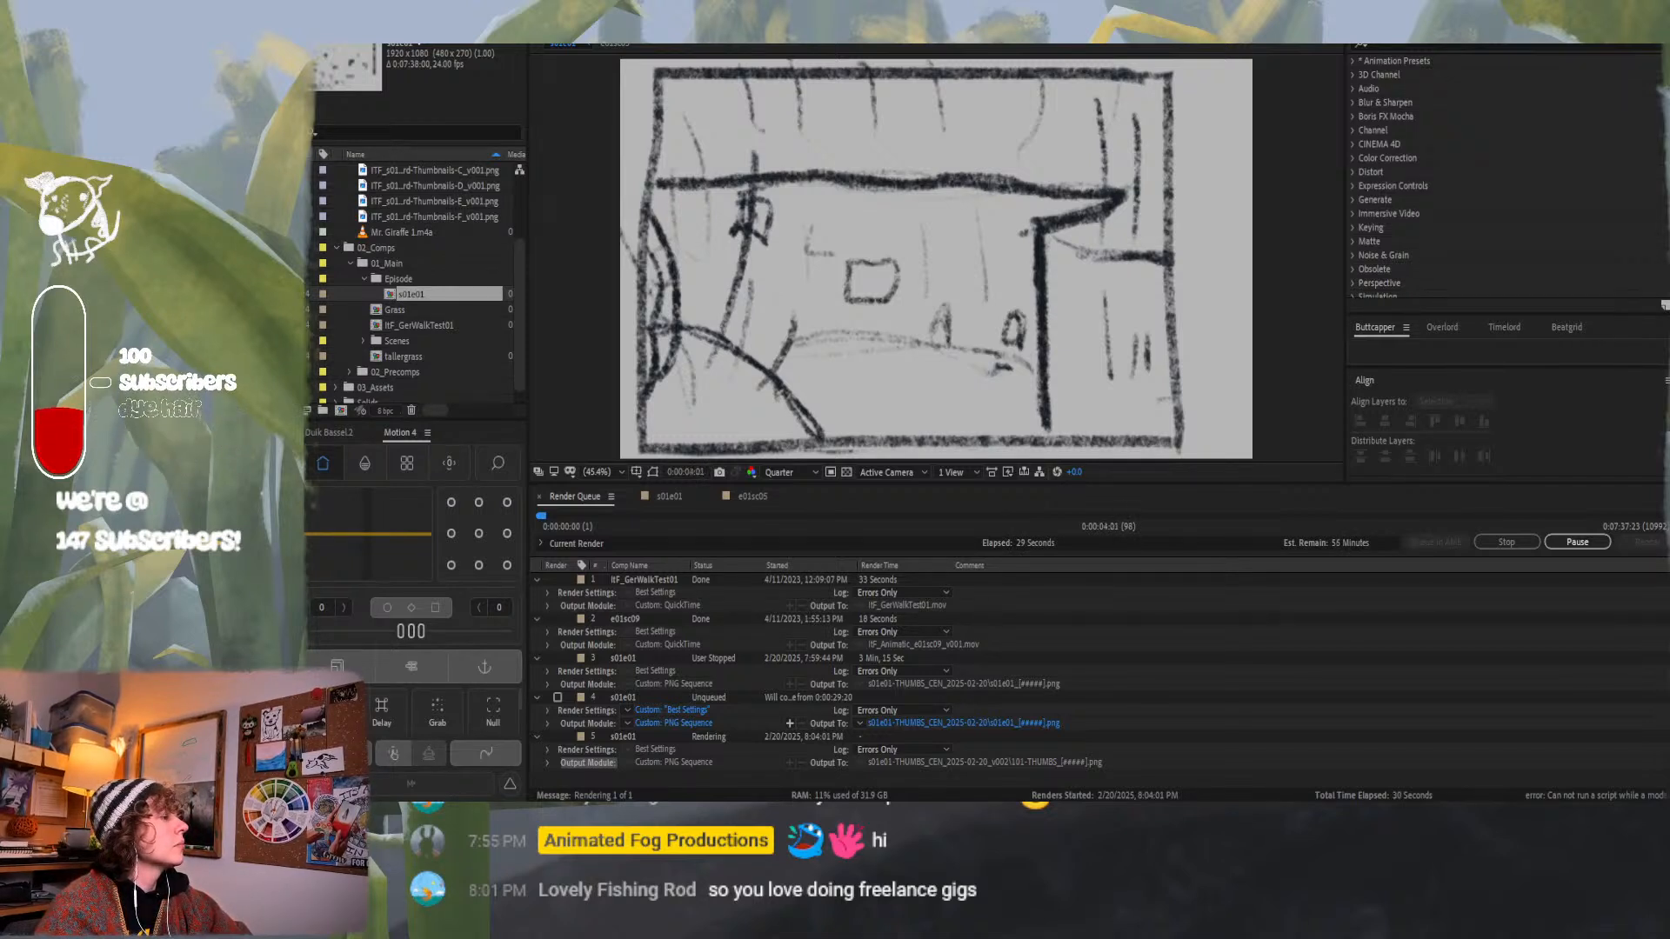
click(1291, 668)
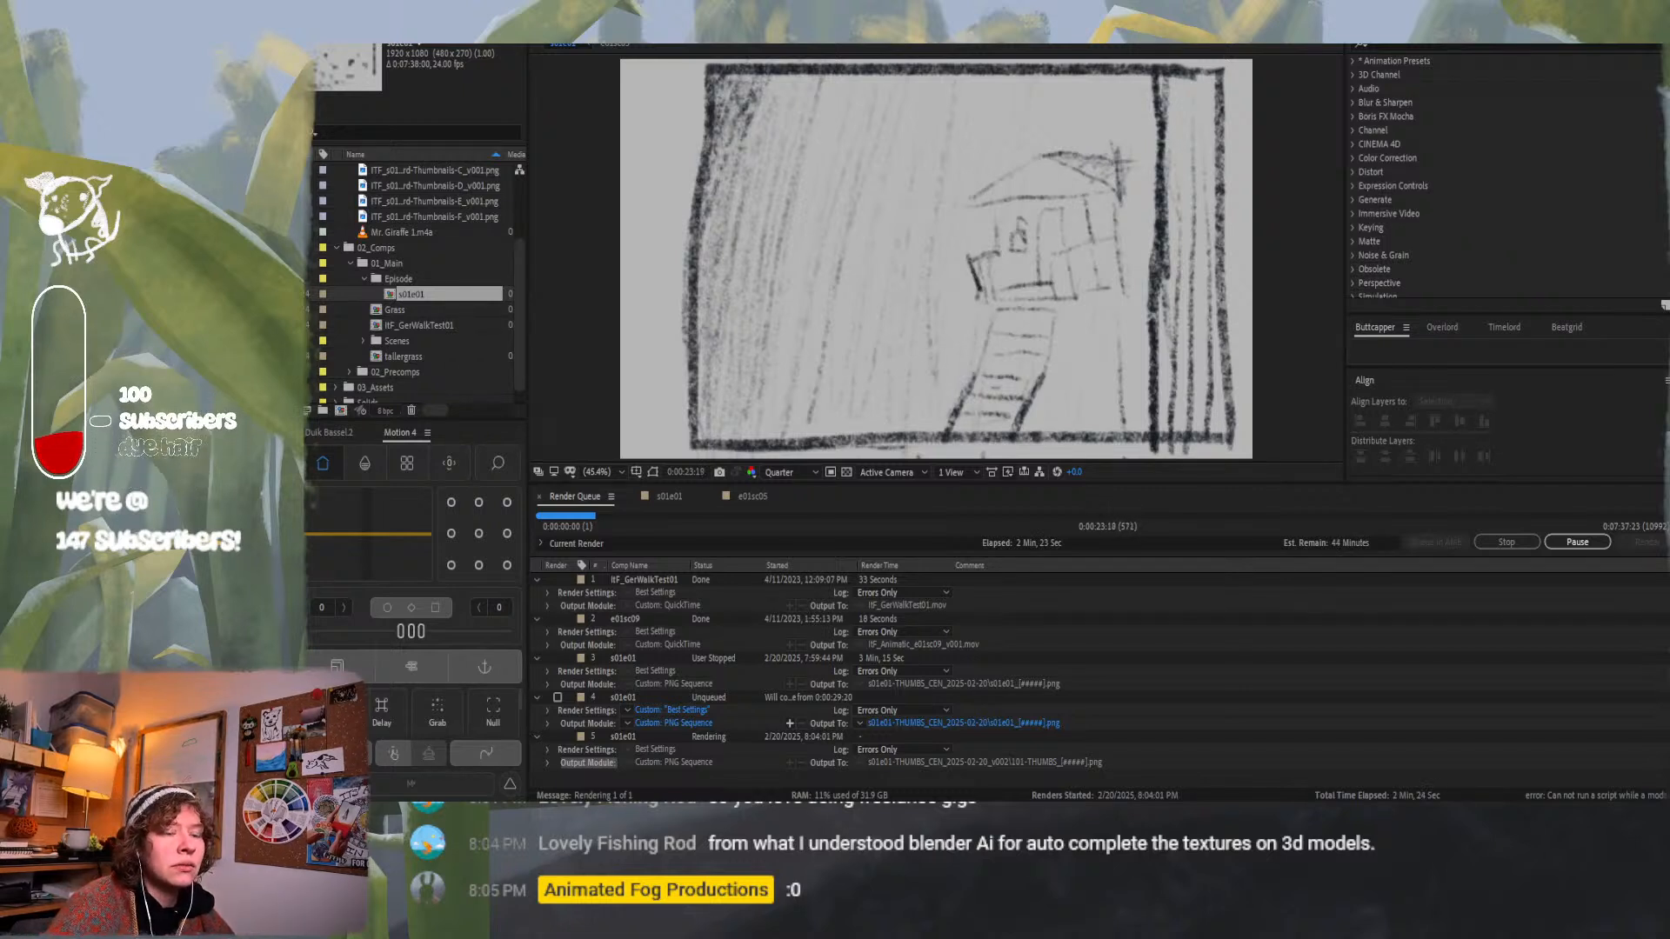
click(1579, 542)
click(1513, 545)
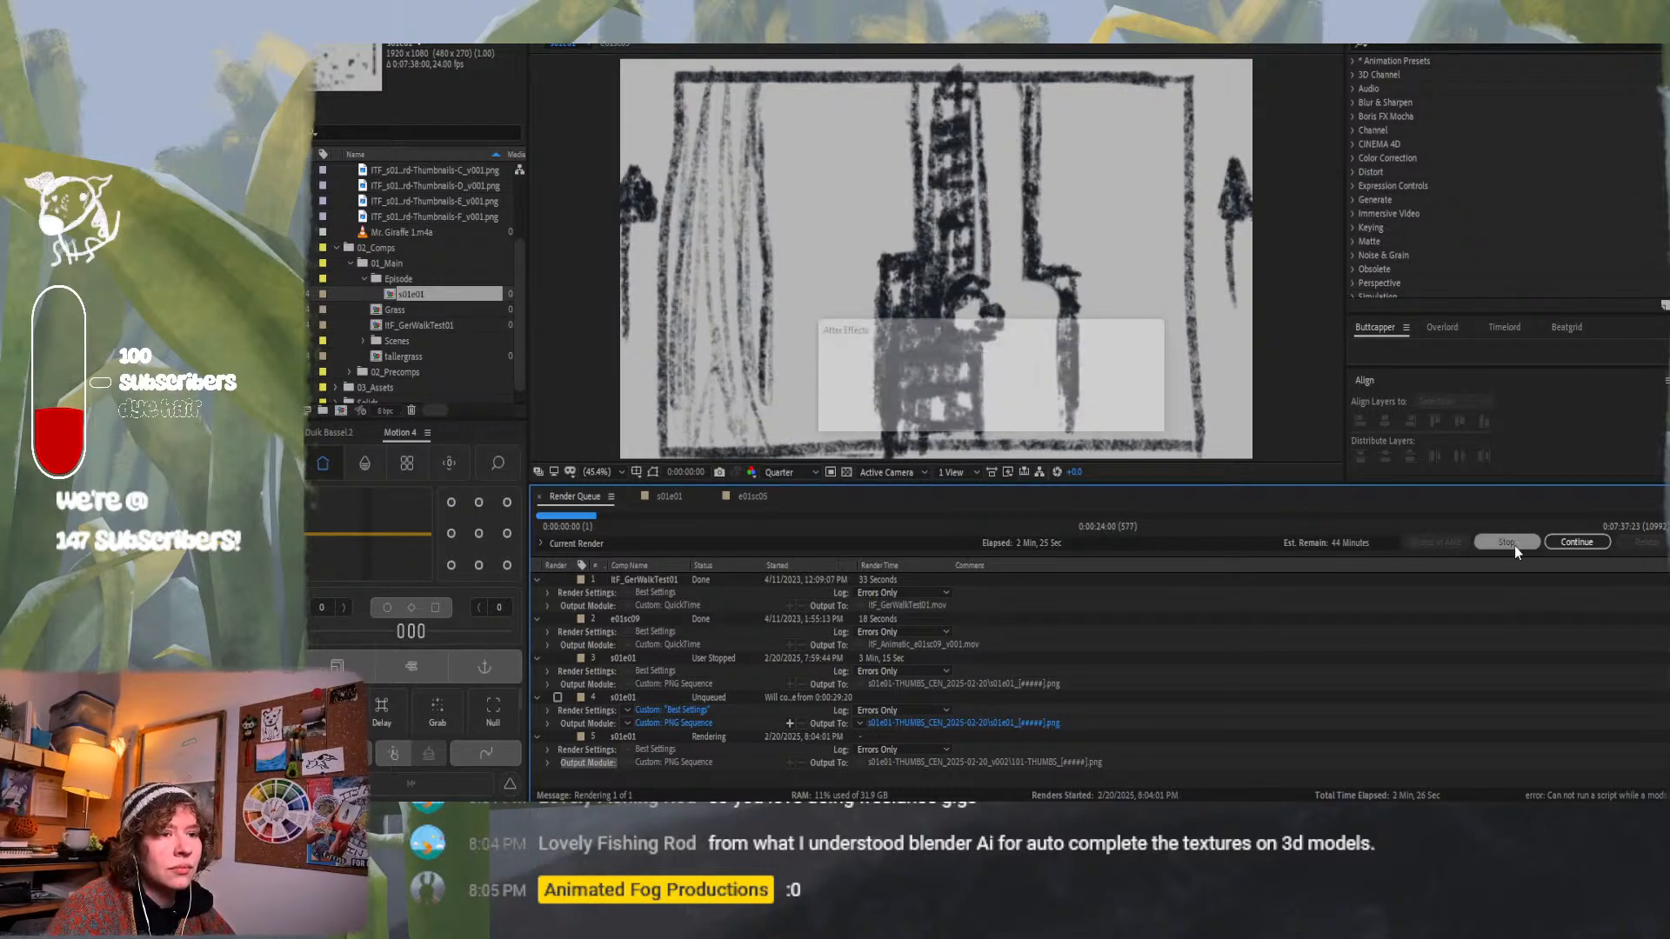
click(1128, 413)
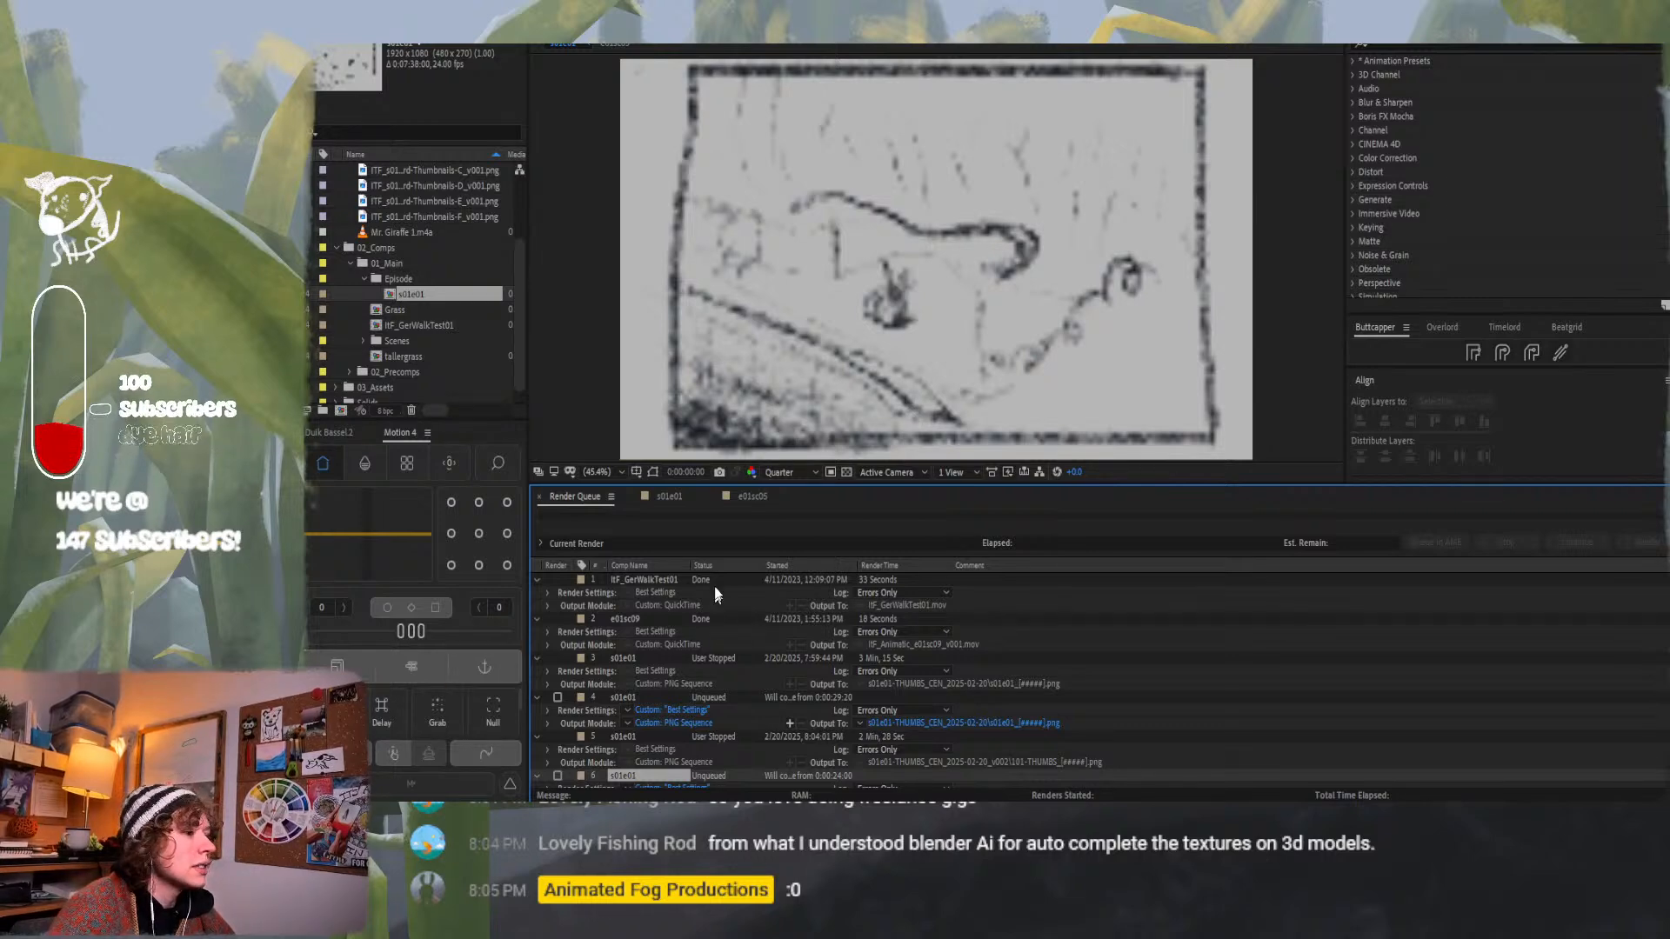
Return to the s01e01 composition's timeline and set its preview resolution to Full.
click(676, 494)
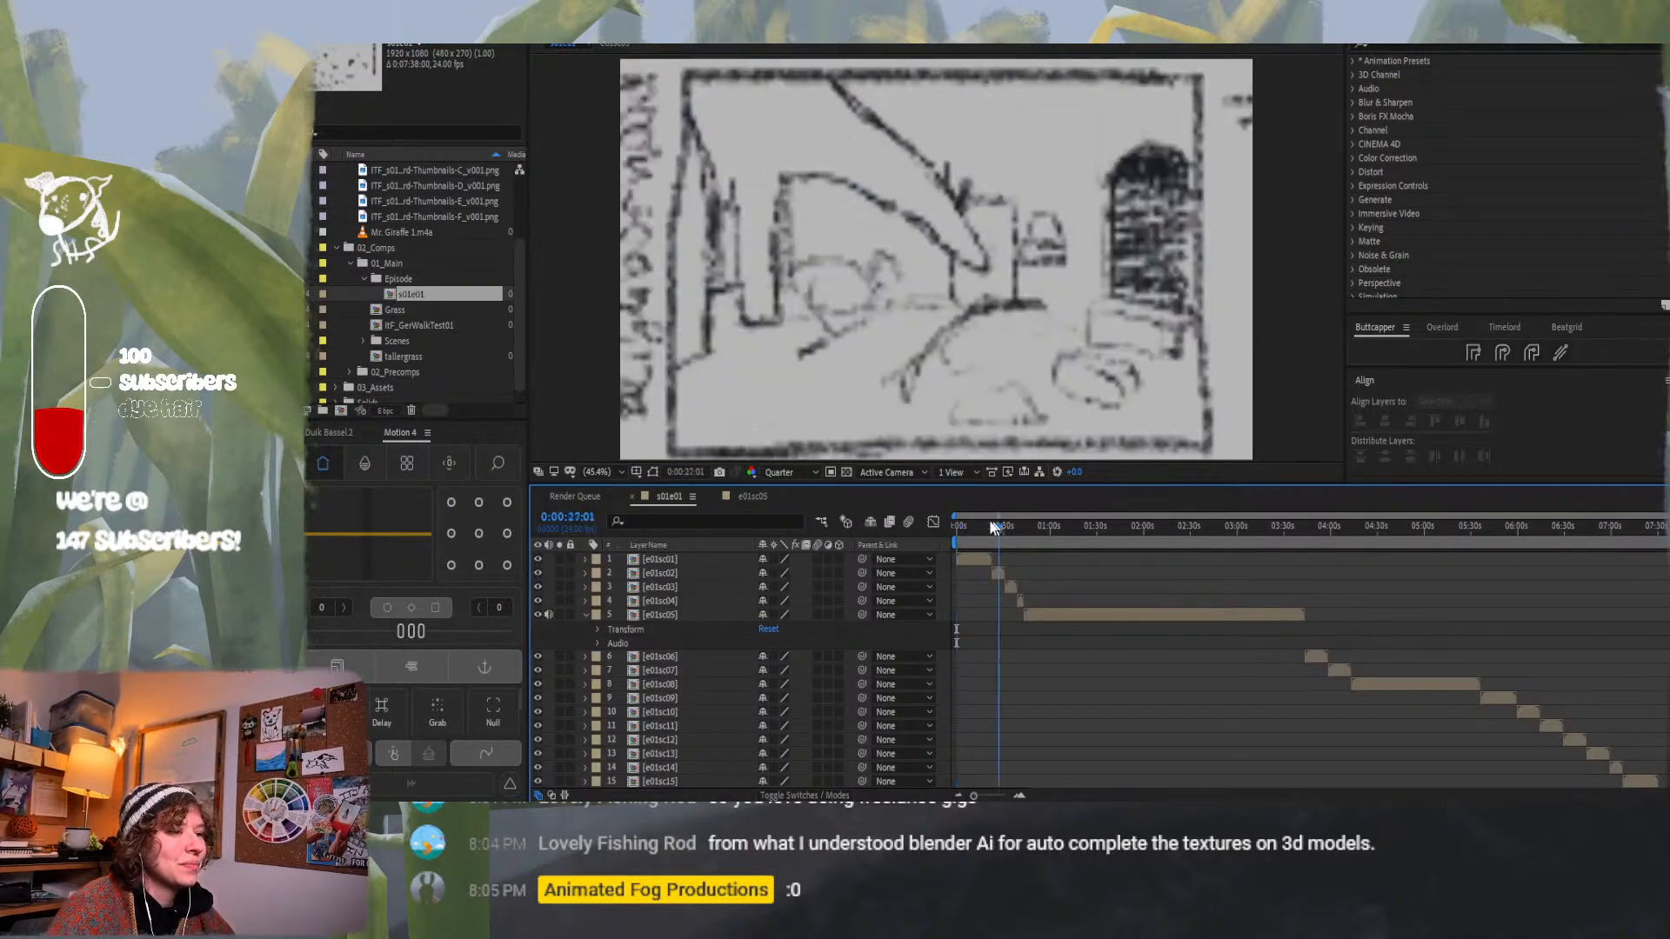
click(779, 475)
click(781, 510)
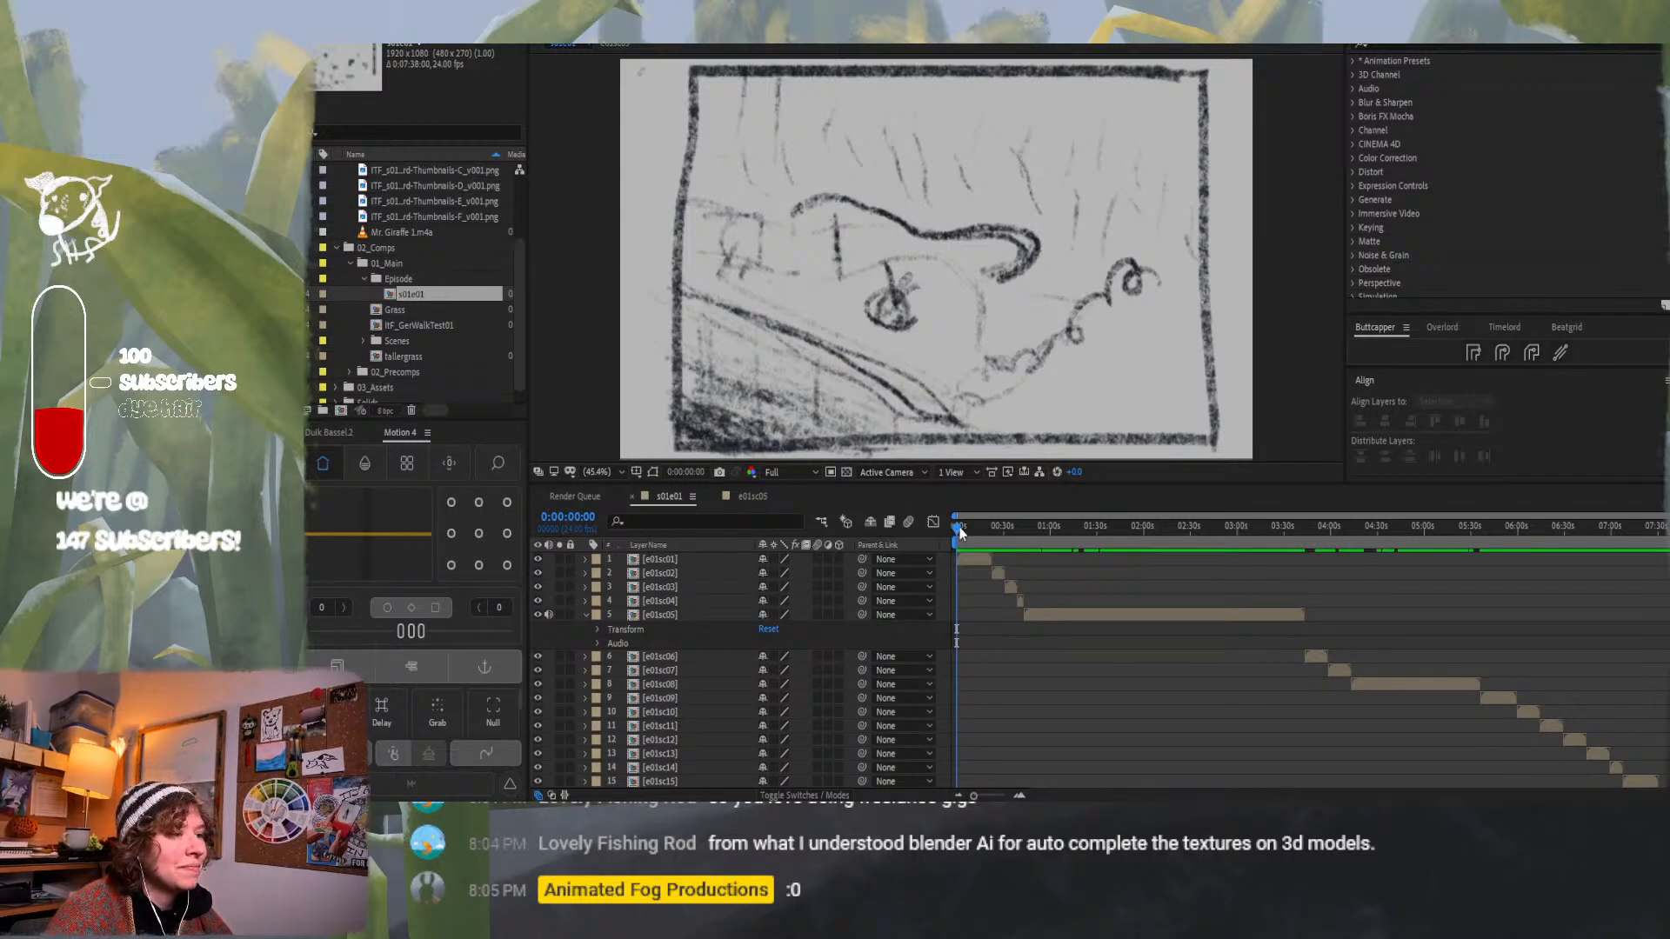
Play the s01e01 animatic from its beginning, skipping ahead within the long e01sc05 layer to about 0:03:40.
click(965, 574)
key(space)
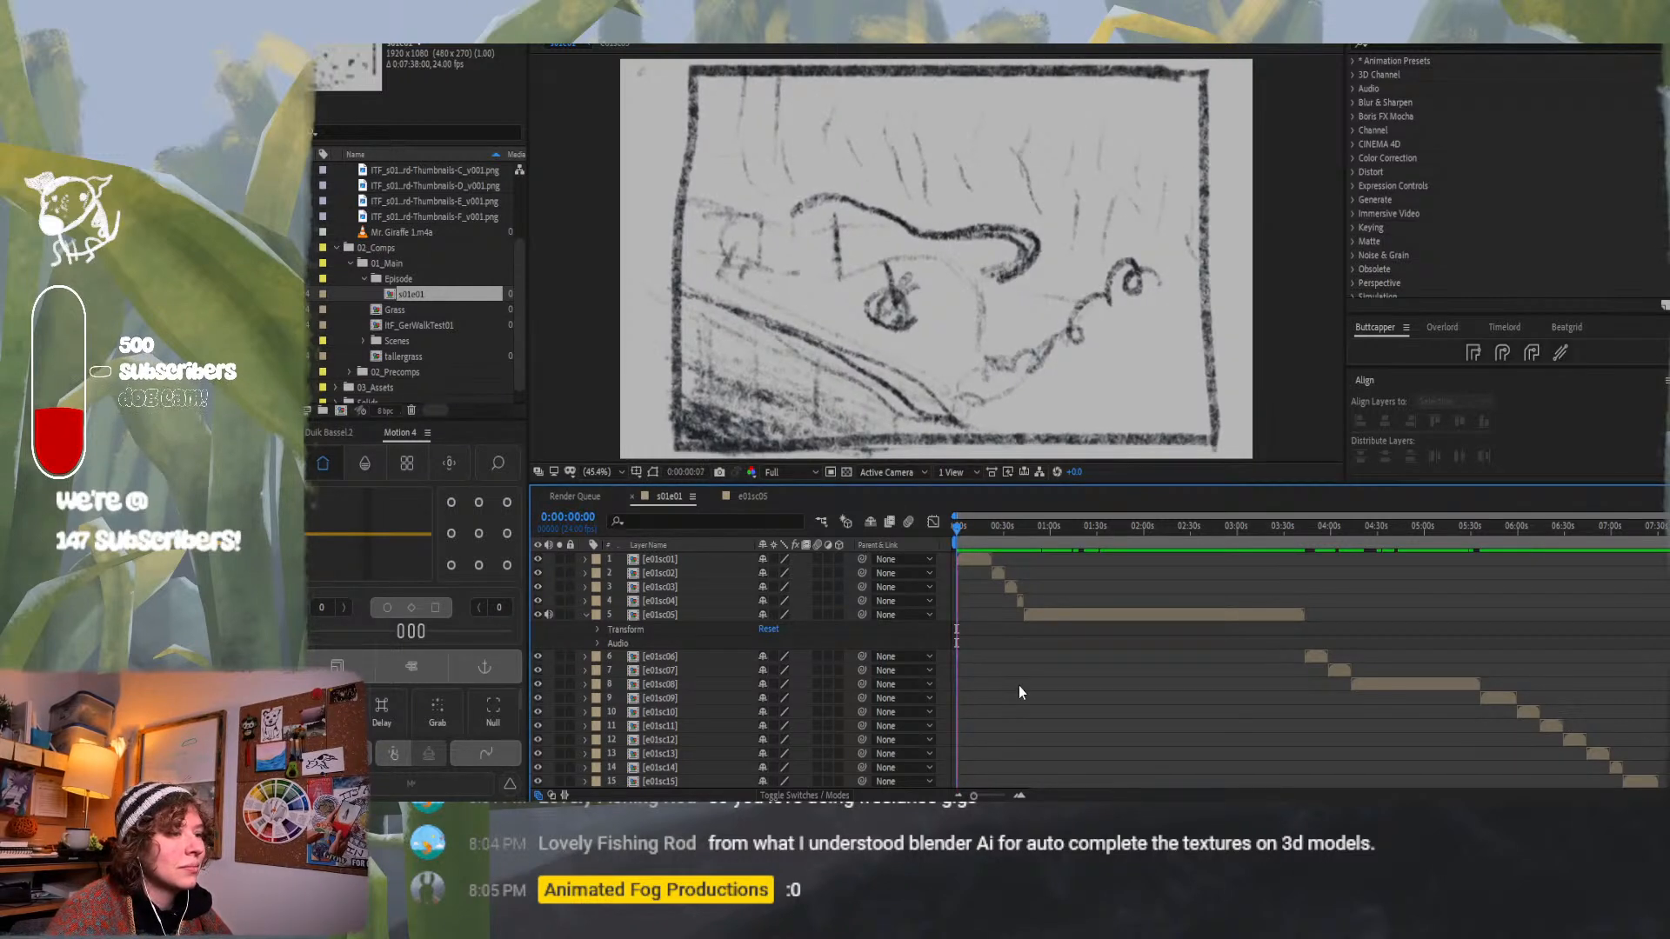
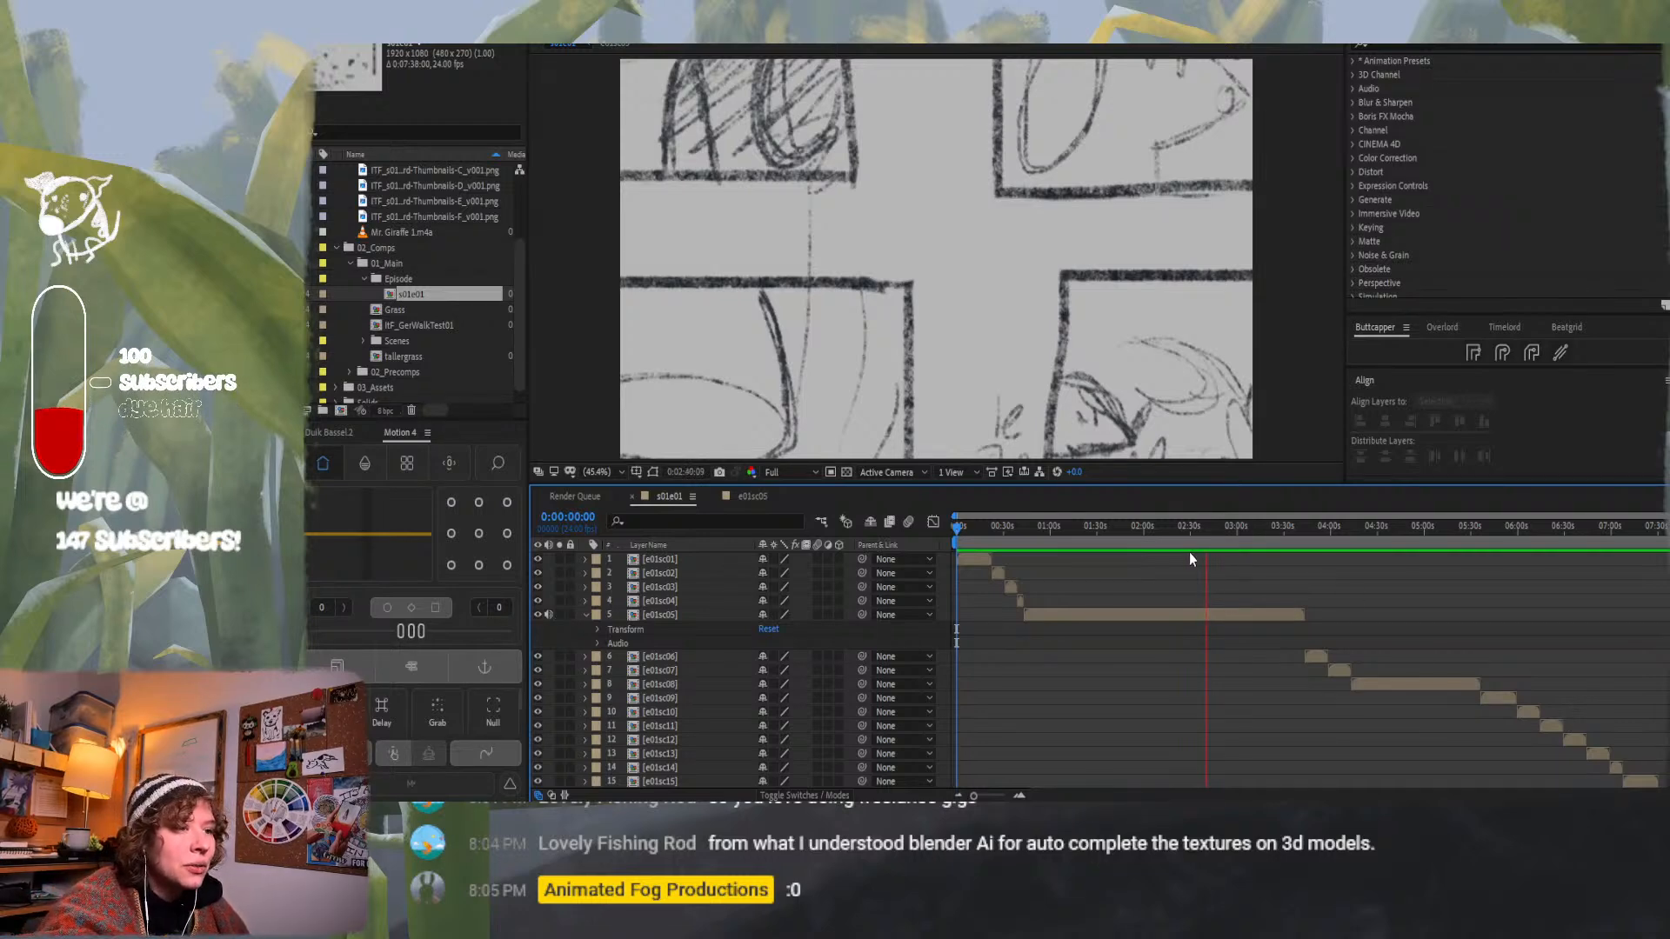
drag(1209, 531, 1300, 532)
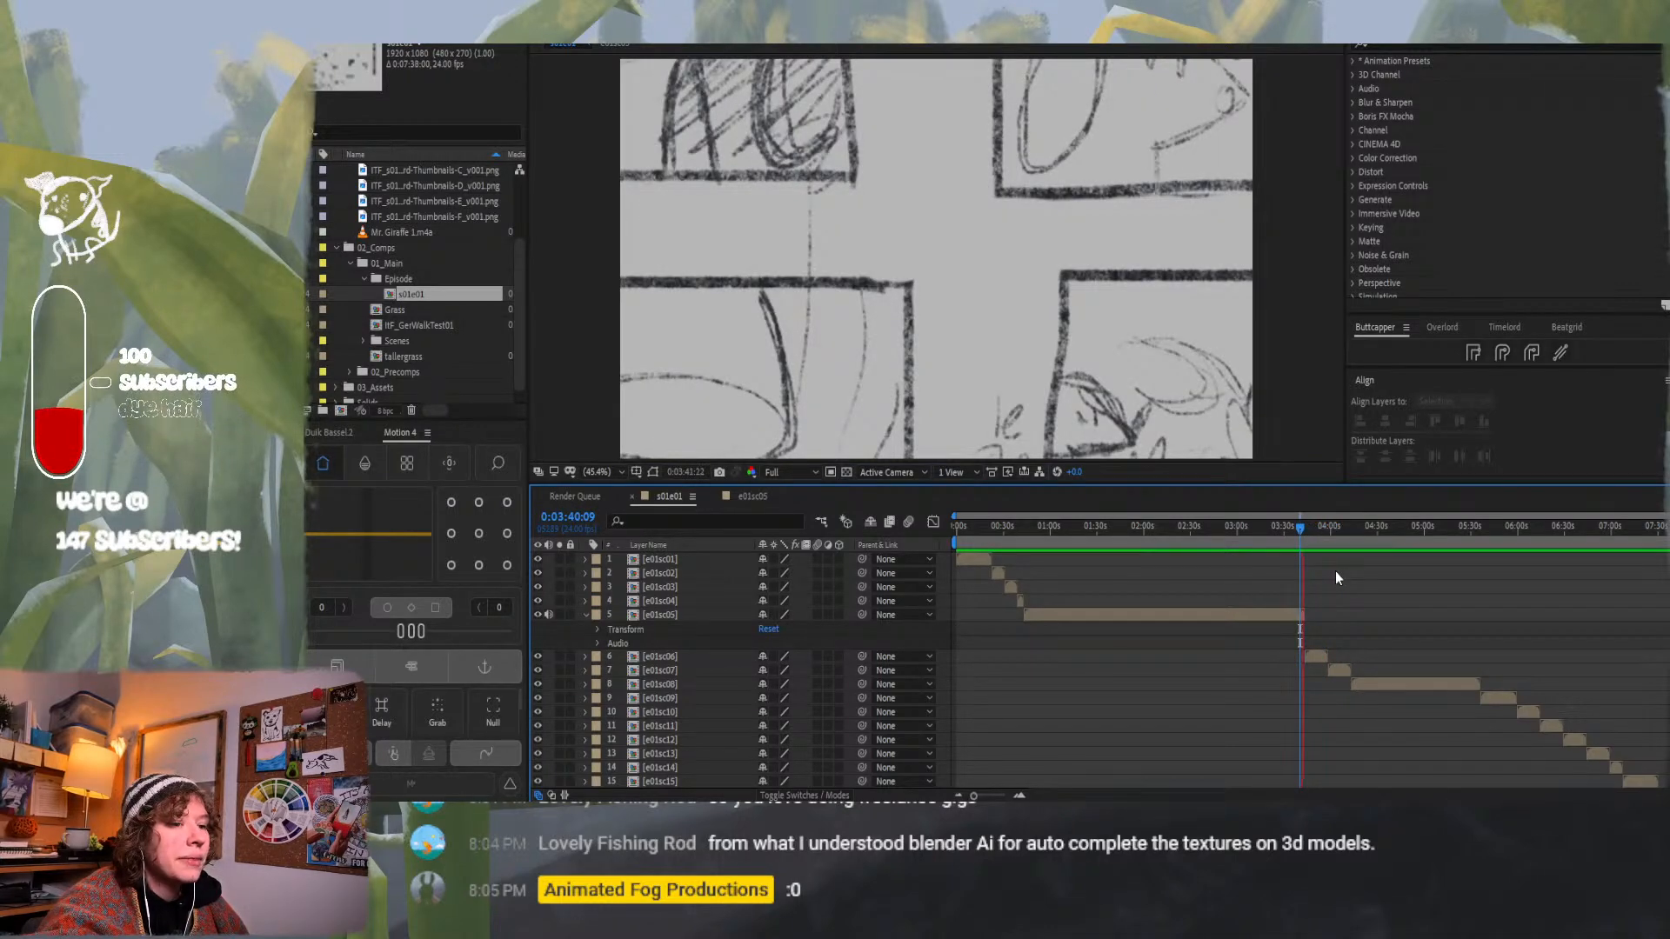
key(space)
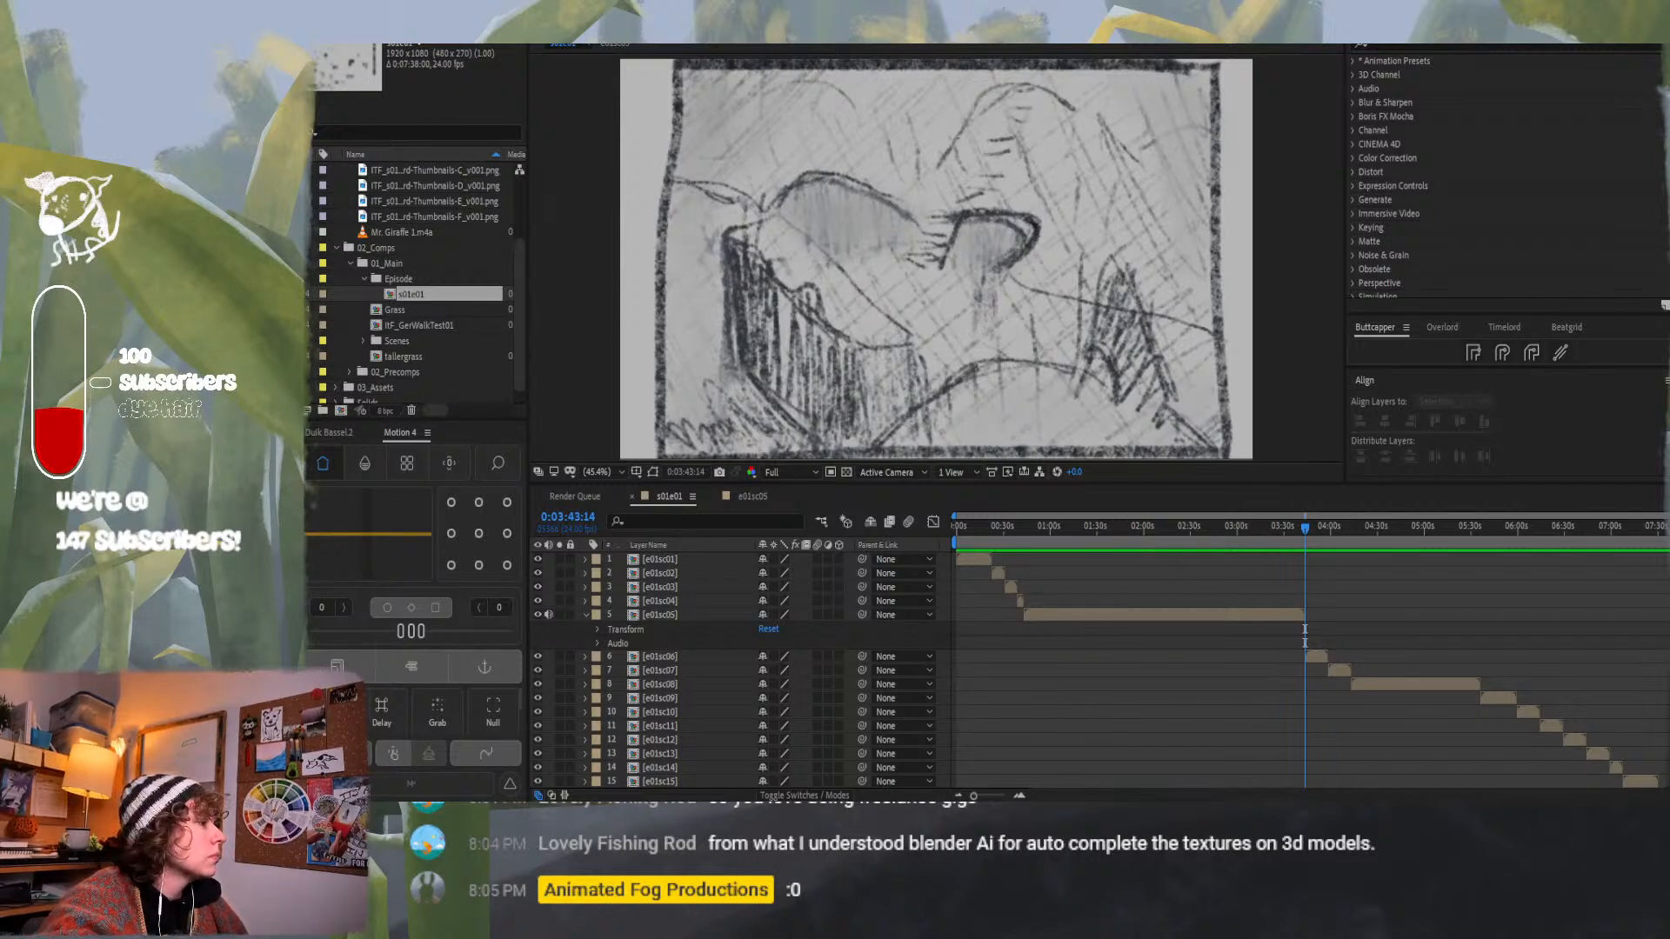
Play the s01e01 animatic onward from the start of e01sc06, skipping ahead to about 0:06:44.
click(1303, 528)
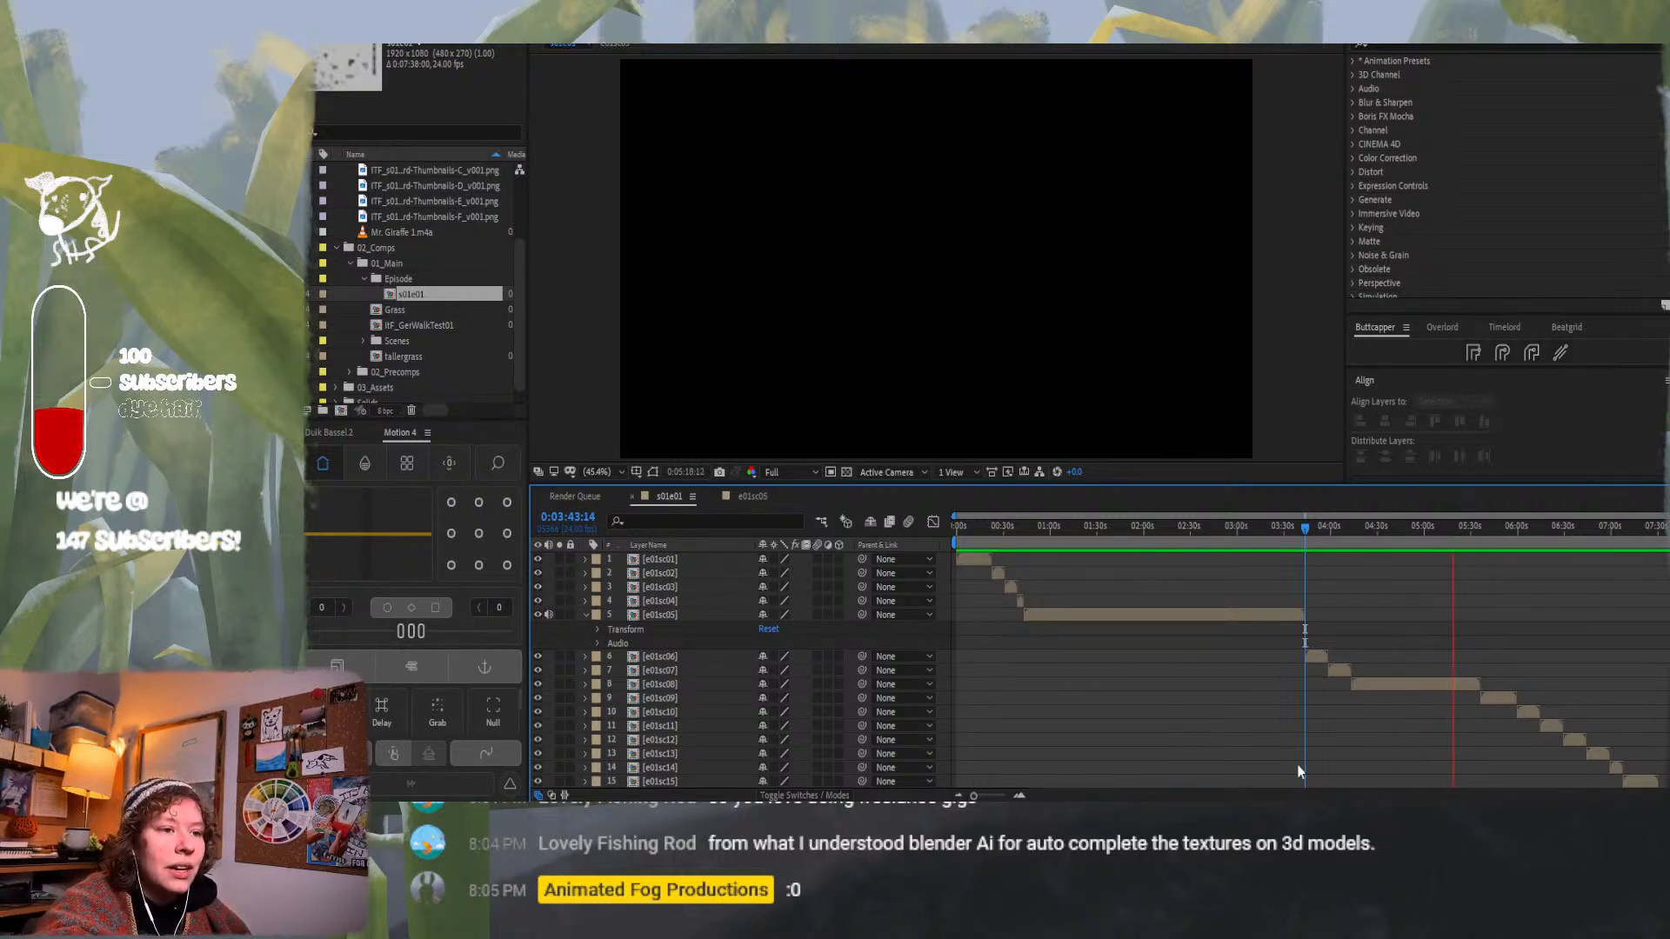
mouse_move(1462, 526)
mouse_down()
mouse_move(1487, 525)
mouse_move(1458, 510)
mouse_move(1470, 533)
mouse_up()
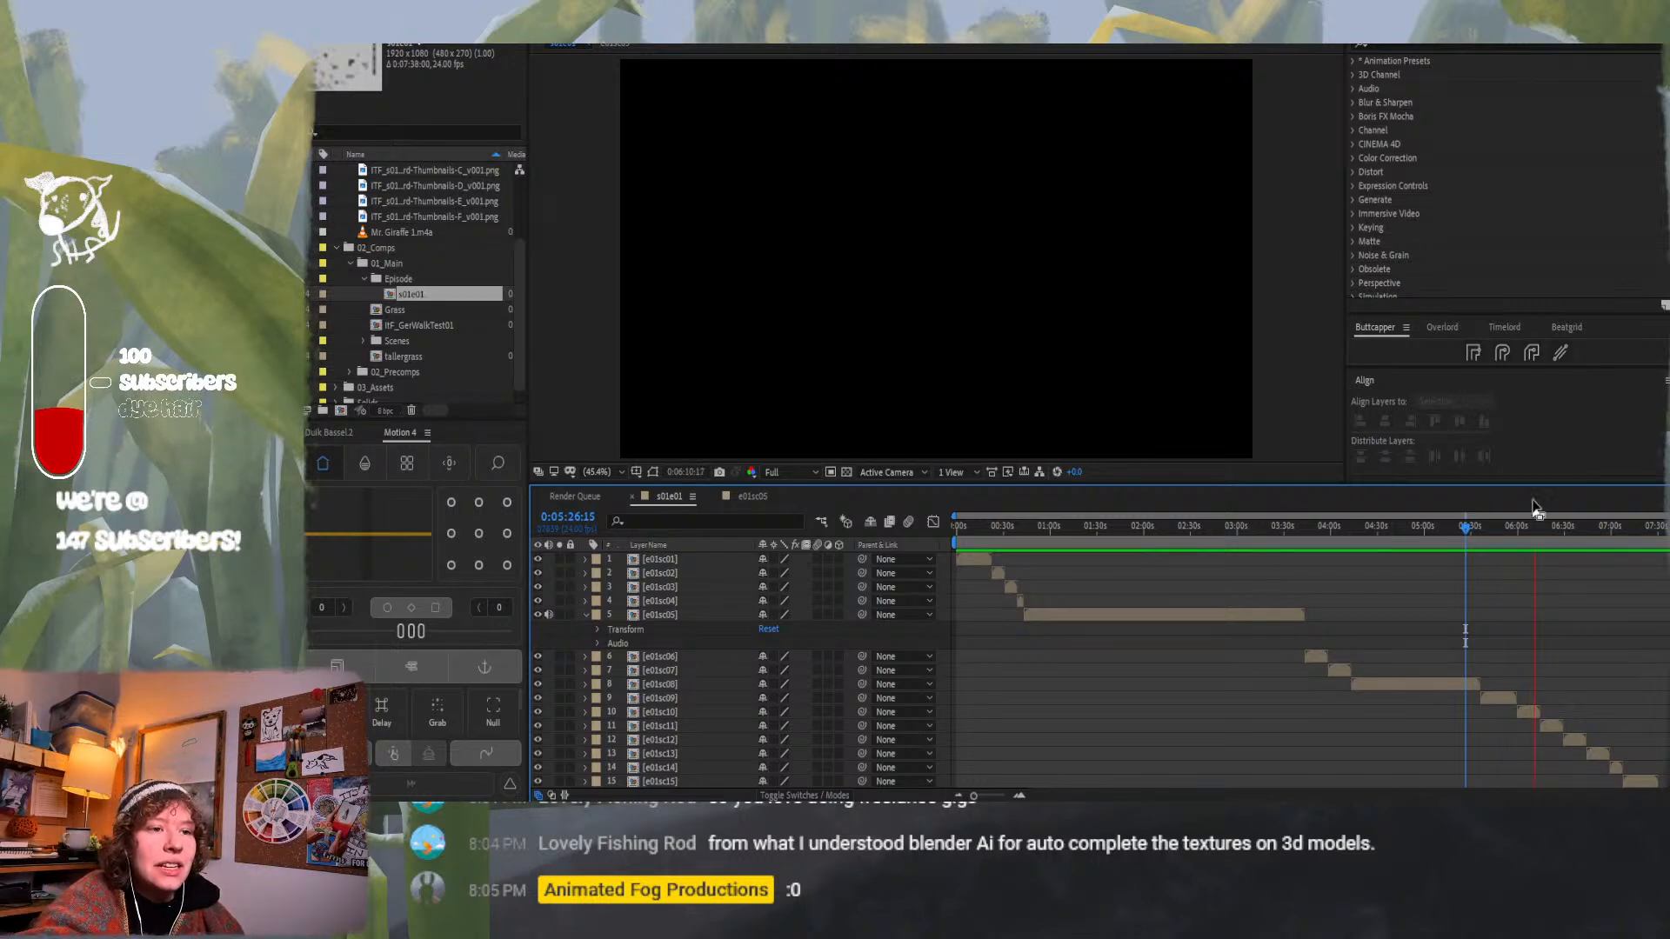
drag(1536, 524, 1586, 525)
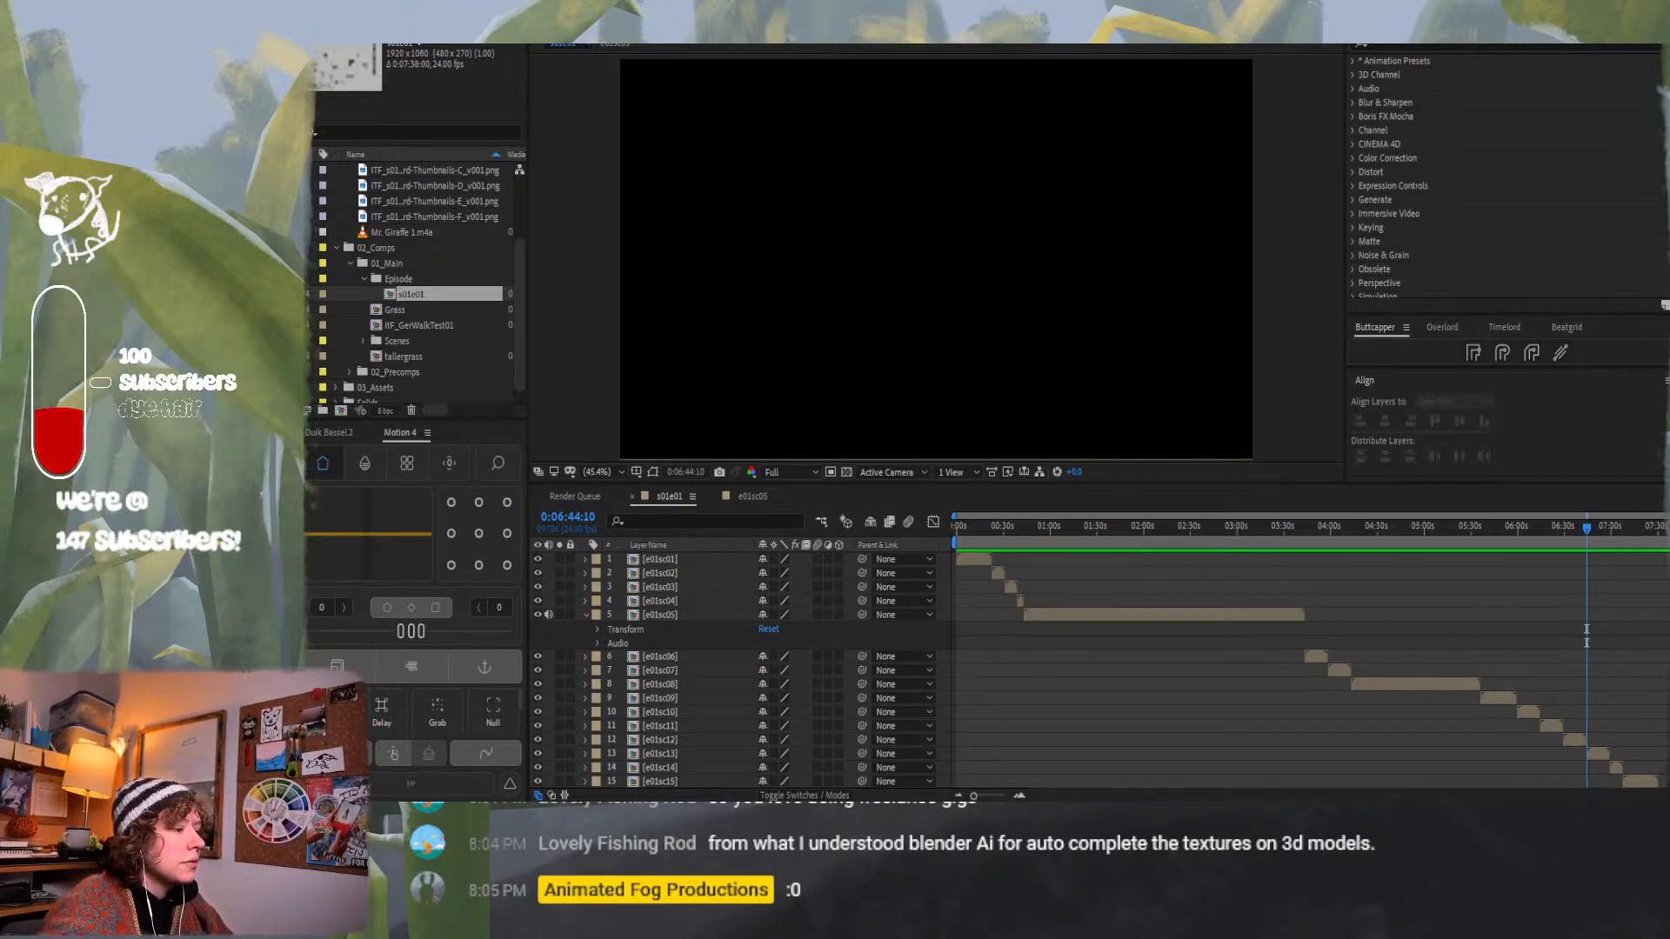
Close the After Effects project ITF_s01e01_Animatic-Thumbnails_v001.aep without saving and switch to Premiere Pro.
mouse_move(592, 805)
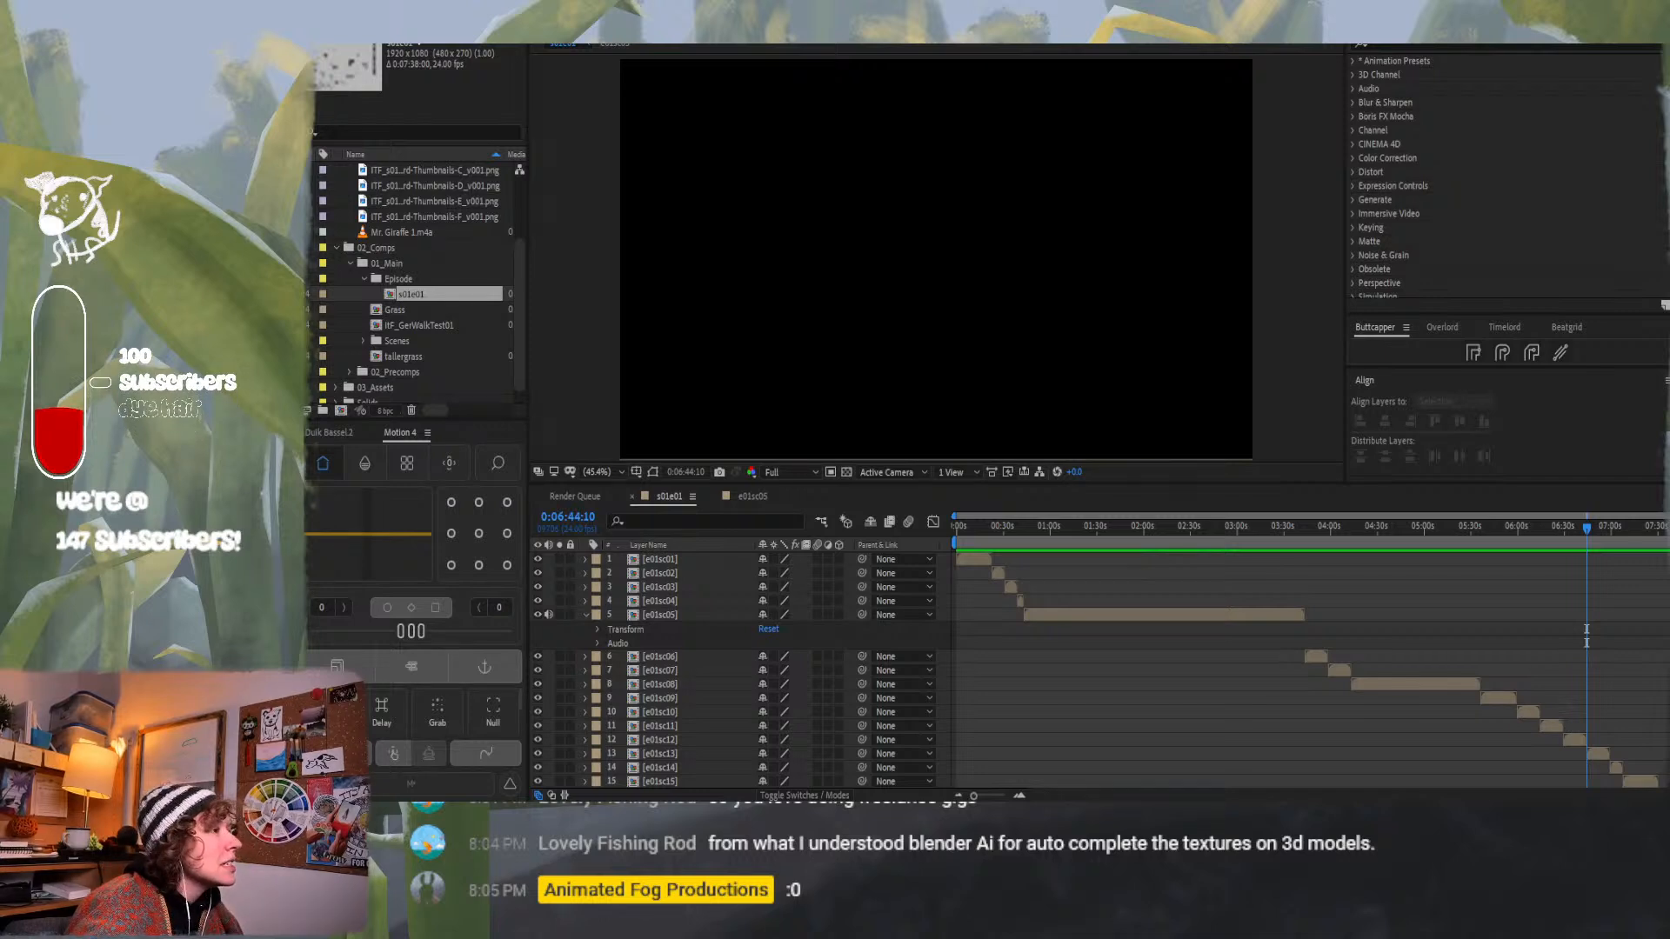
key(alt+Tab)
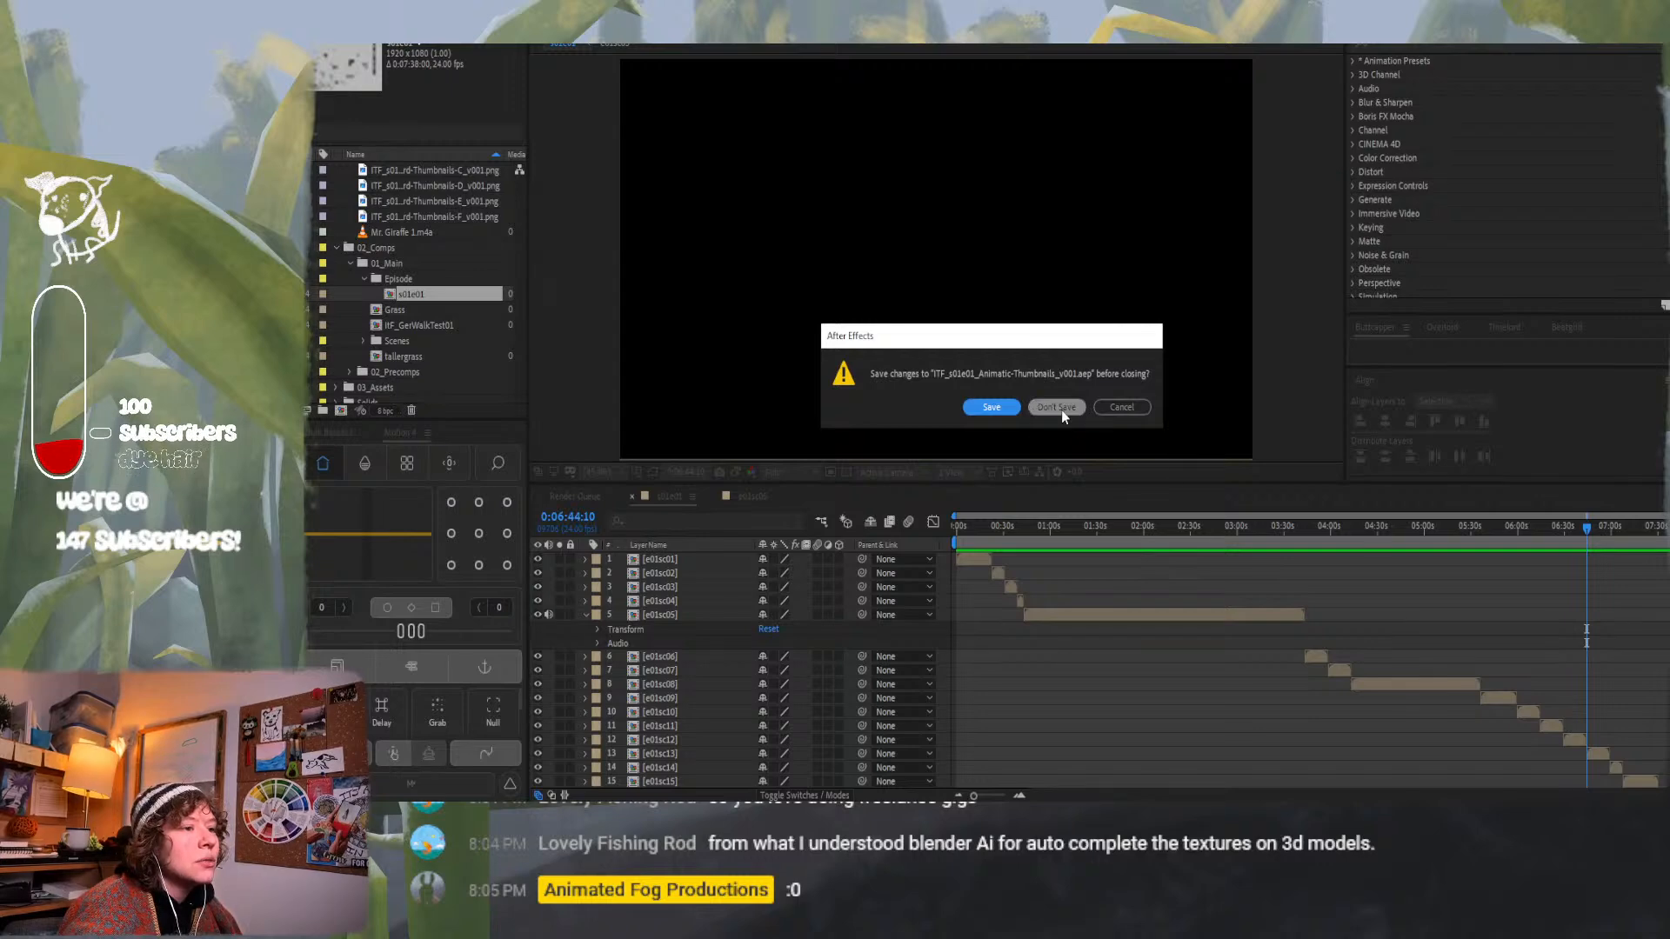
click(1061, 408)
key(alt+Tab)
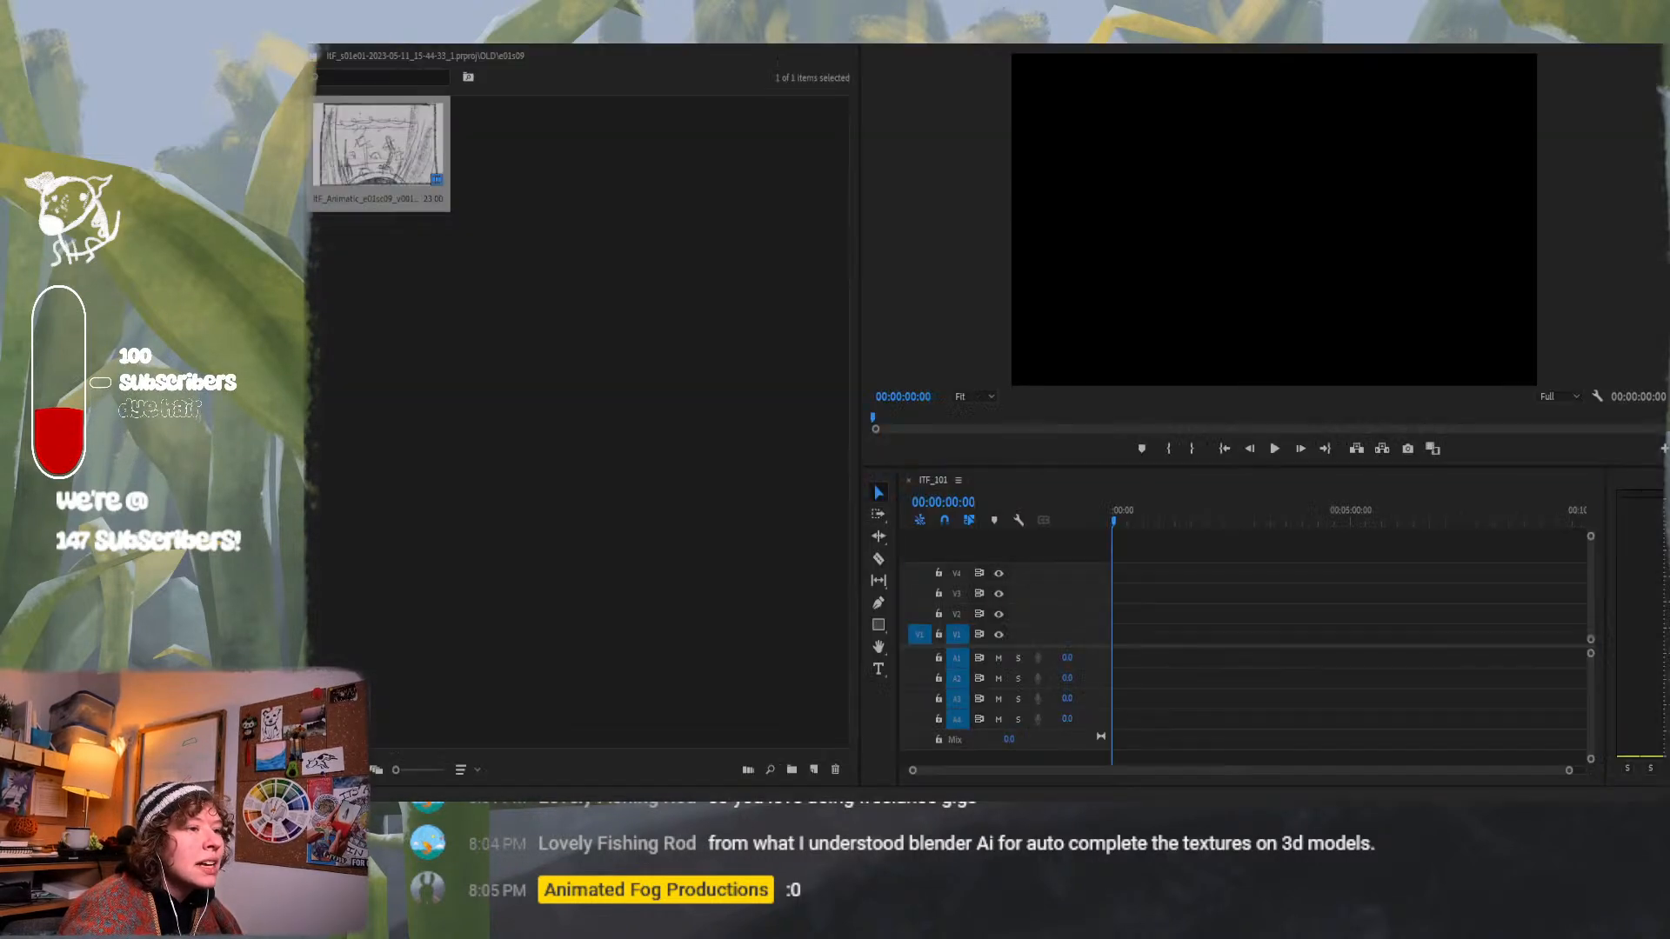
key(alt+Tab)
Go up to the project's root, open the Storyboard bin and import the three 2025-02-20 .mov screen recordings.
click(581, 227)
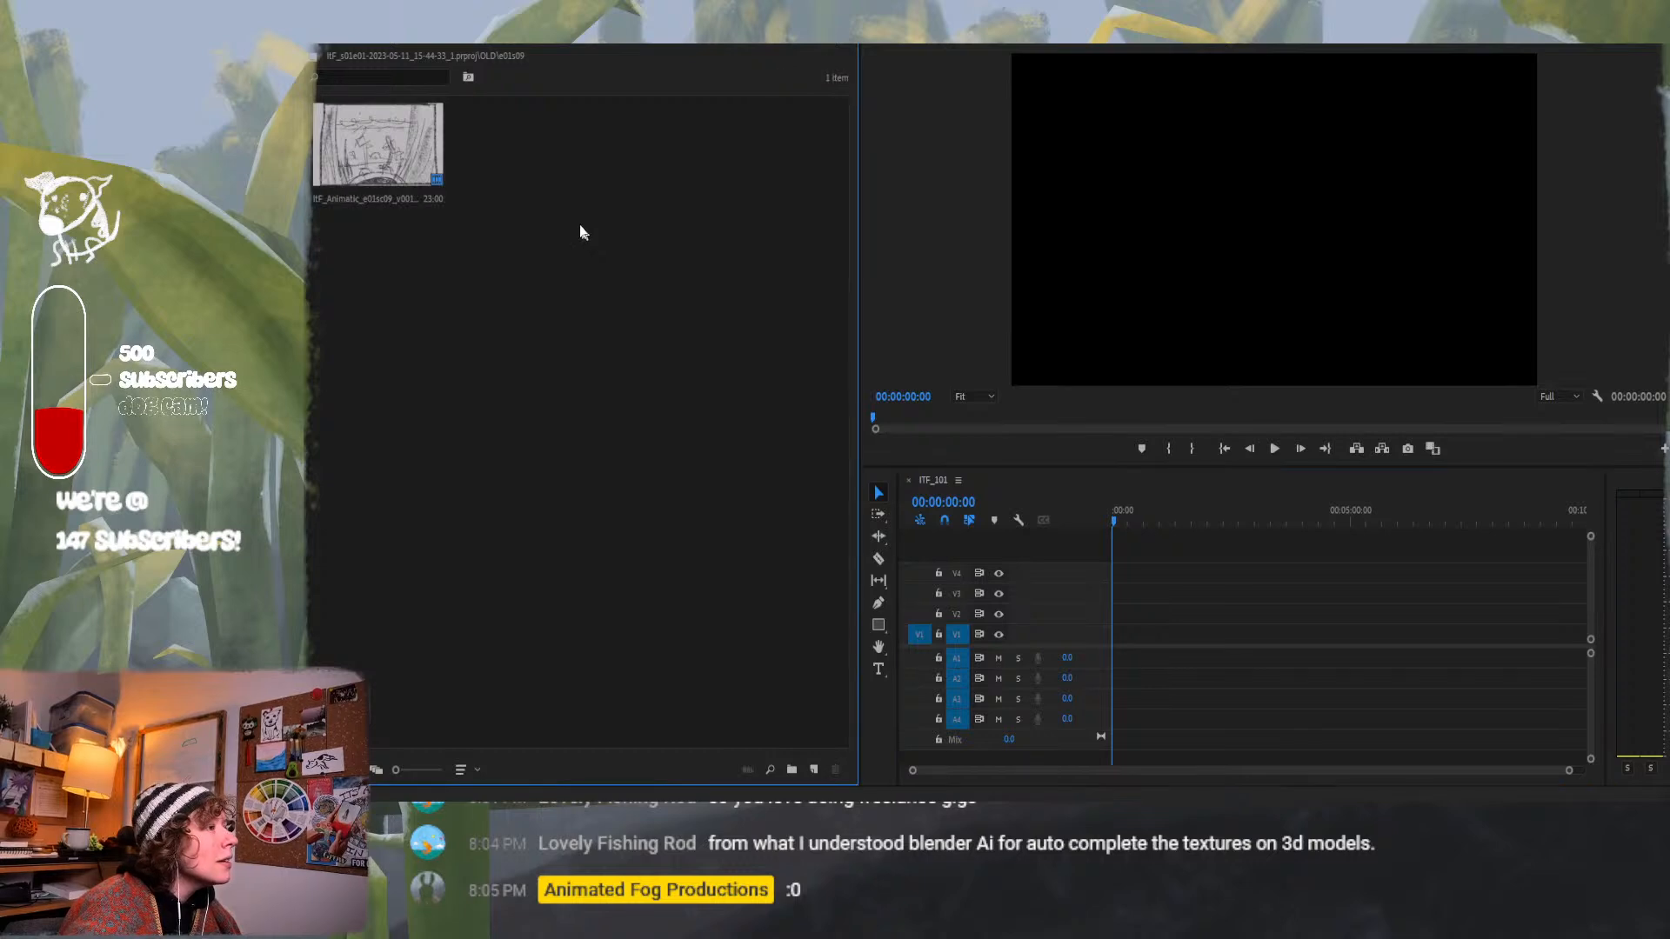
key(ctrl+Up)
key(ctrl+Up)
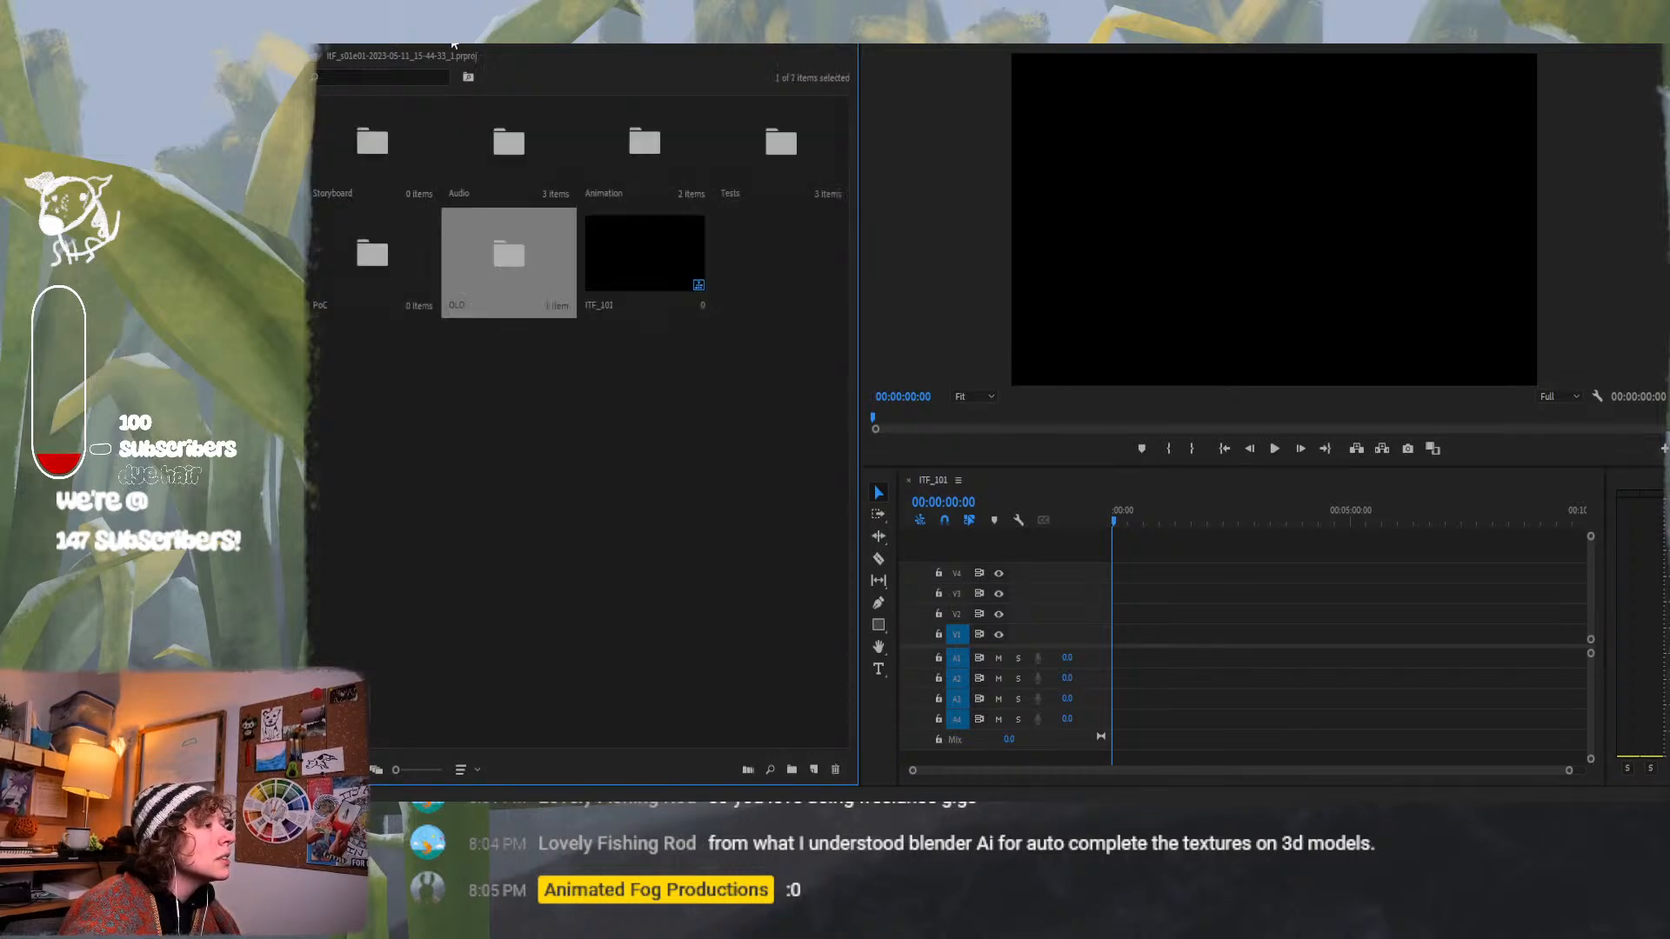
double_click(388, 144)
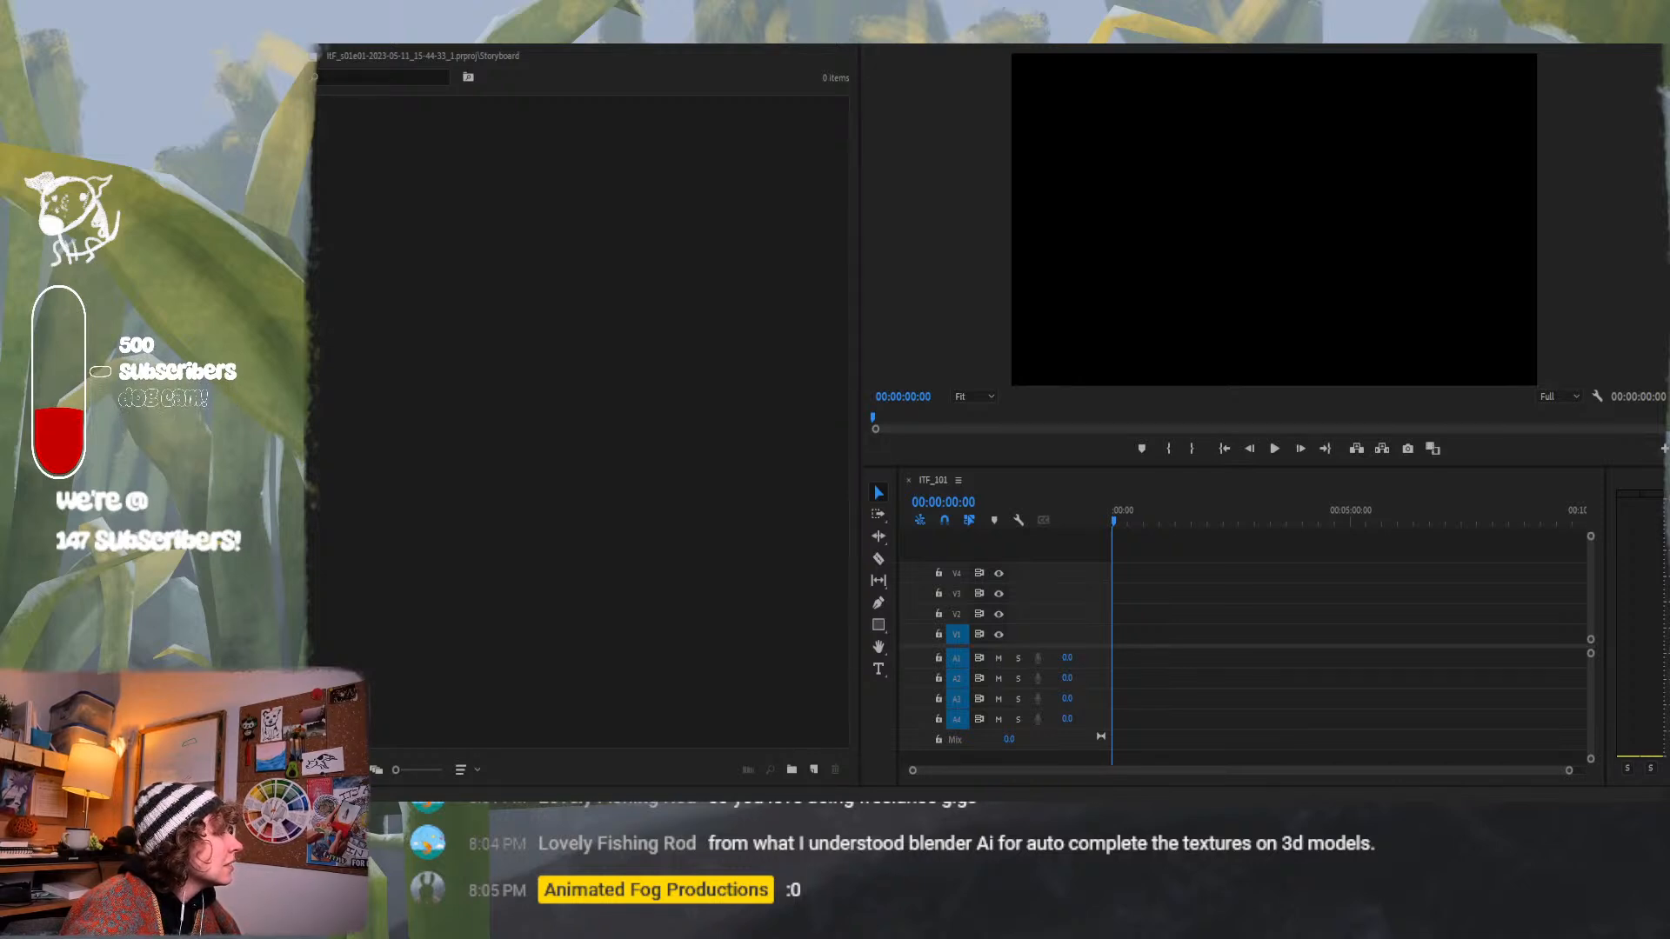
drag(592, 416, 569, 304)
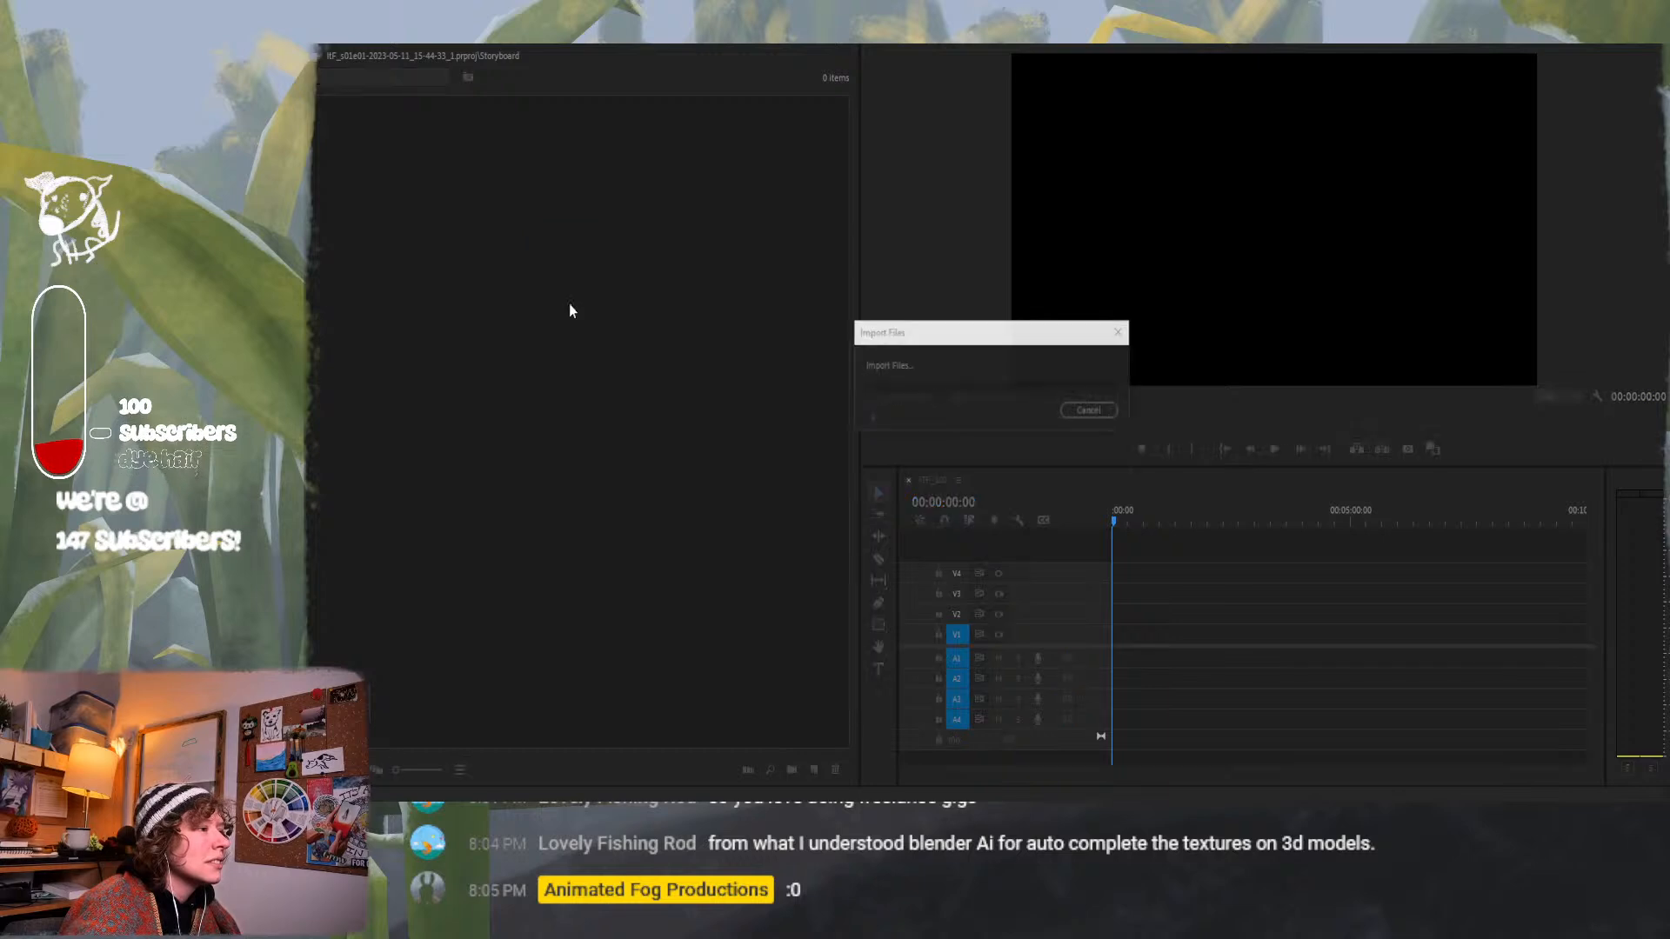
click(568, 304)
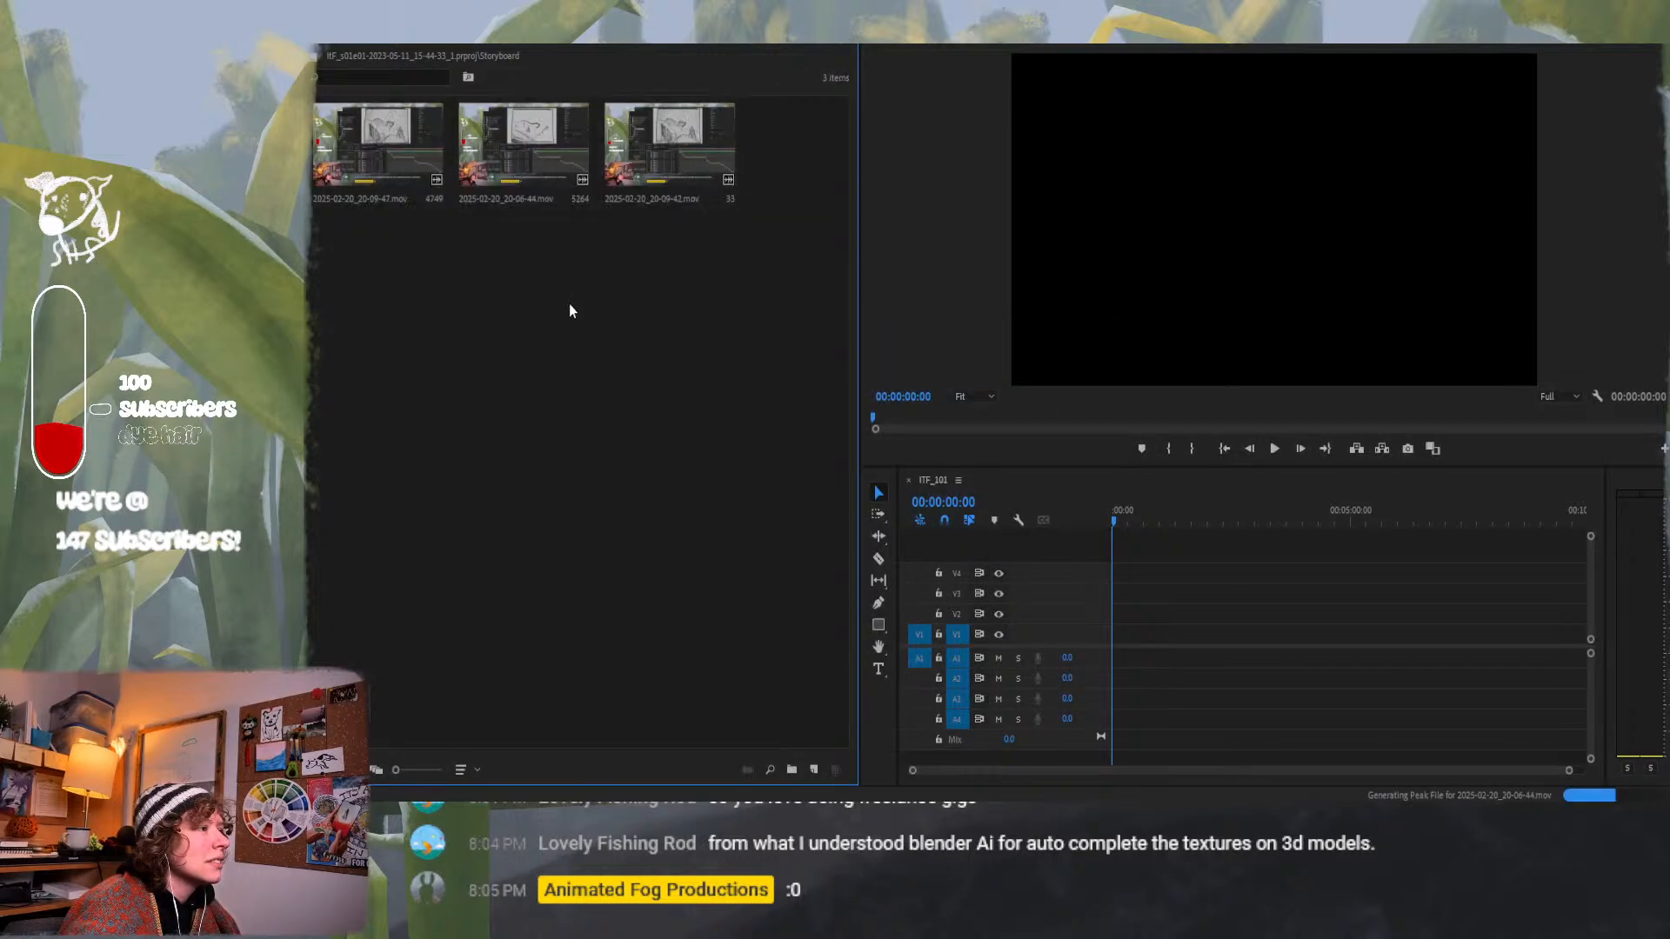
click(394, 180)
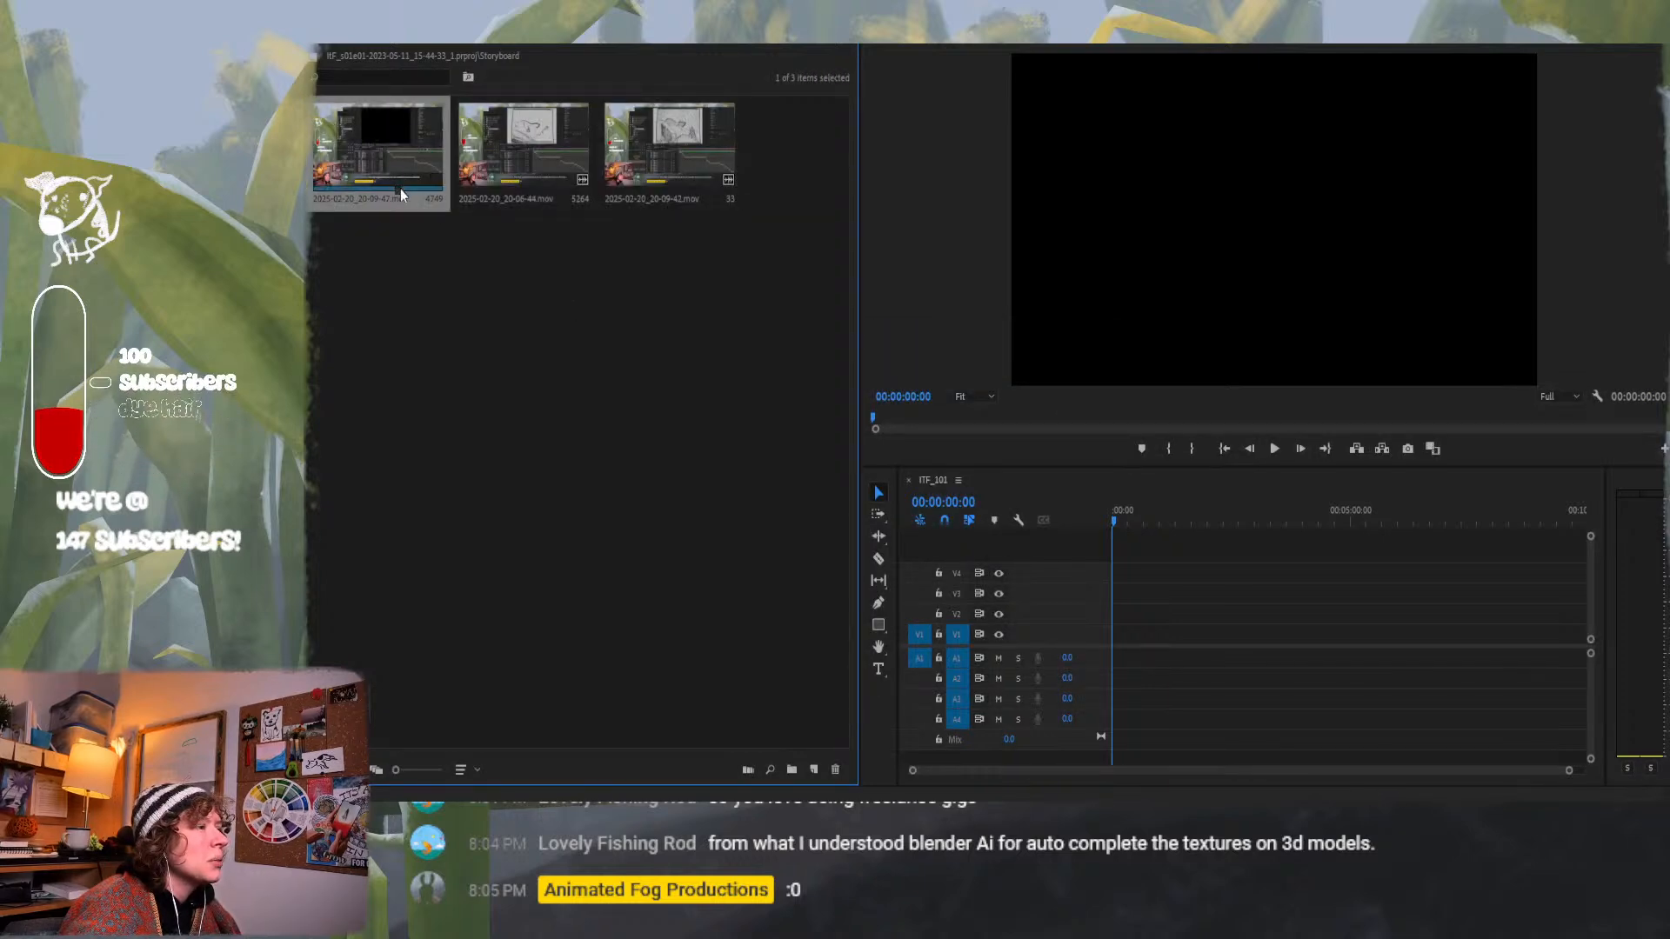
right_click(408, 202)
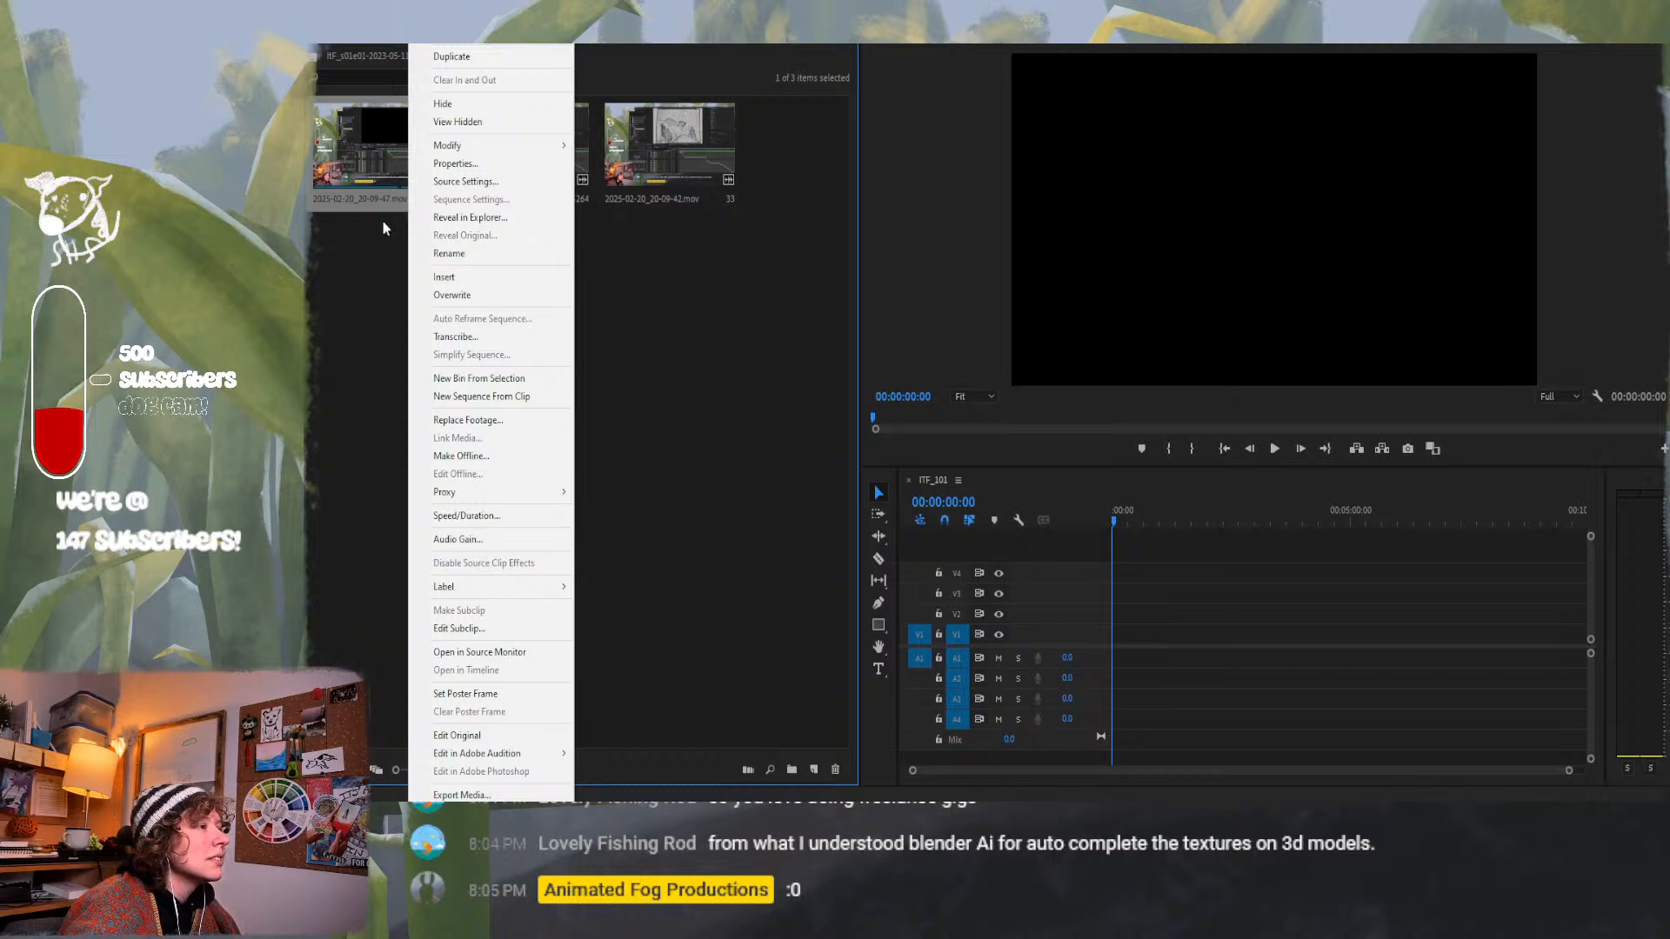
click(387, 228)
Place all three screen recordings at the start of the ITF_101 sequence, keeping the existing sequence settings.
click(407, 154)
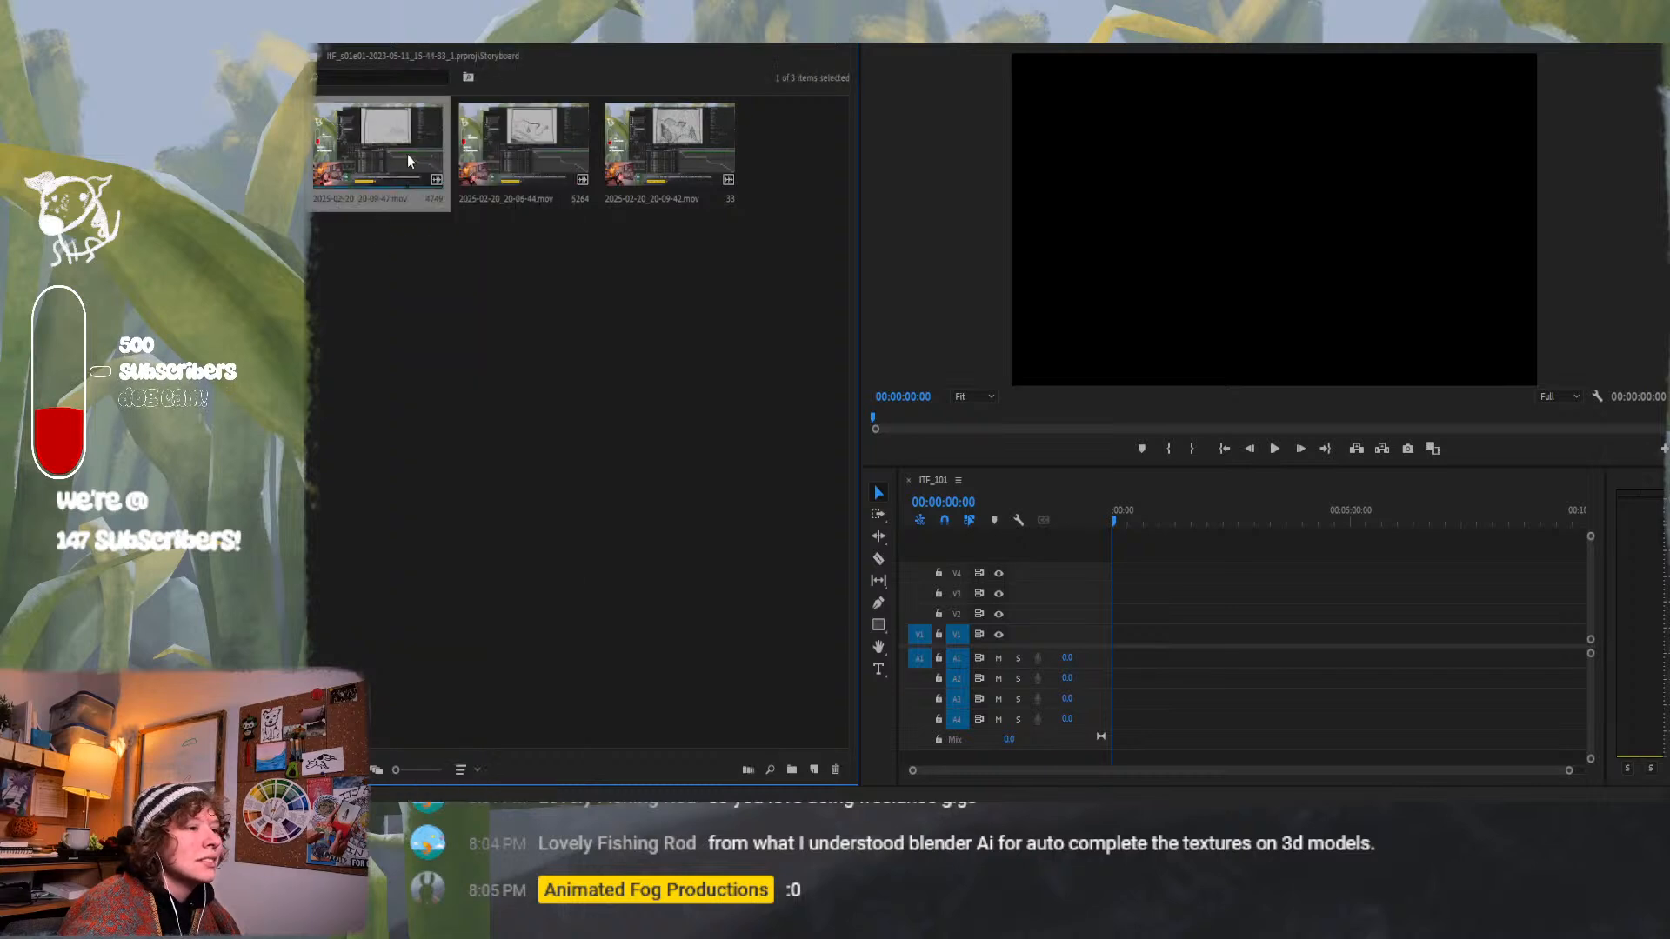
ctrl+click(556, 128)
ctrl+click(677, 149)
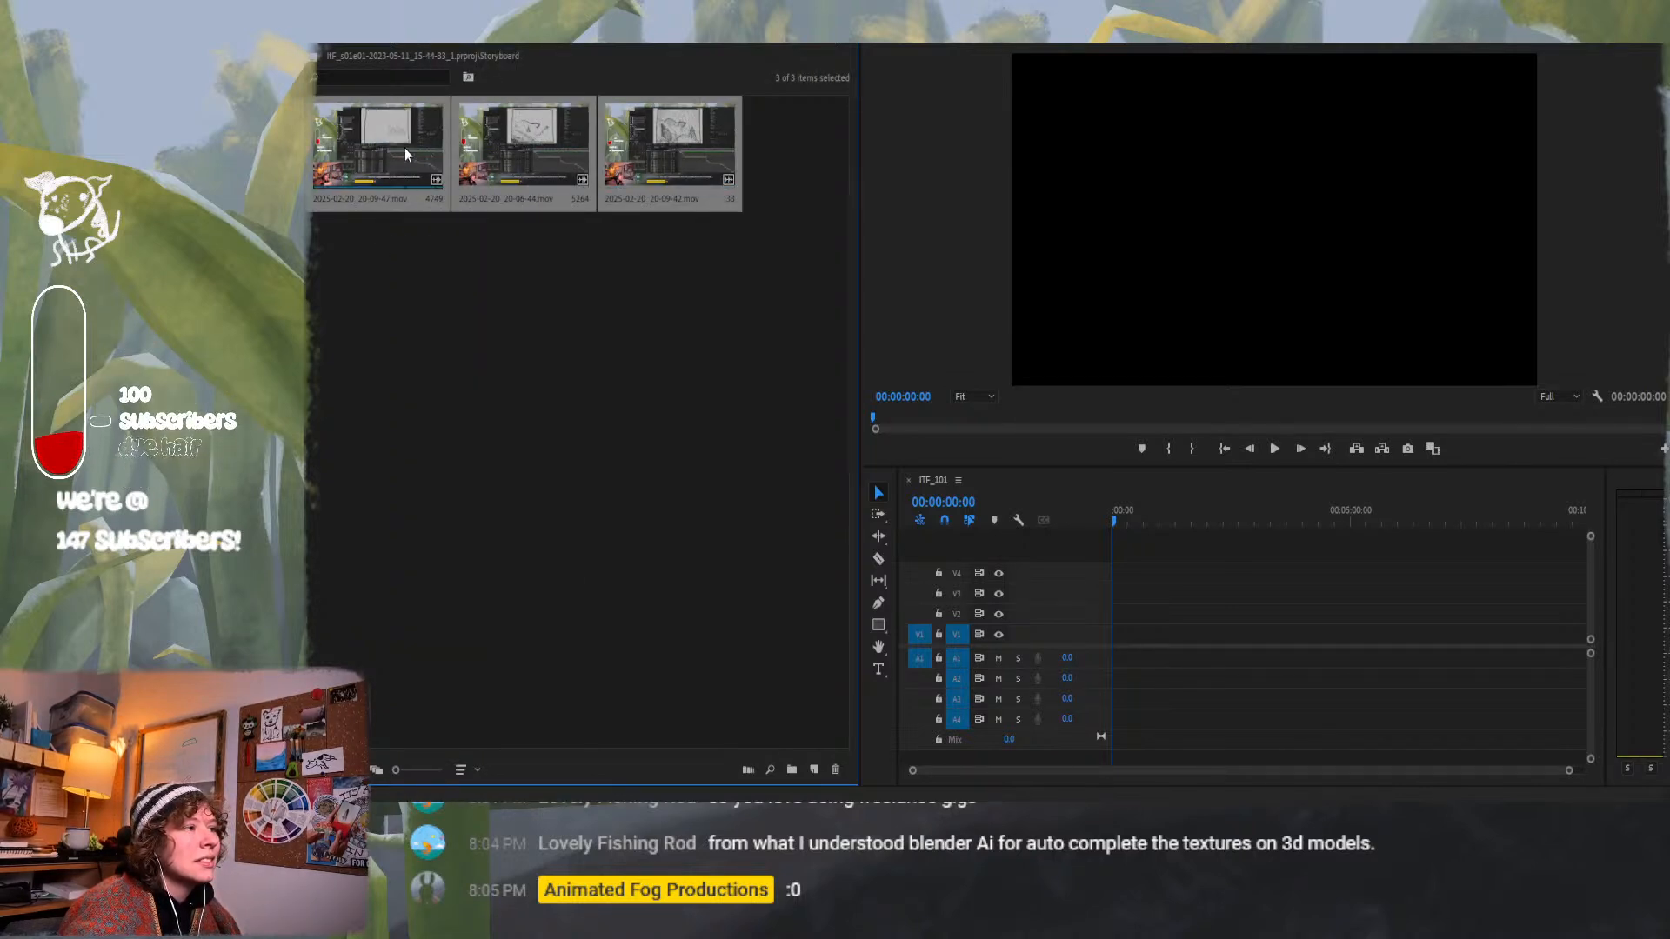
drag(438, 174, 1205, 644)
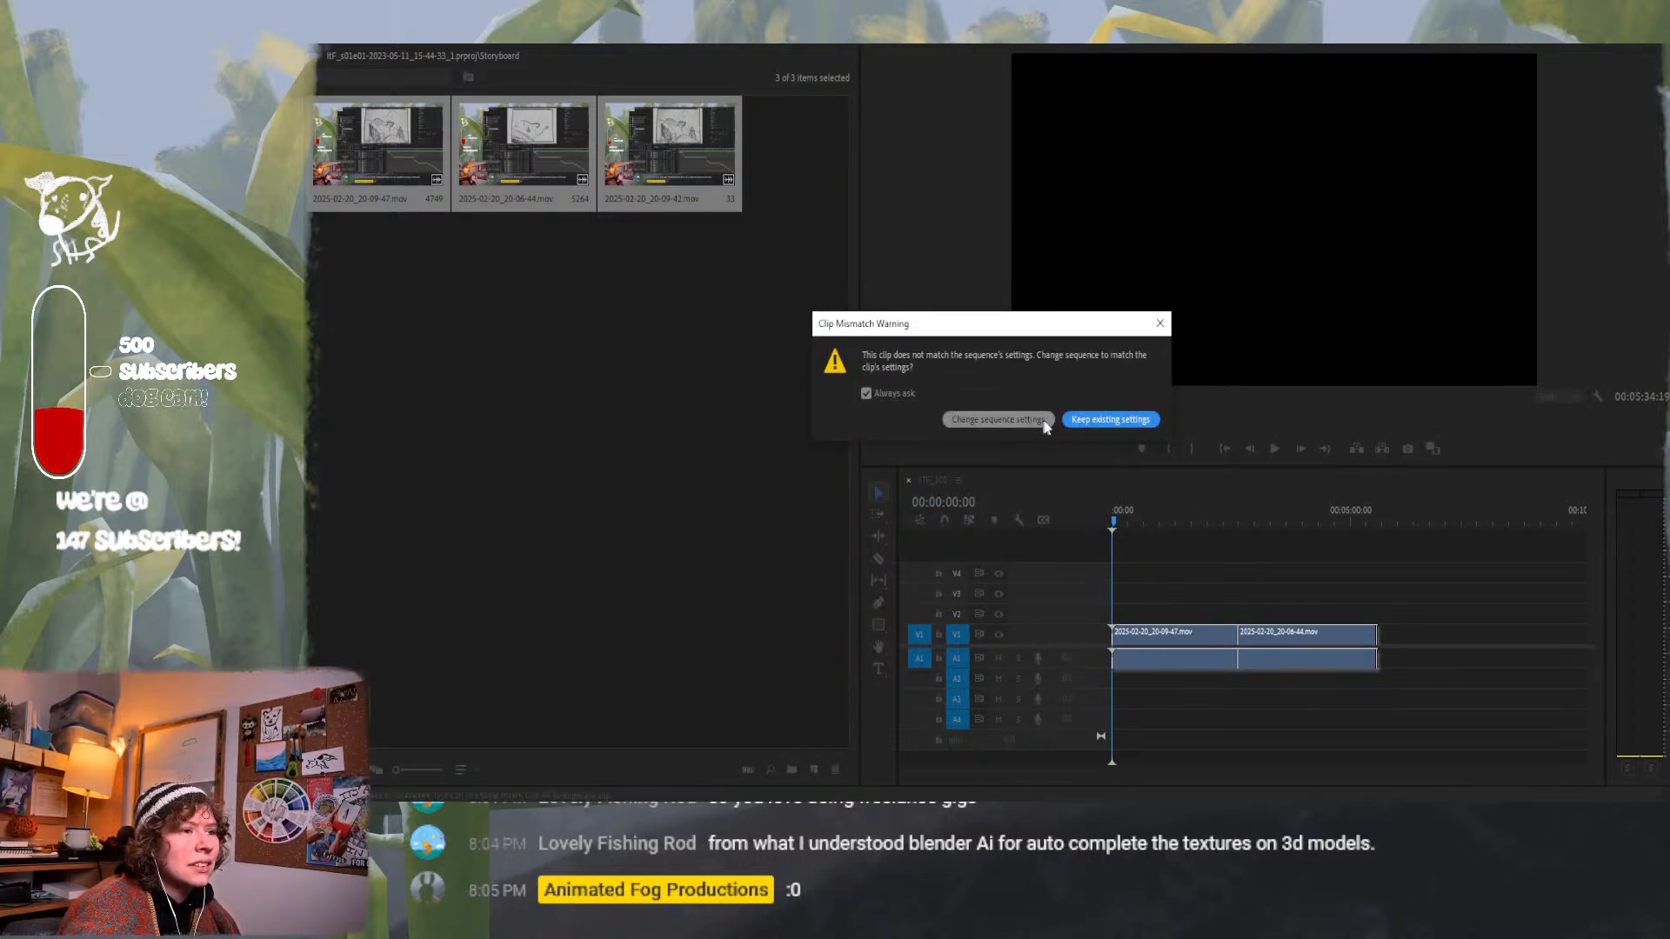
click(1089, 419)
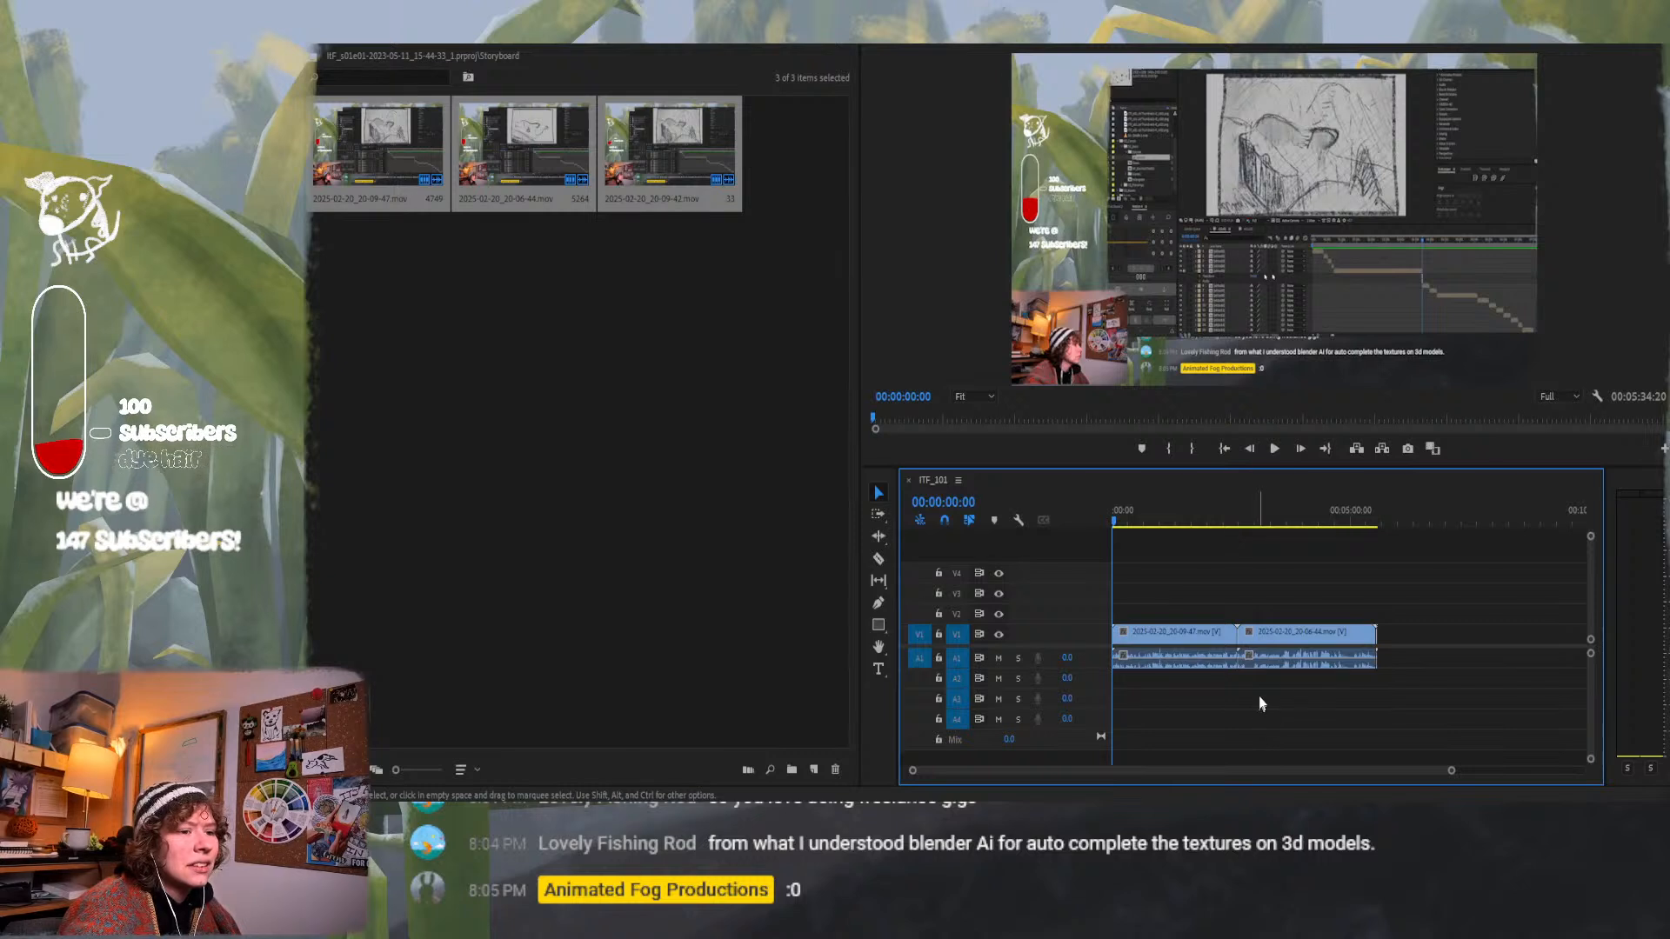
Delete all the clips from the ITF_101 sequence.
click(1270, 657)
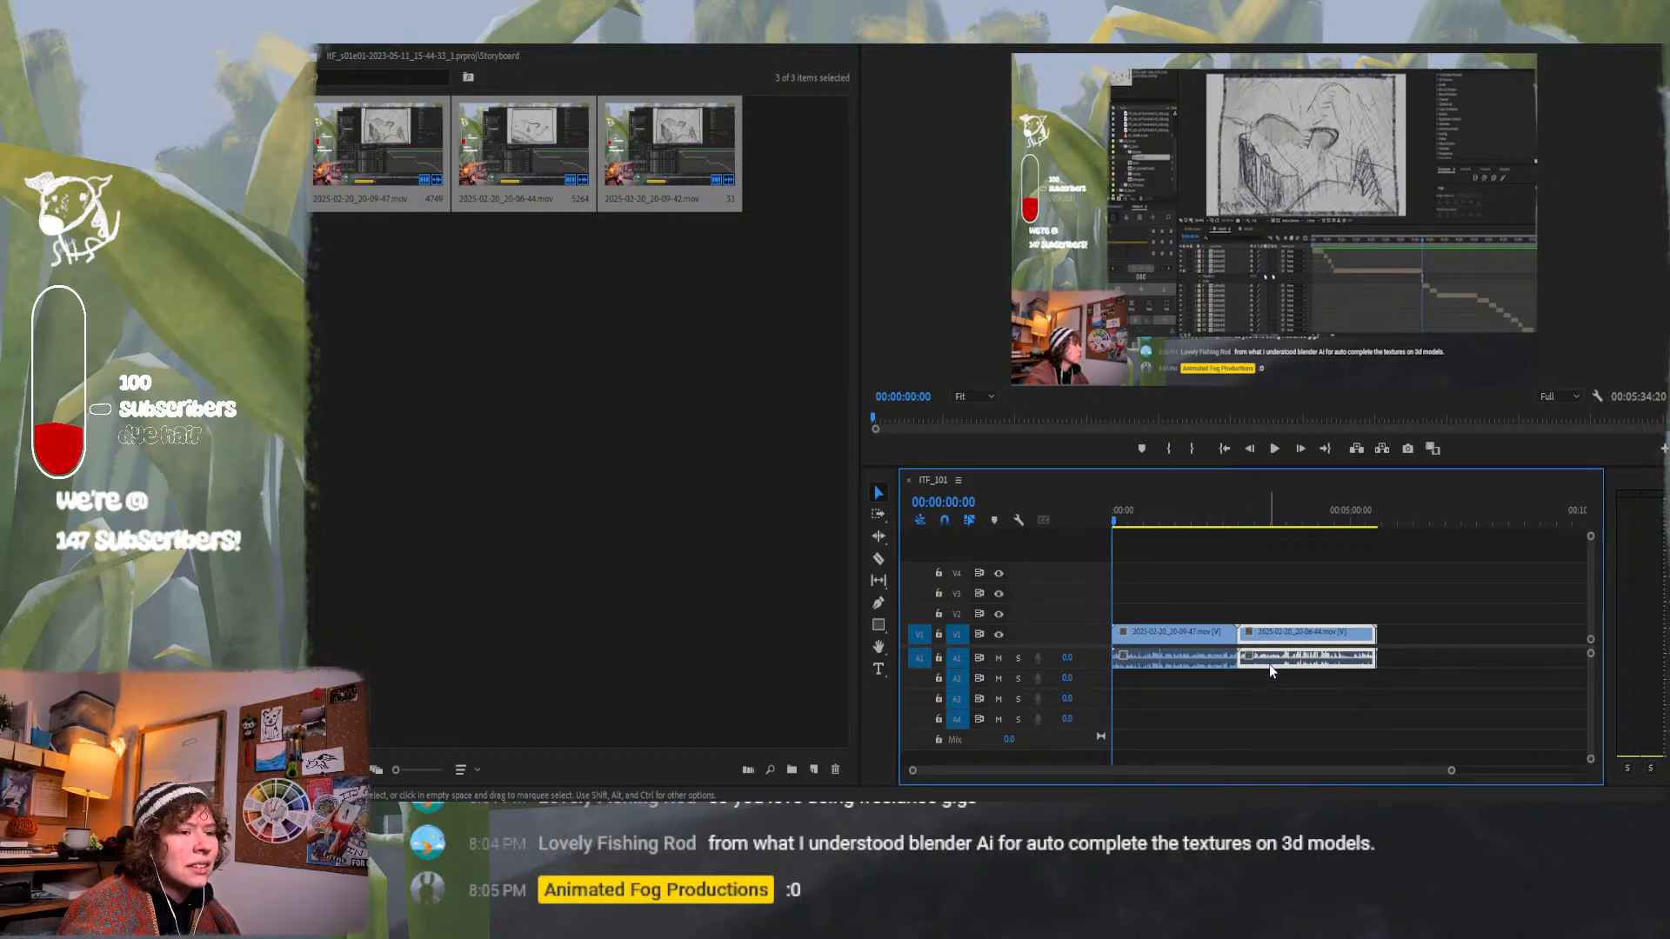
key(ctrl+a)
key(Delete)
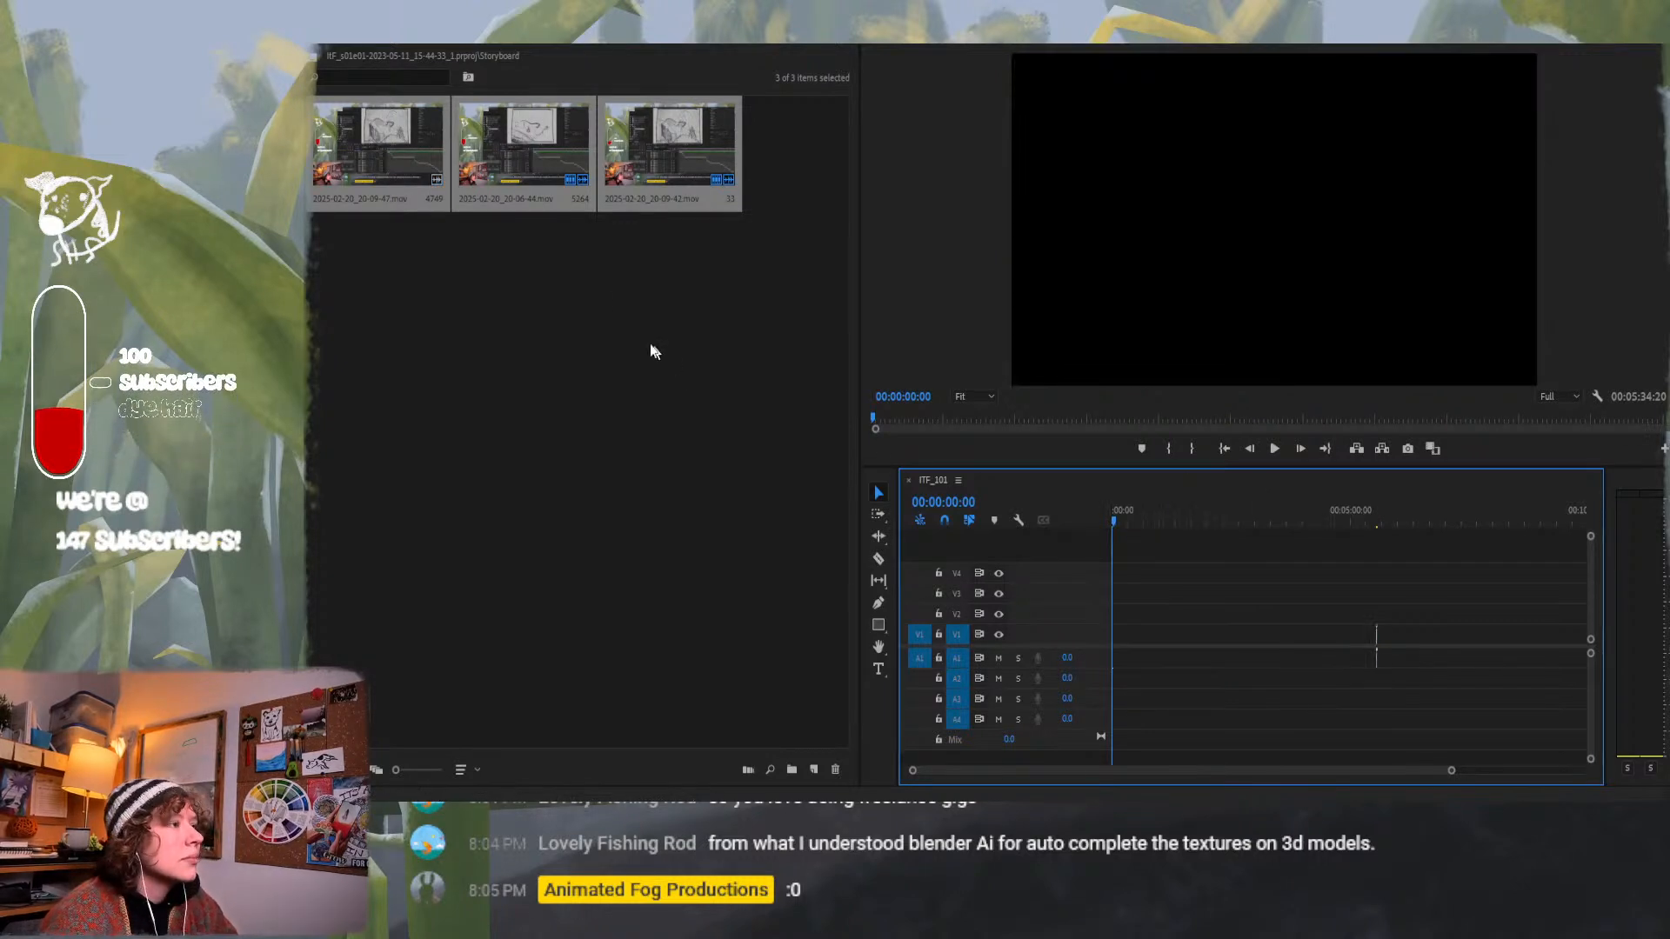
Interpret the 2025-02-20_20-09-42.mov footage with an assumed frame rate of 24 fps.
click(656, 232)
click(658, 148)
right_click(668, 140)
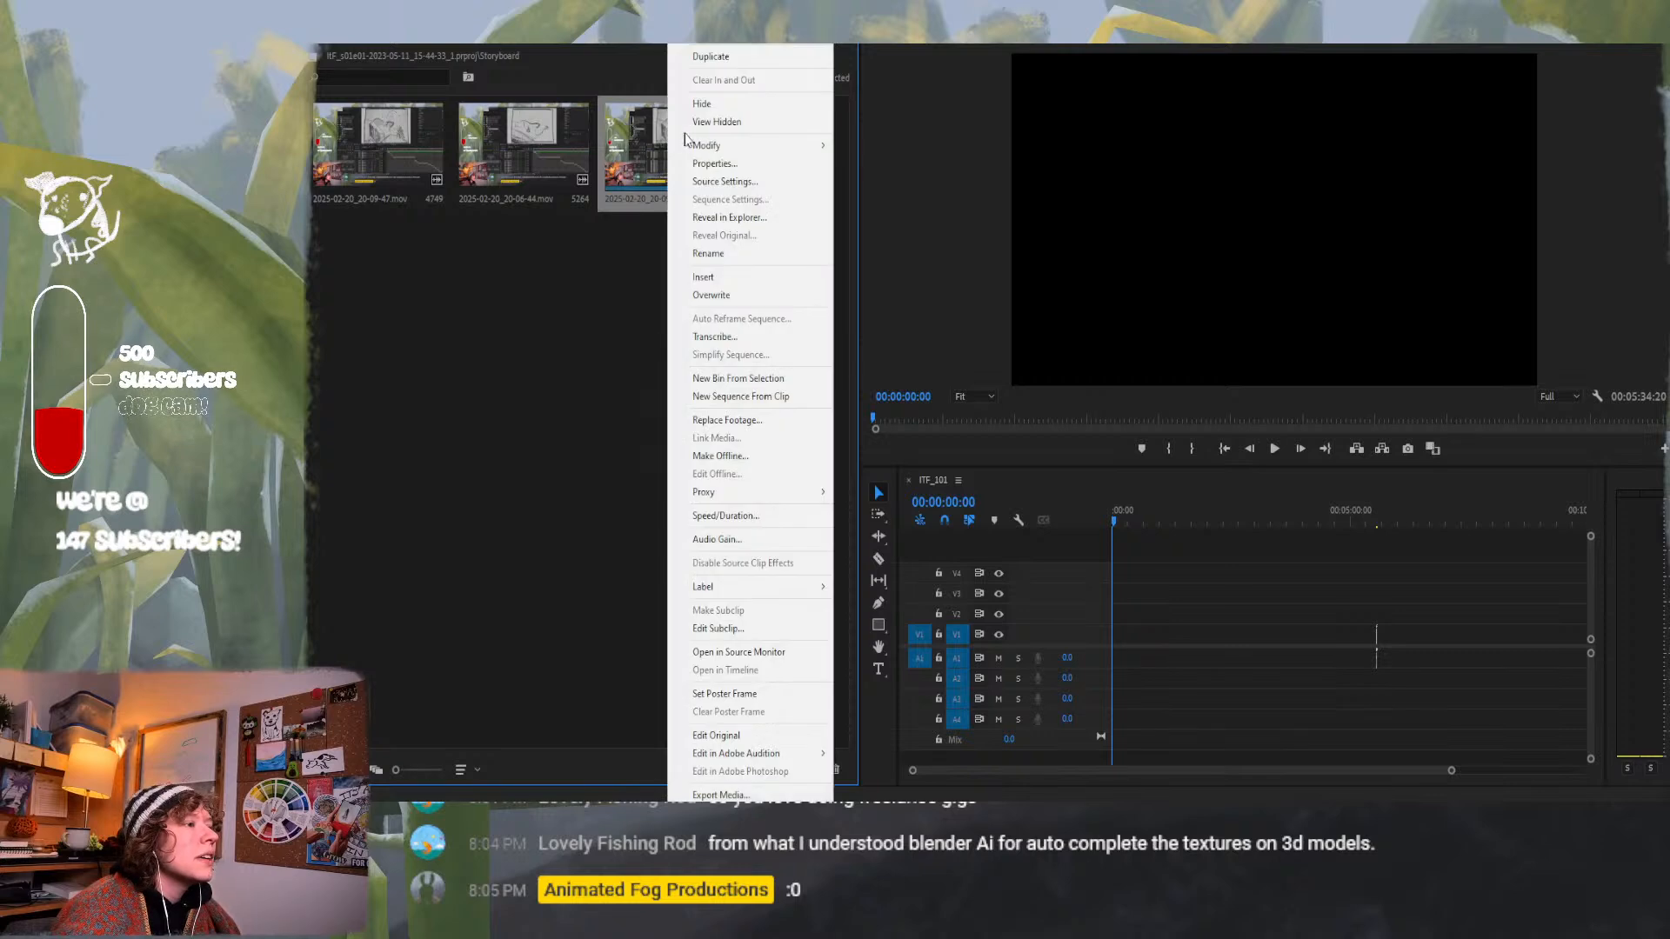
mouse_move(757, 148)
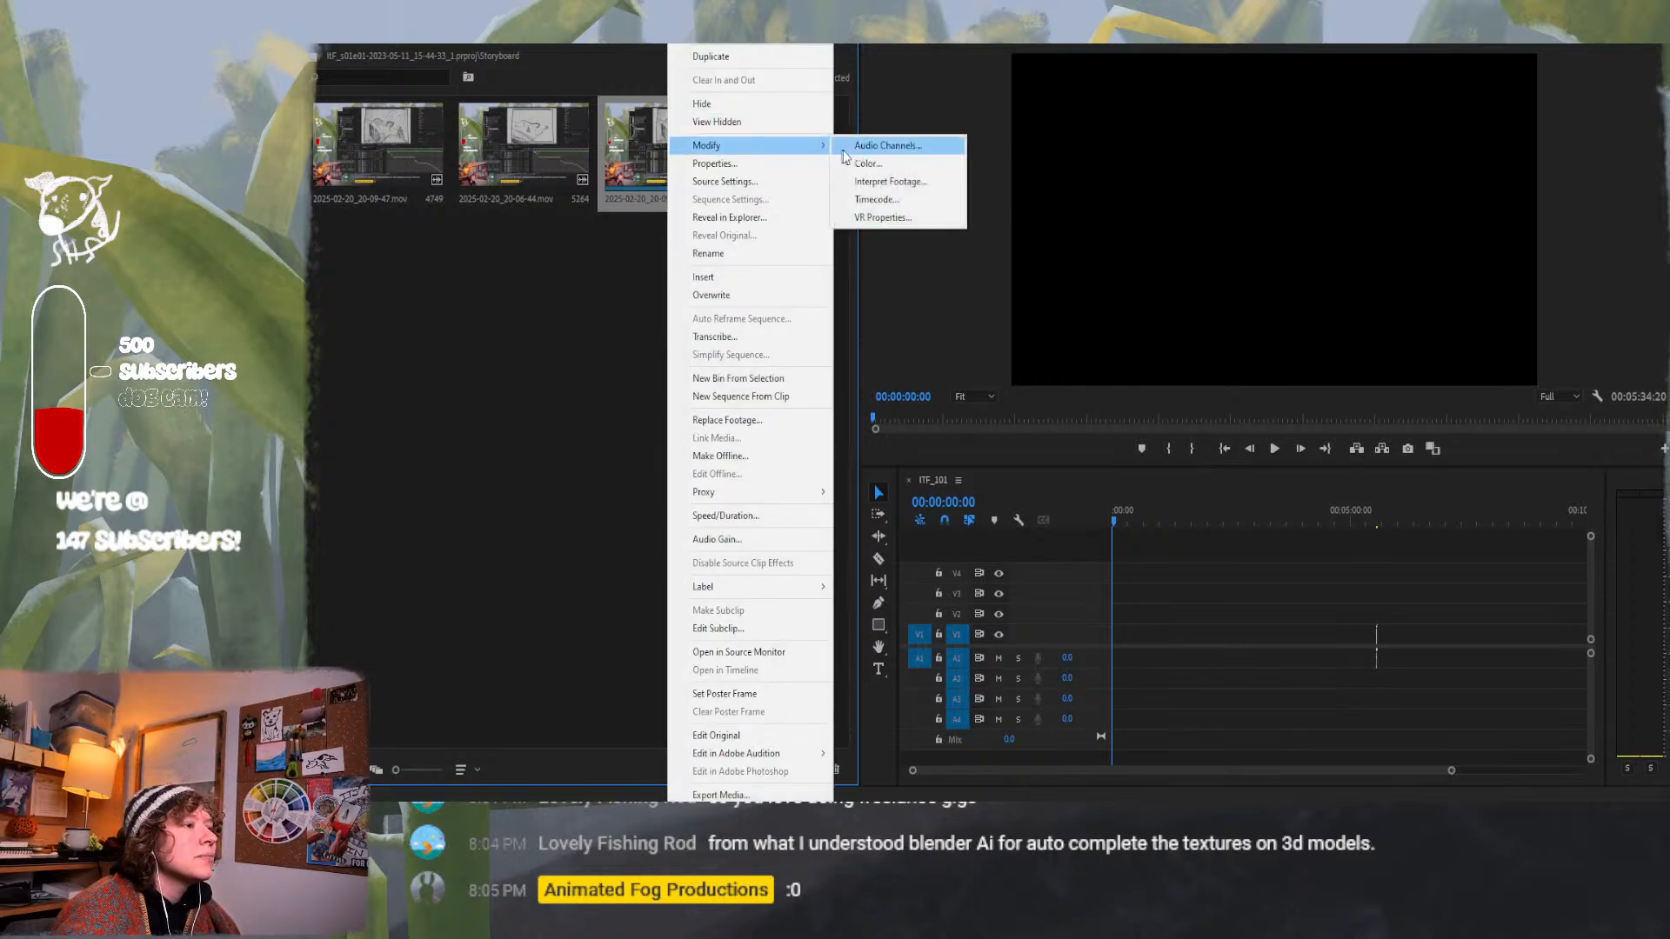
click(878, 181)
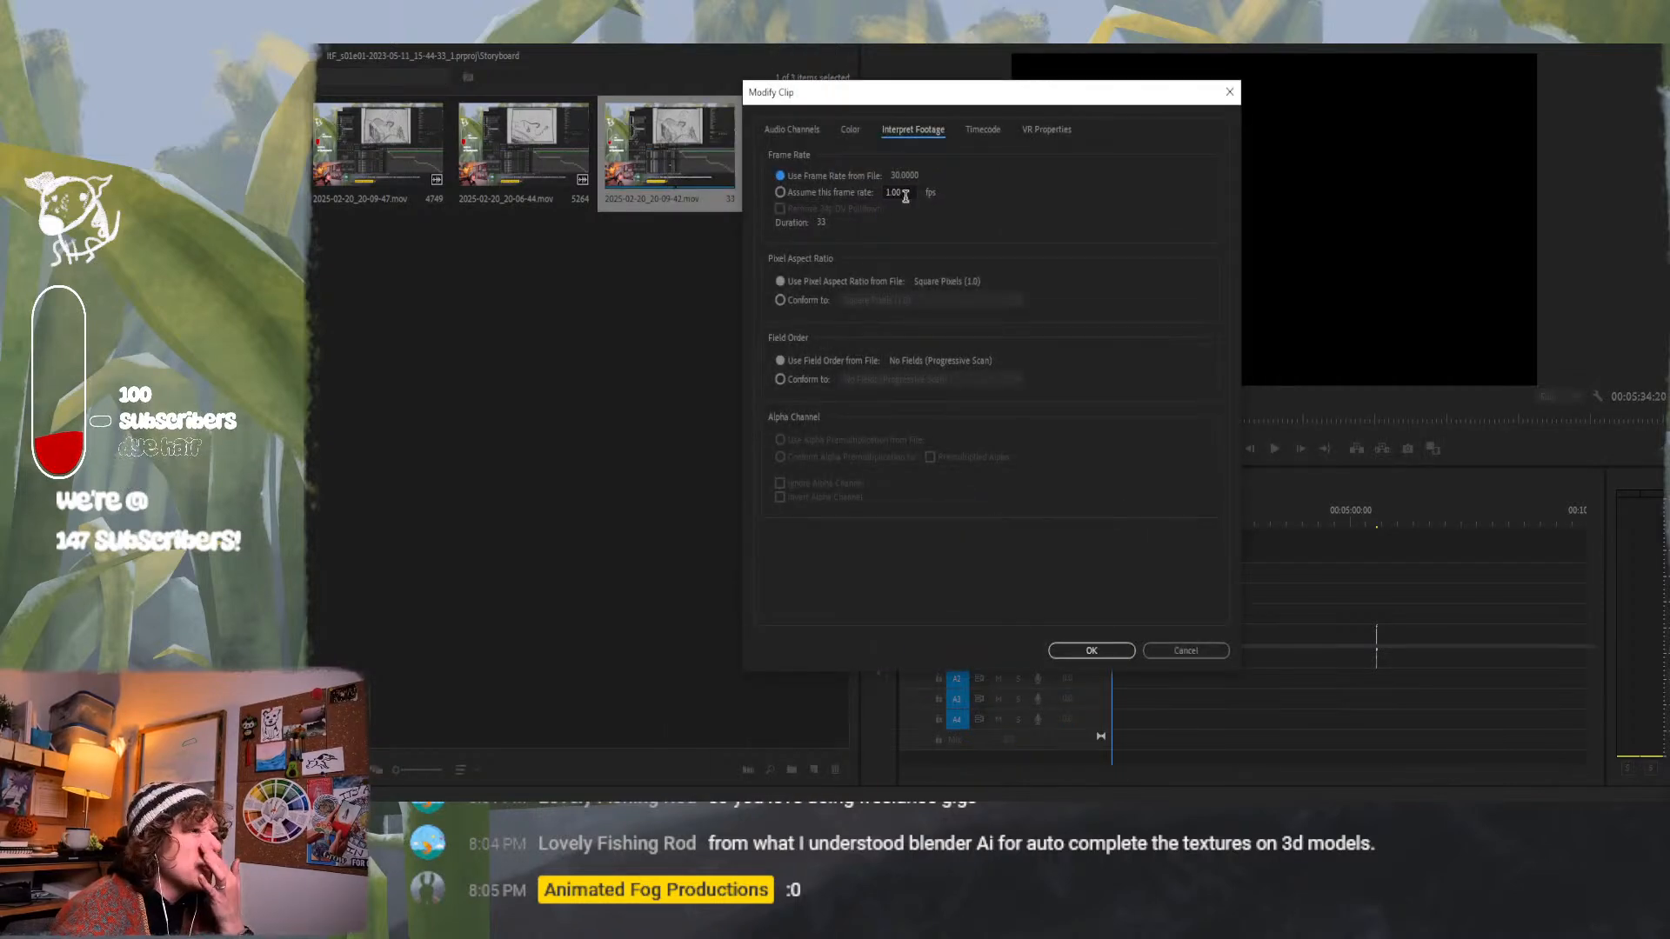
click(780, 193)
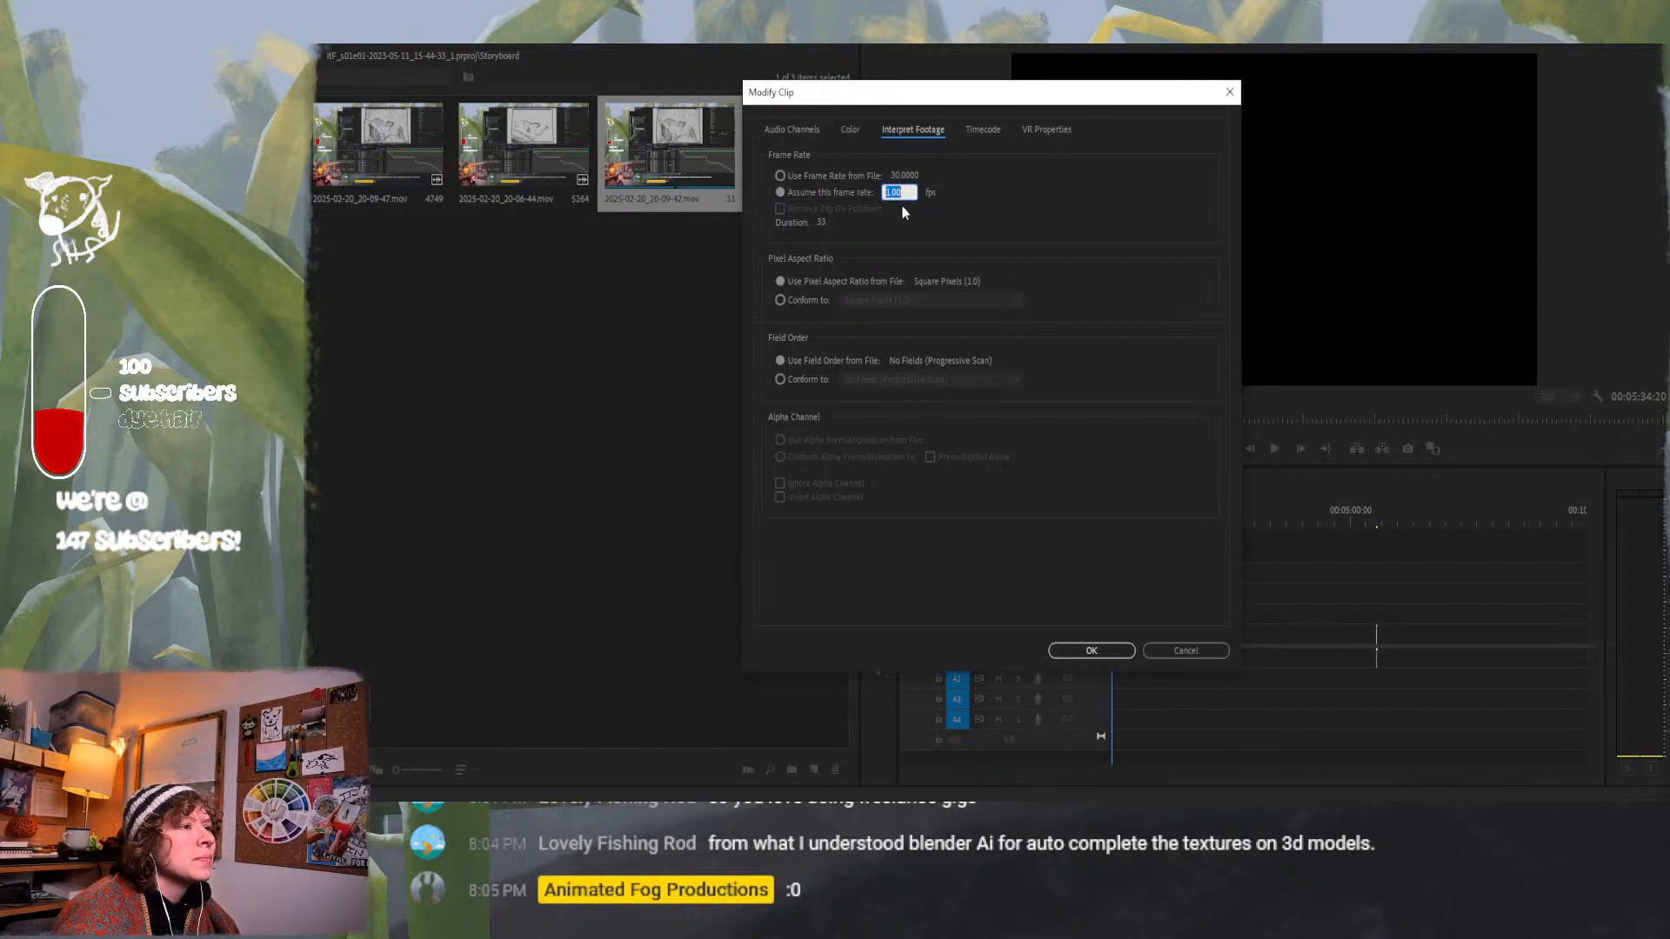
text(24)
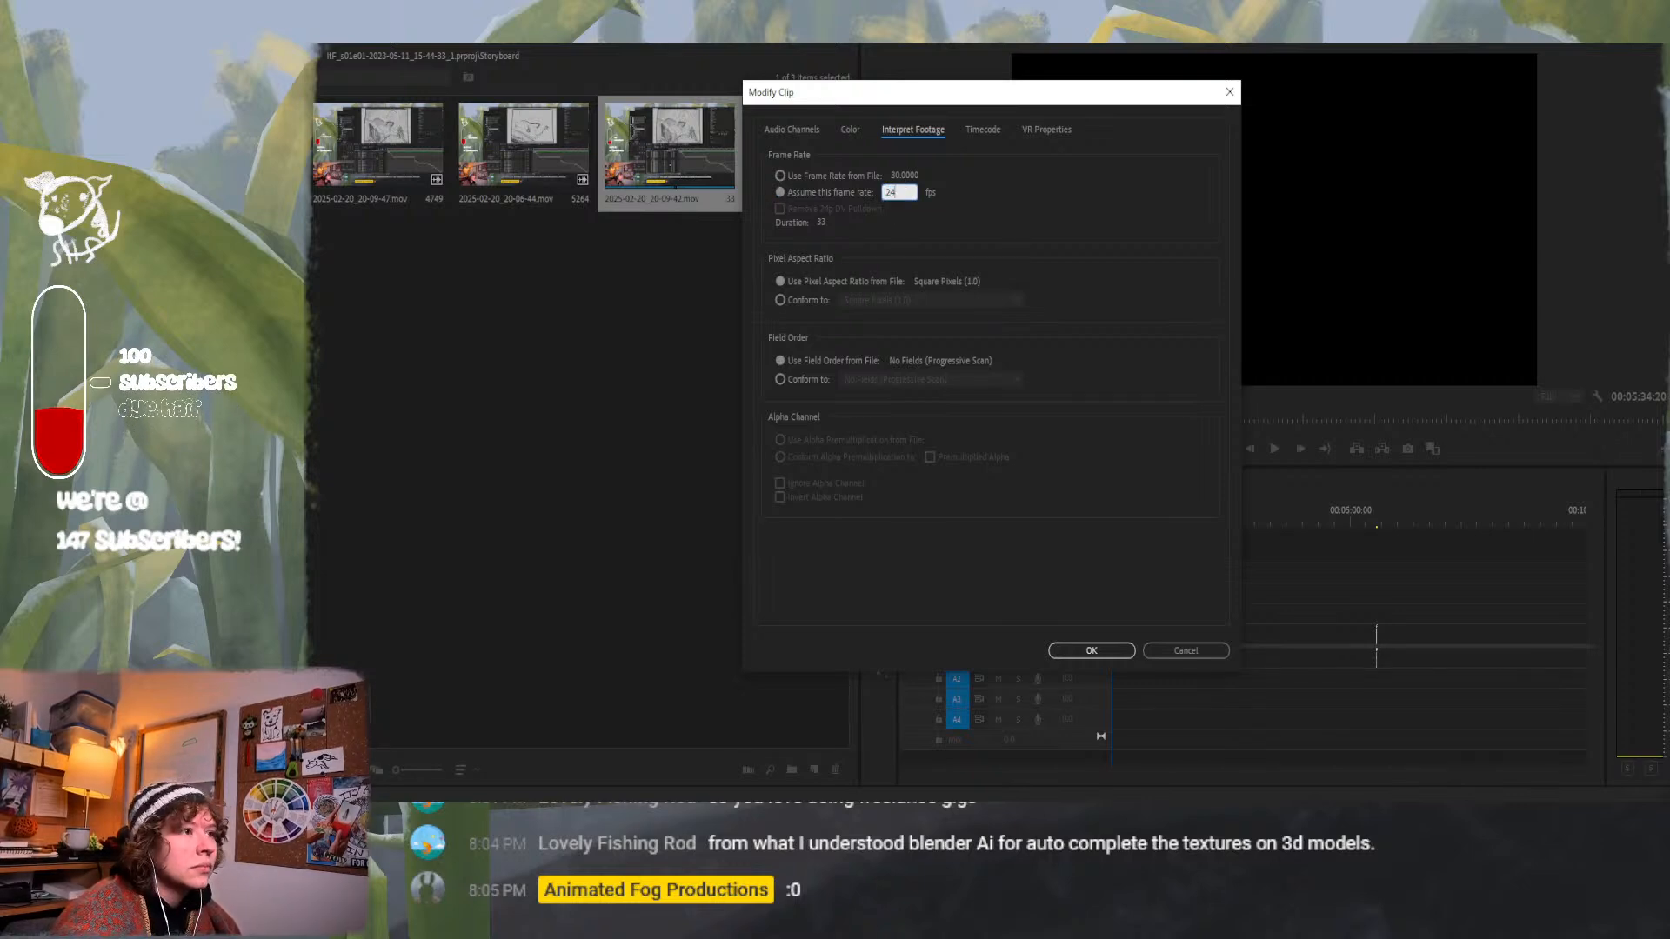
key(Return)
Interpret the 2025-02-20_20-06-44.mov footage with an assumed frame rate instead of the file's own.
click(506, 133)
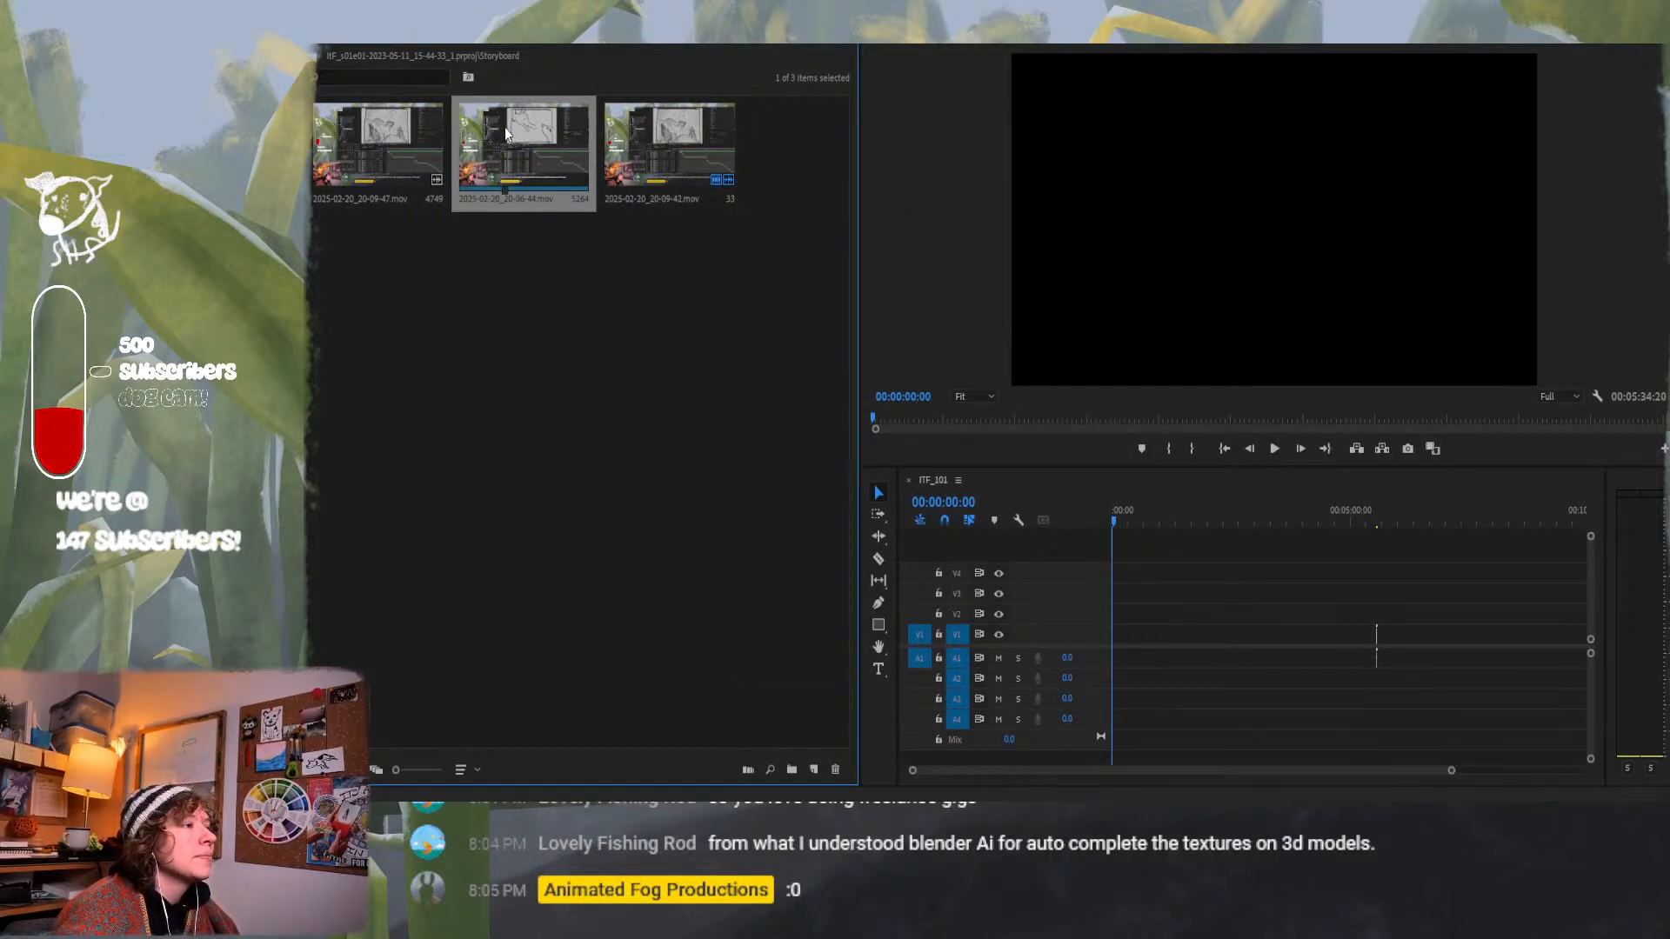
right_click(507, 133)
mouse_move(612, 154)
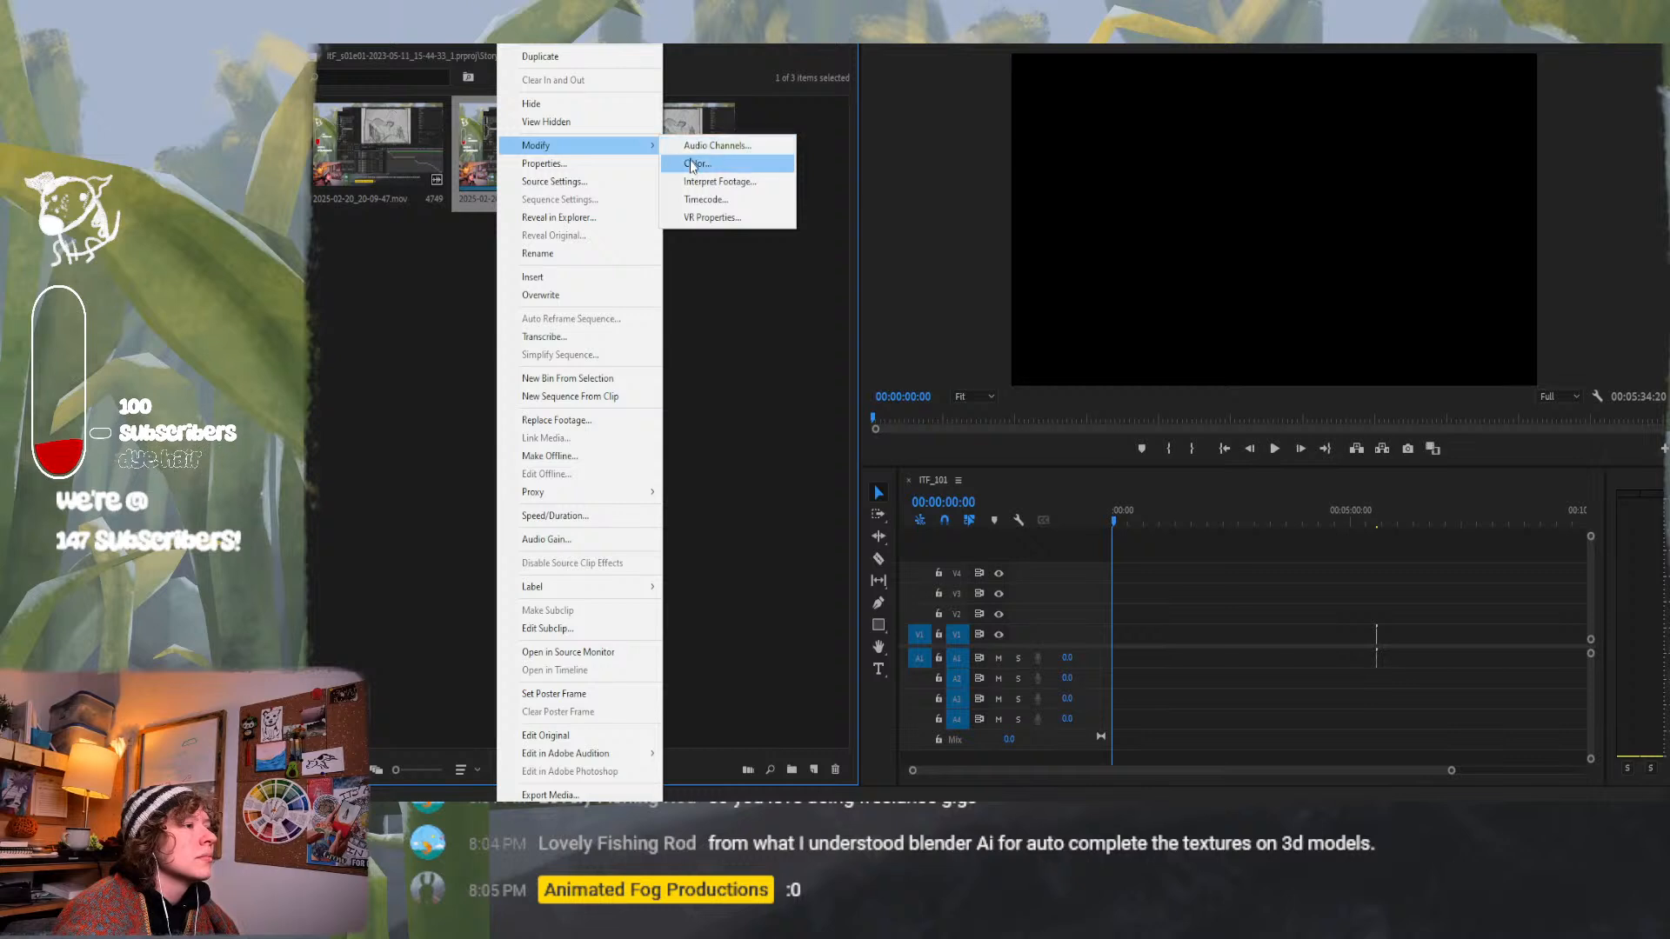
click(712, 181)
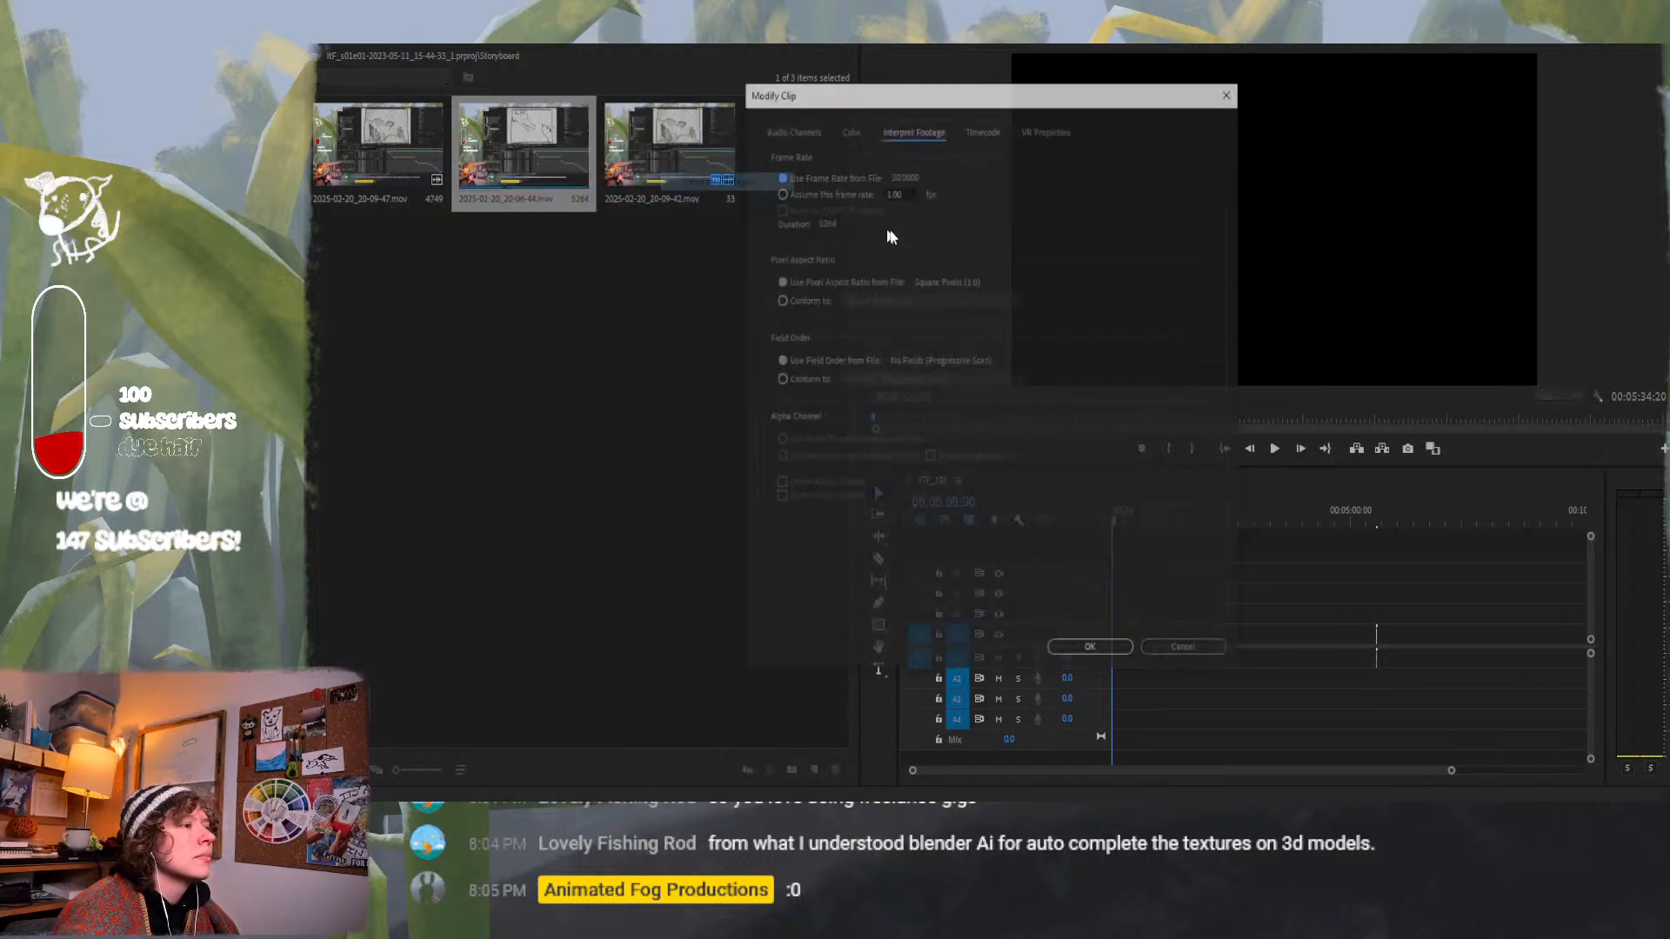
click(786, 191)
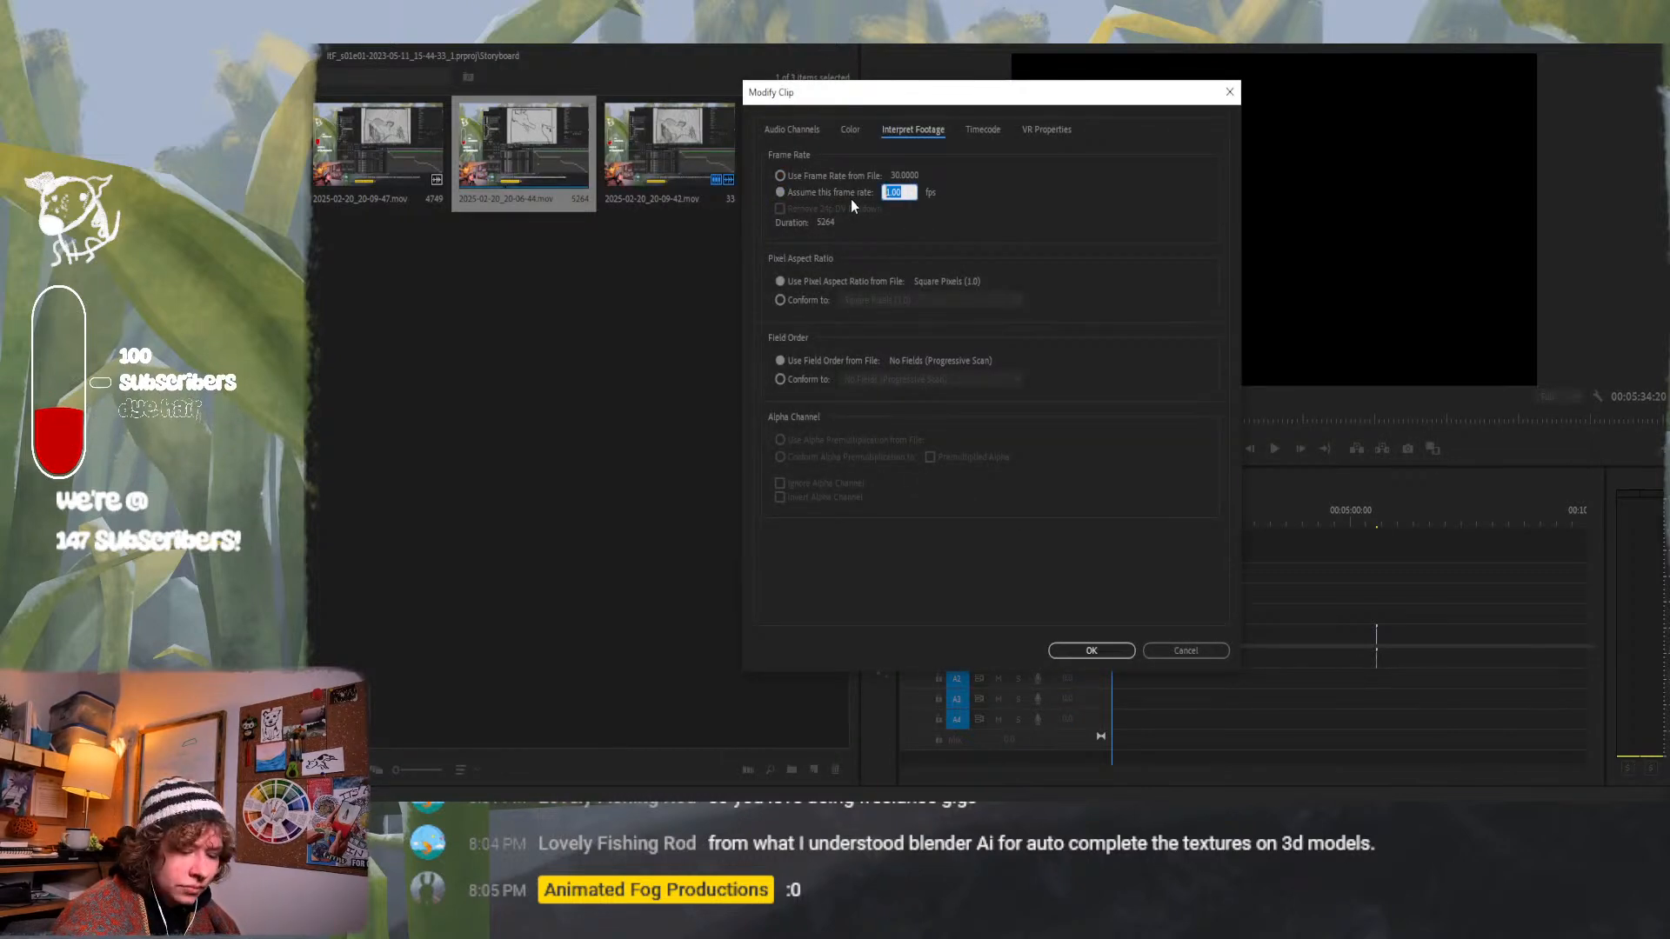
key(Return)
Interpret the 2025-02-20_20-09-47.mov footage with an assumed frame rate of 24 fps.
click(408, 152)
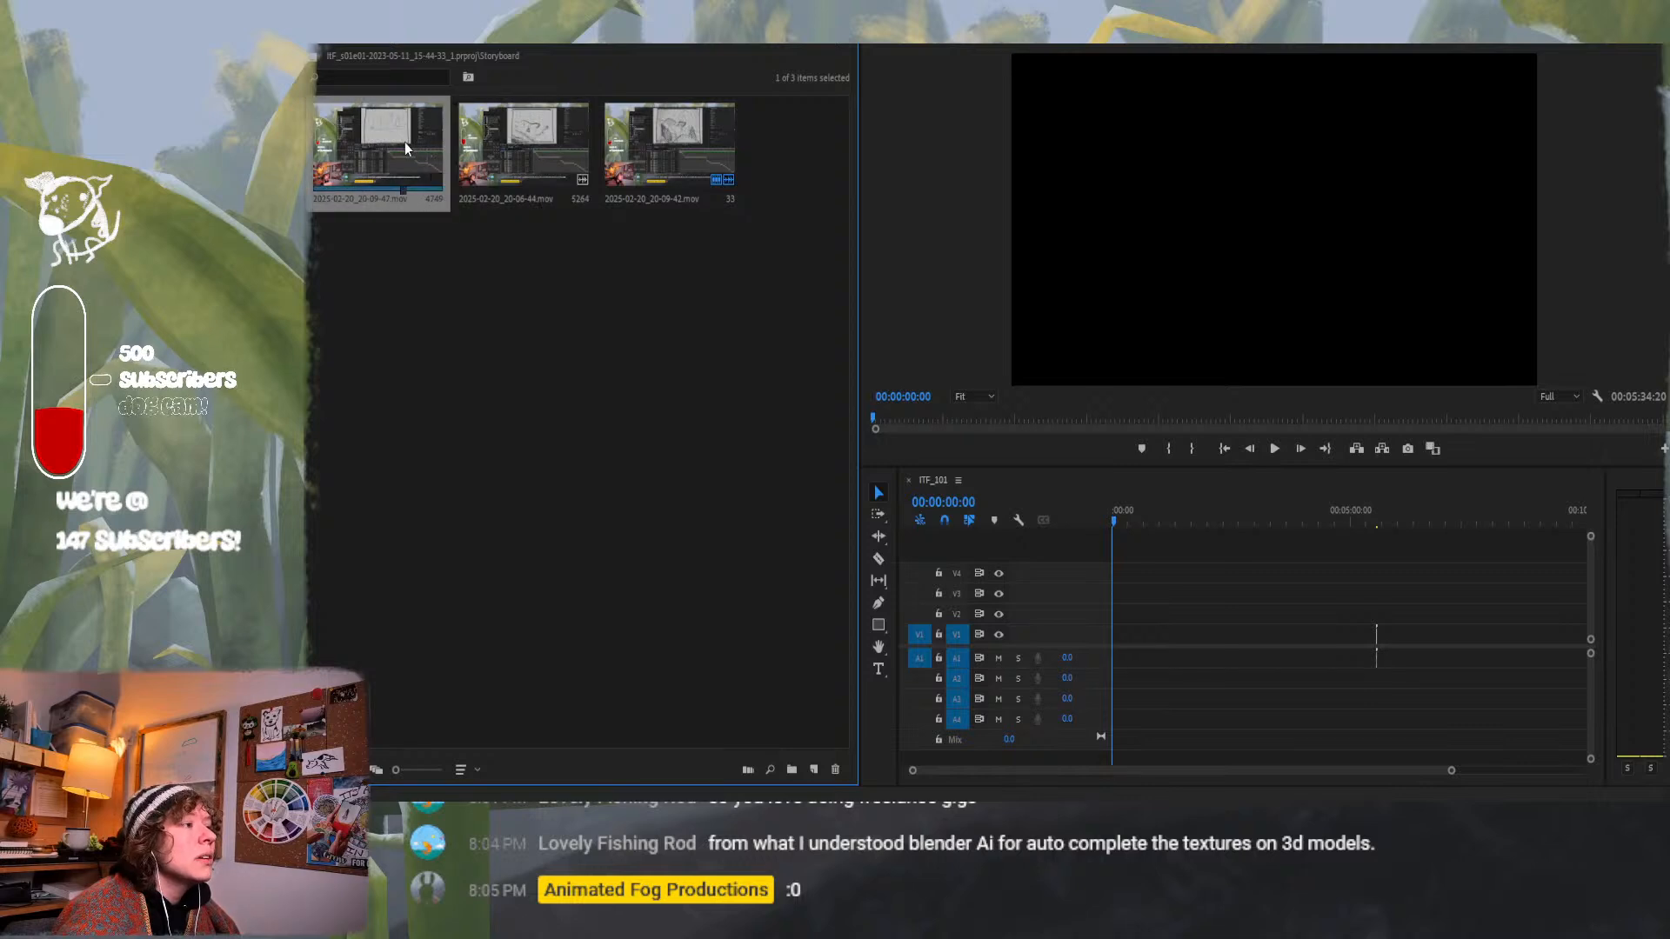
right_click(408, 152)
mouse_move(539, 148)
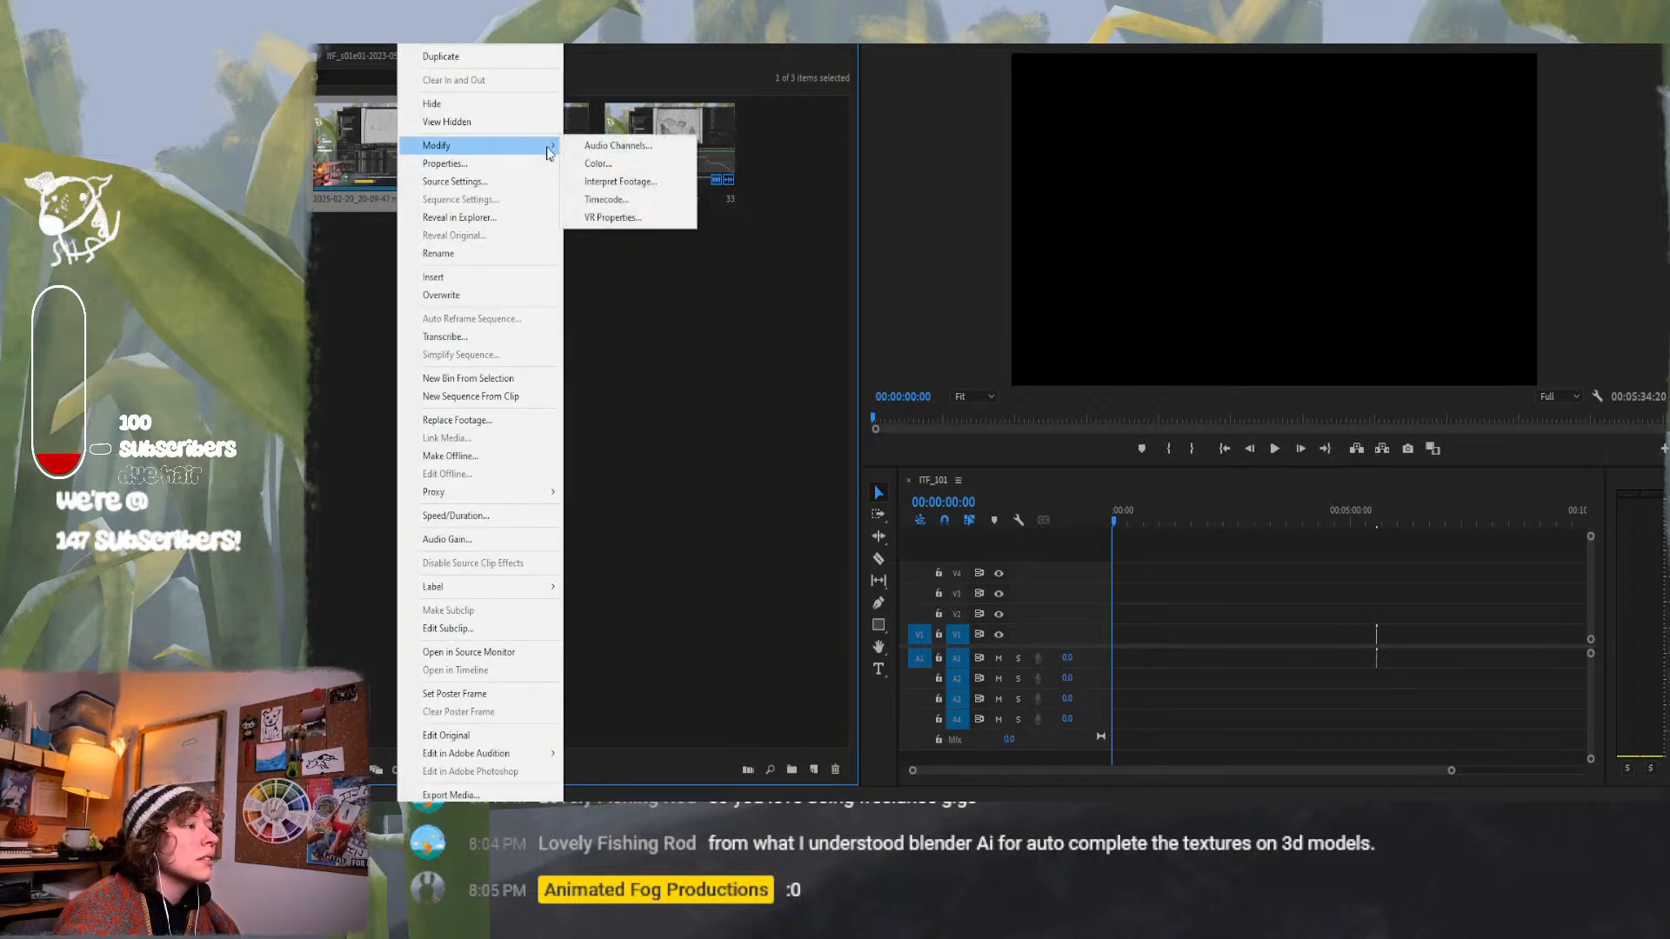
click(614, 182)
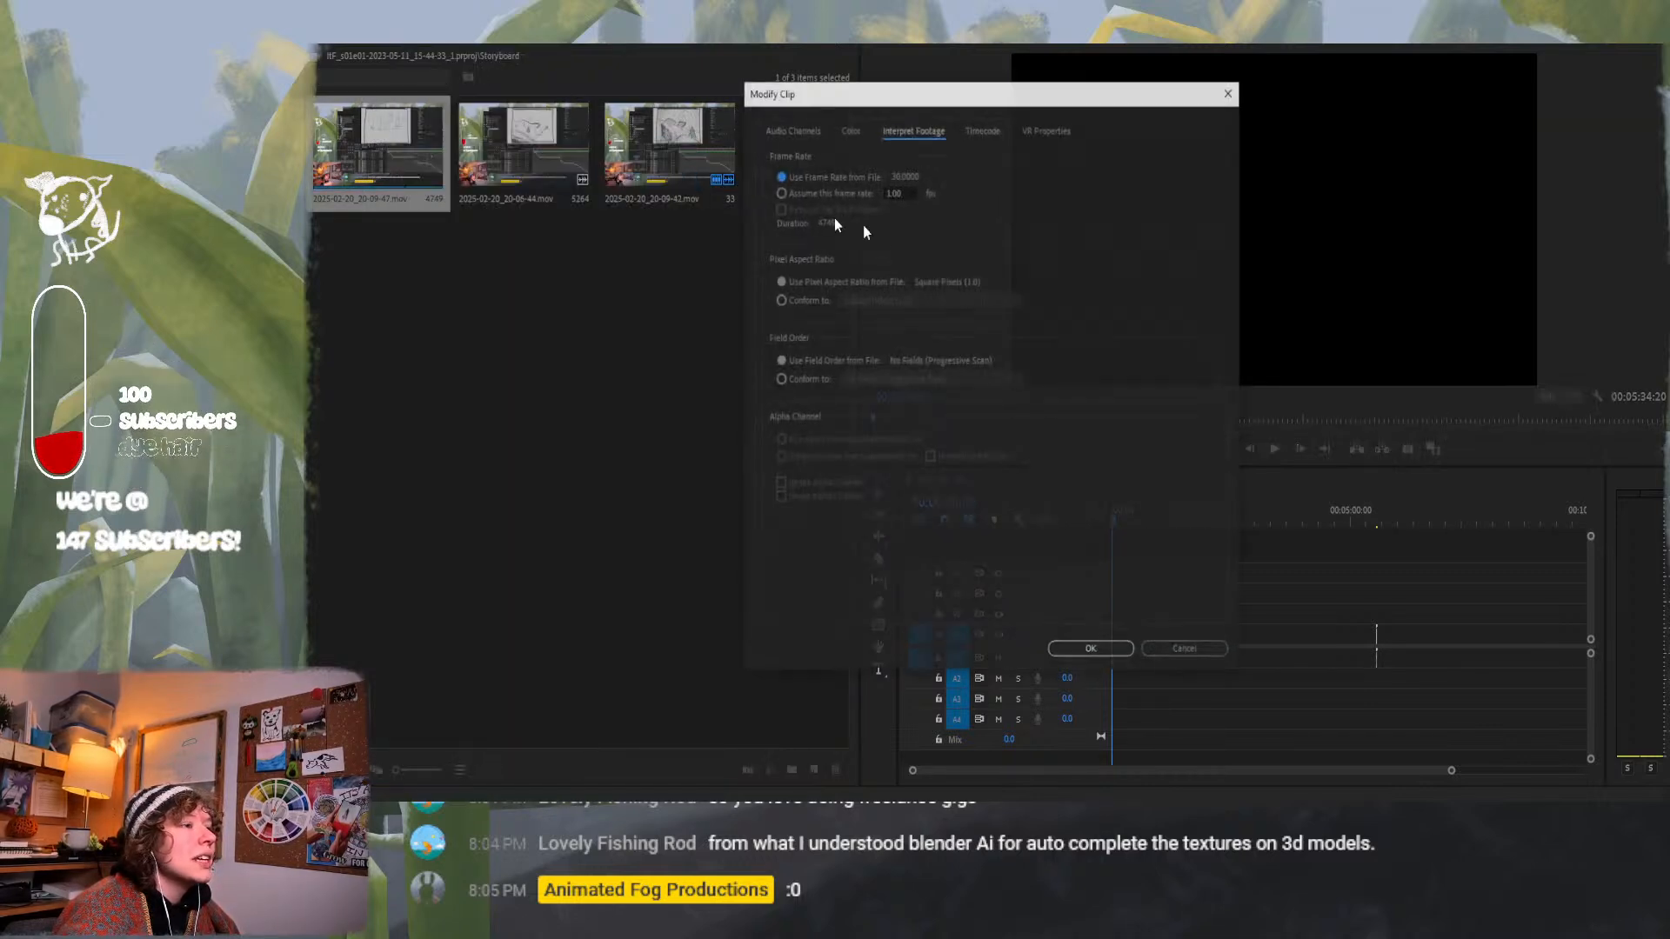
click(885, 193)
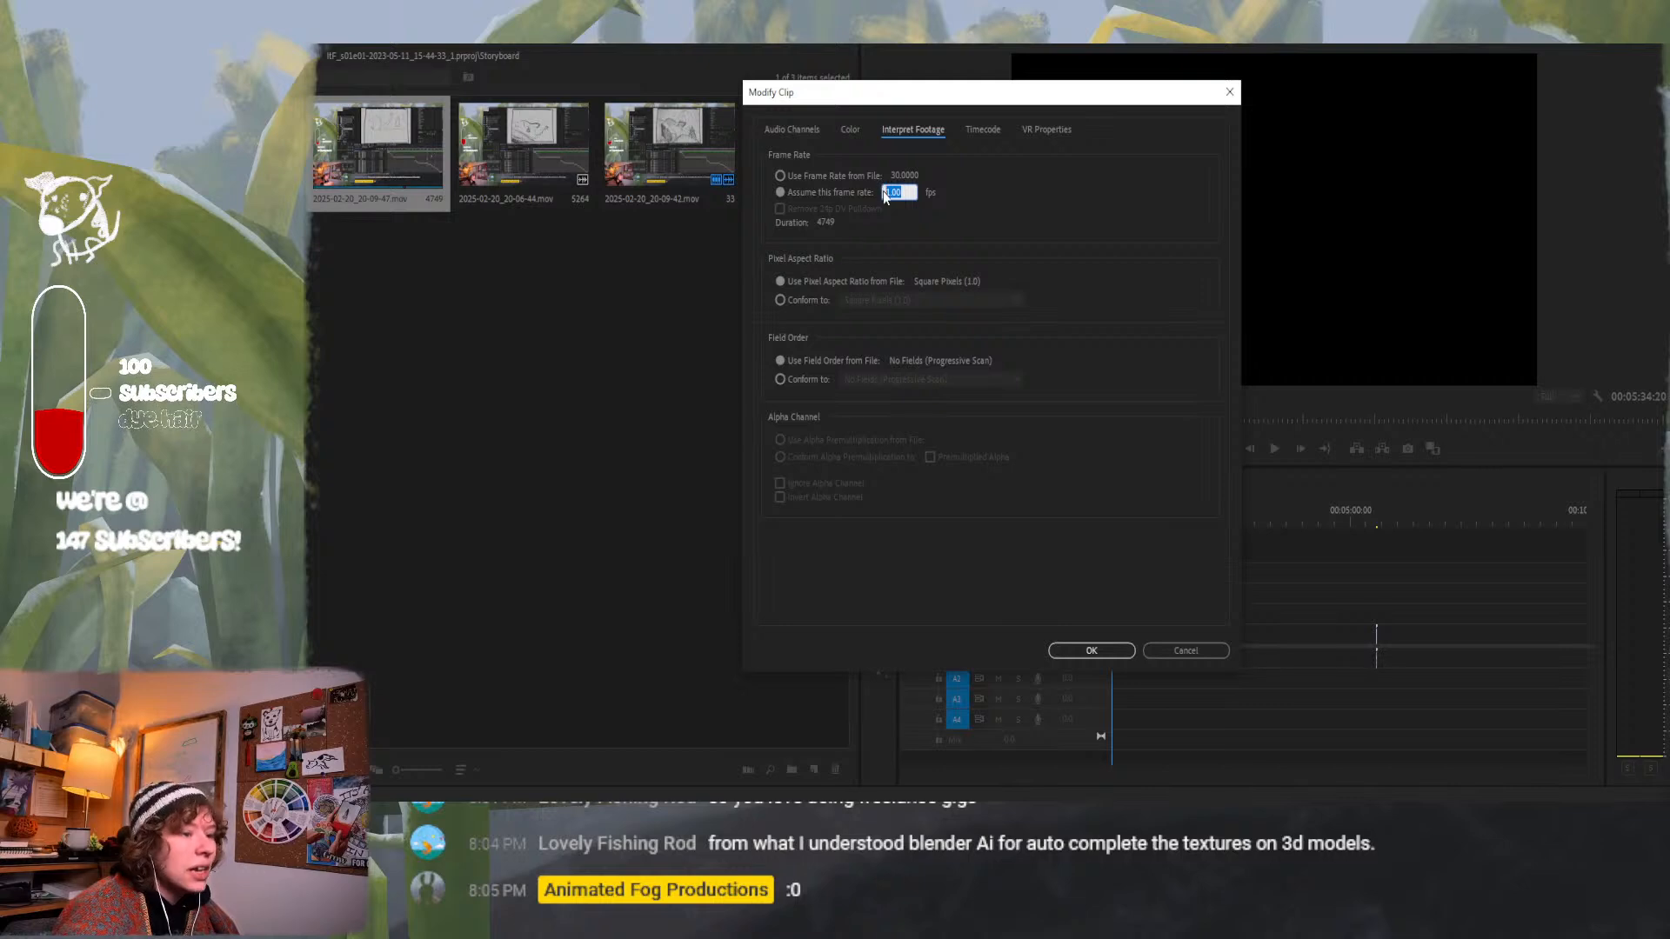
text(24)
key(Return)
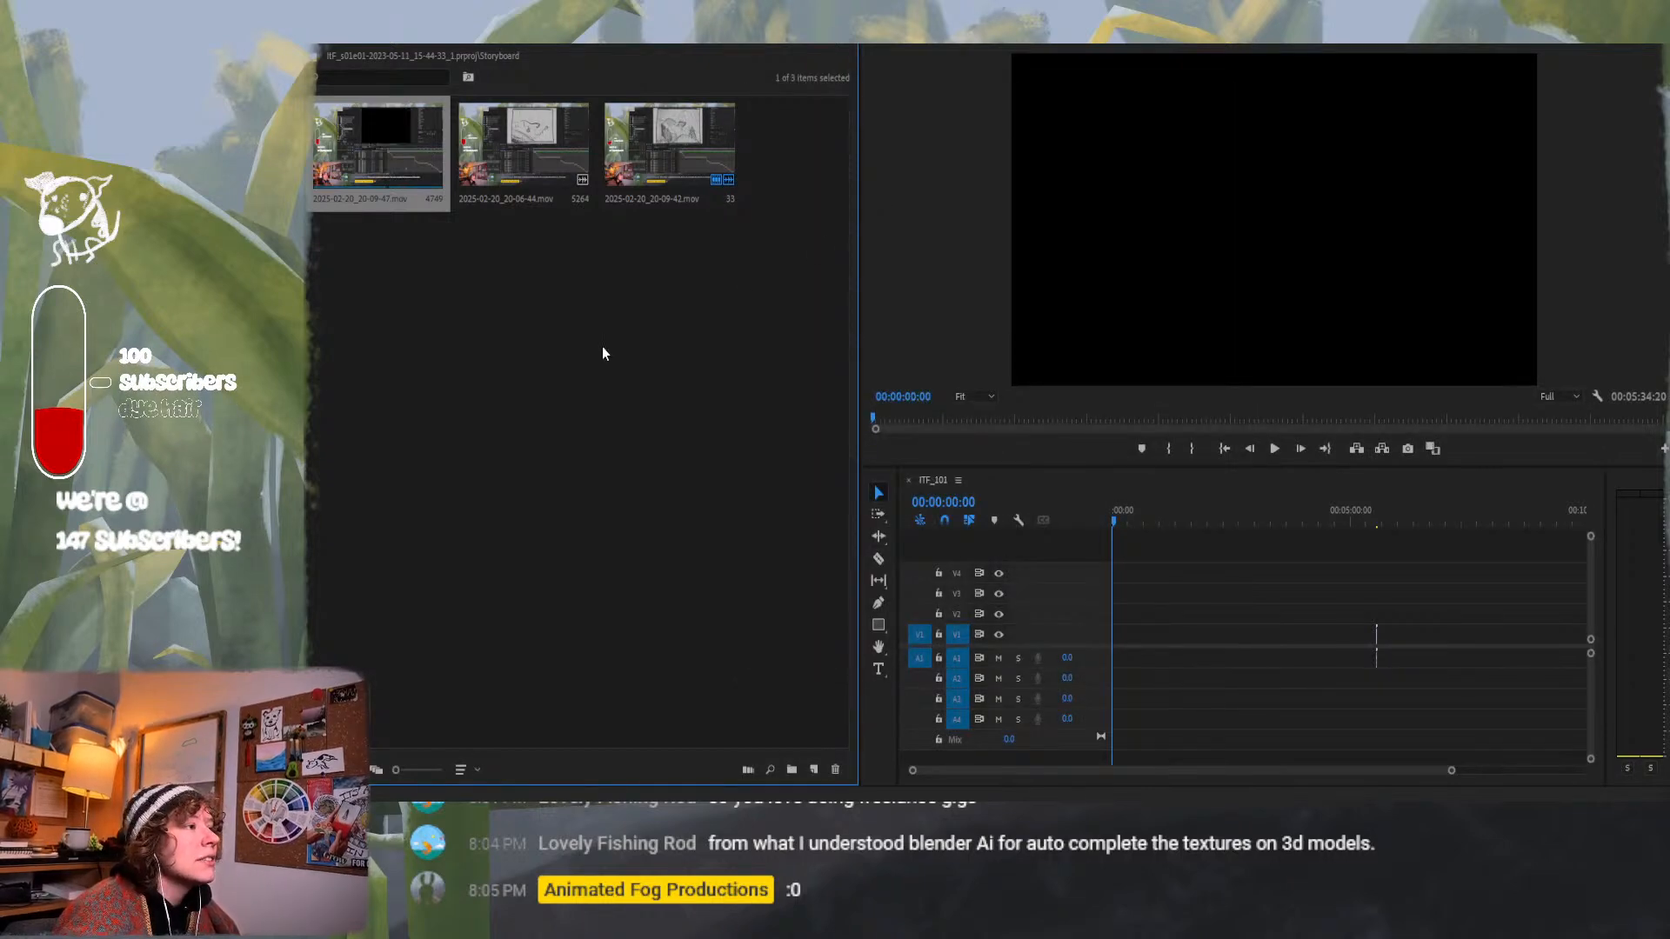
Try to place all three screen recordings together at the start of the ITF_101 sequence.
click(601, 346)
key(ctrl+a)
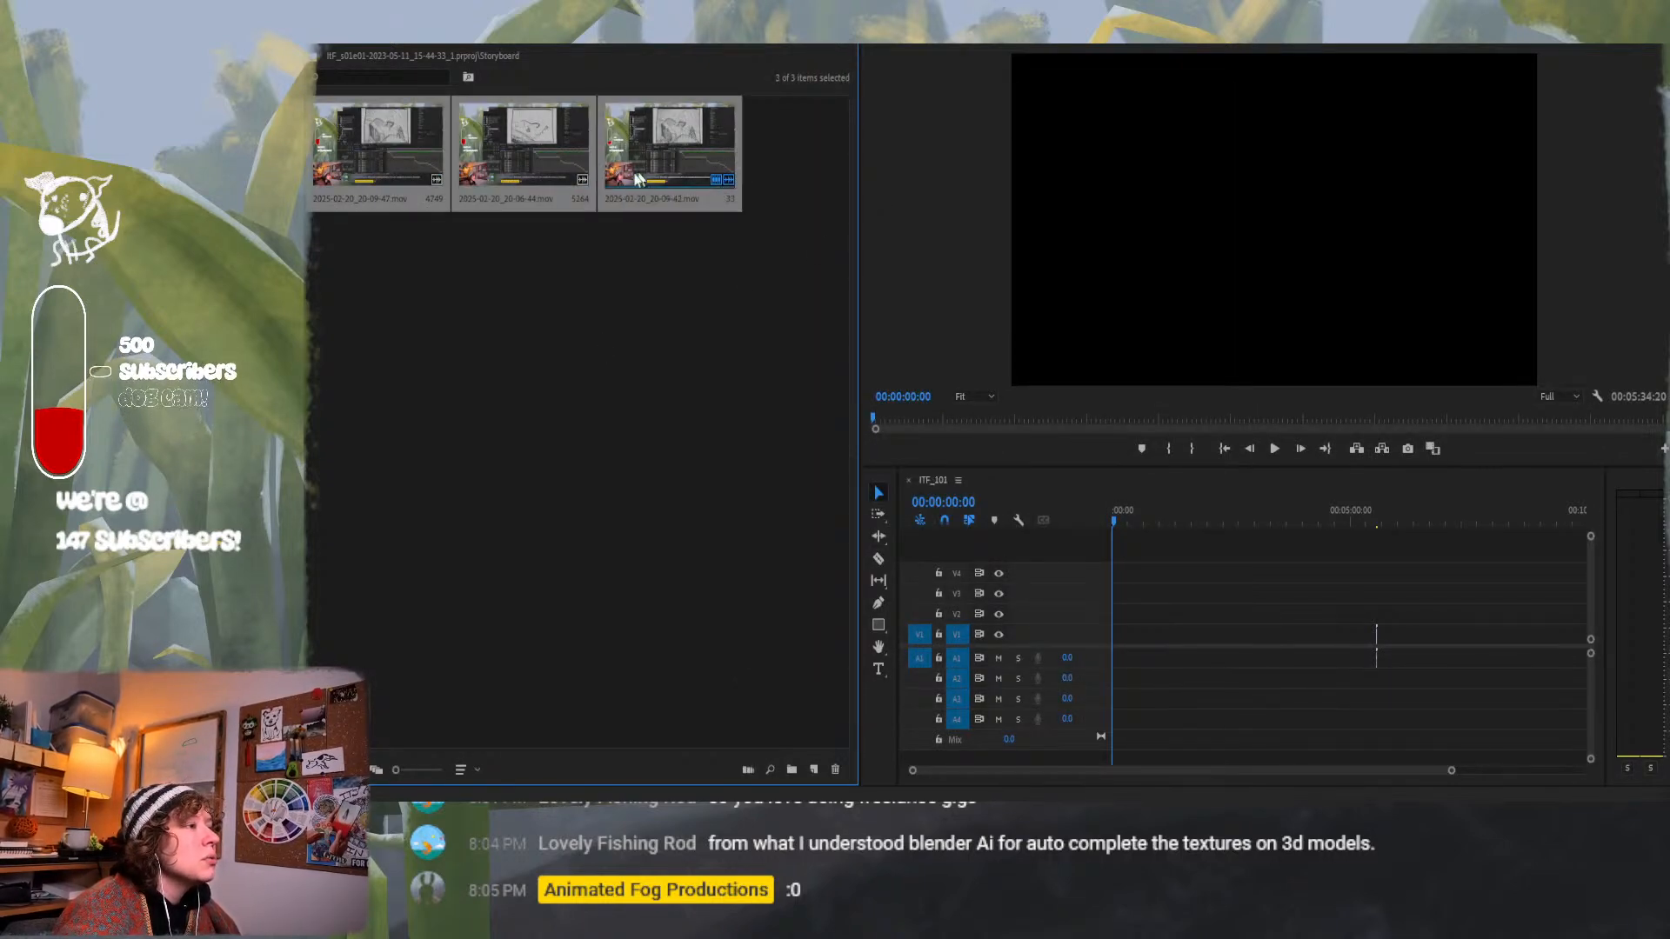
drag(413, 143, 1209, 651)
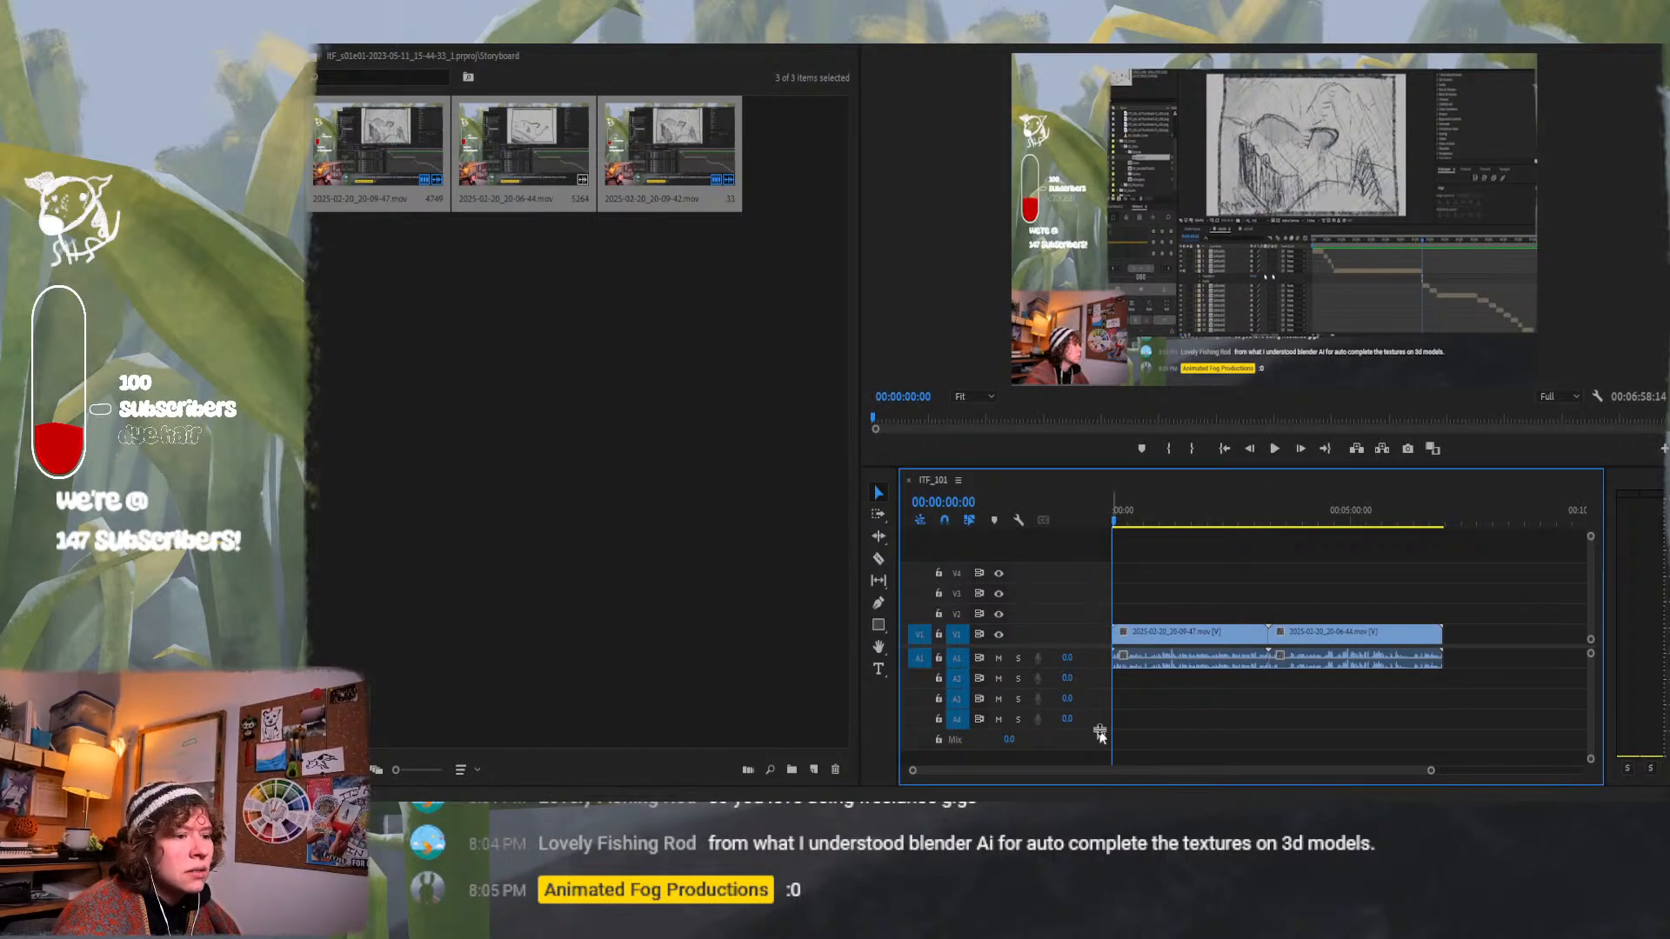
key(ctrl+z)
Delete the 2025-02-20_20-09-42.mov recording from the Storyboard bin together with its clip references.
click(675, 497)
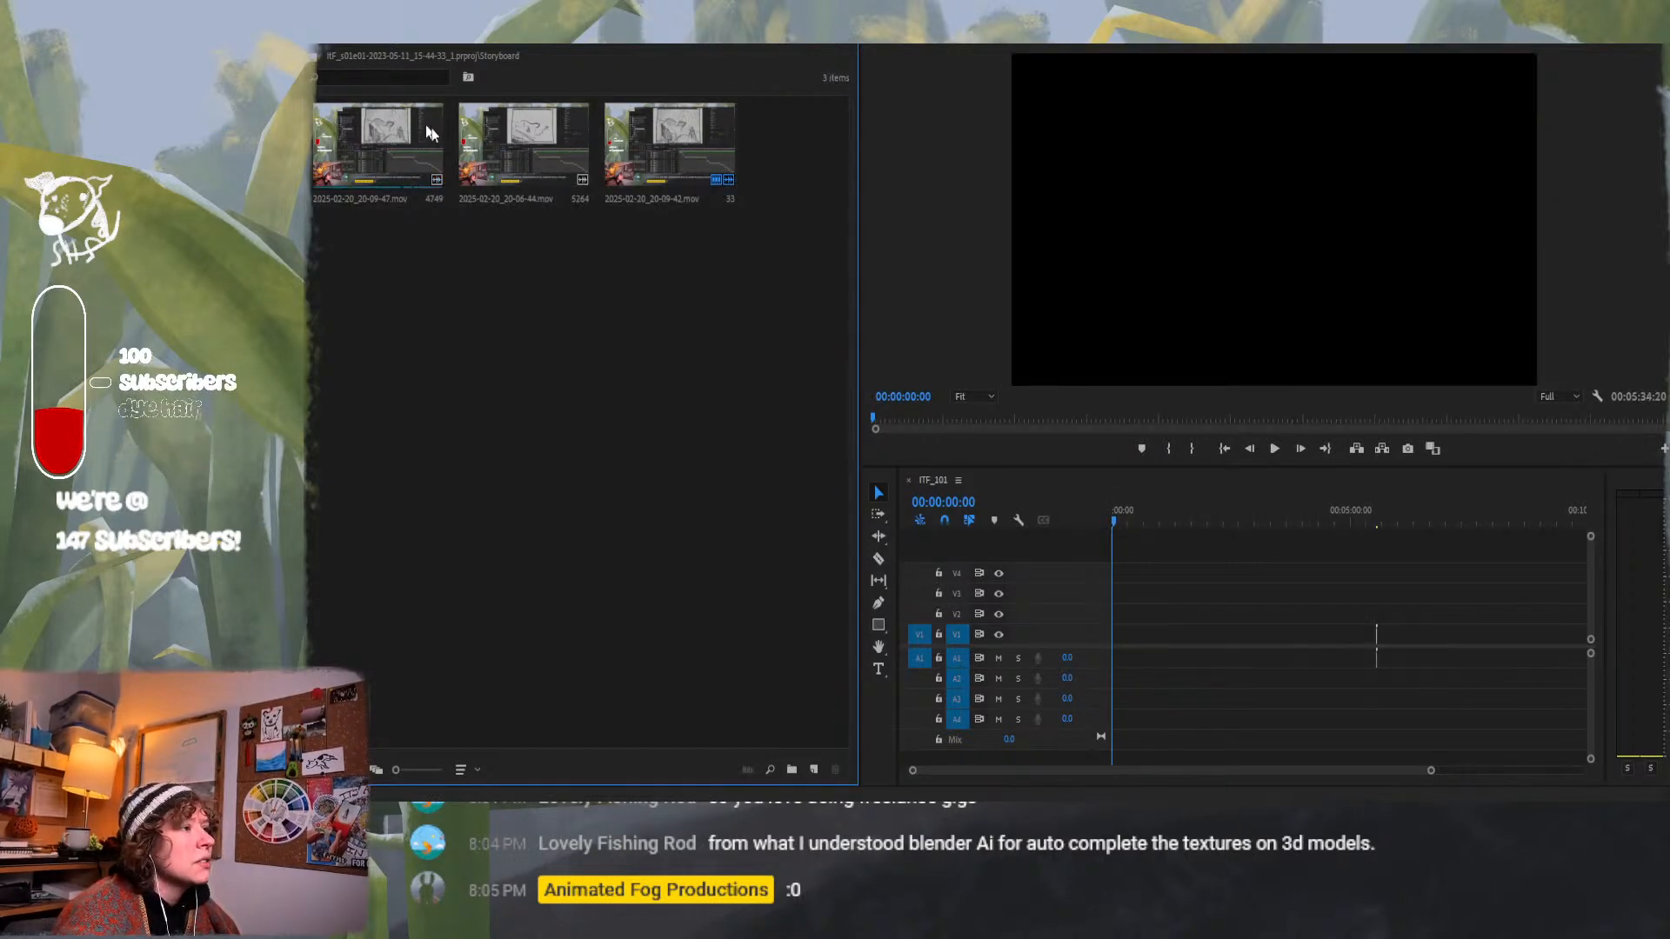
click(708, 152)
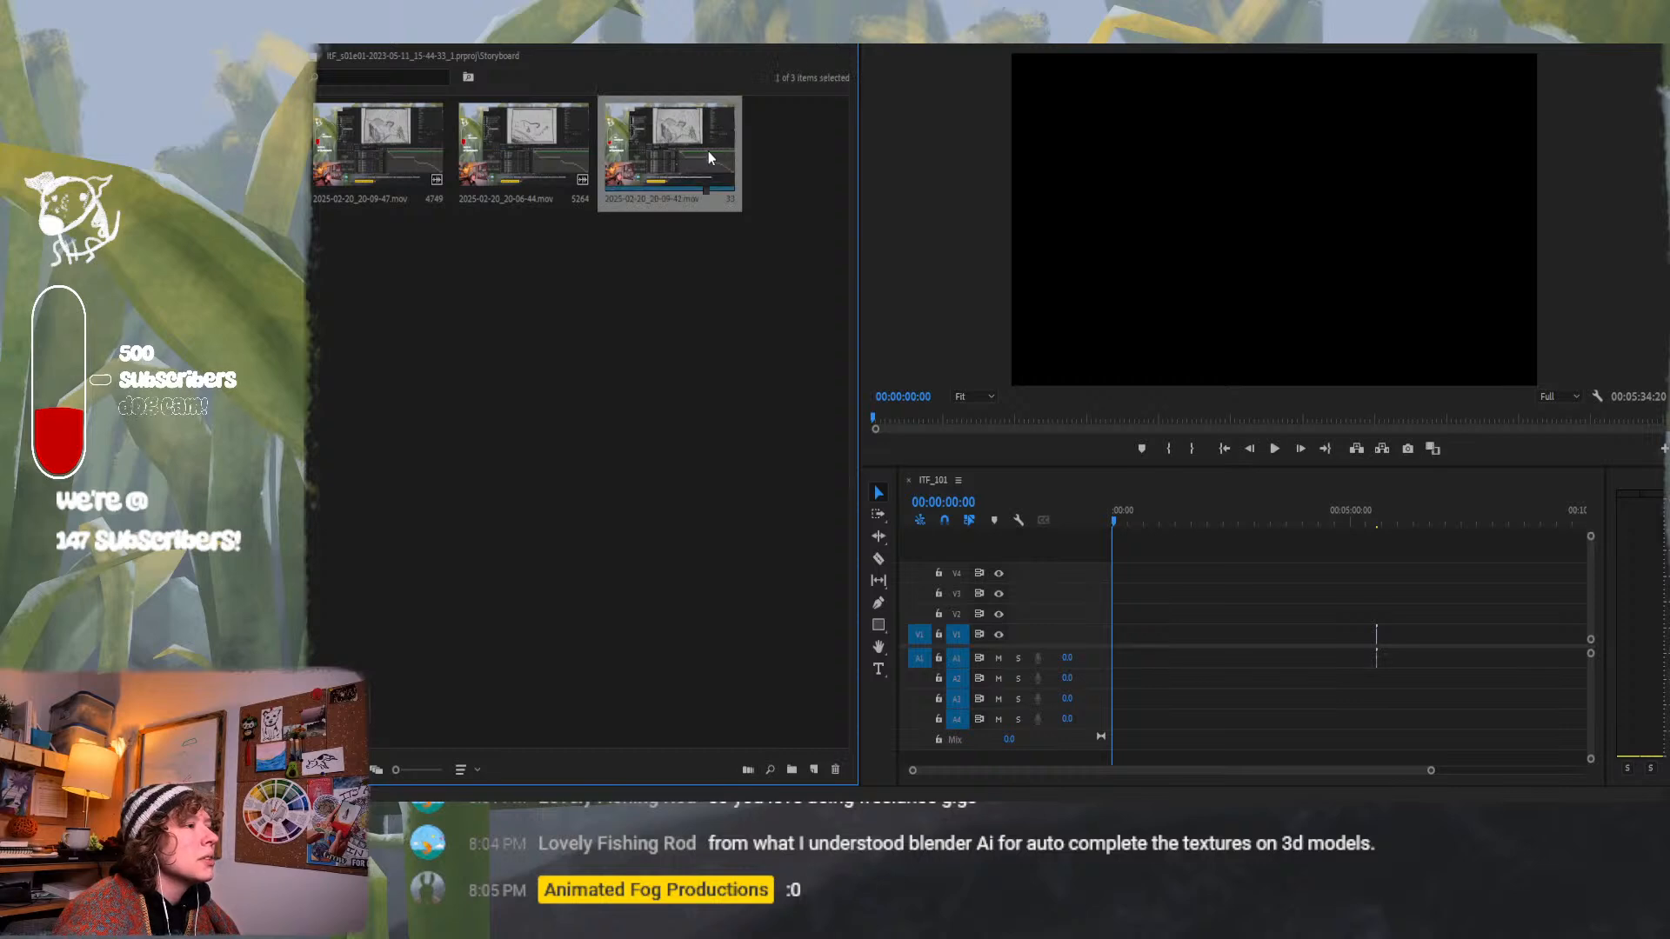
key(Delete)
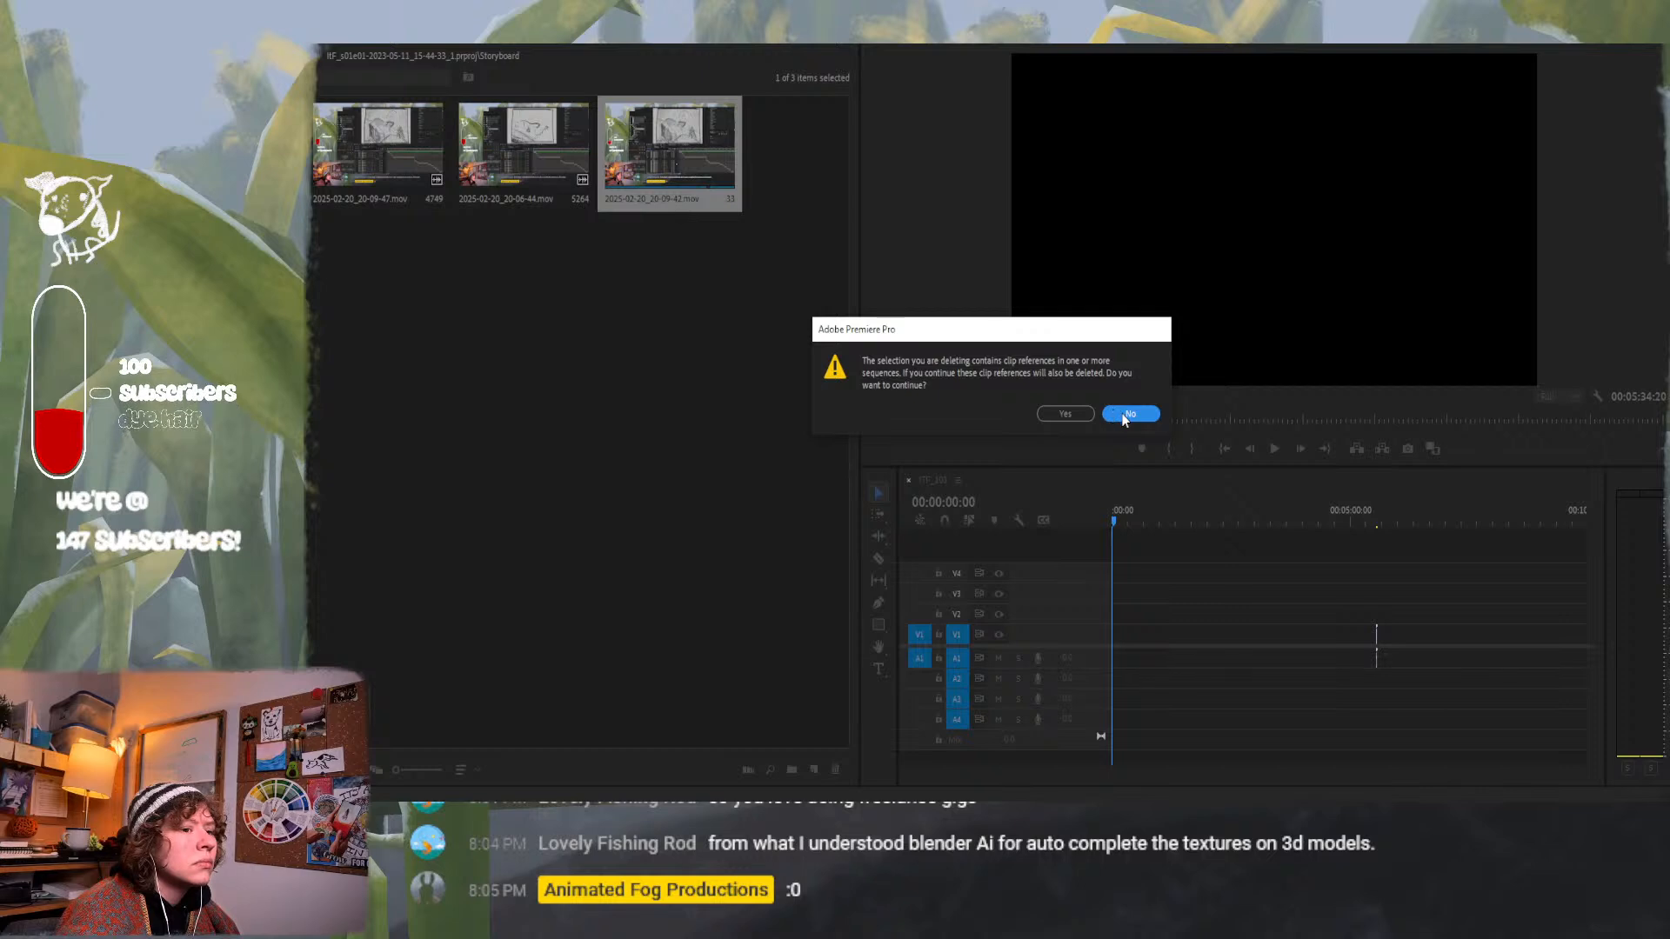
click(1086, 410)
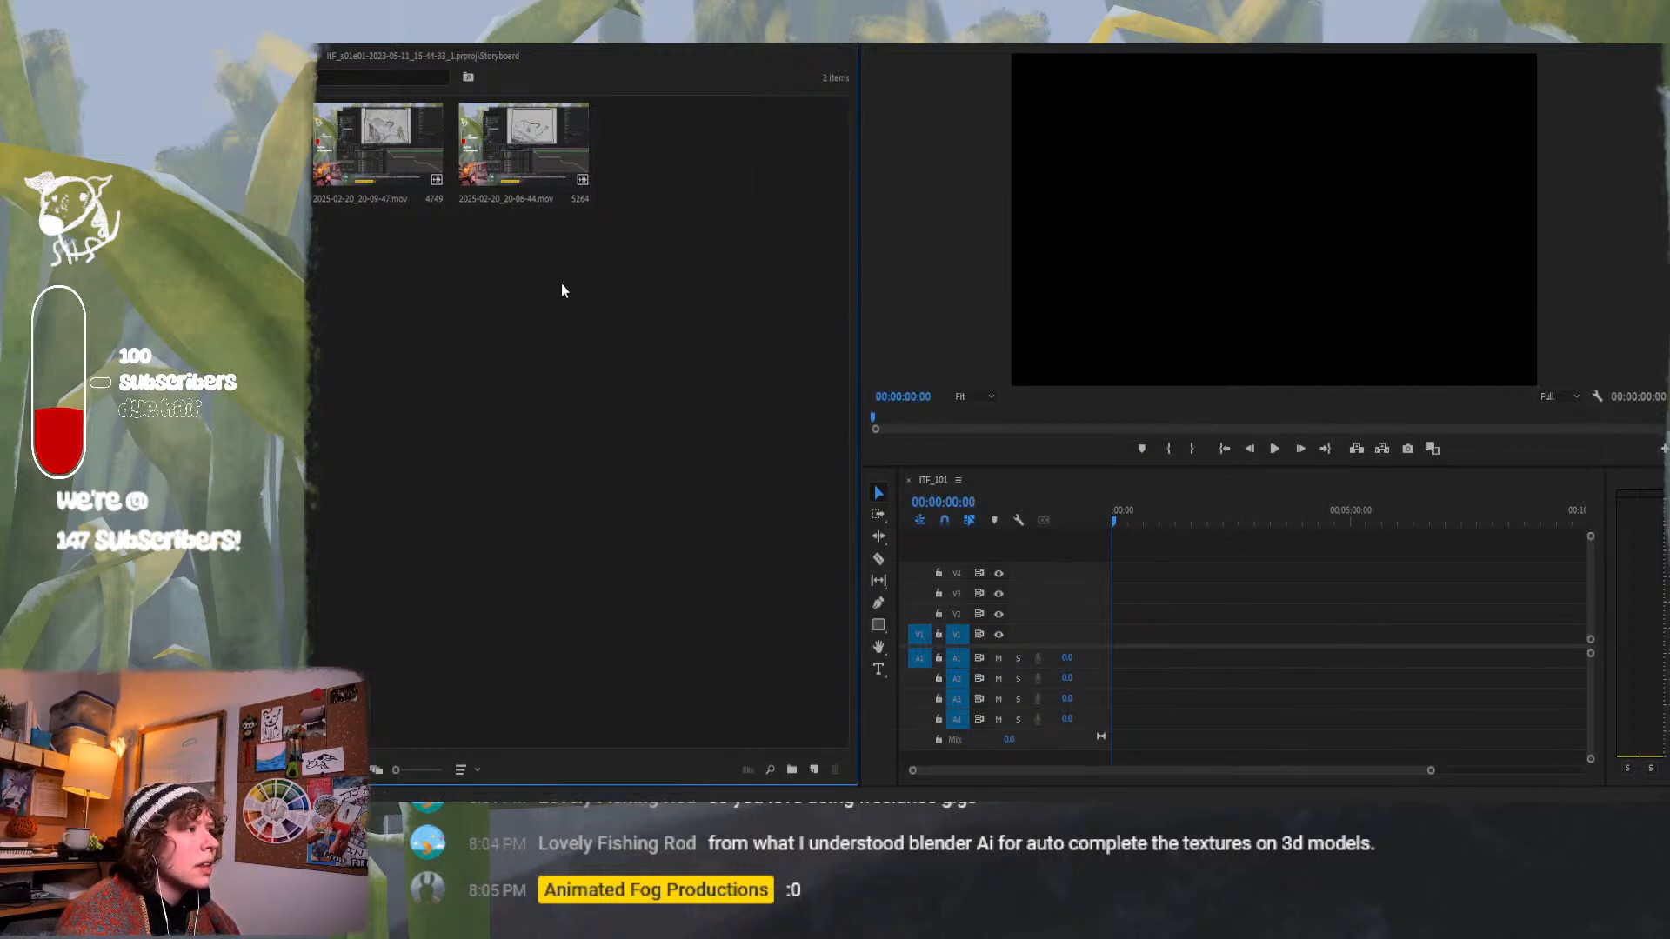
key(ctrl+a)
drag(522, 156, 1157, 648)
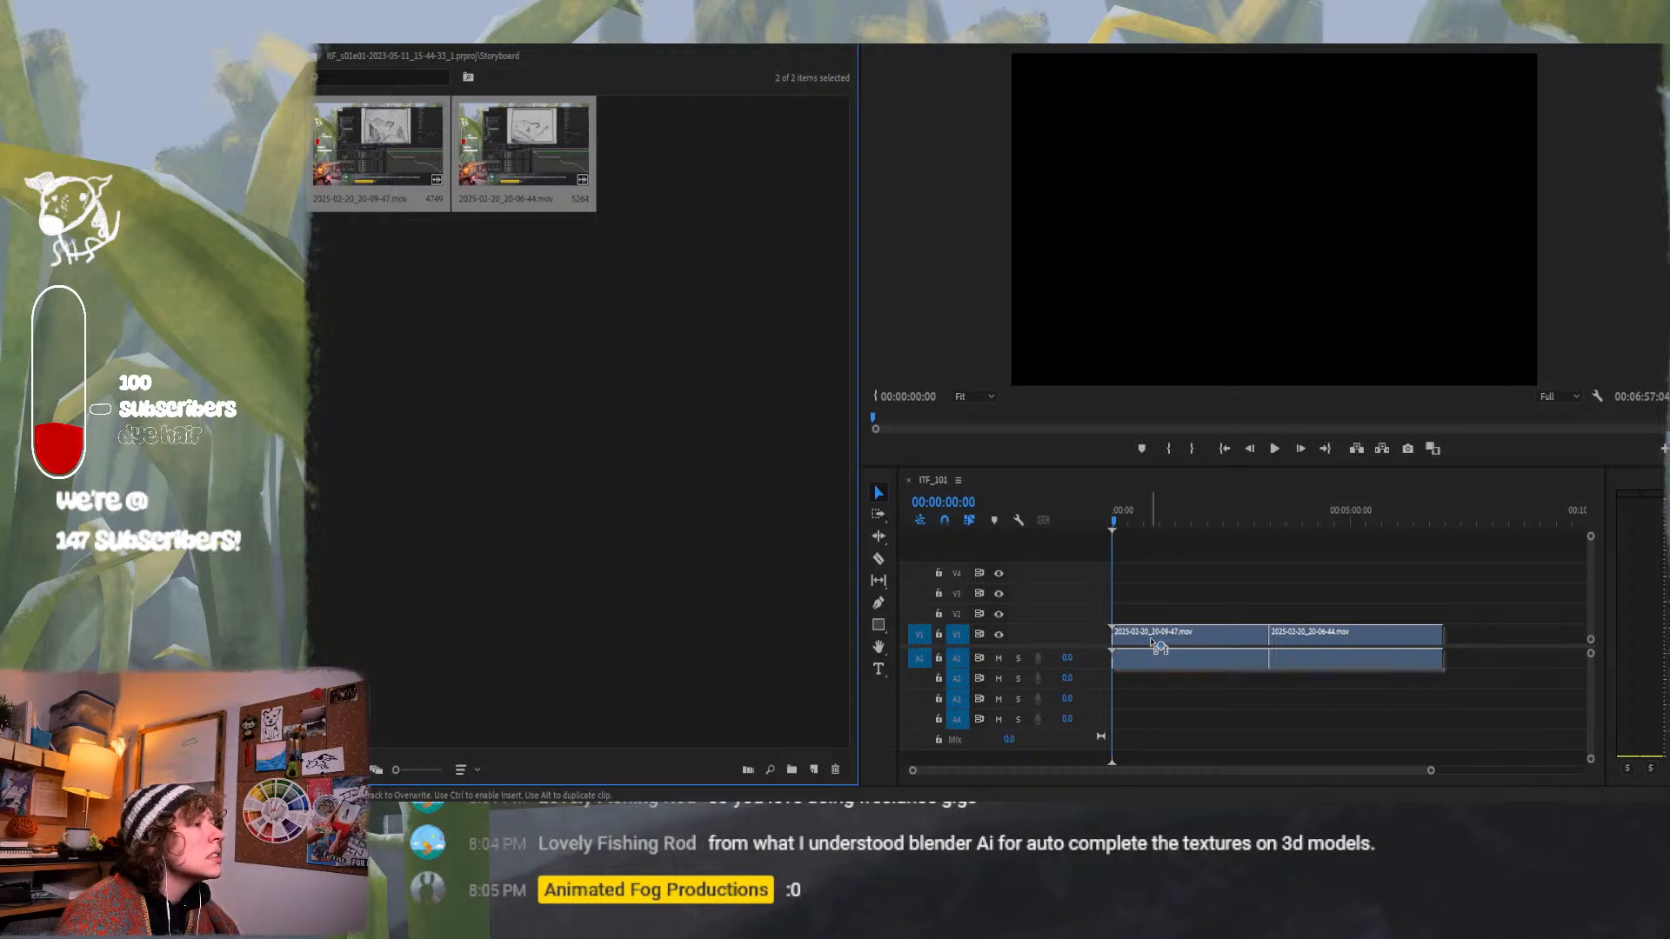
key(Escape)
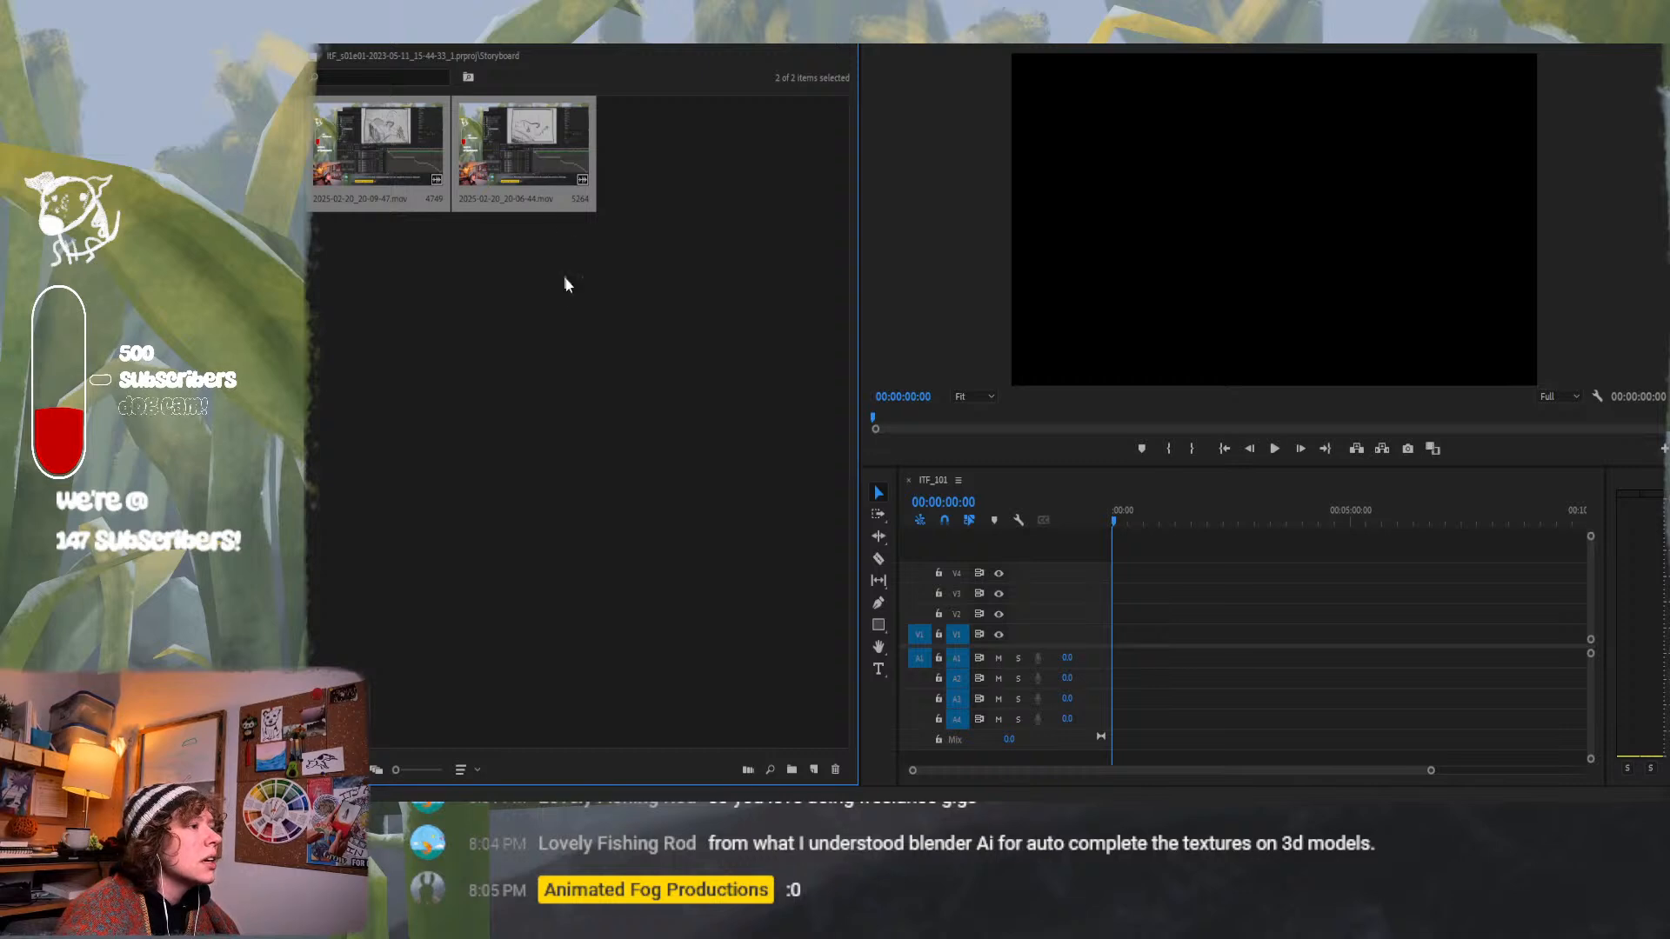
Place 2025-02-20_20-06-44.mov at the start of the ITF_101 sequence and 2025-02-20_20-09-47.mov directly after it.
drag(543, 162, 1122, 645)
drag(378, 148, 1293, 653)
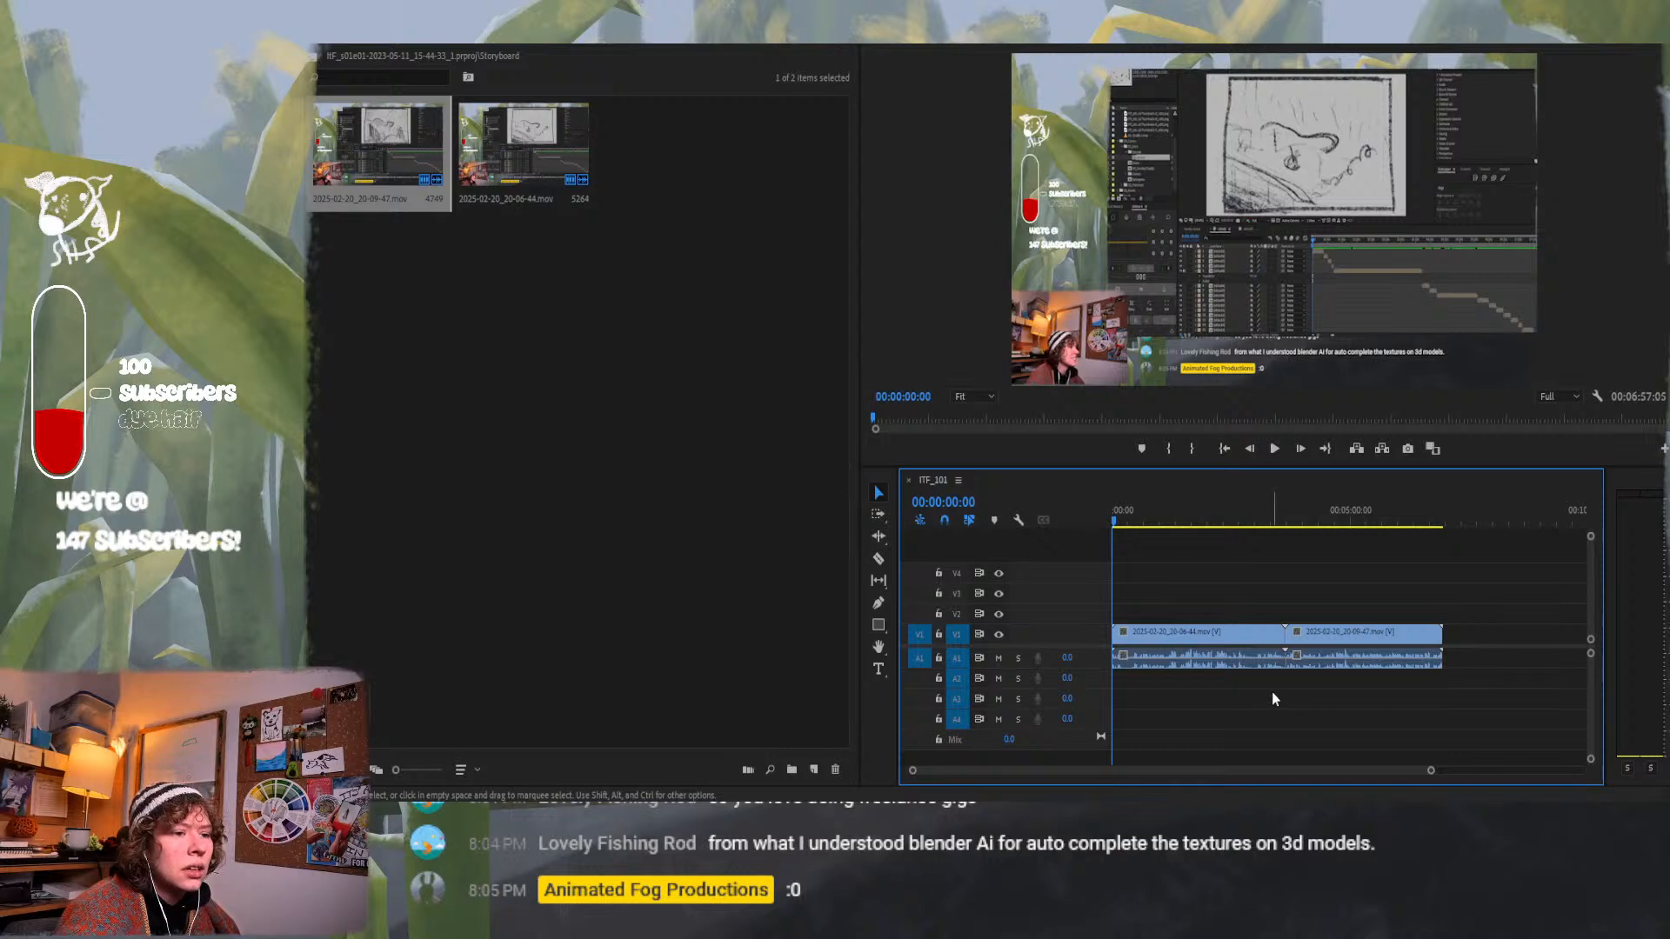
Unlink the audio and video of both recordings in the sequence and delete their audio clips.
drag(1177, 579, 1387, 689)
right_click(1397, 644)
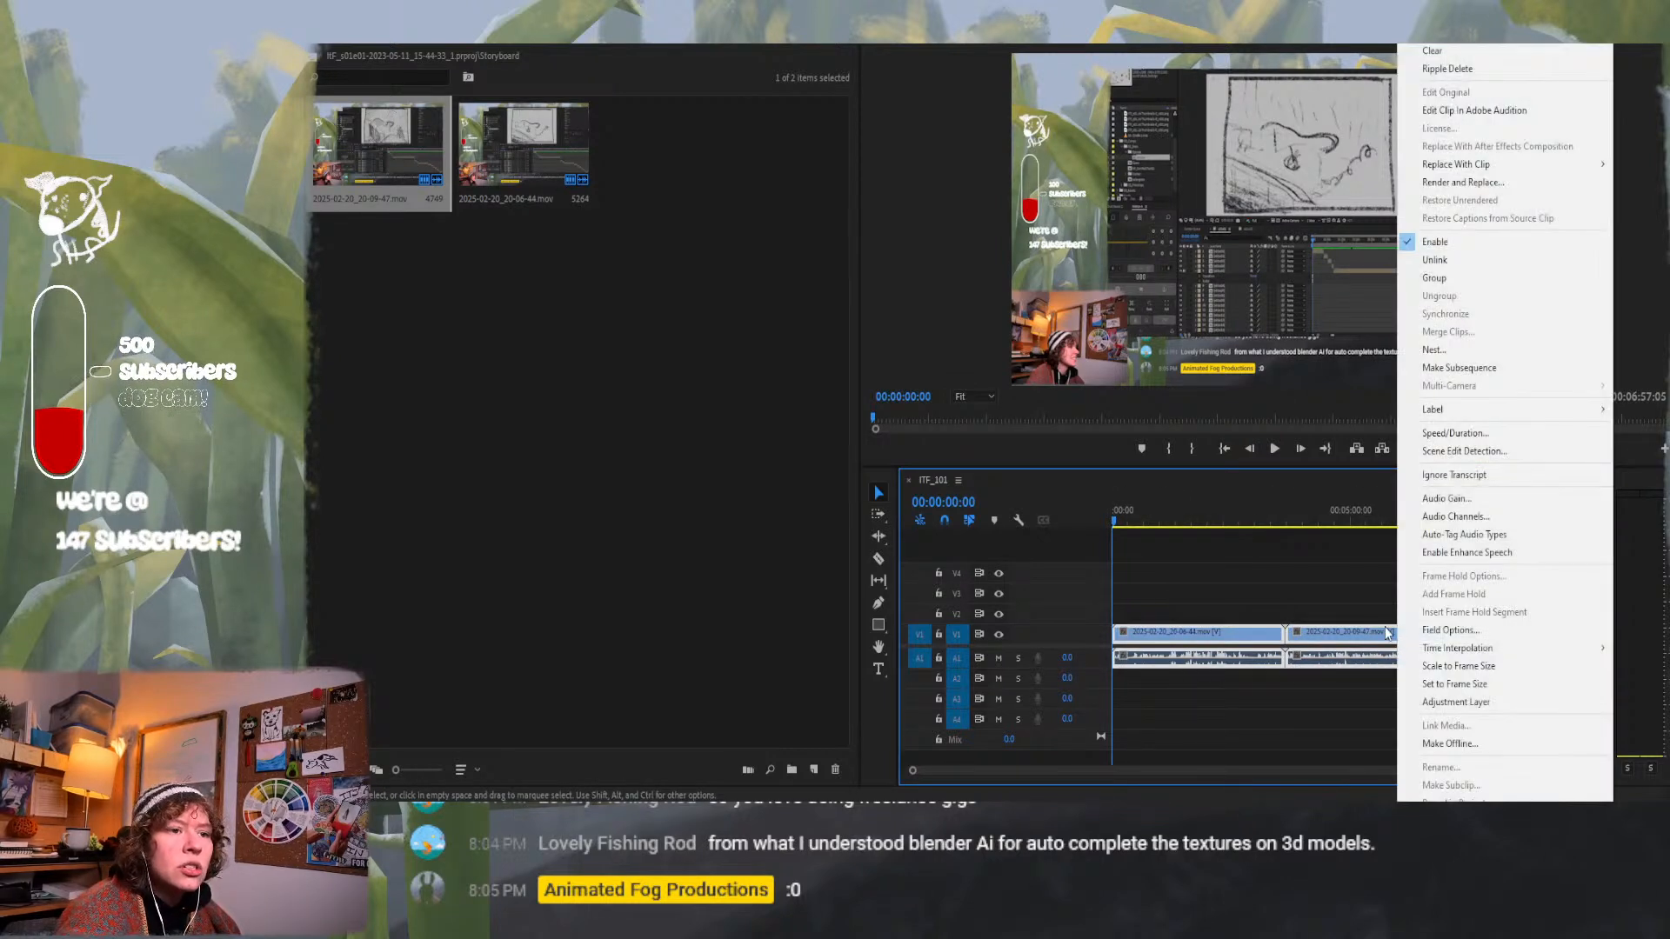
click(1450, 259)
click(1297, 663)
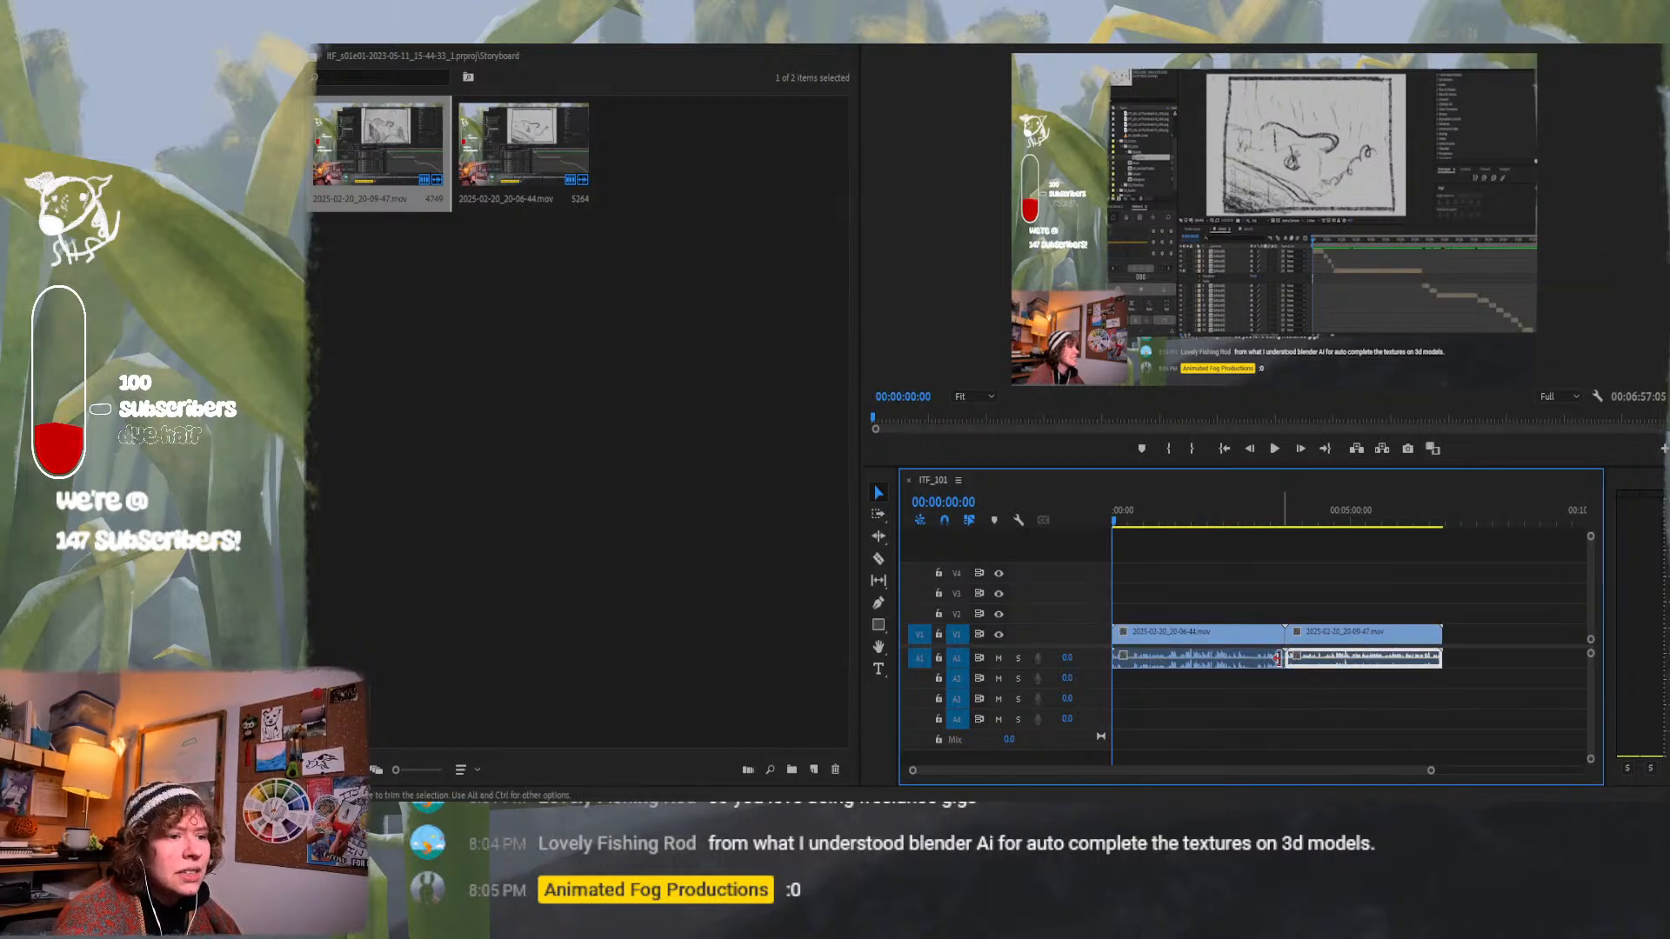
shift+click(1252, 661)
key(Delete)
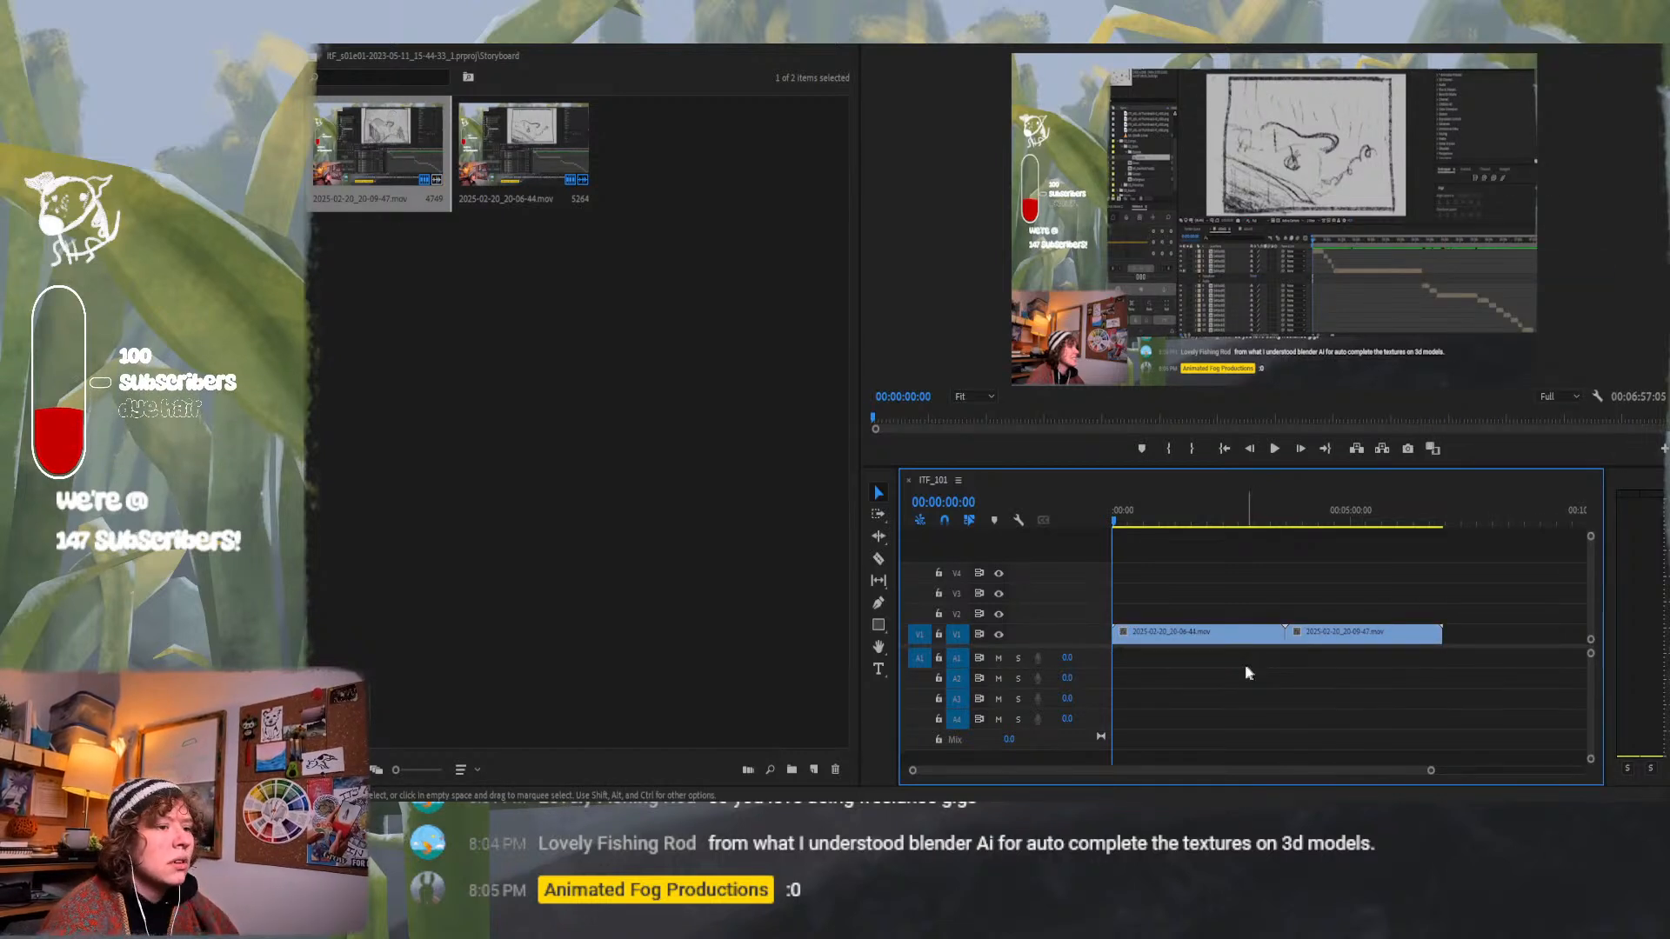
Group the two recording clips on video track V1.
drag(1124, 537, 1164, 546)
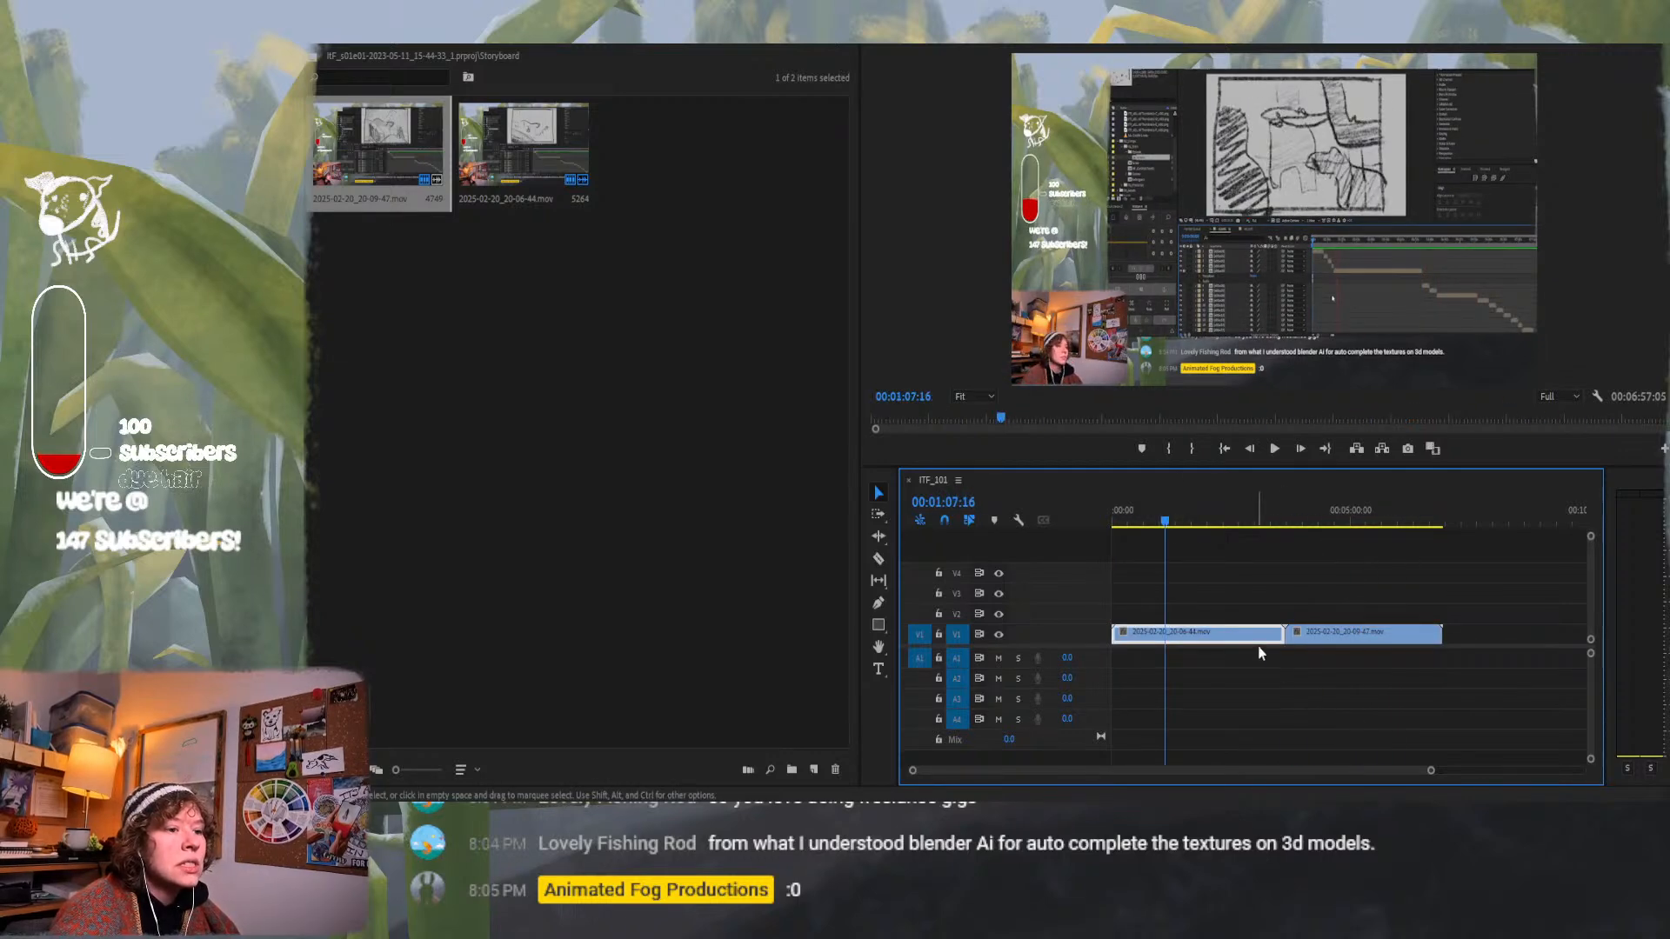
right_click(1313, 633)
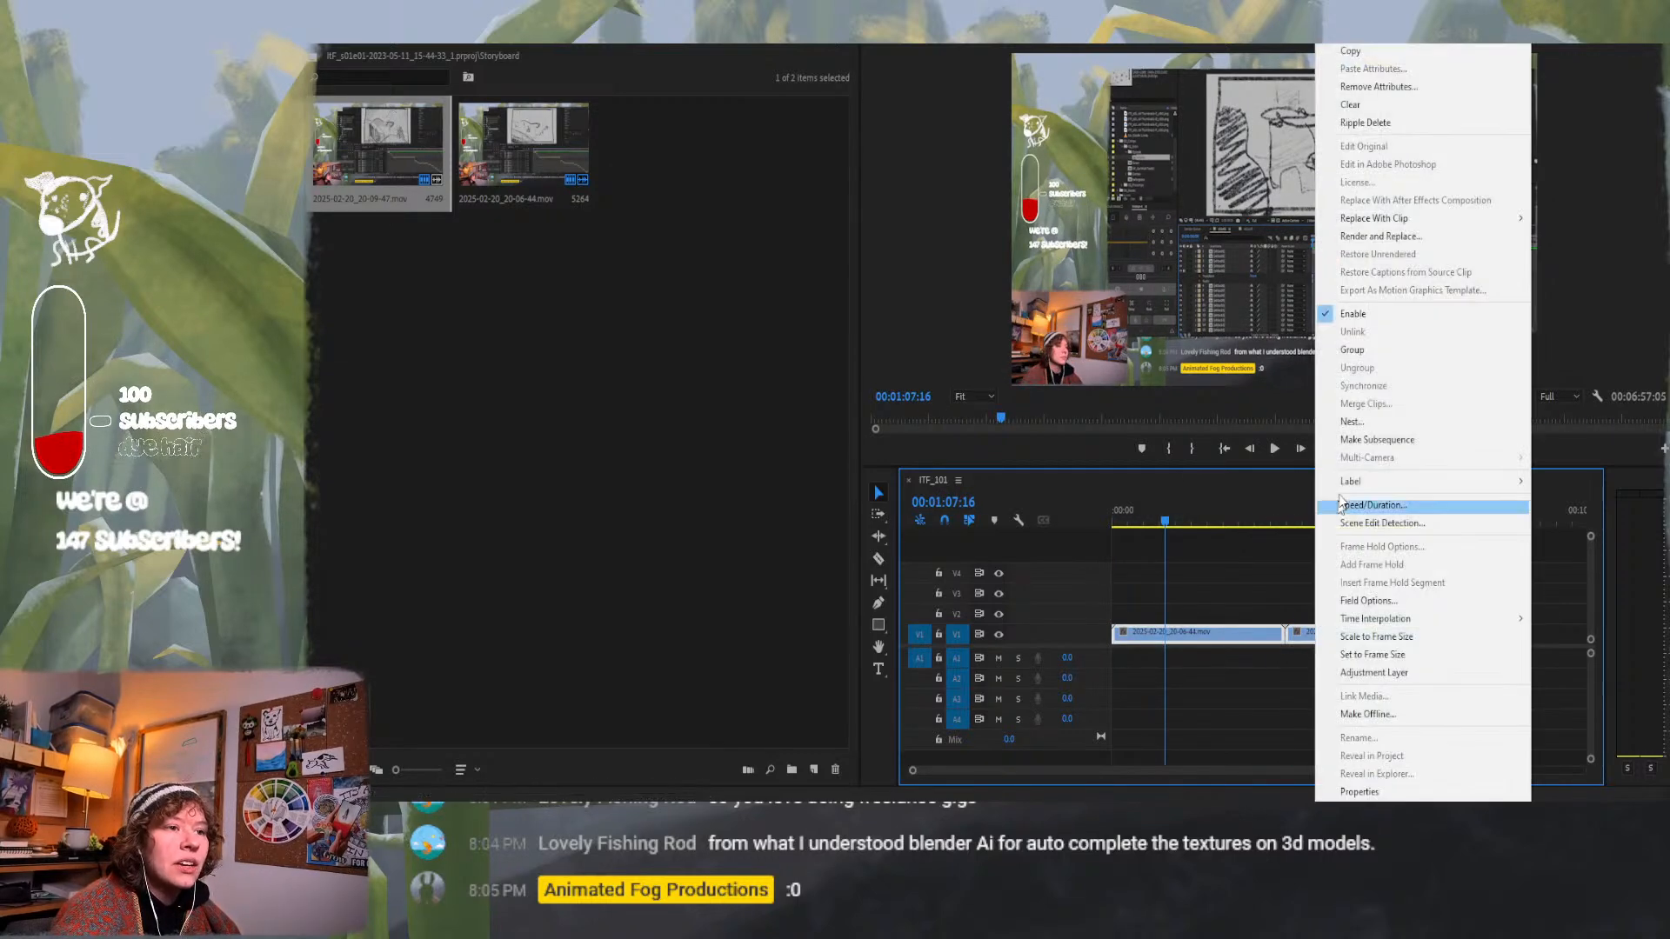
click(1351, 350)
click(1254, 600)
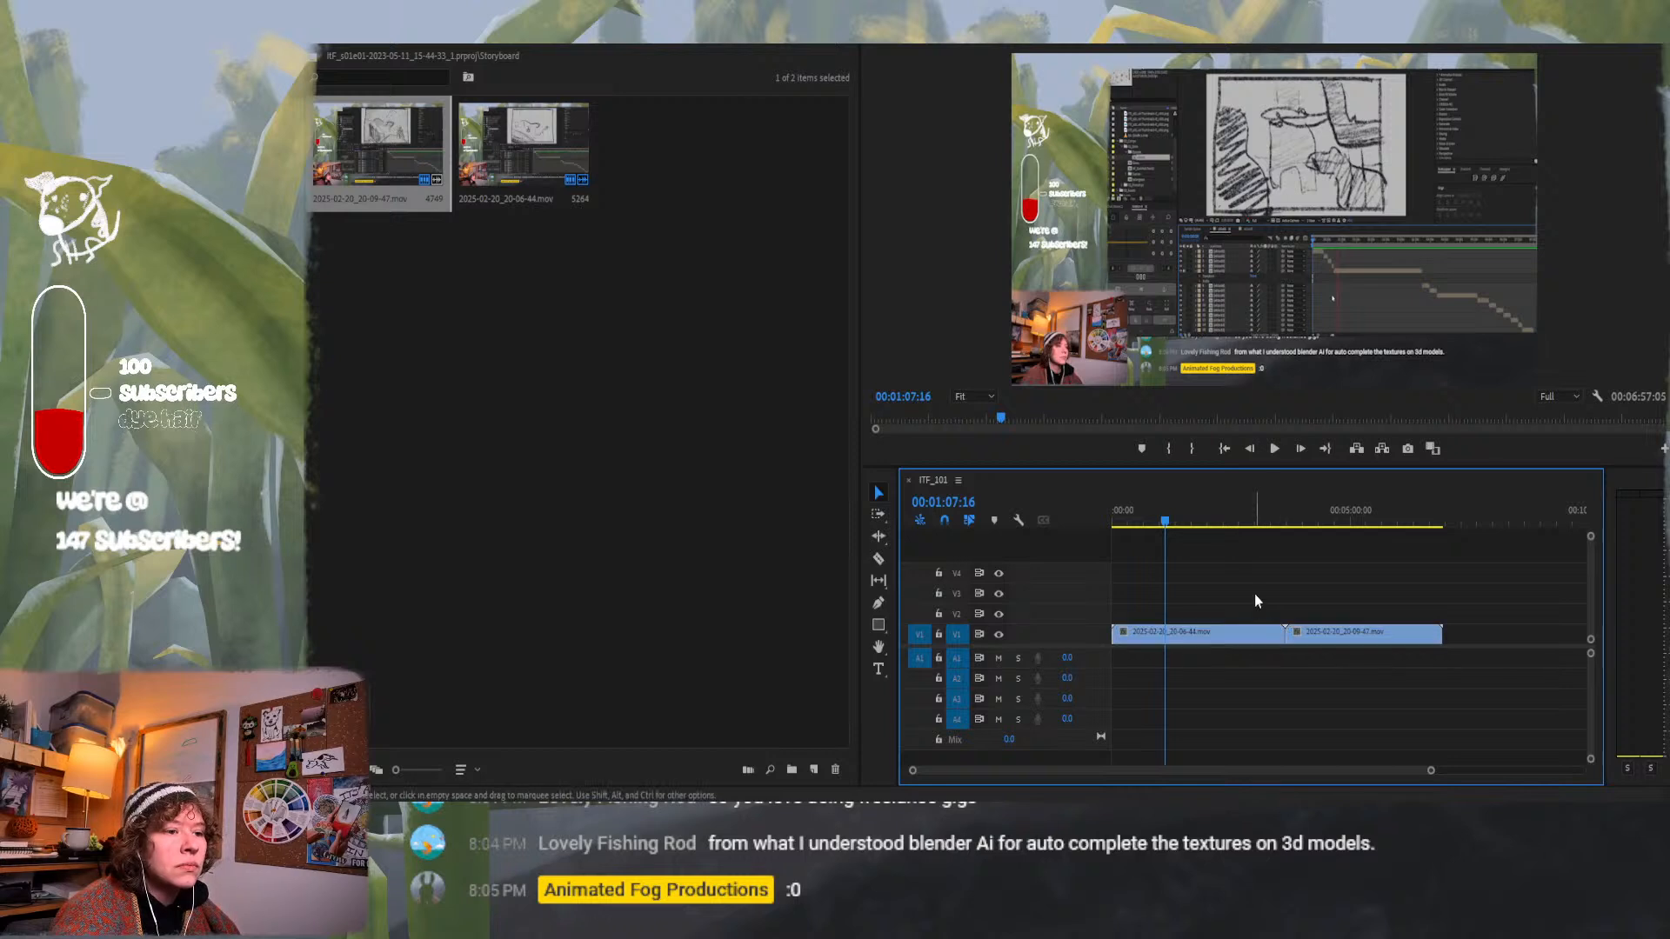
click(1273, 628)
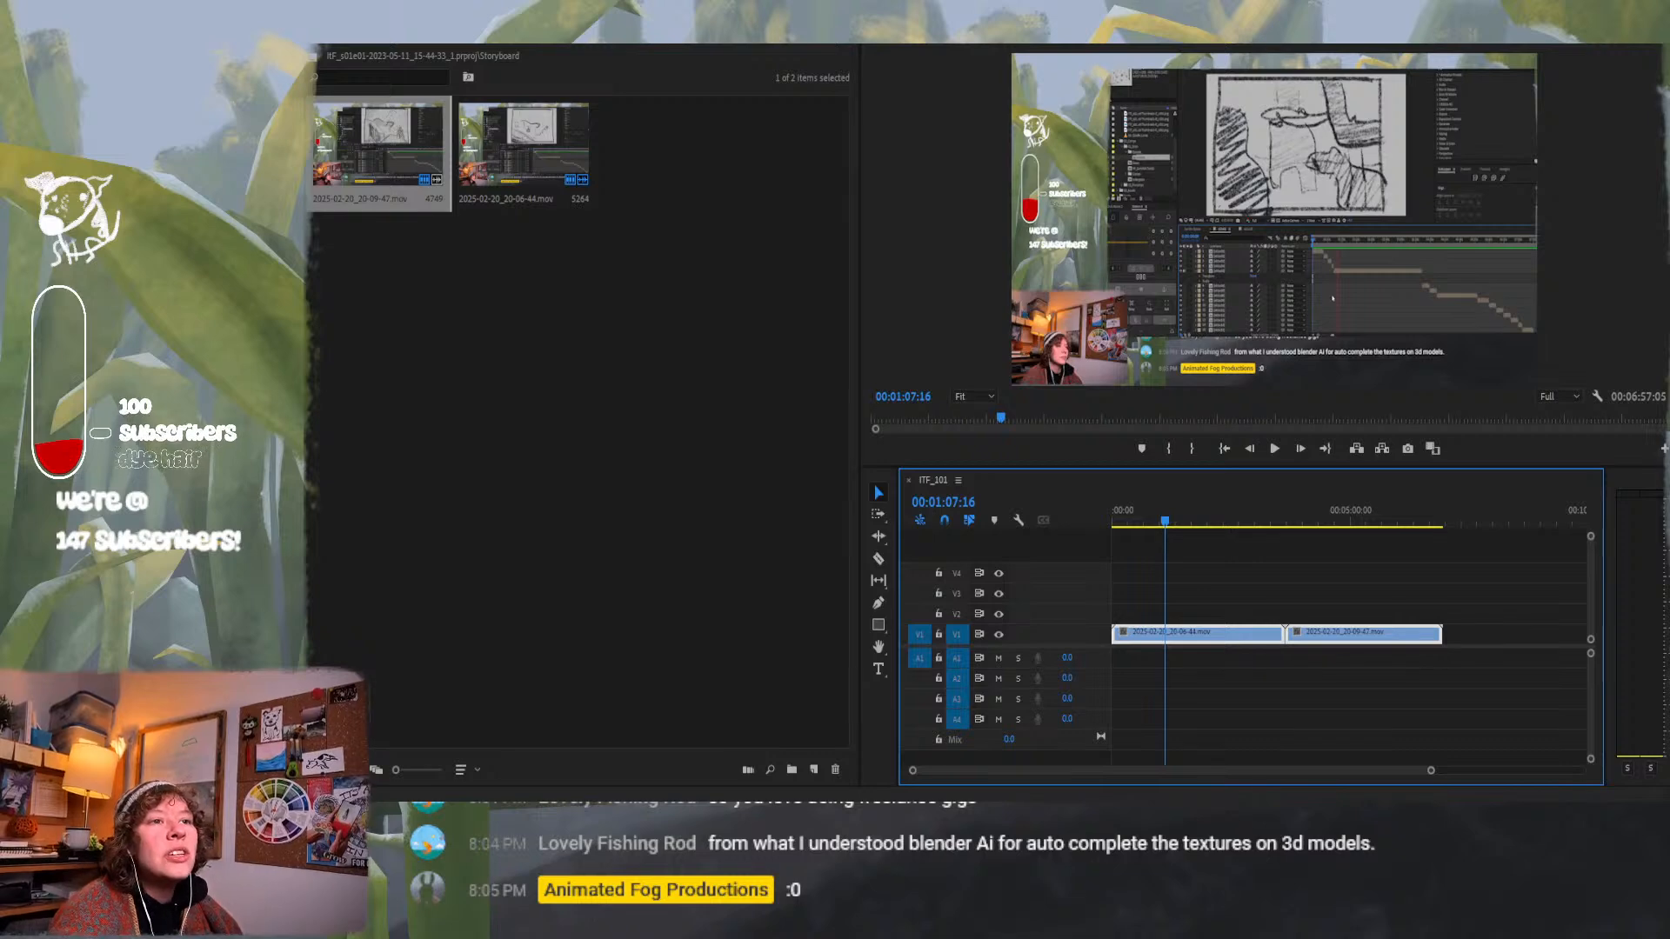
Switch to the Editing workspace and narrow the Effect Controls panel to enlarge the program monitor.
click(1597, 48)
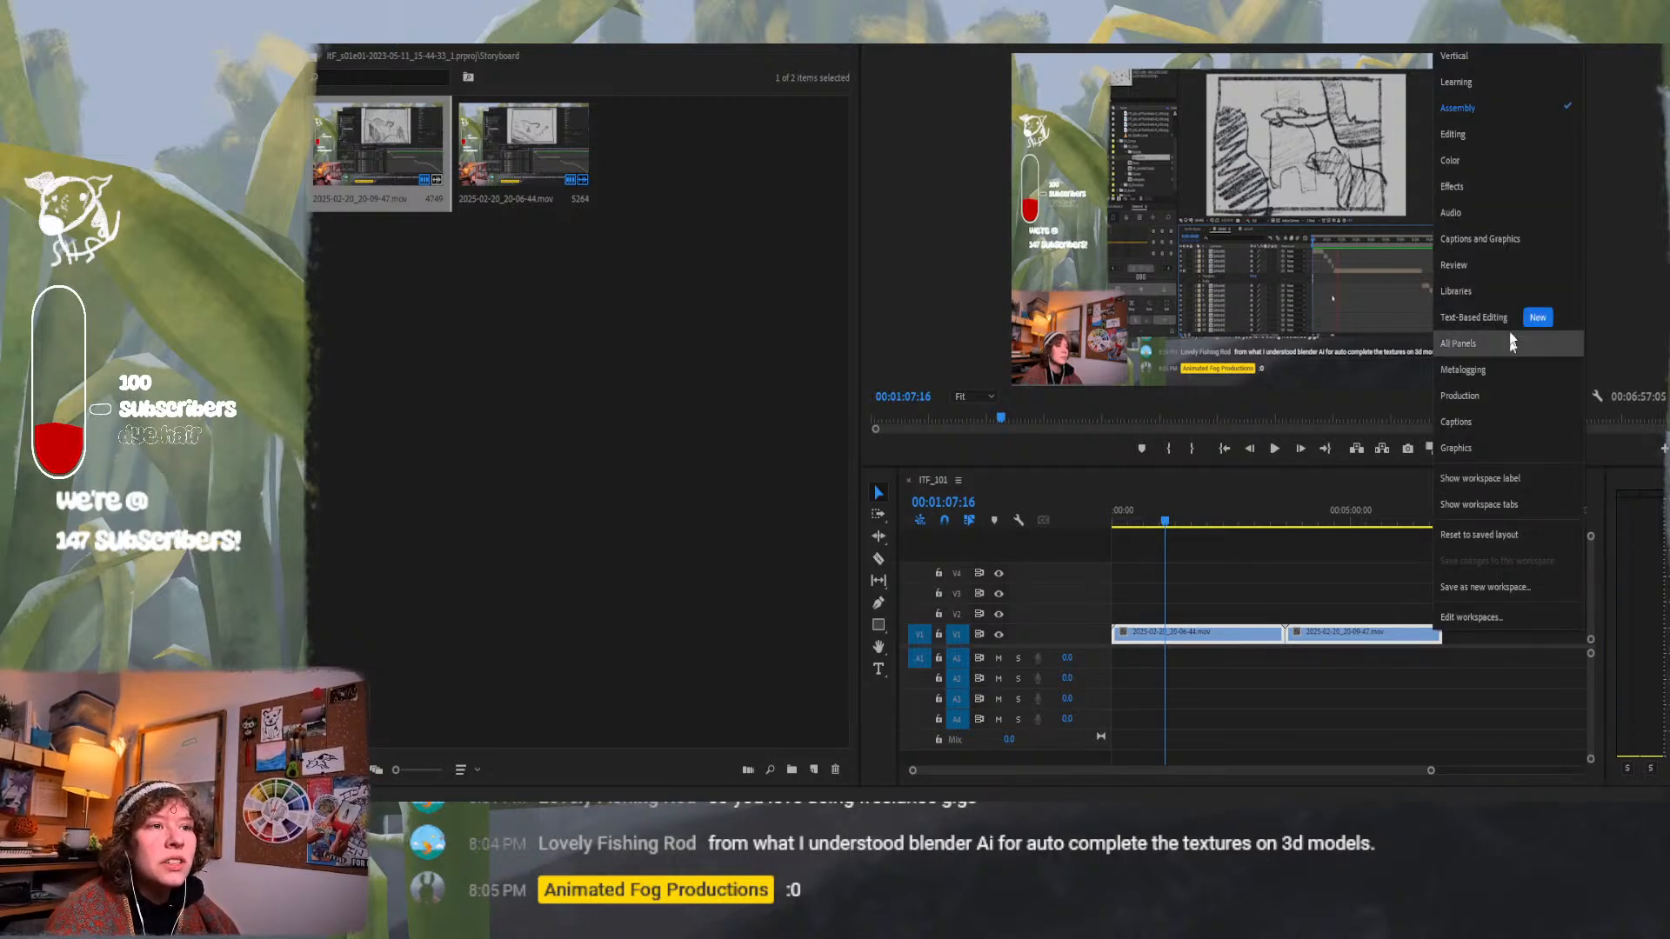
click(1494, 137)
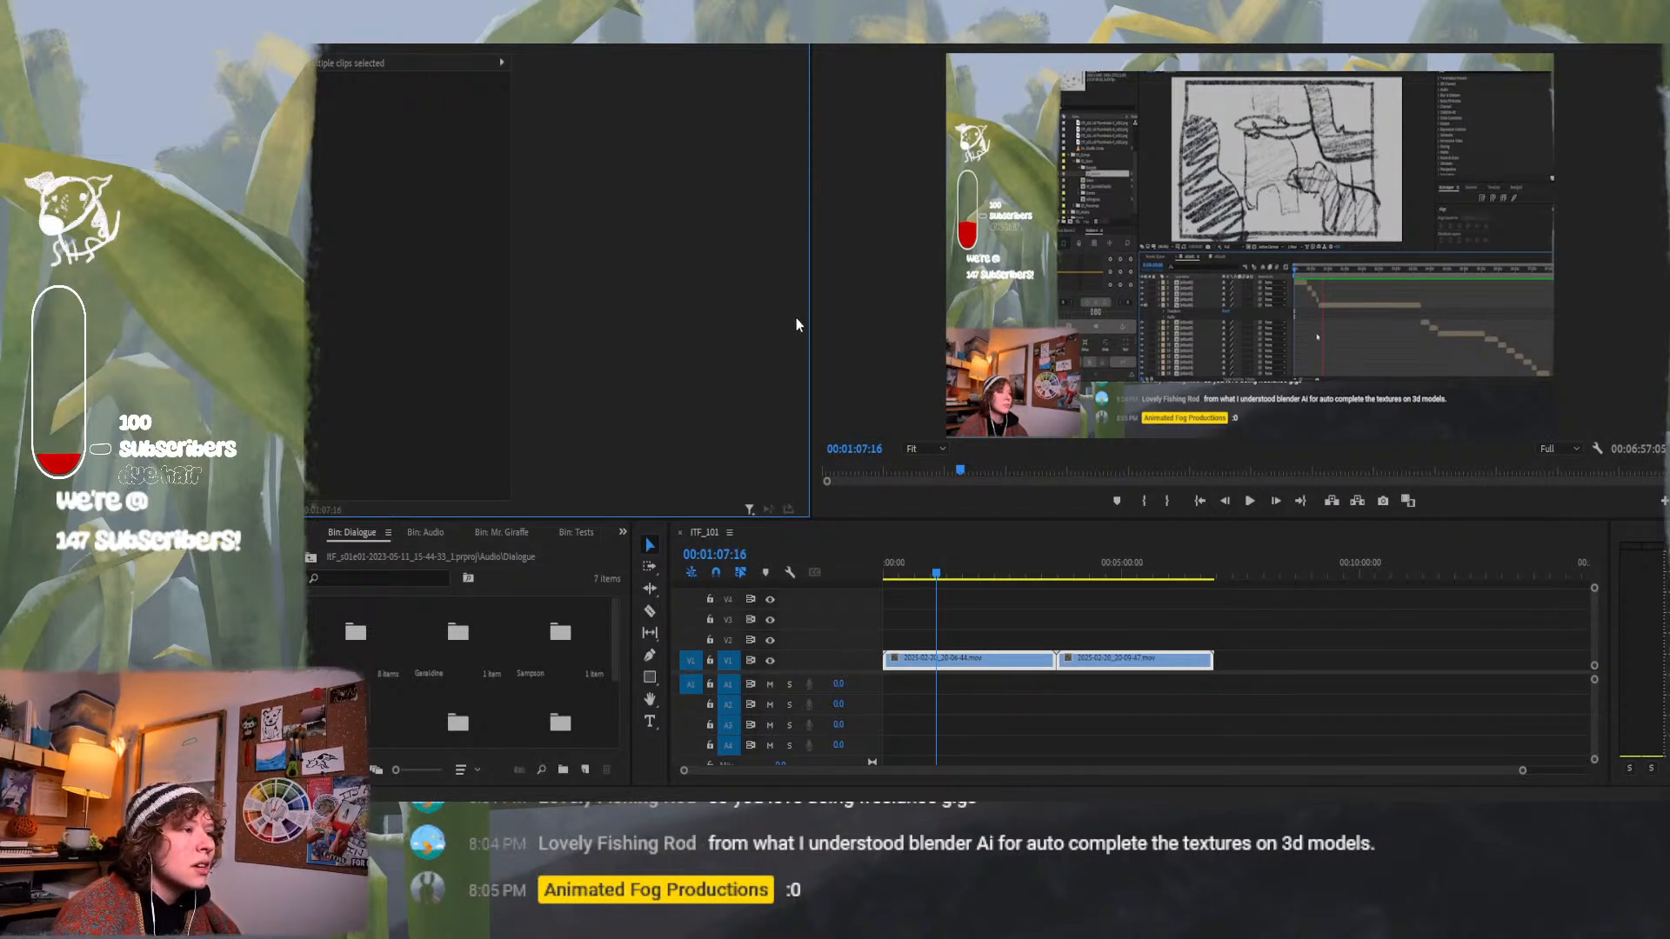
drag(808, 317, 650, 283)
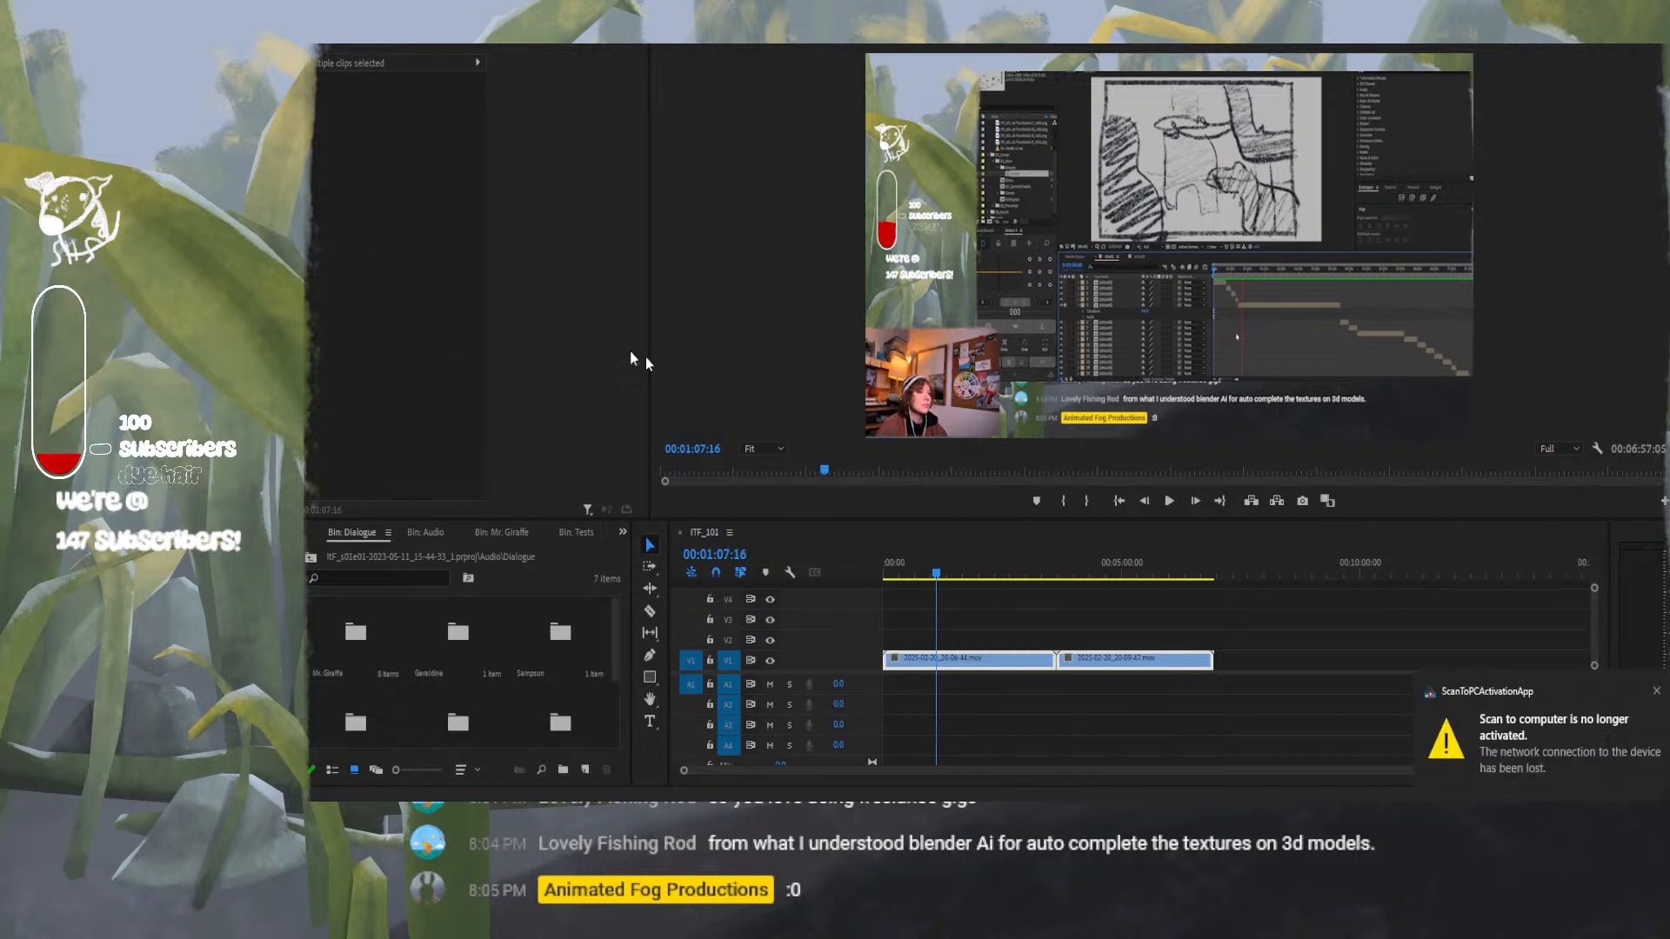
Return the playhead to the start of the ITF_101 sequence, keeping the grouped recordings selected.
click(838, 562)
key(Home)
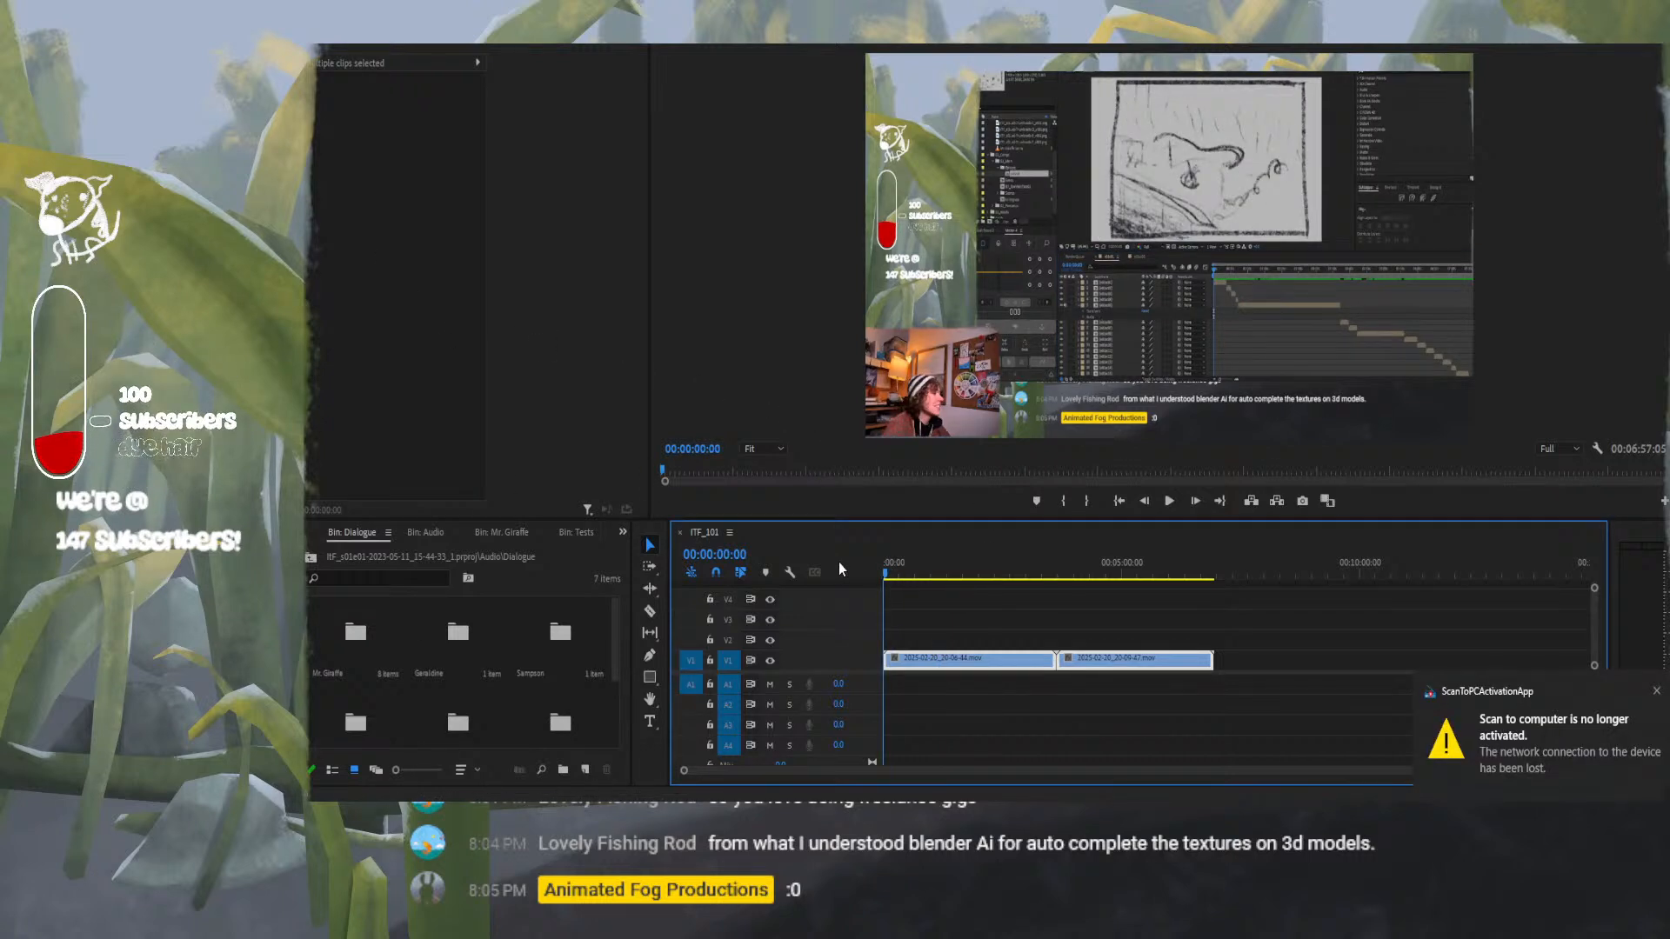
mouse_move(885, 570)
mouse_down()
mouse_move(1108, 562)
mouse_move(889, 548)
mouse_up()
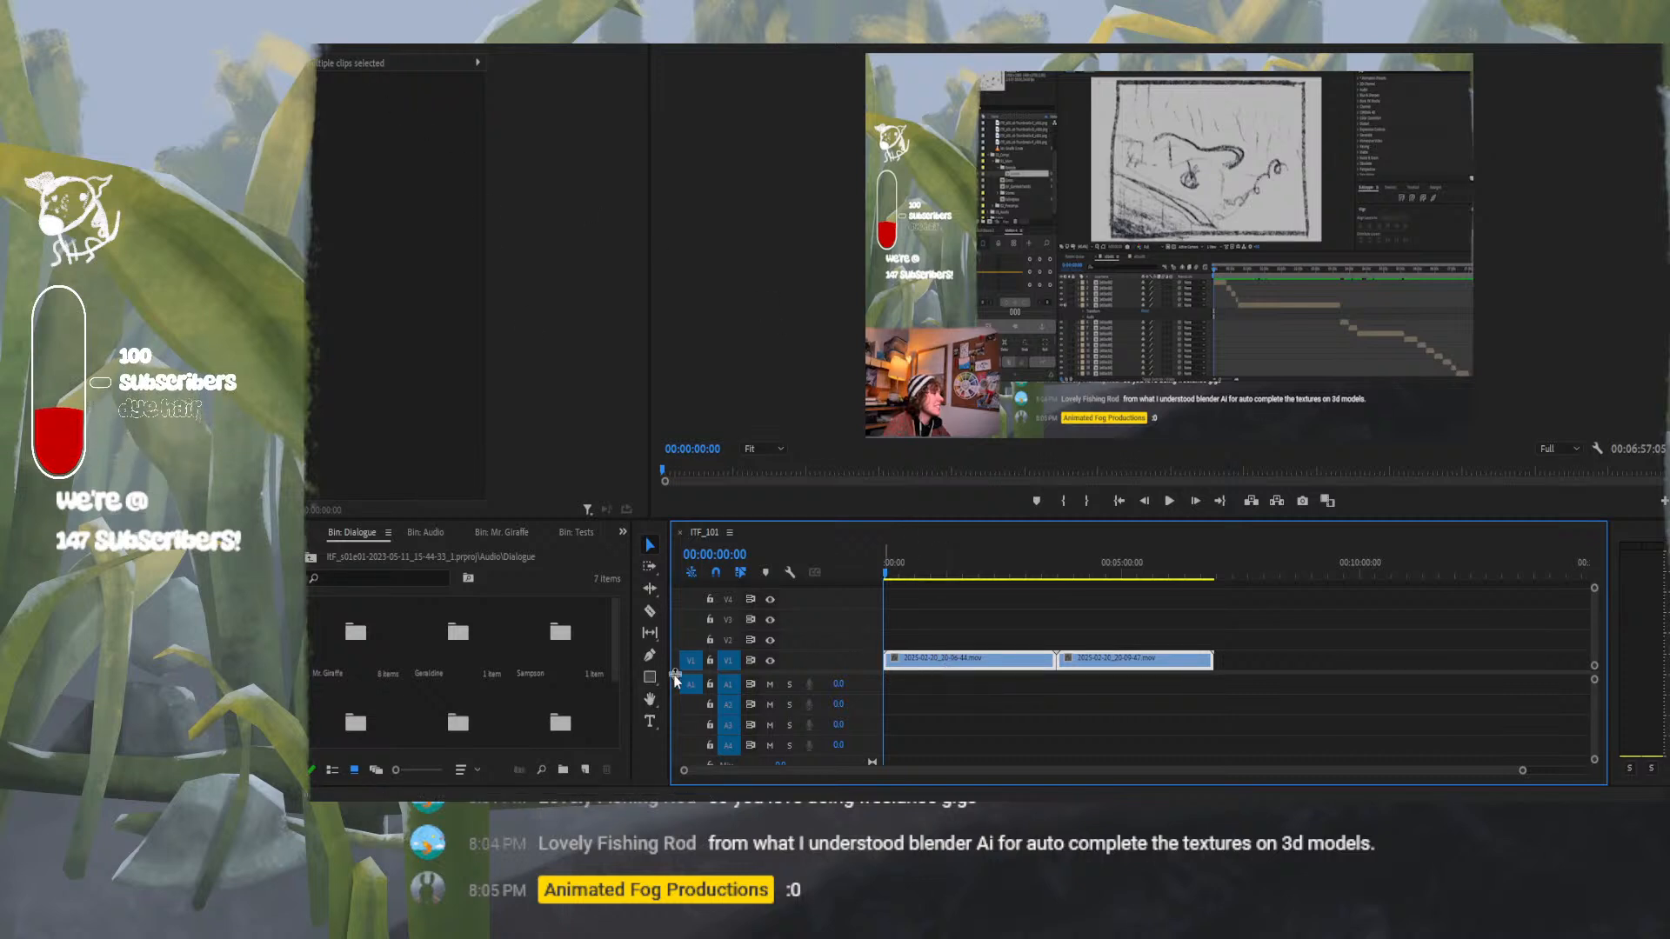
right_click(954, 661)
click(936, 655)
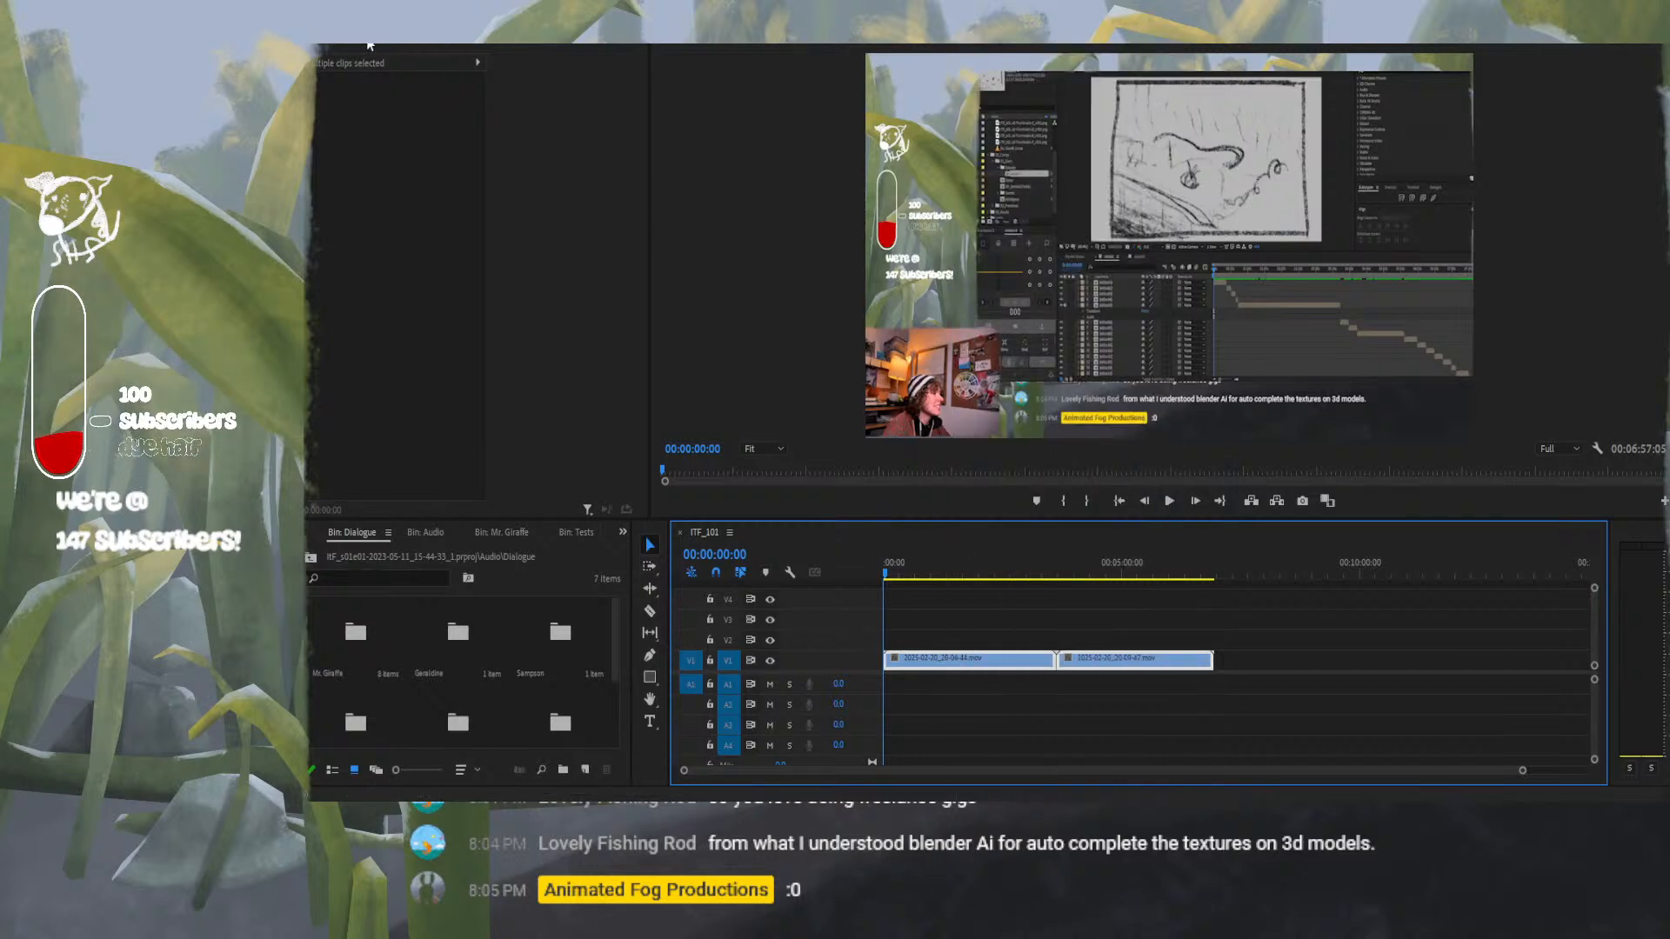
click(369, 45)
click(587, 33)
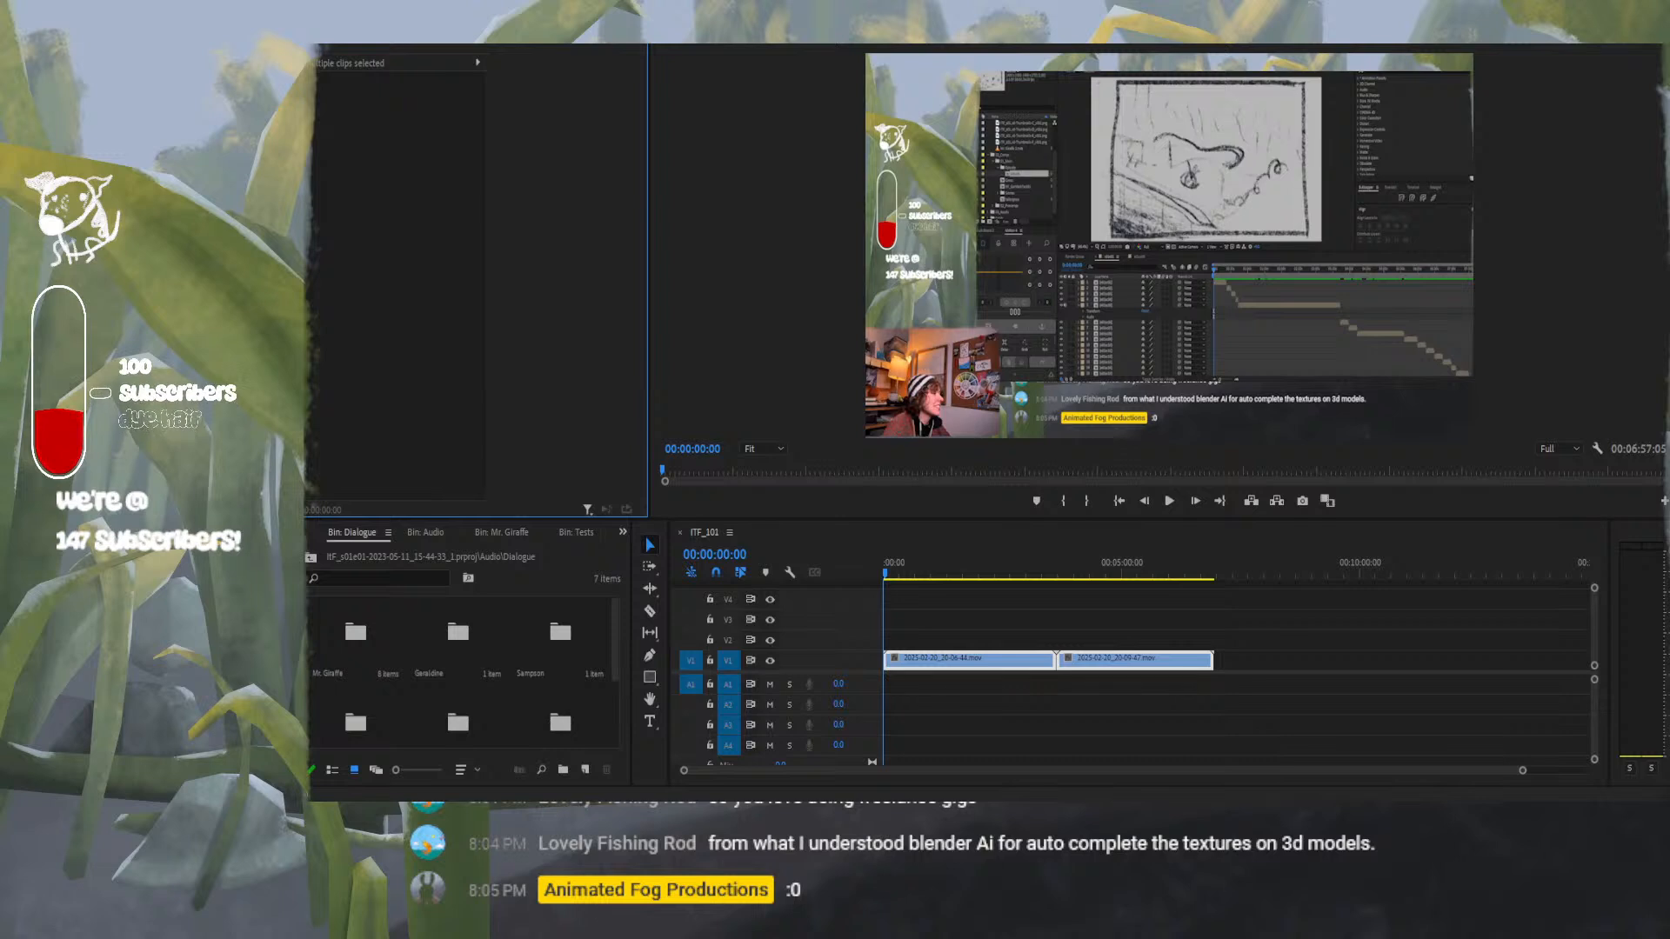
click(587, 33)
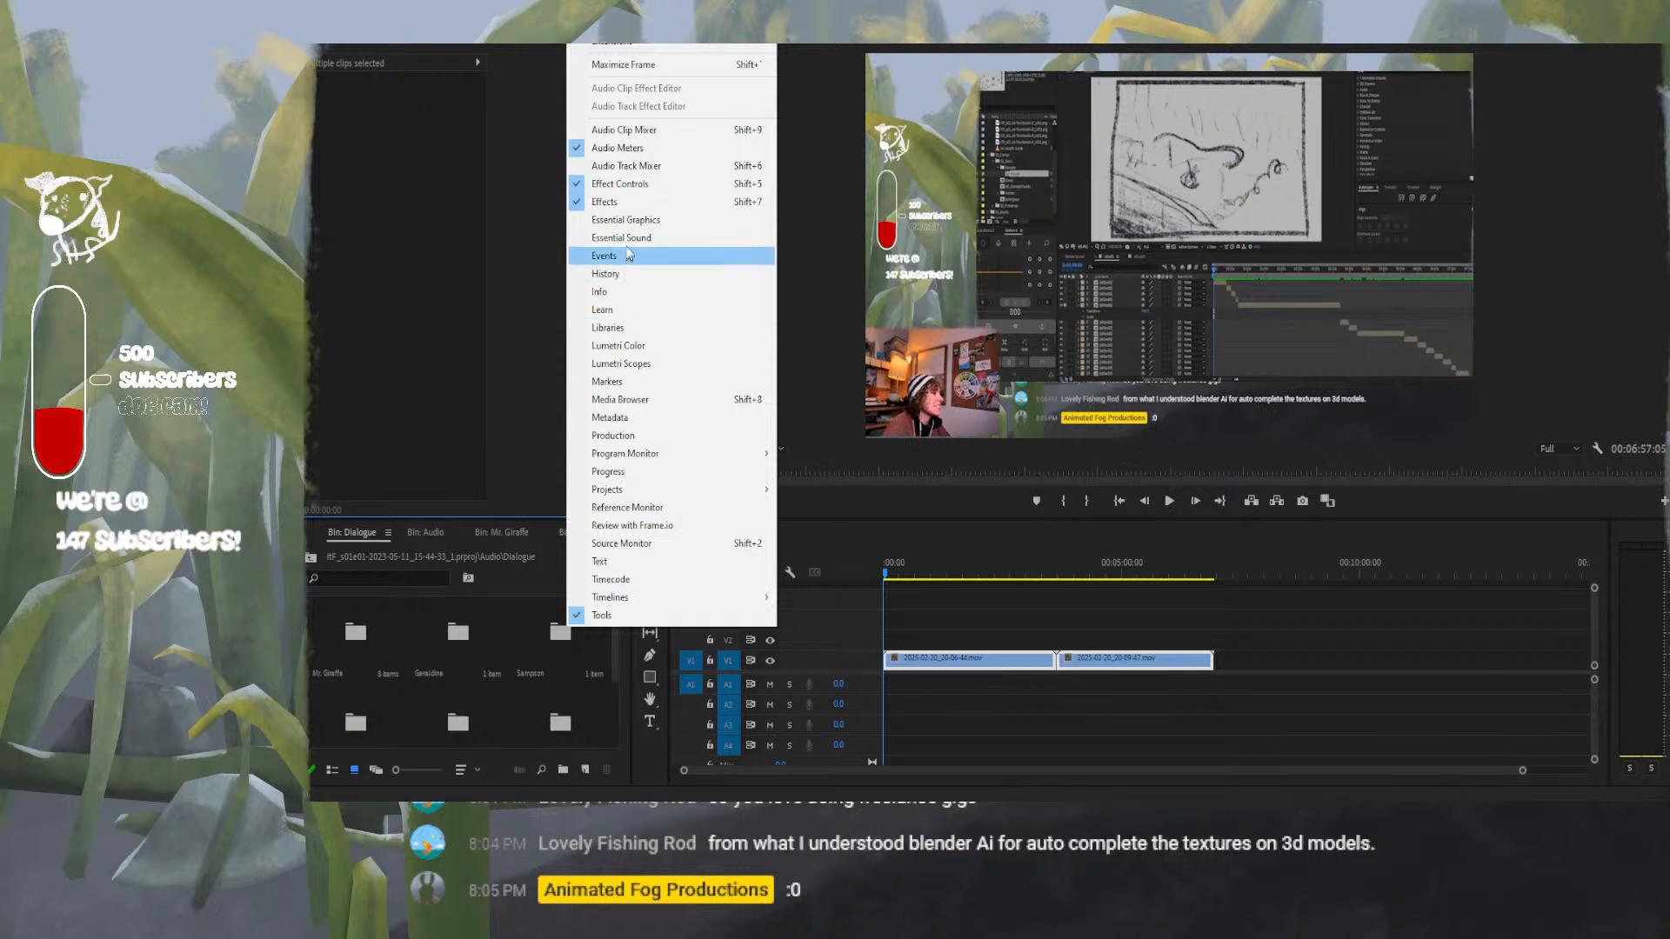
click(628, 219)
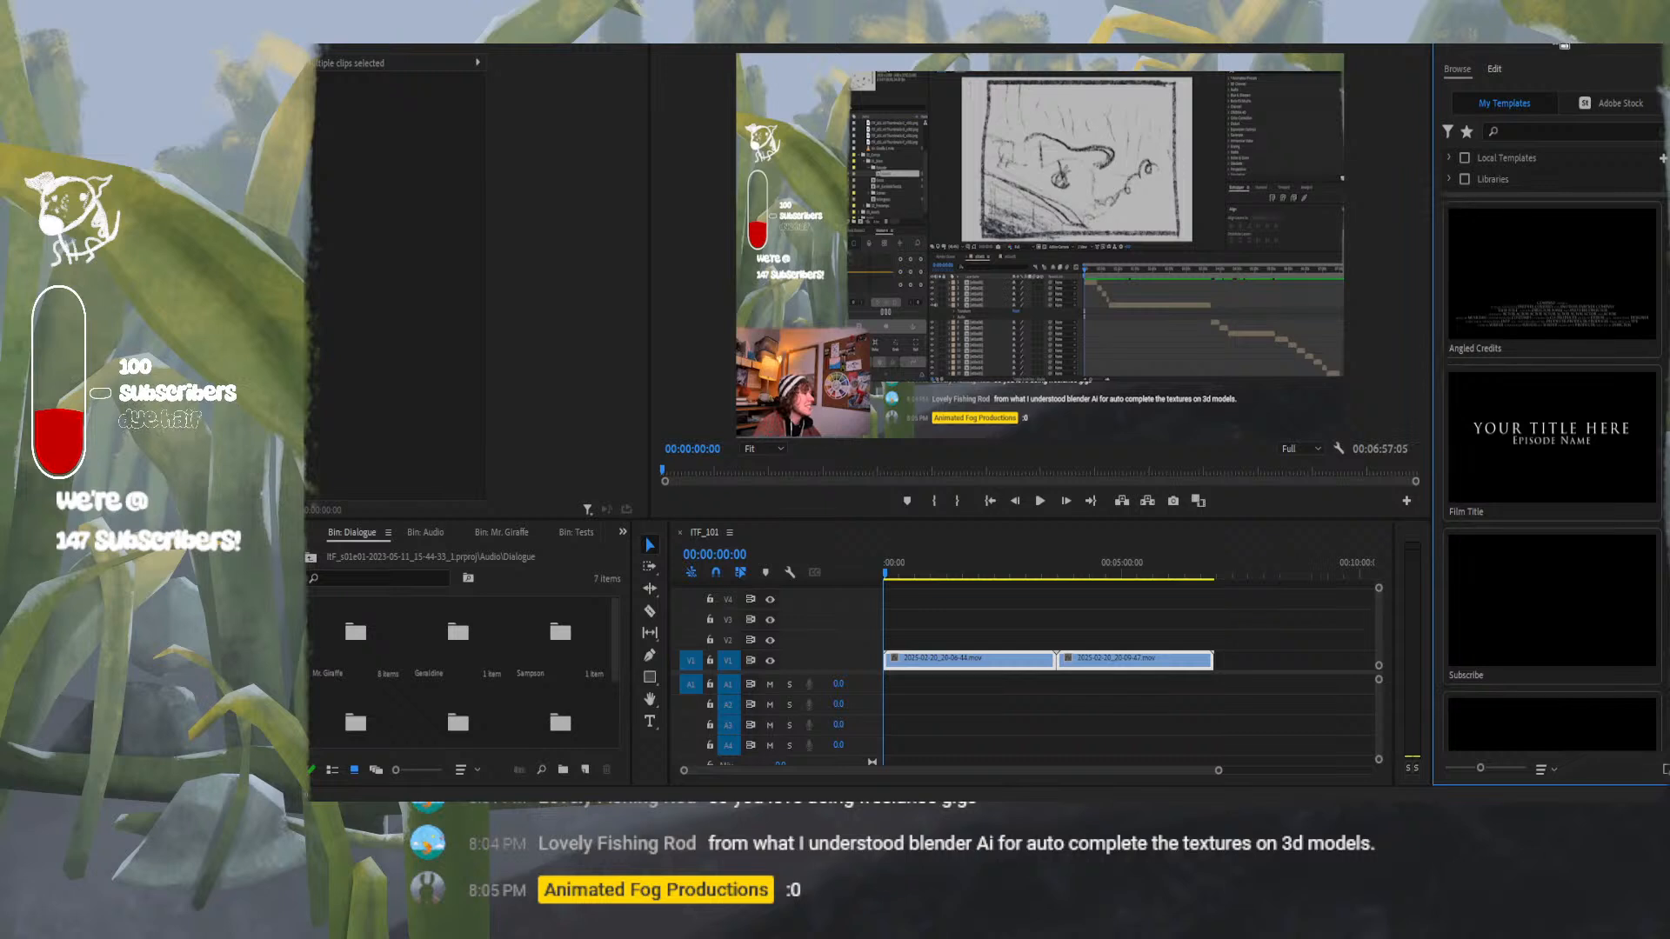
click(1522, 42)
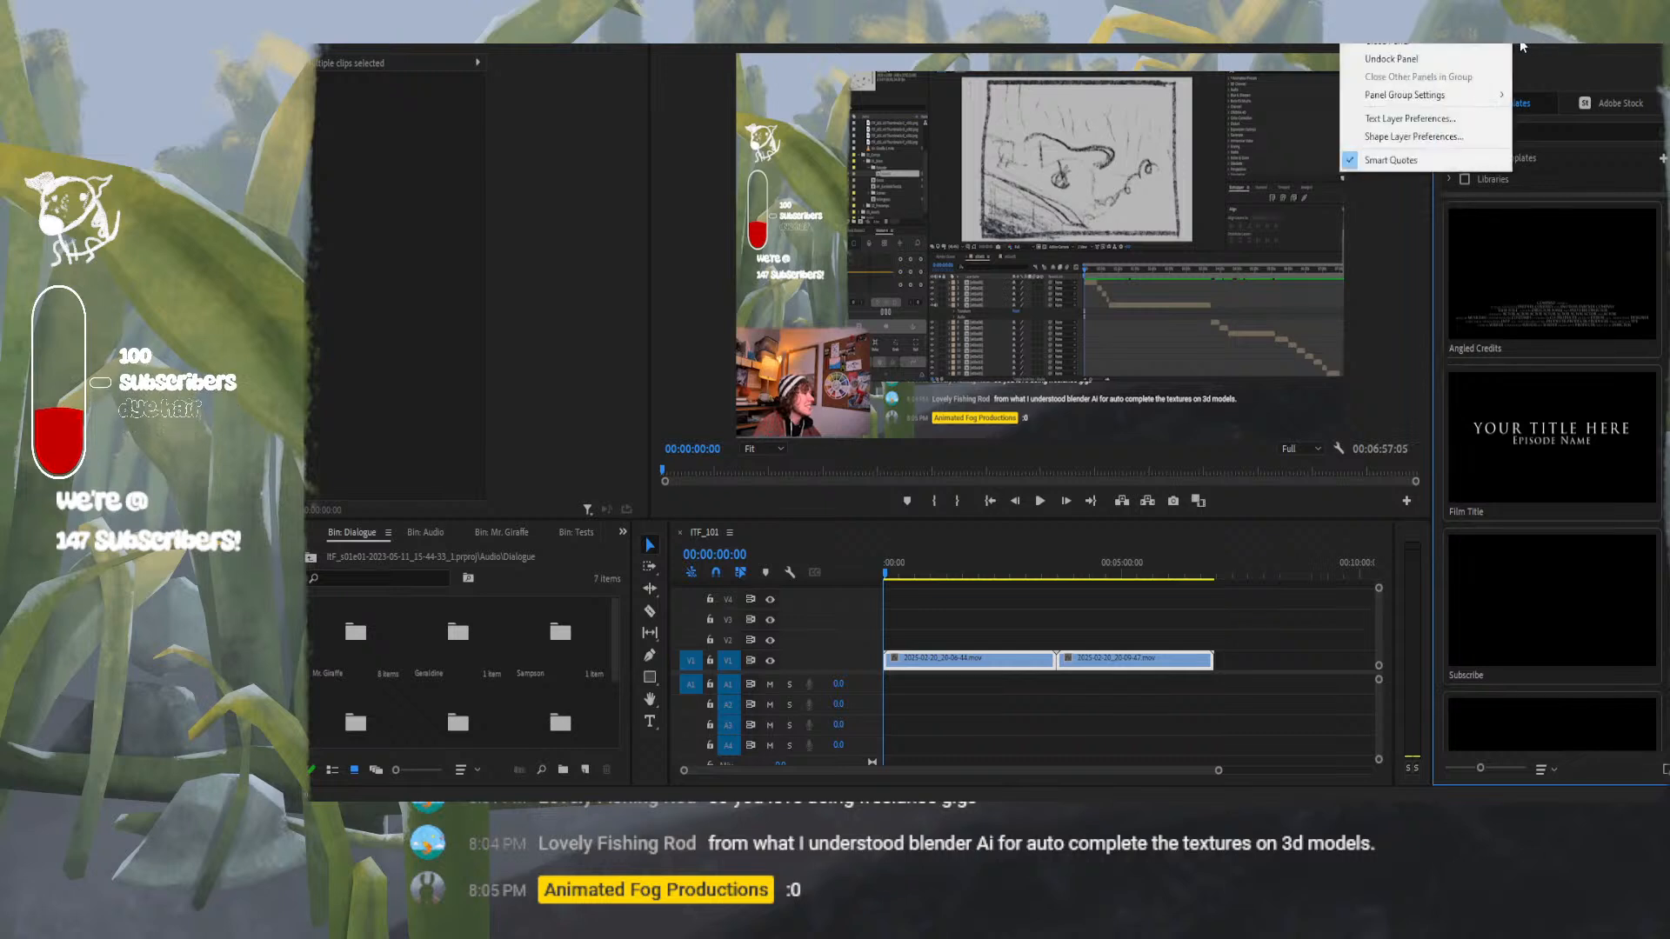
click(1395, 59)
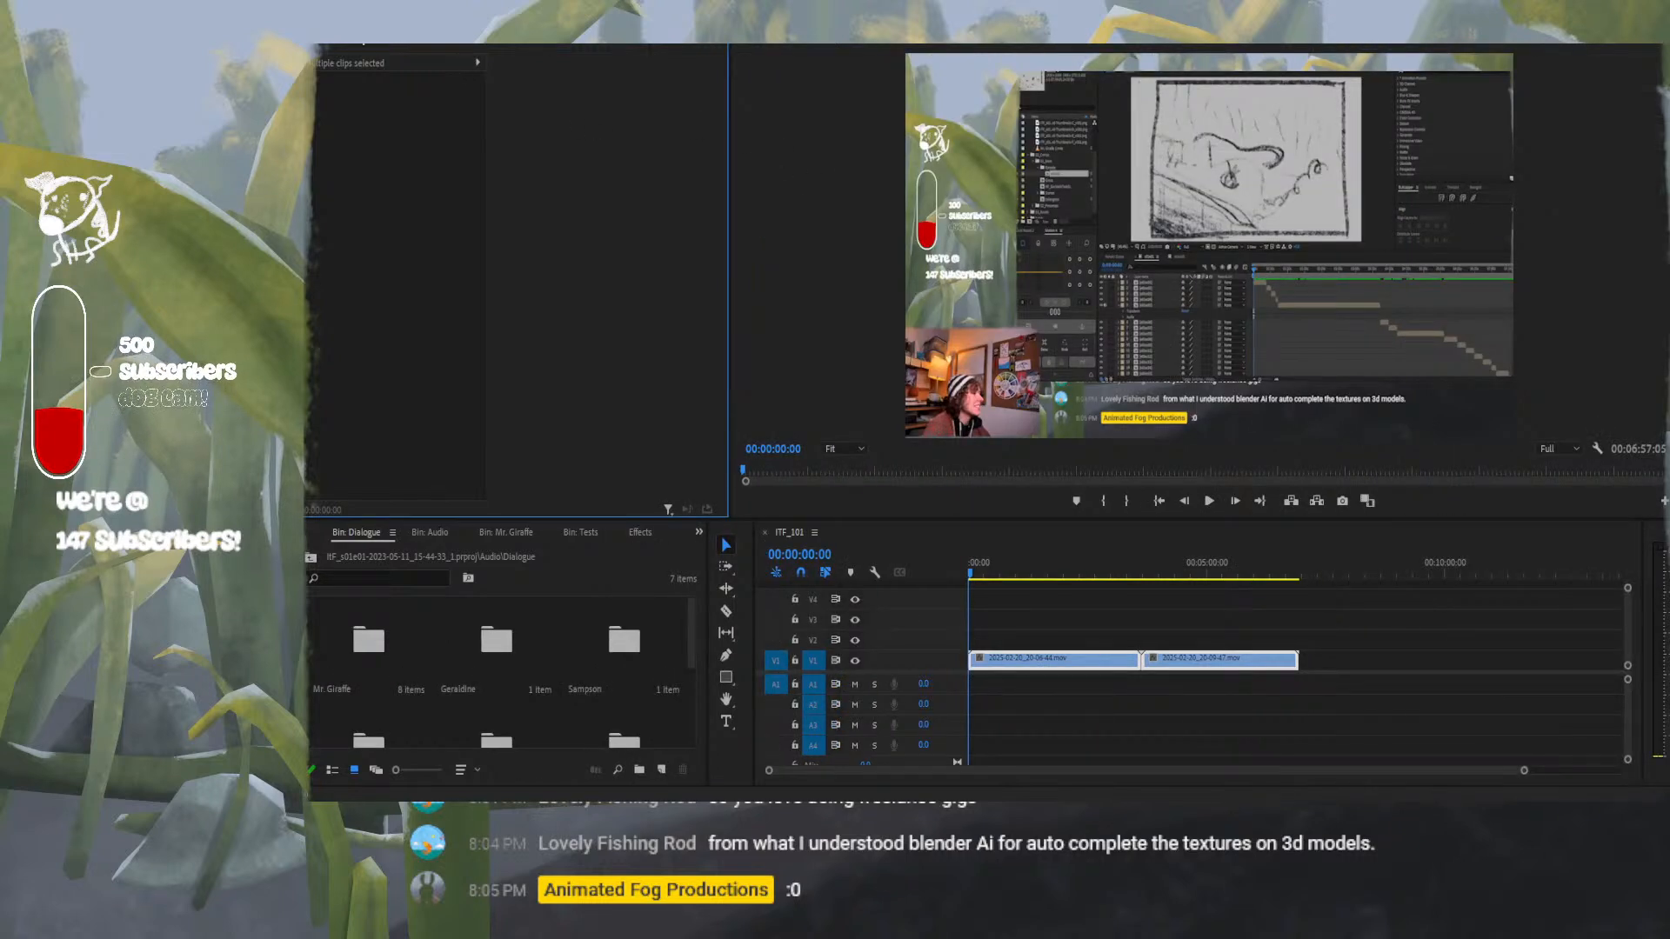
click(364, 42)
click(348, 84)
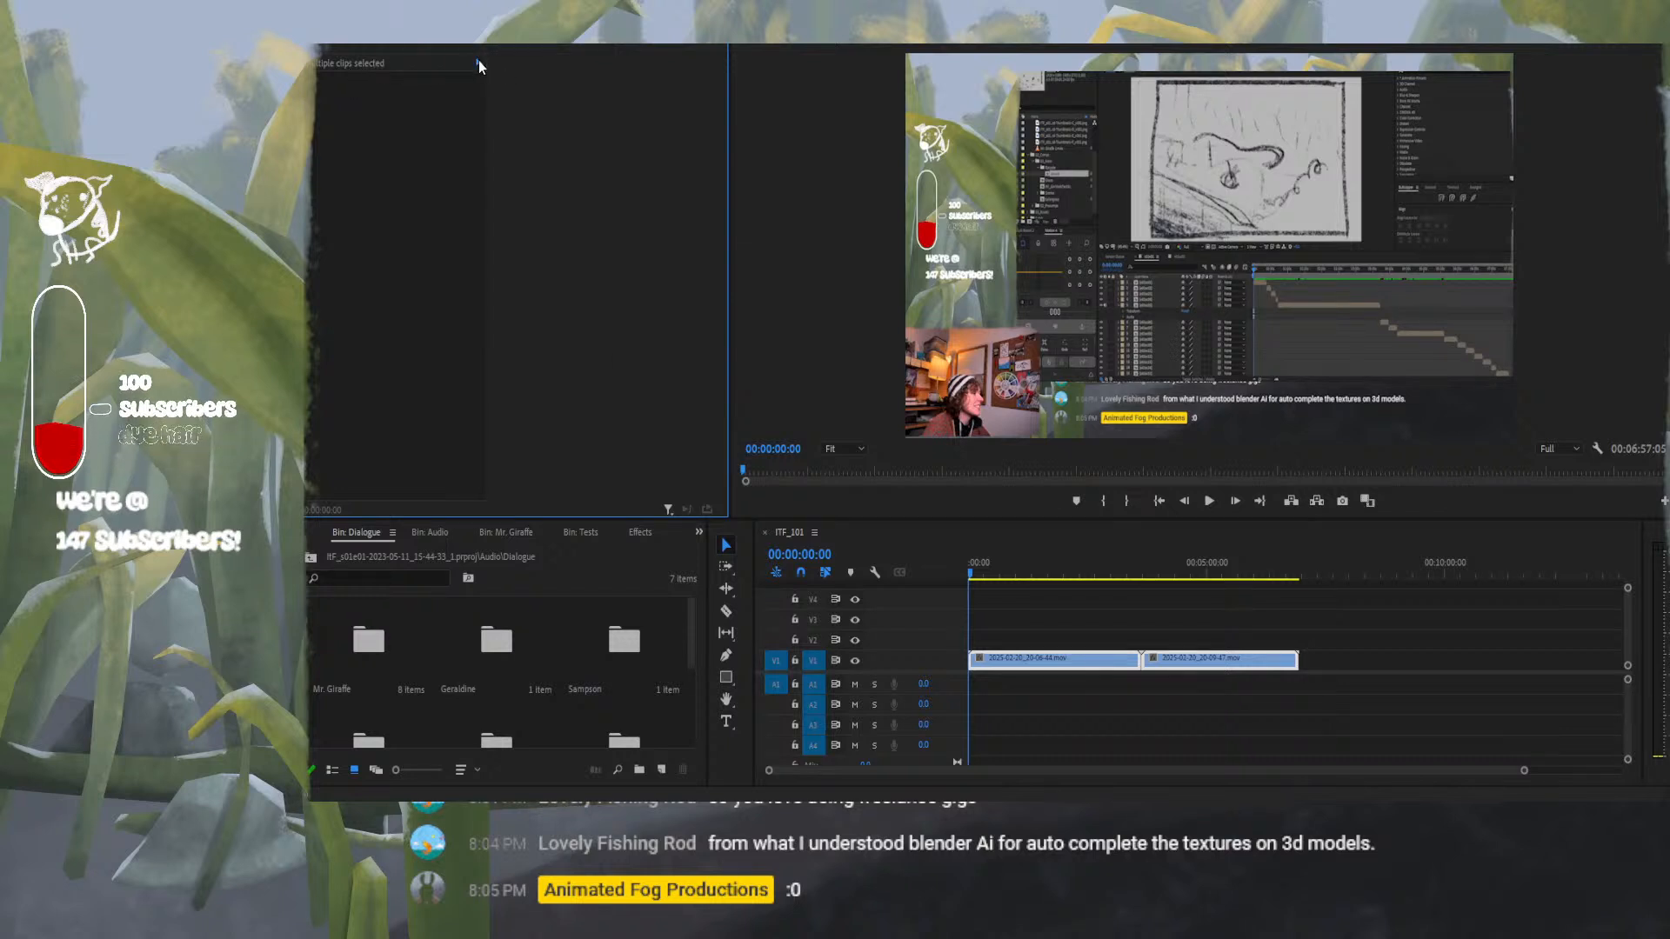
drag(477, 64, 708, 60)
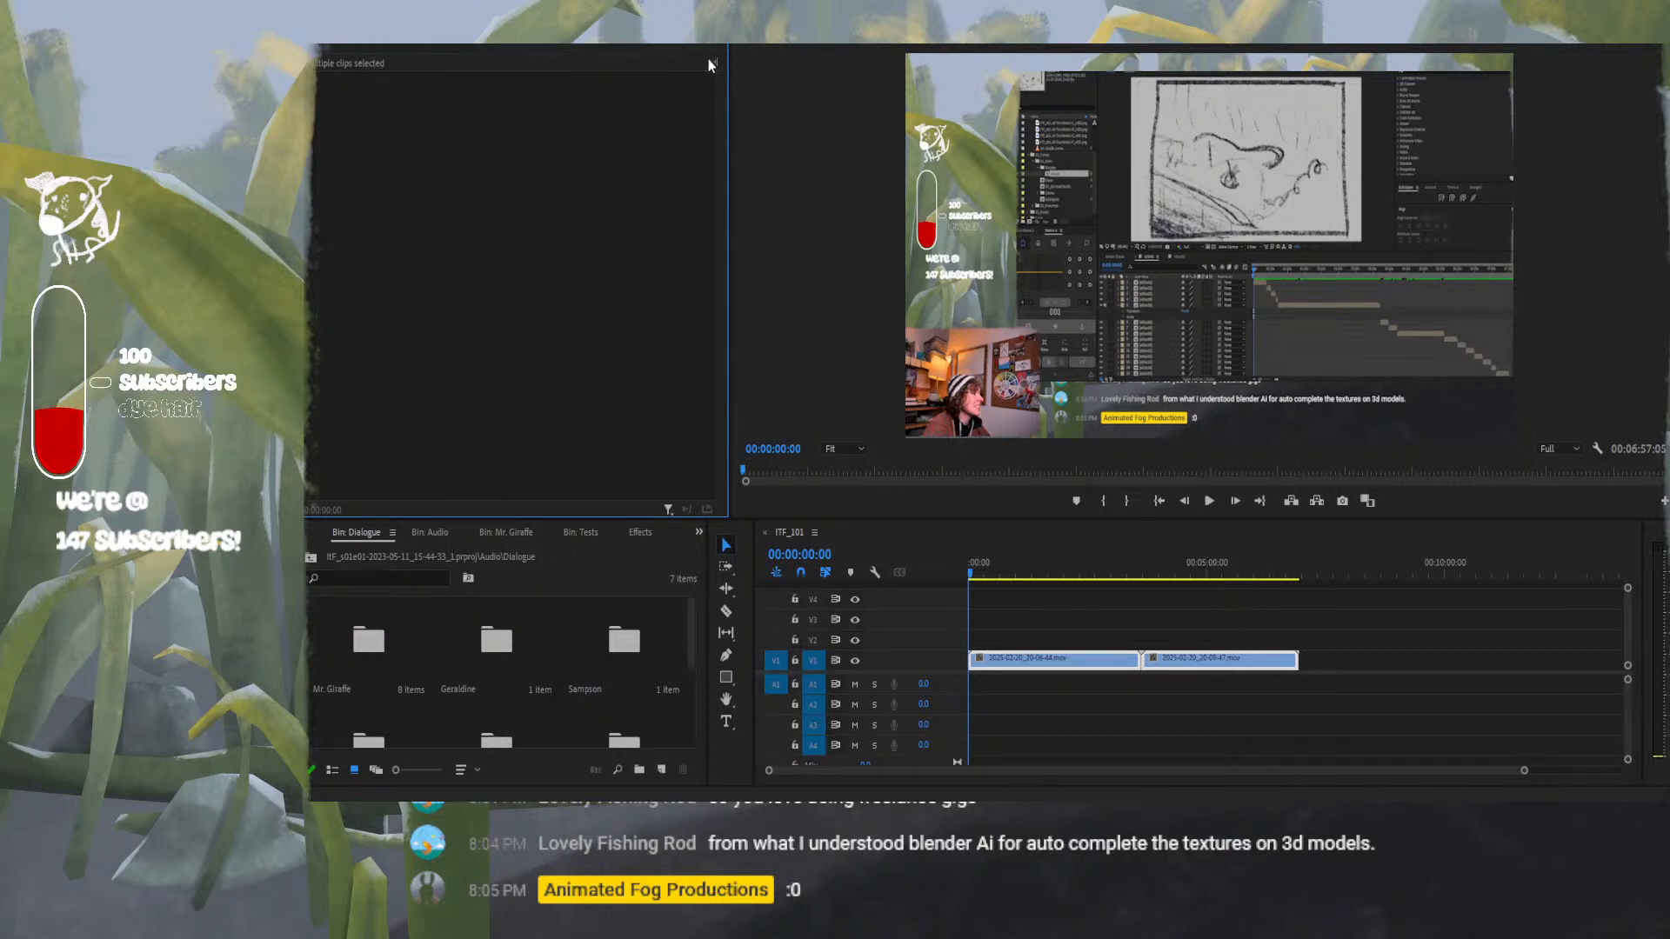
Ungroup the two recording clips on video track V1 and deselect them.
right_click(1132, 661)
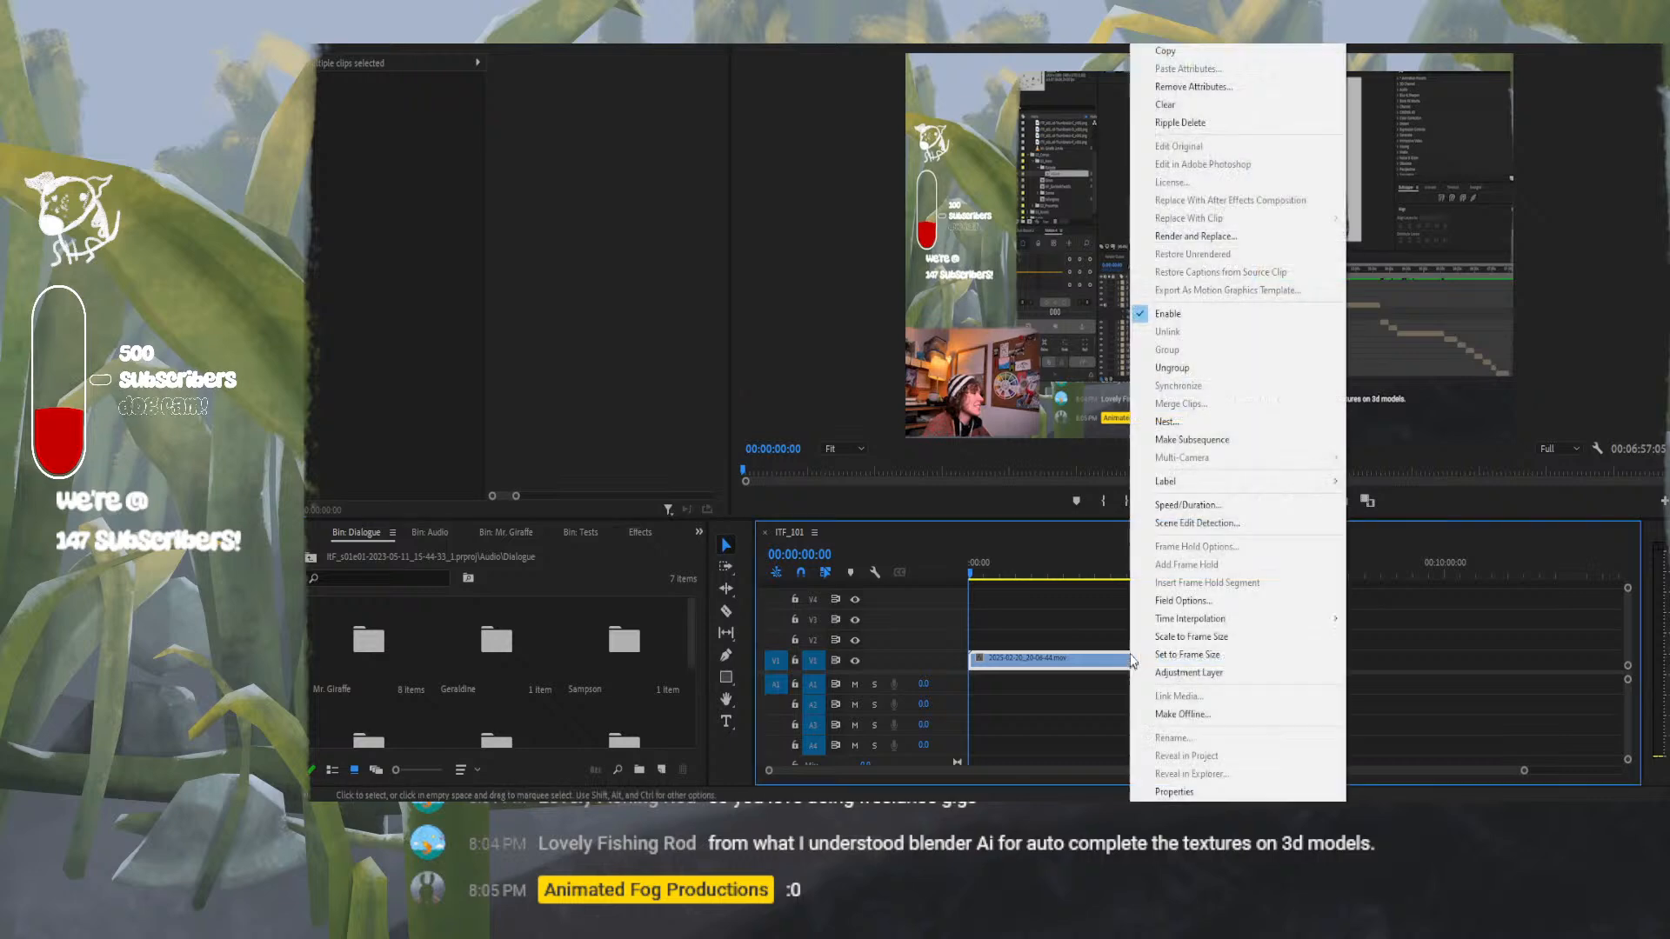
click(1171, 367)
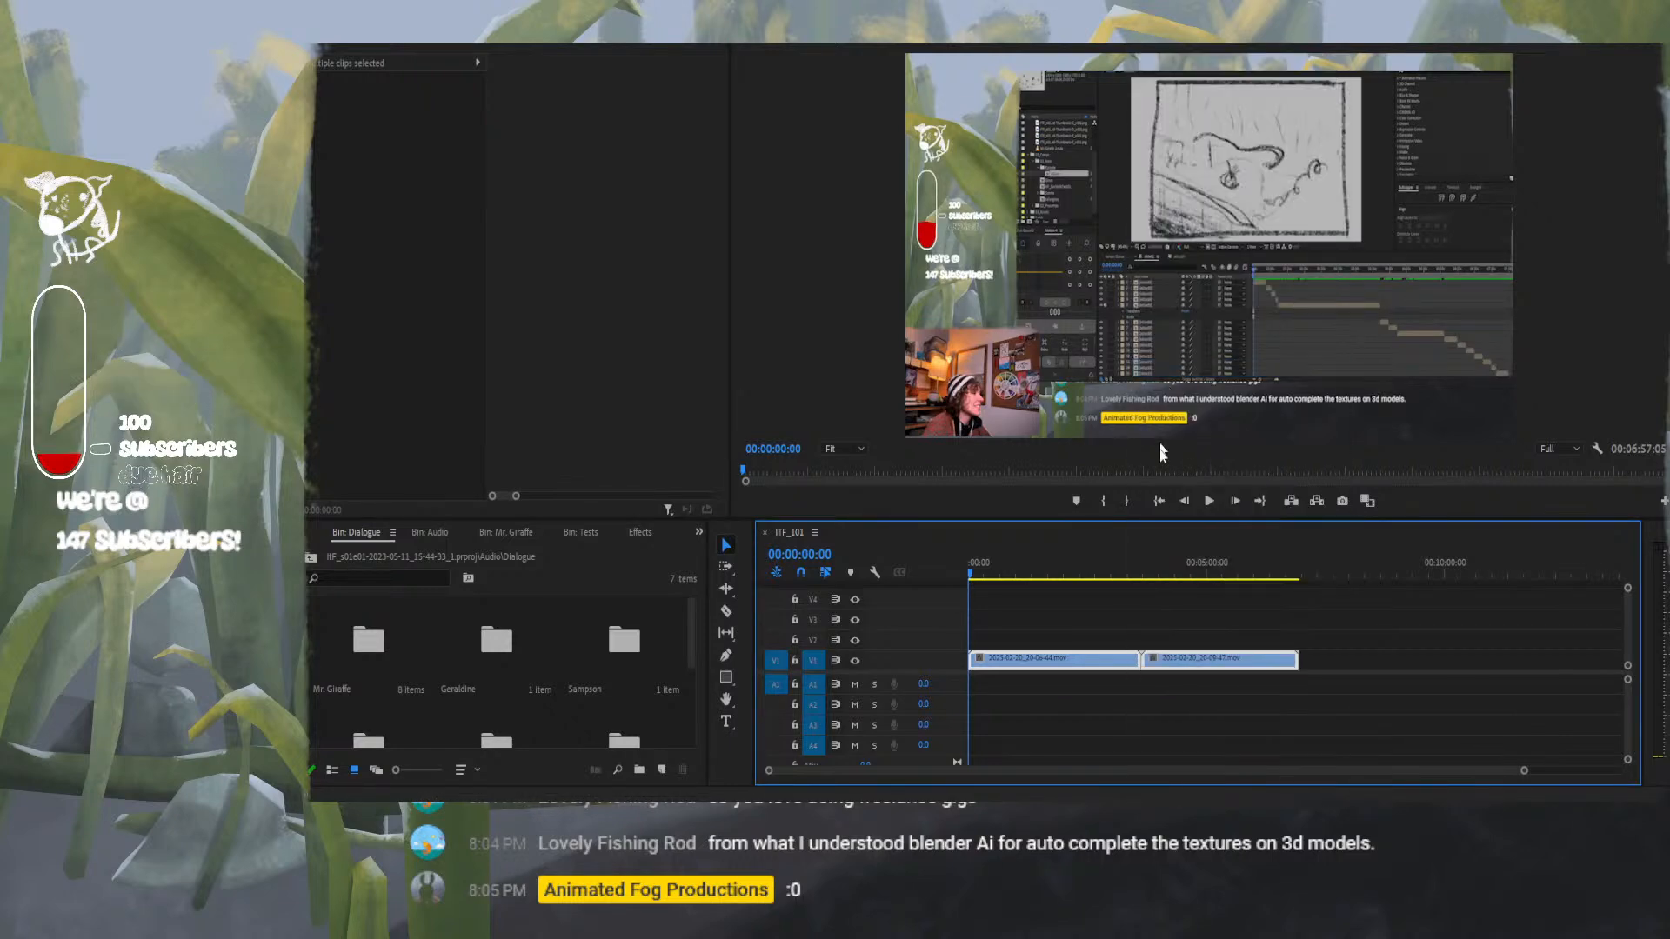
click(1149, 615)
click(1138, 660)
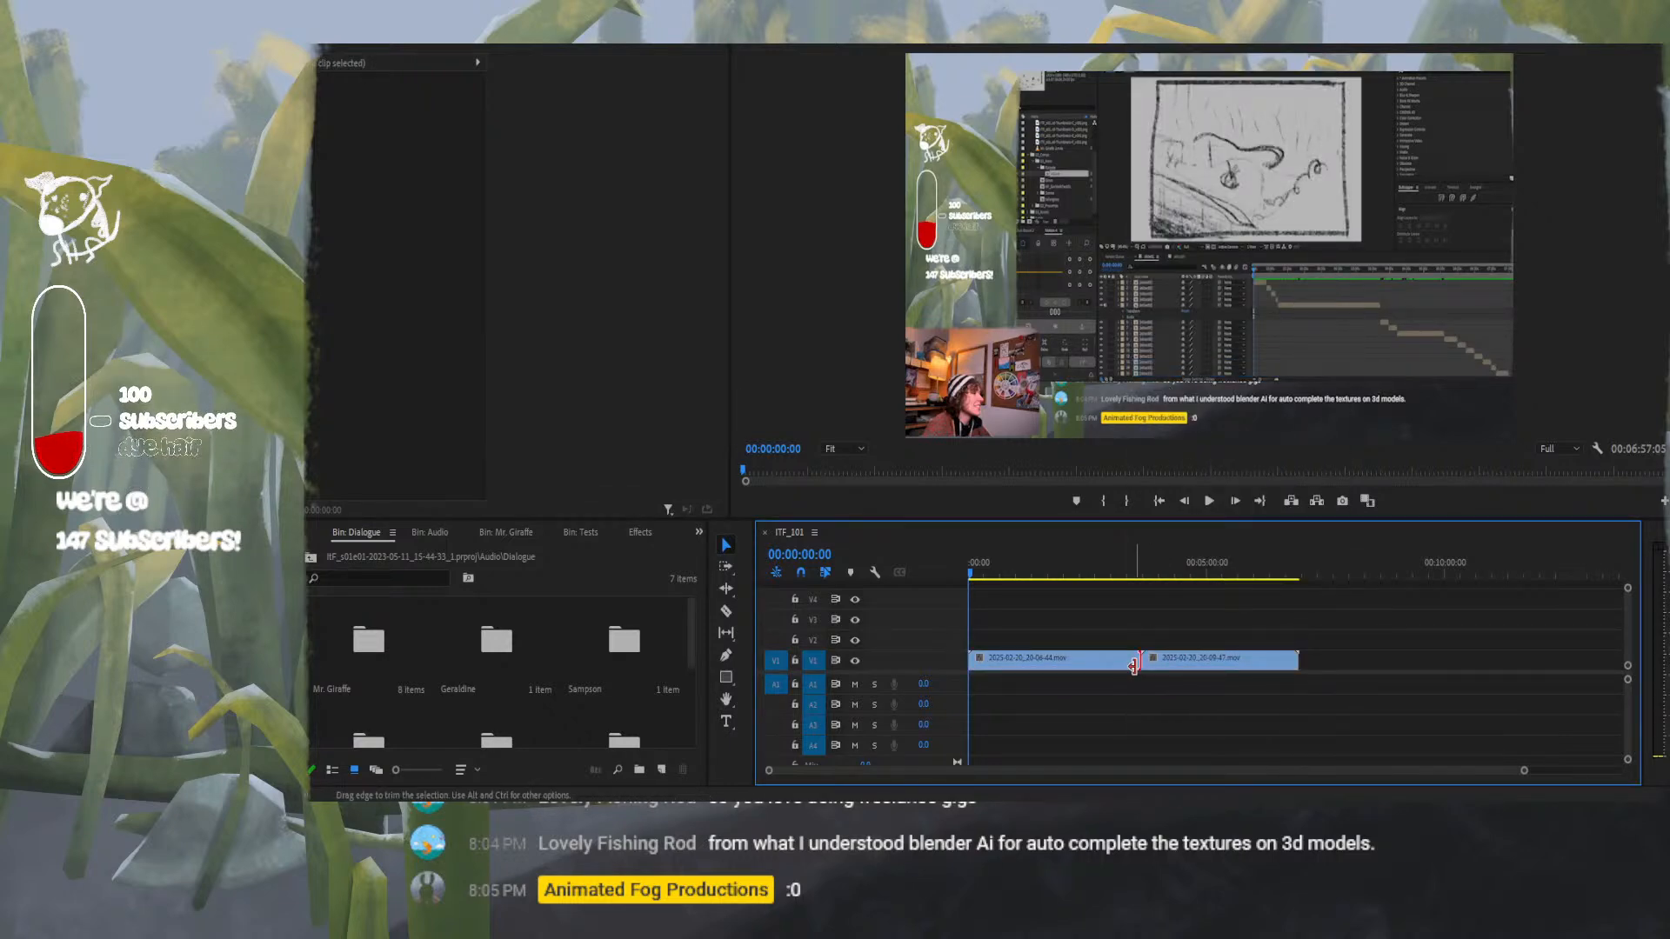
Set the first recording's position to 760, 1062 and its scale to 225 so the storyboard drawing fills the frame.
click(1096, 655)
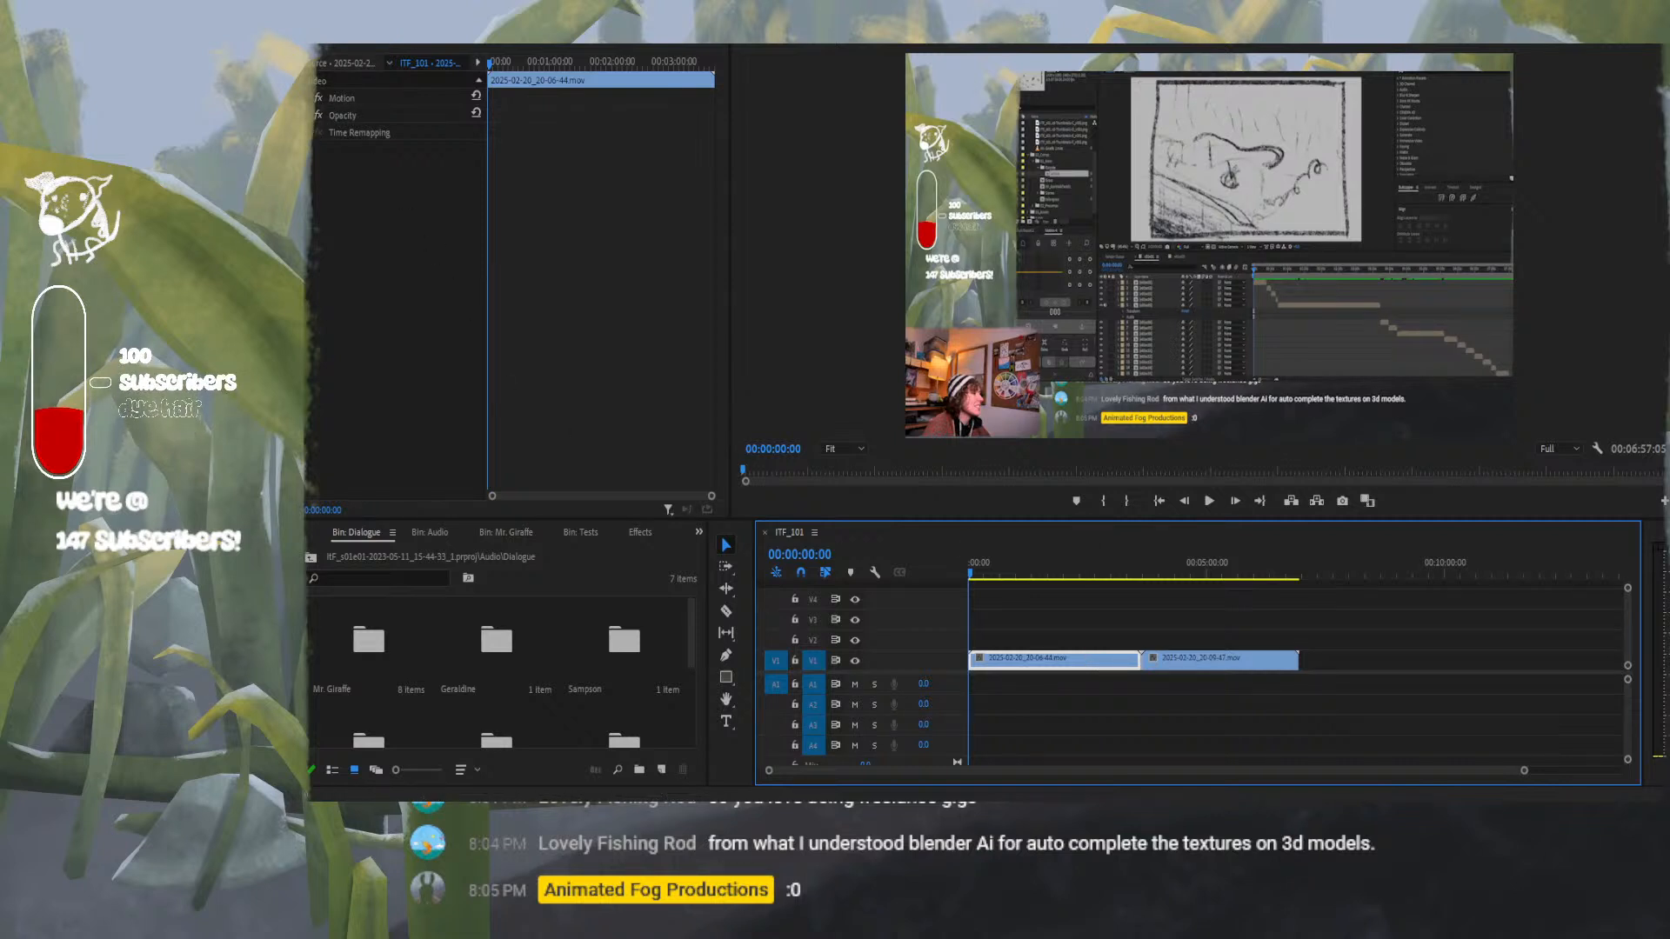
click(313, 98)
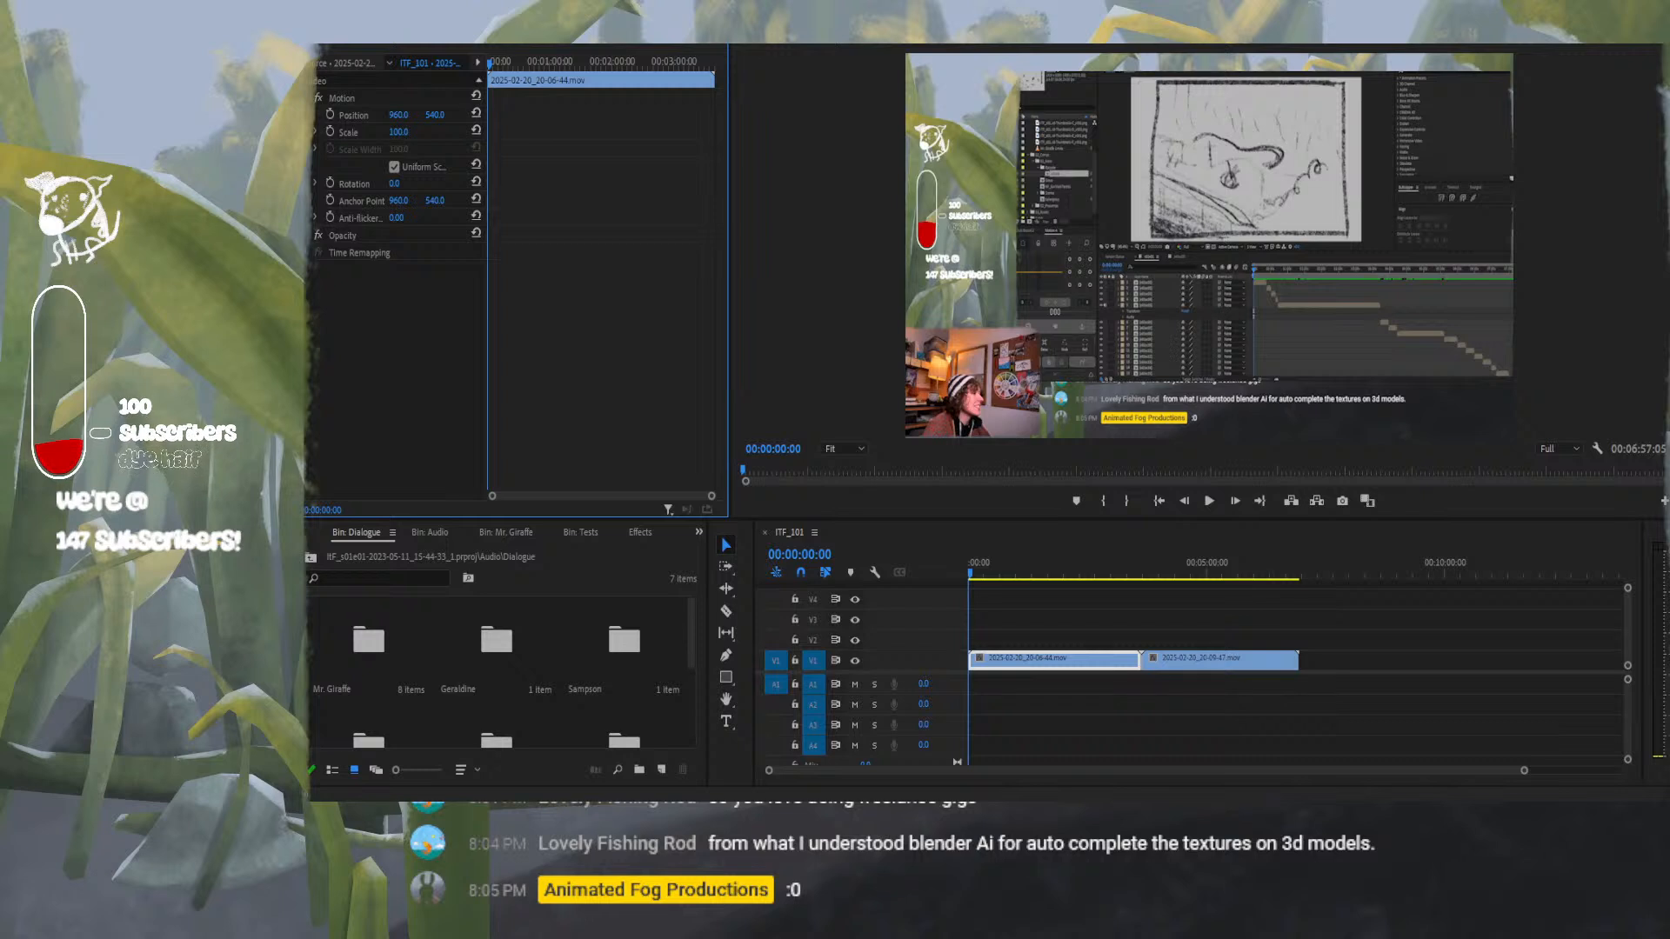
click(398, 131)
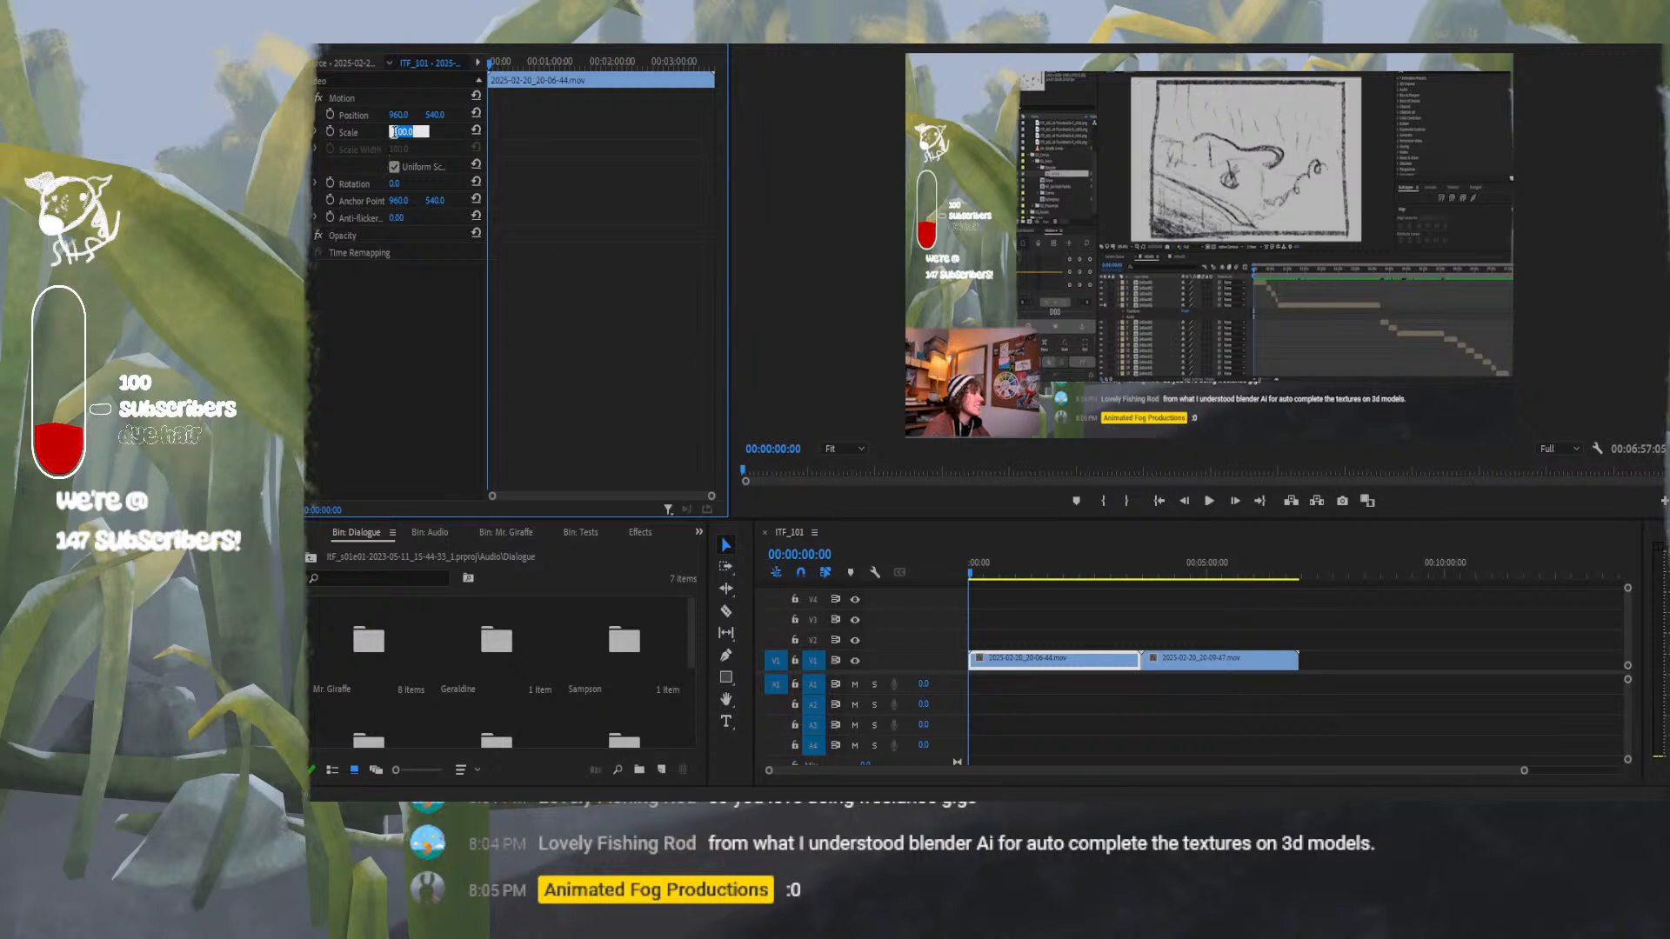
text(100)
key(Return)
mouse_move(415, 132)
mouse_down()
mouse_move(522, 132)
mouse_move(410, 131)
mouse_up()
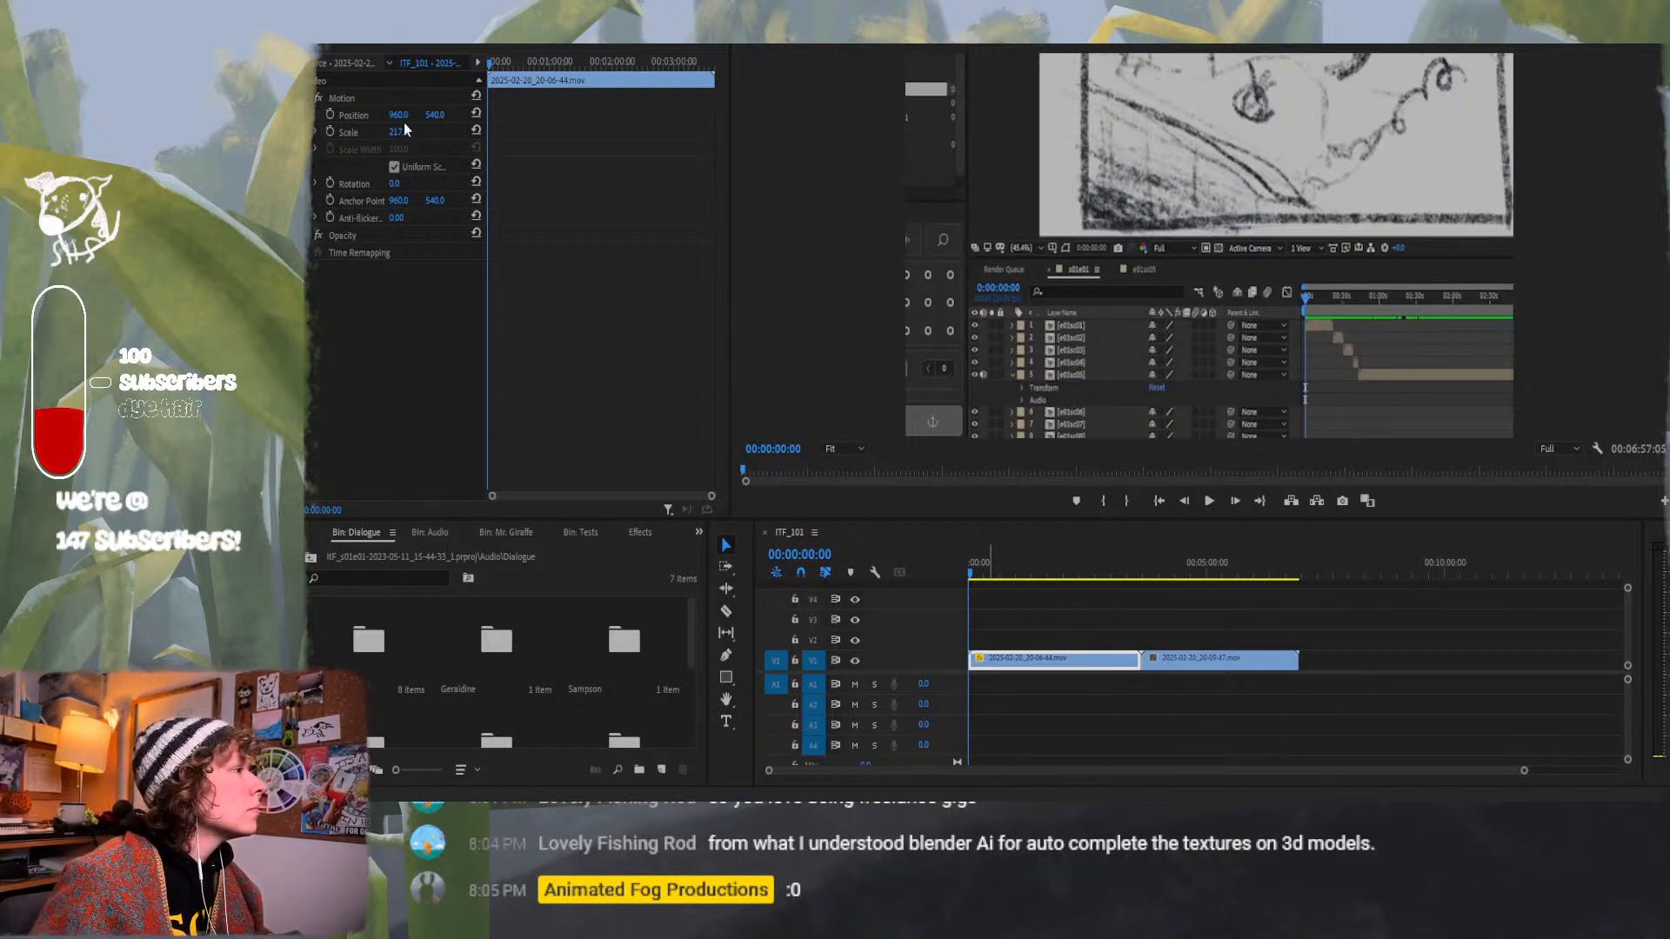
mouse_move(400, 120)
mouse_down()
mouse_move(227, 120)
mouse_move(522, 115)
mouse_move(440, 115)
mouse_up()
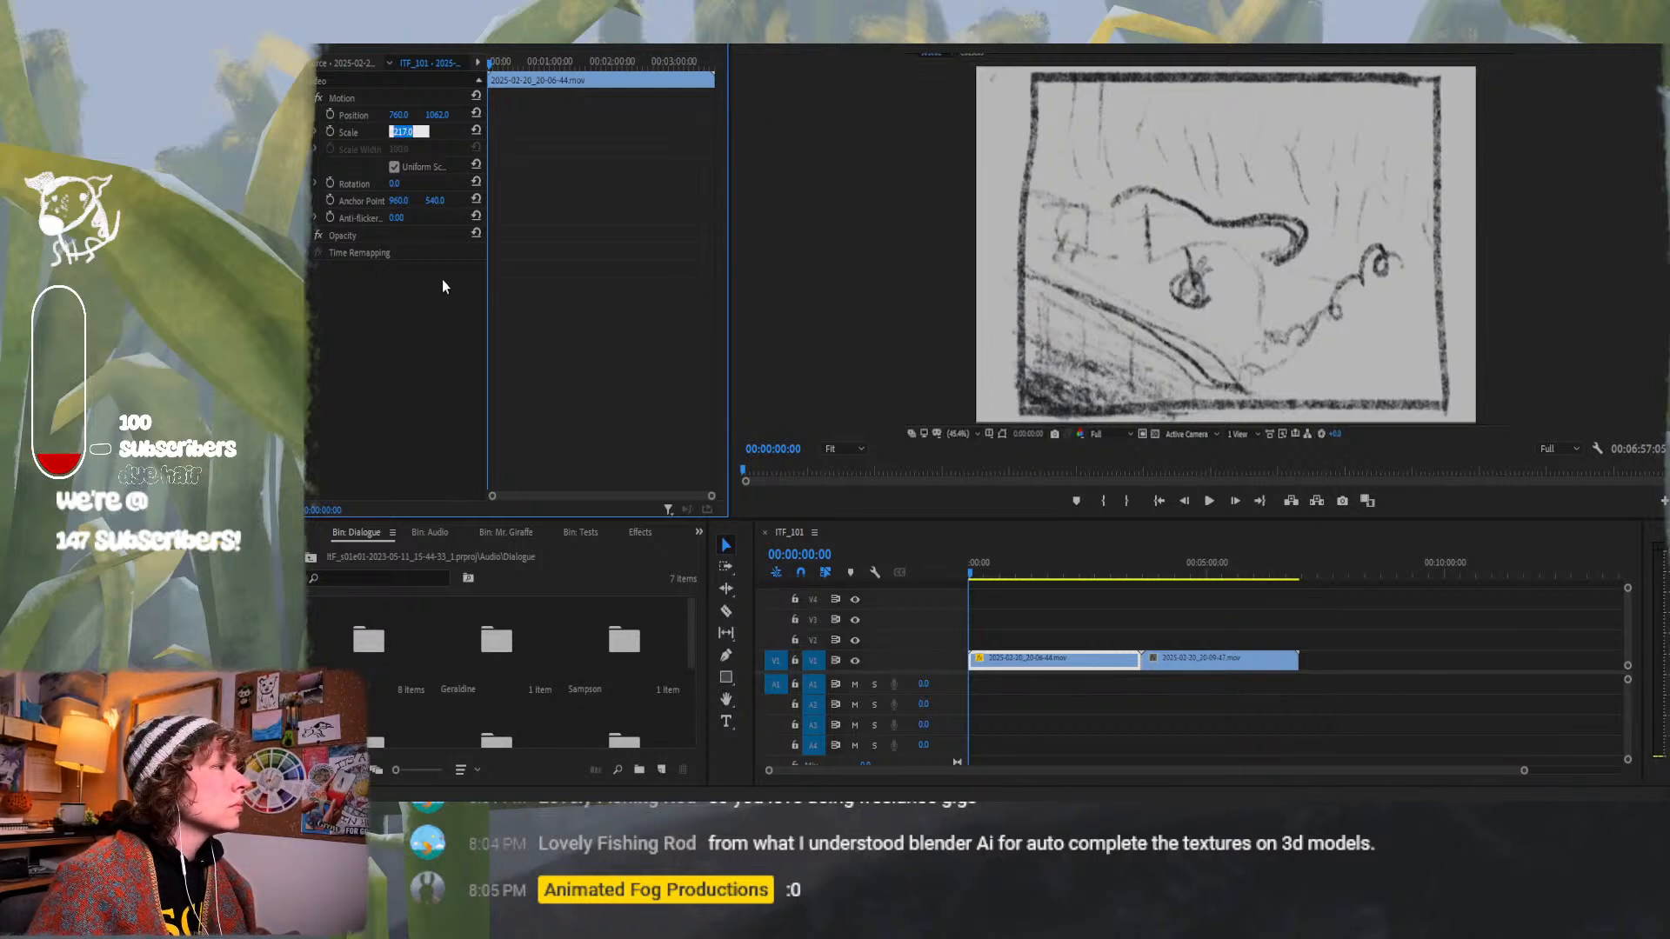
drag(415, 137, 420, 137)
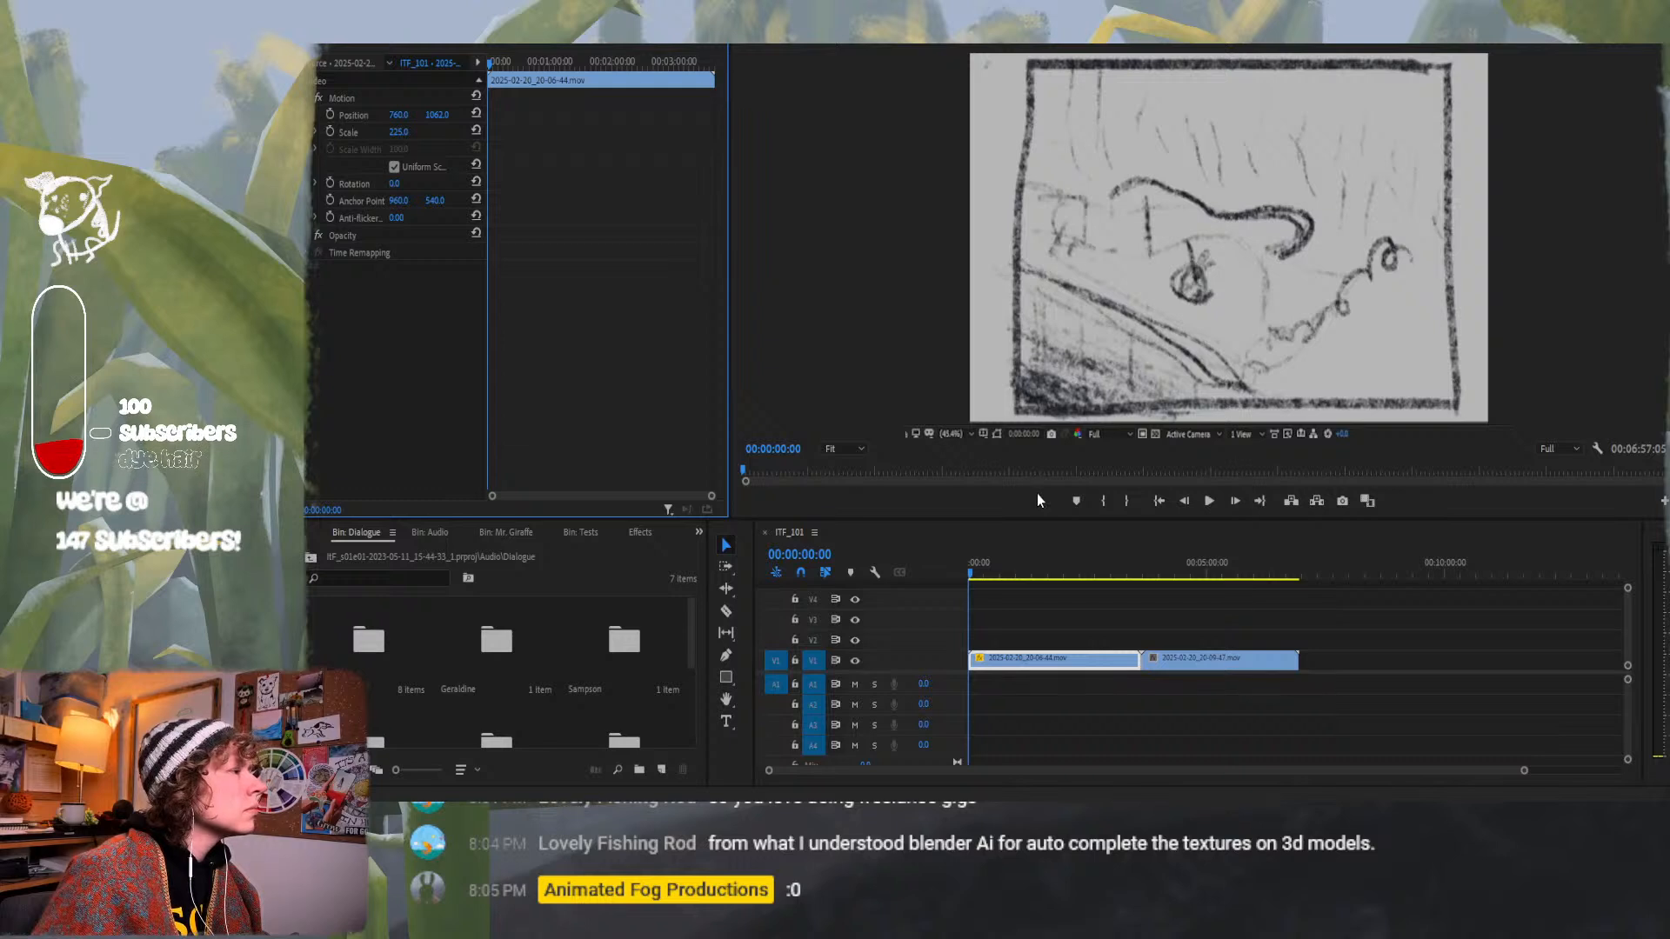
Scale the second recording to 212 and reposition it to frame the storyboard, then return the playhead to the sequence start.
click(1178, 576)
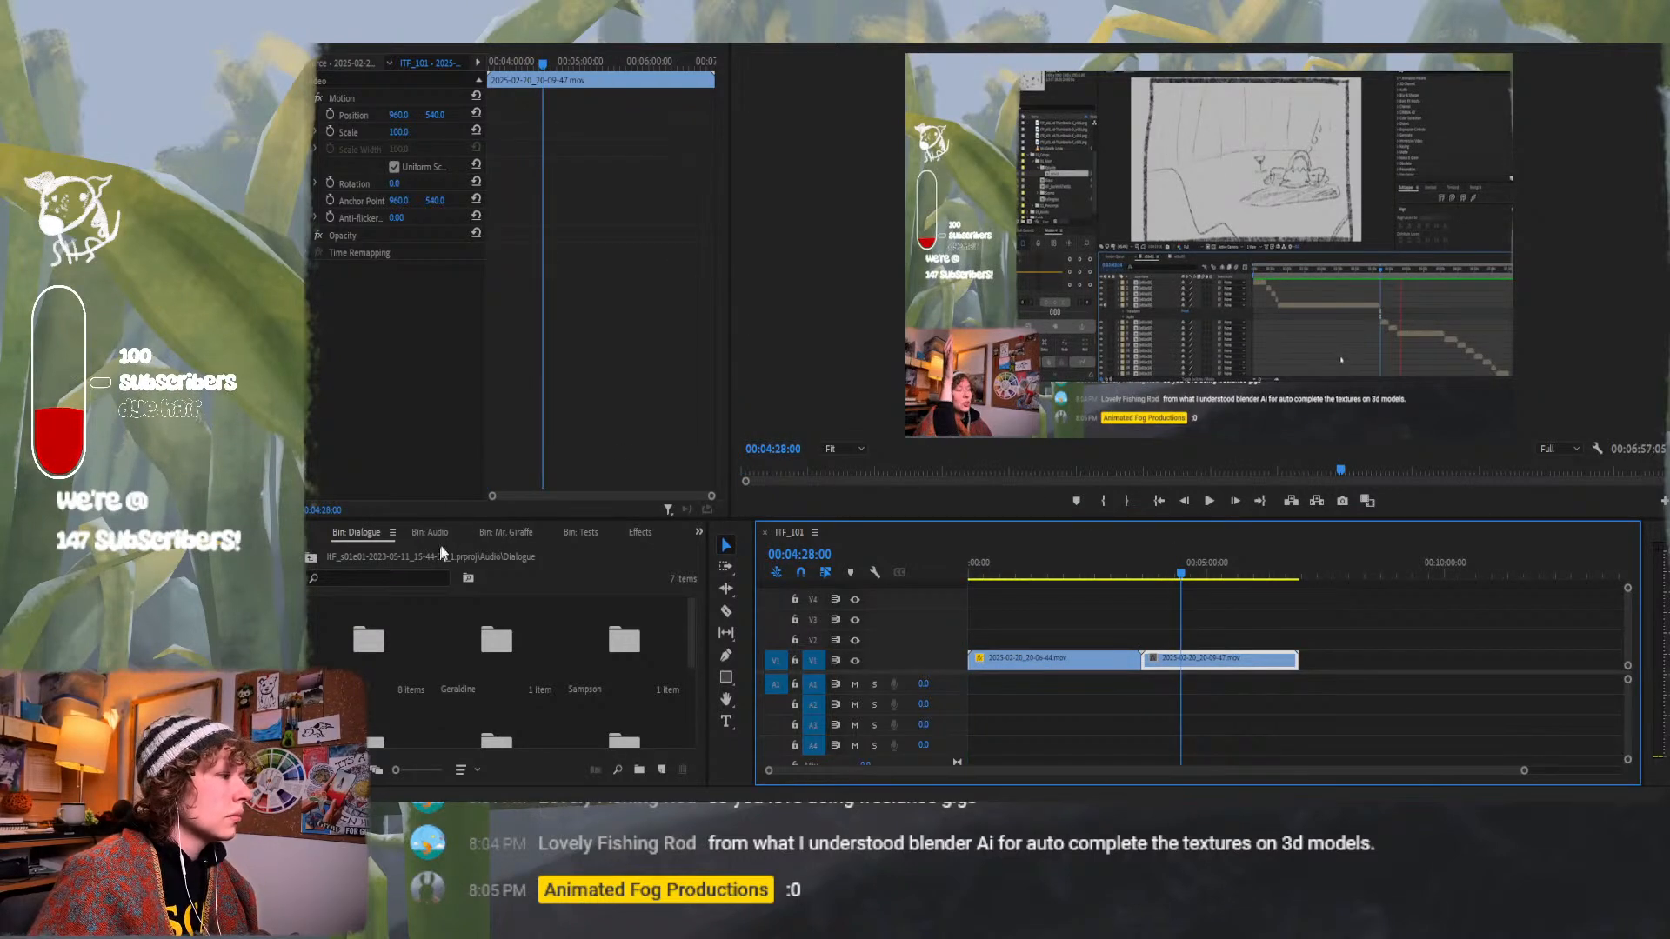
click(402, 133)
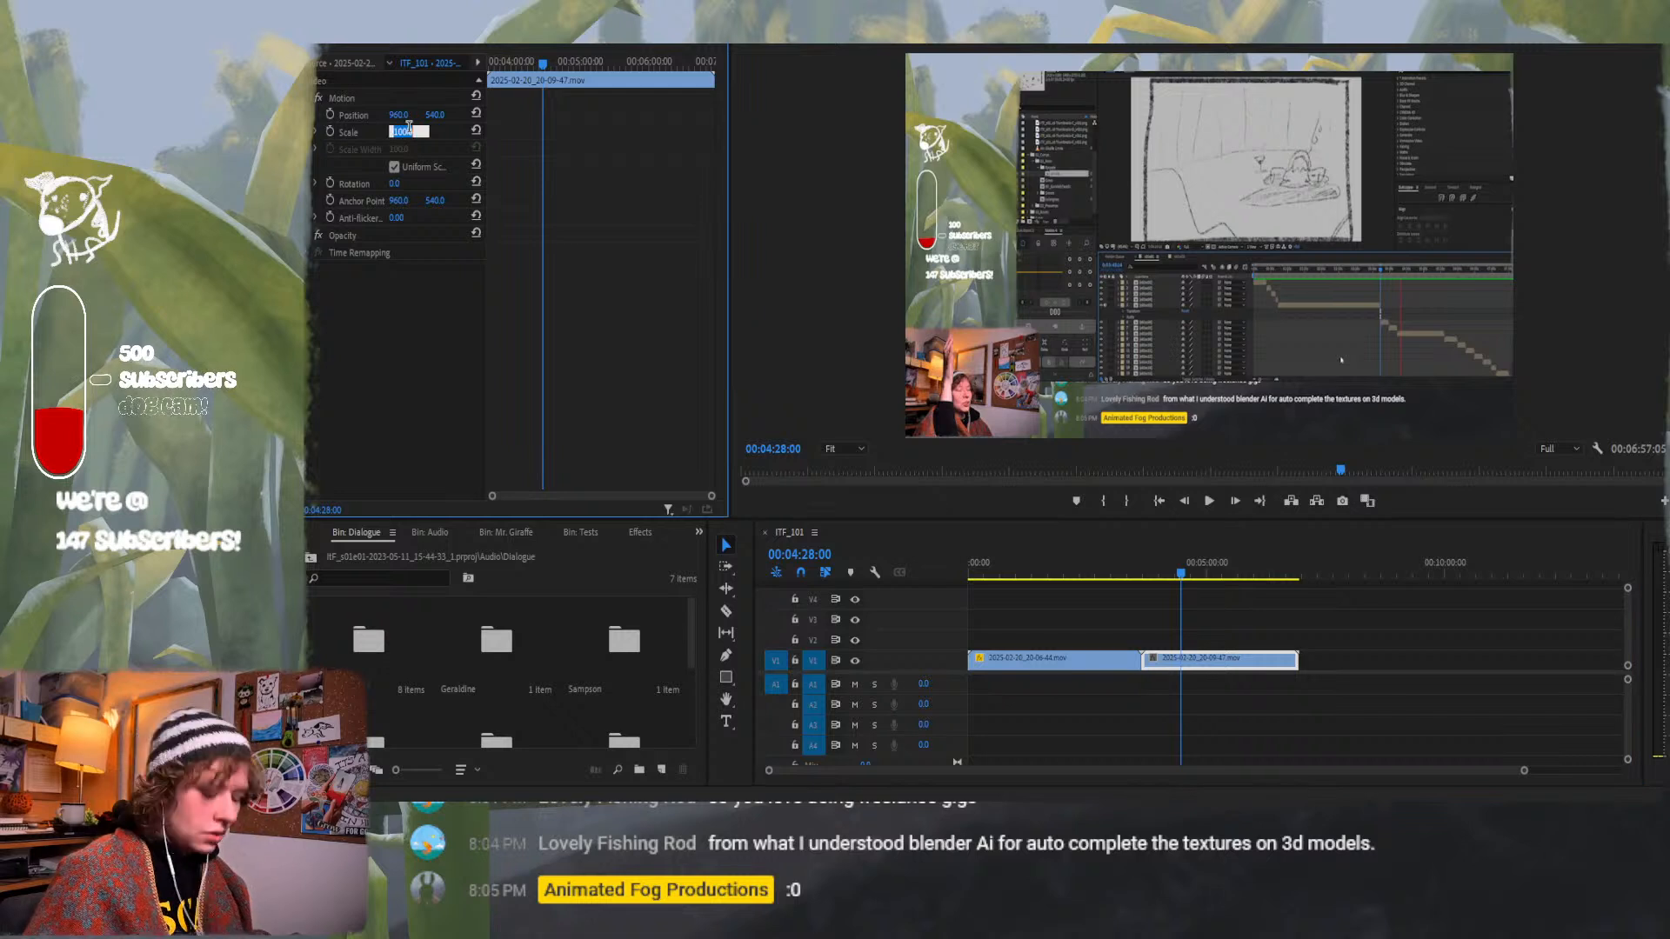
text(212)
key(Return)
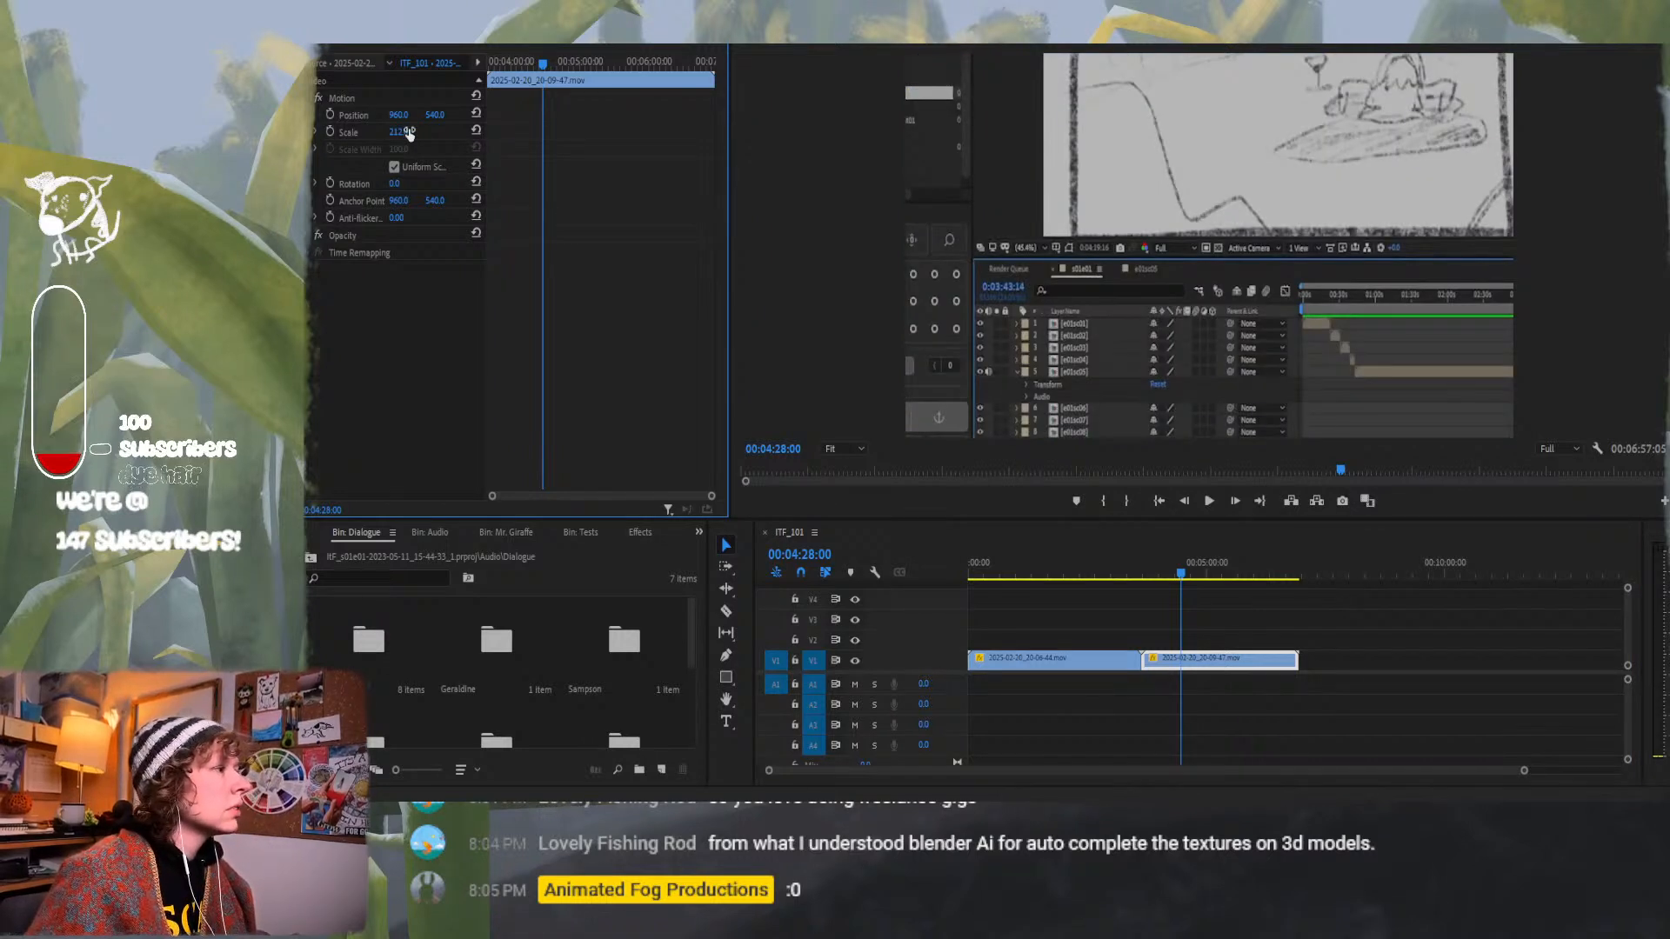
drag(399, 115, 980, 397)
drag(1176, 579, 950, 513)
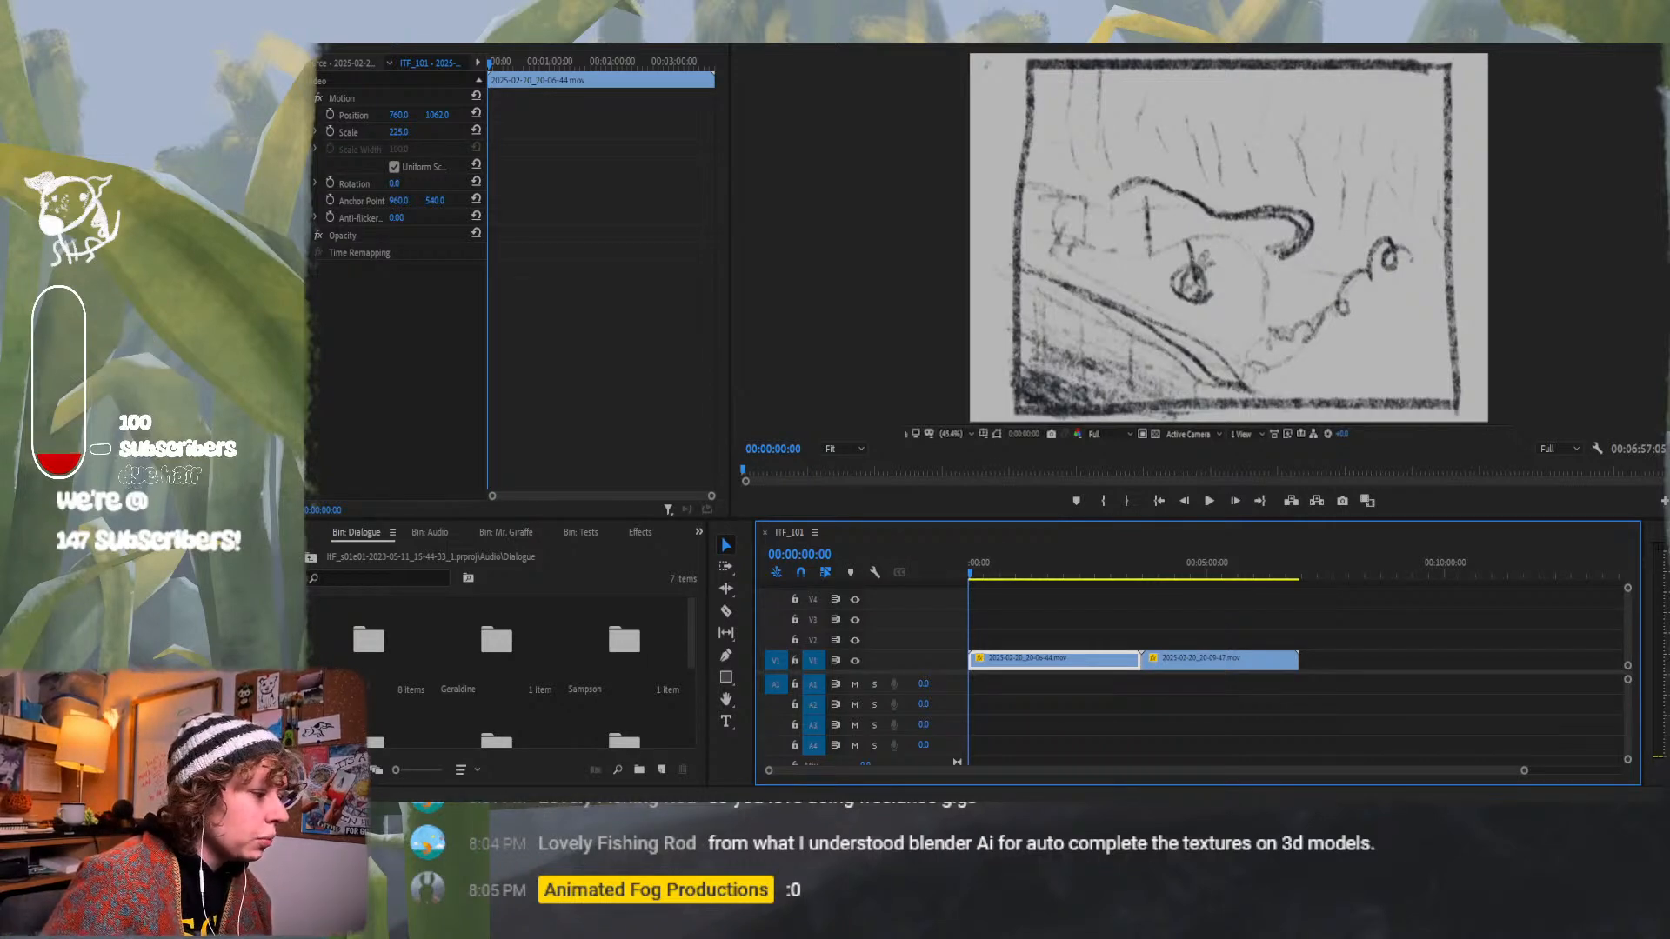
Check the ITF_Script_101-Left_v022 script and the episode 101 VO file list in Airtable in the browser.
click(701, 822)
click(924, 730)
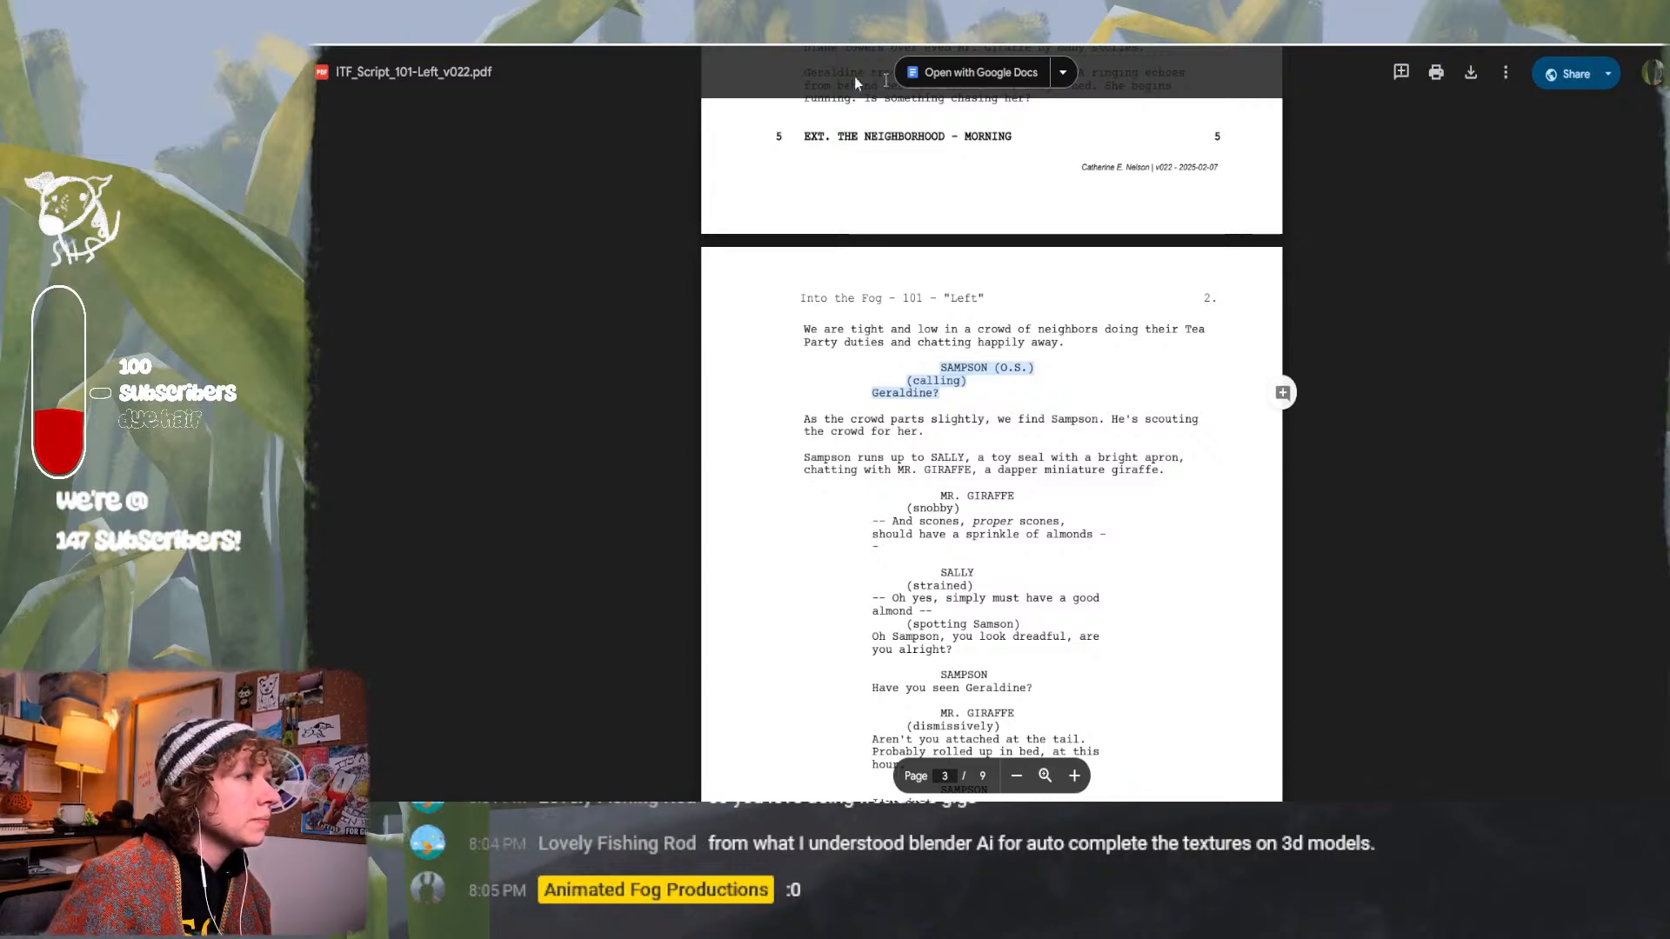
mouse_move(709, 823)
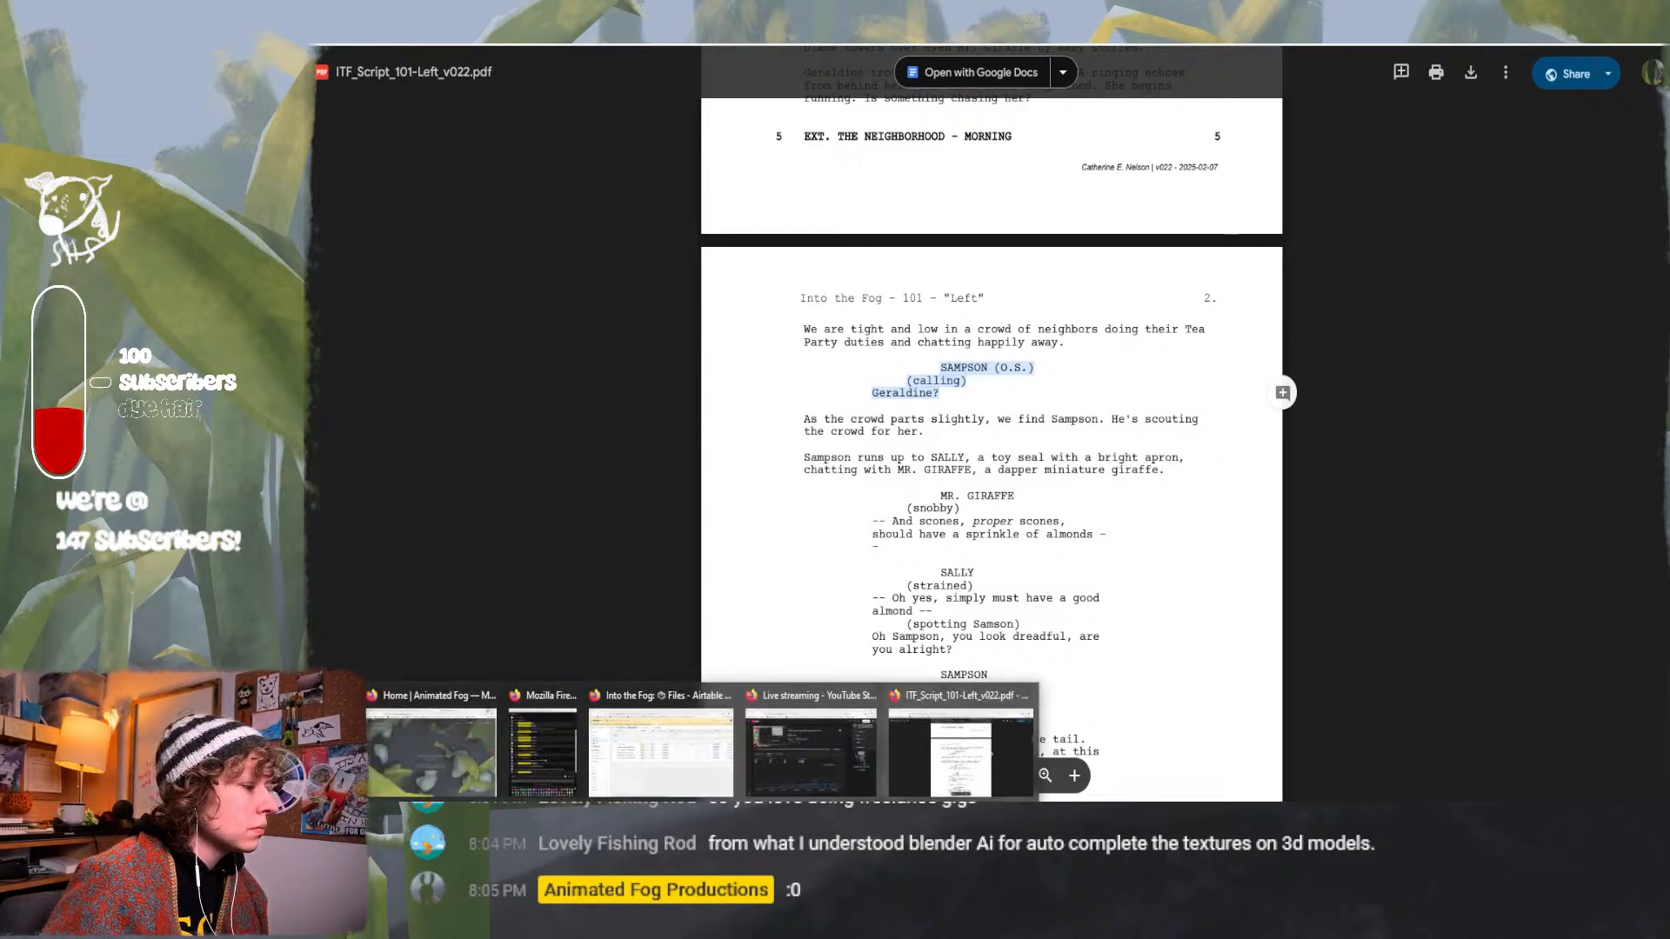
click(664, 746)
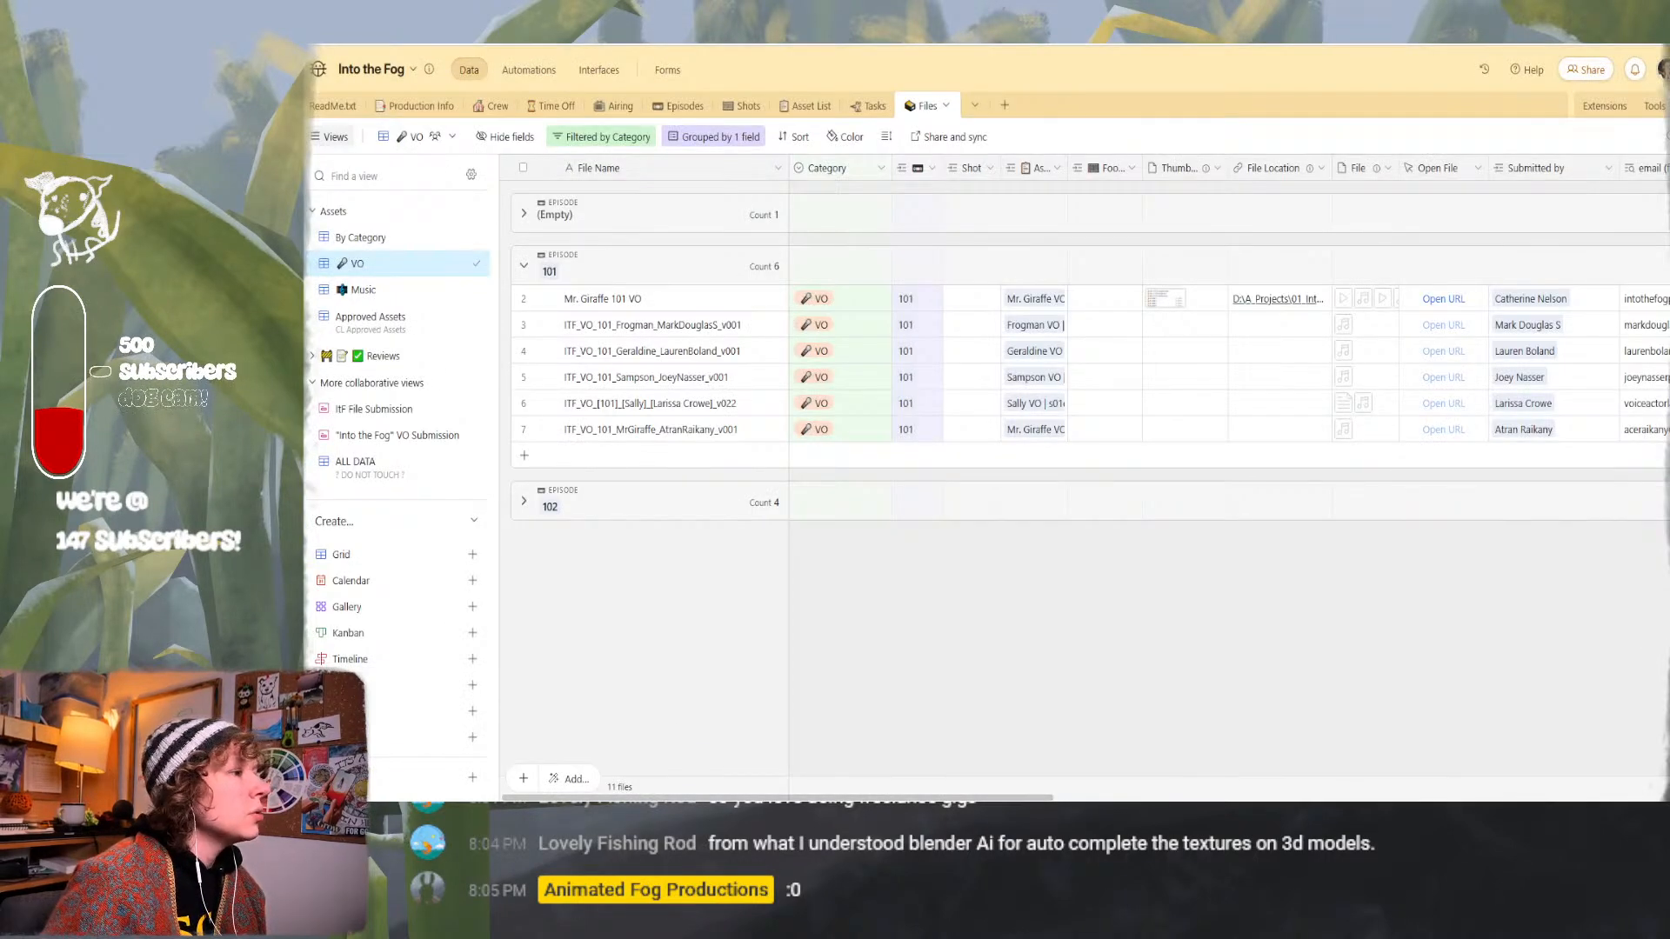
key(alt+Tab)
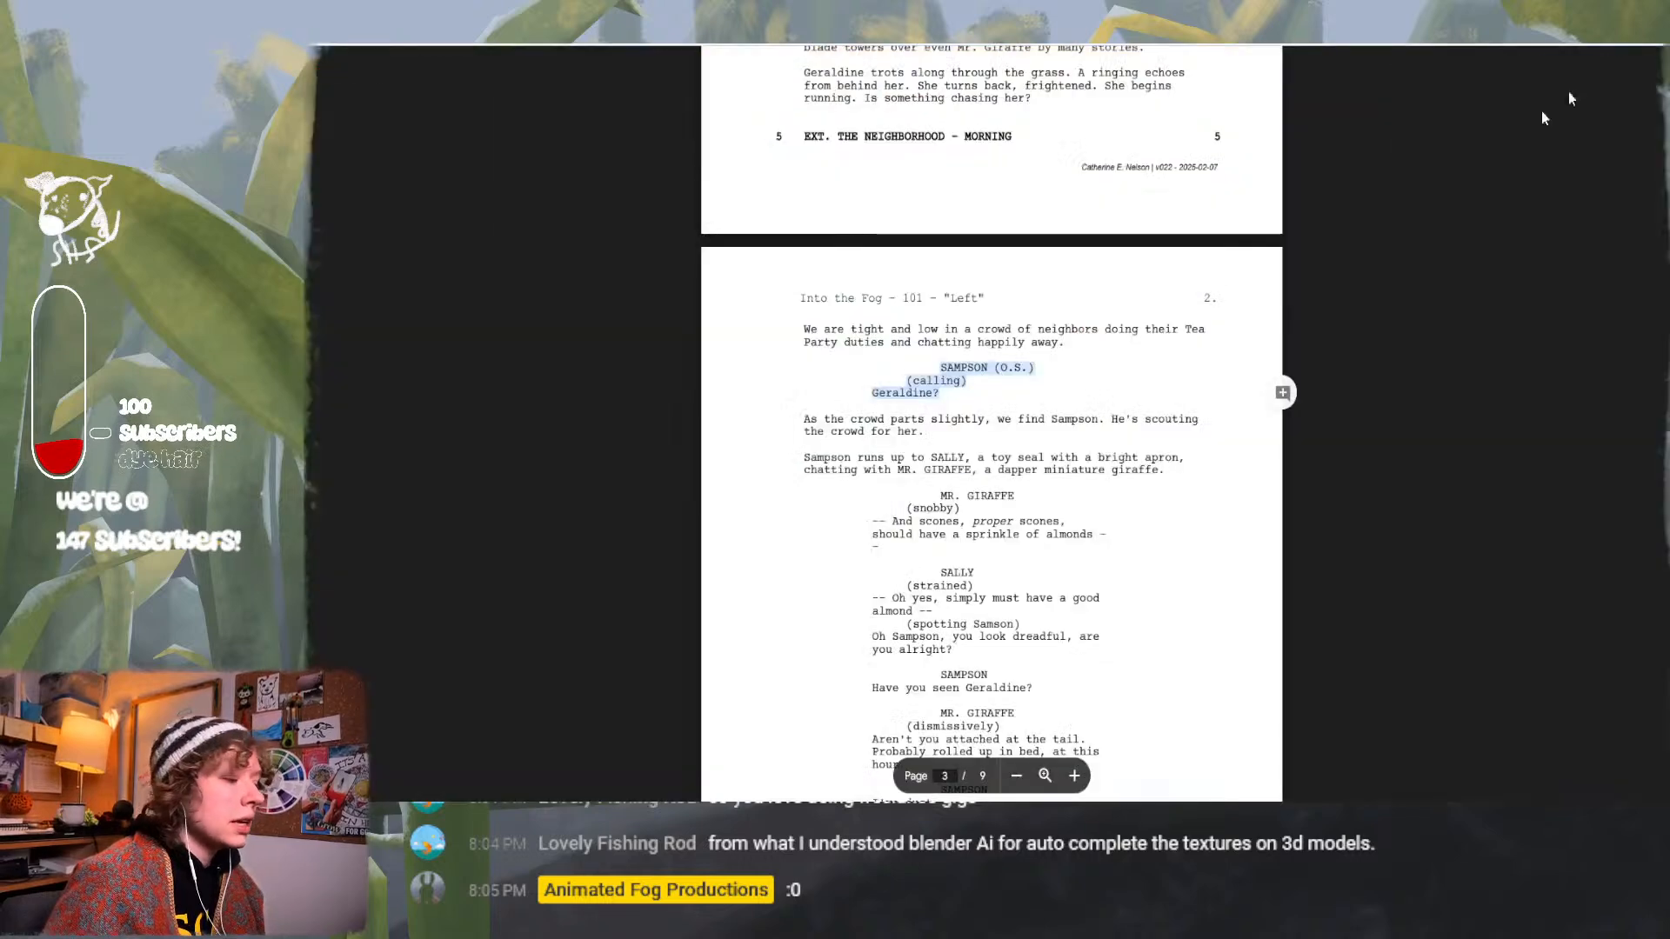
Check the 02-17 week on the 101 sheet of the 2025 Master Schedule in Google Sheets.
mouse_move(710, 823)
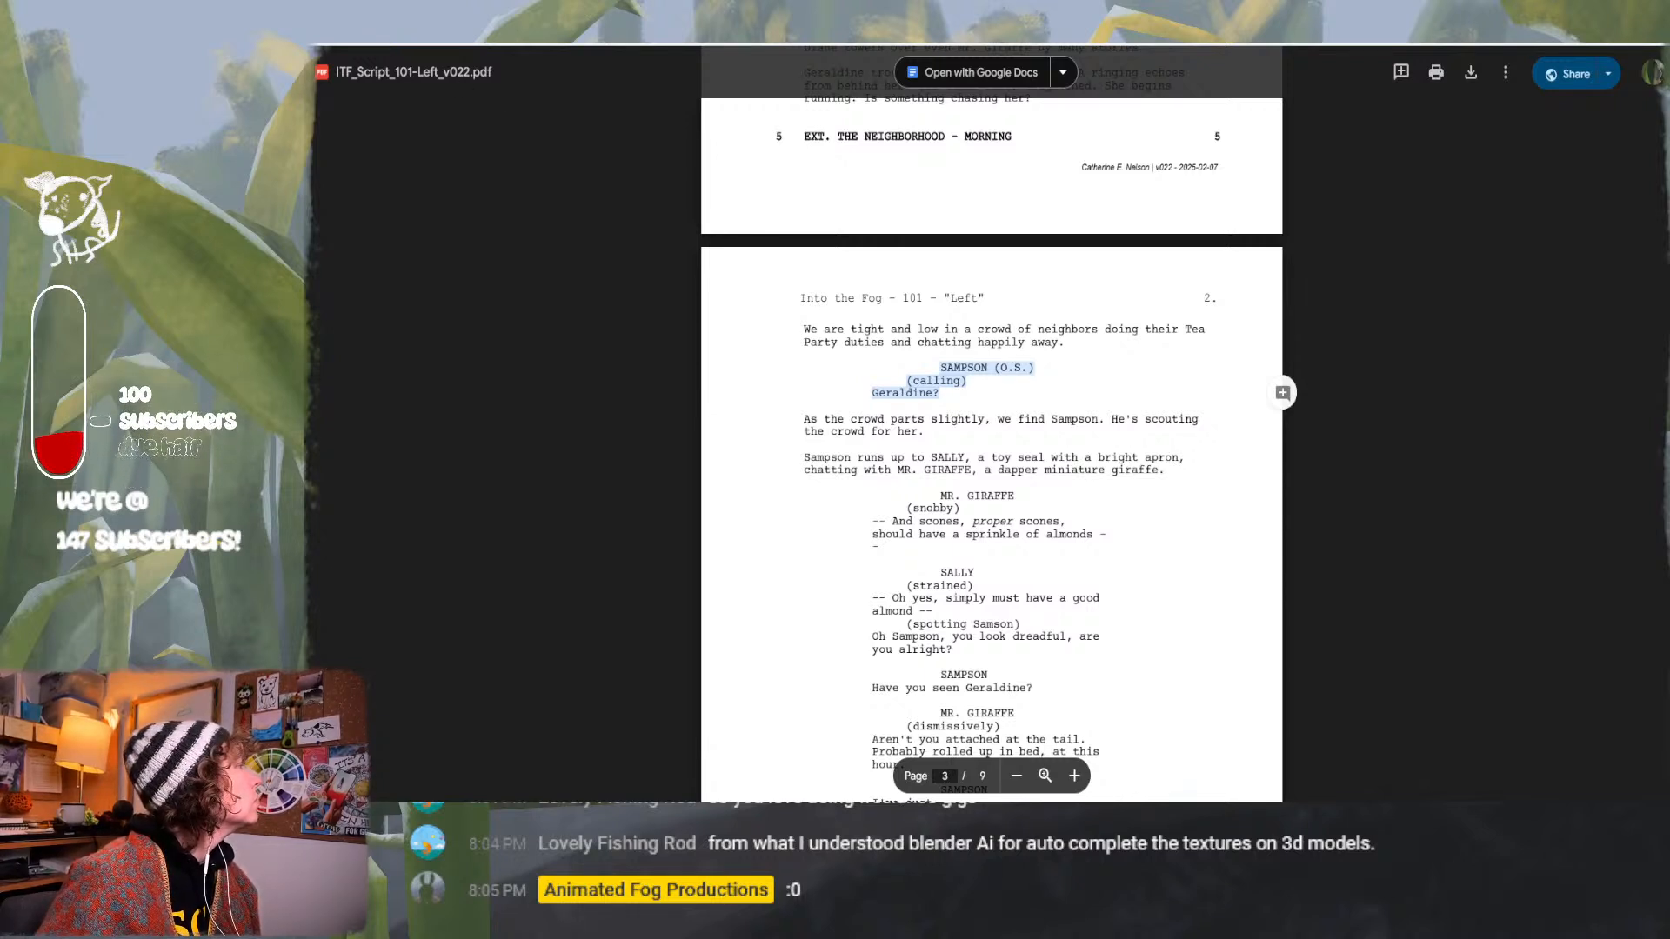
click(544, 41)
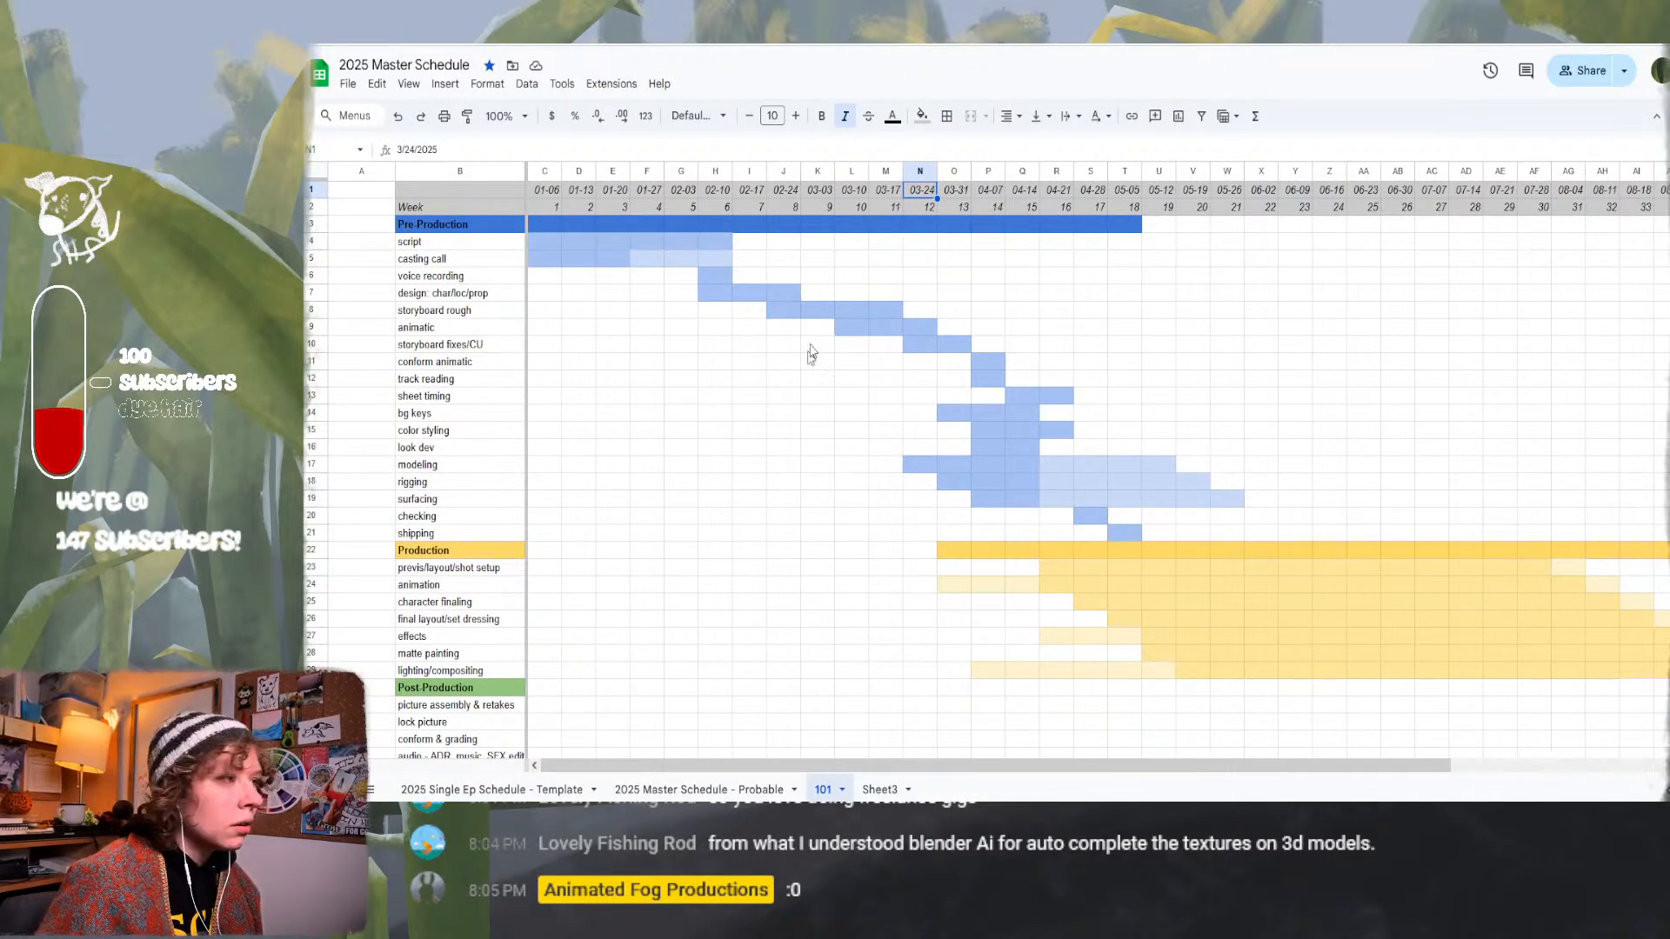
click(759, 197)
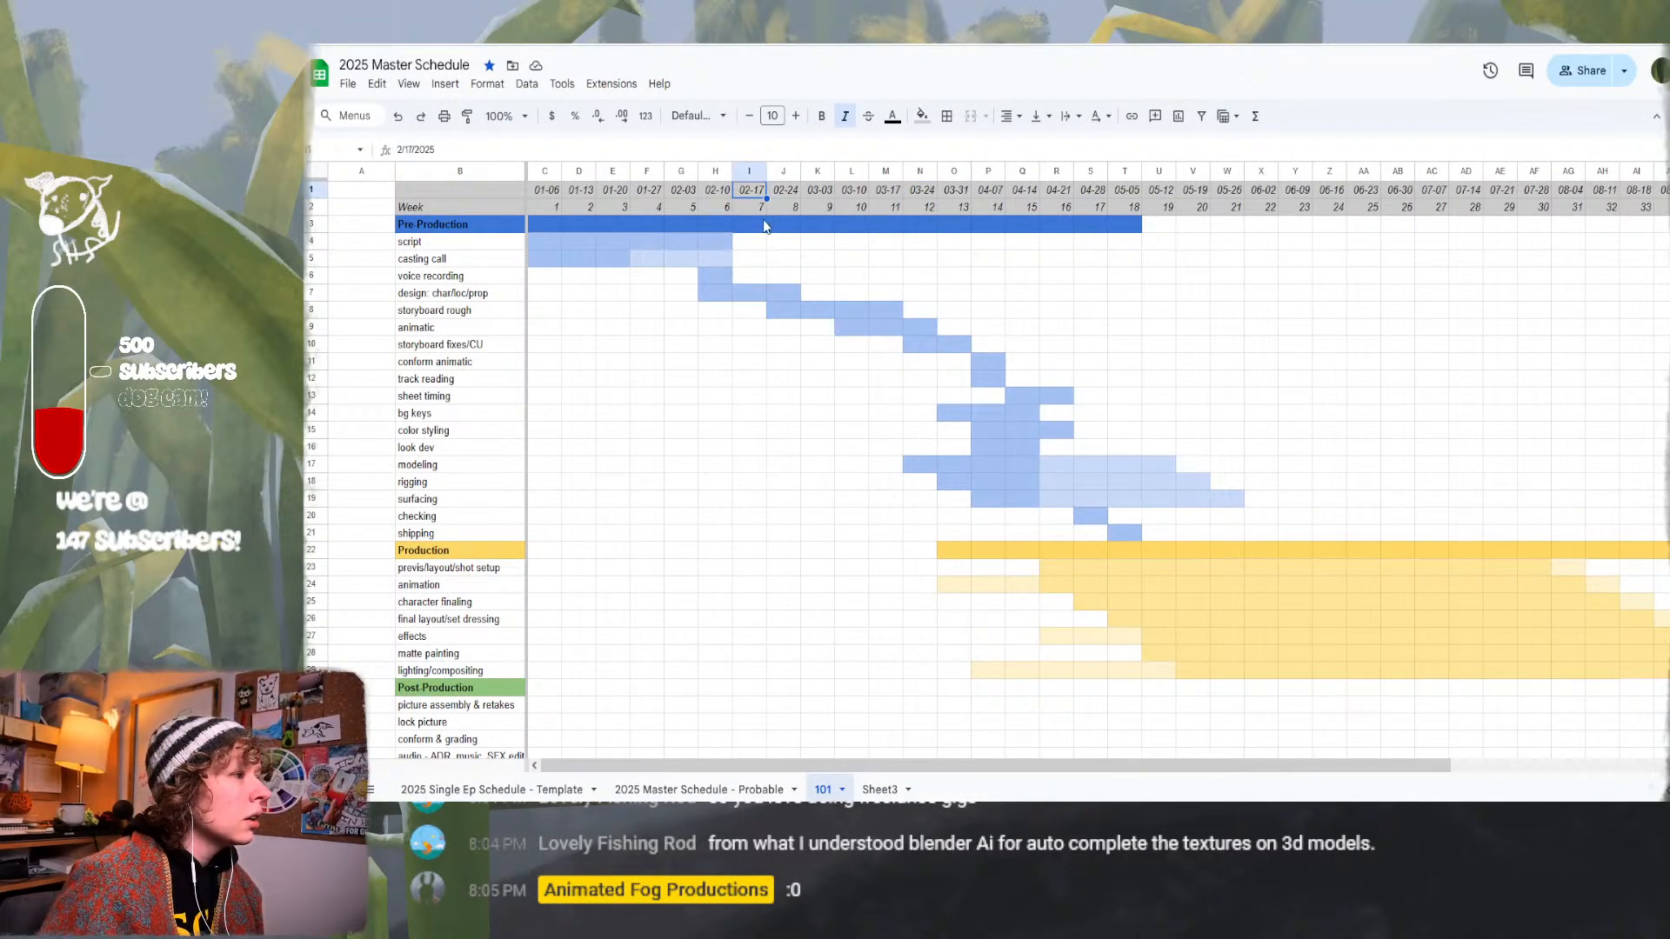
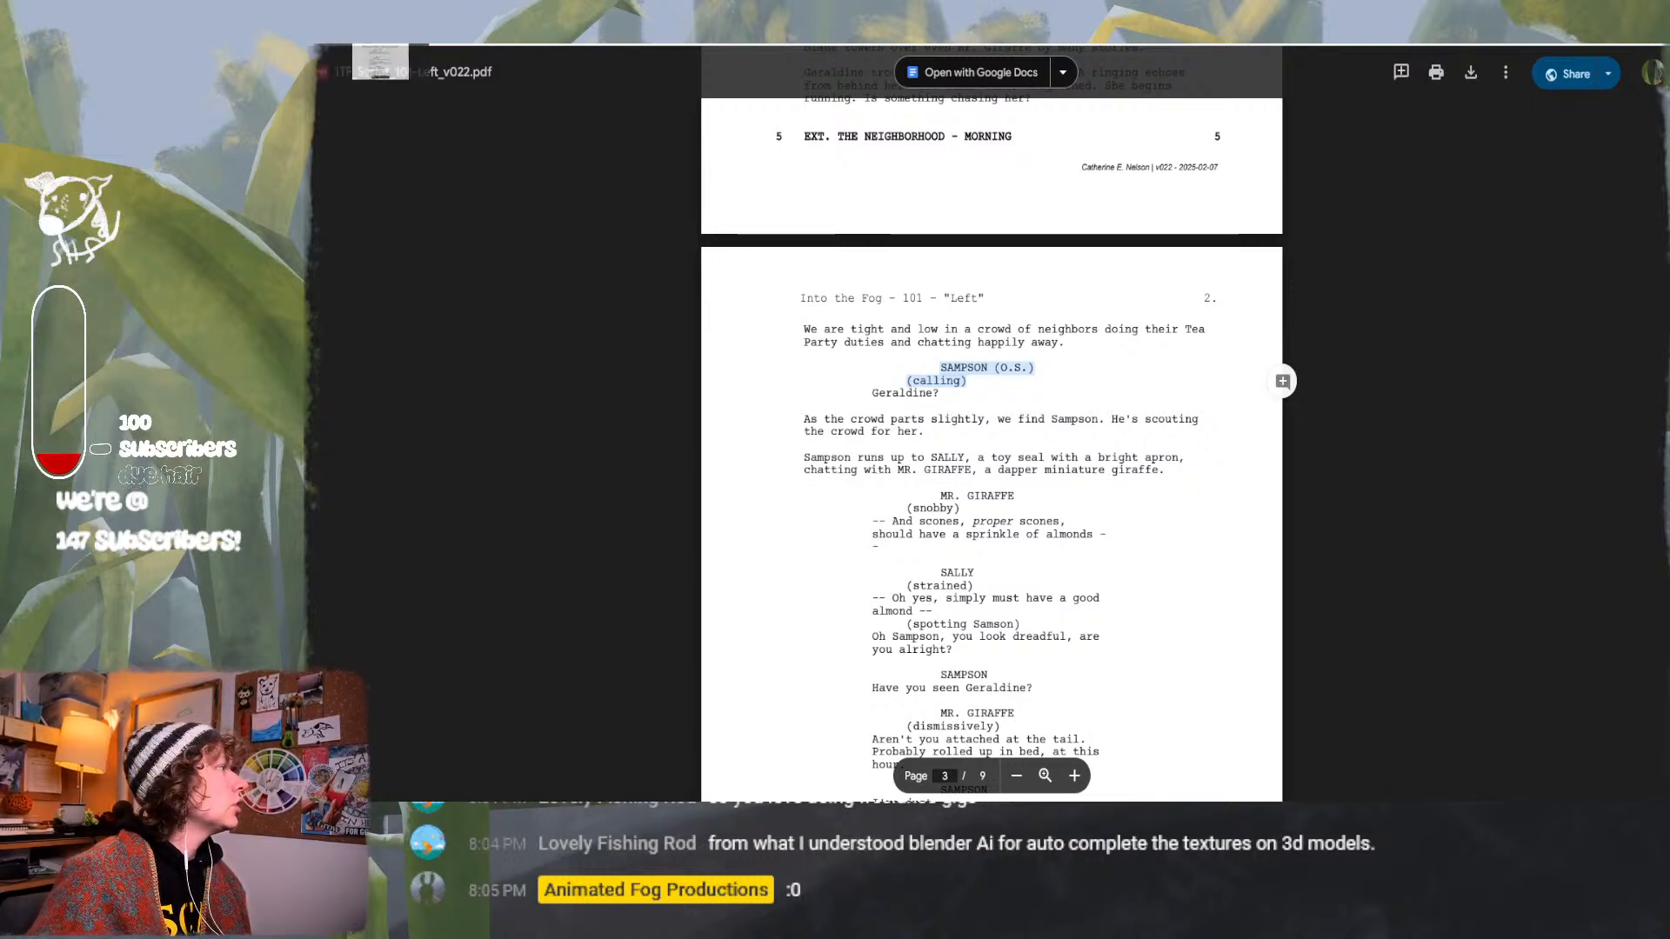
Return to Premiere Pro, give the project bins and timeline more height, and load Sampson's voice recording into the Source monitor.
key(alt+Tab)
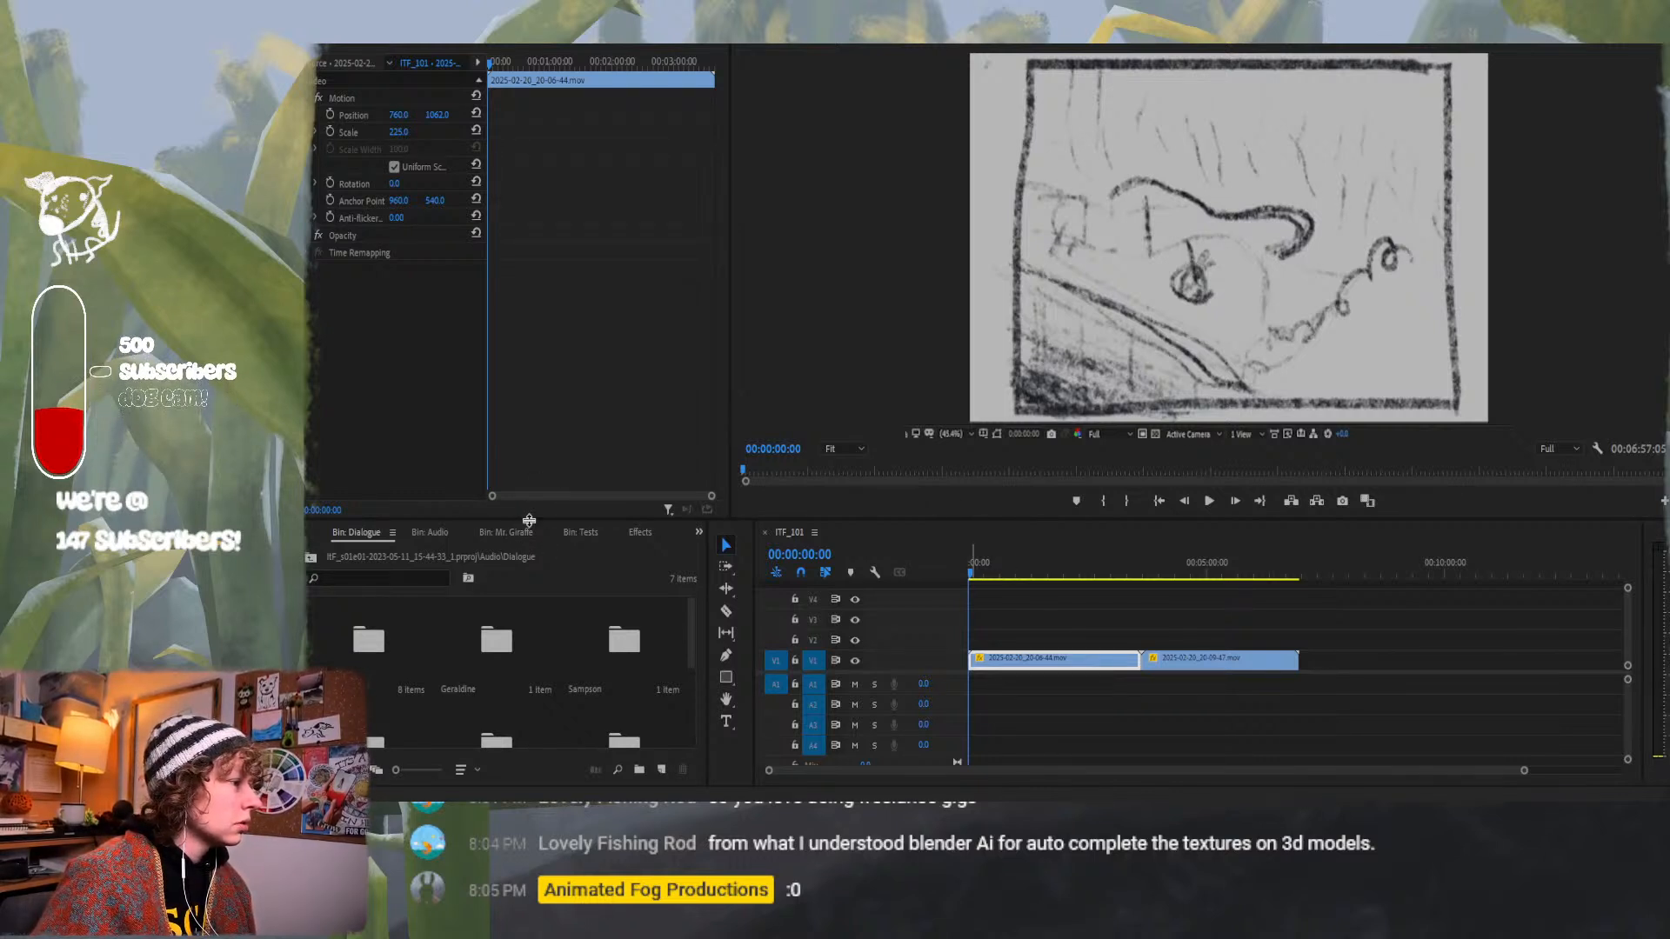
drag(528, 520, 543, 352)
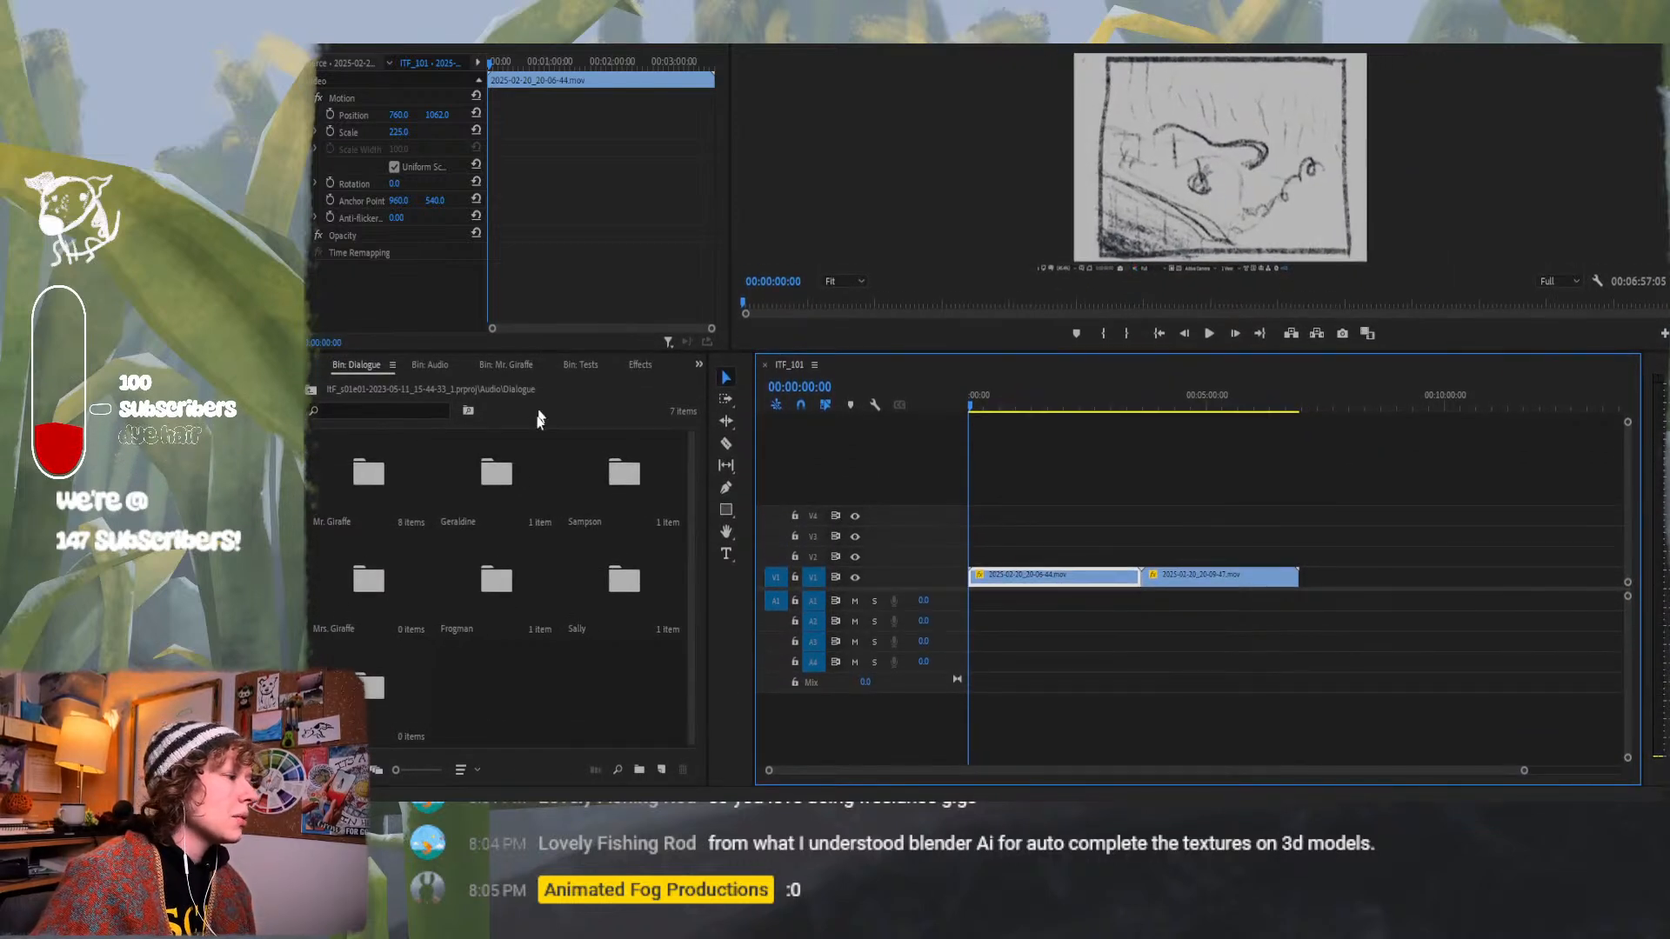
double_click(596, 495)
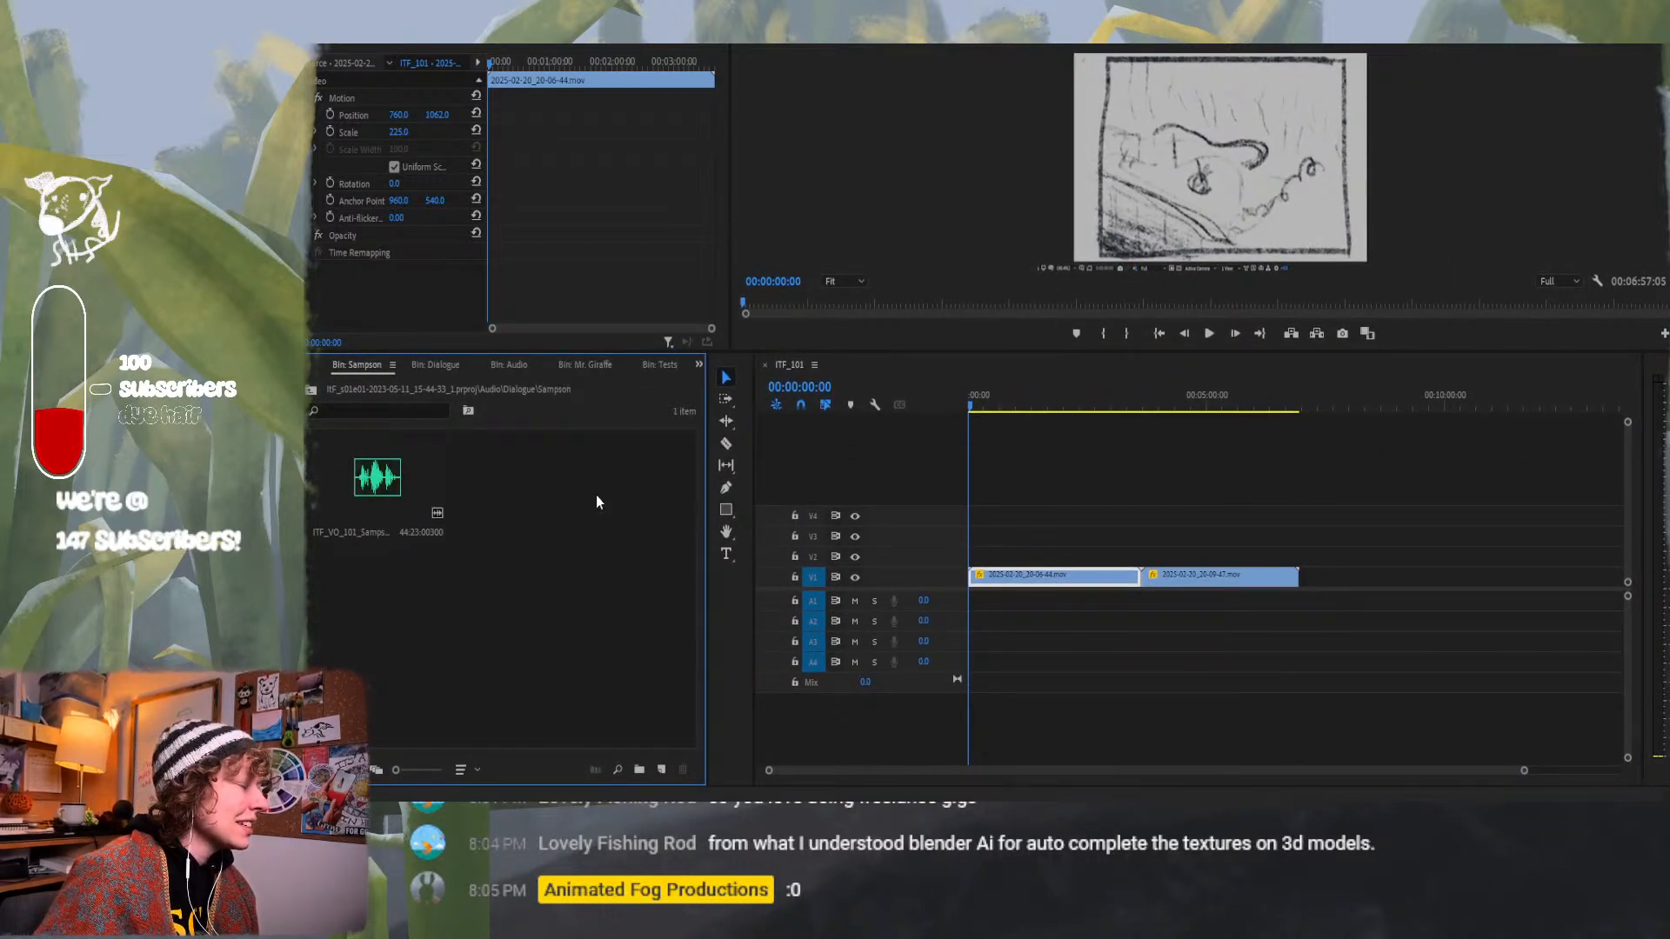
double_click(400, 479)
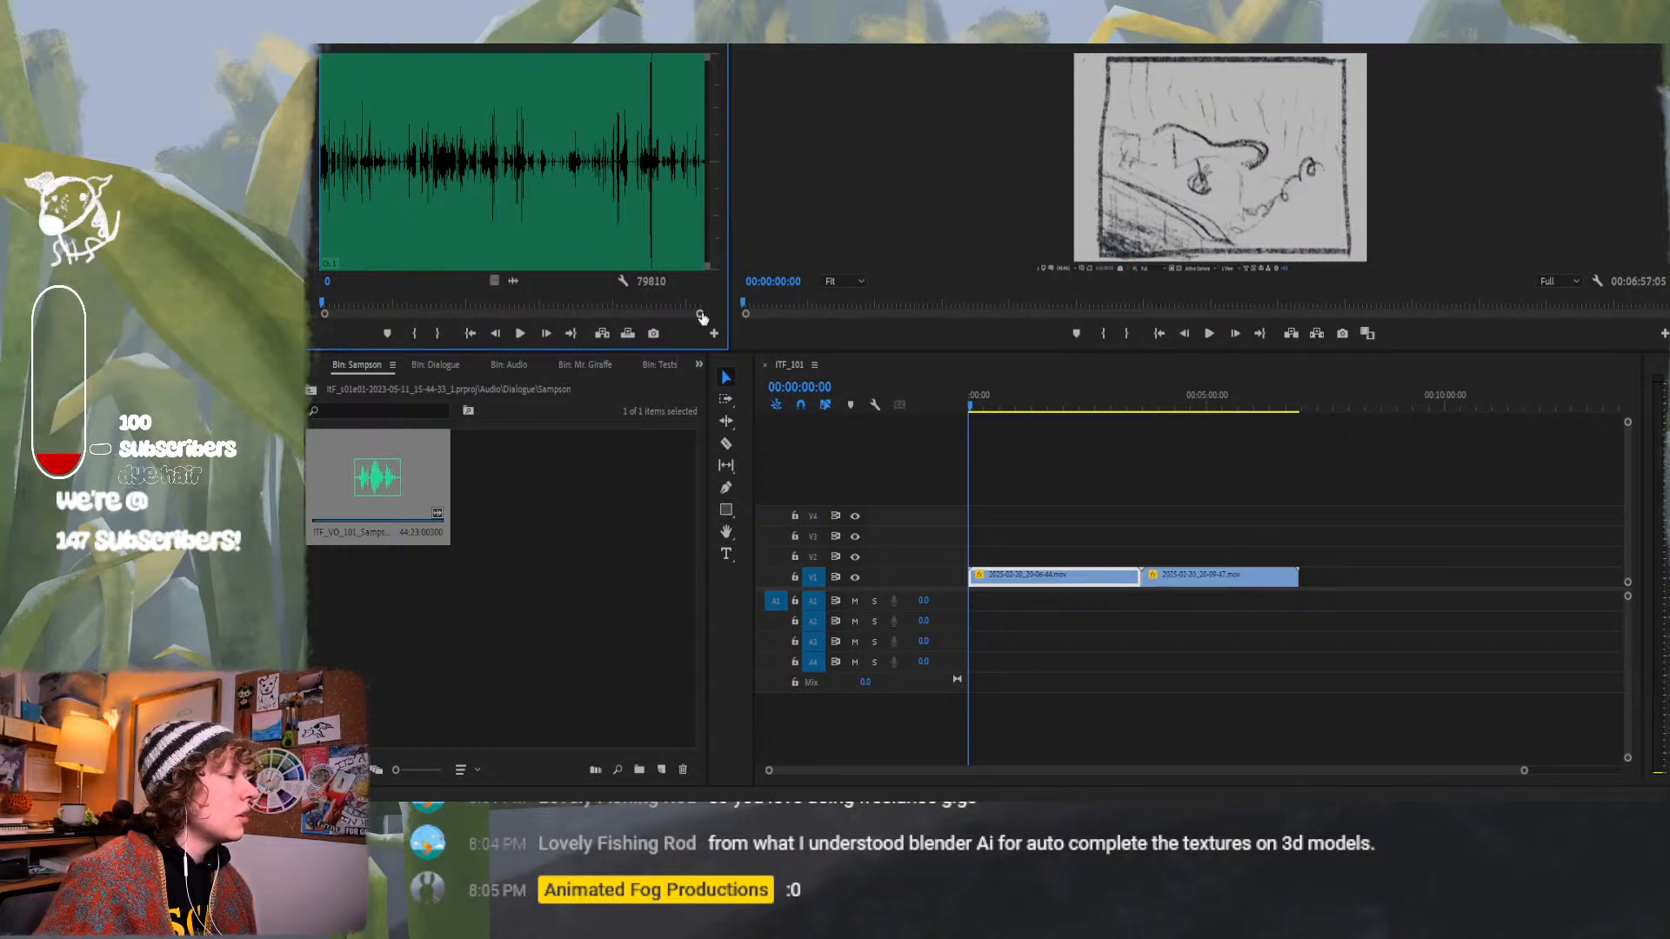
Examine the waveform at the start of Sampson's voice recording and listen to its opening section.
drag(701, 314, 371, 314)
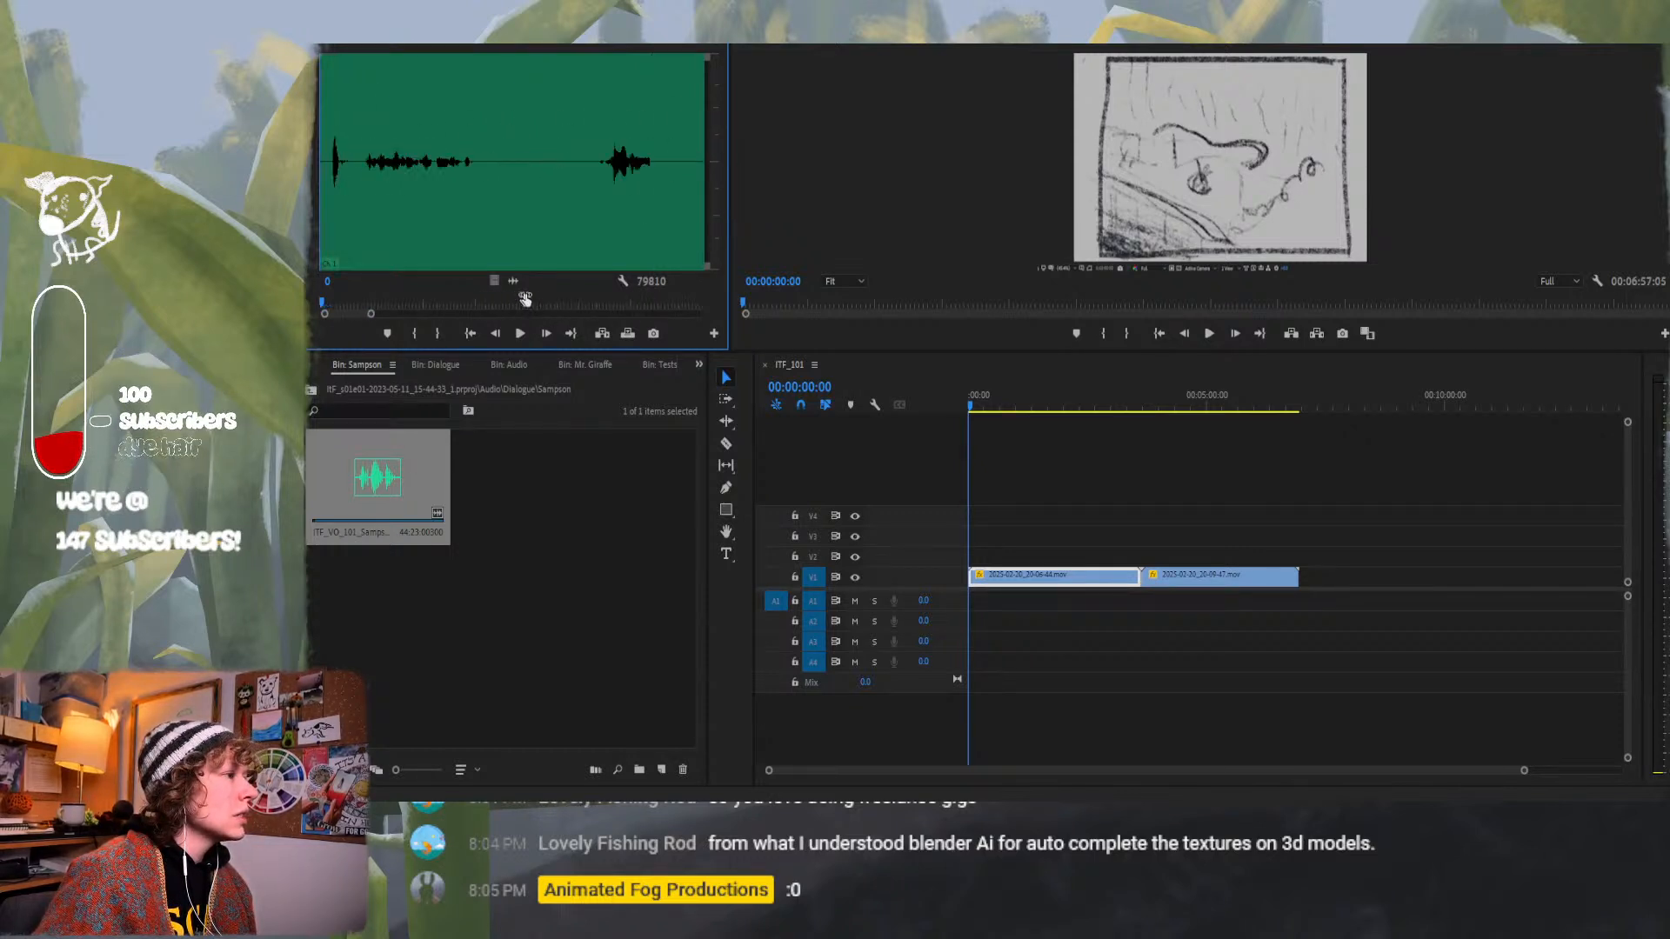
scroll(524, 296, up, 5)
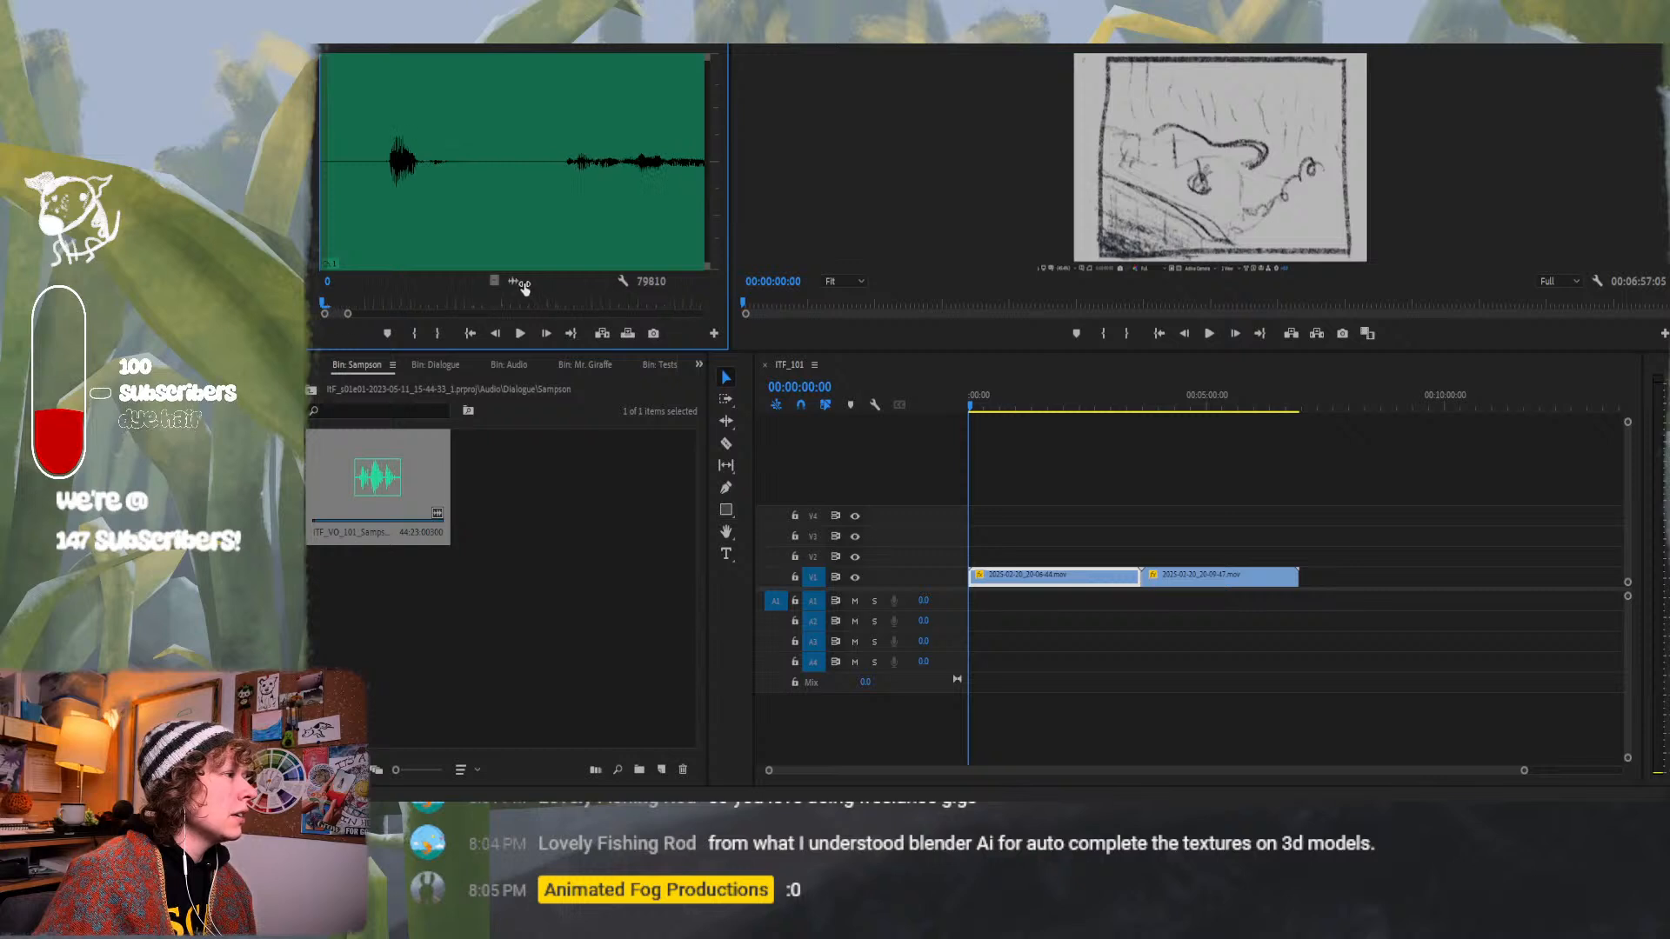
scroll(522, 288, up, 2)
scroll(522, 286, down, 4)
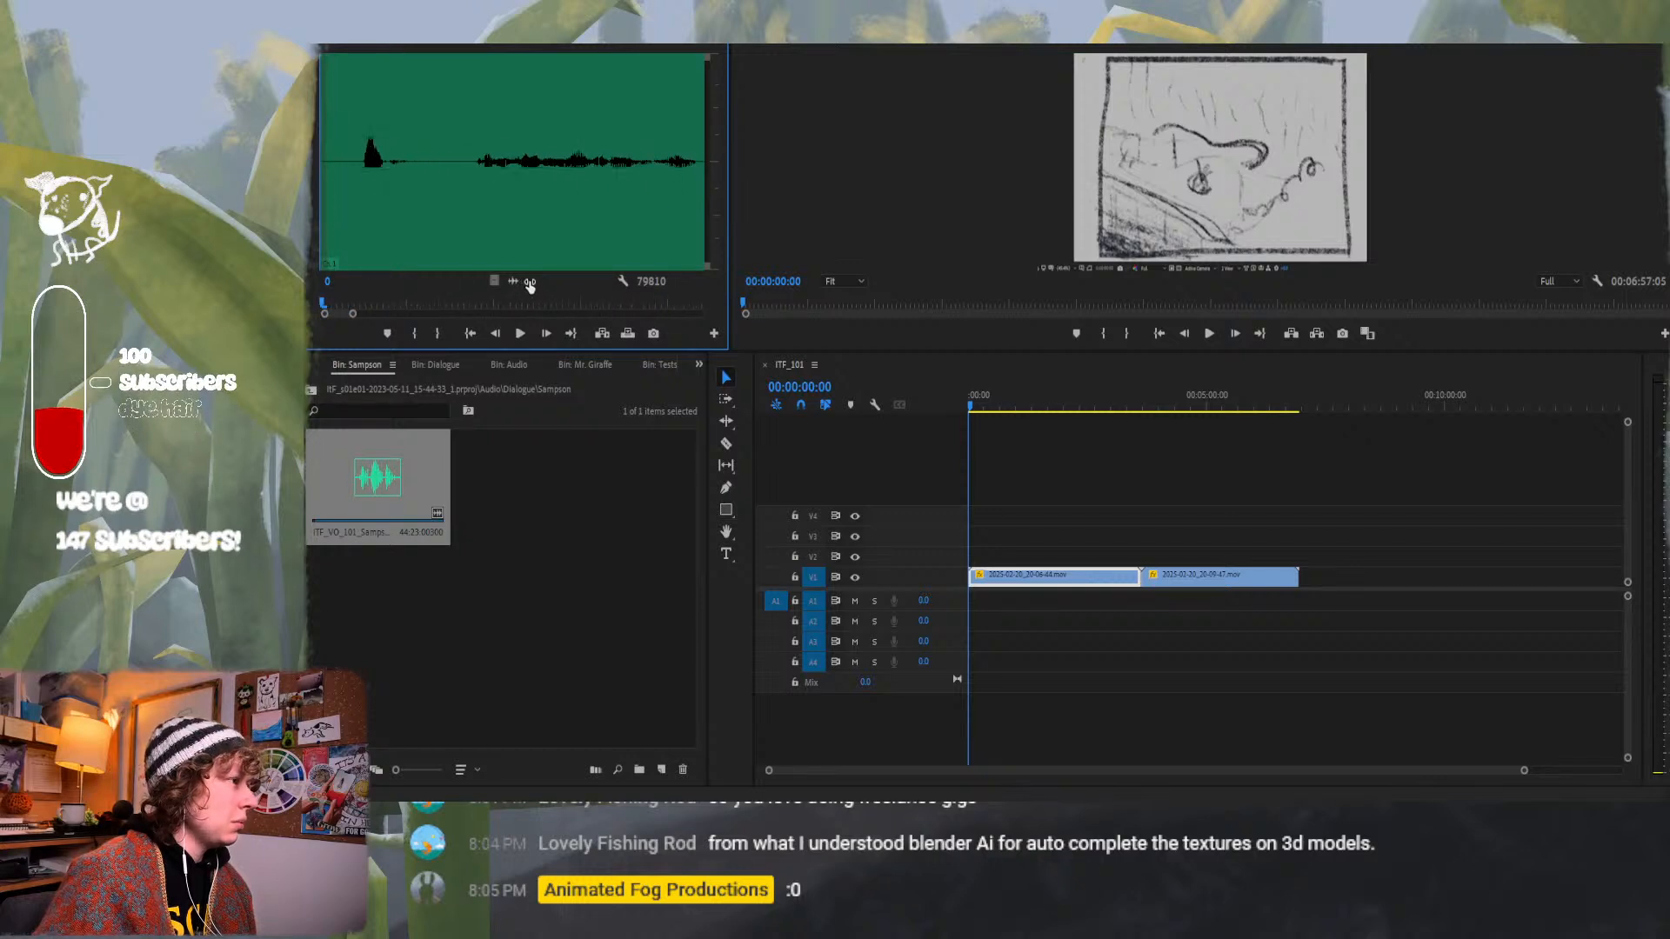
scroll(537, 285, down, 1)
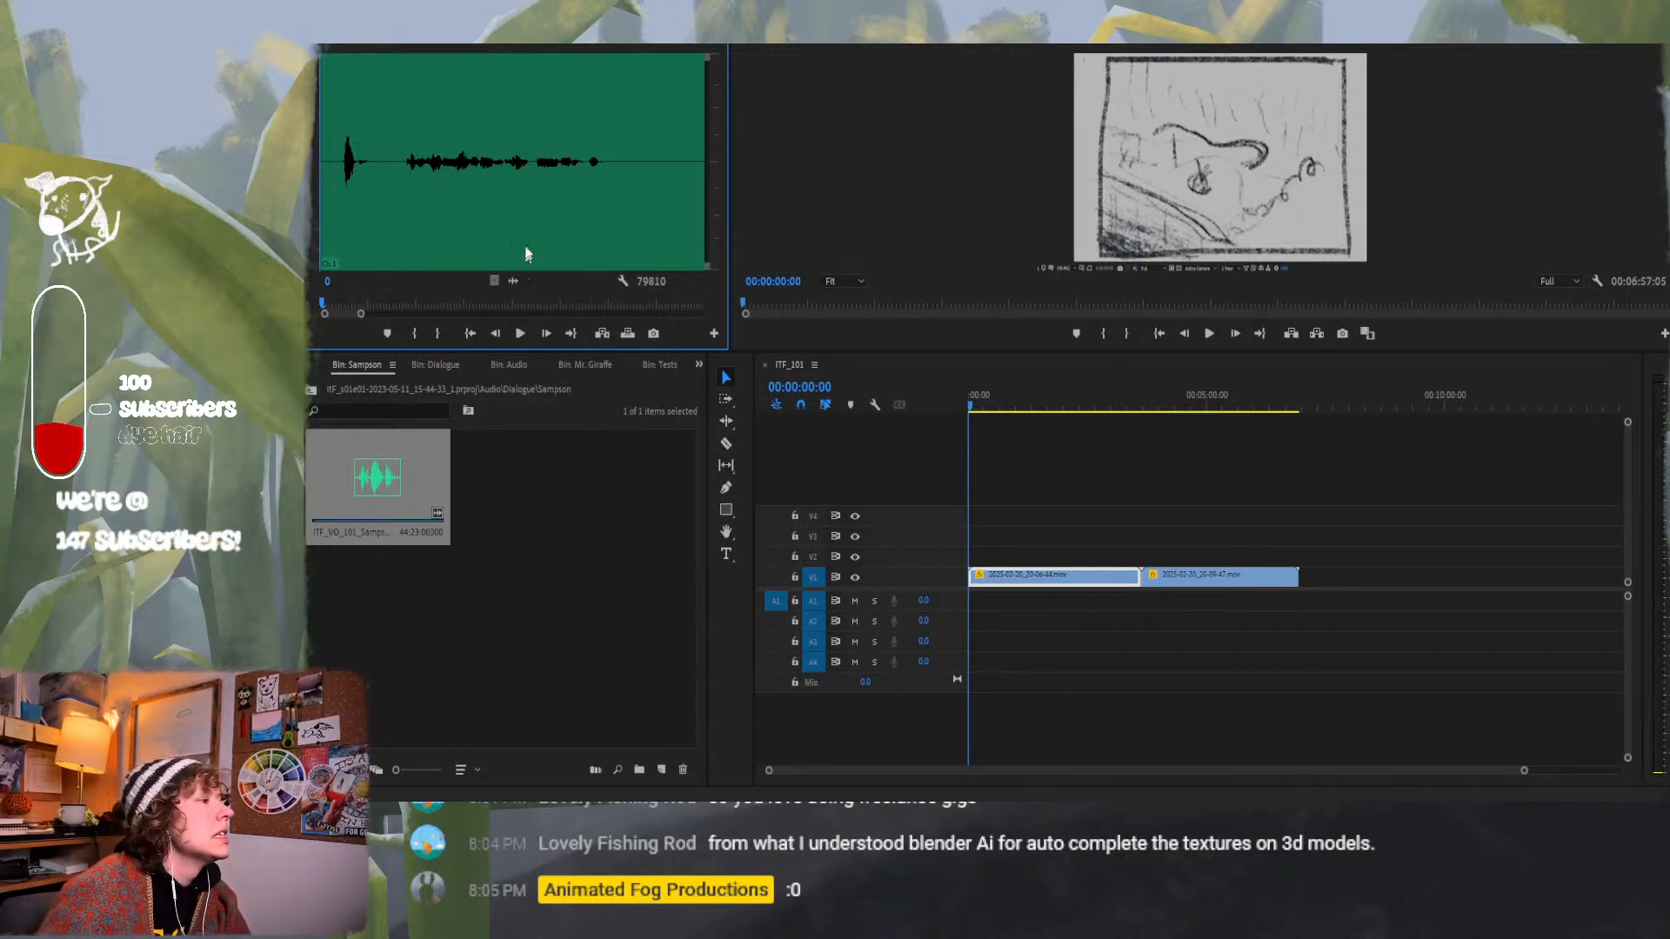
click(520, 334)
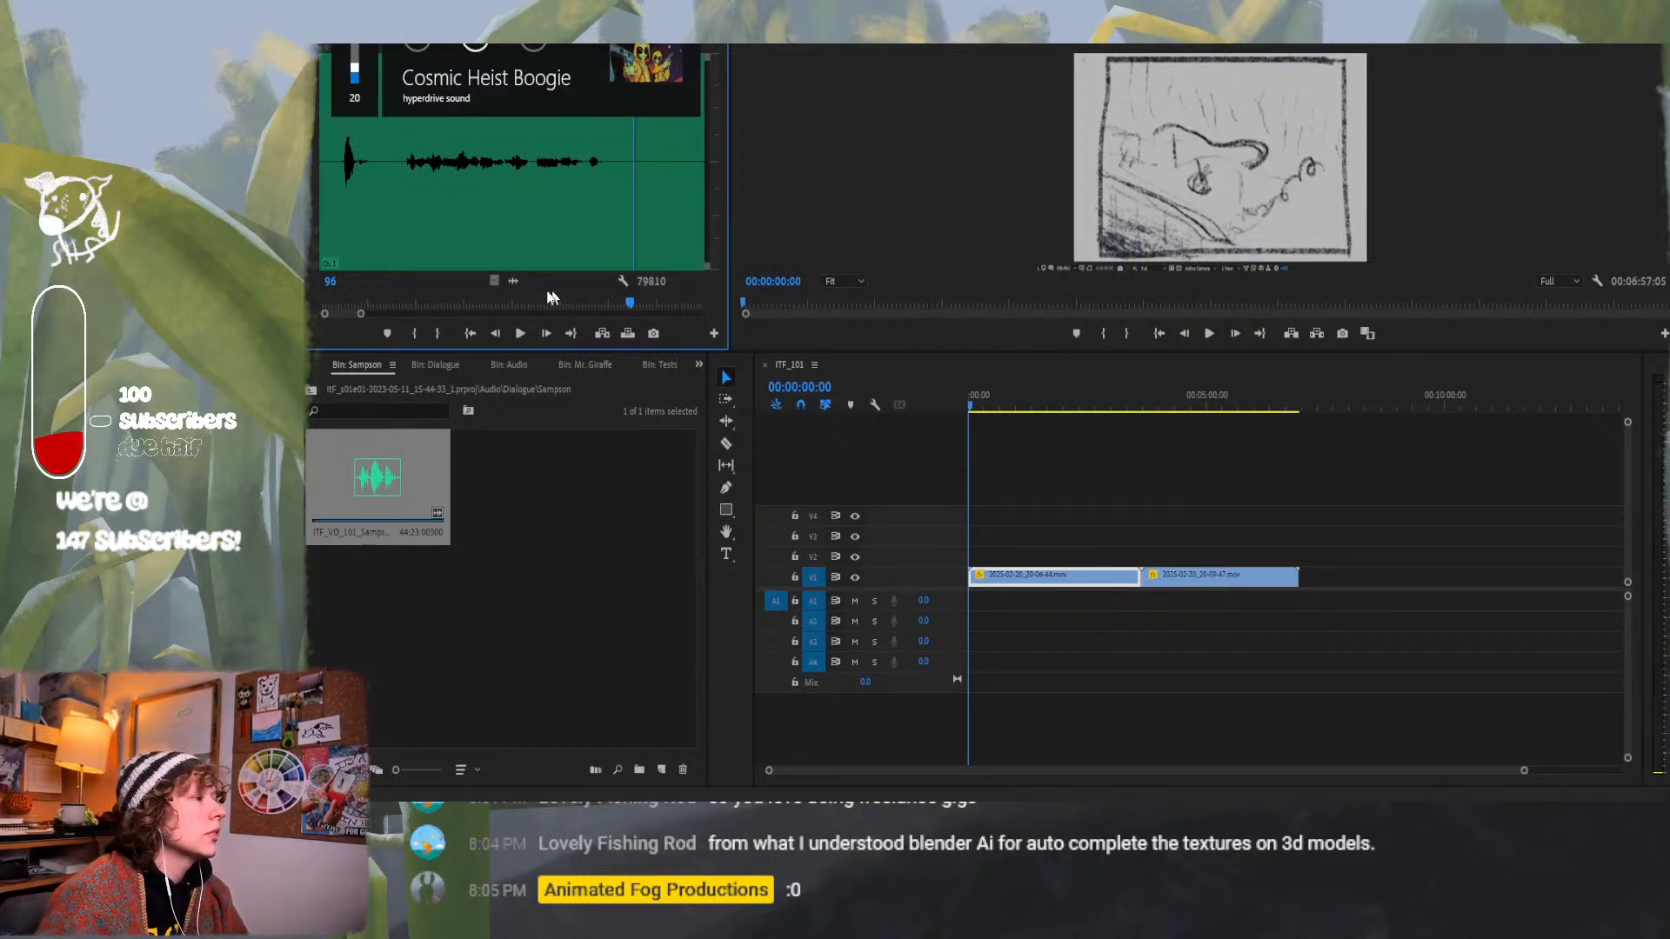
Listen on through Sampson's recording and mark an In point at frame 149, just before the second spoken line.
click(376, 305)
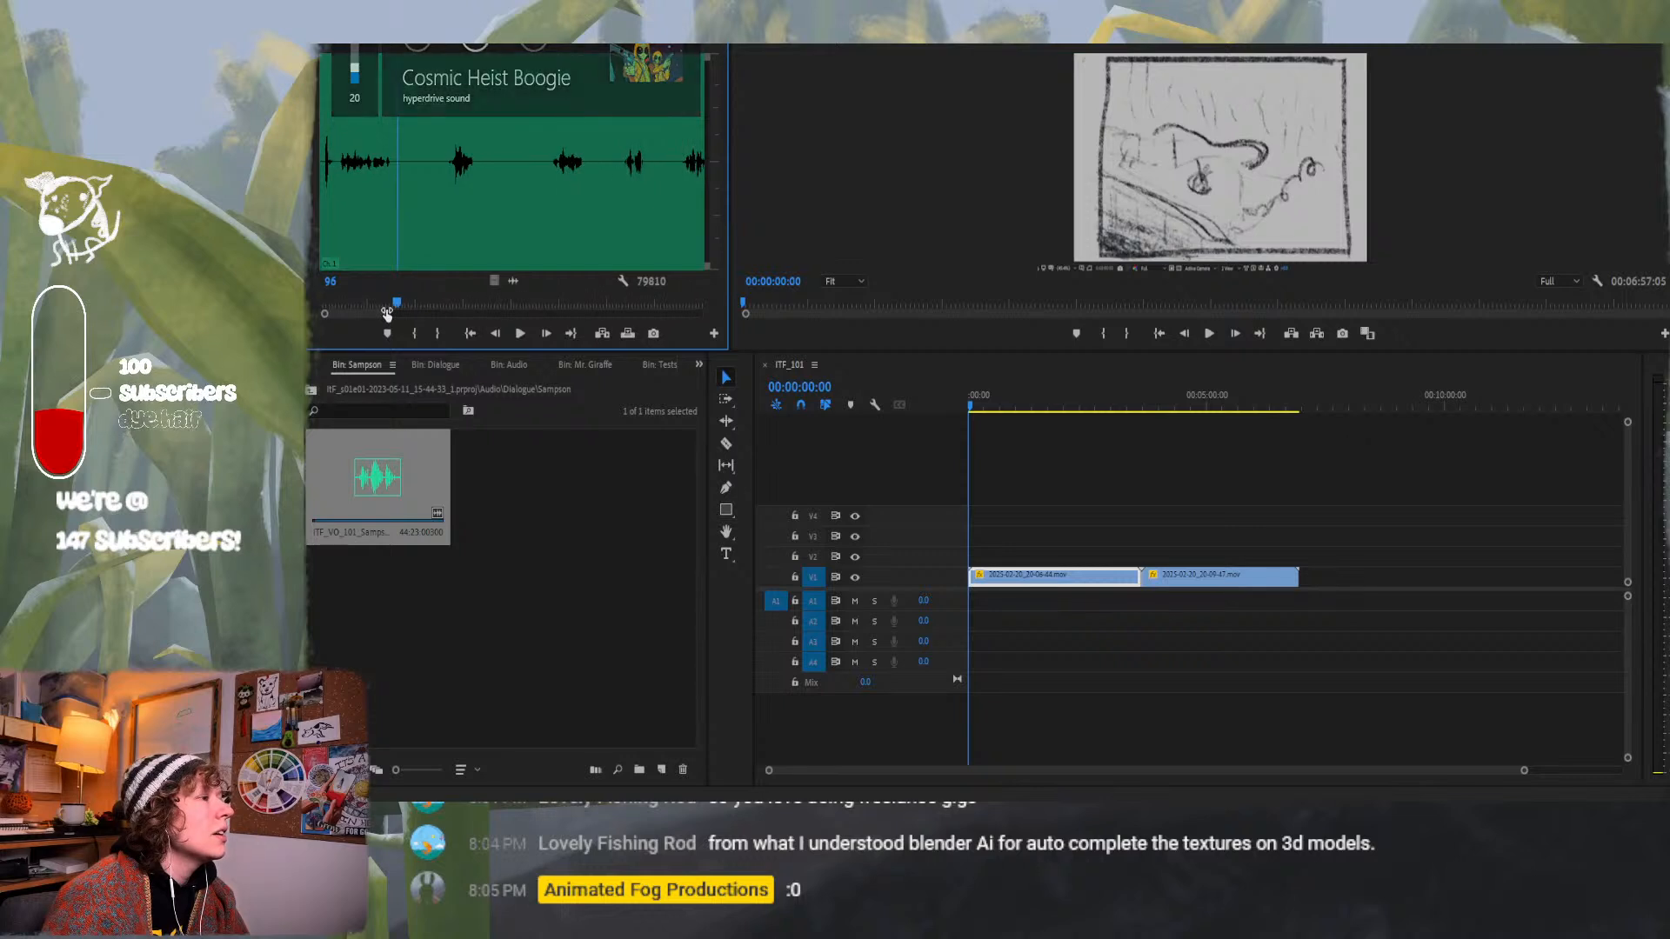
drag(394, 312, 404, 309)
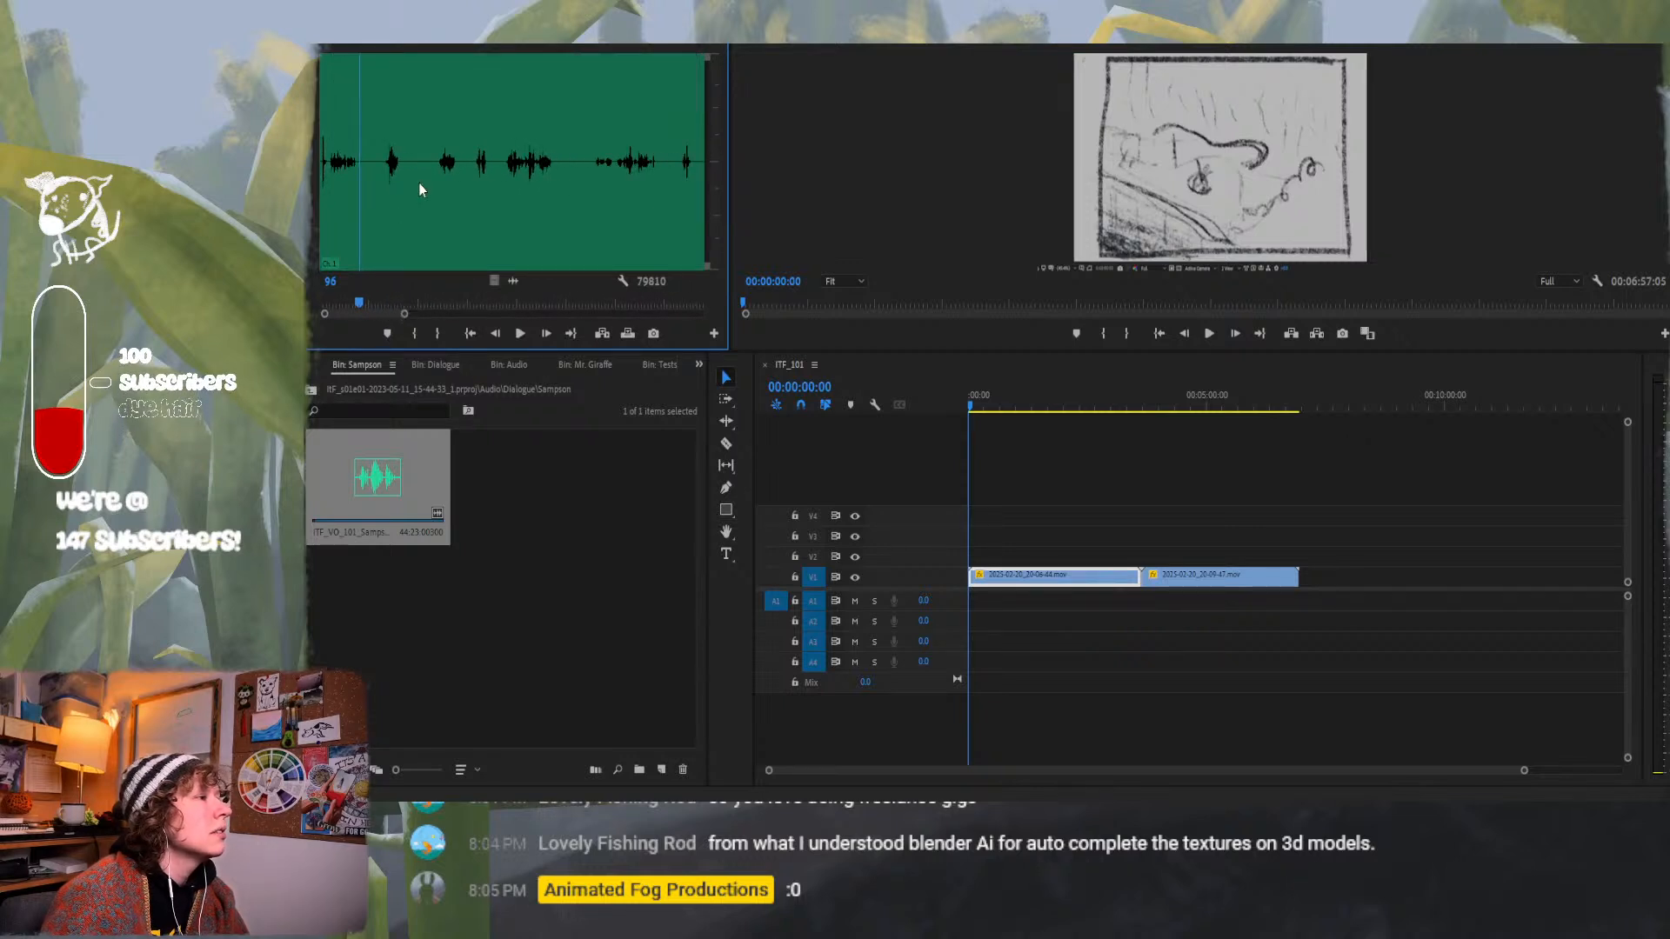
key(space)
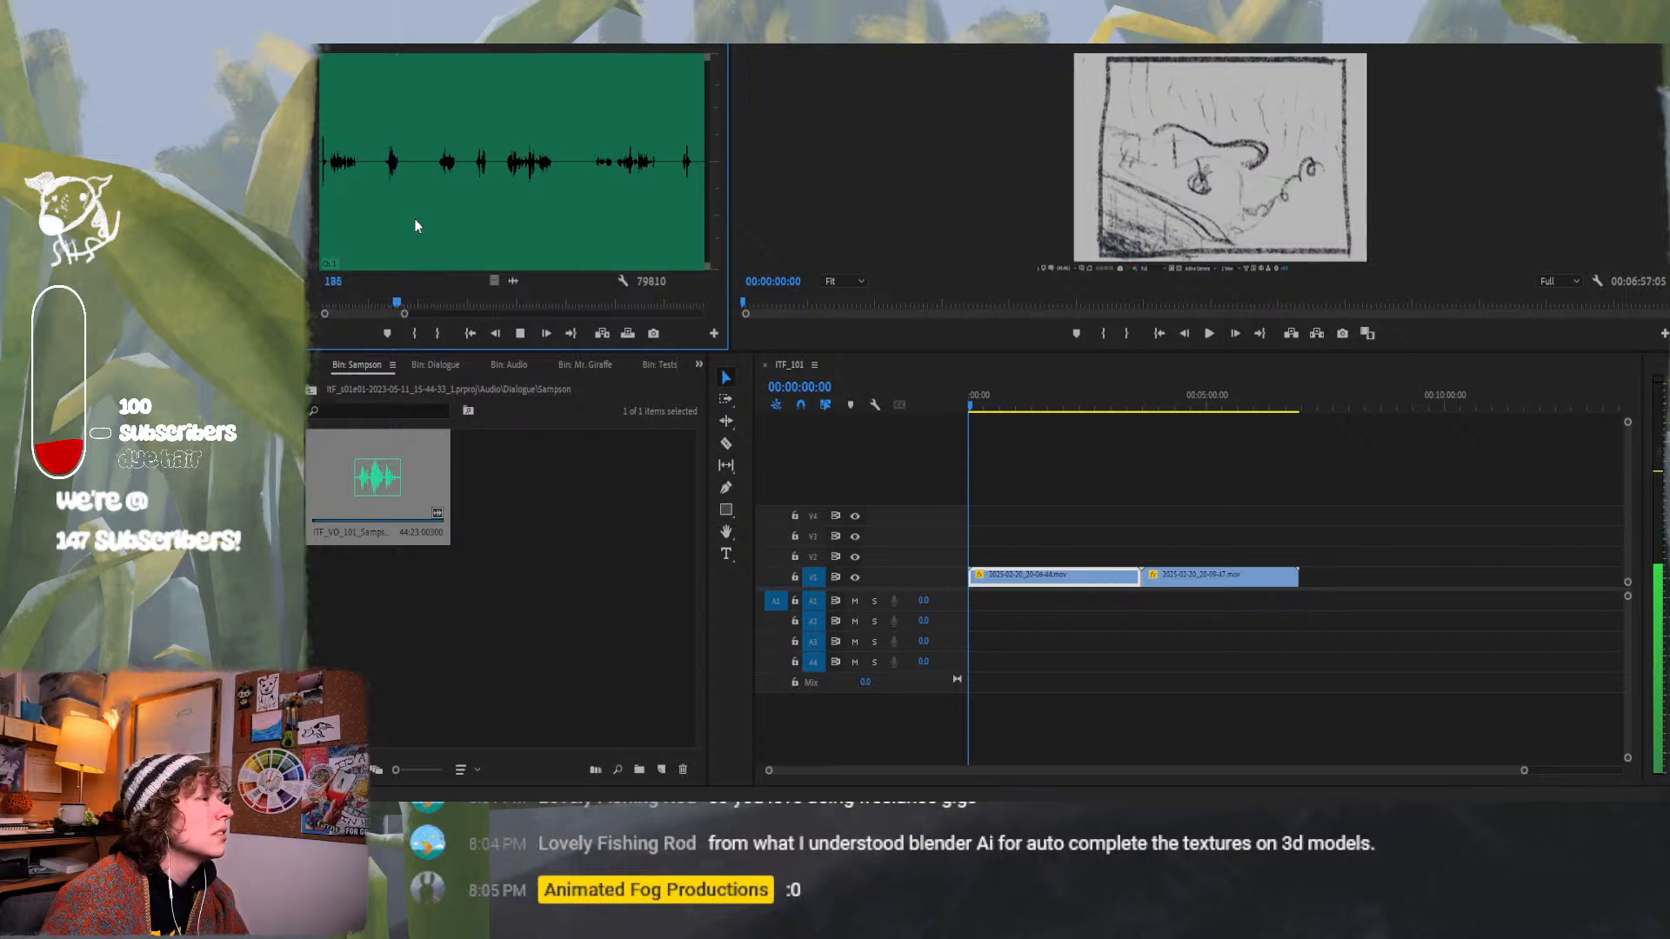
drag(400, 191, 381, 187)
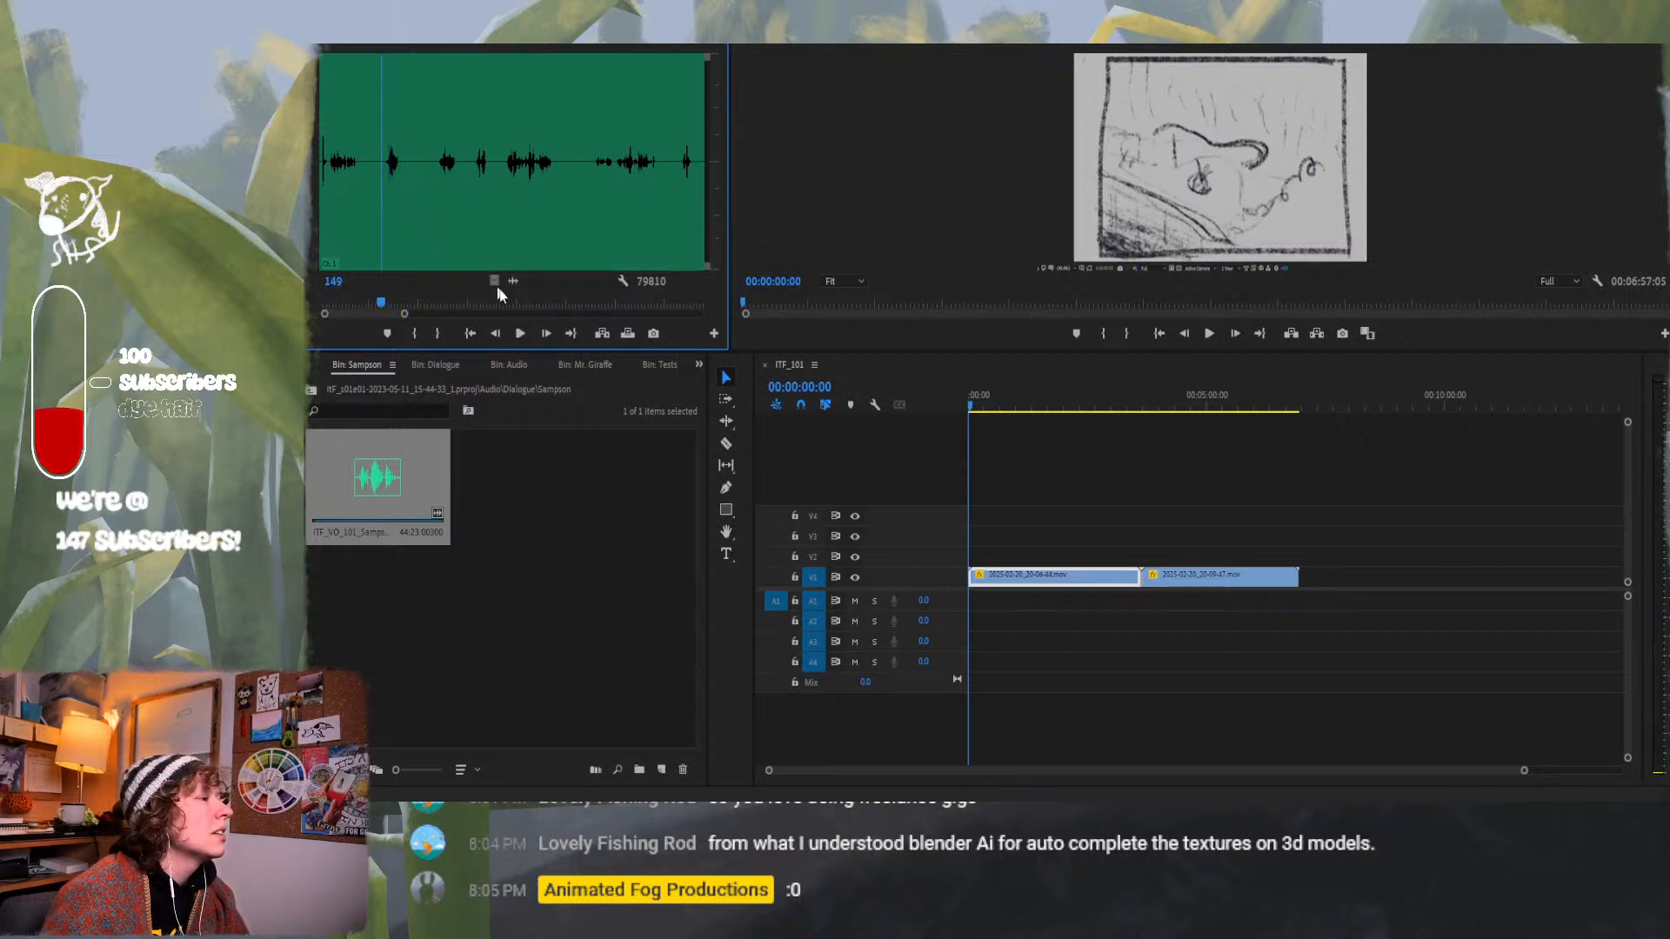
click(414, 335)
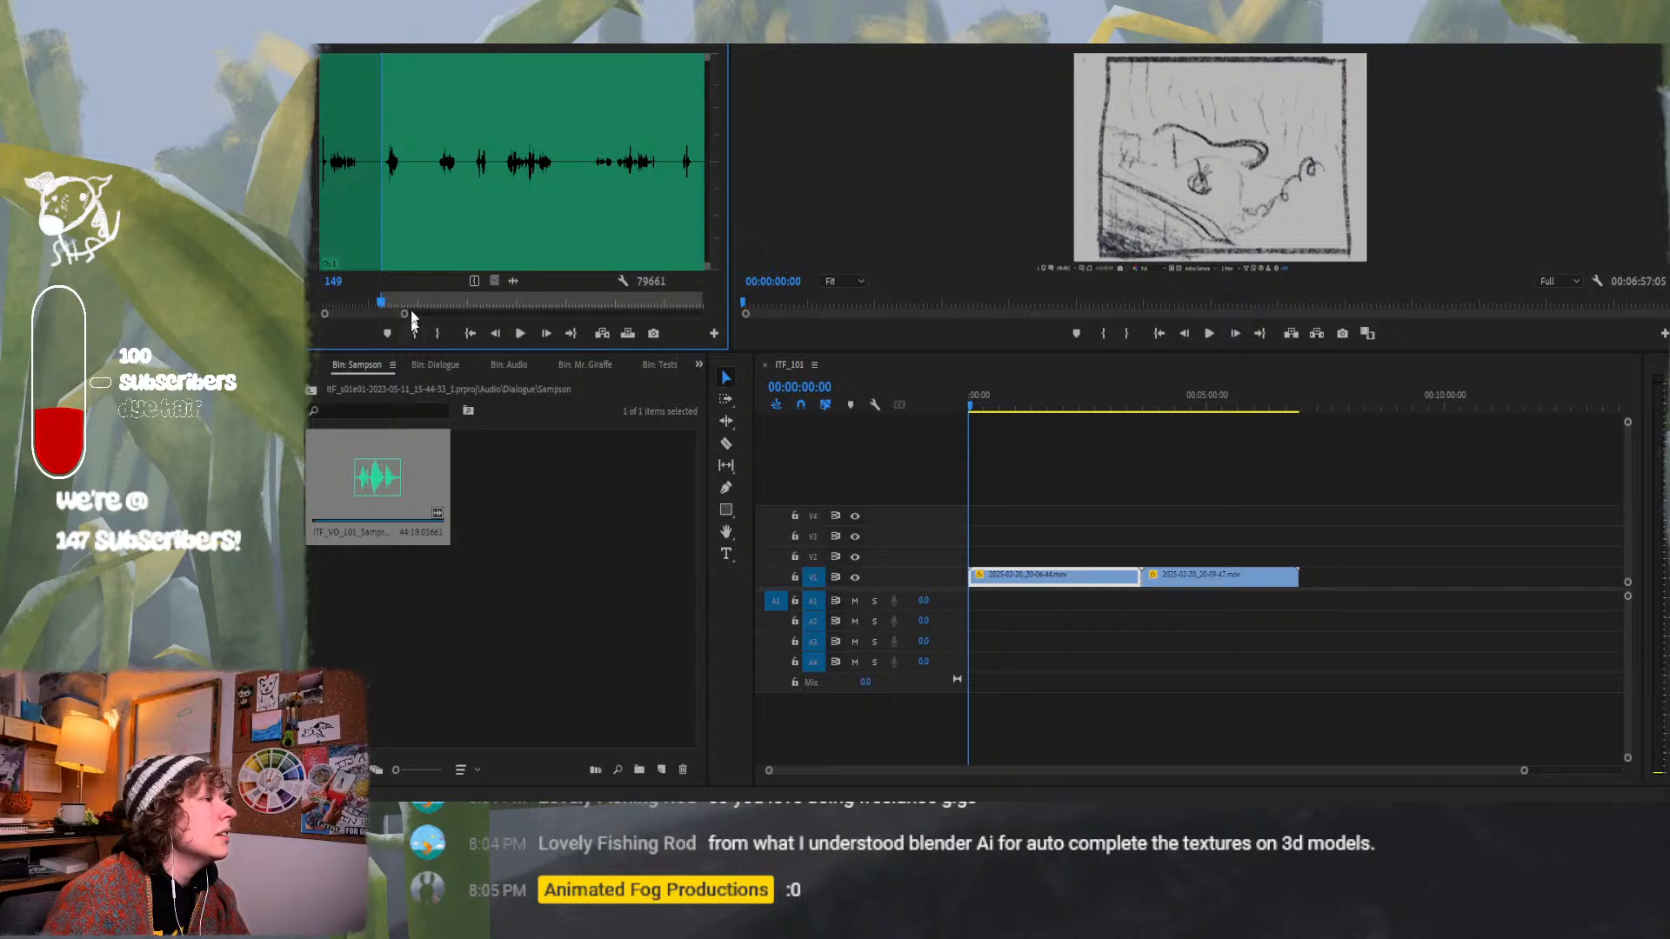
Mark an Out point at frame 213, just after the second spoken line in Sampson's recording.
click(410, 183)
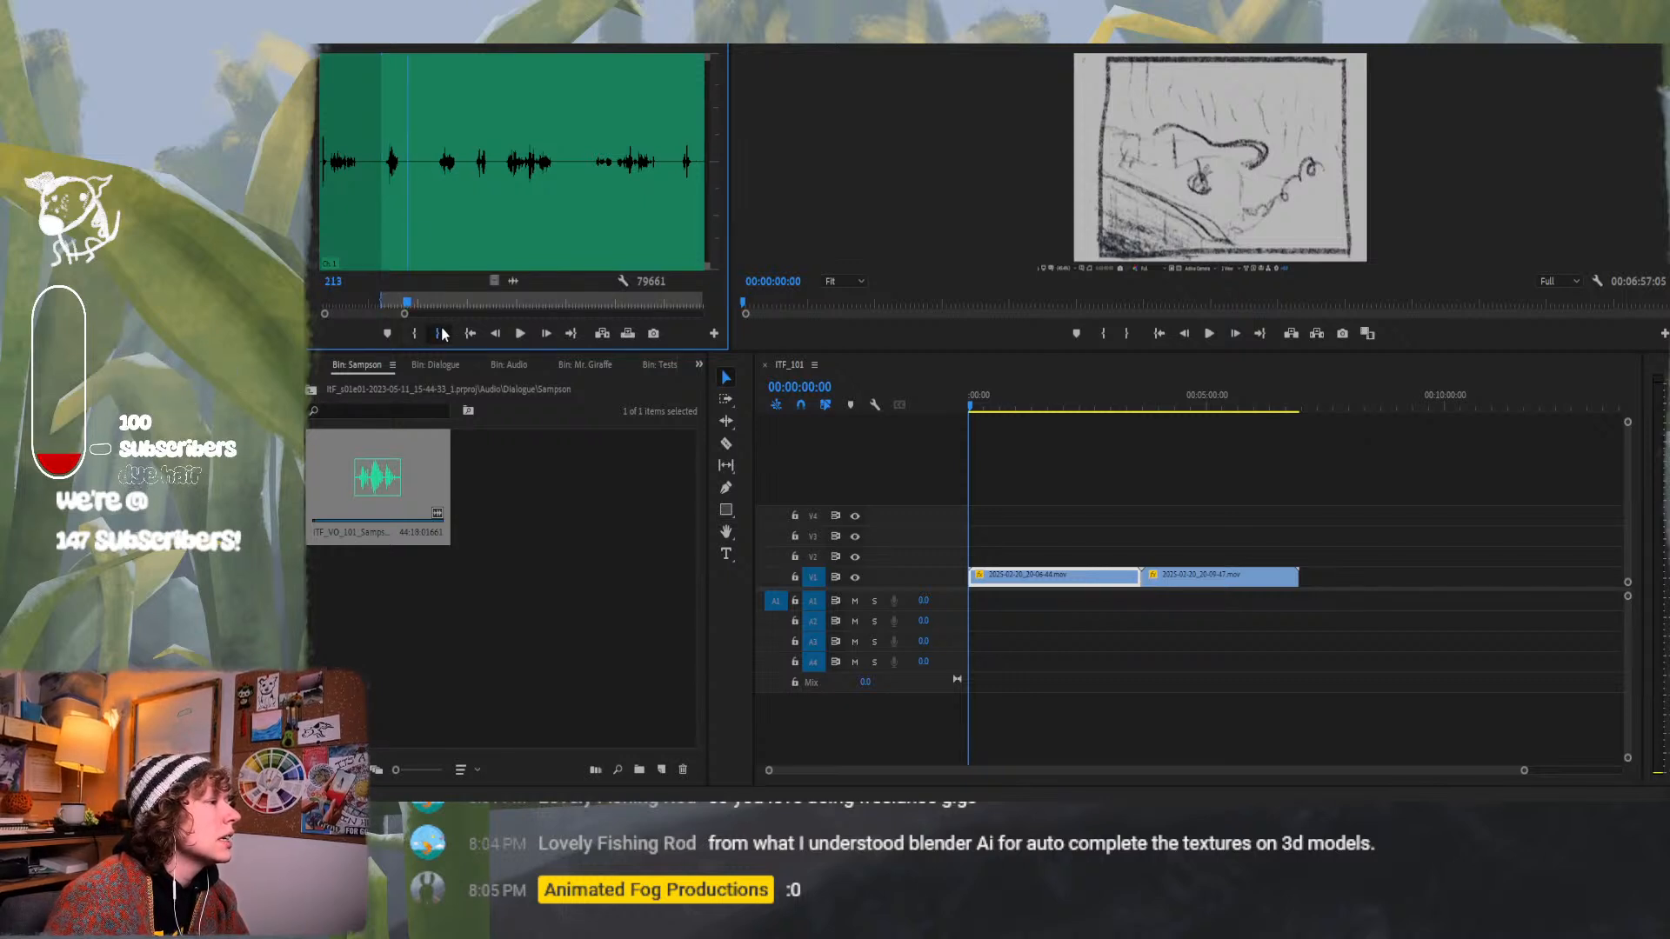
click(440, 331)
click(394, 196)
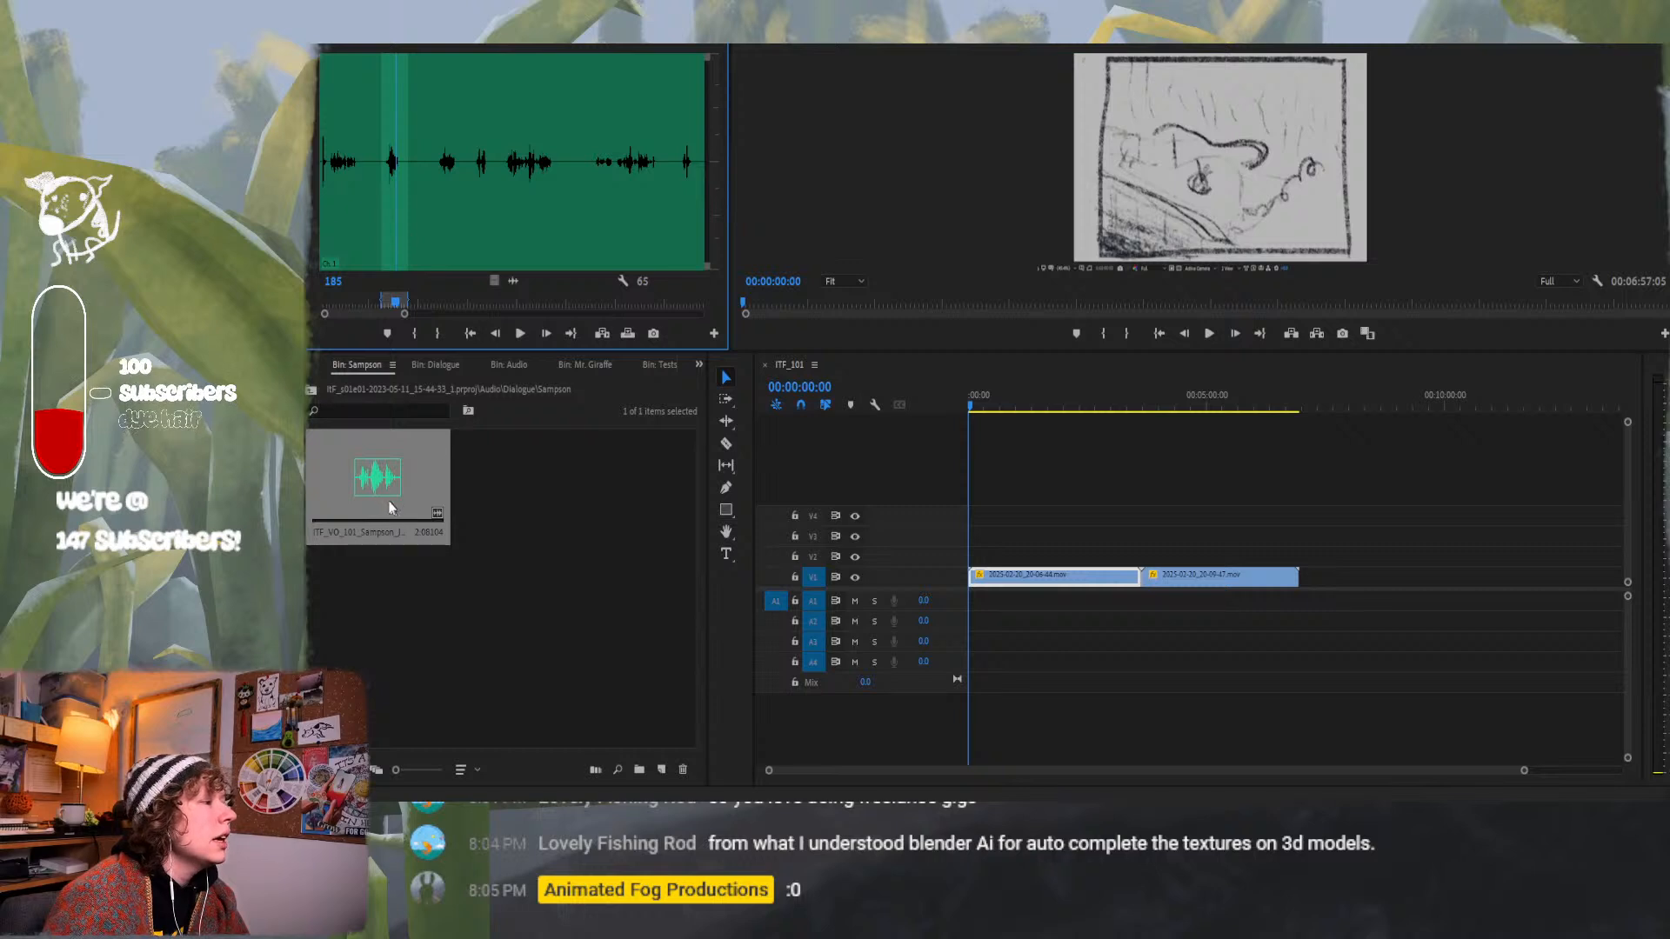
Place the marked Sampson take on audio track A1 at 00:00:45:18, matching the animatic's dog shot, and play it back.
click(988, 415)
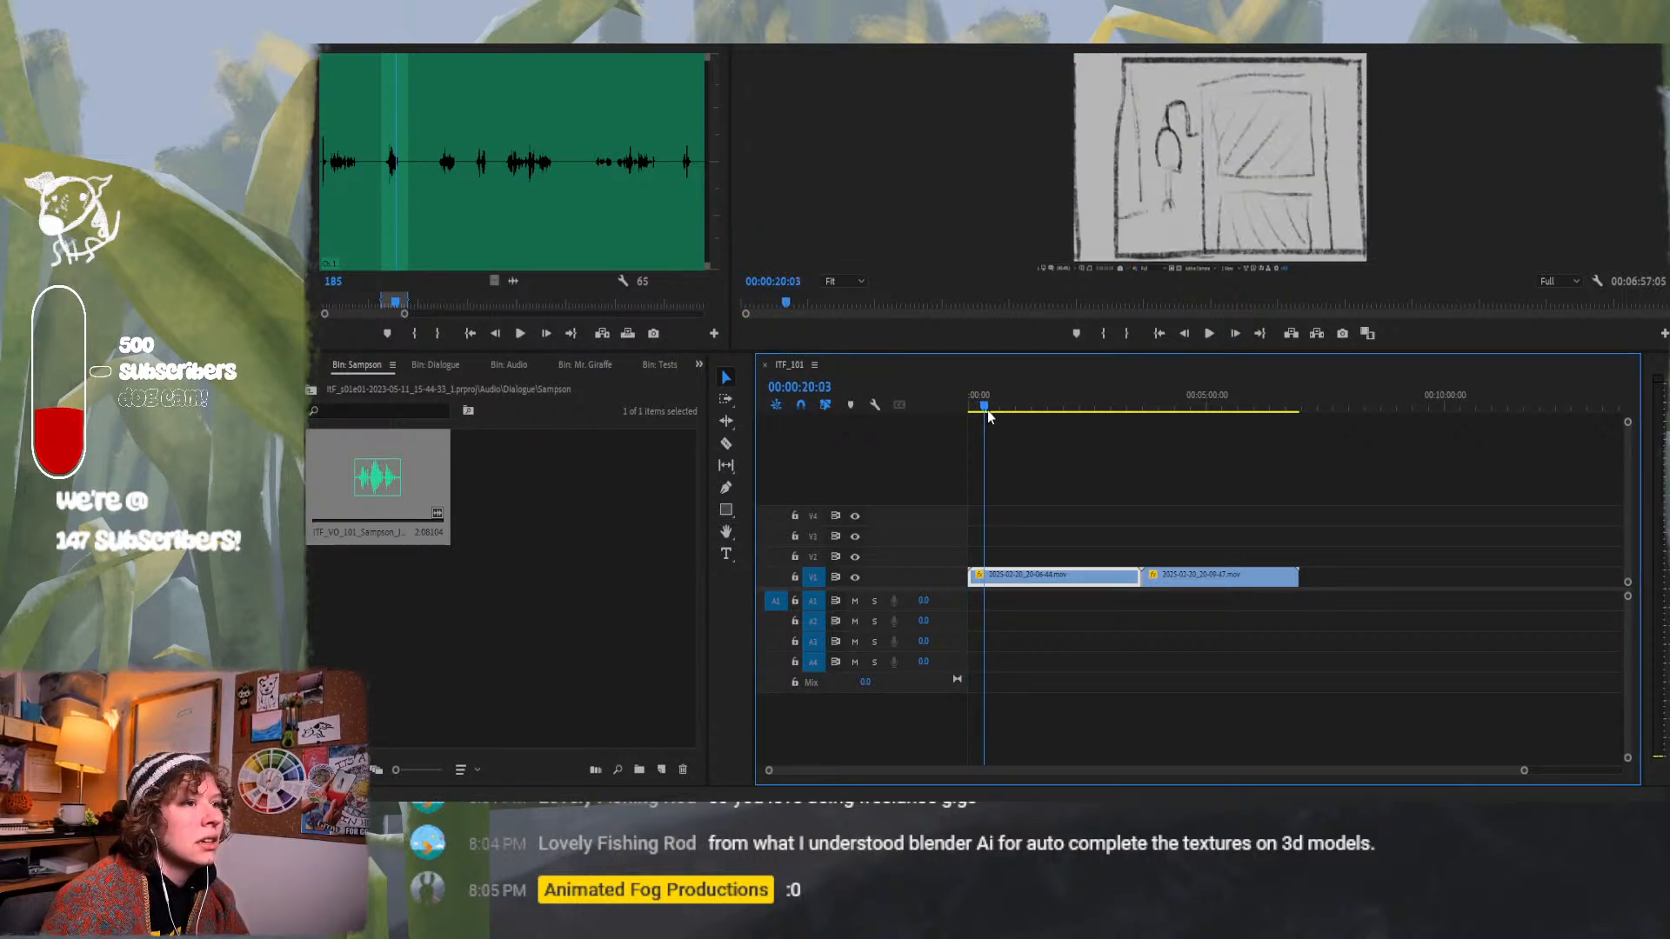
drag(989, 415, 1008, 418)
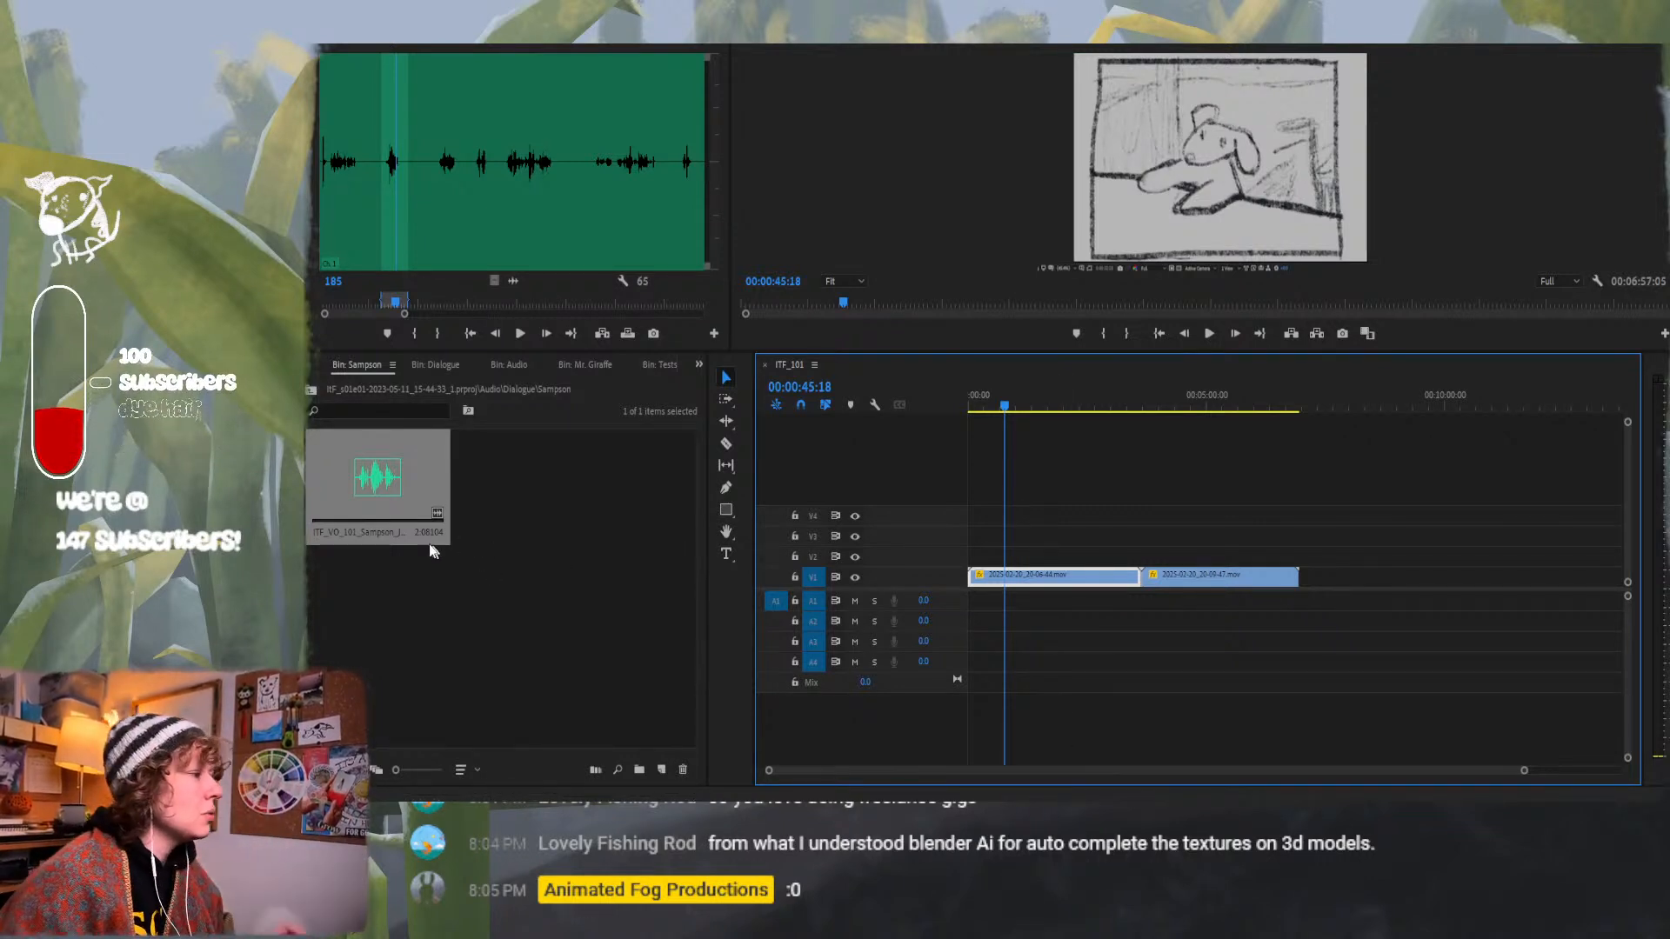
drag(388, 441, 1105, 644)
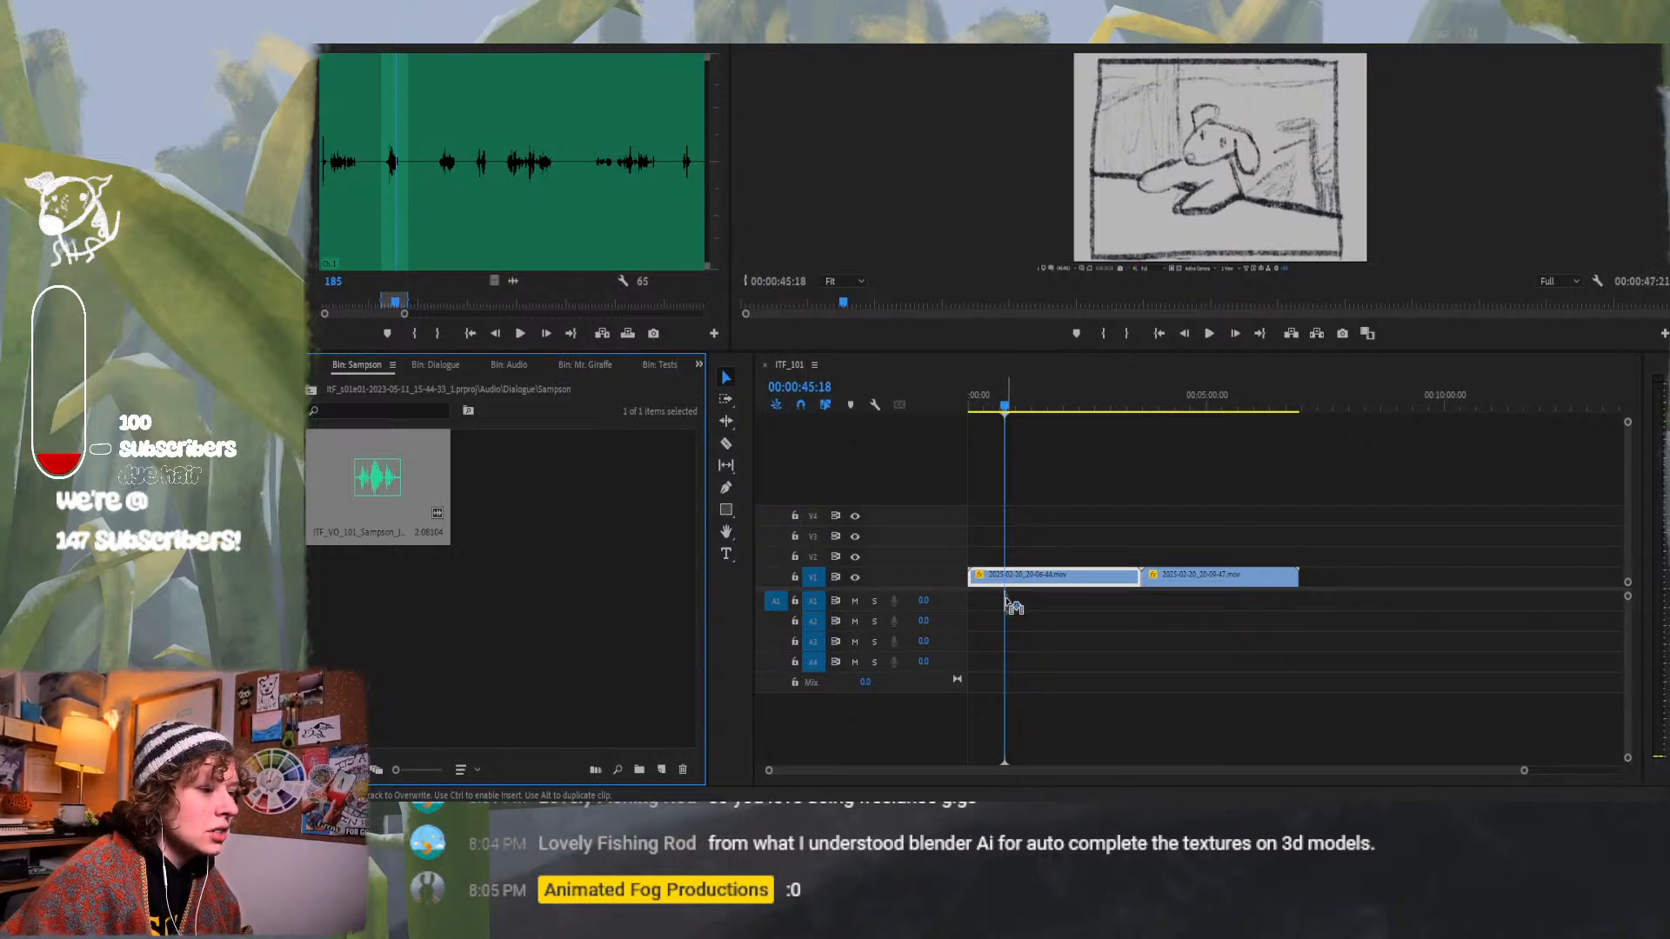
drag(1007, 602, 1009, 604)
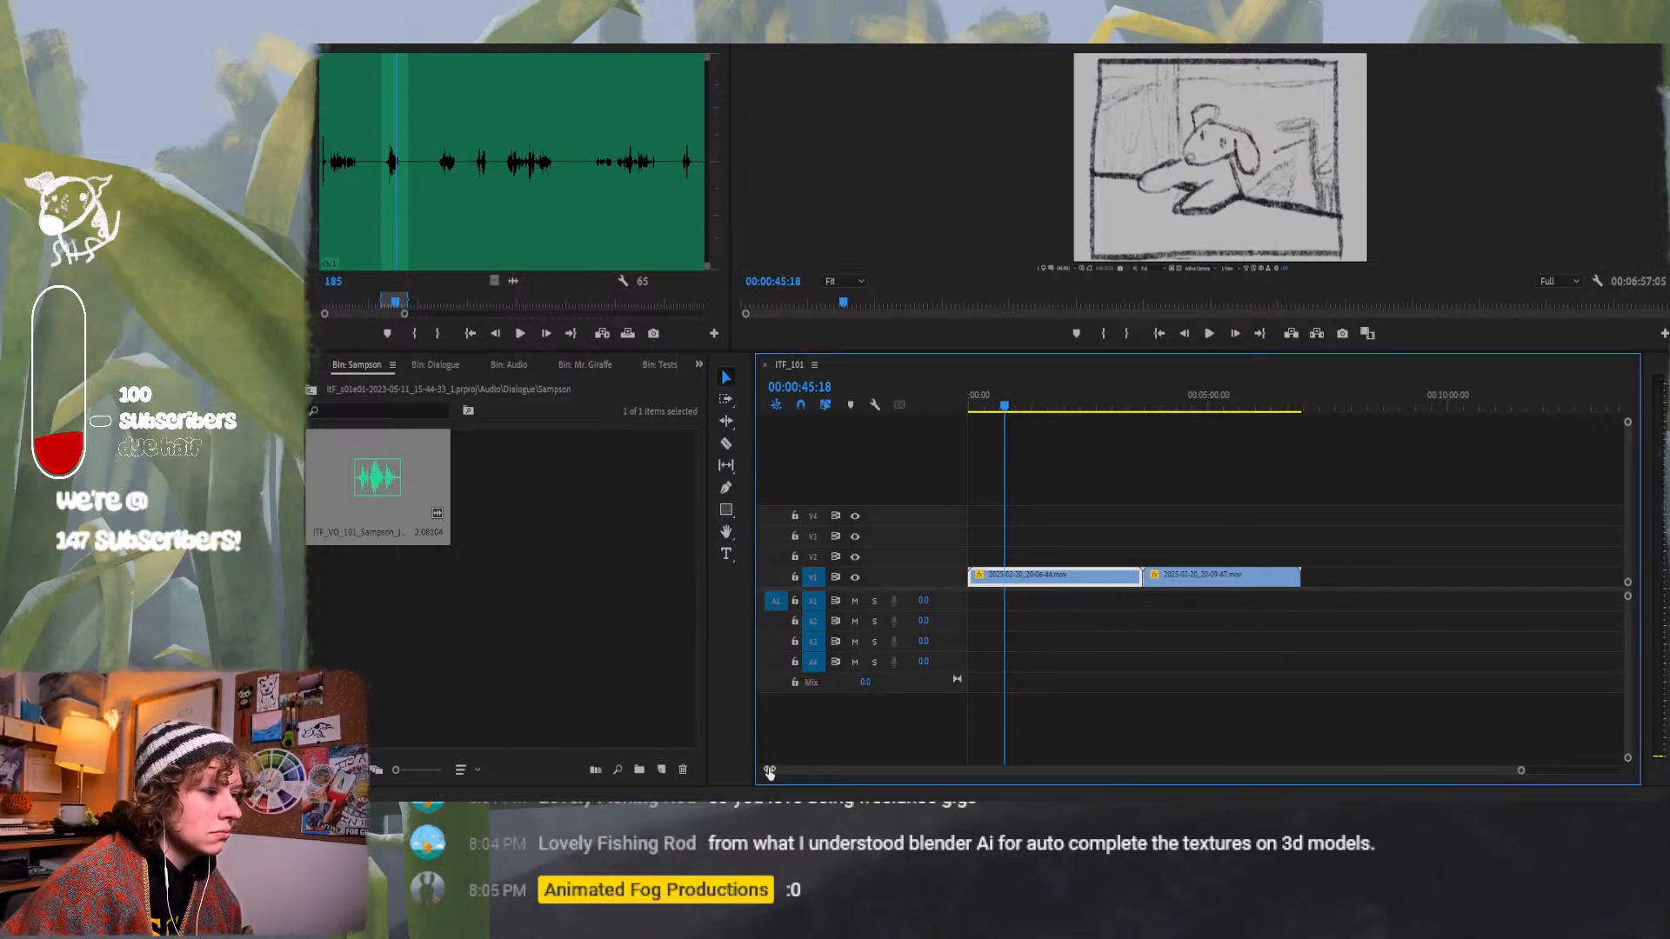
drag(1521, 771, 1195, 734)
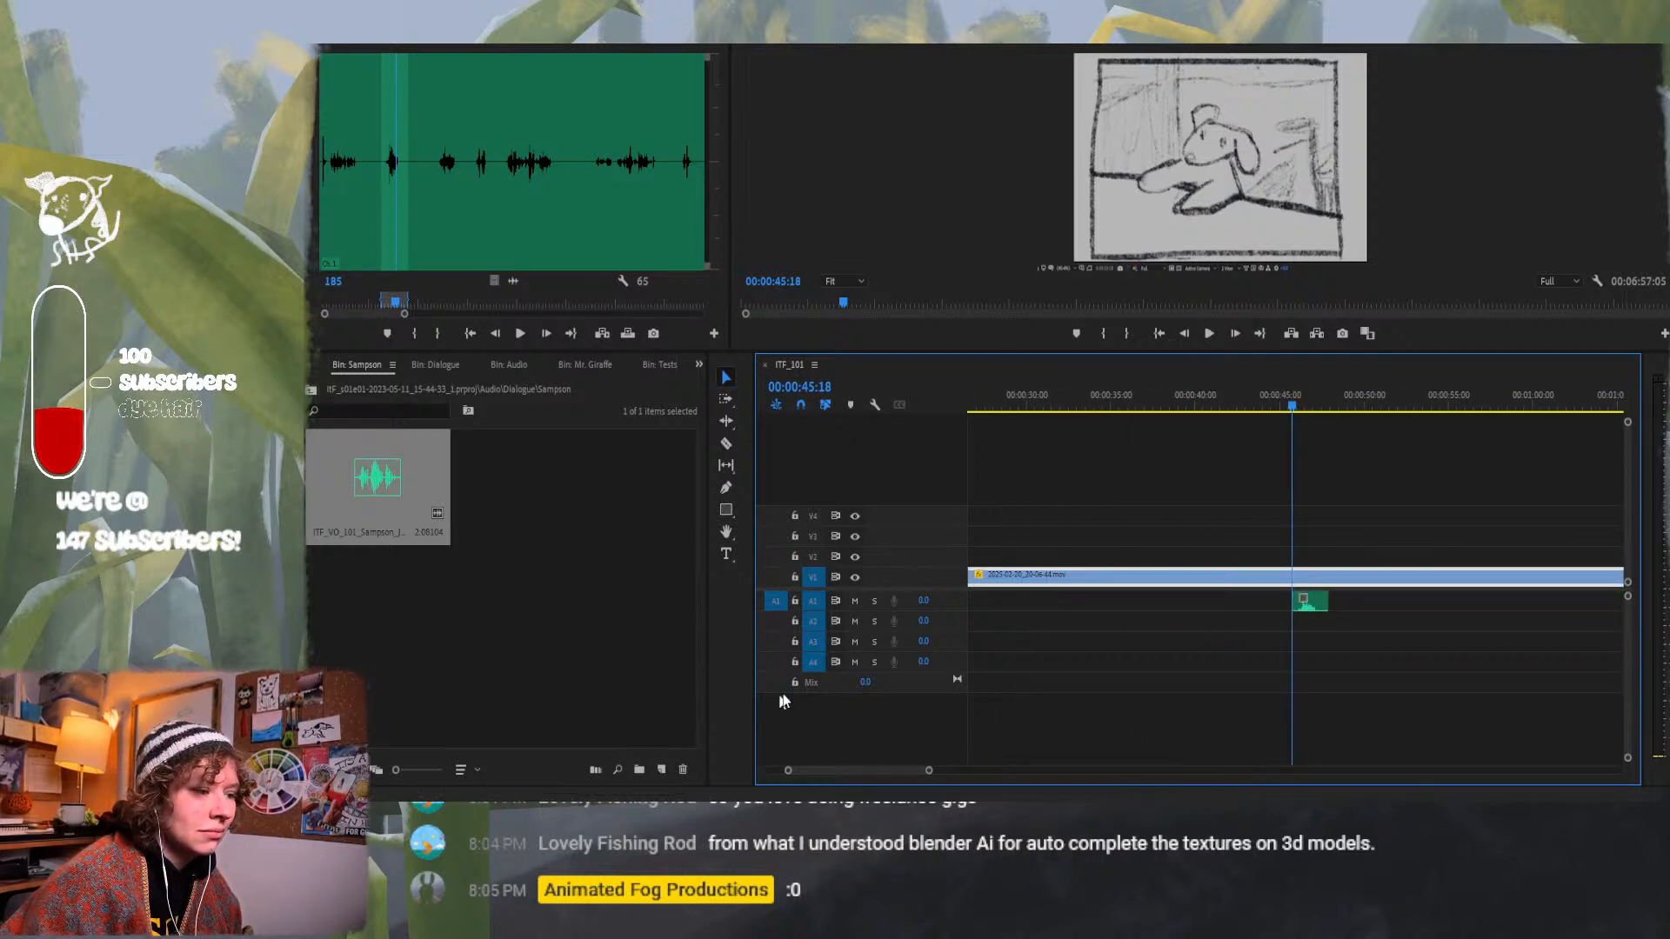
drag(884, 773, 891, 774)
key(space)
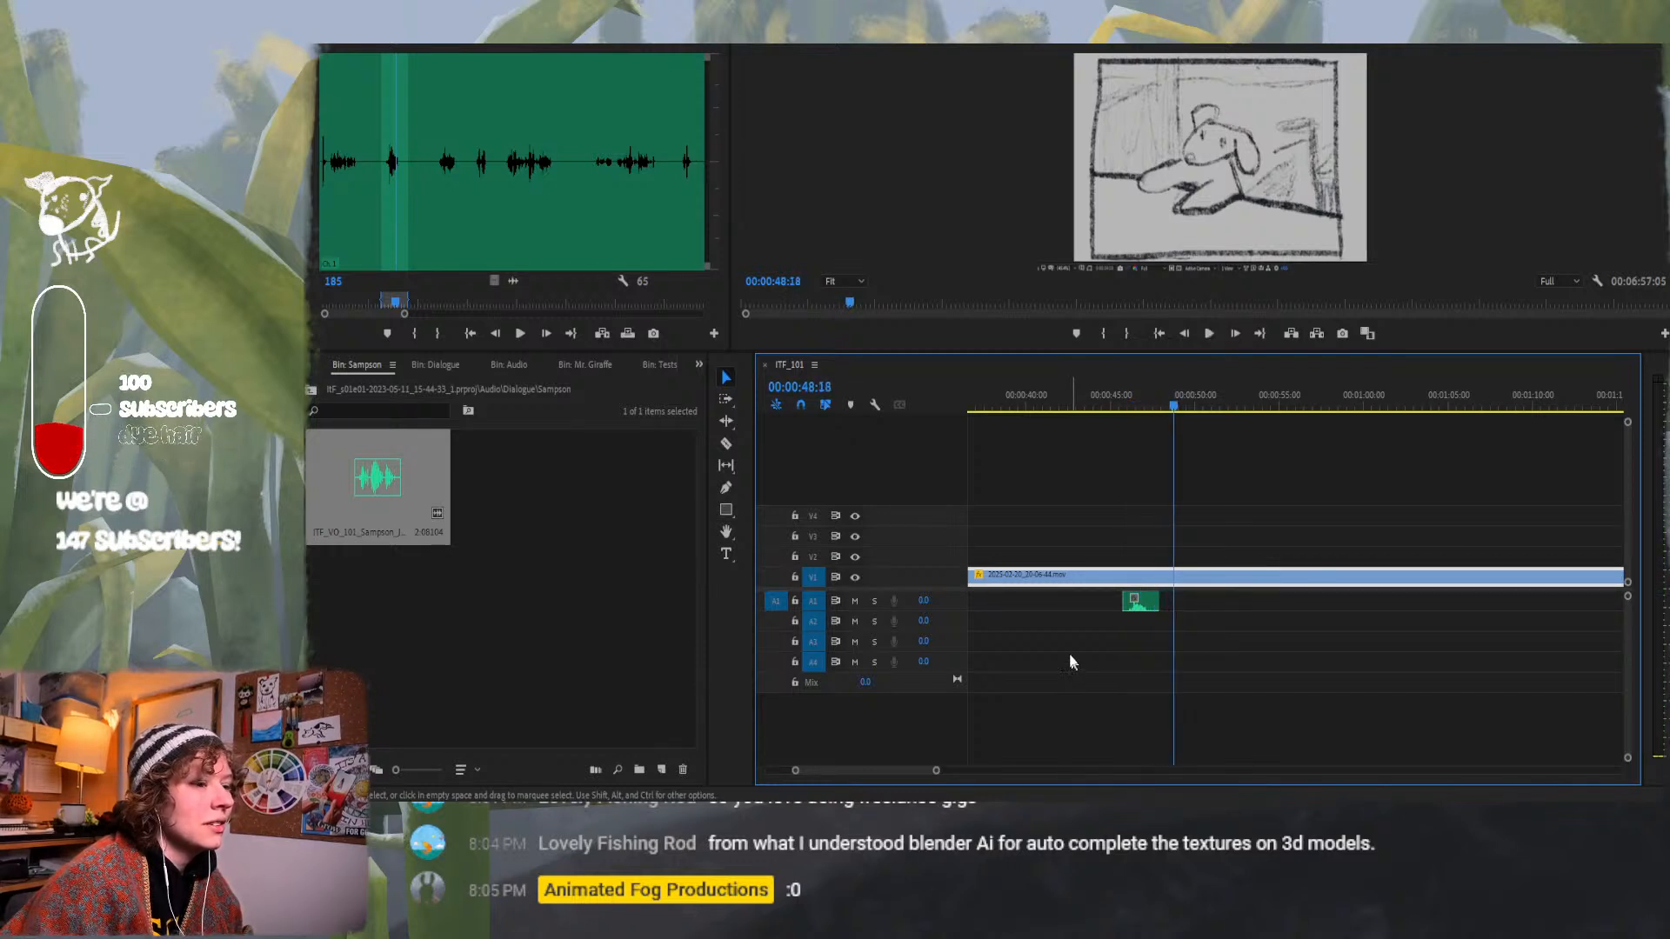
key(space)
Listen to the following lines in Sampson's recording and mark an In point at frame 278 and an Out point at frame 573.
drag(440, 206, 427, 188)
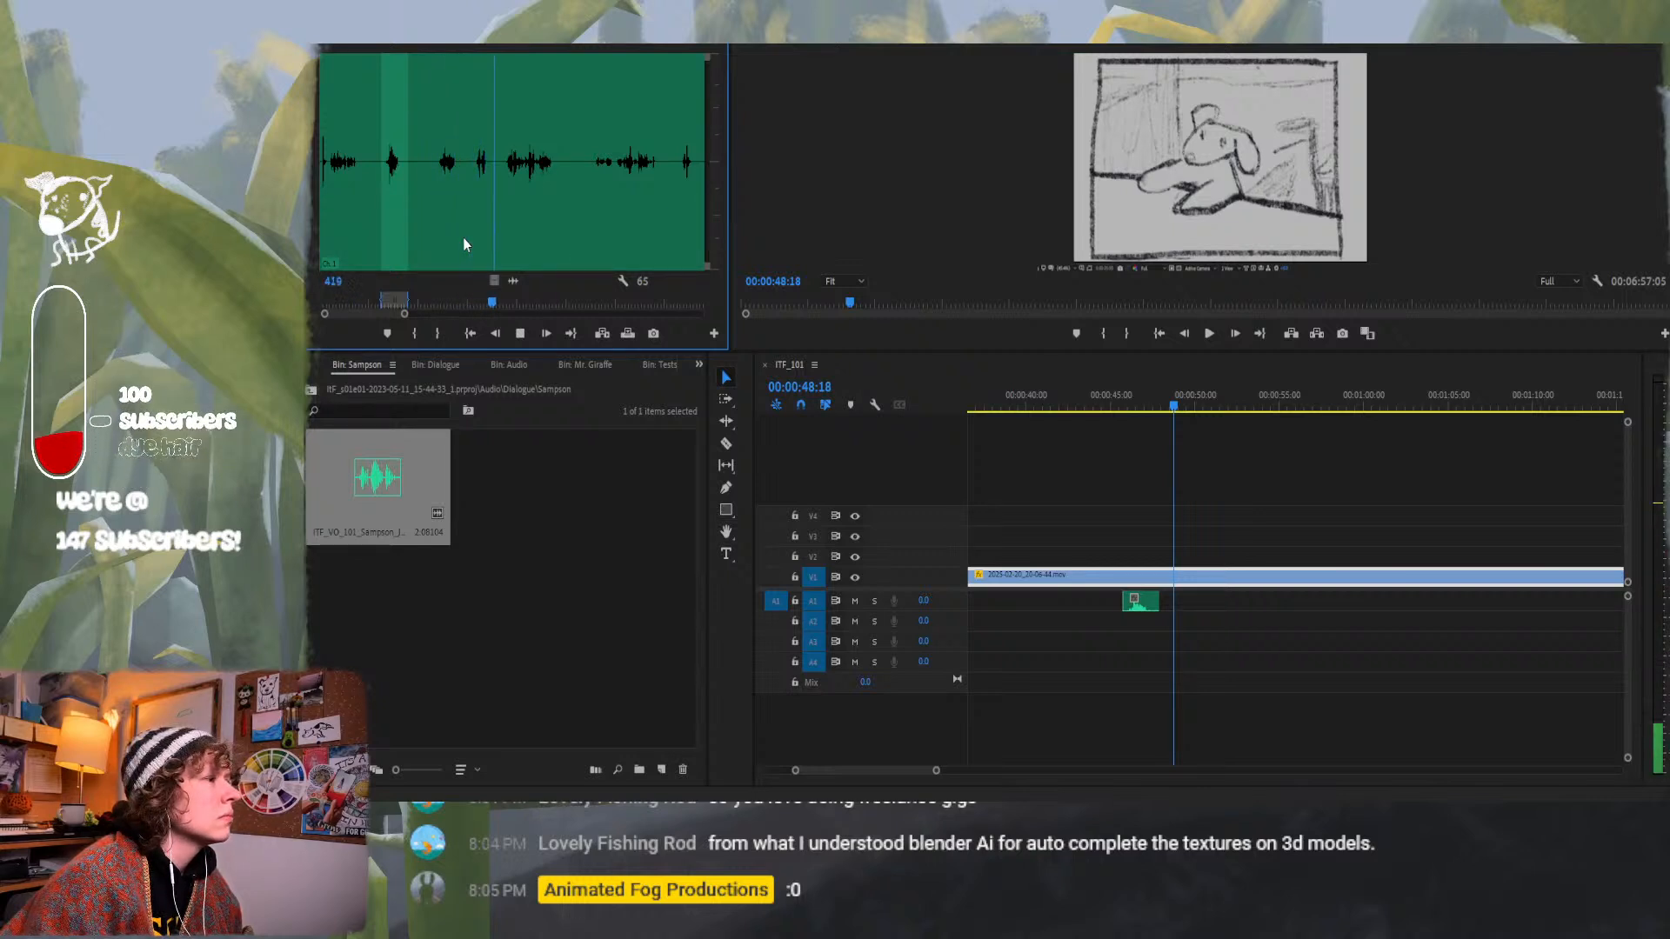
key(space)
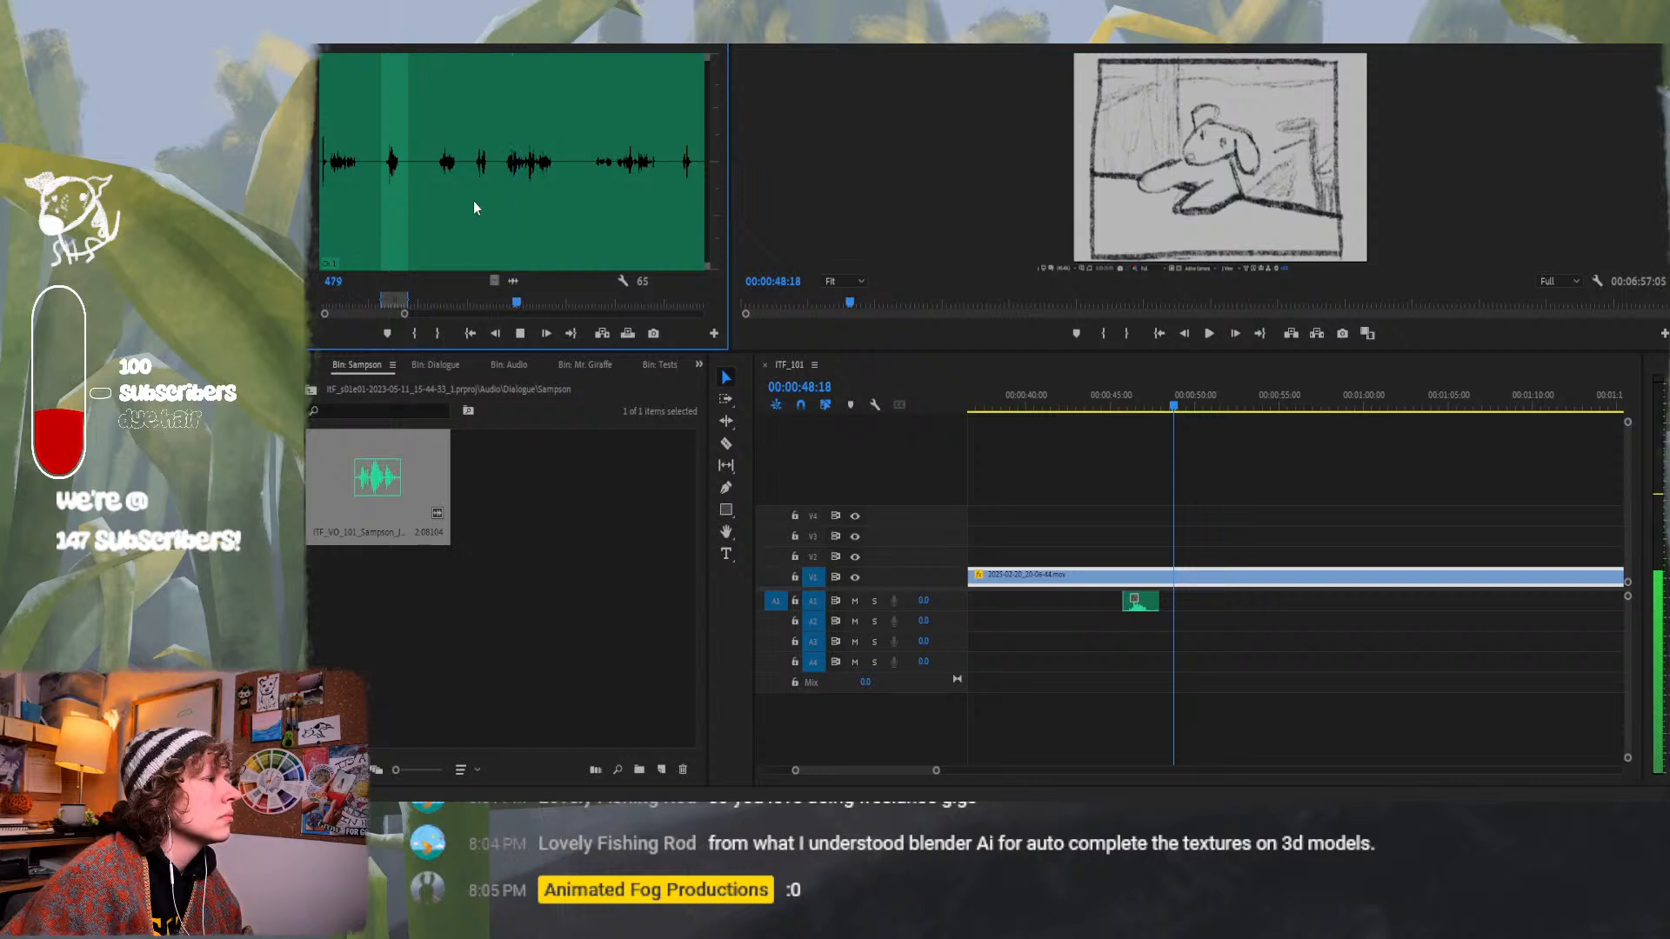
drag(473, 196, 435, 196)
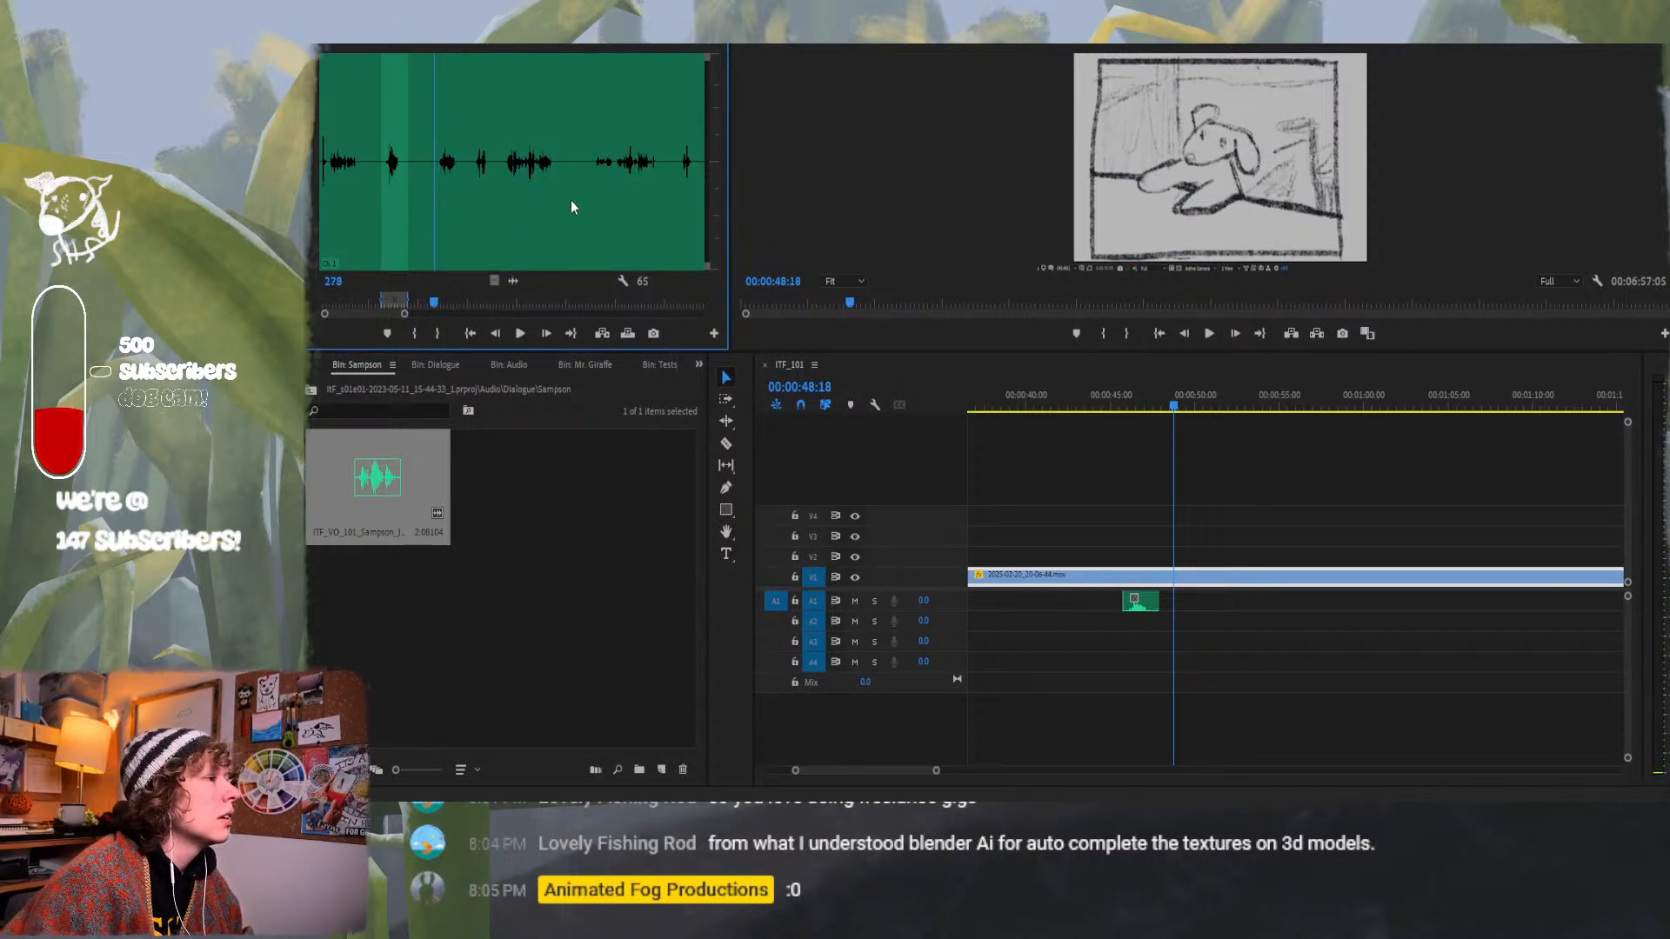
click(416, 334)
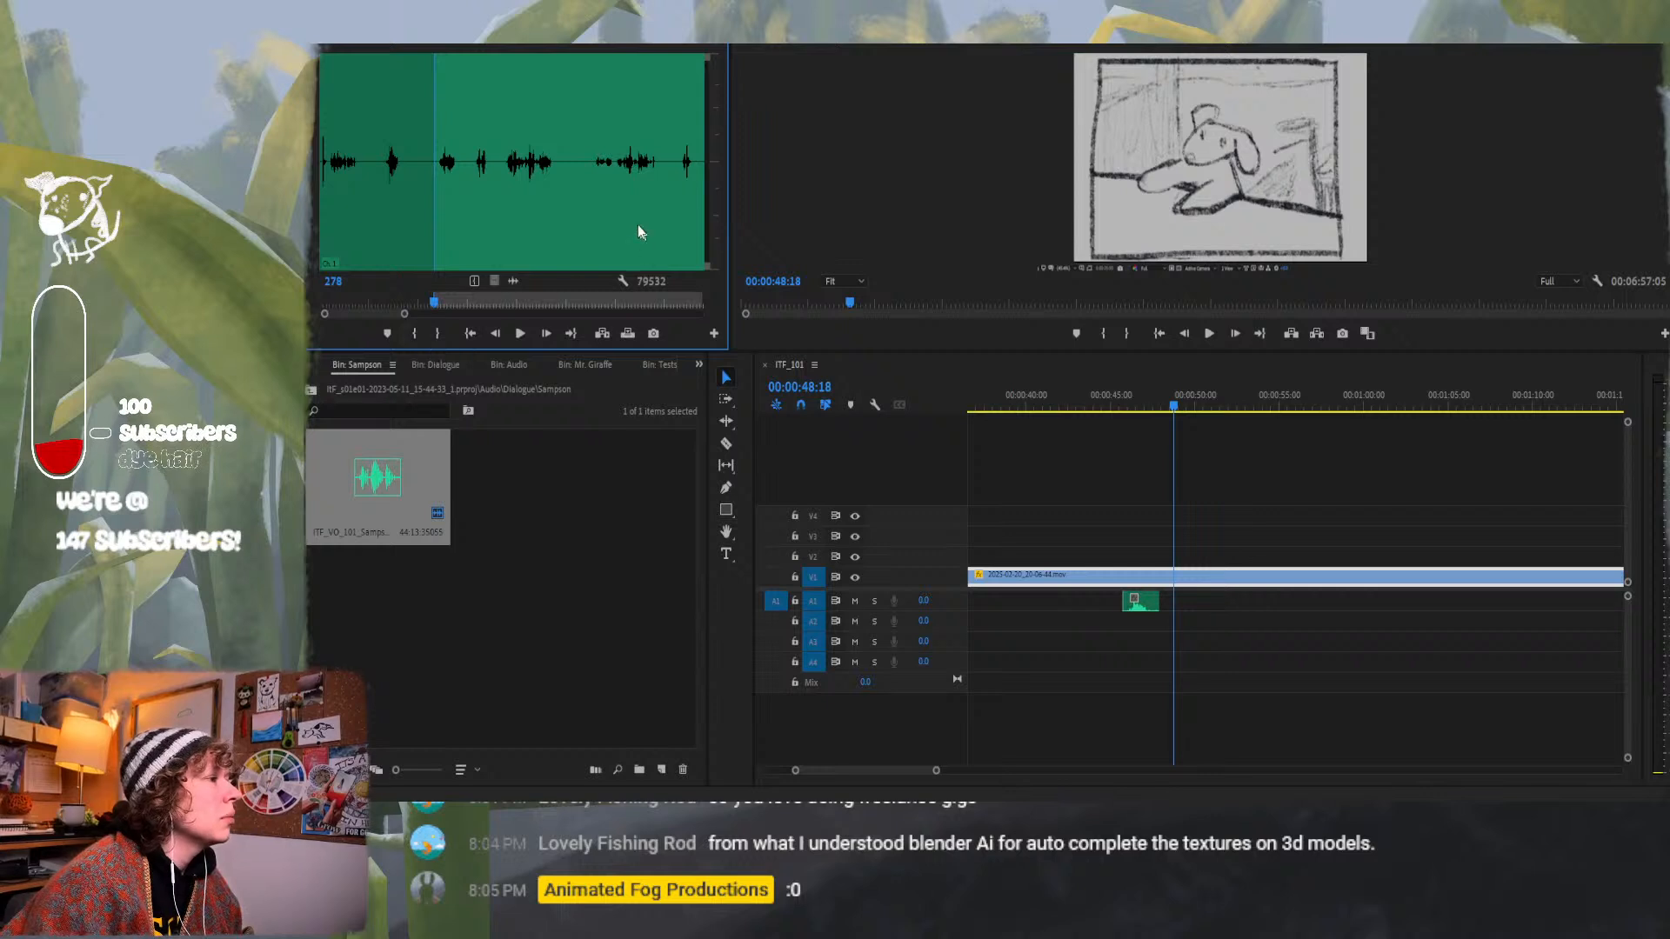
click(558, 186)
drag(558, 185, 557, 185)
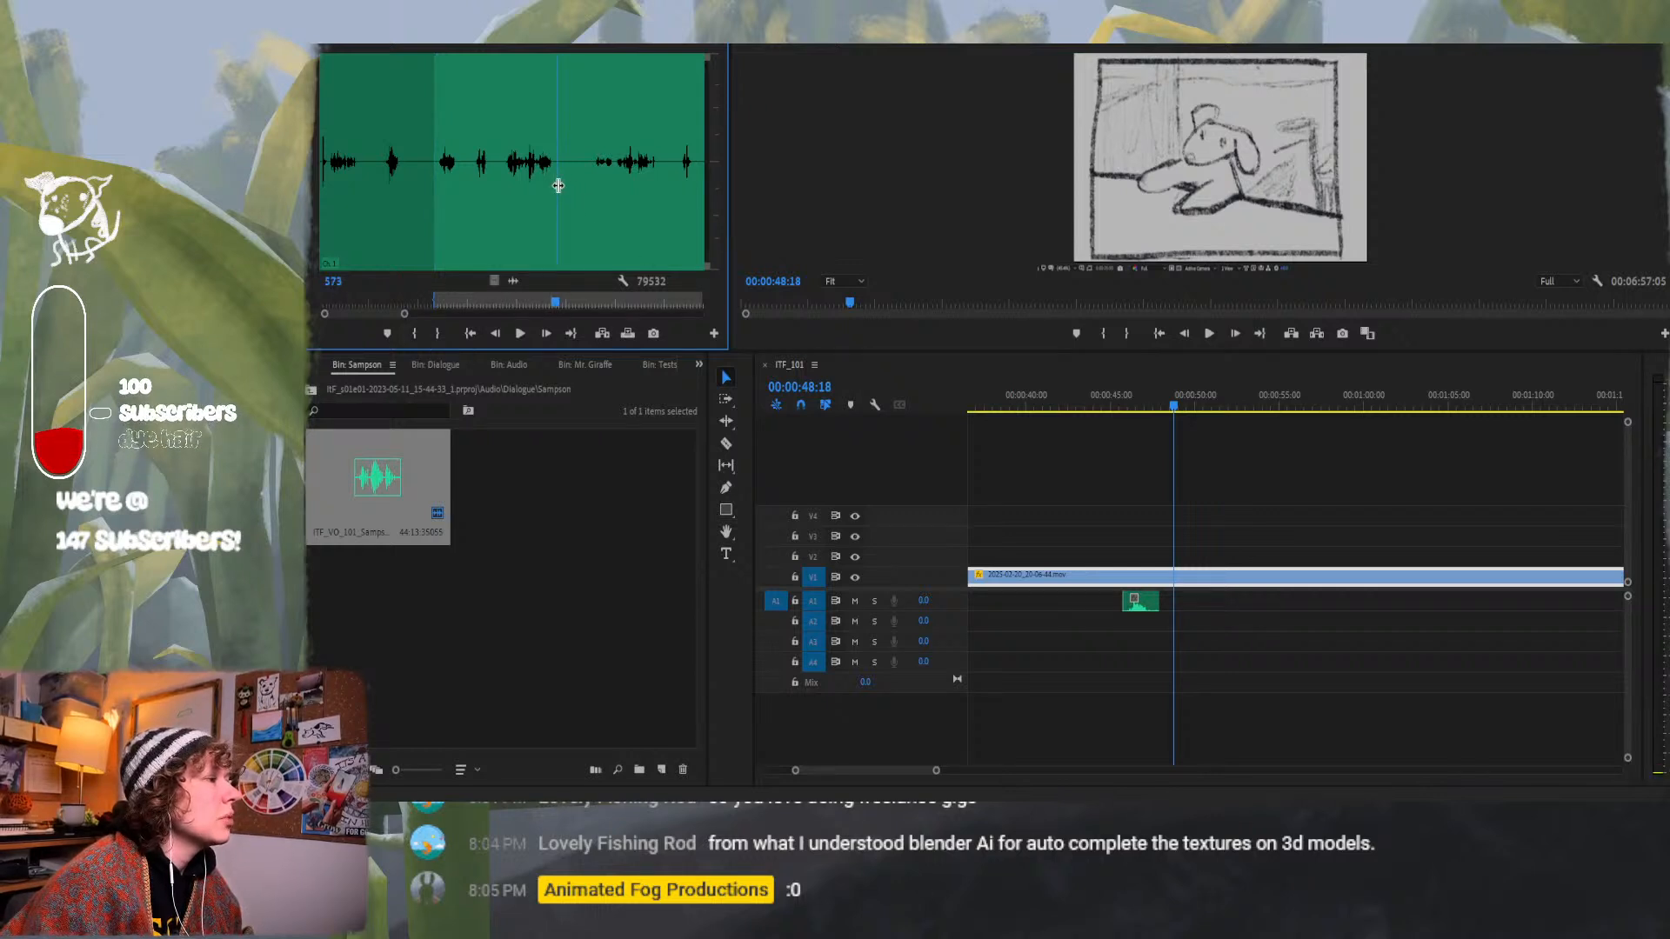
click(436, 330)
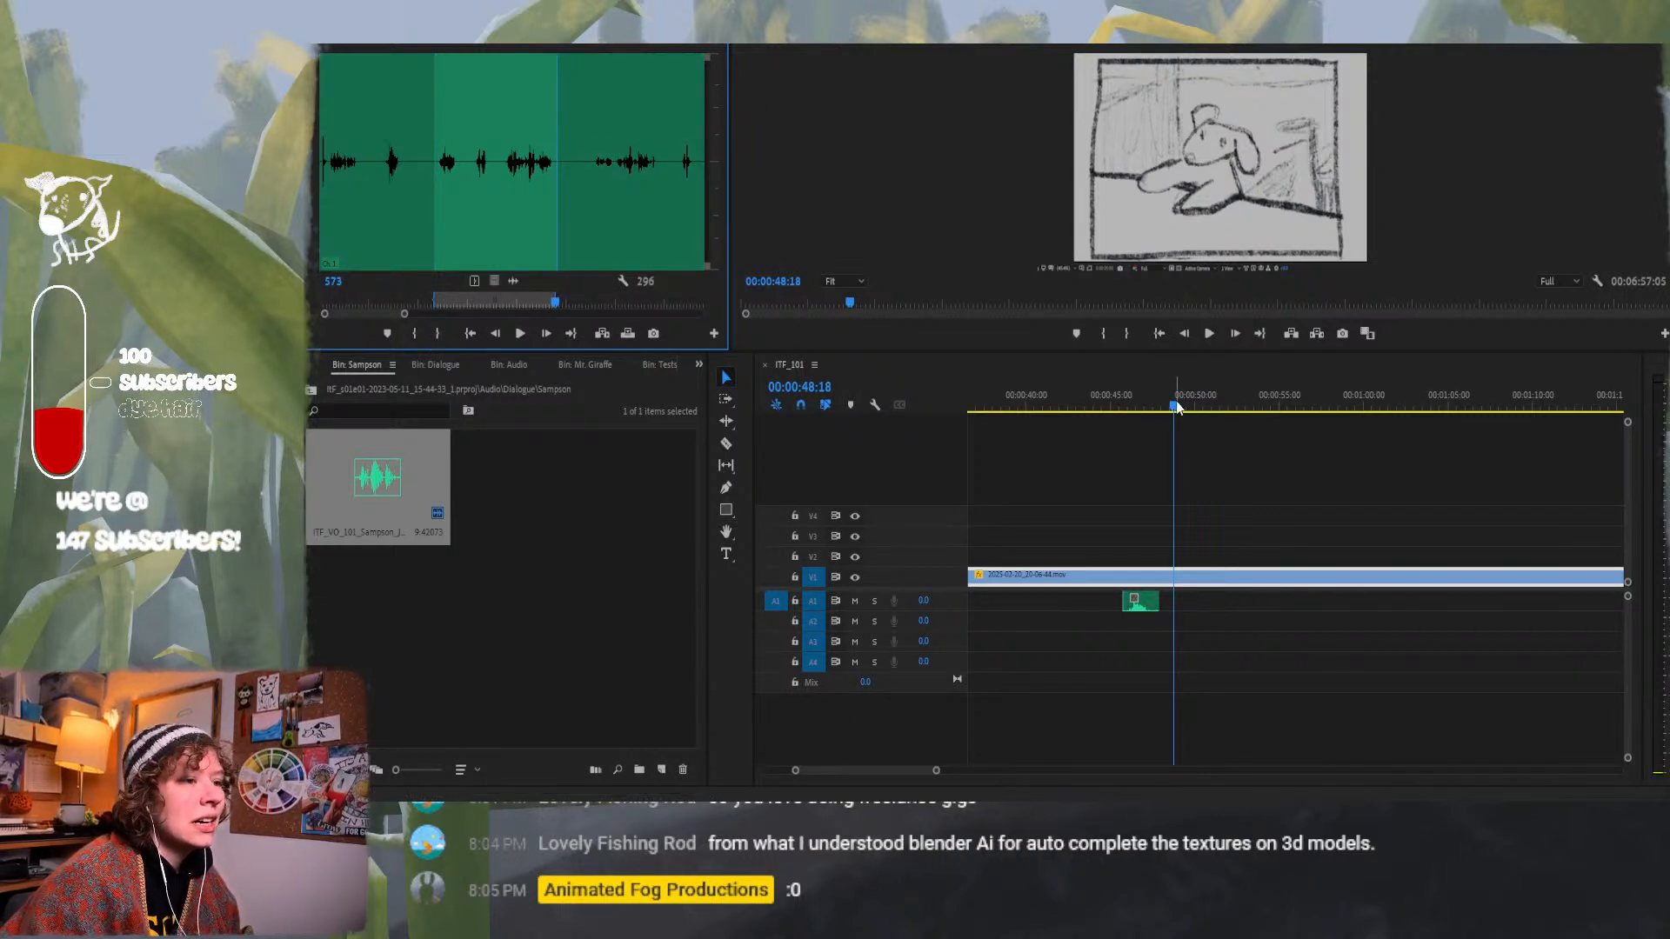
Look through the animatic for the next take's position, playing it from 00:01:14:15 to 00:01:21:11.
drag(1176, 406, 1574, 435)
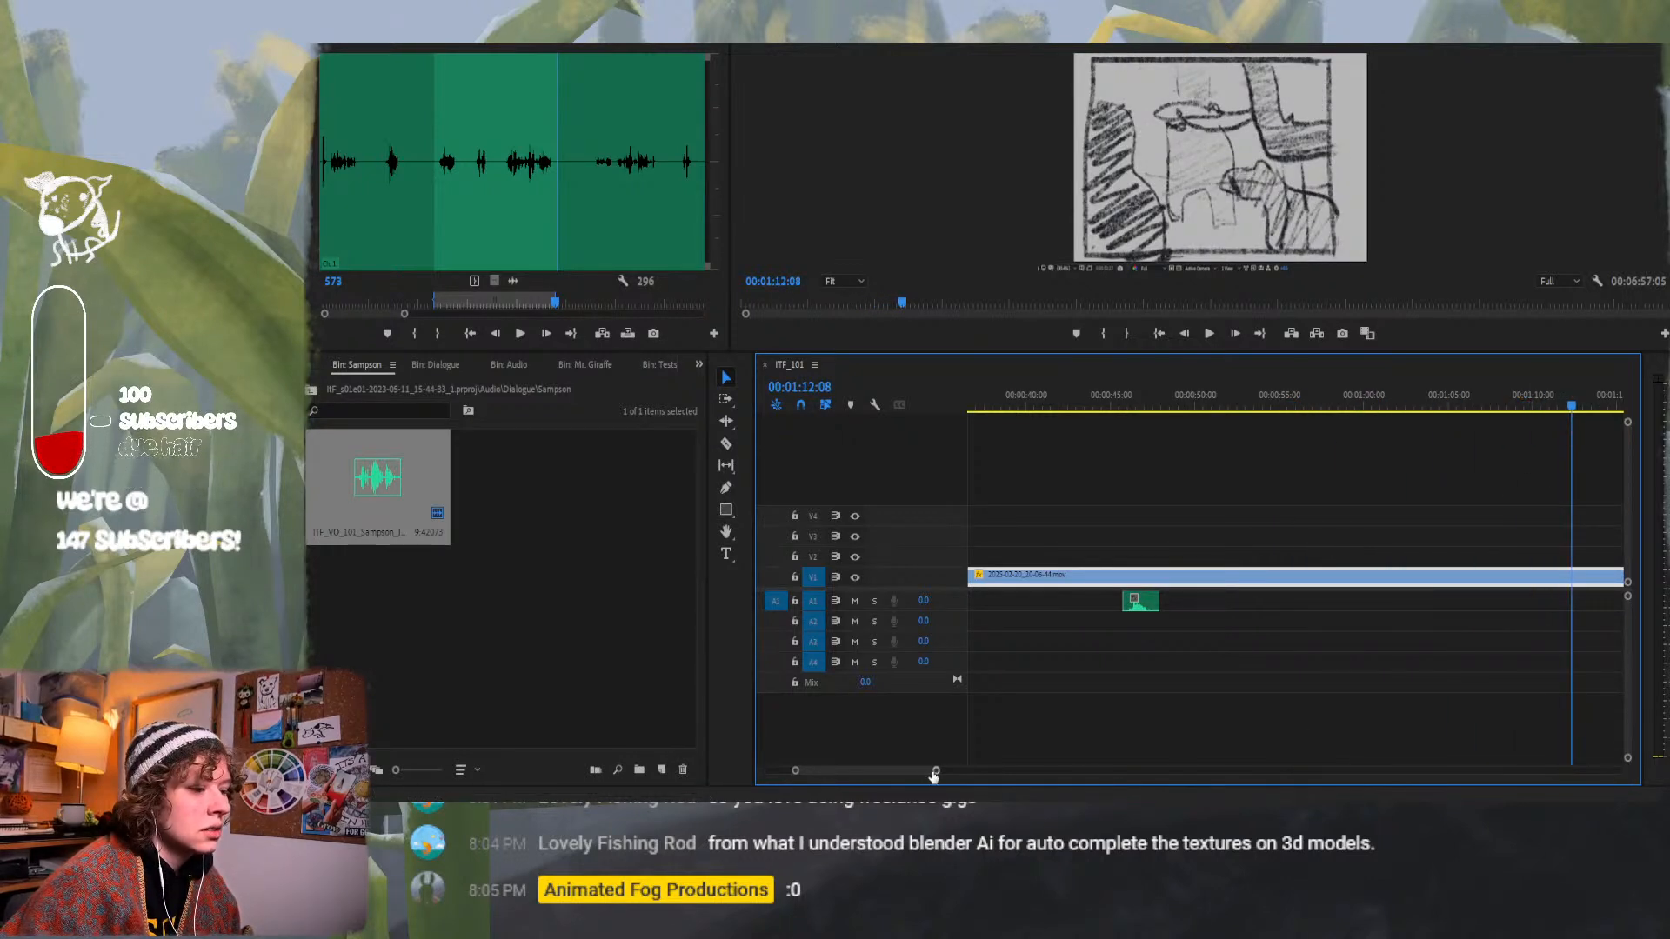
drag(936, 770, 1040, 771)
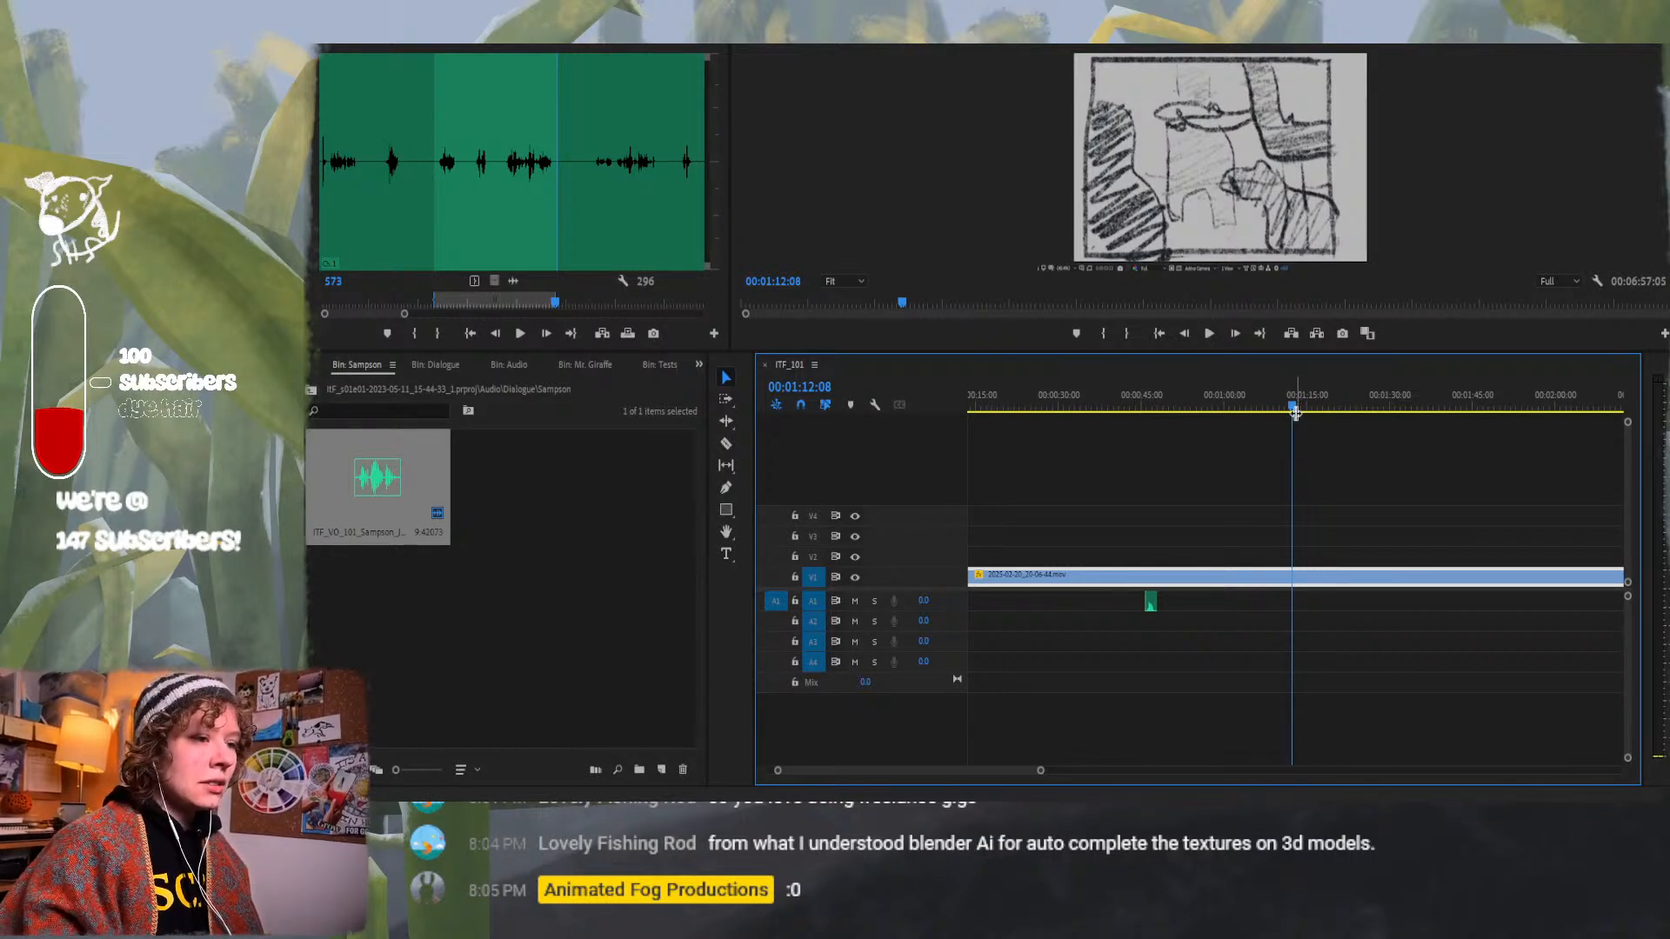
drag(1294, 402, 1307, 416)
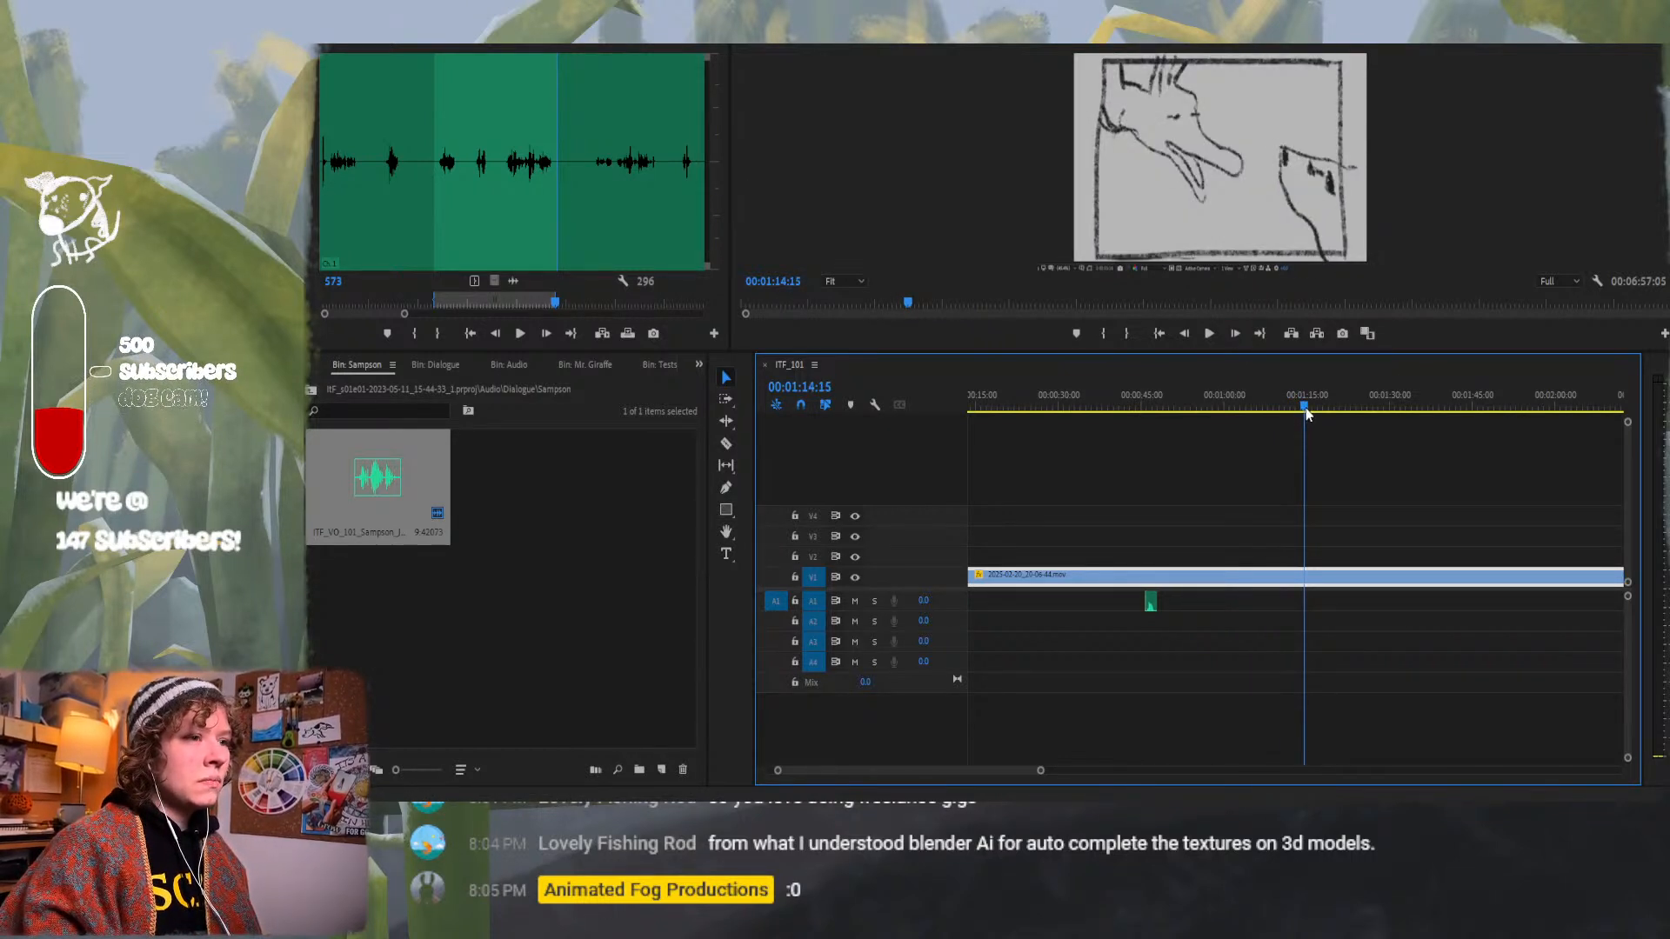
key(space)
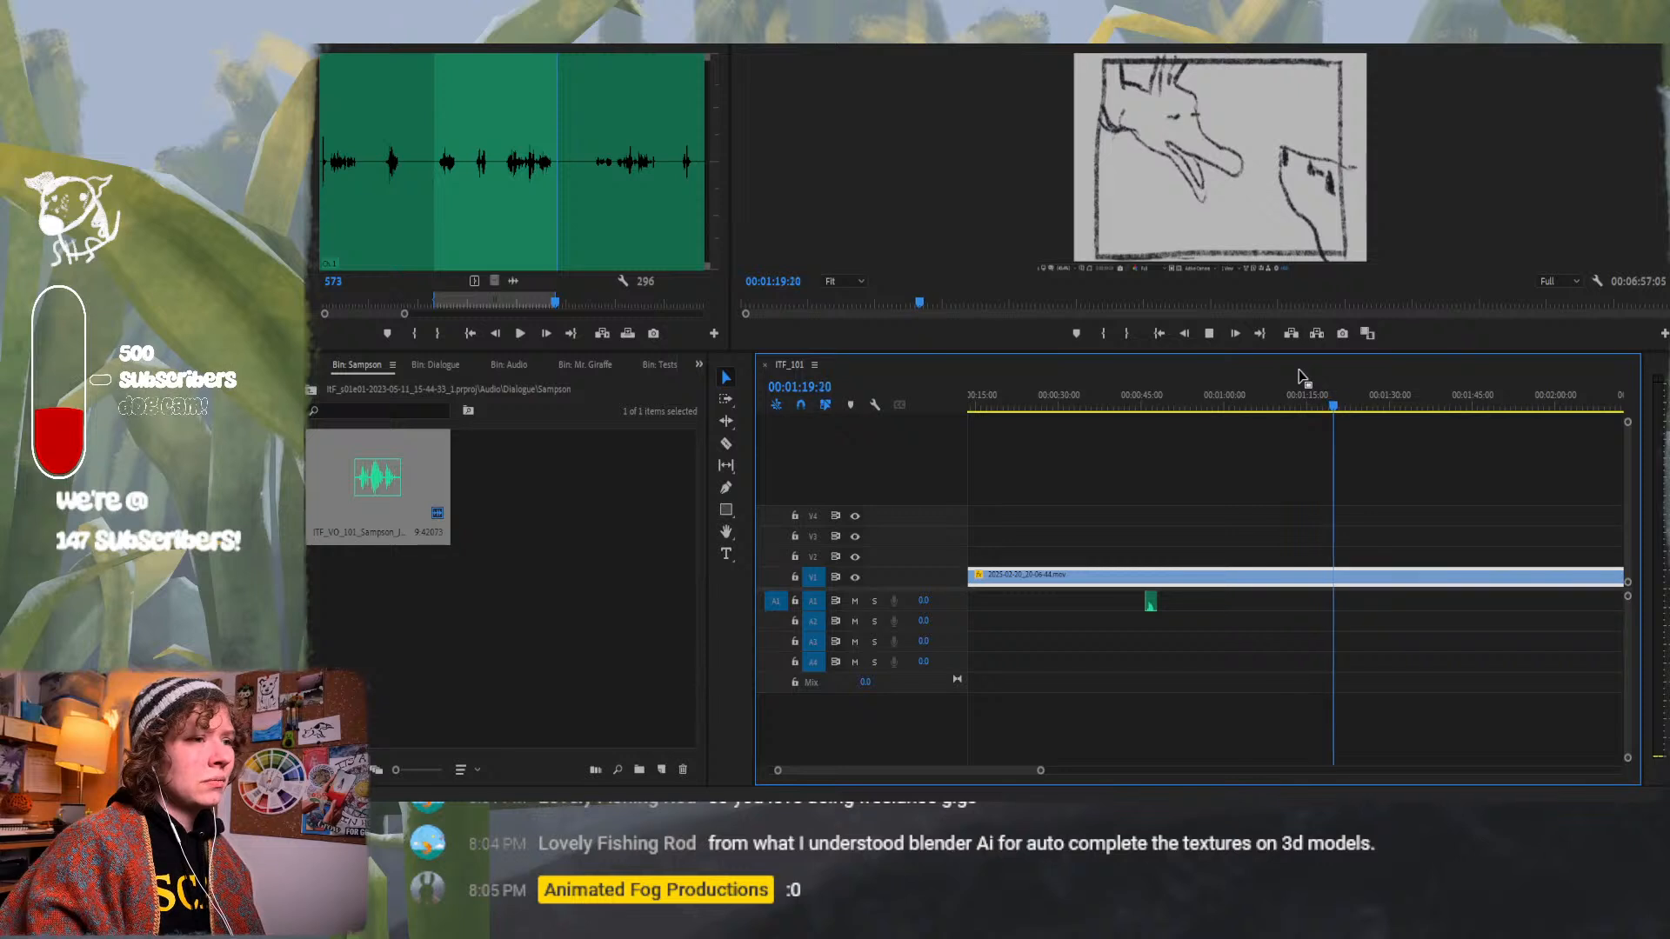
key(space)
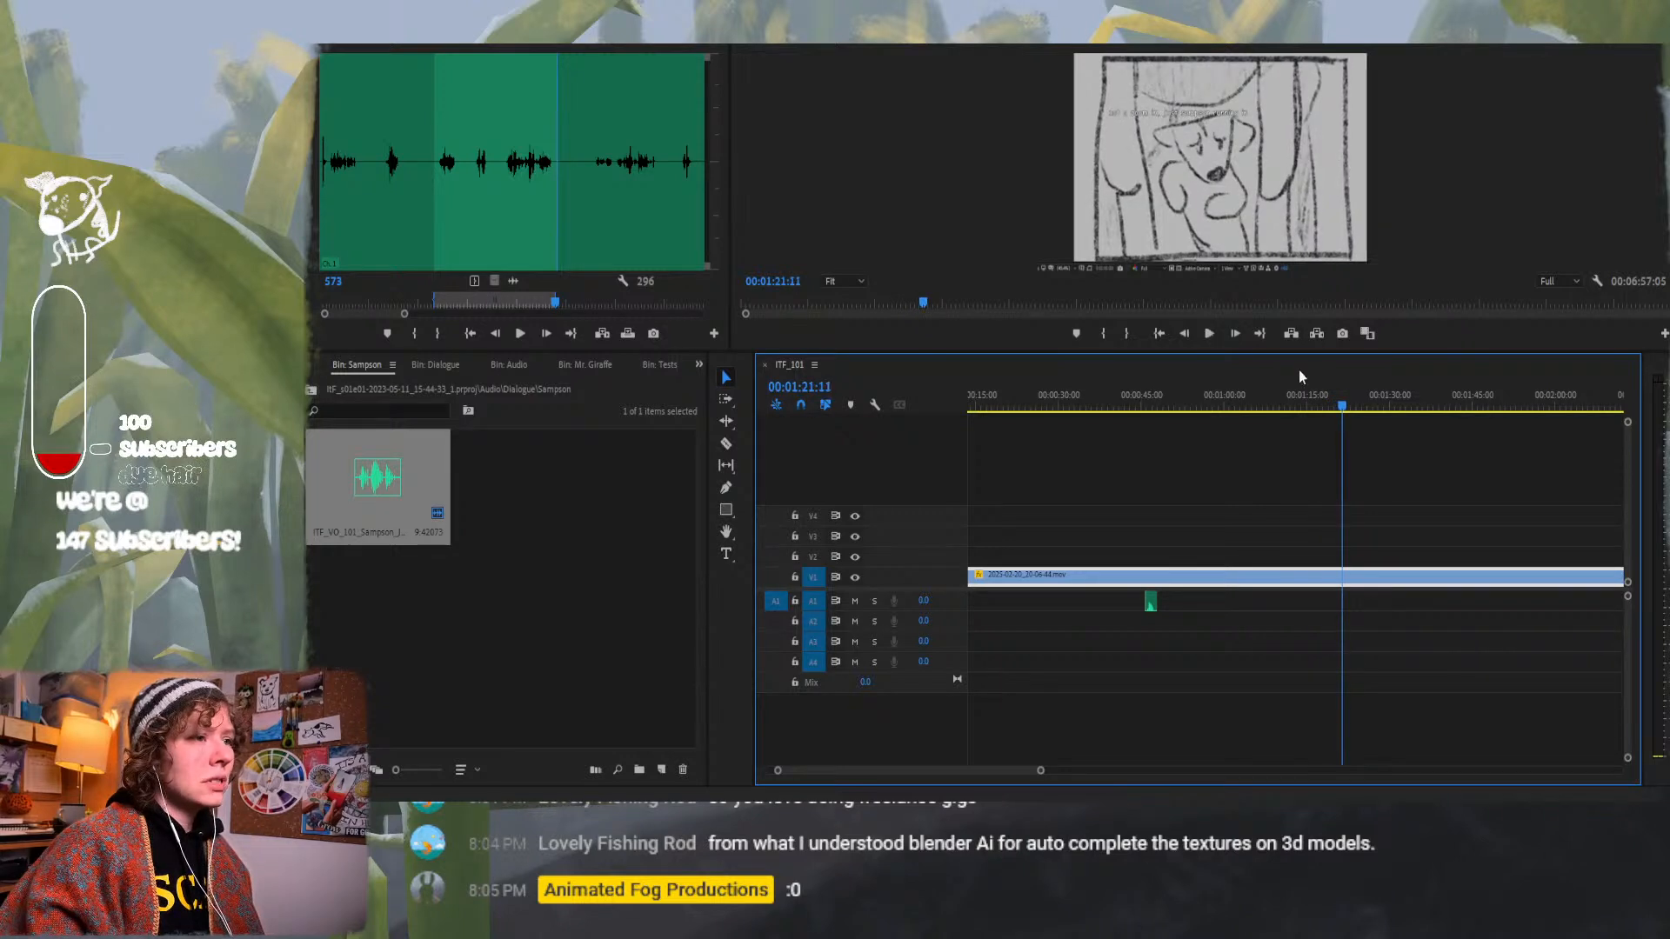
Place the marked Sampson dialogue section on audio track A1 at 00:01:21:11 and play it against the storyboard.
click(511, 212)
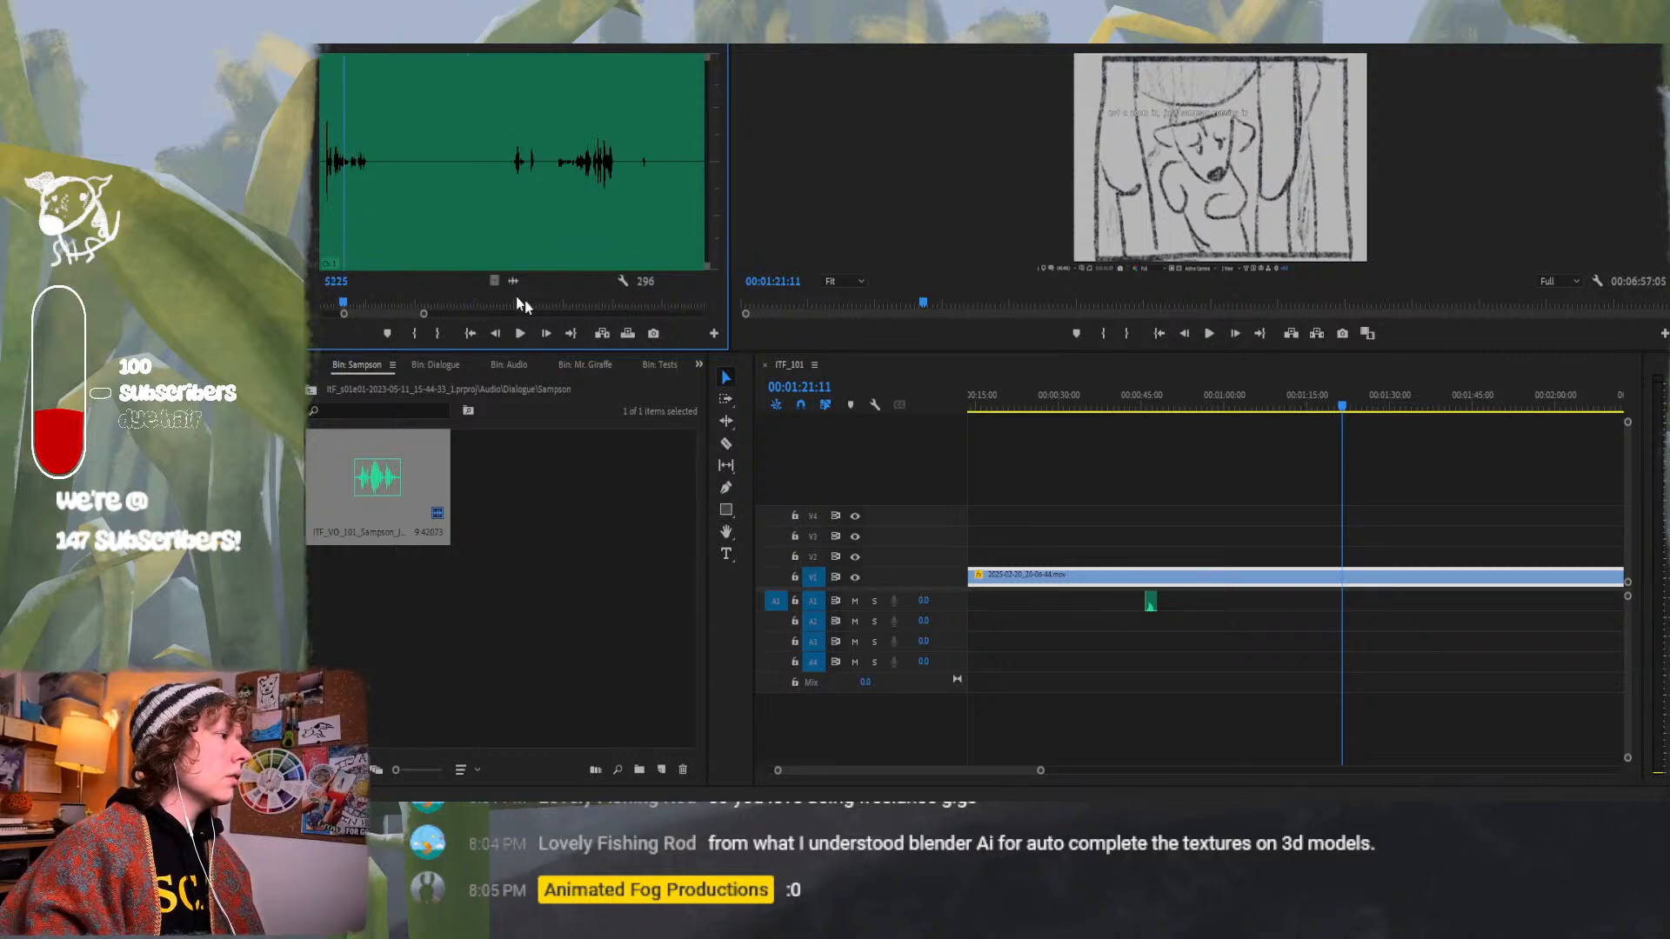
scroll(389, 312, down, 5)
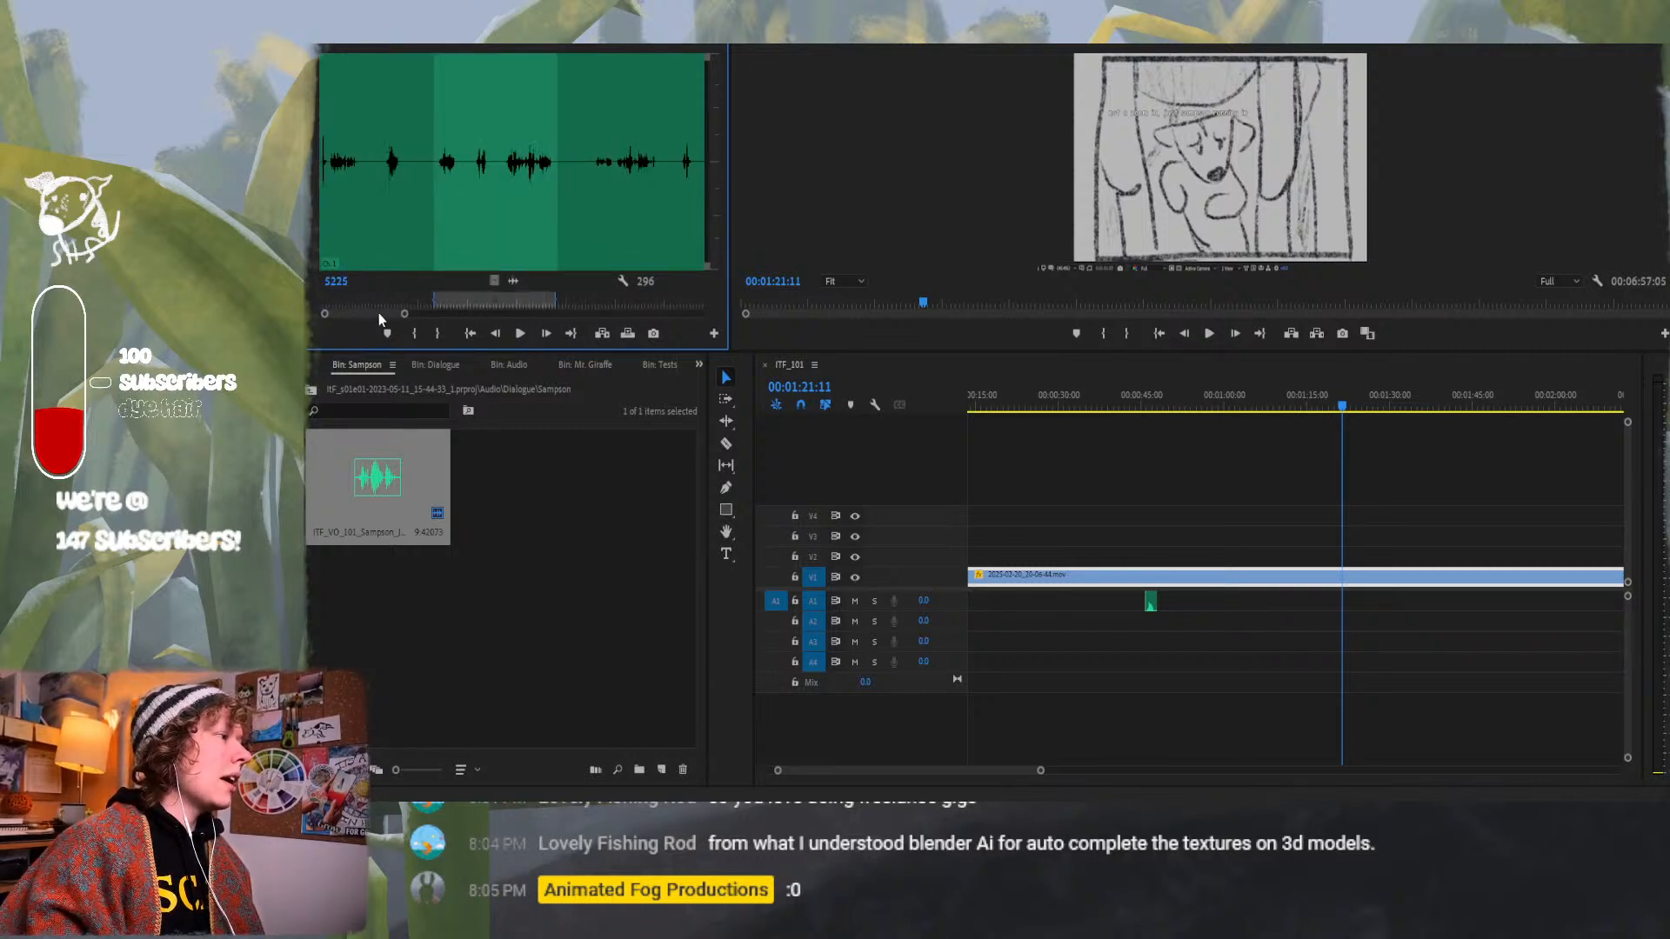
drag(418, 509, 1346, 603)
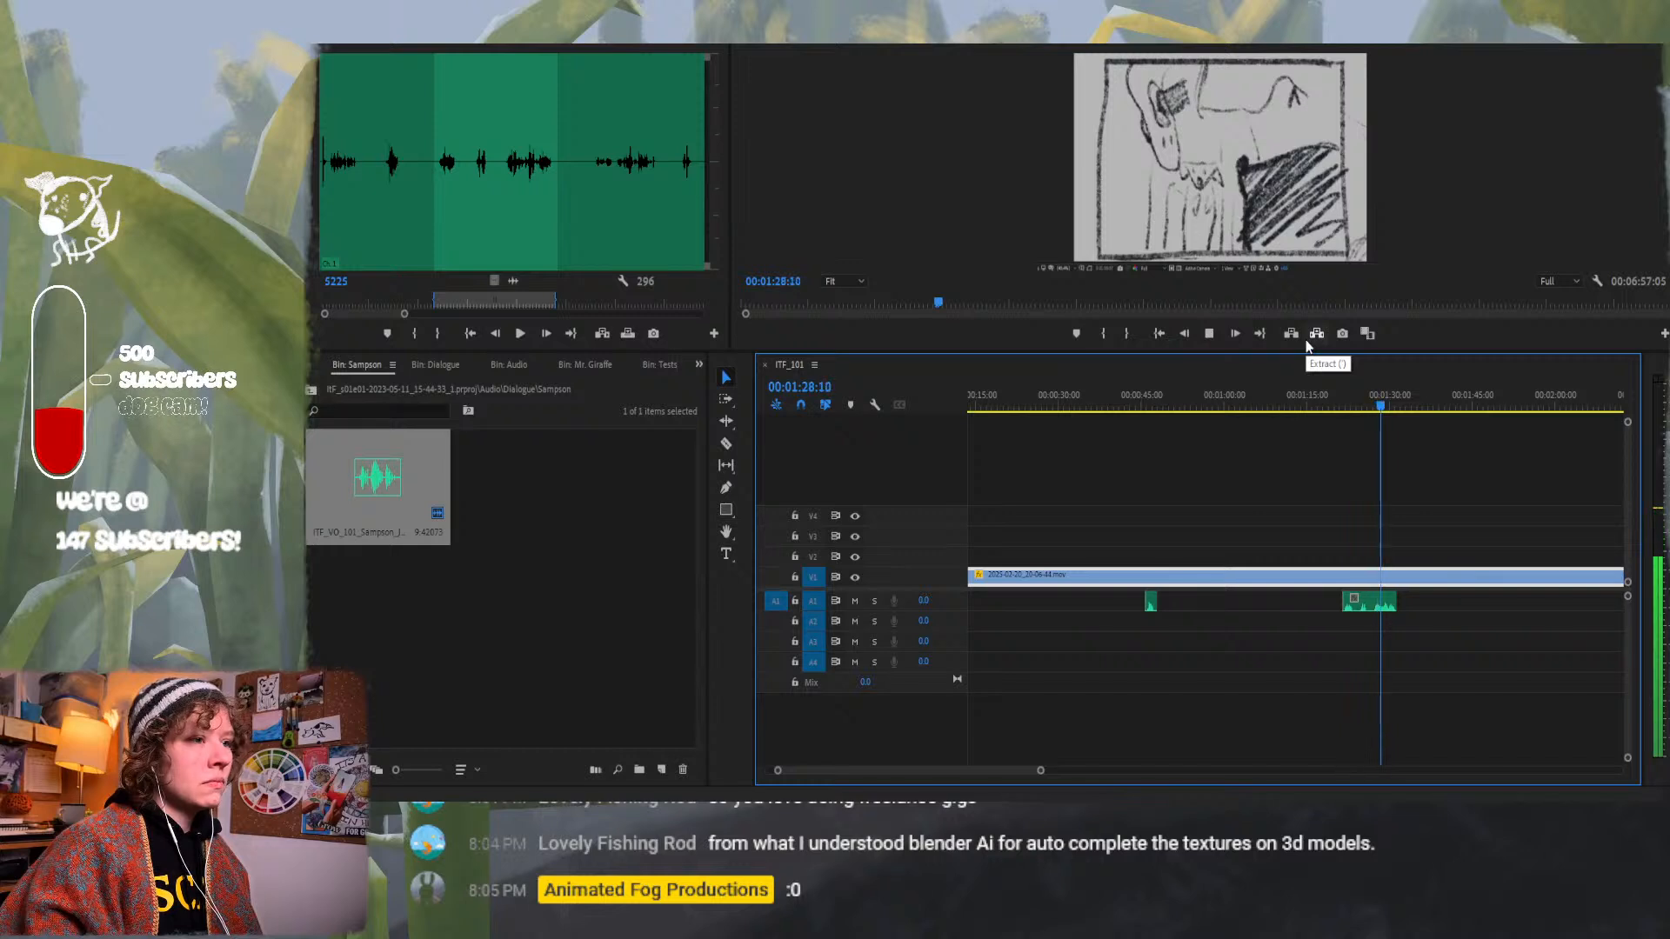
key(space)
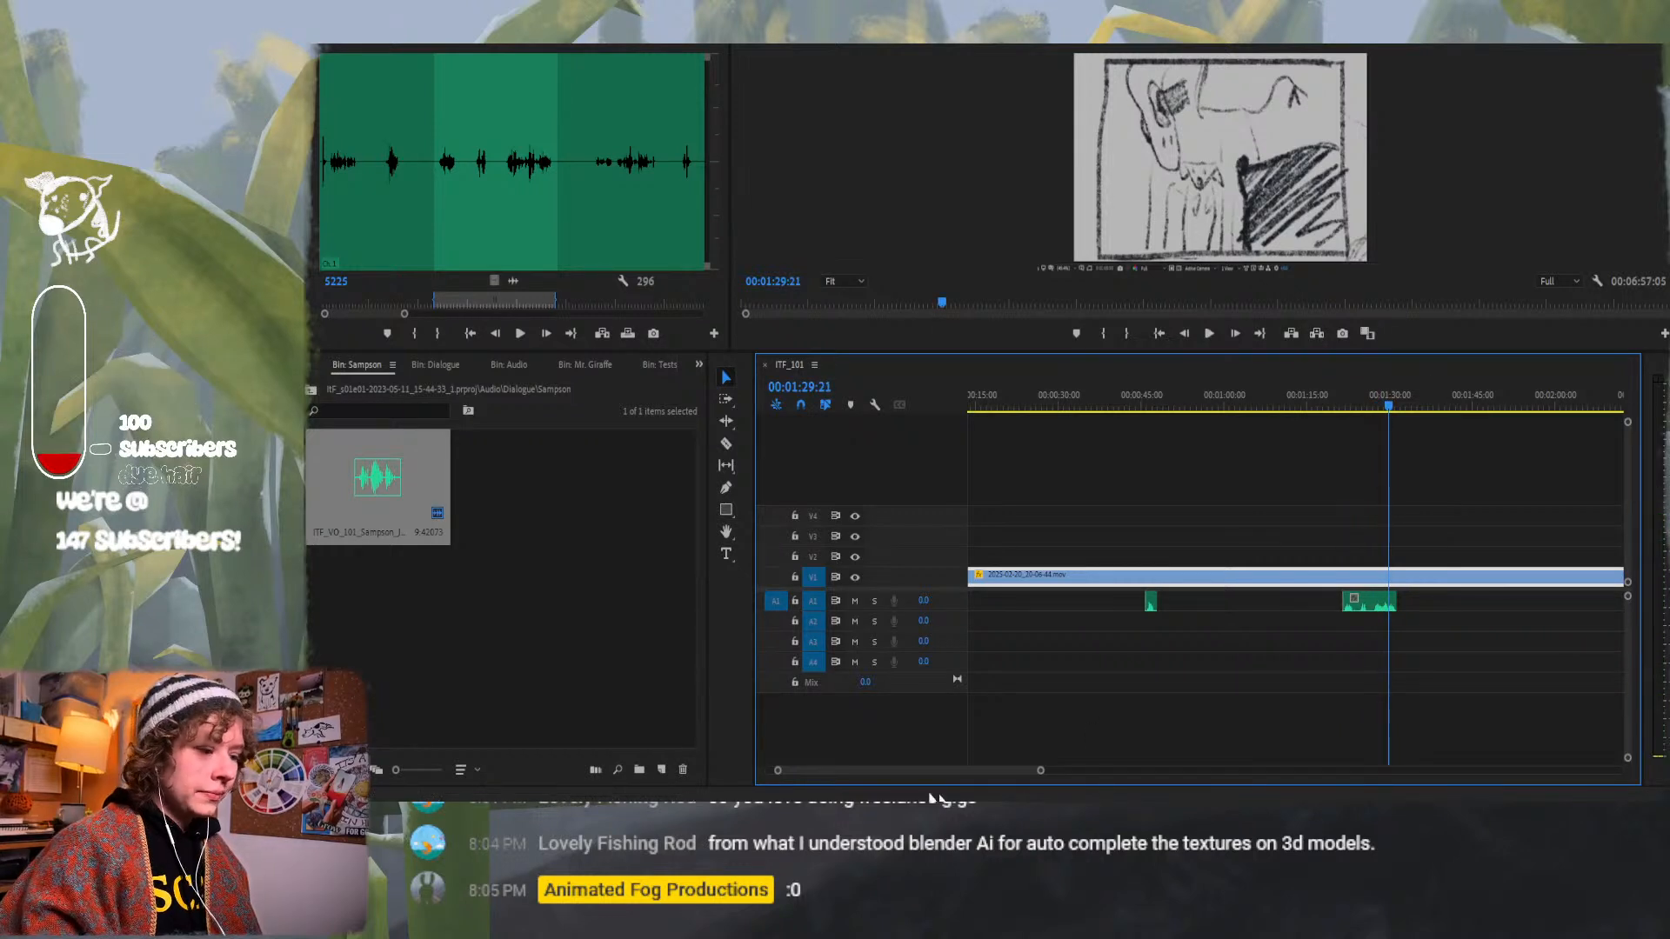
Split the newly placed dialogue clip on A1 into three pieces, cutting at 00:01:23:20 and in the pause before the last line.
drag(778, 769, 826, 759)
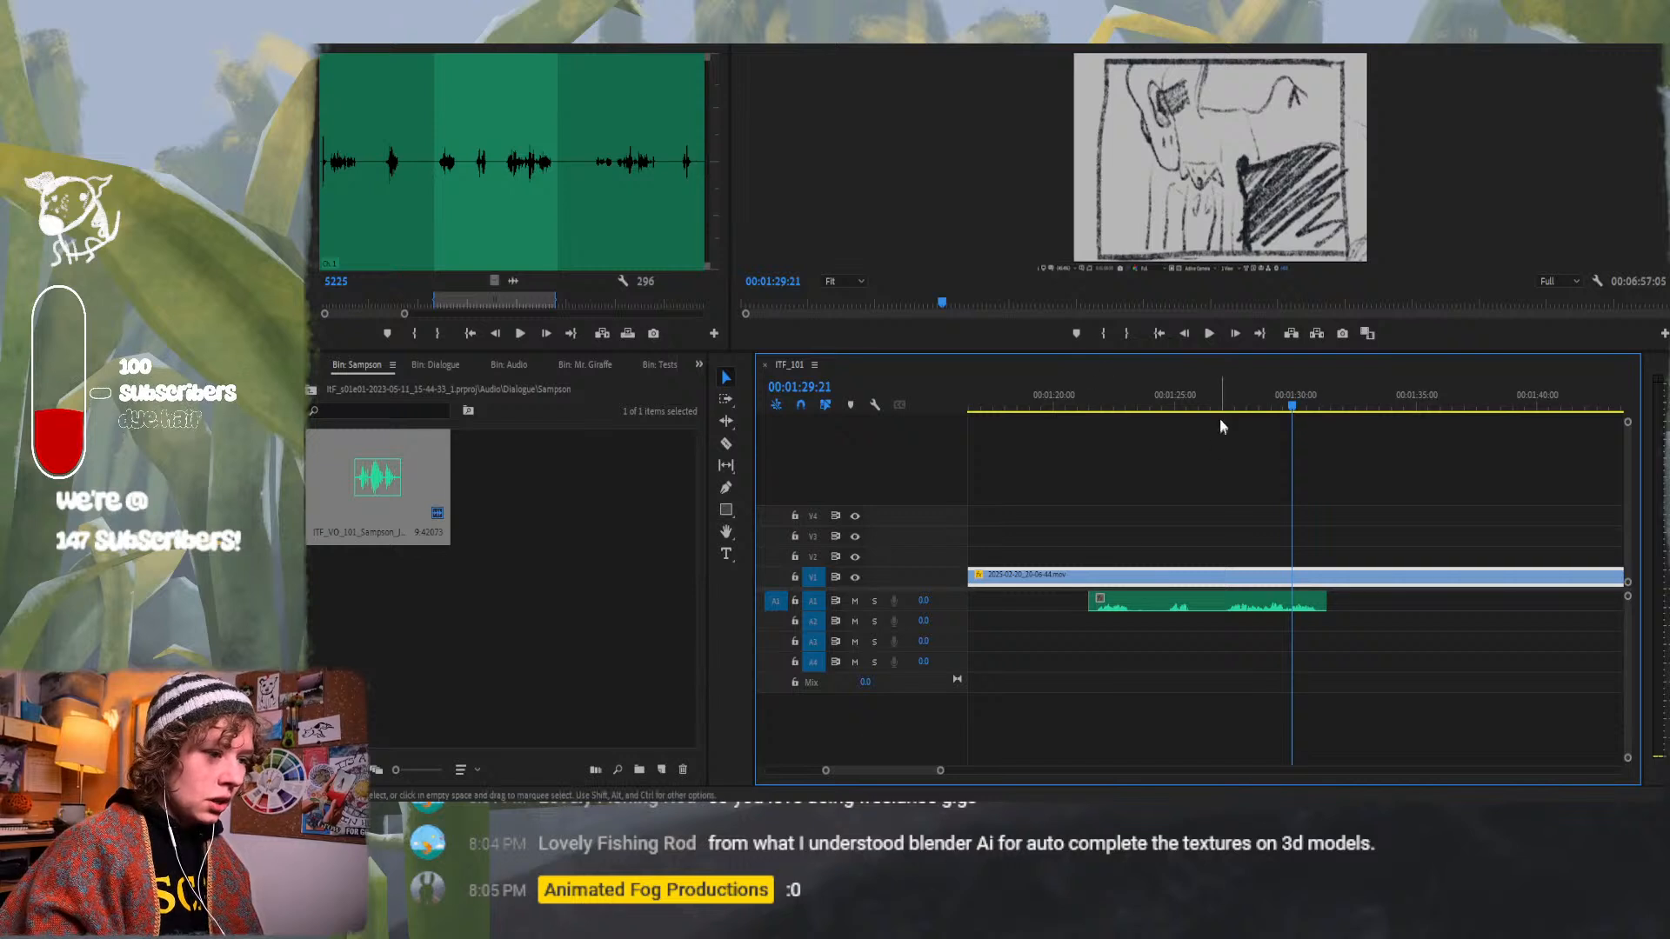
drag(1180, 412, 1147, 409)
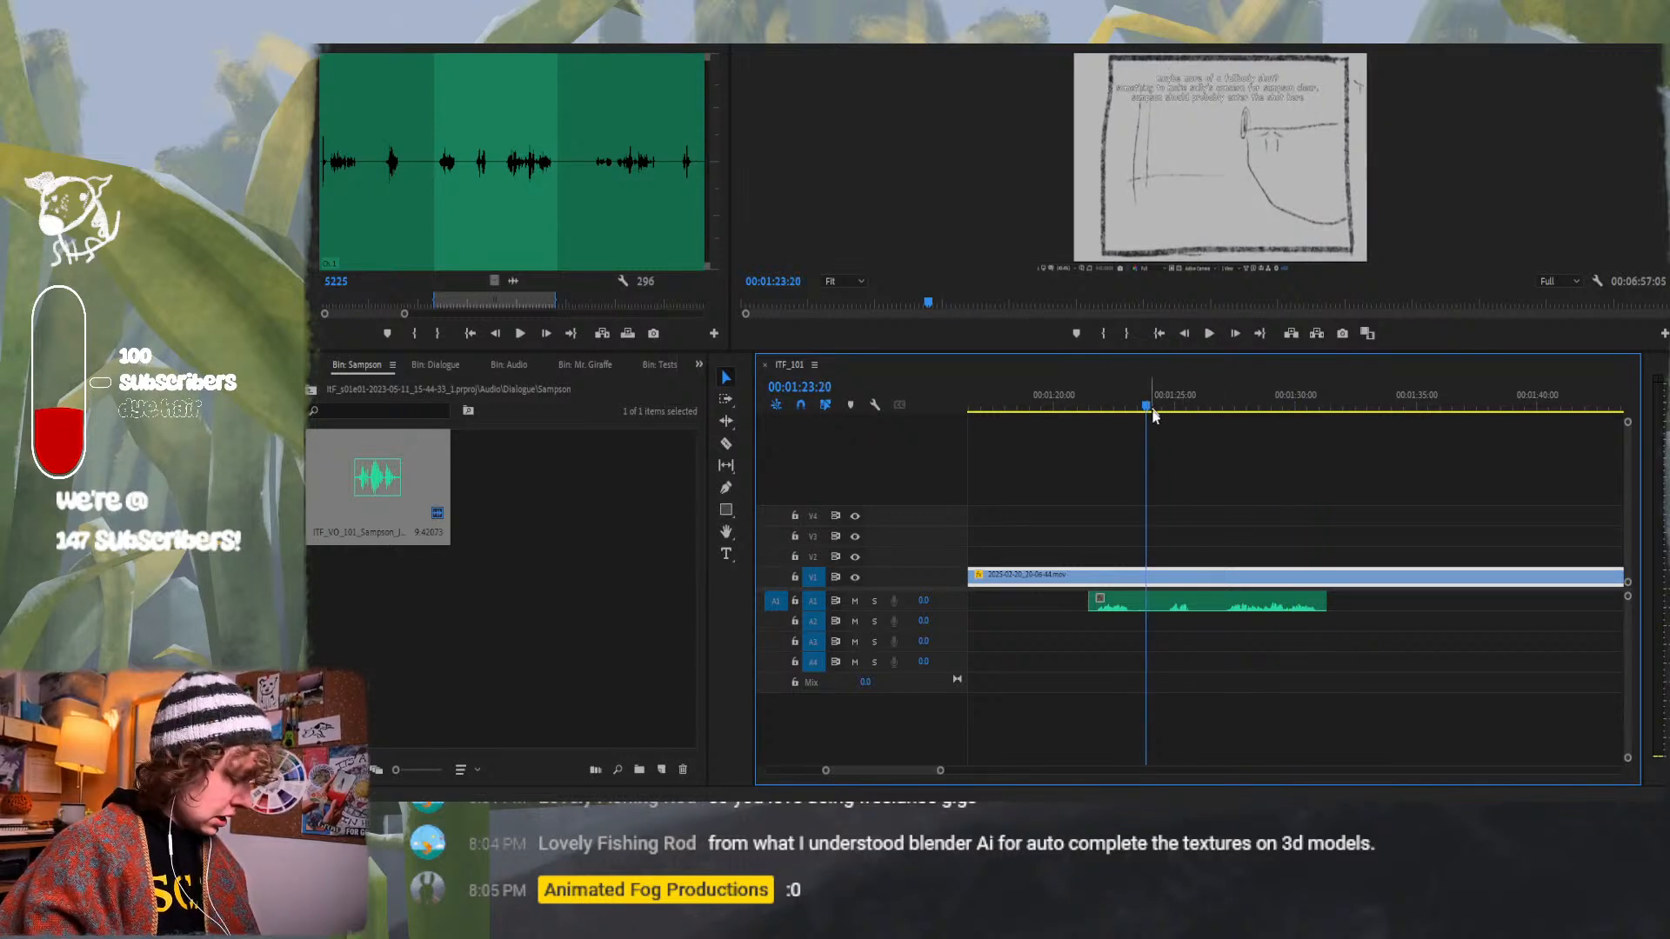
key(c)
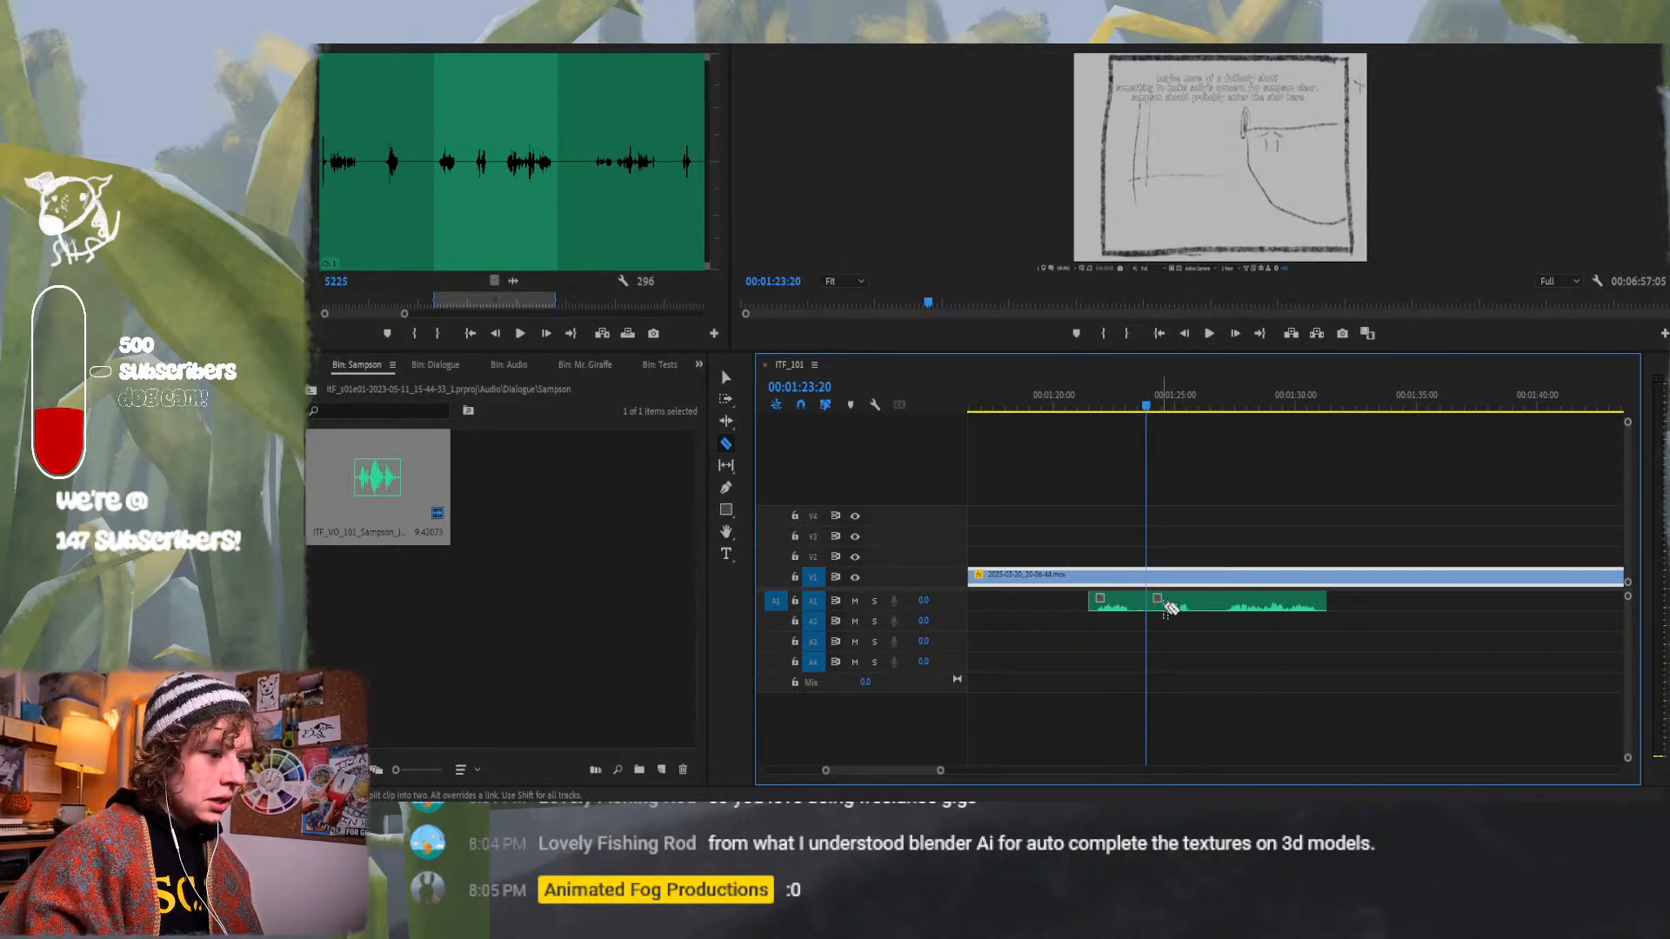
click(1210, 603)
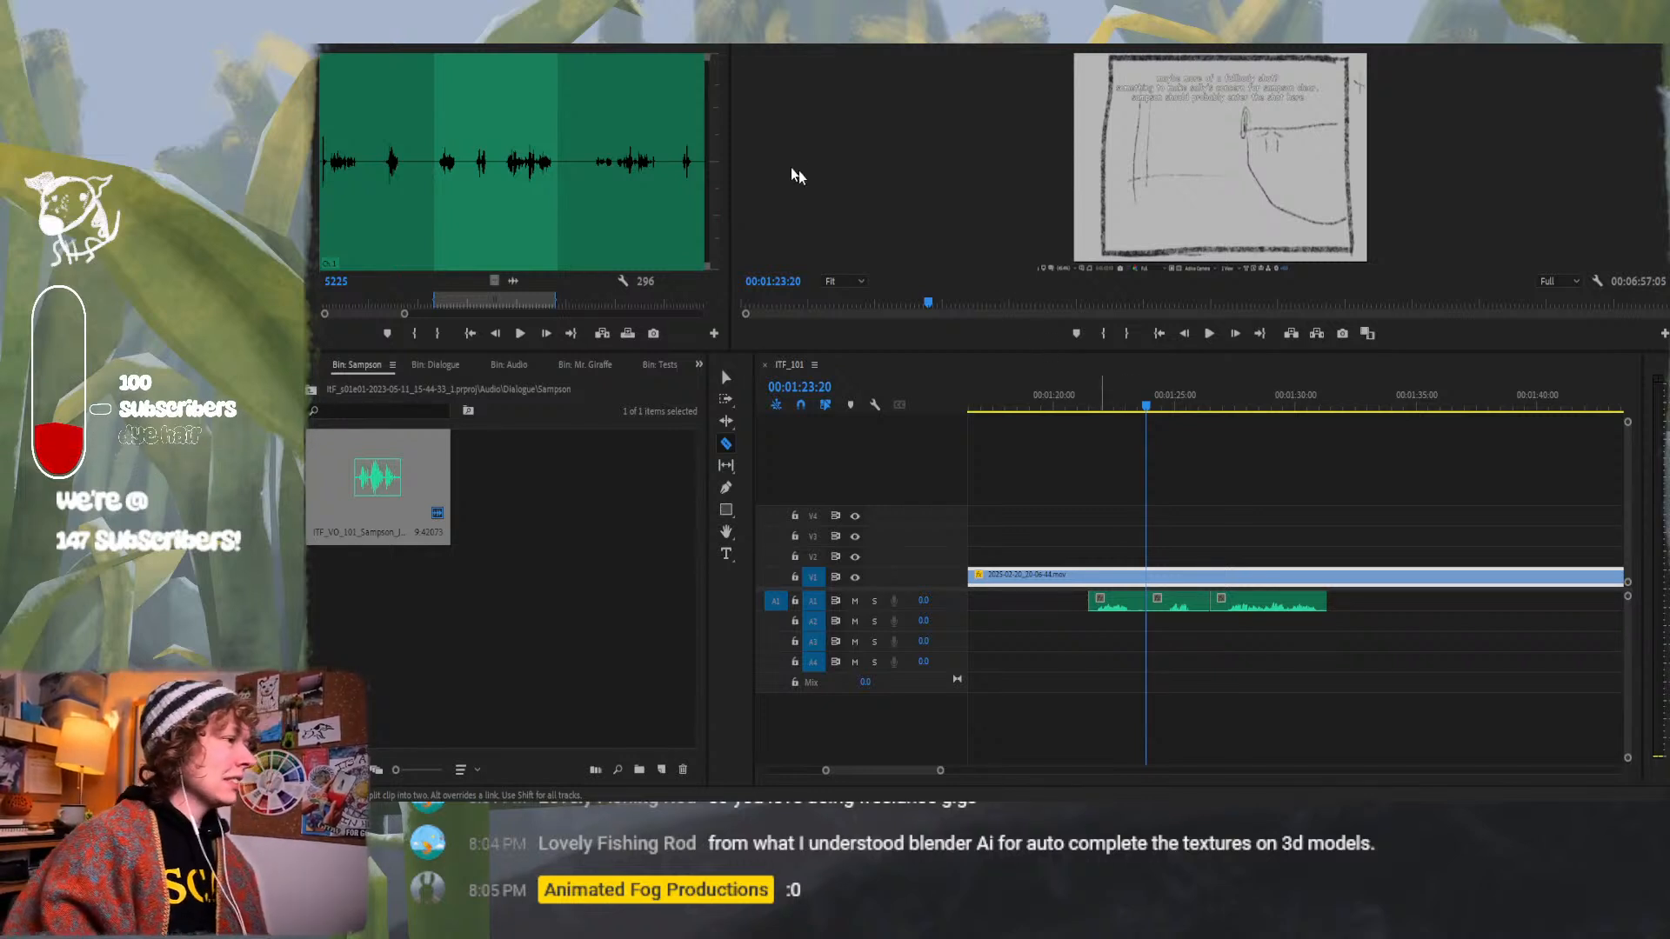
Shorten the marked section of the Sampson source audio to 221 frames by moving its out point earlier.
click(579, 187)
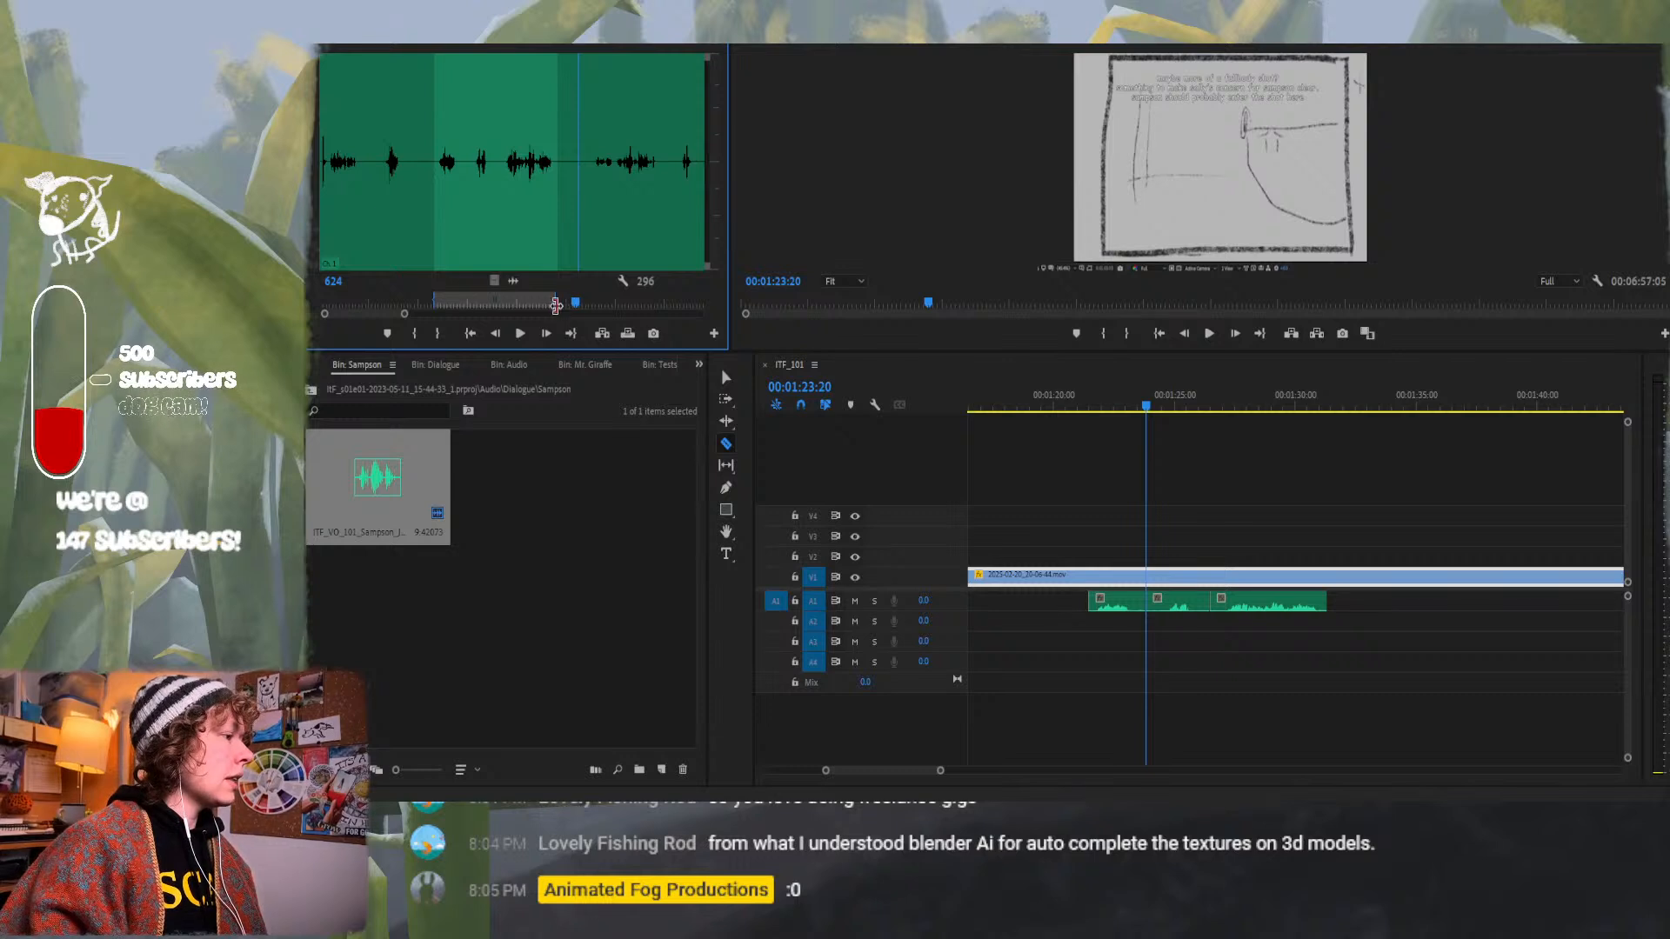
drag(555, 301, 563, 302)
drag(522, 299, 521, 300)
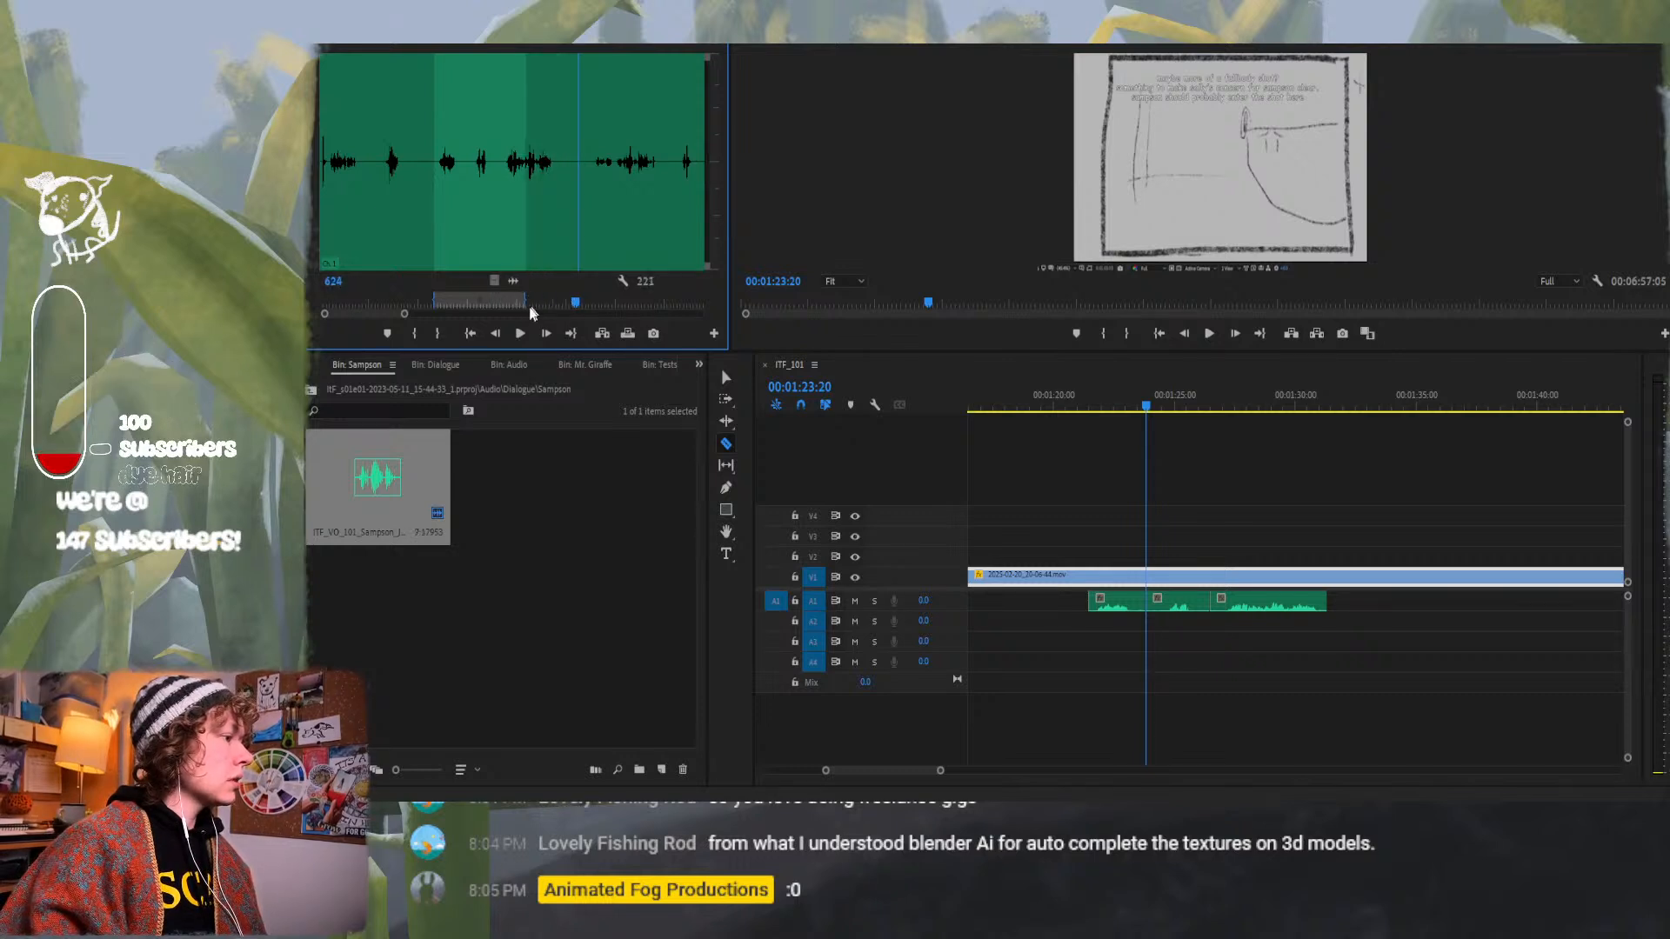
Listen to the next Sampson lines in the source audio and mark them from frame 650 to frame 925.
key(space)
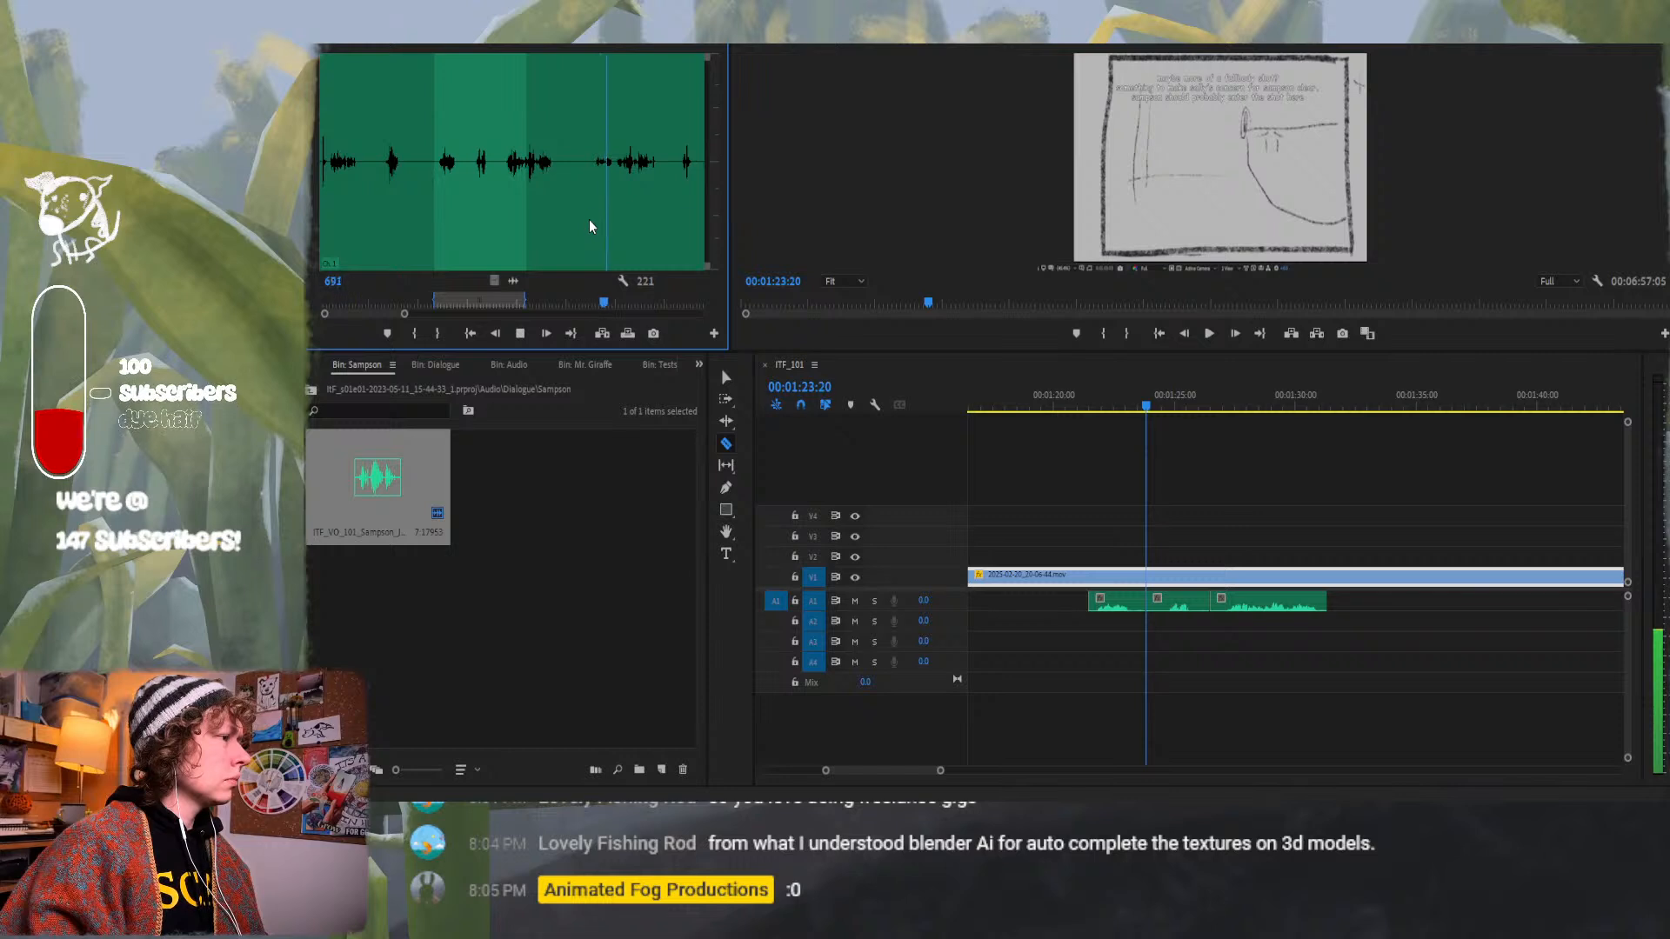
drag(598, 206, 590, 210)
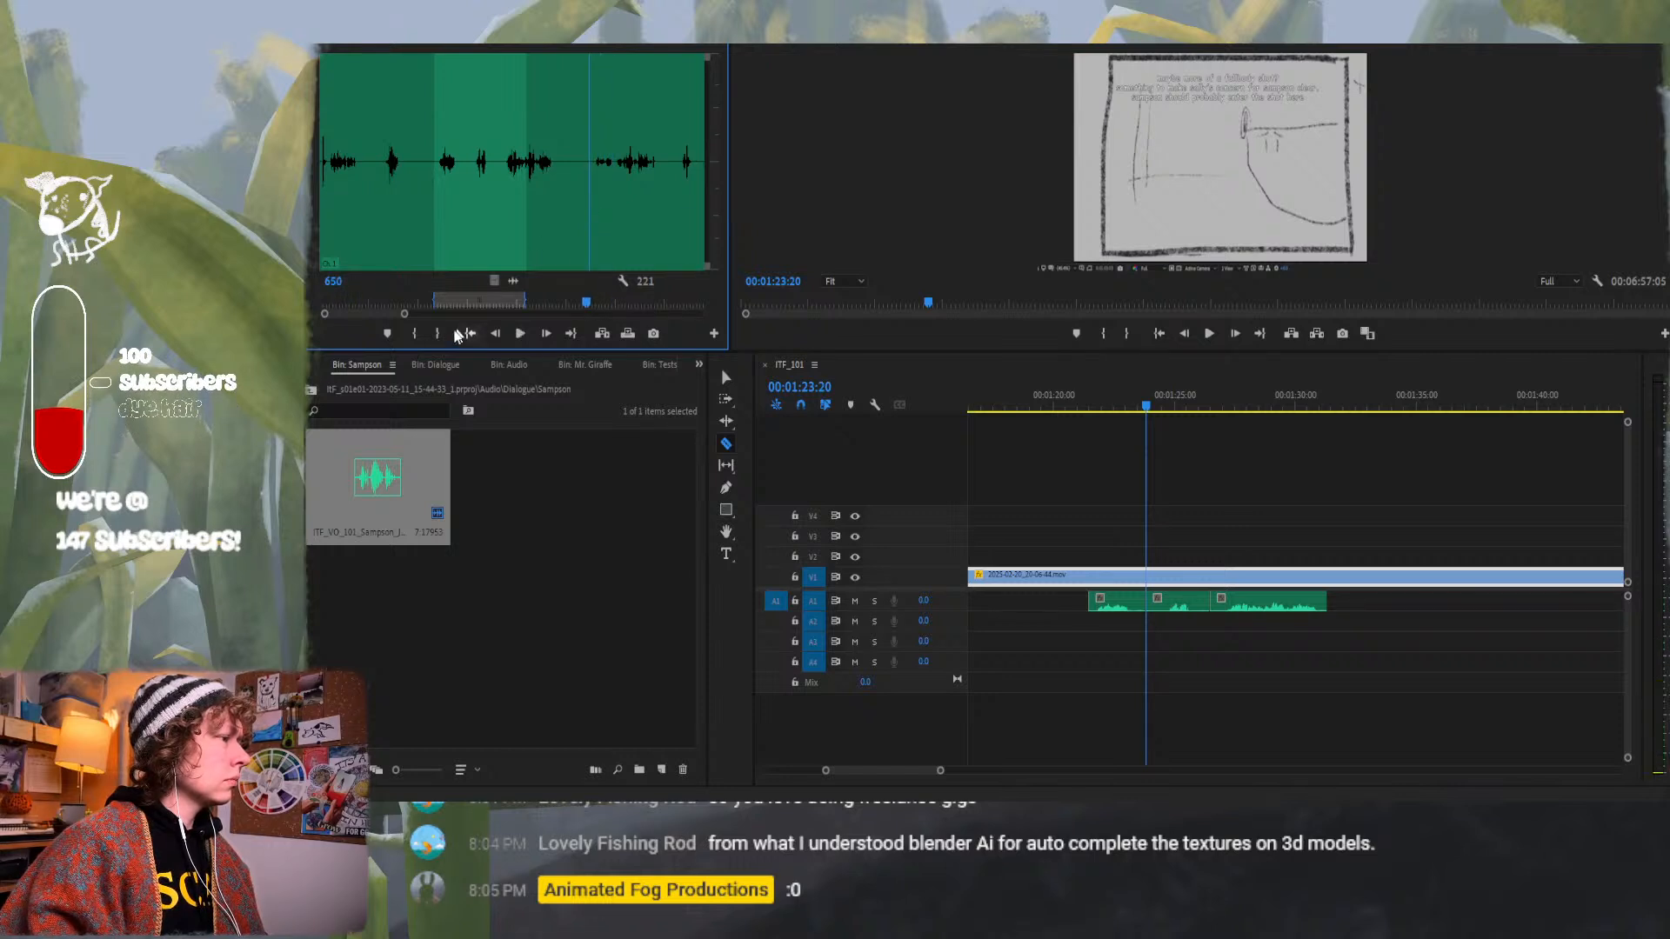
click(415, 334)
key(space)
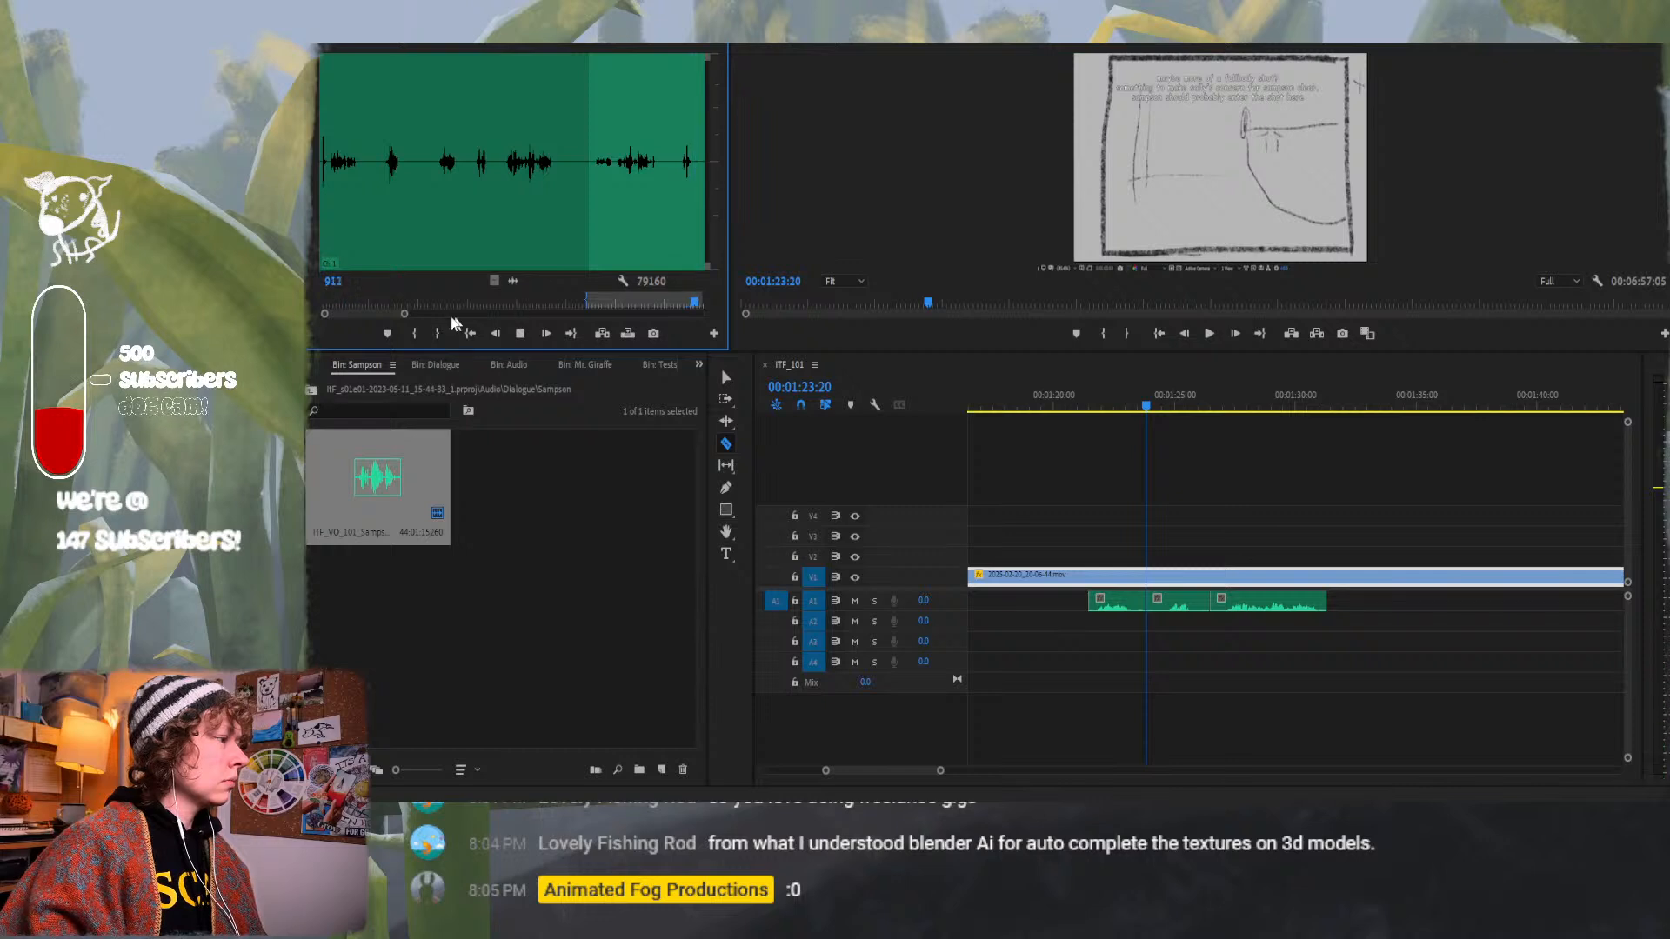
drag(406, 315, 427, 313)
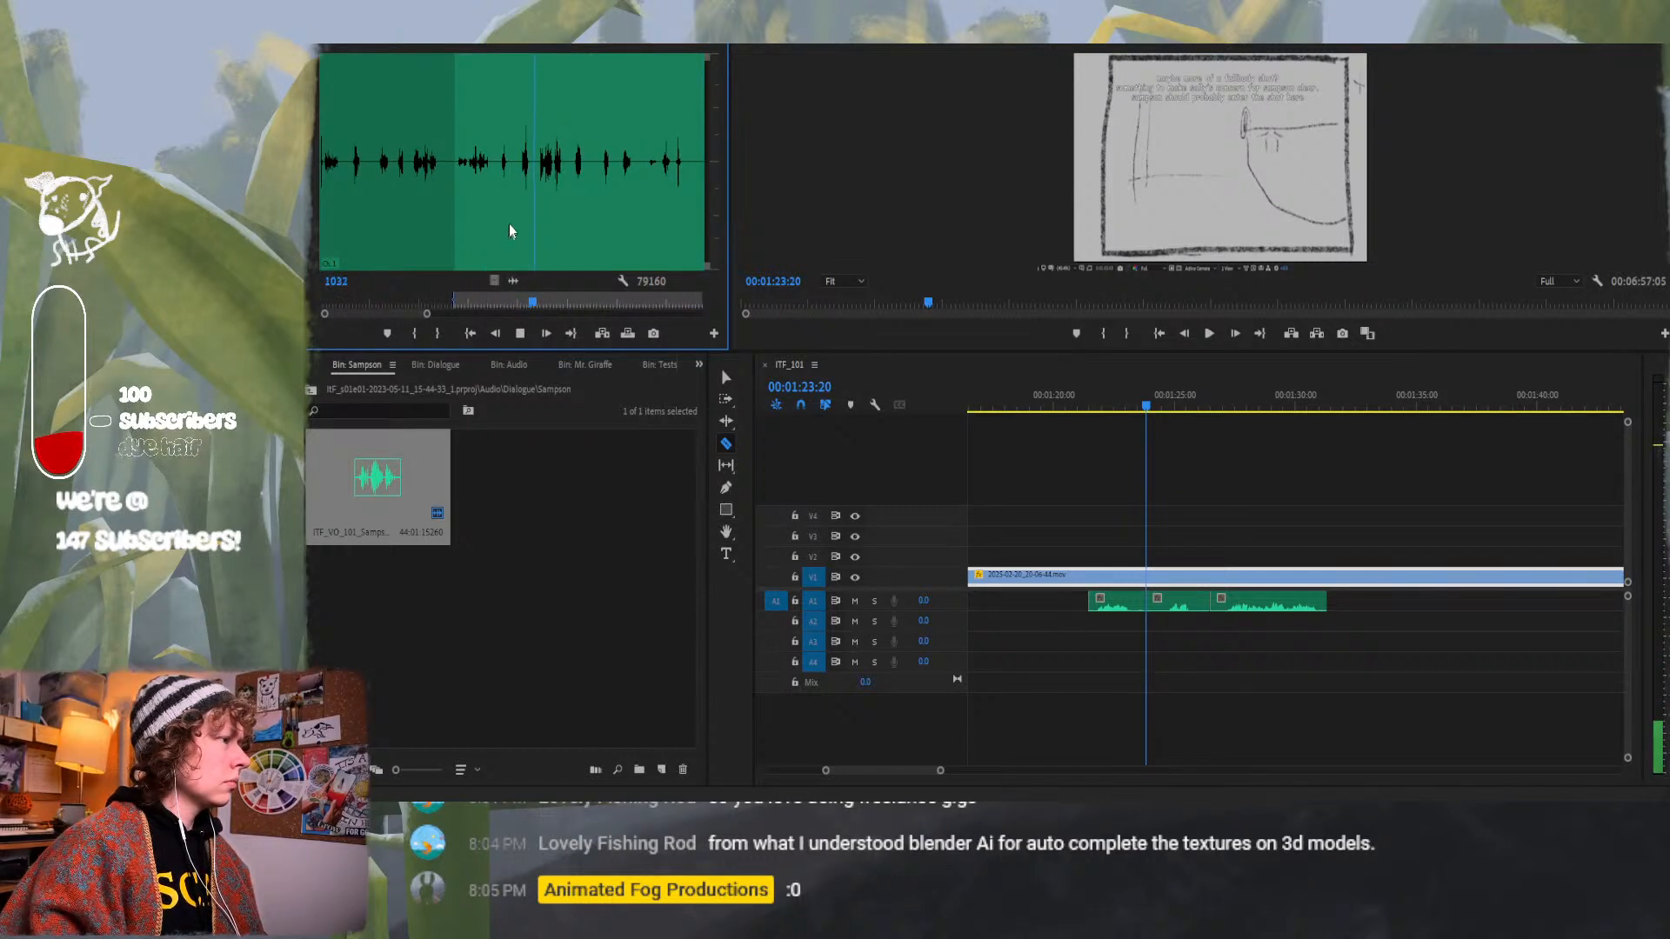
key(space)
click(512, 187)
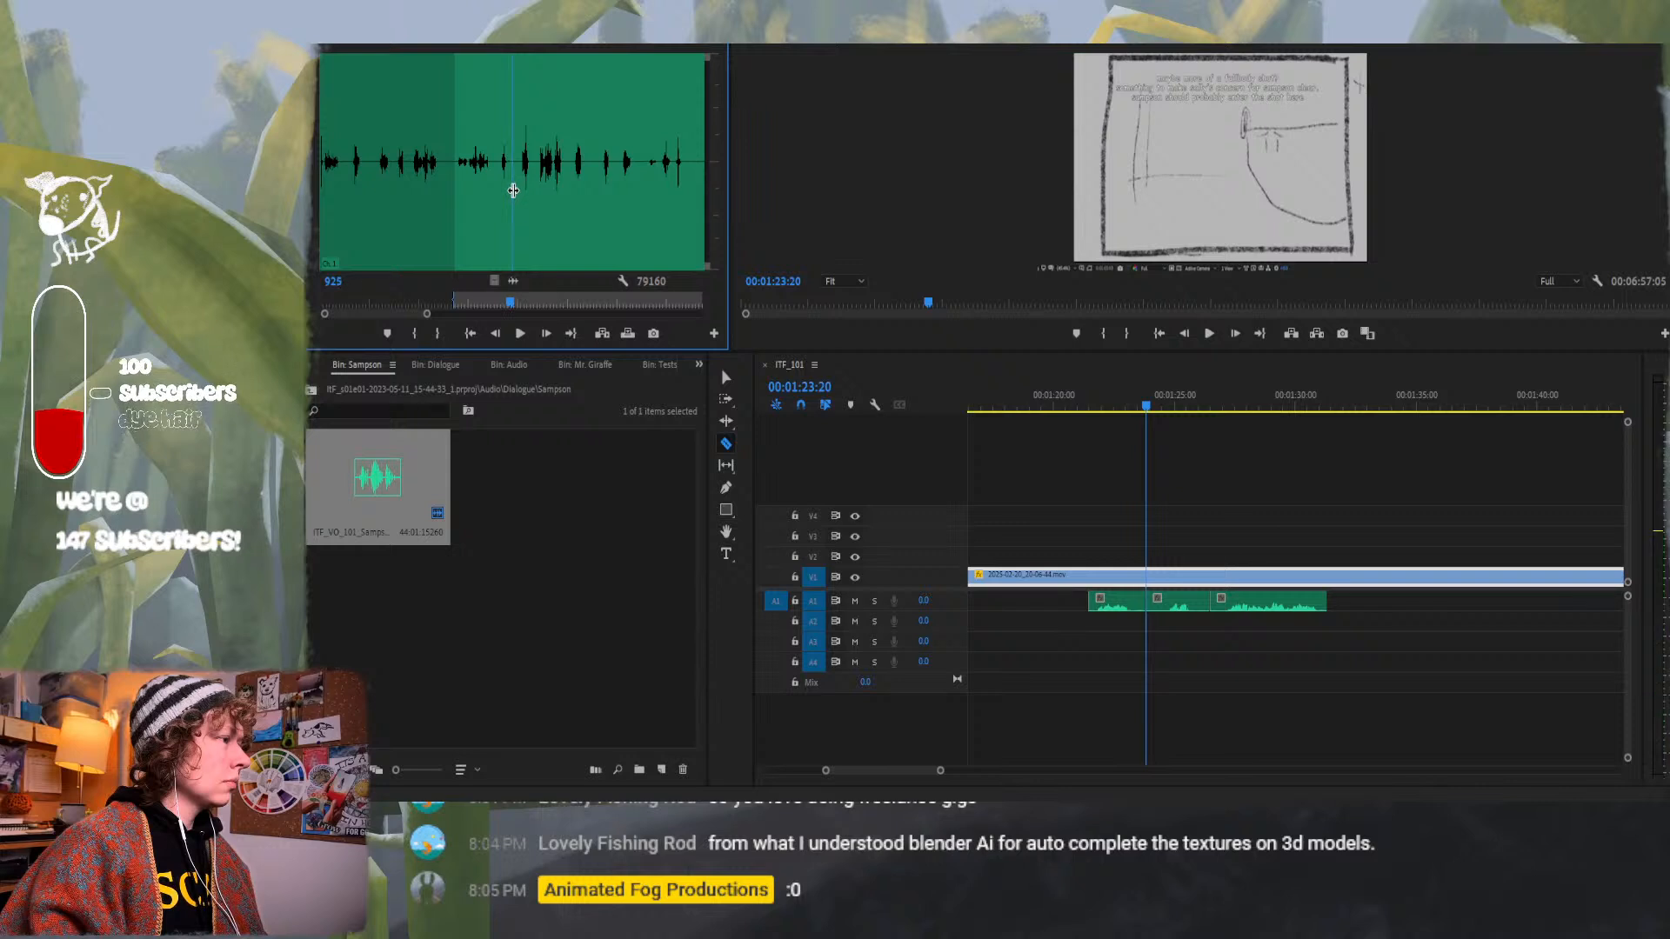
click(436, 333)
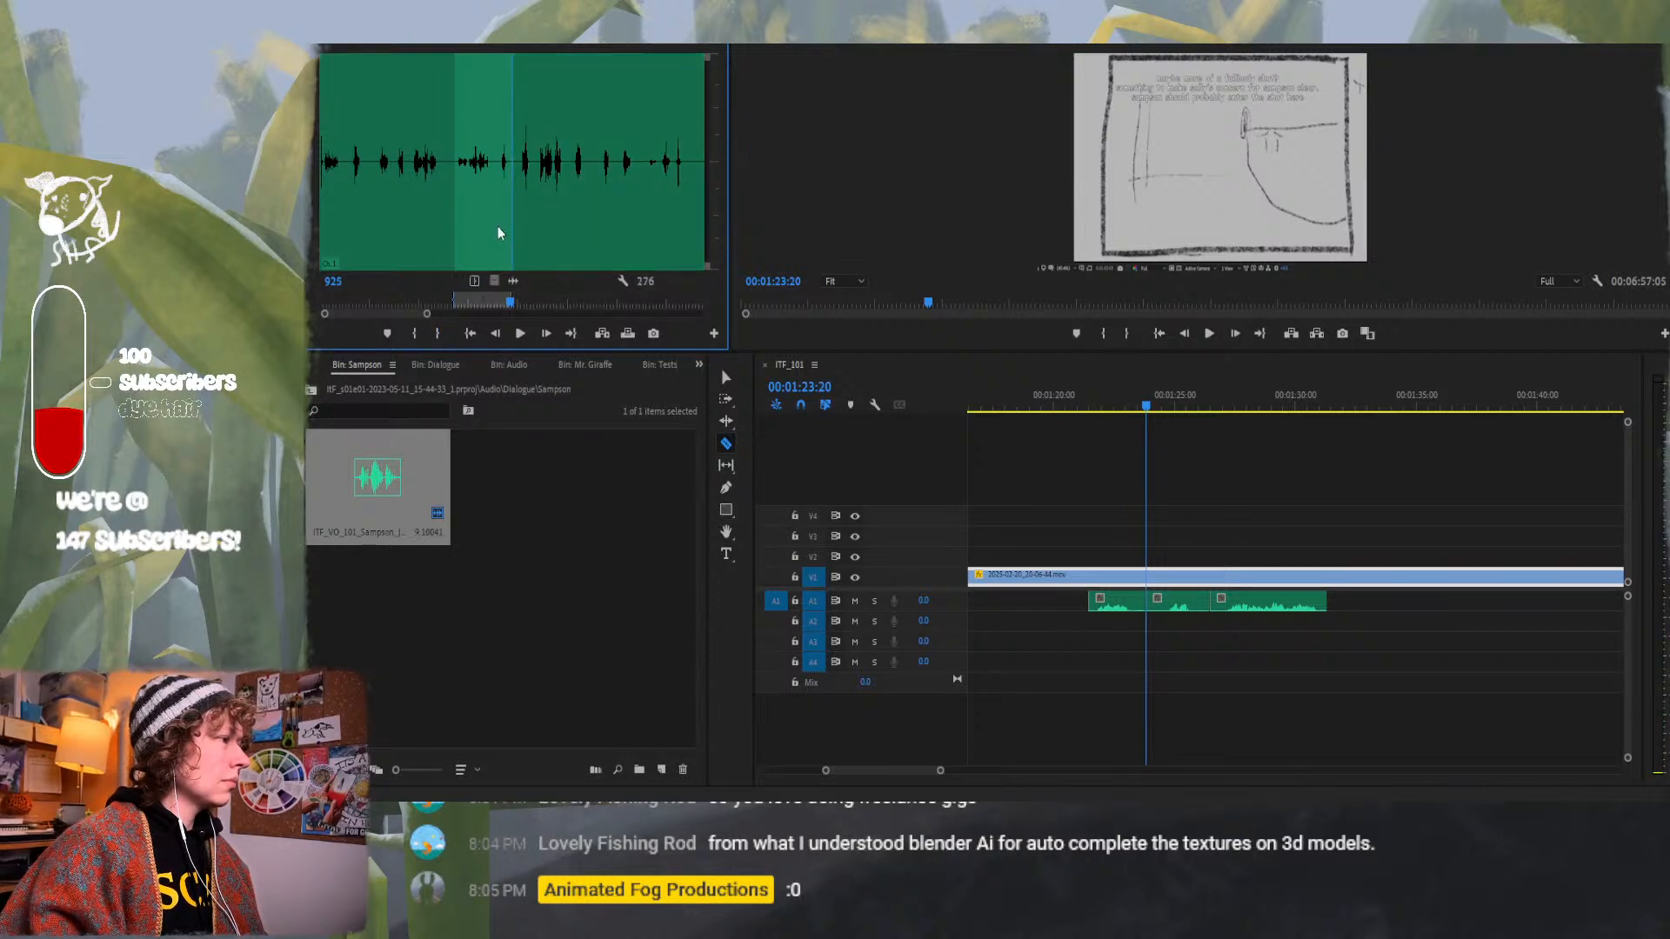
Add the marked dialogue to A1 after the existing pieces and shift it to start at about 00:01:35.
drag(393, 500, 1359, 611)
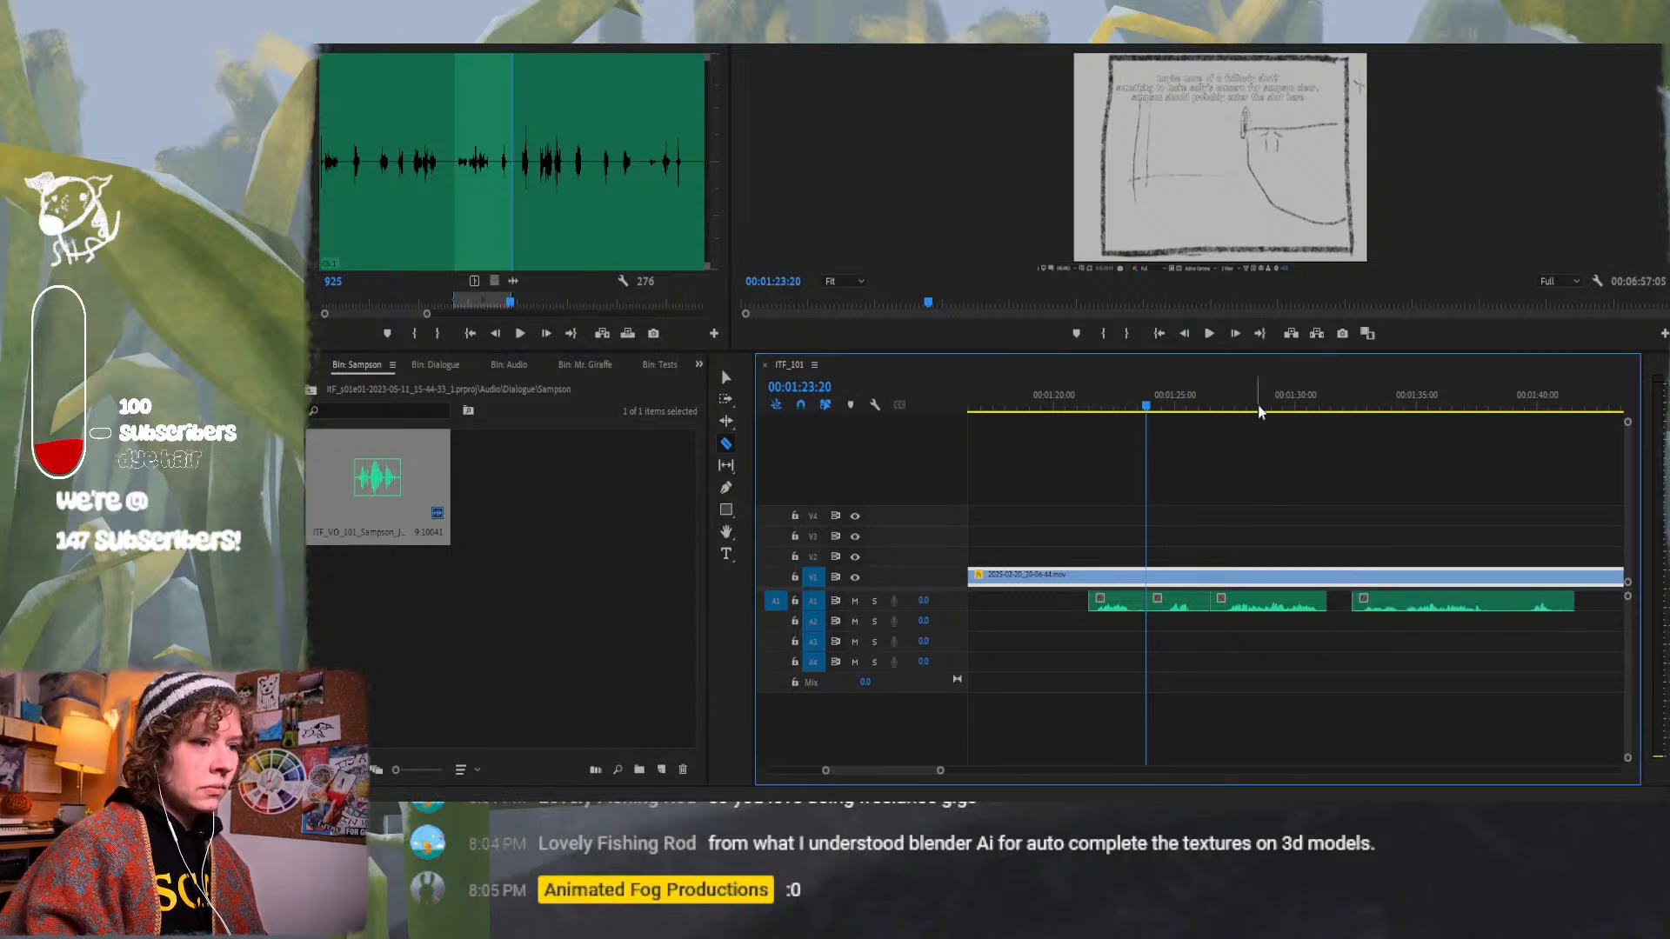
mouse_move(1270, 407)
mouse_down()
mouse_move(1524, 408)
mouse_move(1278, 402)
mouse_move(1441, 374)
mouse_move(1220, 379)
mouse_move(1354, 391)
mouse_up()
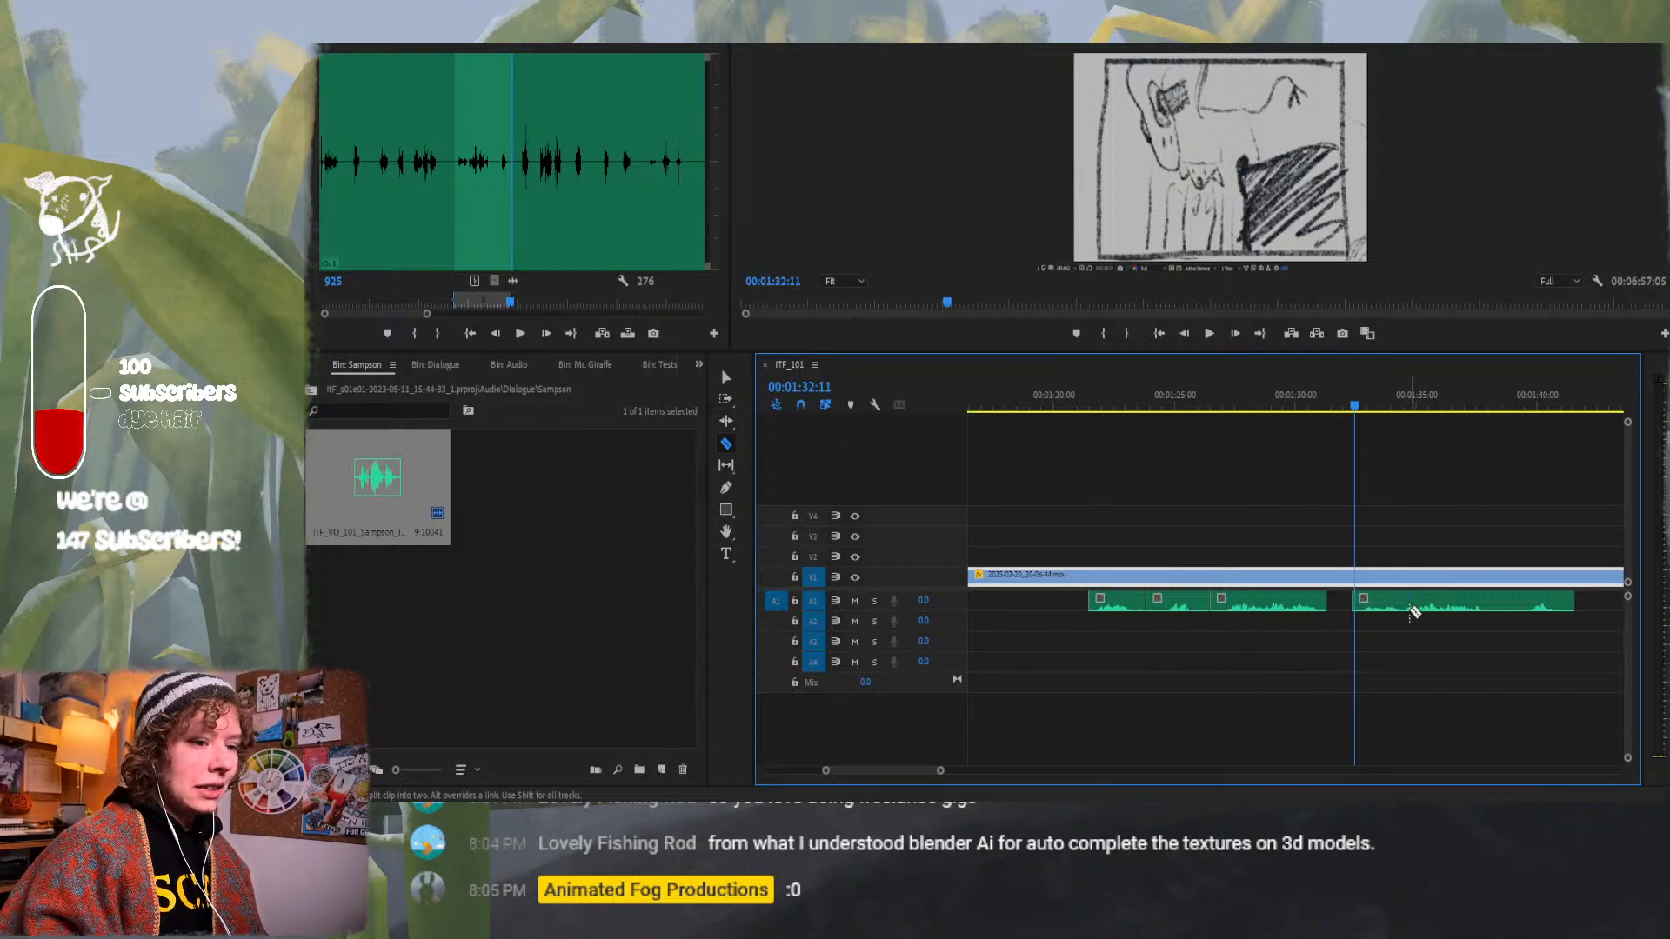
key(v)
drag(1404, 605, 1465, 604)
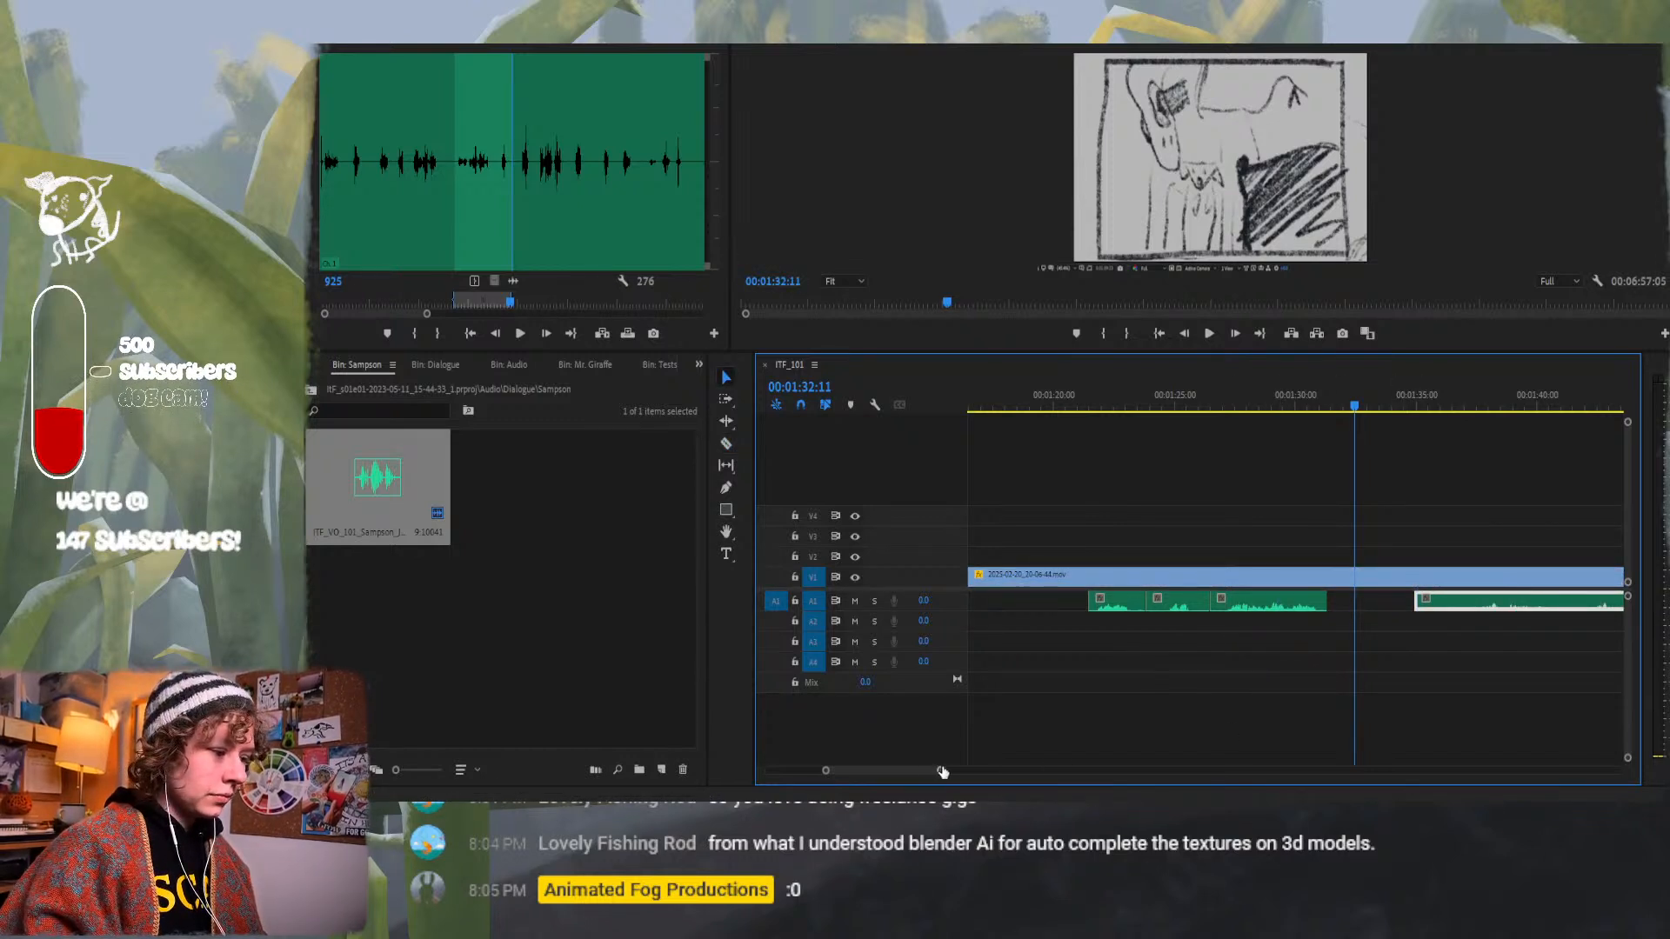
Move the last dialogue clip on A1 to start at 00:01:43:03 and play it against the storyboard.
drag(941, 773, 1000, 774)
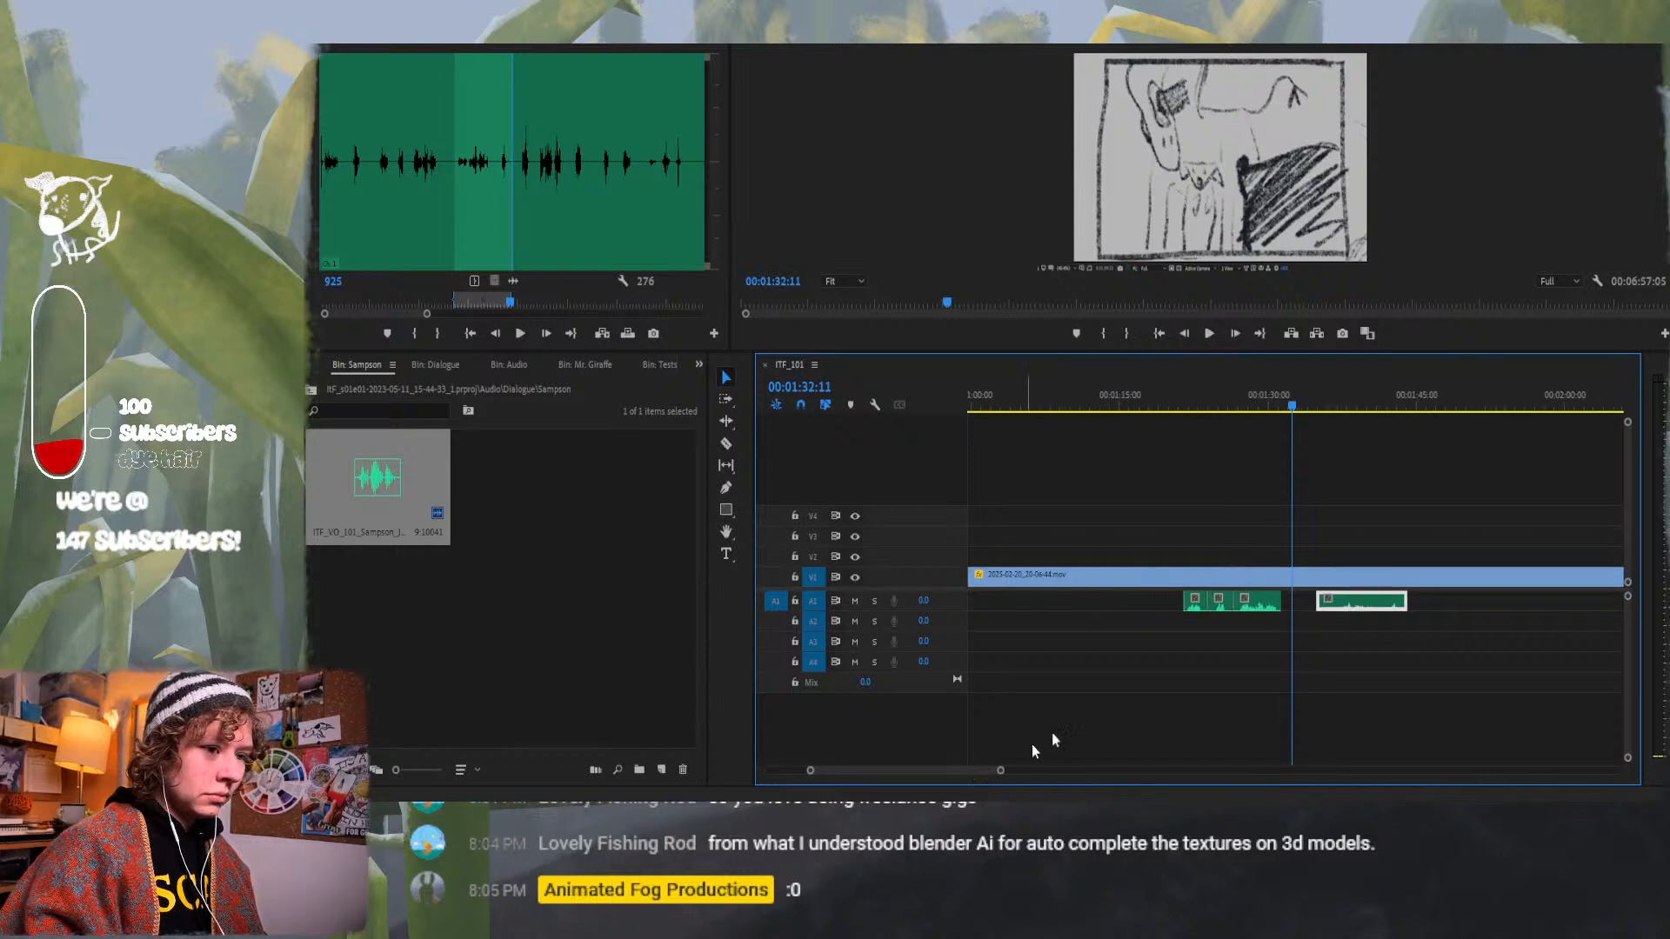
key(space)
drag(1308, 409, 1401, 410)
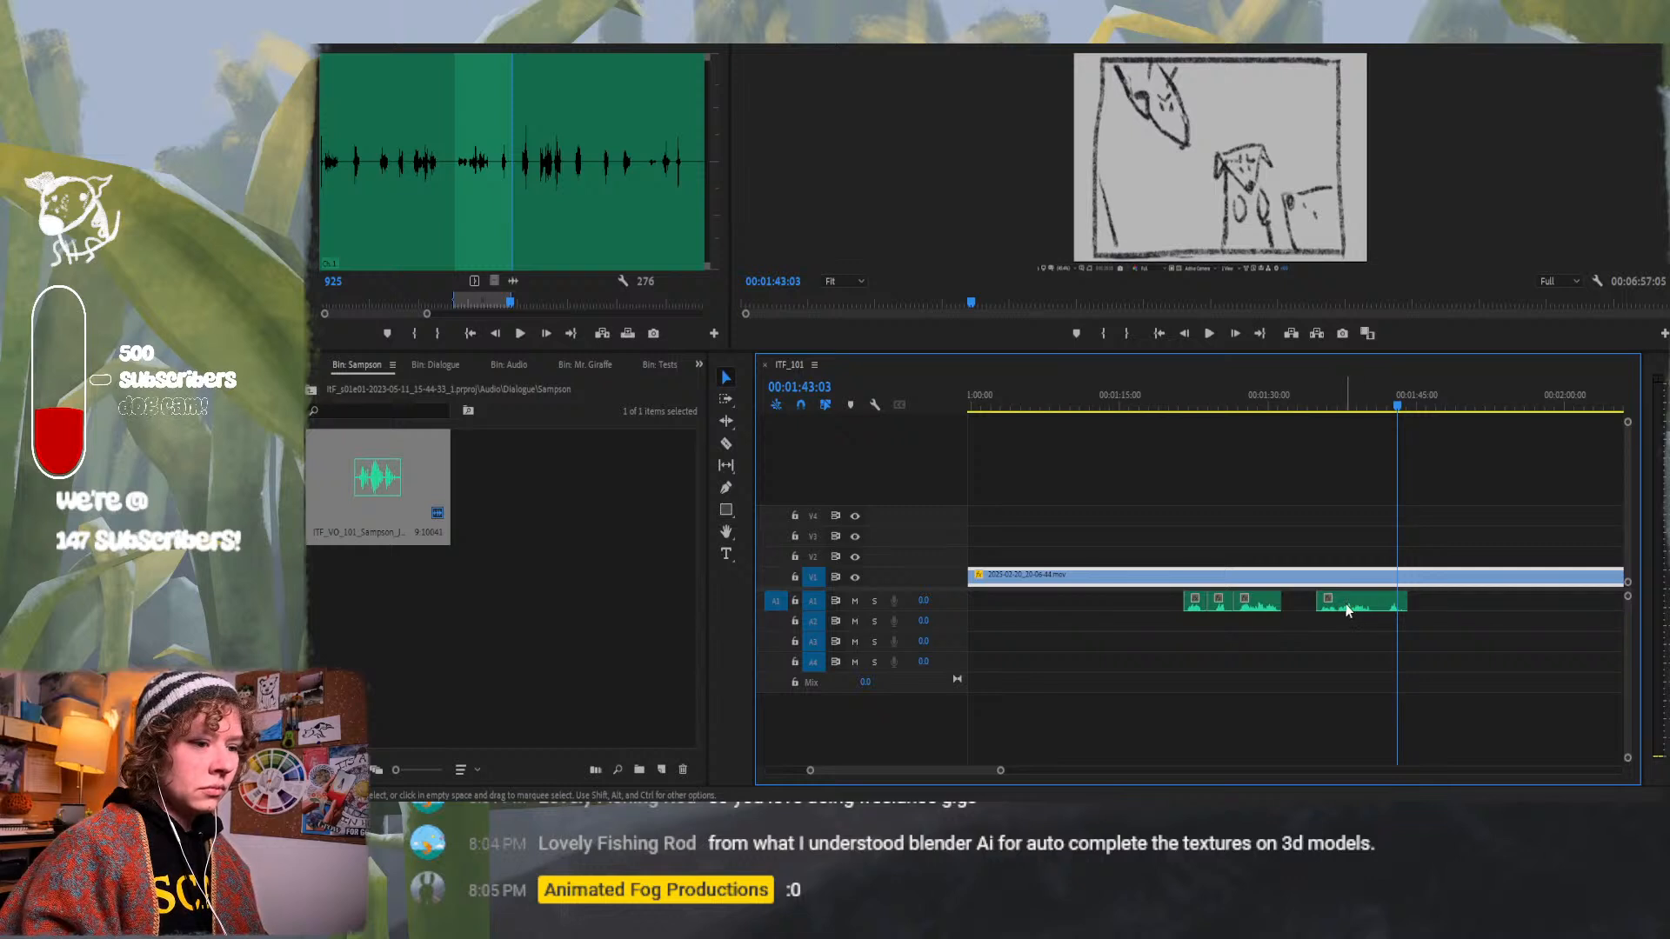
drag(1346, 609, 1438, 608)
drag(953, 769, 974, 763)
key(space)
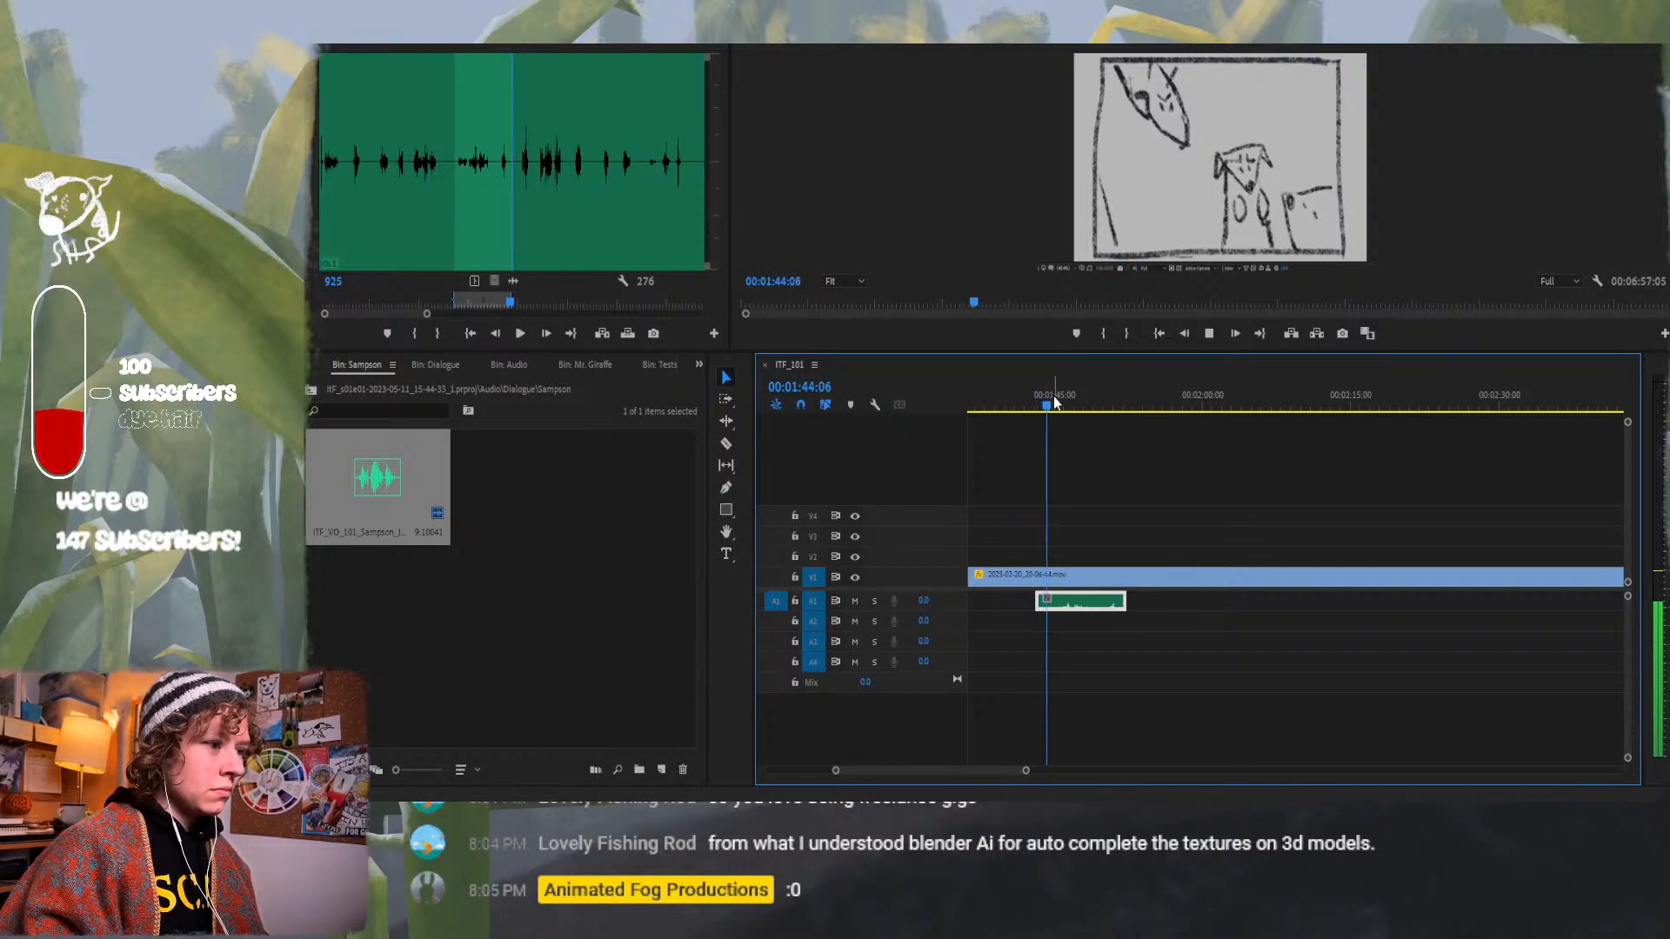
Scrub through the storyboard video and set the sequence playhead at 00:02:14:02.
mouse_move(1056, 402)
mouse_down()
mouse_move(1296, 362)
mouse_move(1500, 356)
mouse_up()
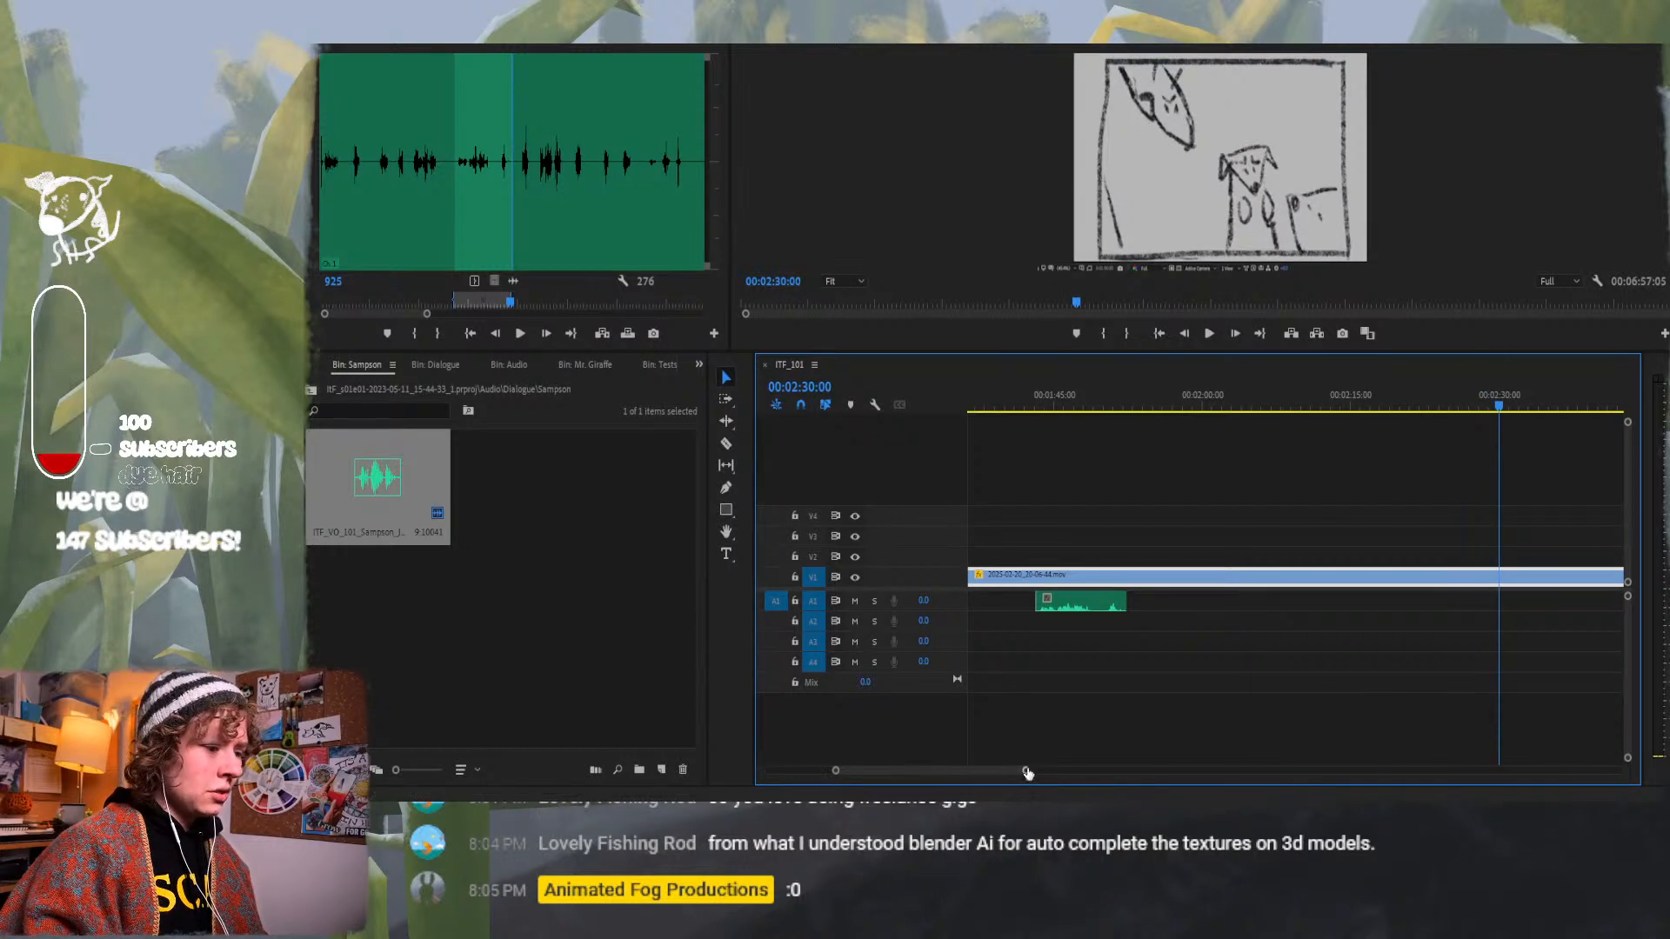
drag(1023, 771, 1134, 764)
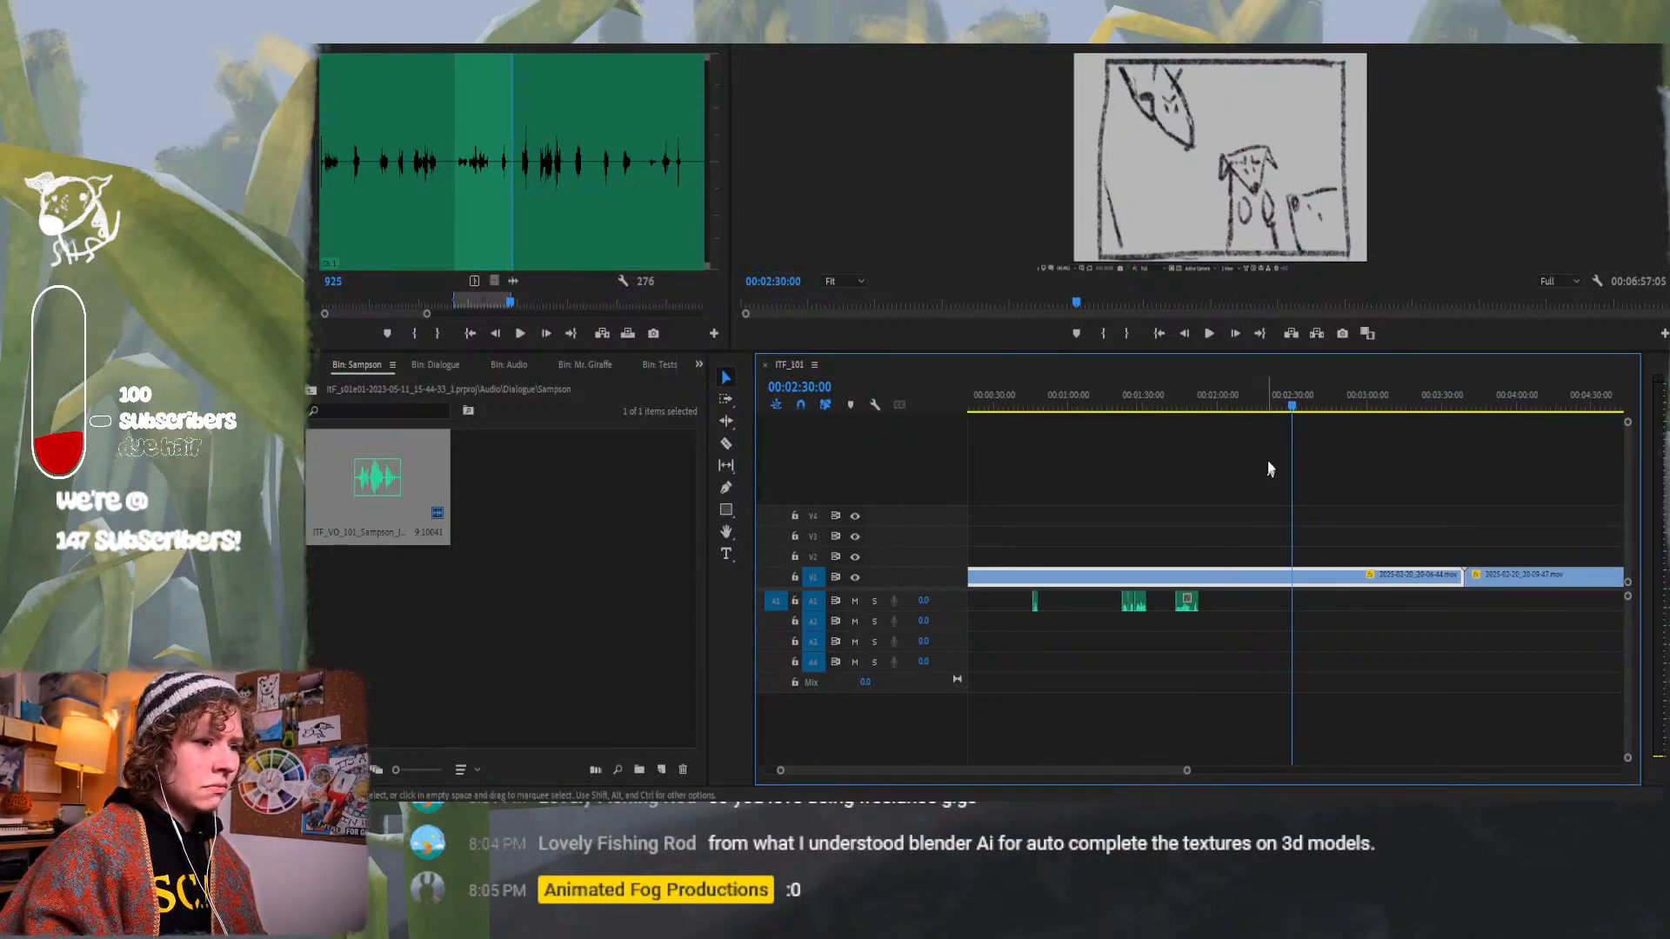
mouse_move(1292, 416)
mouse_down()
mouse_move(1472, 440)
mouse_move(1458, 456)
mouse_move(1136, 465)
mouse_move(1416, 487)
mouse_move(1197, 474)
mouse_move(1218, 469)
mouse_move(1226, 410)
mouse_move(1253, 411)
mouse_up()
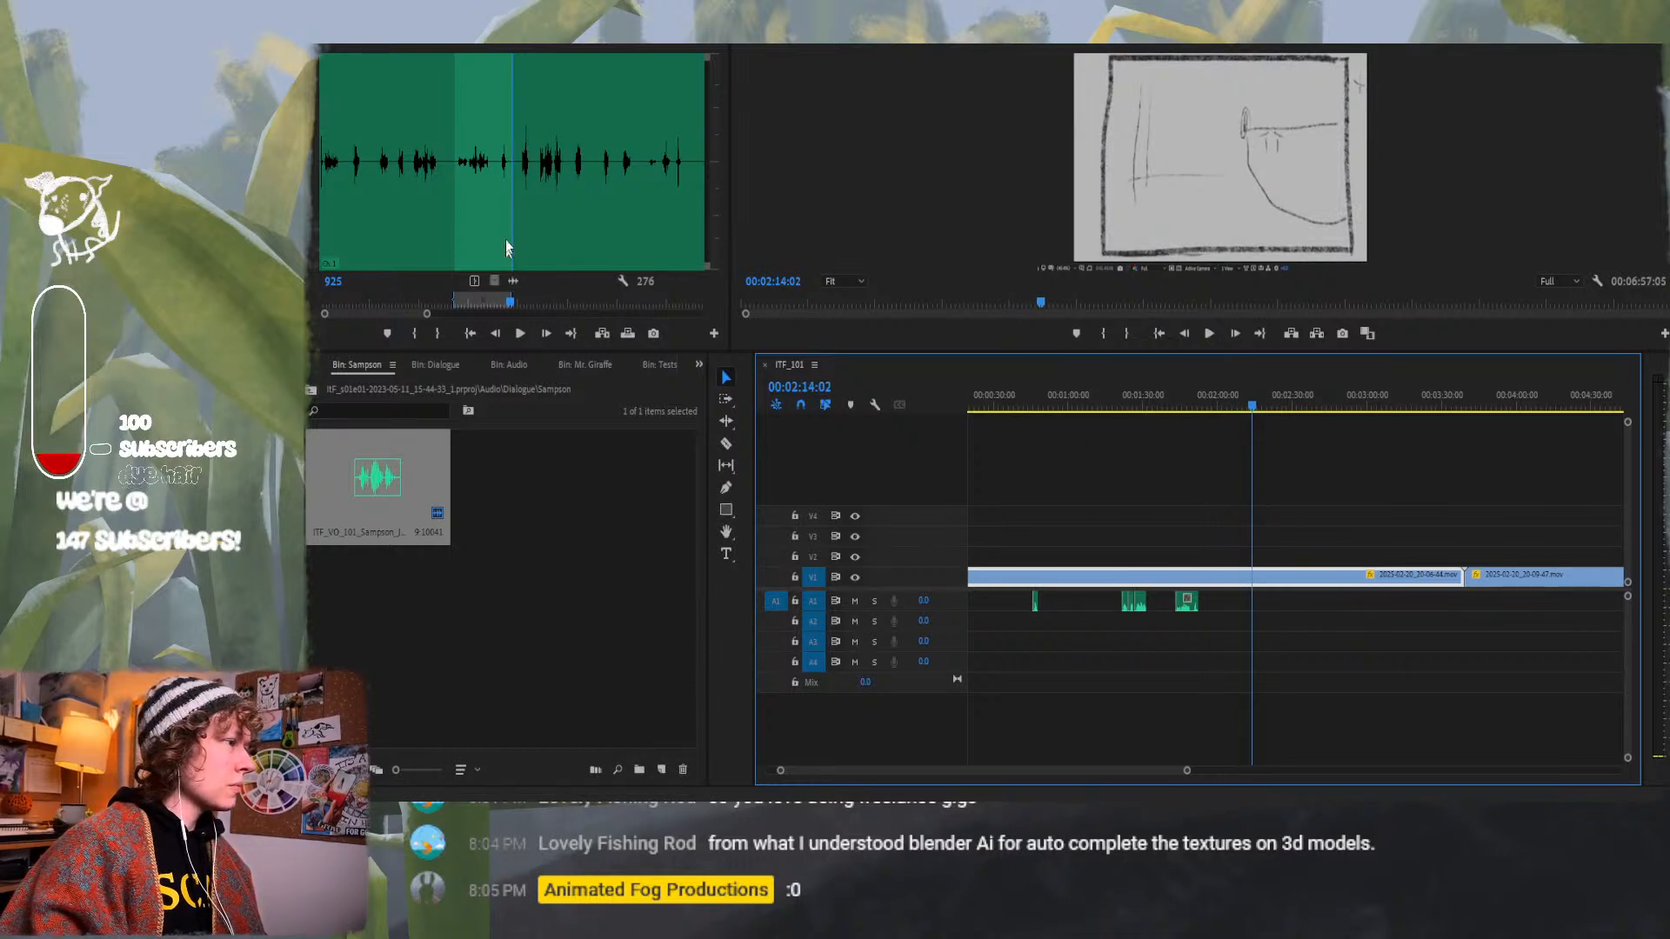
Listen to the following Sampson lines in the source audio and mark them from frame 939 to frame 1287.
click(540, 204)
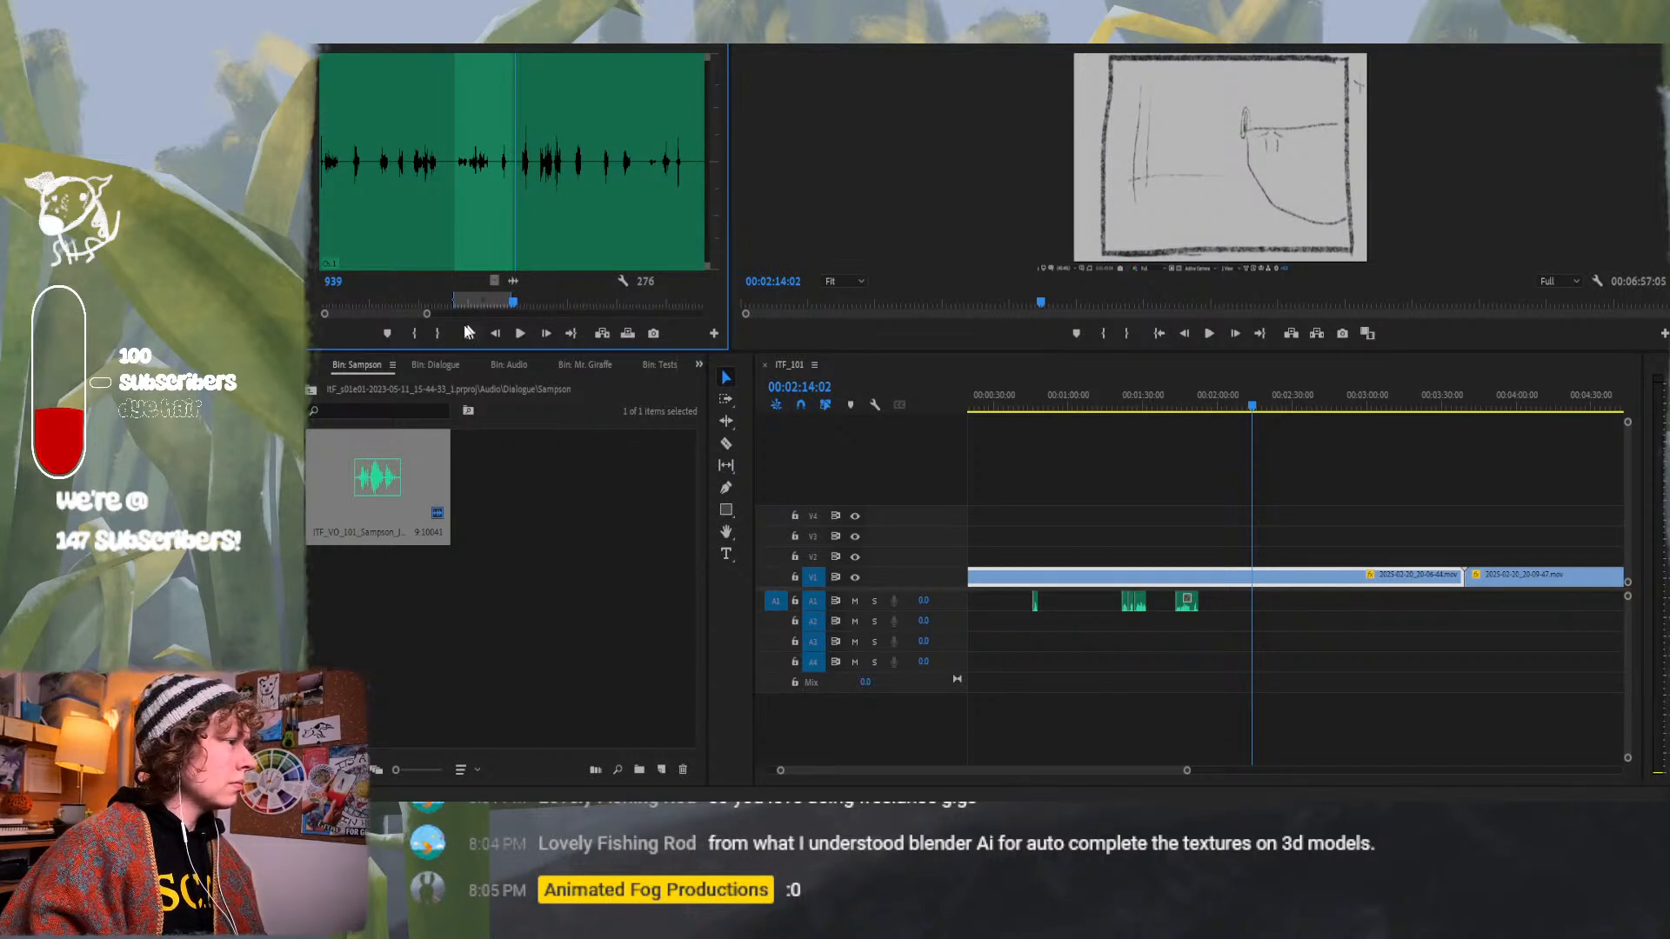
click(415, 336)
key(space)
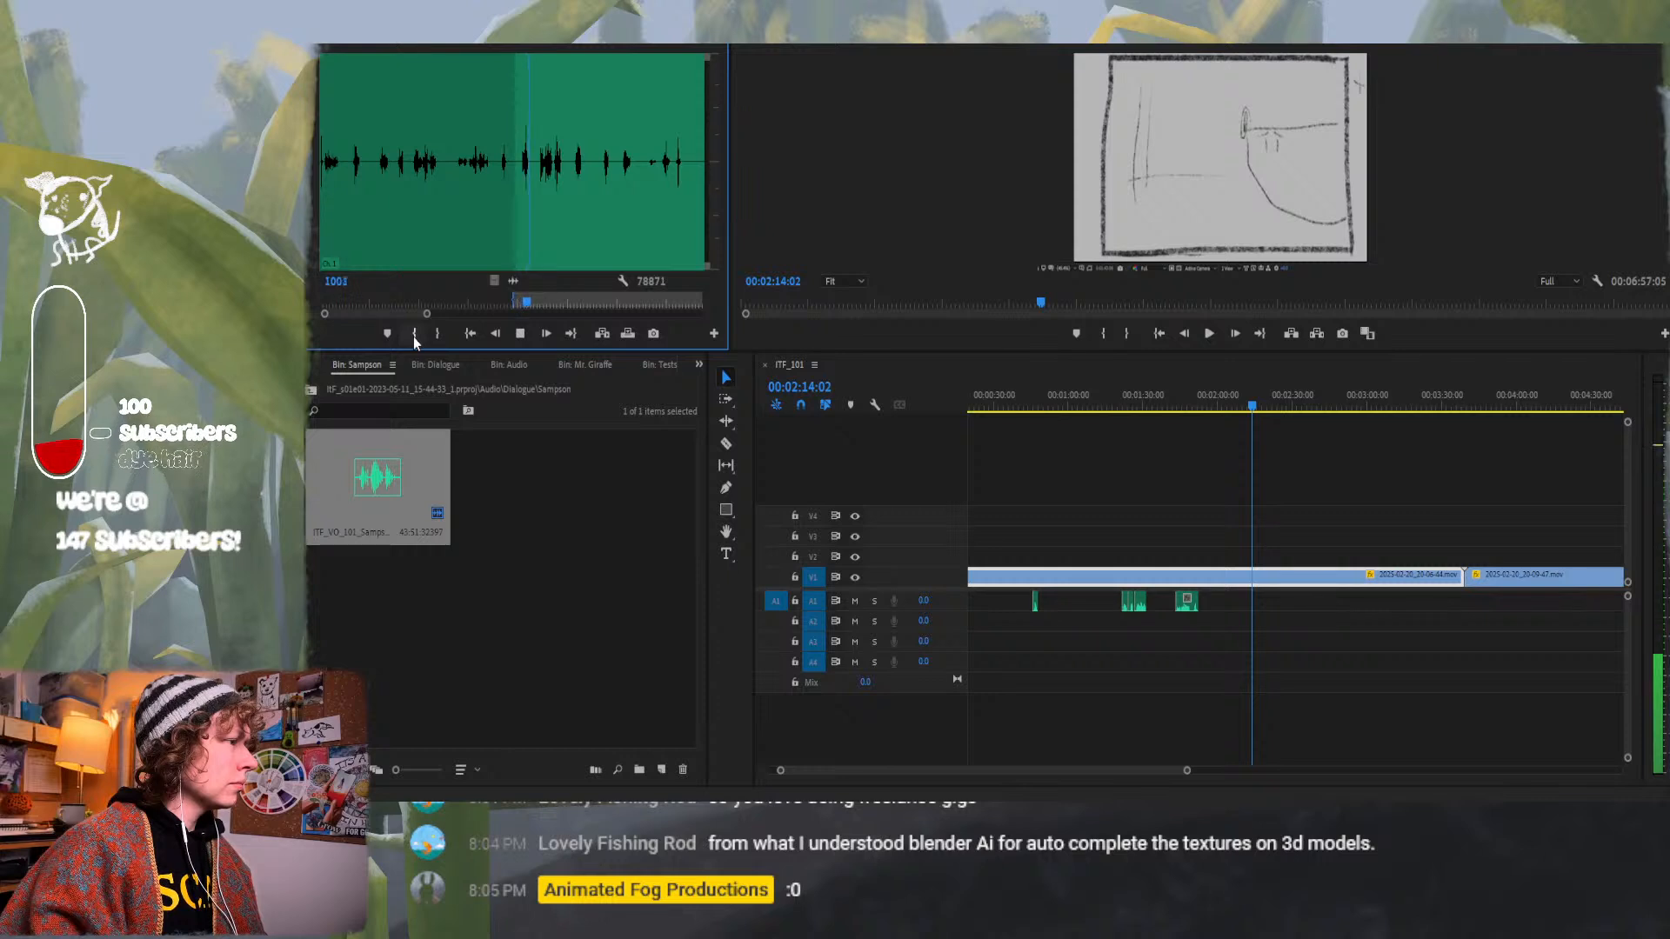
click(437, 336)
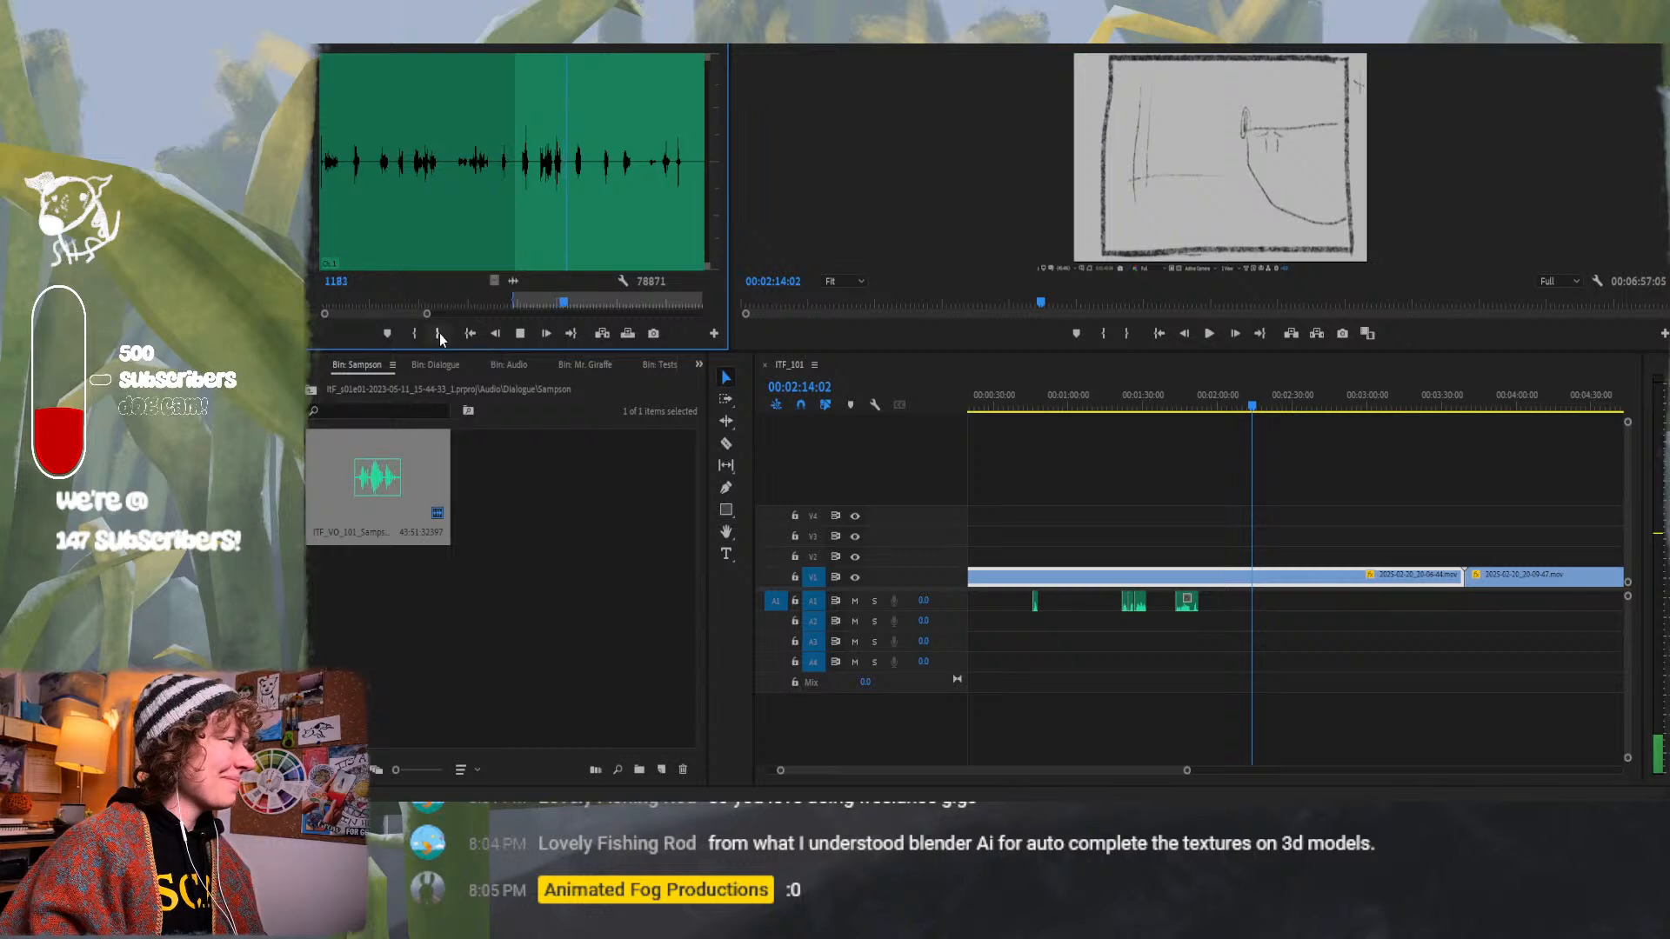
click(440, 335)
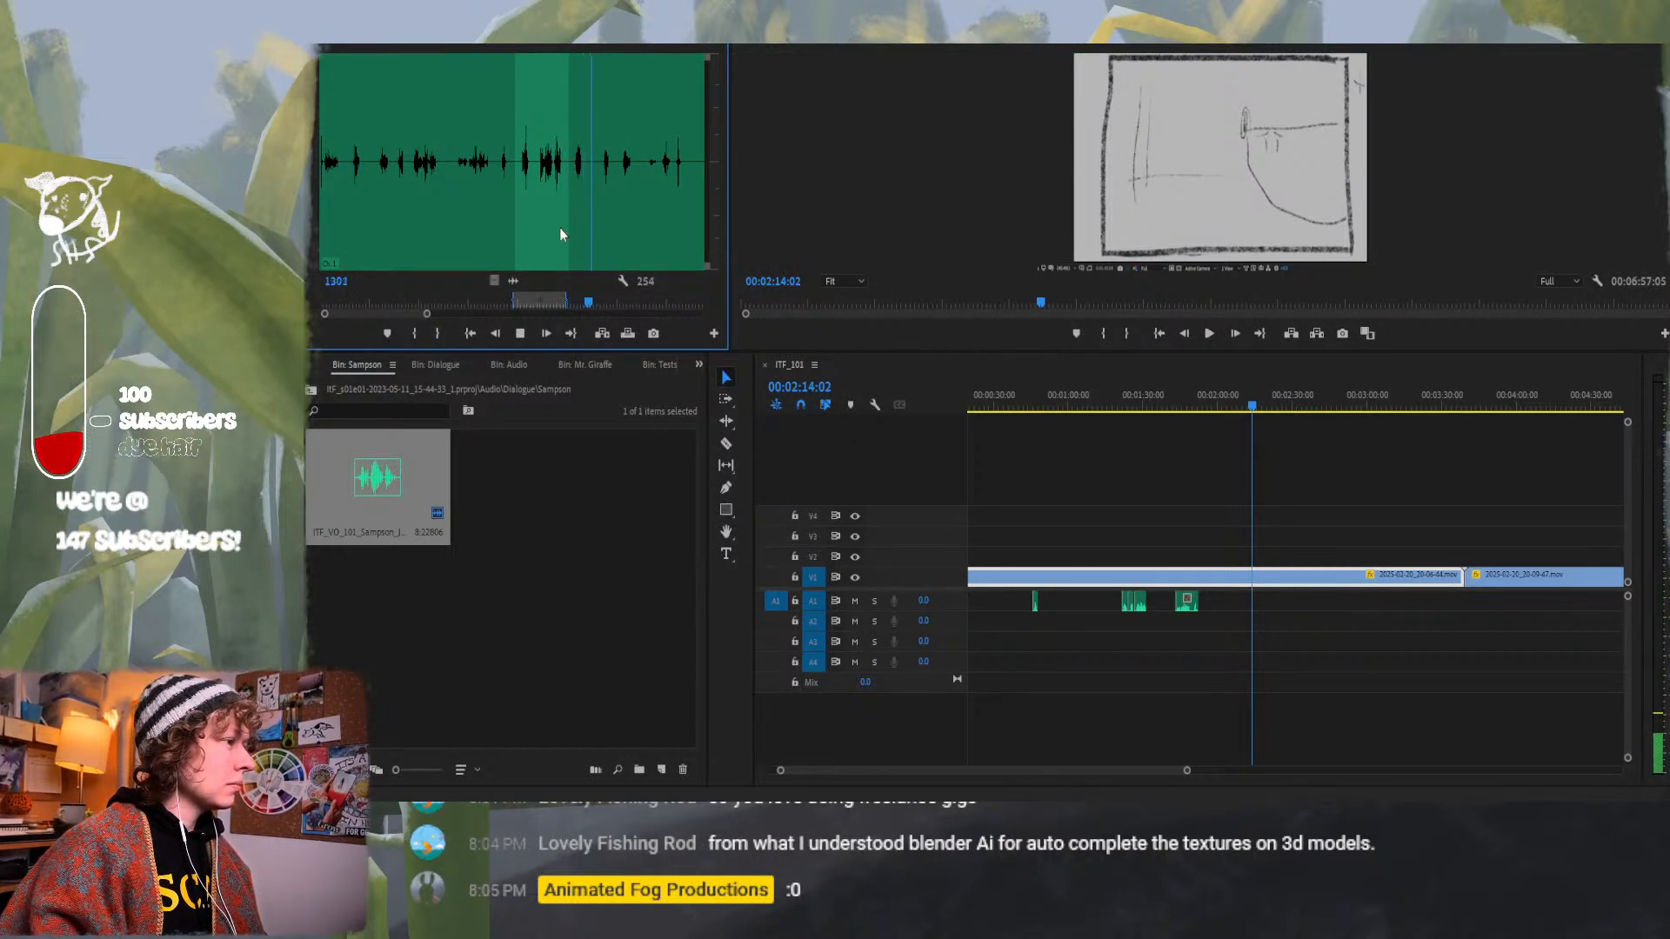
click(587, 230)
drag(587, 231, 589, 232)
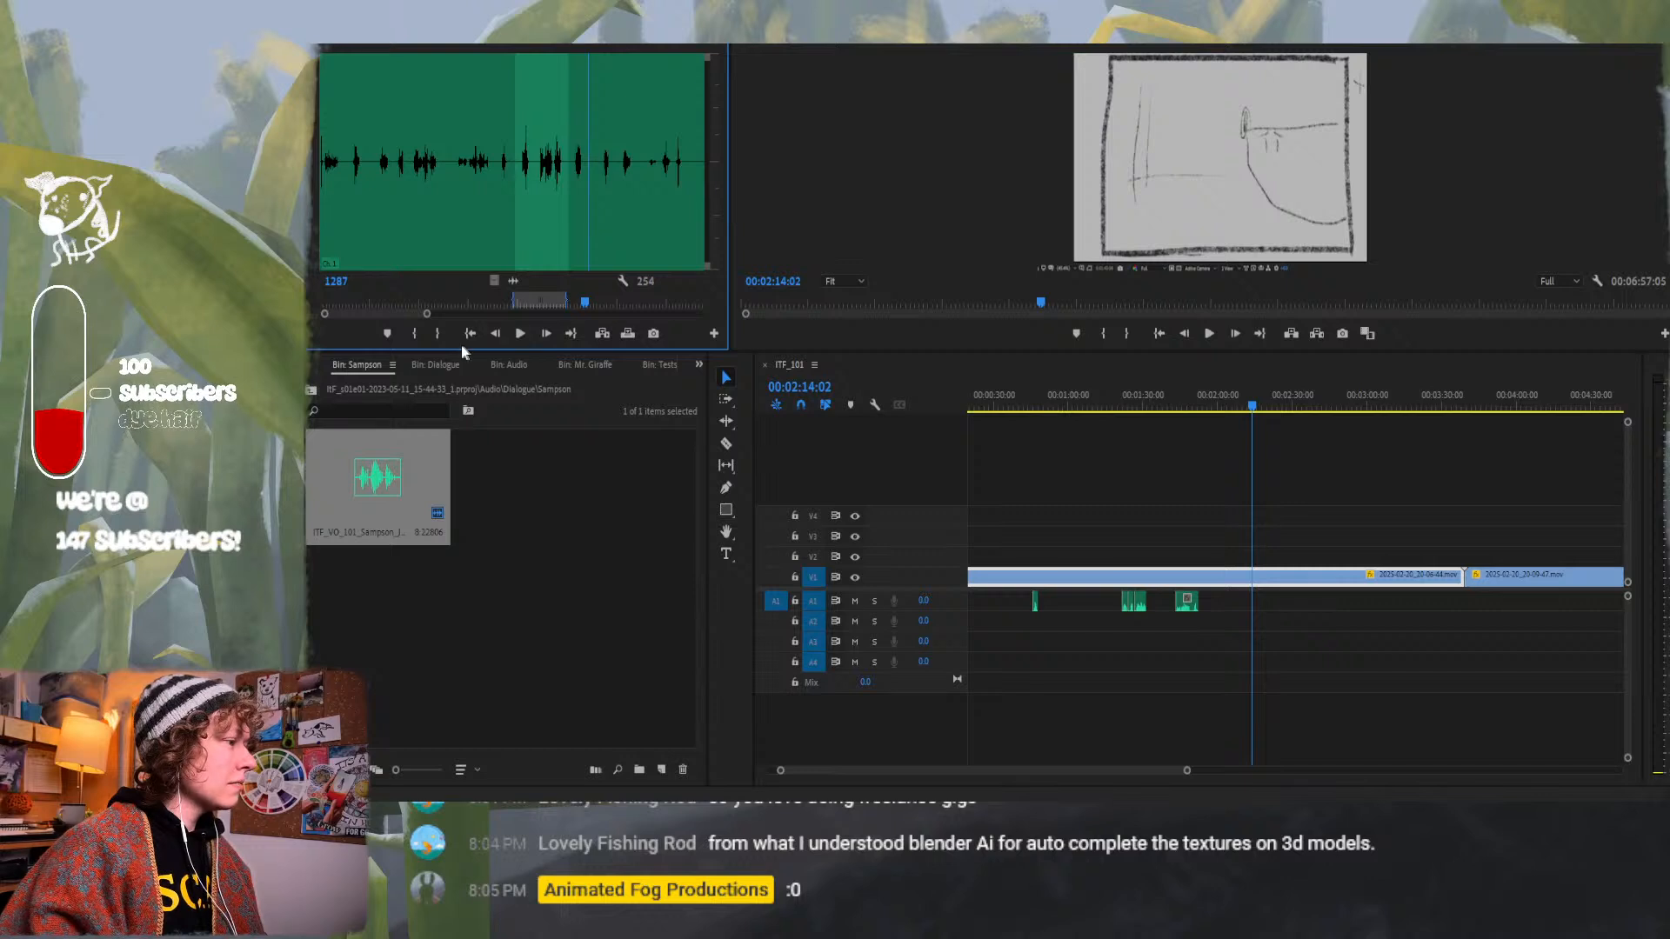
click(438, 335)
key(space)
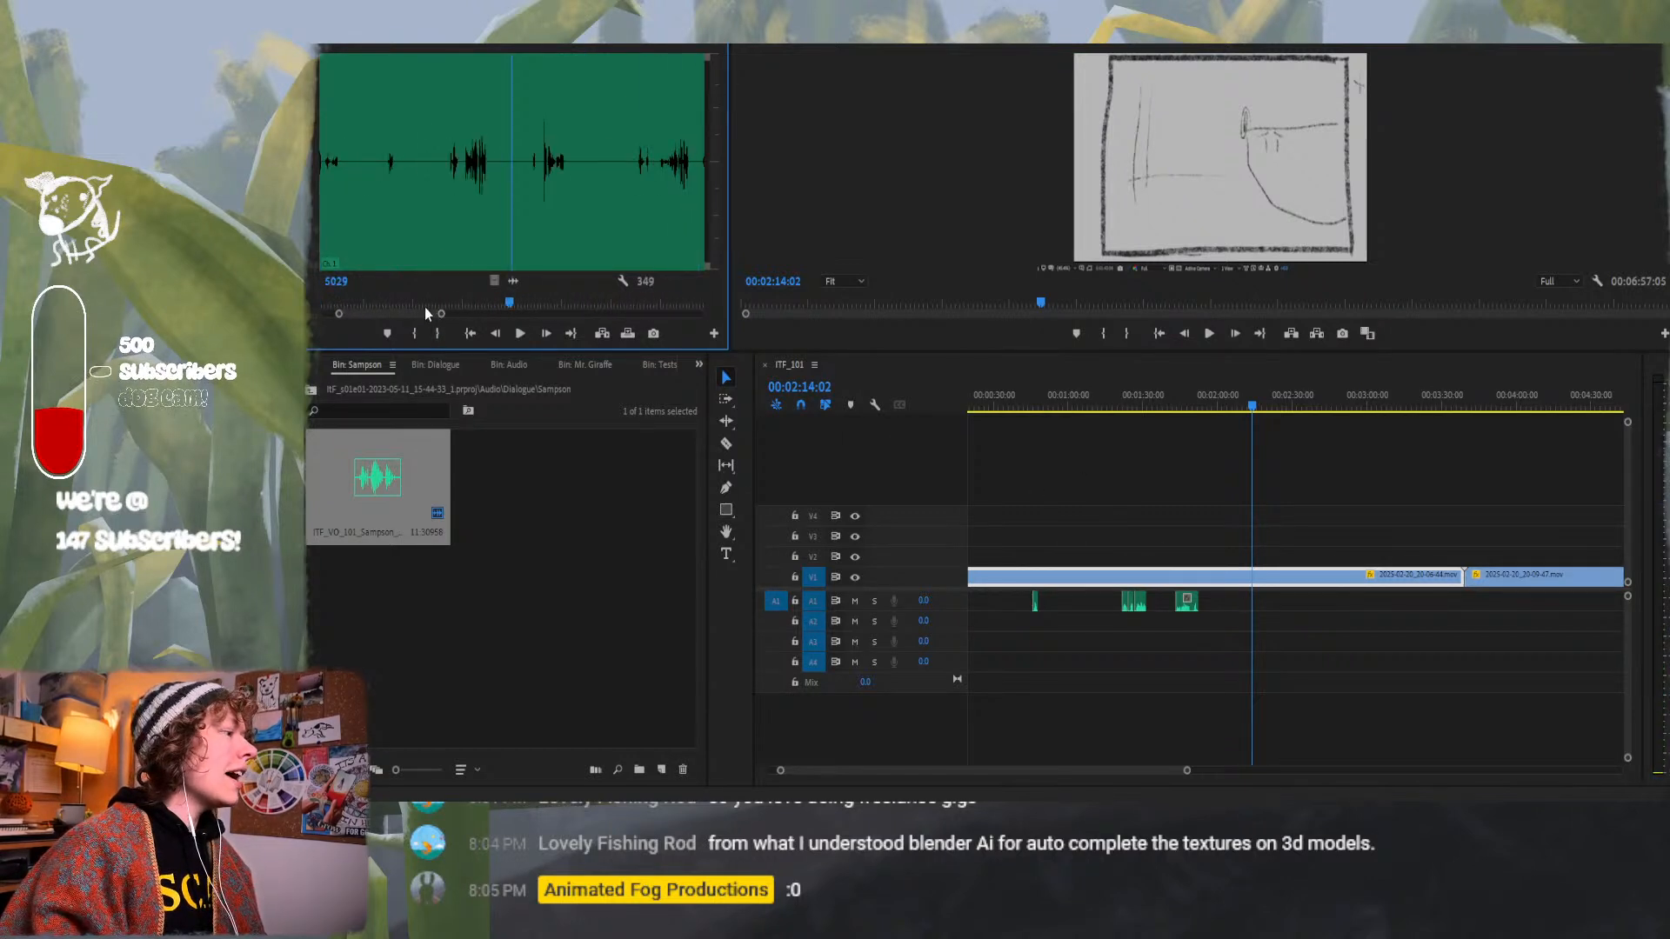
Place the marked dialogue on A1 at 00:02:14:02 and move the source playhead to frame 1339.
drag(425, 308, 405, 320)
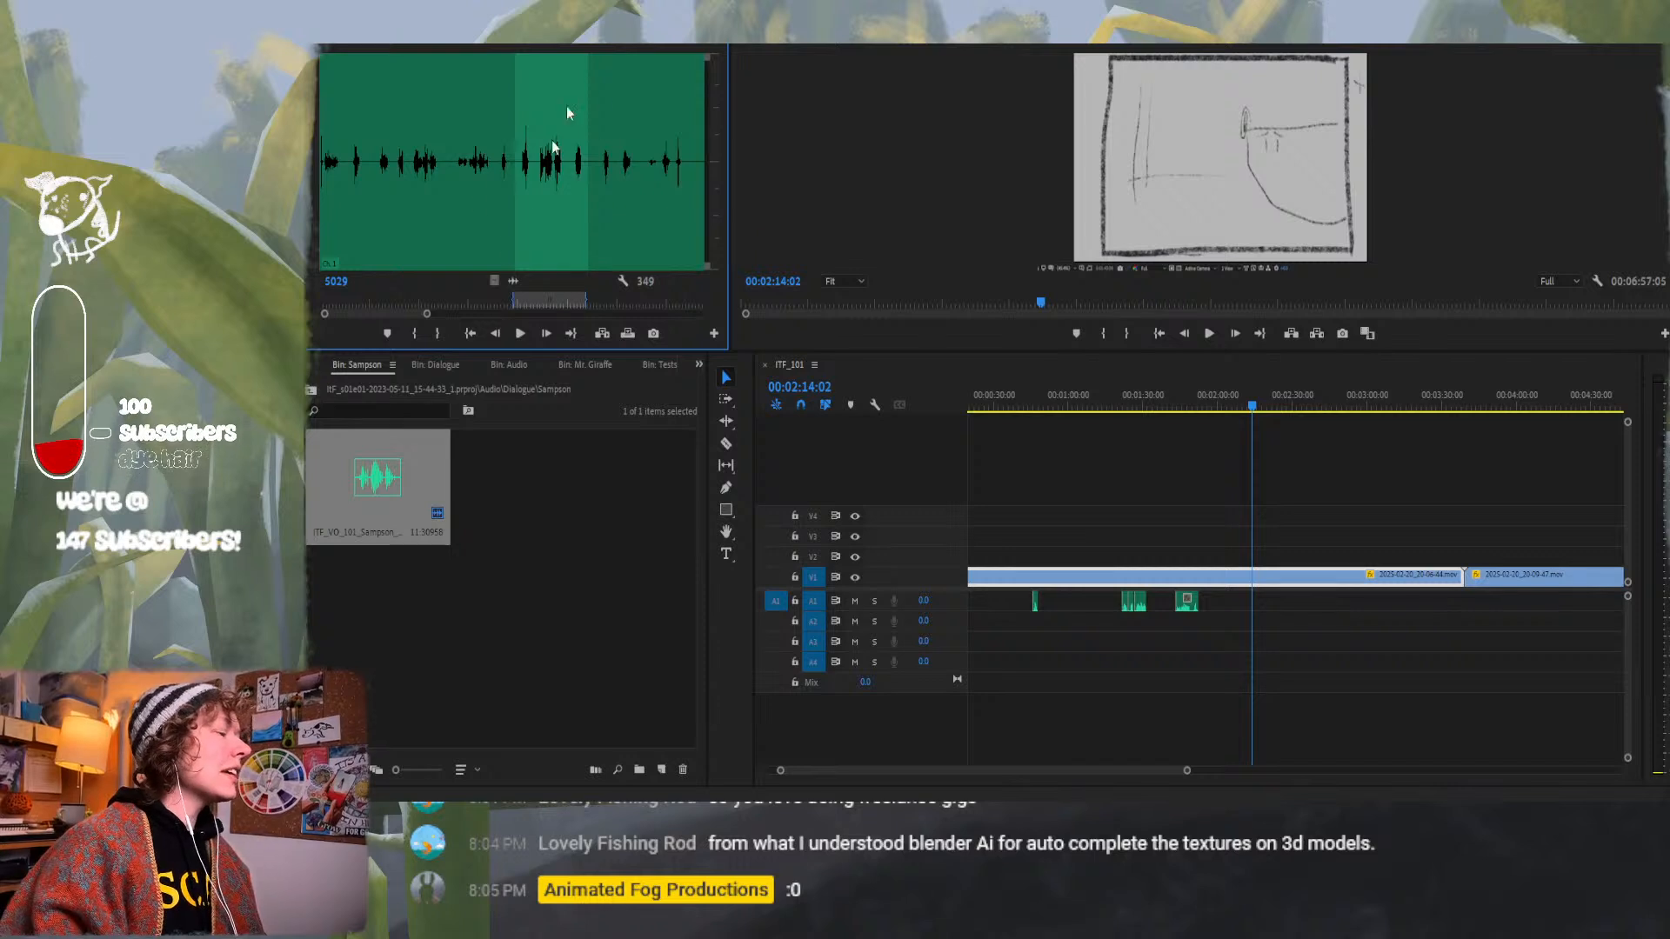
drag(363, 513, 1255, 603)
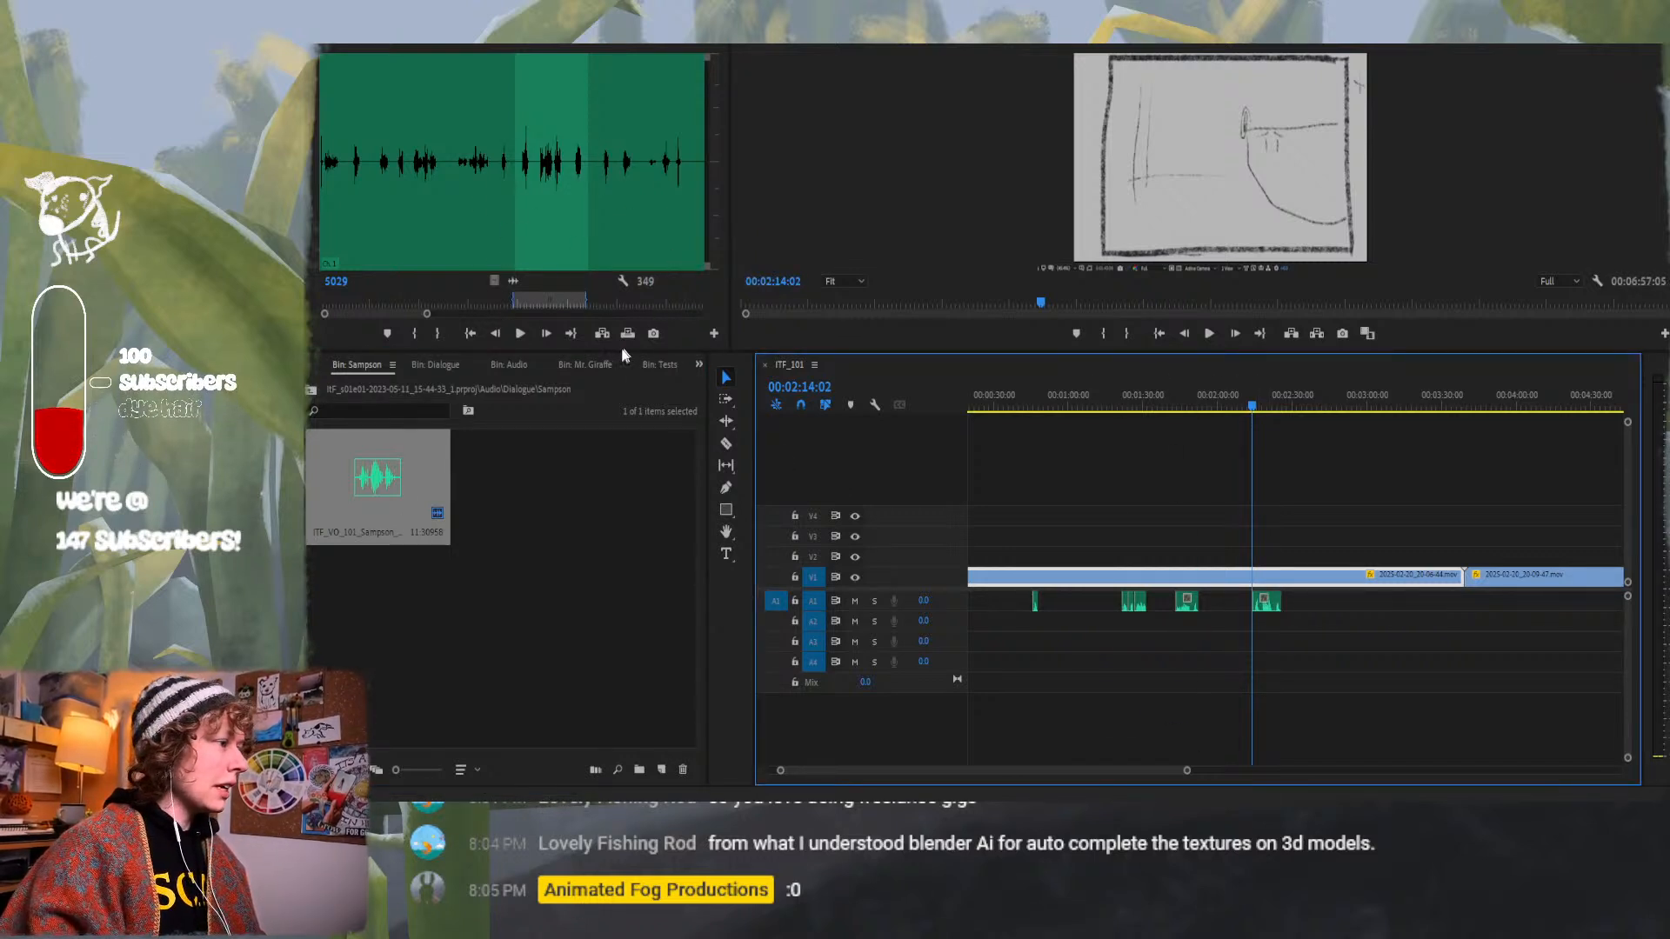
click(603, 221)
click(600, 220)
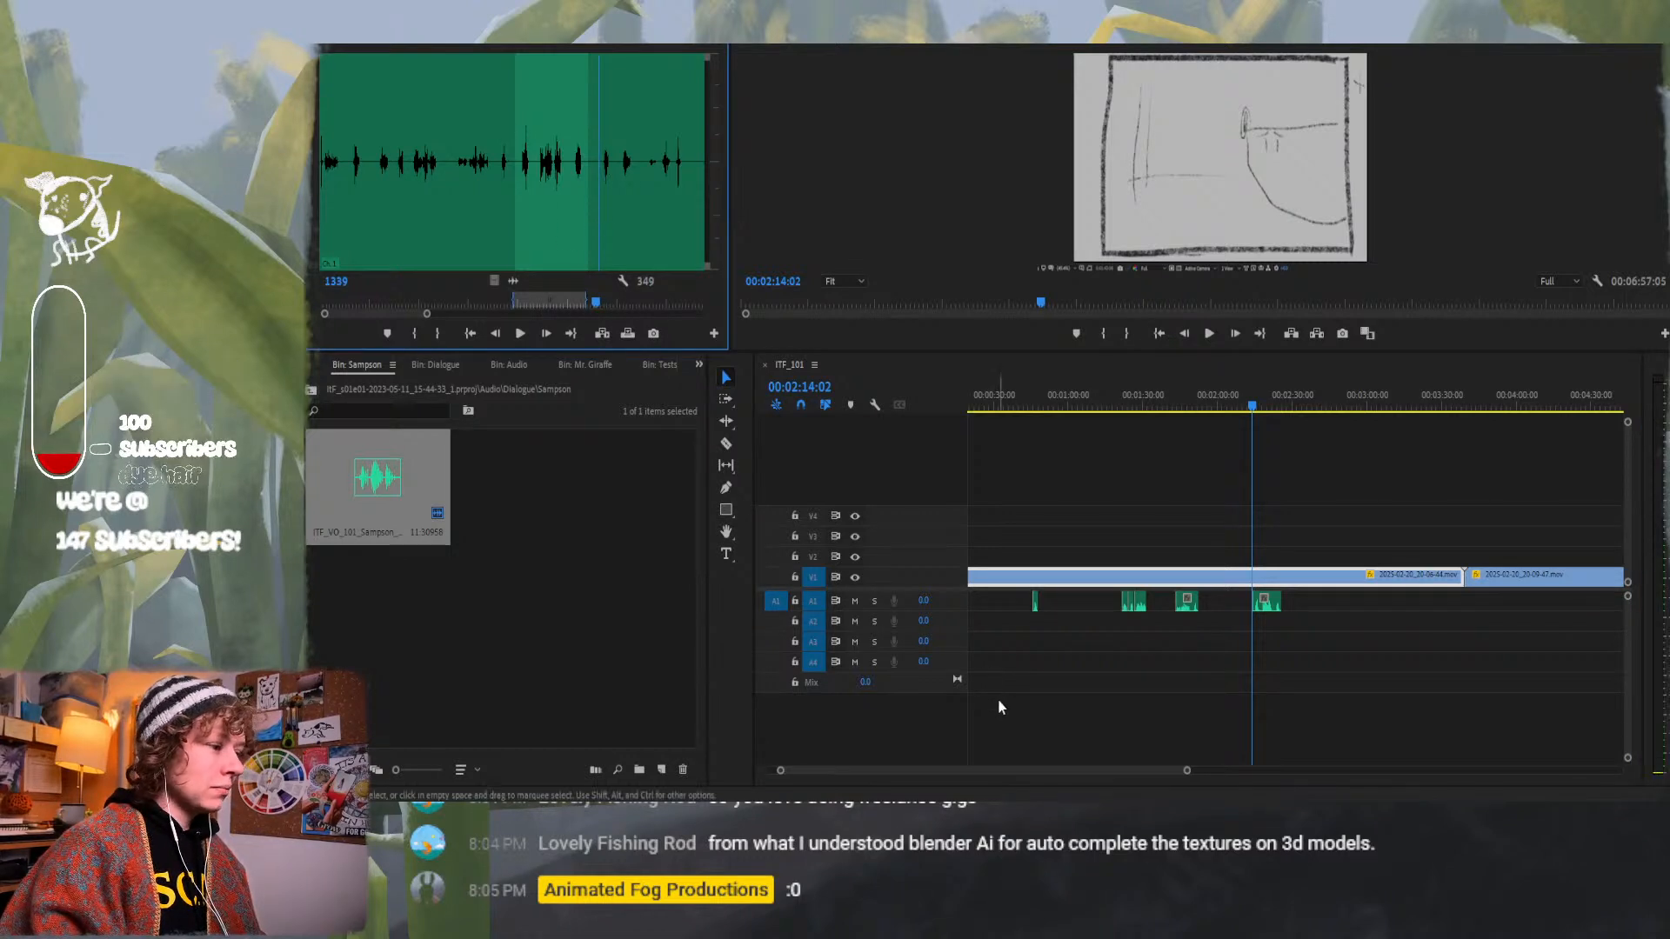
right_click(942, 603)
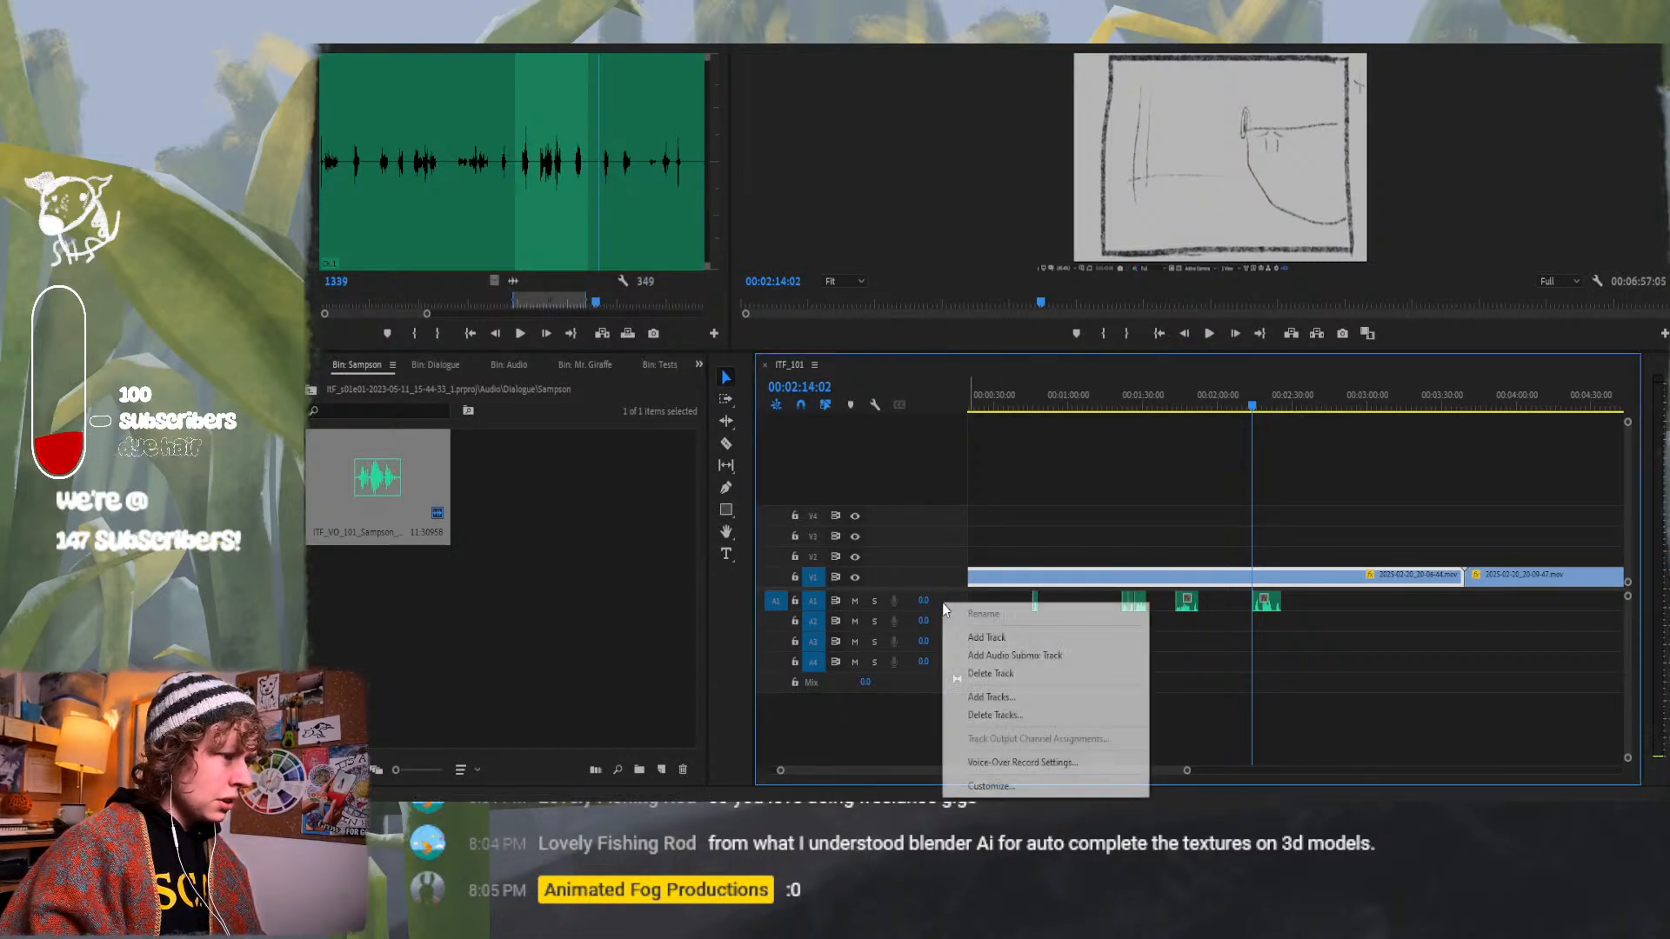
click(939, 603)
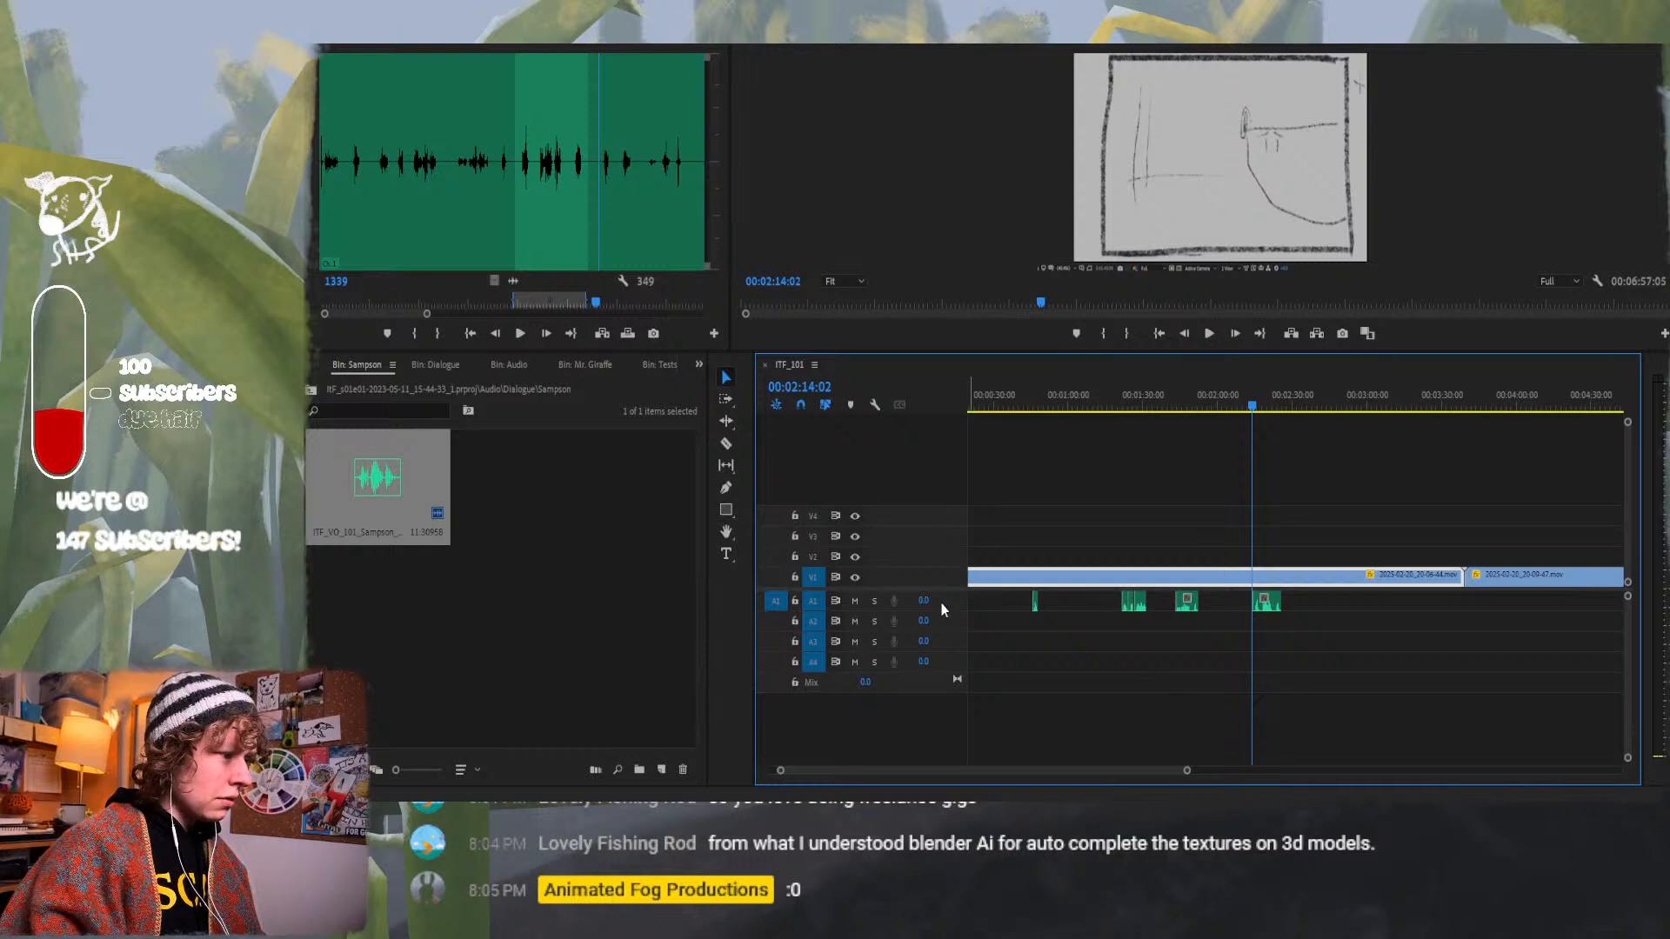
right_click(816, 605)
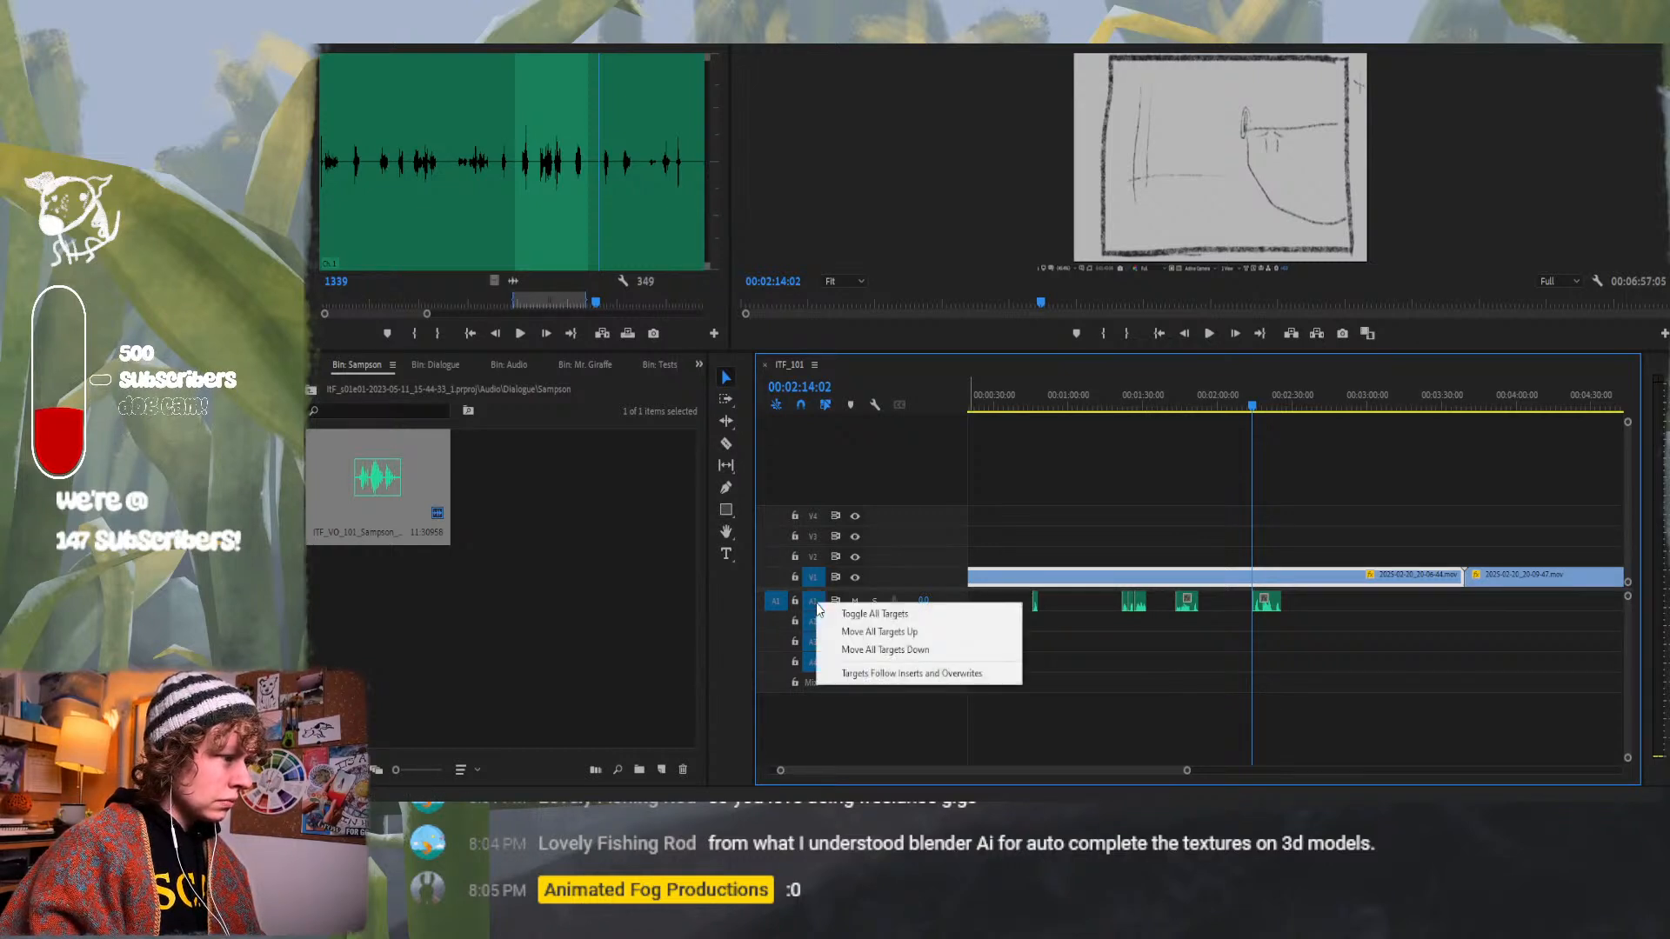
click(955, 597)
right_click(955, 598)
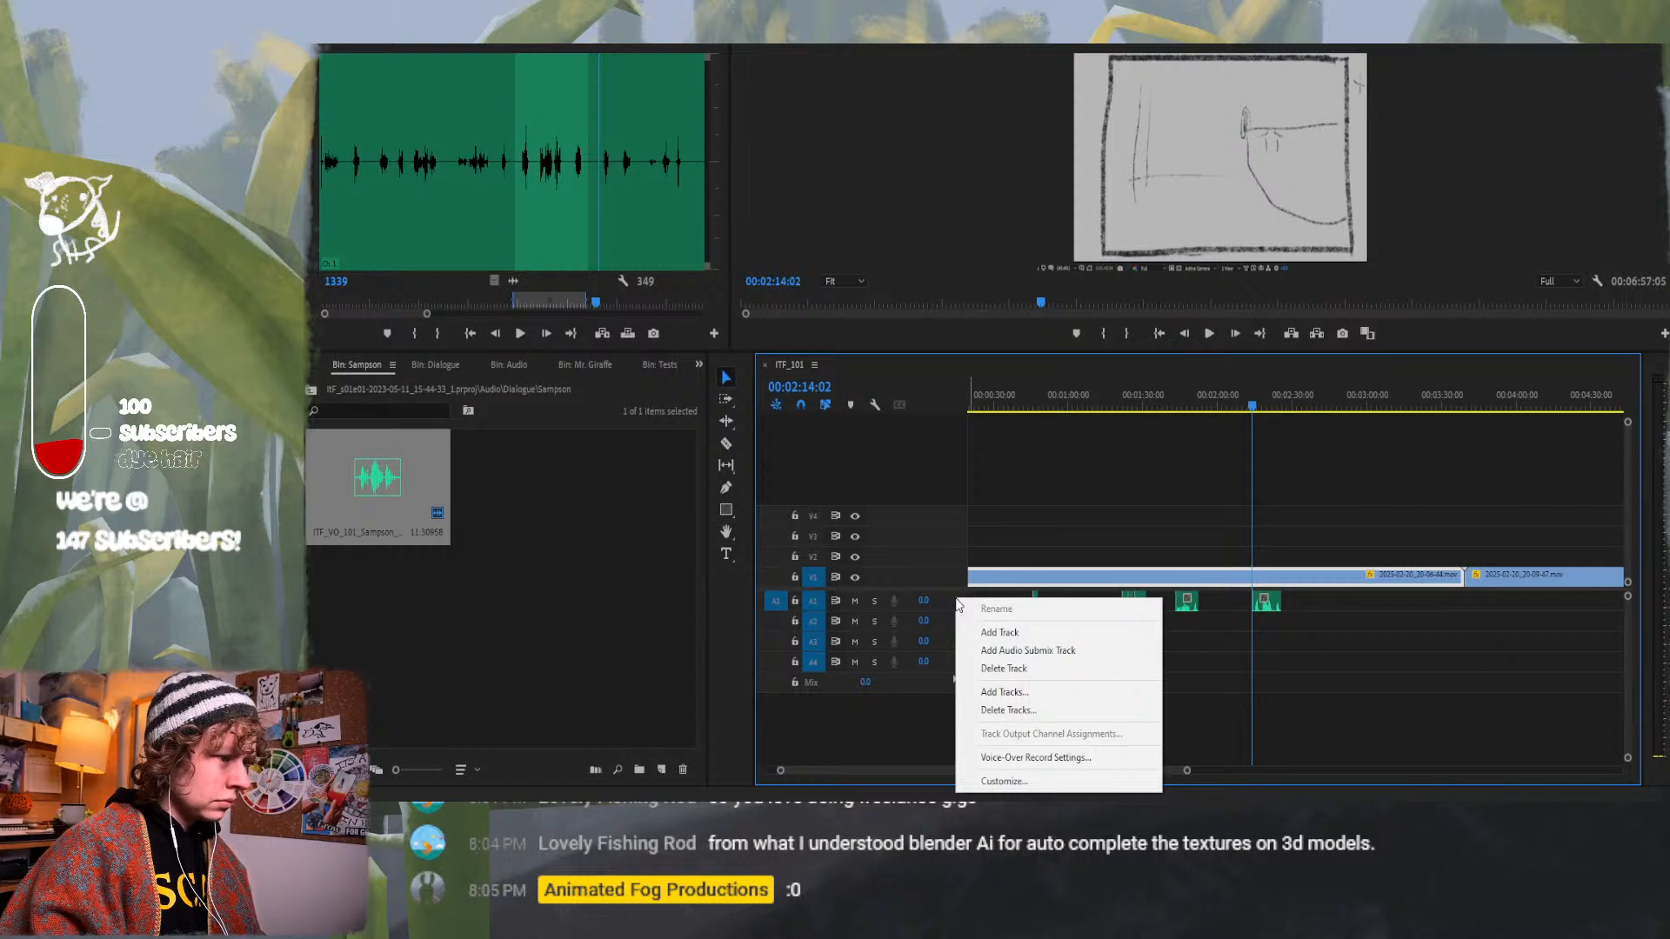
key(Escape)
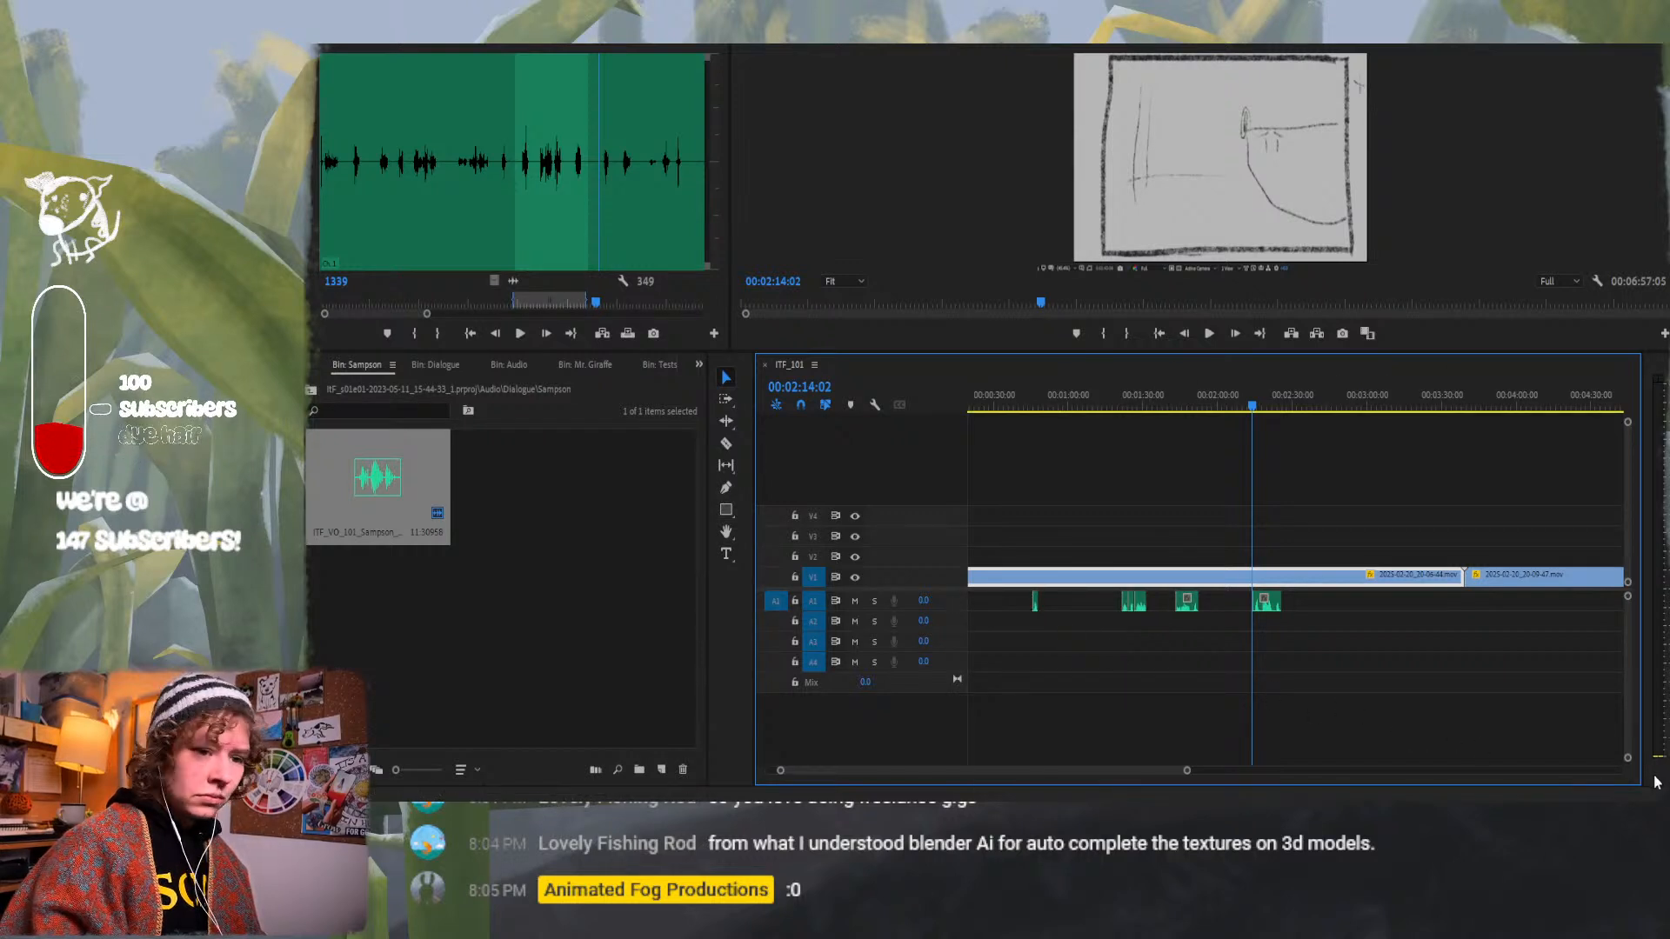
Enlarge the audio tracks in the timeline and rename track A1 to Sampson.
drag(1623, 758, 1622, 731)
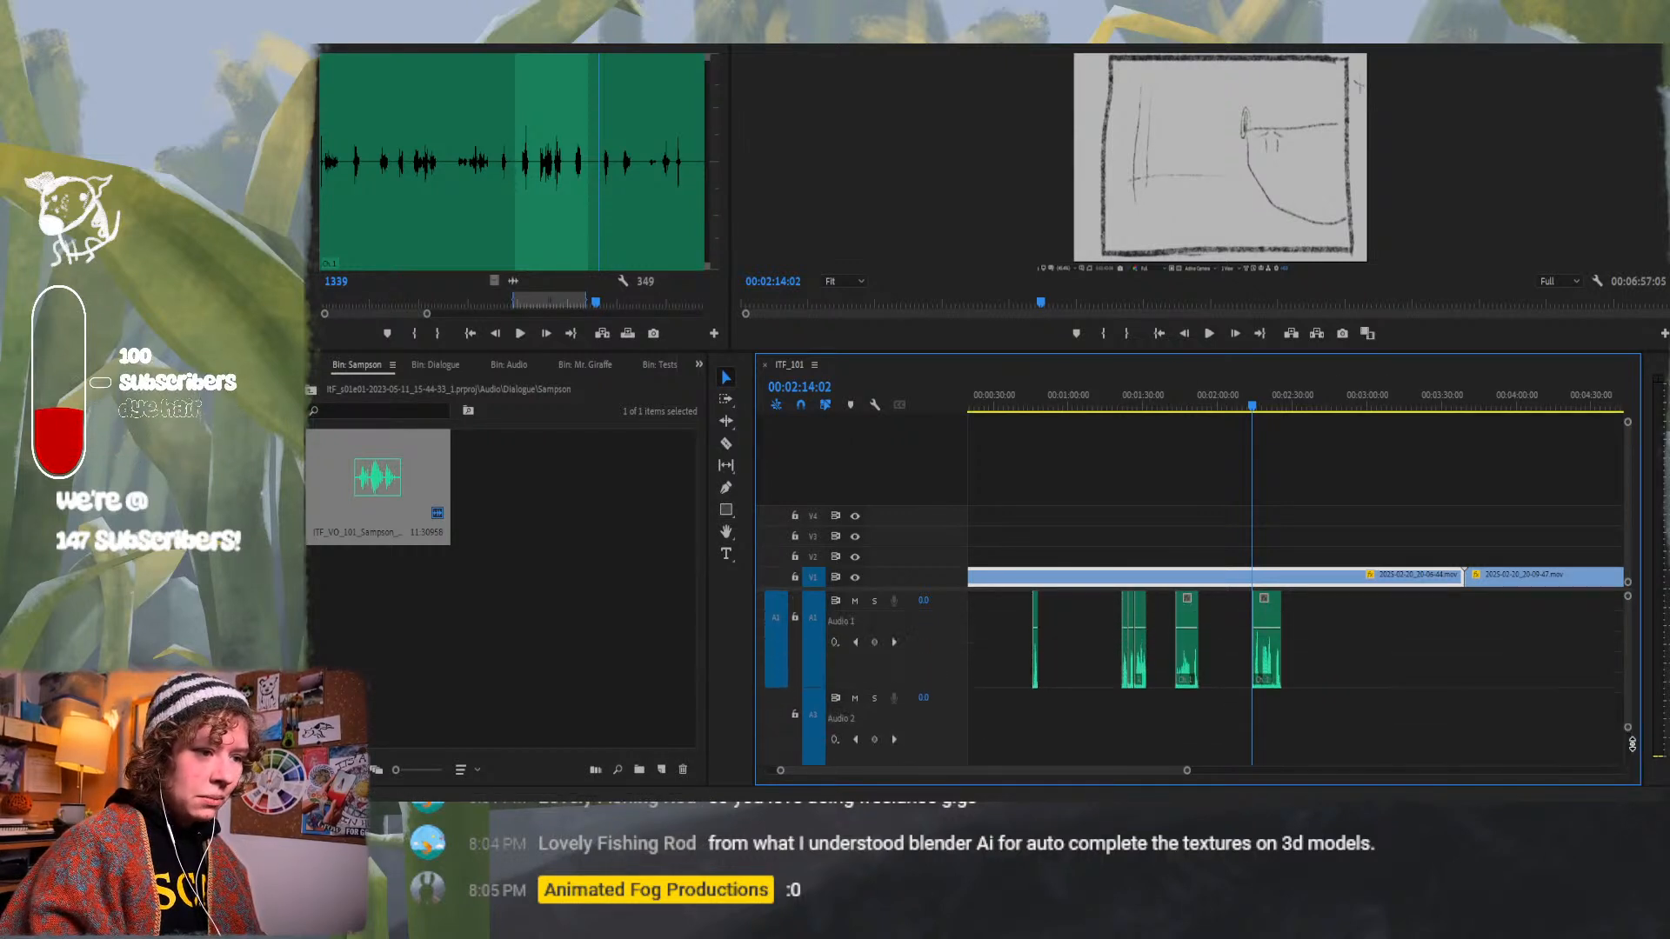
right_click(837, 625)
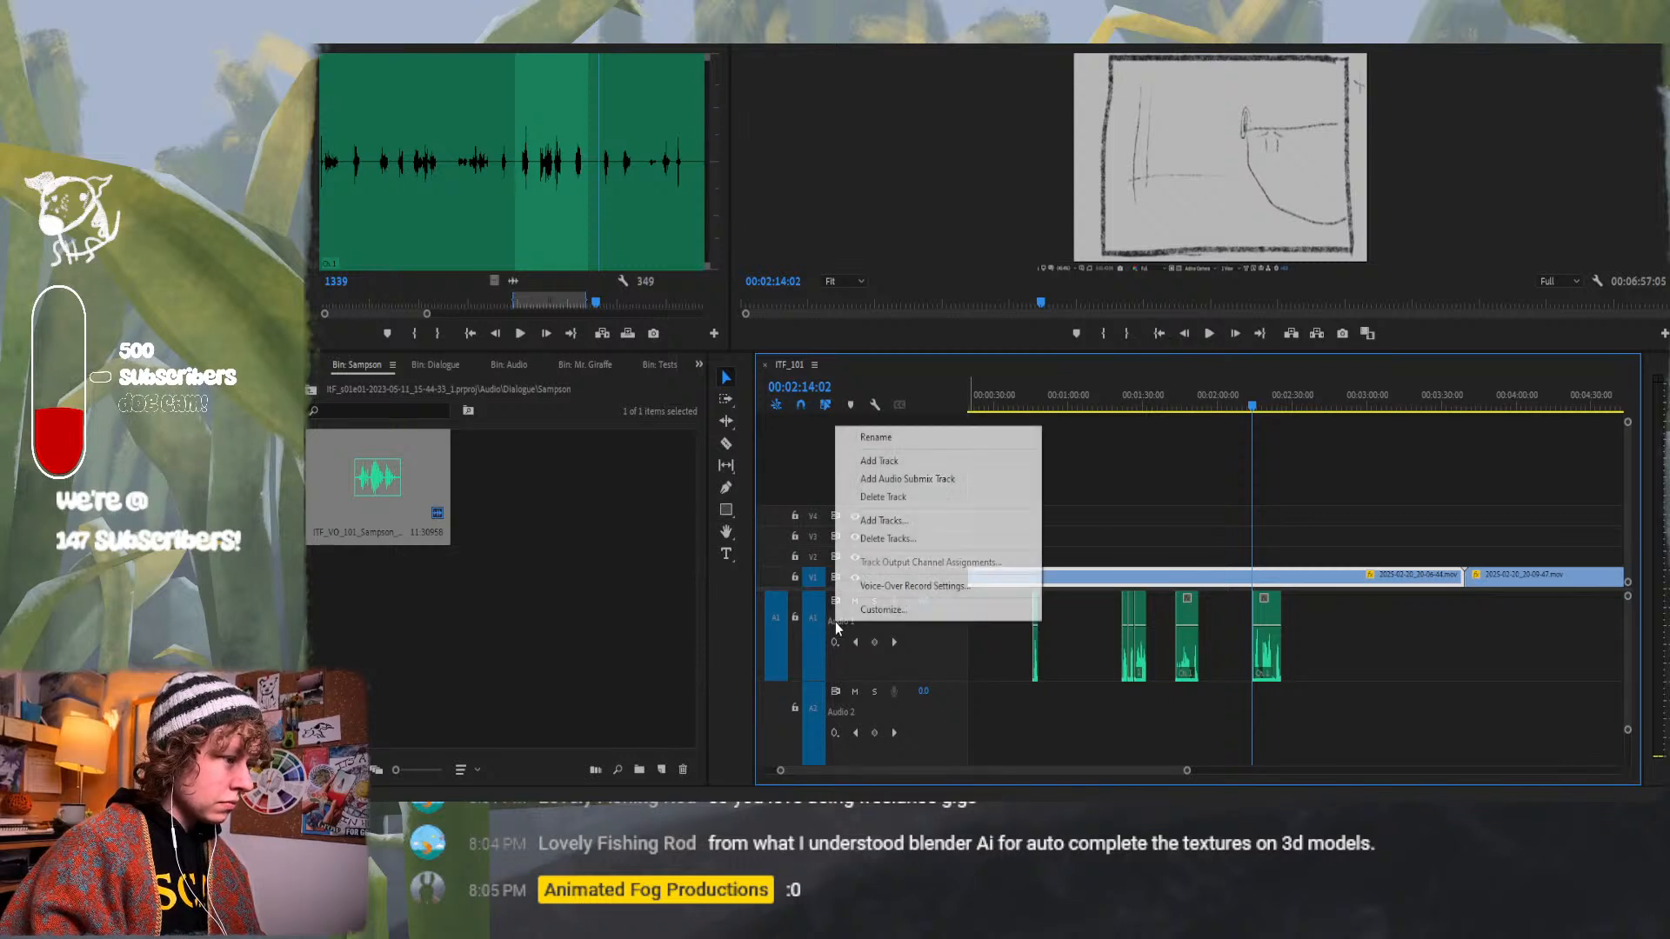
click(874, 438)
text(Sampson)
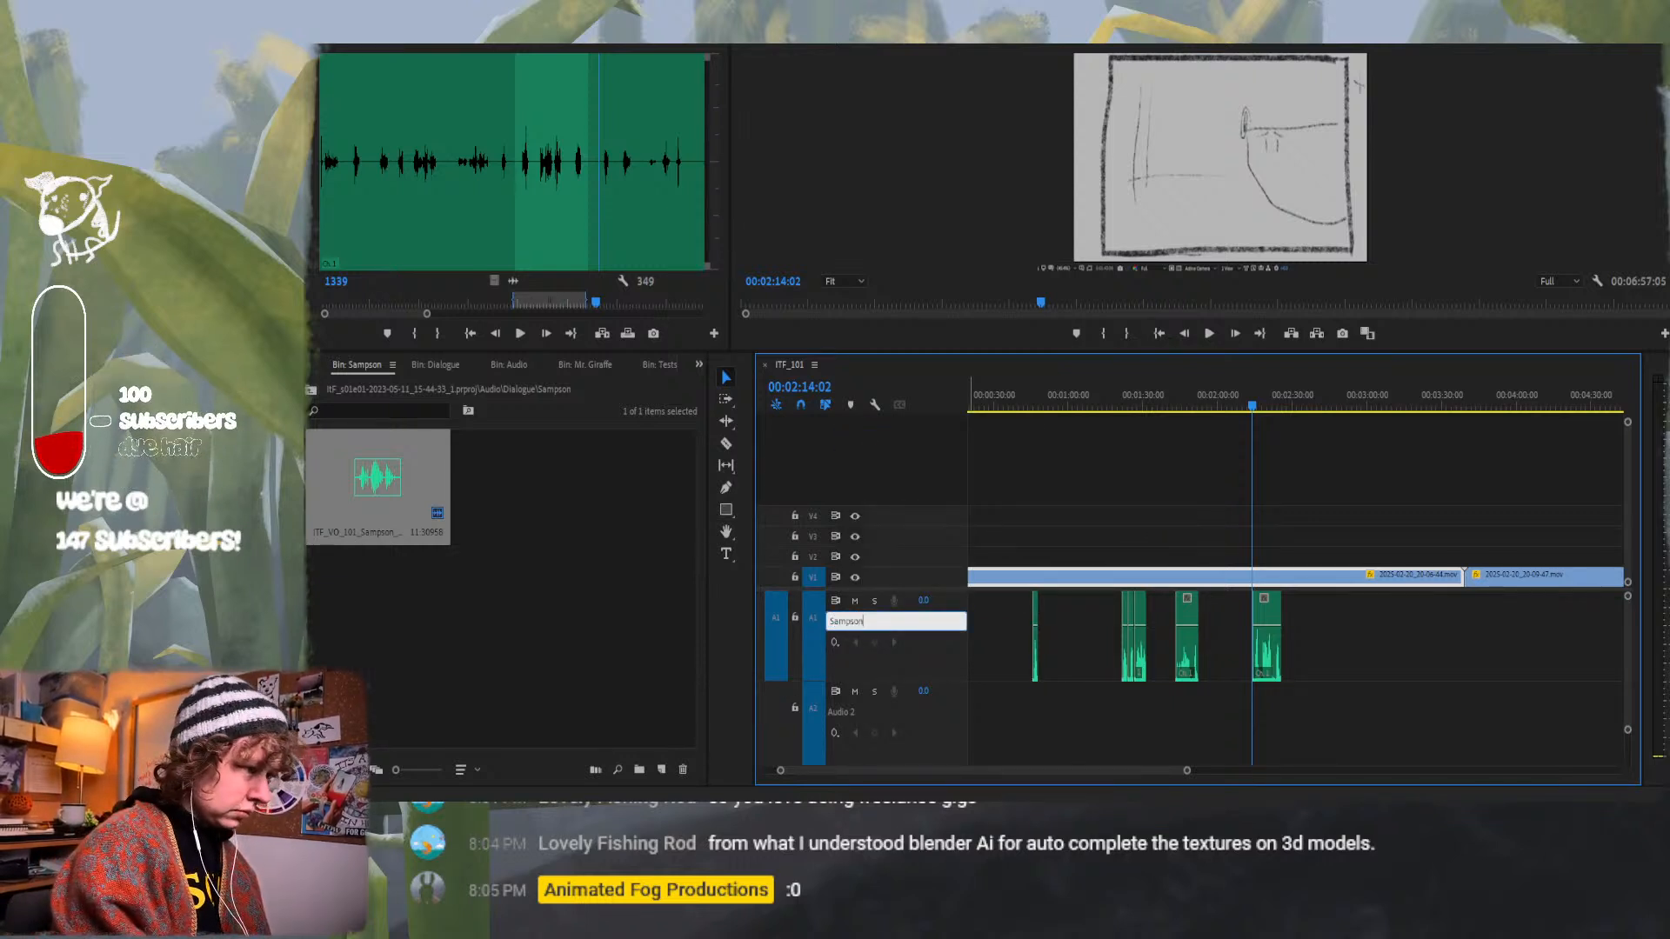
key(Return)
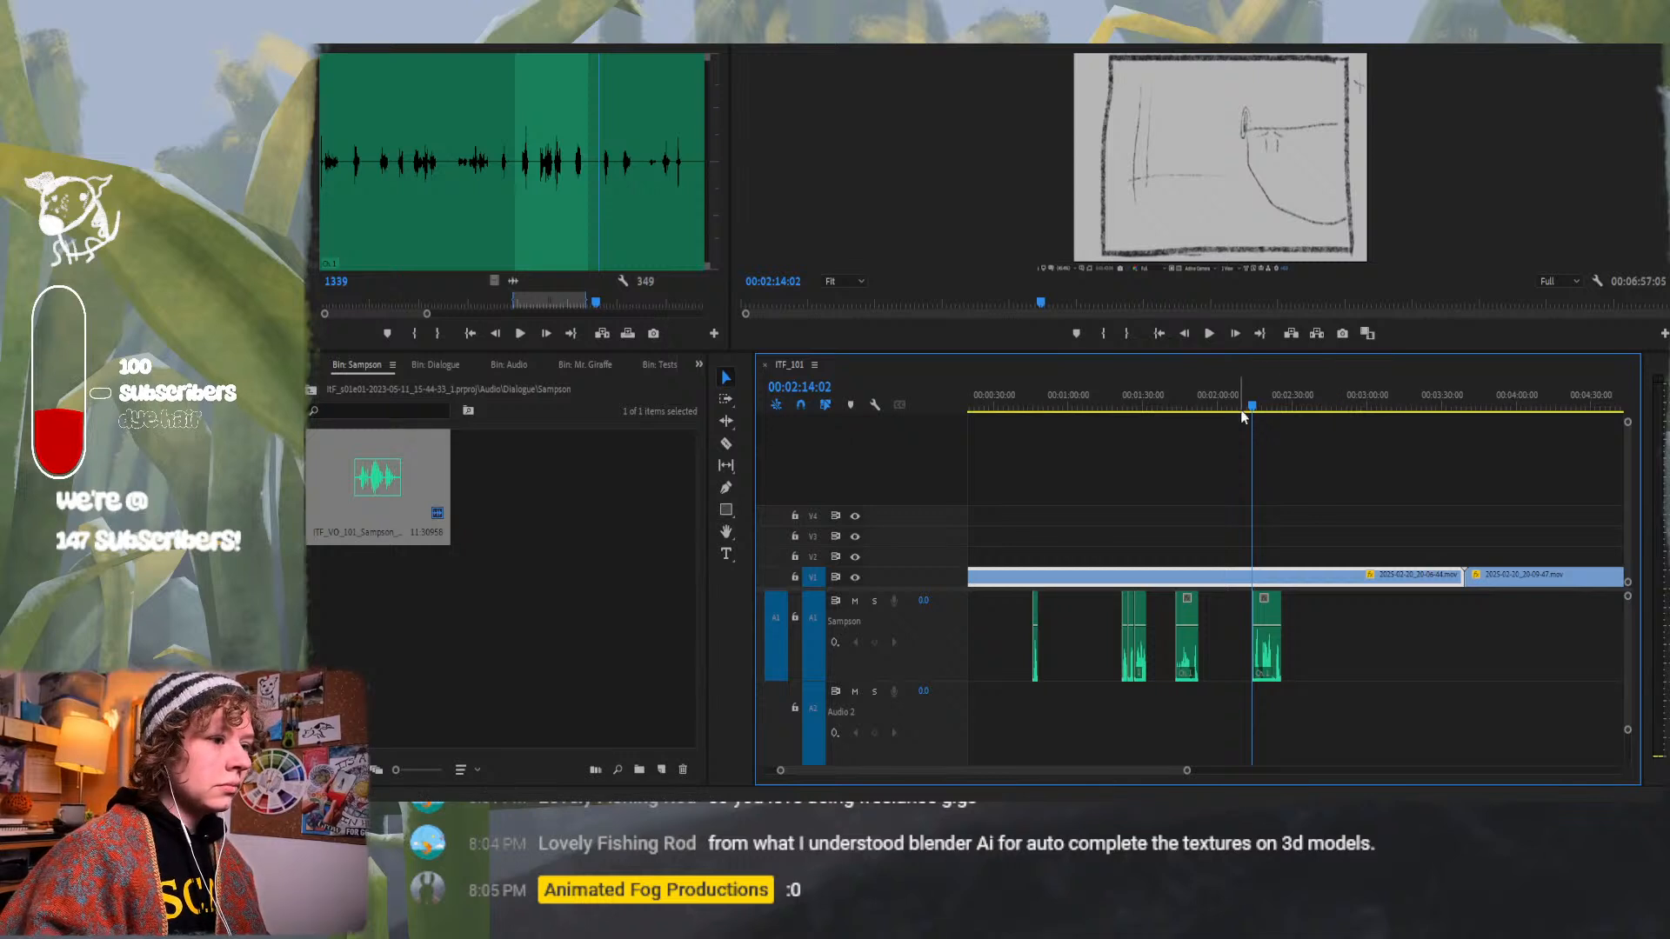
Listen to the following lines in the Sampson source audio and mark a 434-frame section starting at frame 1331.
mouse_move(1242, 416)
mouse_down()
mouse_move(1212, 407)
mouse_move(1345, 414)
mouse_move(1260, 420)
mouse_up()
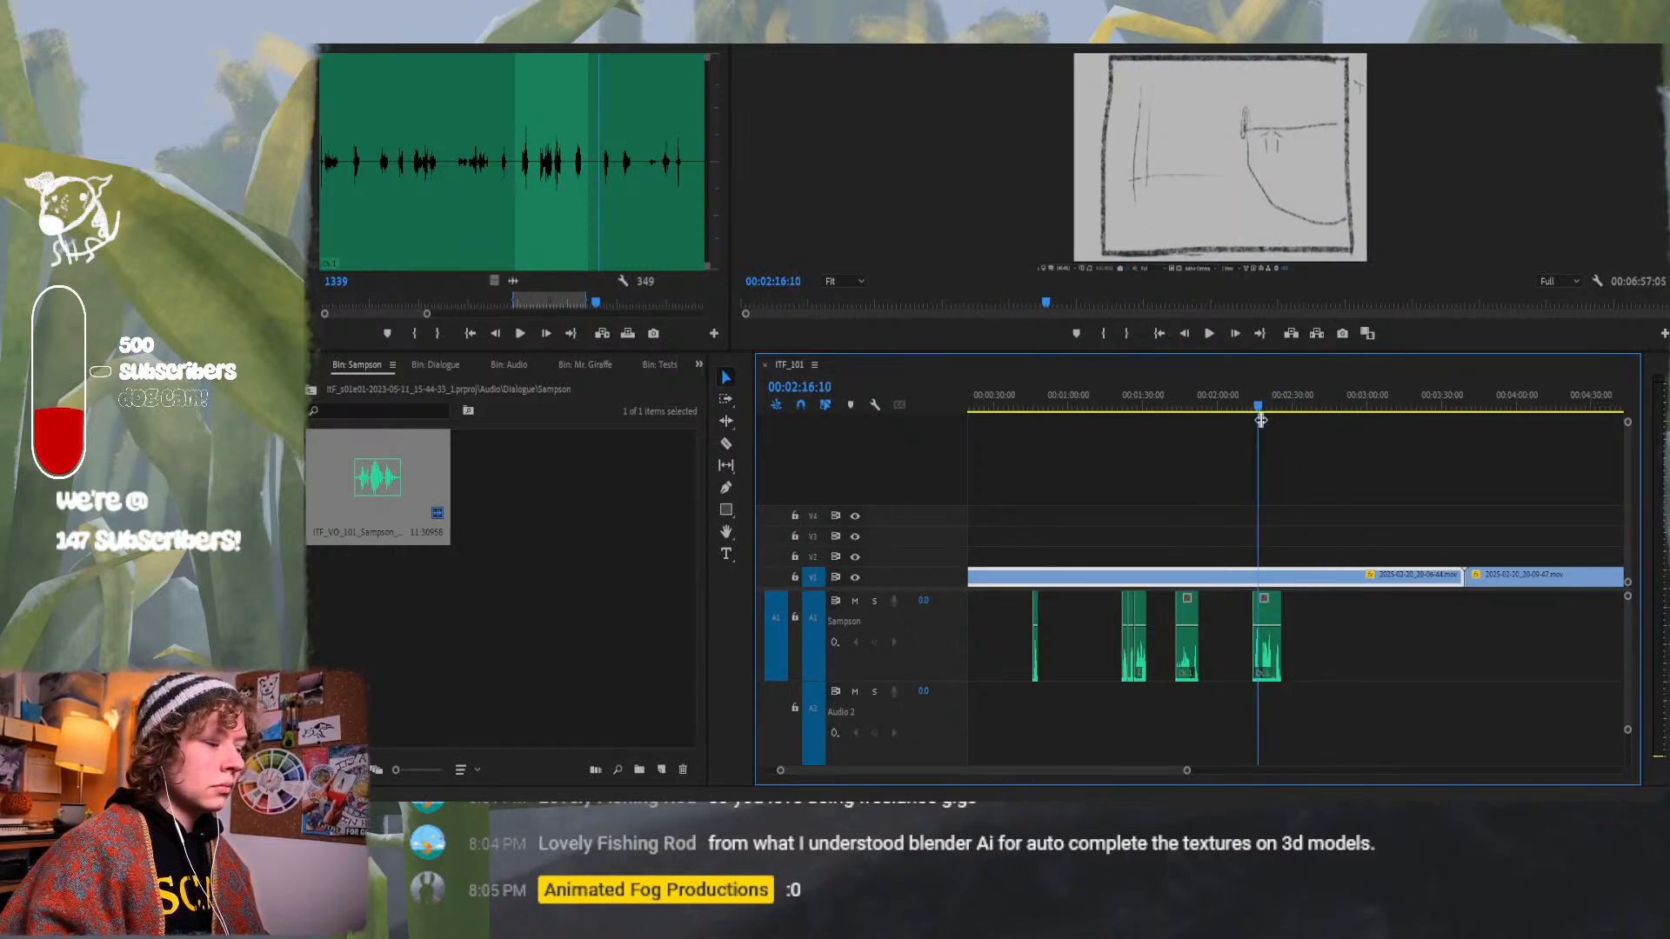
click(599, 211)
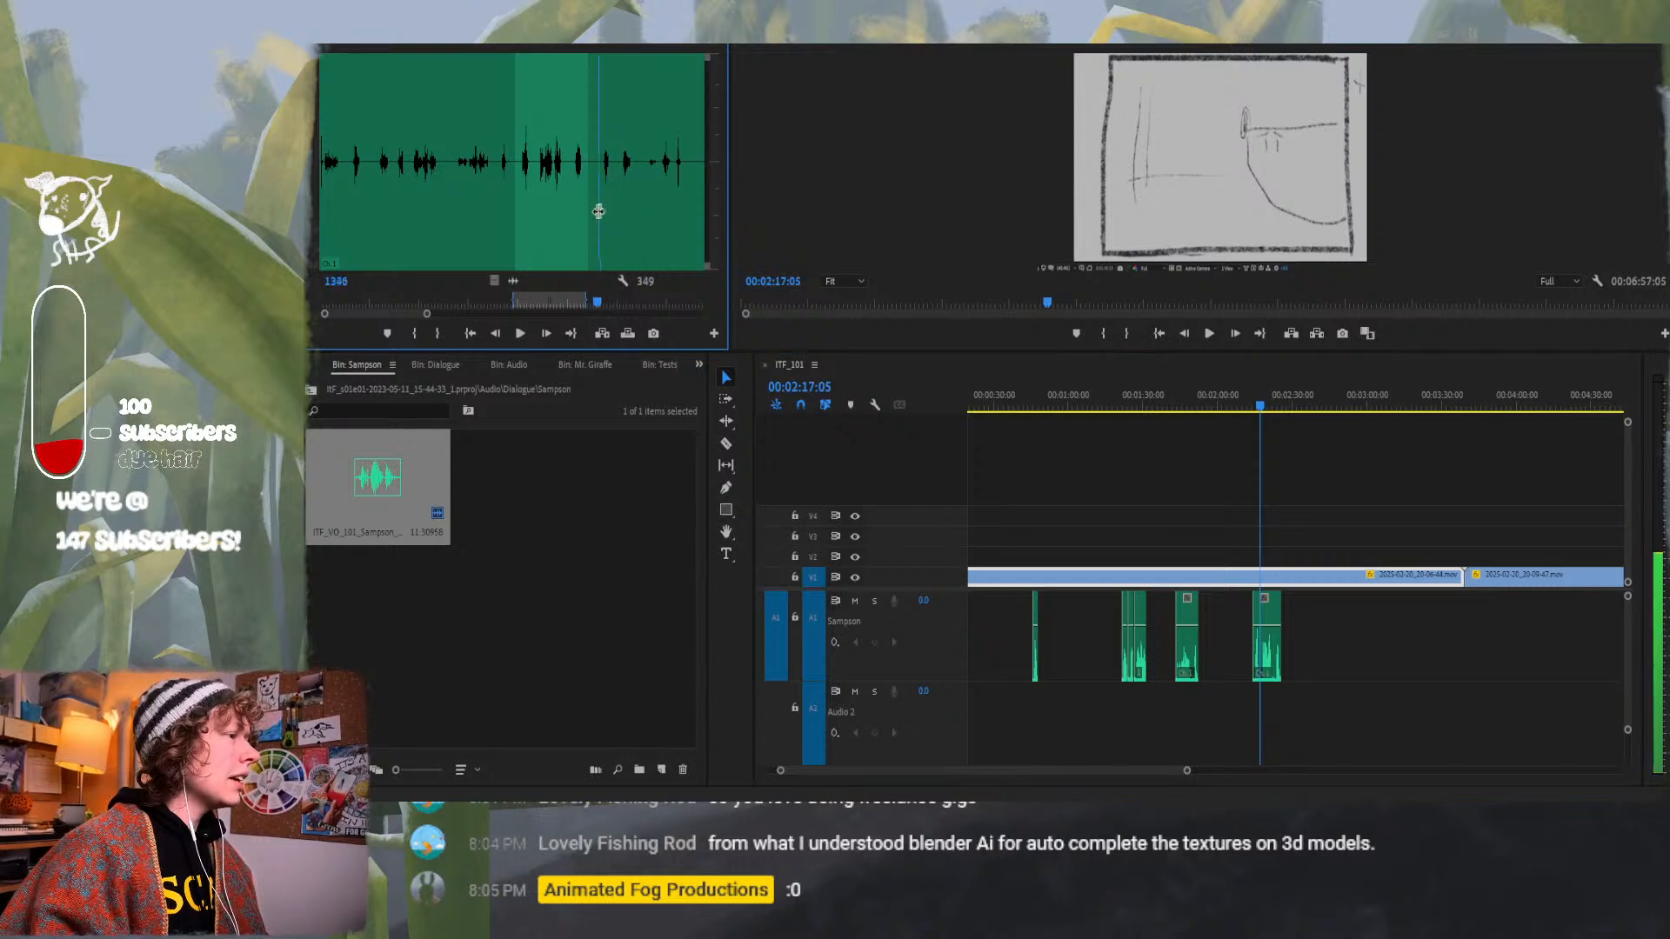
key(space)
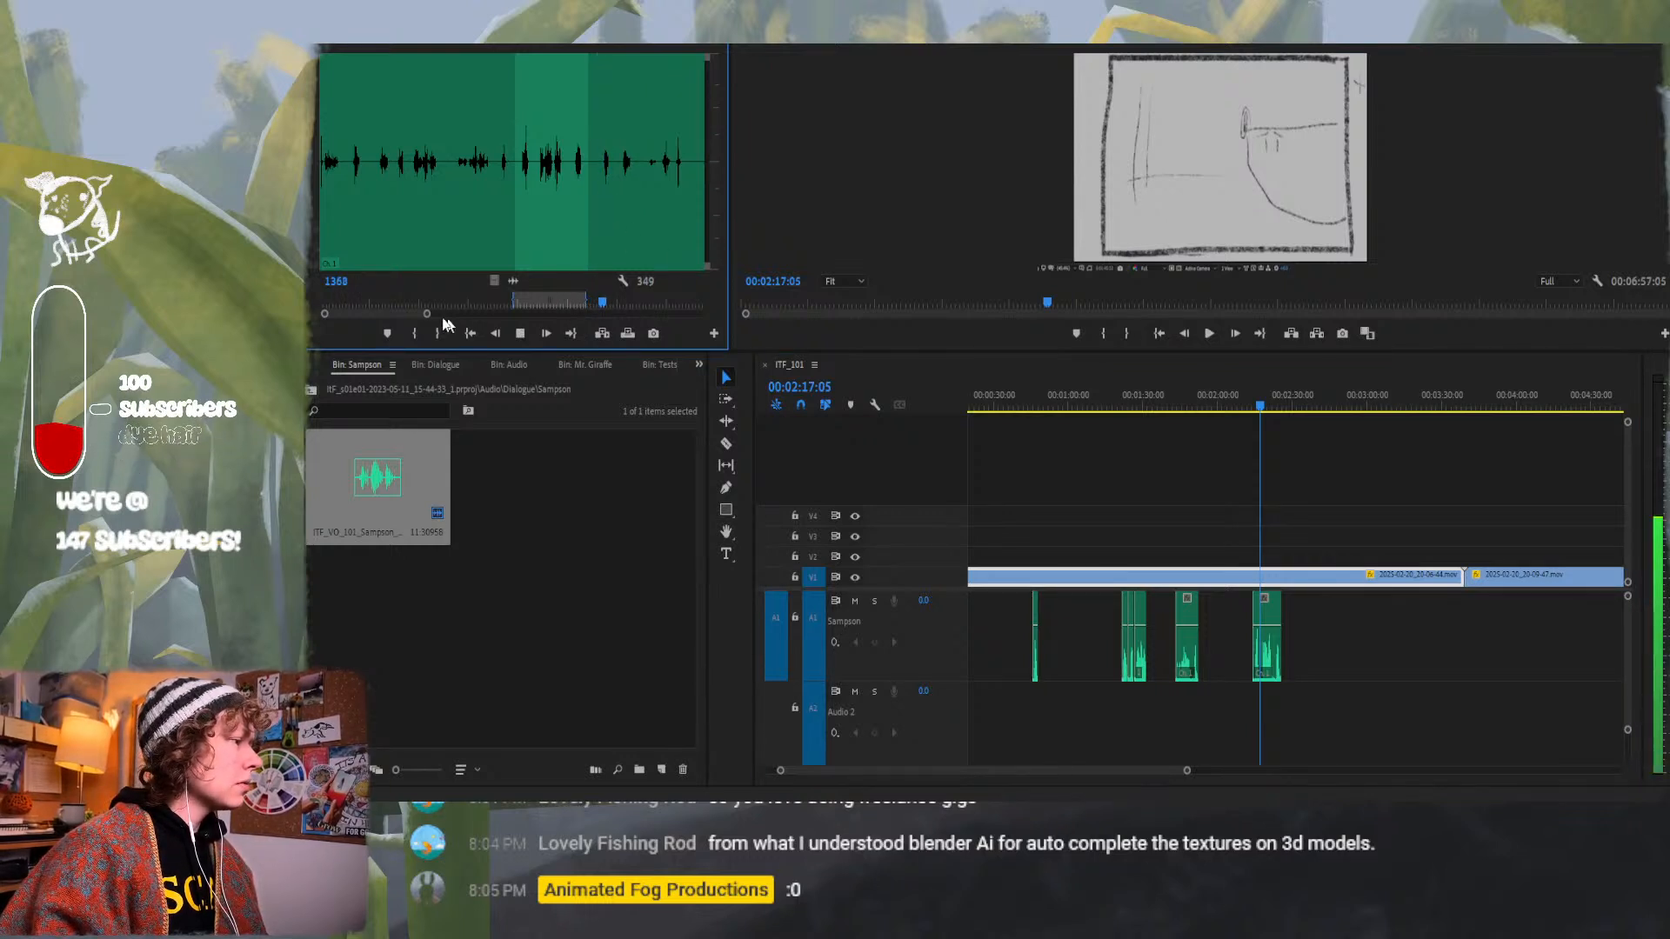
drag(427, 314, 439, 316)
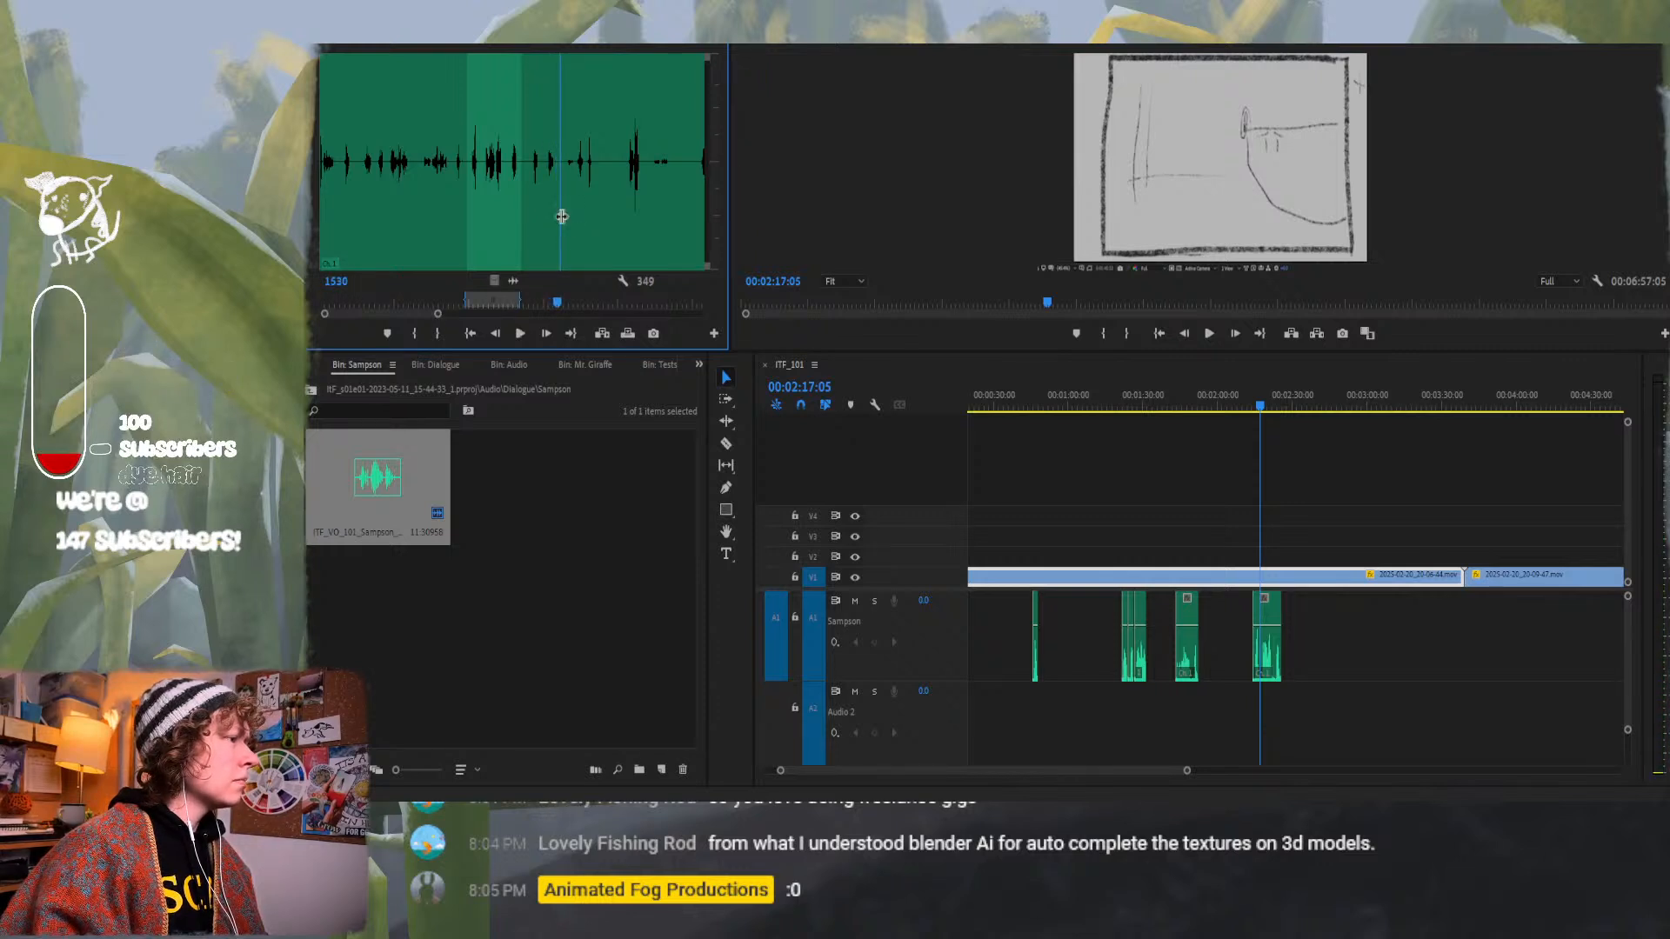
drag(551, 210, 534, 200)
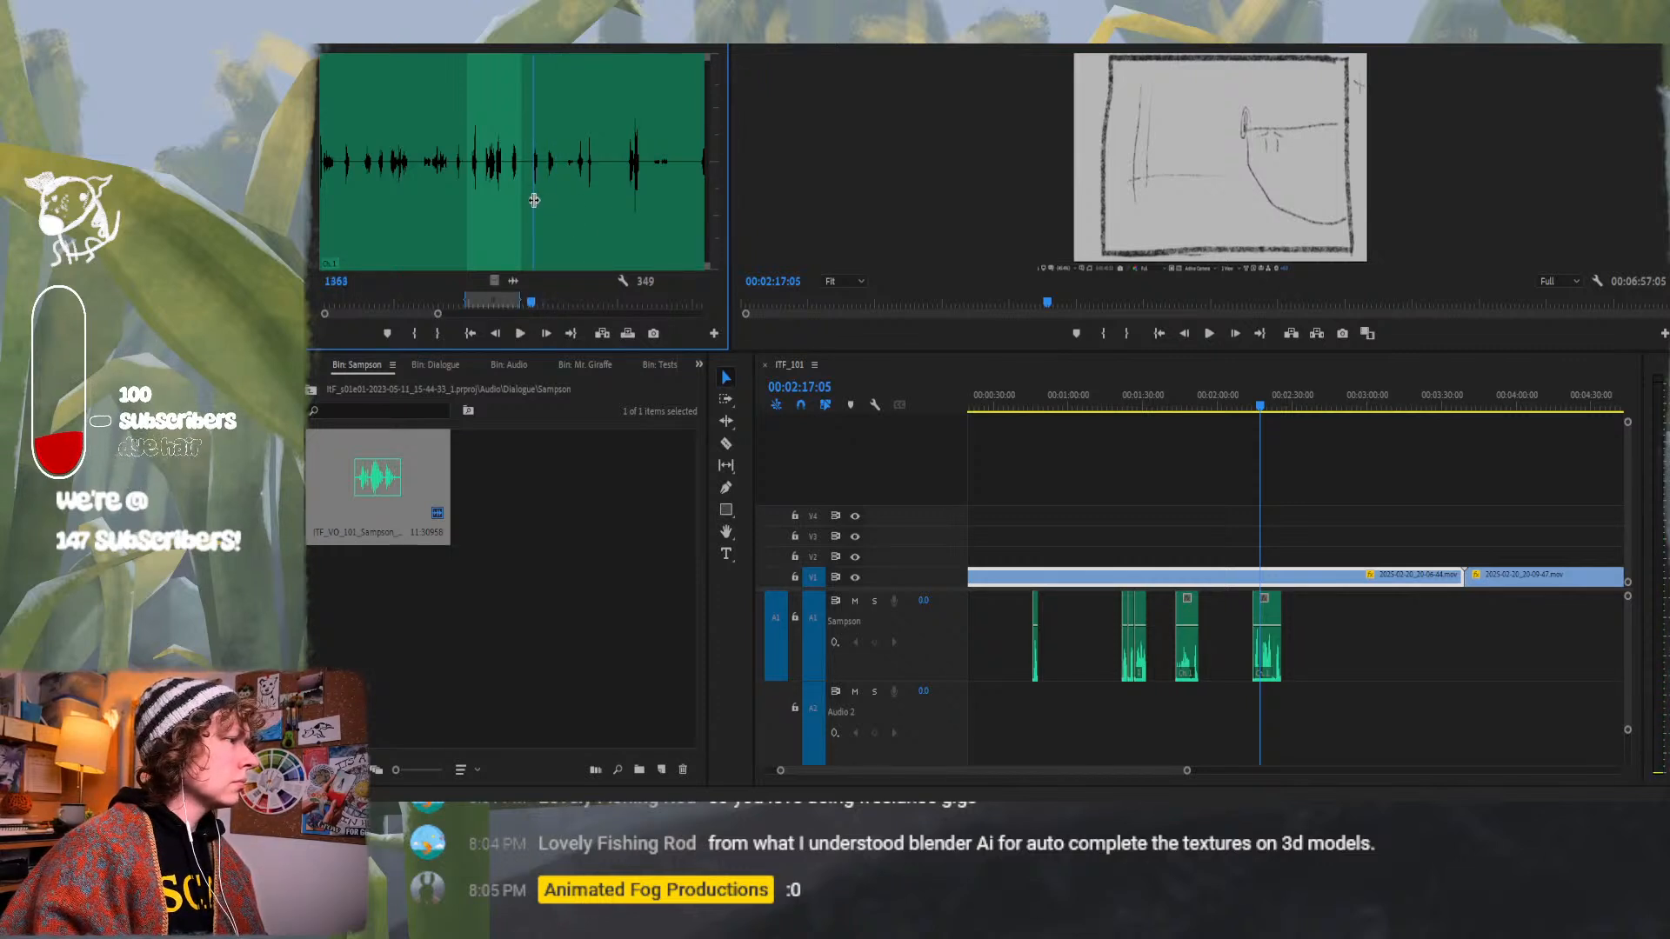
click(414, 335)
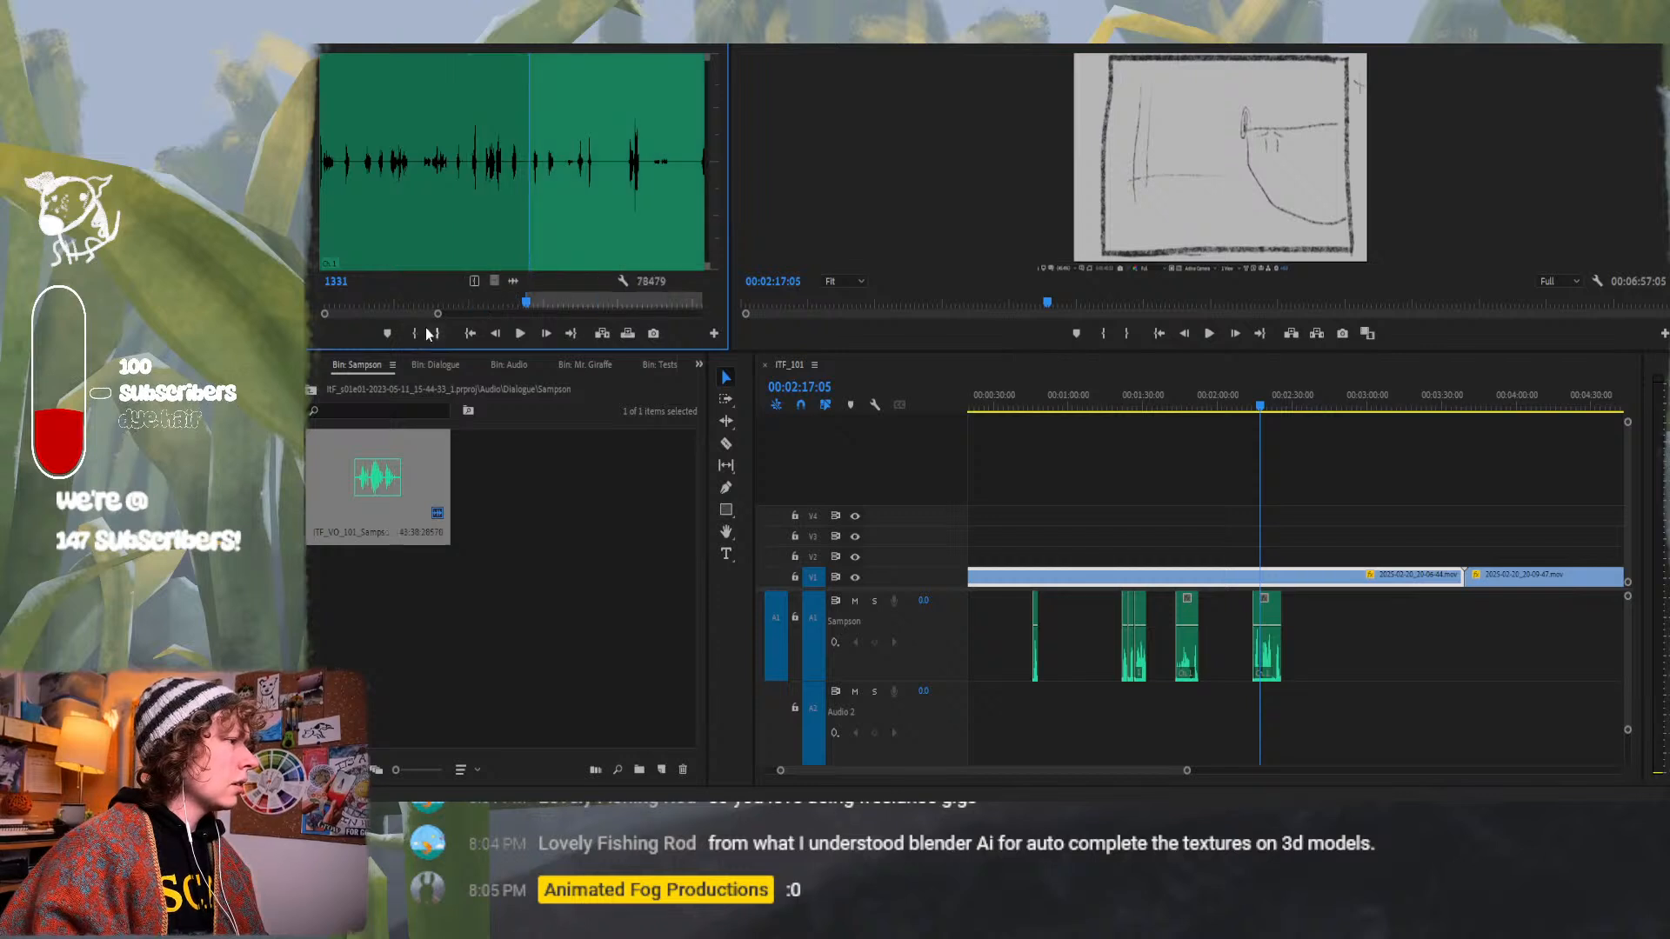
key(space)
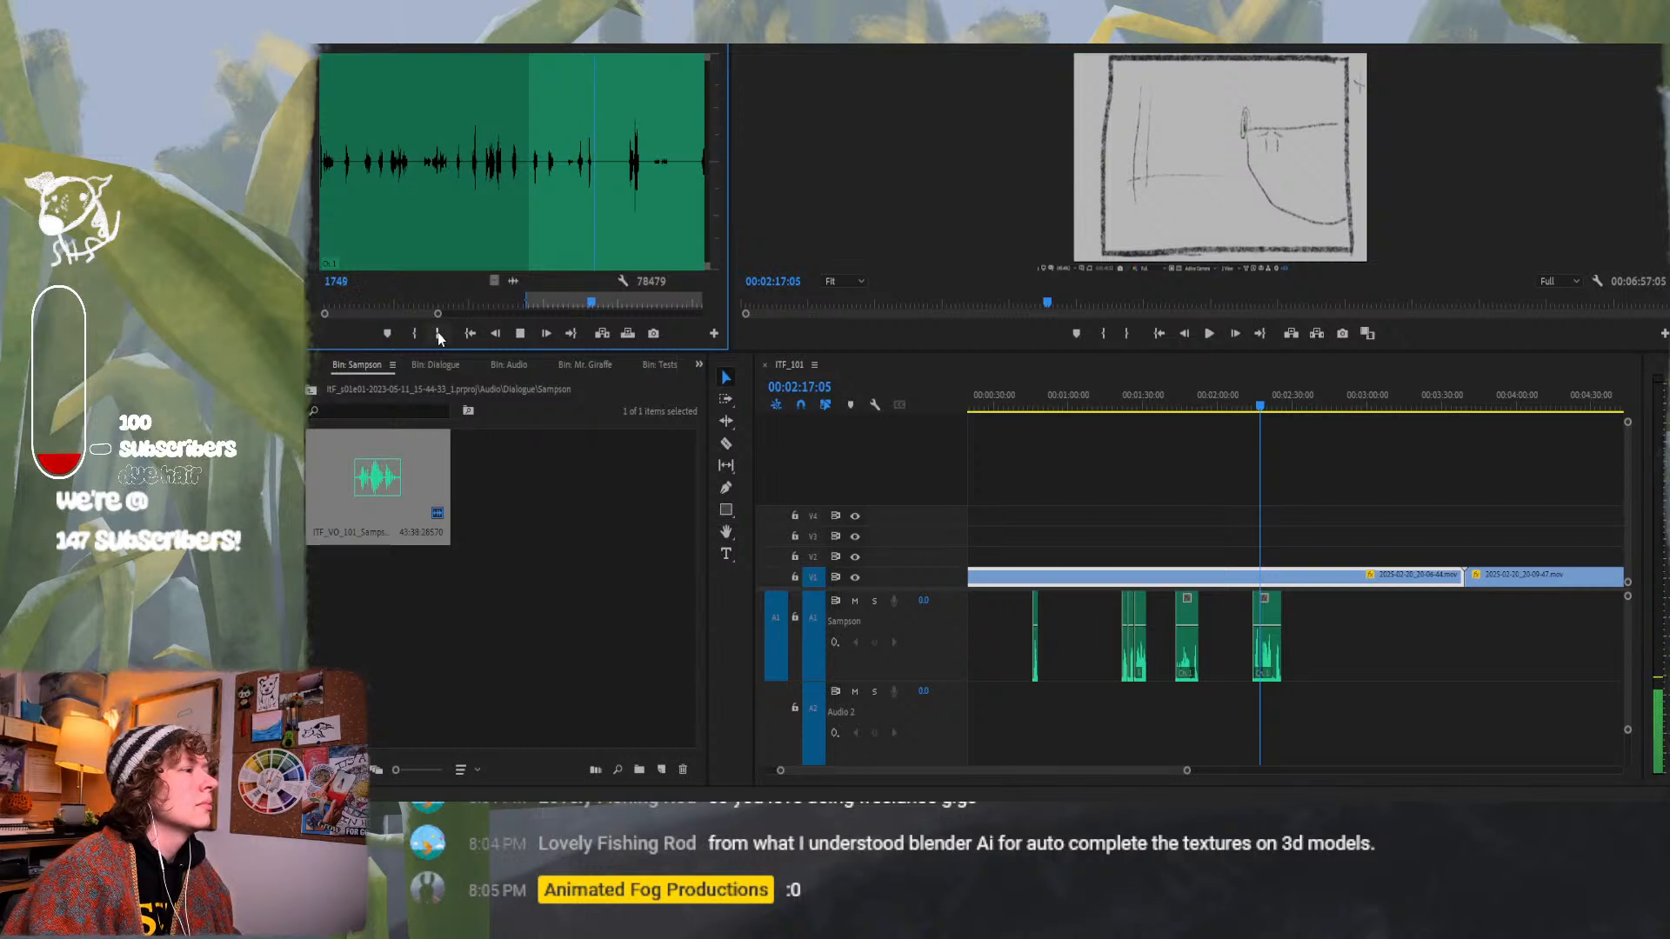
click(438, 334)
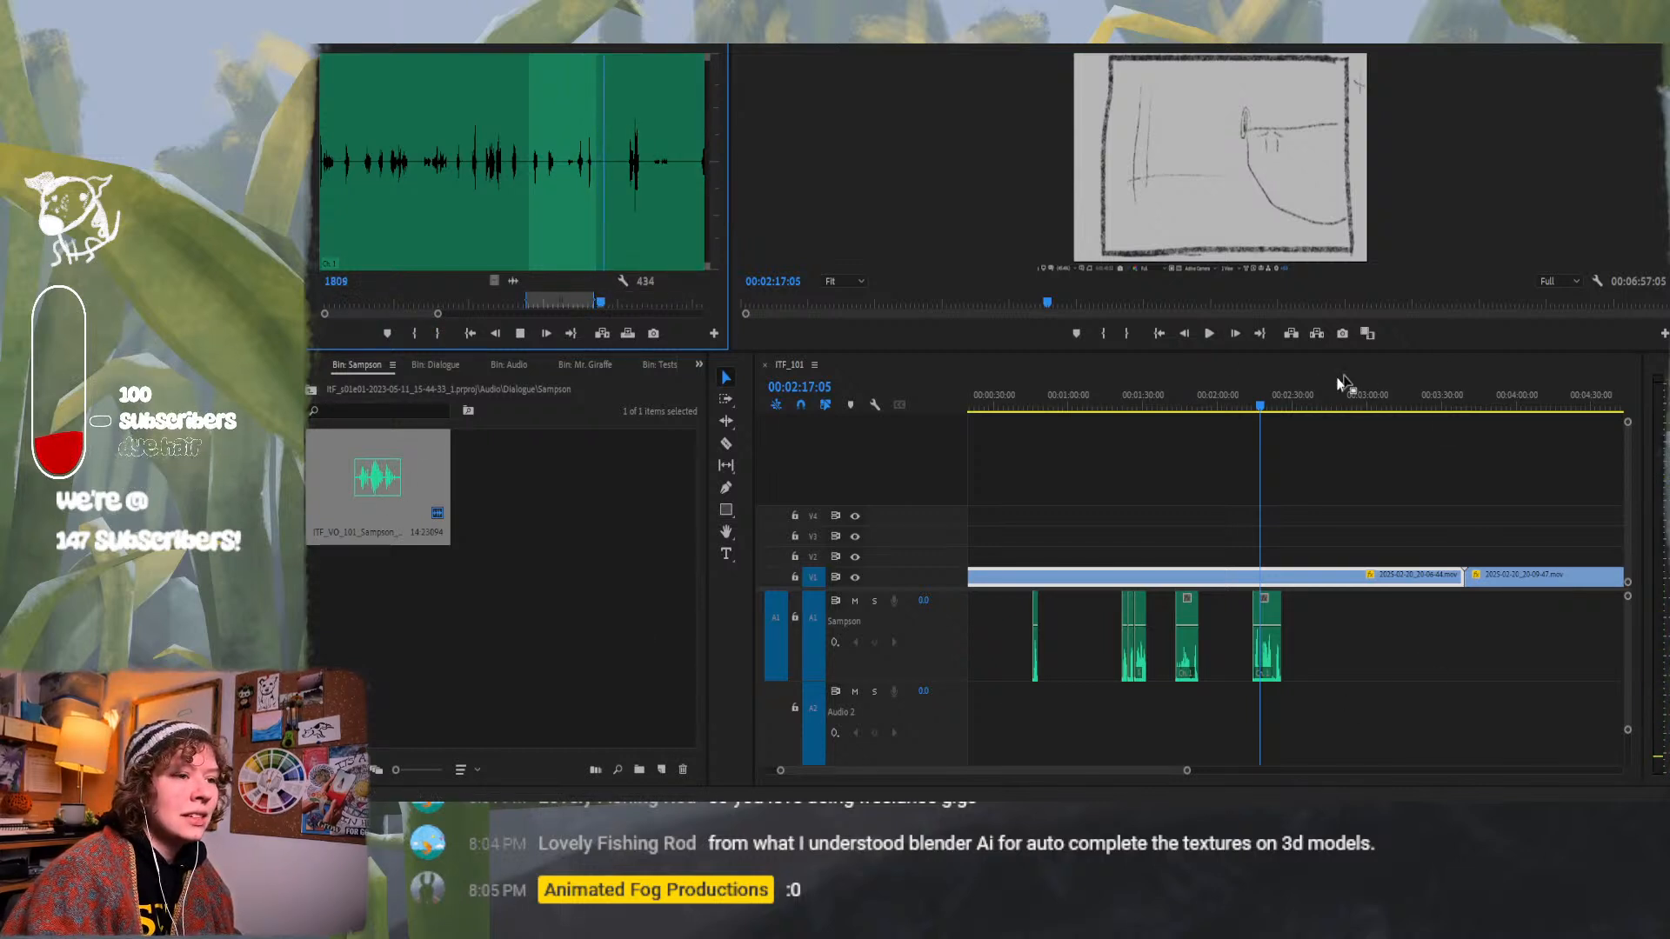
Find the matching storyboard scene at 00:04:30:12 and place the marked dialogue there on the Sampson track.
drag(1313, 400, 1552, 451)
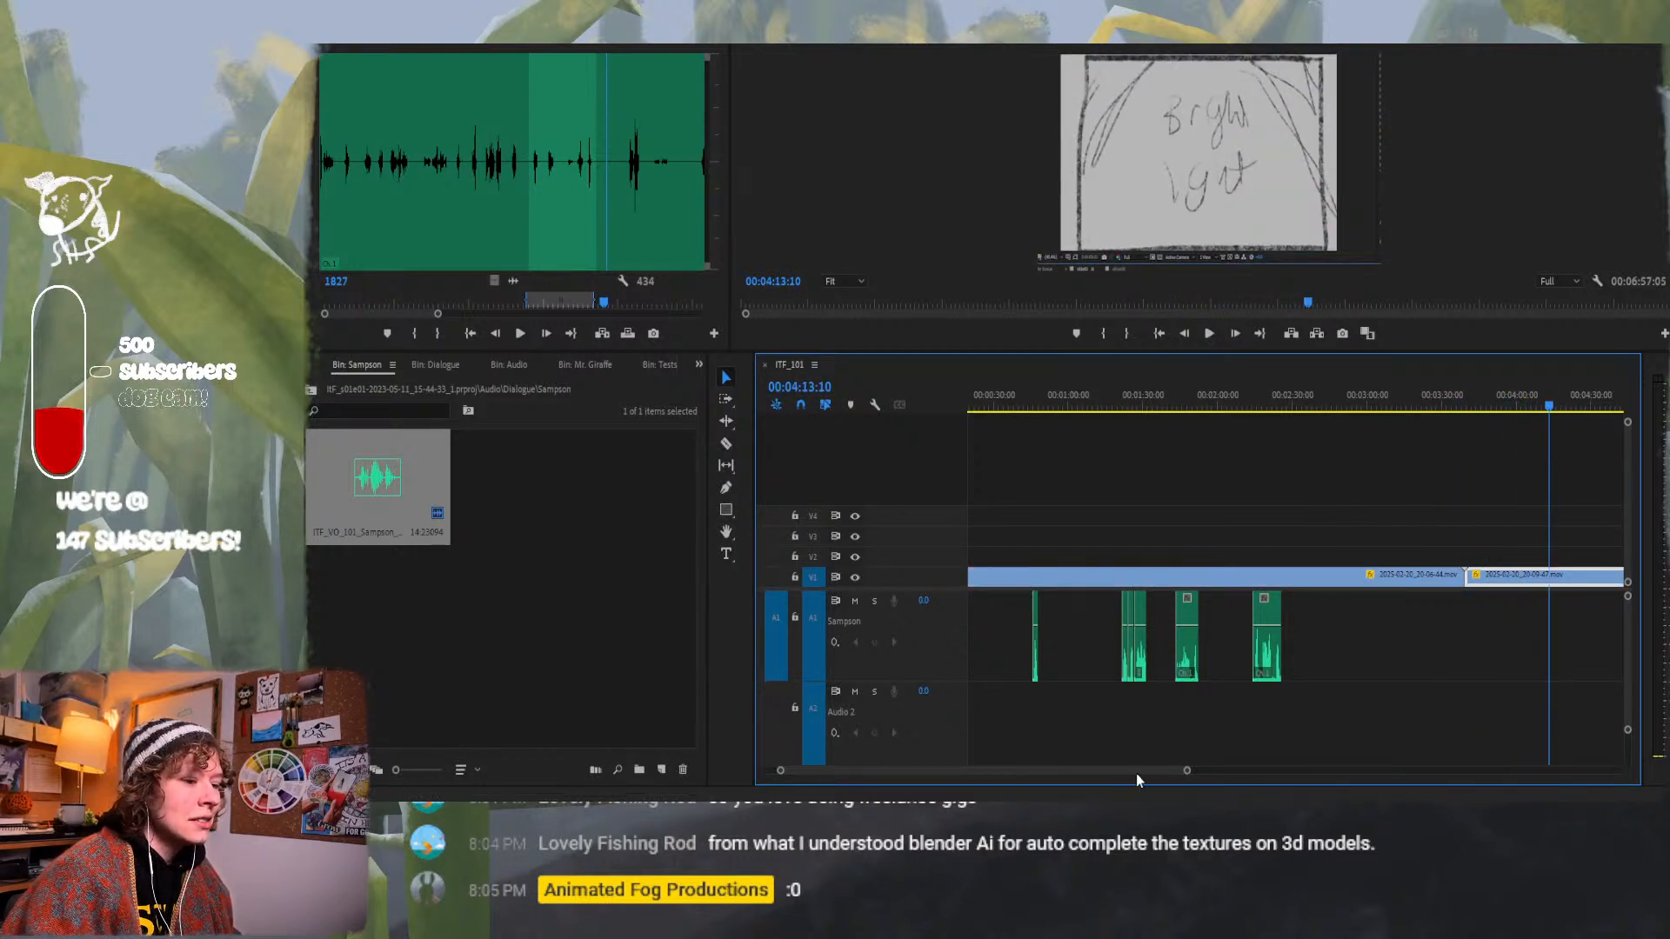
drag(1134, 771, 1243, 758)
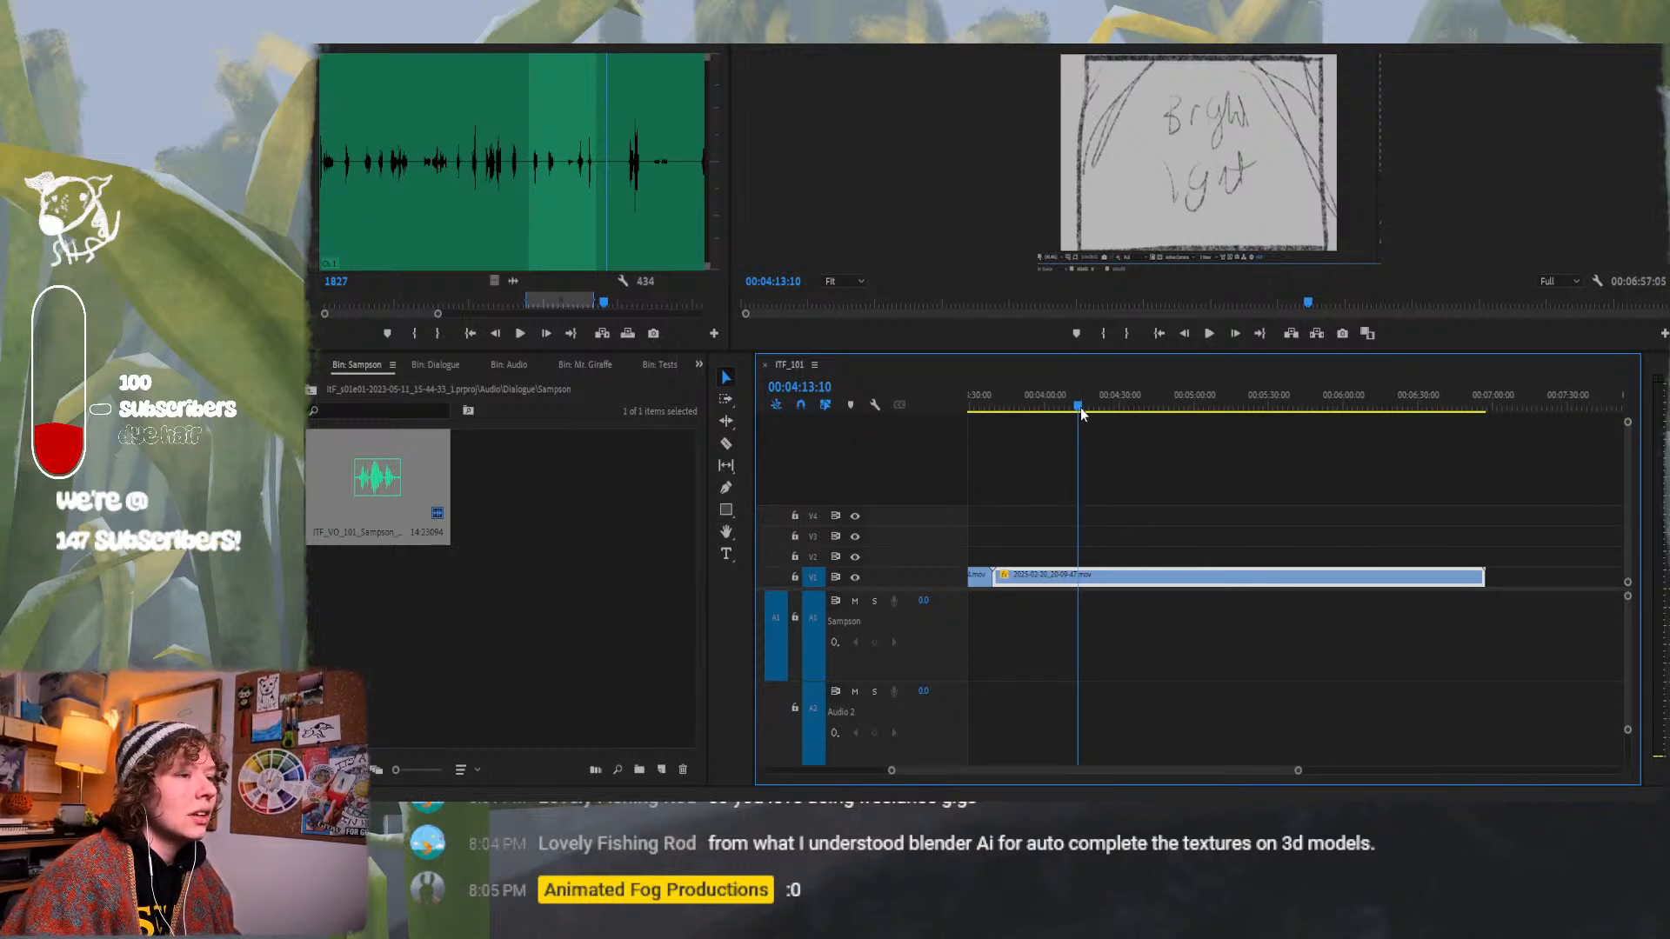
drag(1081, 411, 1124, 415)
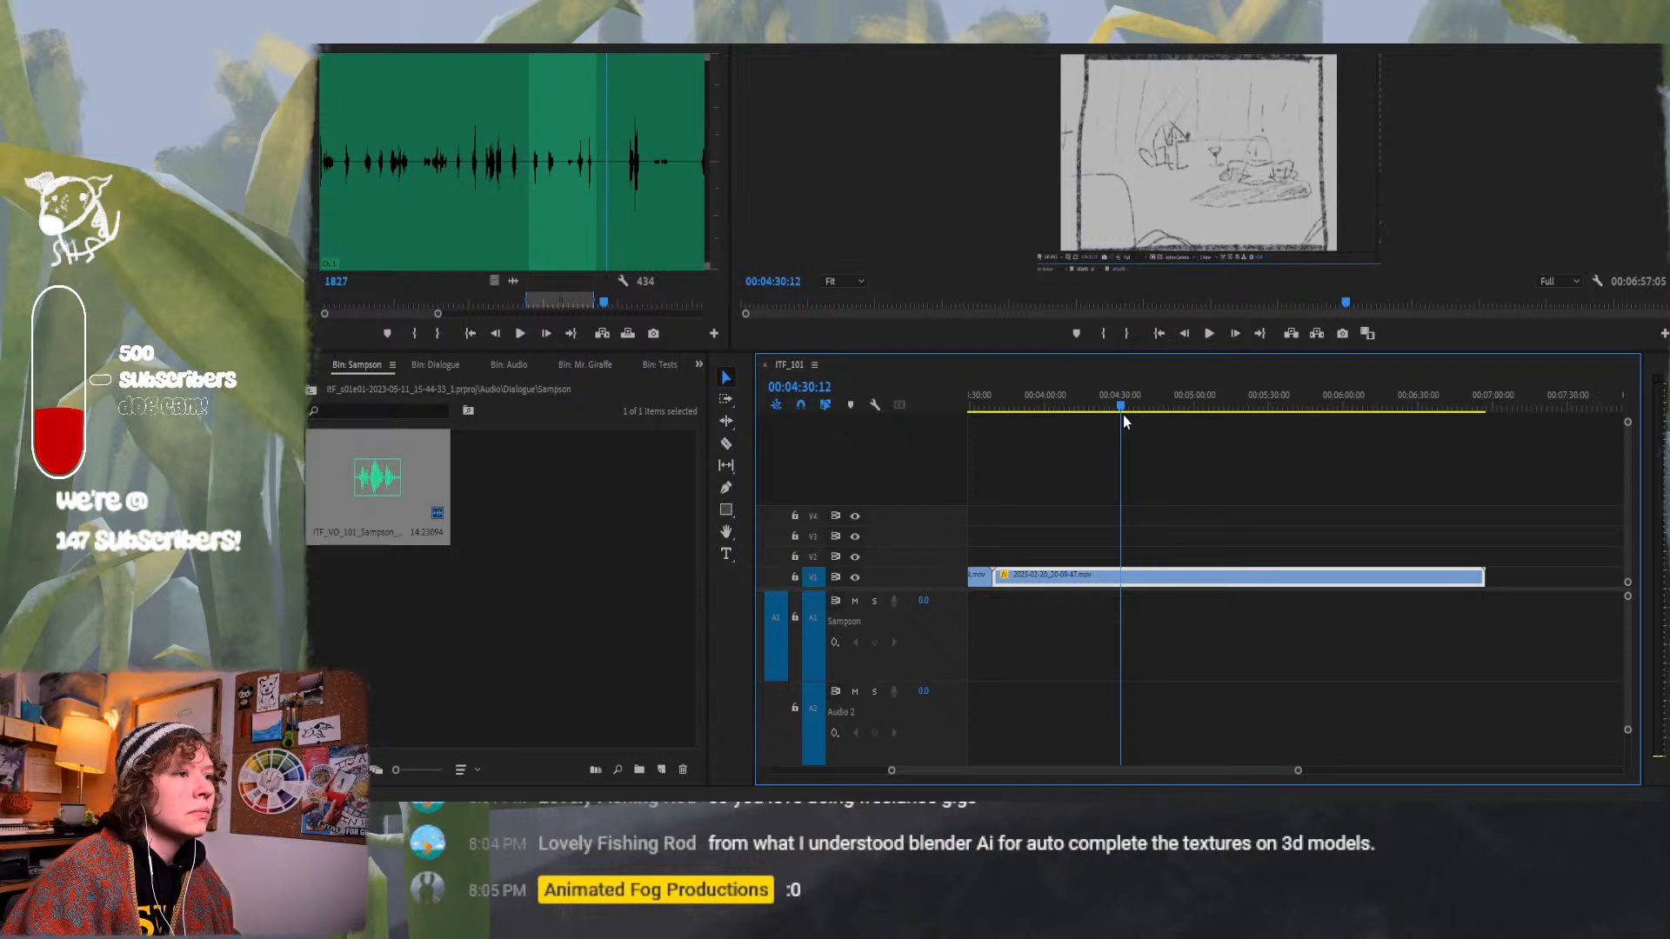
click(387, 486)
drag(1275, 652, 1130, 652)
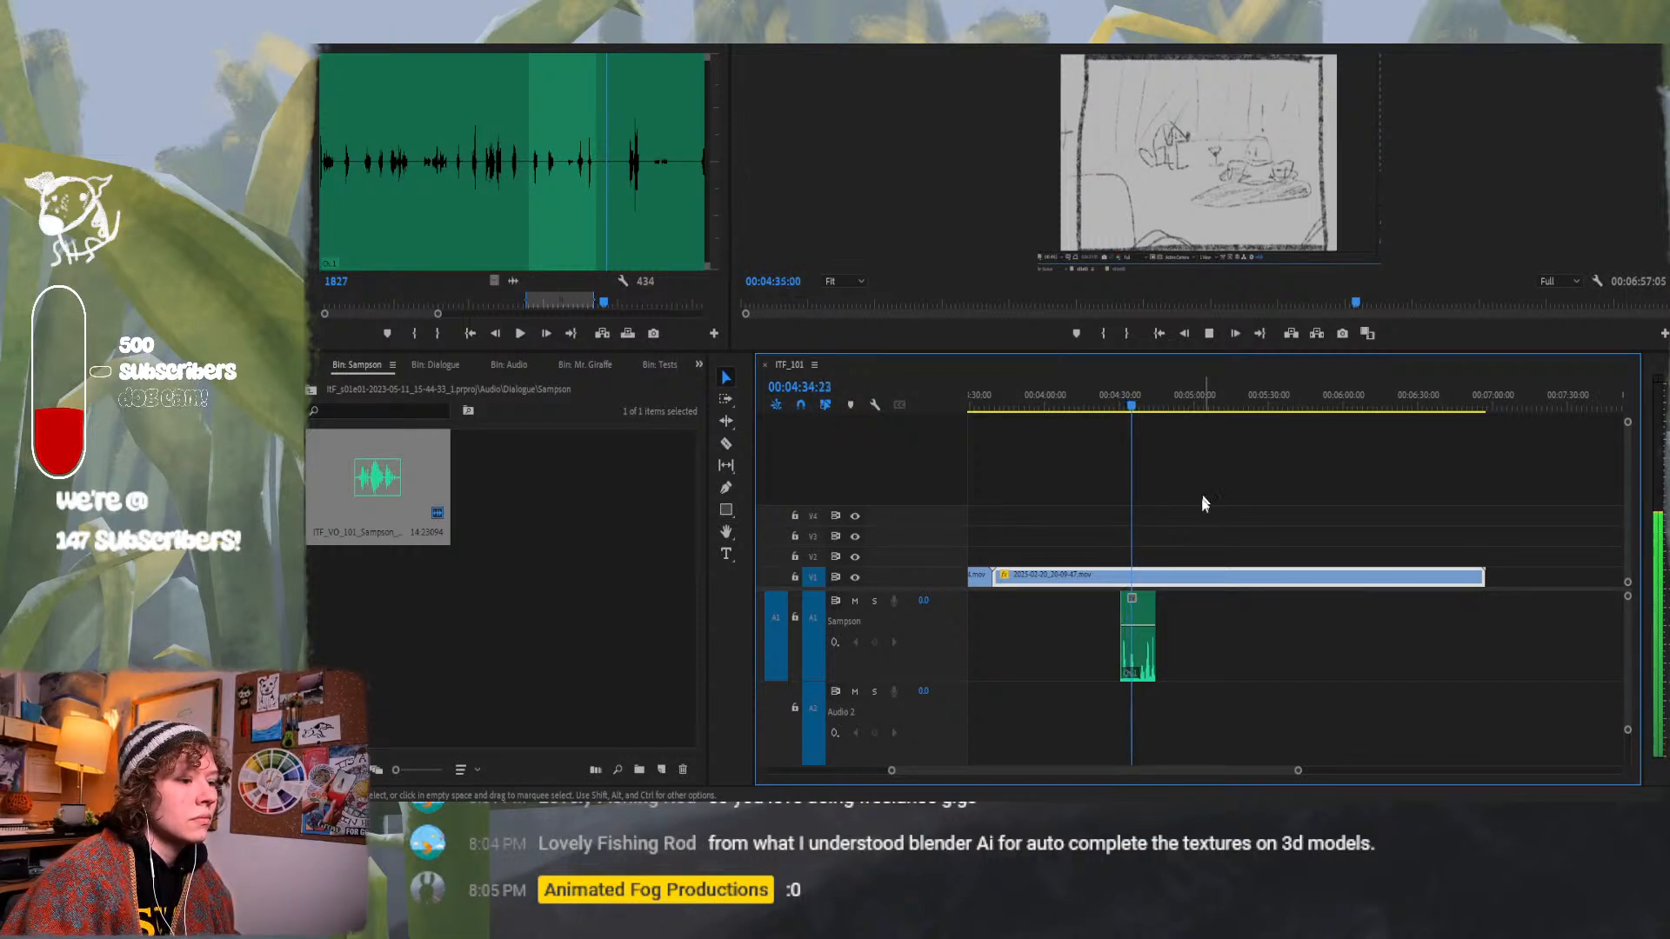
Play the new dialogue clip against the storyboard and split it after its first line at 00:04:33:10.
key(space)
drag(1297, 771, 1131, 772)
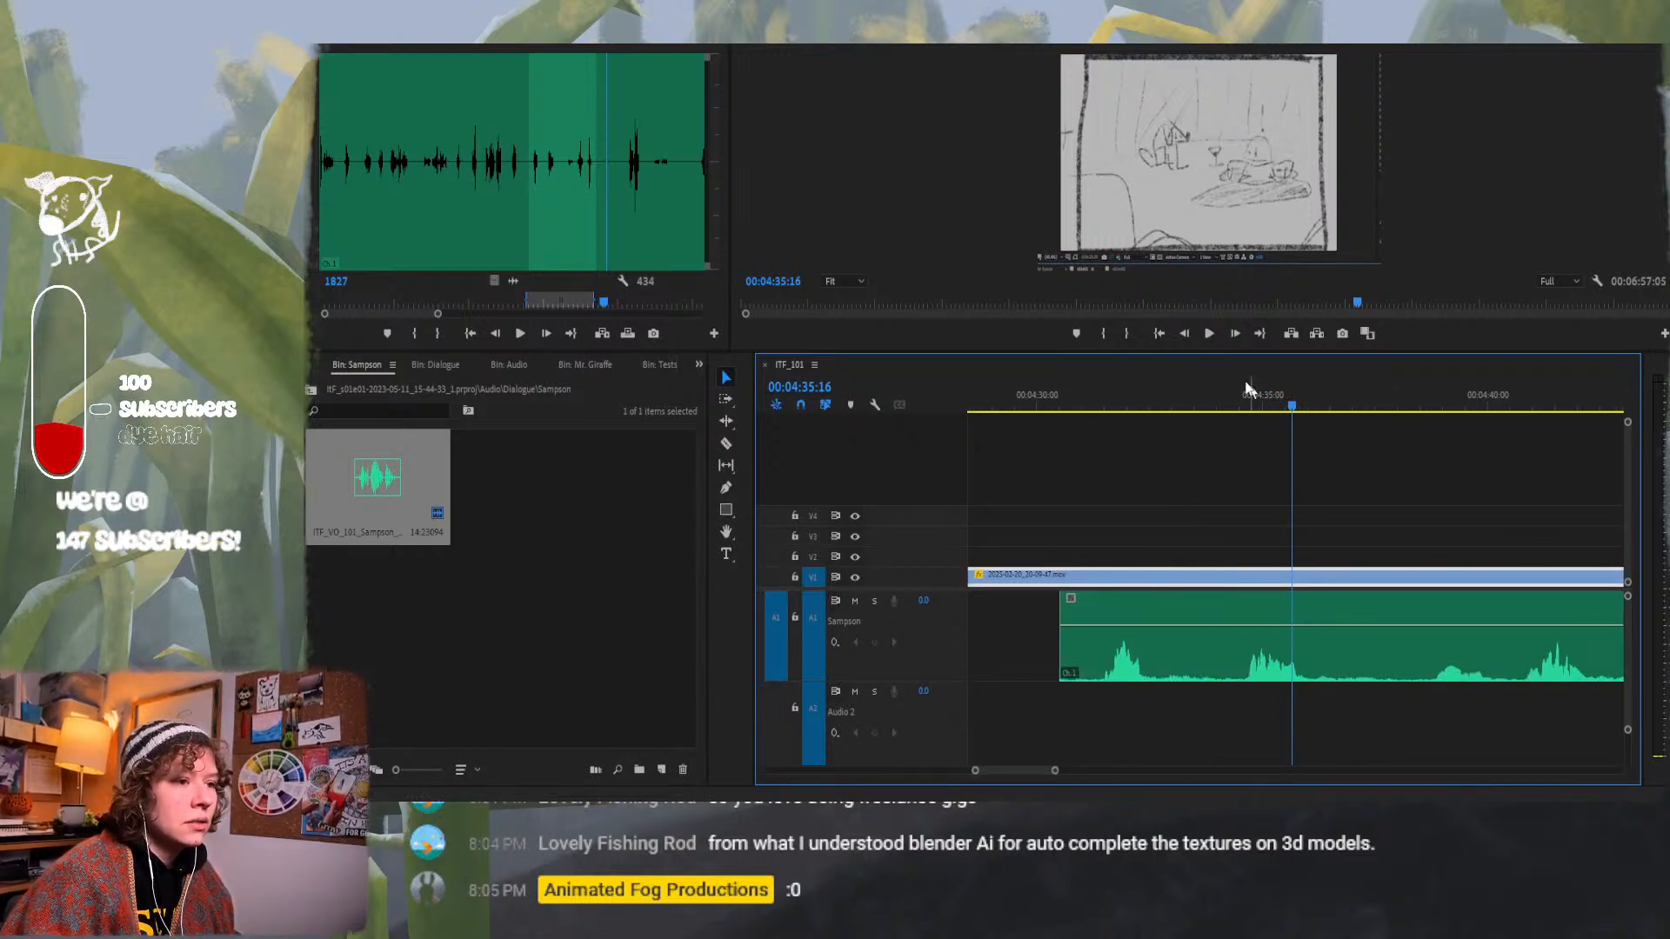
drag(1226, 405, 1088, 409)
key(space)
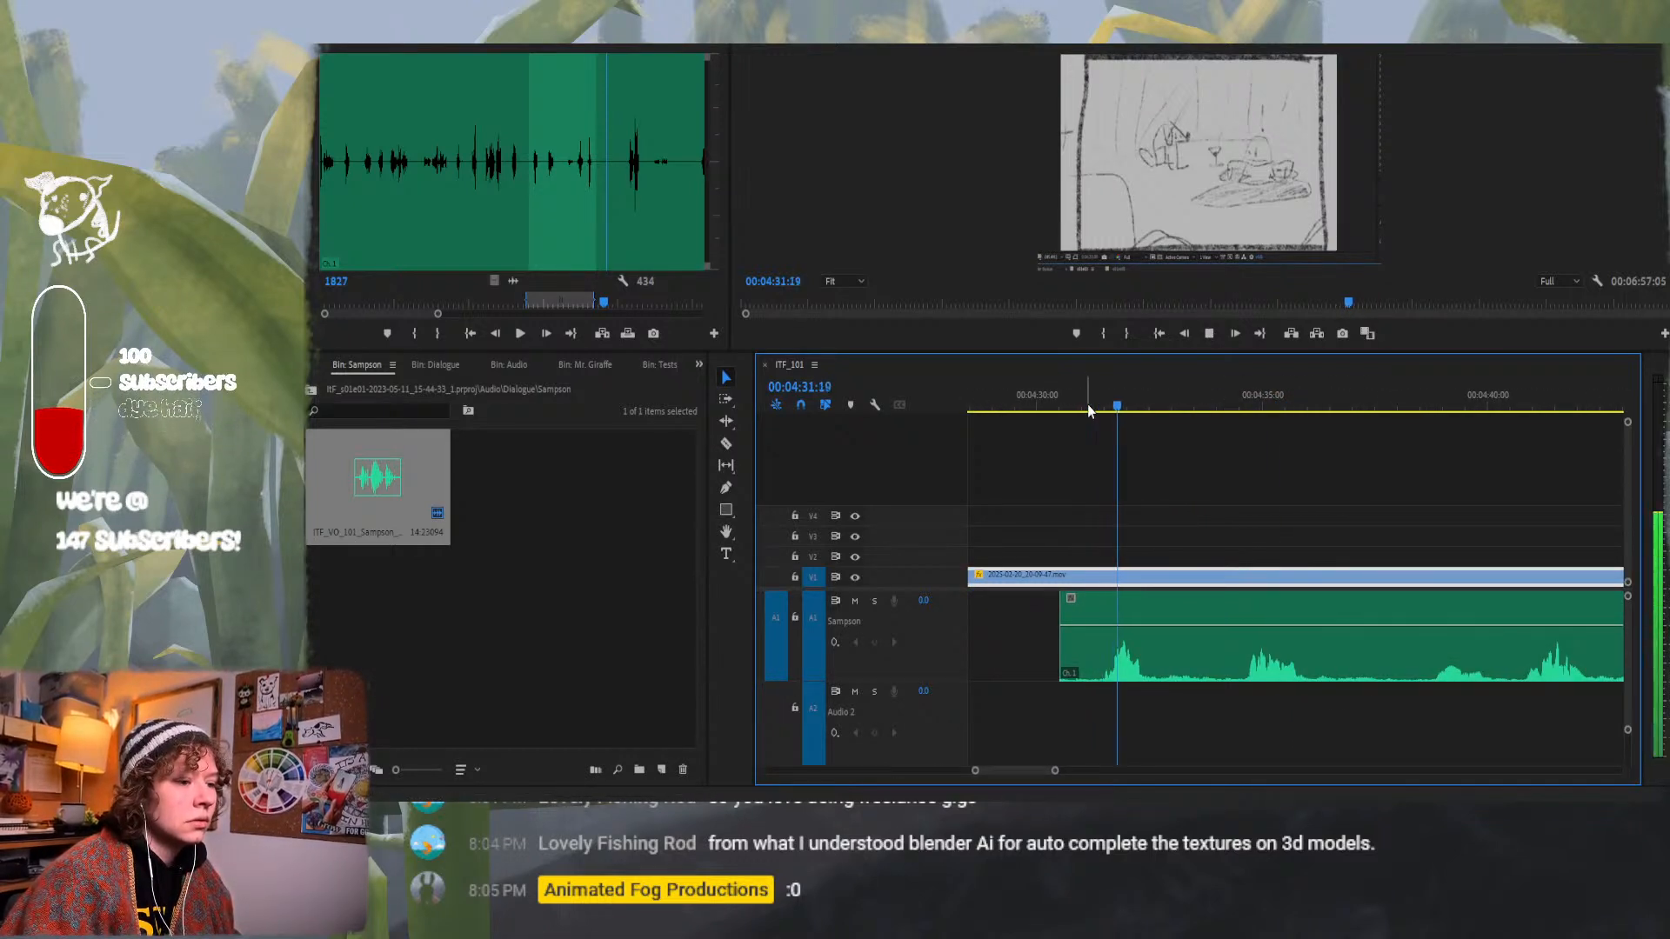
key(space)
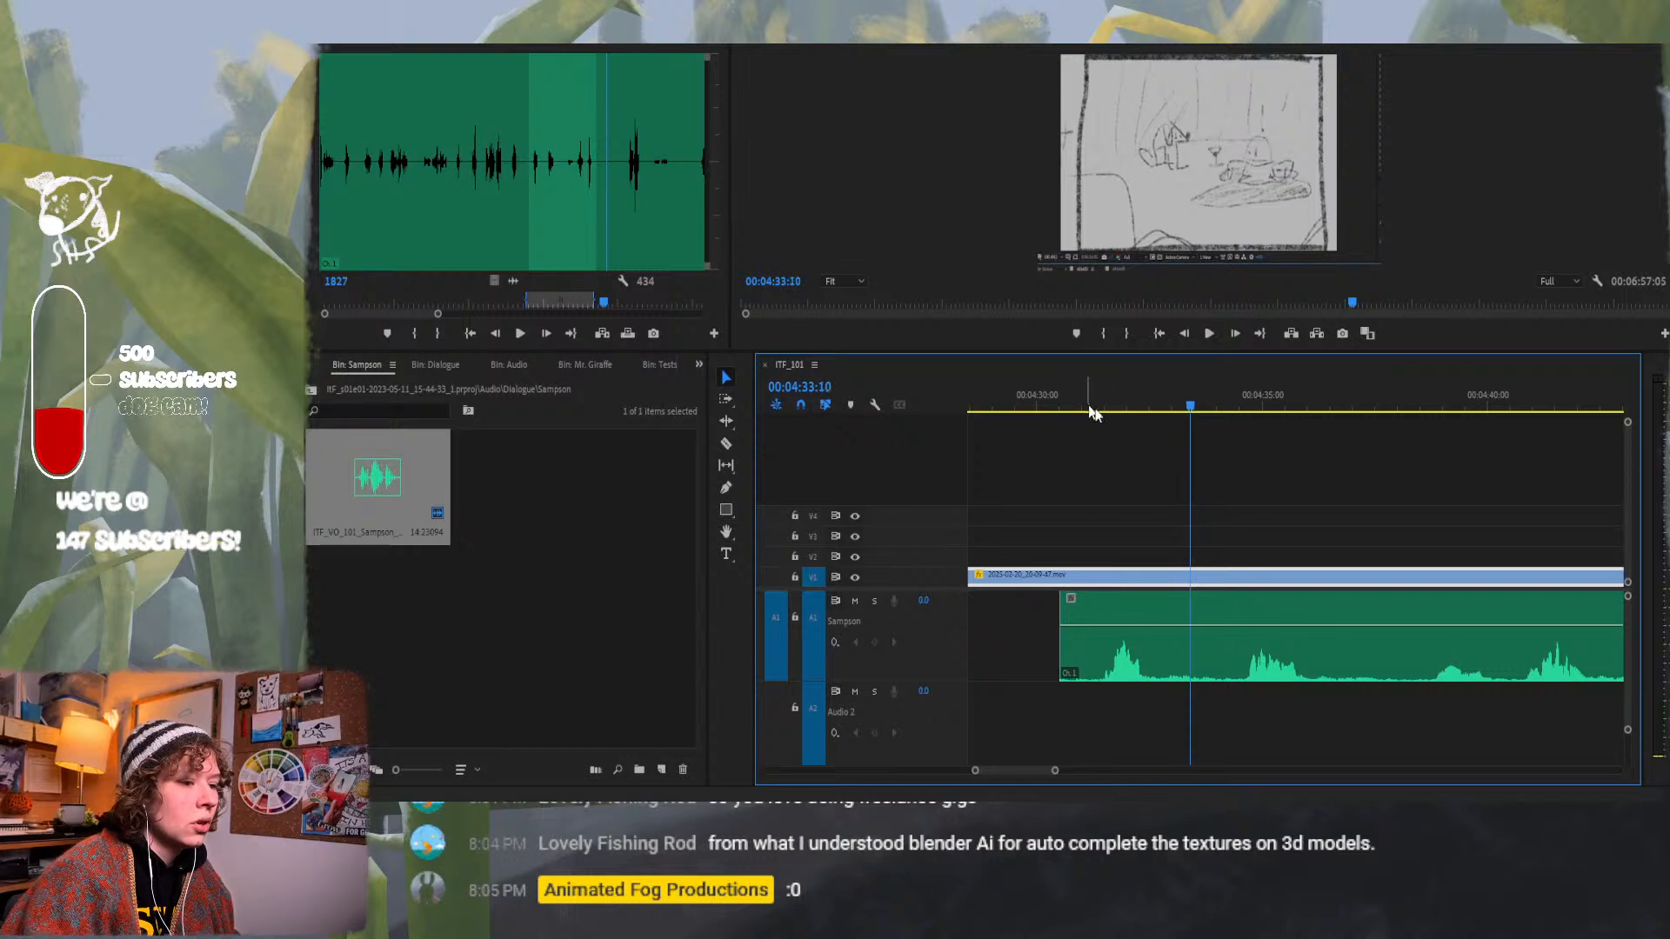
key(c)
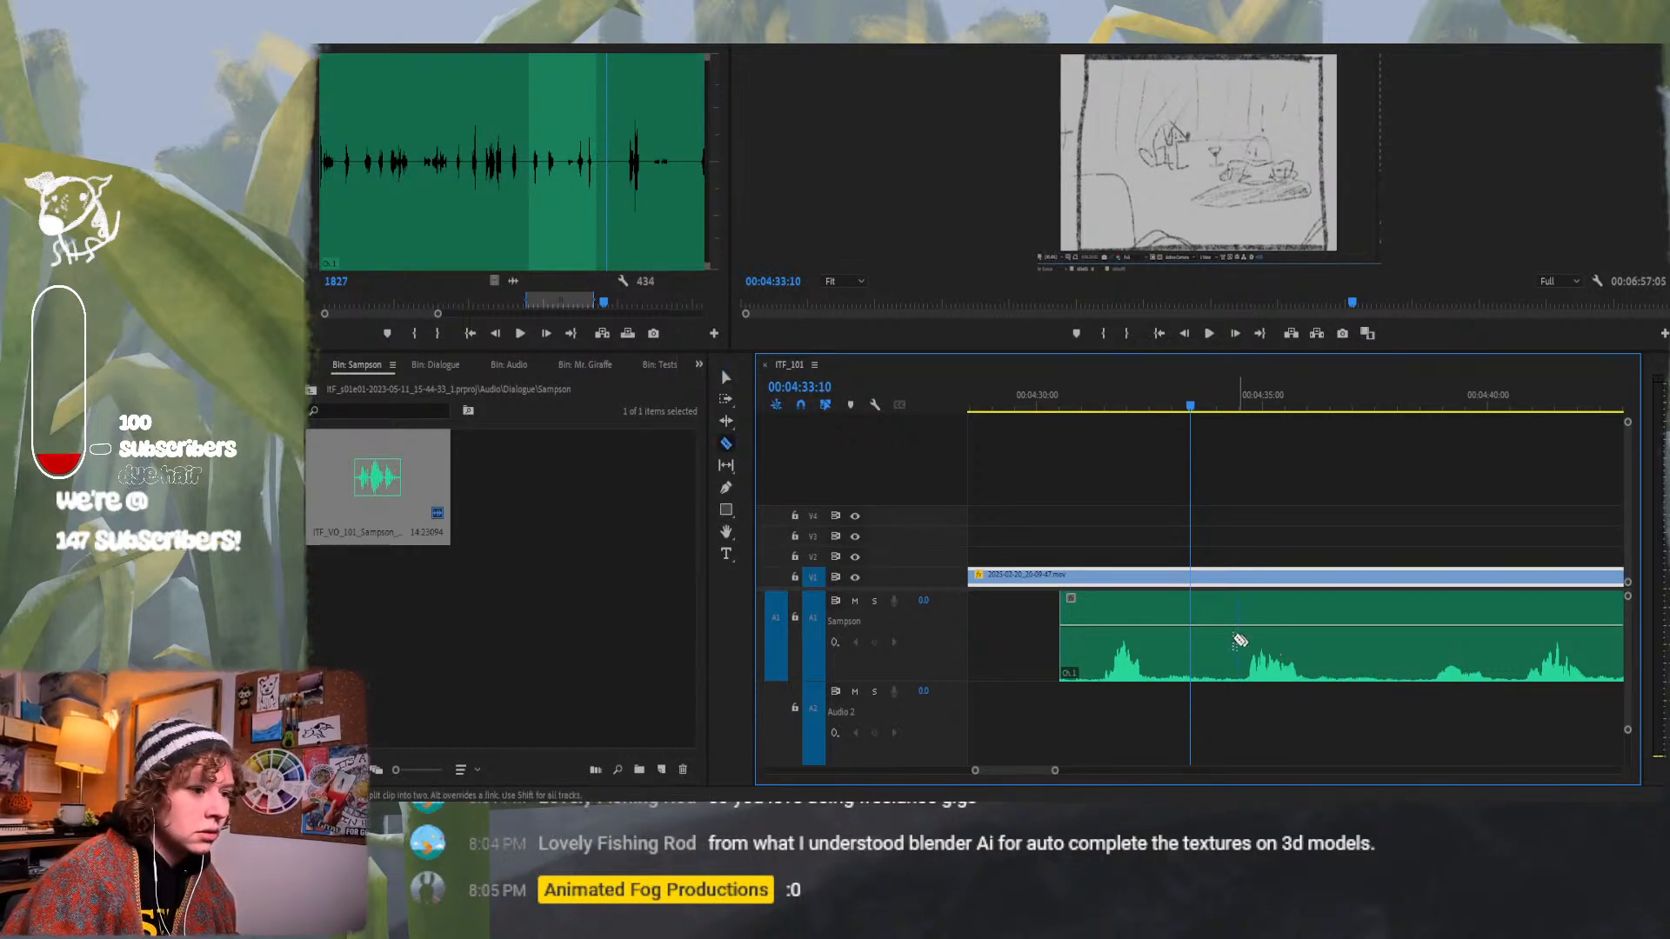
click(1192, 629)
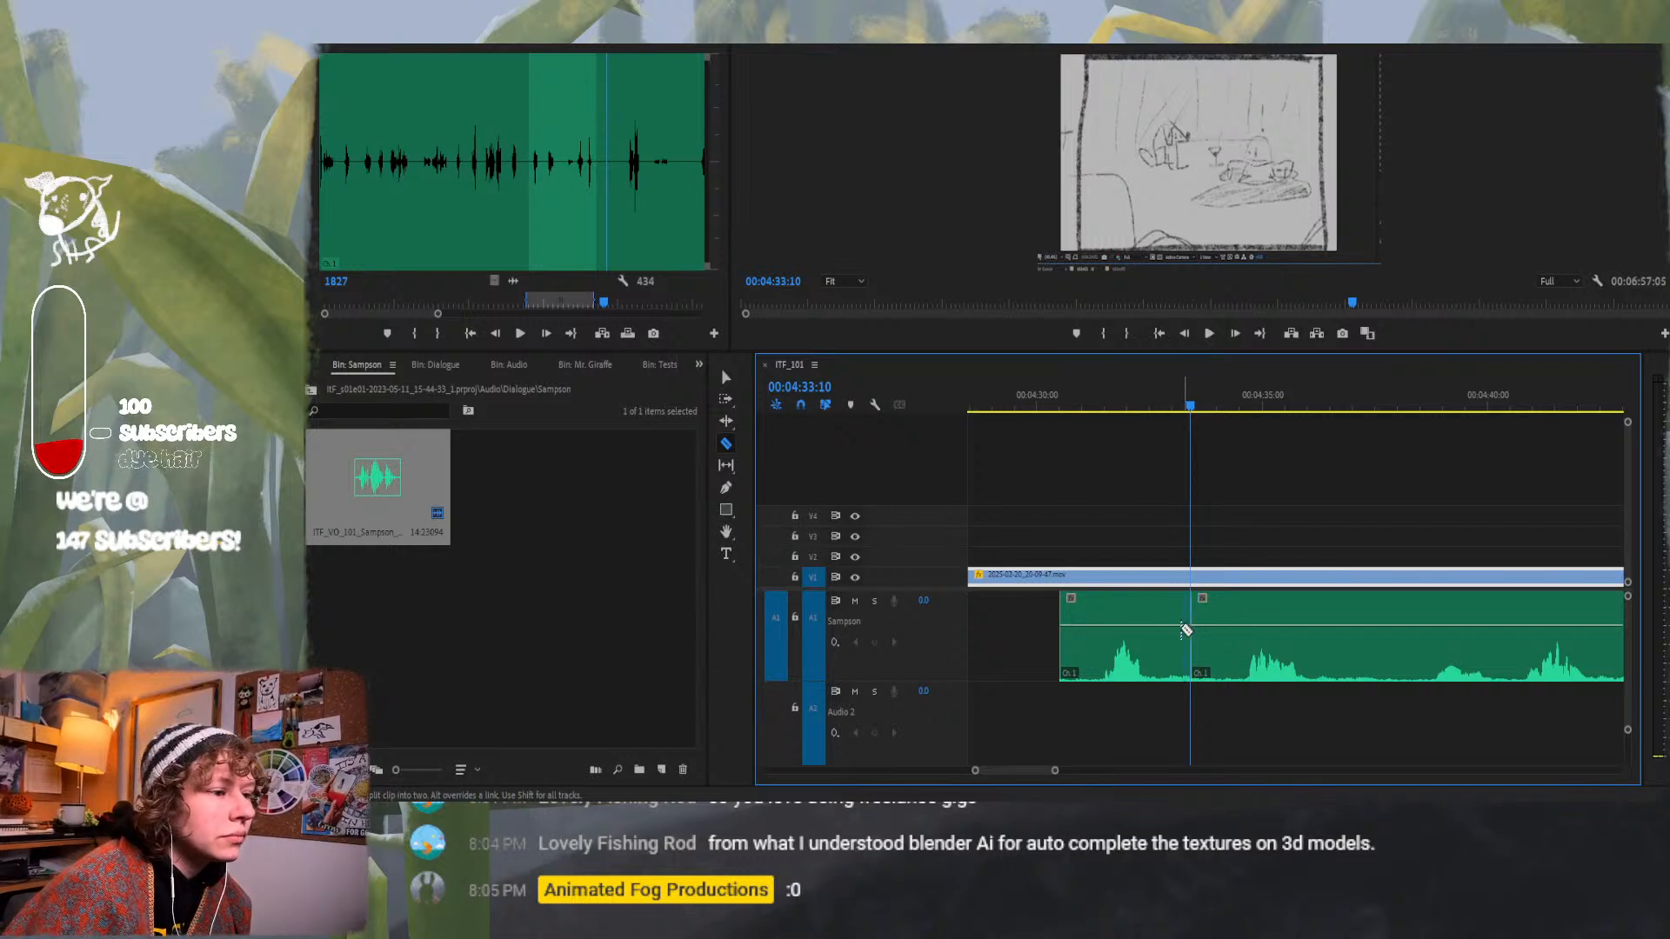
key(v)
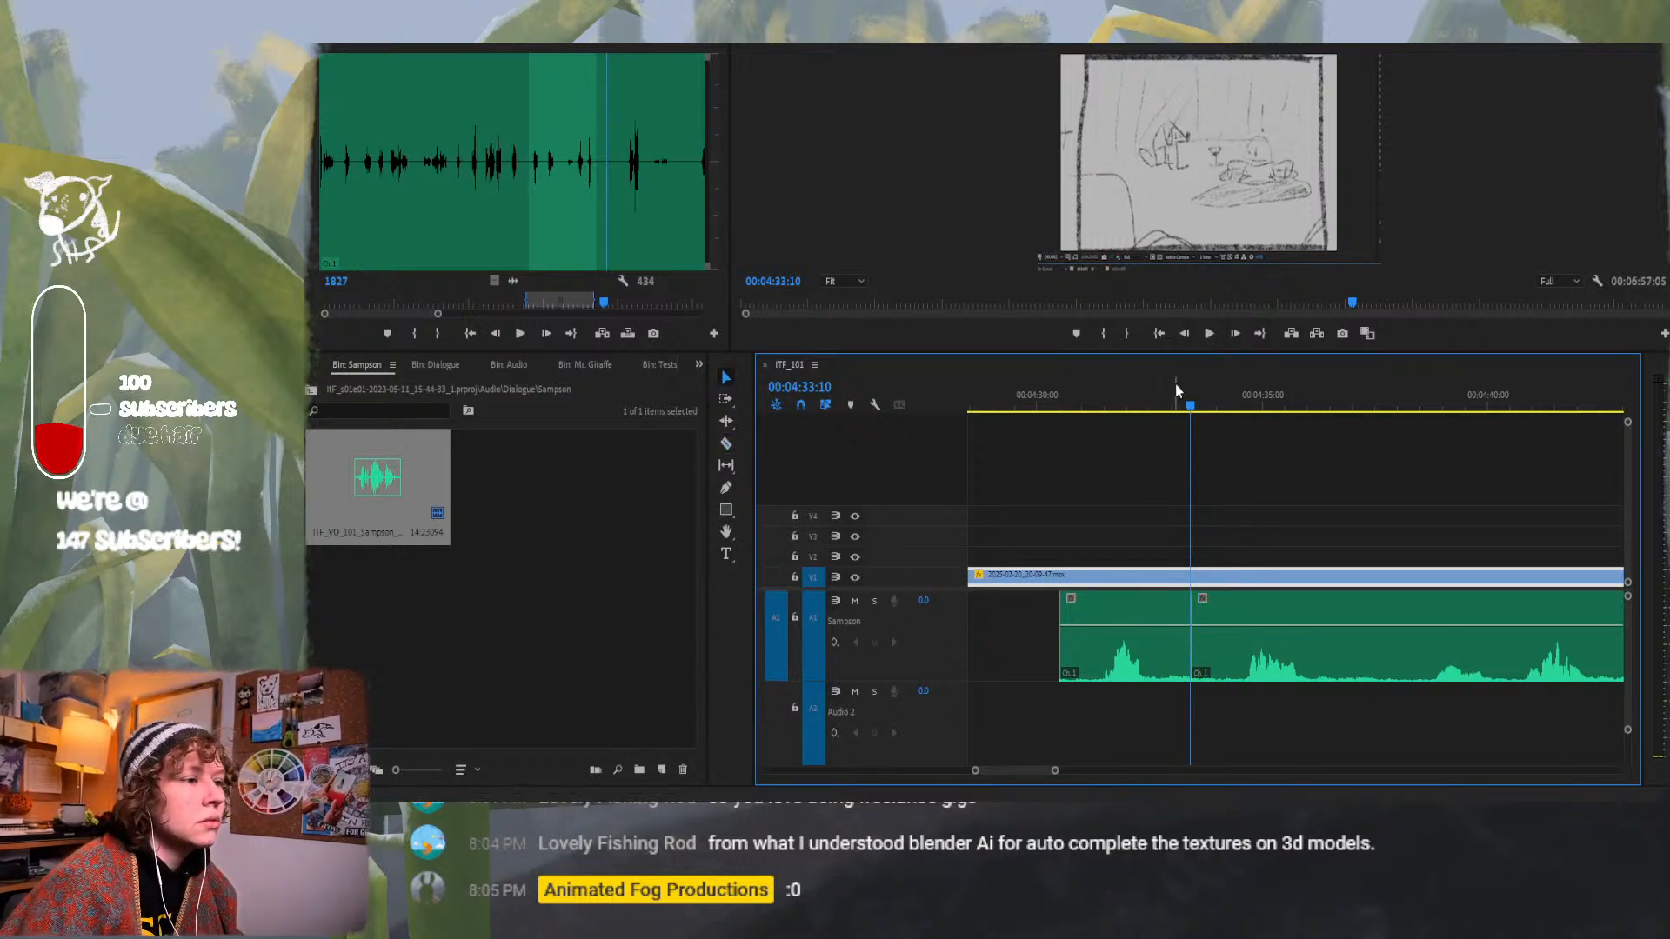
Move the second part of the split dialogue clip later on the Sampson track to start at about 00:04:40.
drag(1056, 769, 1094, 776)
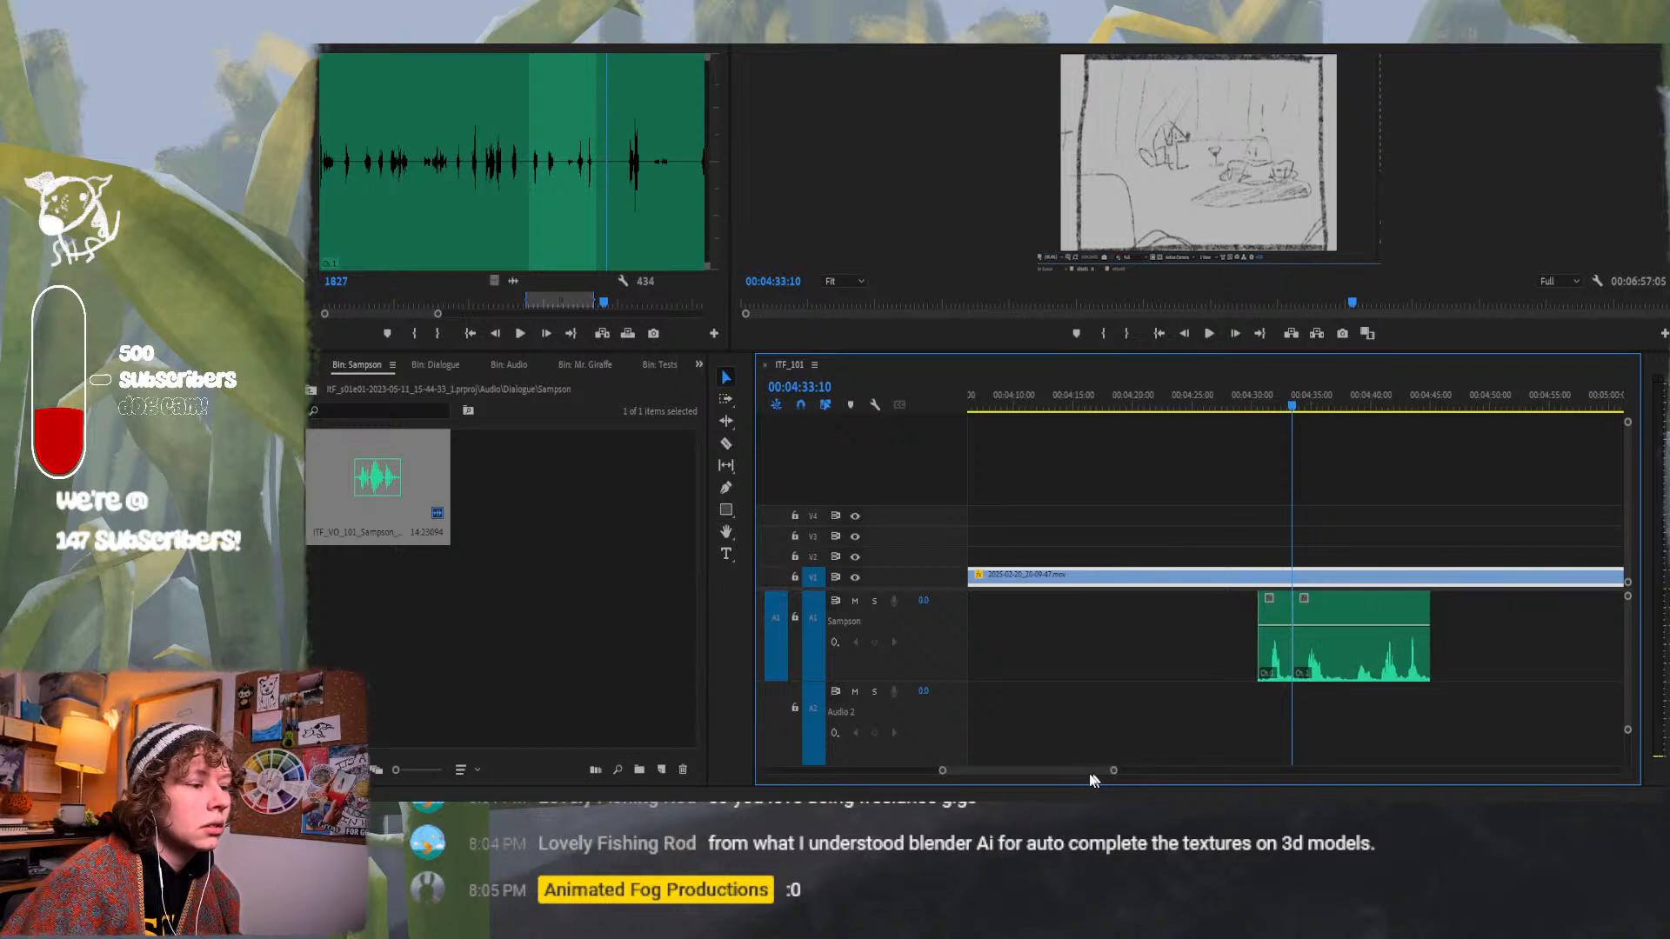
mouse_move(939, 773)
mouse_down()
mouse_move(891, 772)
mouse_move(906, 774)
mouse_up()
drag(1018, 770, 1225, 742)
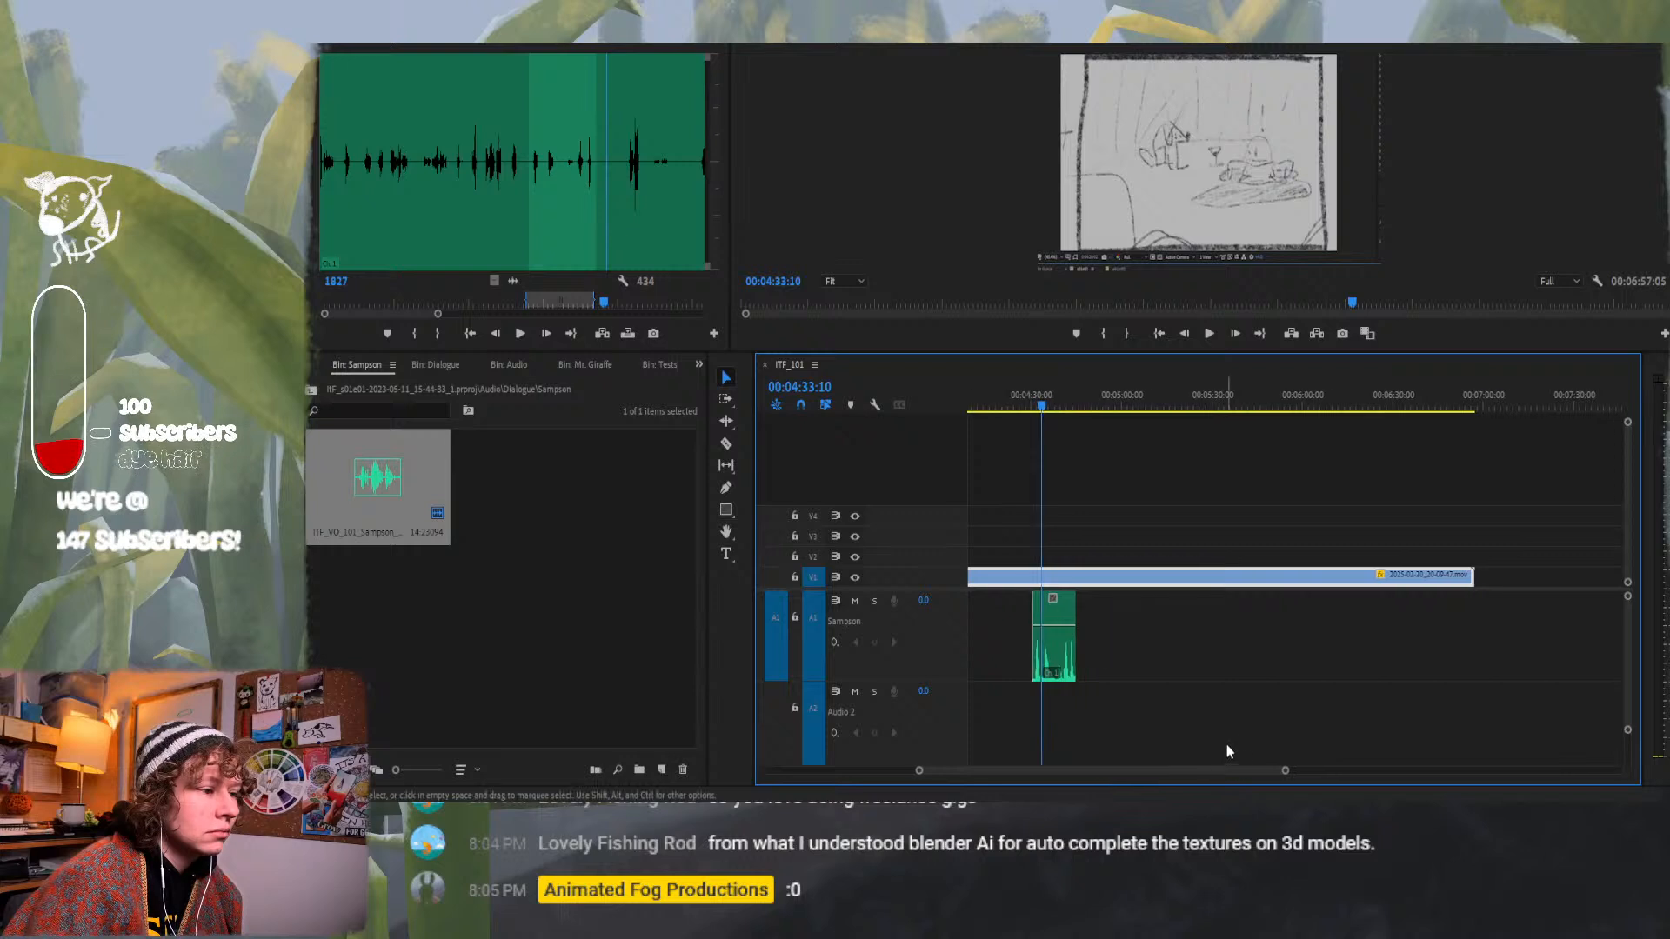
drag(1055, 610, 1076, 616)
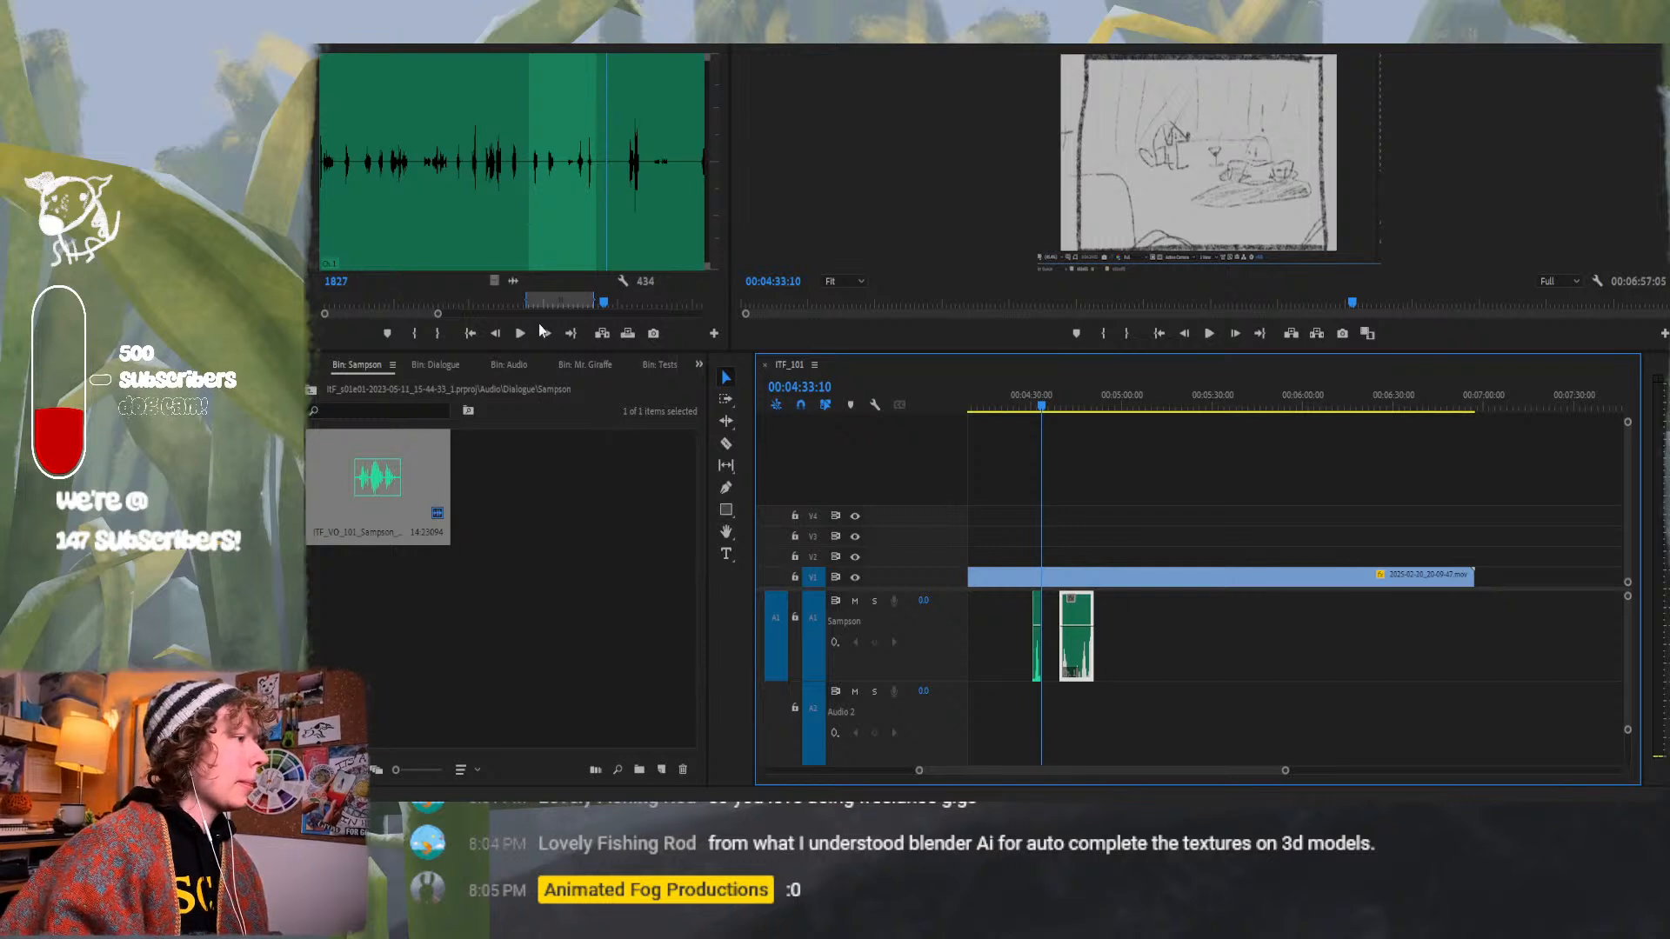
Listen to the next lines in the Sampson source audio and mark a 281-frame section from frame 1950 to 2230.
click(622, 193)
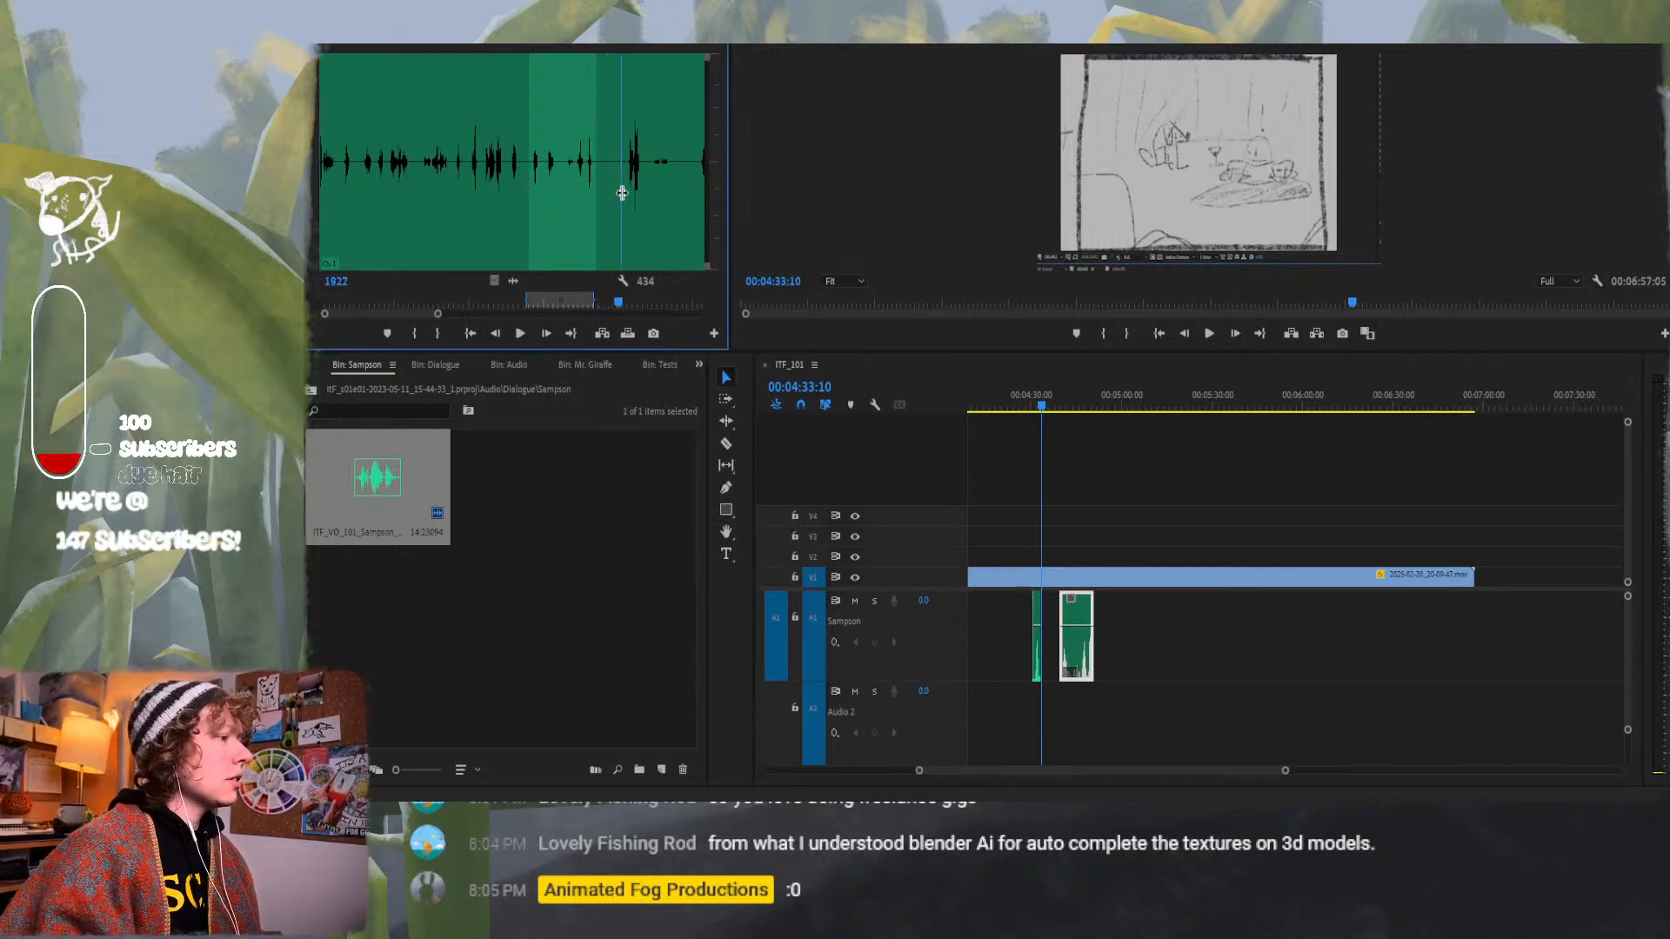
key(space)
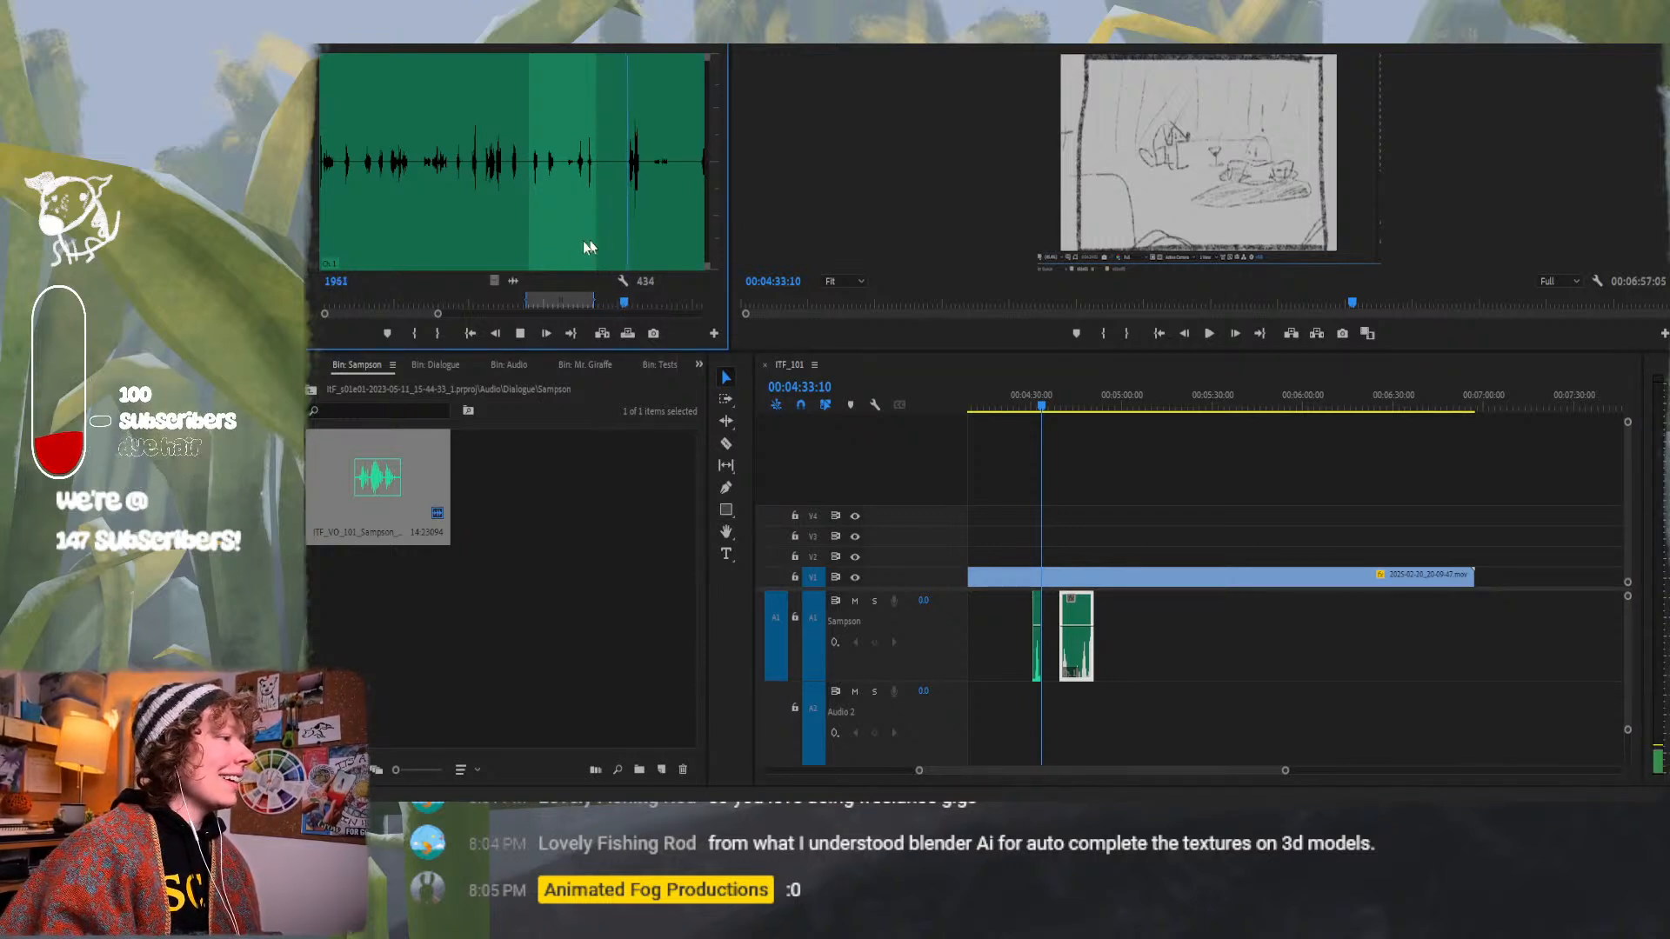
key(space)
click(623, 205)
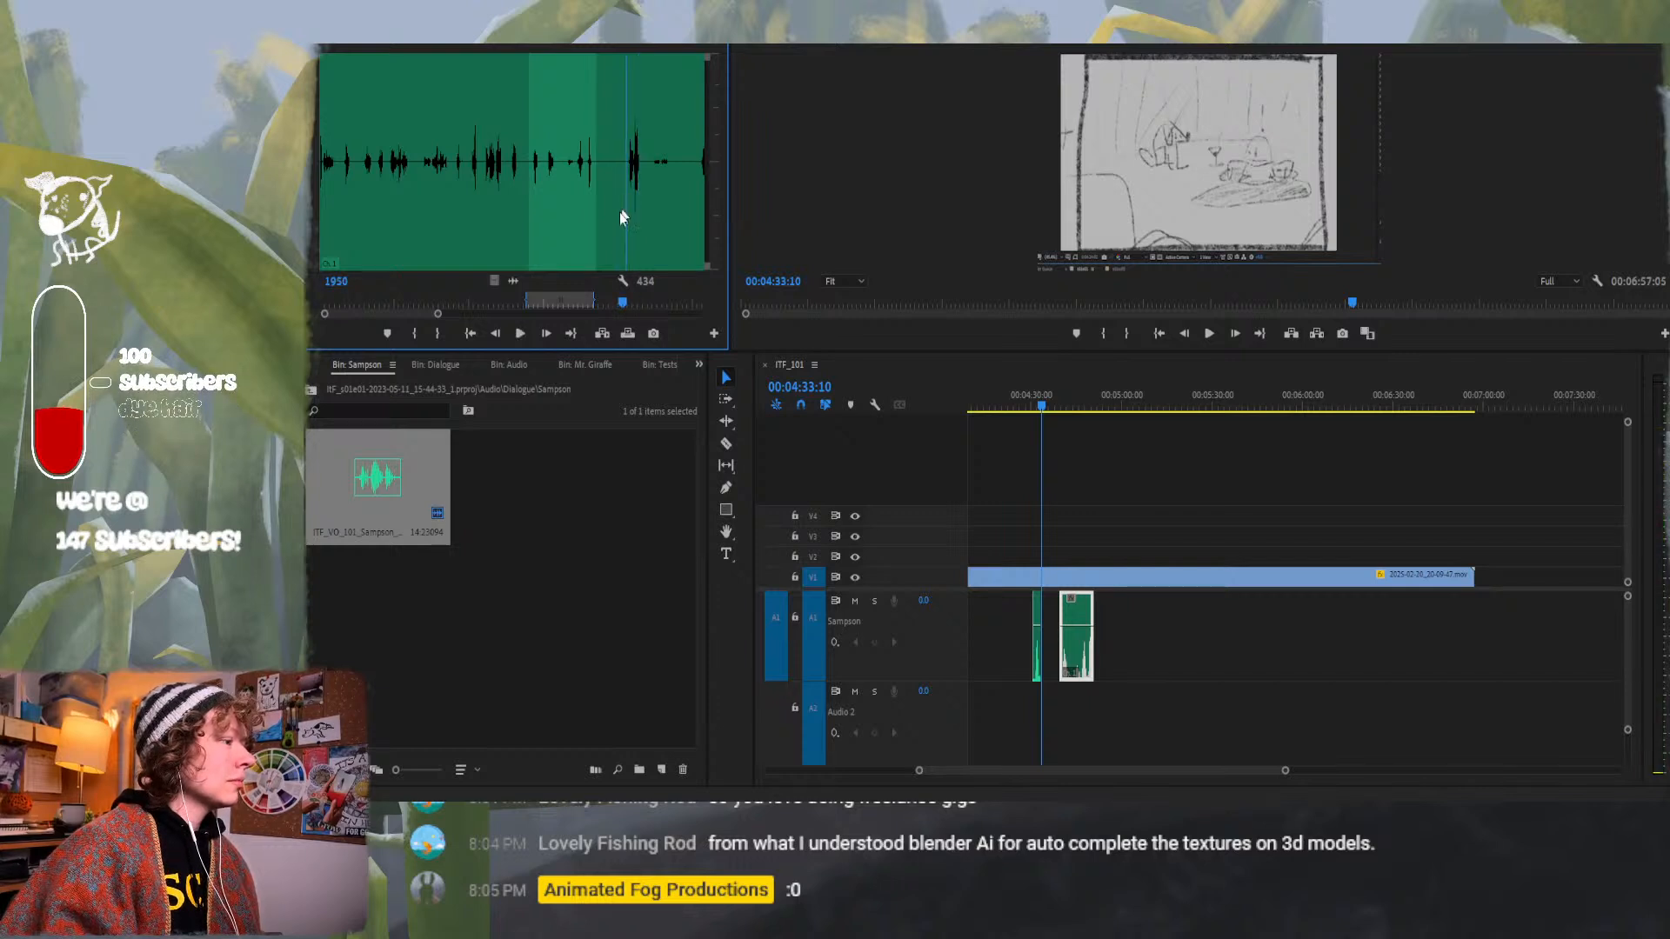
click(412, 332)
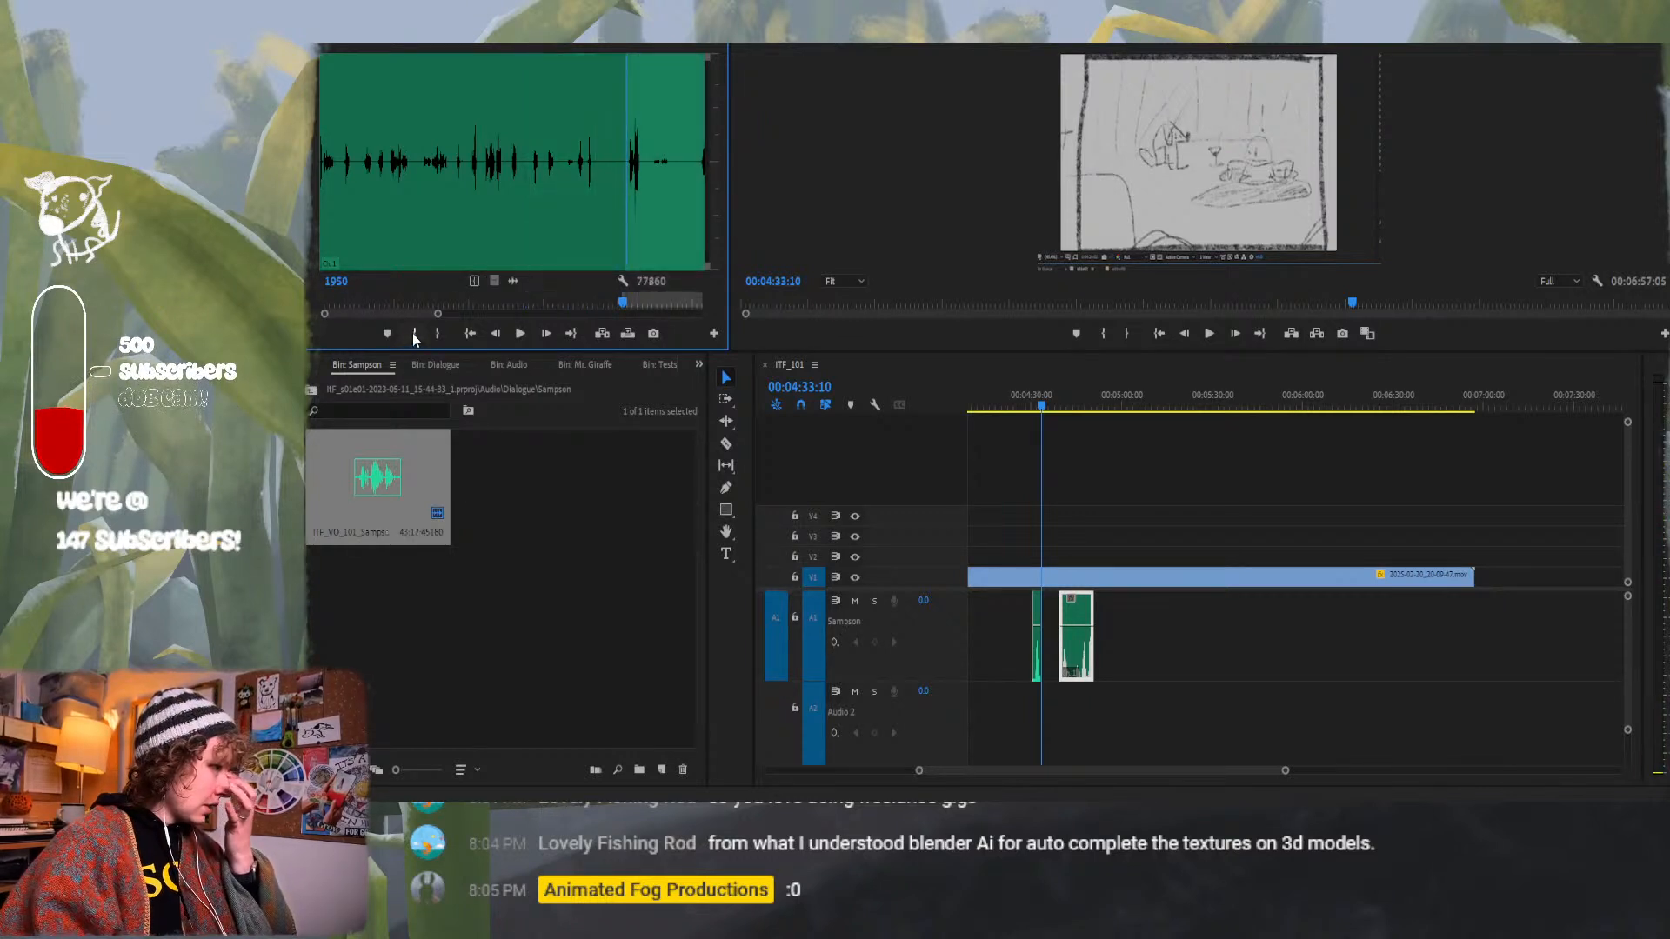
click(645, 213)
key(space)
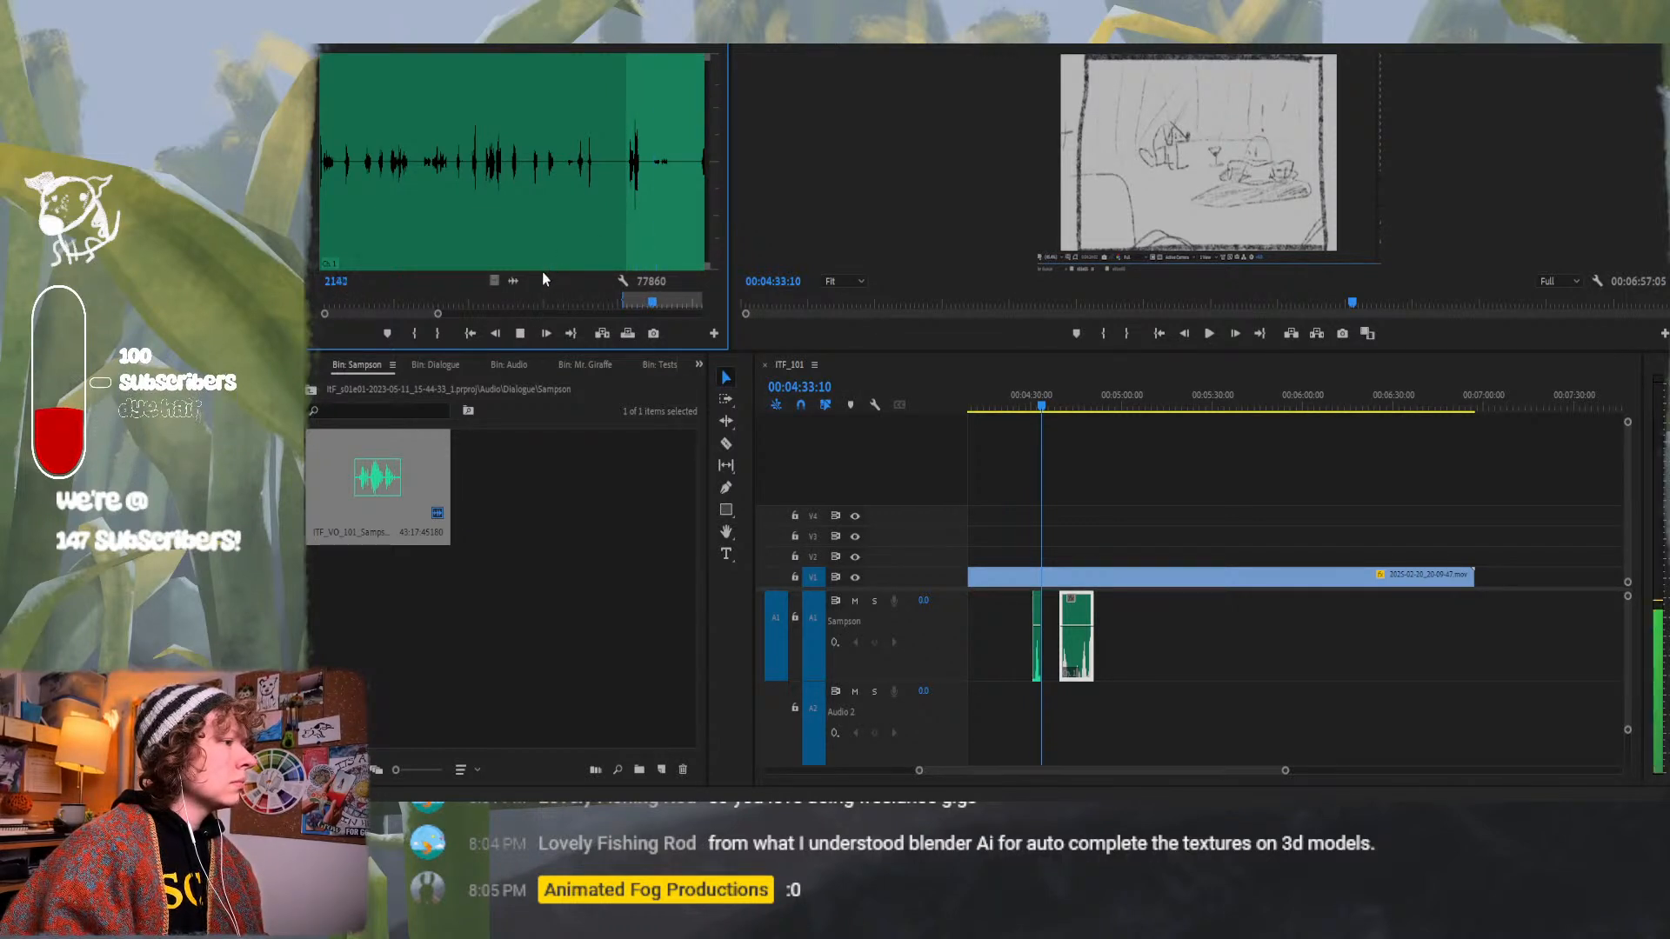
click(441, 336)
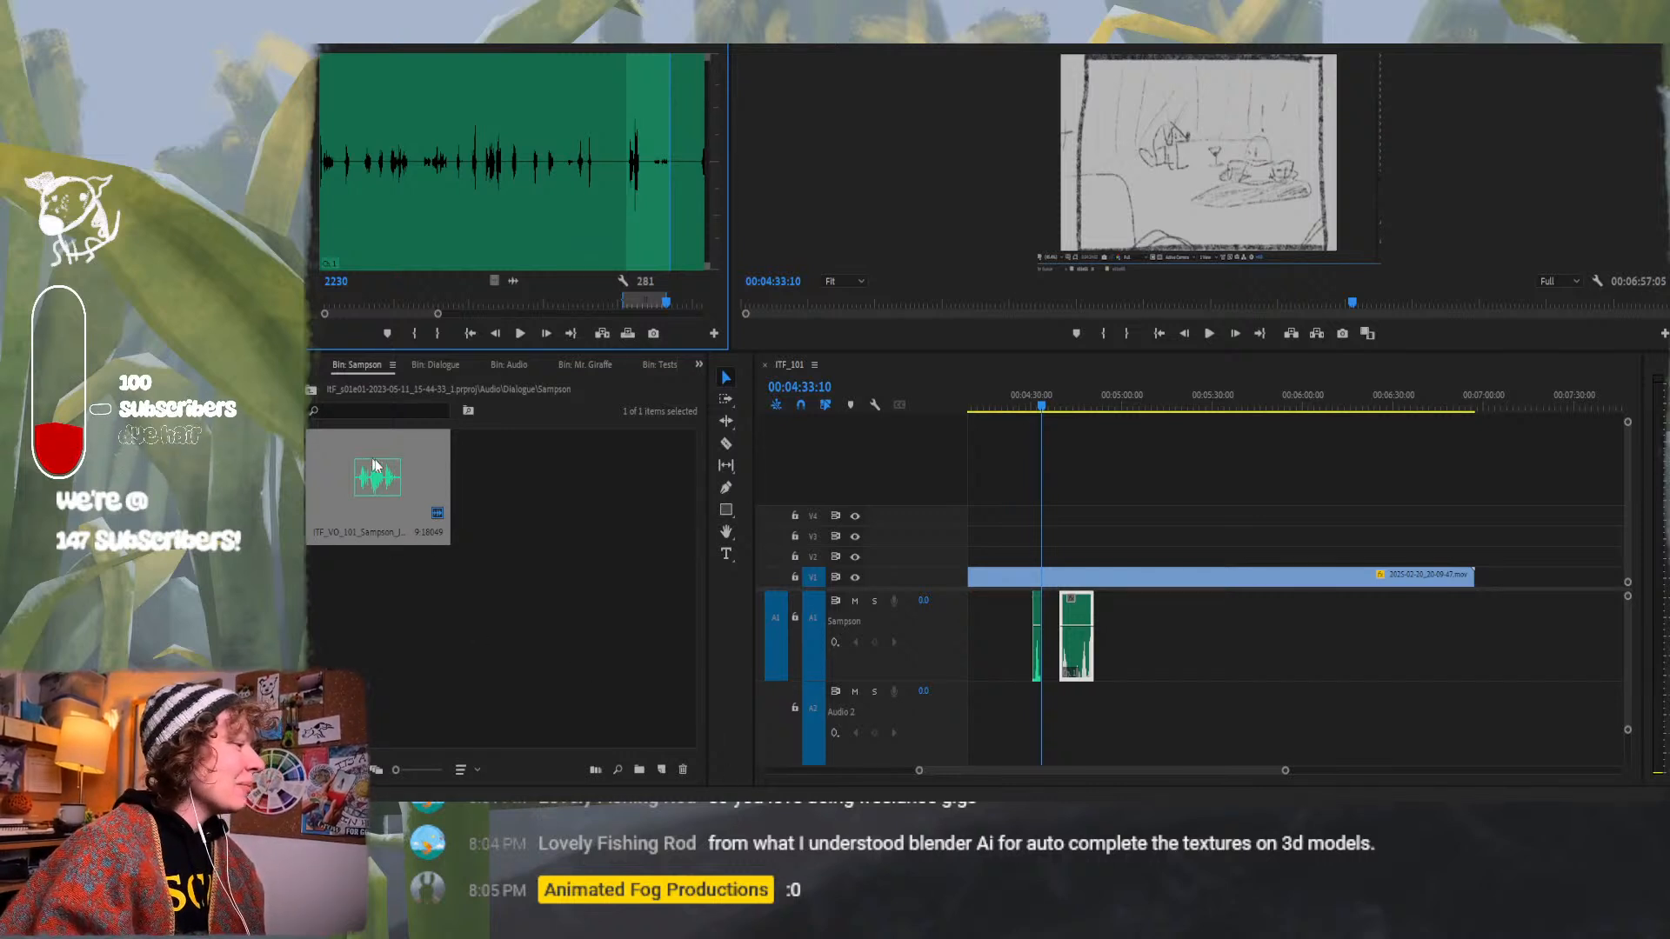
Scrub the storyboard forward to 00:05:30:22 and consult the Scenes table of the Into The Fog Plotting base for the matching scene.
drag(1132, 404, 1216, 396)
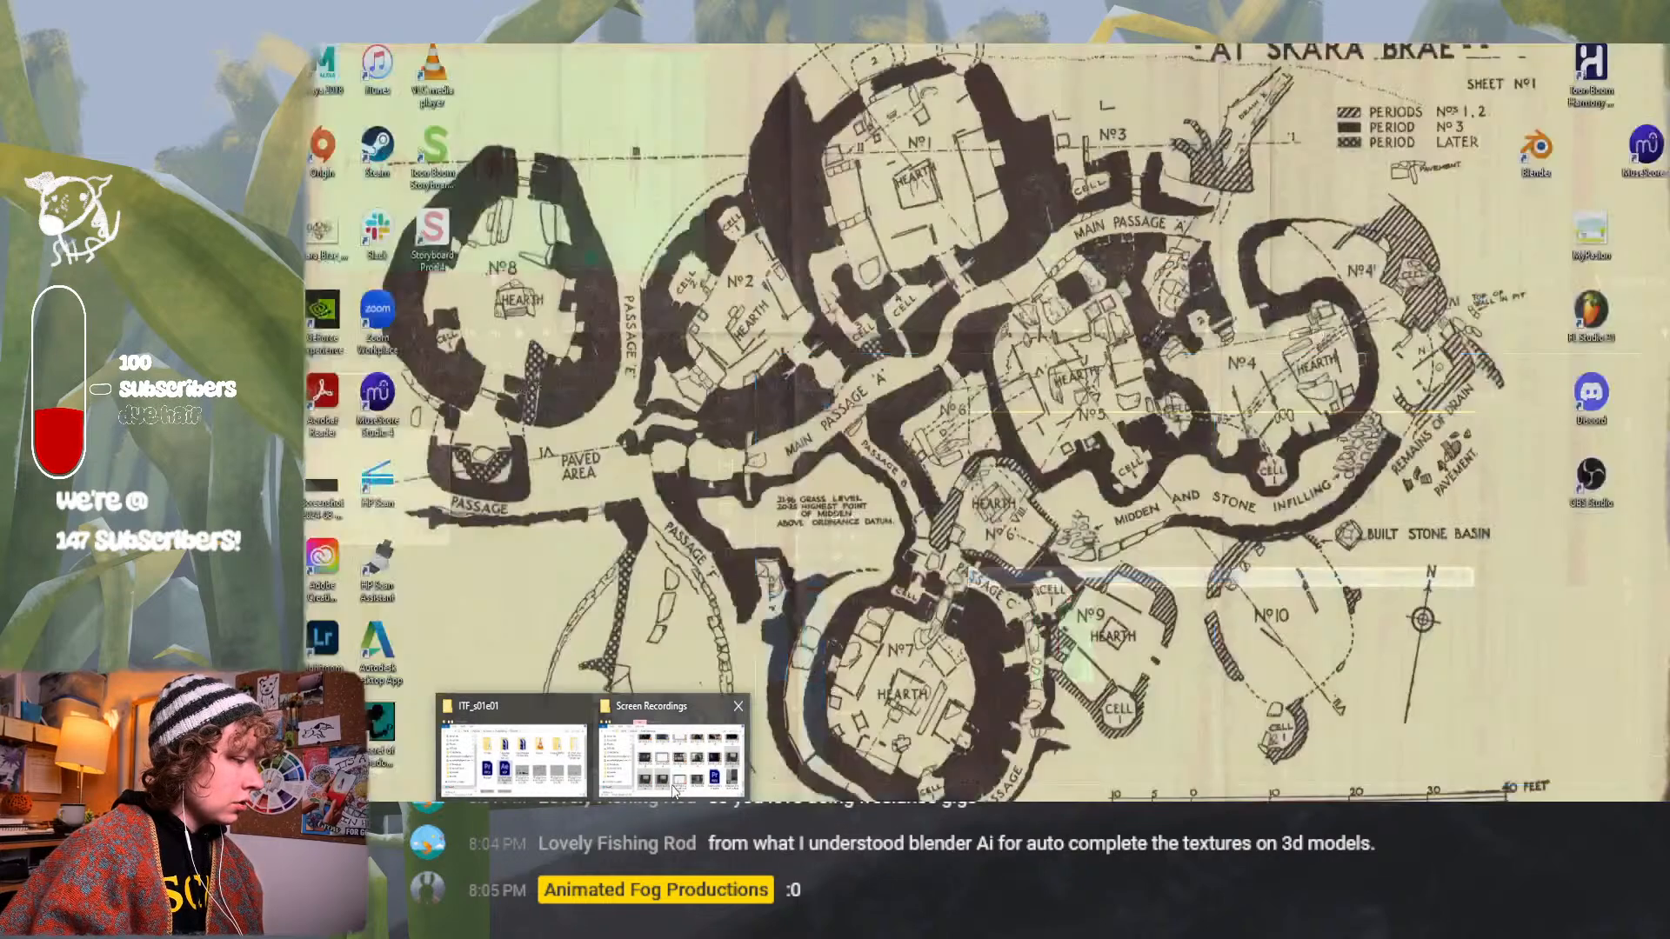
mouse_move(674, 789)
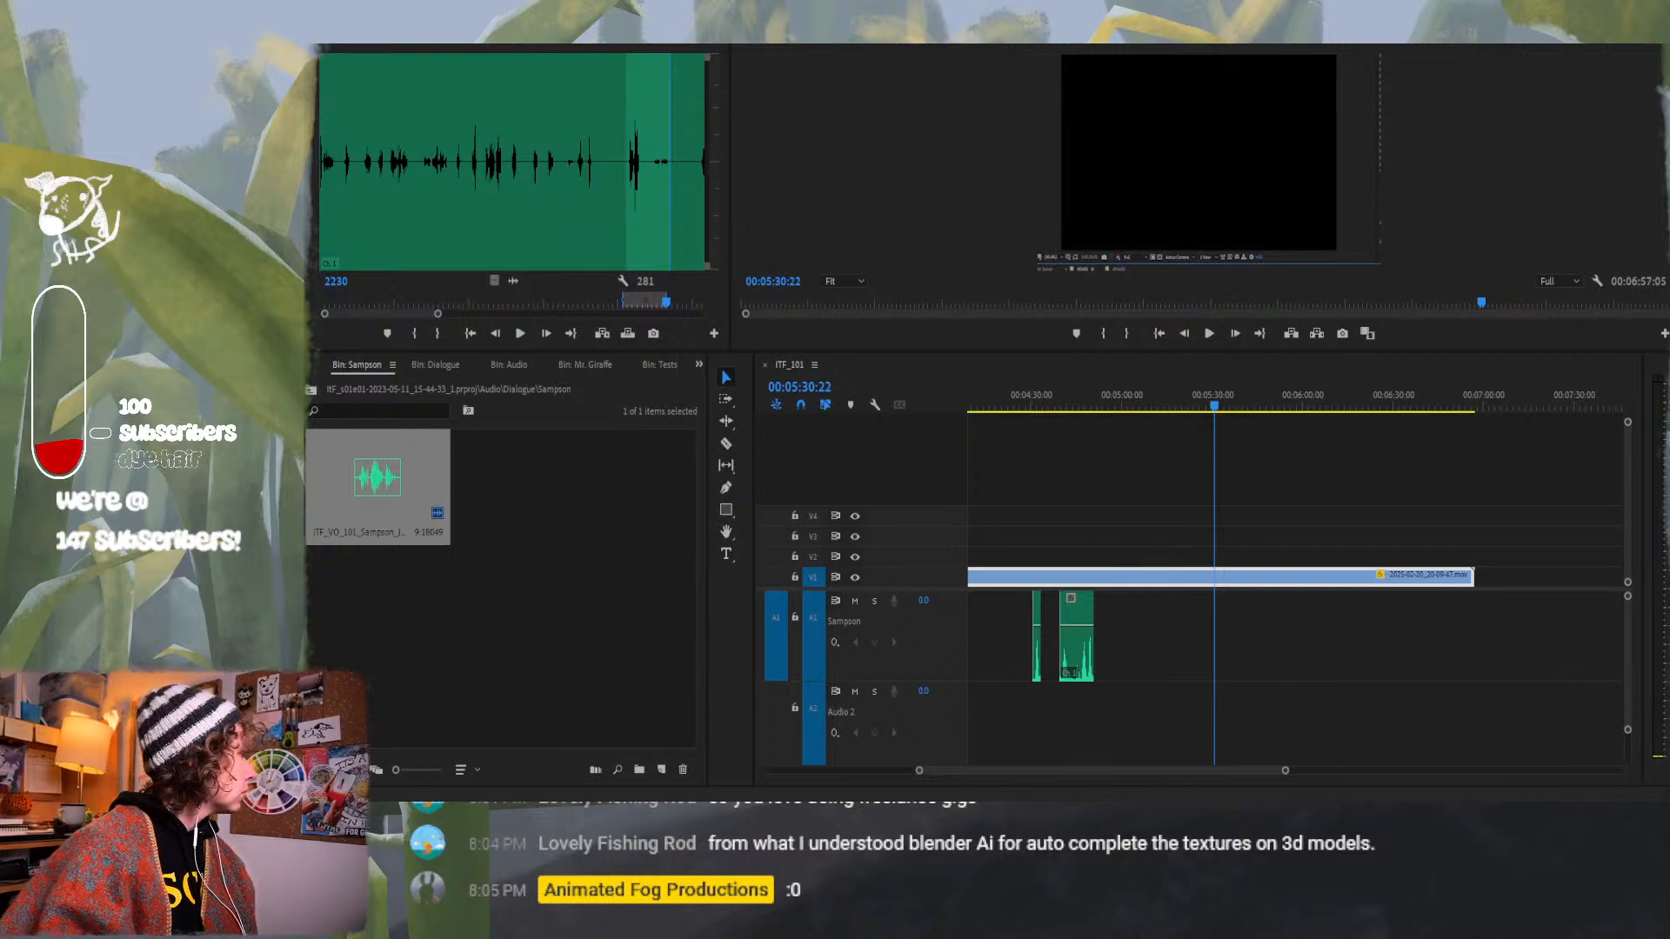
drag(0, 46, 978, 43)
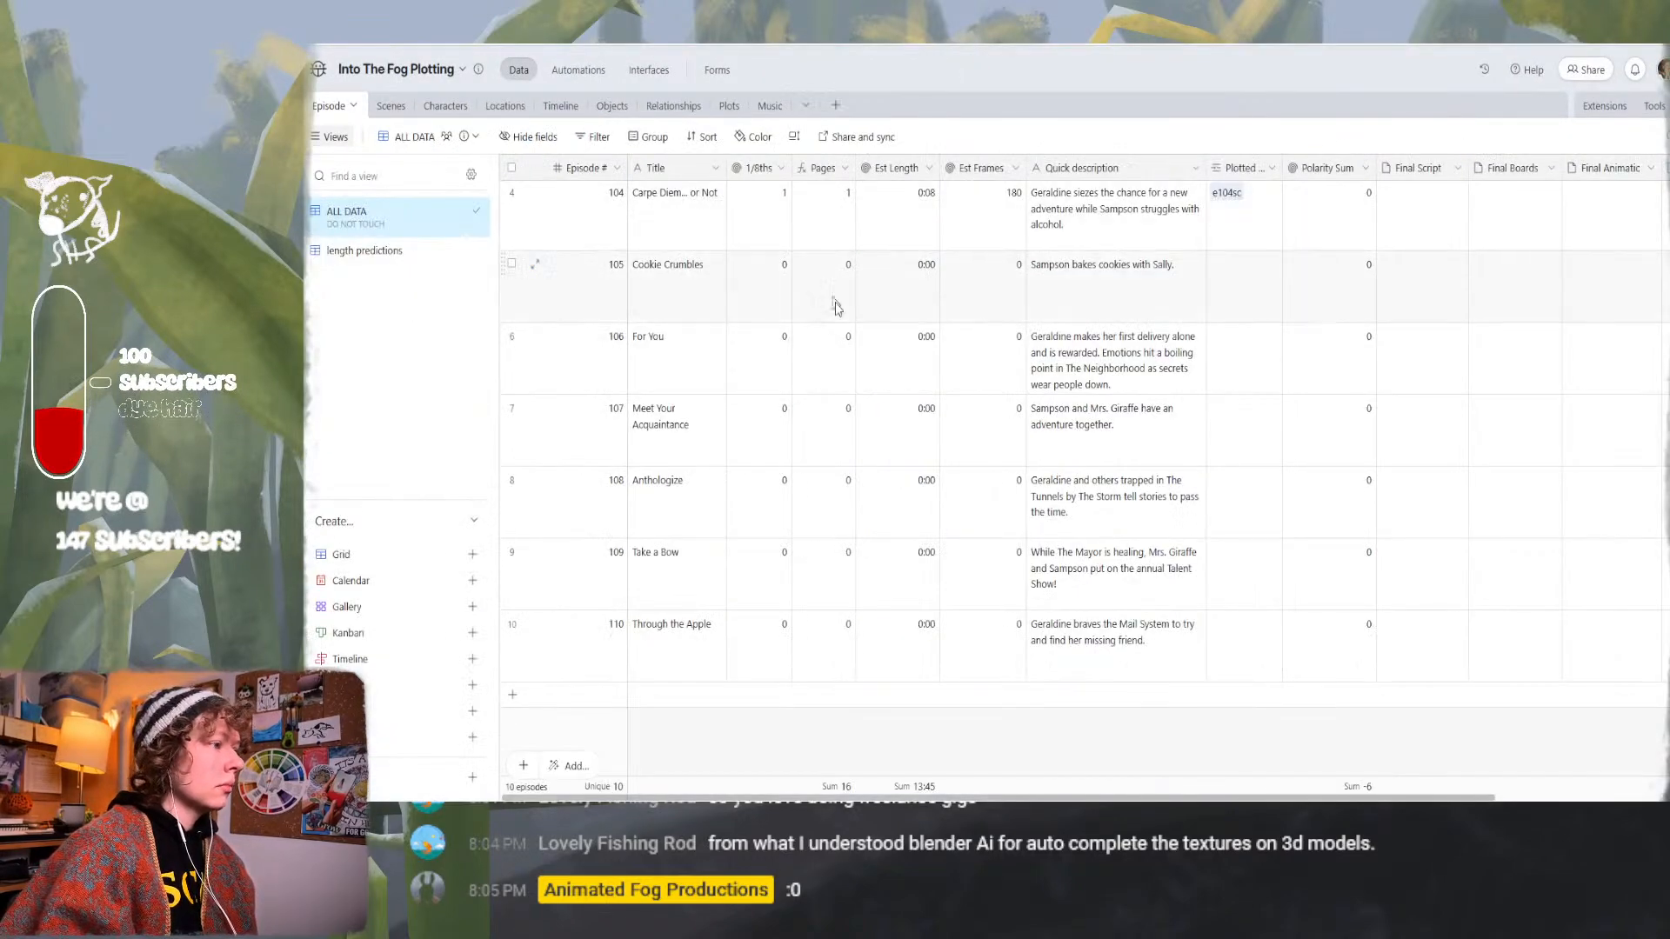
click(390, 105)
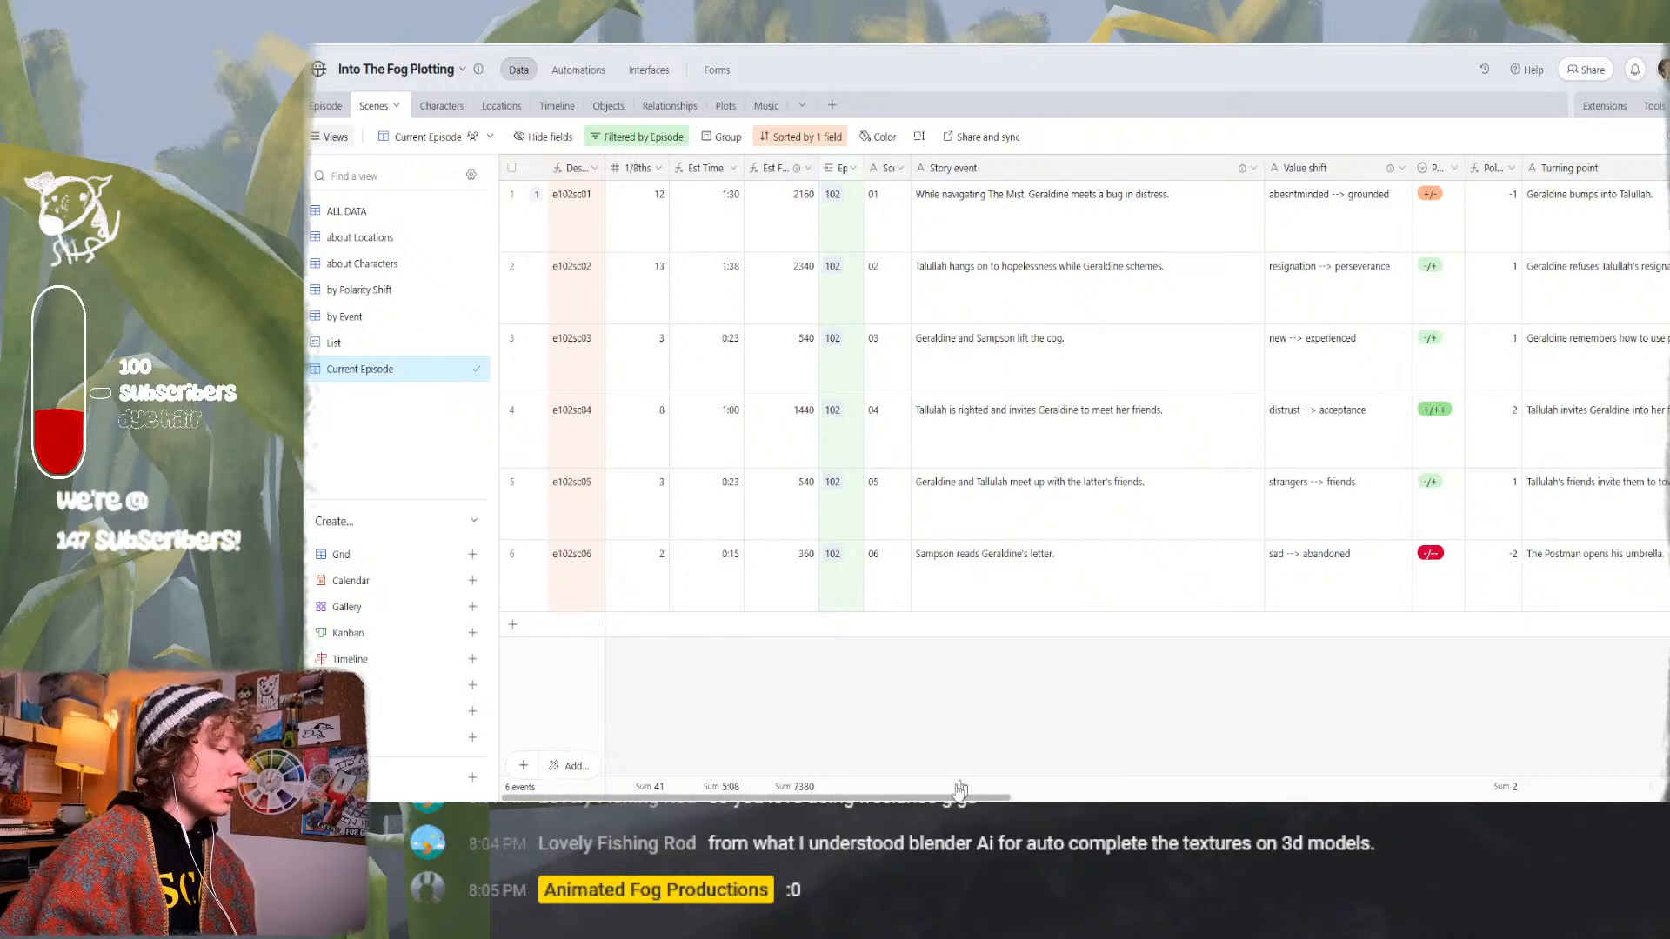
key(alt+Tab)
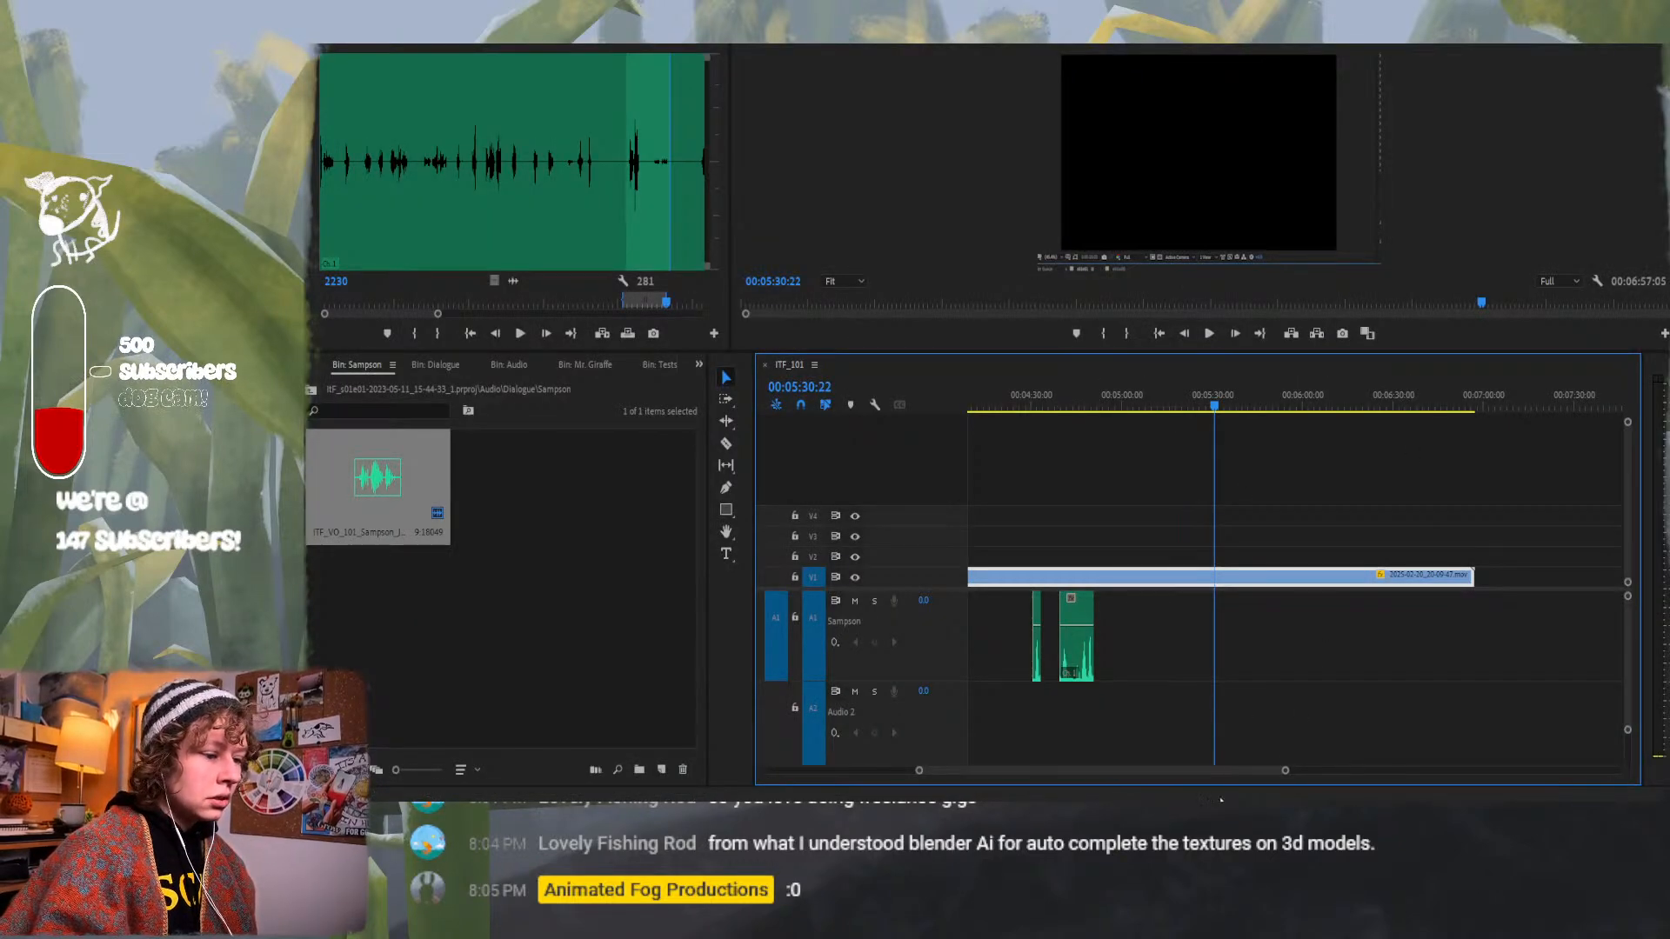
key(alt+Tab)
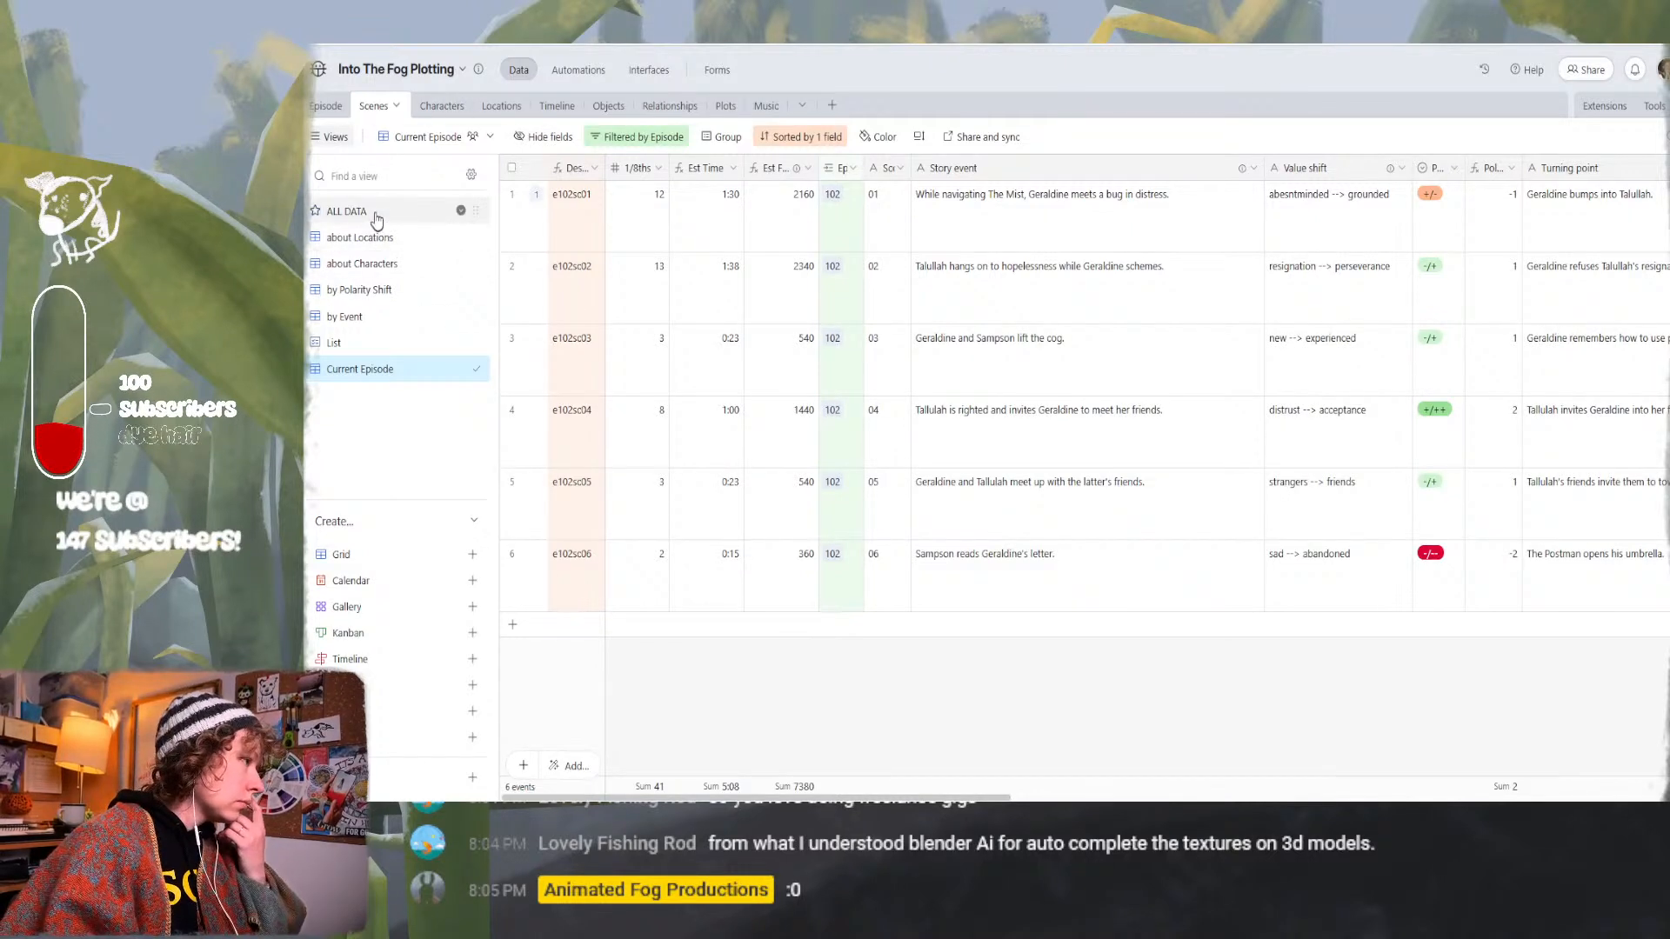
Change the Episode filter of the Current Episode scenes view to 101 and reload the page.
click(632, 144)
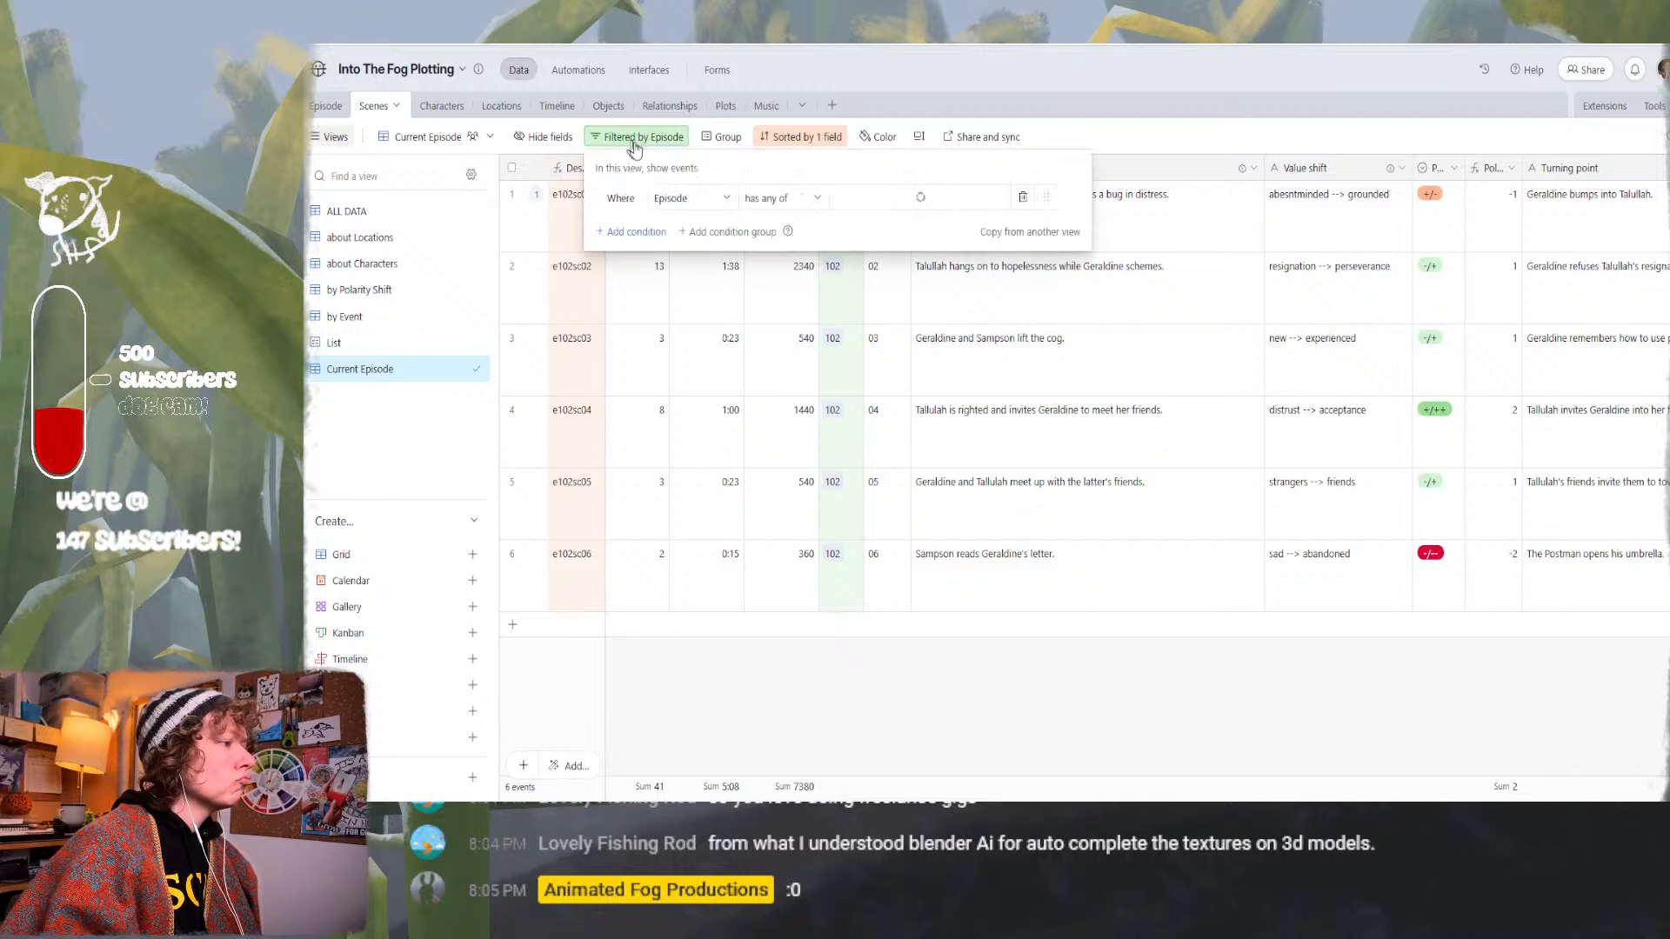
click(881, 199)
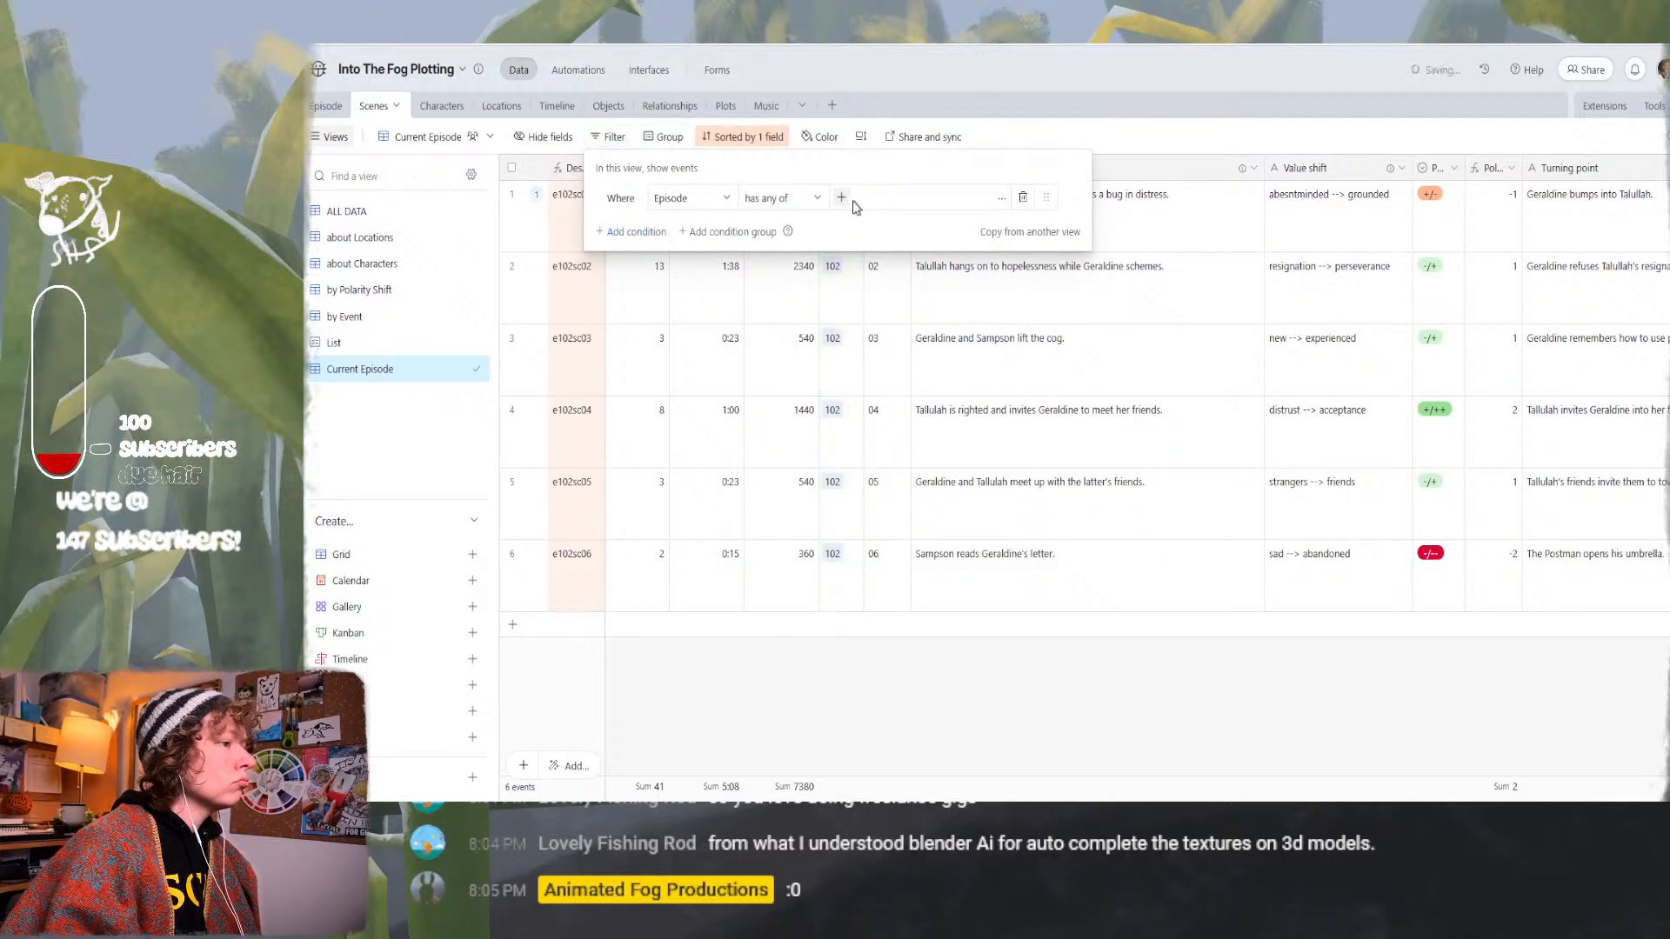
click(842, 200)
click(891, 302)
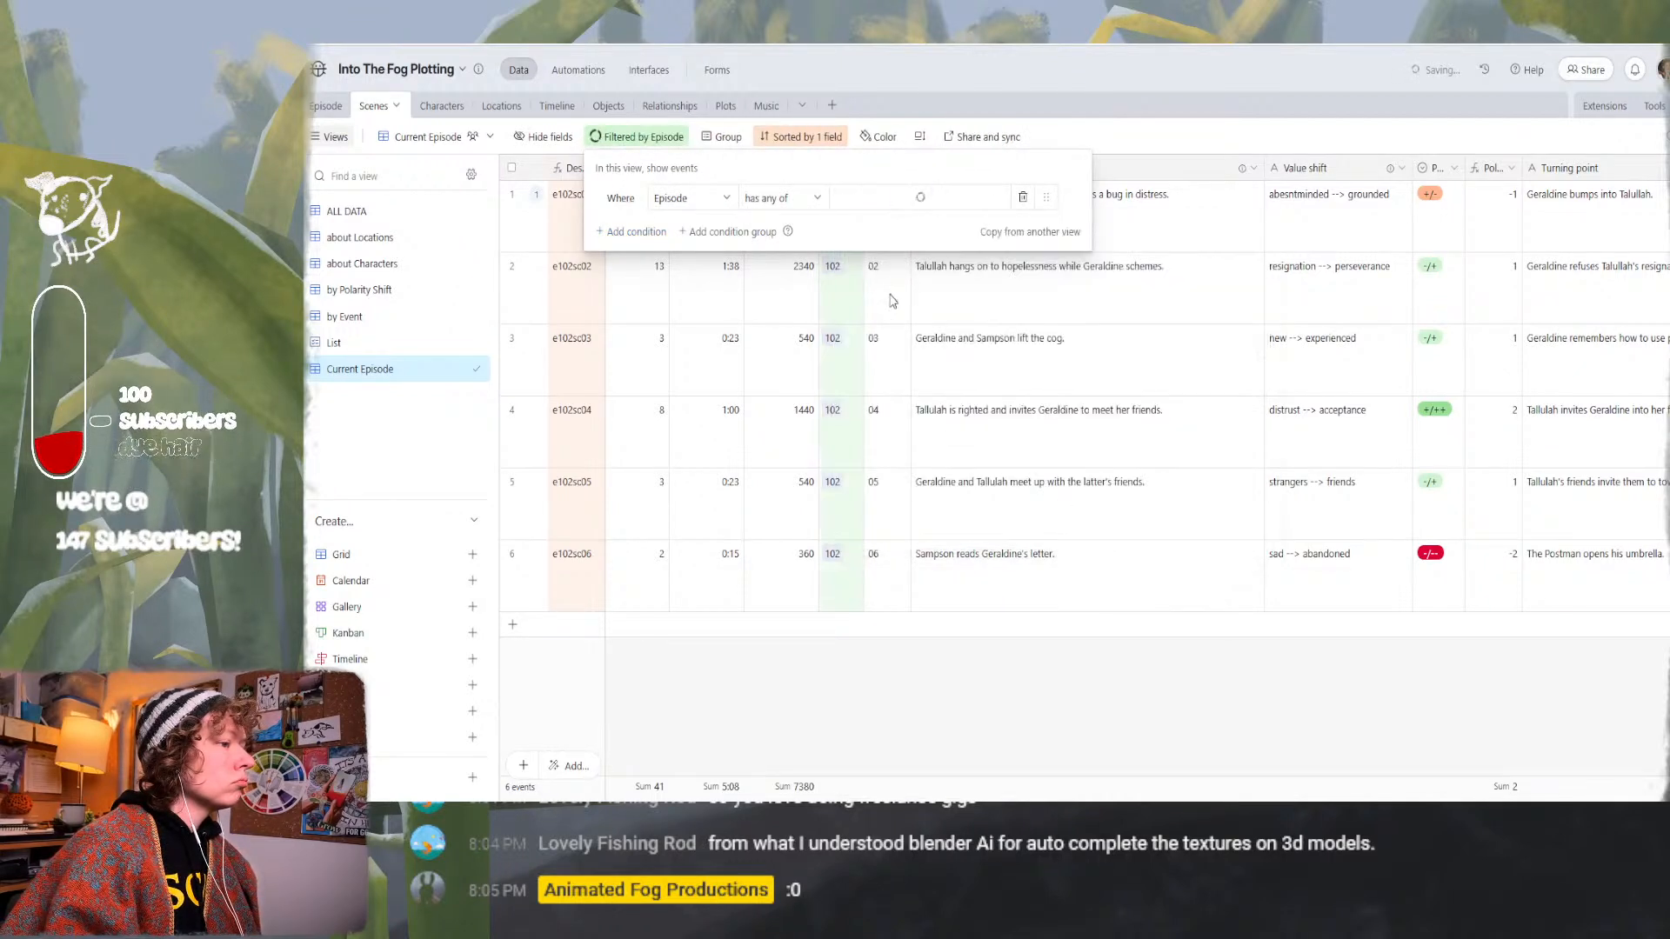
click(853, 708)
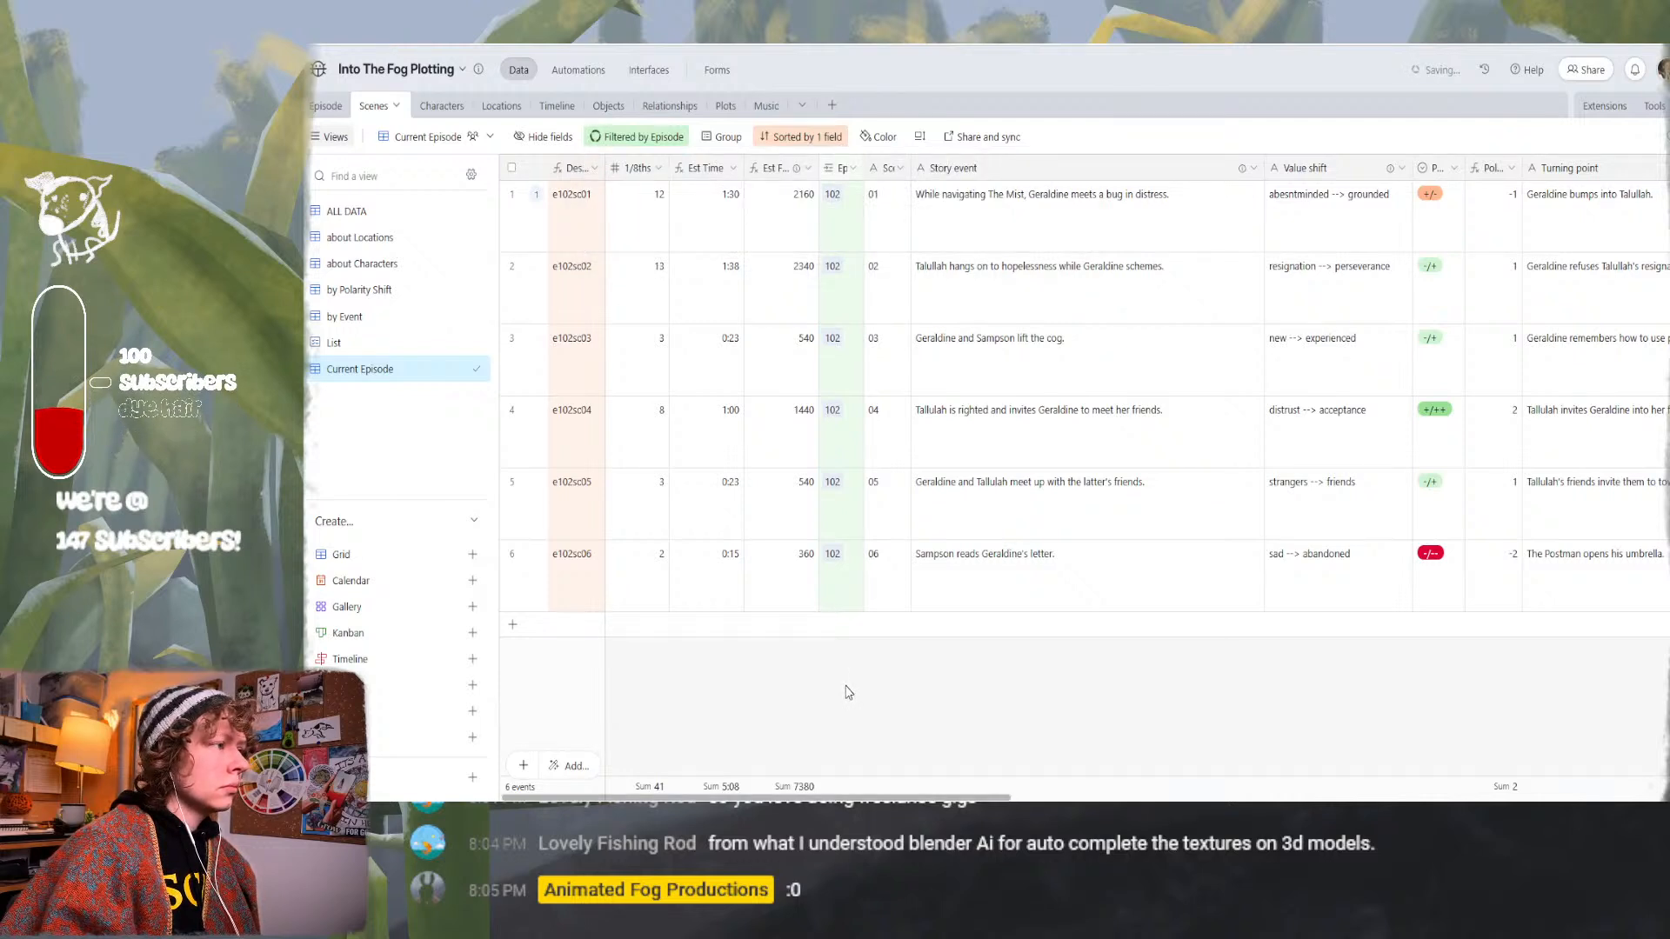
key(F5)
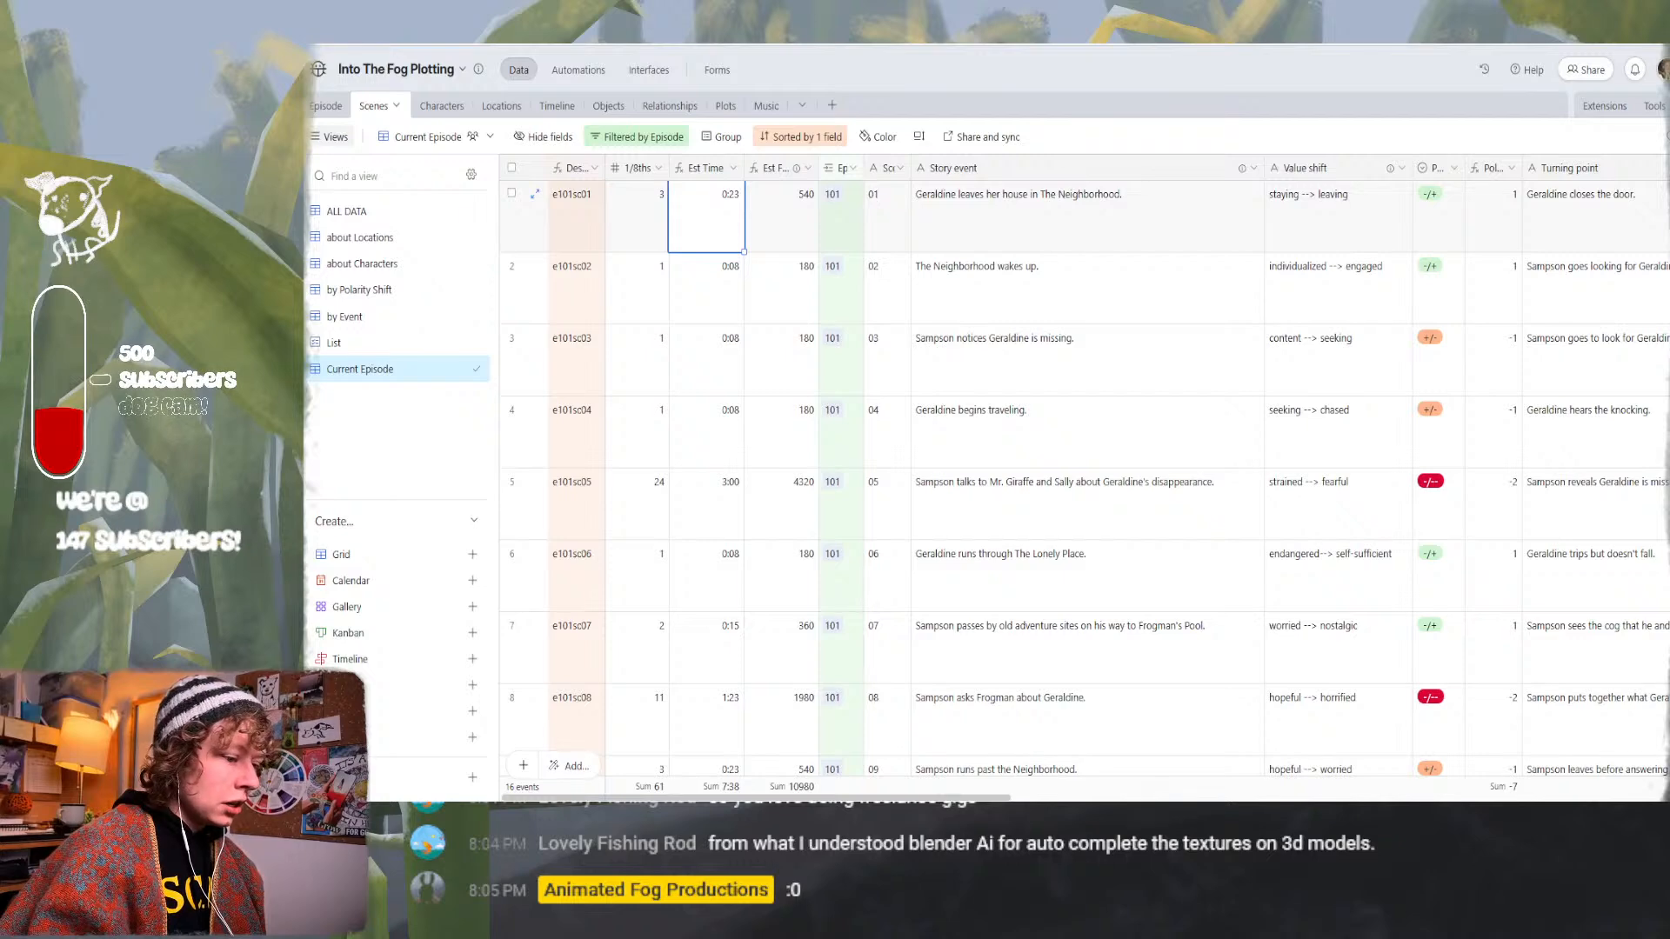
Switch to Premiere Pro and widen the ITF_101 timeline view to cover the storyboard from about 00:02:00:00 to its end.
mouse_move(1198, 739)
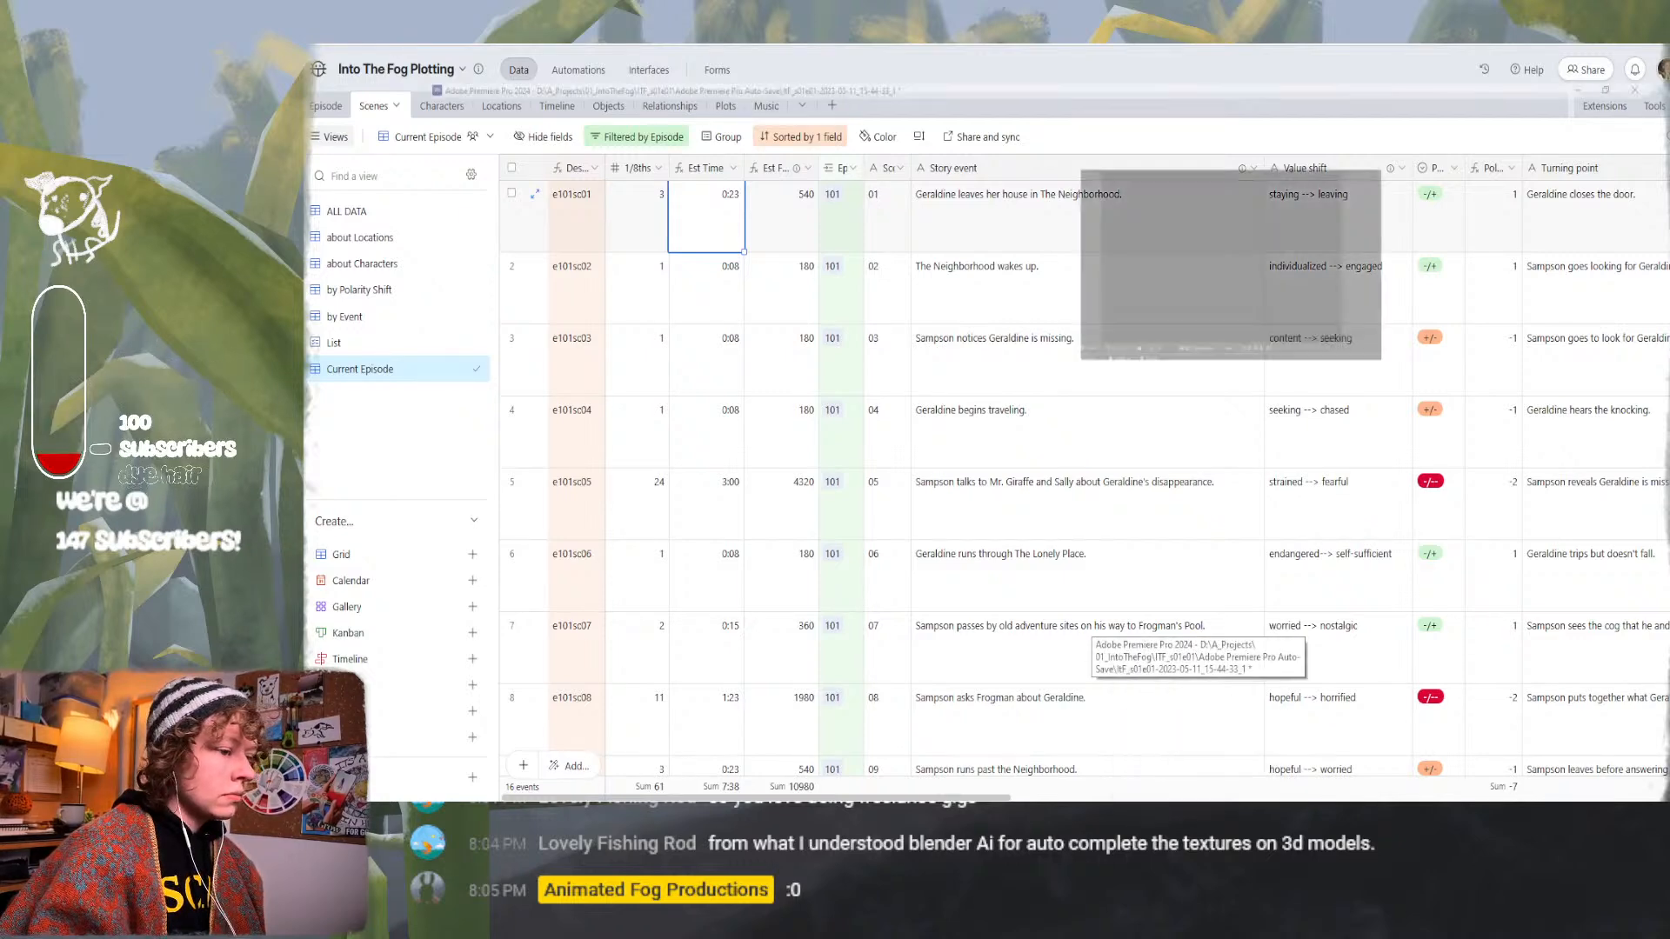
click(1198, 739)
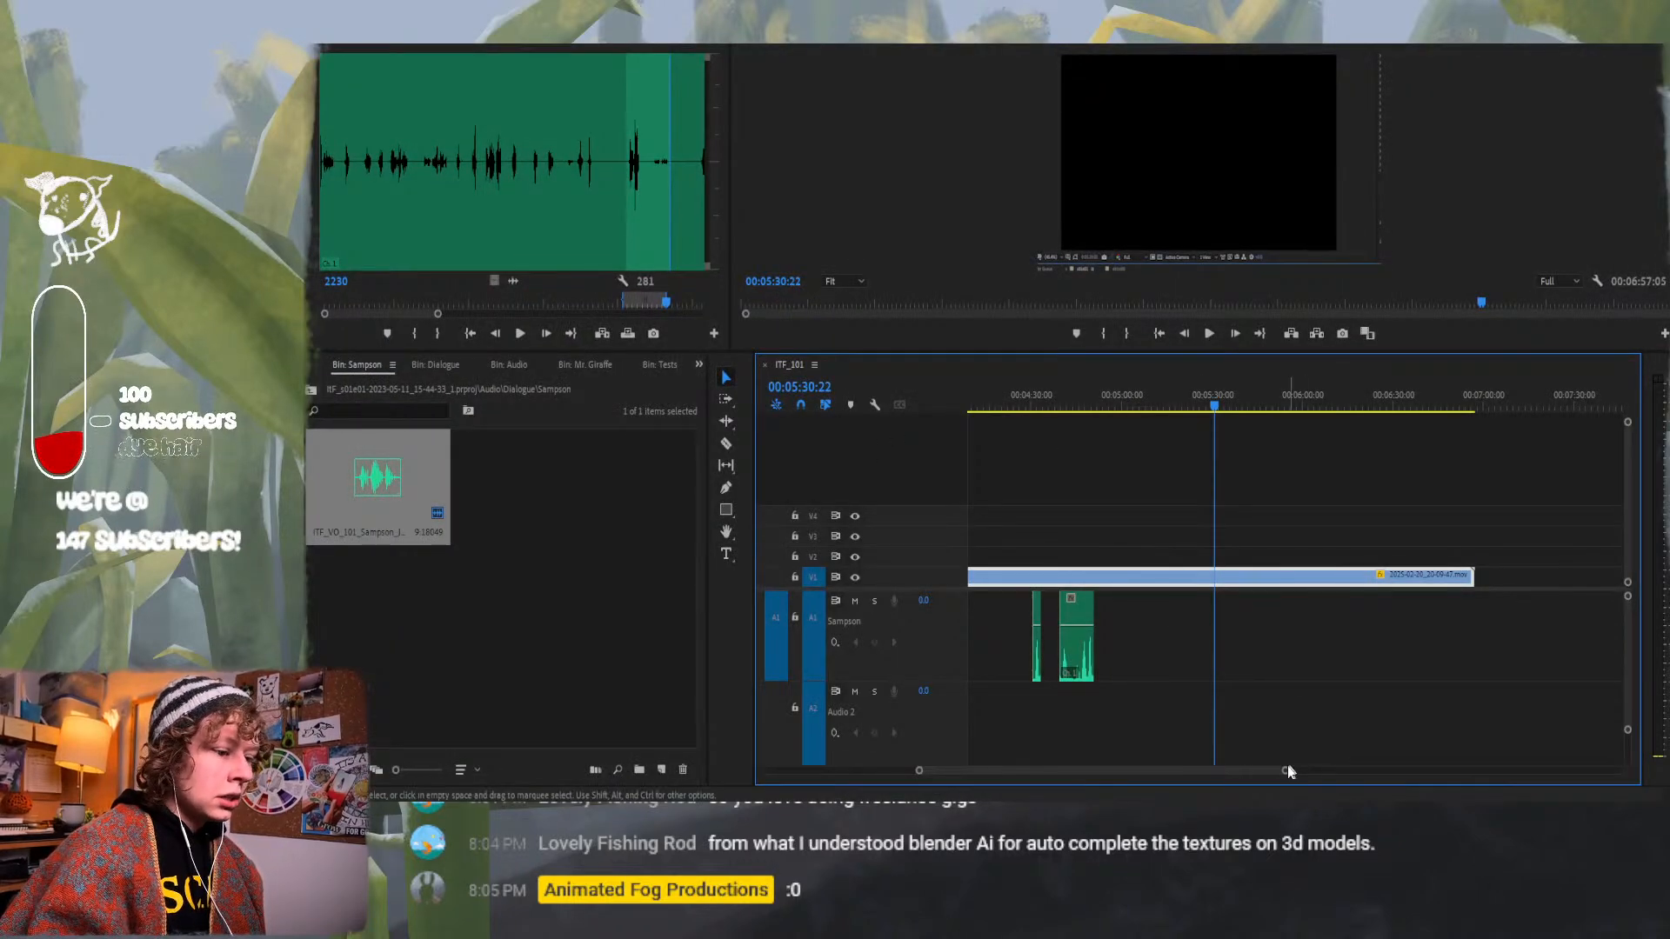
drag(1287, 770, 1151, 768)
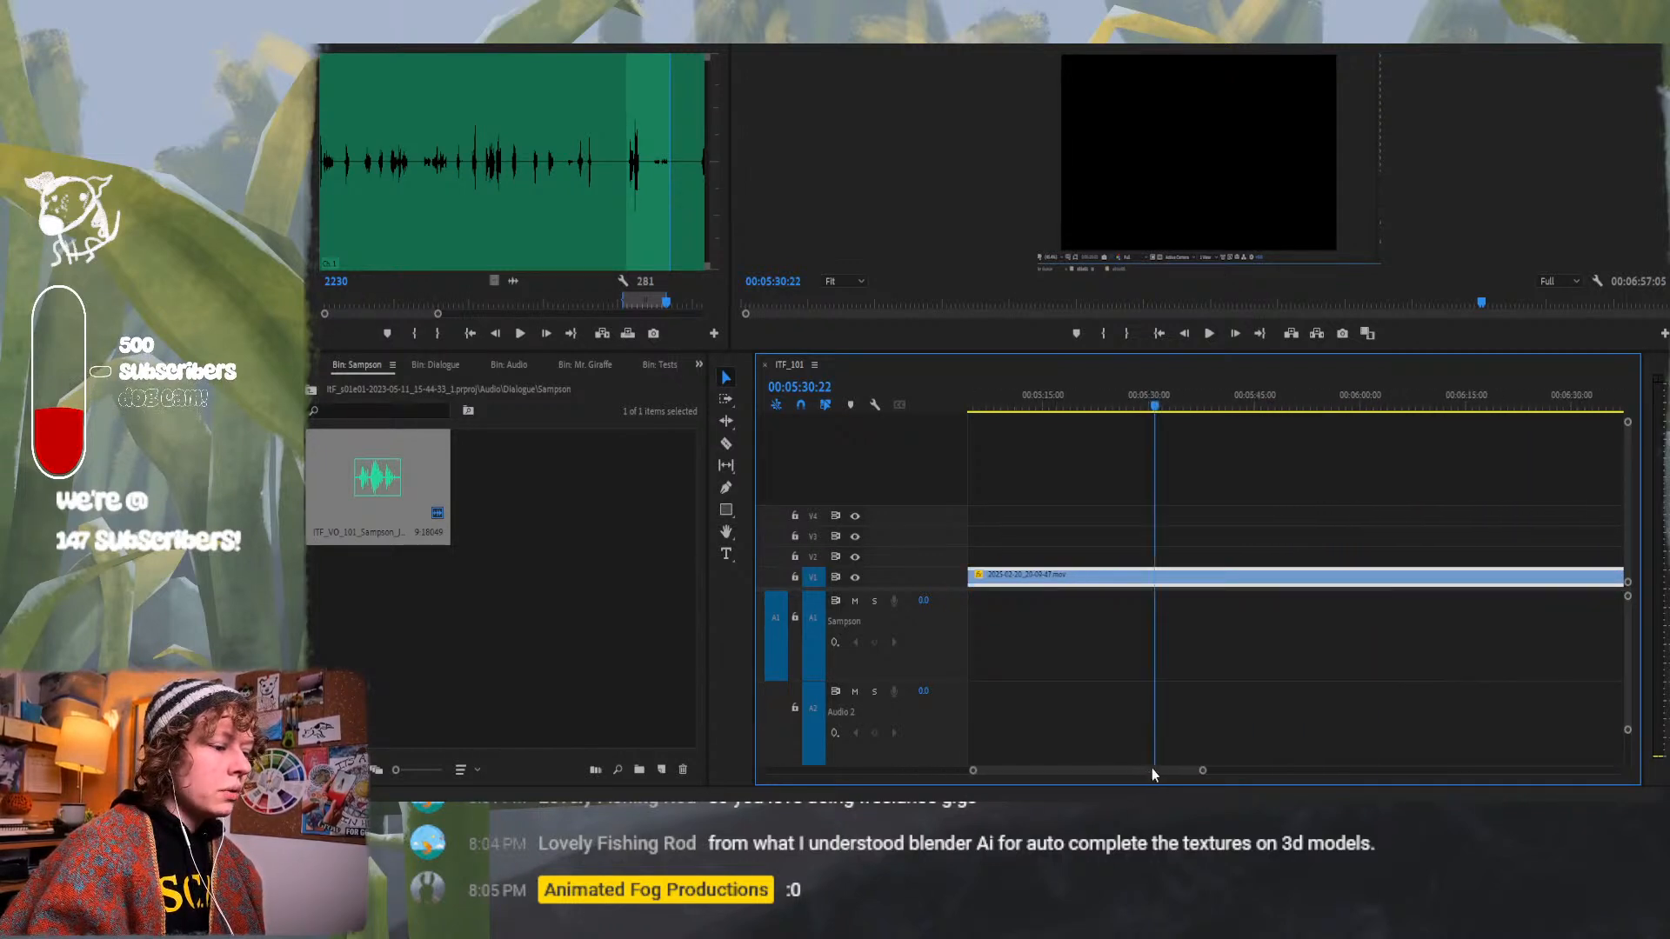
scroll(970, 772, down, 5)
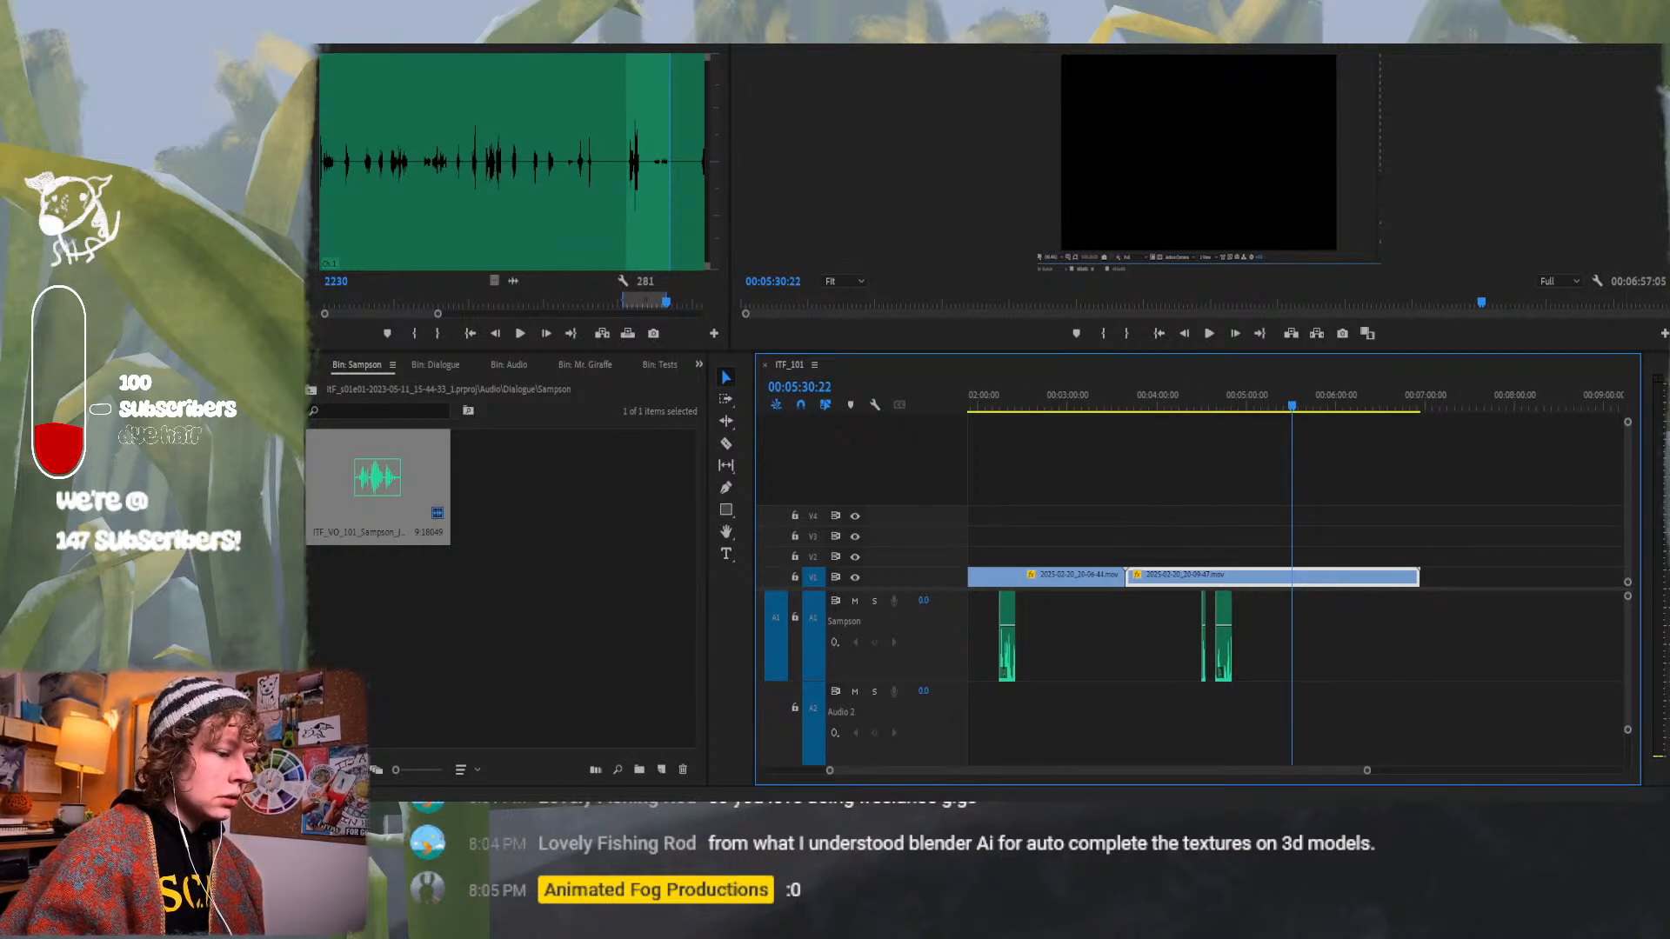
mouse_move(1199, 815)
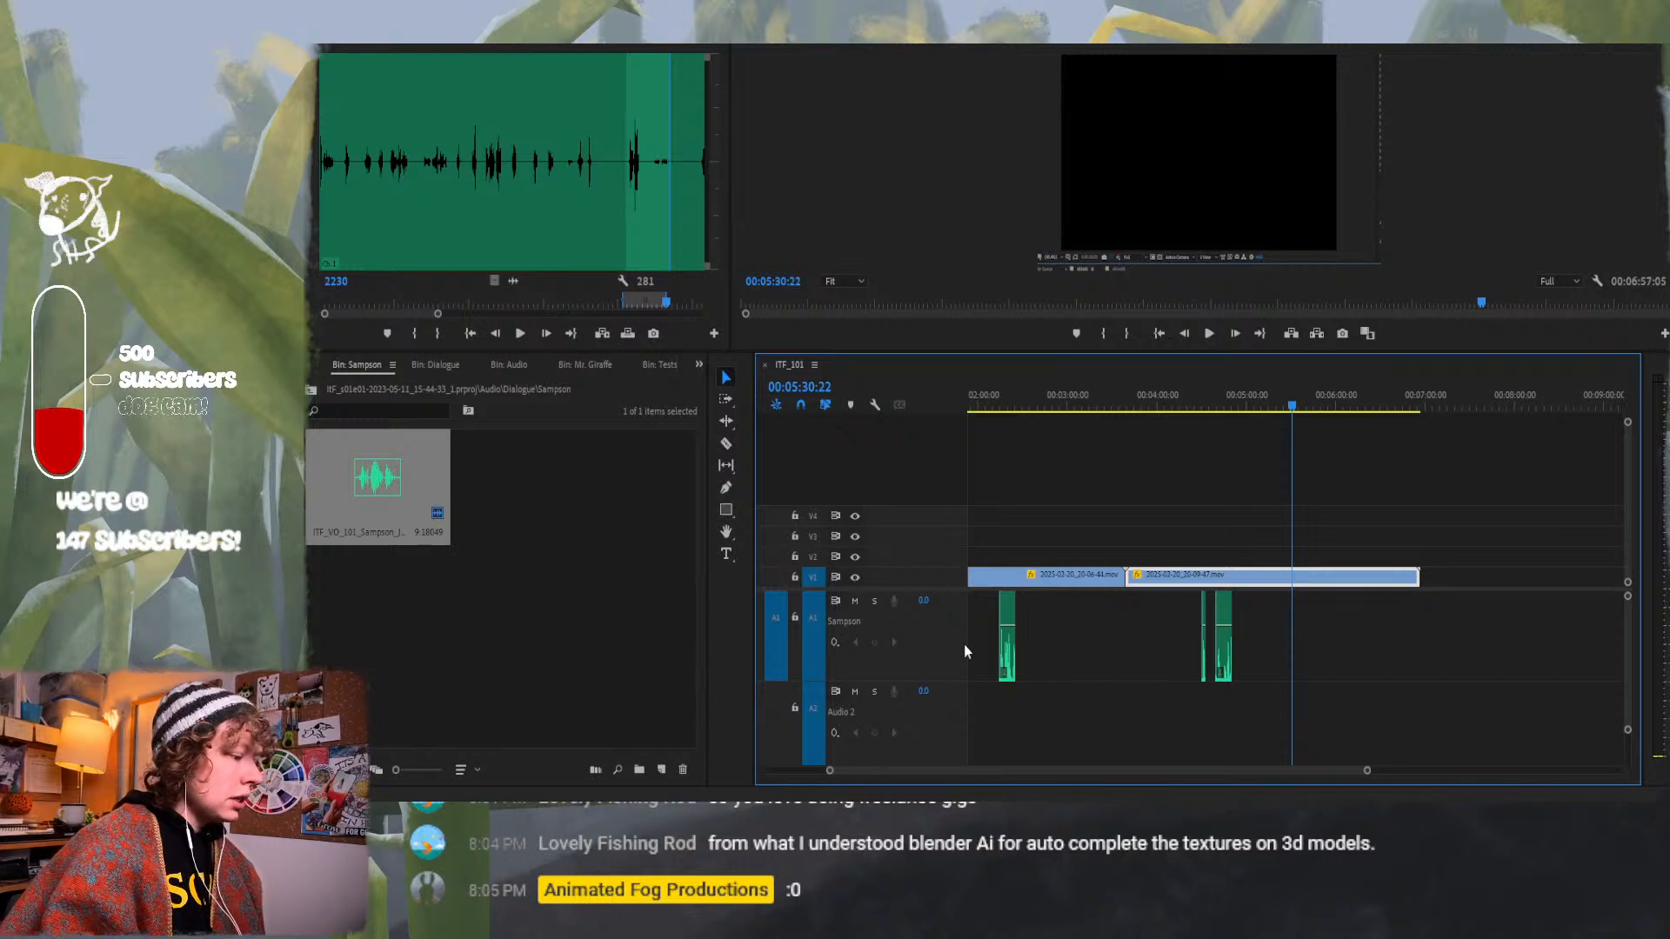
mouse_move(700, 914)
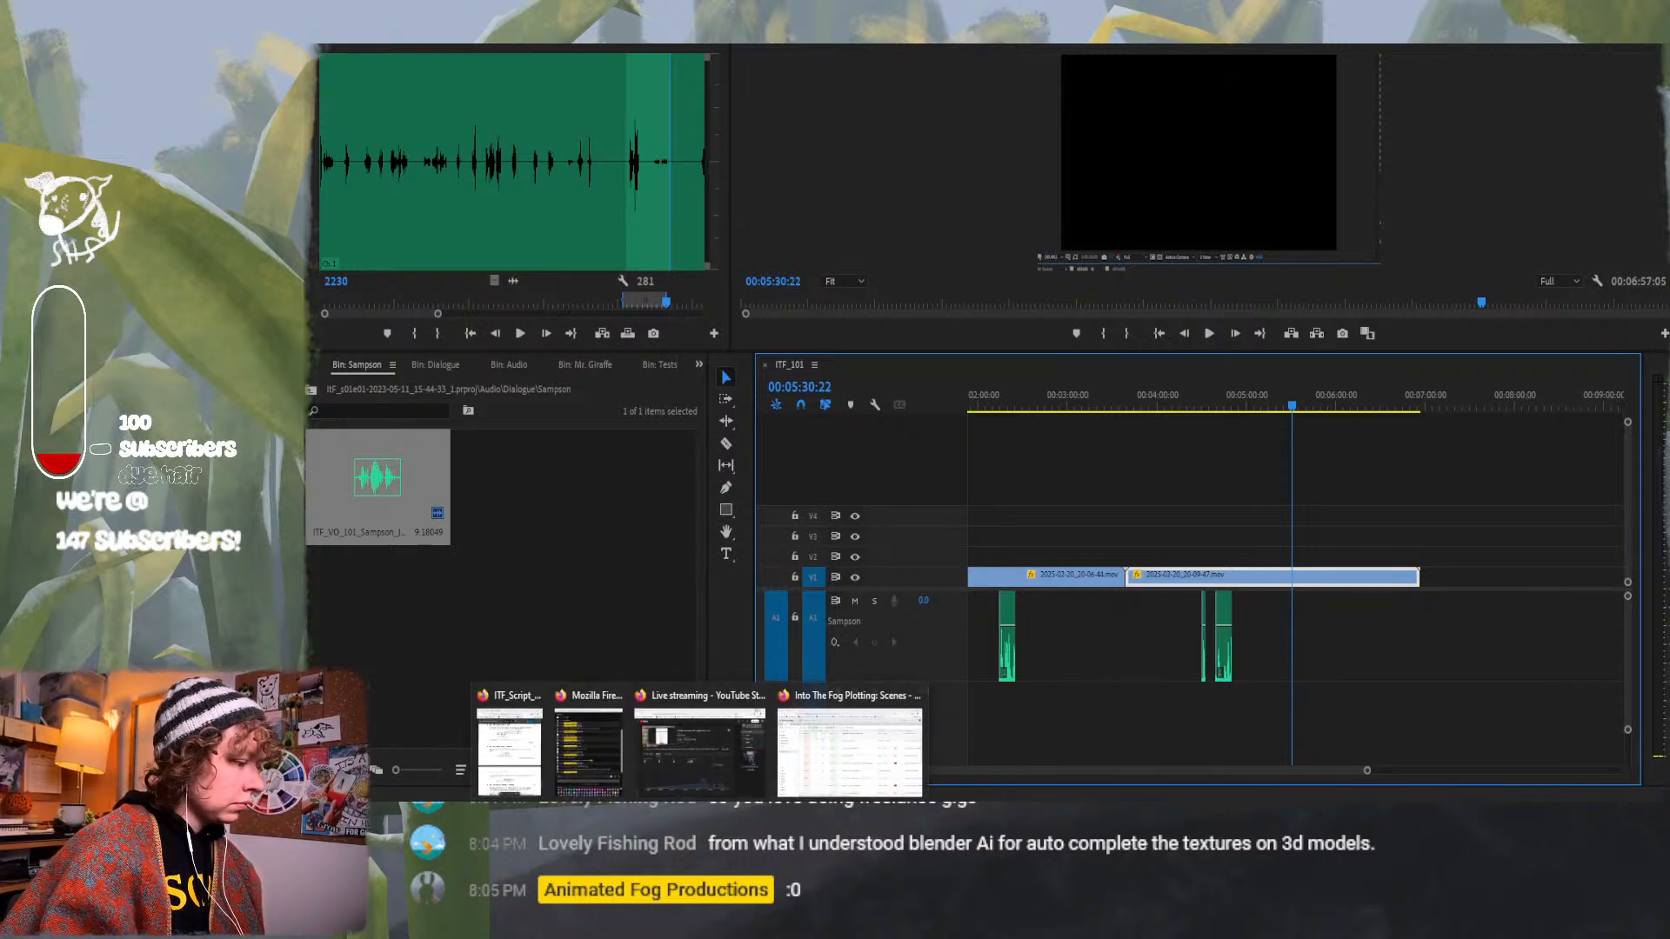
Switch to the Into The Fog Plotting scenes table and sum the estimated times of scenes e101sc01 through e101sc12.
click(851, 740)
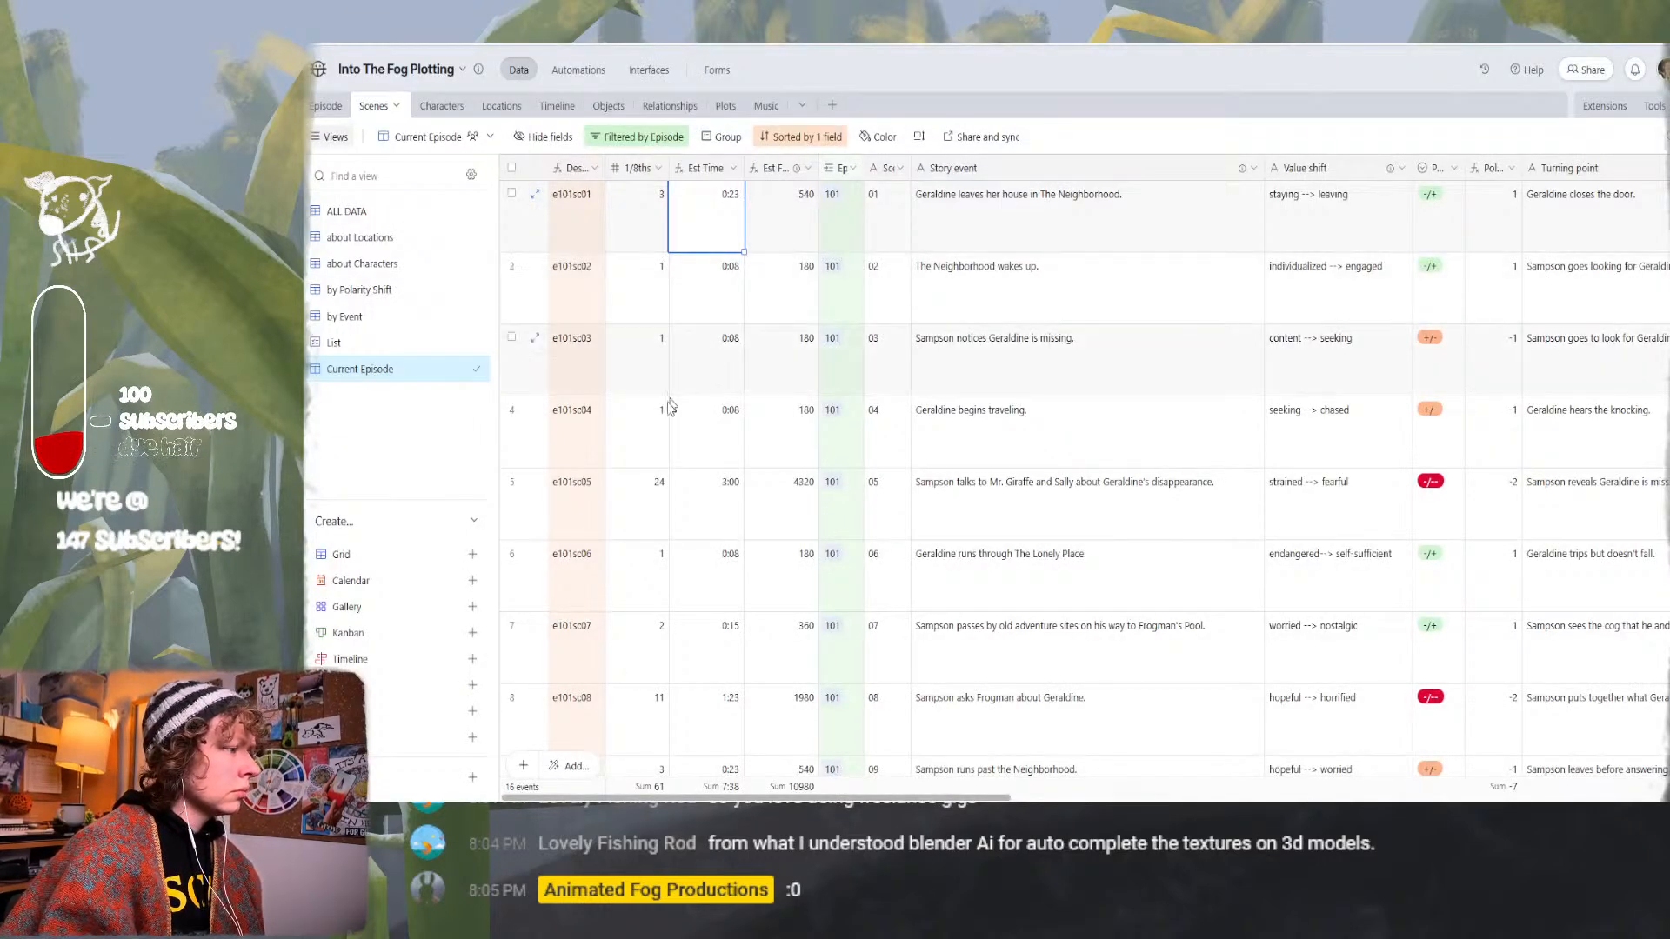
scroll(665, 409, down, 8)
click(583, 418)
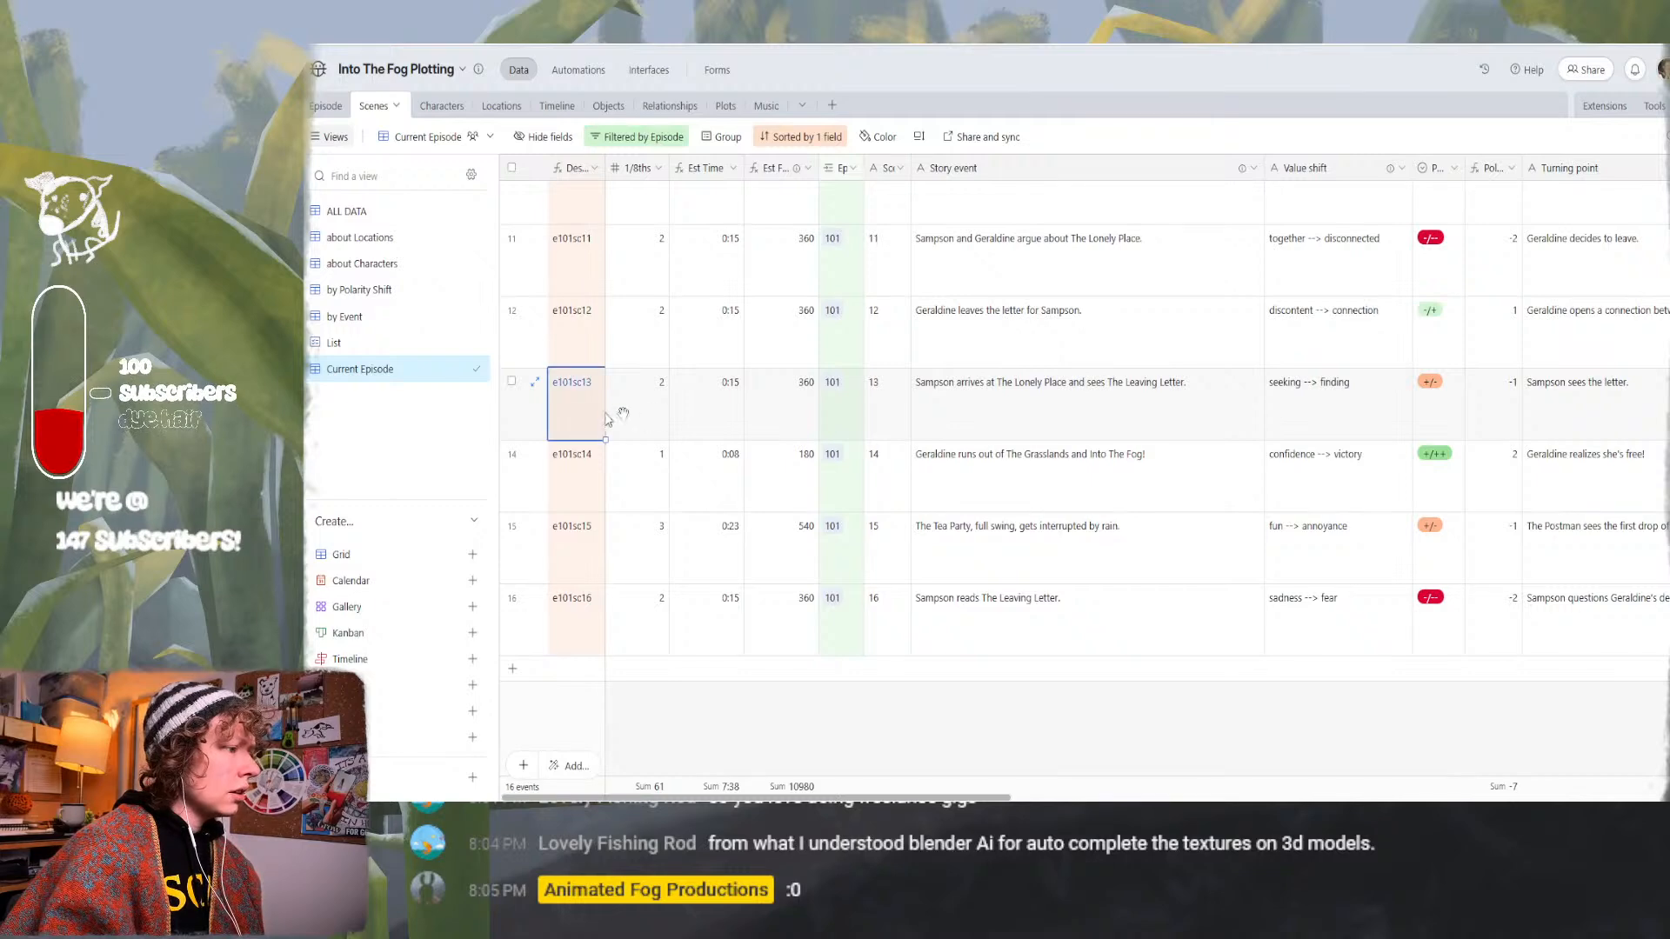
click(704, 416)
scroll(704, 414, up, 8)
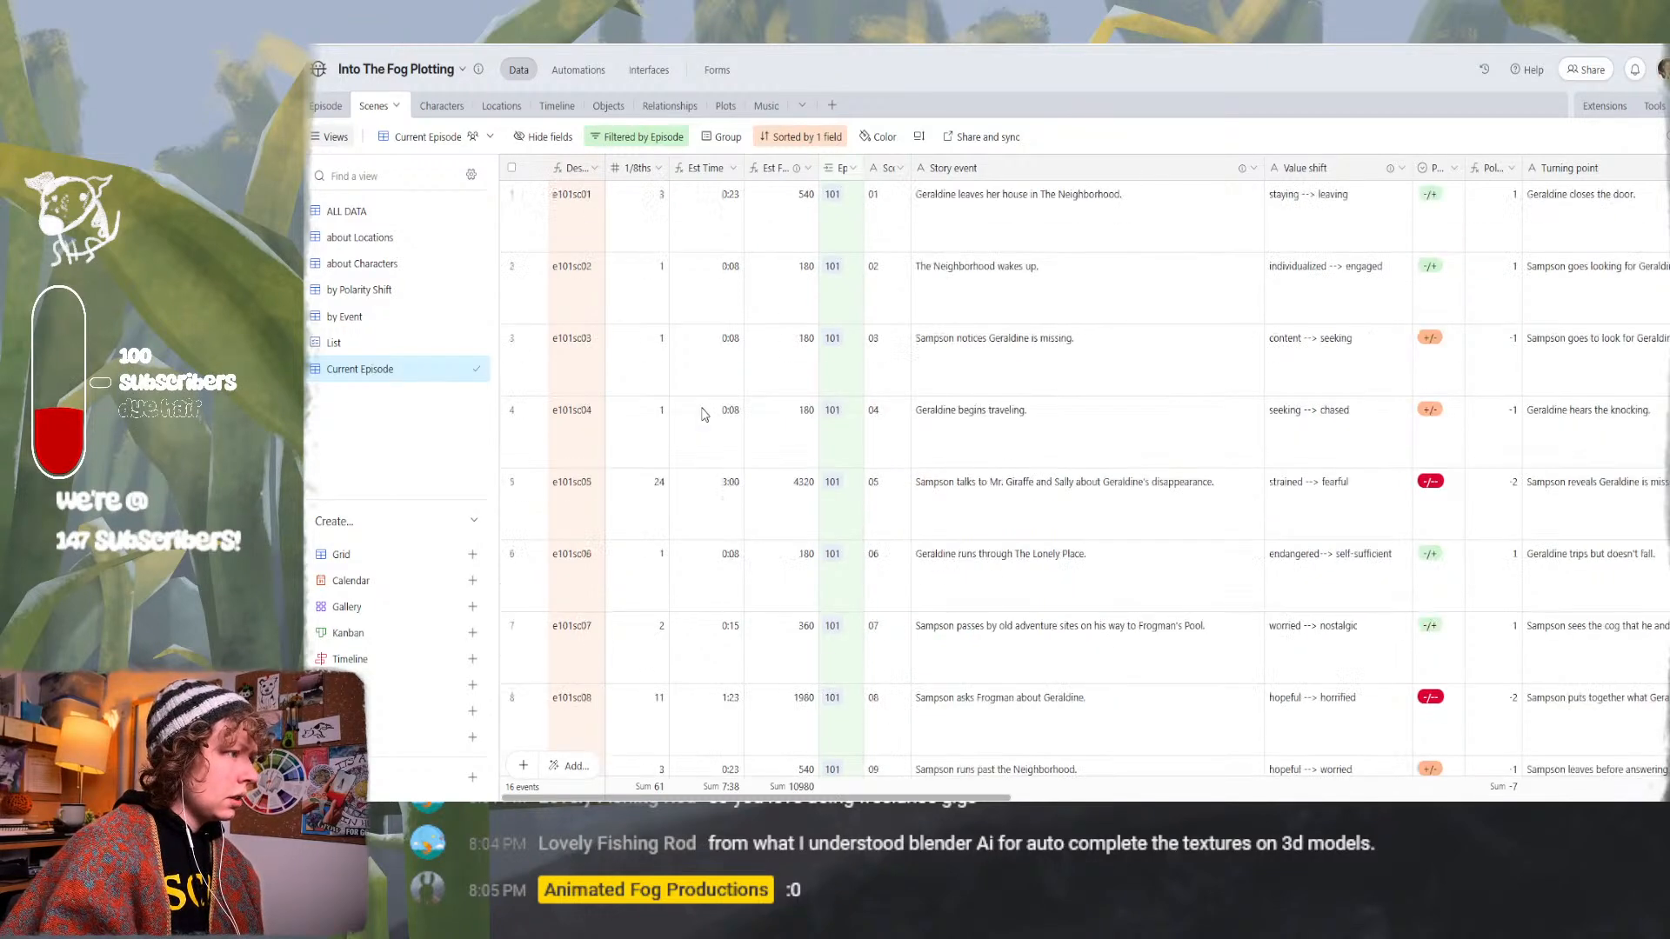
scroll(696, 430, down, 8)
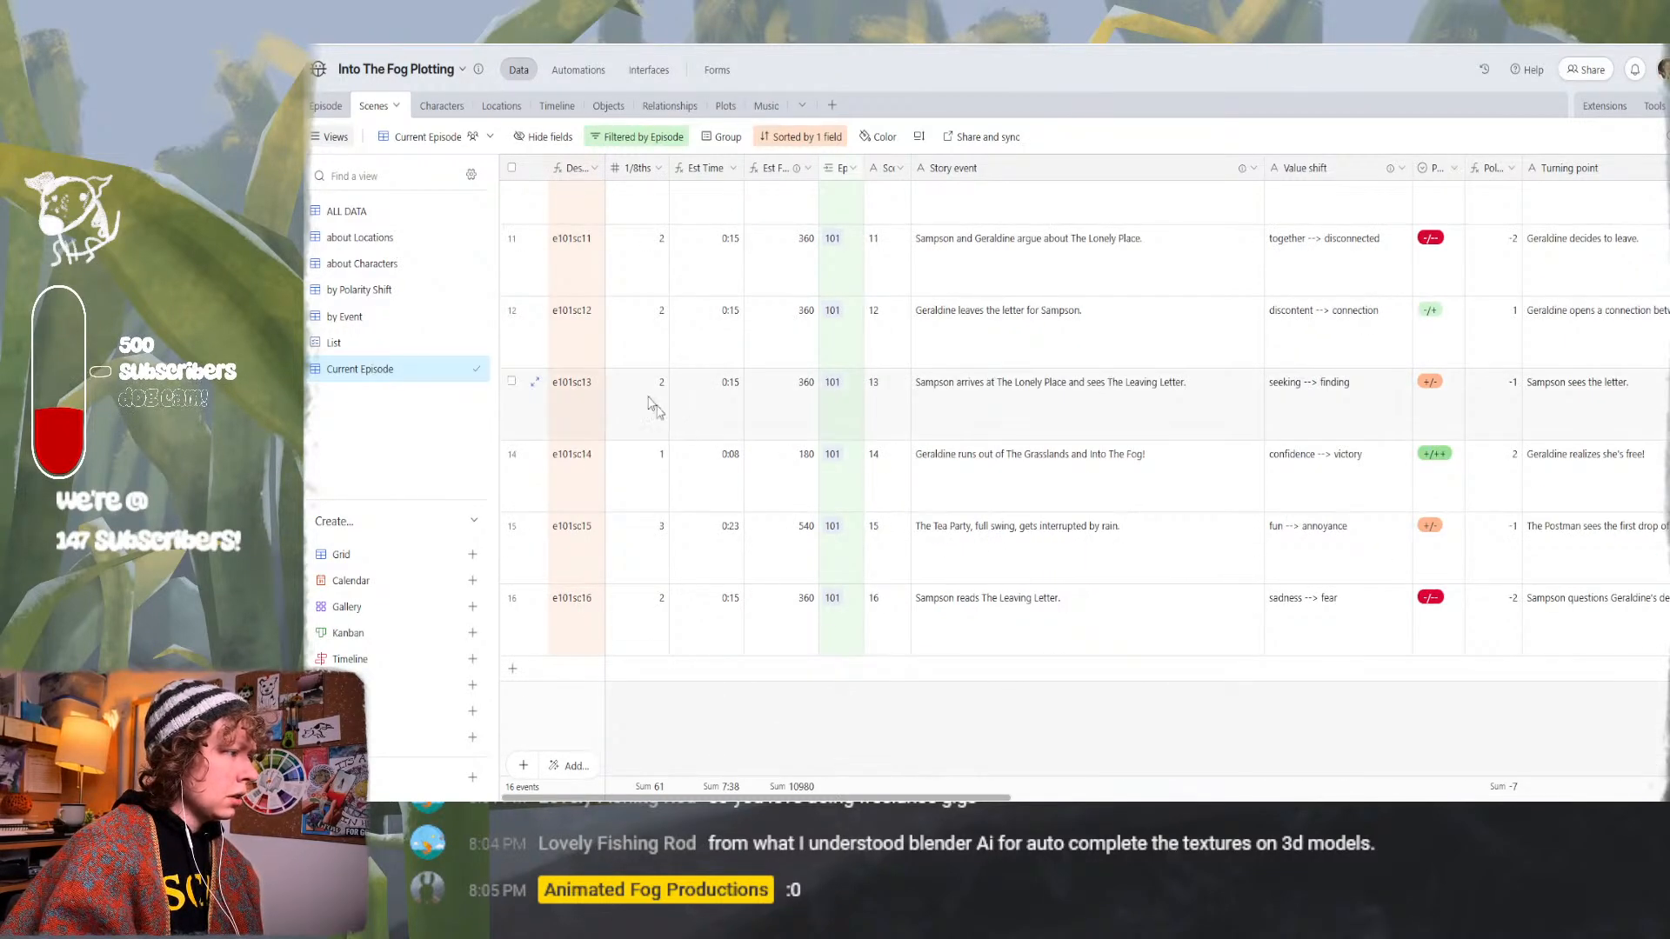
shift+click(728, 411)
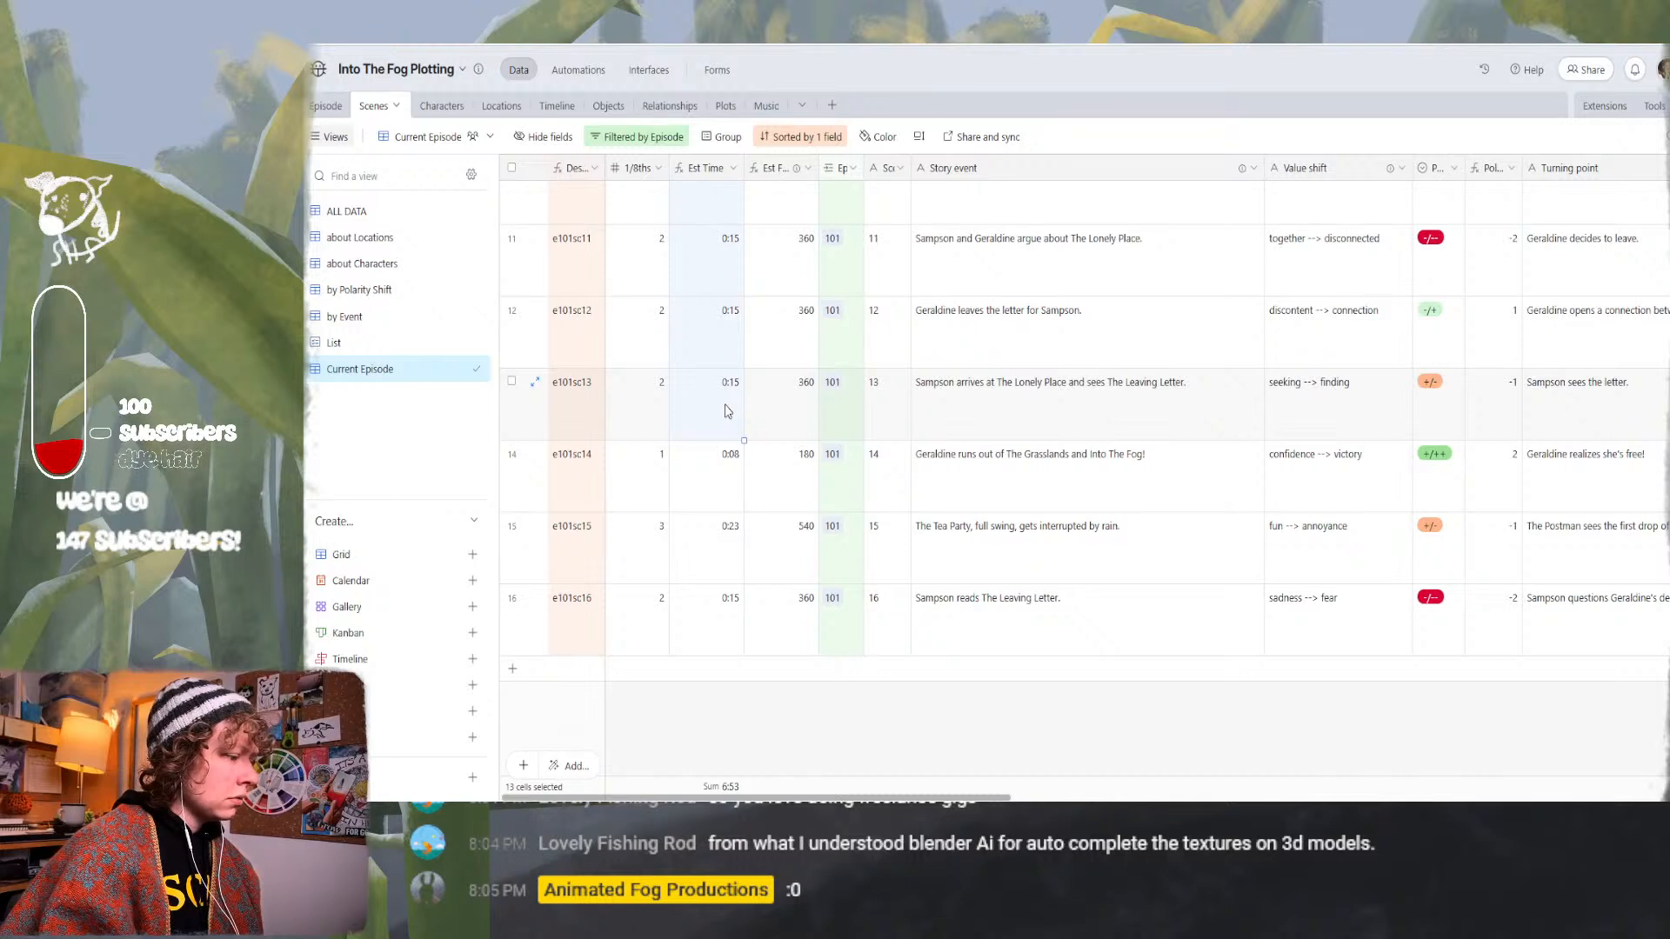
shift+click(727, 330)
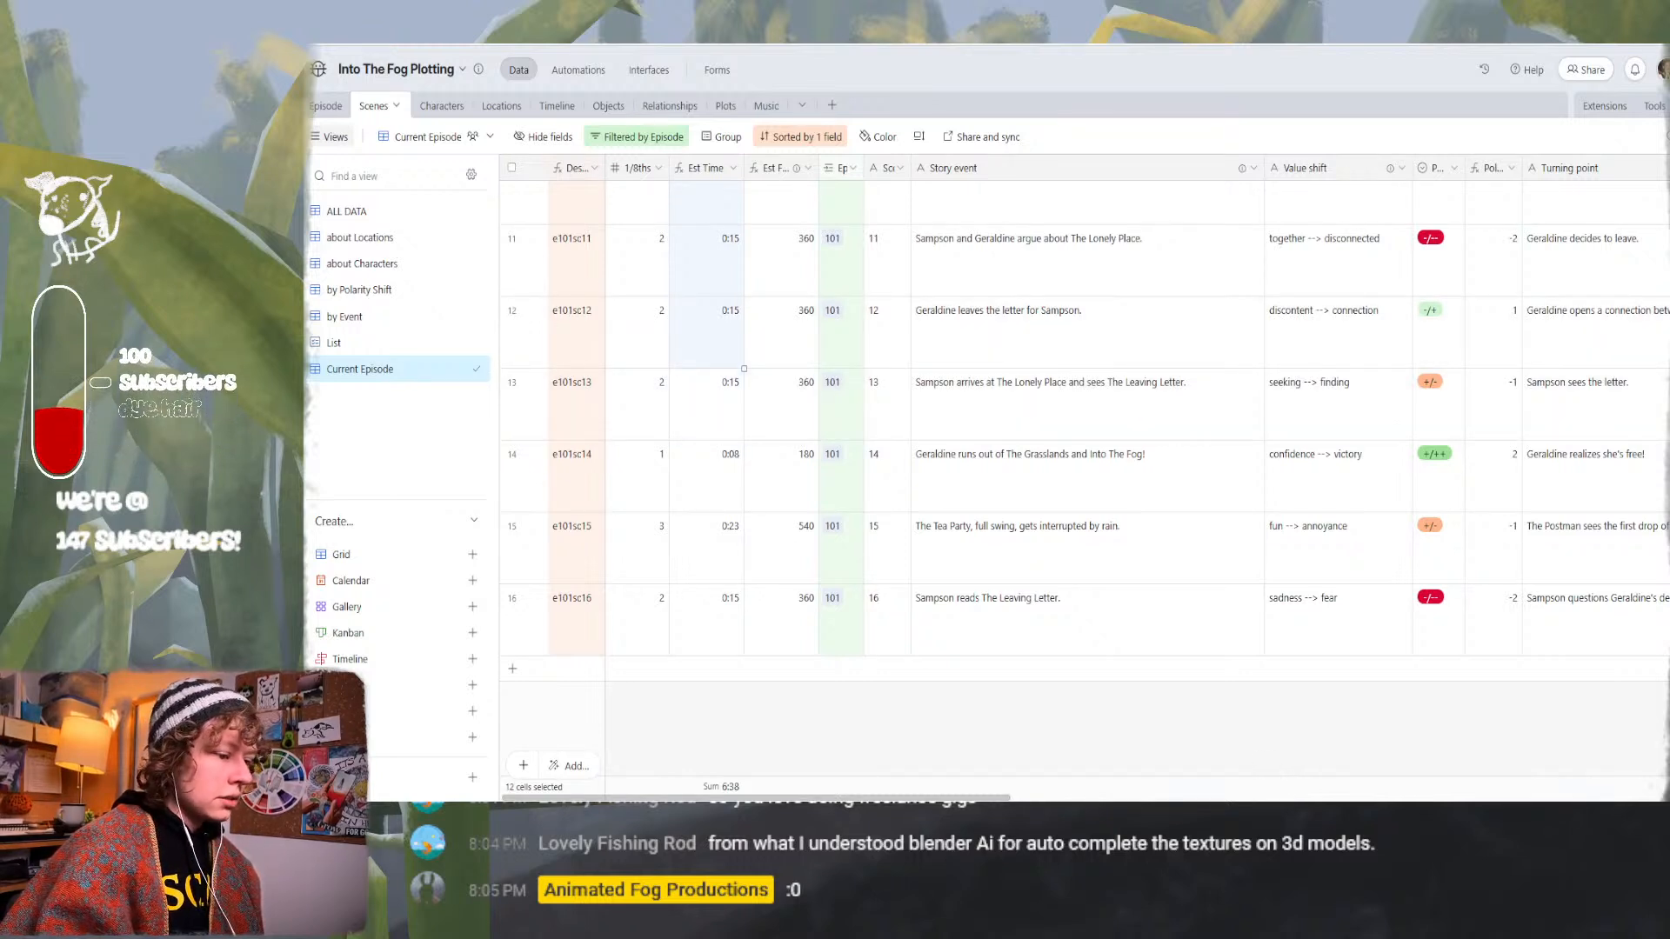
In Premiere Pro, find the matching storyboard scene at 00:06:33:02, place the marked dialogue there on the Sampson track and play it.
click(1261, 748)
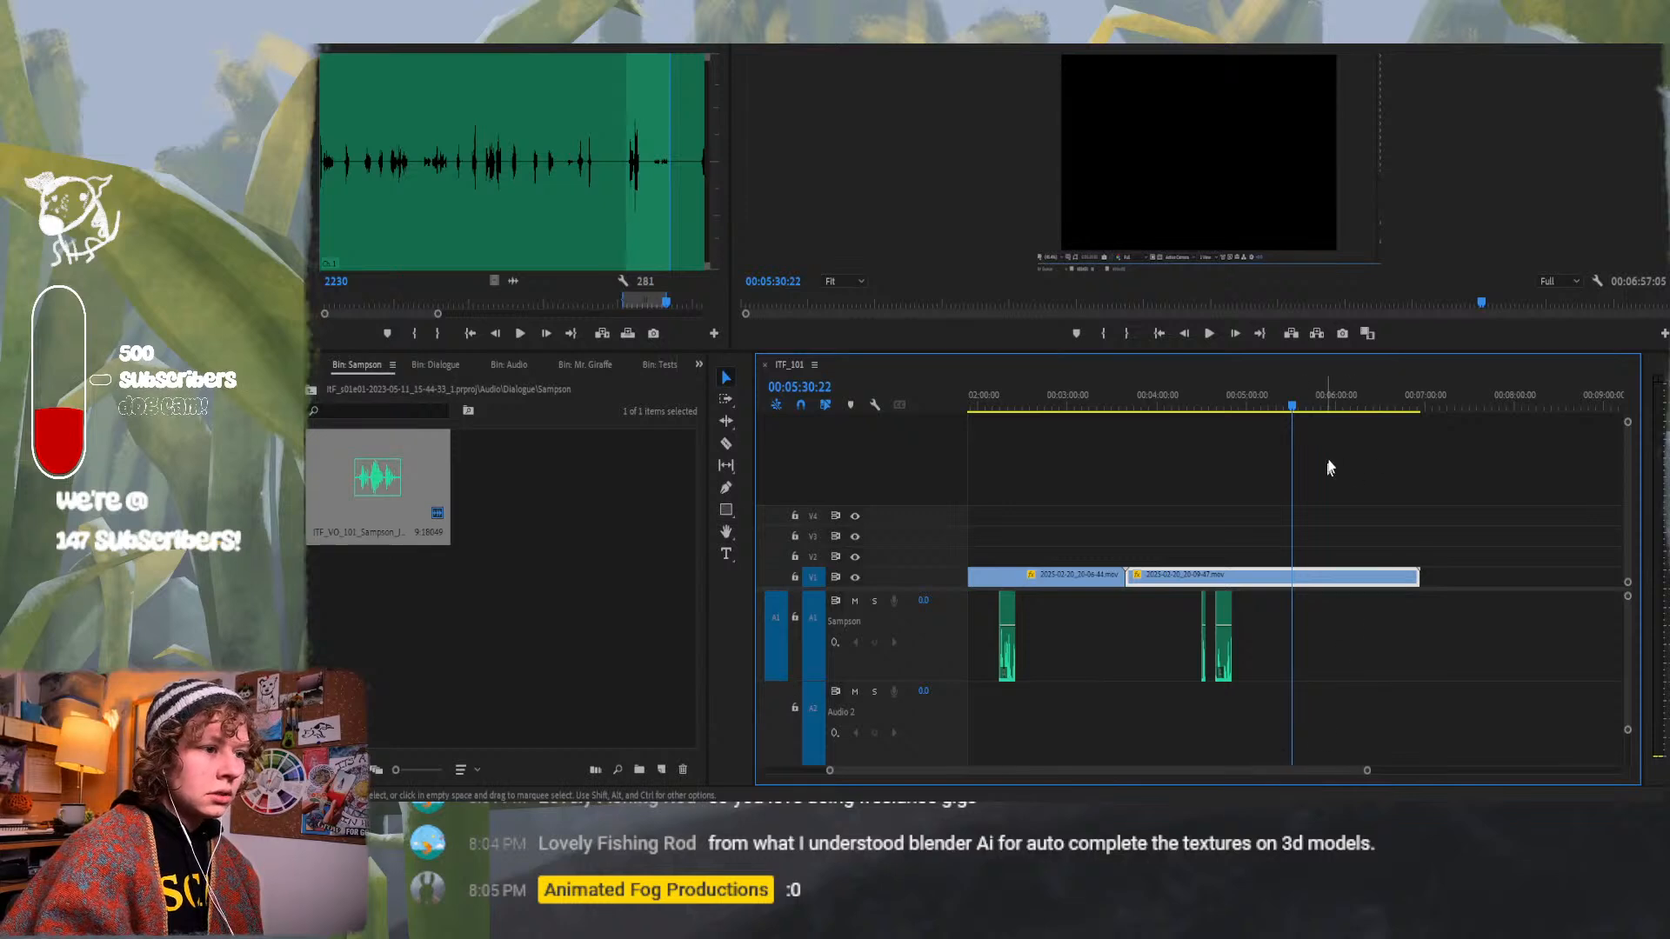
drag(1347, 400, 1394, 405)
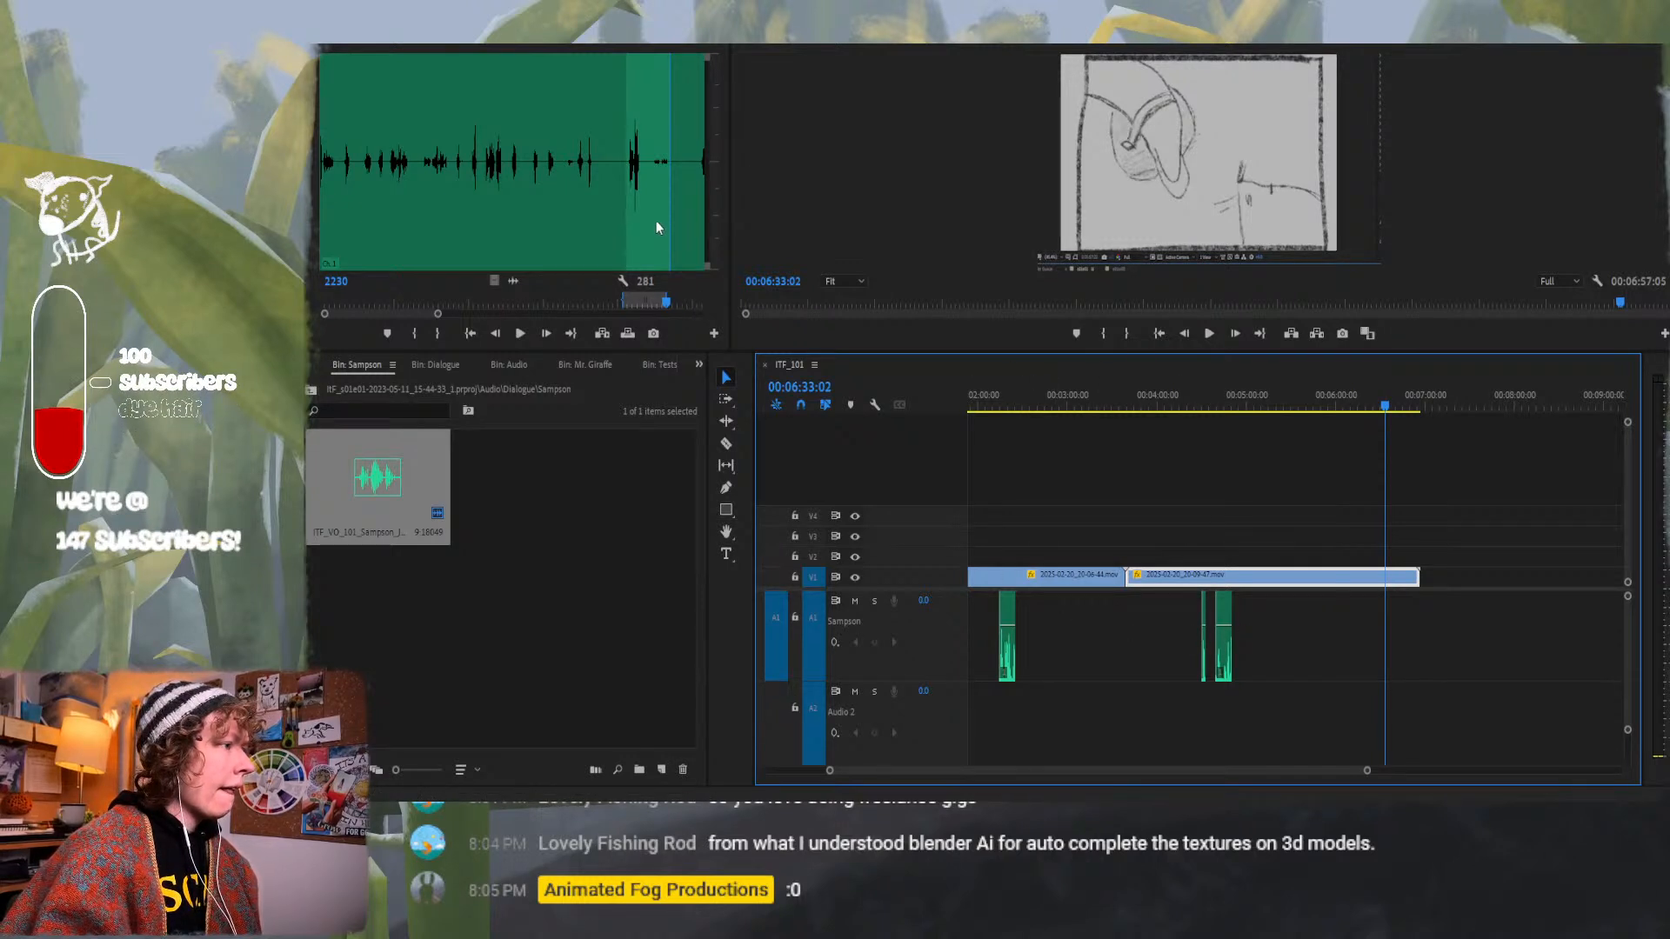
drag(420, 477, 1391, 642)
key(space)
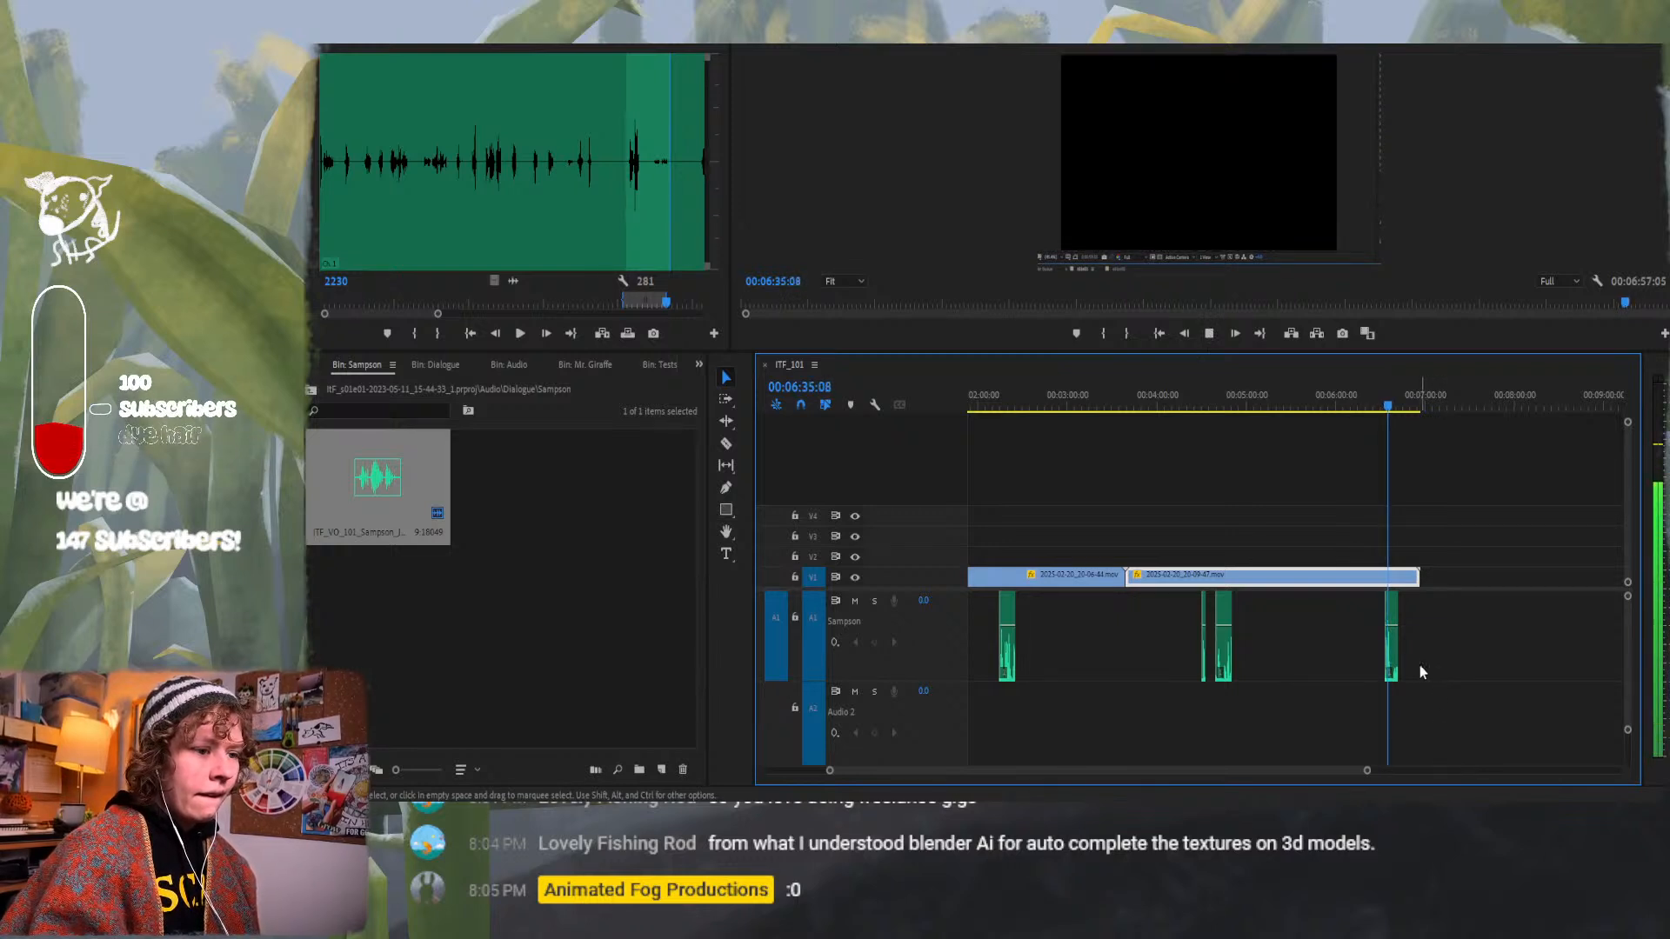
key(space)
Shift the new dialogue clip slightly later on the Sampson track and play it against the storyboard.
drag(1391, 649, 1398, 654)
key(space)
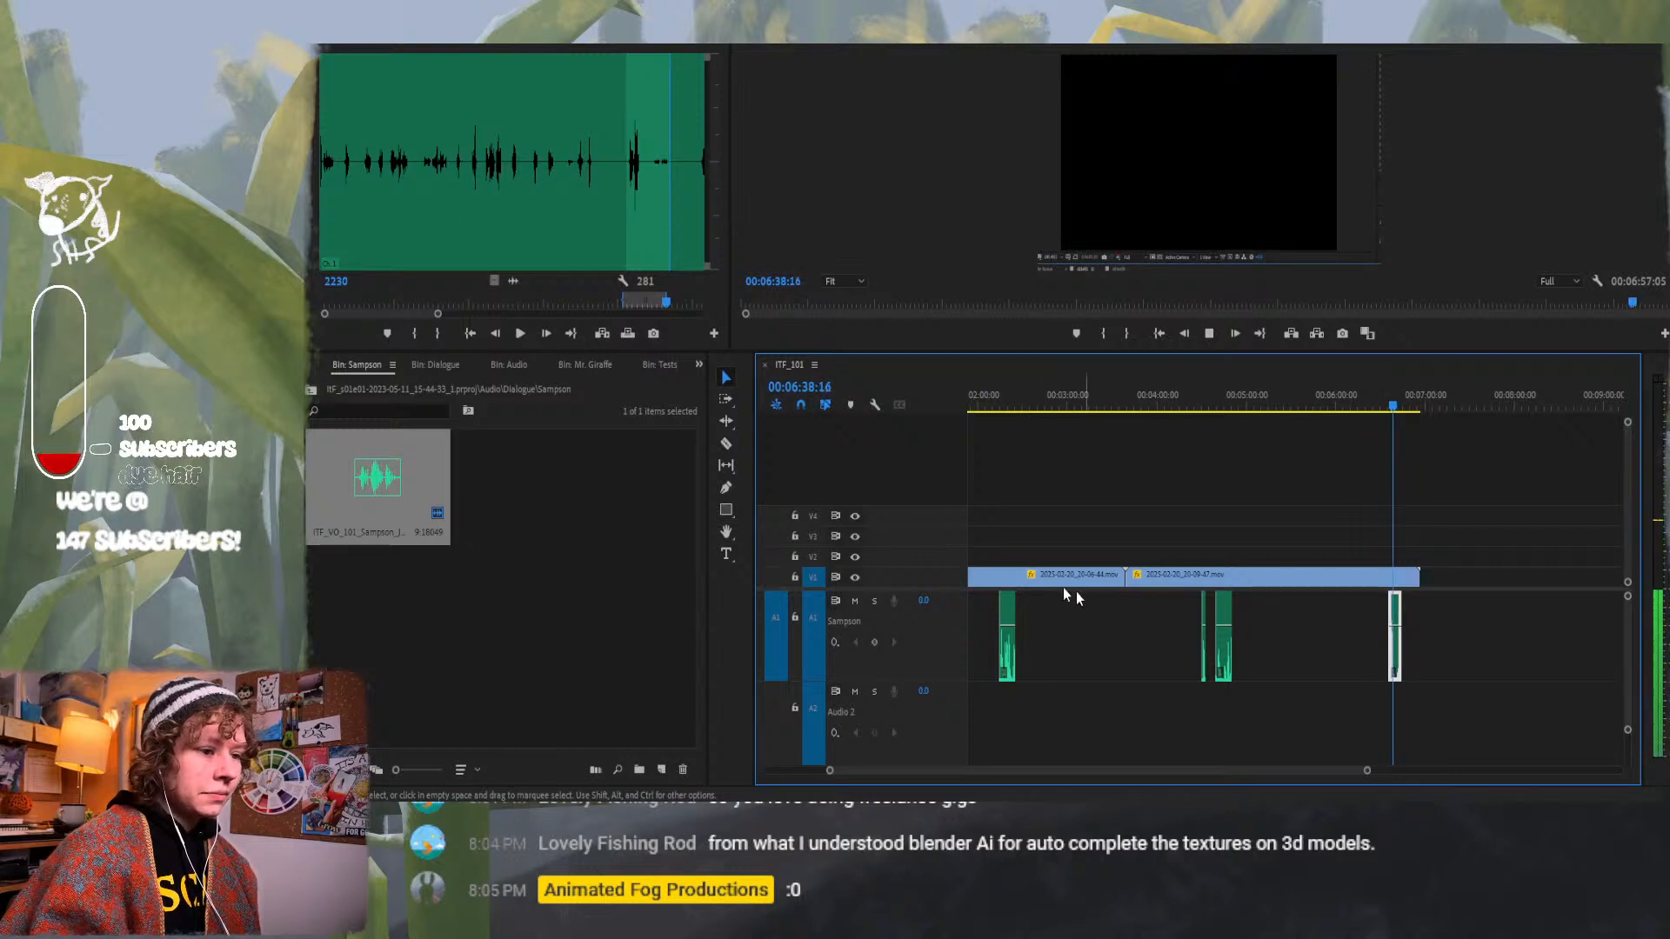
key(space)
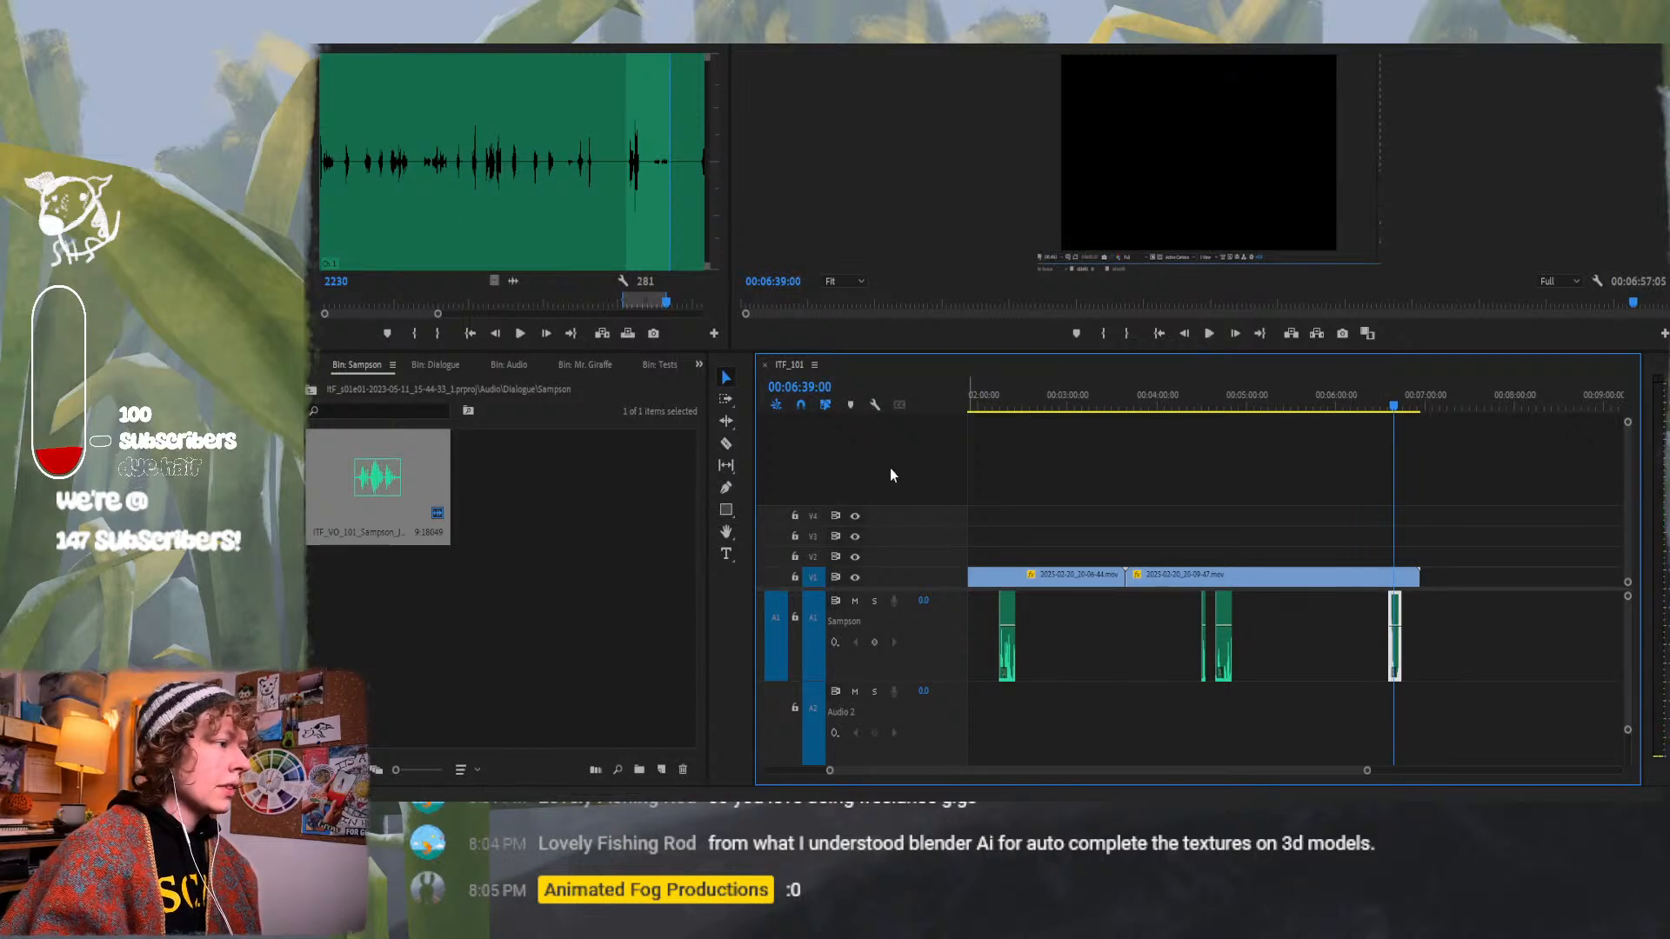
Play the Sampson recording beyond the marked section and return the source playhead to just after that section.
click(596, 245)
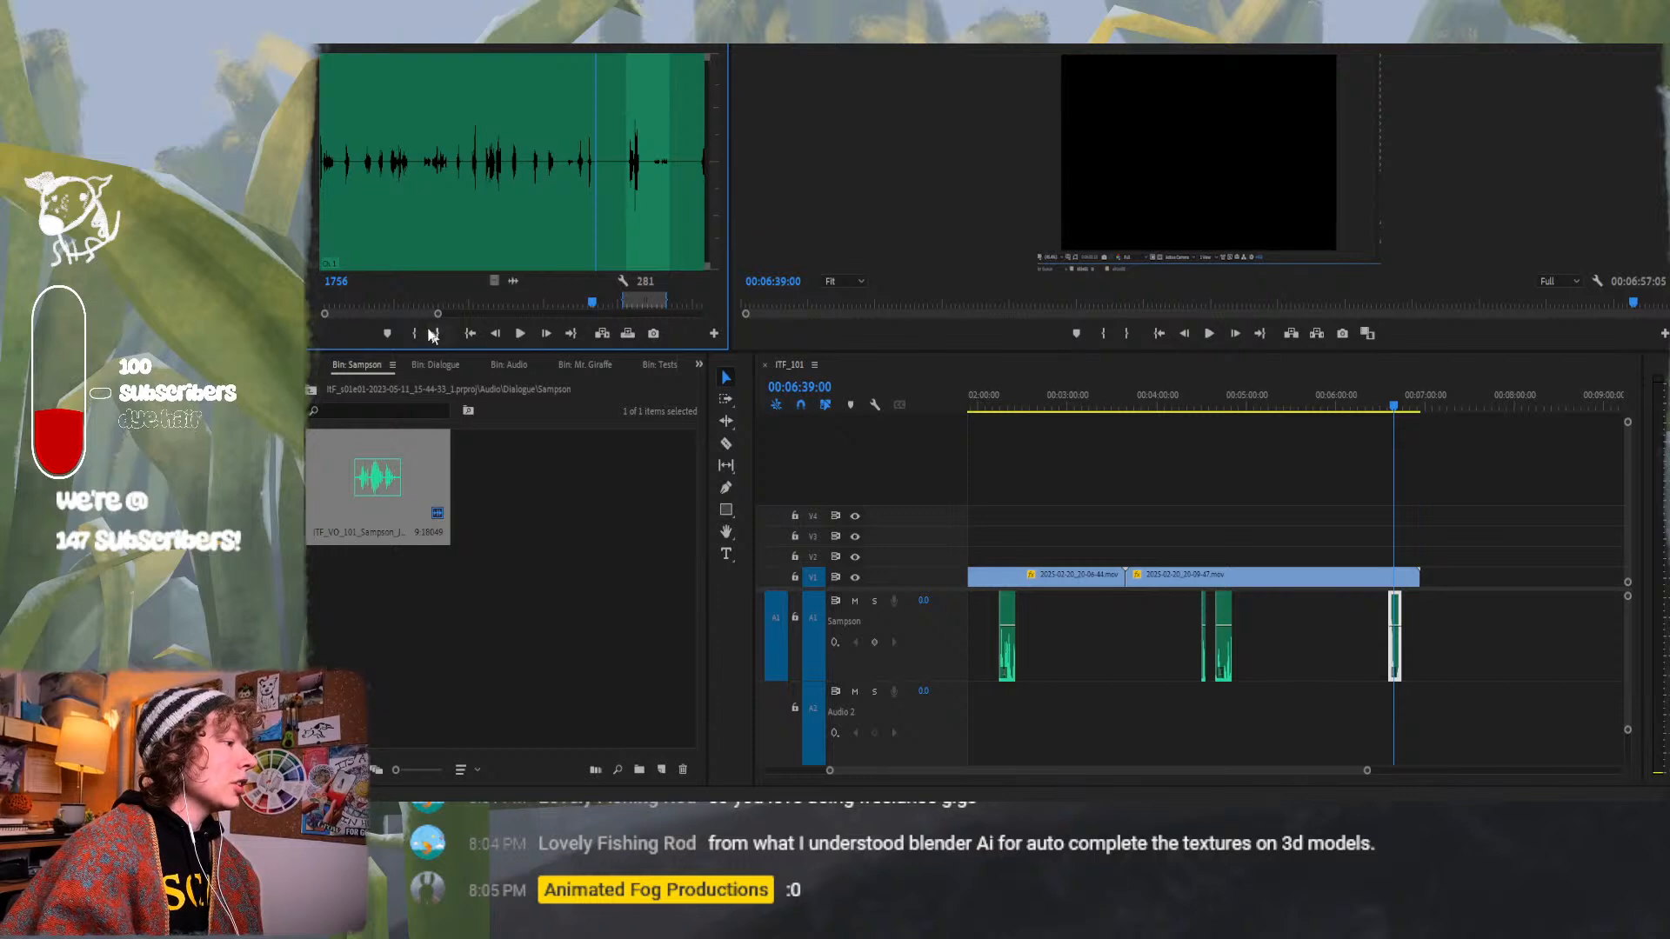
drag(439, 316, 464, 315)
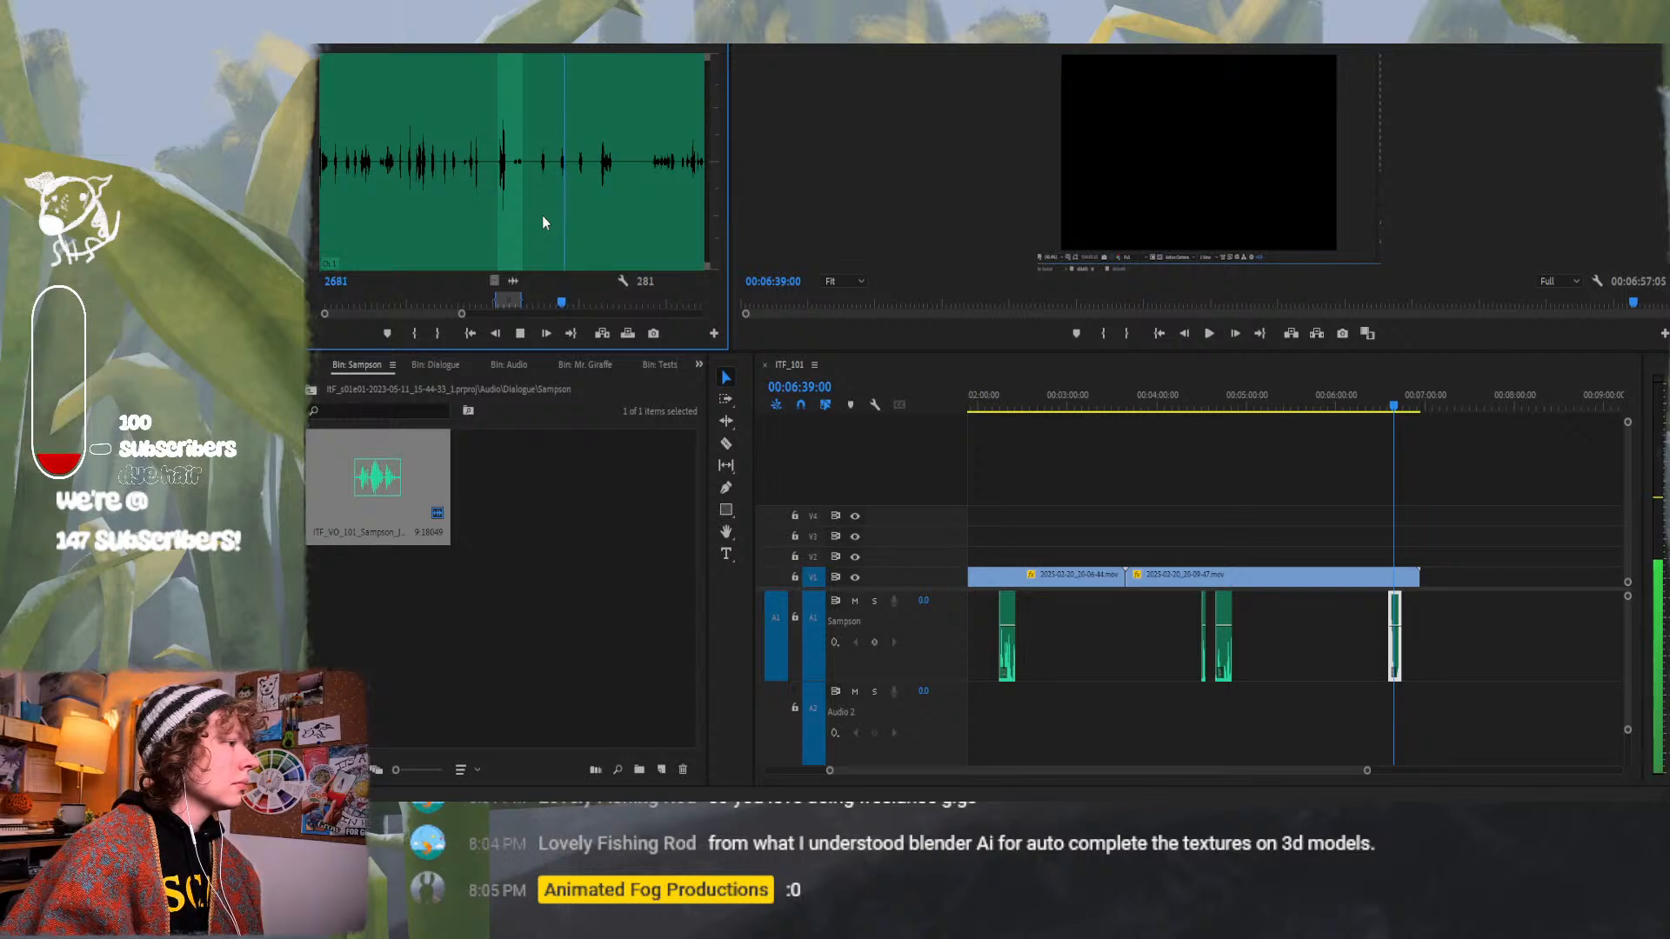
key(space)
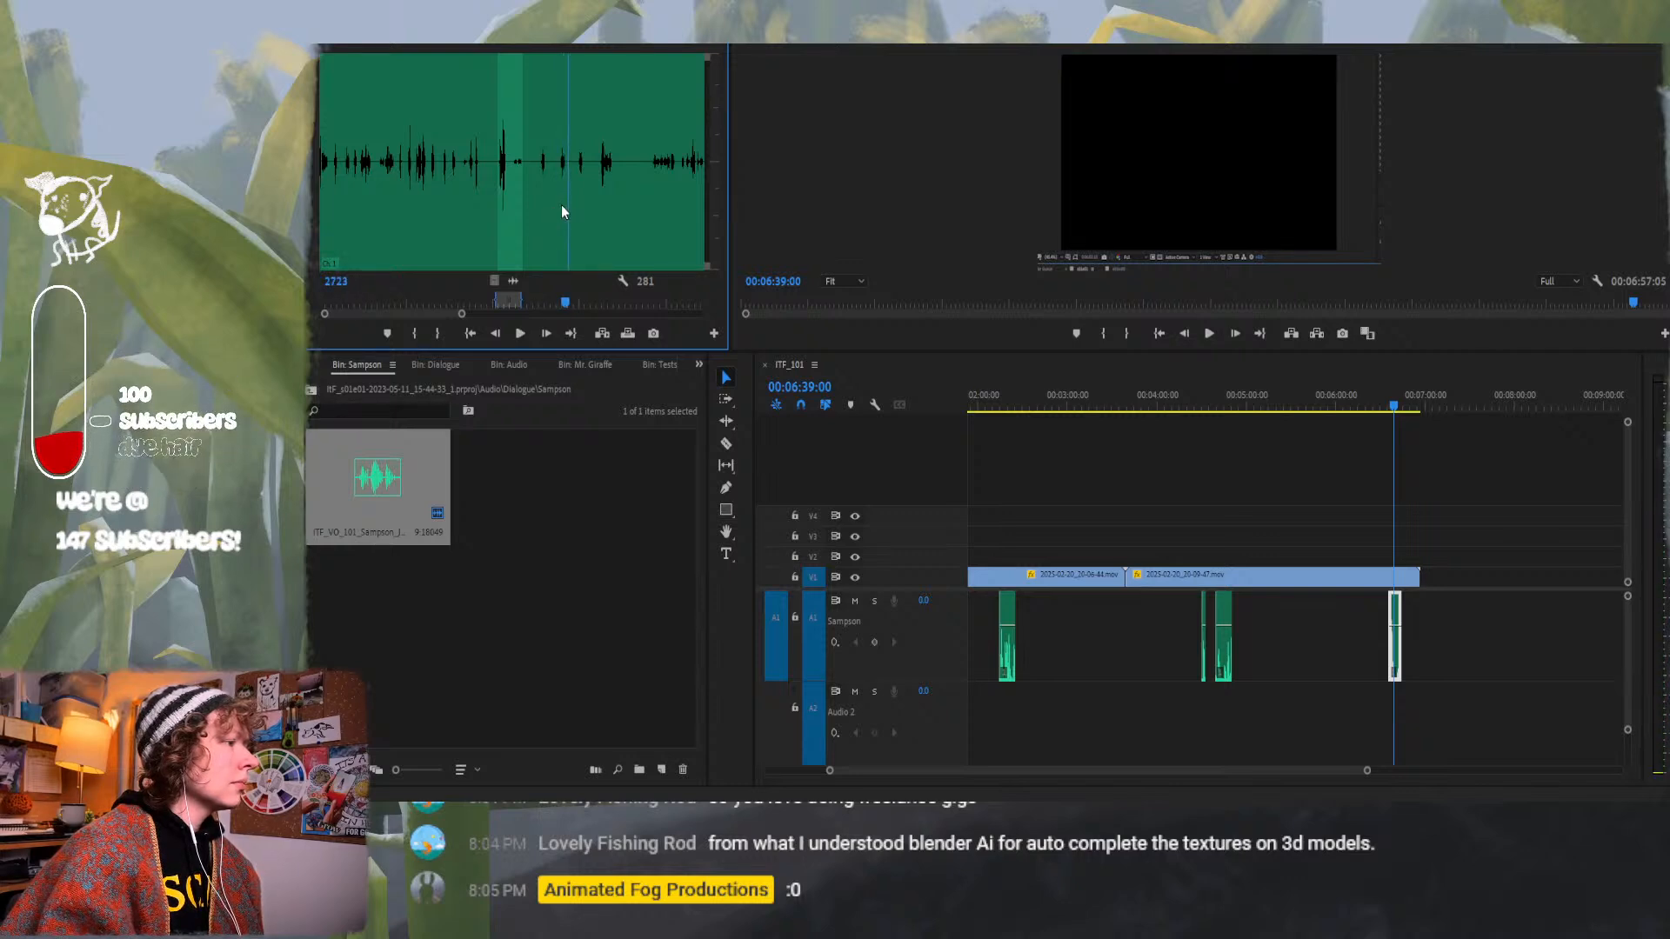
click(537, 201)
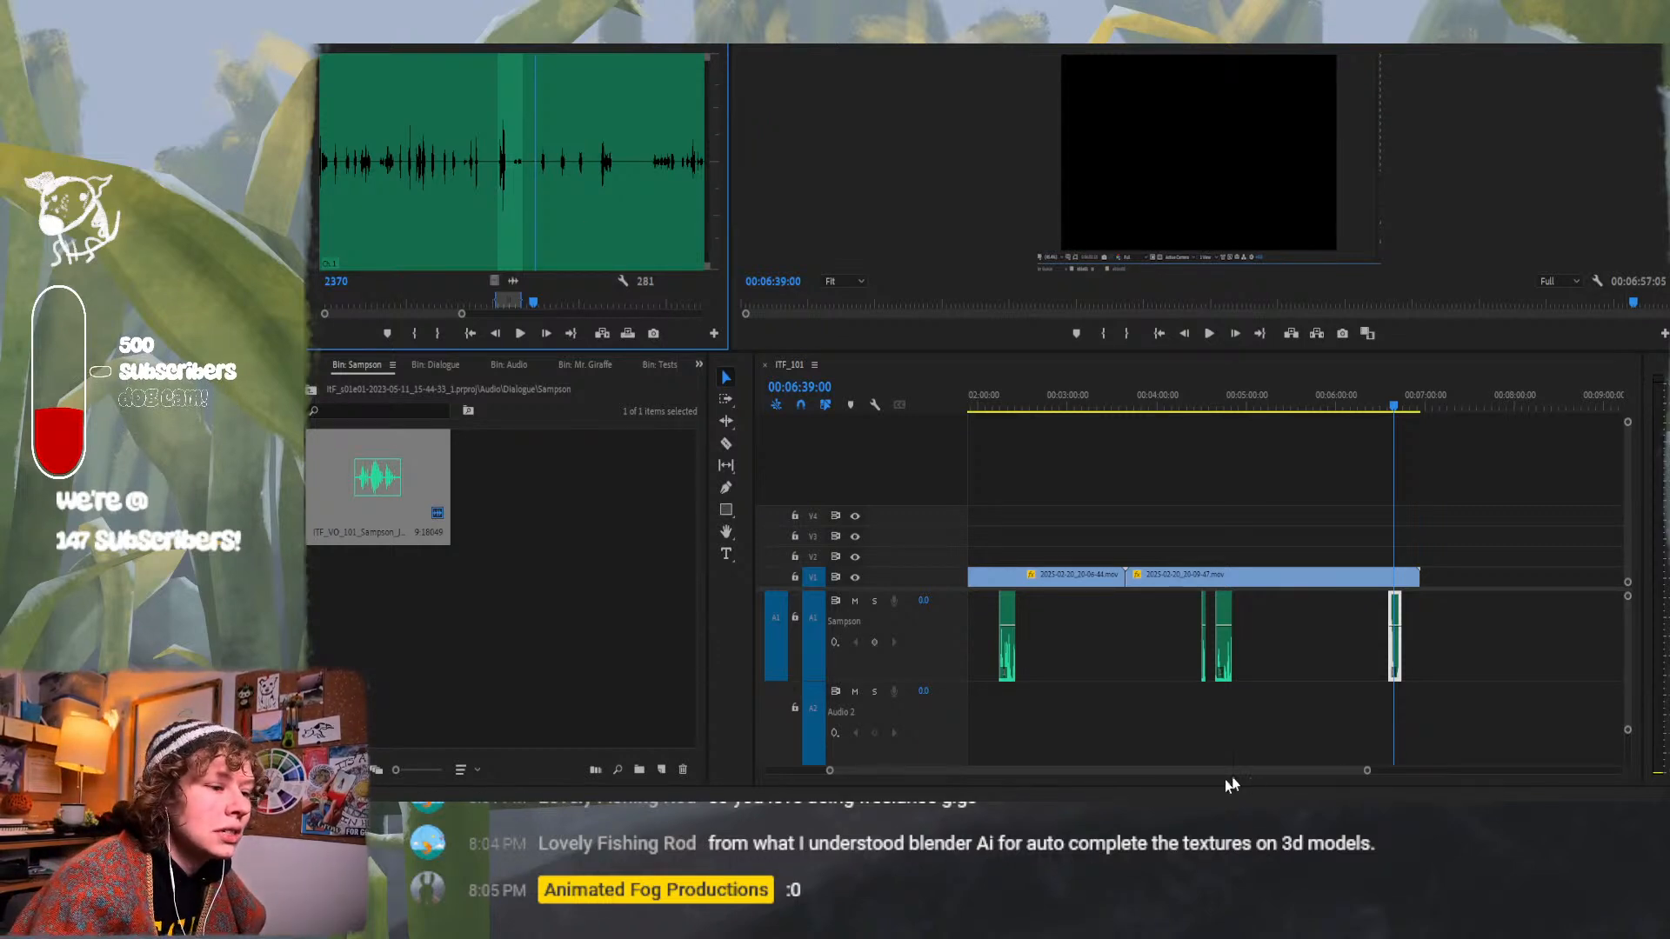
Show the ITF_101 sequence from its start and park the playhead at 00:01:13:02 on the storyboard panel of the lying dog.
scroll(1193, 770, up, 5)
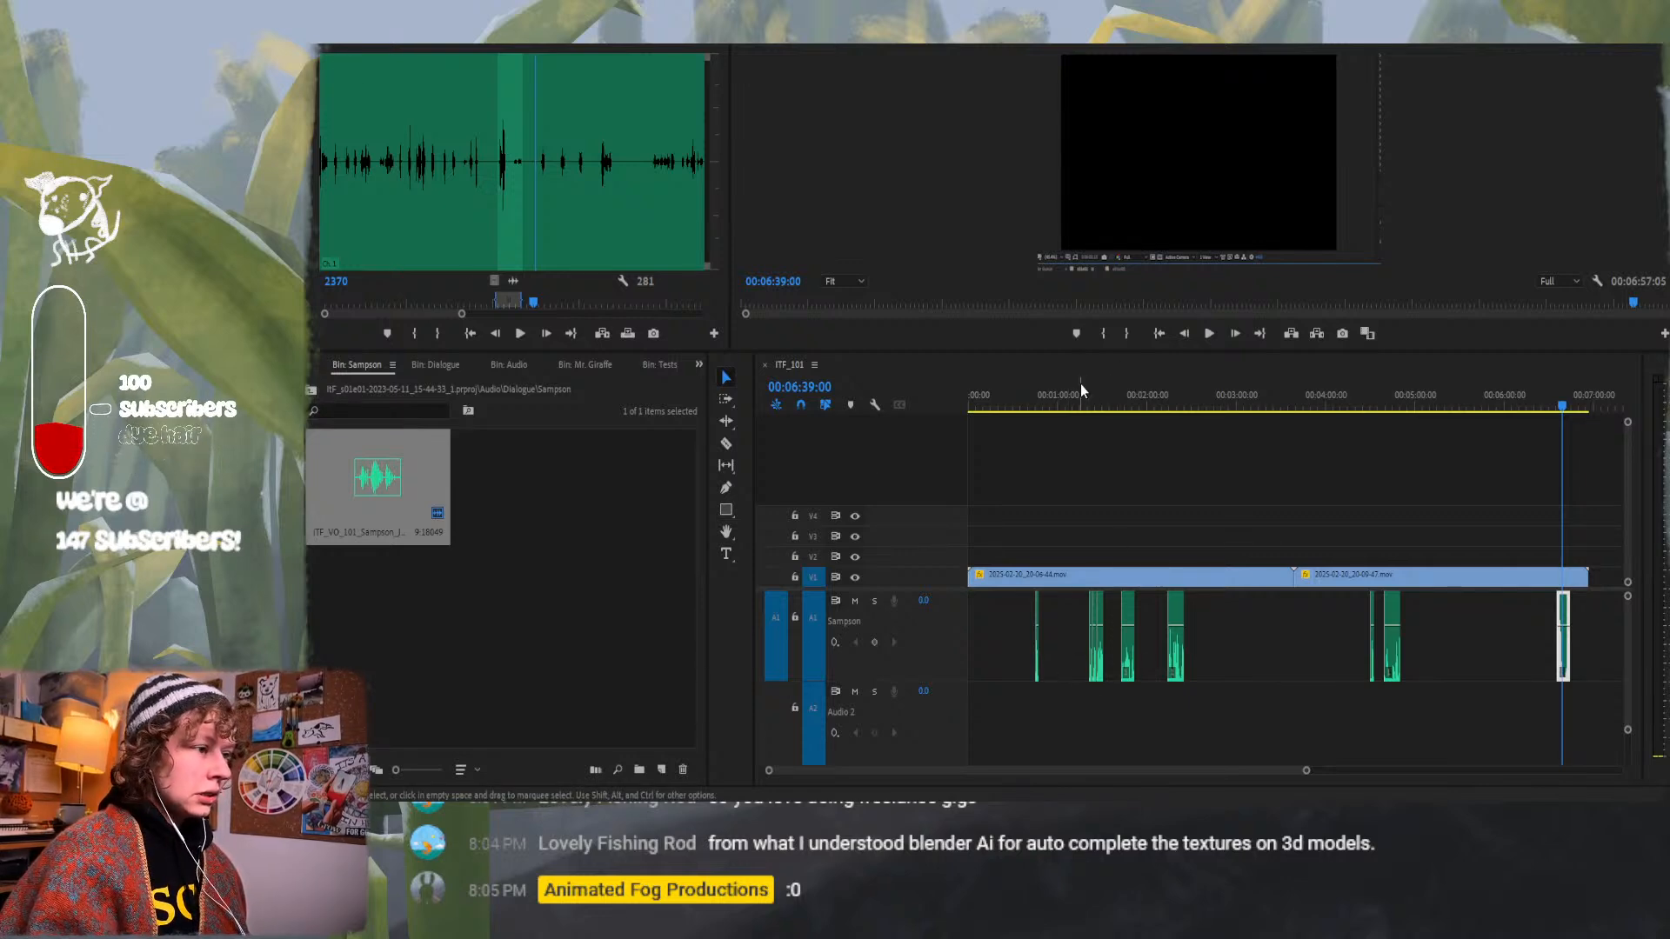
drag(1062, 396, 1081, 345)
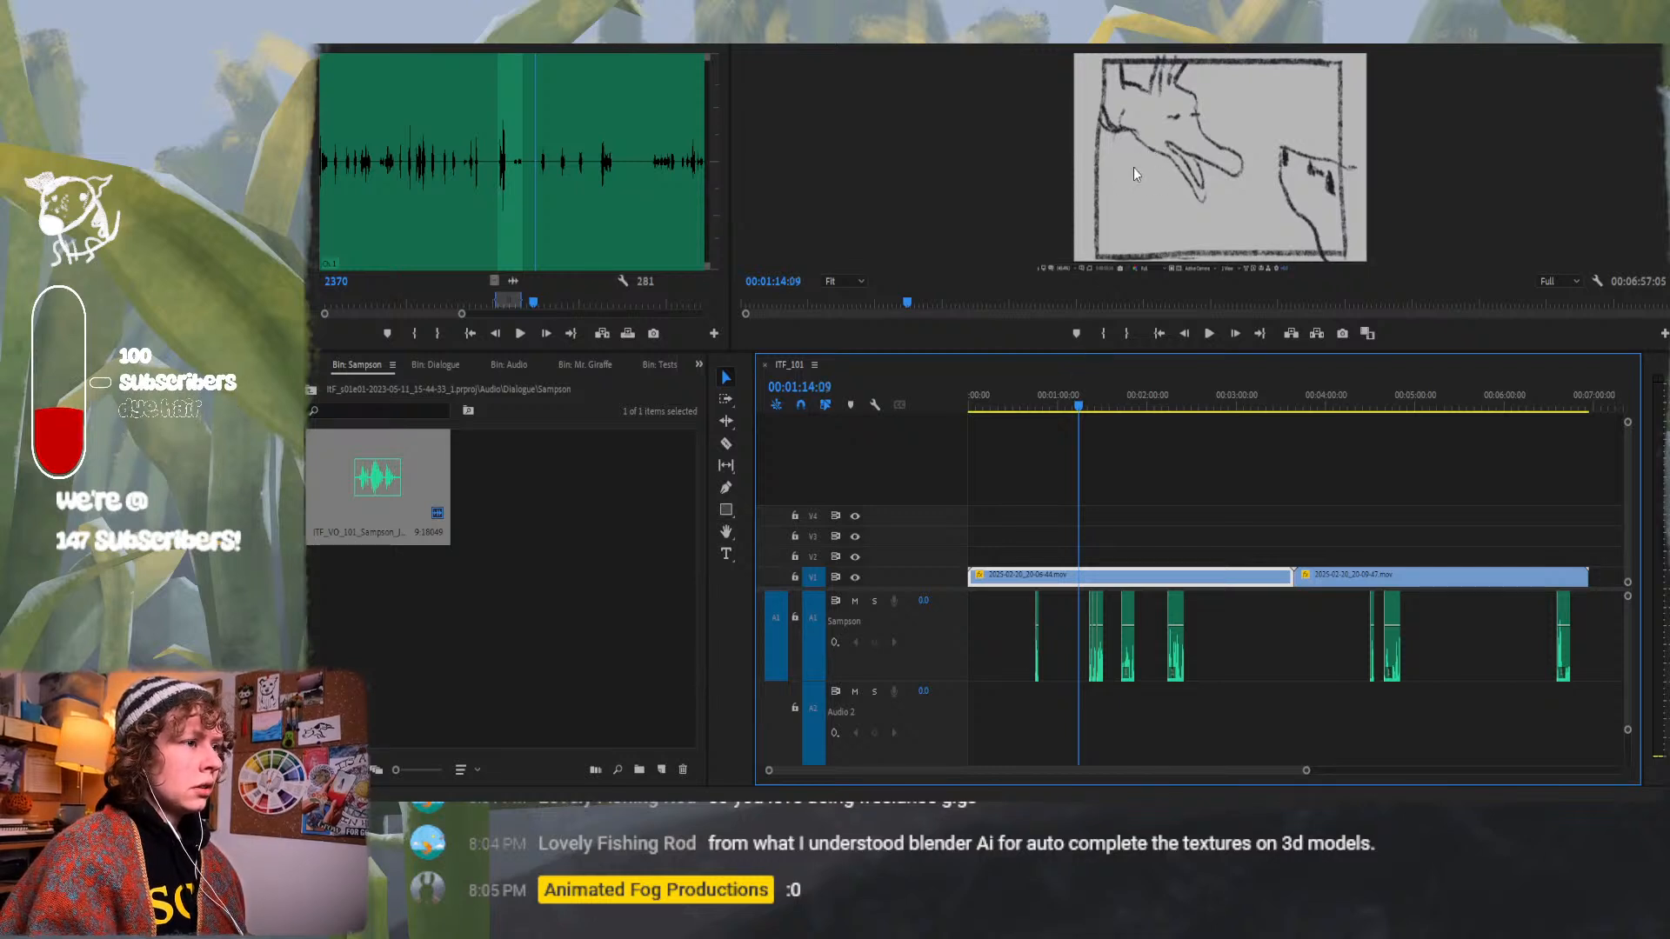
key(Left)
key(Left)
key(Left)
key(Left)
key(Left)
key(Left)
key(Left)
key(Left)
key(Left)
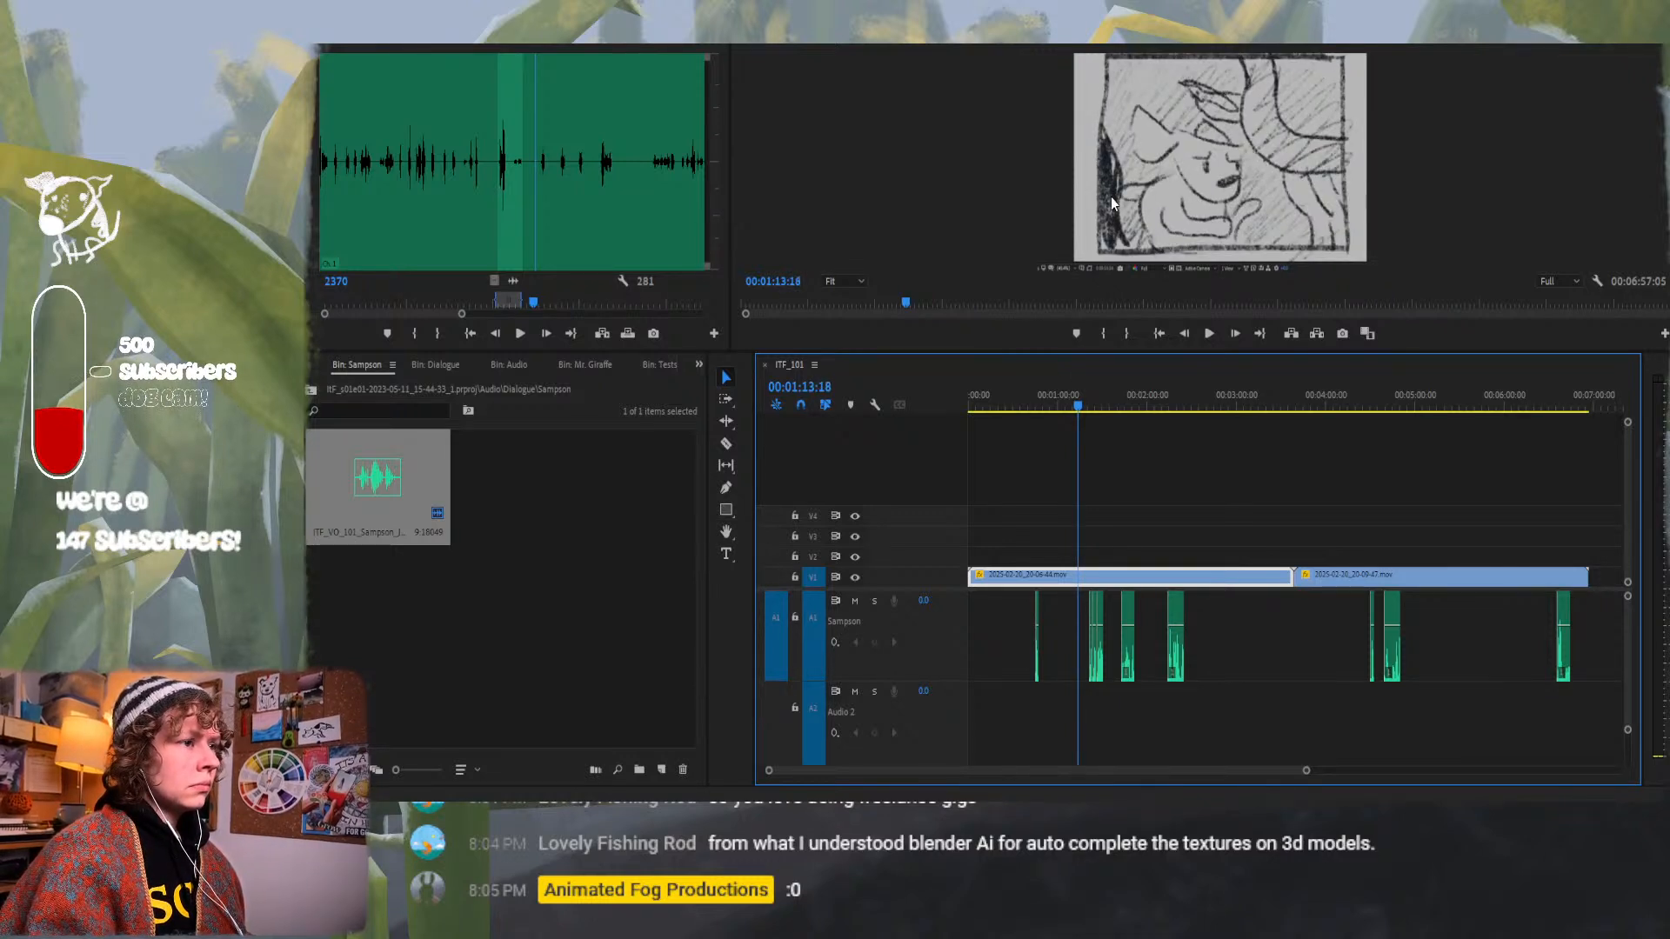
key(Left)
key(Left)
key(Left)
key(Left)
key(Left)
key(Left)
key(Left)
key(Left)
key(Left)
key(Left)
key(Left)
key(Left)
key(Left)
key(Left)
key(Left)
key(Left)
key(Left)
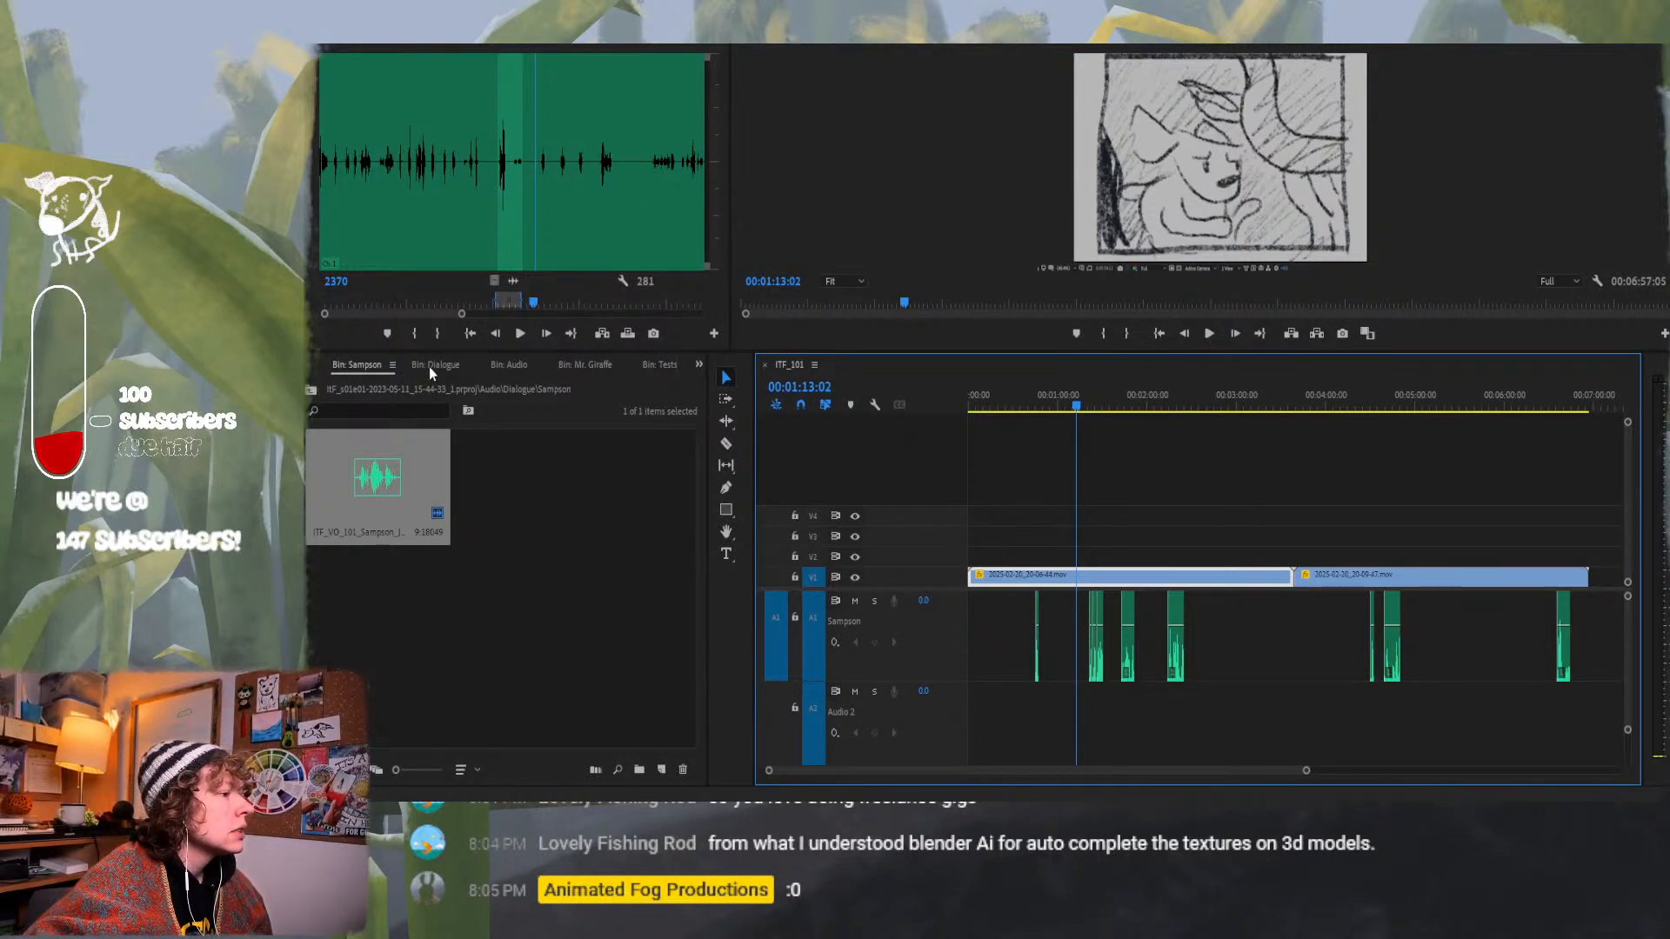
Load the ITF_VO_101 recording from the Mr. Giraffe bin into the source monitor and play its opening with the waveform enlarged.
click(589, 365)
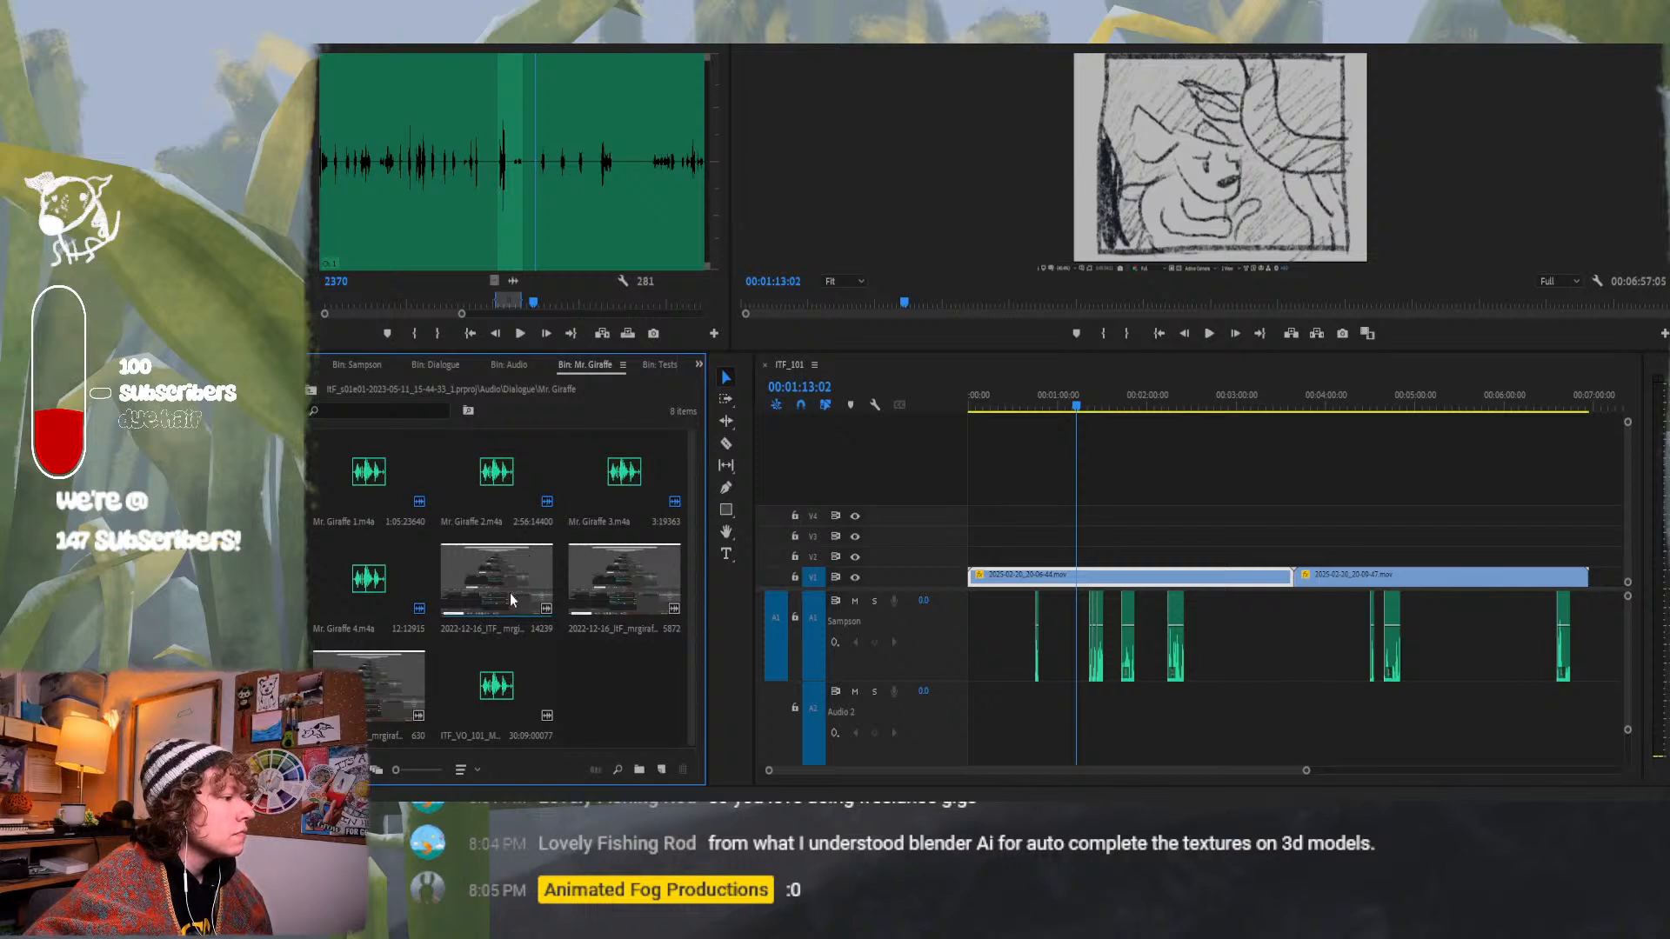
double_click(493, 684)
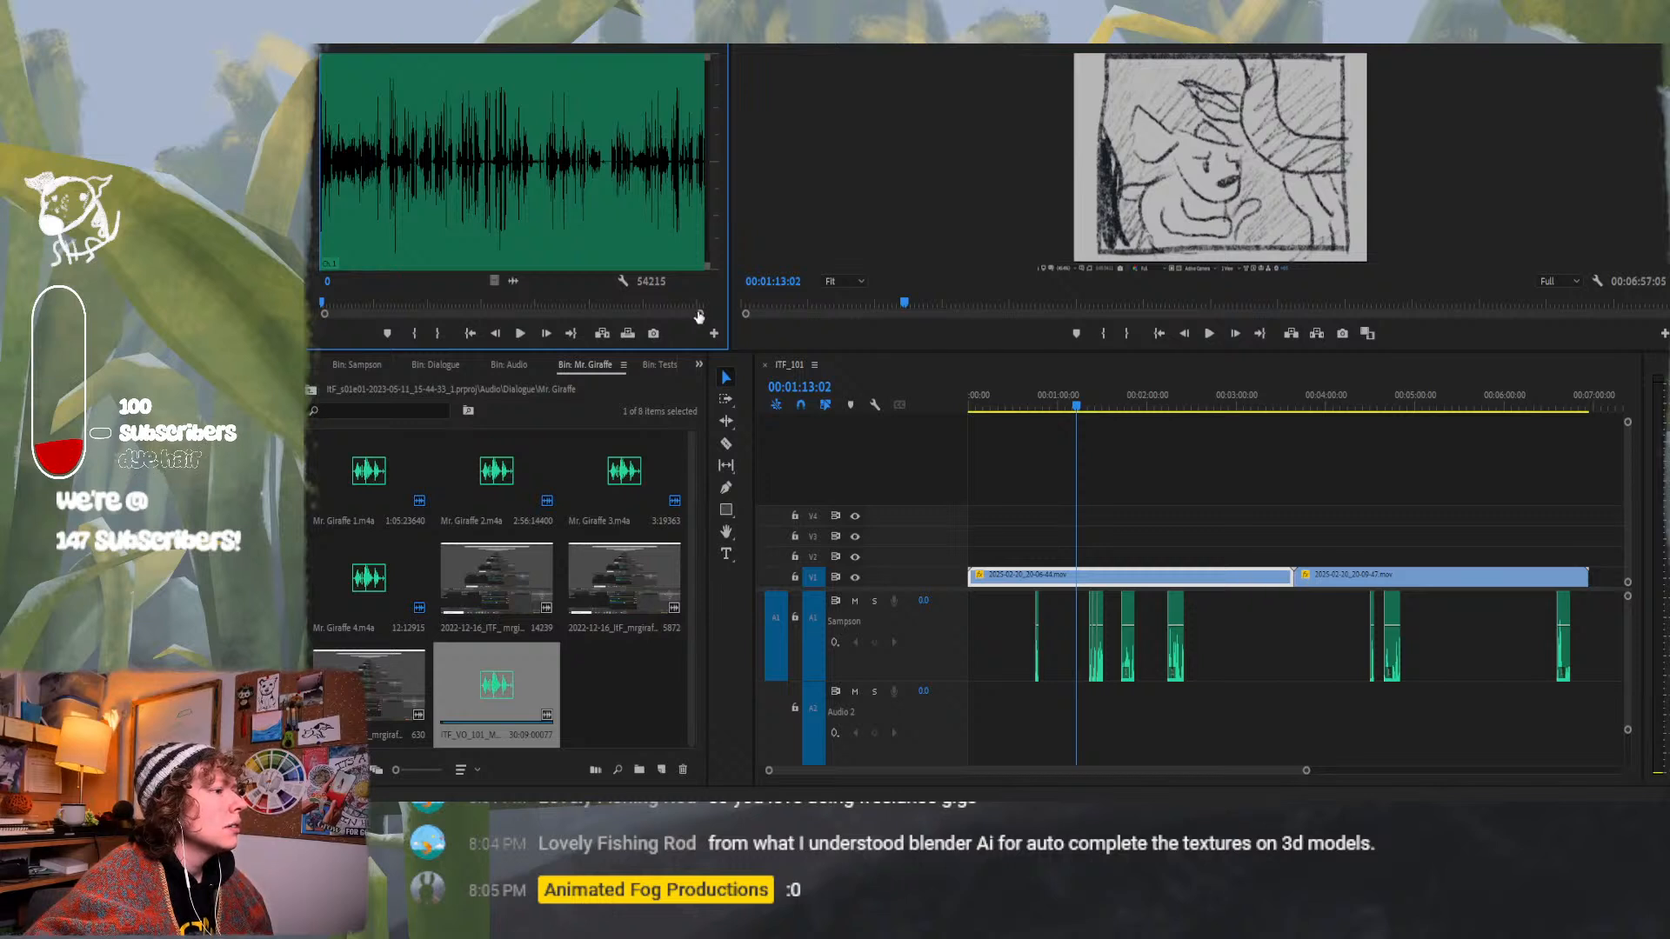
drag(699, 314, 540, 314)
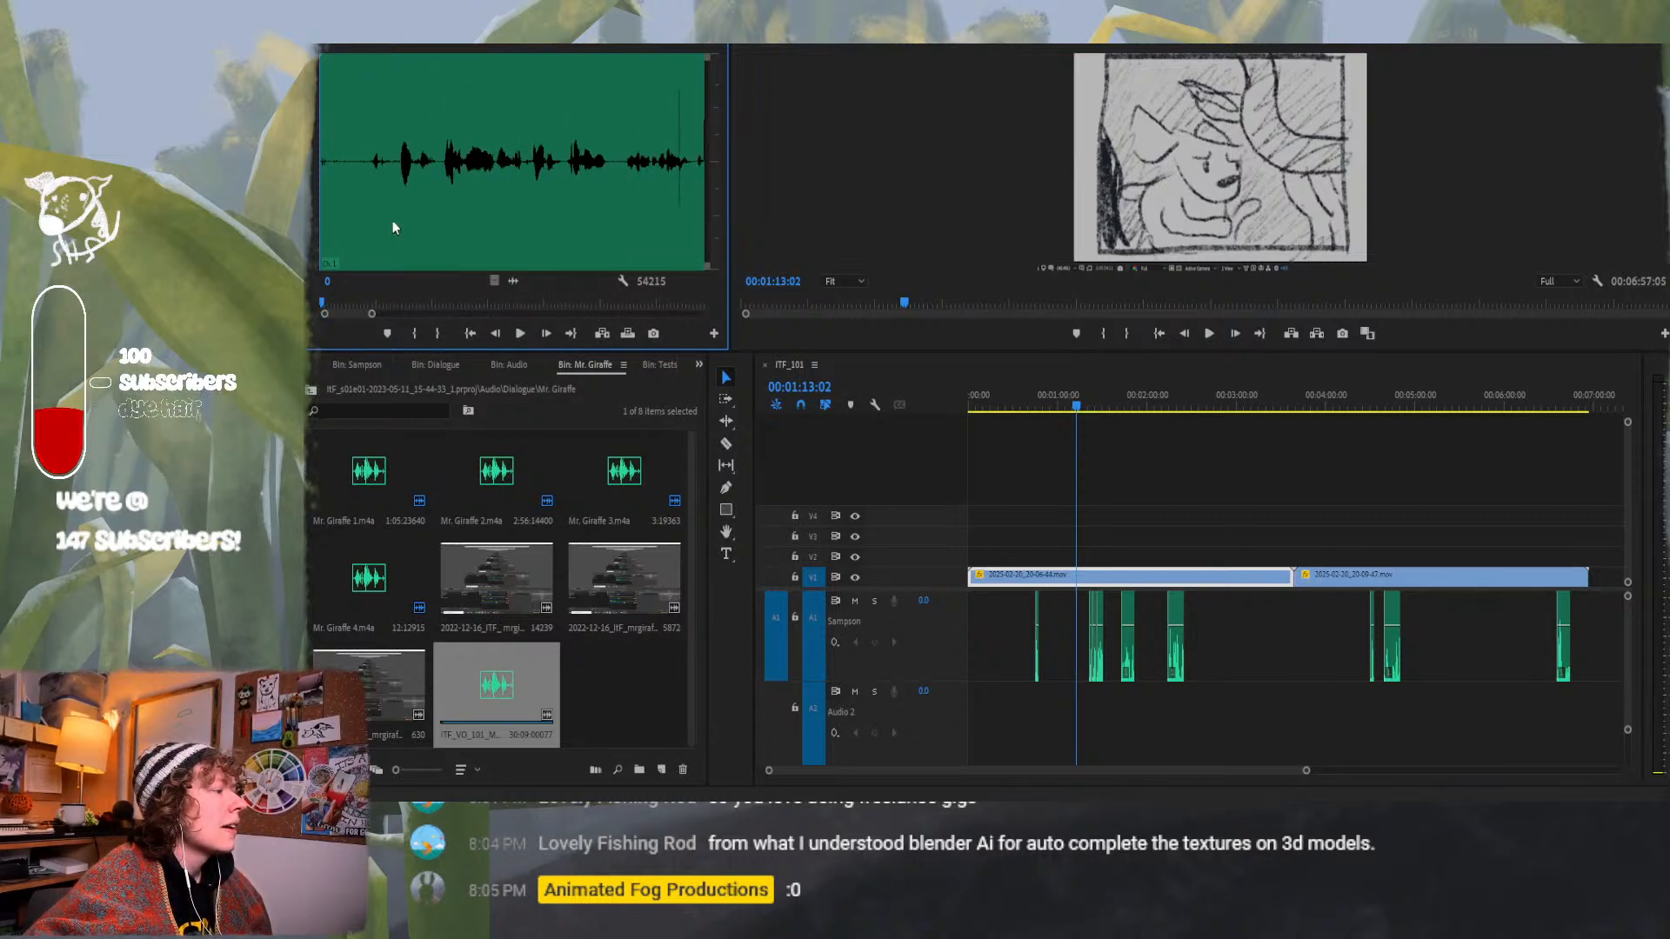
key(space)
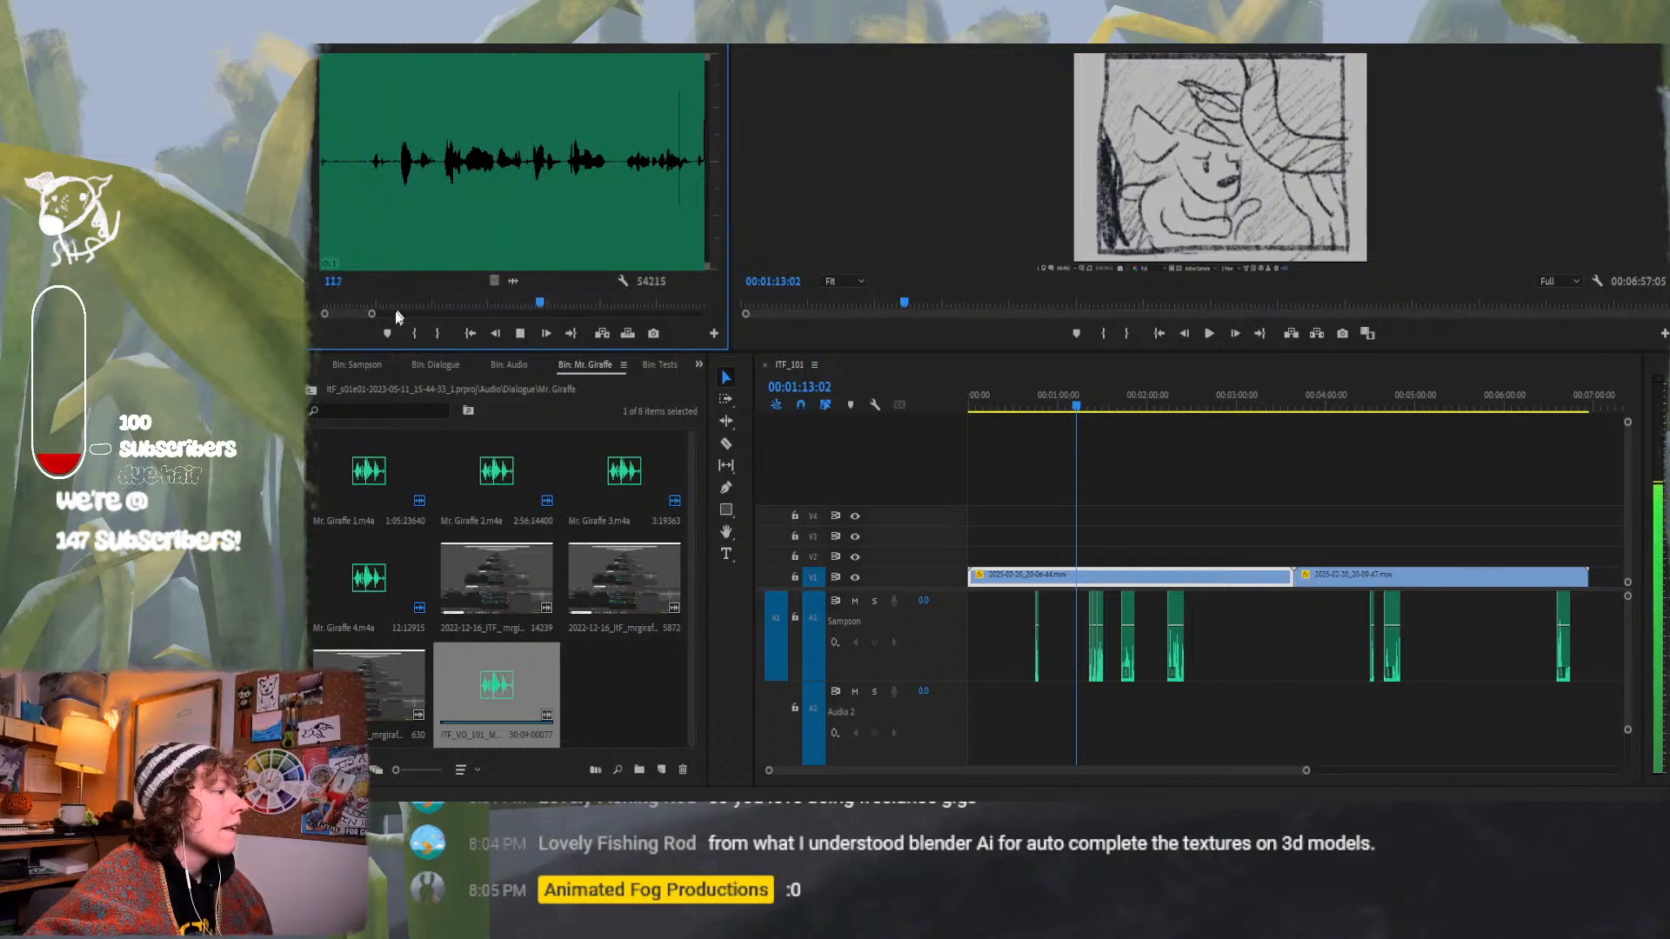
drag(371, 313, 388, 315)
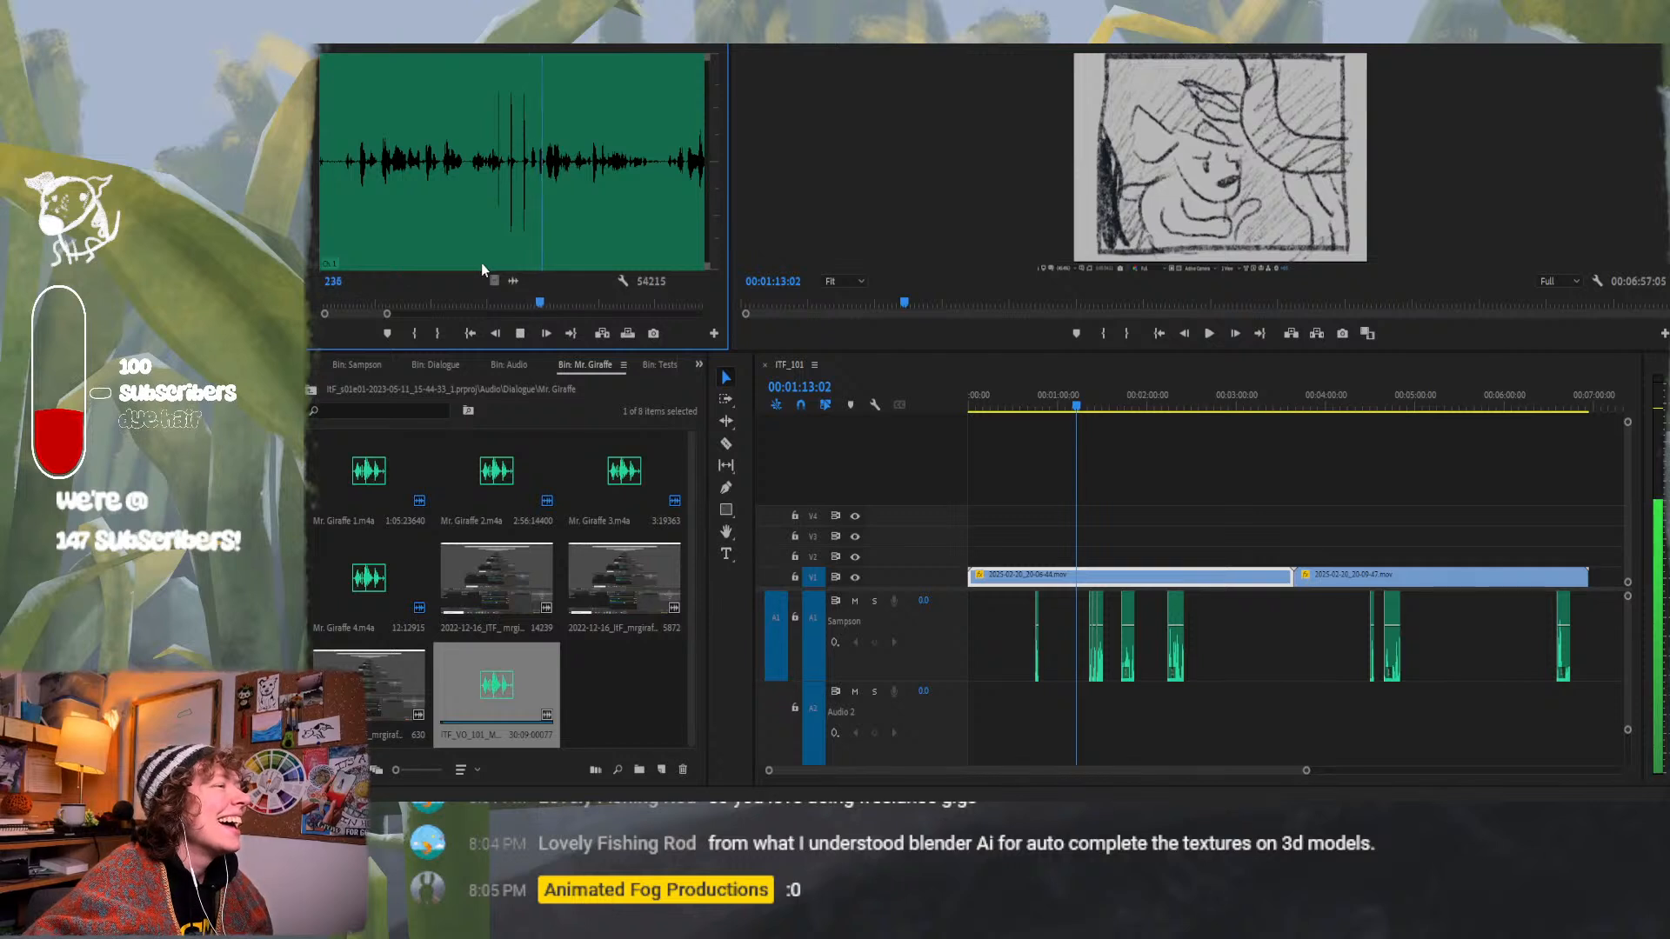
drag(388, 313, 404, 314)
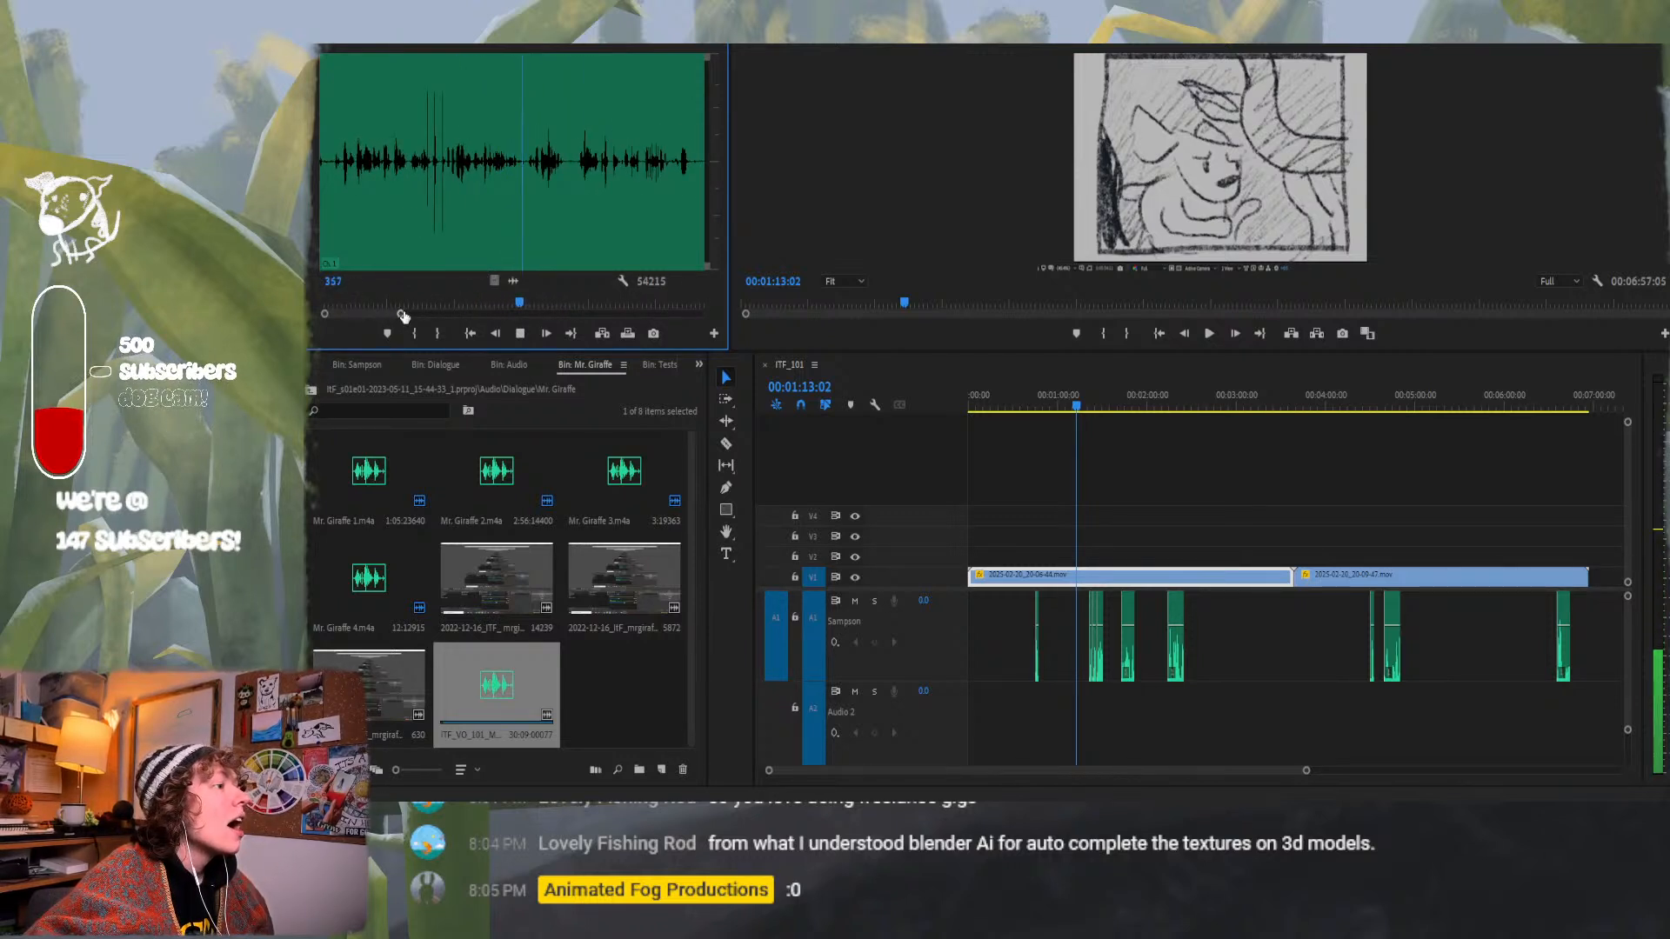
key(space)
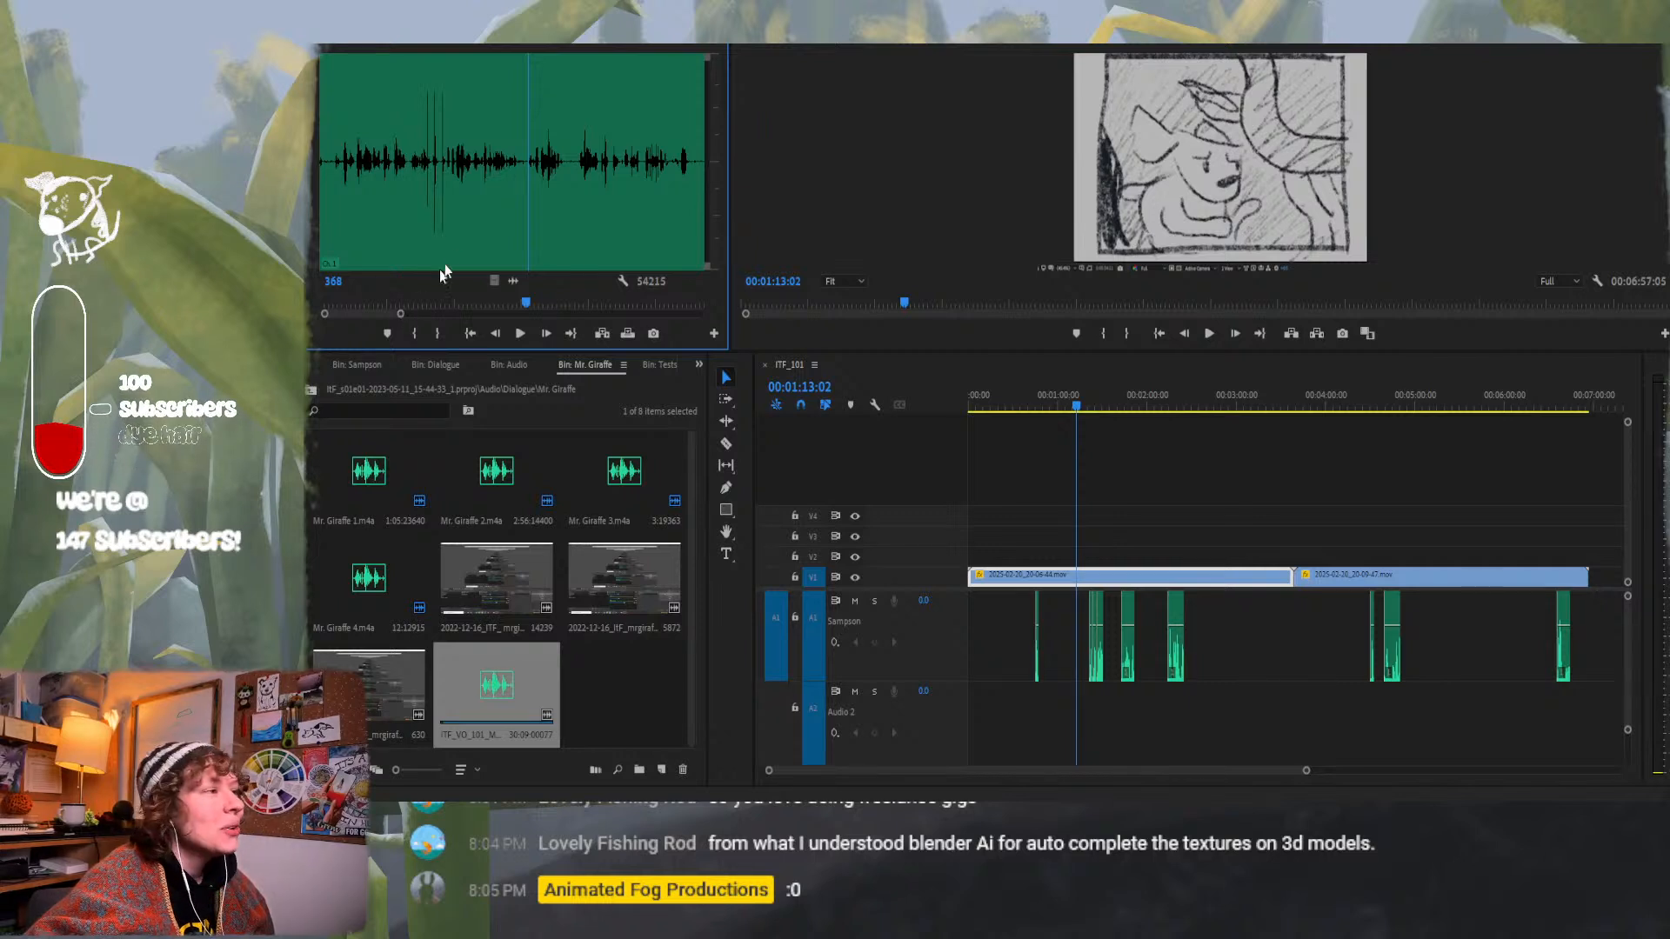
Scrub and play the Mr. Giraffe recording up to about frame 3168, listening for usable dialogue.
drag(530, 211, 695, 213)
drag(401, 313, 416, 313)
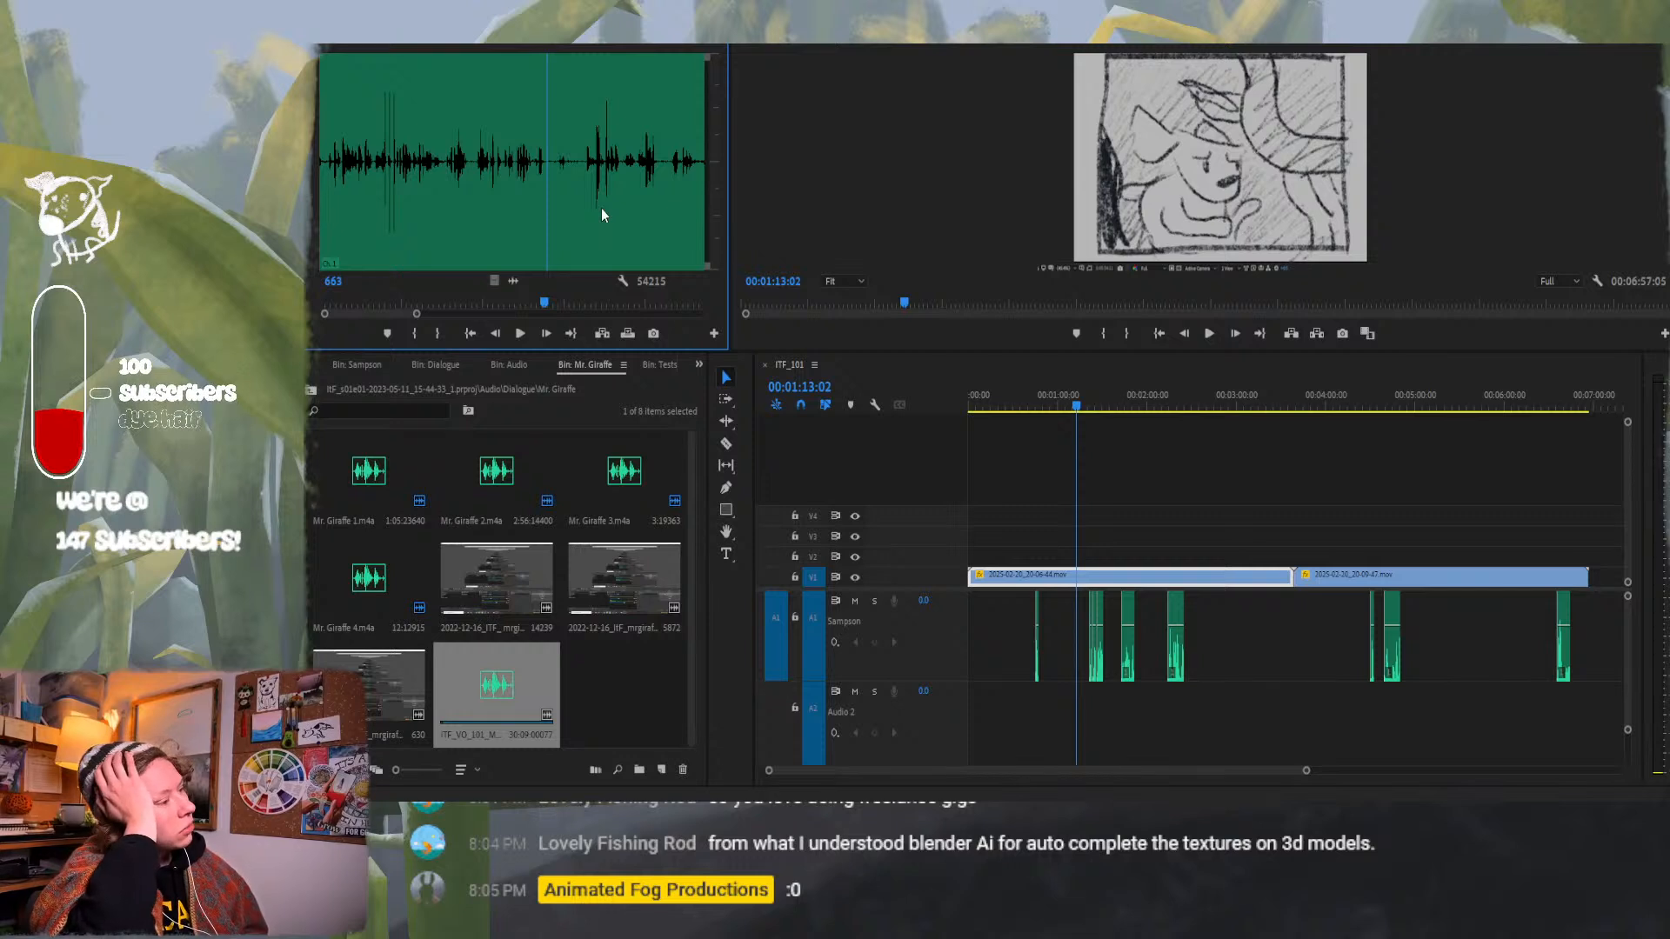
key(space)
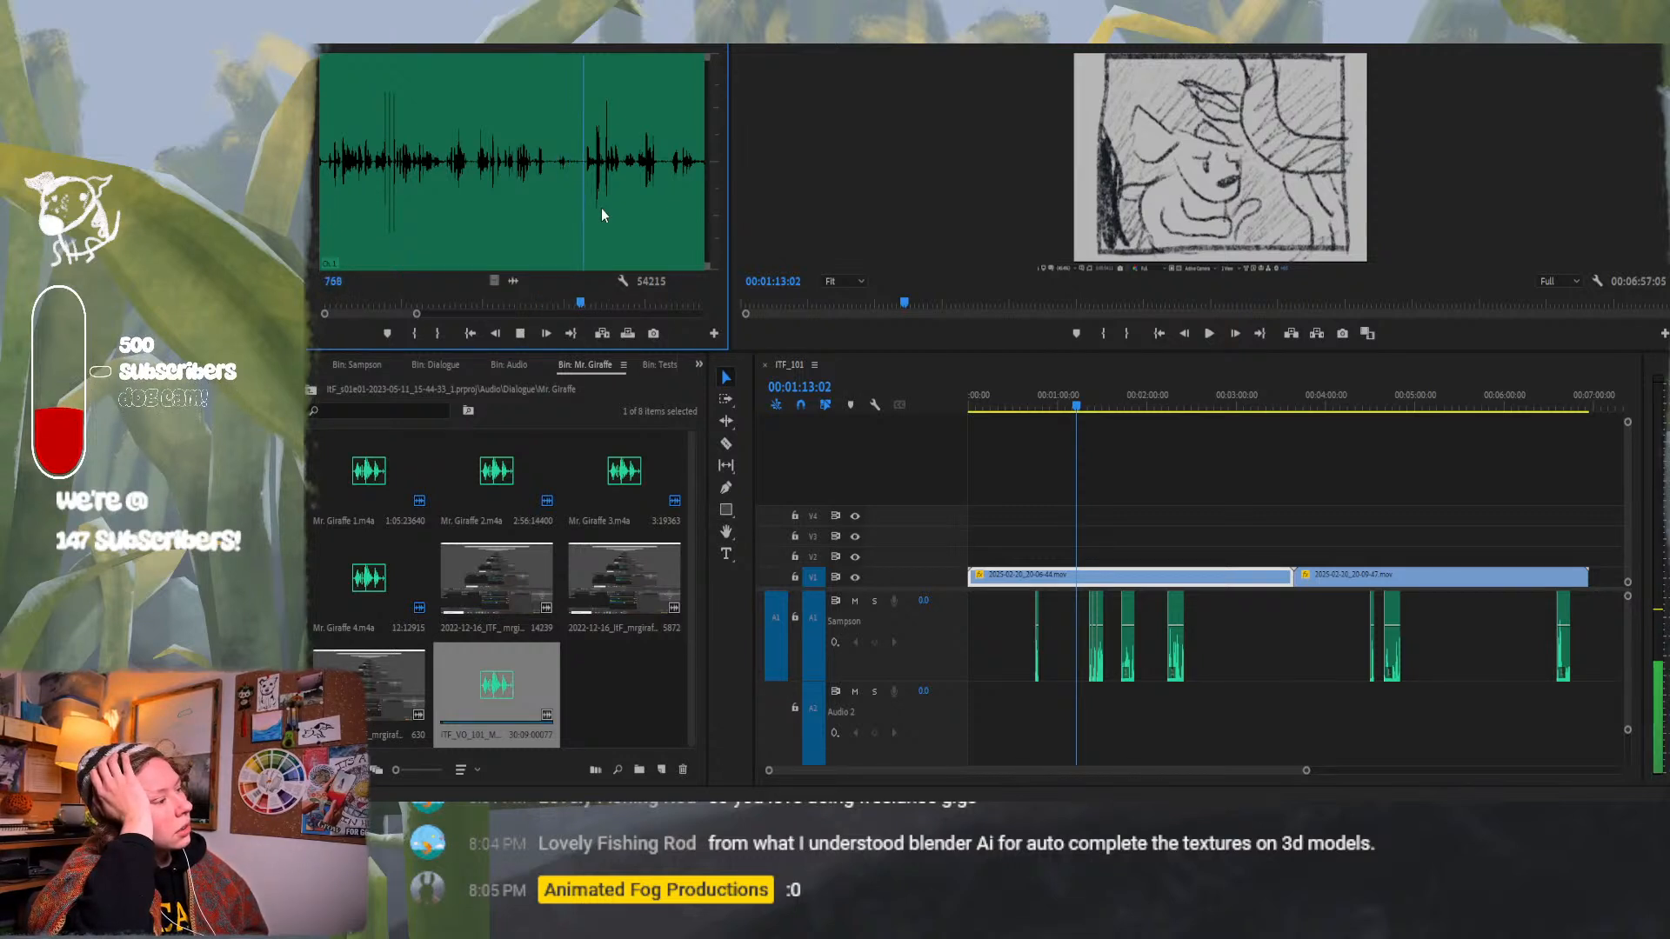
key(space)
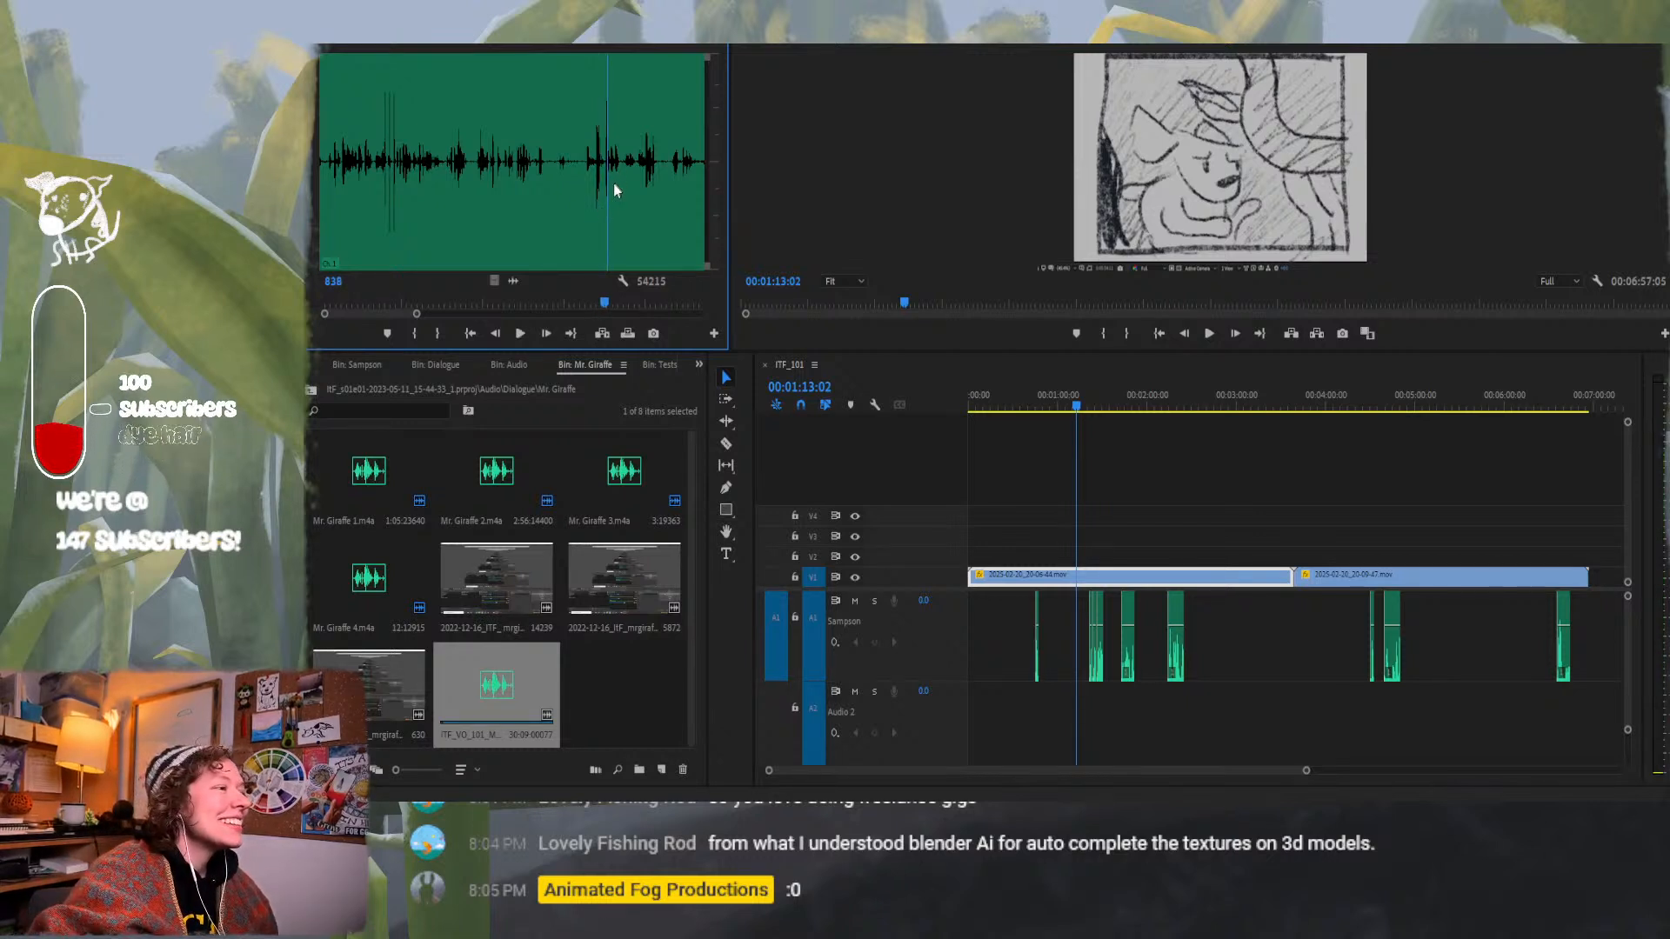
drag(417, 313, 436, 315)
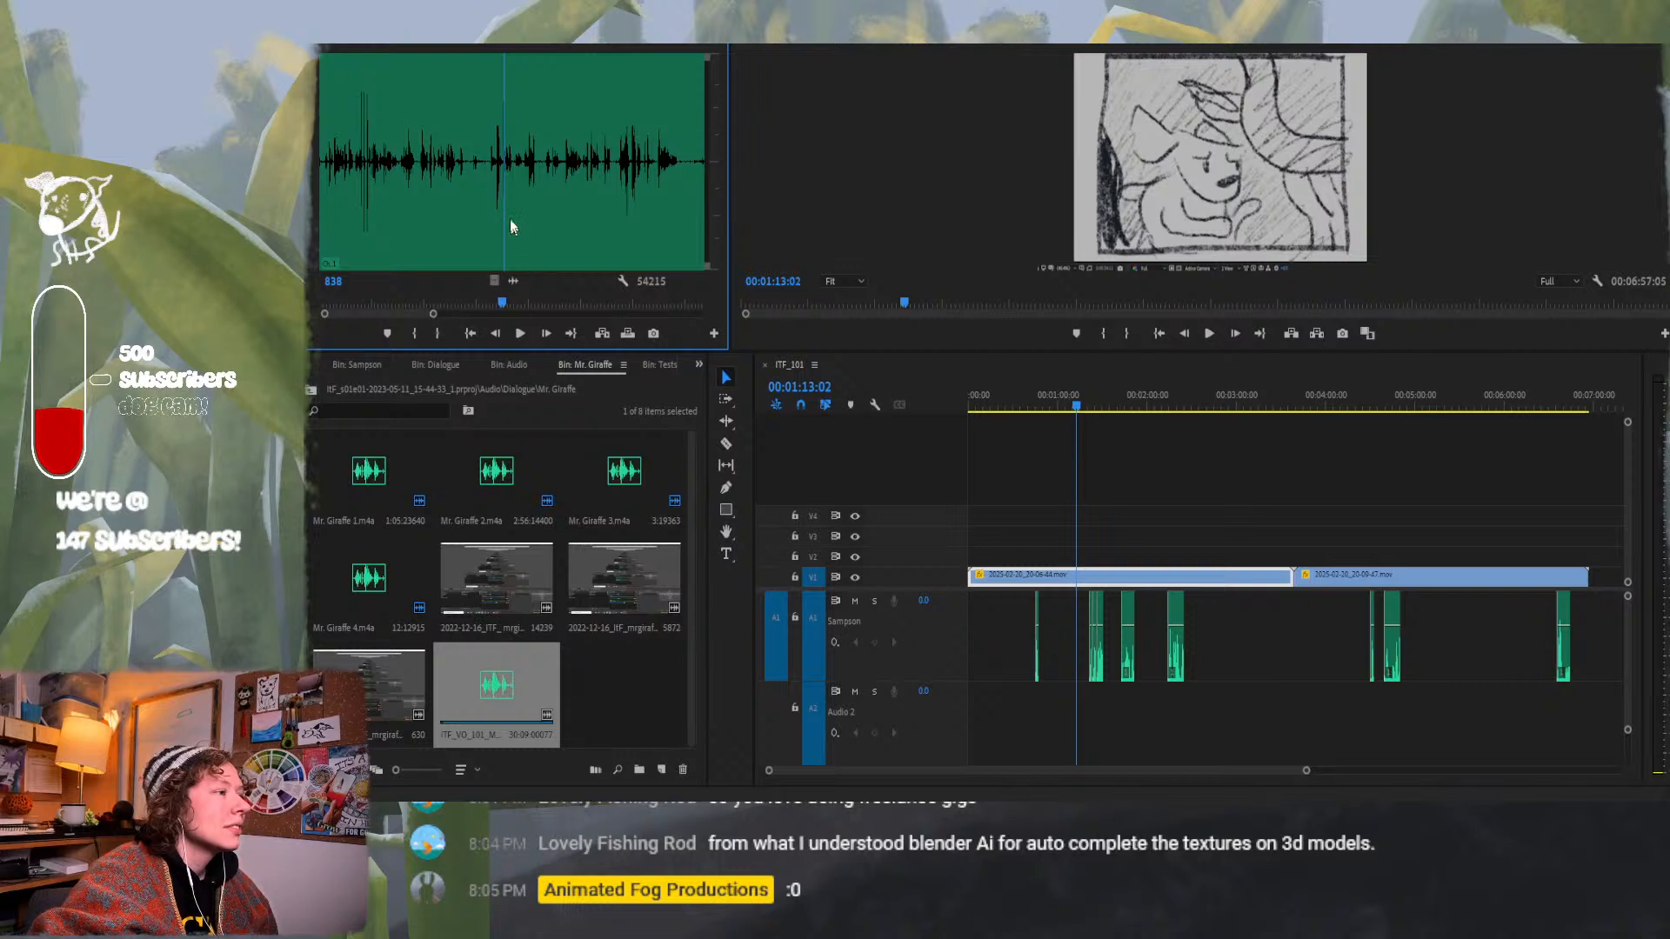
drag(510, 198, 615, 201)
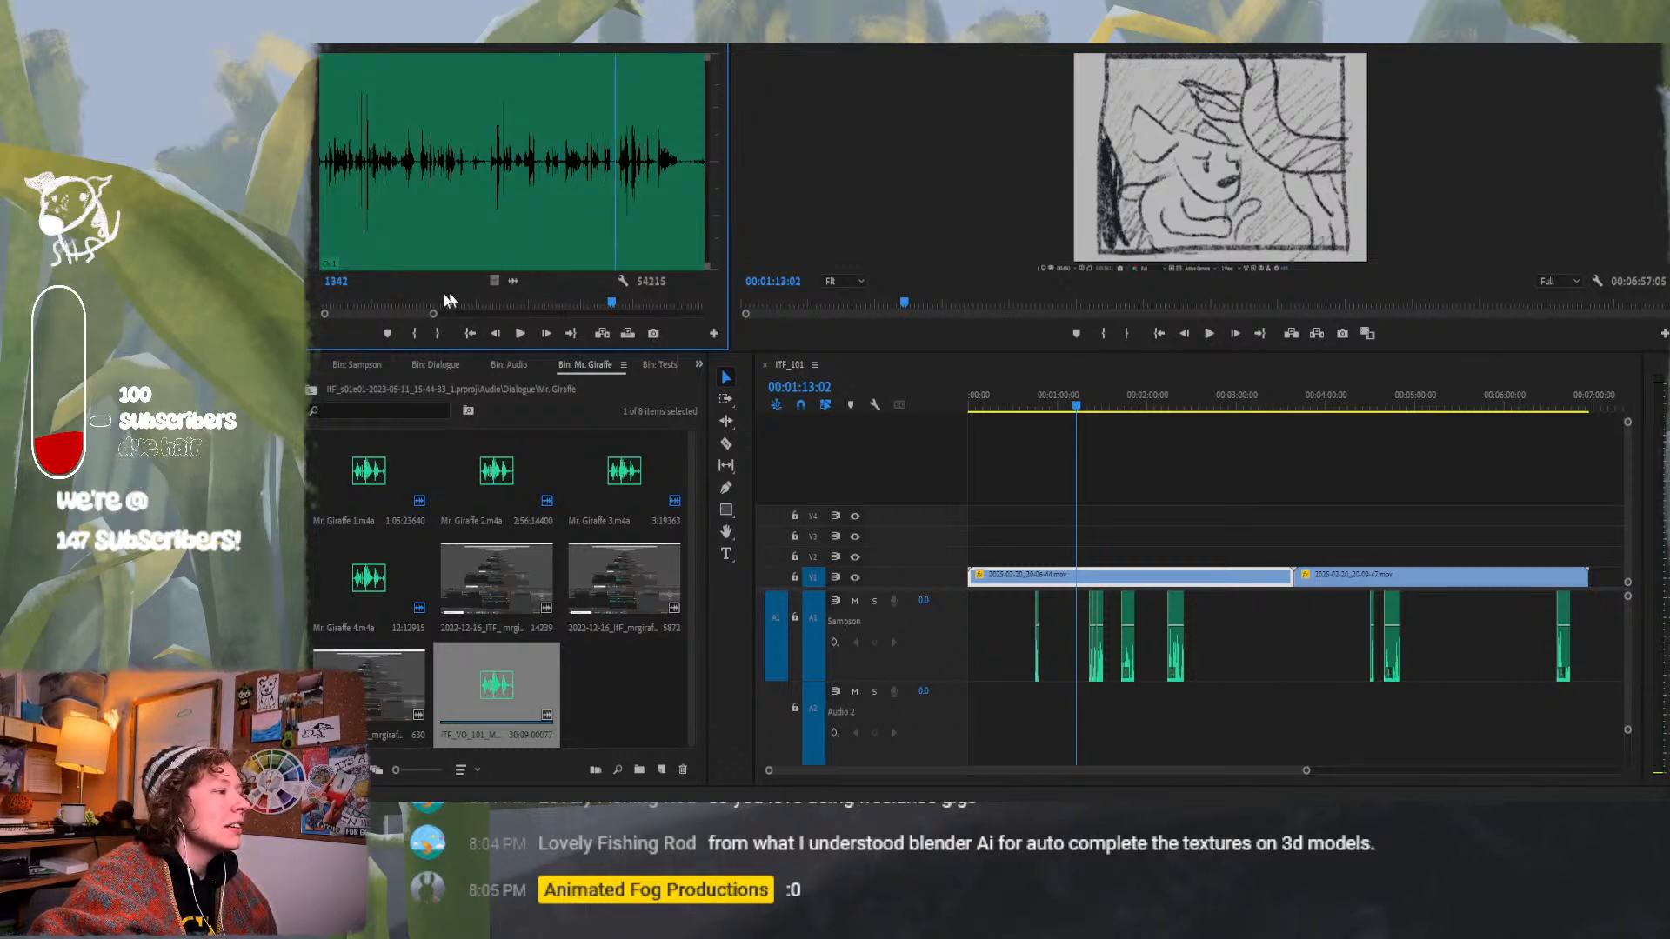
drag(433, 313, 479, 314)
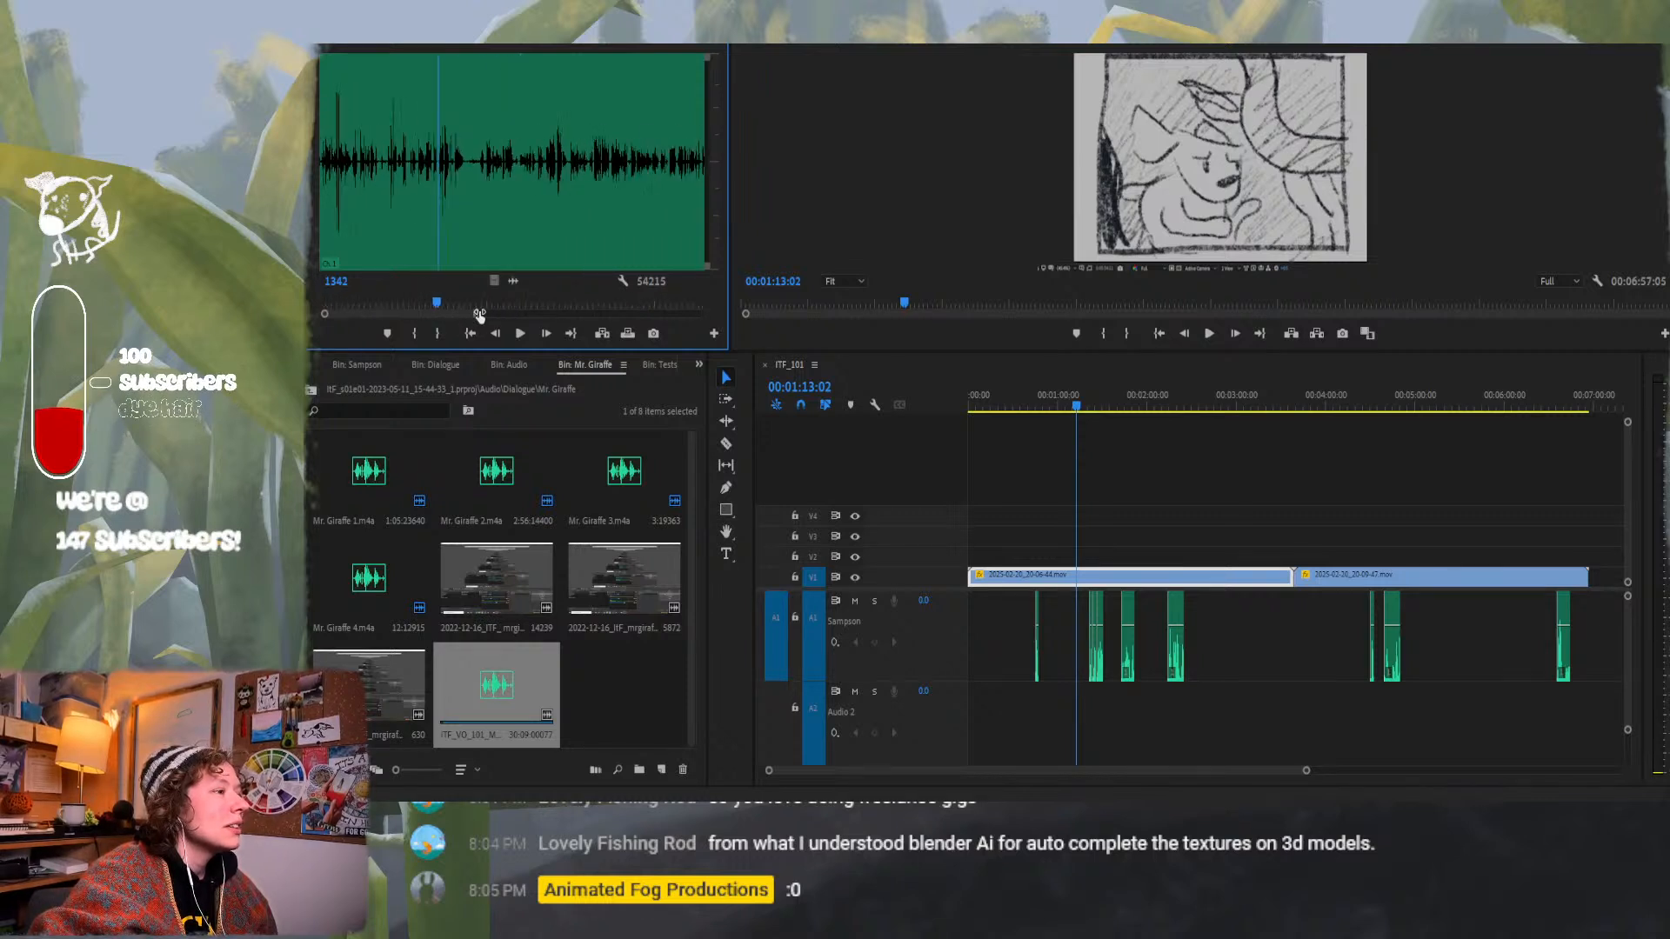
key(space)
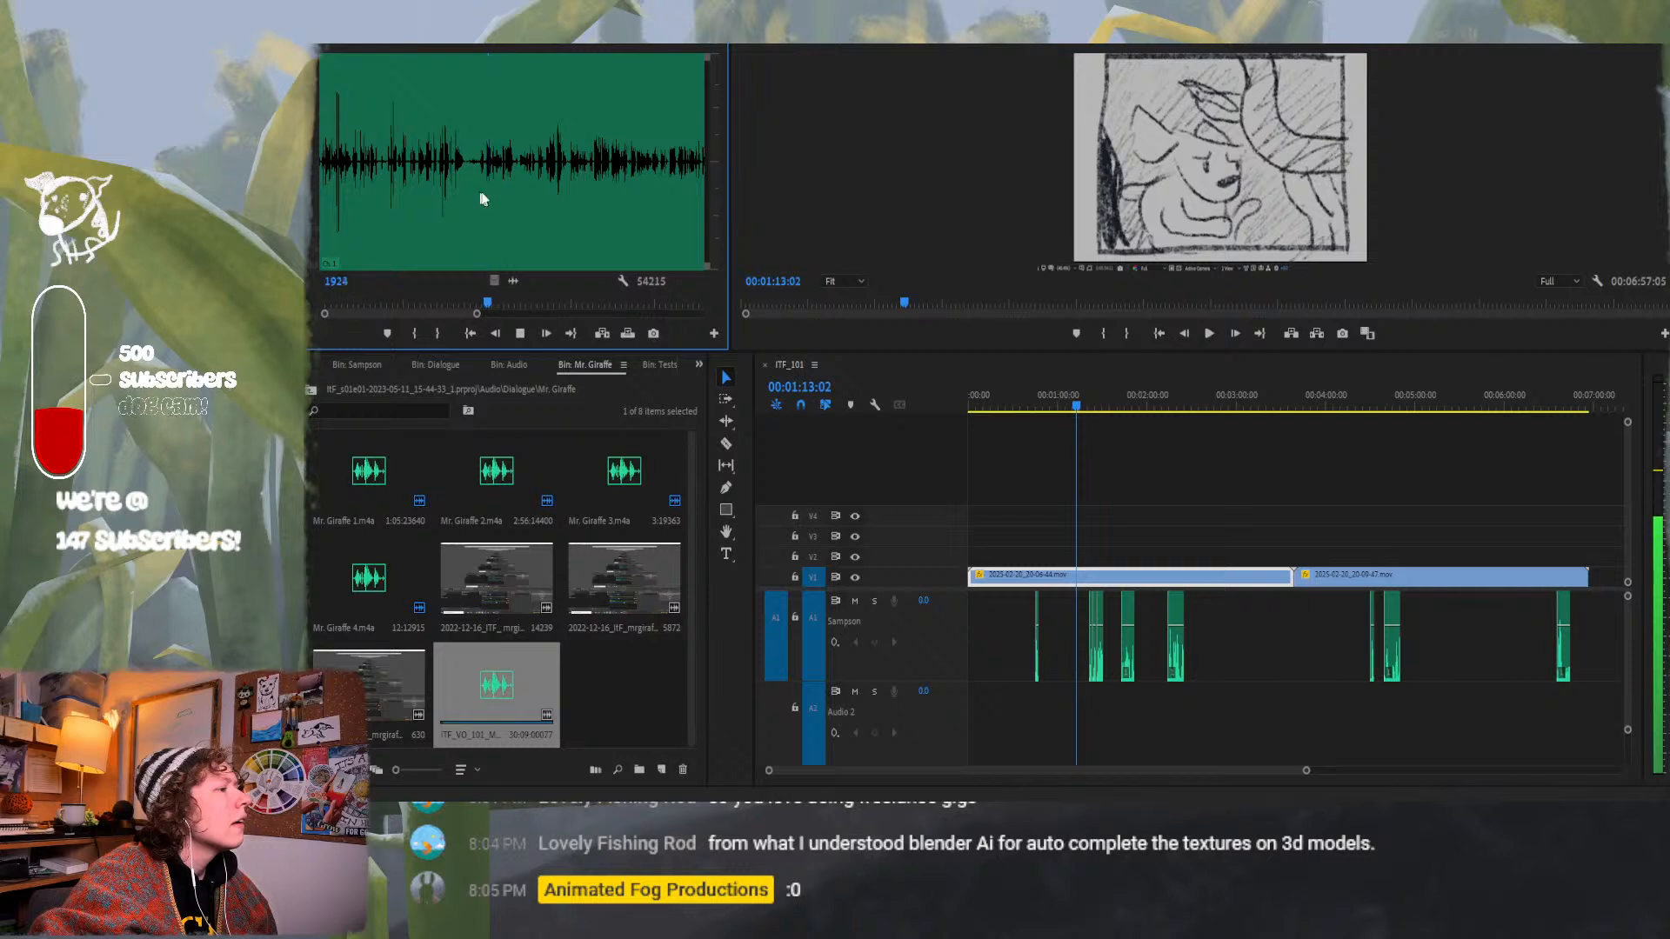
drag(512, 198, 557, 189)
key(space)
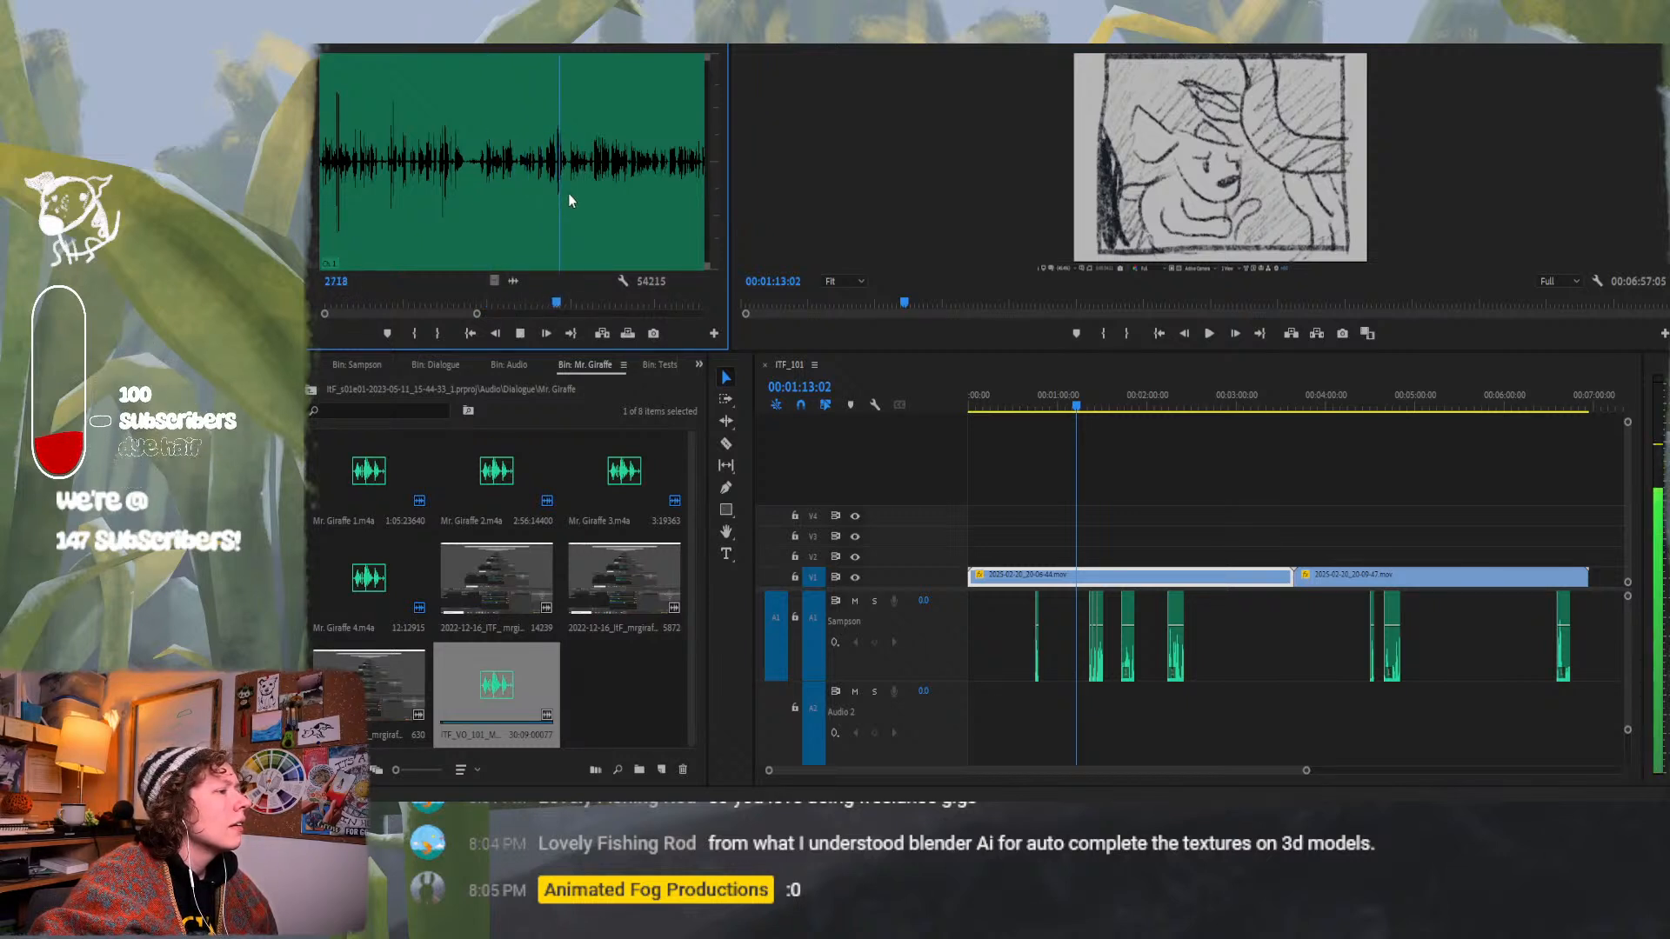
drag(568, 193, 590, 192)
key(space)
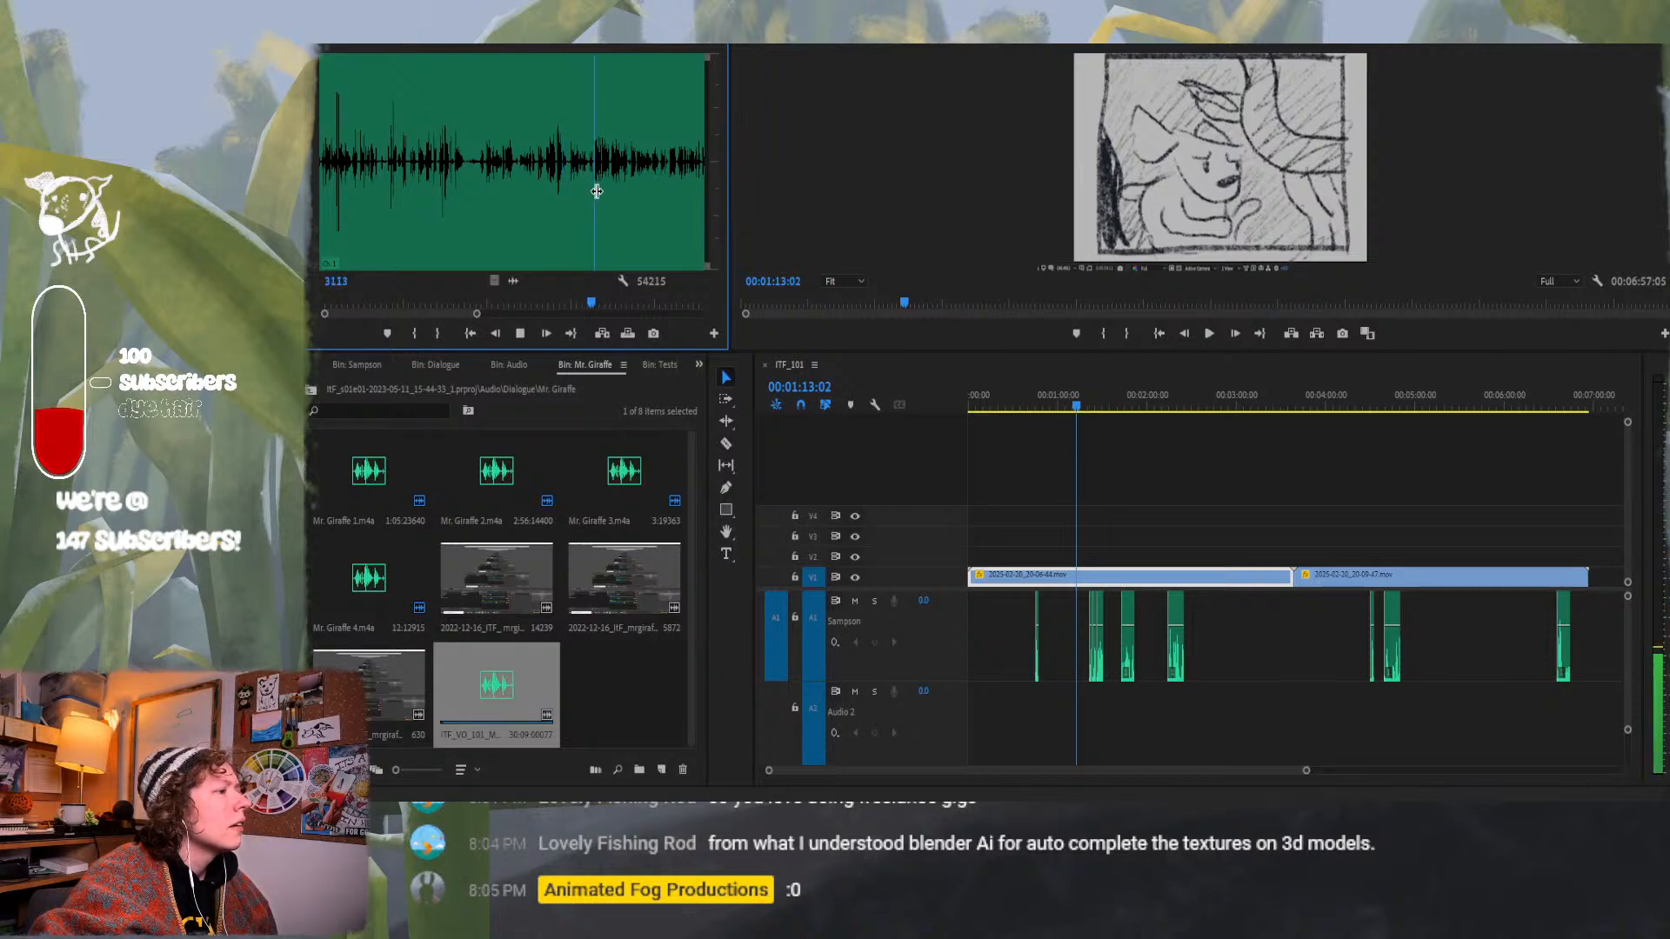
key(space)
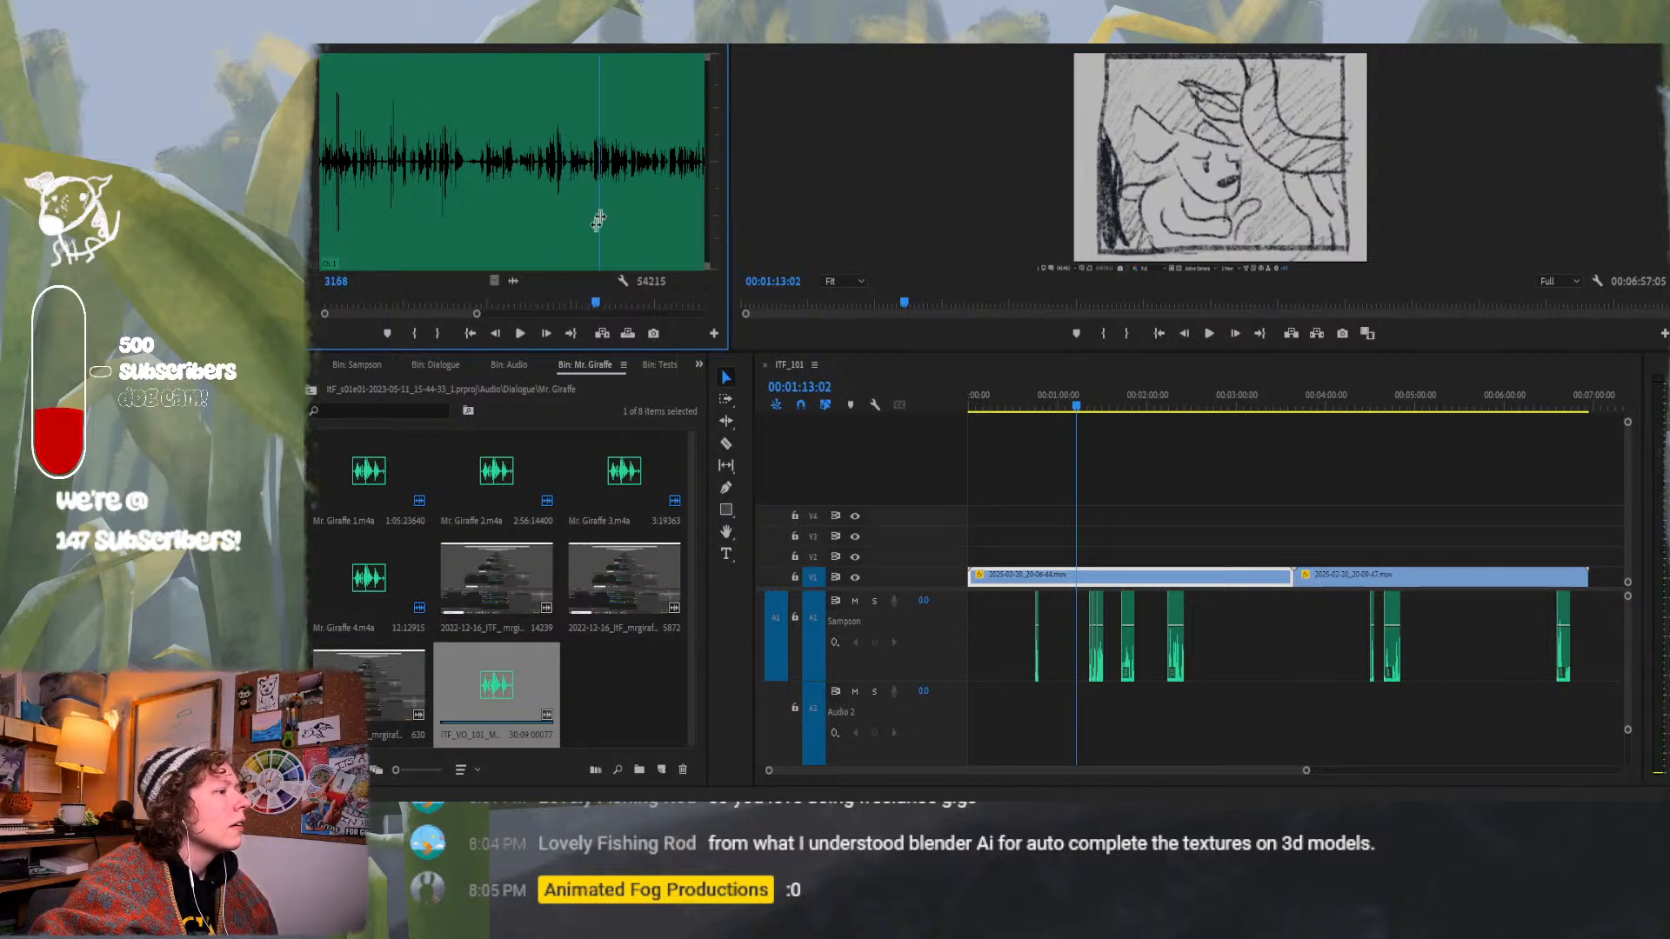
Audition the Mr. Giraffe recording from about frame 3168 to the pause in speech near frame 8627.
drag(455, 311, 462, 311)
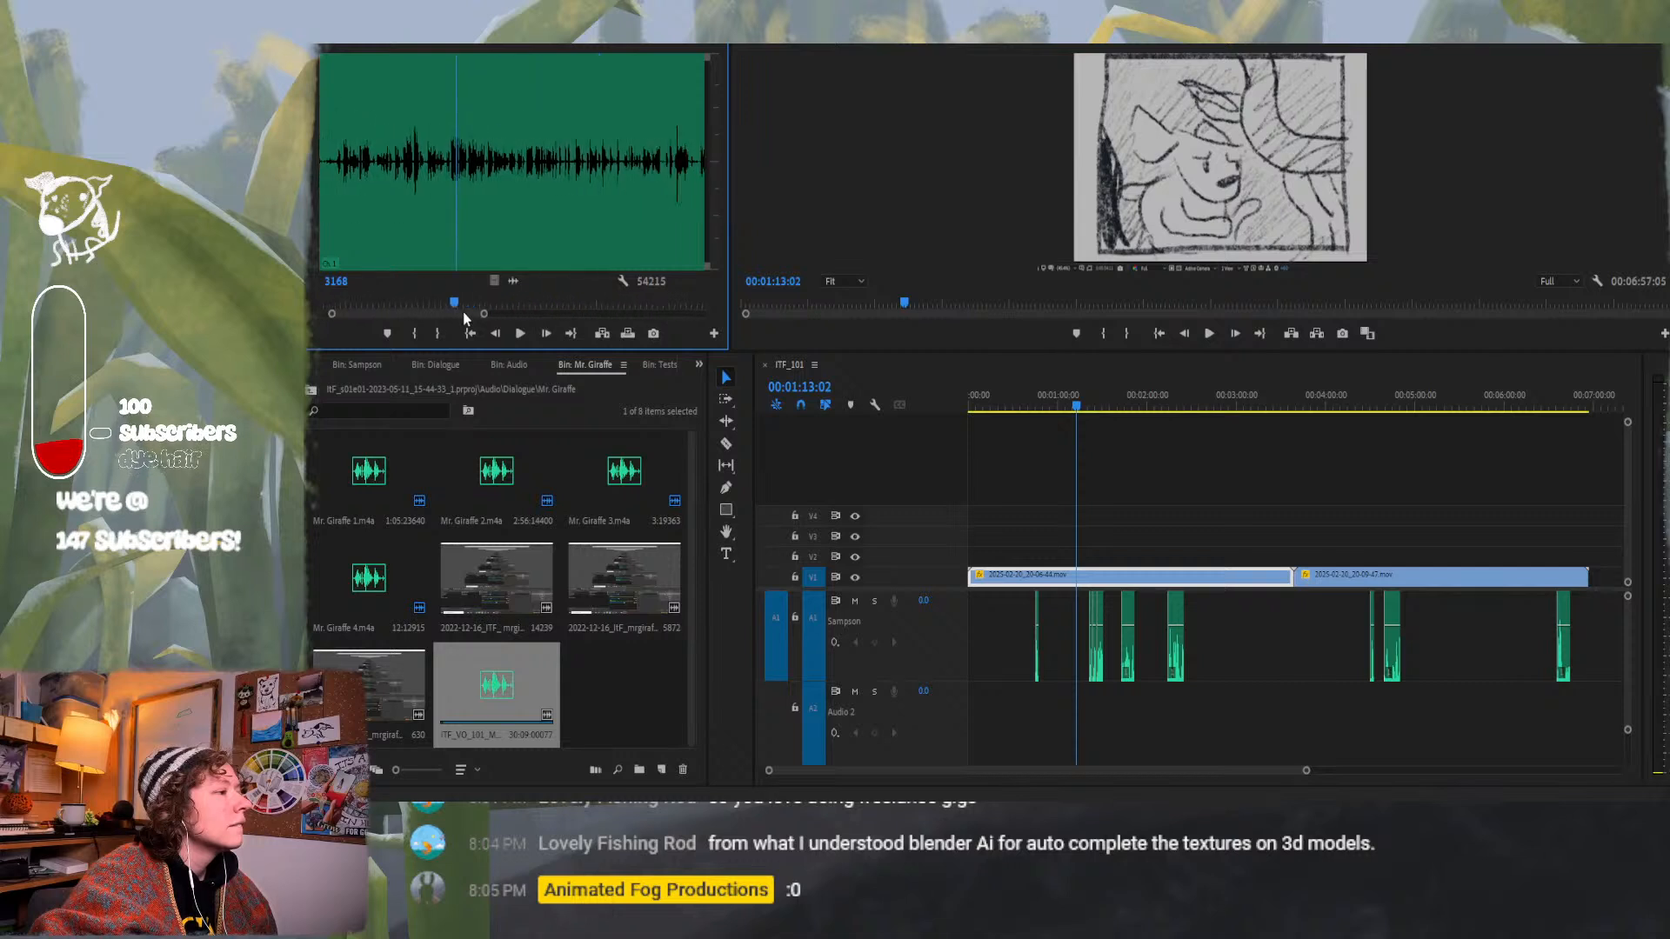
click(459, 191)
drag(459, 192, 686, 203)
key(space)
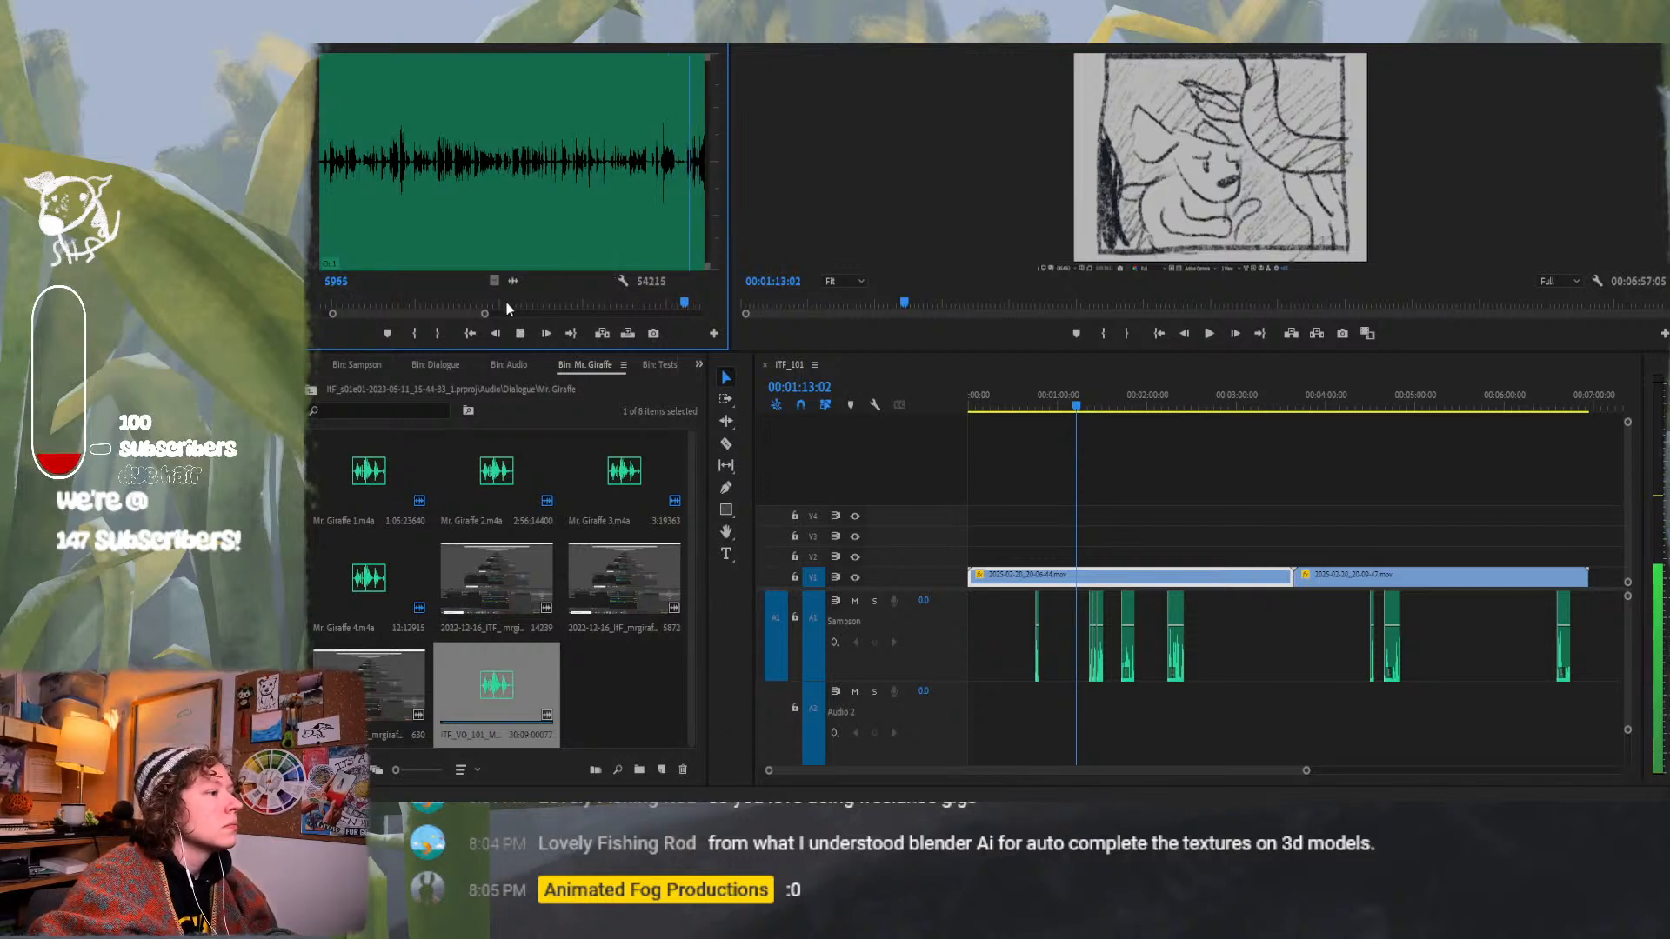
key(space)
scroll(463, 318, down, 3)
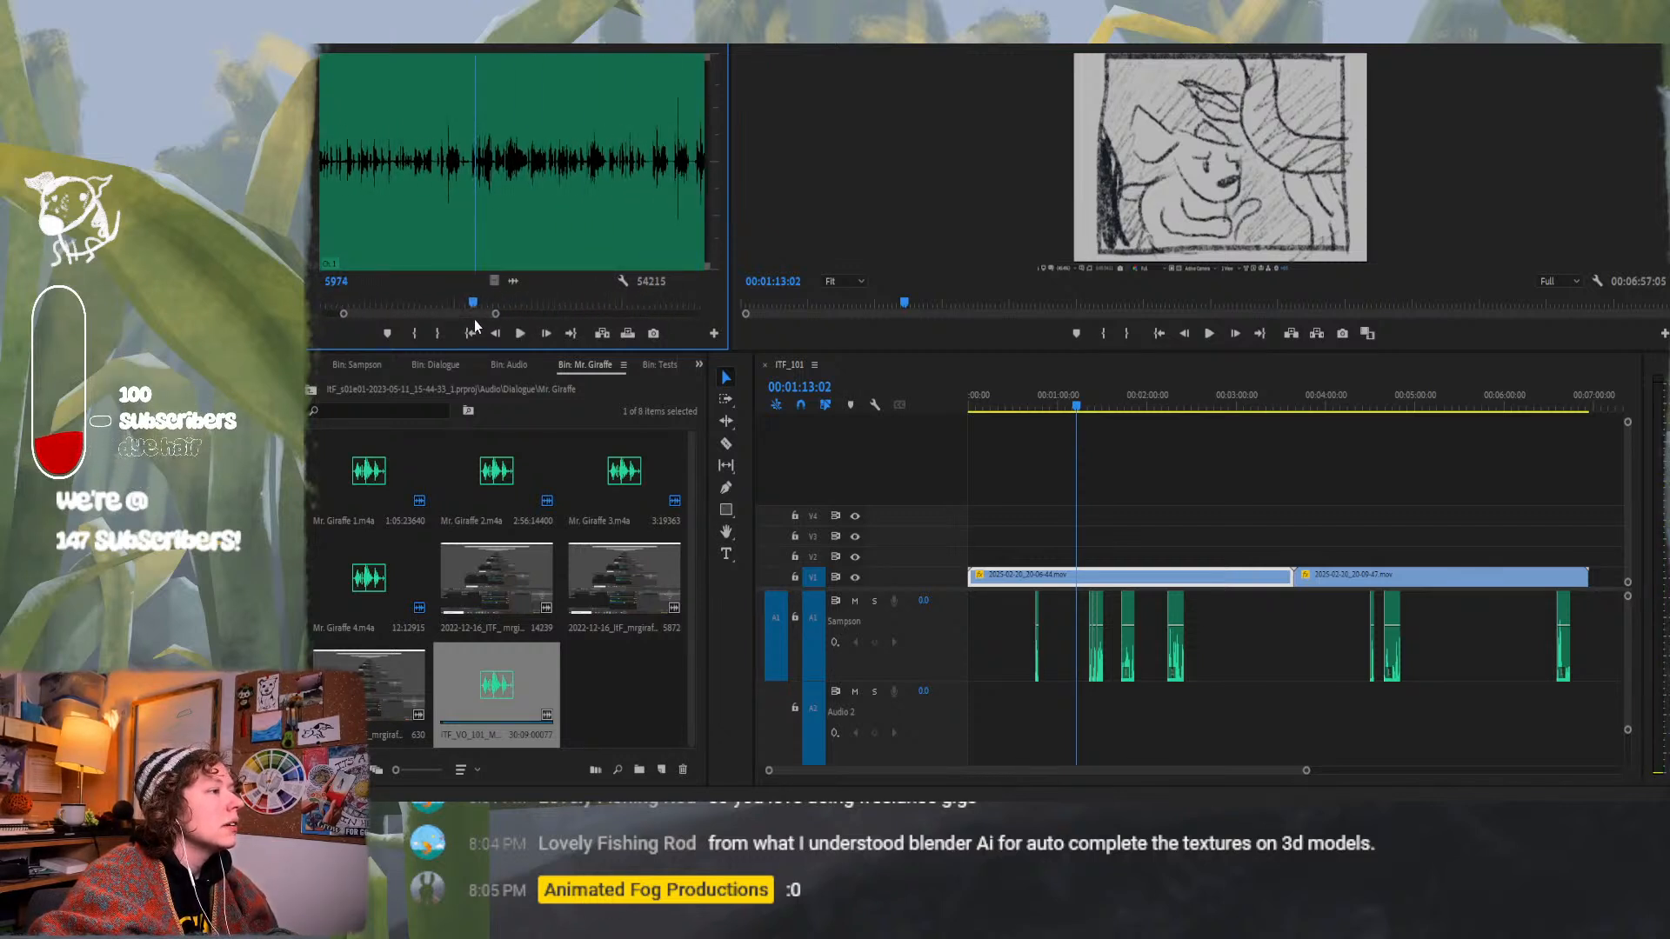
drag(494, 191, 651, 183)
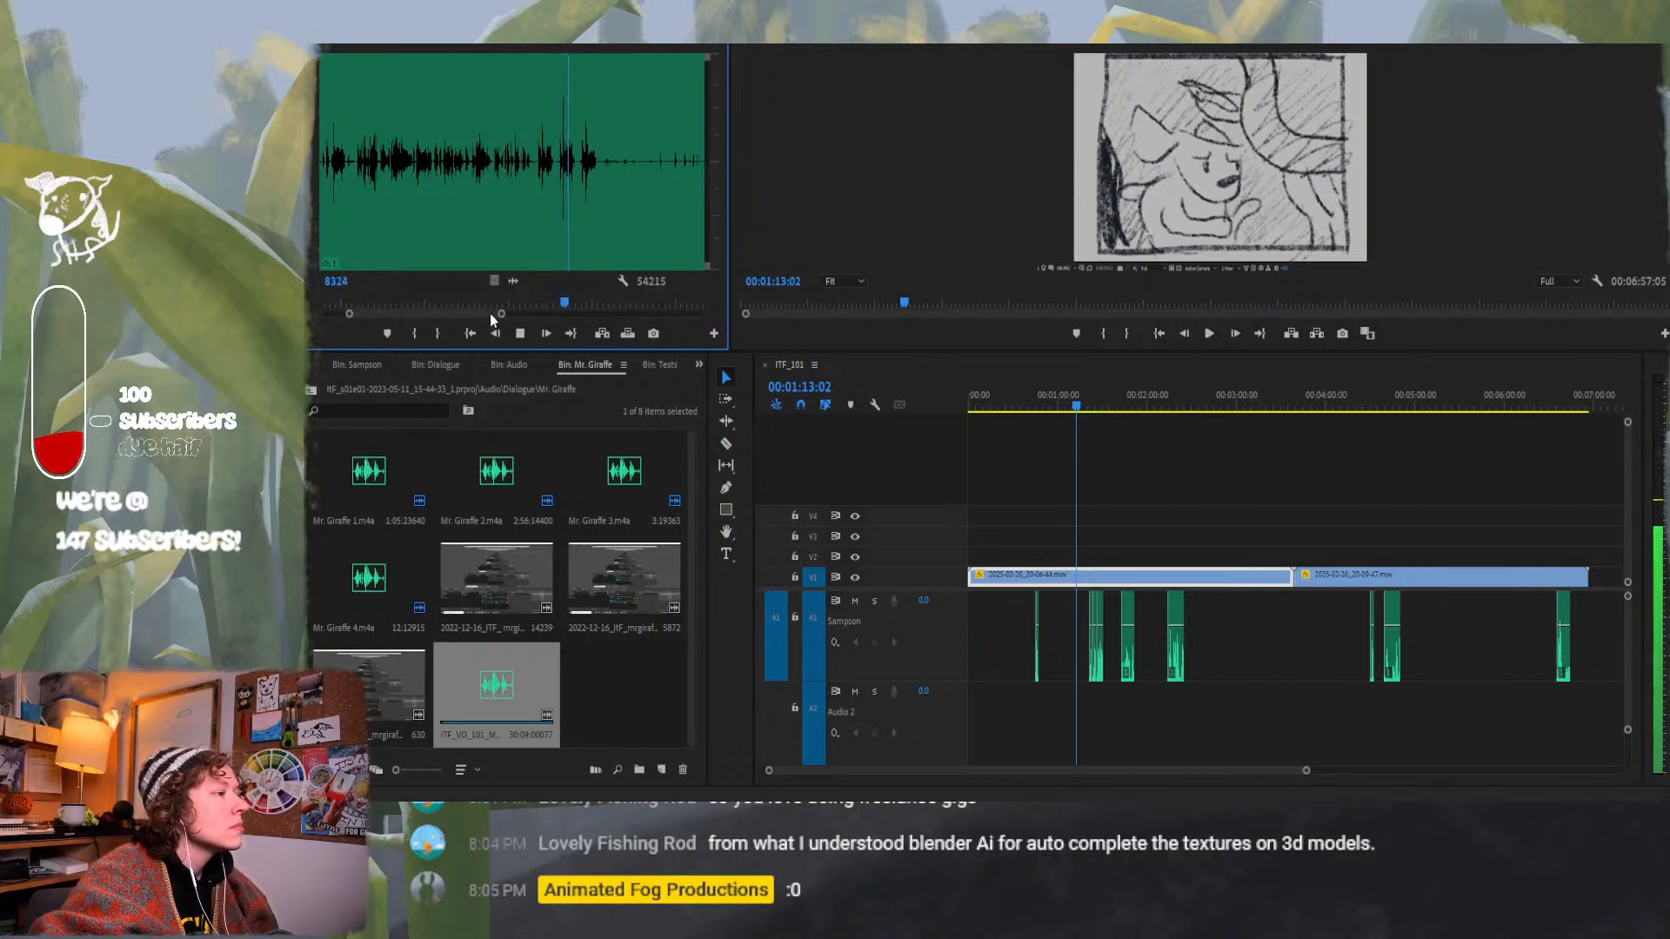
drag(351, 314, 389, 316)
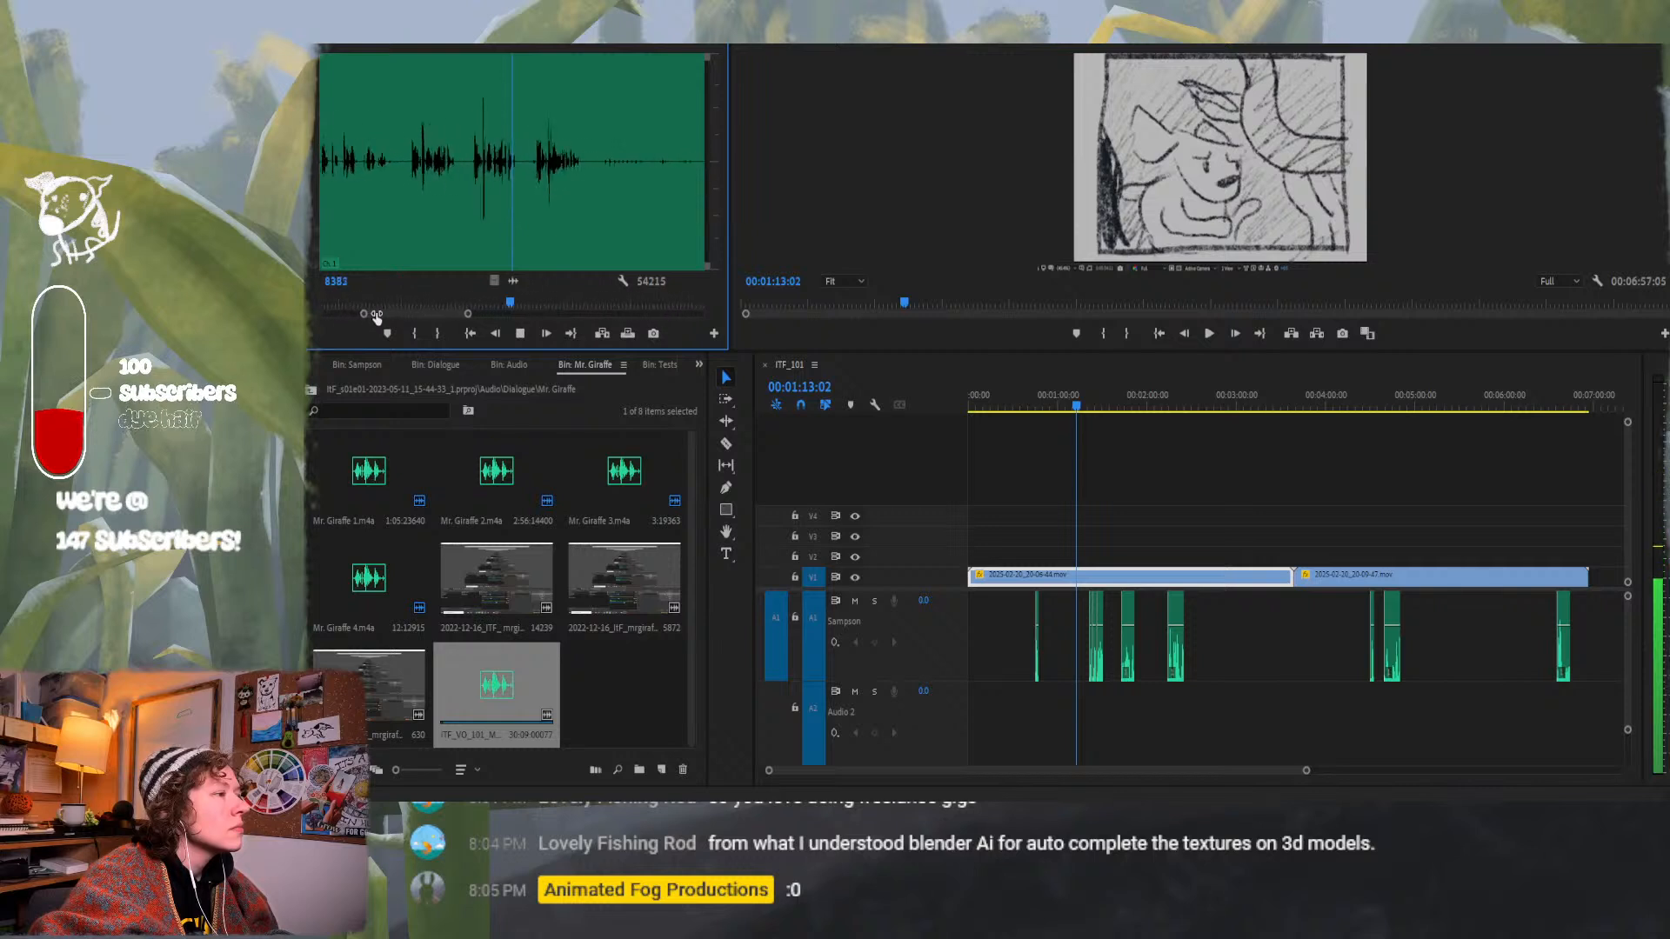
drag(387, 315, 481, 314)
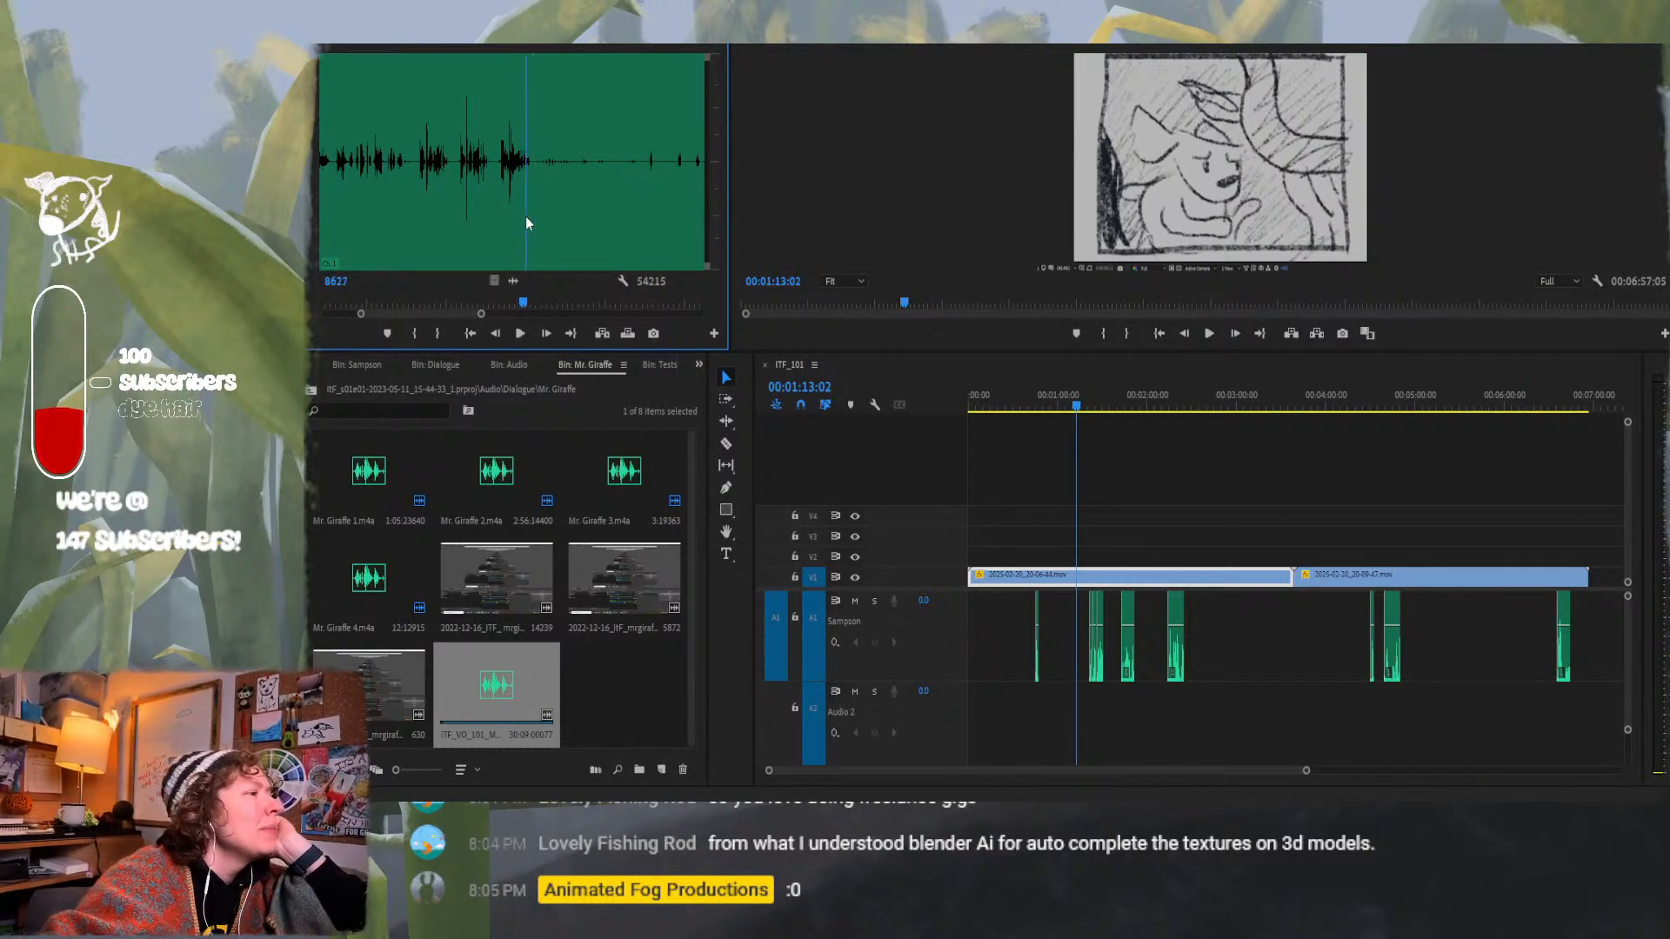
Mark the last line before the long pause in the Mr. Giraffe recording, from about frame 8450 to 8679.
drag(525, 216, 496, 218)
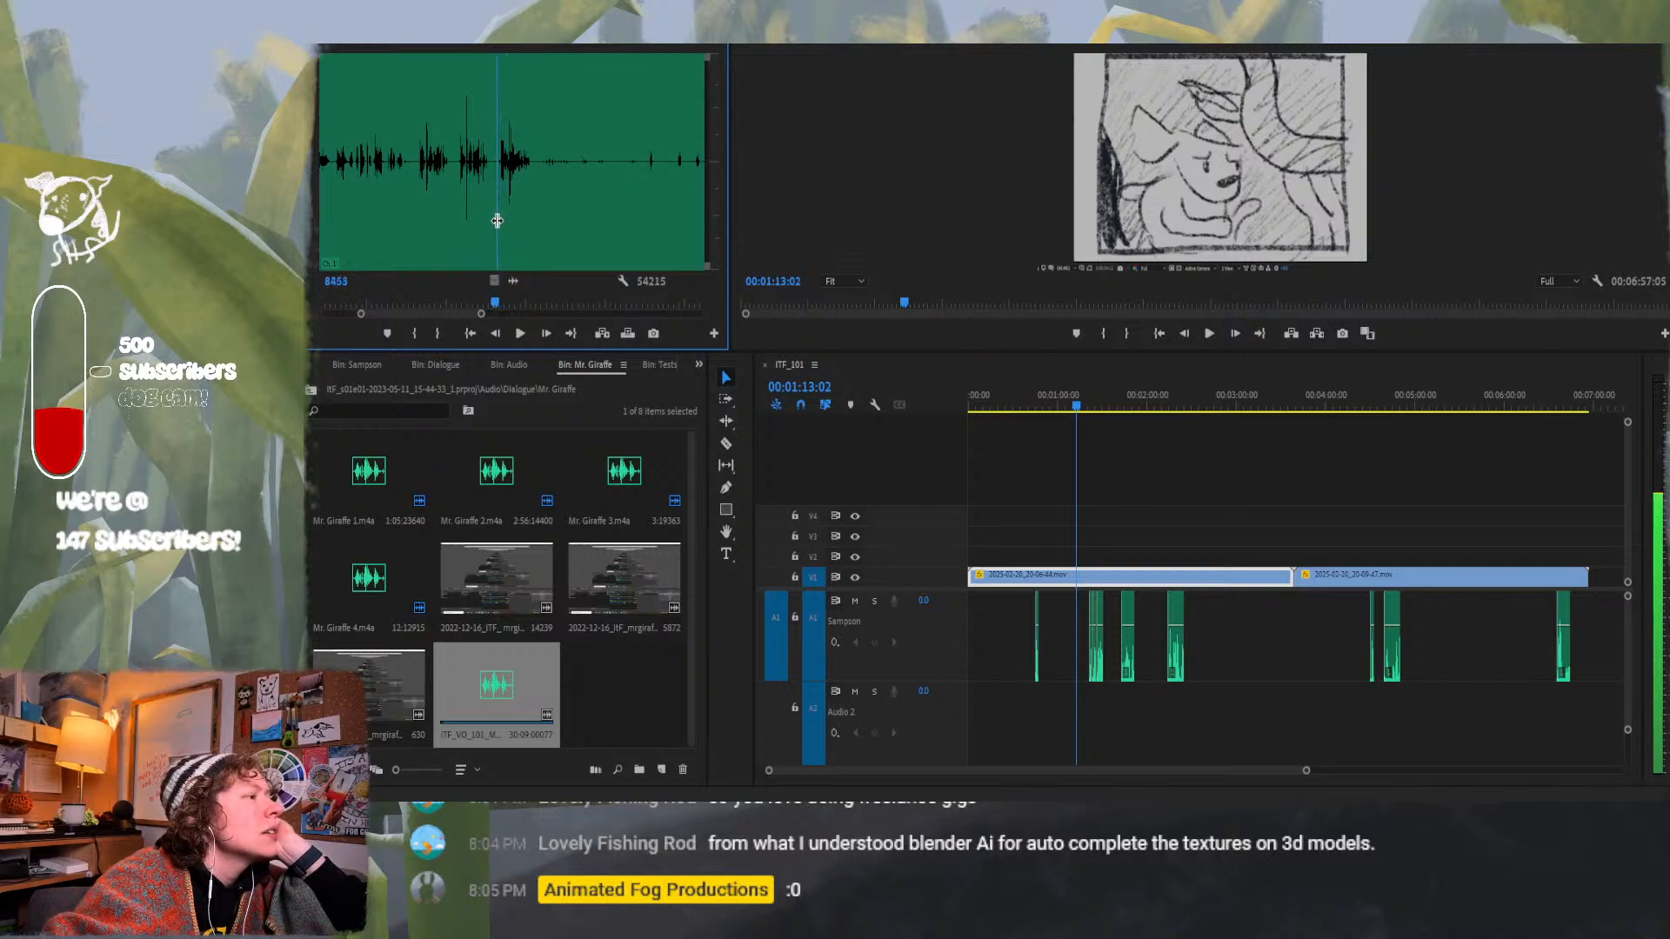
click(414, 335)
drag(531, 213, 535, 199)
click(436, 333)
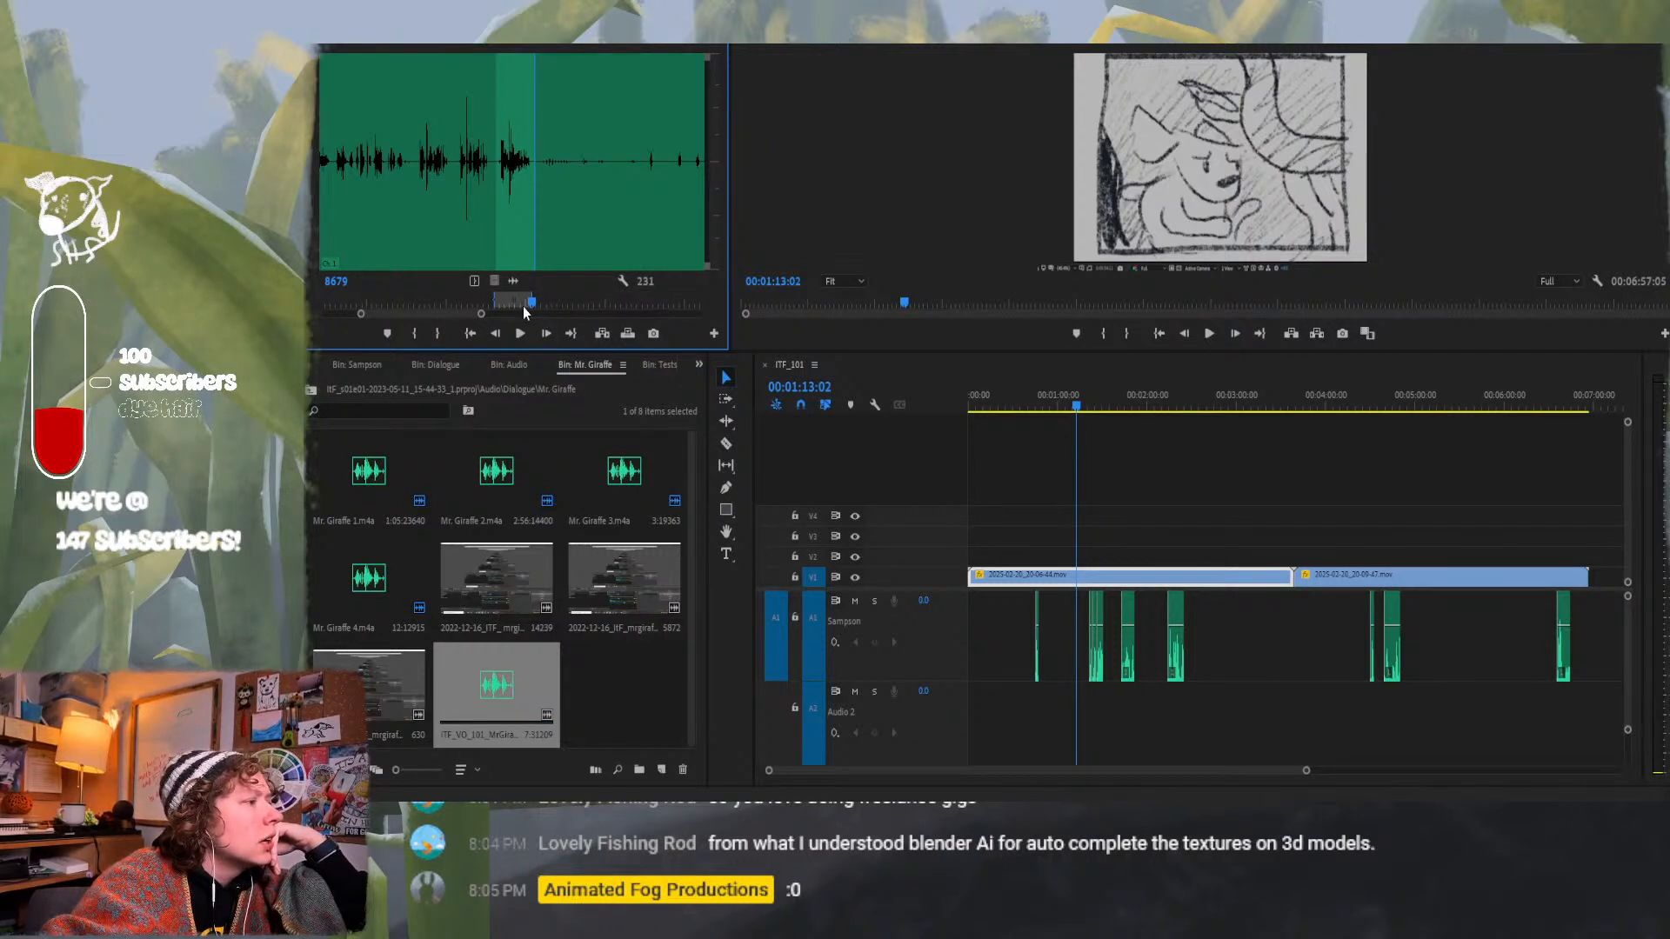
Skip the long pause in the Mr. Giraffe recording and audition the dialogue from about frame 9839.
drag(470, 318, 475, 317)
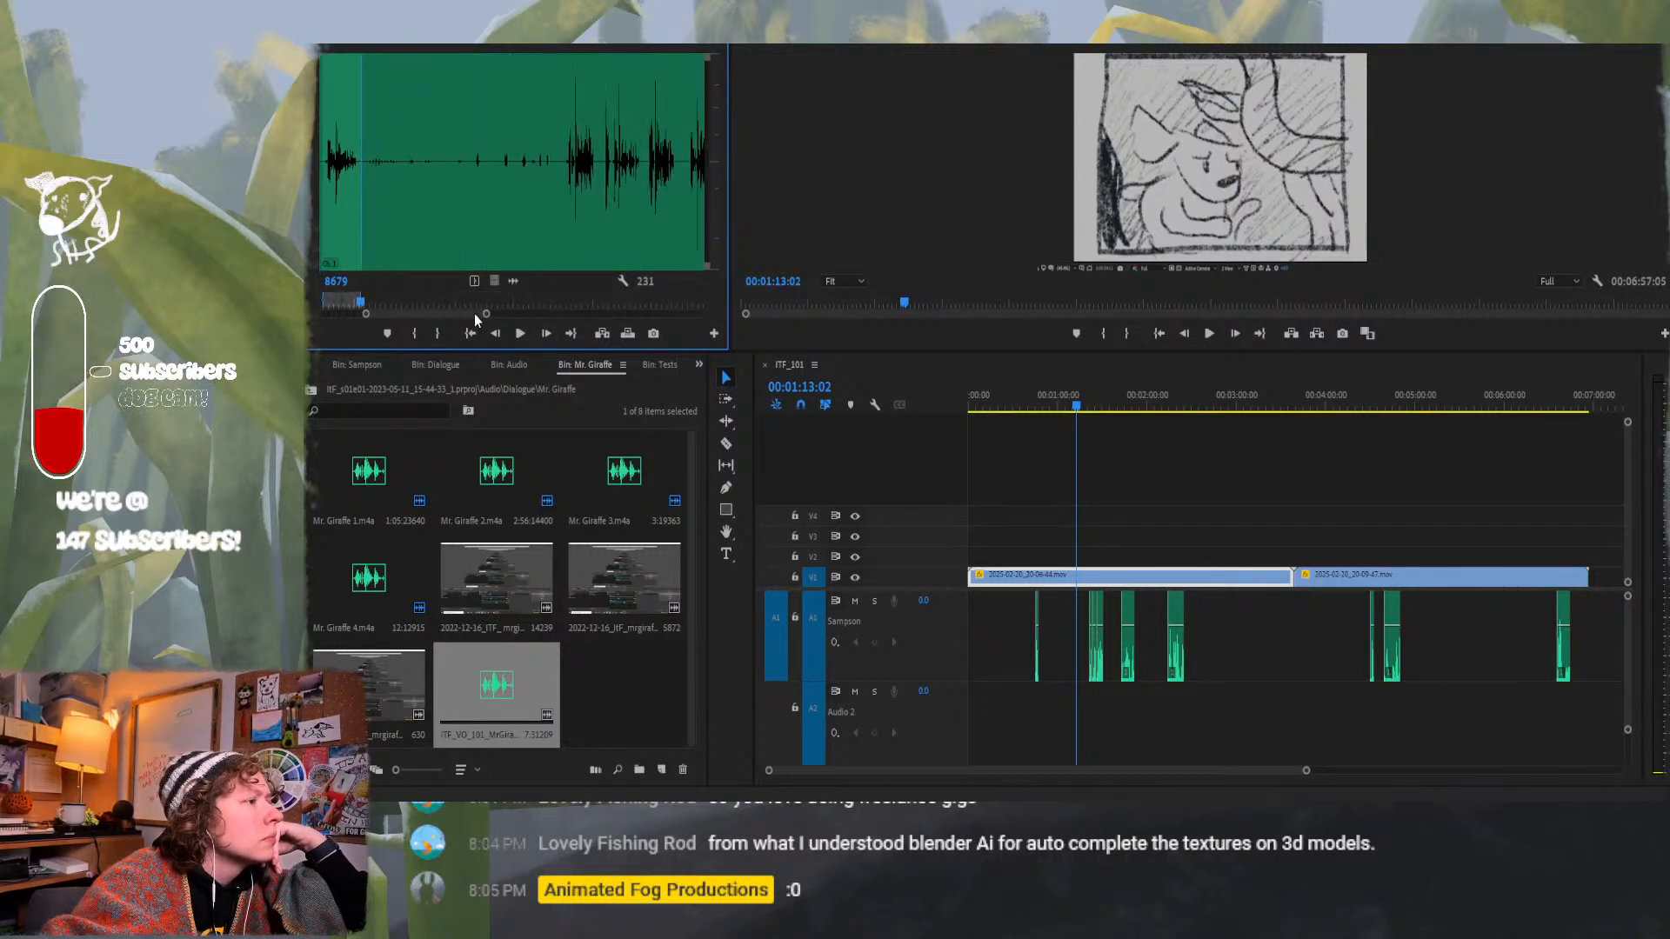
click(555, 188)
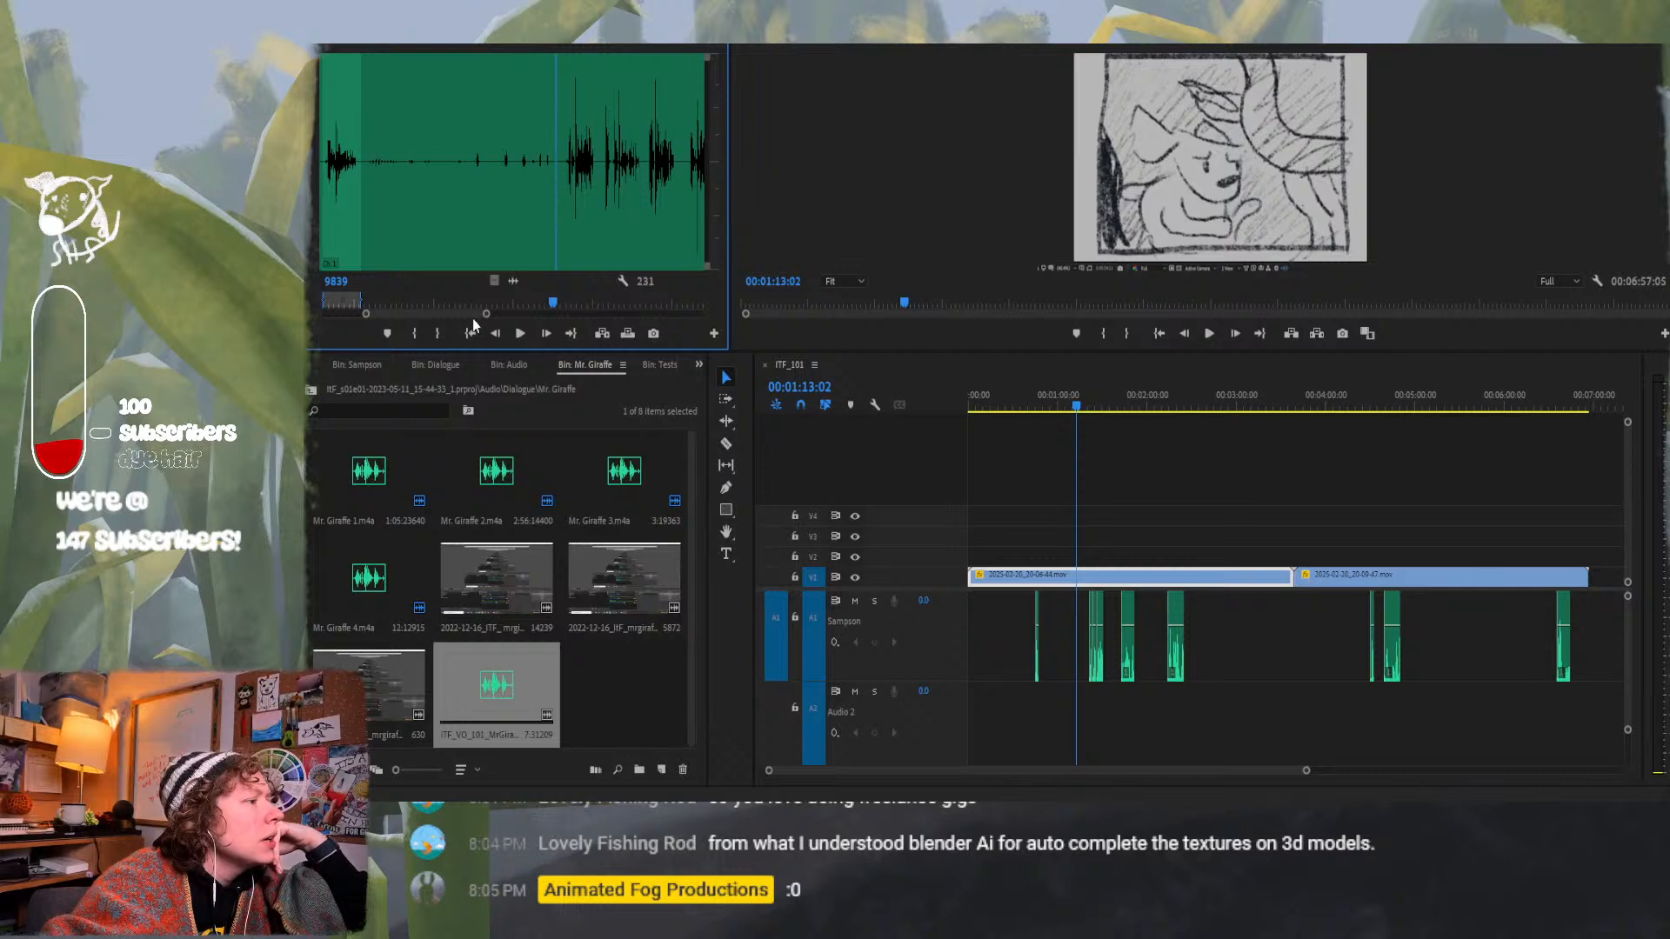
click(520, 335)
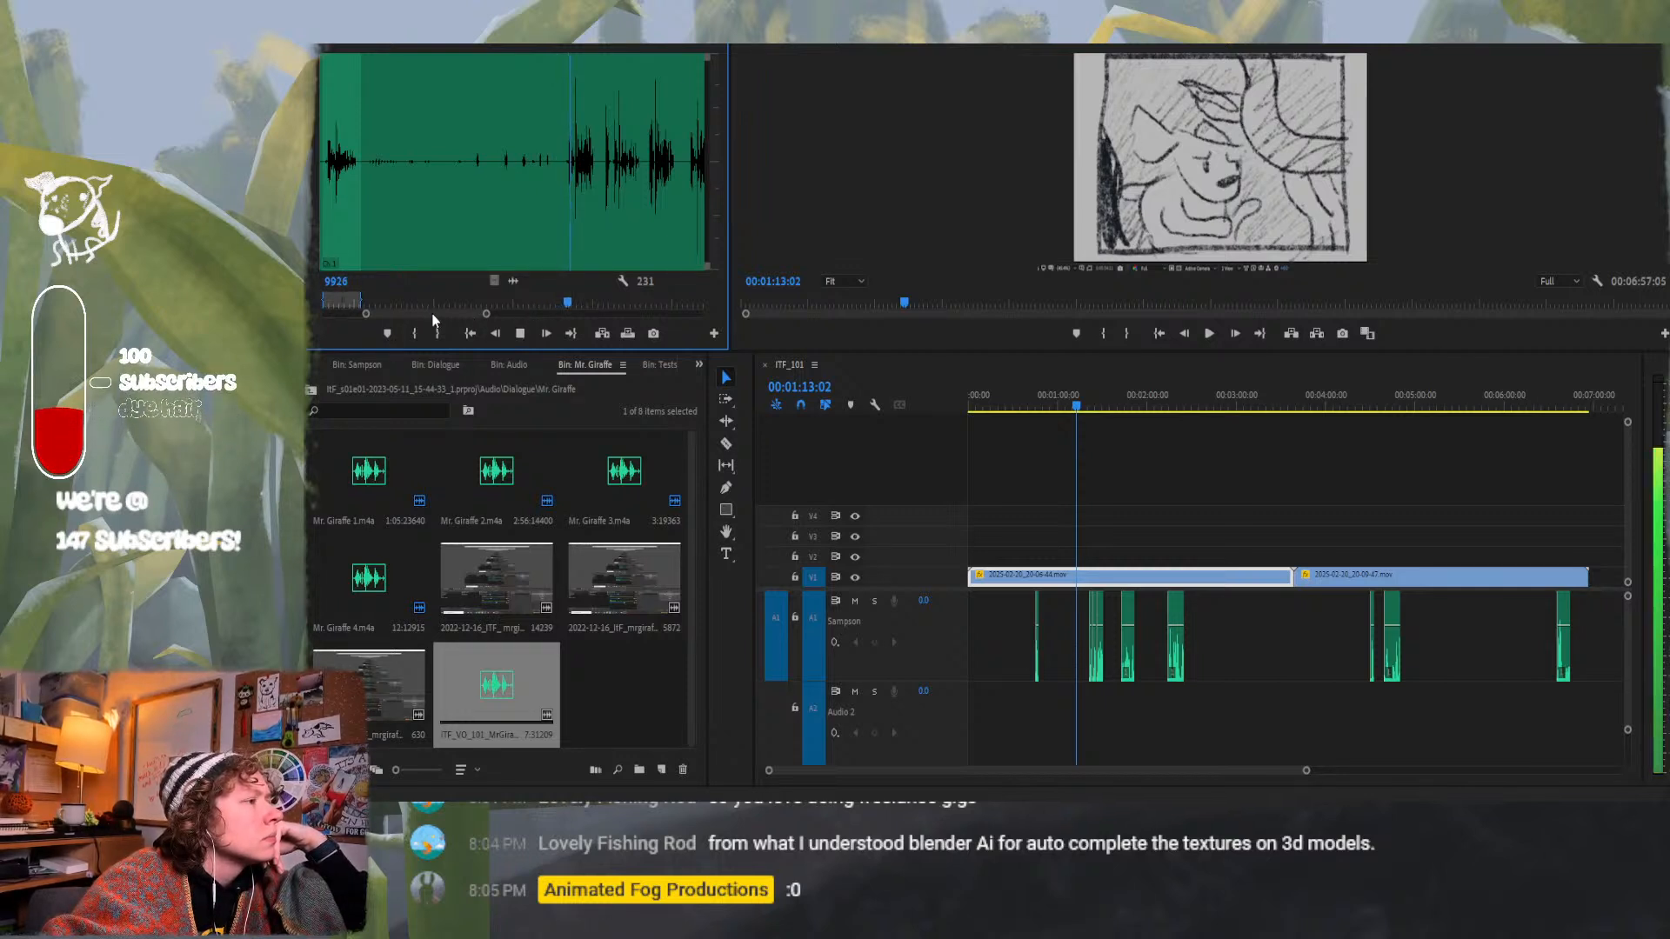
drag(486, 314, 494, 313)
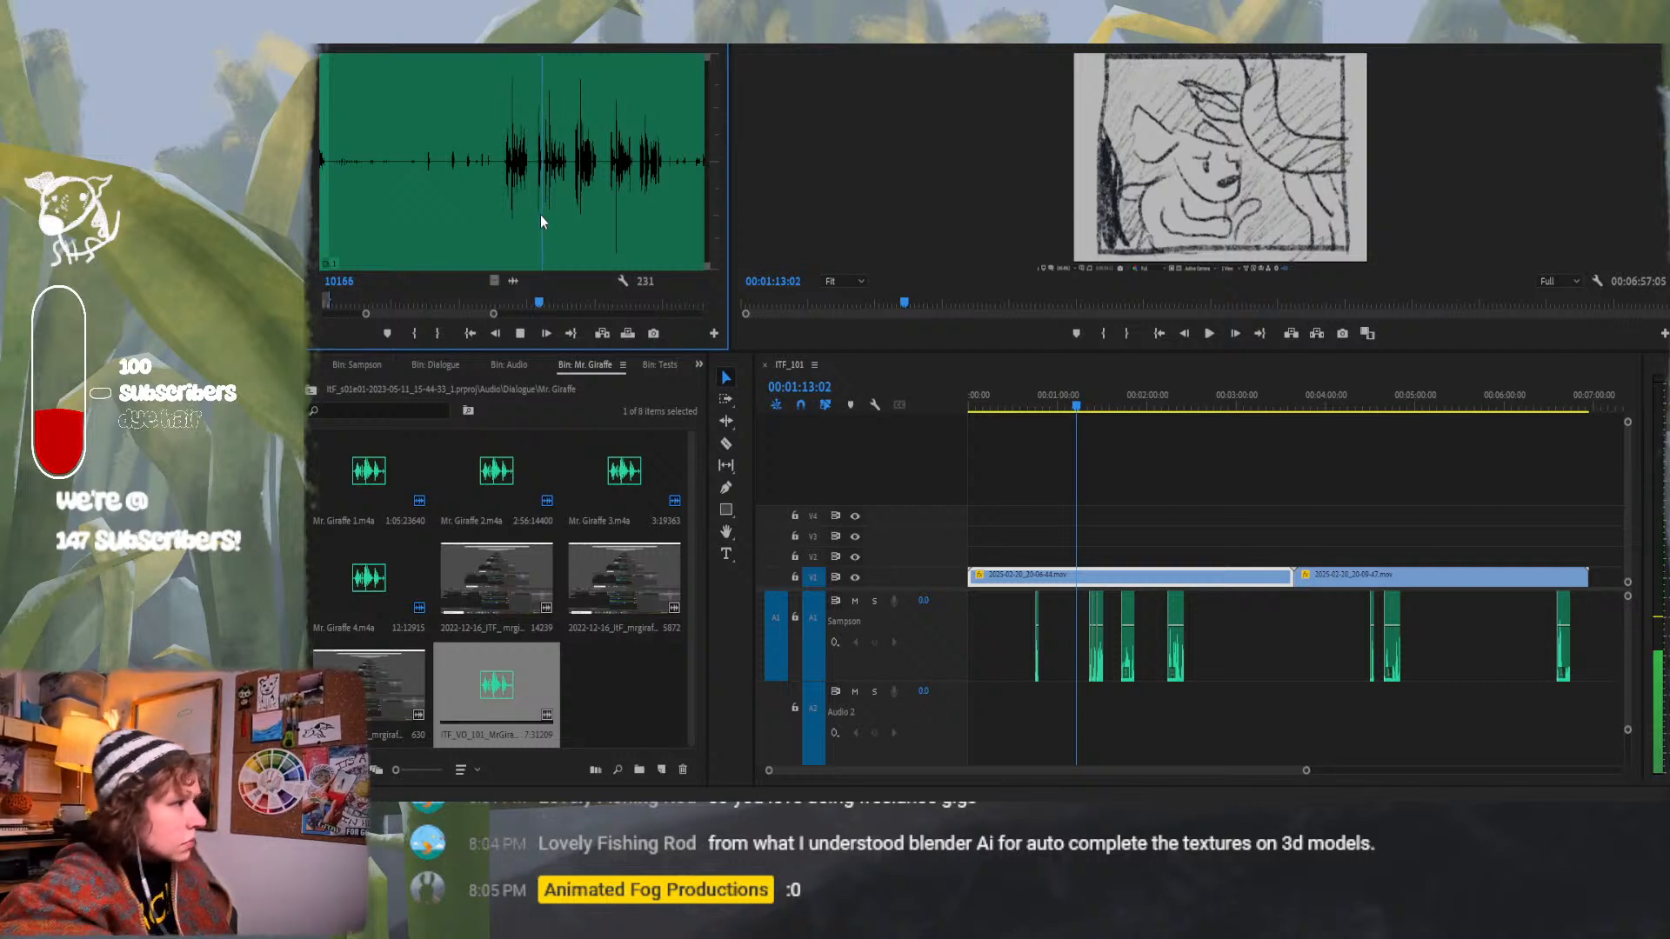
Mark the Mr. Giraffe line from about frame 10368 to 10592 and place it on the second audio track at 00:01:13:02.
click(571, 161)
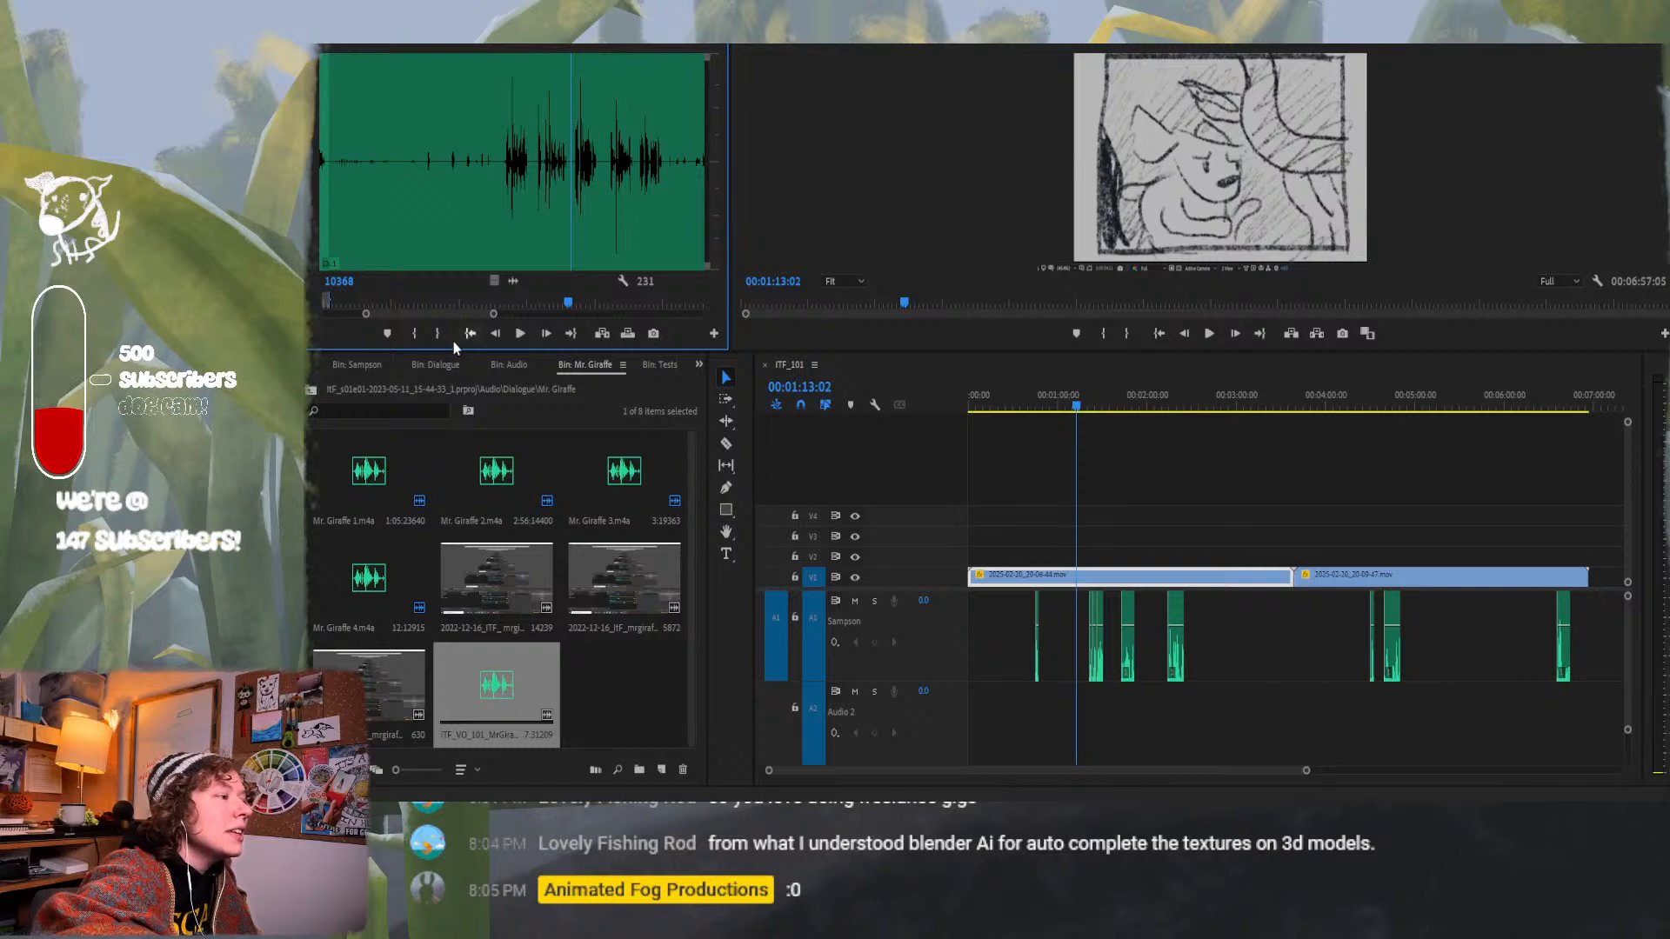
click(418, 341)
drag(564, 222, 603, 209)
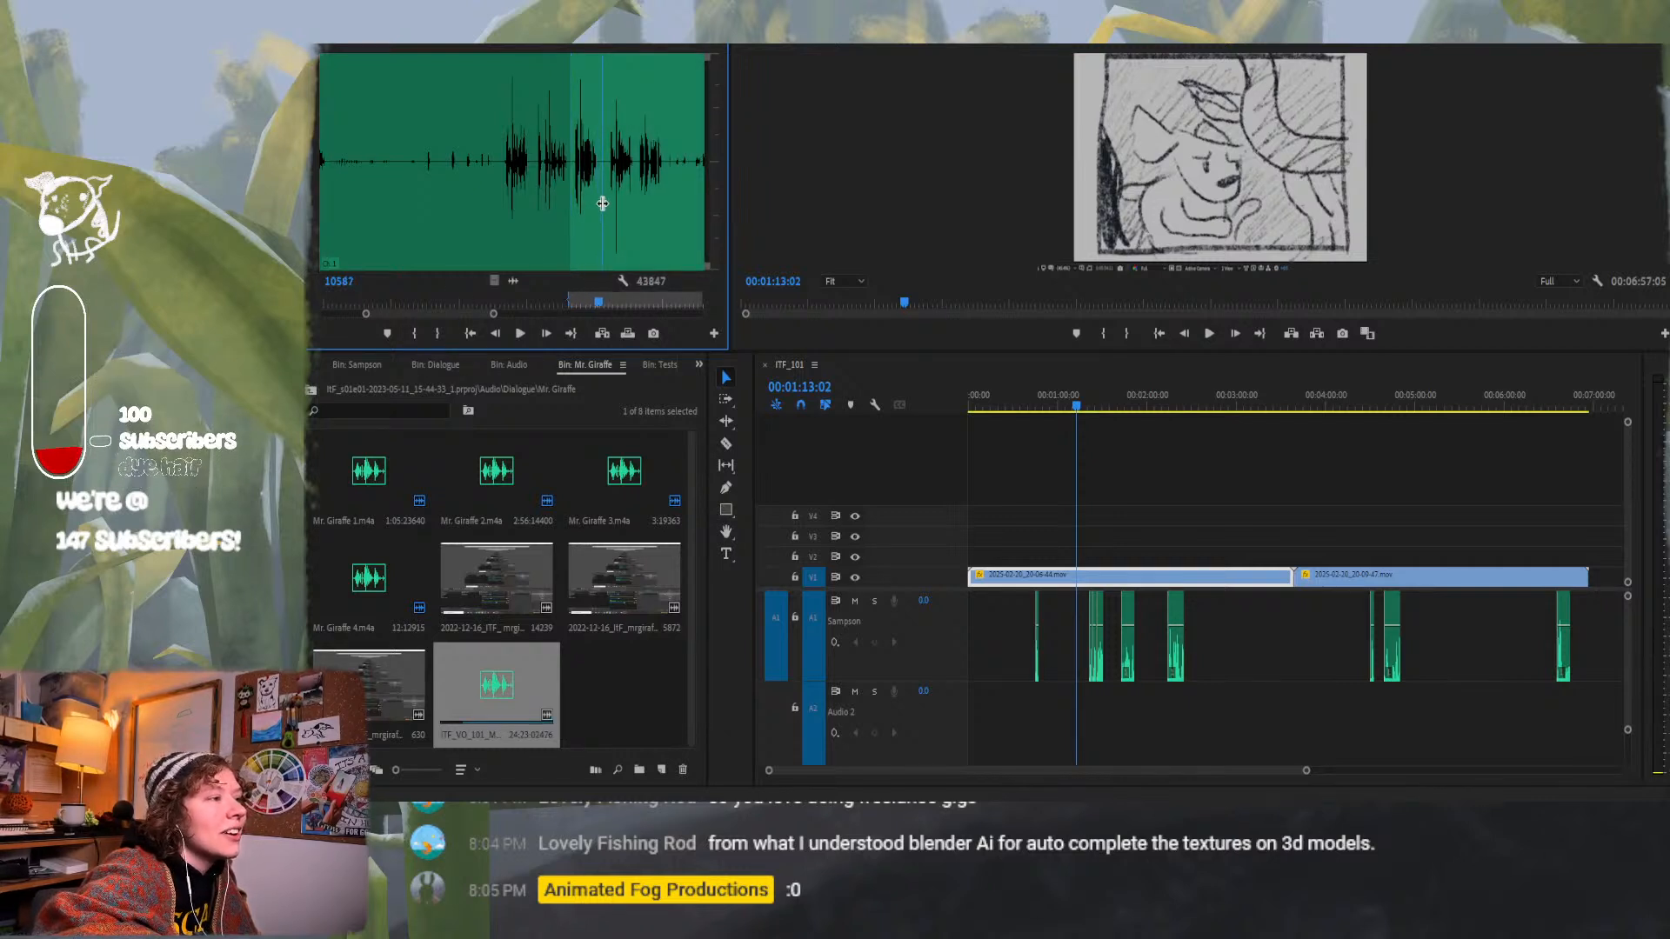
click(436, 333)
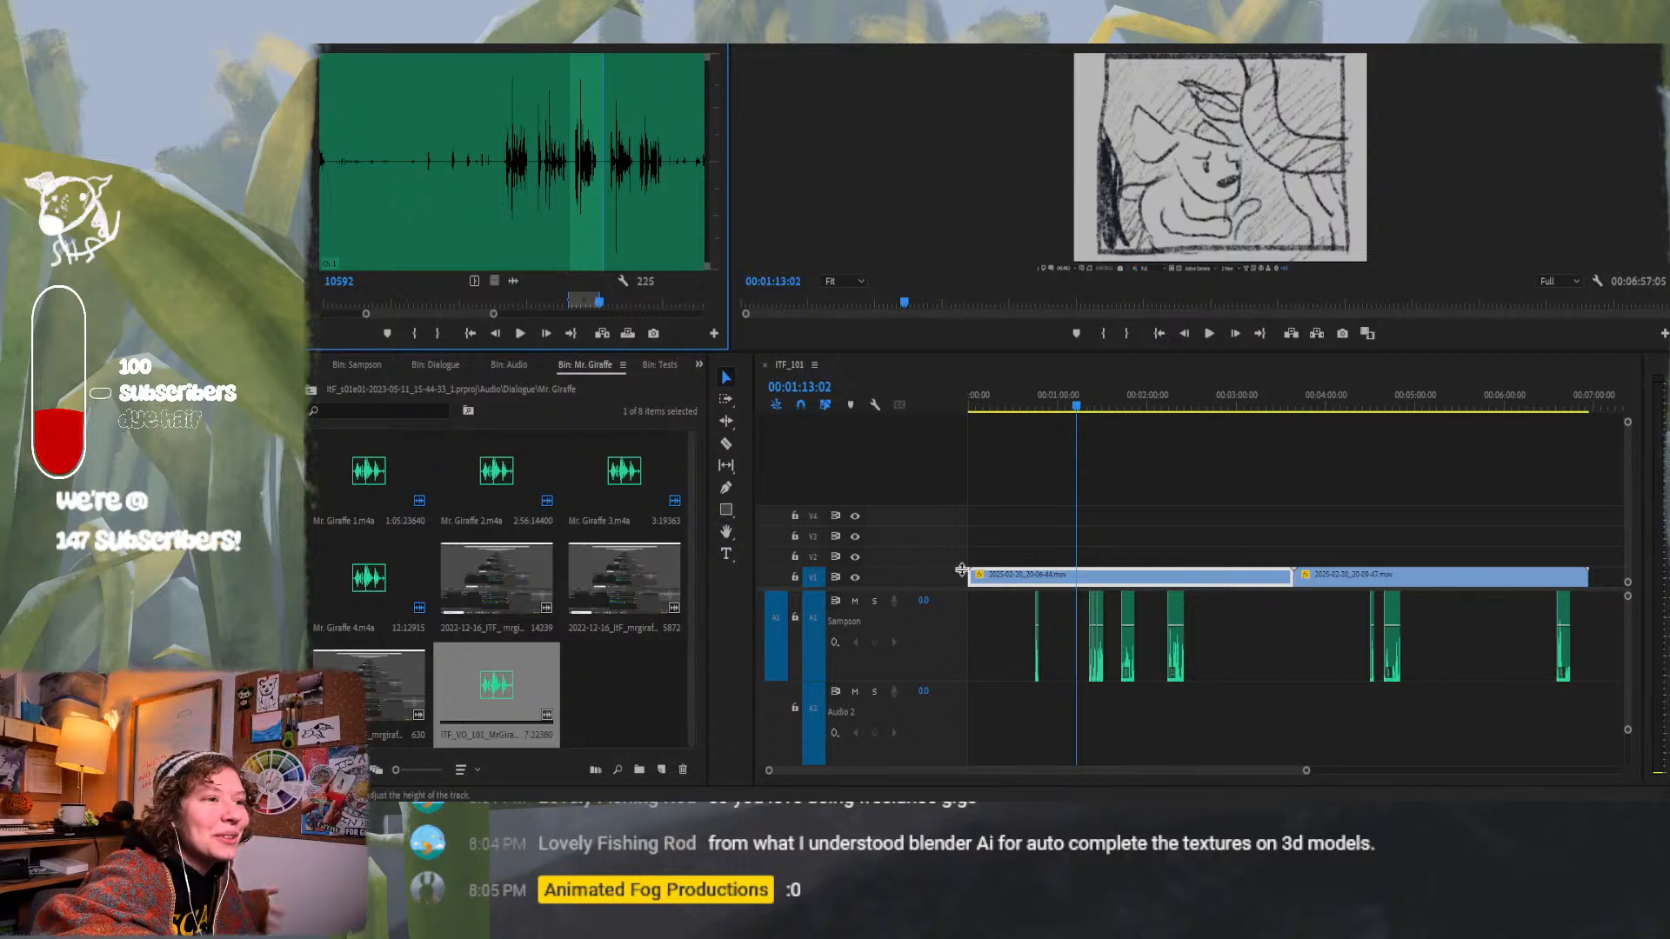
drag(502, 698, 1082, 717)
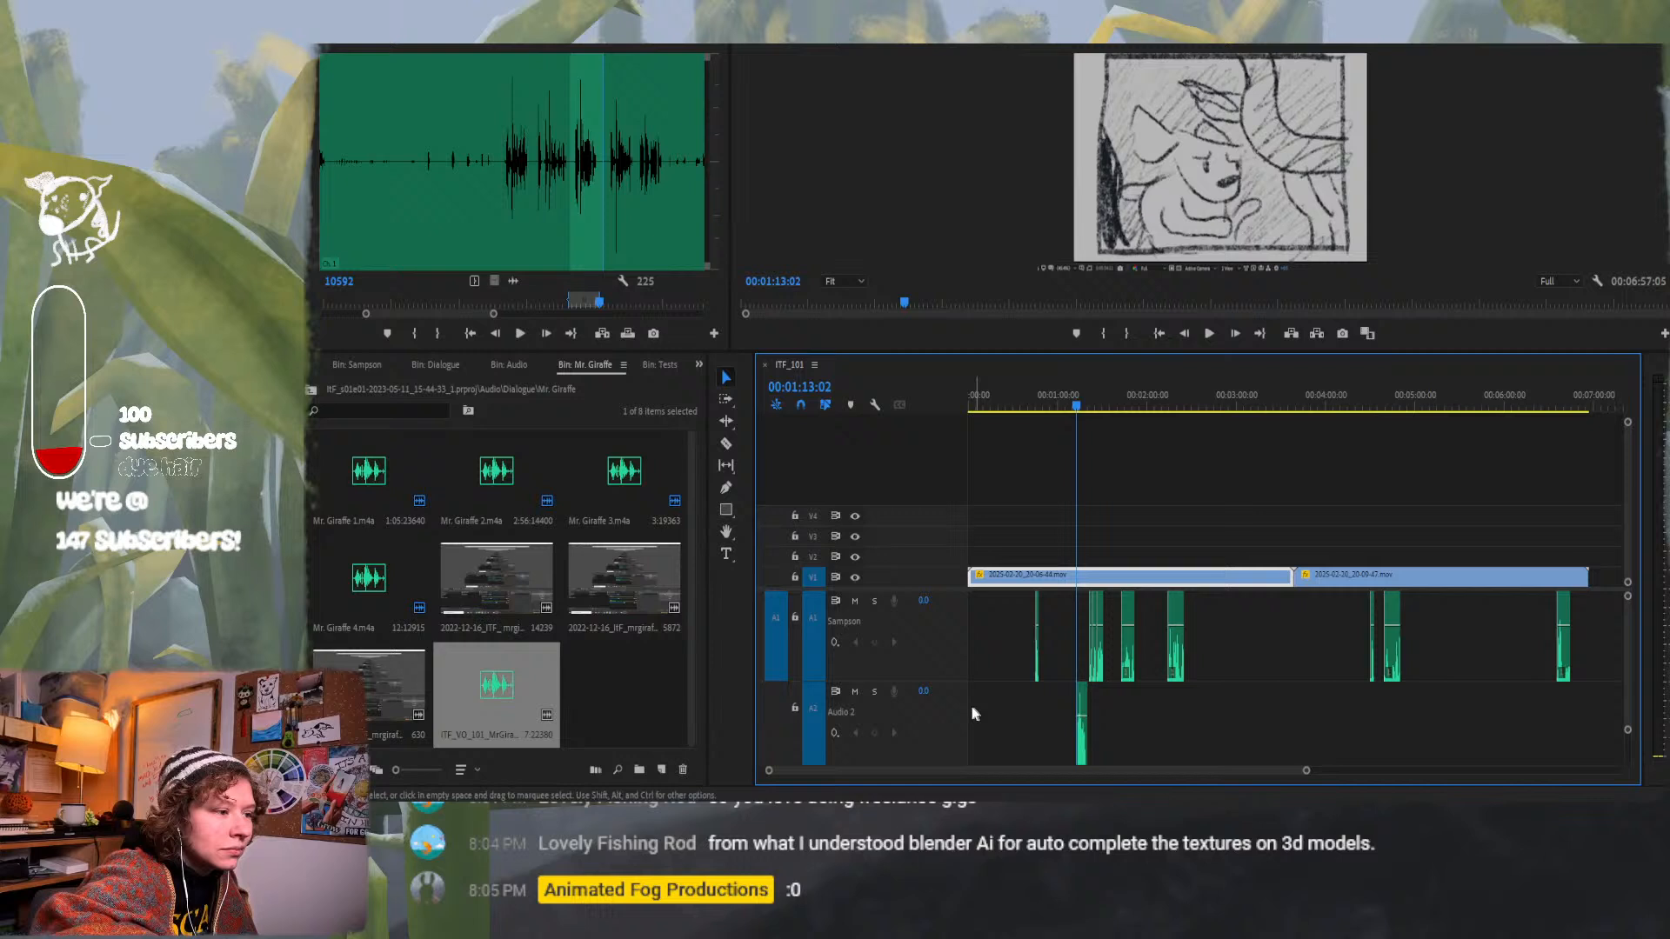
Rename the second audio track as Mr. Giraffe.
right_click(836, 715)
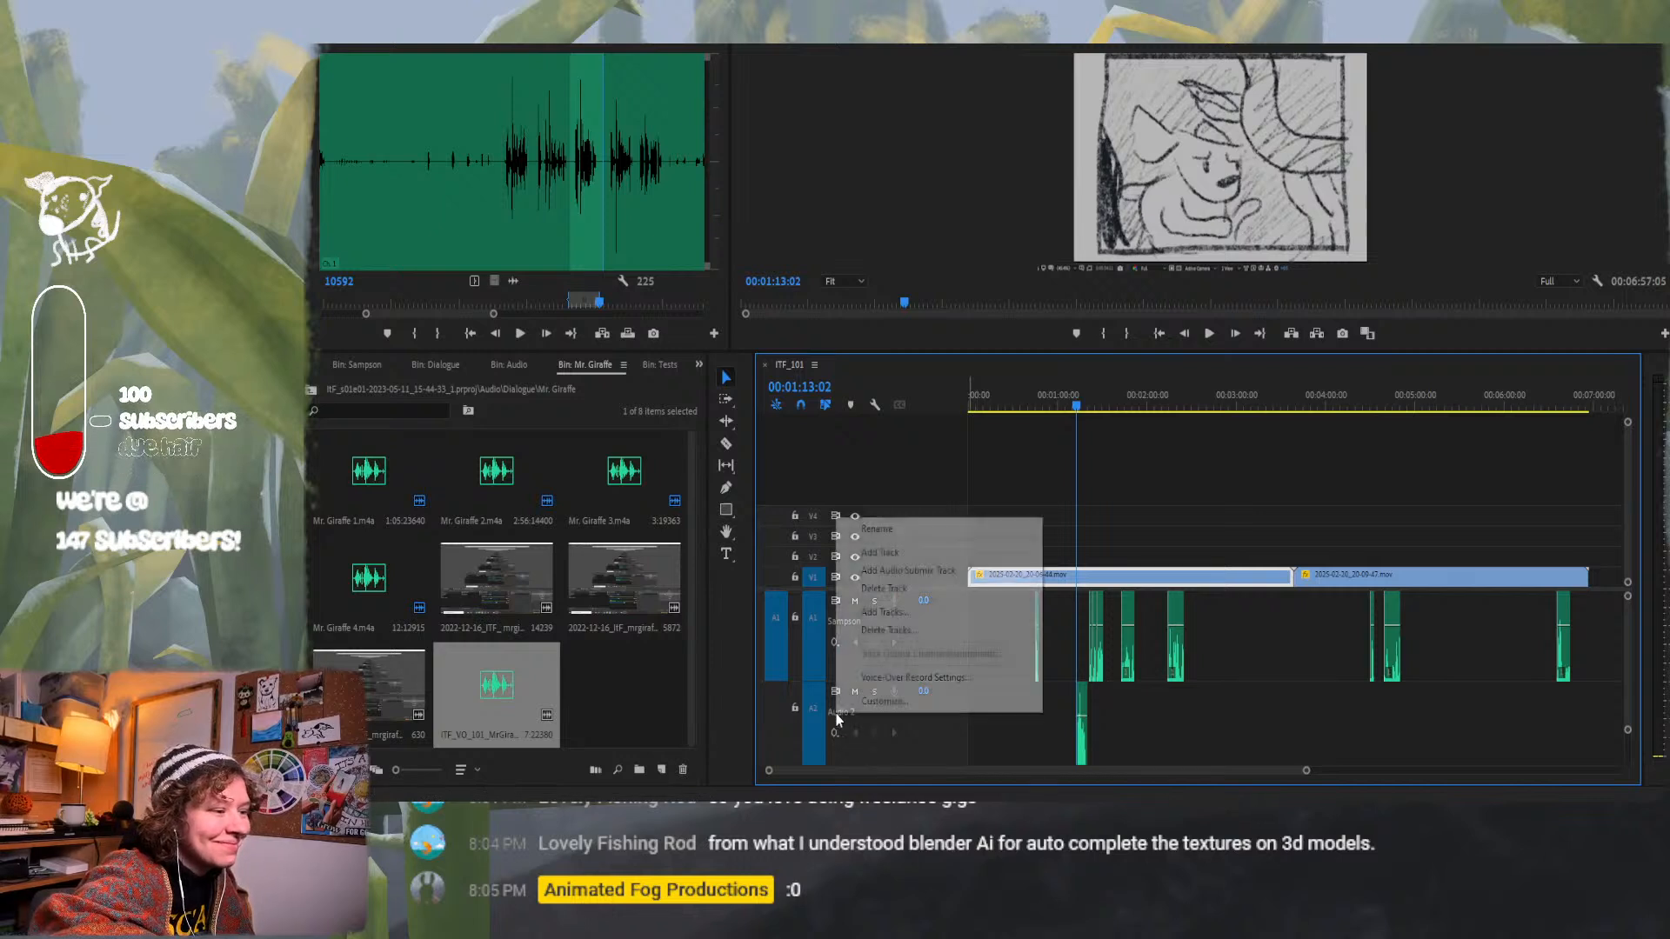
click(880, 529)
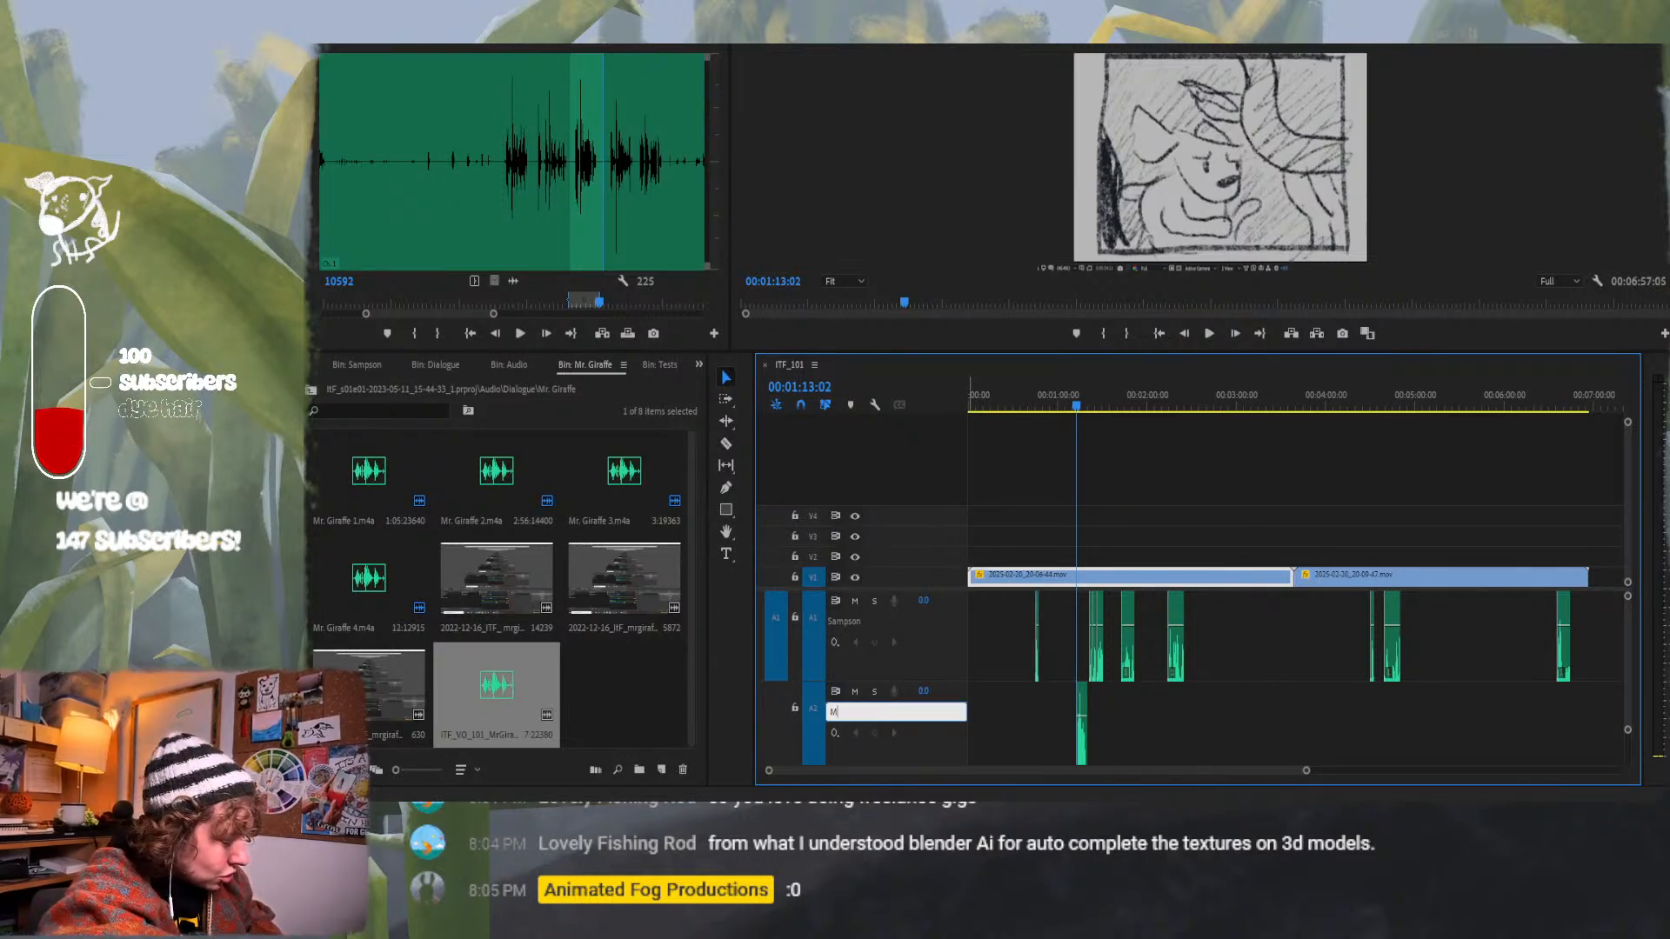
text(Mr. Gira)
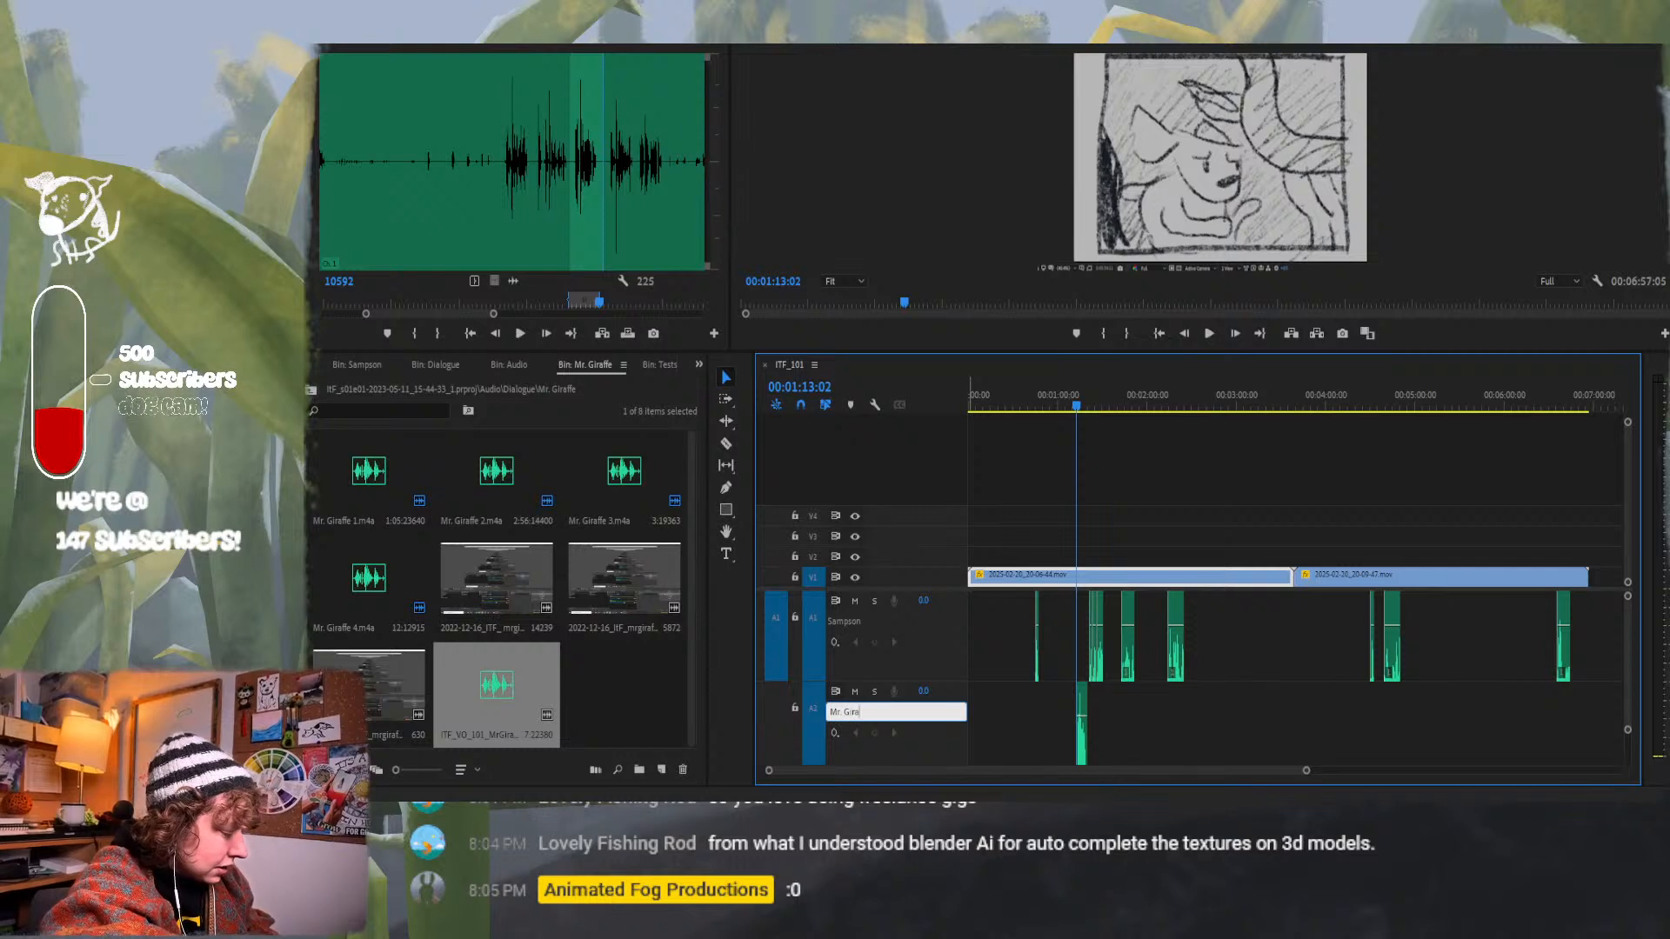
text(ffe)
key(Return)
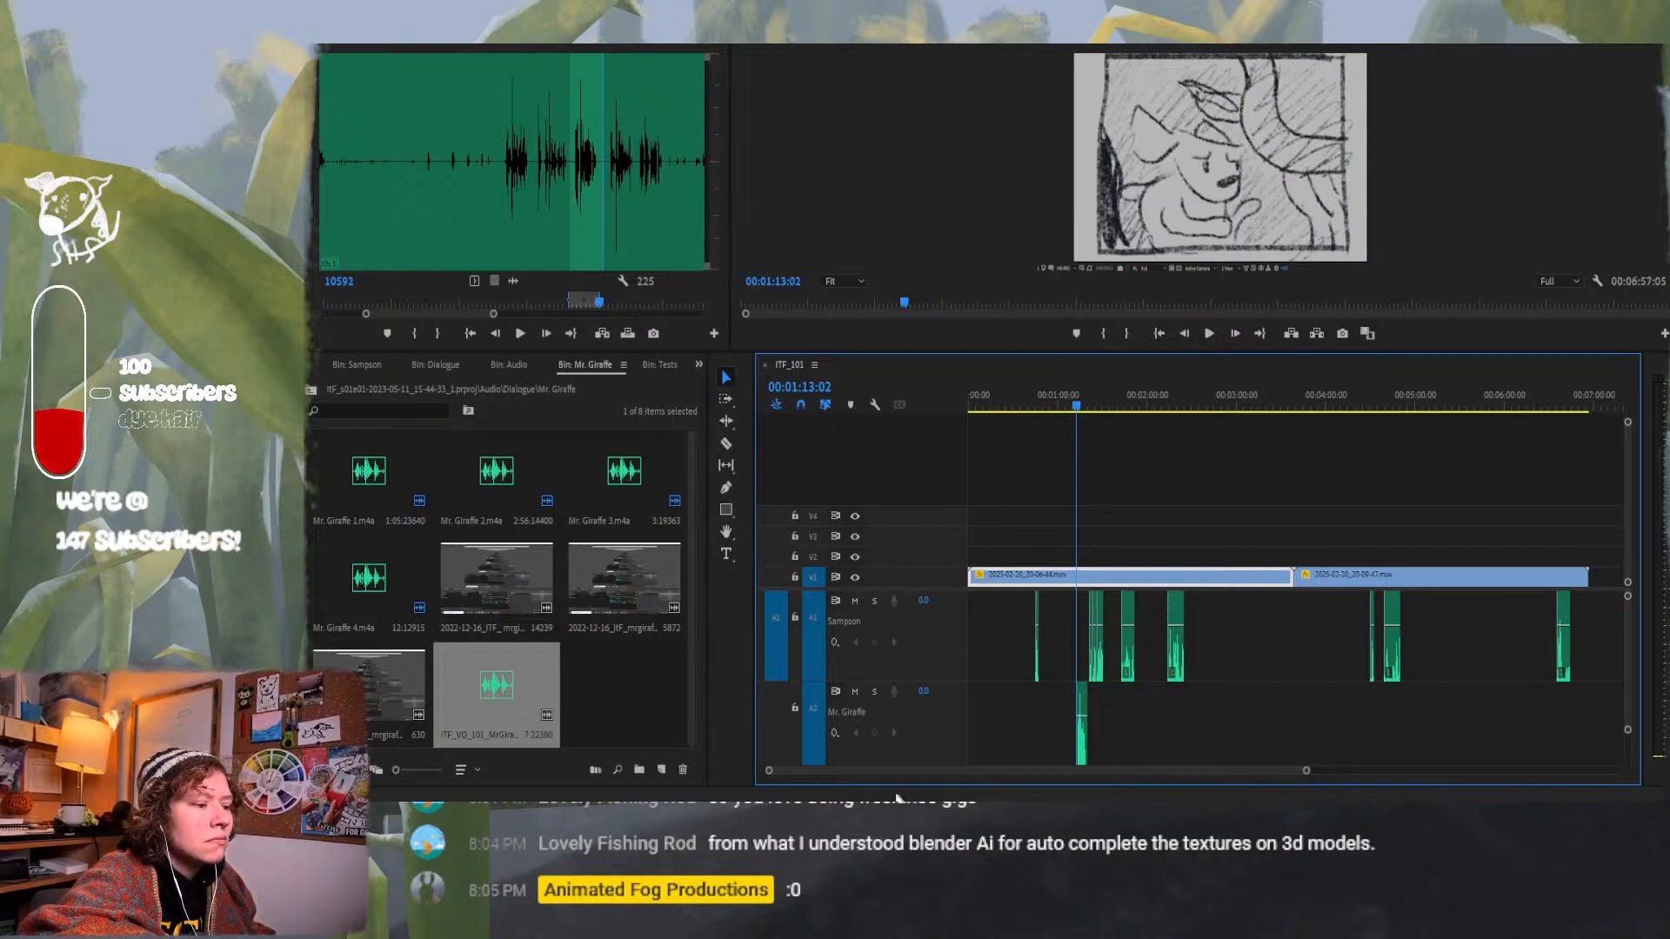
scroll(849, 788, up, 5)
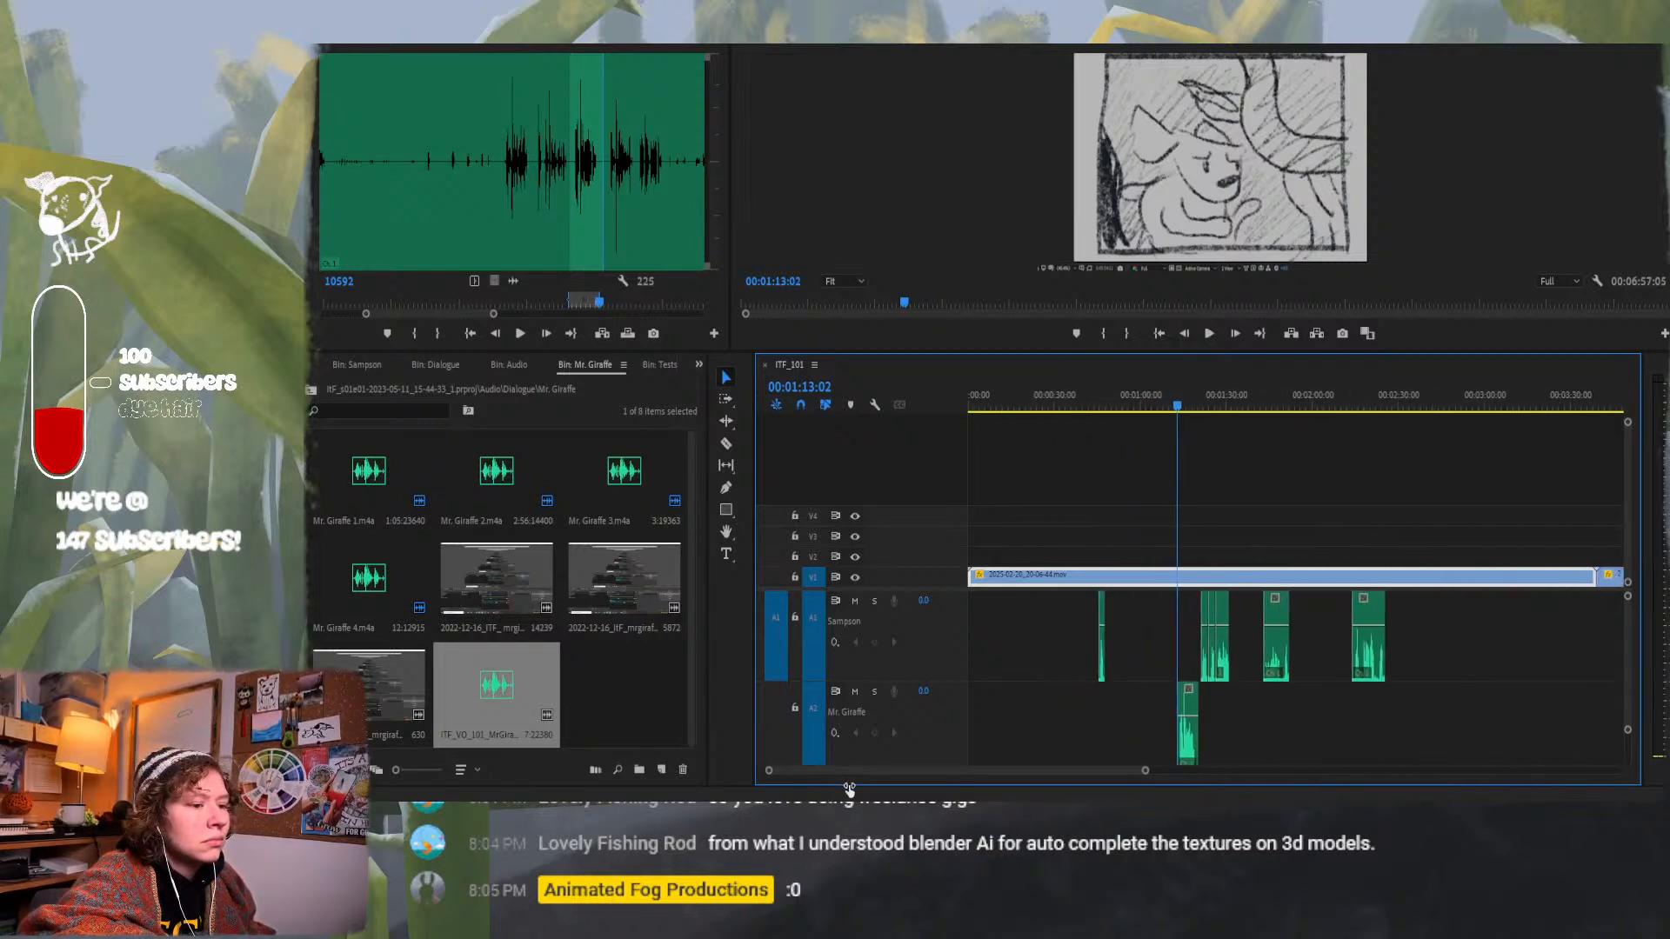
scroll(849, 789, up, 1)
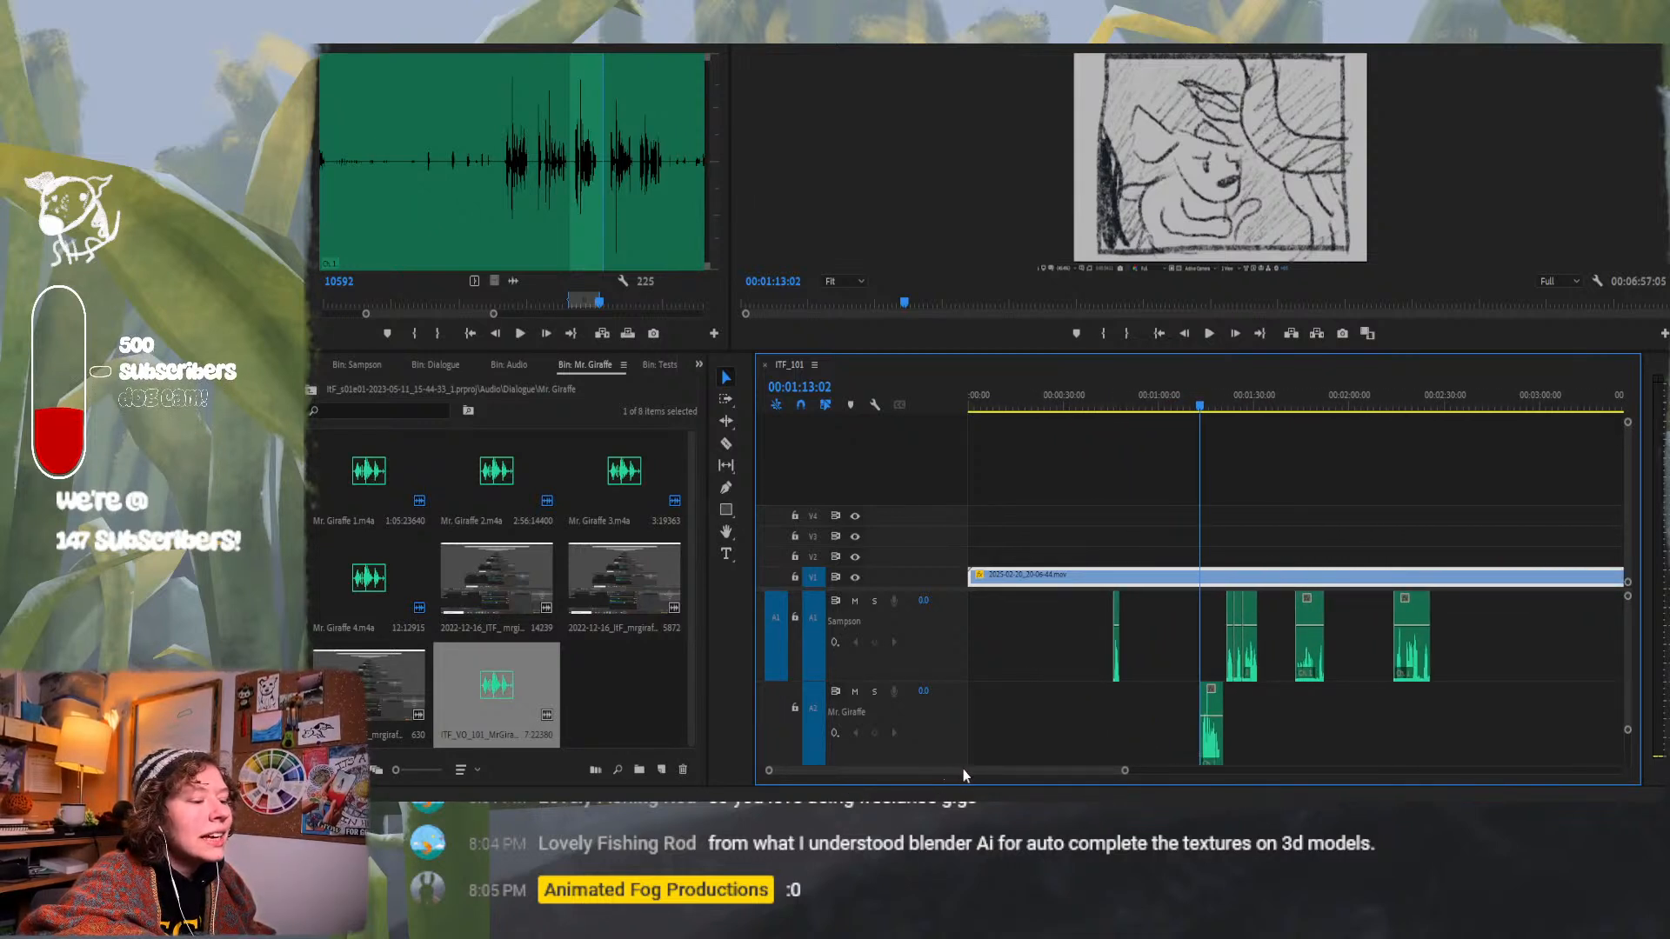
scroll(955, 778, down, 5)
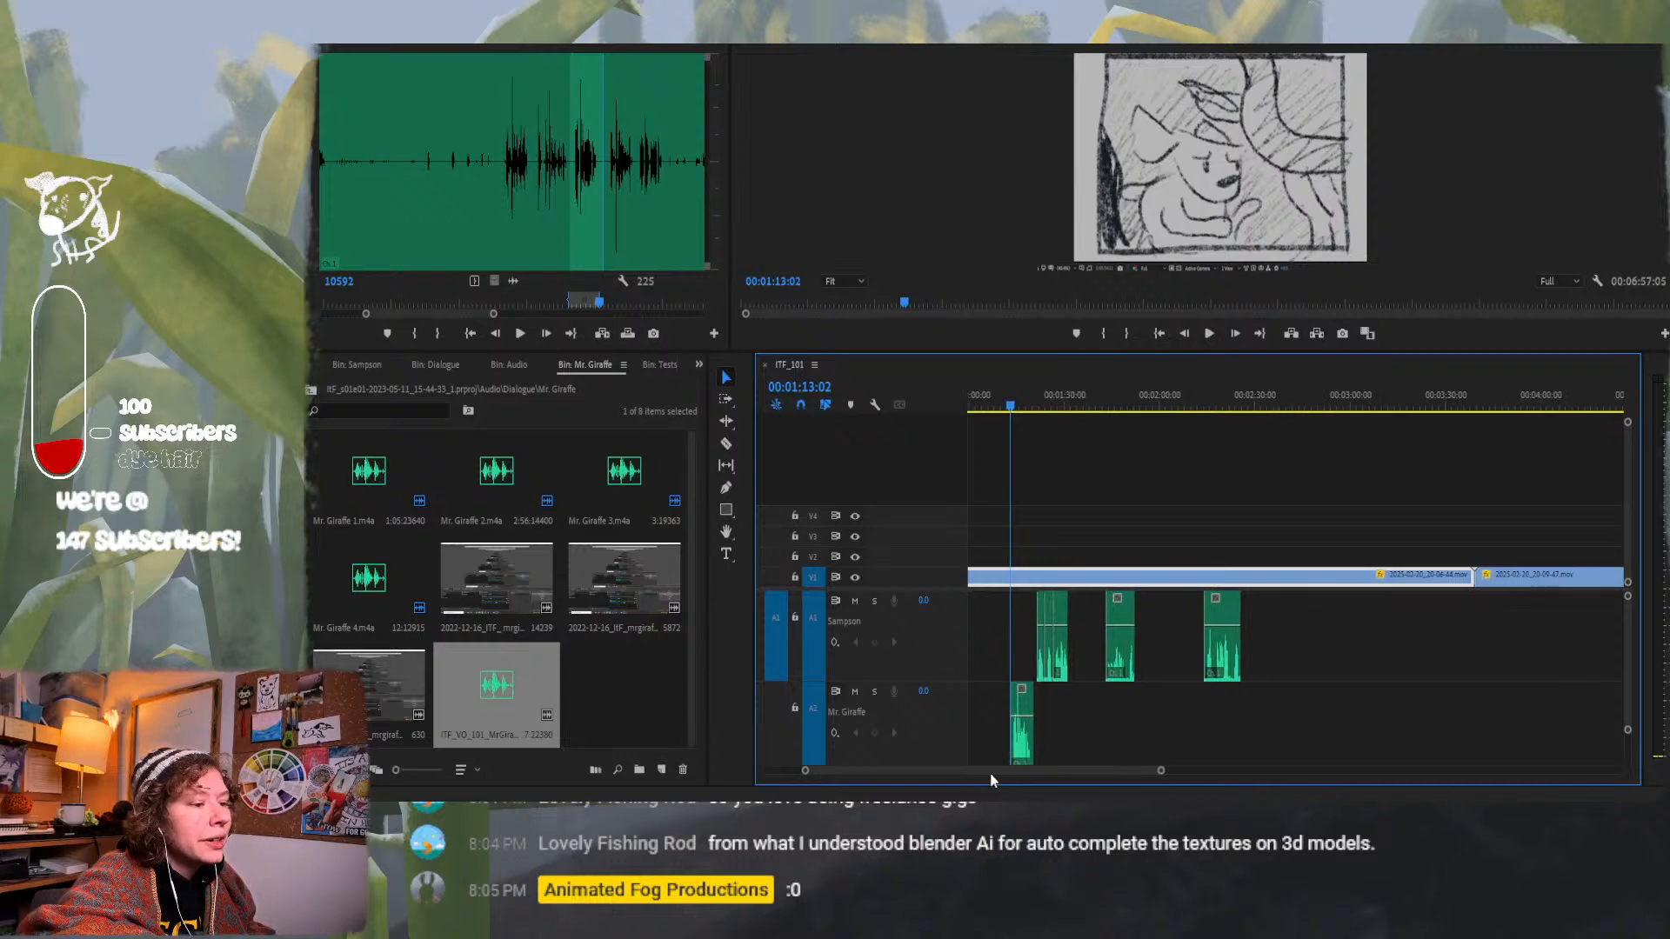
scroll(852, 777, up, 8)
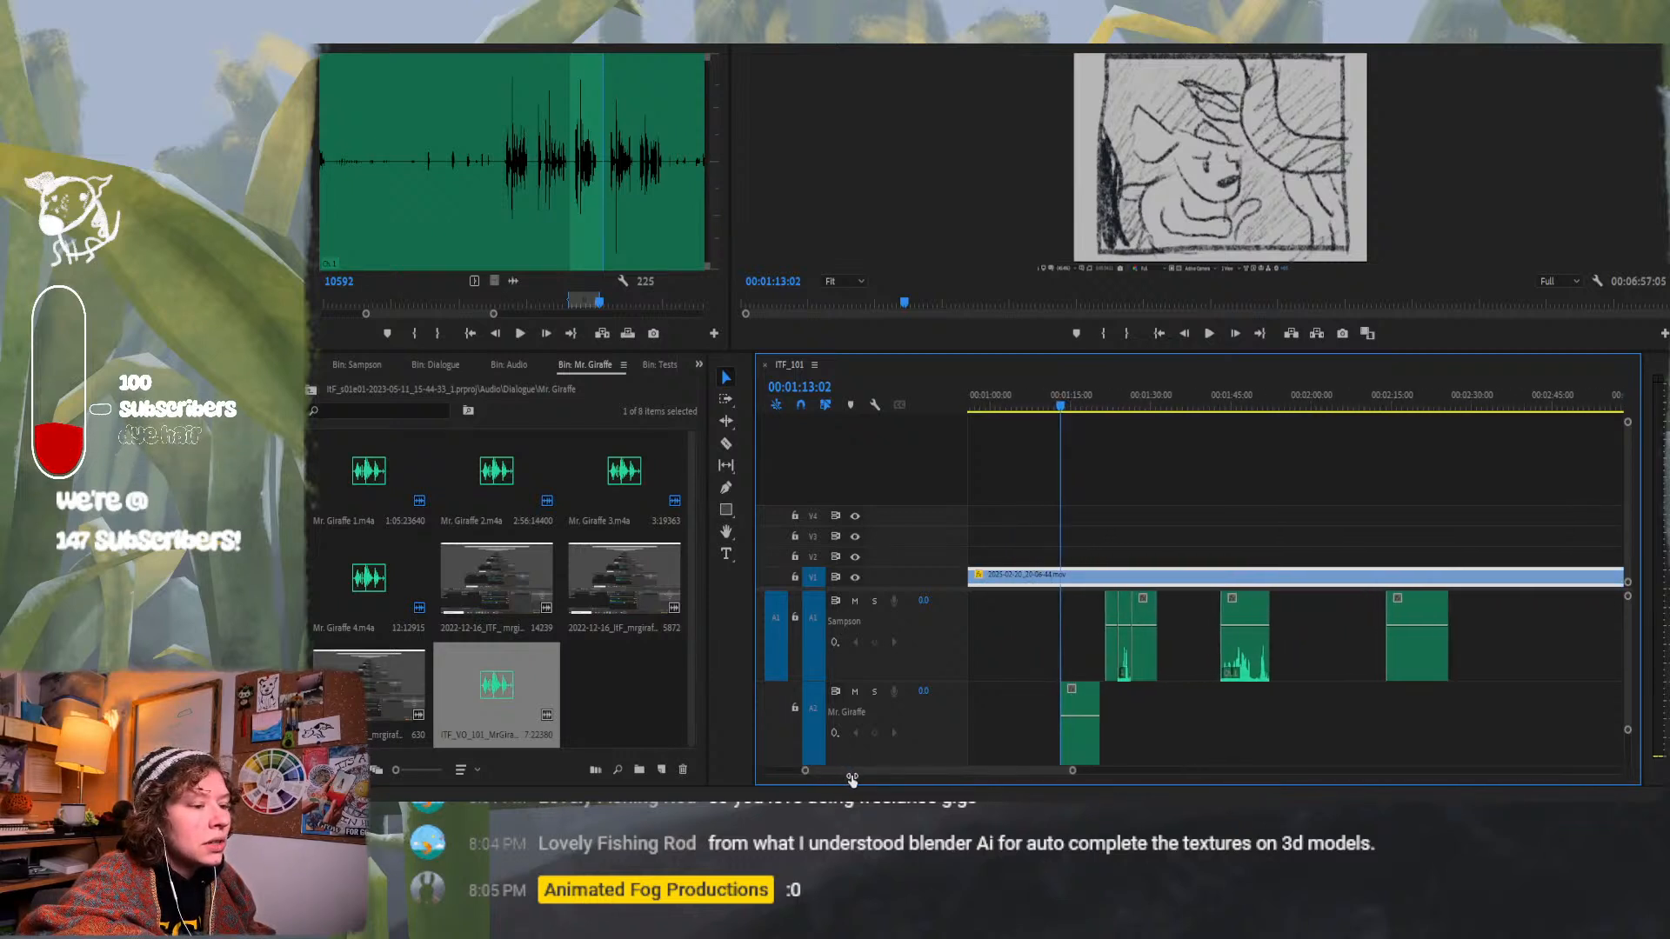
scroll(878, 782, up, 1)
scroll(922, 780, down, 4)
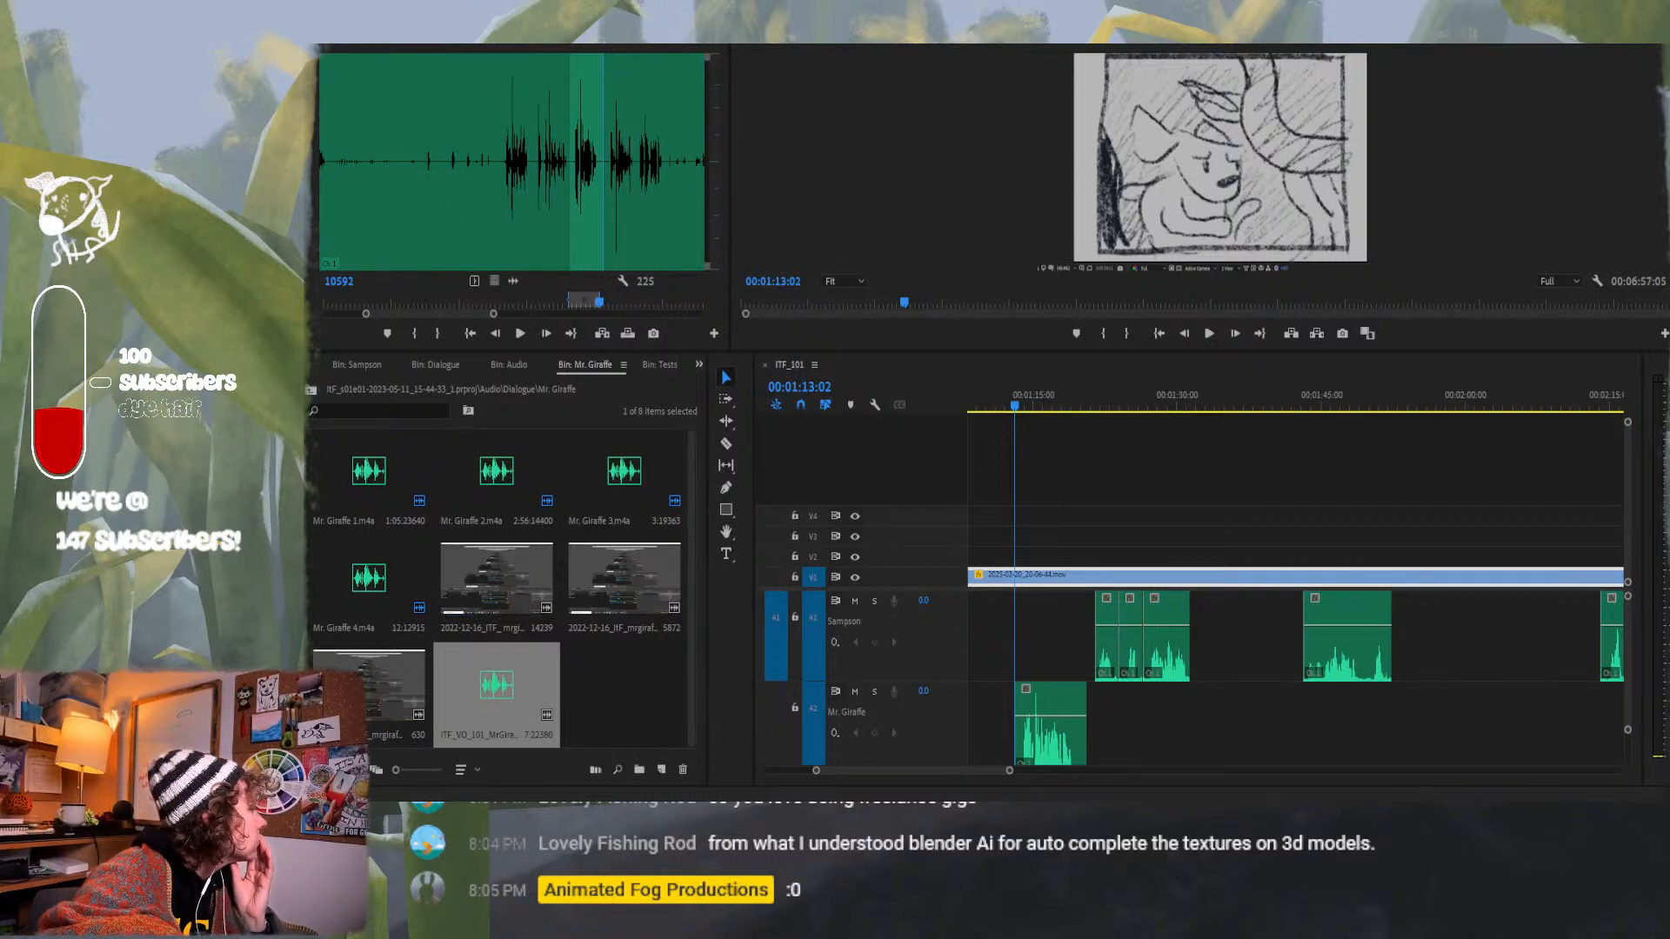
key(super+d)
key(super+d)
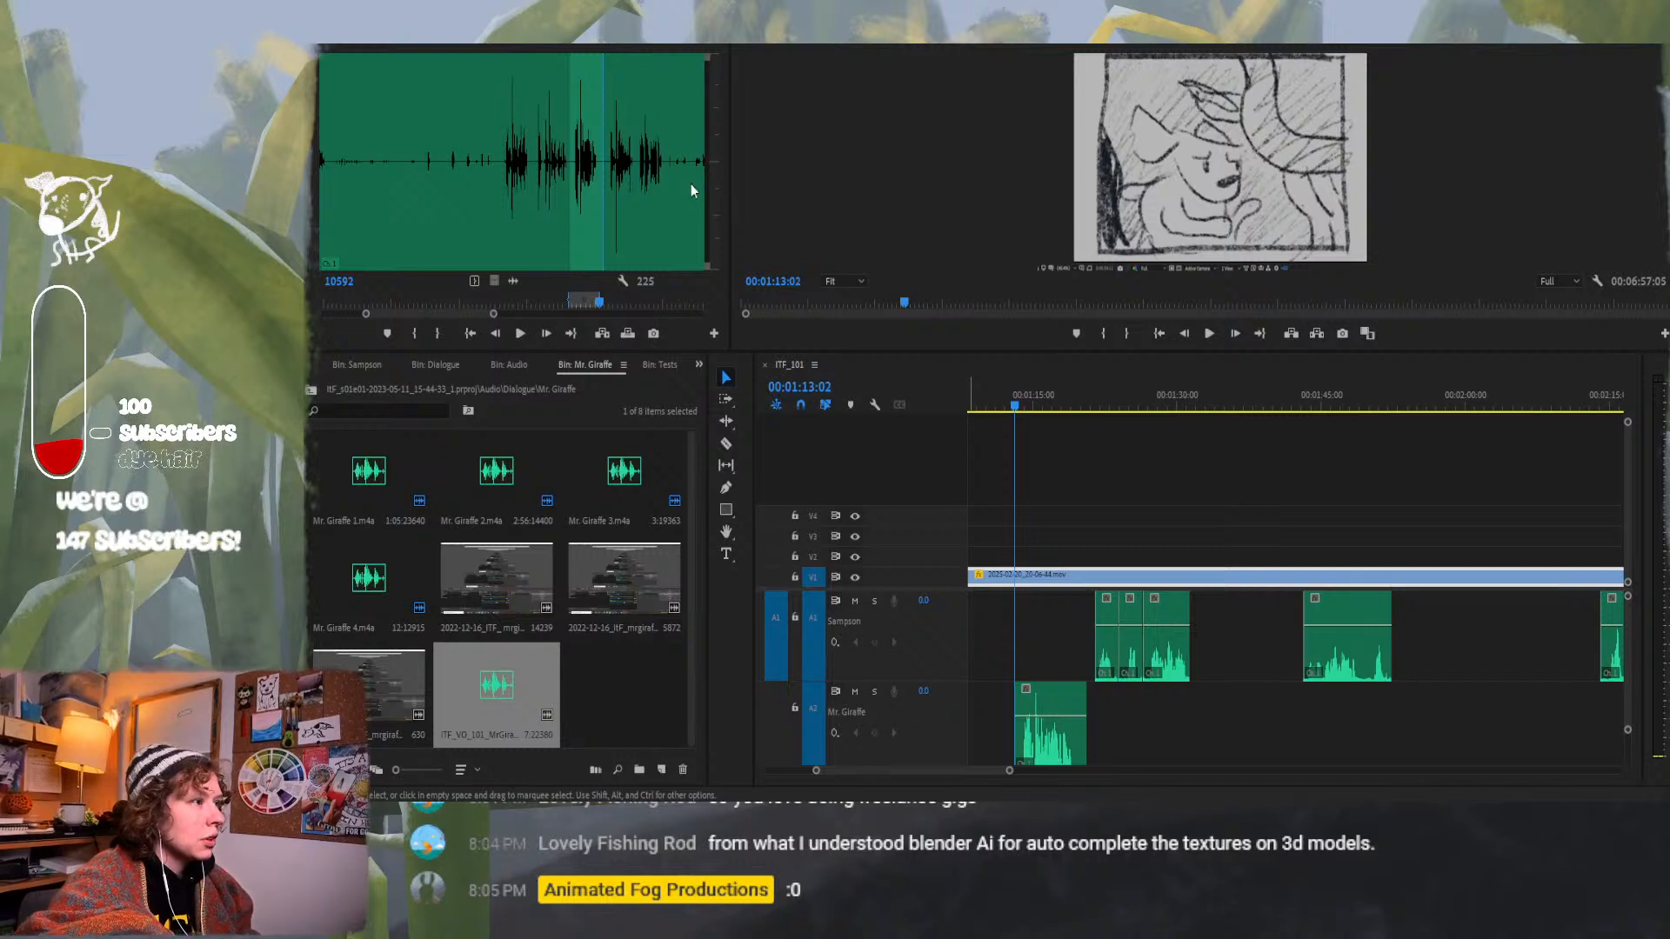
Extend the end of the marked Mr. Giraffe line to make the range 256 frames long, and play past its end.
click(582, 300)
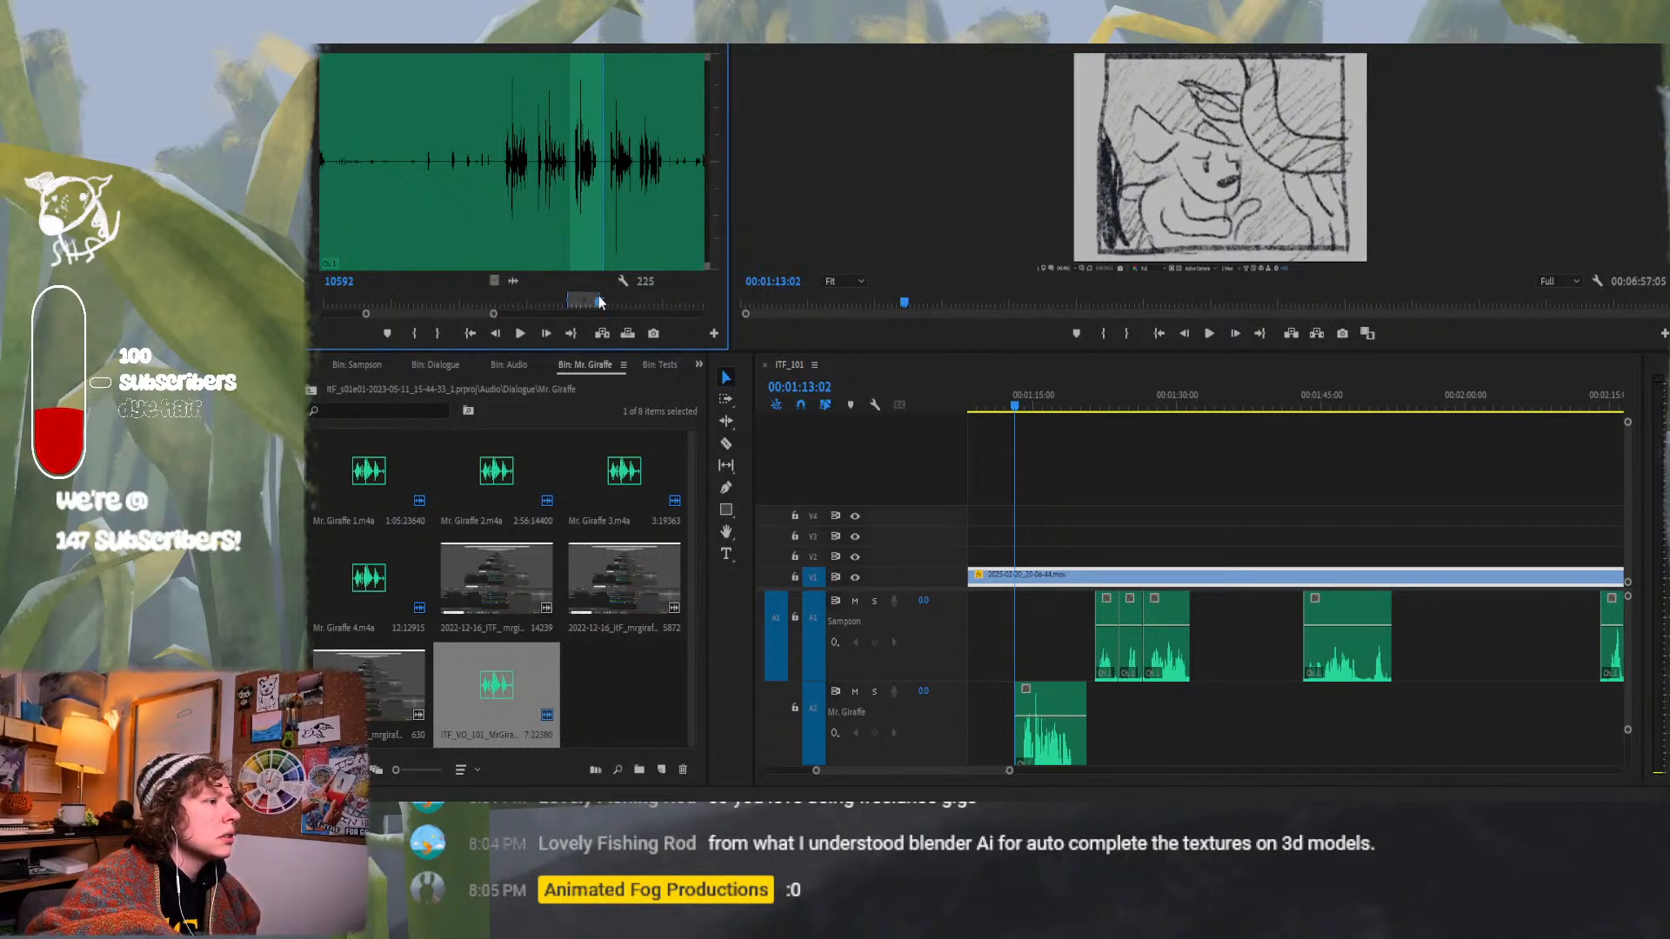
click(545, 305)
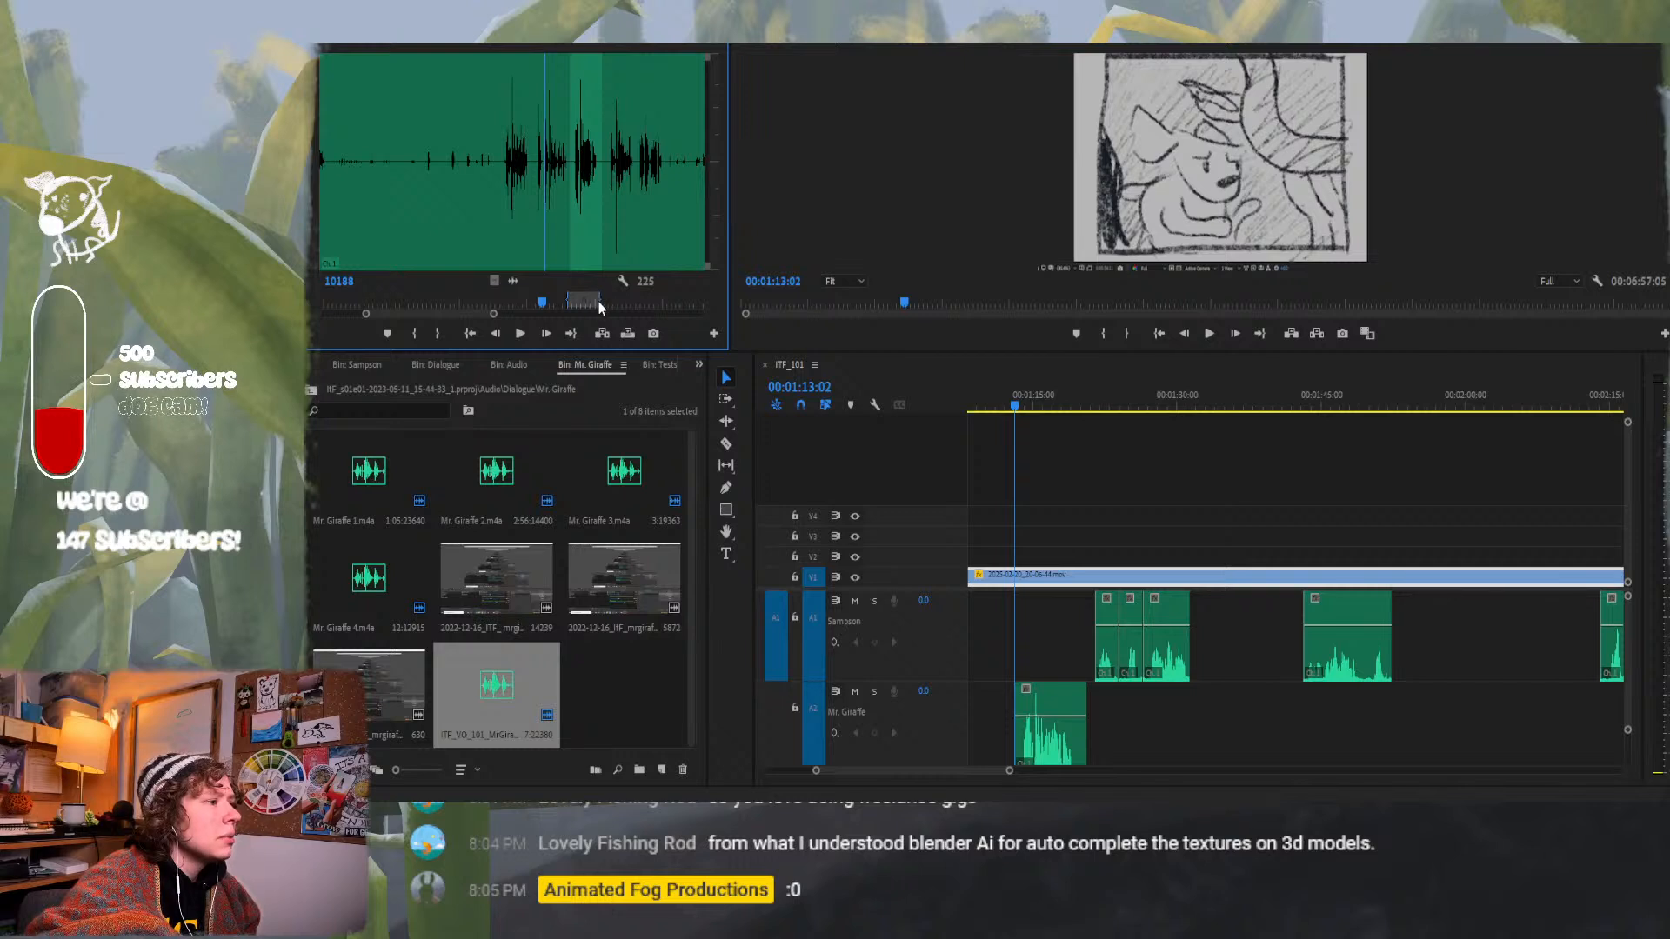
drag(598, 300, 601, 298)
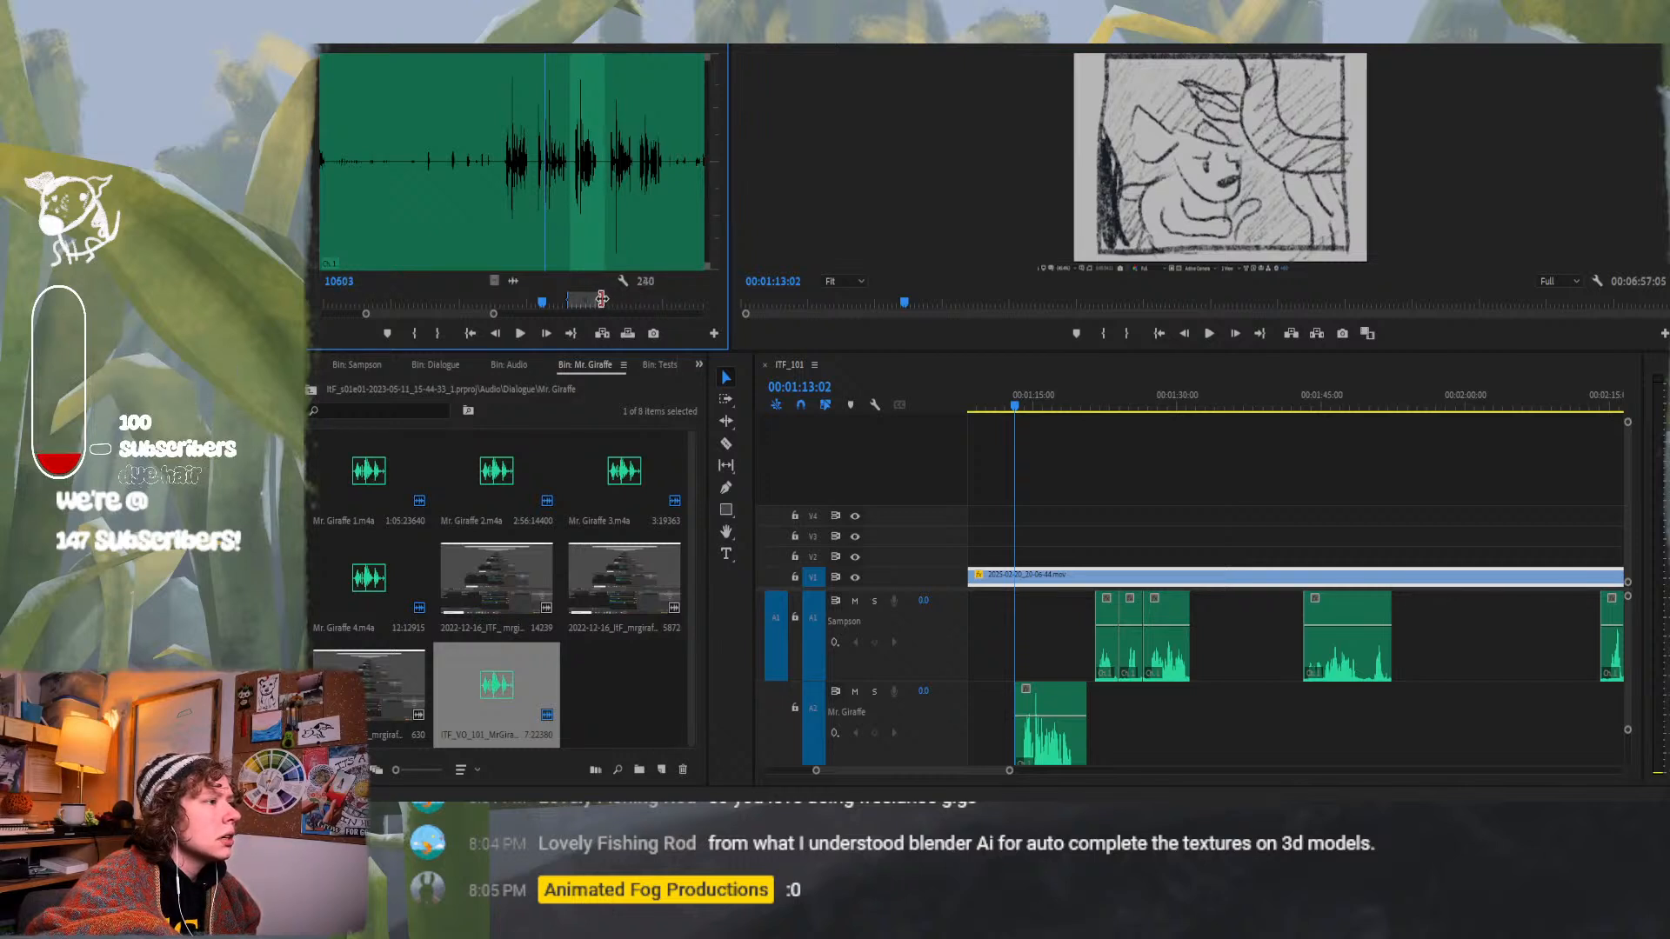
key(space)
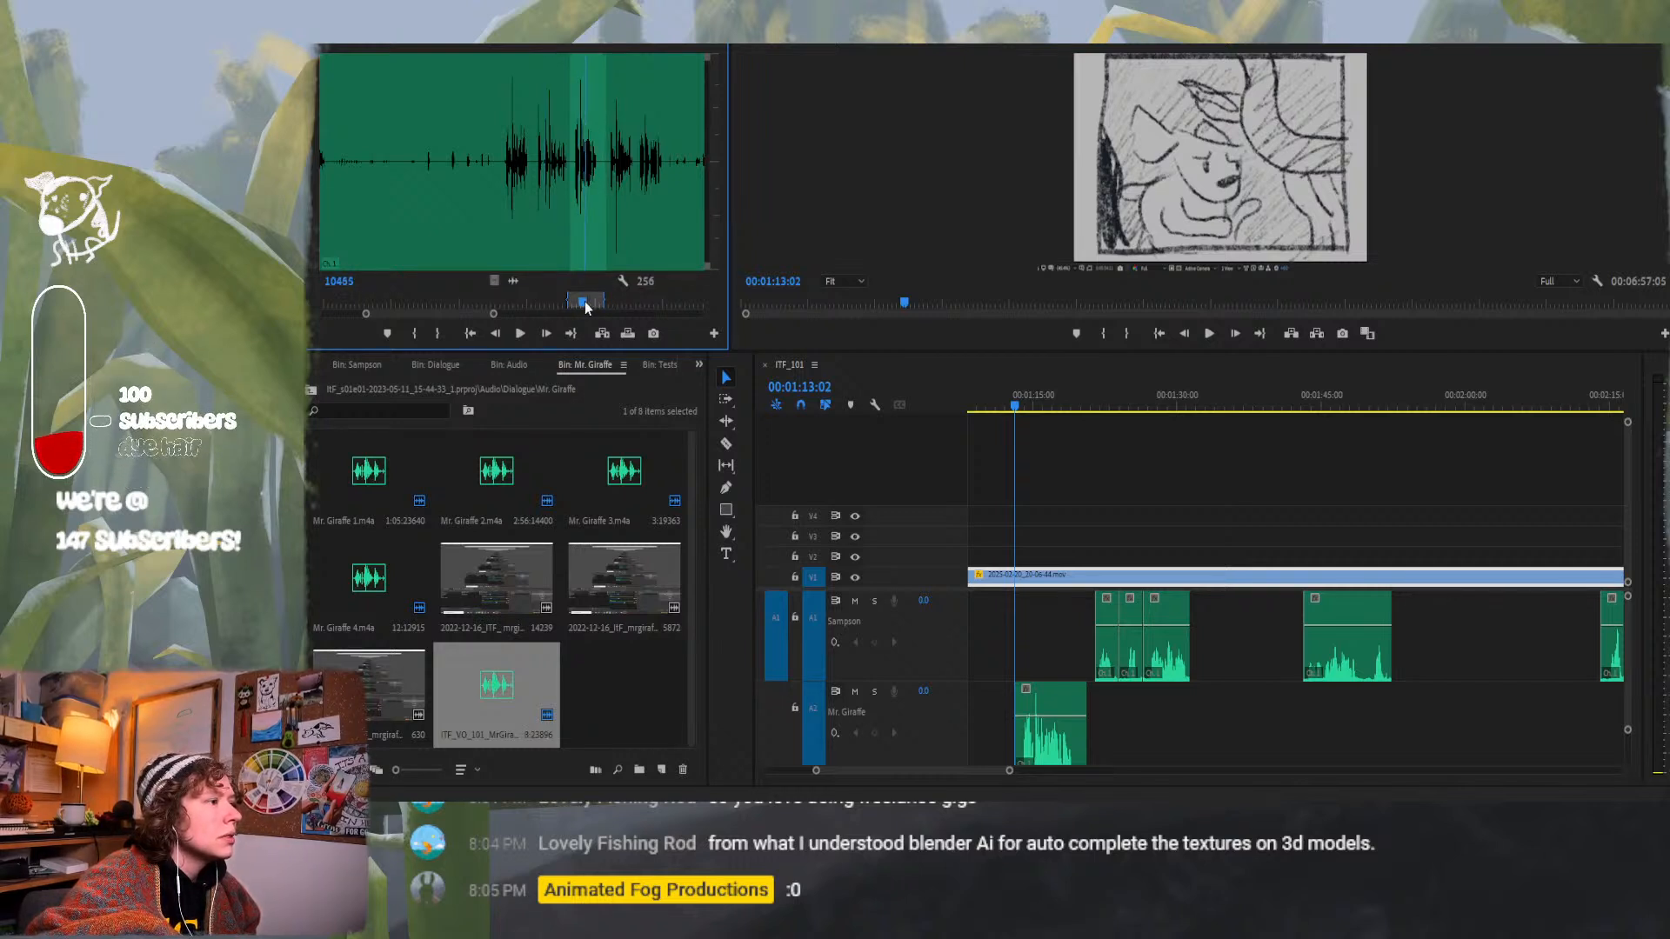
key(space)
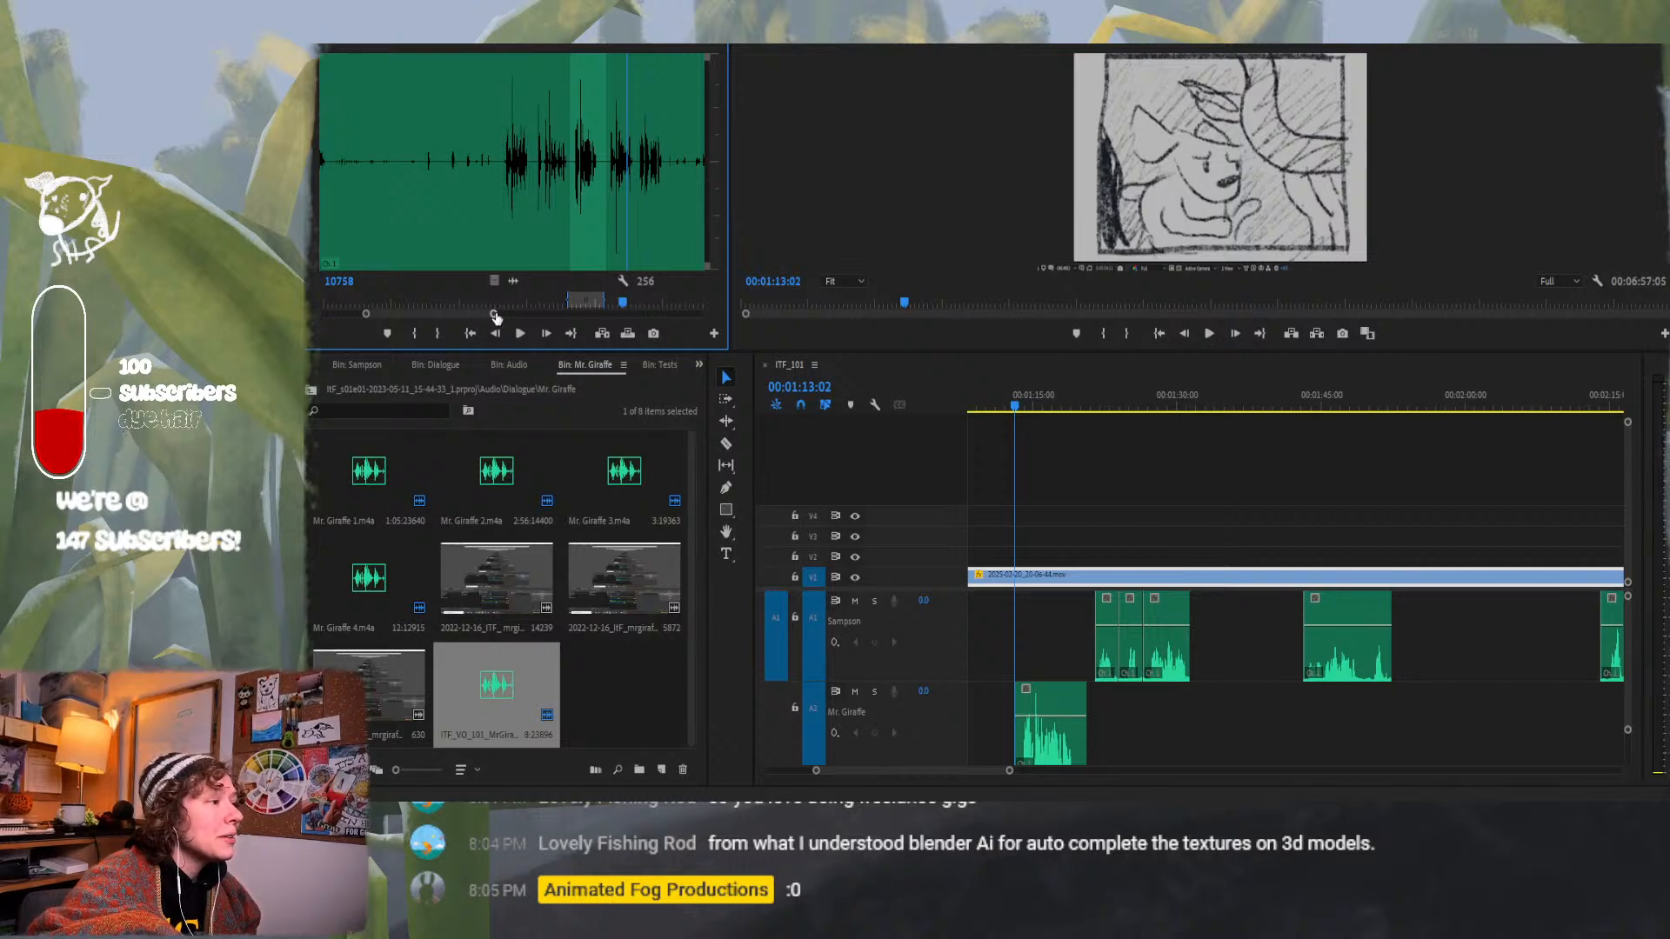
Audition the Mr. Giraffe recording beyond the marked line, up to about frame 11899.
drag(493, 314, 499, 315)
drag(366, 316, 379, 318)
scroll(414, 311, up, 2)
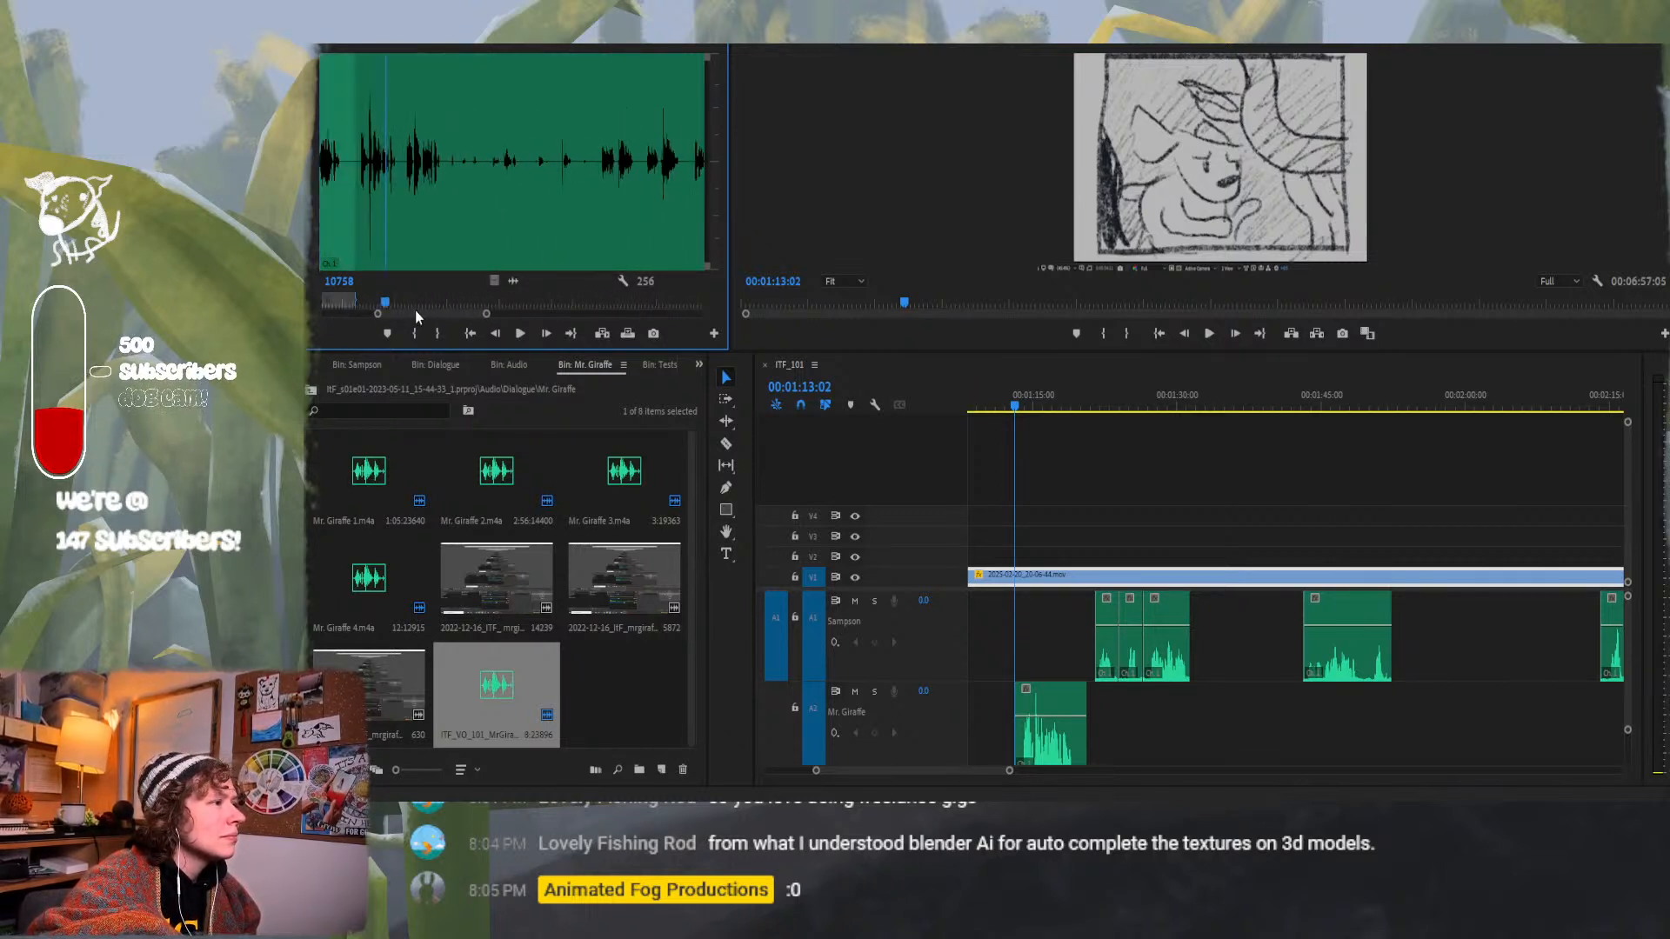
click(503, 159)
drag(502, 159, 592, 155)
key(space)
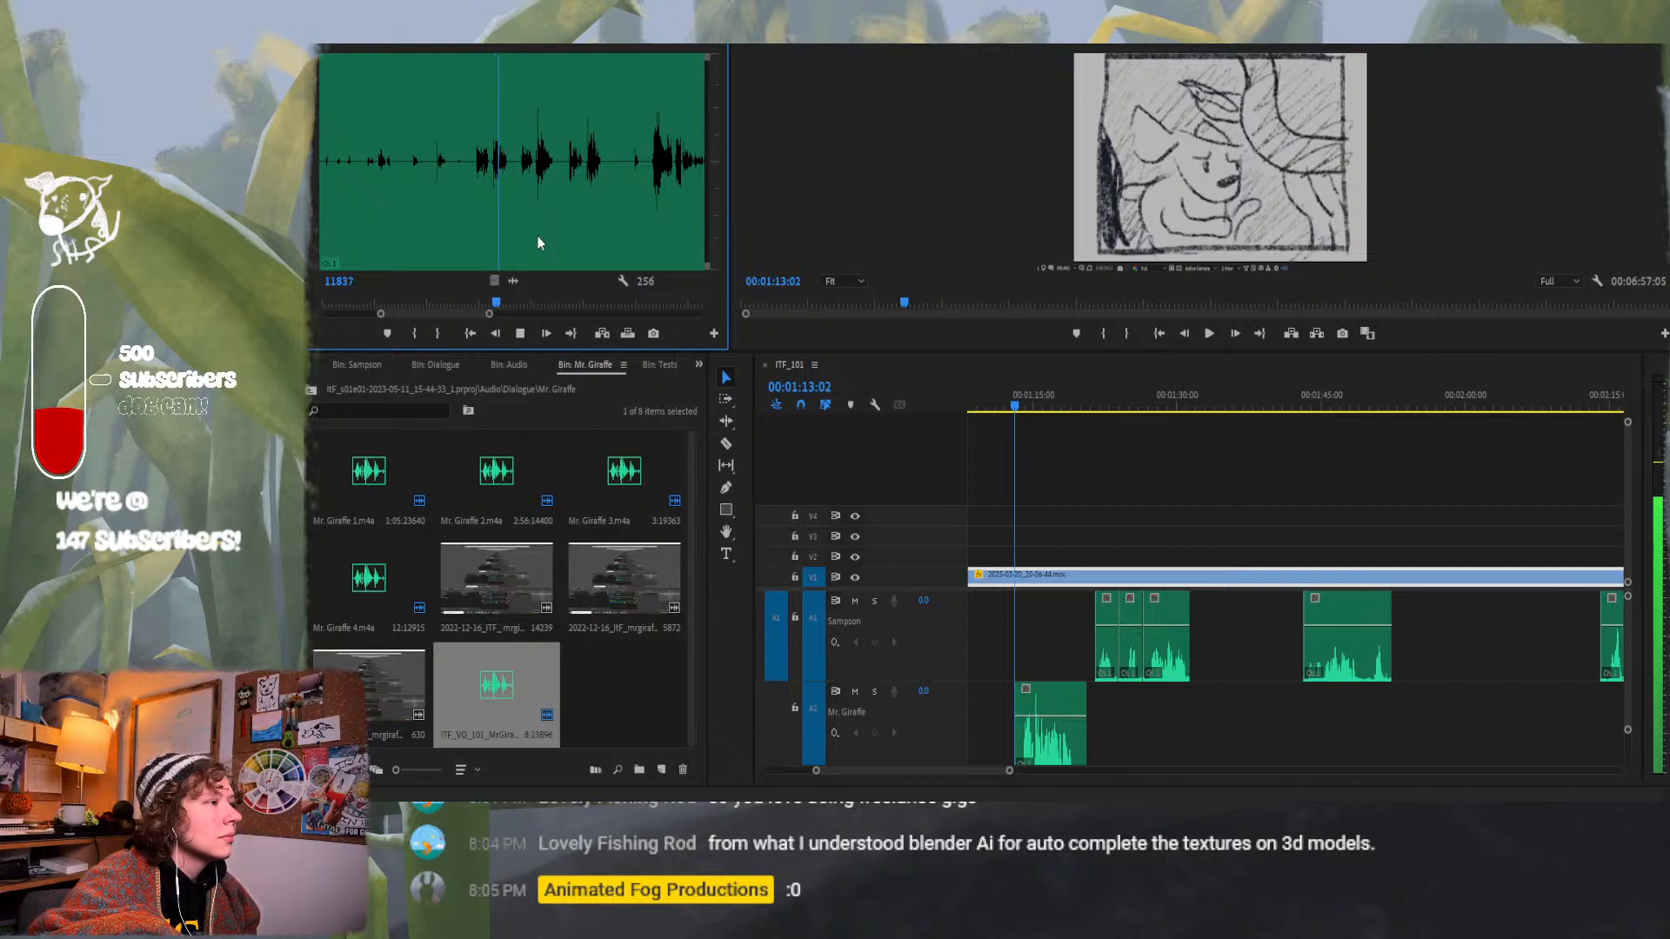
key(space)
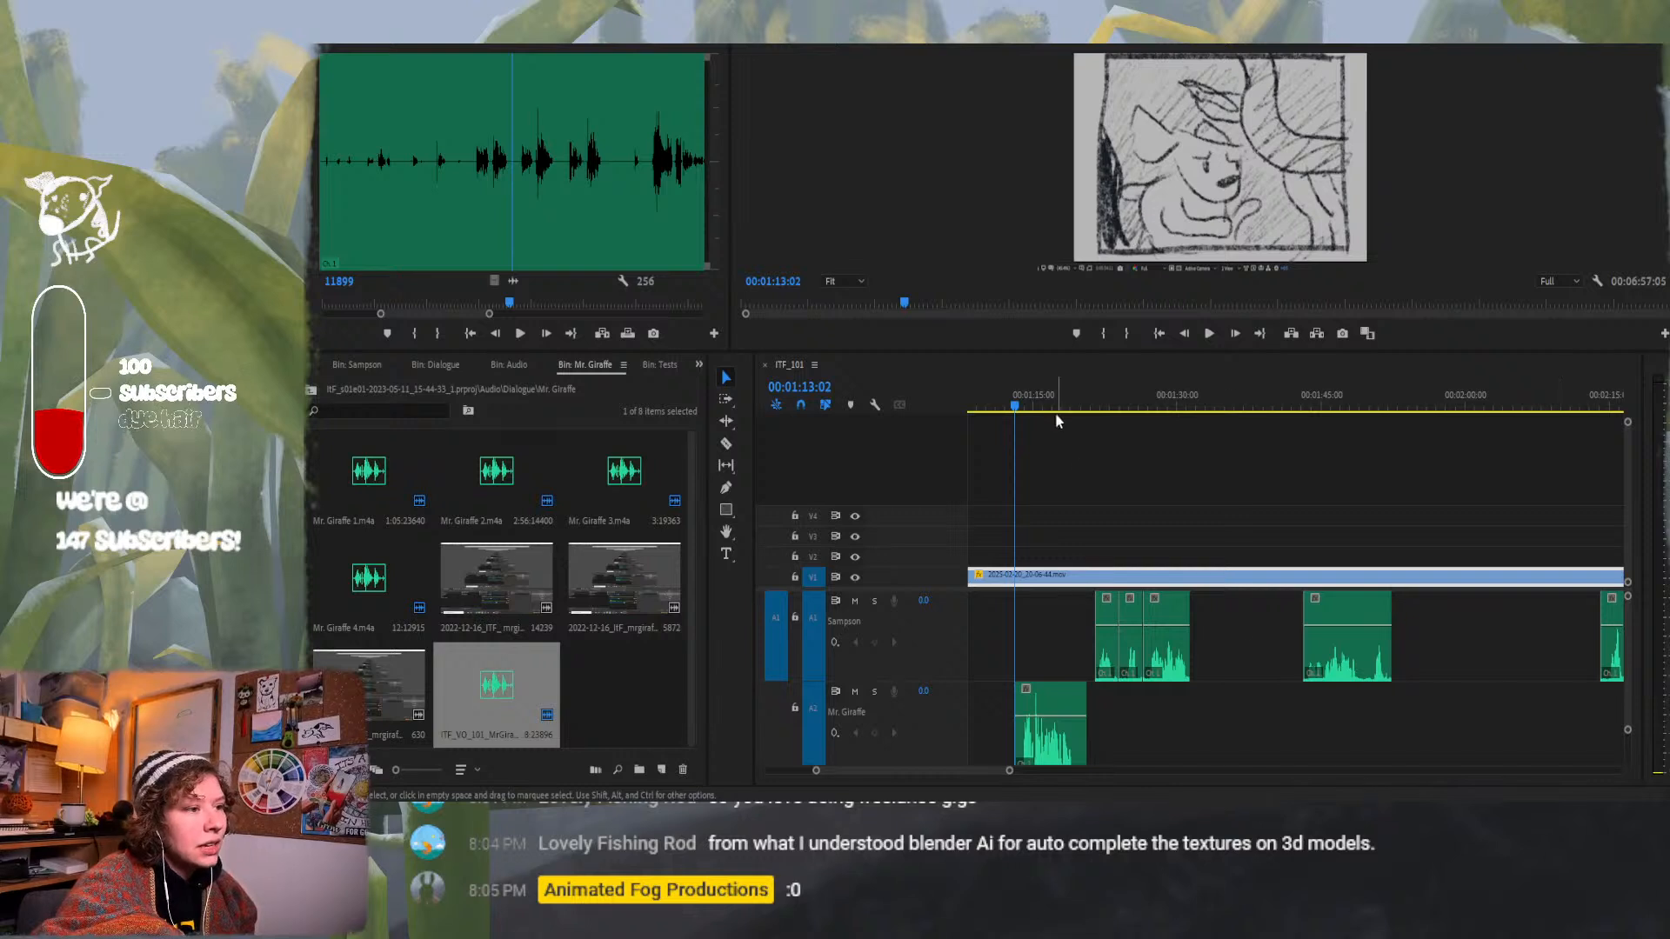
Shift the three adjoining Sampson clips to start at about 00:01:29 and the following Sampson clip to about 00:01:52, checking the storyboard timing.
drag(1044, 402, 1146, 407)
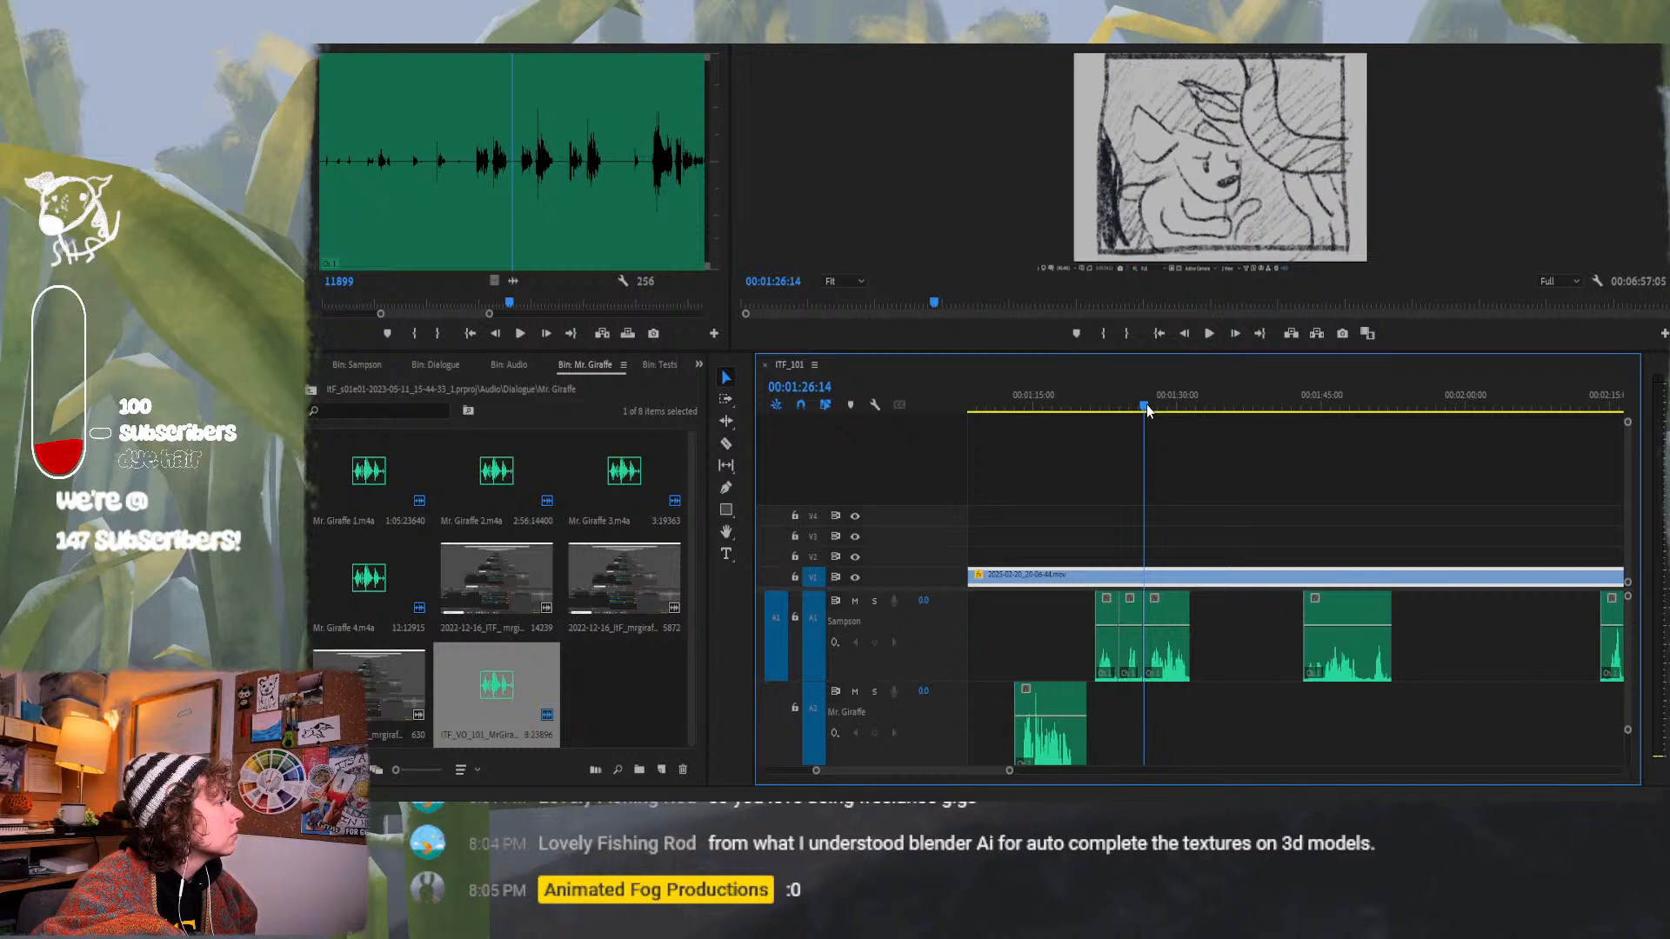
drag(1083, 642, 1240, 665)
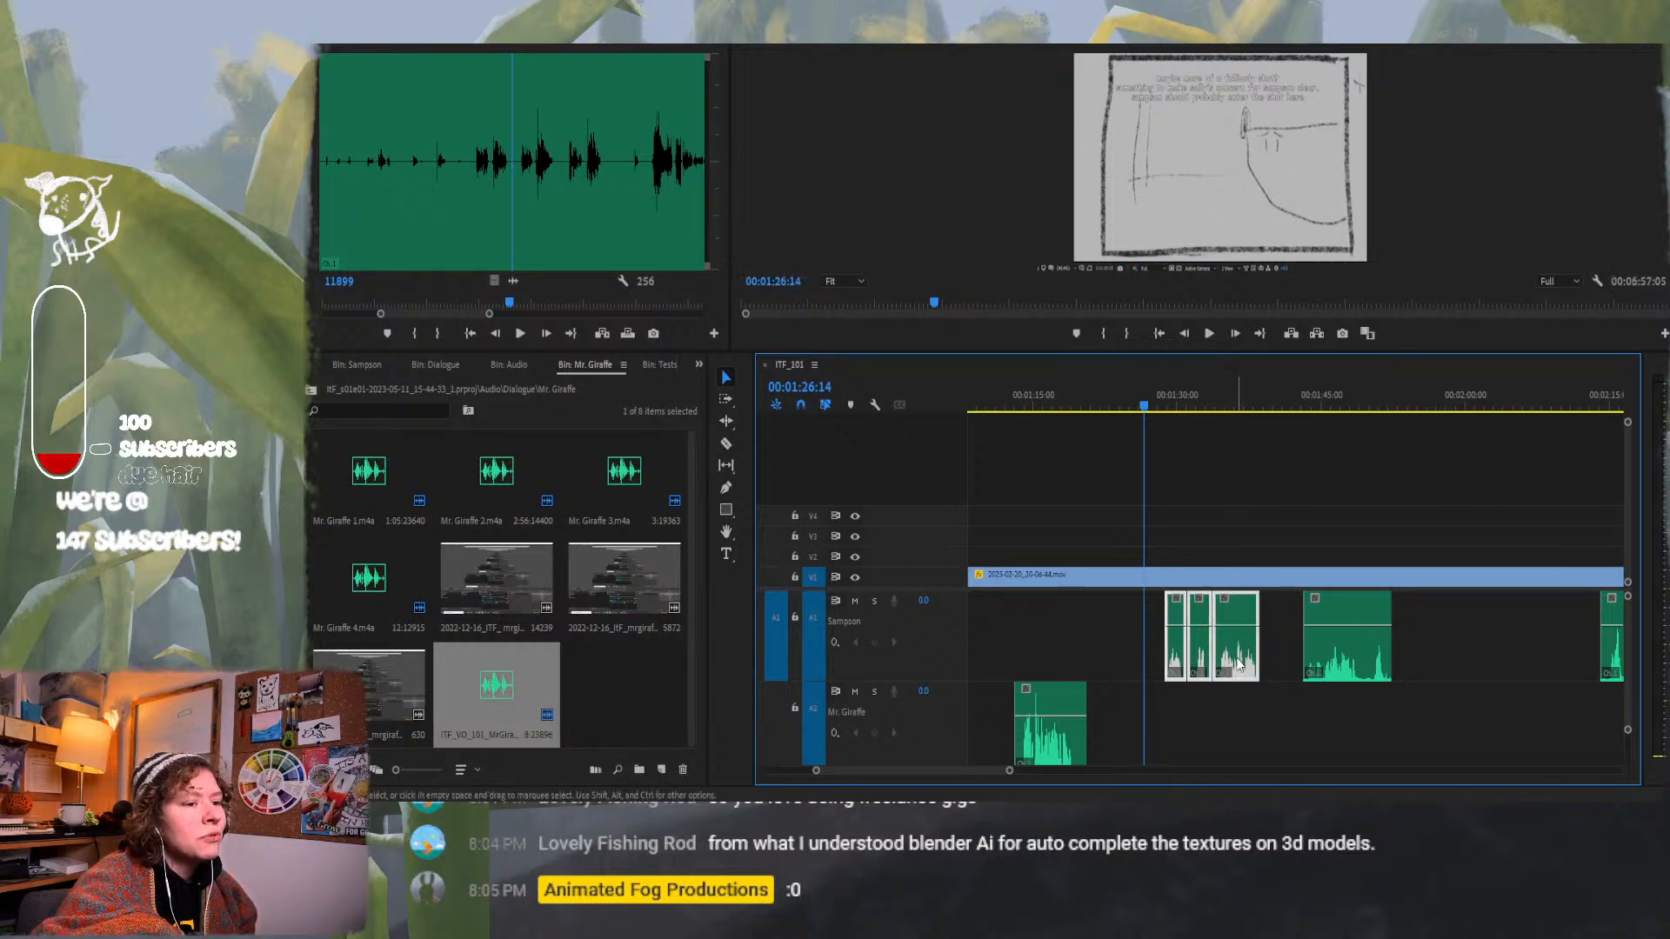
drag(1130, 402, 1245, 421)
drag(1257, 425, 1169, 424)
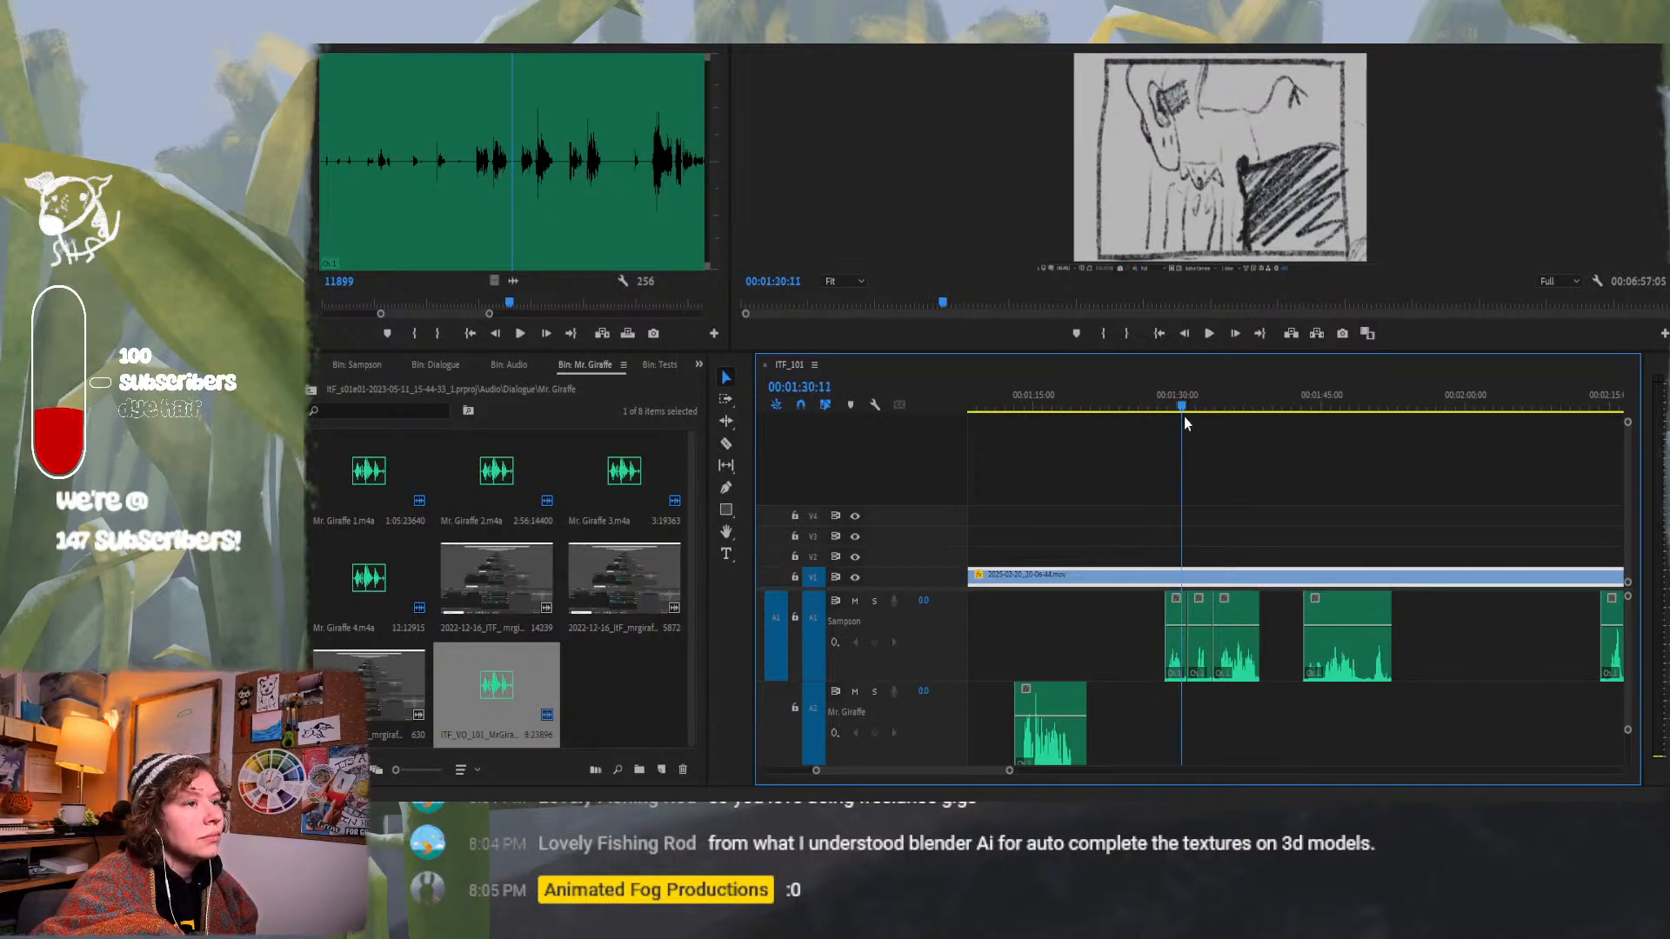
drag(1185, 418, 1275, 435)
drag(1342, 657, 1431, 657)
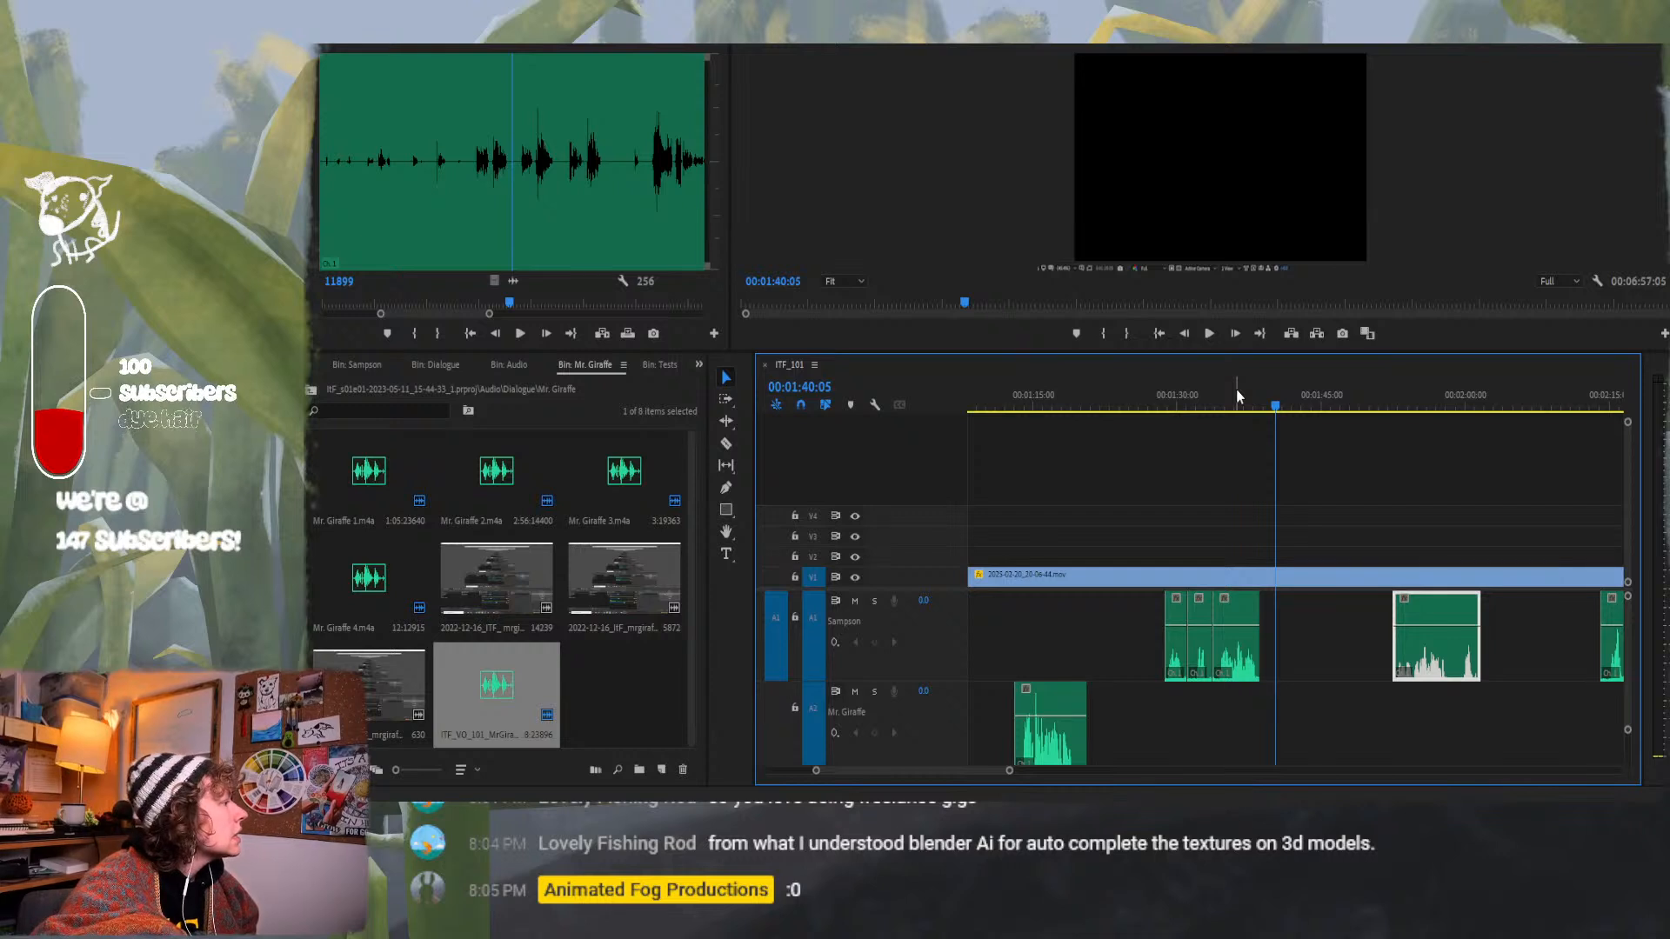
Play the first of the three adjoining Sampson clips and move the other two to start at about 00:01:41.
mouse_move(1239, 396)
mouse_down()
mouse_move(1136, 391)
mouse_move(1172, 394)
mouse_up()
key(space)
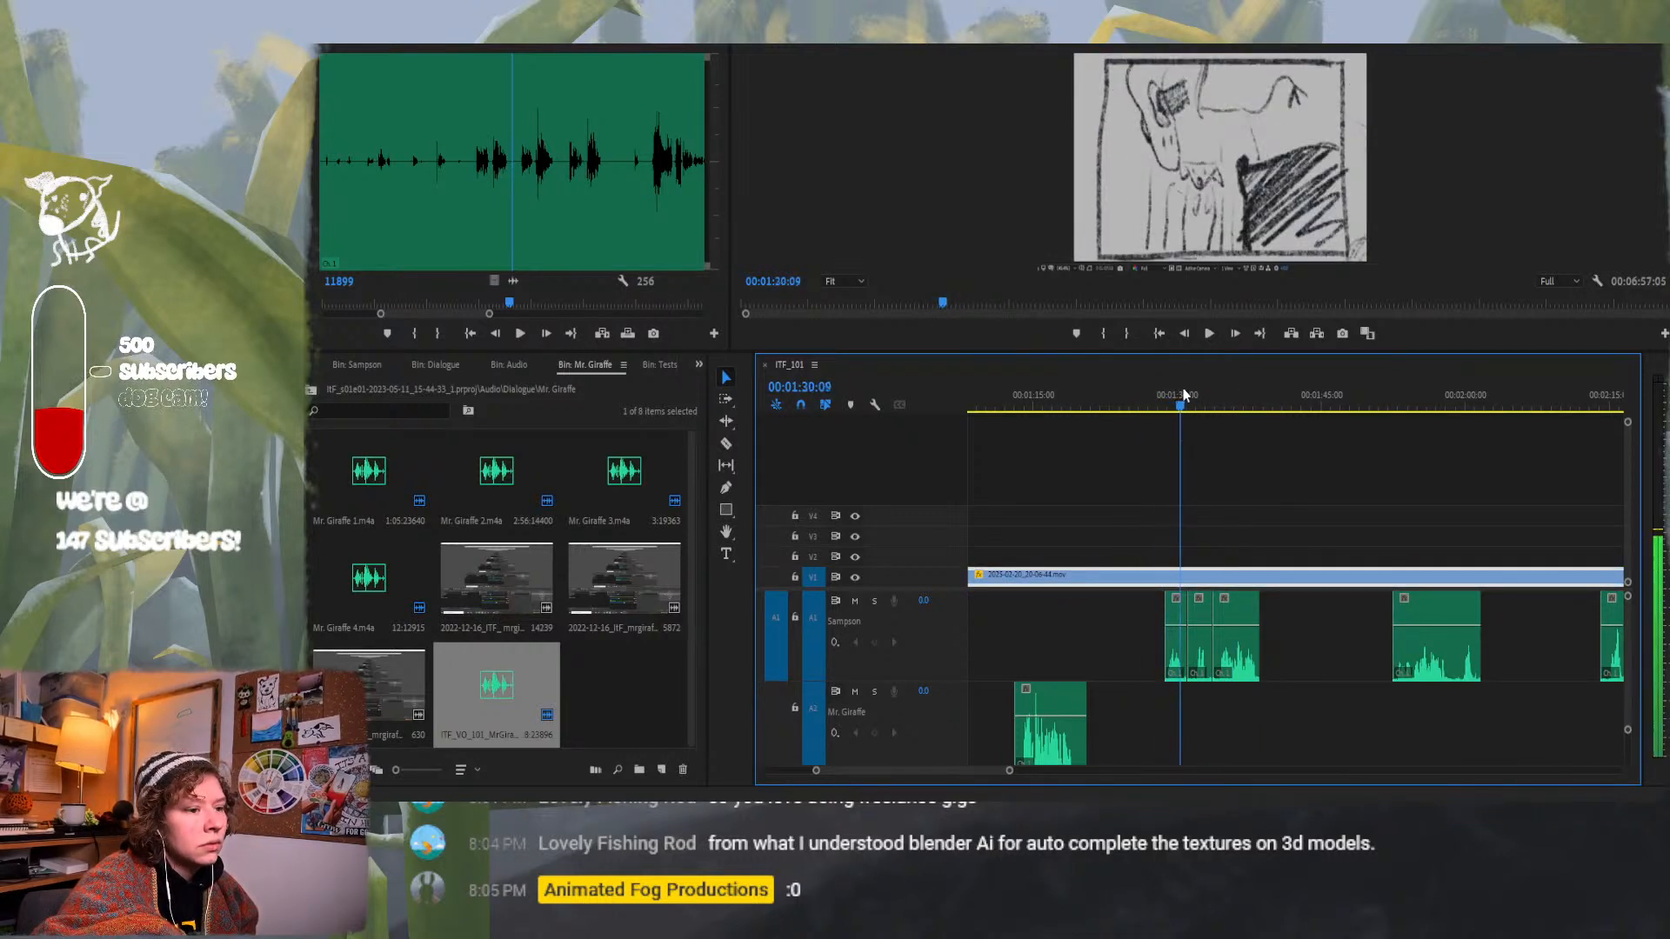
click(1207, 668)
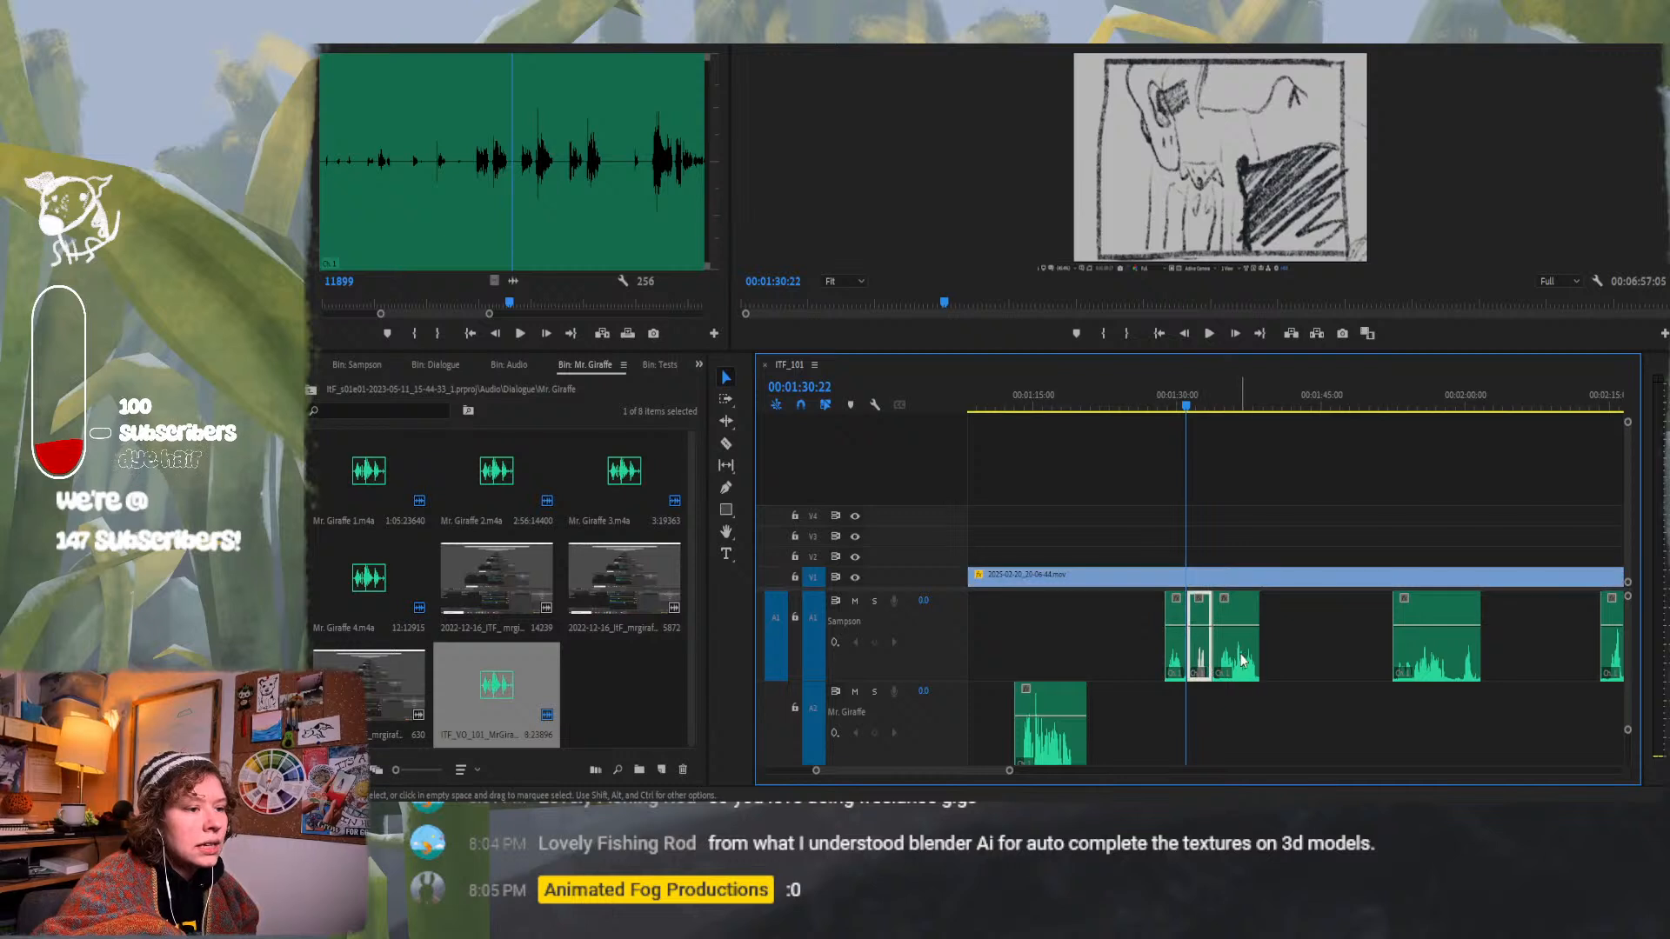
shift+click(1235, 656)
drag(1235, 654, 1328, 654)
mouse_move(1188, 408)
mouse_down()
mouse_move(1145, 408)
mouse_move(1188, 421)
mouse_up()
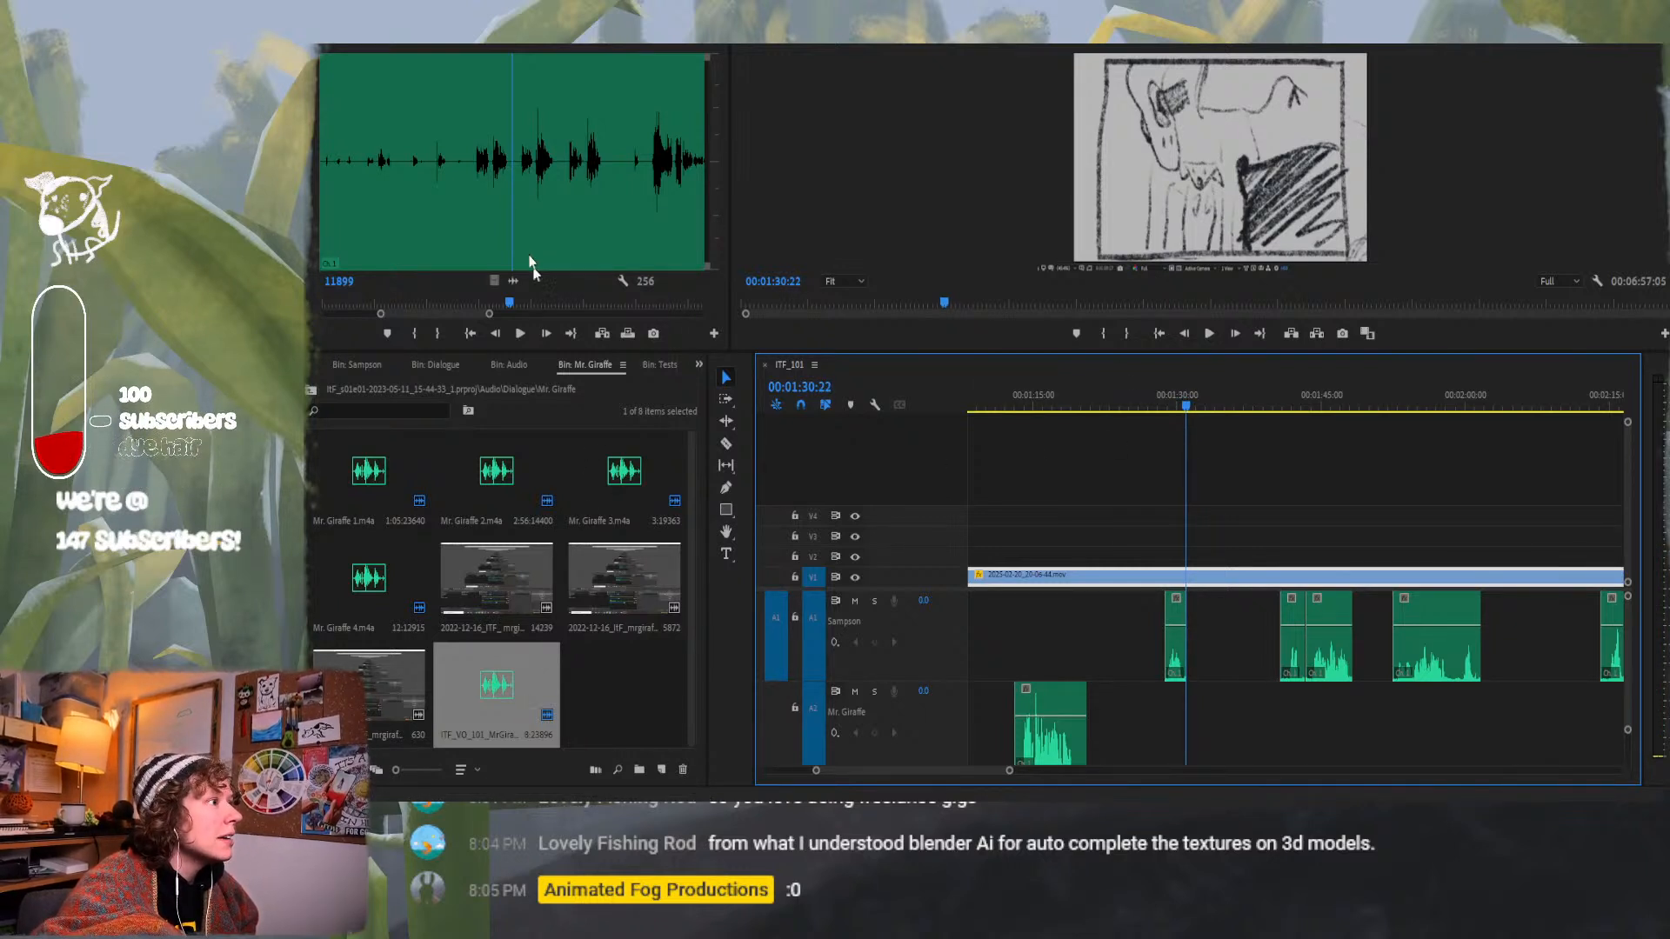
Audition further into the Mr. Giraffe recording and mark the next line as a 202-frame range ending at frame 13394.
drag(510, 196, 470, 200)
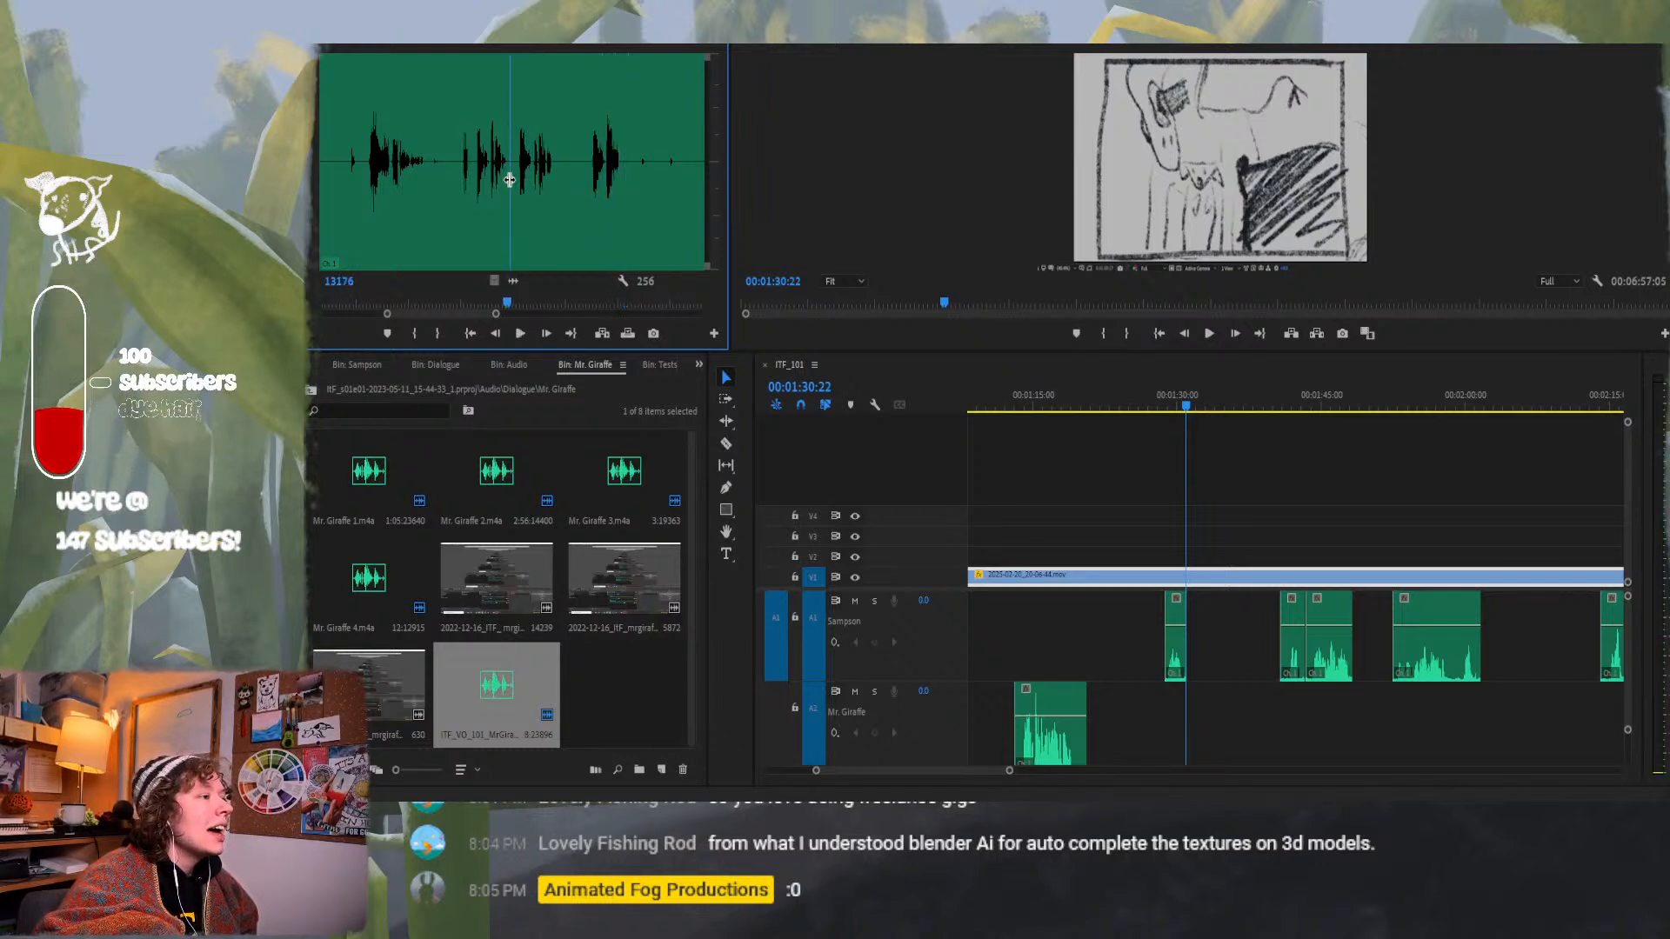
key(space)
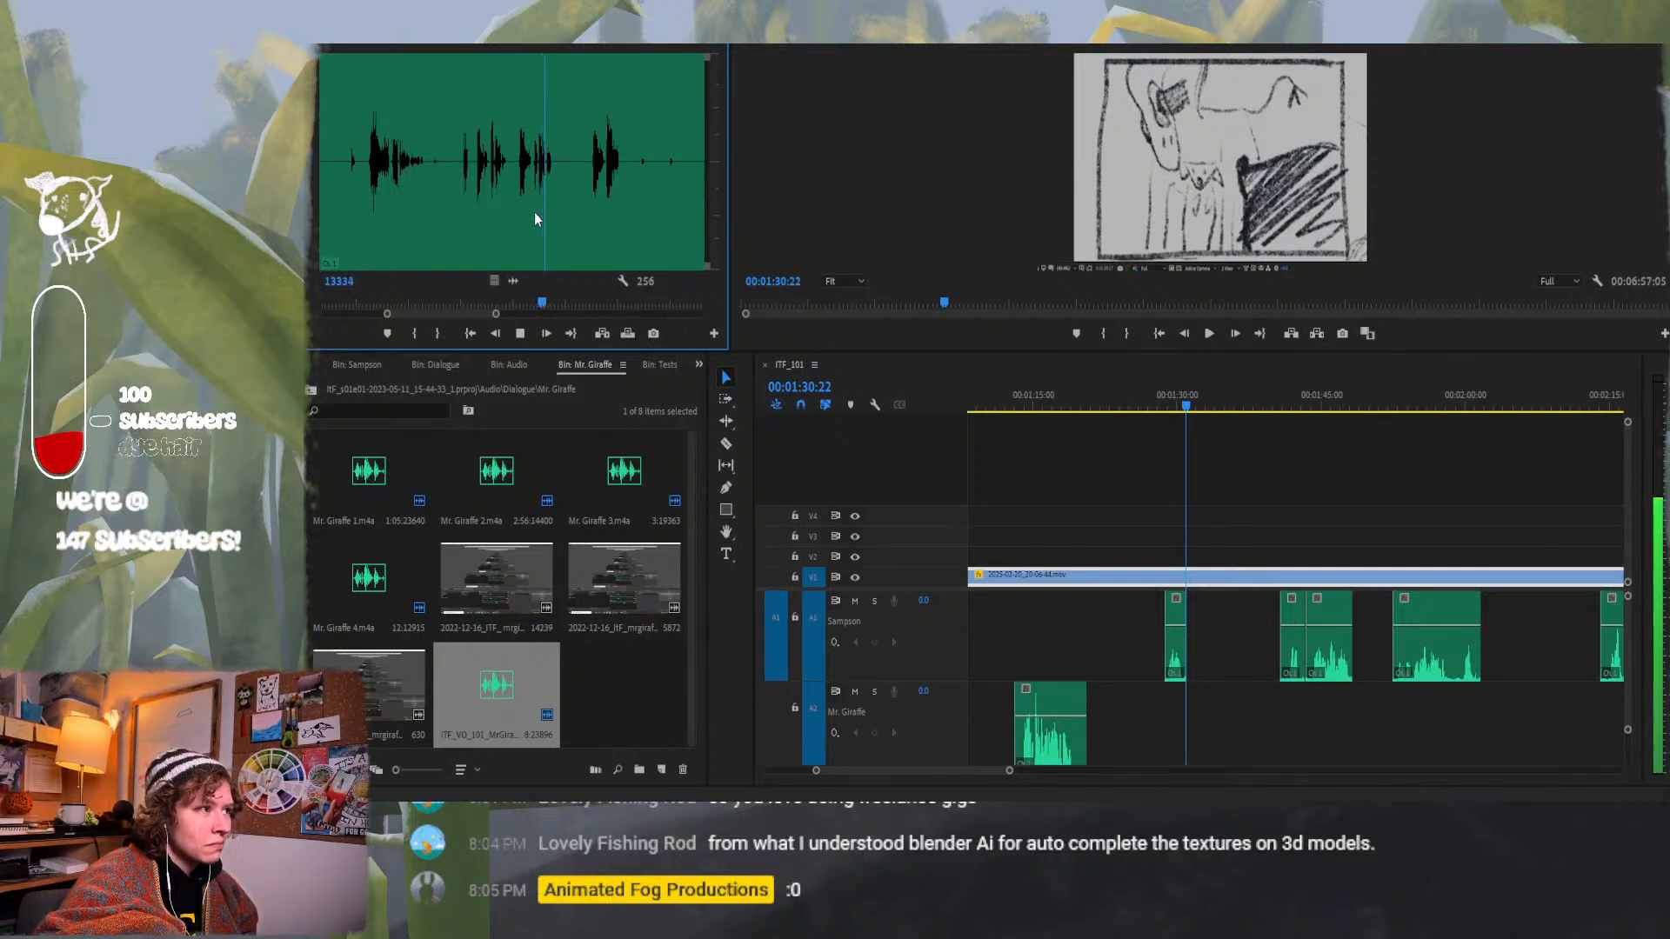
key(space)
mouse_move(528, 211)
mouse_down()
mouse_move(512, 194)
mouse_move(558, 210)
mouse_up()
click(416, 335)
click(439, 336)
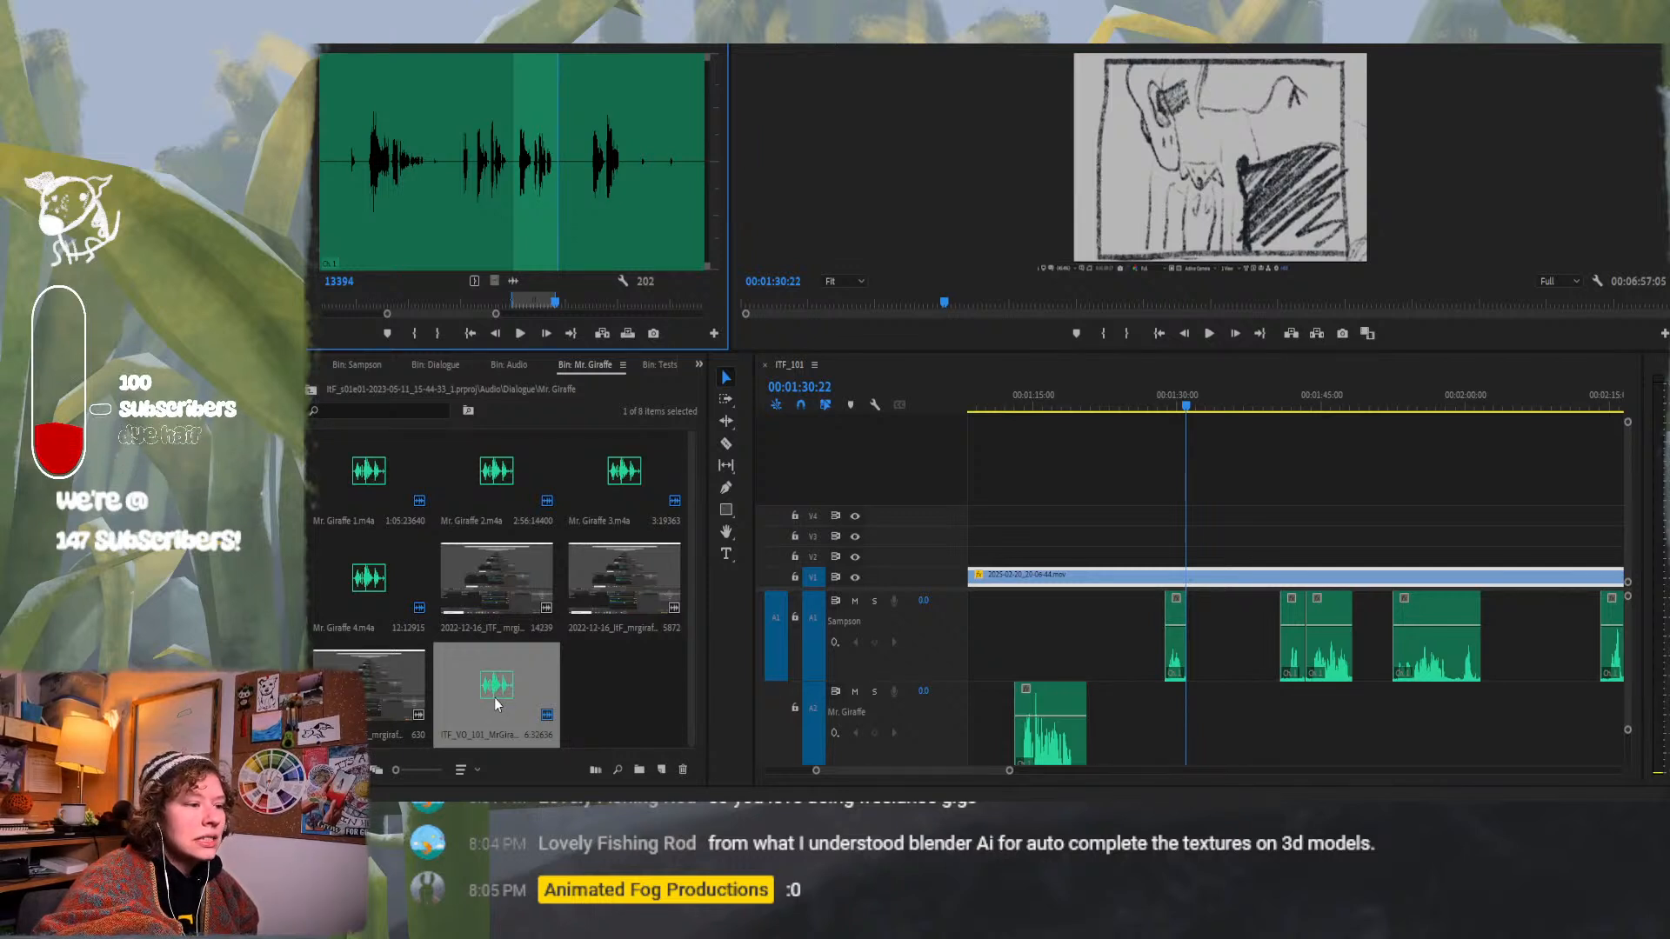
Place the marked Mr. Giraffe line on the Mr. Giraffe track at 00:01:30:22 and play it against the storyboard.
drag(494, 698, 1188, 728)
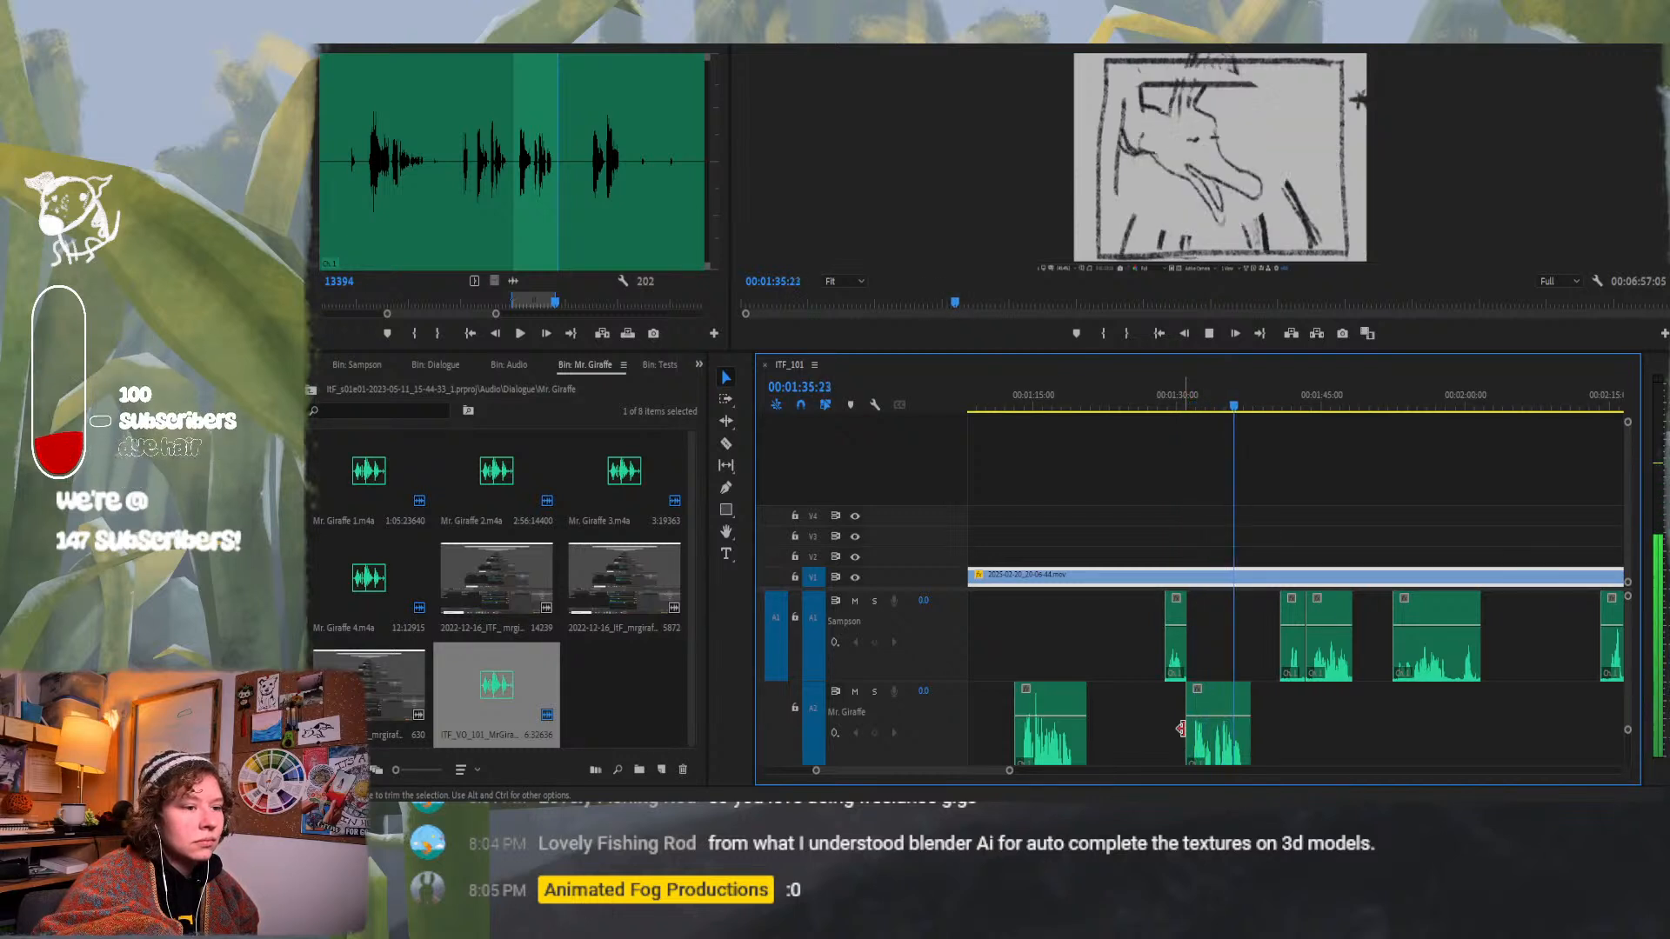
key(space)
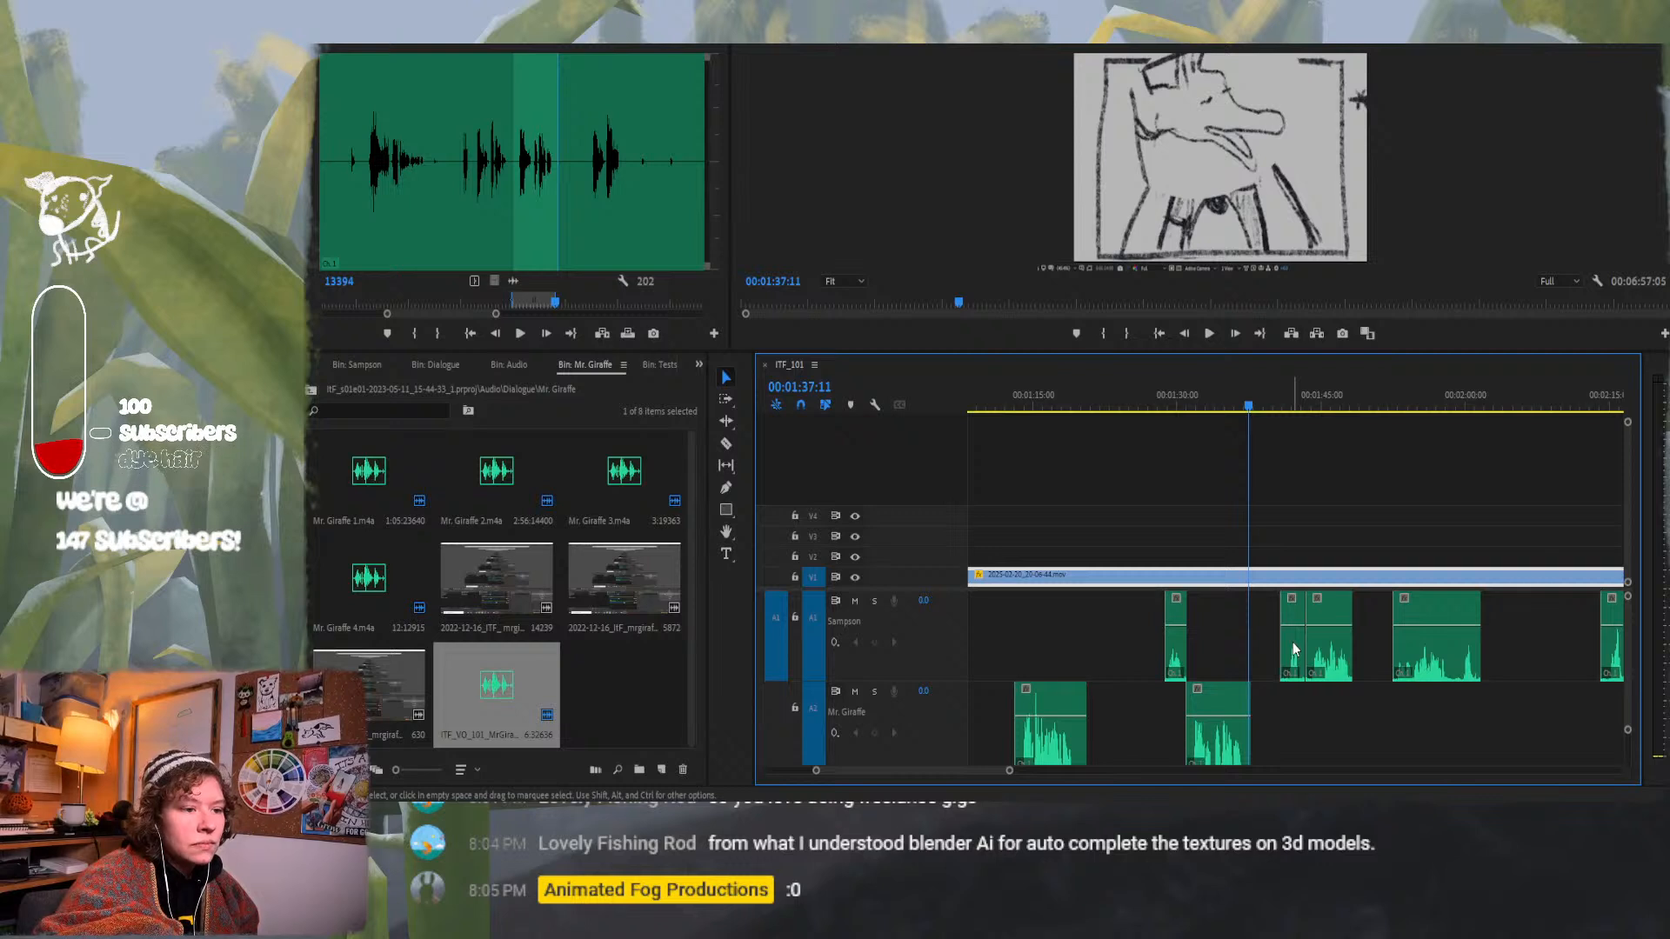
scroll(1130, 708, down, 1)
scroll(1131, 708, up, 1)
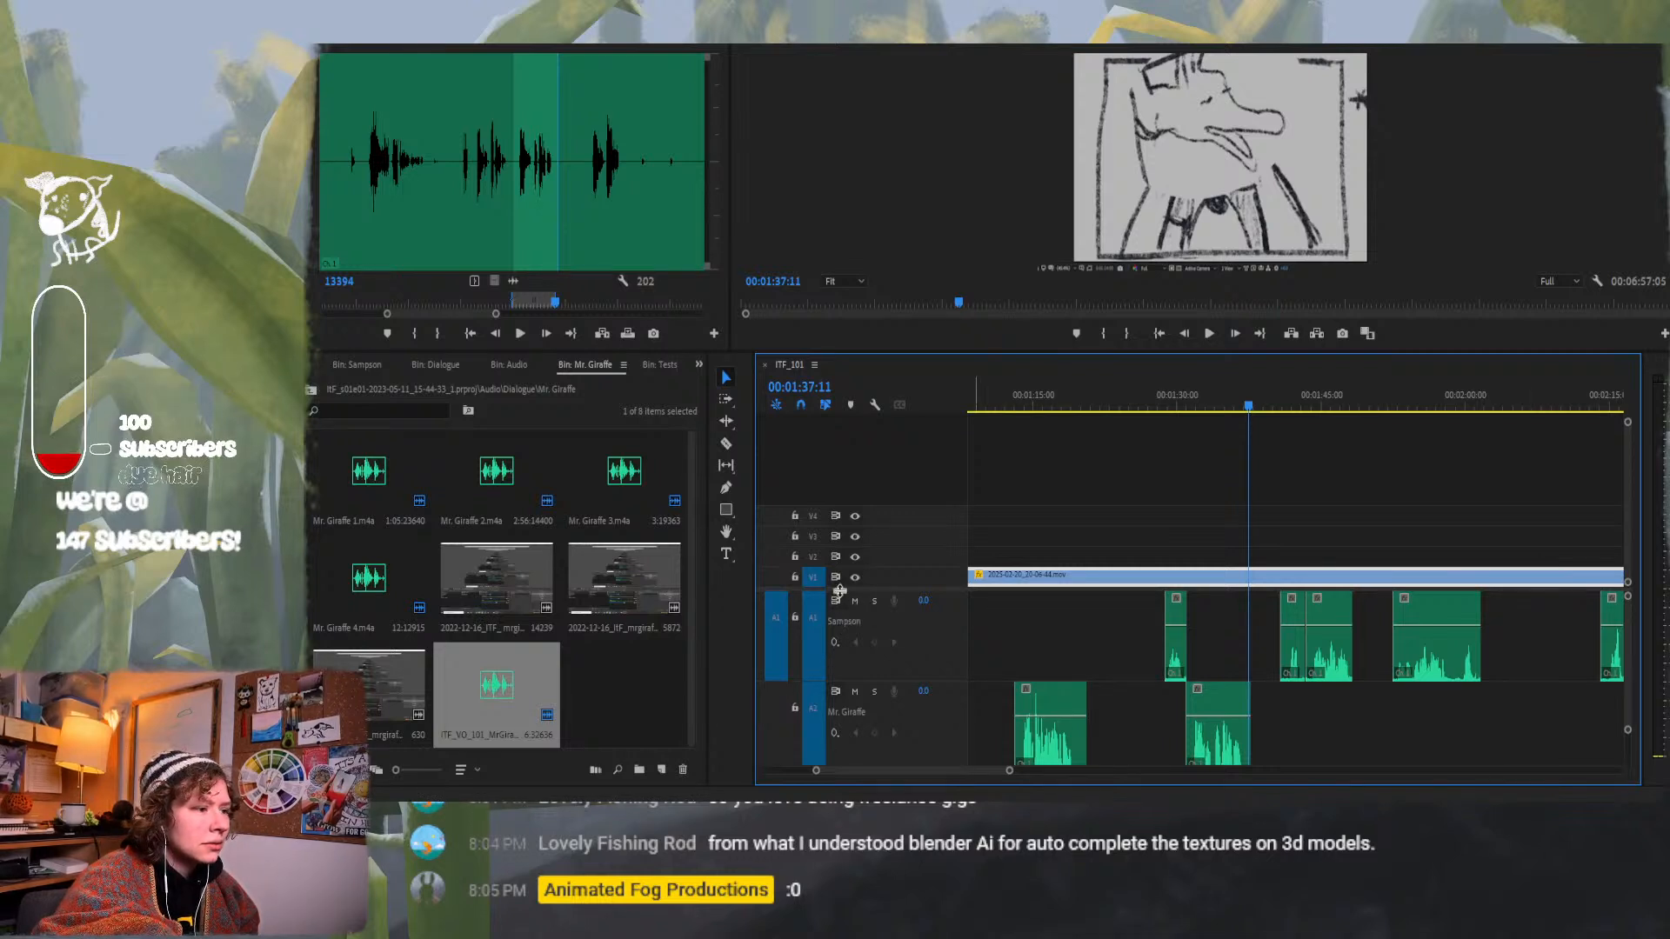
Give the audio tracks more room in the ITF_101 timeline and replay the new Mr. Giraffe clip from its start.
drag(840, 591, 856, 459)
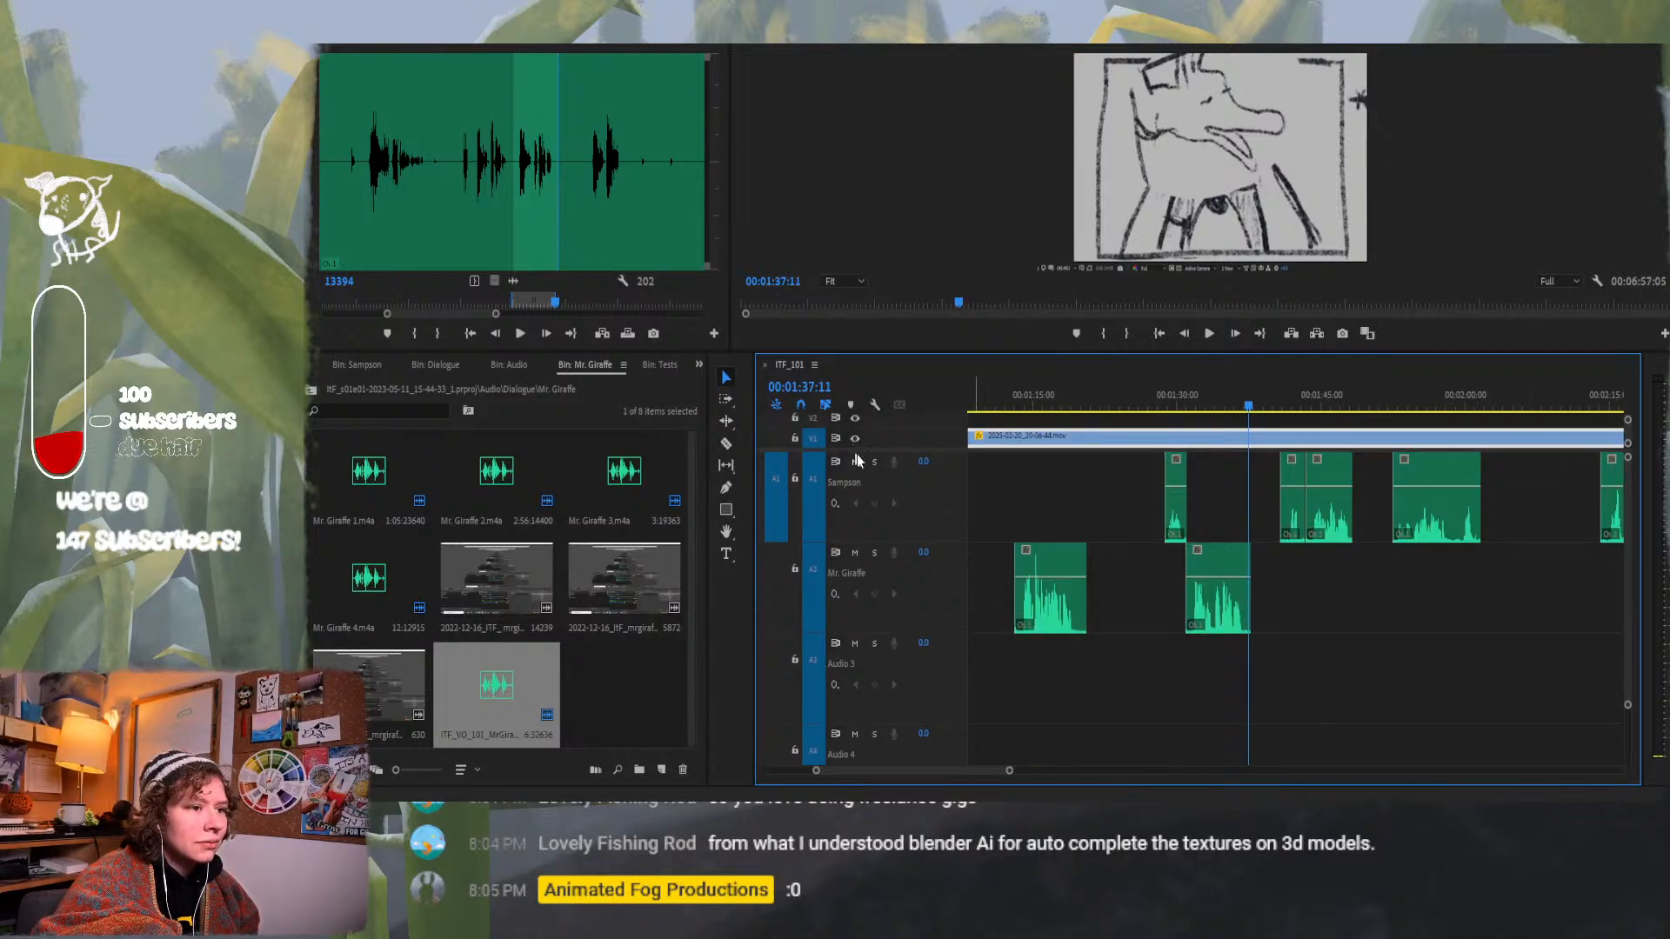
click(1185, 405)
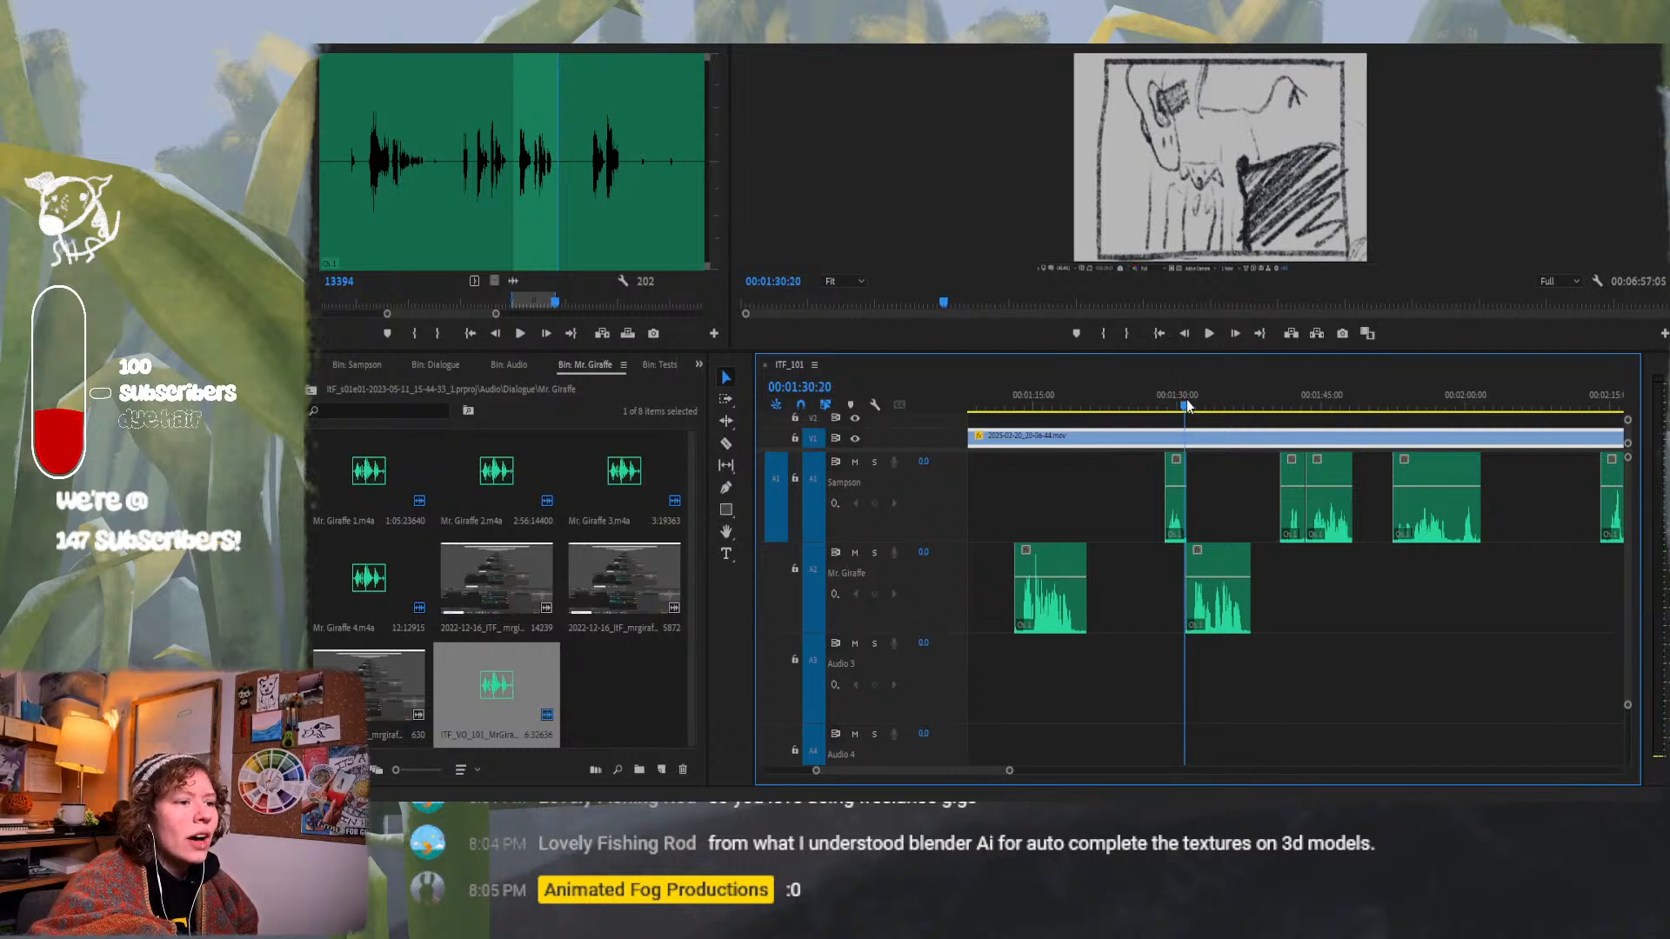
key(space)
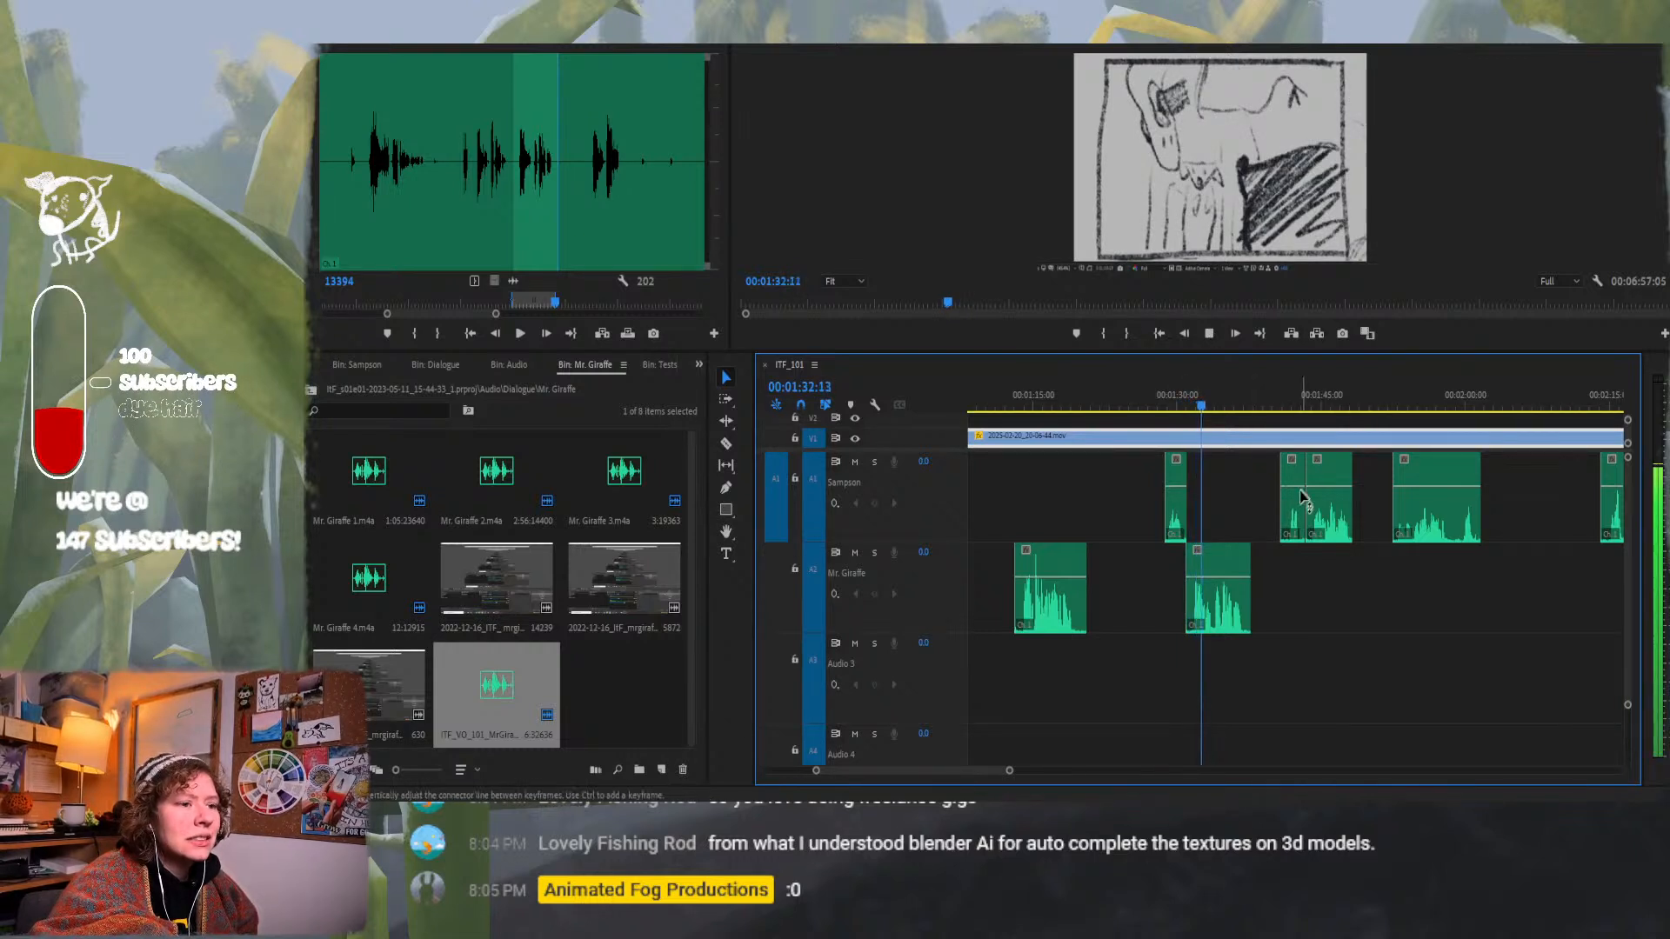
key(space)
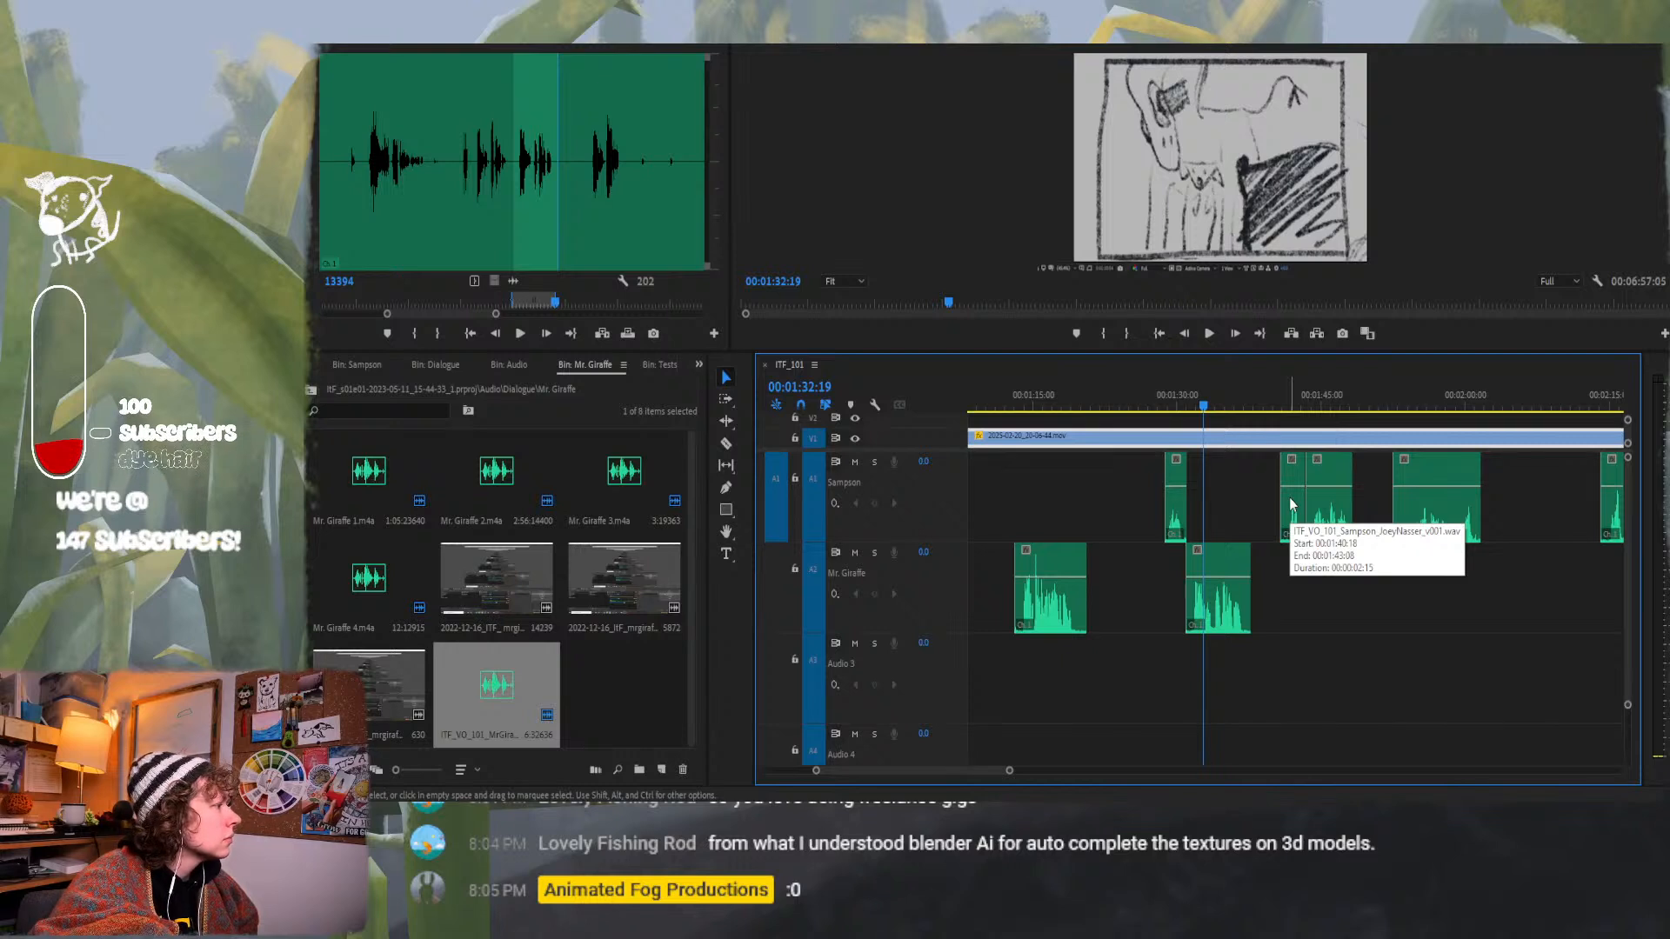
Move the first of the two adjoining Sampson clips to overlap the end of the Mr. Giraffe clip, and play the overlap.
drag(1291, 503, 1260, 496)
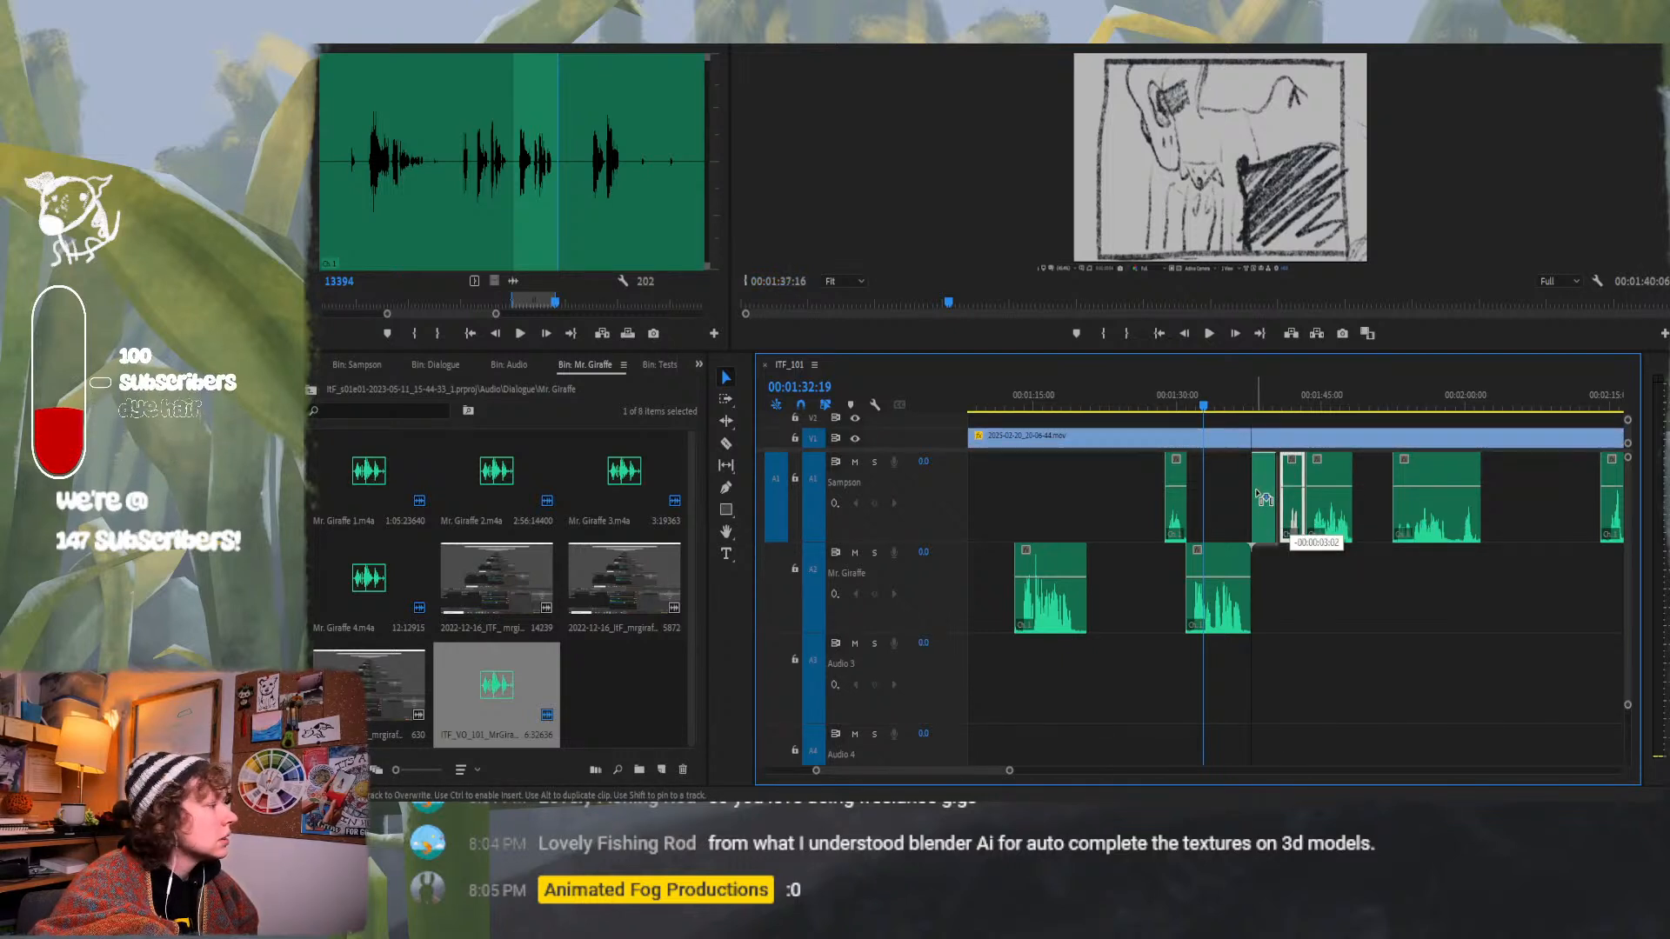
drag(1260, 497, 1245, 488)
click(1230, 405)
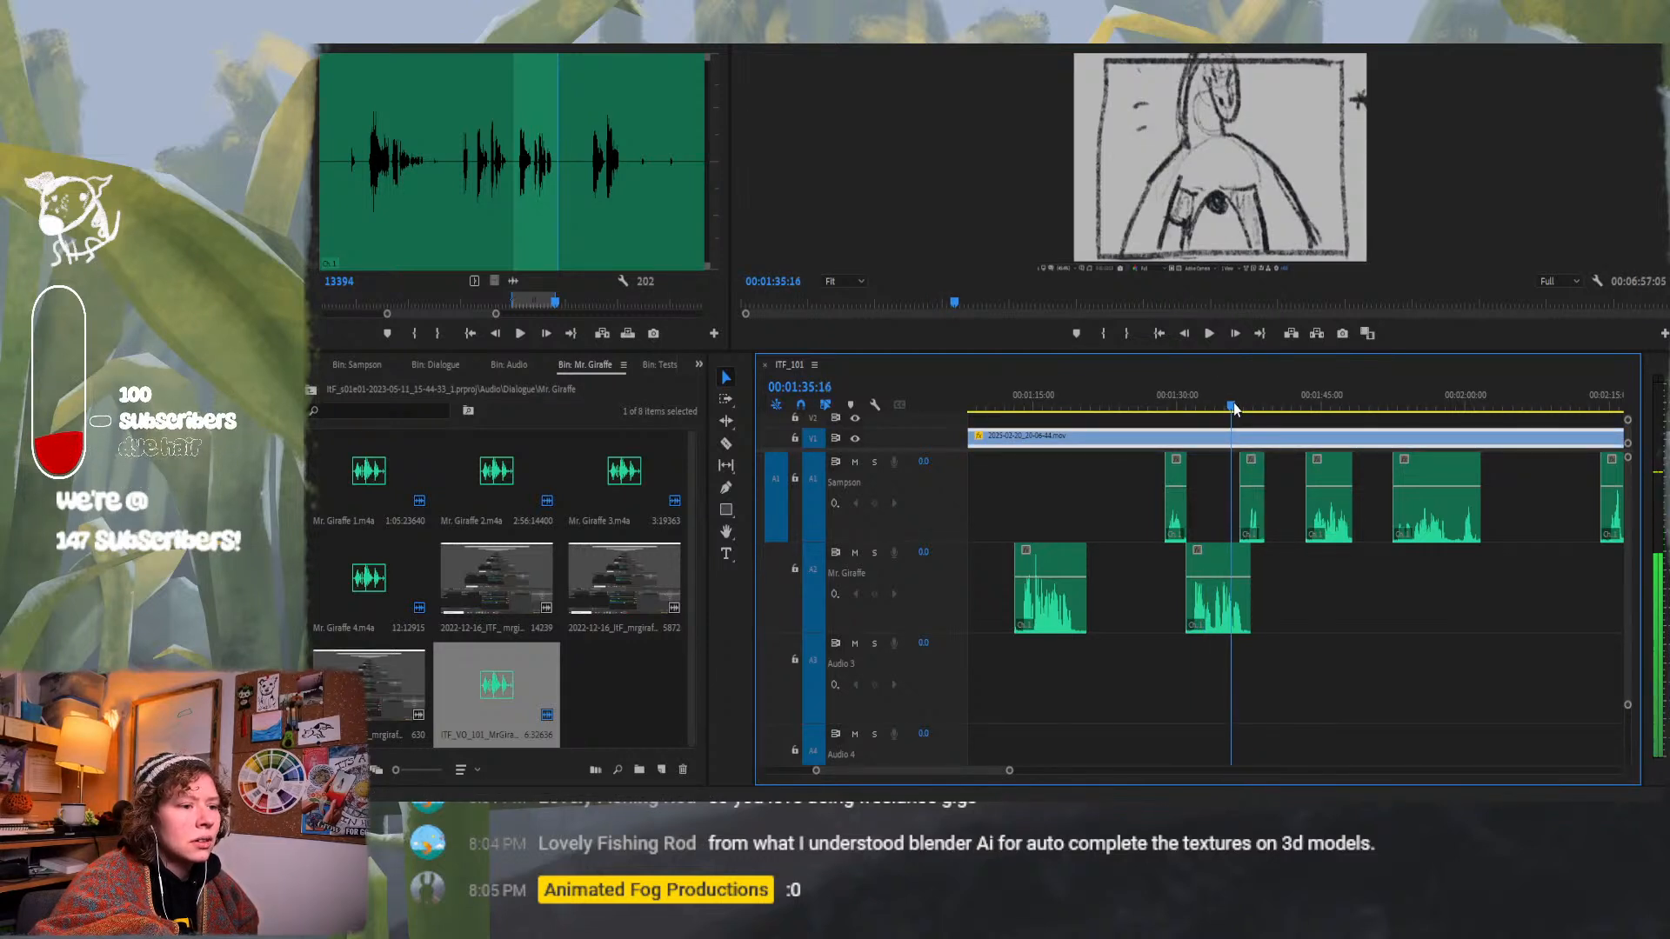
key(space)
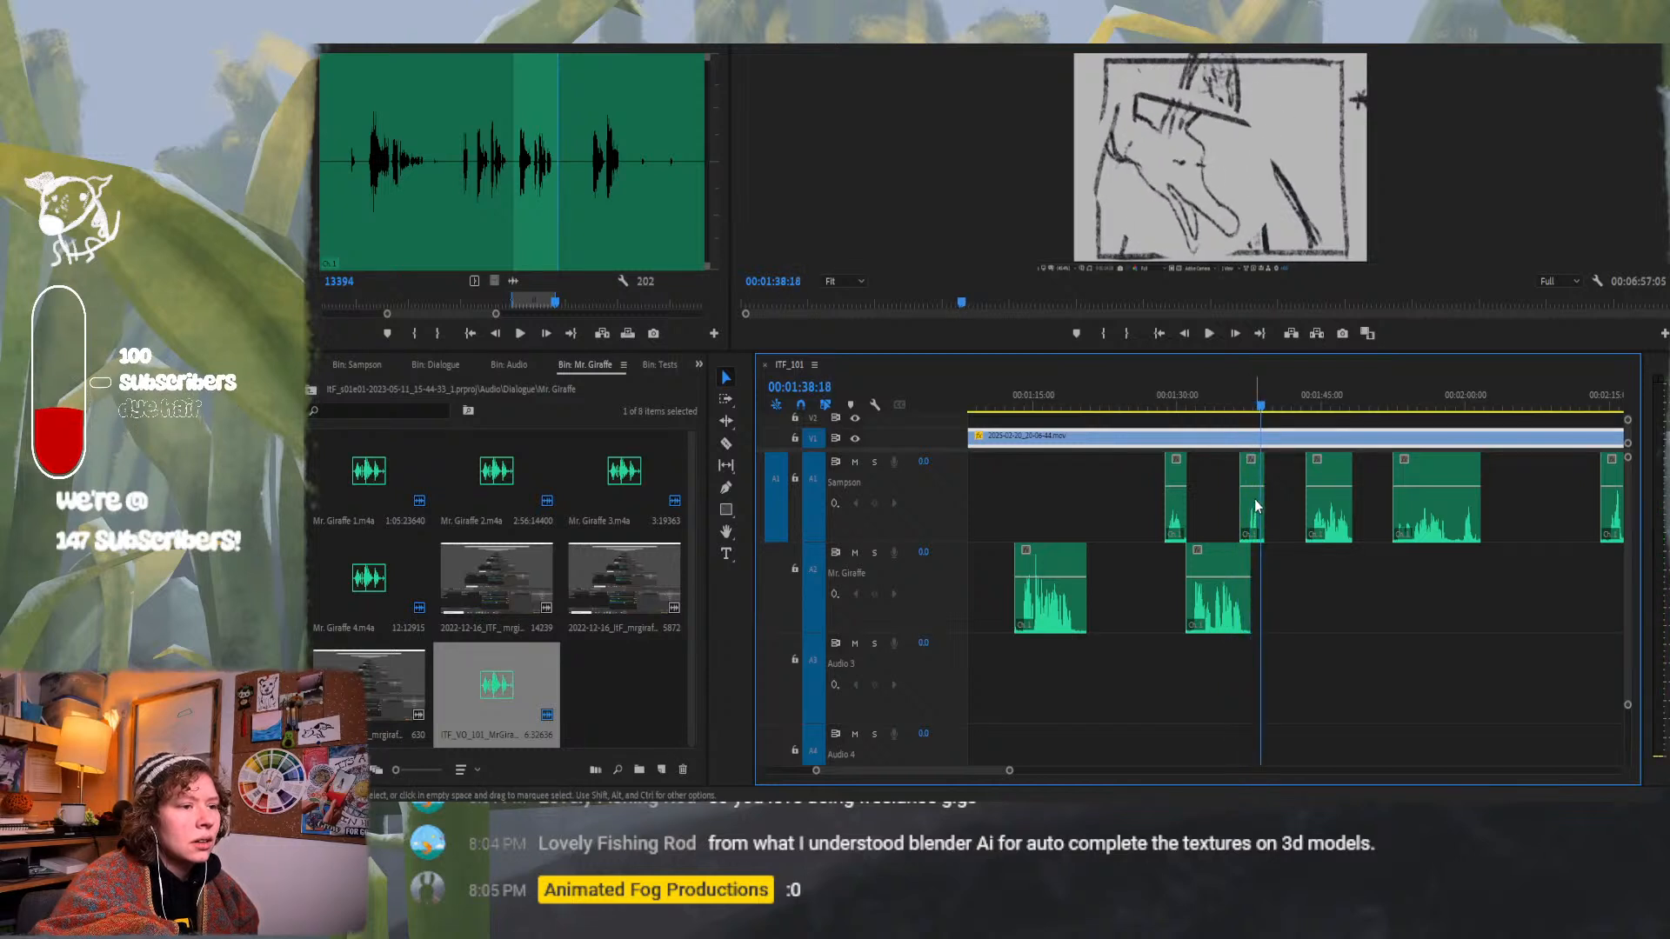
Nudge the overlapping Sampson clip slightly earlier to about 00:01:36 and check its timing against the storyboard.
drag(1254, 506, 1249, 506)
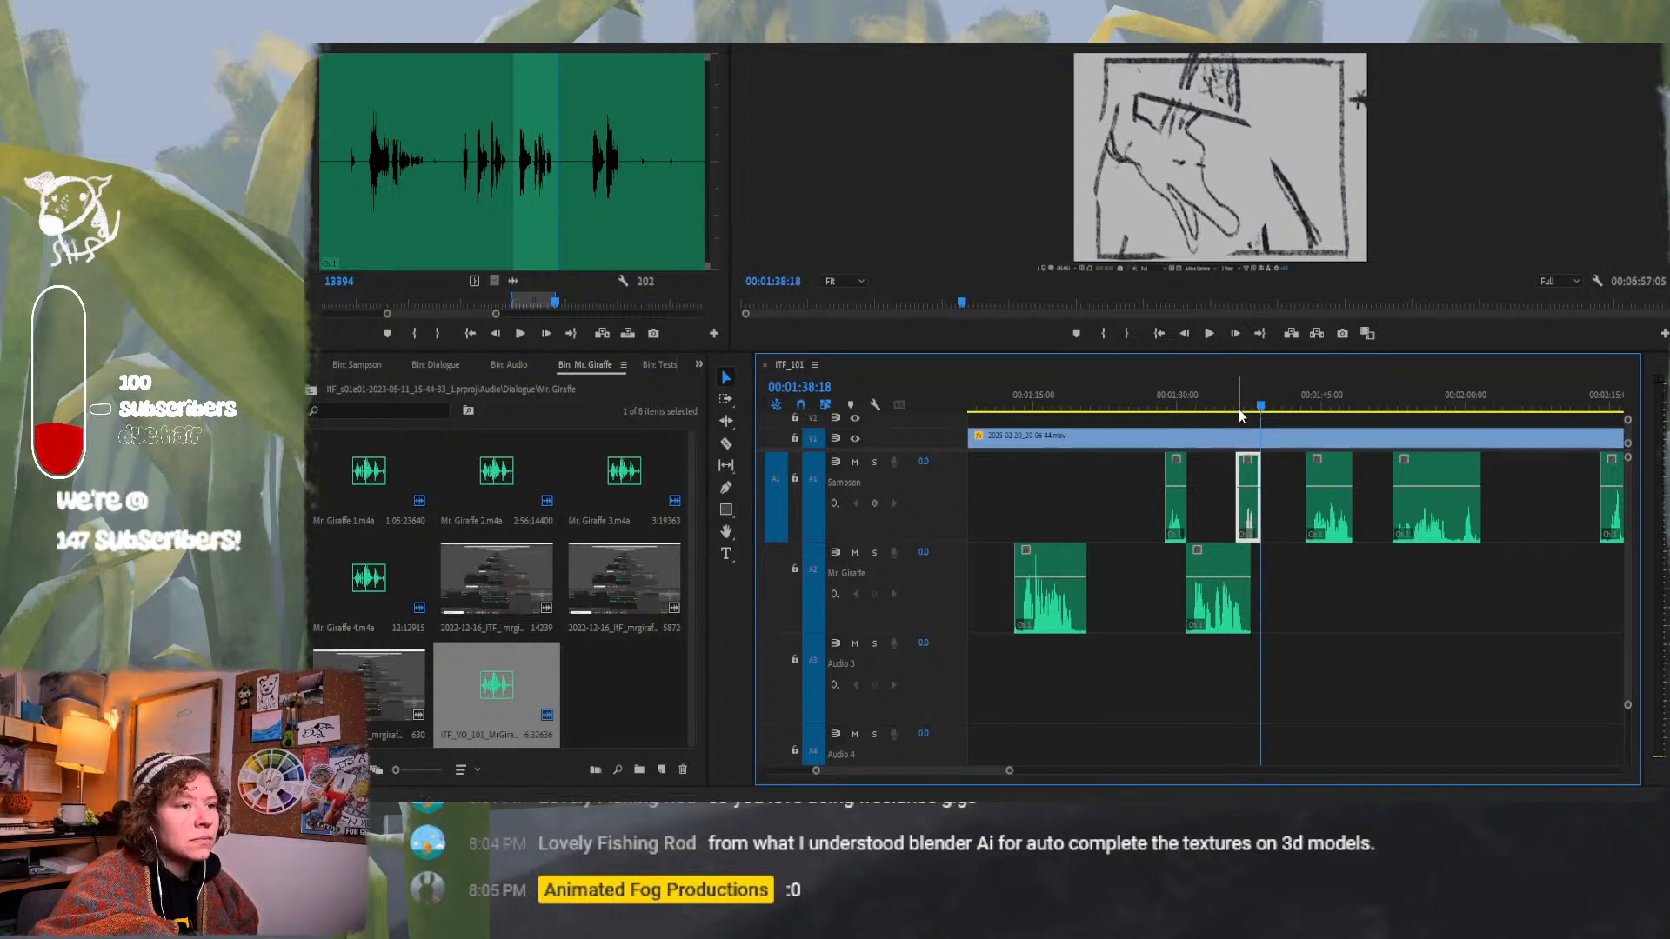
key(space)
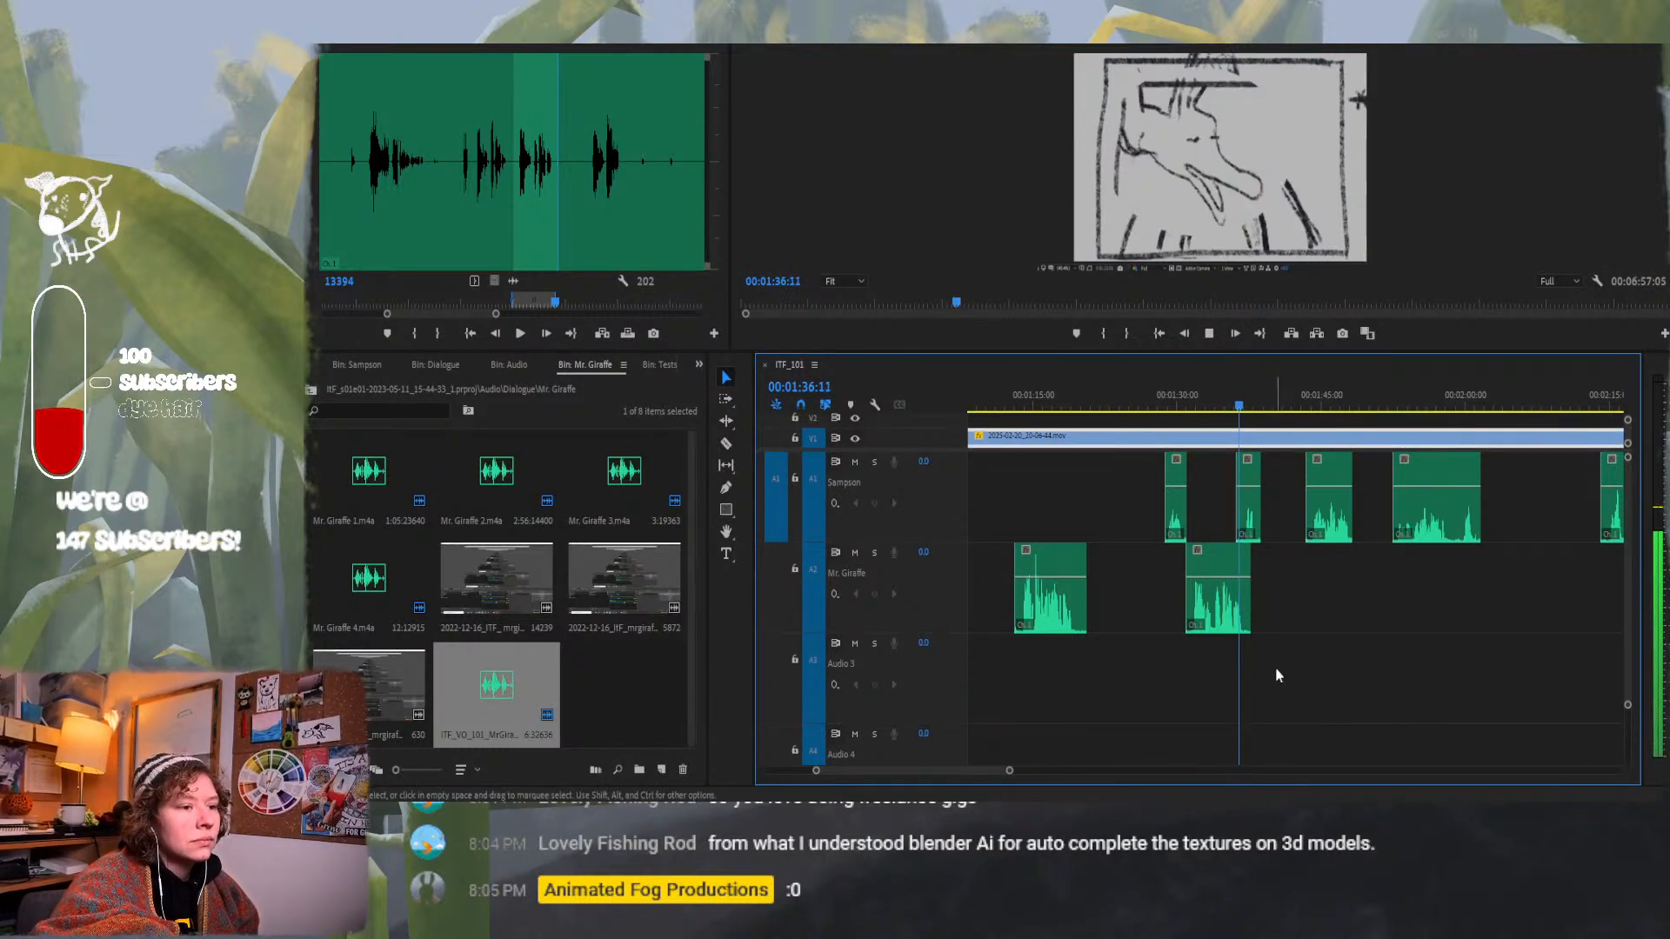
key(space)
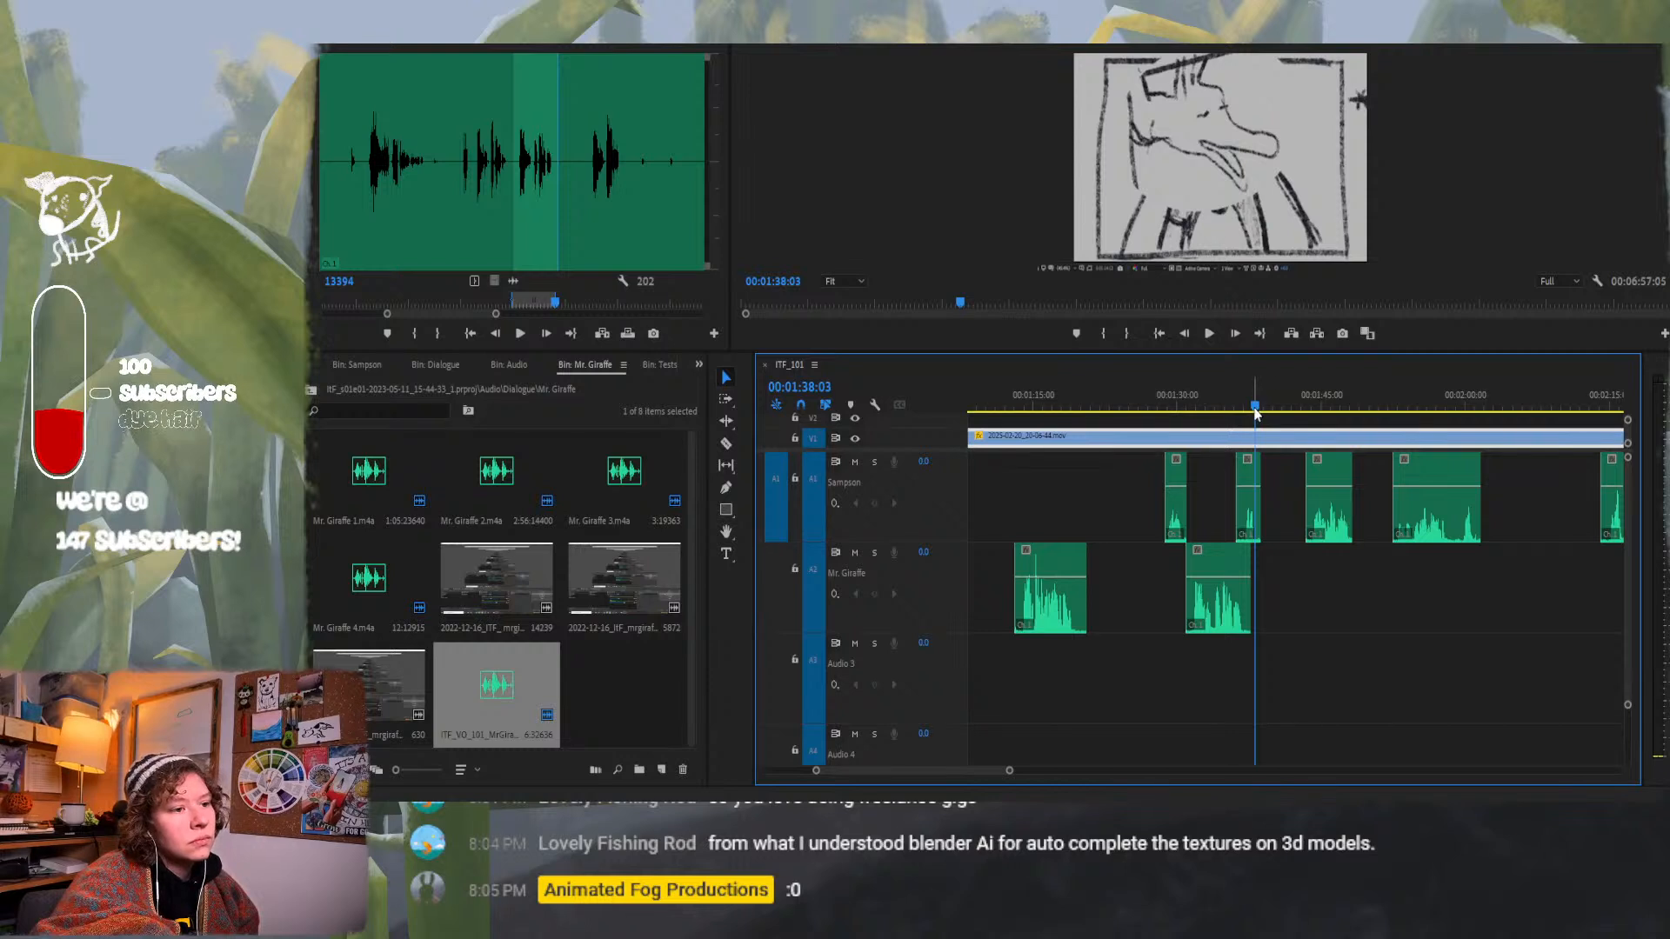
key(space)
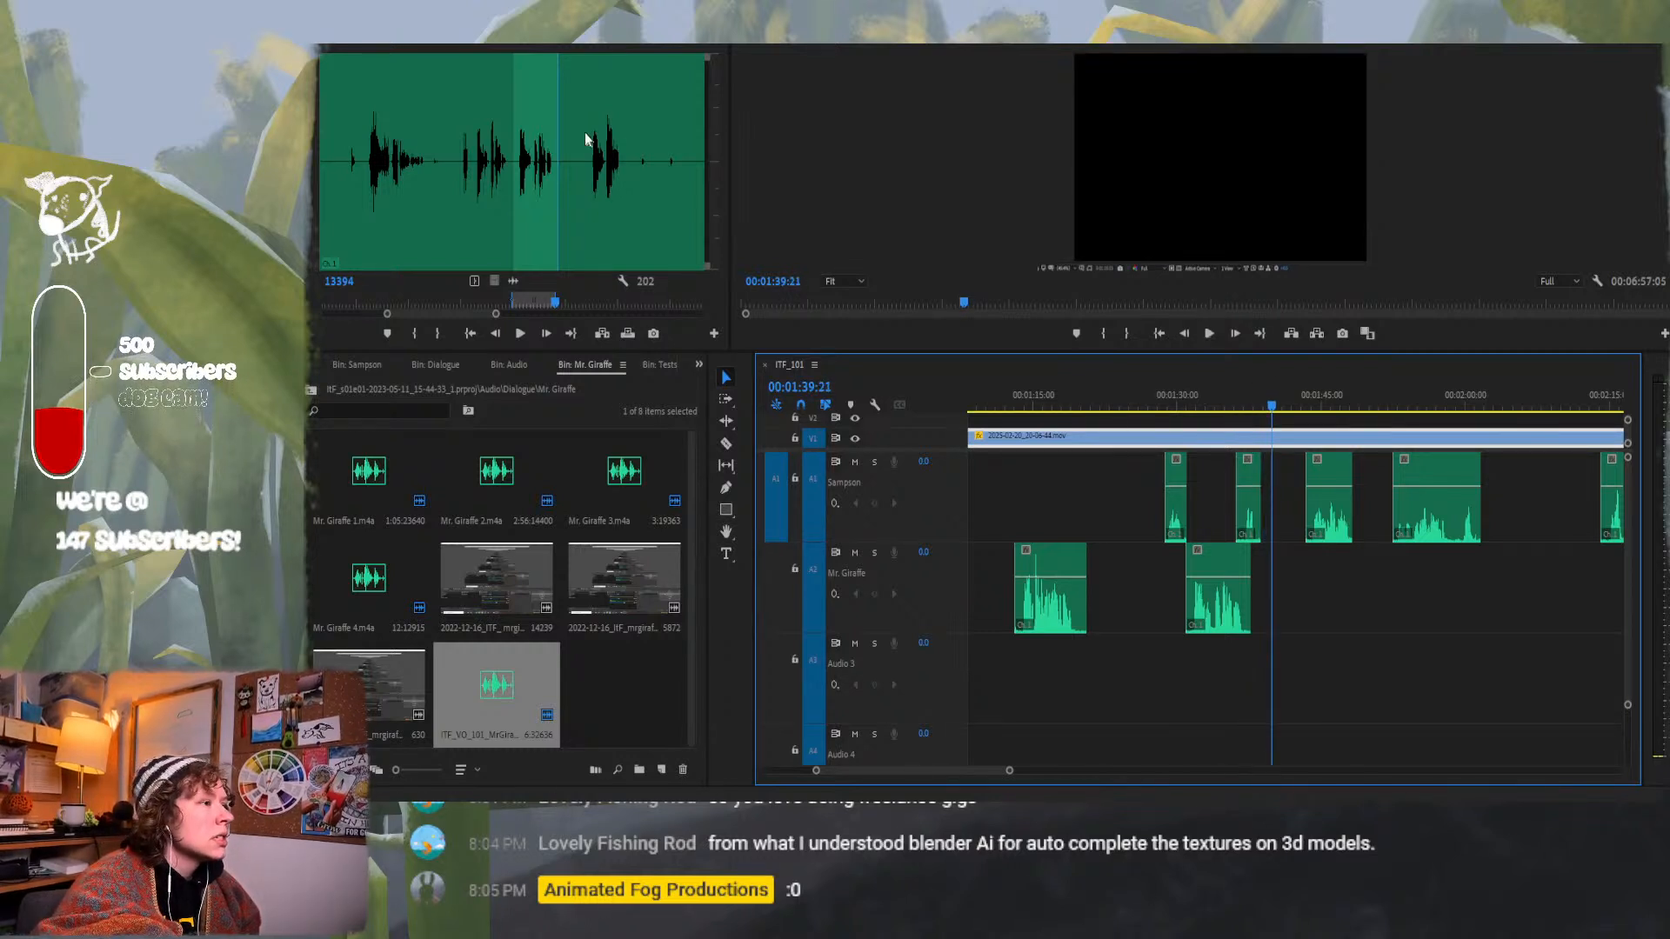
Audition the Mr. Giraffe recording just after the marked line, up to frame 13596, and recheck the middle of the marked line.
click(587, 200)
key(space)
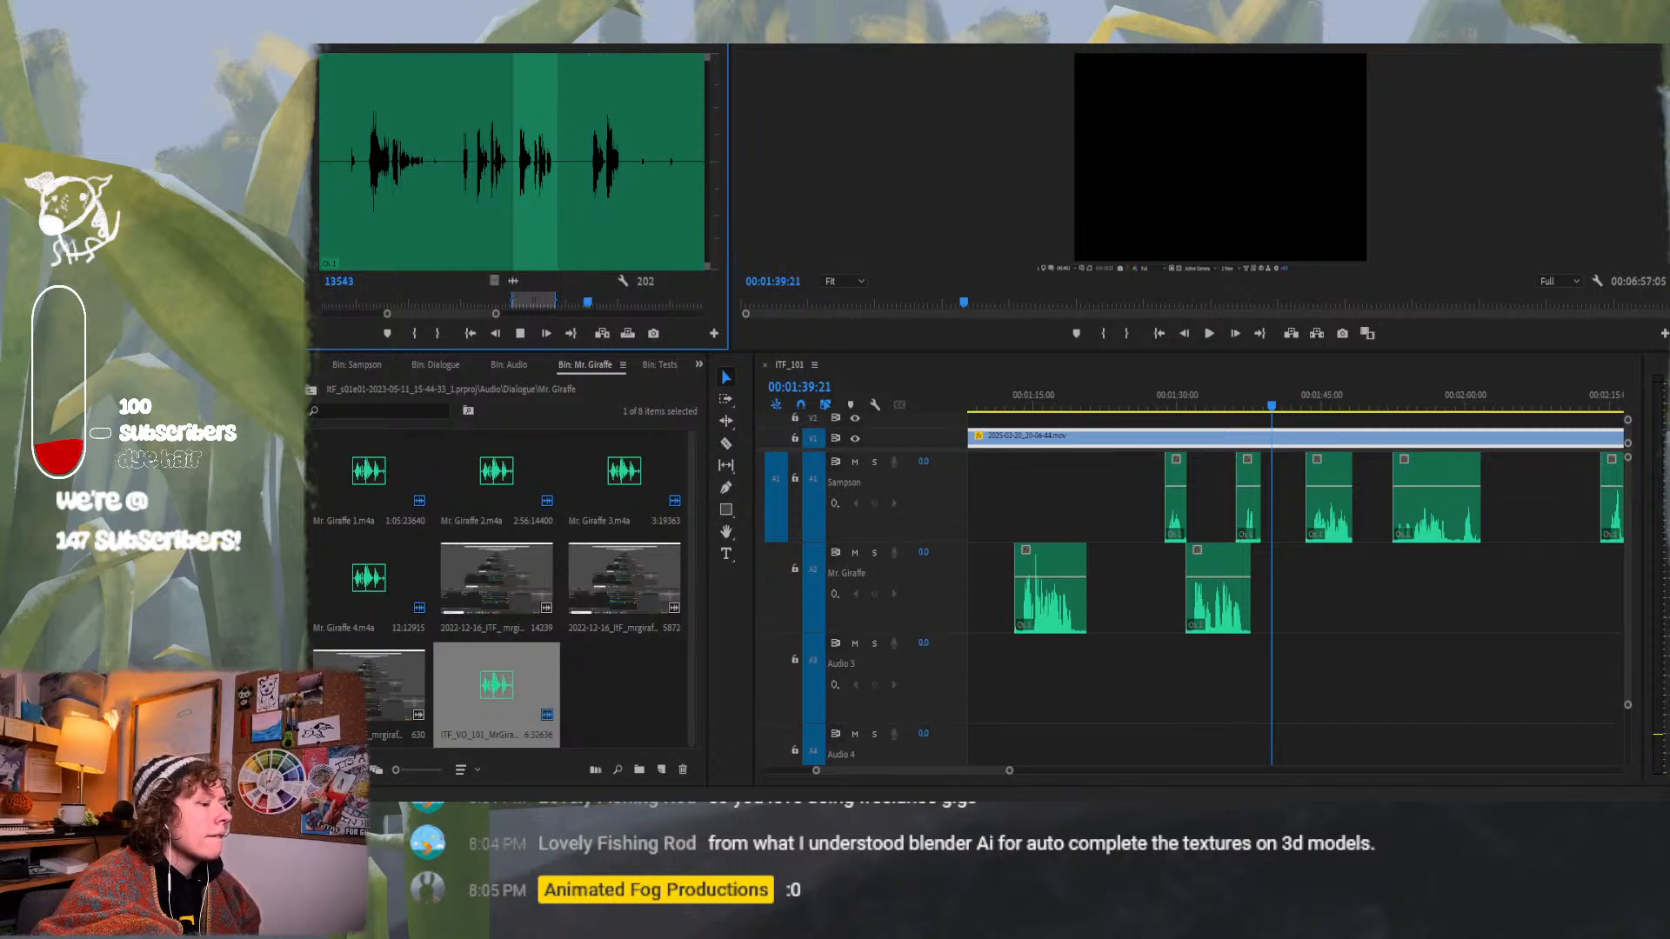
key(space)
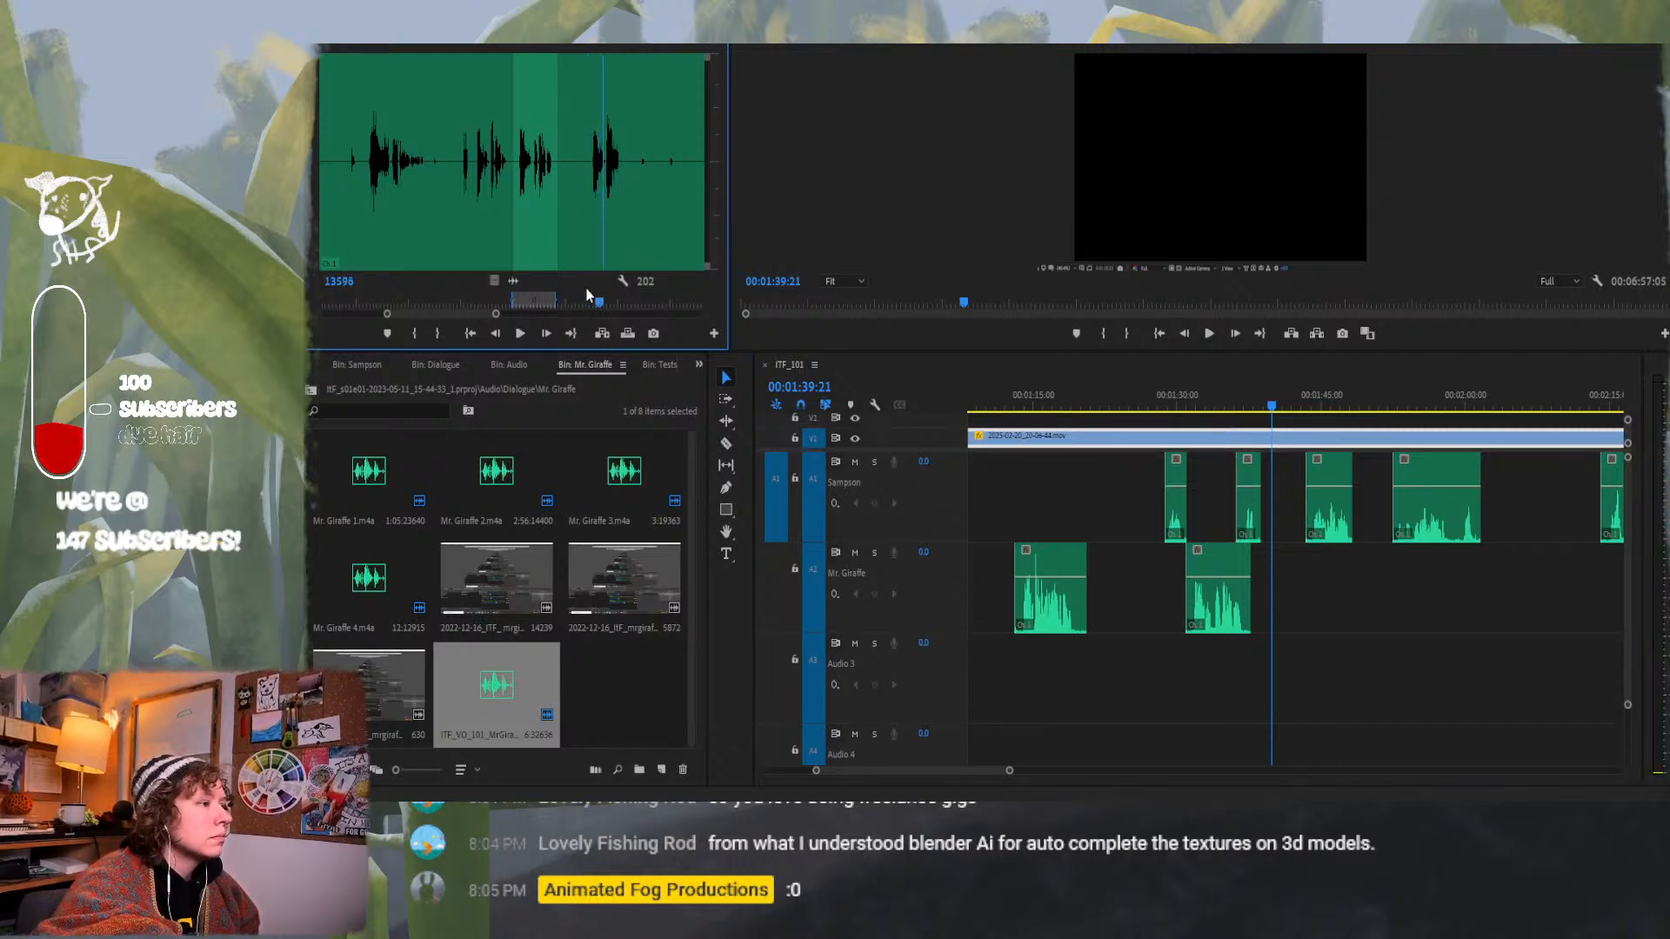
click(534, 301)
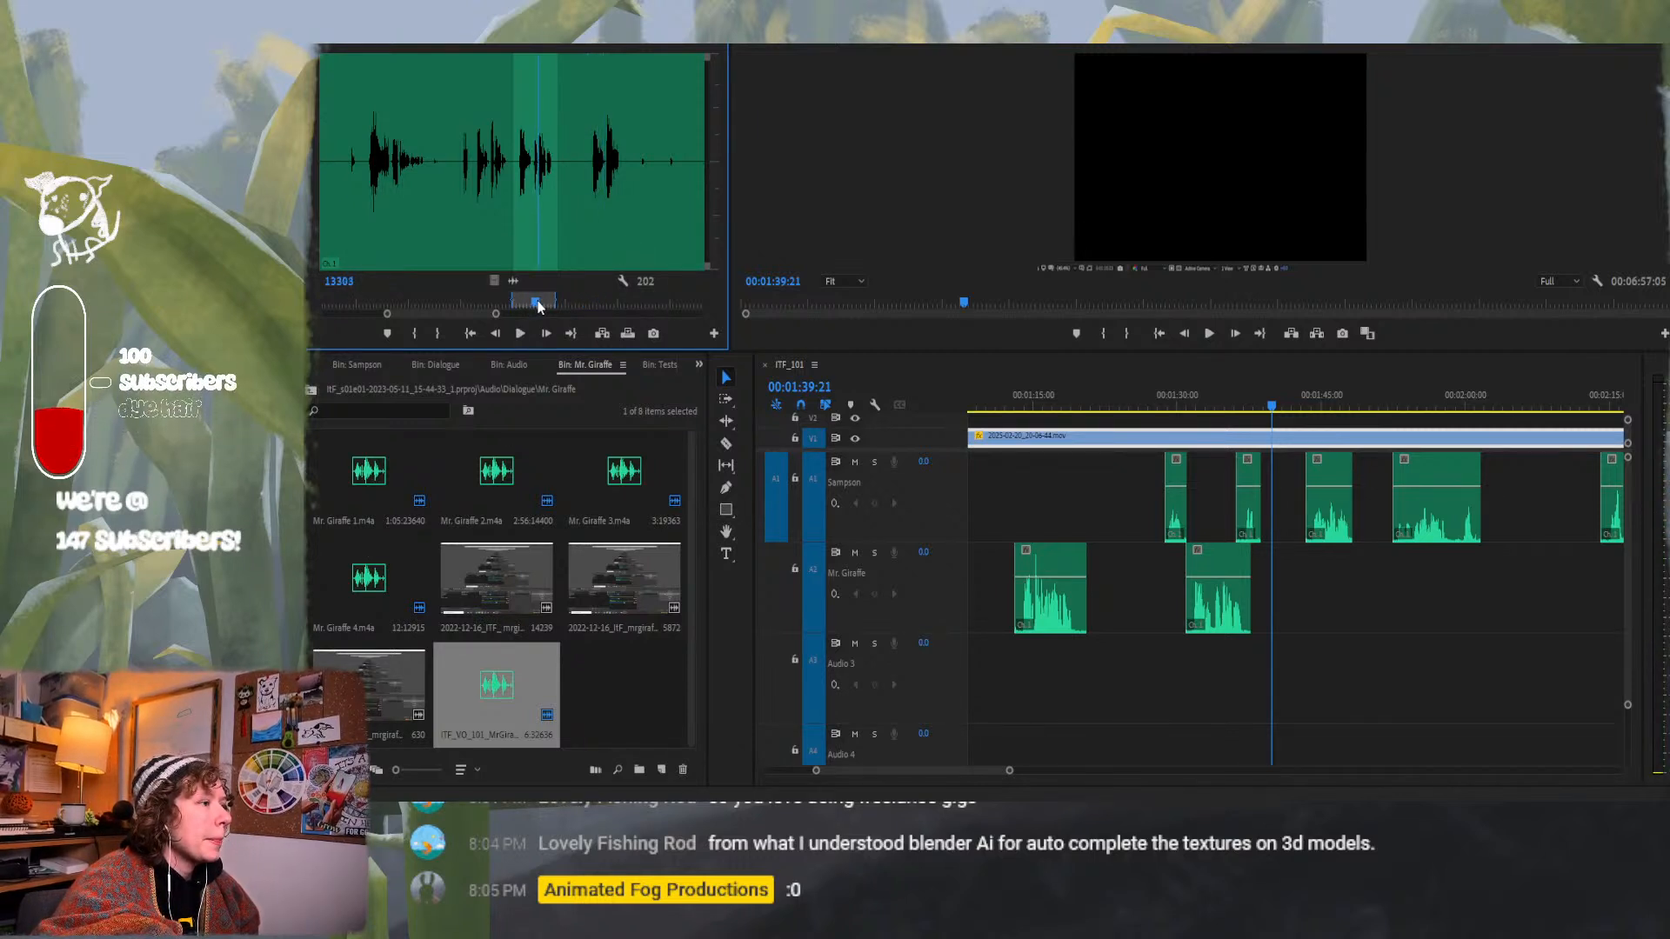
key(Left)
key(Left)
key(Left)
key(Left)
key(Left)
key(Left)
key(Left)
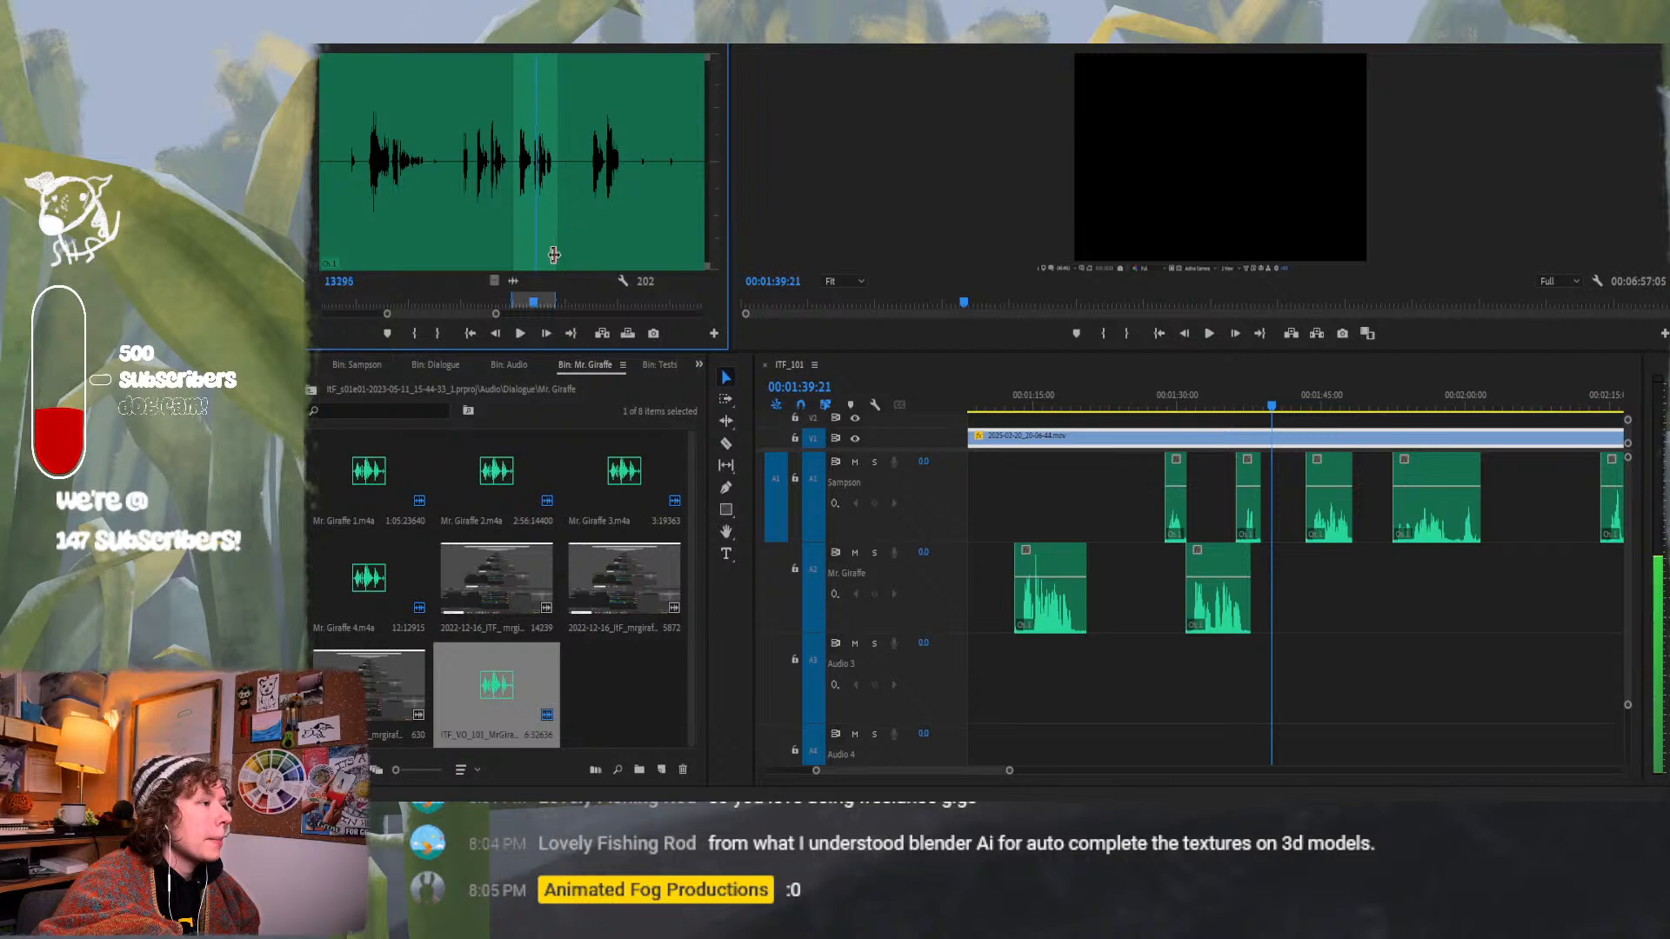
Audition the Mr. Giraffe recording beyond the marked line, up to about frame 16849, to find the next line.
key(Home)
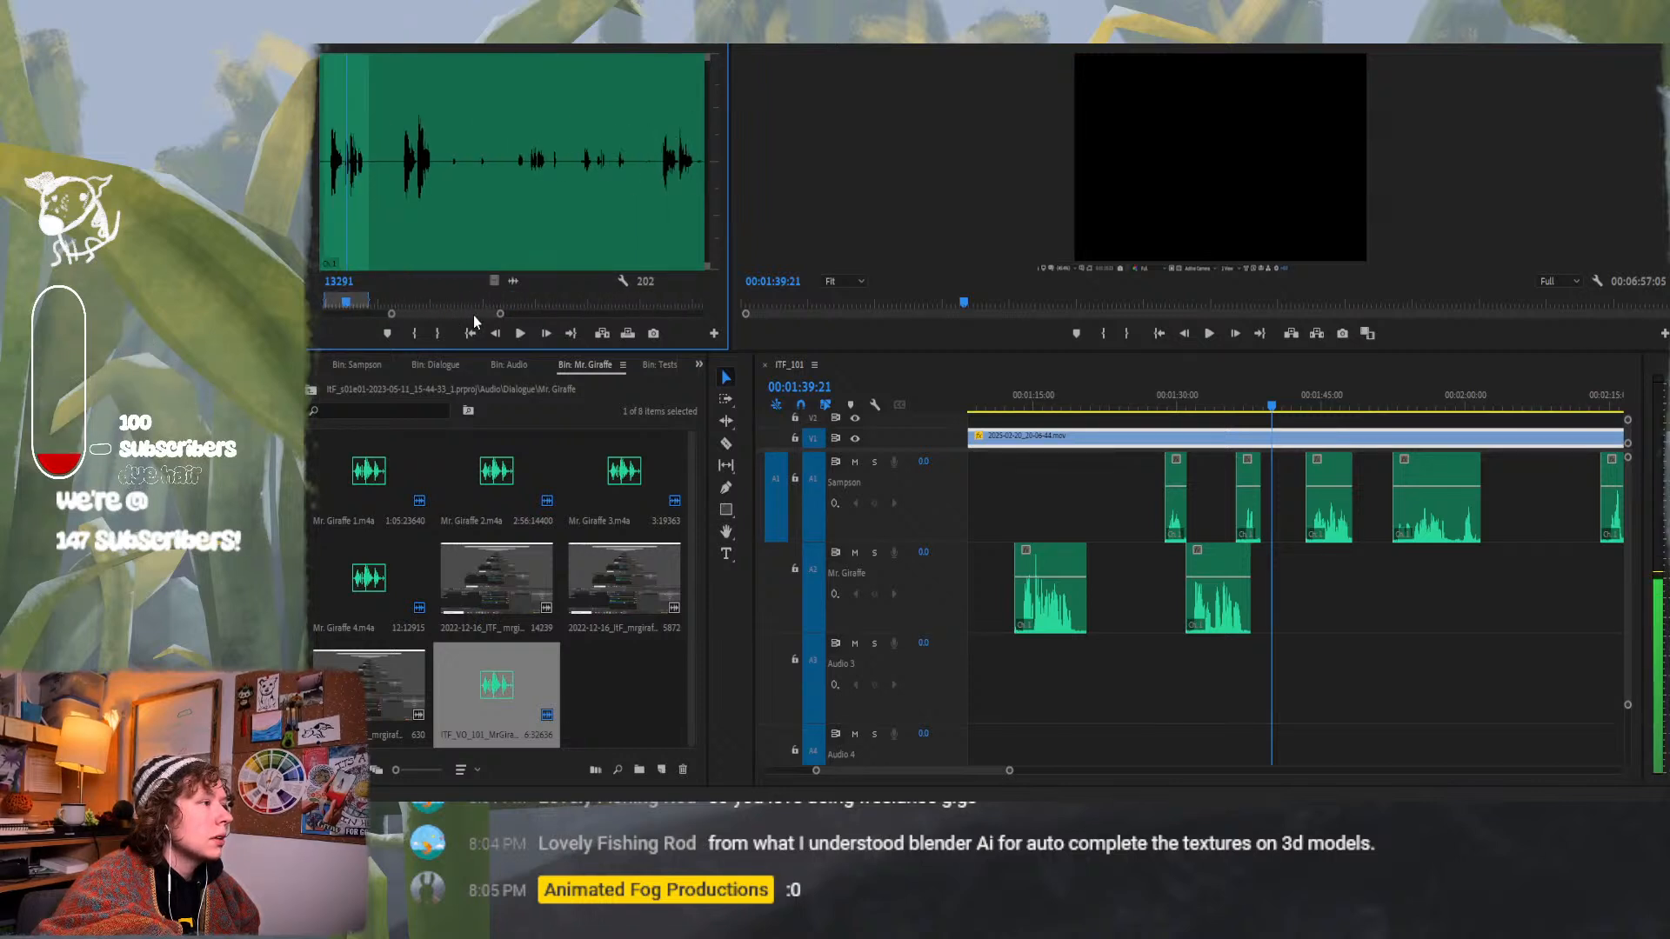
drag(507, 181, 523, 165)
key(space)
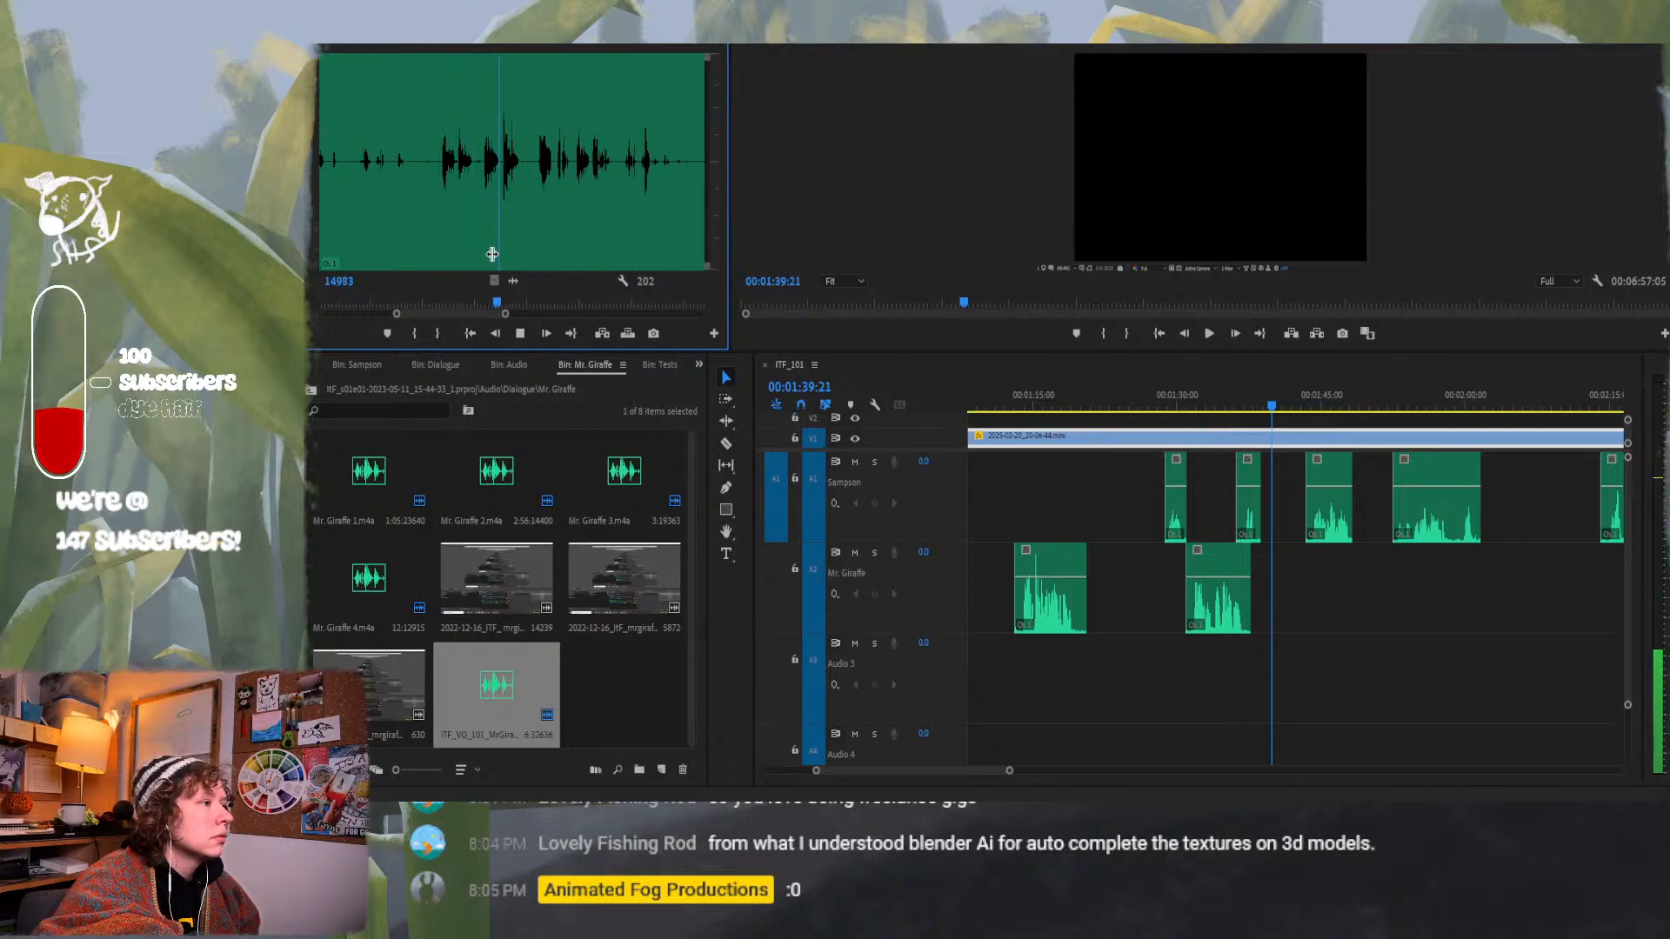
click(533, 186)
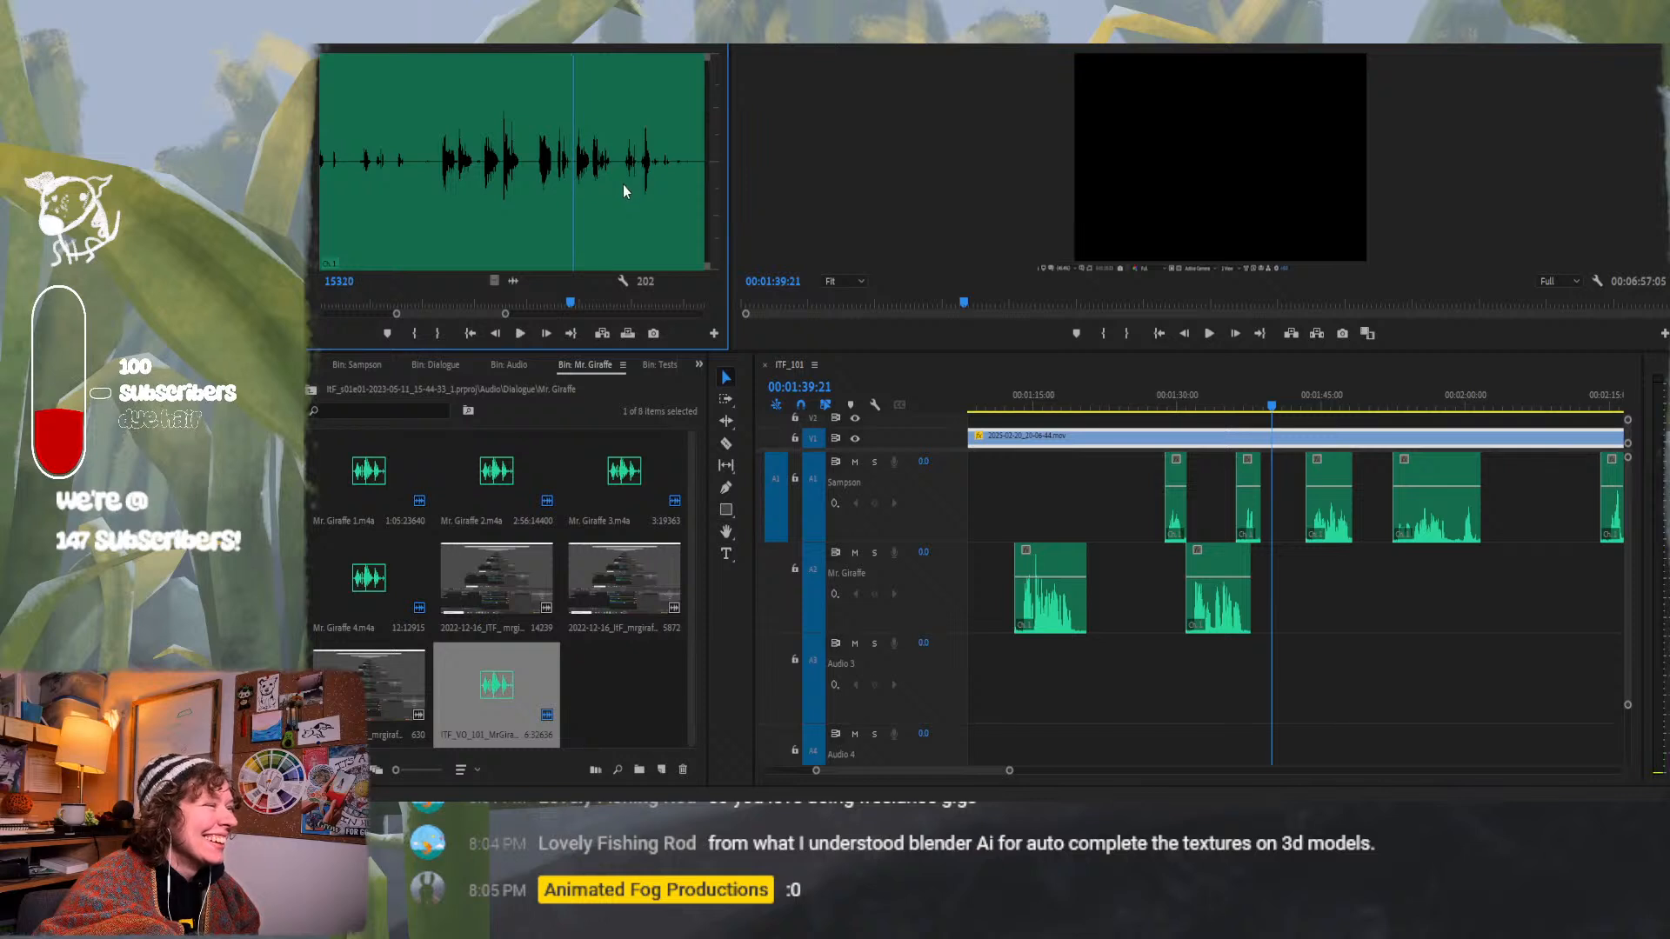
scroll(486, 317, right, 3)
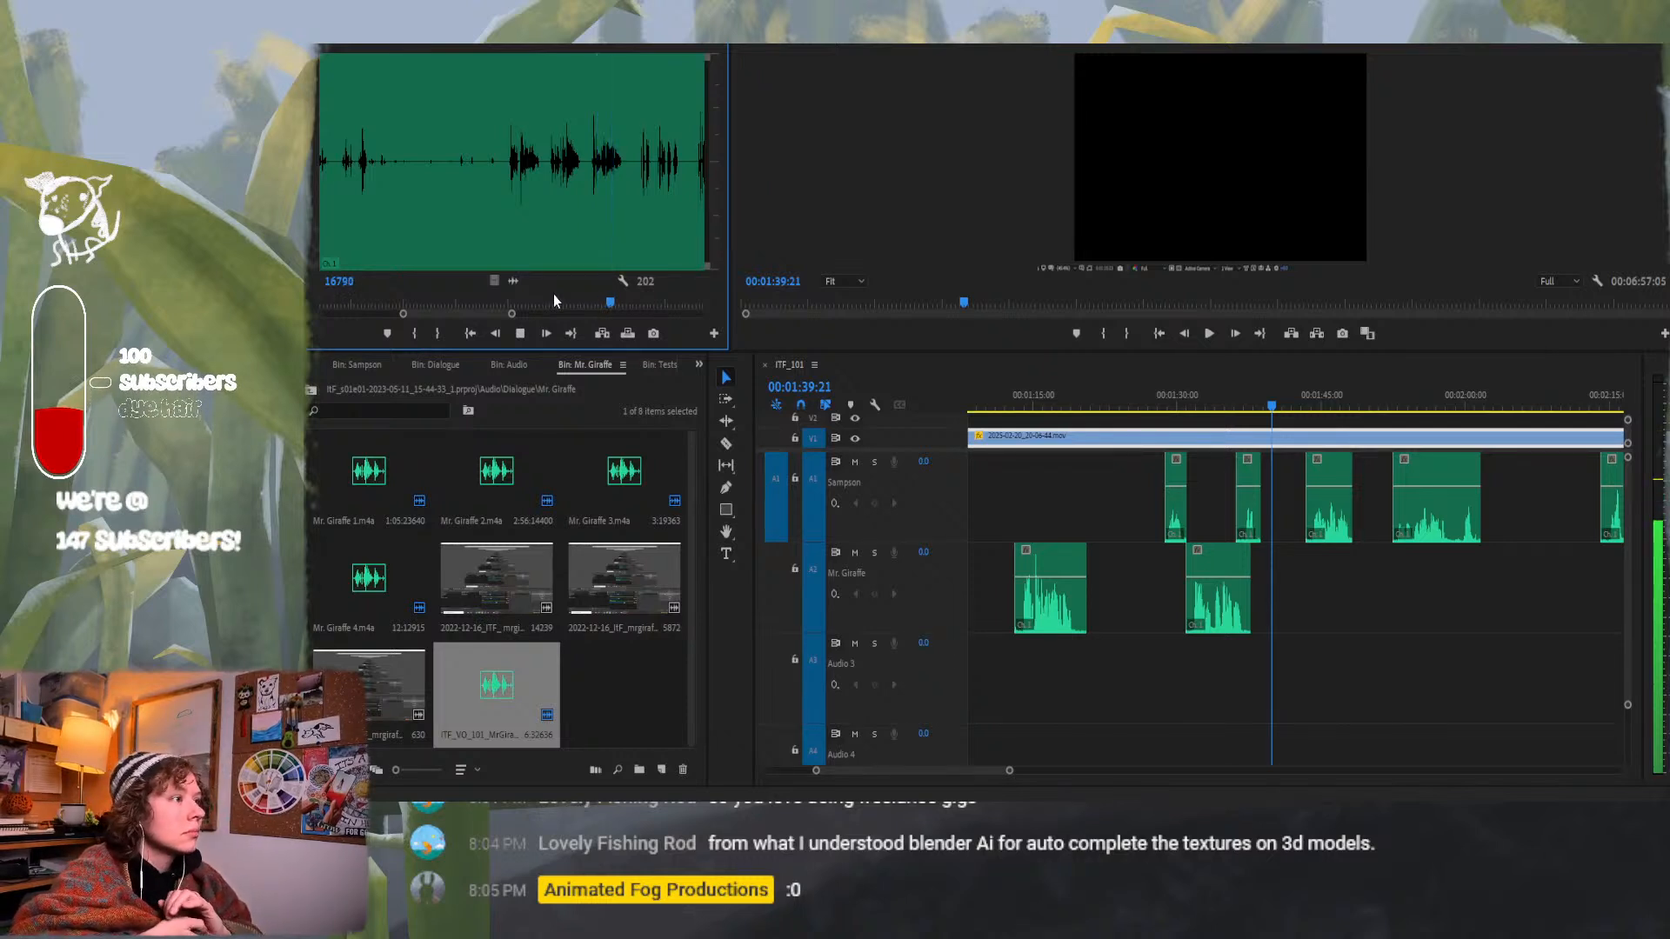
key(space)
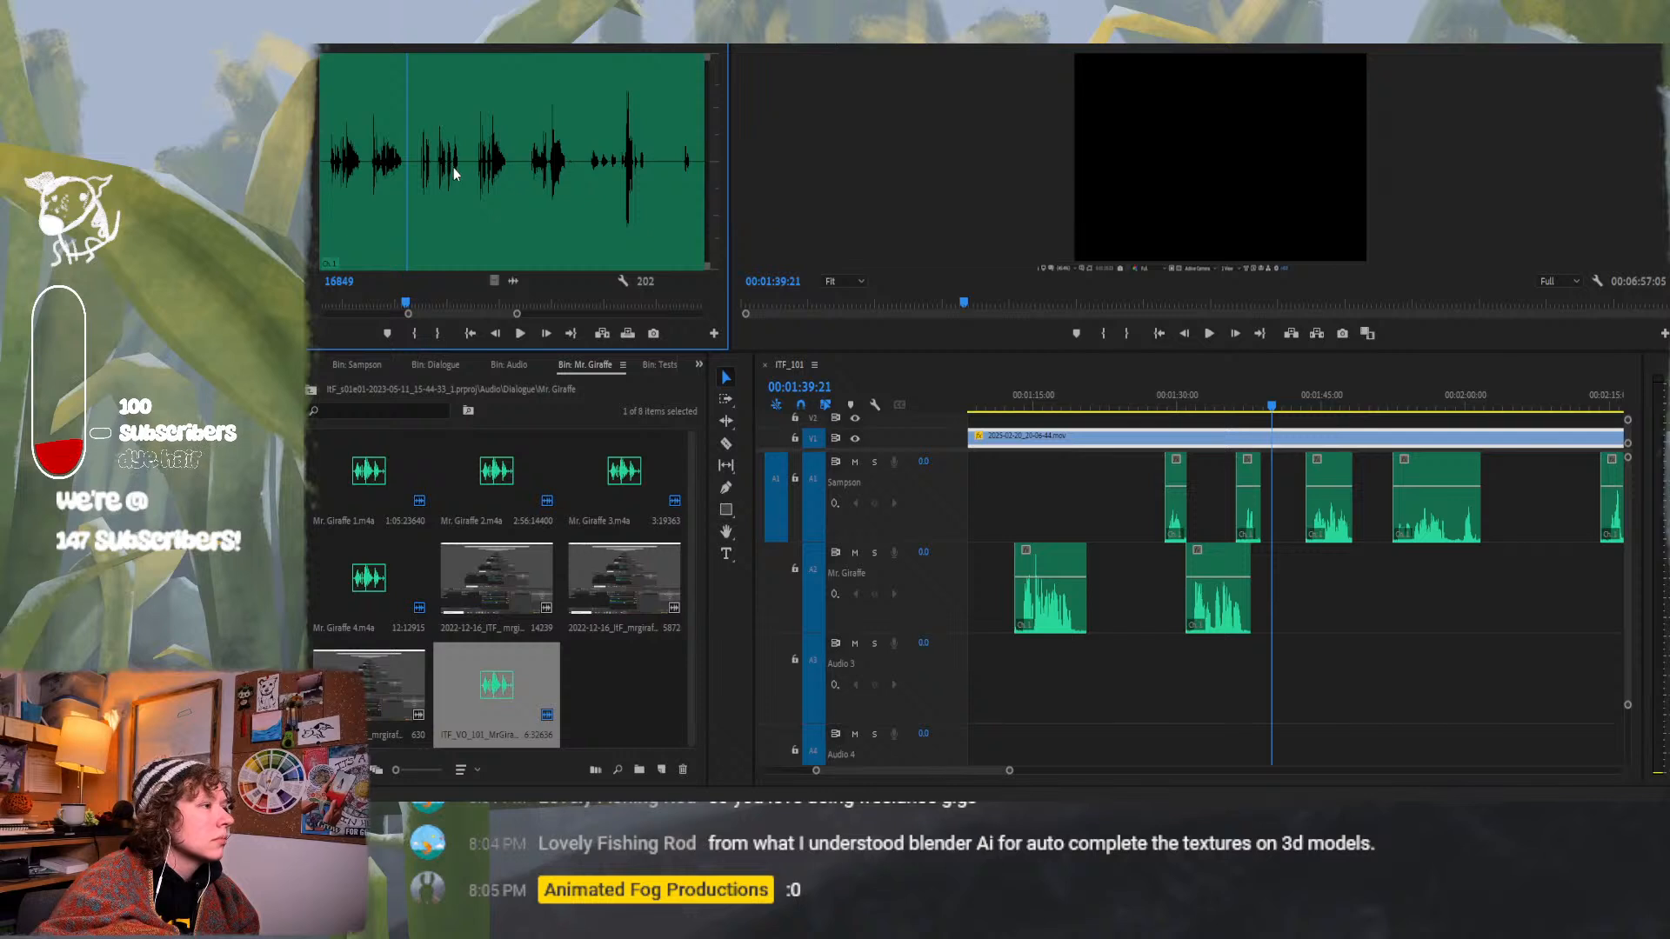
Mark the Mr. Giraffe line from frame 17154 to 17332 and compare it with the take that follows it.
click(475, 170)
key(space)
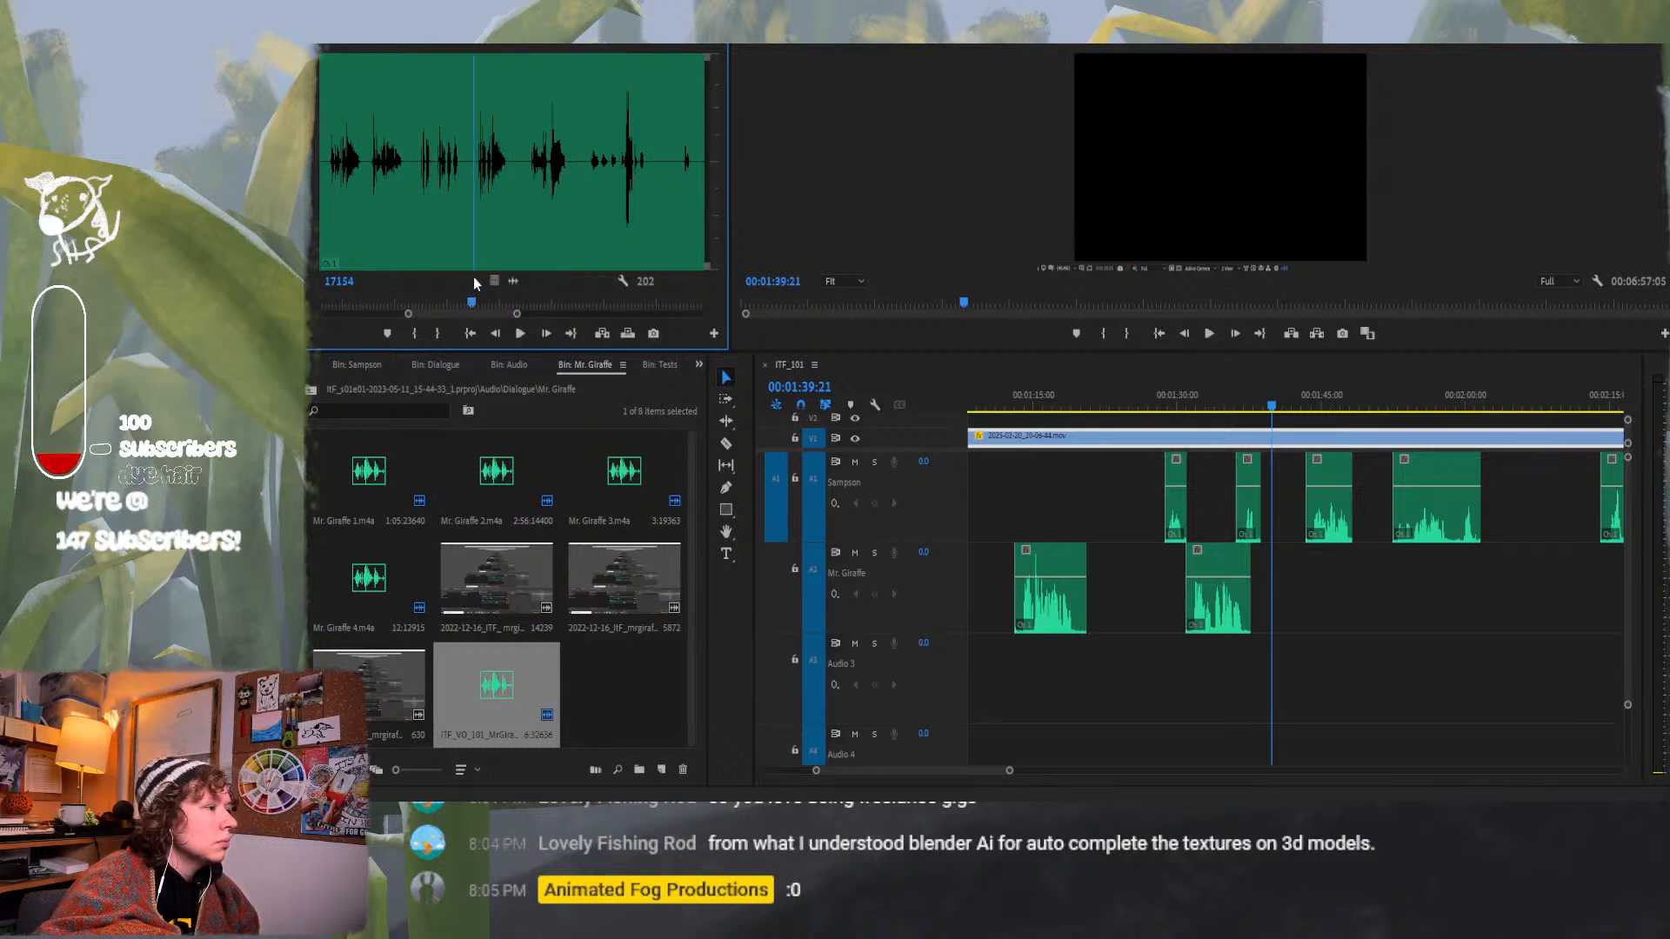
key(i)
click(513, 179)
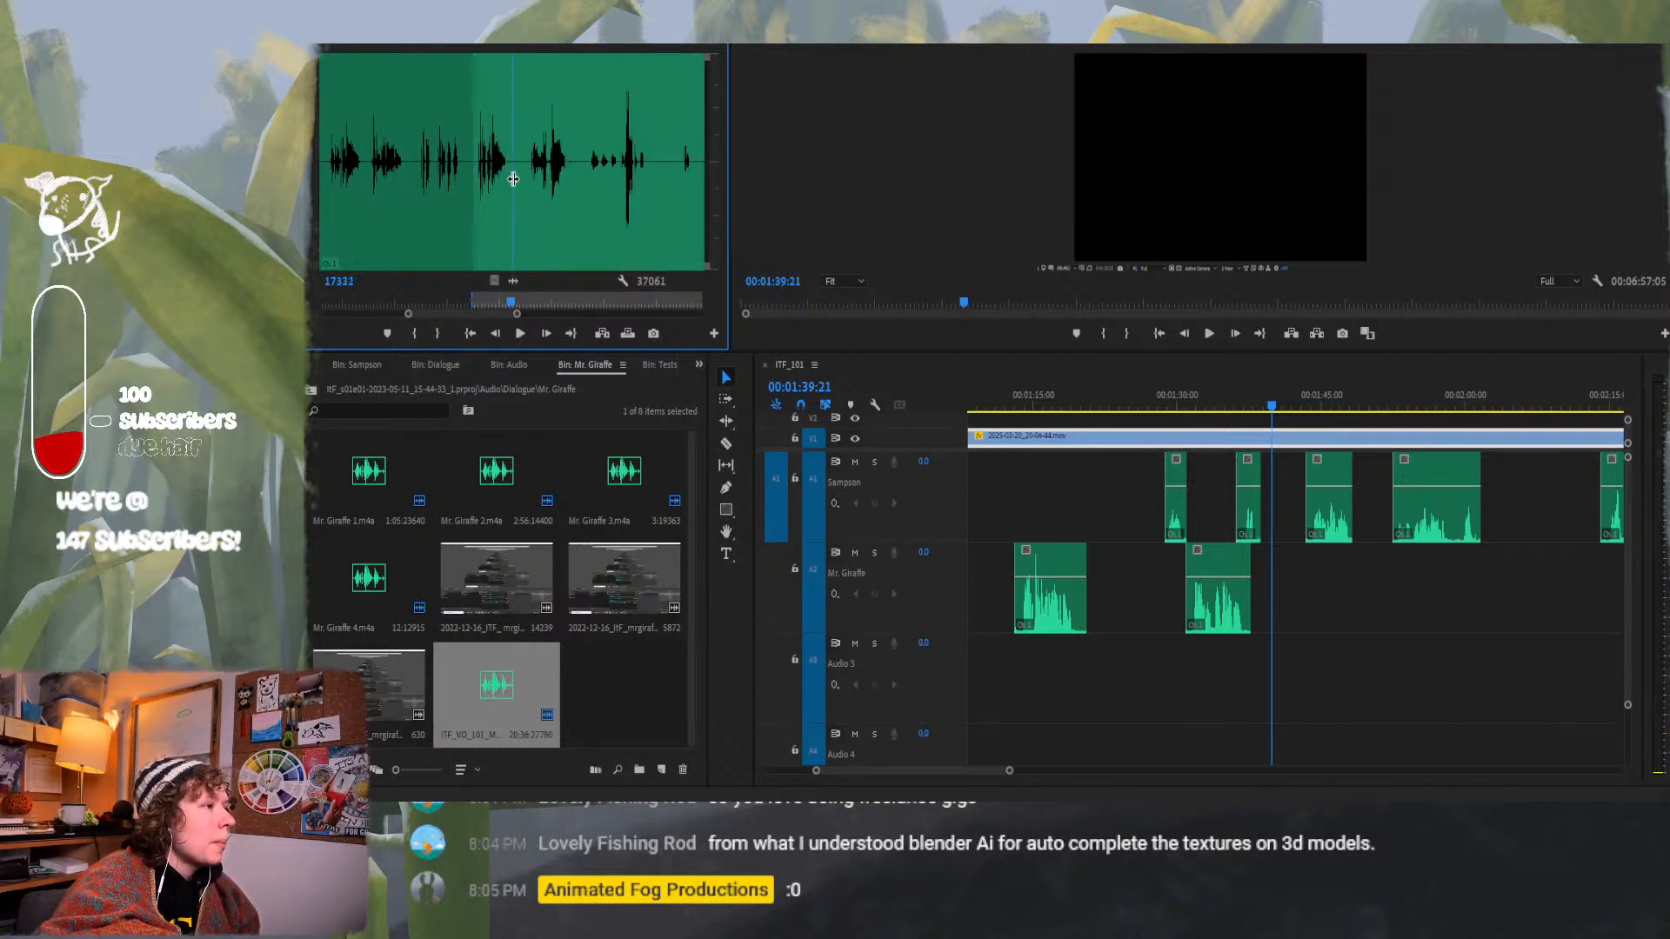
click(437, 333)
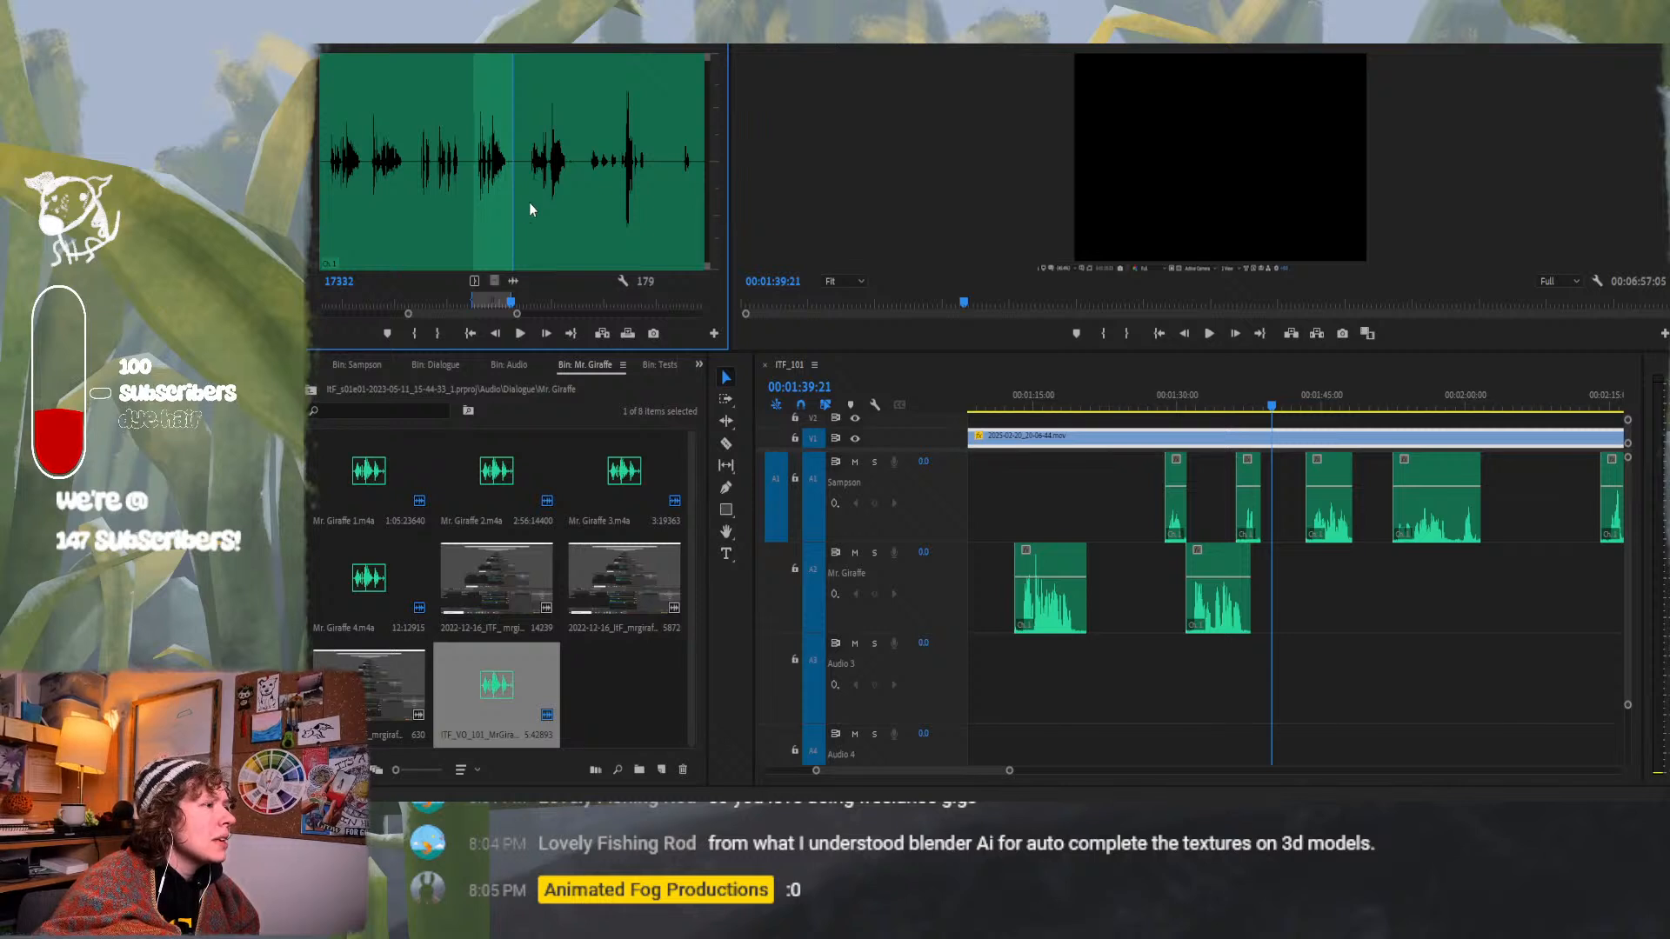
mouse_move(530, 202)
mouse_down()
mouse_move(641, 178)
mouse_move(527, 193)
mouse_up()
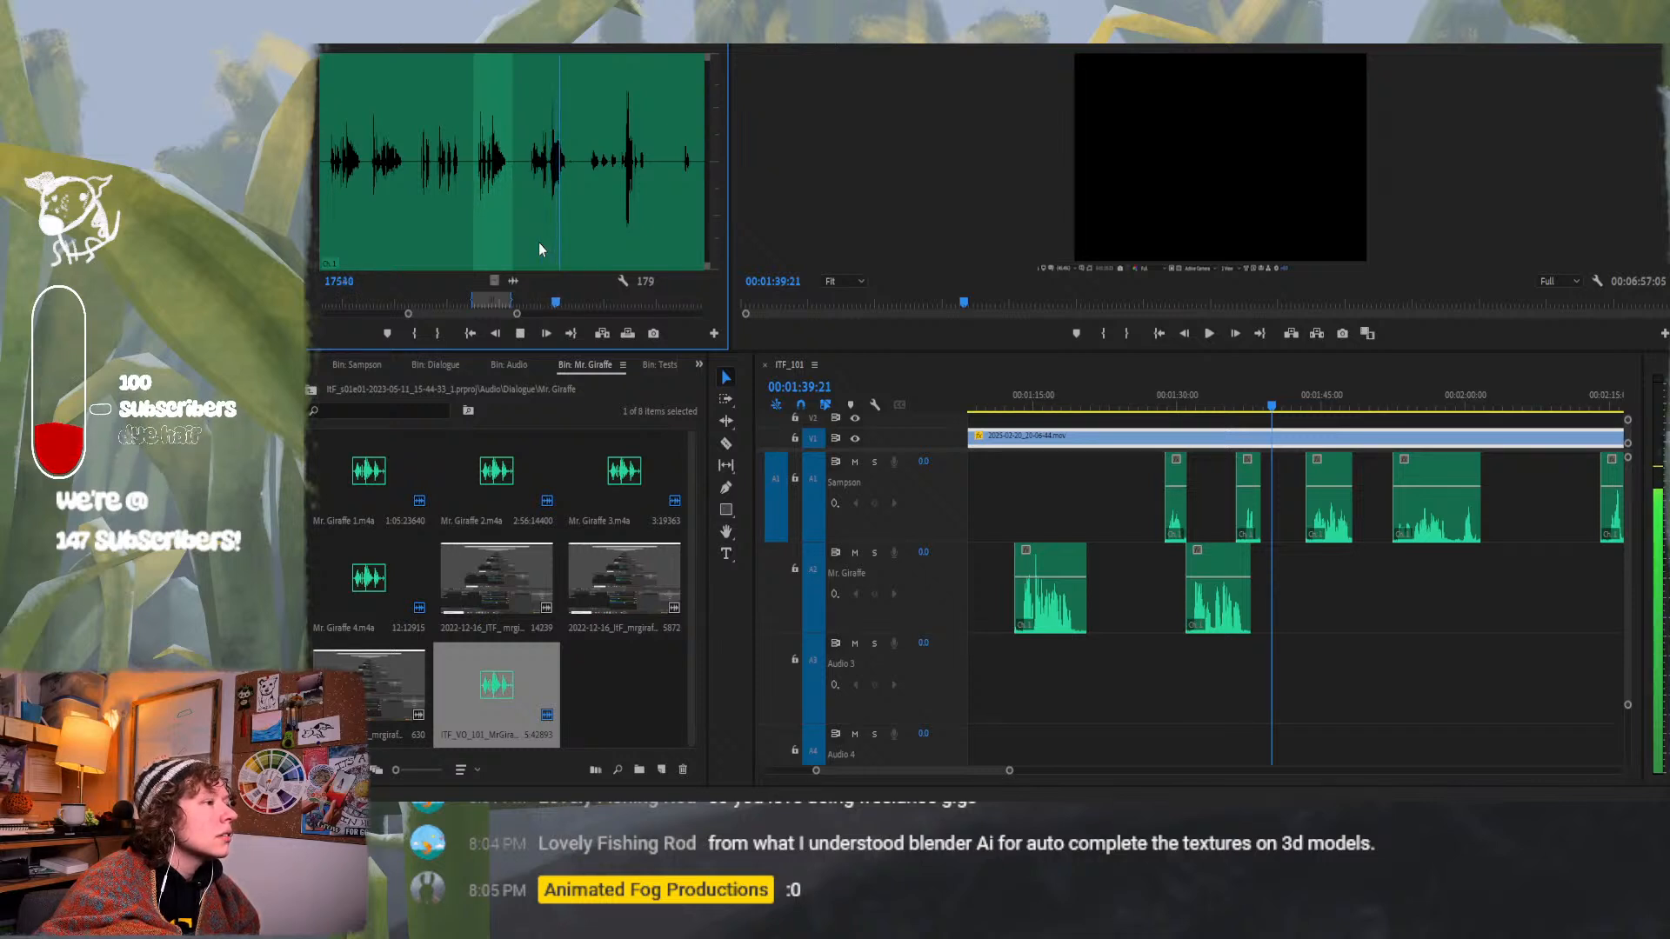
click(532, 192)
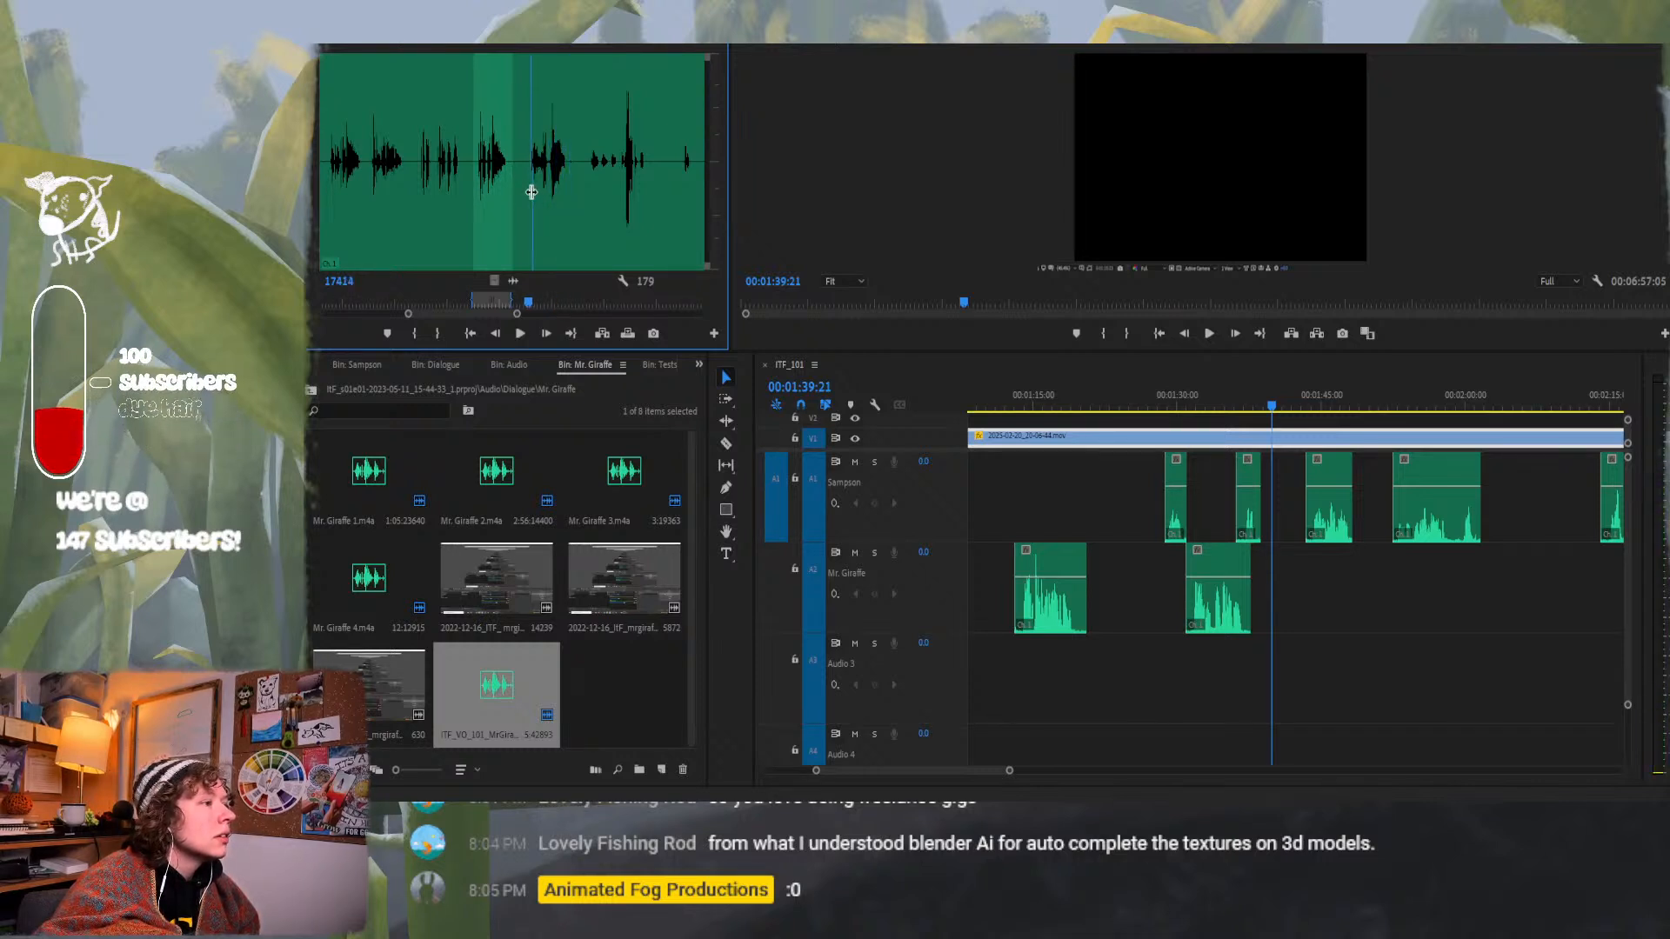
click(472, 183)
key(space)
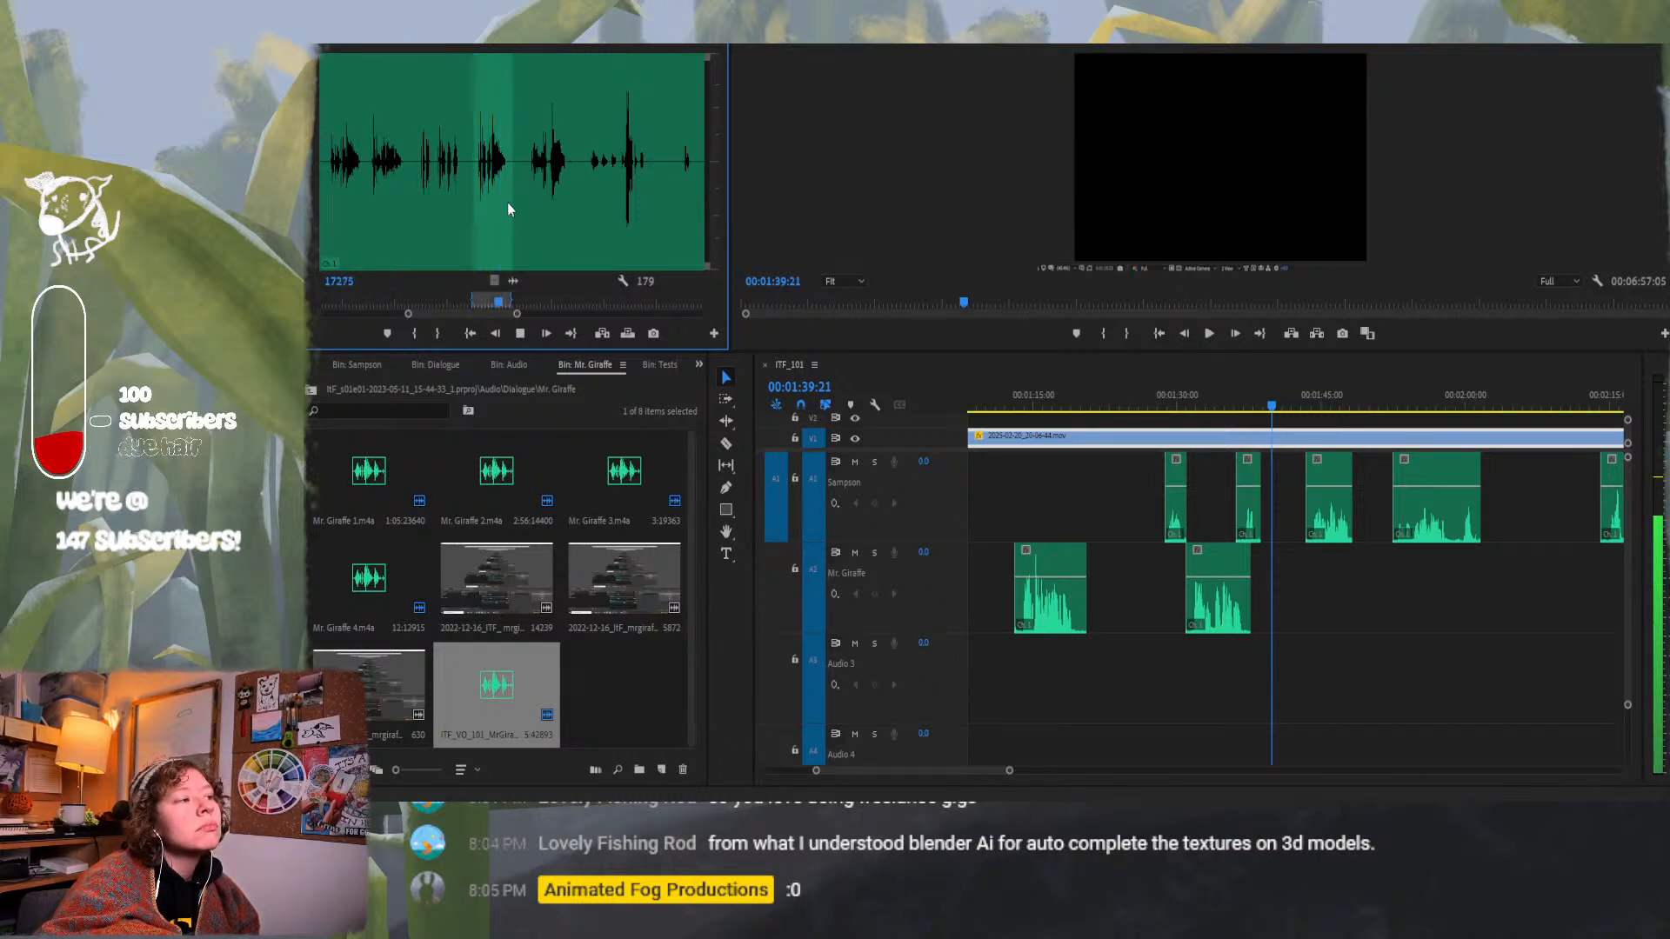
Mark the Mr. Giraffe take from frame 17401 to 17589 and play it back.
drag(535, 203, 528, 188)
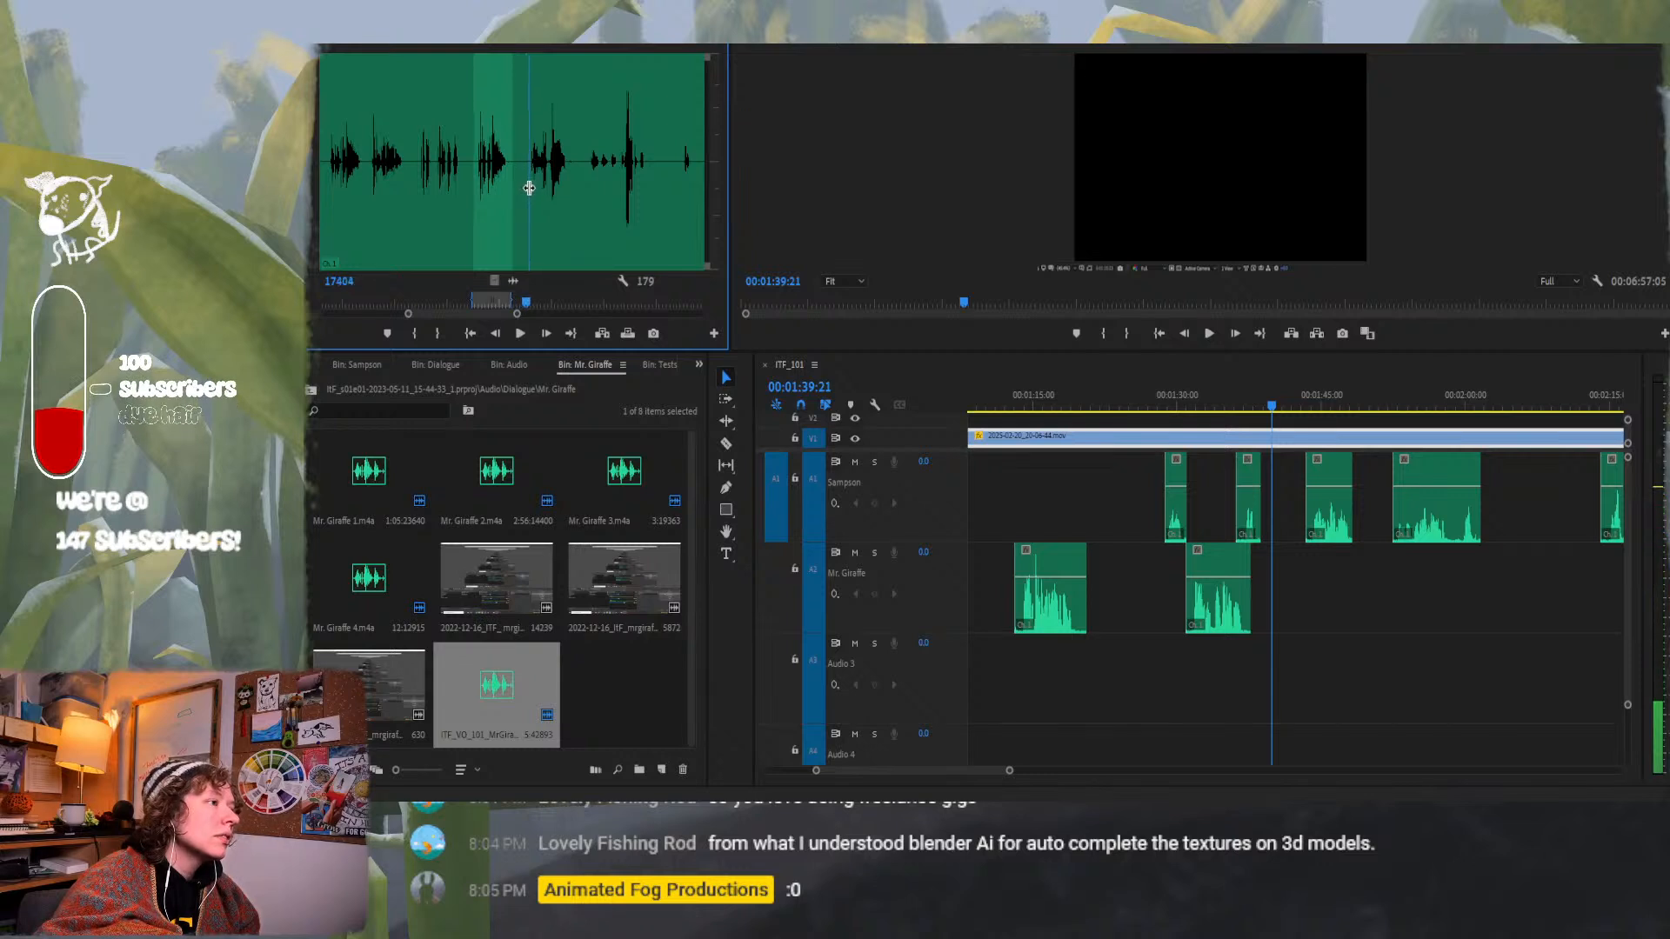
click(415, 334)
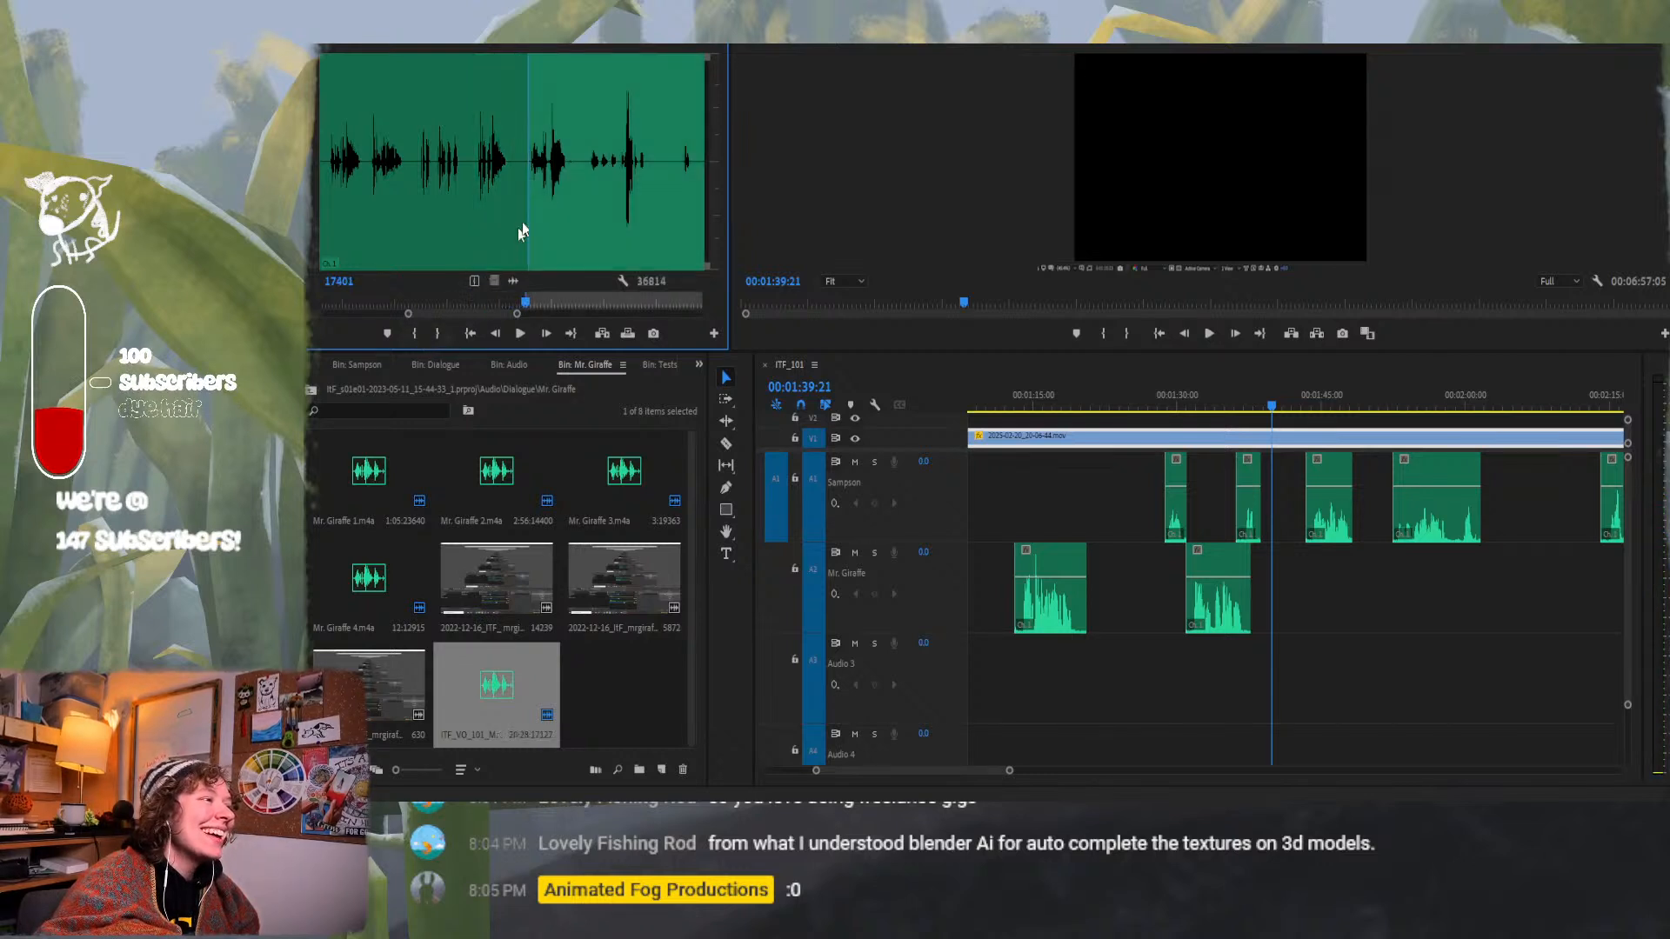
click(570, 184)
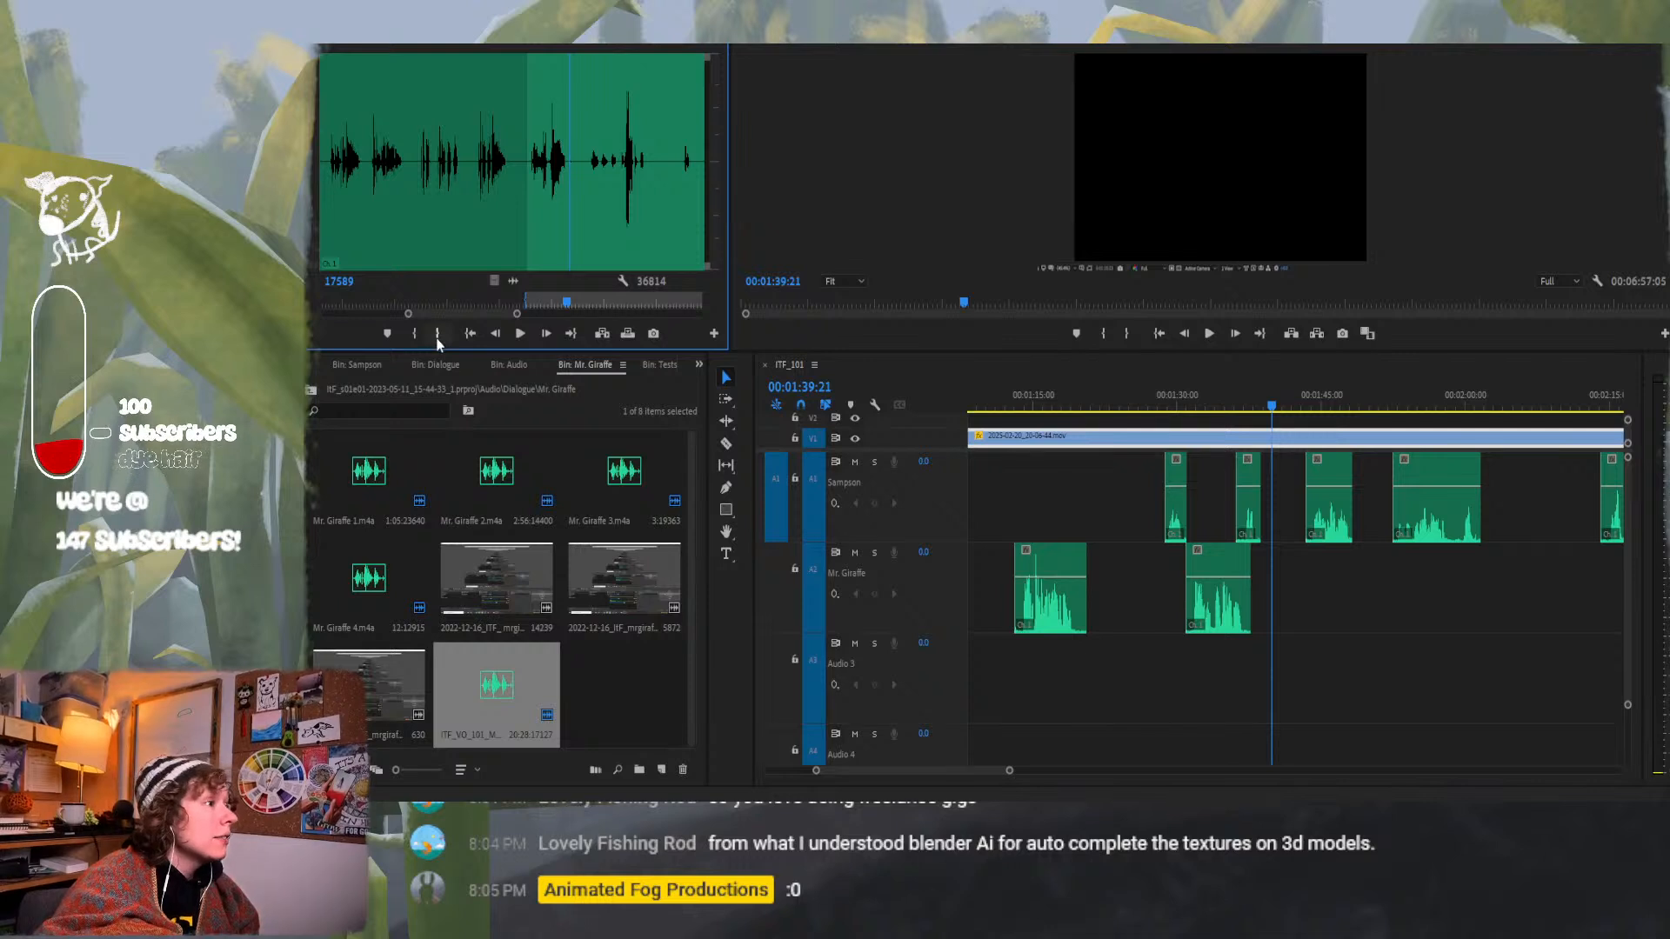
click(438, 334)
click(525, 220)
key(space)
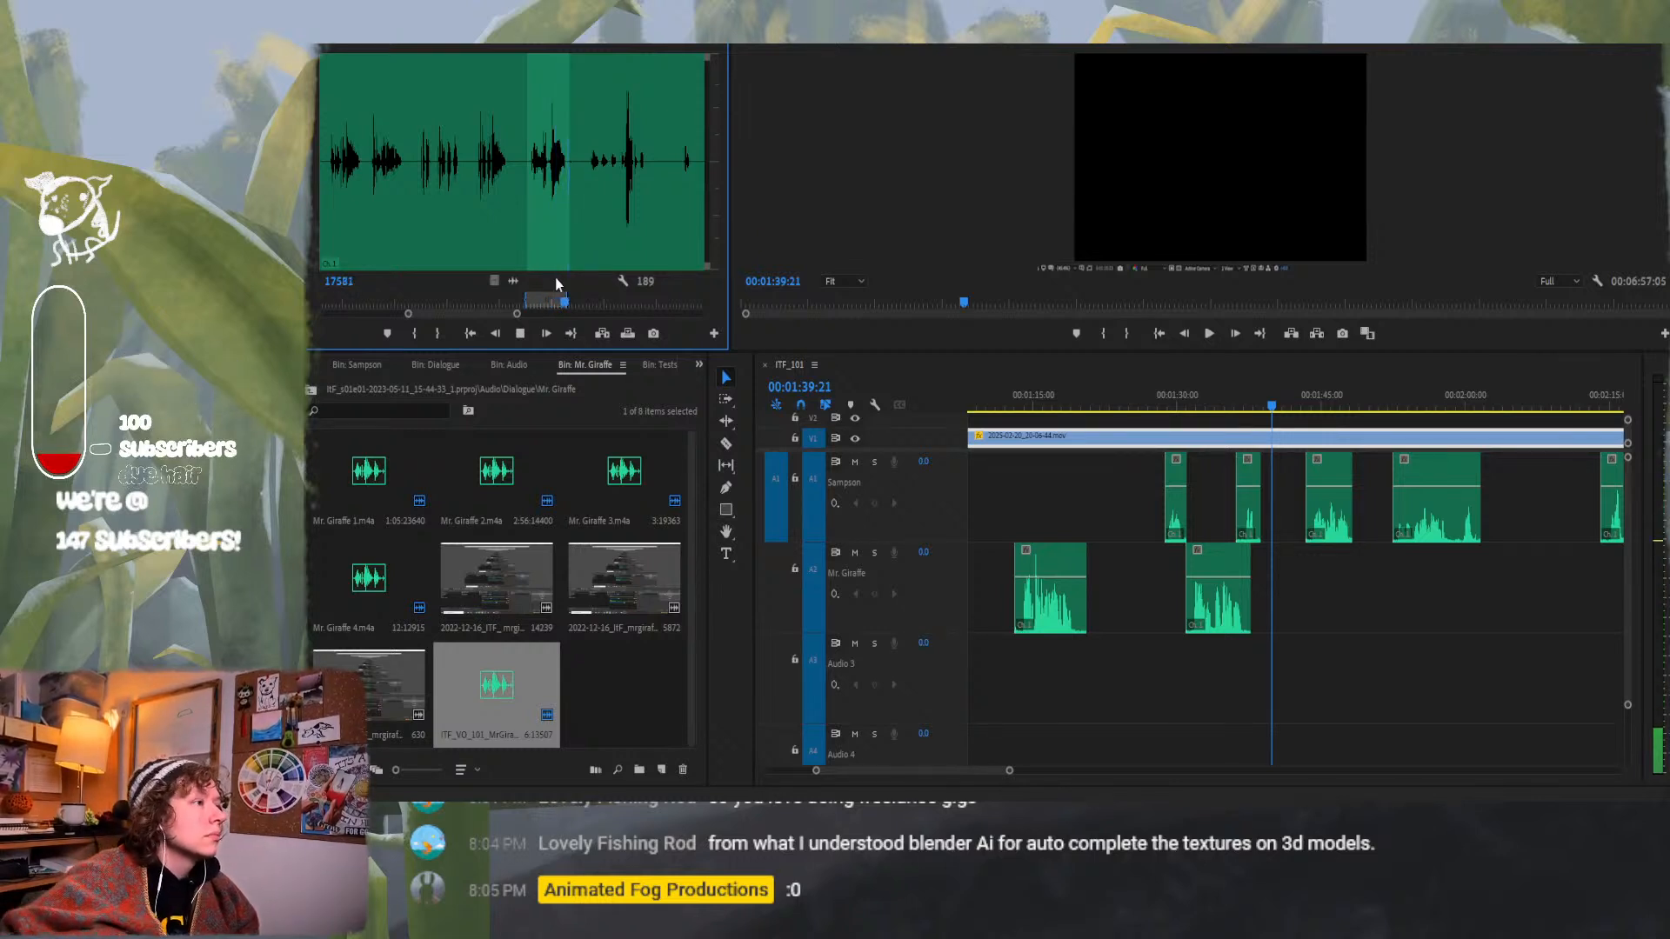
key(space)
Place the marked Mr. Giraffe section on the Mr. Giraffe track, starting at 00:01:39:21.
scroll(556, 227, down, 10)
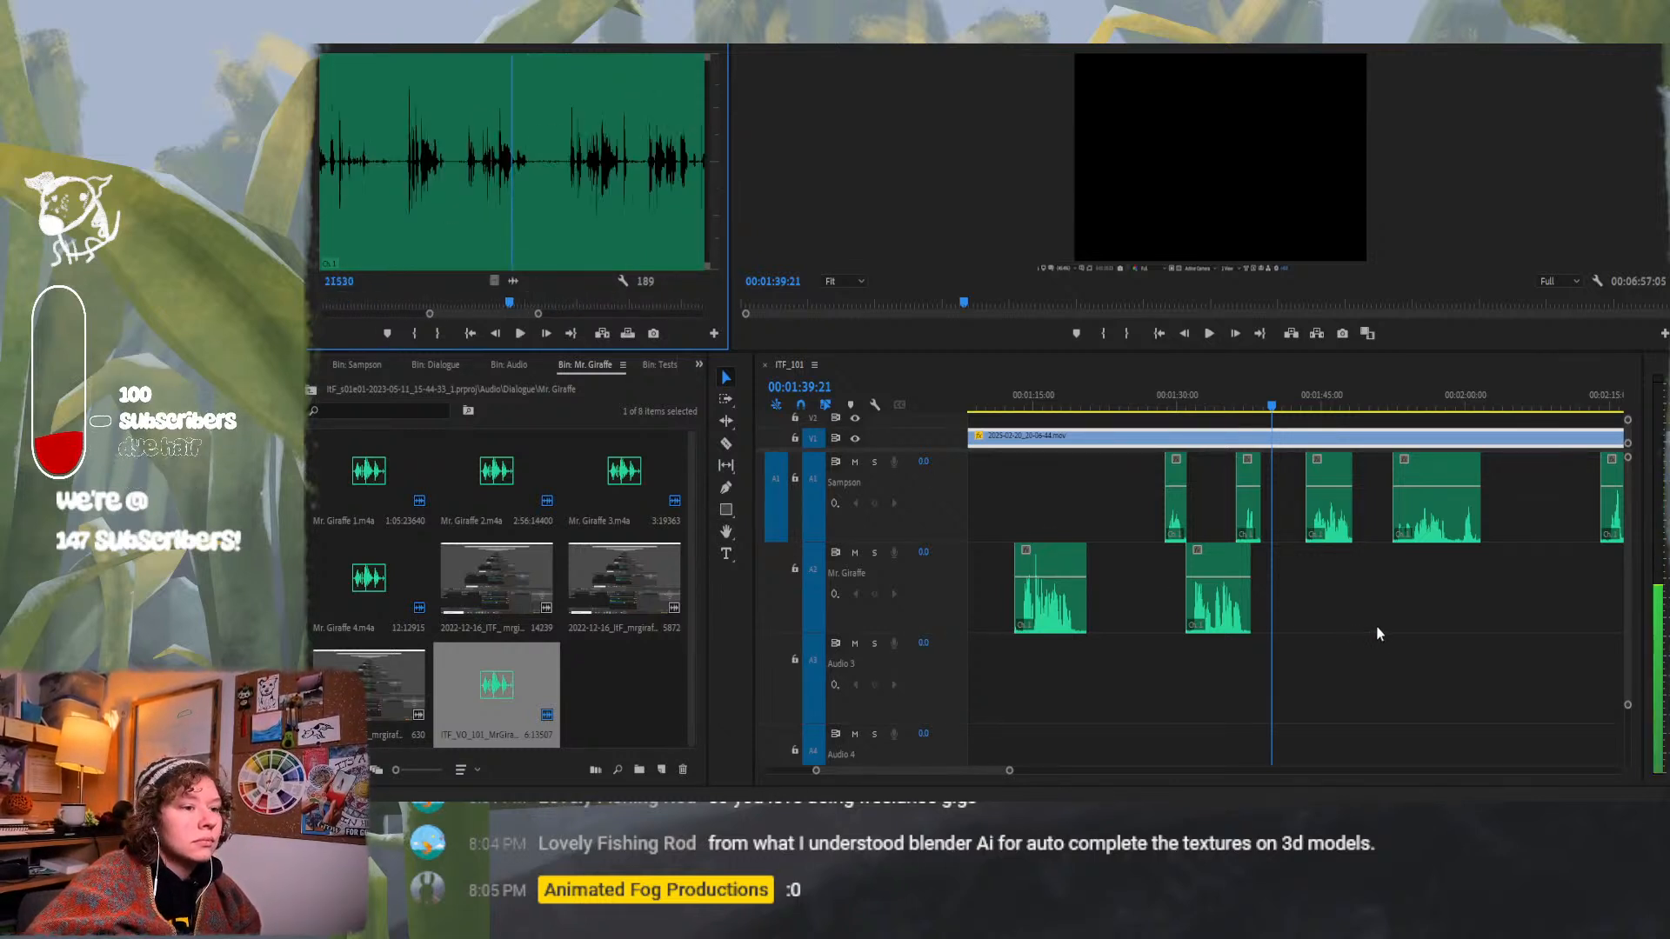
scroll(585, 220, up, 6)
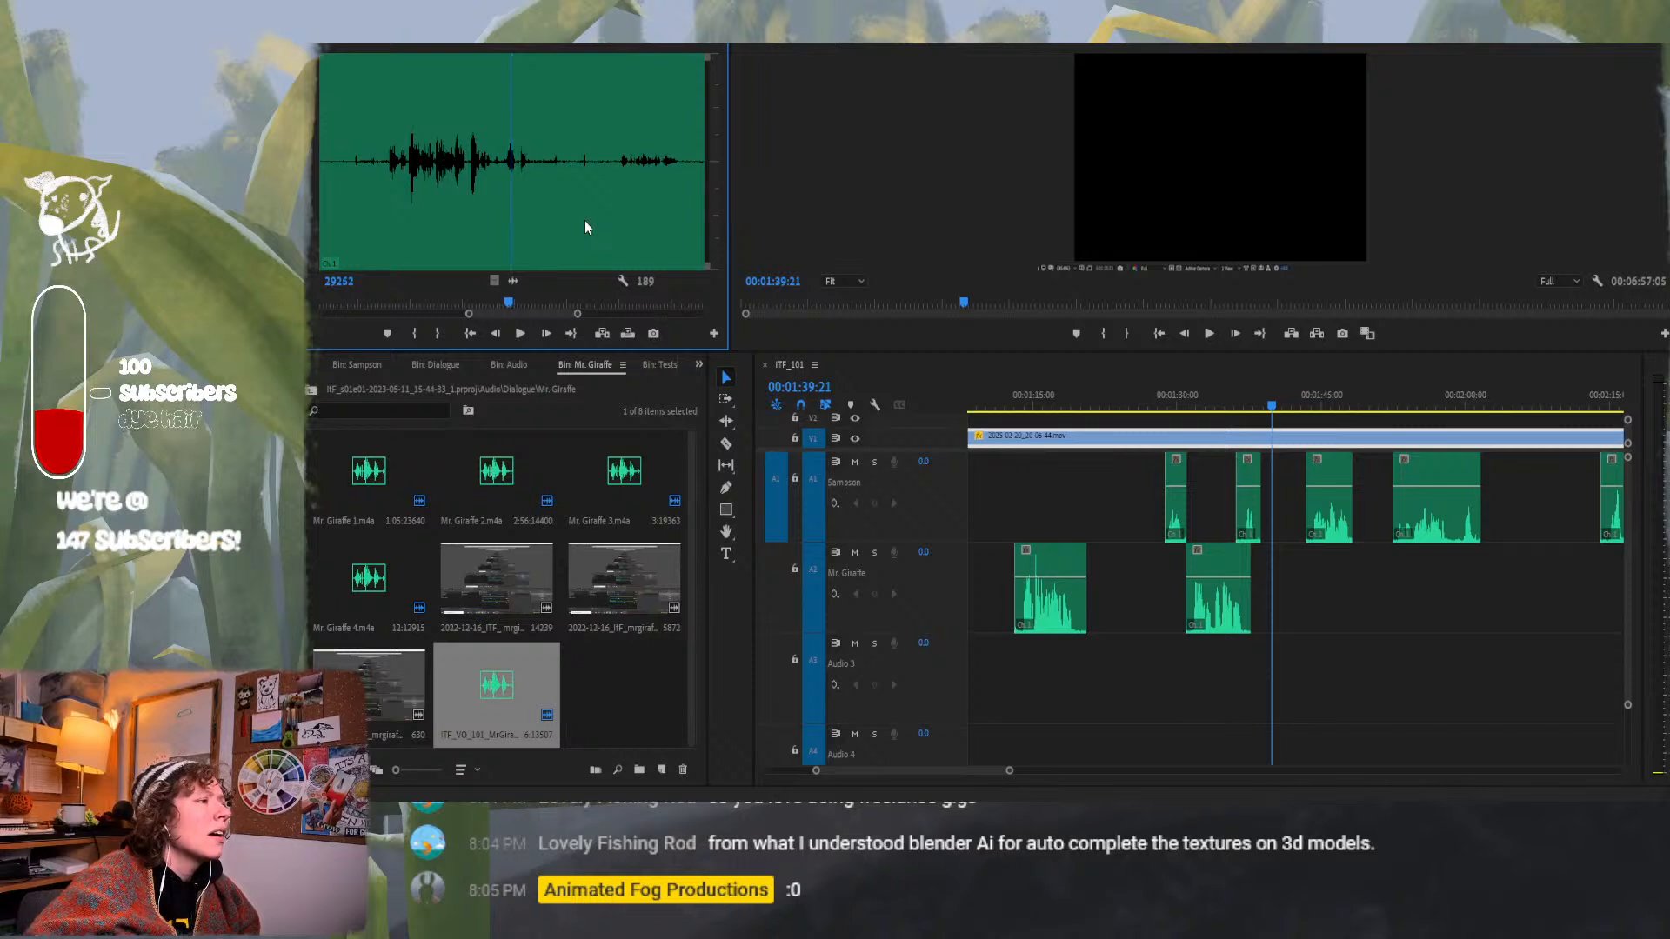
drag(522, 312, 455, 310)
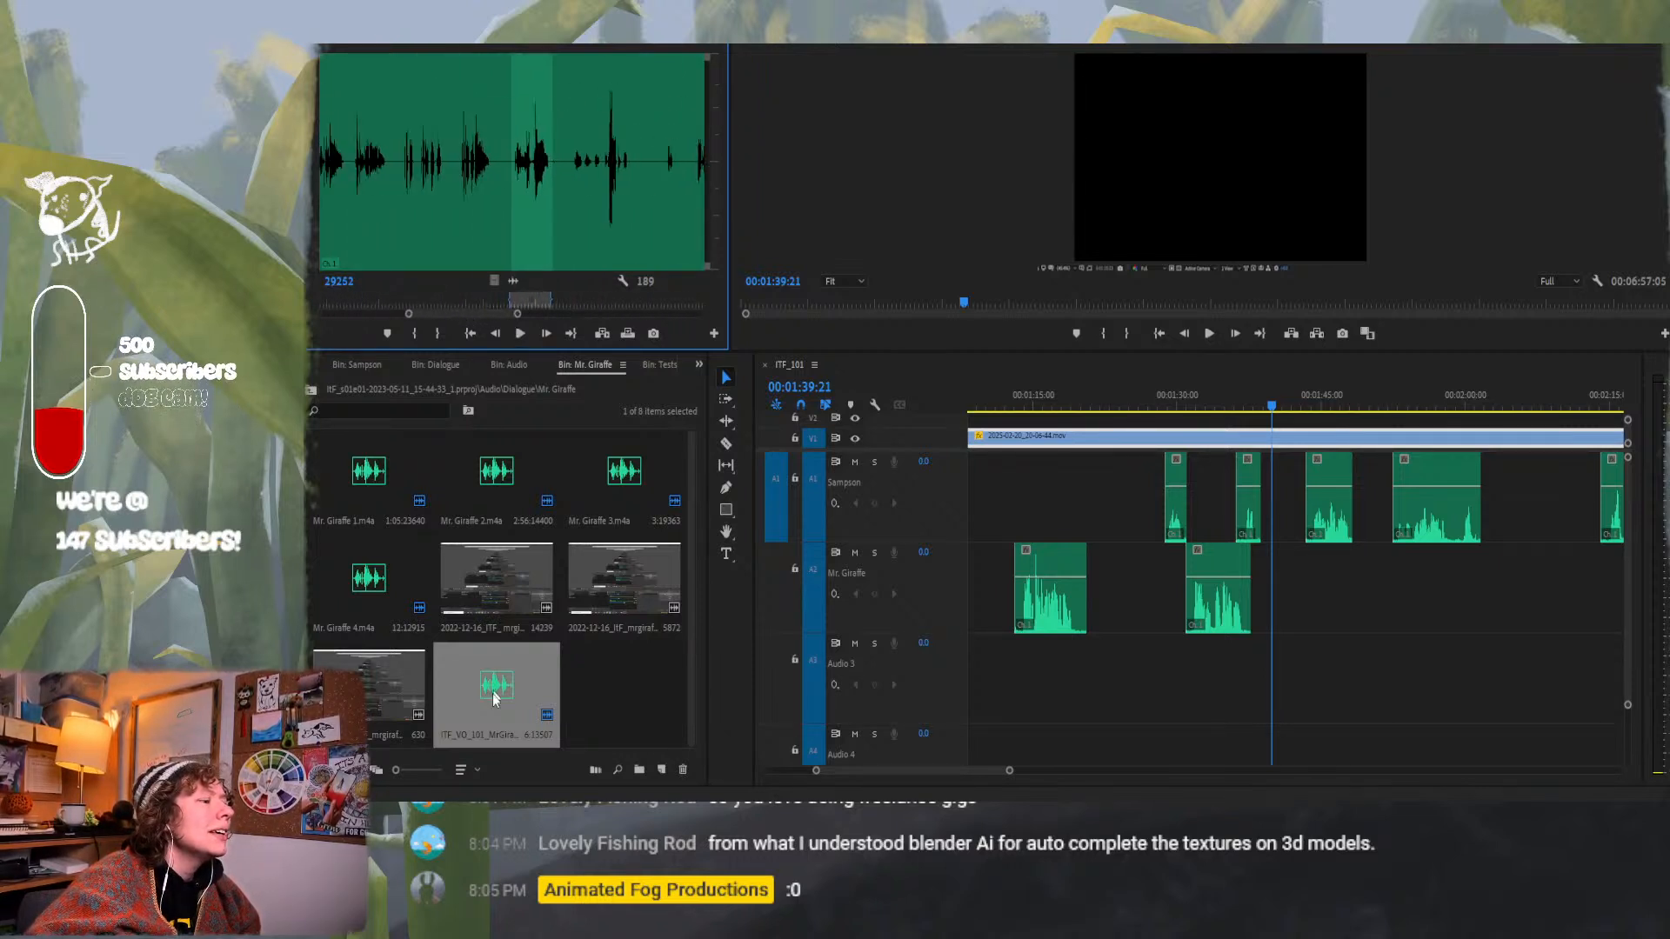
drag(496, 687, 1278, 600)
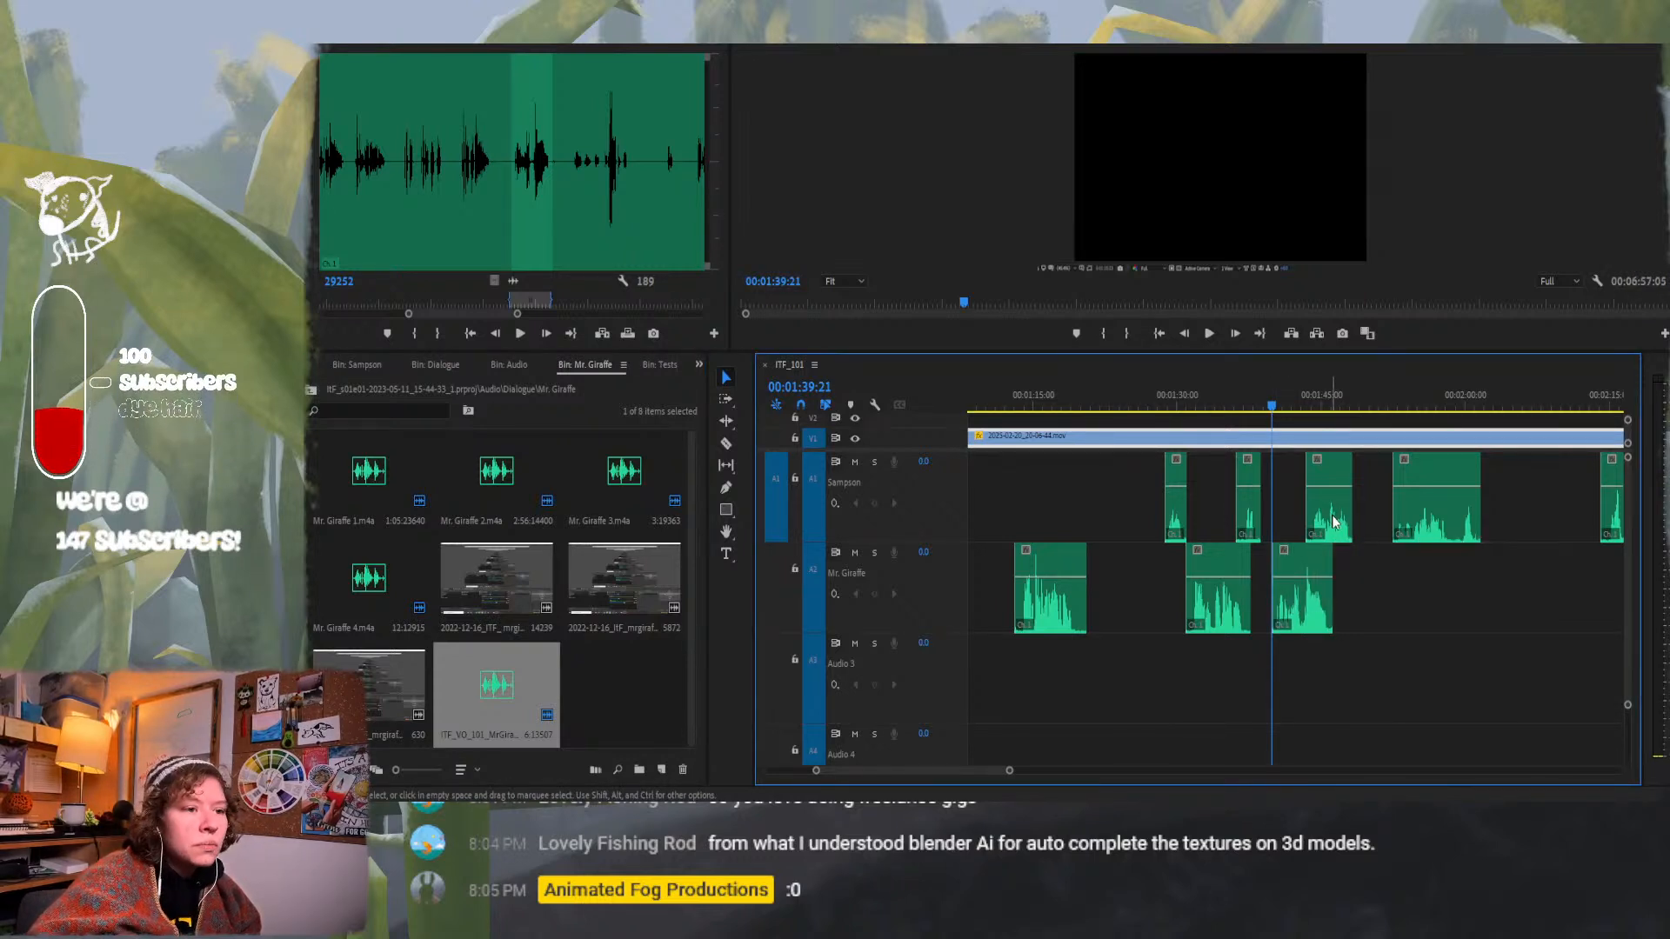
Shift the Sampson clip that overlaps the new Mr. Giraffe line later, to about 00:01:44:12, and play the exchange.
drag(1328, 519, 1344, 518)
drag(1289, 404, 1306, 403)
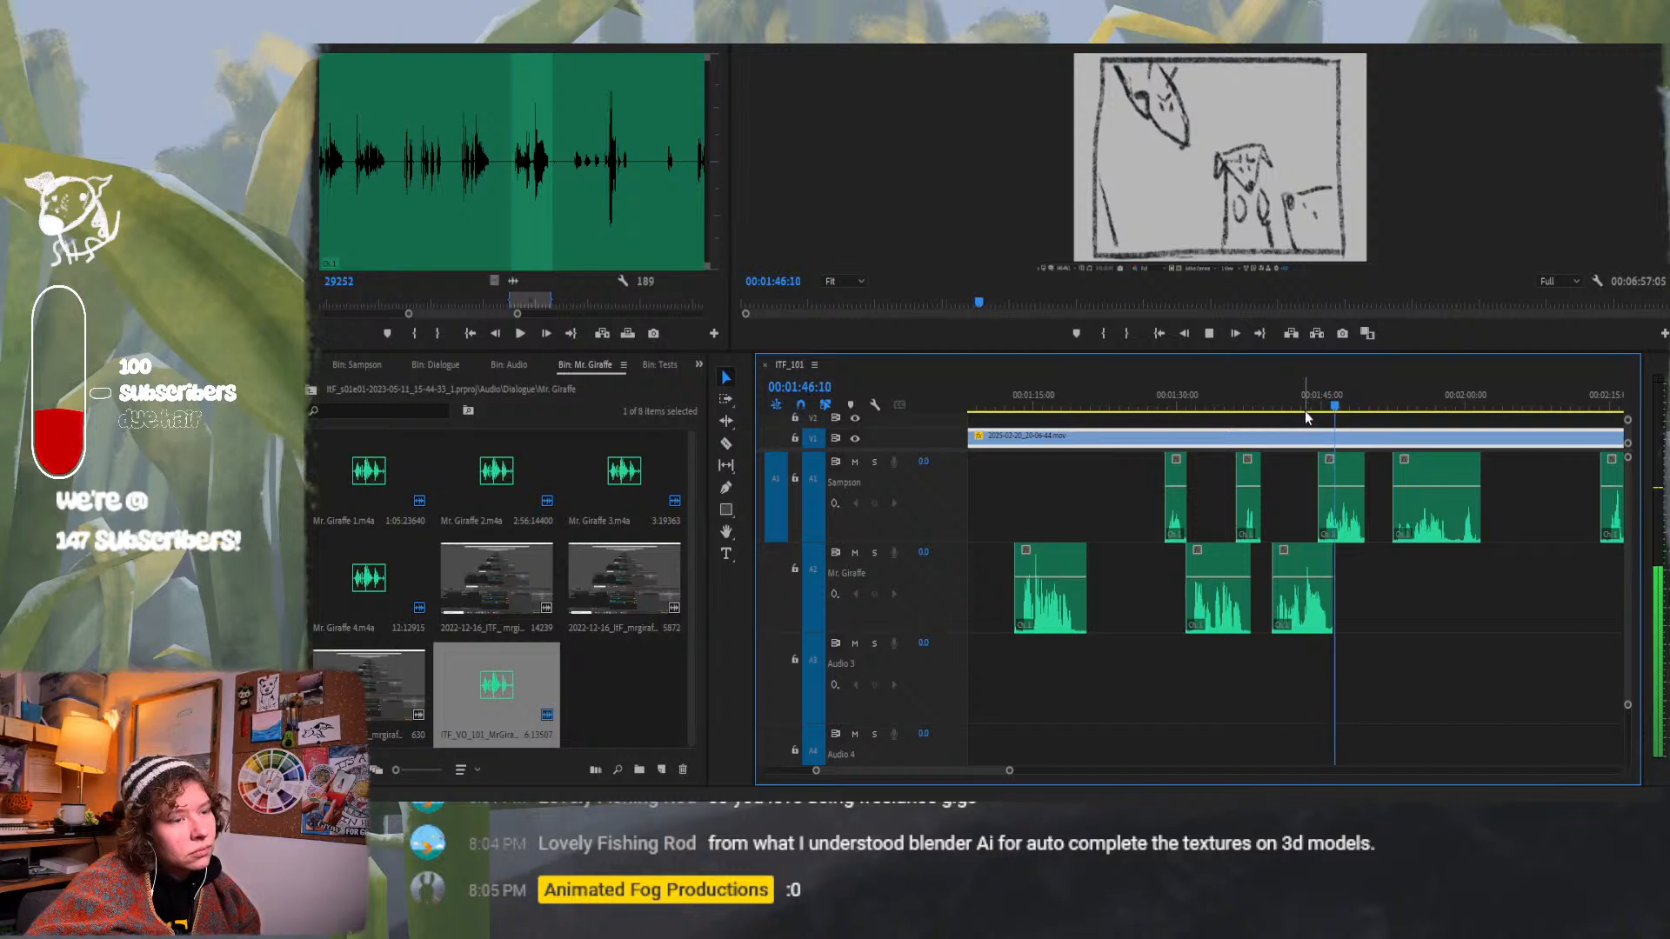
key(space)
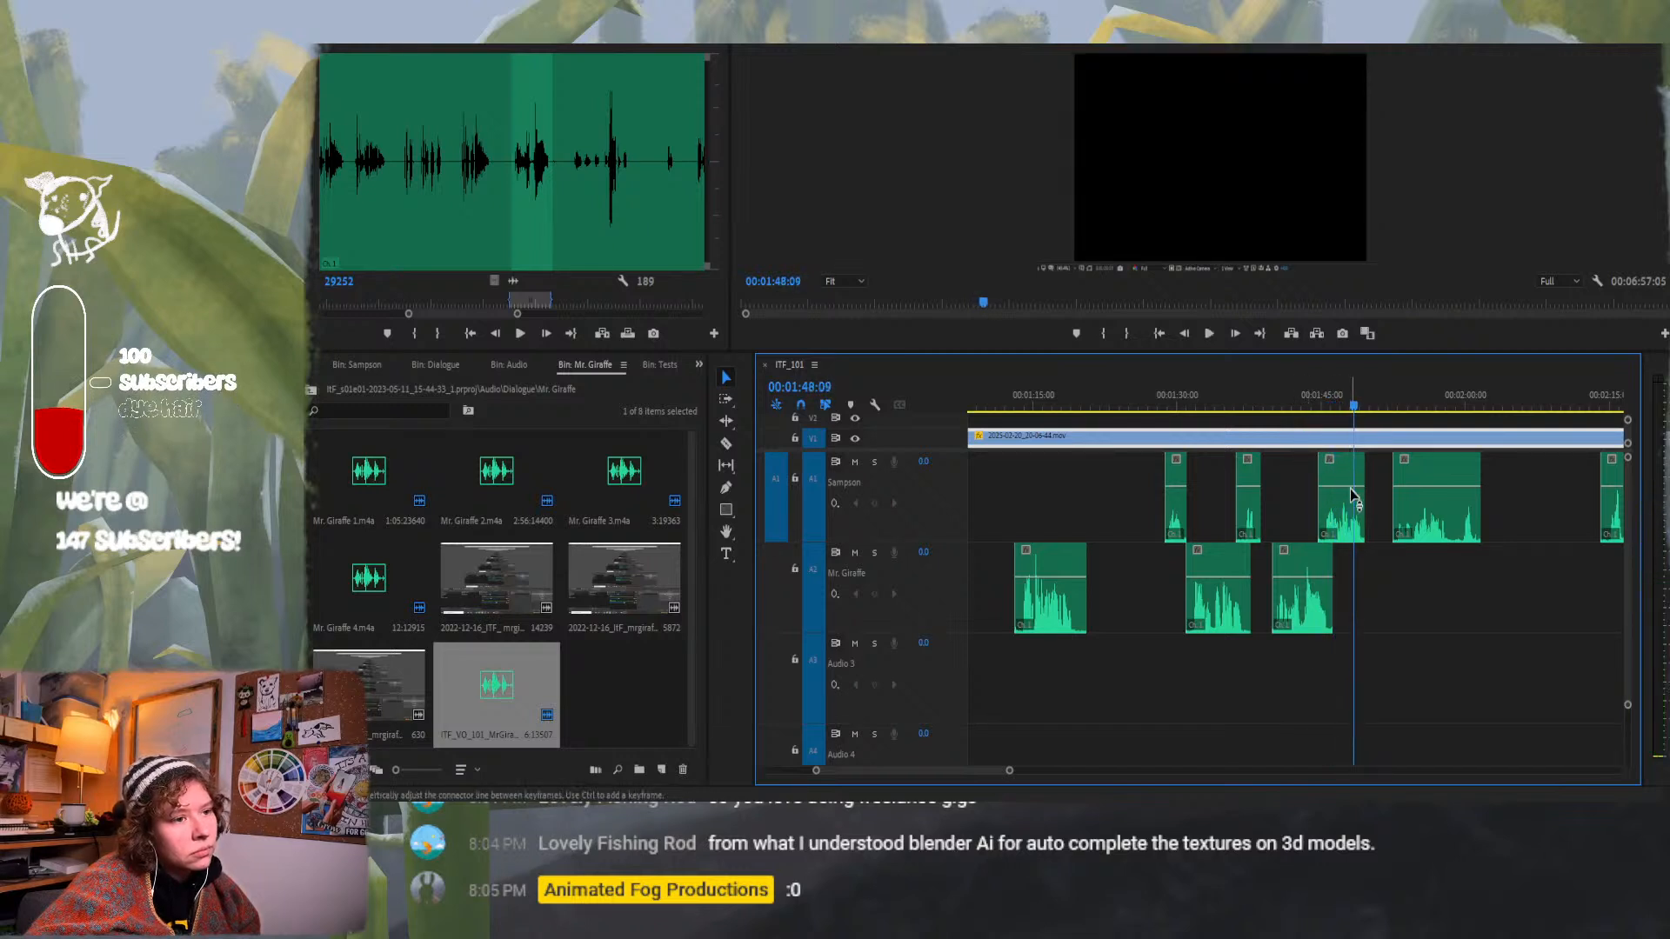
drag(1331, 508, 1349, 516)
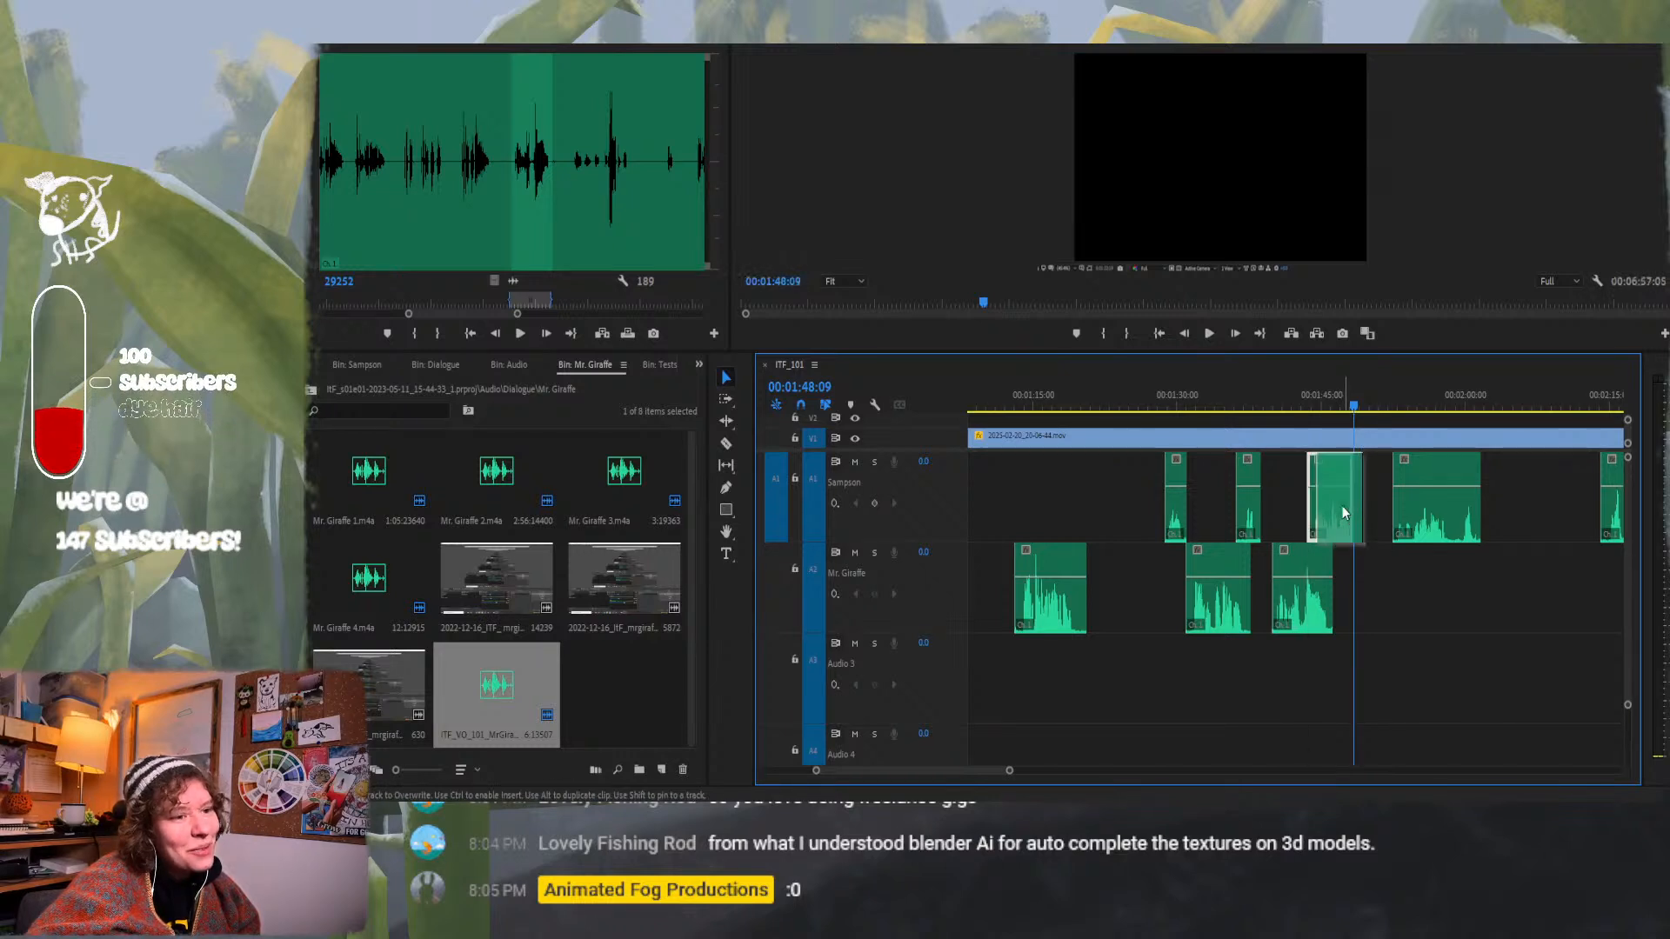
click(1306, 406)
key(space)
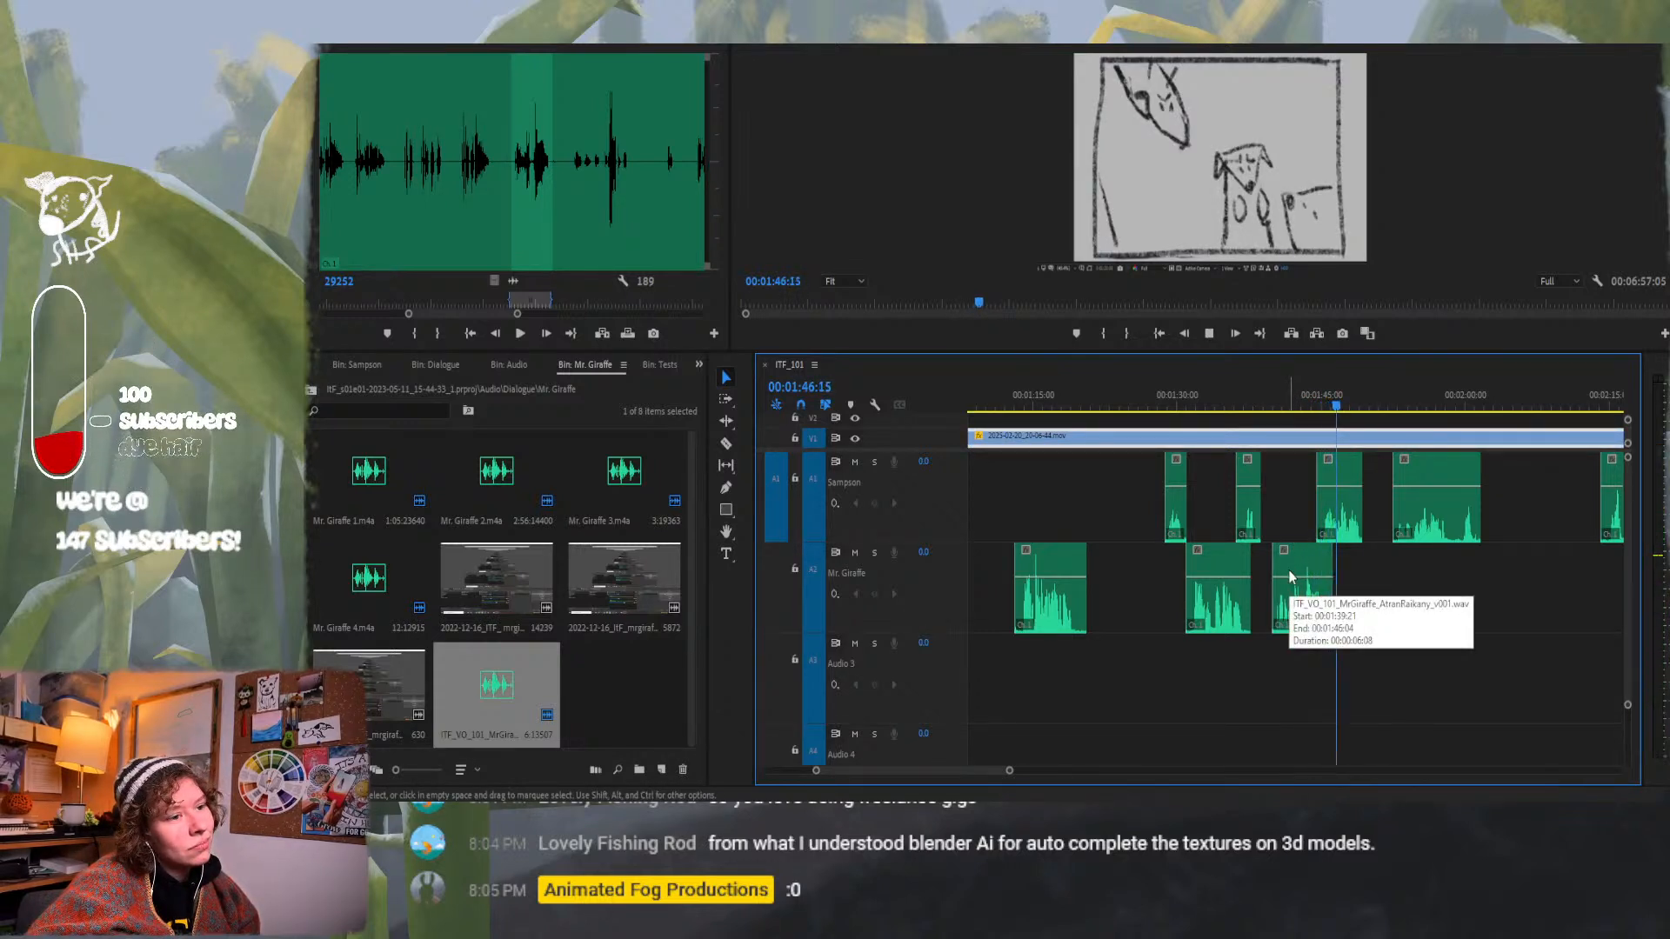
key(space)
Nudge that Sampson clip slightly earlier to start at about 00:01:44:00 and check its timing by playback.
key(equal)
key(equal)
key(equal)
key(equal)
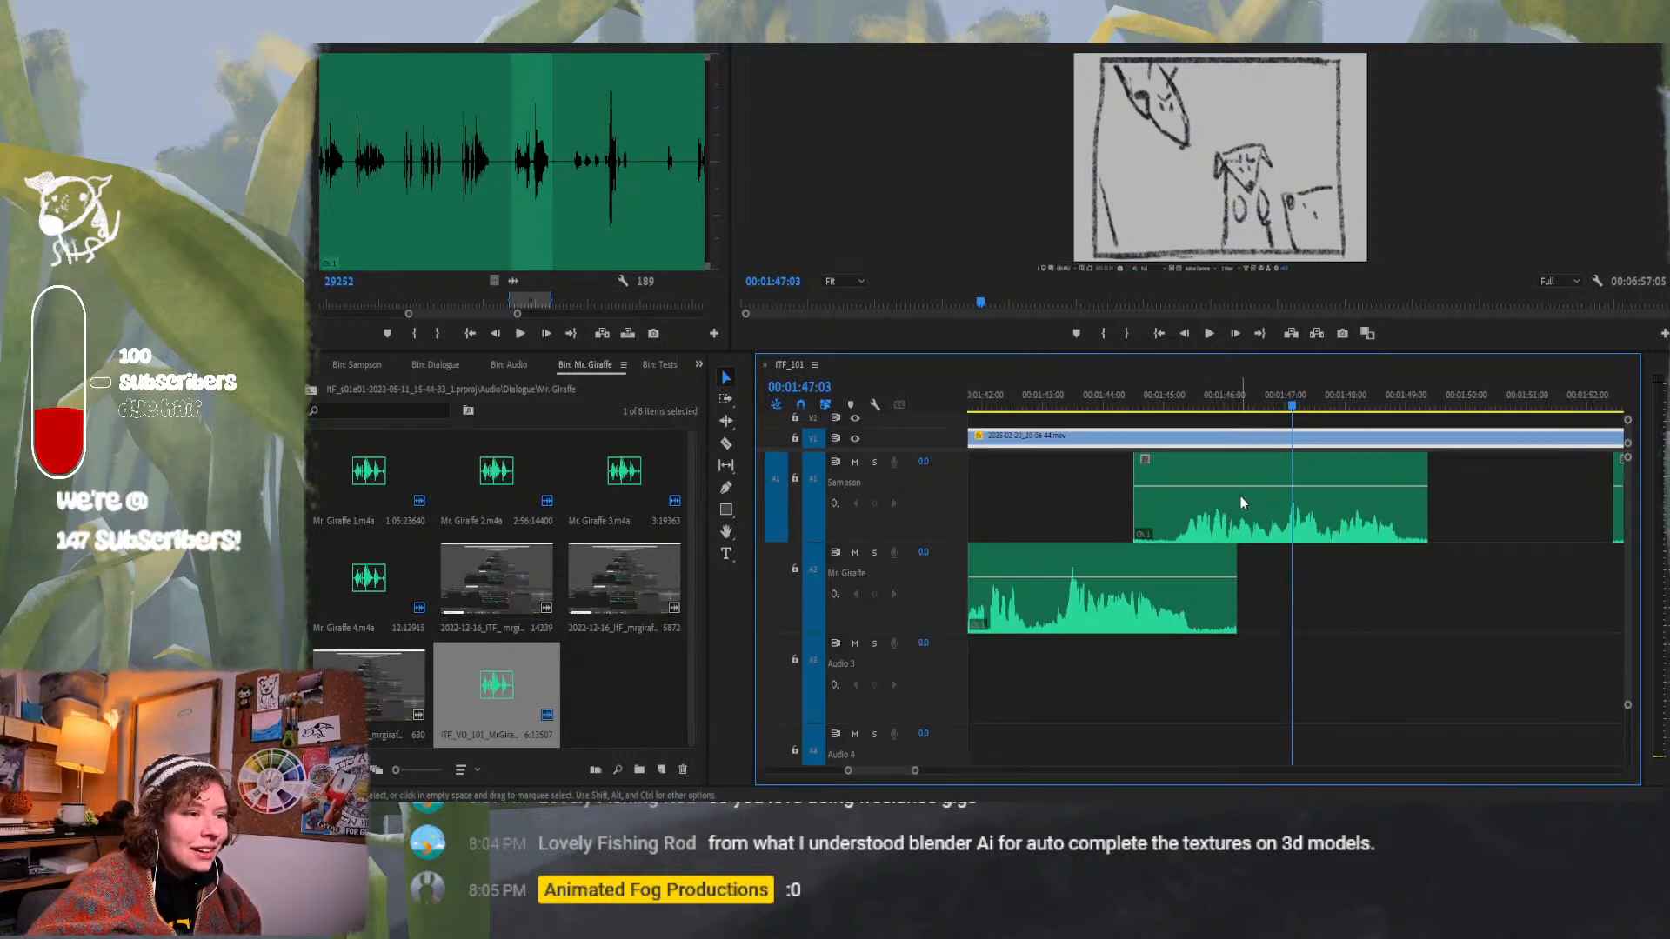
drag(1112, 395, 1168, 386)
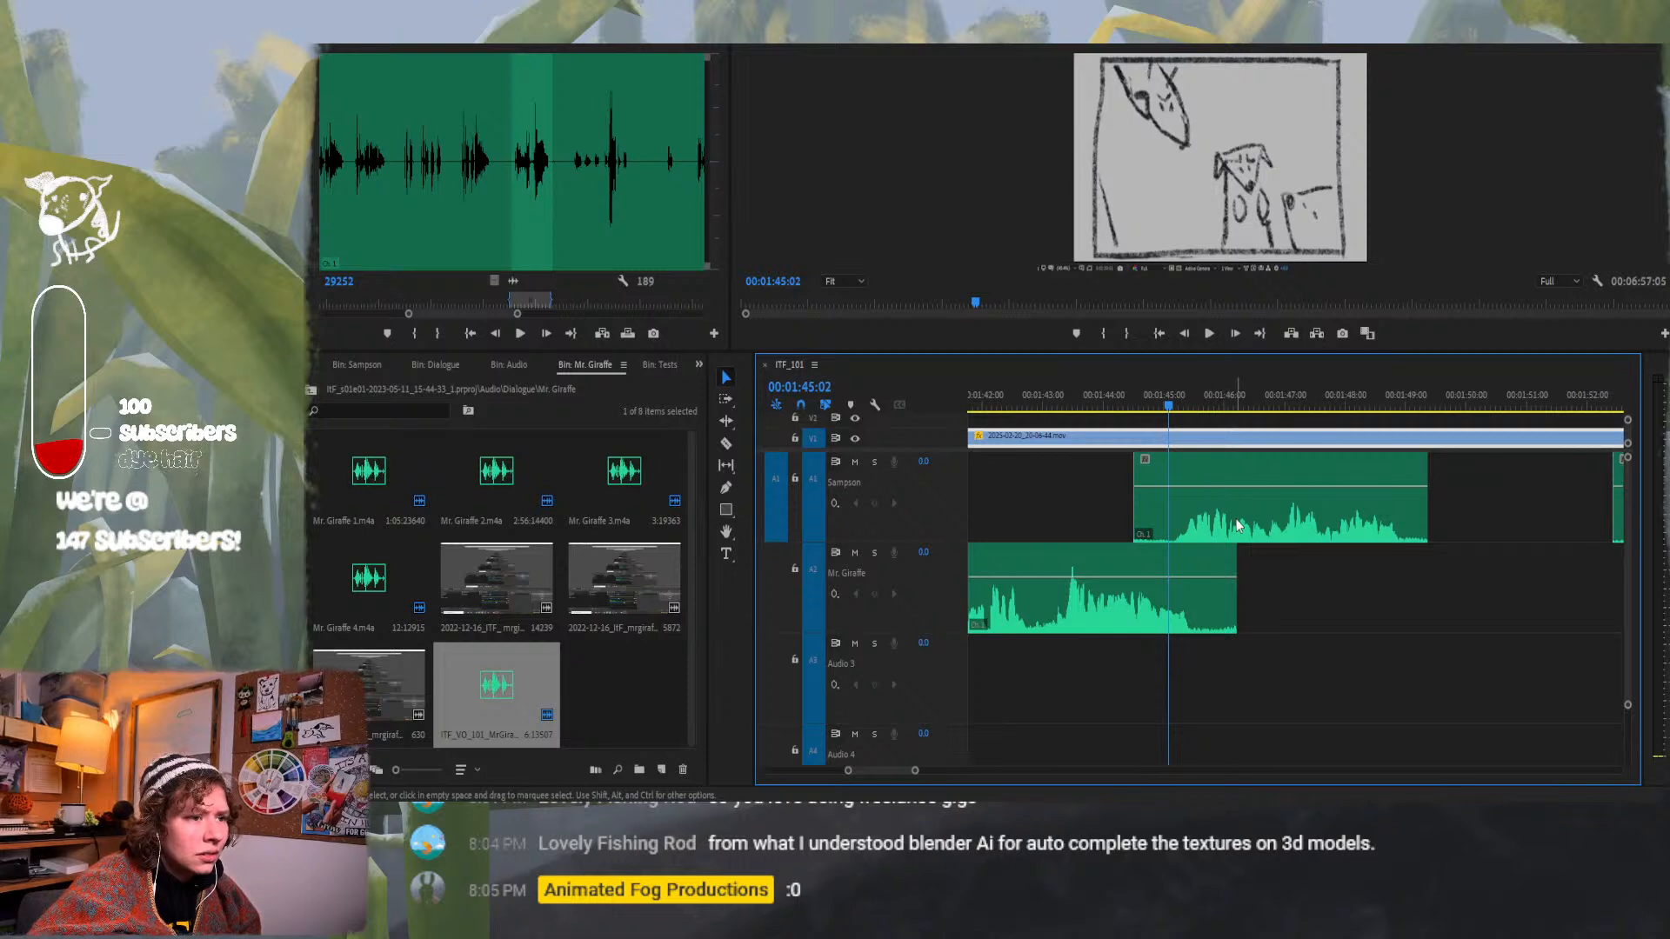
drag(1239, 525, 1203, 527)
drag(1157, 396, 1085, 387)
key(space)
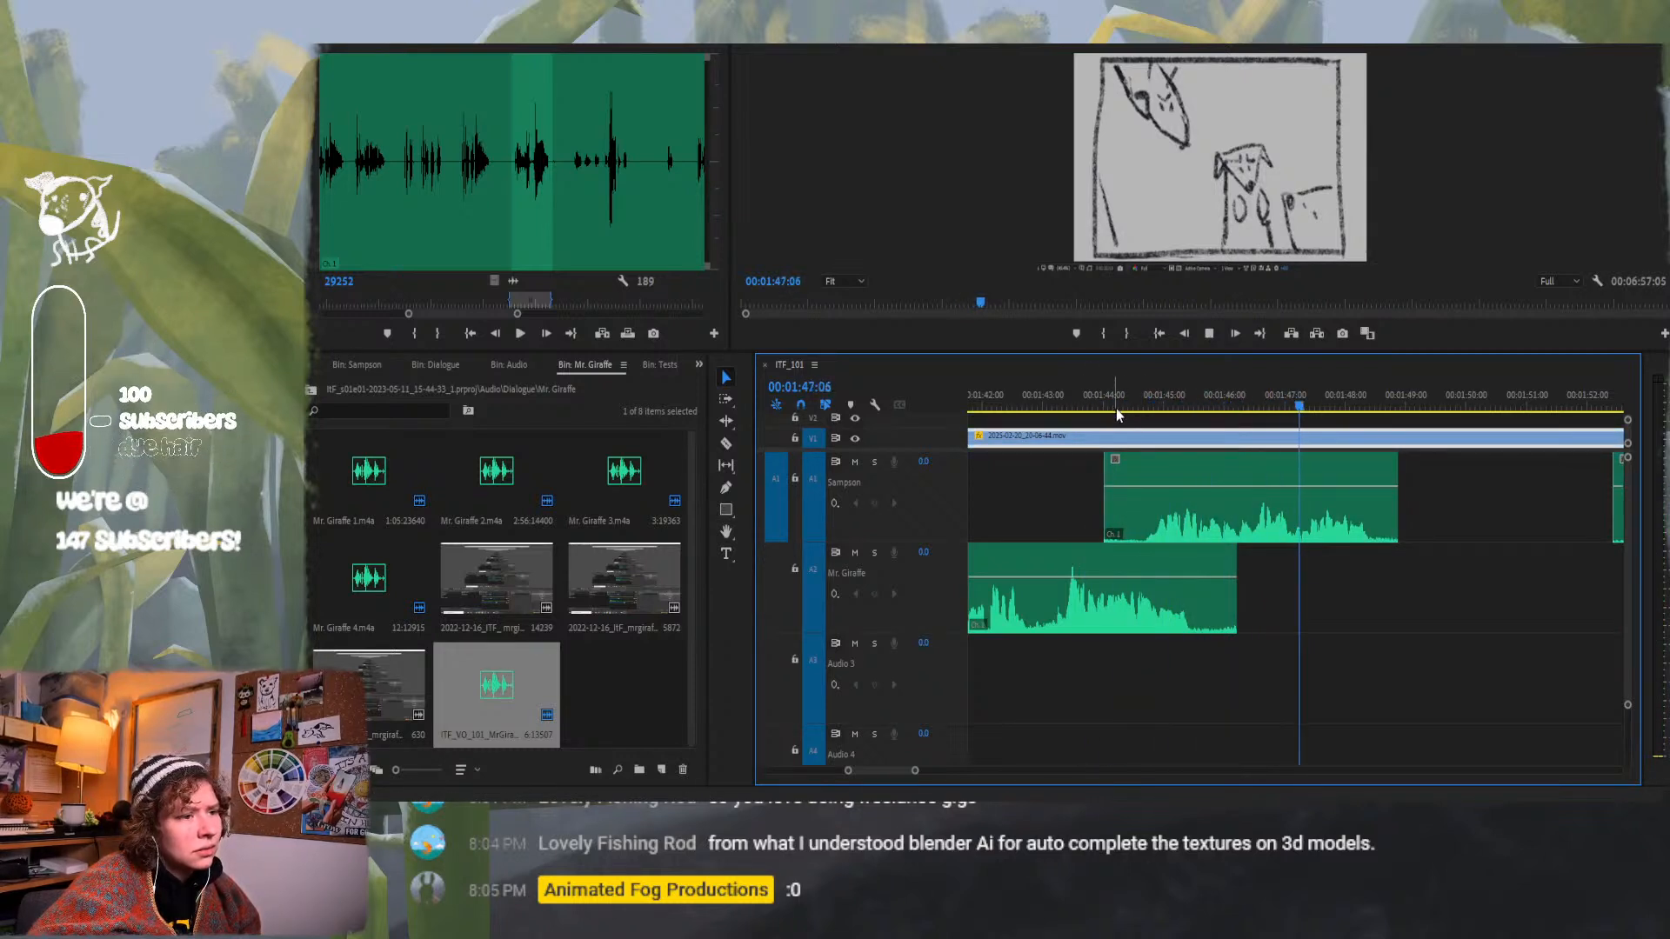
click(1187, 407)
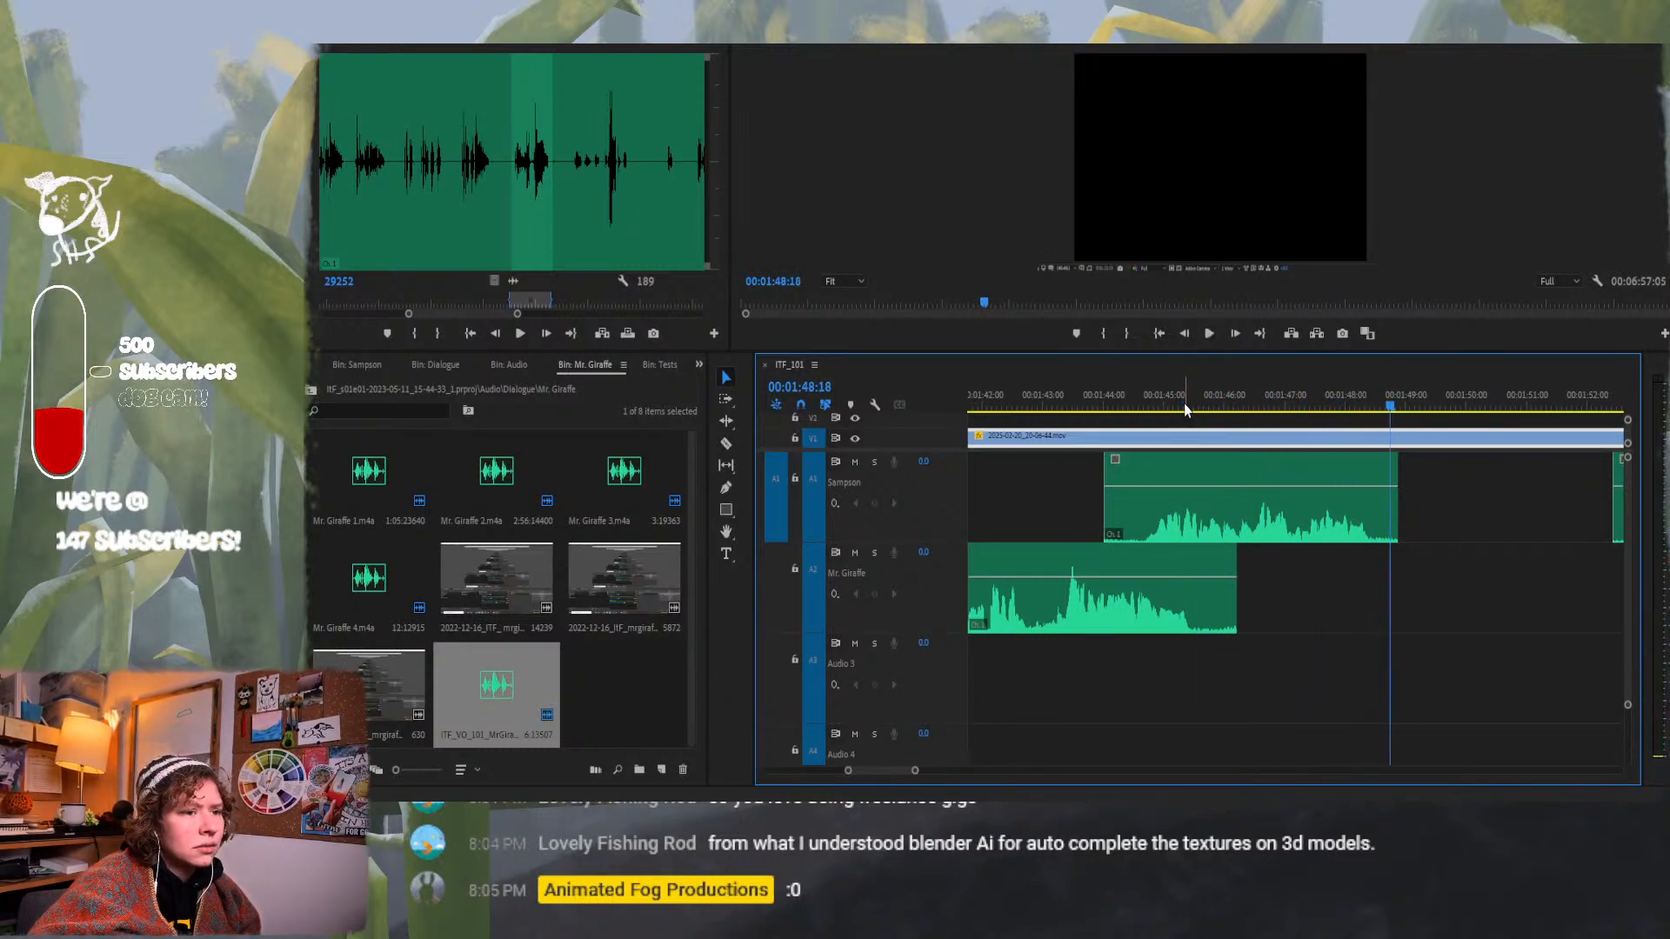
key(space)
Play the gap after the exchange up to 00:01:52:04 and move the next Sampson clip later, to about 00:02:00.
drag(851, 773, 812, 781)
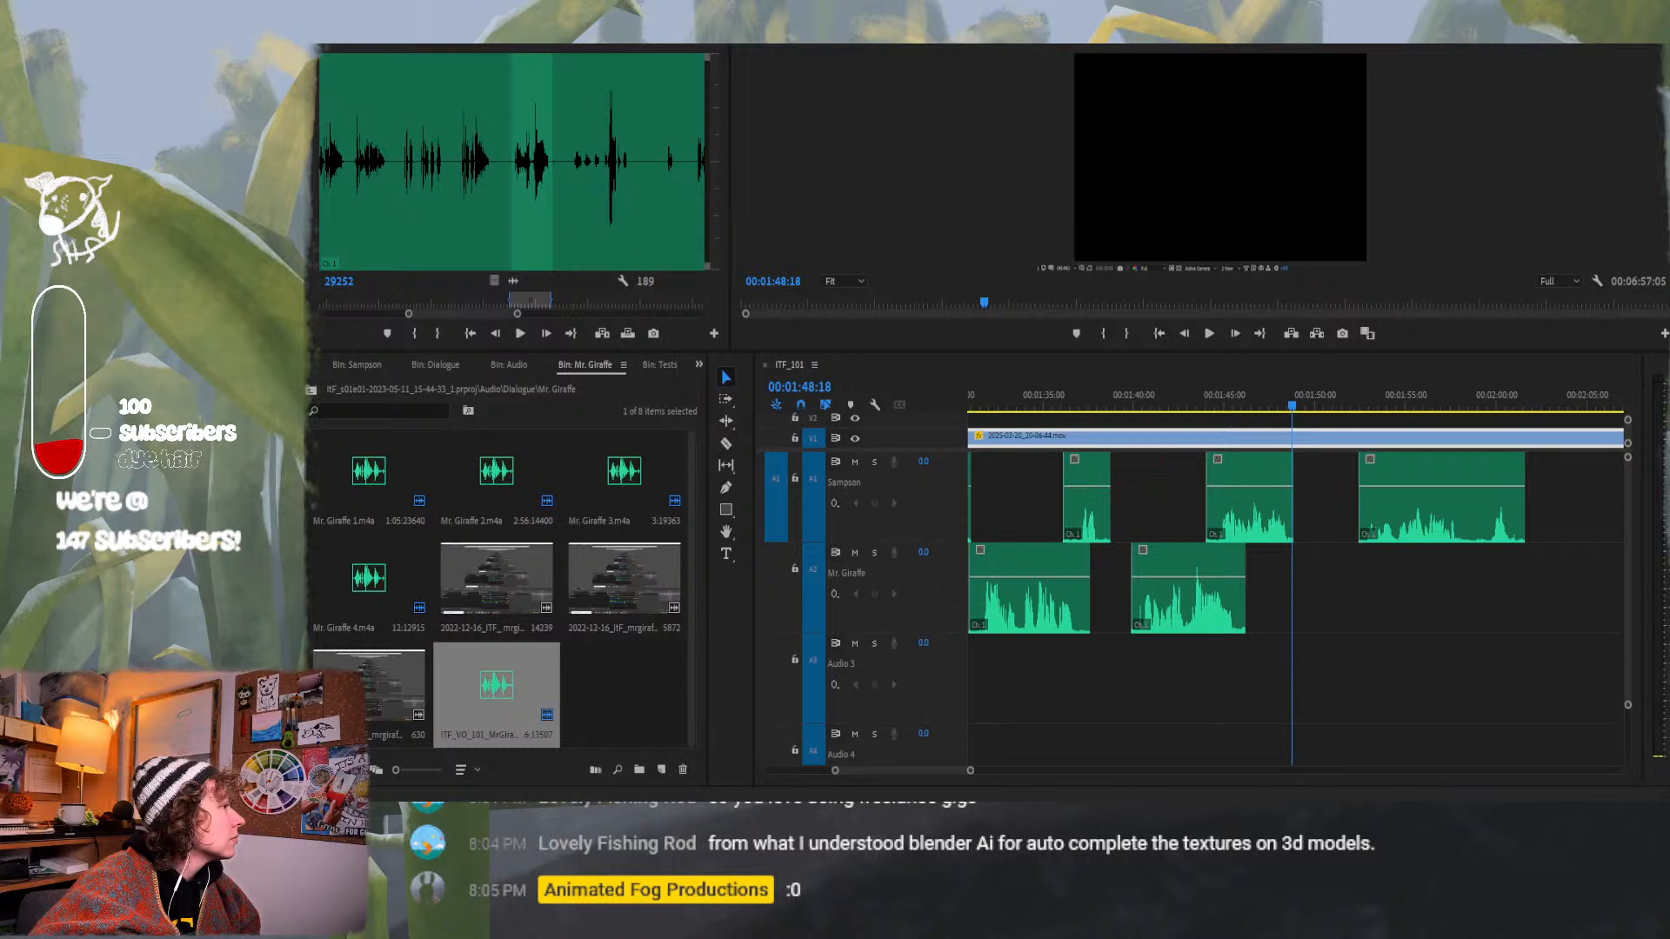
key(alt+Tab)
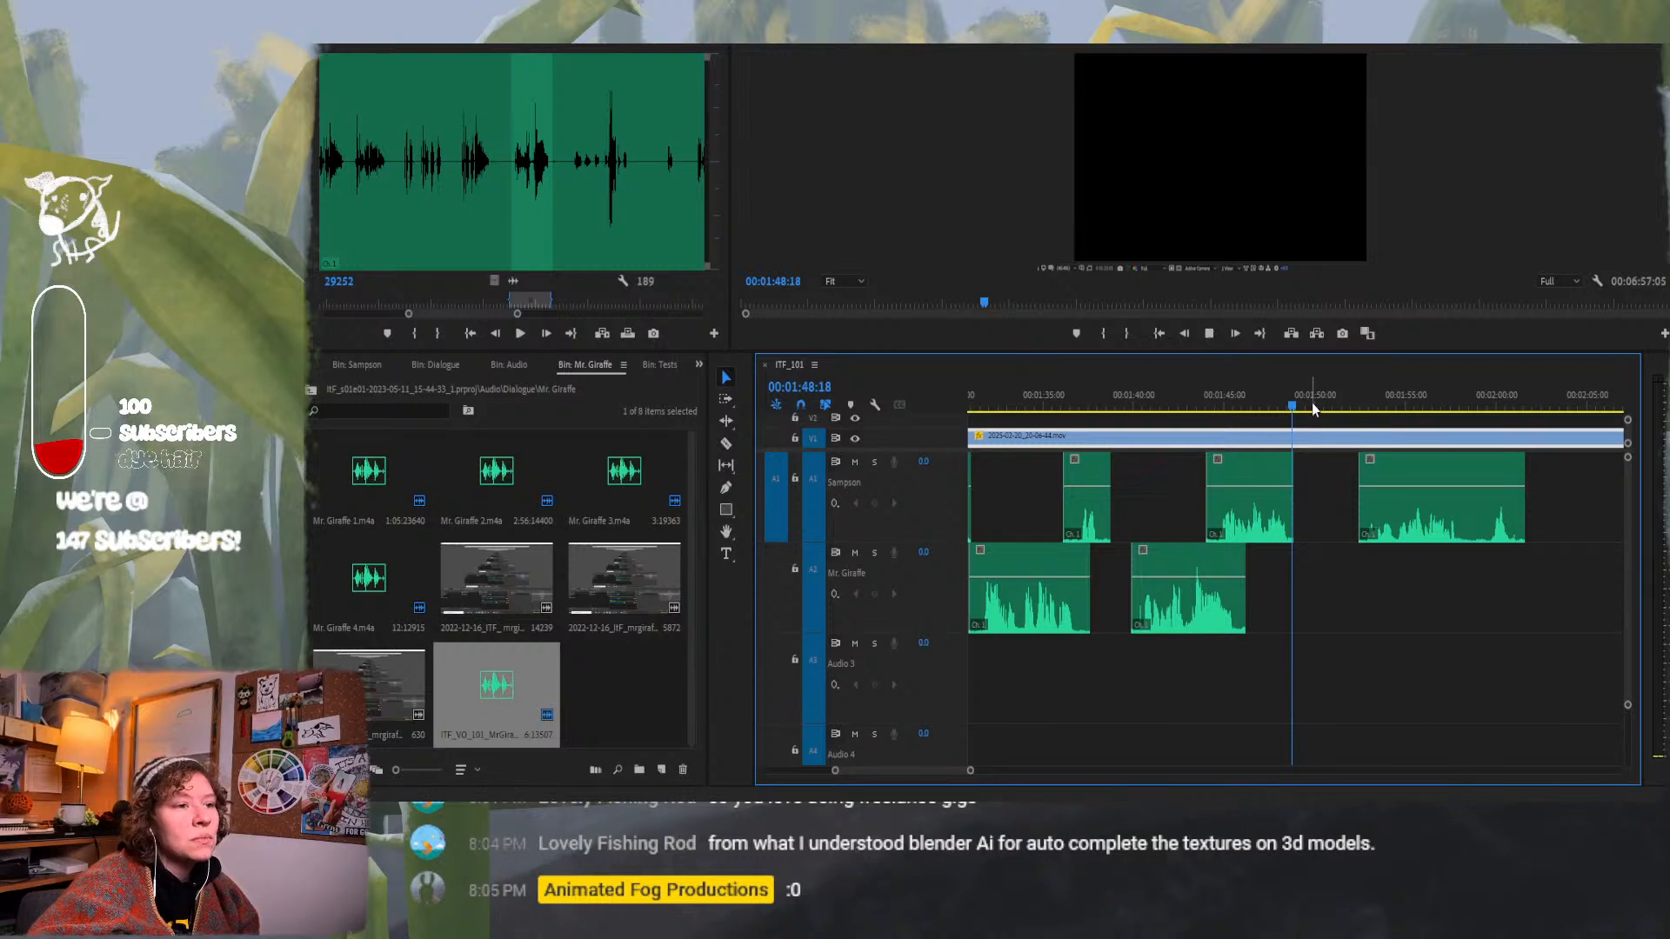
key(space)
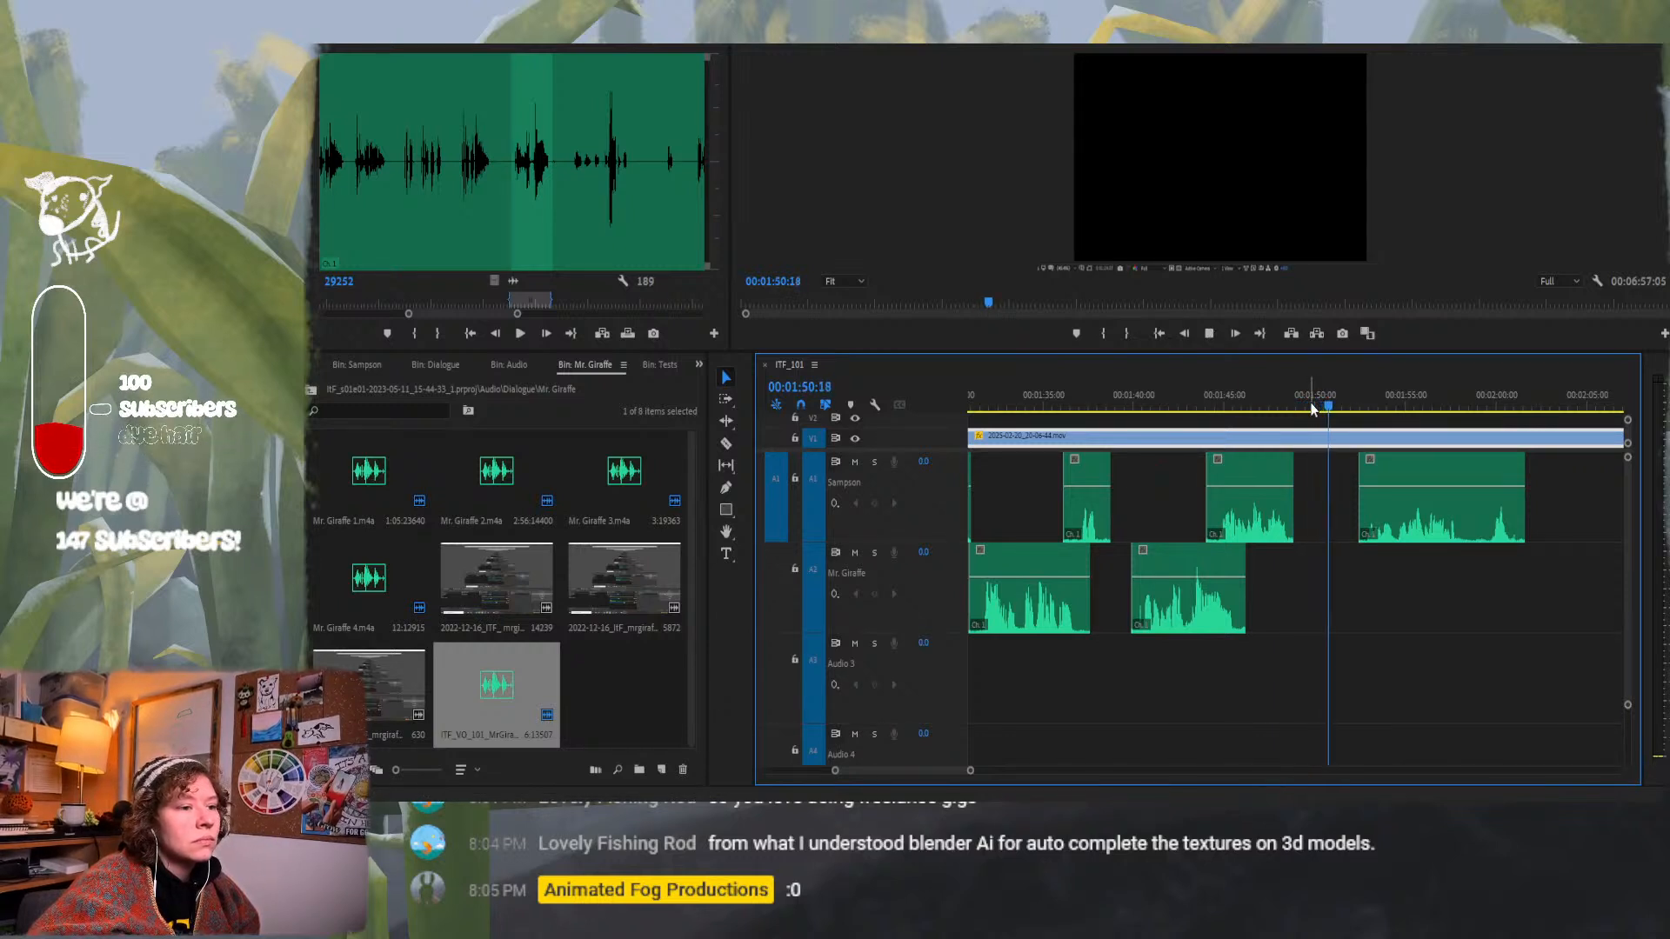
click(1260, 408)
mouse_move(1260, 409)
mouse_down()
mouse_move(1205, 409)
mouse_move(1244, 409)
mouse_up()
key(space)
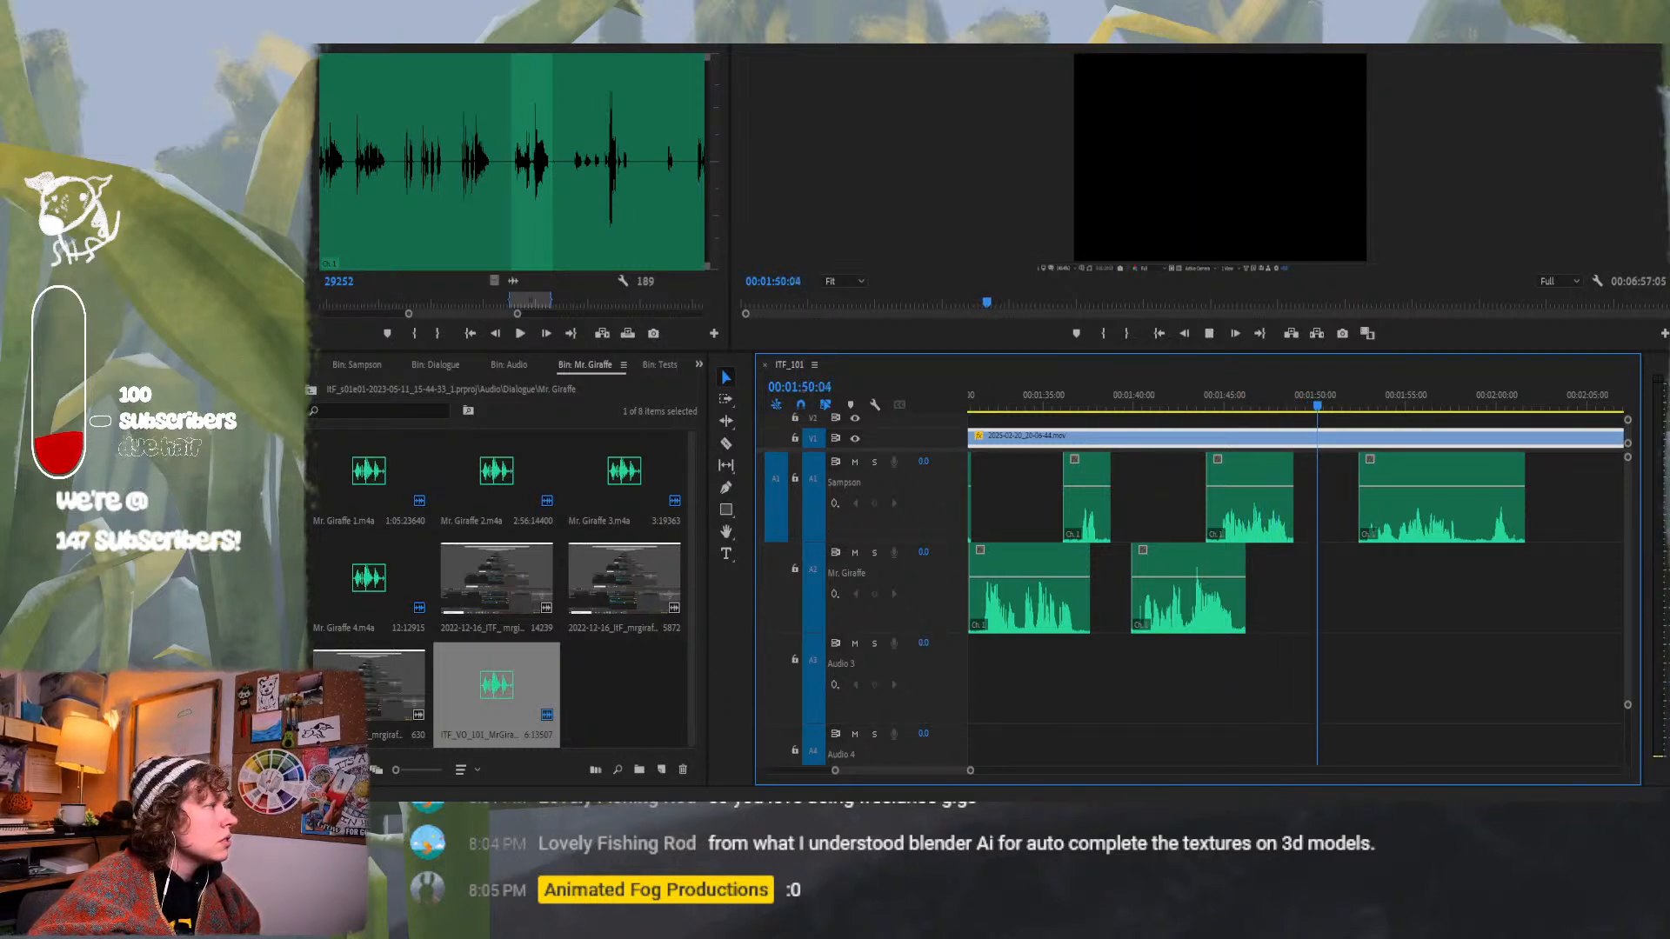
key(space)
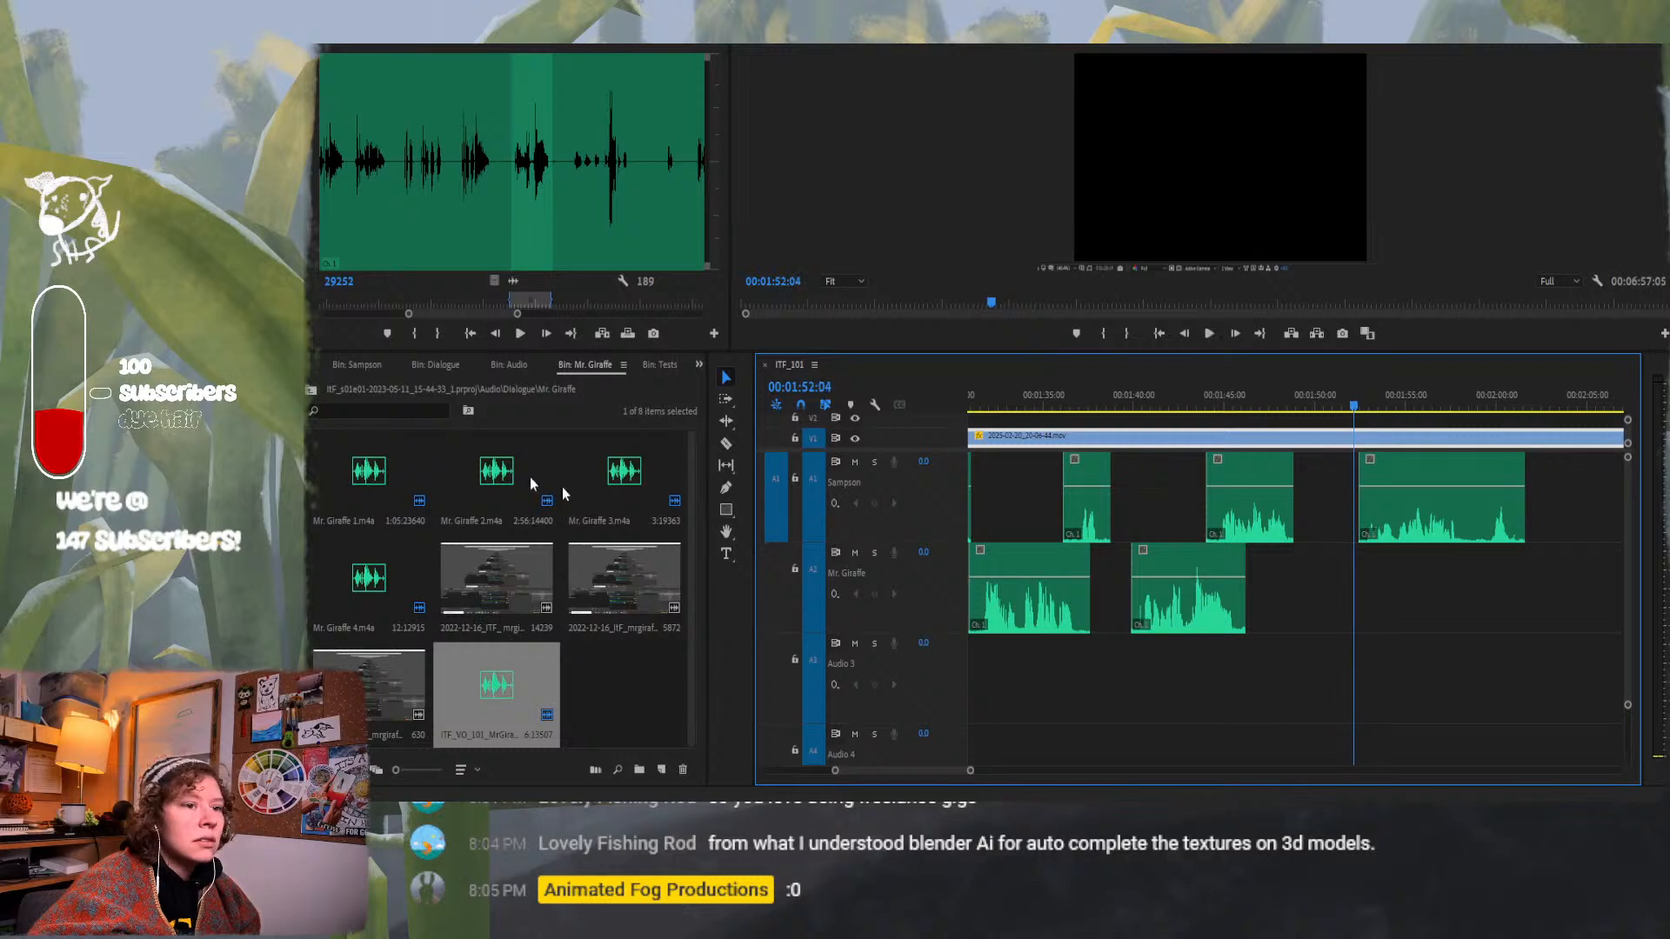
drag(1402, 522, 1541, 520)
drag(817, 316, 782, 295)
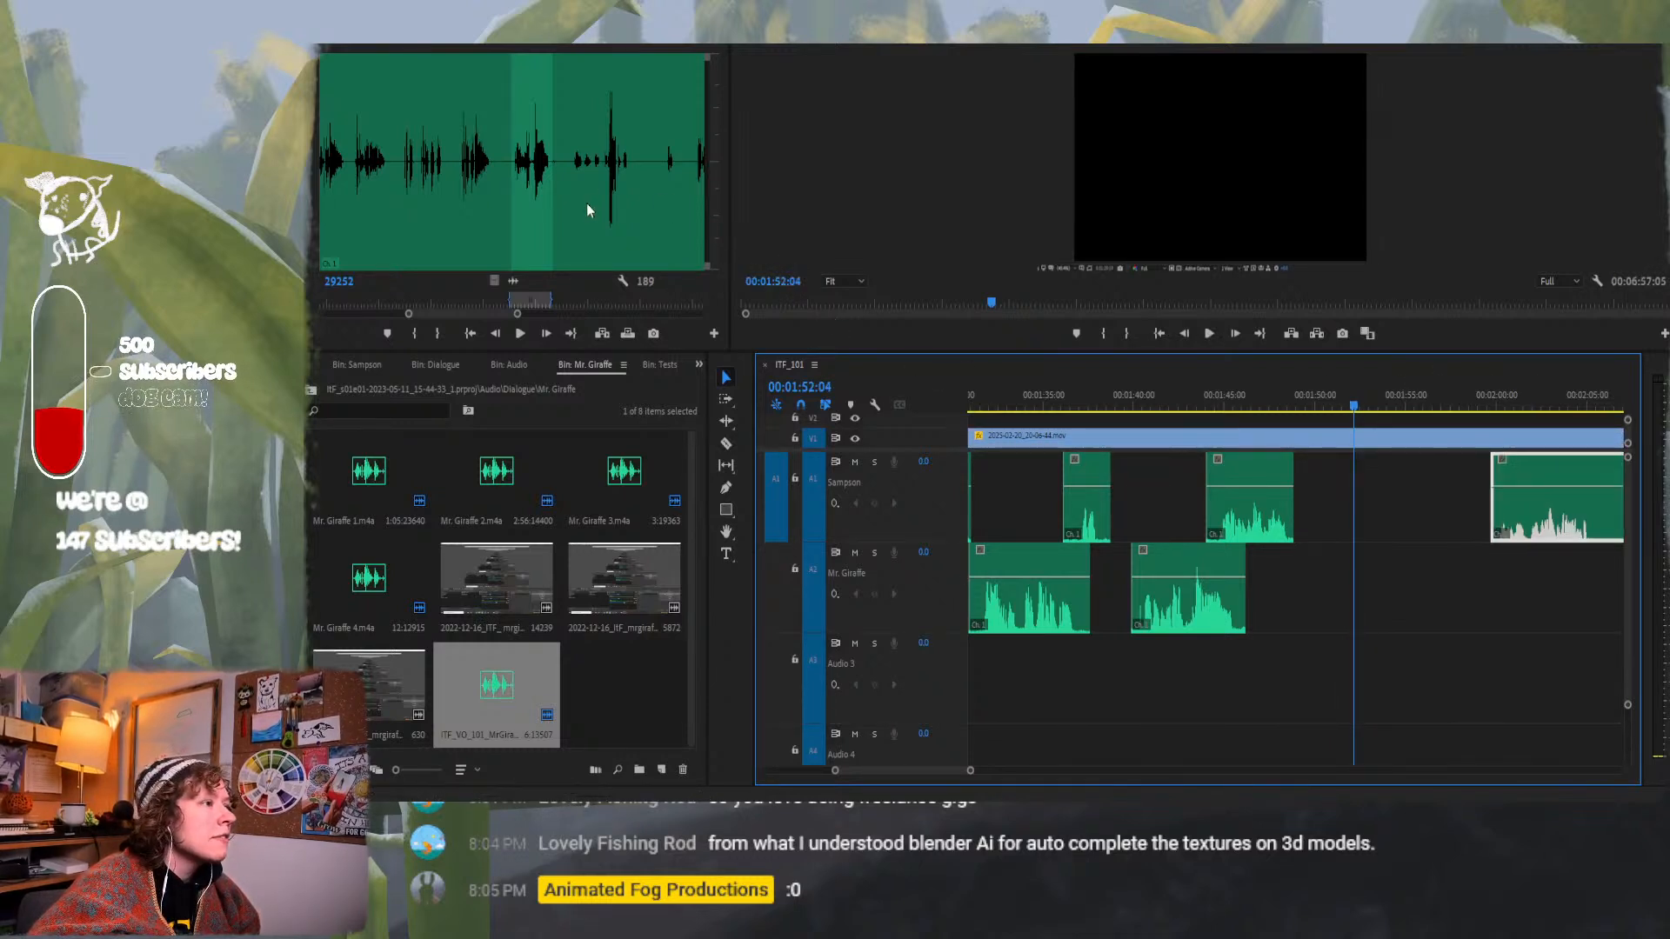
Audition the Mr. Giraffe recording beyond the marked take, up to frame 18519, to find the next line.
click(570, 198)
key(space)
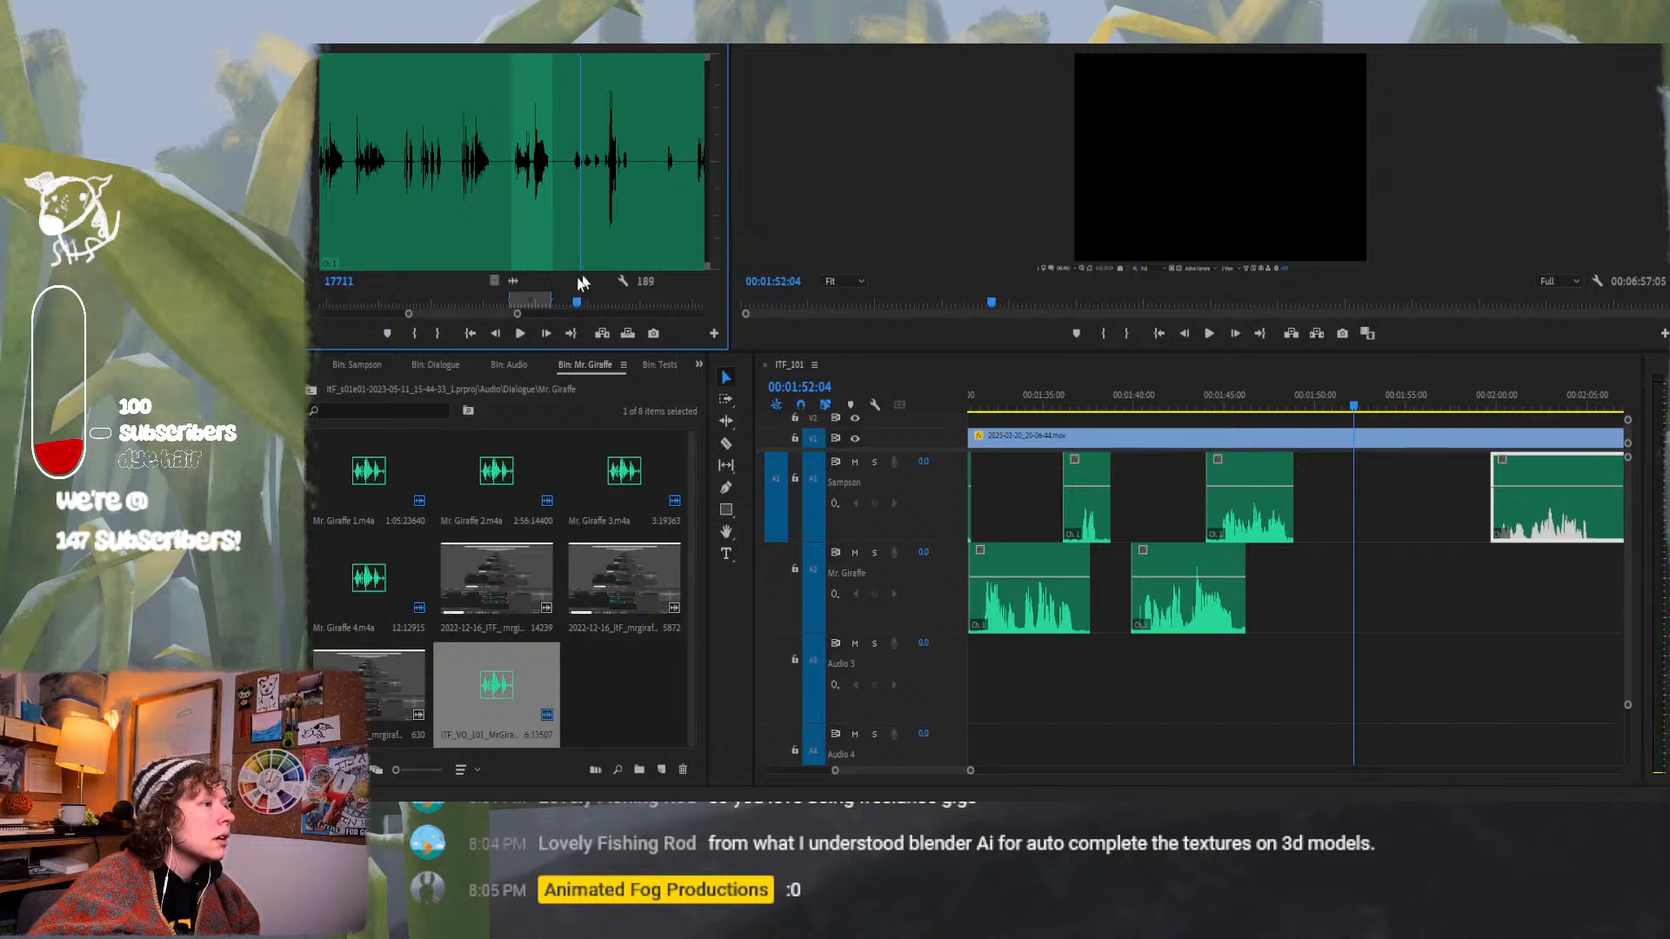
click(519, 333)
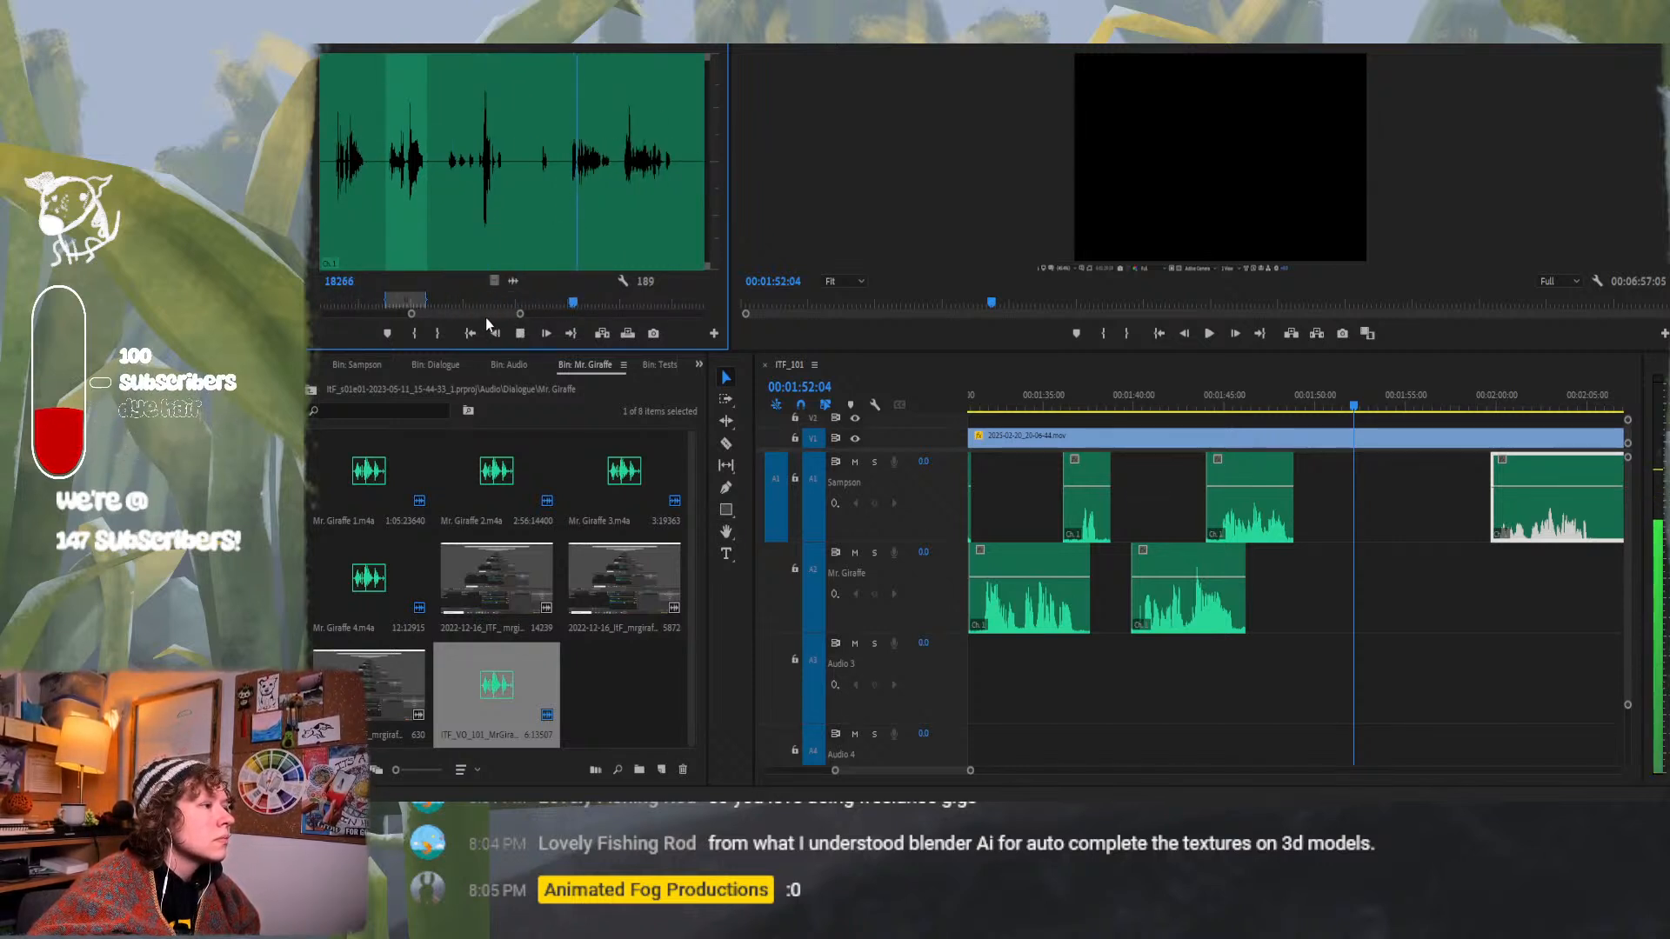
key(space)
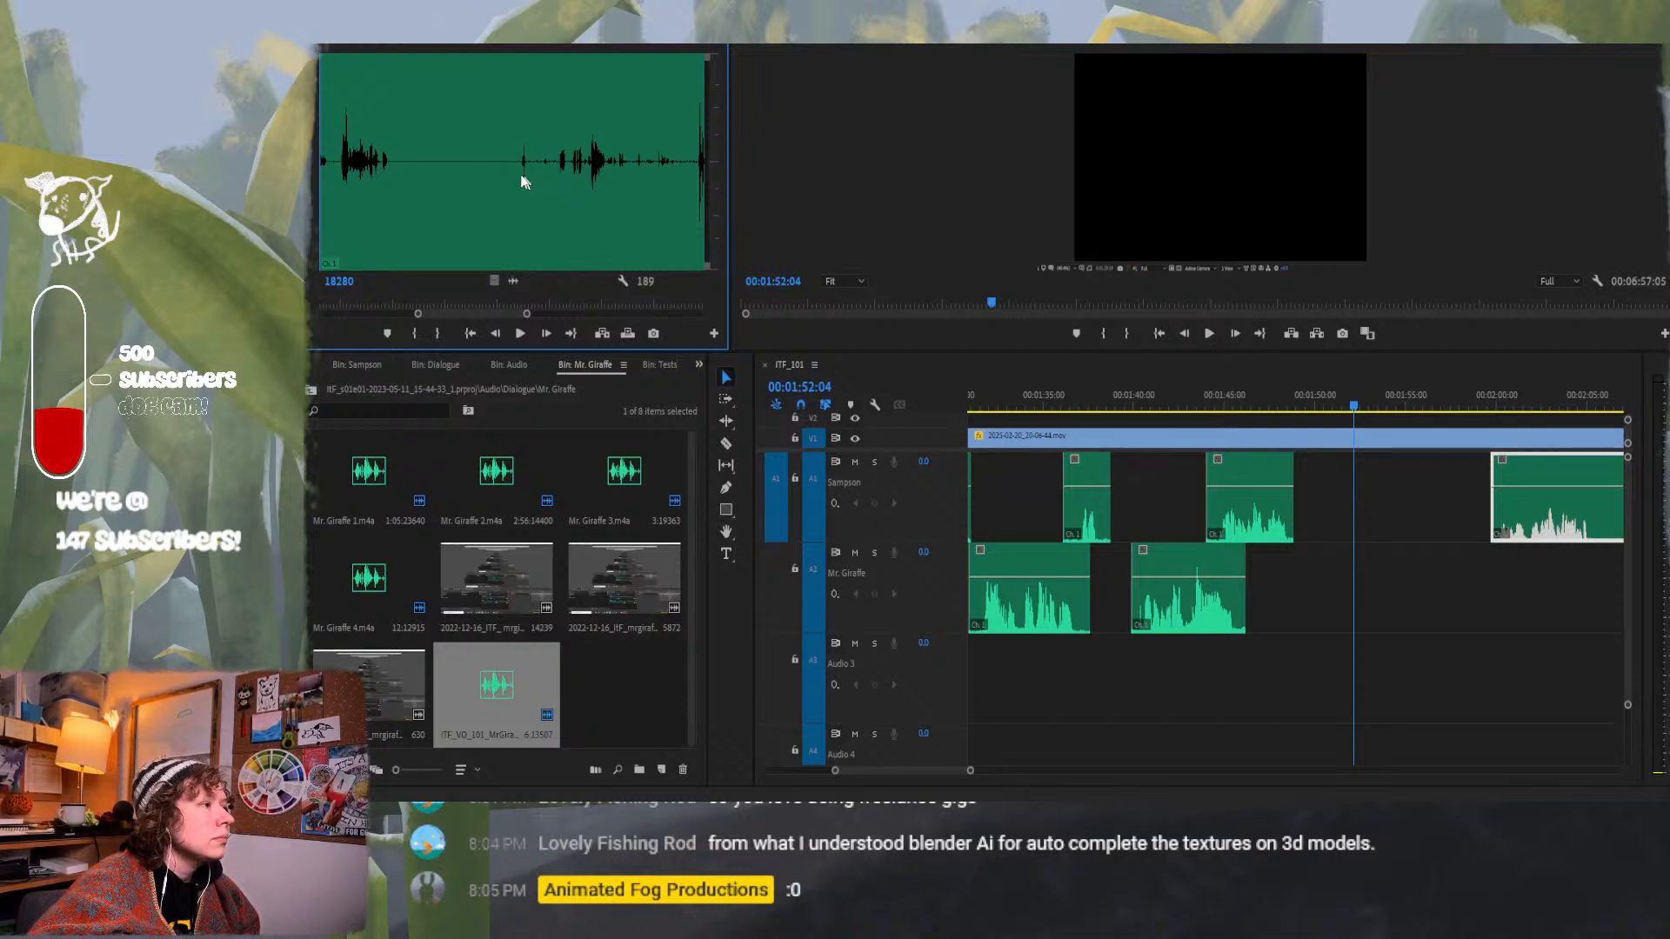
click(337, 182)
key(space)
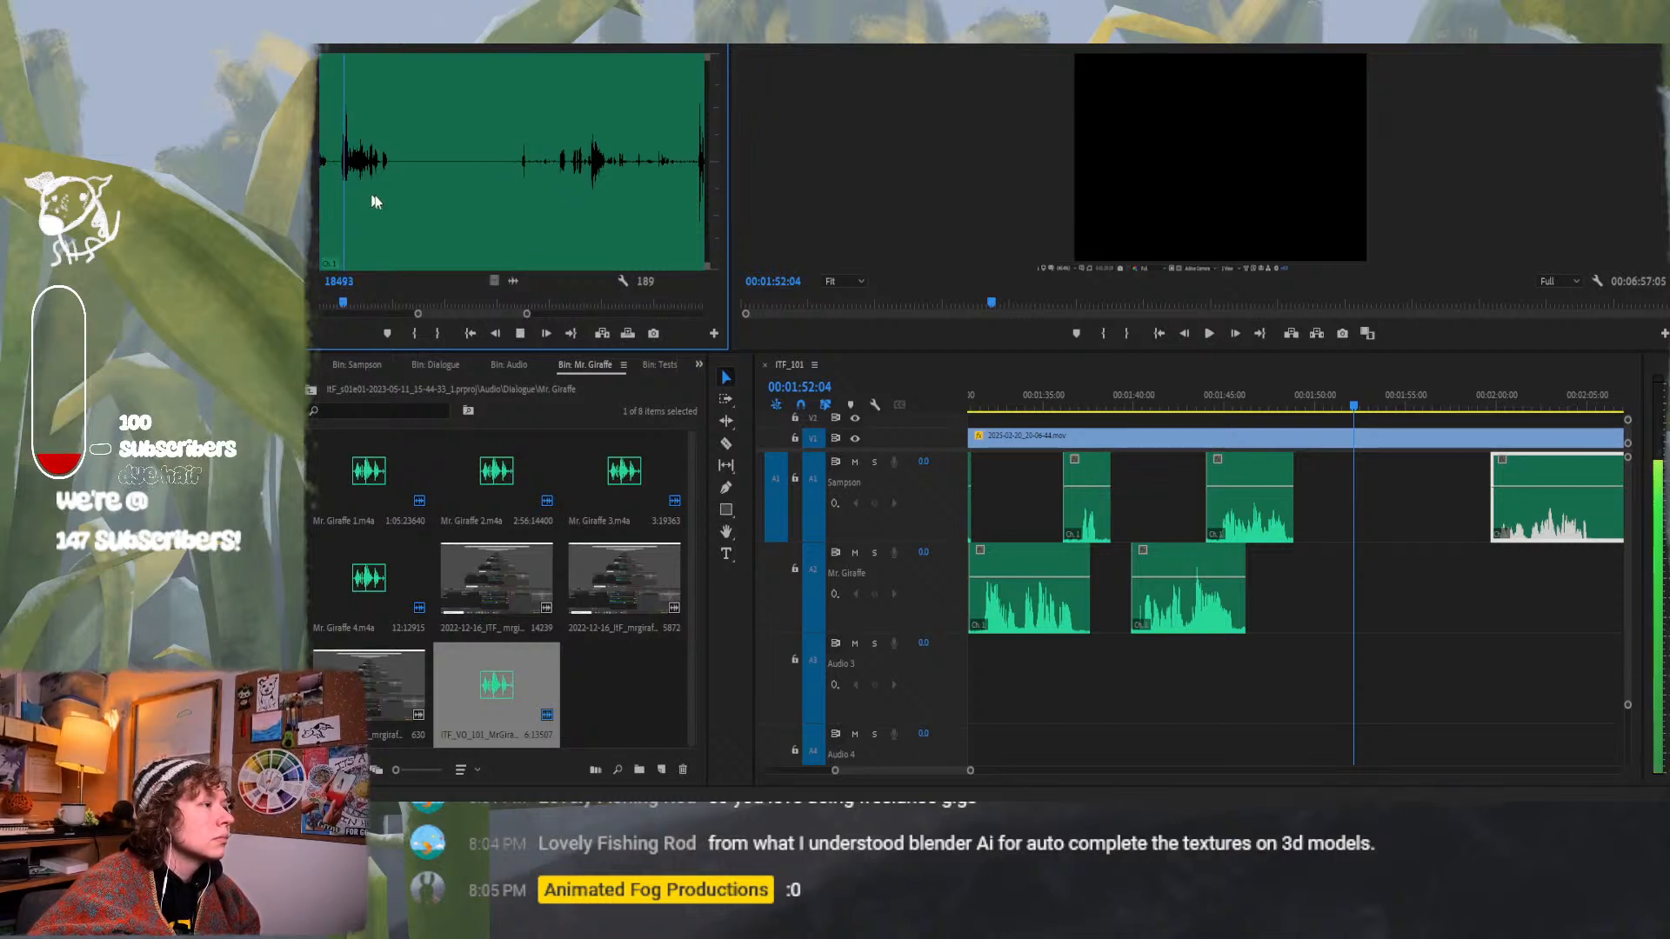
key(space)
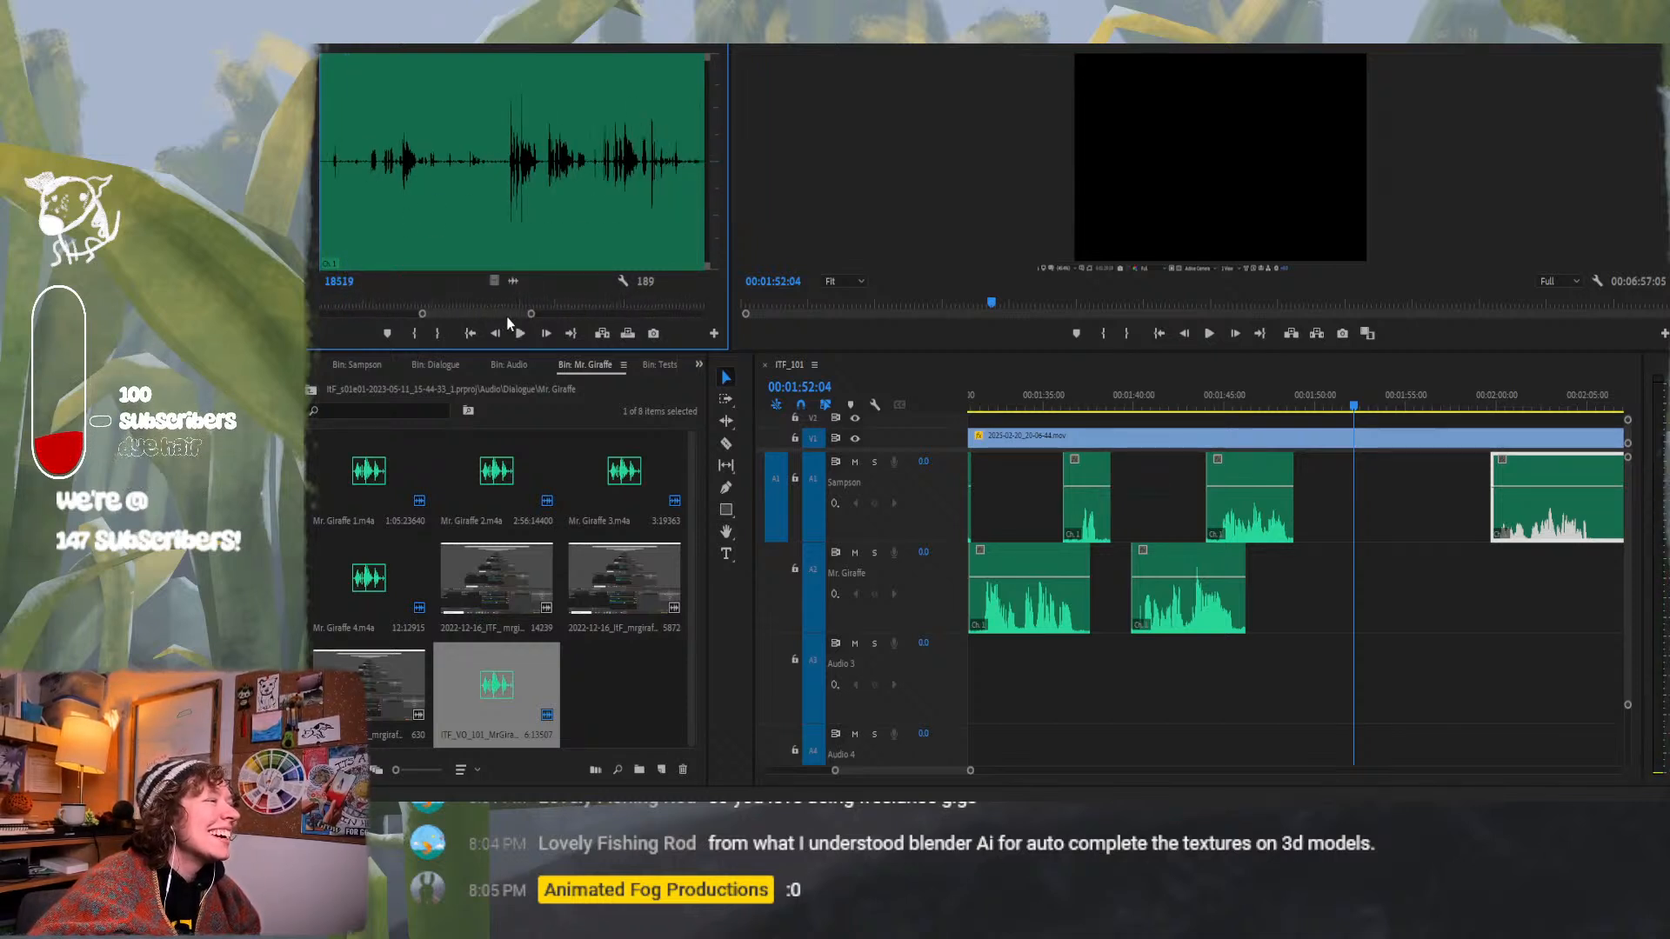
Continue auditioning the Mr. Giraffe recording up to about frame 22138, listening for the next usable line.
click(509, 176)
key(space)
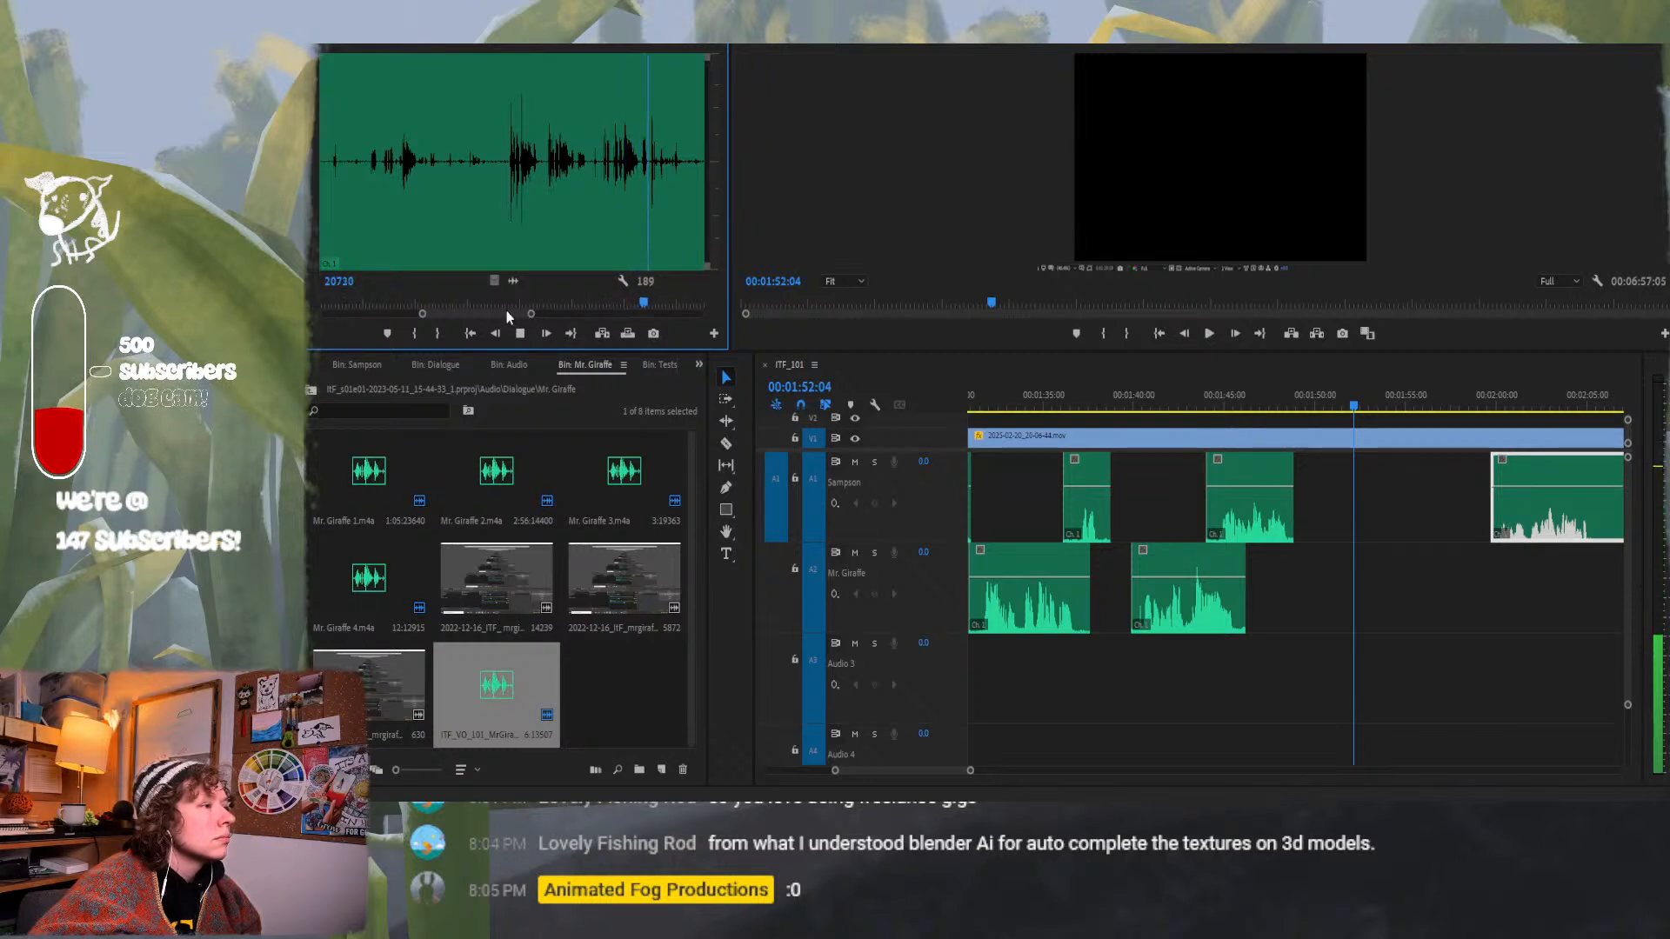
key(space)
scroll(506, 316, down, 3)
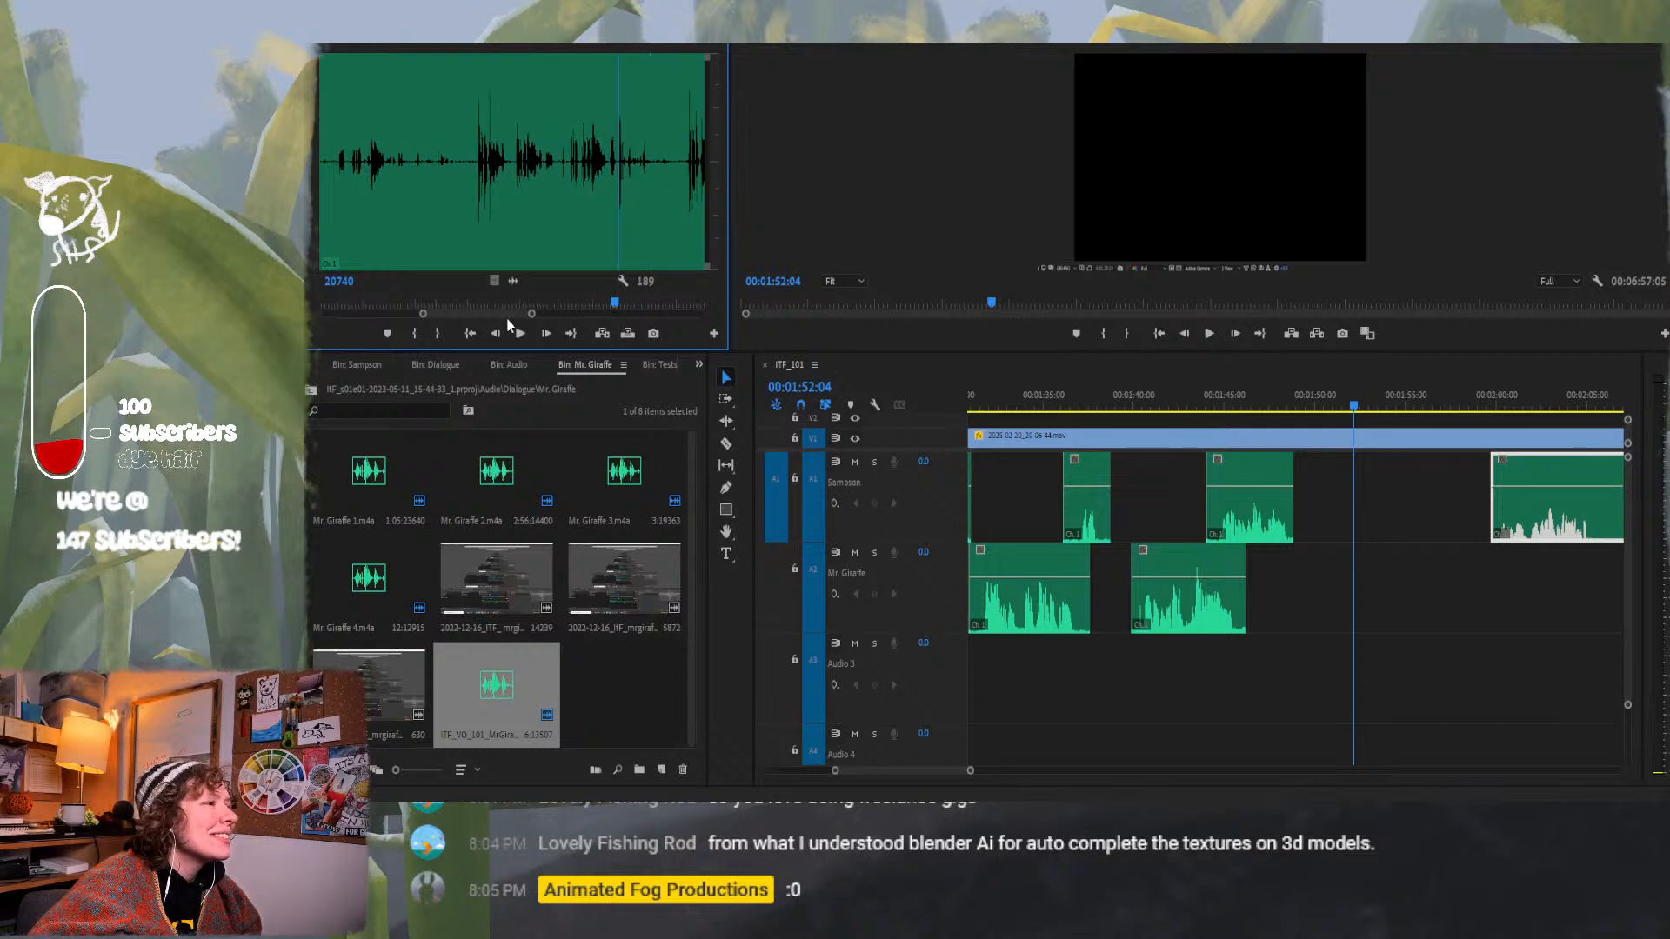
click(554, 174)
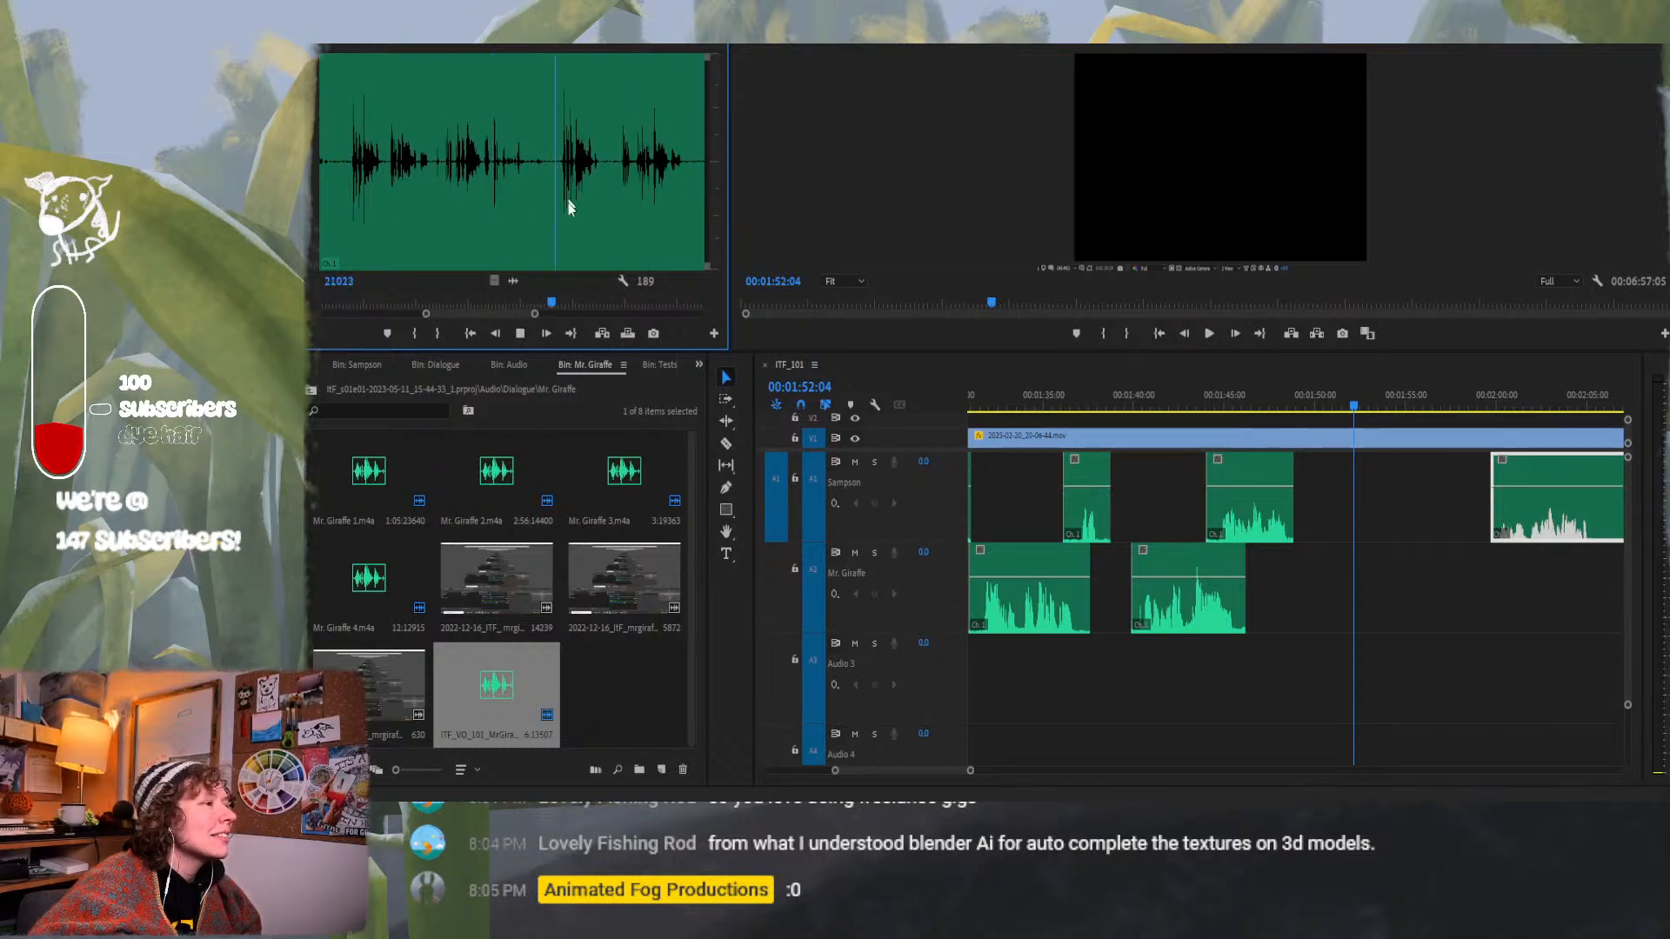
key(space)
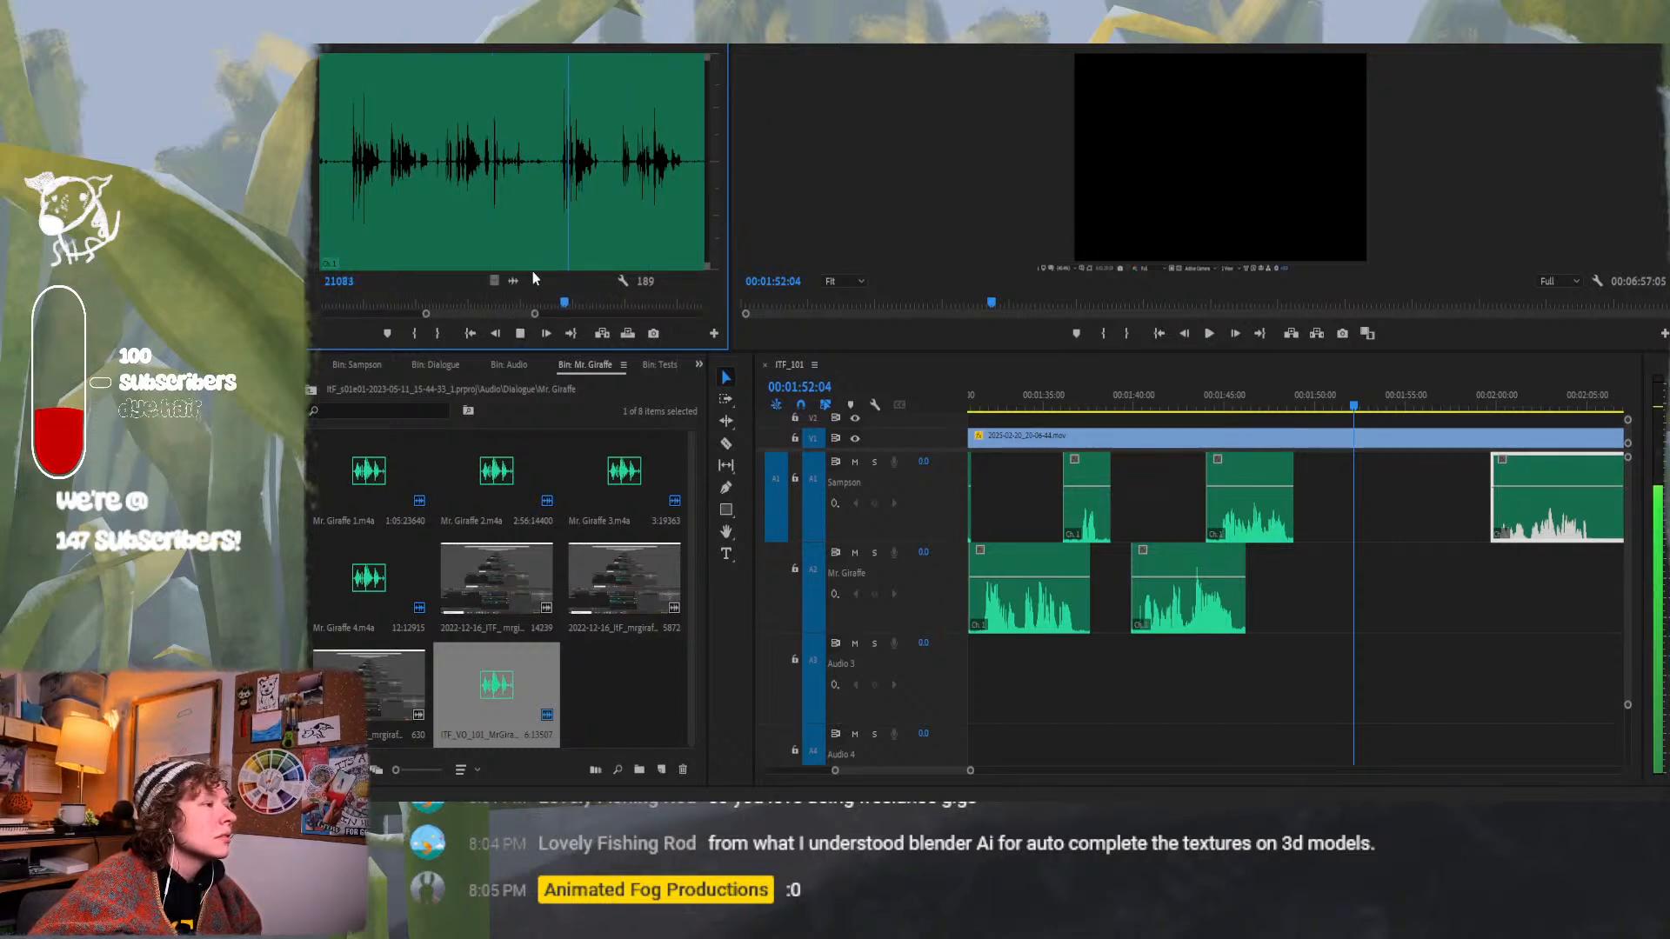
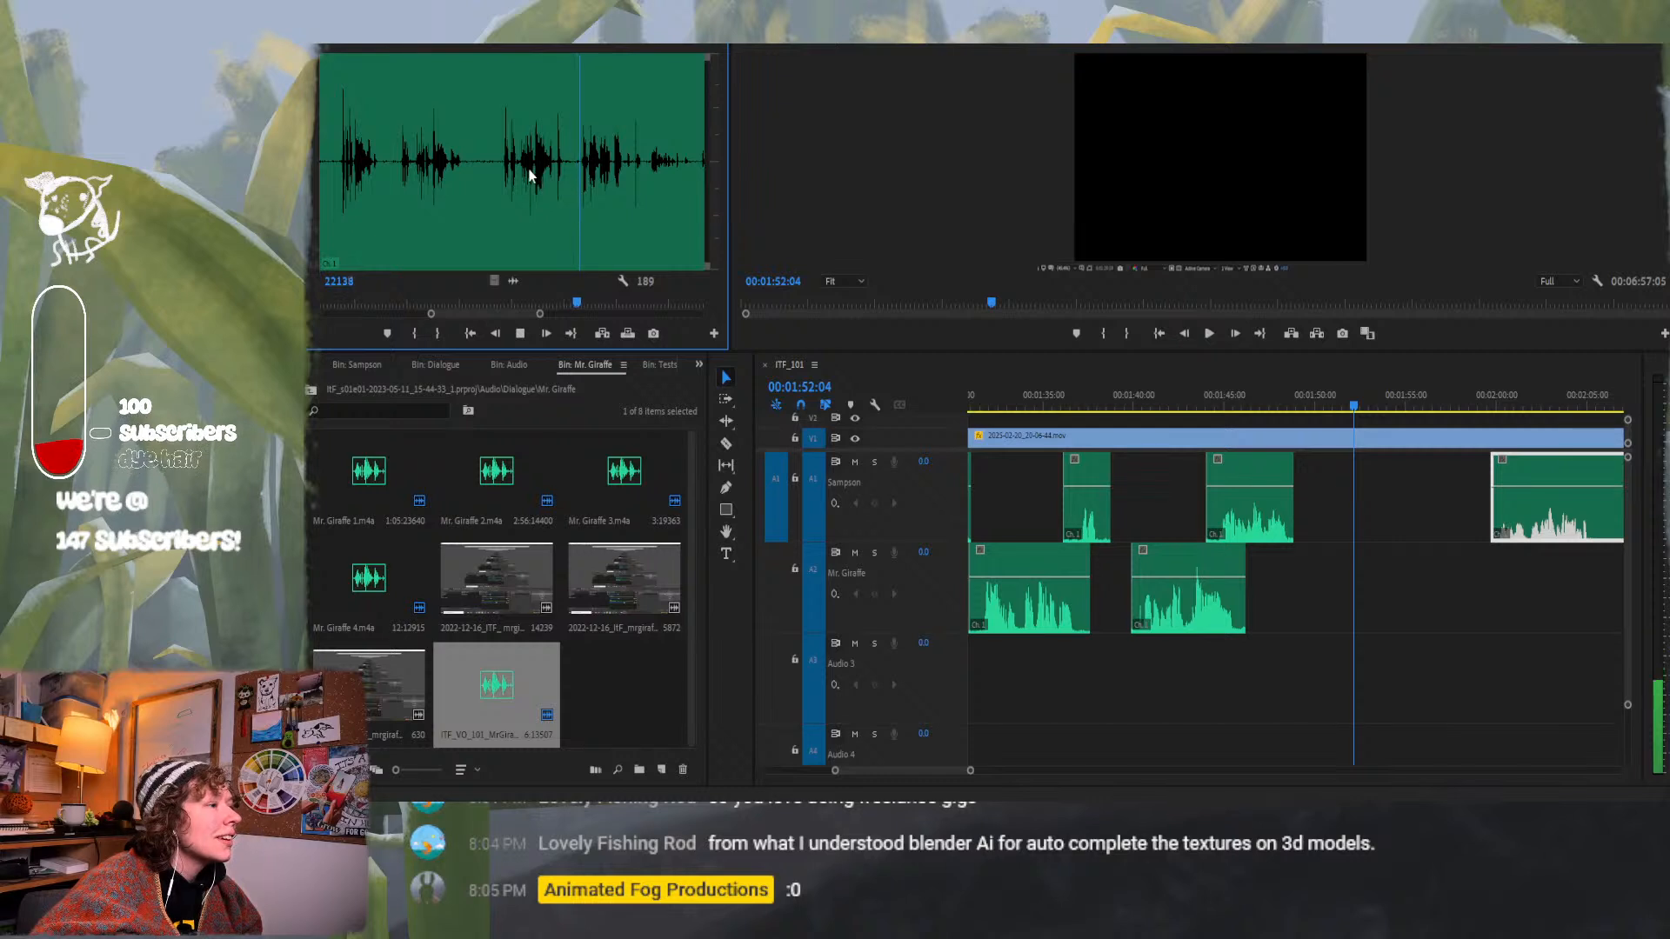
Mark the next Mr. Giraffe line from frame 21857 to 22088.
click(518, 165)
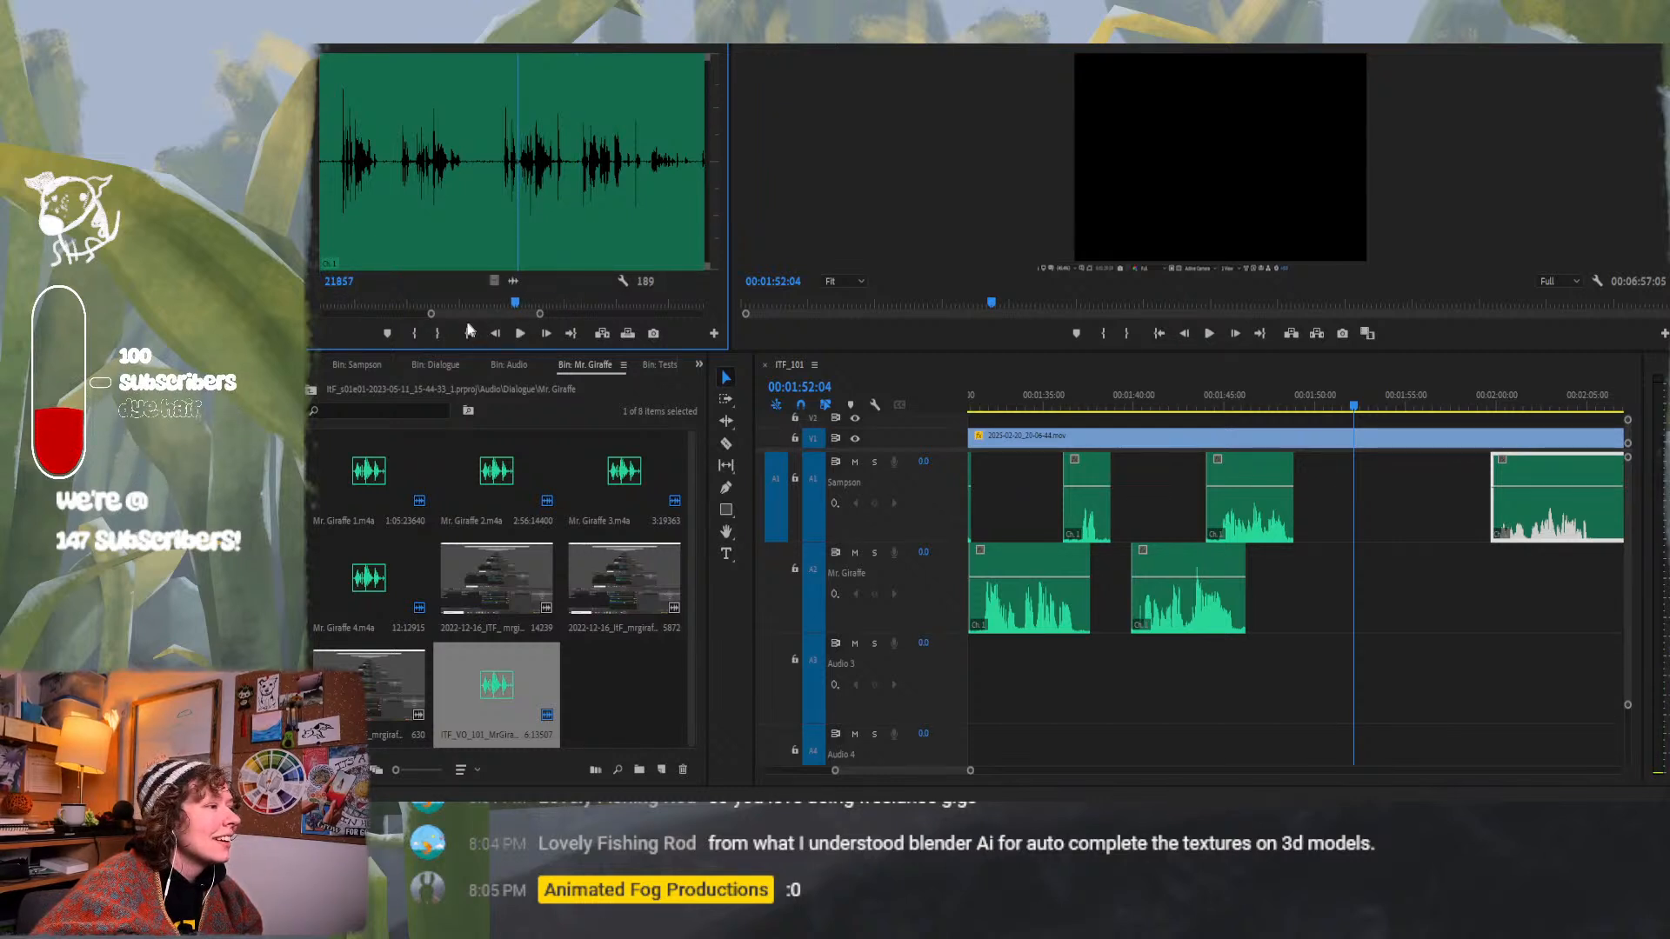
click(414, 336)
click(571, 198)
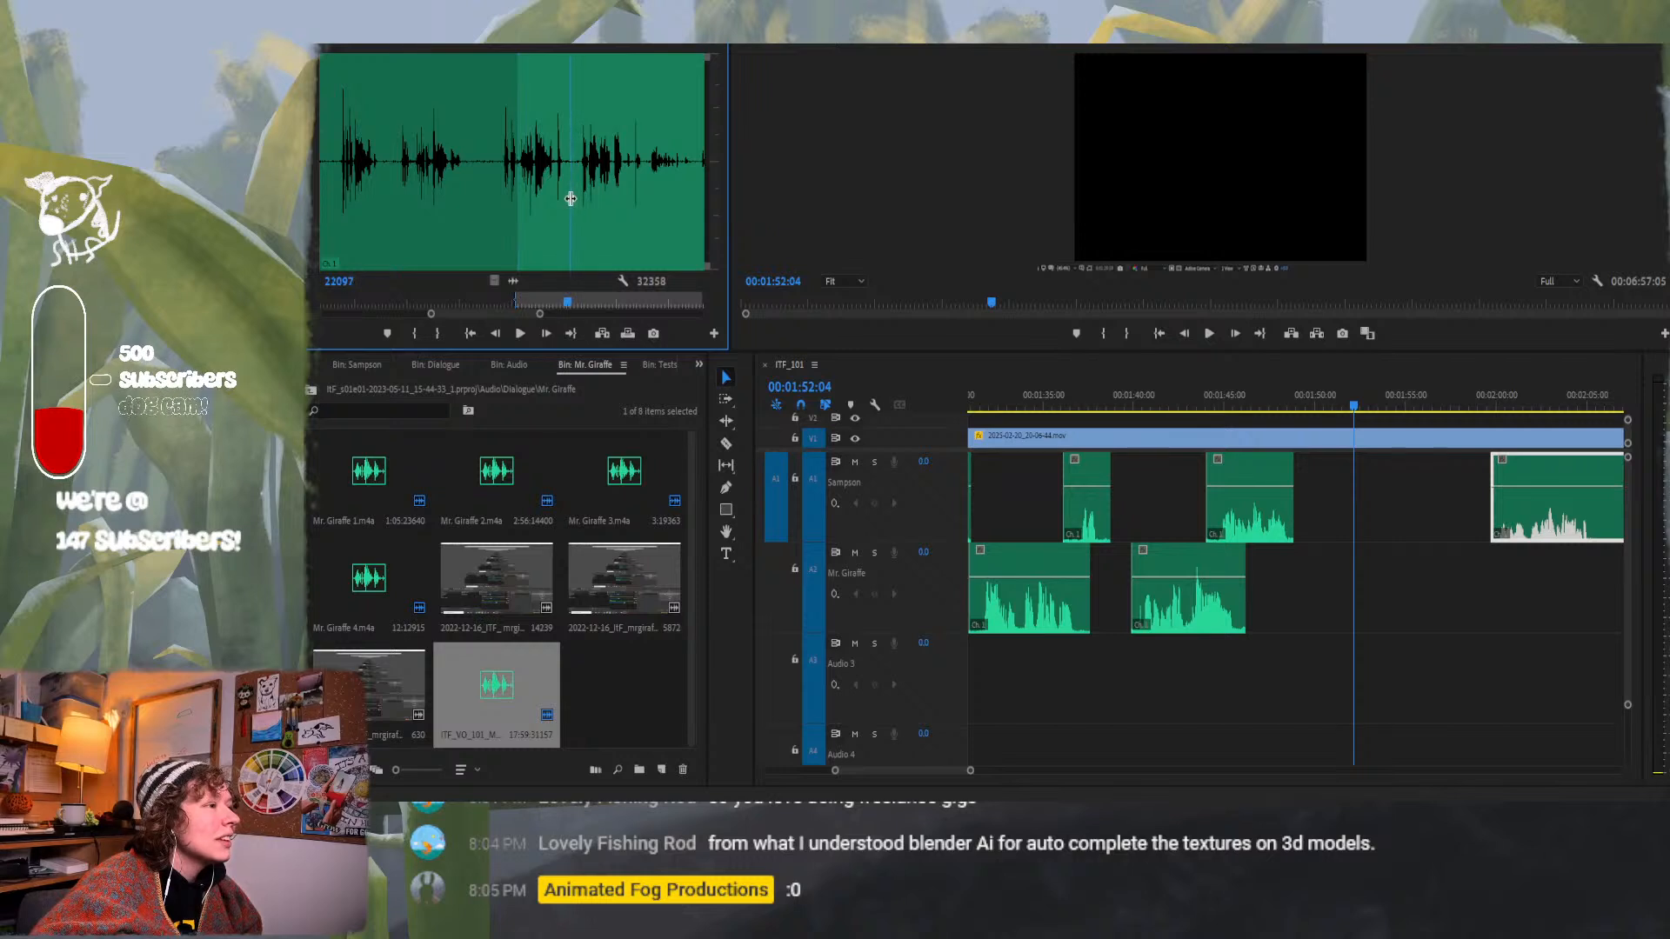
click(437, 334)
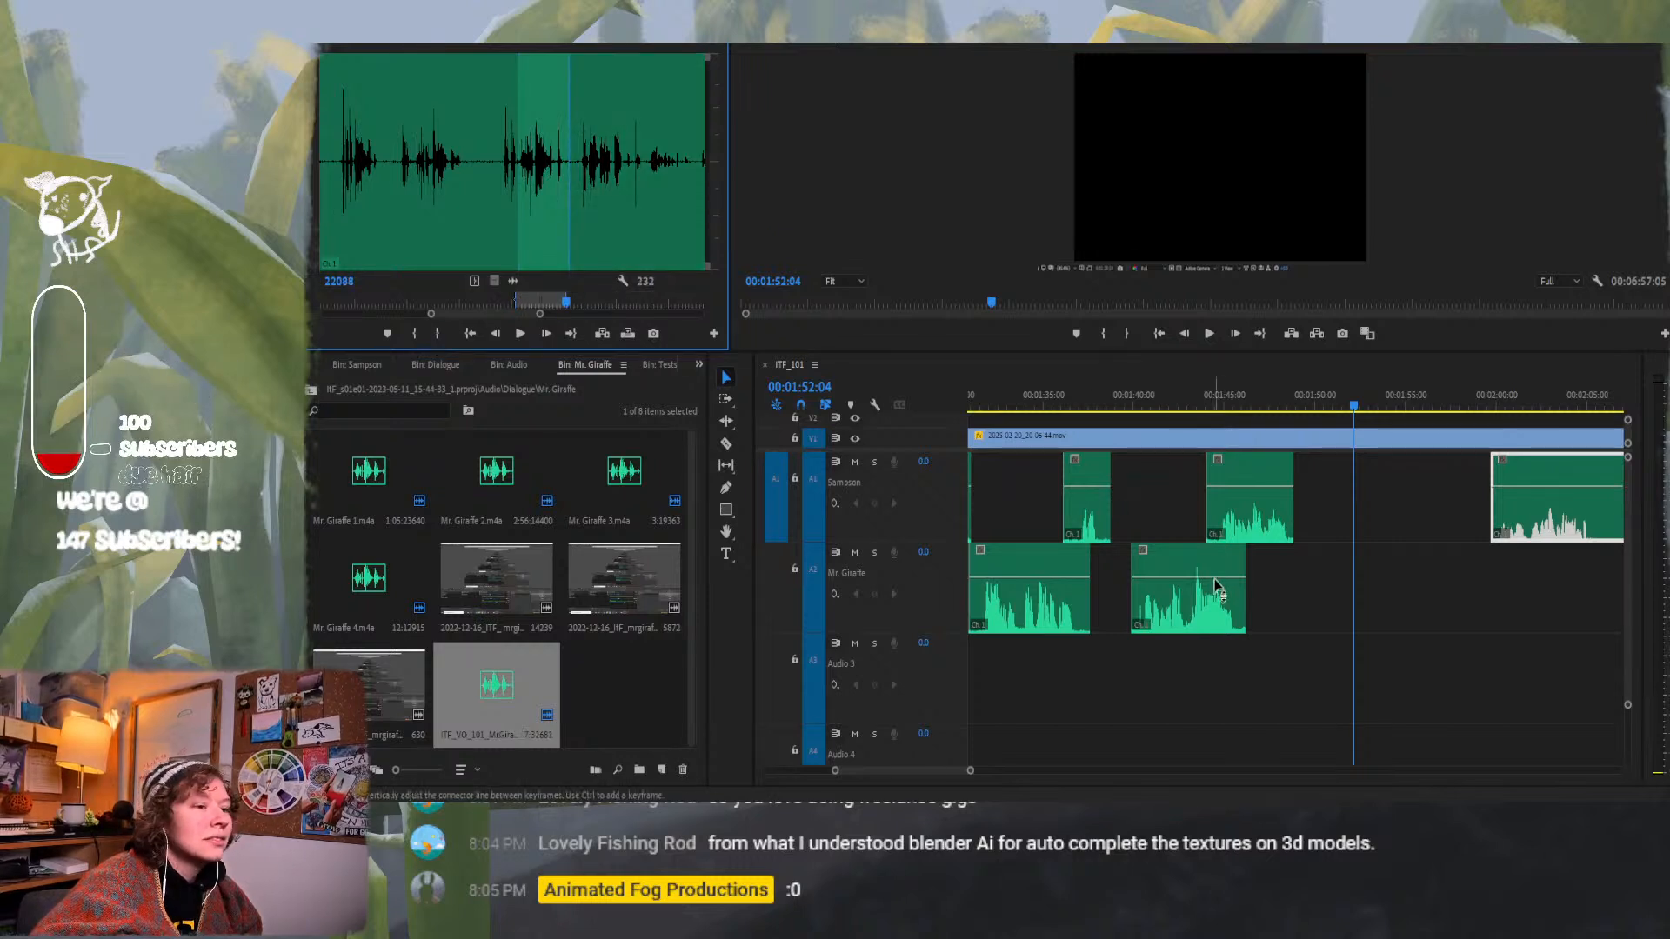
Replace the Mr. Giraffe clip starting near 00:01:40 with the newly marked take, placed at about the same time on its track.
click(1213, 402)
drag(1201, 402, 1166, 400)
click(1210, 606)
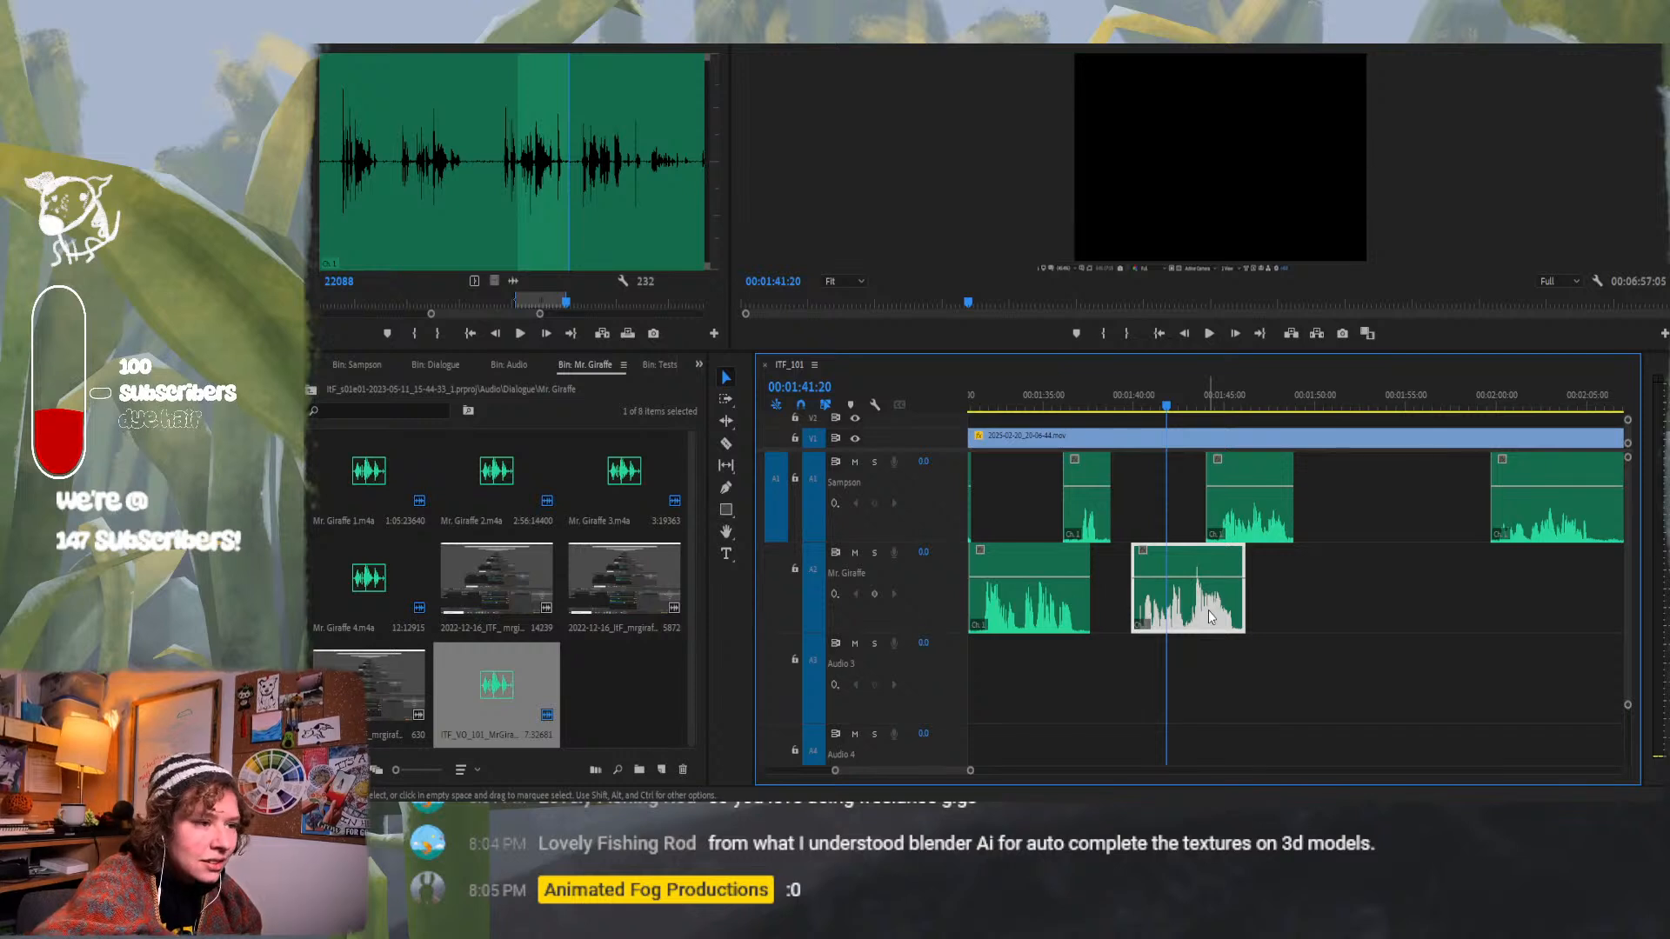
key(Delete)
click(1157, 437)
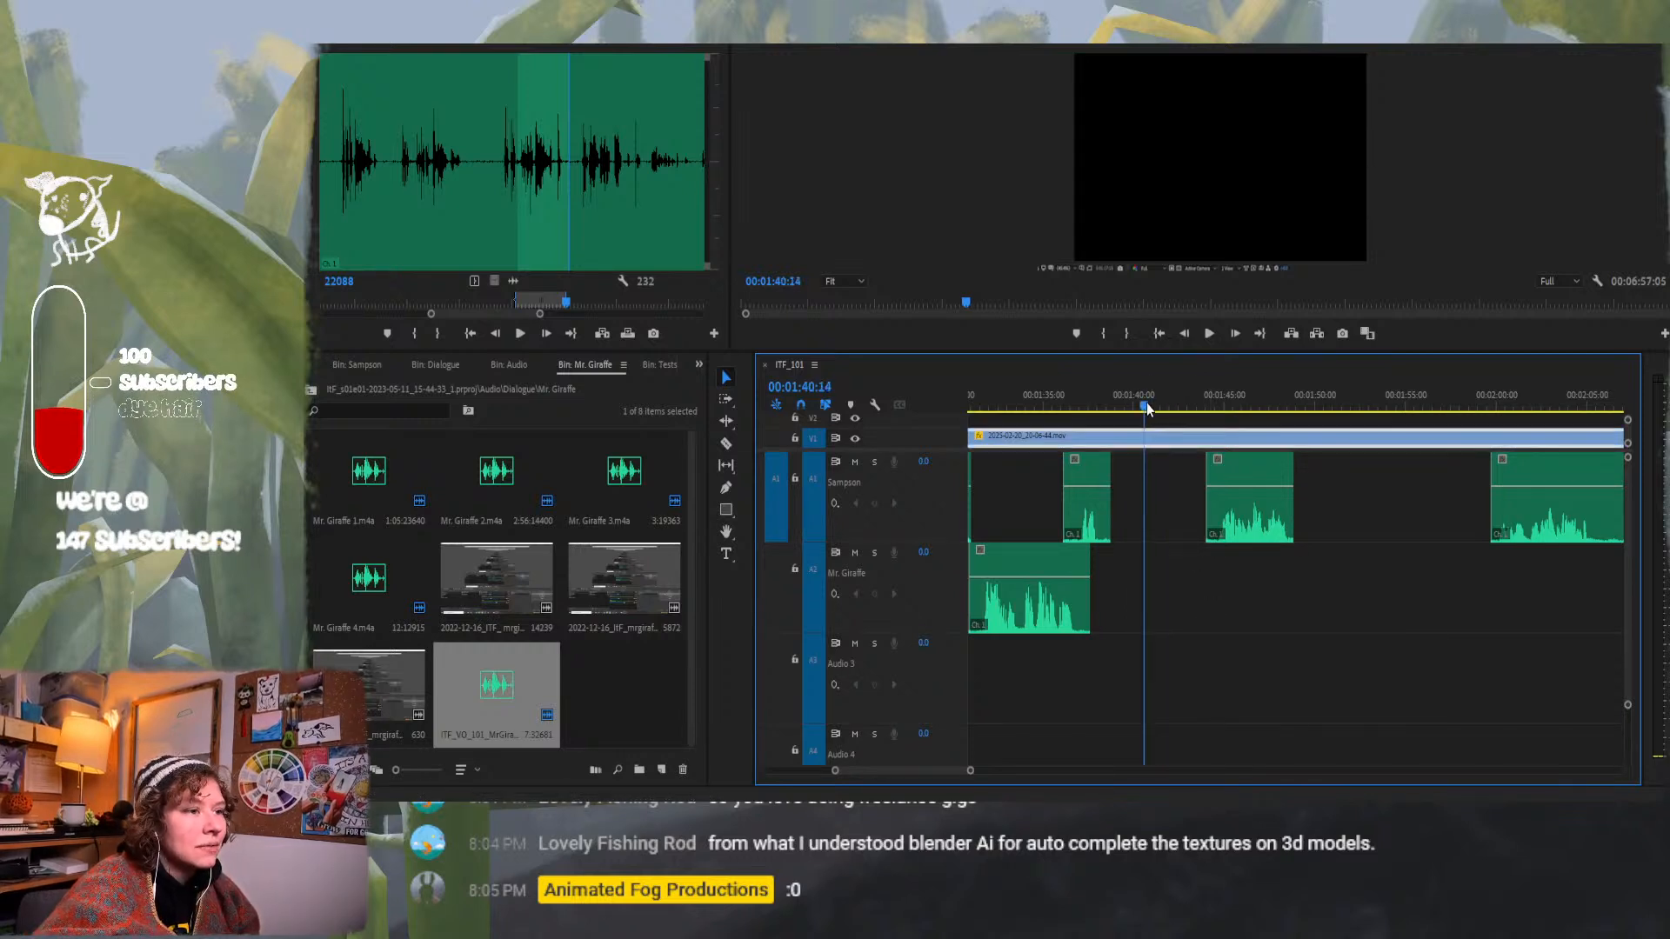
drag(1146, 404, 1169, 415)
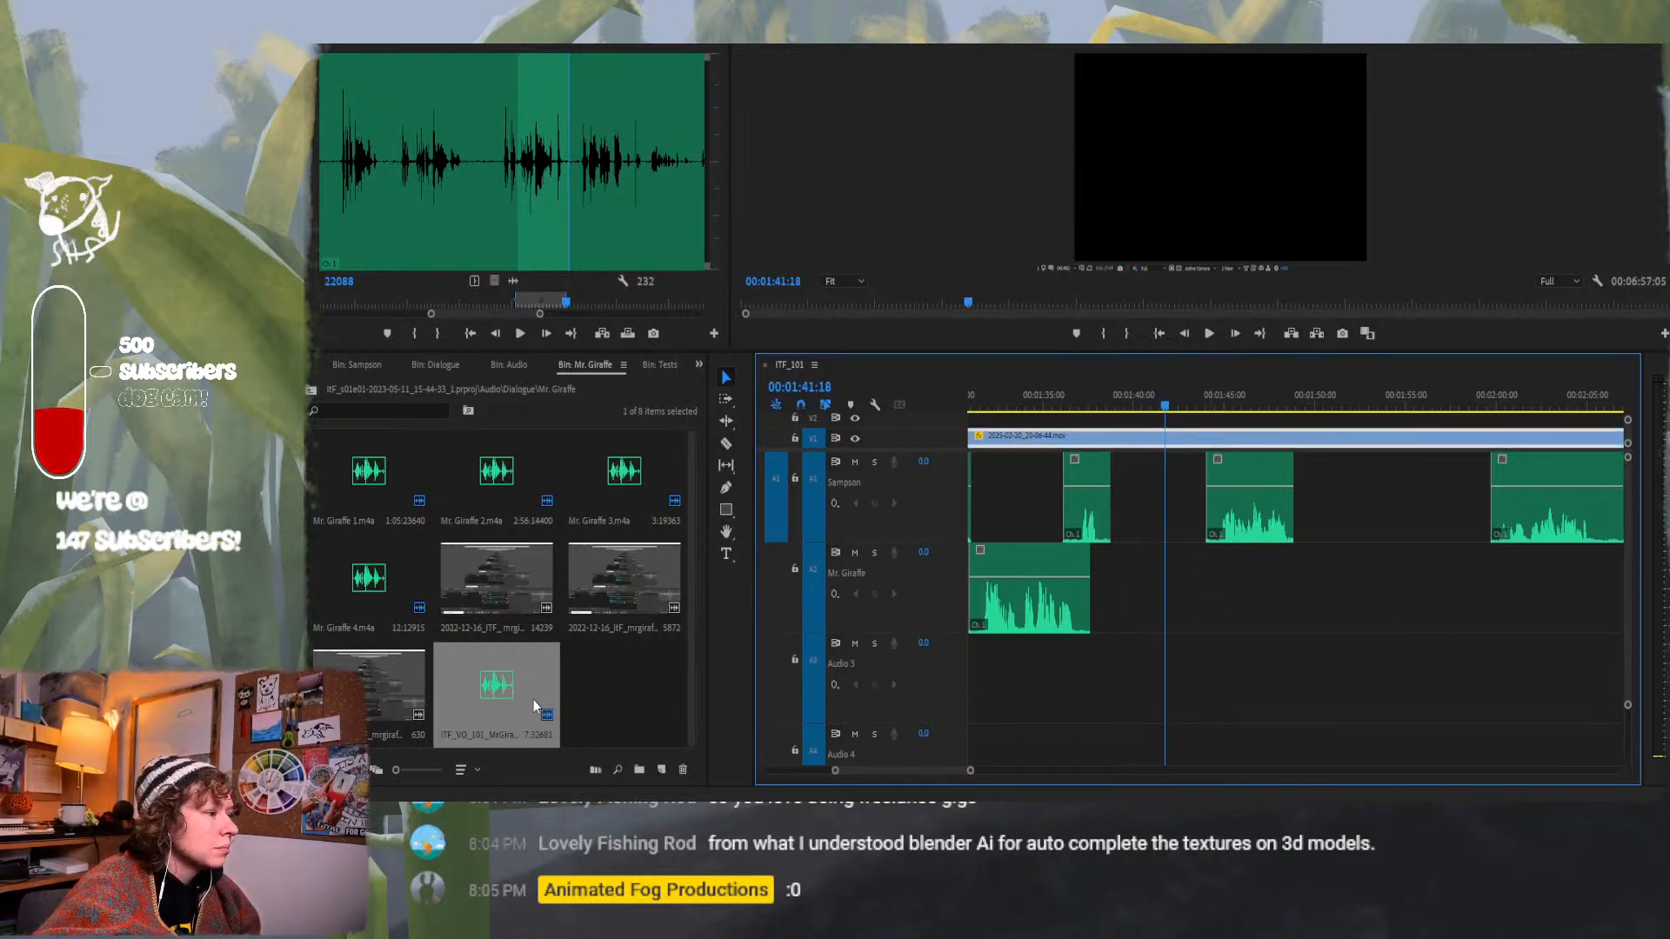
drag(534, 699, 1200, 602)
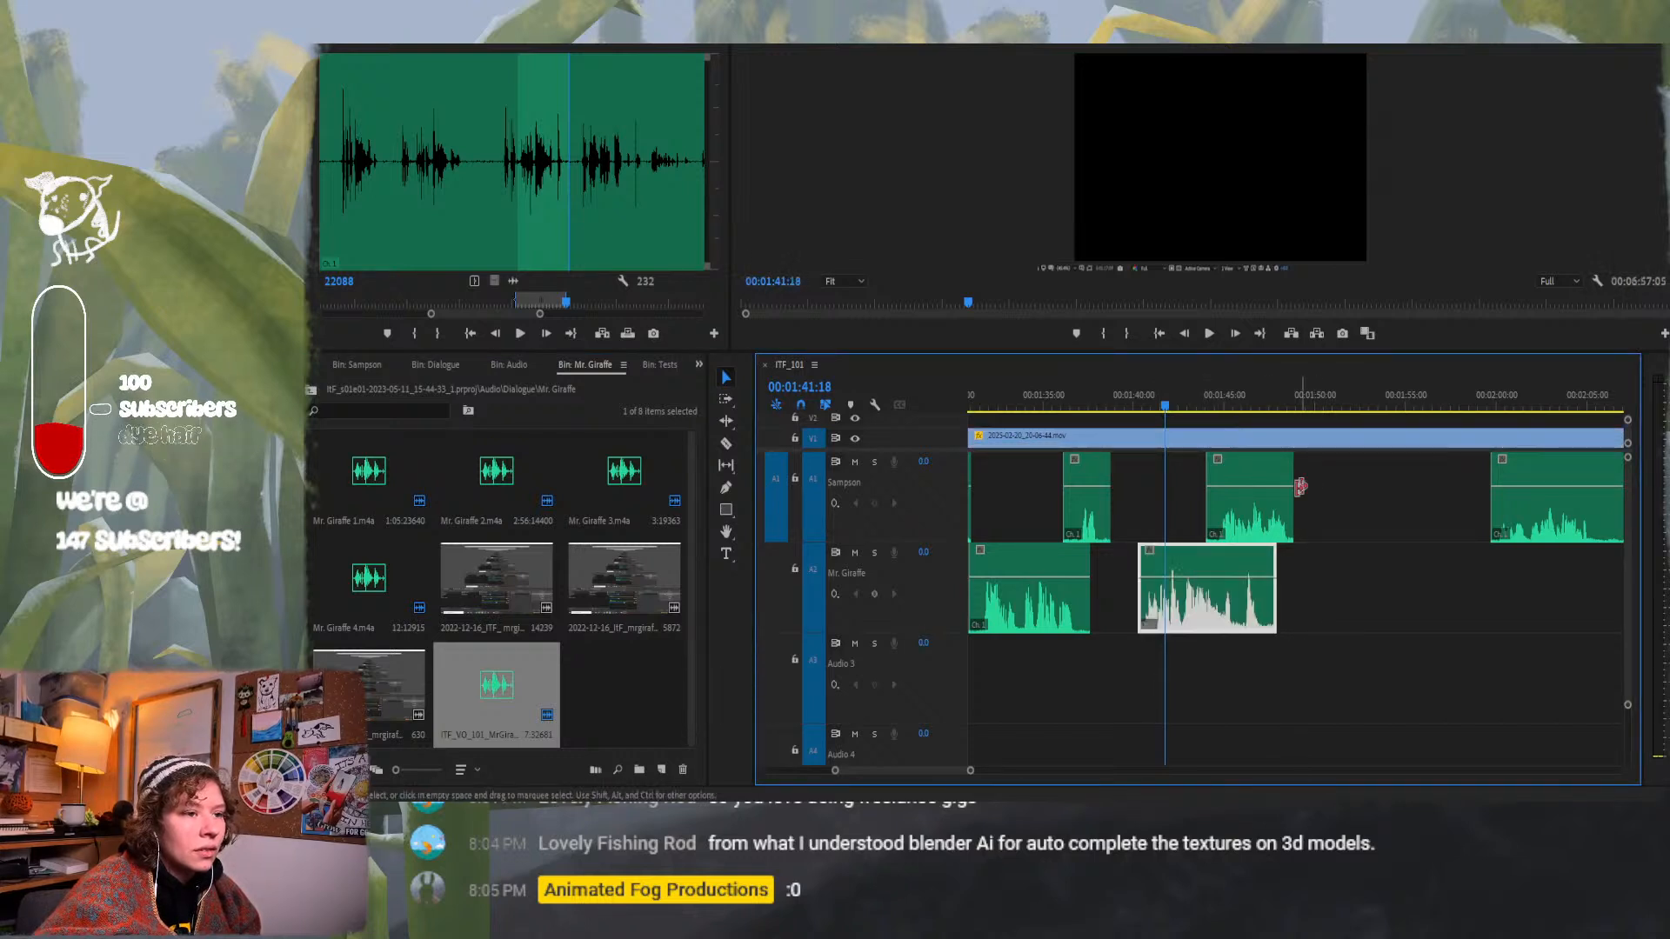
Move the Sampson clip overlapping the end of the new Mr. Giraffe take to start at about 00:01:45 and play the exchange.
drag(1244, 517, 1276, 517)
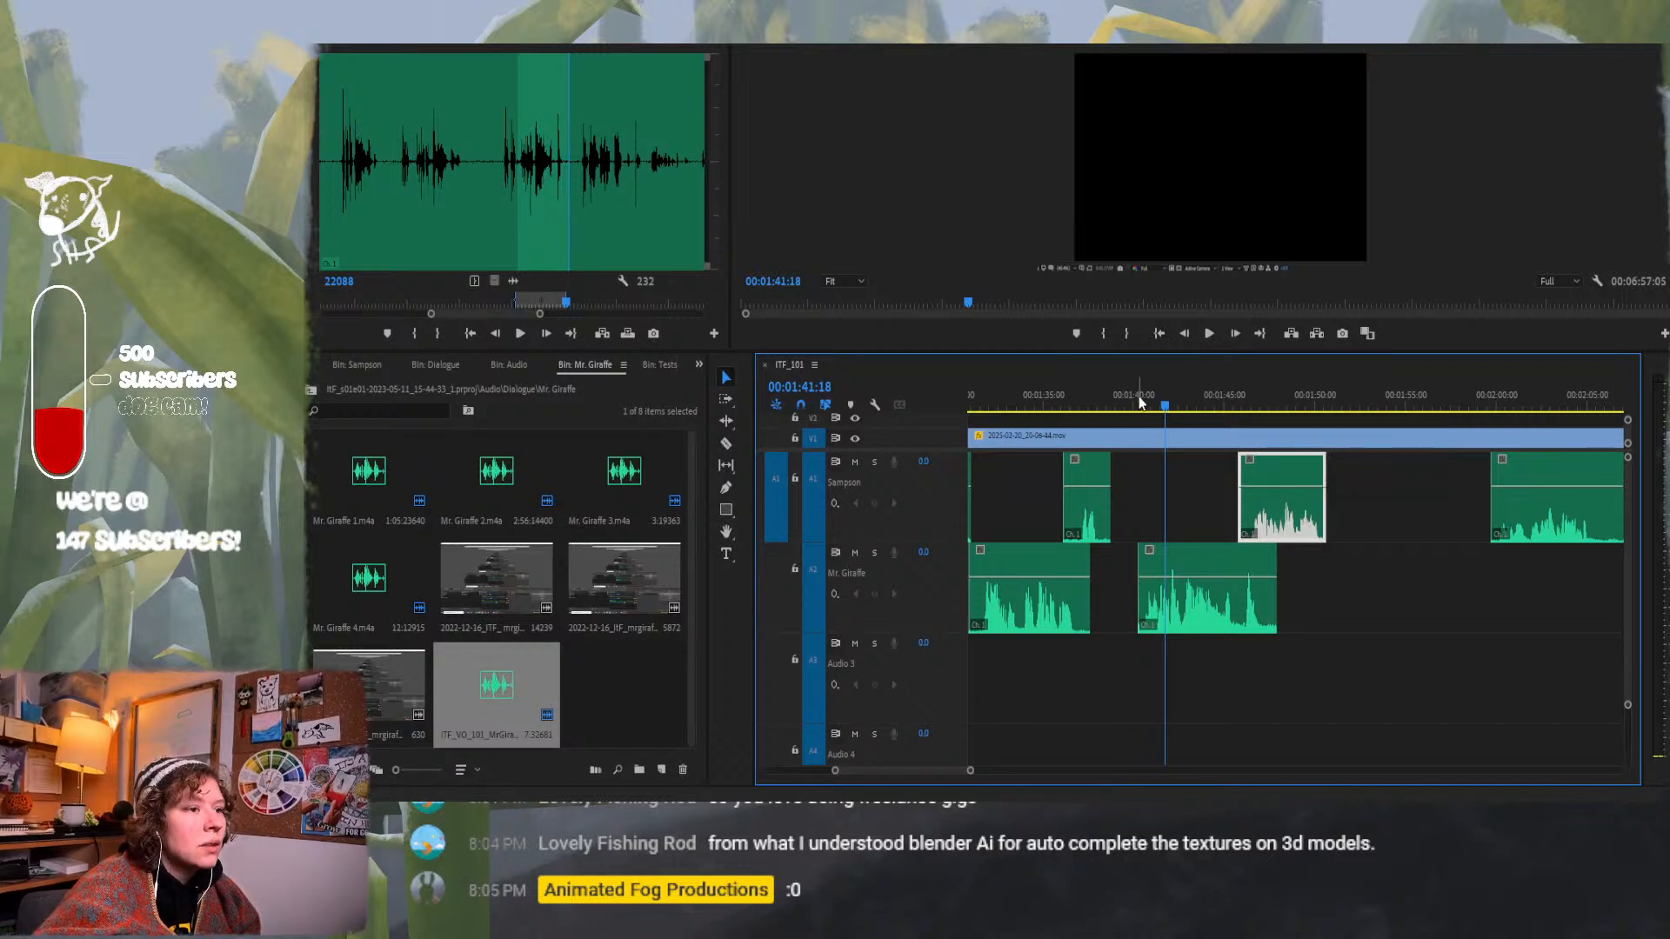
click(1168, 408)
mouse_move(1171, 410)
mouse_down()
mouse_move(1321, 407)
mouse_move(1221, 411)
mouse_move(1245, 416)
mouse_up()
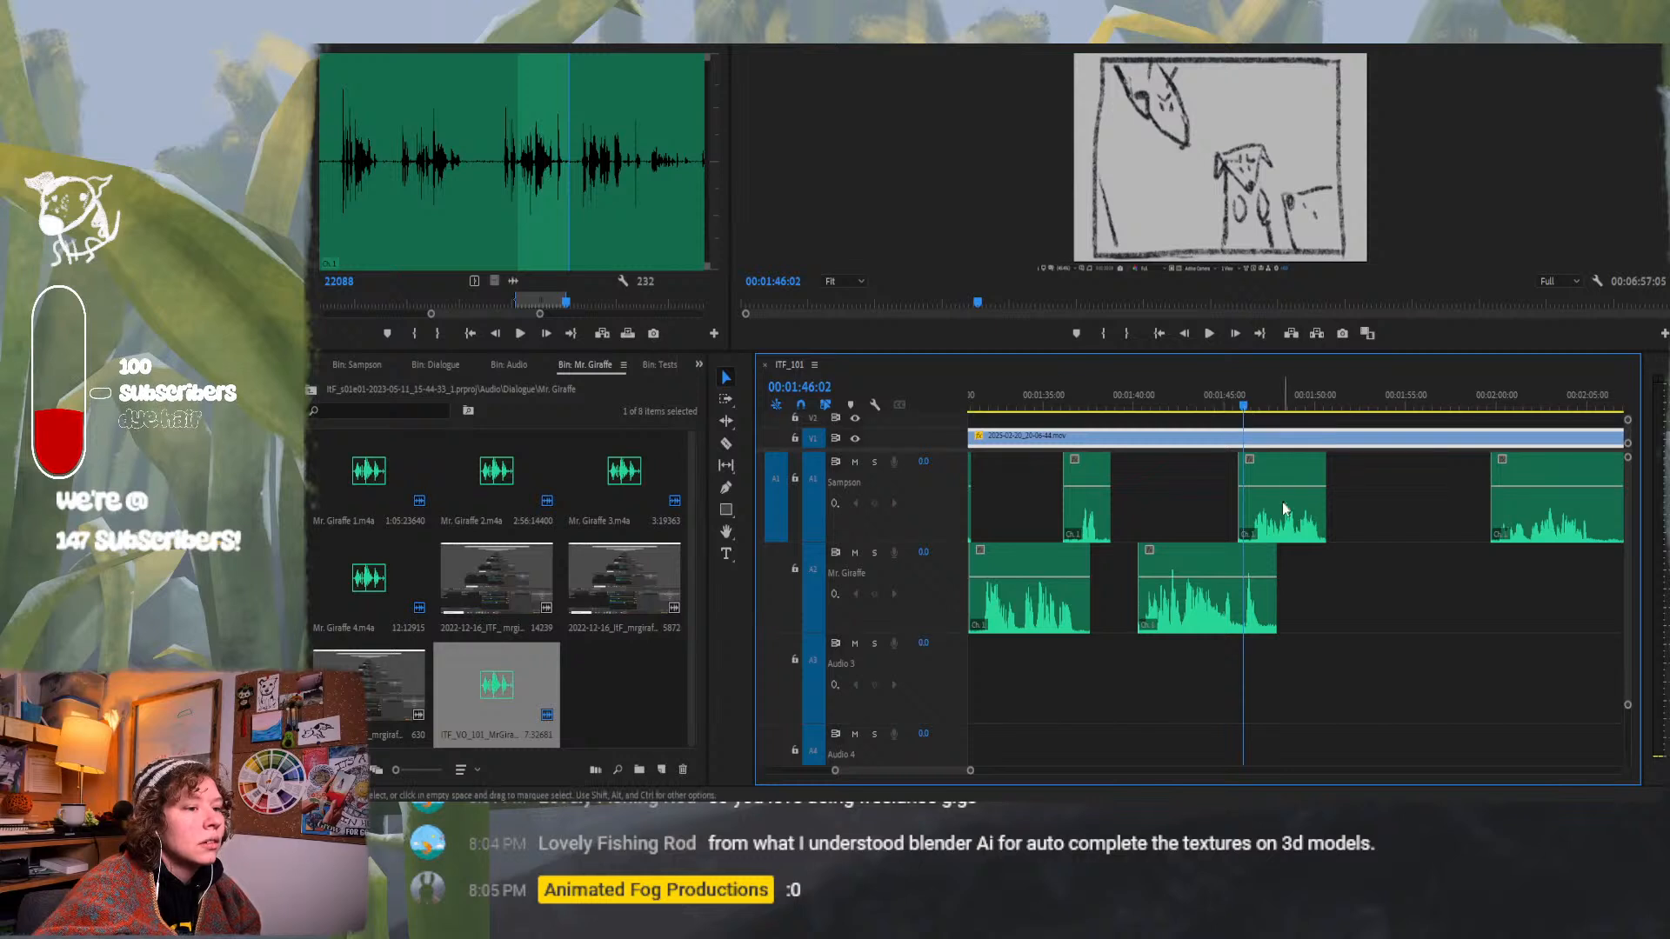
drag(1289, 516, 1270, 515)
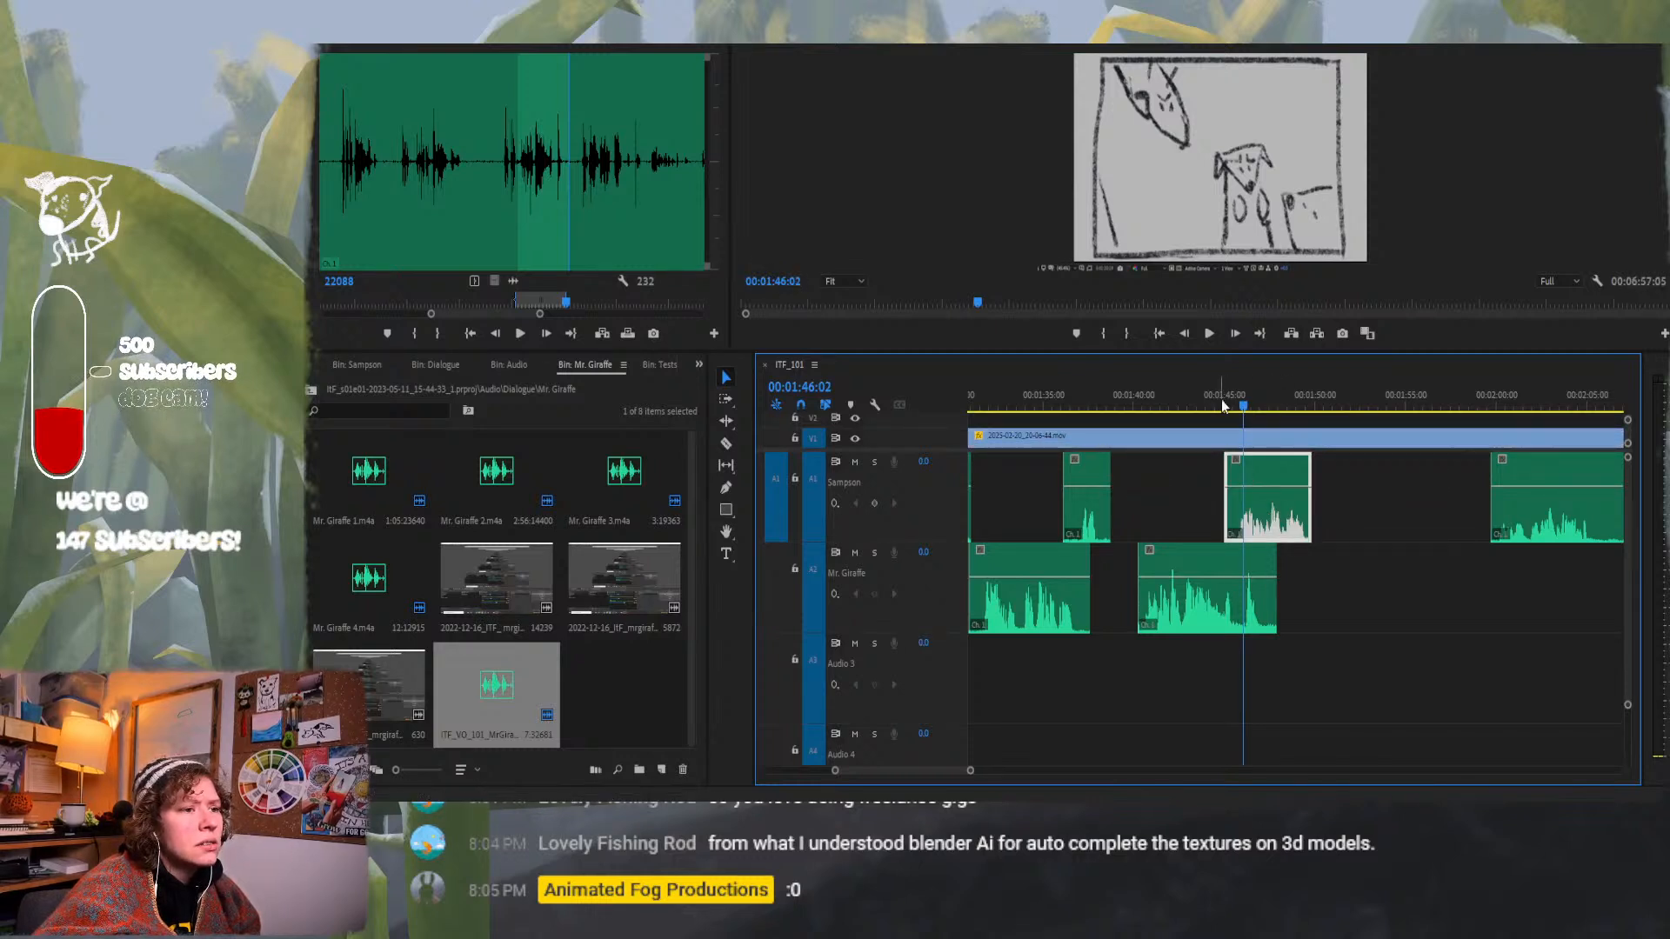
drag(1221, 399, 1203, 390)
key(space)
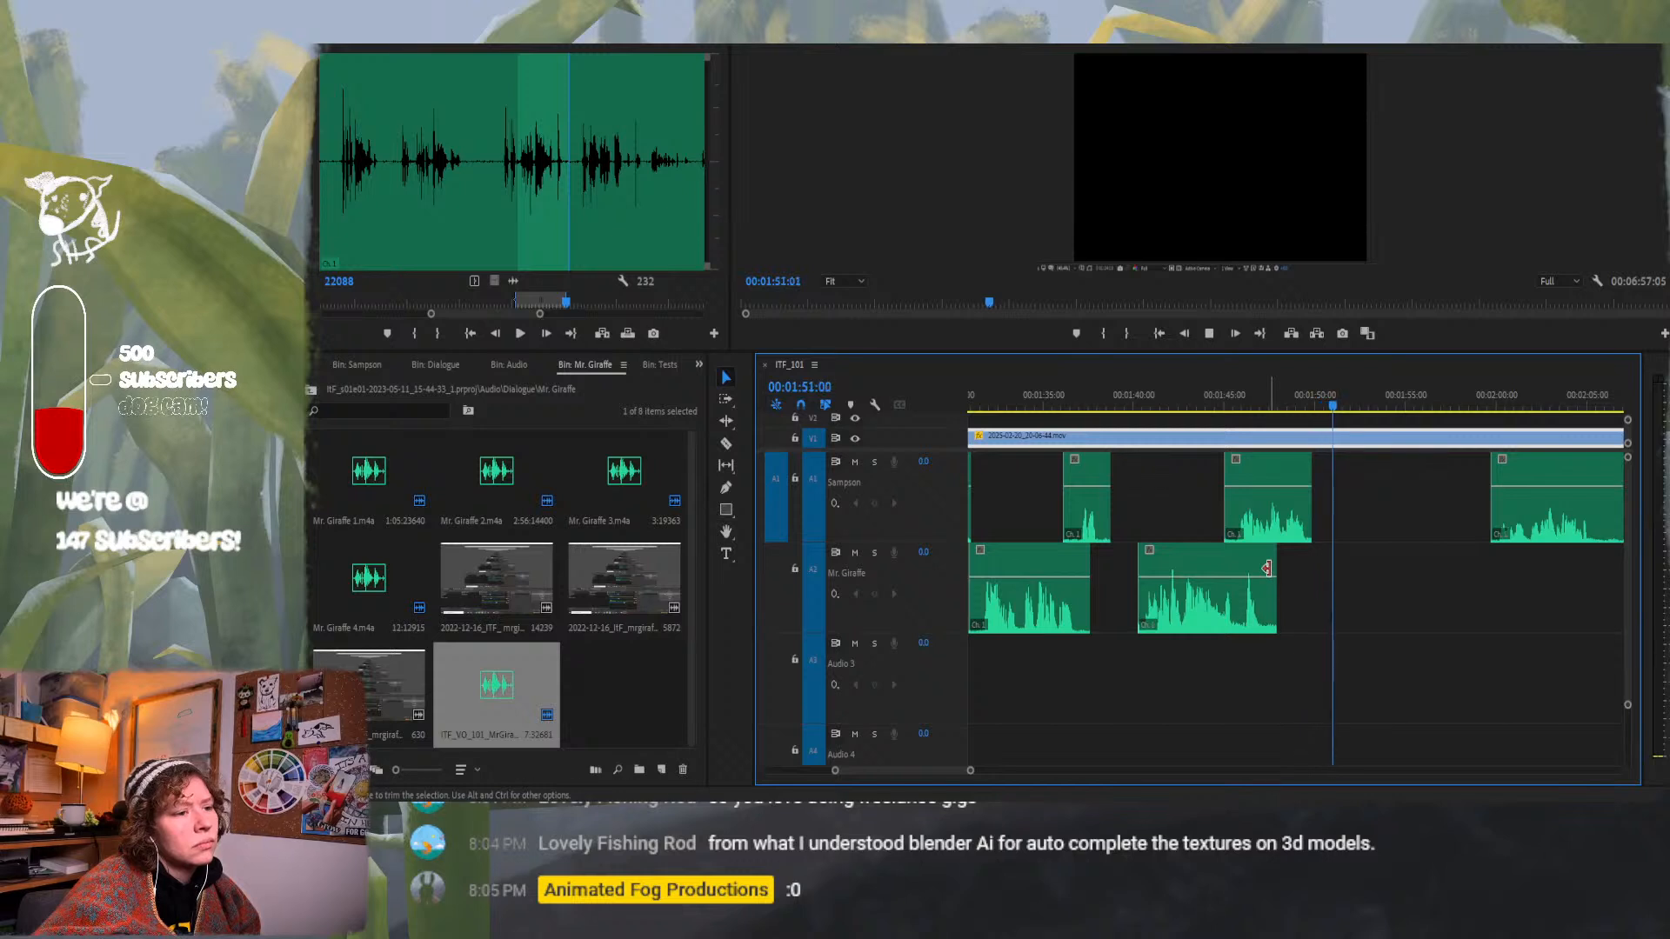
Shift the overlapping Sampson clip earlier, to start at about 00:01:43:15, and play it against the Mr. Giraffe take.
click(1215, 396)
mouse_move(1215, 394)
mouse_down()
mouse_move(1166, 383)
mouse_move(1218, 384)
mouse_up()
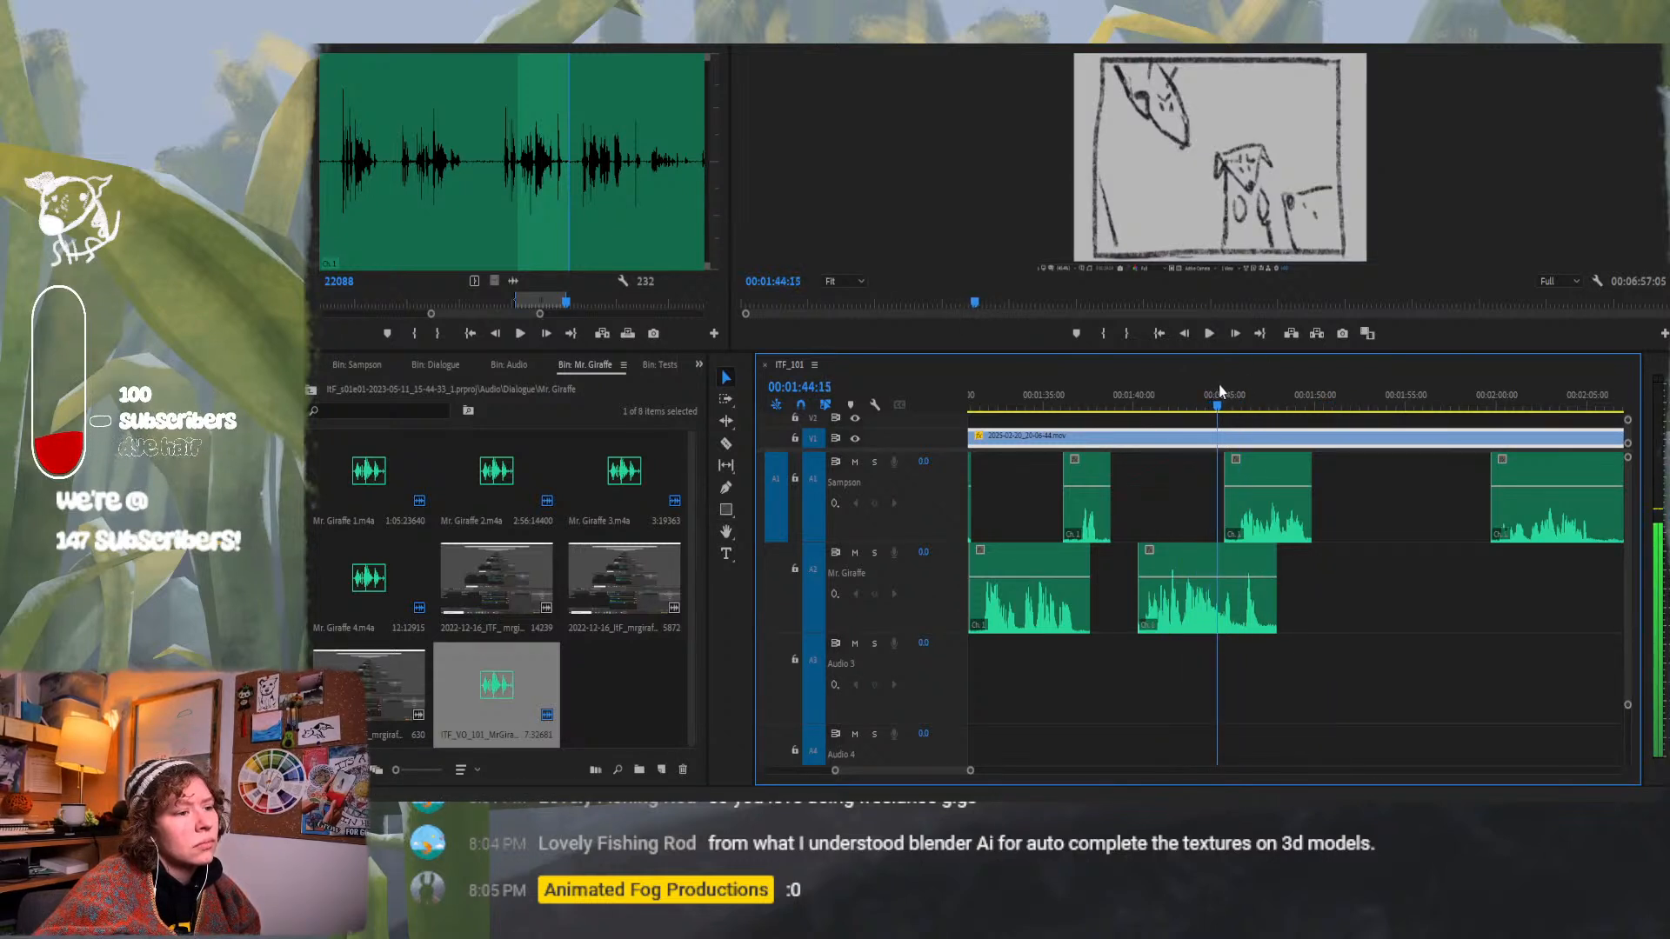
drag(1259, 509, 1241, 515)
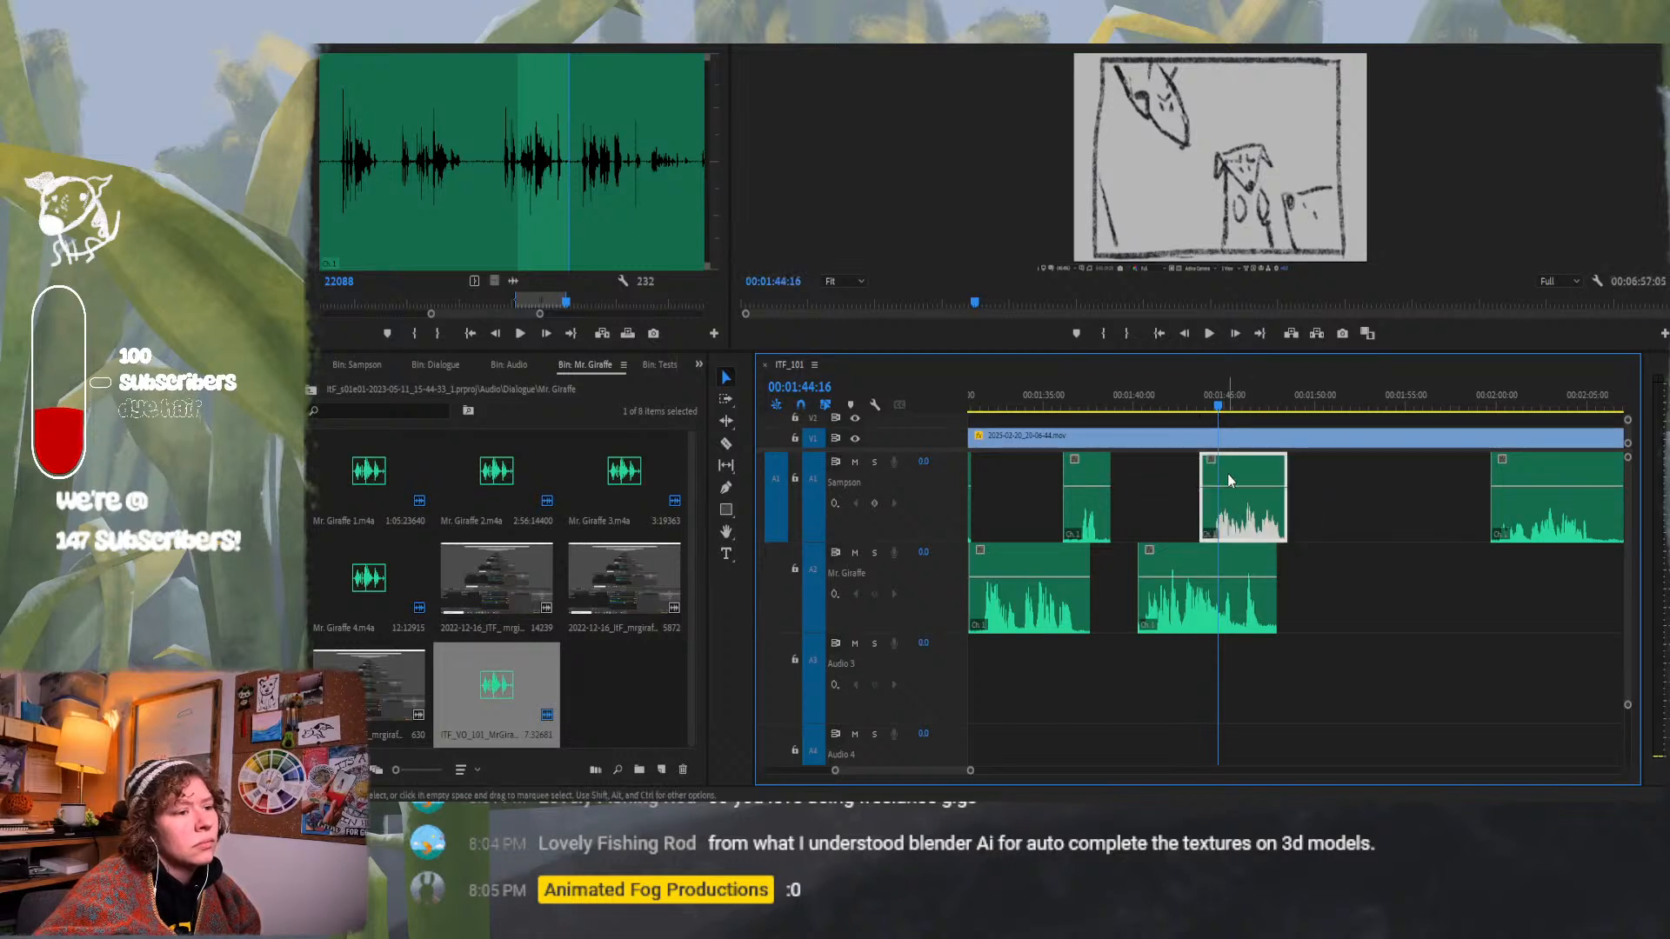
key(space)
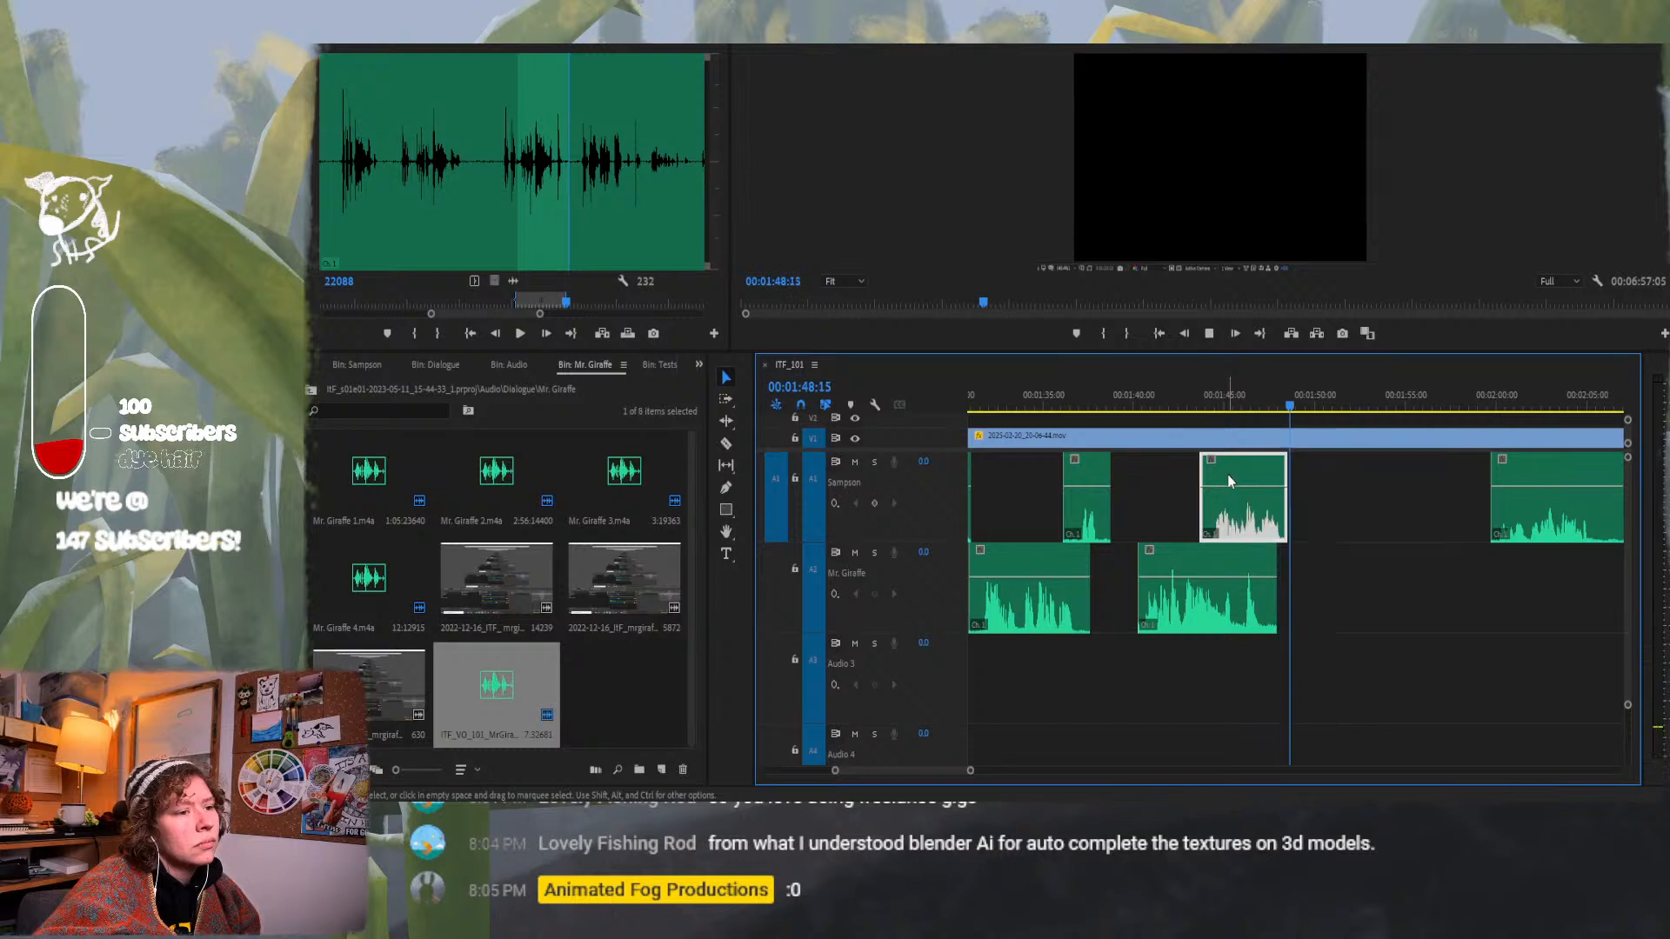
key(space)
Lower the overlapping Mr. Giraffe clip's volume slightly, raise the Sampson clip's volume slightly, and play both to balance them.
click(1249, 588)
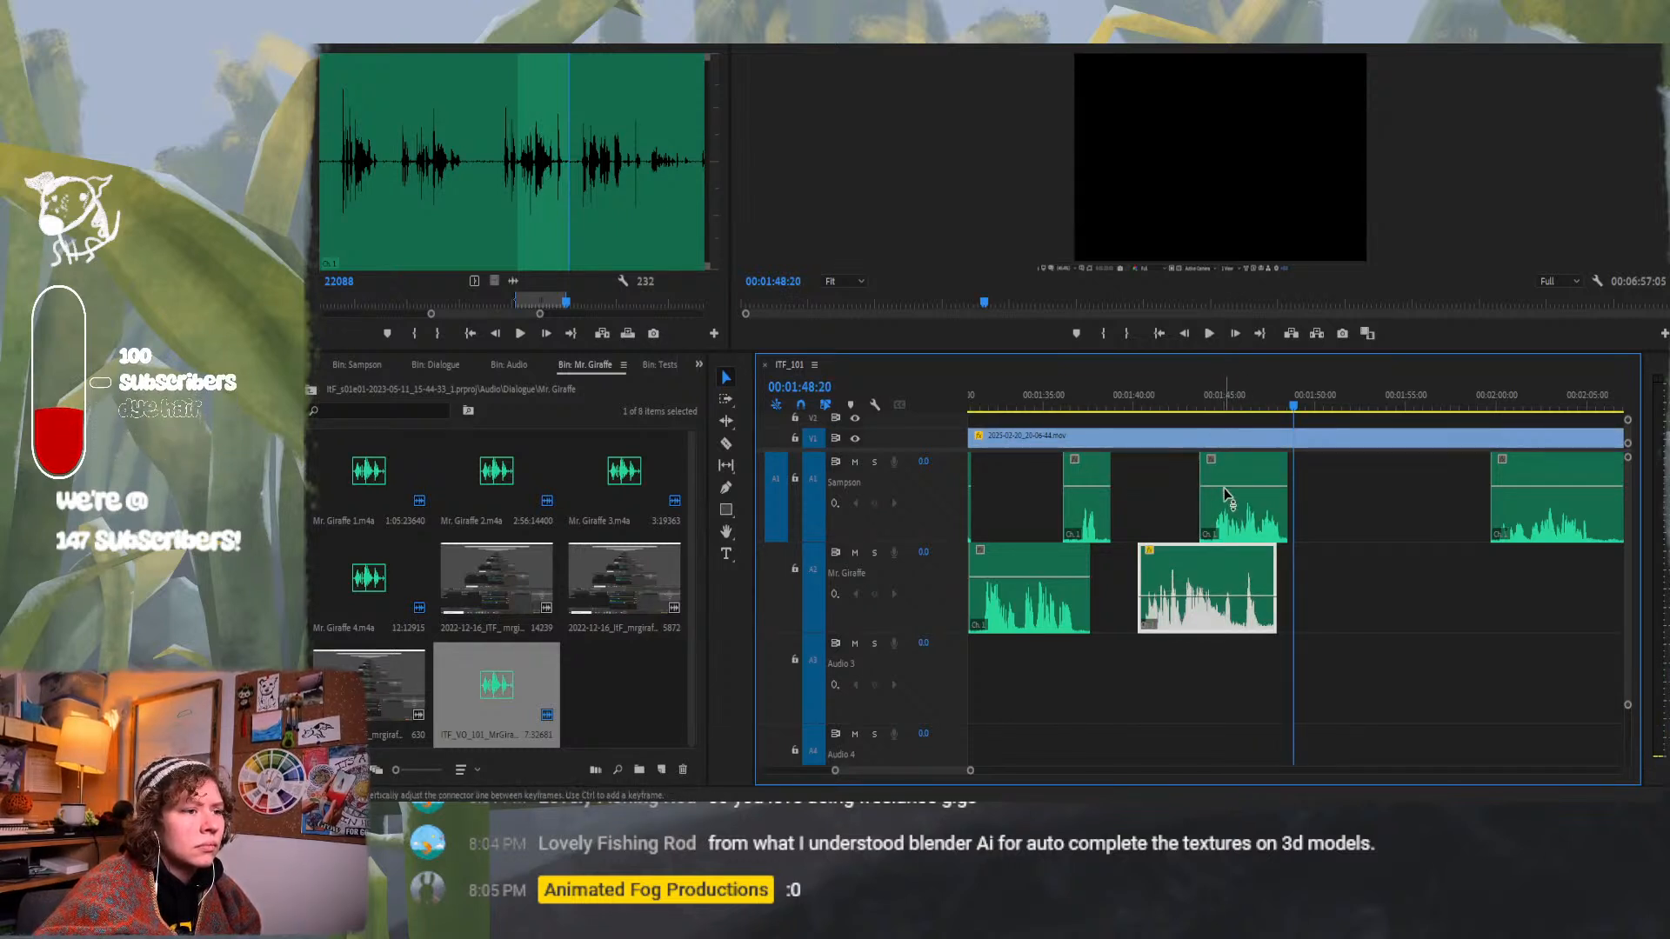
drag(1226, 493, 1226, 488)
drag(1213, 399, 1161, 398)
key(space)
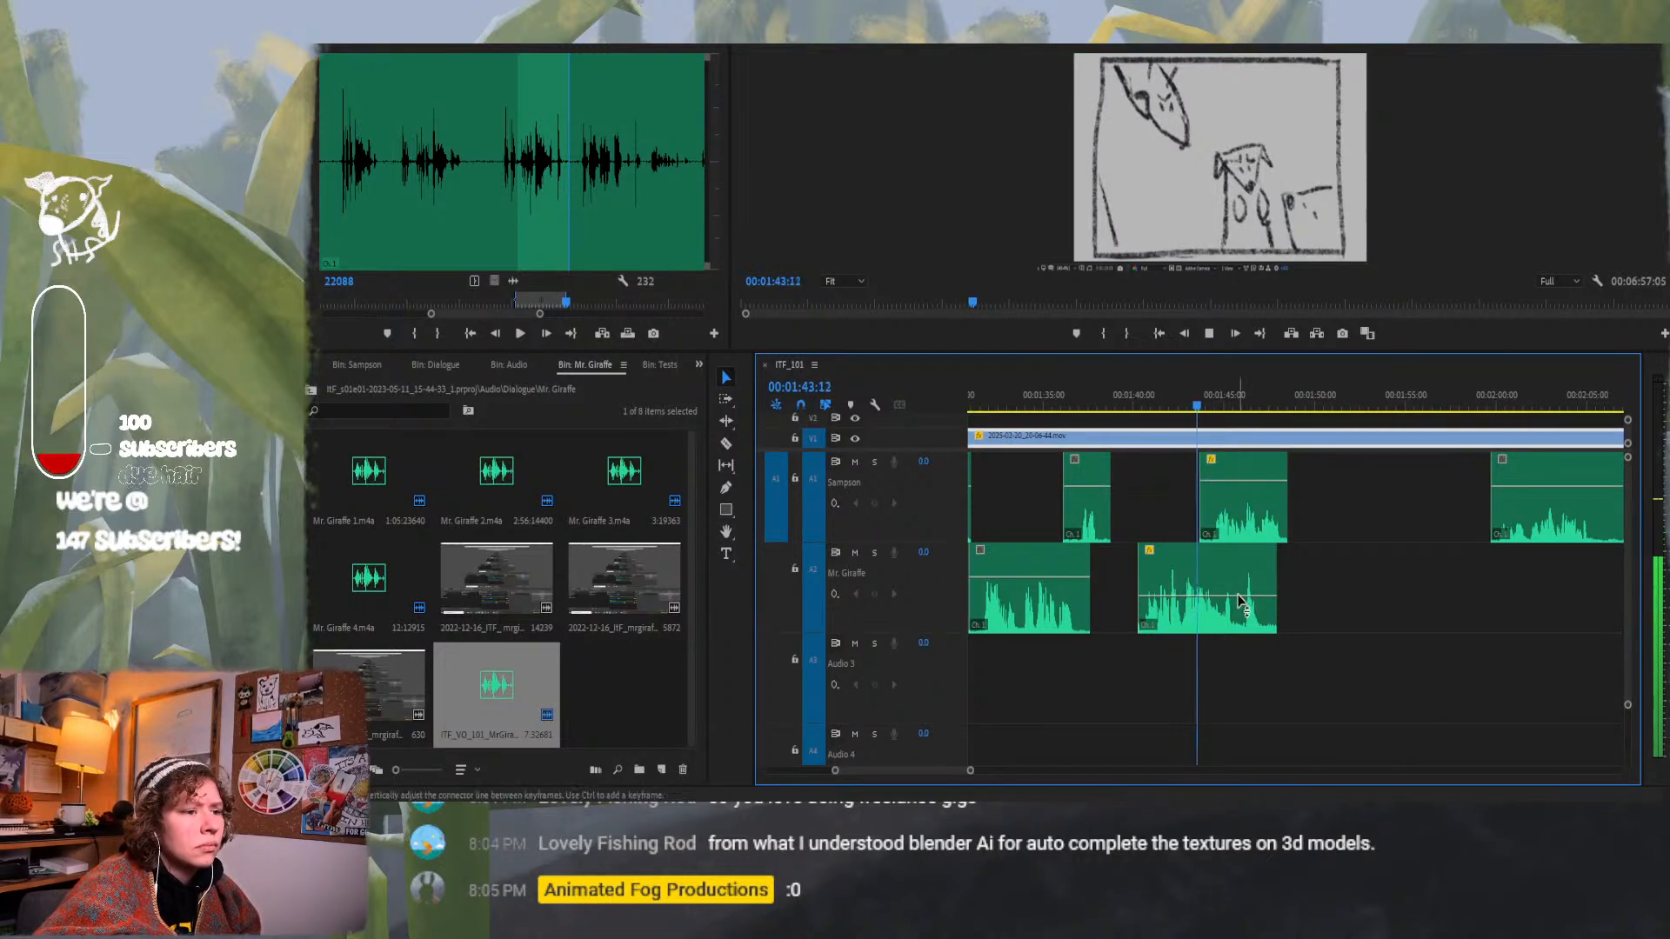
drag(1238, 594, 1238, 584)
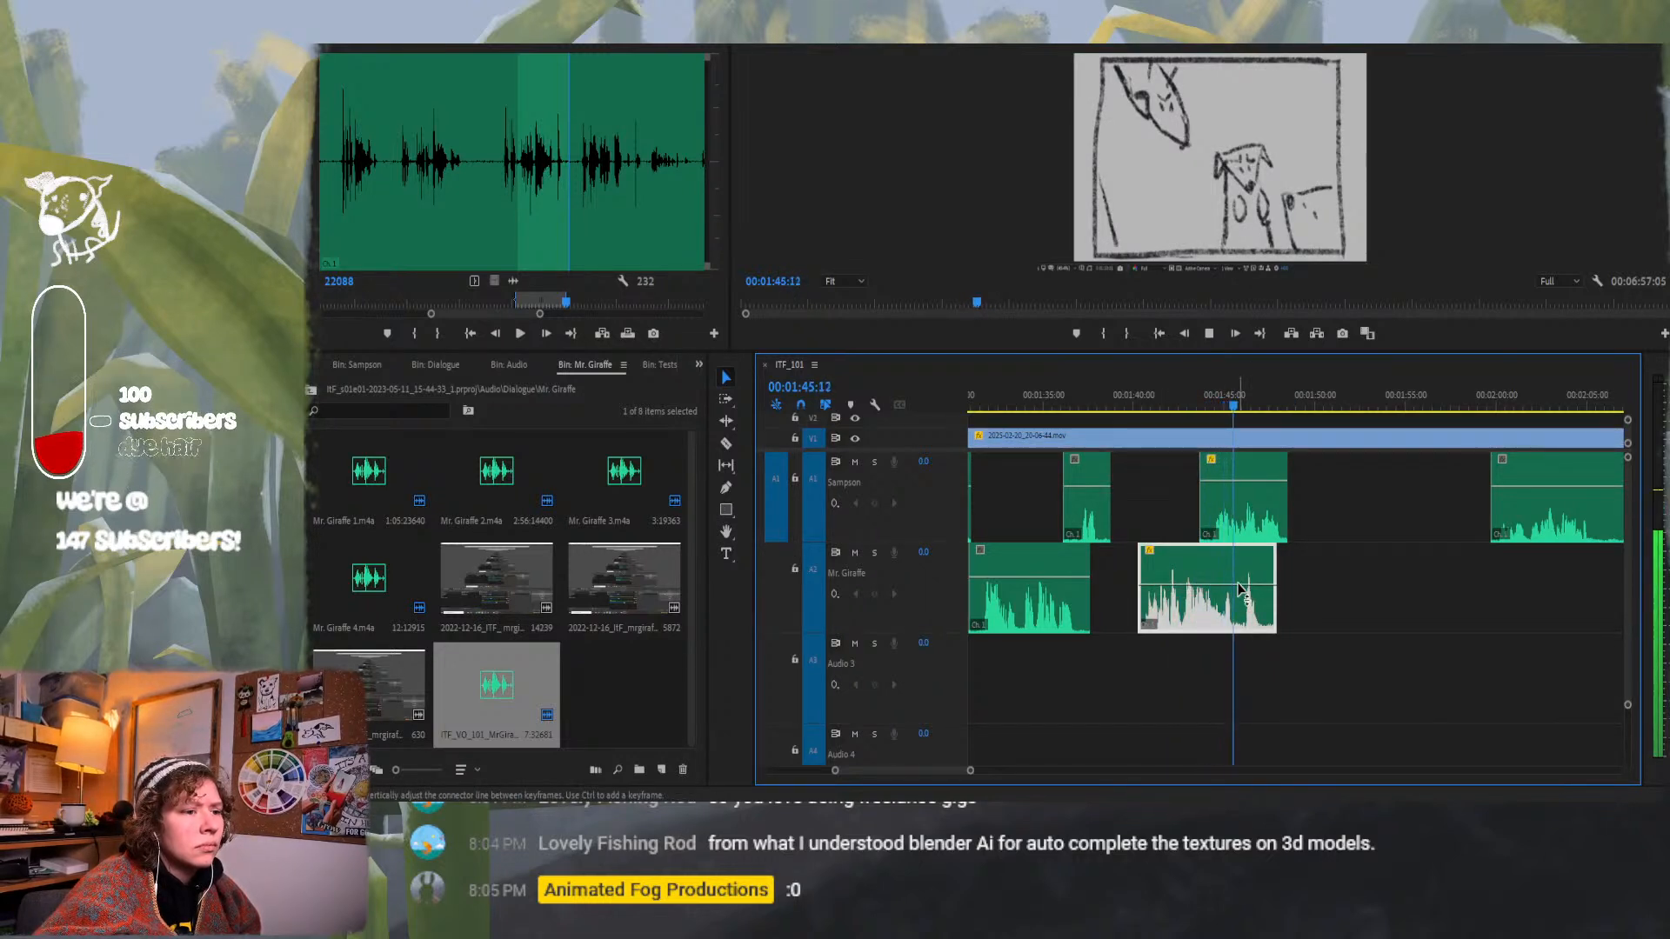
key(space)
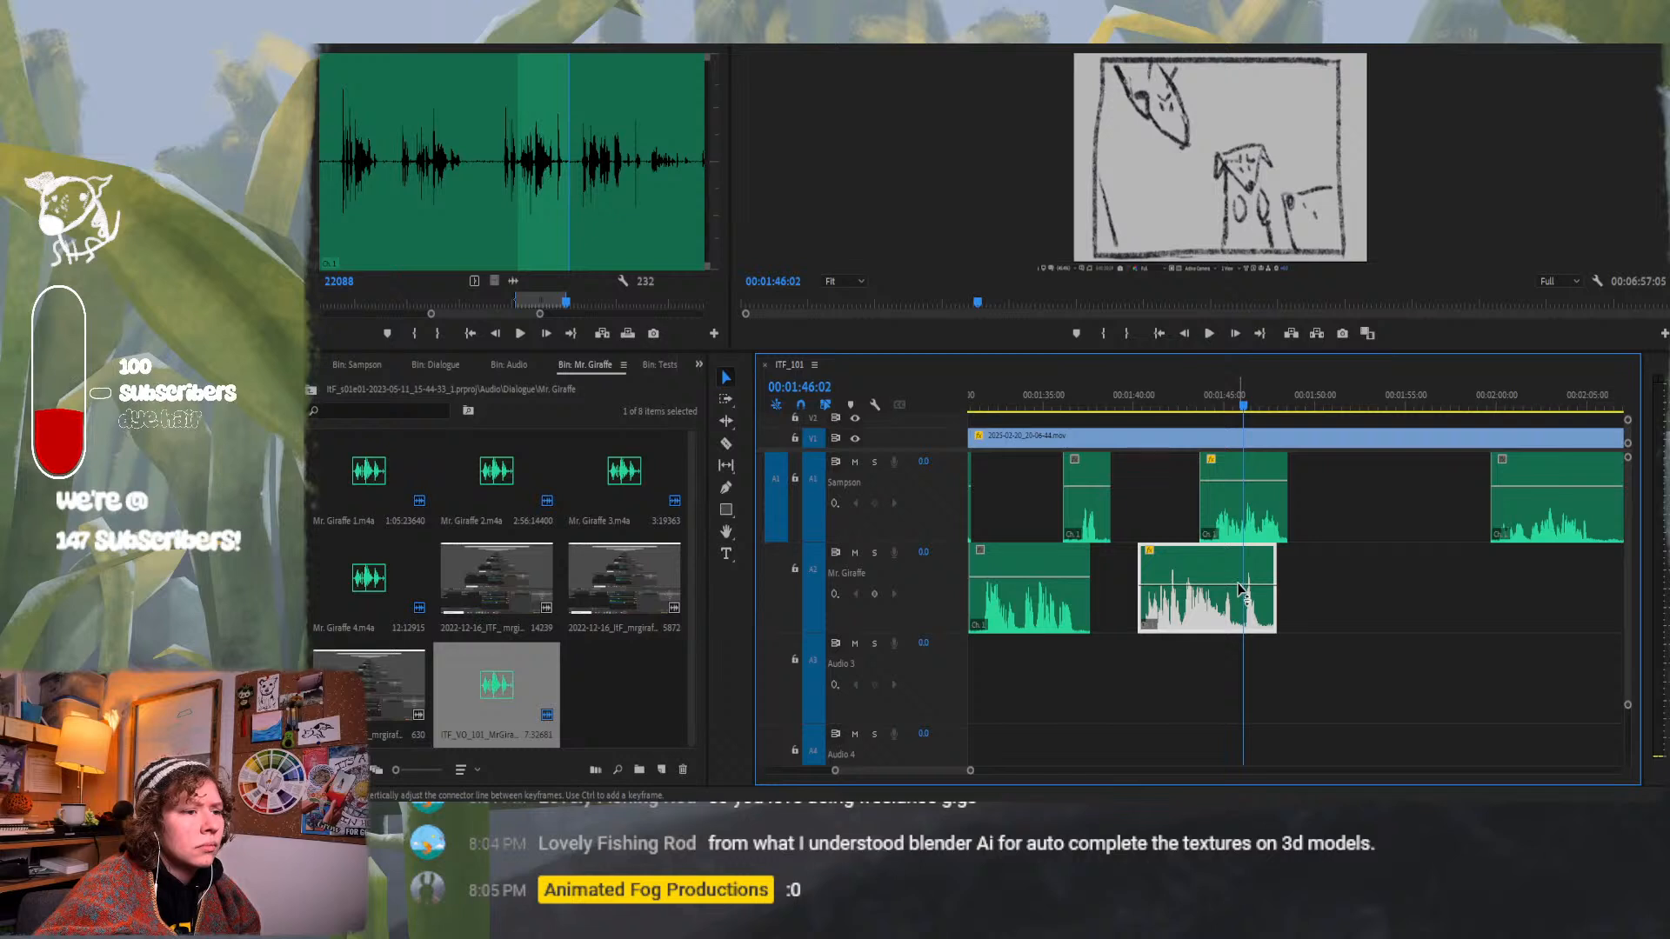
Nudge the Sampson clip slightly later, to start at about 00:01:44, and play the overlap up to 00:01:47:12.
drag(1230, 507, 1245, 508)
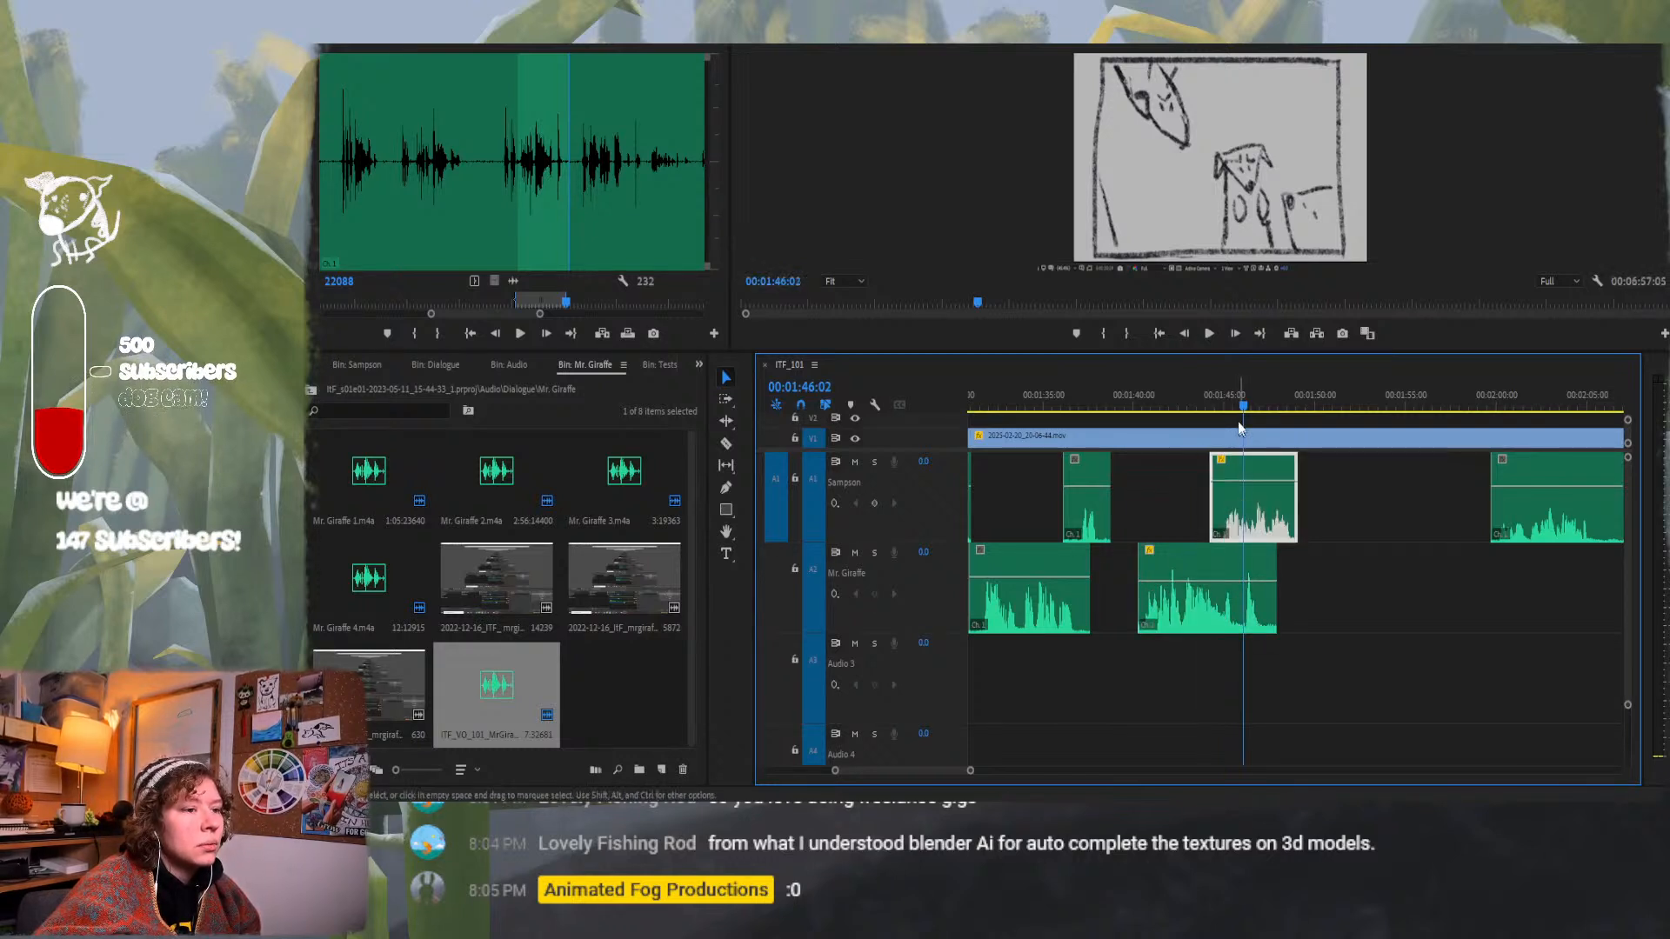
key(space)
key(space)
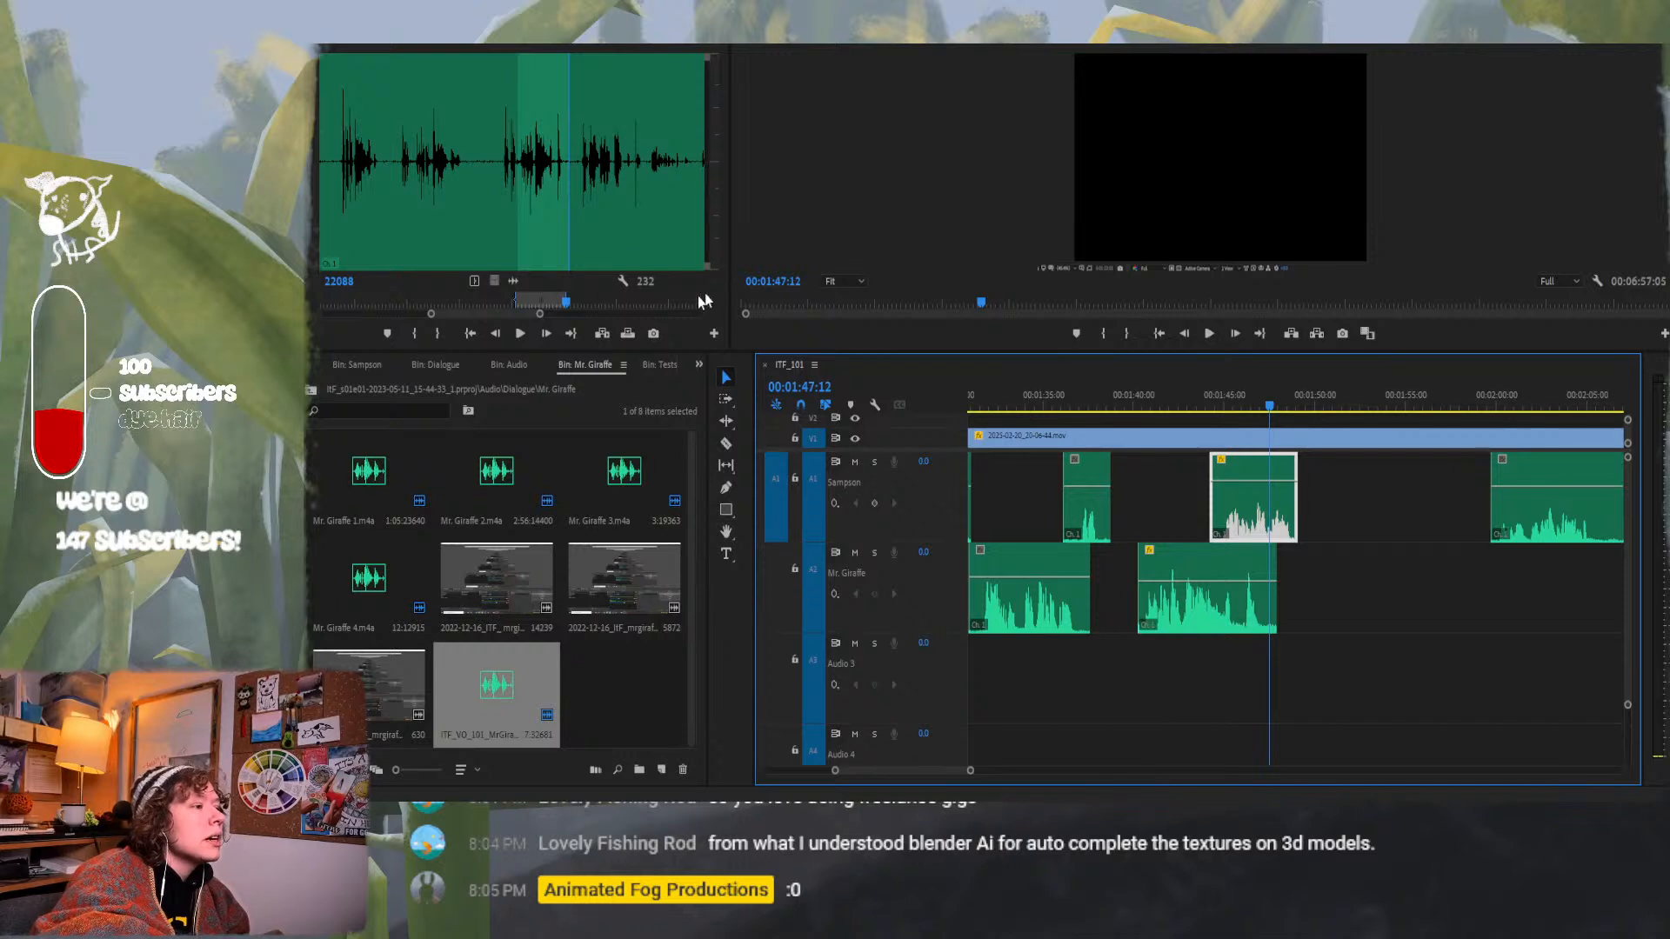
Audition the following Mr. Giraffe take and mark it from frame 22130 to 22292.
drag(574, 236, 580, 235)
key(space)
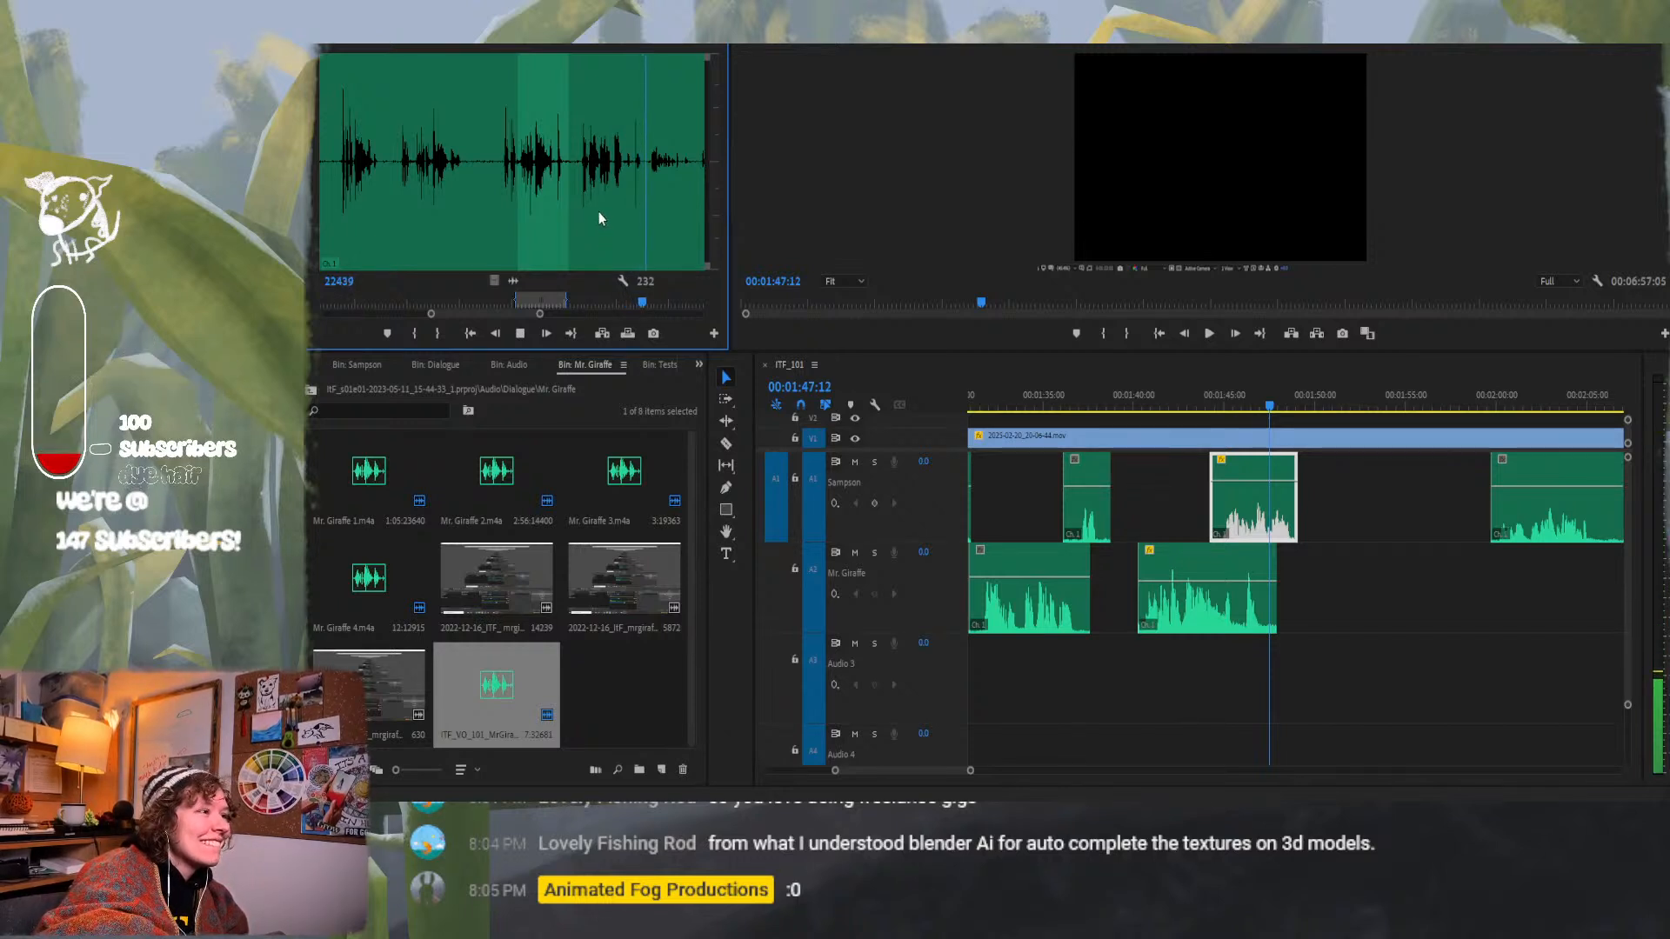
click(578, 199)
key(space)
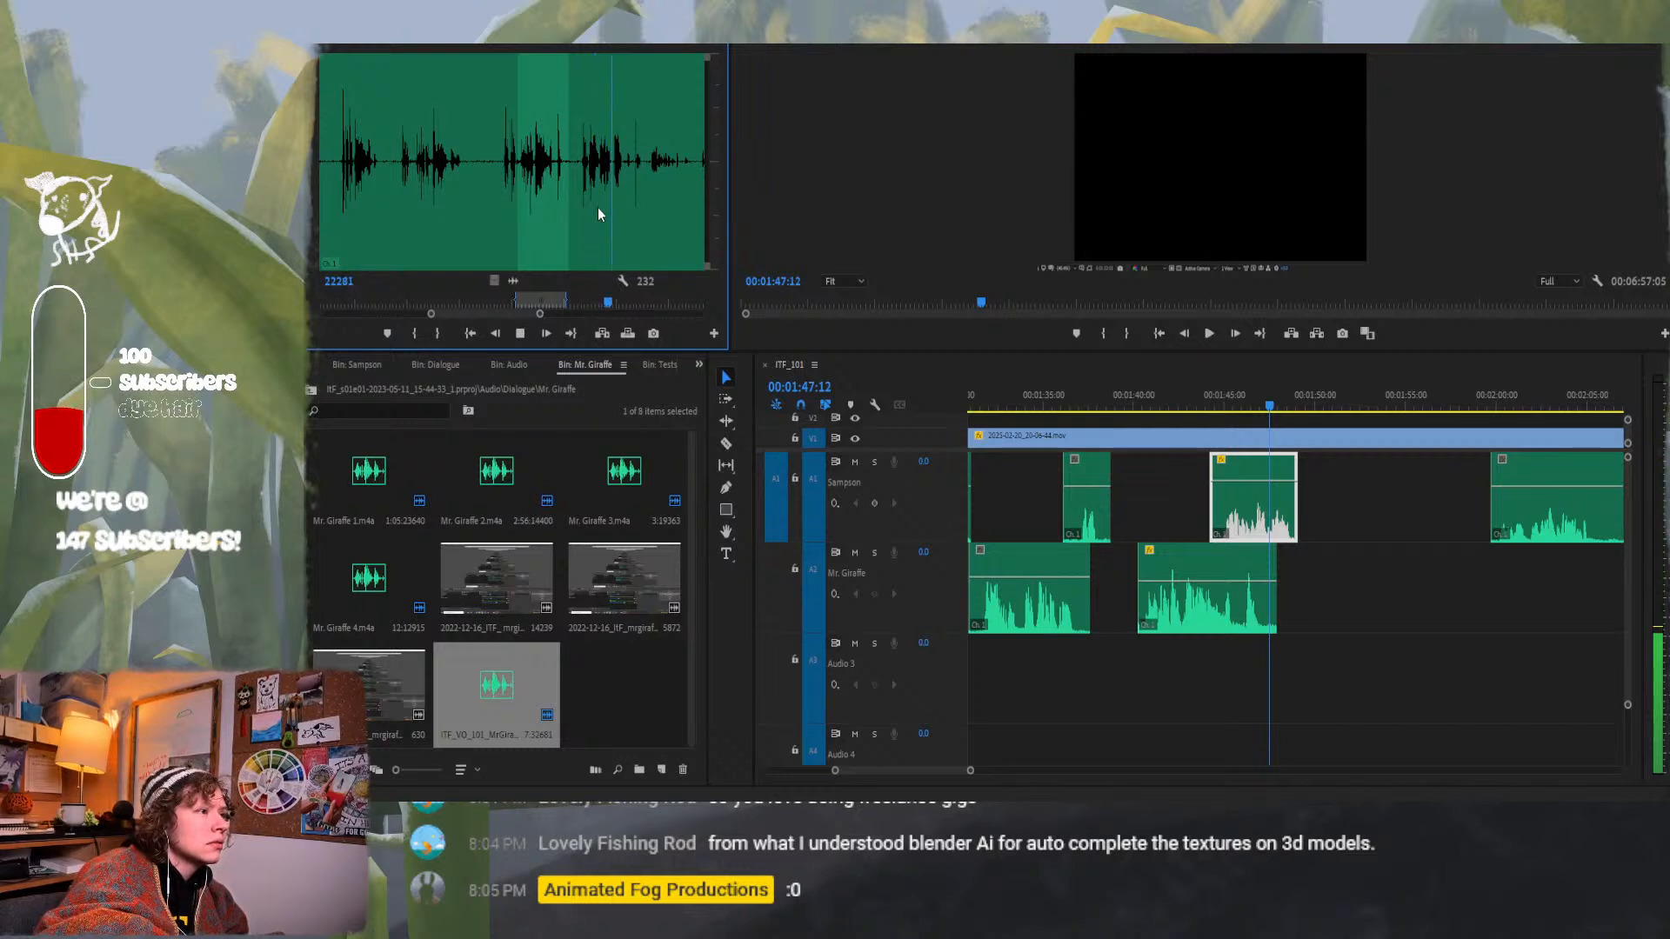
drag(605, 205, 578, 208)
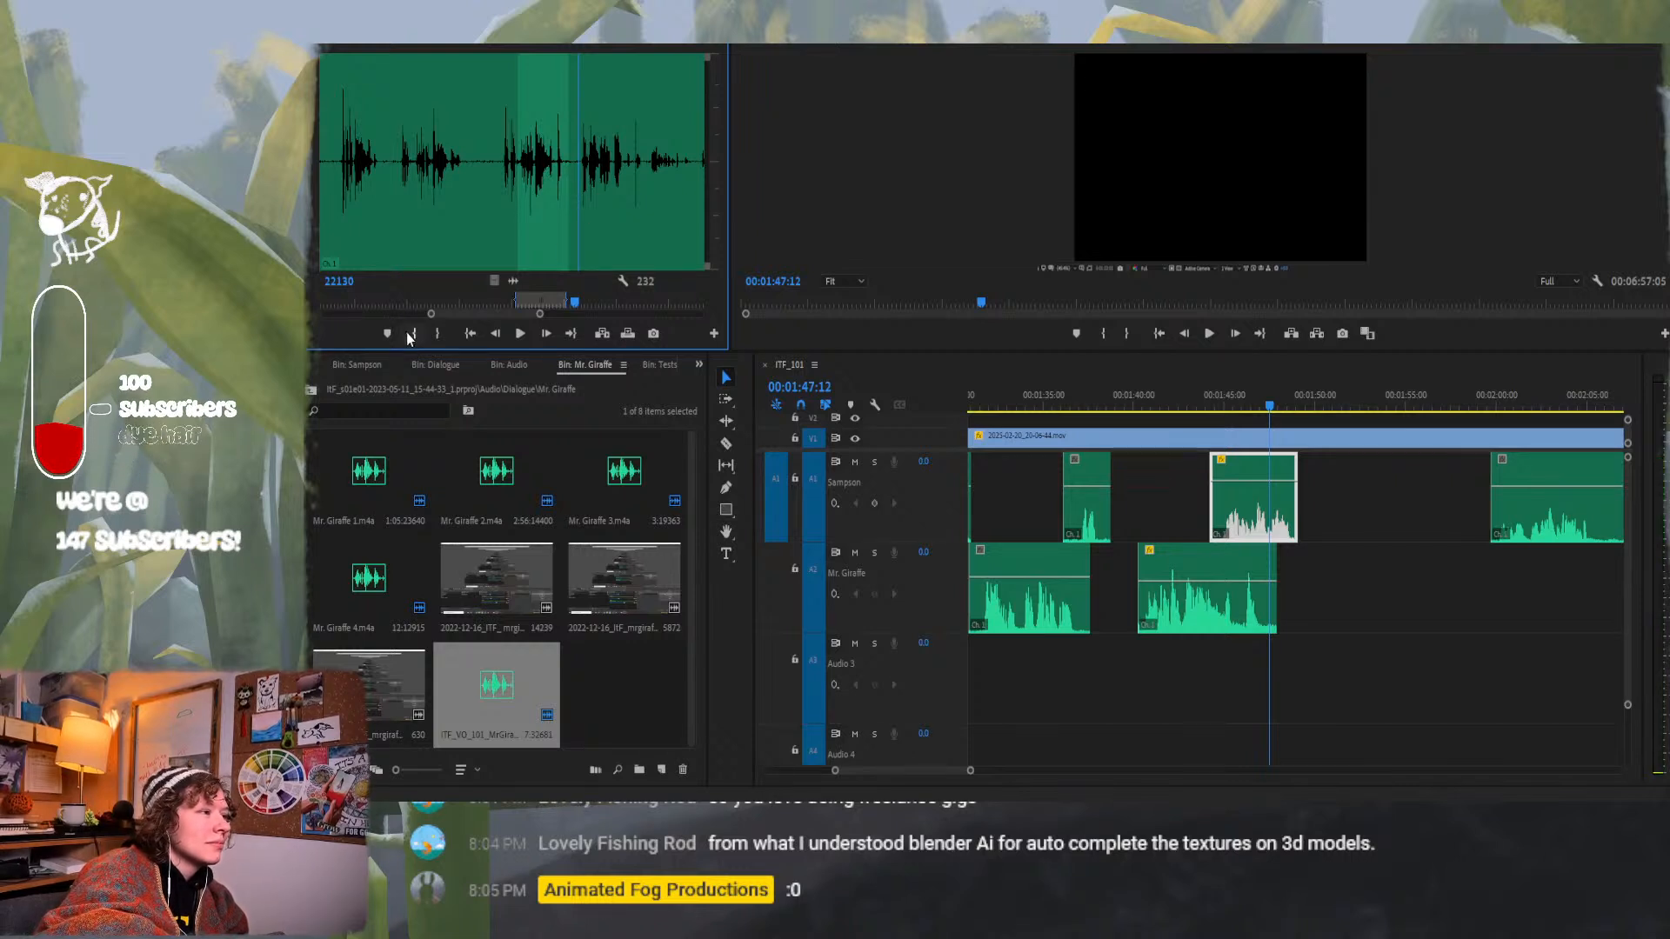
click(412, 334)
drag(609, 205, 616, 199)
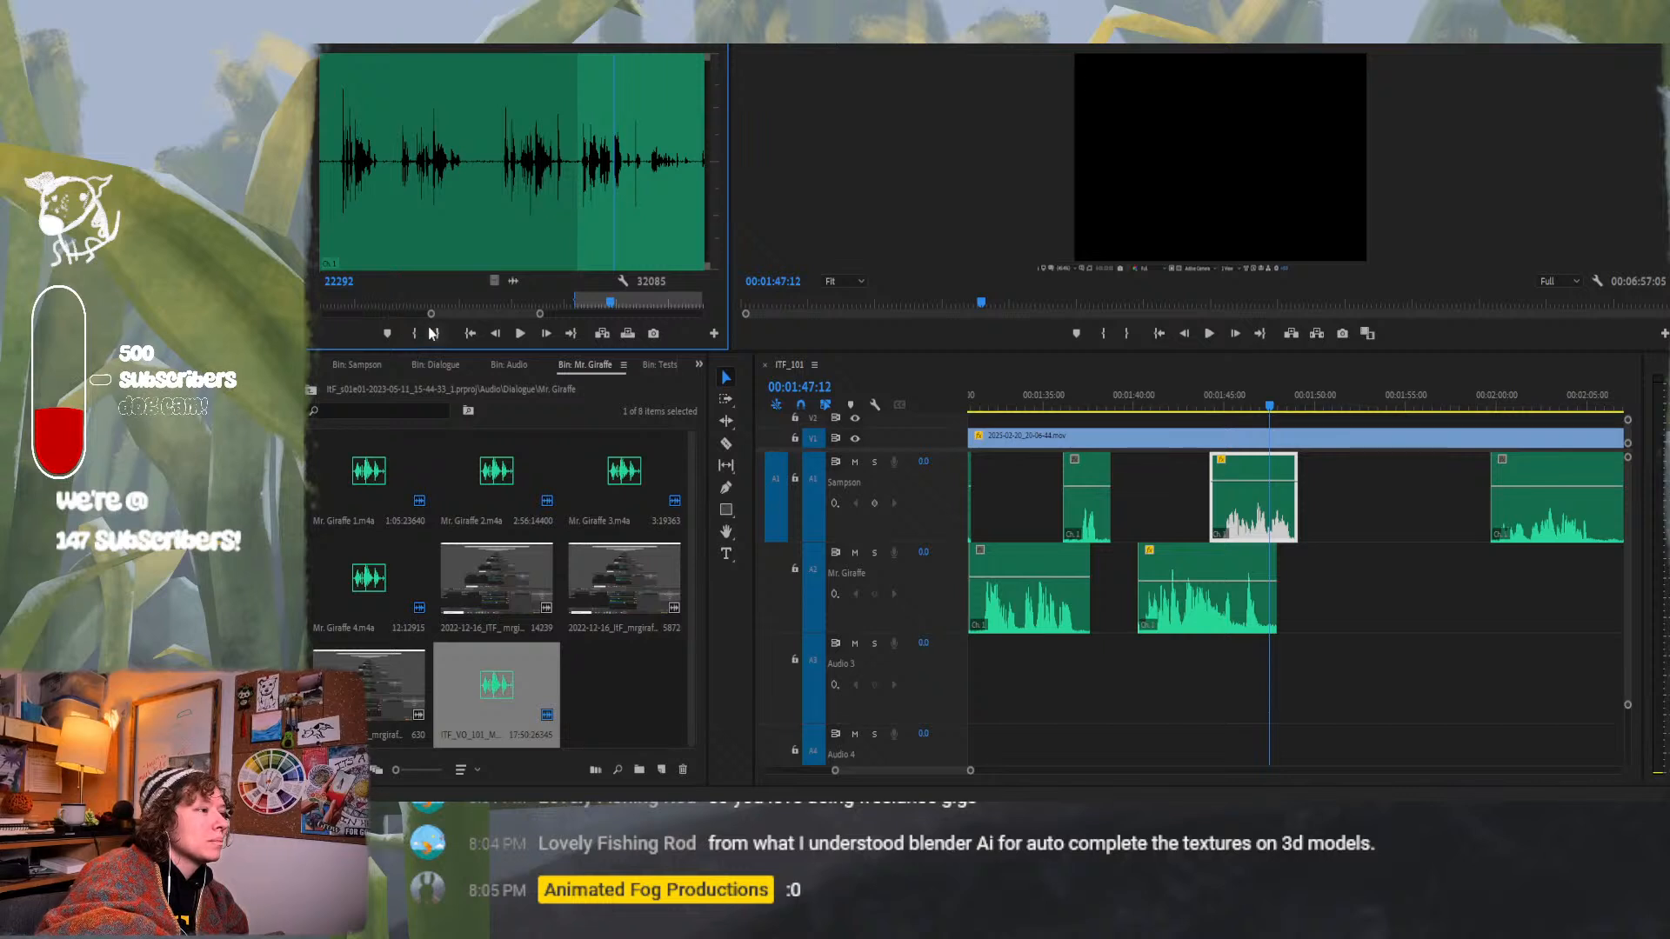
click(437, 334)
Replace the Mr. Giraffe clip near 00:01:40 with the newly marked take, starting at about 00:01:41.
click(1216, 621)
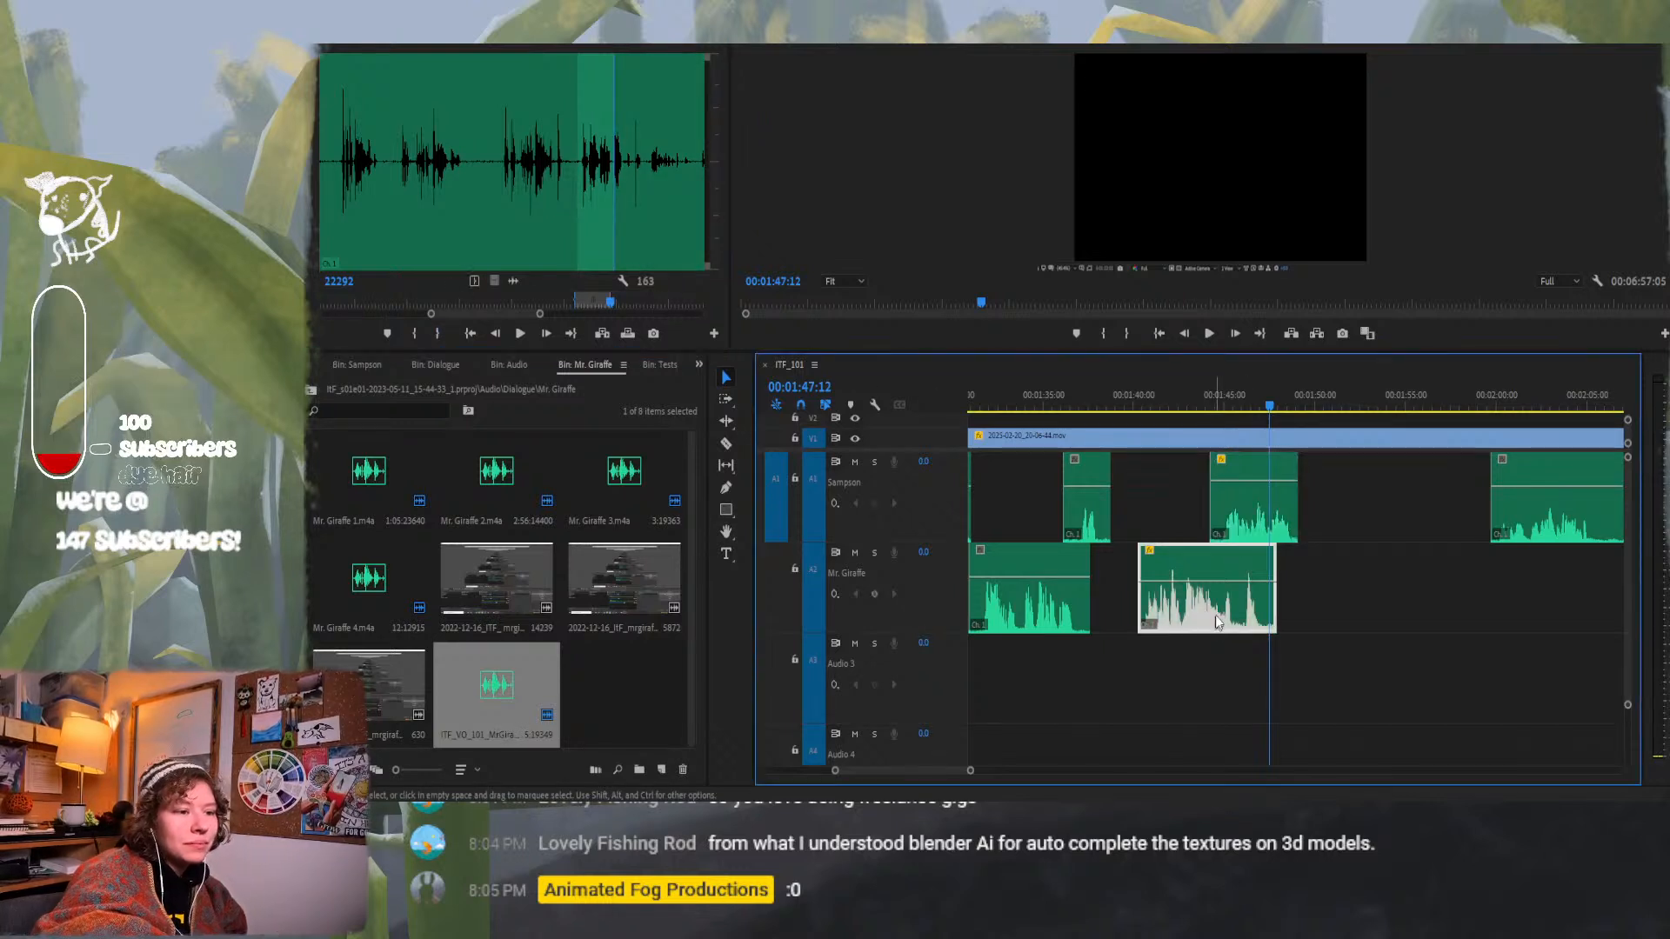
key(Delete)
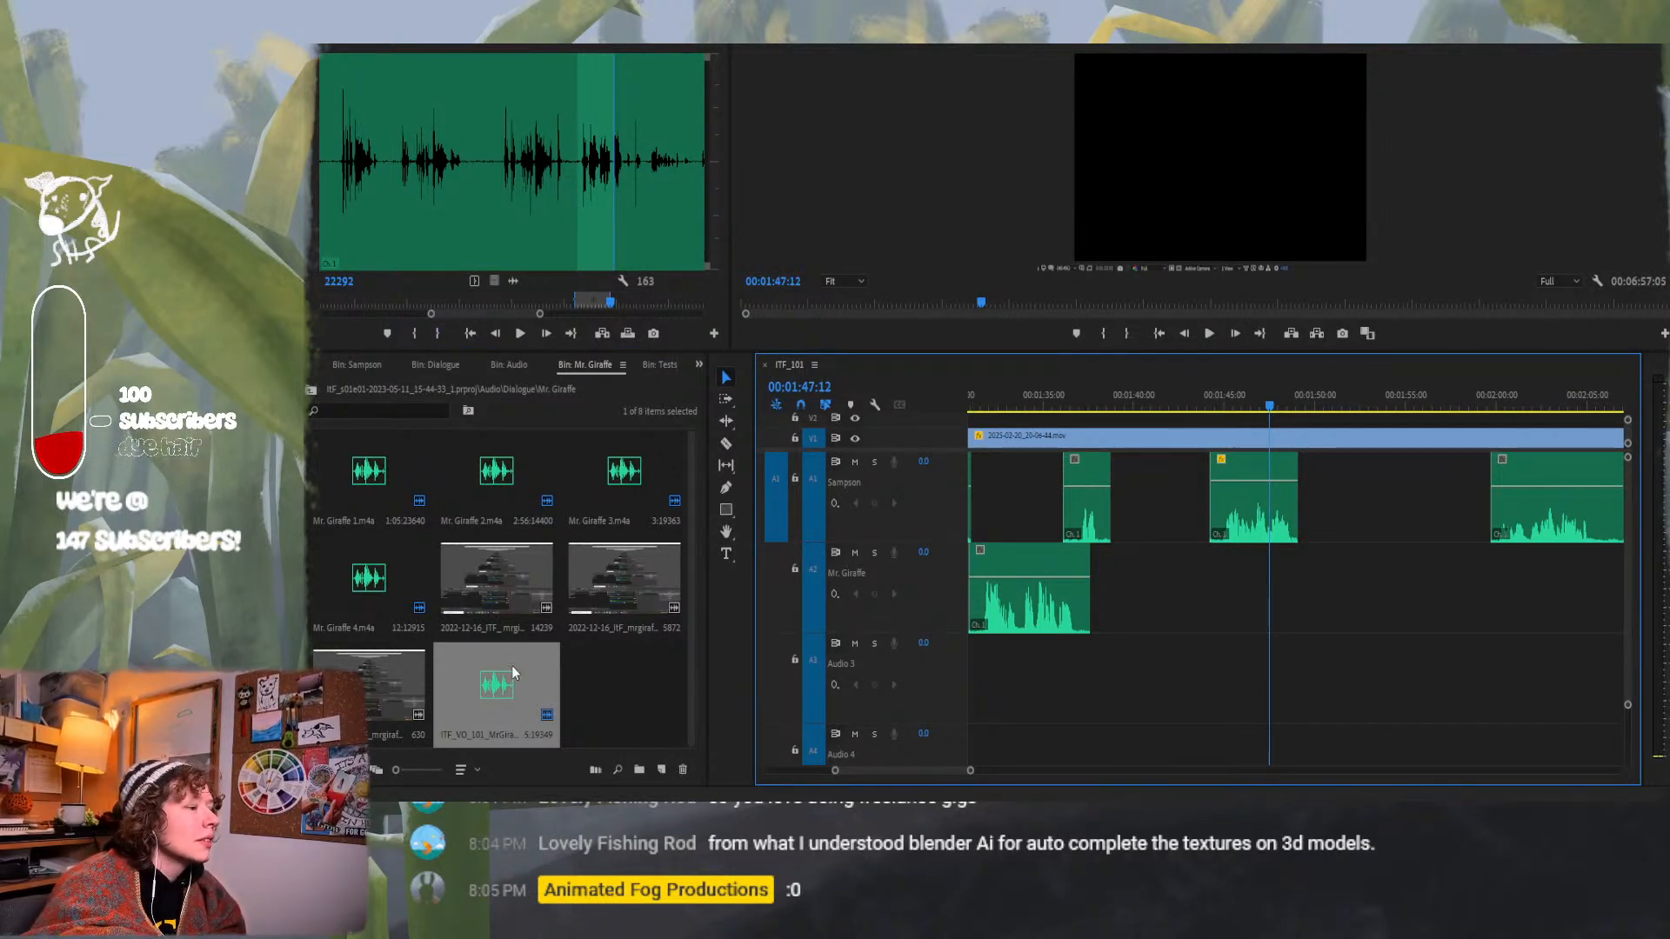
mouse_move(510, 674)
mouse_down()
mouse_move(1241, 694)
mouse_move(1148, 596)
mouse_move(1161, 593)
mouse_up()
drag(1218, 407, 1181, 413)
Play the exchange and move the Sampson clip later, to start at about 00:01:45, near the end of the Mr. Giraffe line.
key(space)
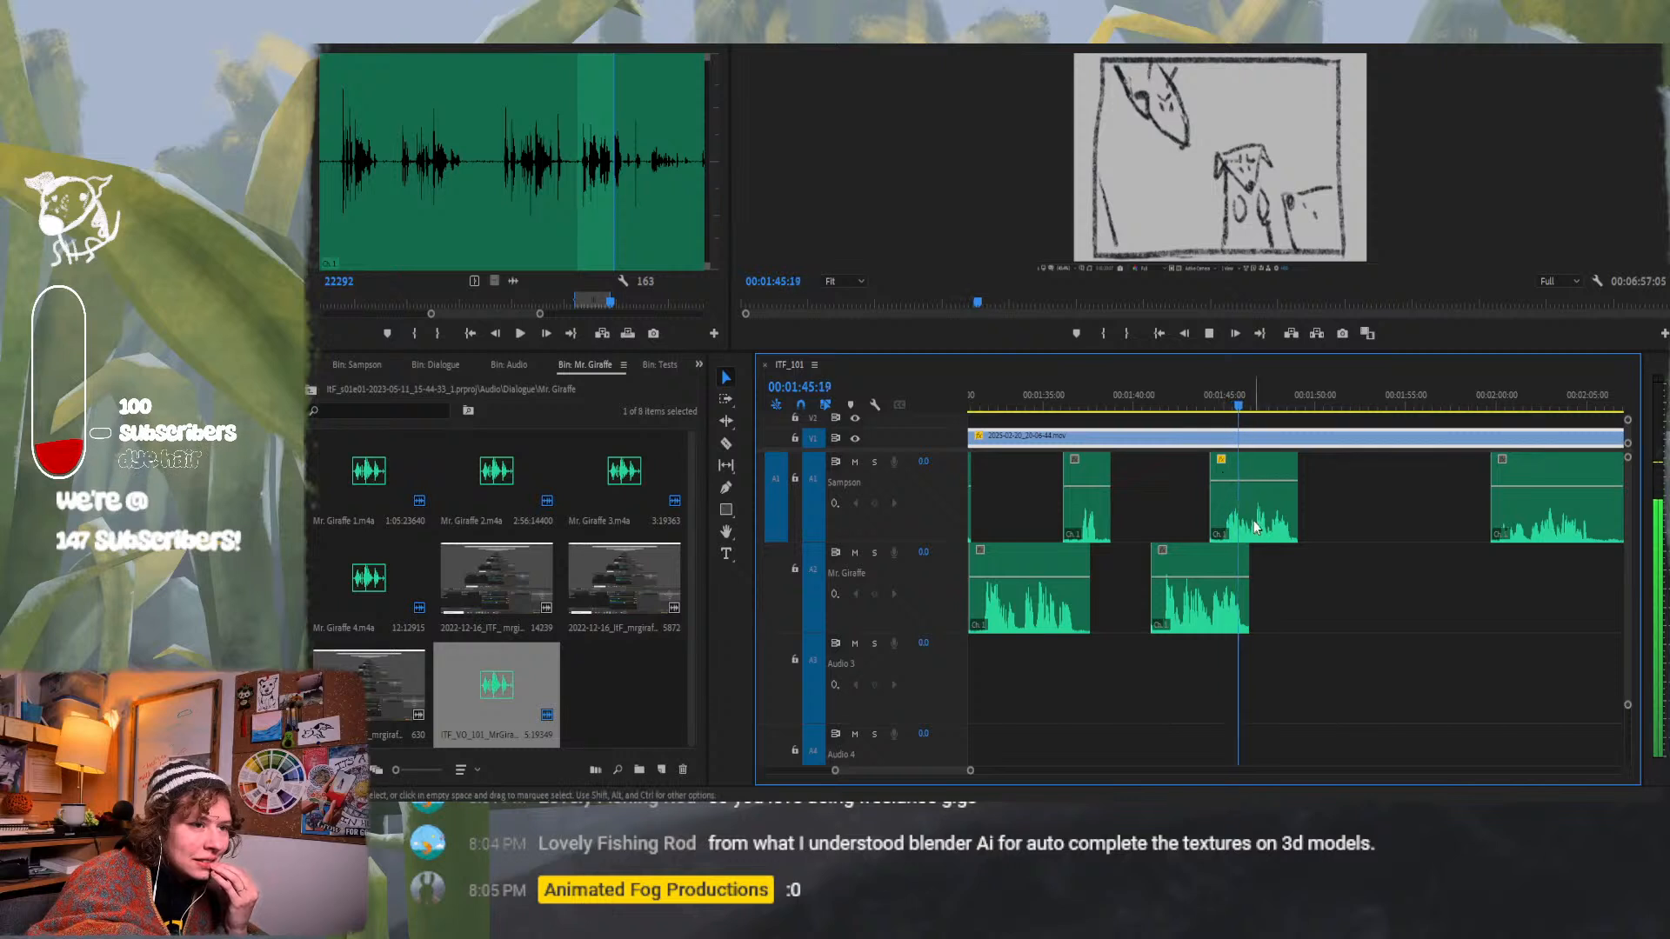
drag(1254, 510, 1272, 513)
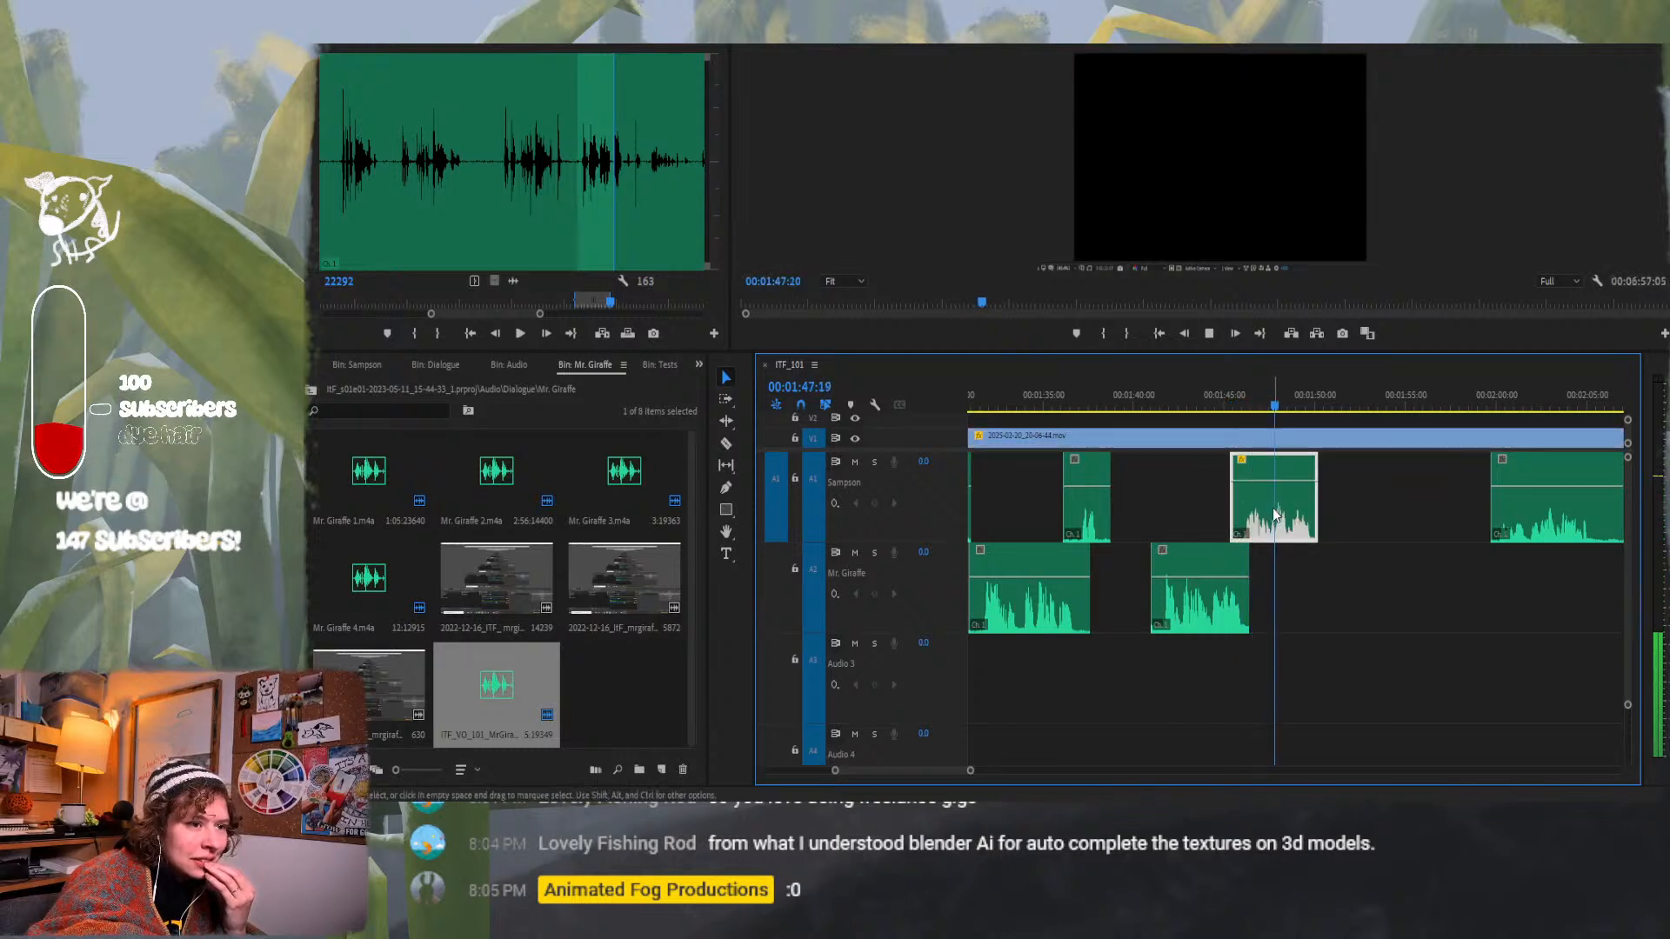
click(1198, 402)
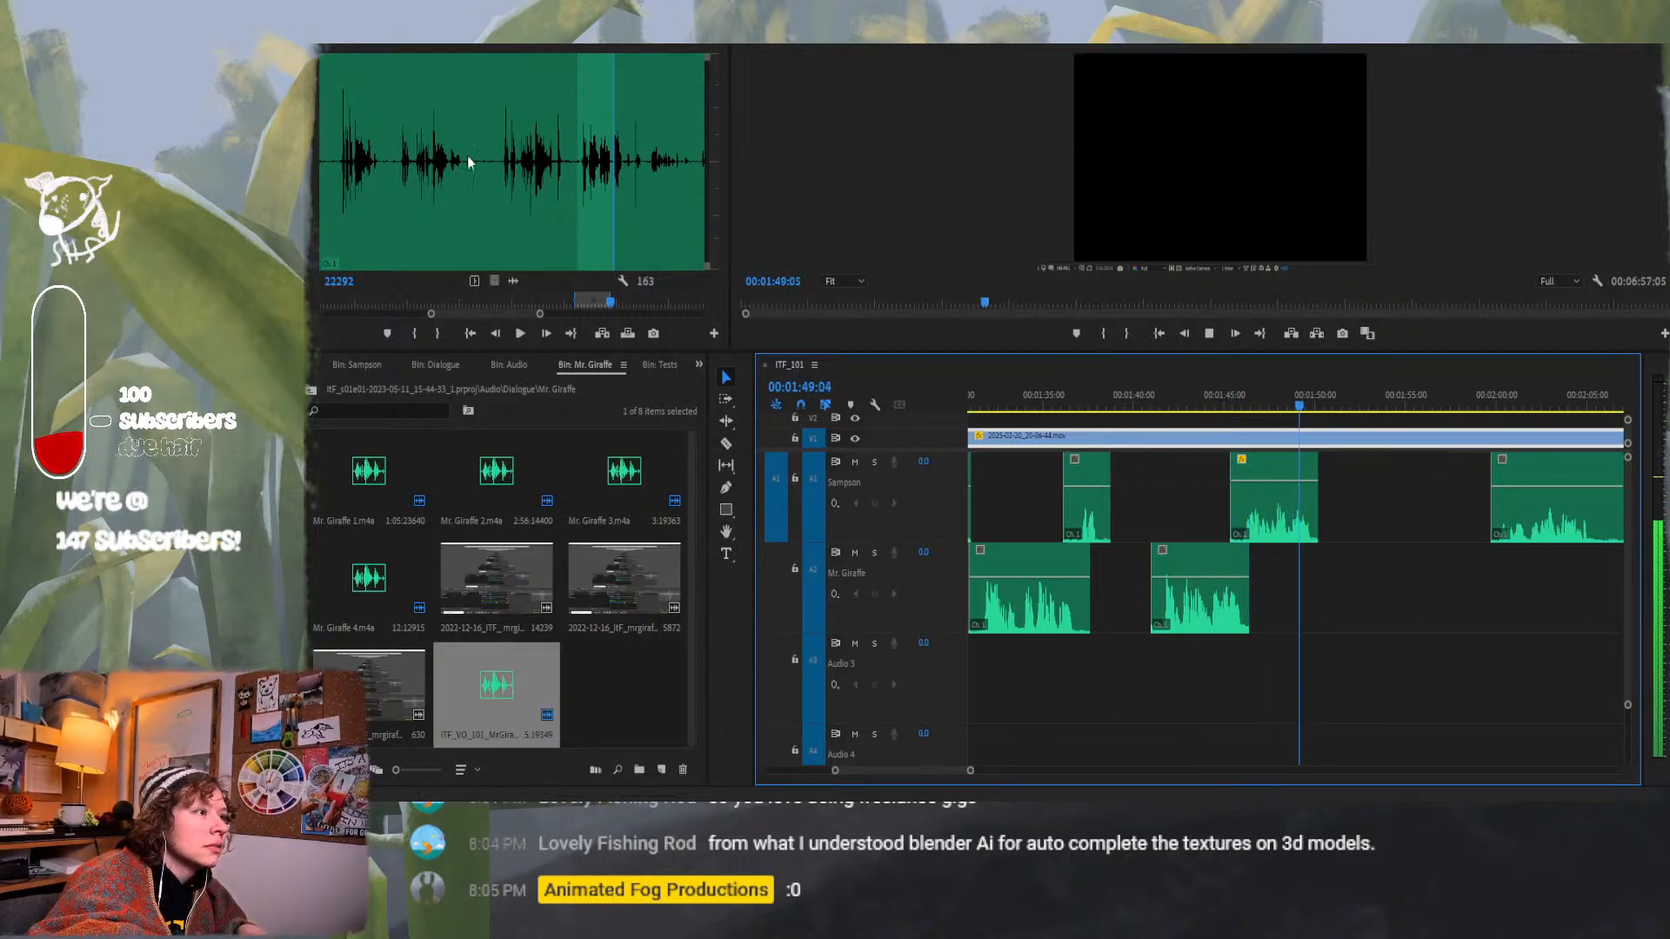
Audition the Mr. Giraffe recording from about frame 22452 to frame 25368 to find the next line.
click(644, 201)
key(space)
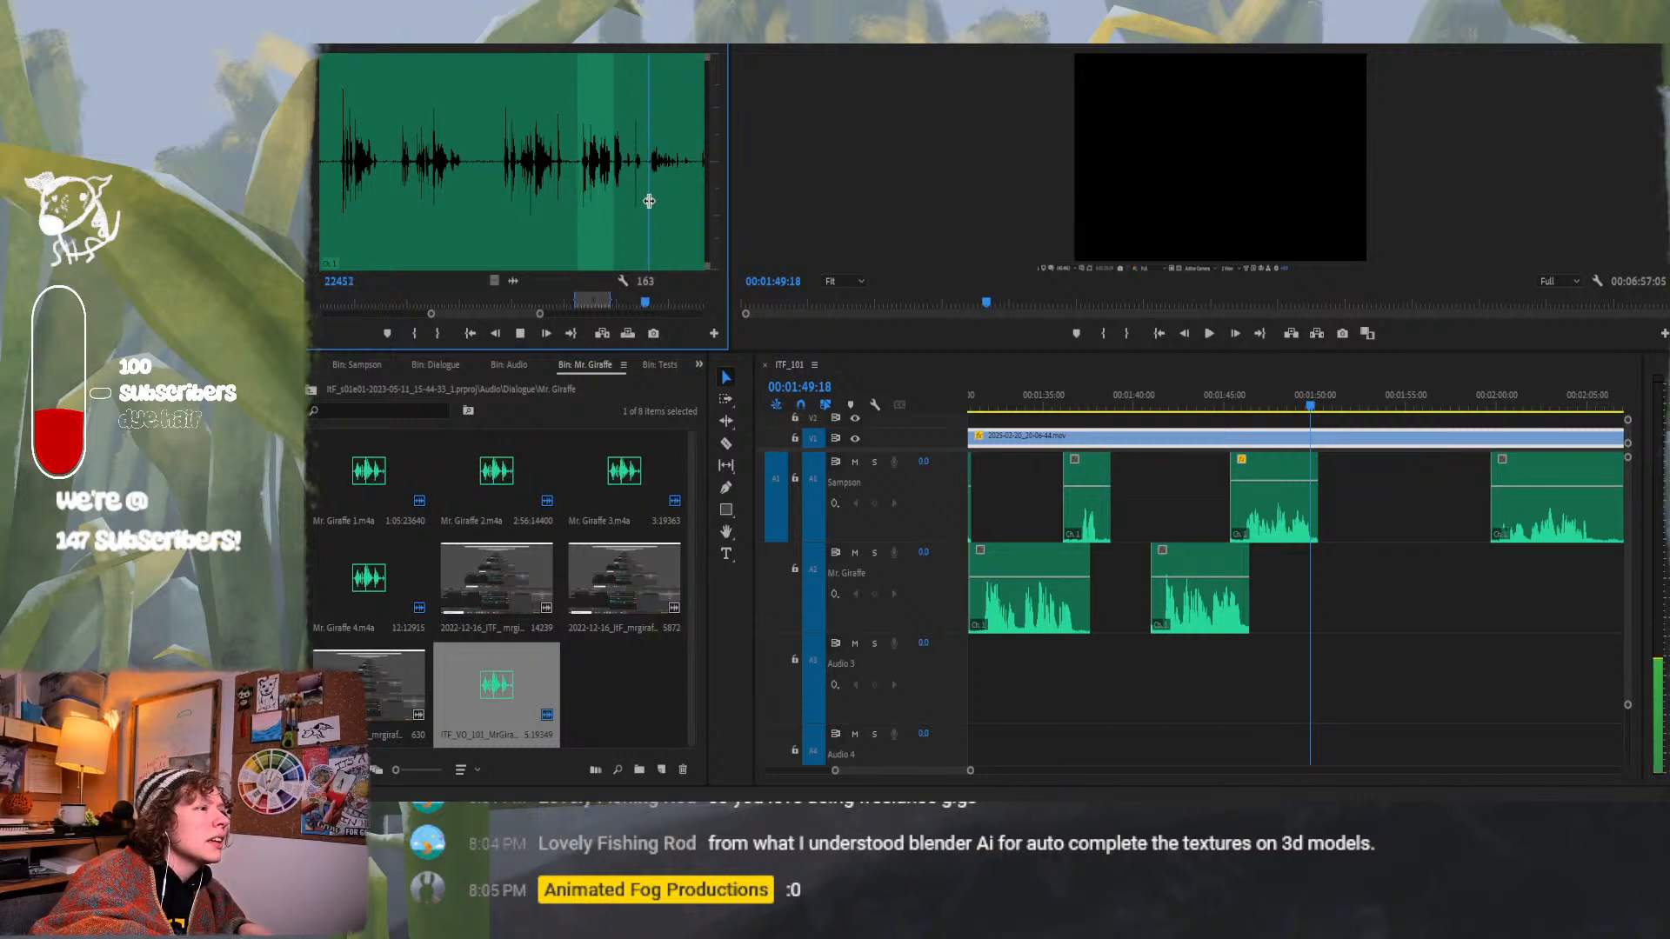
key(space)
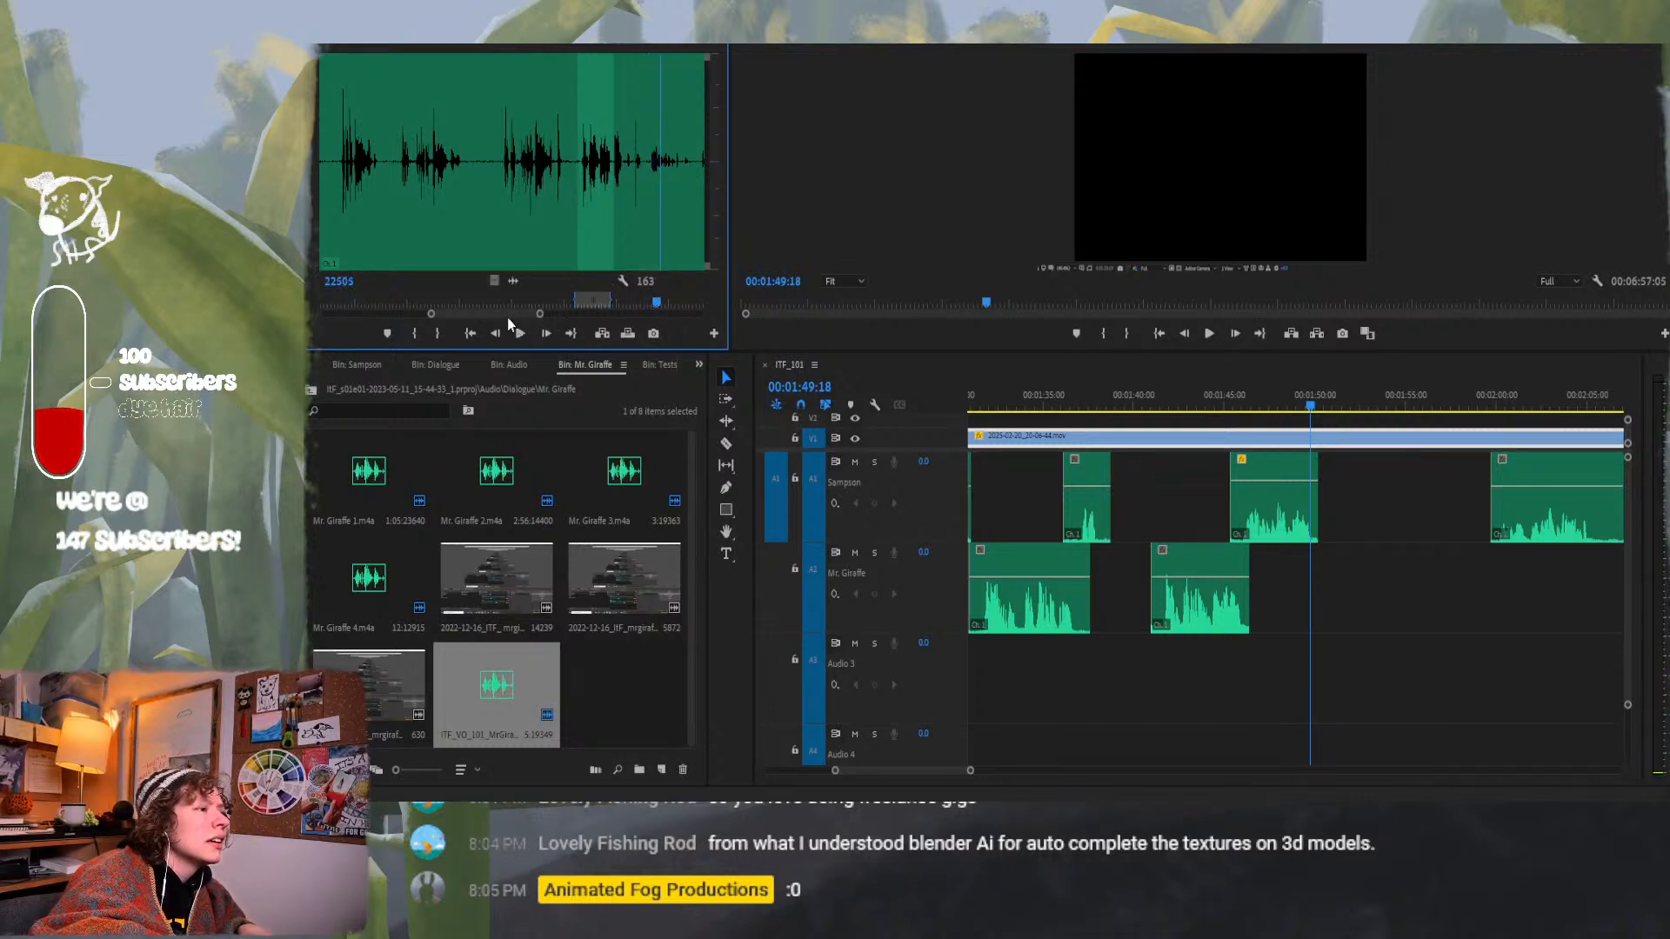
key(space)
click(579, 206)
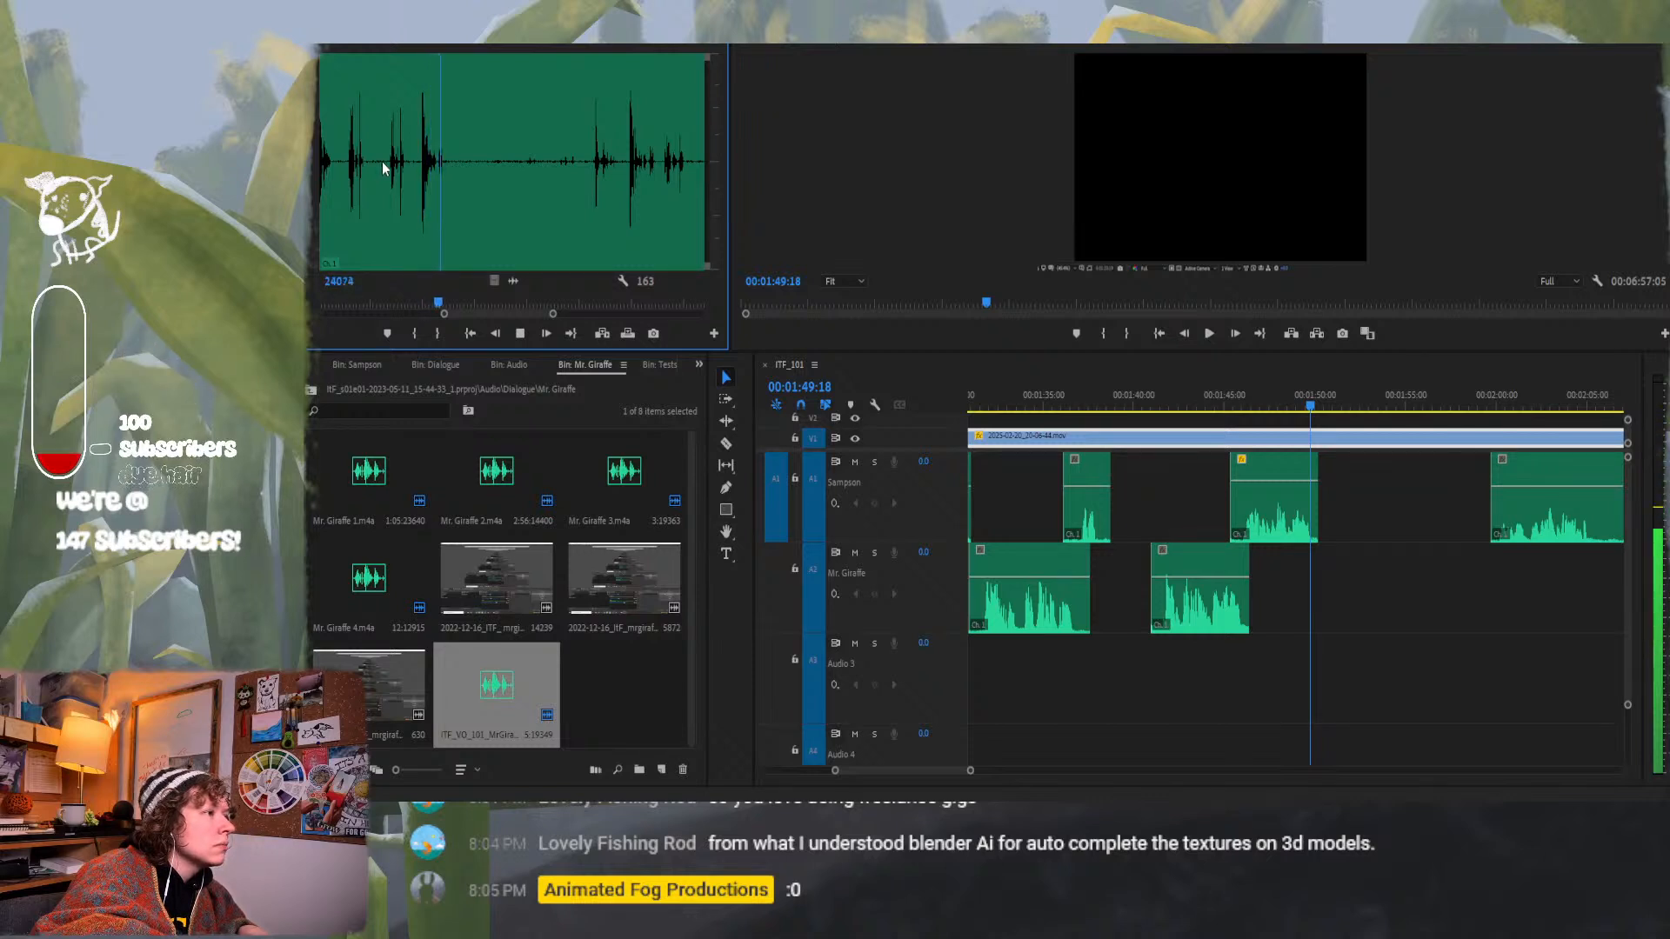
click(589, 191)
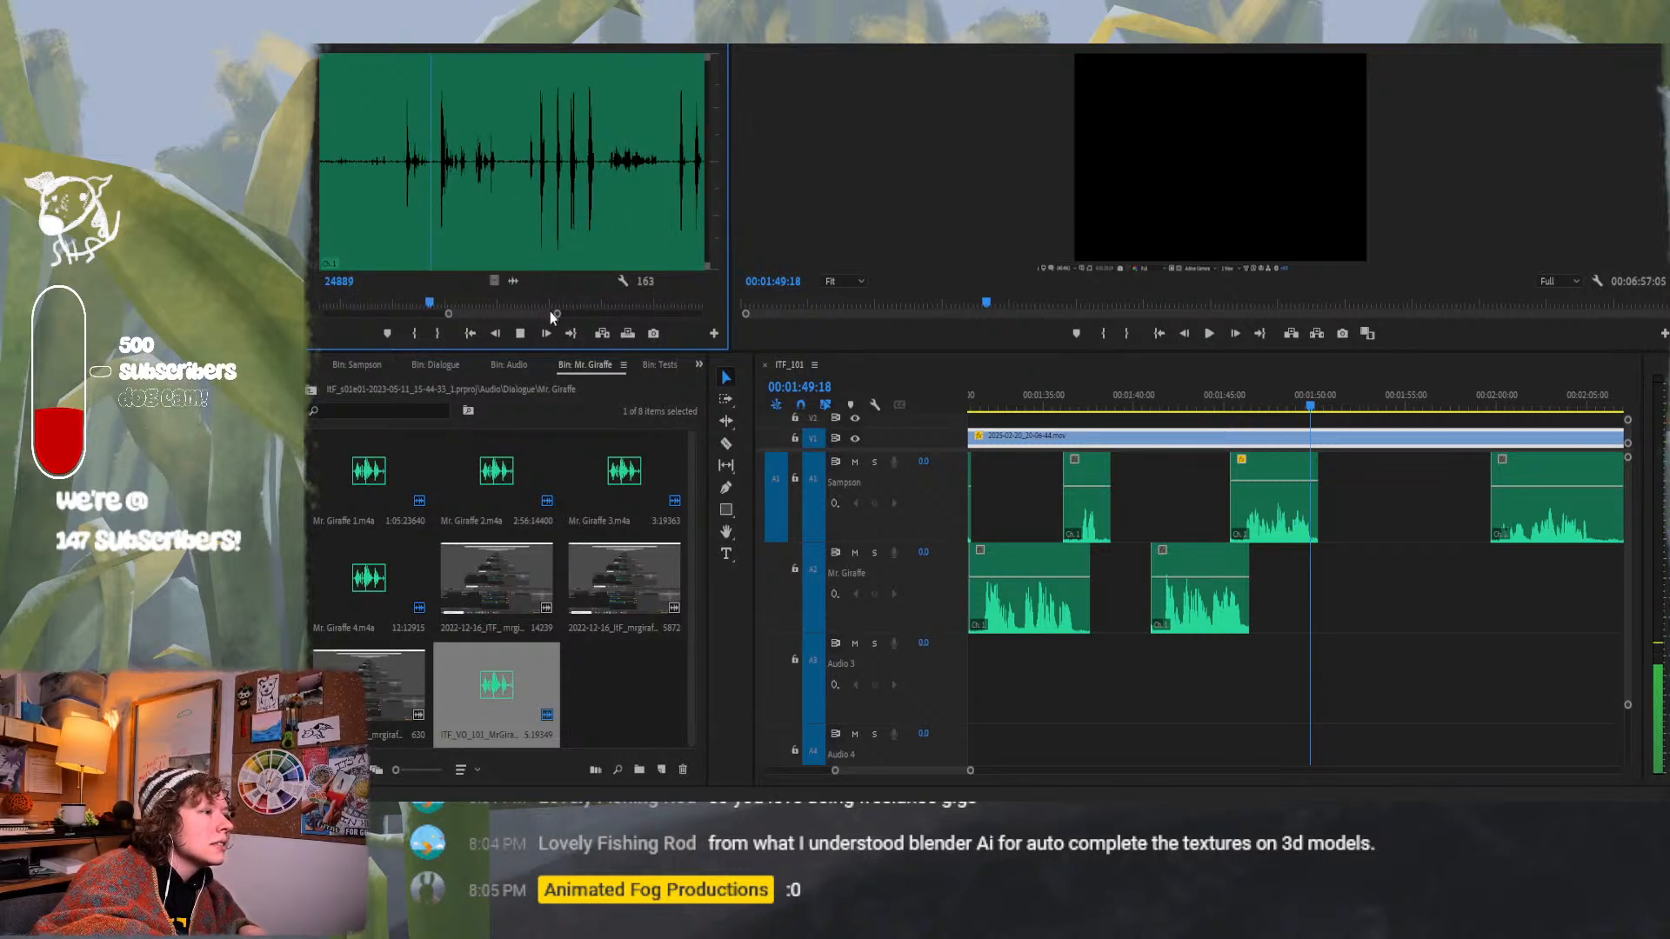
drag(556, 315, 559, 316)
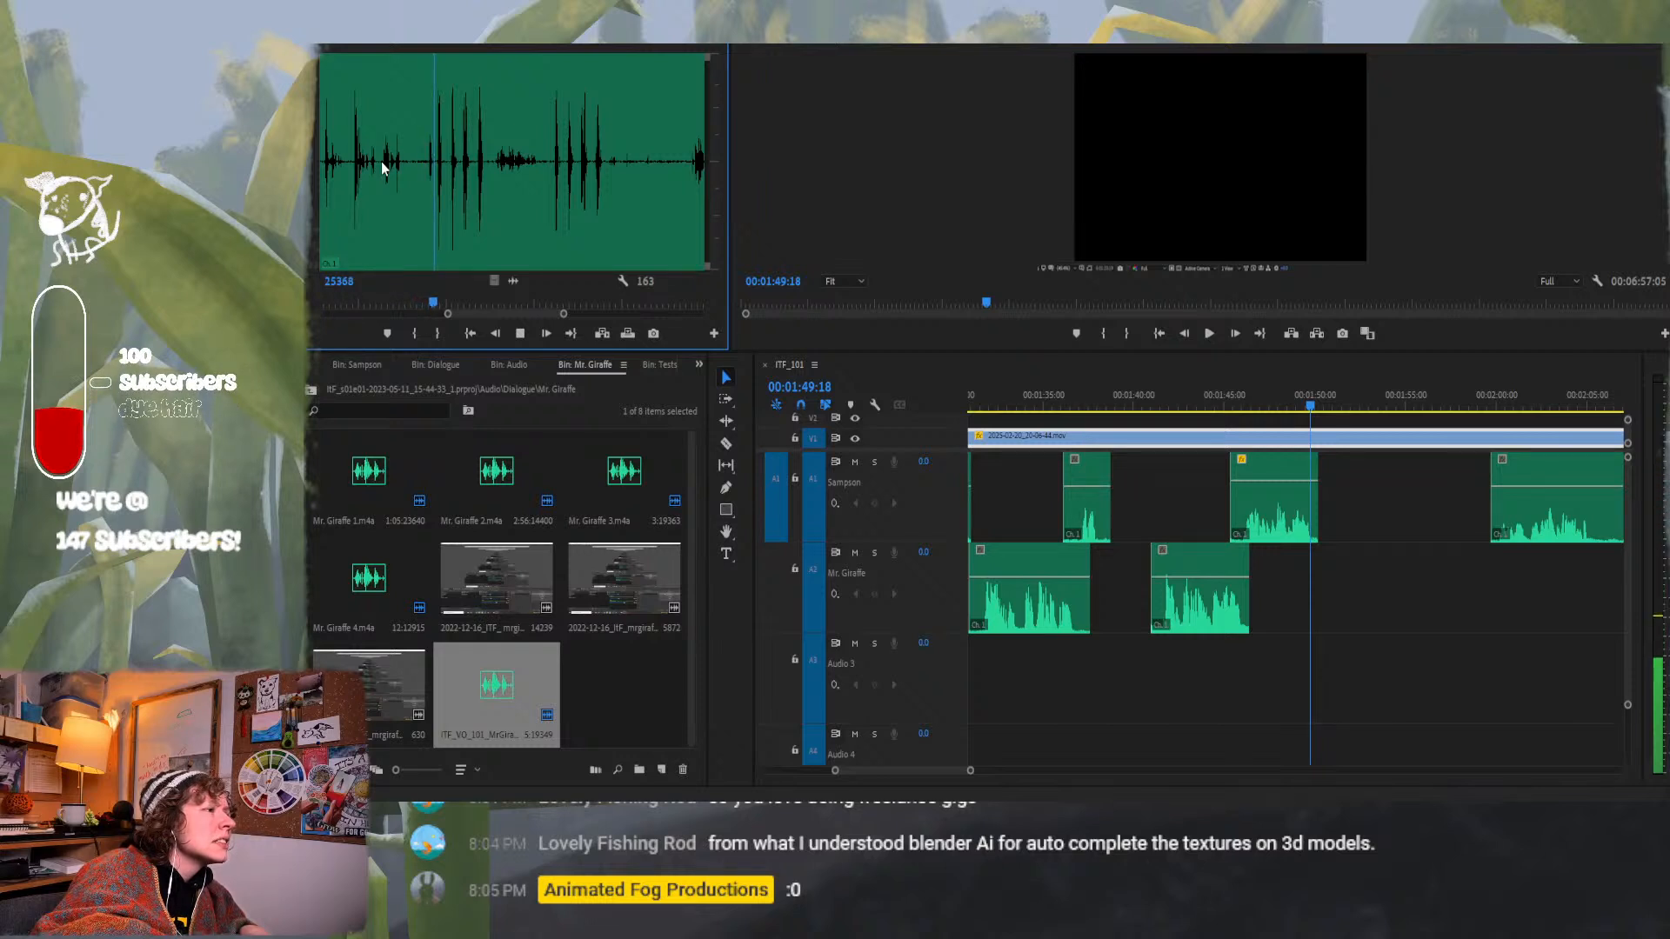
Mark the next Mr. Giraffe line as a 139-frame section ending at frame 25210.
click(416, 334)
click(406, 172)
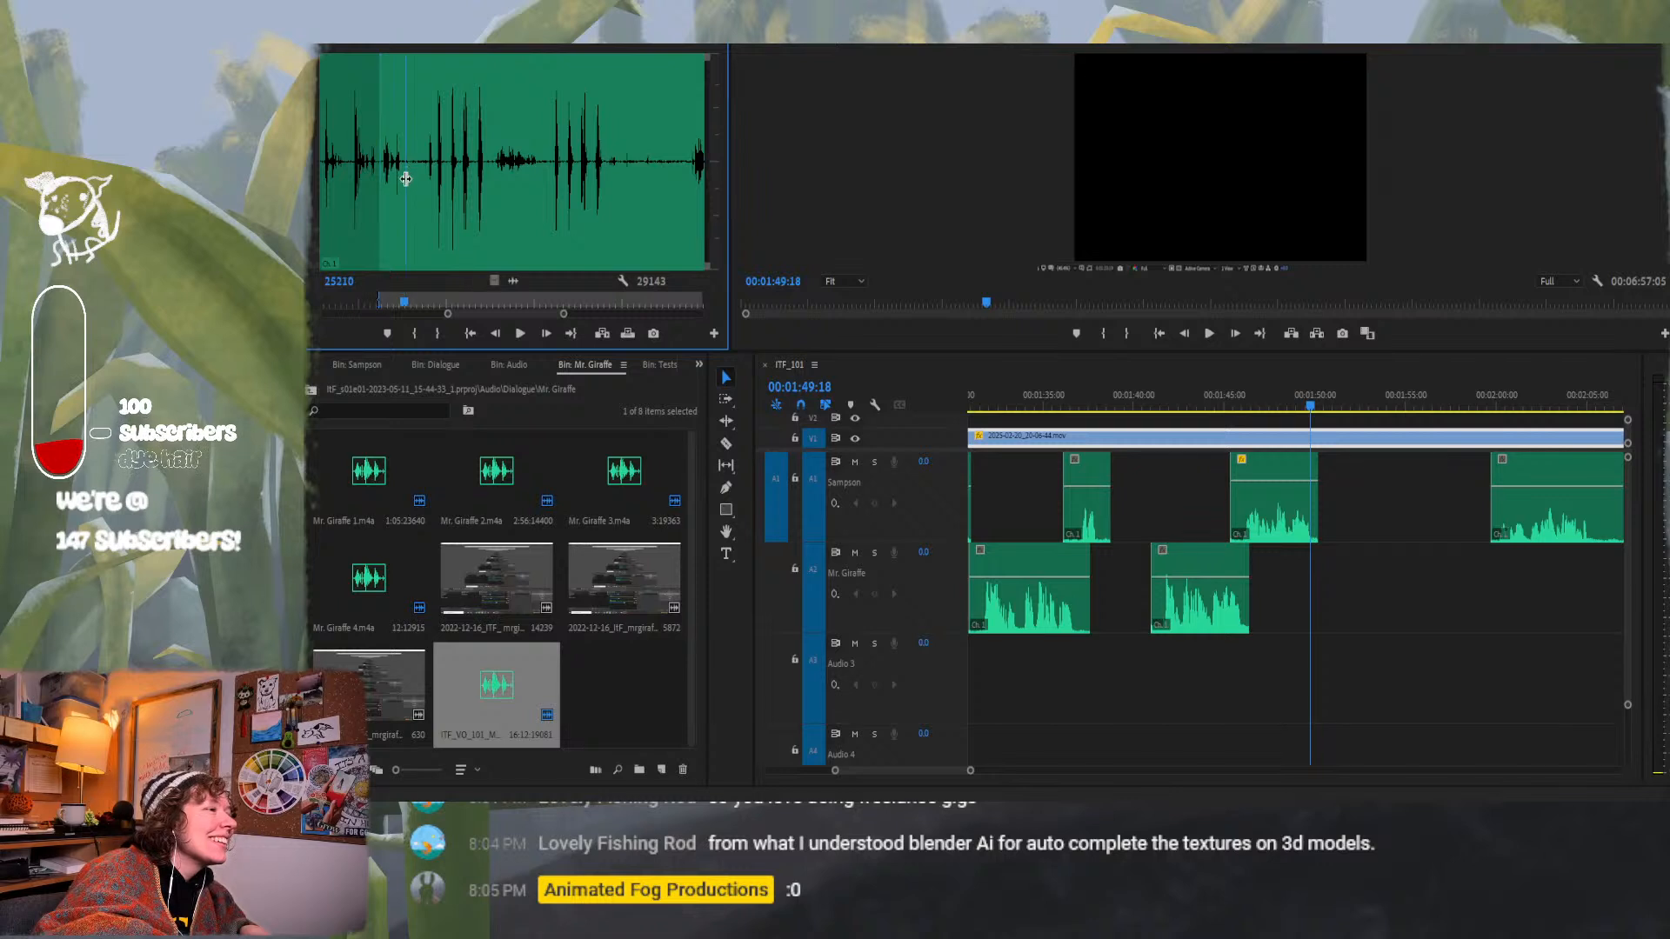
click(437, 333)
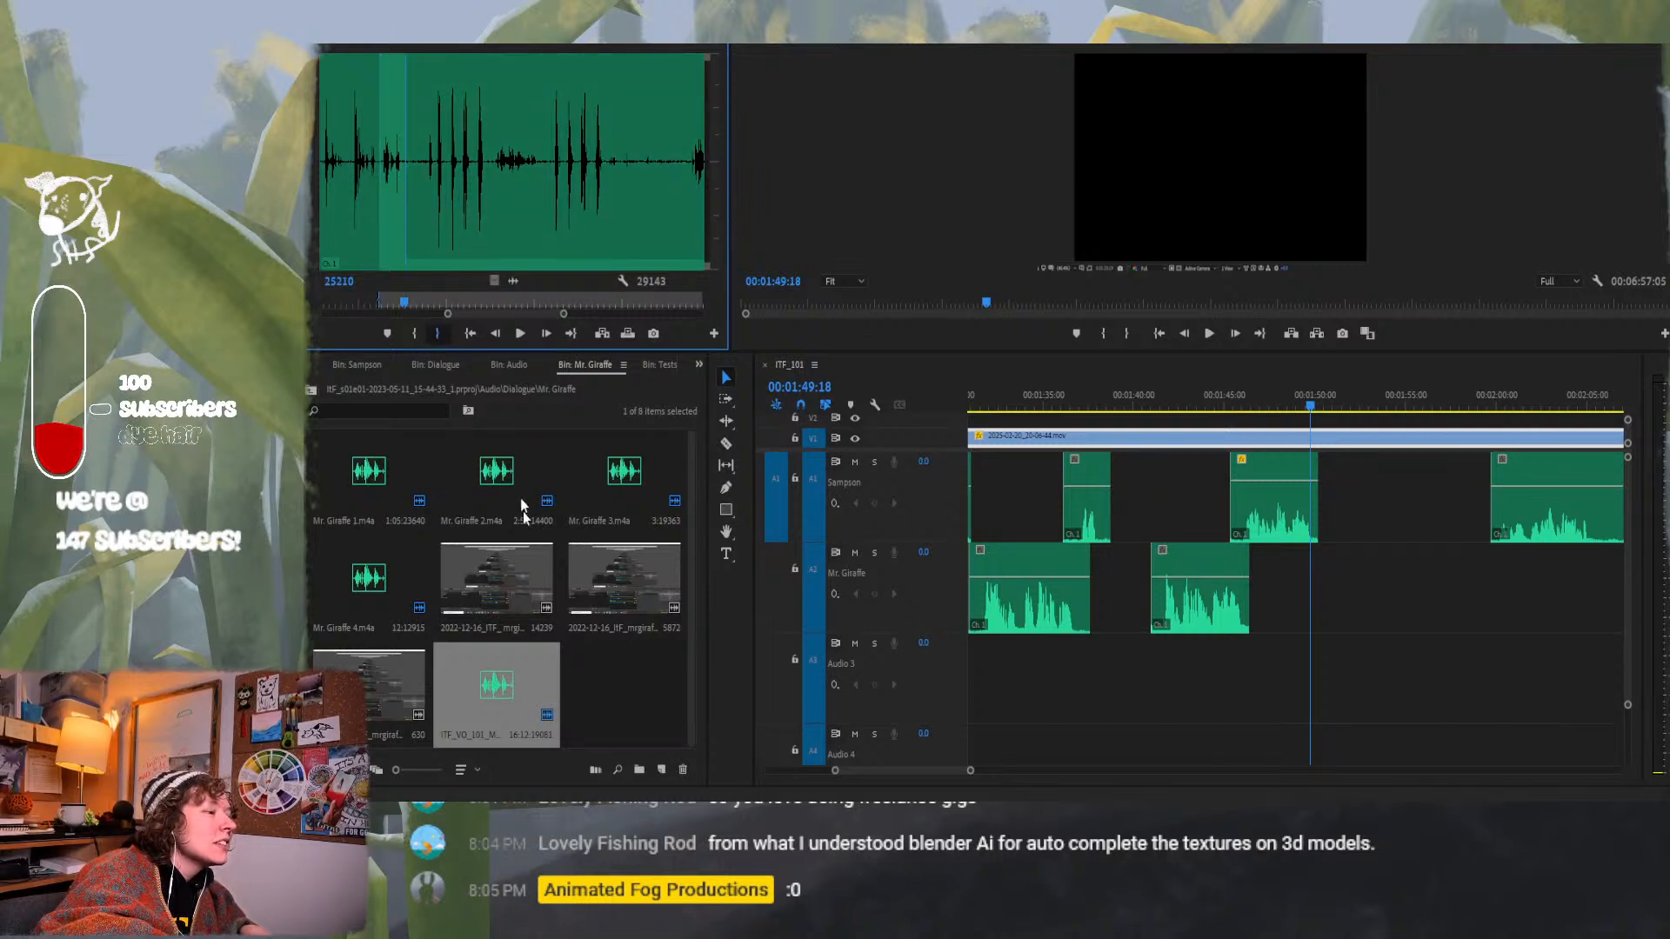
Place the marked line on the Mr. Giraffe track at about 00:01:54, before the next Sampson clip, and play through to 00:02:00:08.
drag(509, 666, 1394, 577)
mouse_move(1434, 404)
mouse_down()
mouse_move(1391, 404)
mouse_move(1404, 409)
mouse_up()
key(space)
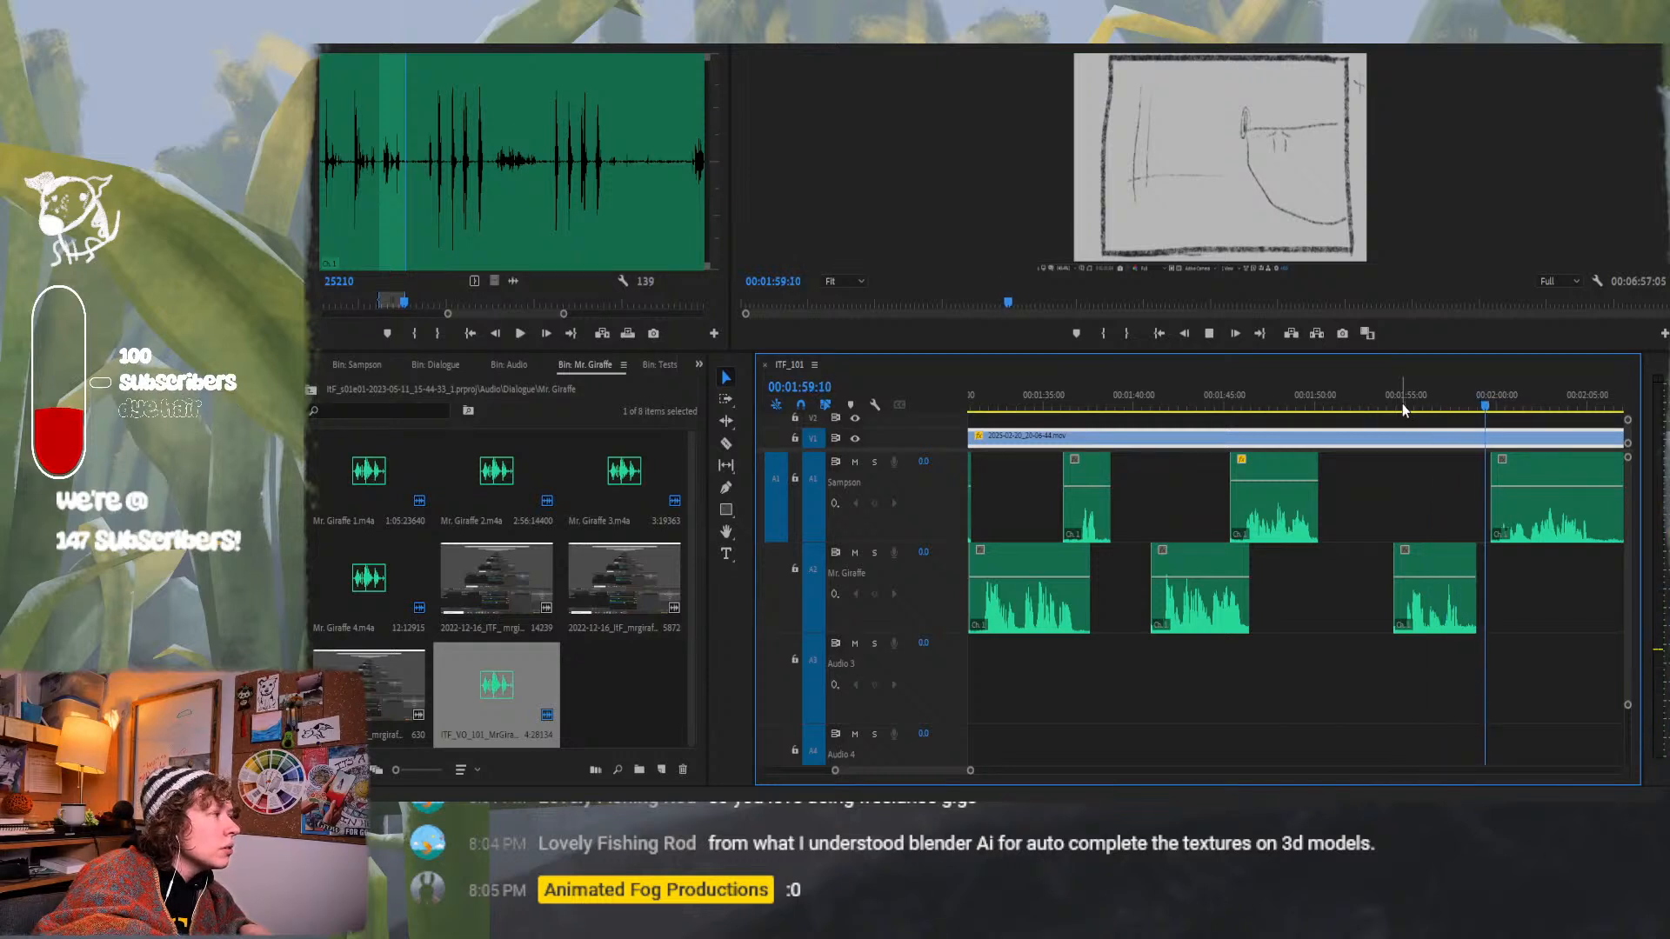
key(space)
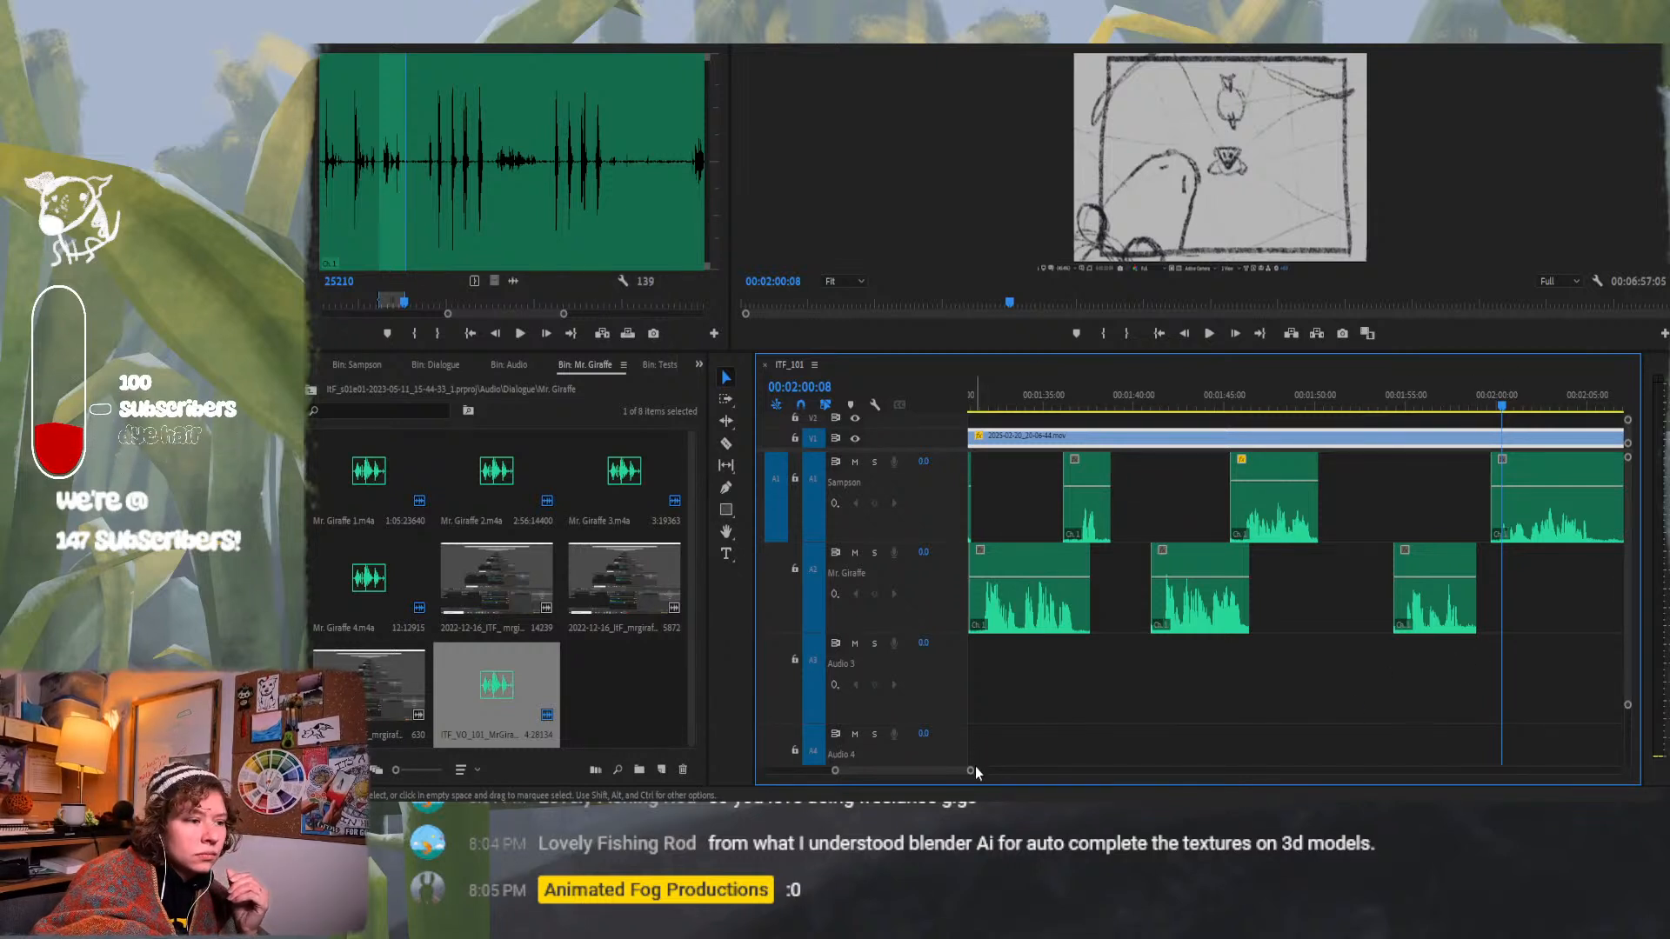
Move the last two Sampson clips together later in the timeline, so the first one ends at 00:02:31:03.
scroll(1010, 778, down, 4)
drag(1010, 779, 1014, 778)
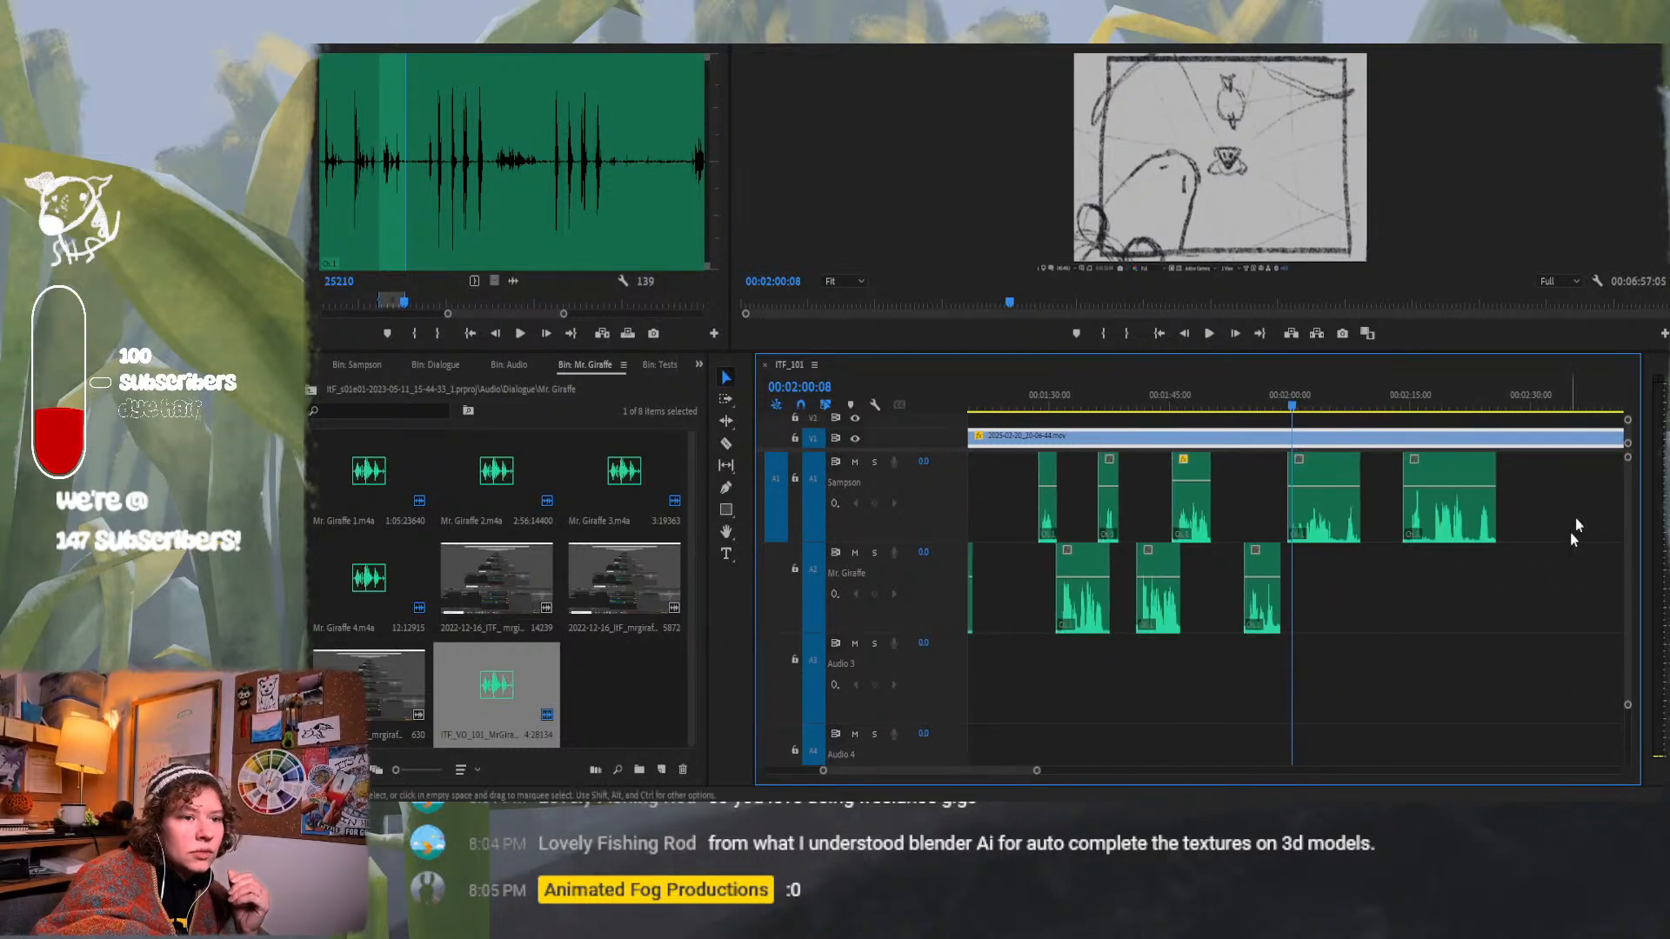
drag(1323, 415, 1539, 410)
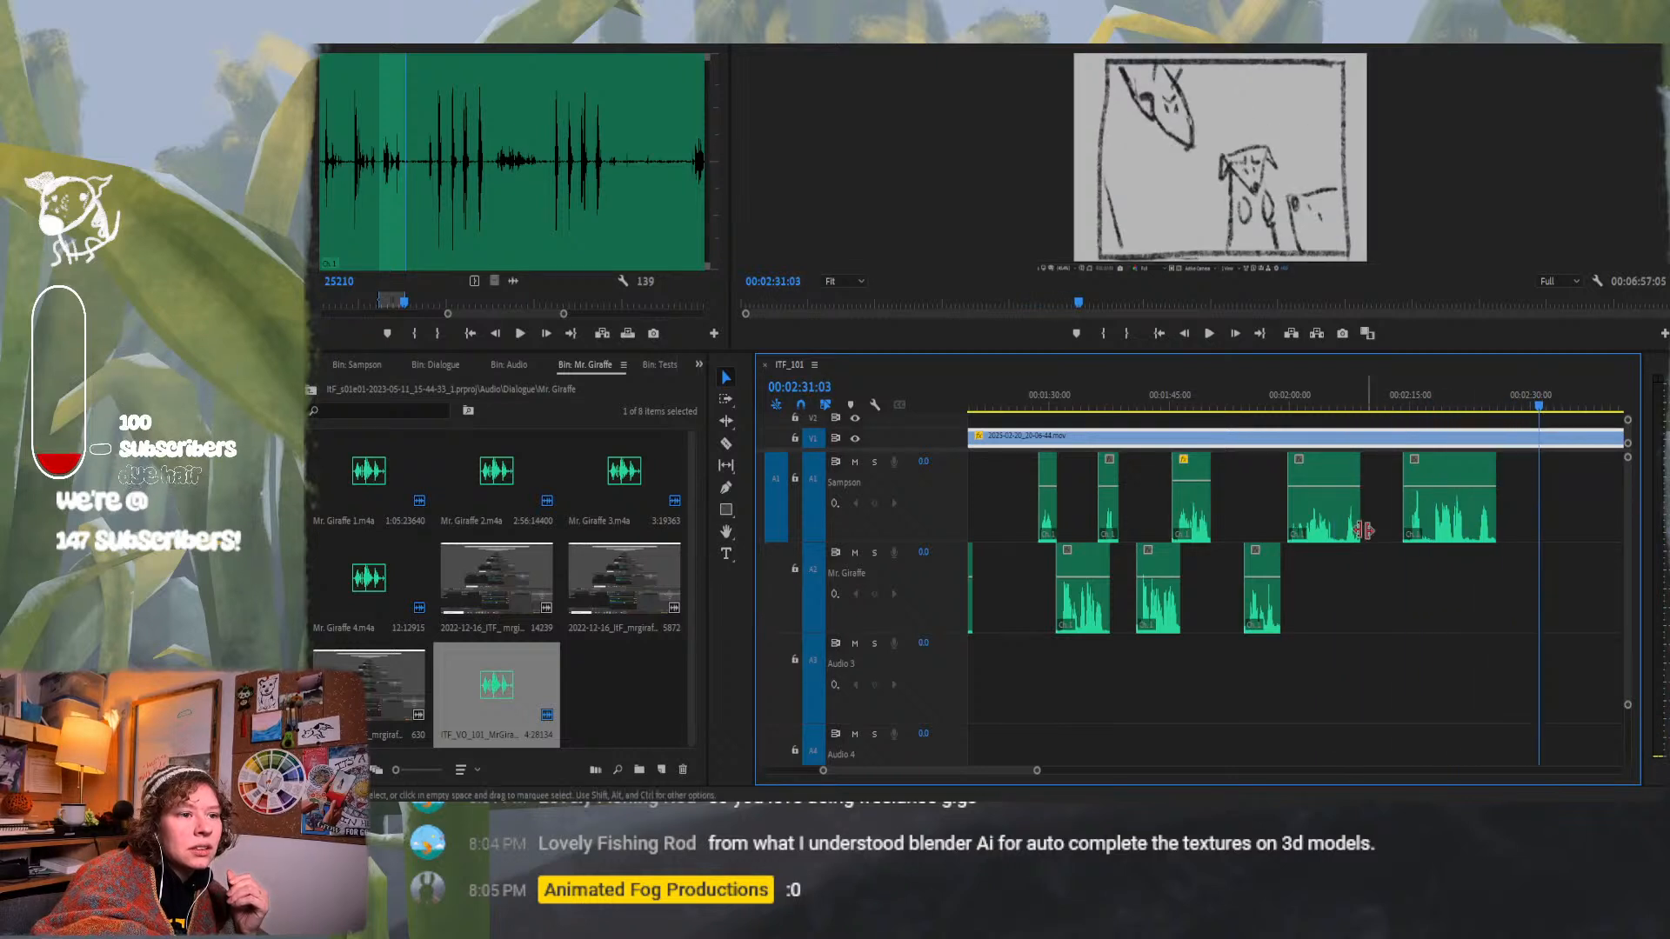
drag(1257, 497, 1442, 541)
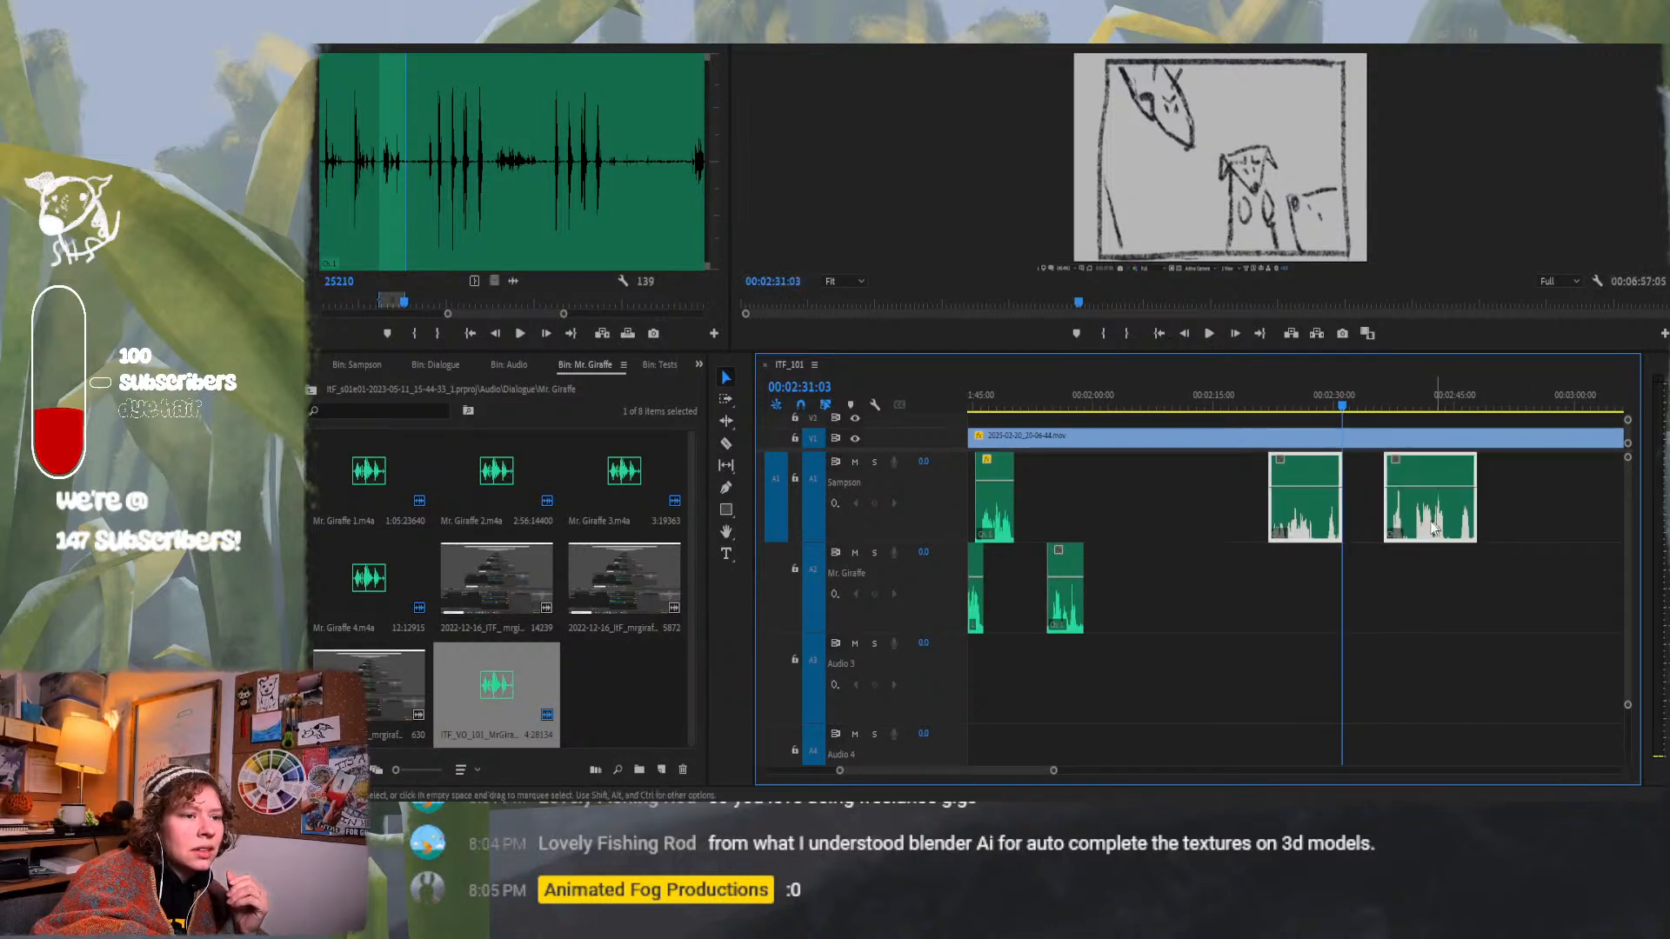
drag(972, 774, 956, 775)
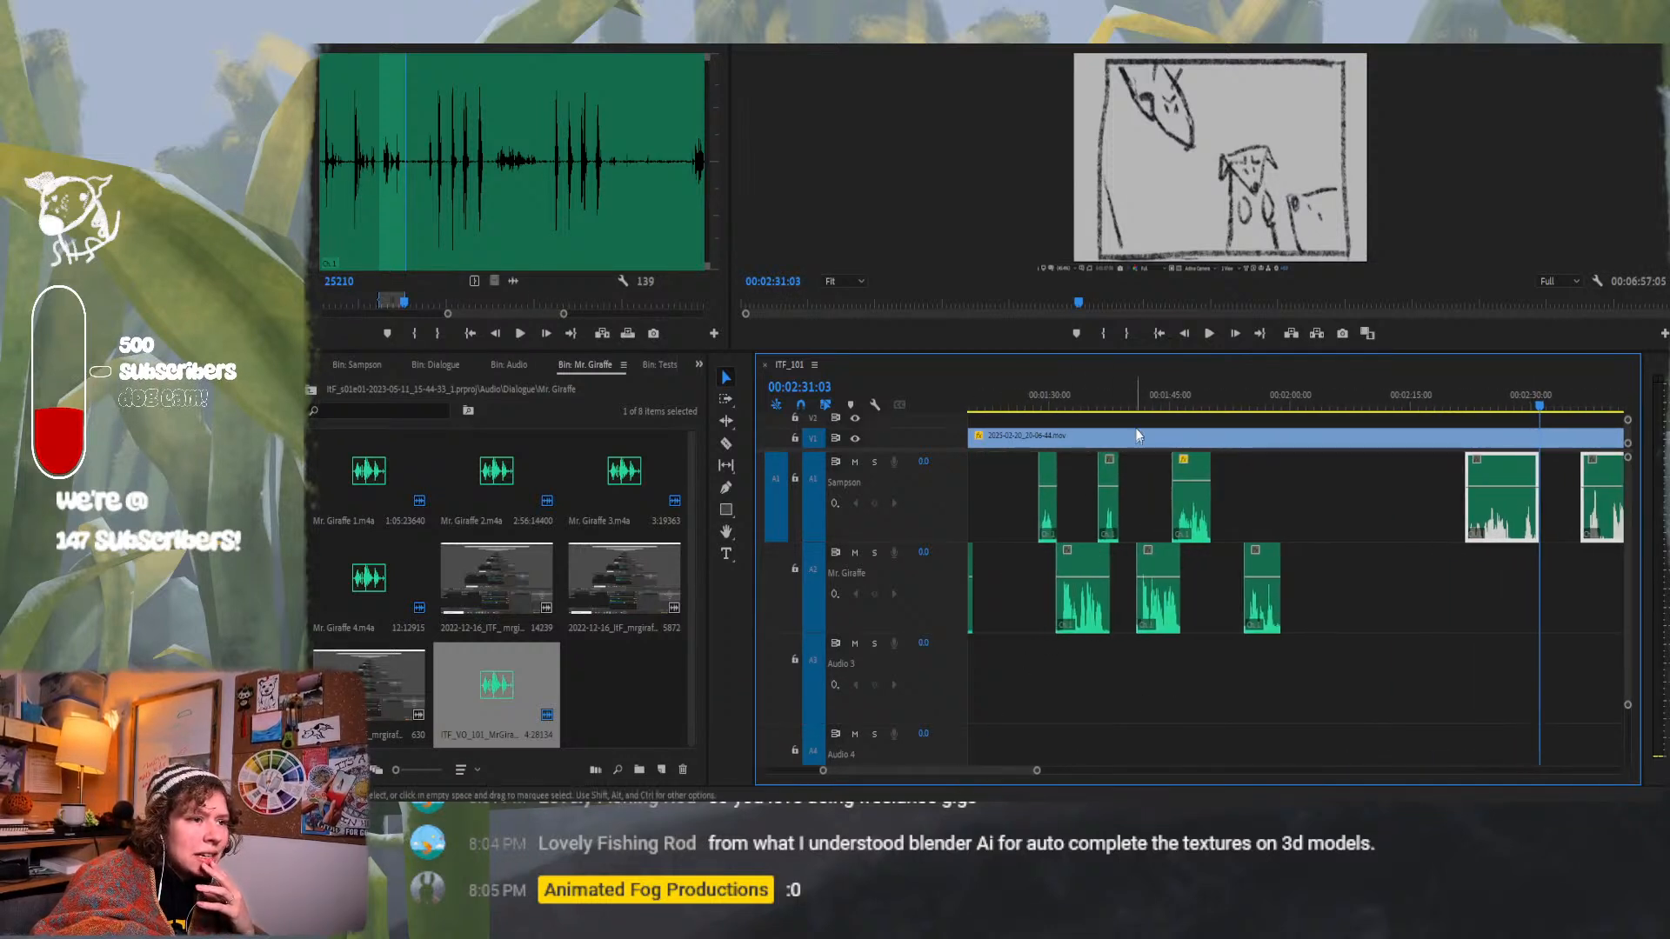
Play the Sampson and Mr. Giraffe exchange from about 00:01:43 to 00:01:51:00.
drag(1188, 405, 1148, 408)
key(space)
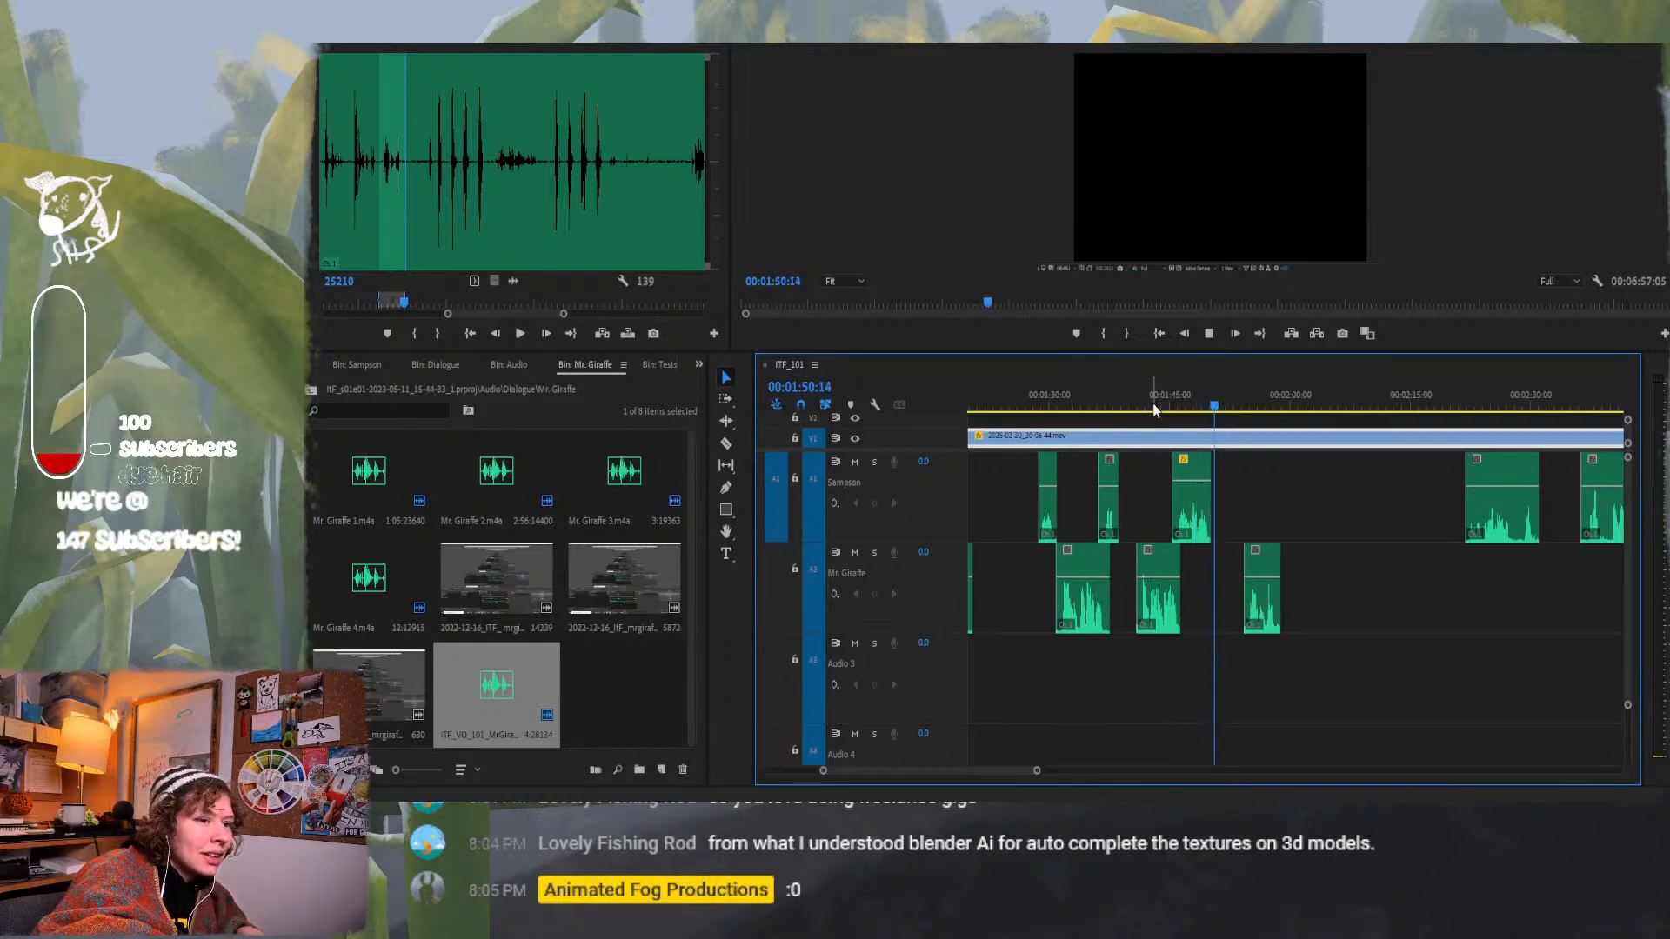
key(space)
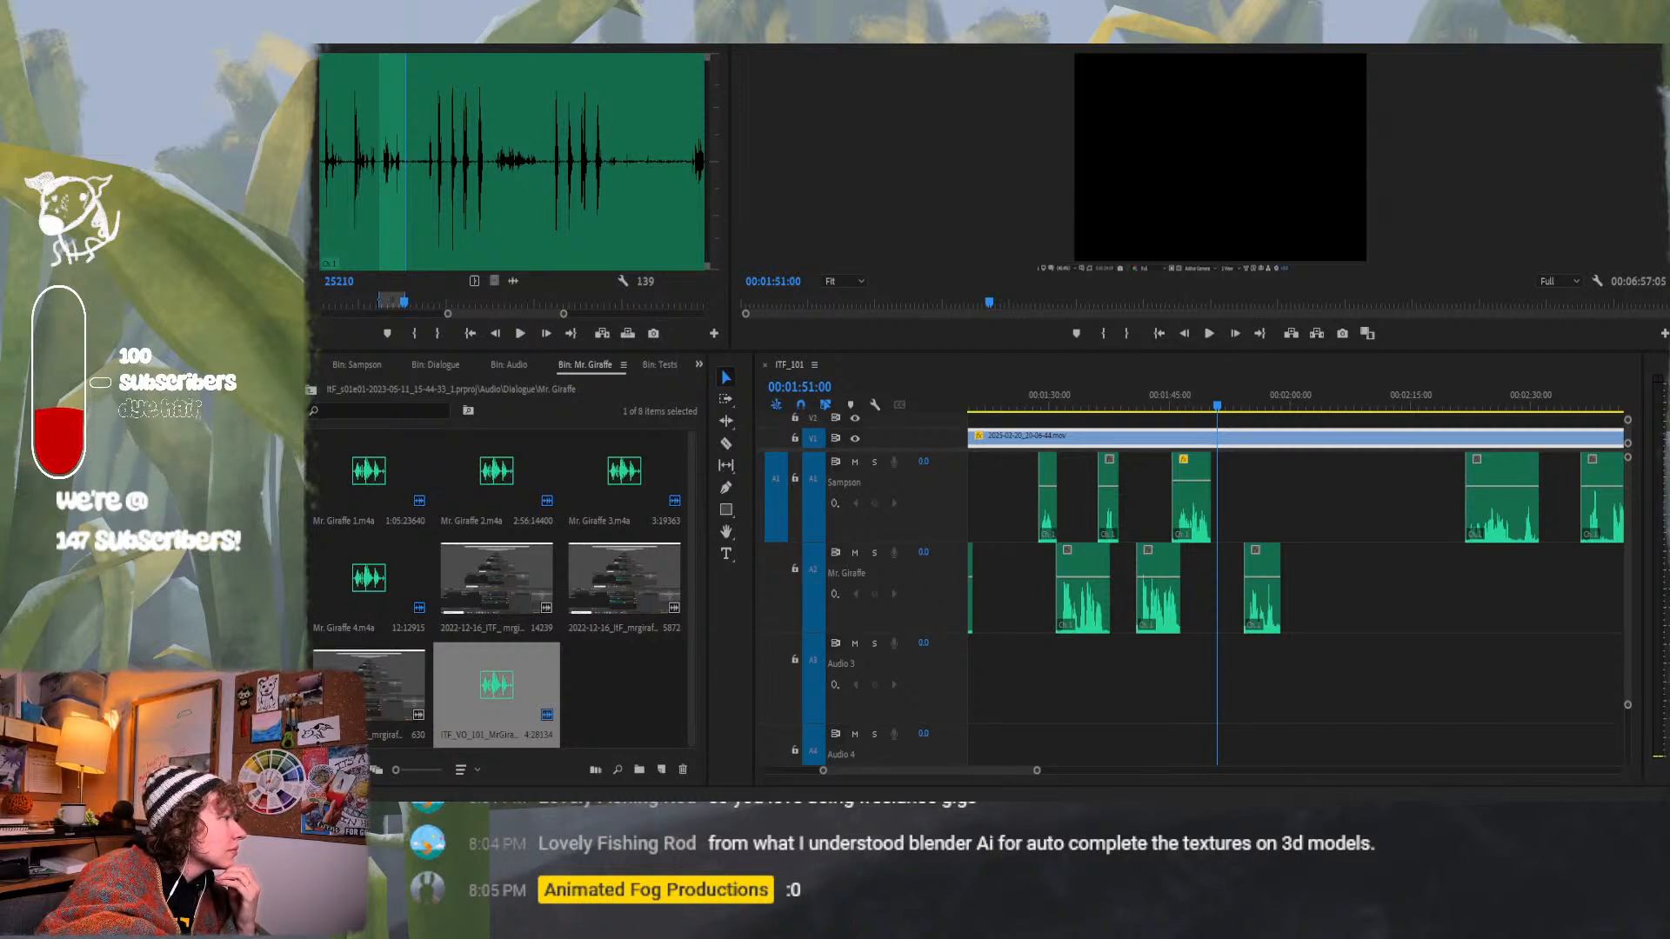
key(alt+Tab)
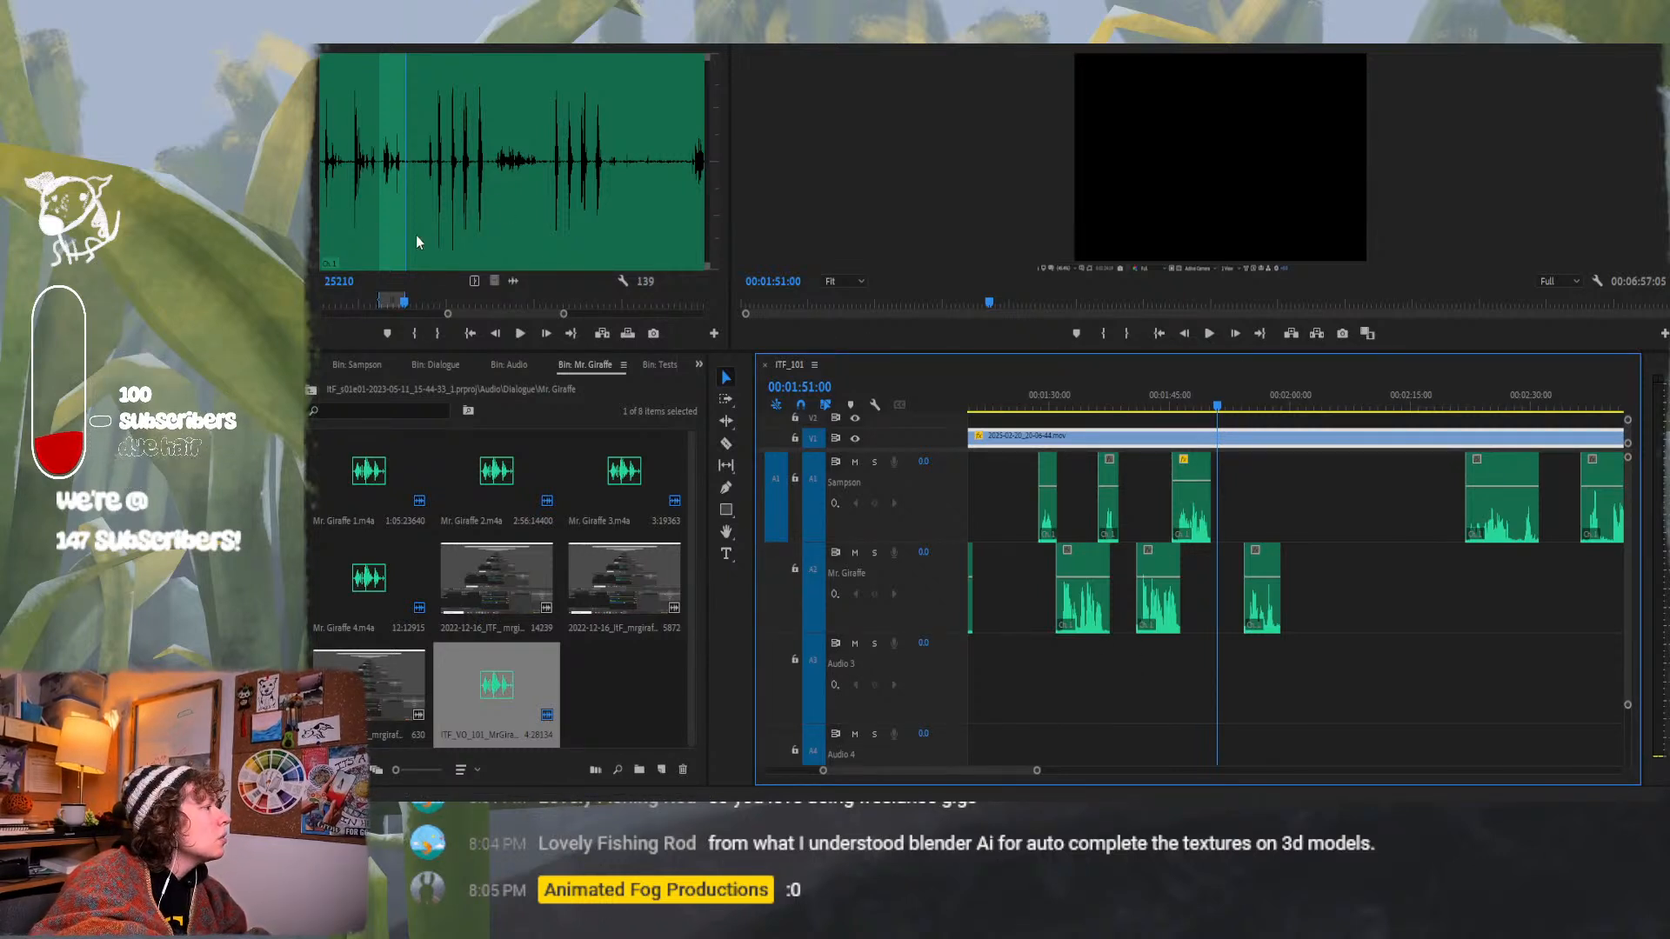
Audition the Mr. Giraffe recording beyond the marked section up to frame 27286 to find the next line.
mouse_move(412, 221)
mouse_down()
mouse_move(435, 212)
mouse_move(422, 217)
mouse_up()
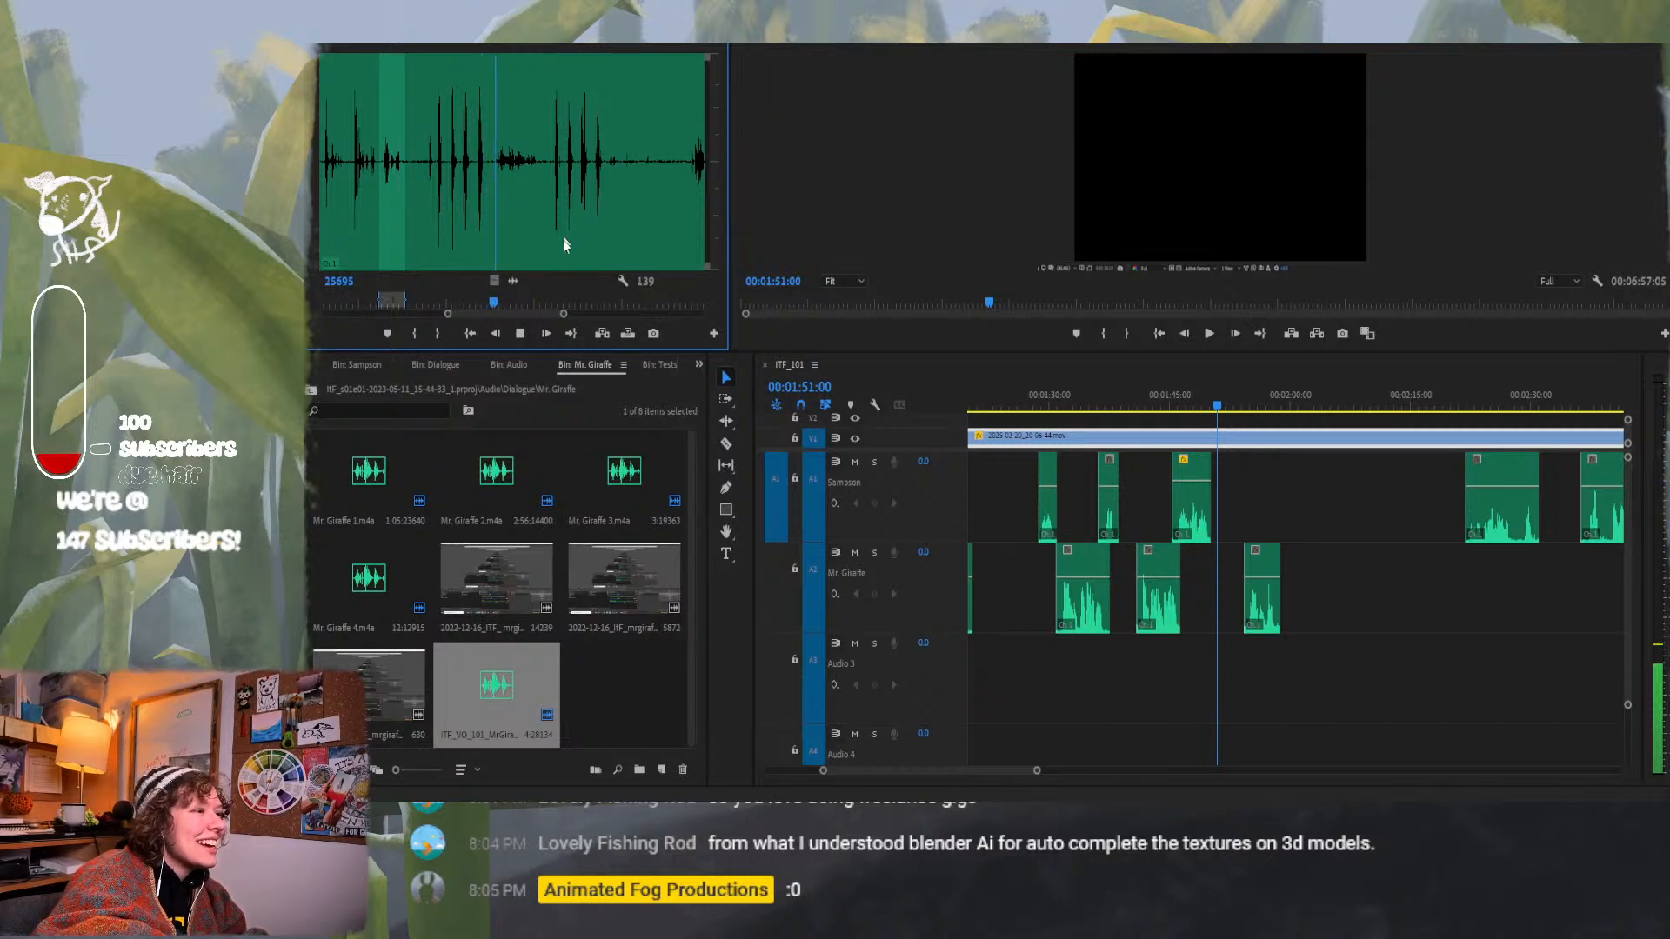
drag(478, 313, 482, 313)
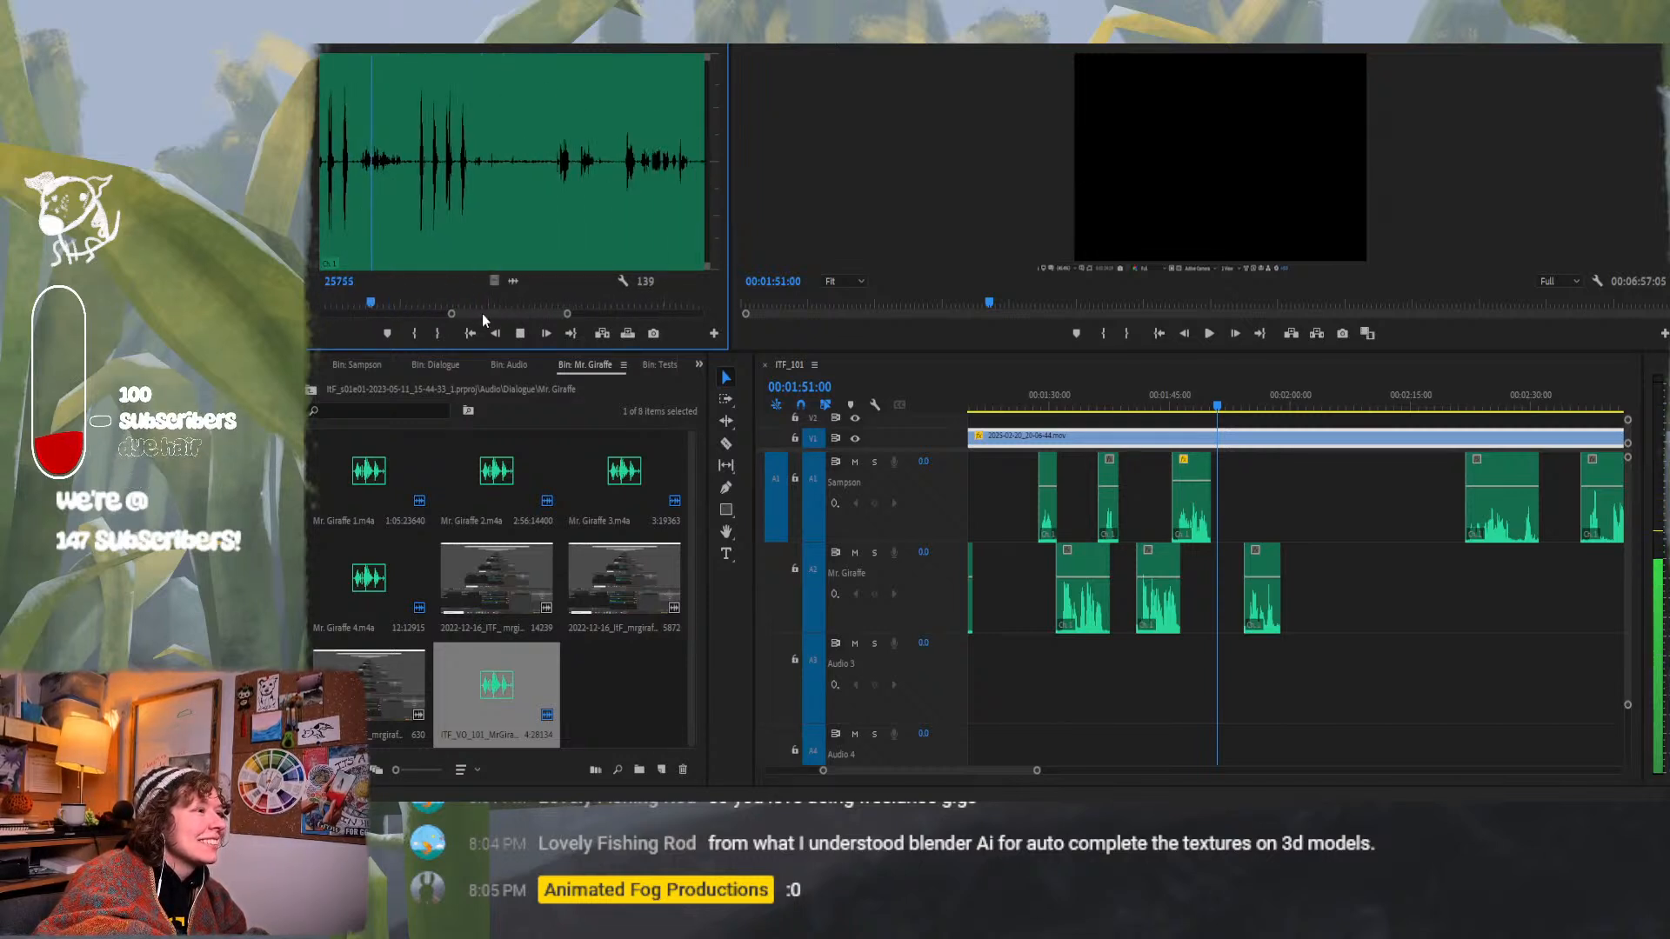
click(413, 202)
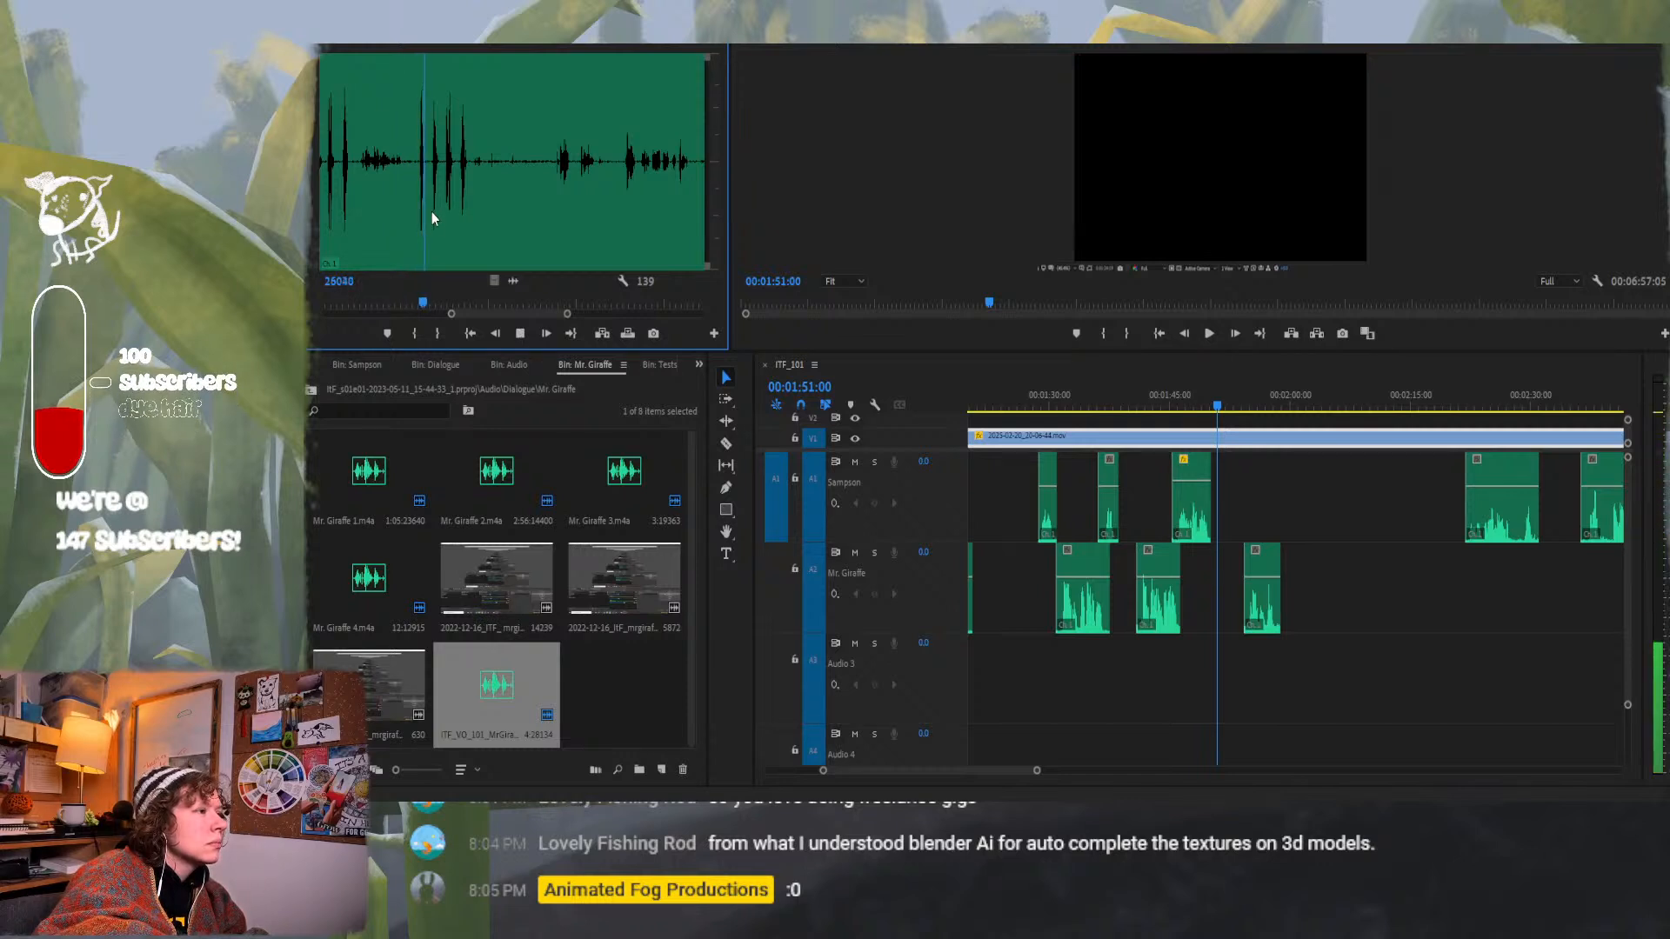
key(space)
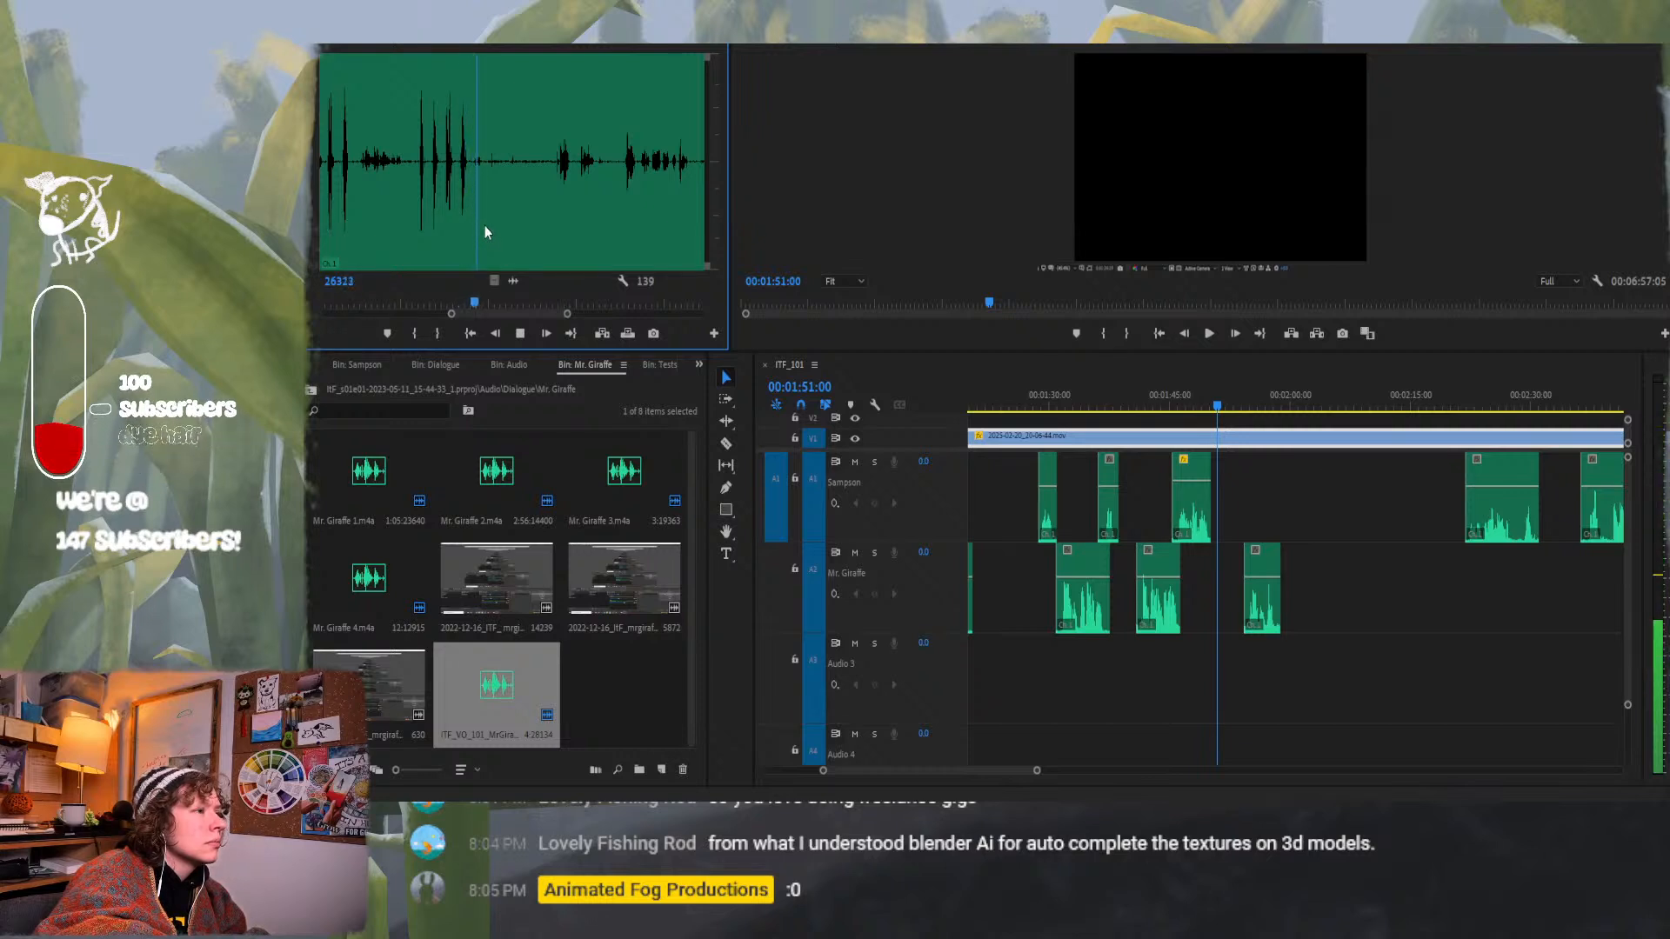
click(556, 184)
key(space)
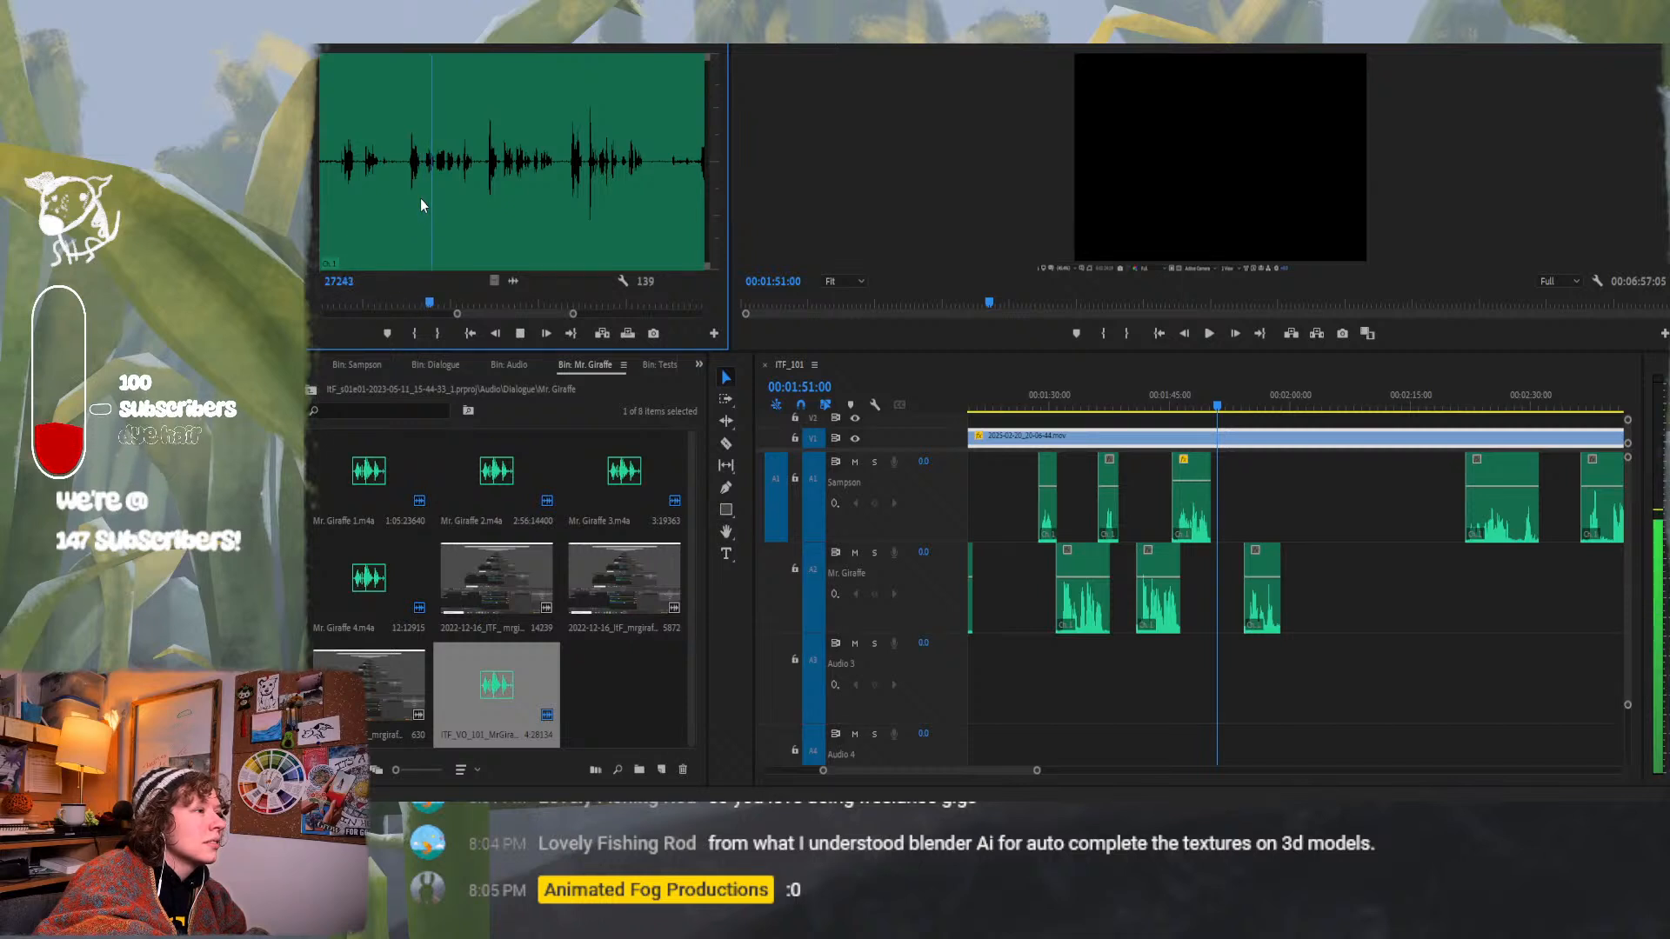
key(space)
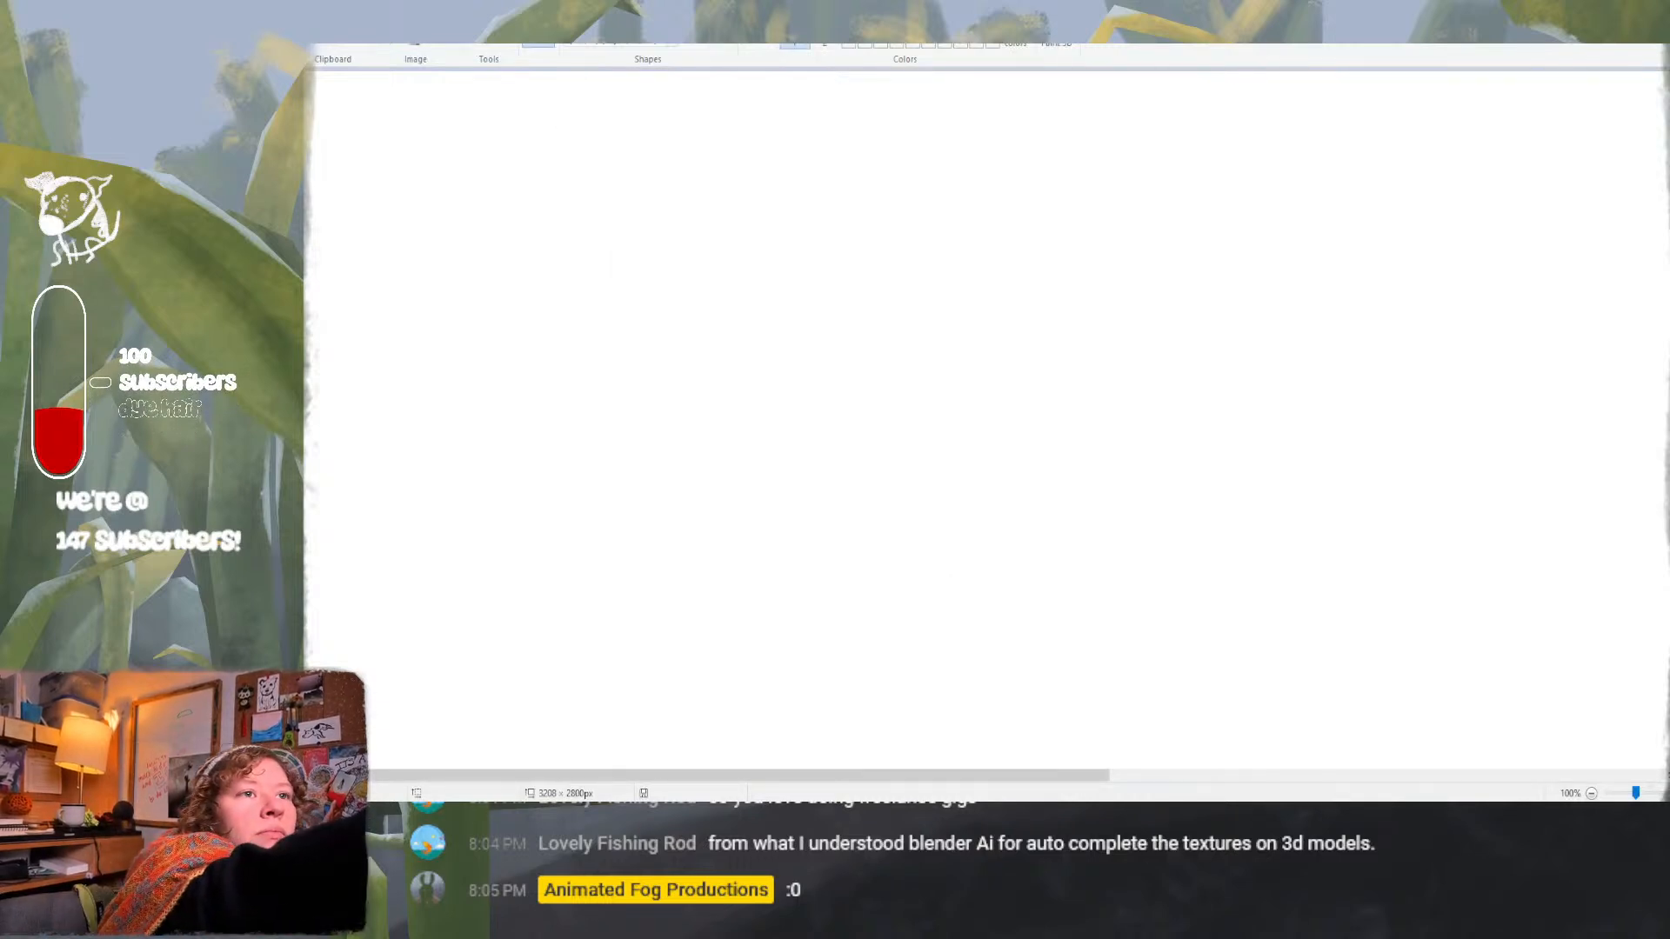
In Paint, handwrite the note "-we shan't!" with the time 2:00 beneath it, checking the storyboard shot around 00:02:01:19 for the time.
click(1651, 3)
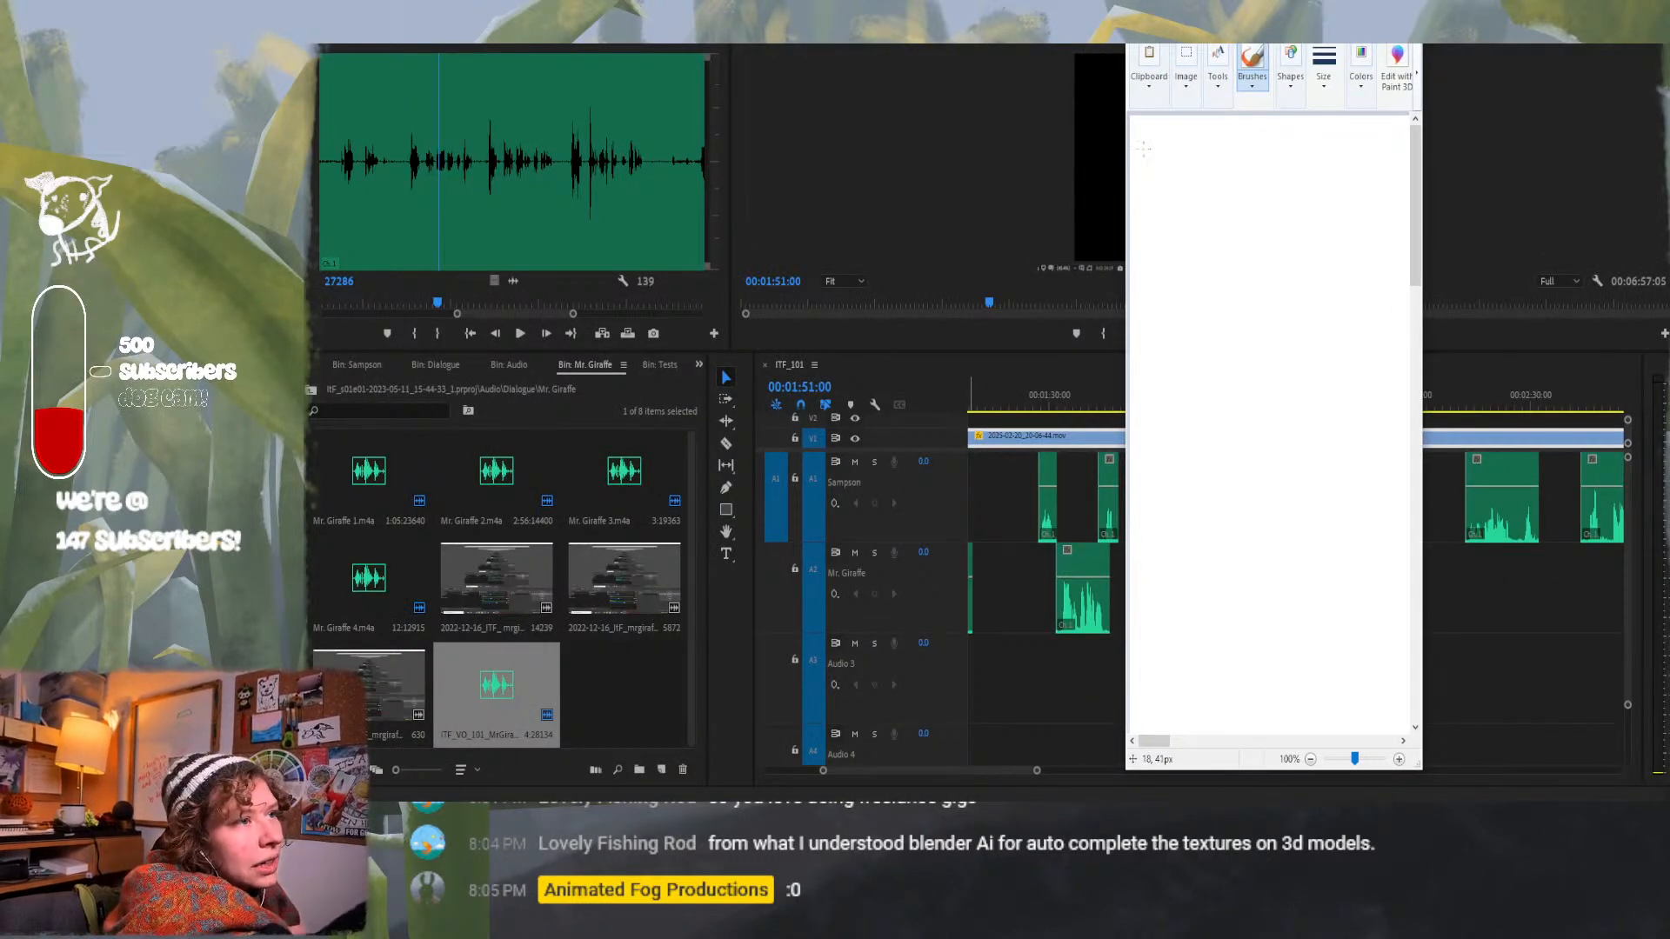
drag(1168, 148, 1243, 158)
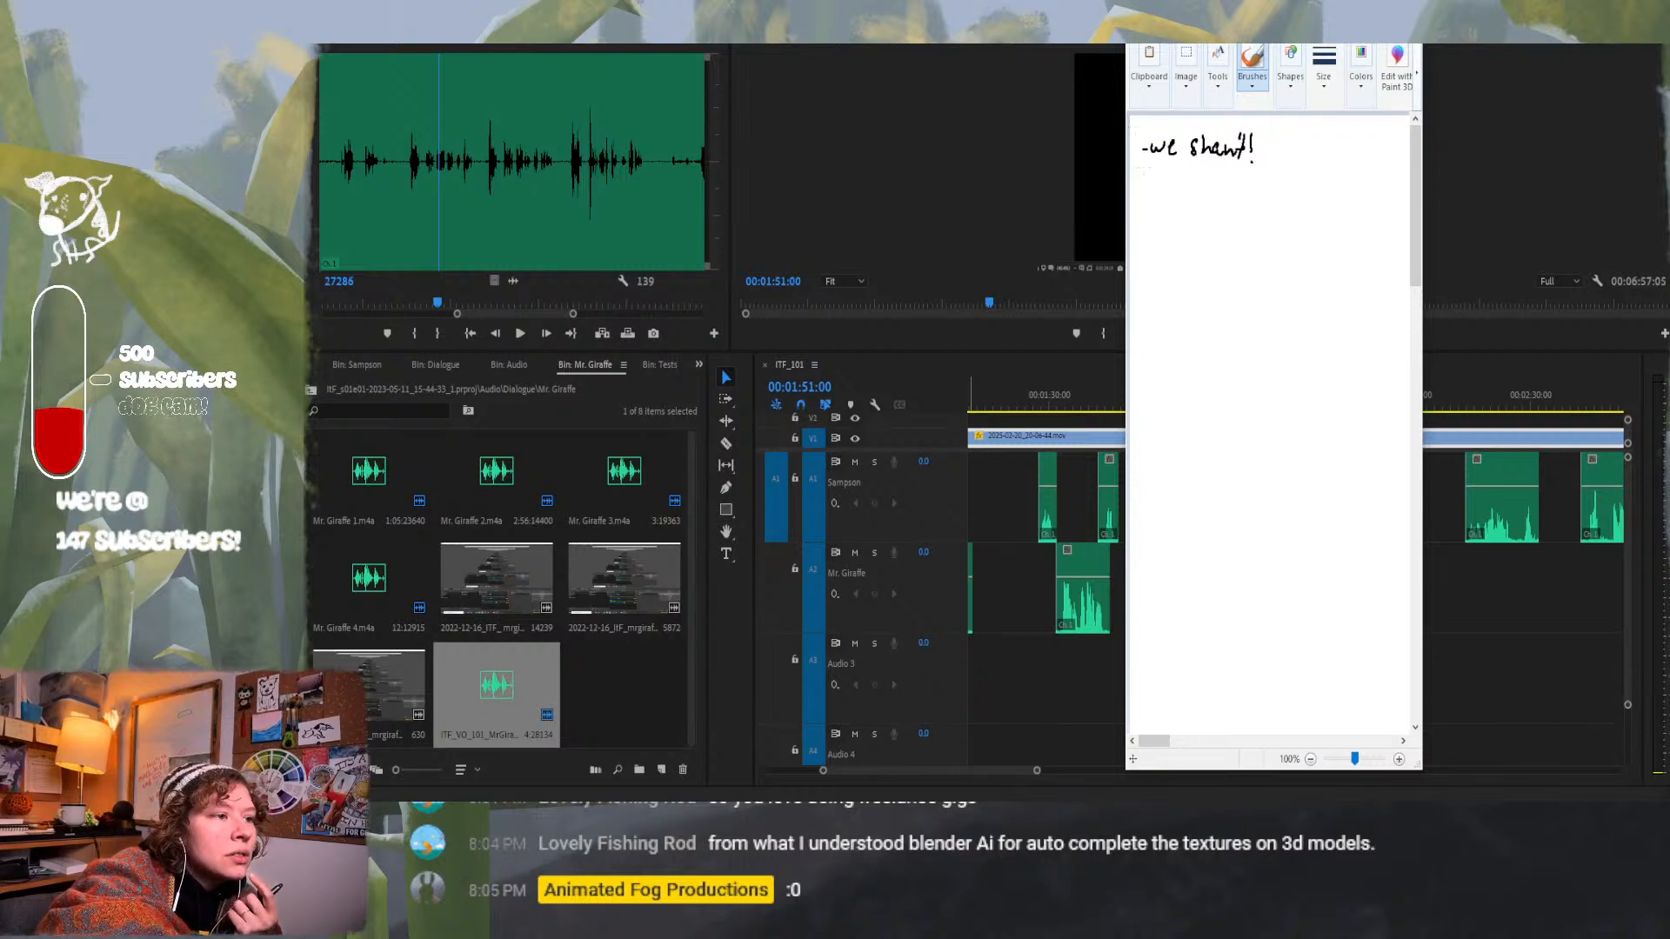
click(1024, 385)
mouse_move(1024, 384)
mouse_down()
mouse_move(1309, 410)
mouse_move(1217, 425)
mouse_move(1303, 439)
mouse_up()
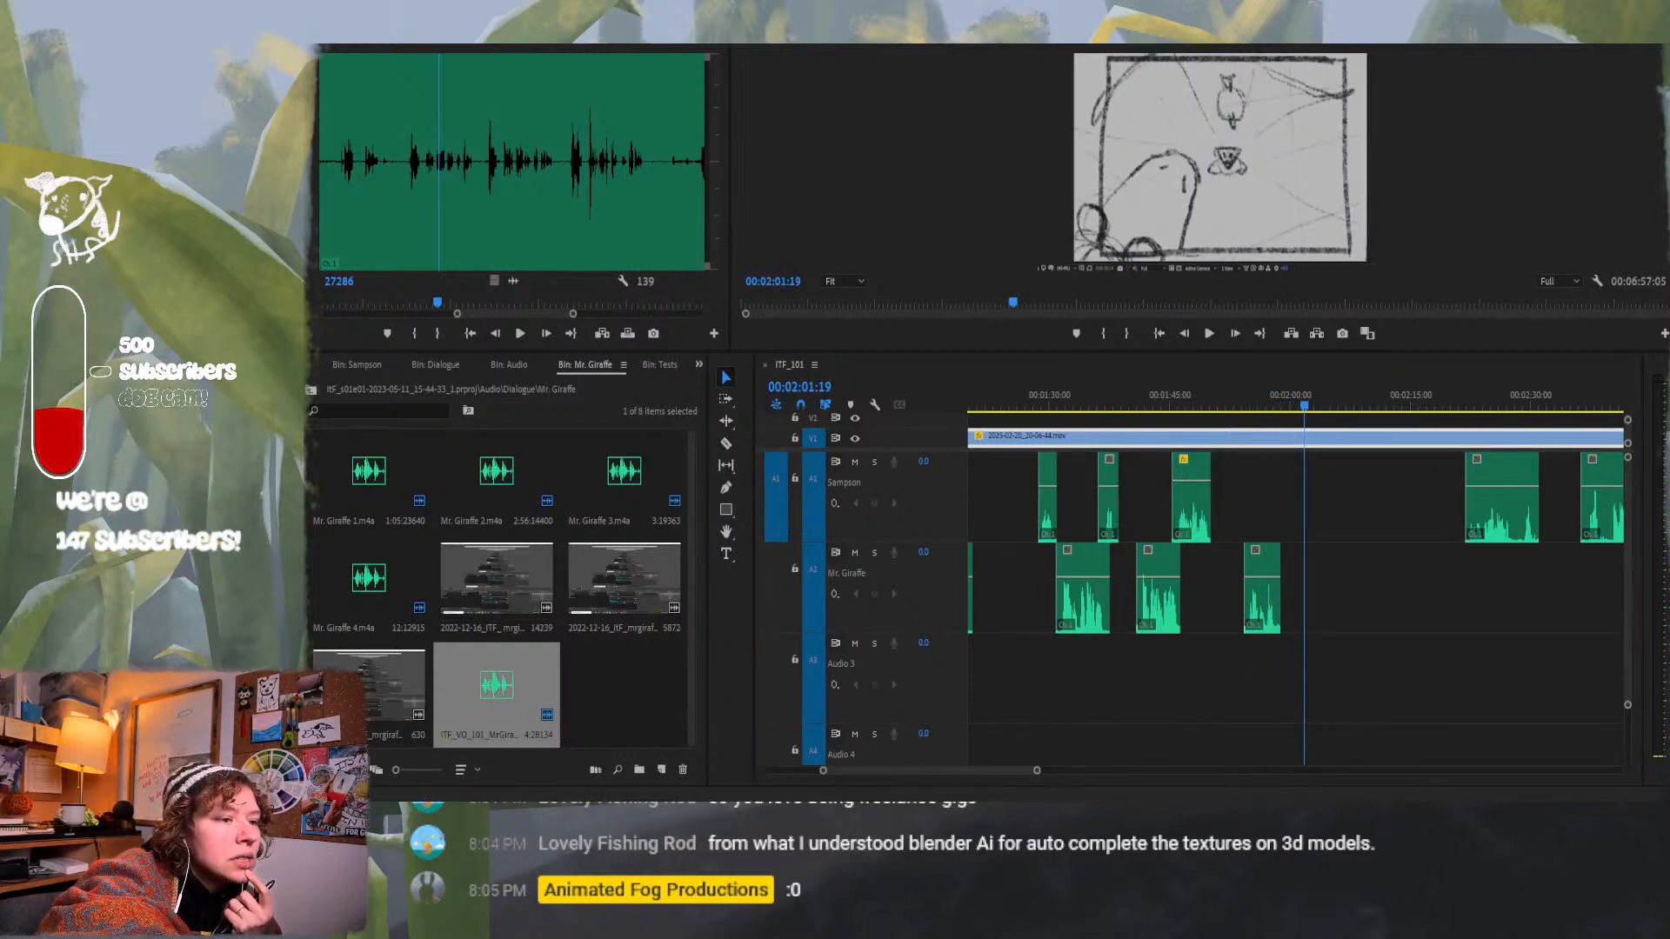
key(alt+Tab)
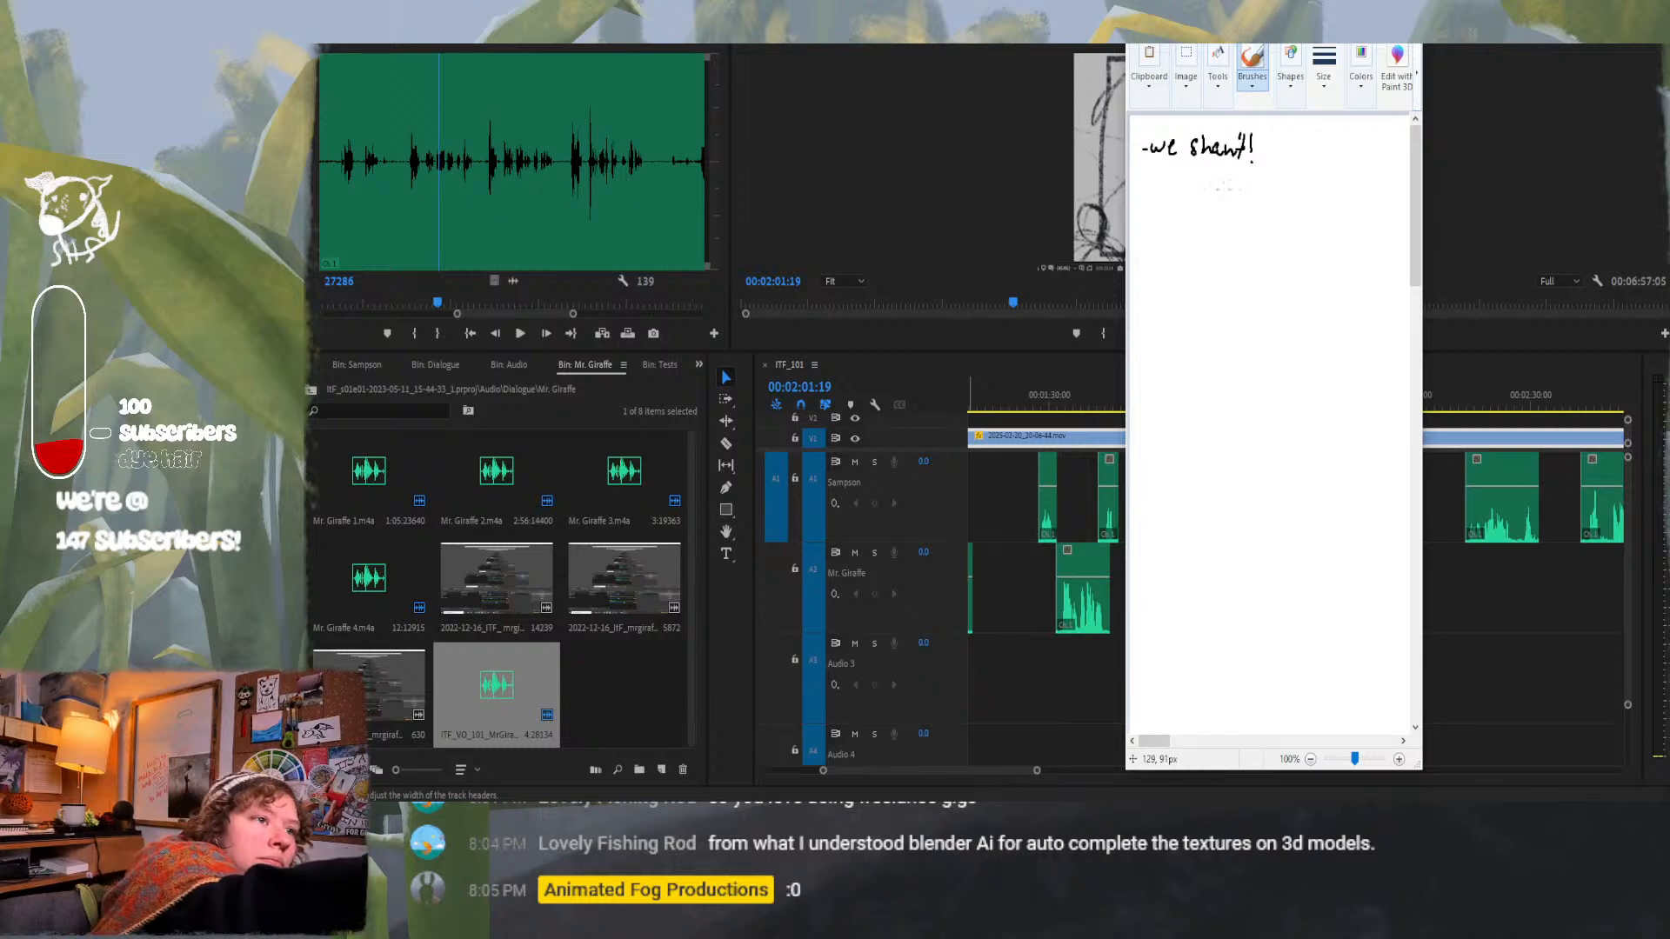
mouse_move(1226, 181)
mouse_down()
mouse_move(1238, 198)
mouse_move(1275, 175)
mouse_up()
click(1249, 186)
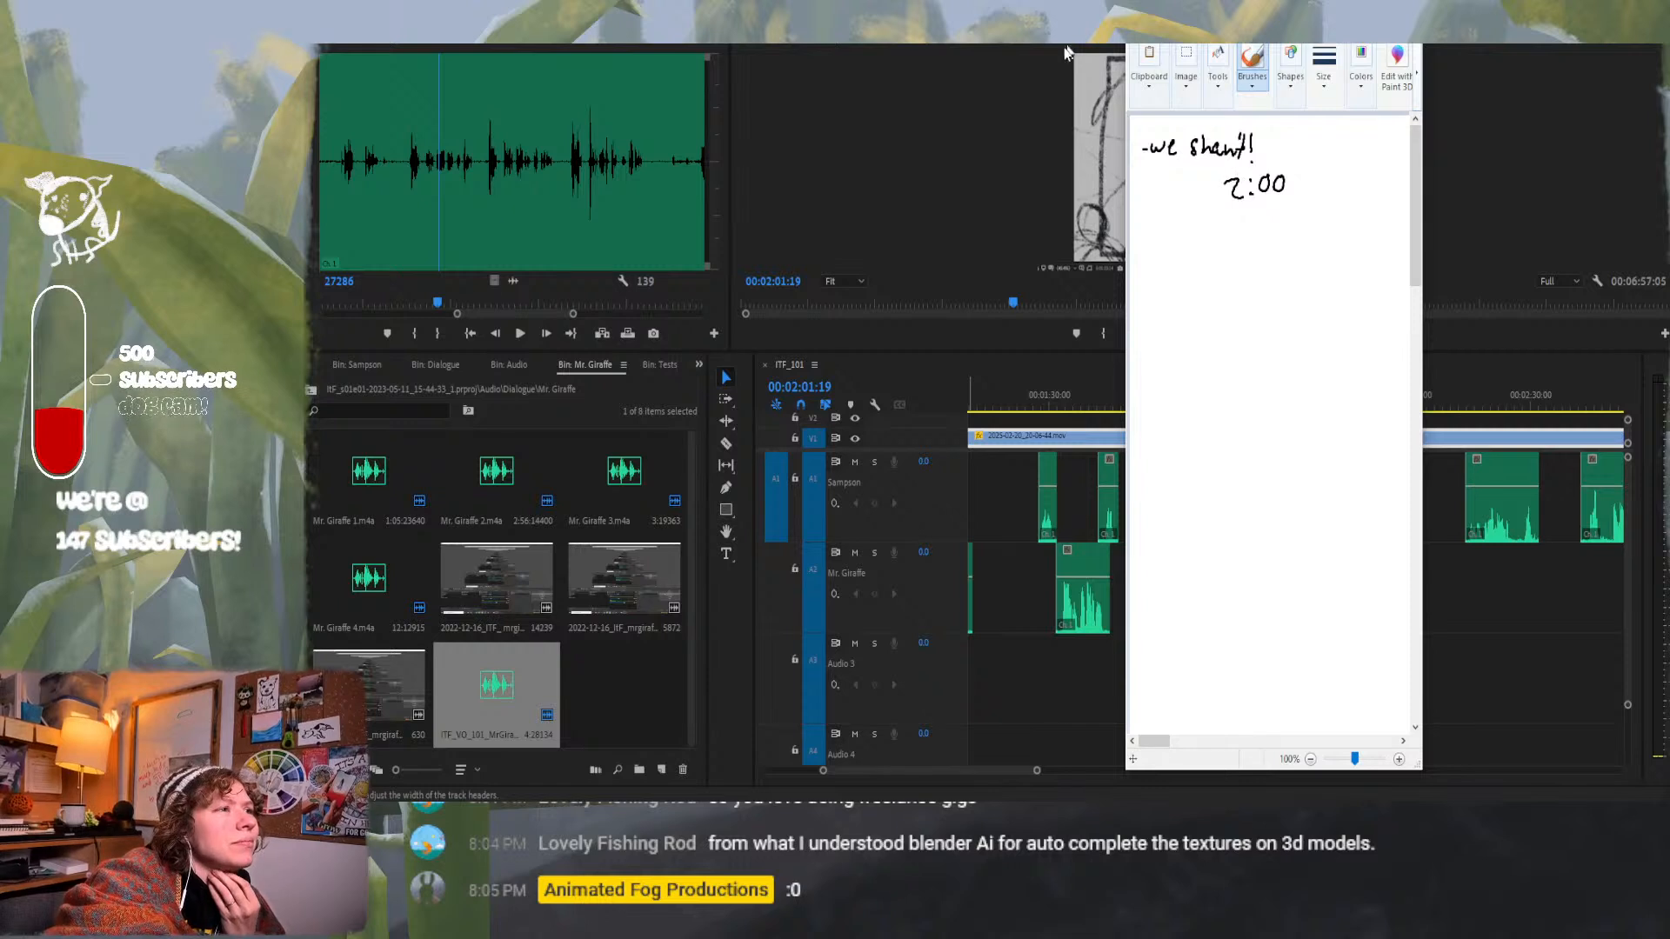
key(alt+Tab)
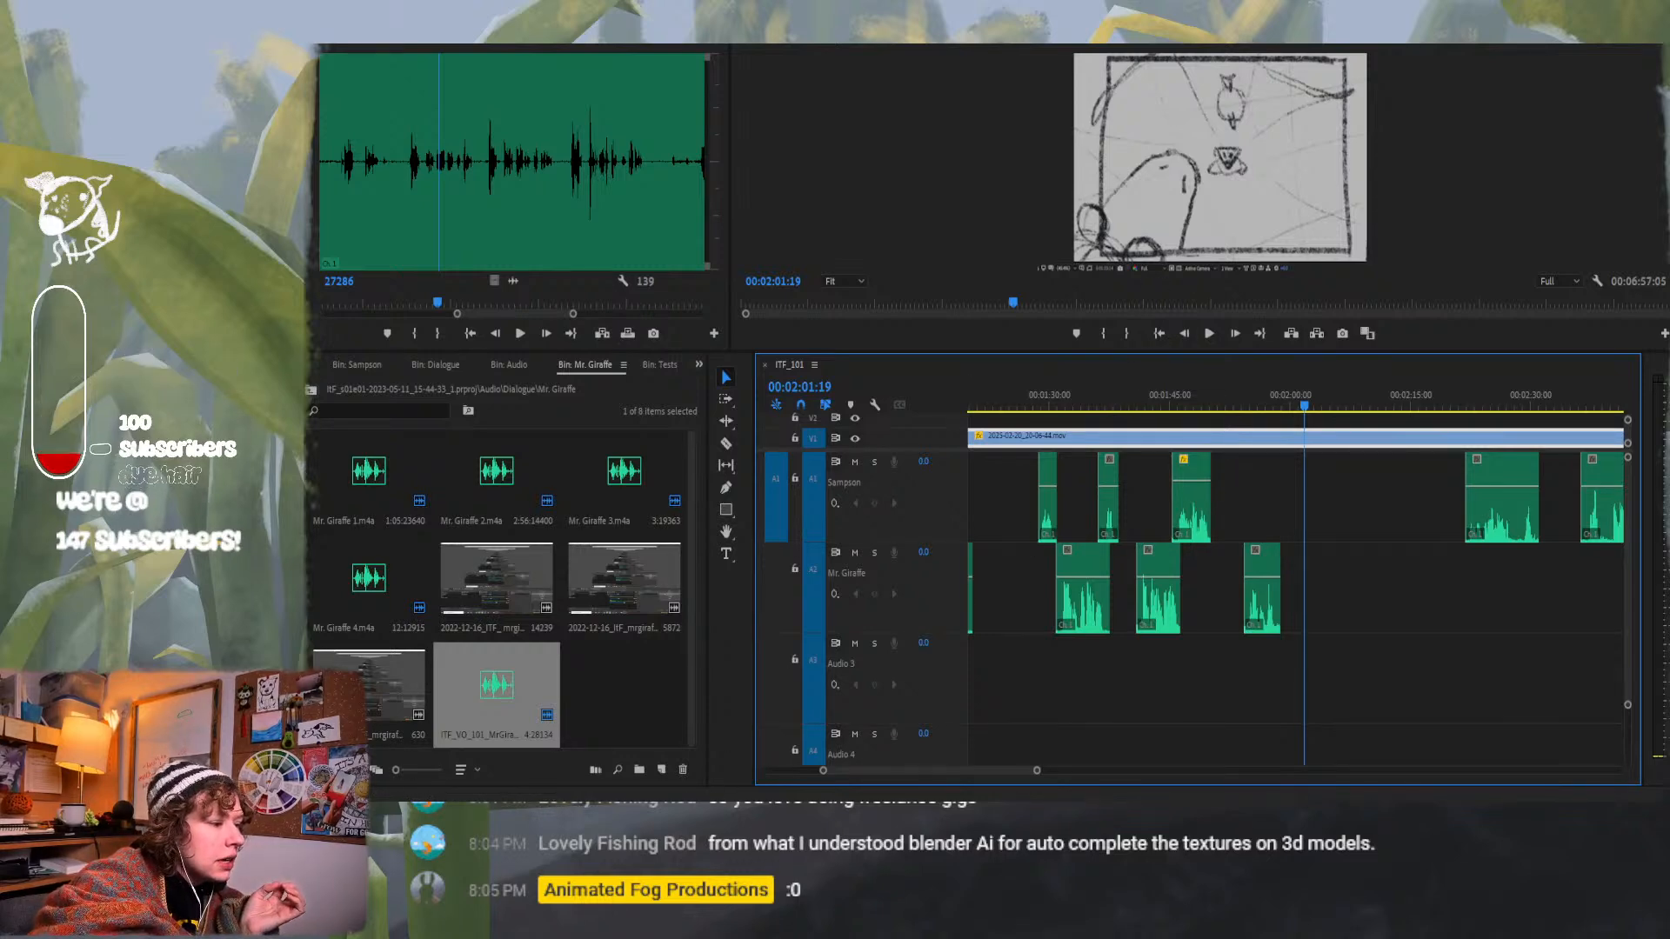
Switch to Firefox and bring up the Scenes table of the Into The Fog Plotting base.
mouse_move(721, 761)
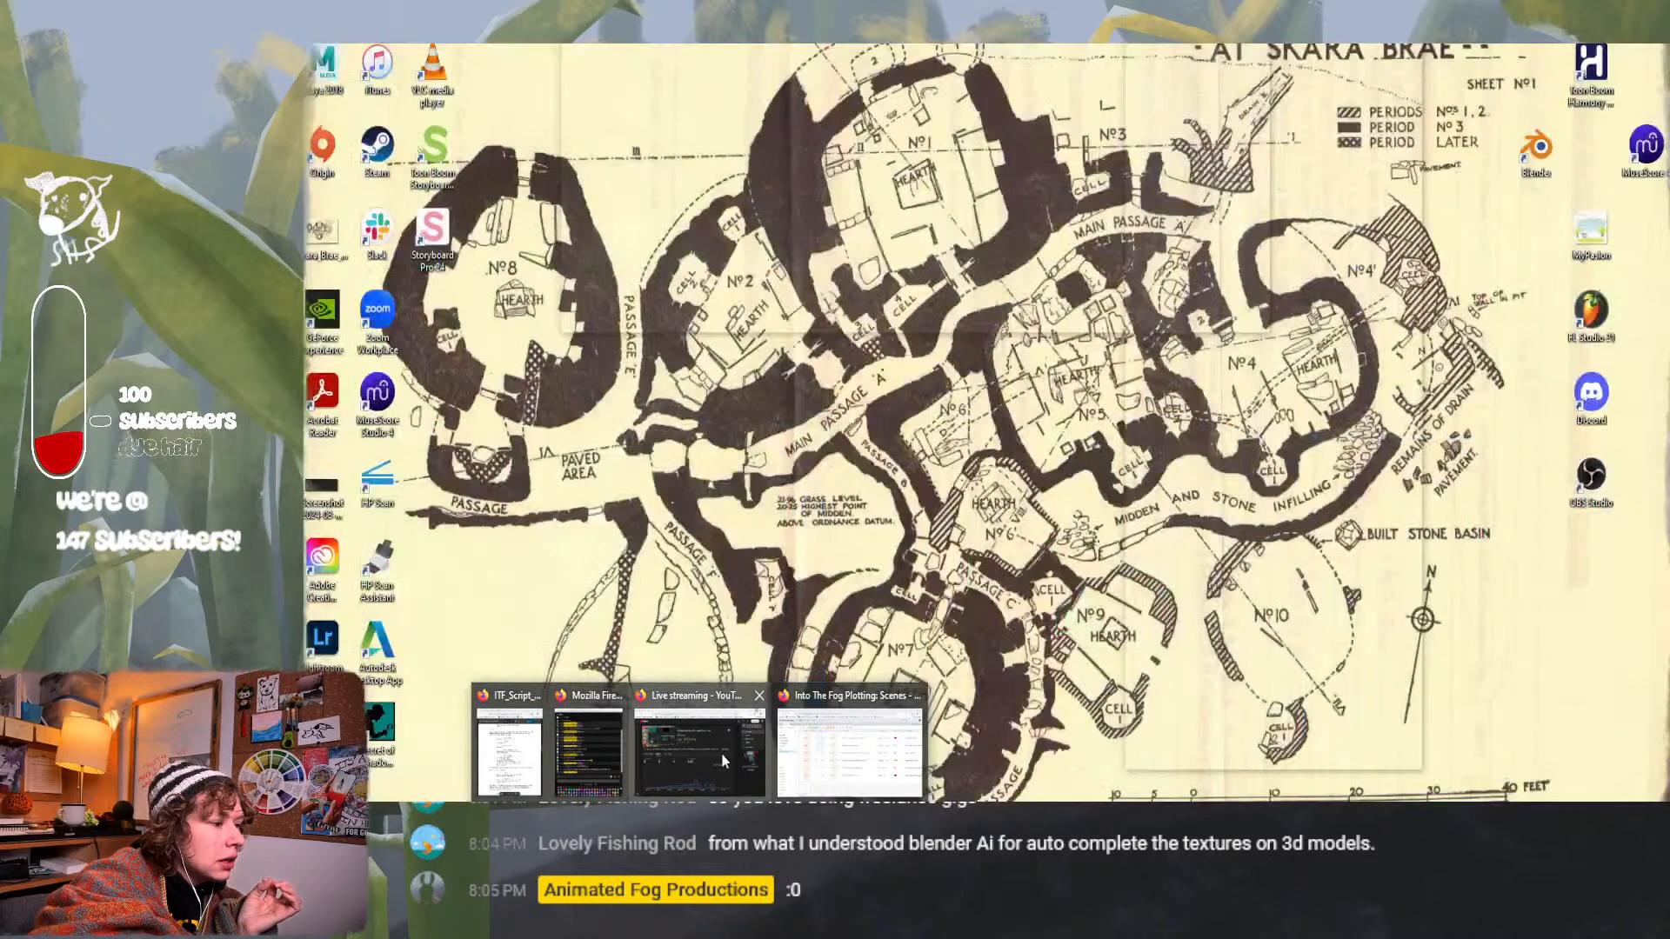
click(807, 722)
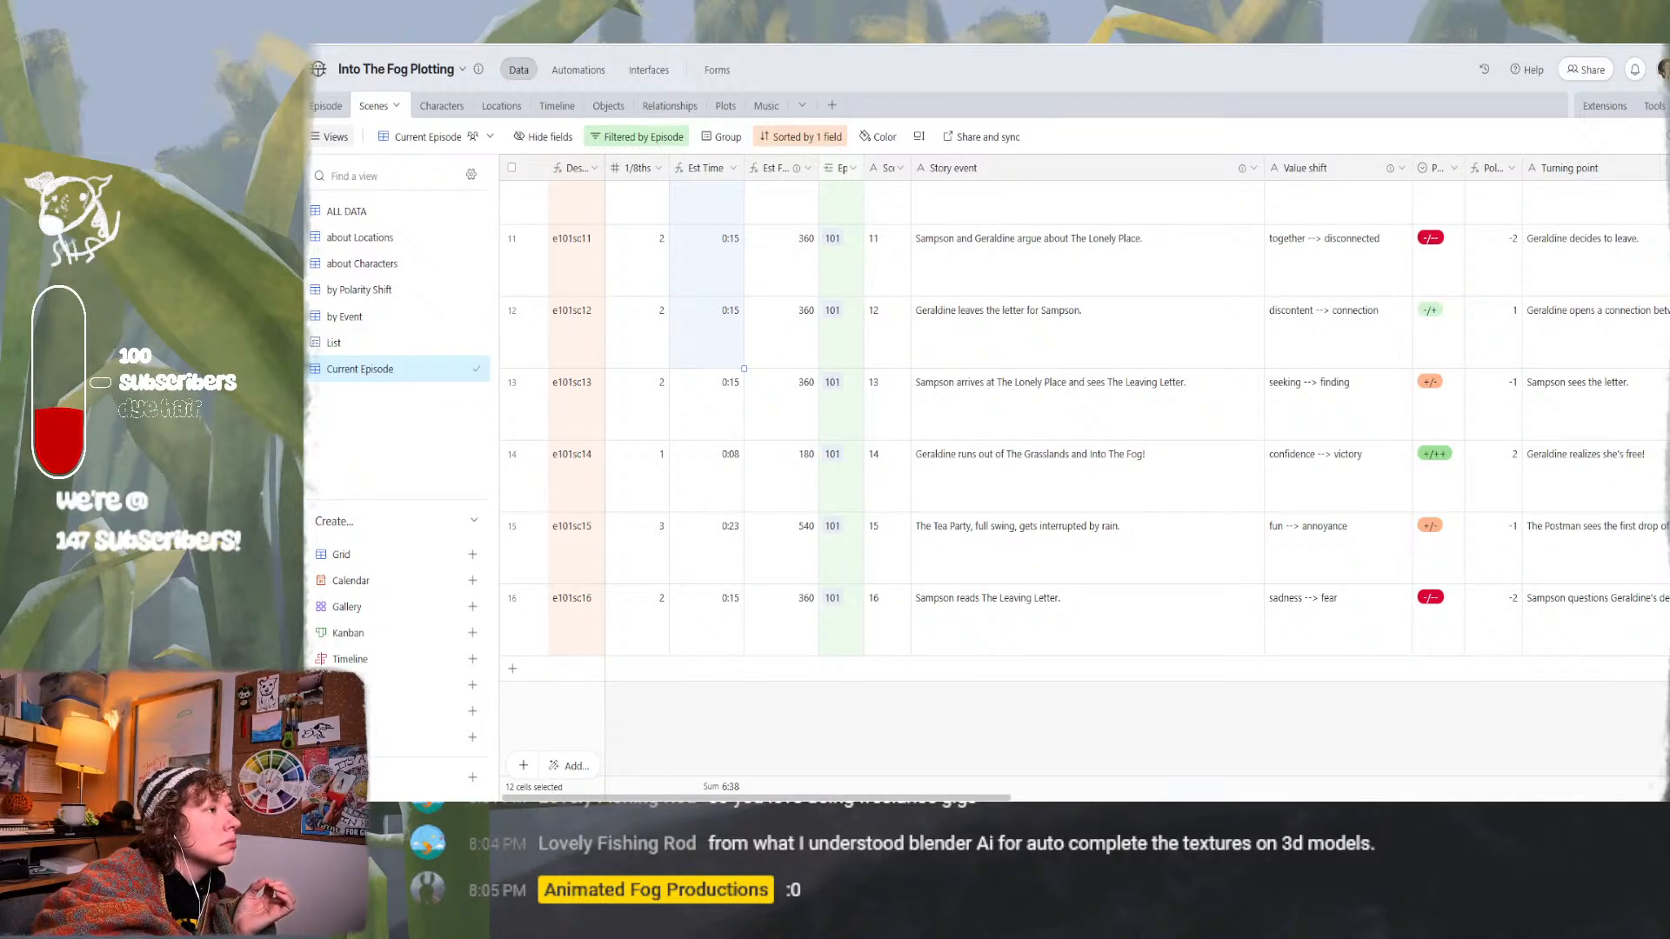
key(ctrl+t)
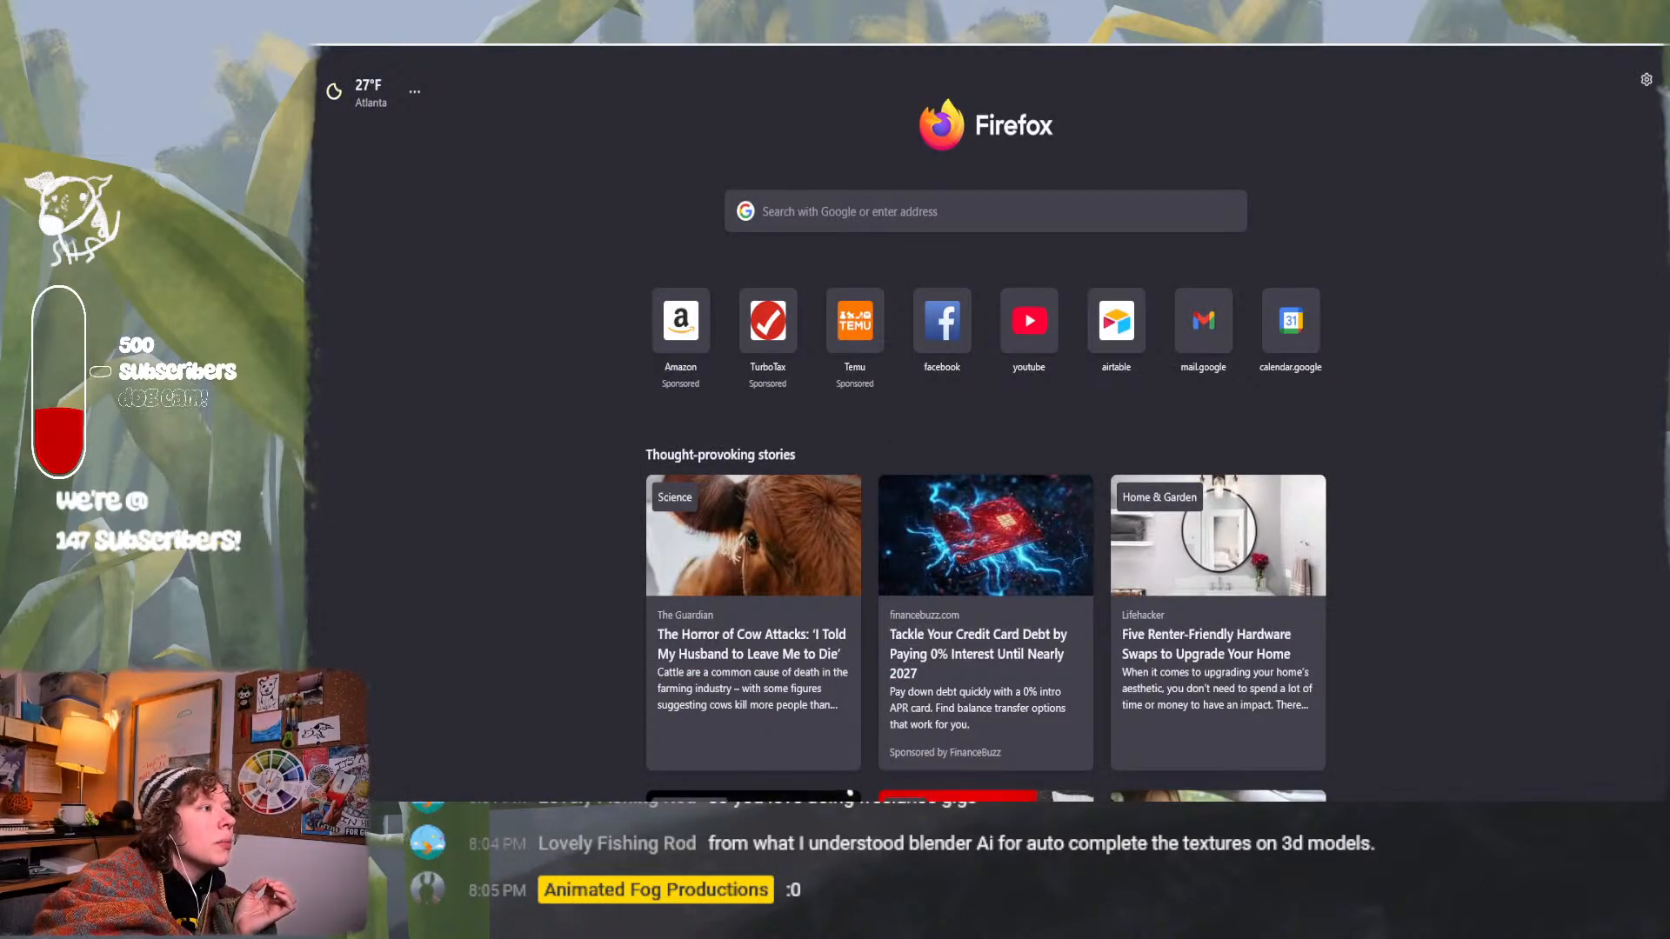
key(ctrl+w)
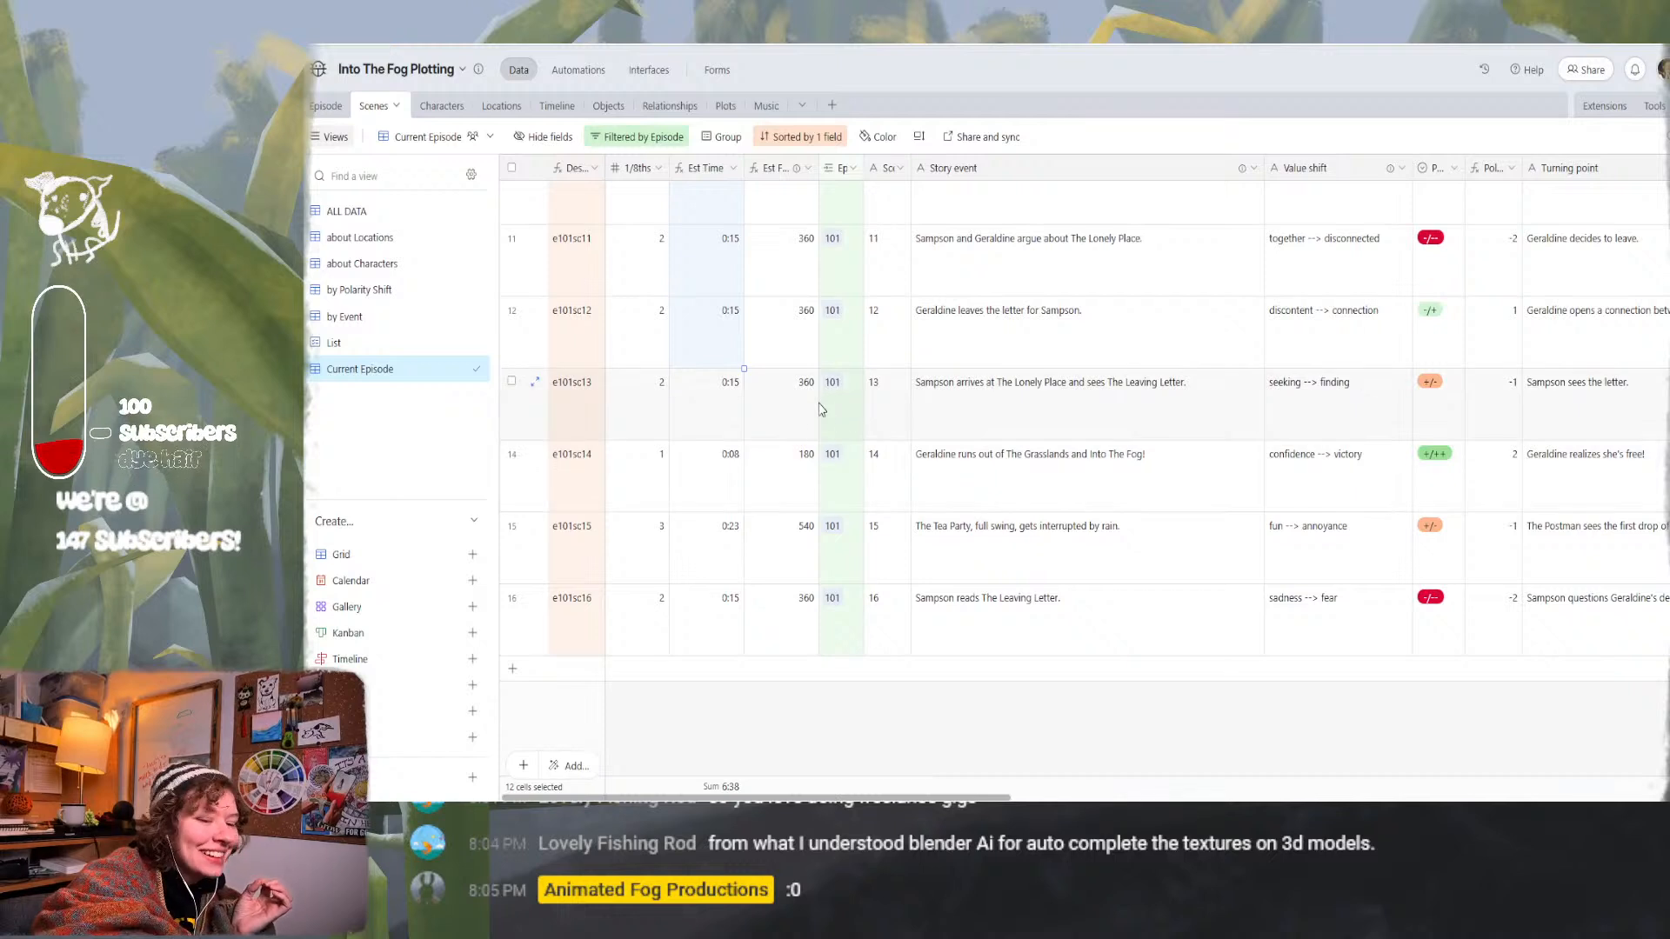